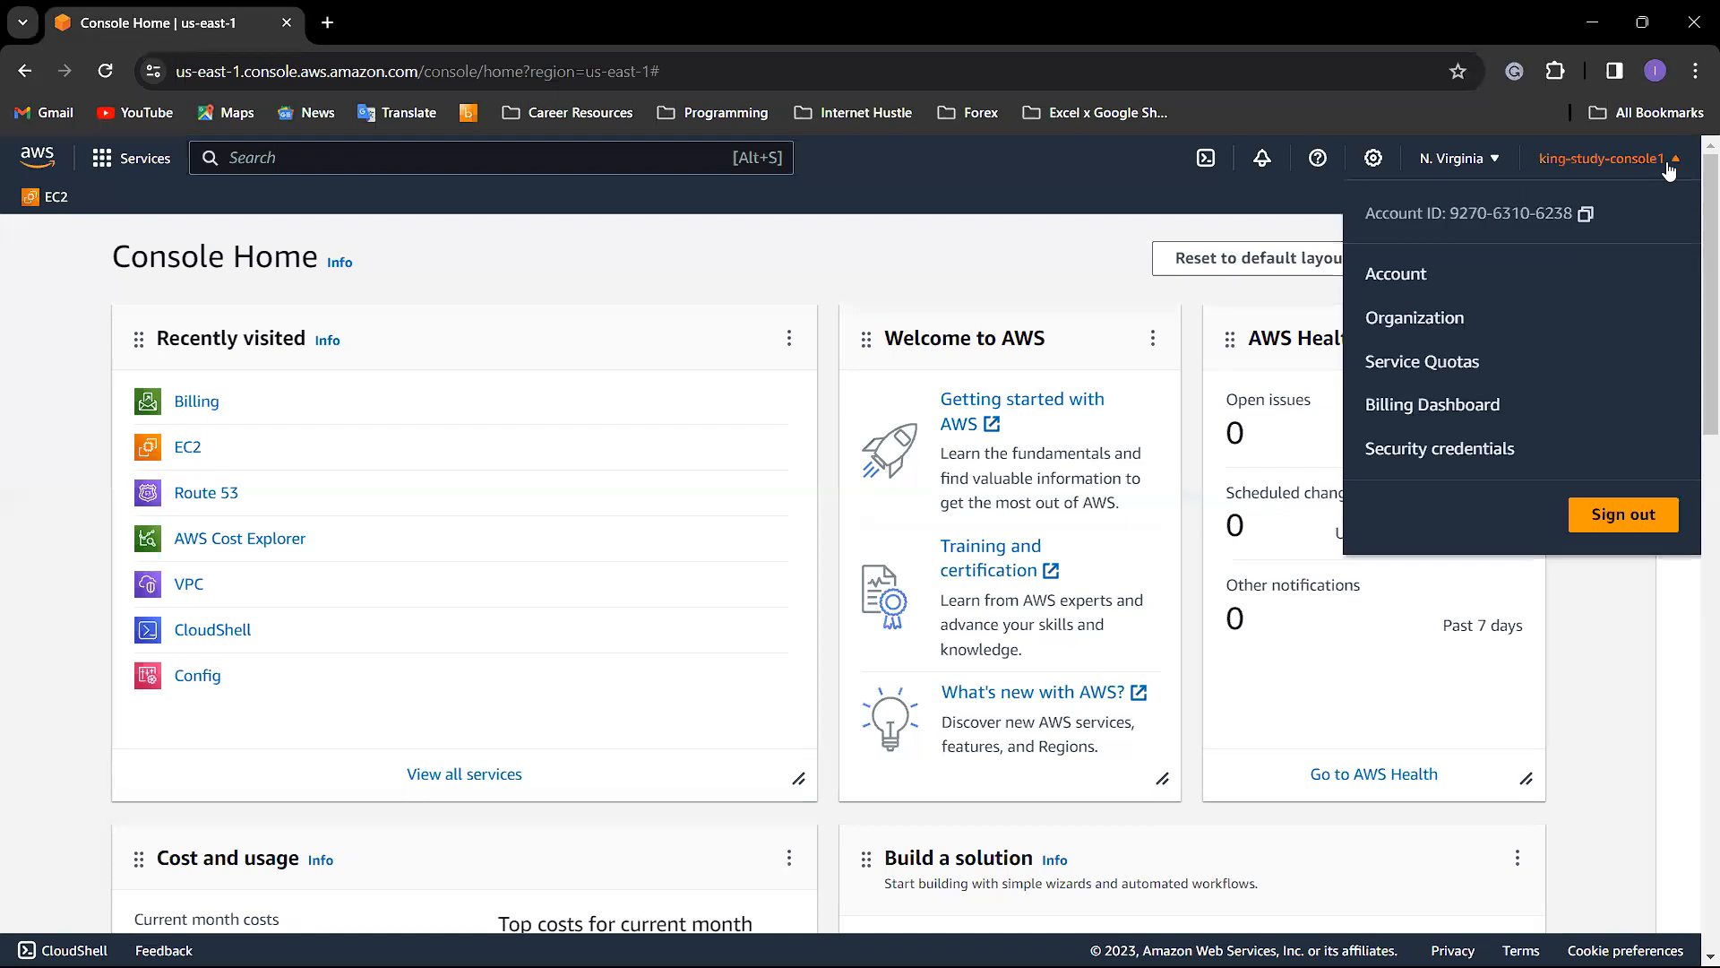
Step: Open the AWS account menu and close it again
left_click(1126, 218)
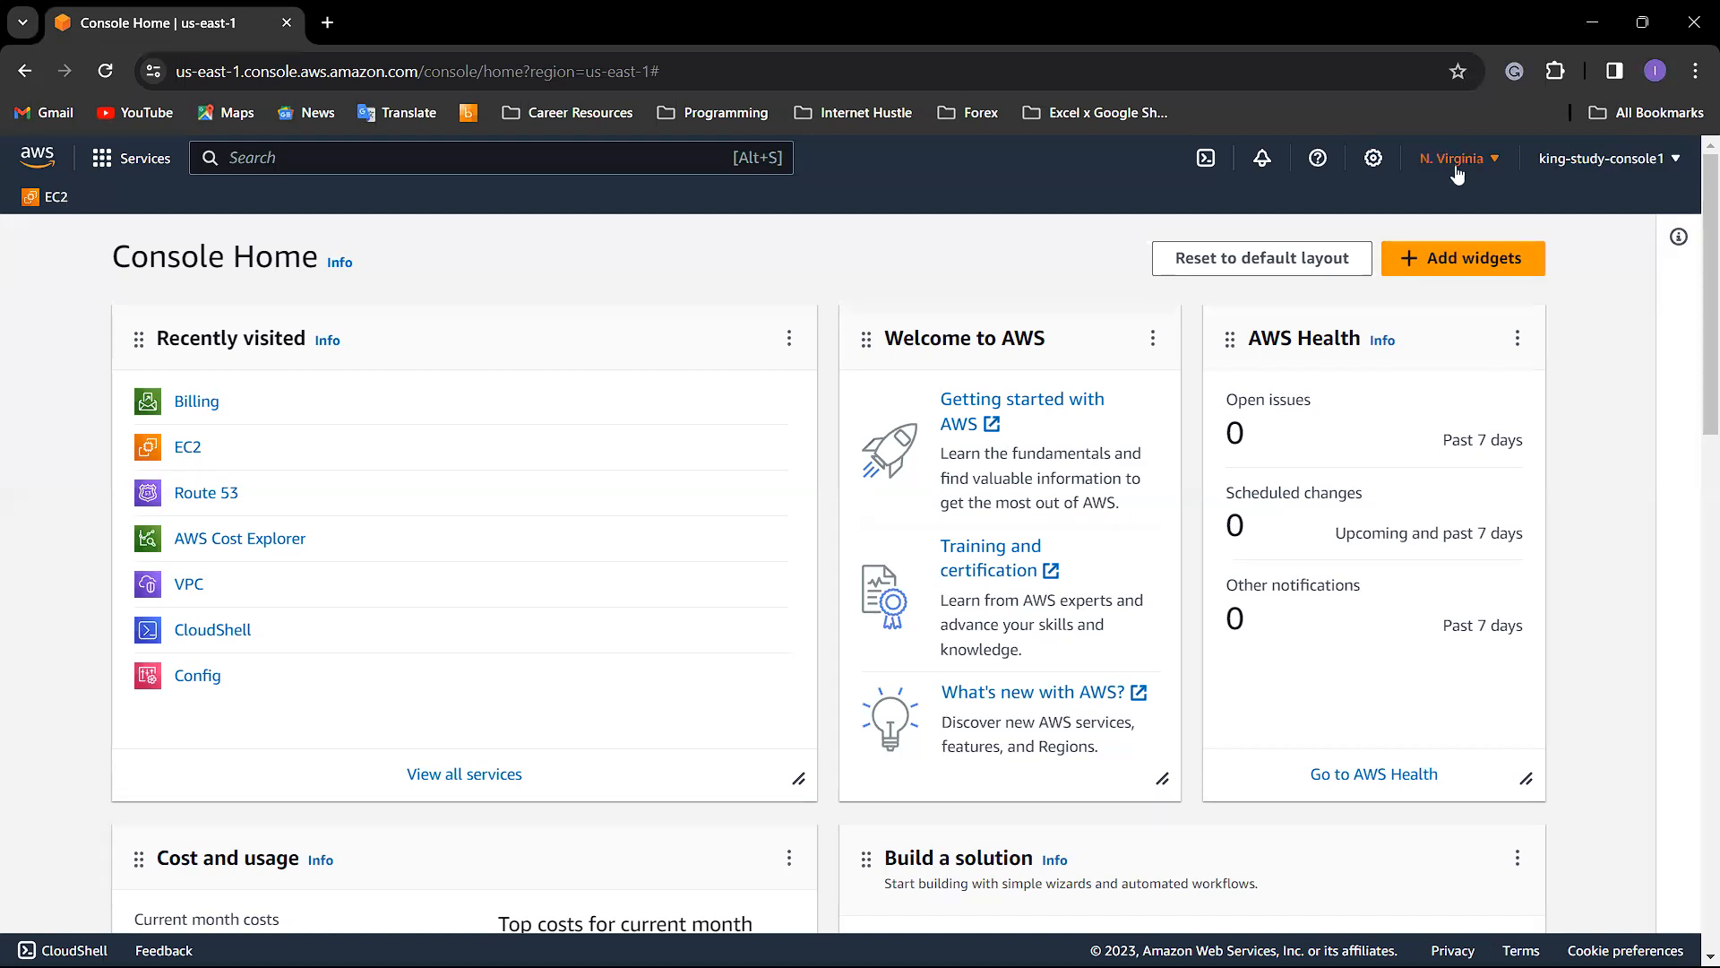
left_click(1602, 159)
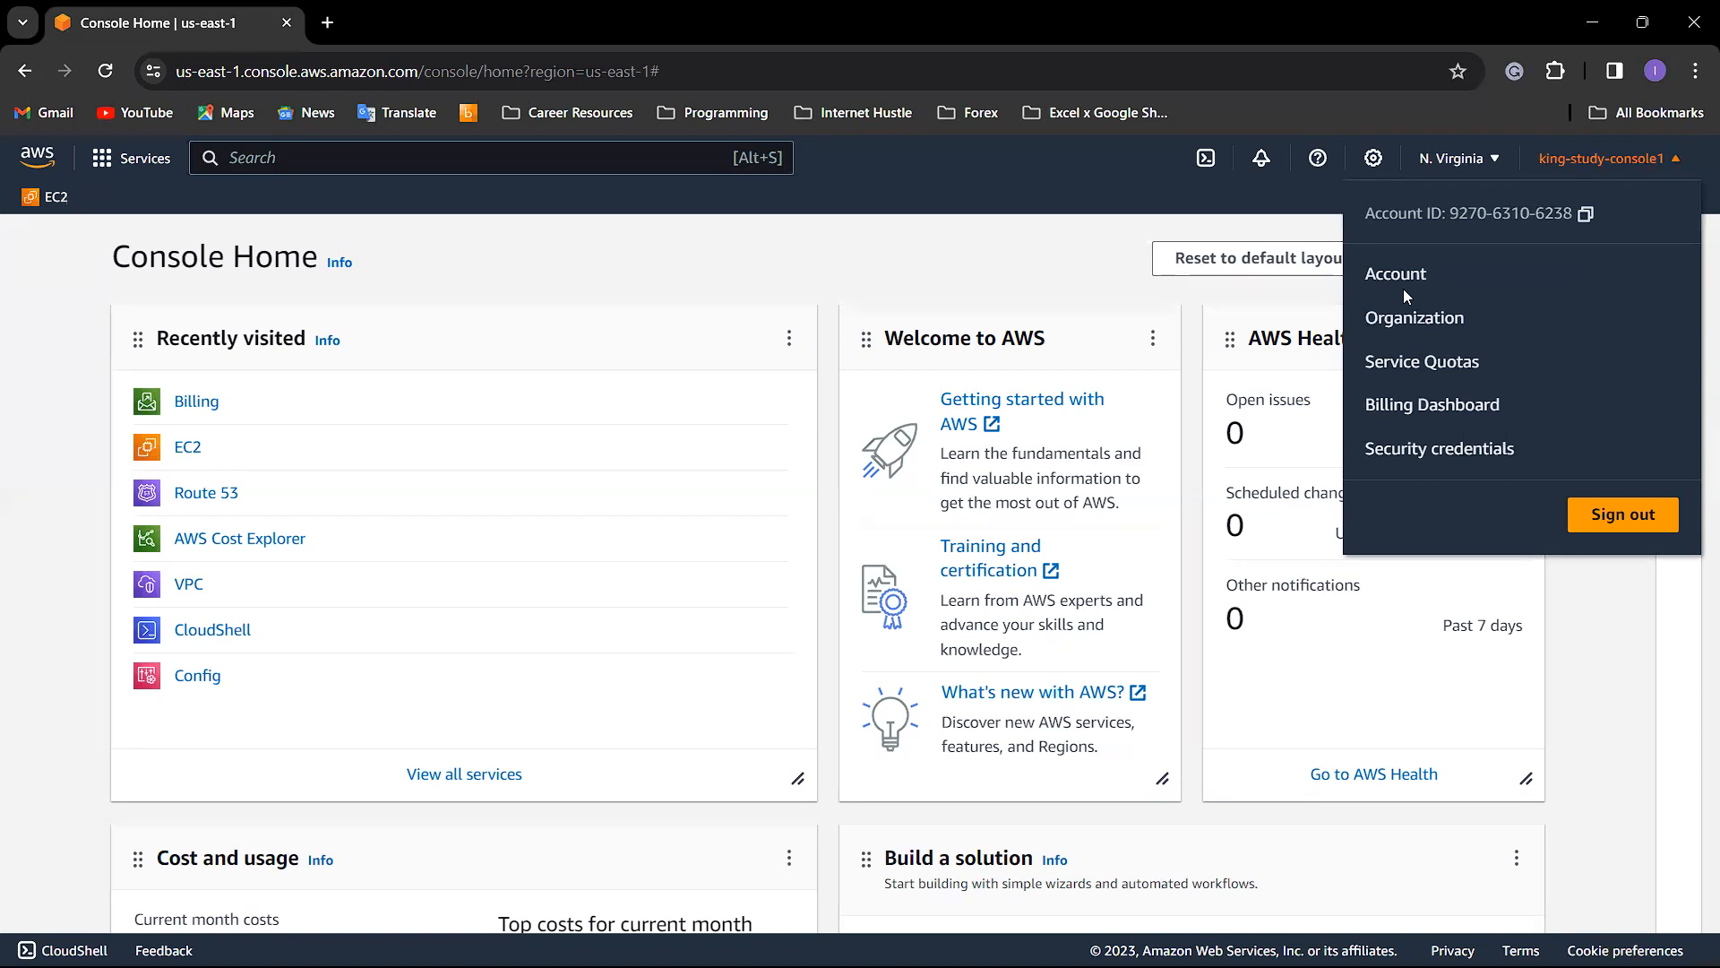
left_click(1226, 371)
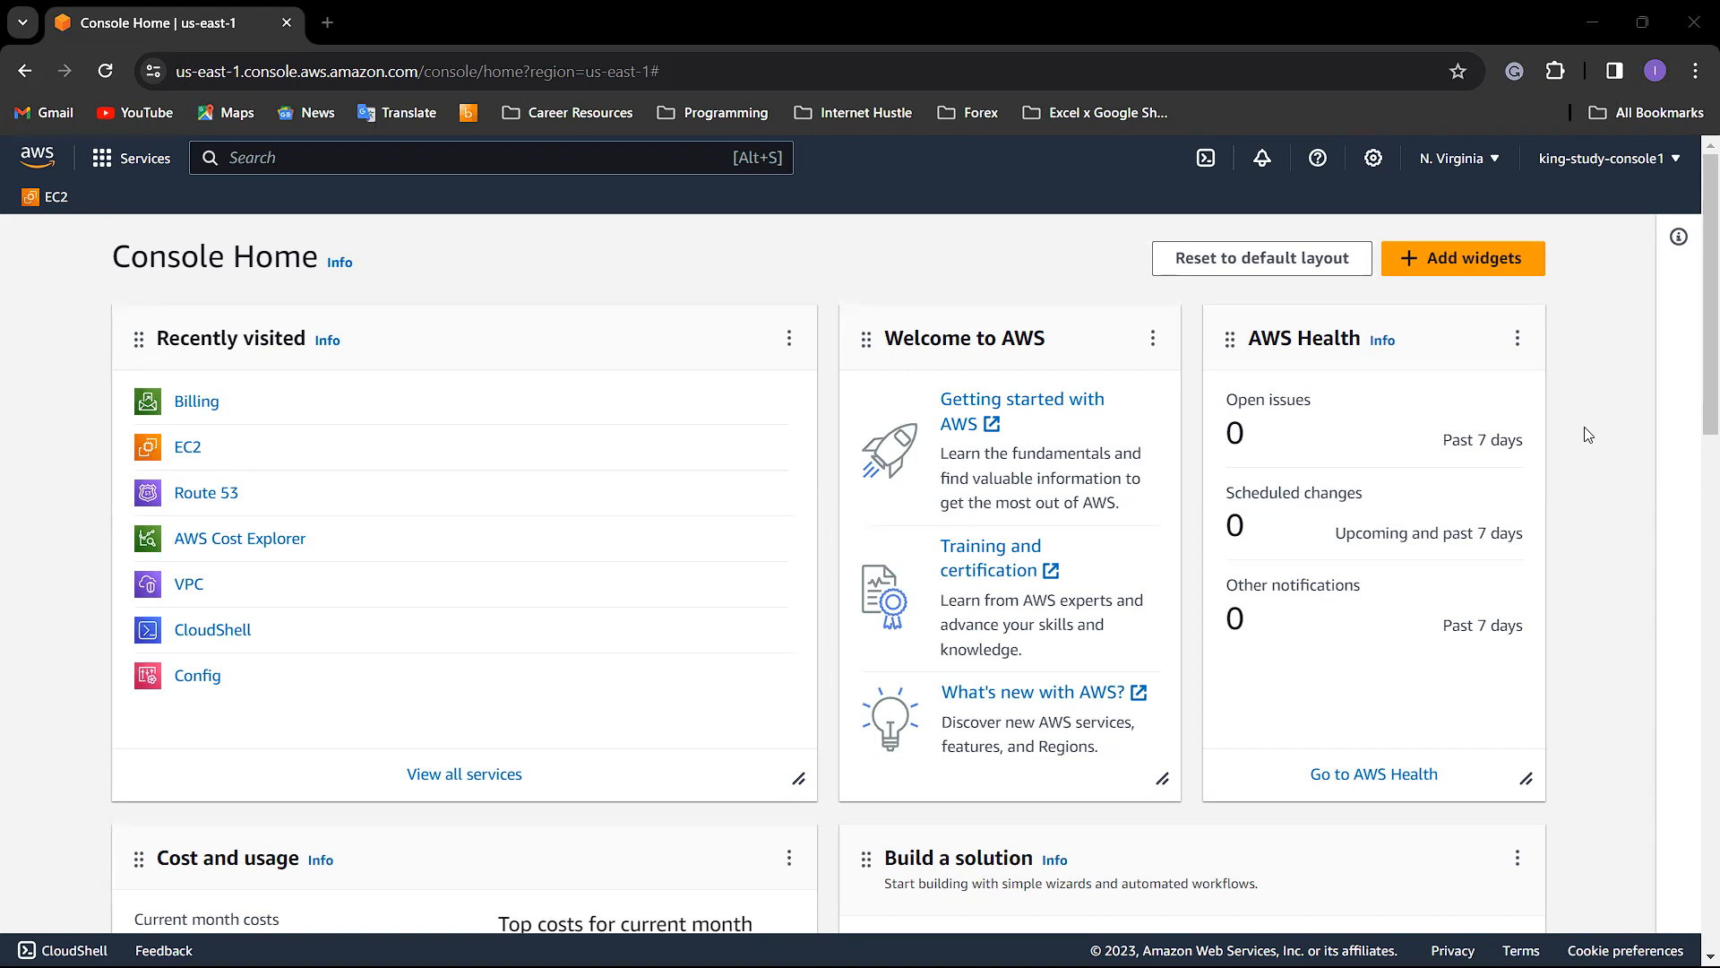
Step: Close the YouTube tab in Brave and minimize the Brave window
mouse_move(1258, 964)
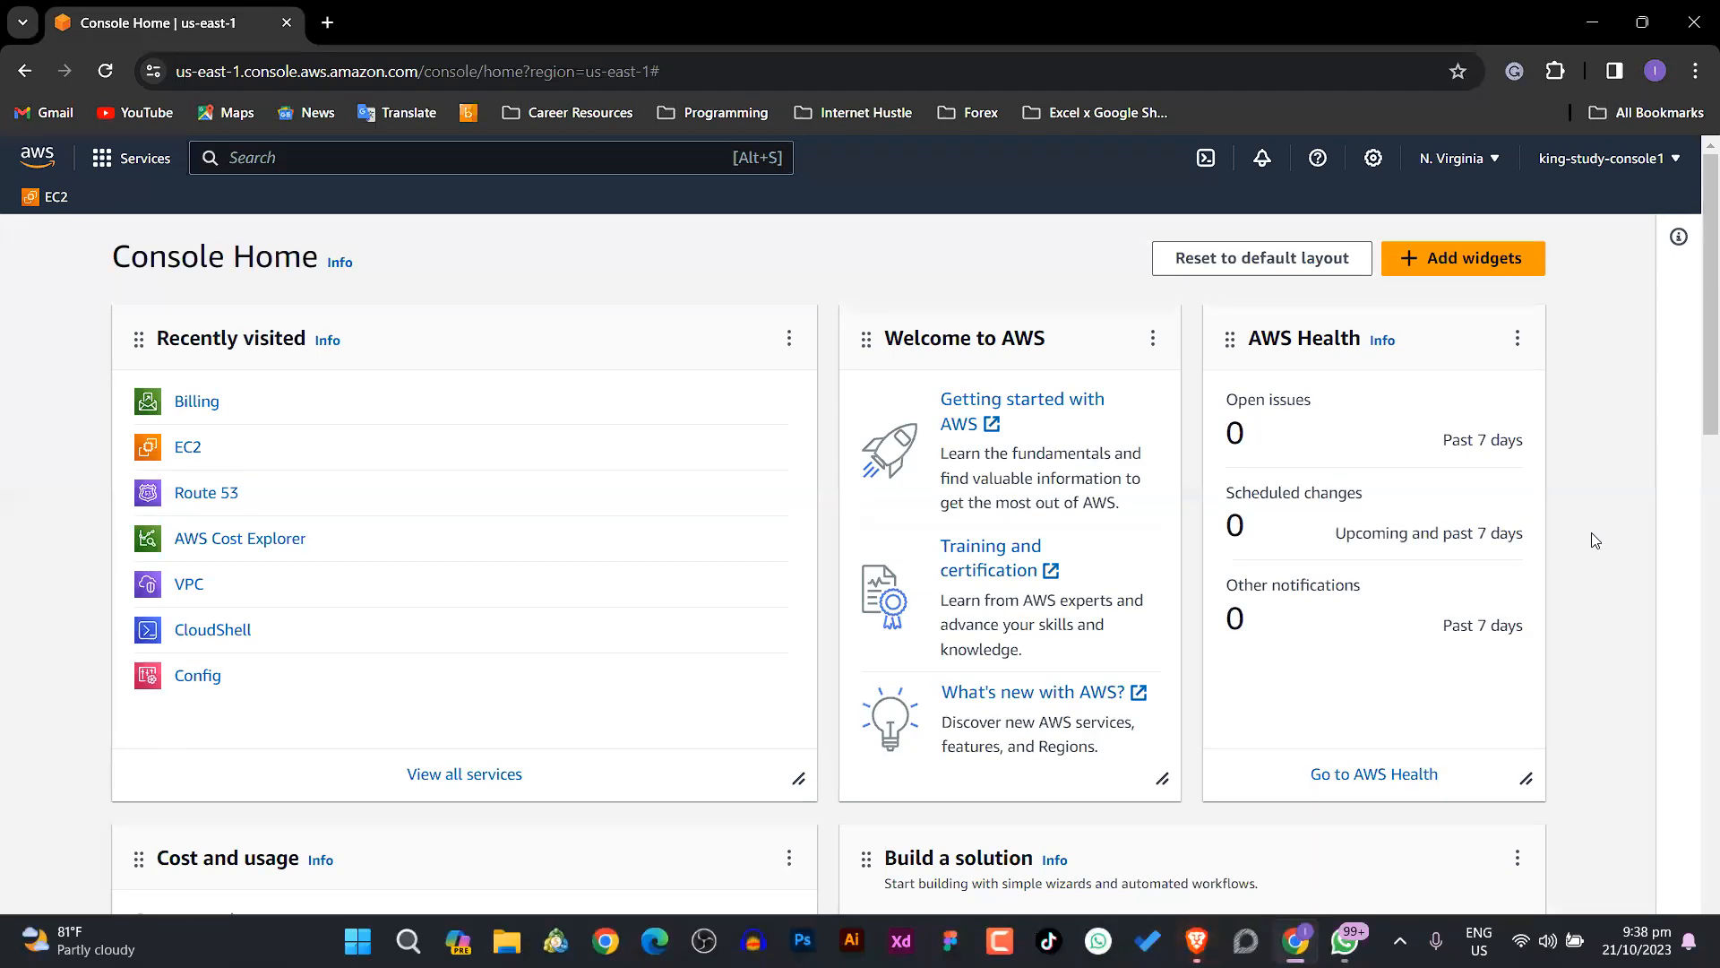
left_click(1196, 941)
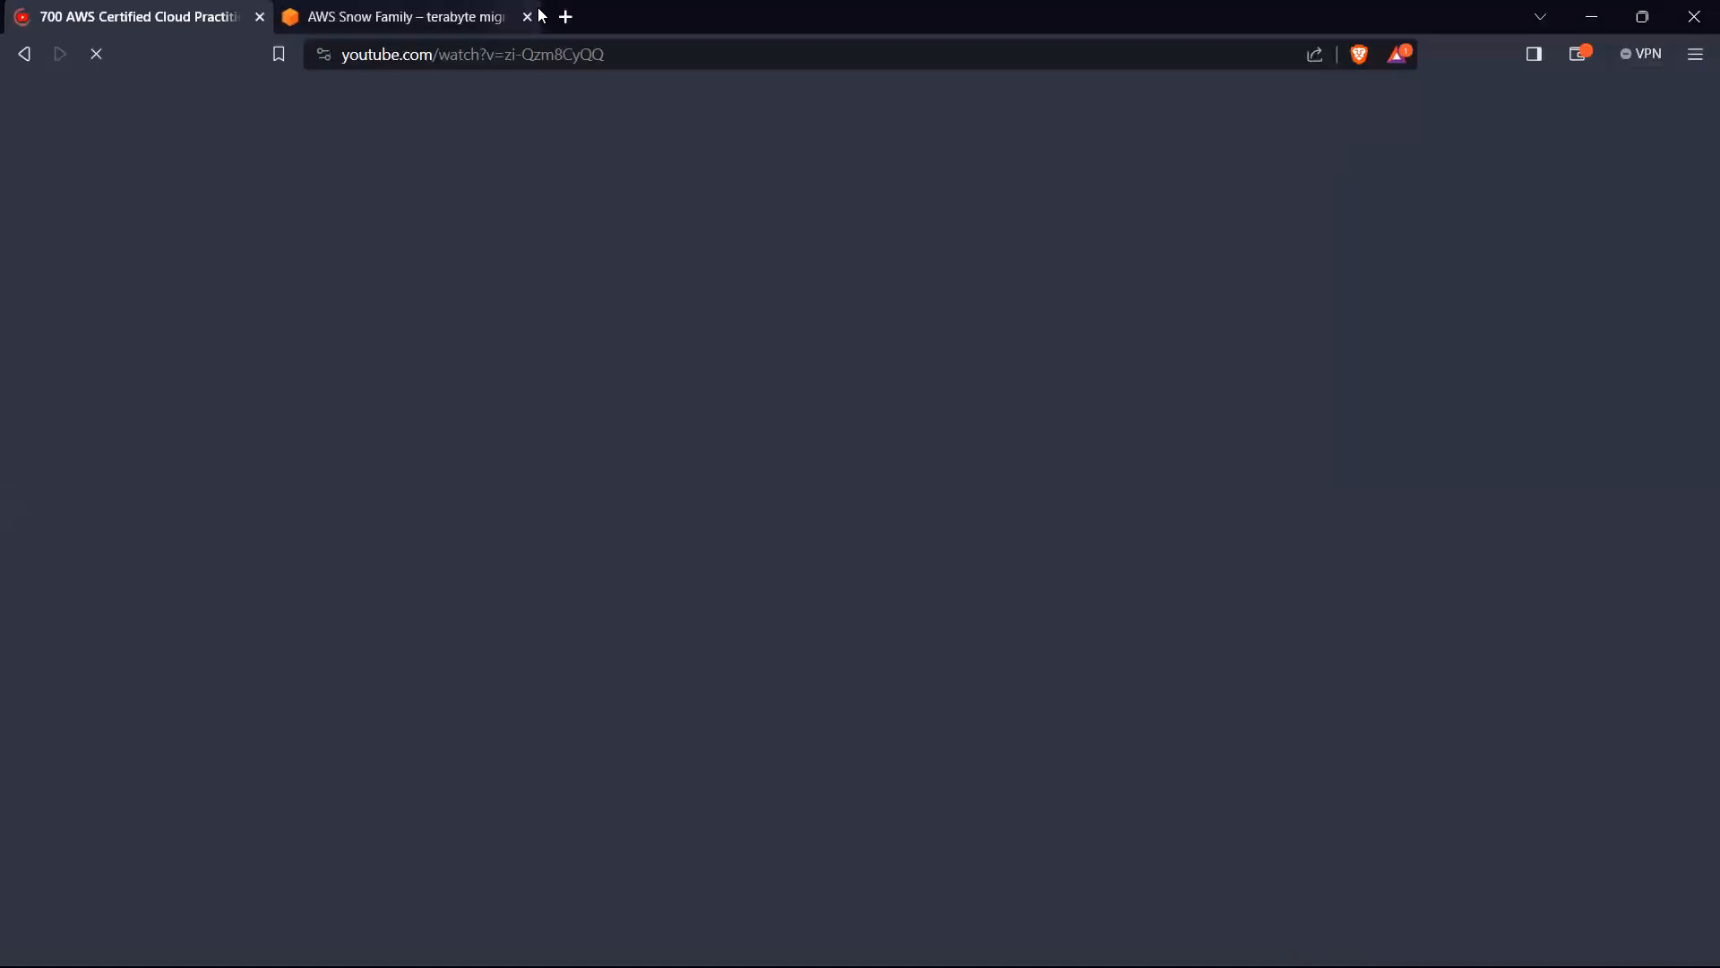
left_click(260, 17)
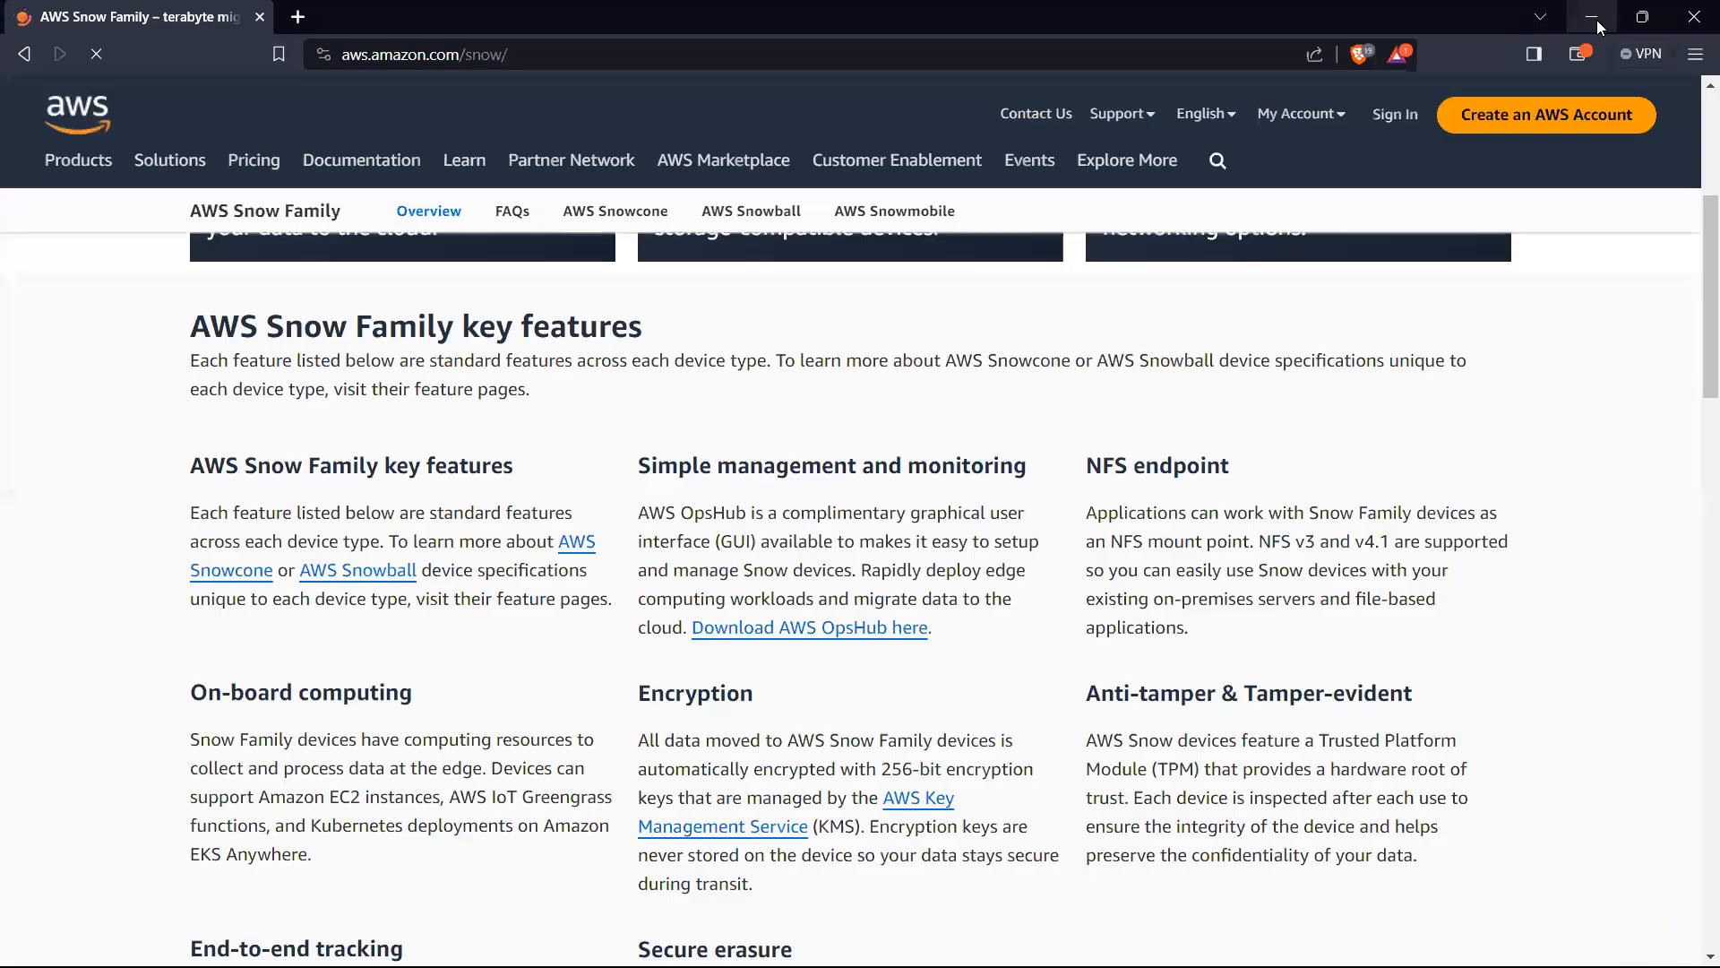
left_click(1594, 20)
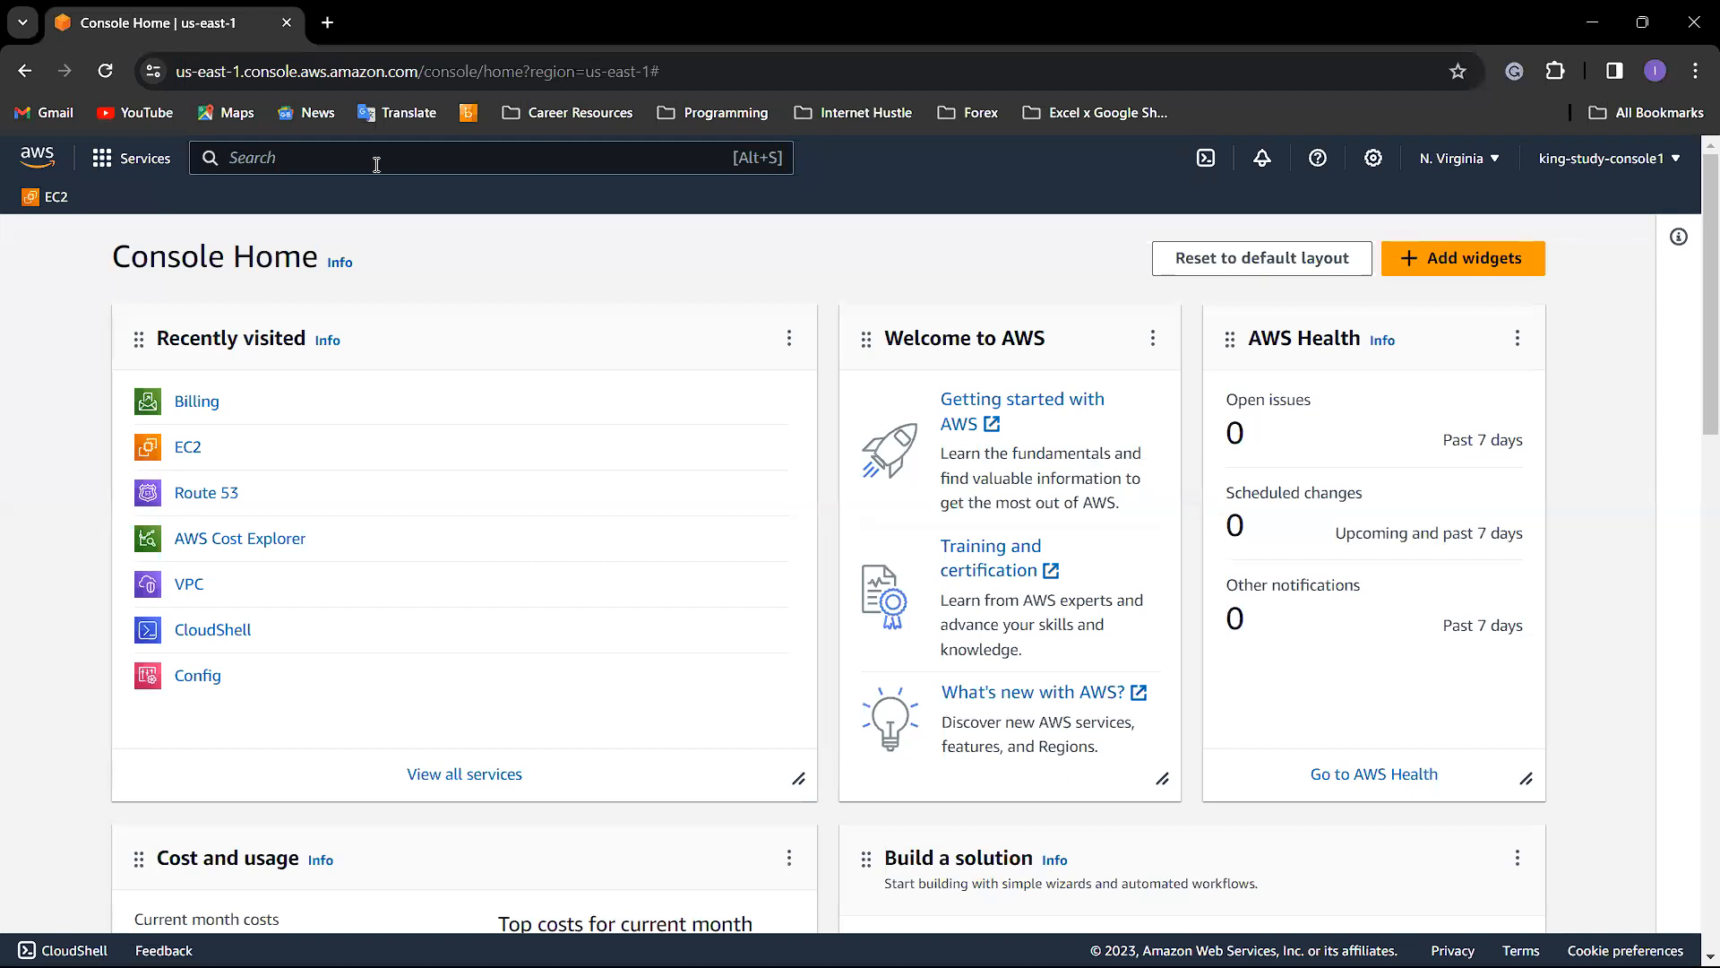
Step: Search the console for 'iam' and check the account menu
type("iam")
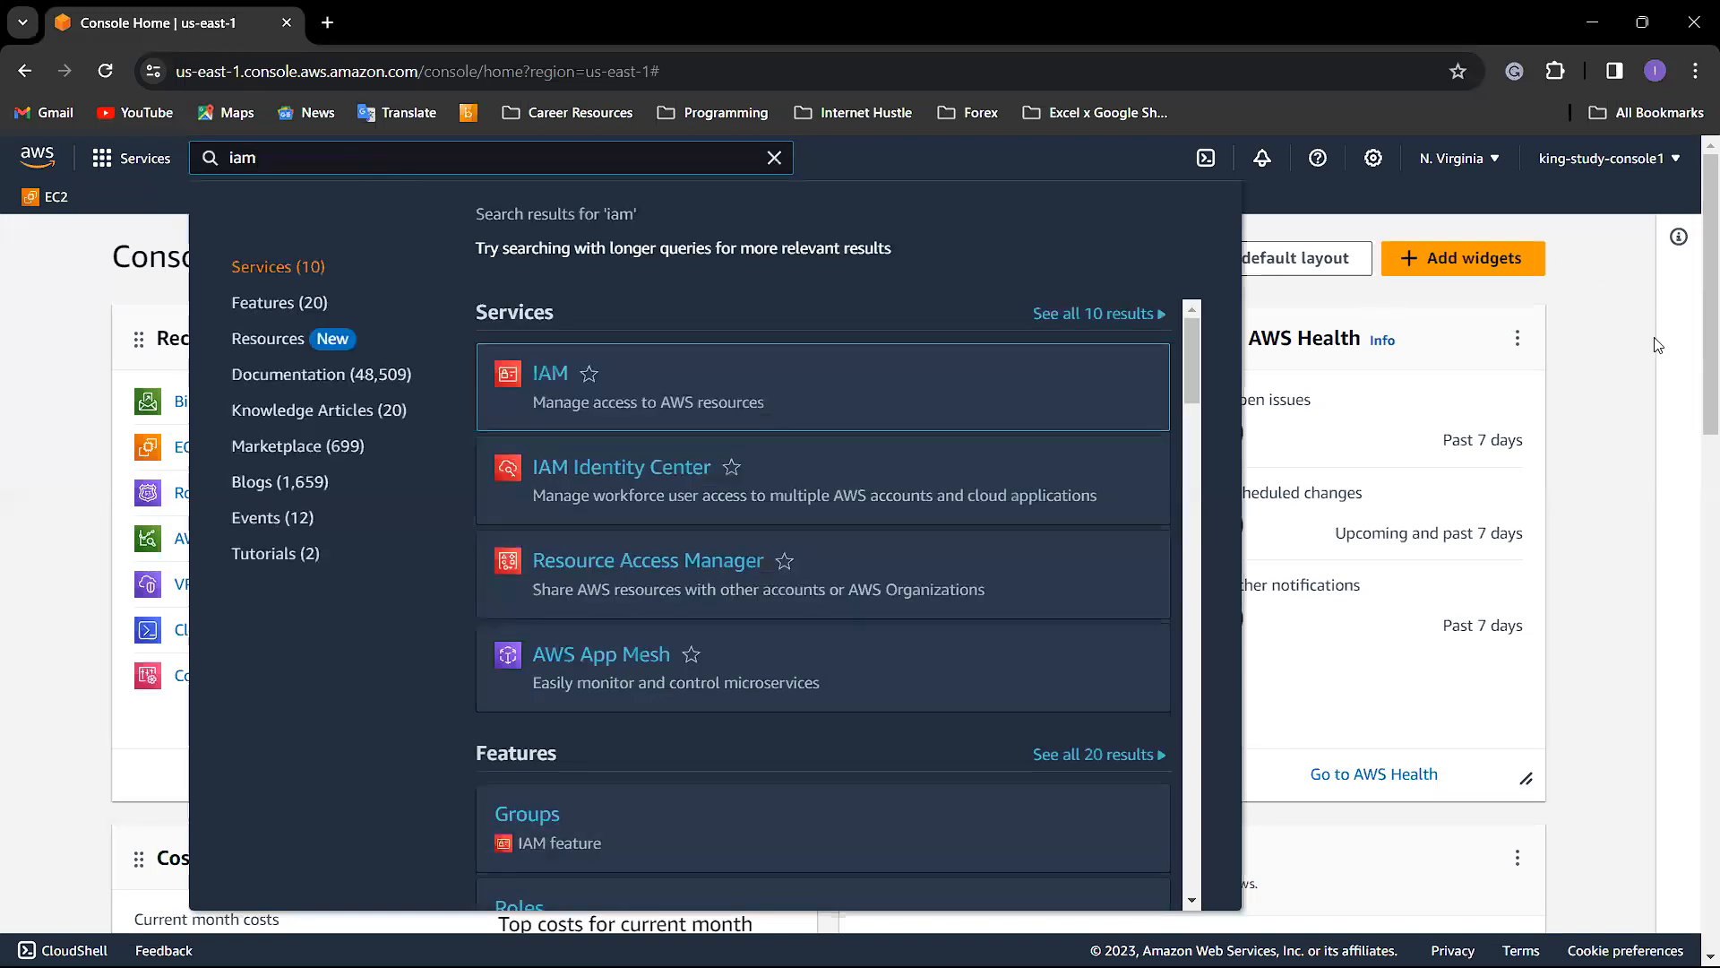
left_click(1604, 333)
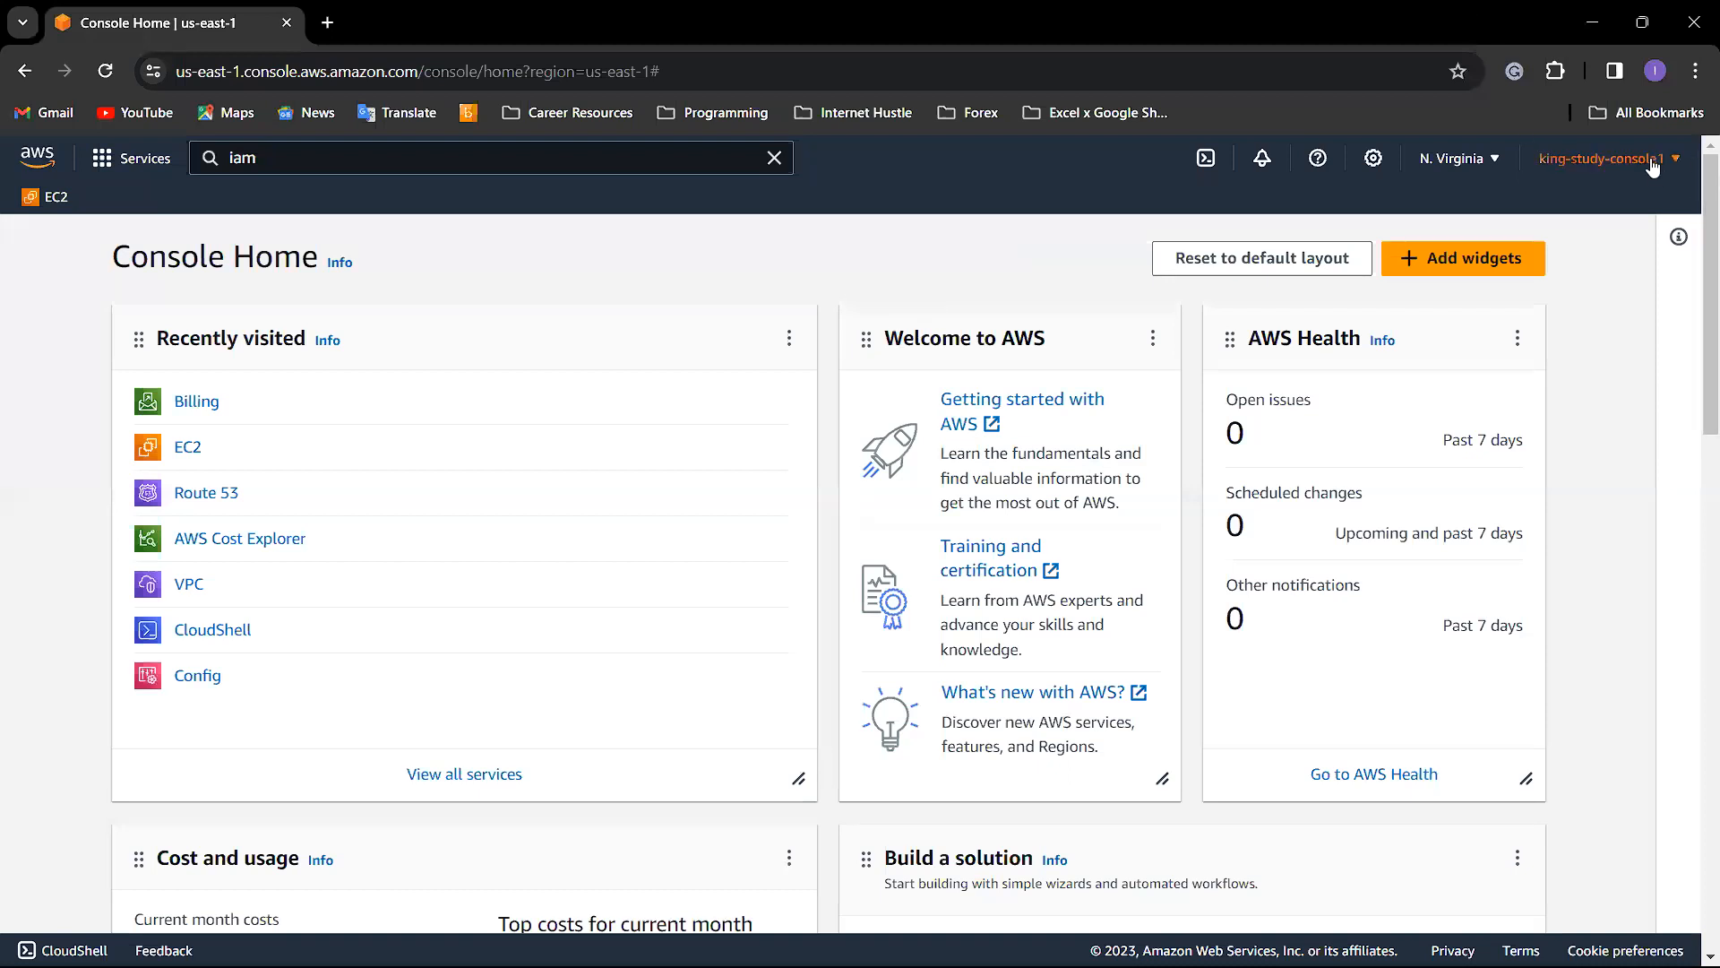
left_click(1604, 159)
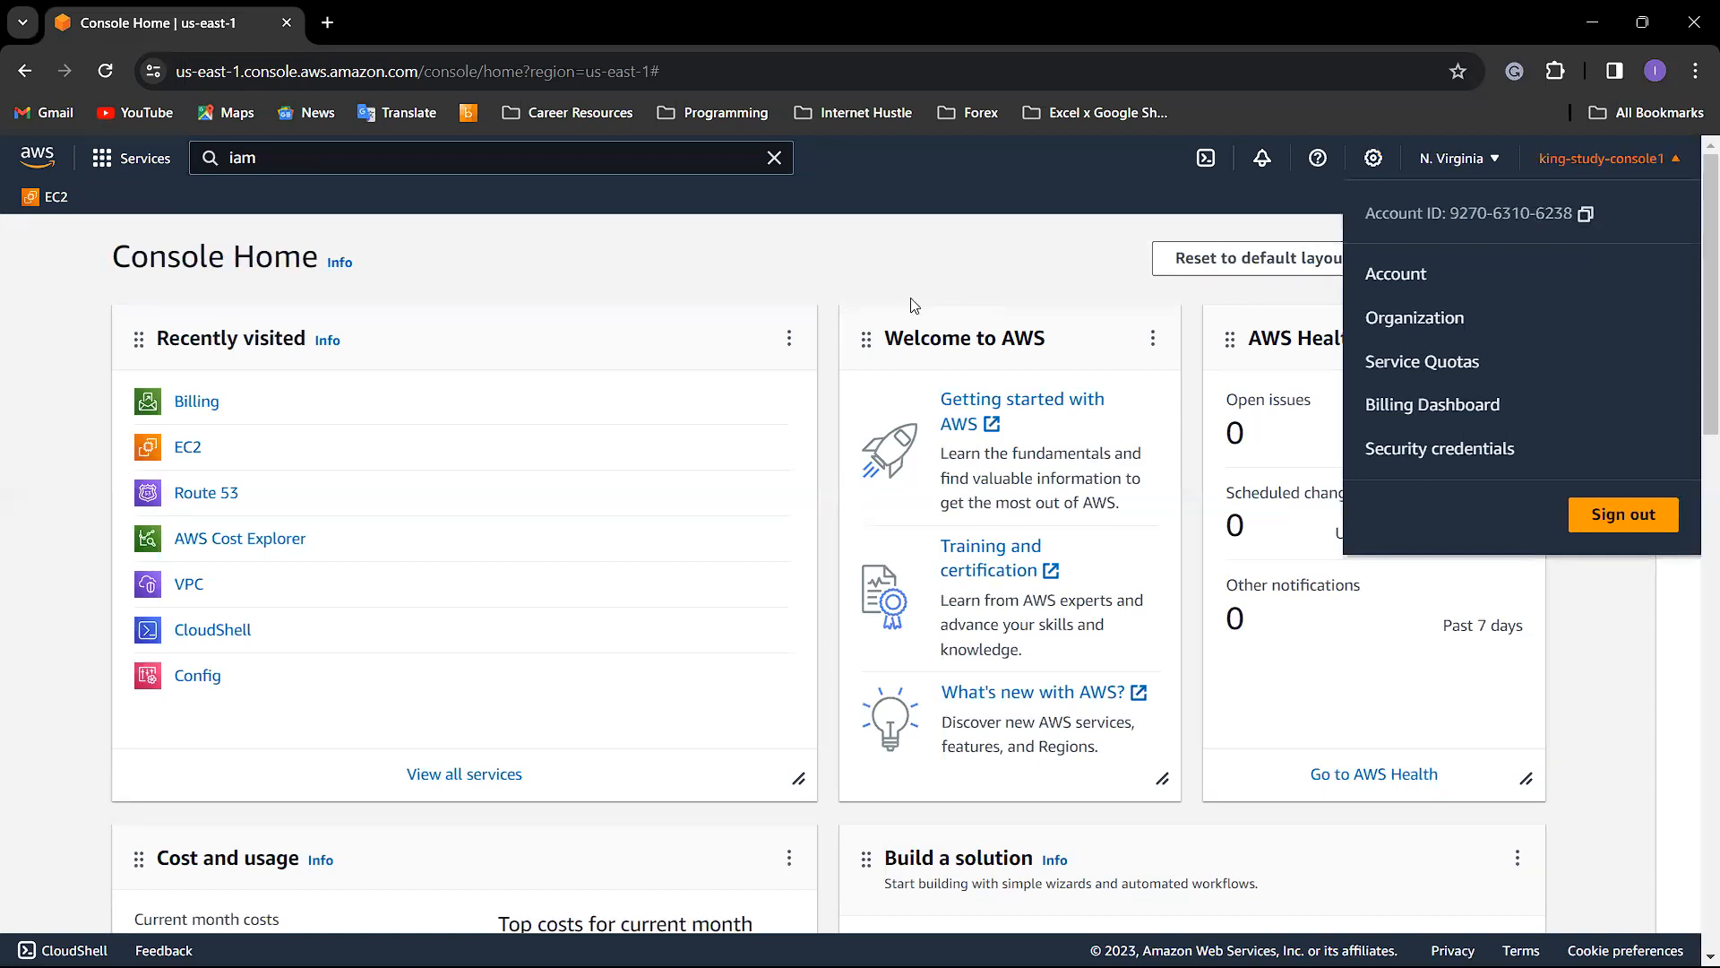
left_click(867, 284)
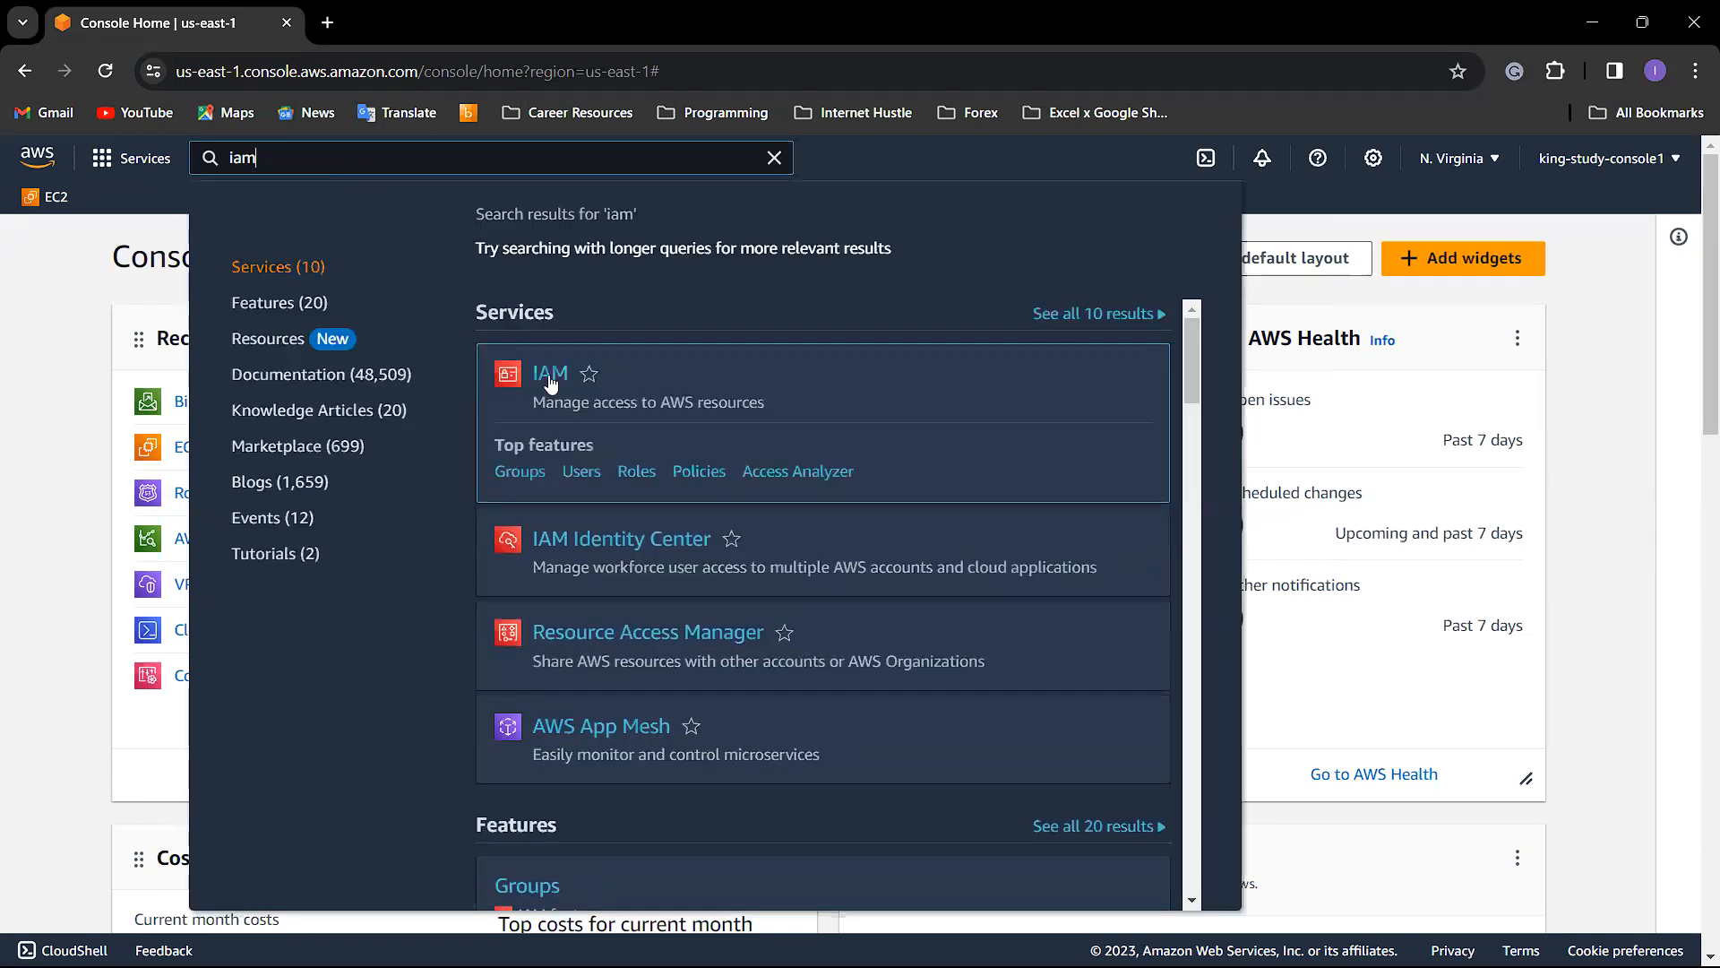
left_click(140, 217)
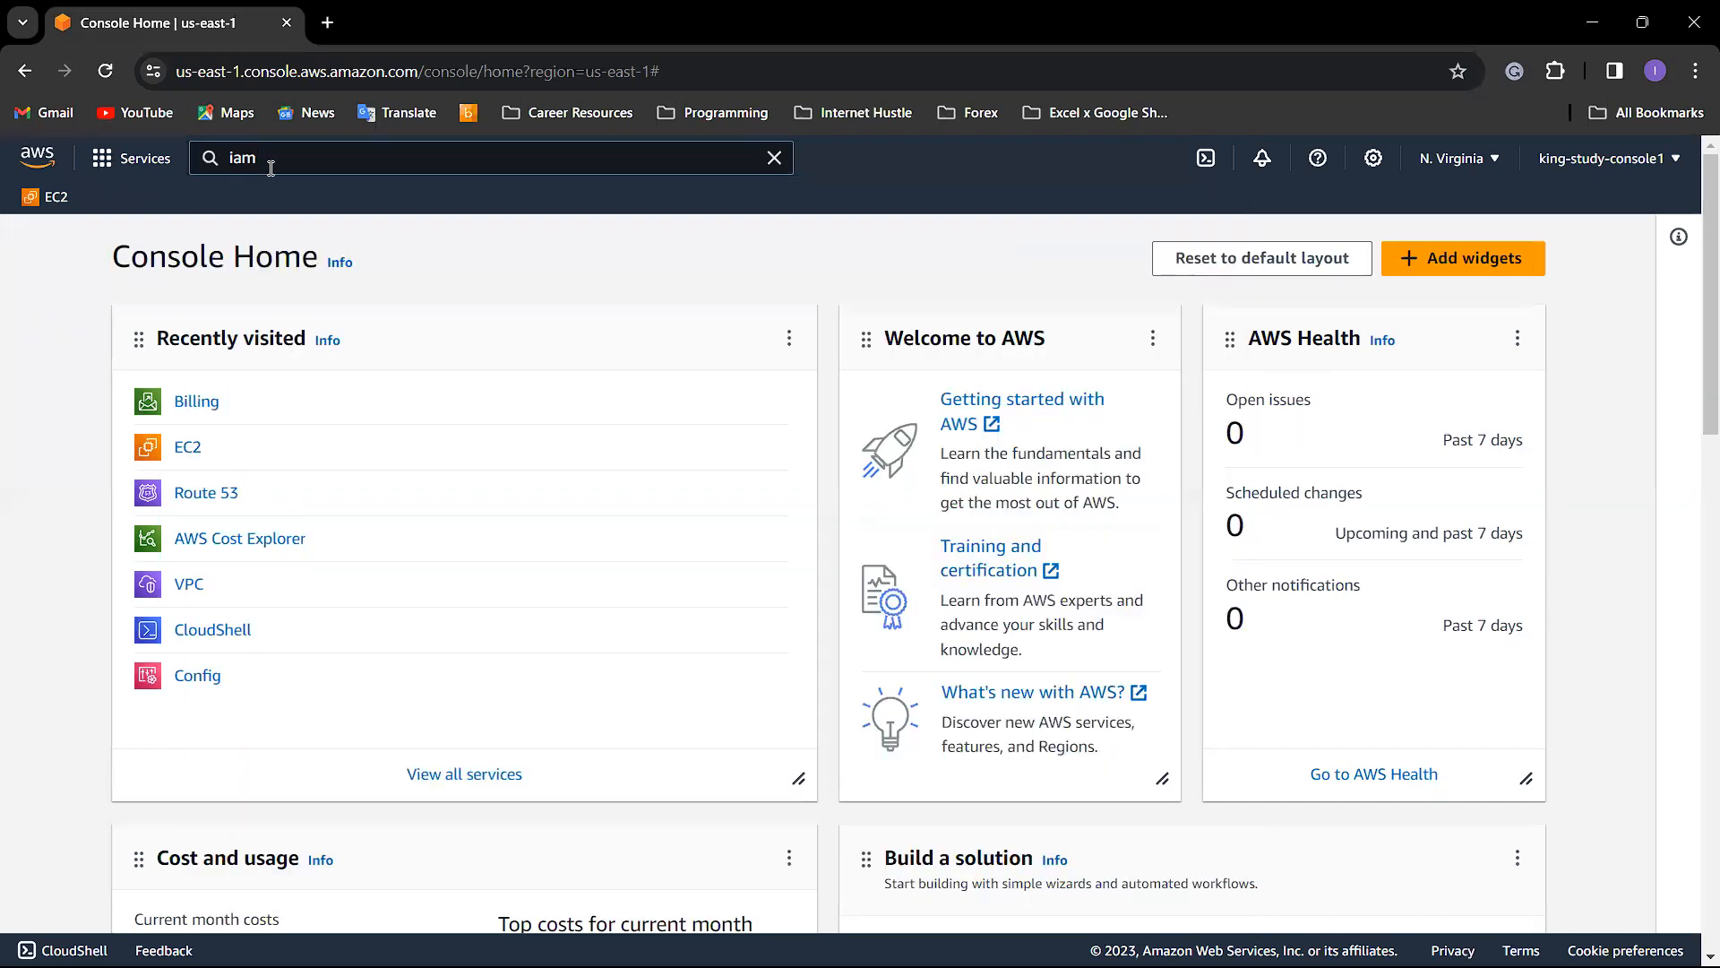
left_click(287, 148)
Step: Open IAM from the Security, Identity, & Compliance category of the services list
left_click(128, 231)
left_click(117, 161)
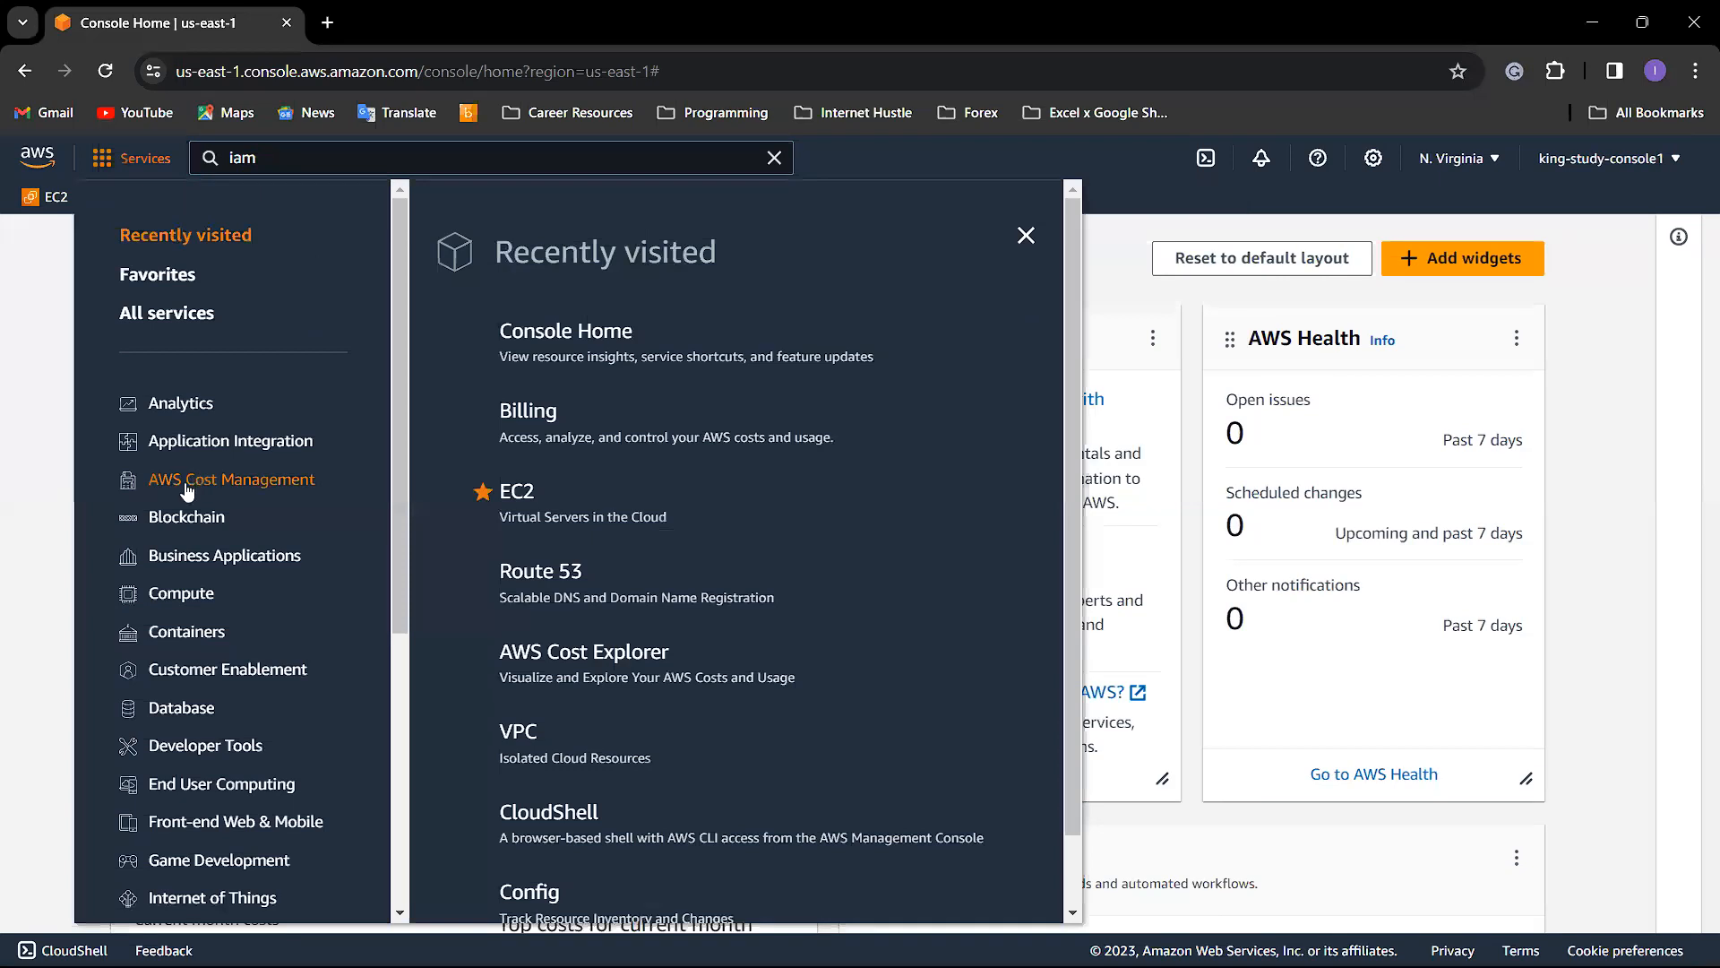
scroll(220, 592, "down", 3)
scroll(214, 445, "down", 3)
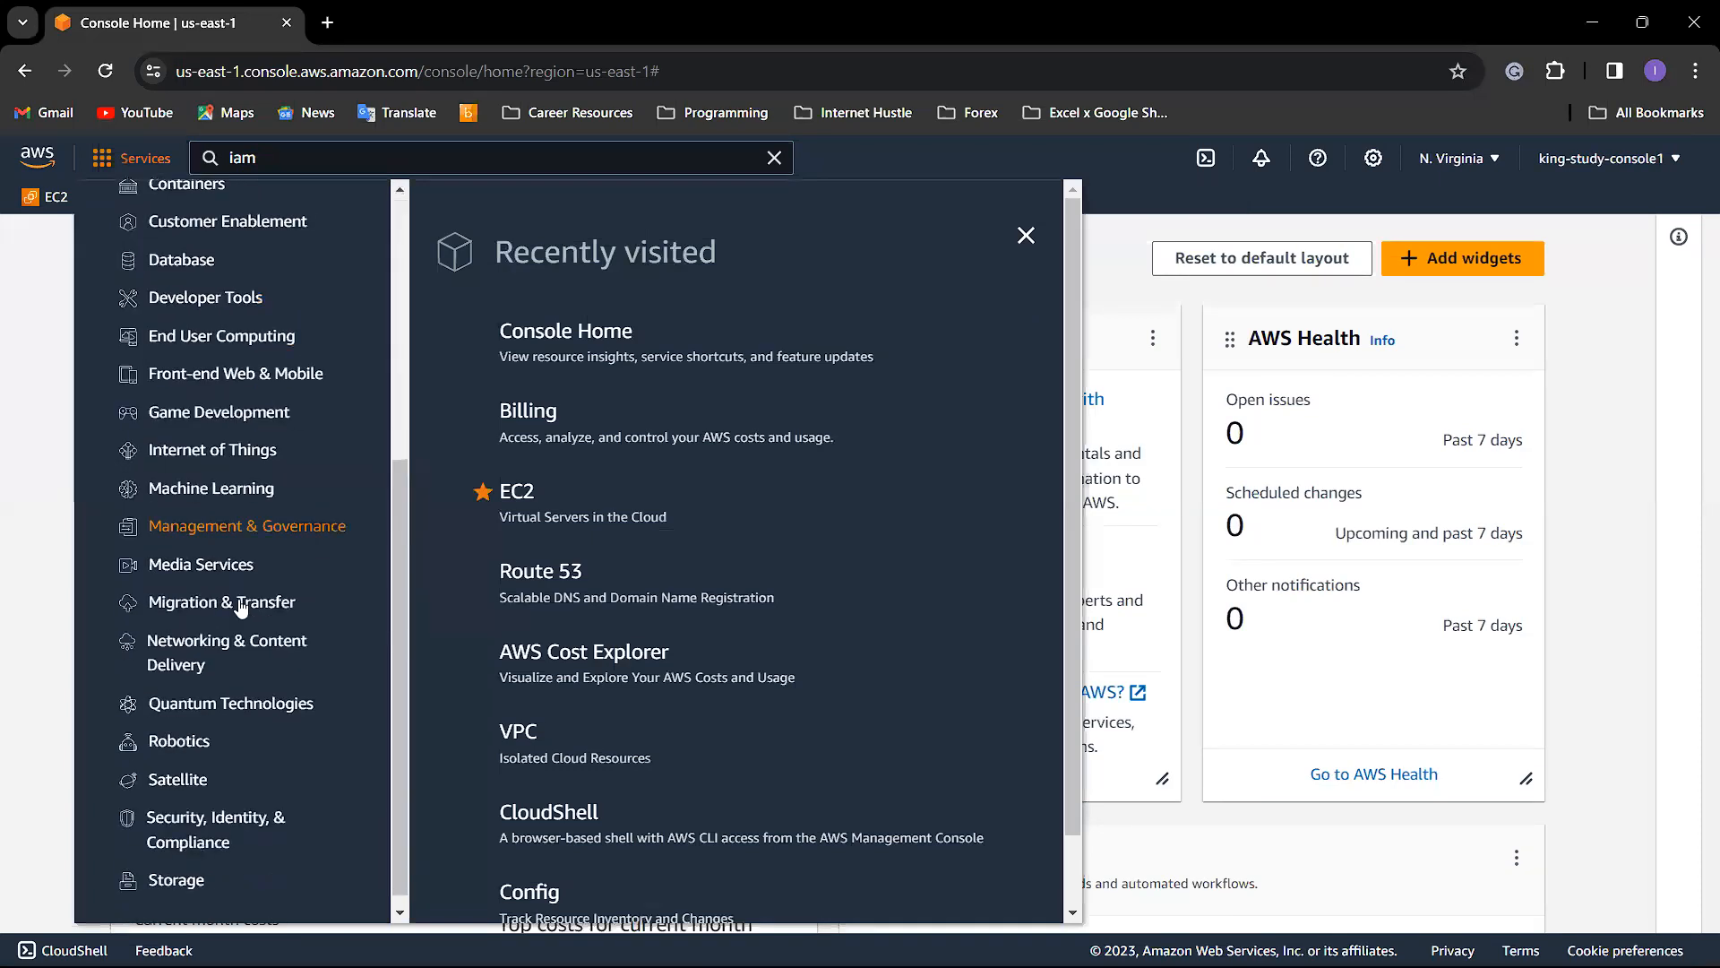
scroll(334, 460, "up", 3)
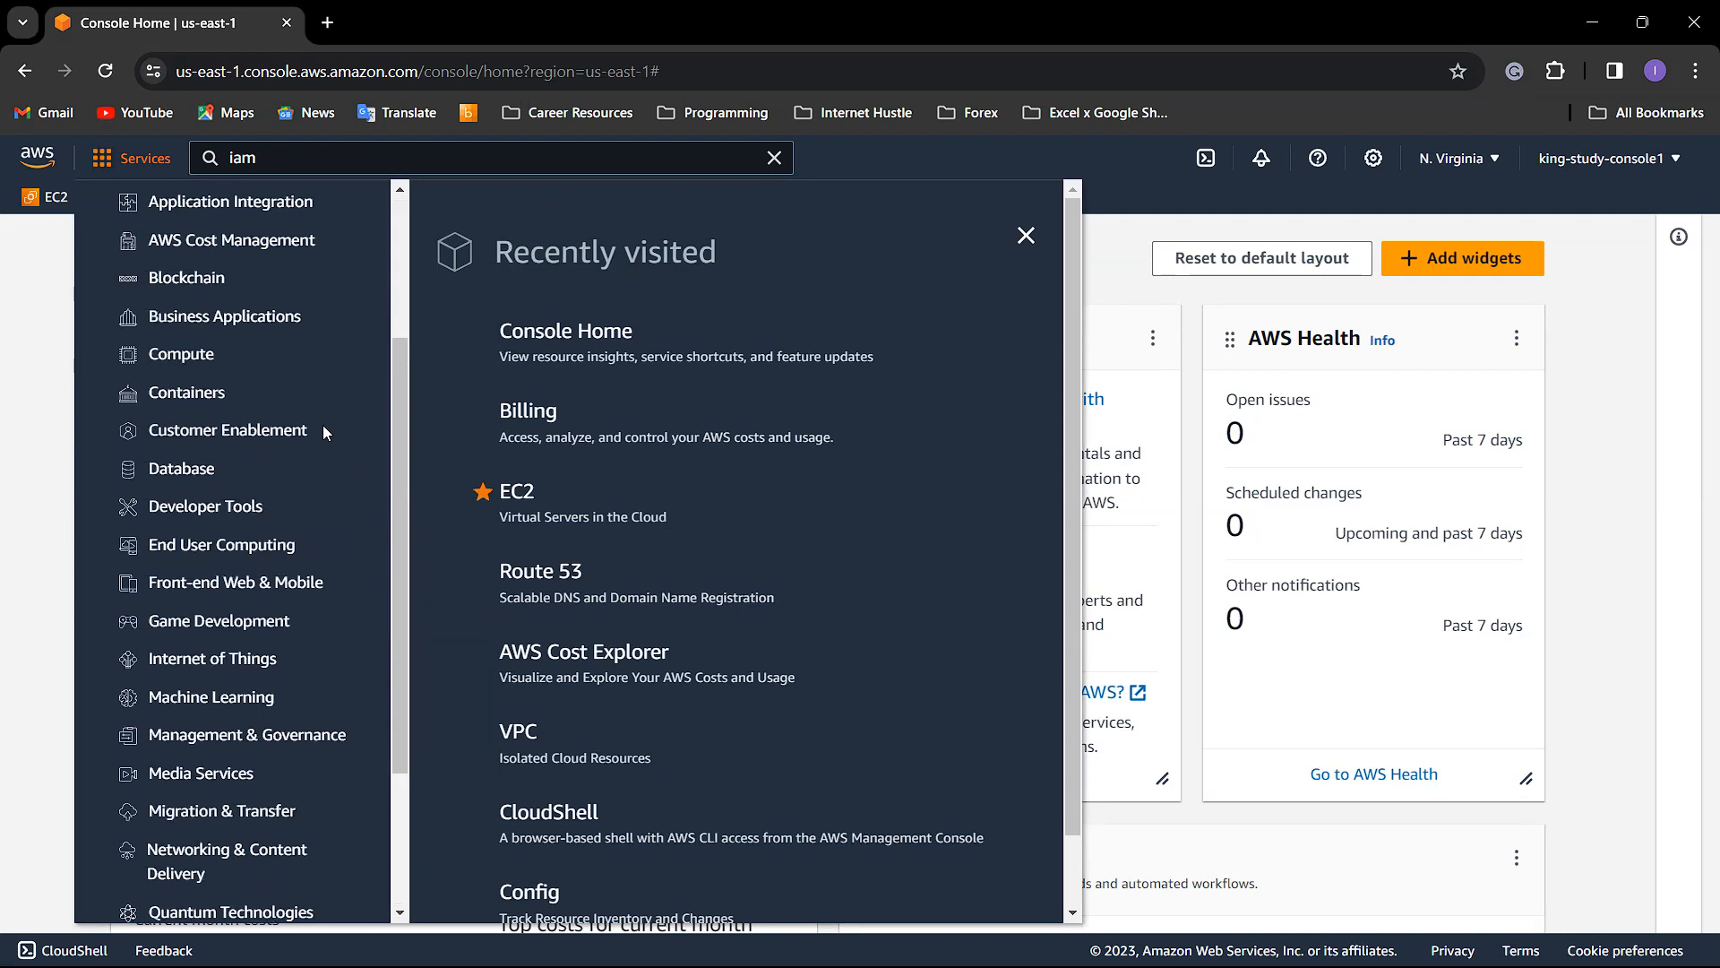
scroll(324, 429, "up", 2)
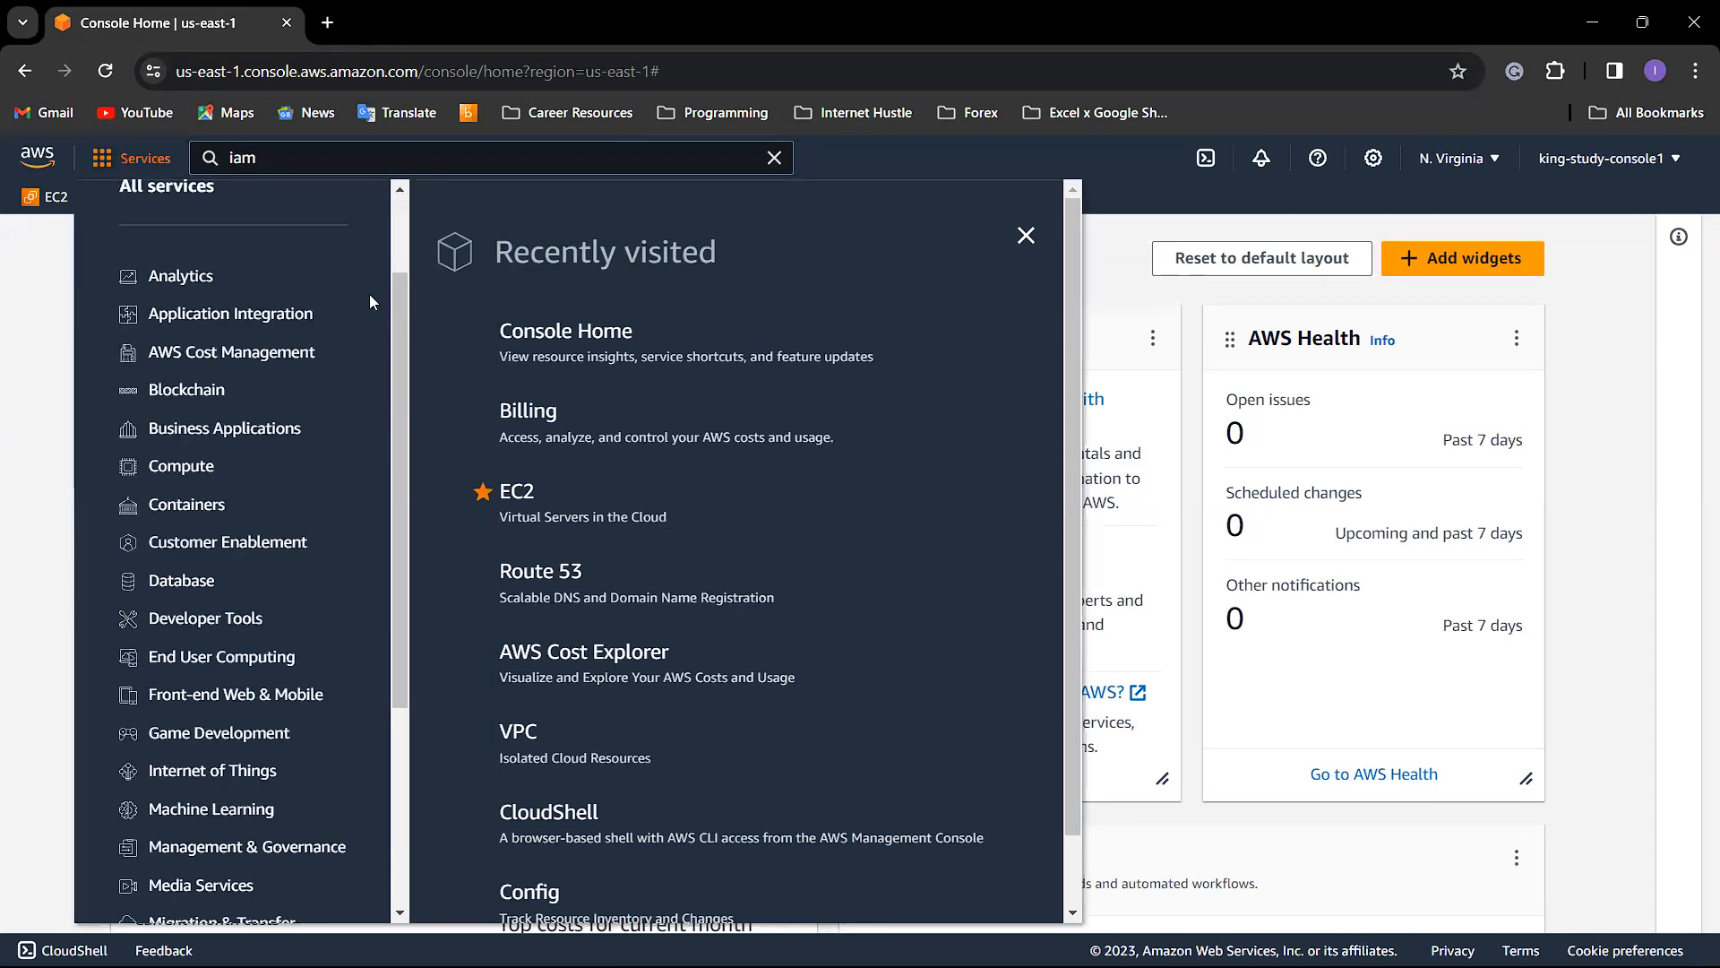
left_click_drag(404, 276, 423, 507)
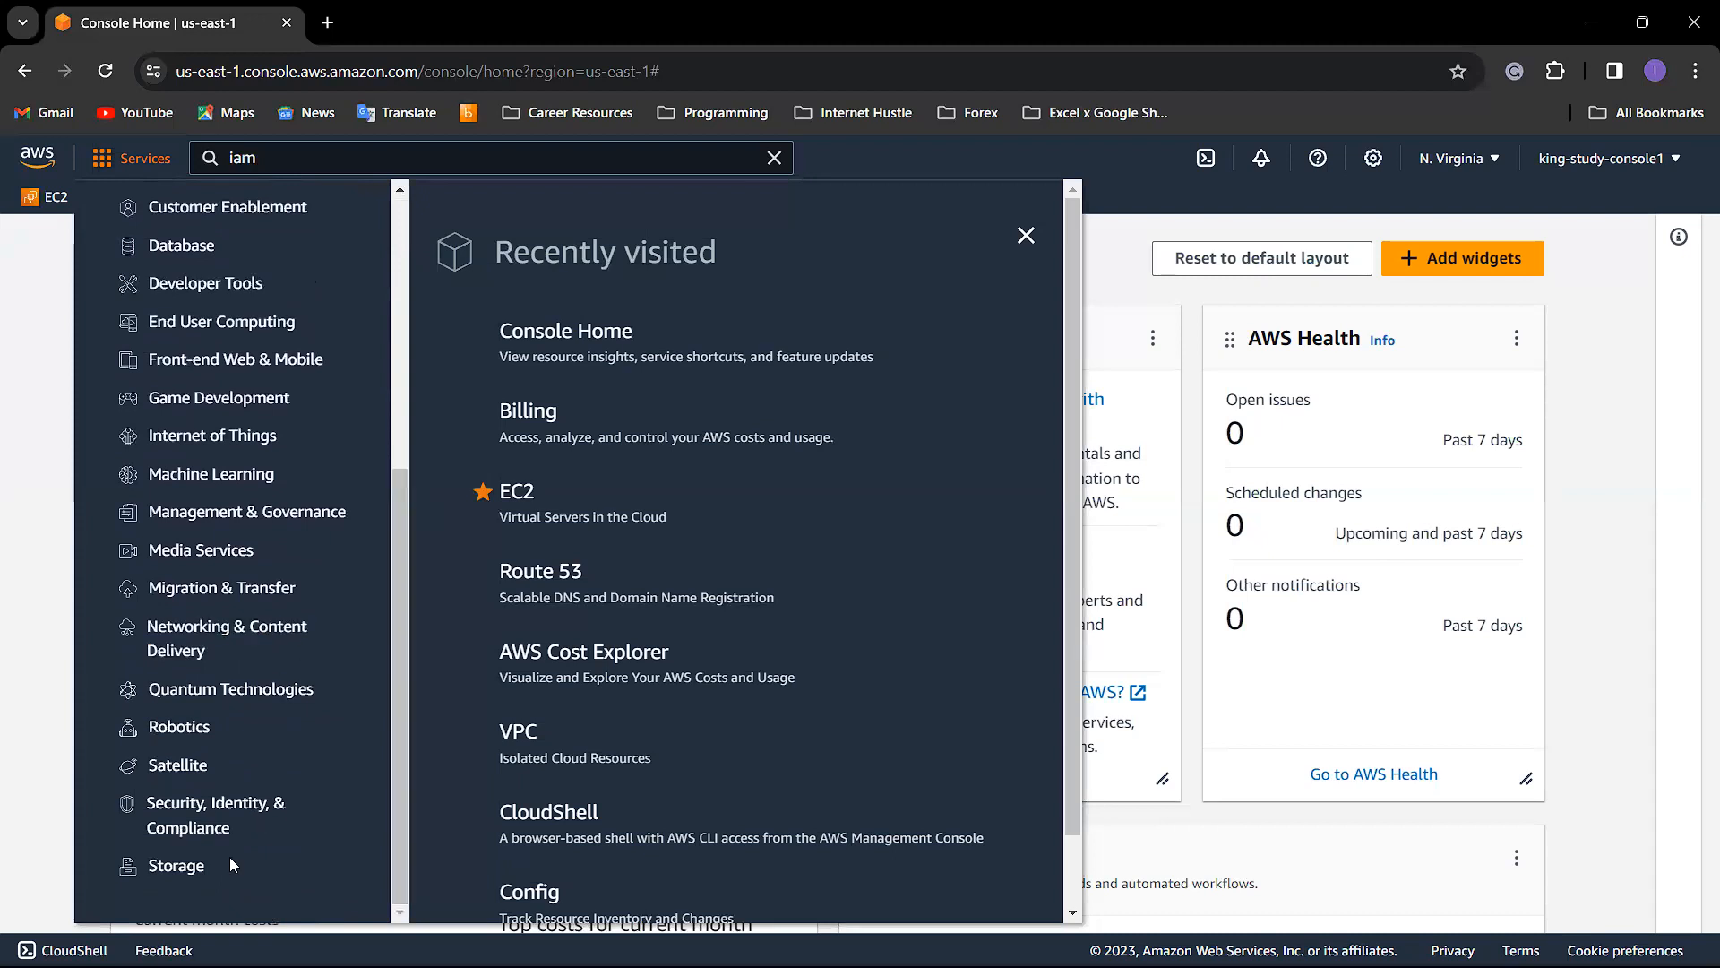
left_click(199, 829)
scroll(789, 422, "up", 1)
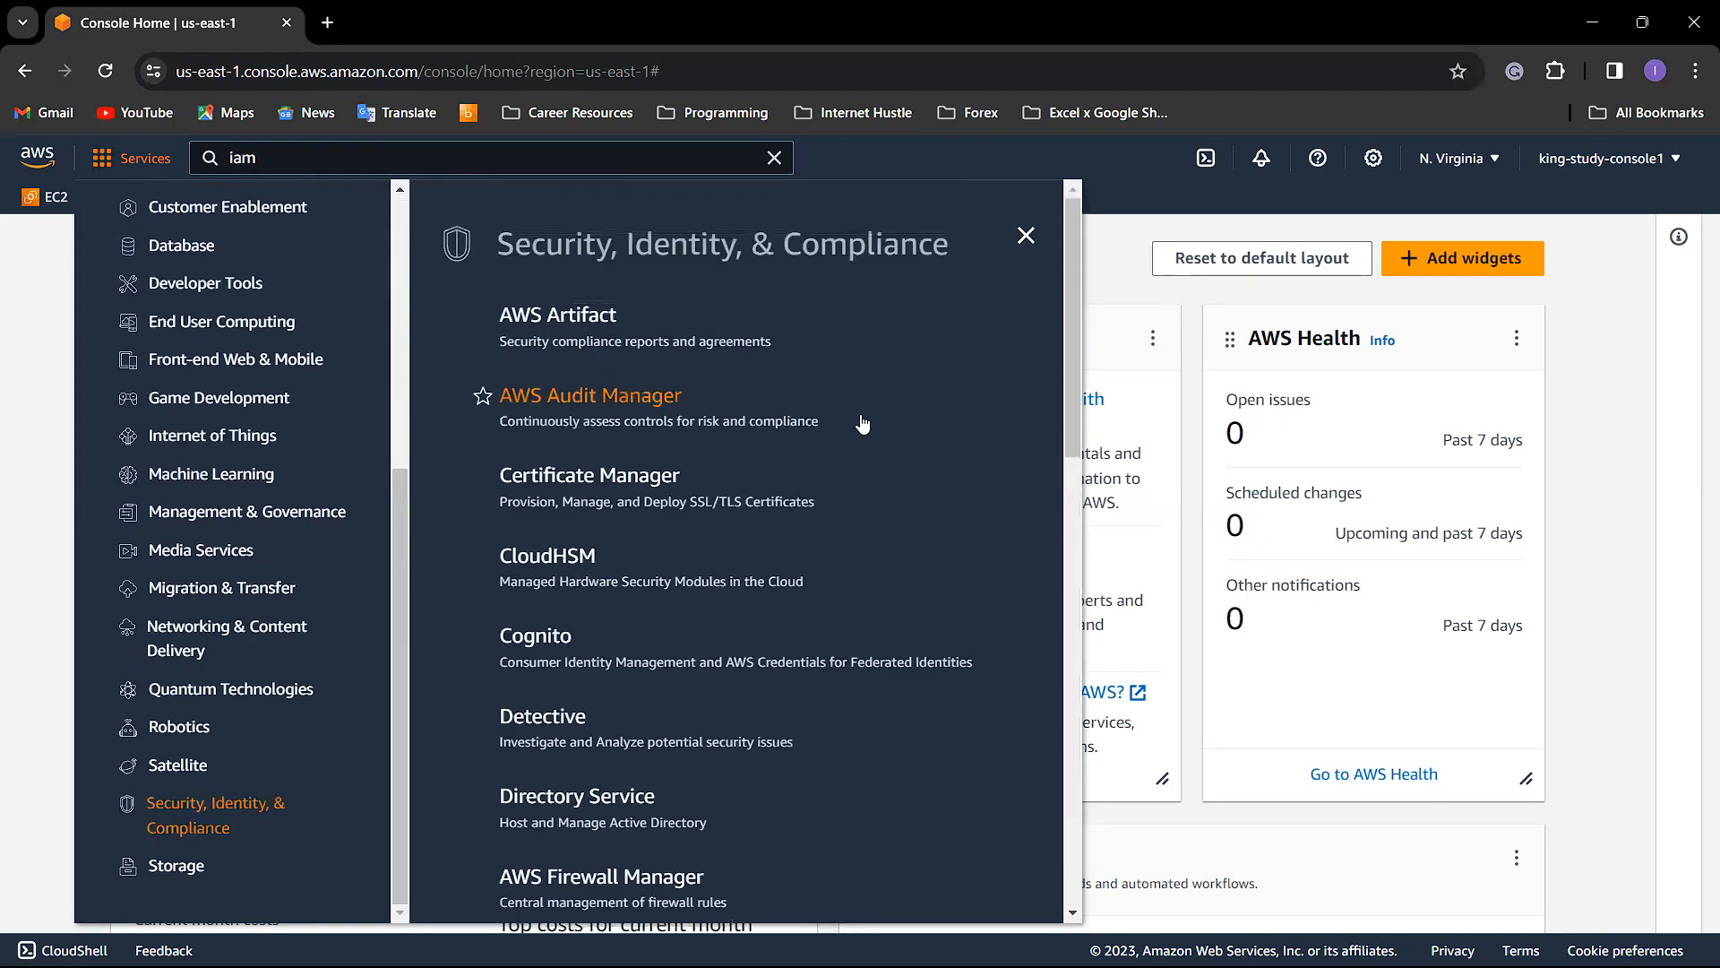
scroll(855, 423, "down", 2)
scroll(855, 422, "down", 1)
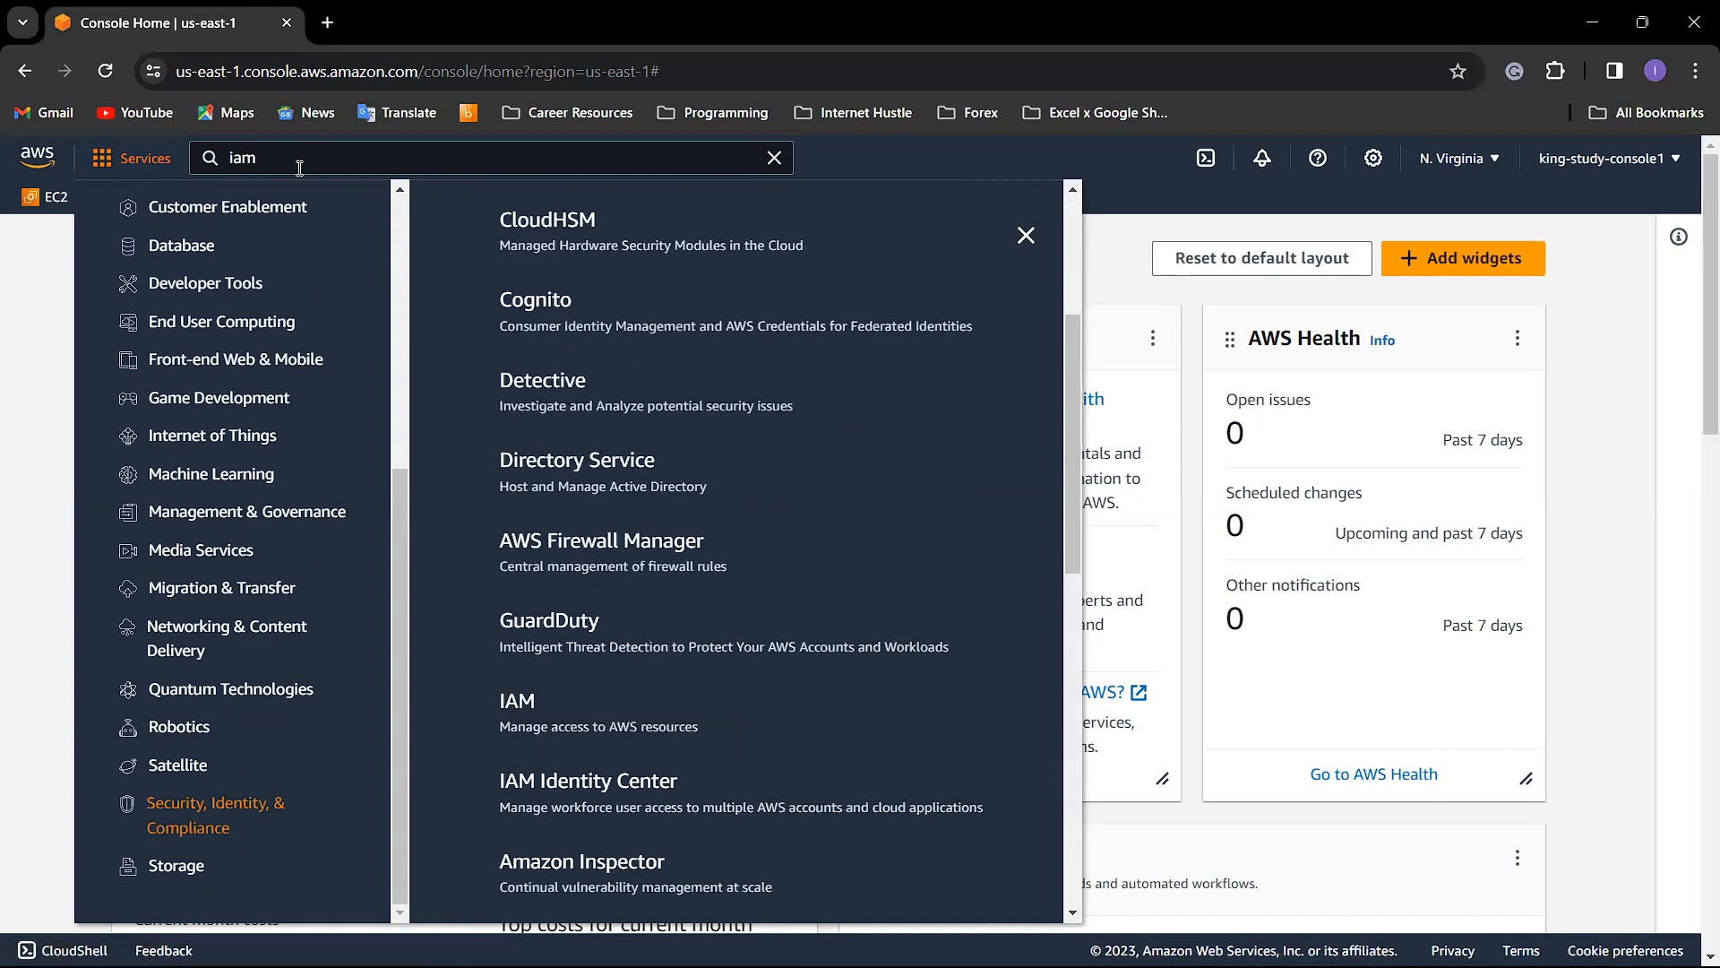
left_click(533, 708)
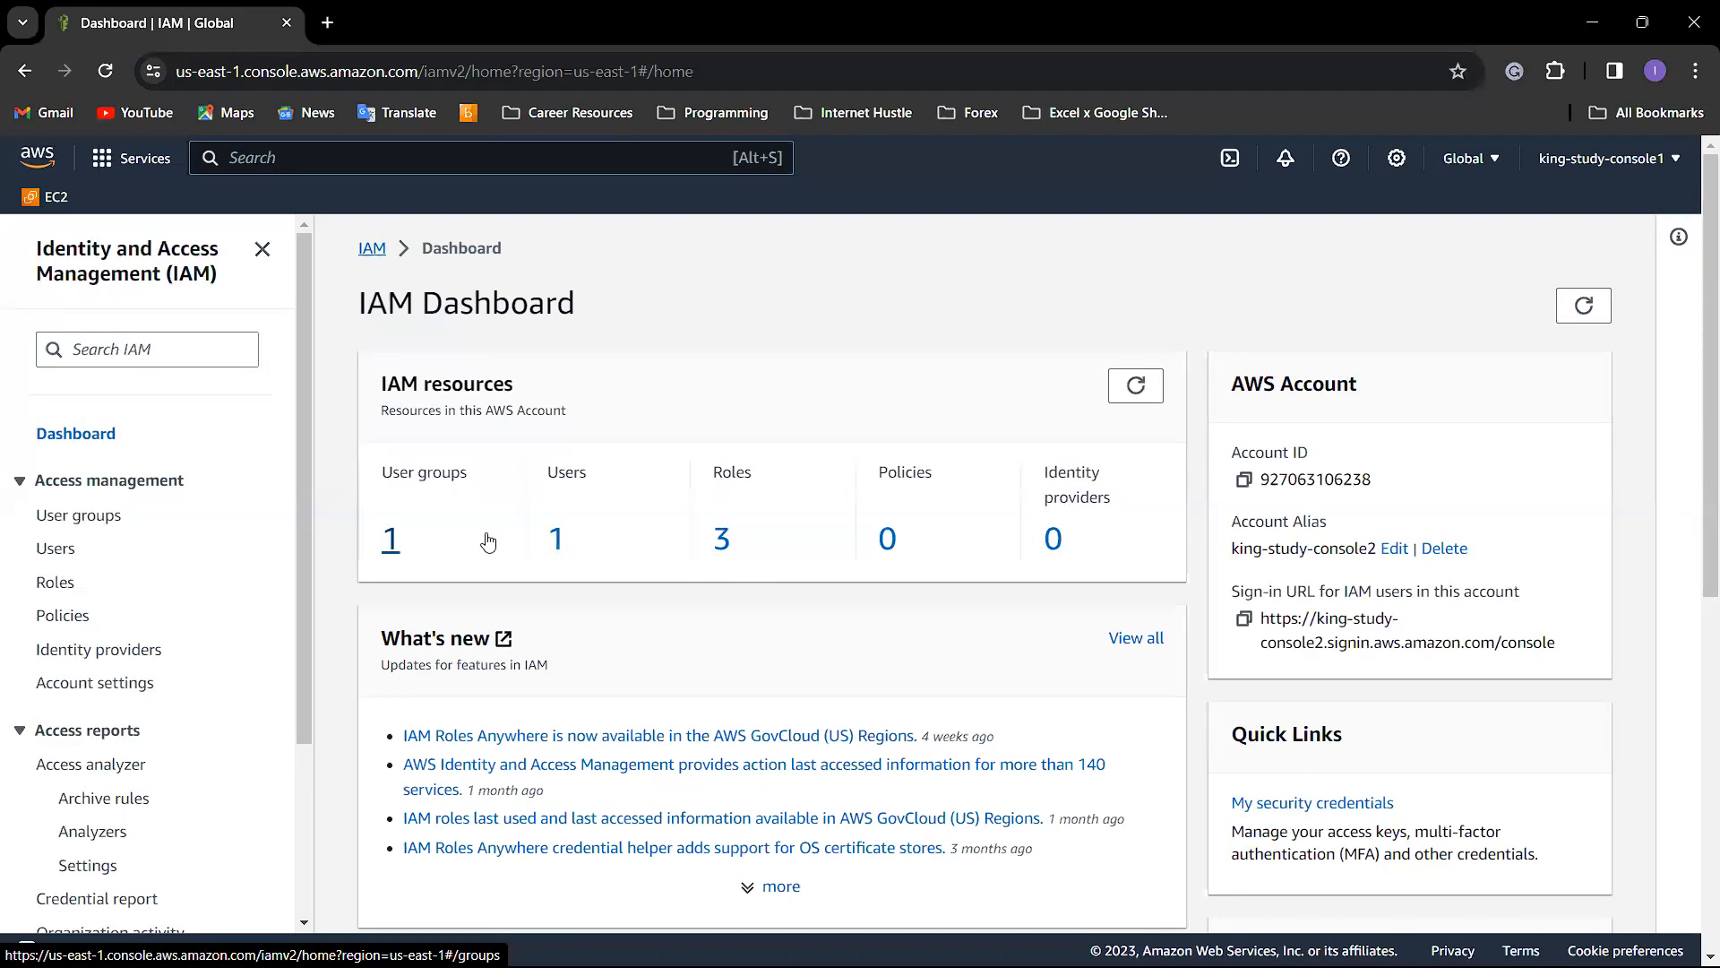
Step: Delete the admin user group, confirming with 'admin'
left_click(86, 526)
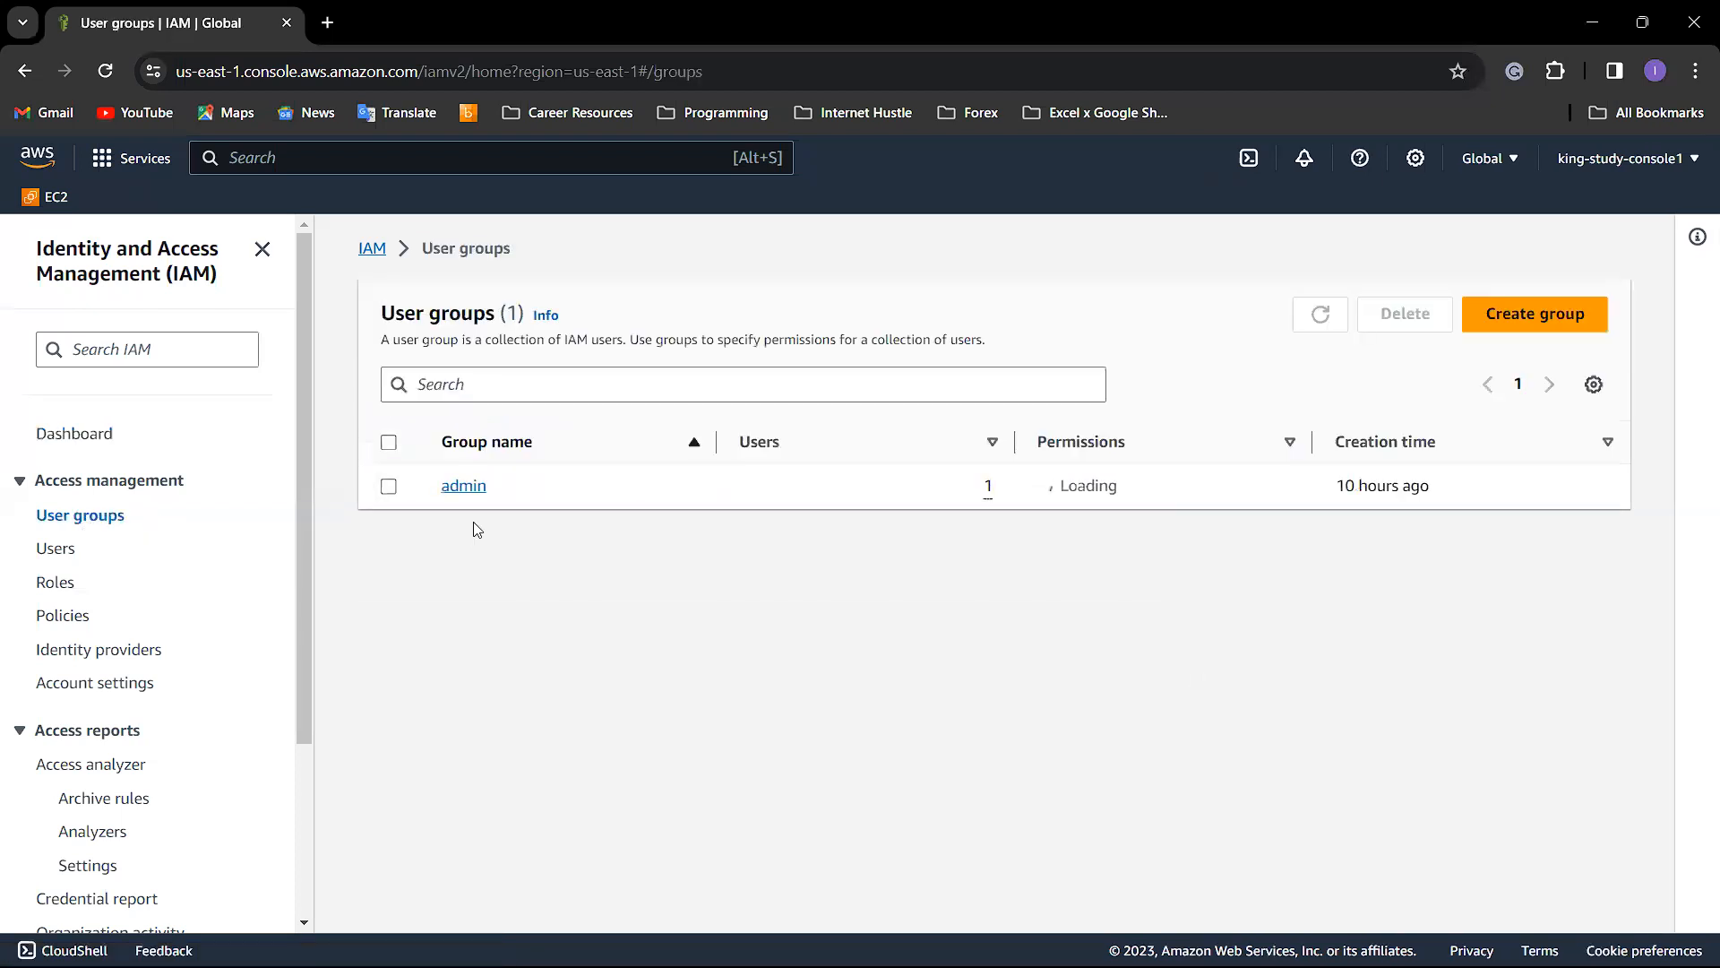
left_click(389, 487)
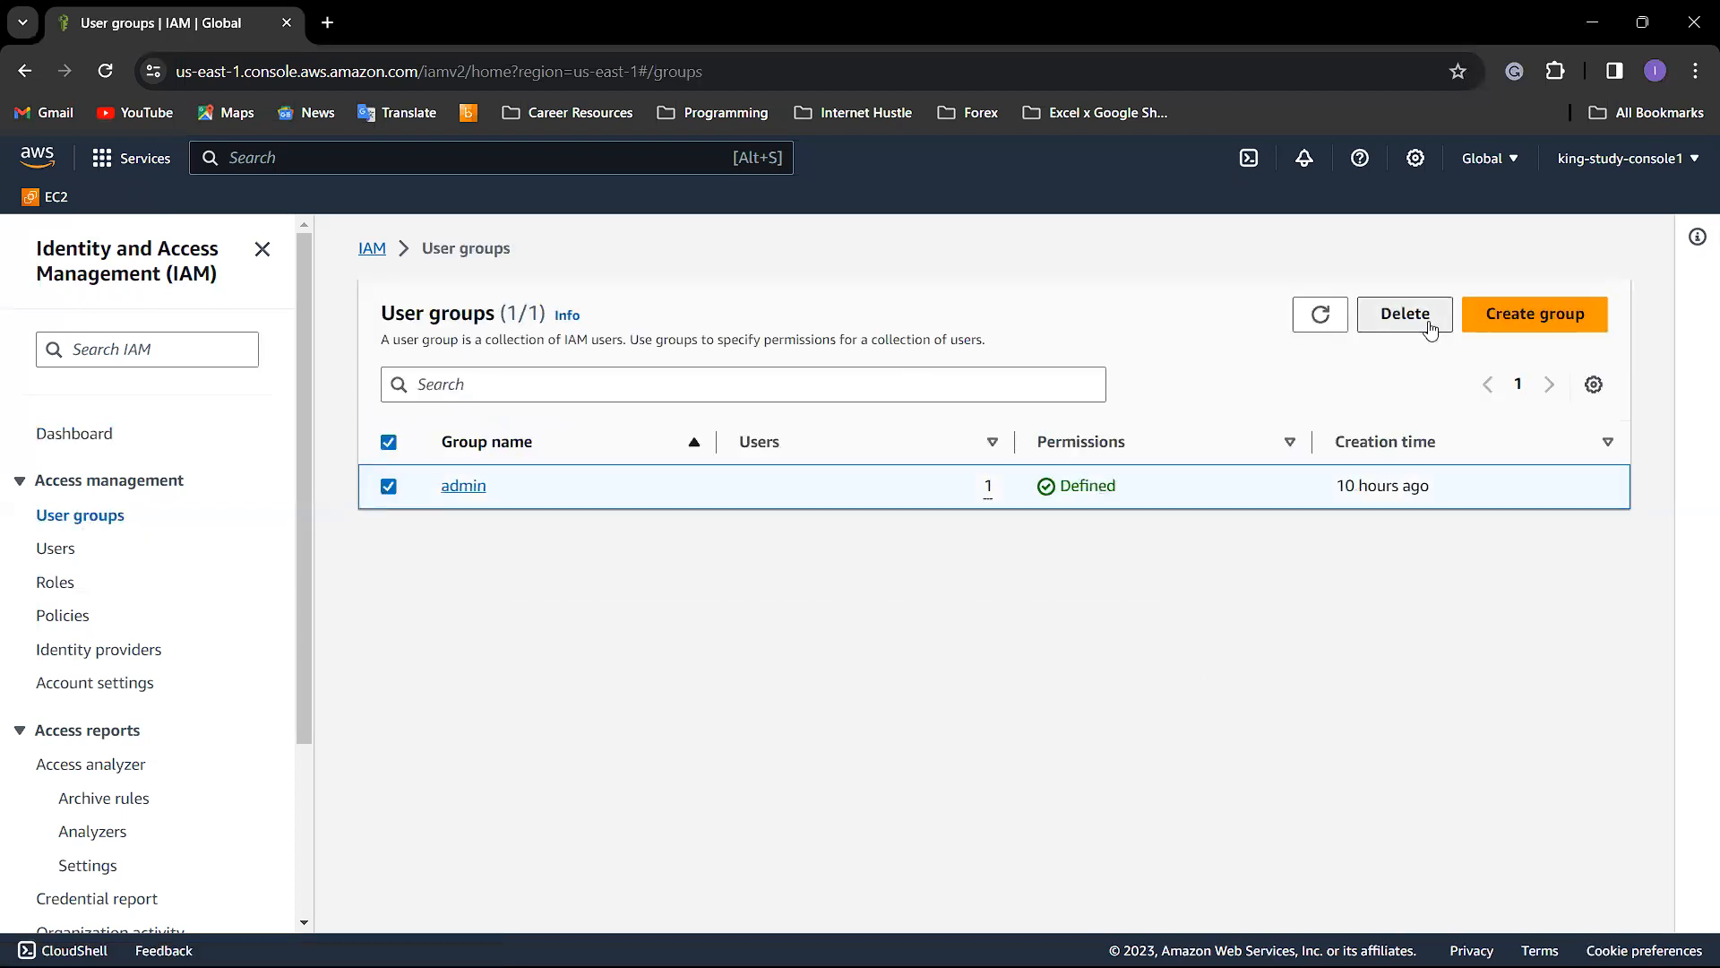
left_click(1423, 319)
left_click(773, 617)
type("admin")
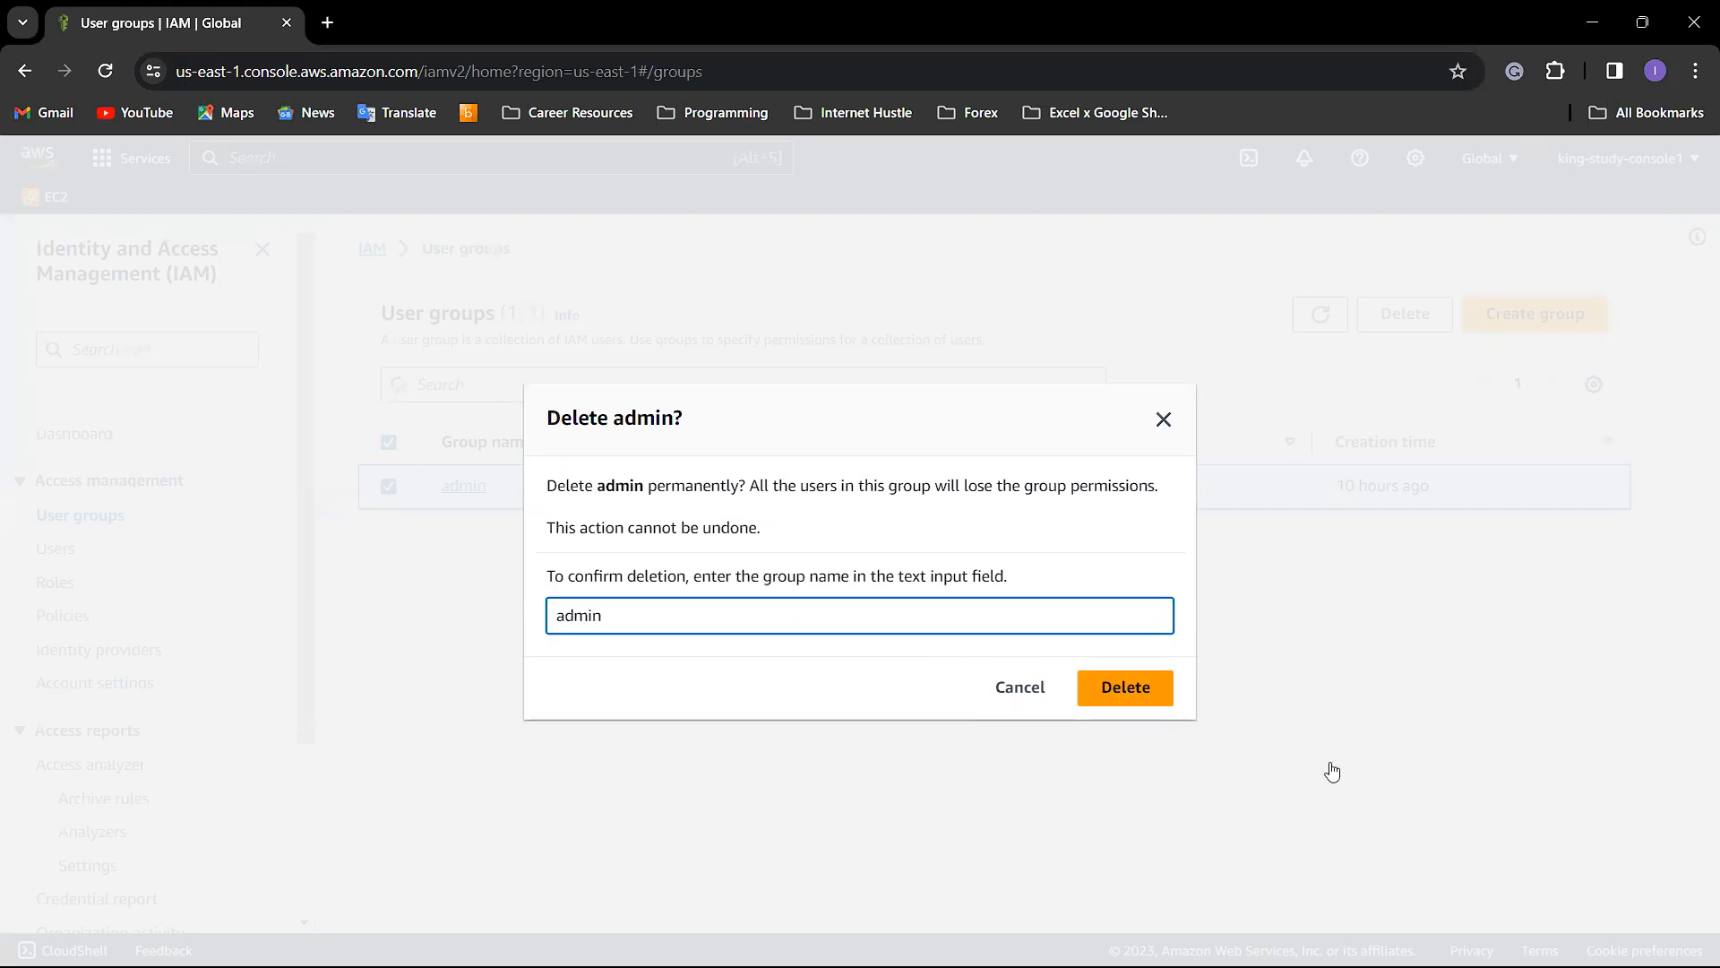
left_click(1156, 704)
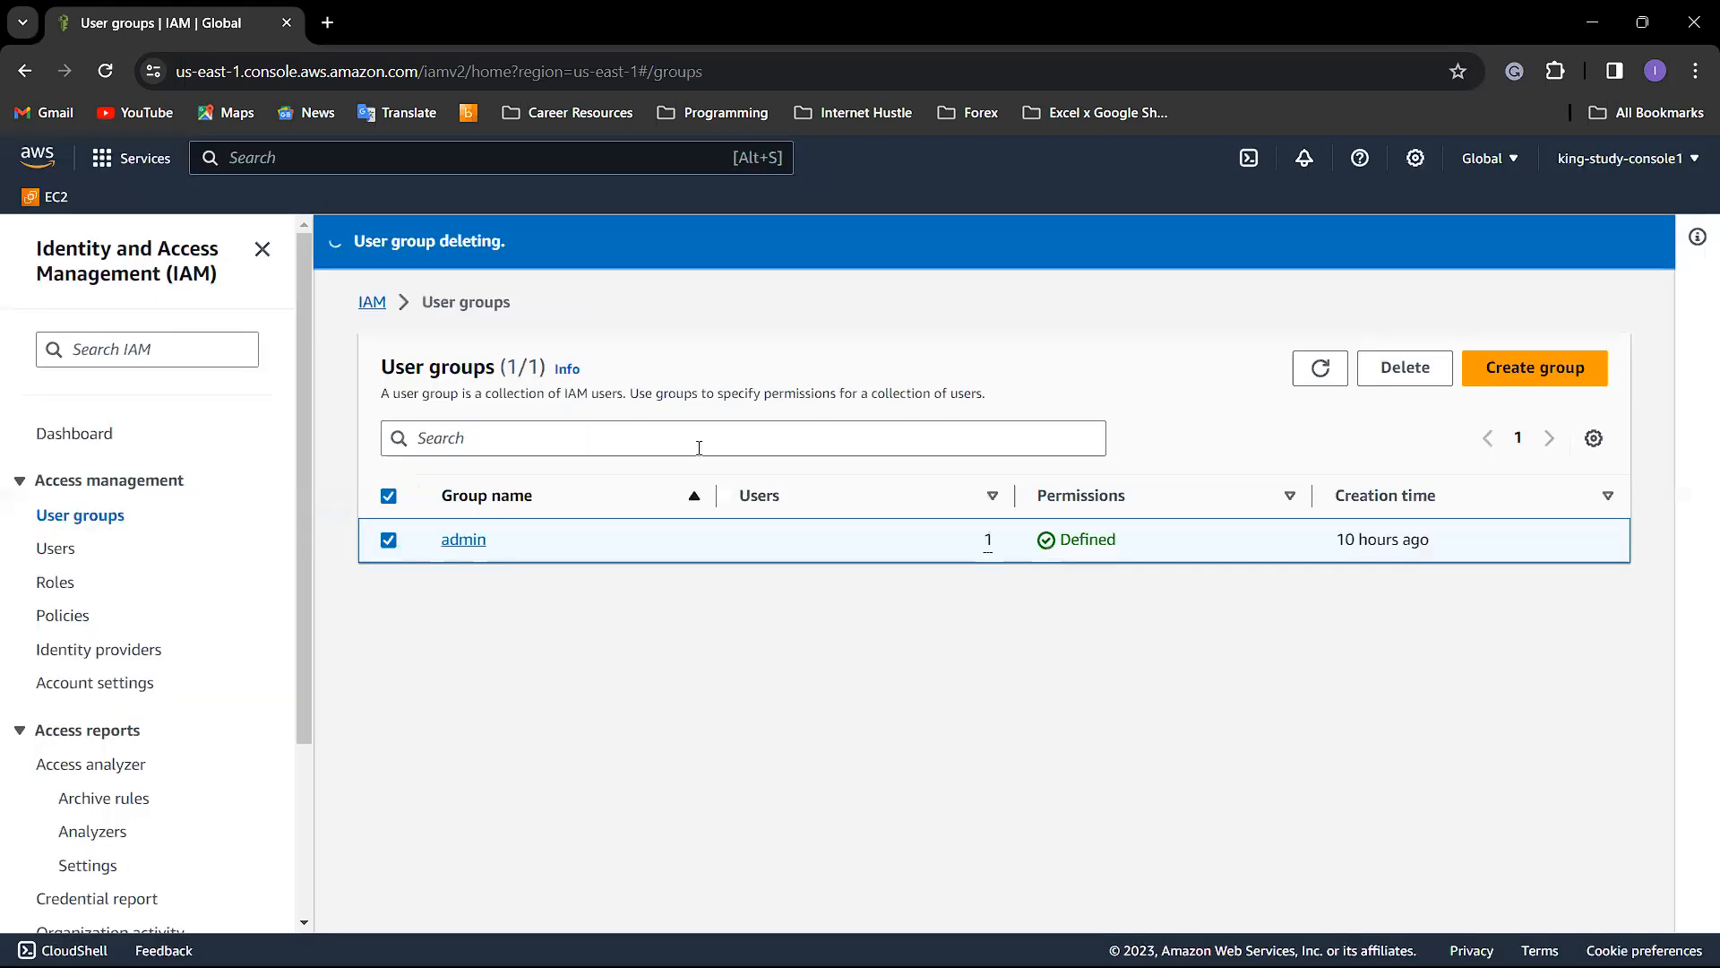
Step: Delete the only IAM user by confirming its user name, then go to the Roles list
left_click(55, 550)
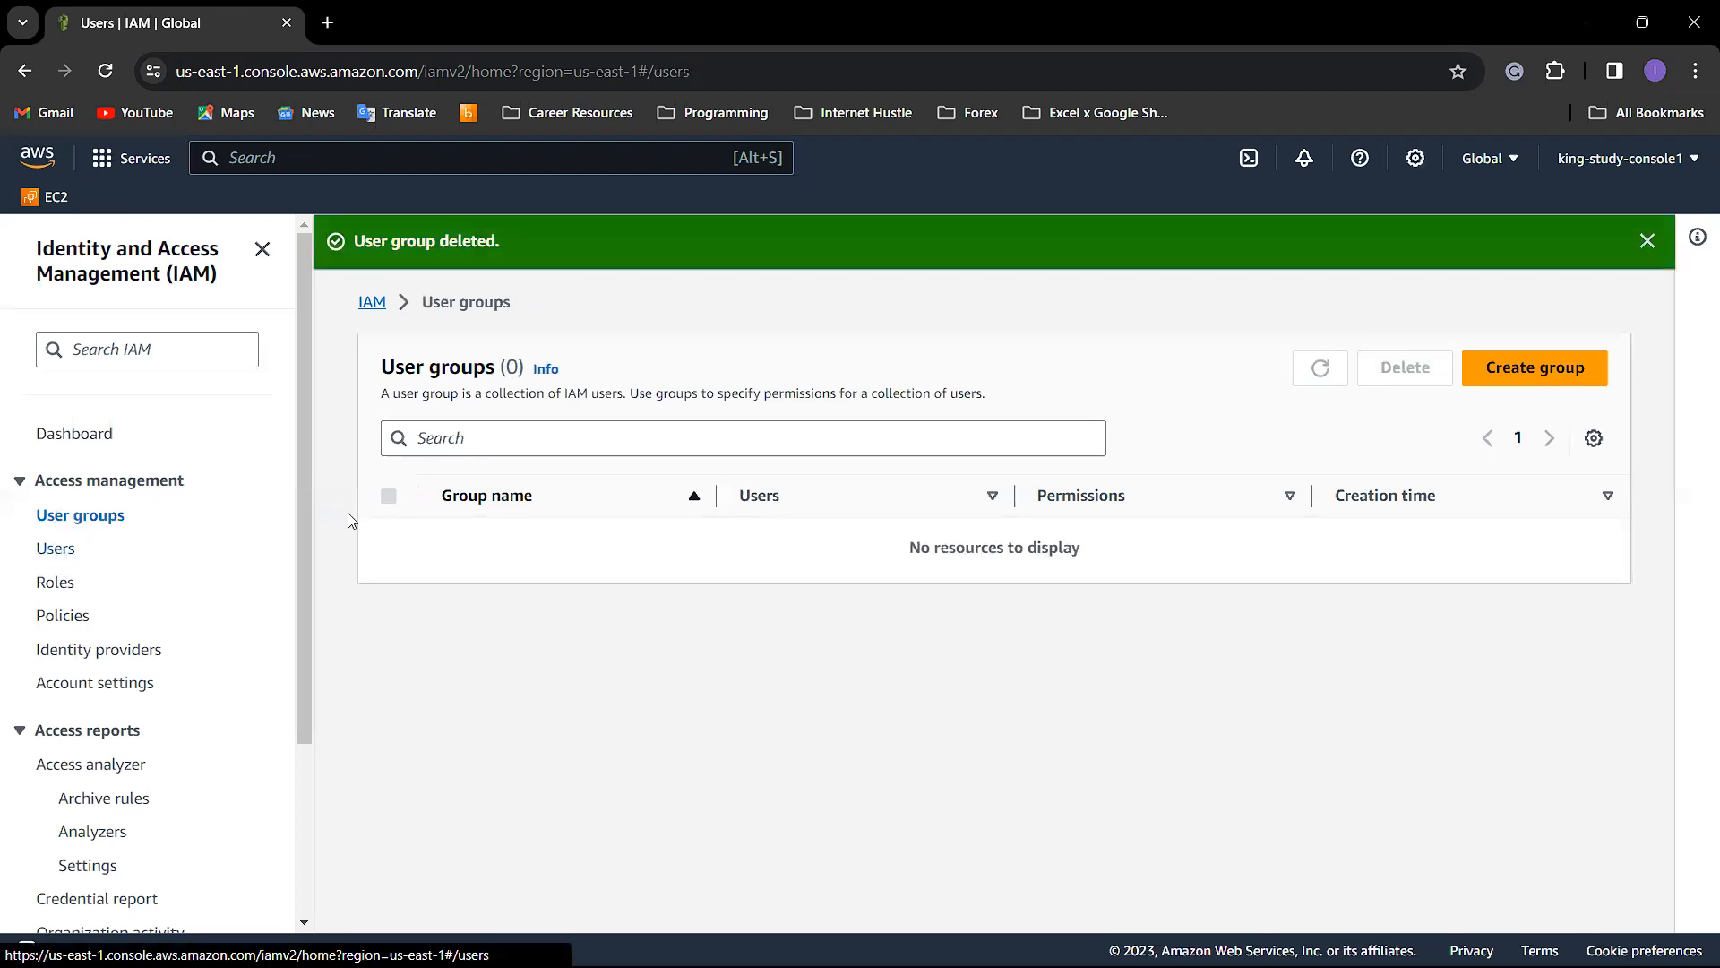
left_click(388, 510)
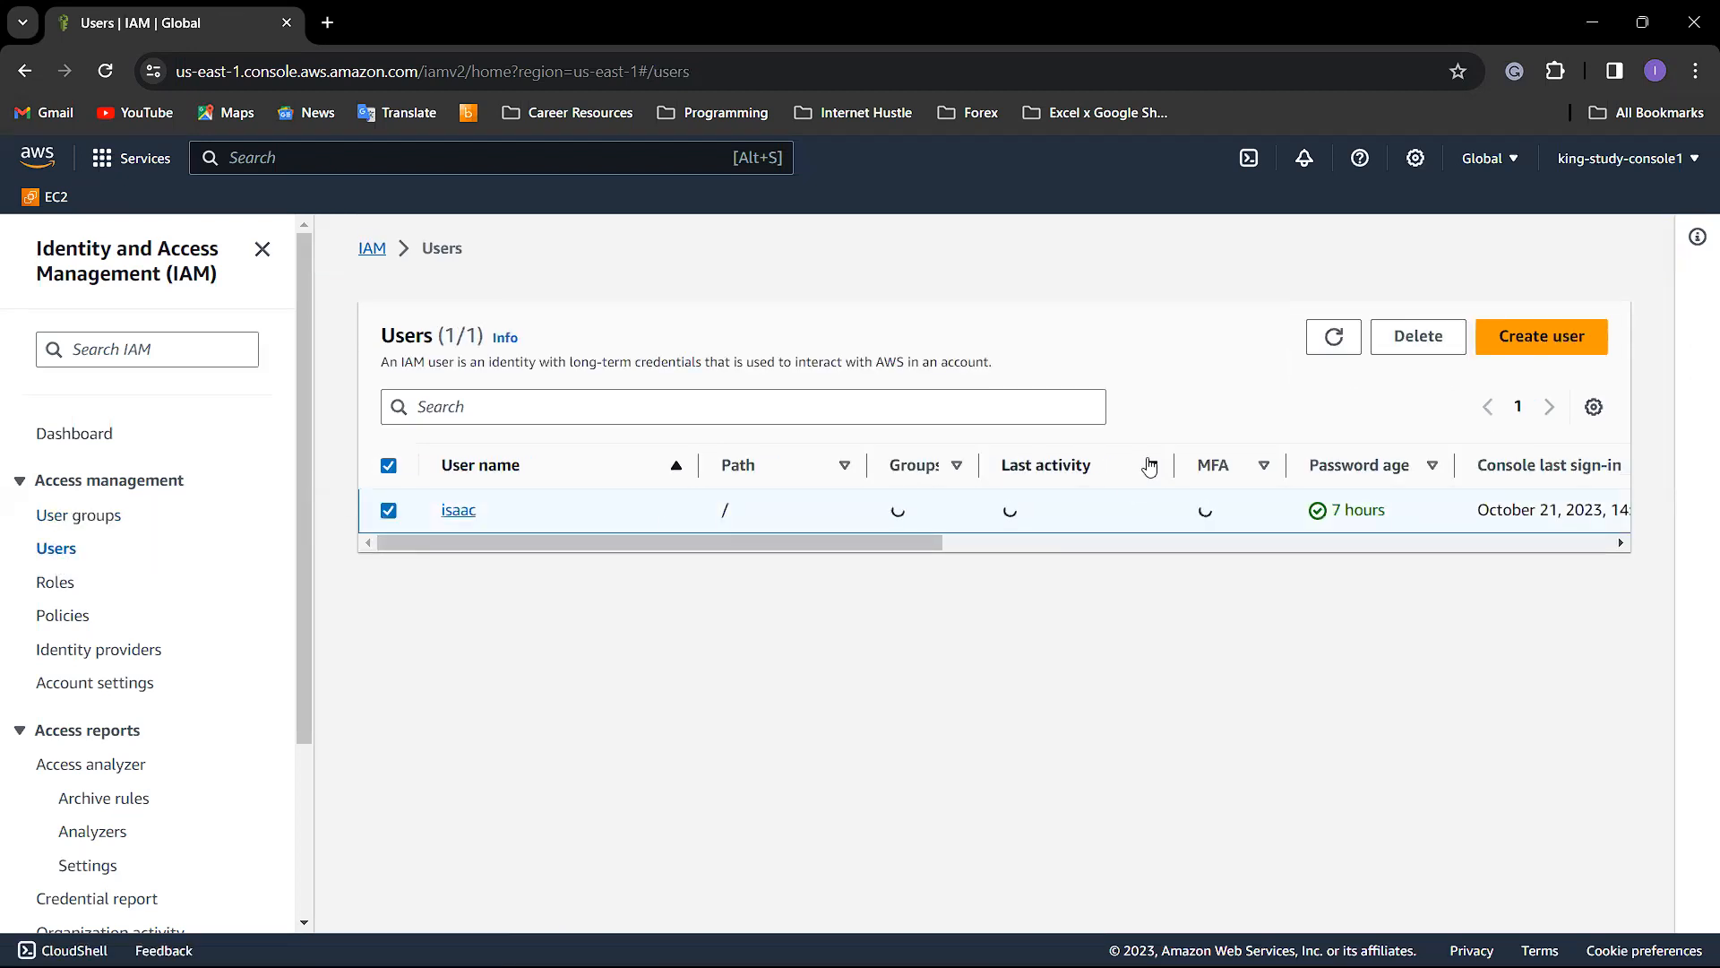
left_click(1416, 338)
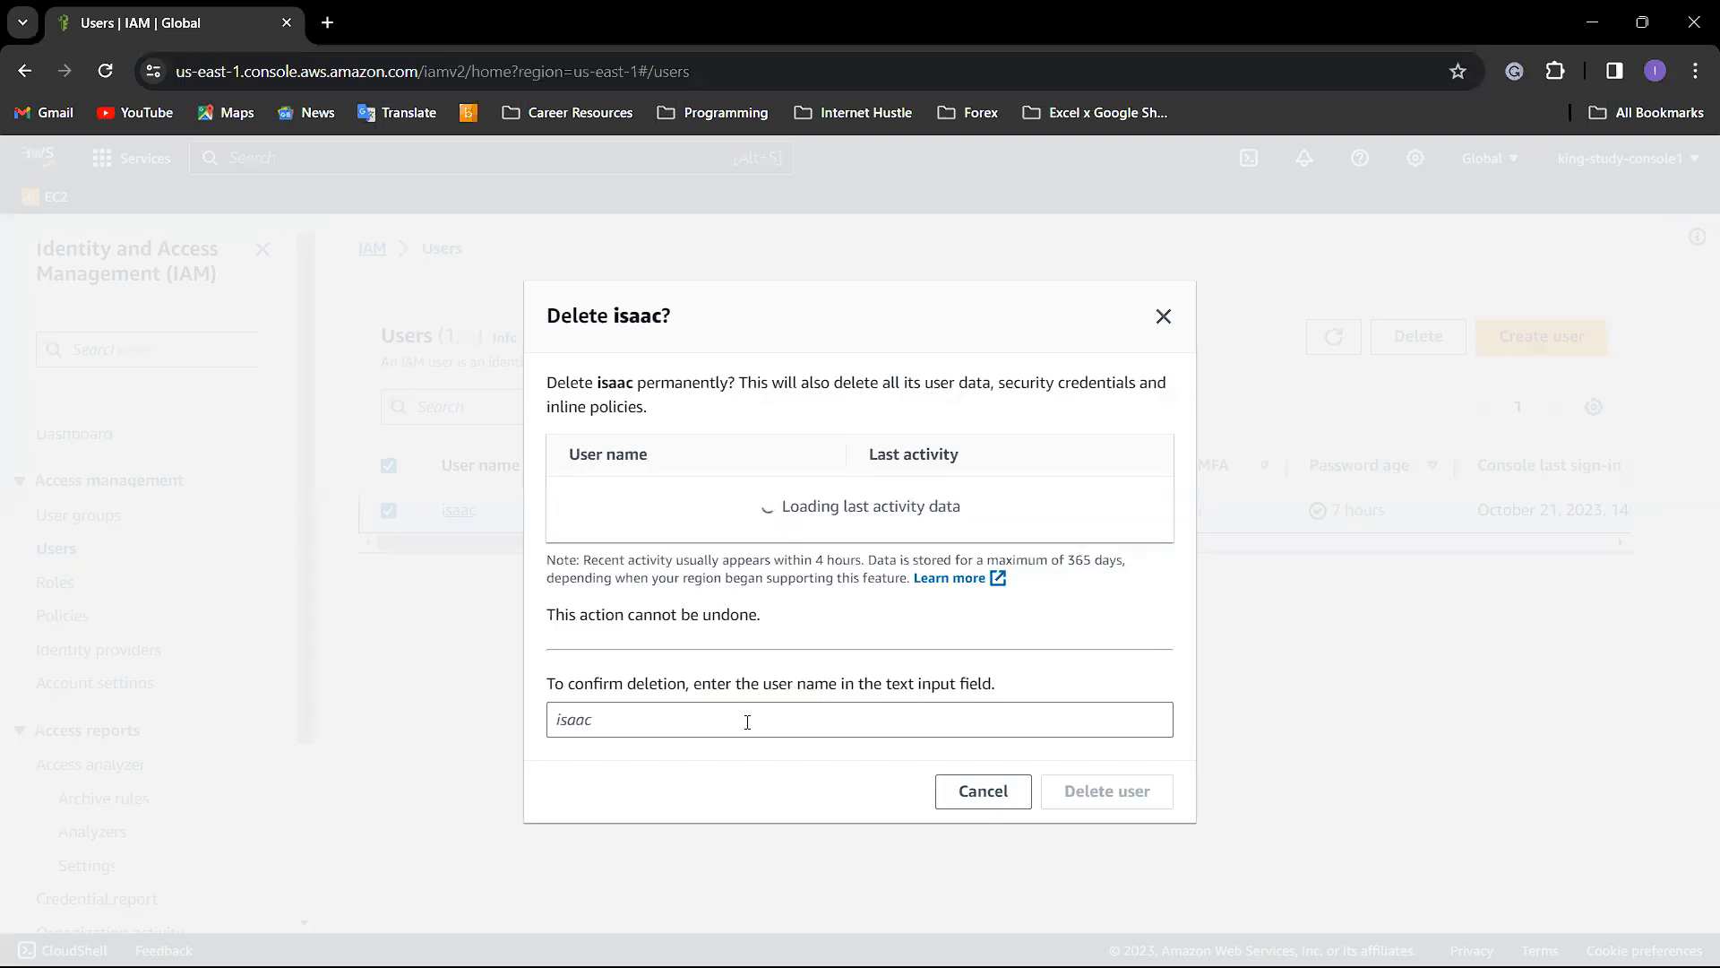
left_click(747, 722)
type("isaac")
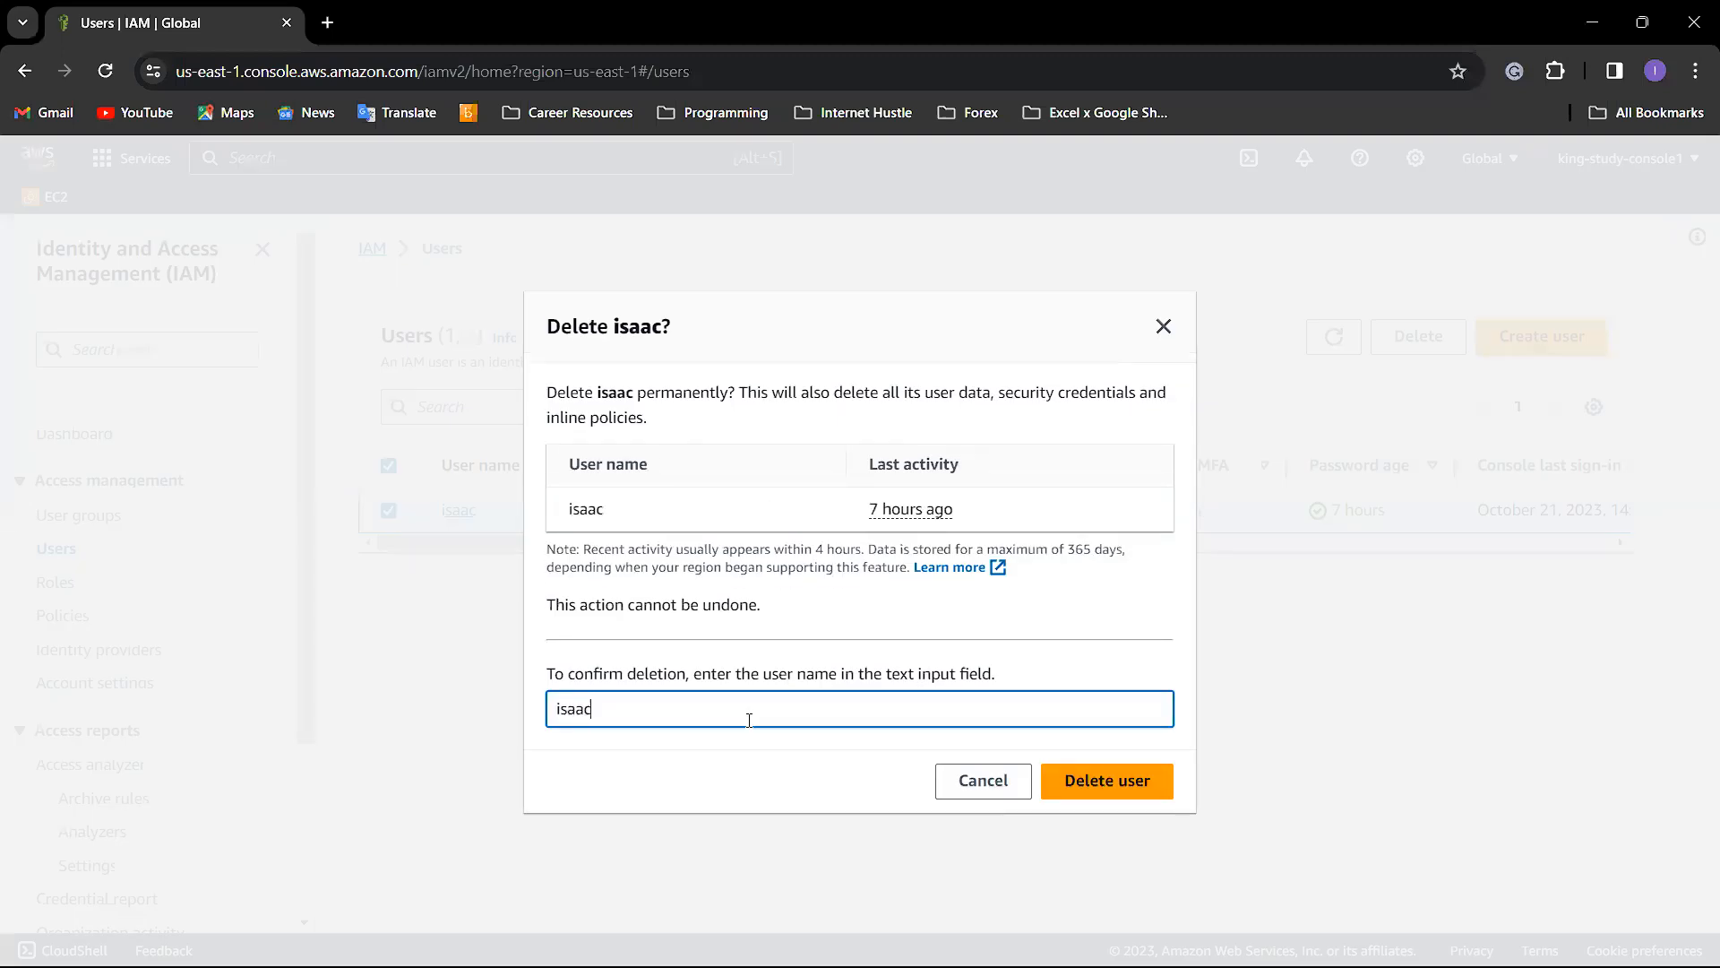
left_click(1115, 771)
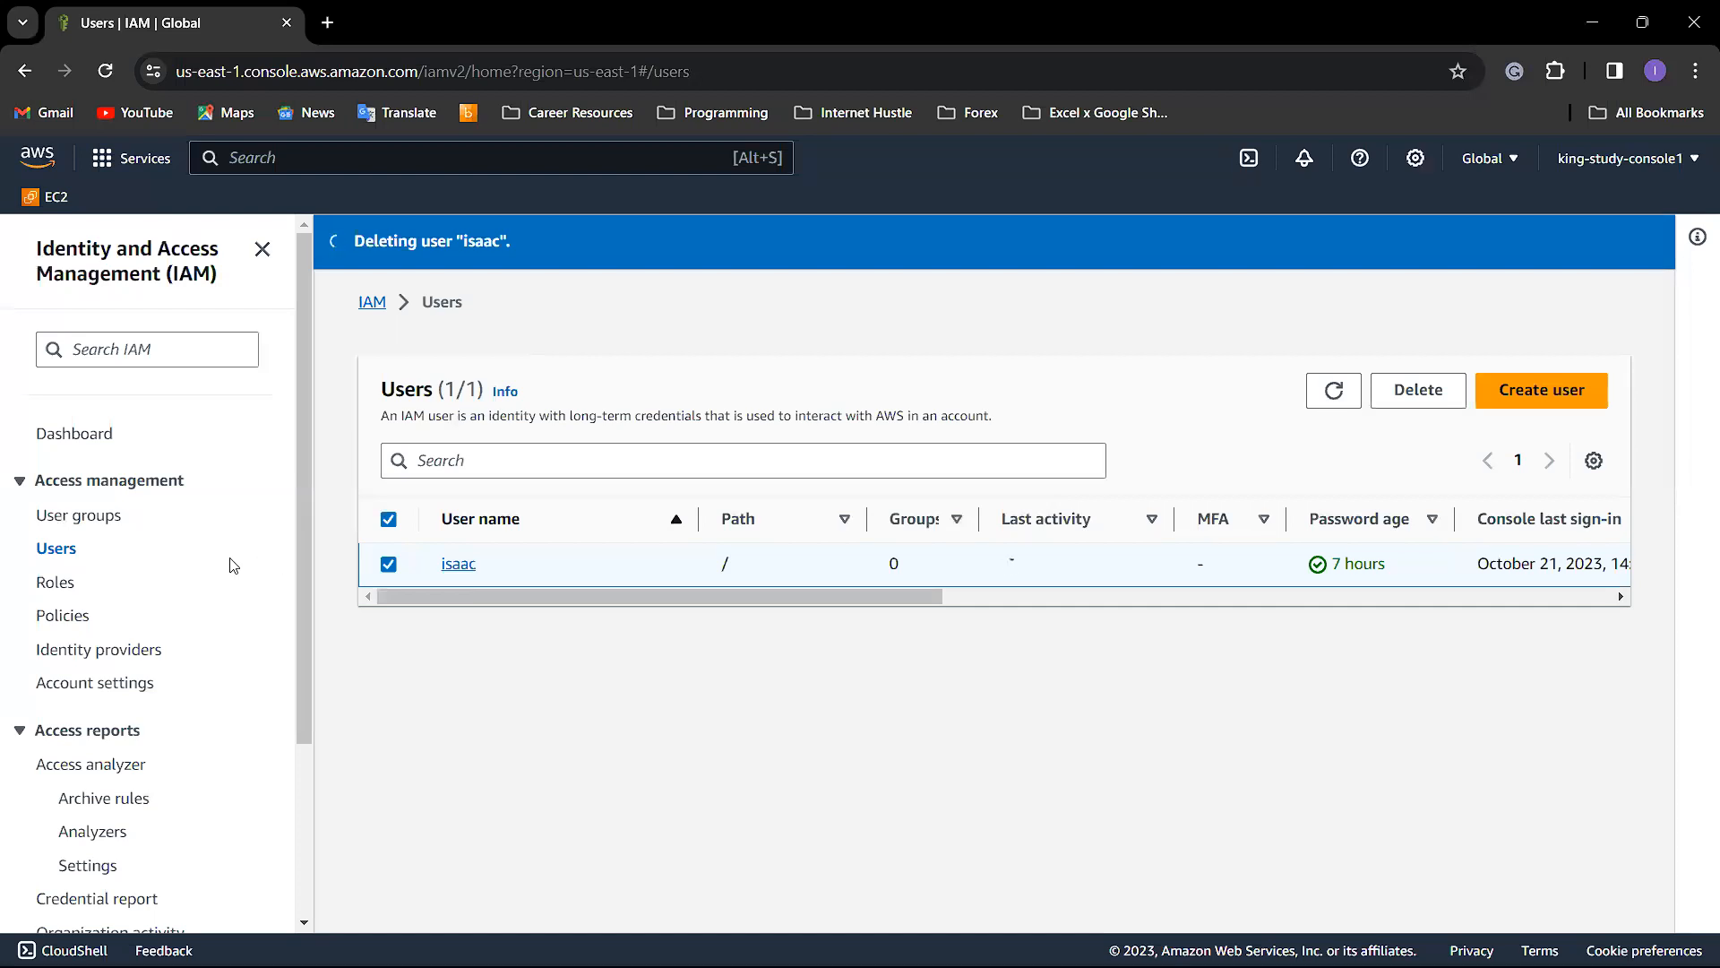
left_click(56, 582)
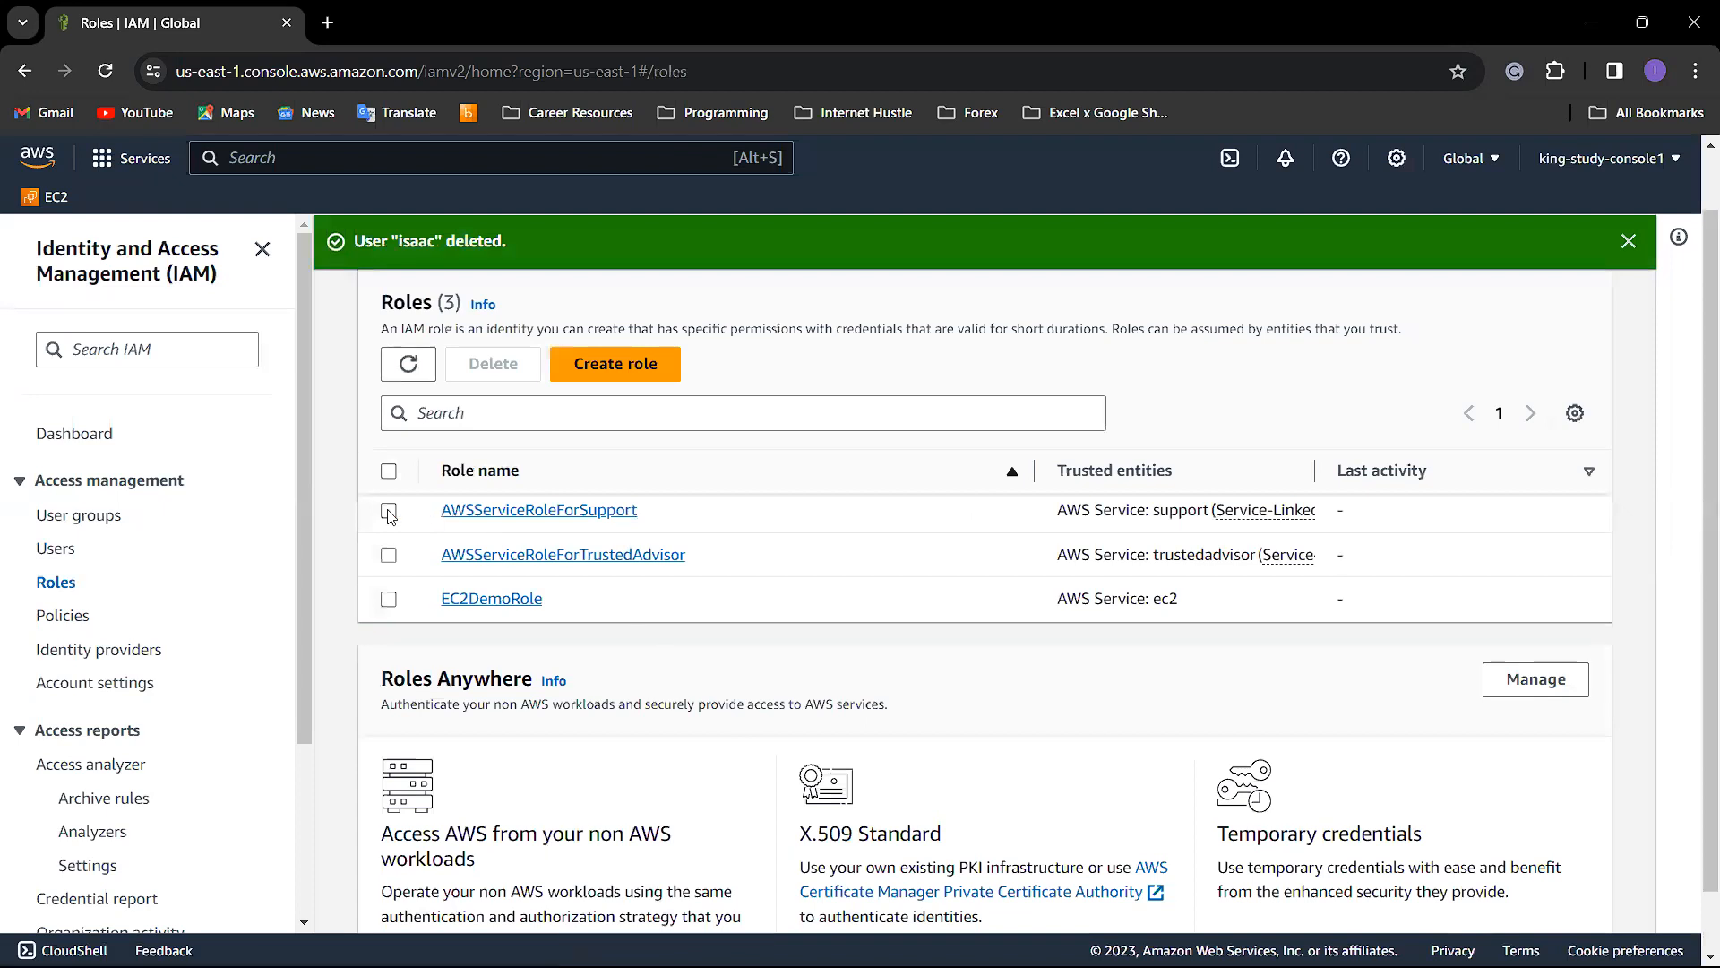
Step: Leave only EC2DemoRole selected in the roles list
left_click(389, 473)
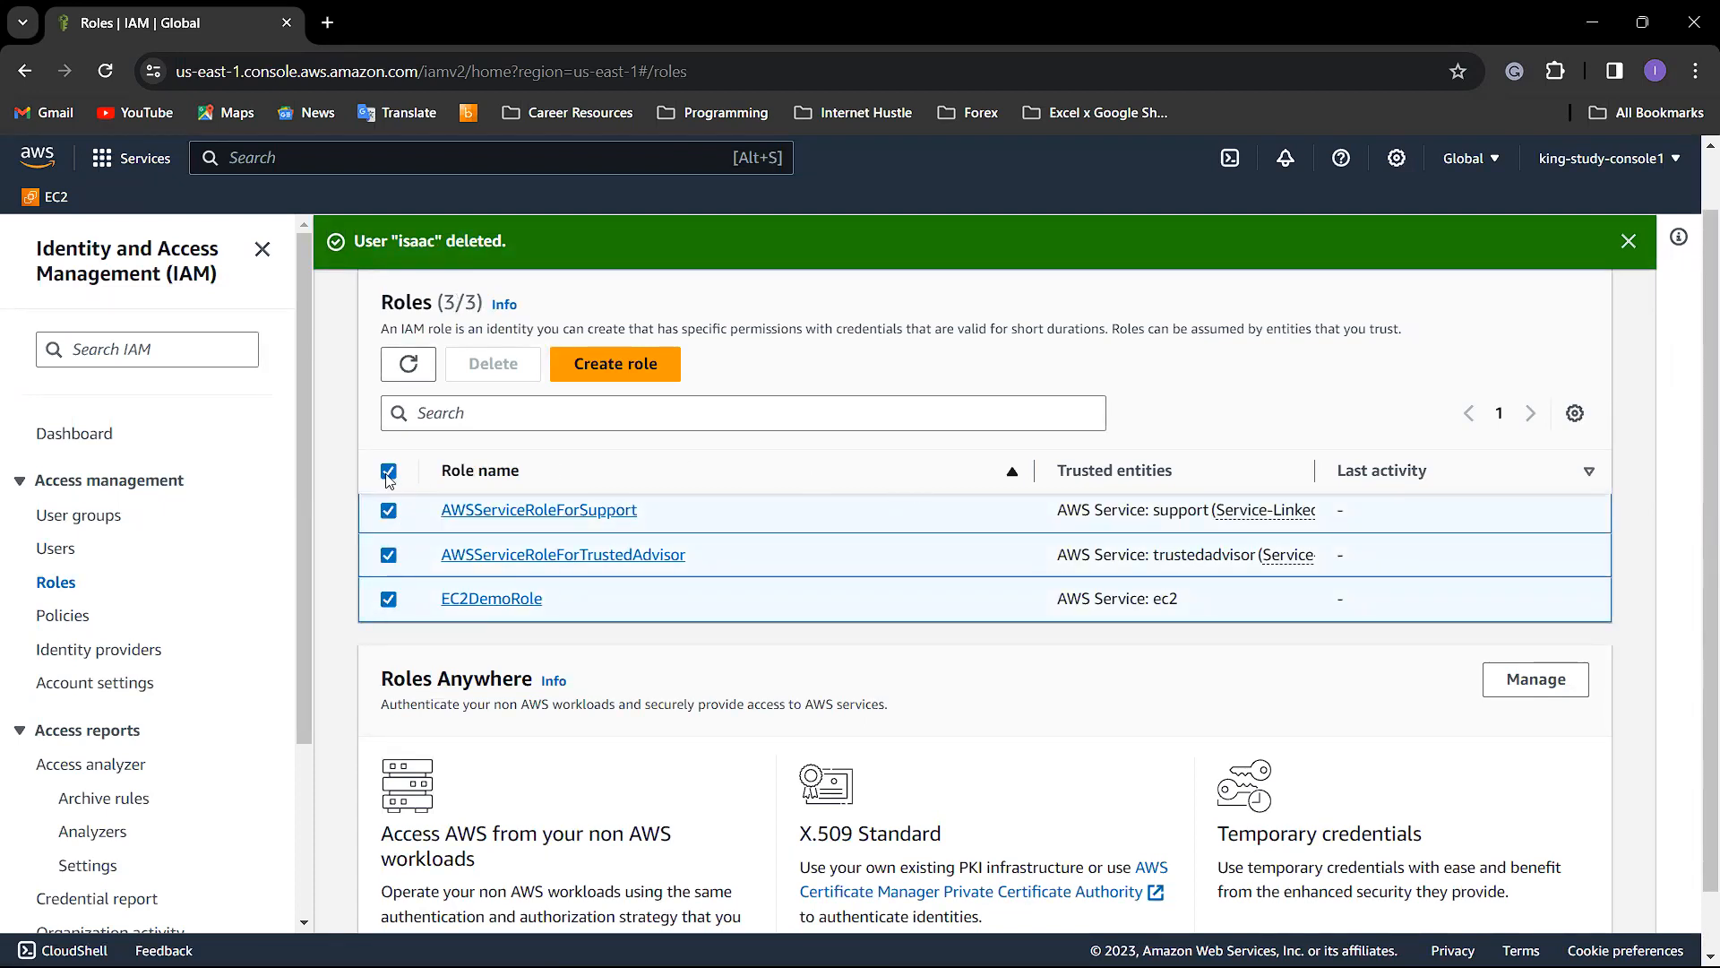
left_click(389, 473)
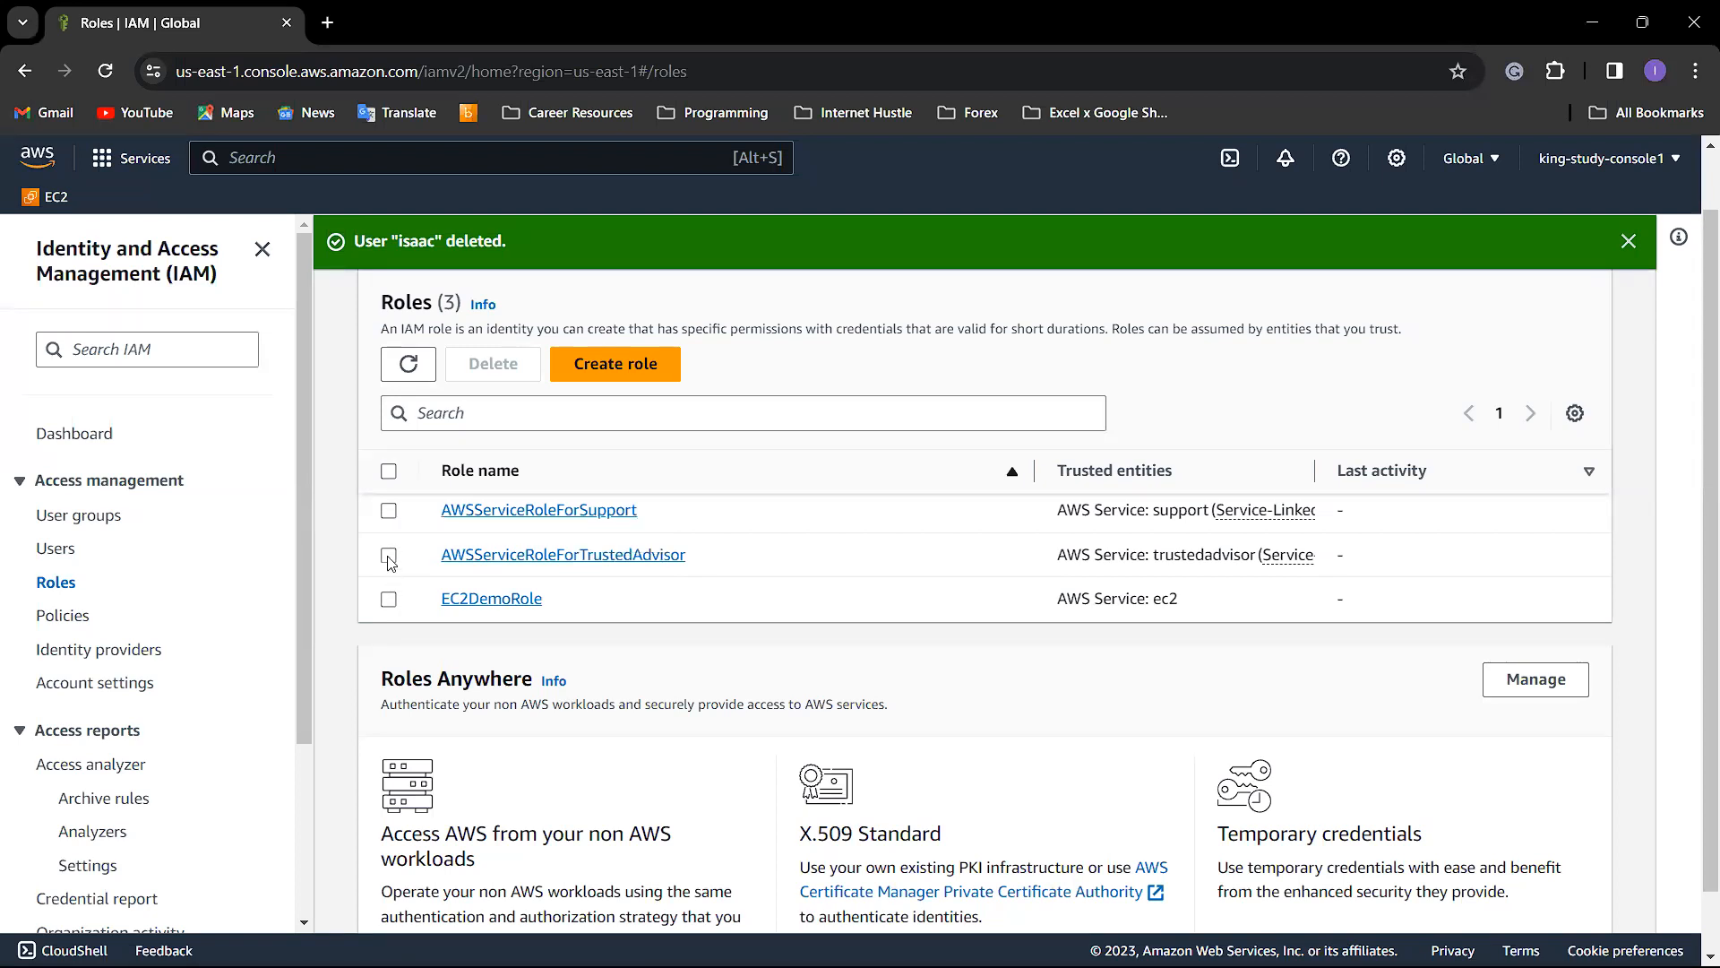
left_click(388, 512)
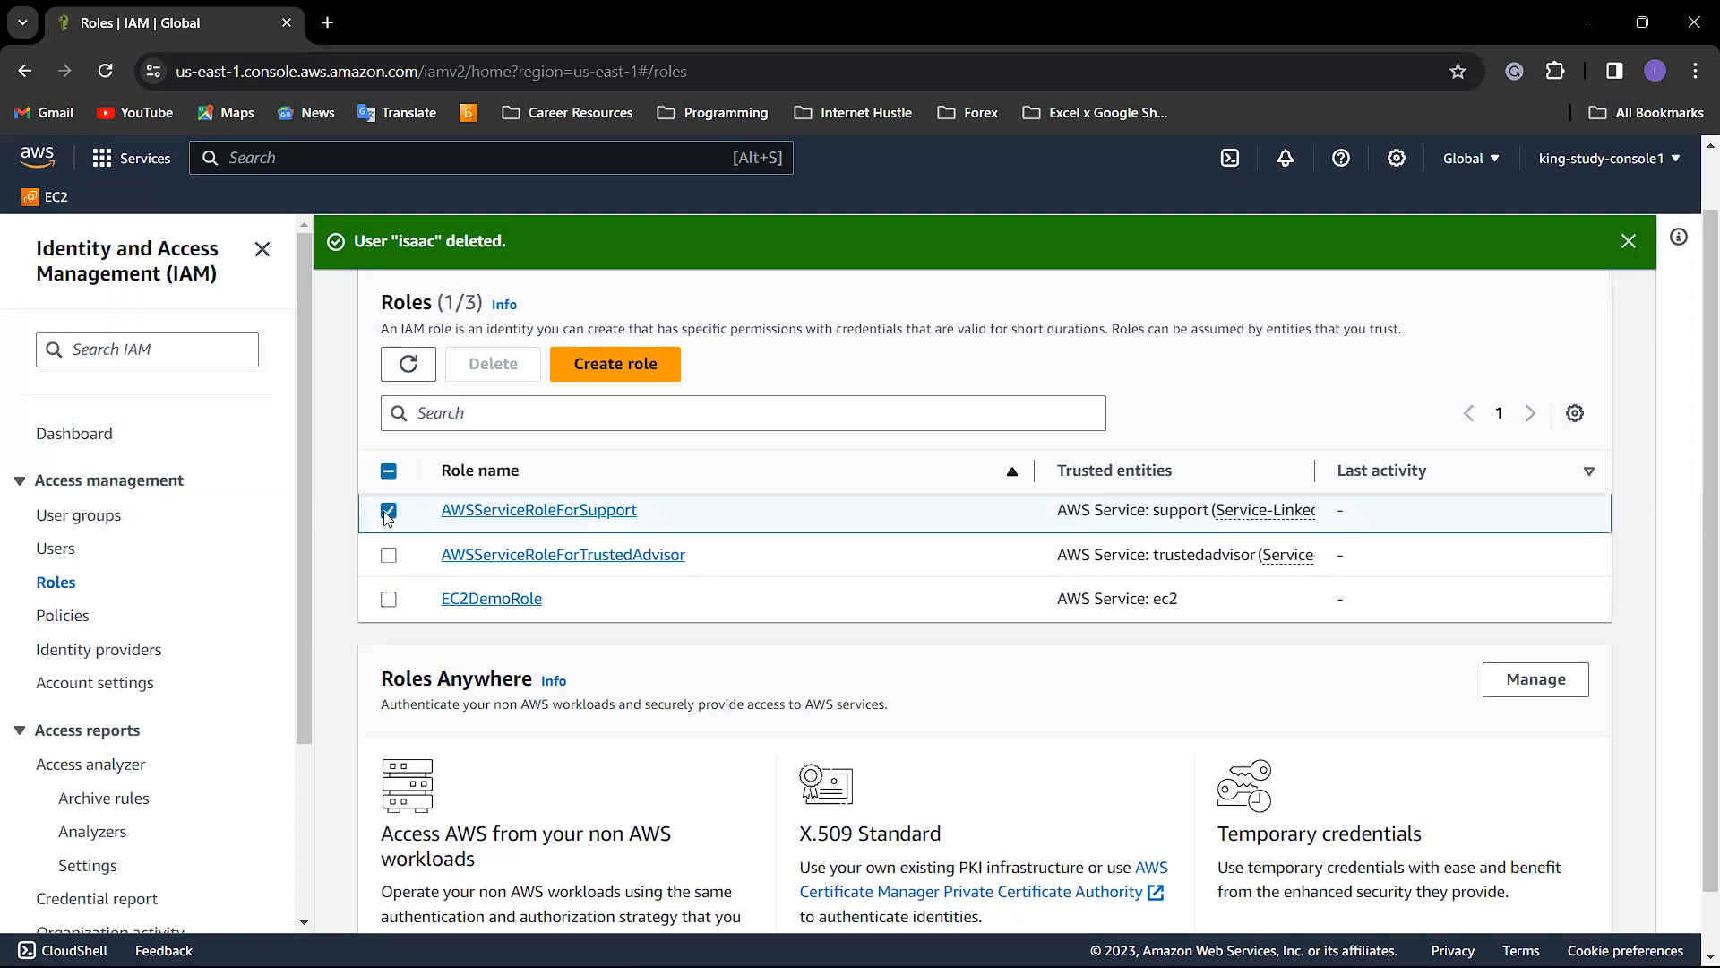
left_click(388, 513)
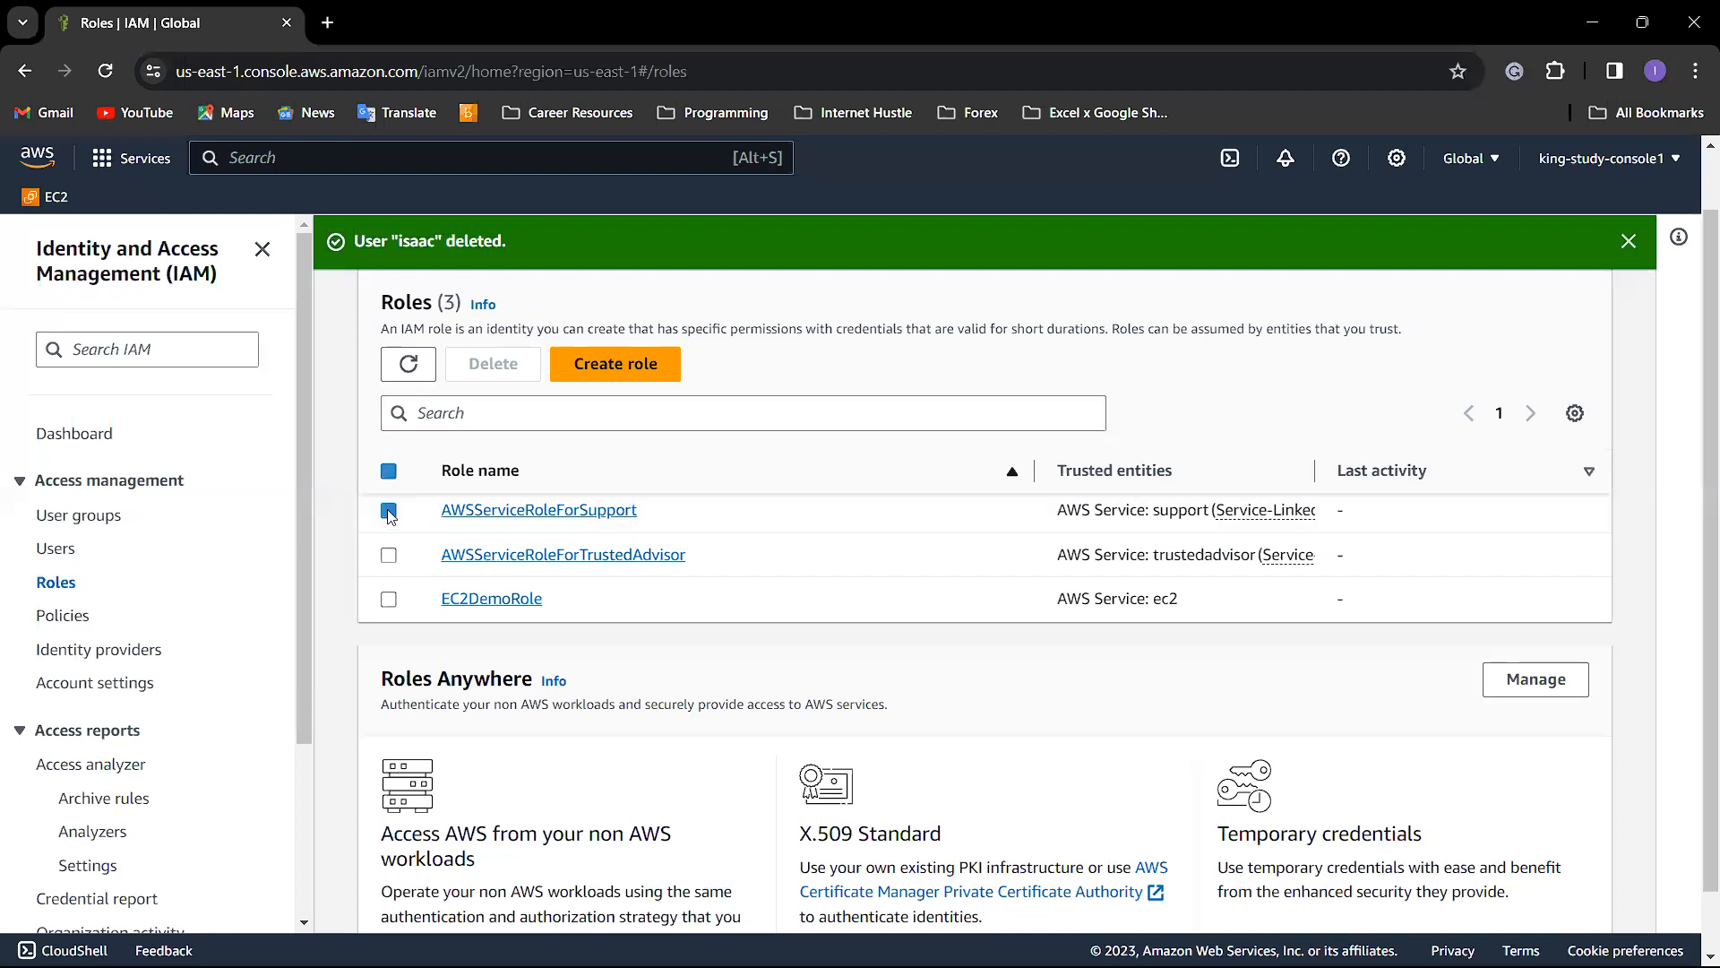
left_click(388, 557)
left_click(388, 556)
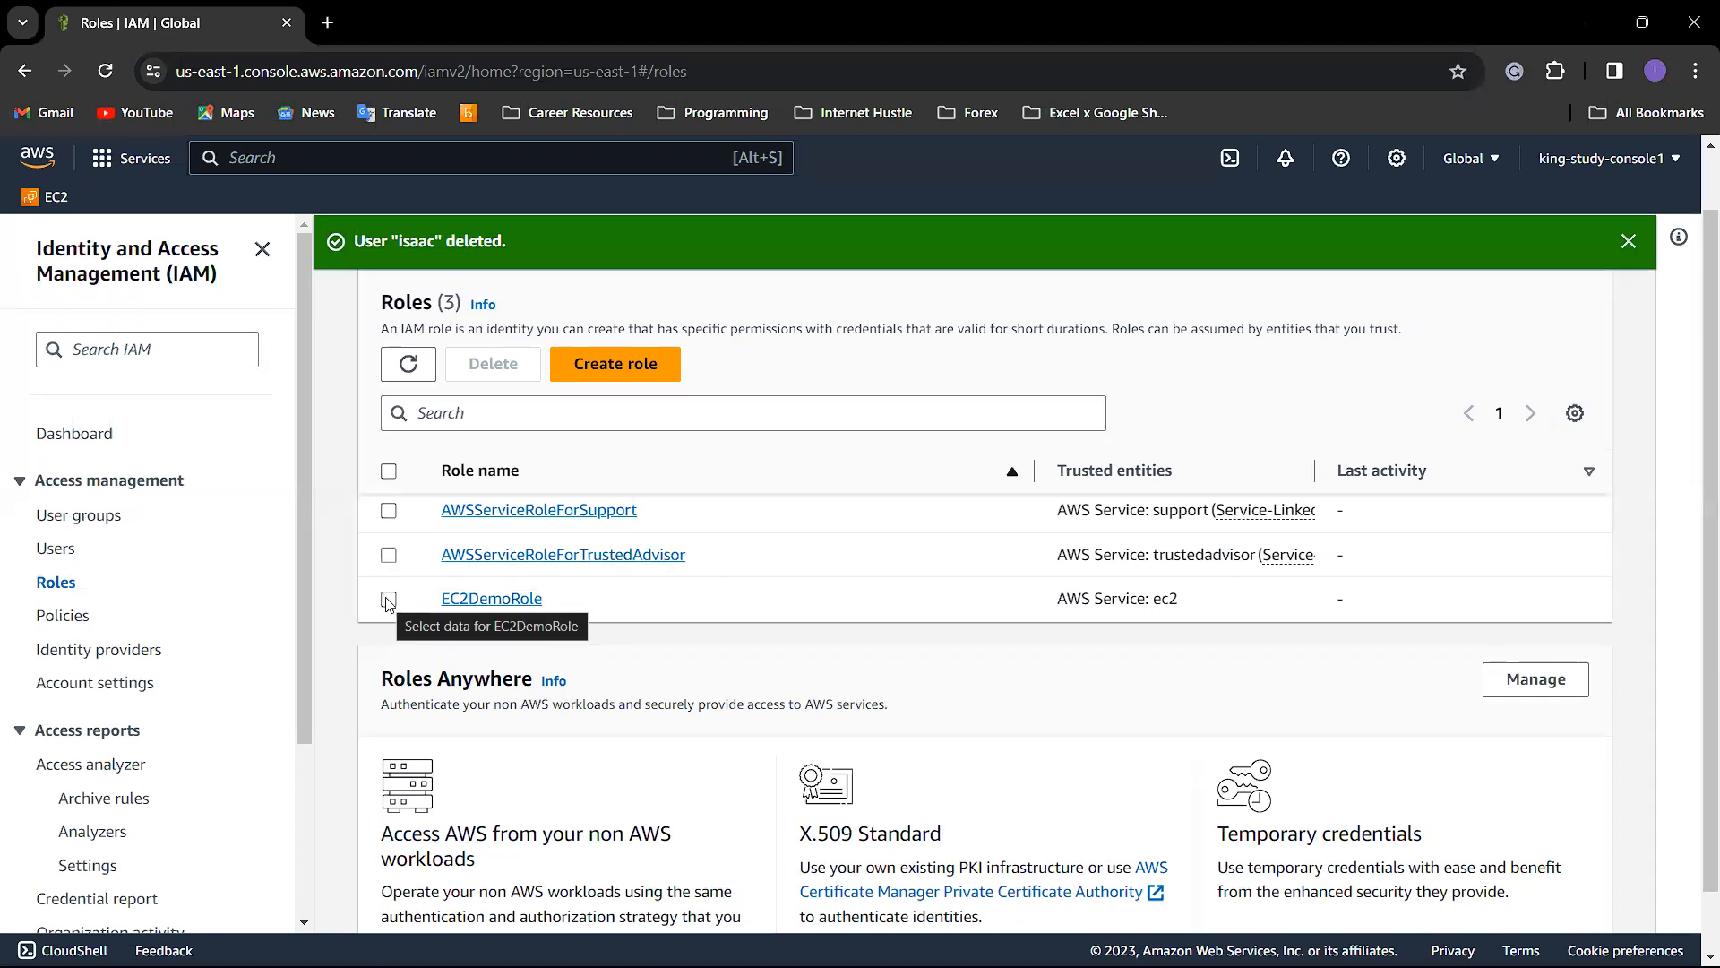
left_click(389, 600)
left_click(389, 555)
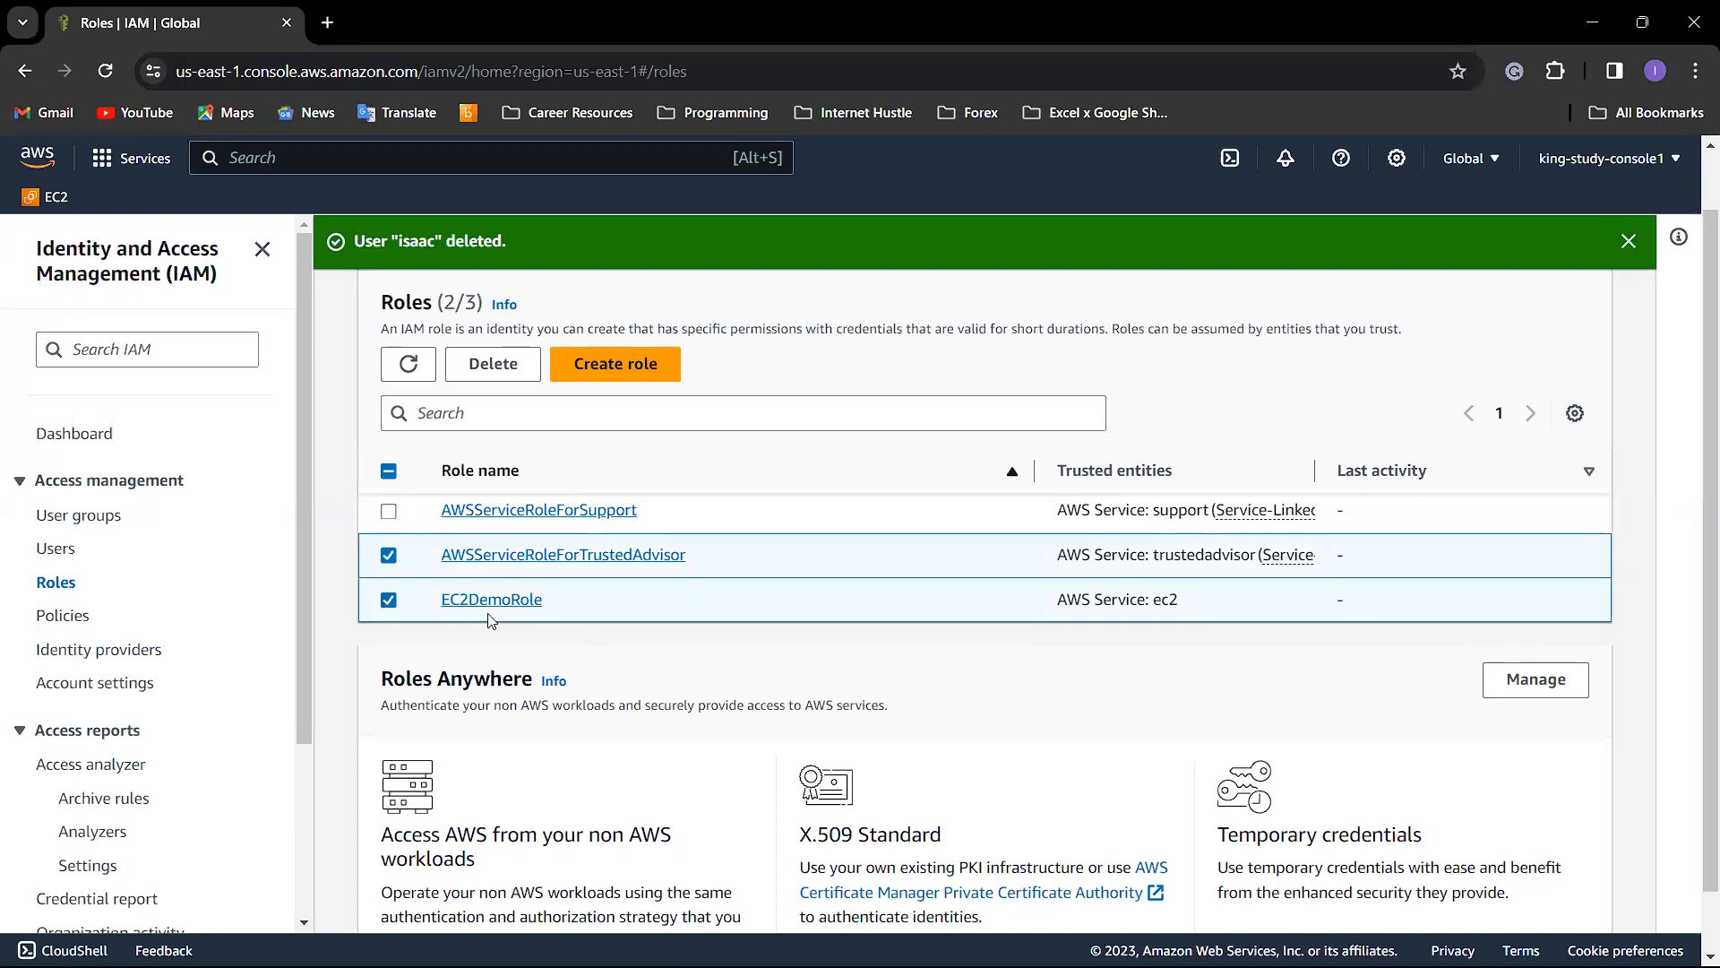
left_click(389, 555)
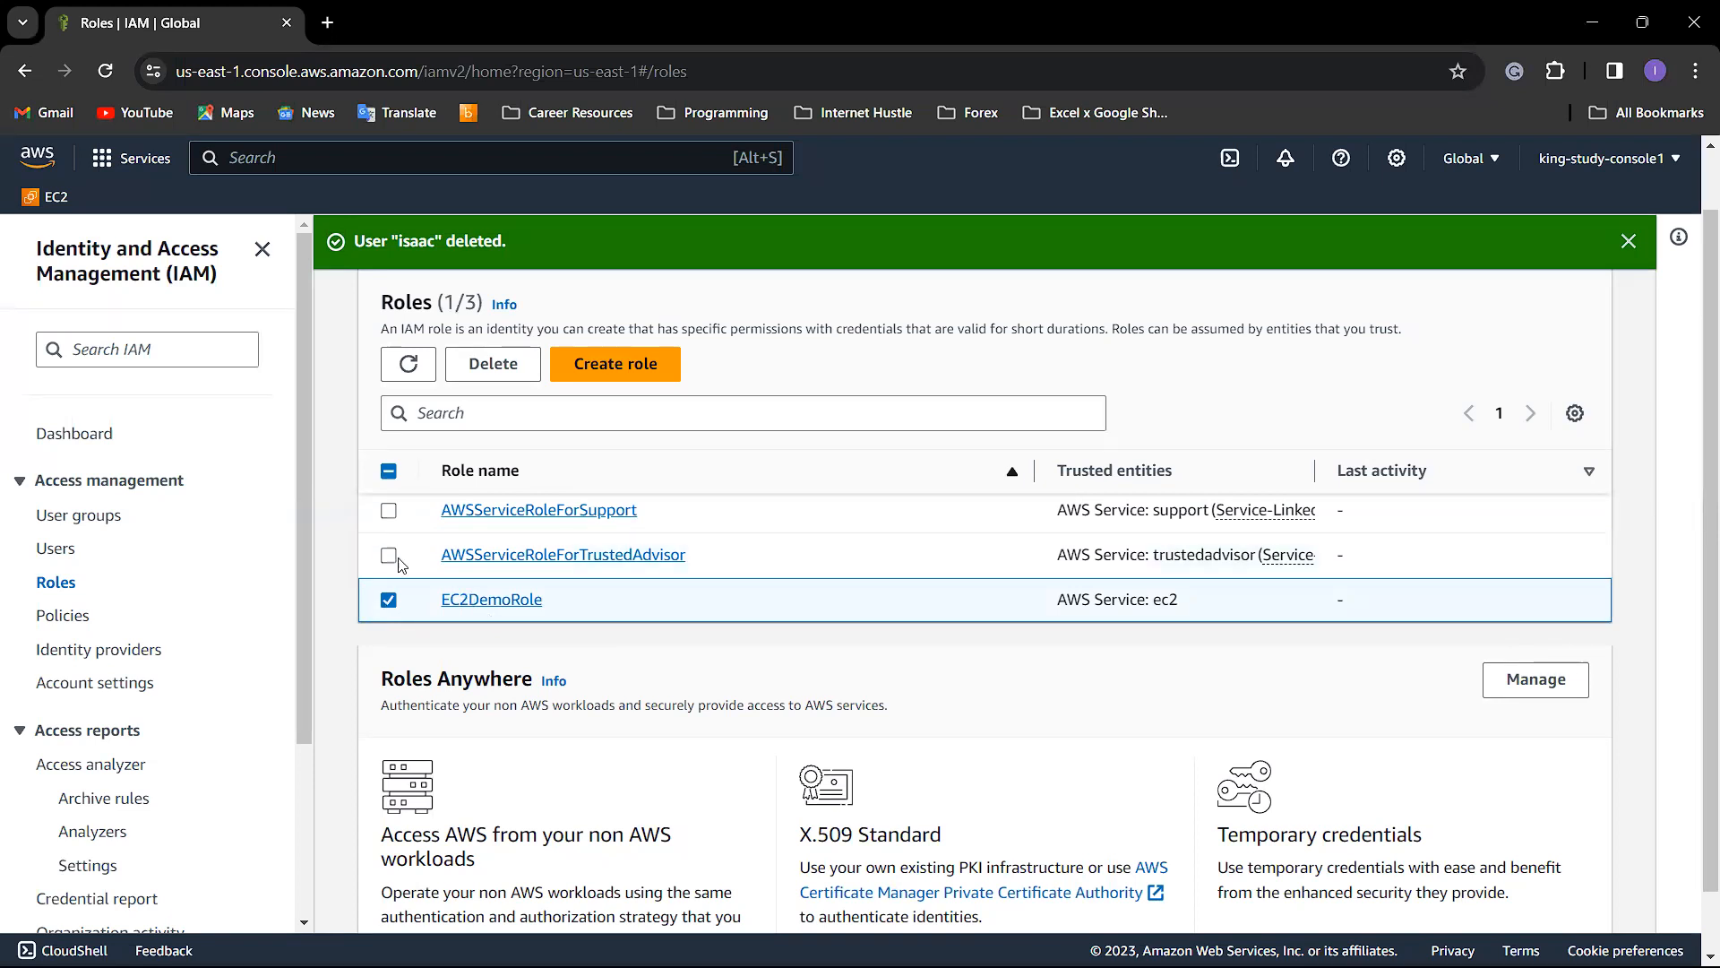
Step: Delete EC2DemoRole, pasting its name into the confirmation field
left_click(502, 369)
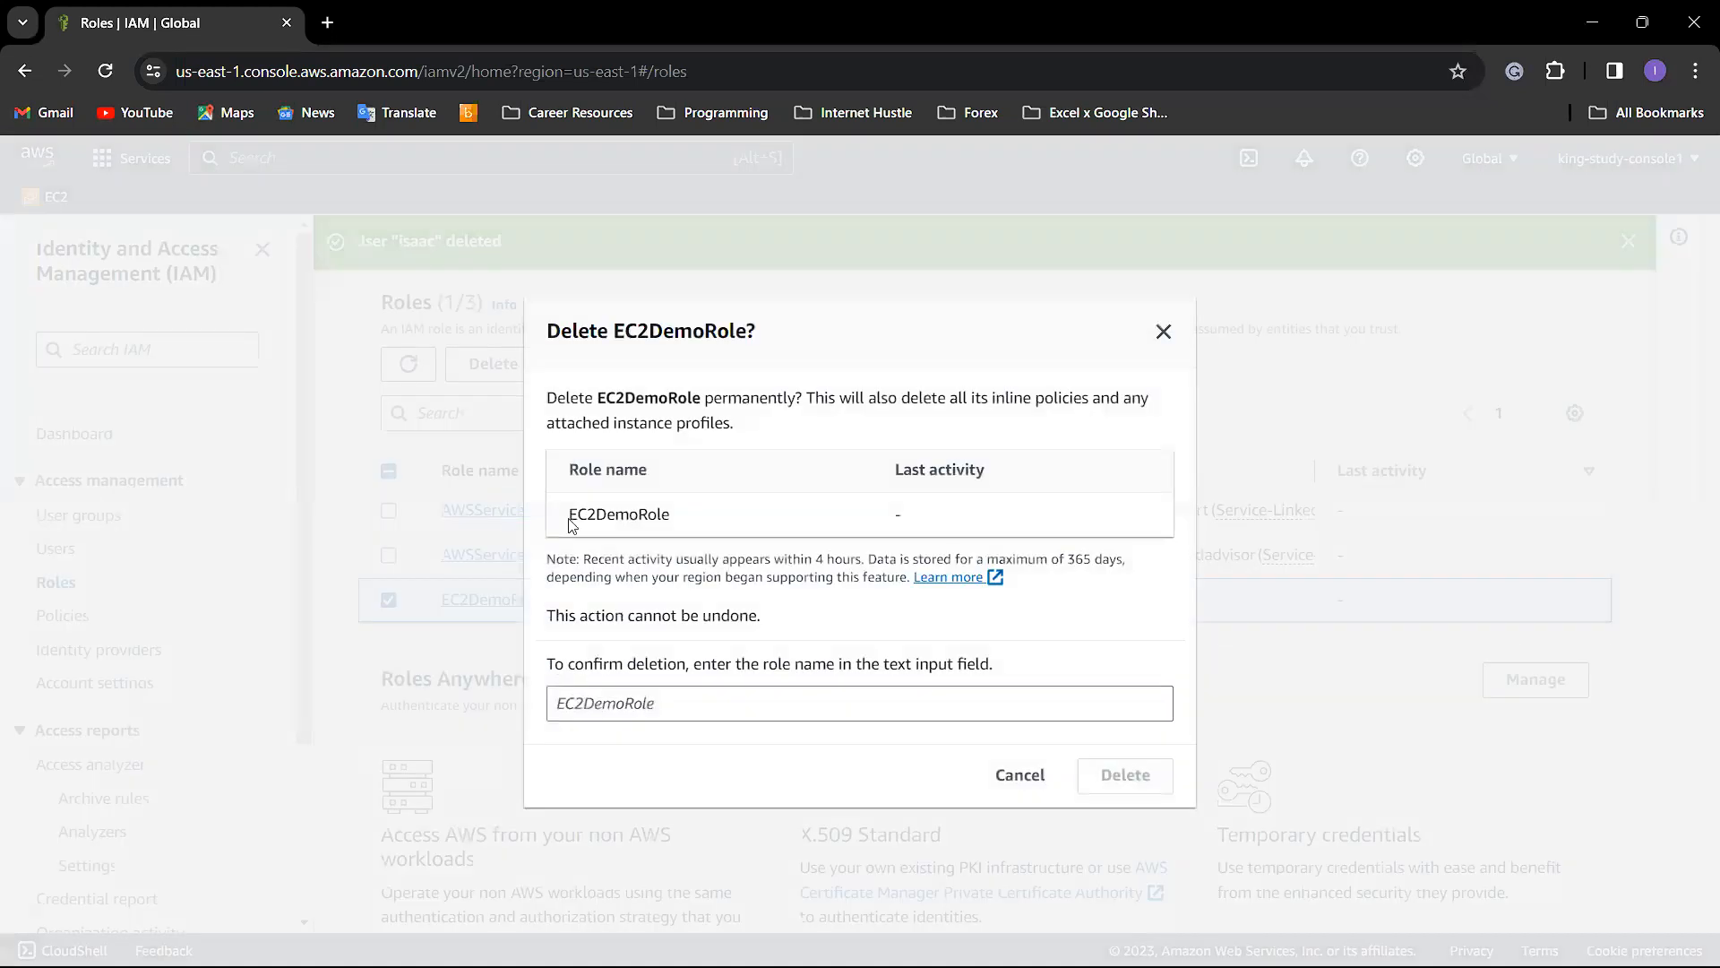
left_click(794, 705)
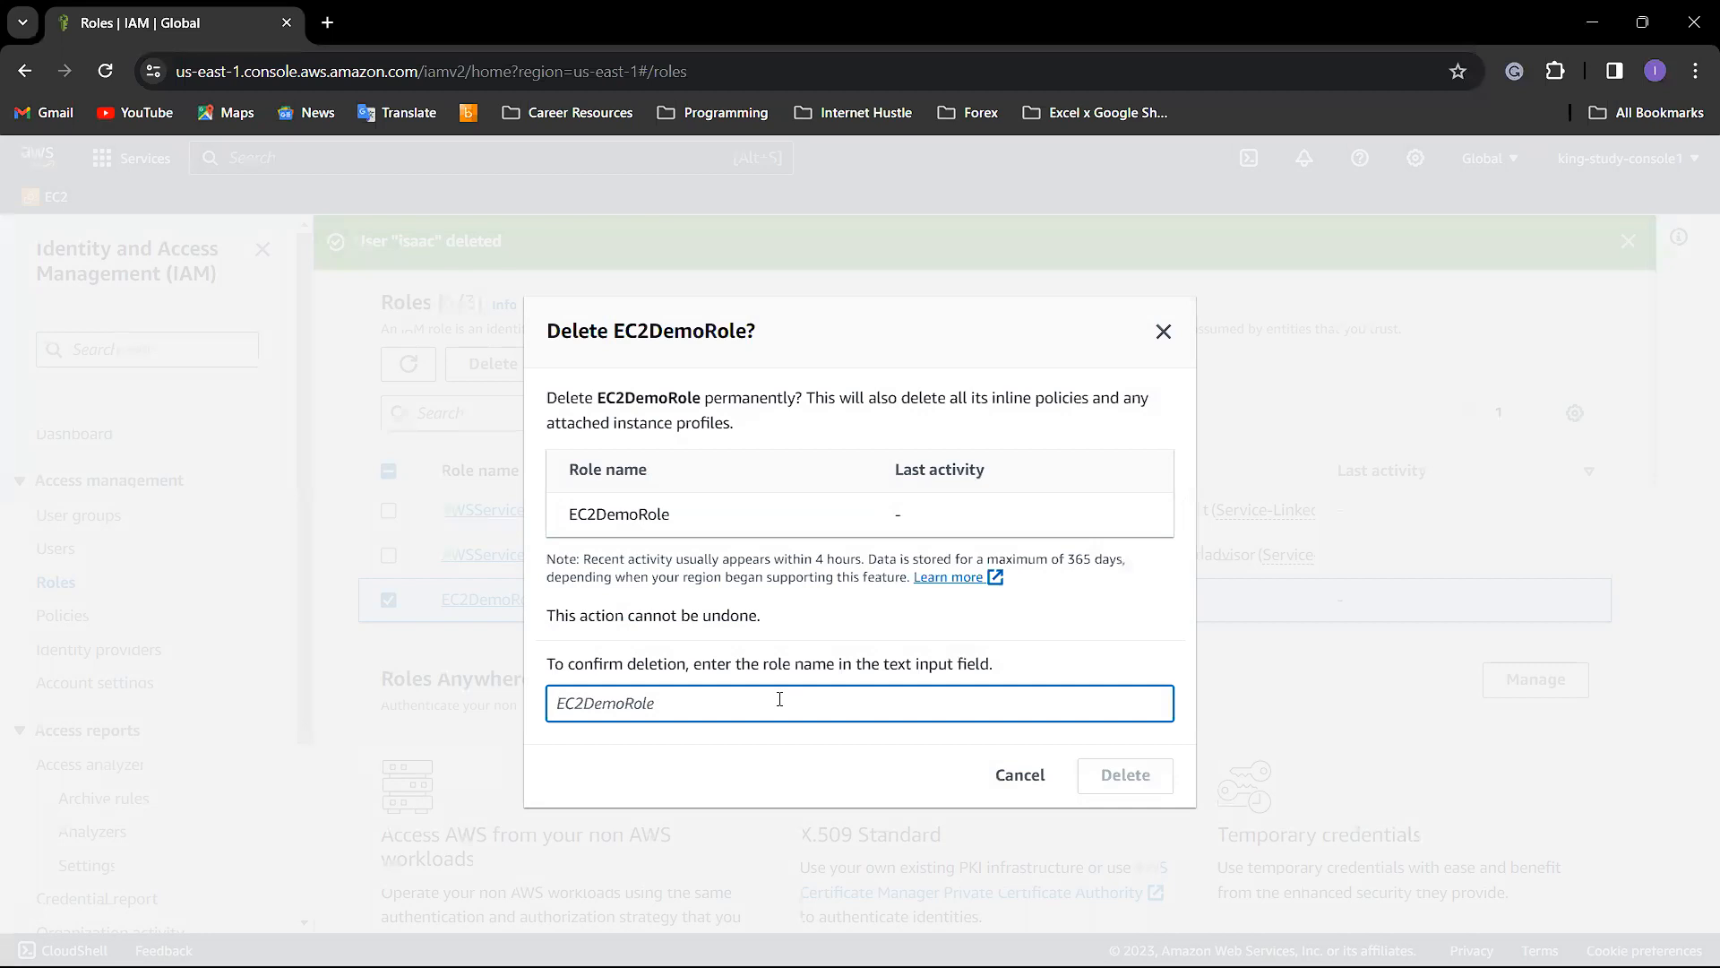
left_click_drag(678, 520, 559, 500)
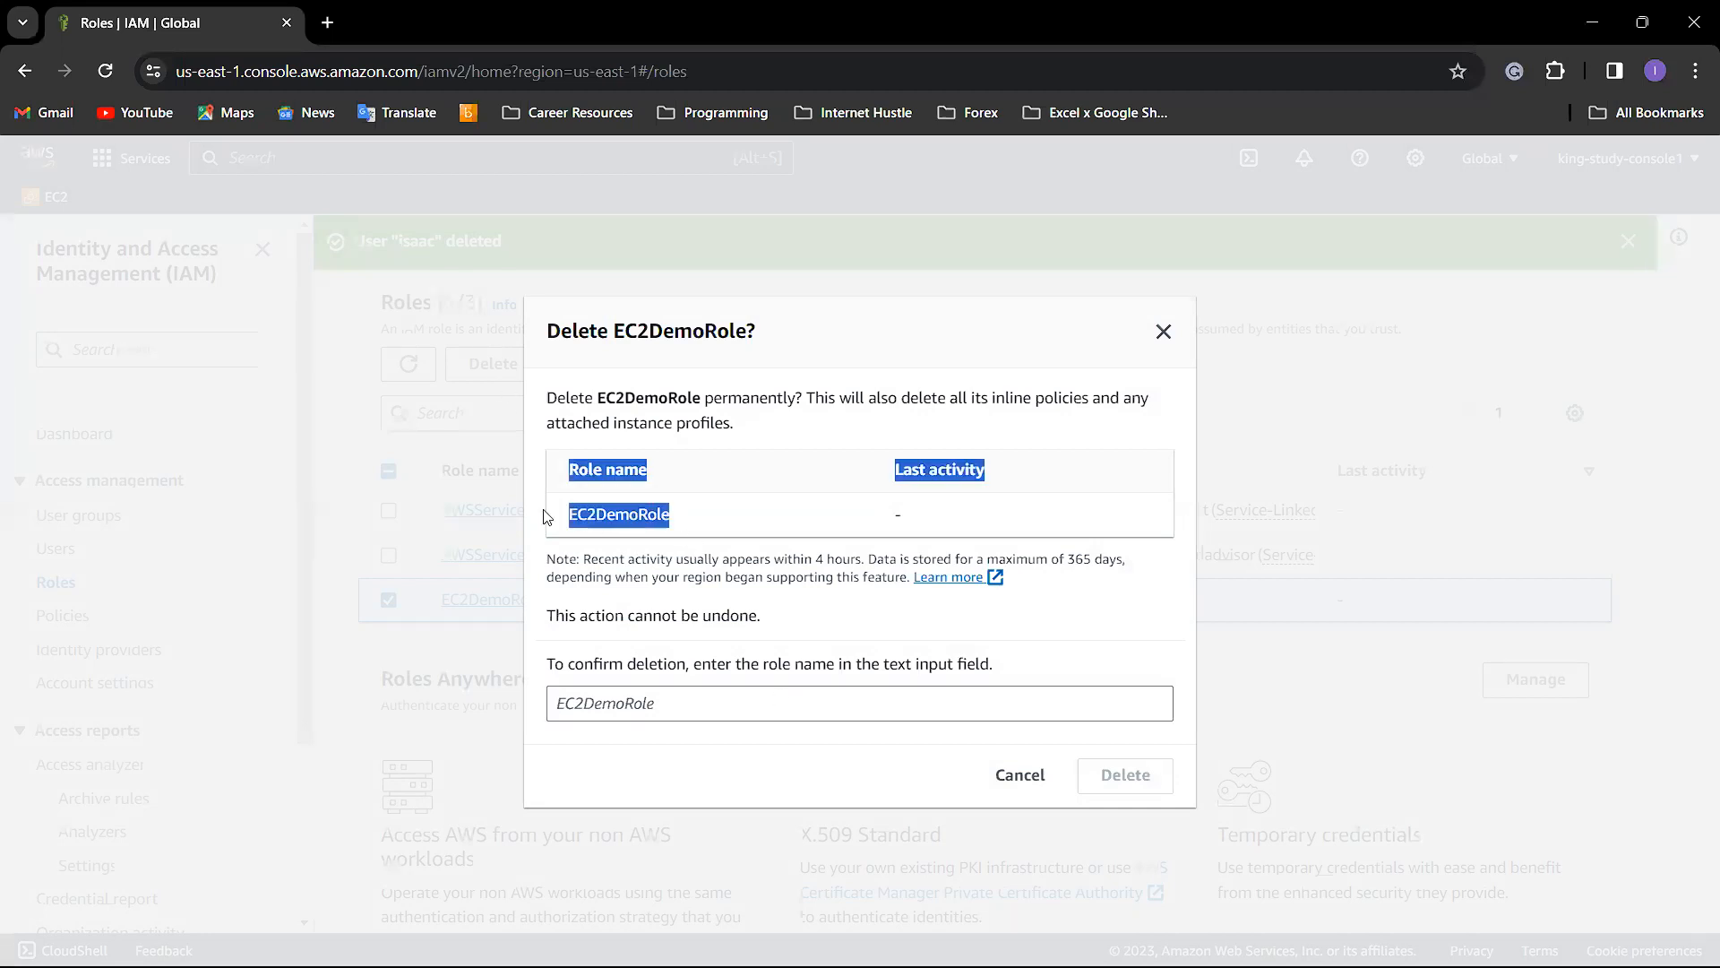
left_click(722, 516)
left_click_drag(666, 514, 572, 514)
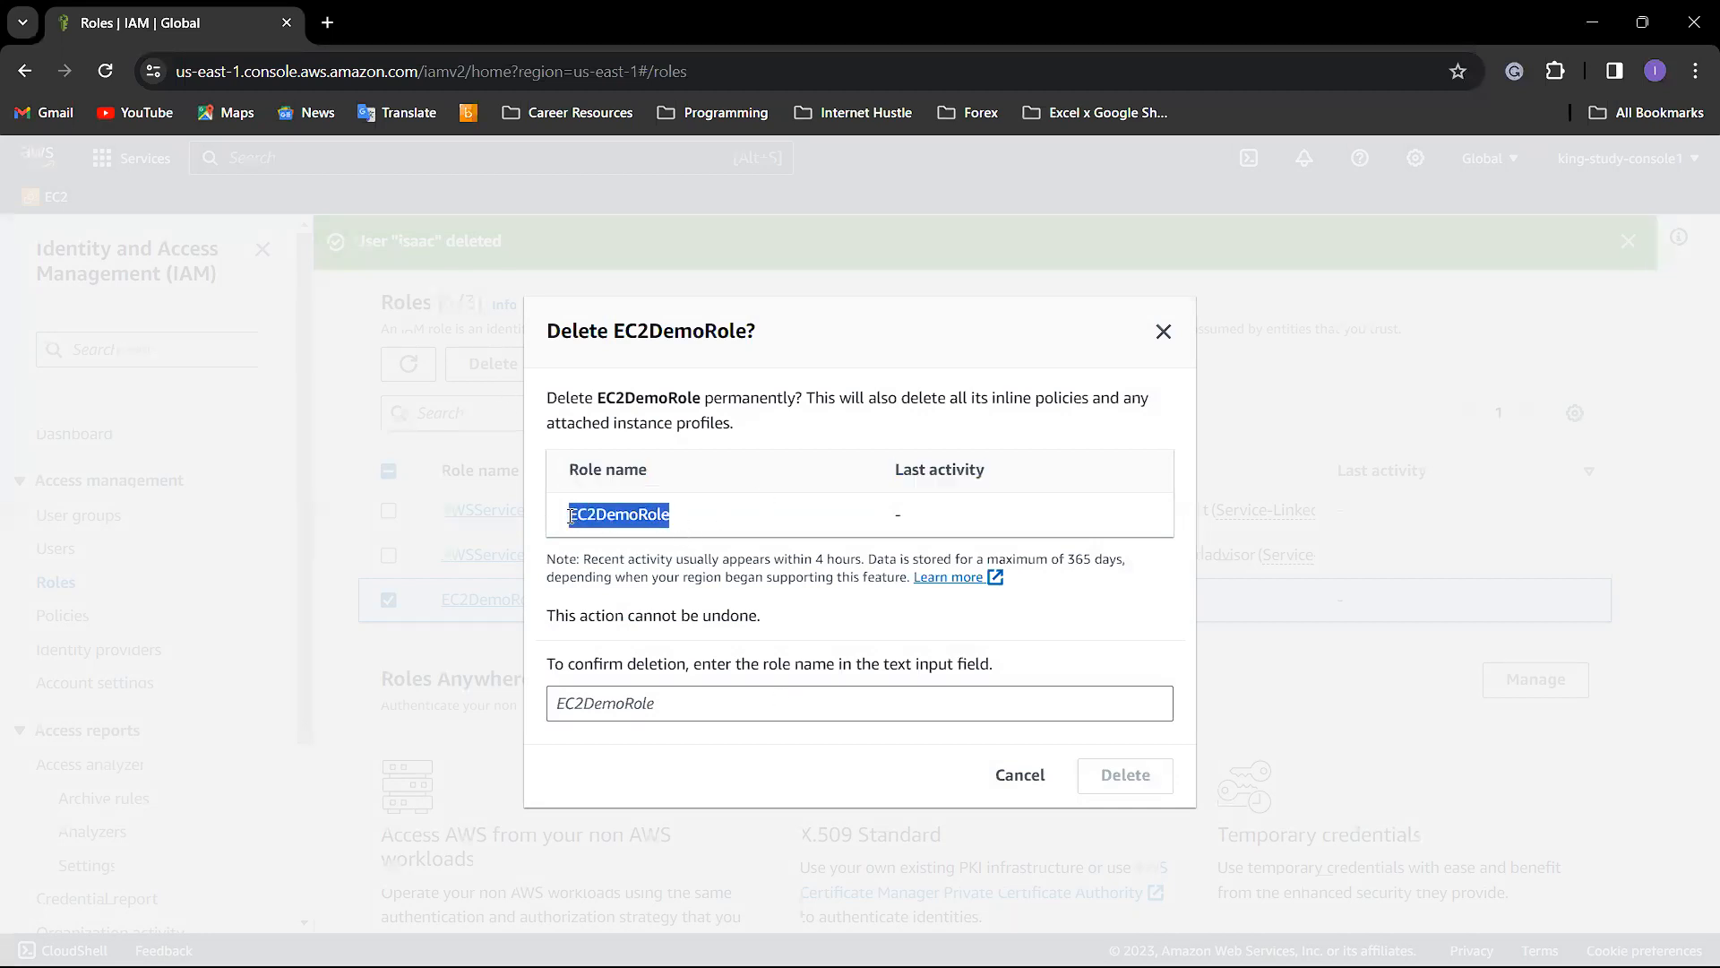
left_click(674, 707)
type("EC2DemoRole")
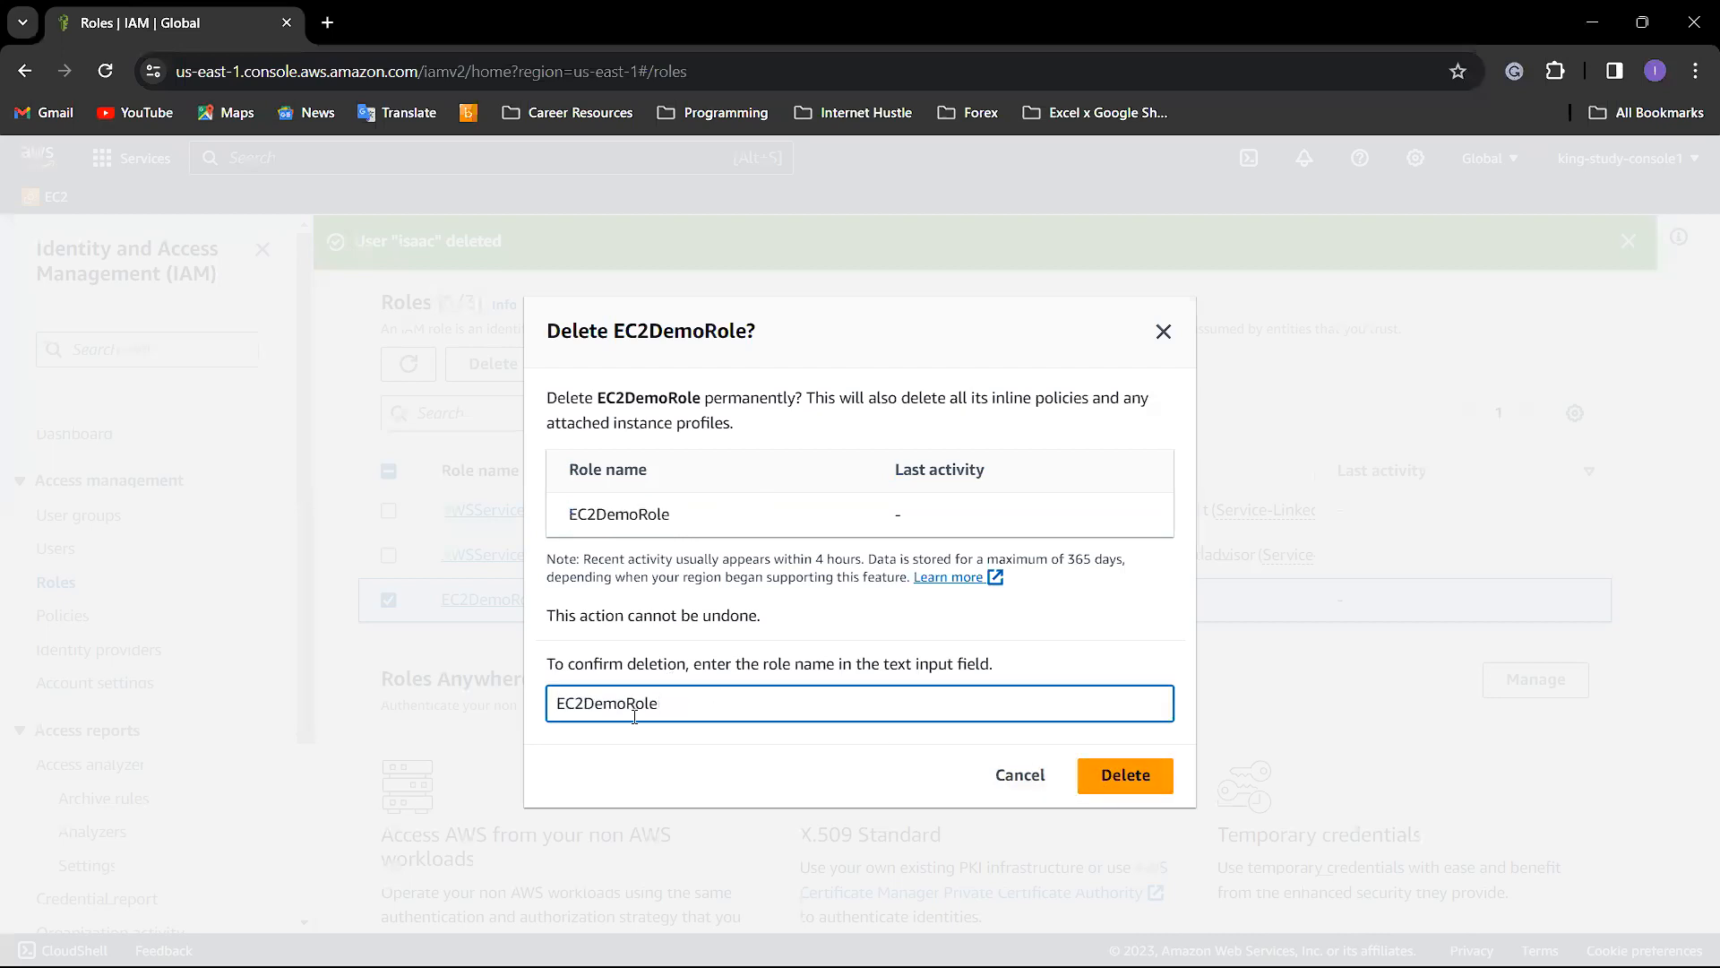
left_click(1110, 785)
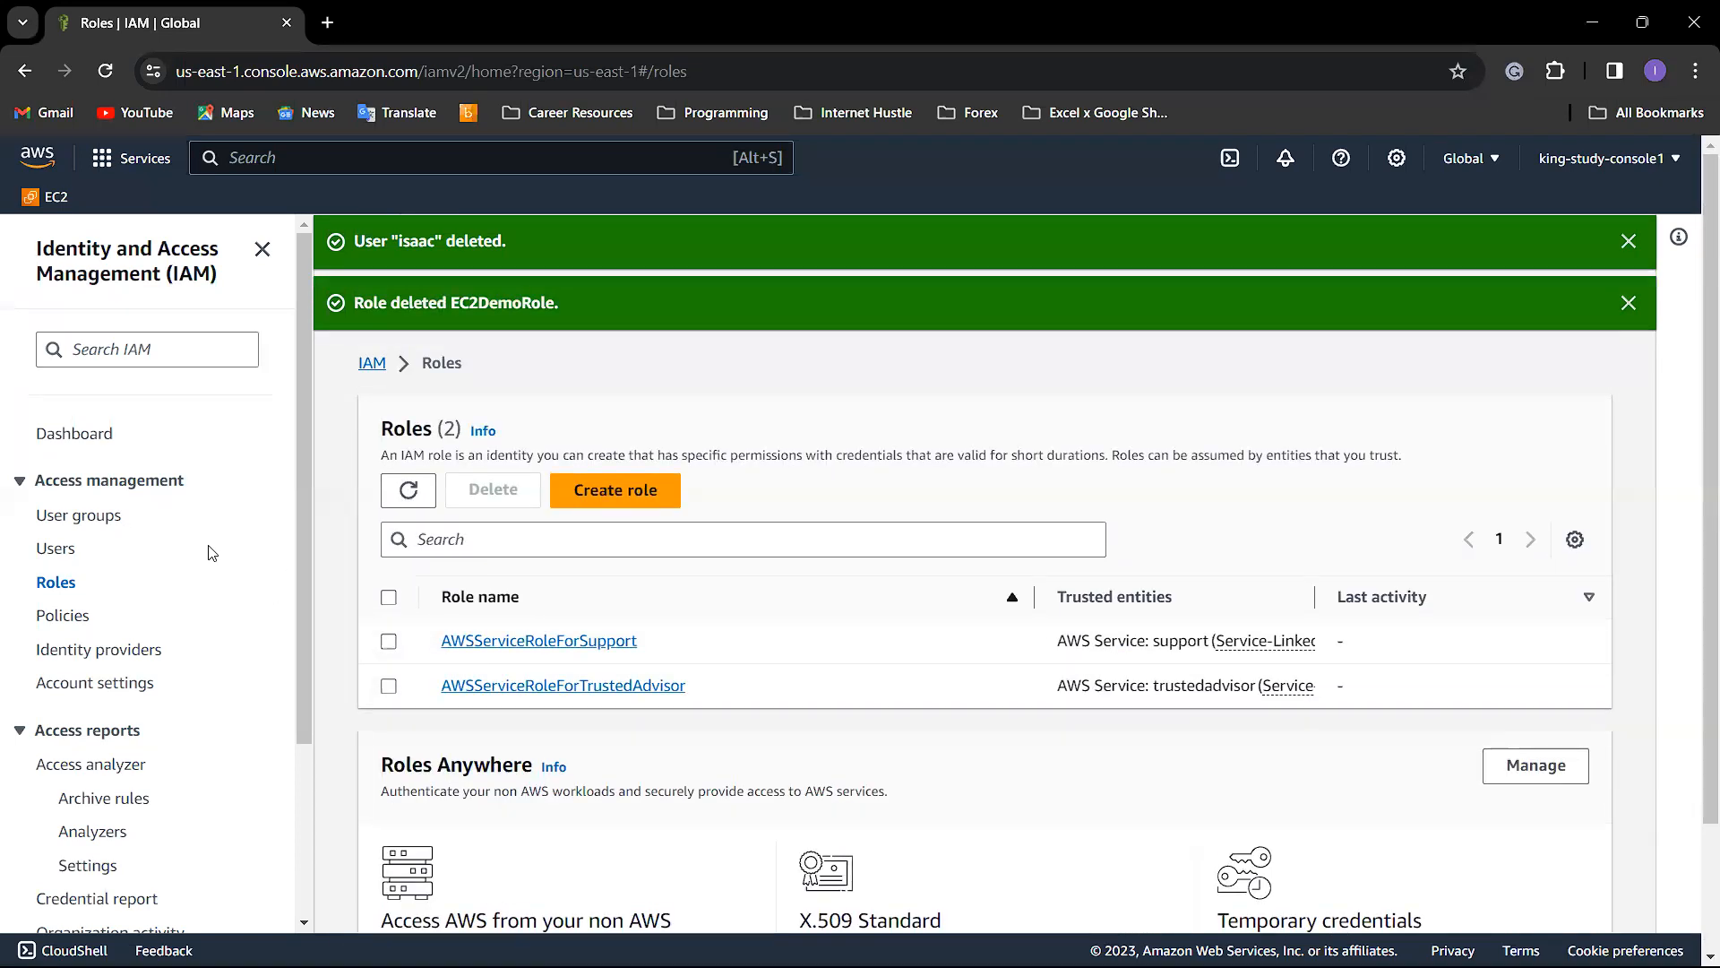
Step: Dismiss the deletion notifications and begin a new IAM user from the Users list
left_click(1627, 304)
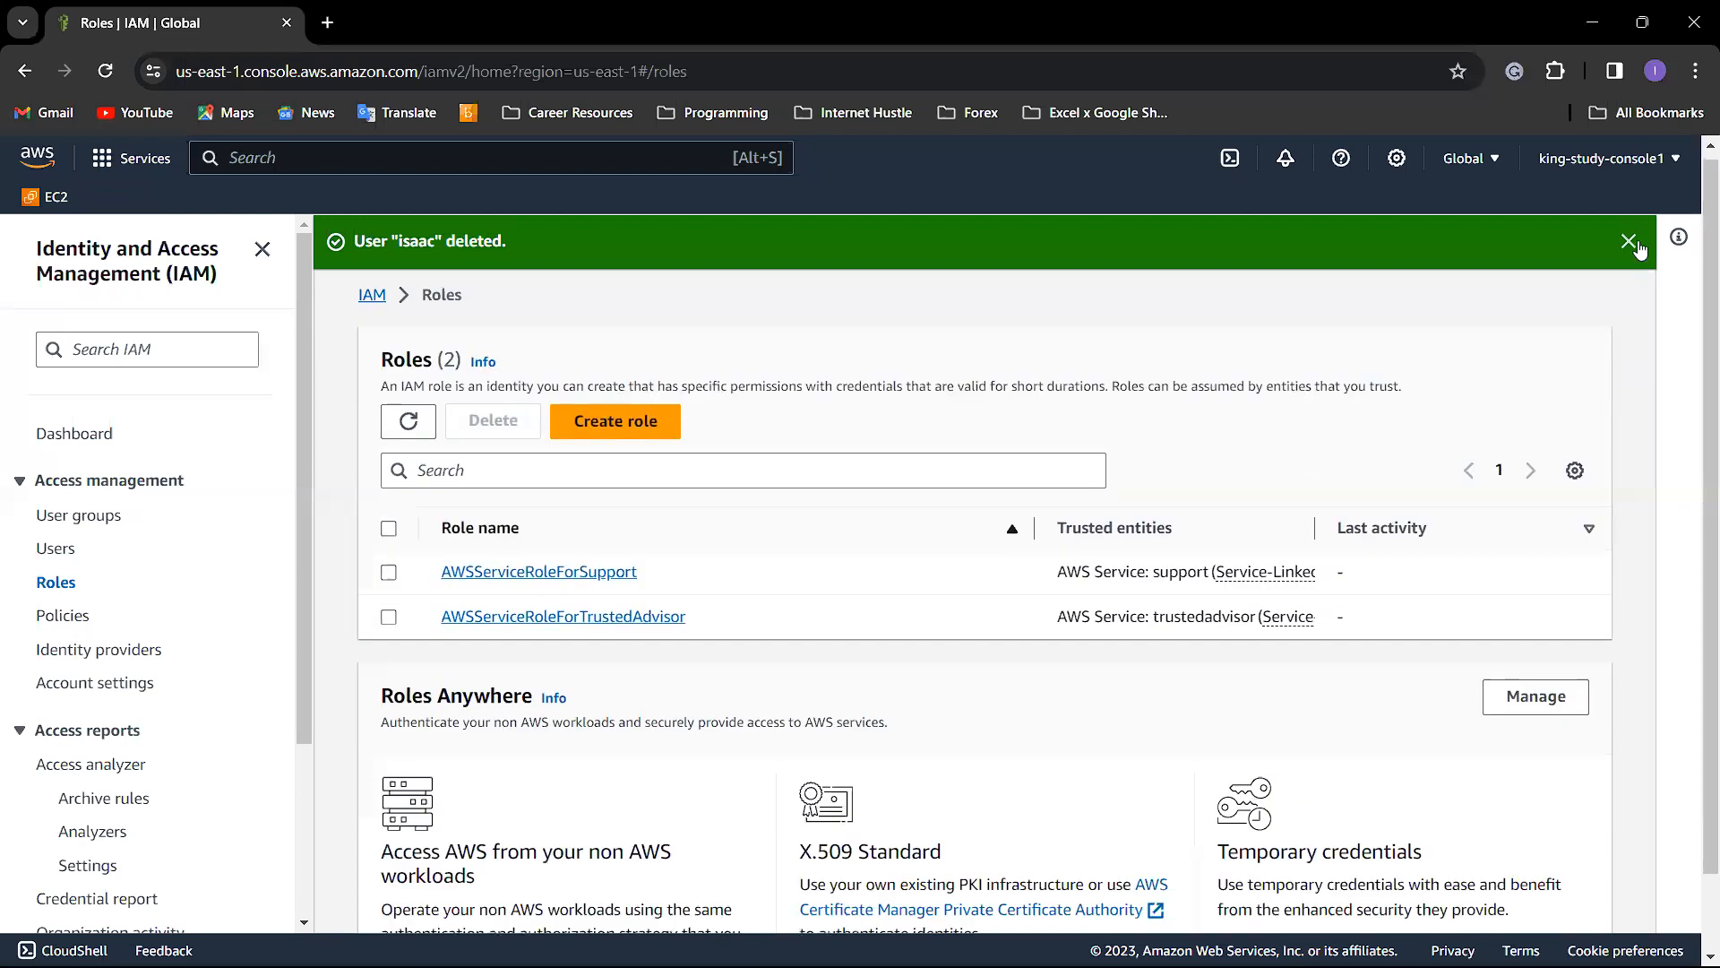
left_click(1628, 240)
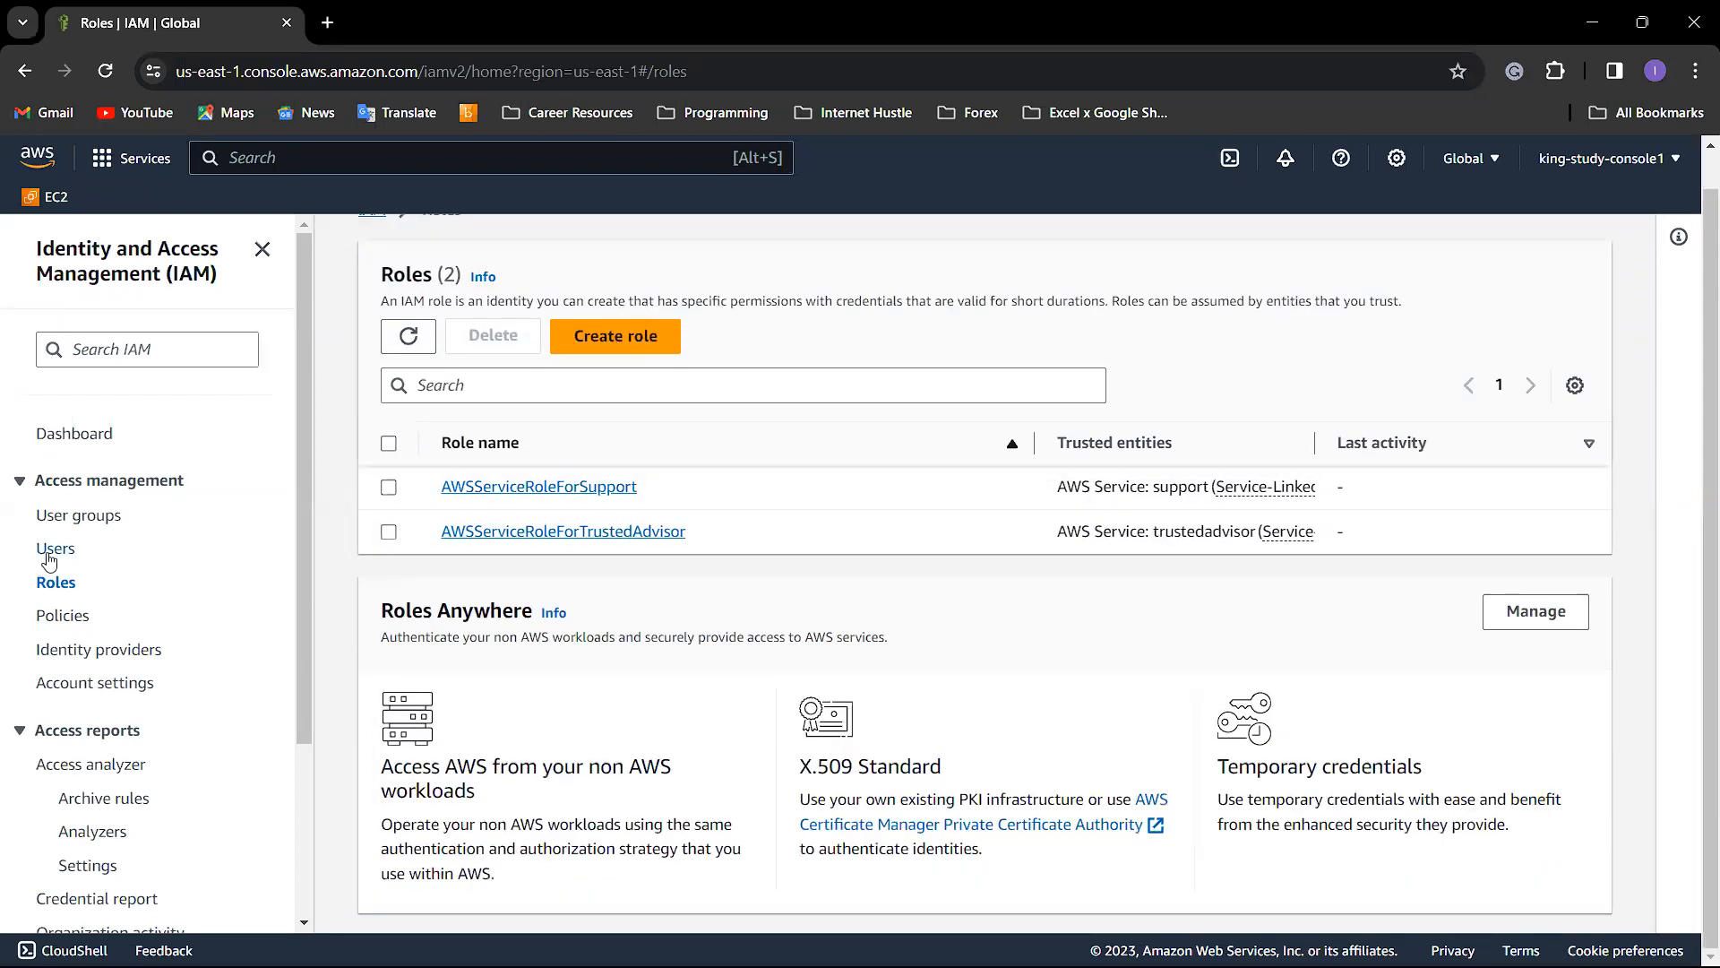
left_click(52, 550)
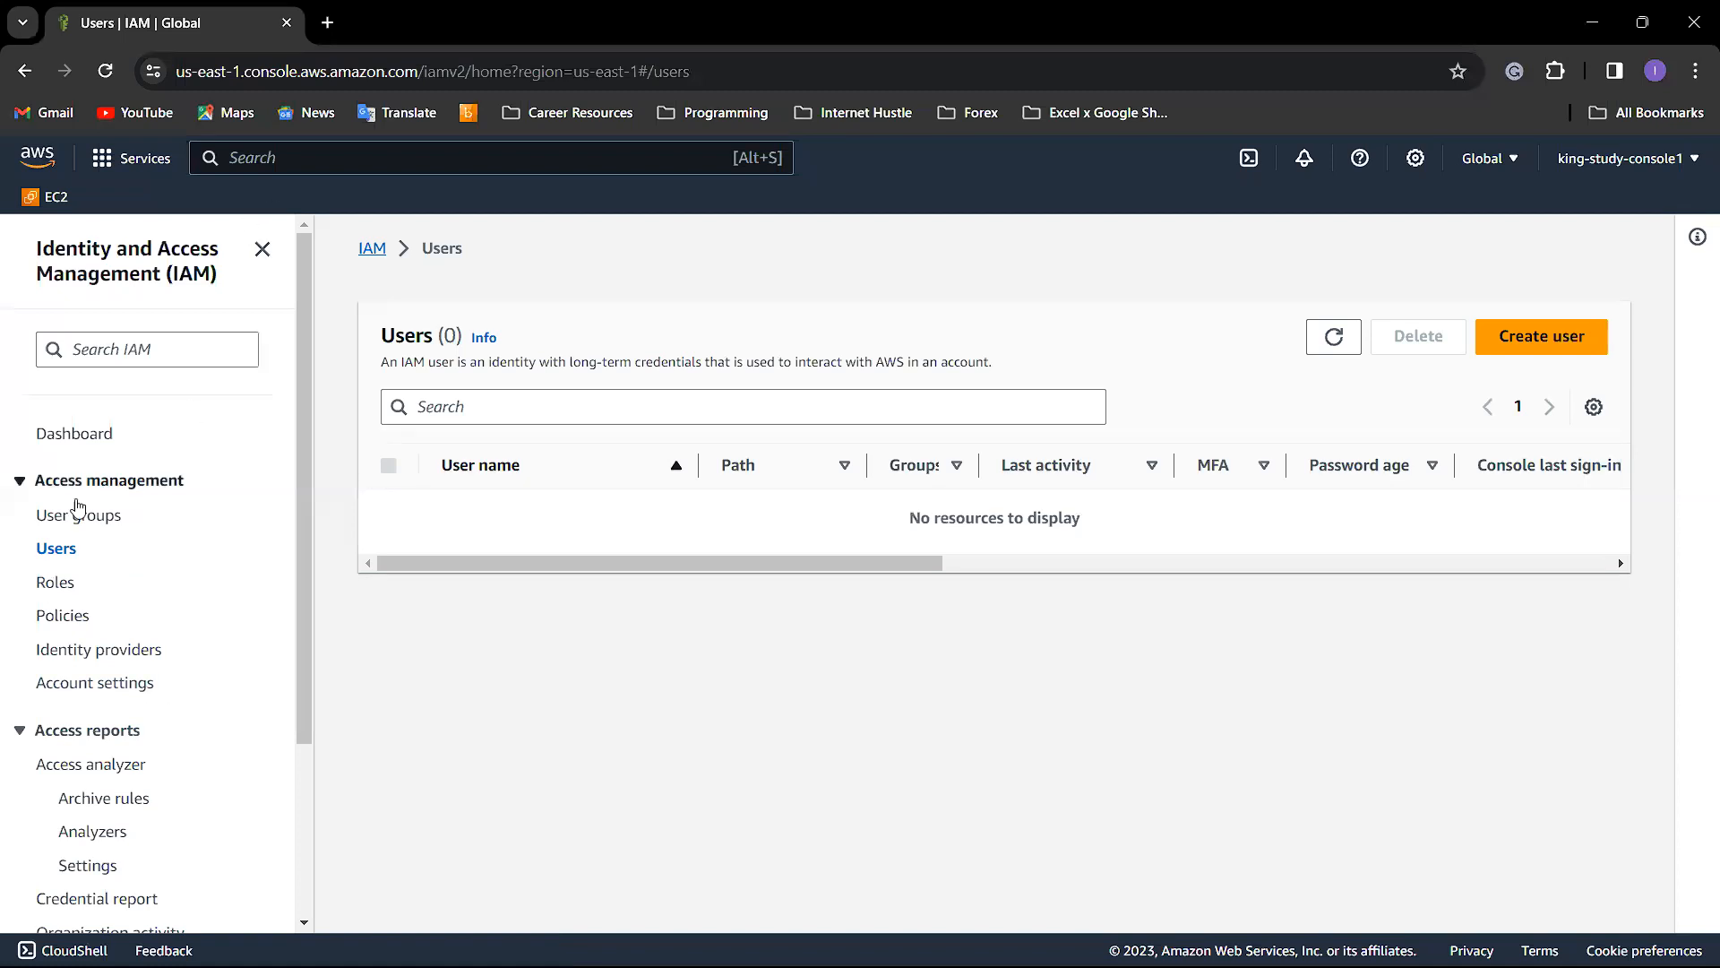
left_click(1539, 338)
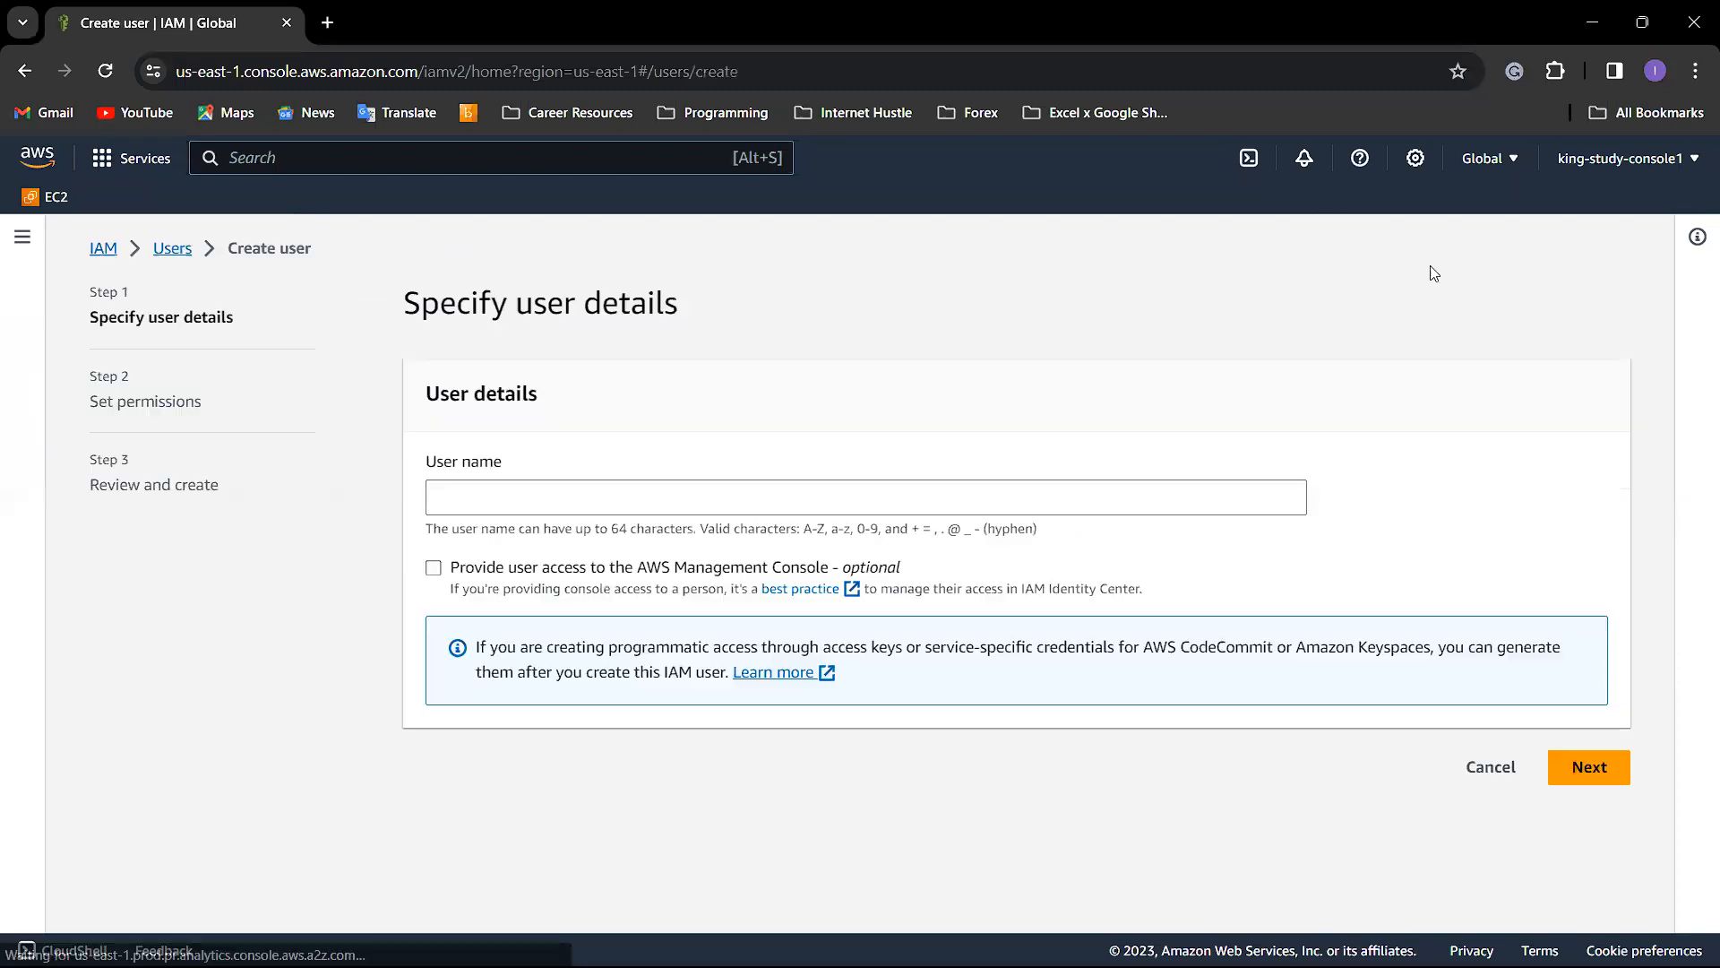
left_click(597, 502)
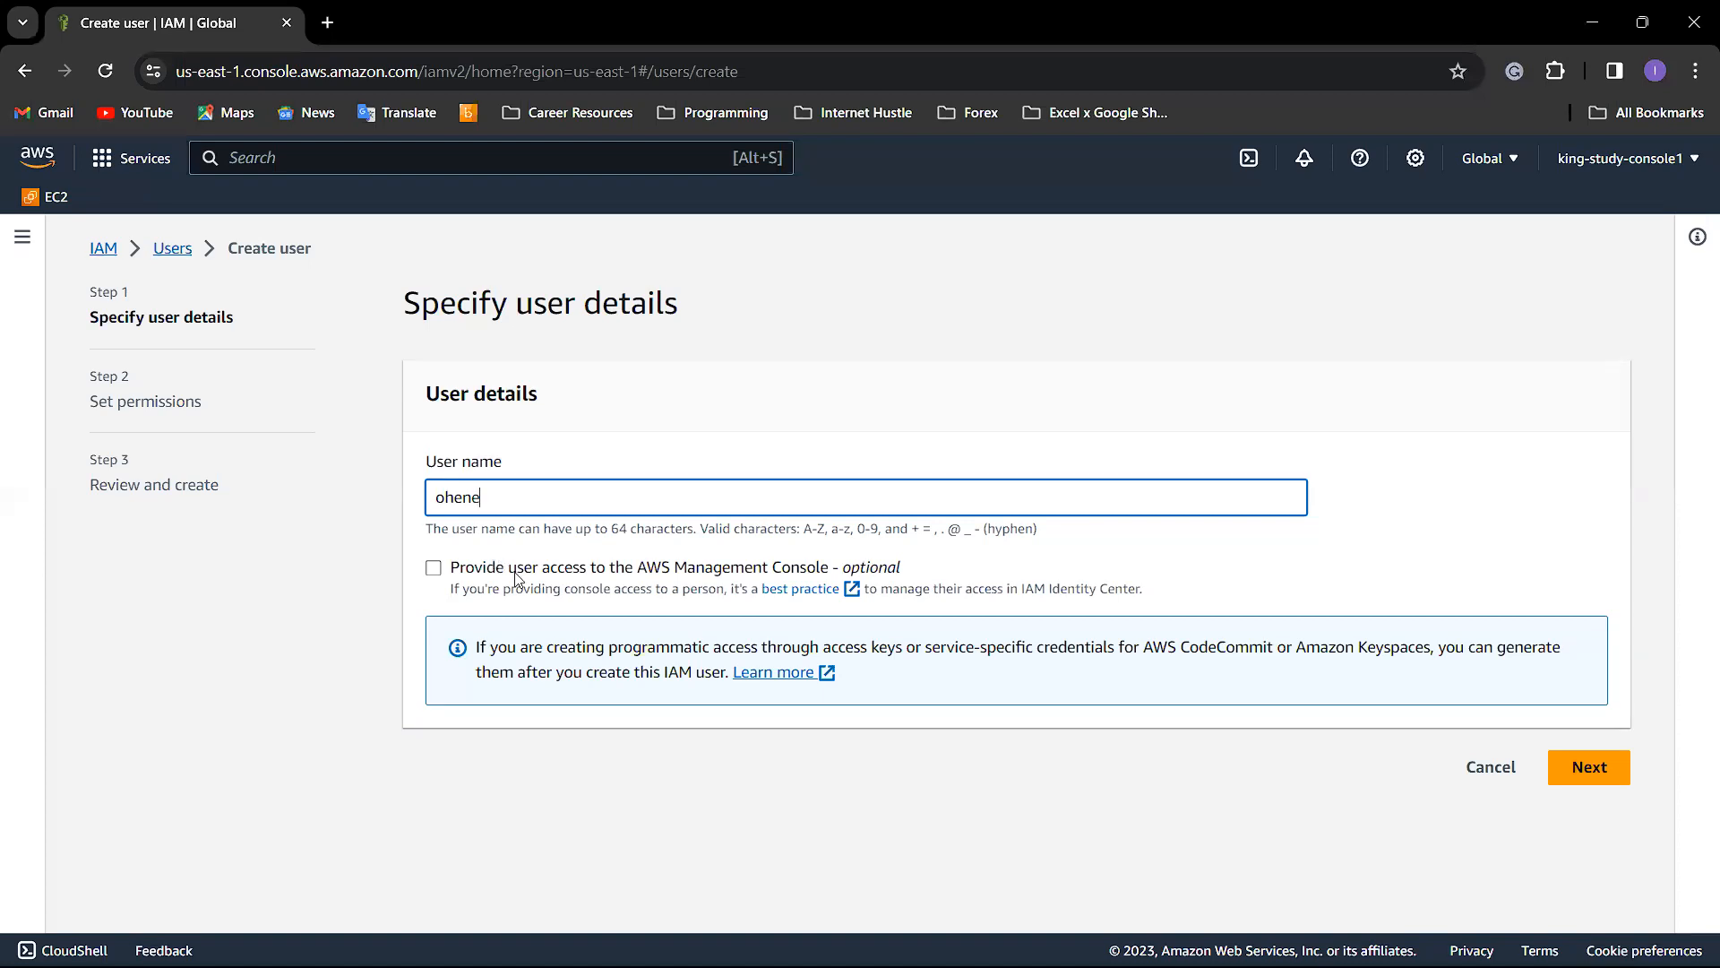
Step: Give the user console access as an IAM user with a custom password
left_click(436, 570)
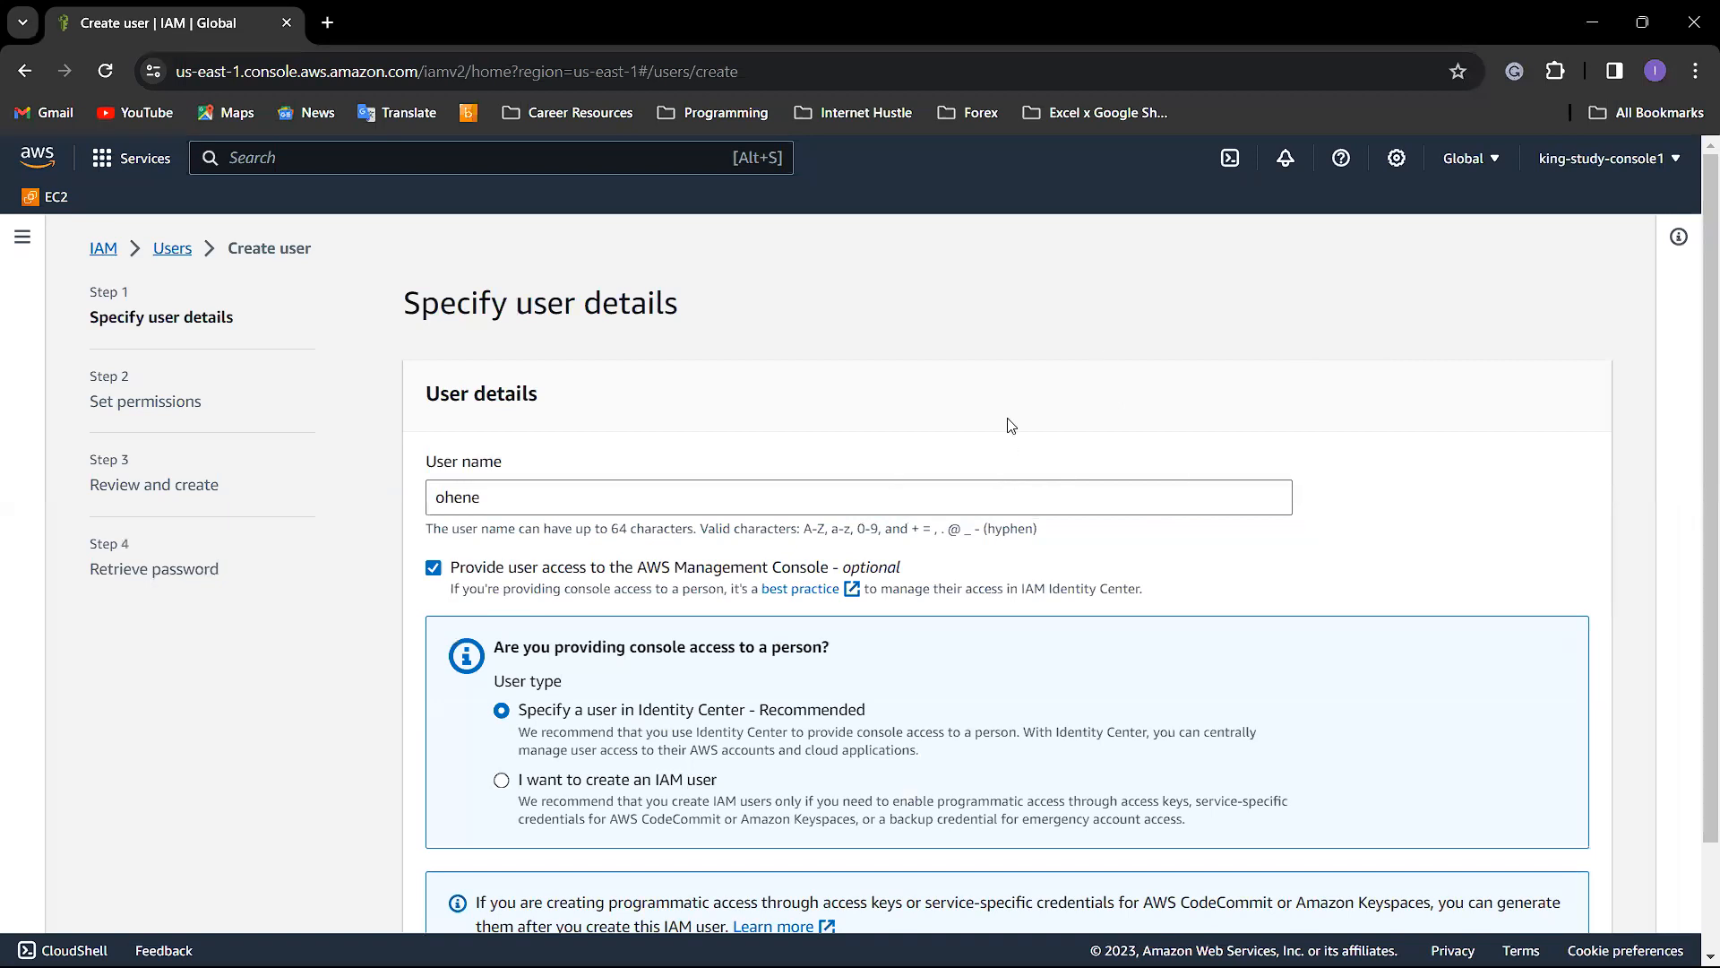
scroll(896, 431, "down", 1)
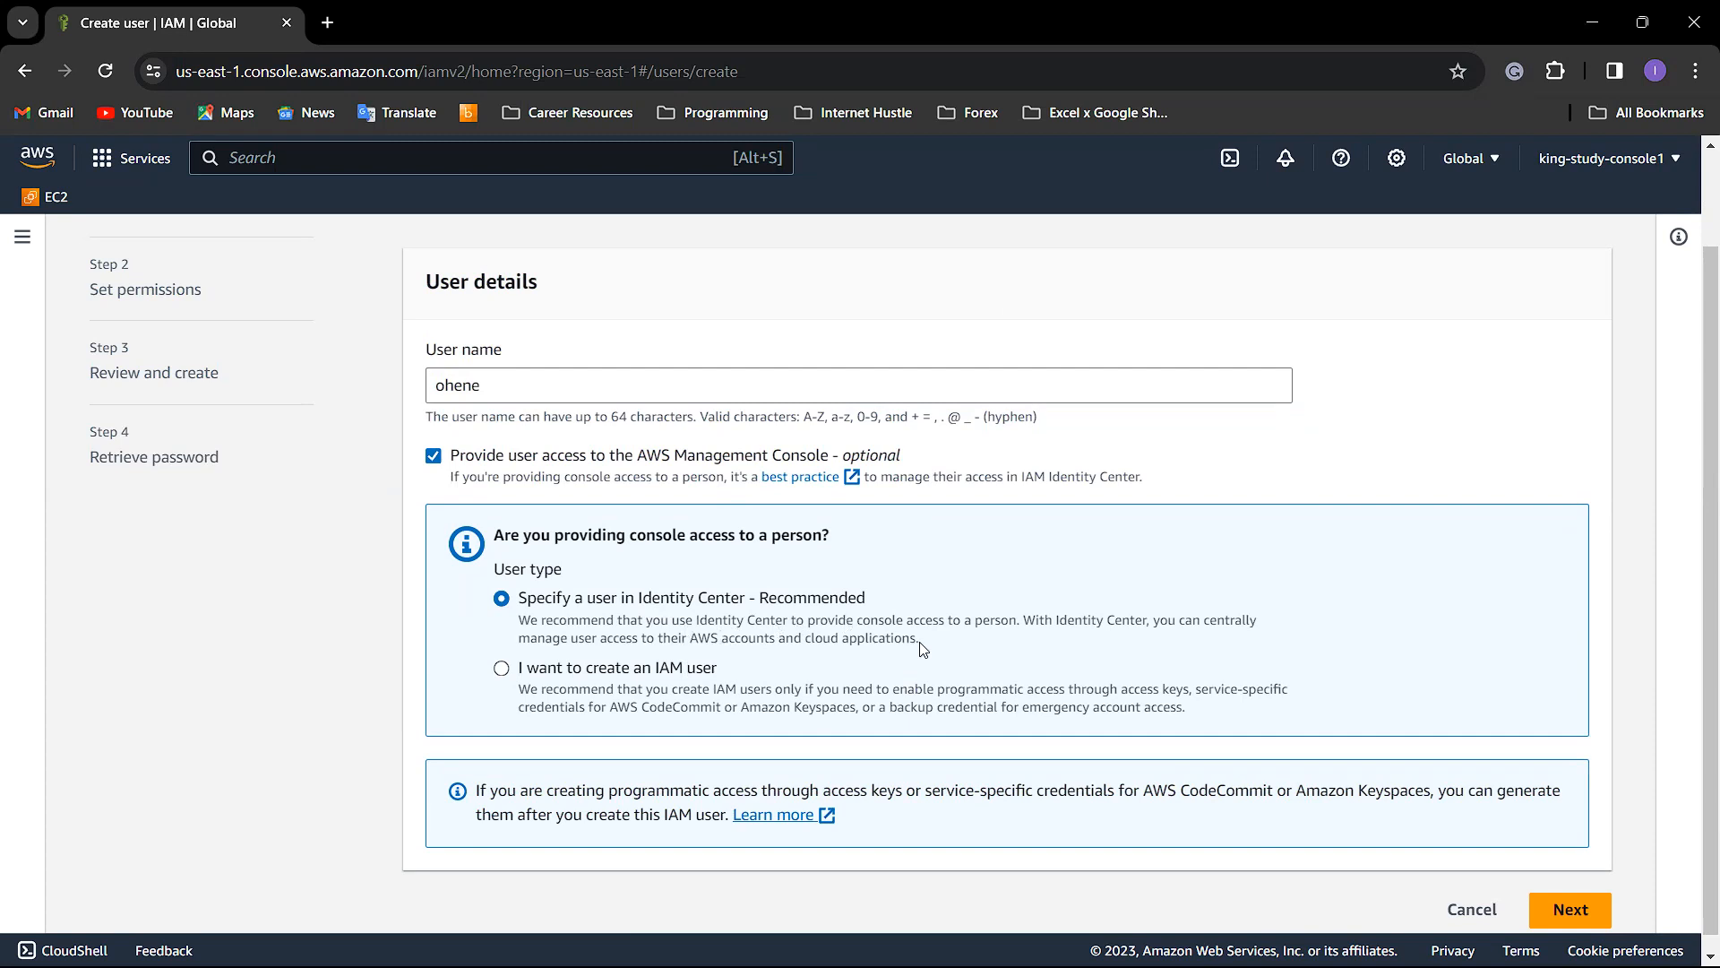
left_click_drag(920, 644, 456, 650)
left_click(456, 650)
left_click(501, 669)
scroll(681, 638, "down", 3)
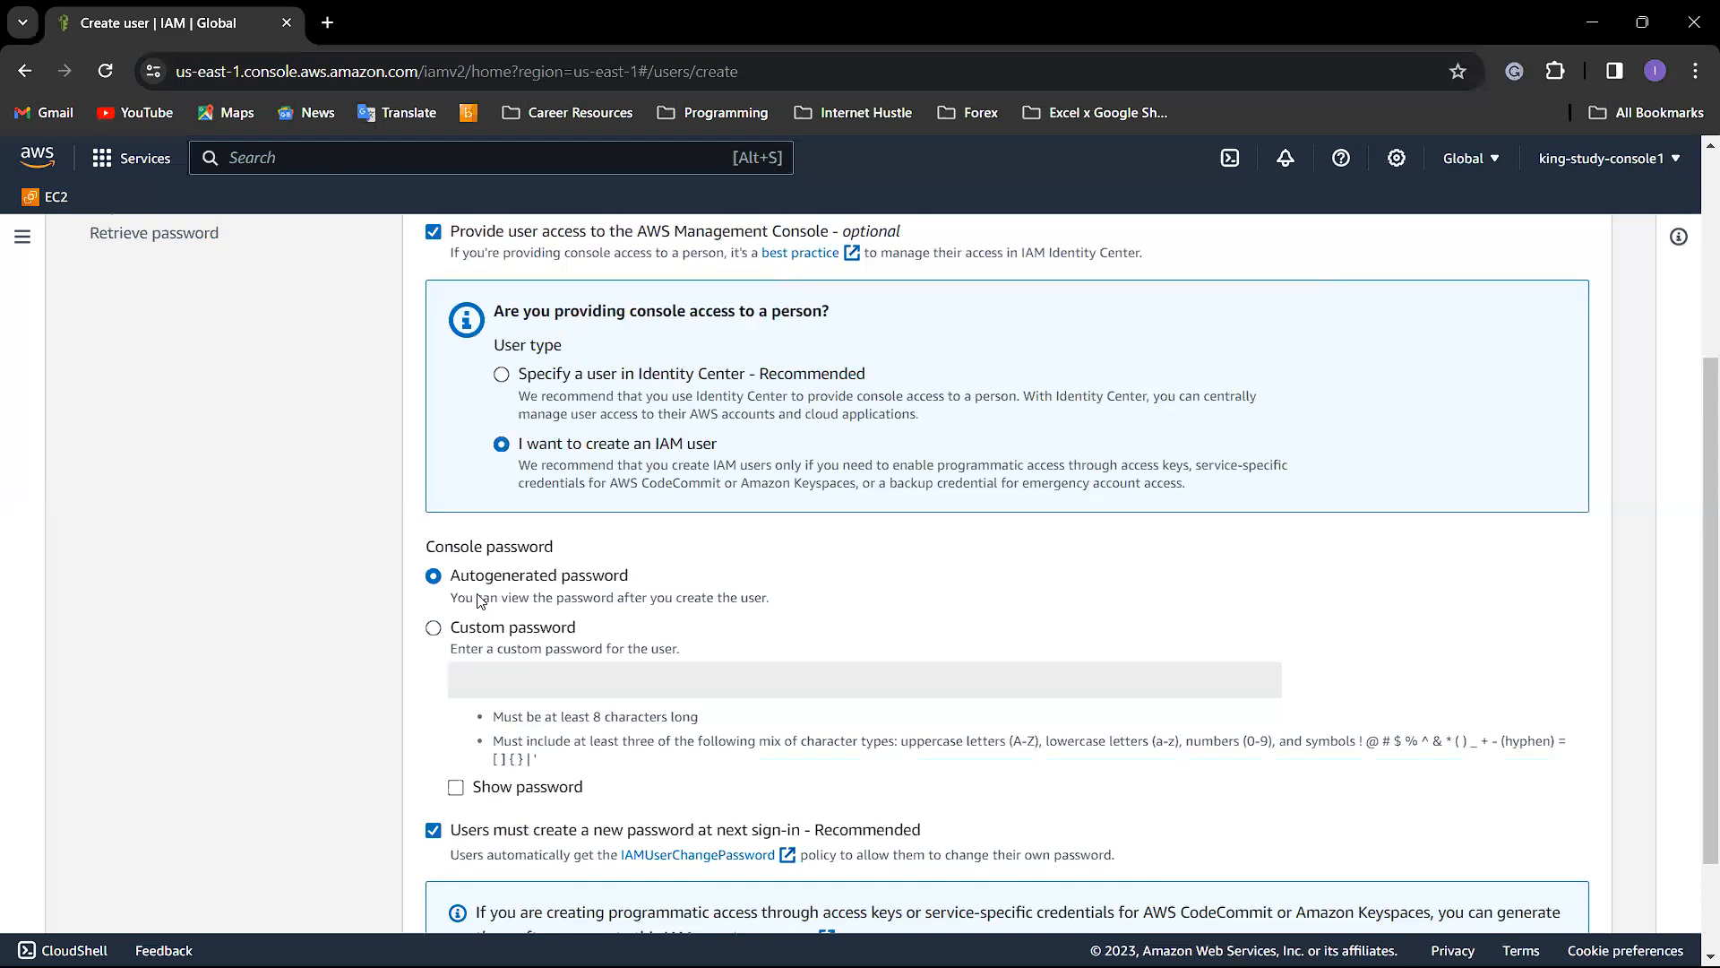
scroll(627, 573, "down", 1)
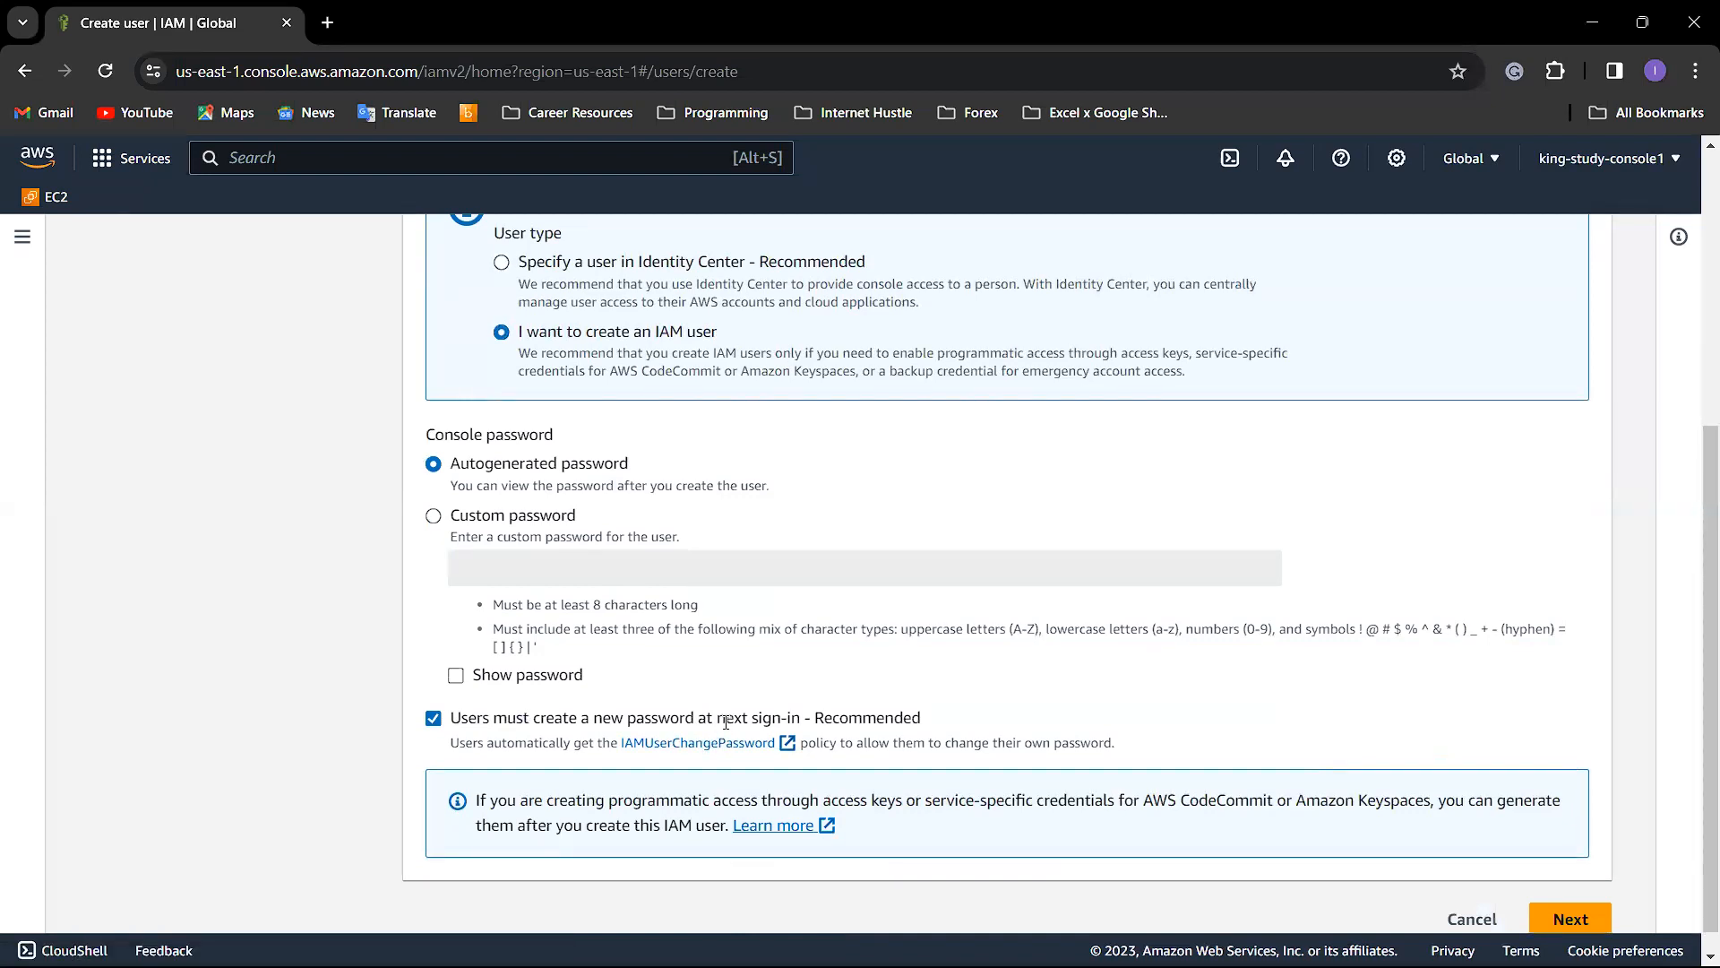
left_click(434, 515)
Step: Enter the custom password using the English US layout and untick the forced reset at next sign-in
left_click(573, 577)
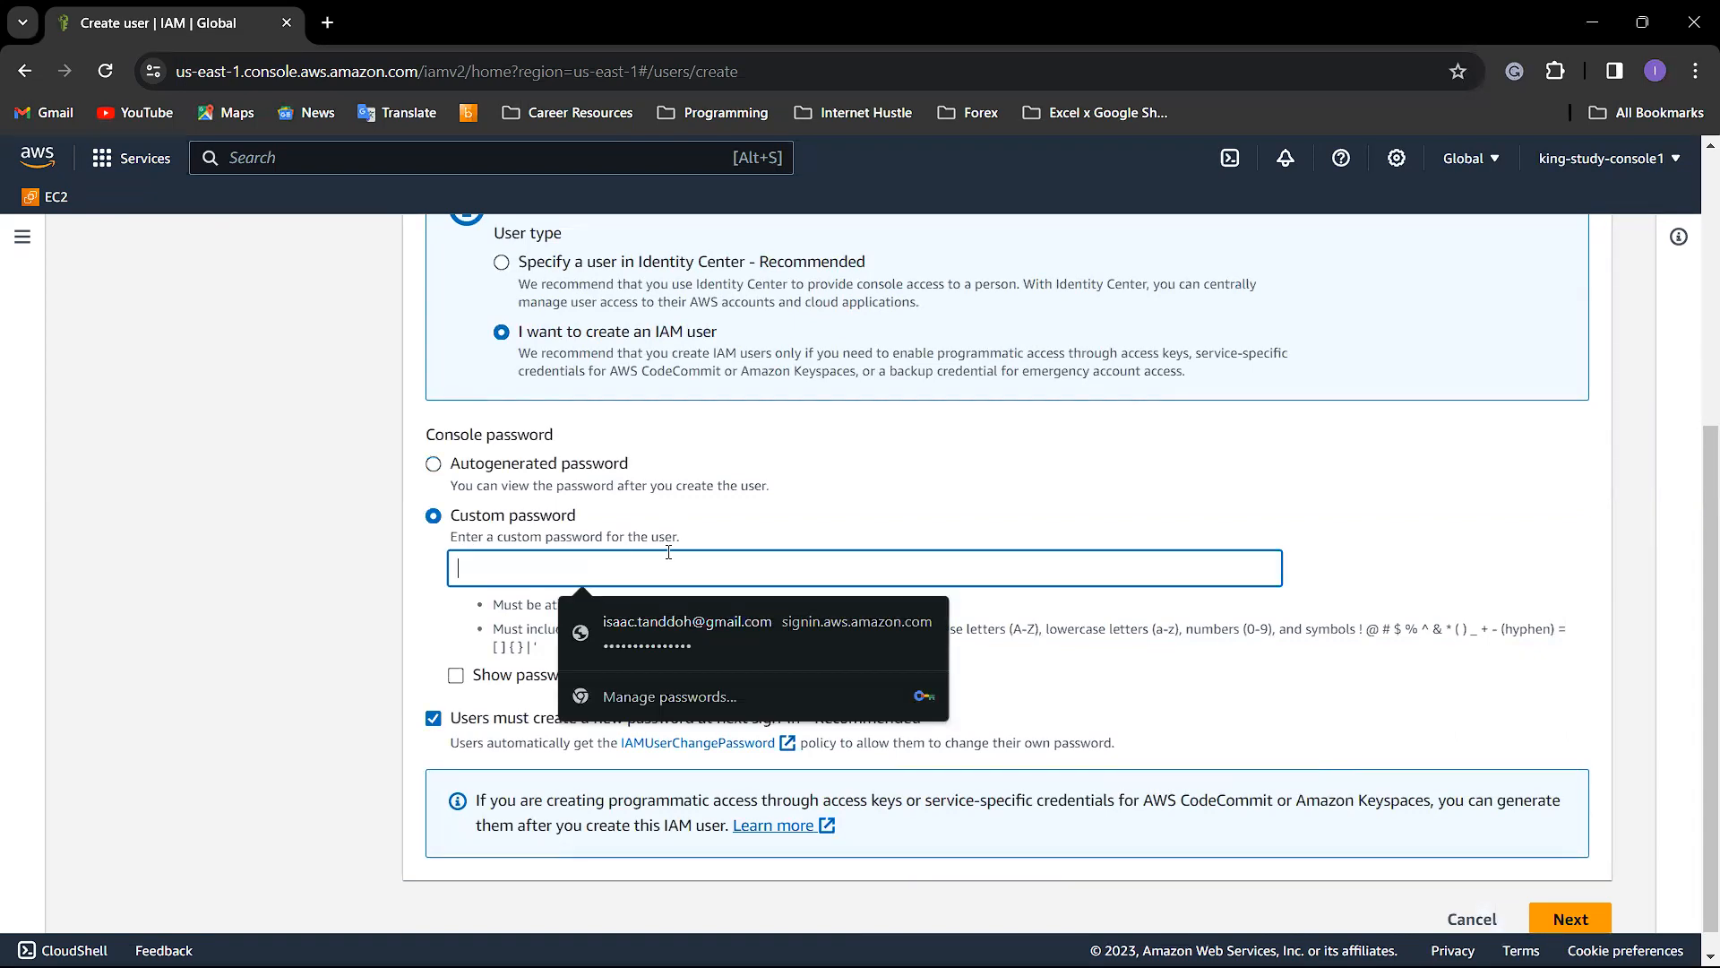
type("•")
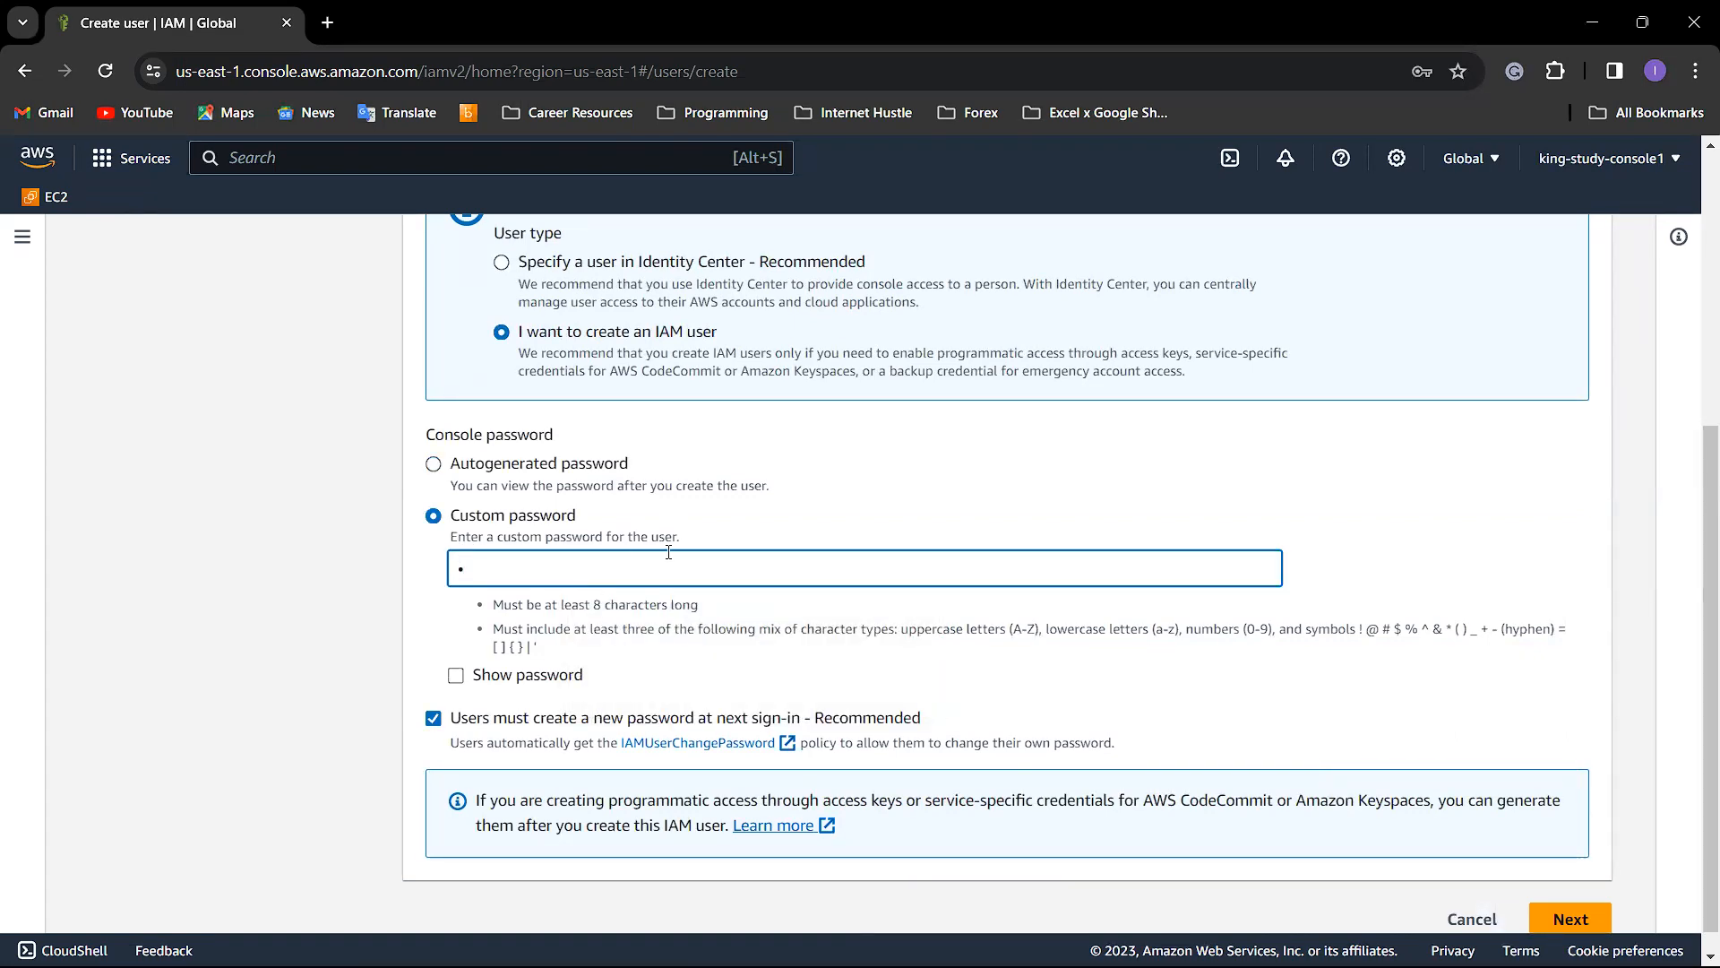
key("BackSpace")
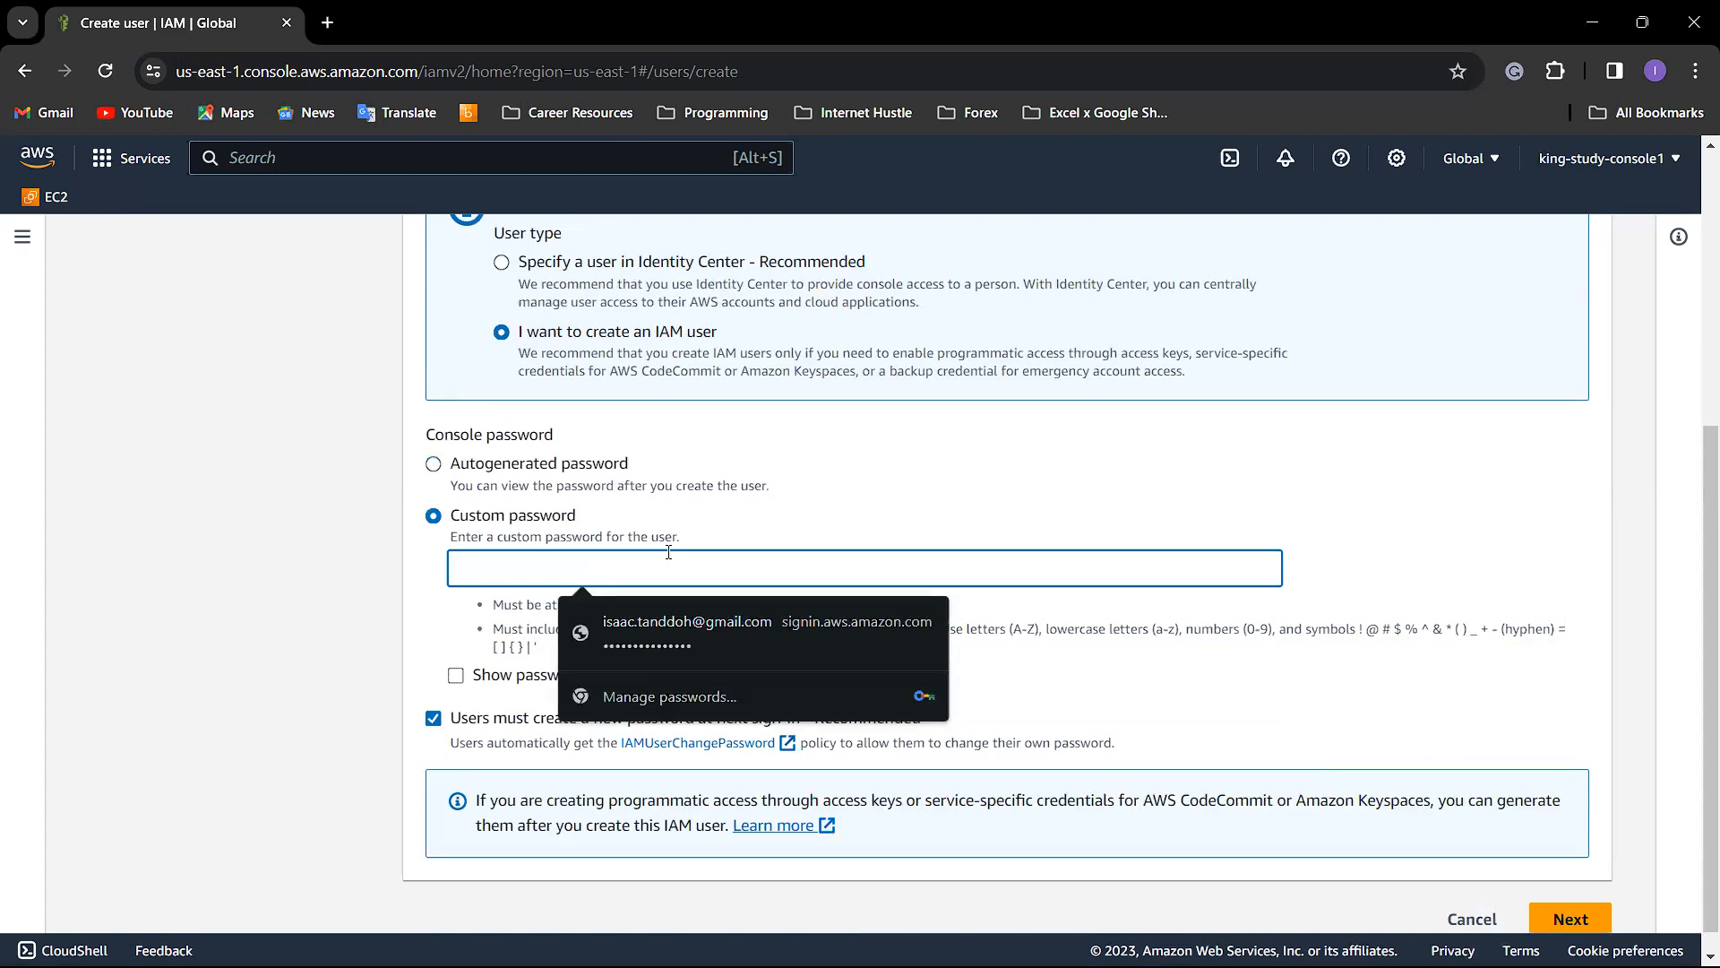
key("super+space")
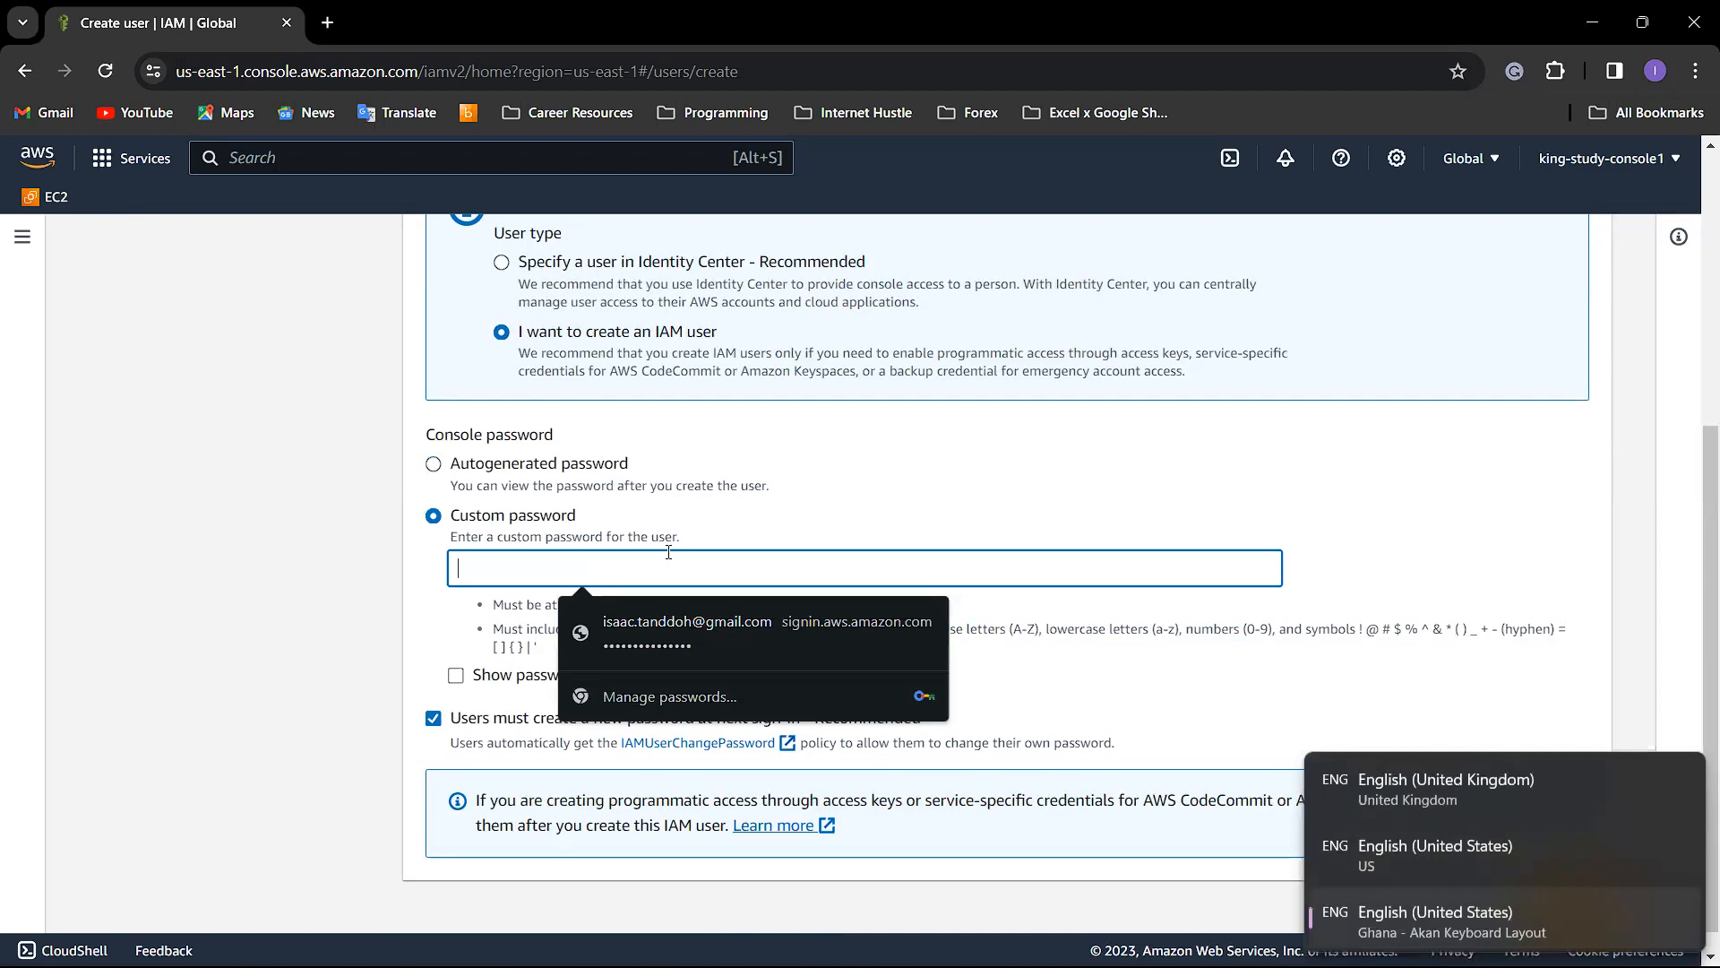
key("super+space")
key("super+space")
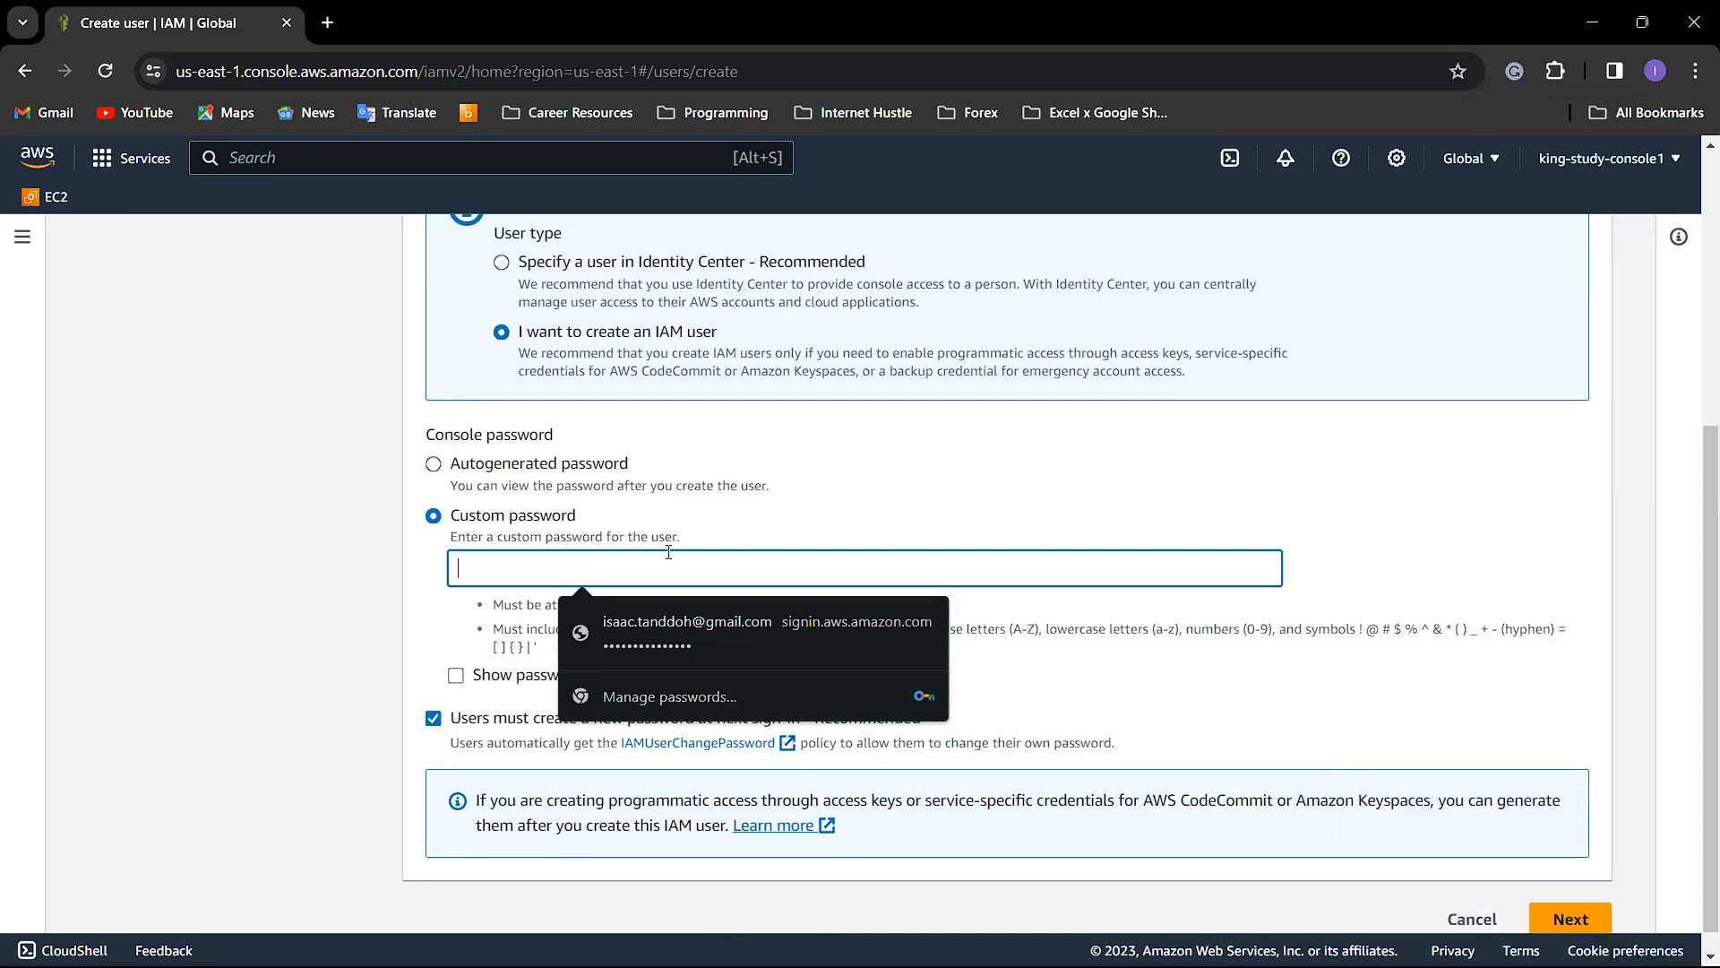
type("***********")
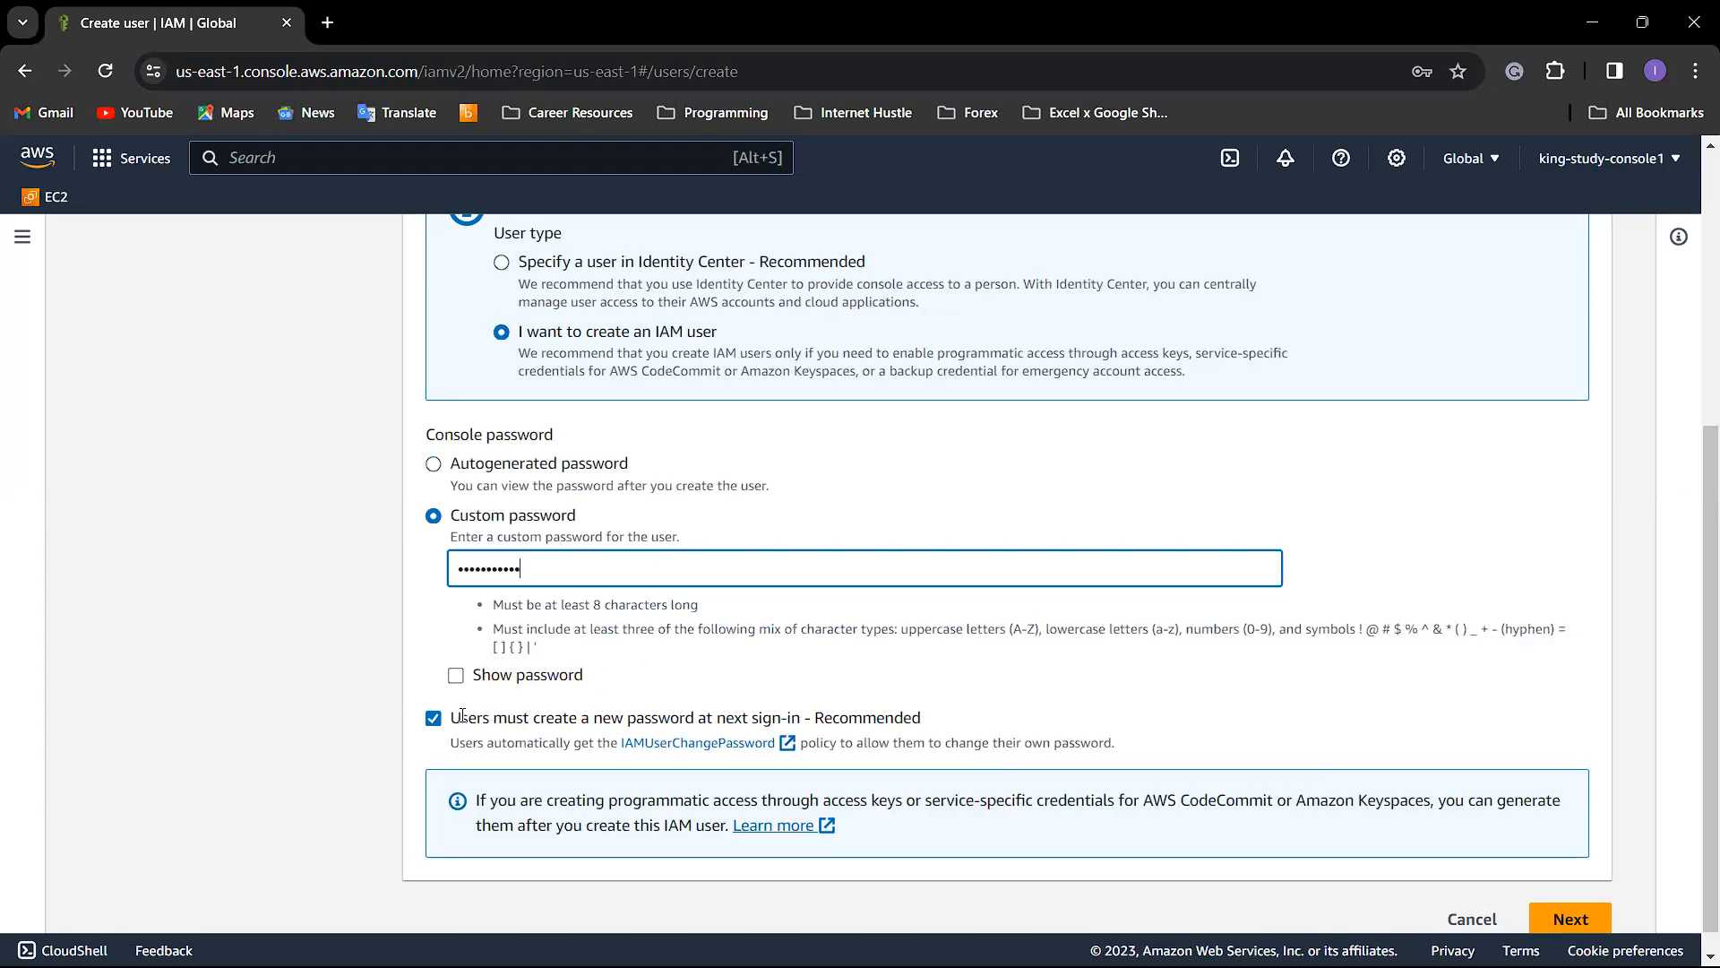
left_click(434, 718)
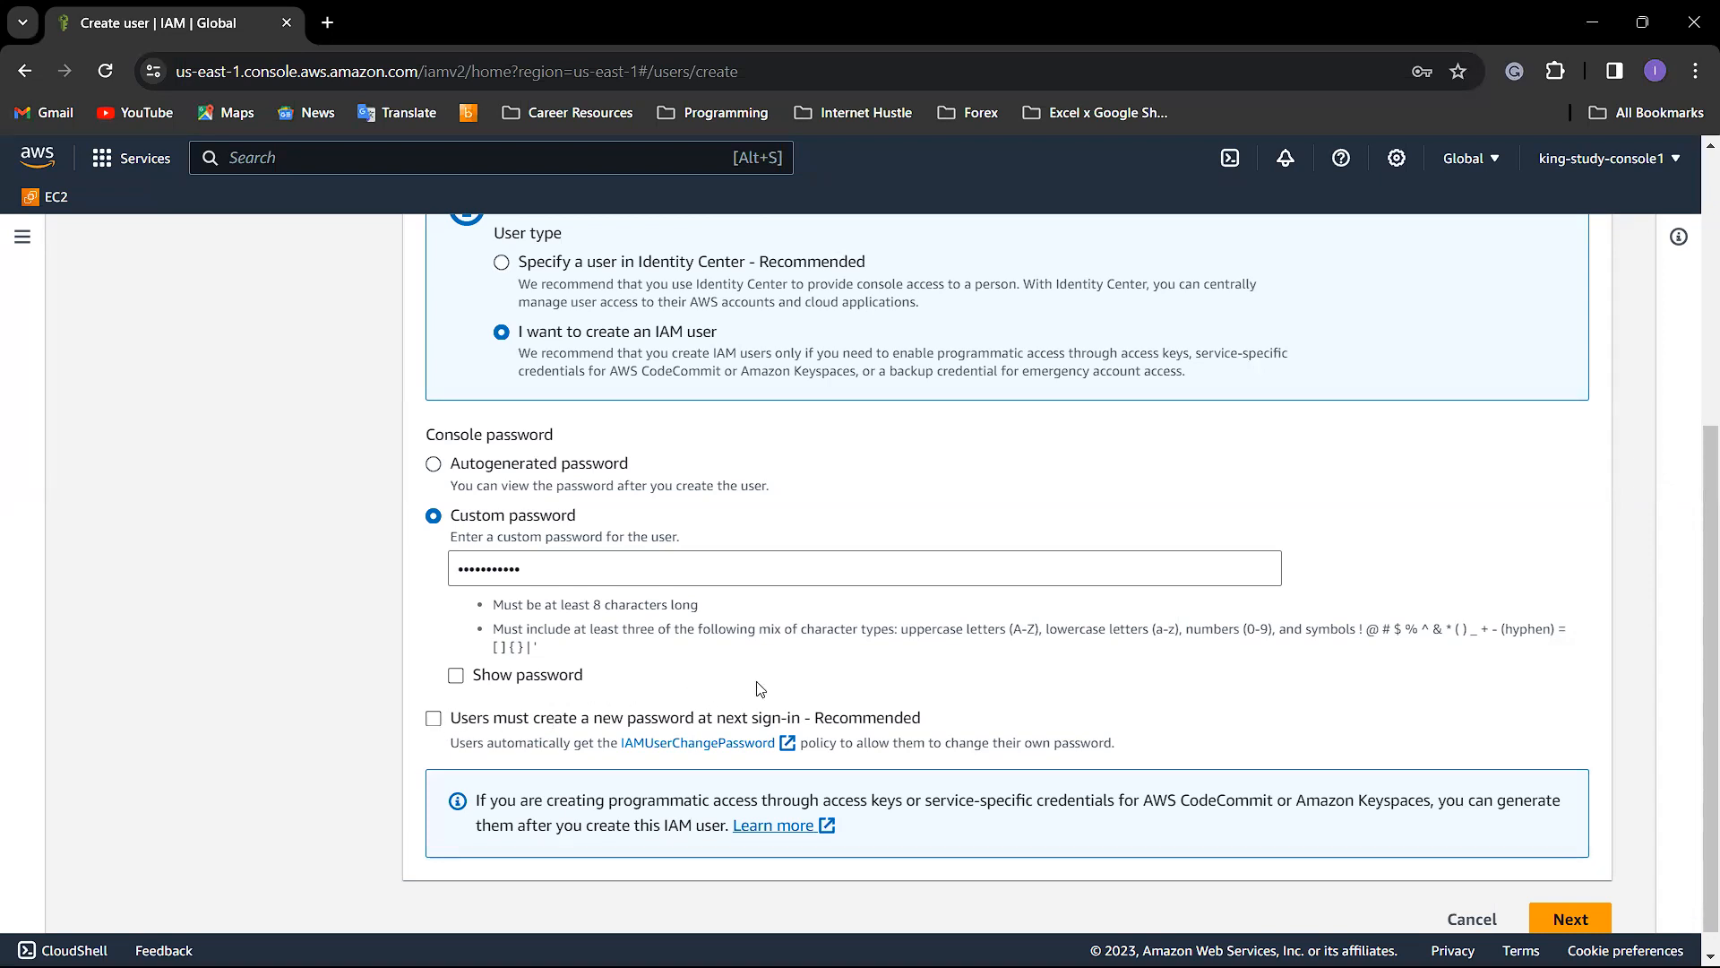
Step: Retype the password, verify it with Show password, and continue to permissions
scroll(657, 665, "down", 1)
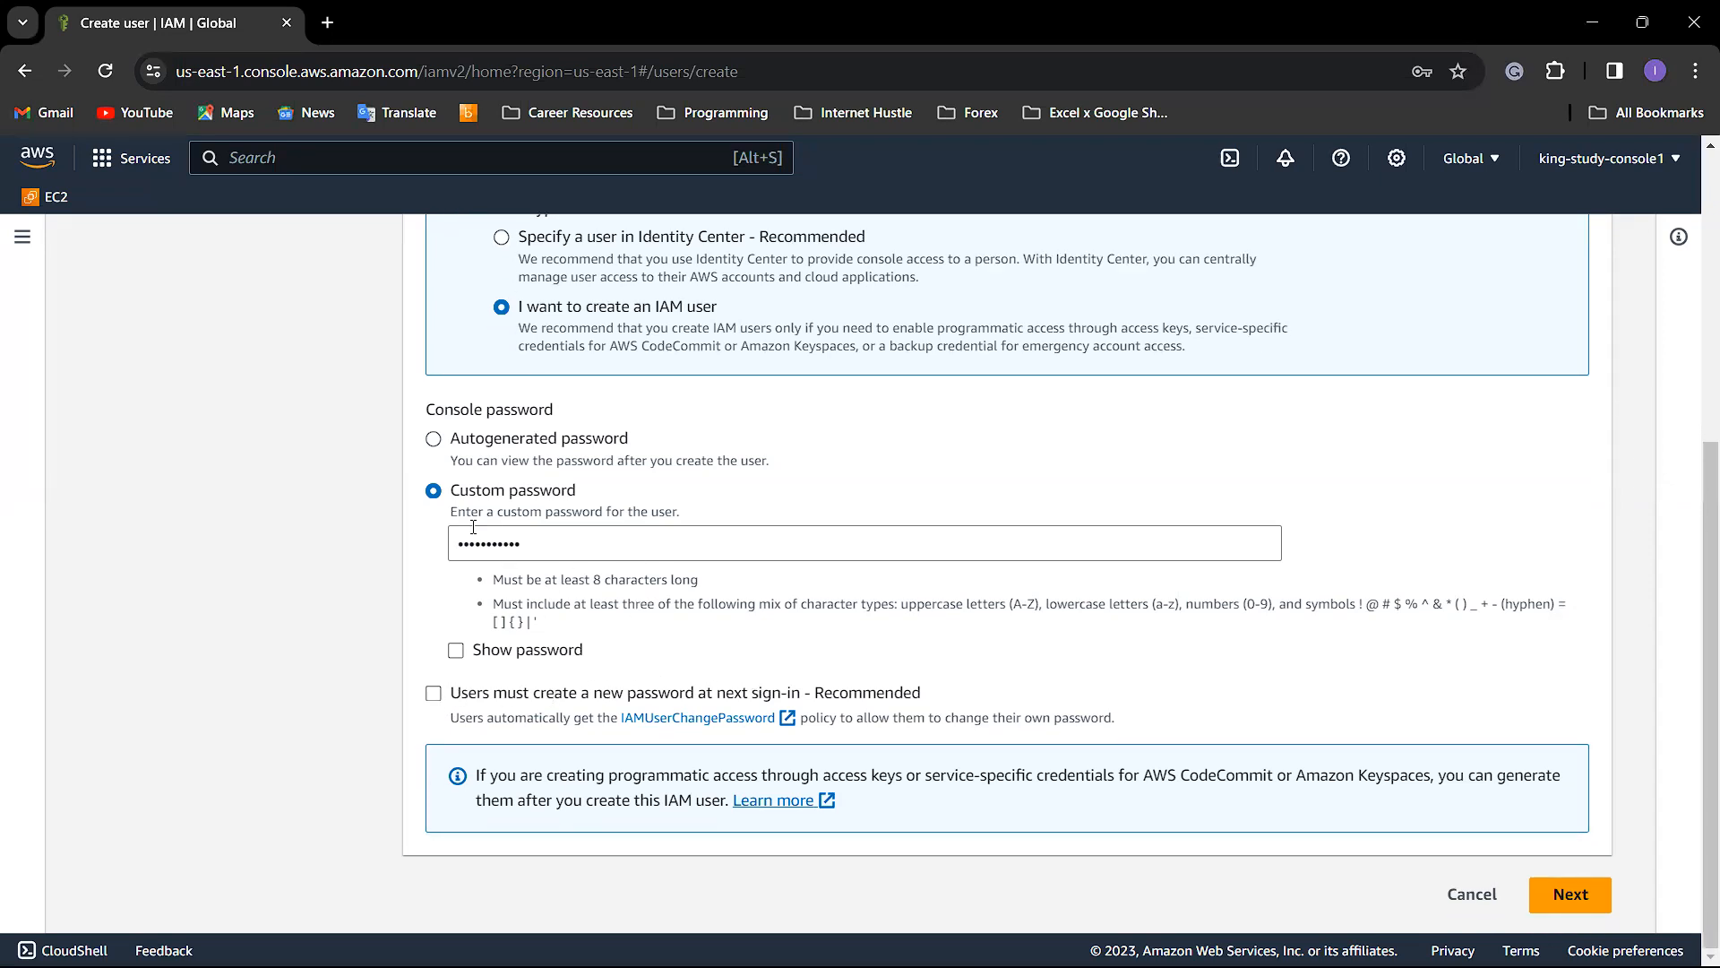
scroll(483, 546, "up", 4)
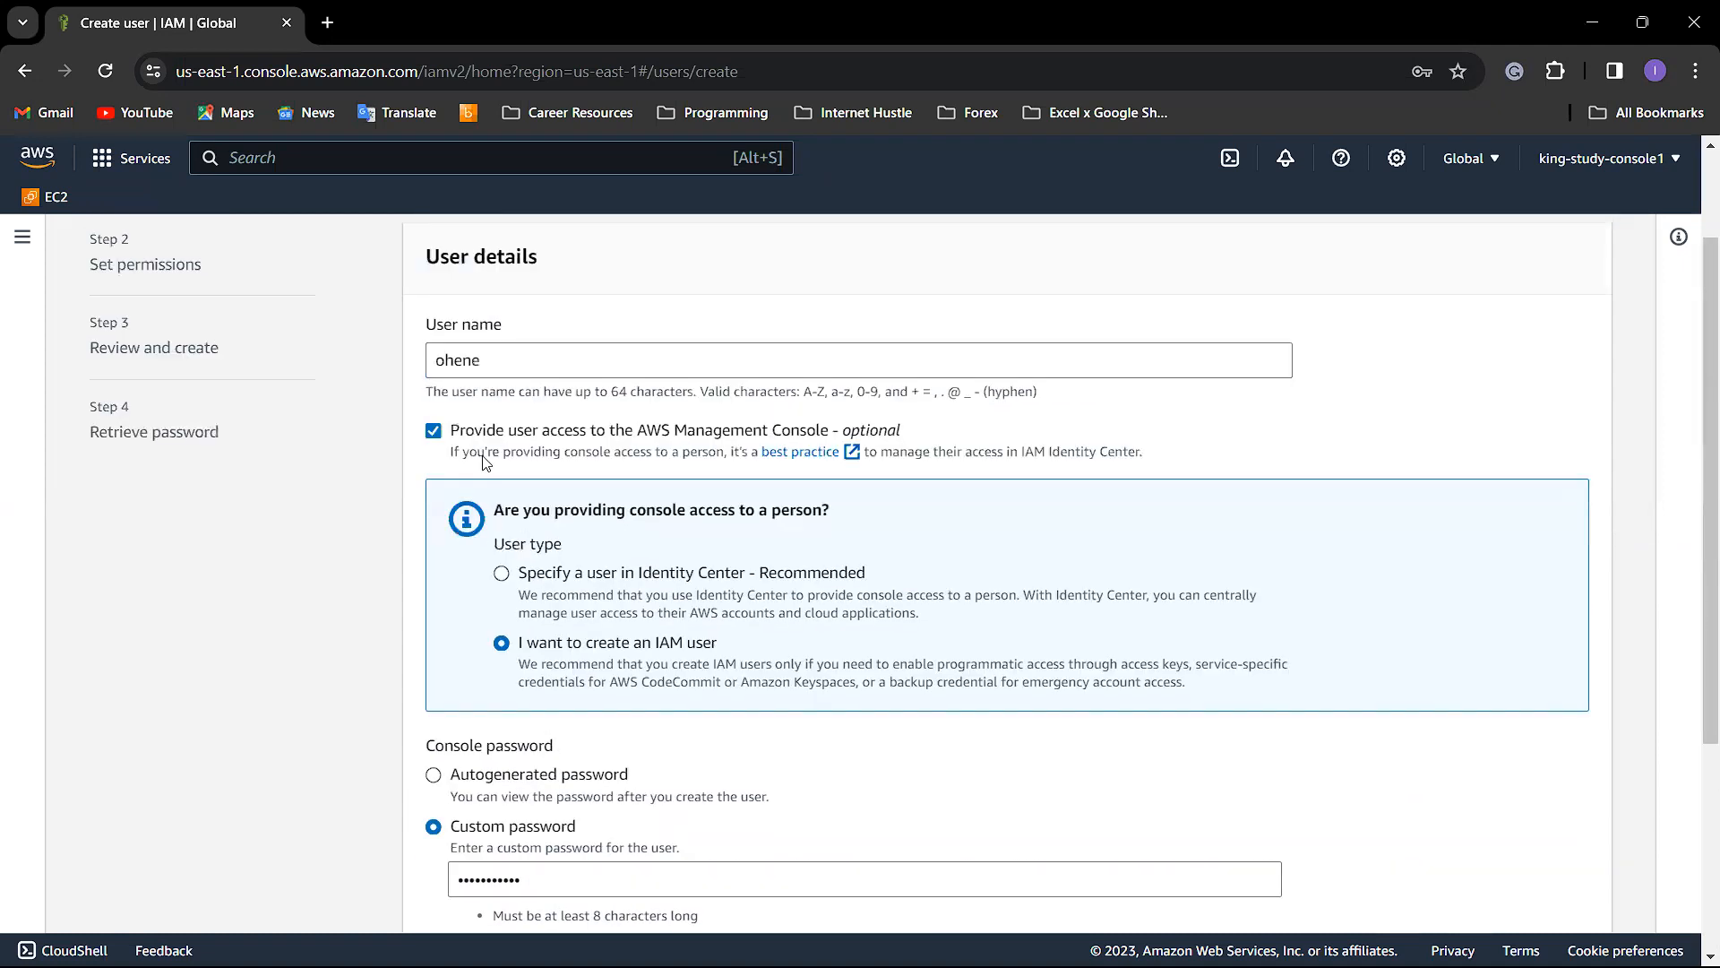
scroll(564, 502, "down", 4)
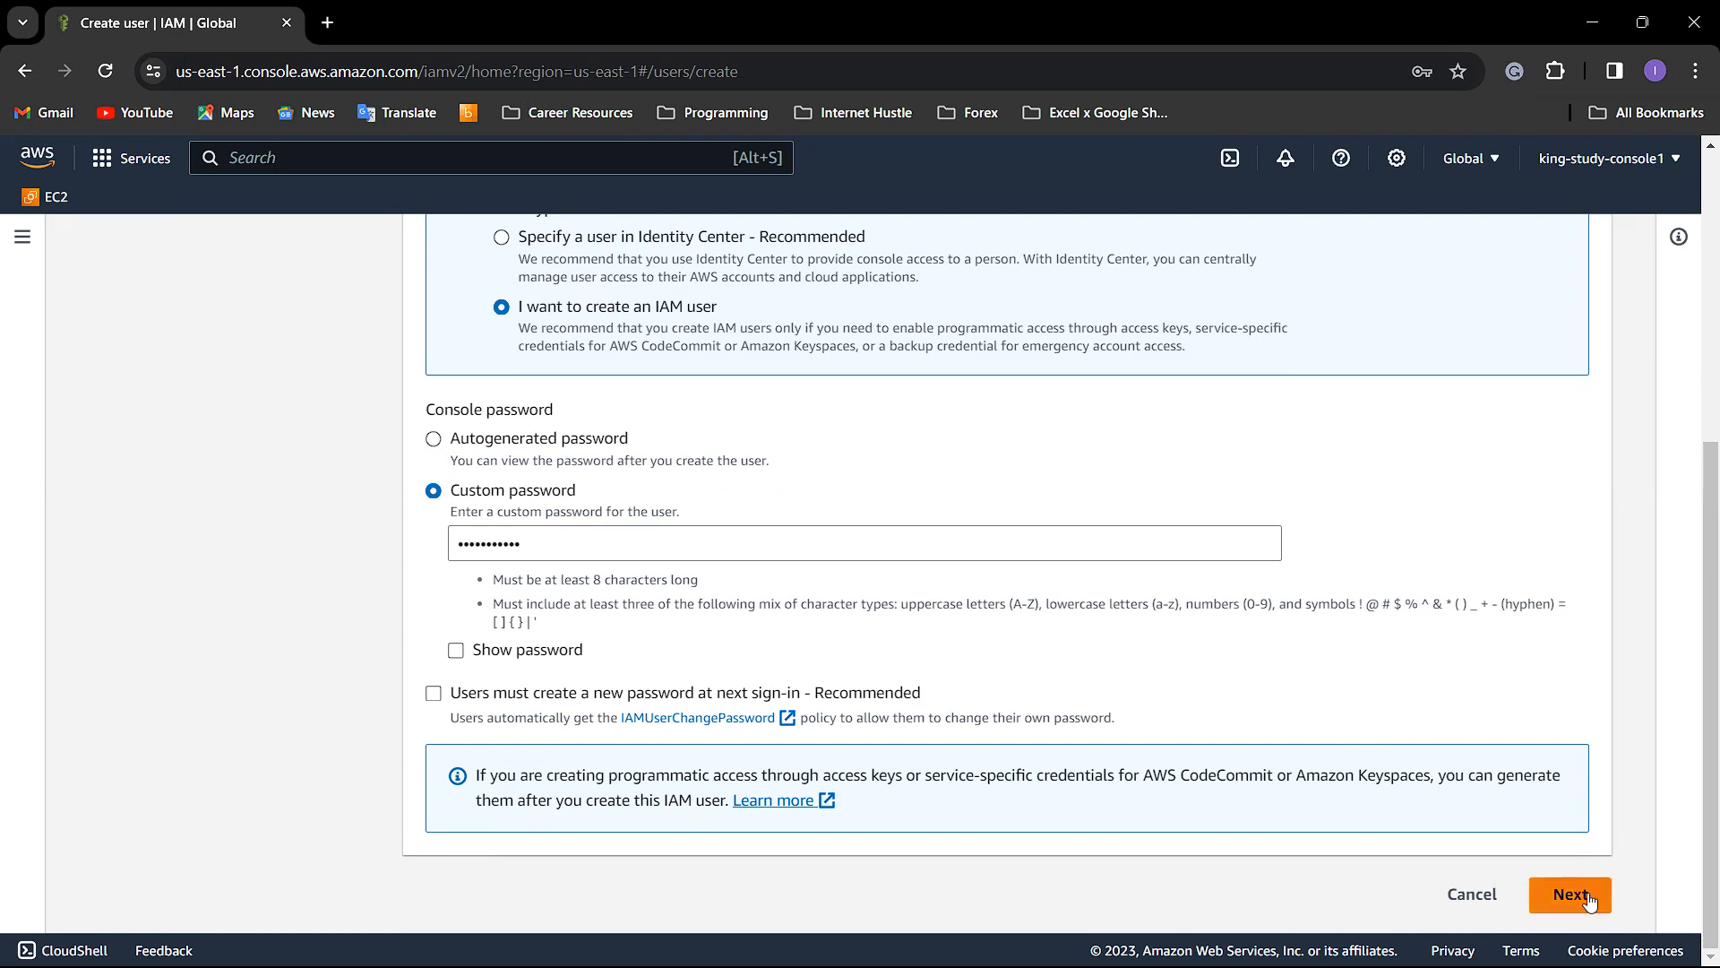
double_click(467, 552)
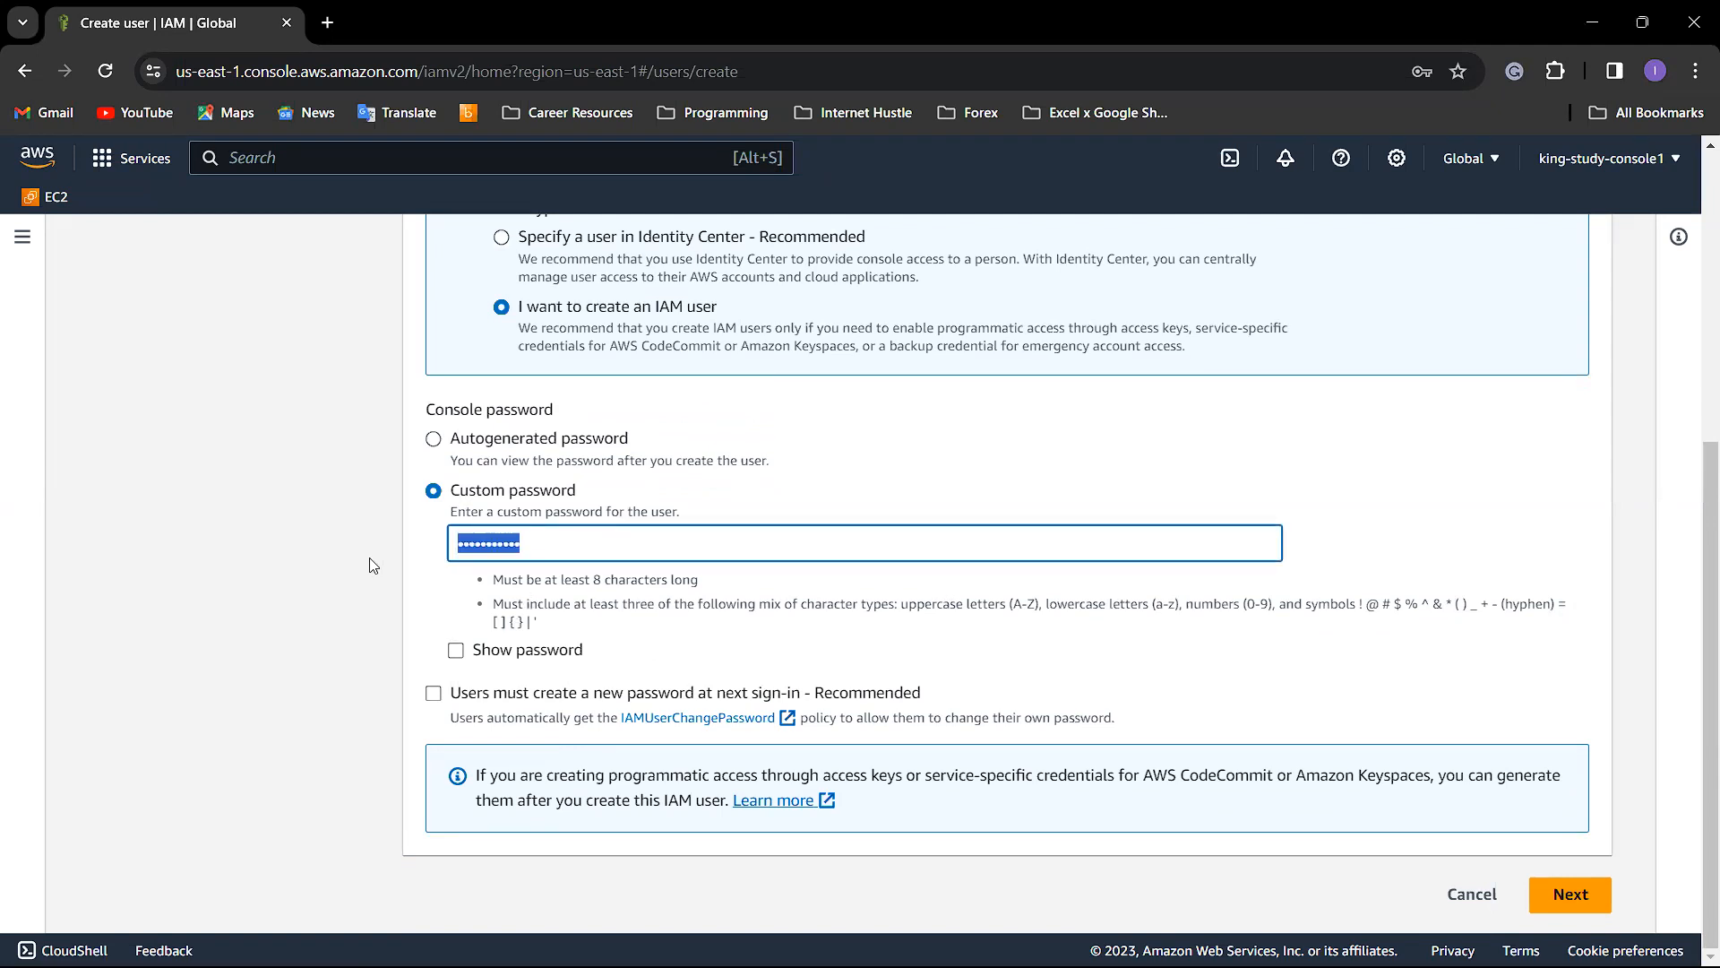
type("••••••••")
left_click(462, 543)
left_click(456, 650)
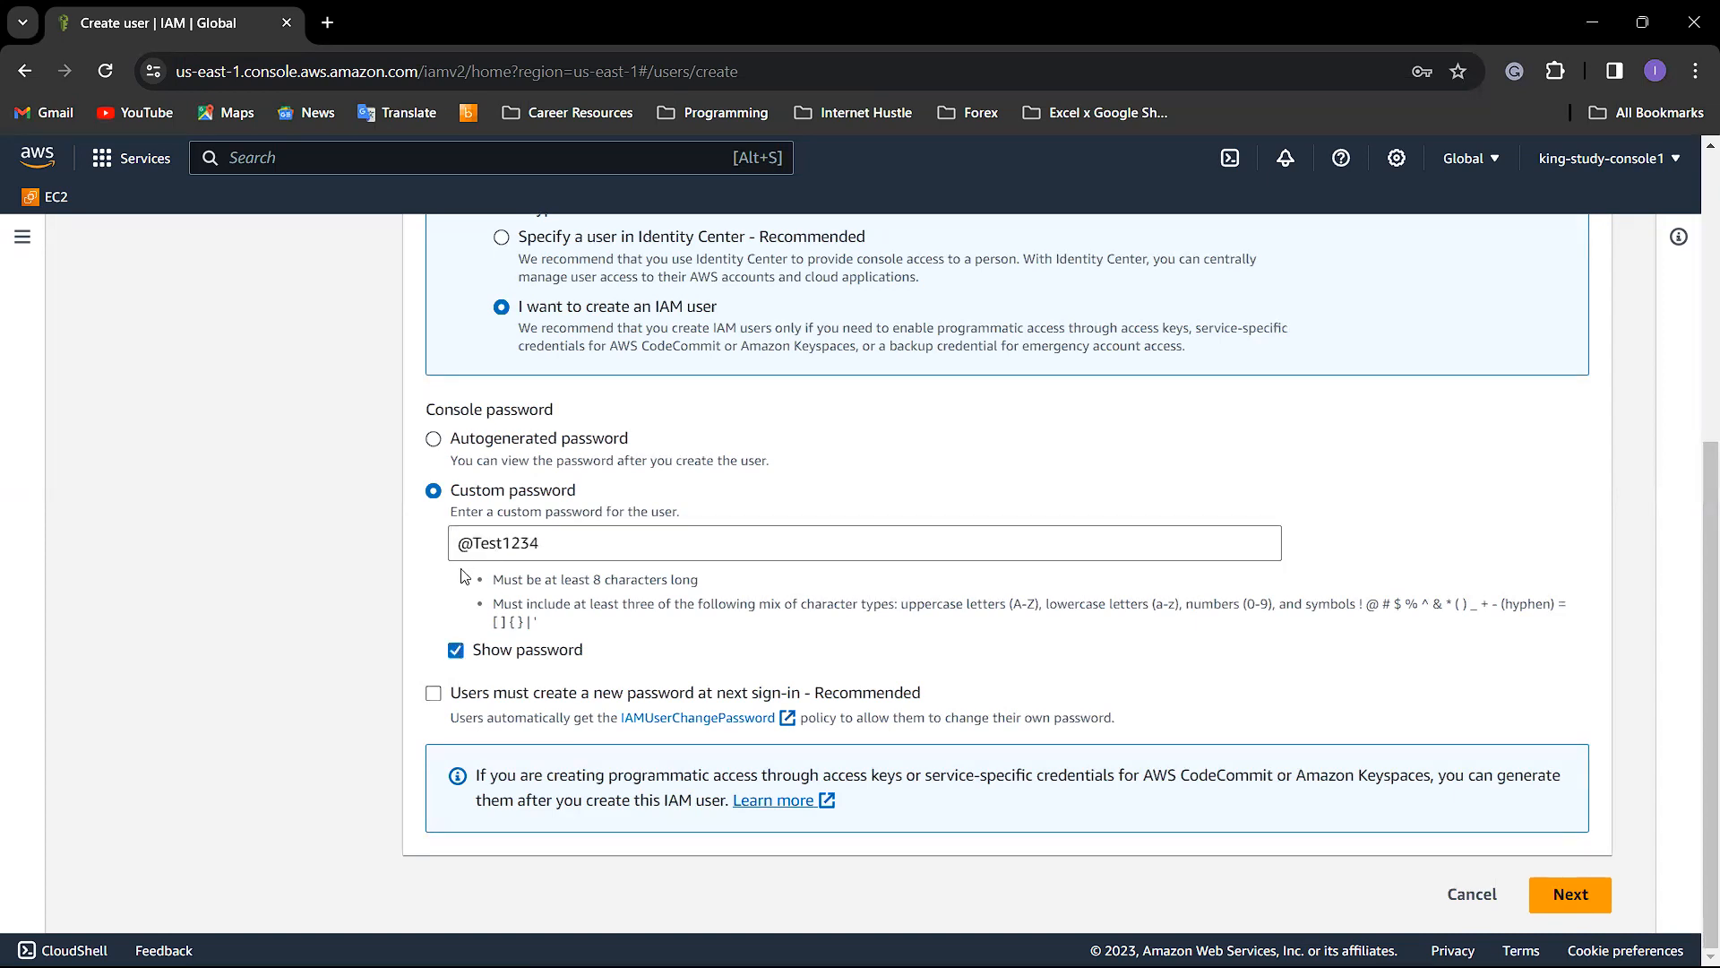
triple_click(564, 534)
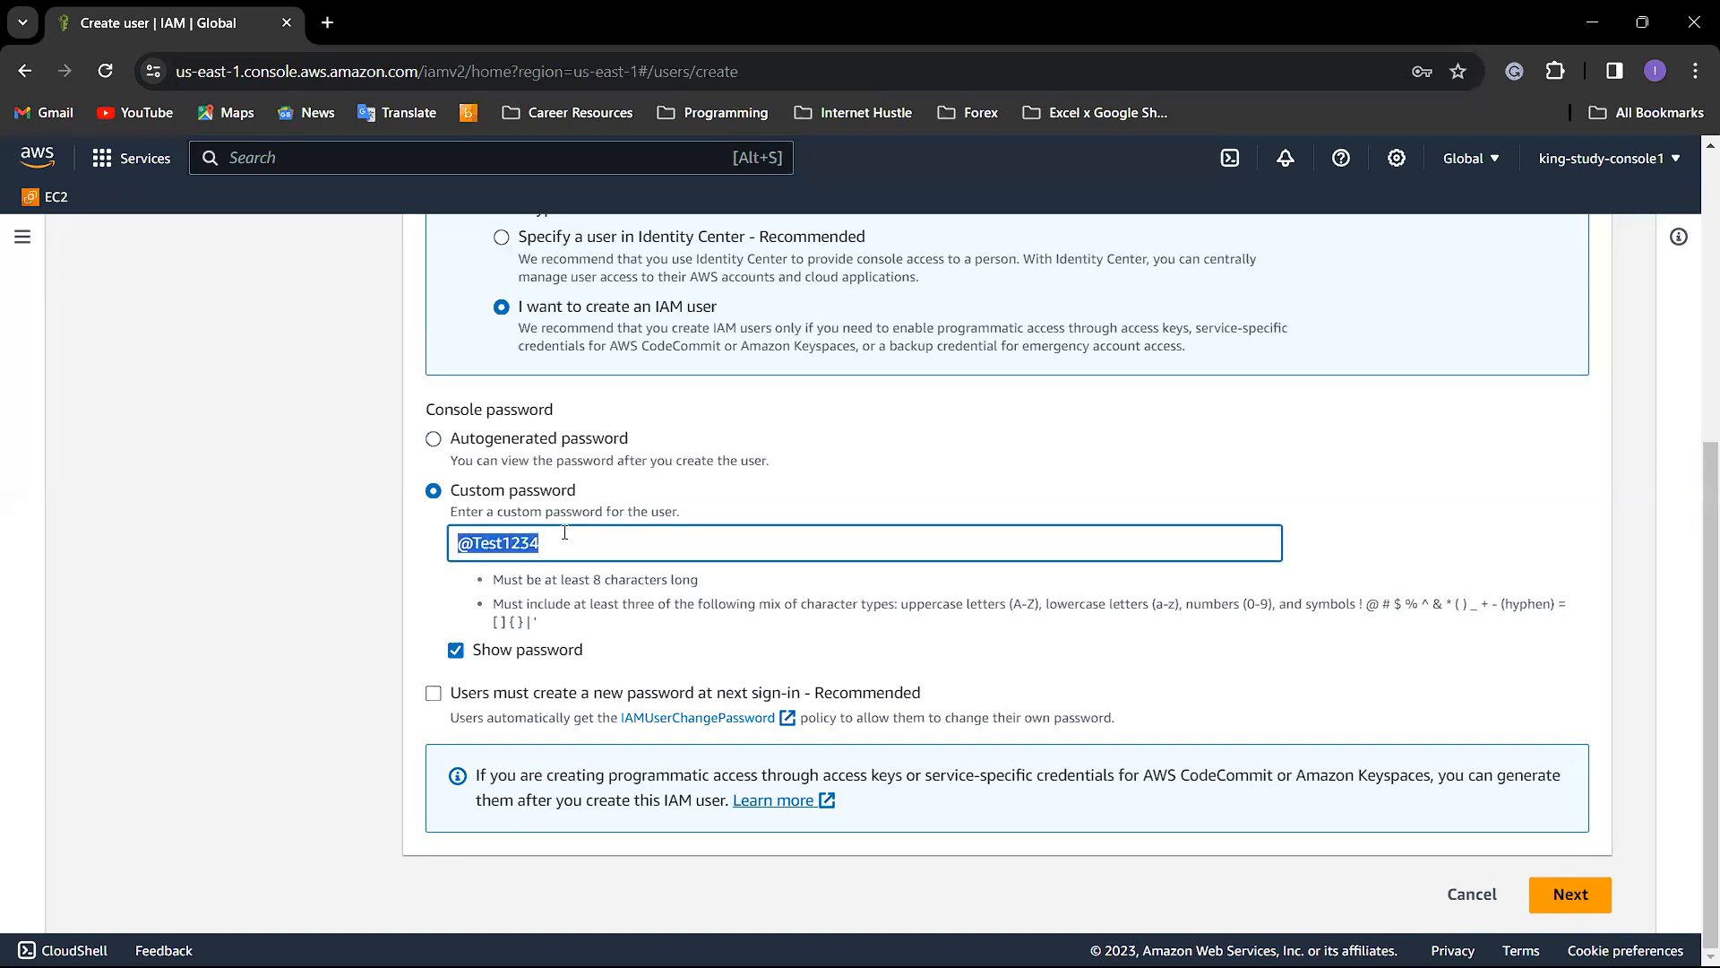
left_click(457, 650)
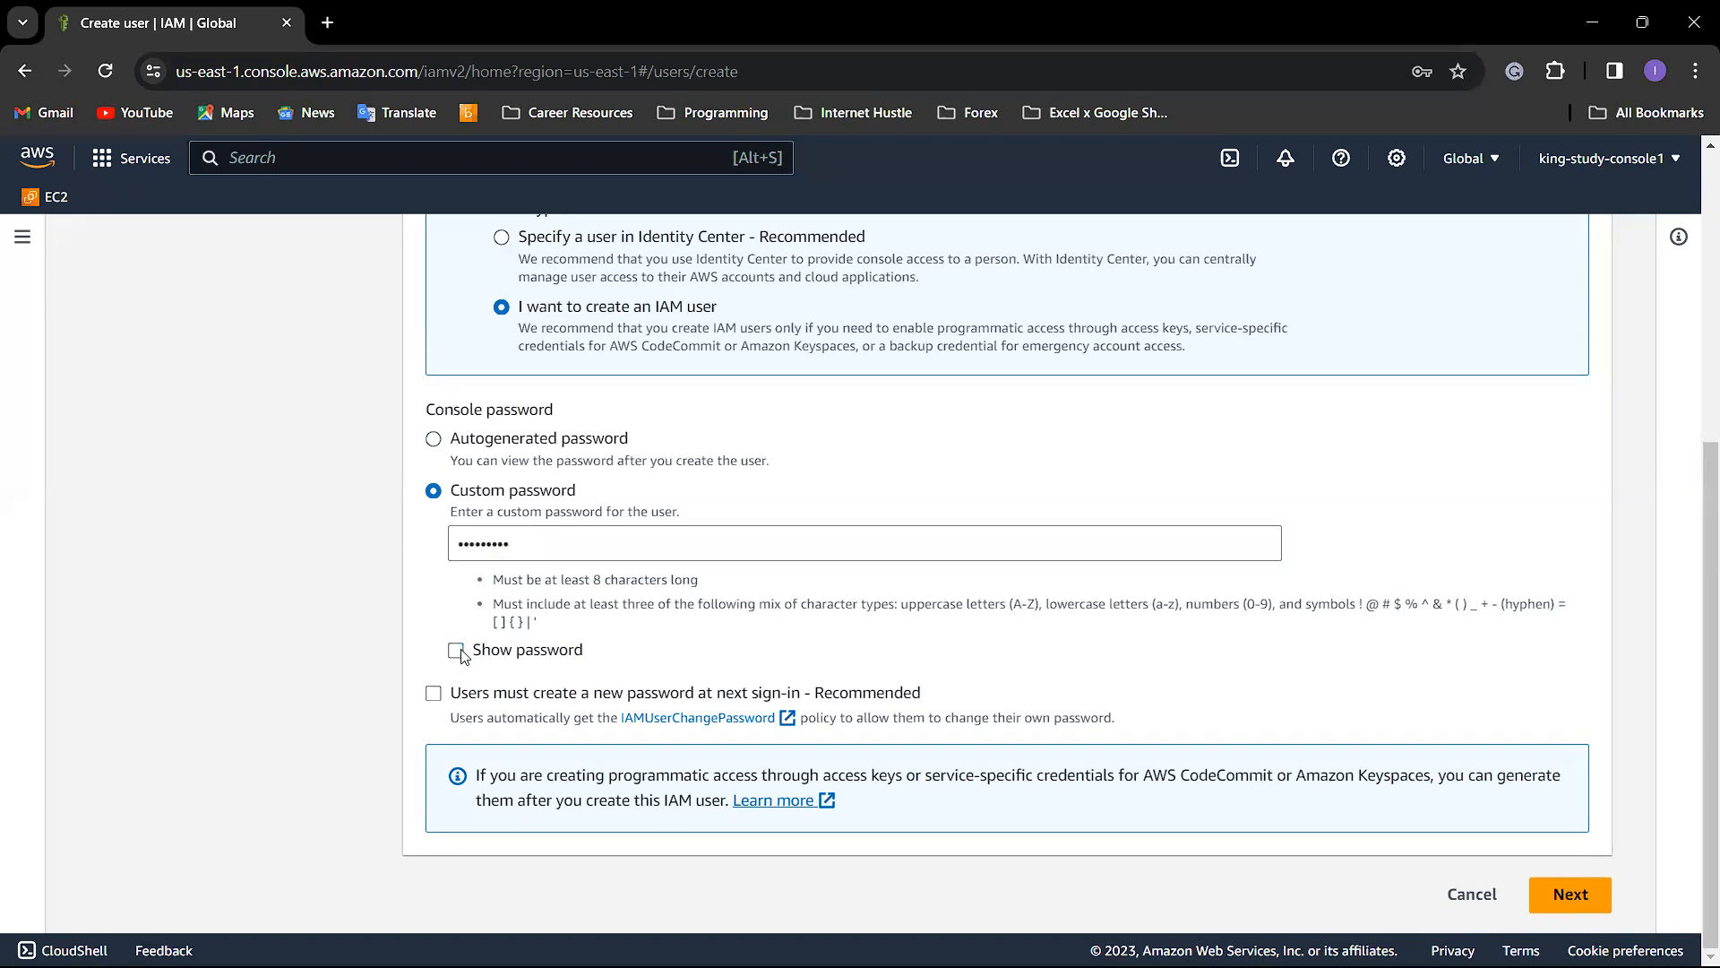
left_click(1577, 896)
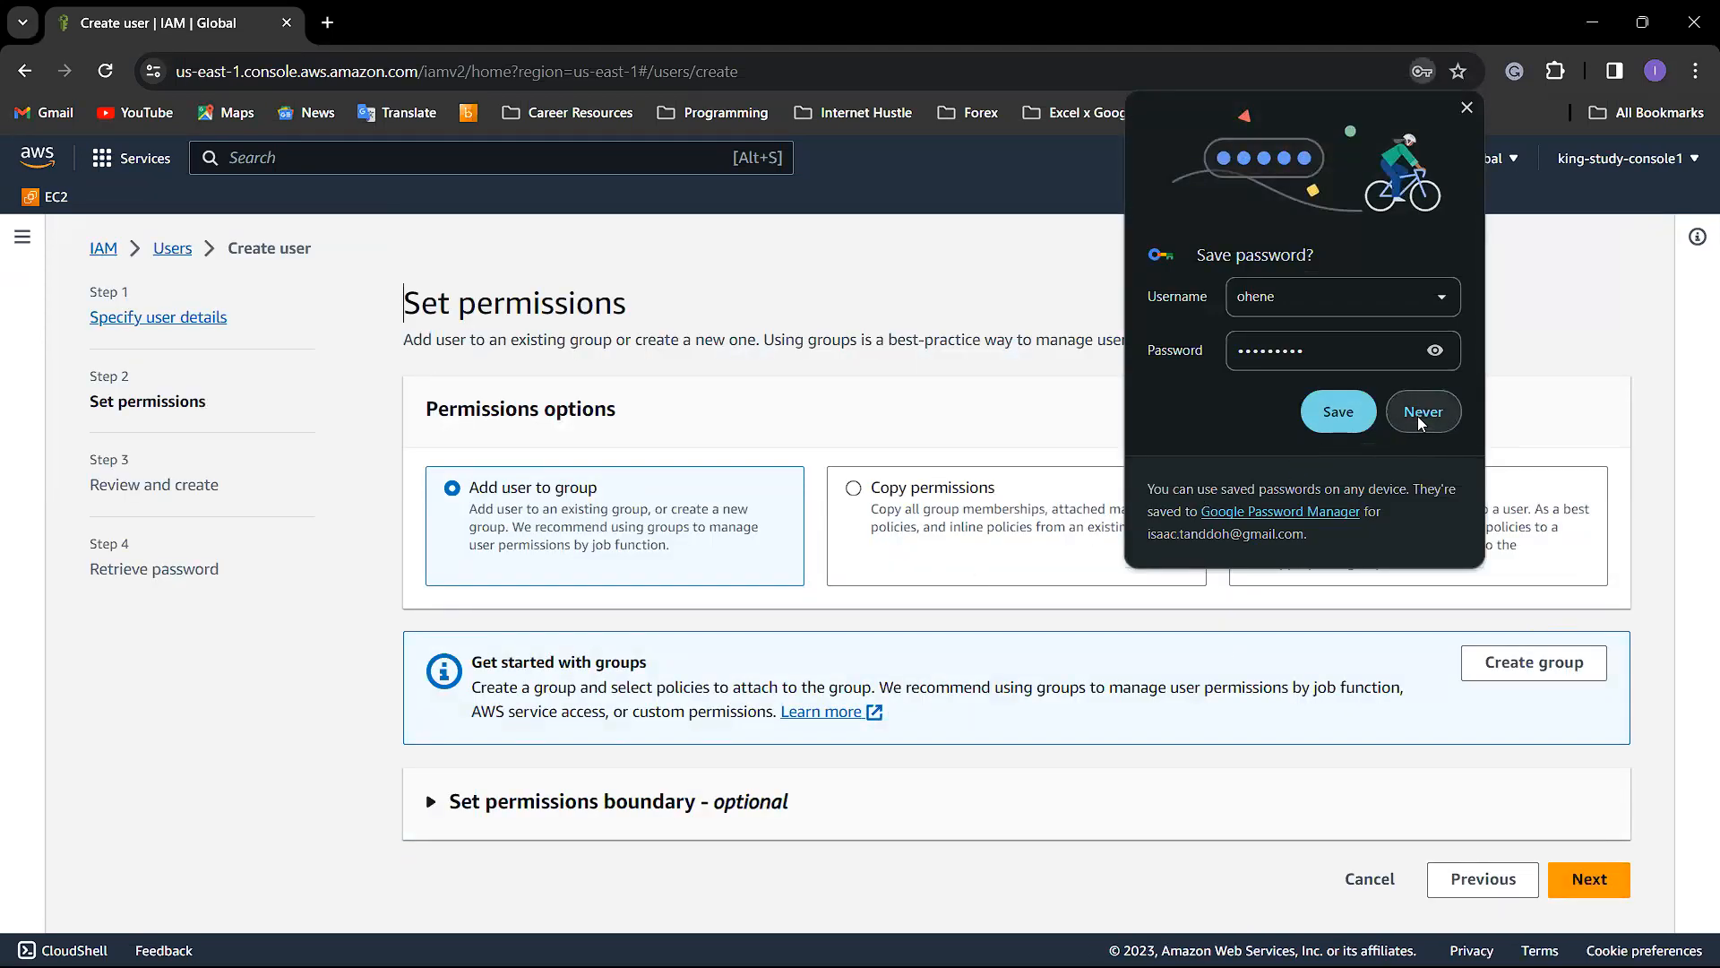
Step: Decline the browser's password save, glance at Attach policies directly, then return to Add user to group
left_click(1419, 420)
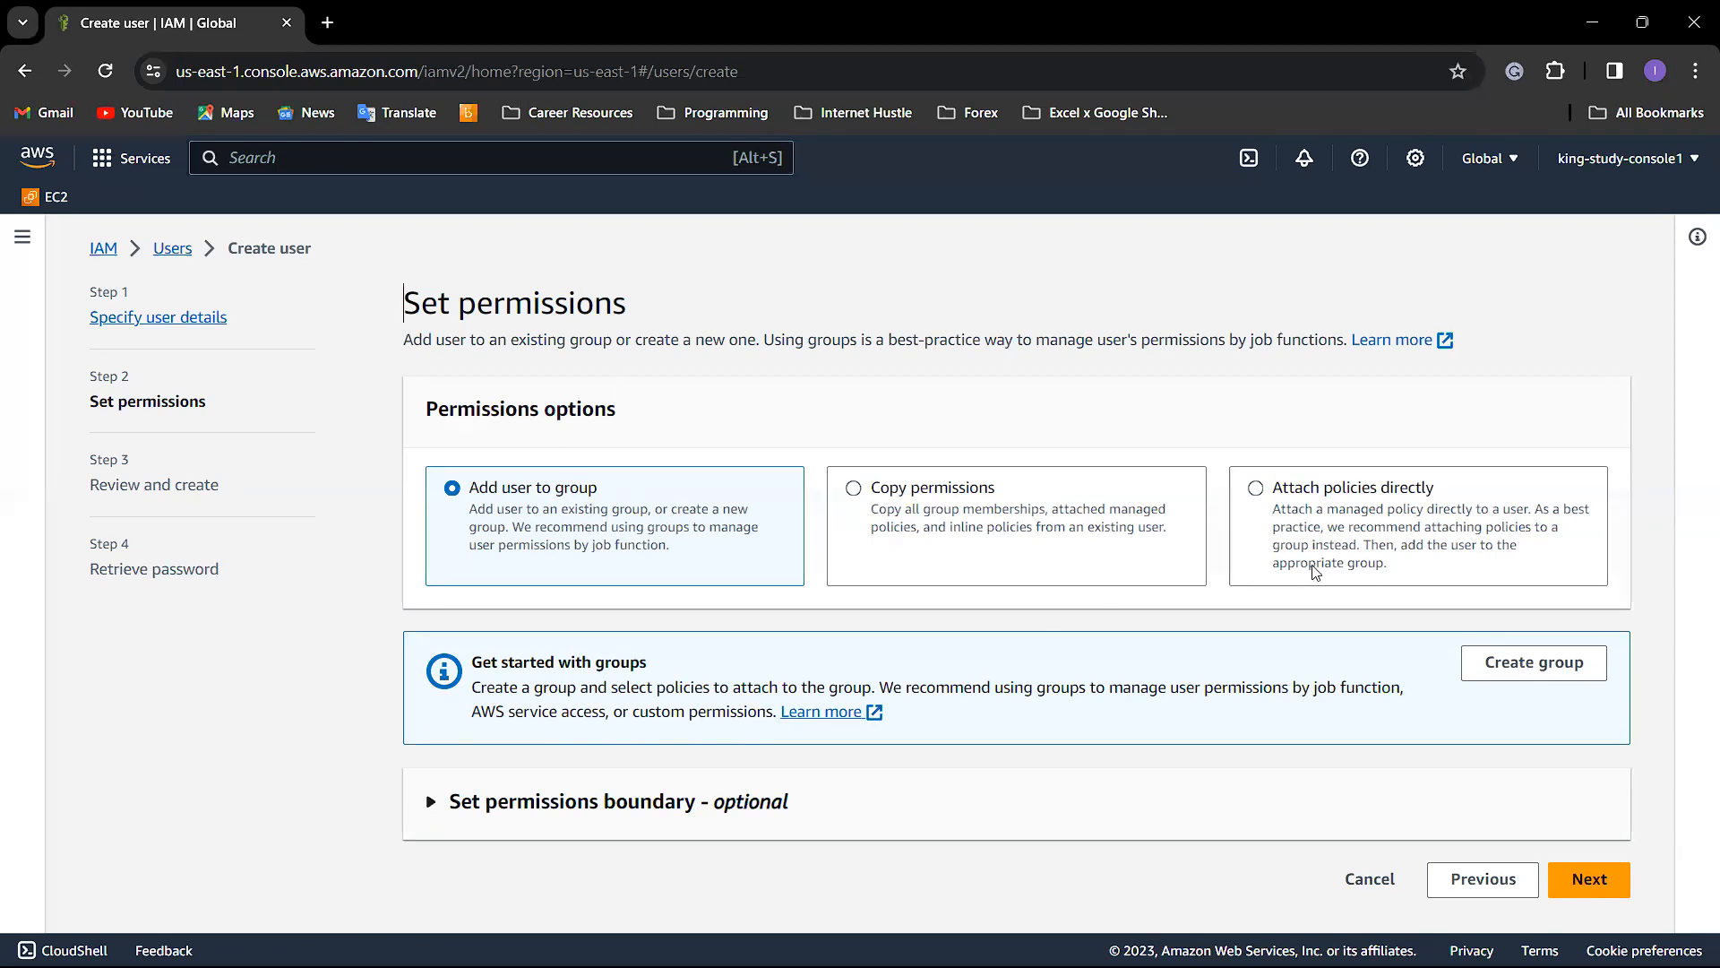
left_click(1263, 494)
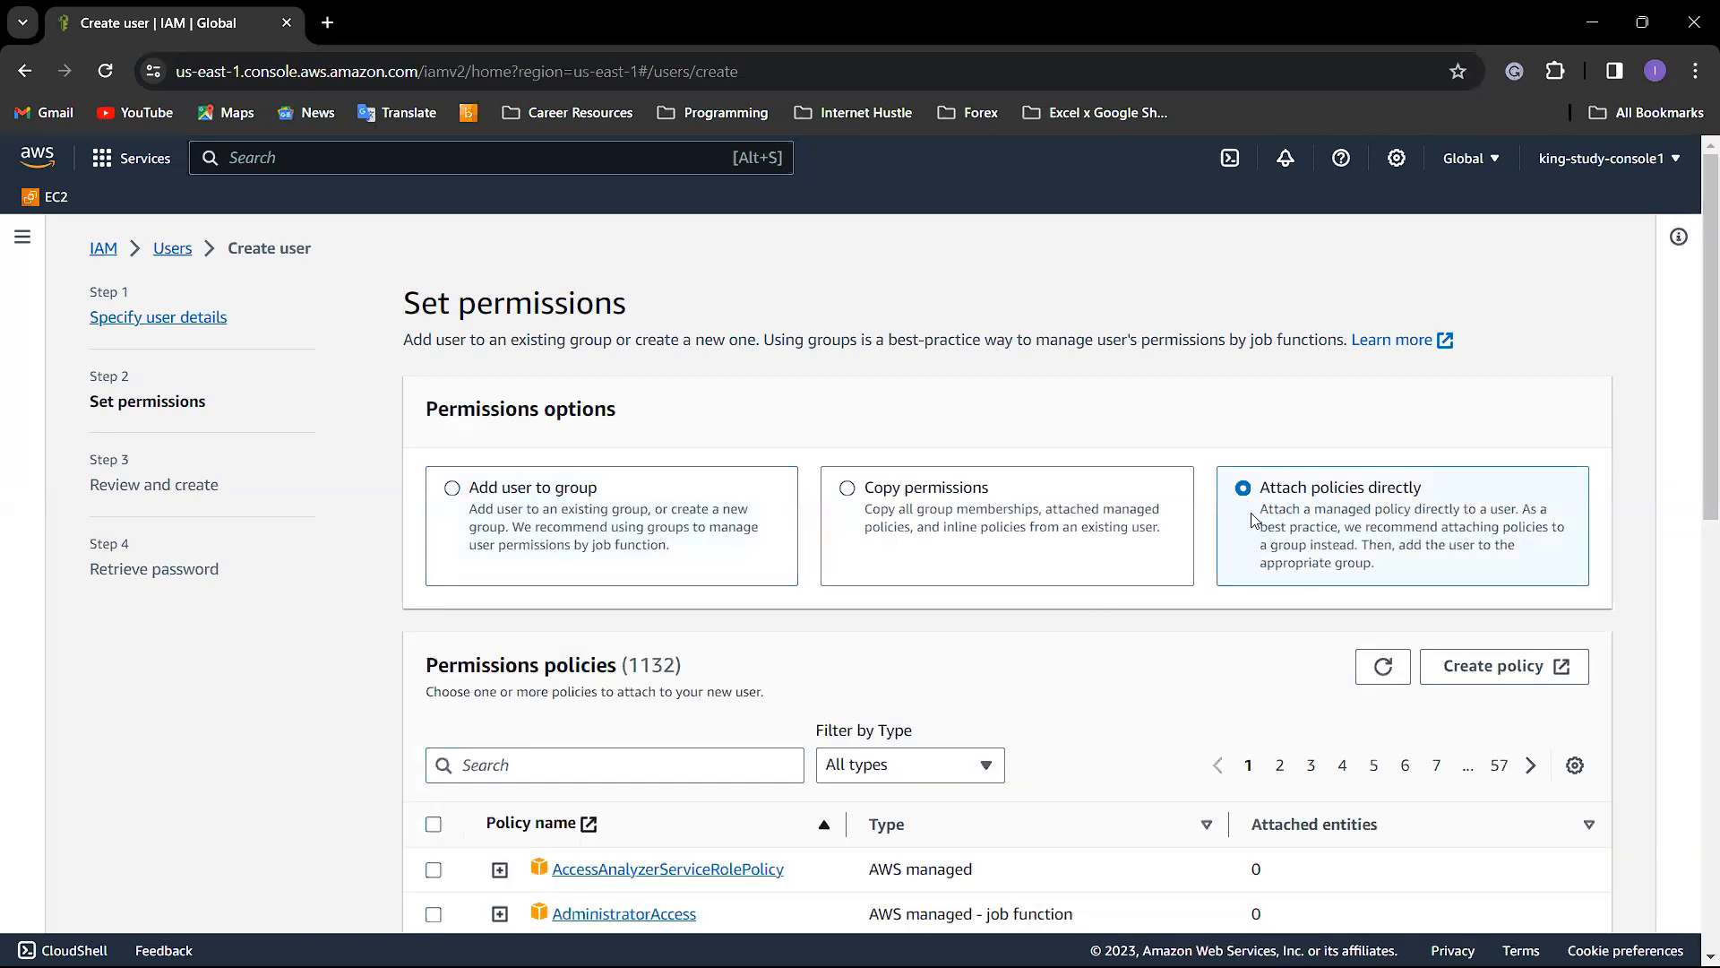
left_click(454, 493)
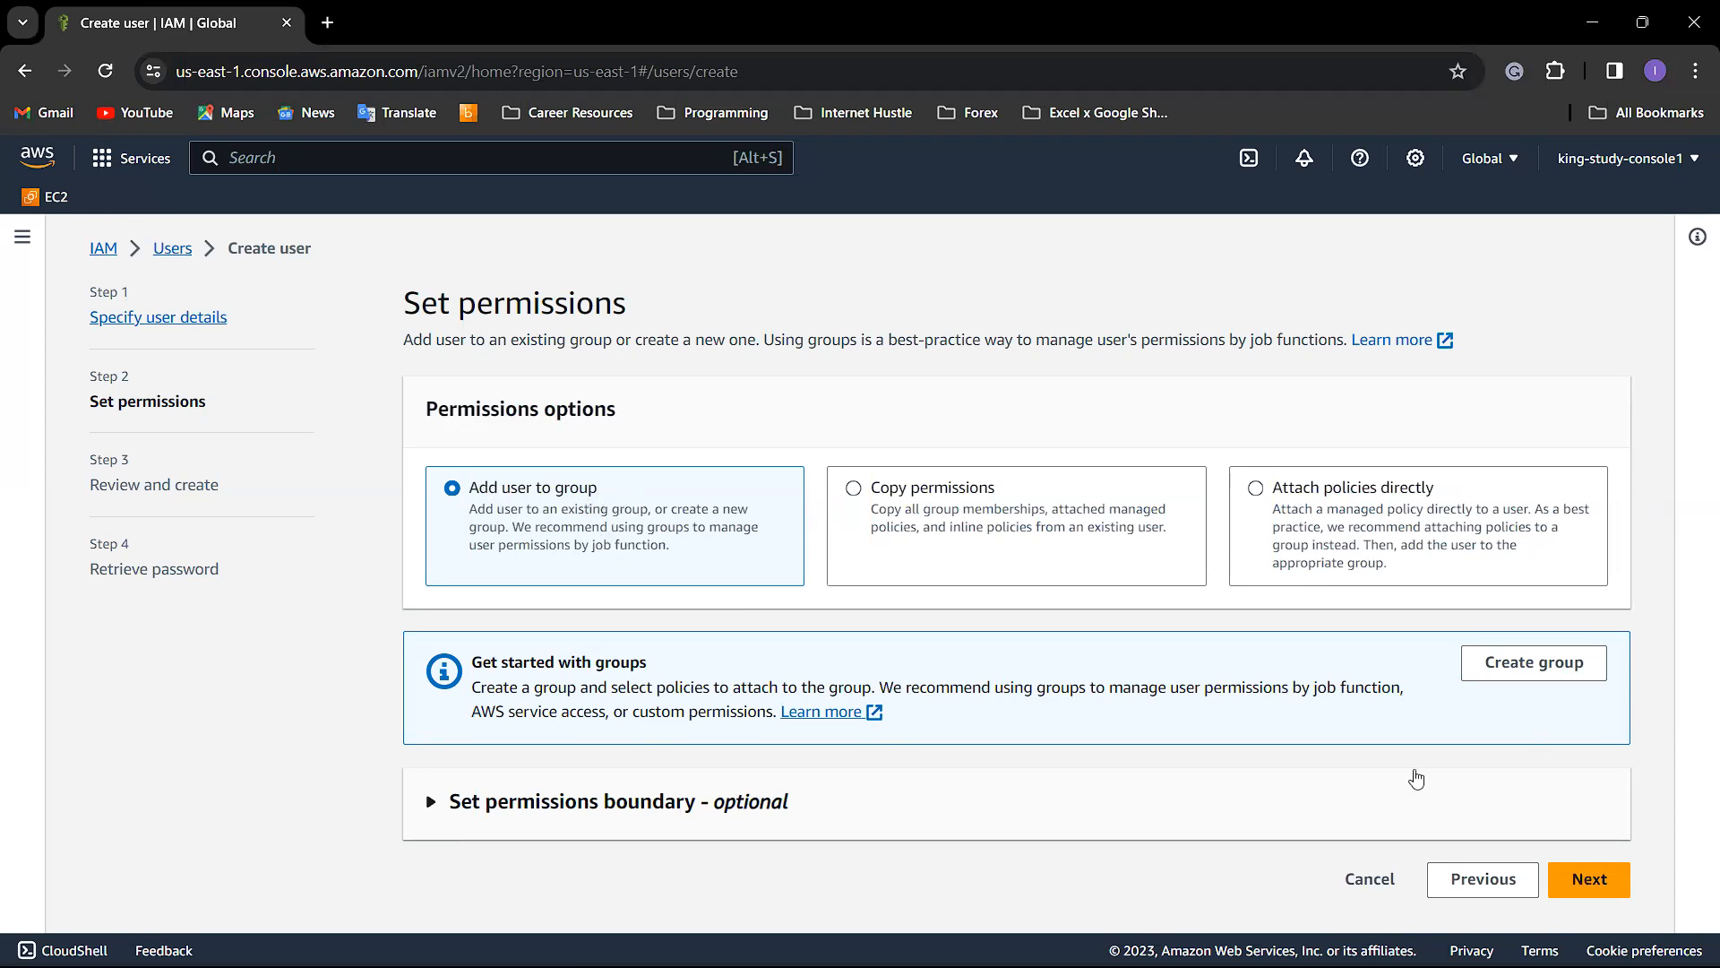
Step: Create a group named 'admin' with the AdministratorAccess policy checked
left_click(1547, 668)
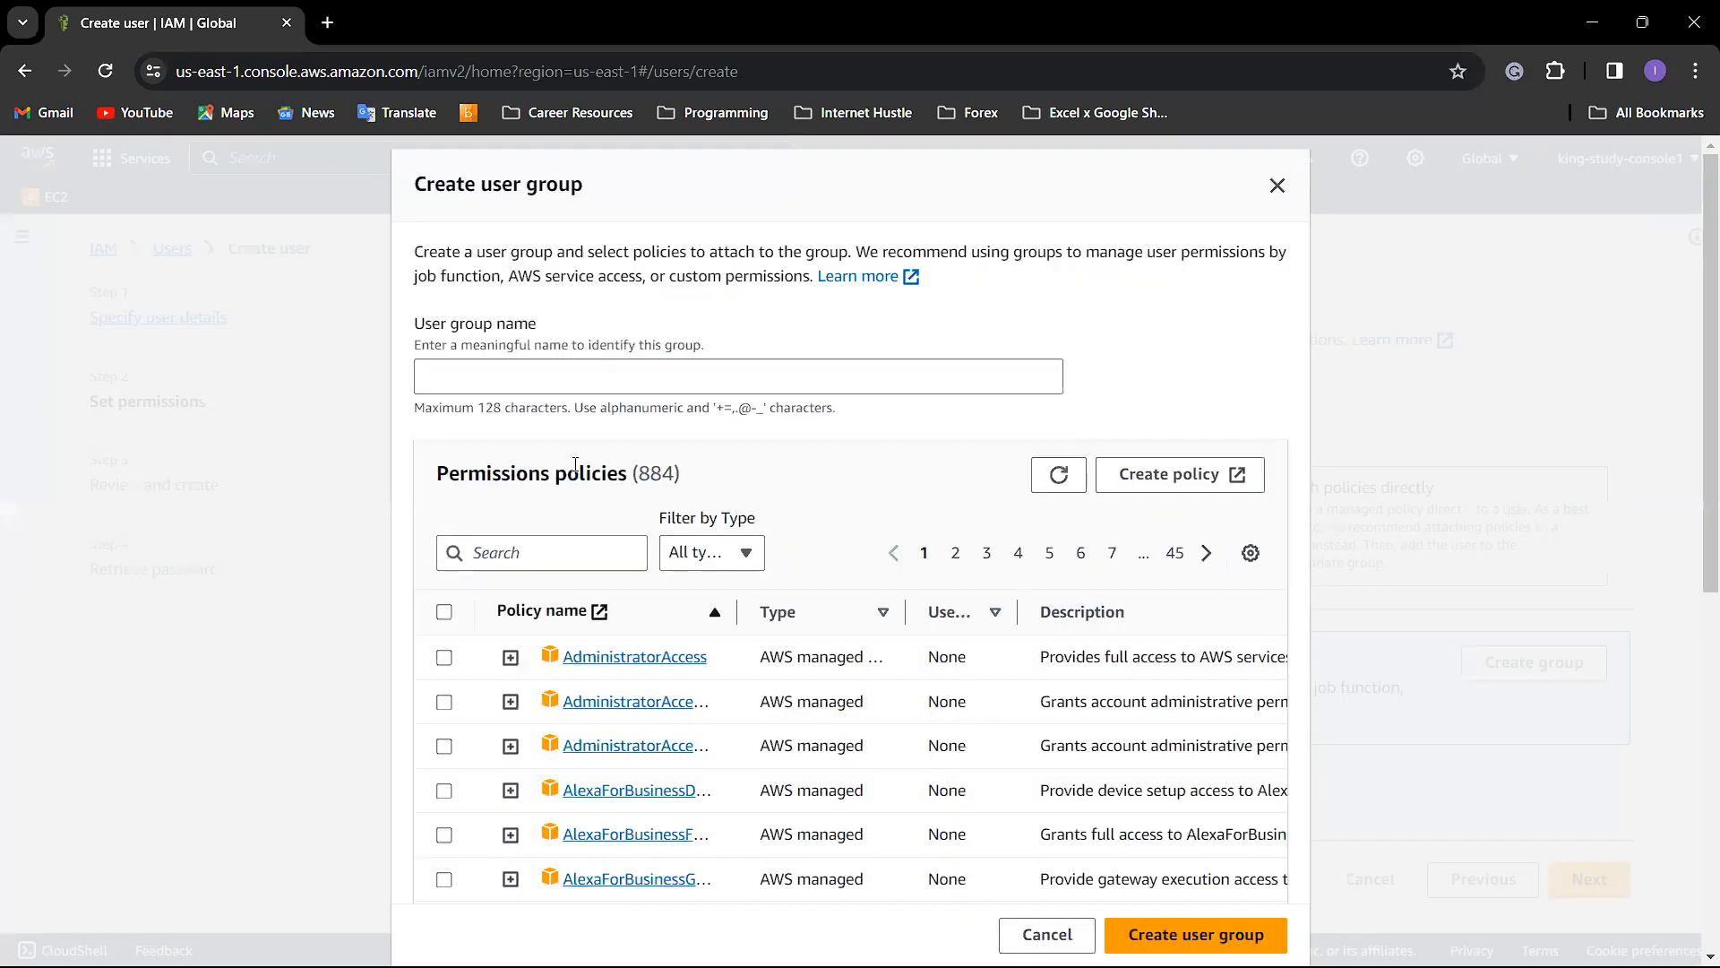
left_click(532, 385)
type("admin")
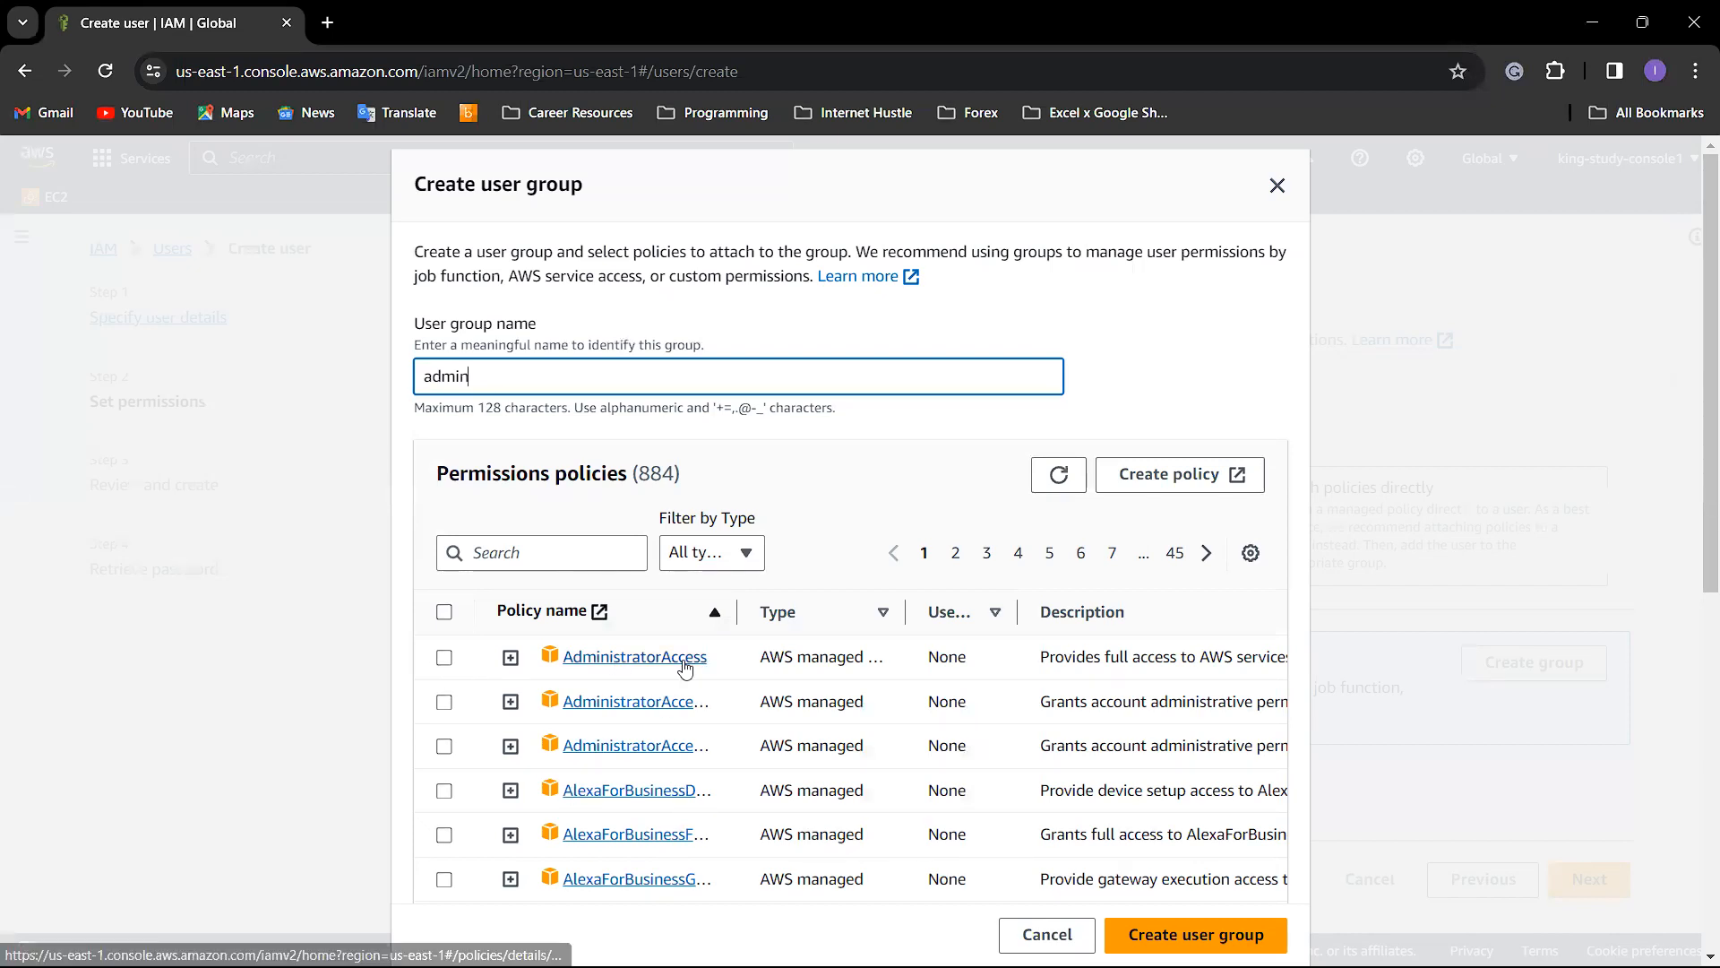
left_click(546, 554)
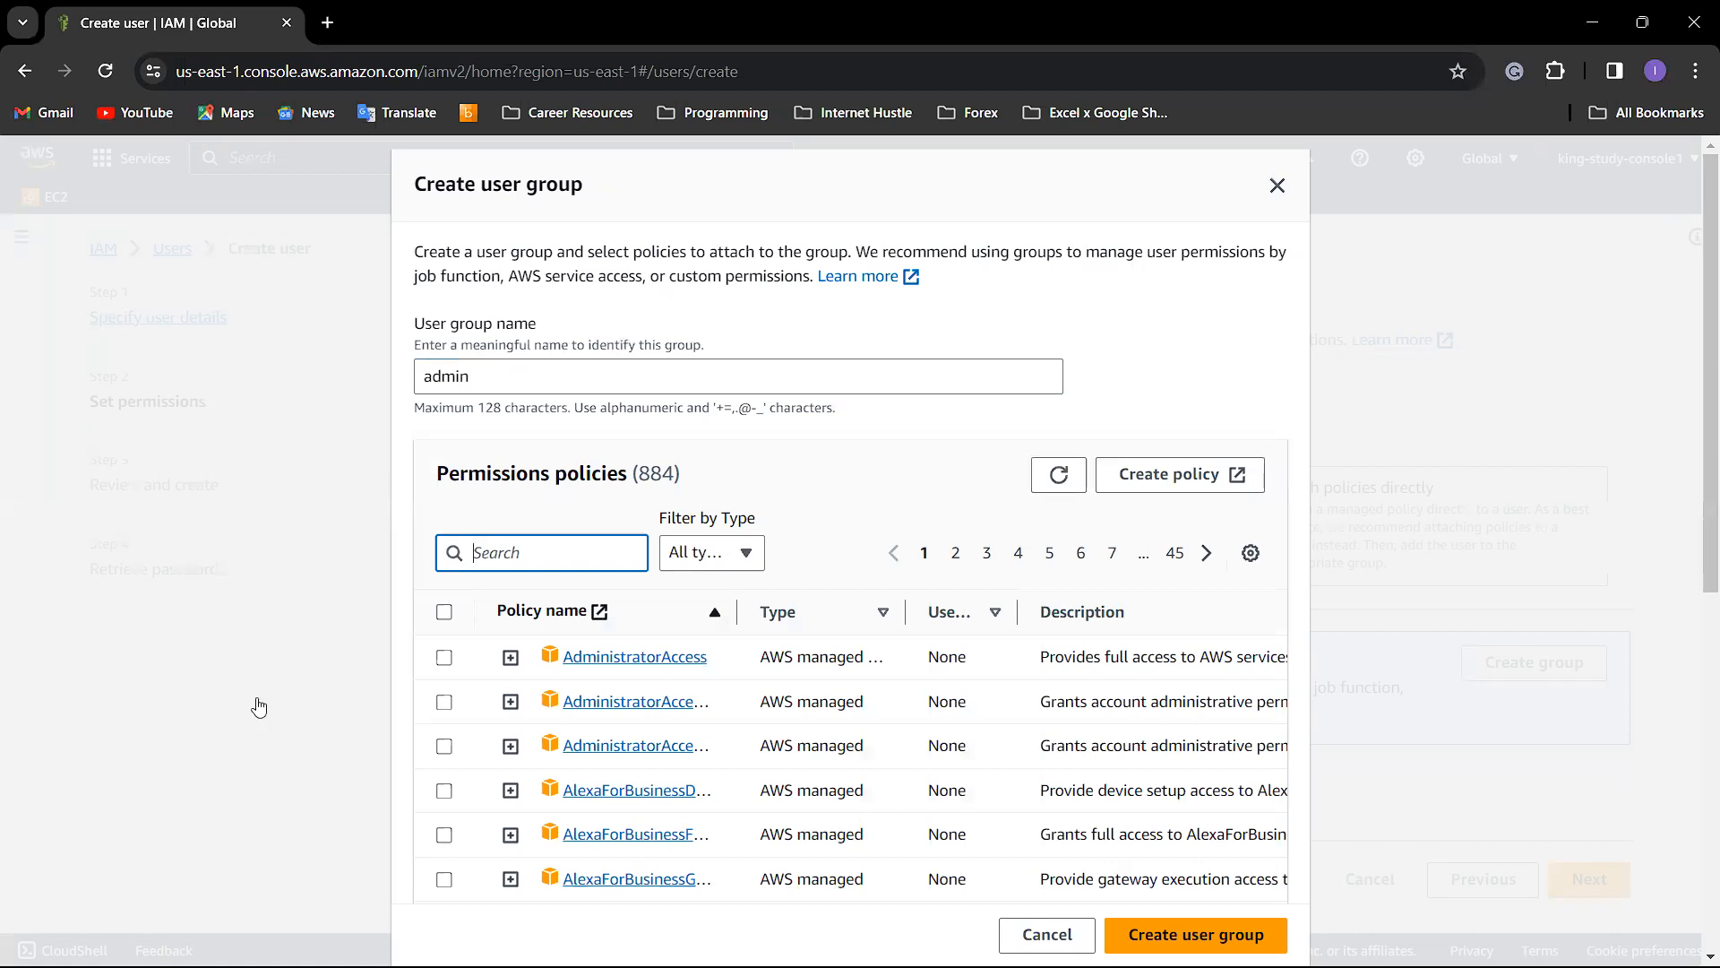
left_click(445, 660)
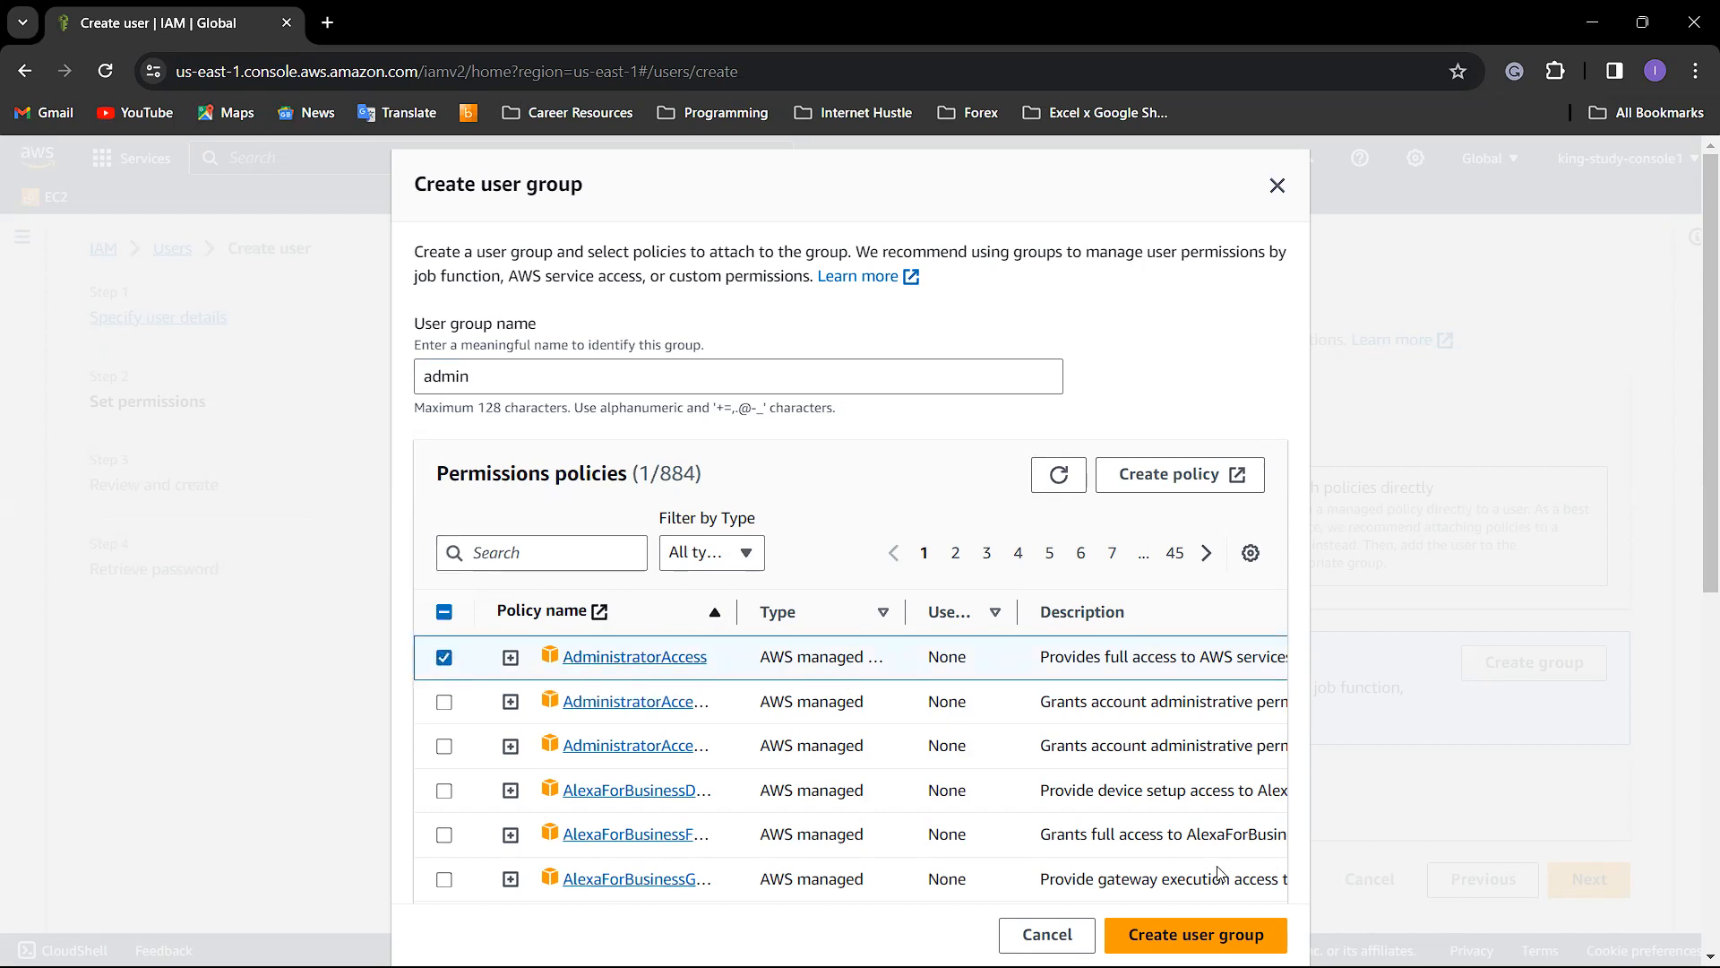
scroll(896, 782, "down", 3)
left_click(1201, 933)
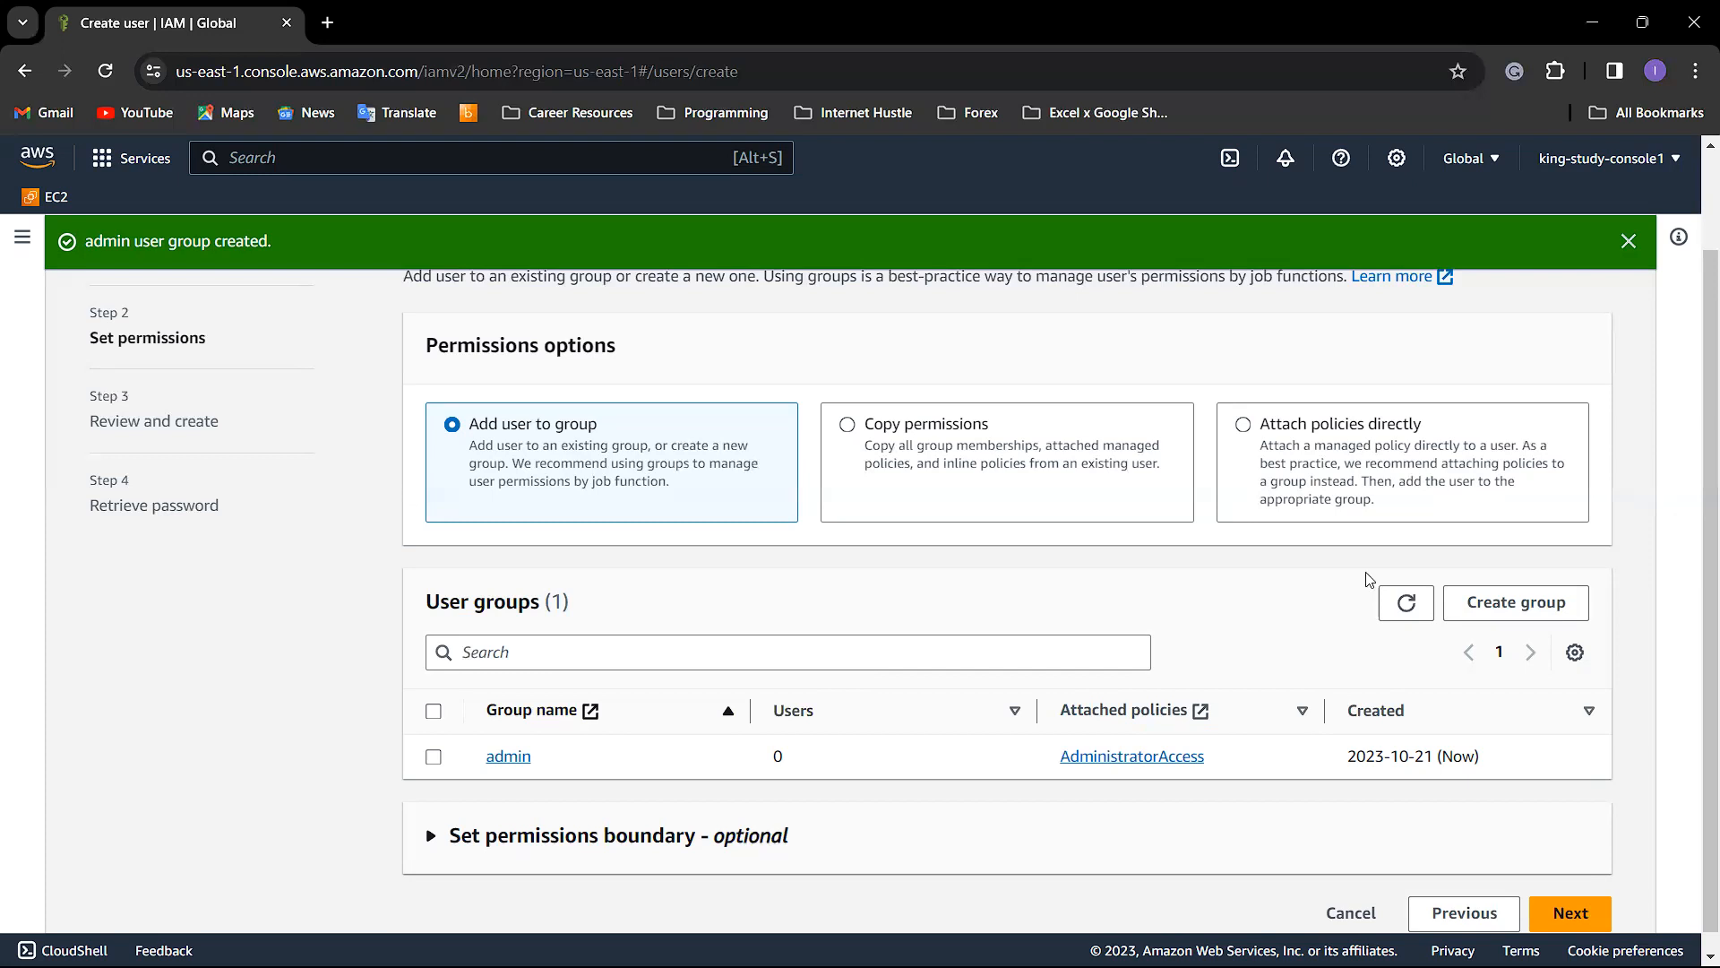
Step: Close the green 'admin user group created' banner
left_click(1628, 242)
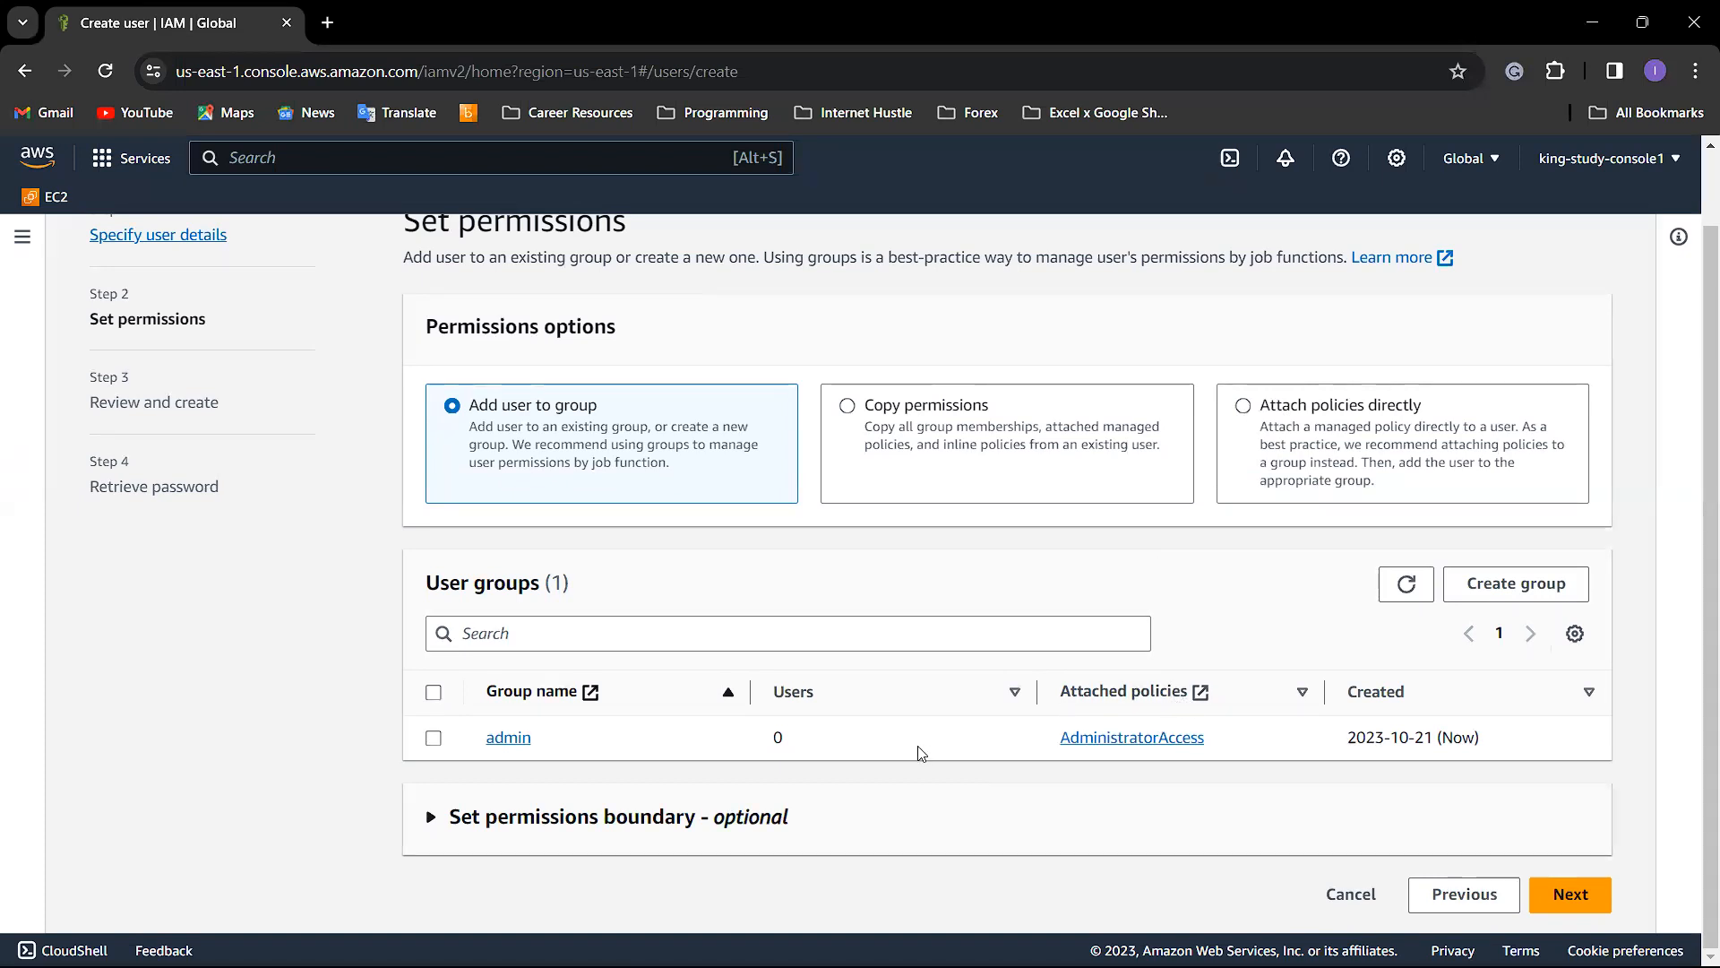
scroll(899, 618, "up", 1)
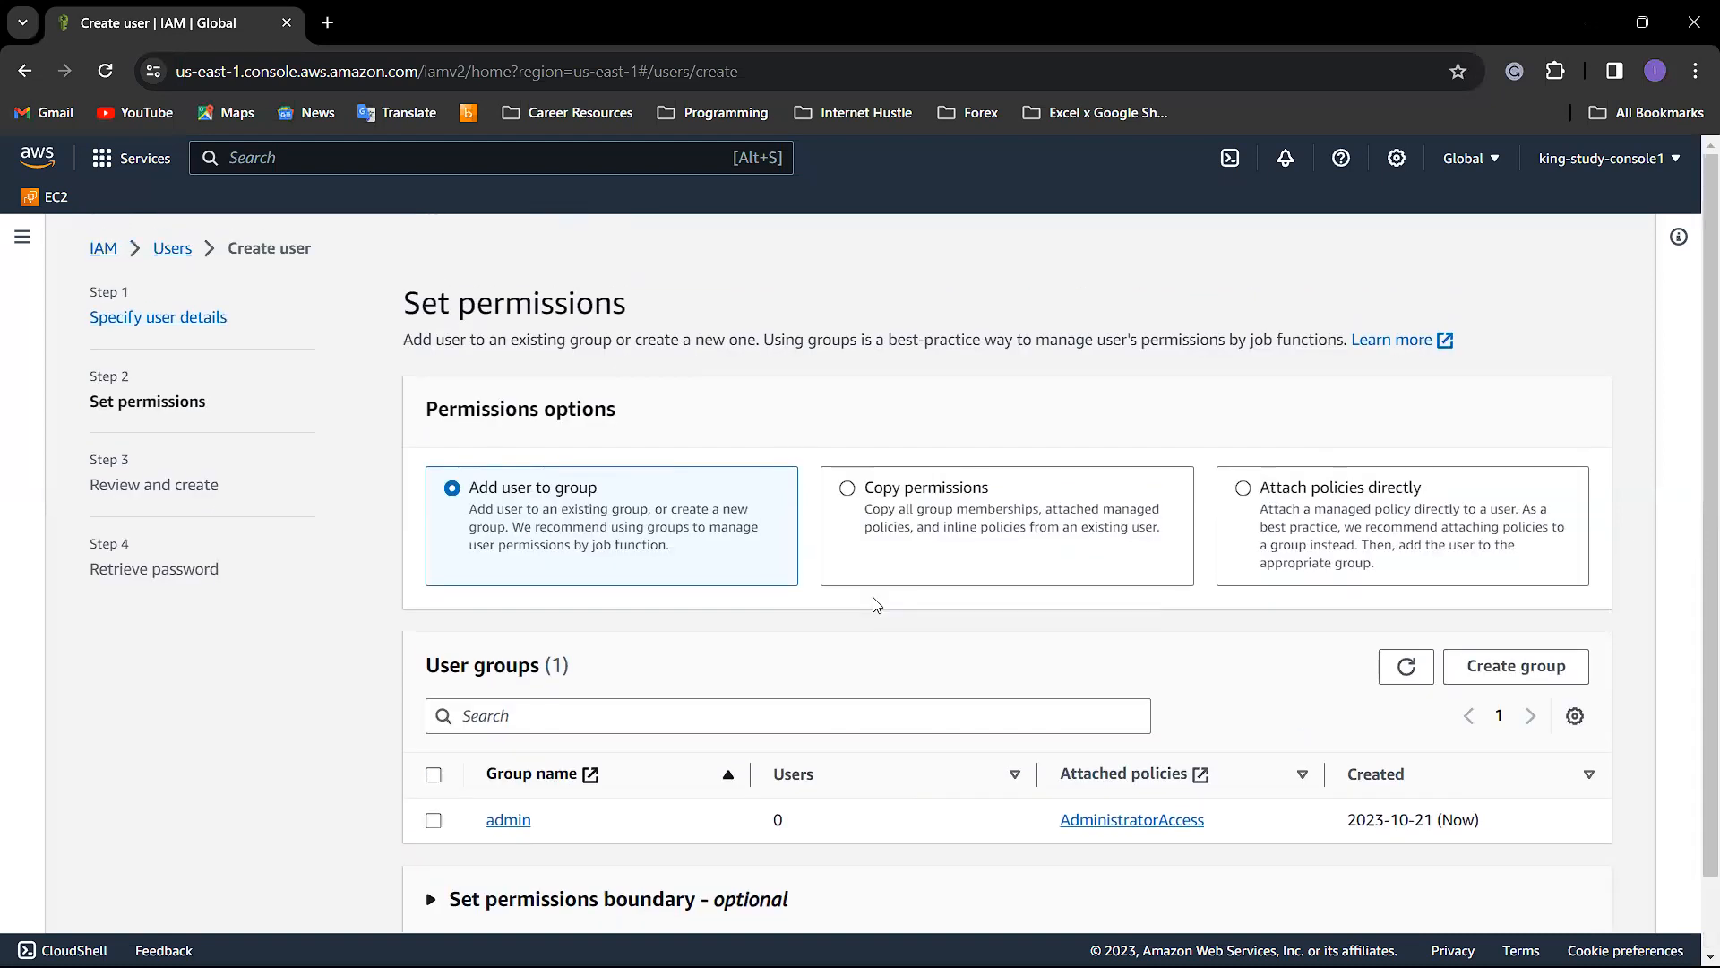
scroll(643, 730, "down", 1)
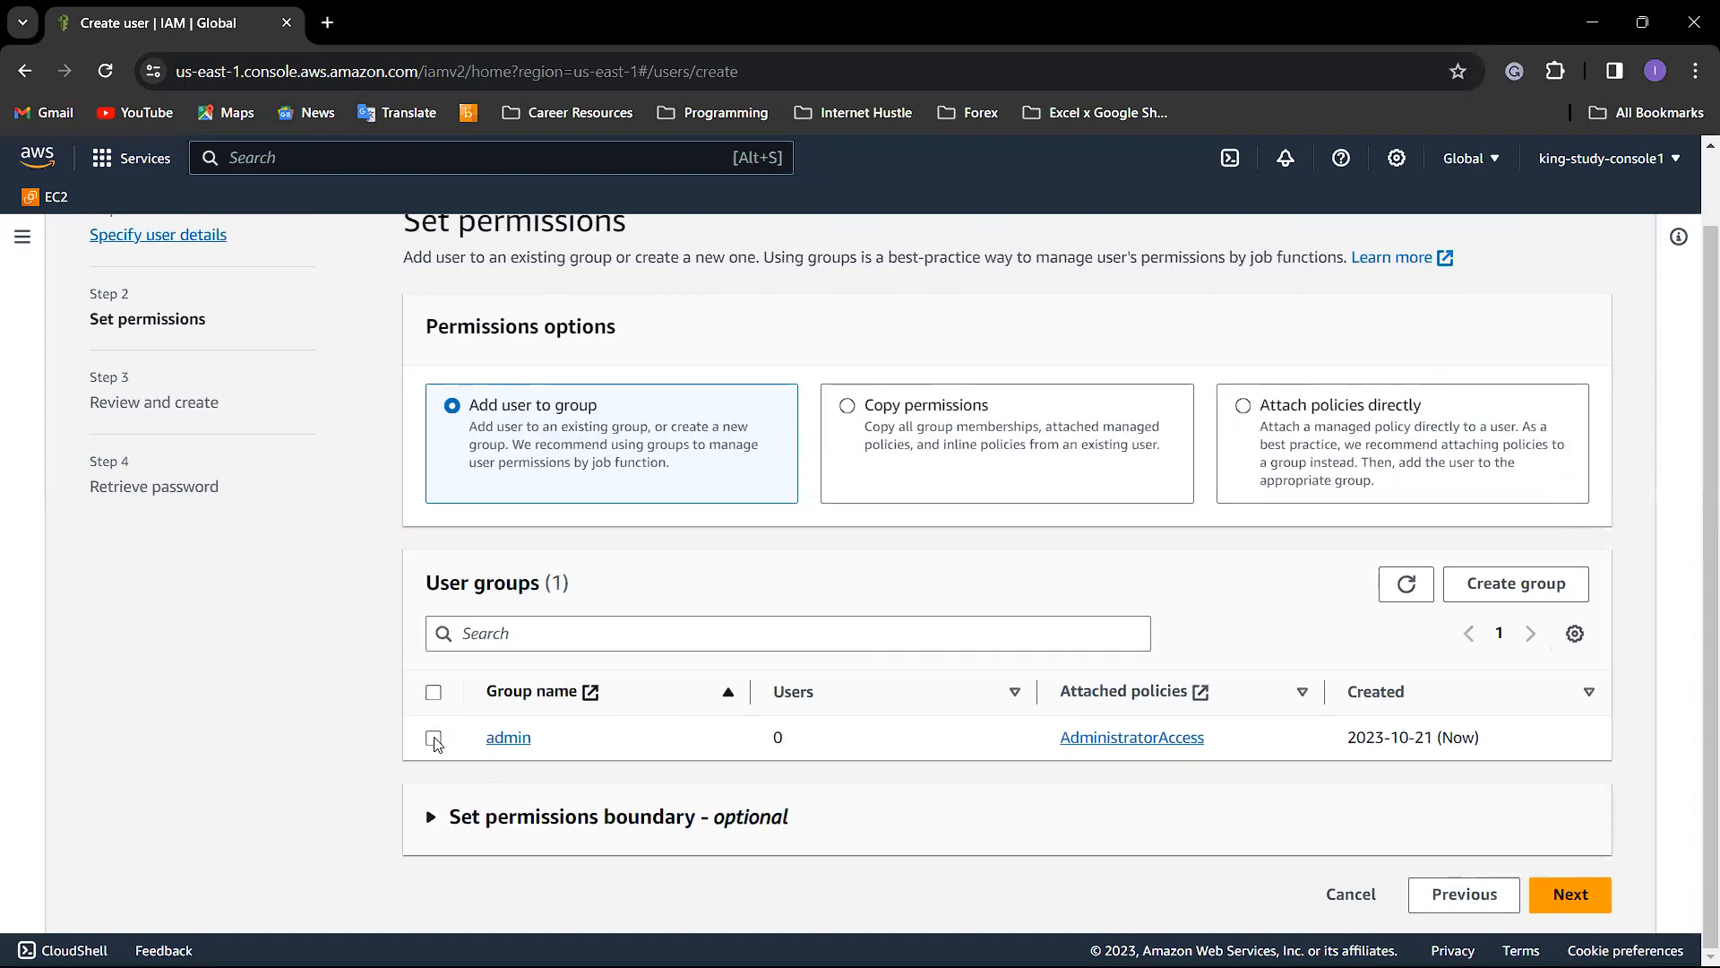
Step: Check the admin group for the user, peek at permissions boundary, and advance to Review and create
left_click(433, 738)
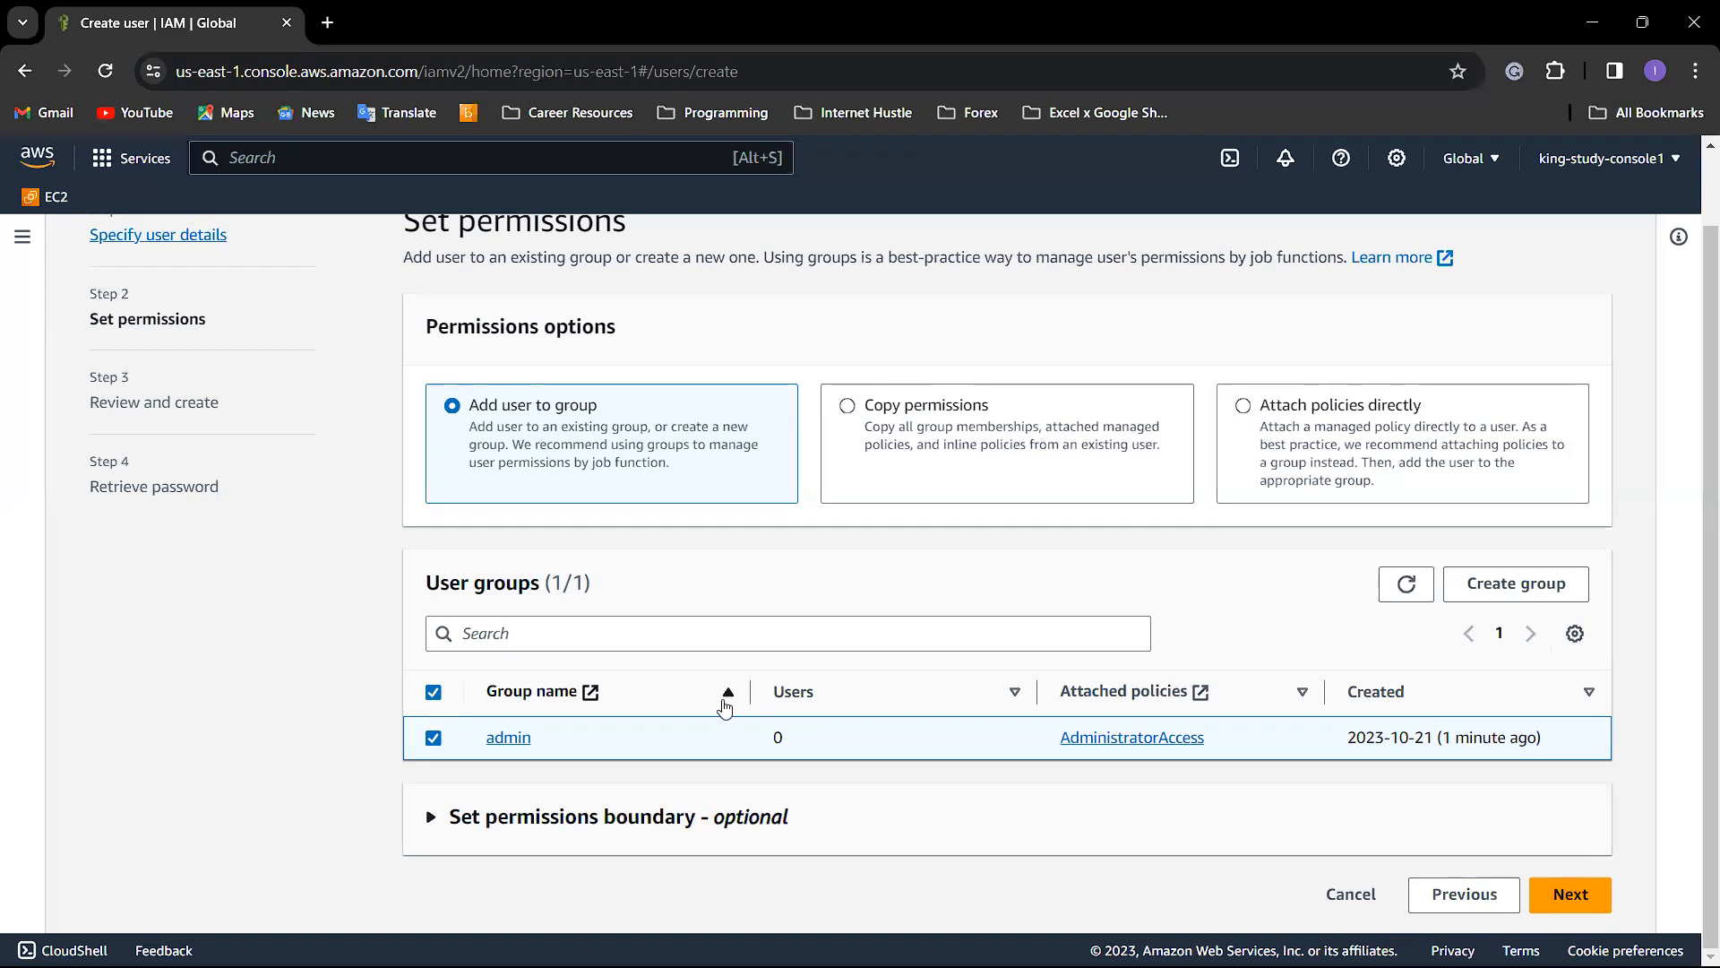
left_click(431, 817)
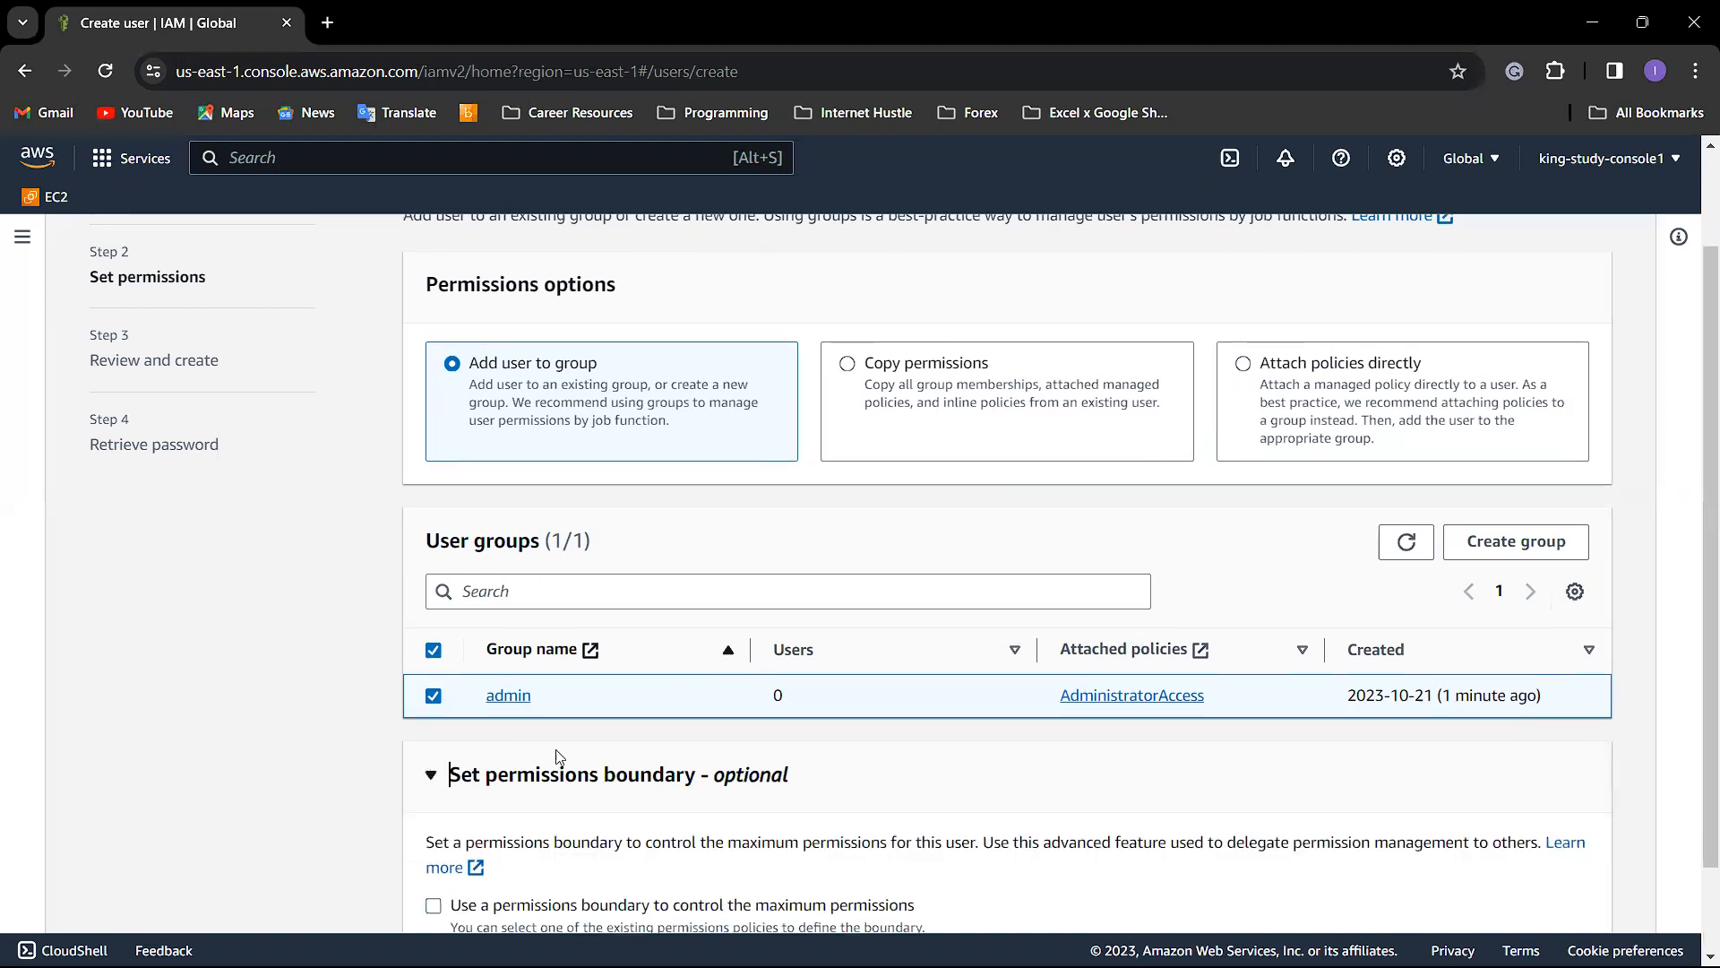
scroll(555, 756, "down", 2)
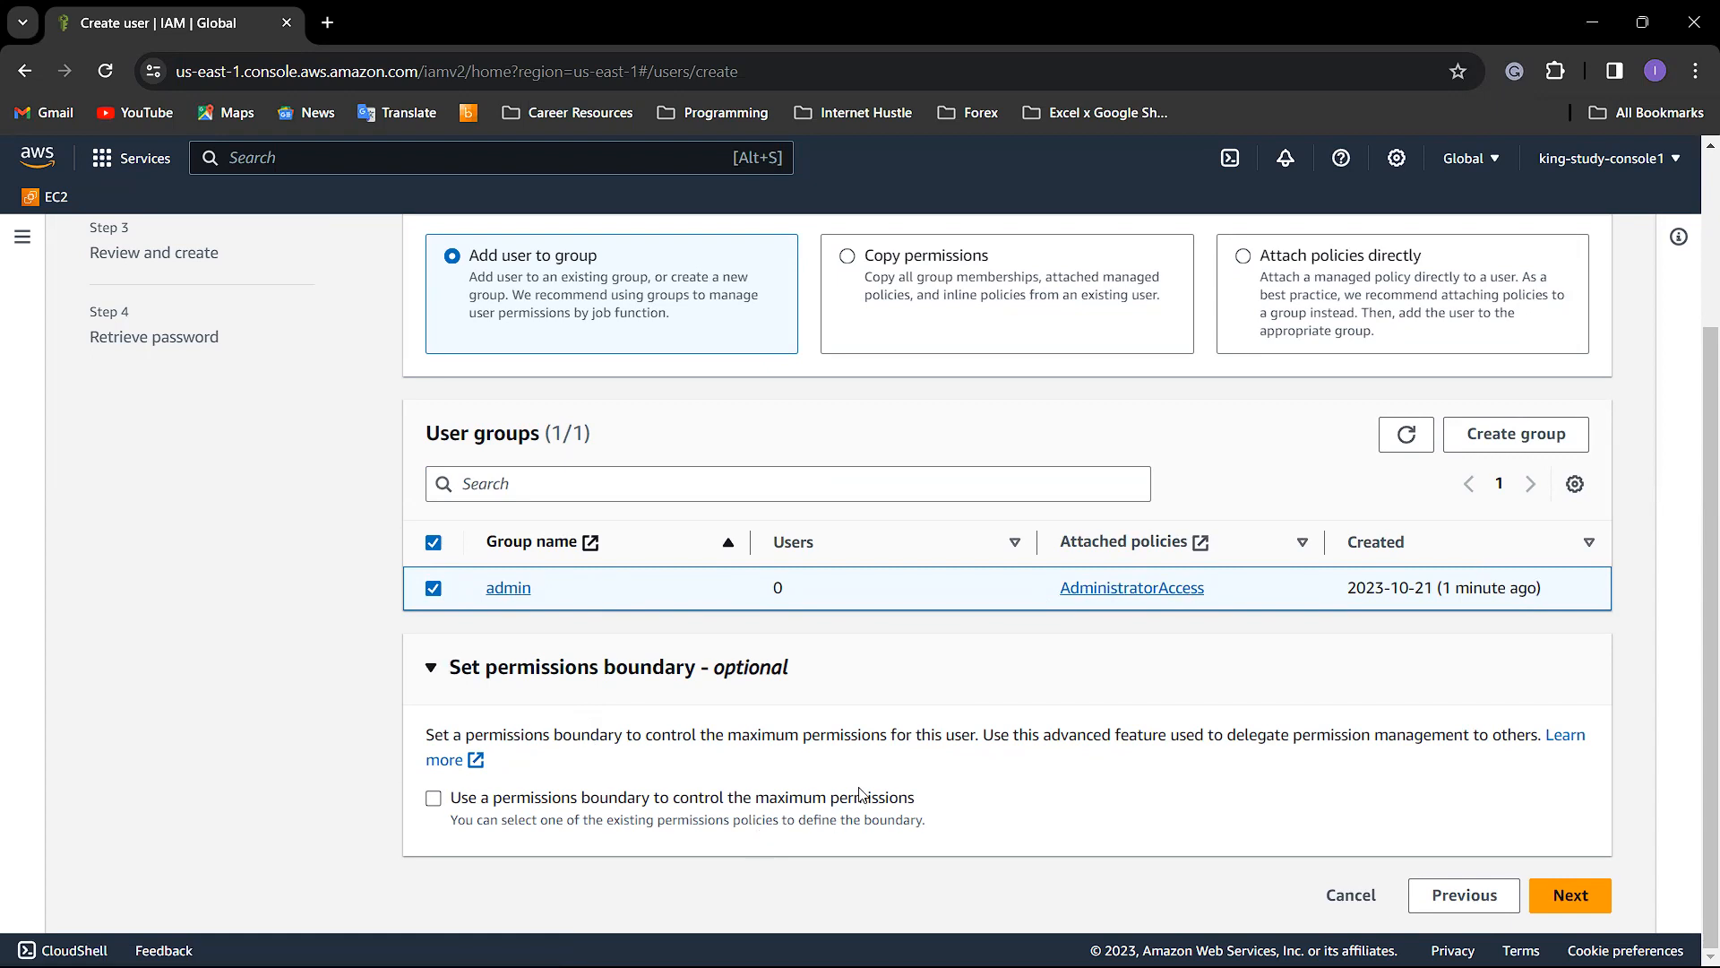
left_click(432, 668)
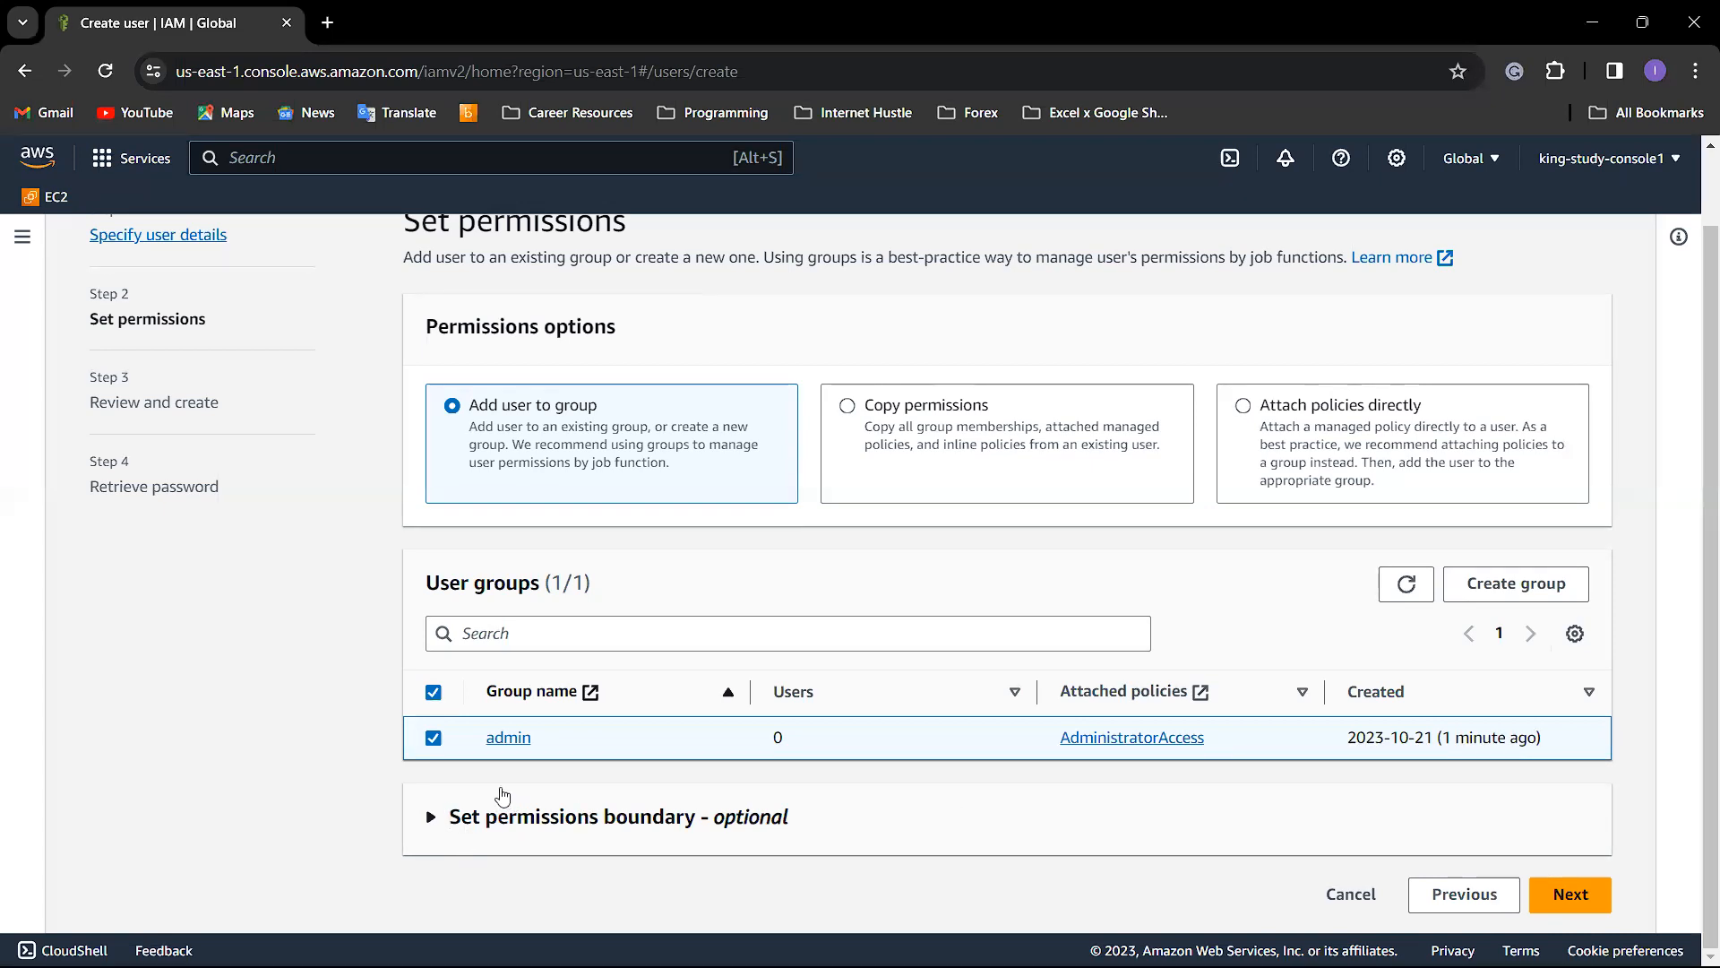
left_click(1598, 896)
scroll(1022, 593, "down", 1)
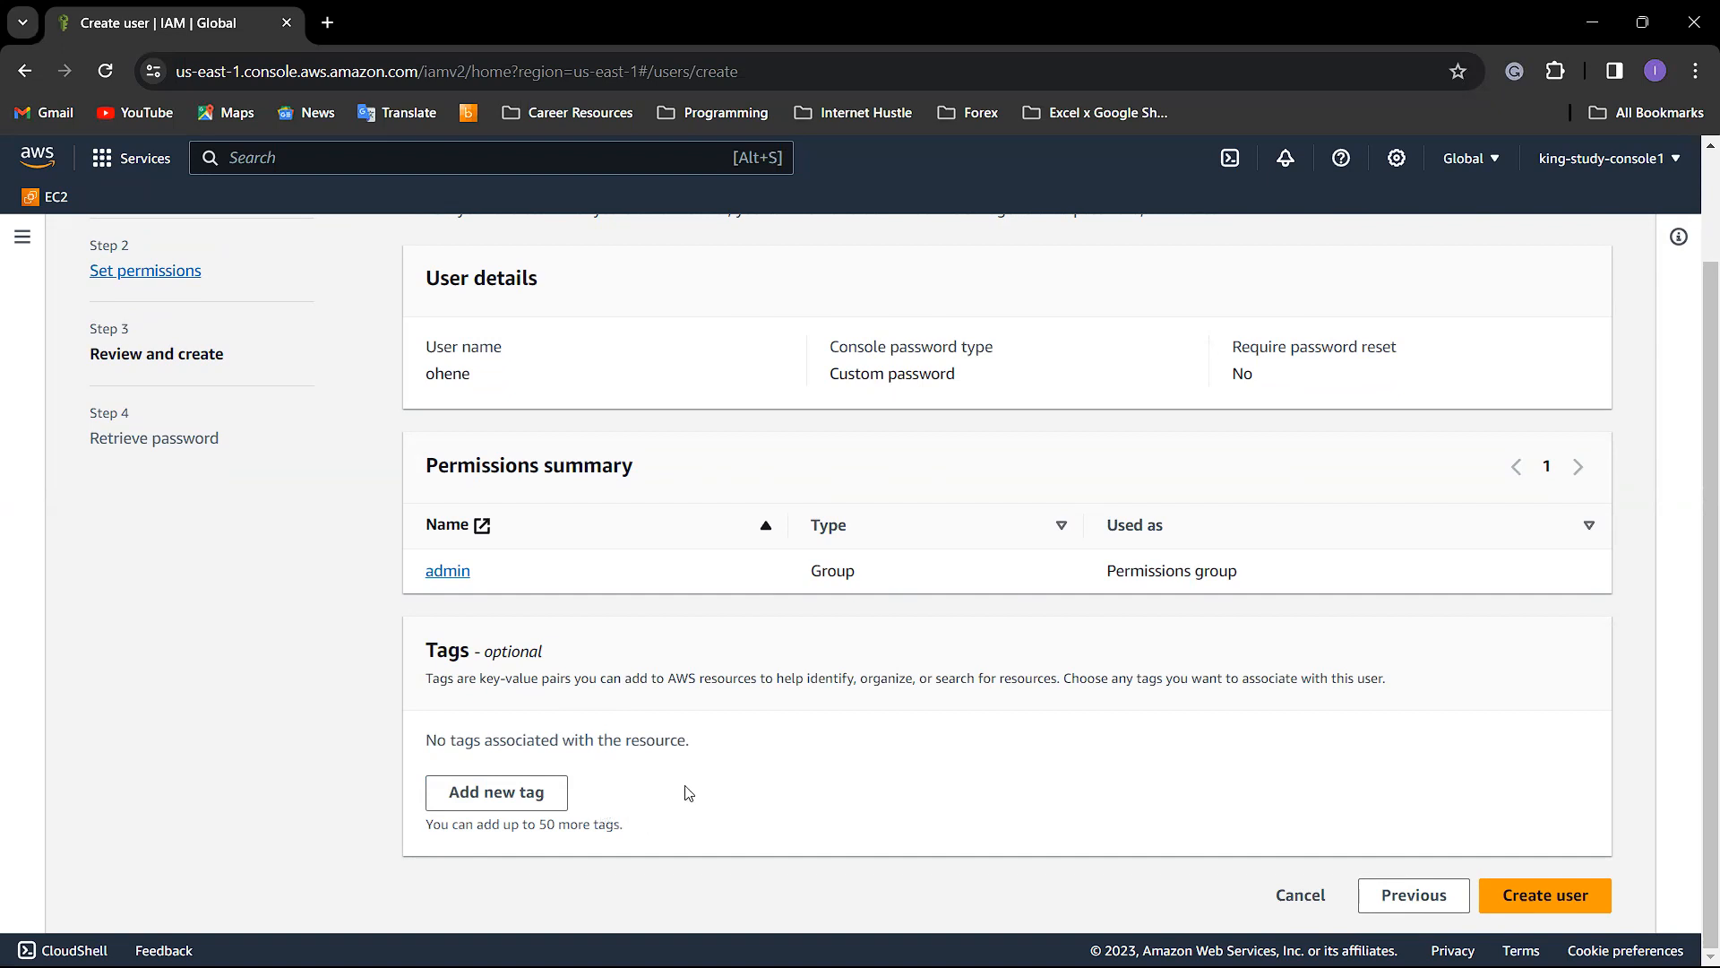
Step: Add the tag Department = IT Support to the new IAM user
left_click(530, 794)
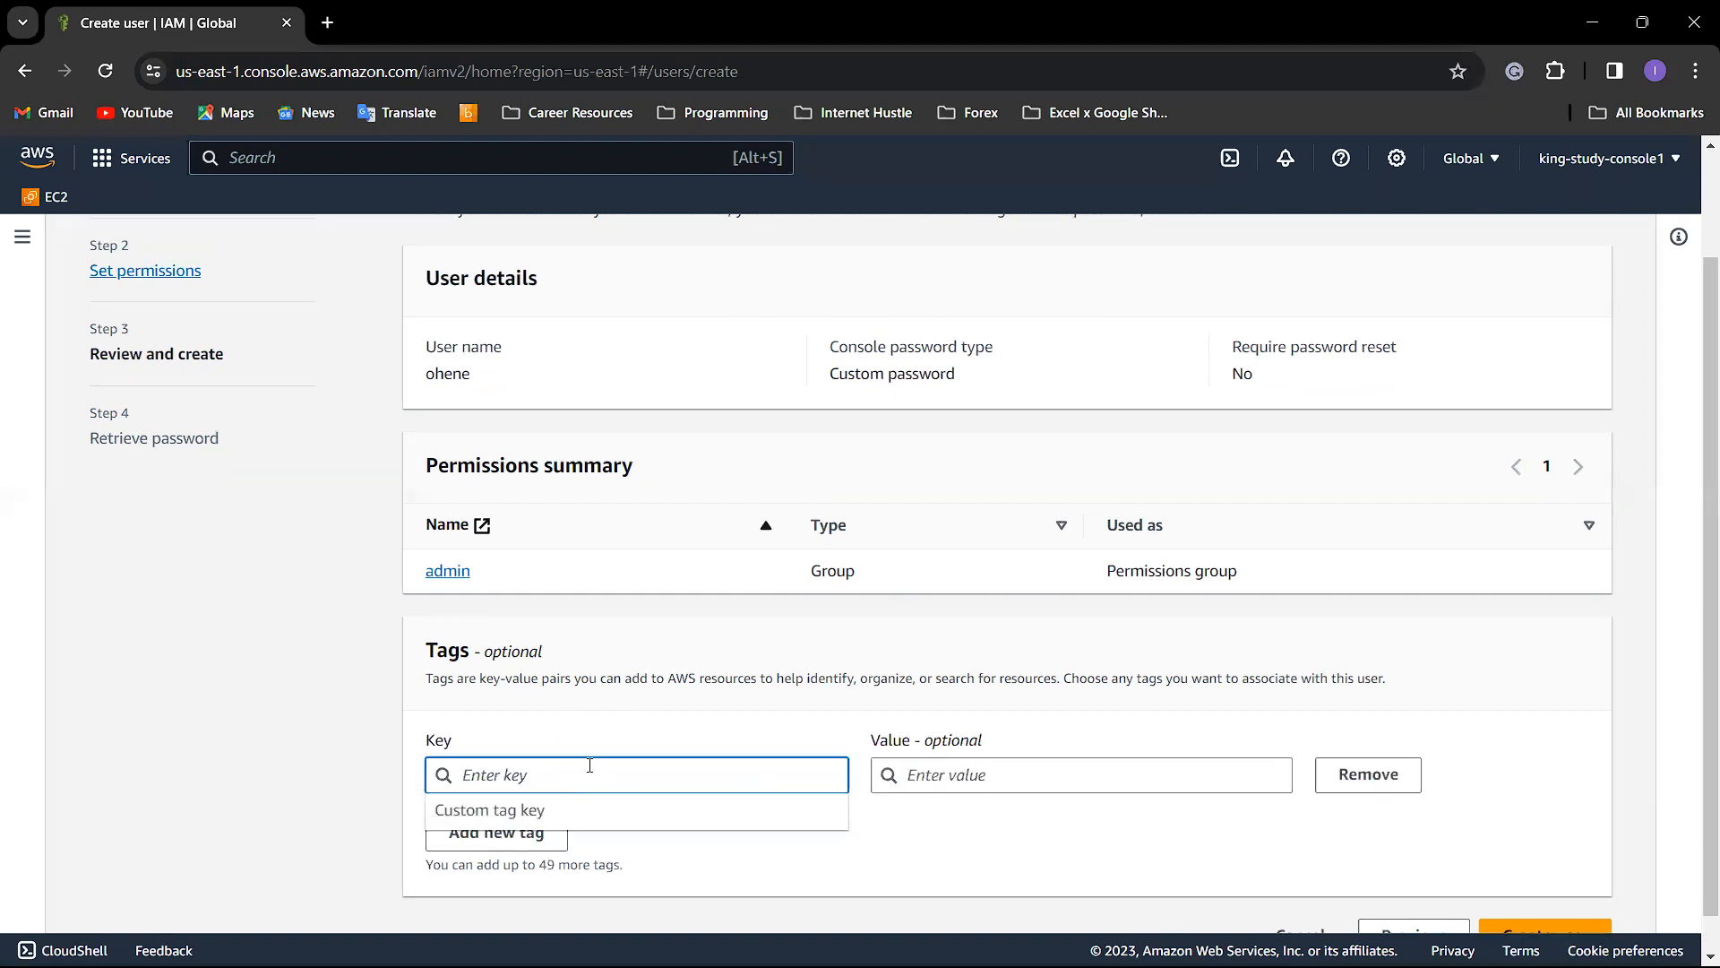
type("D")
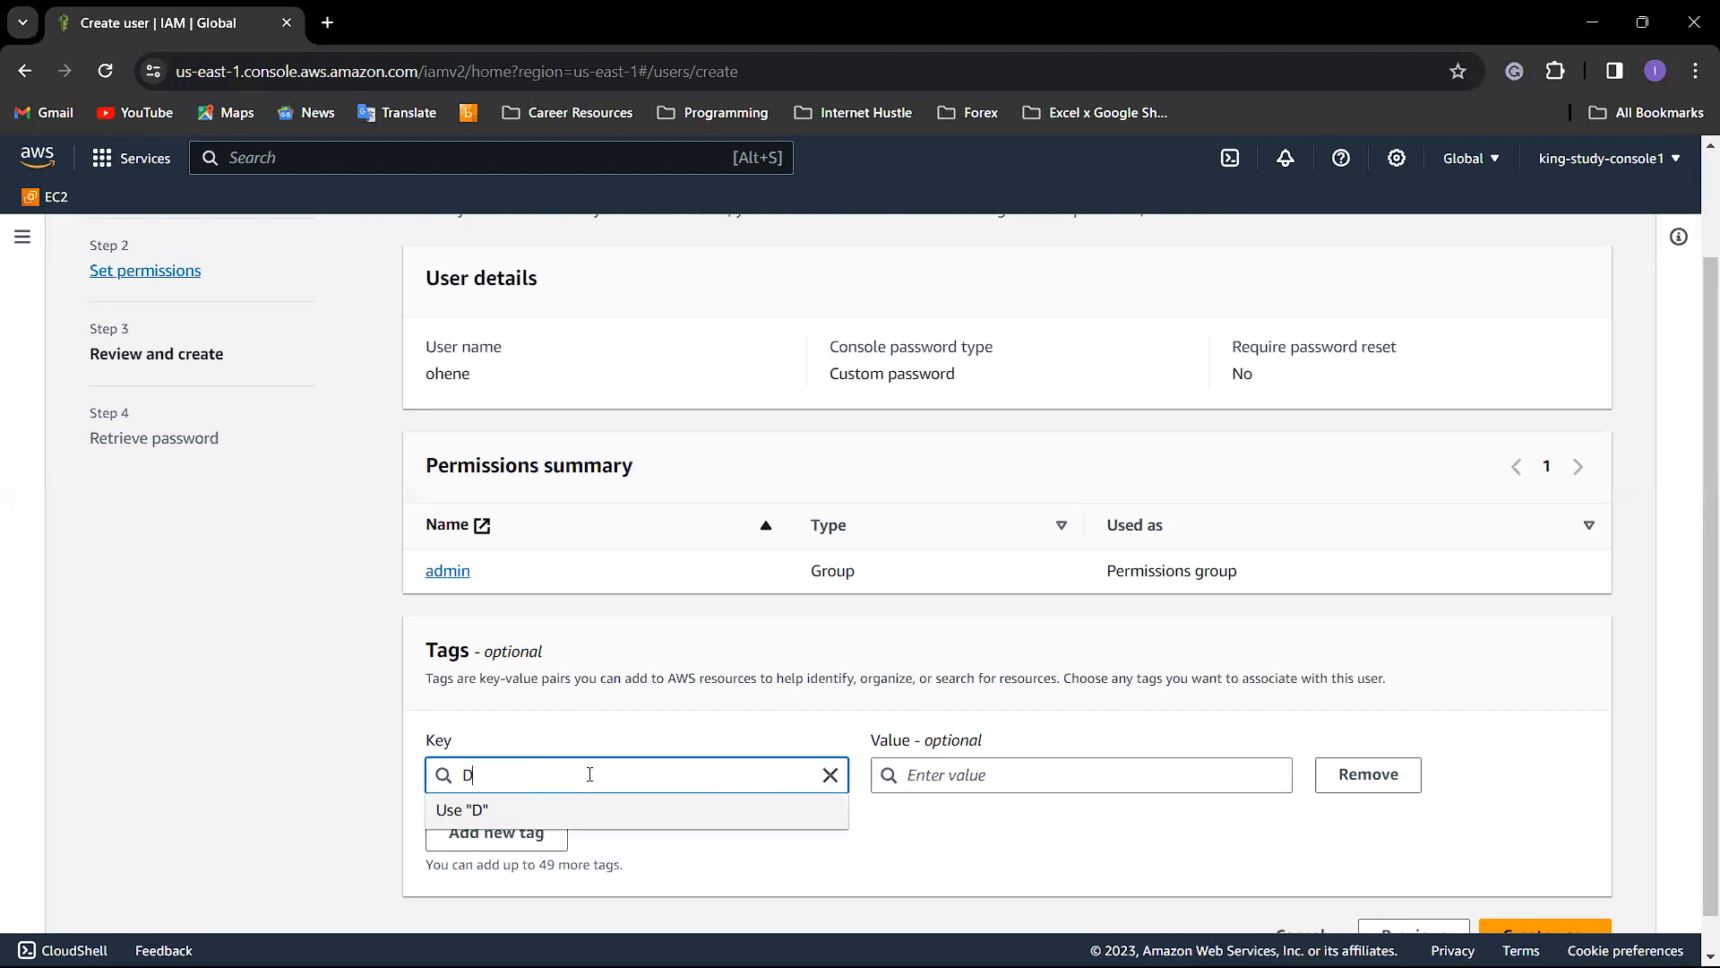
type("epartment")
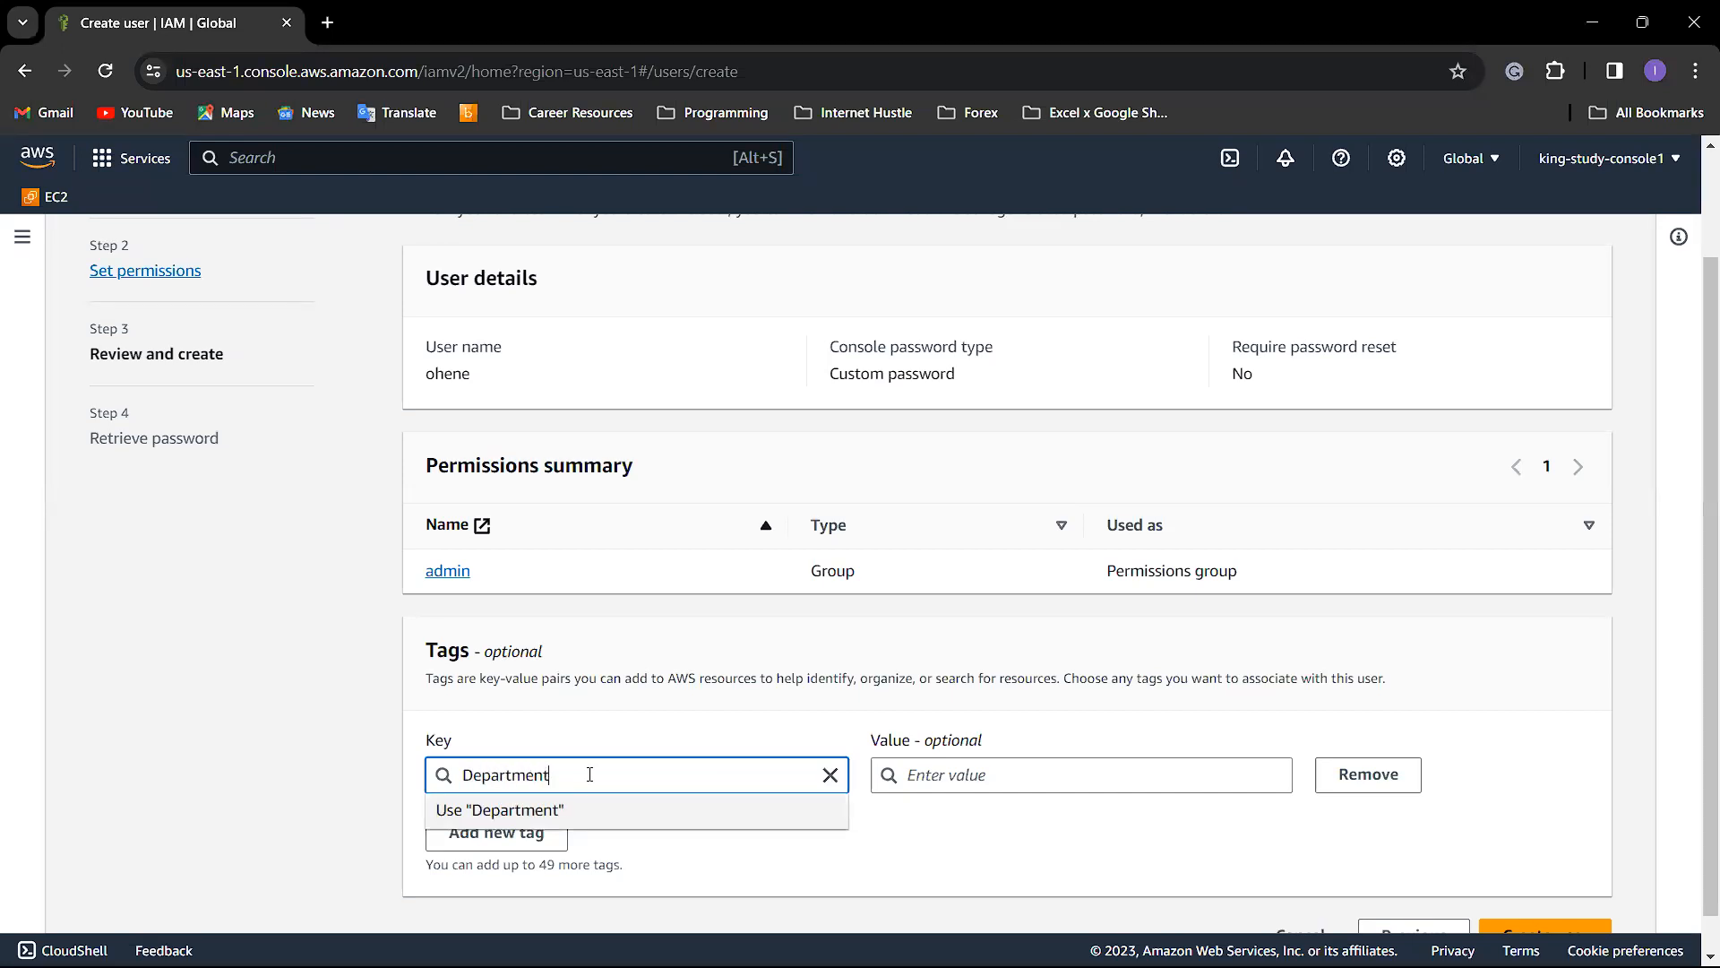
left_click(974, 792)
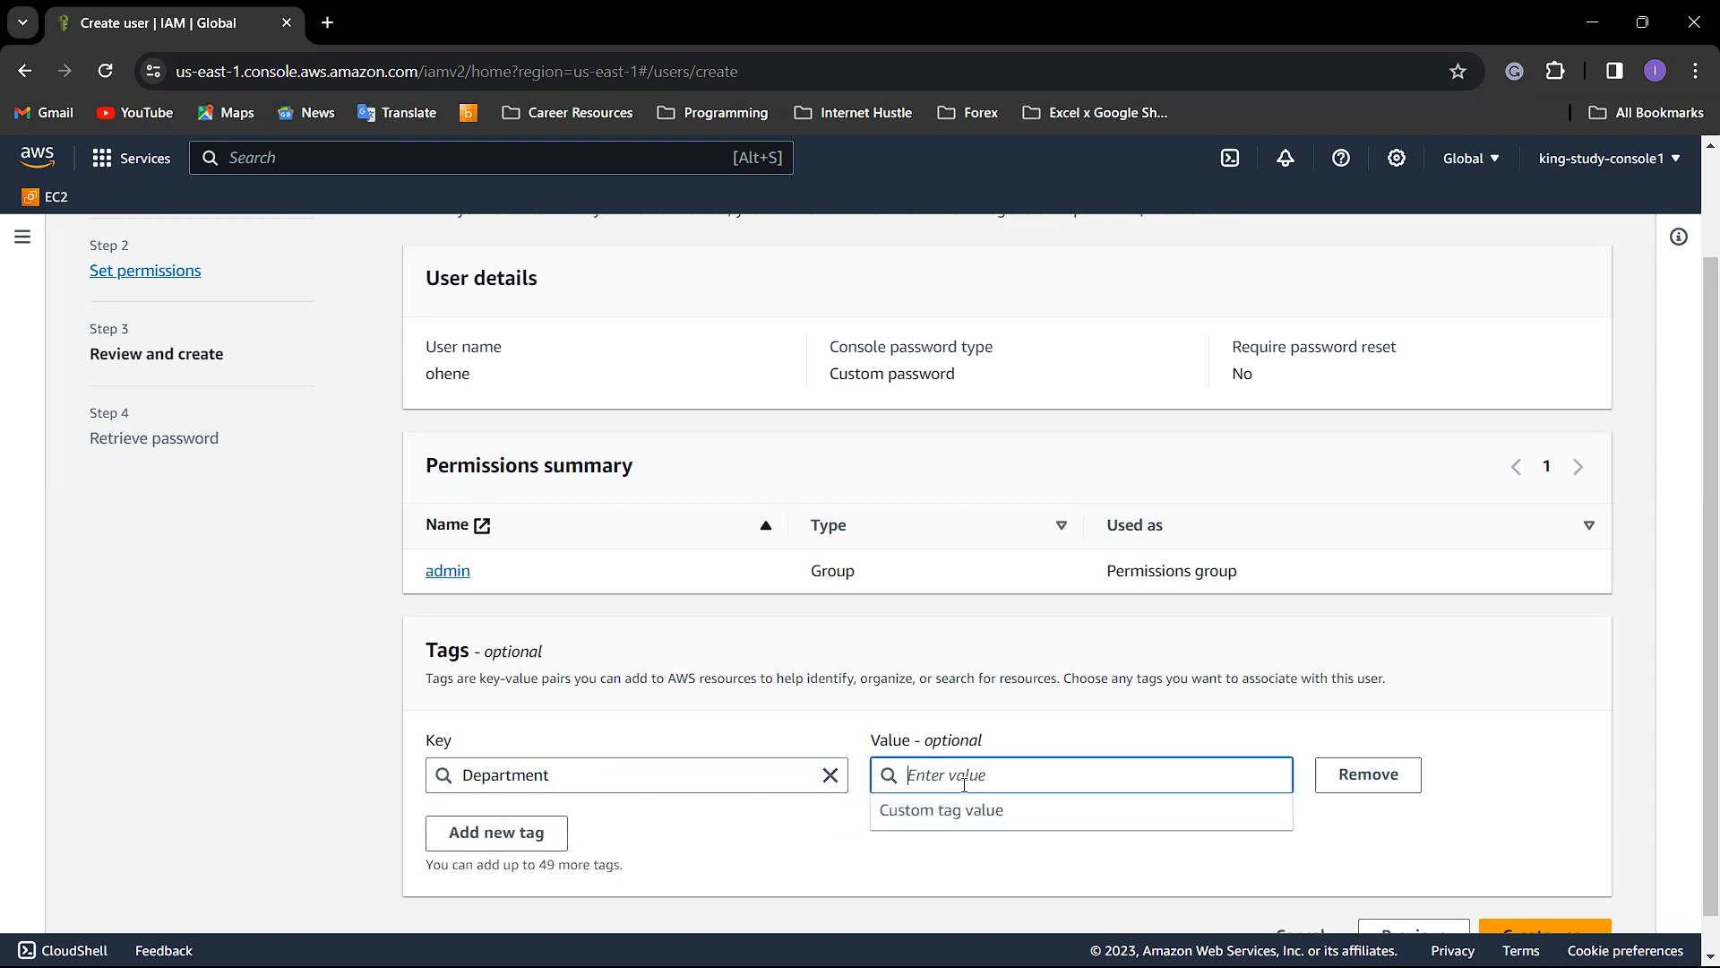
type("IT Suppot")
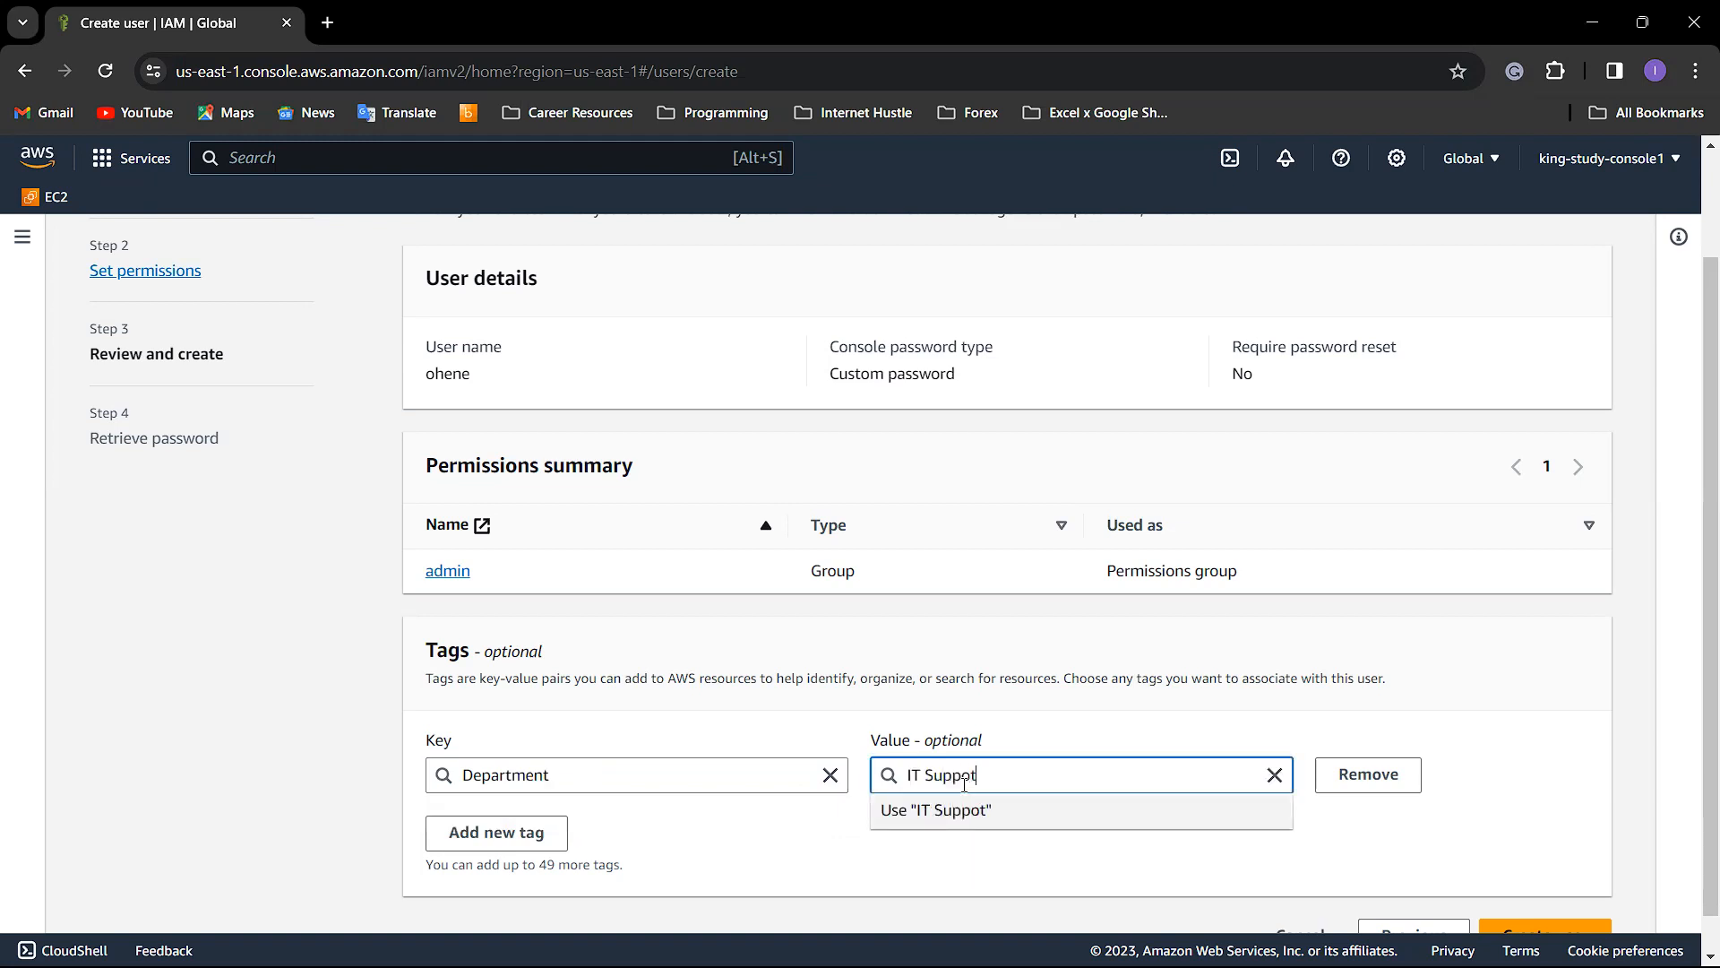
key("BackSpace")
type("rt")
left_click(1257, 724)
left_click(1013, 774)
left_click(986, 811)
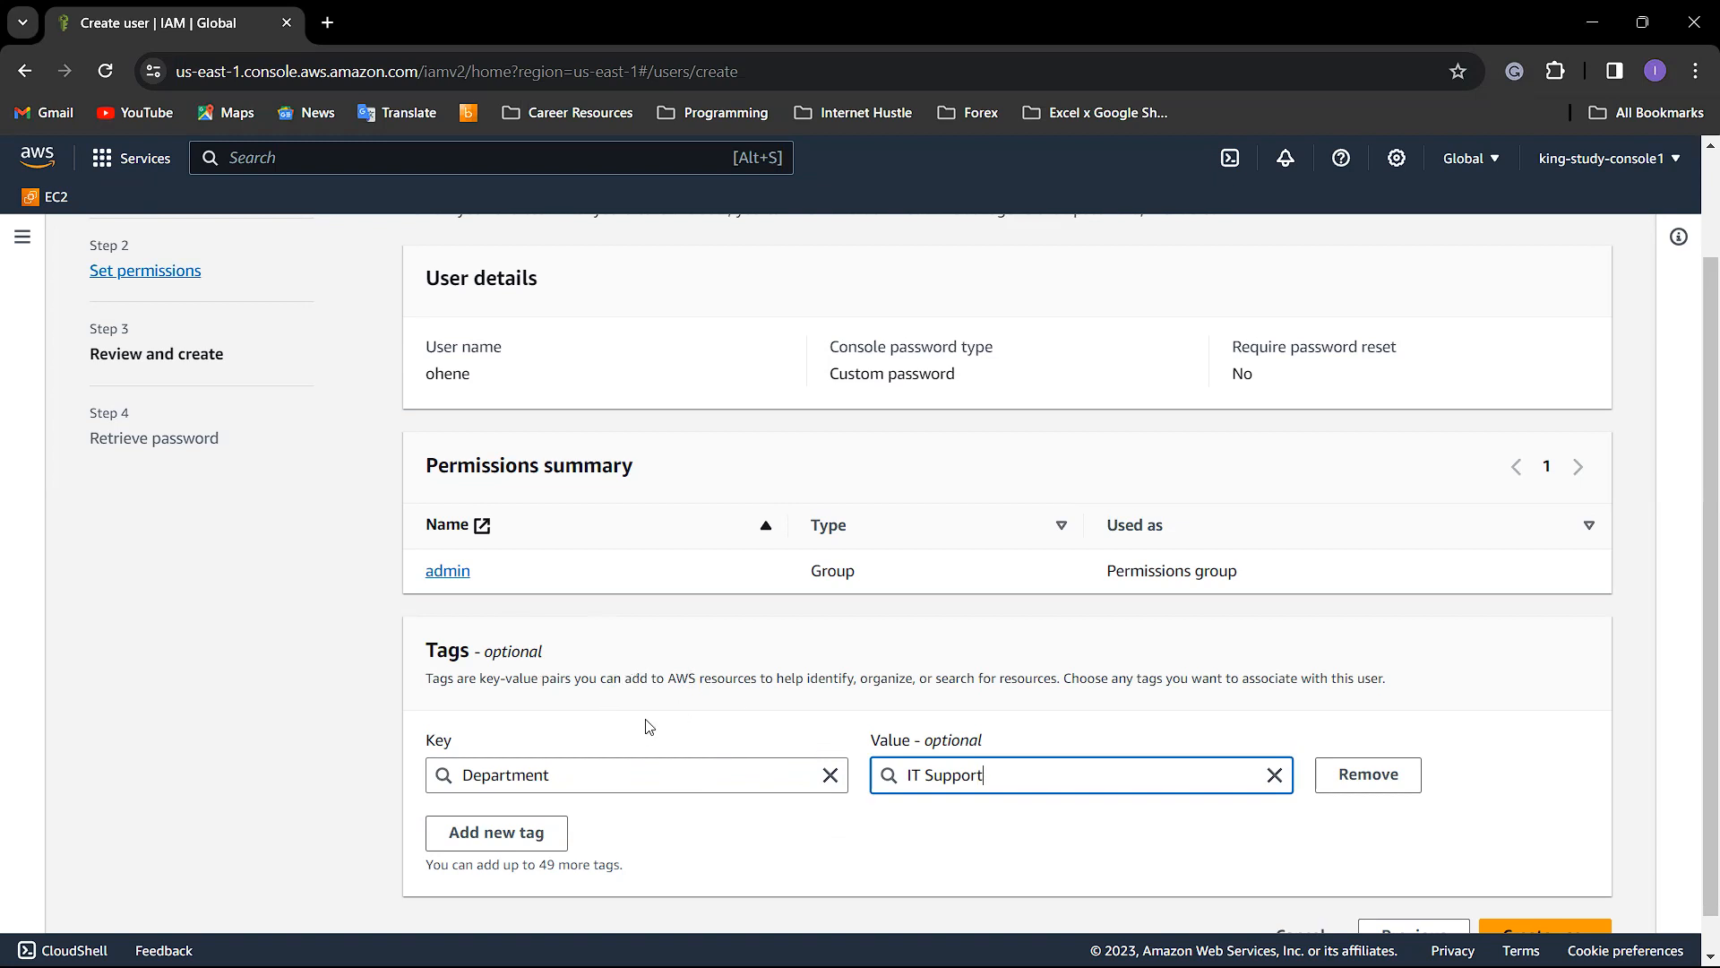
Step: Review the user details and create the user in the admin group
scroll(896, 627, "down", 1)
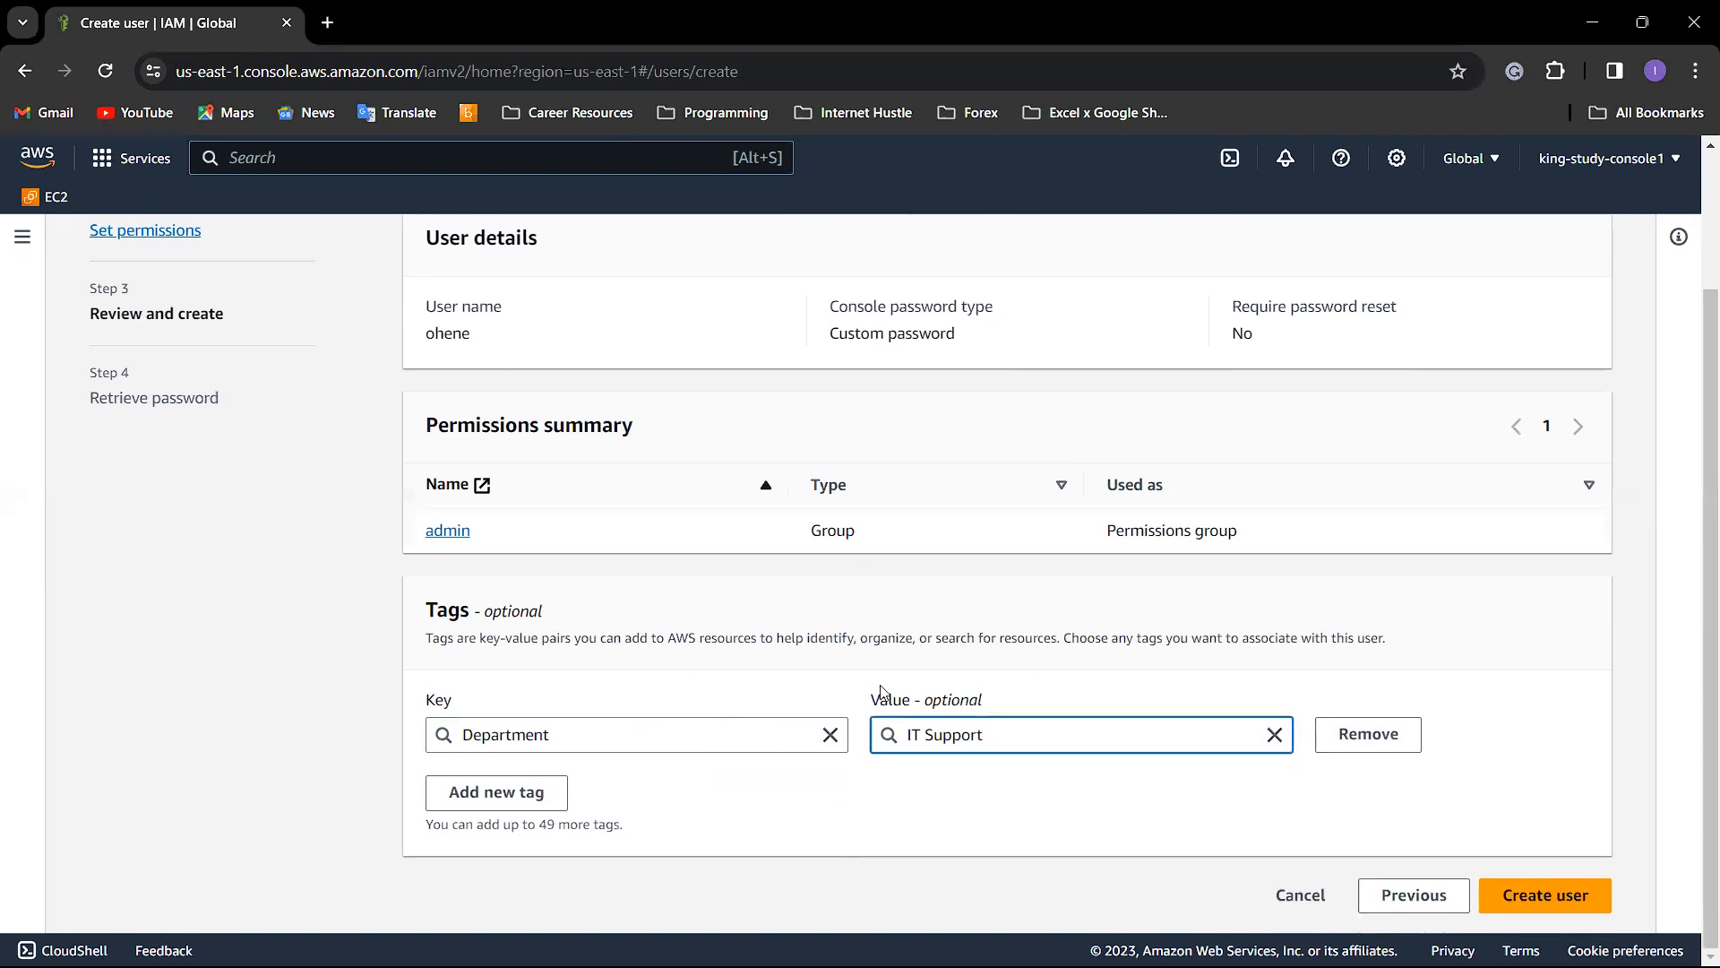
scroll(761, 594, "up", 2)
scroll(814, 537, "down", 2)
scroll(1479, 761, "up", 2)
scroll(1479, 761, "down", 2)
scroll(1476, 759, "up", 2)
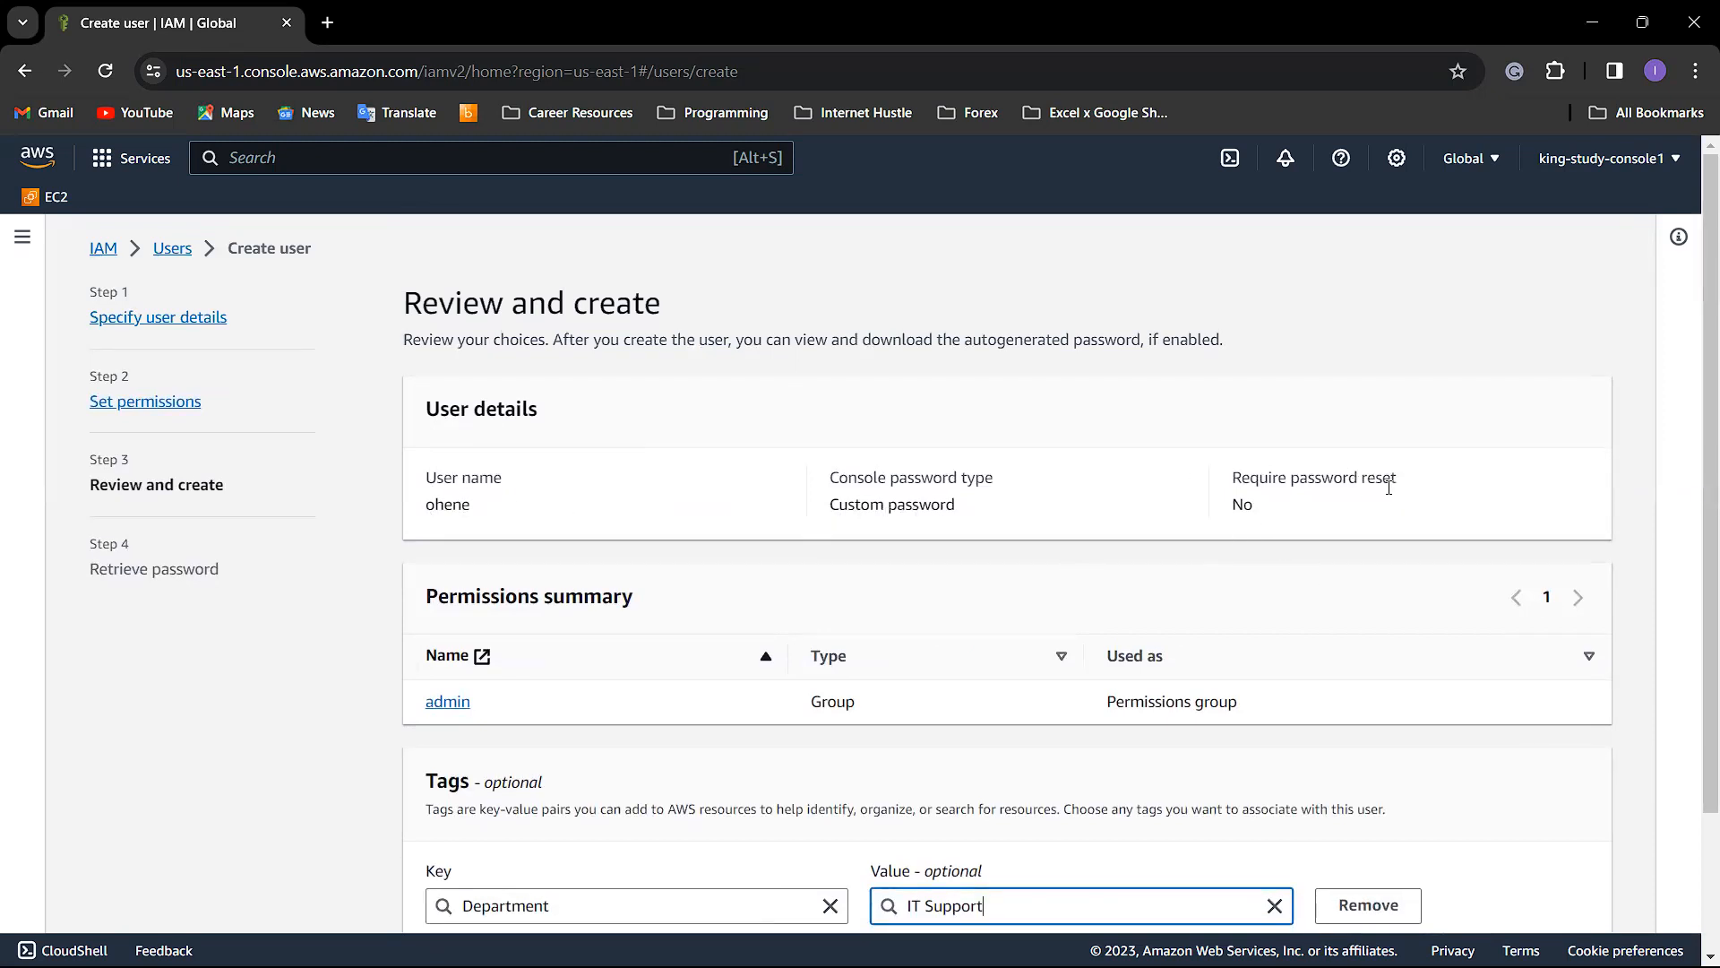
scroll(1388, 487, "down", 2)
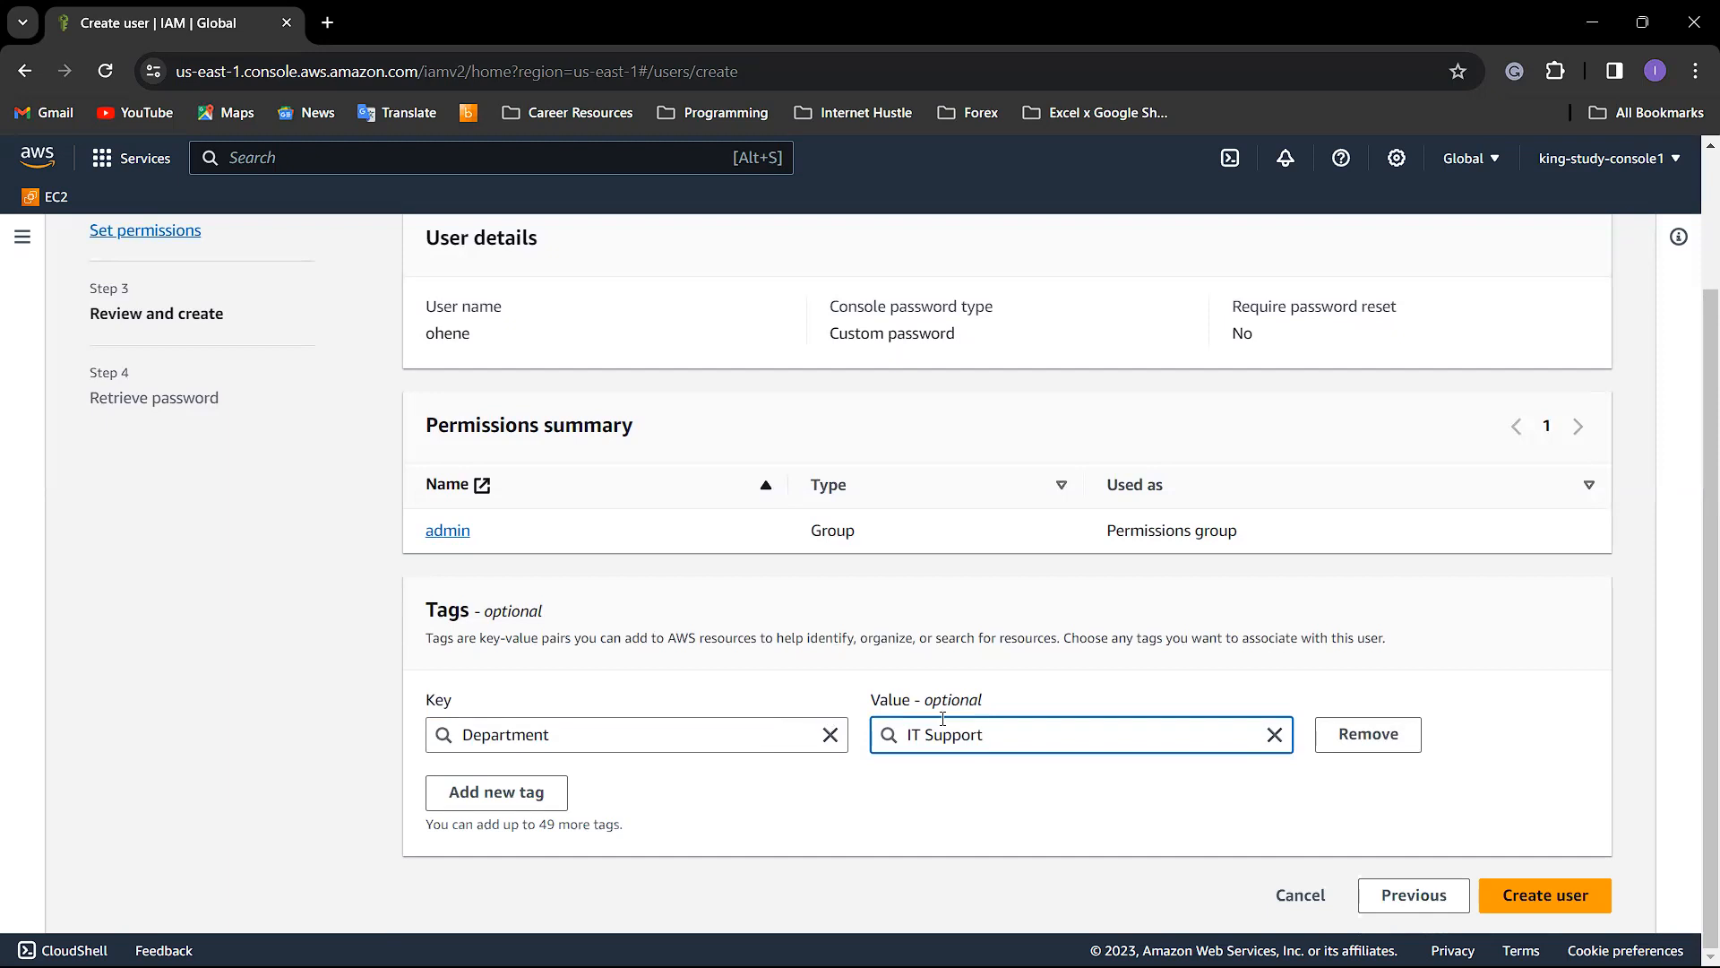
left_click(1521, 894)
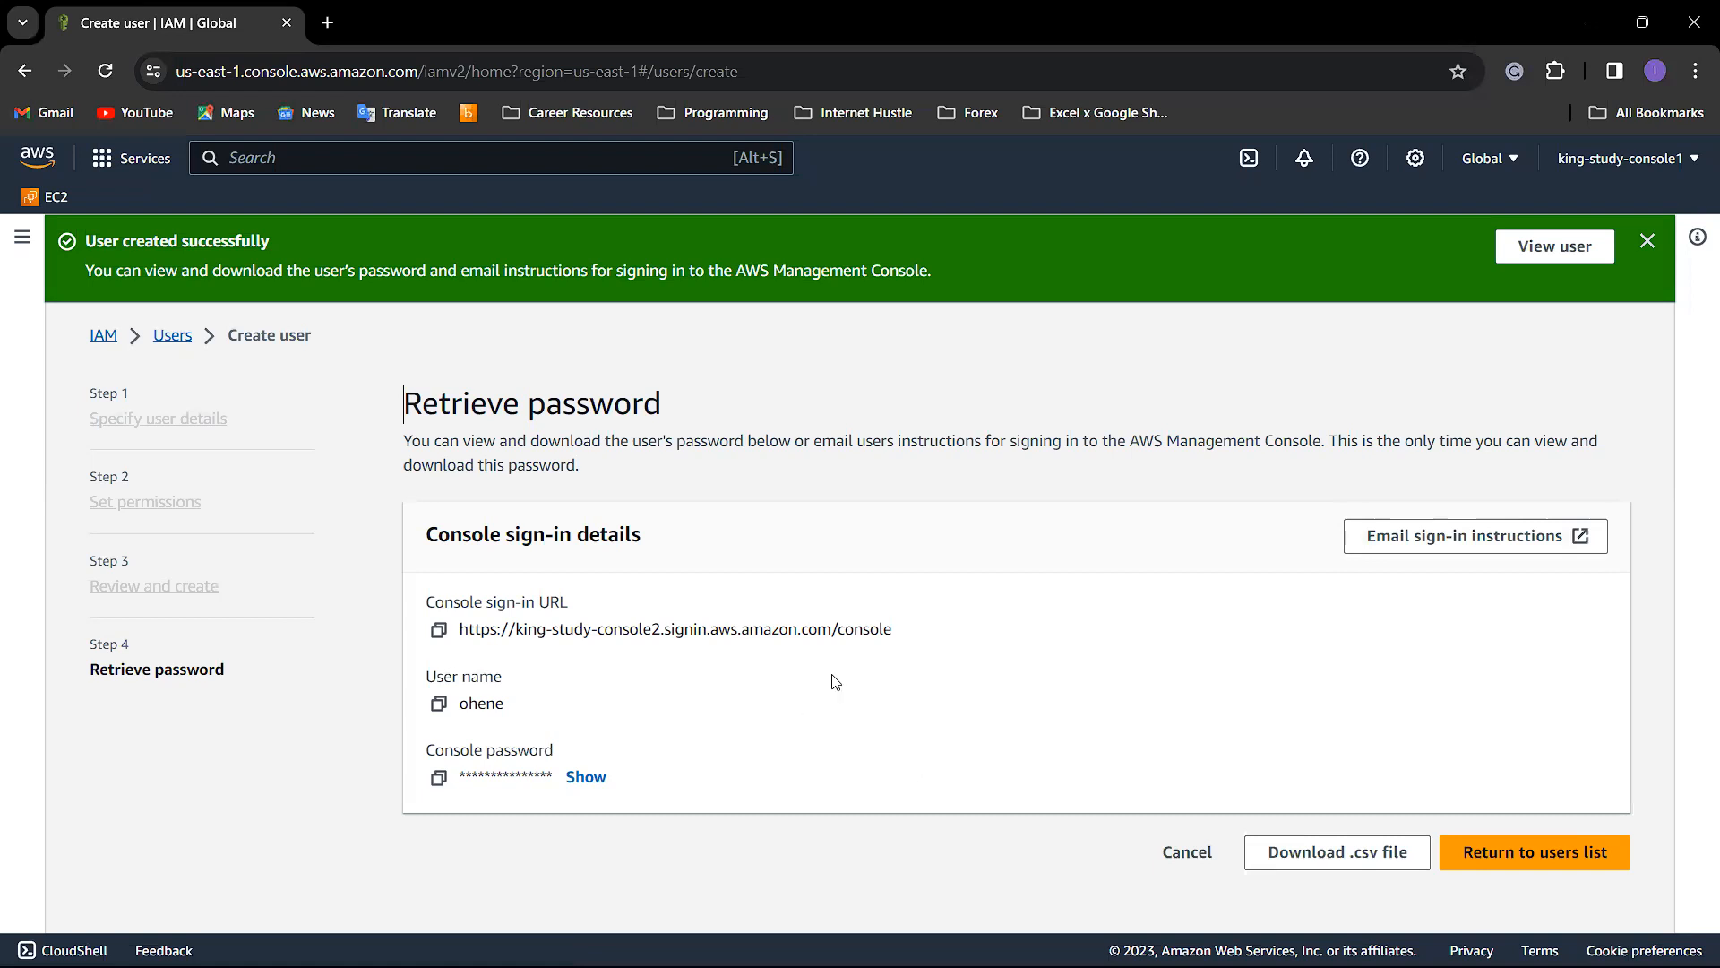
Step: Copy the new user's console sign-in URL, then select the address in Brave's address bar
left_click_drag(887, 632, 462, 632)
left_click(448, 632)
left_click(618, 633)
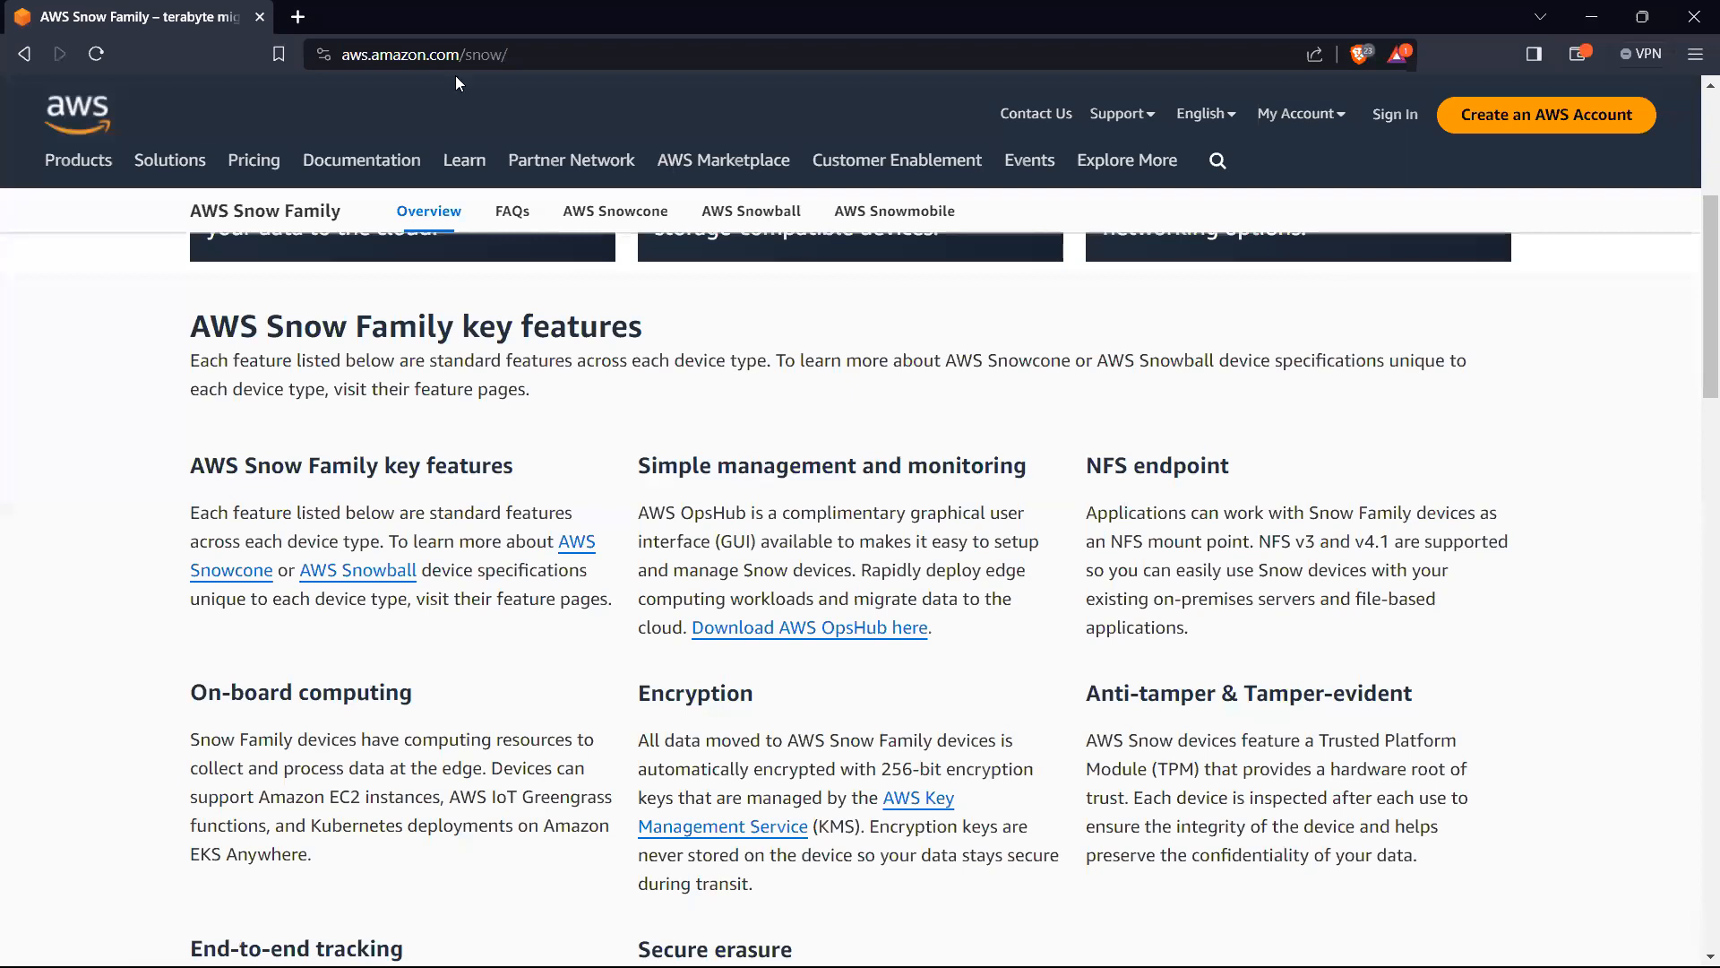
left_click(447, 55)
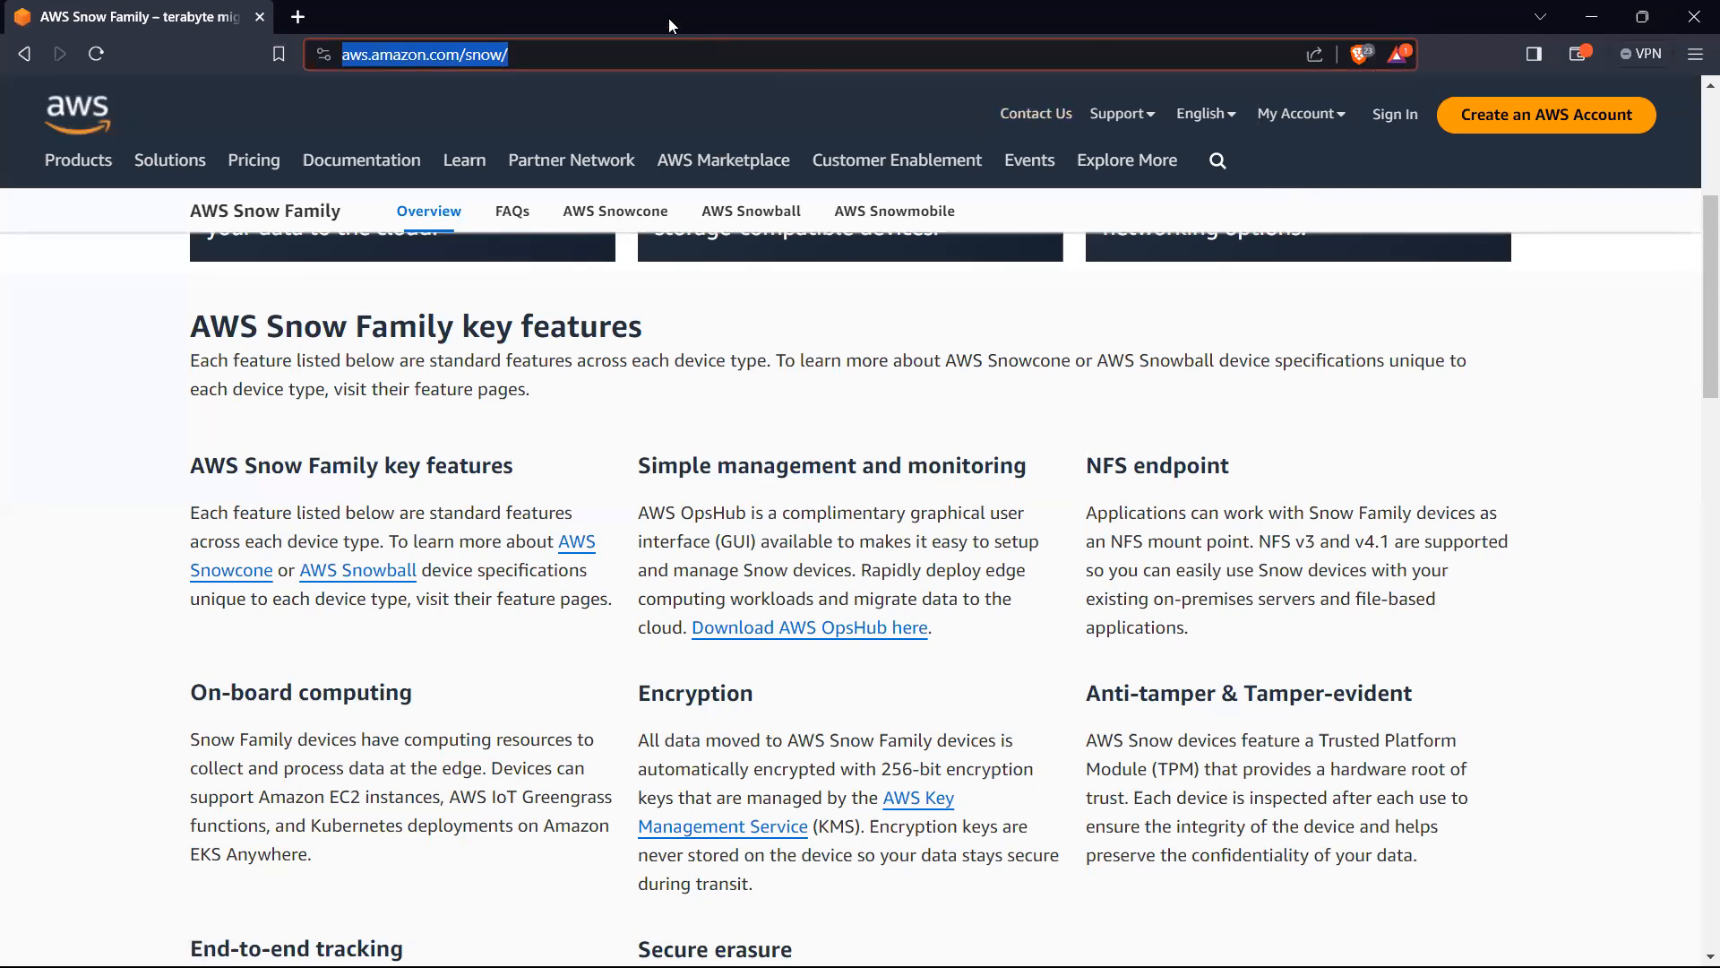
Step: Tile Brave on the right and the IAM console on the left, checking the signed-in account
key("super+Right")
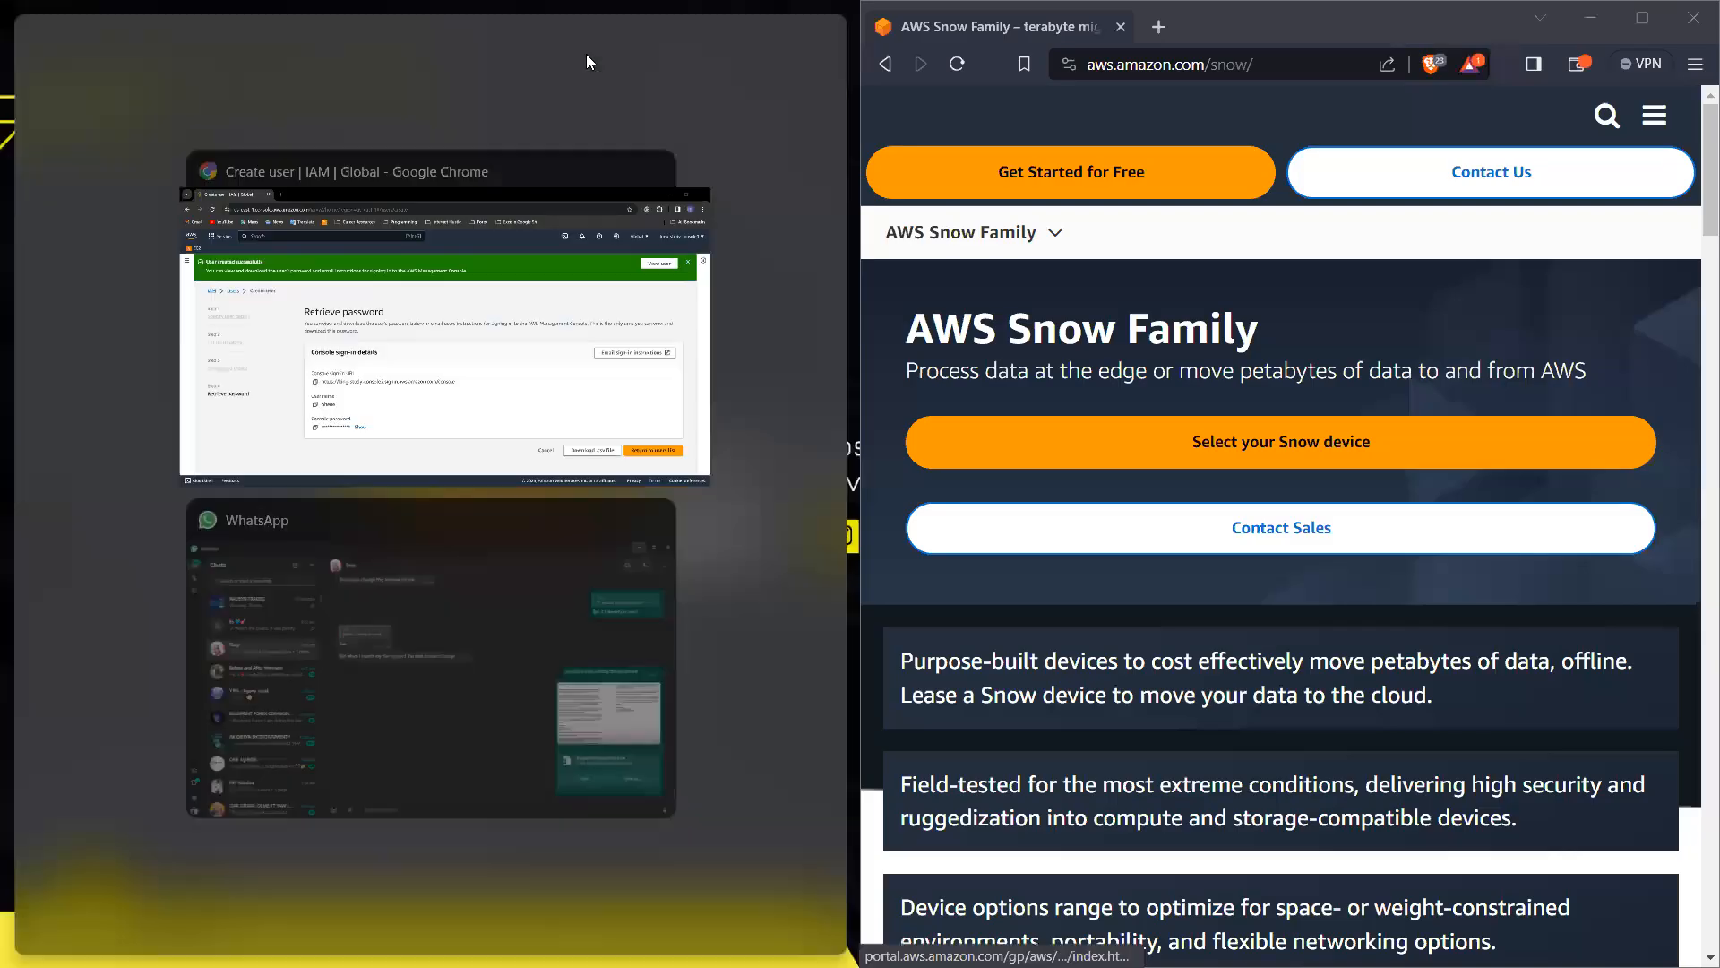
key("Return")
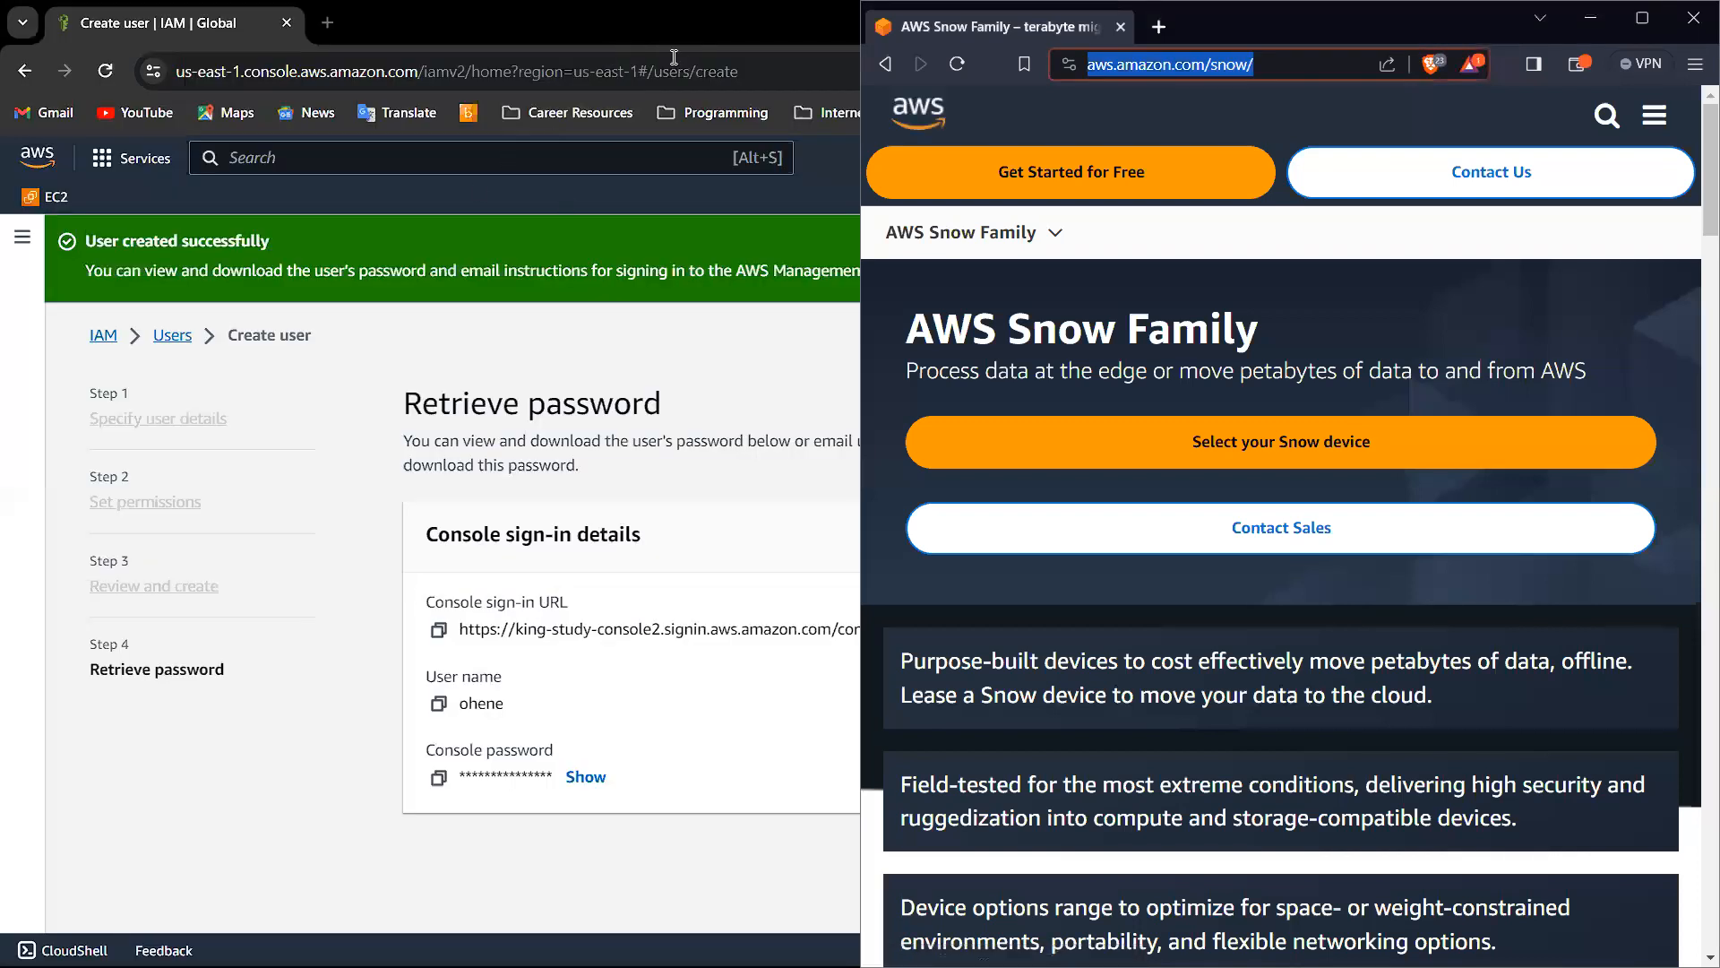
double_click(665, 30)
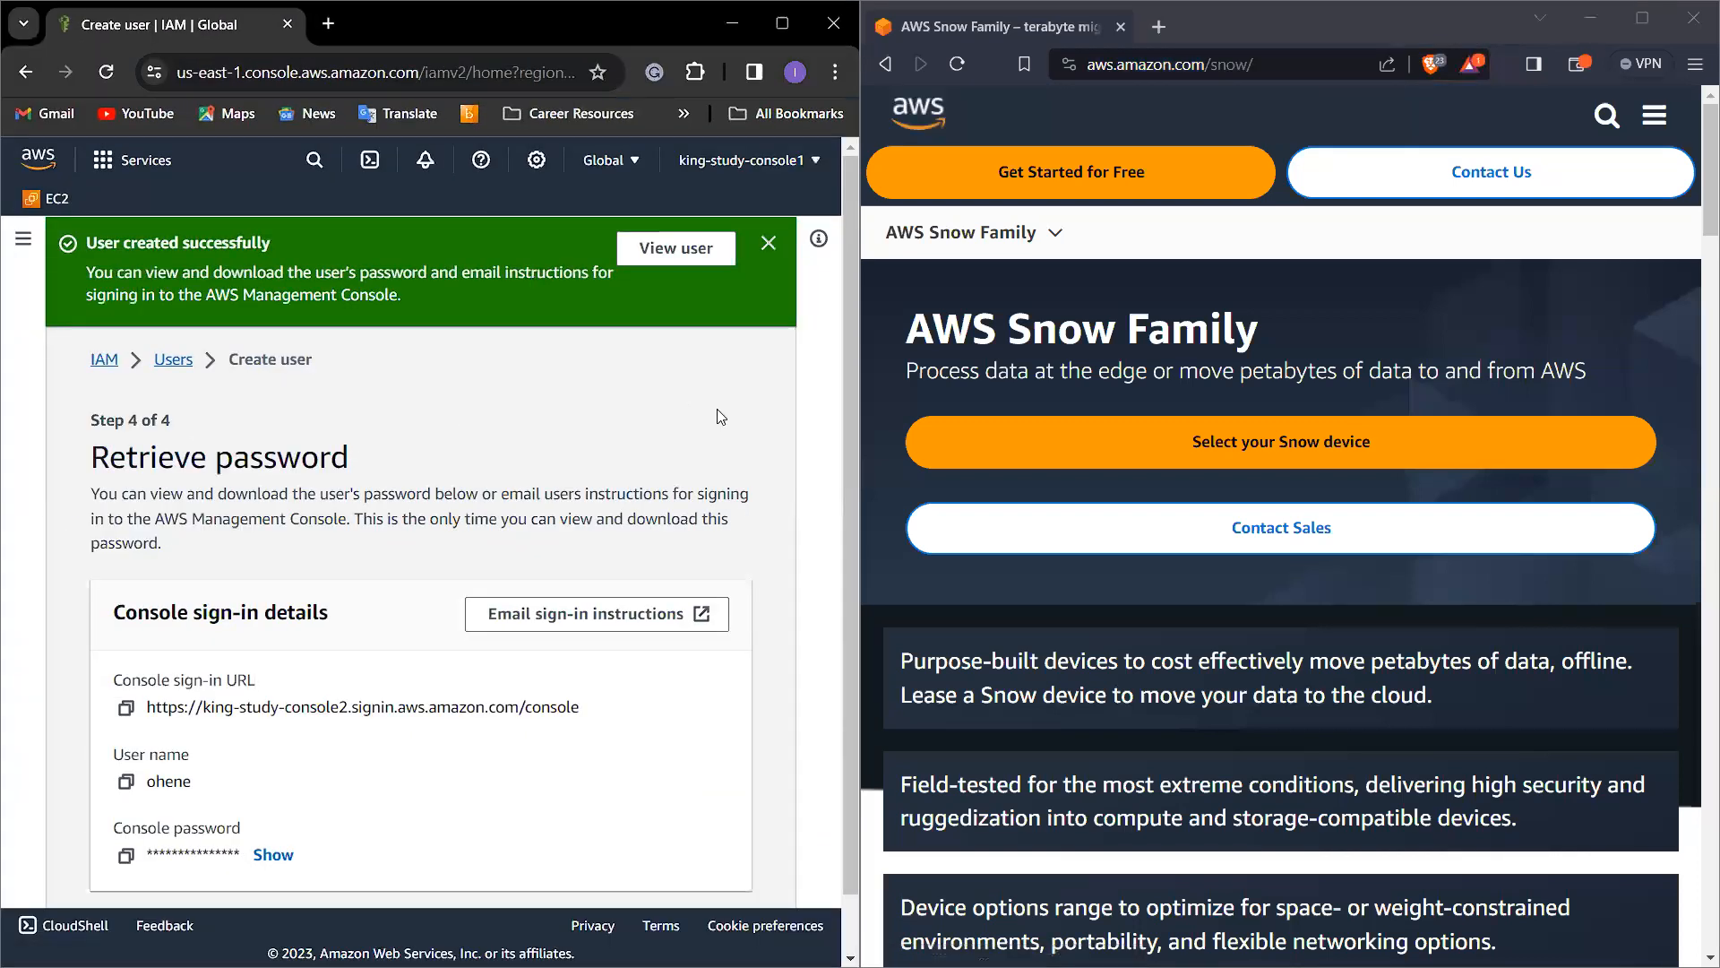
left_click(749, 164)
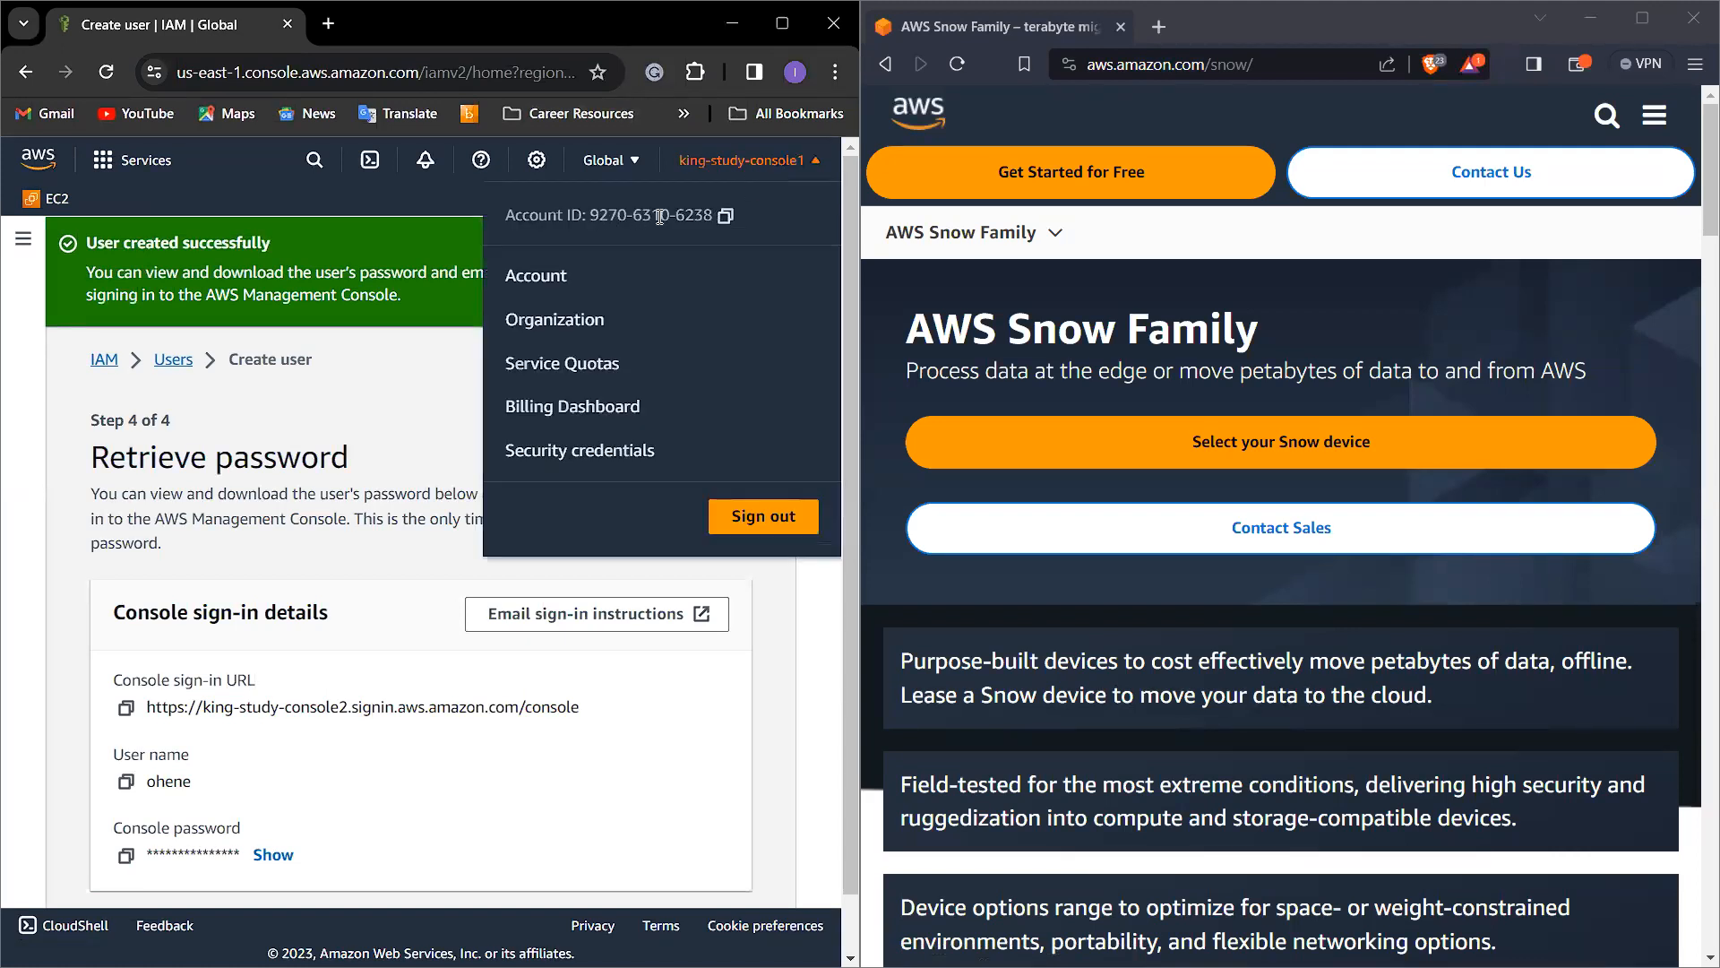
left_click(783, 656)
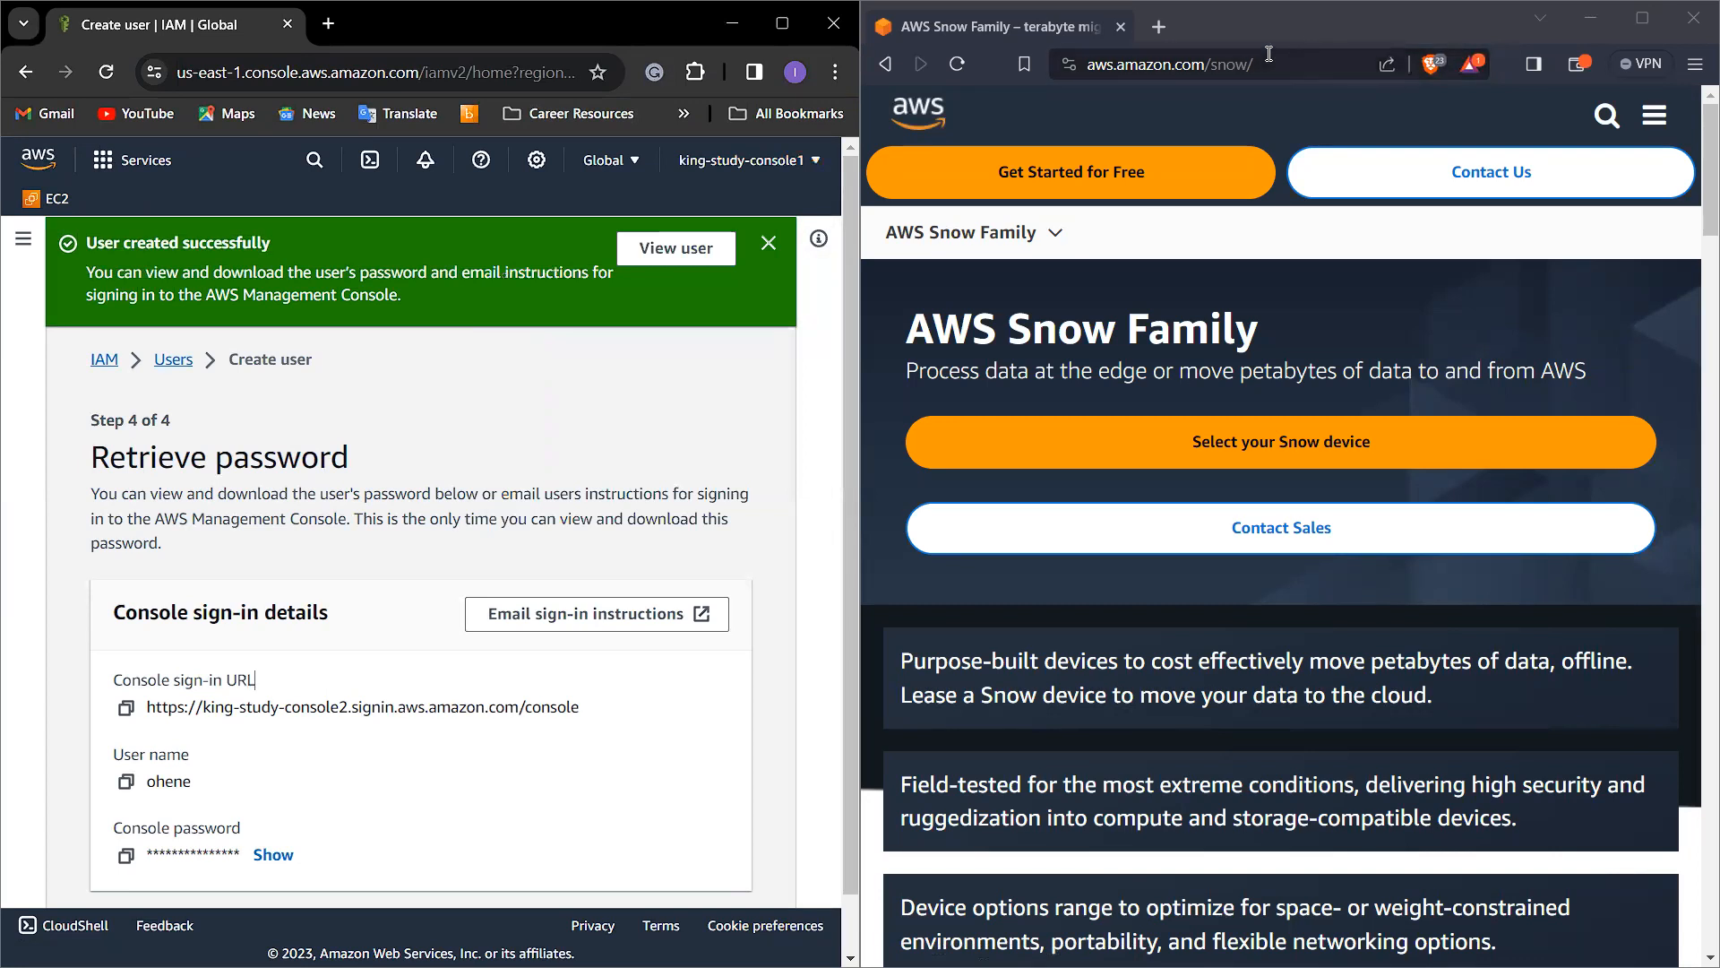
Step: Load the copied console sign-in URL in Brave's address bar
left_click(126, 708)
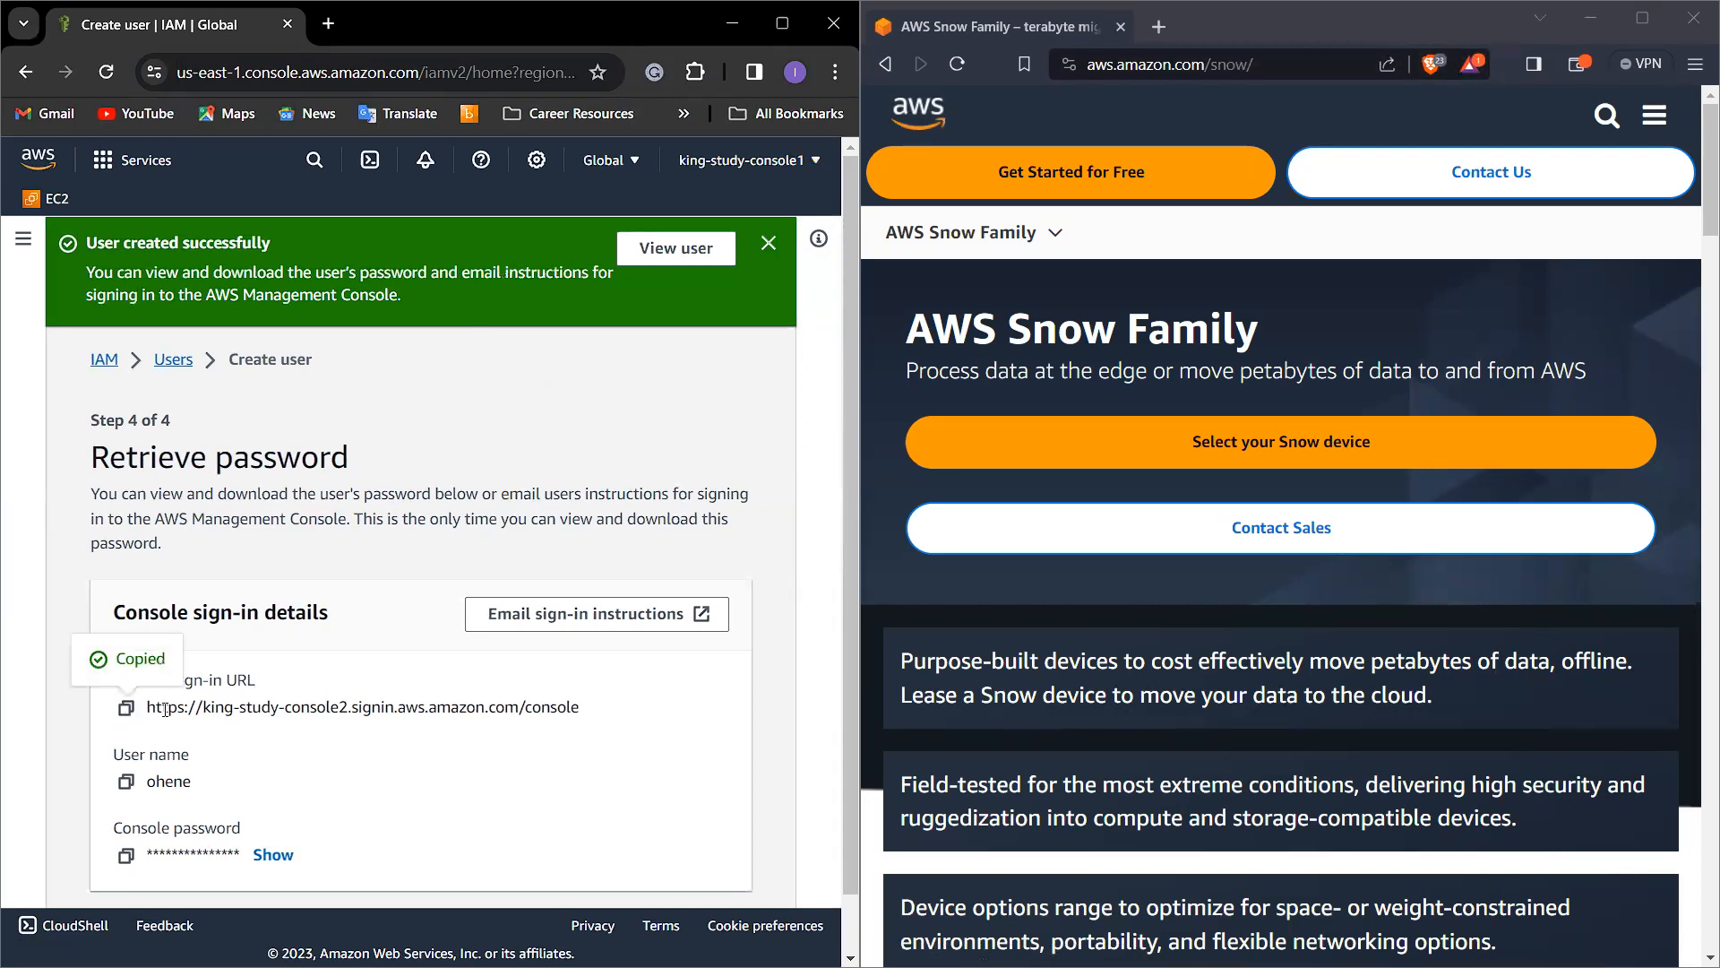
left_click(1186, 71)
key("ctrl+a")
key("ctrl+v")
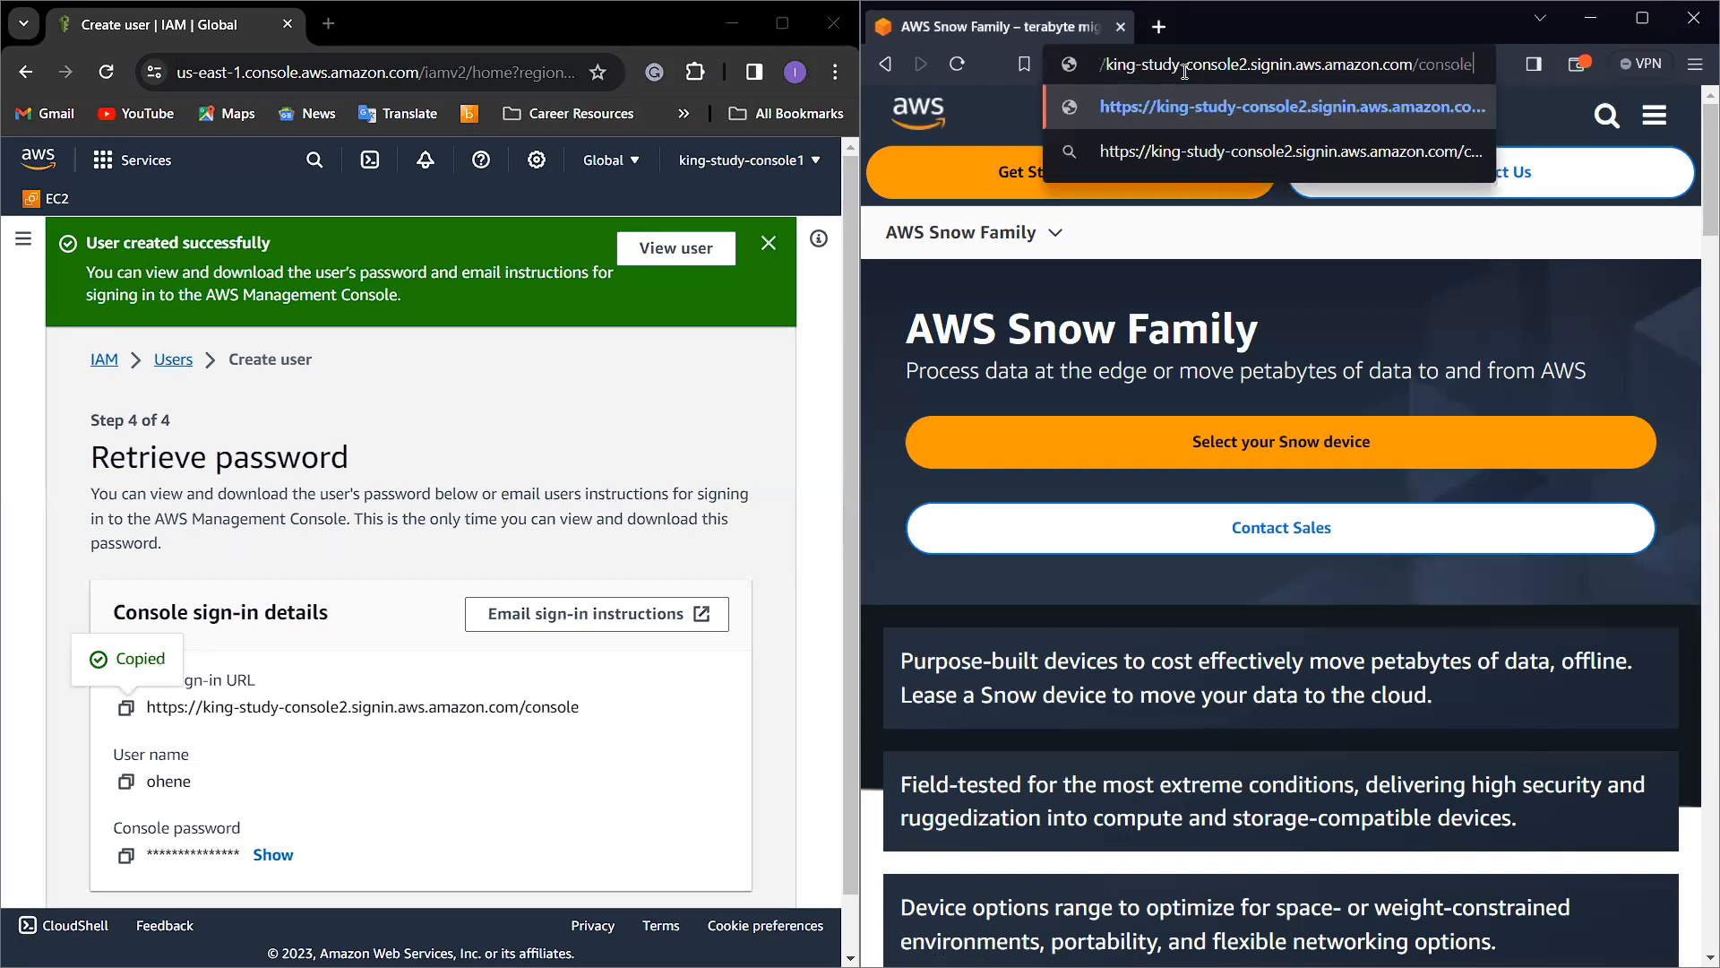
key("Return")
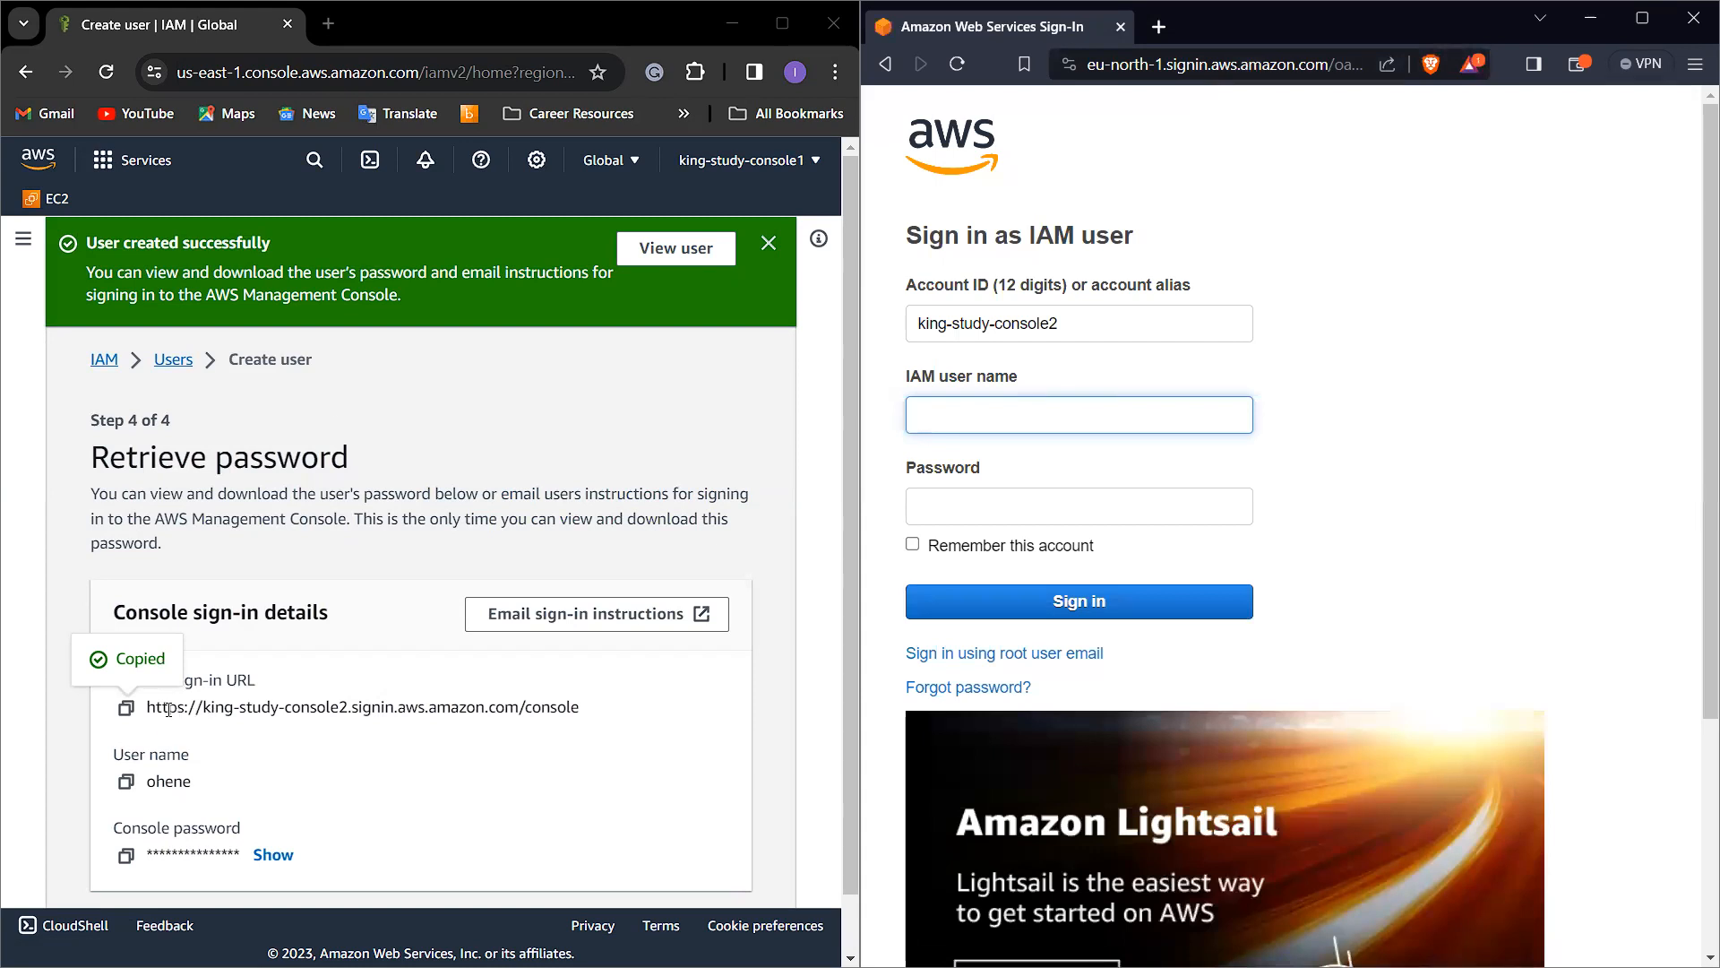
Step: Enter the new IAM user's name on the sign-in page
left_click_drag(148, 708, 213, 708)
left_click(350, 708)
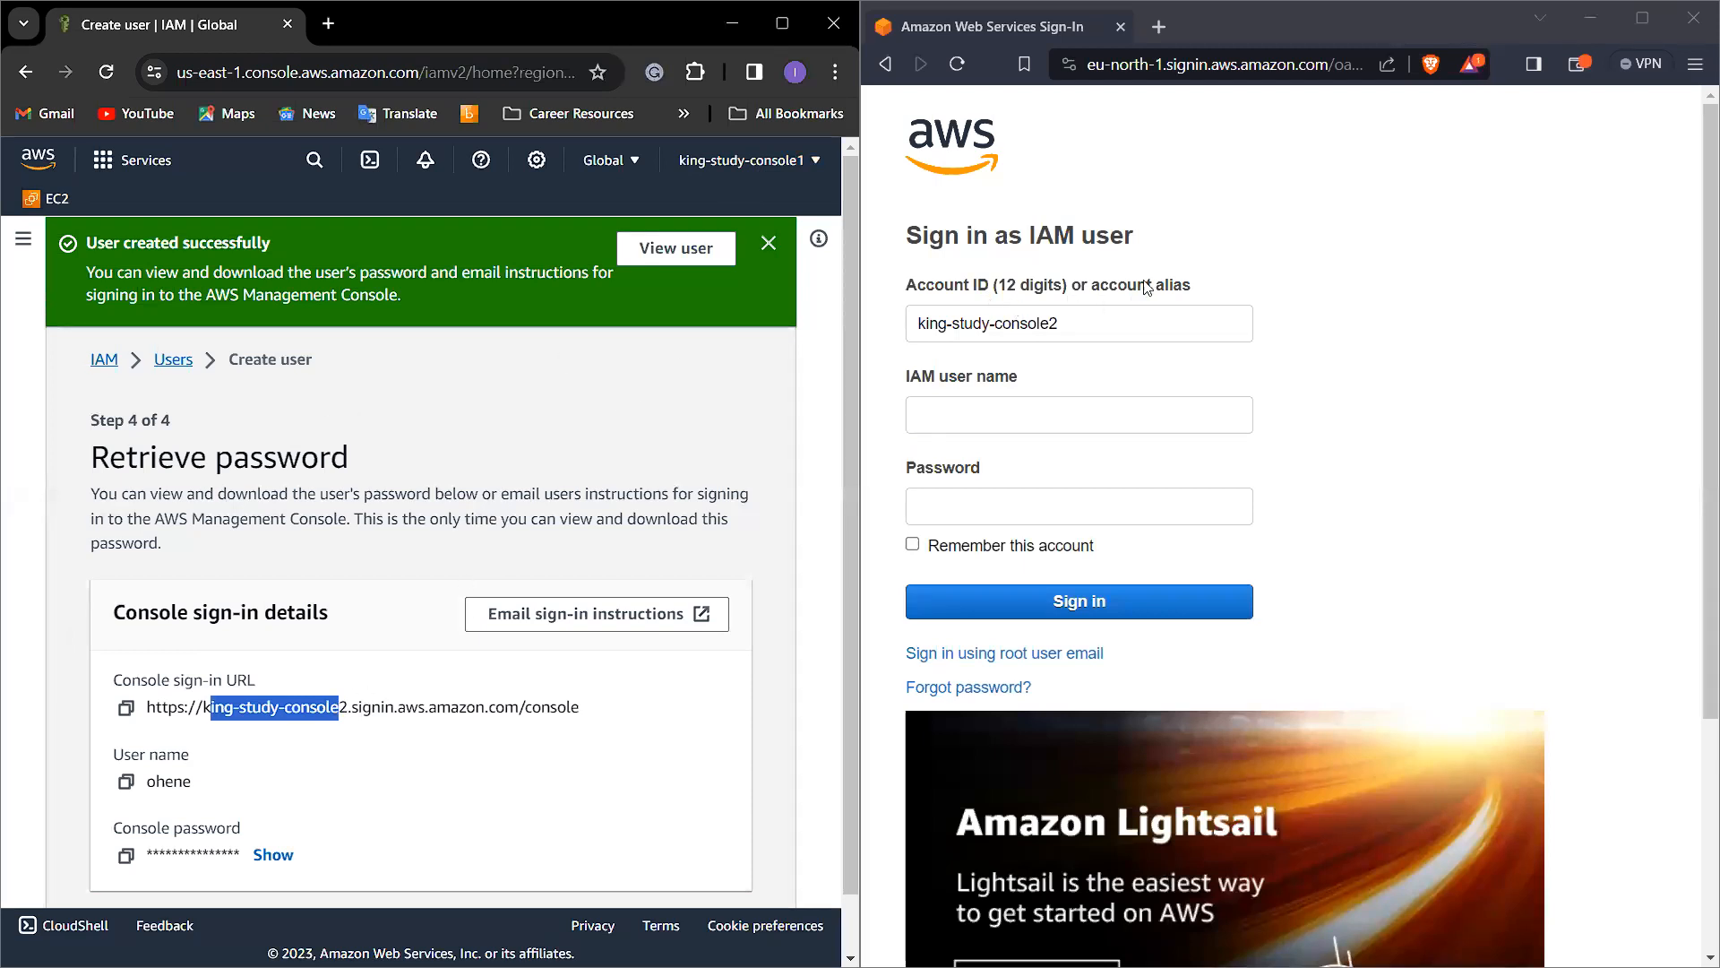
left_click(959, 417)
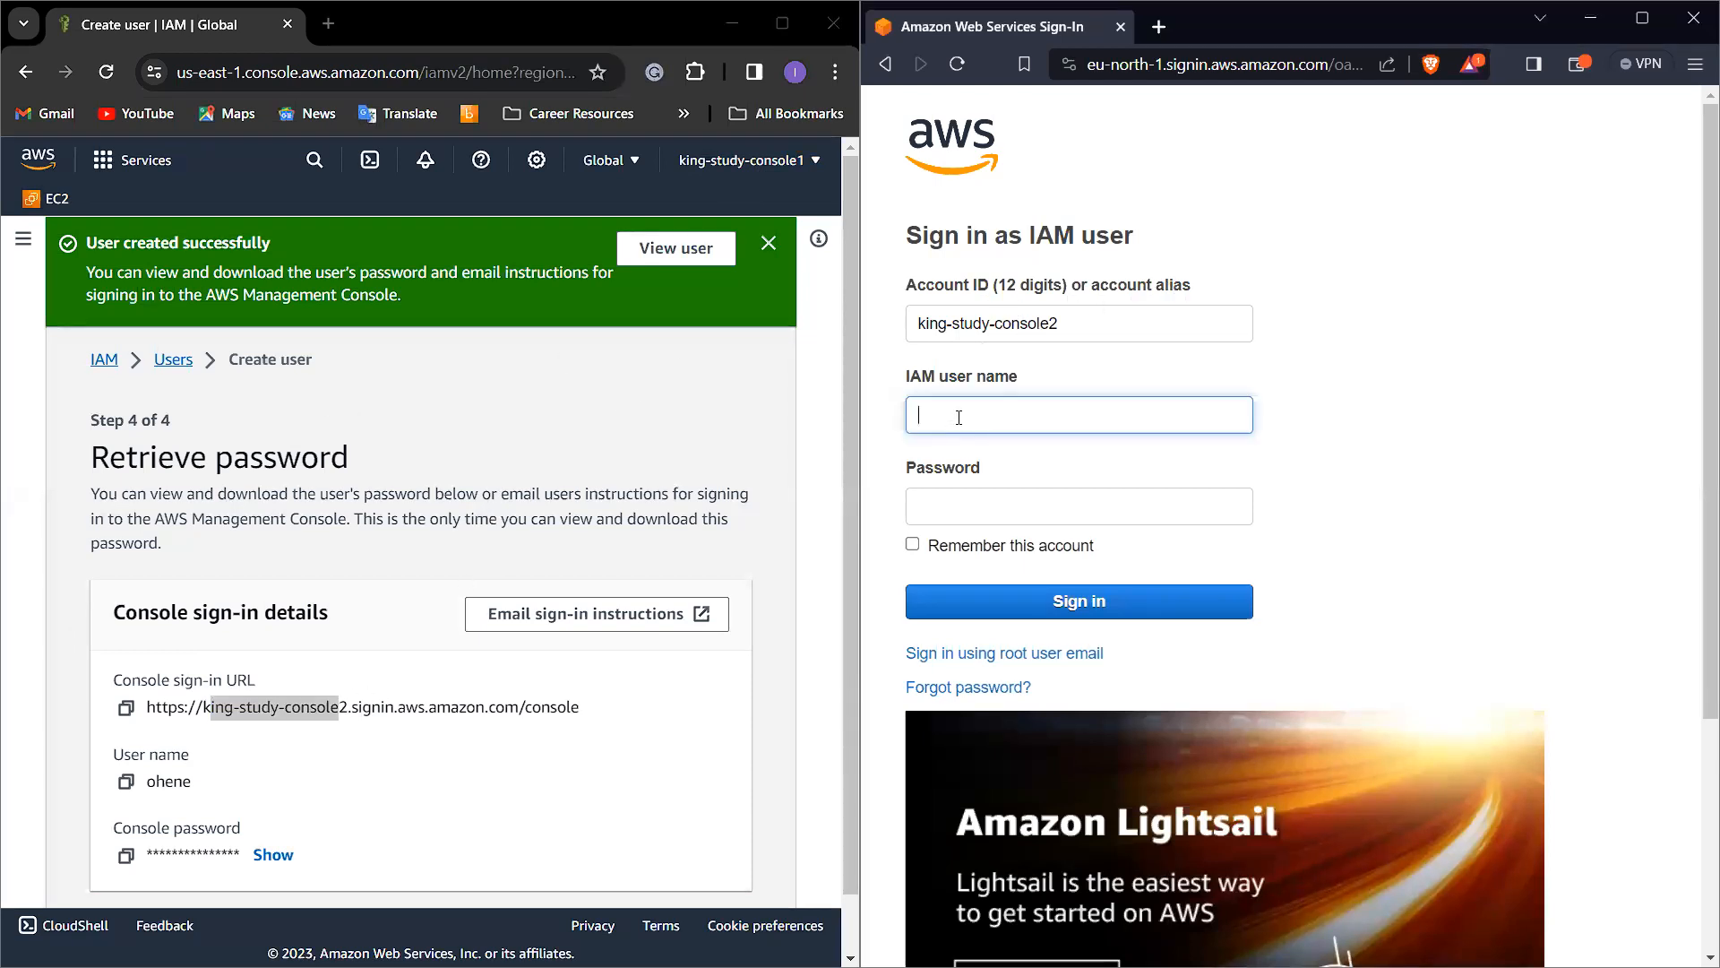
type("ohene")
Step: Paste the user's generated password, sign in, and decline saving the password
left_click(271, 855)
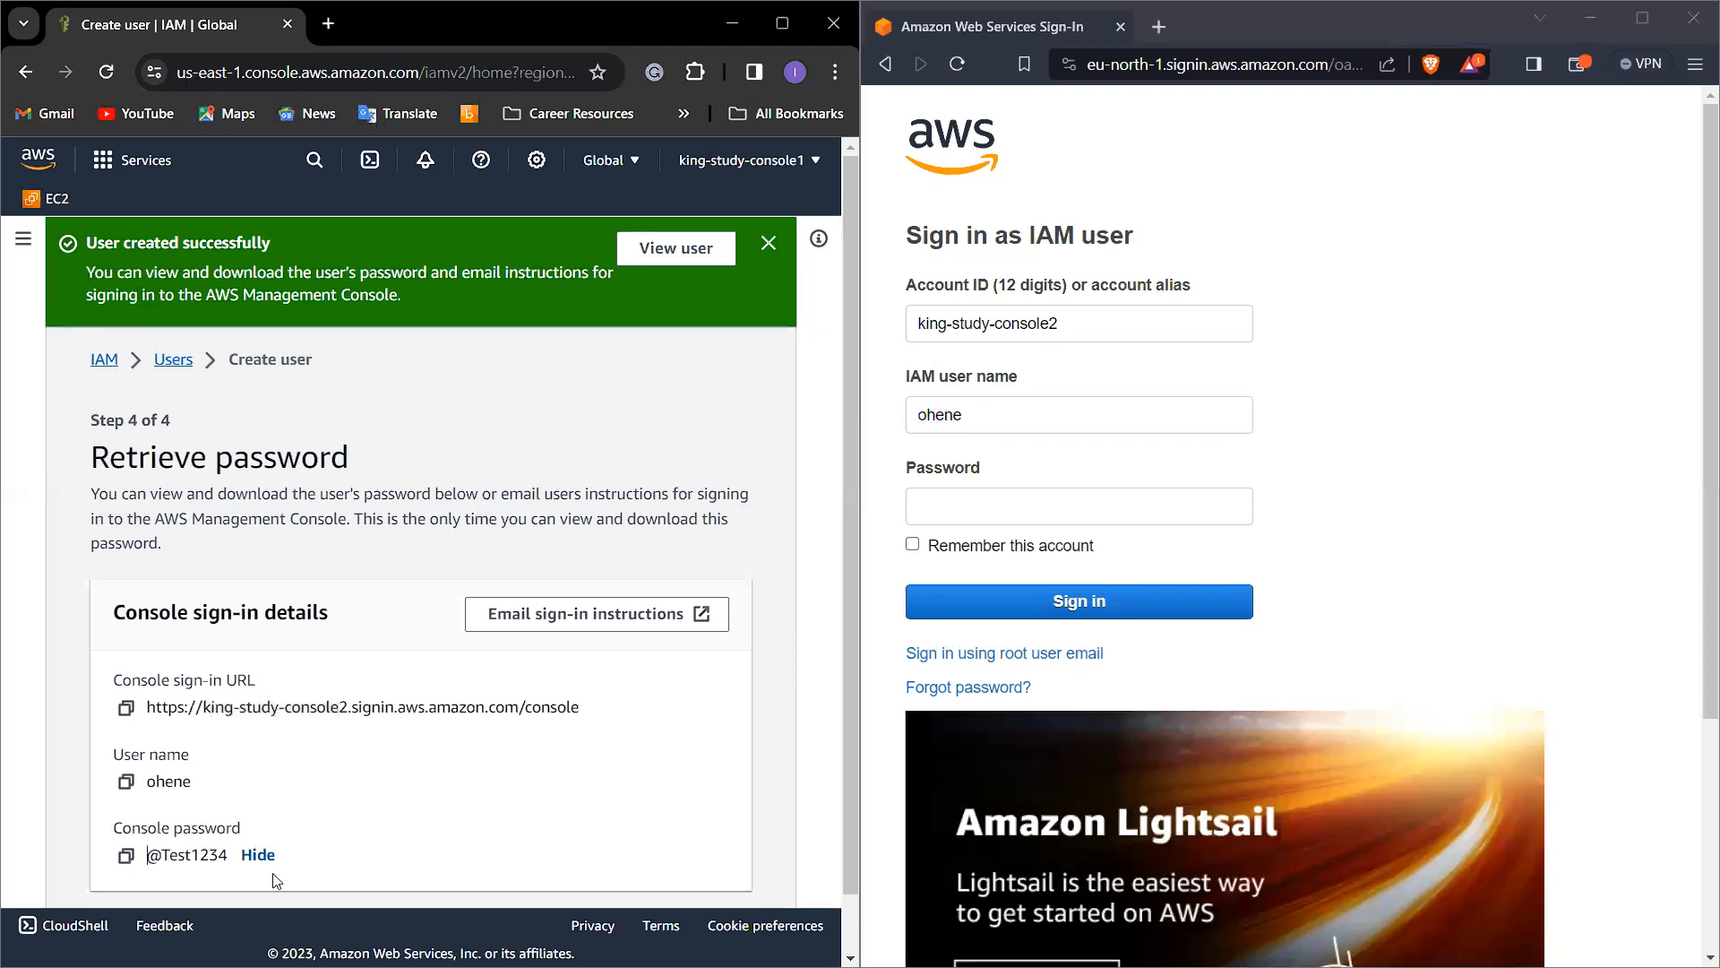
left_click(125, 855)
left_click(1029, 496)
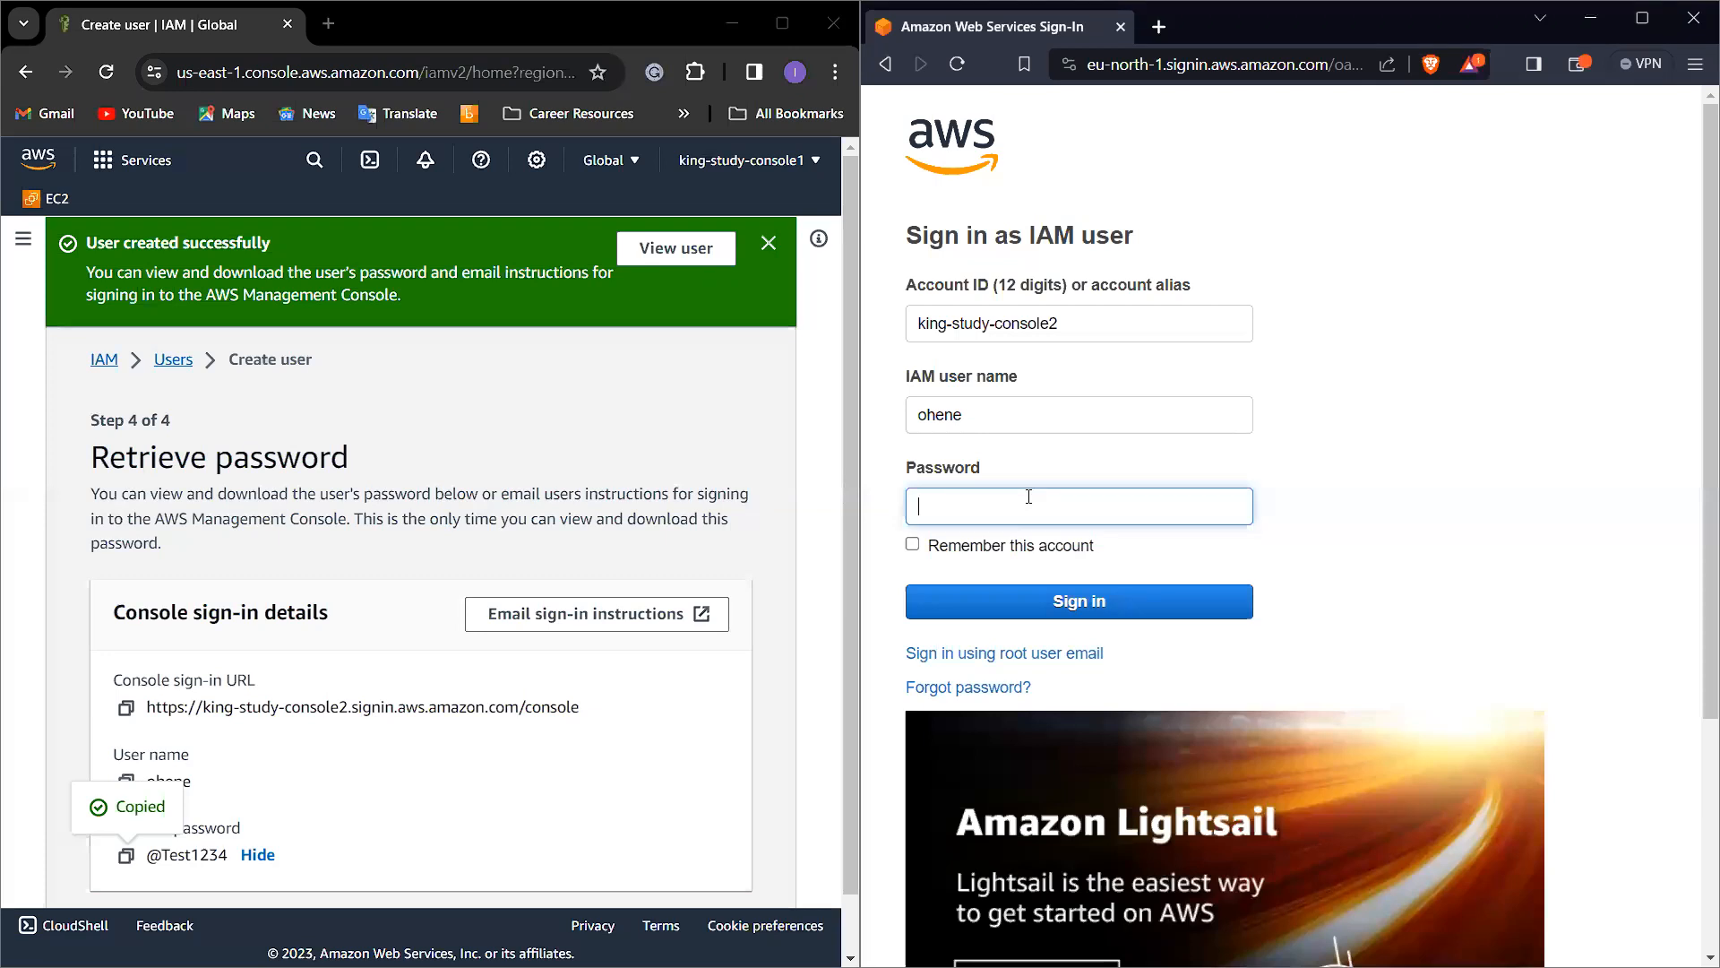
key("ctrl+v")
left_click(1140, 599)
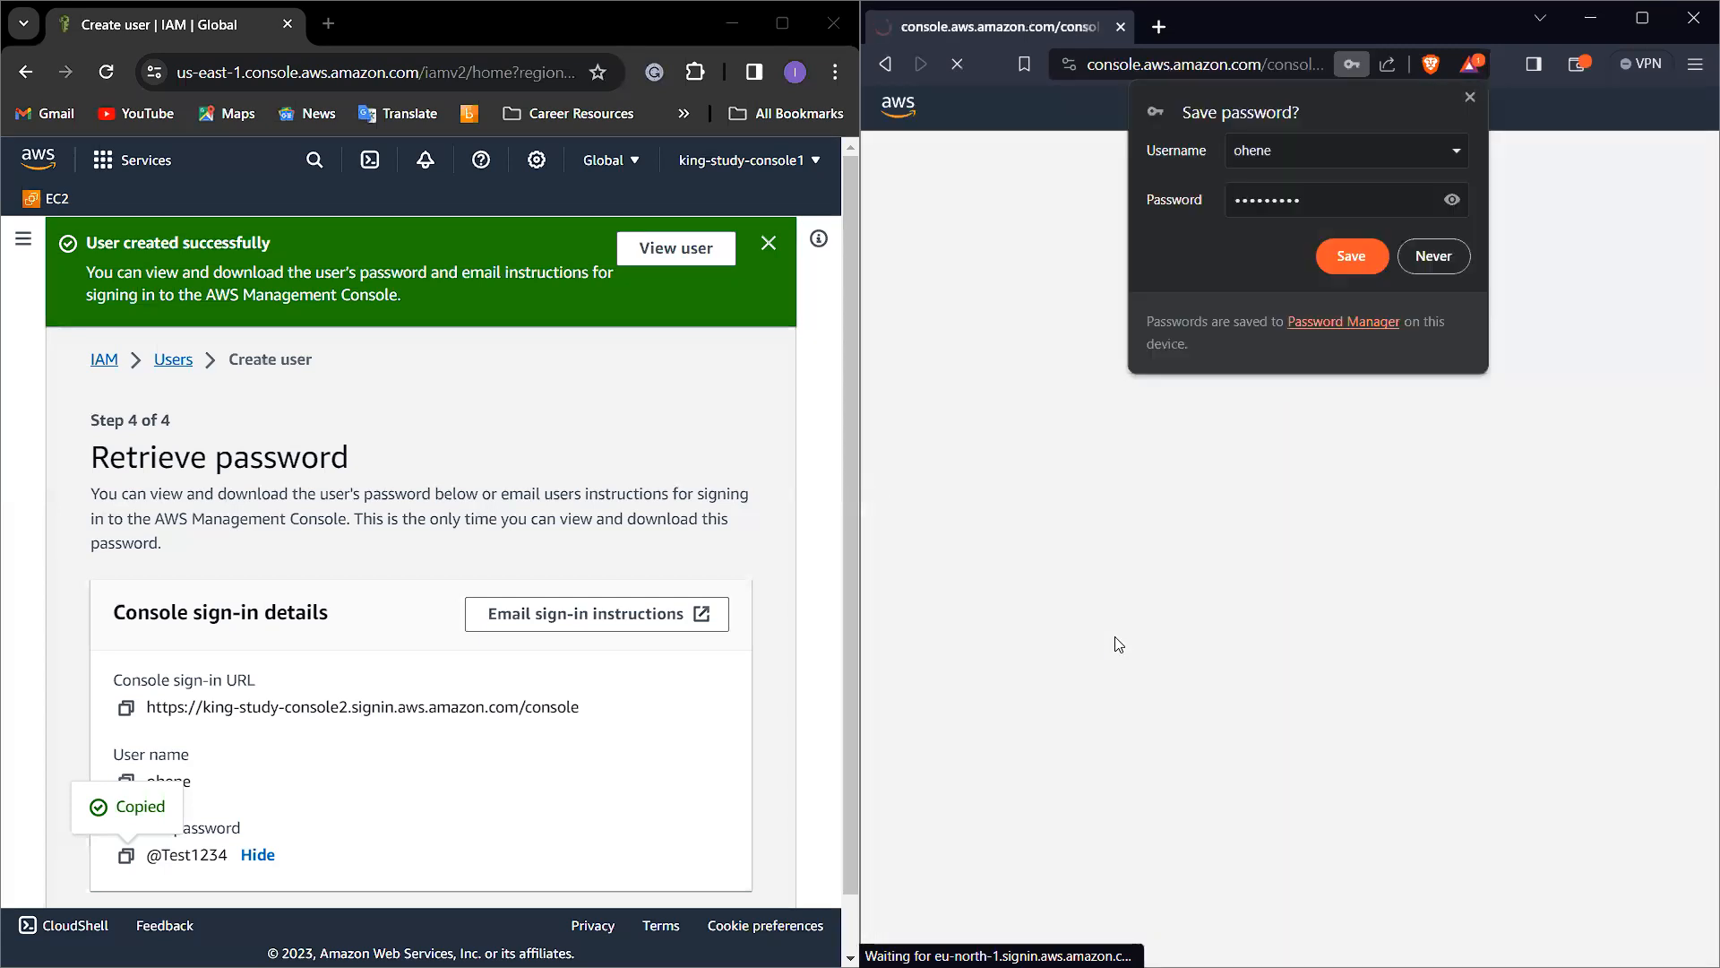
left_click(1443, 257)
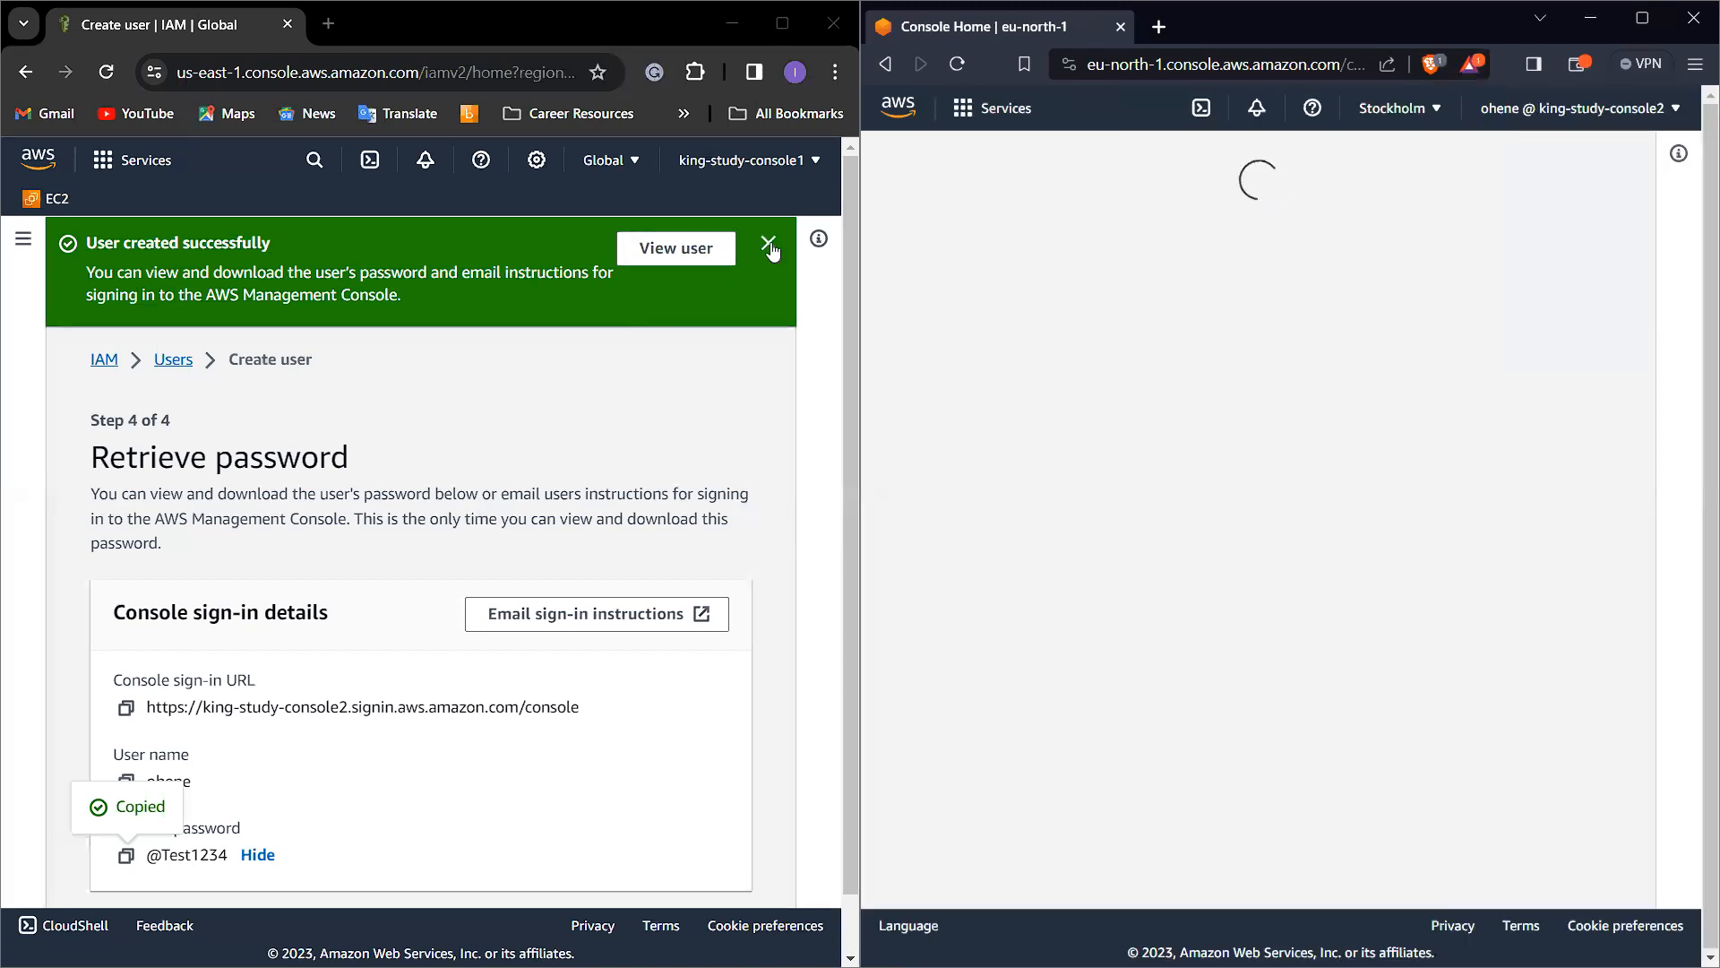
Step: Return to the IAM users list and finish the console welcome tour
scroll(657, 515, "down", 1)
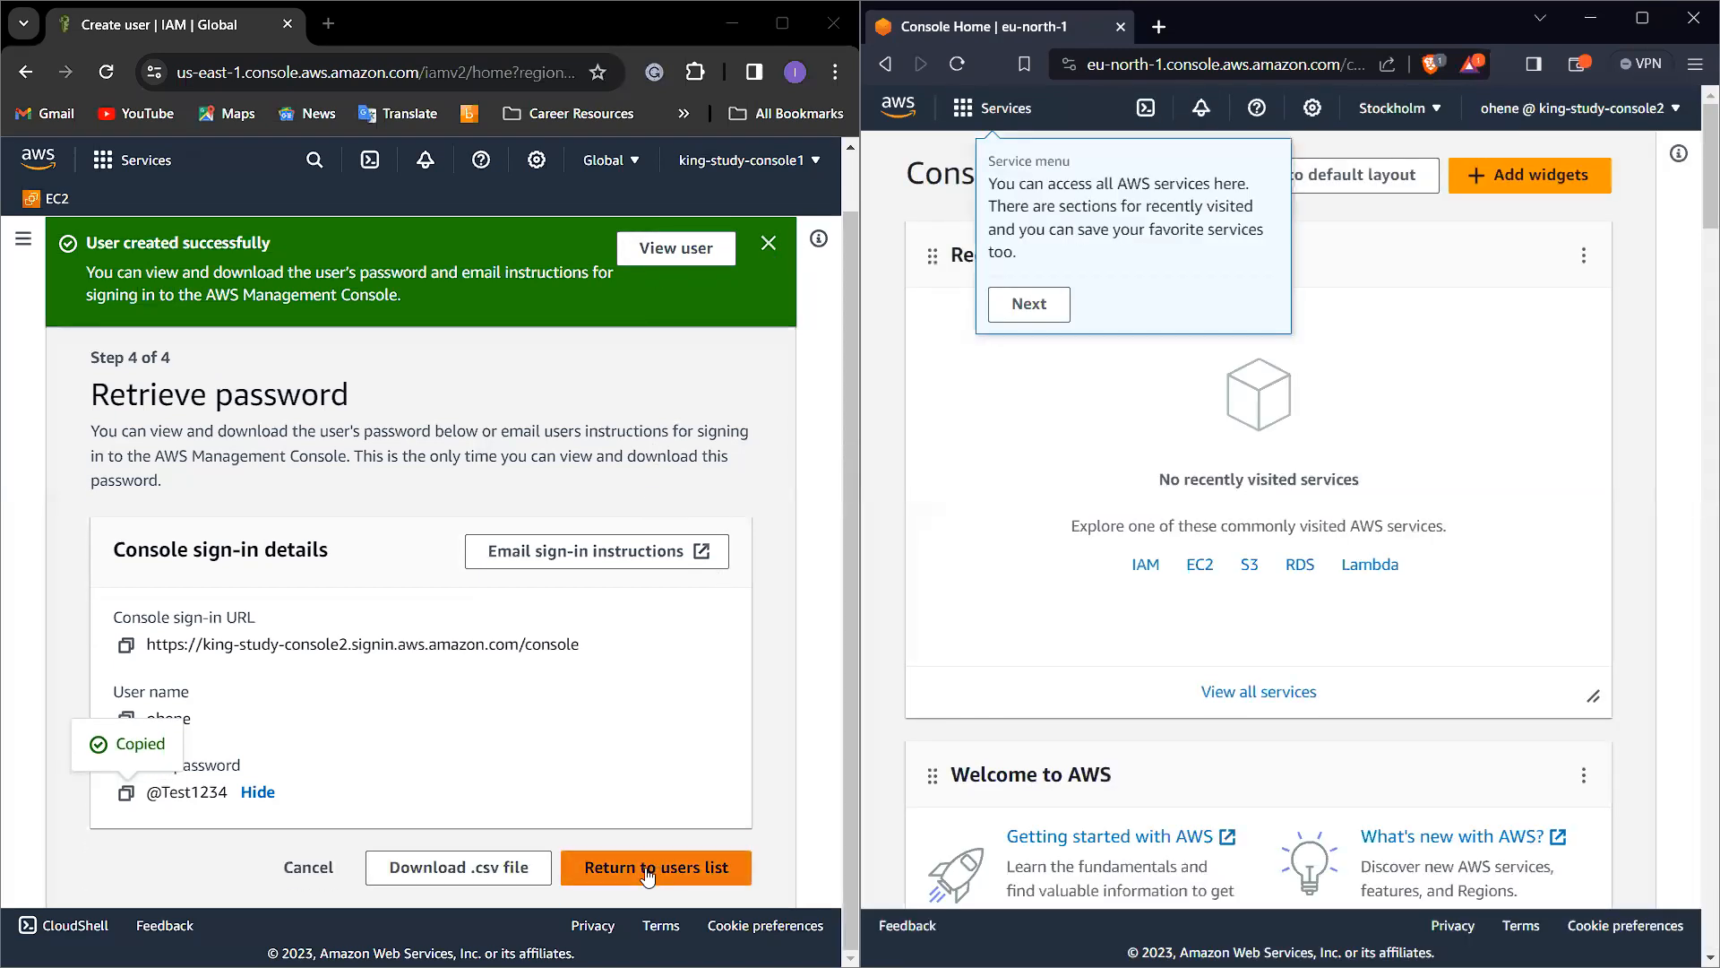
left_click(647, 867)
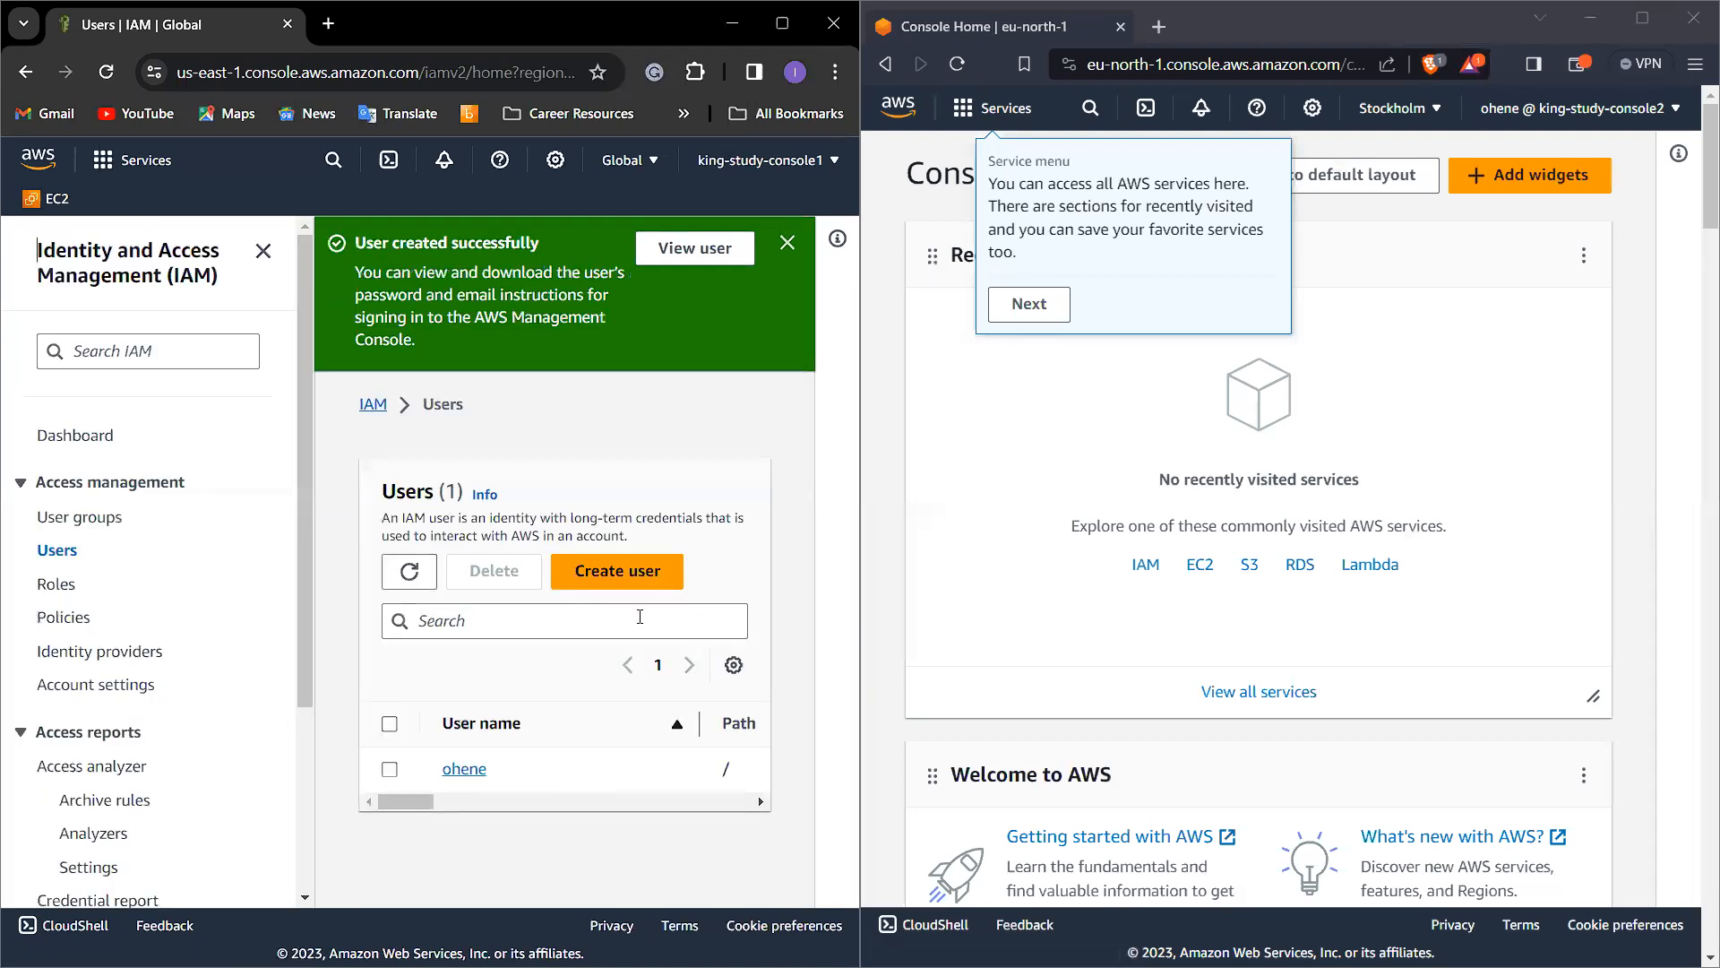
left_click(1051, 309)
left_click(1138, 289)
left_click(1236, 289)
left_click(1361, 358)
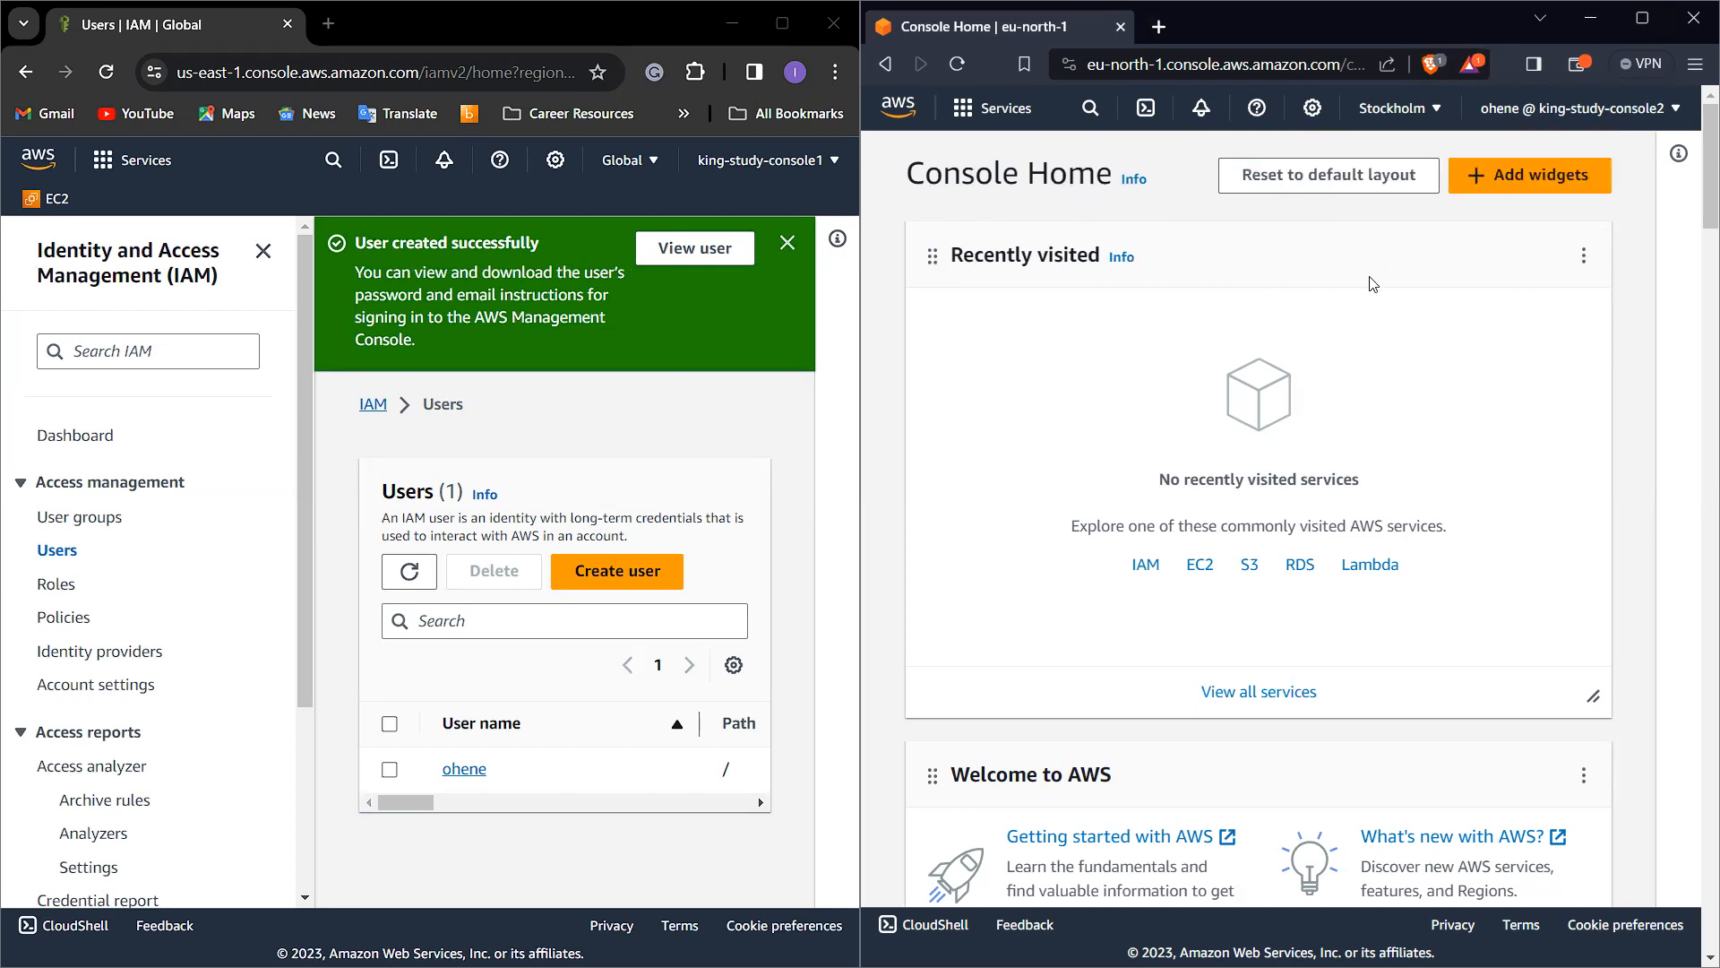
Step: Check the admin account's details, dismiss the user-created message, and browse all AWS services
left_click(779, 166)
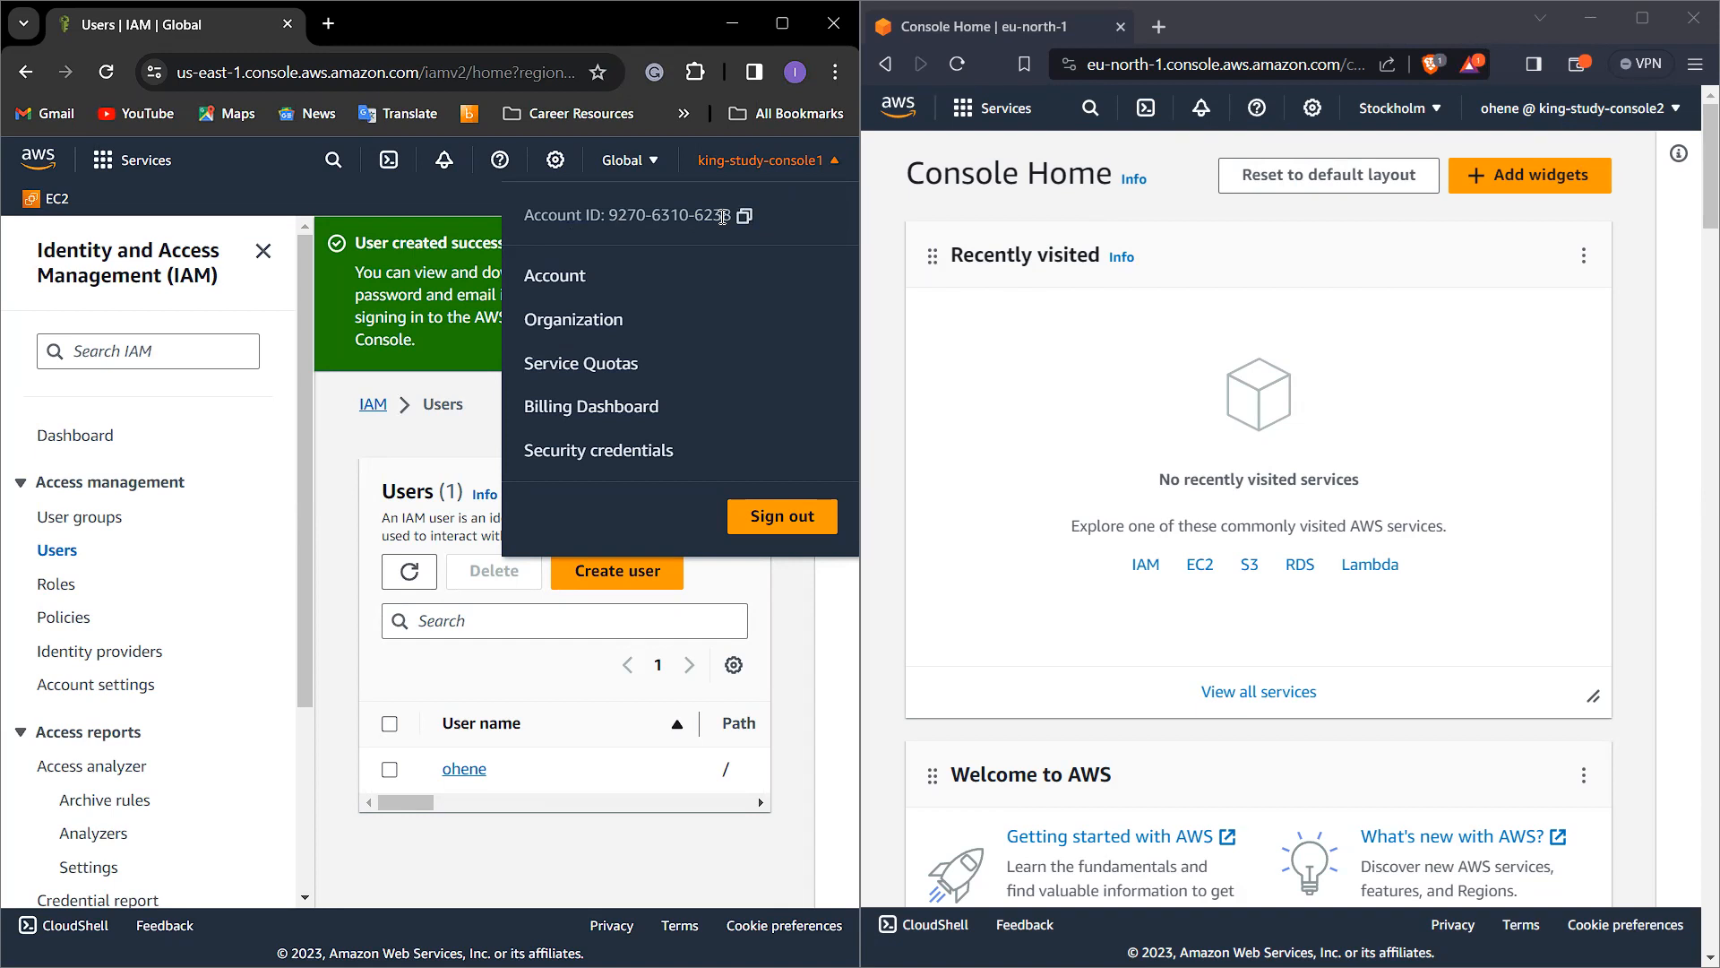
left_click(1259, 363)
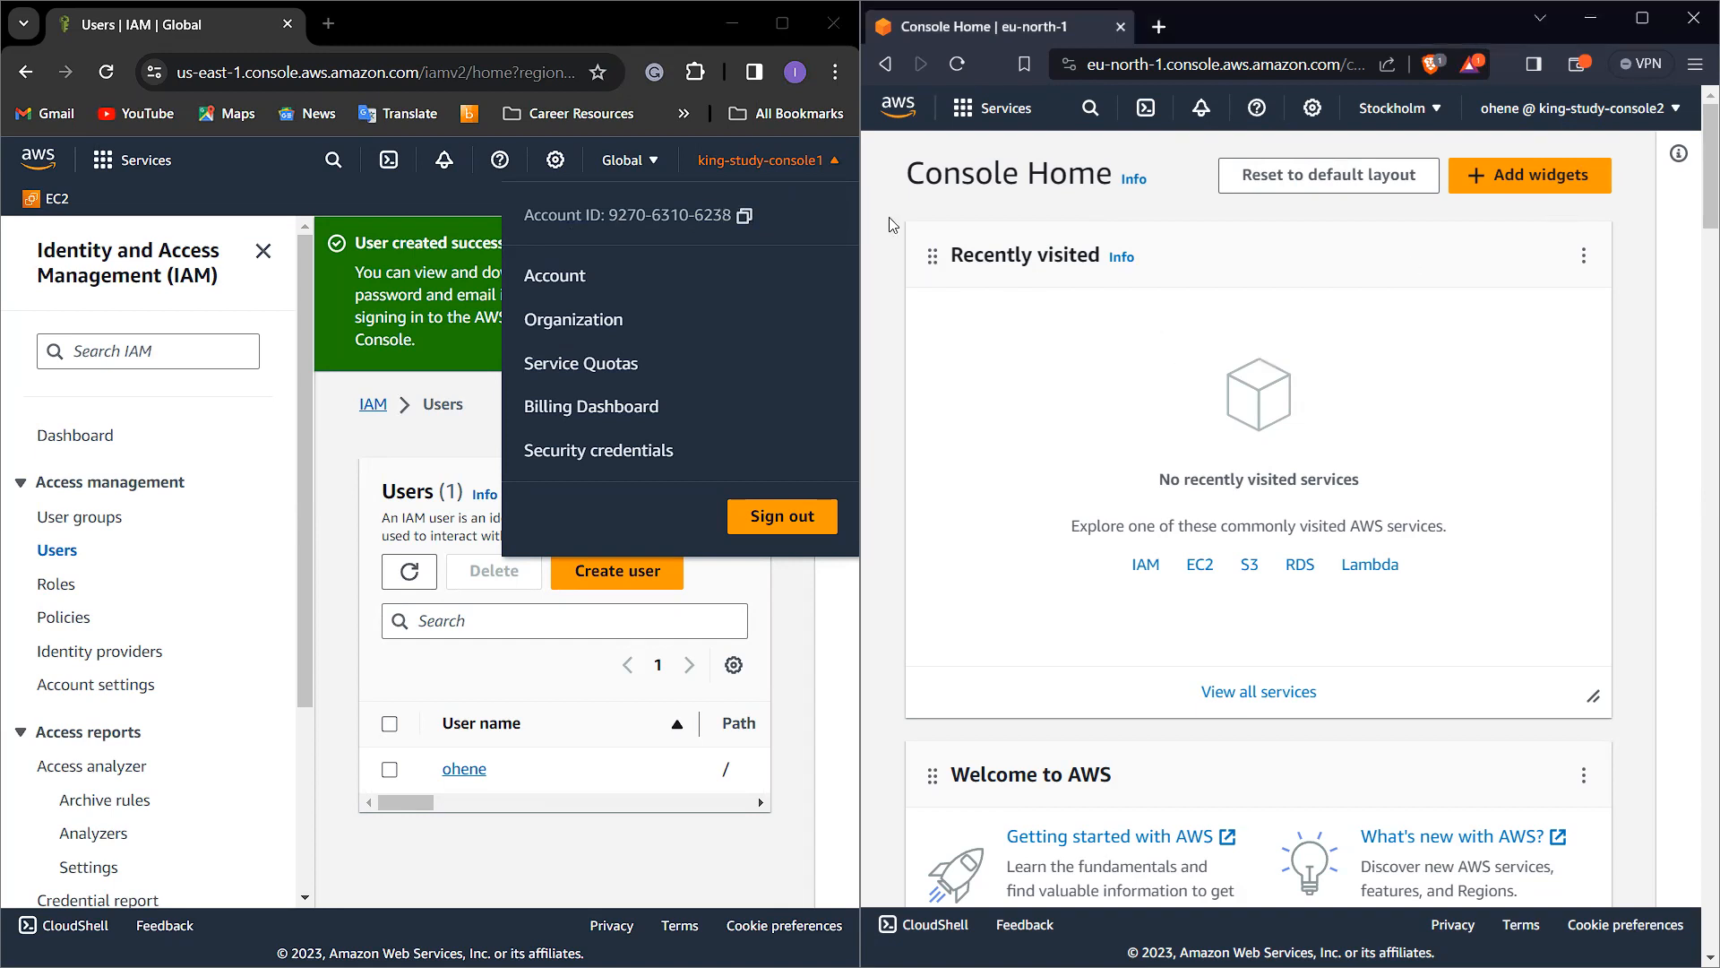
left_click(826, 163)
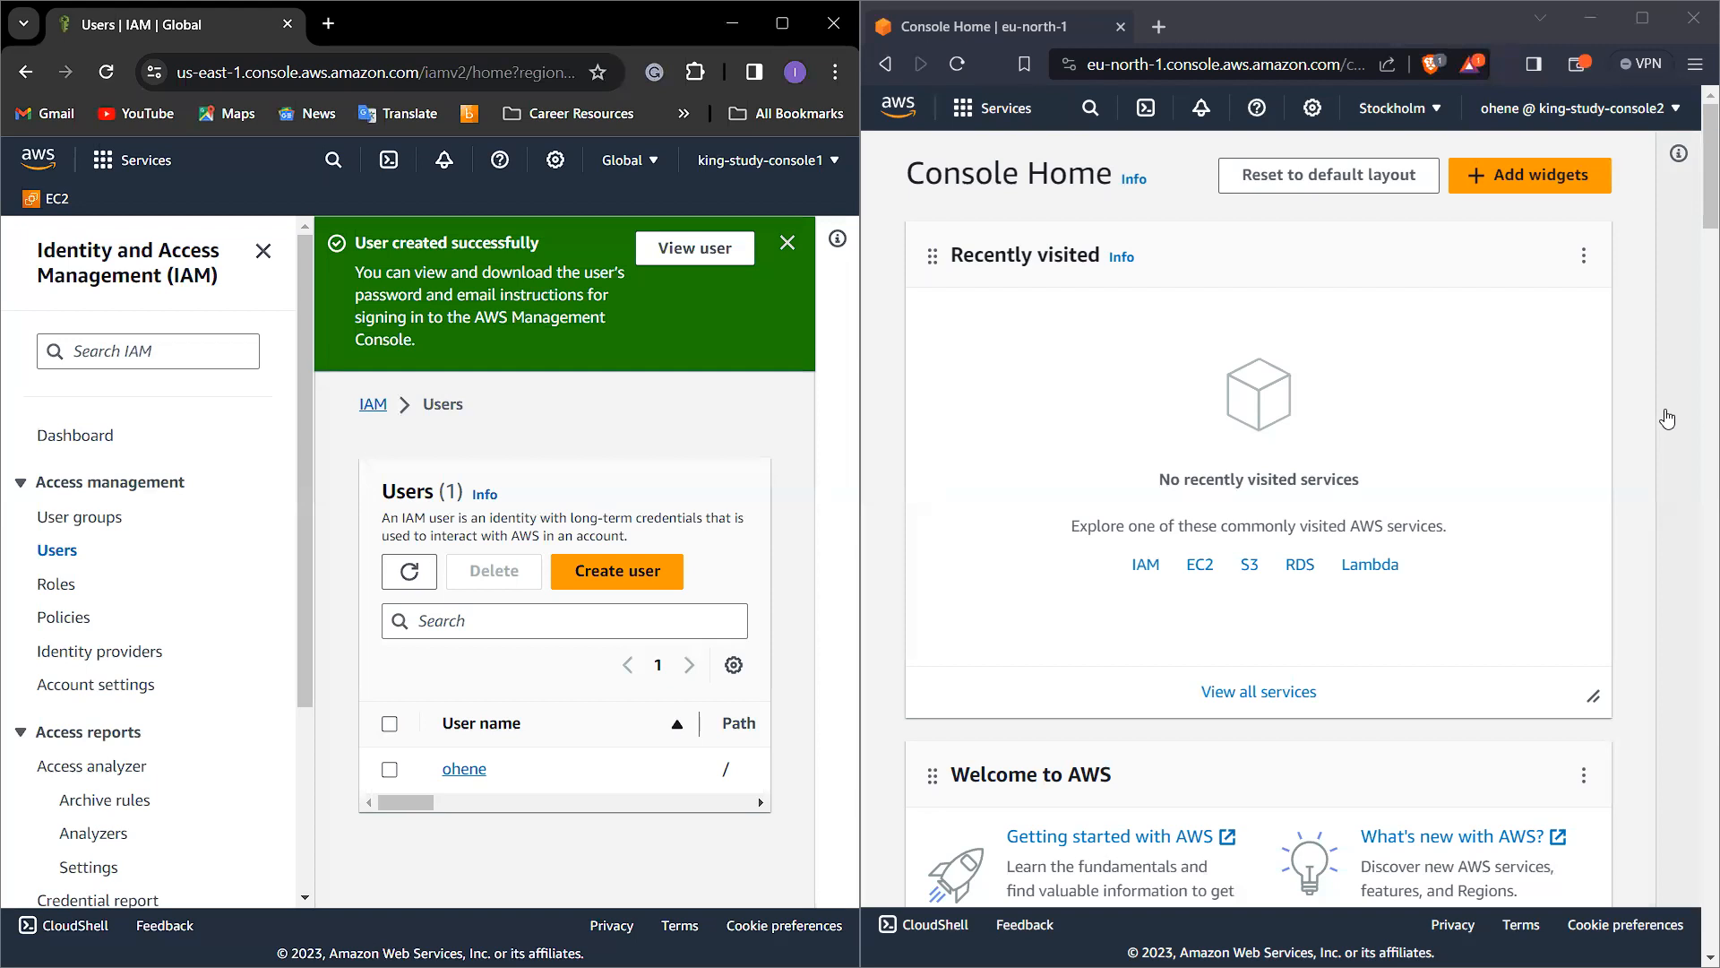
left_click(791, 245)
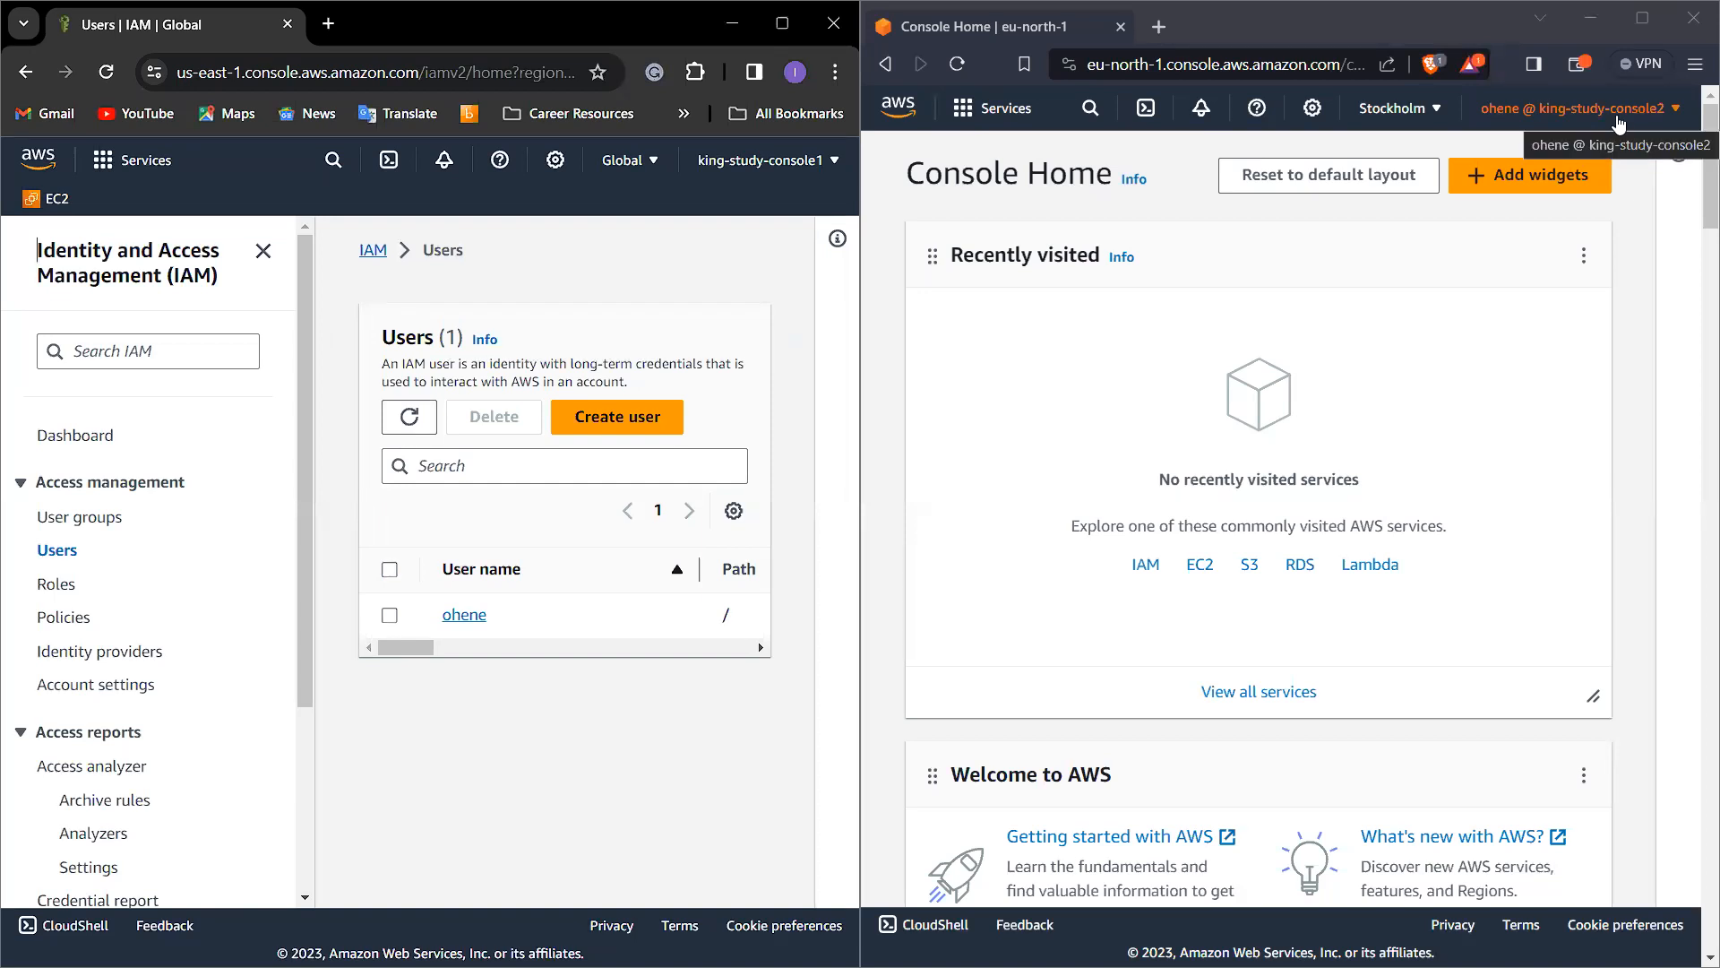
left_click(974, 117)
Step: Search the console for 'iam' and open the IAM service
left_click(1656, 342)
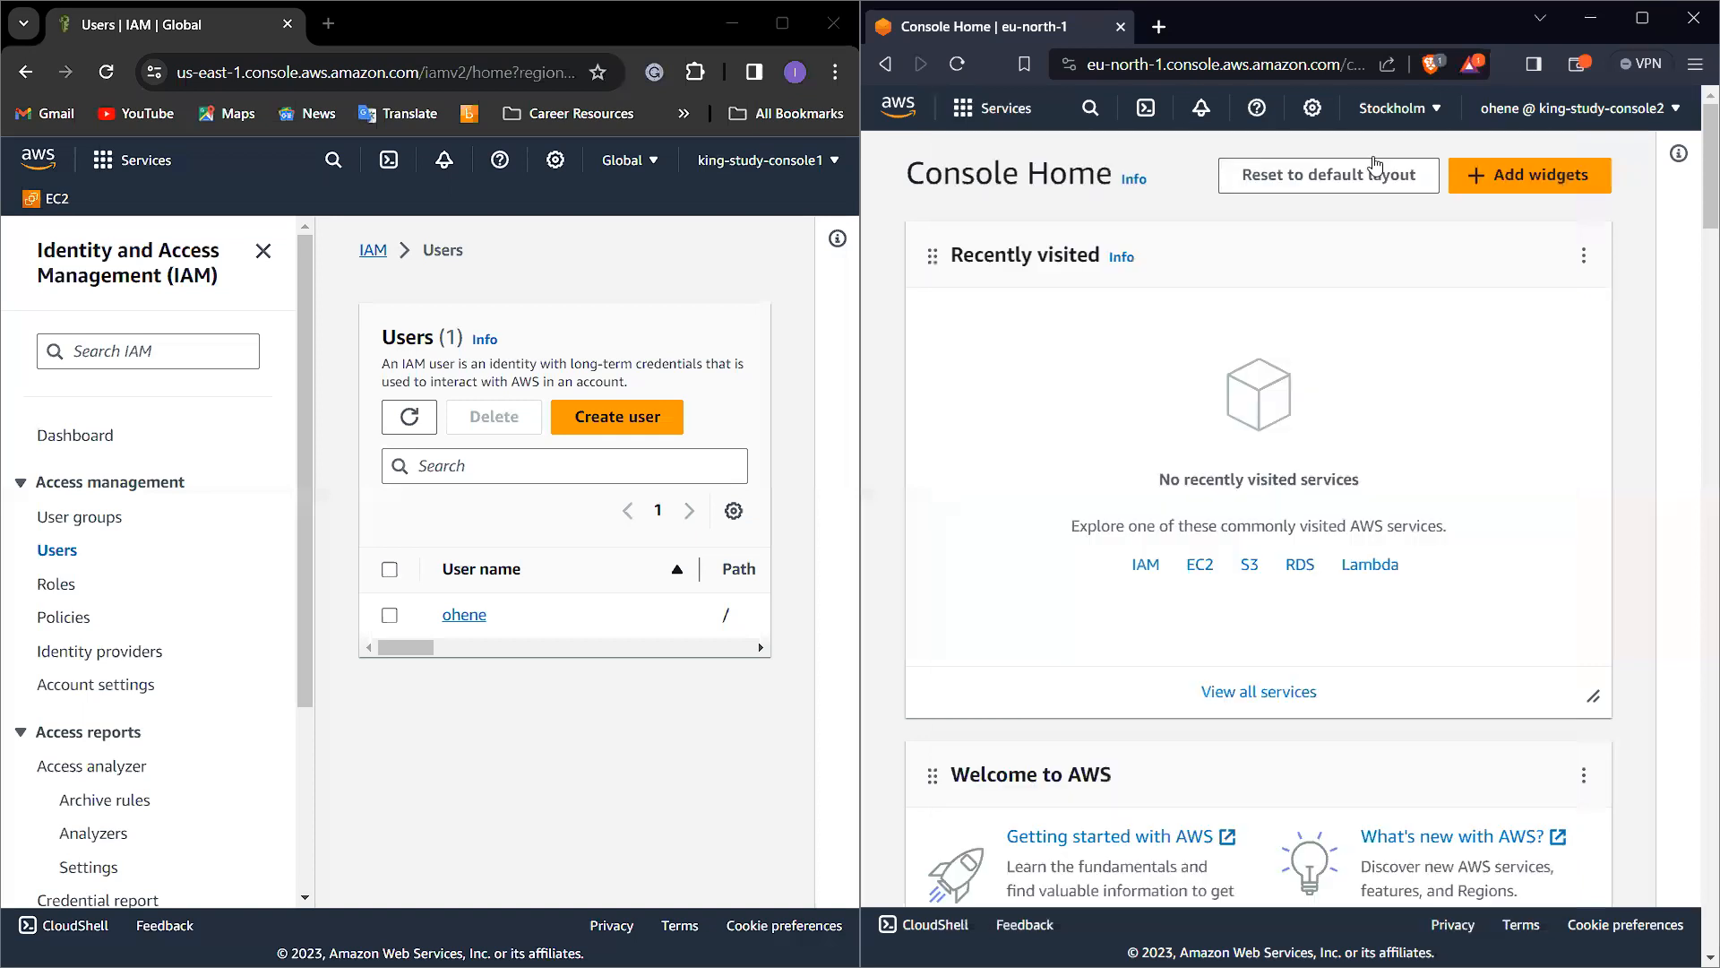
left_click(1093, 109)
type("iam")
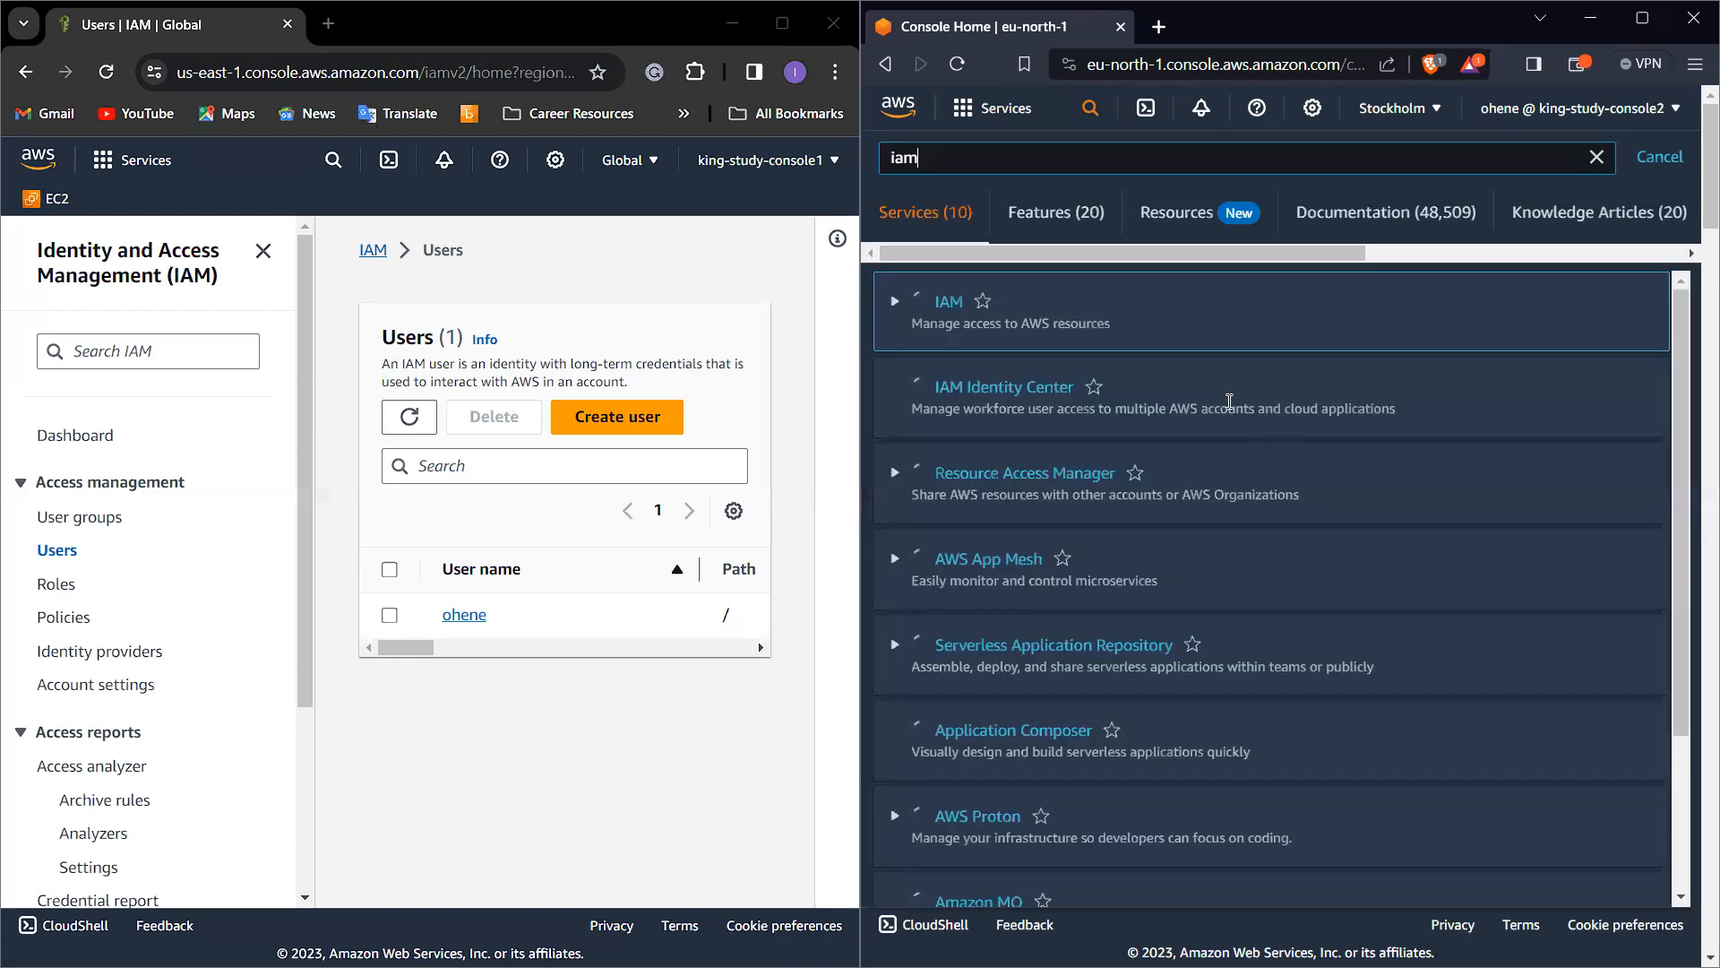
left_click(946, 303)
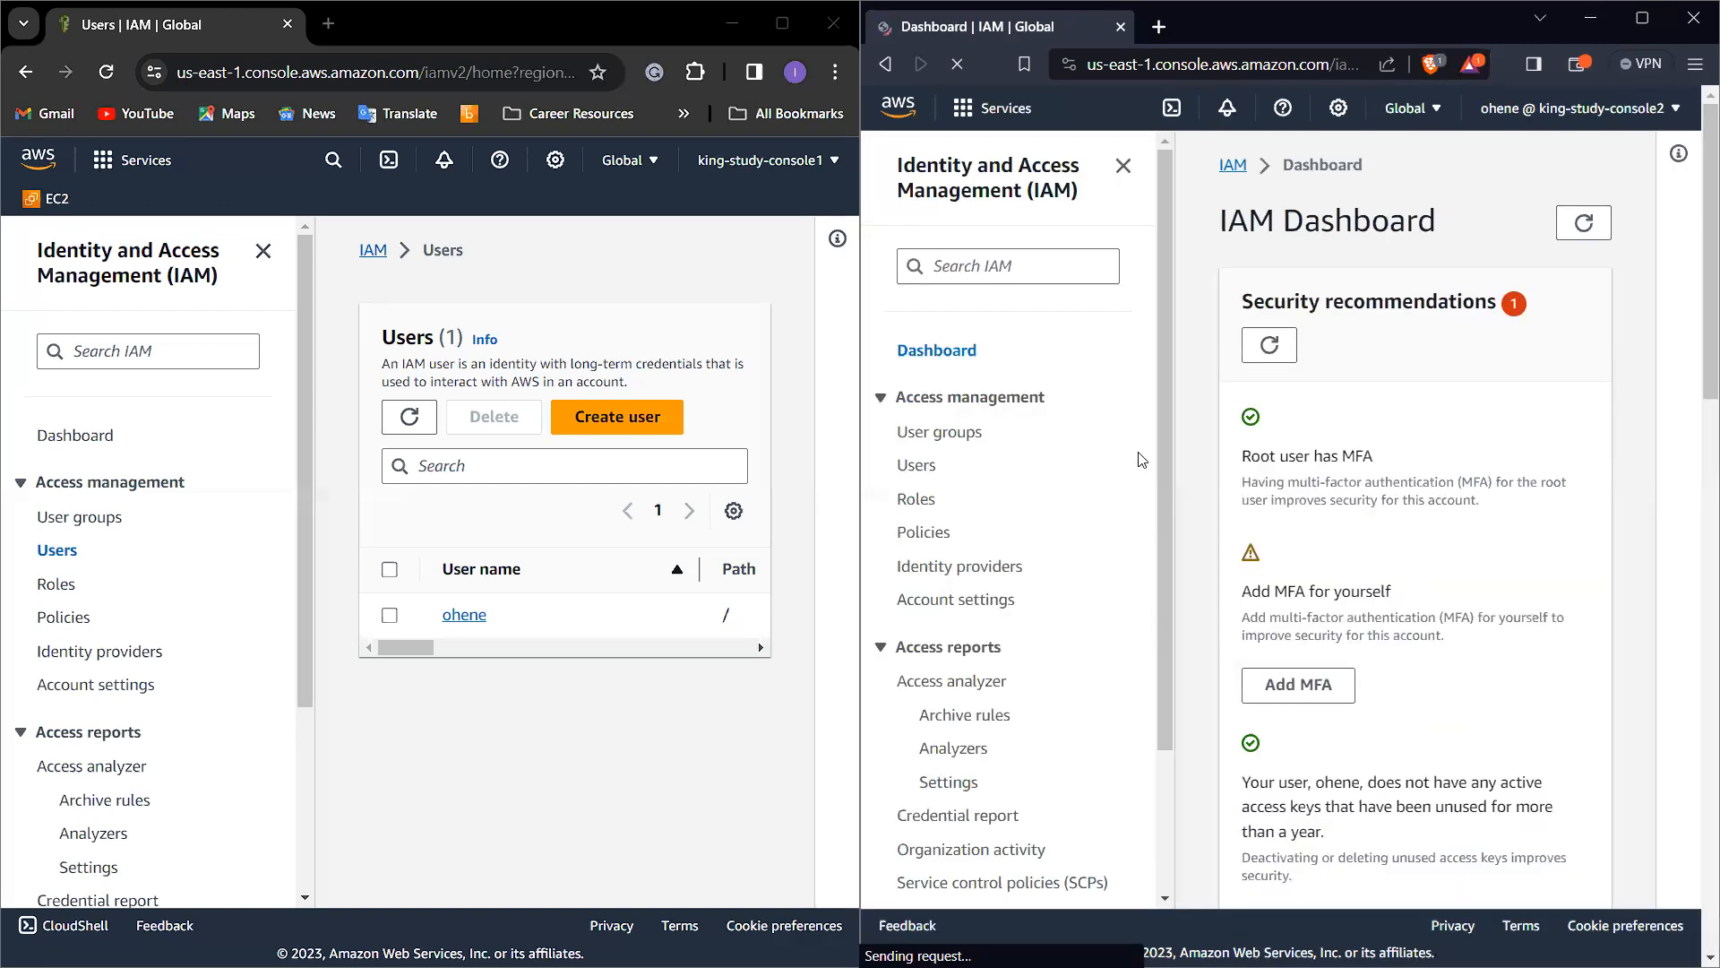
Step: Review the IAM user groups, users, policies and roles lists
left_click(941, 433)
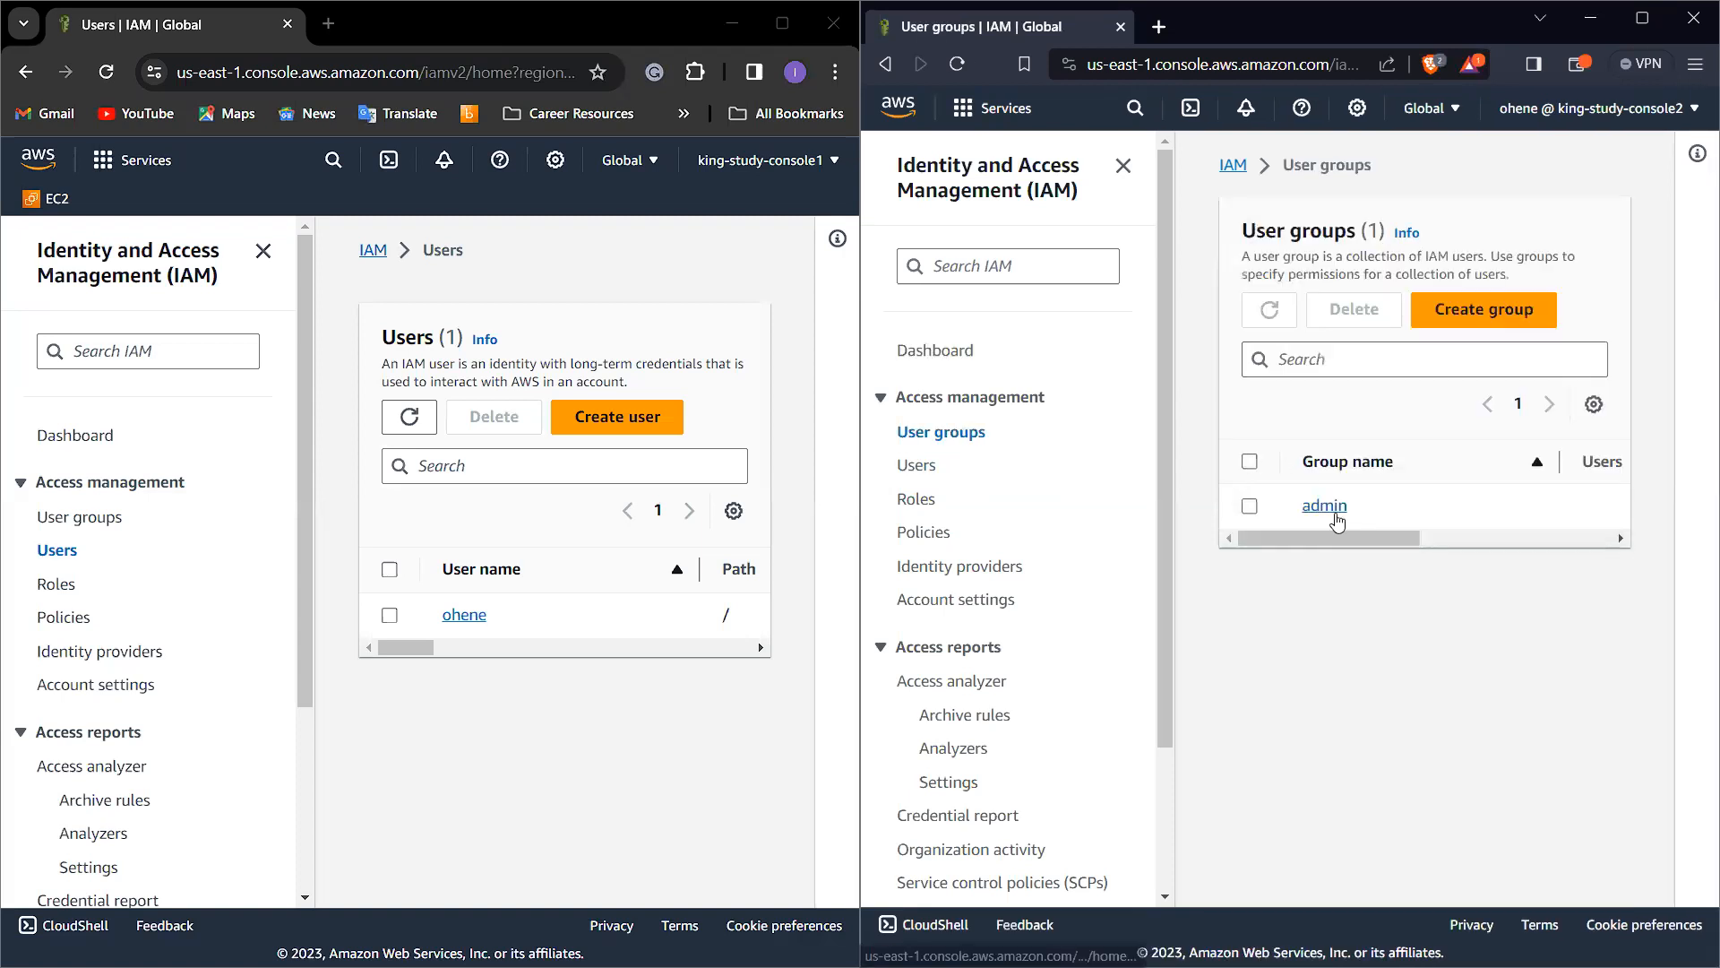
left_click(914, 465)
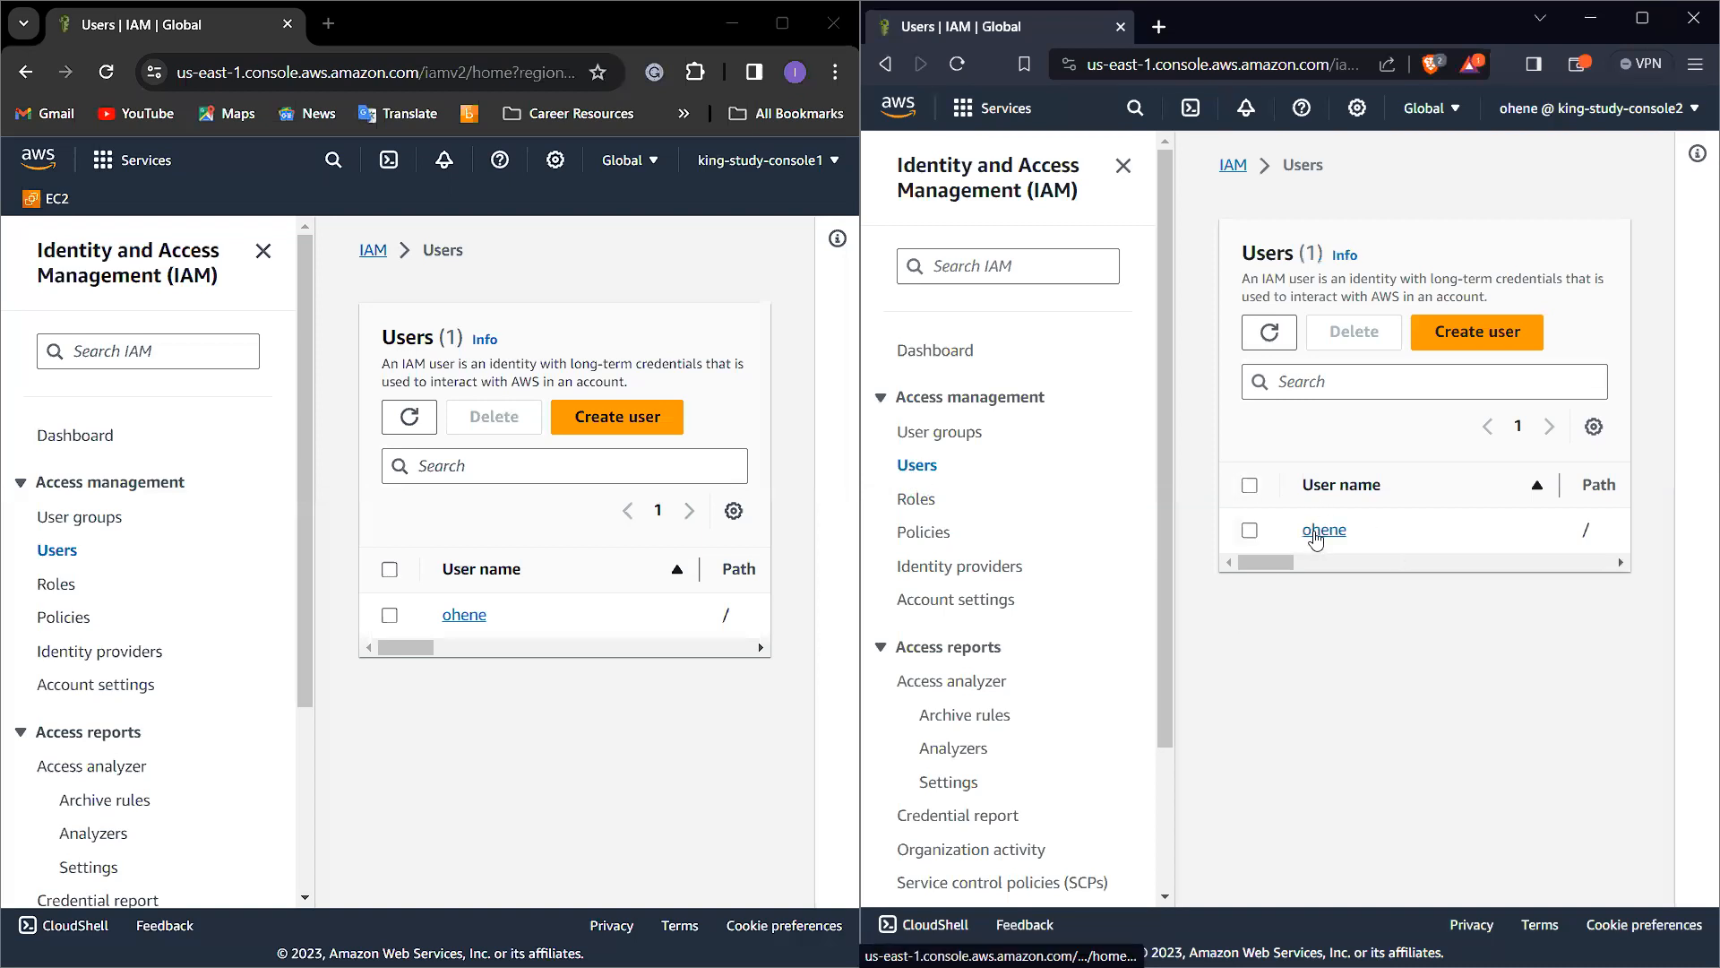
left_click(911, 534)
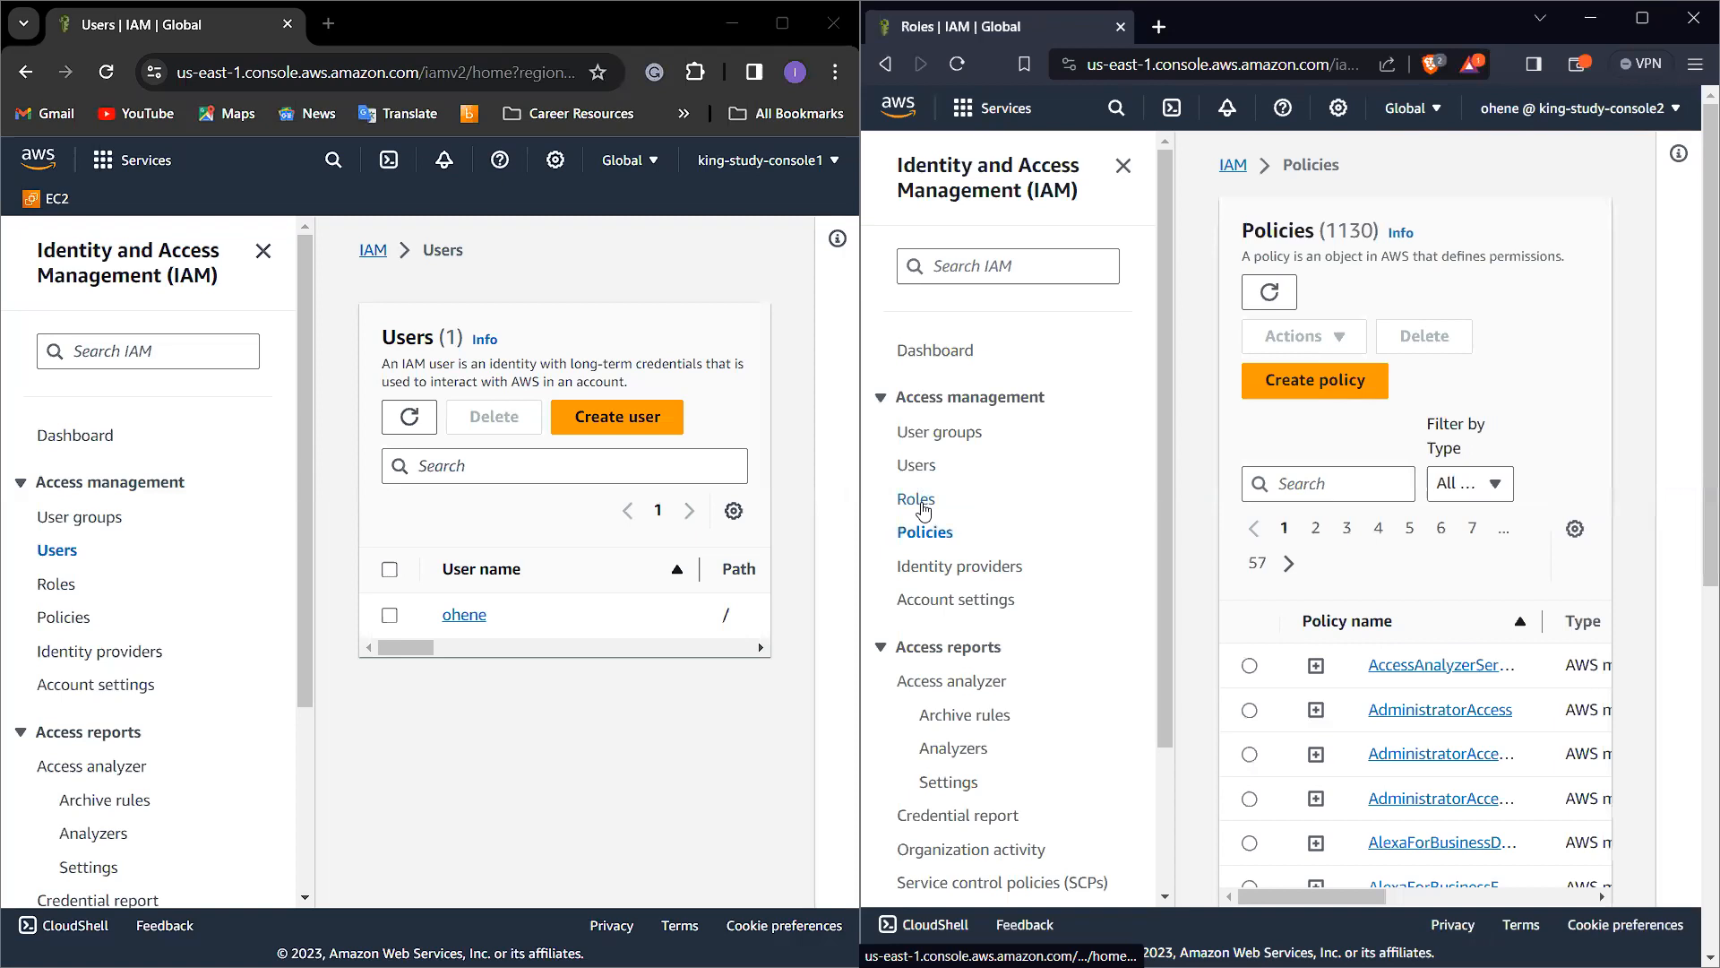
left_click(922, 502)
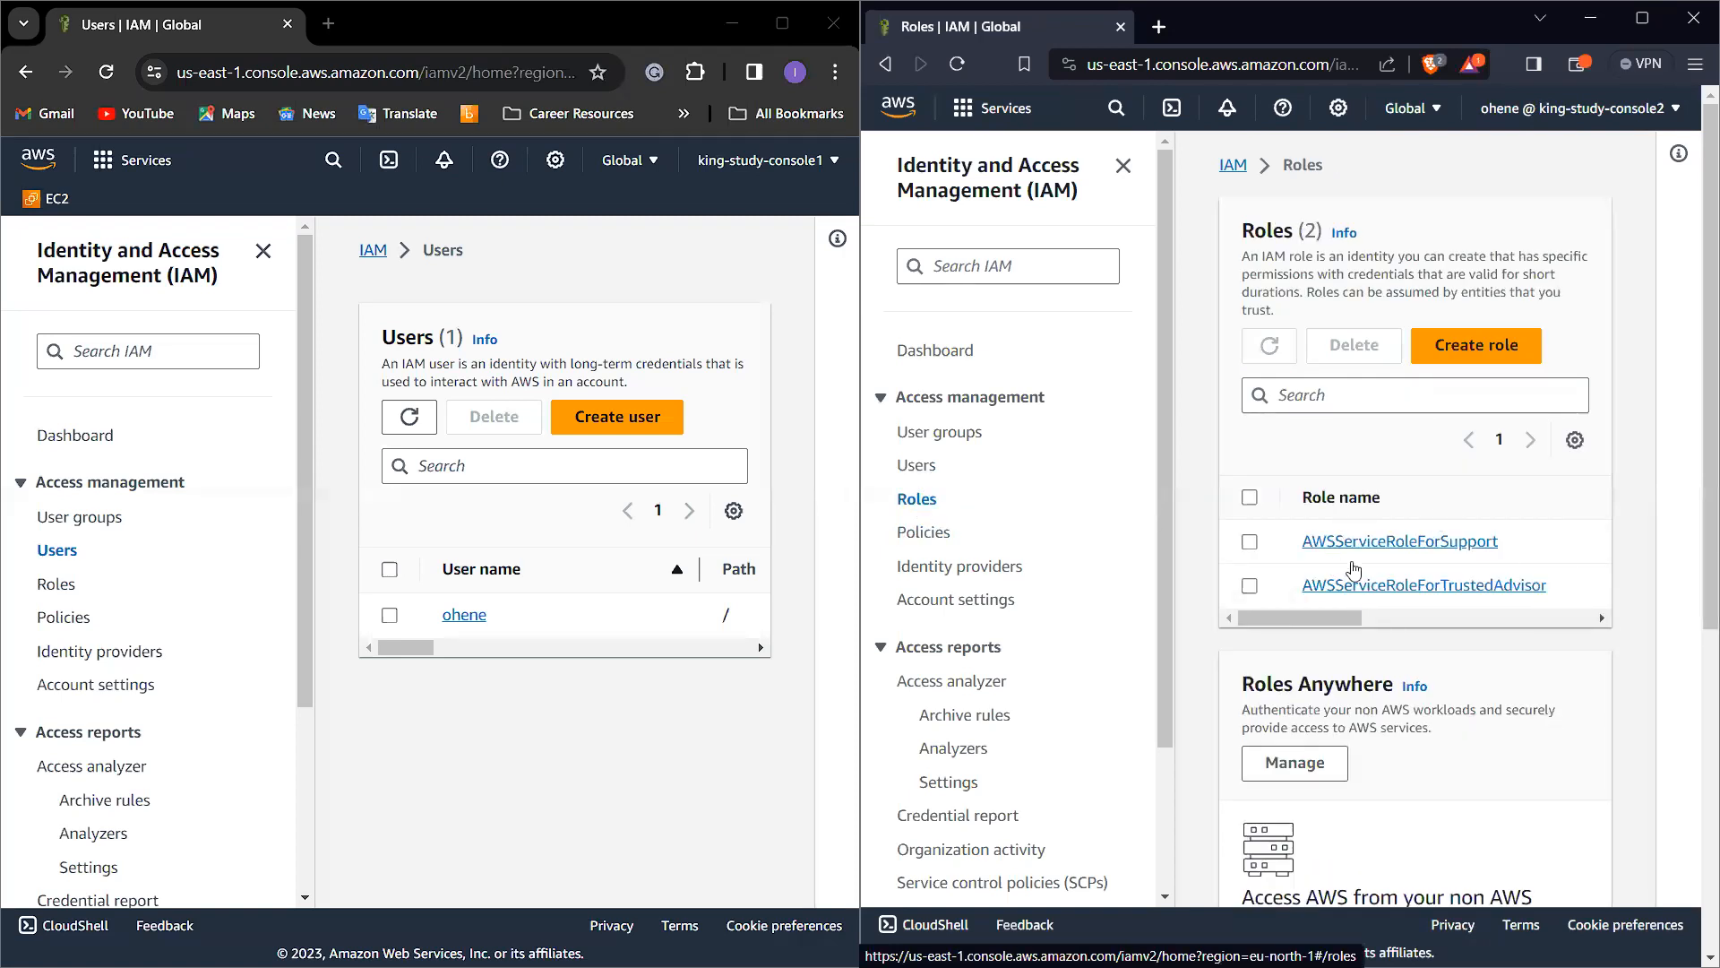
scroll(1347, 565, "down", 5)
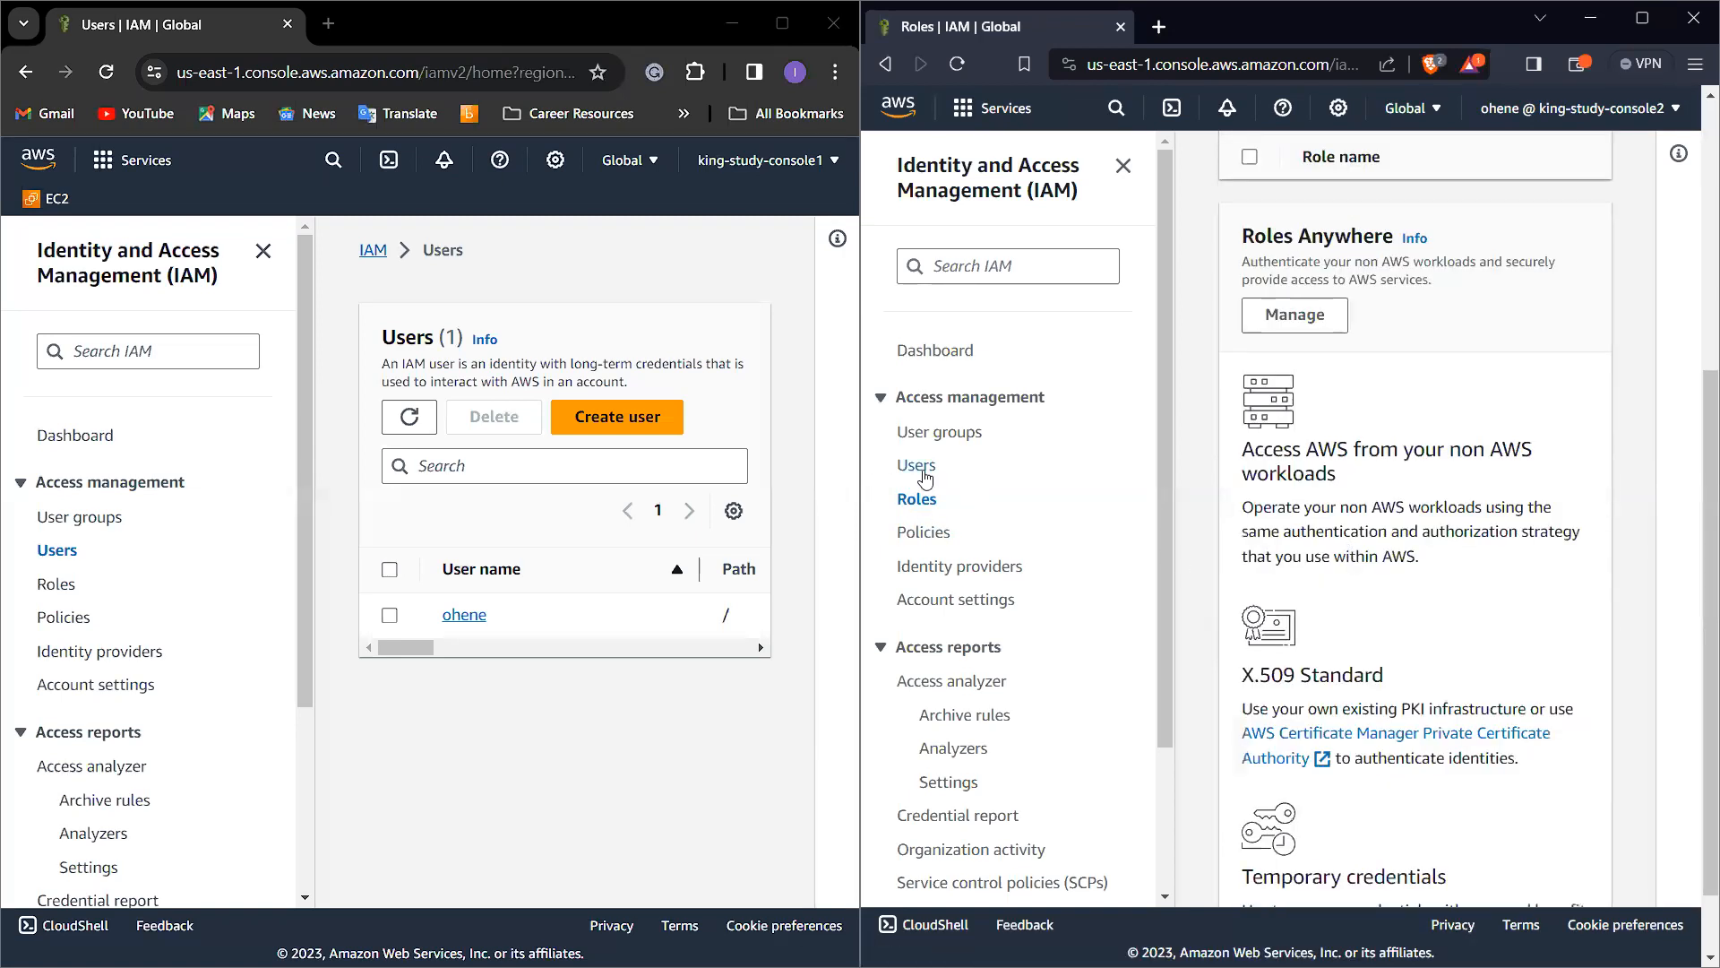
left_click(923, 468)
left_click(935, 445)
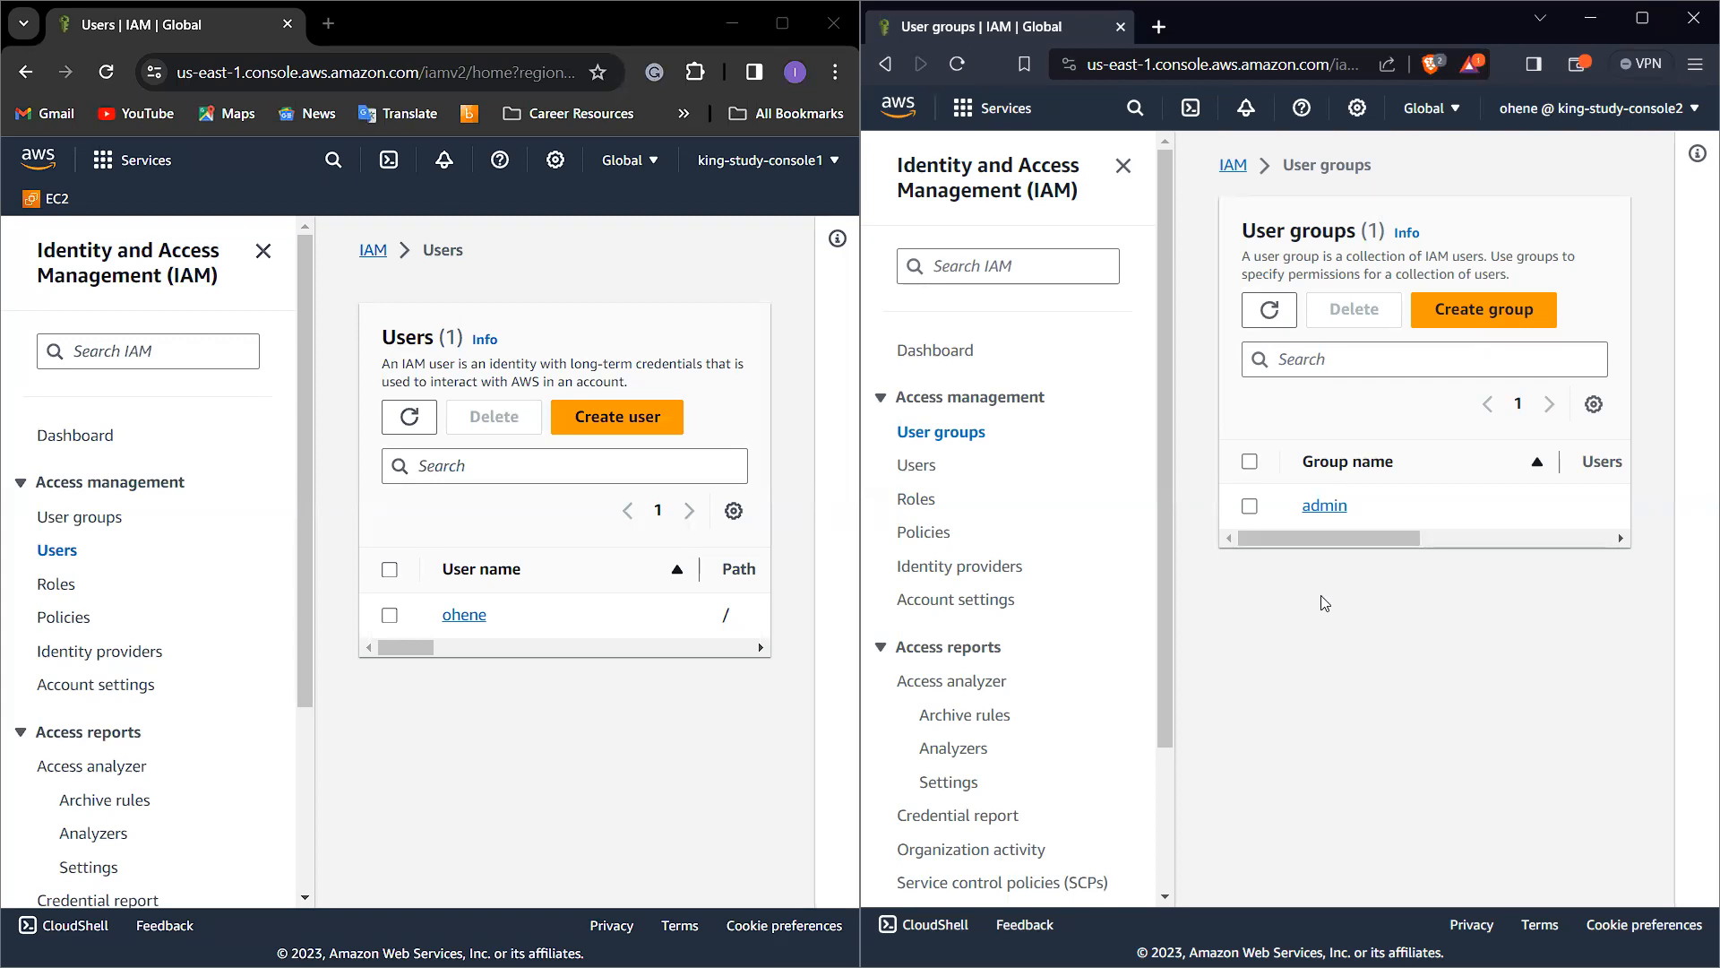
Step: Open the IAM Policies list and maximize the Brave window
left_click(938, 538)
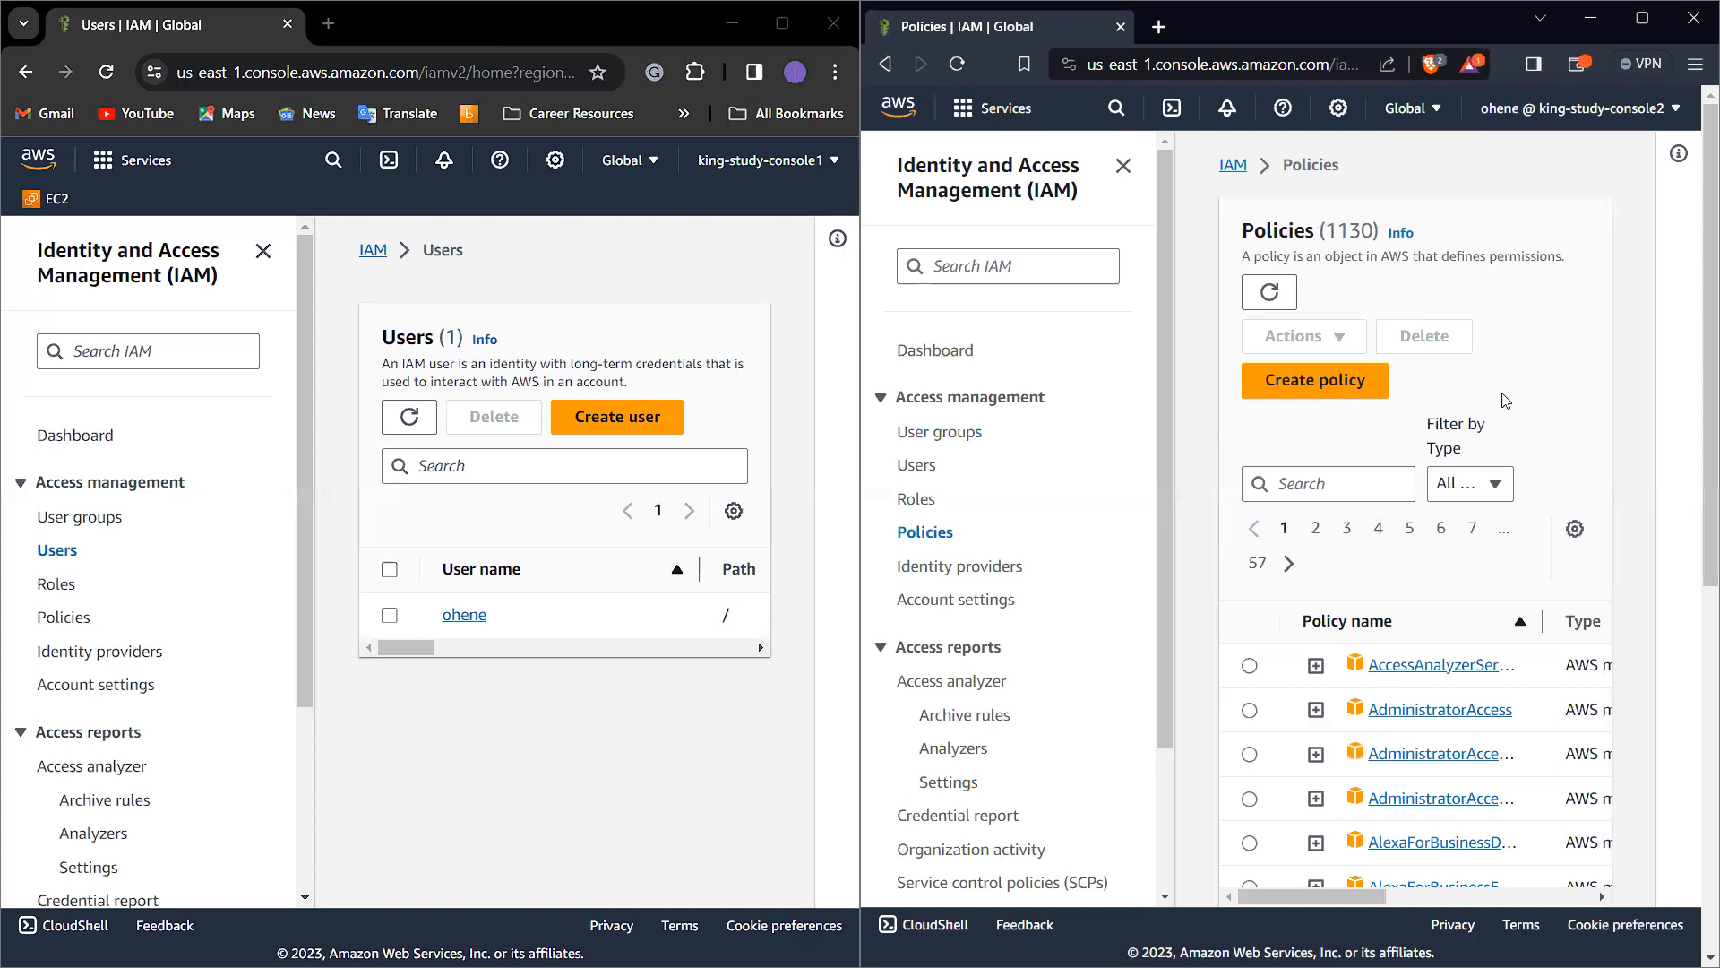
scroll(1515, 627, "down", 5)
scroll(1528, 645, "up", 5)
left_click(1636, 22)
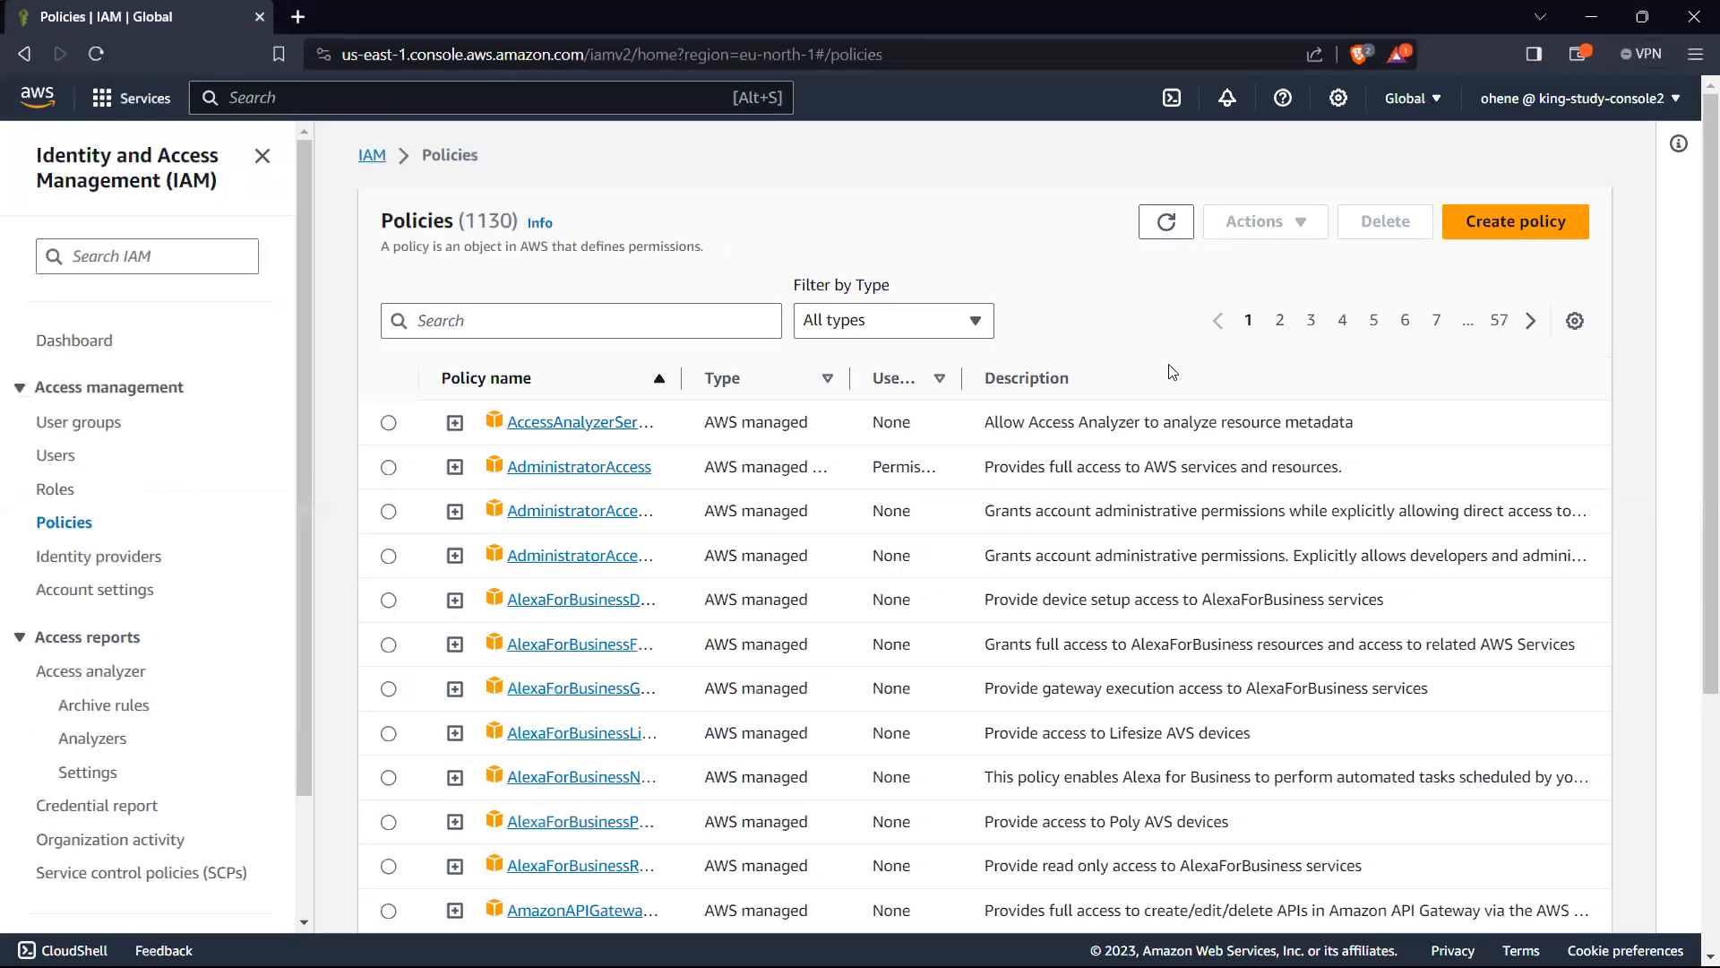
Step: Zoom the page to 125% and open the AdministratorAccess policy details
key("ctrl+plus")
key("ctrl+plus")
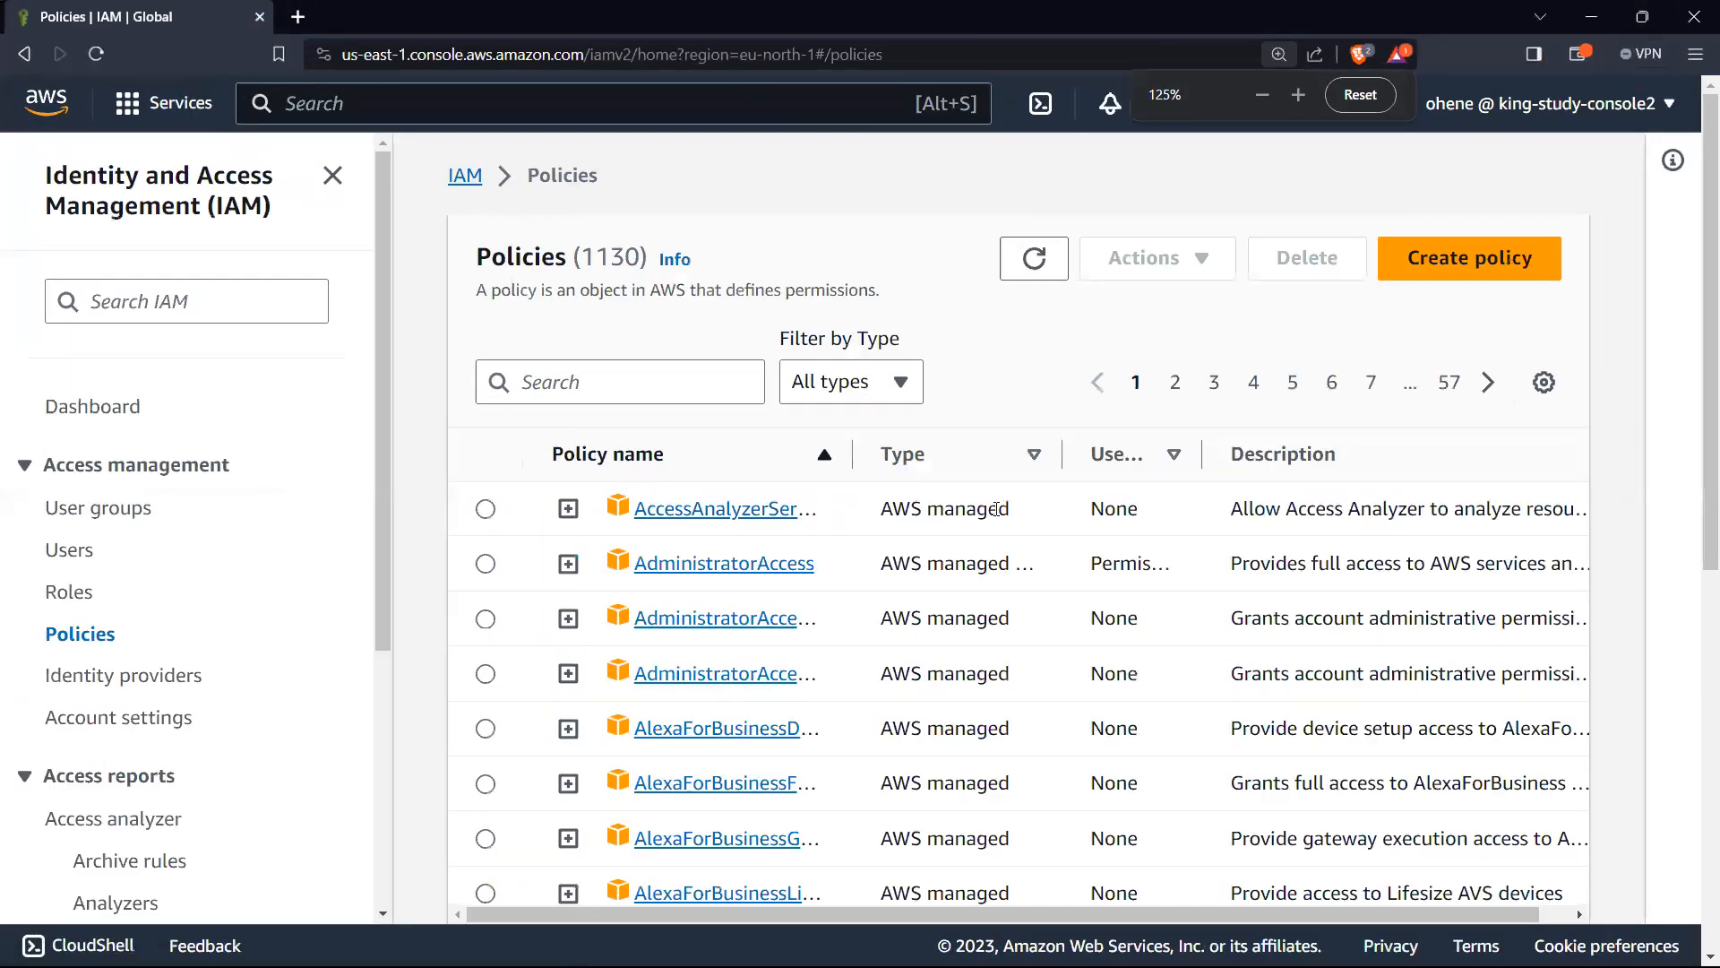
left_click(708, 565)
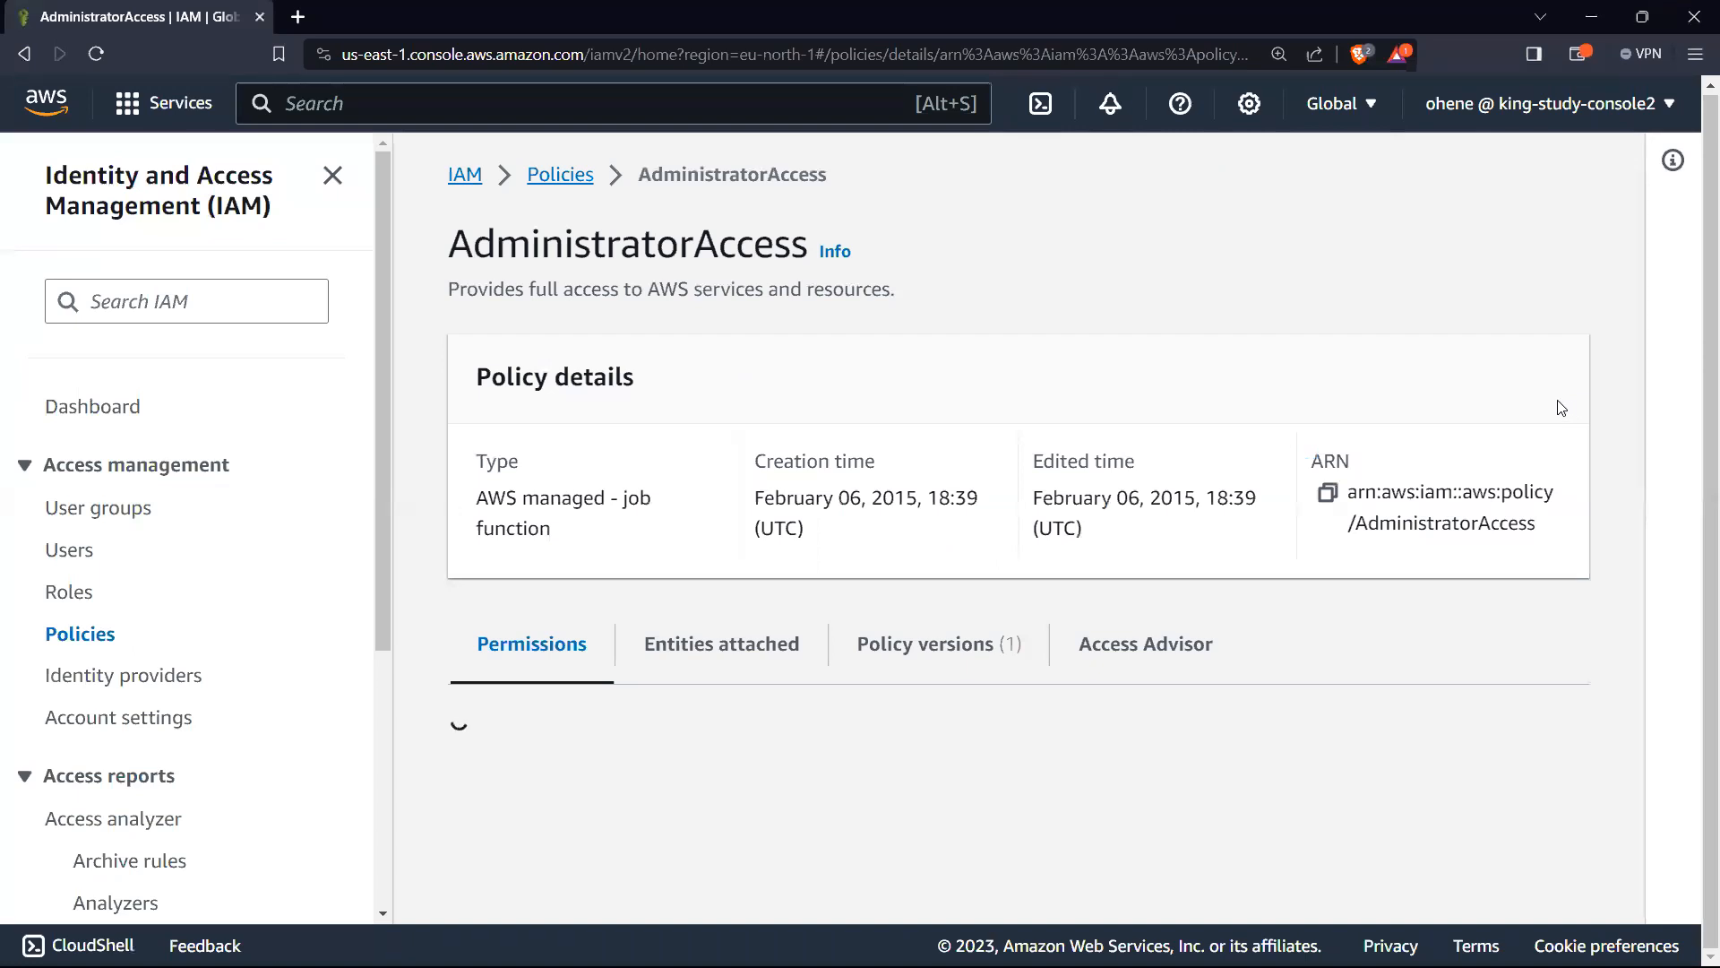
Step: Bring the AdministratorAccess policy window back to the front
mouse_move(1201, 966)
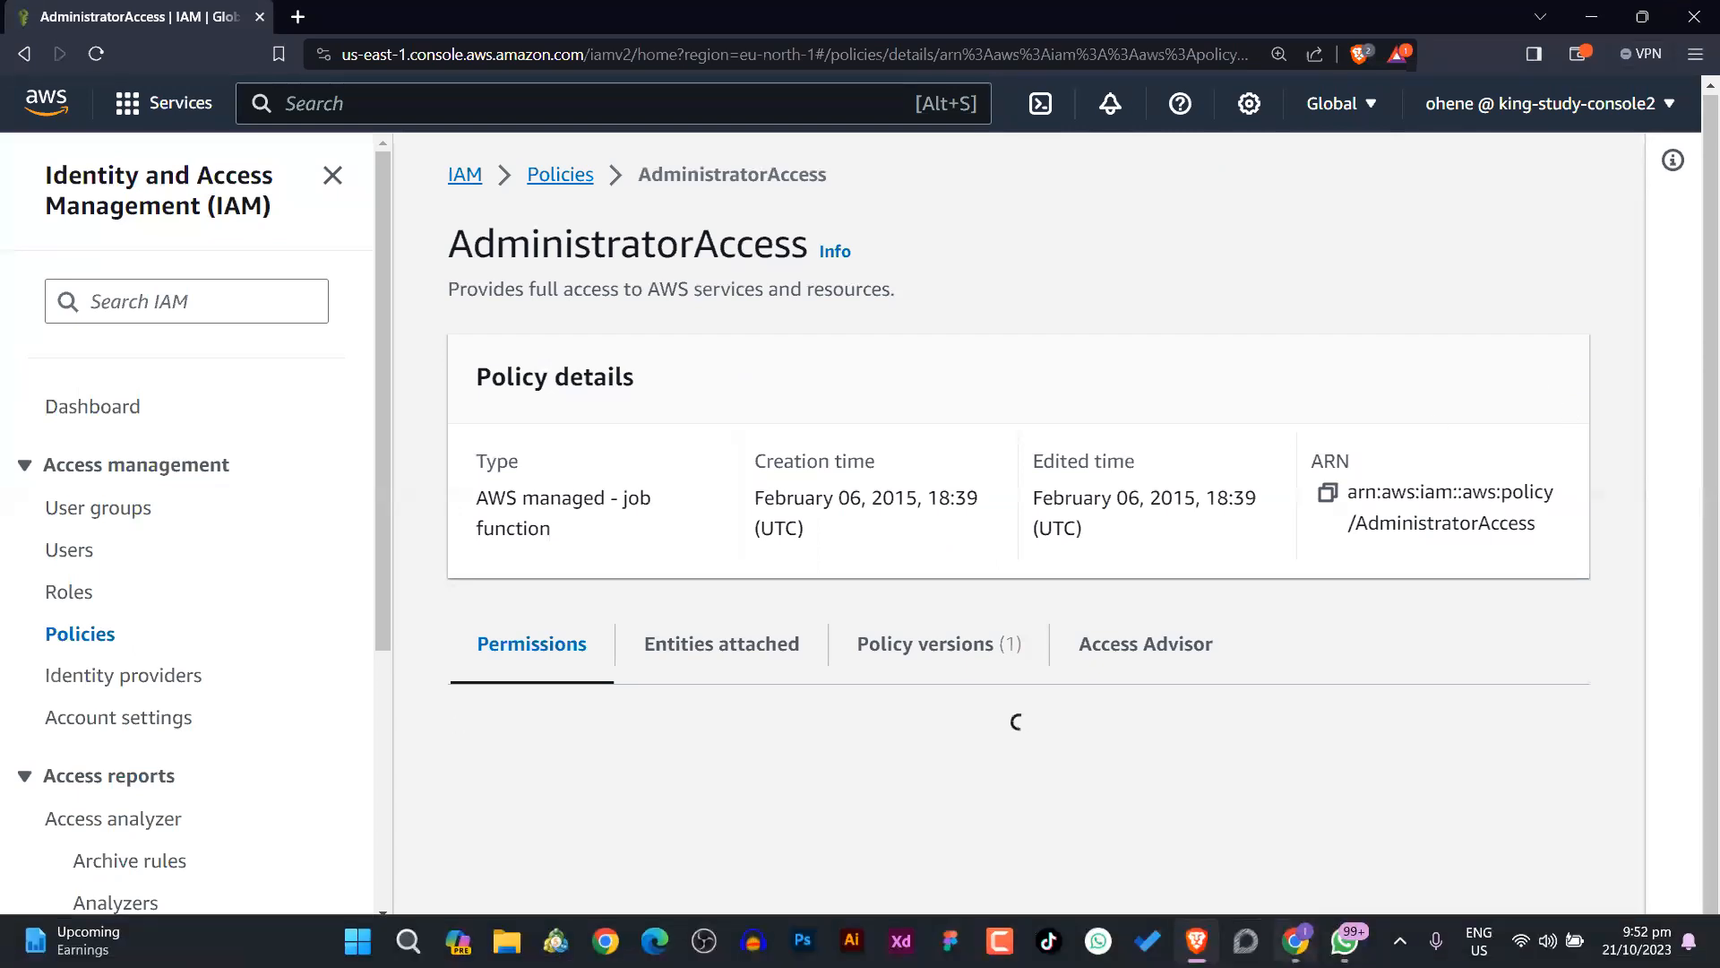
left_click(1296, 940)
left_click(54, 618)
left_click(1017, 730)
Step: Scroll through the permissions summary, then switch the policy permissions to JSON view
scroll(1008, 728, "down", 3)
scroll(1008, 727, "down", 2)
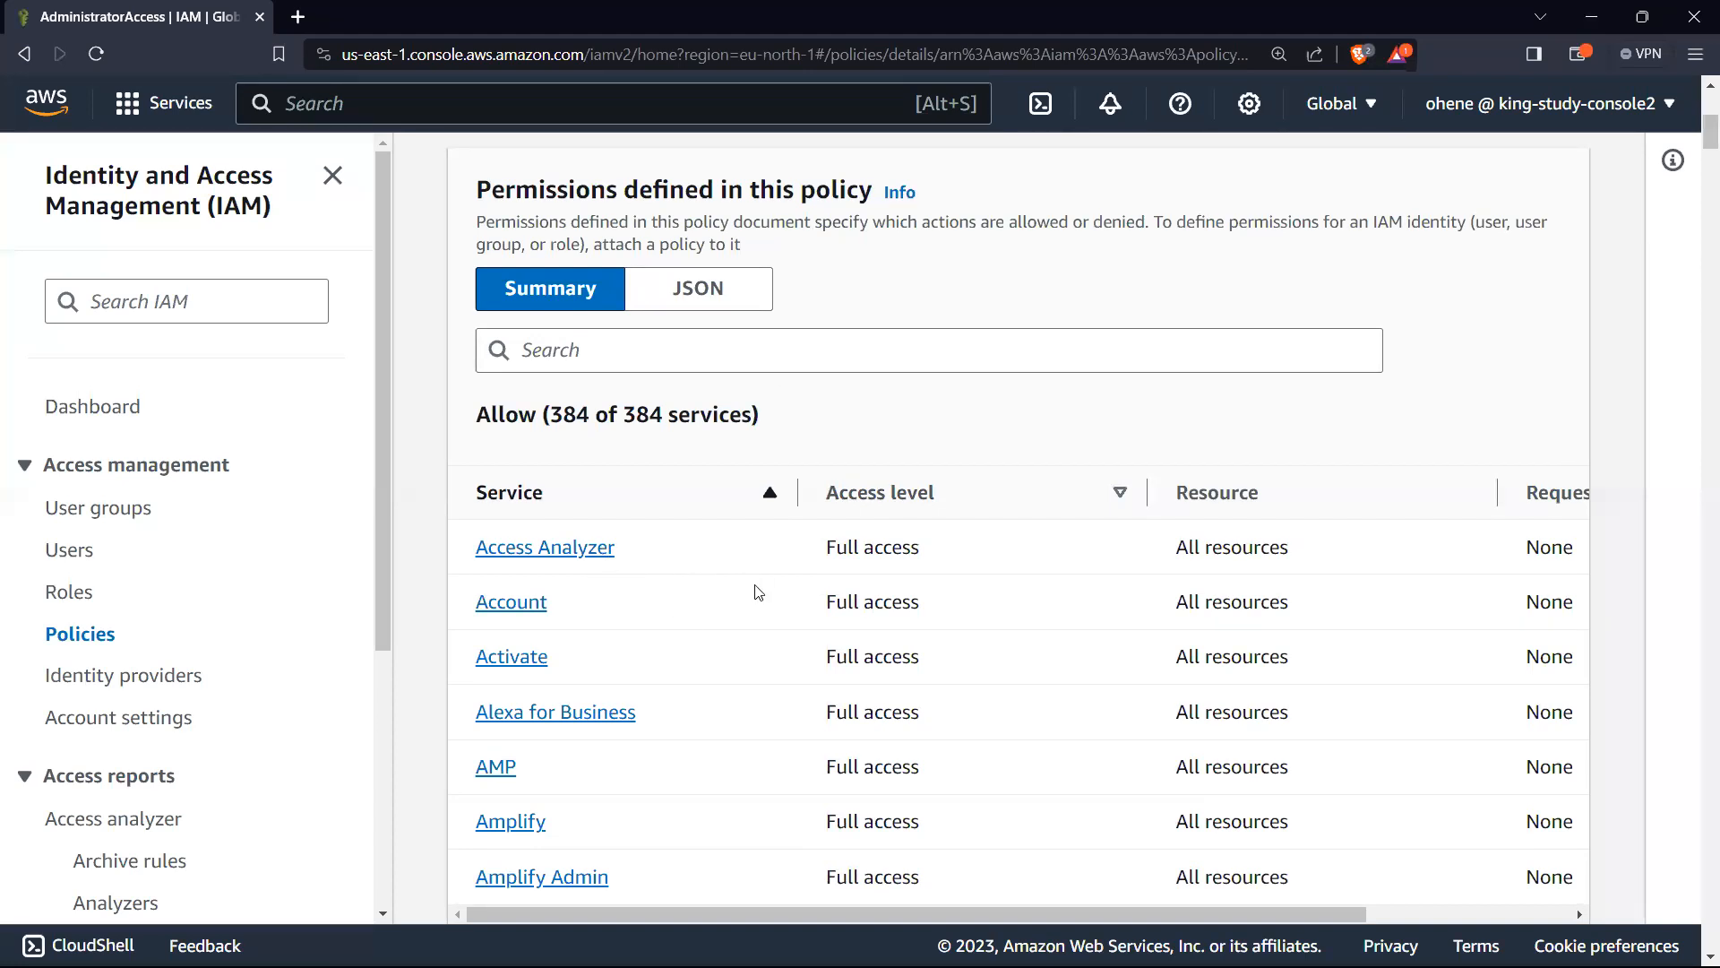
scroll(757, 592, "up", 4)
scroll(773, 448, "down", 5)
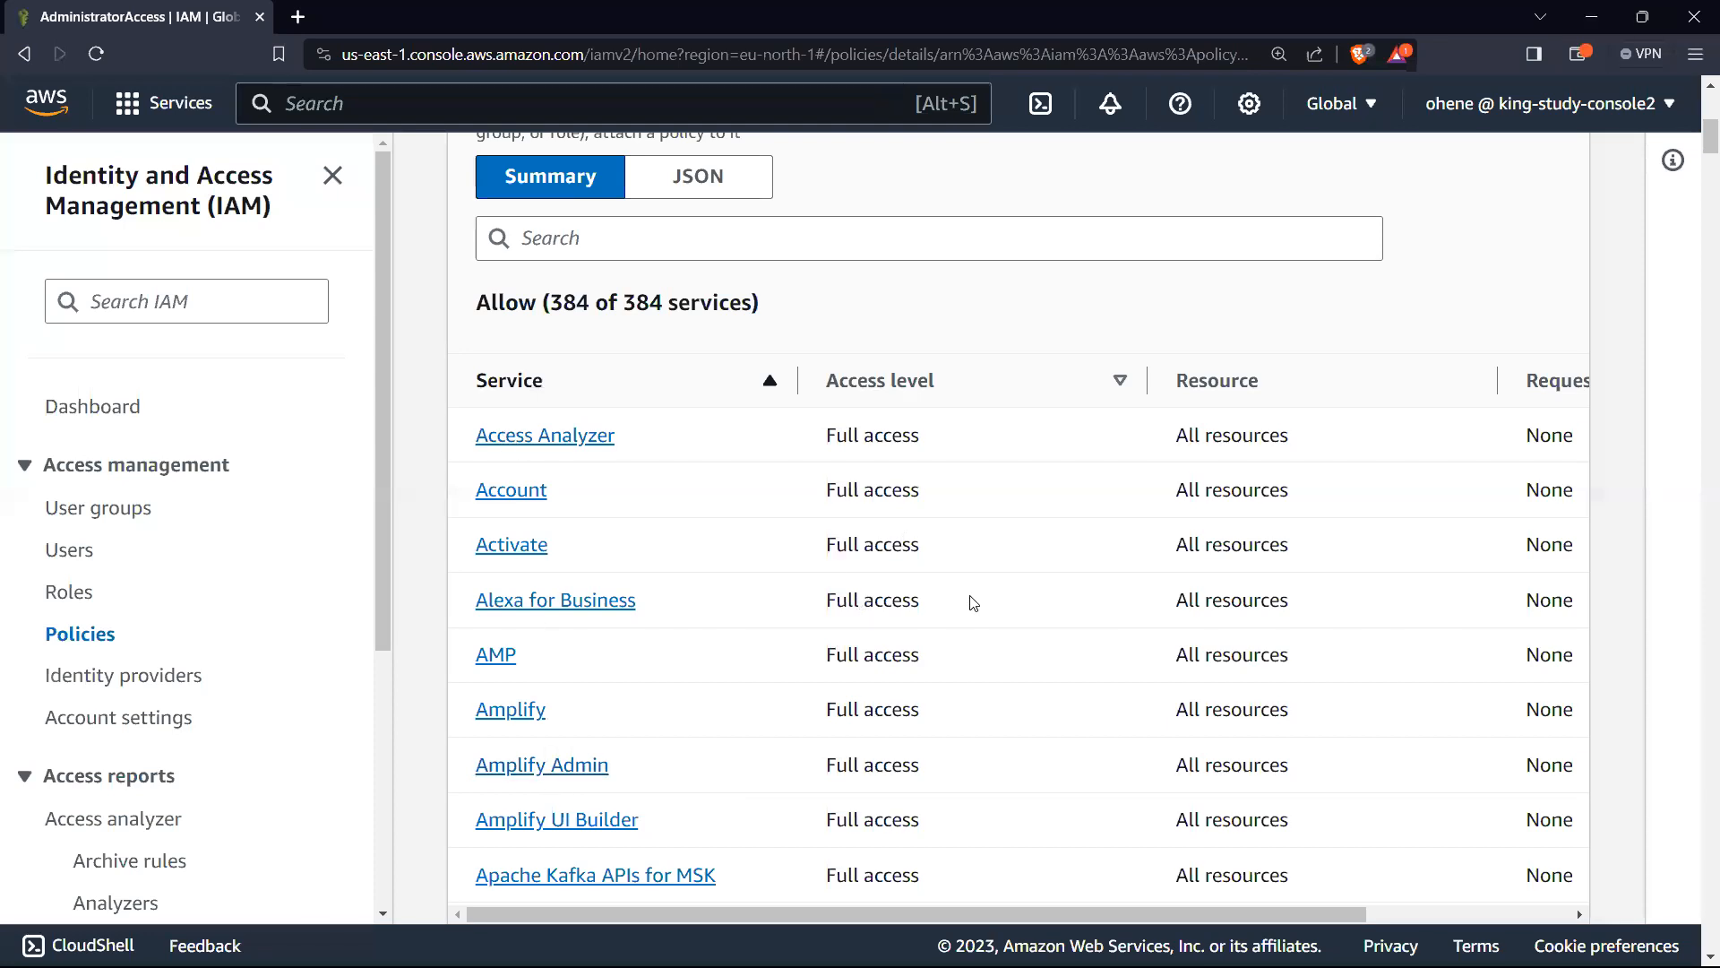
scroll(971, 600, "down", 2)
scroll(798, 595, "up", 5)
scroll(802, 599, "down", 3)
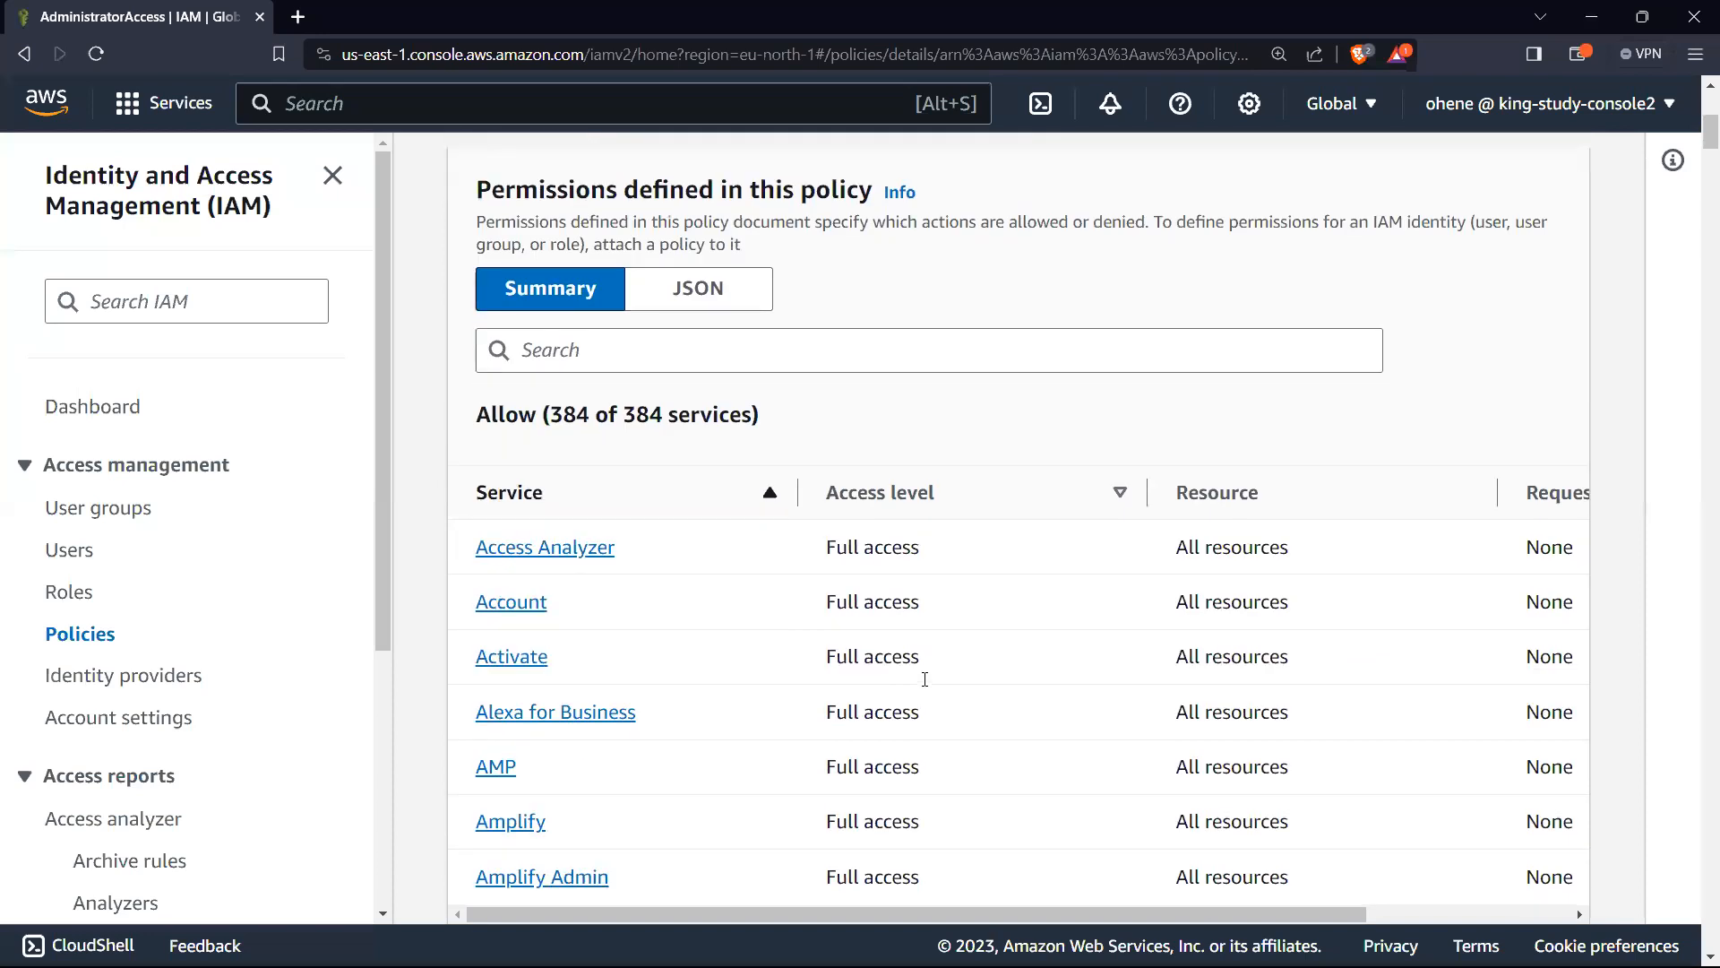
scroll(921, 679, "up", 6)
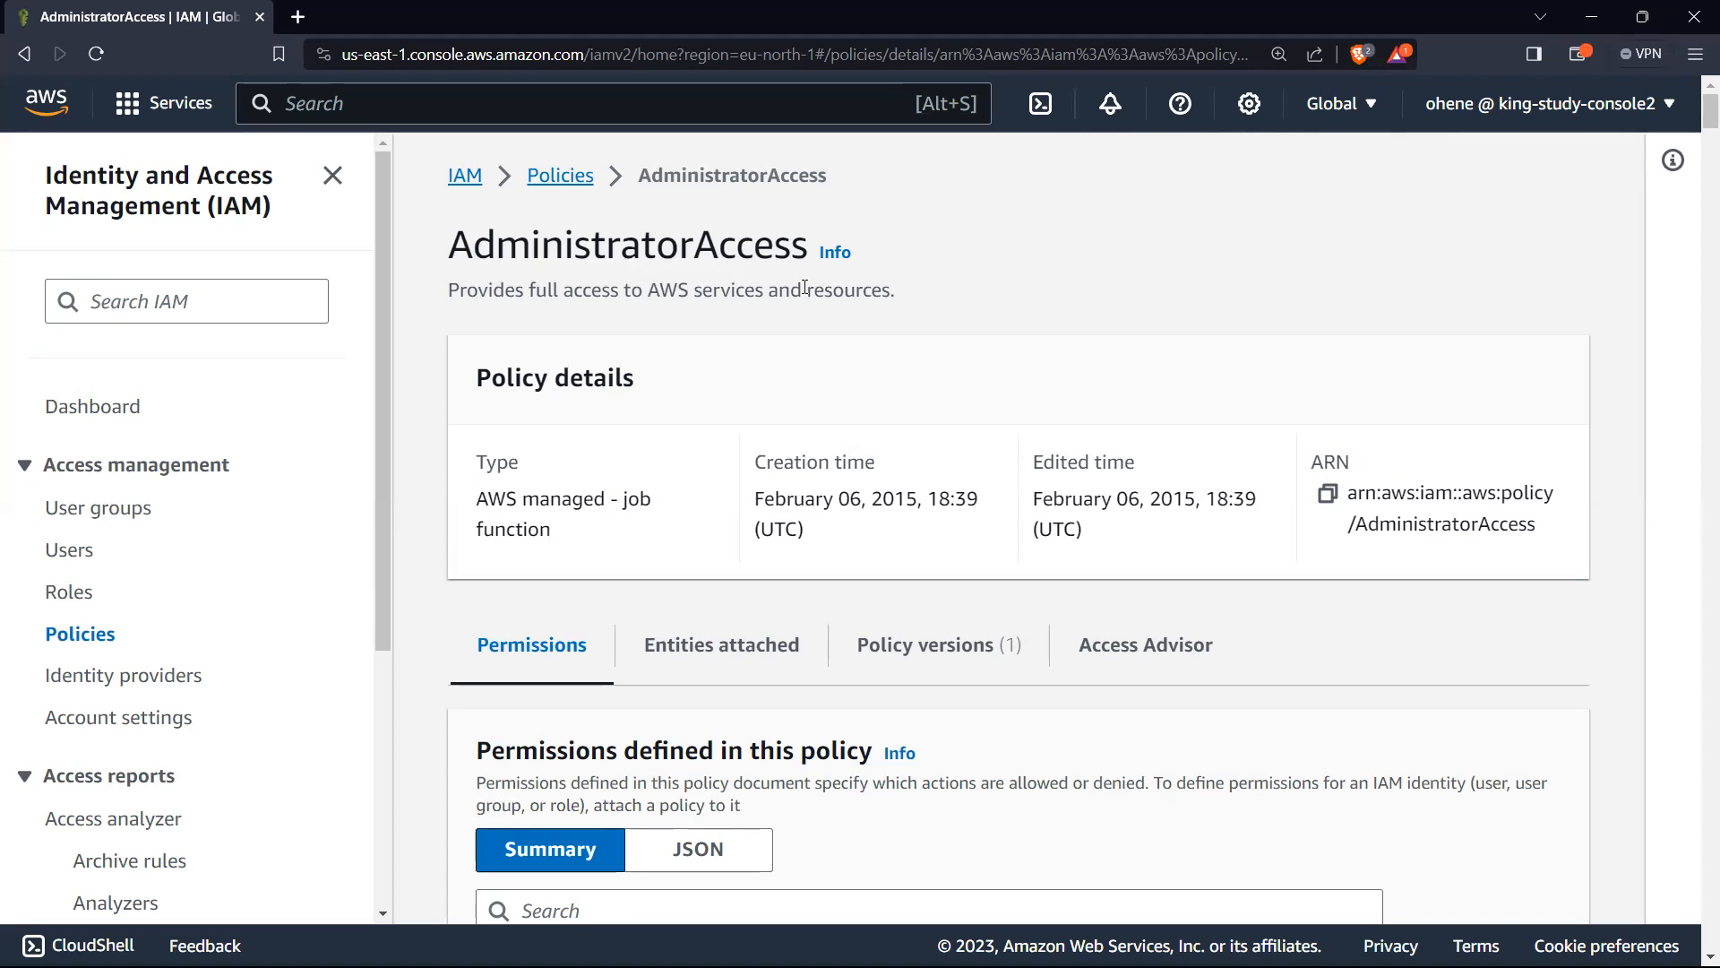
scroll(641, 626, "down", 6)
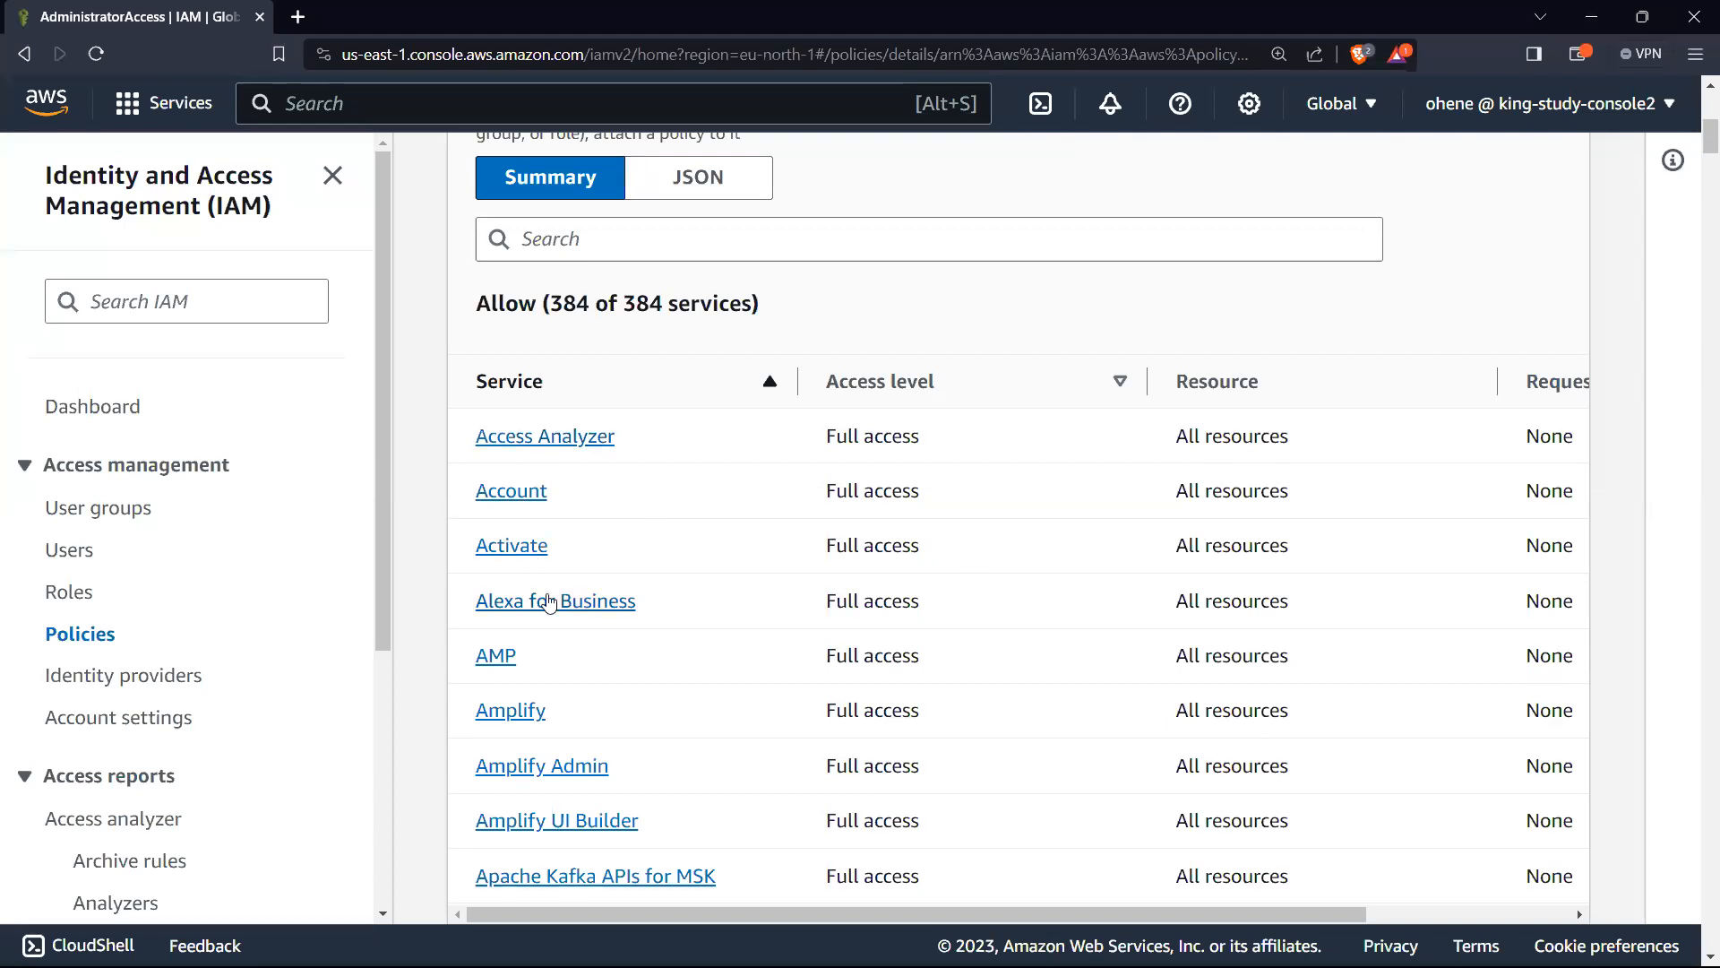
scroll(964, 614, "up", 3)
scroll(956, 618, "down", 3)
left_click(704, 184)
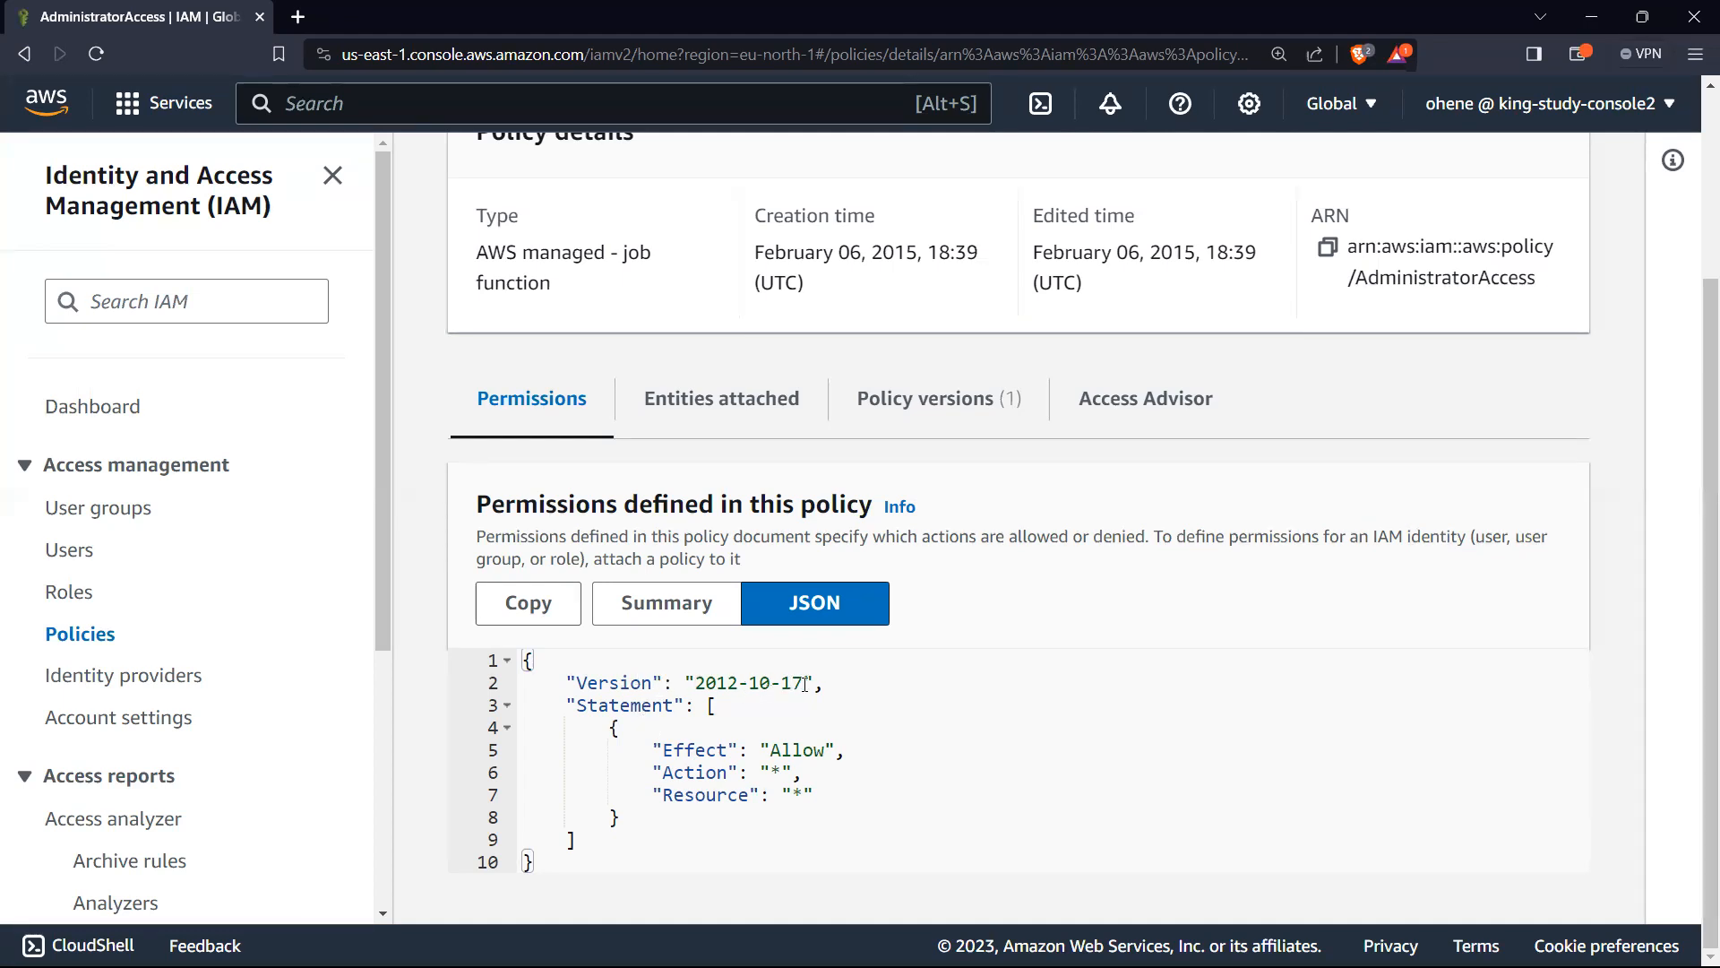
Step: Highlight the 2012-10-17 version and the "*" Action and Resource values in the JSON
left_click_drag(803, 684, 701, 681)
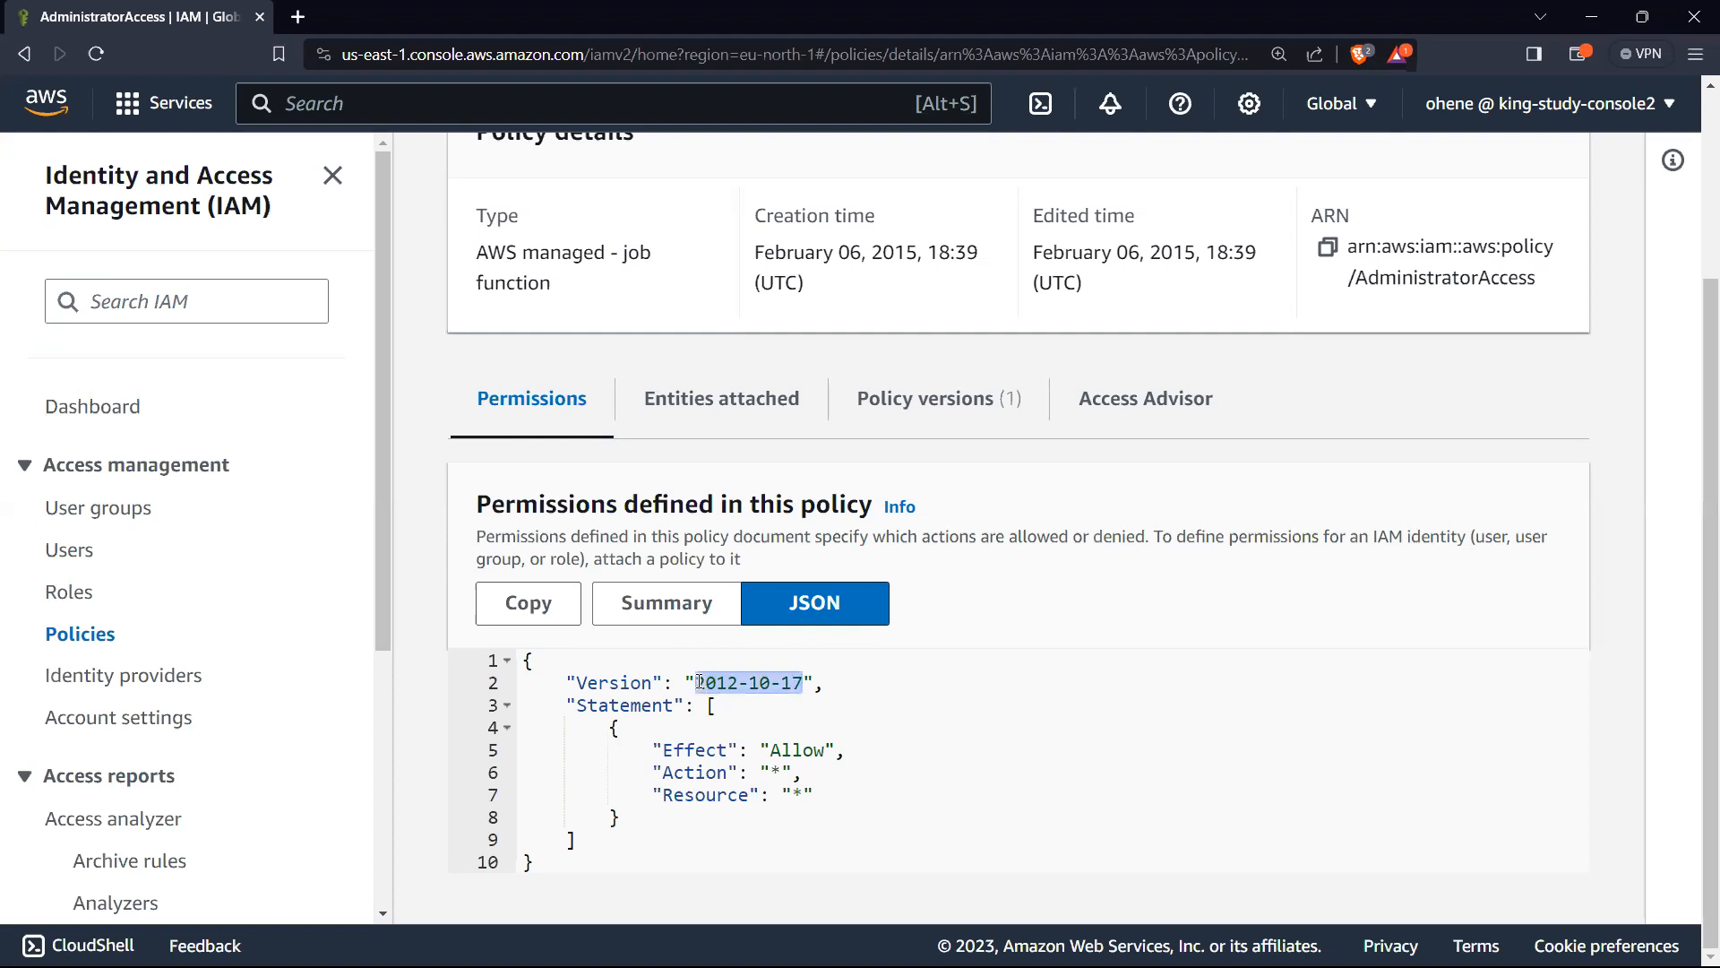
left_click(851, 683)
double_click(774, 773)
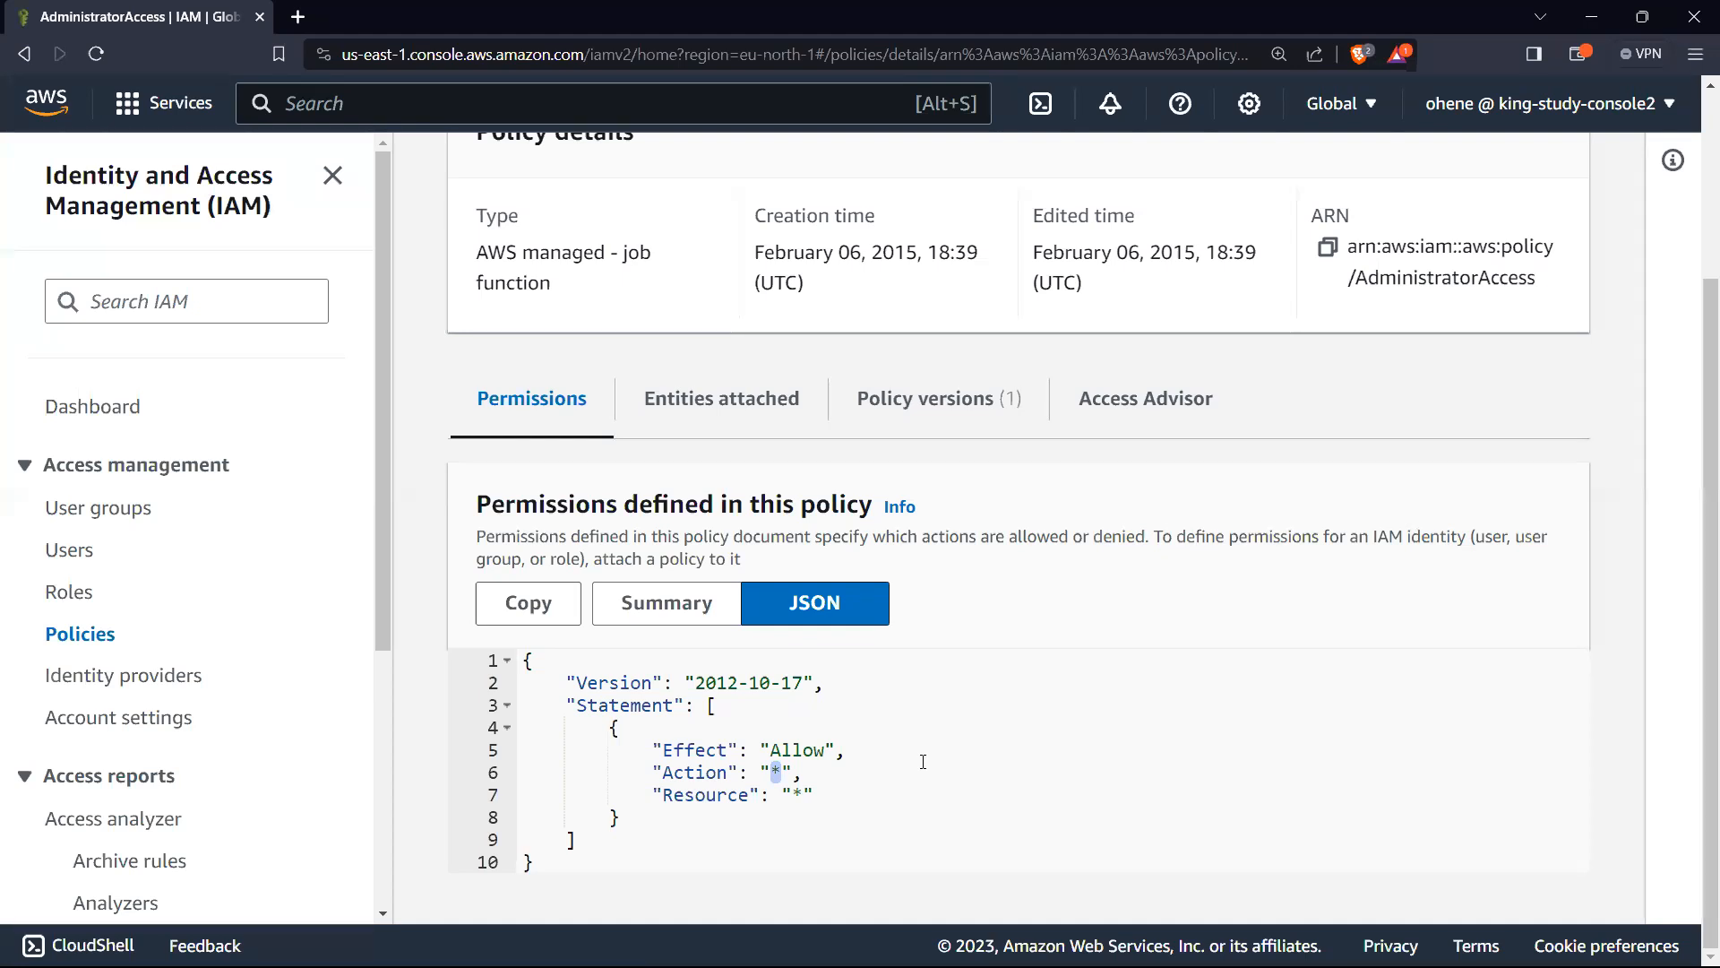
double_click(776, 773)
double_click(797, 794)
left_click(827, 793)
Step: Return to the AdministratorAccess per-service summary and scroll through its service list
left_click(653, 620)
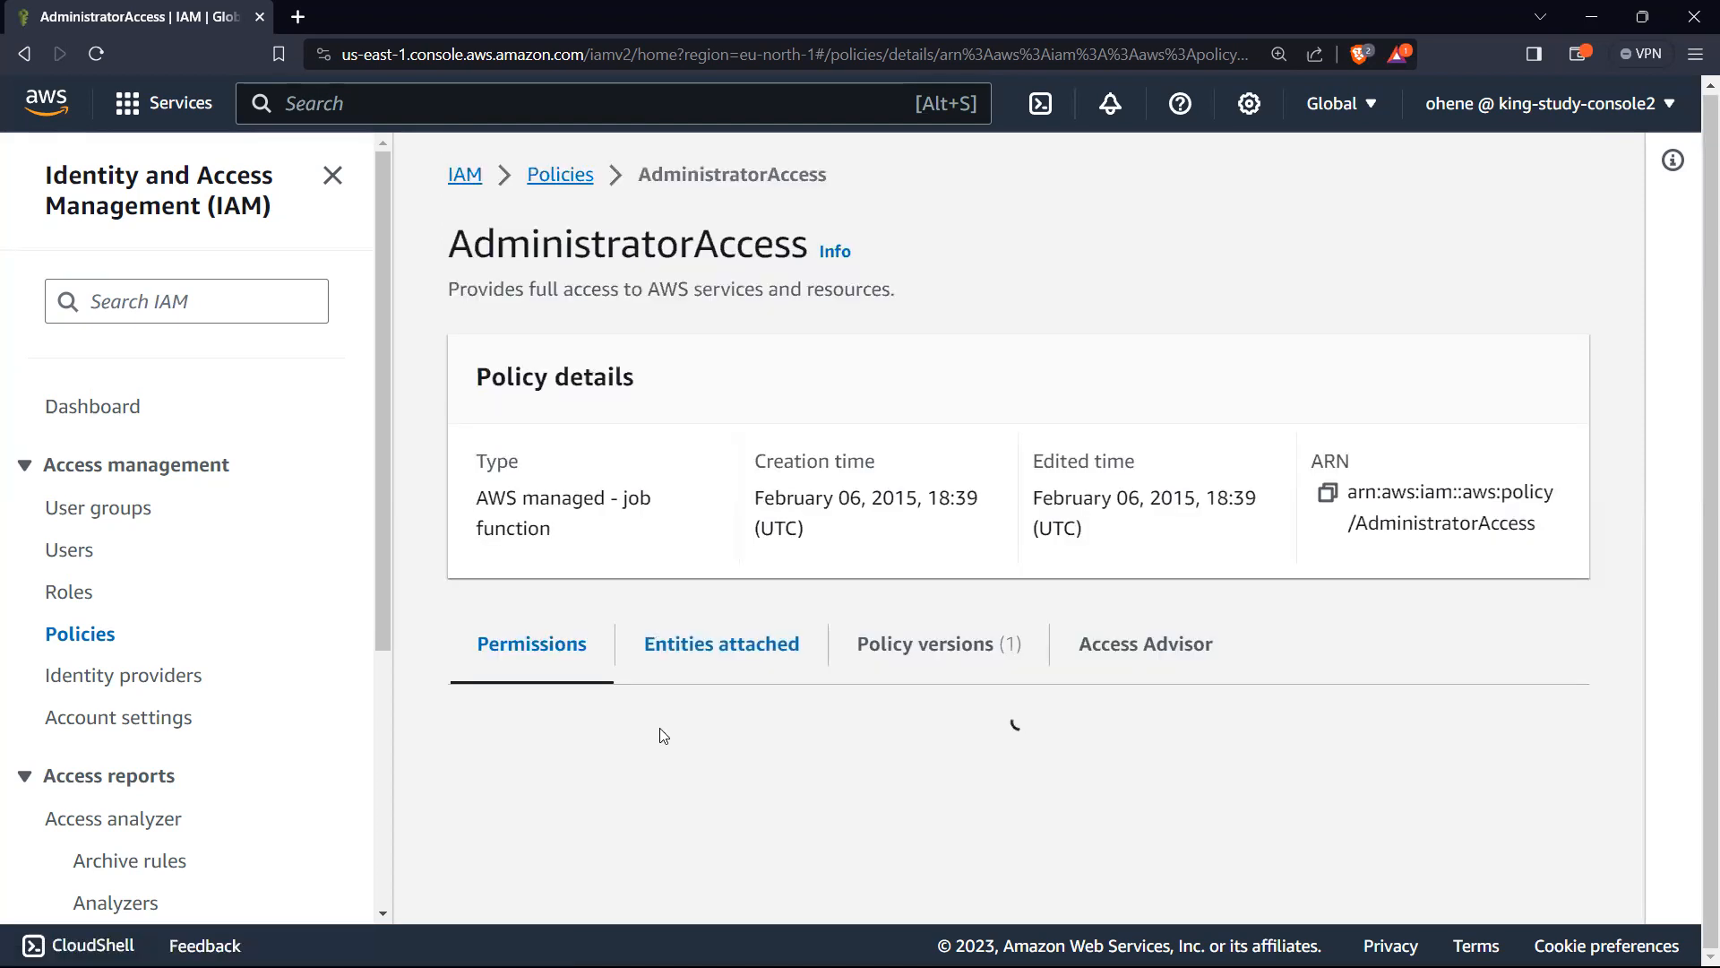
scroll(703, 661, "down", 10)
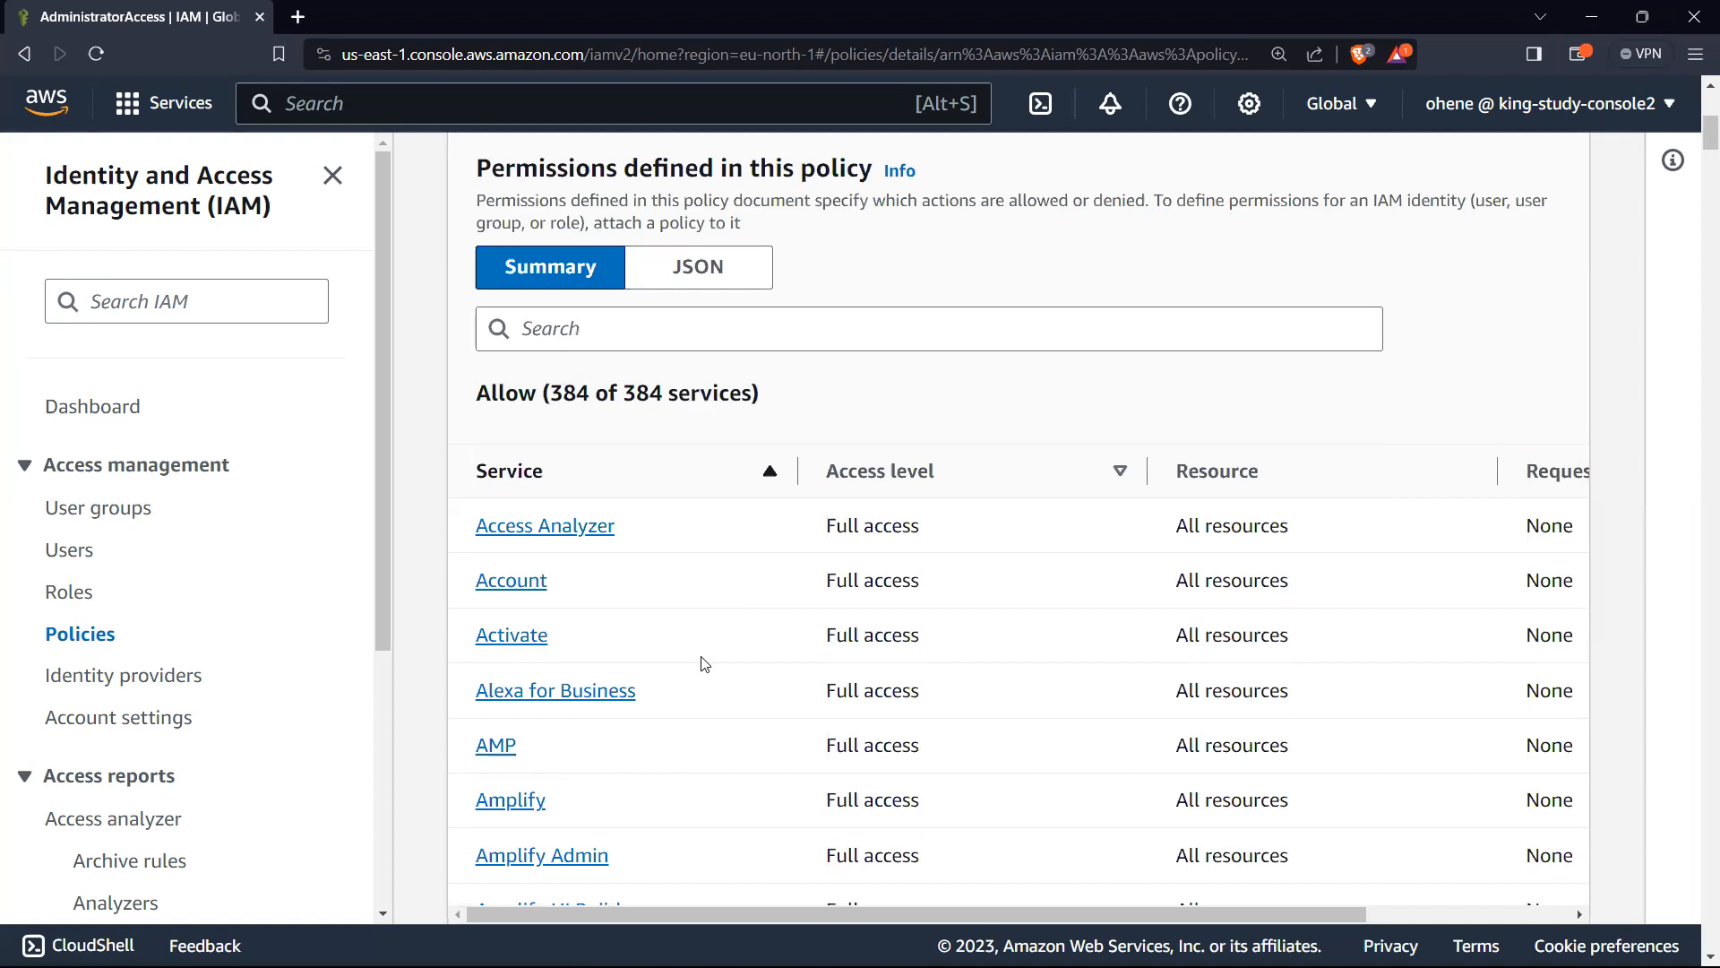
scroll(638, 587, "up", 5)
scroll(664, 587, "down", 3)
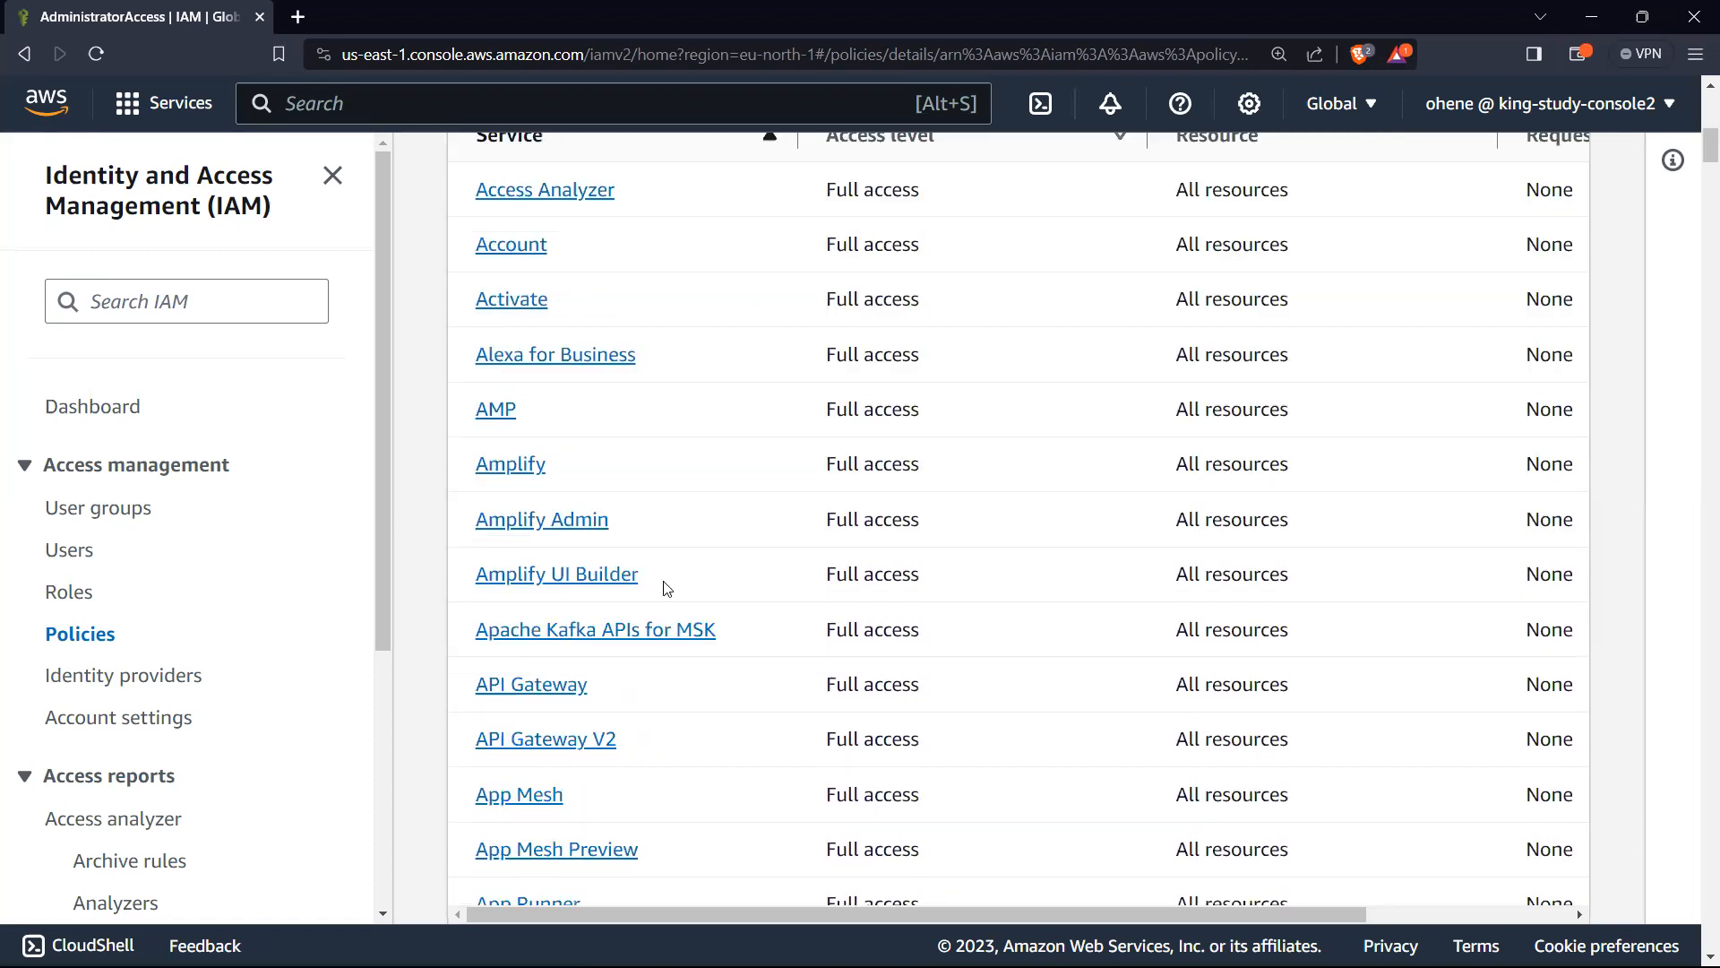
scroll(621, 466, "down", 5)
scroll(623, 475, "down", 20)
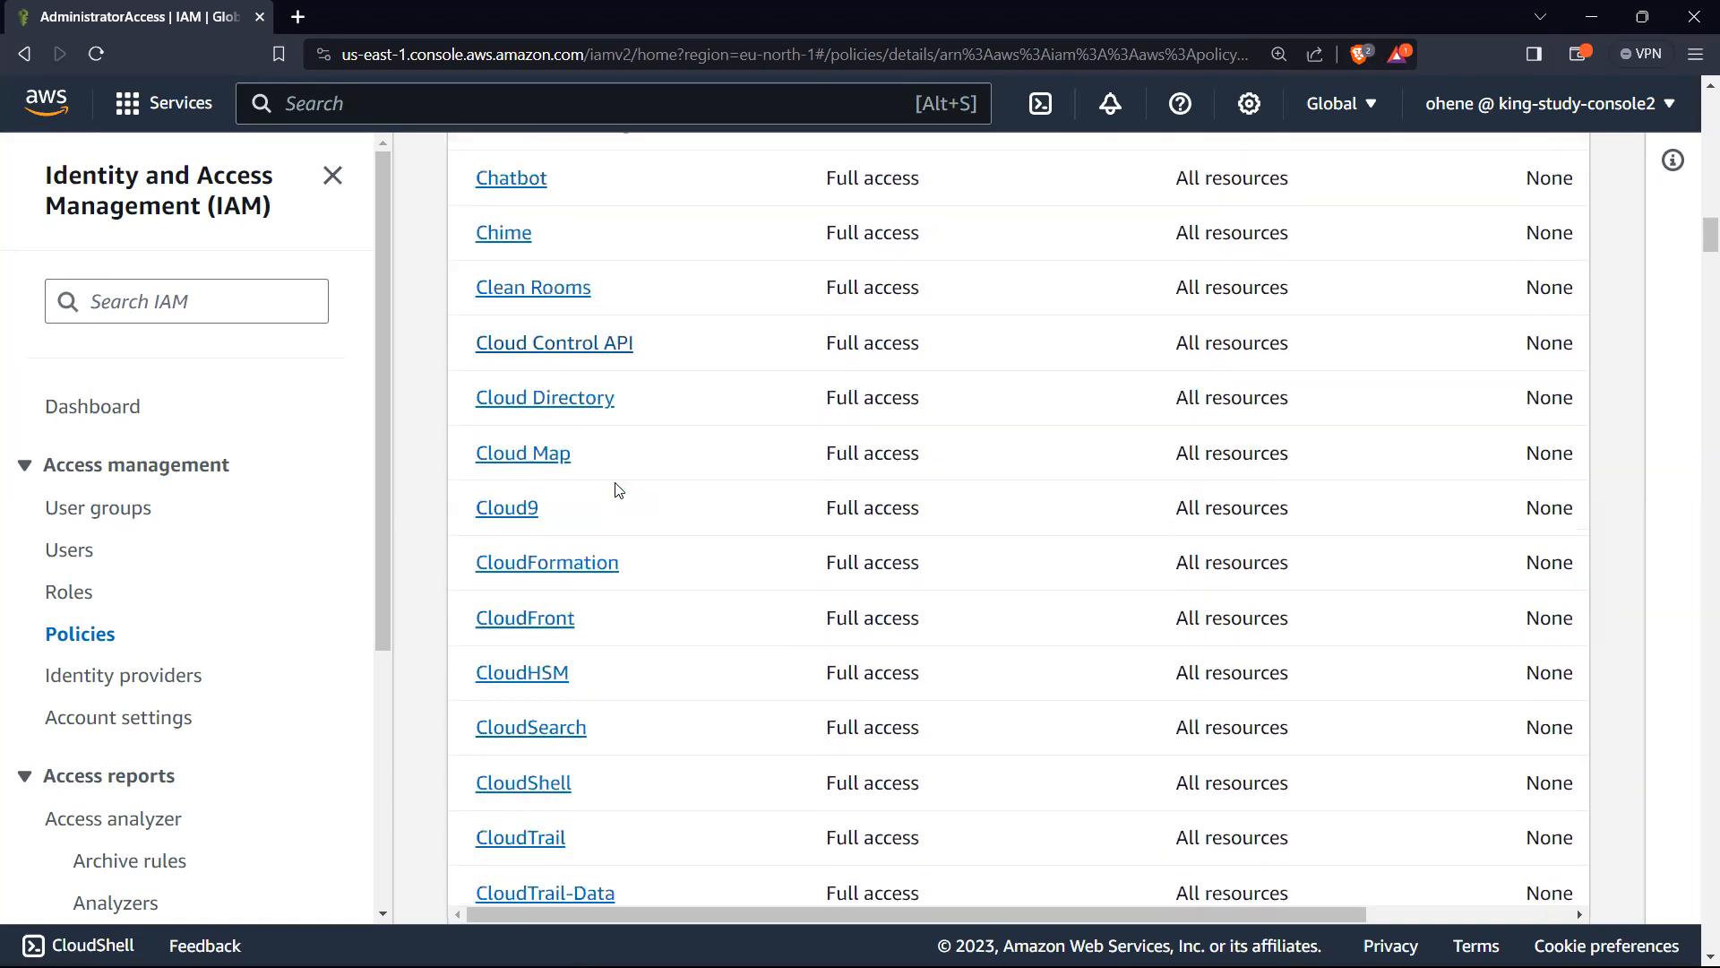
scroll(610, 492, "down", 20)
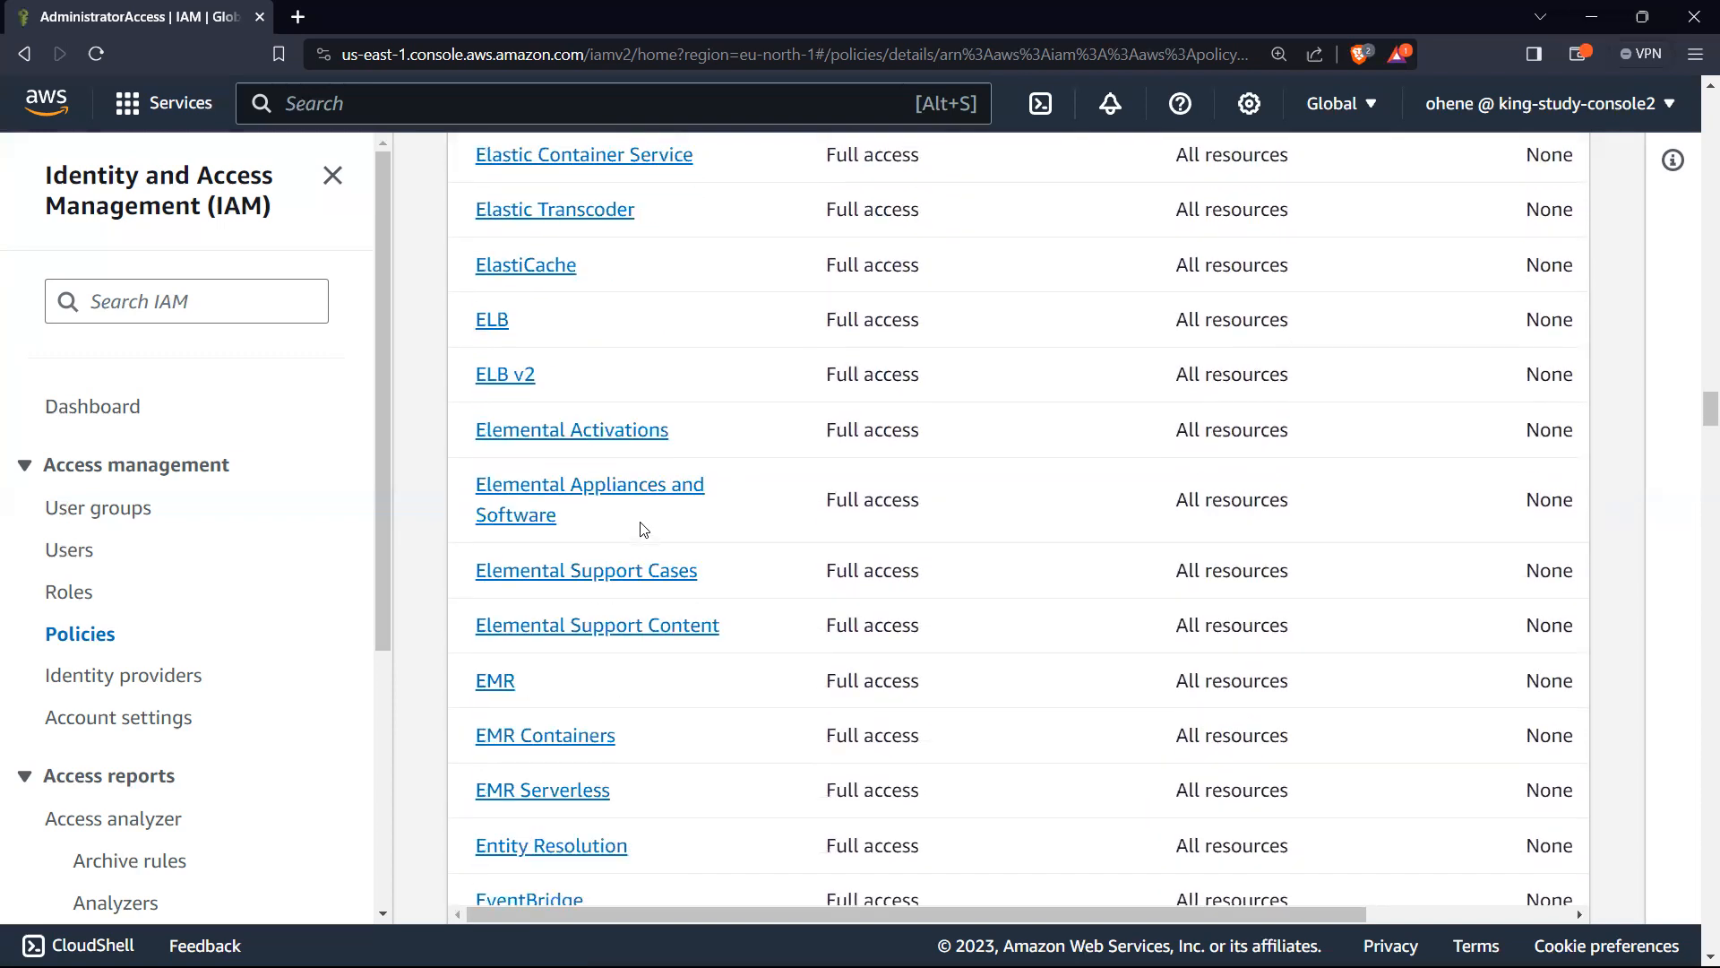
scroll(556, 484, "down", 20)
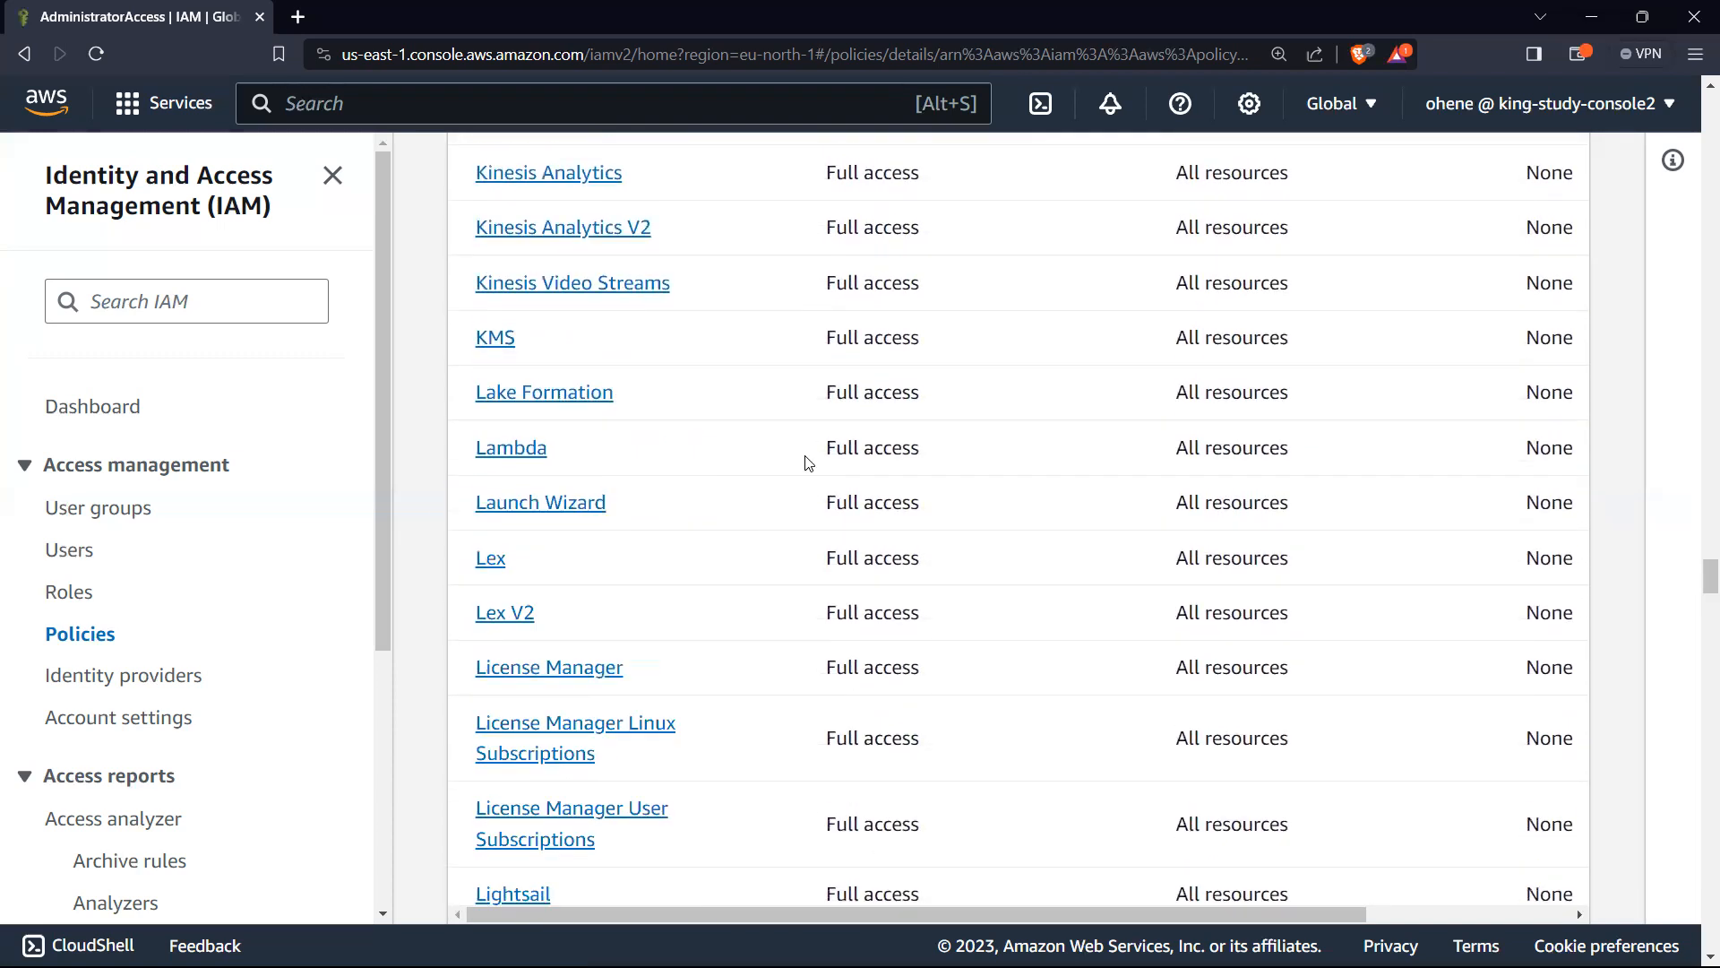
scroll(1197, 504, "down", 20)
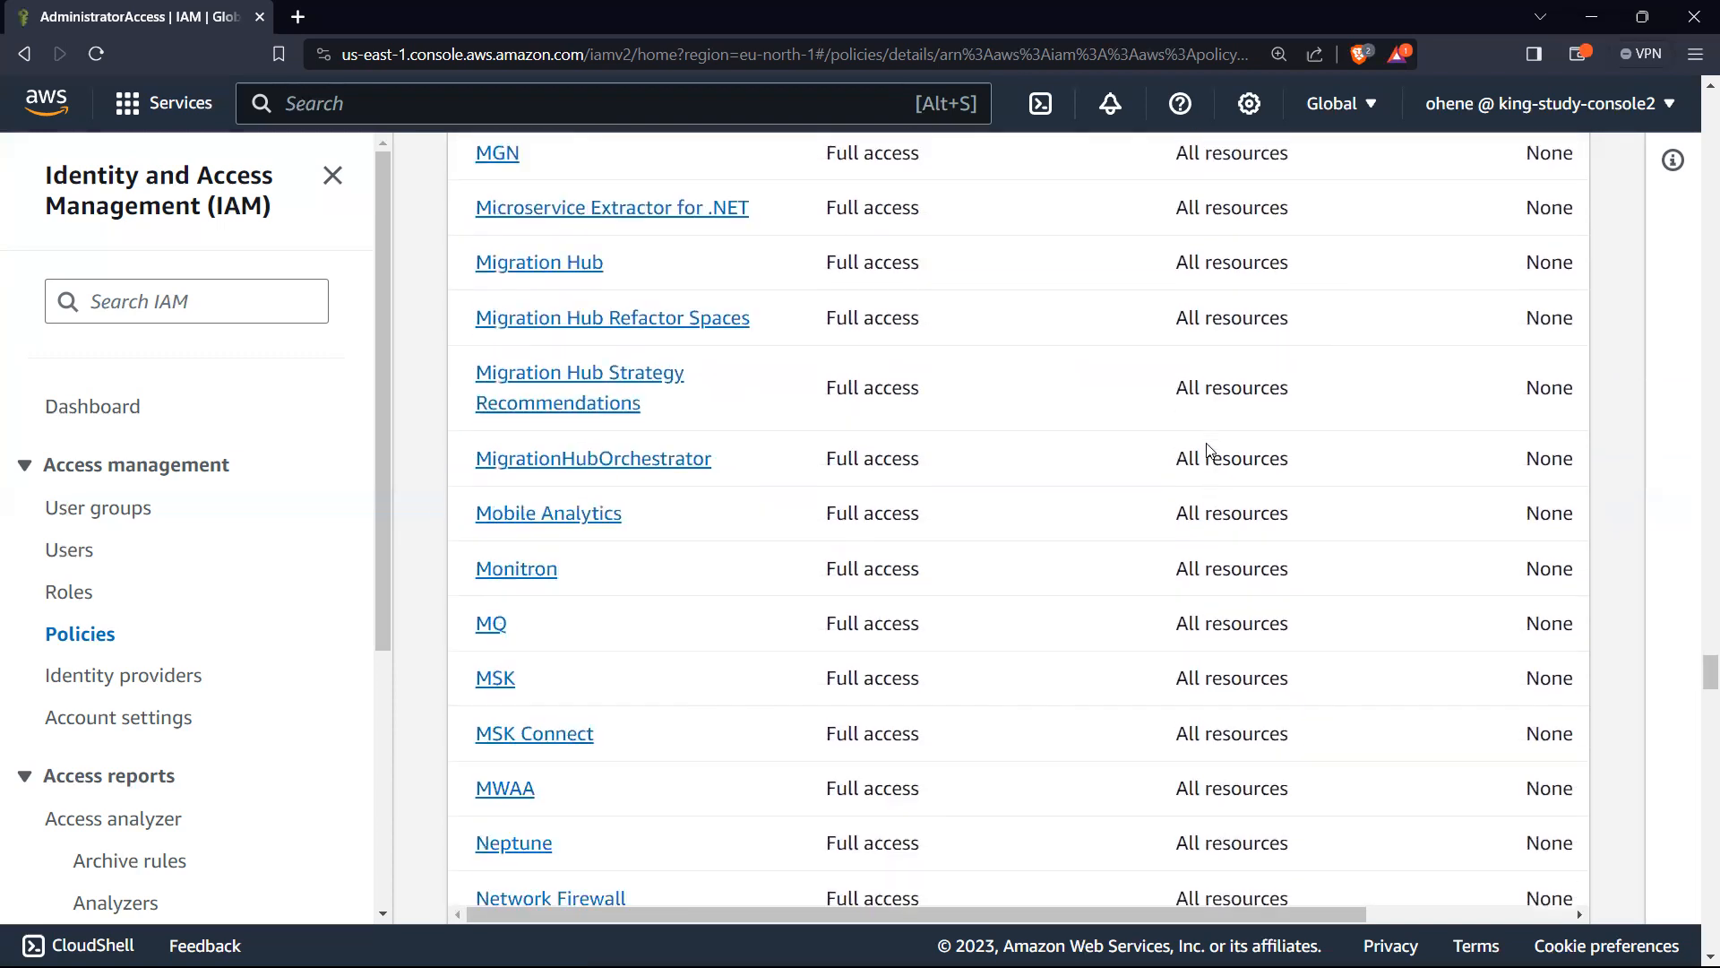
scroll(1208, 453, "up", 20)
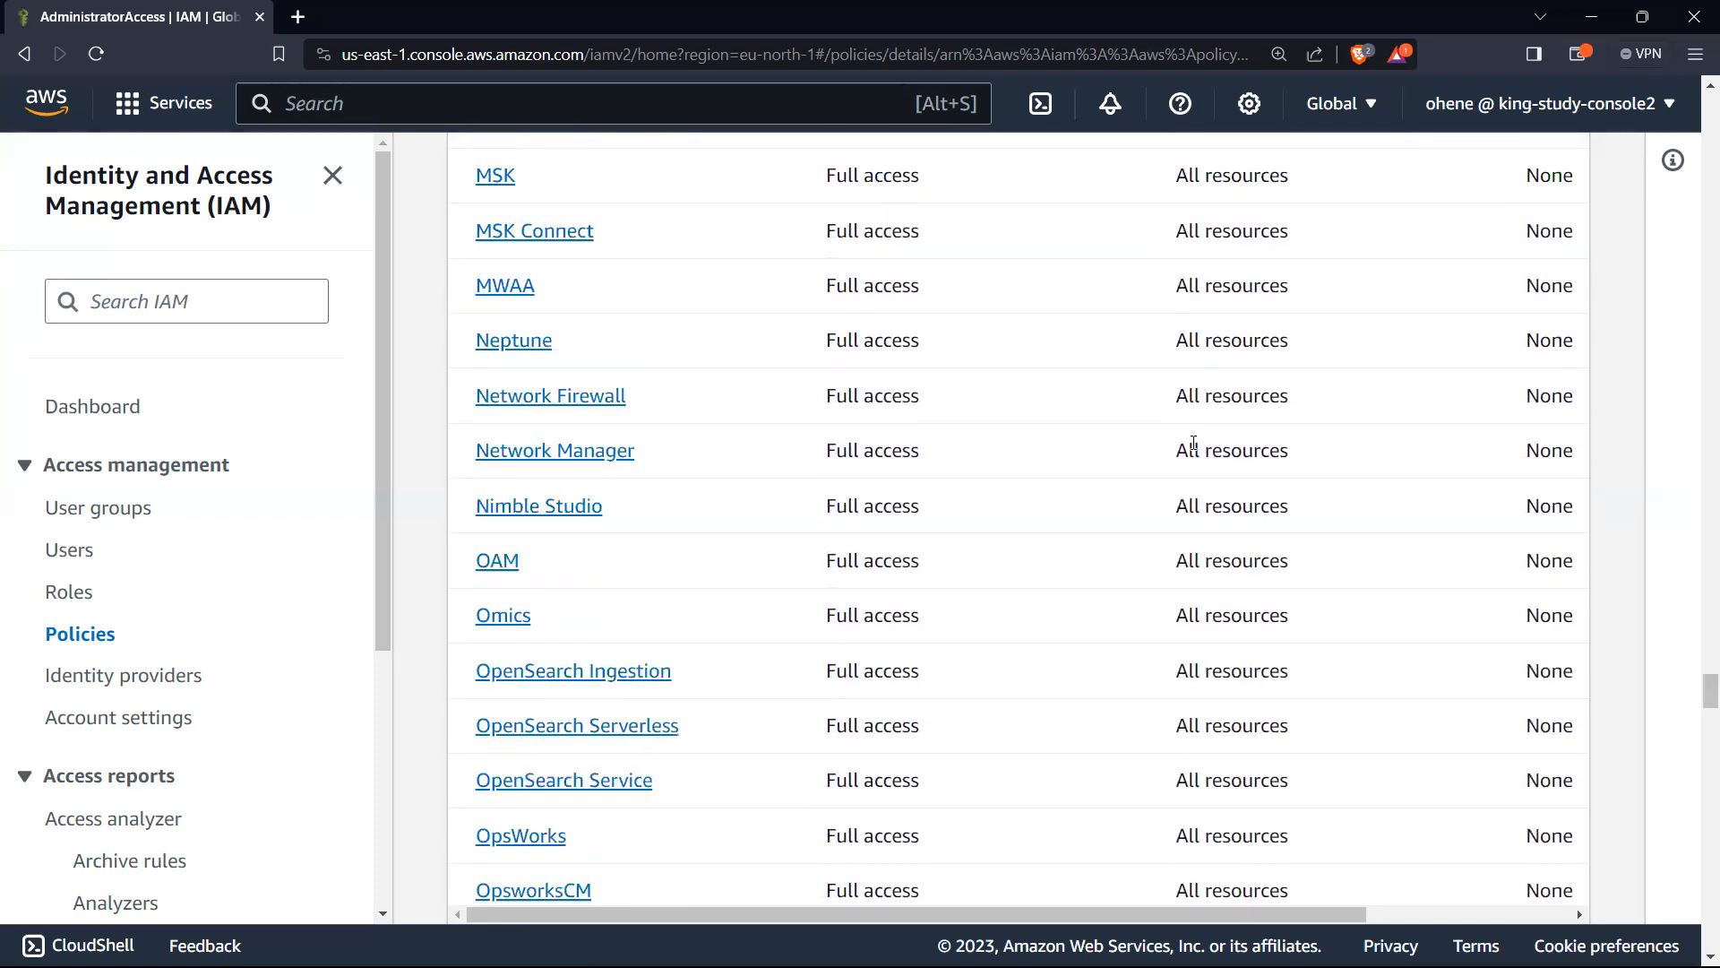
Step: Back at the top, view the AdministratorAccess permissions as JSON
left_click_drag(1692, 639, 1689, 130)
scroll(1022, 238, "down", 5)
left_click(708, 338)
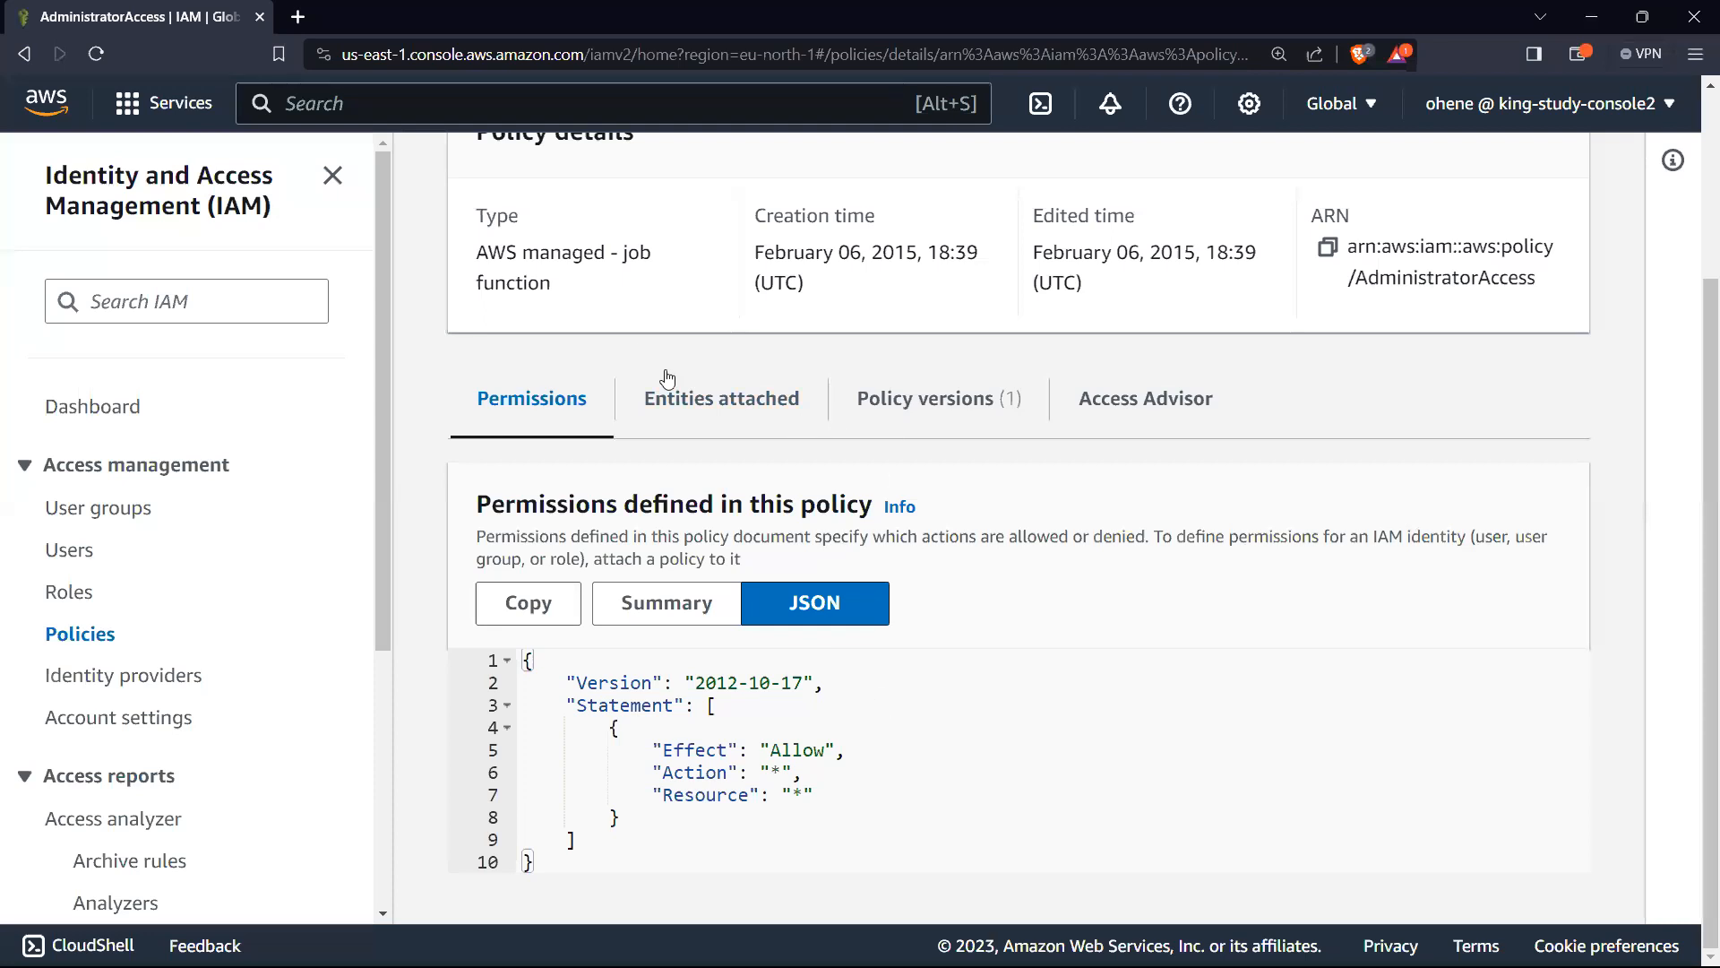
key("ctrl+minus")
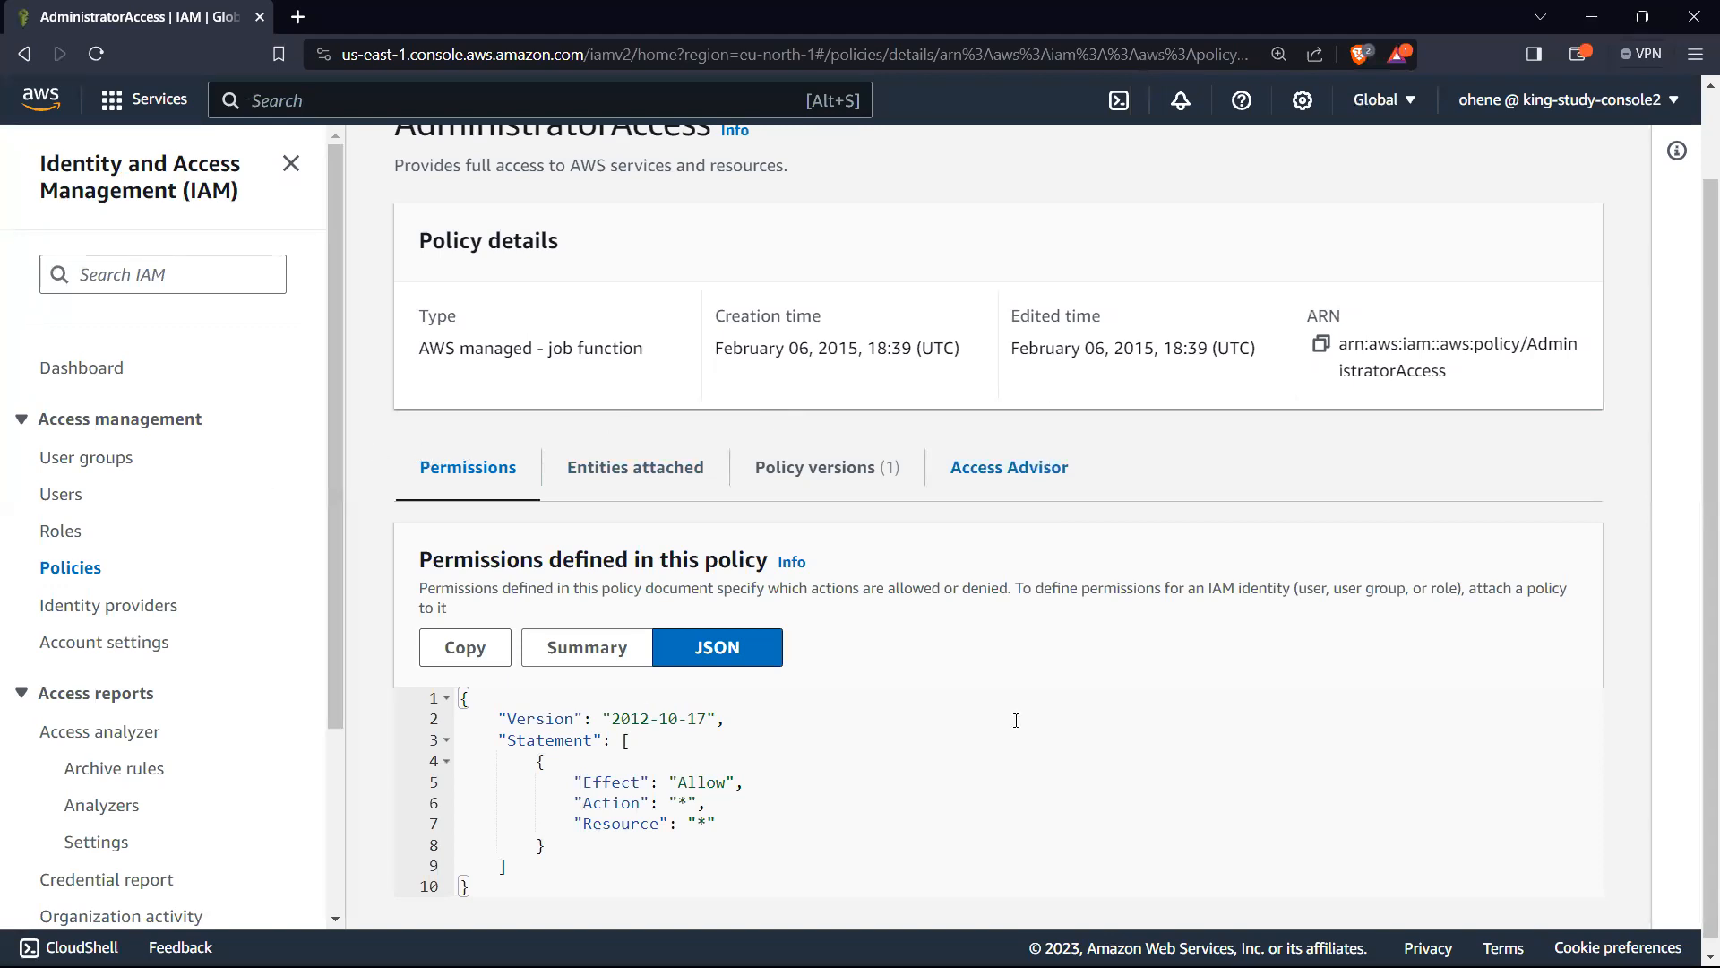
mouse_move(1296, 940)
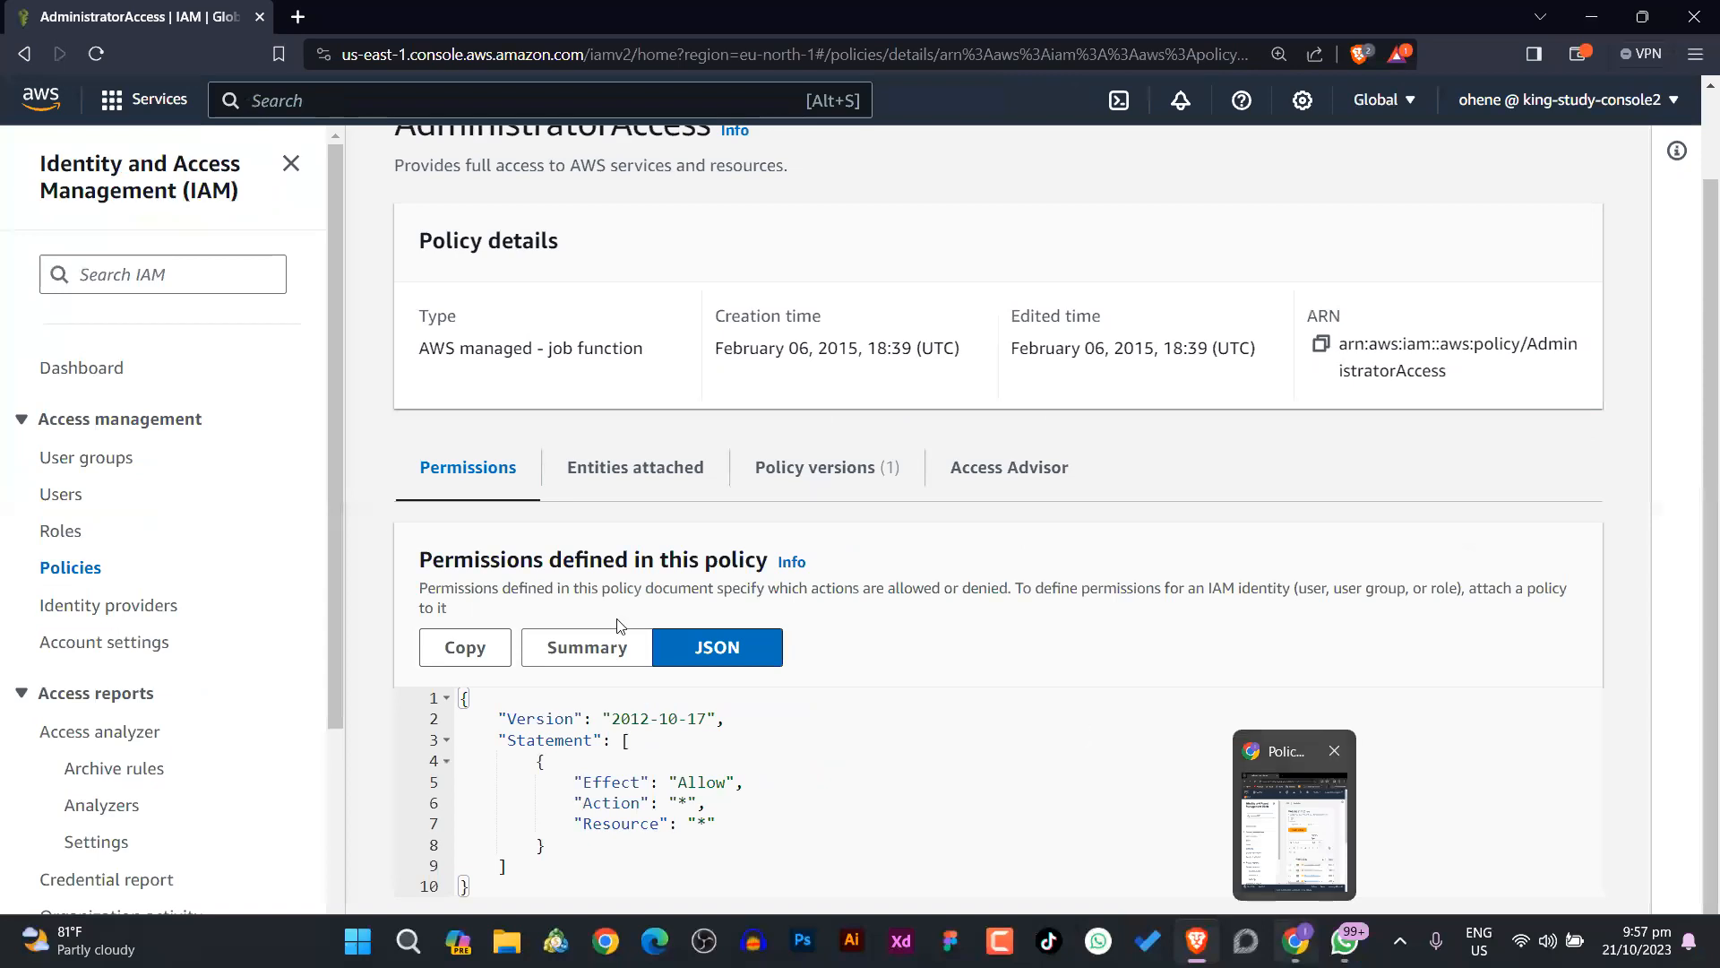
Step: Open IAM Users, then the User groups list in the administrator's Chrome window
left_click(60, 495)
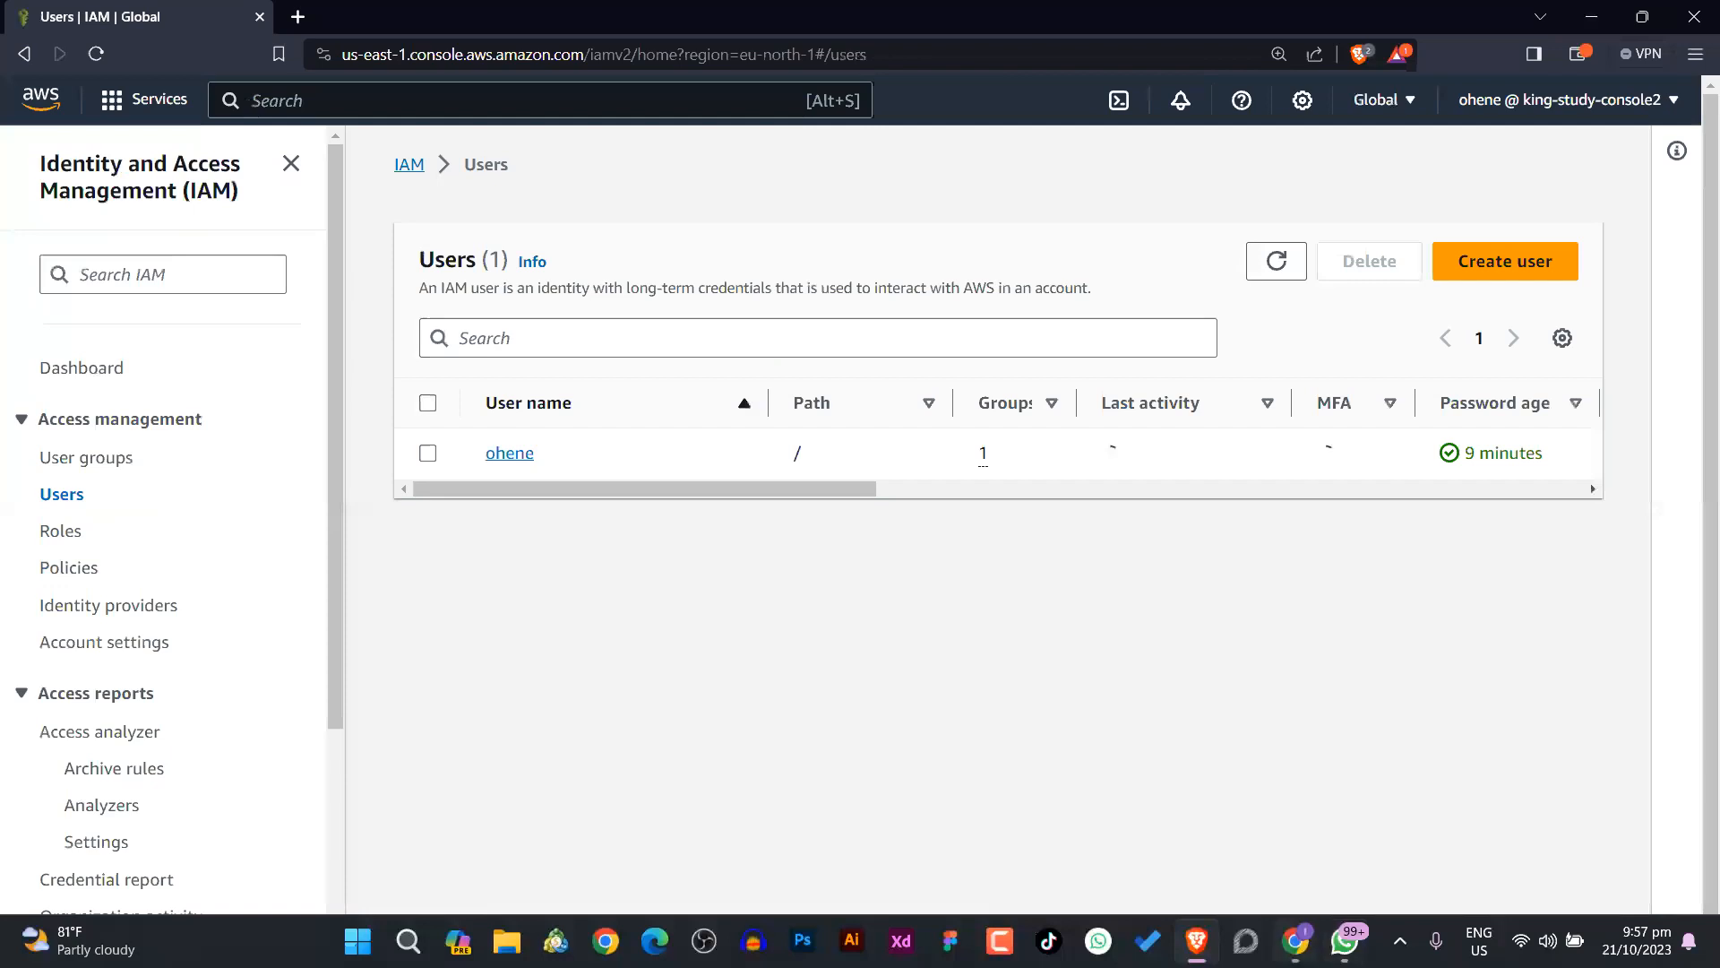
left_click(1294, 941)
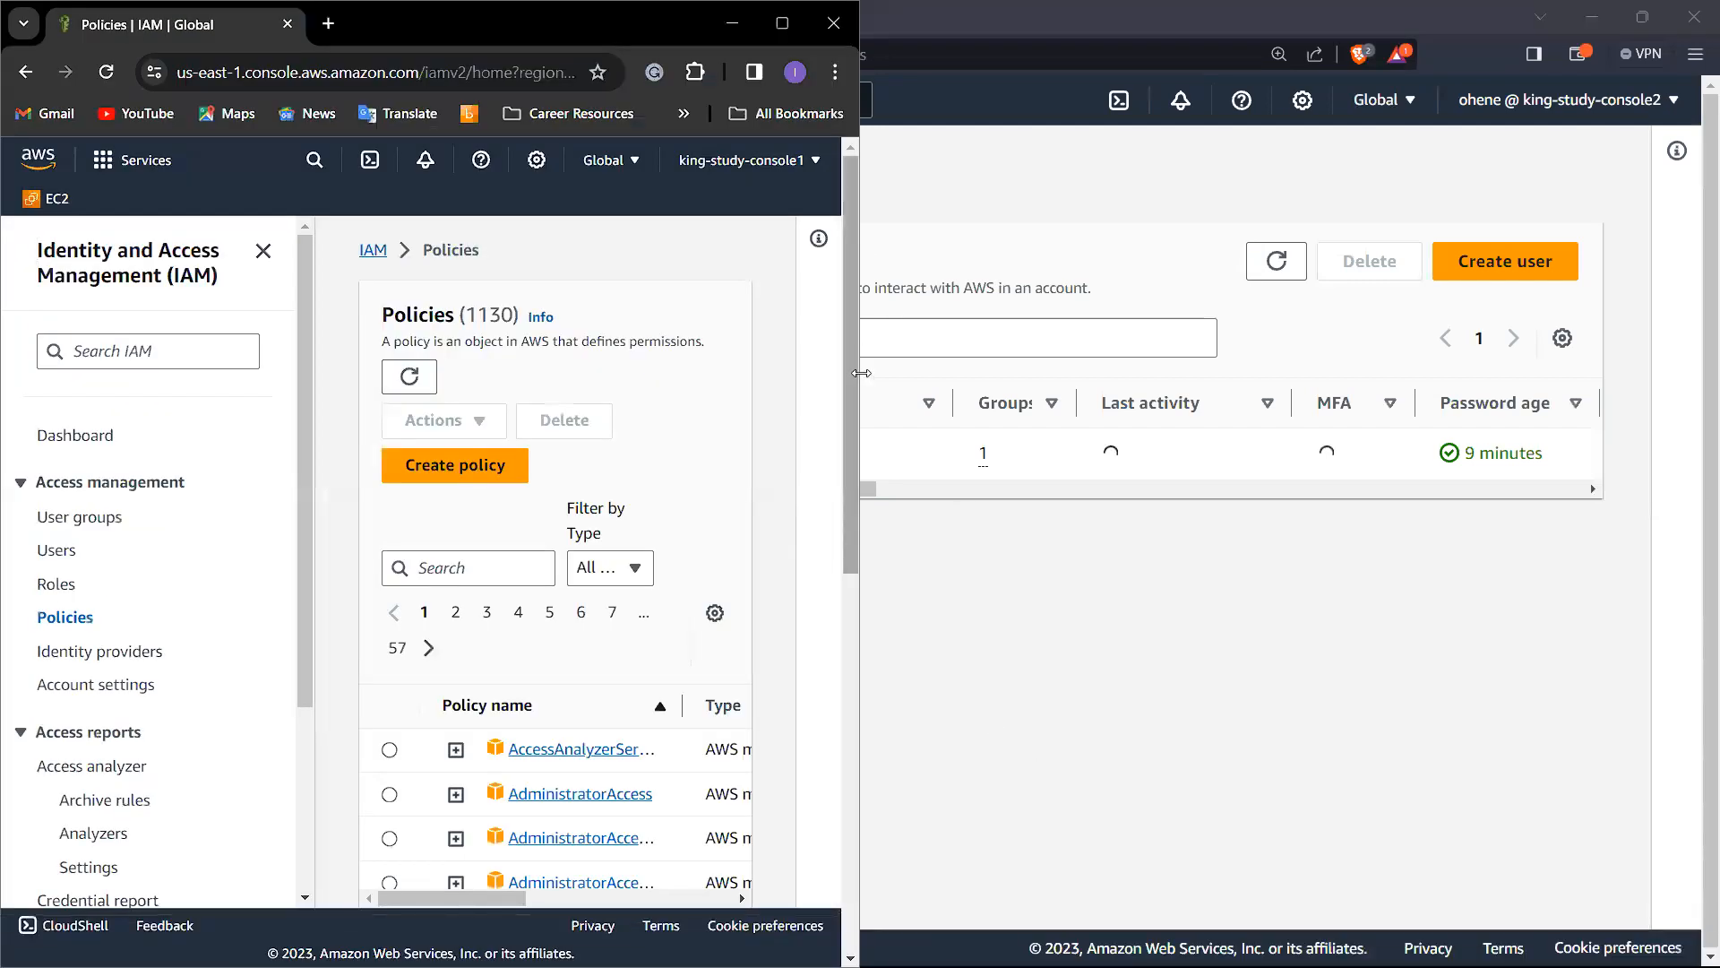
left_click(73, 519)
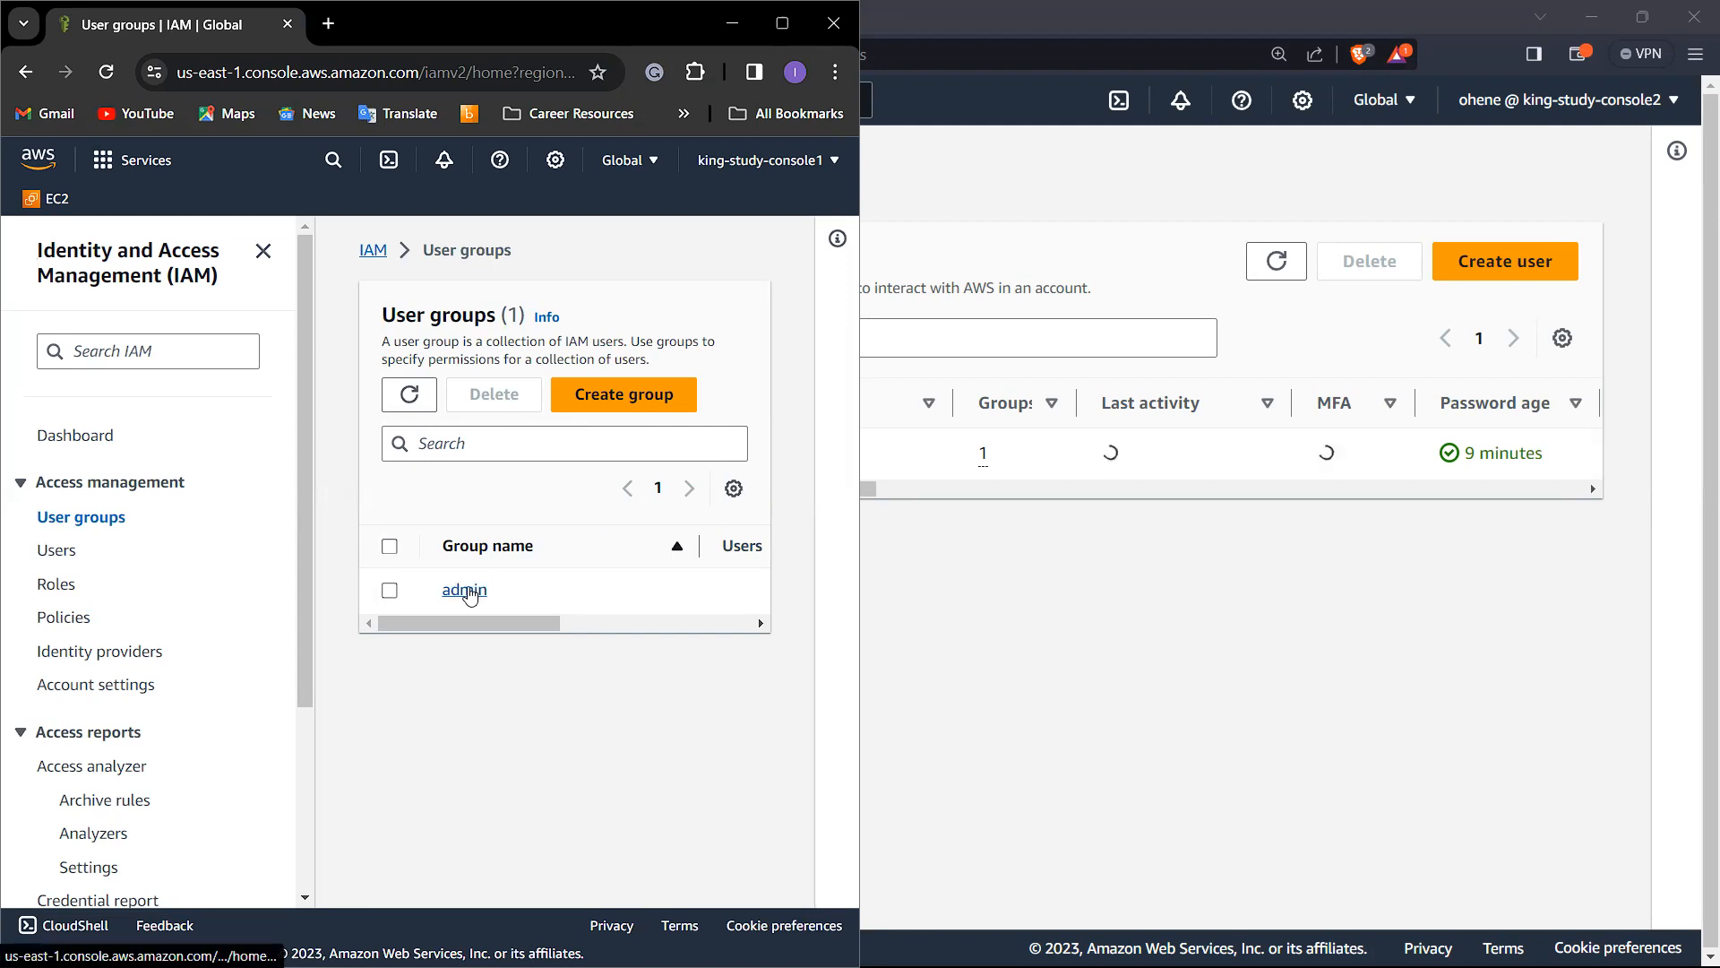
Step: Open the admin group's details, maximized and zoomed in to show its one member
left_click(465, 587)
scroll(714, 526, "down", 3)
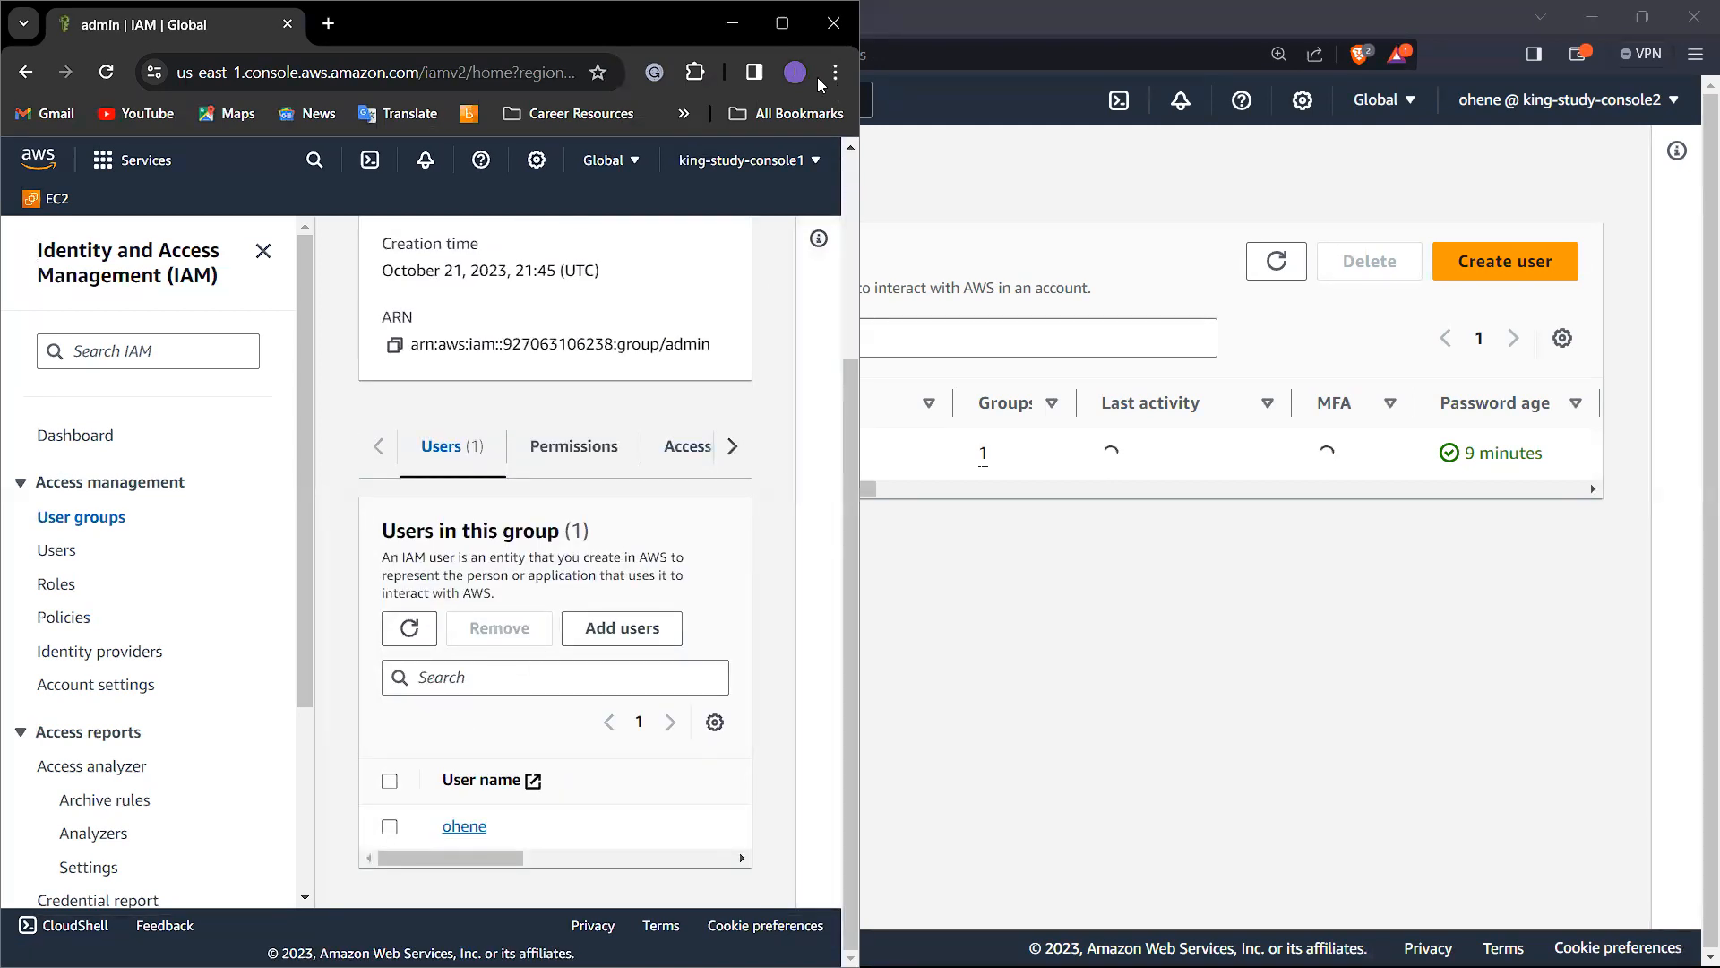
left_click(782, 25)
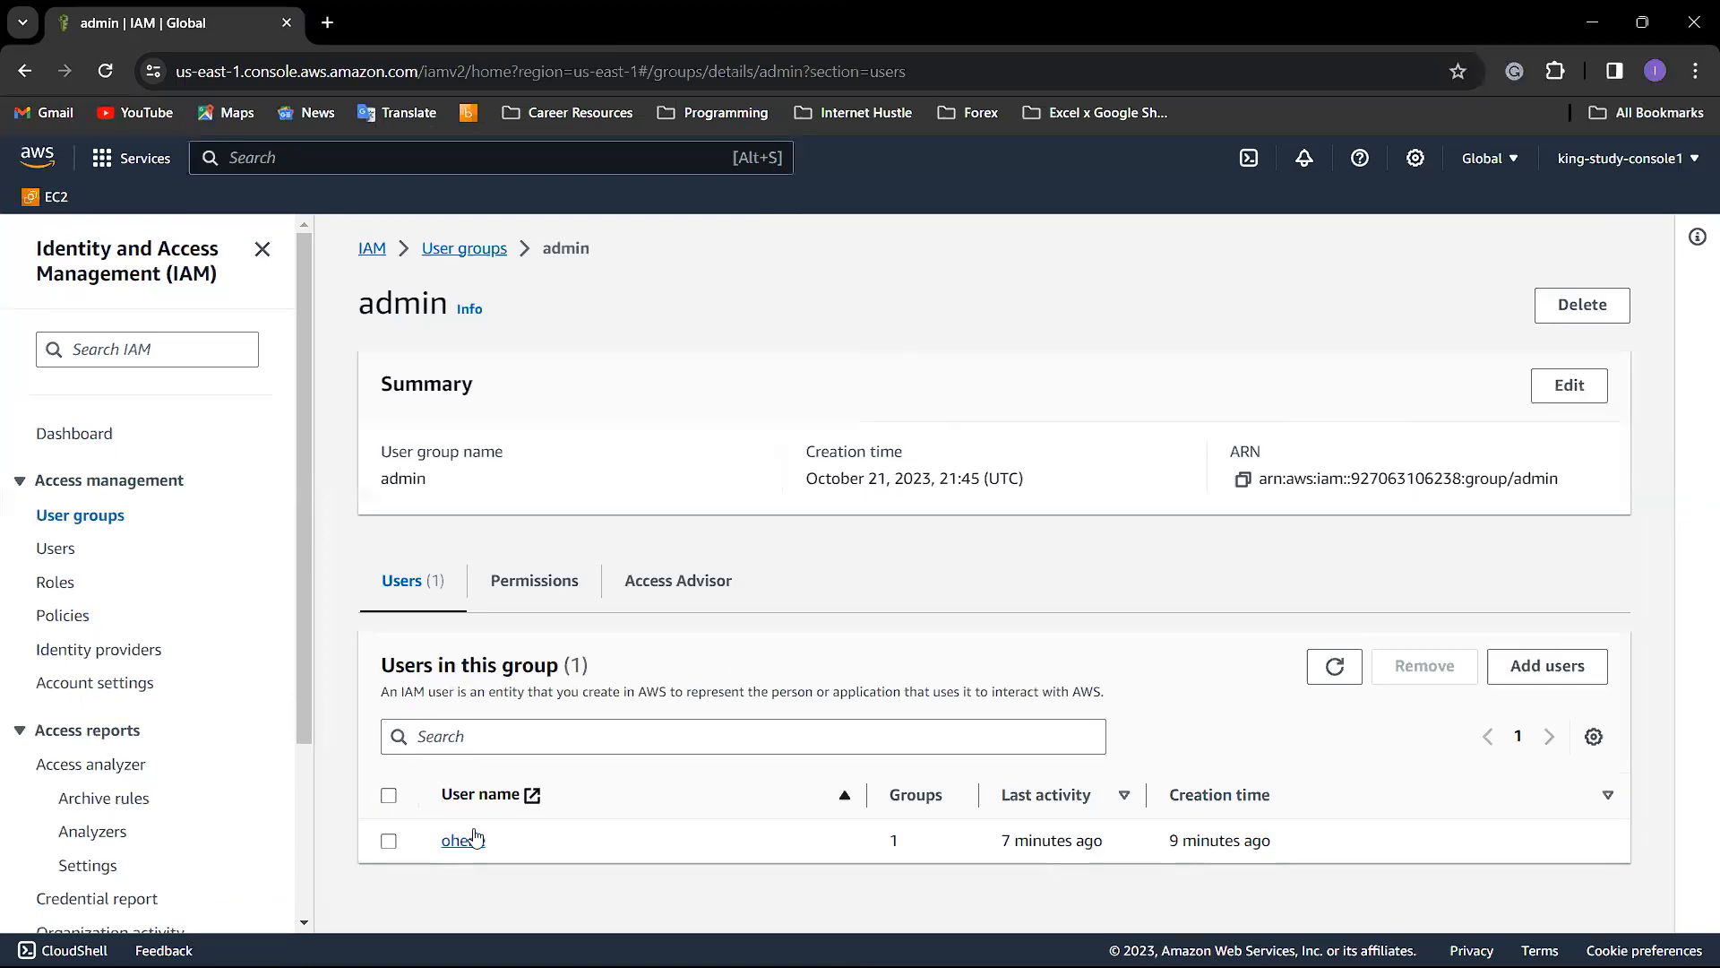
key("ctrl+plus")
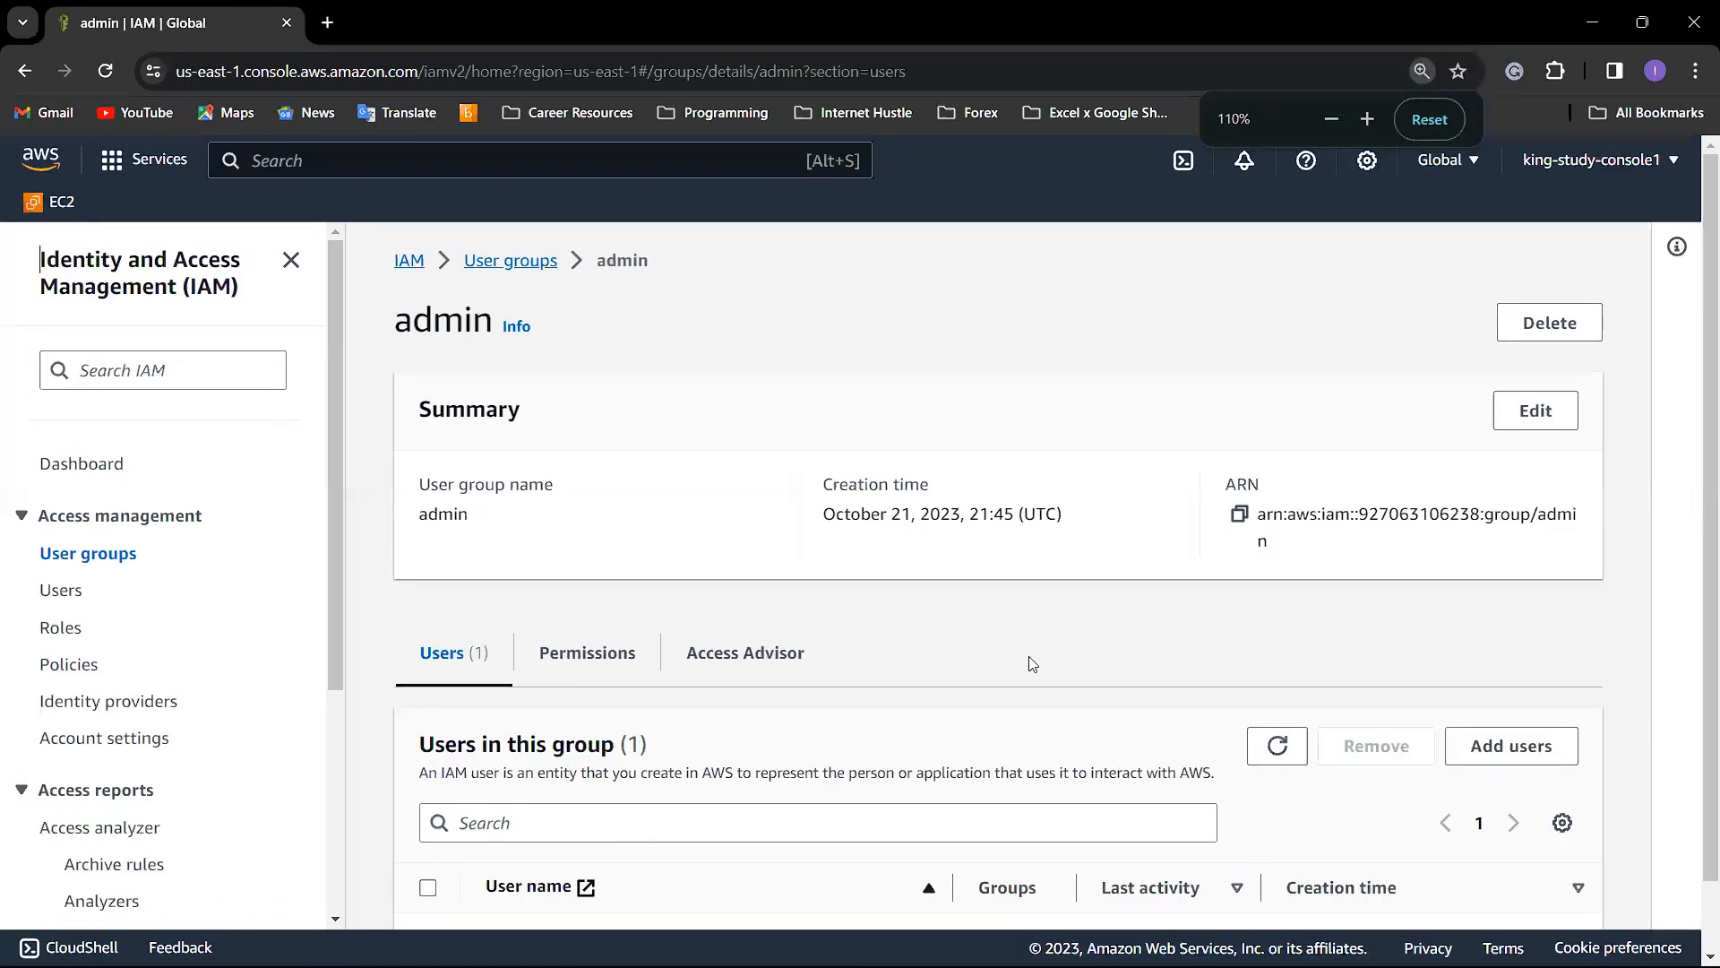
scroll(1029, 667, "down", 1)
key("ctrl+plus")
Step: Select the user in the admin group and remove them
scroll(896, 730, "down", 2)
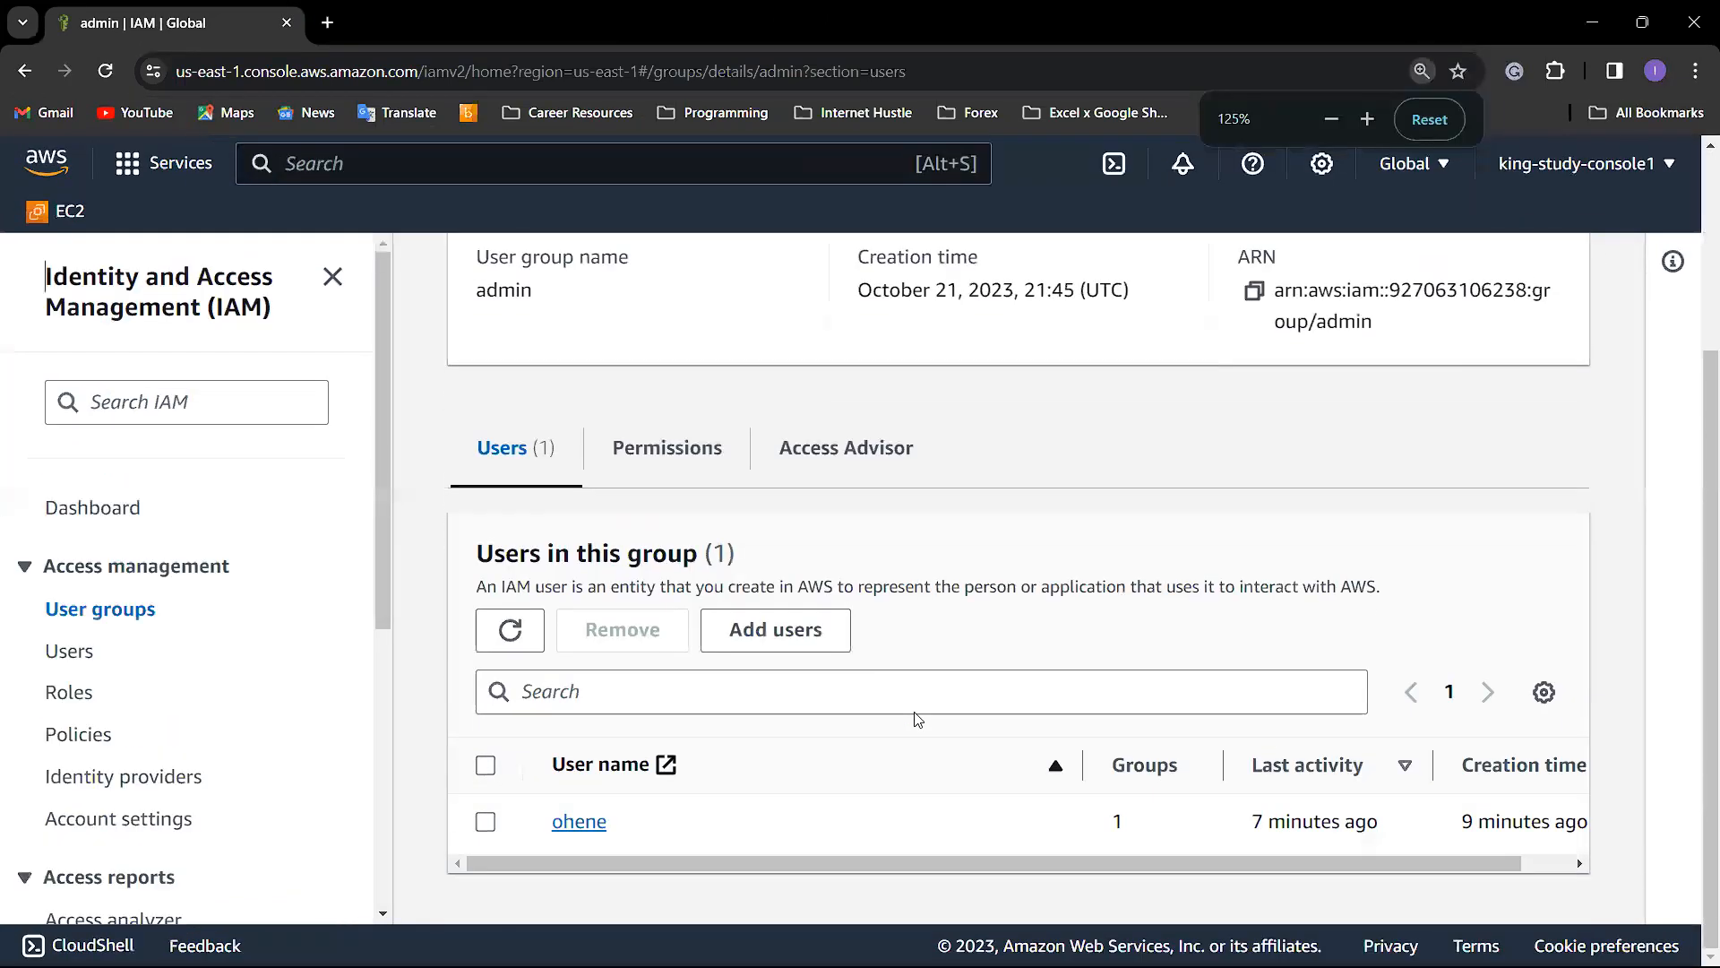
left_click(486, 822)
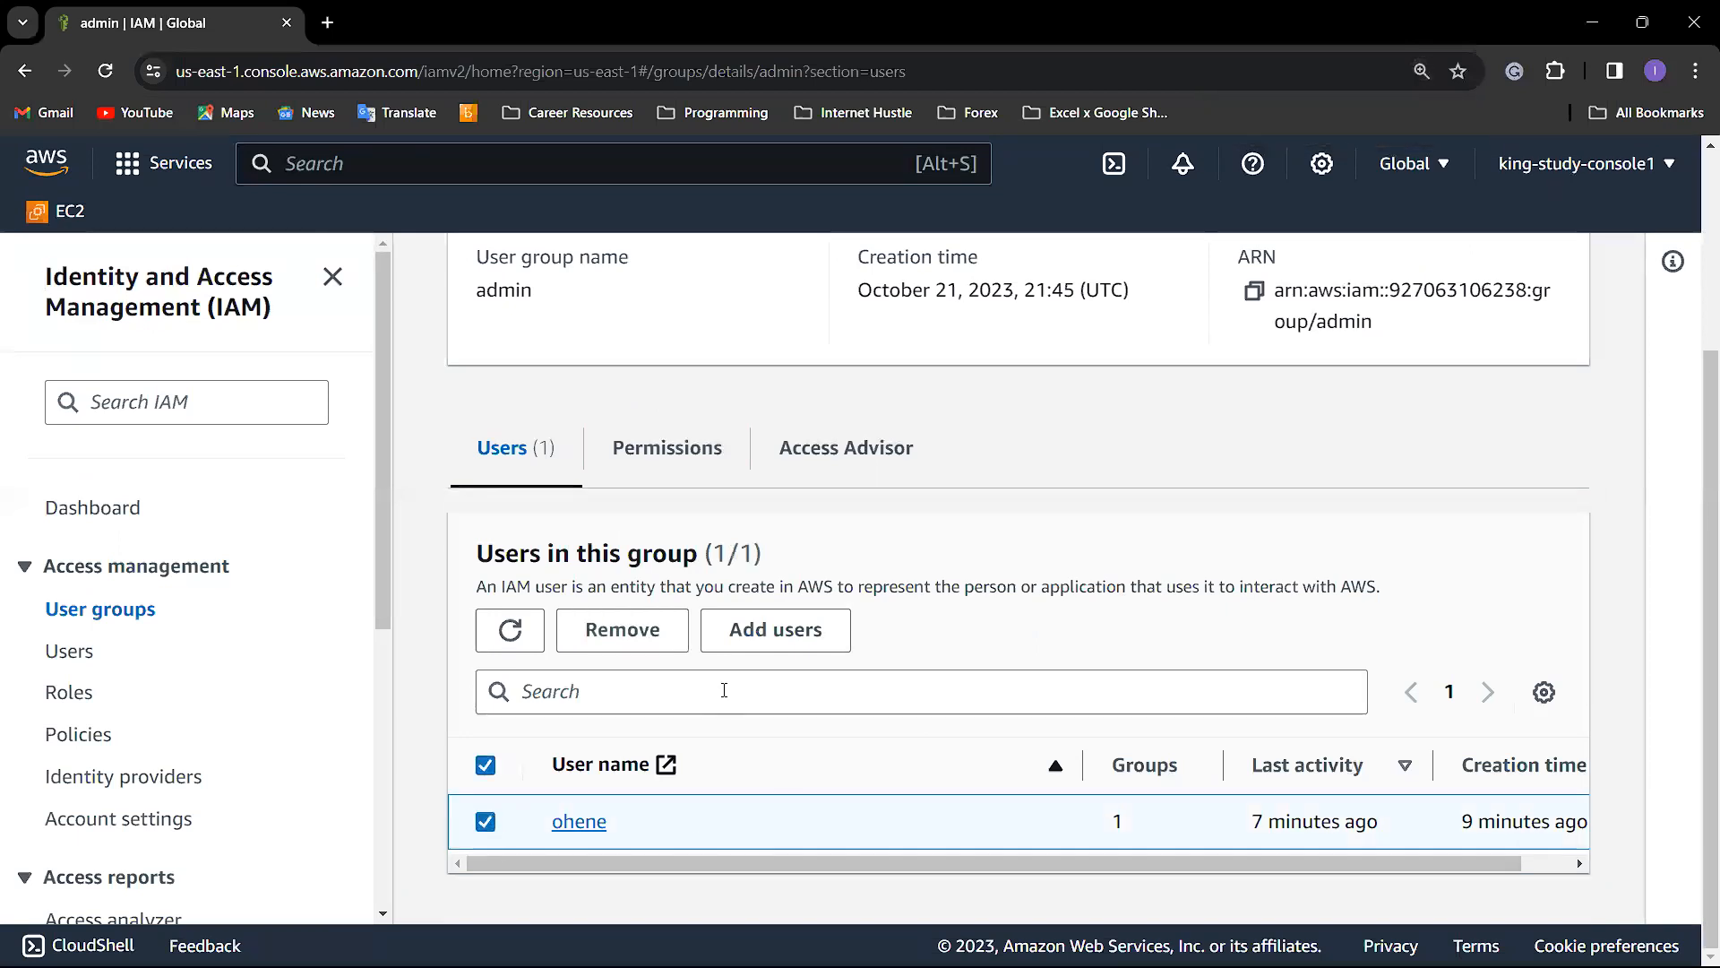
left_click(642, 634)
left_click(1158, 638)
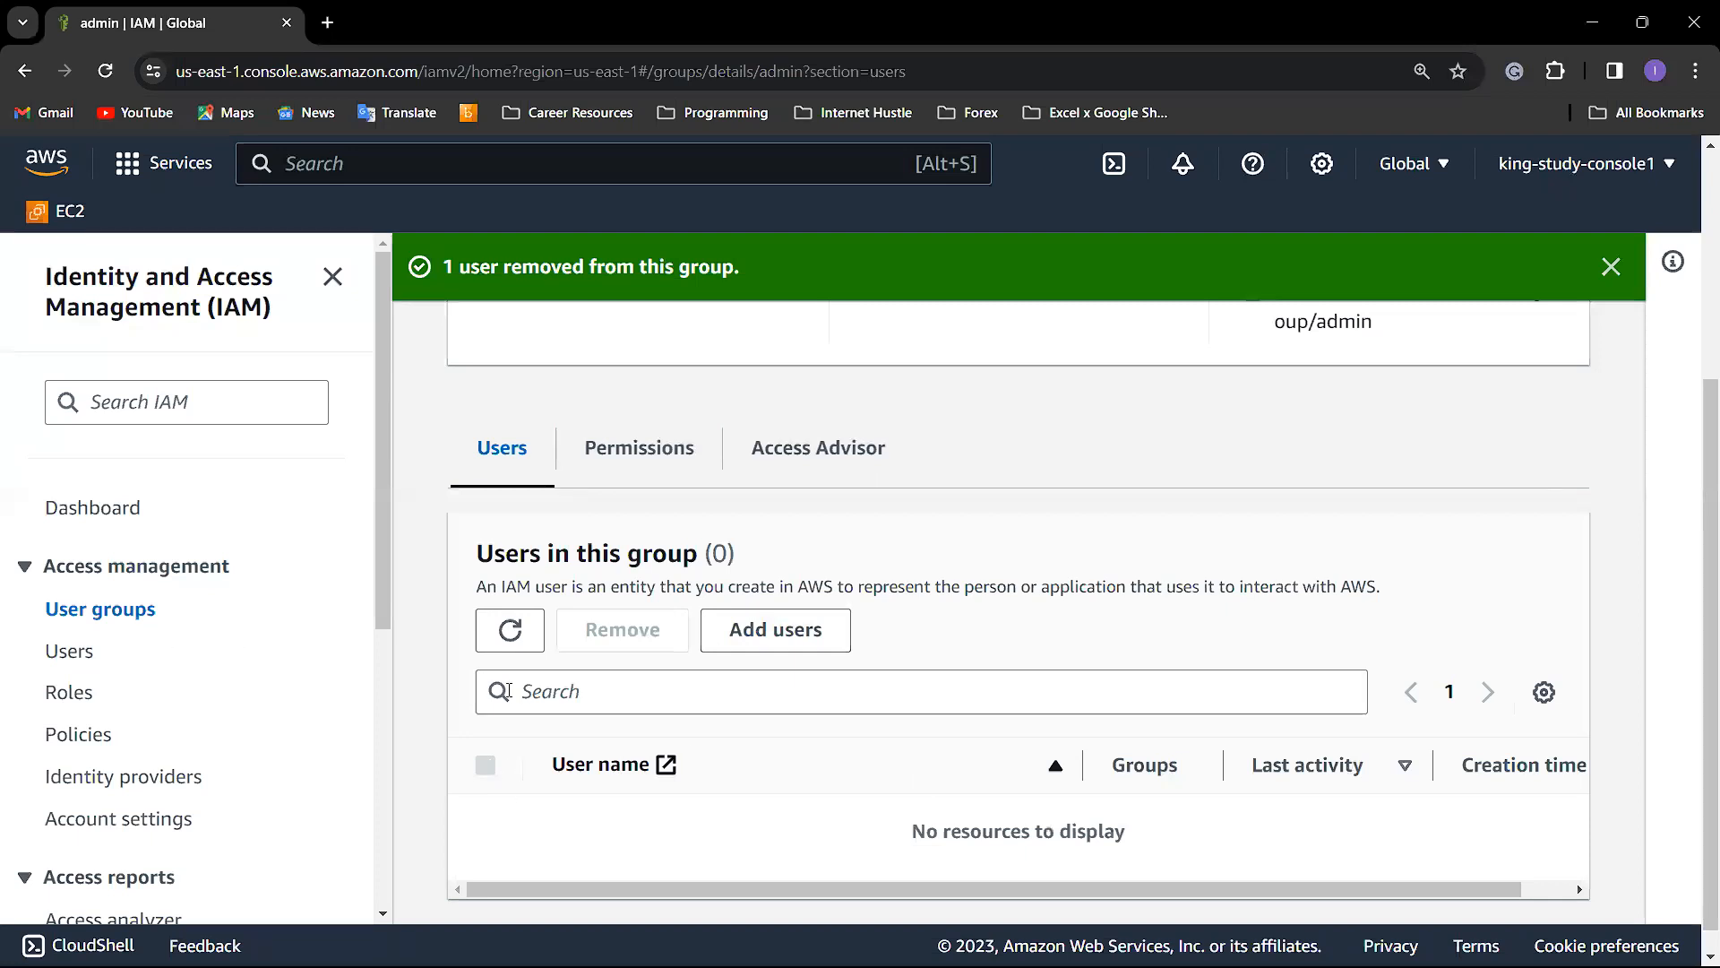
Step: Reopen the admin group from User groups to confirm it lists 0 users
scroll(731, 525, "up", 3)
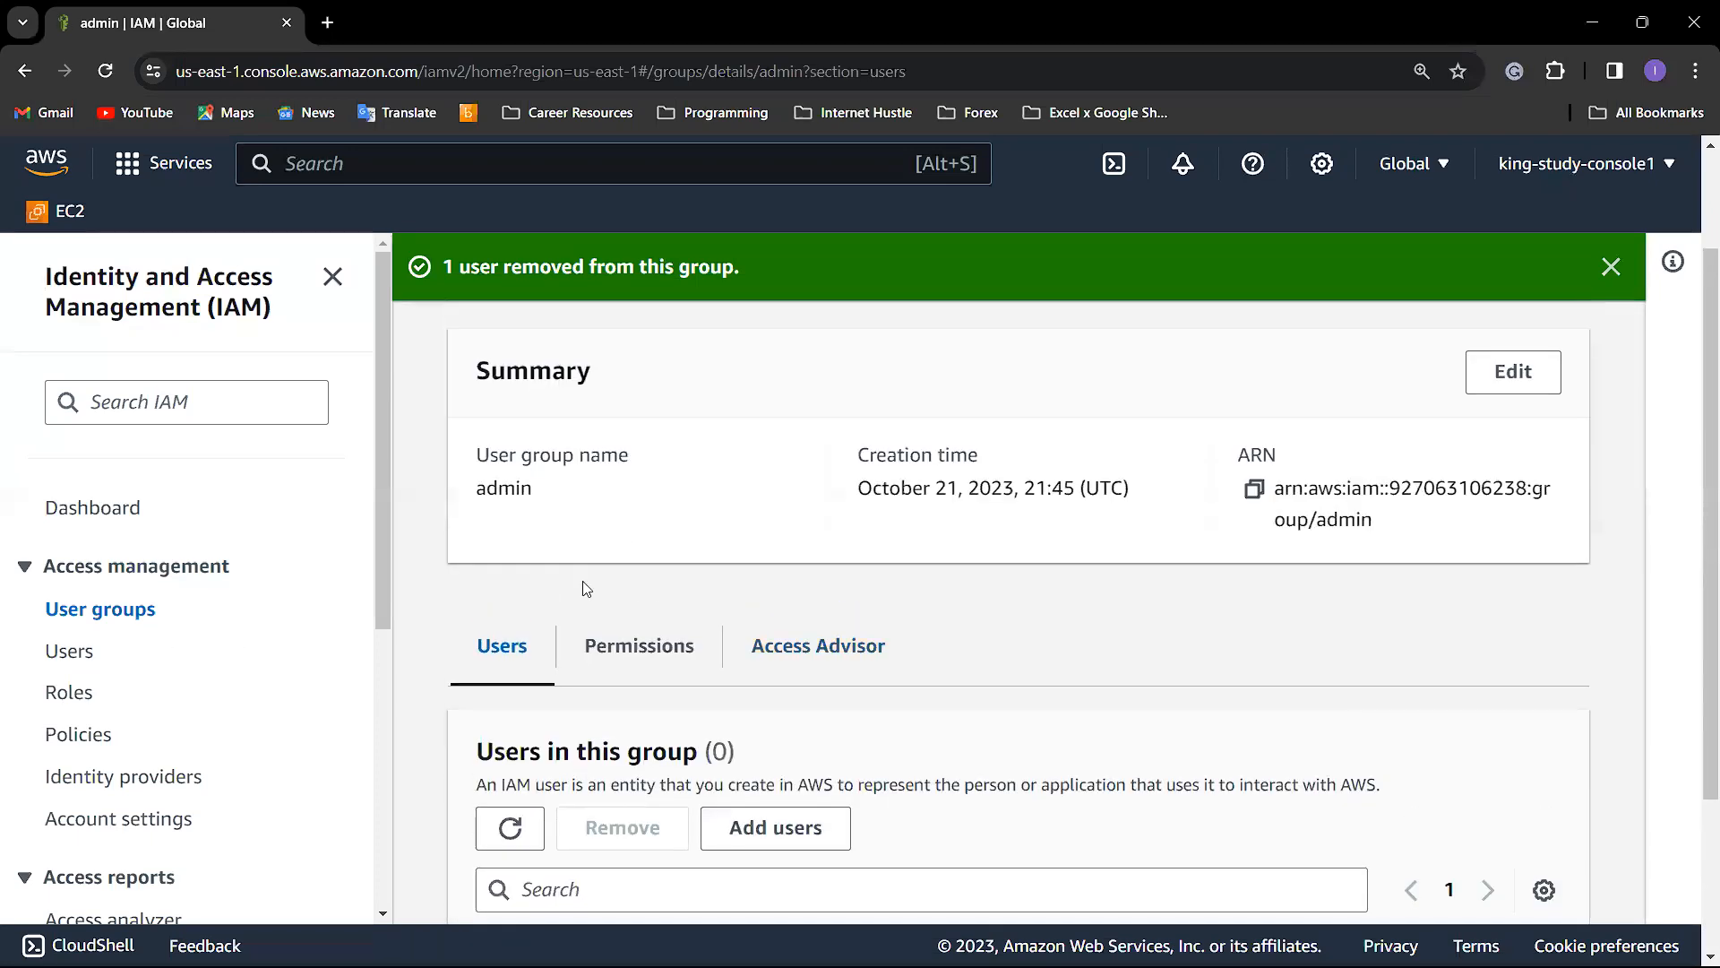
scroll(466, 627, "up", 1)
left_click(98, 611)
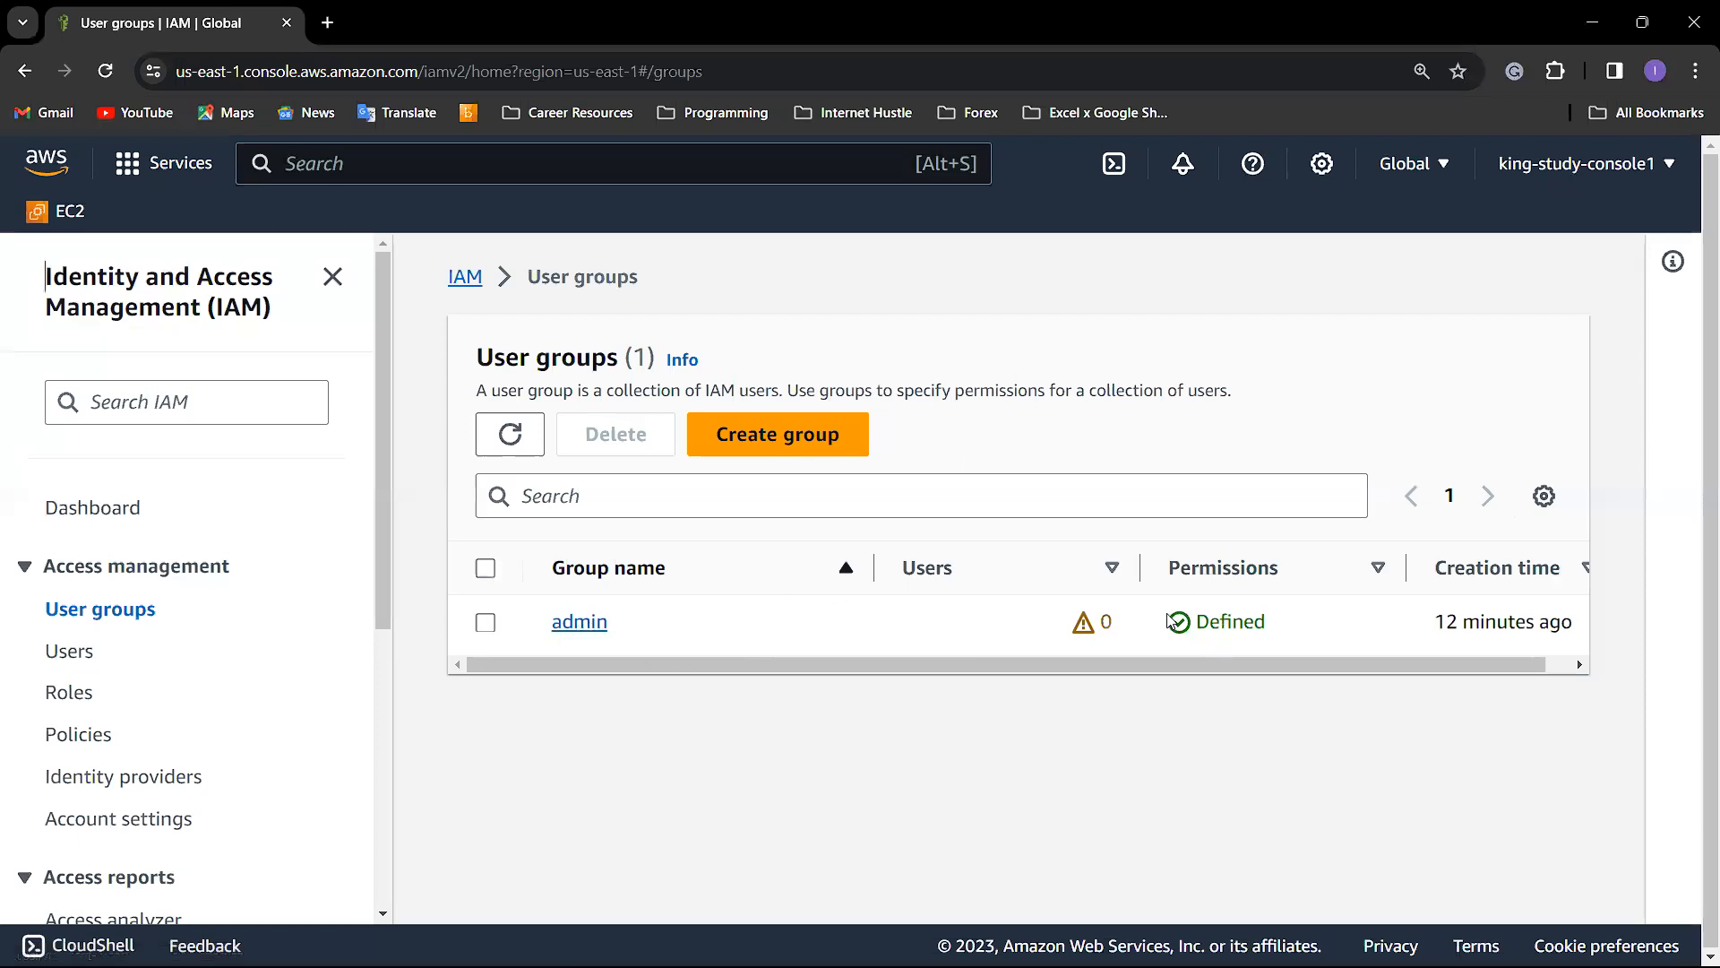
left_click(574, 623)
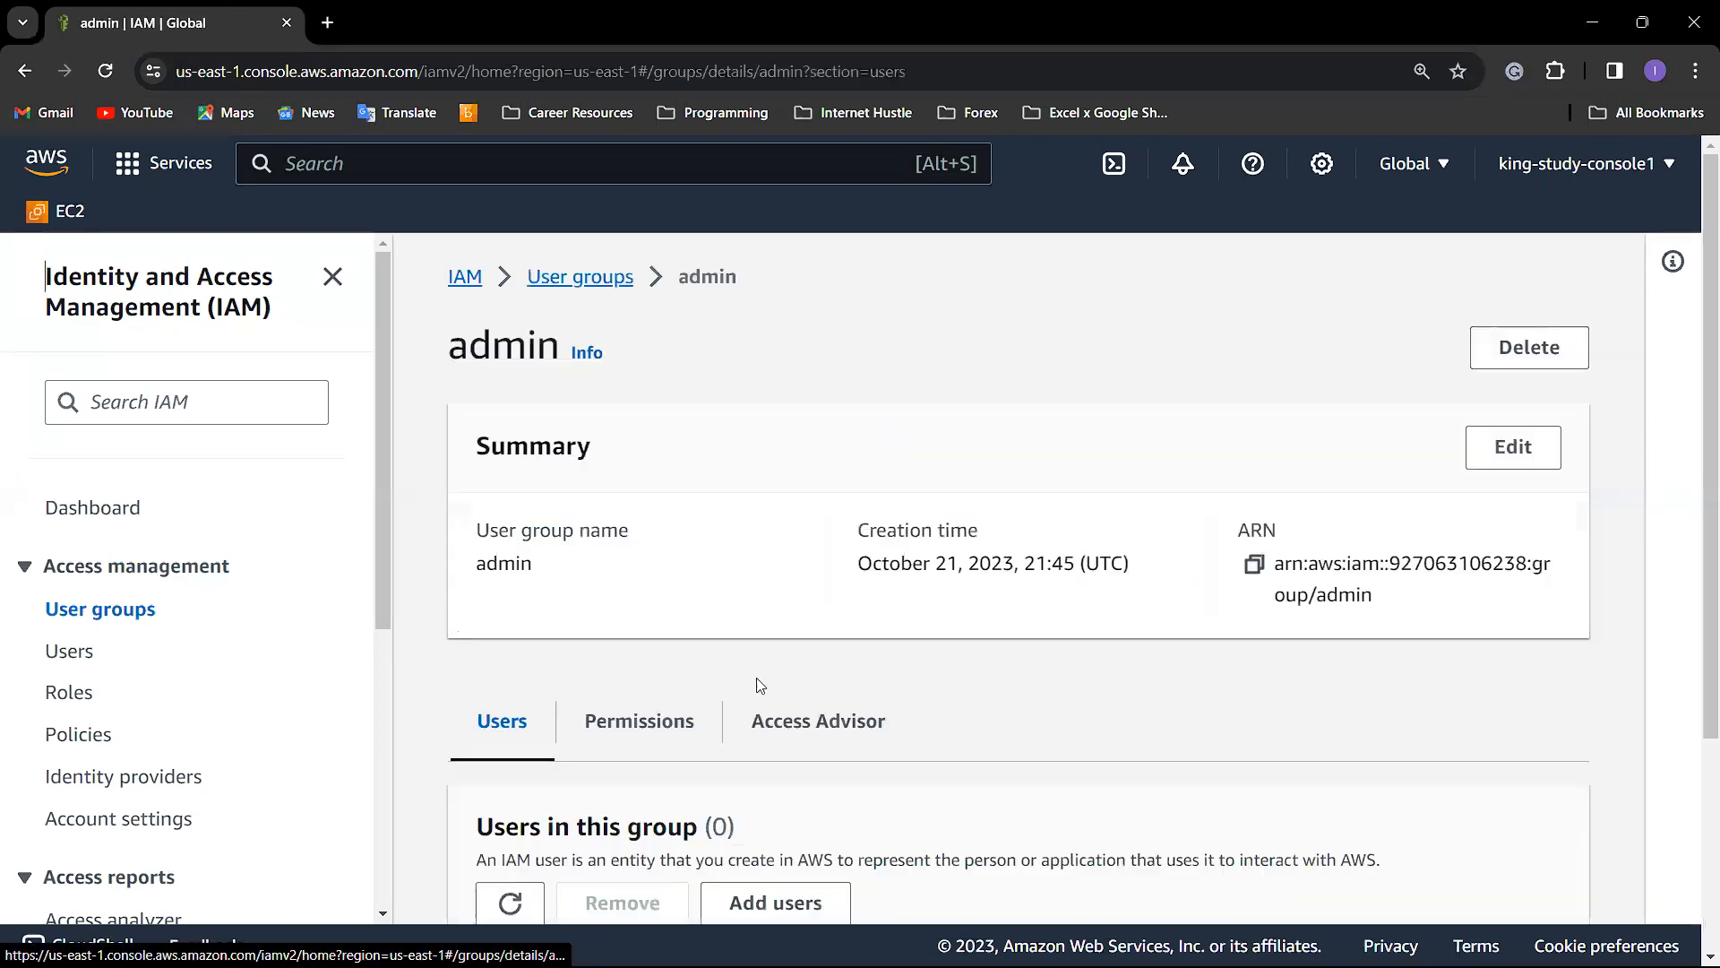
scroll(737, 709, "down", 2)
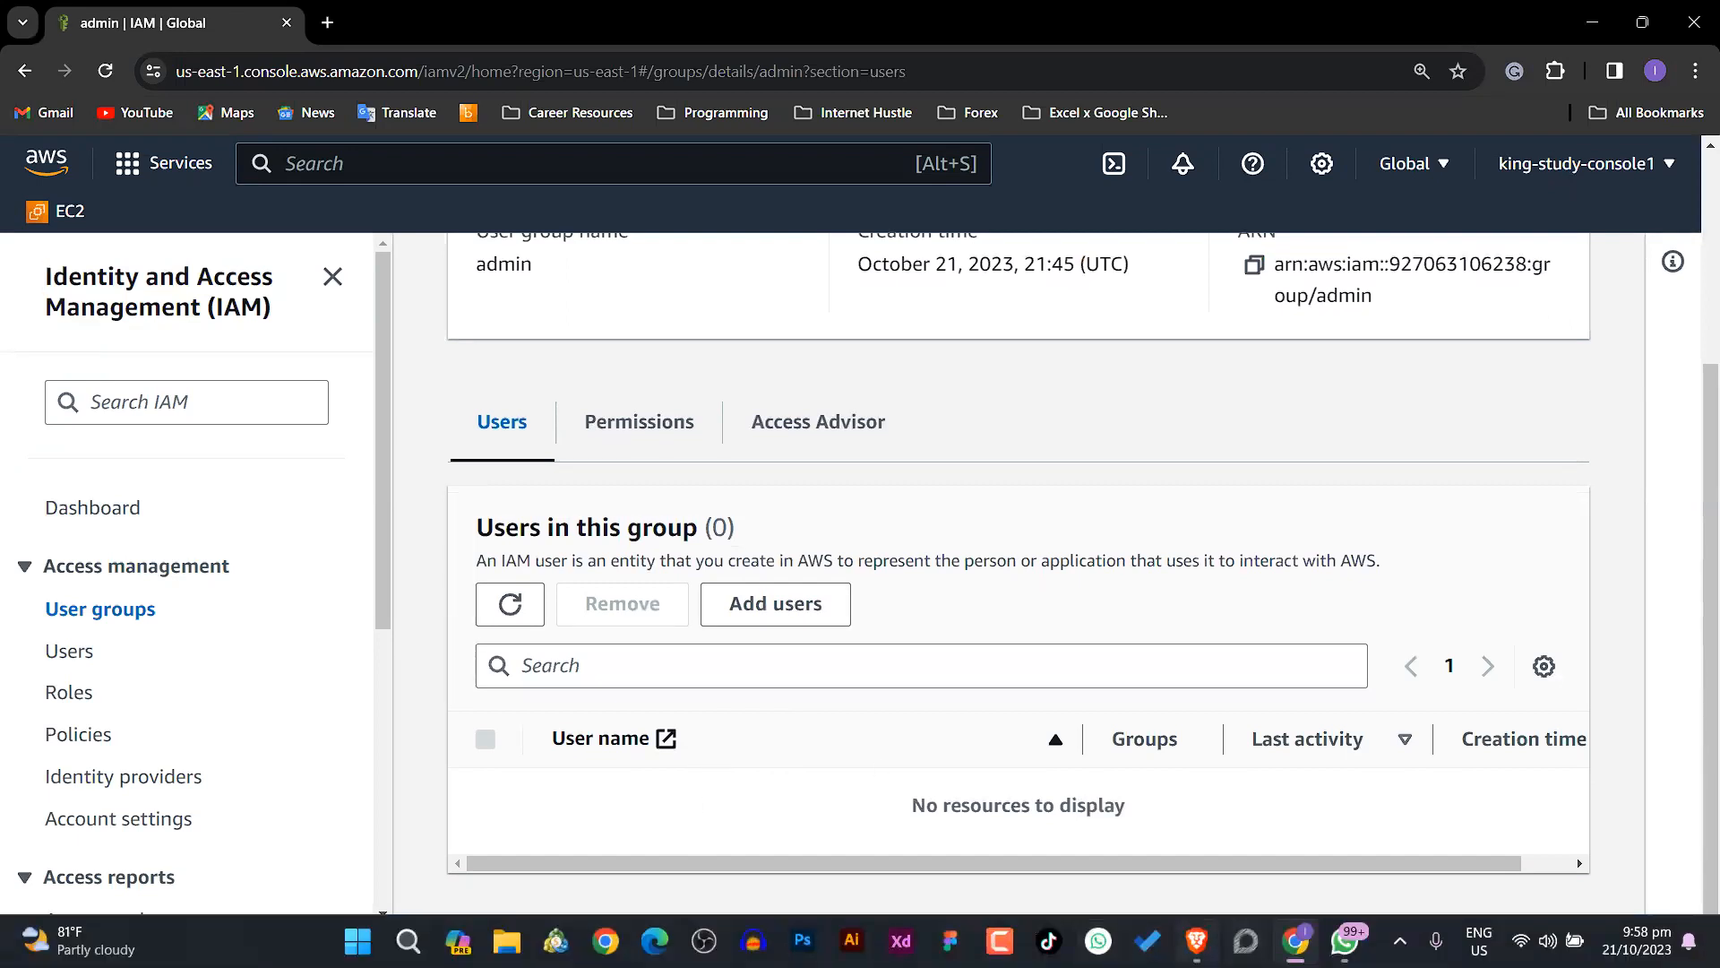
left_click(1196, 941)
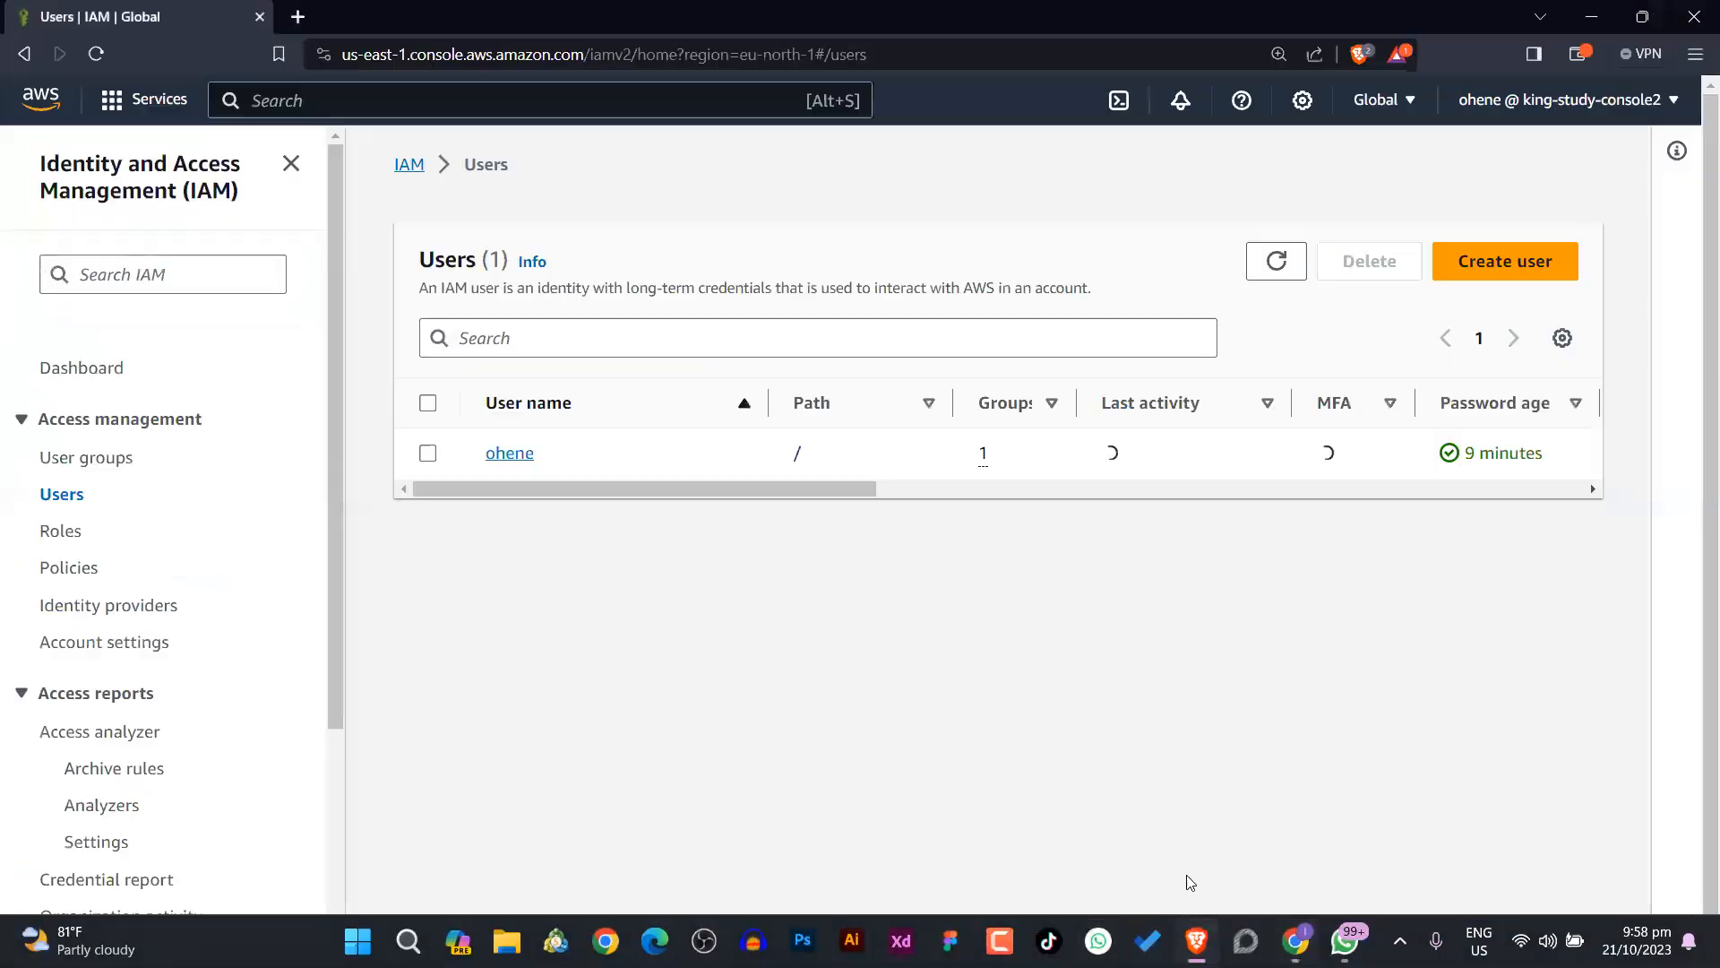
Step: Reload the user's IAM Users page and highlight the iam:ListUsers access-denied message
left_click(96, 54)
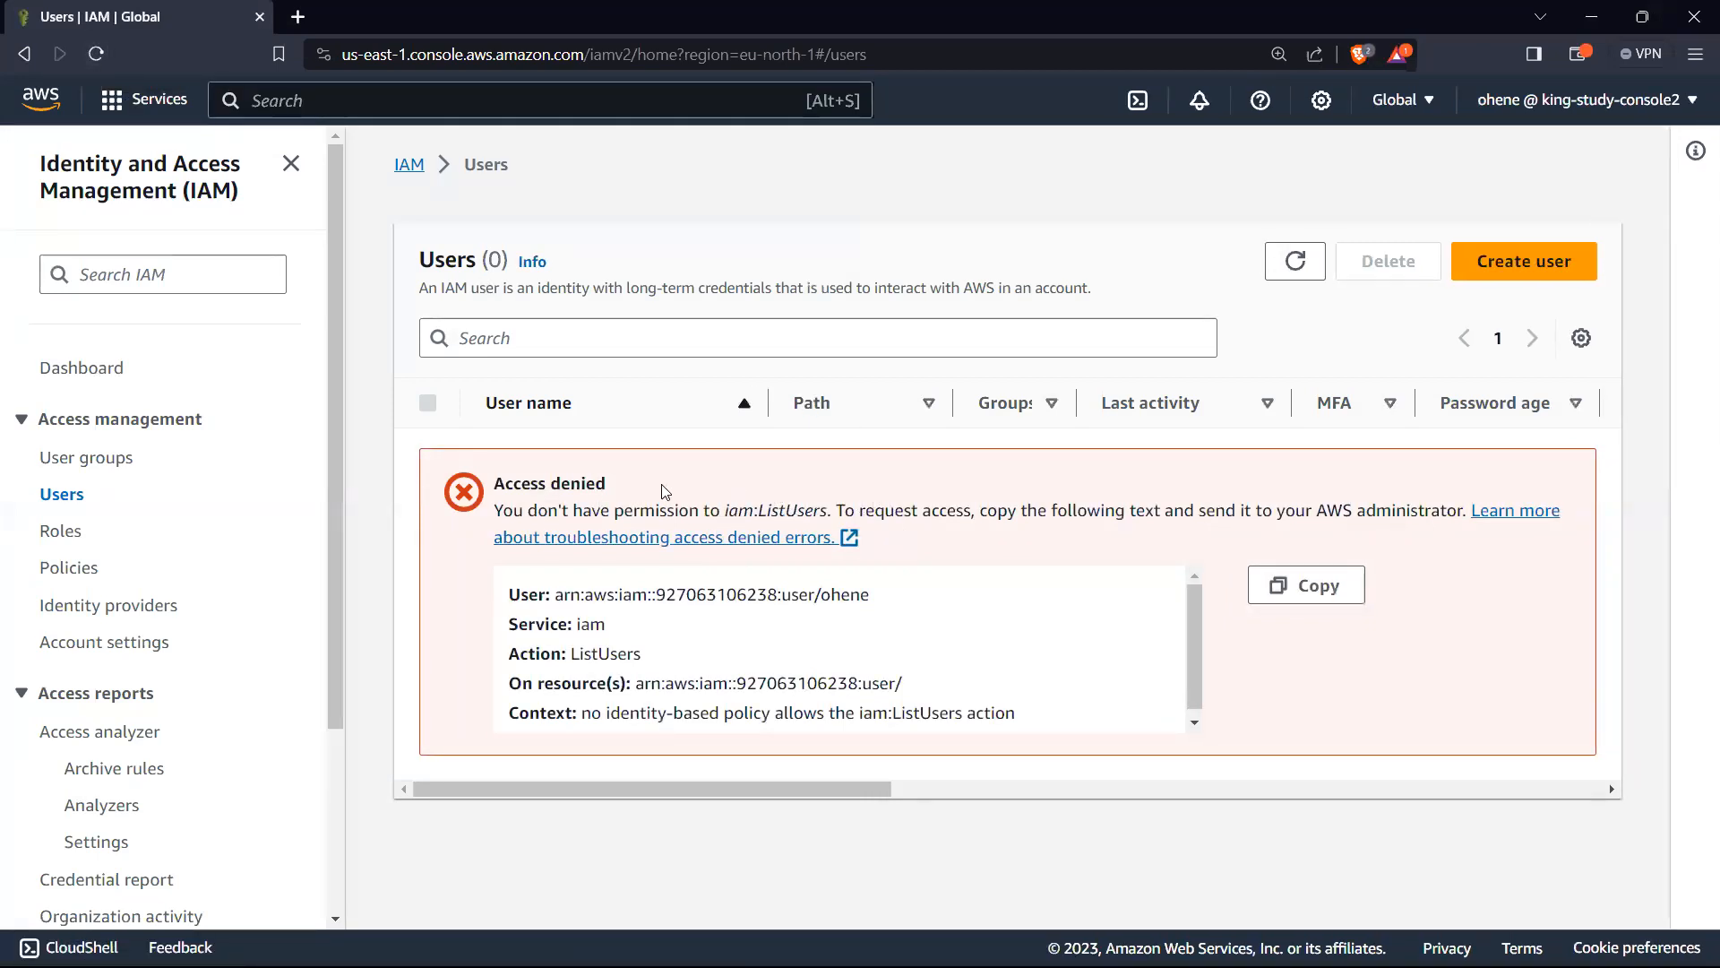
left_click_drag(724, 510, 831, 510)
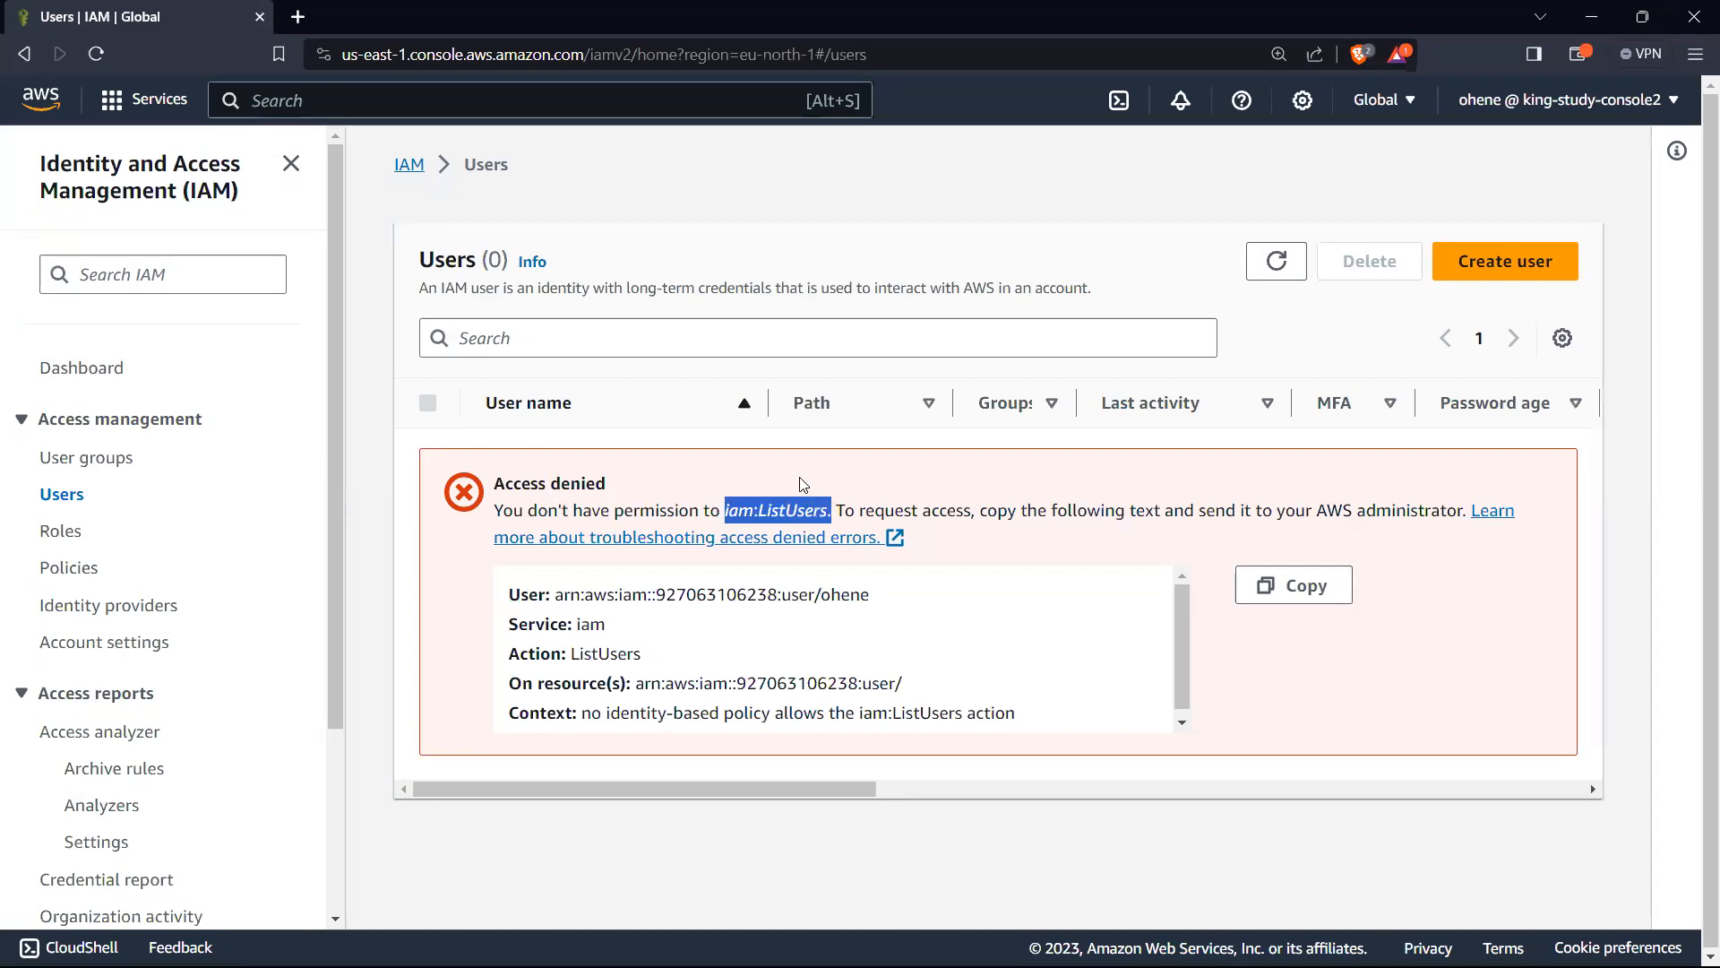
left_click(1597, 463)
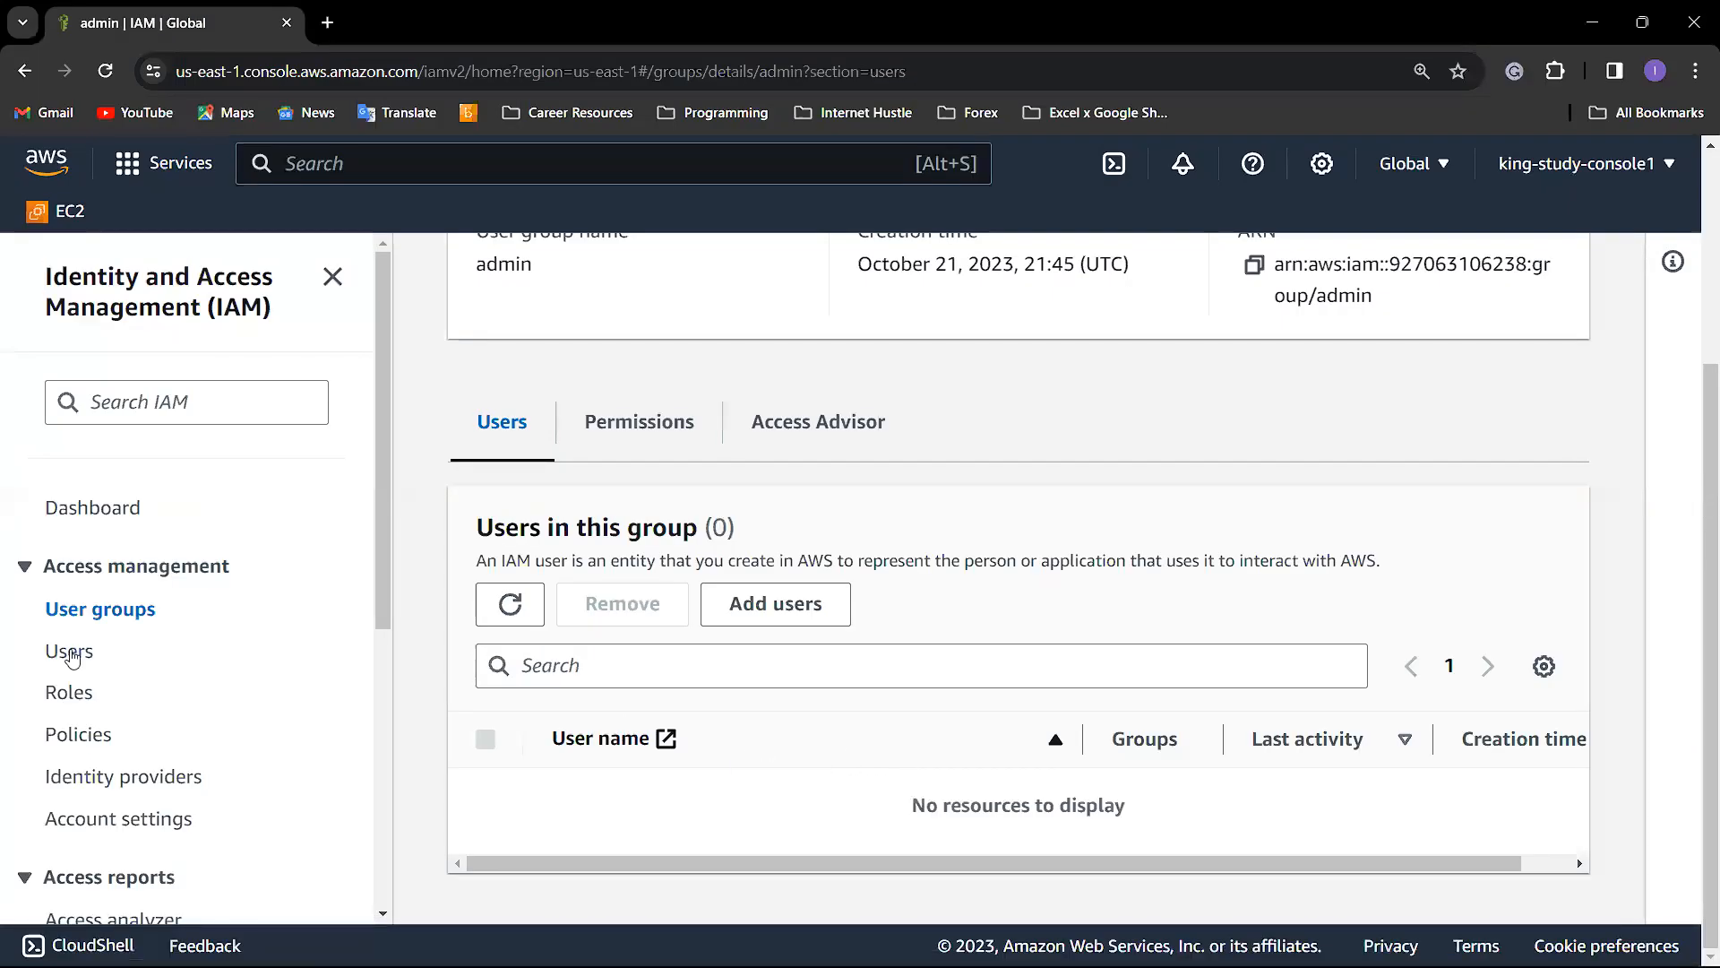
Step: Open the IAM user's details page and bring up the Add permissions options
left_click(70, 654)
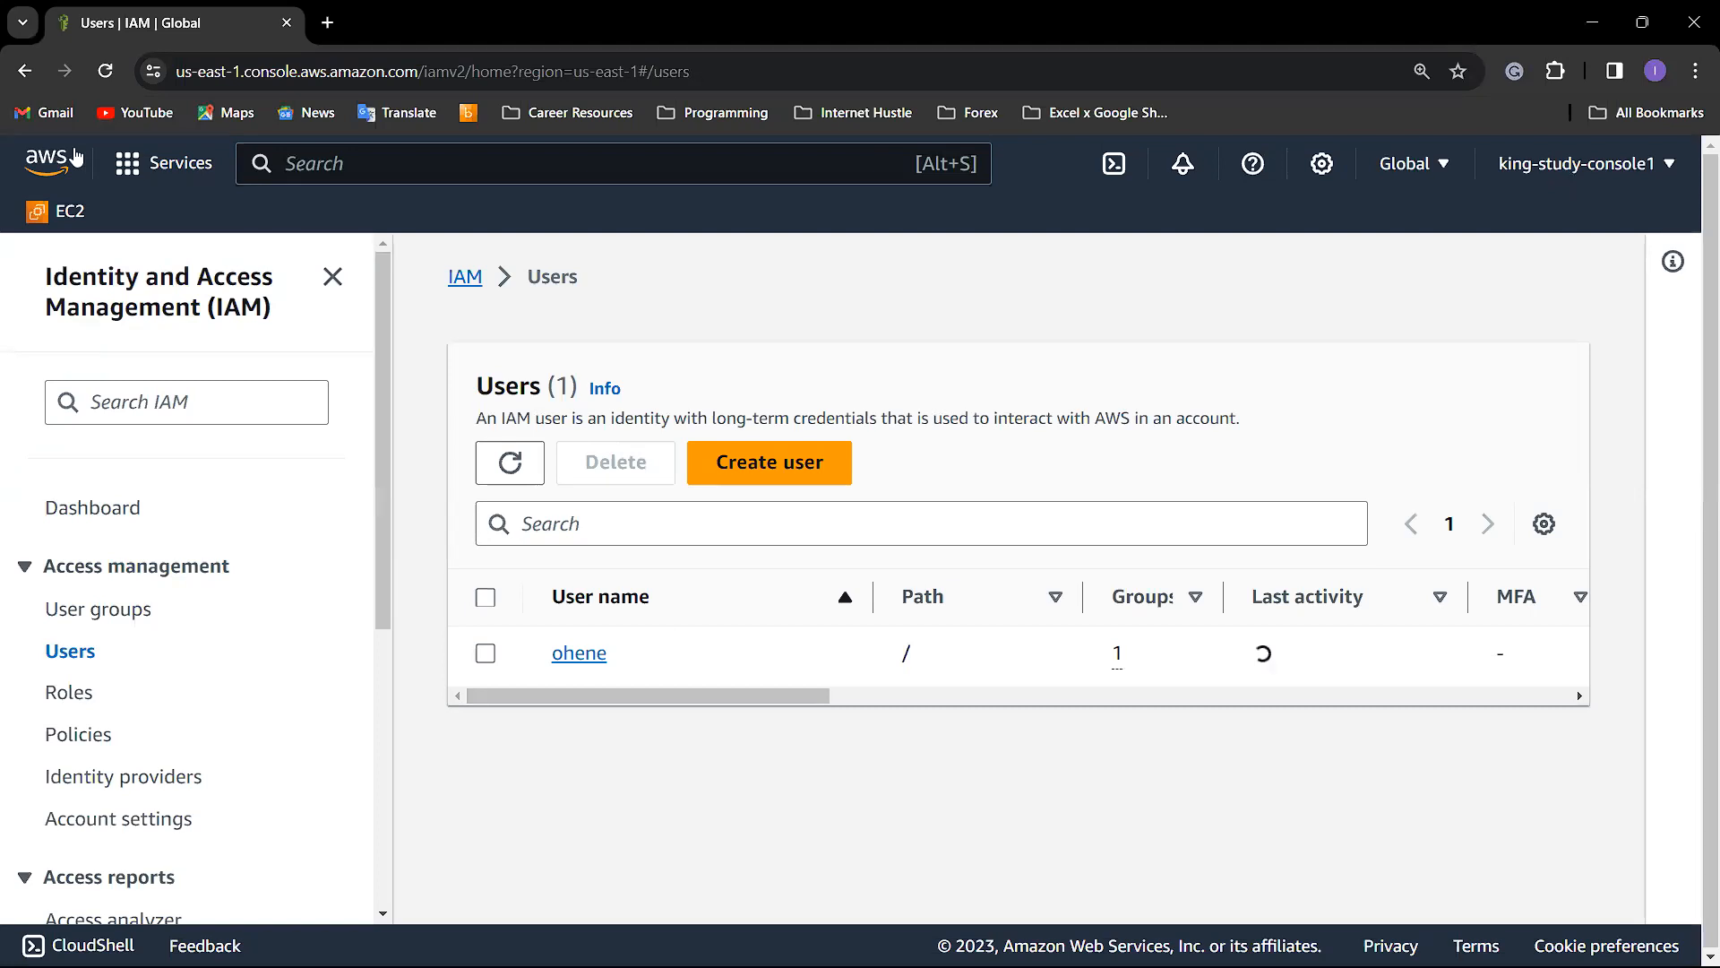
left_click(582, 655)
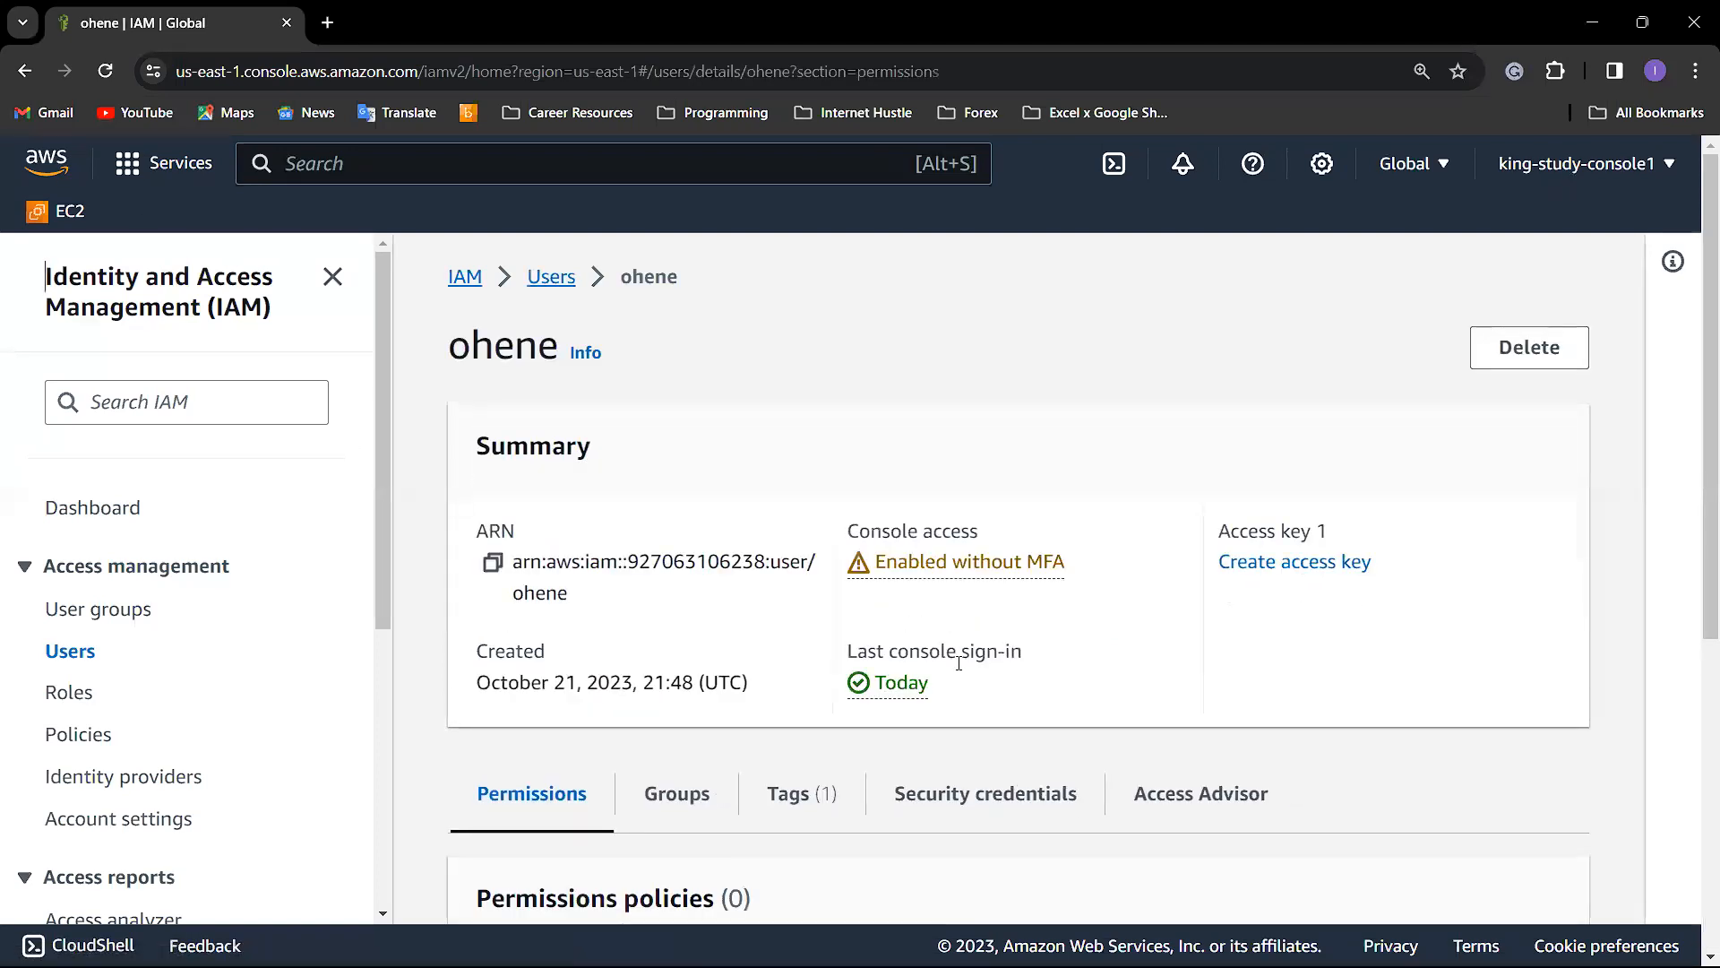
scroll(829, 634, "down", 3)
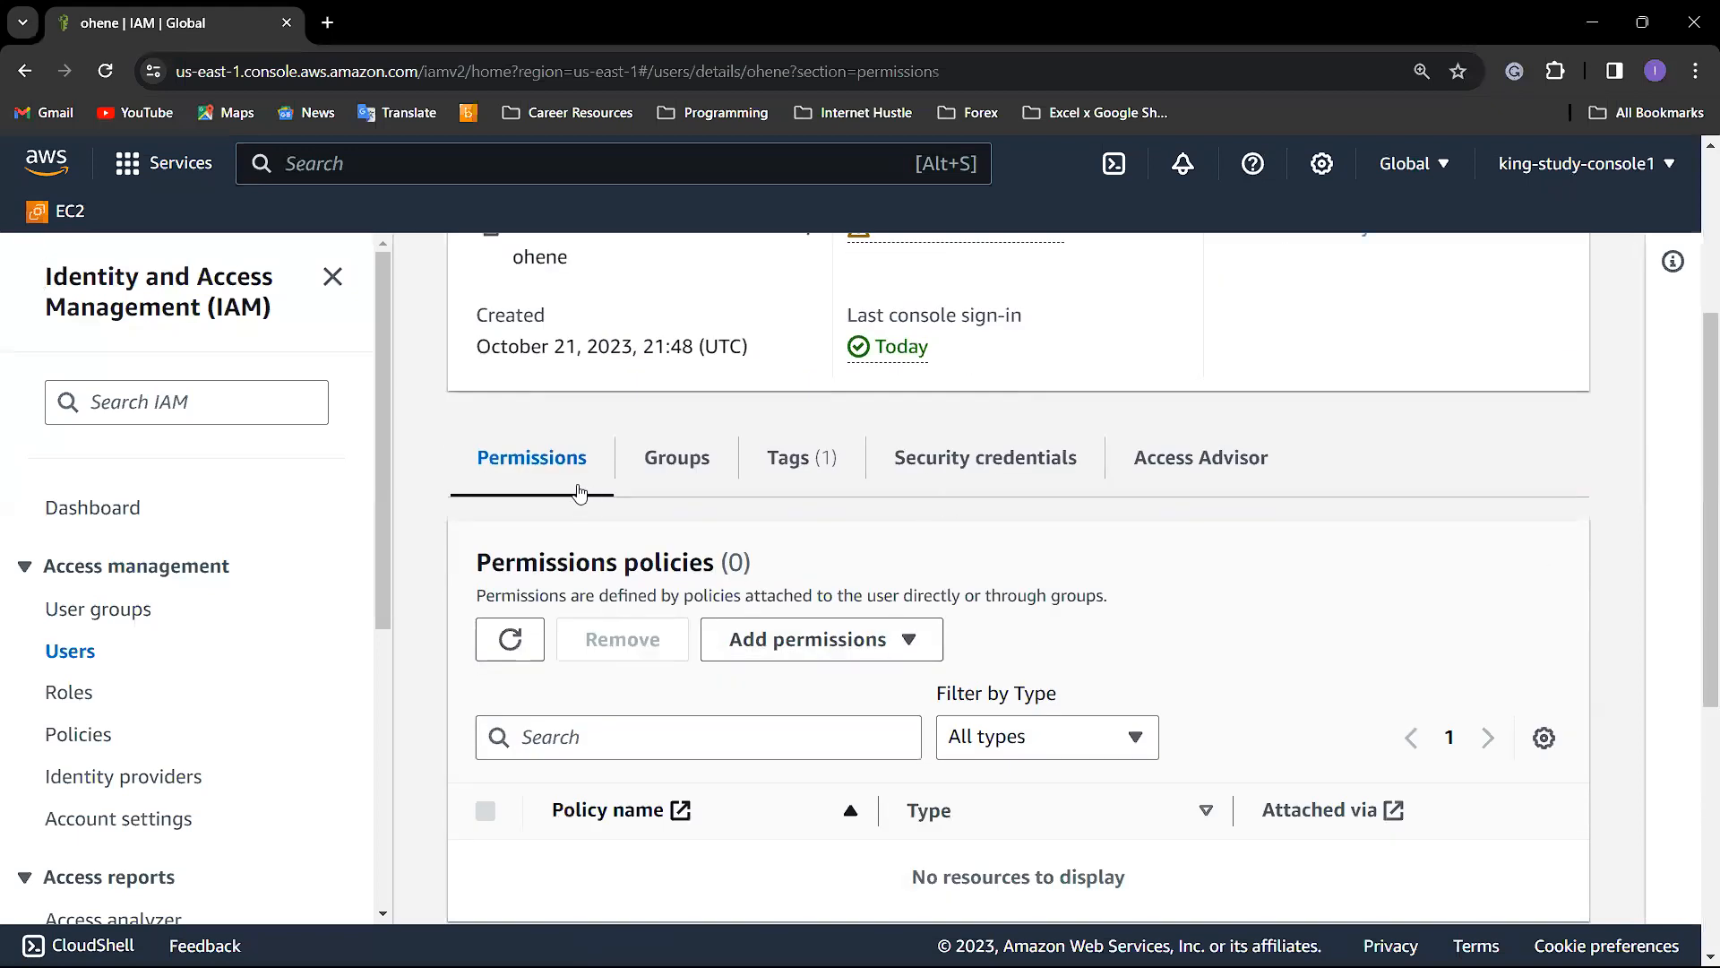
left_click(825, 634)
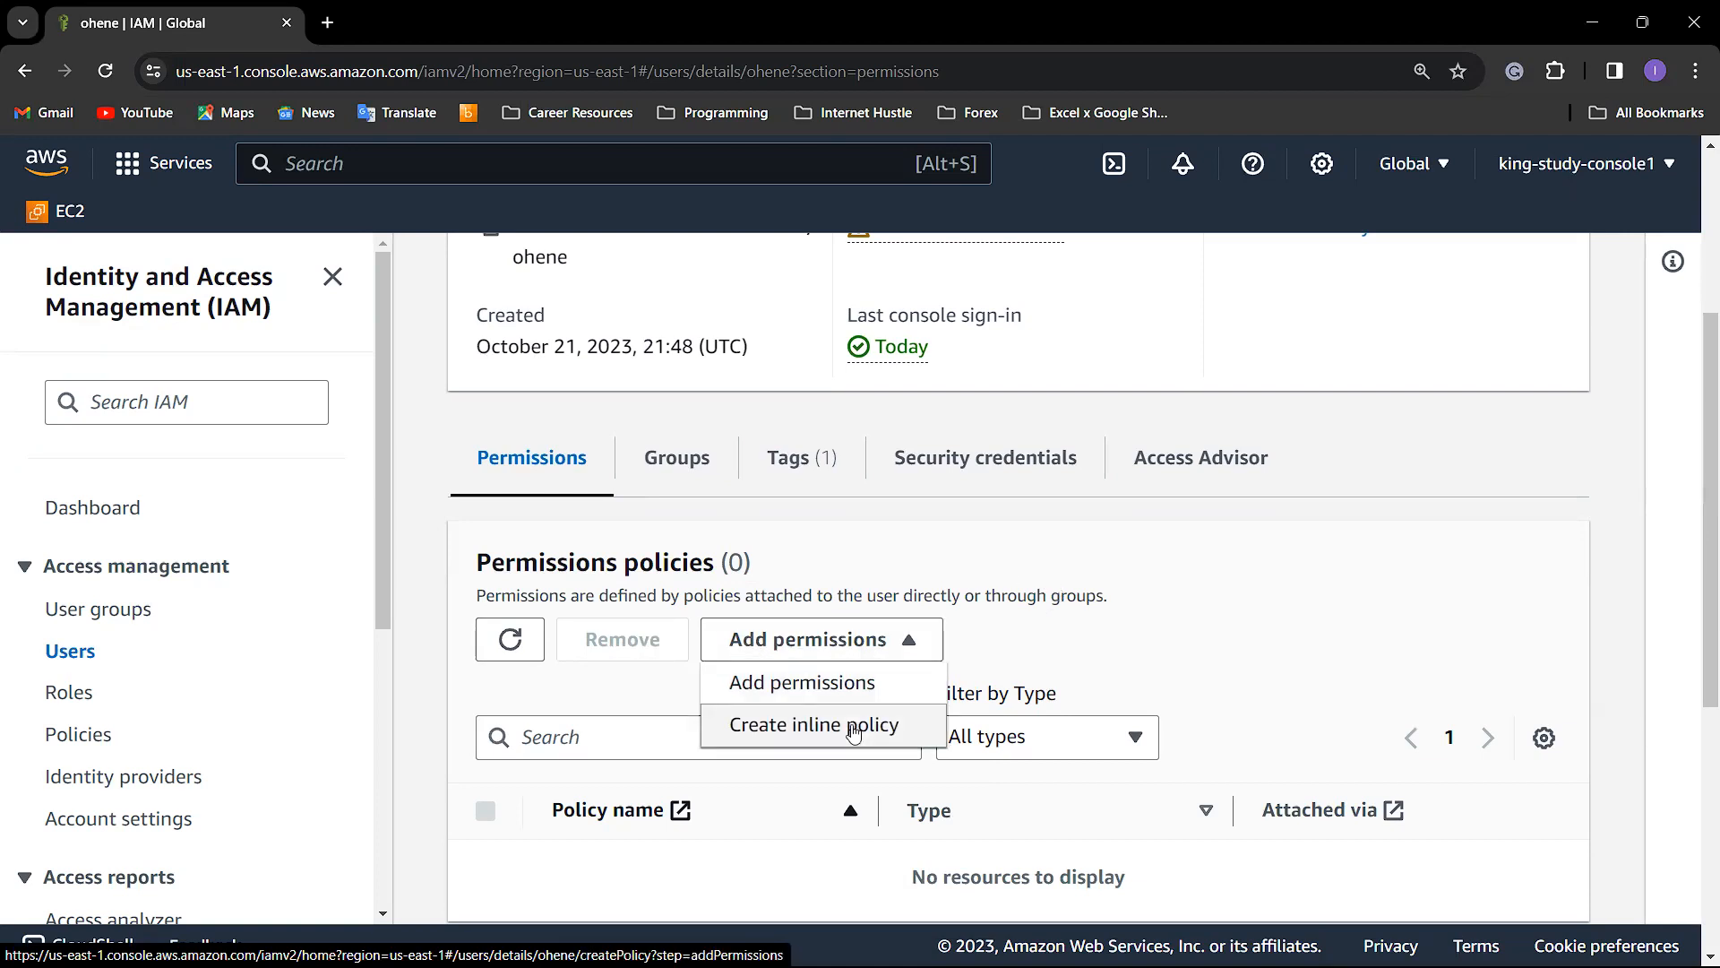
Step: Start adding permissions to the user and choose Attach policies directly
left_click(783, 693)
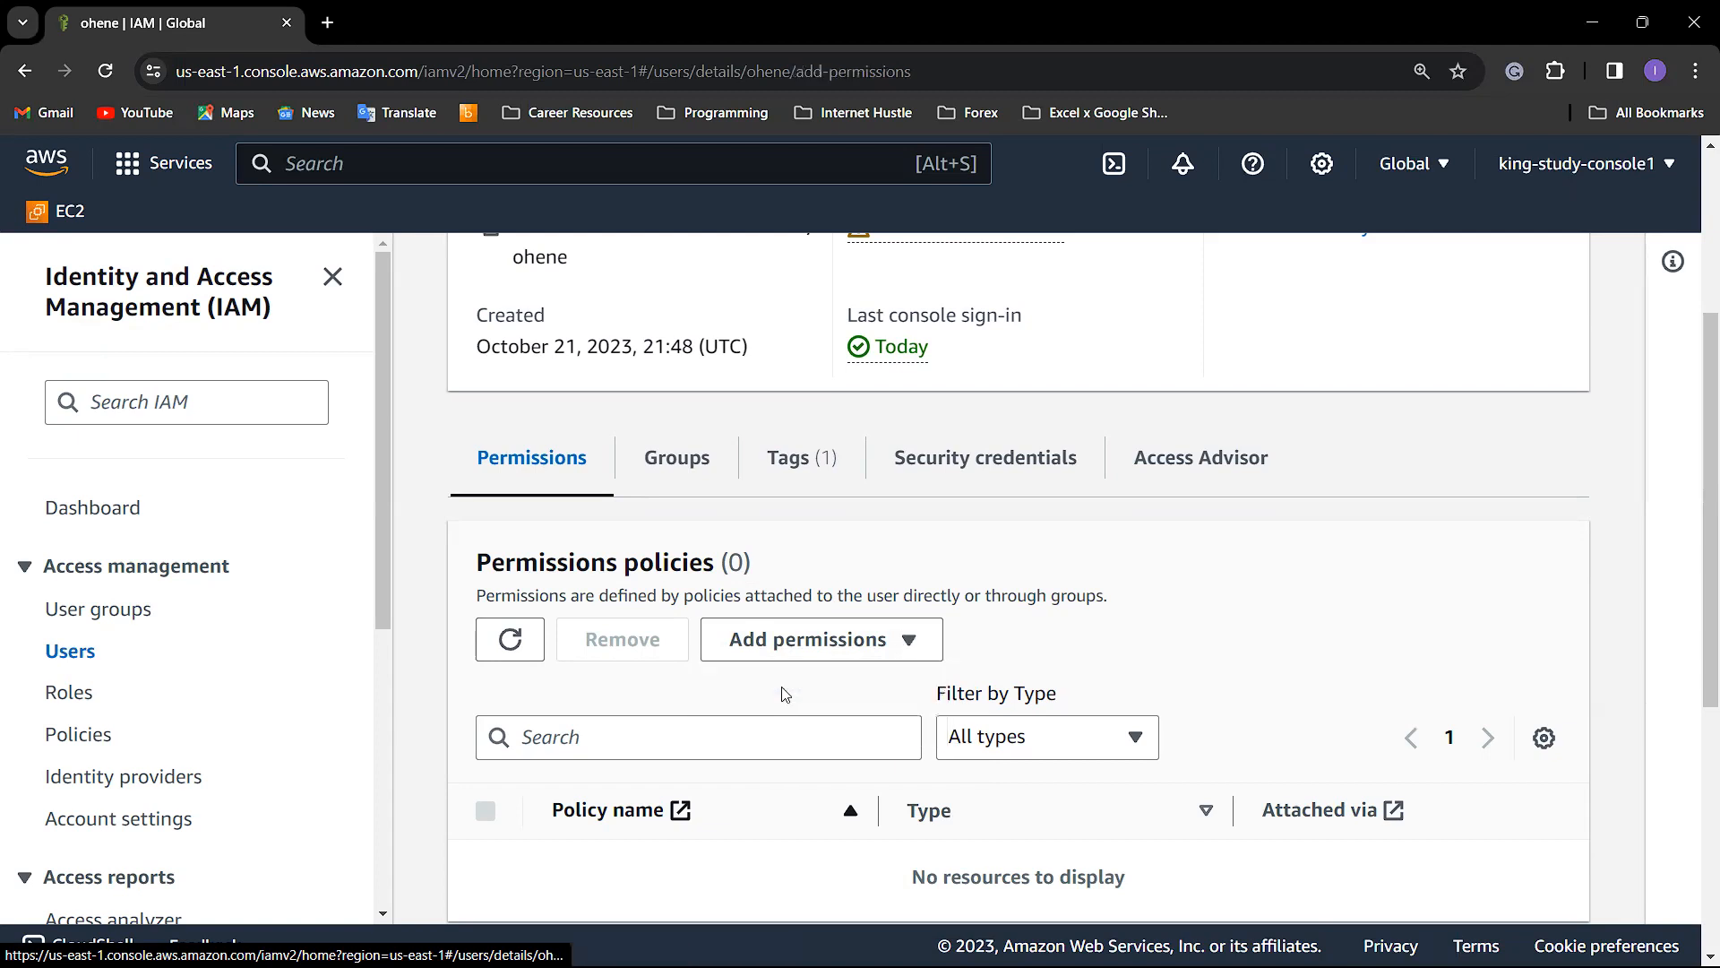
scroll(893, 614, "down", 3)
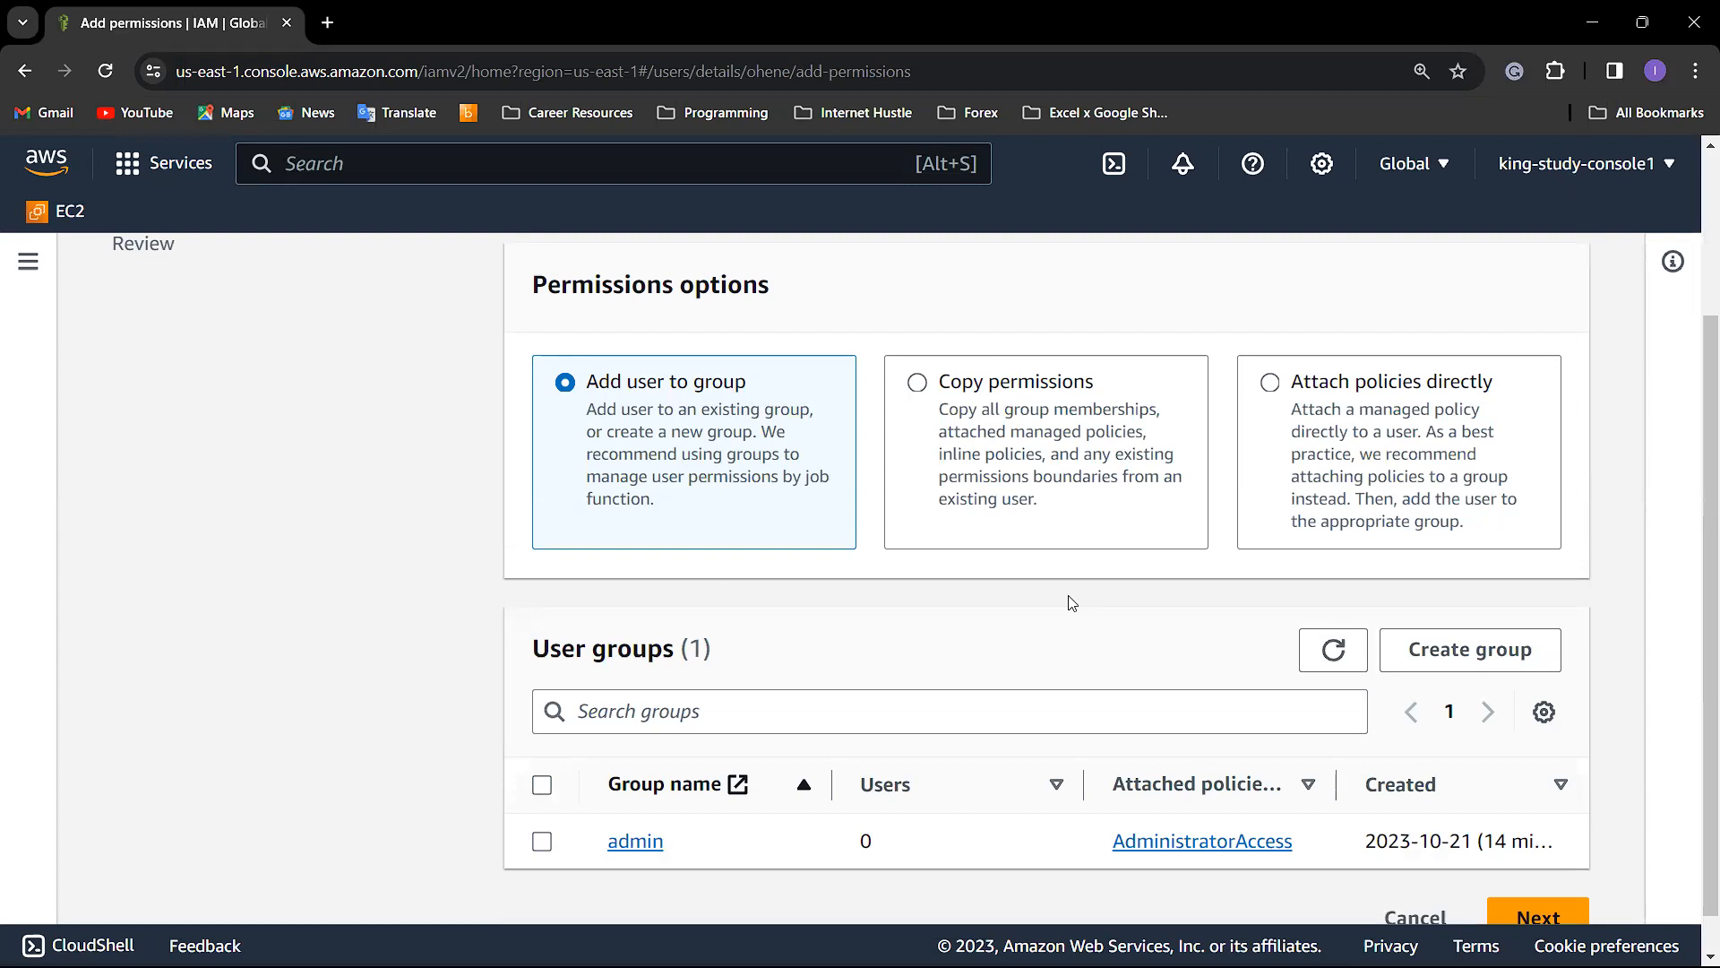
scroll(1072, 603, "down", 1)
scroll(1073, 603, "up", 3)
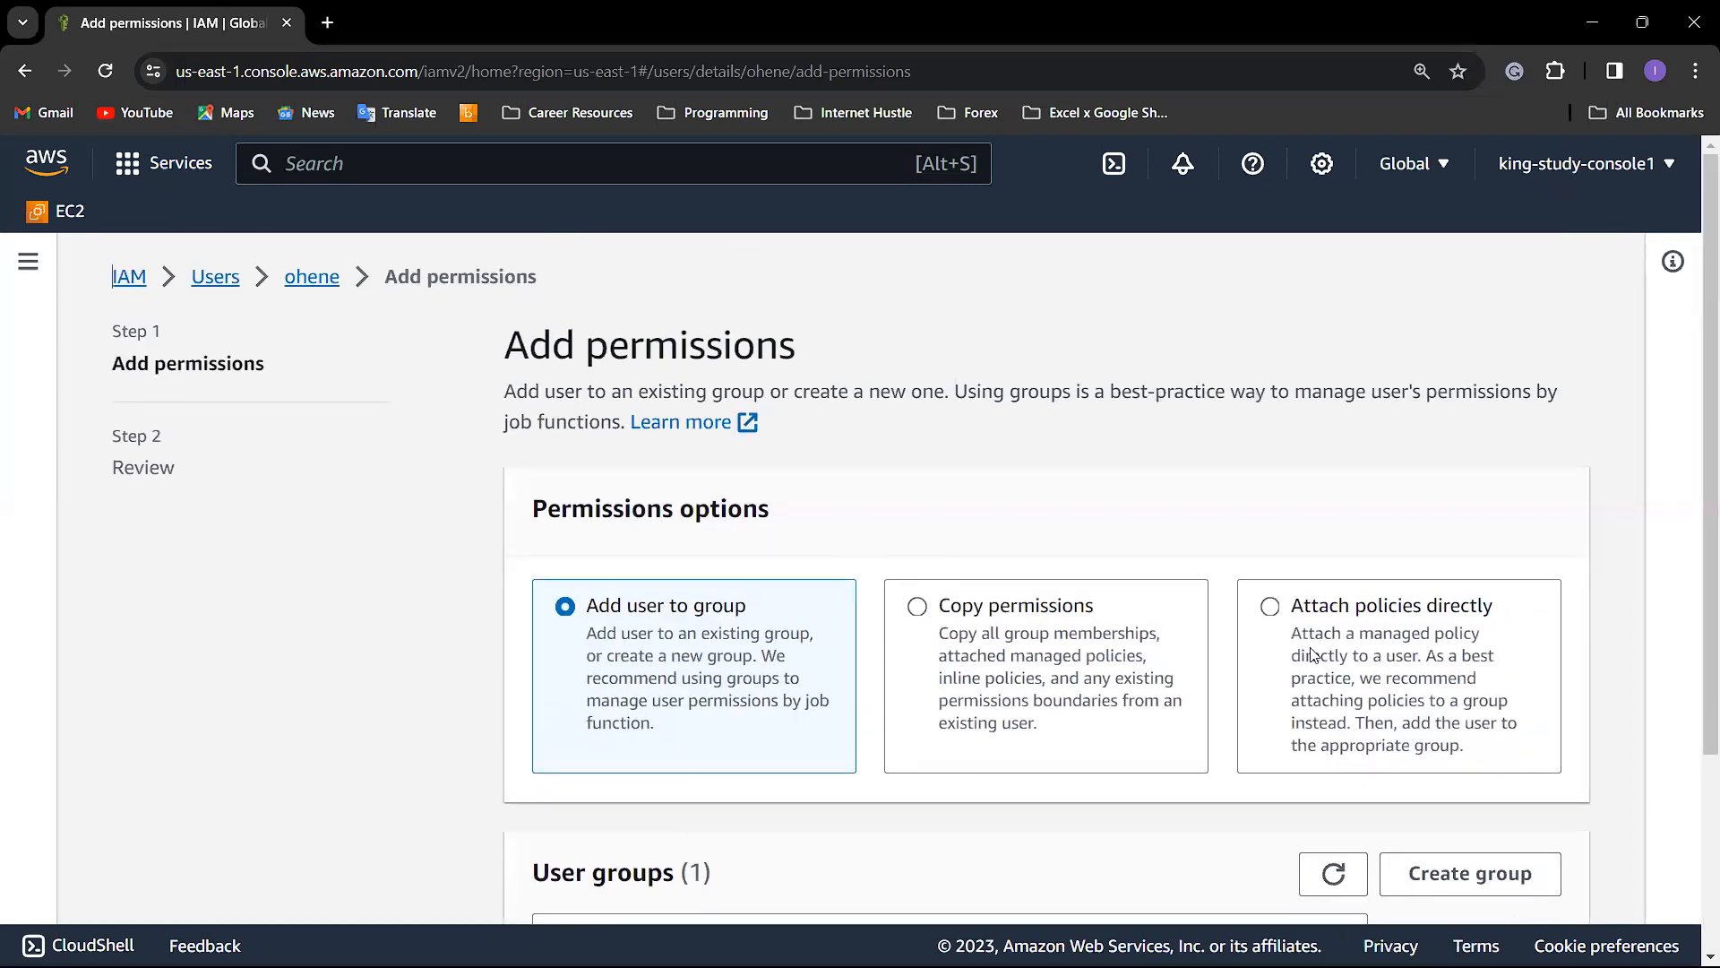
left_click(1272, 609)
scroll(1276, 608, "down", 5)
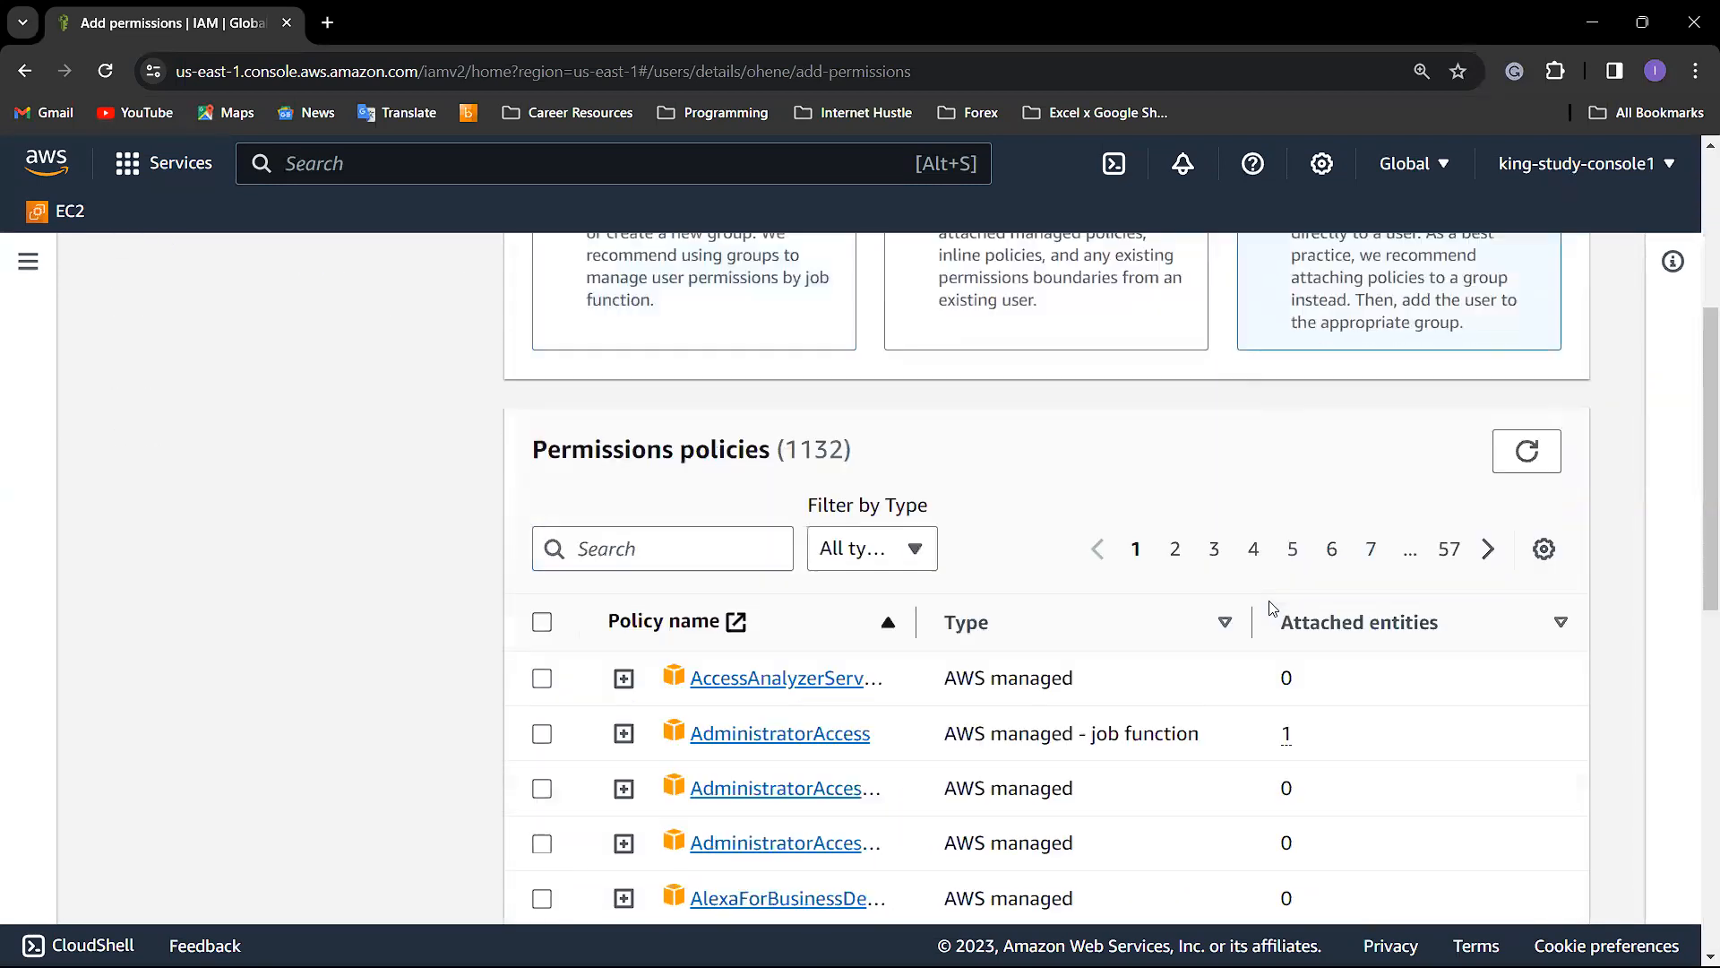
scroll(1494, 362, "up", 4)
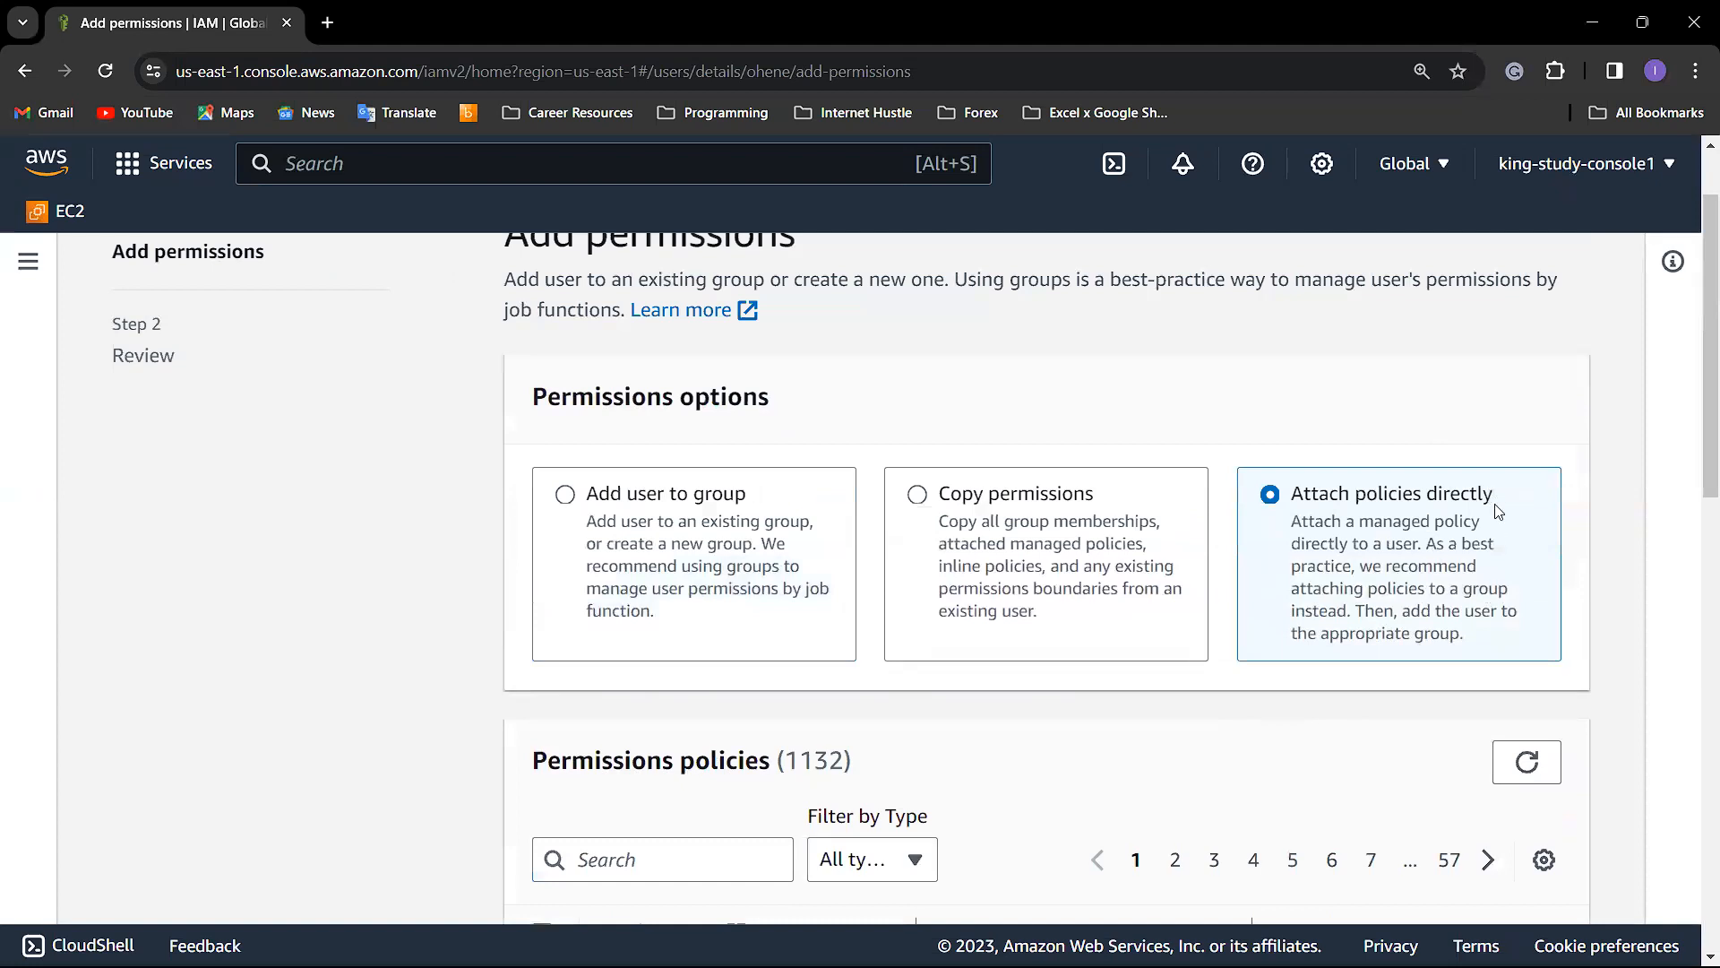
scroll(1497, 510, "down", 5)
Step: Search 'iamre', select IAMReadOnlyAccess, and add it to the user
left_click(690, 409)
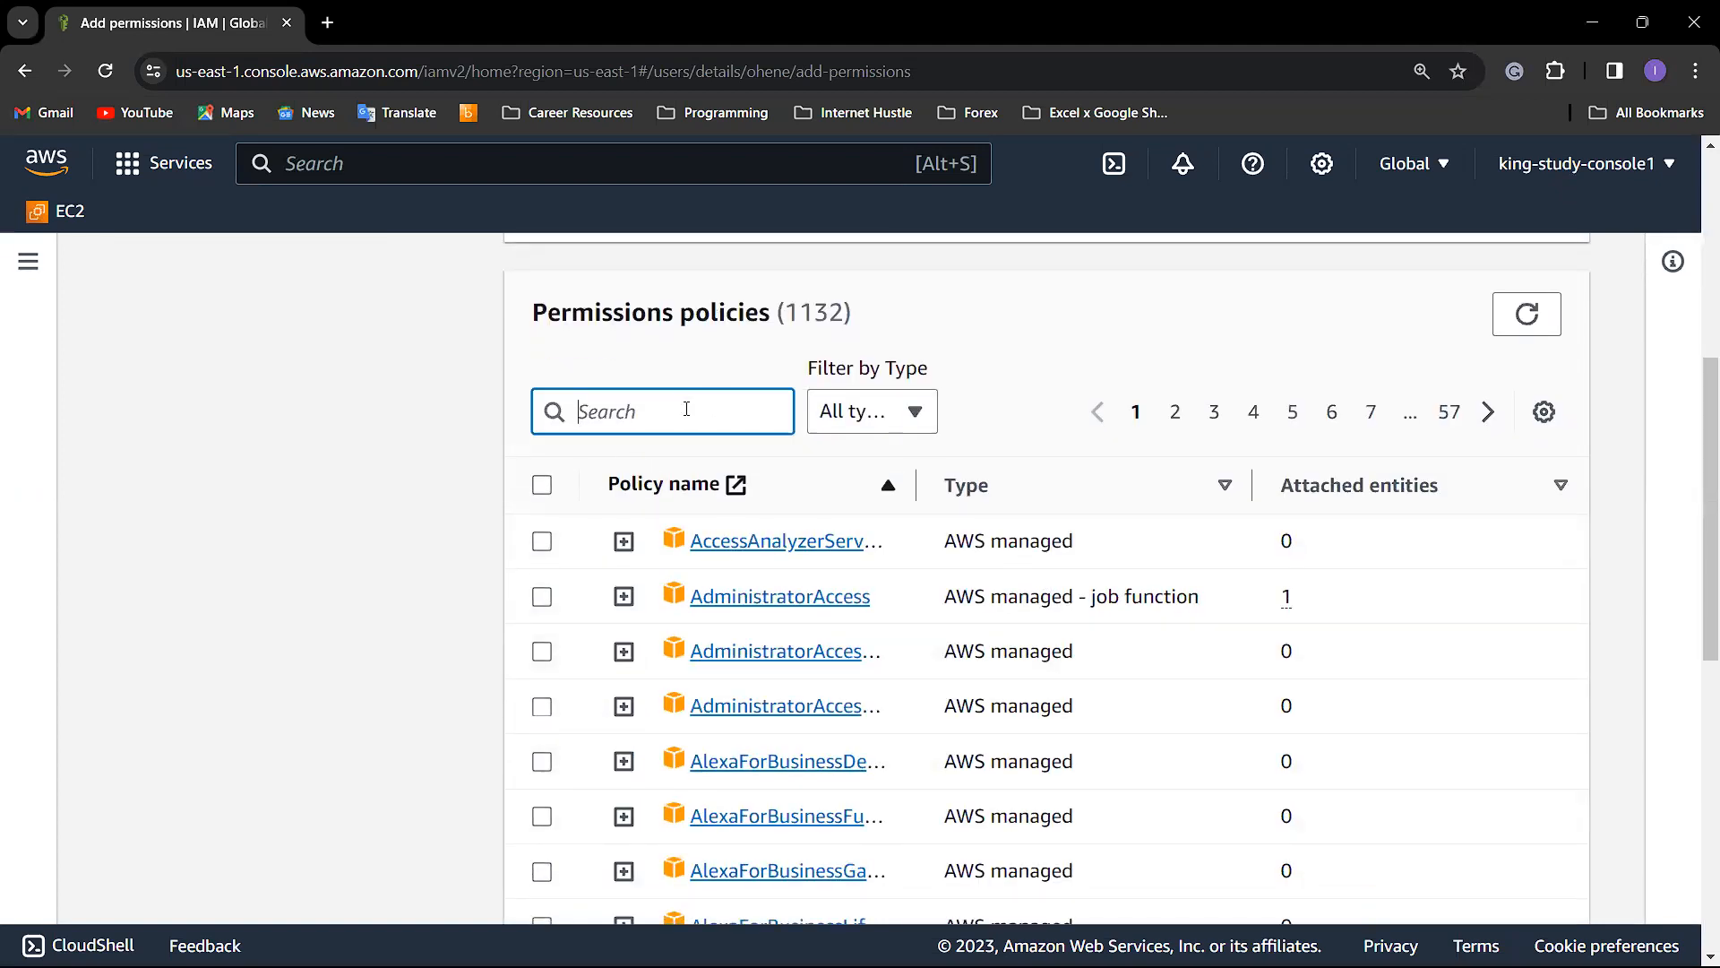
type("iam")
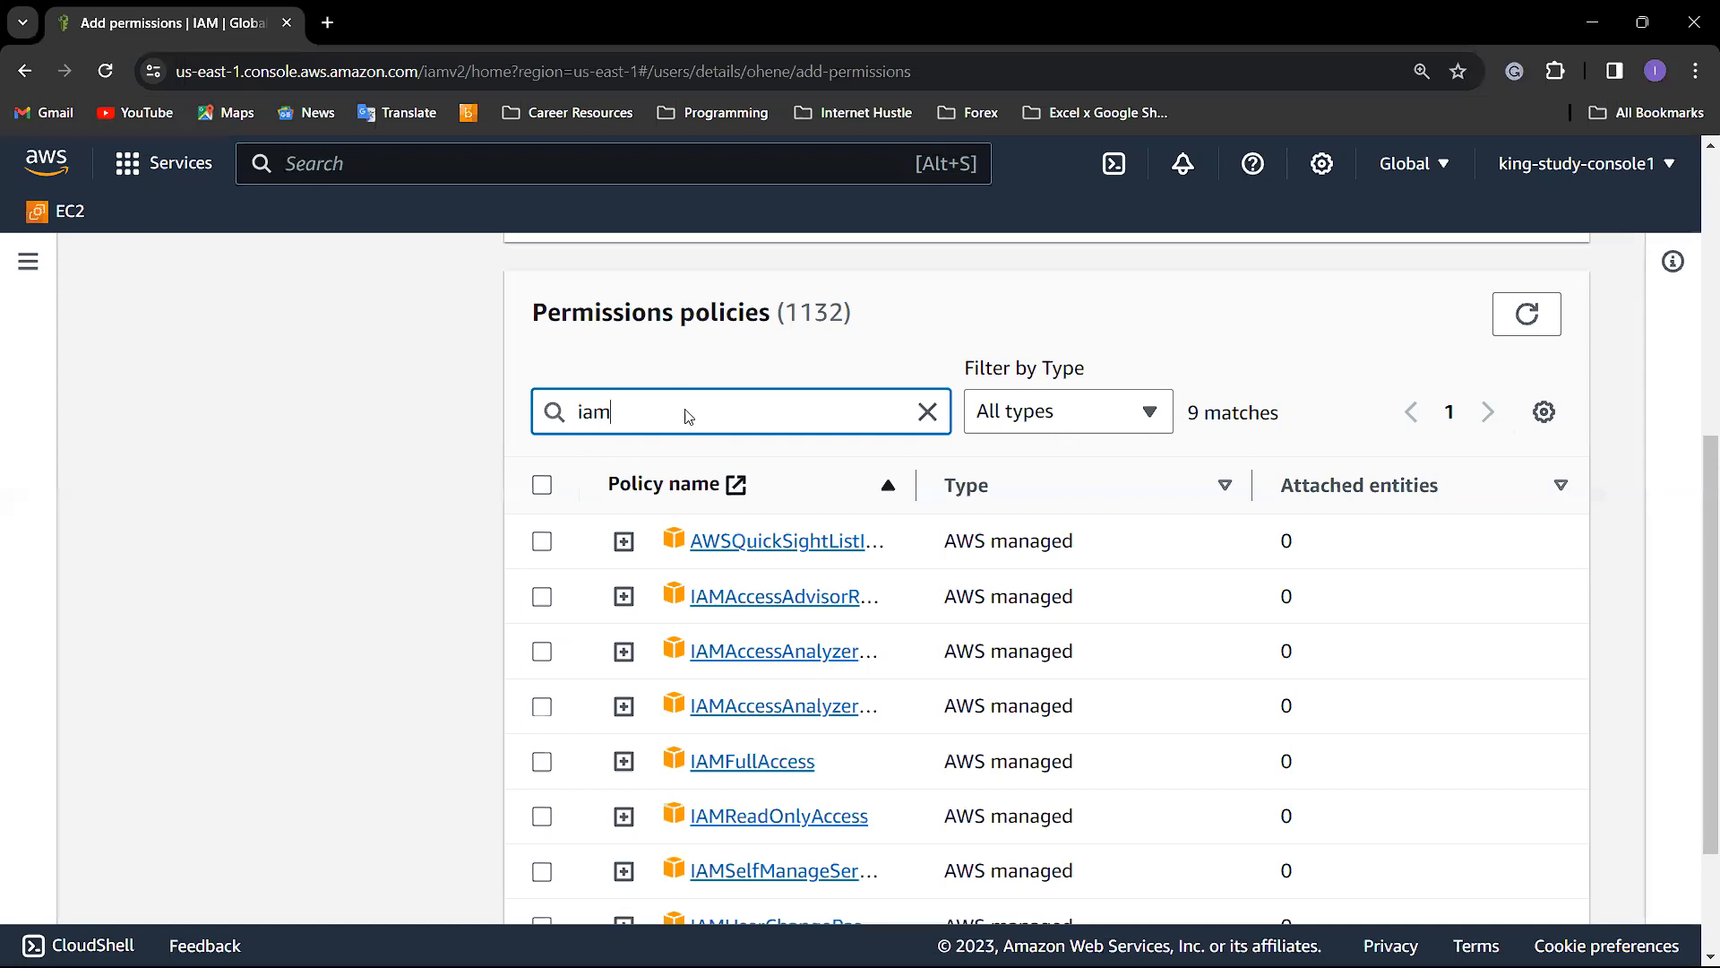
type("re")
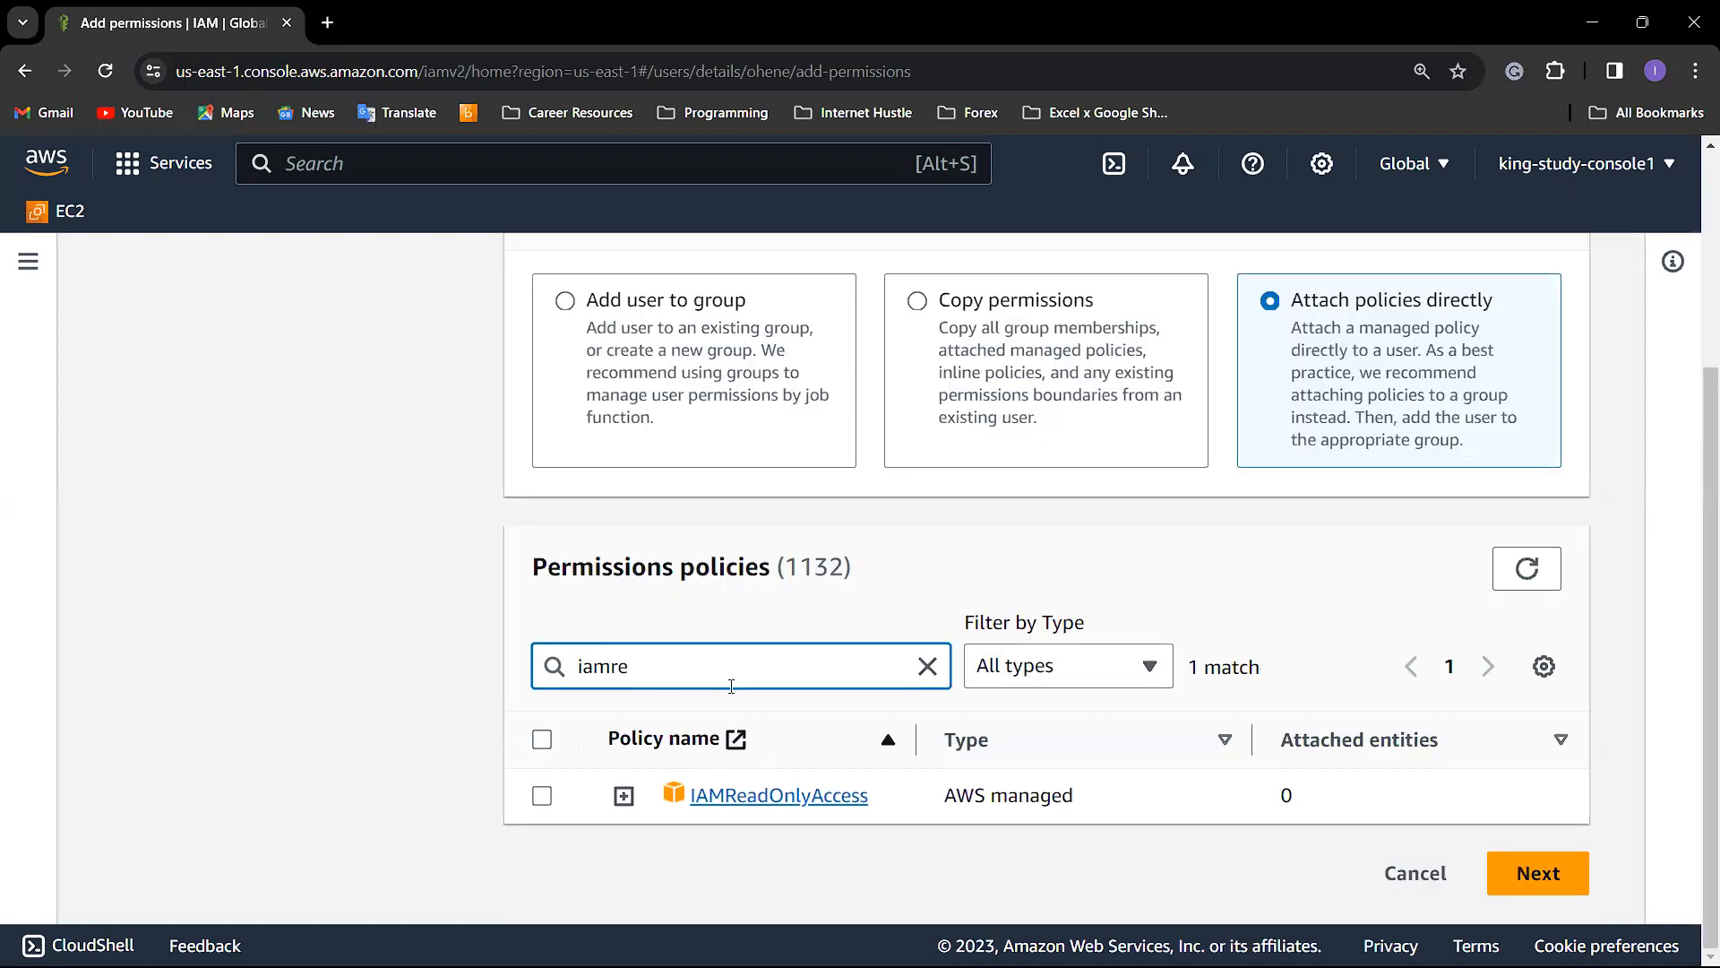
left_click(544, 798)
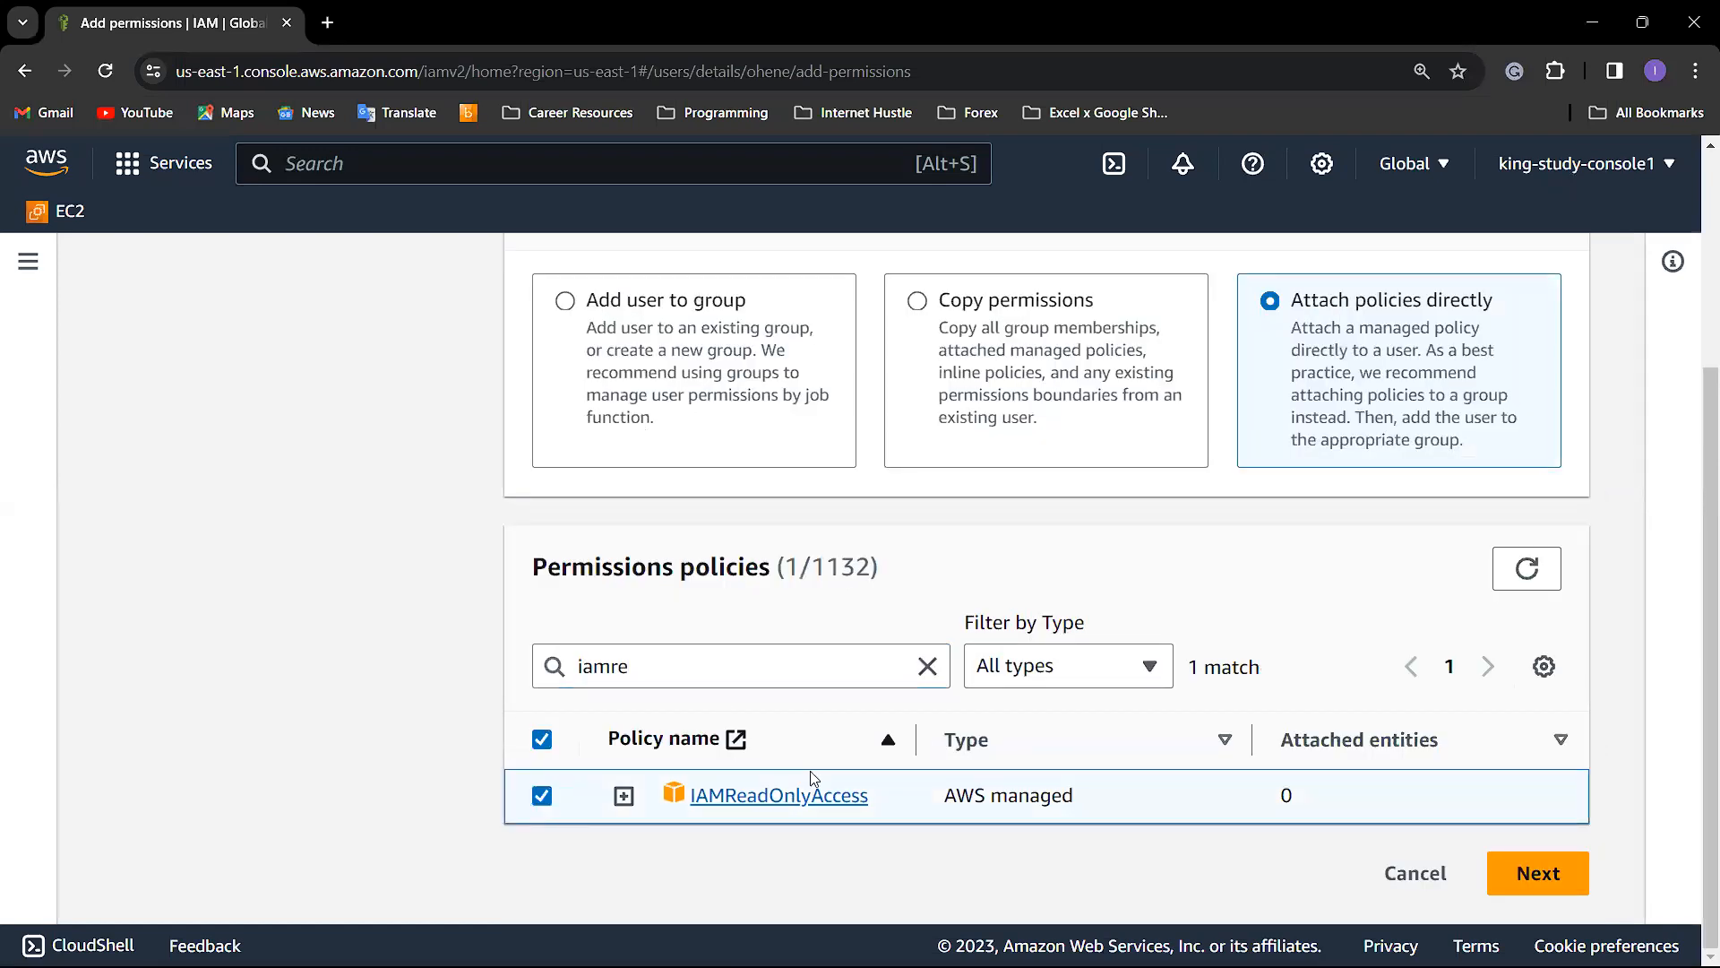
left_click(1504, 874)
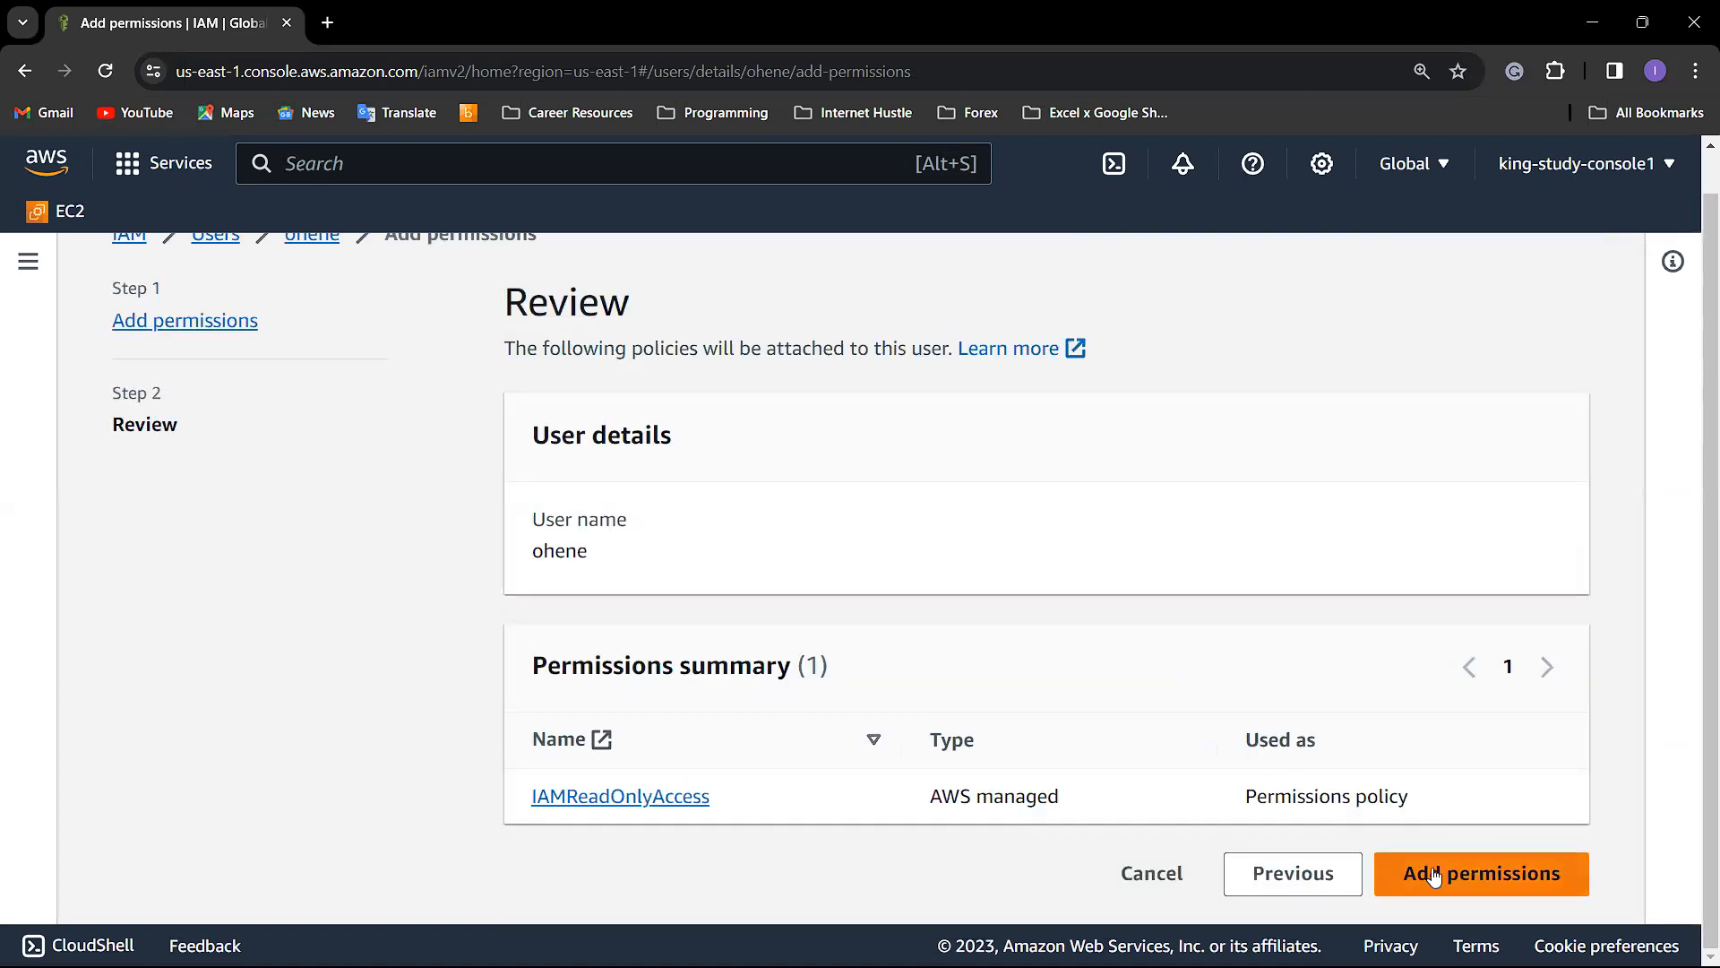
left_click(1432, 874)
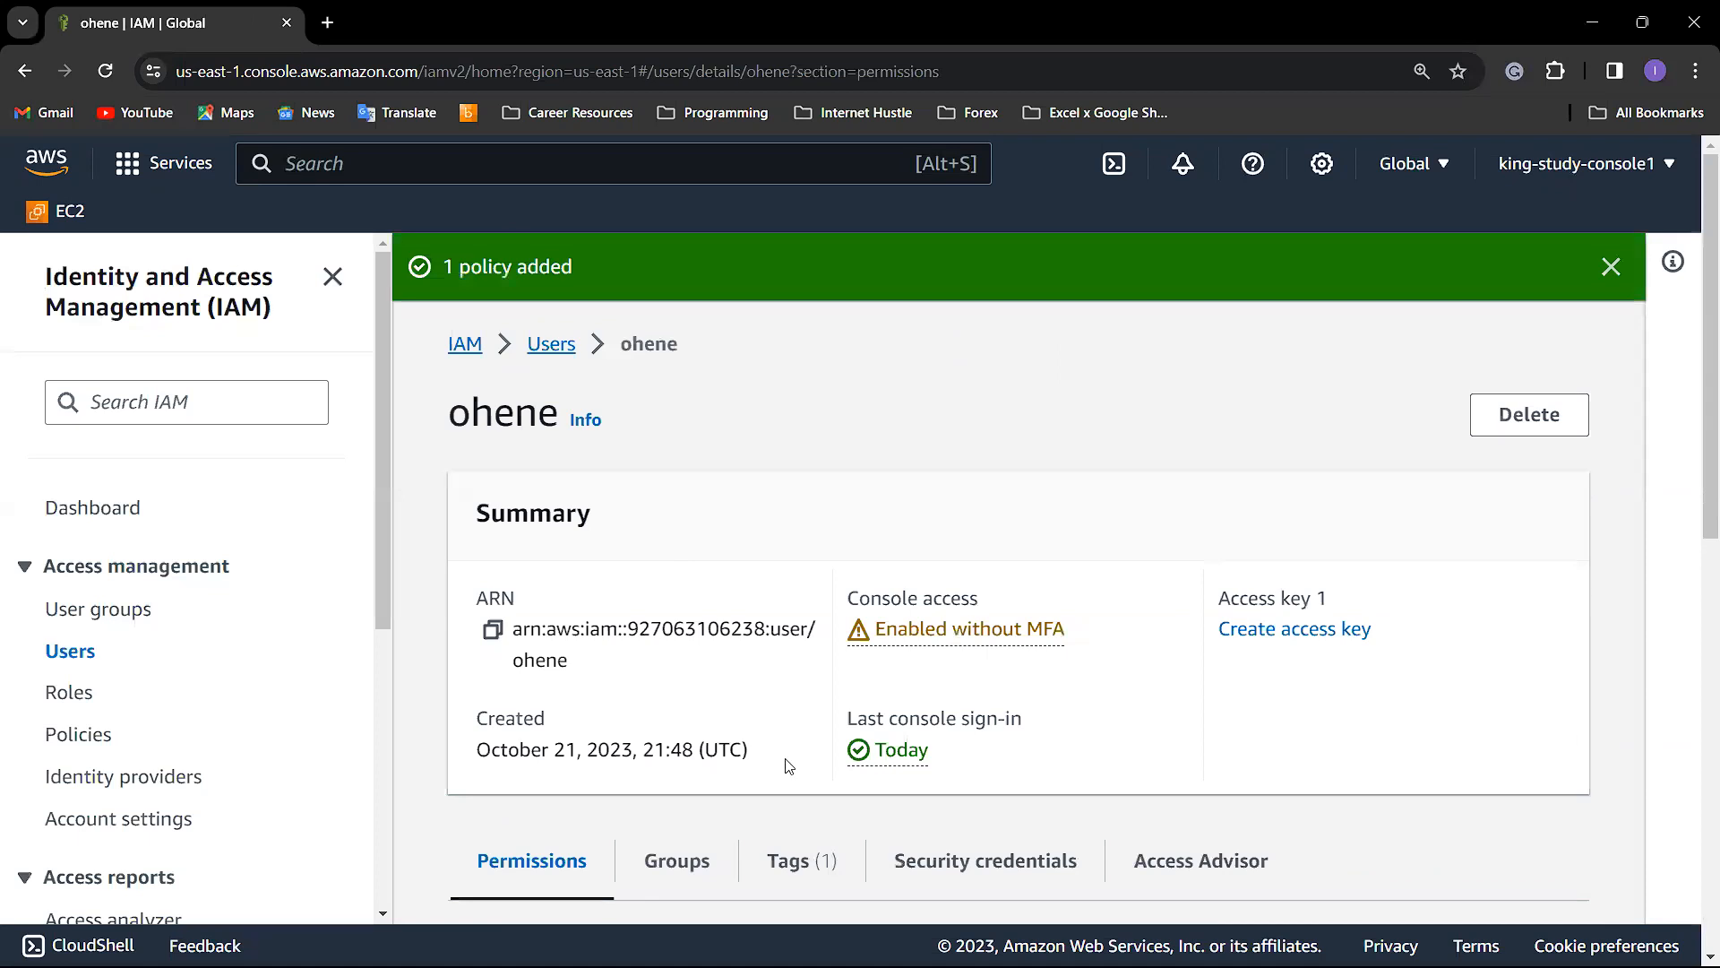
scroll(771, 725, "down", 1)
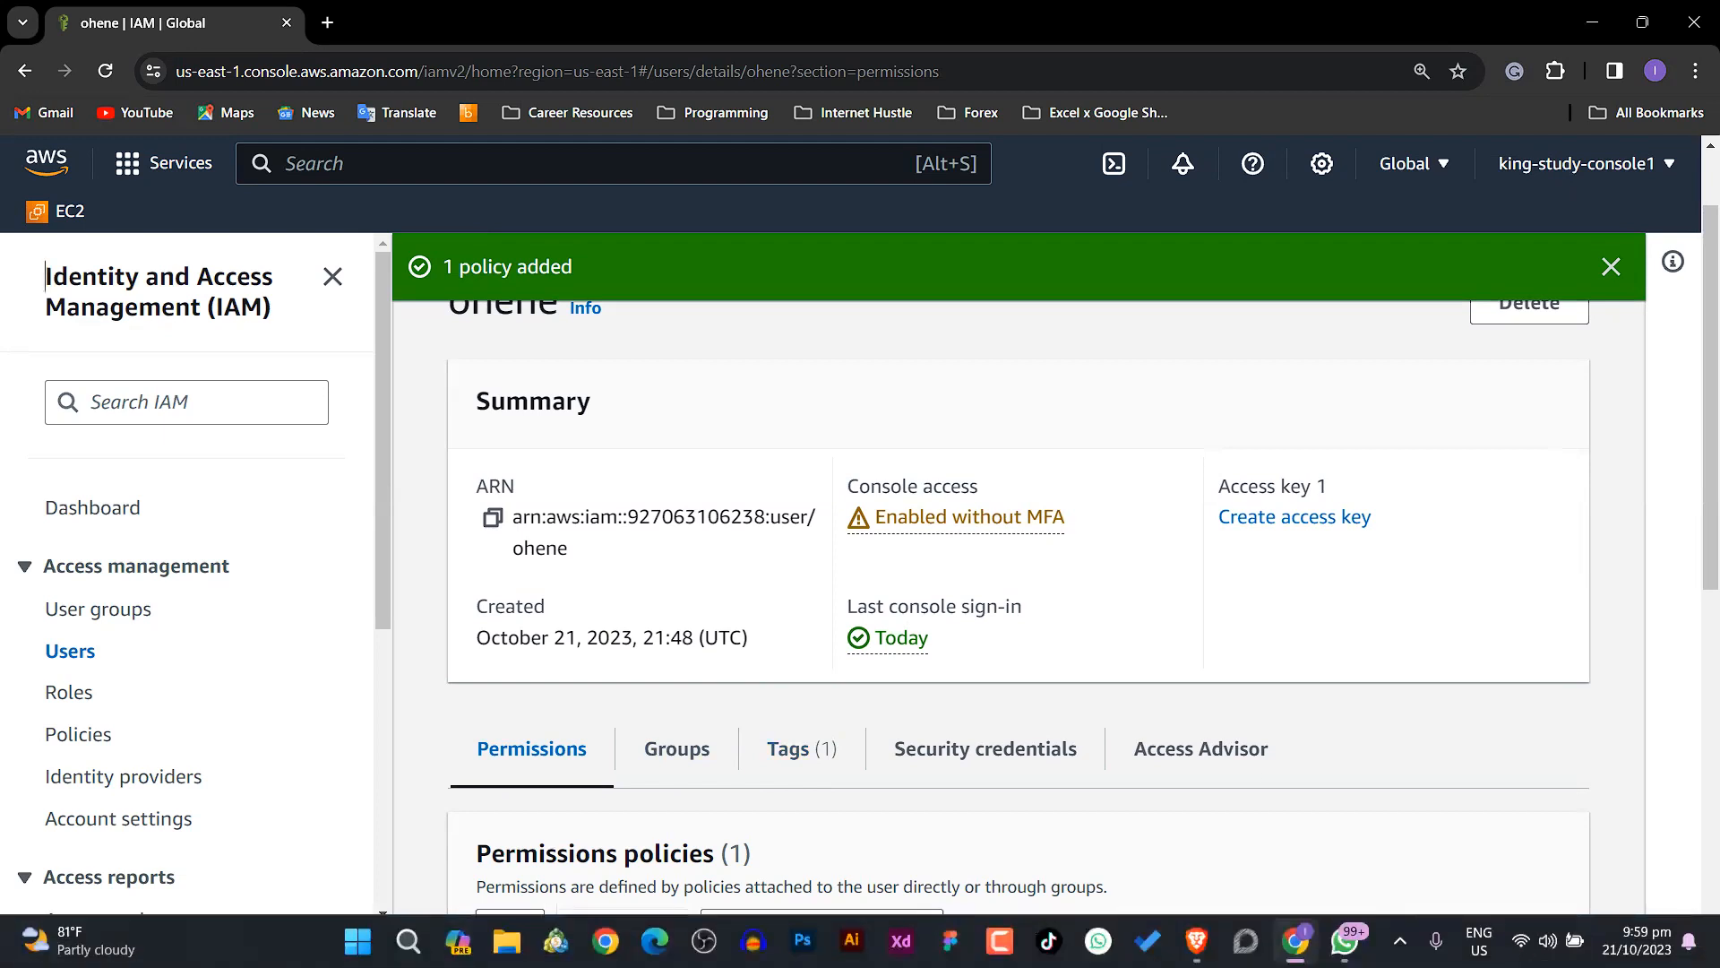
left_click(1197, 940)
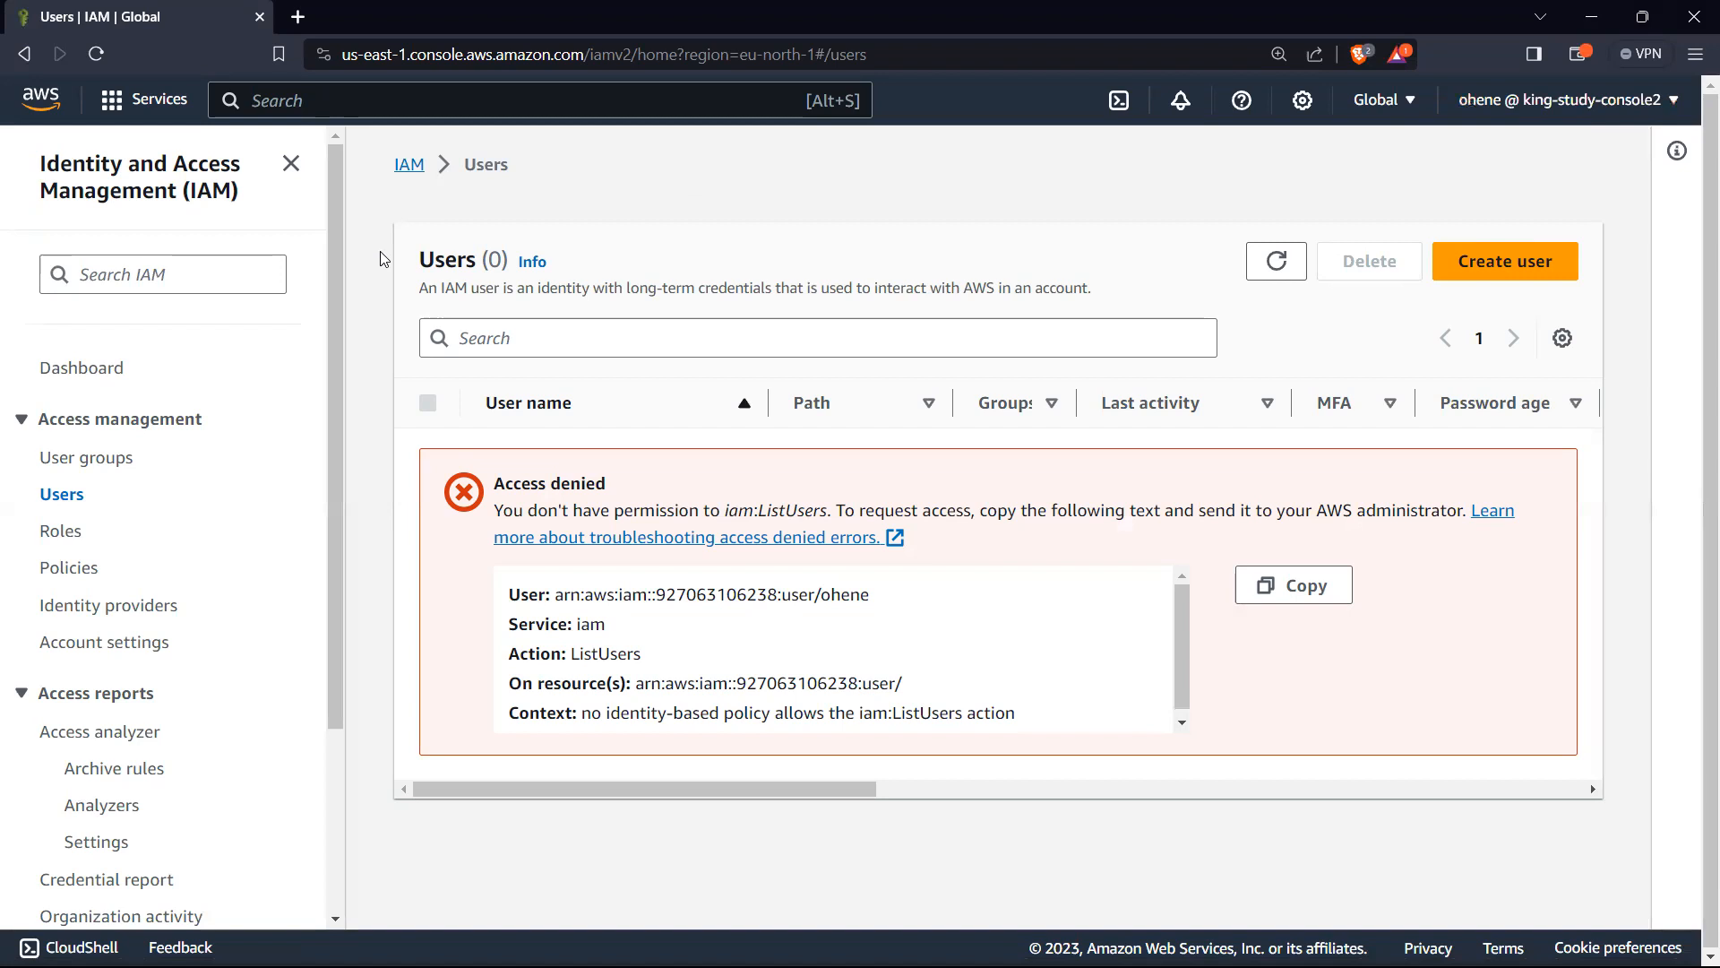
Step: As the IAM user, refresh the denied Users list, then open User groups
left_click(1282, 267)
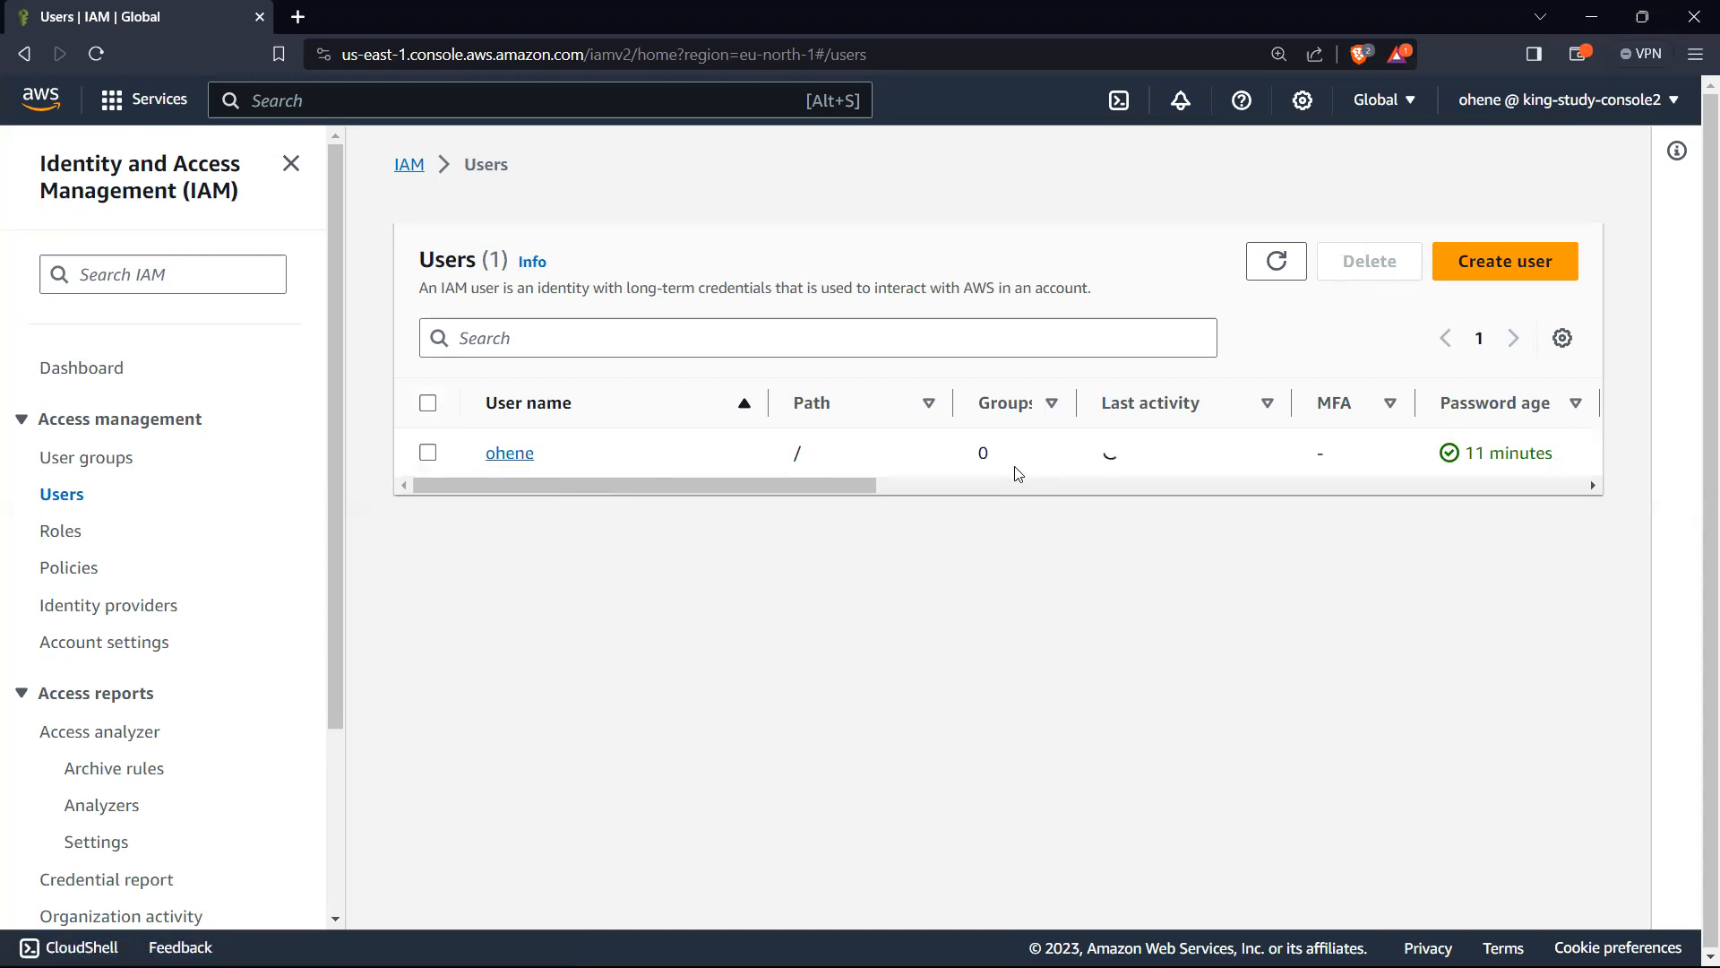
left_click(108, 465)
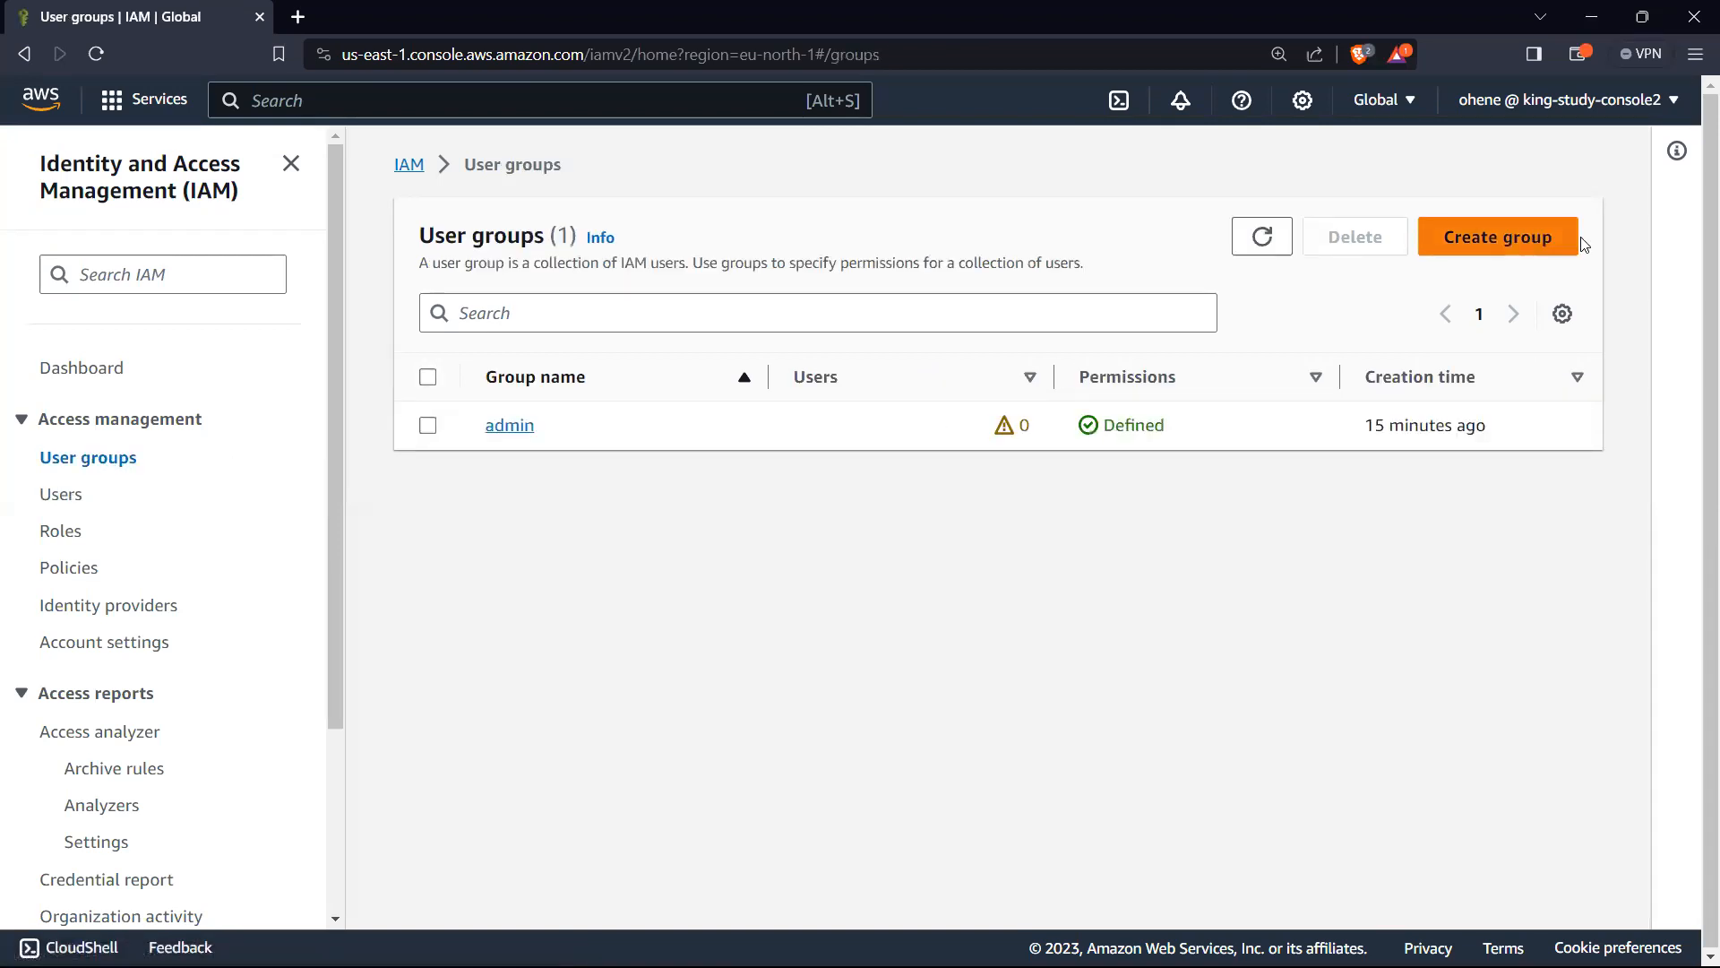
Step: Set up a new Devs group containing the user with AdministratorAccess
left_click(1543, 249)
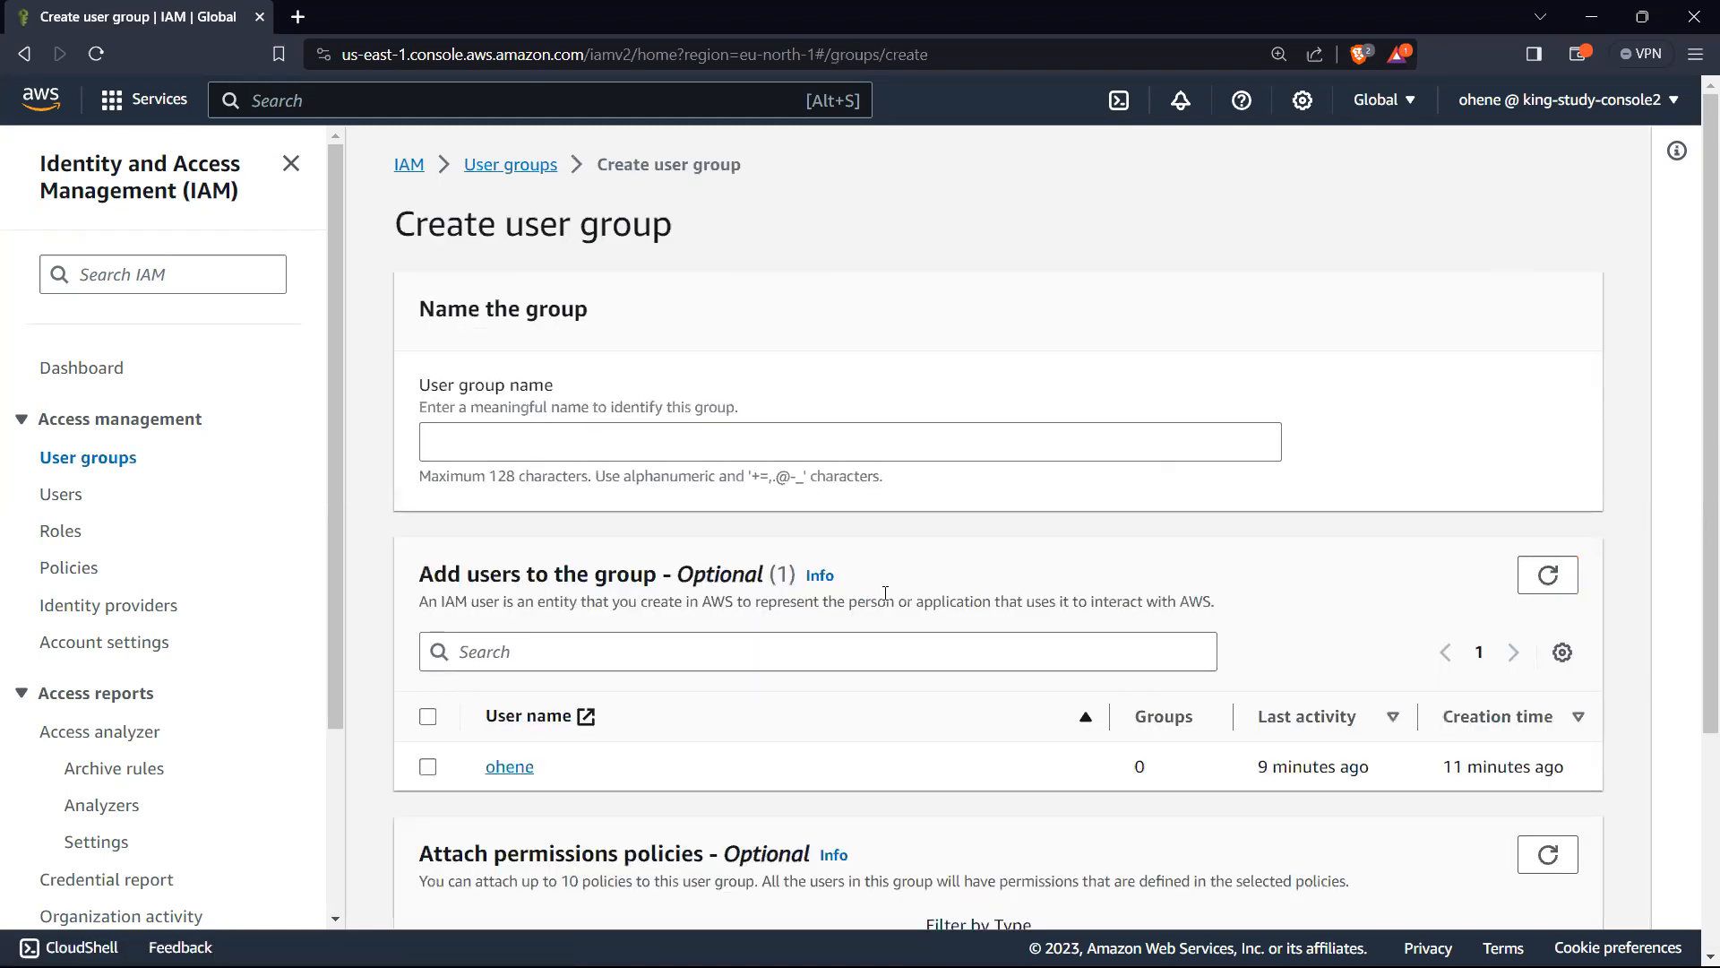
left_click(633, 444)
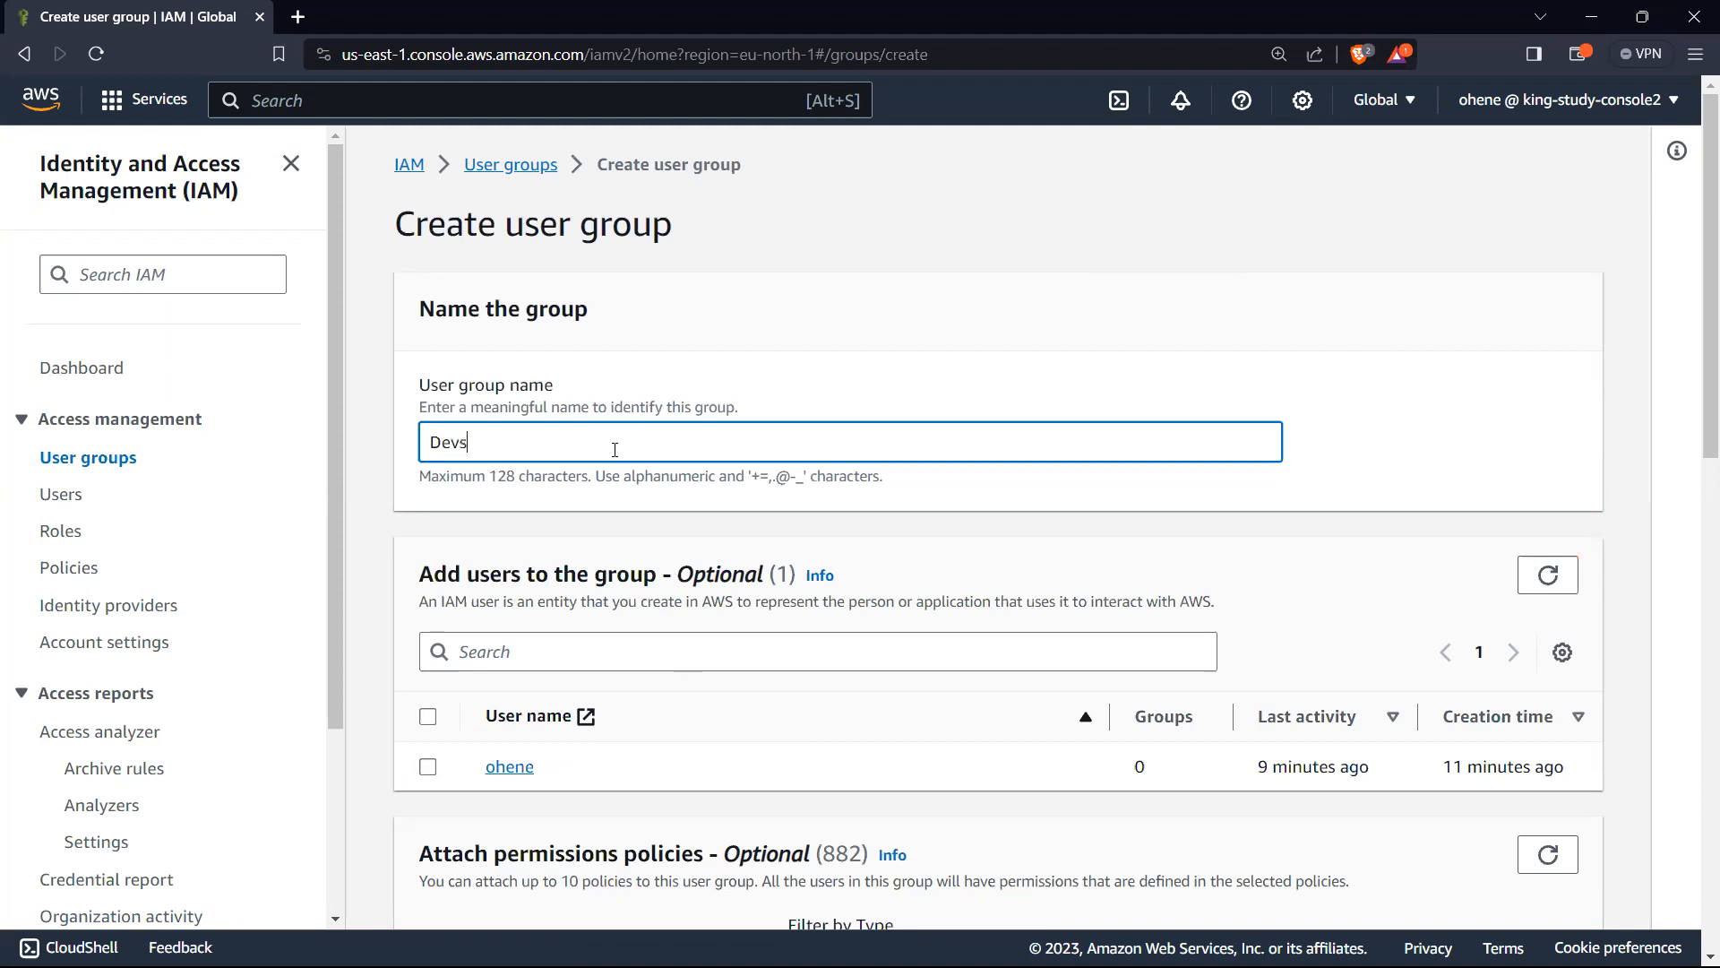
scroll(655, 442, "down", 3)
scroll(630, 392, "up", 3)
scroll(800, 506, "down", 2)
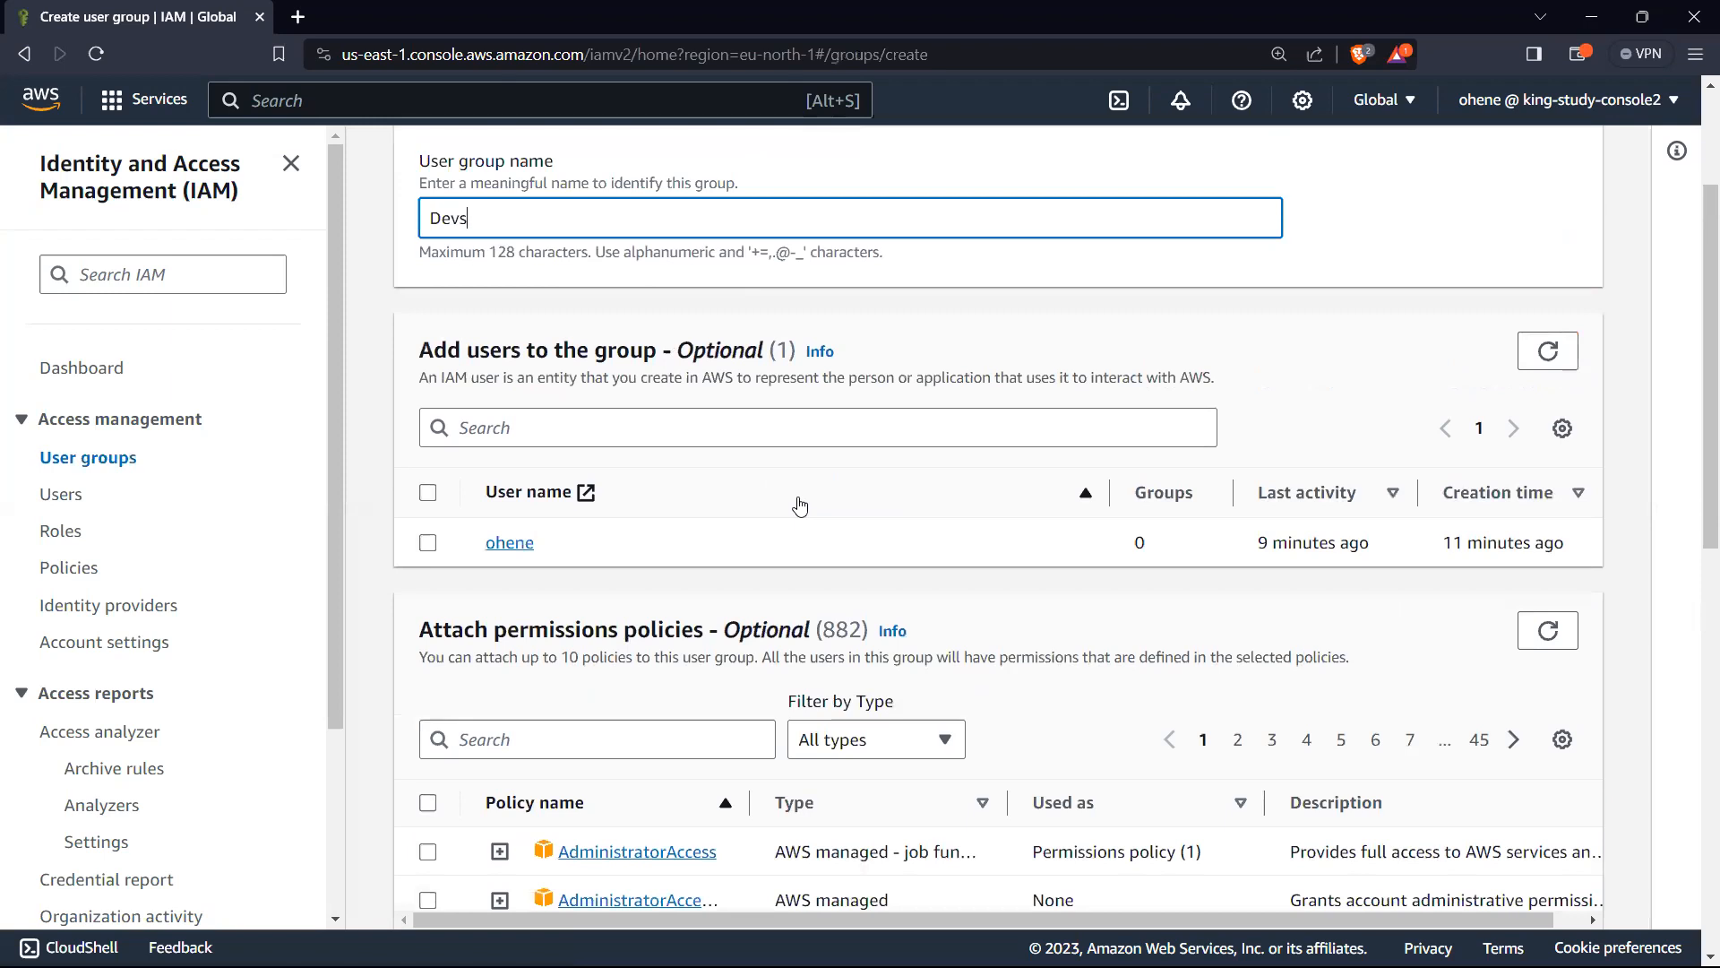
left_click(428, 544)
scroll(665, 564, "down", 5)
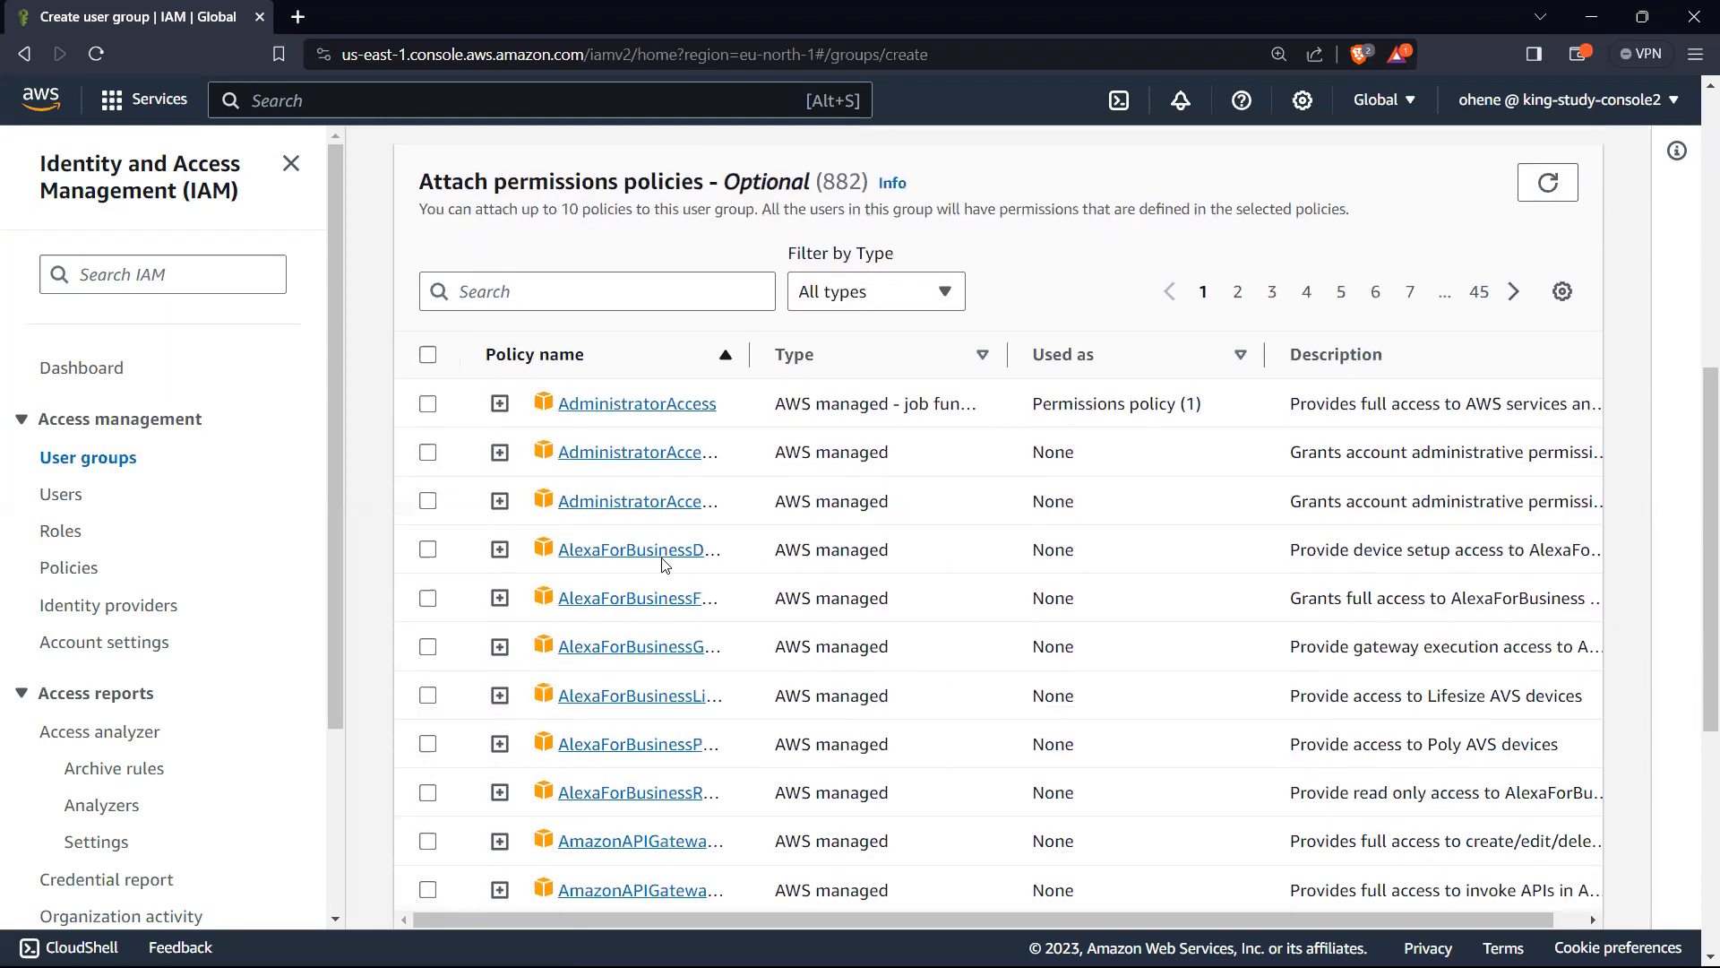
left_click(428, 405)
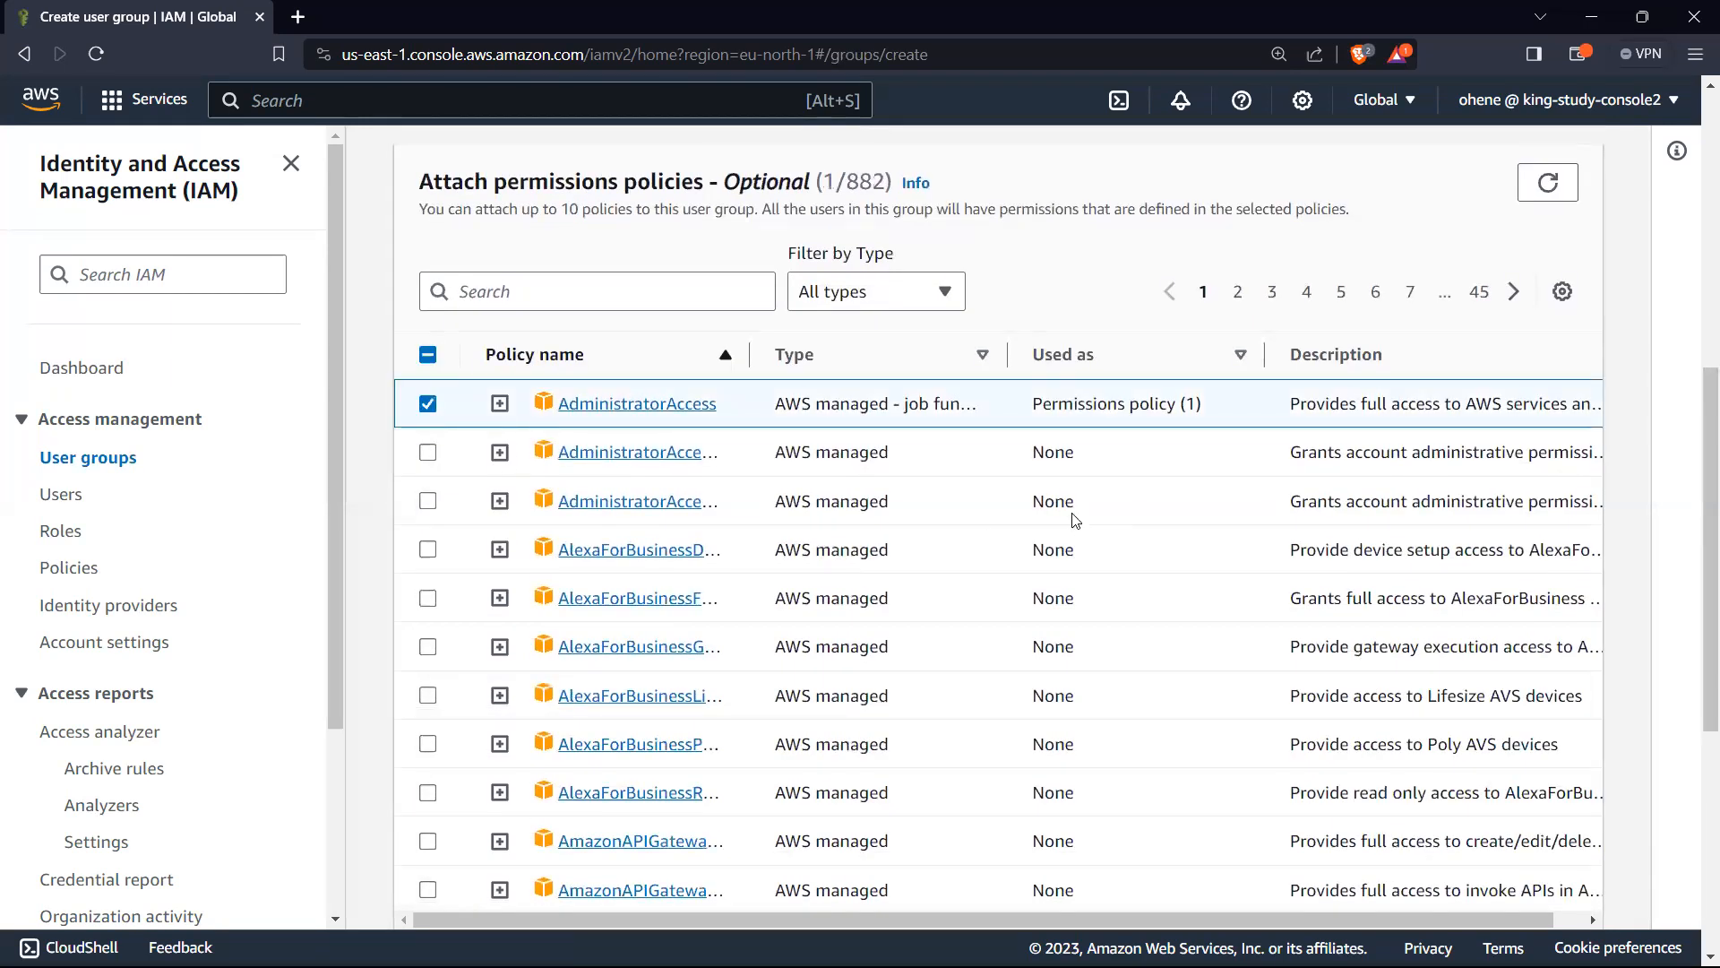
scroll(1293, 448, "down", 5)
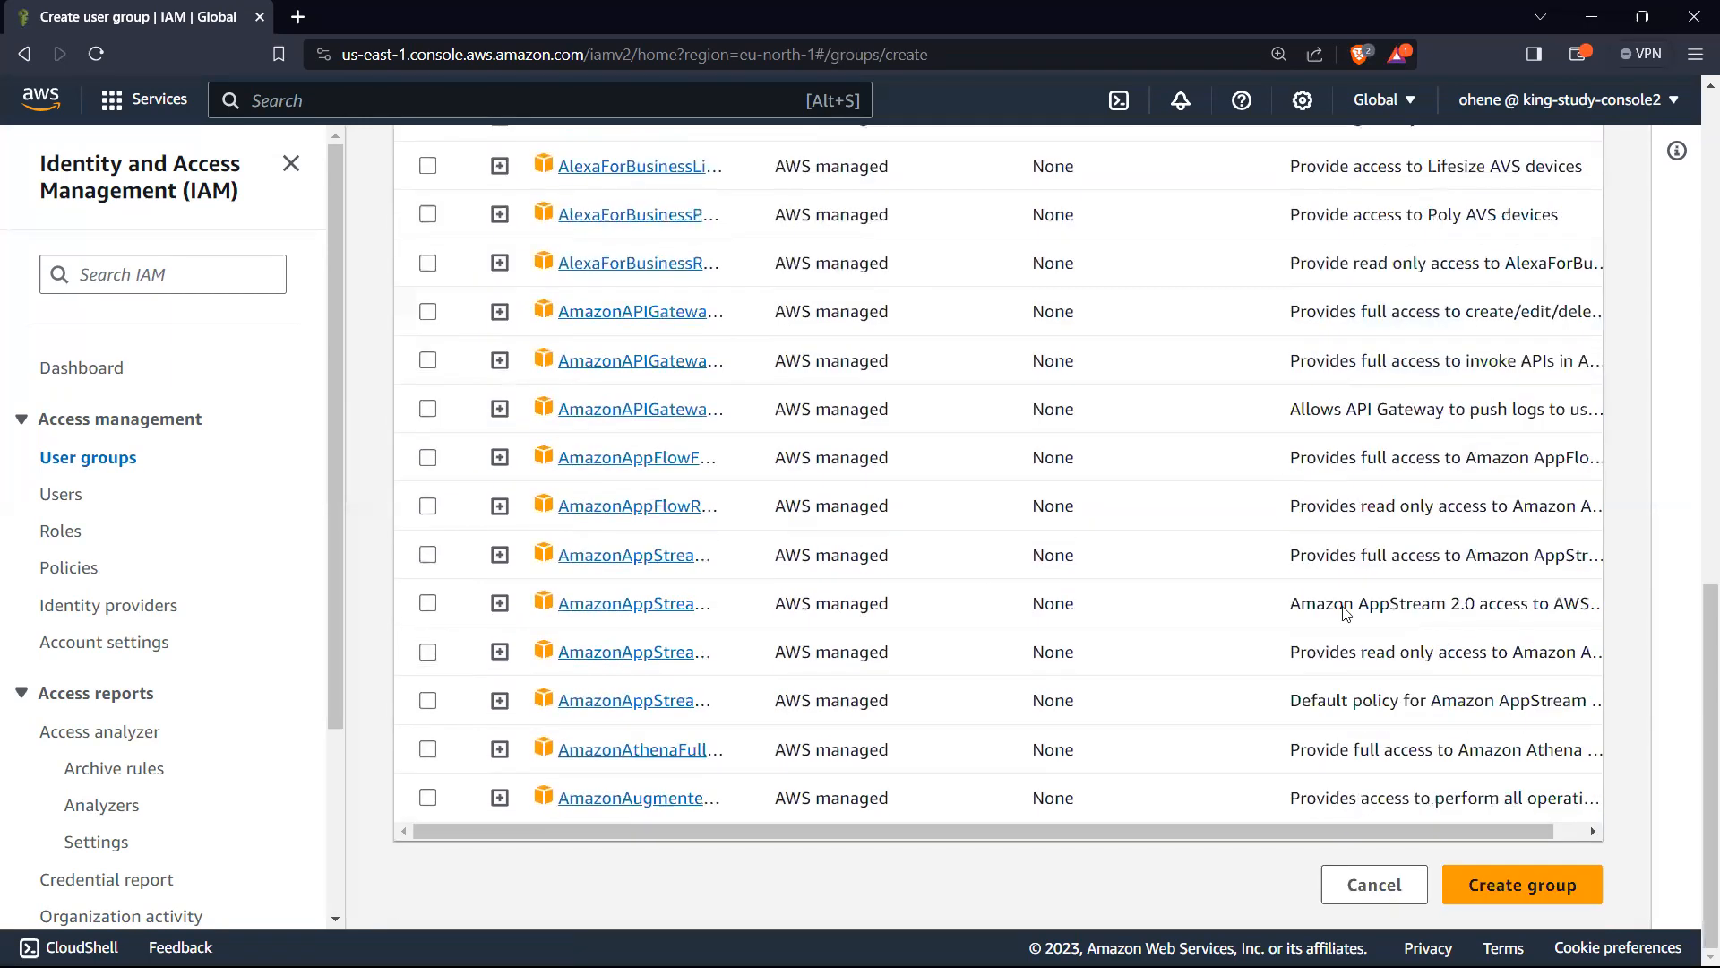
Step: Submit the Devs group and dismiss the iam:CreateGroup unauthorized error
left_click(1534, 891)
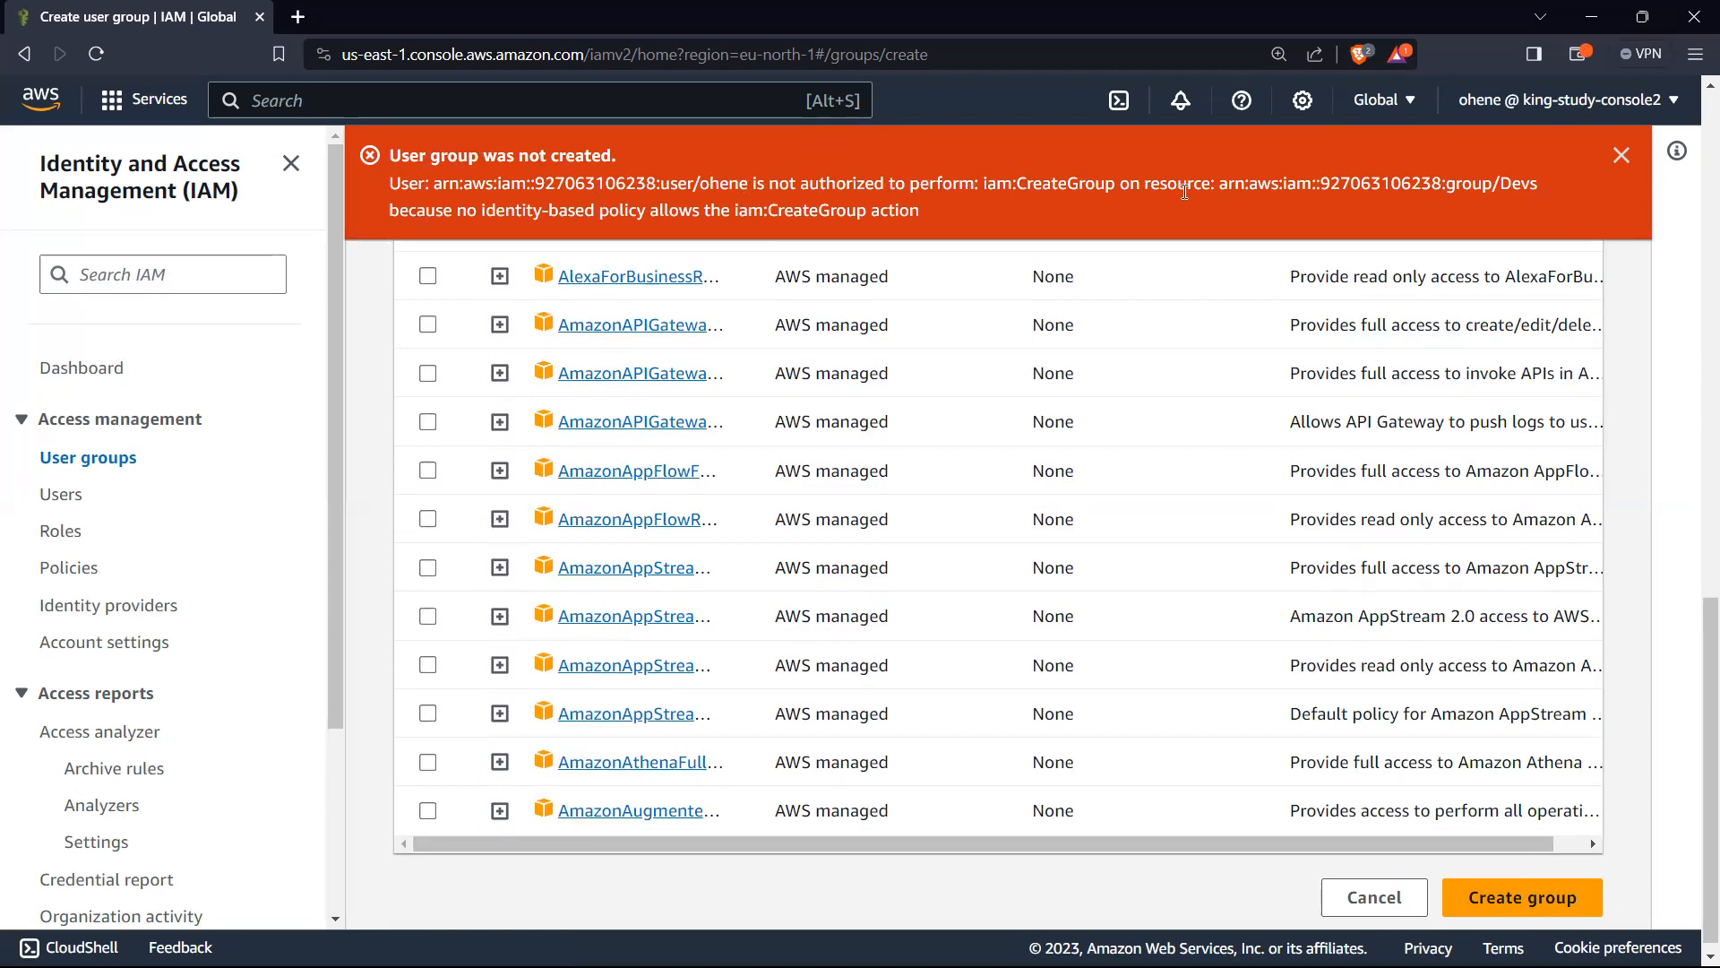
left_click(1621, 156)
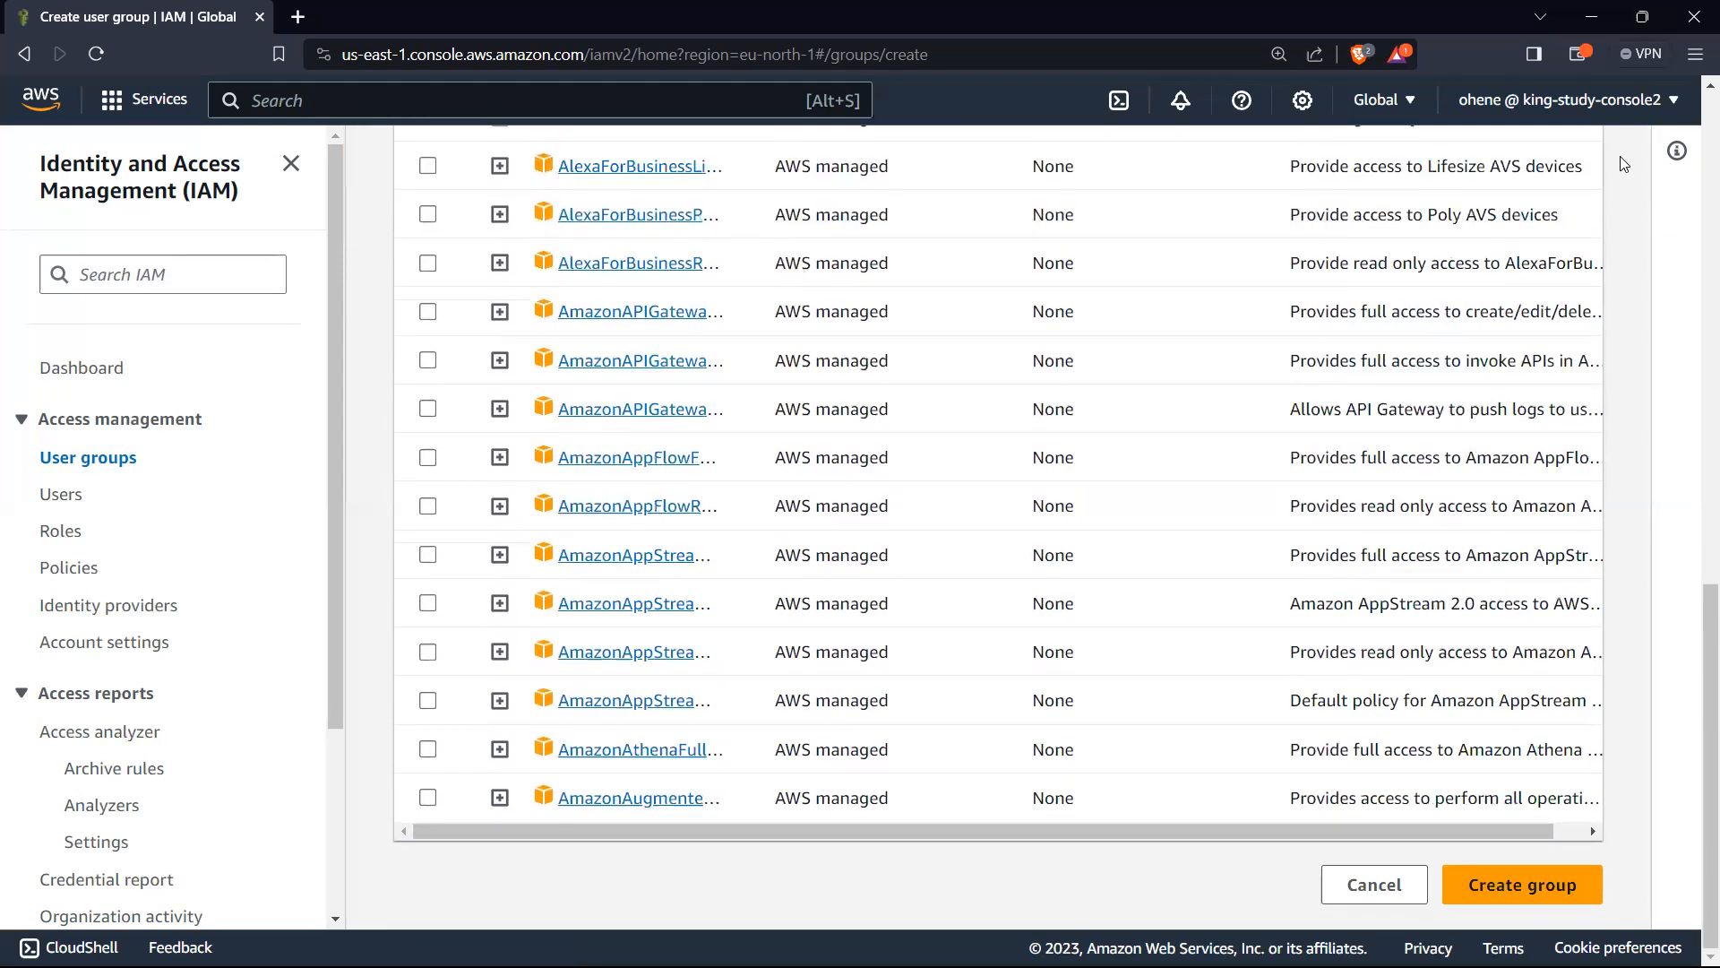
scroll(1306, 446, "up", 9)
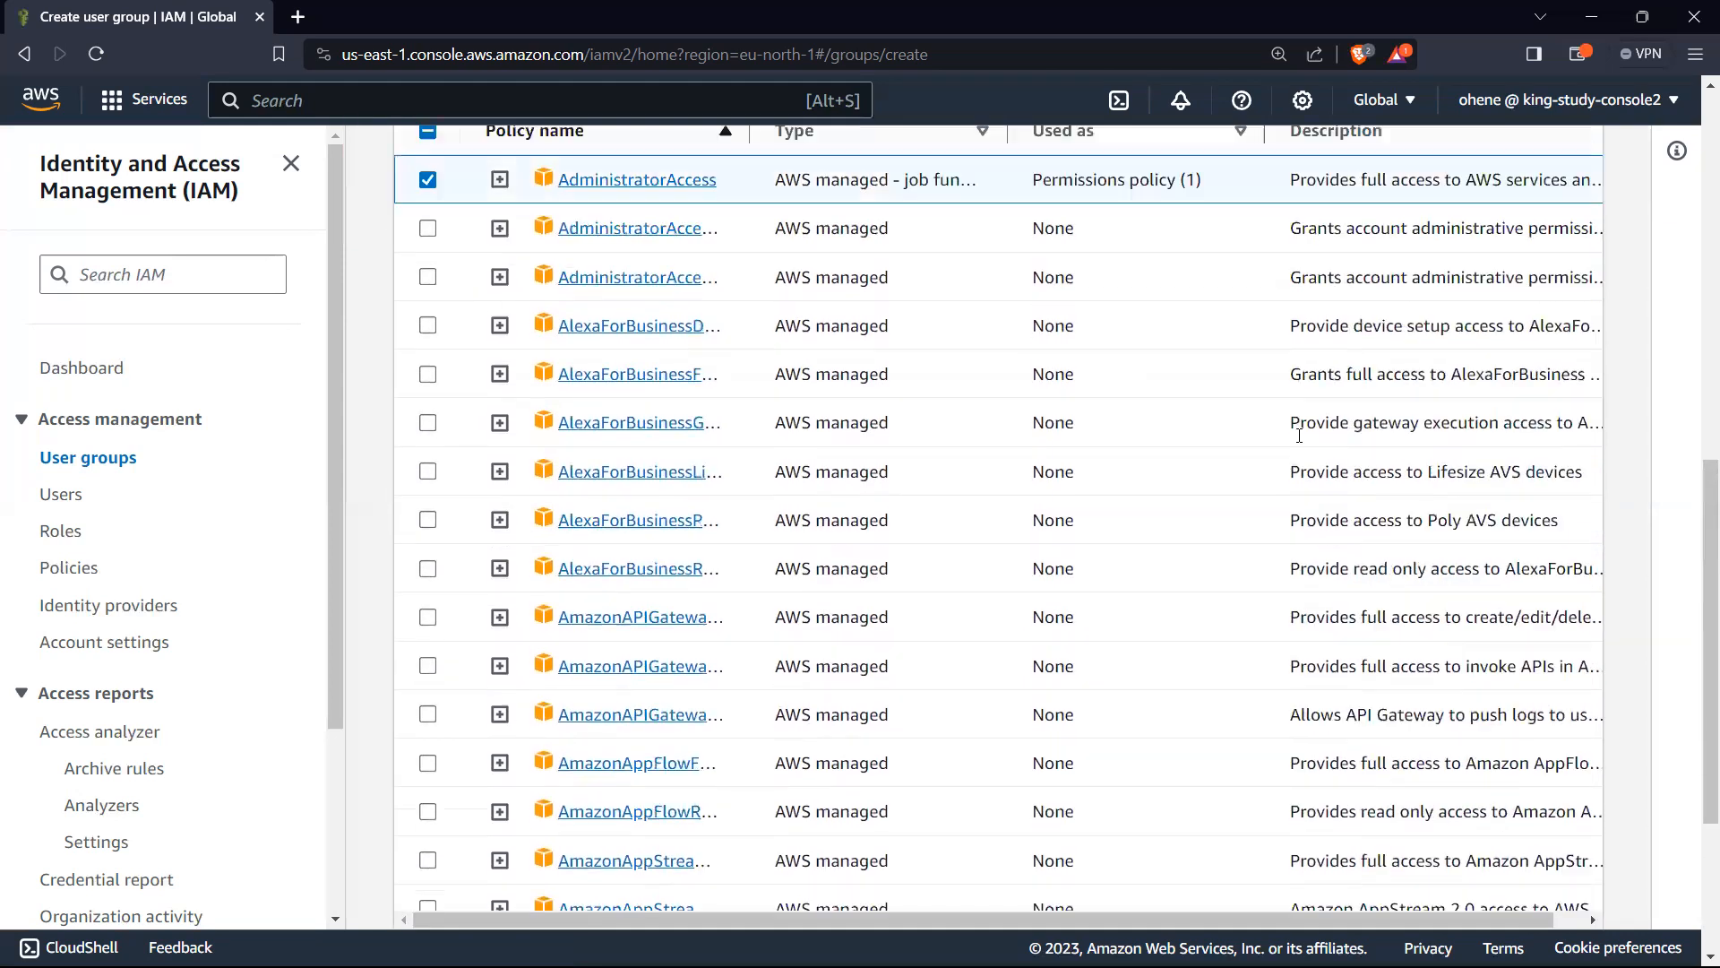
scroll(883, 572, "down", 8)
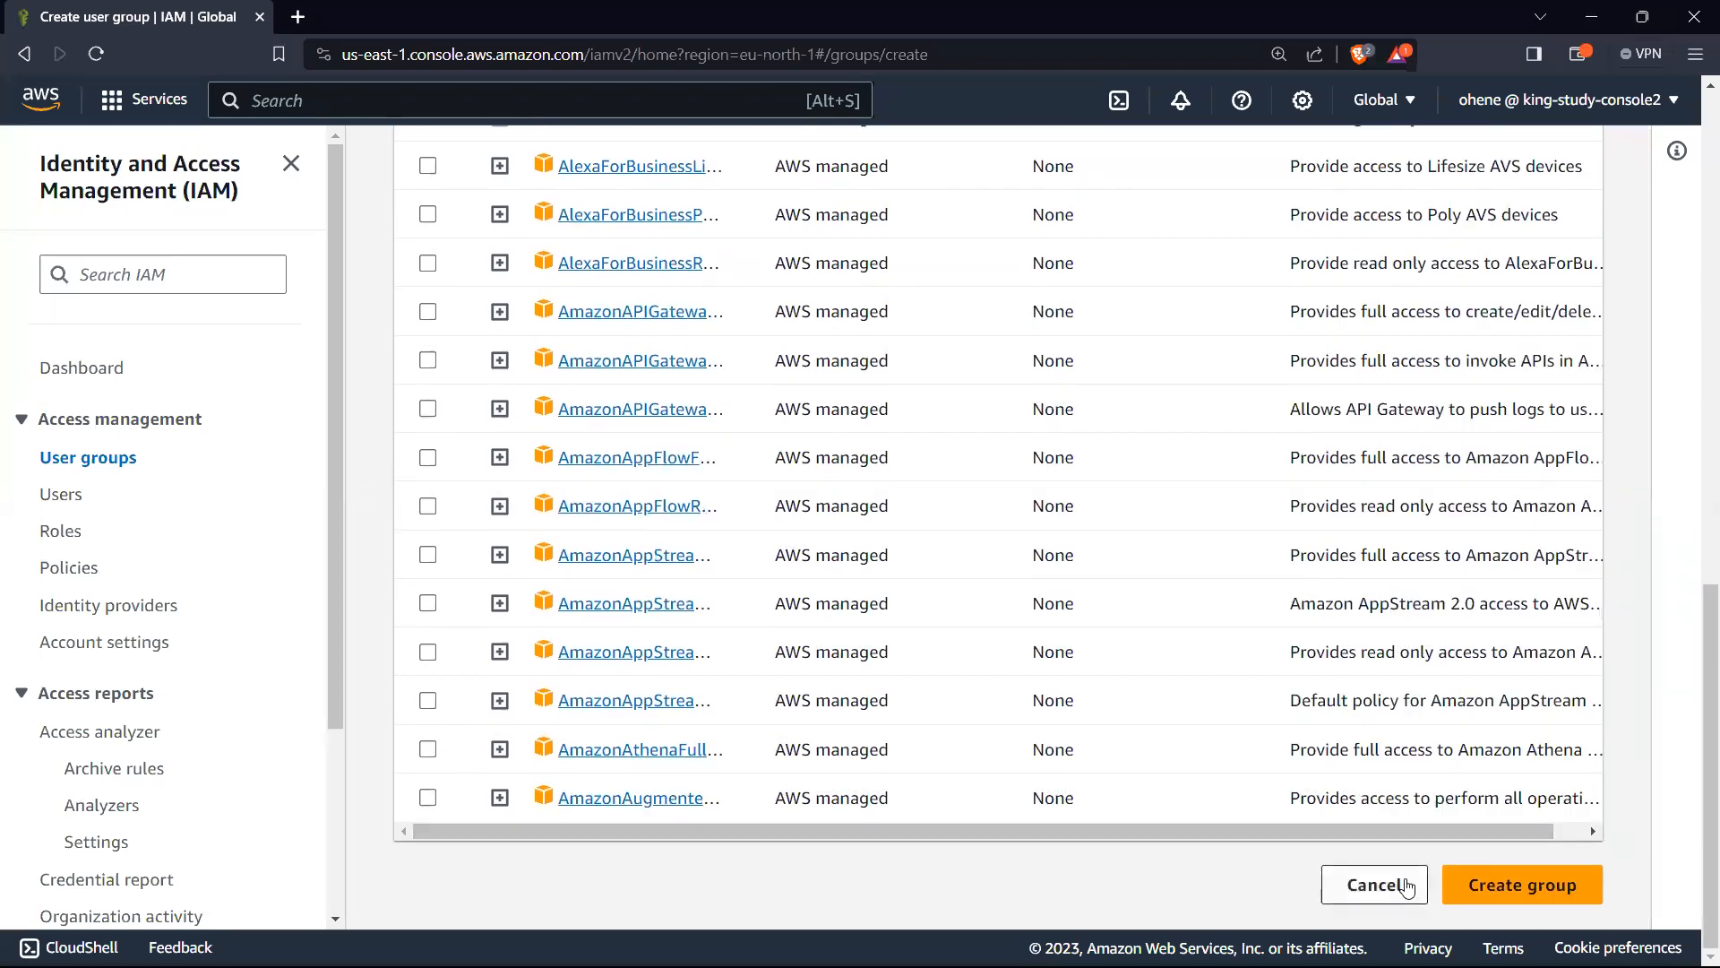
Step: In the administrator's window, open the admin group's details
mouse_move(1247, 965)
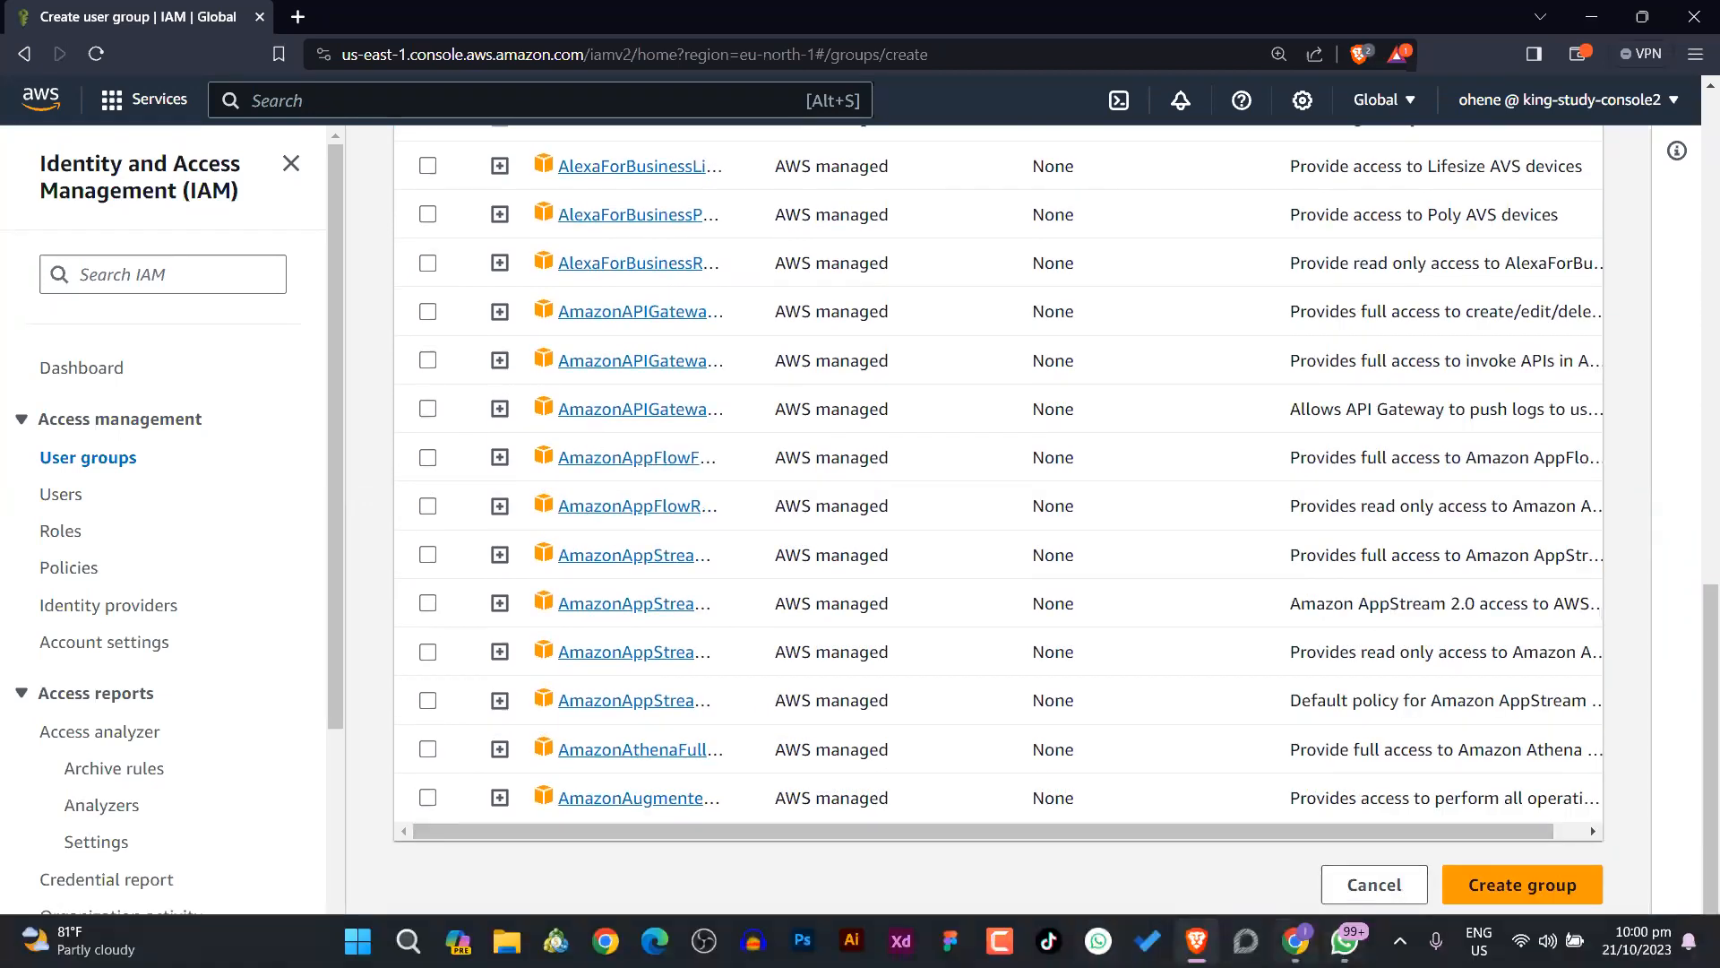
mouse_move(1295, 941)
left_click(1290, 811)
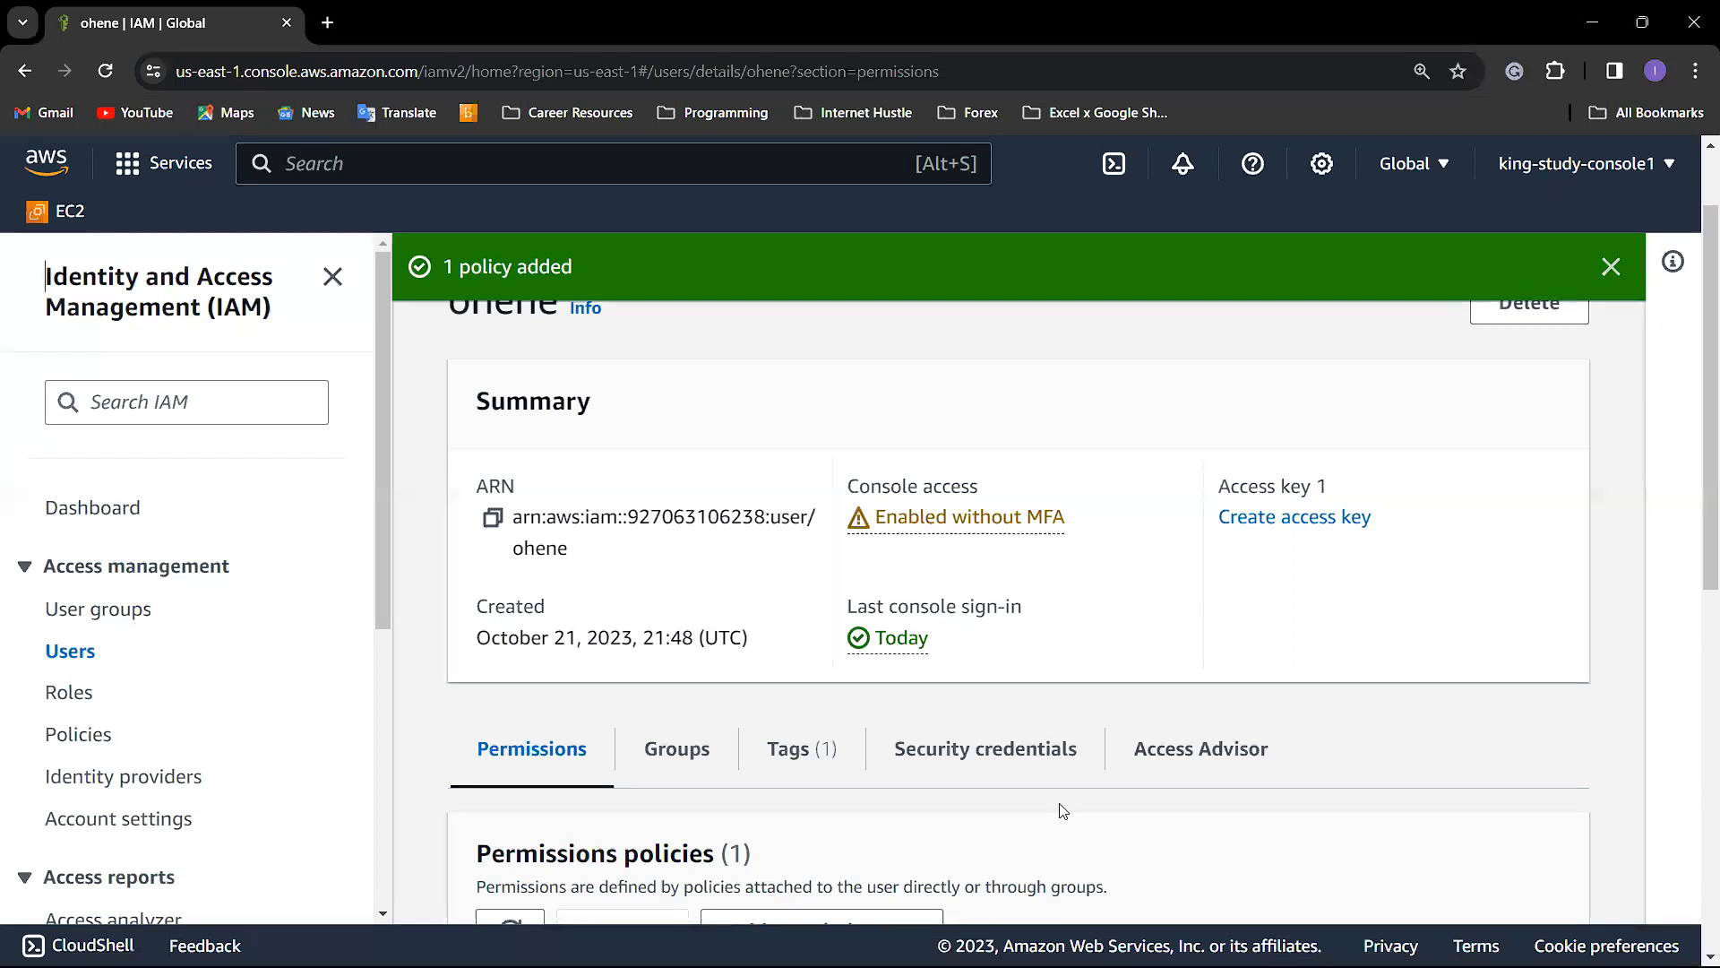
scroll(573, 695, "down", 2)
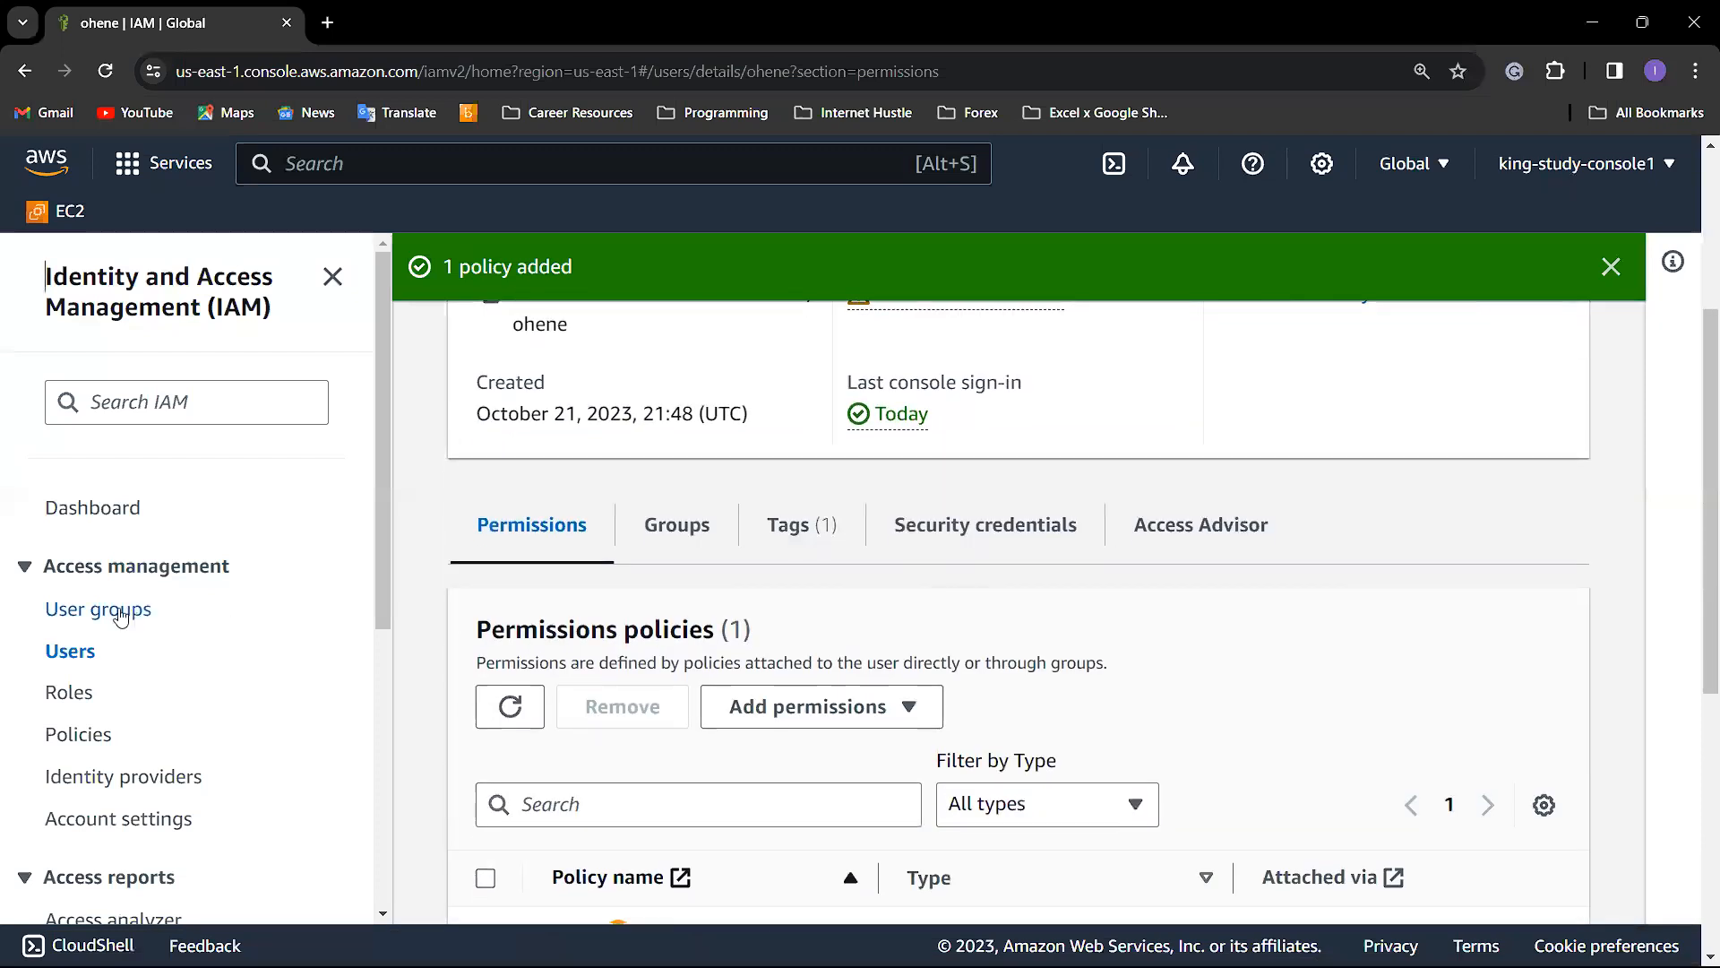
scroll(569, 697, "down", 4)
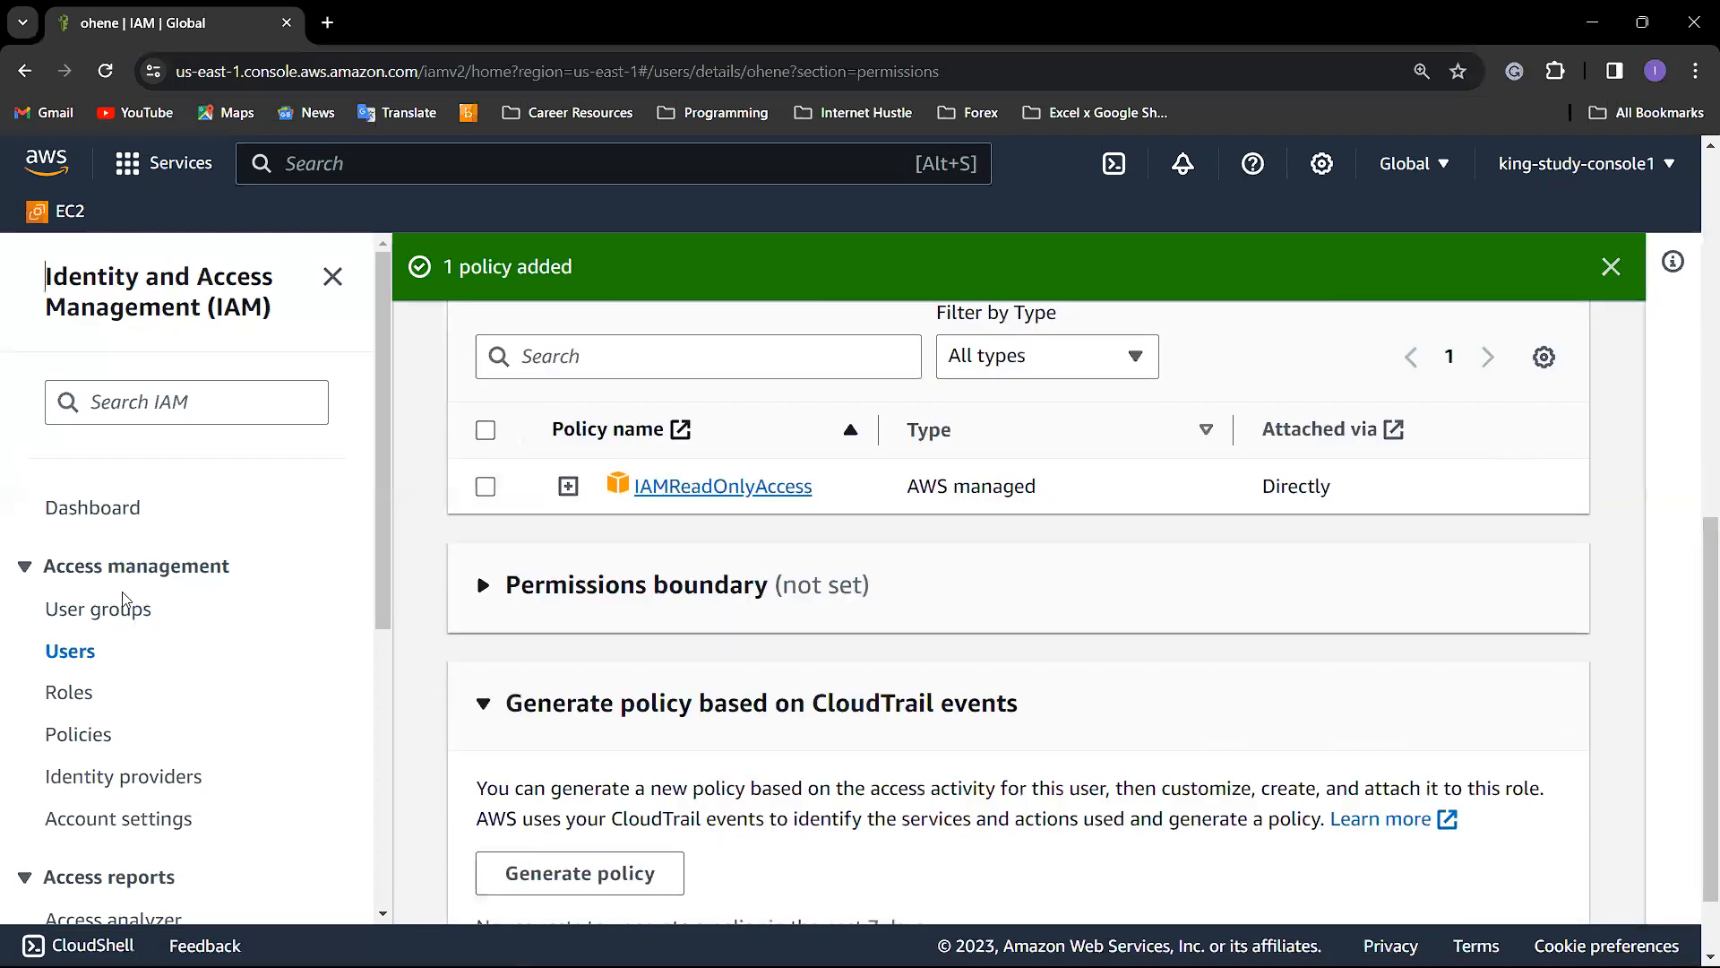
left_click(102, 611)
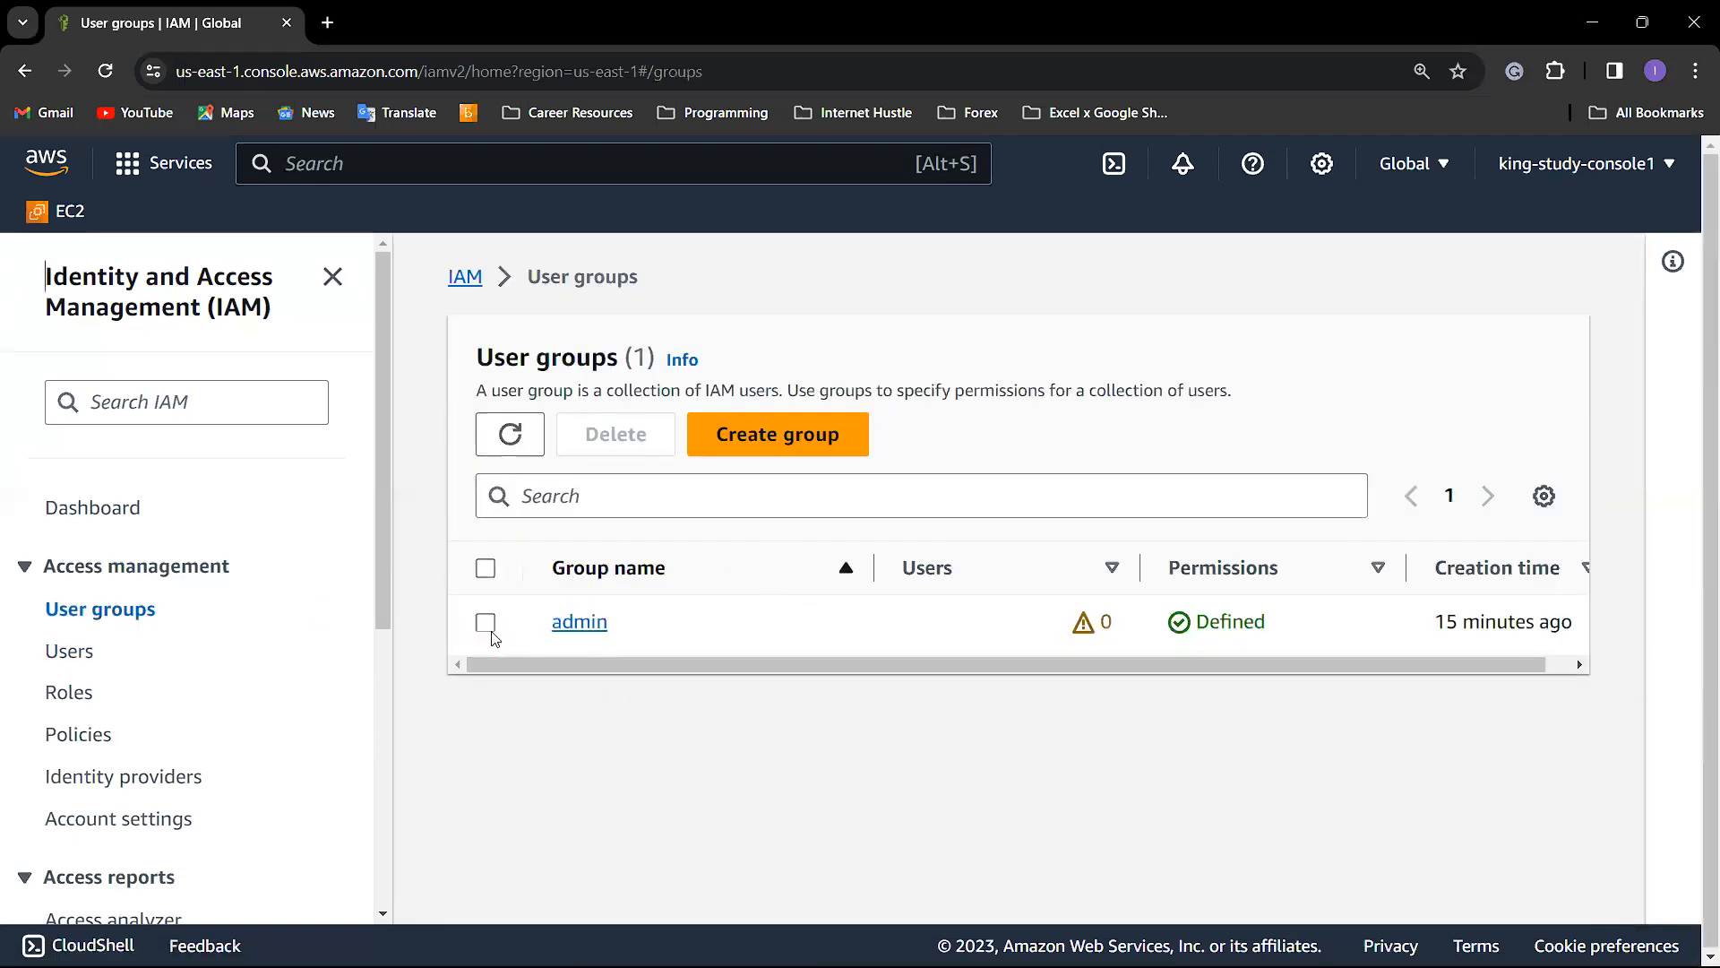
left_click(573, 623)
scroll(770, 600, "down", 2)
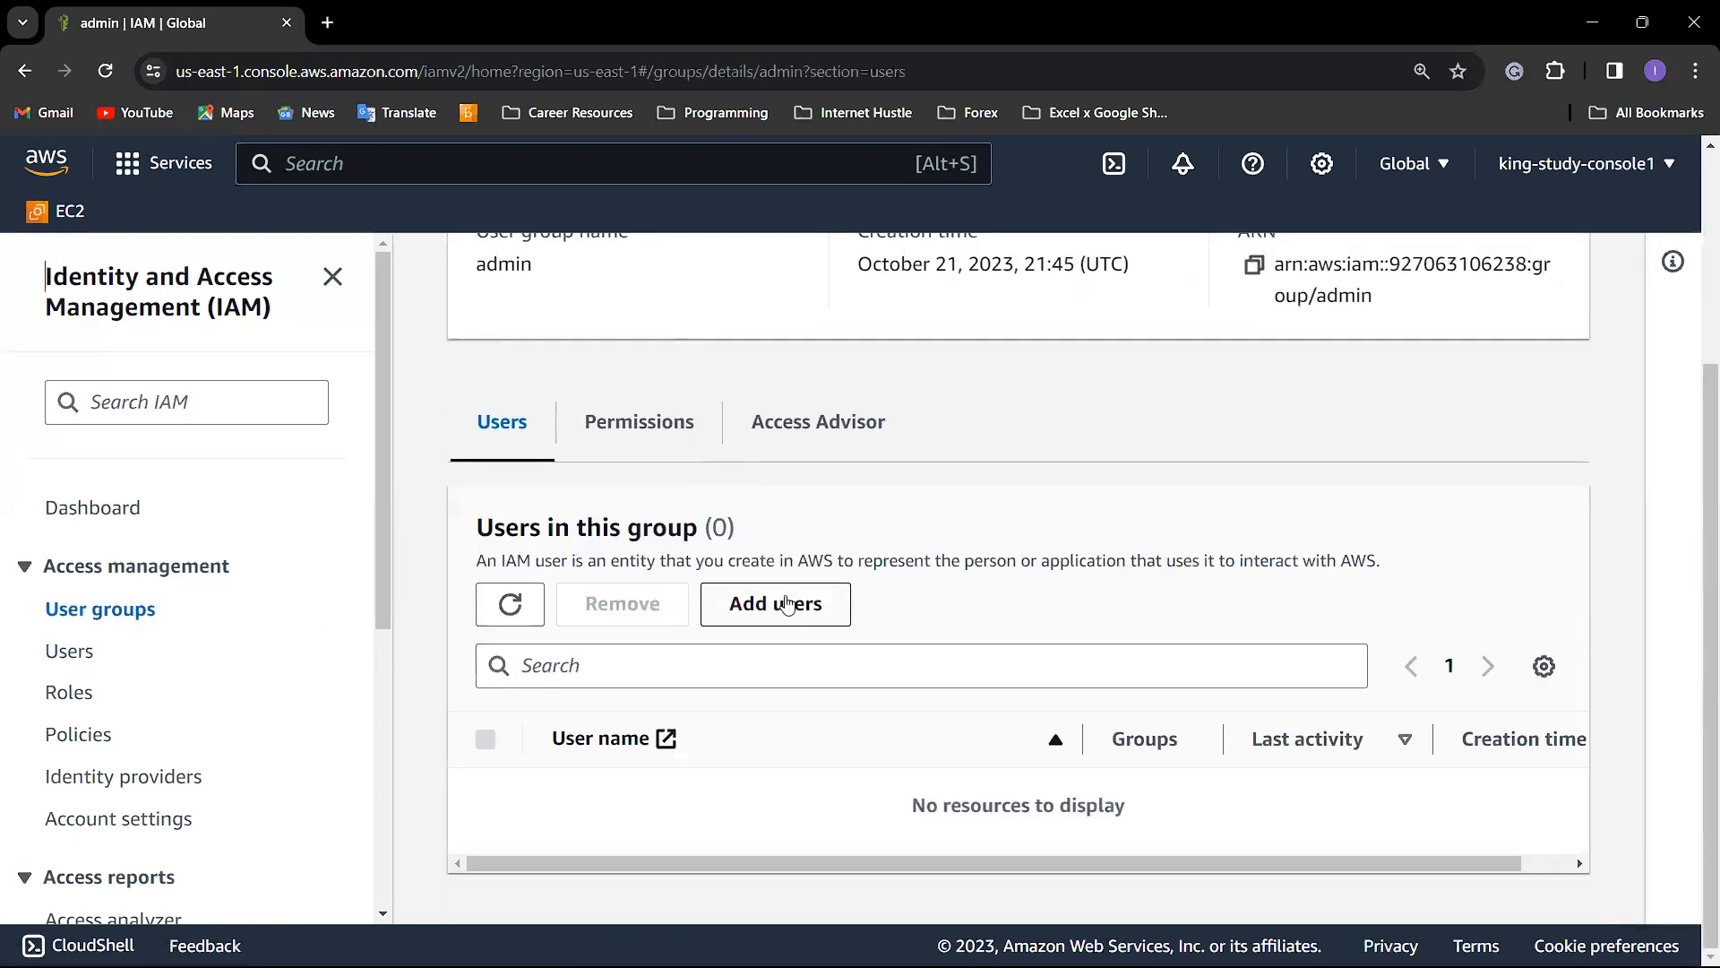
Step: Add the IAM user back to the admin group, then go to Users
left_click(787, 605)
left_click(149, 634)
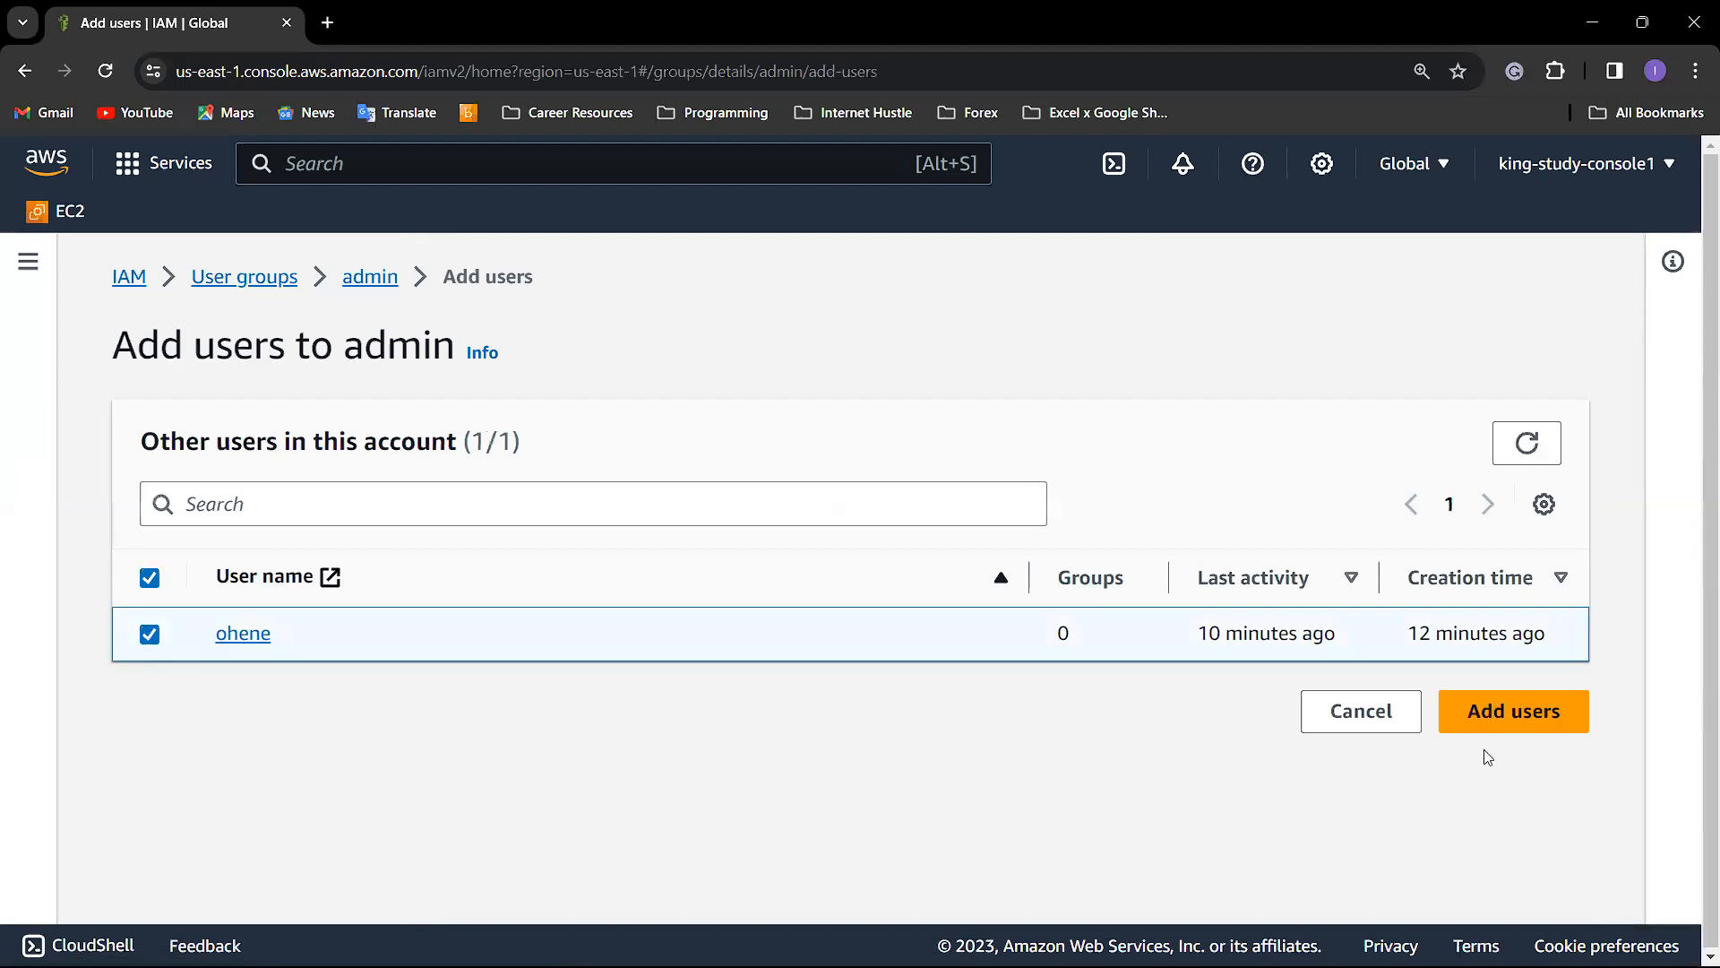
left_click(1504, 708)
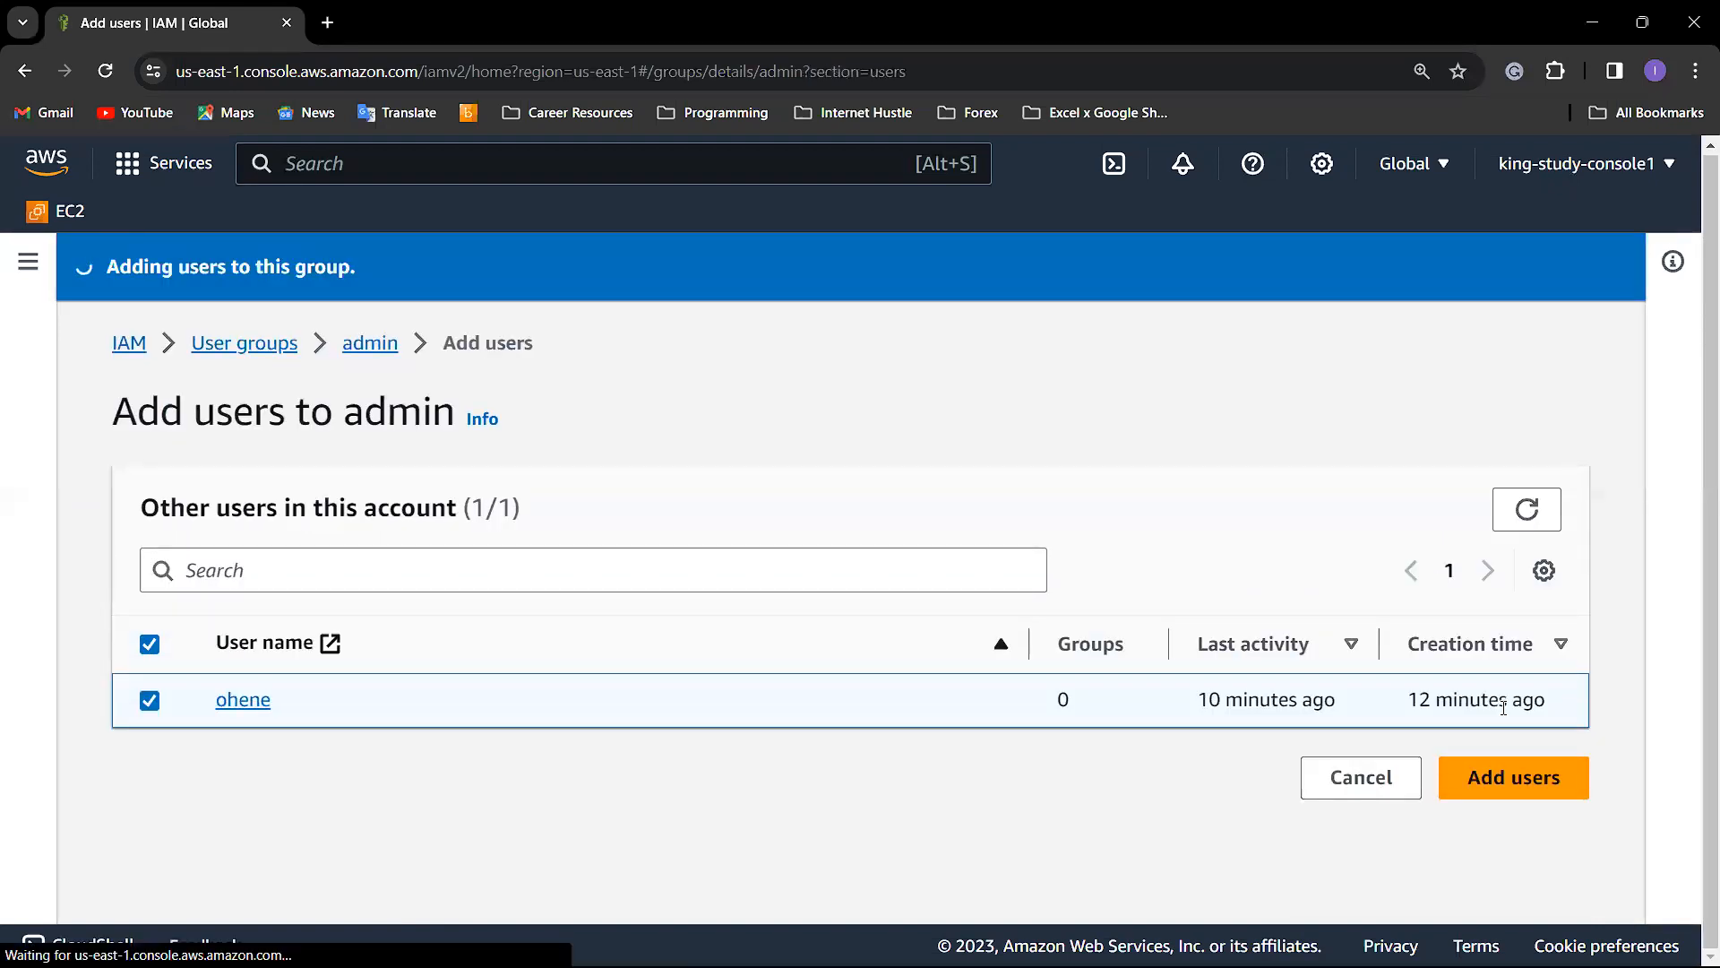
scroll(1138, 601, "down", 3)
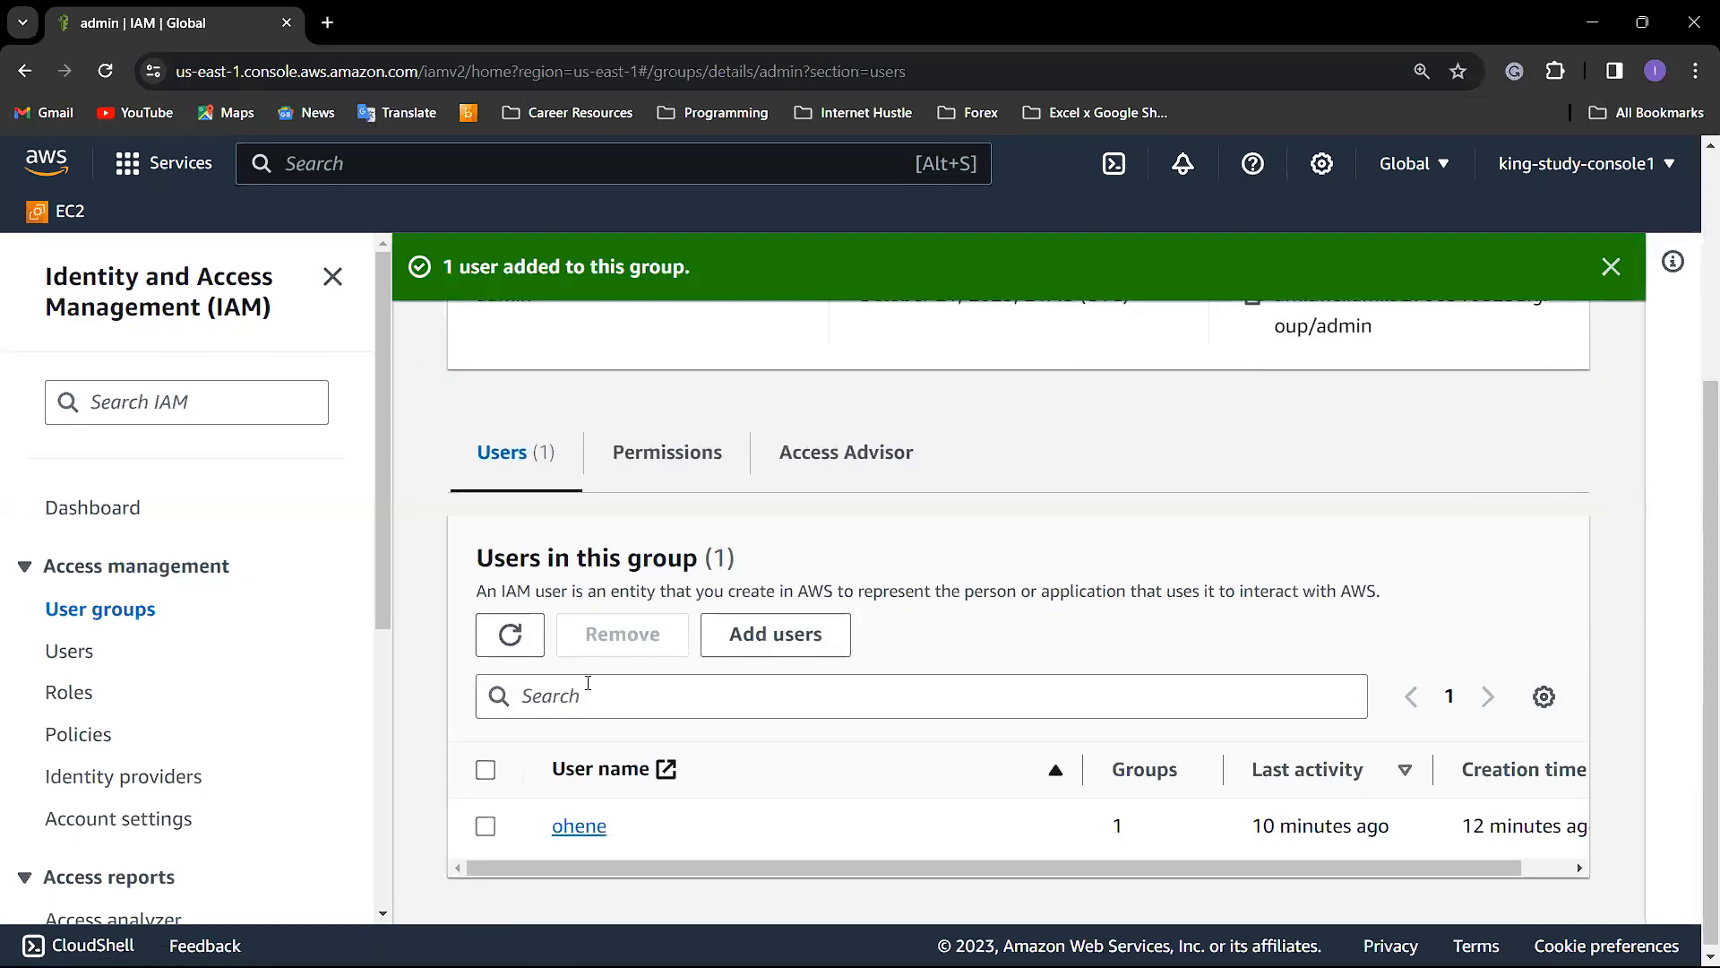
left_click(46, 661)
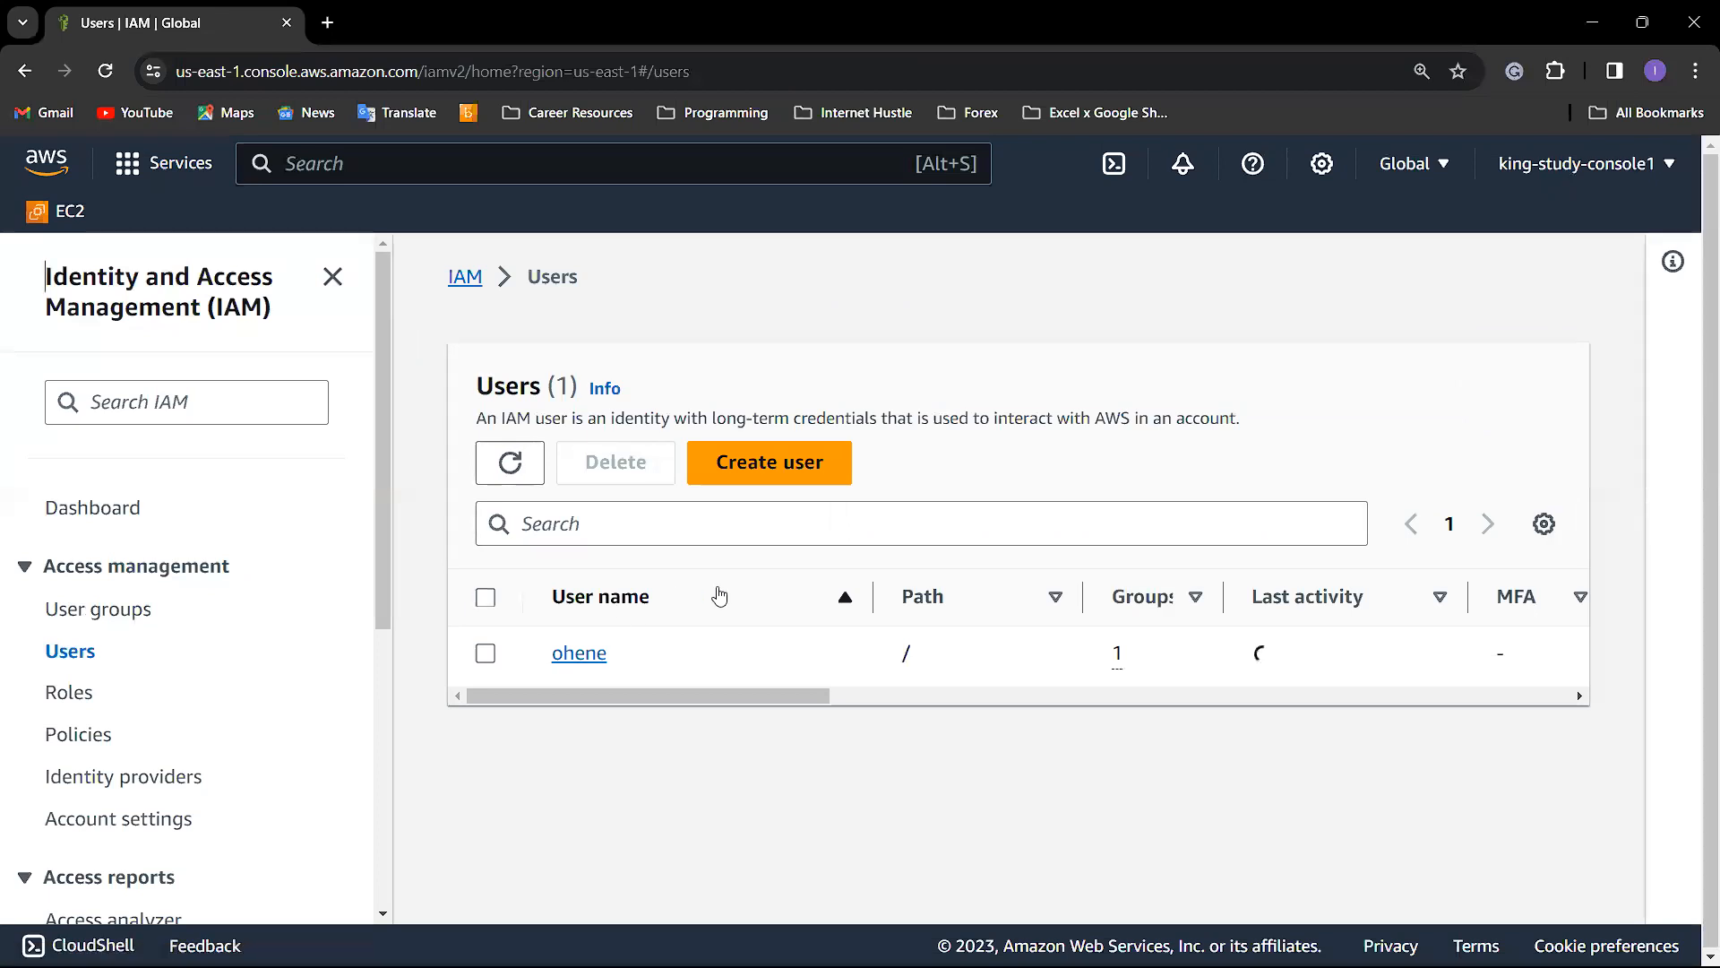
Step: Check the user's policies: IAMReadOnlyAccess attached directly, AdministratorAccess via group; return to Create user group
left_click(586, 663)
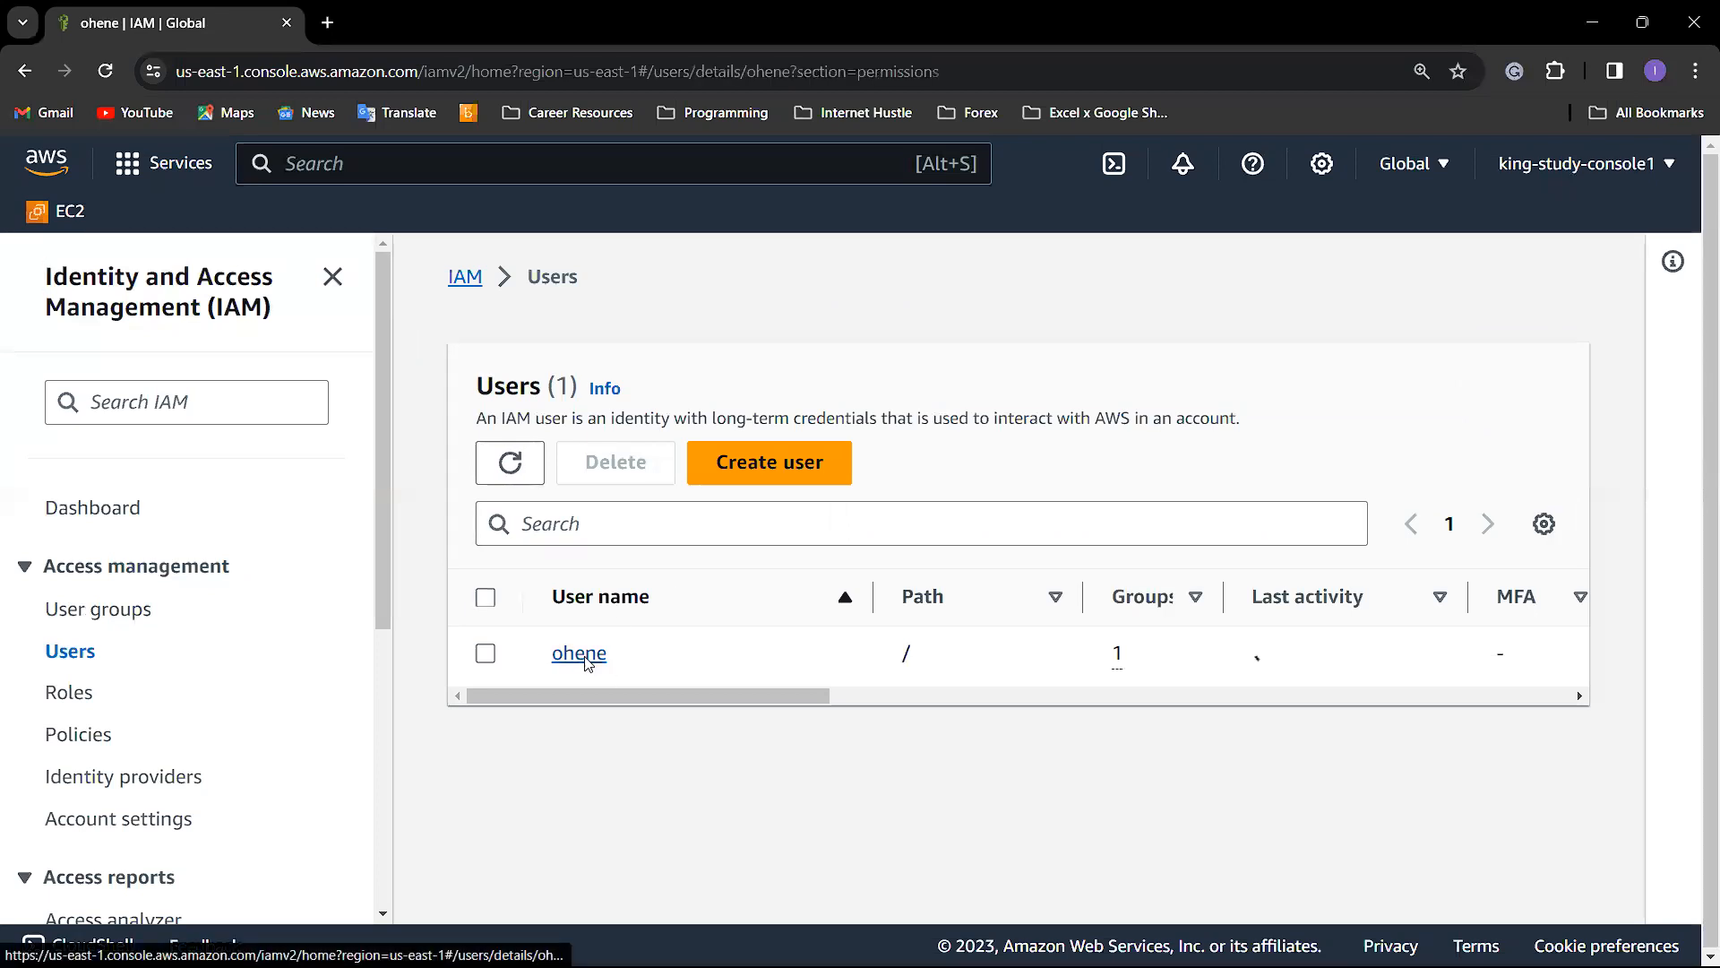
scroll(776, 653, "down", 4)
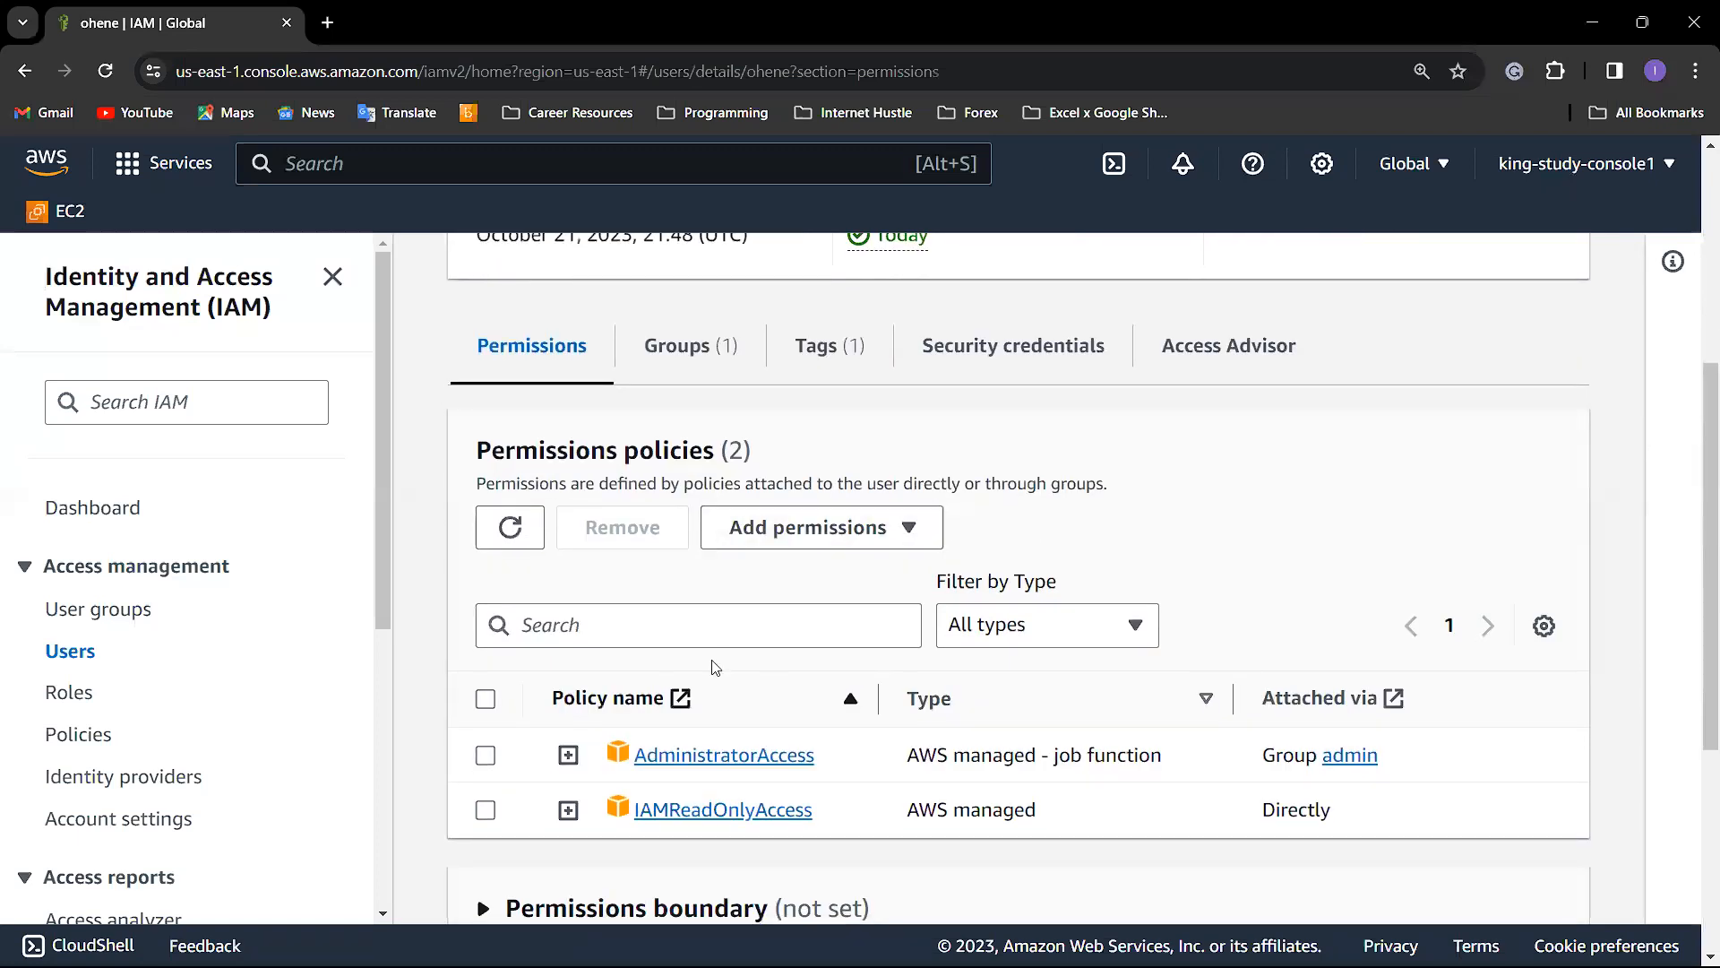
scroll(711, 749, "down", 3)
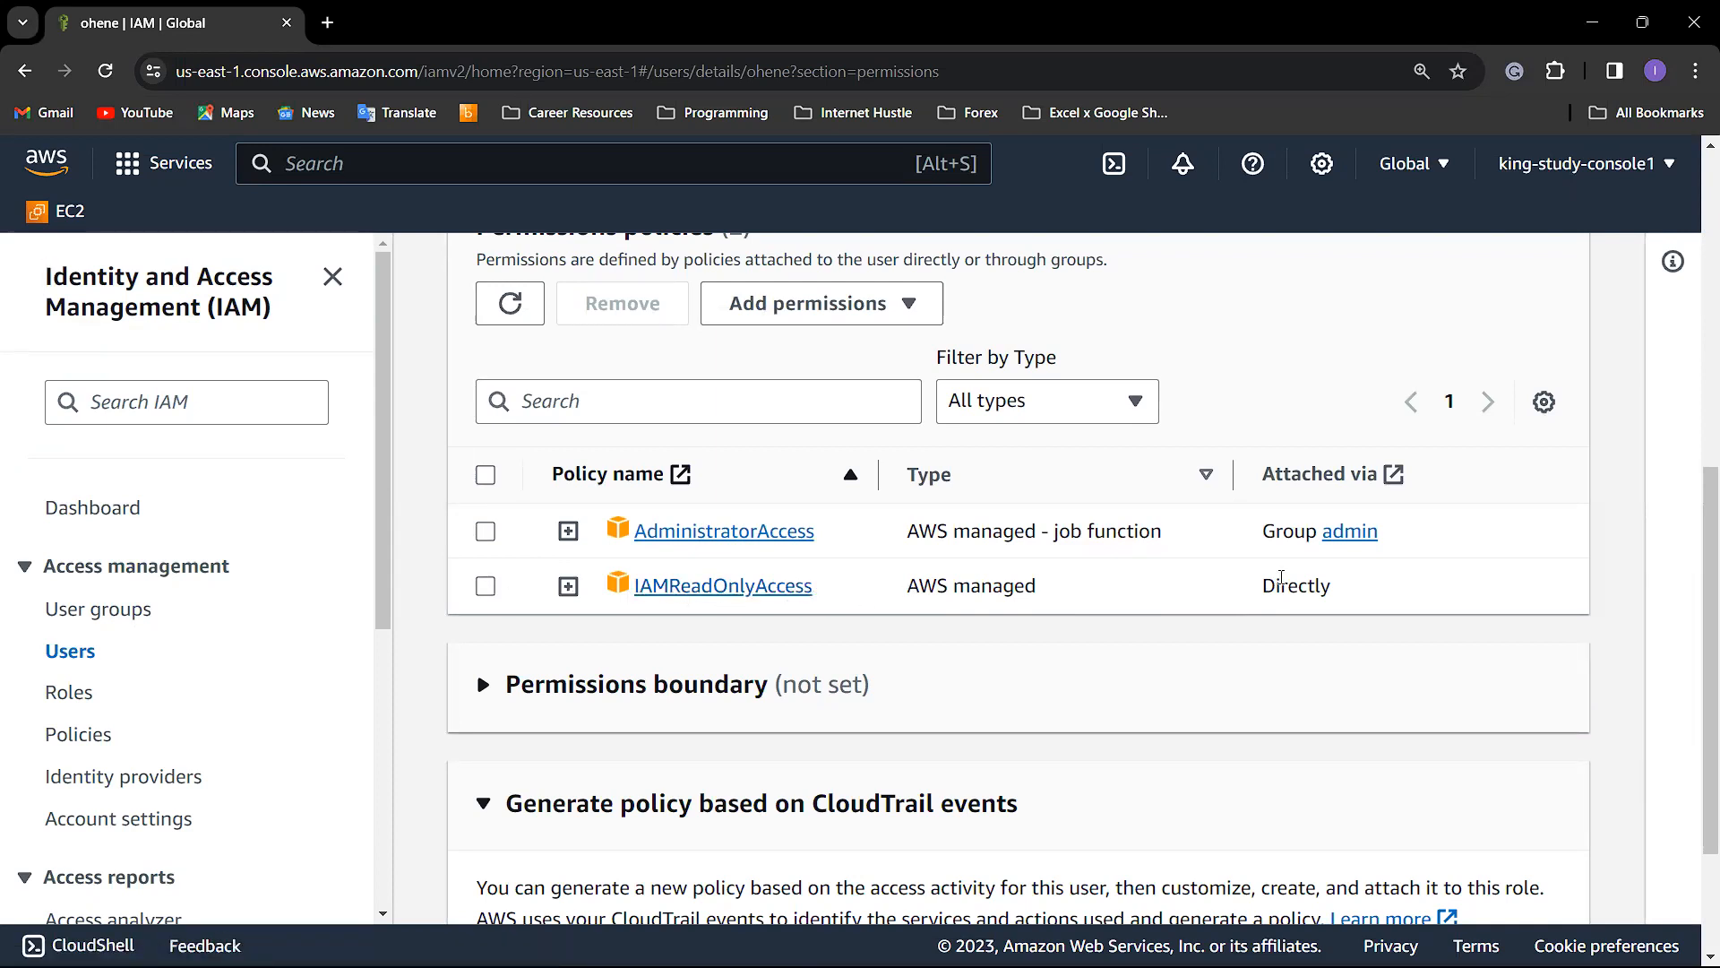
left_click_drag(1333, 587, 1255, 593)
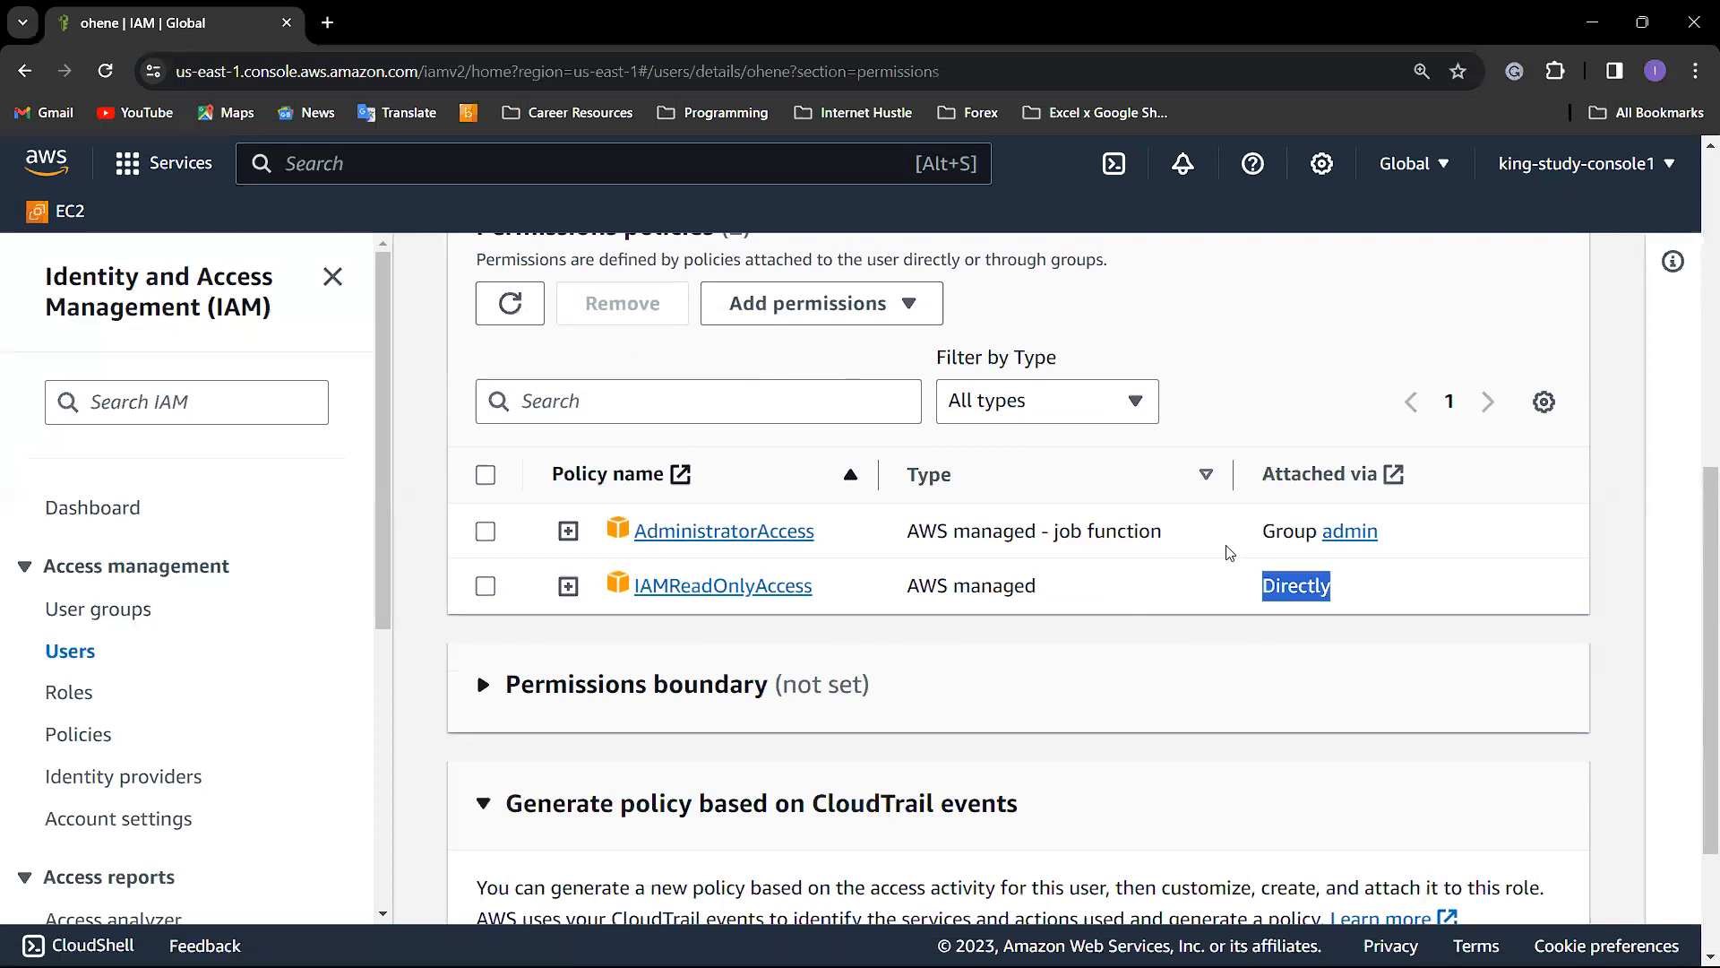
left_click_drag(1264, 541, 1315, 536)
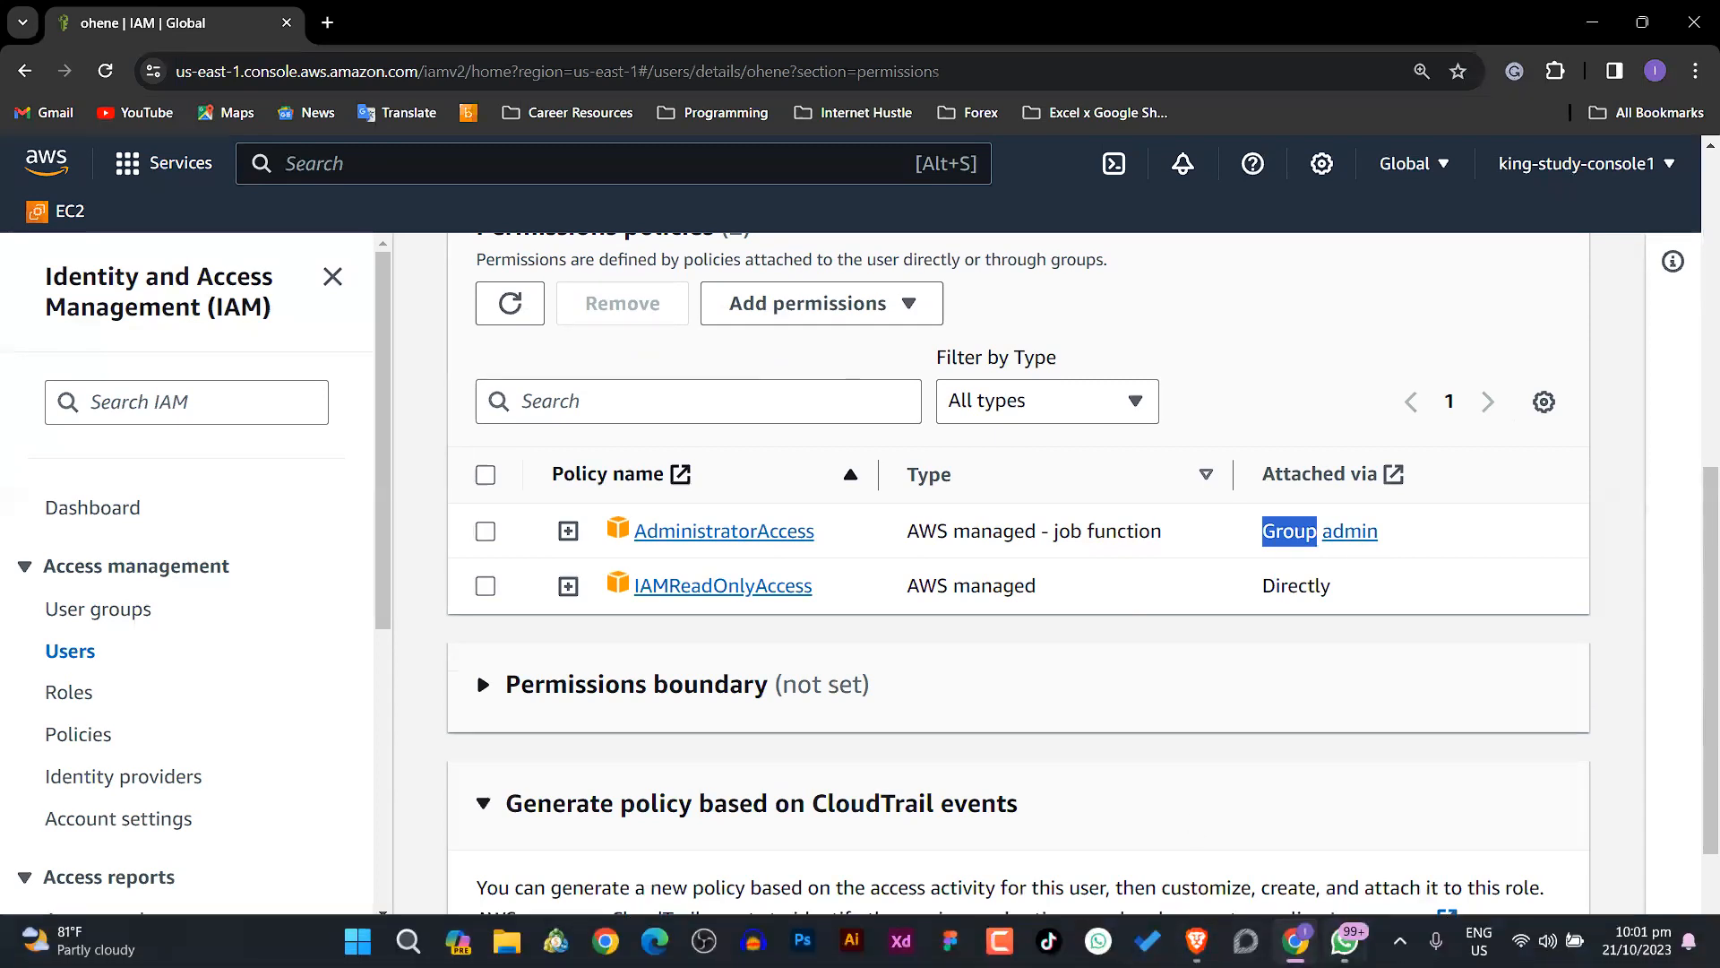
mouse_move(1197, 940)
left_click(1196, 833)
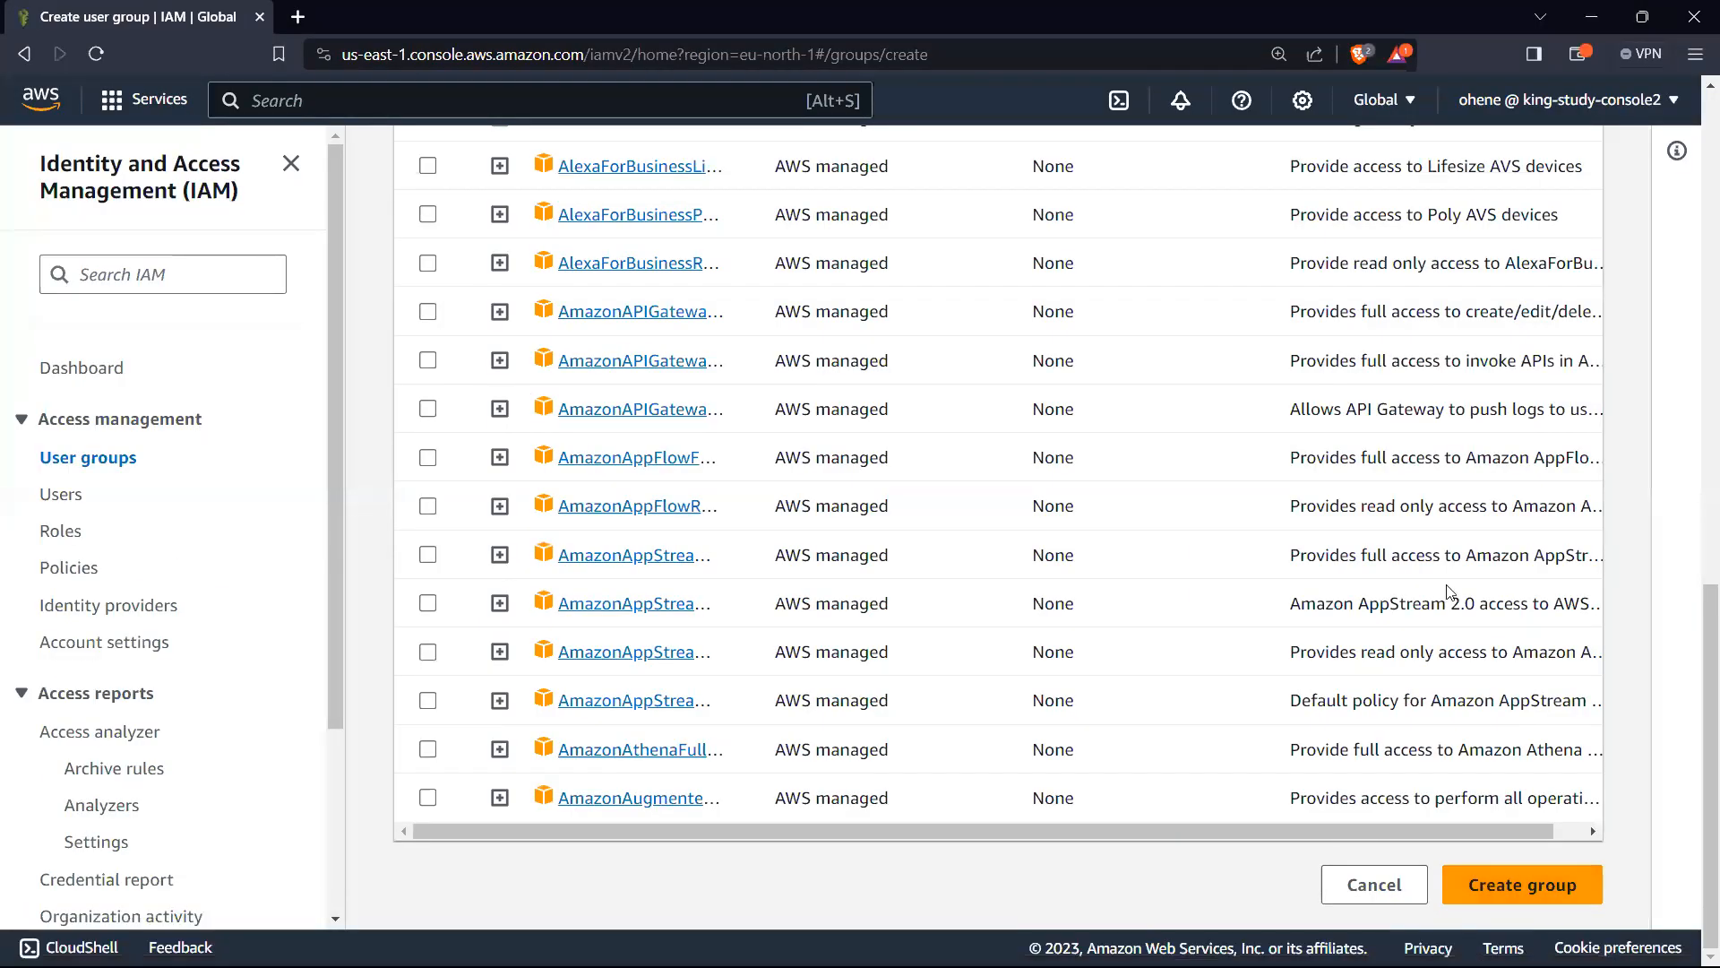
Step: Refresh the user list, add the user to the new group, and deselect AdministratorAccess
scroll(1362, 556, "up", 5)
left_click(1548, 270)
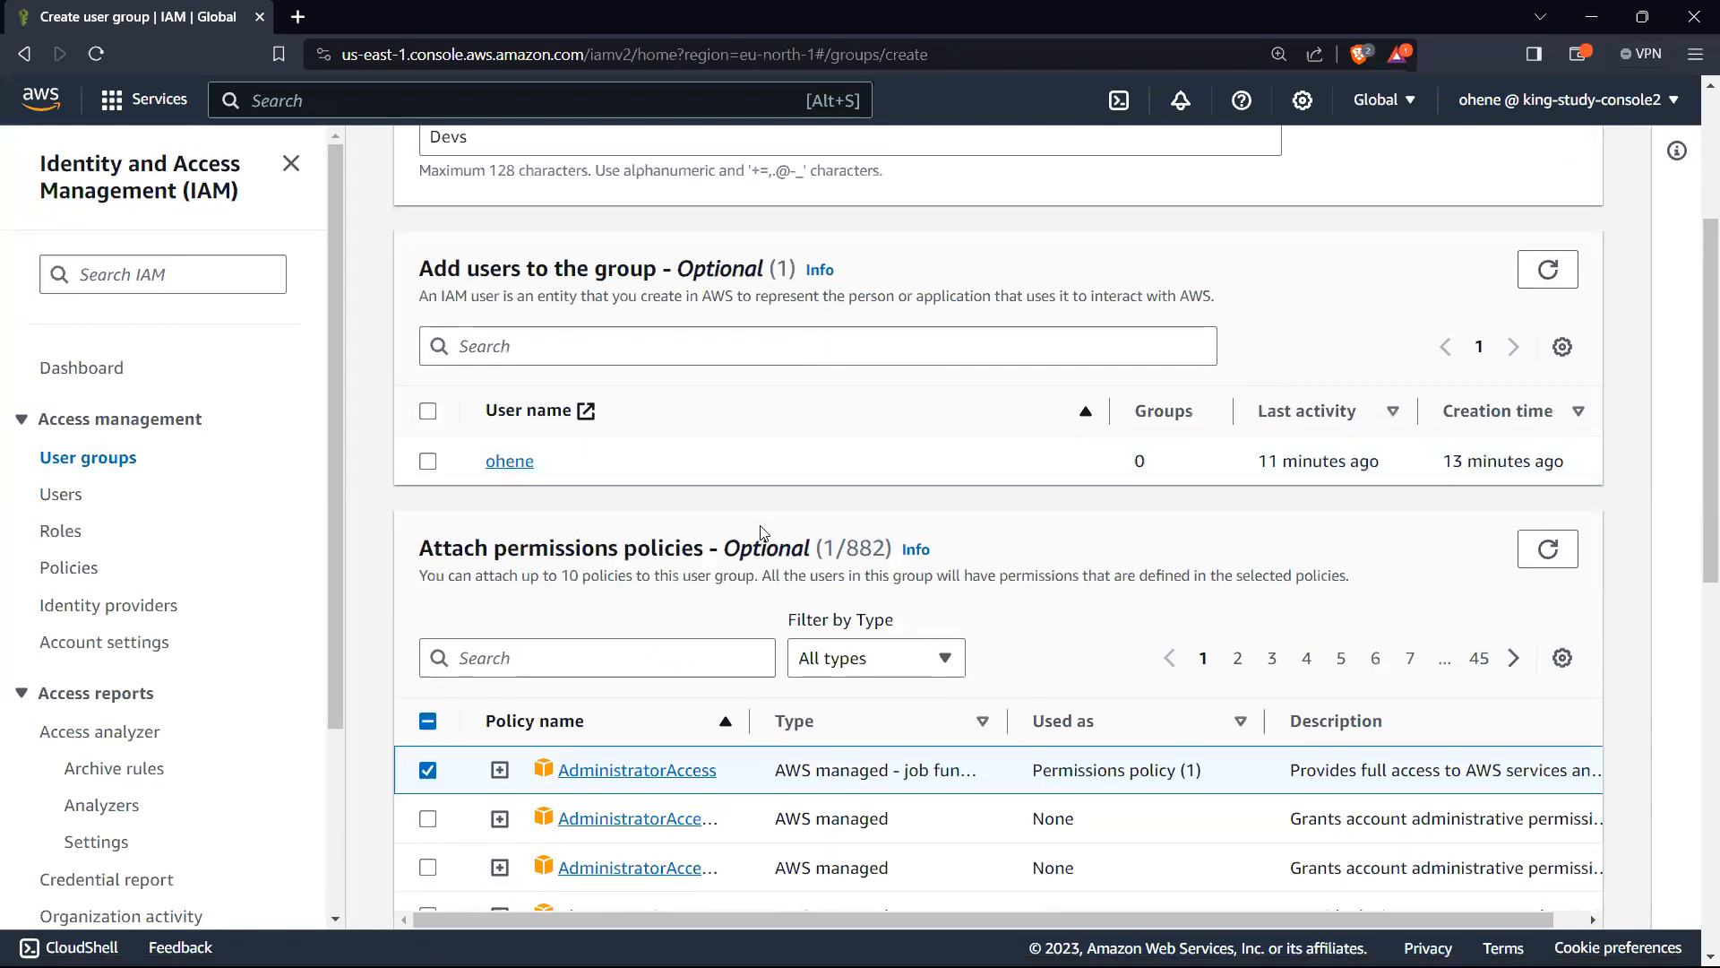
left_click(429, 462)
scroll(474, 421, "down", 3)
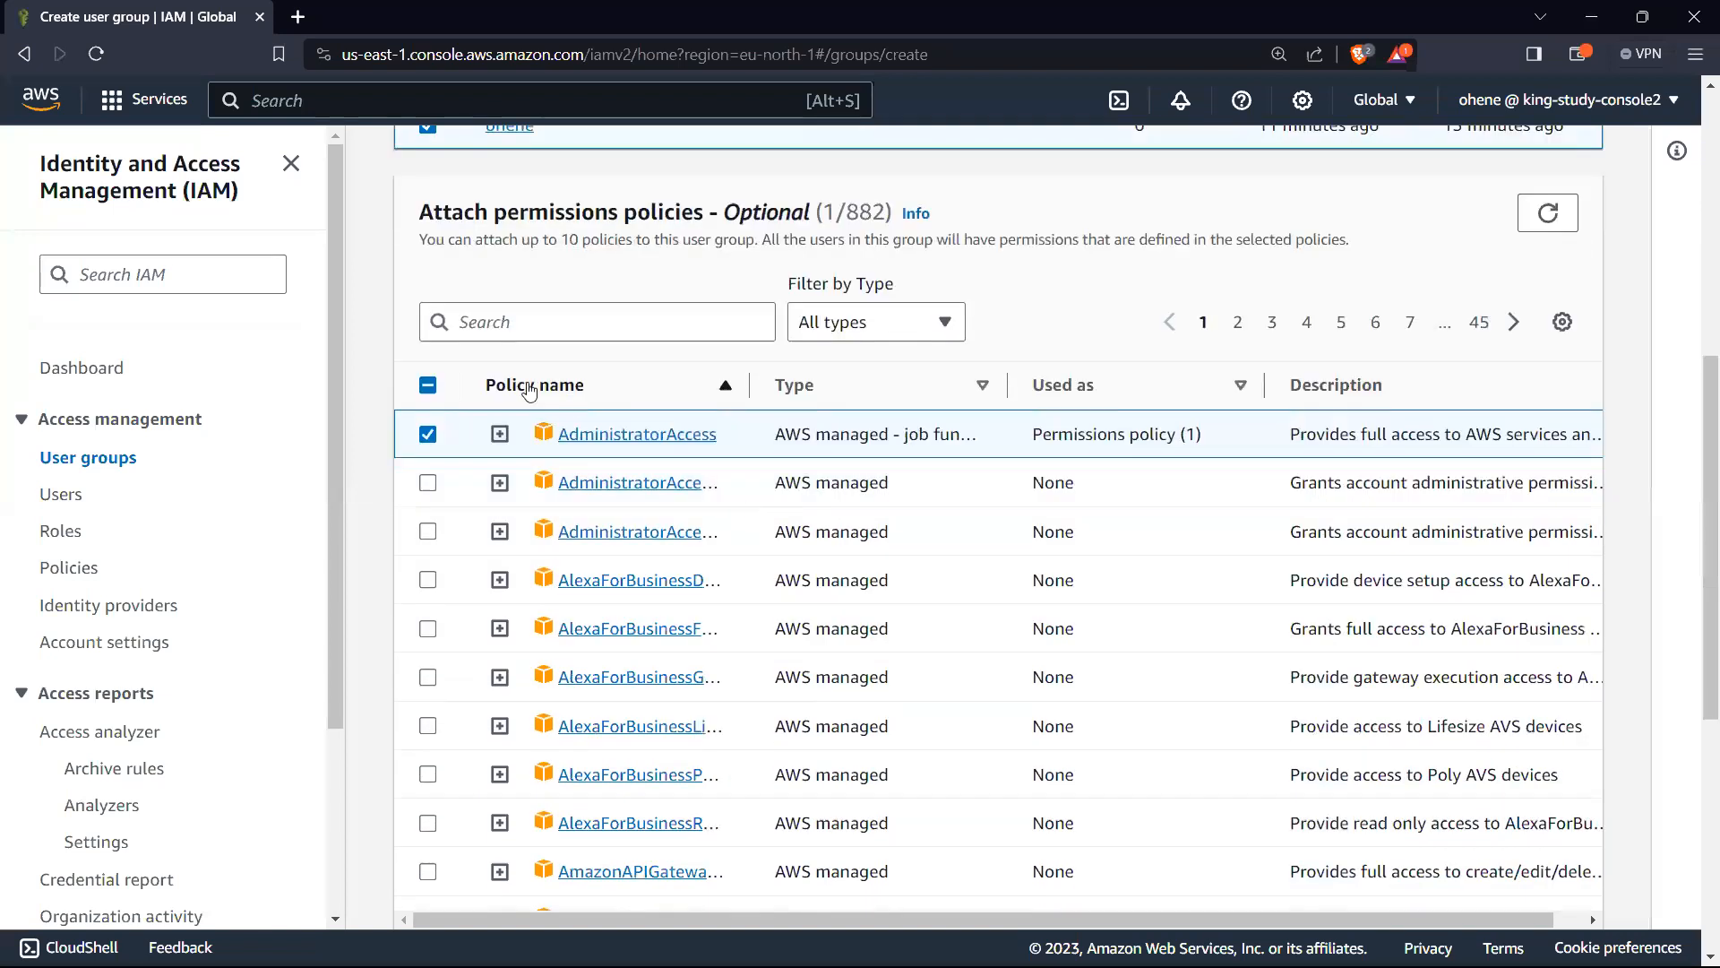
left_click(428, 436)
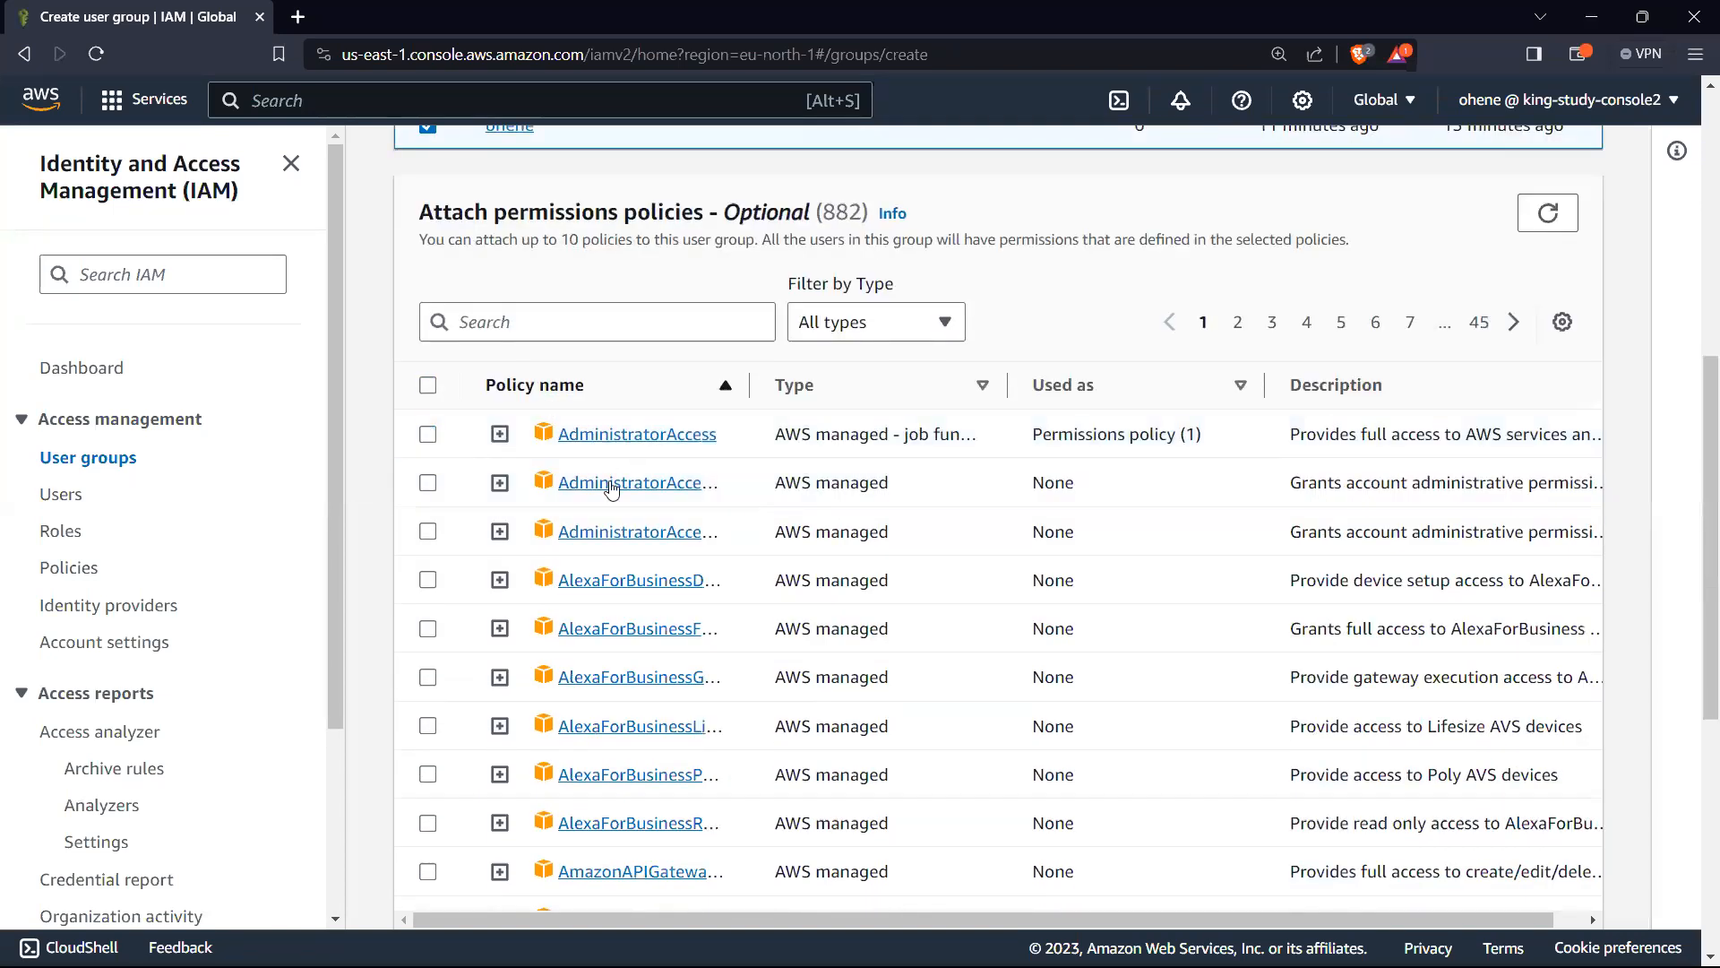
Step: Attach the AdministratorAccess-AWSElasticBeanstalk policy to the new group
scroll(685, 611, "up", 3)
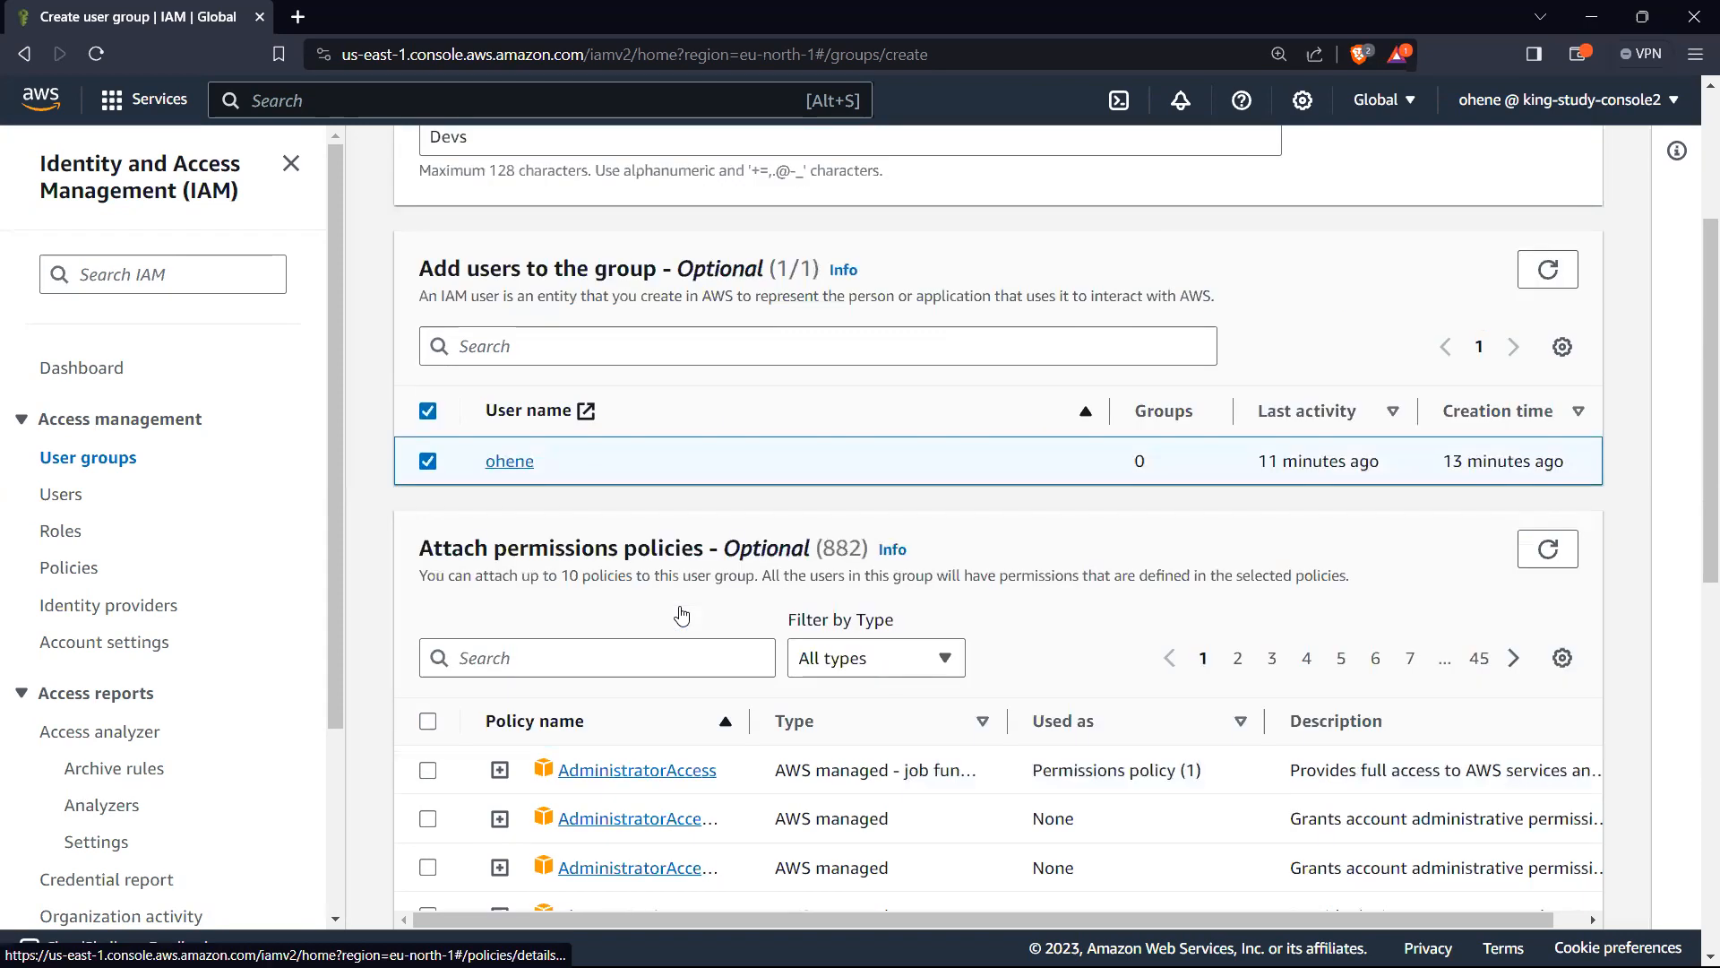
scroll(691, 607, "down", 2)
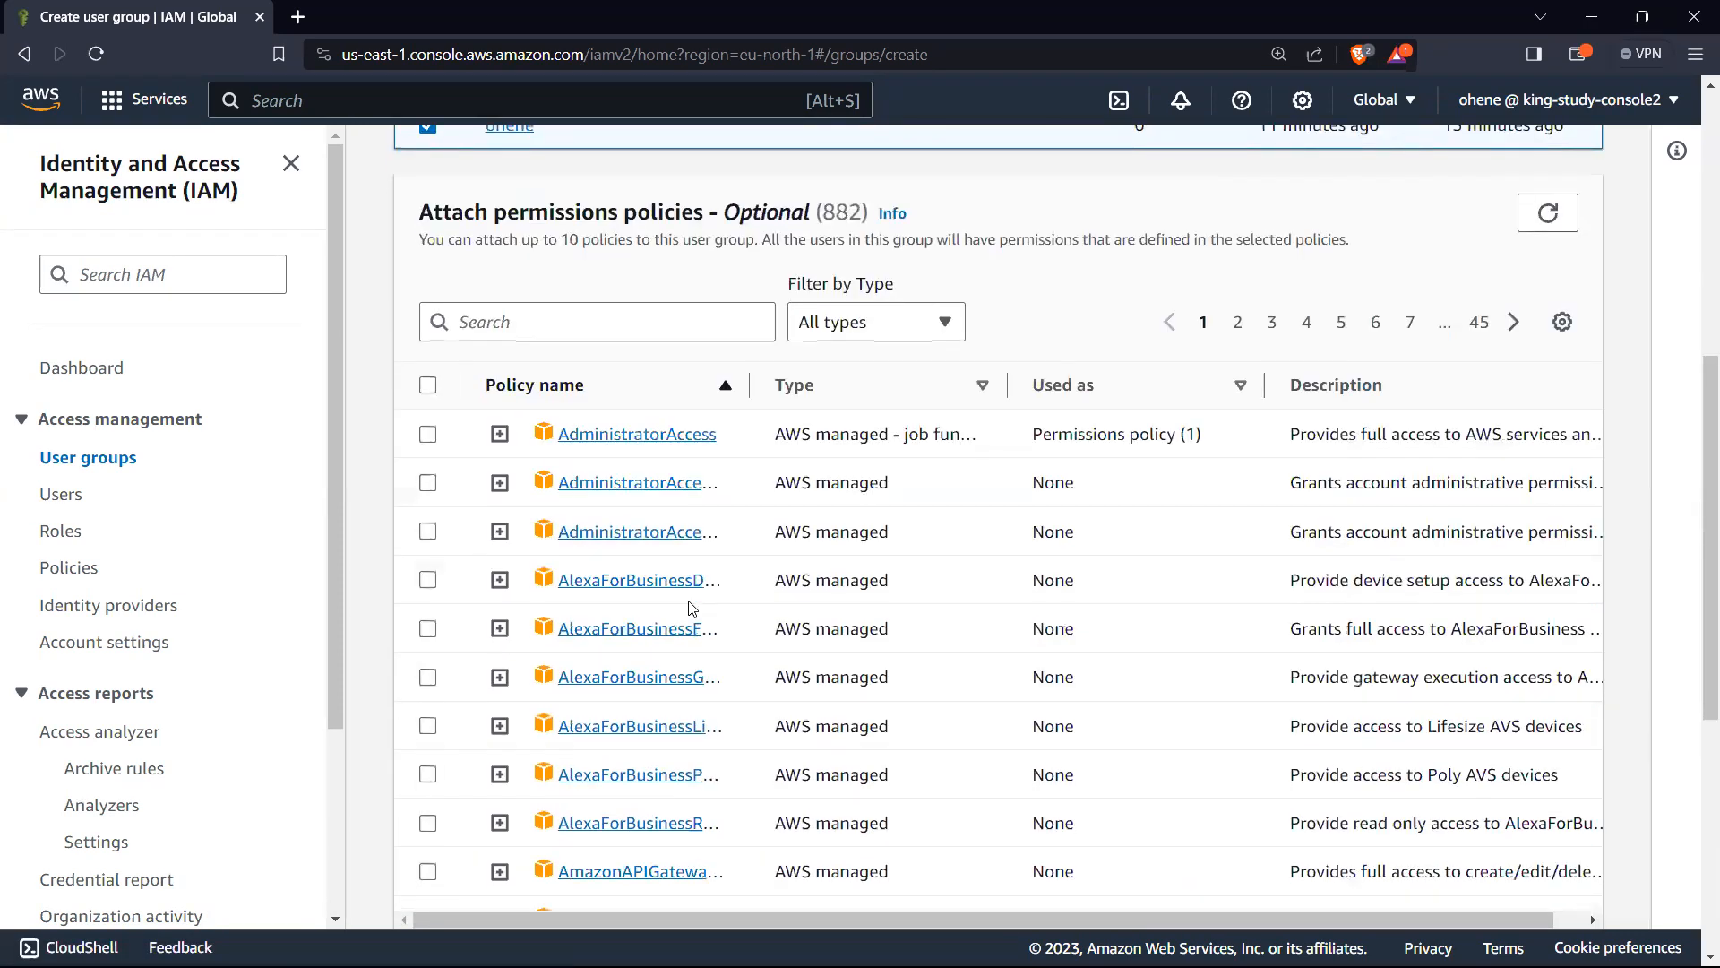
left_click_drag(750, 385, 923, 395)
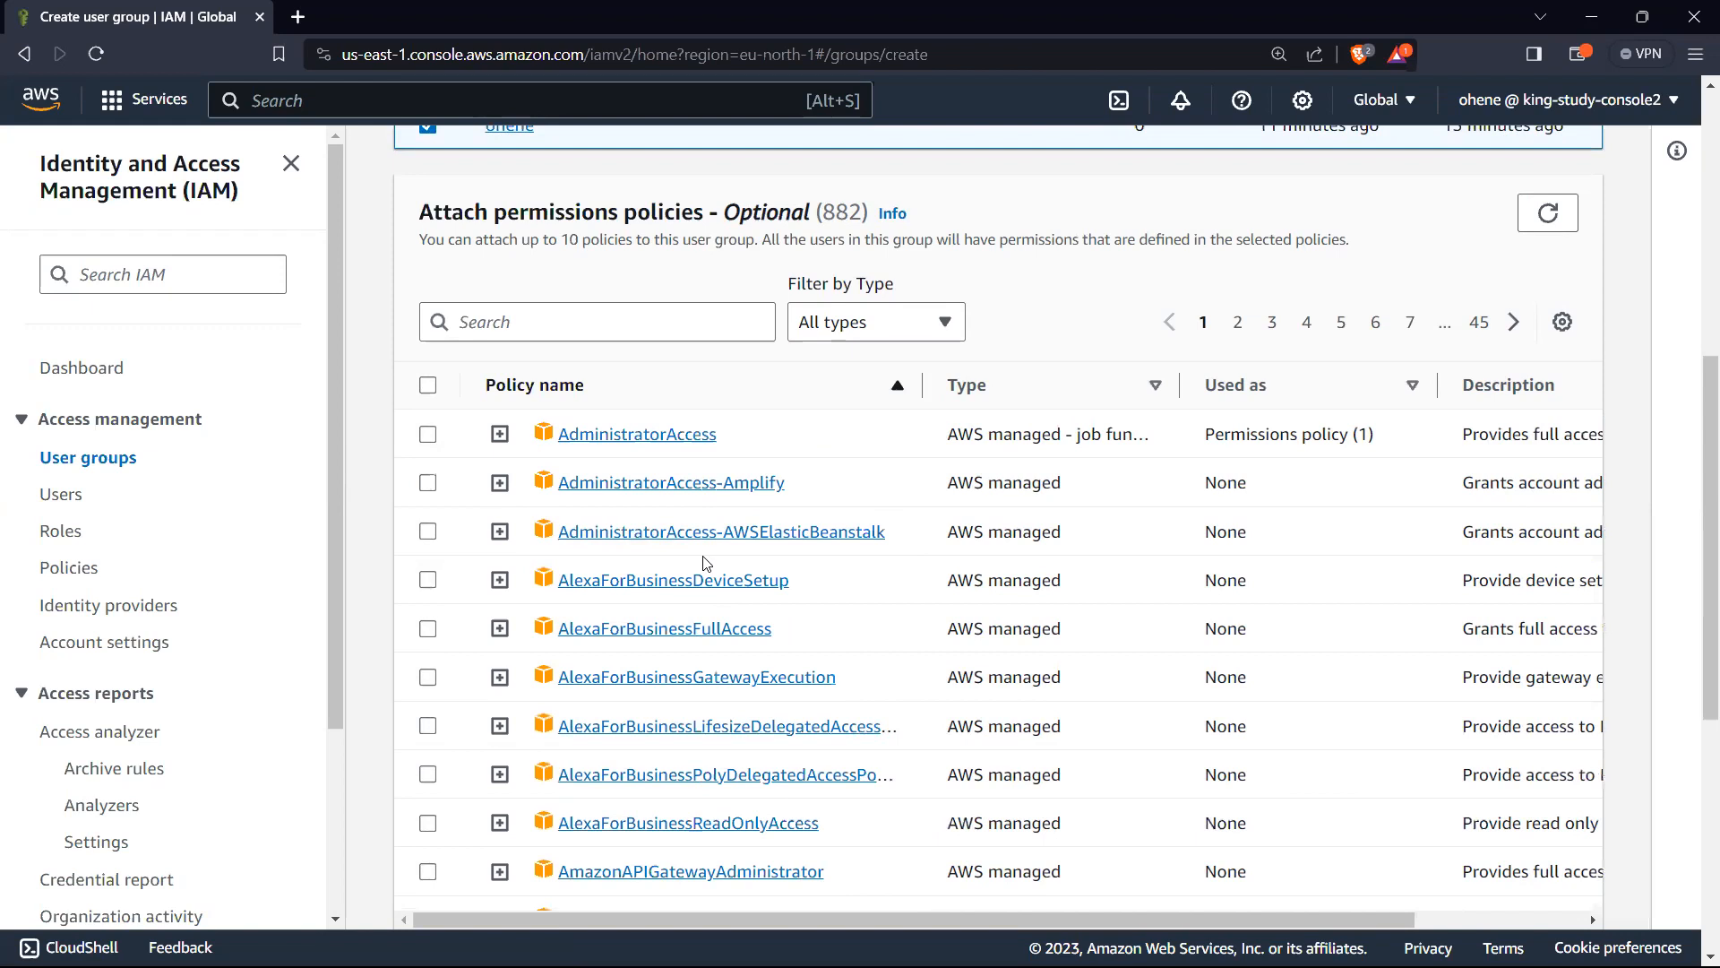
scroll(704, 563, "down", 3)
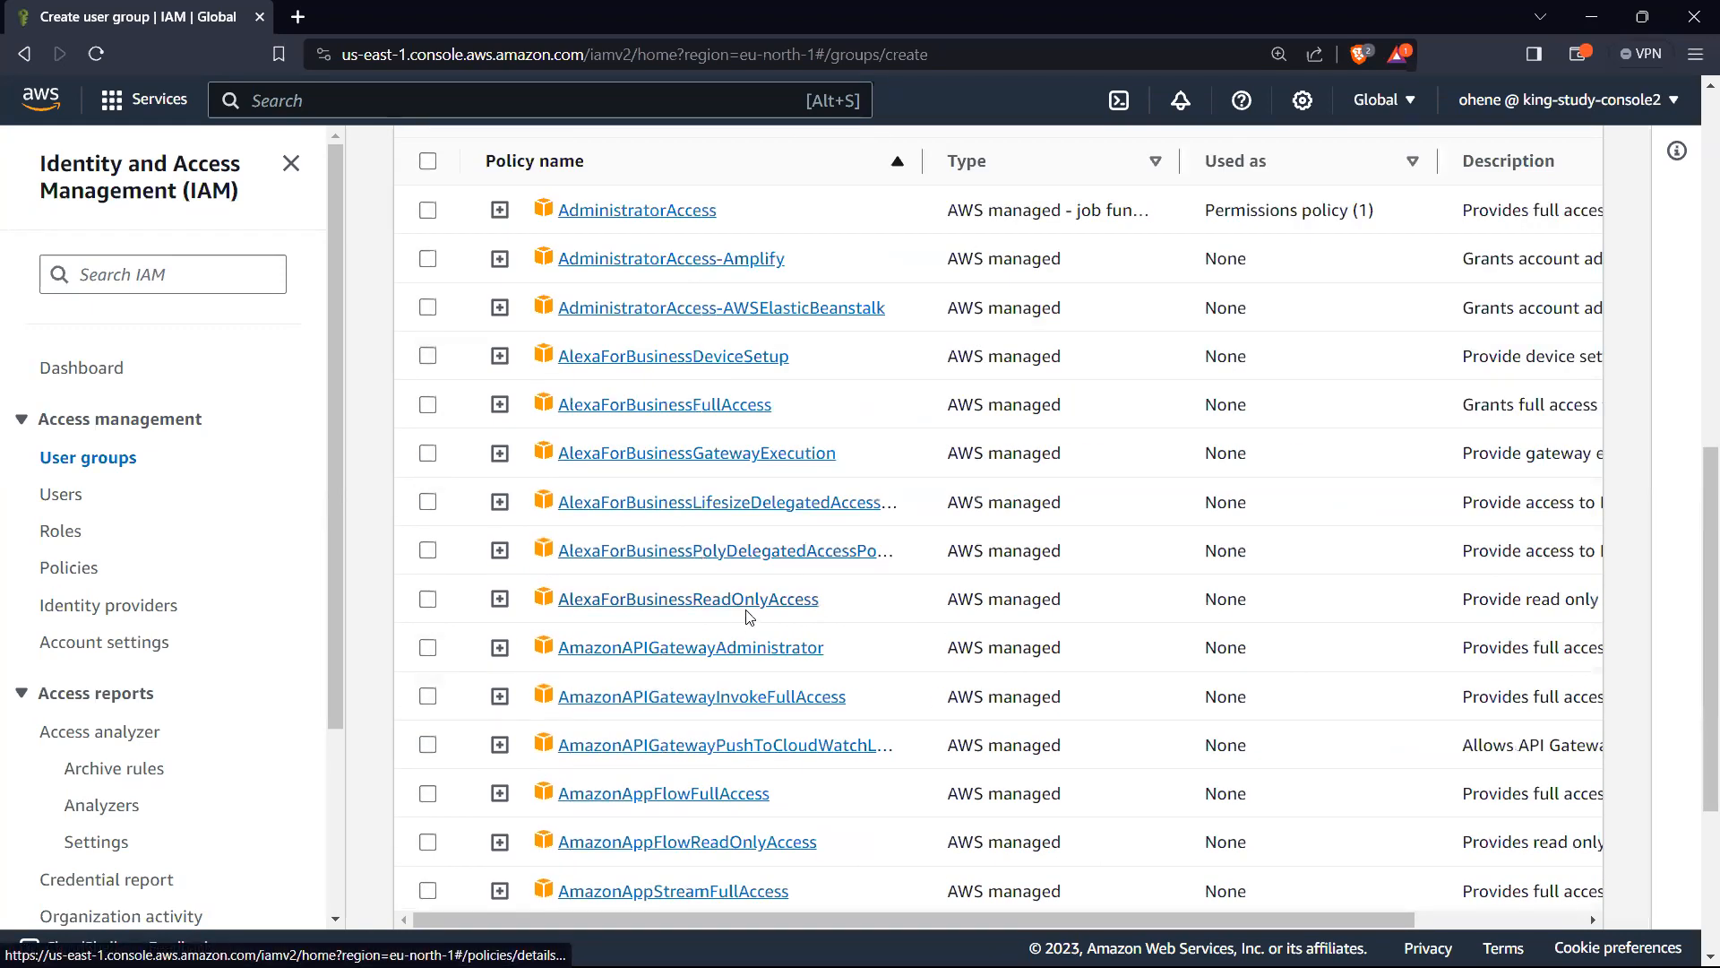
scroll(751, 618, "down", 1)
scroll(751, 618, "down", 2)
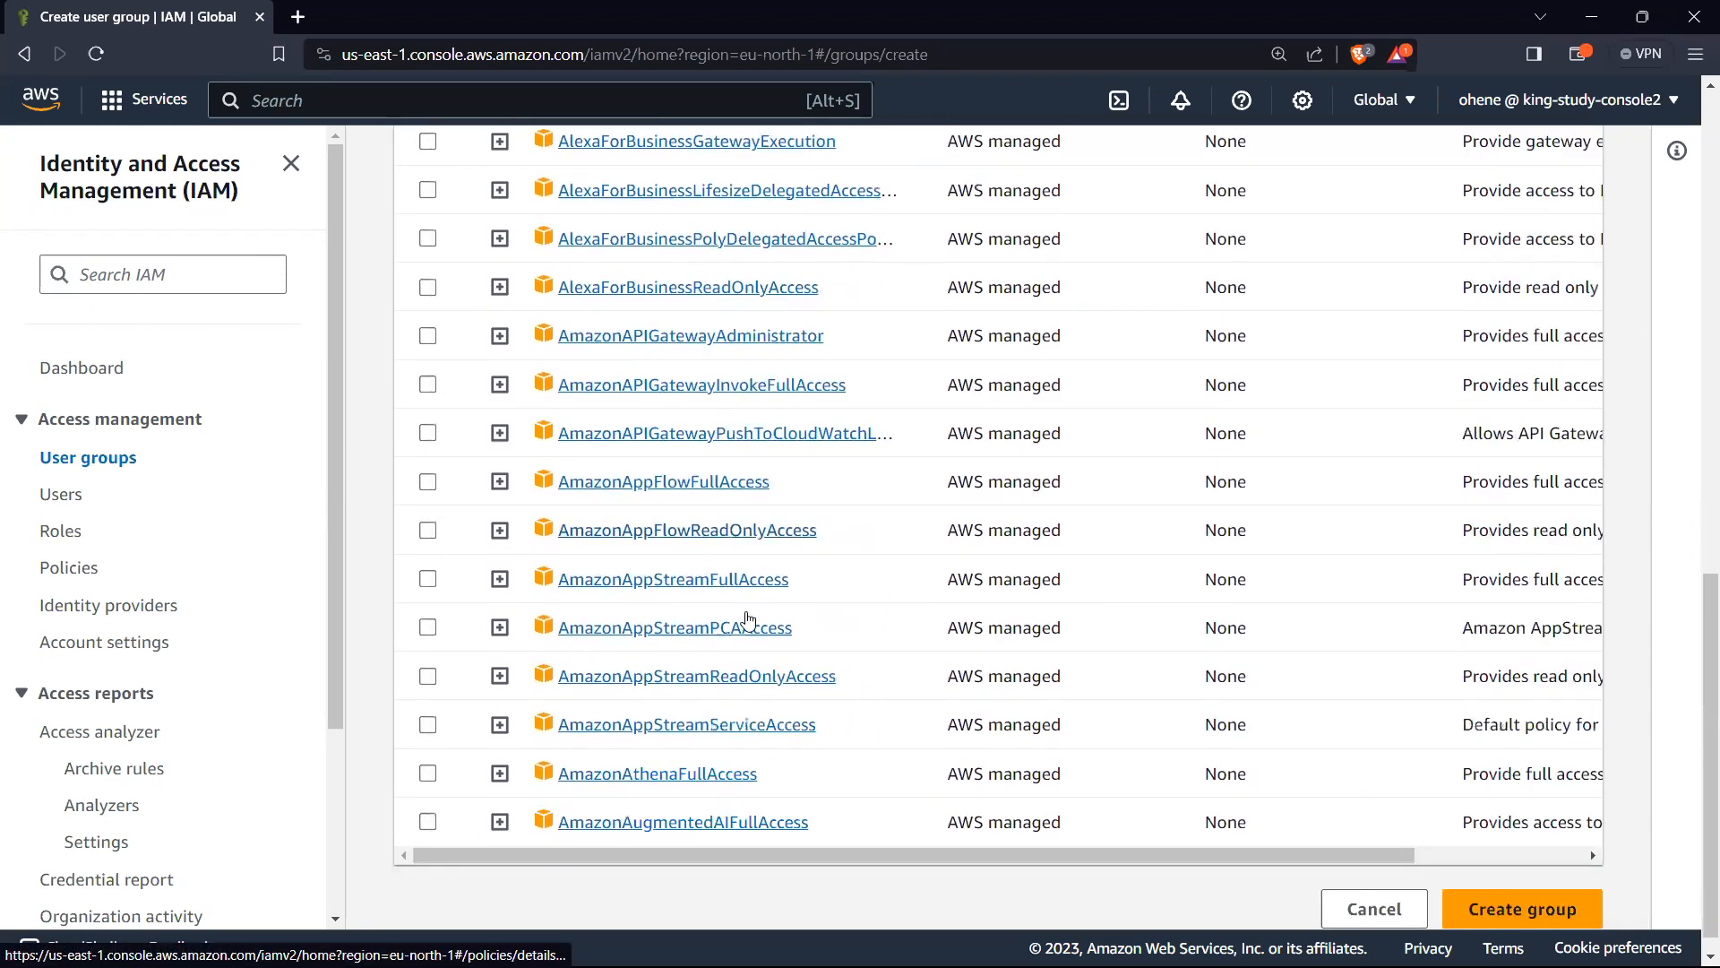
scroll(753, 618, "up", 10)
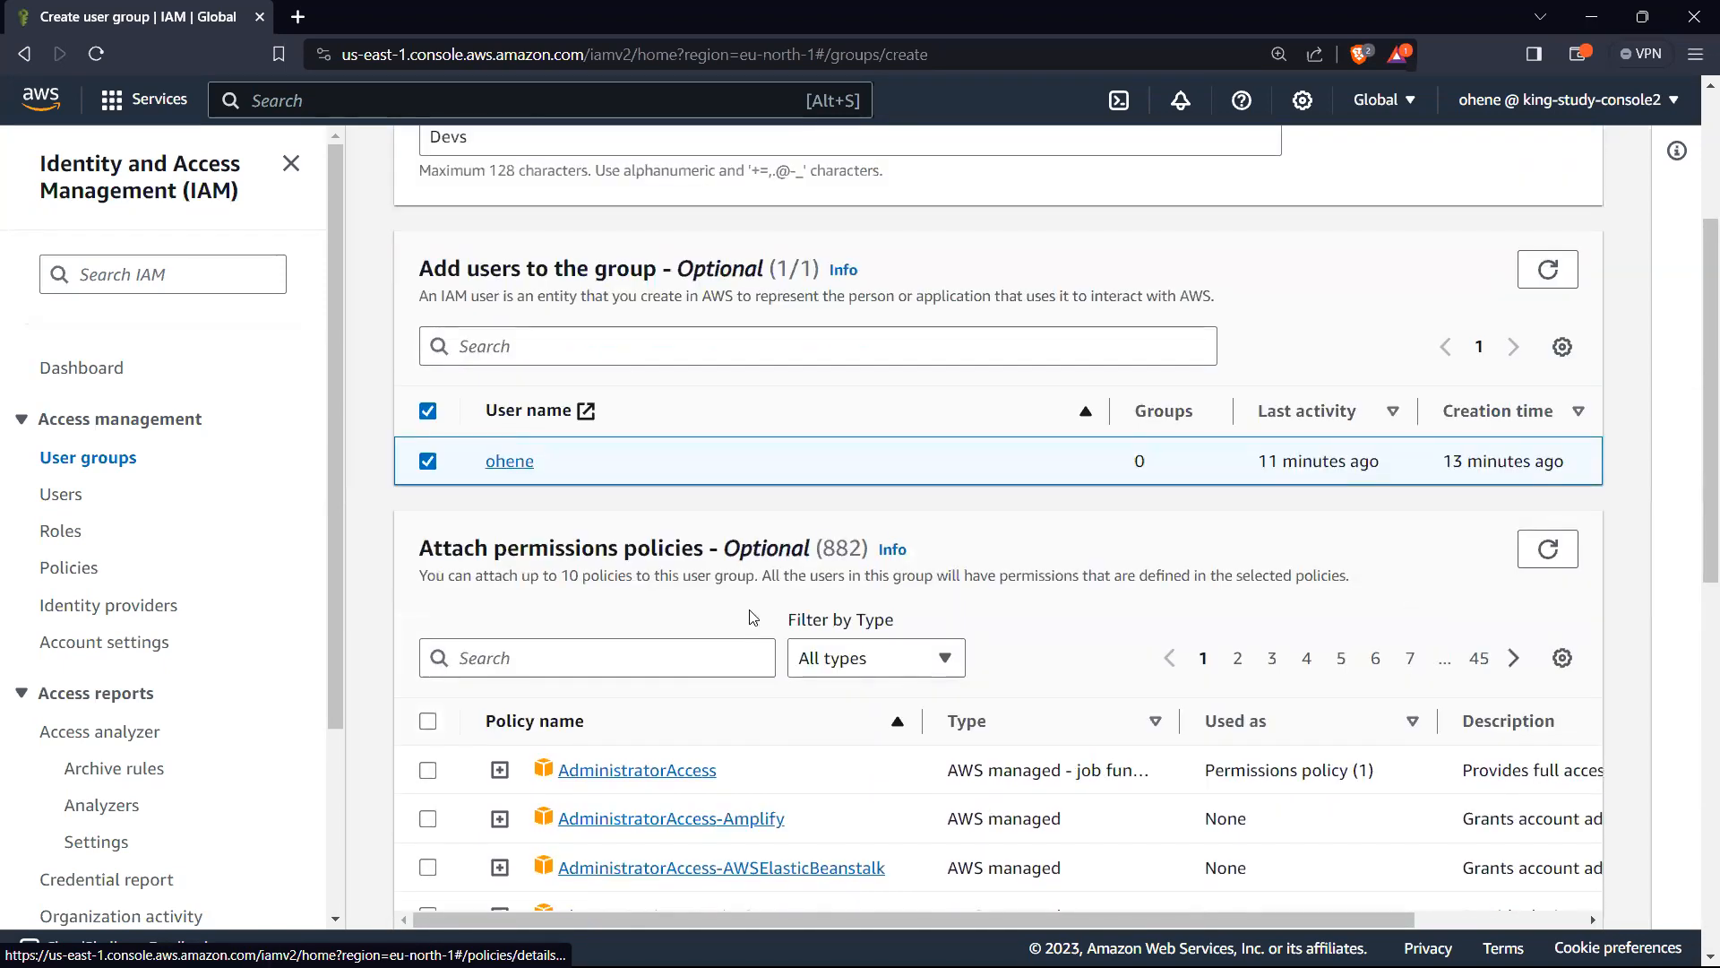
scroll(771, 623, "down", 2)
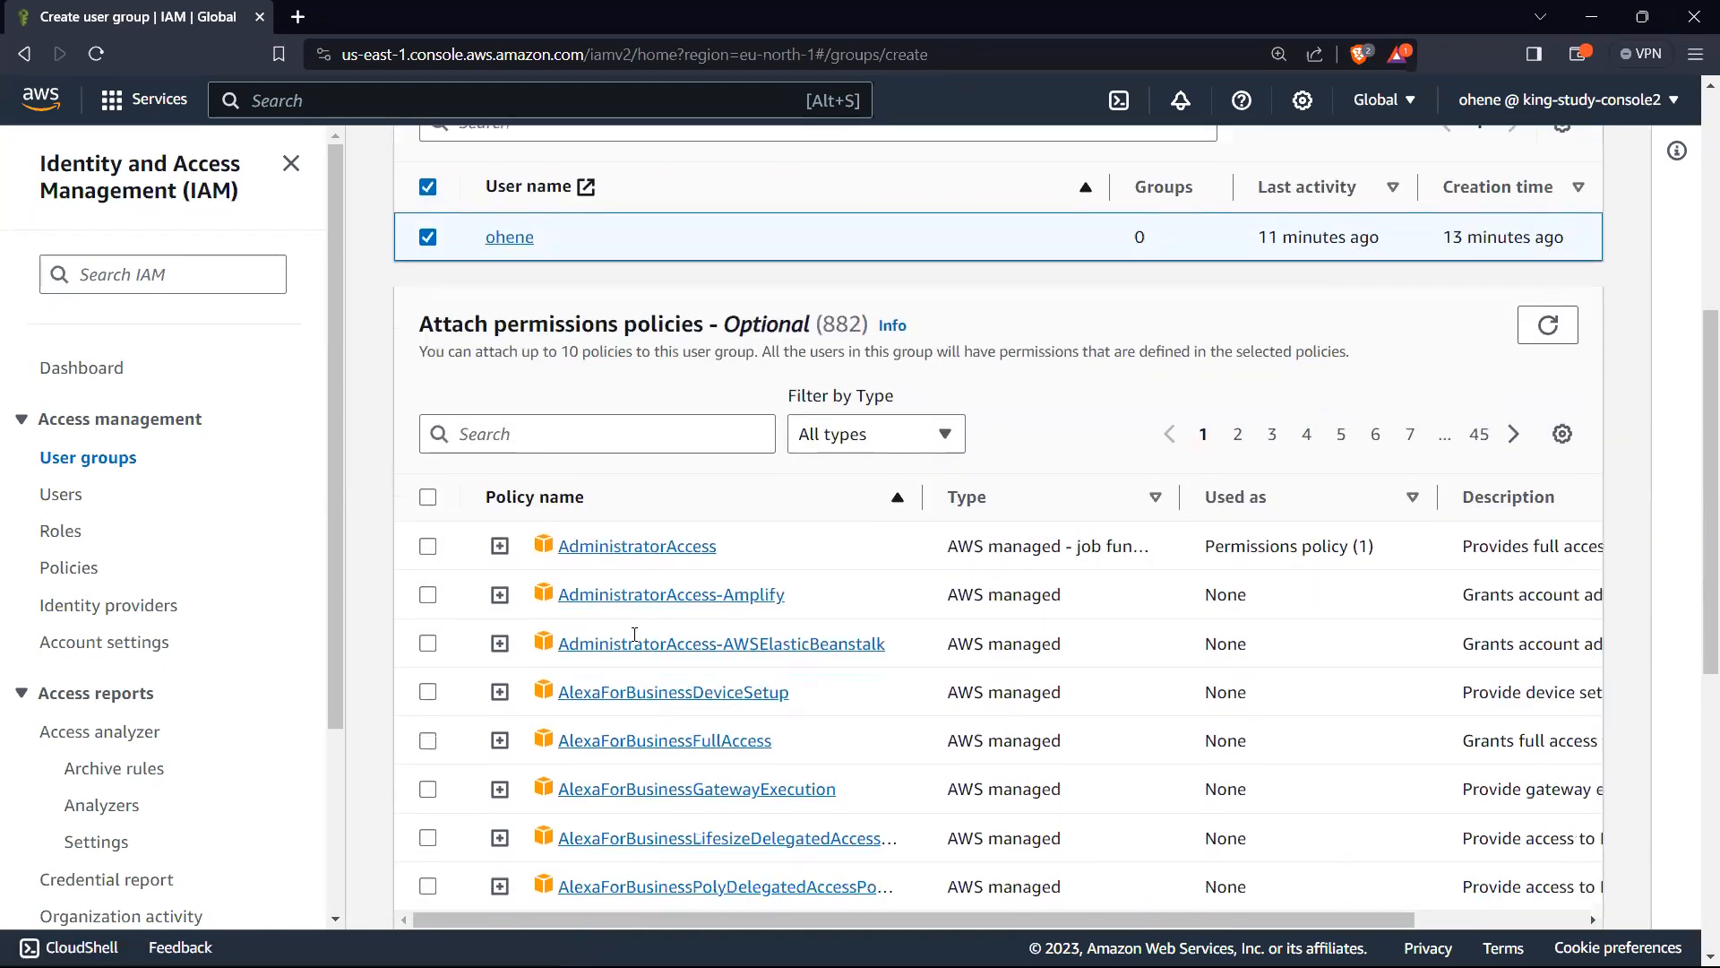
left_click(429, 644)
Step: Create the Devs user group
scroll(641, 604, "up", 4)
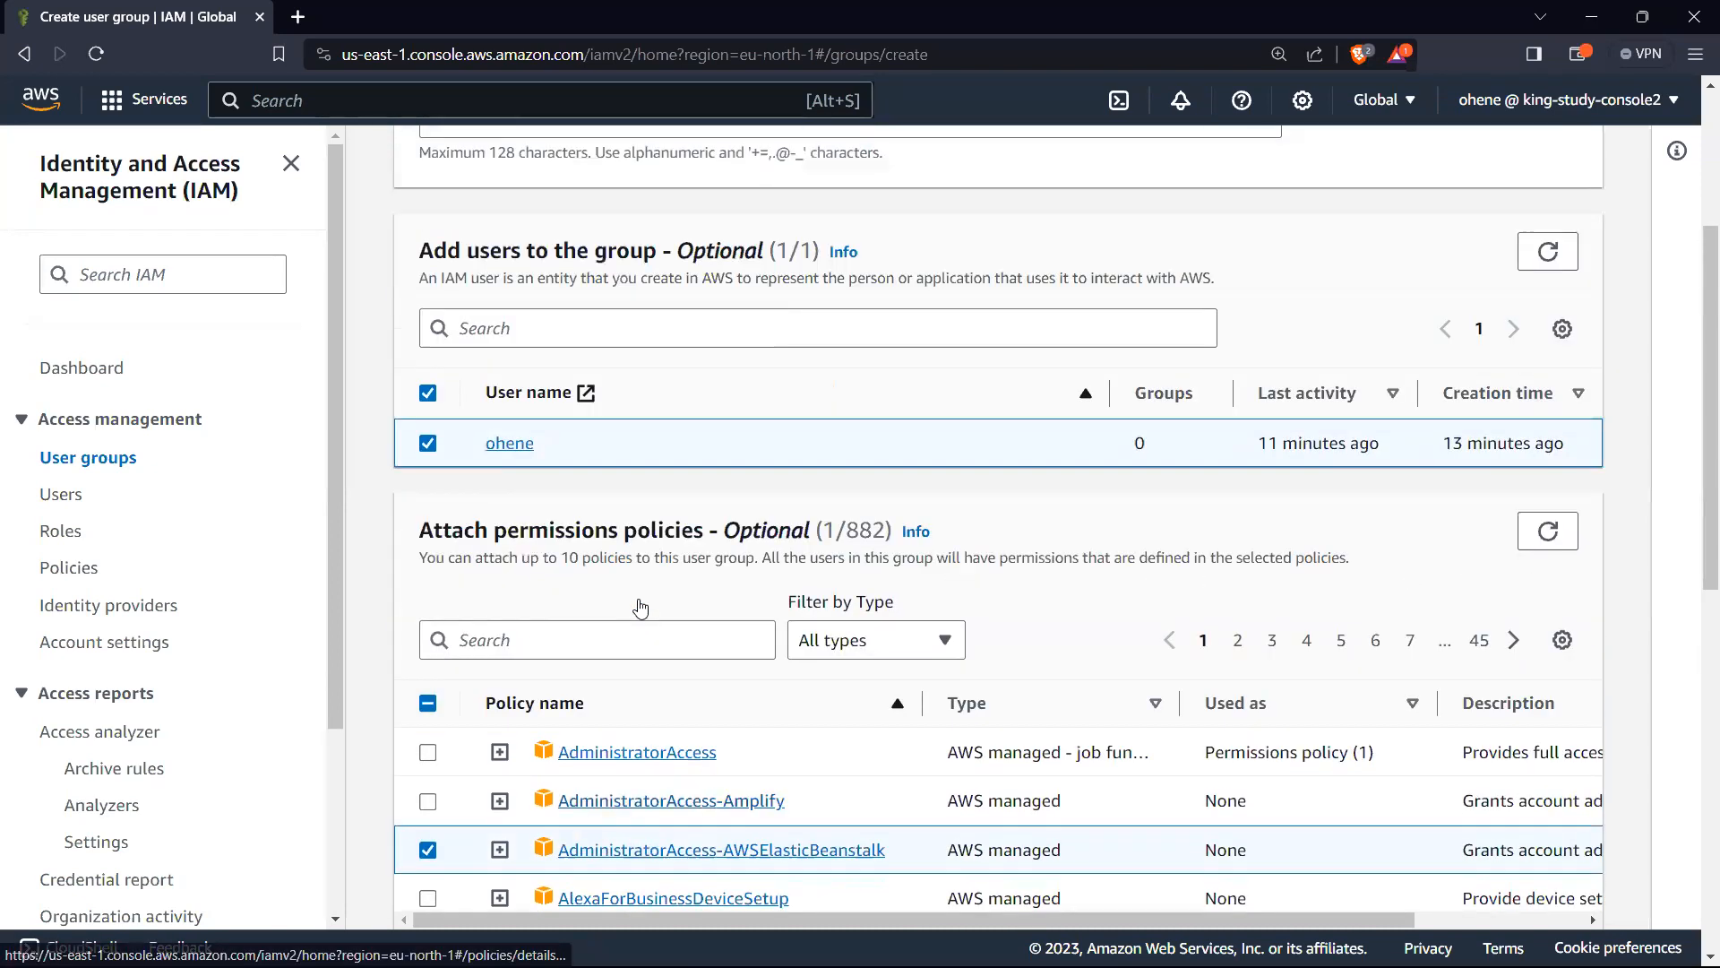
scroll(791, 636, "down", 2)
scroll(757, 615, "up", 4)
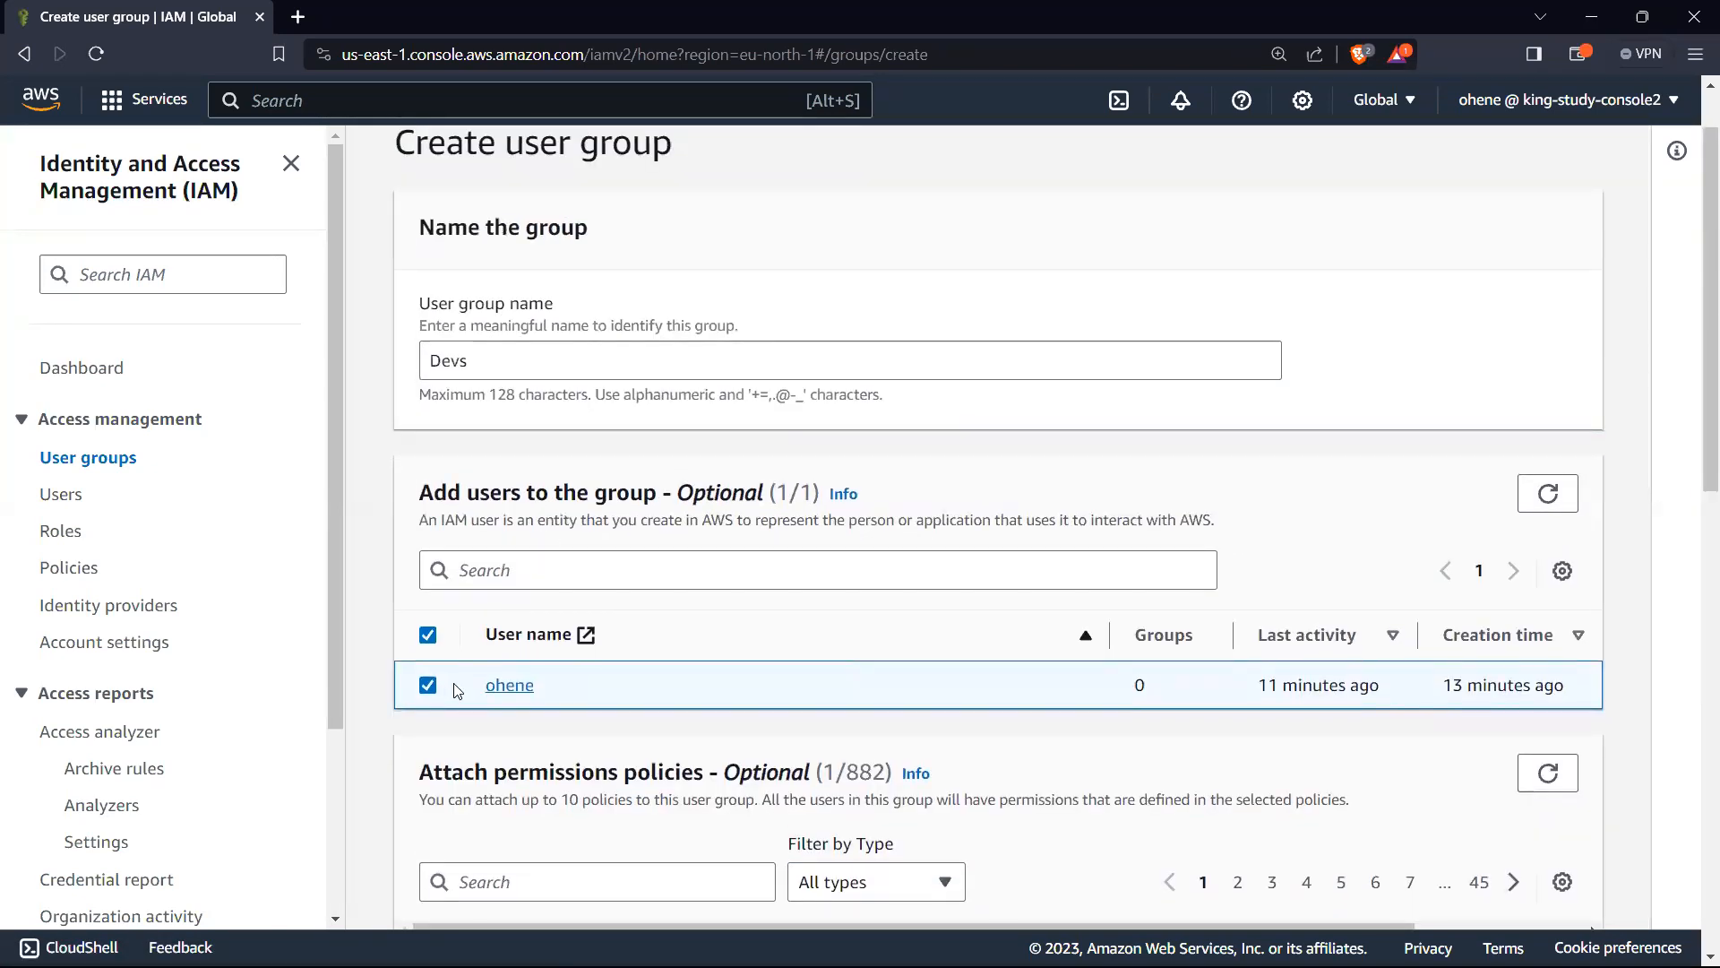
scroll(800, 670, "down", 12)
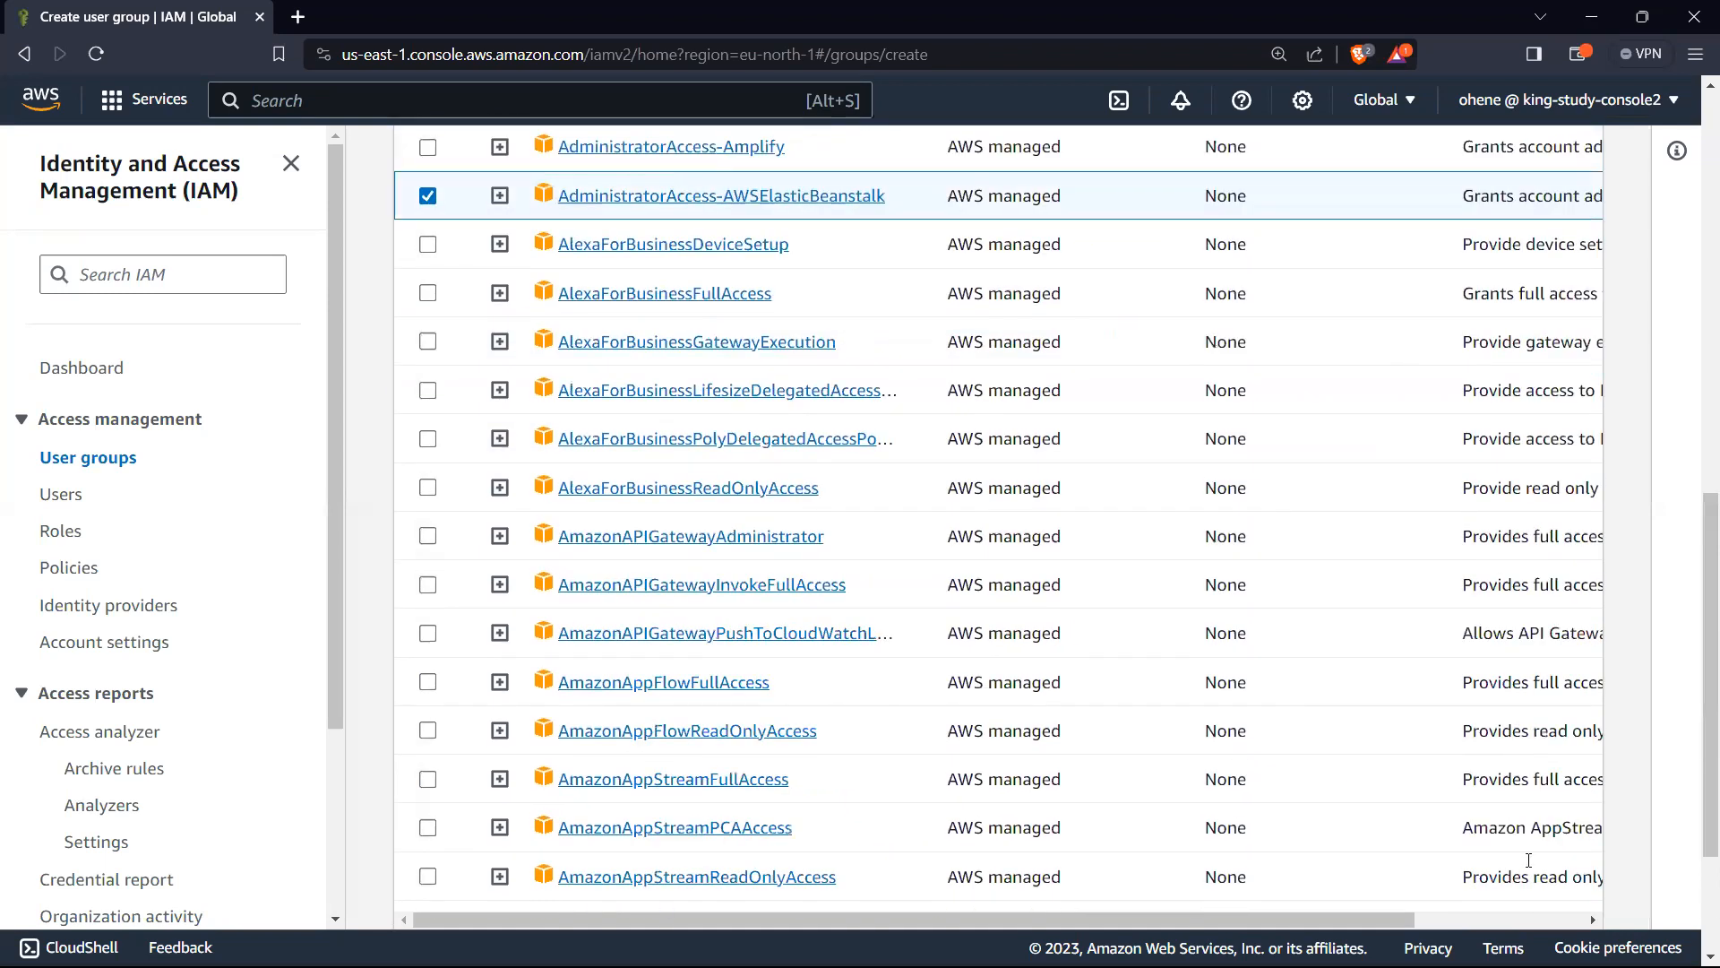
left_click(1554, 887)
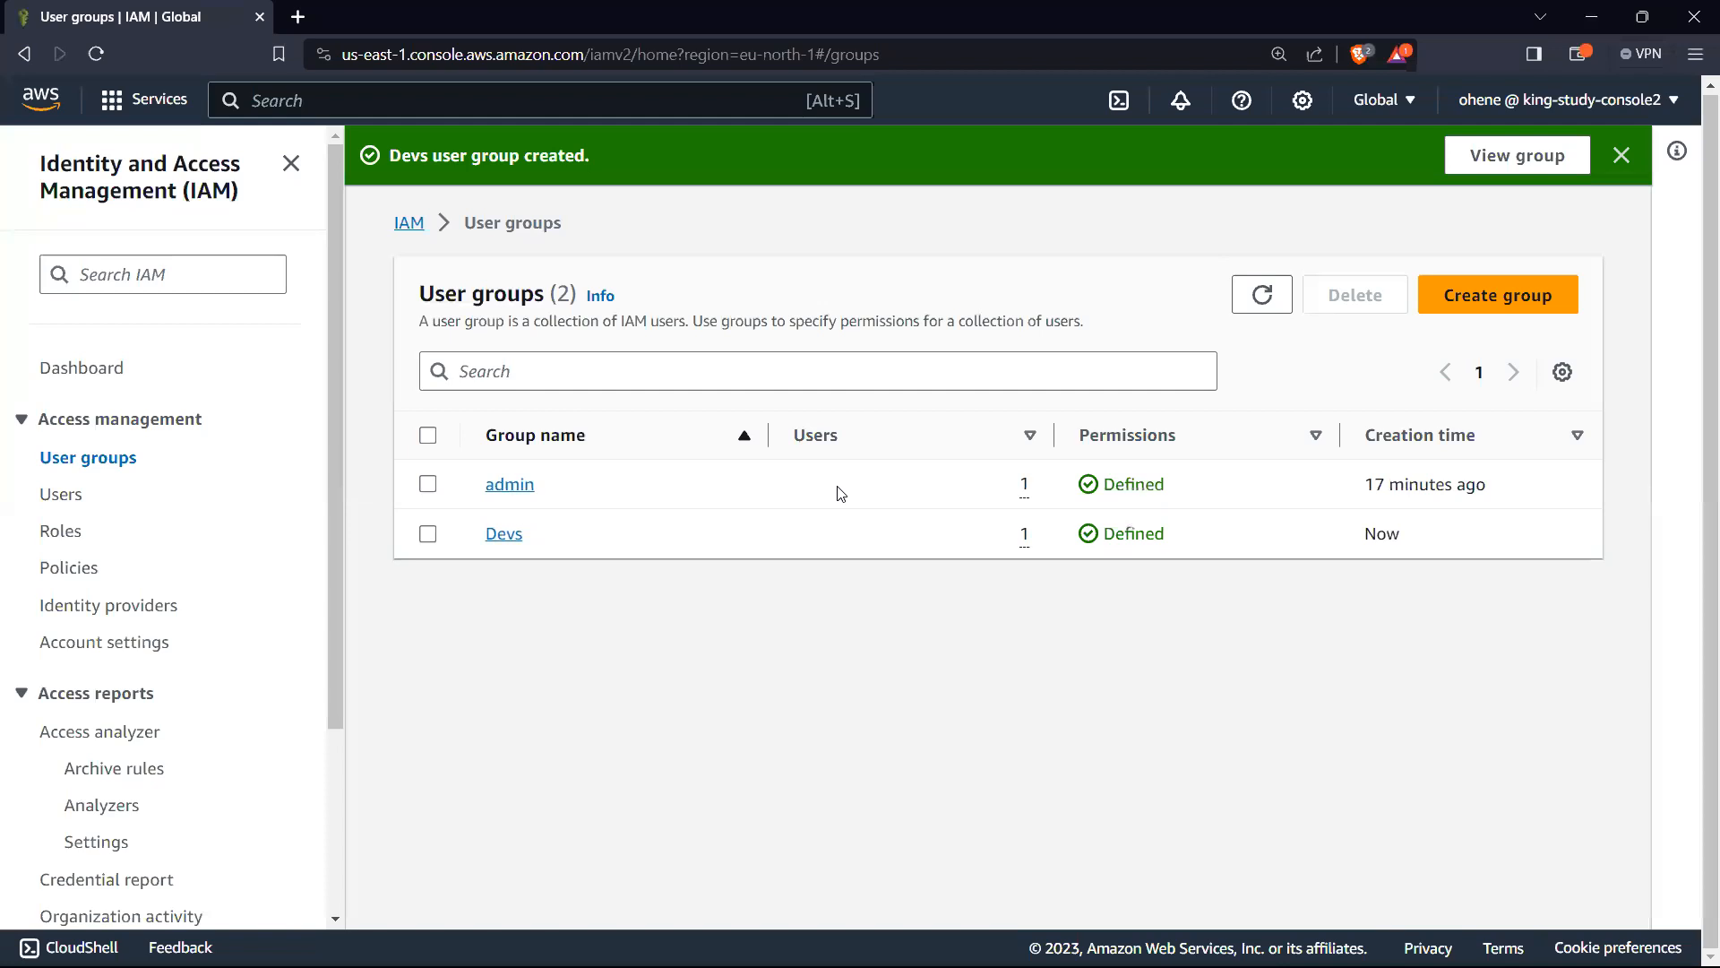
Step: Open the user's details and review the three permission policies, noting the directly attached one
left_click(69, 497)
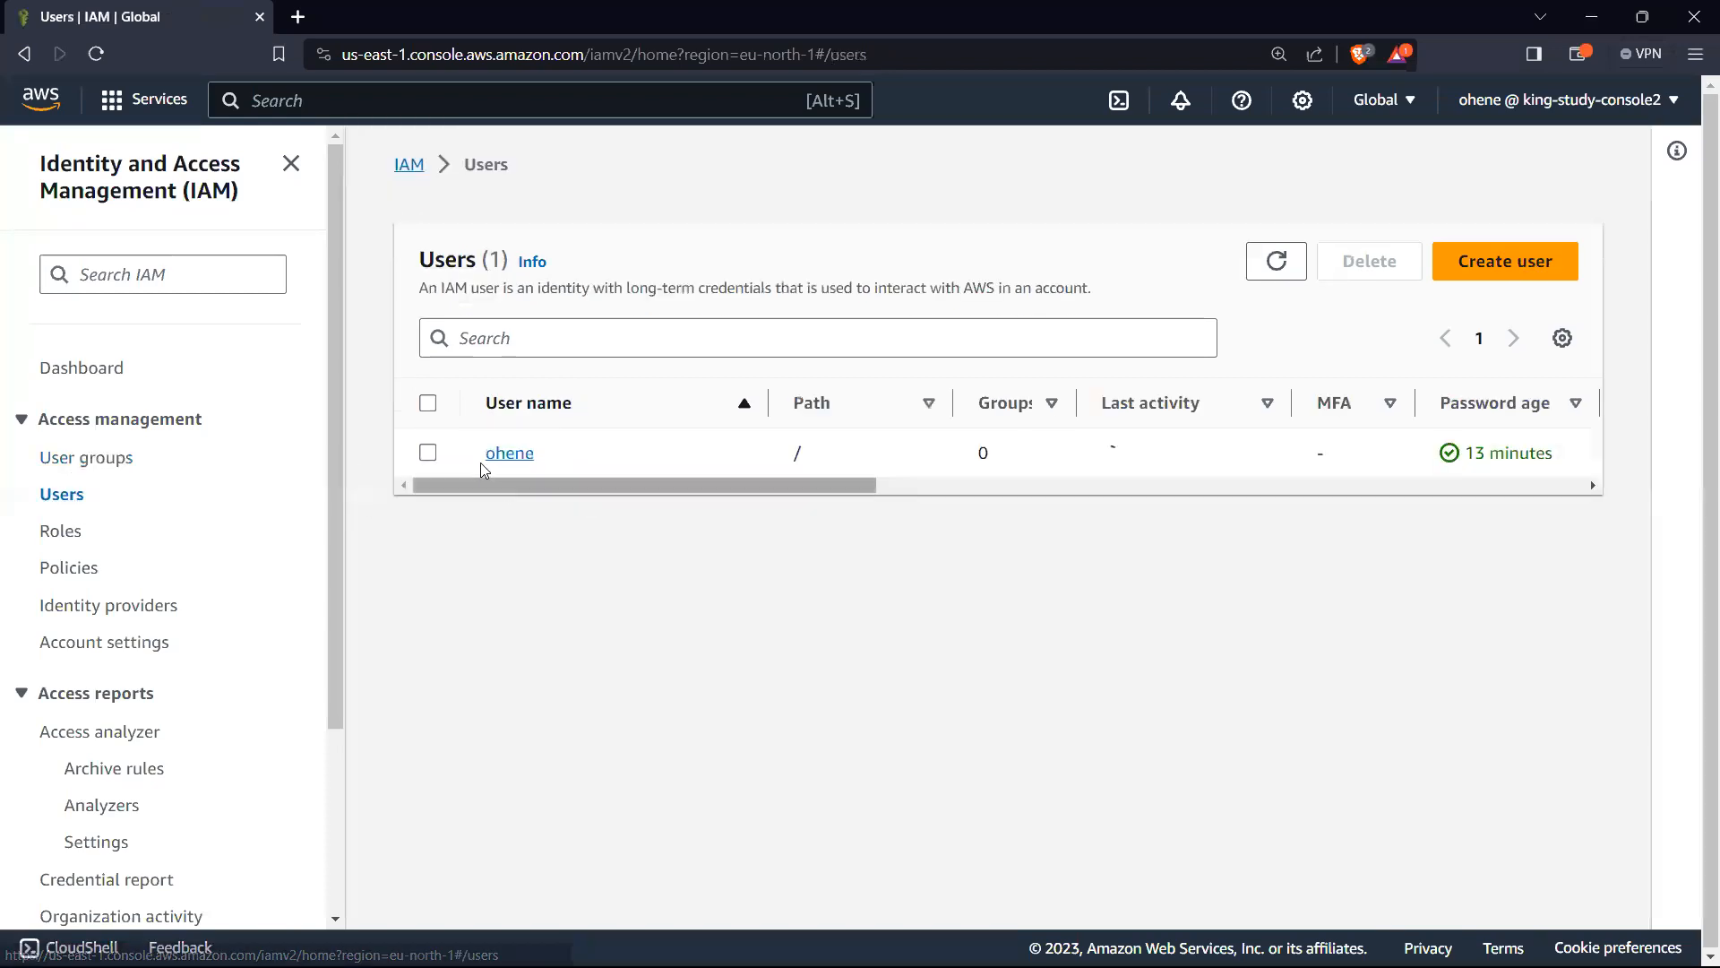
left_click(502, 456)
scroll(690, 581, "down", 2)
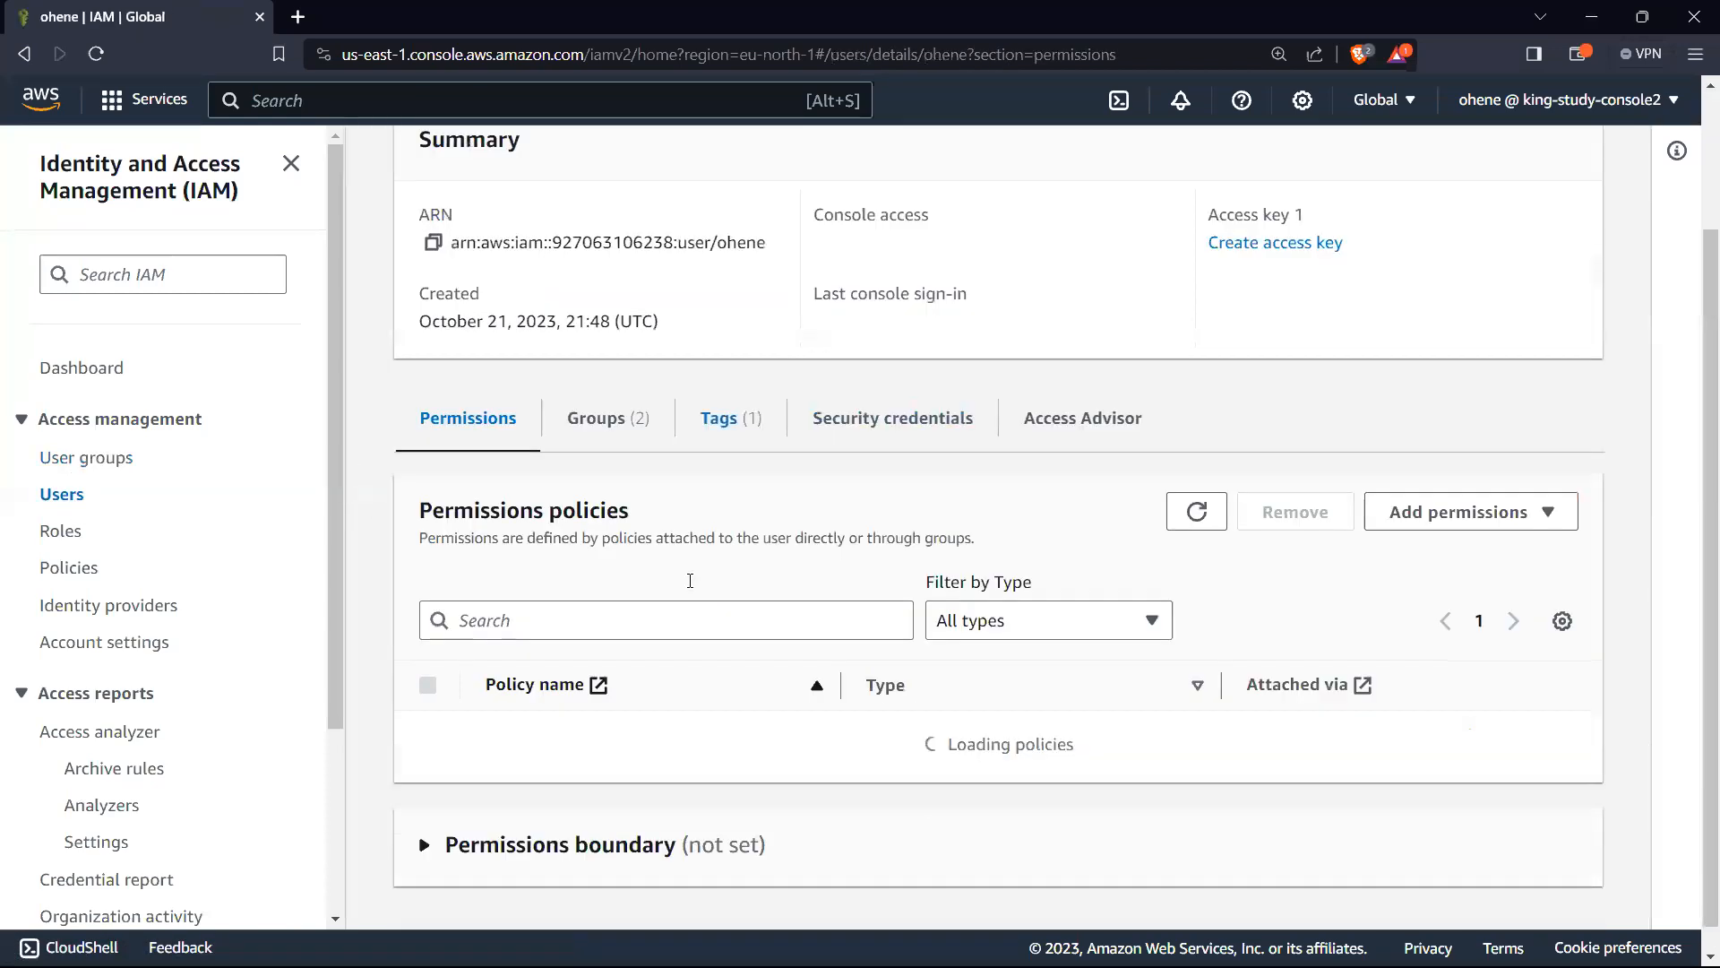
scroll(623, 556, "down", 3)
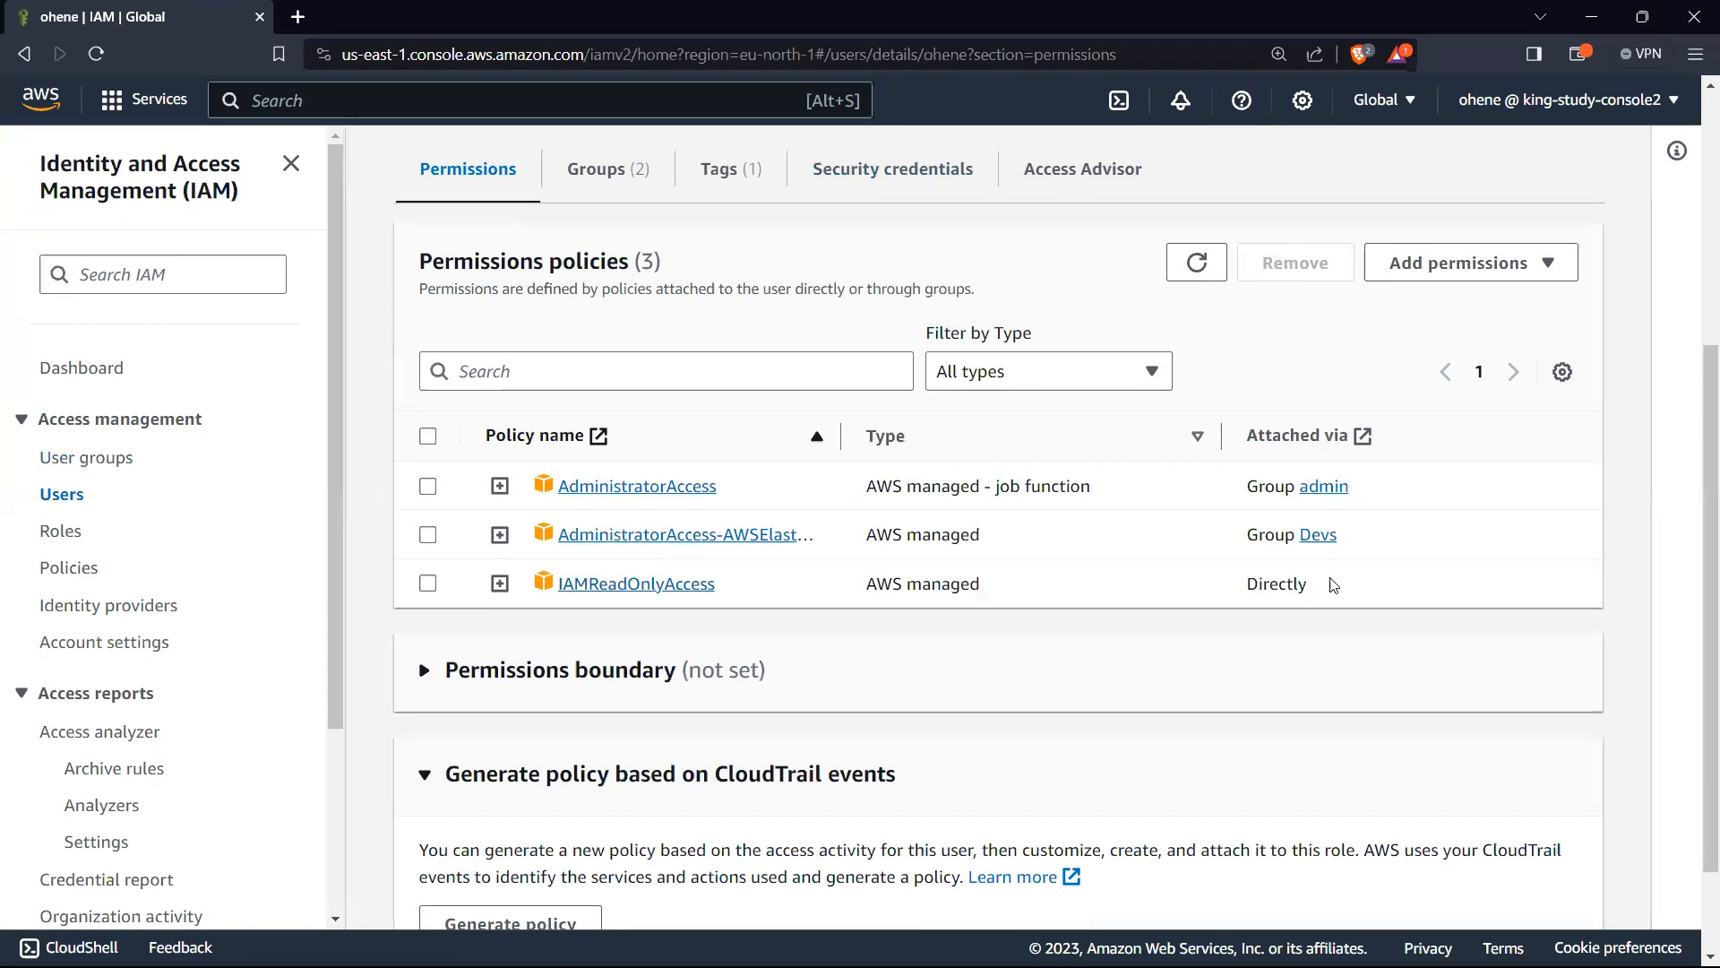
left_click_drag(1319, 588, 1398, 532)
left_click(1398, 533)
Step: Check the user's groups, admin and Devs, and the Department: IT Support tag
scroll(977, 609, "up", 4)
left_click(599, 289)
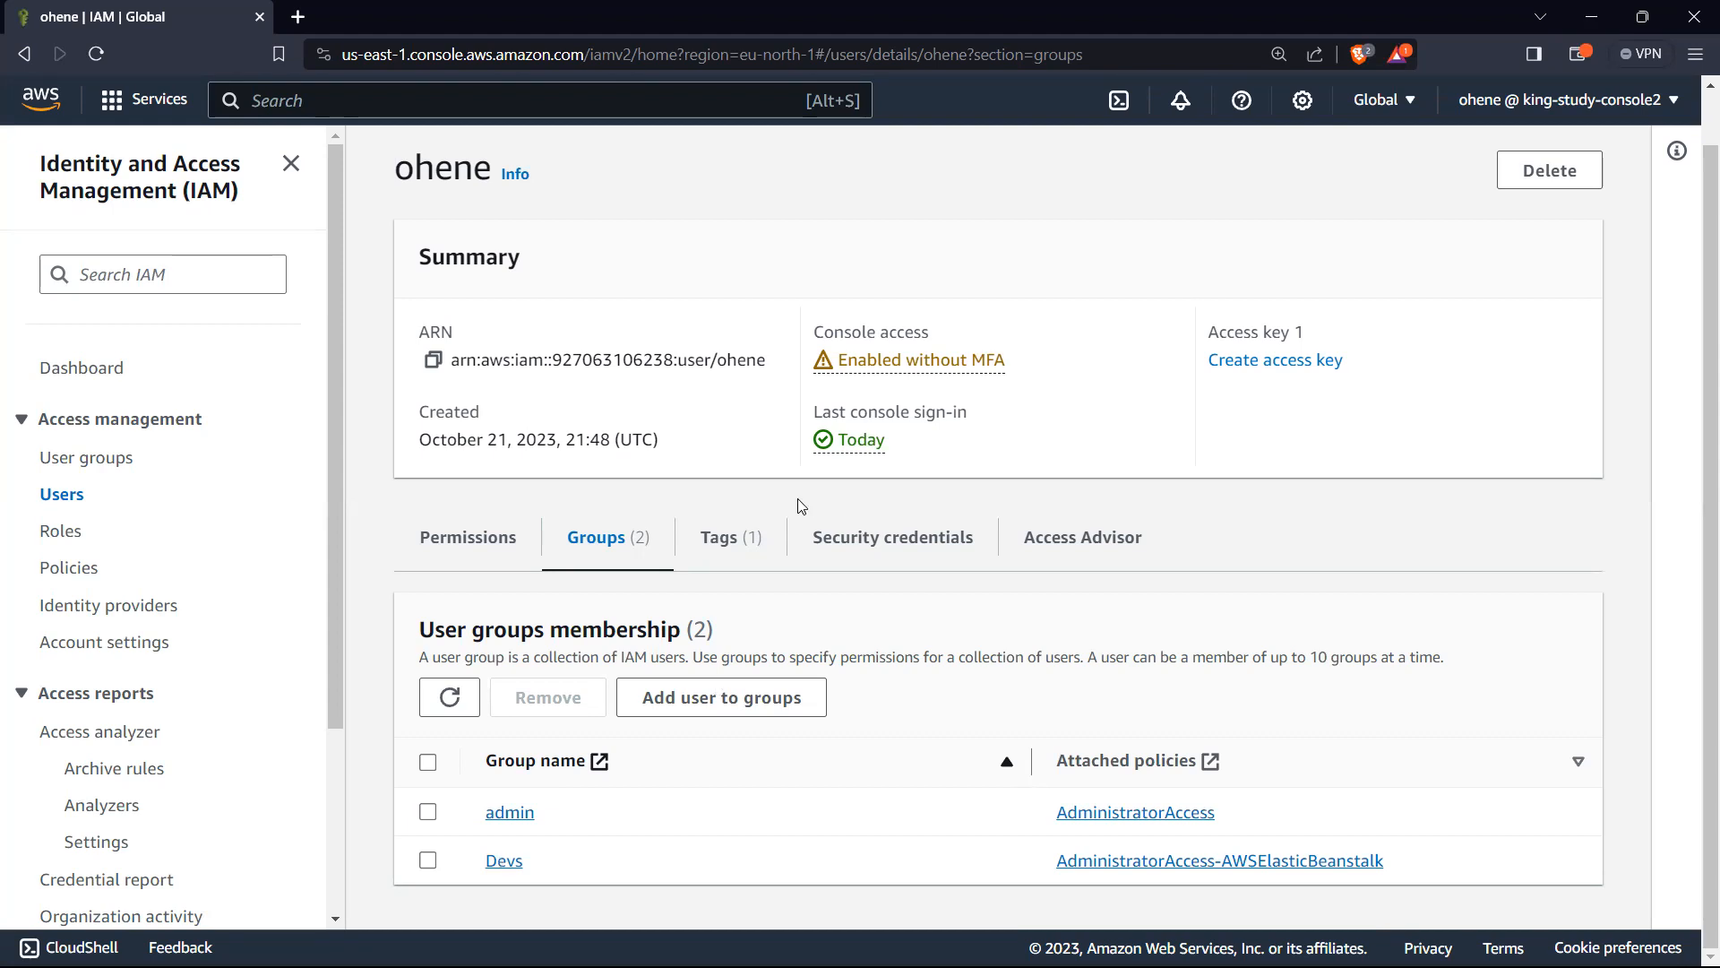
left_click(733, 542)
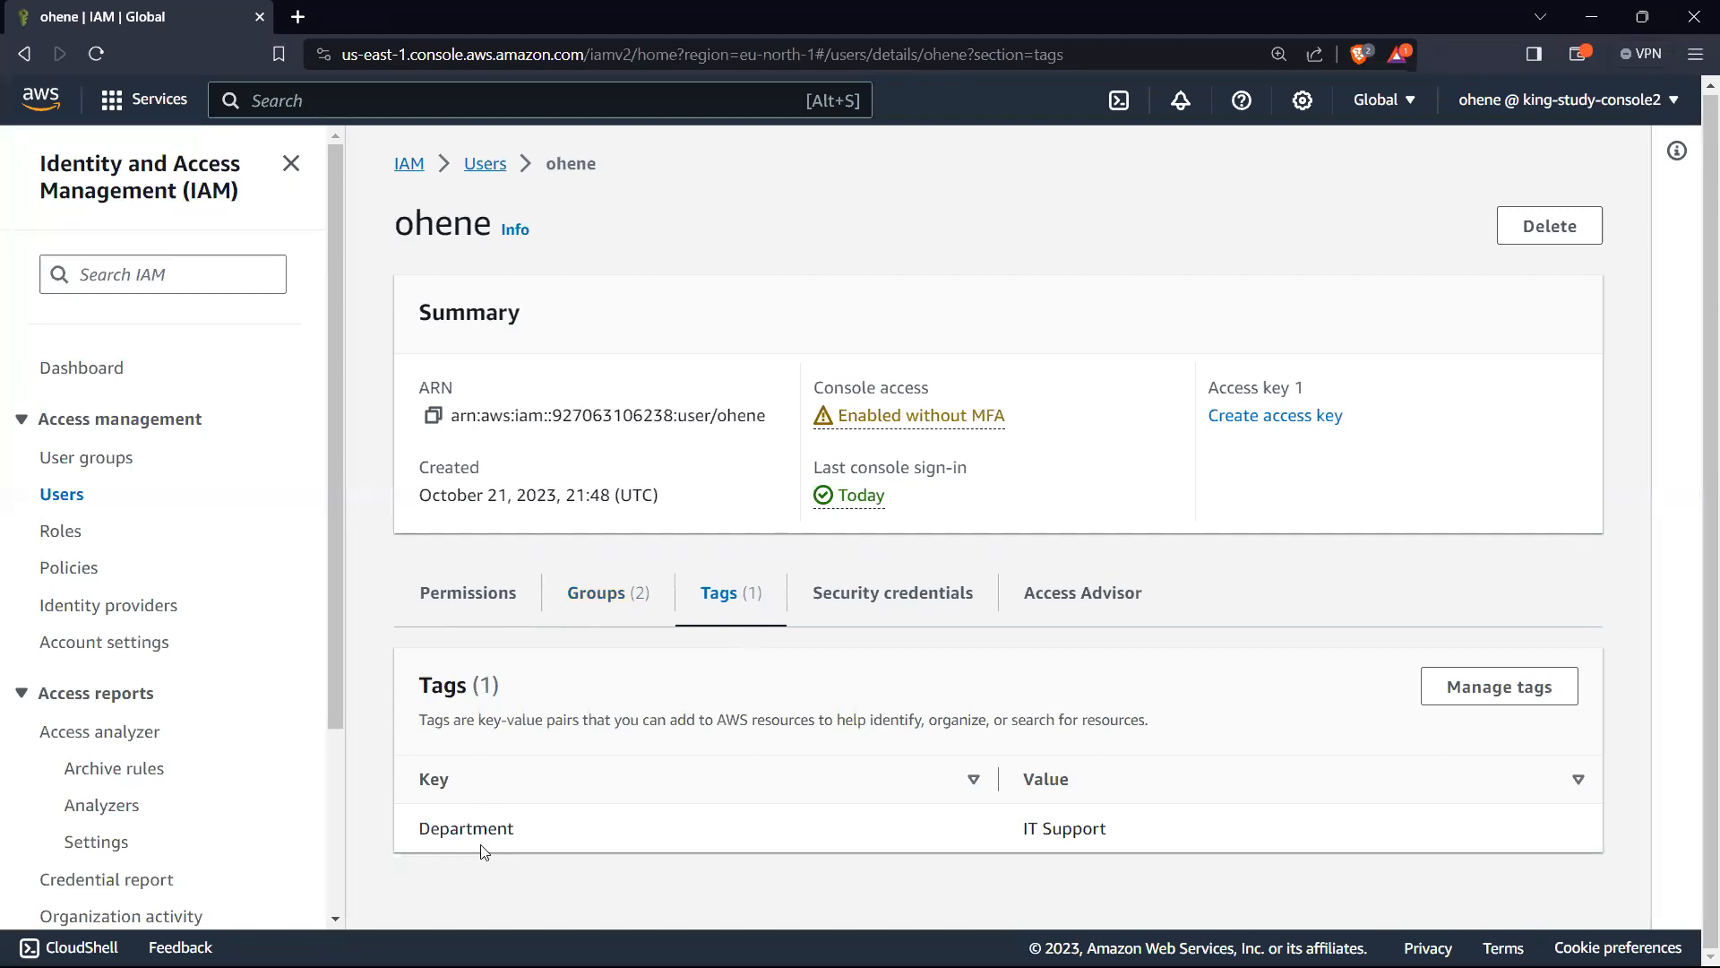
left_click_drag(510, 830, 362, 838)
left_click(873, 843)
left_click_drag(1285, 826, 1010, 830)
left_click(1082, 832)
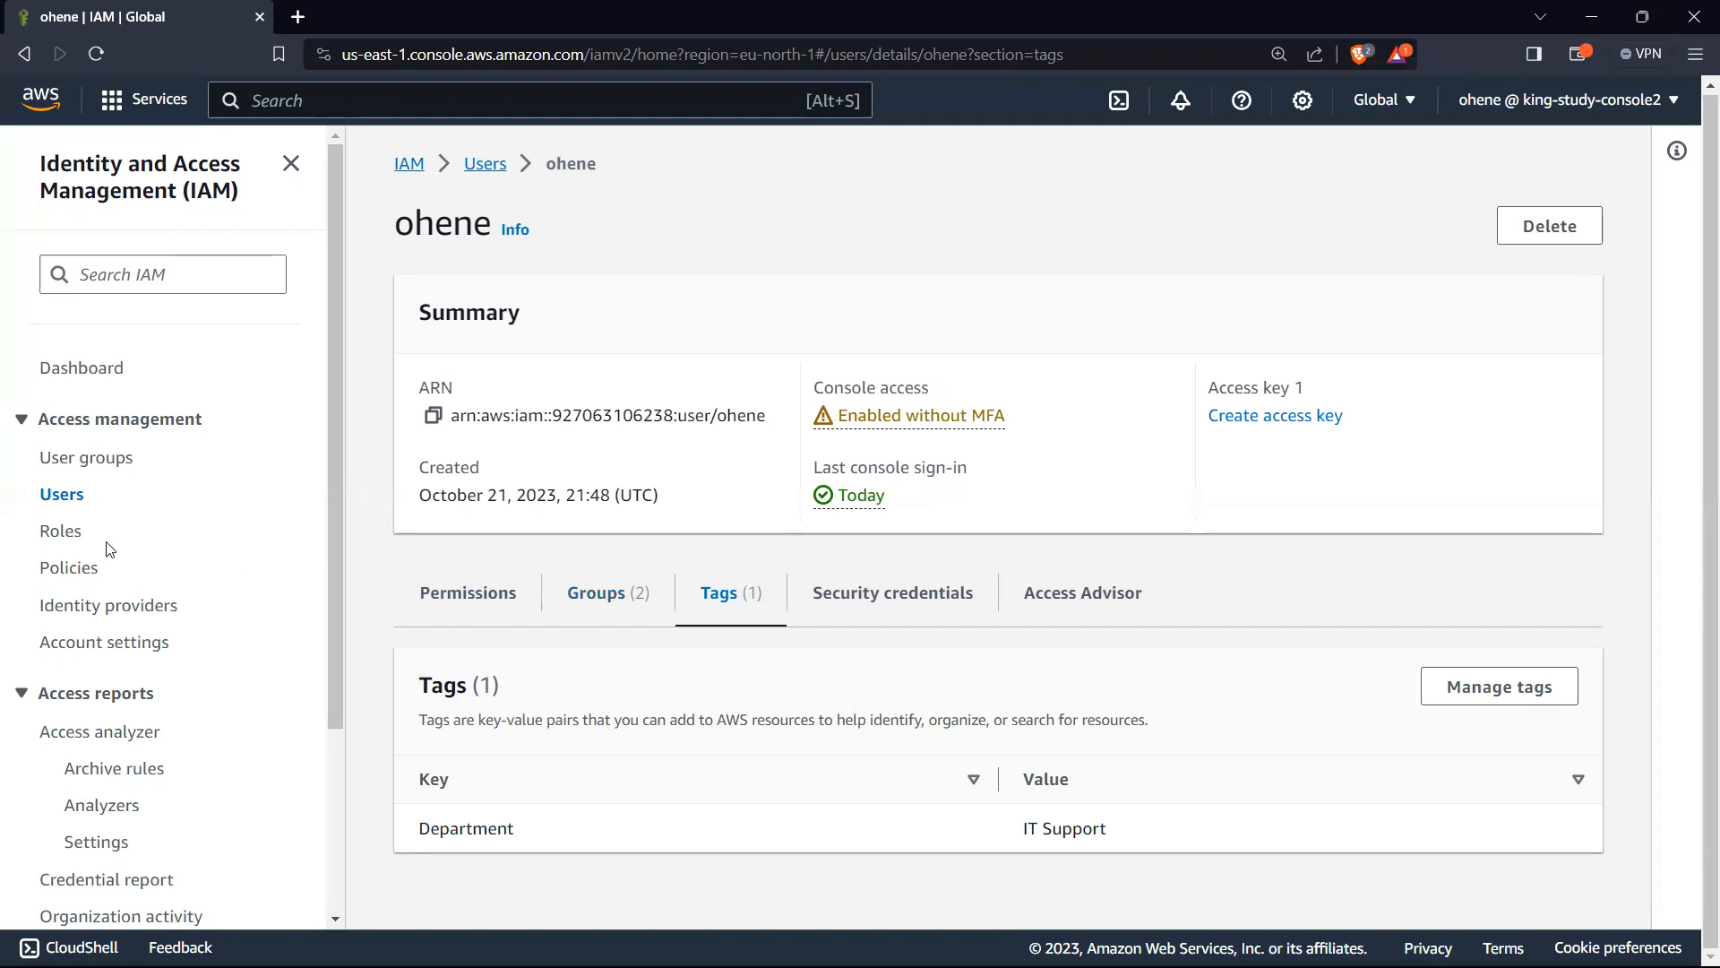
Step: Delete the Devs user group by confirming its name, then show the IAM users list
left_click(86, 459)
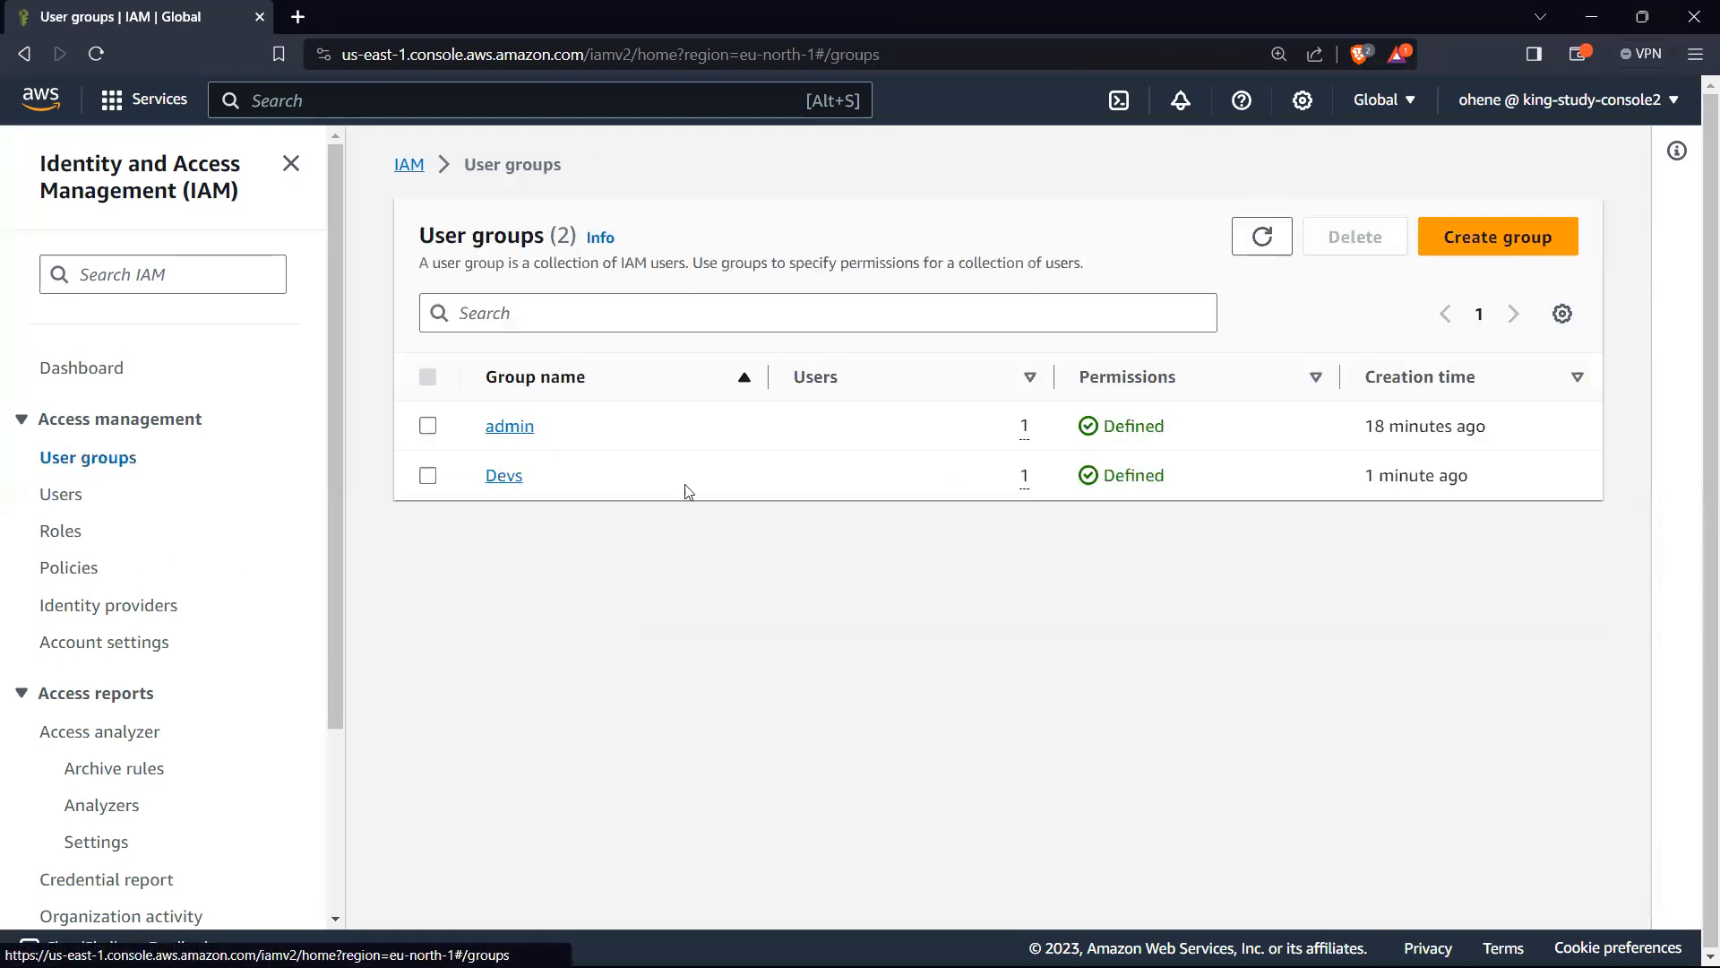
left_click(428, 476)
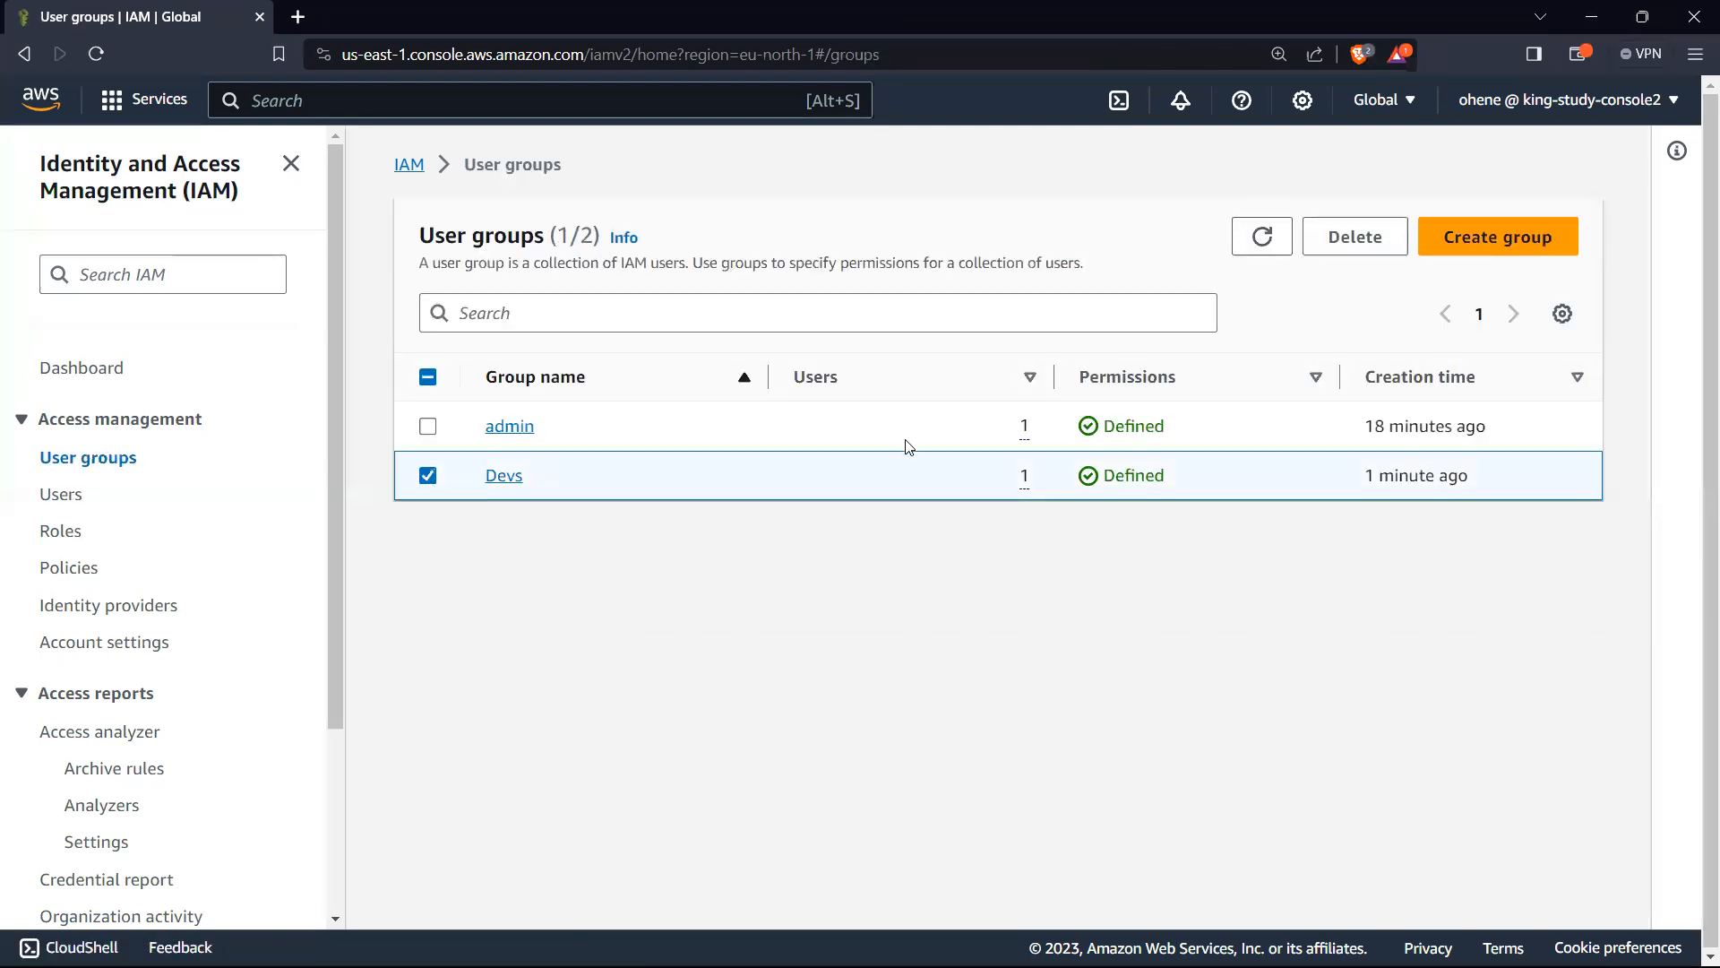
left_click(1356, 242)
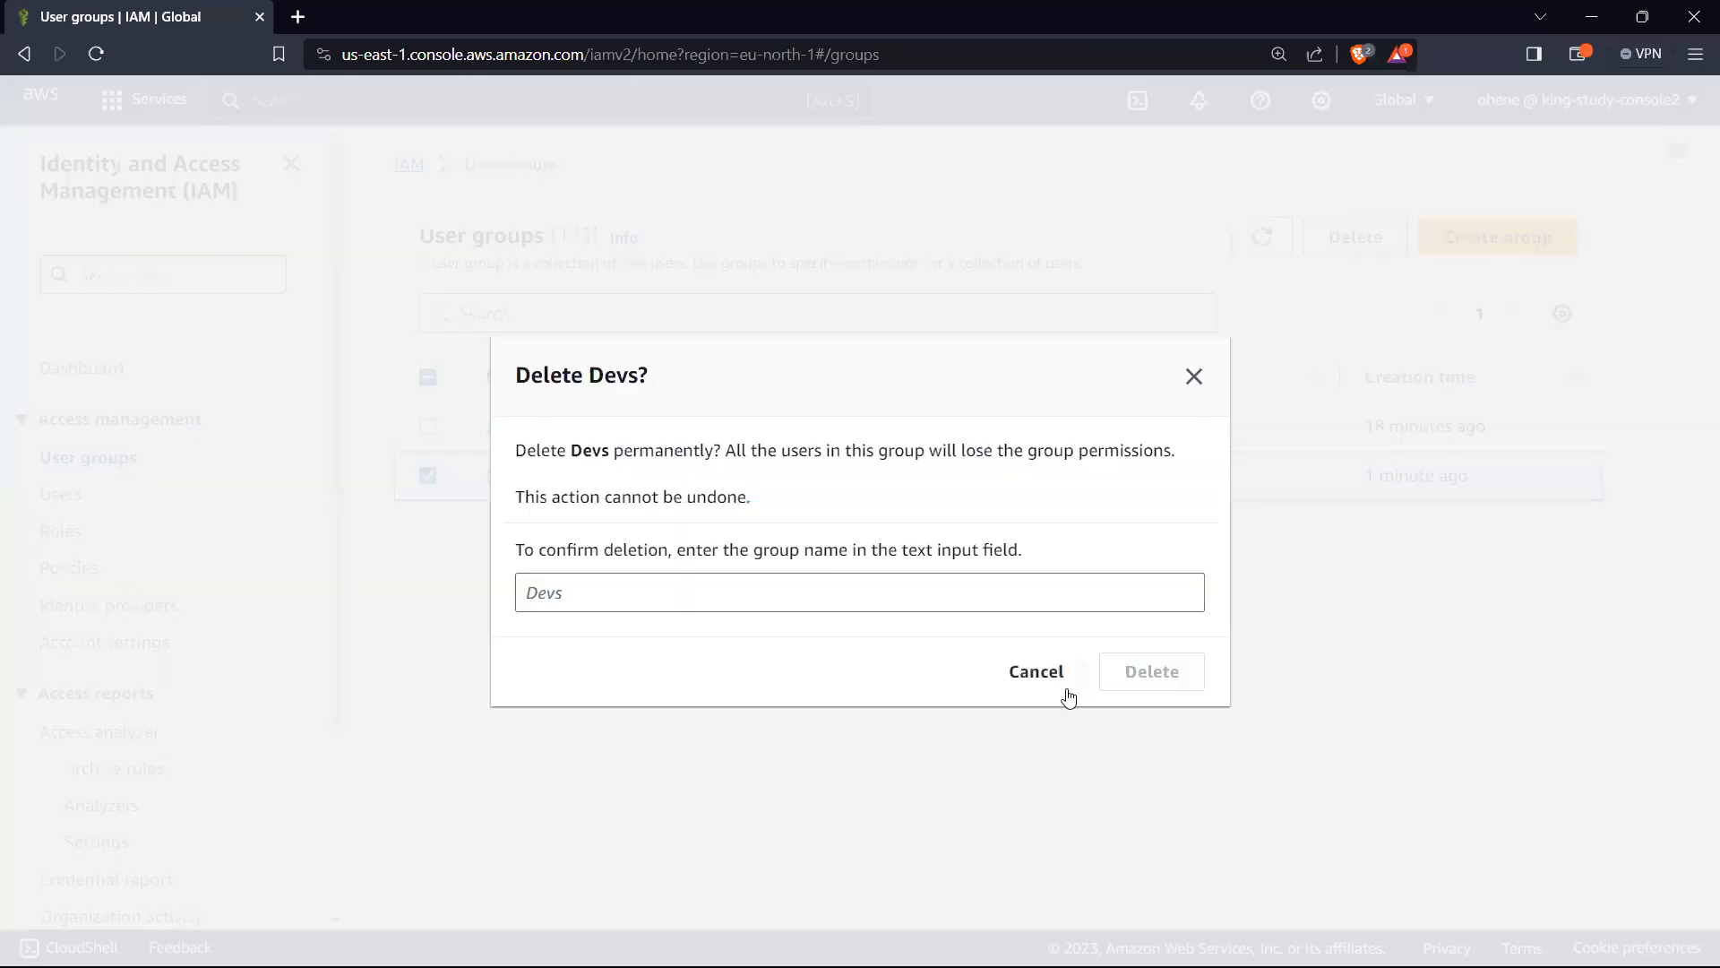
left_click(690, 601)
type("Devs")
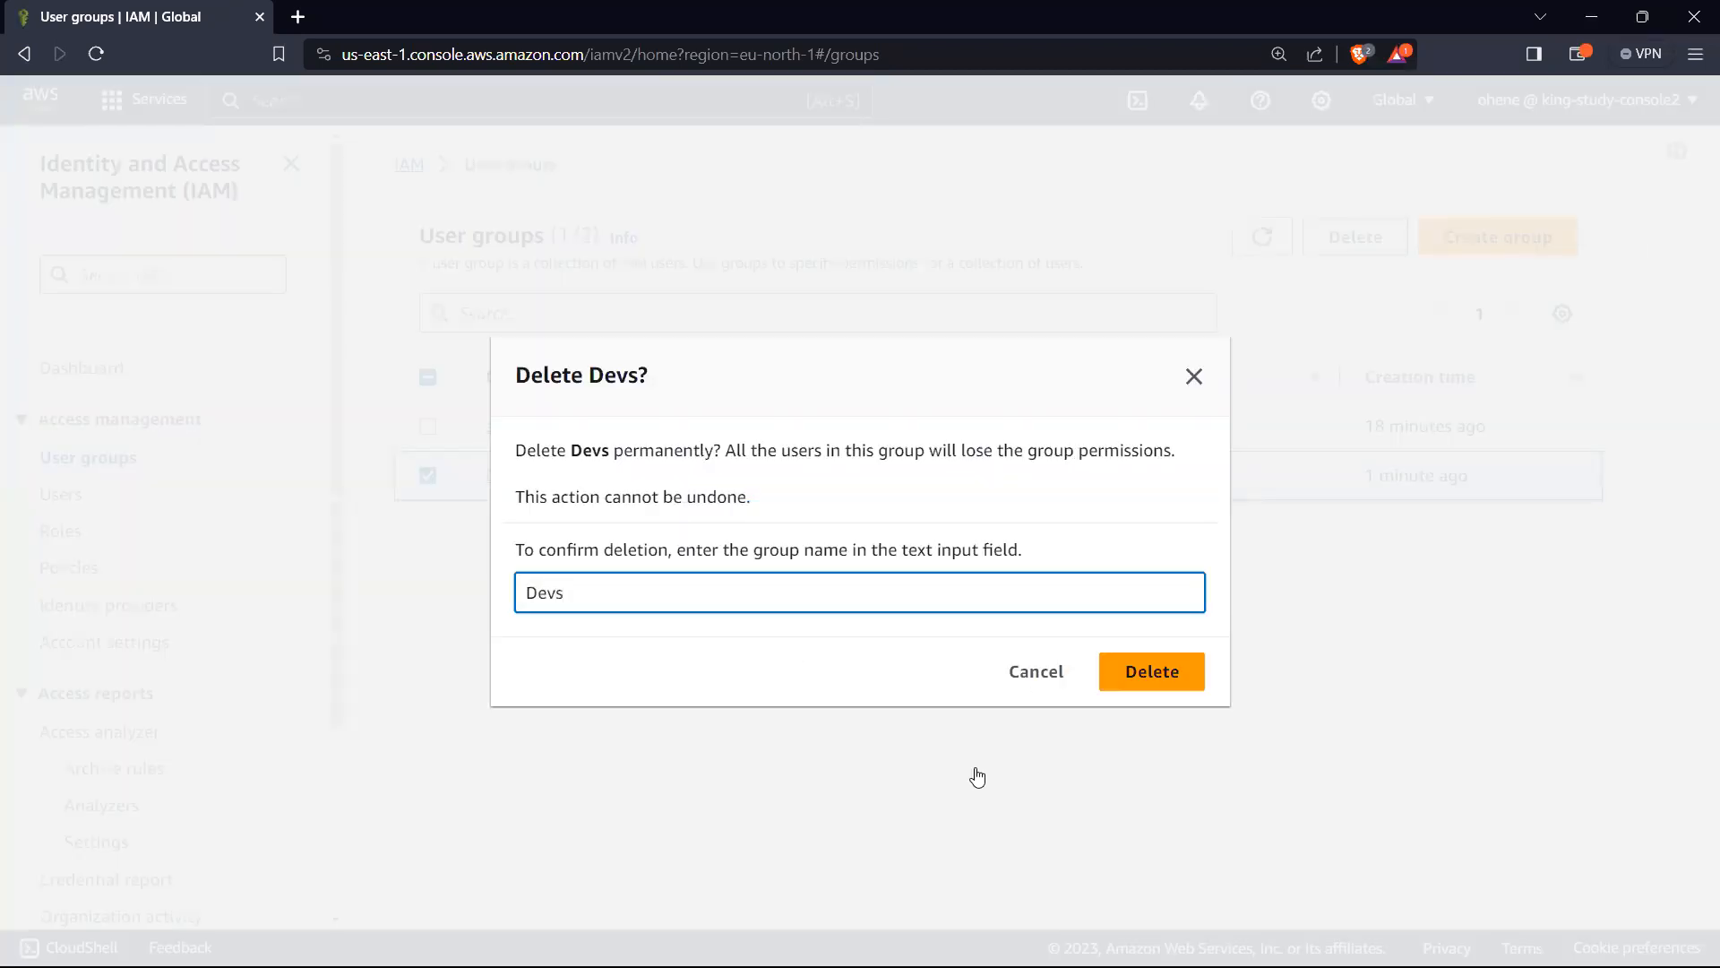
left_click(1148, 681)
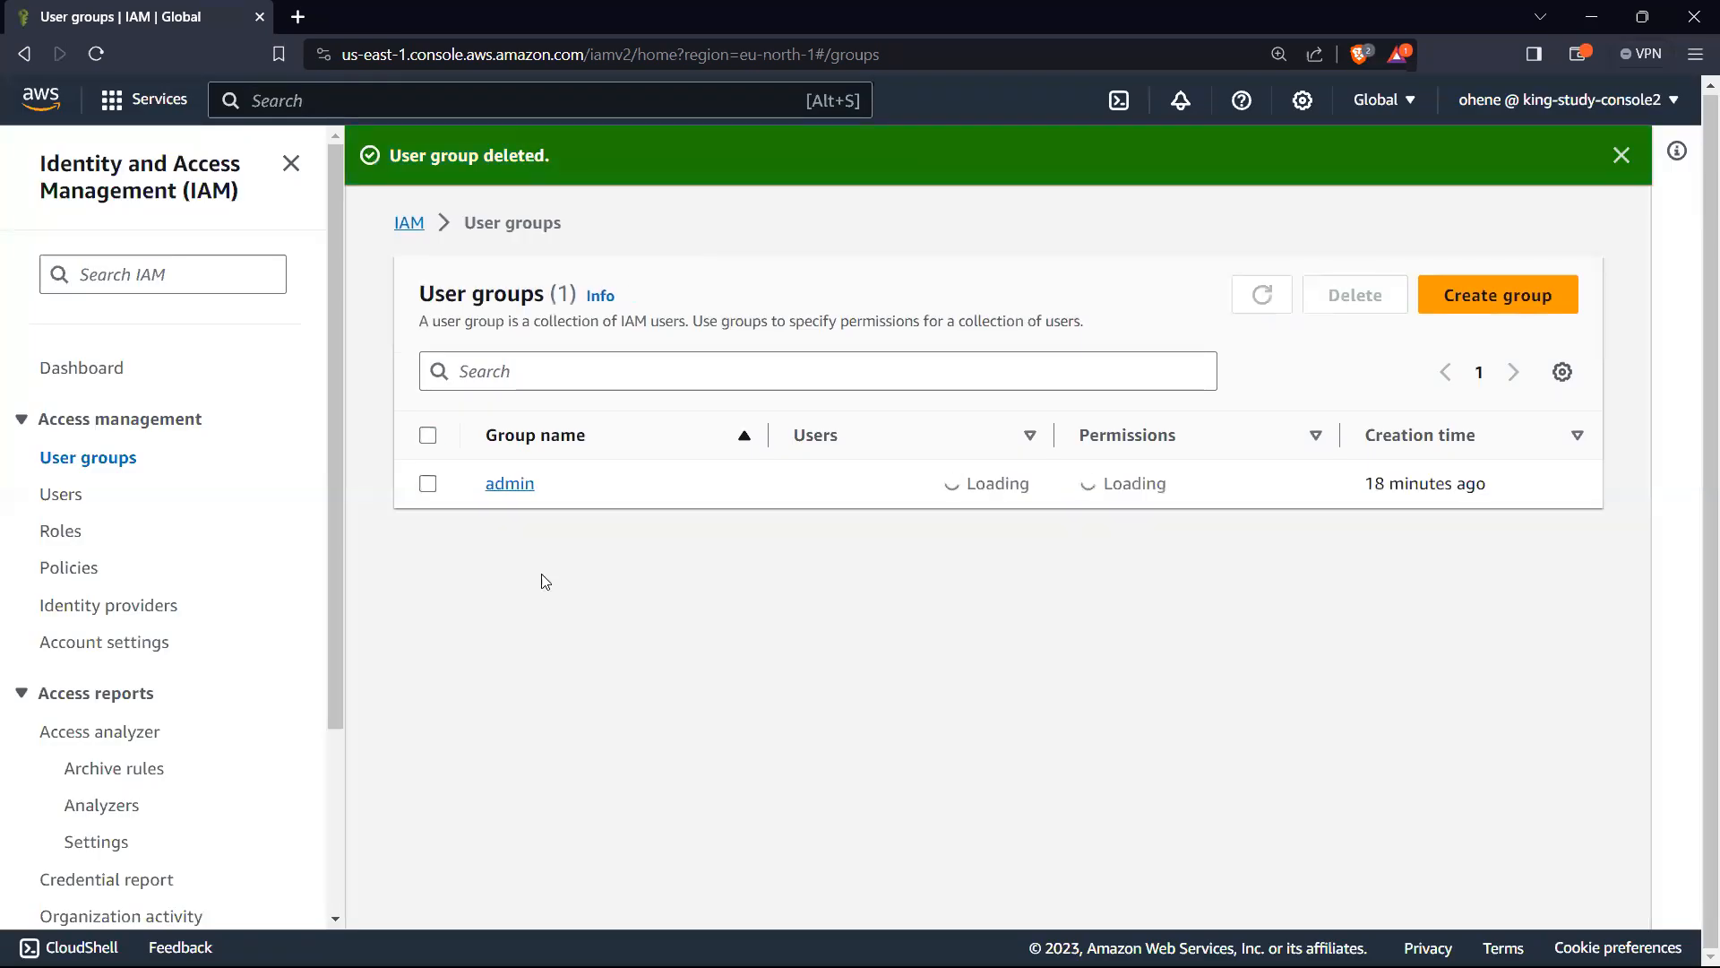
left_click(104, 510)
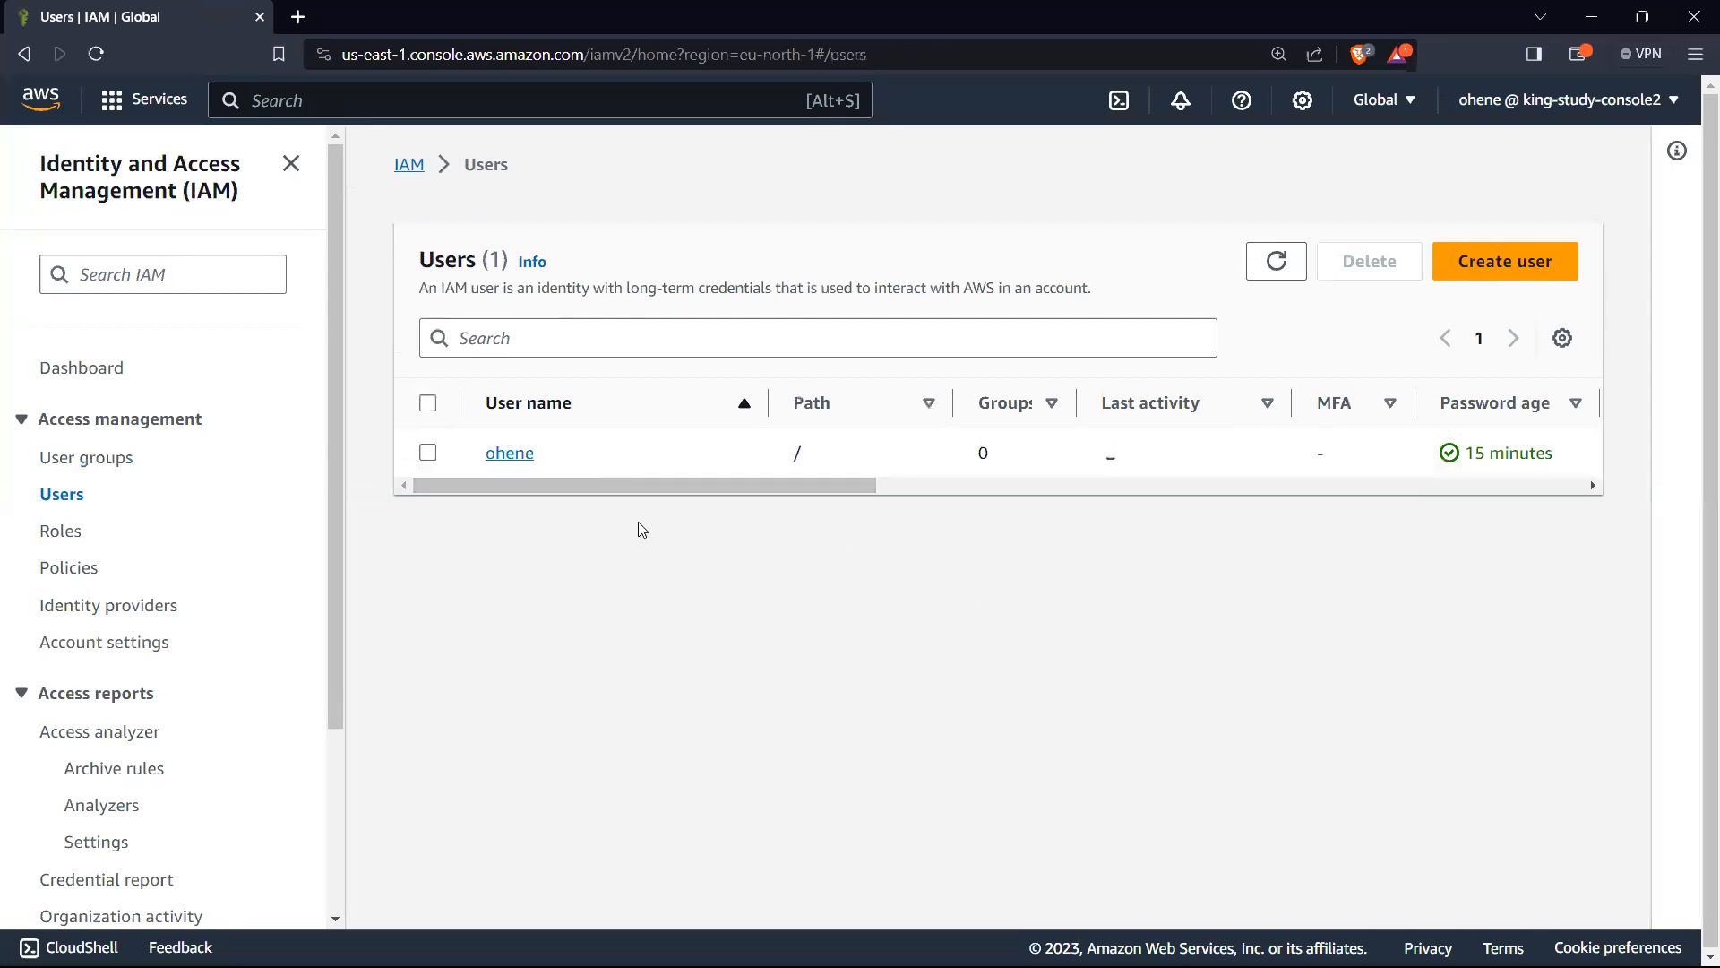
Step: Review the user's two attached permission policies, then return to the User groups list
left_click(513, 456)
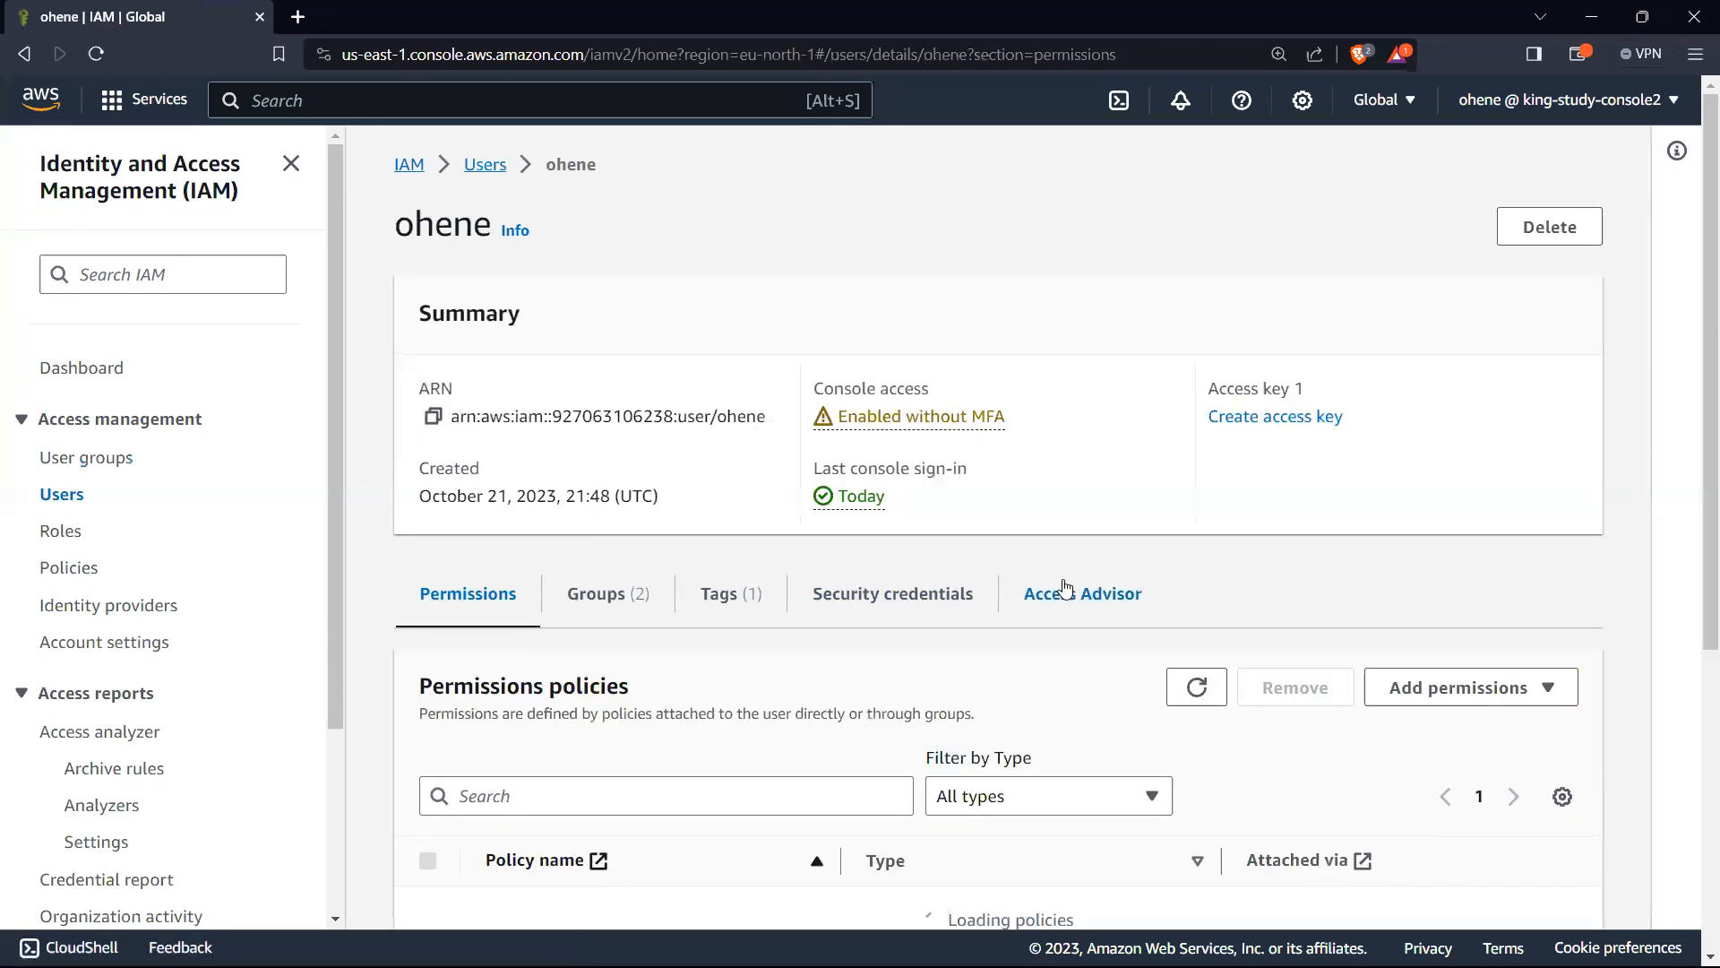
scroll(1064, 589, "down", 5)
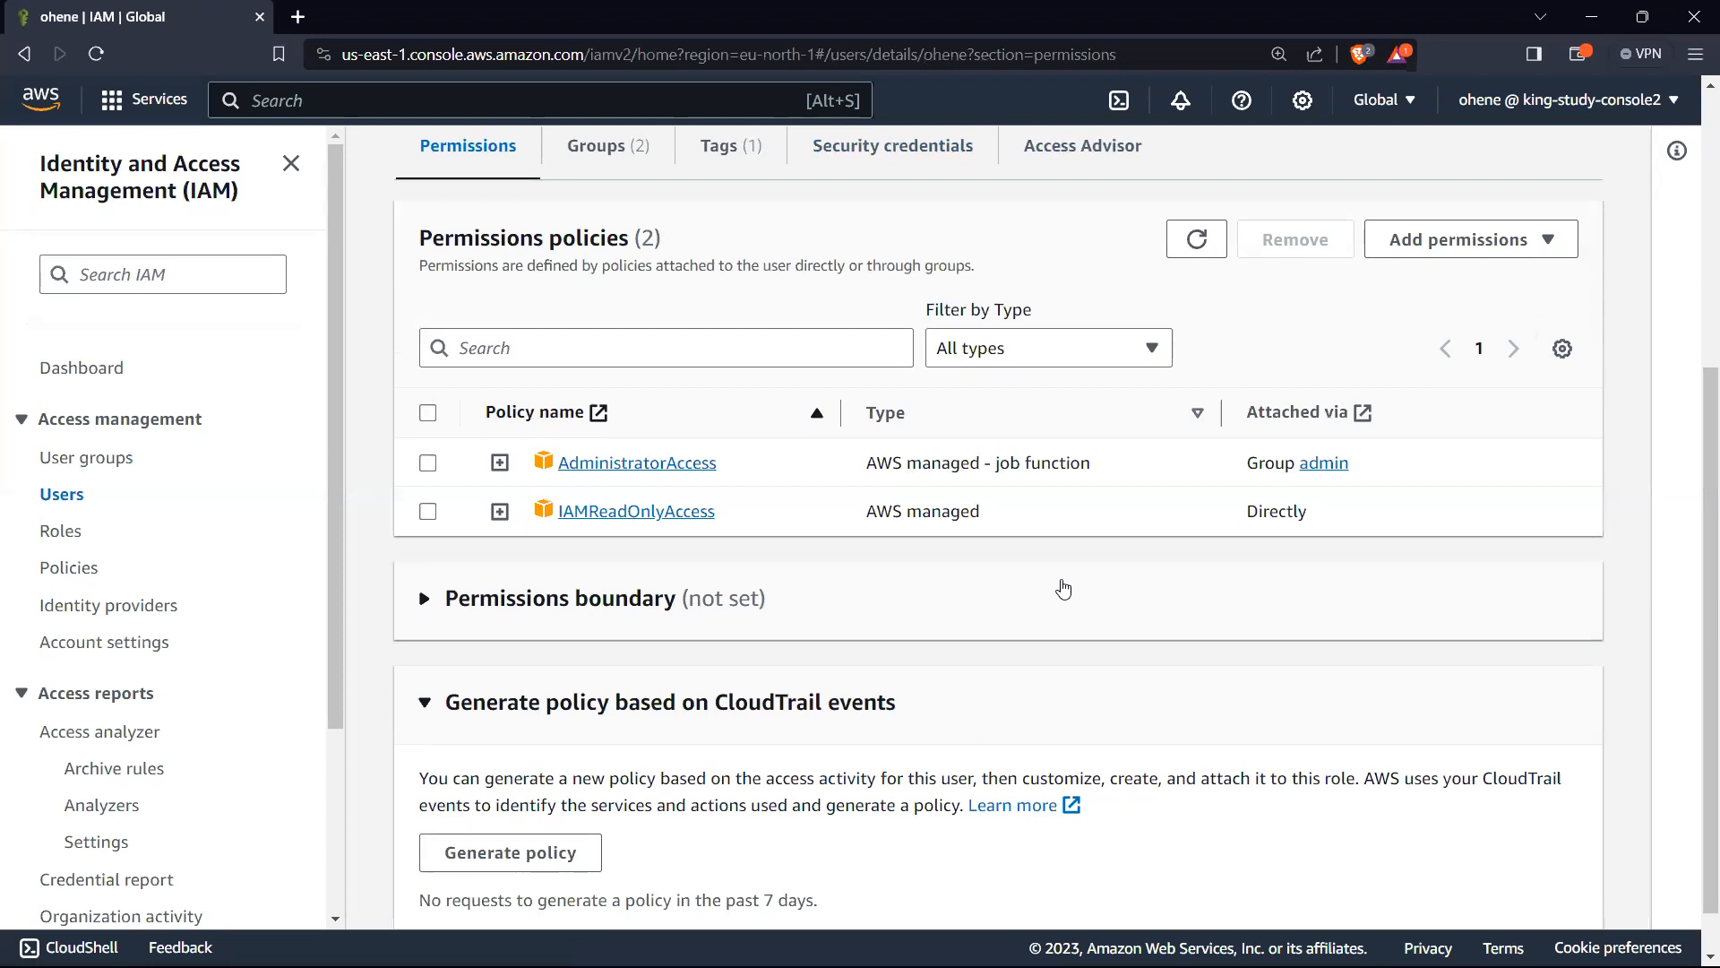
scroll(1066, 585, "up", 5)
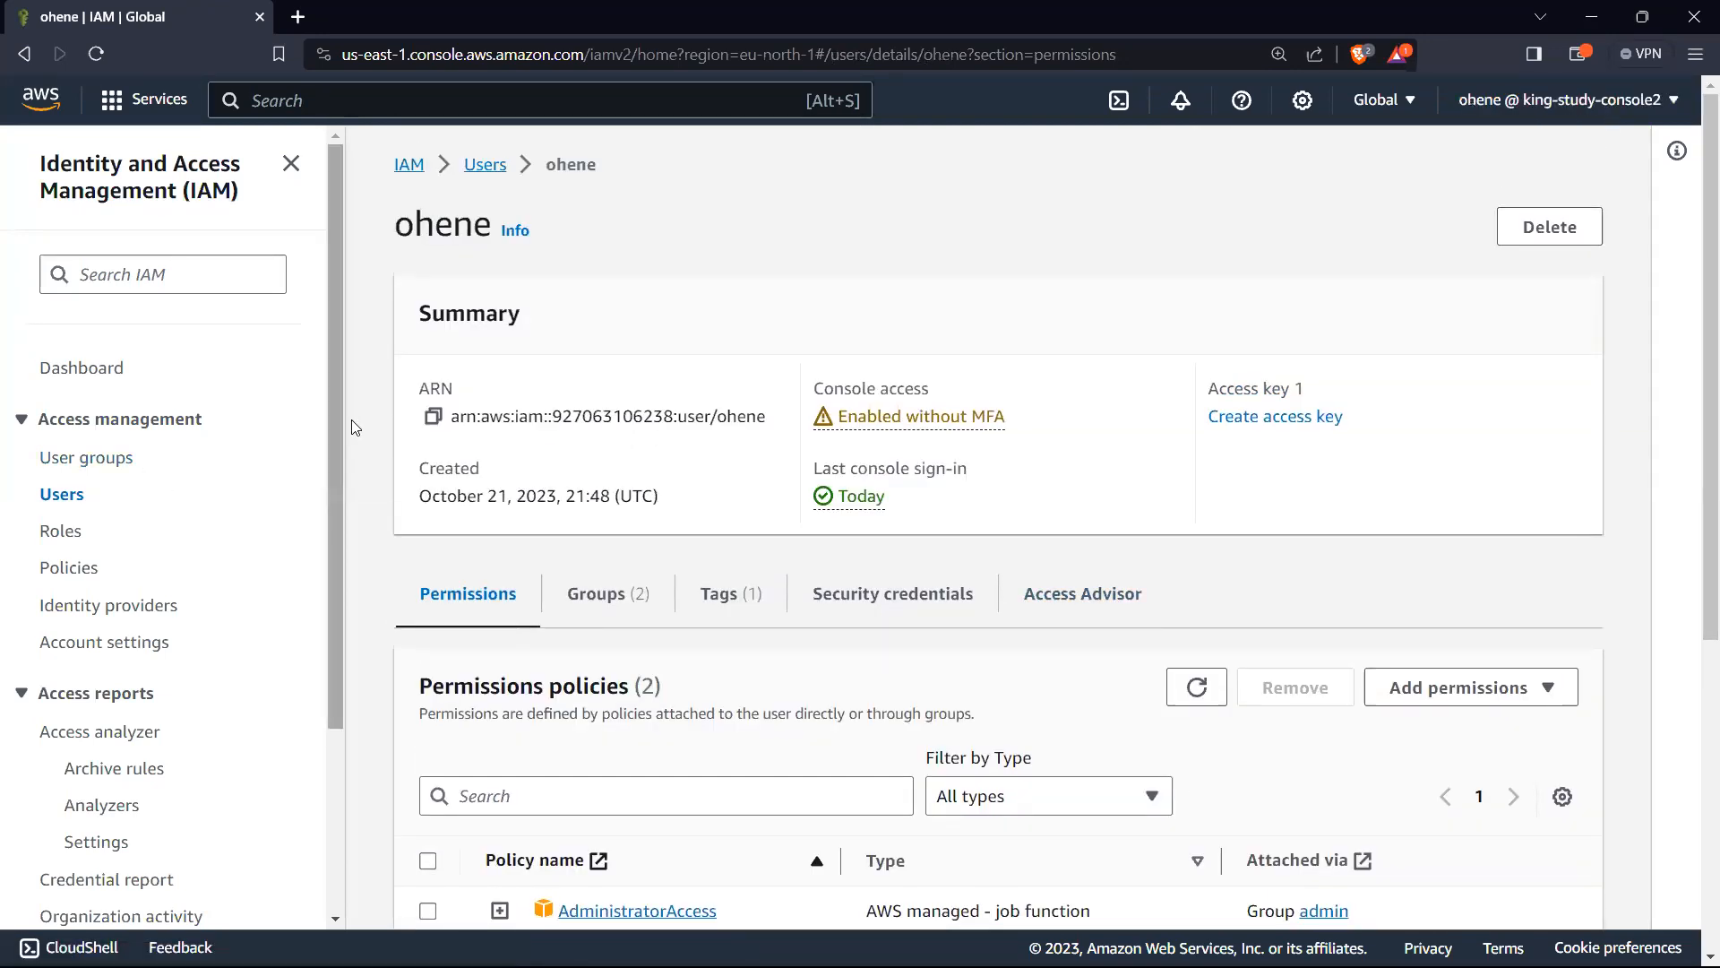
left_click(88, 462)
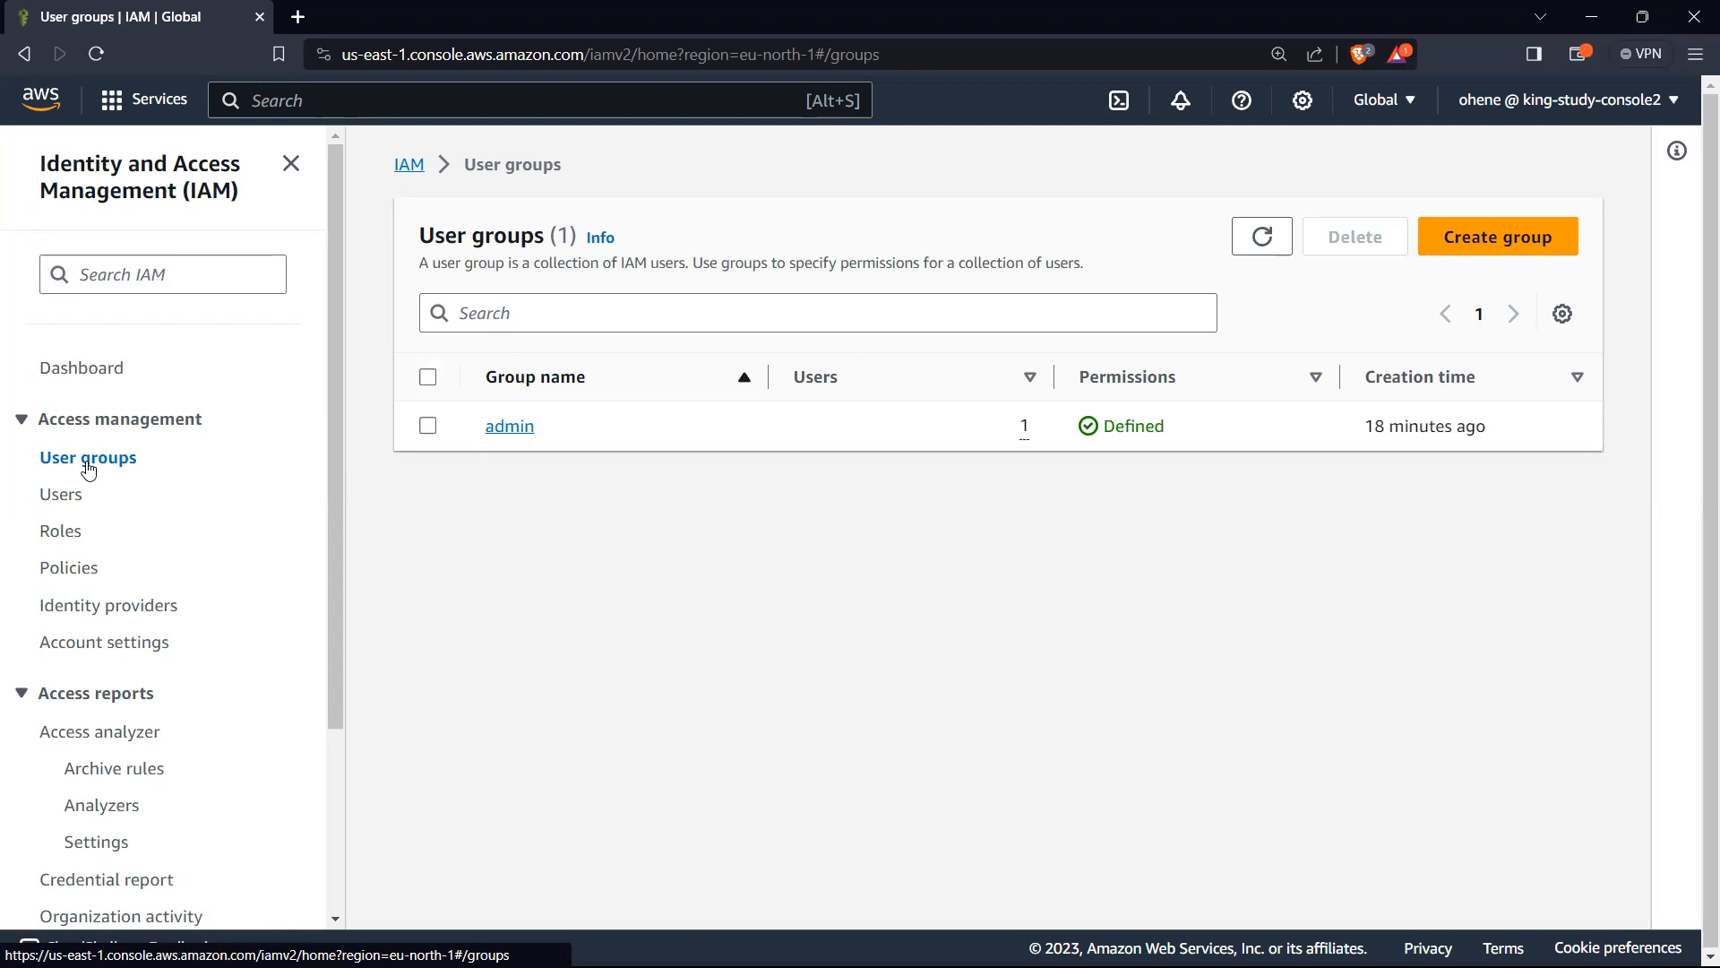
Step: Start a new policy from the IAM Policies list
left_click(77, 568)
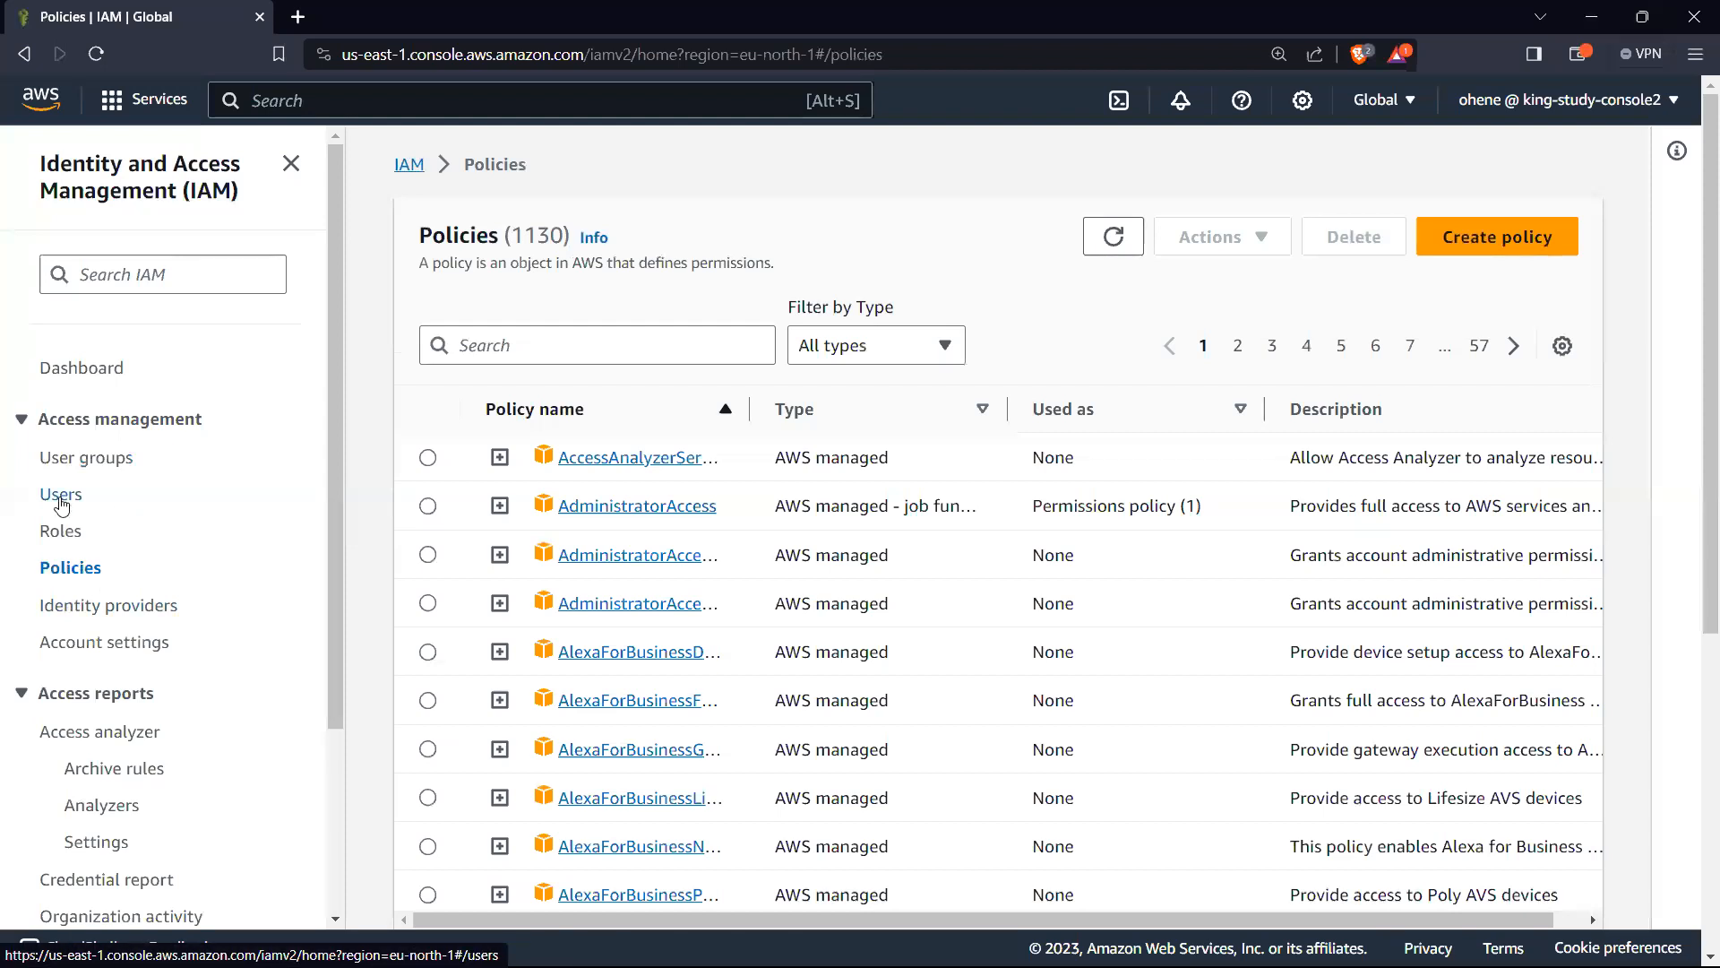
left_click(1462, 237)
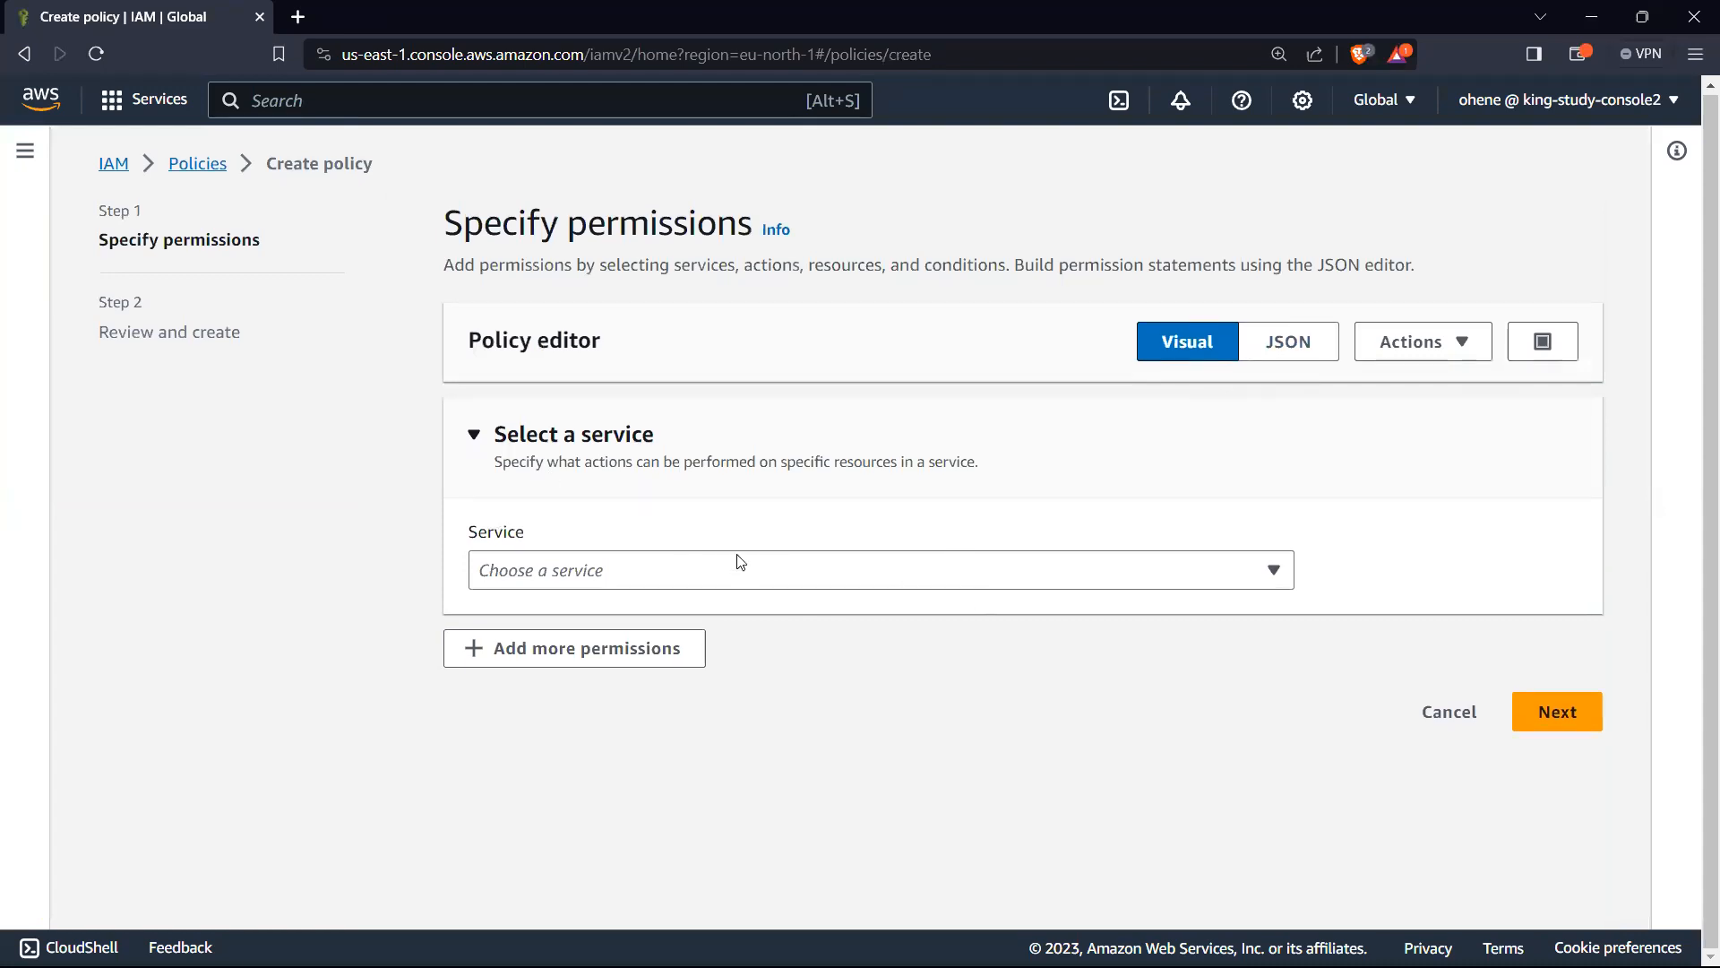
Step: Choose IAM as the policy's service, trying Deny but leaving the effect on Allow
left_click(684, 573)
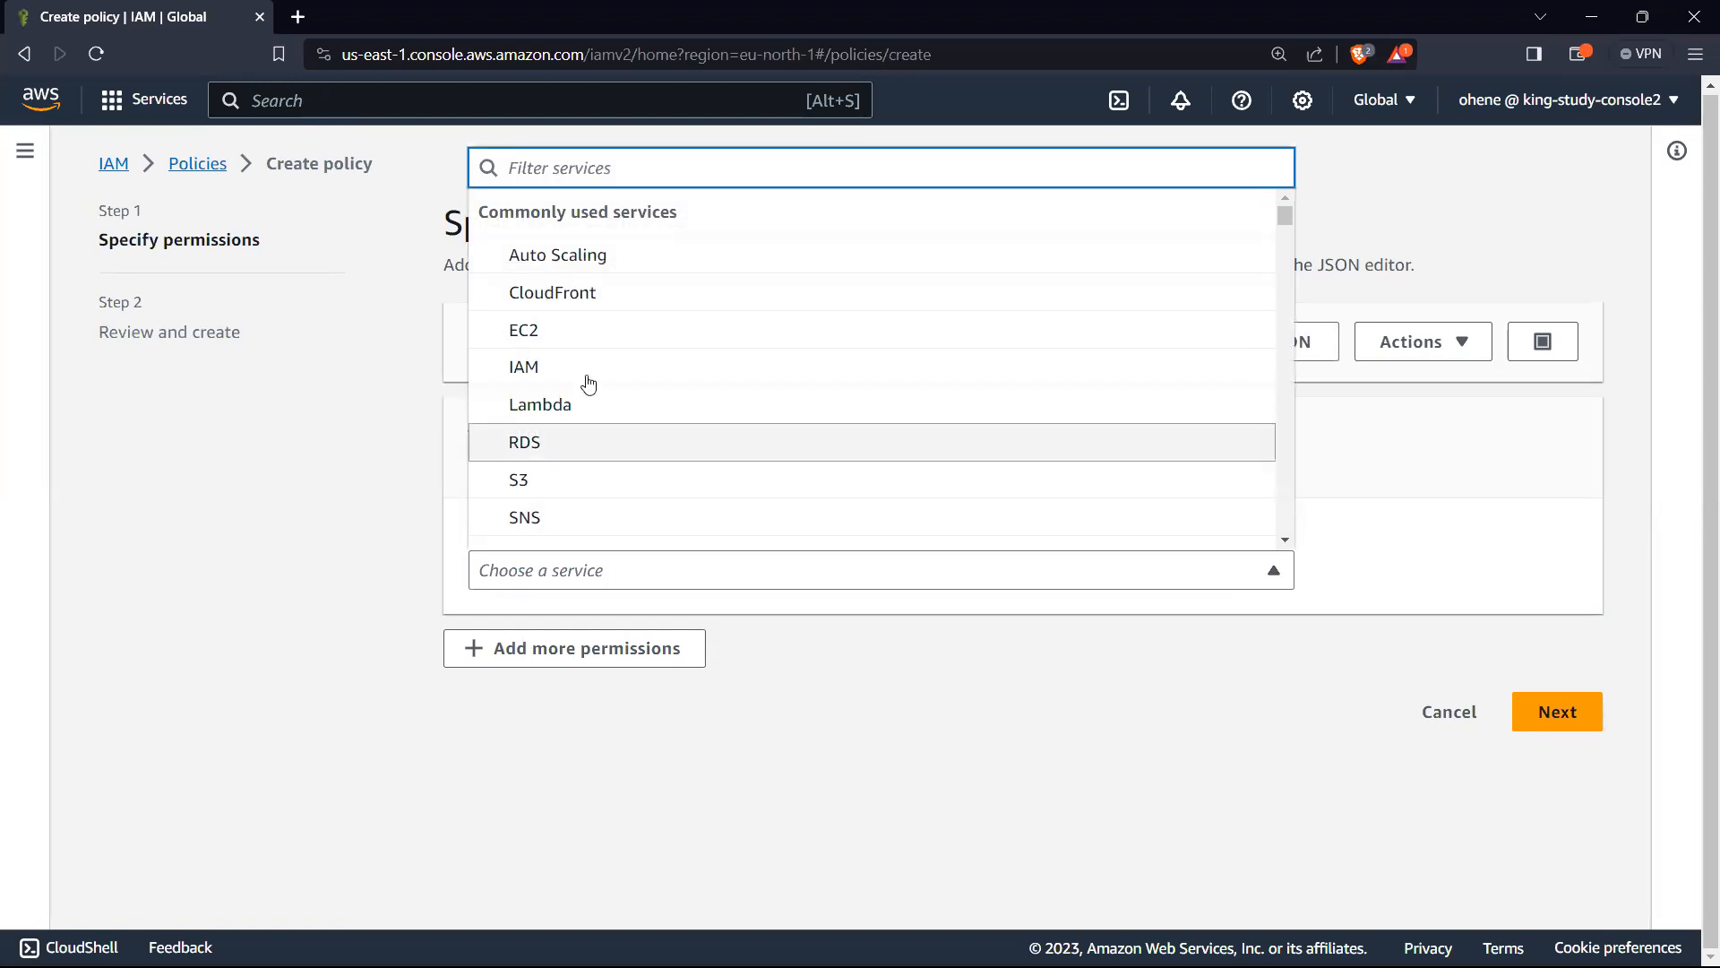
left_click(527, 369)
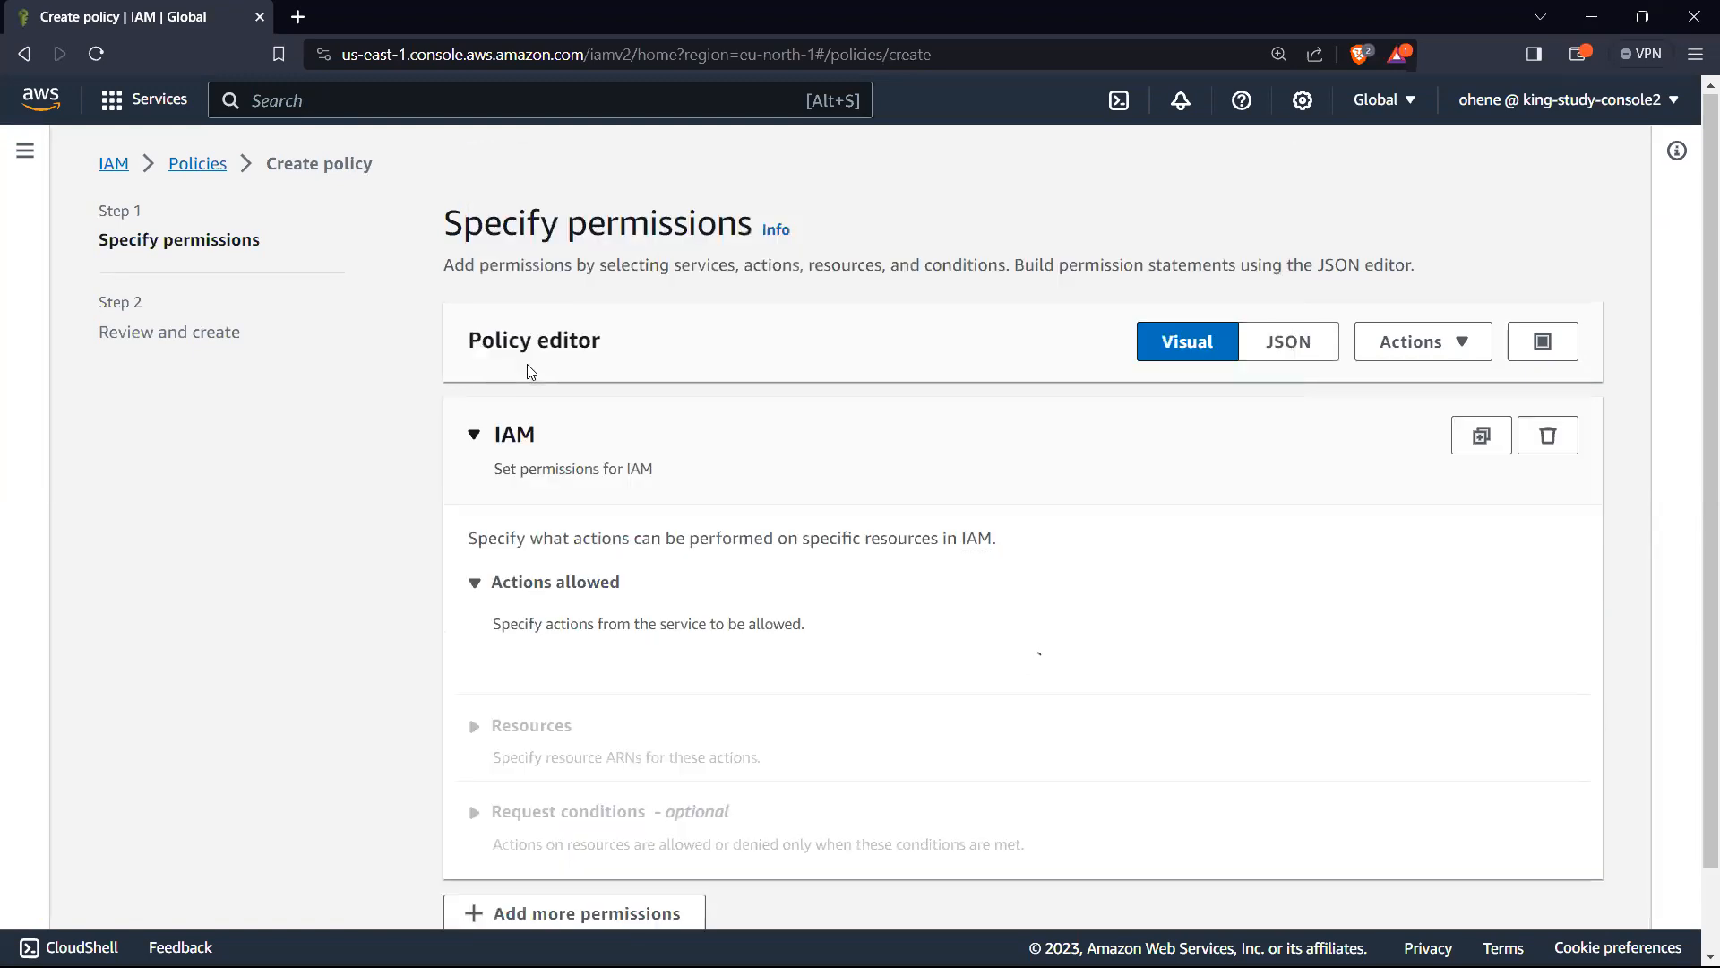
scroll(905, 564, "down", 1)
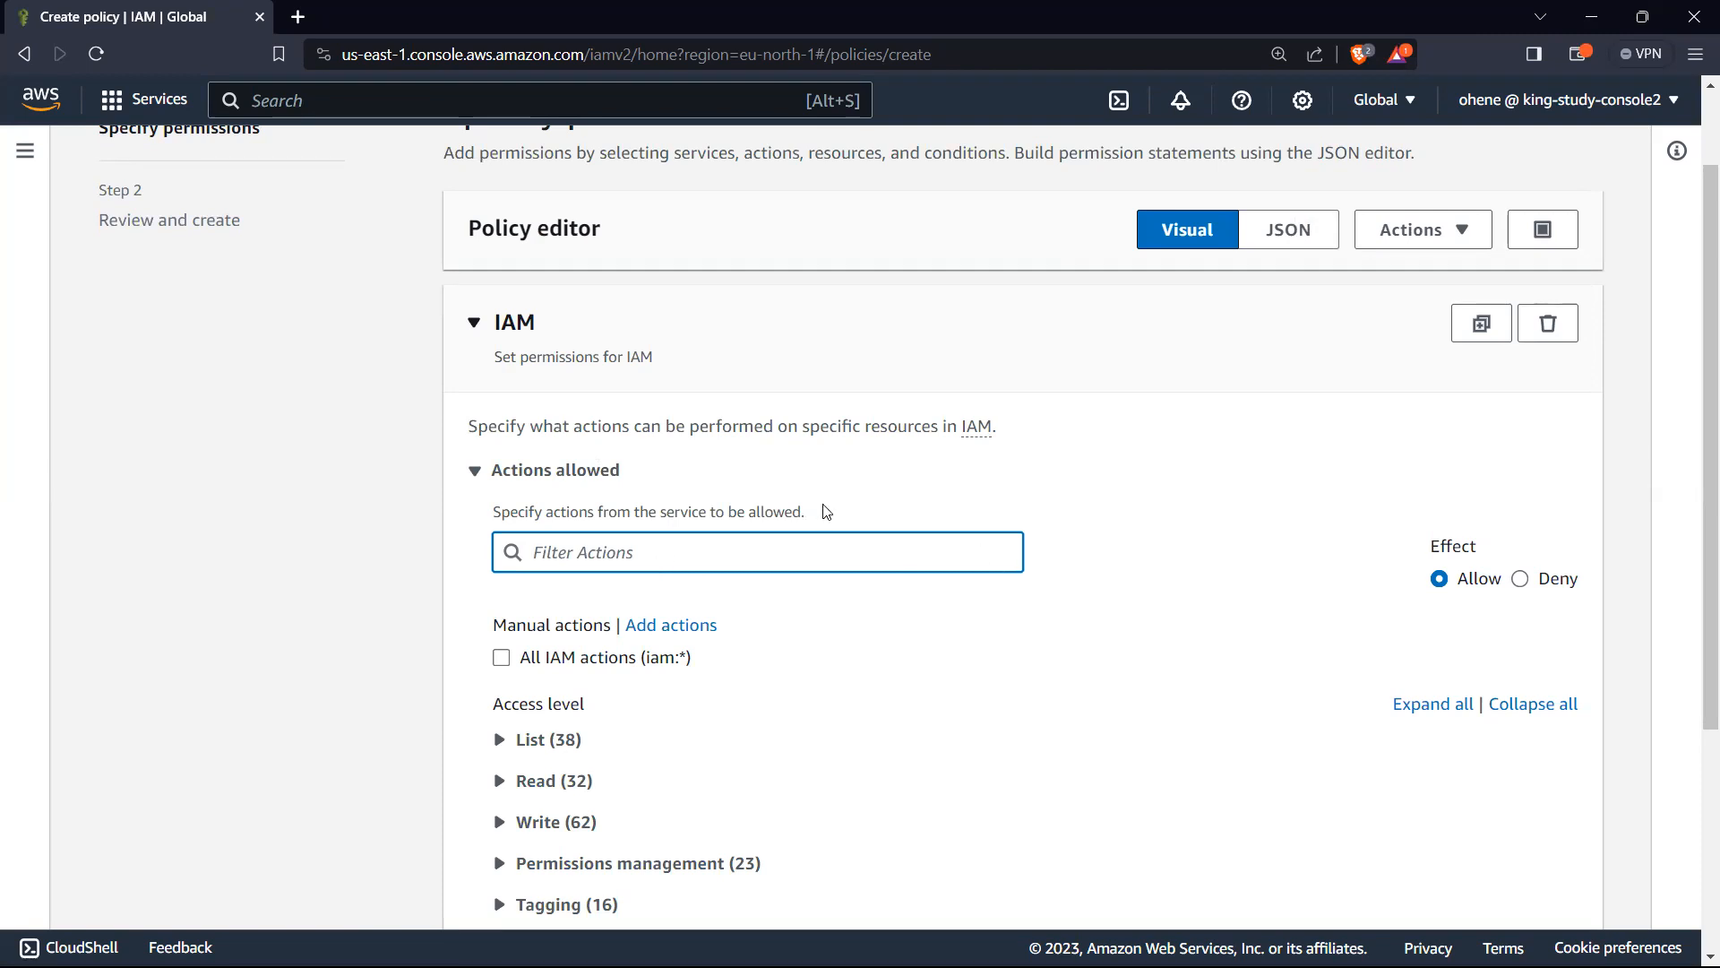
left_click(1439, 579)
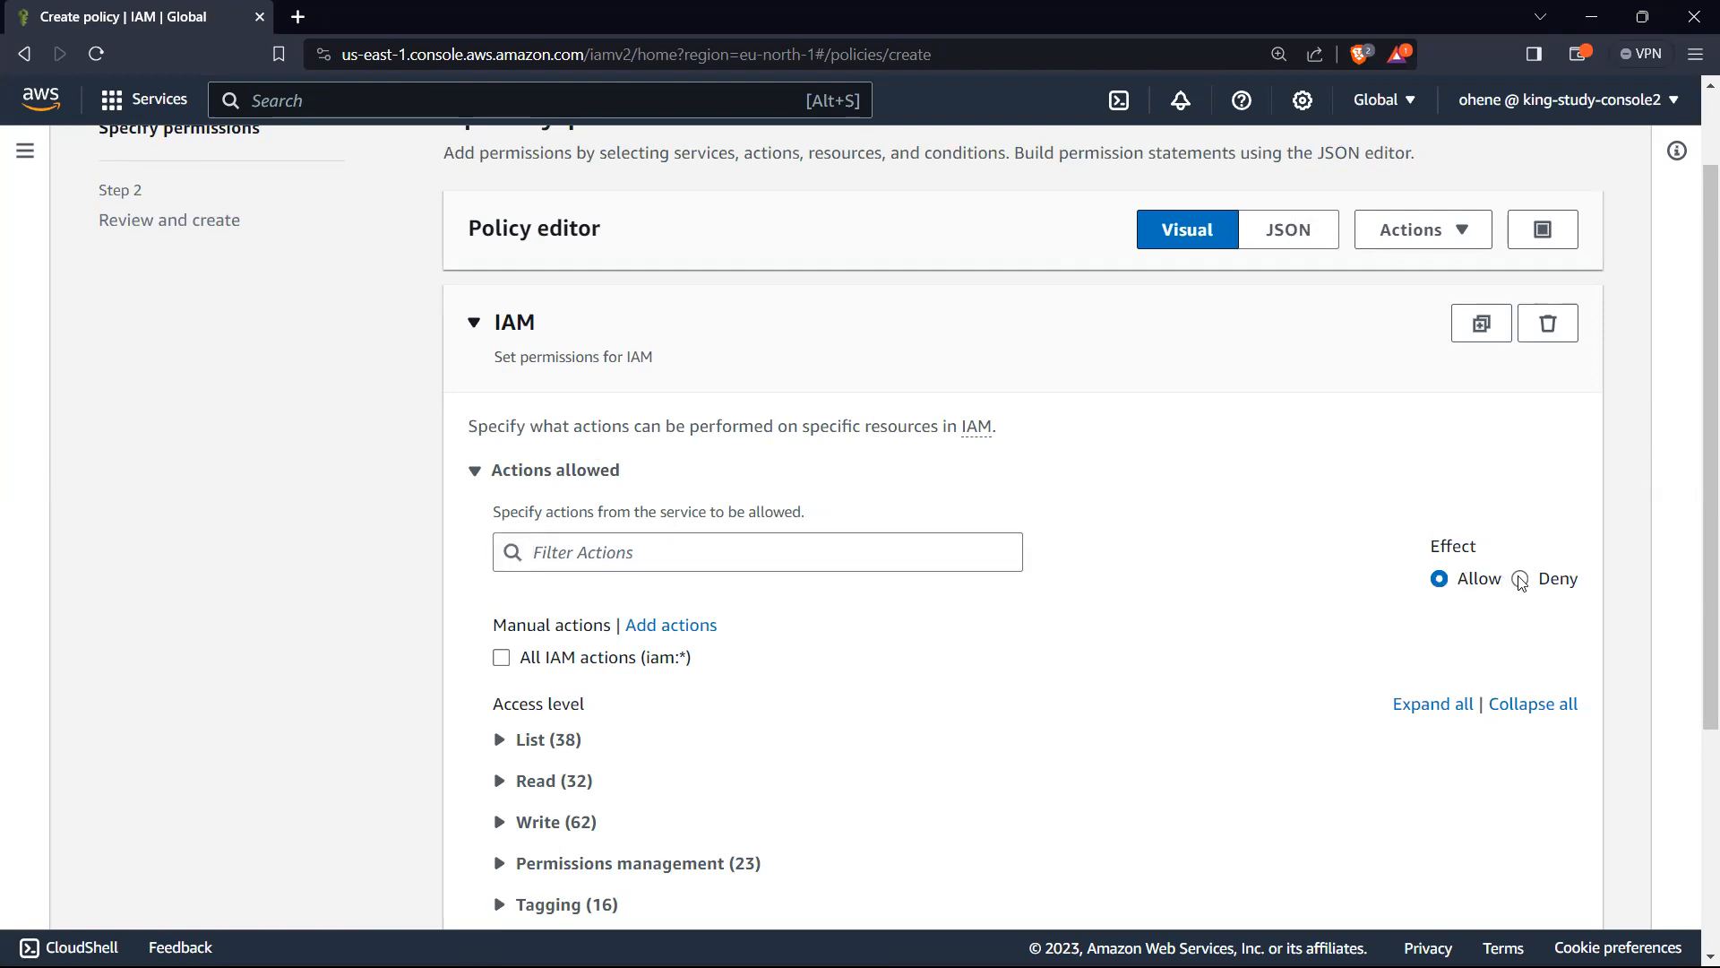
left_click(1521, 578)
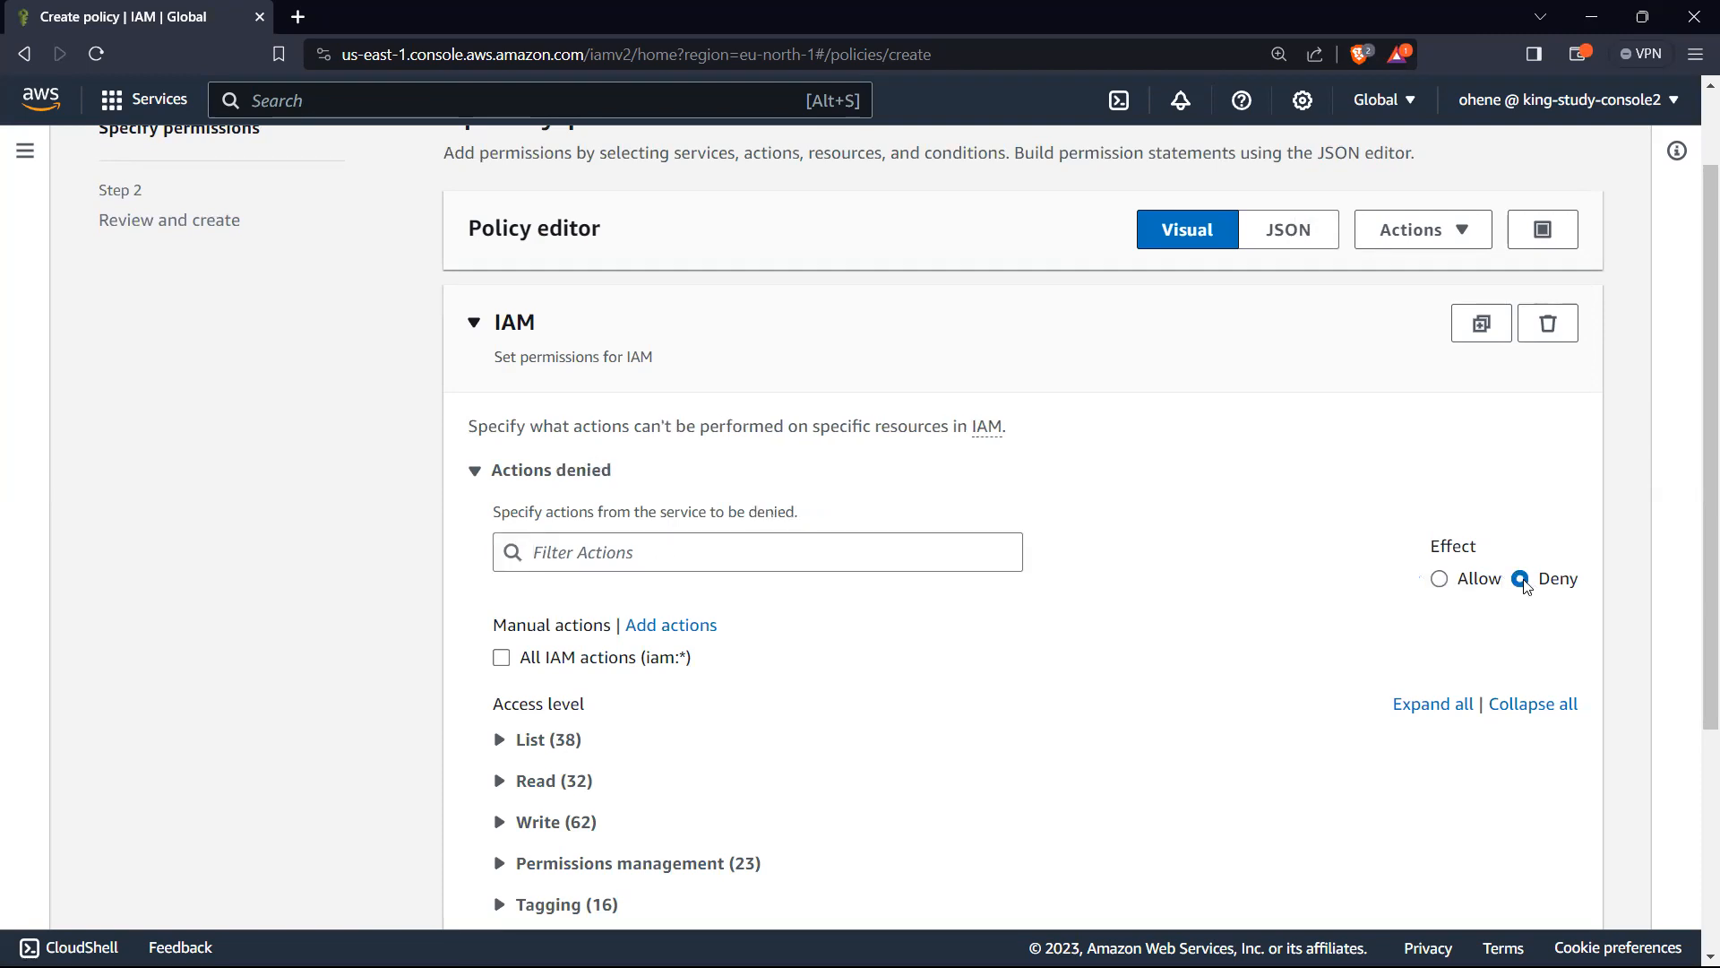
left_click(1439, 579)
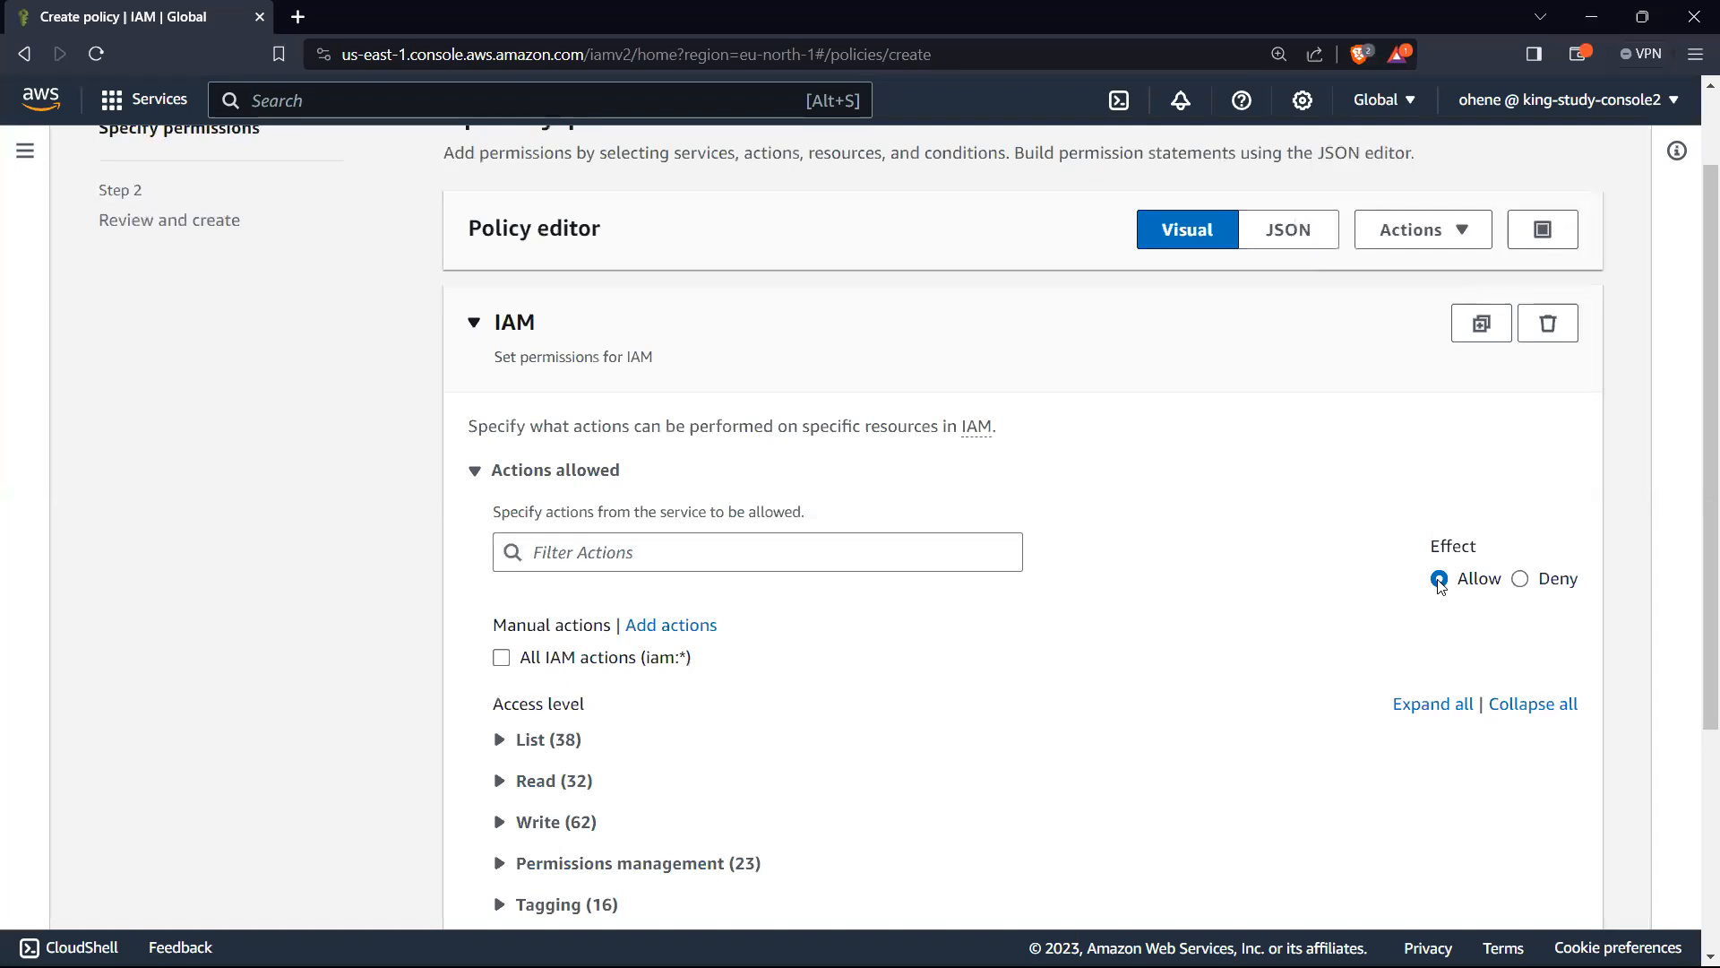
left_click(706, 552)
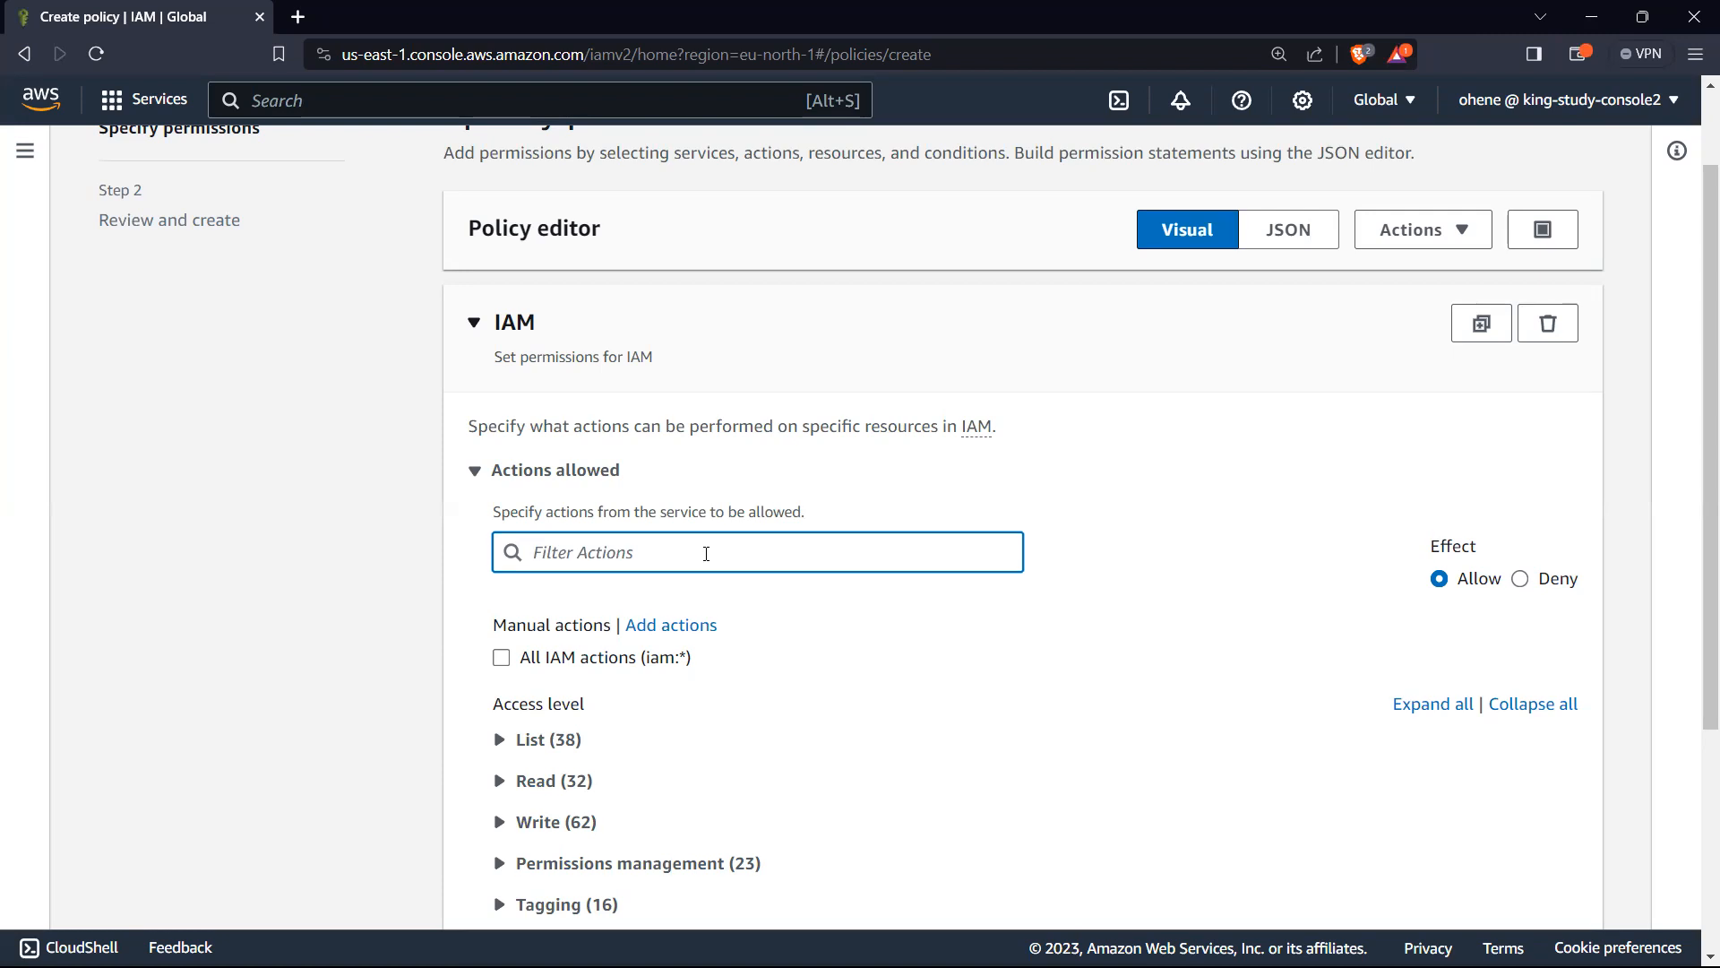
type("lis")
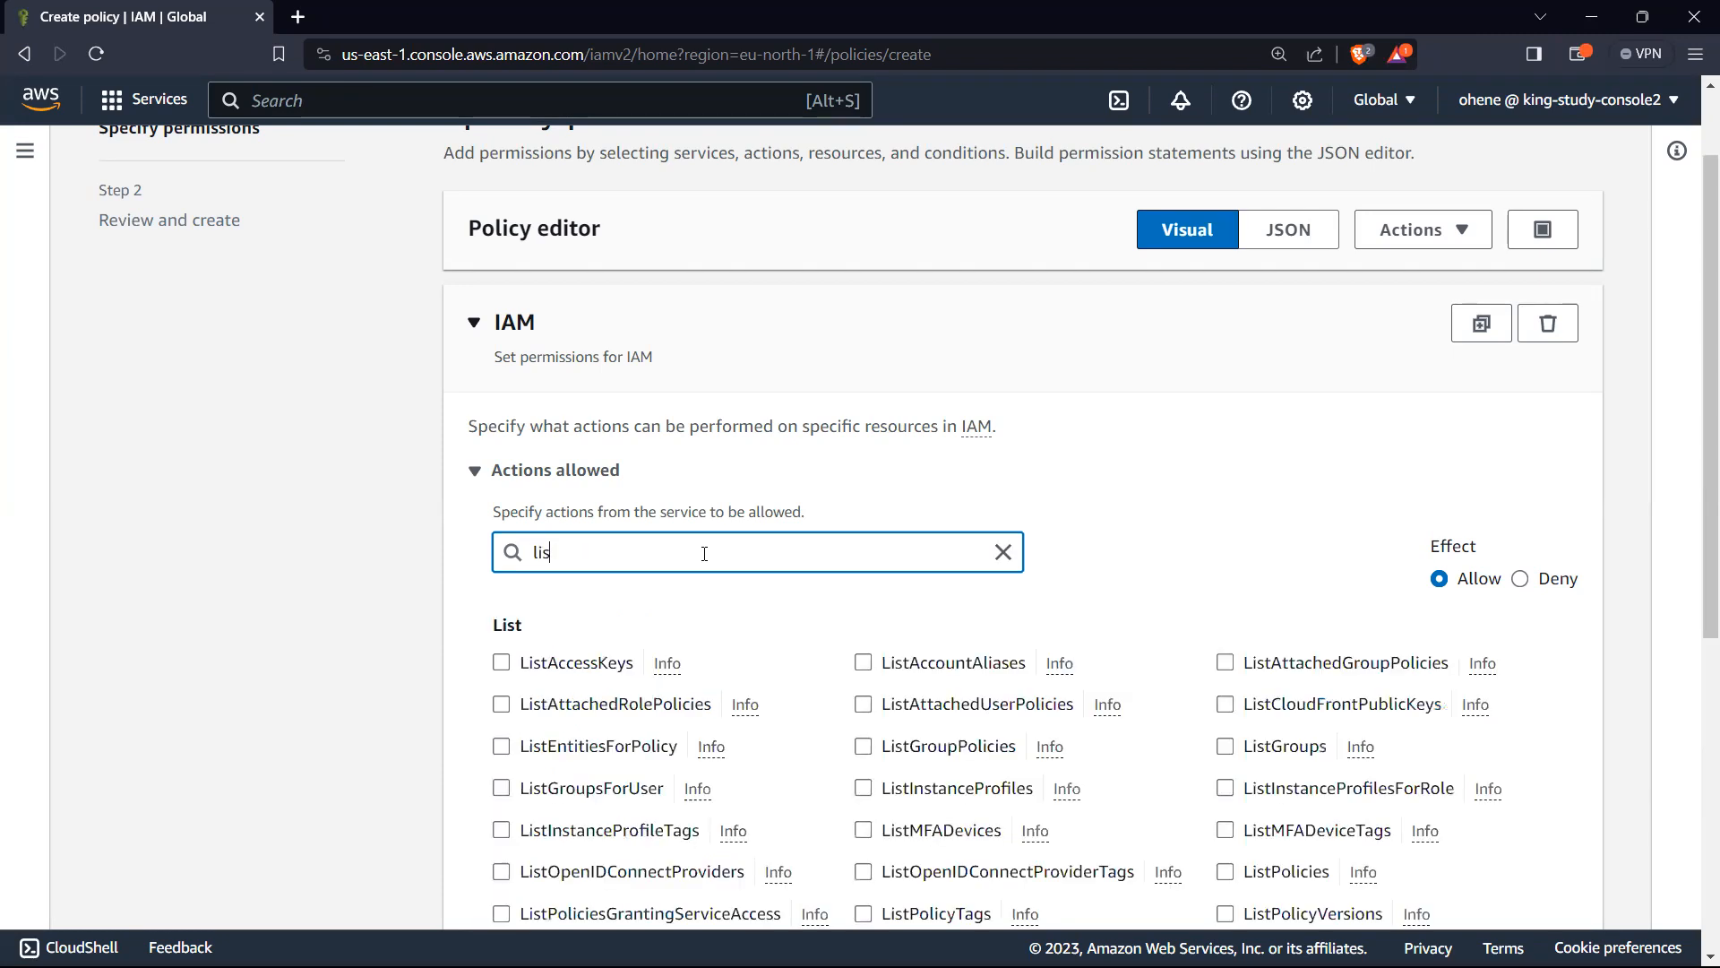
left_click(997, 554)
scroll(690, 690, "down", 1)
scroll(690, 690, "down", 1)
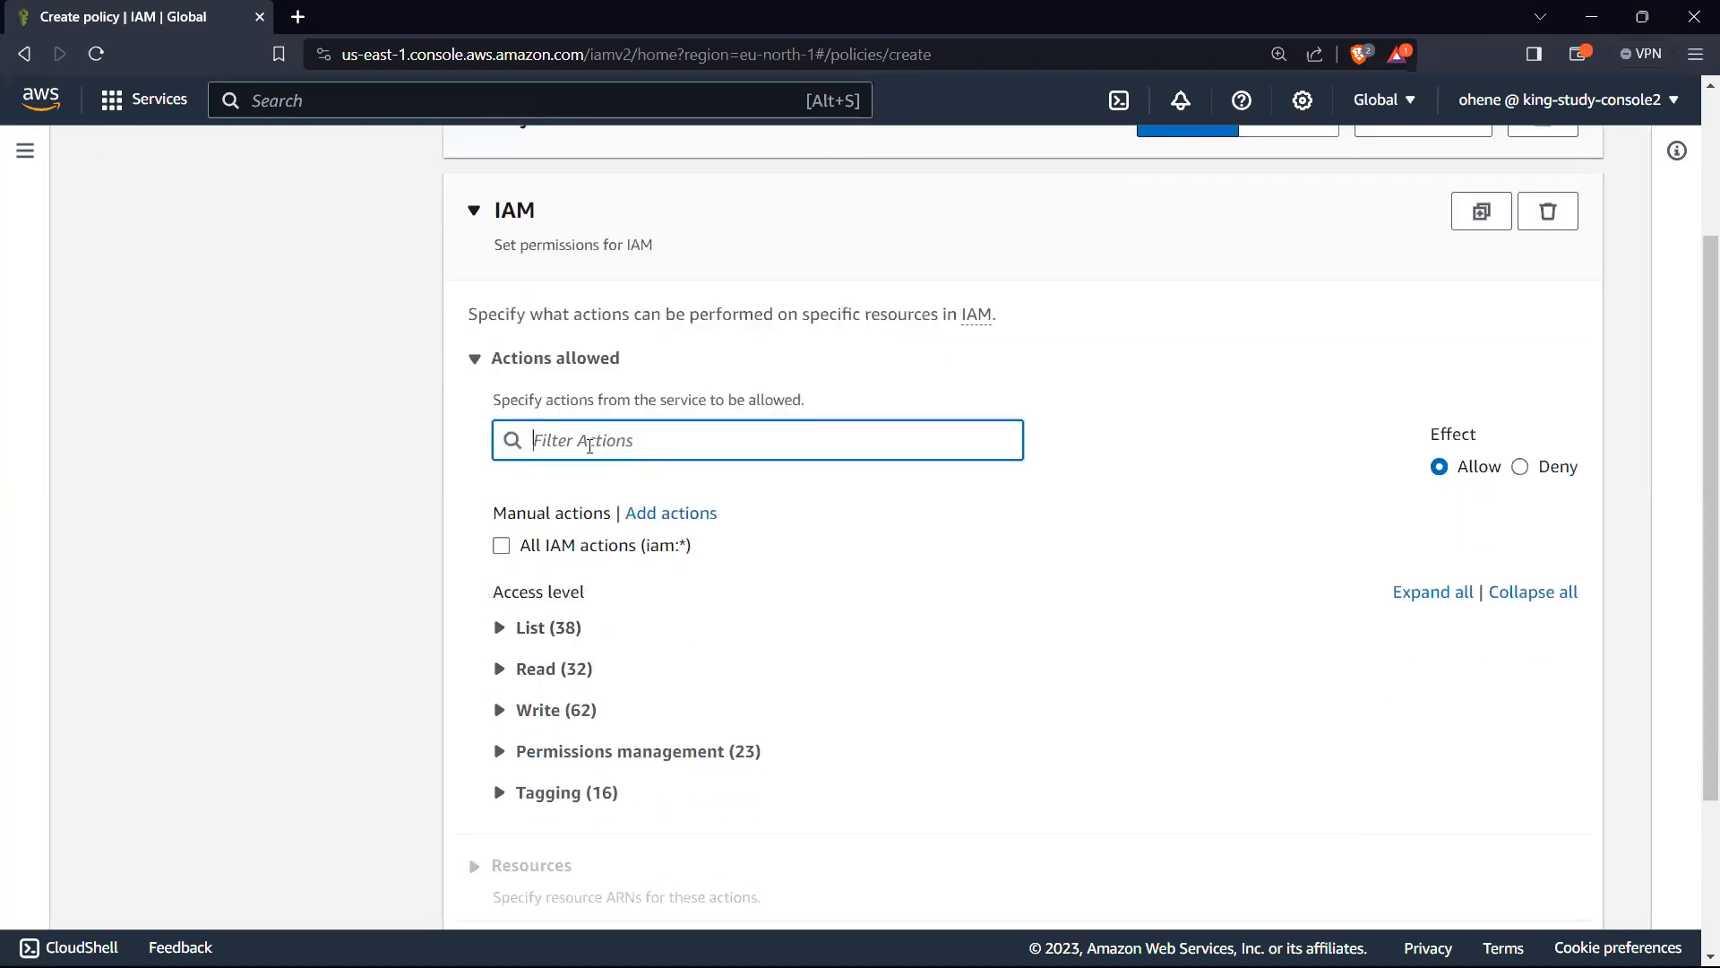
type("list-user")
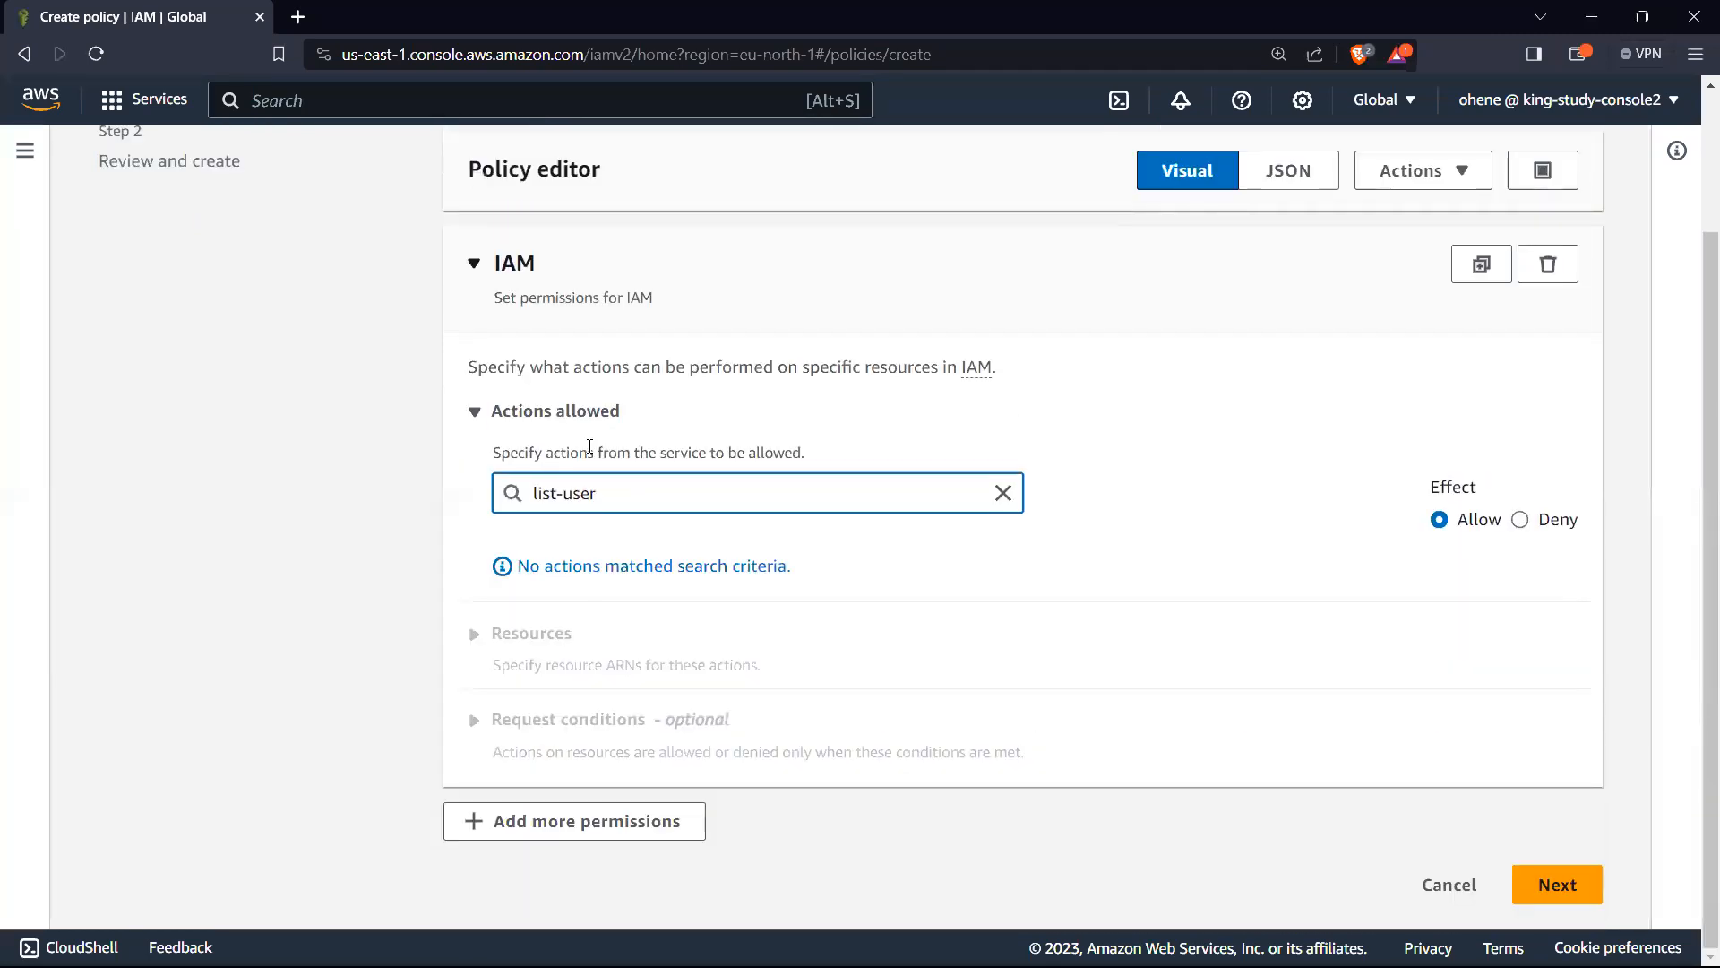
key("BackSpace")
key("BackSpace")
key("BackSpace")
key("BackSpace")
type("a")
key("BackSpace")
type("user")
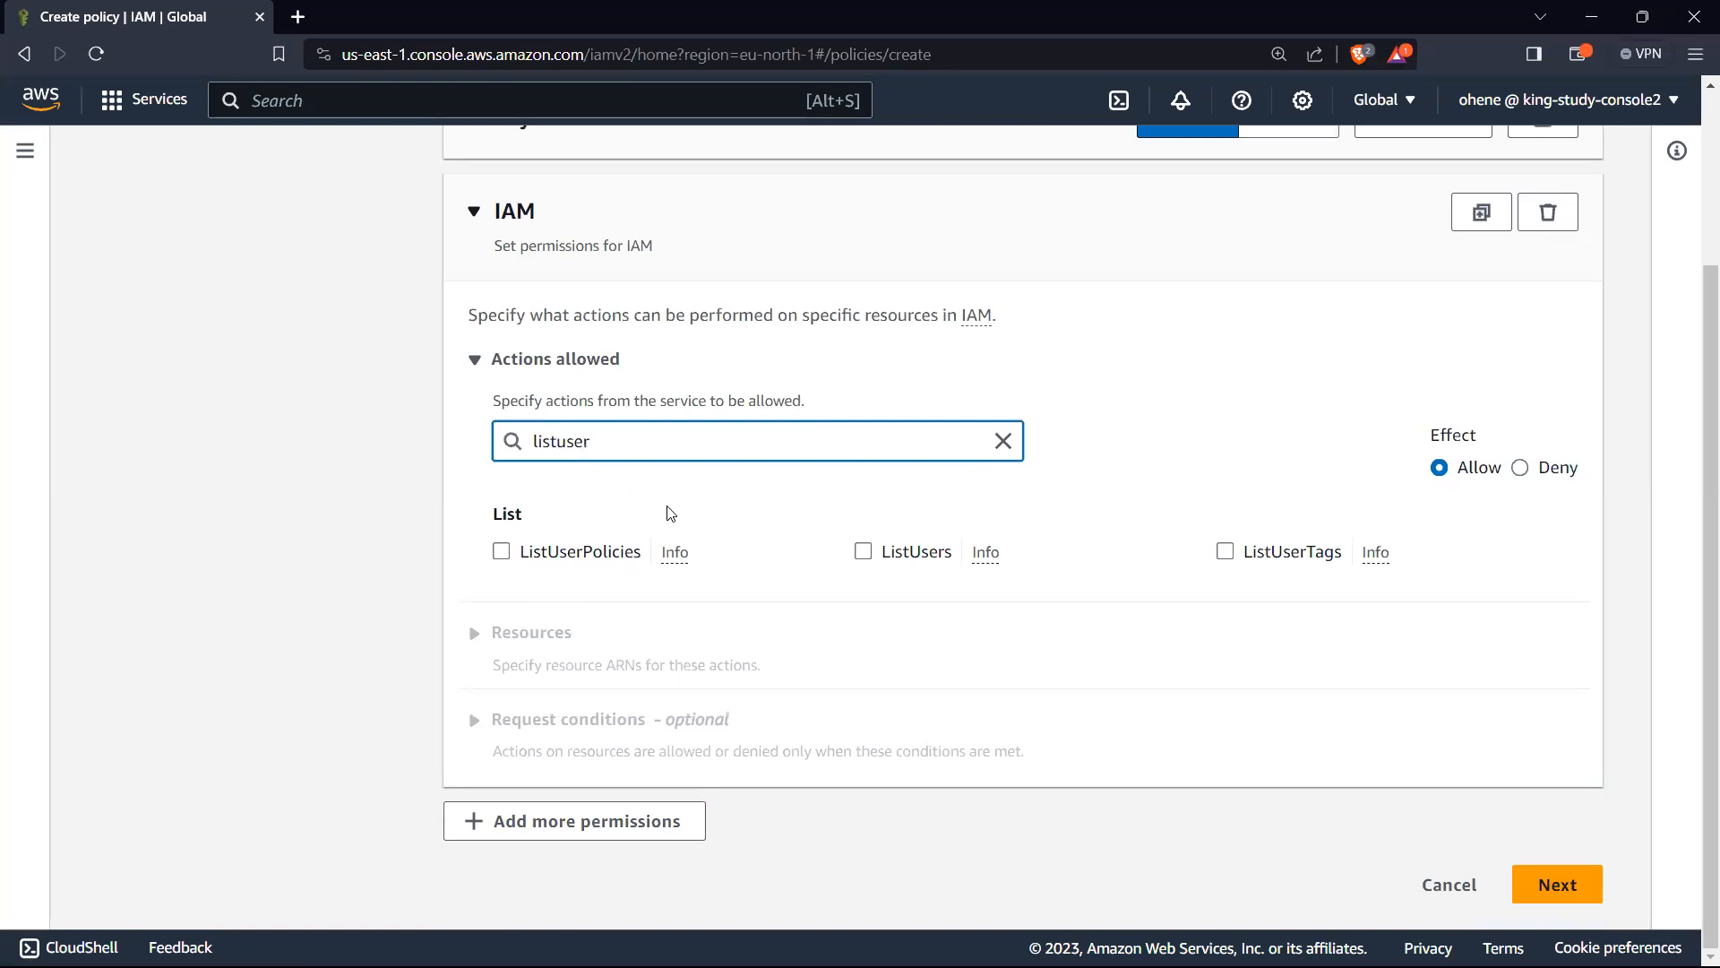
left_click(561, 440)
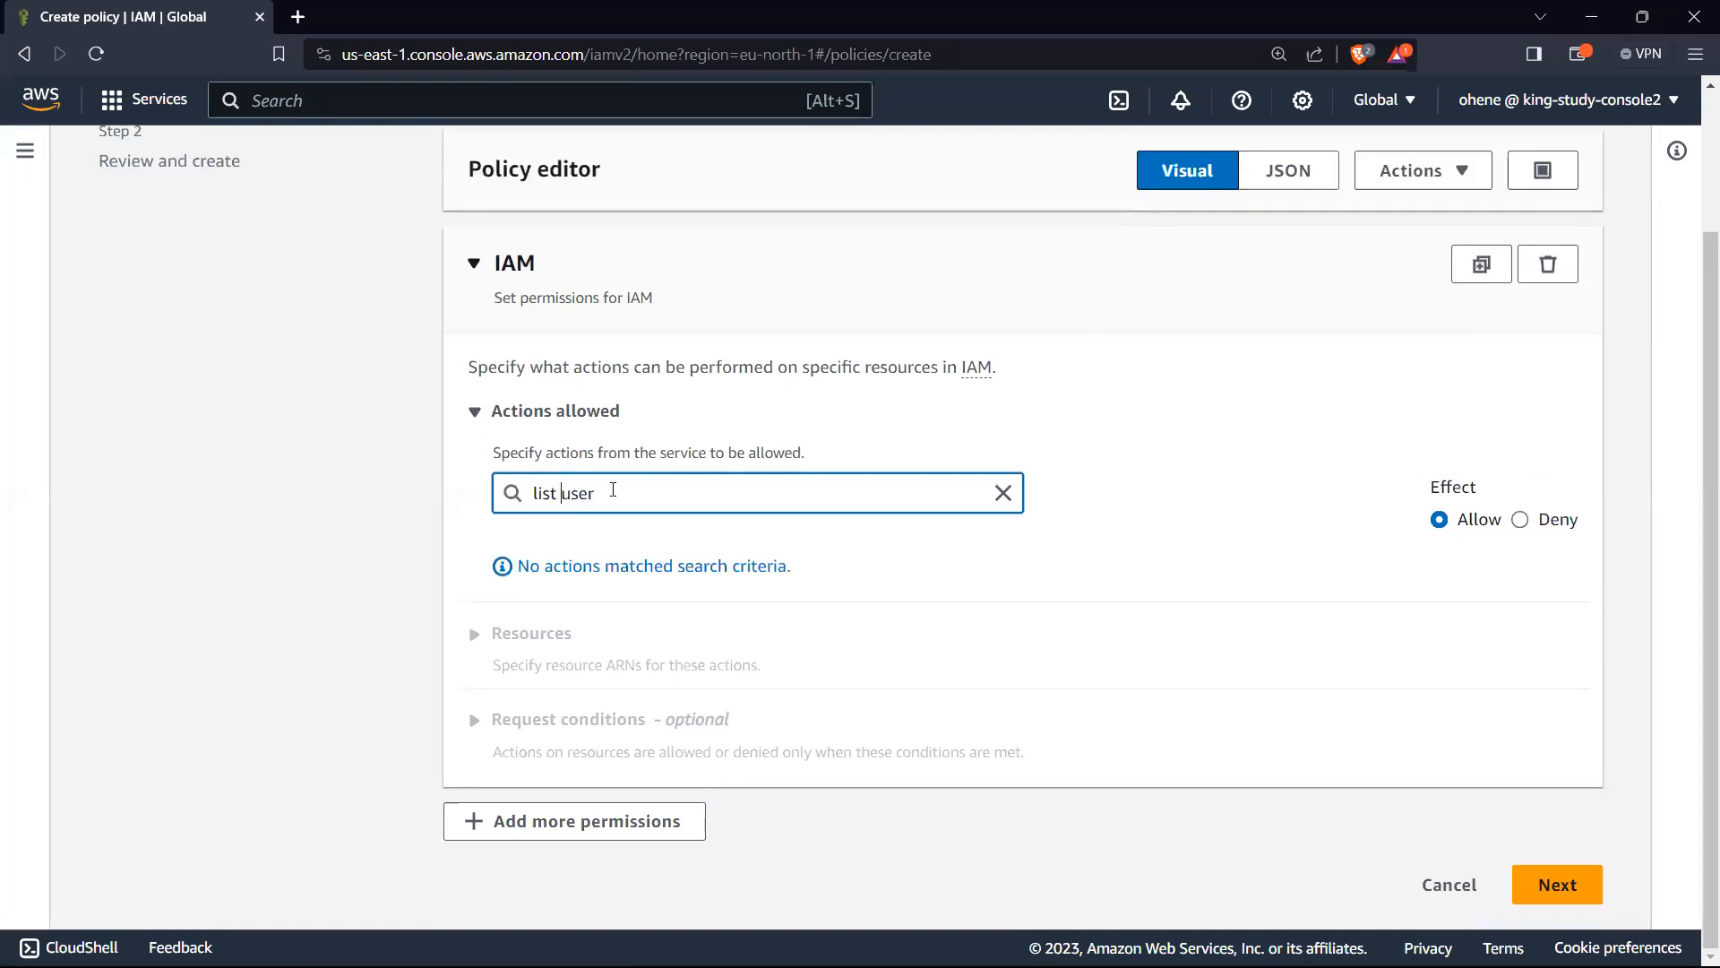
left_click(1003, 493)
scroll(537, 627, "down", 2)
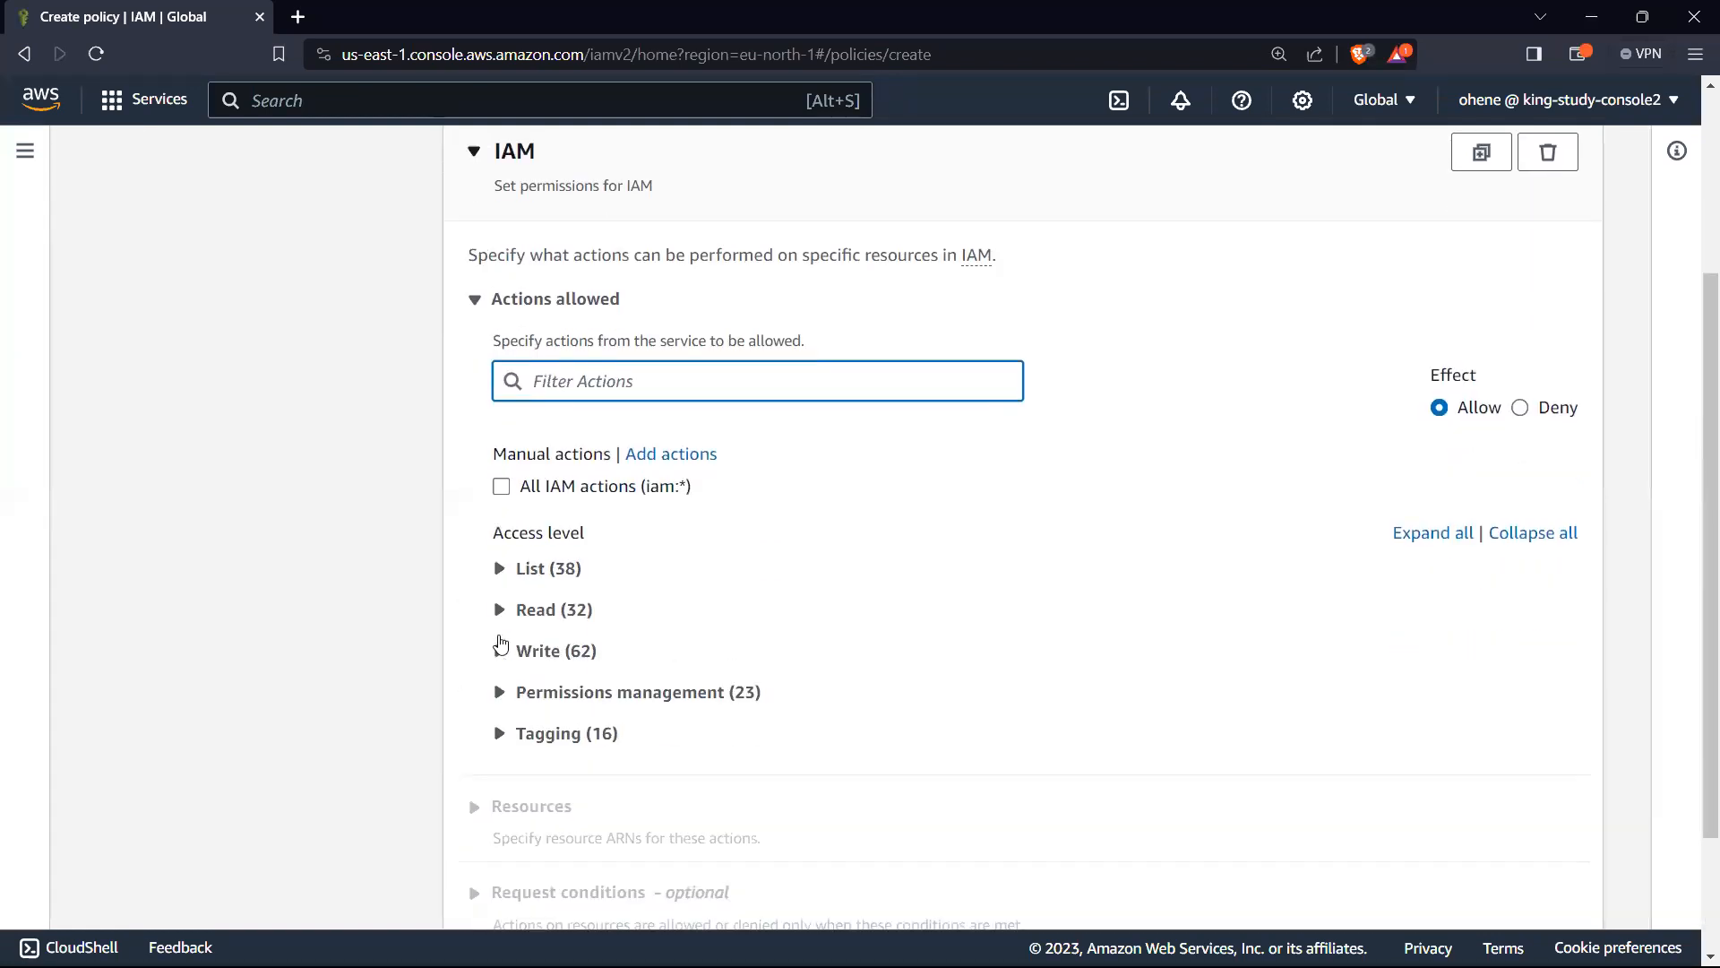
Step: Allow the IAM List actions ListUsers, ListRoles and ListAccessKeys, then collapse the List group
left_click(499, 569)
scroll(627, 569, "down", 1)
scroll(674, 569, "down", 3)
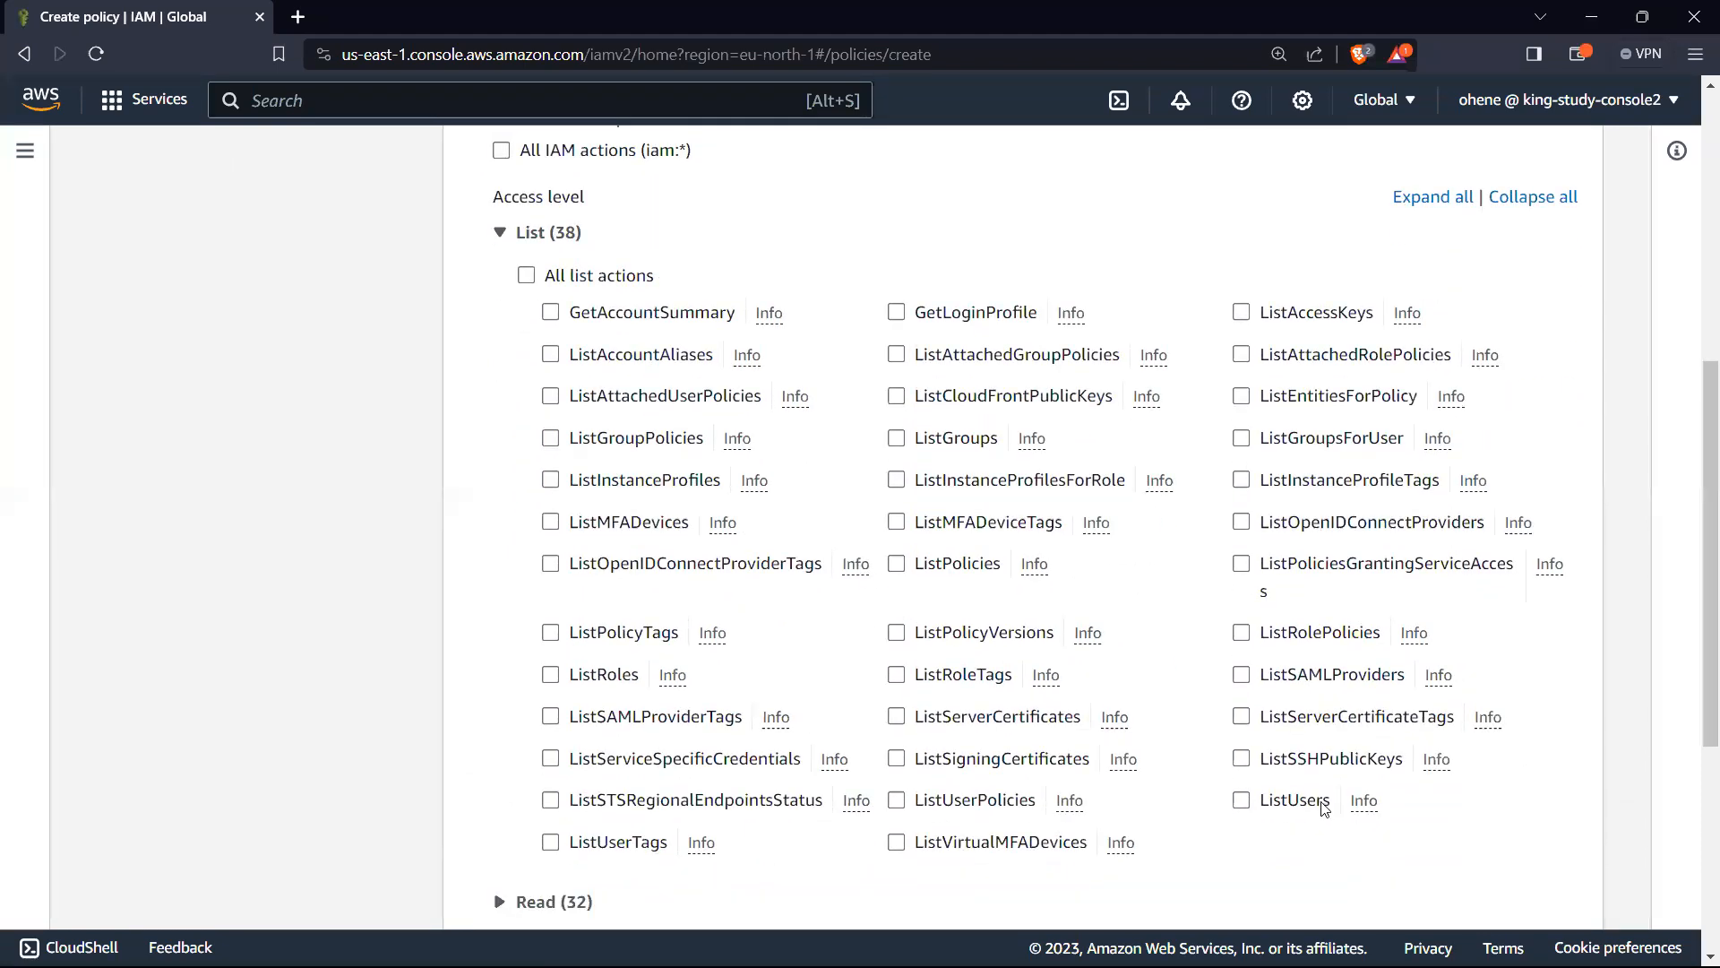
left_click(1242, 800)
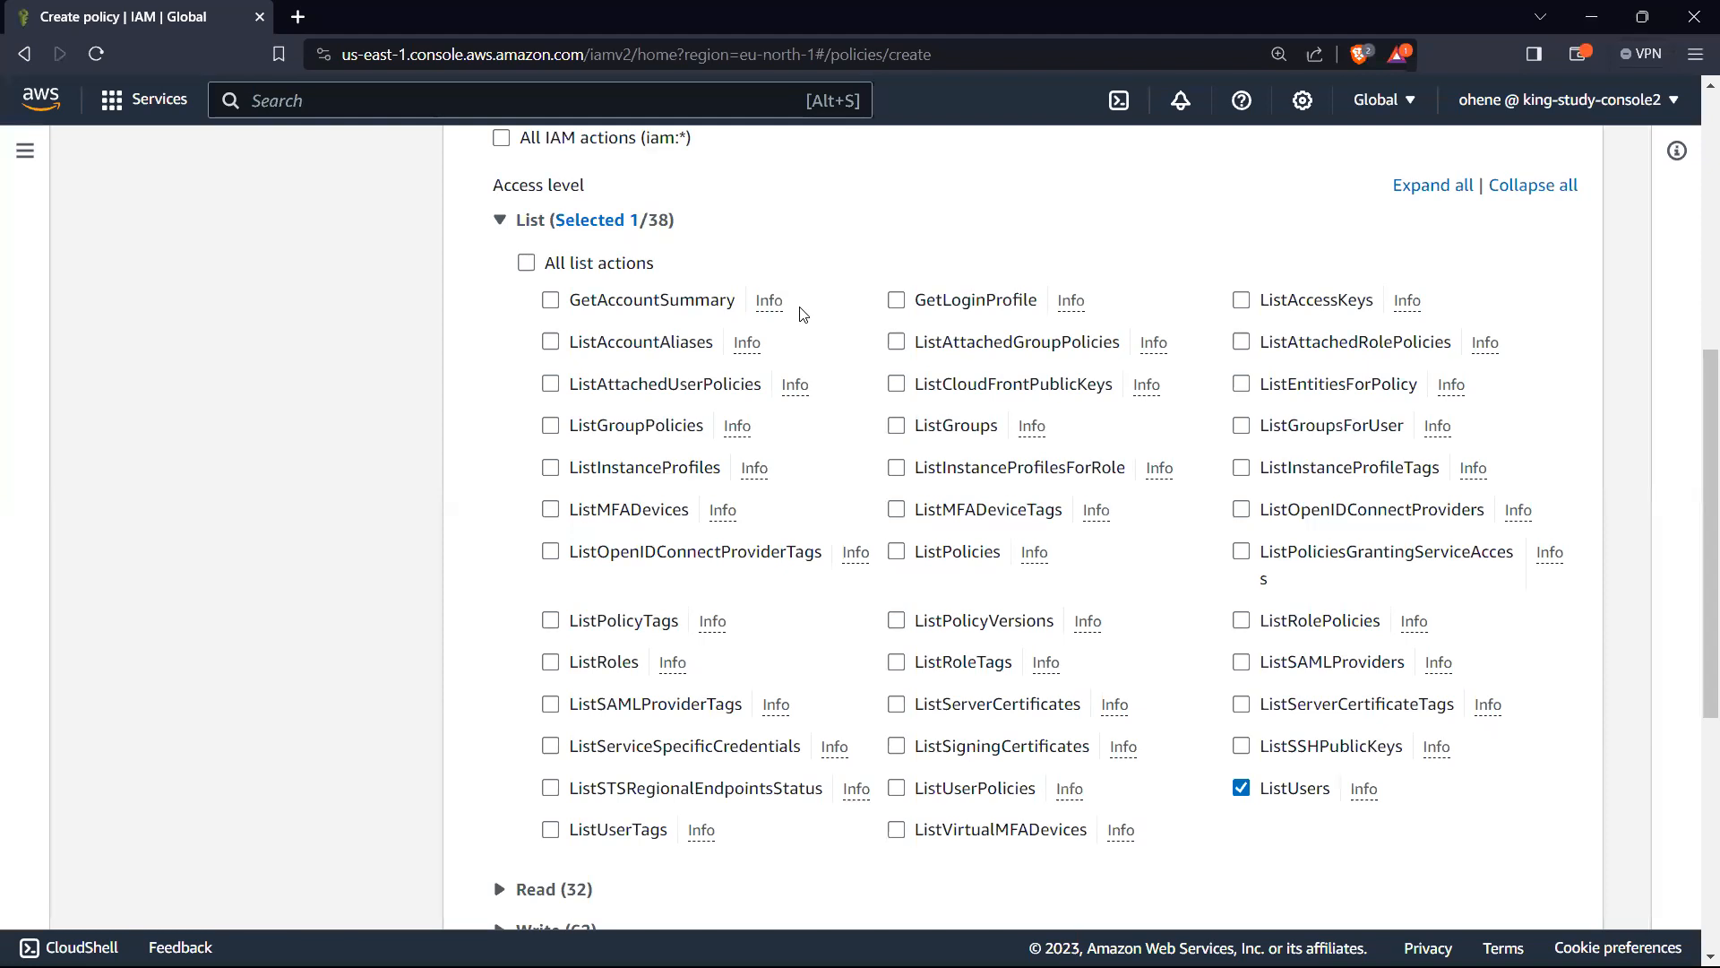
left_click(550, 666)
left_click(1241, 301)
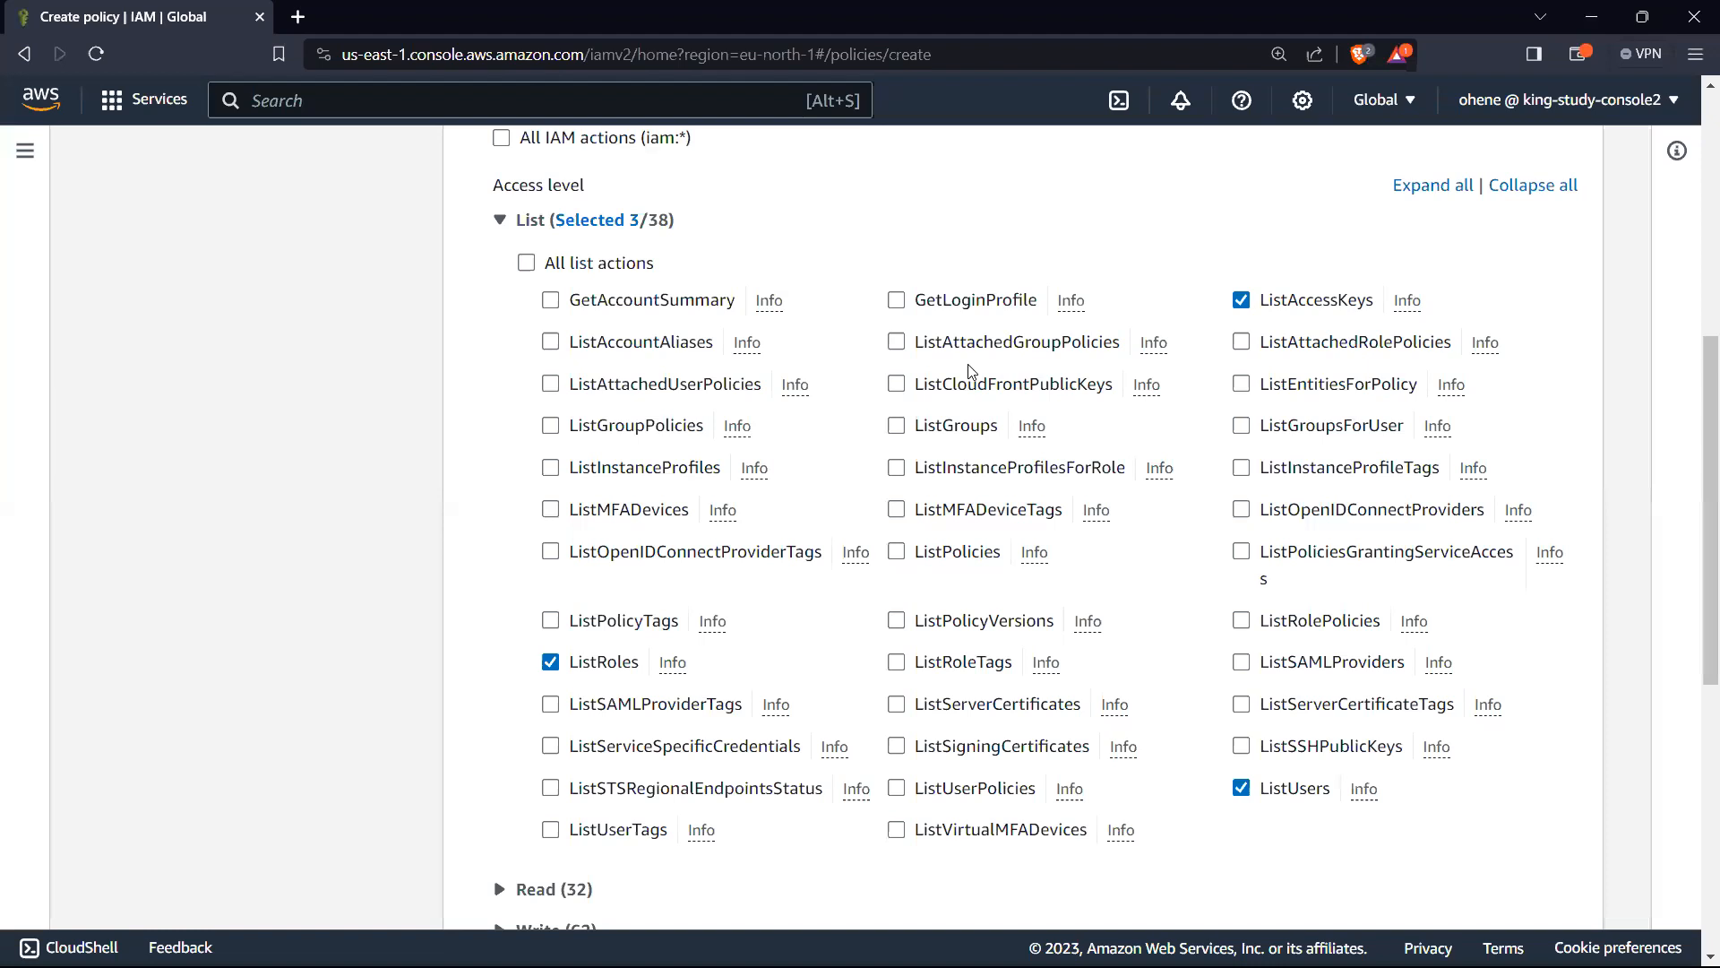
scroll(520, 526, "up", 4)
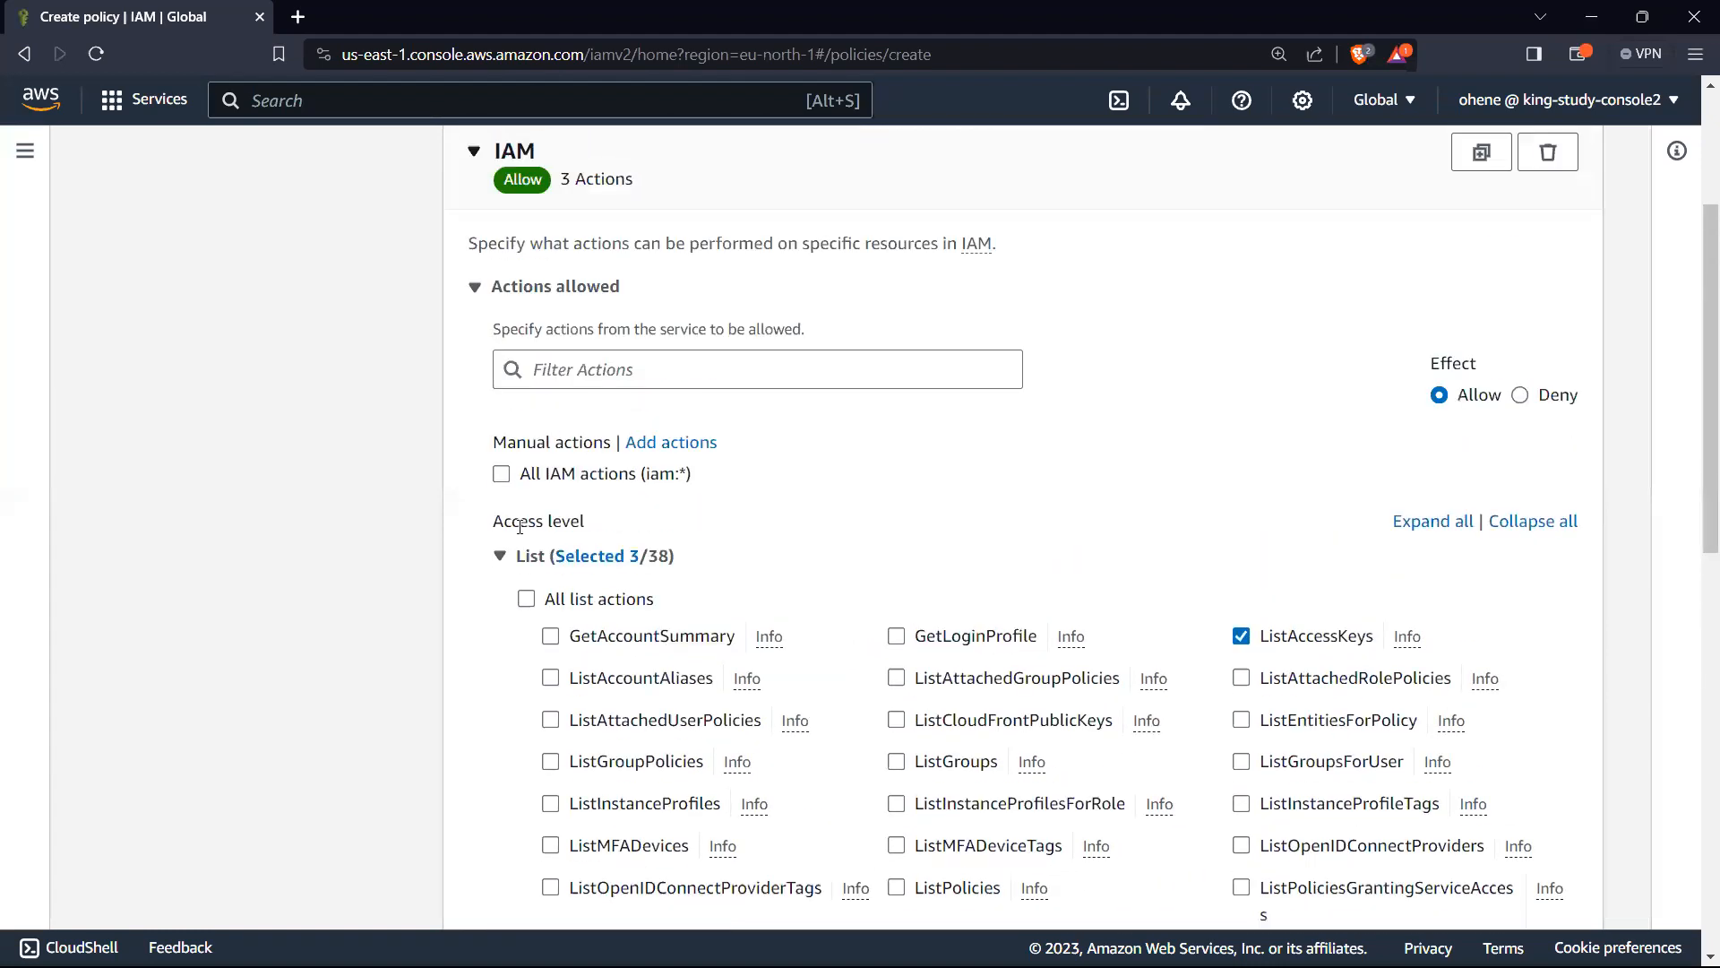
scroll(1155, 600, "down", 8)
scroll(681, 543, "up", 5)
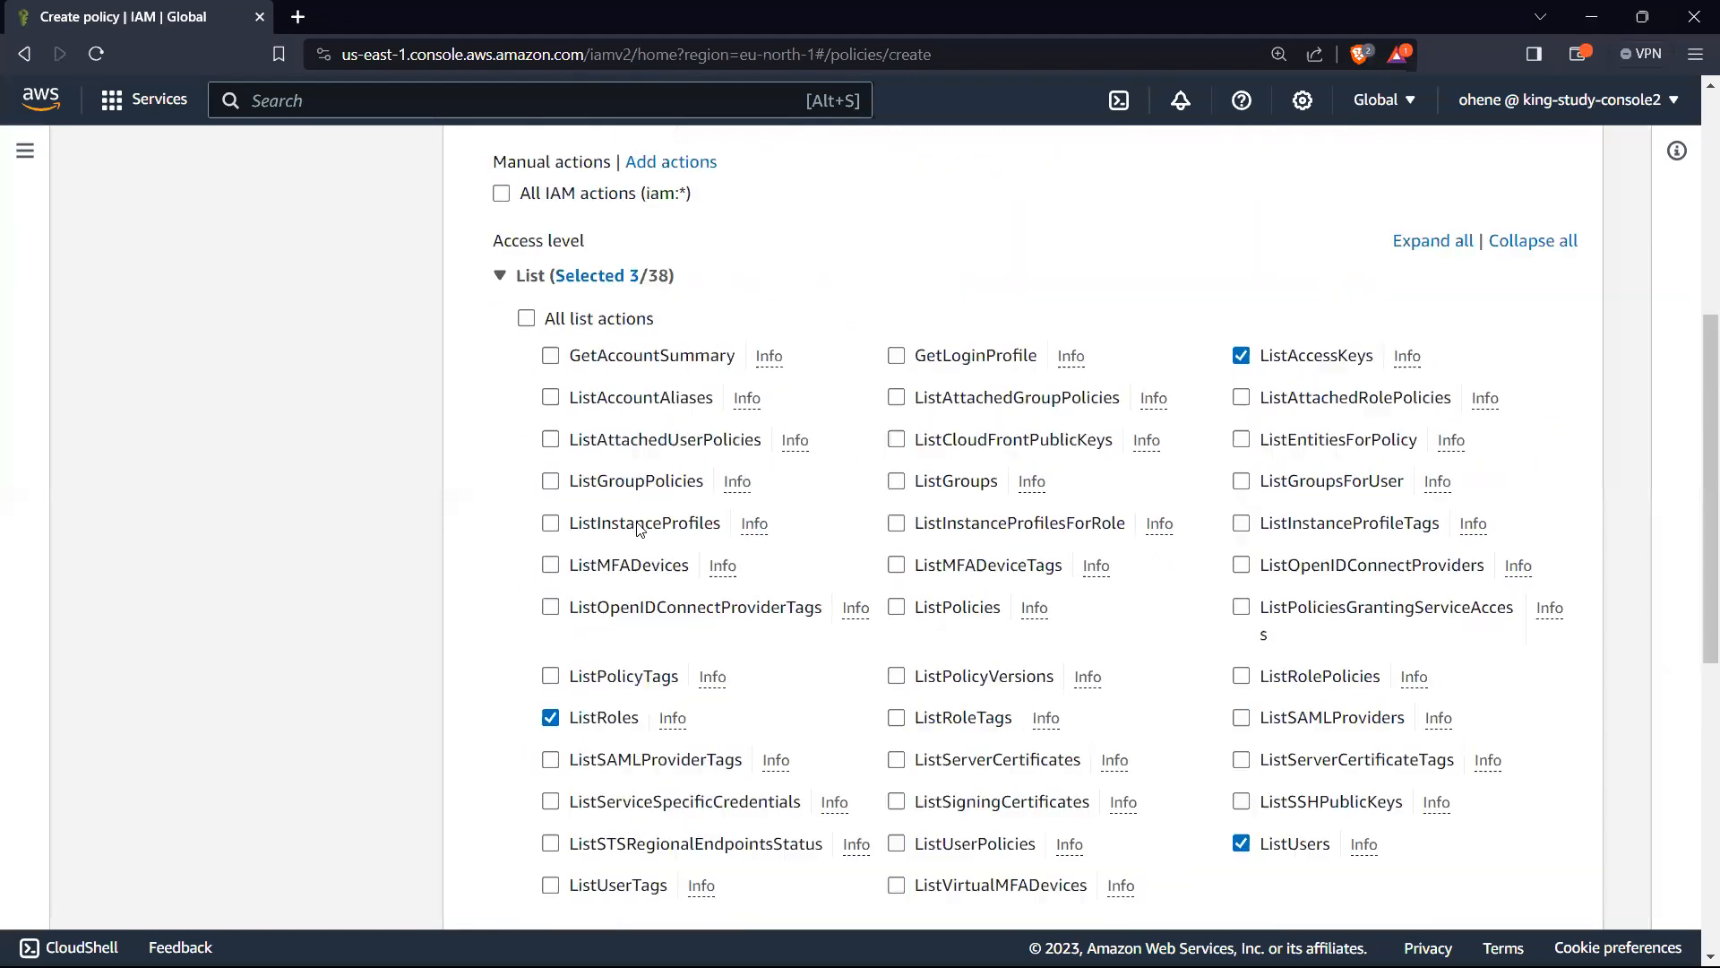
scroll(640, 529, "up", 1)
left_click(501, 332)
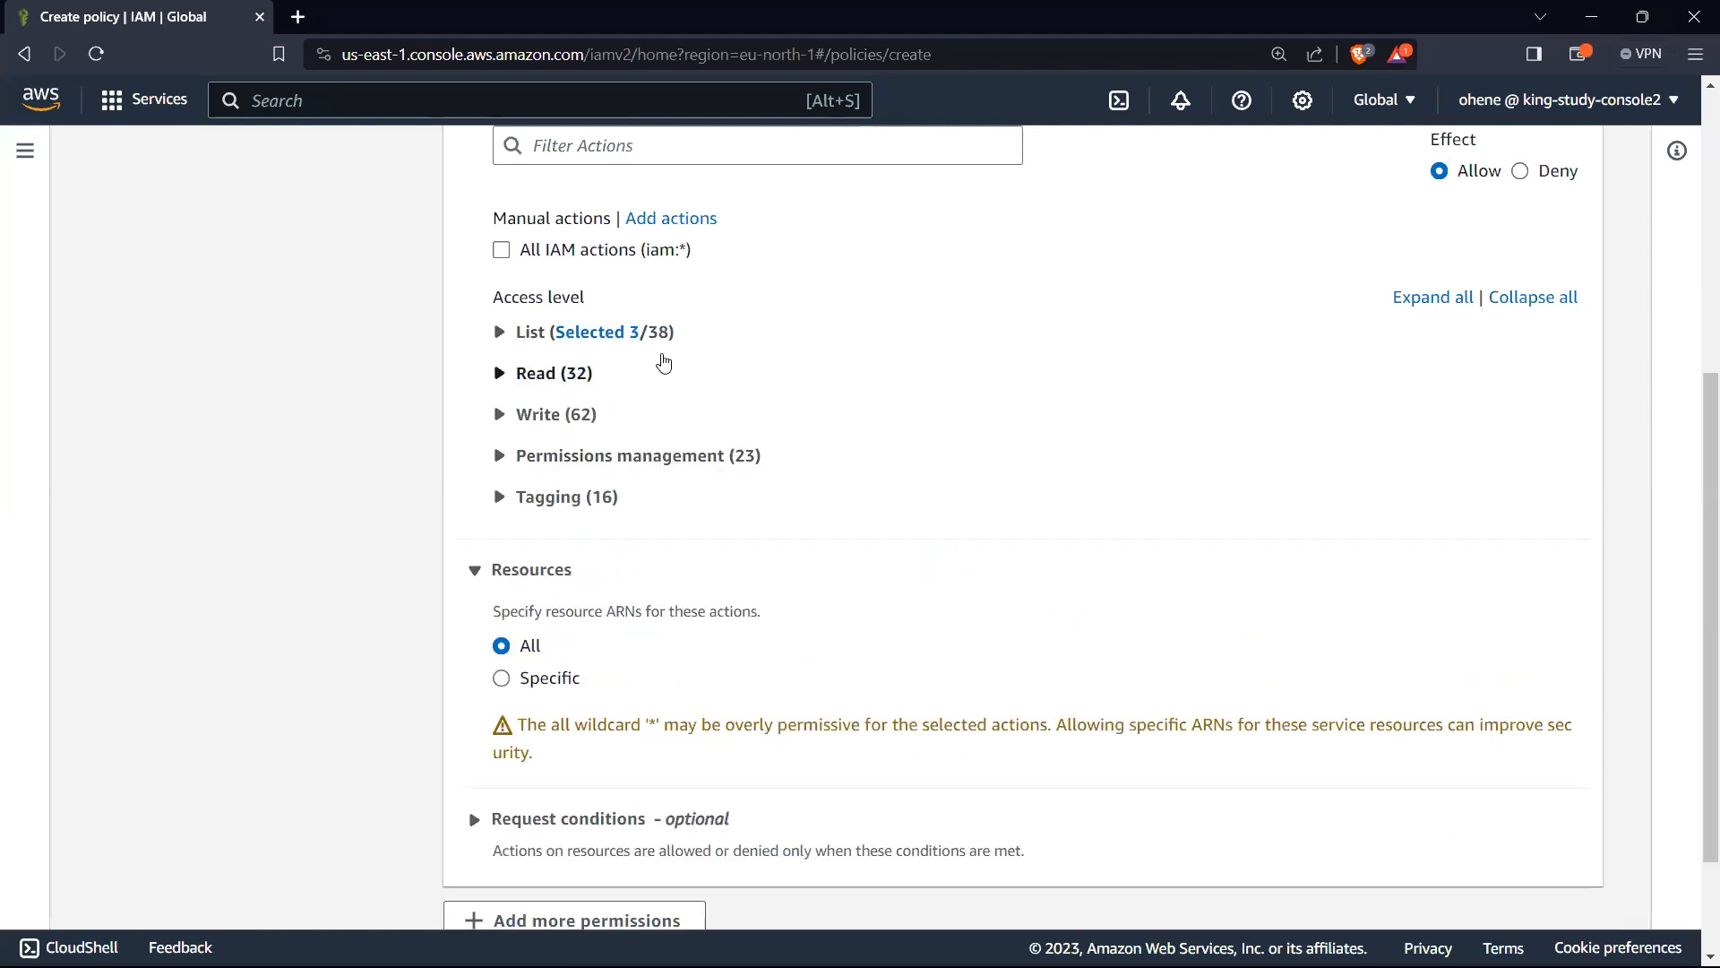
Step: Allow the Read actions GetUser, GetGroup and GetGroupPolicy, then collapse the Read group
left_click(499, 374)
scroll(743, 448, "down", 2)
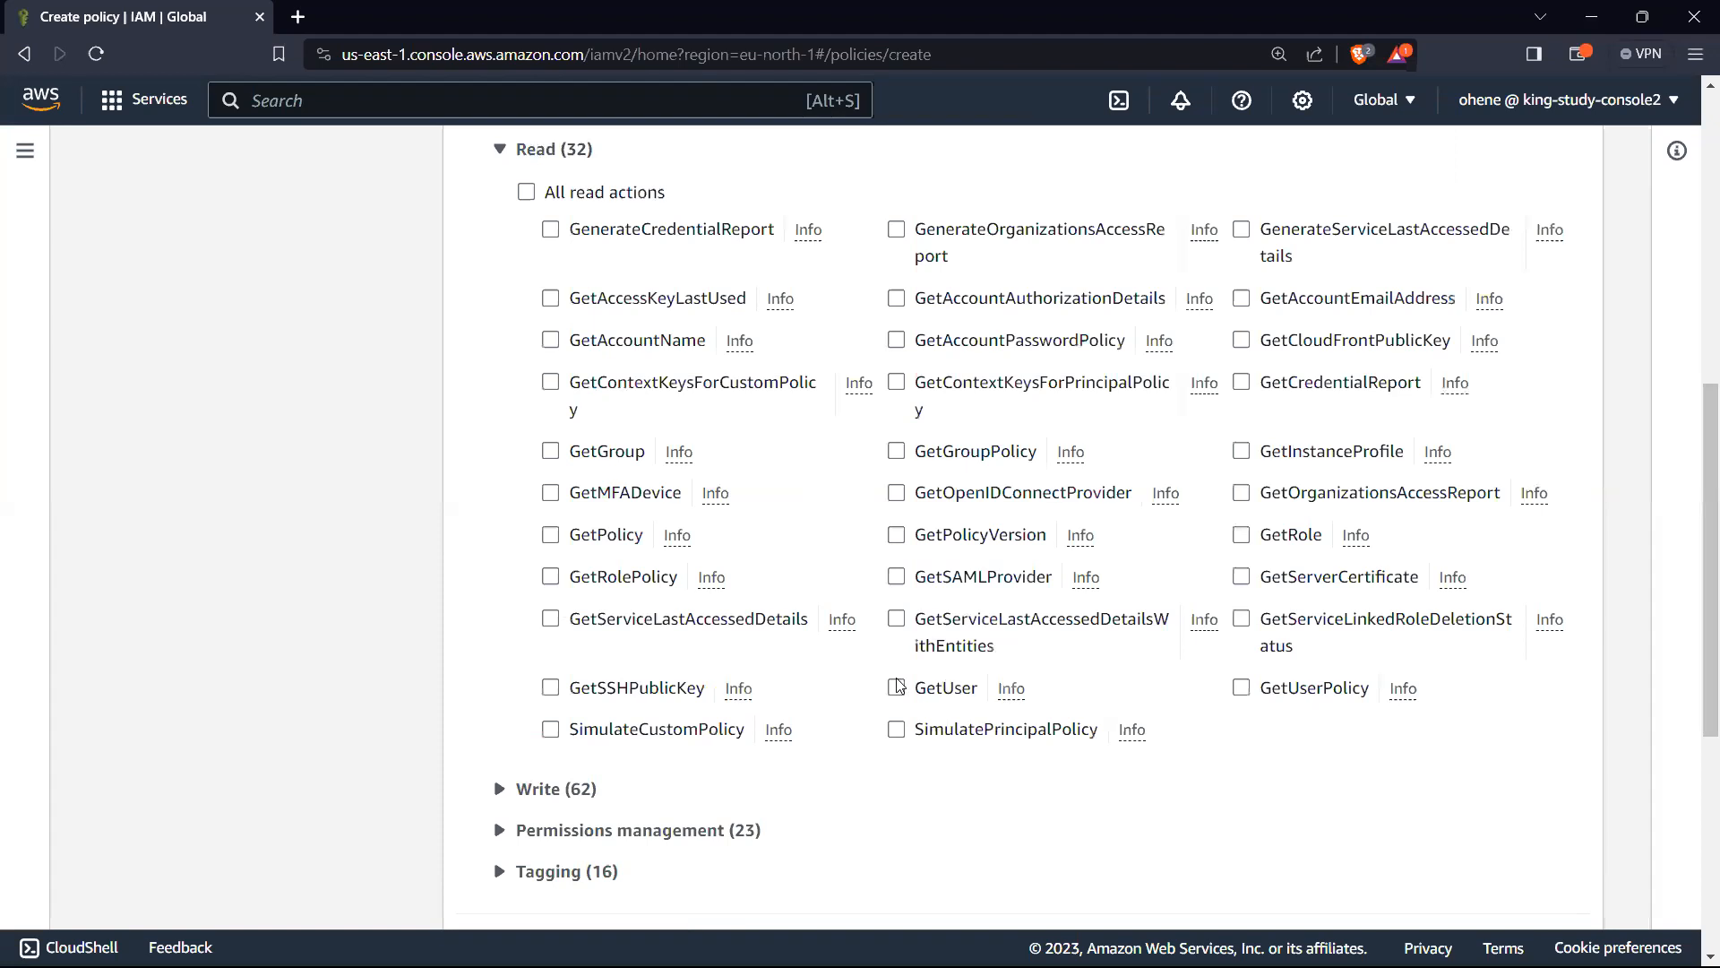
left_click(896, 688)
scroll(708, 605, "up", 1)
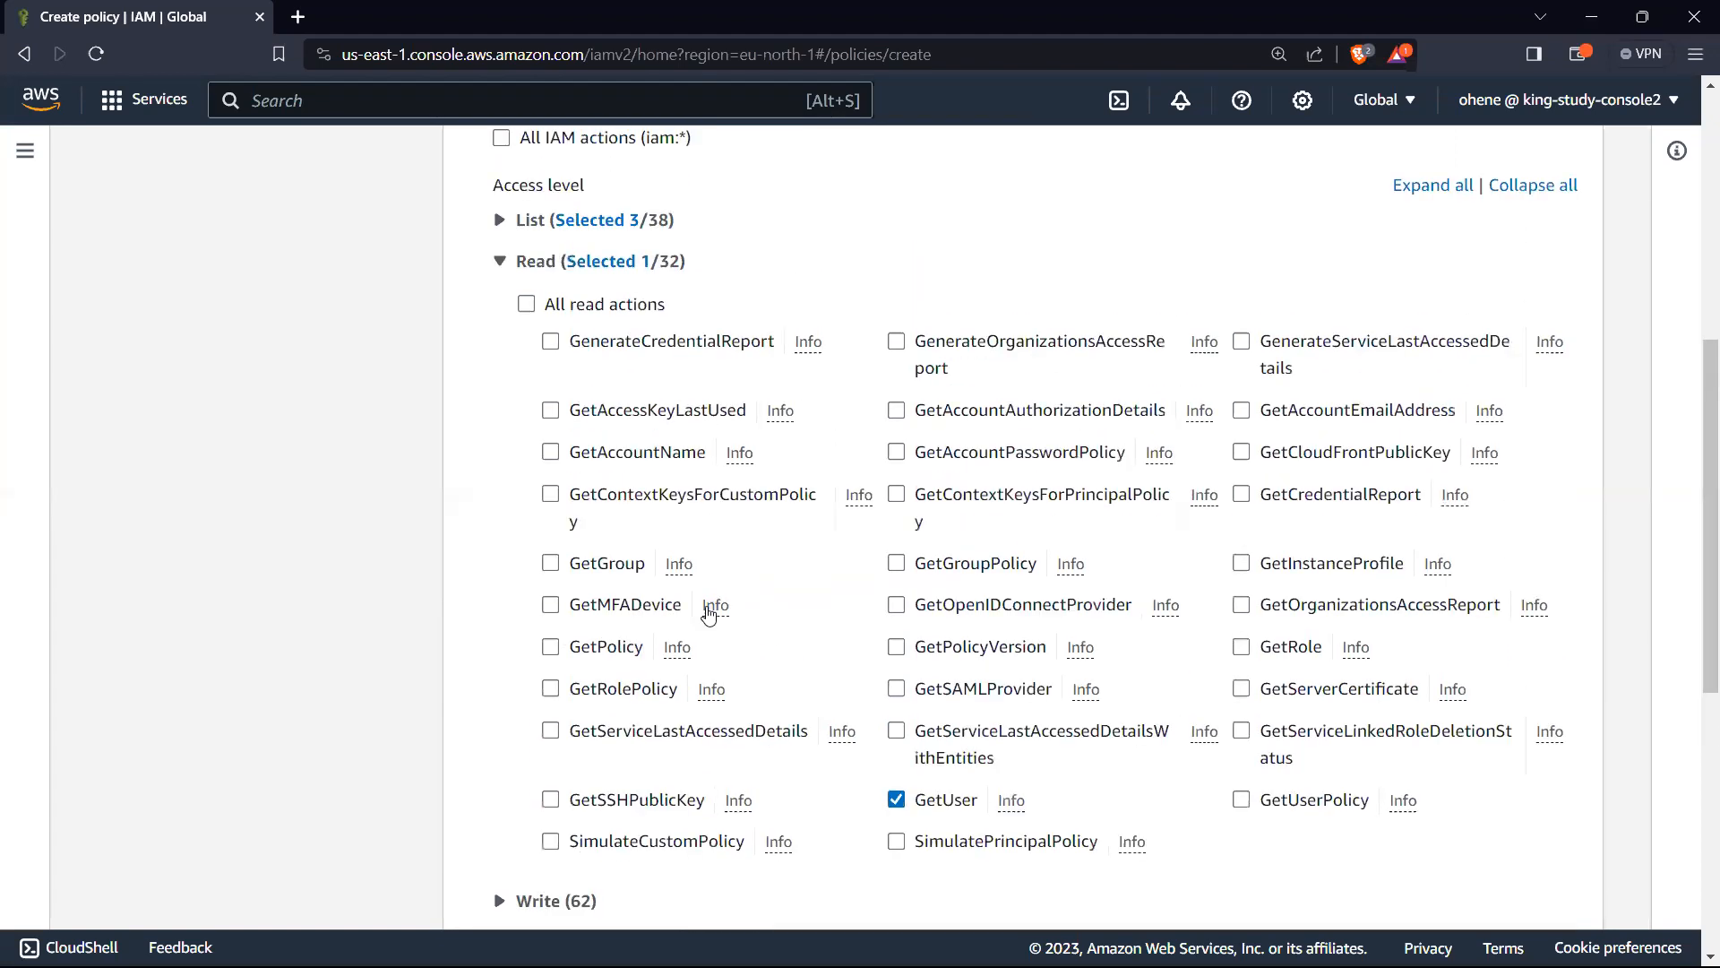
left_click(551, 564)
left_click(897, 564)
left_click(502, 262)
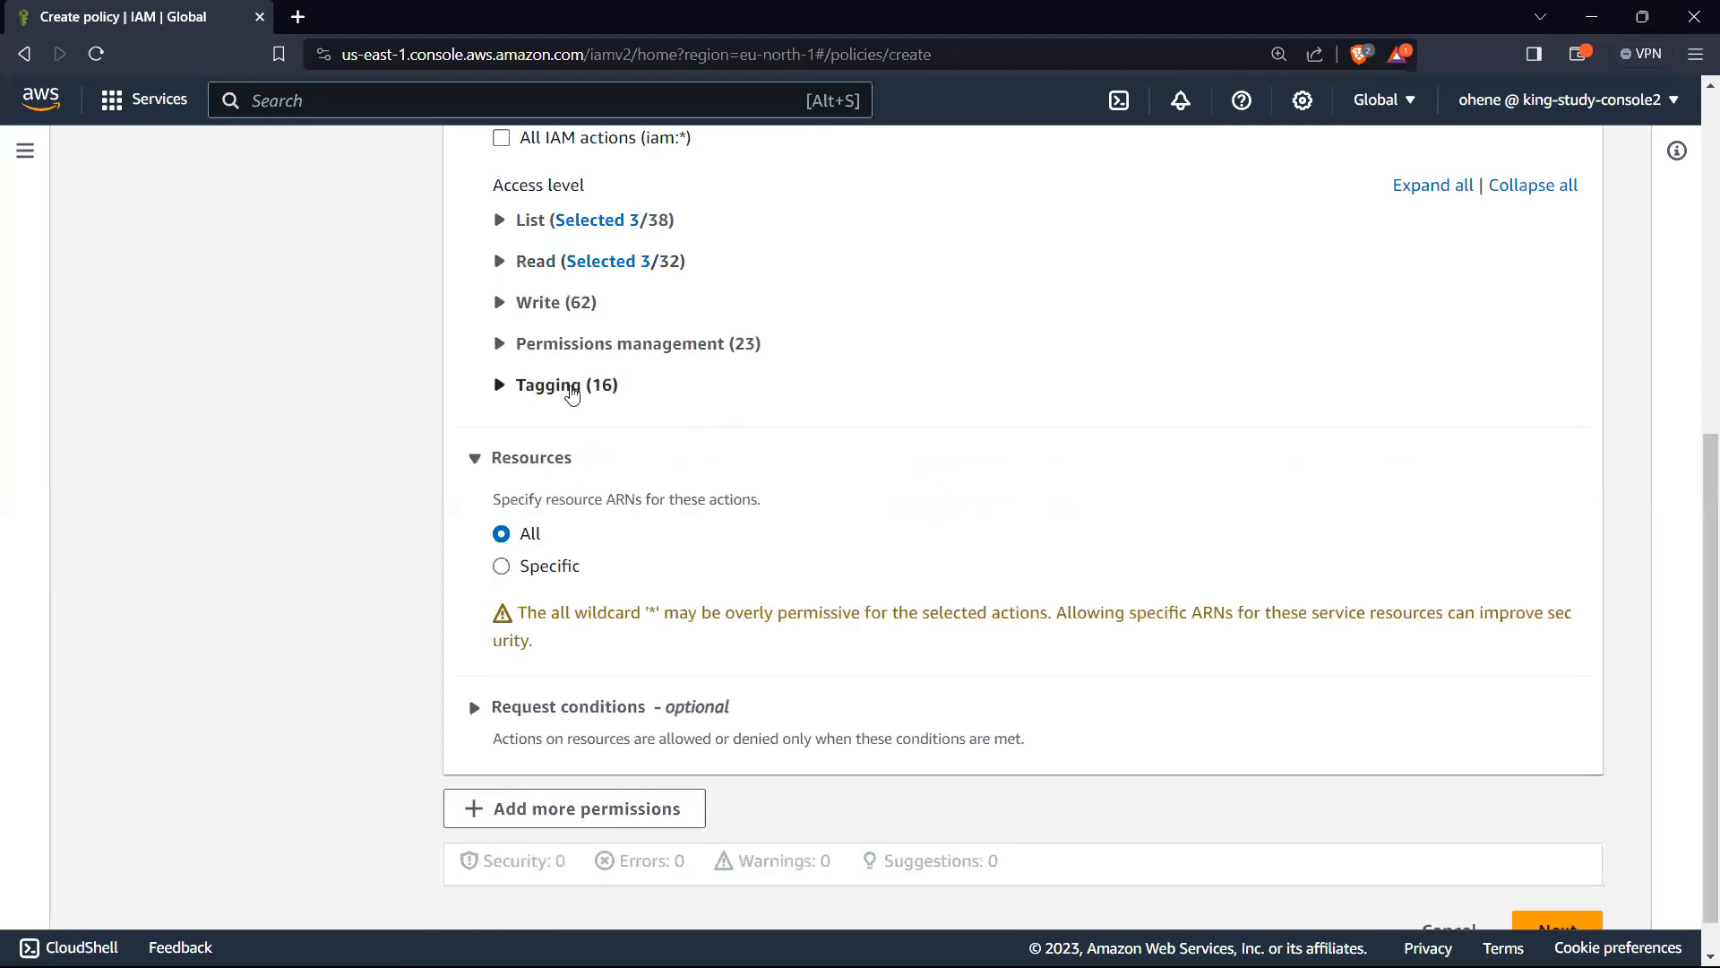
Step: Browse the Write actions group and collapse it without selecting anything
left_click(498, 305)
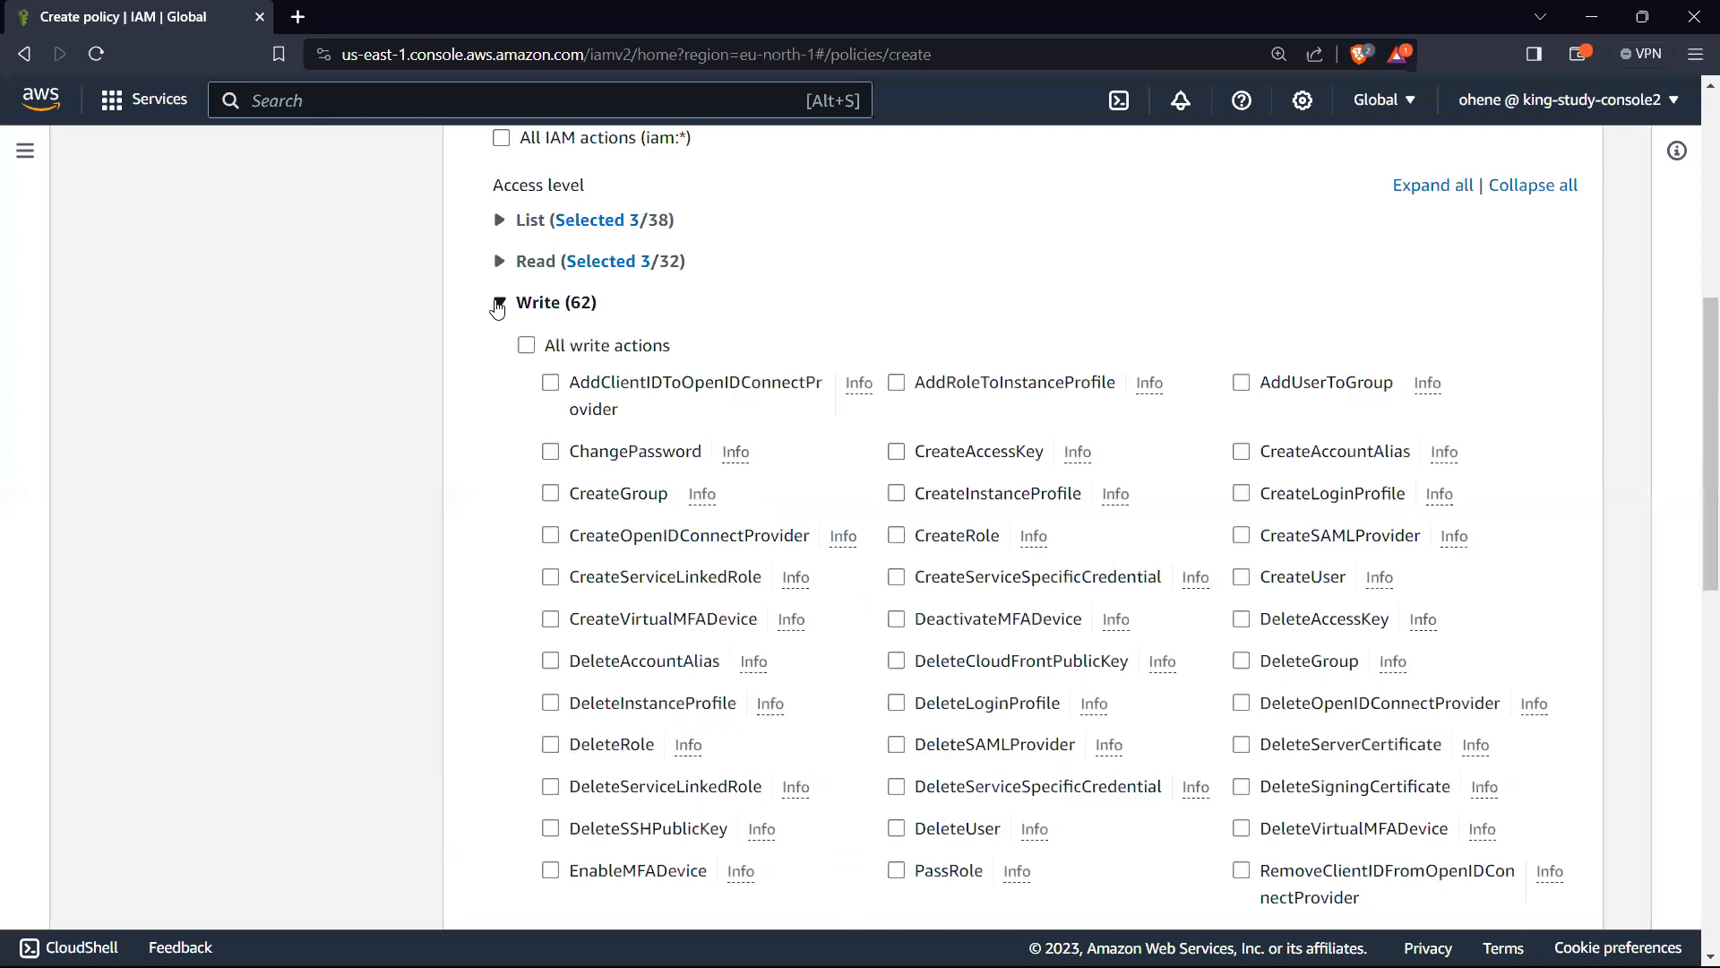
scroll(664, 421, "down", 2)
scroll(664, 421, "down", 4)
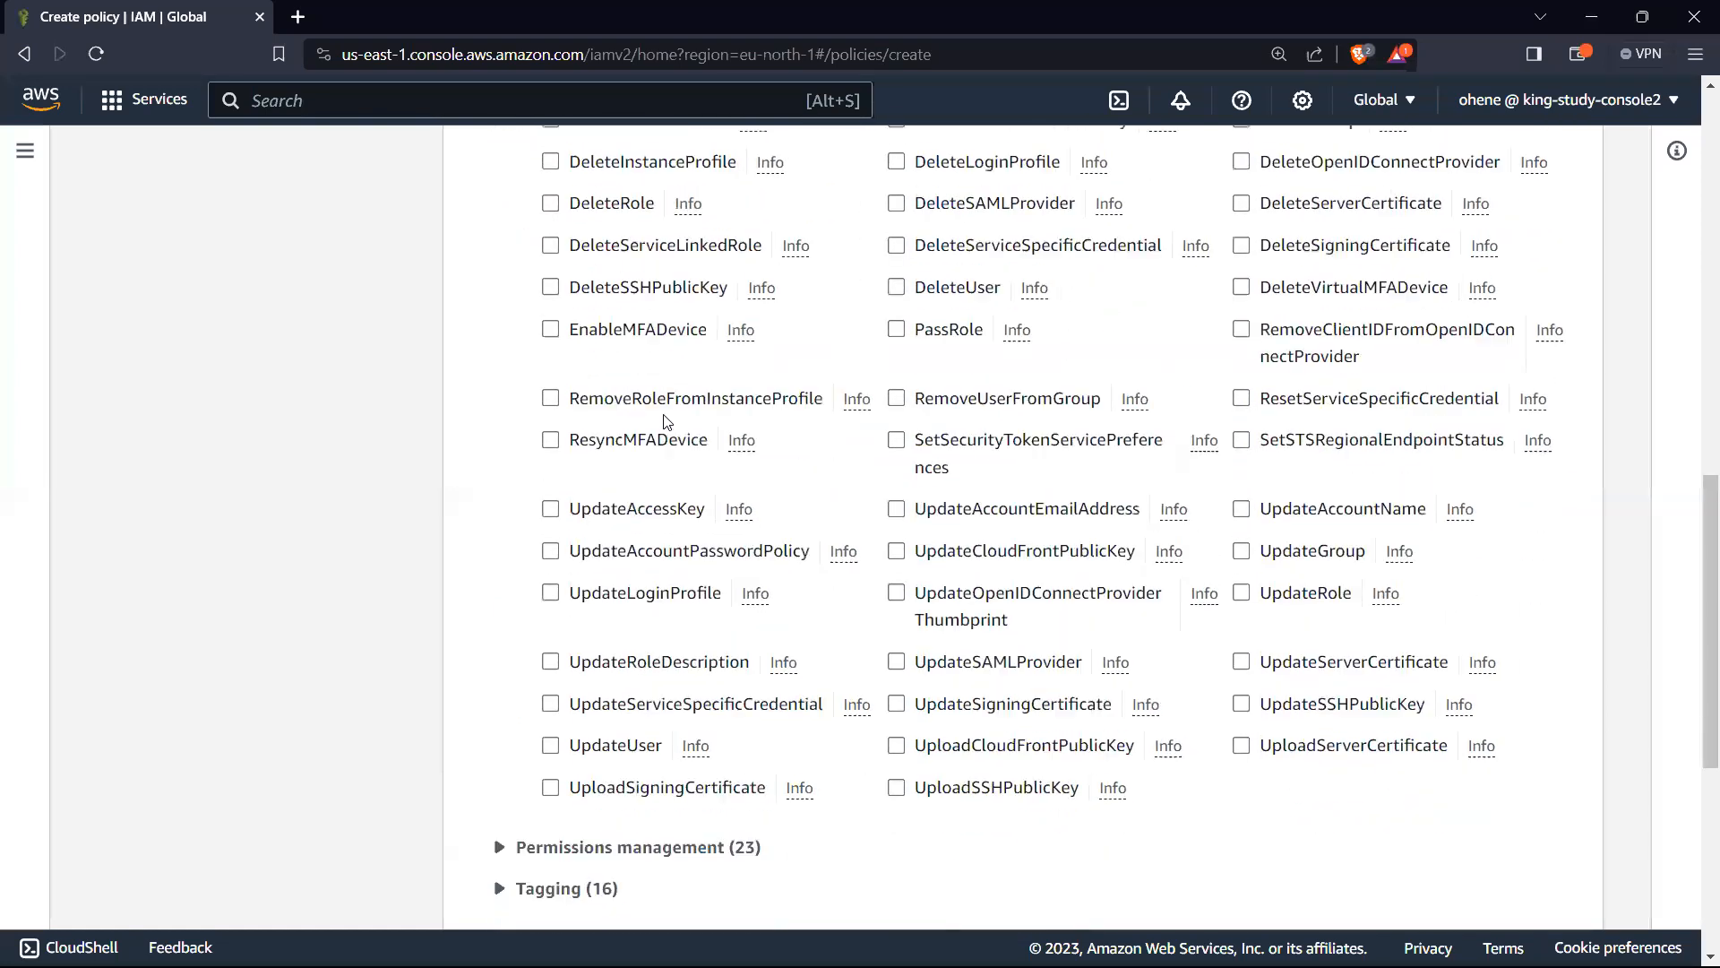
scroll(582, 376, "up", 4)
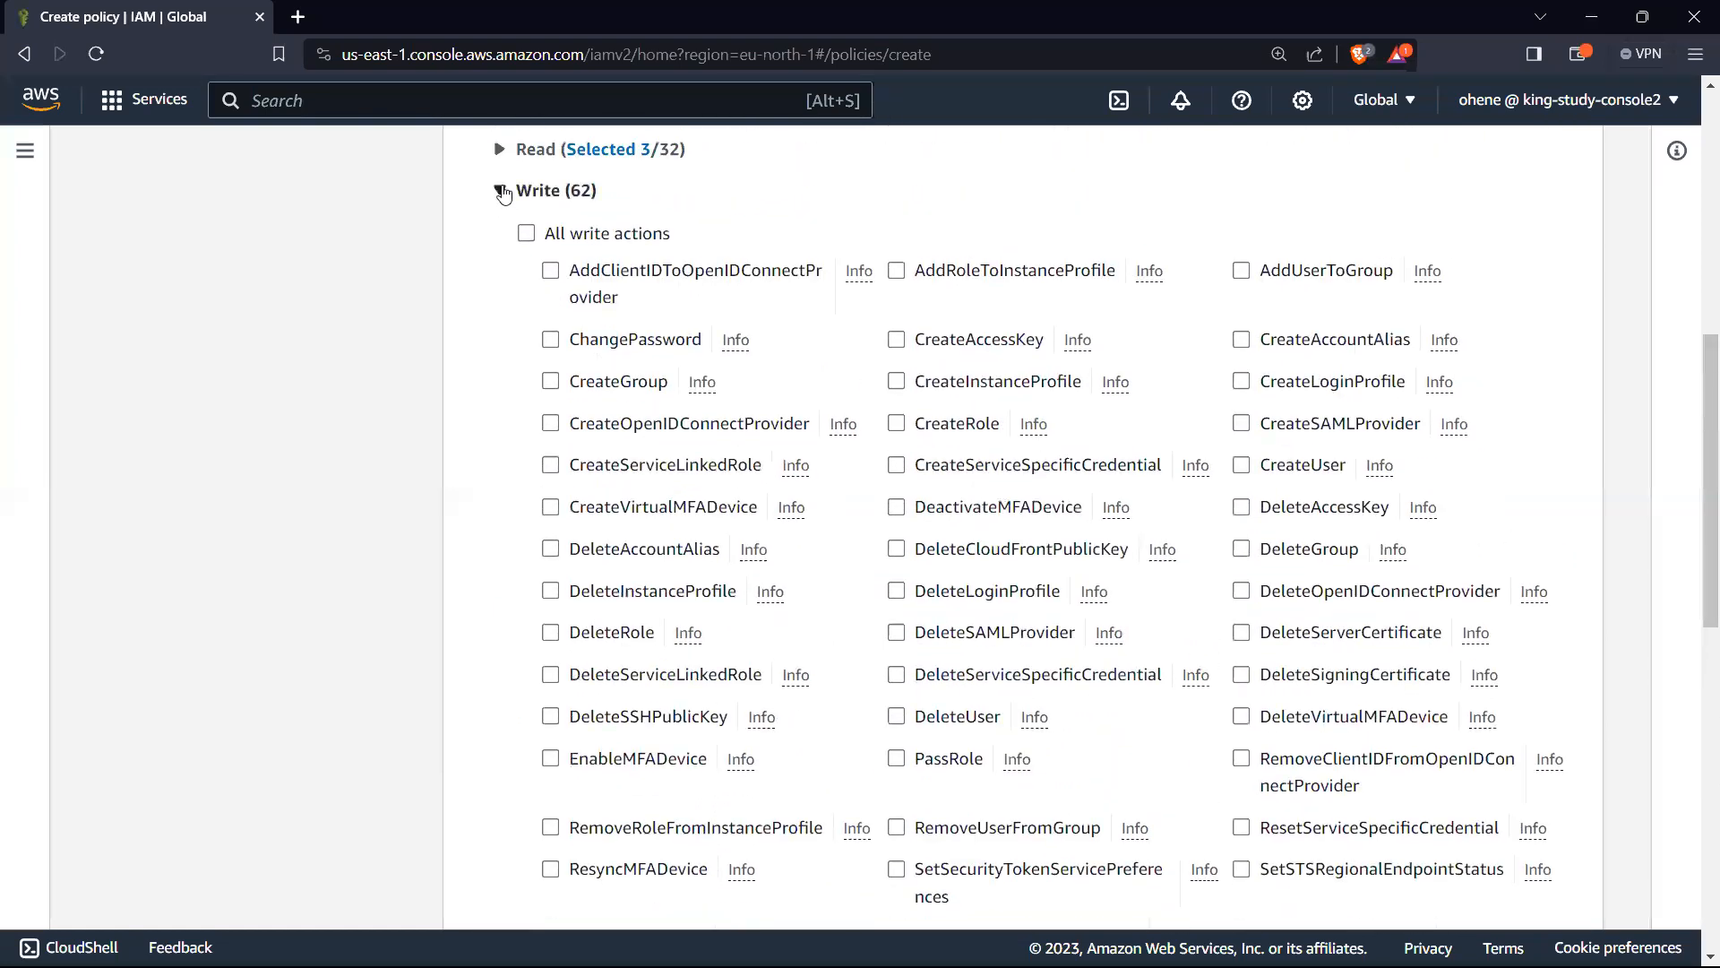
left_click(499, 190)
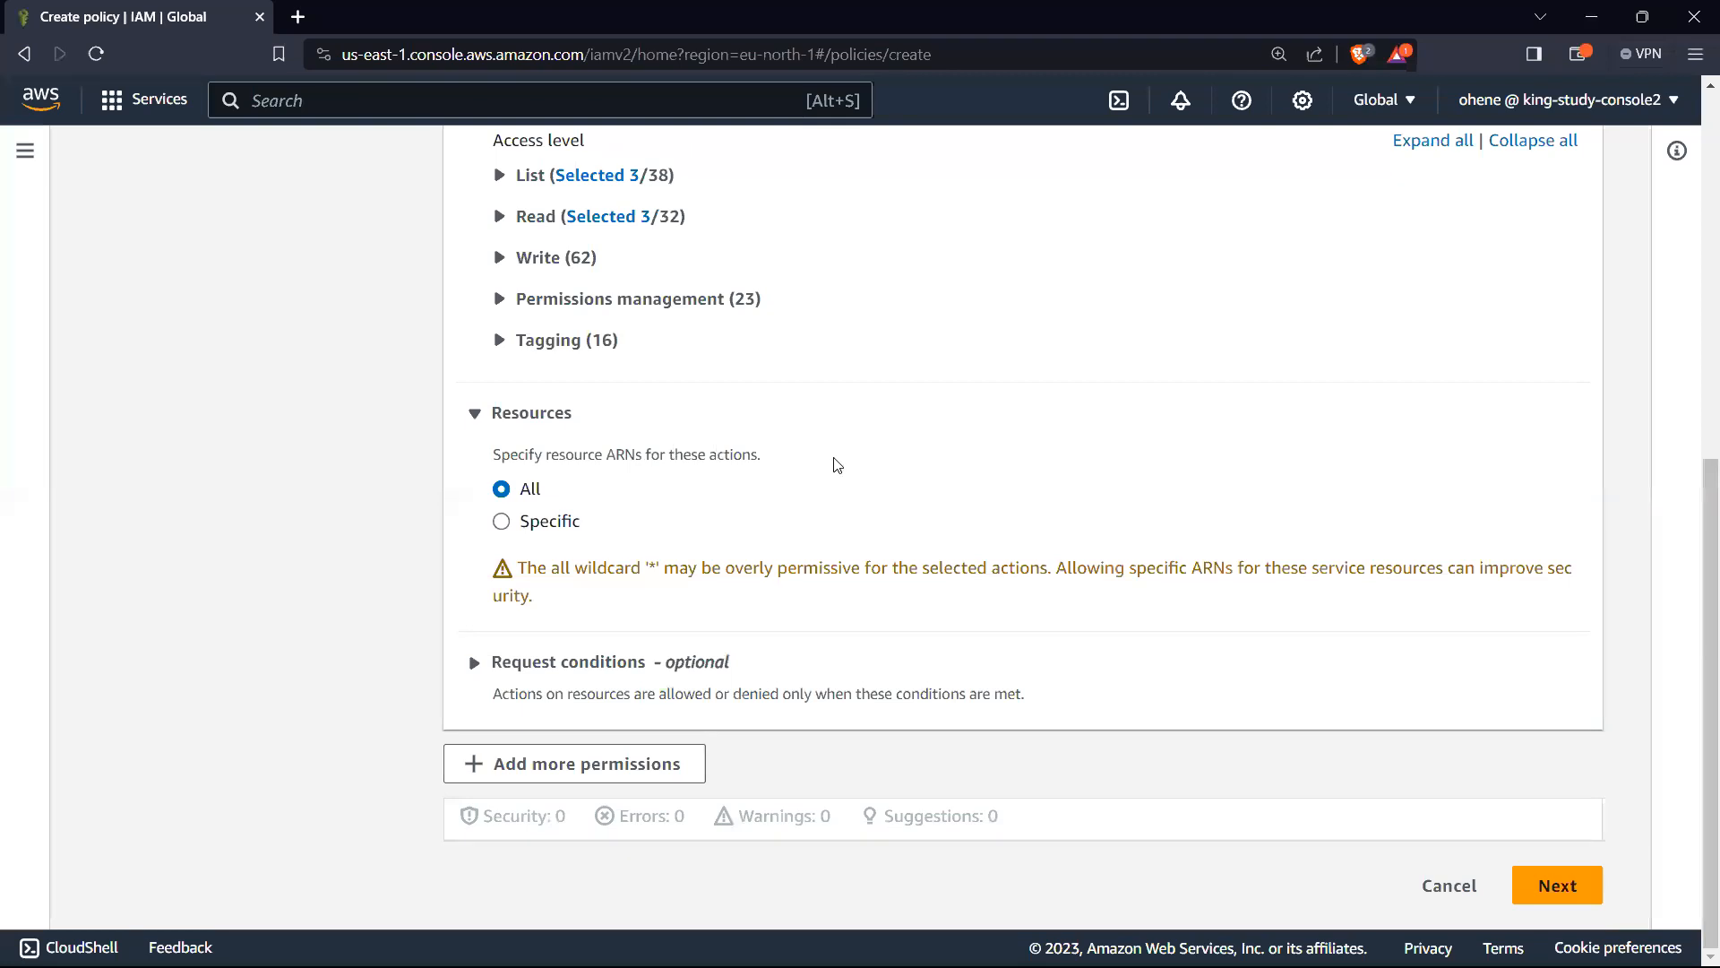
scroll(833, 465, "up", 2)
scroll(699, 601, "down", 1)
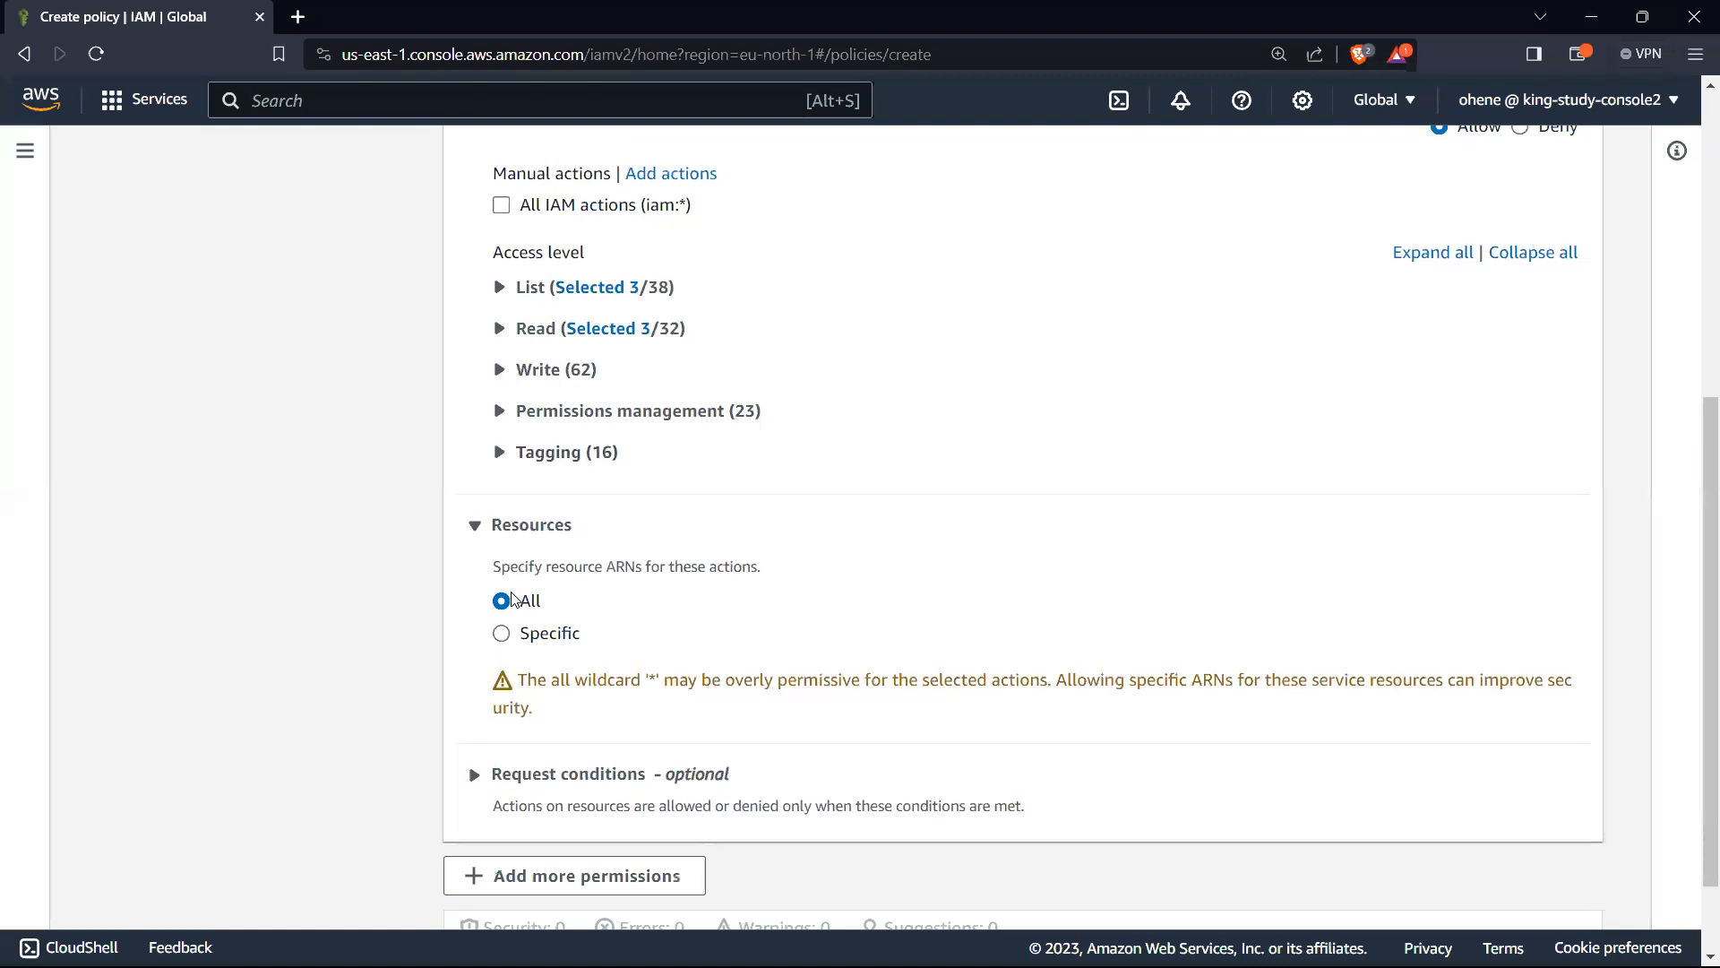
left_click(504, 635)
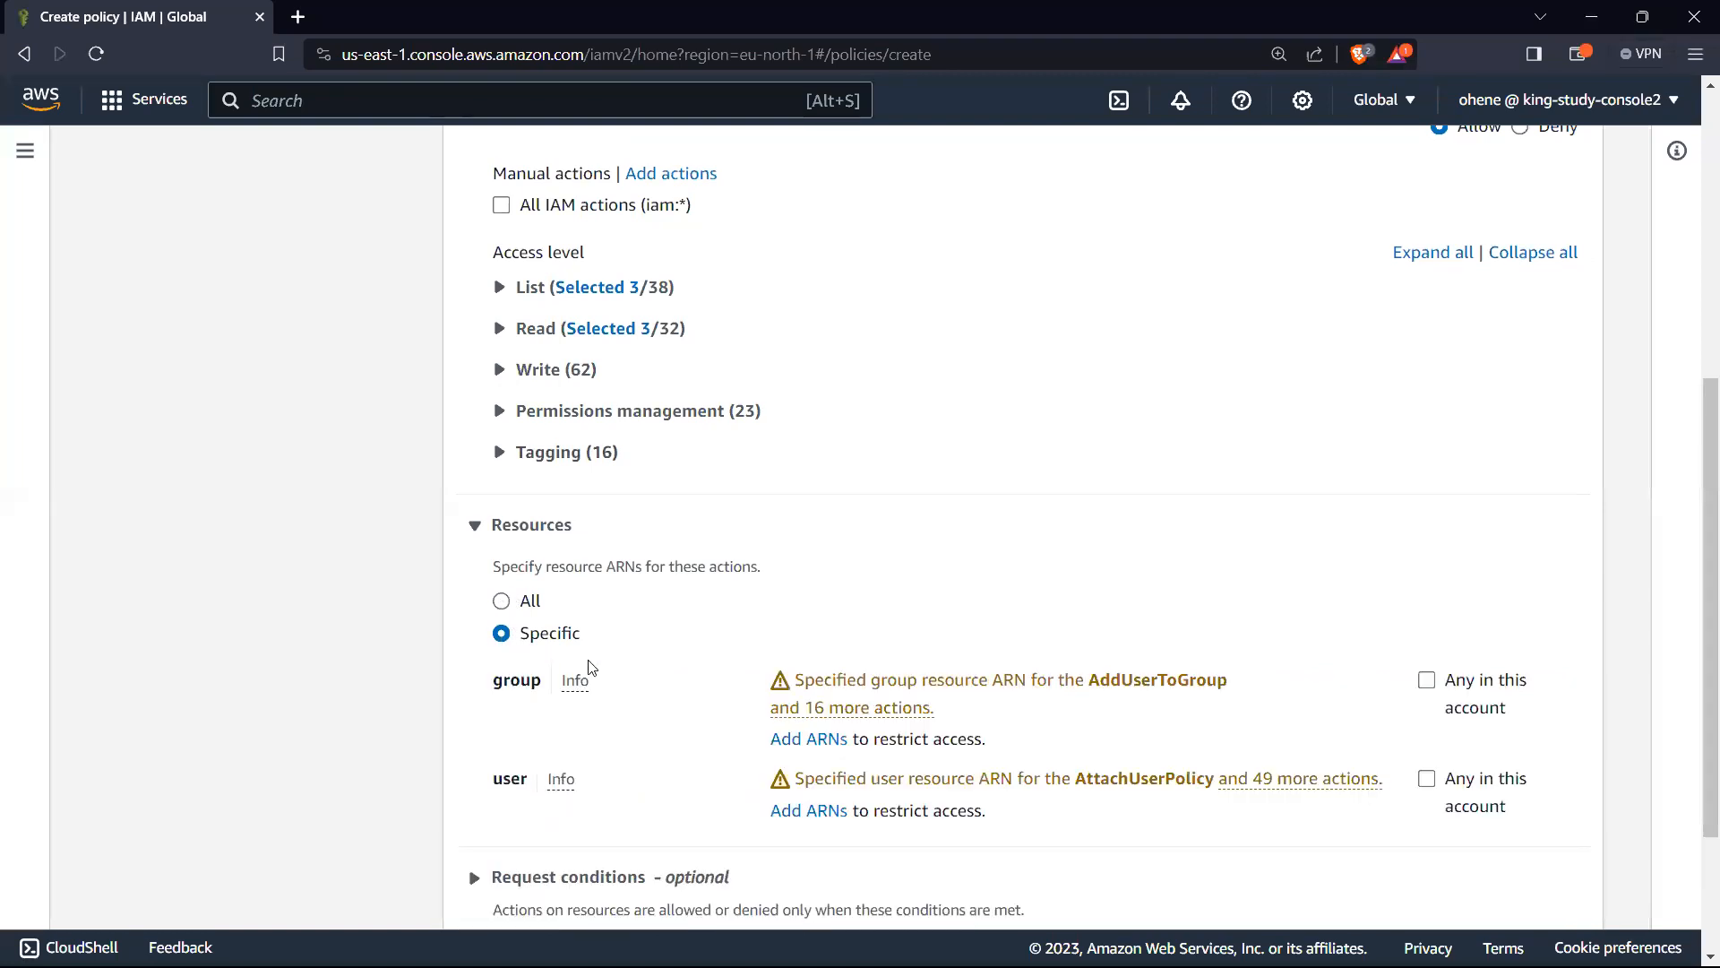
scroll(590, 668, "down", 2)
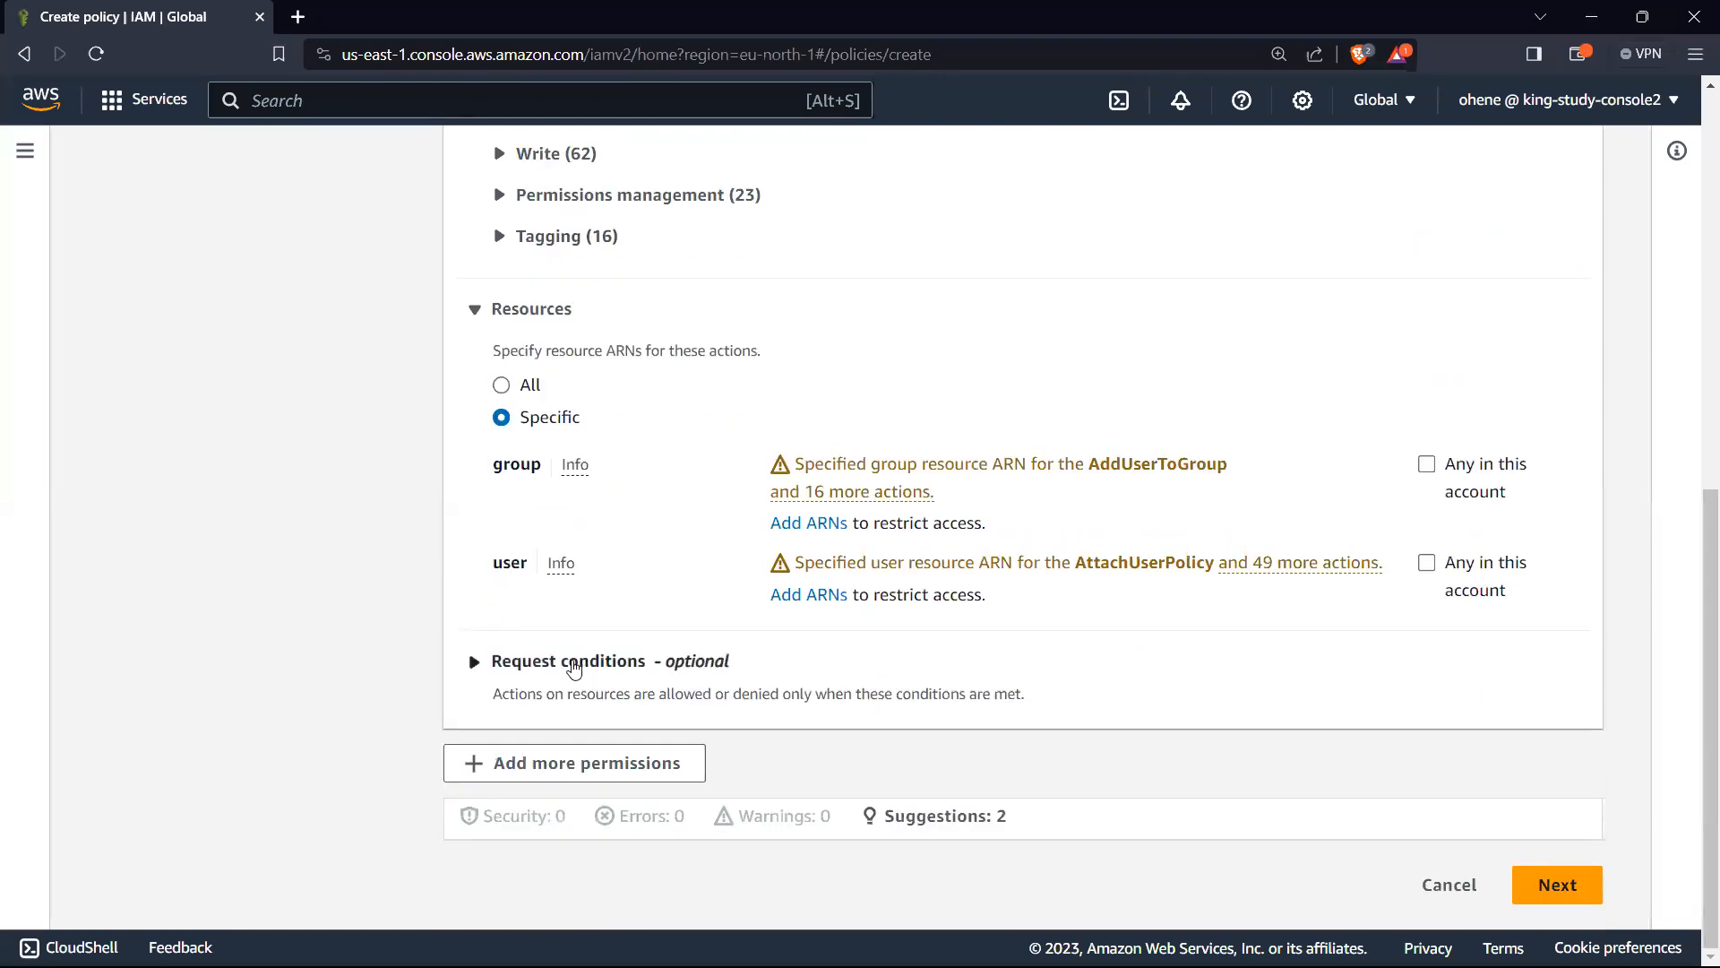
left_click(501, 385)
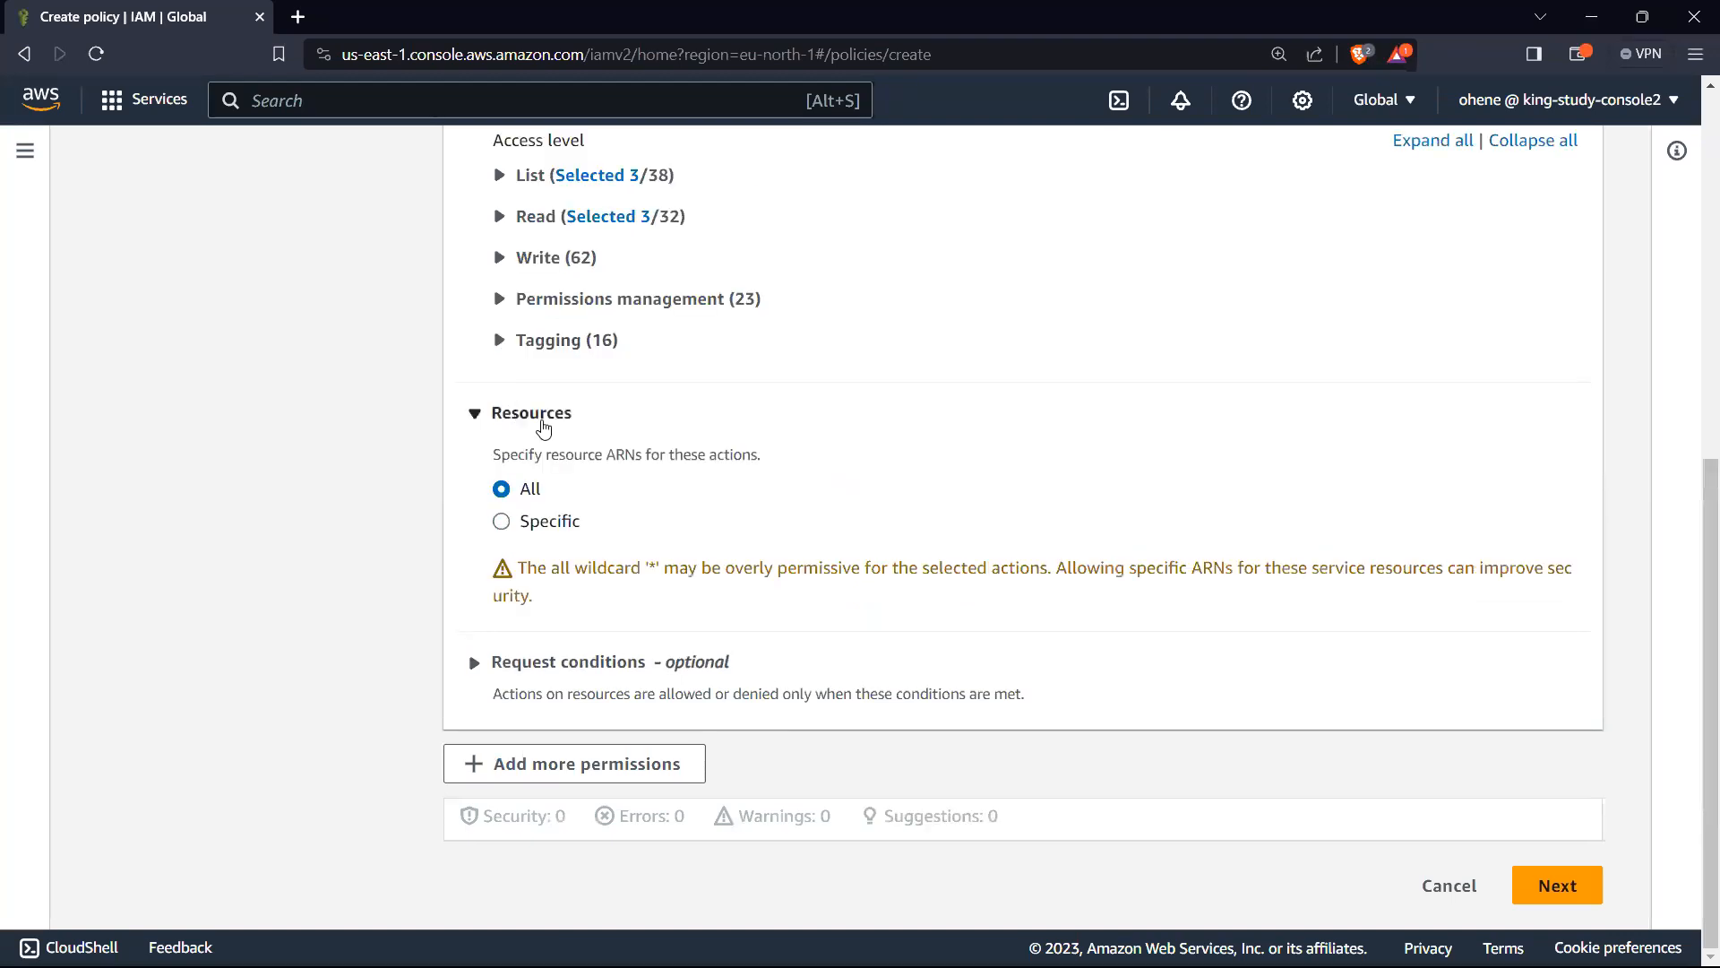
scroll(661, 516, "up", 5)
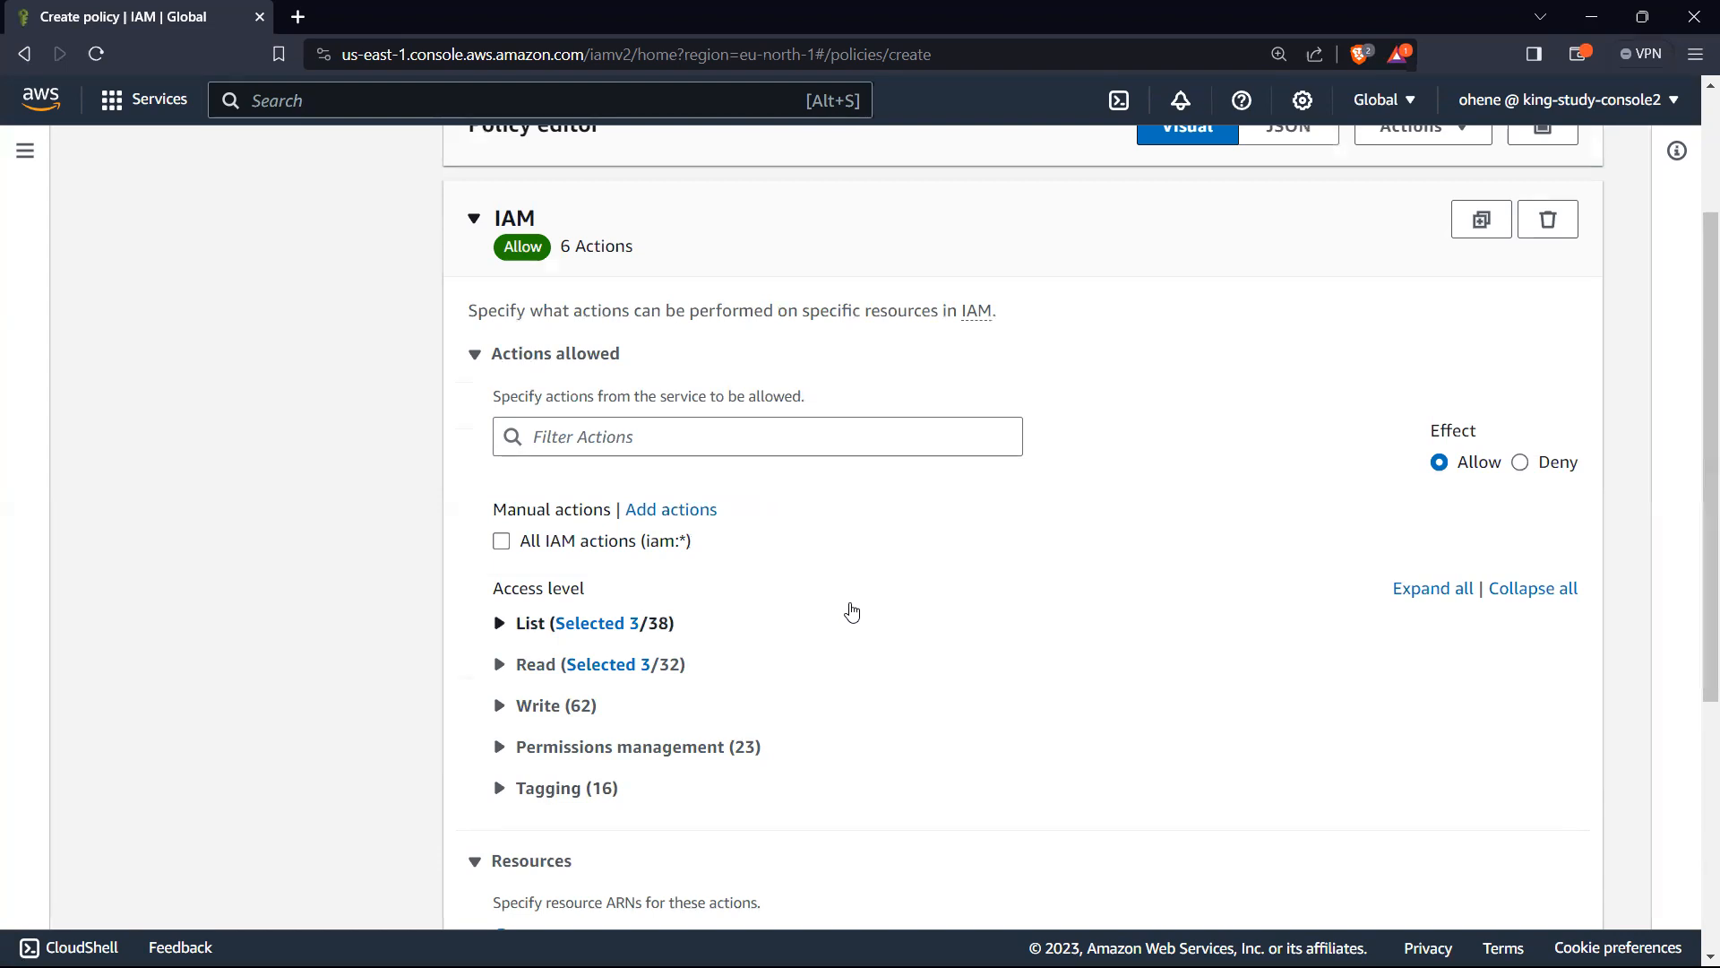
scroll(842, 610, "down", 1)
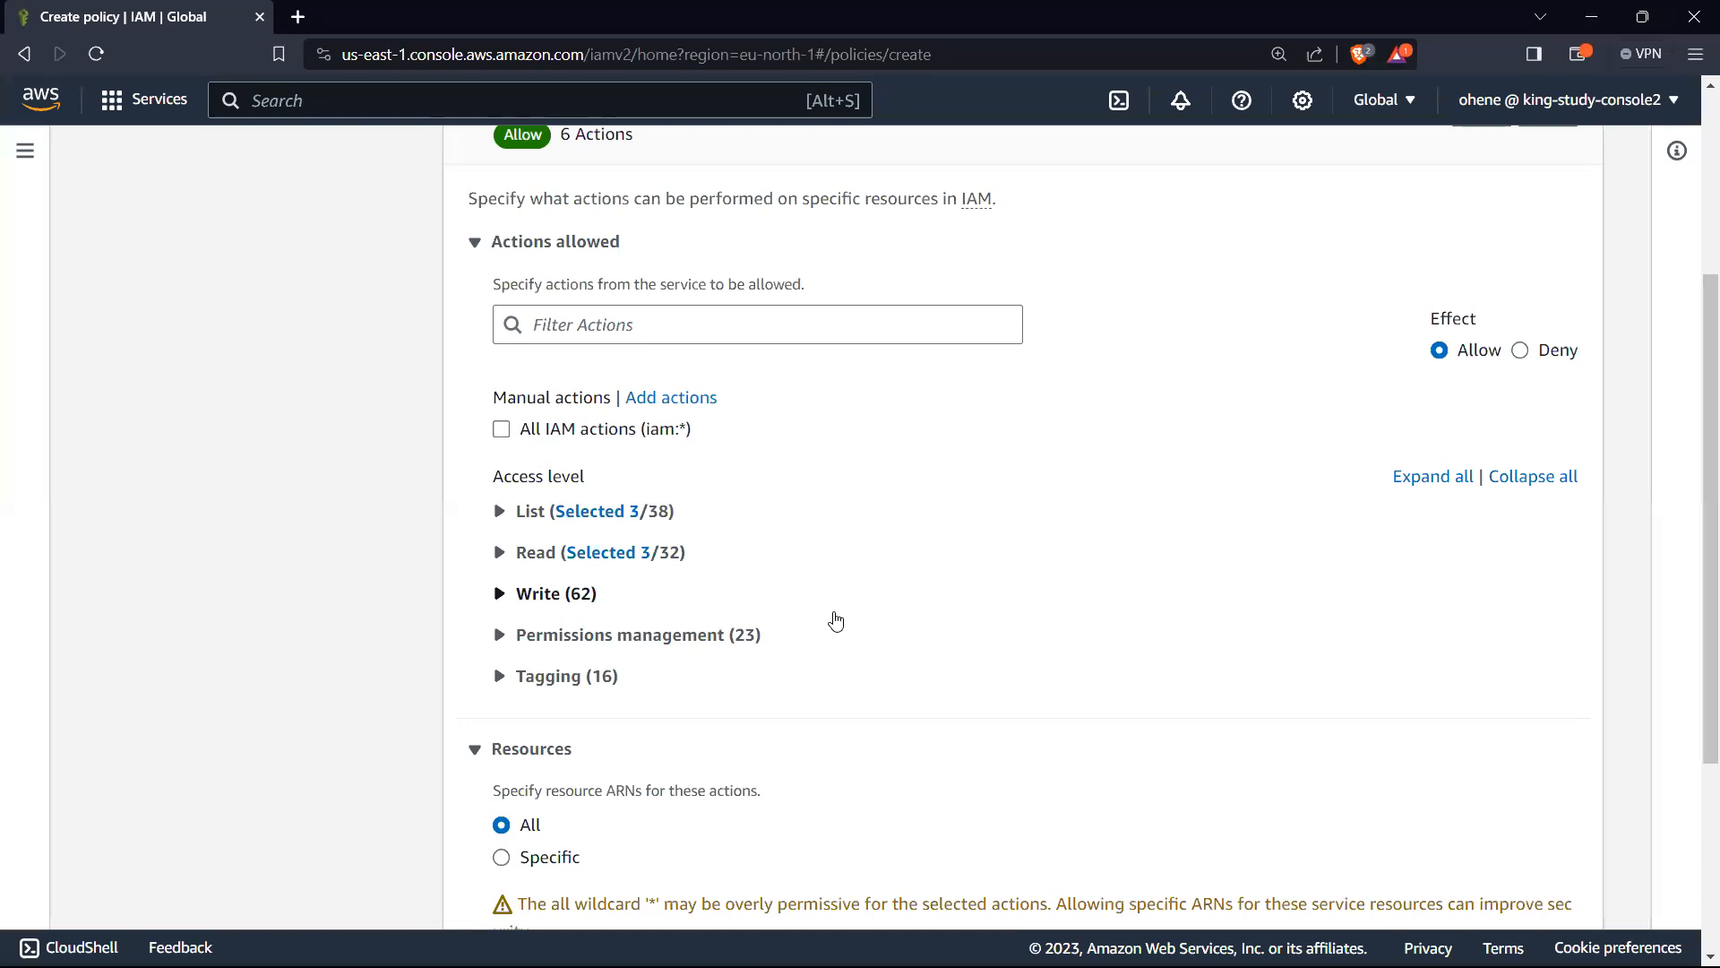
scroll(735, 615, "up", 3)
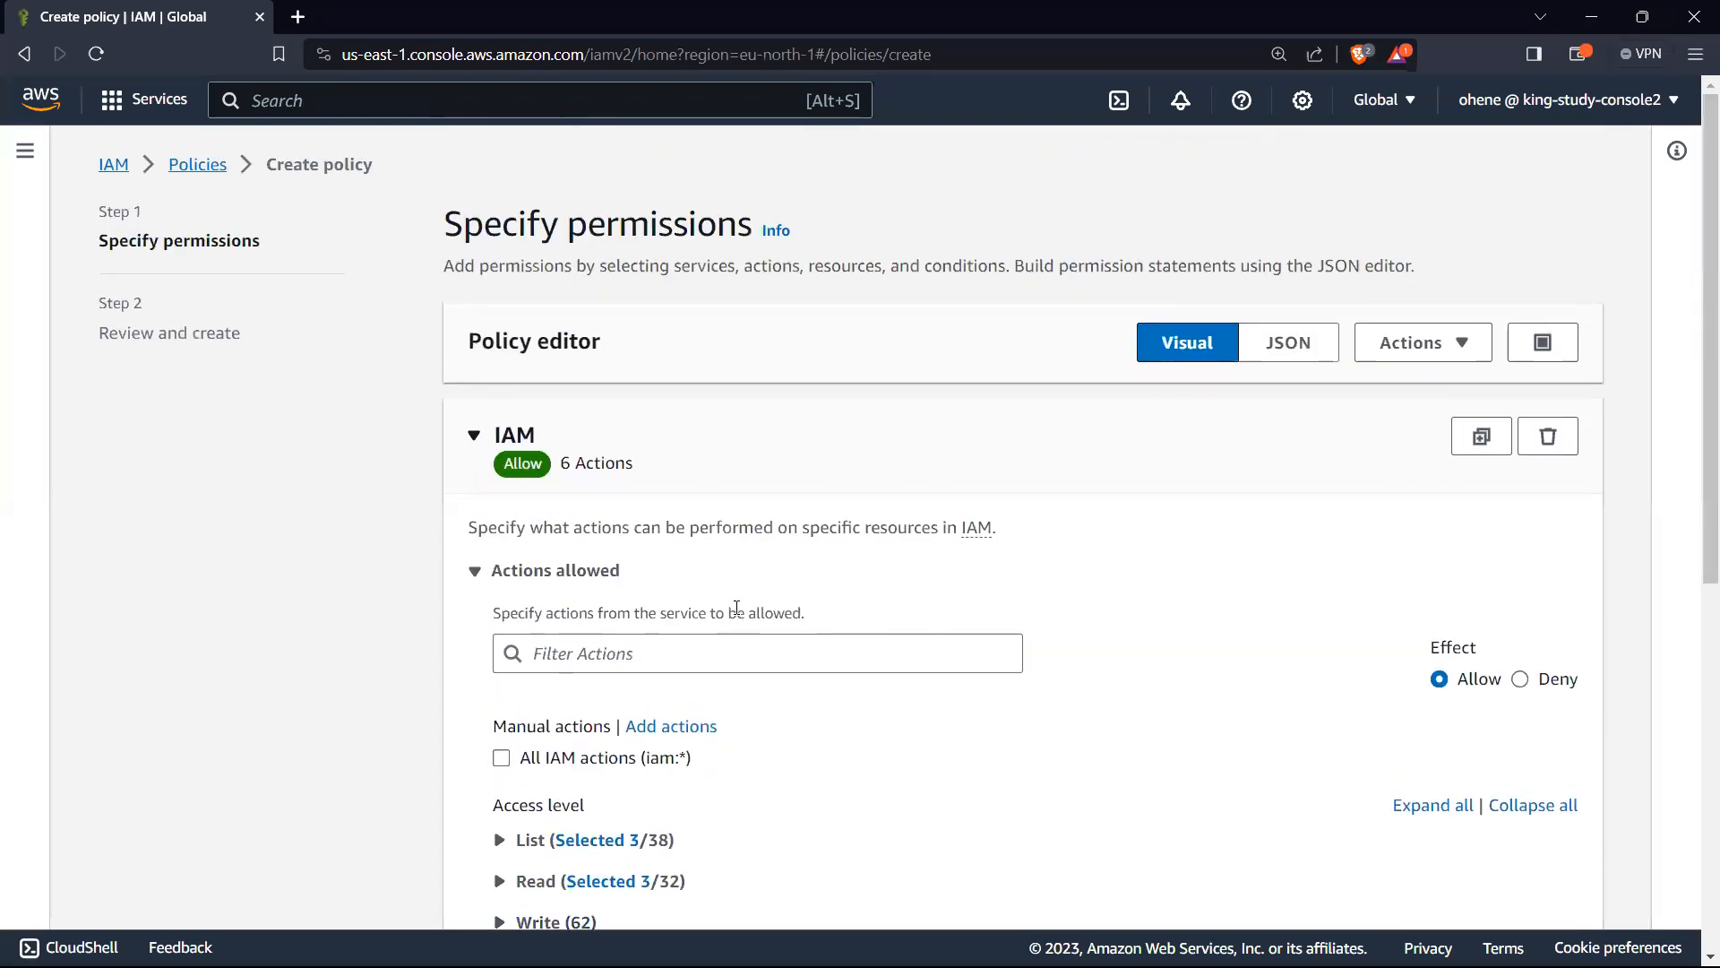
scroll(736, 608, "down", 1)
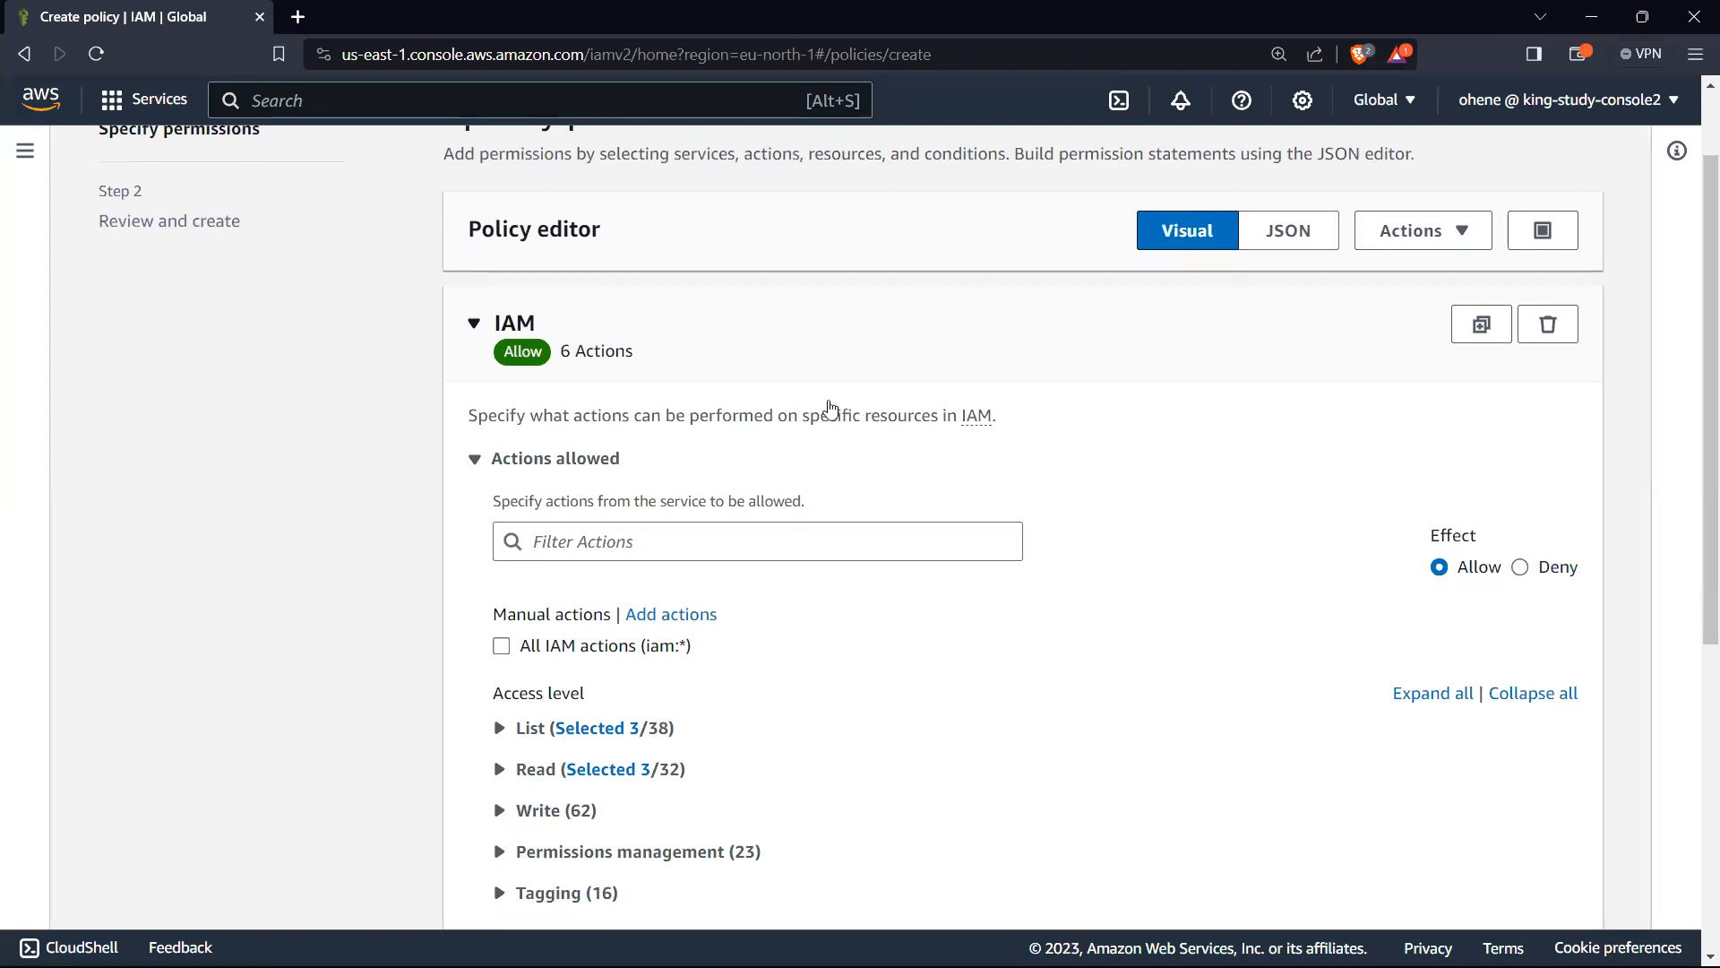
scroll(640, 416, "up", 1)
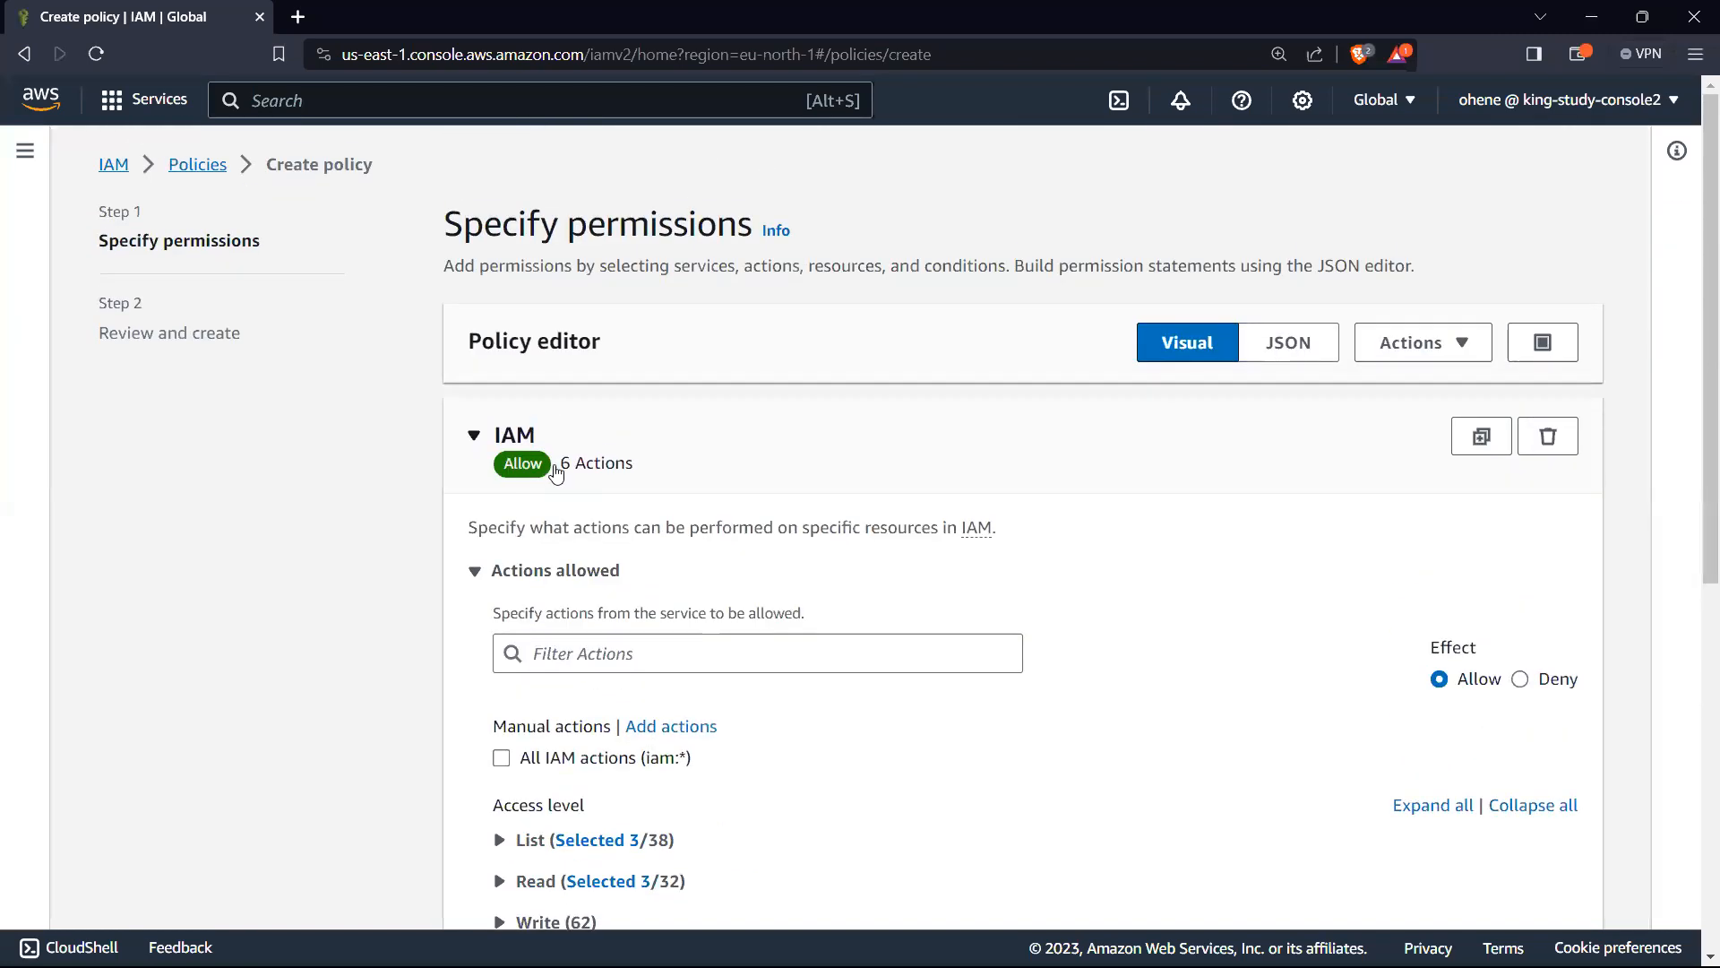
scroll(618, 618, "down", 2)
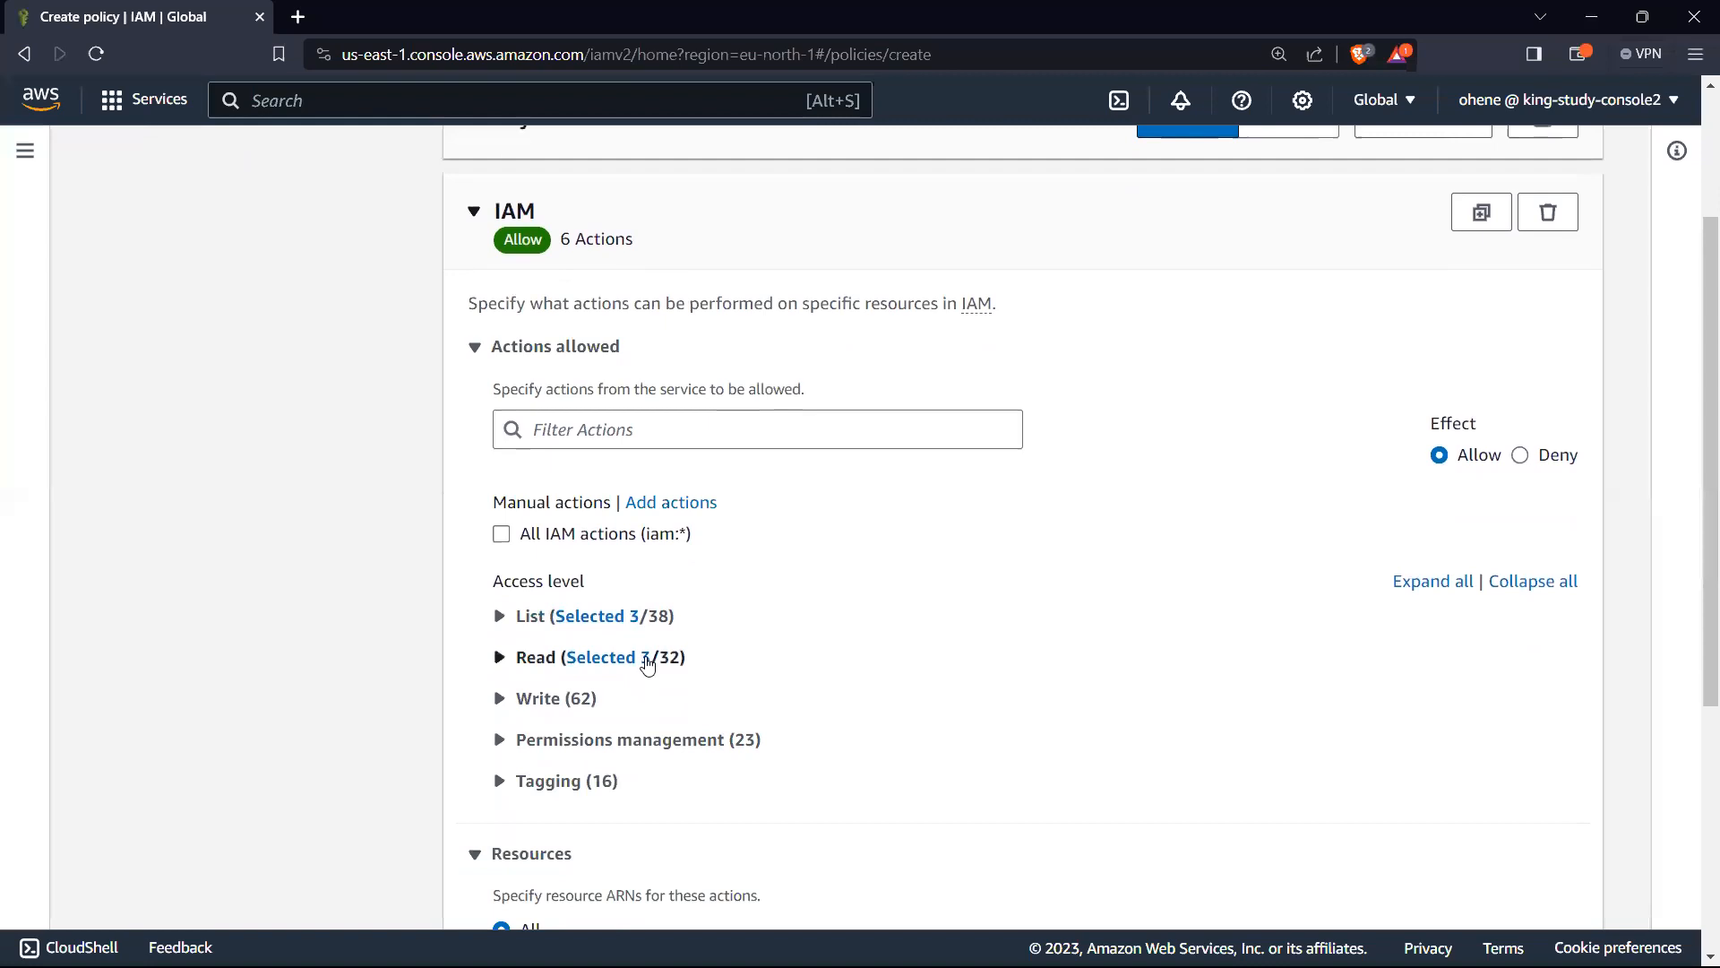
scroll(645, 430, "up", 1)
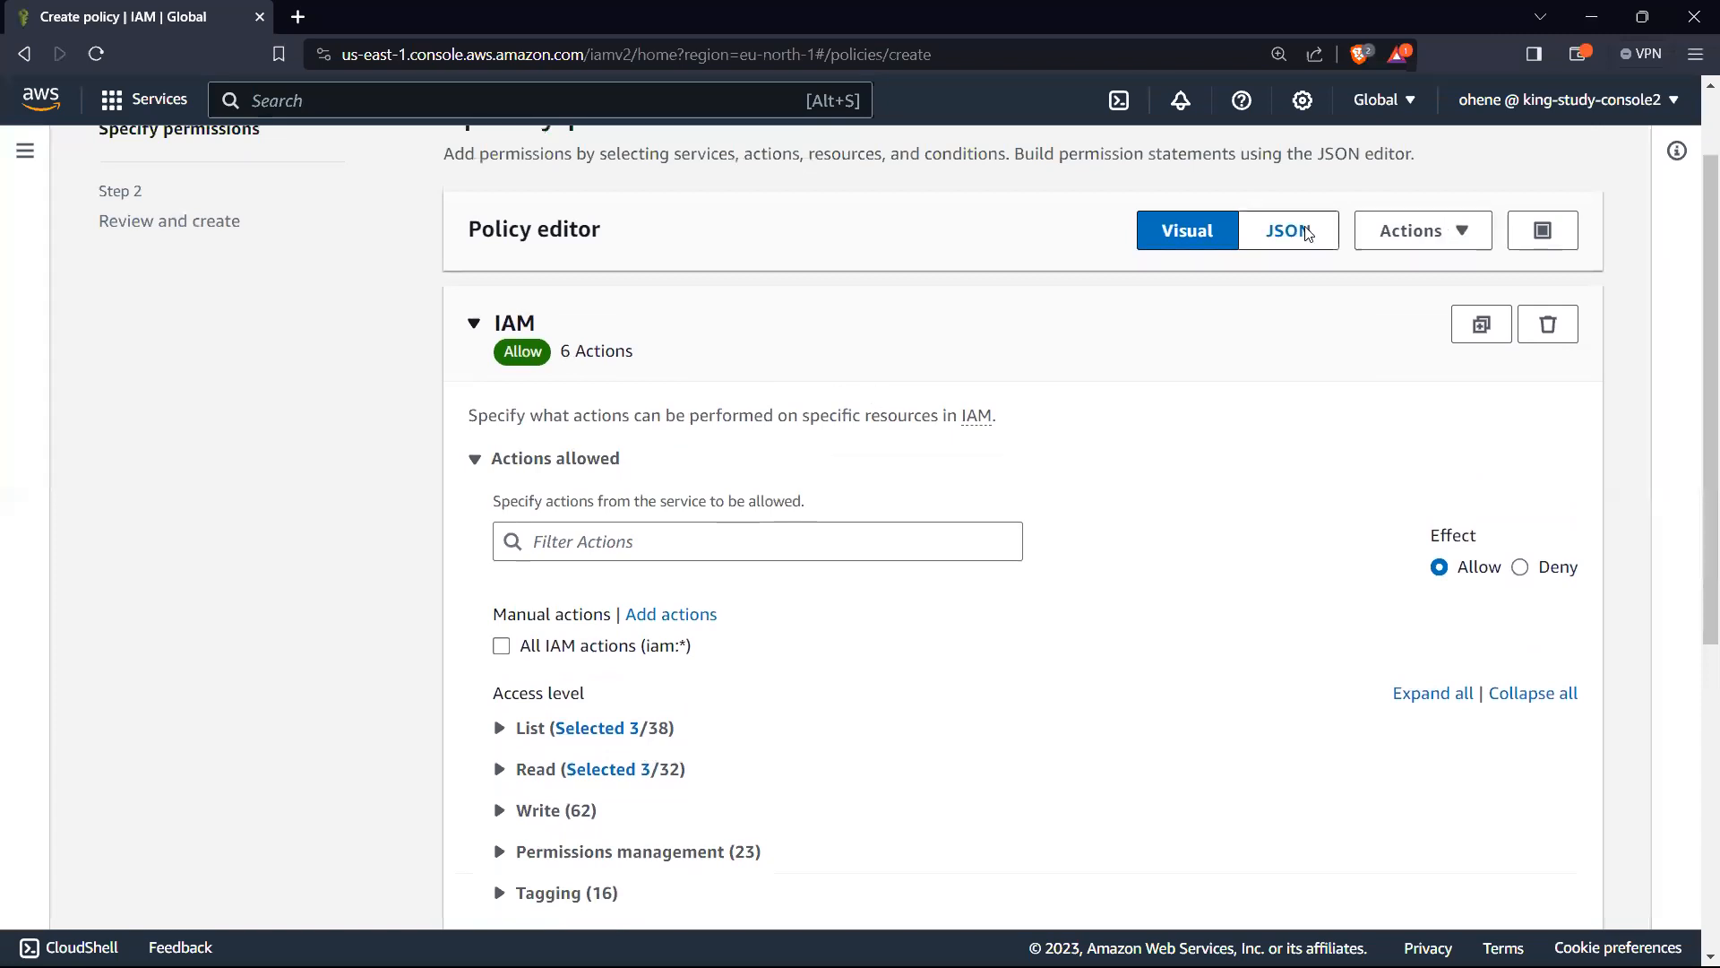
left_click(1280, 238)
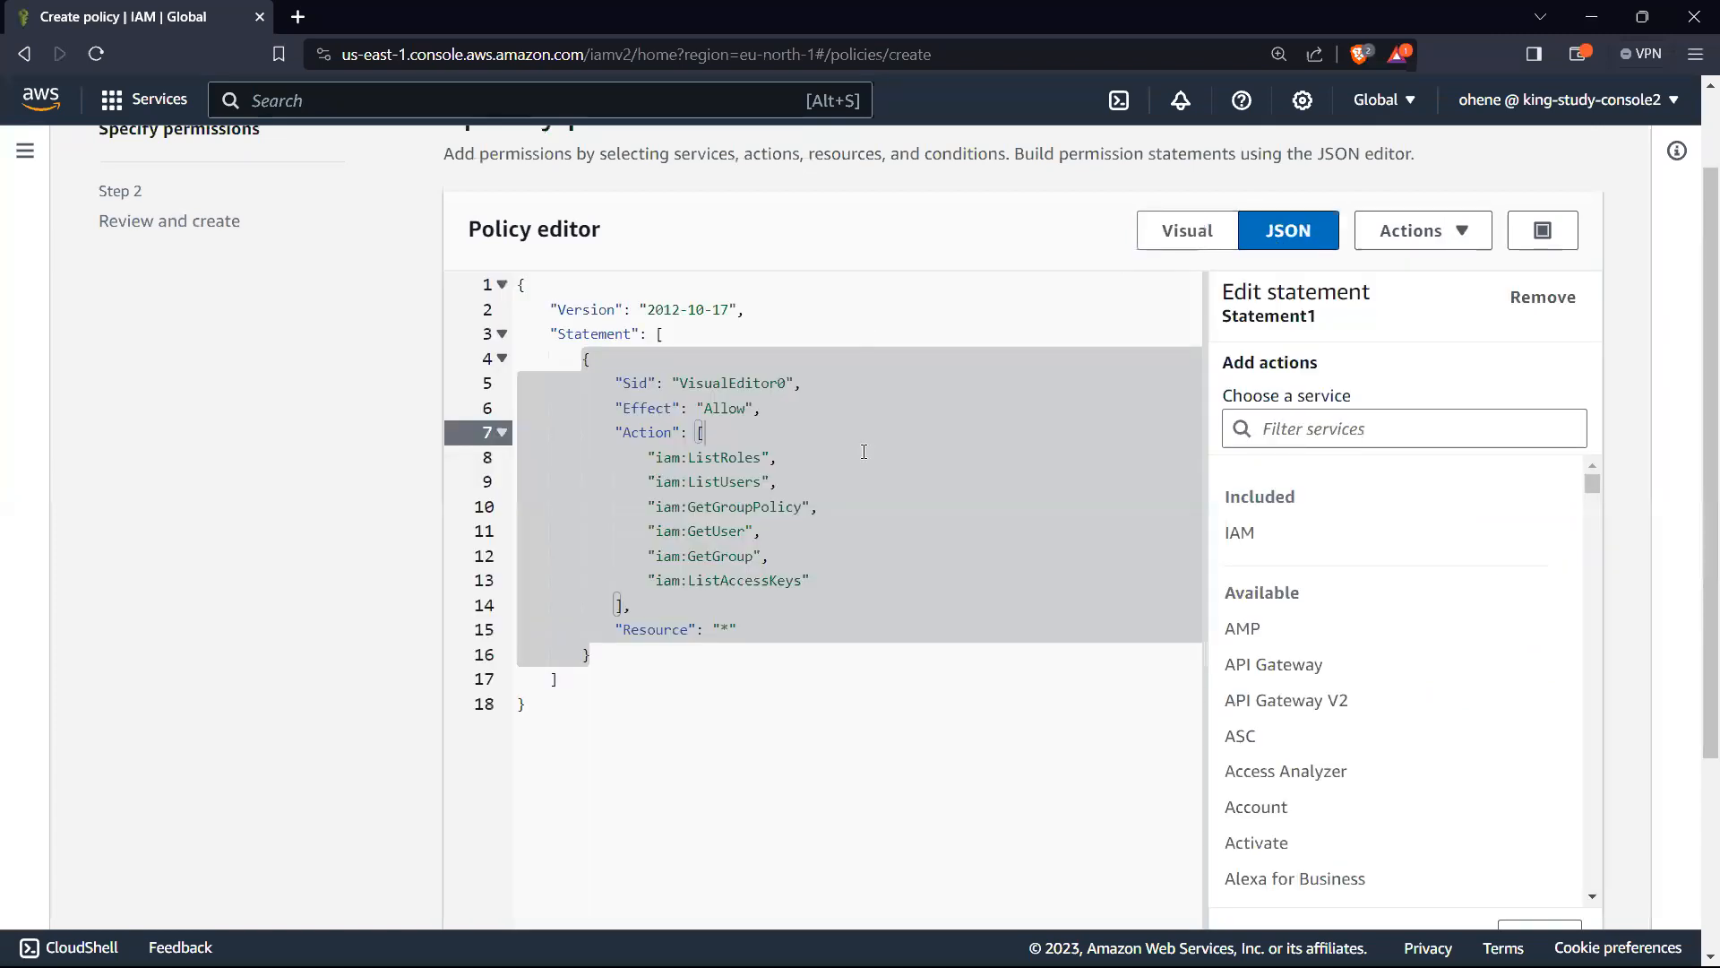
left_click(1157, 241)
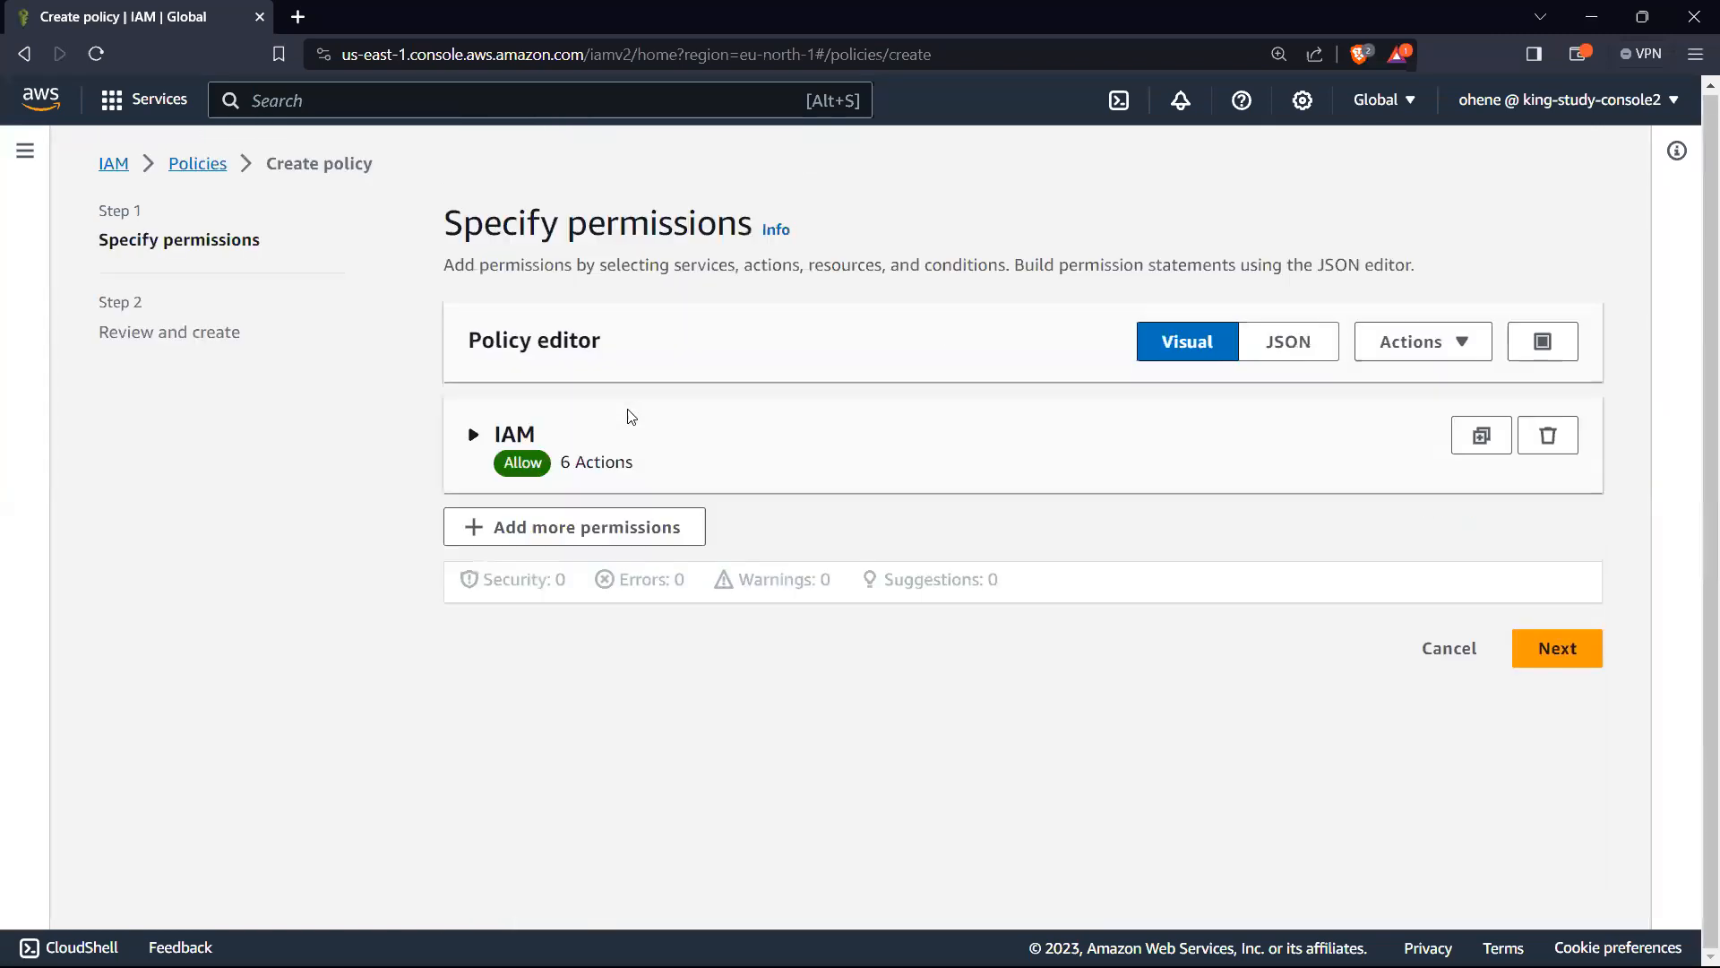
left_click(1254, 343)
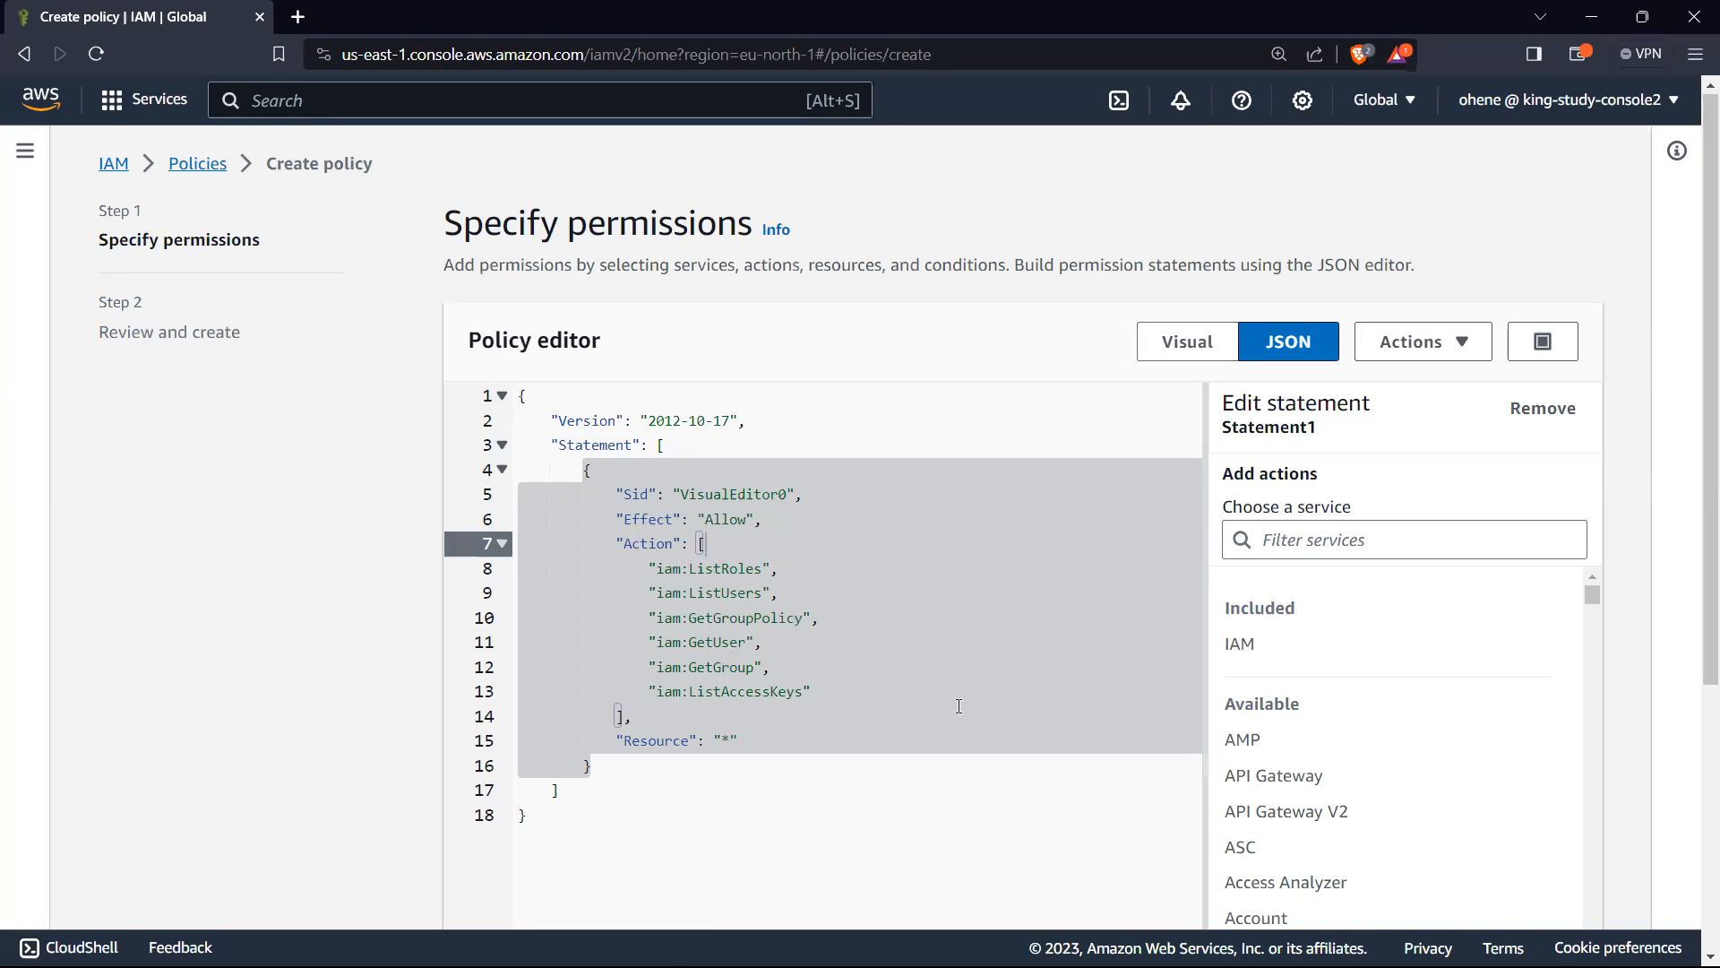
left_click(724, 740)
left_click_drag(724, 740, 735, 741)
left_click(730, 740)
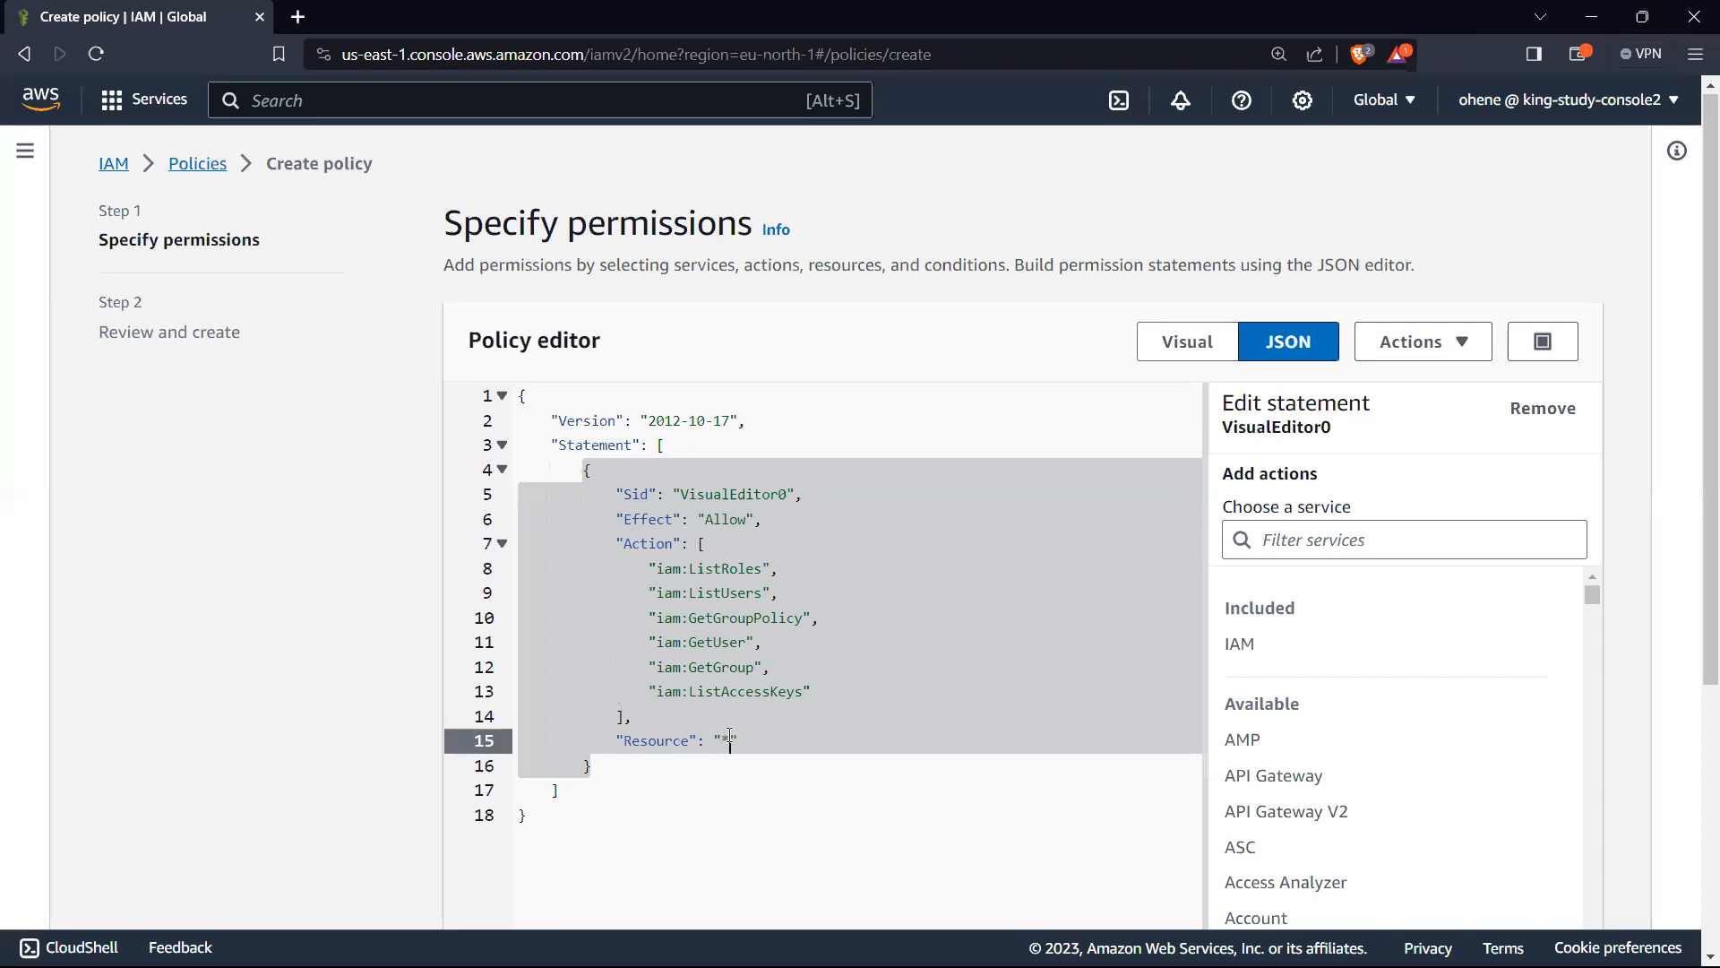
left_click(1161, 351)
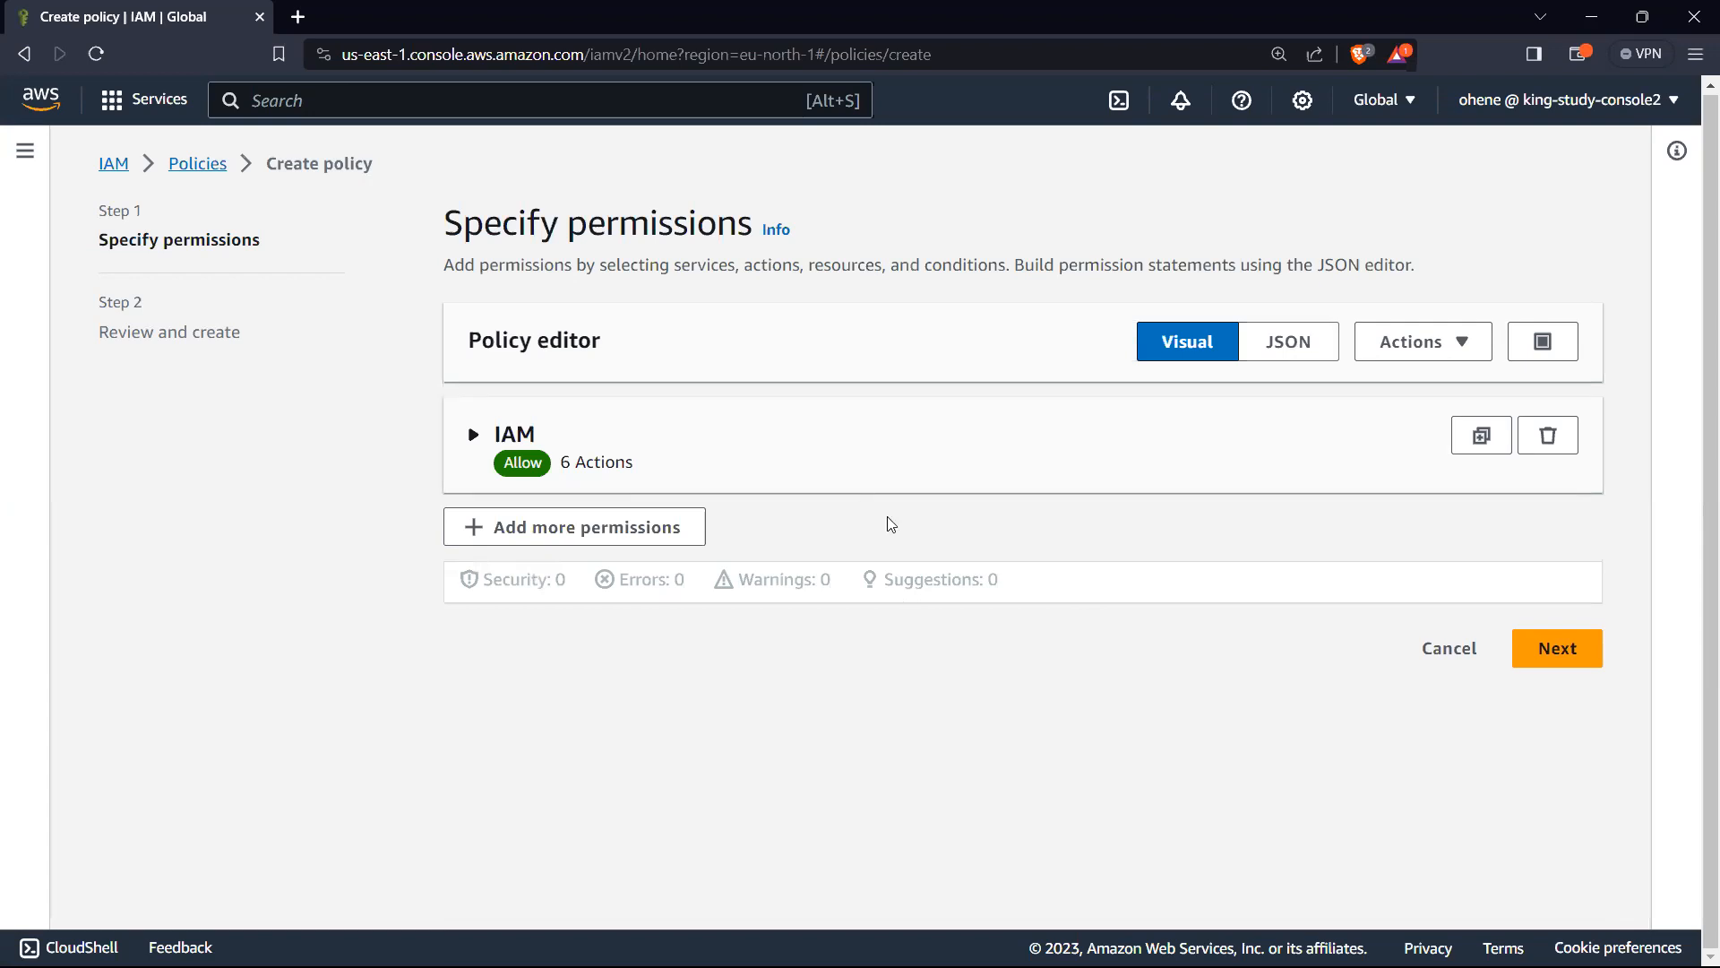
left_click(475, 437)
left_click(479, 443)
left_click(481, 445)
scroll(823, 618, "down", 3)
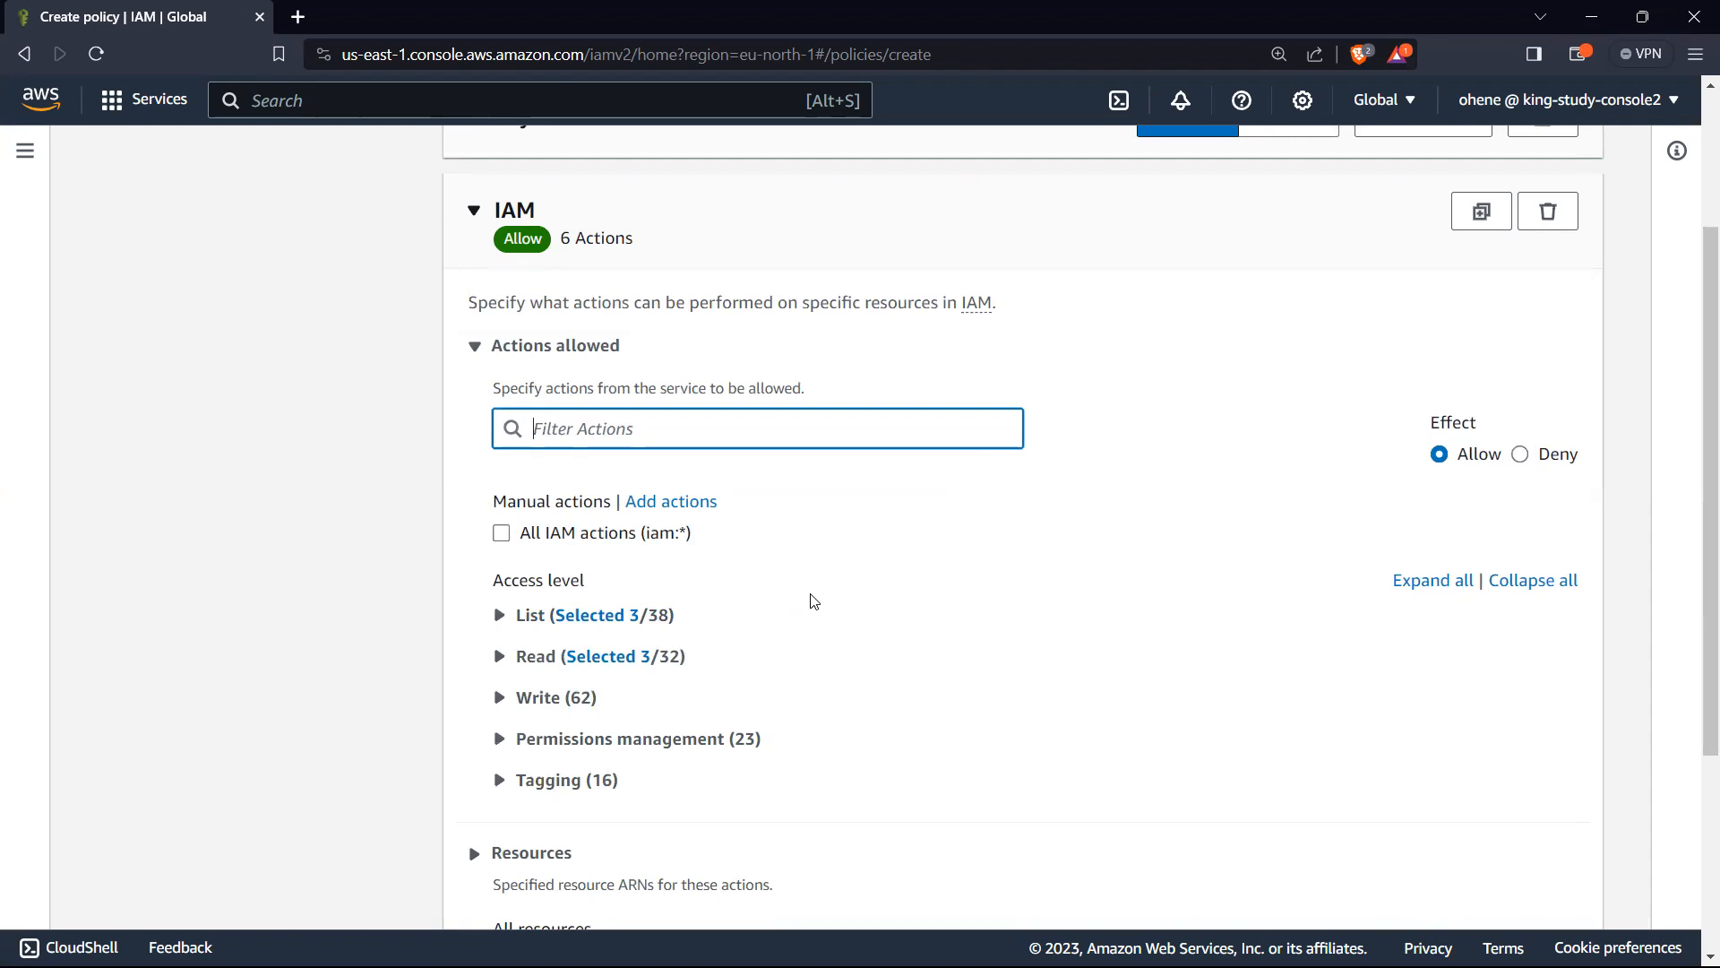
scroll(814, 600, "down", 3)
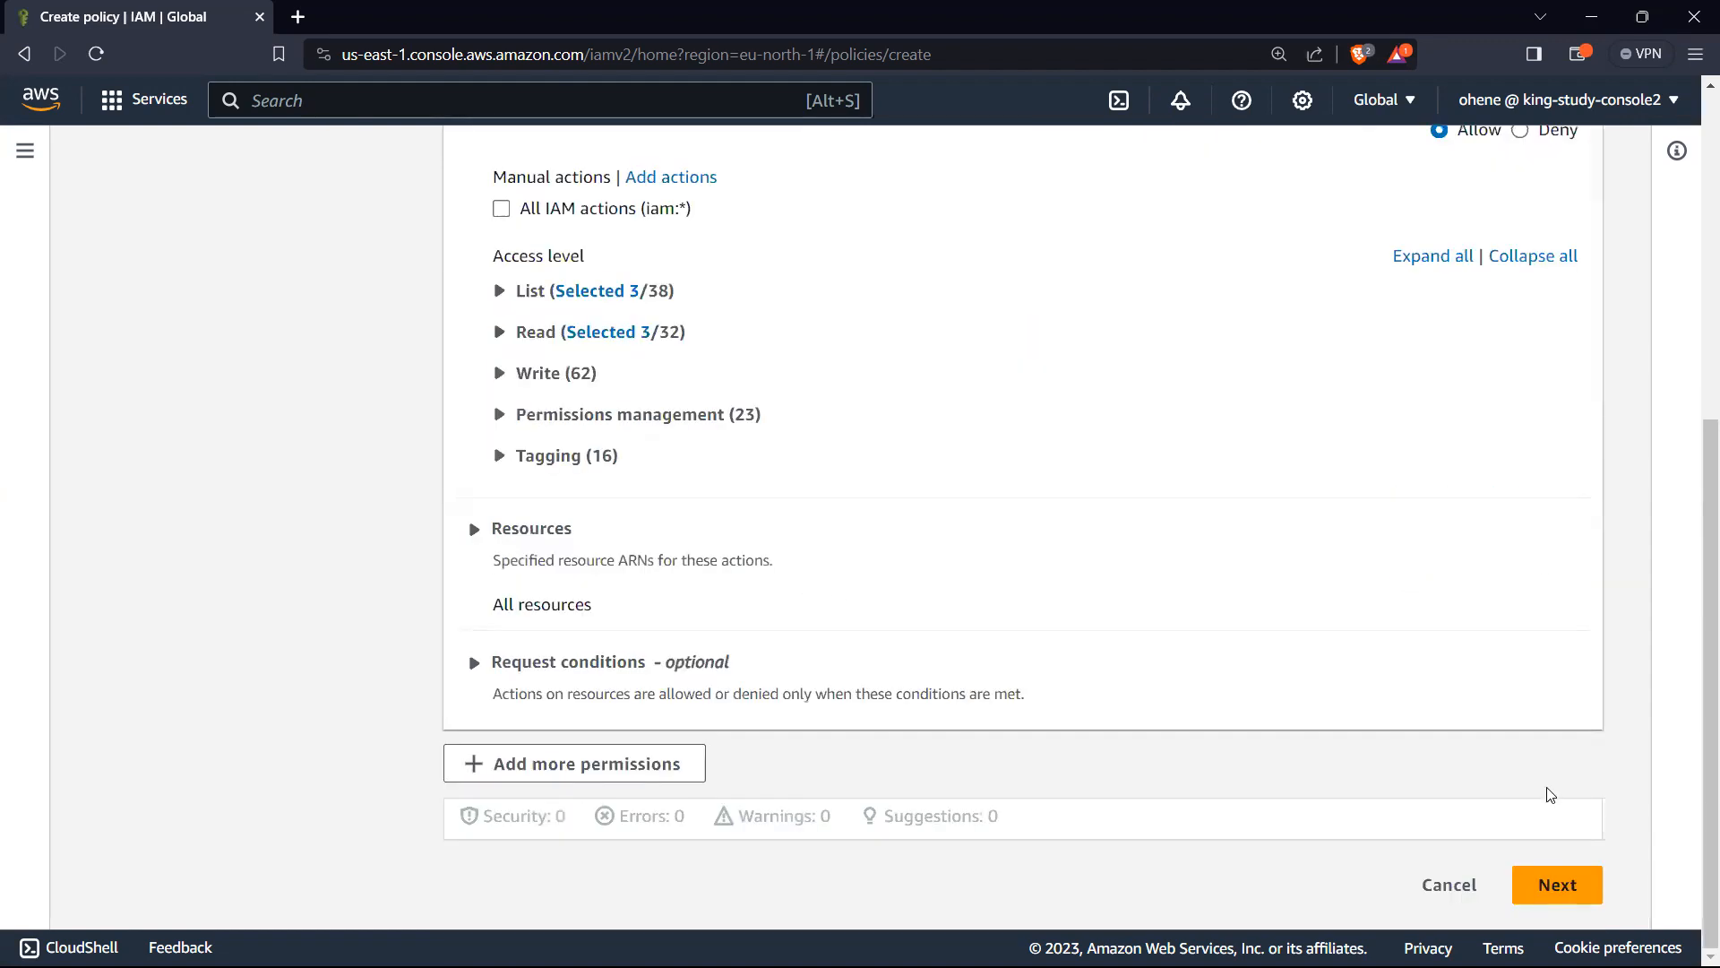
scroll(1516, 787, "up", 1)
scroll(1520, 791, "down", 1)
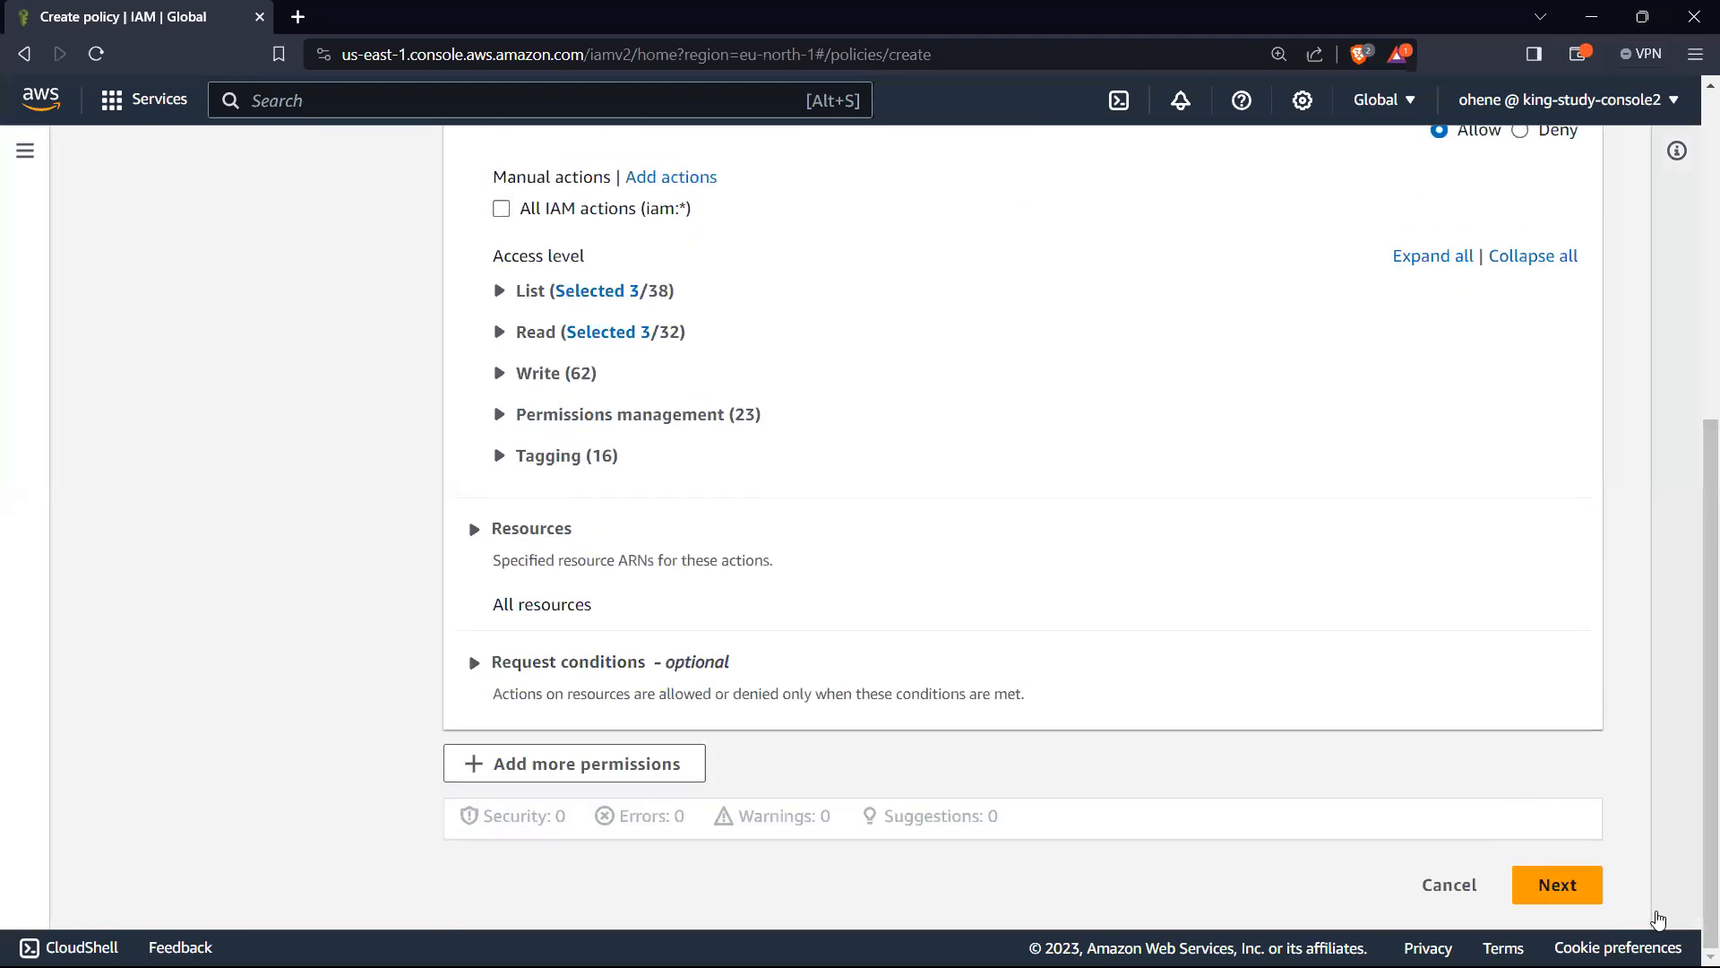
Step: Name the policy 'TestPolicy', review its IAM Read and List permissions, and create it
left_click(1558, 885)
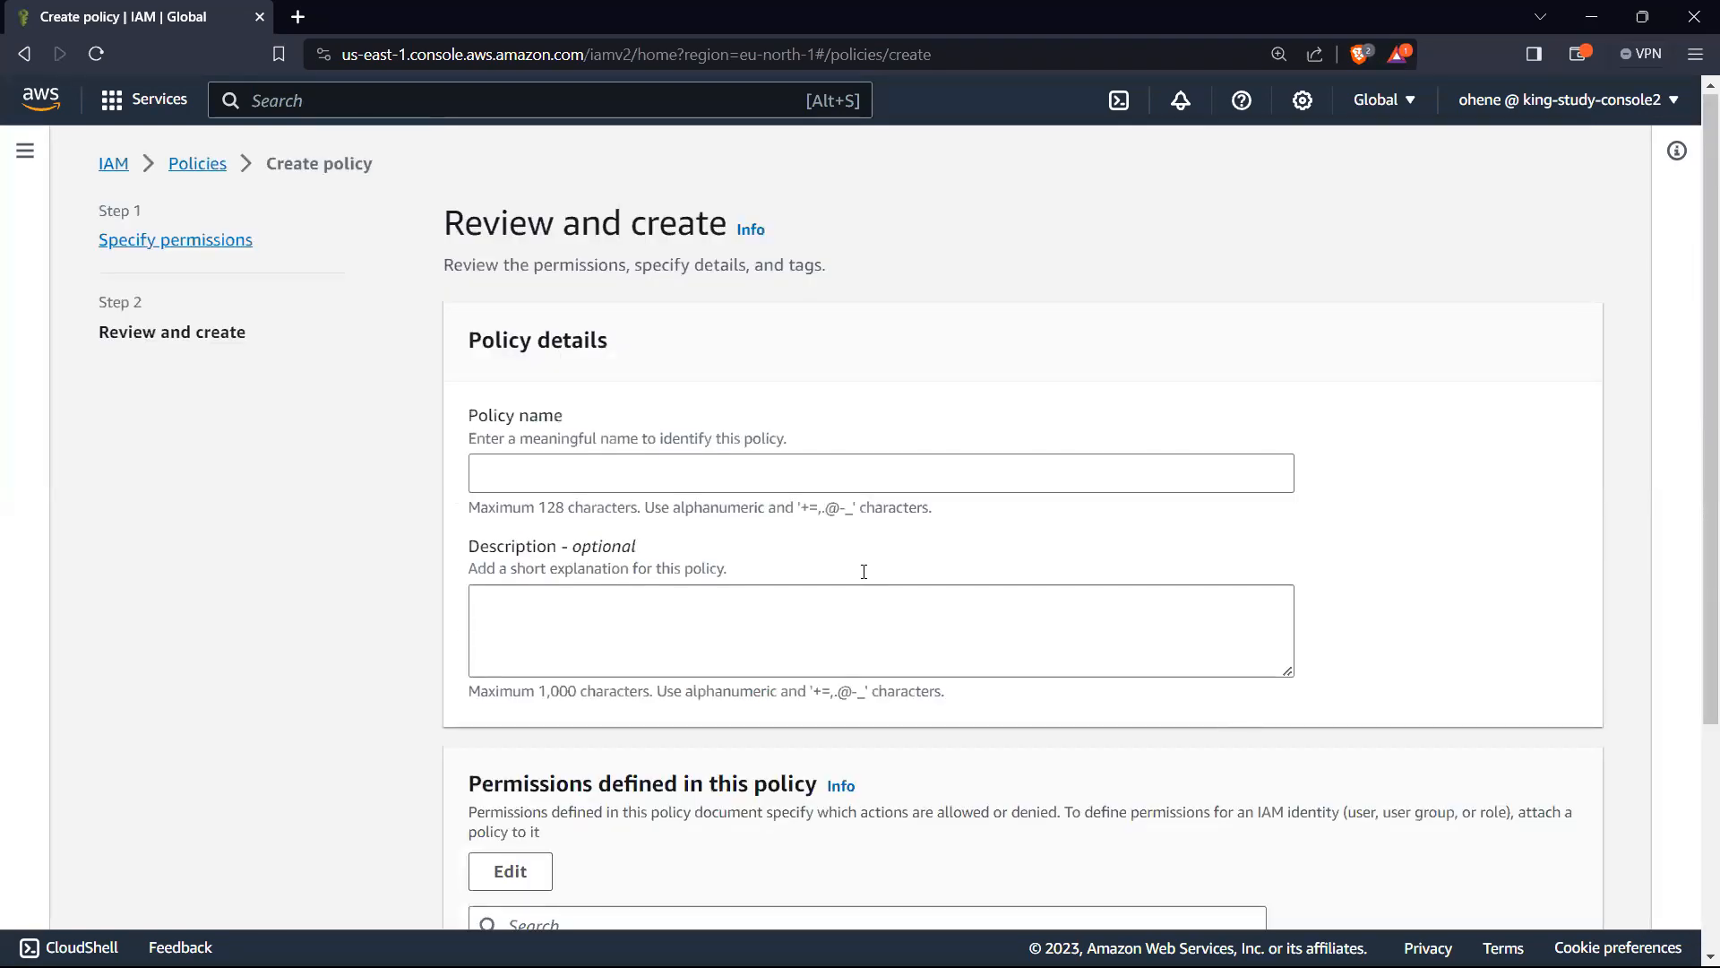
left_click(622, 475)
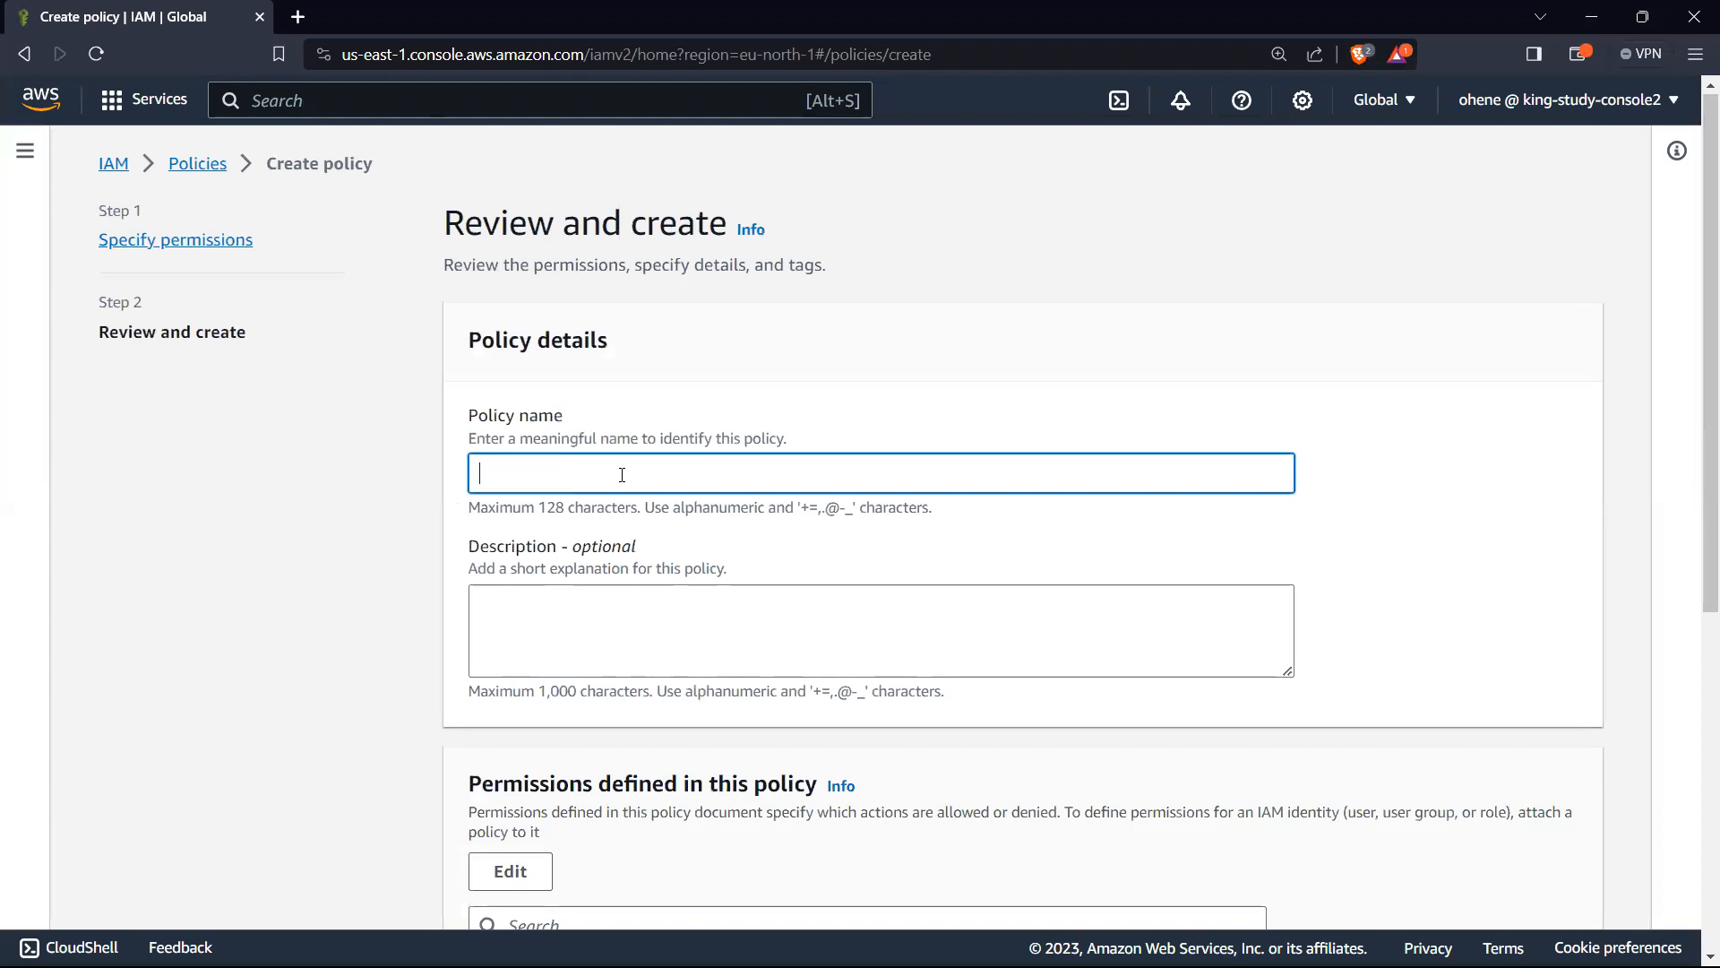
type("TestPolicy")
scroll(688, 502, "down", 1)
scroll(776, 477, "down", 3)
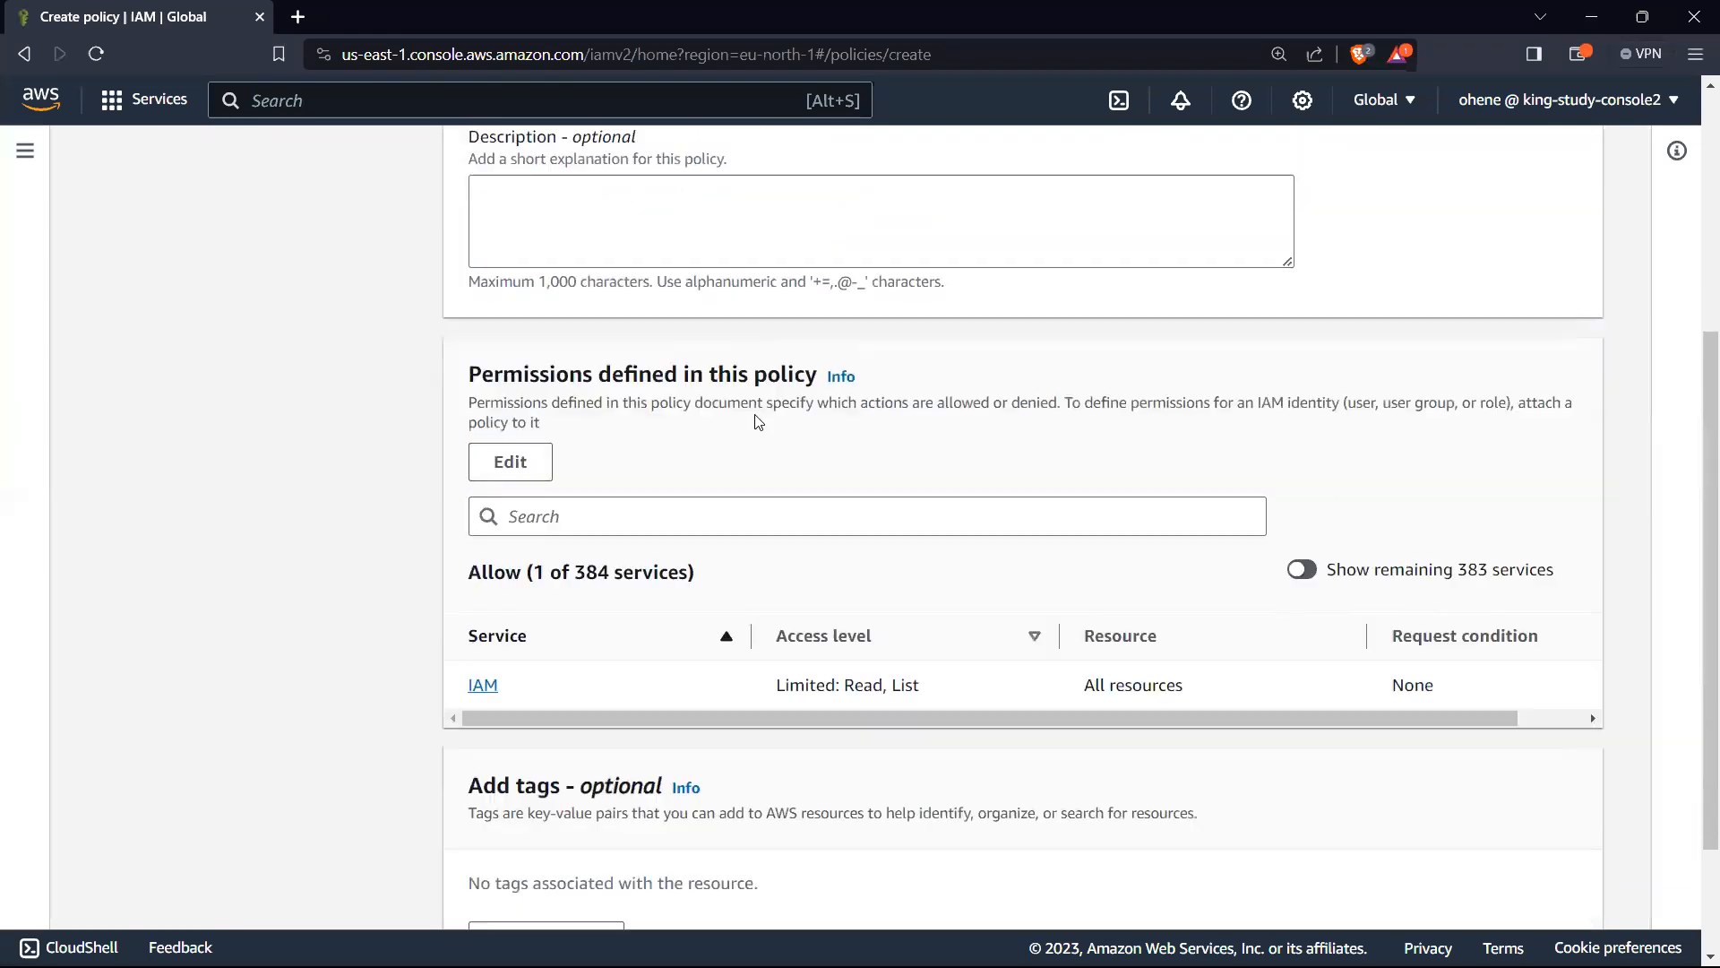
scroll(959, 416, "down", 1)
scroll(879, 415, "up", 1)
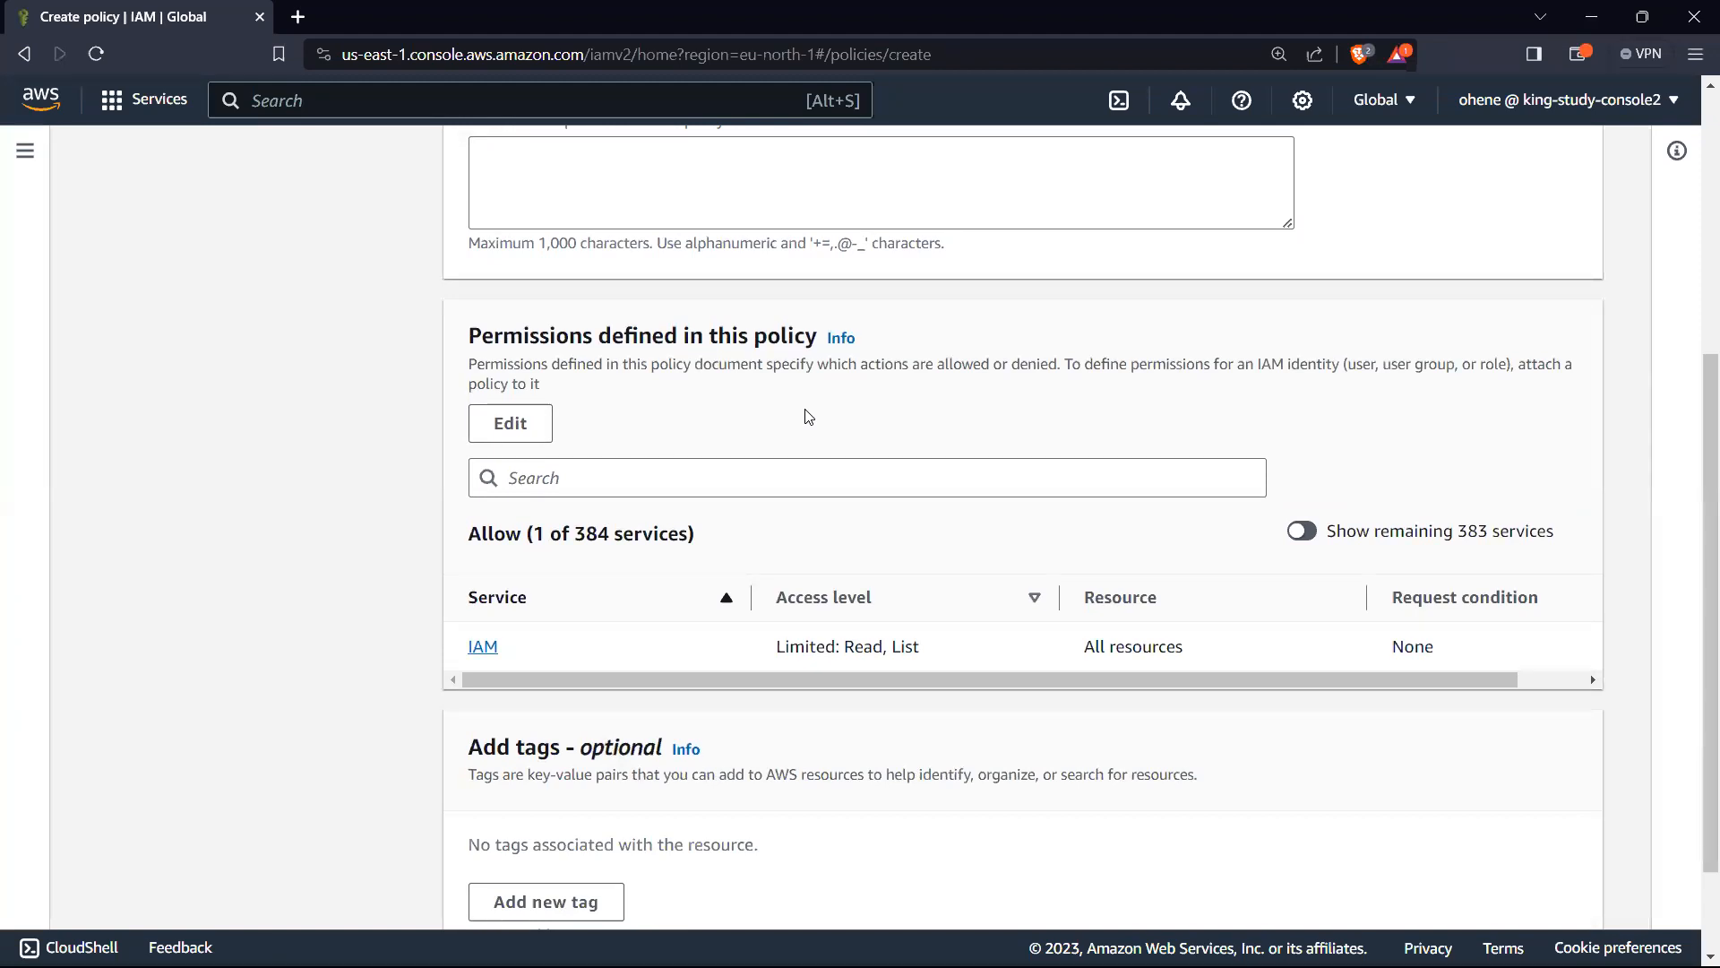
scroll(809, 416, "up", 3)
scroll(802, 415, "down", 3)
scroll(565, 634, "down", 2)
scroll(721, 519, "up", 5)
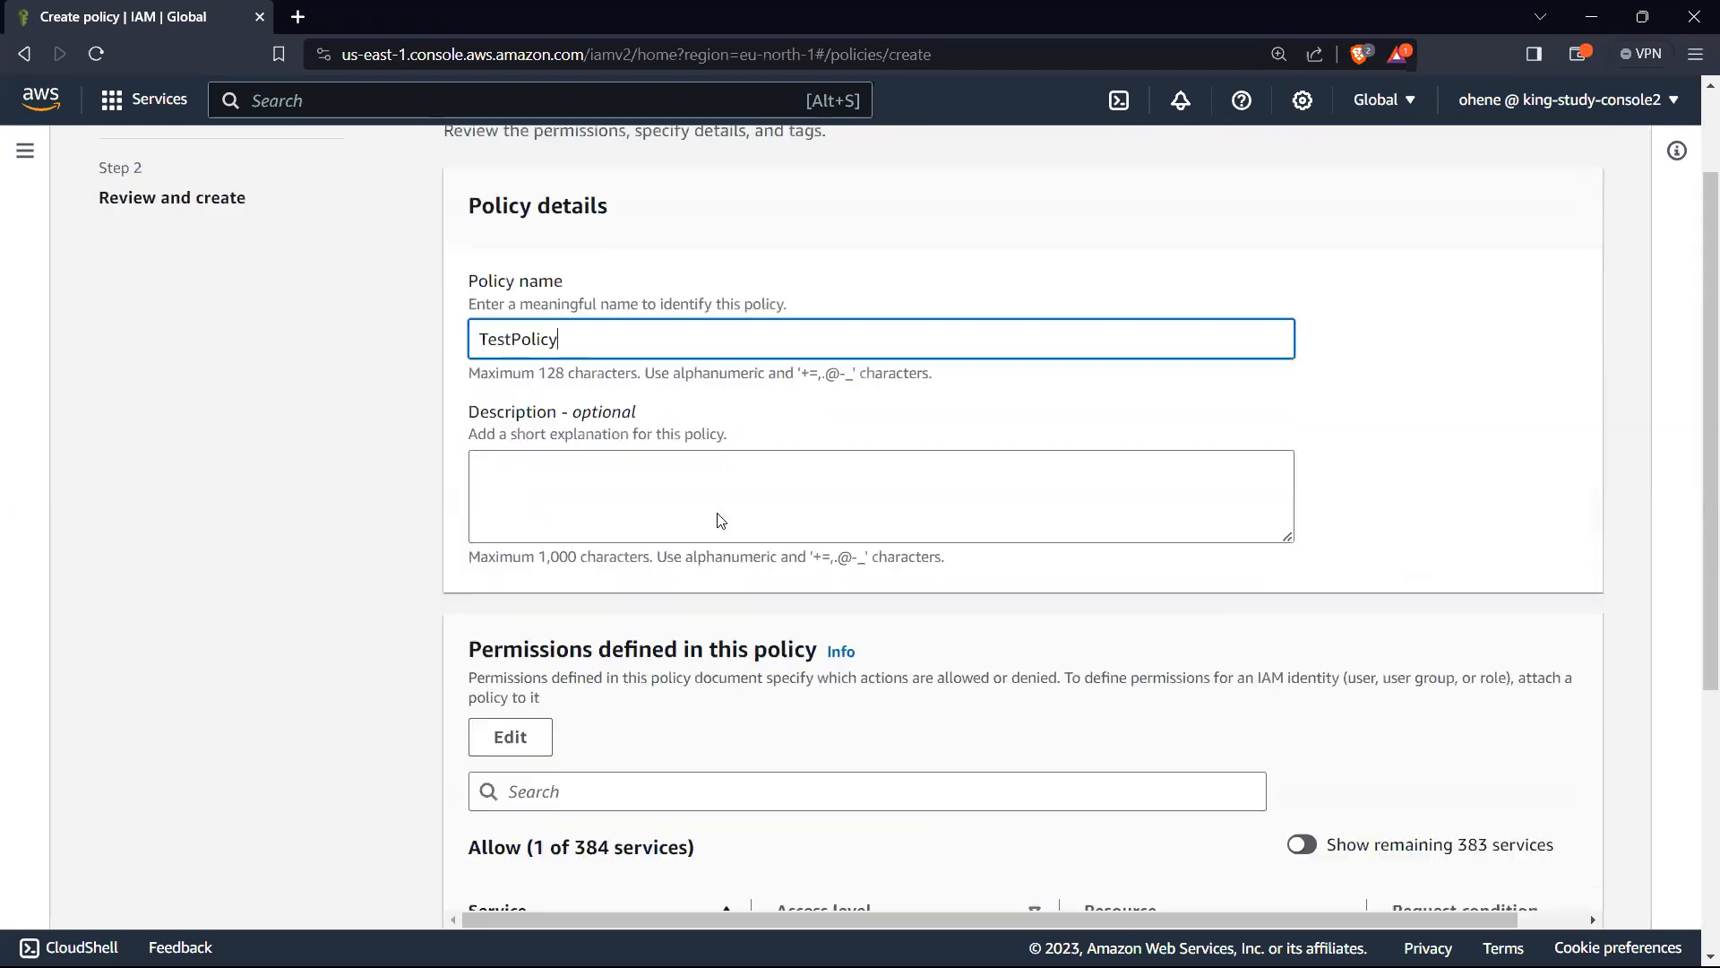
scroll(721, 519, "down", 5)
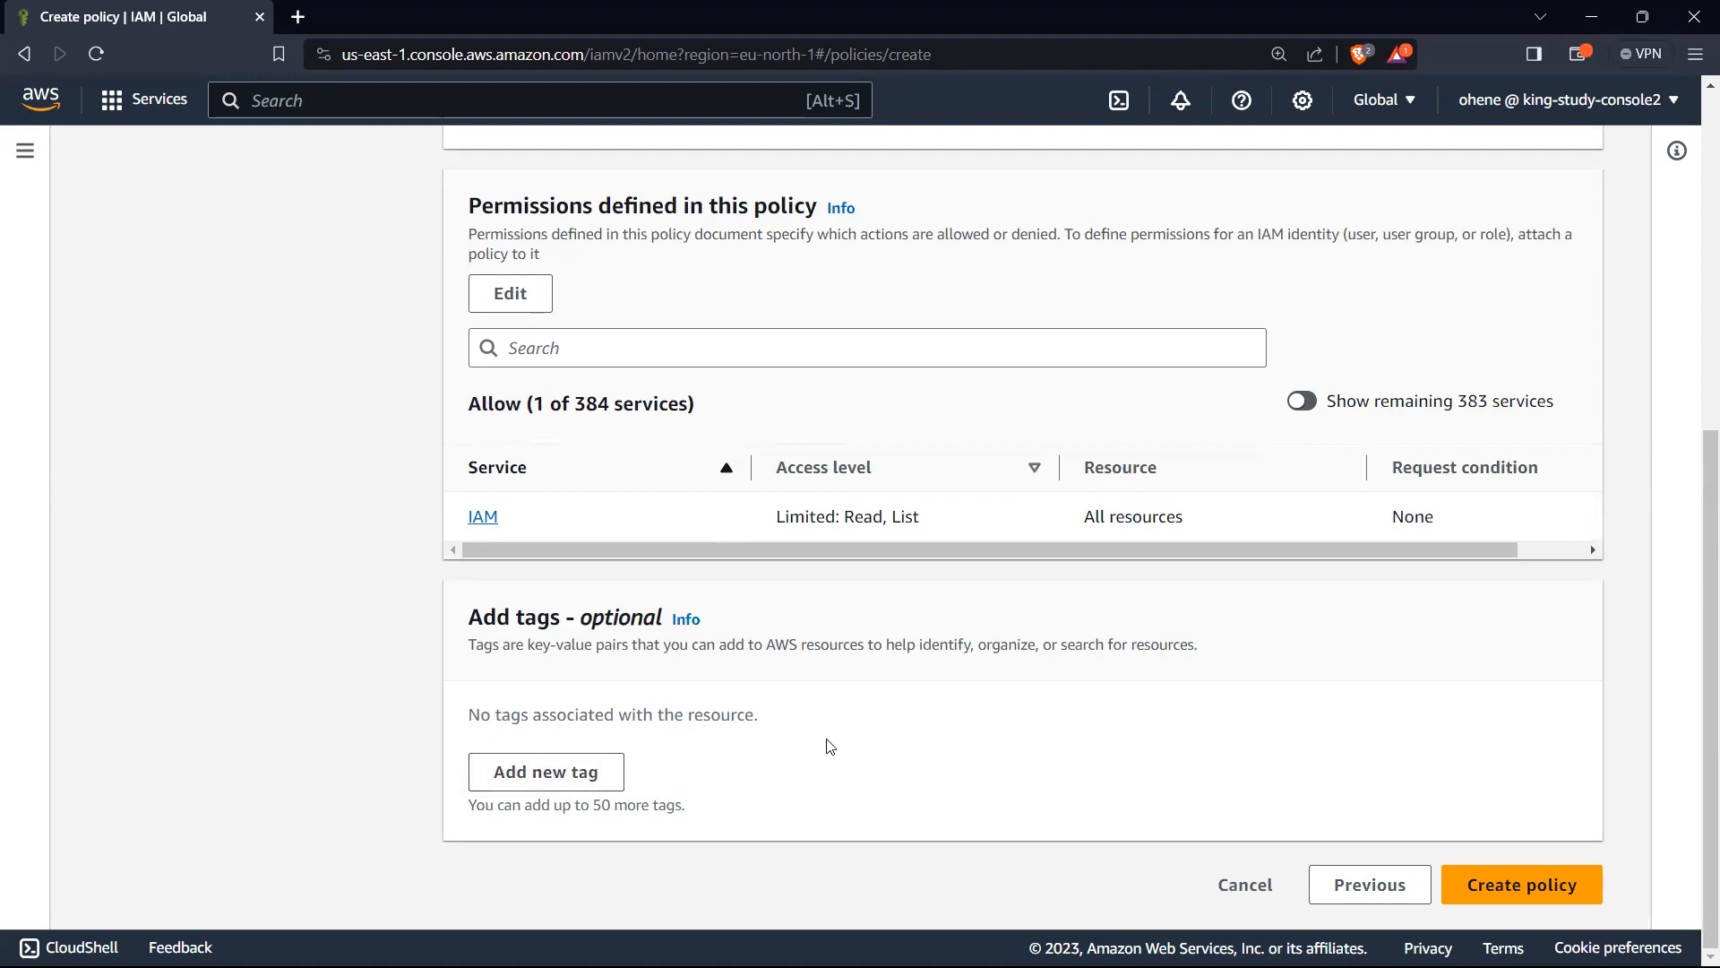
scroll(830, 747, "up", 5)
scroll(1306, 833, "down", 5)
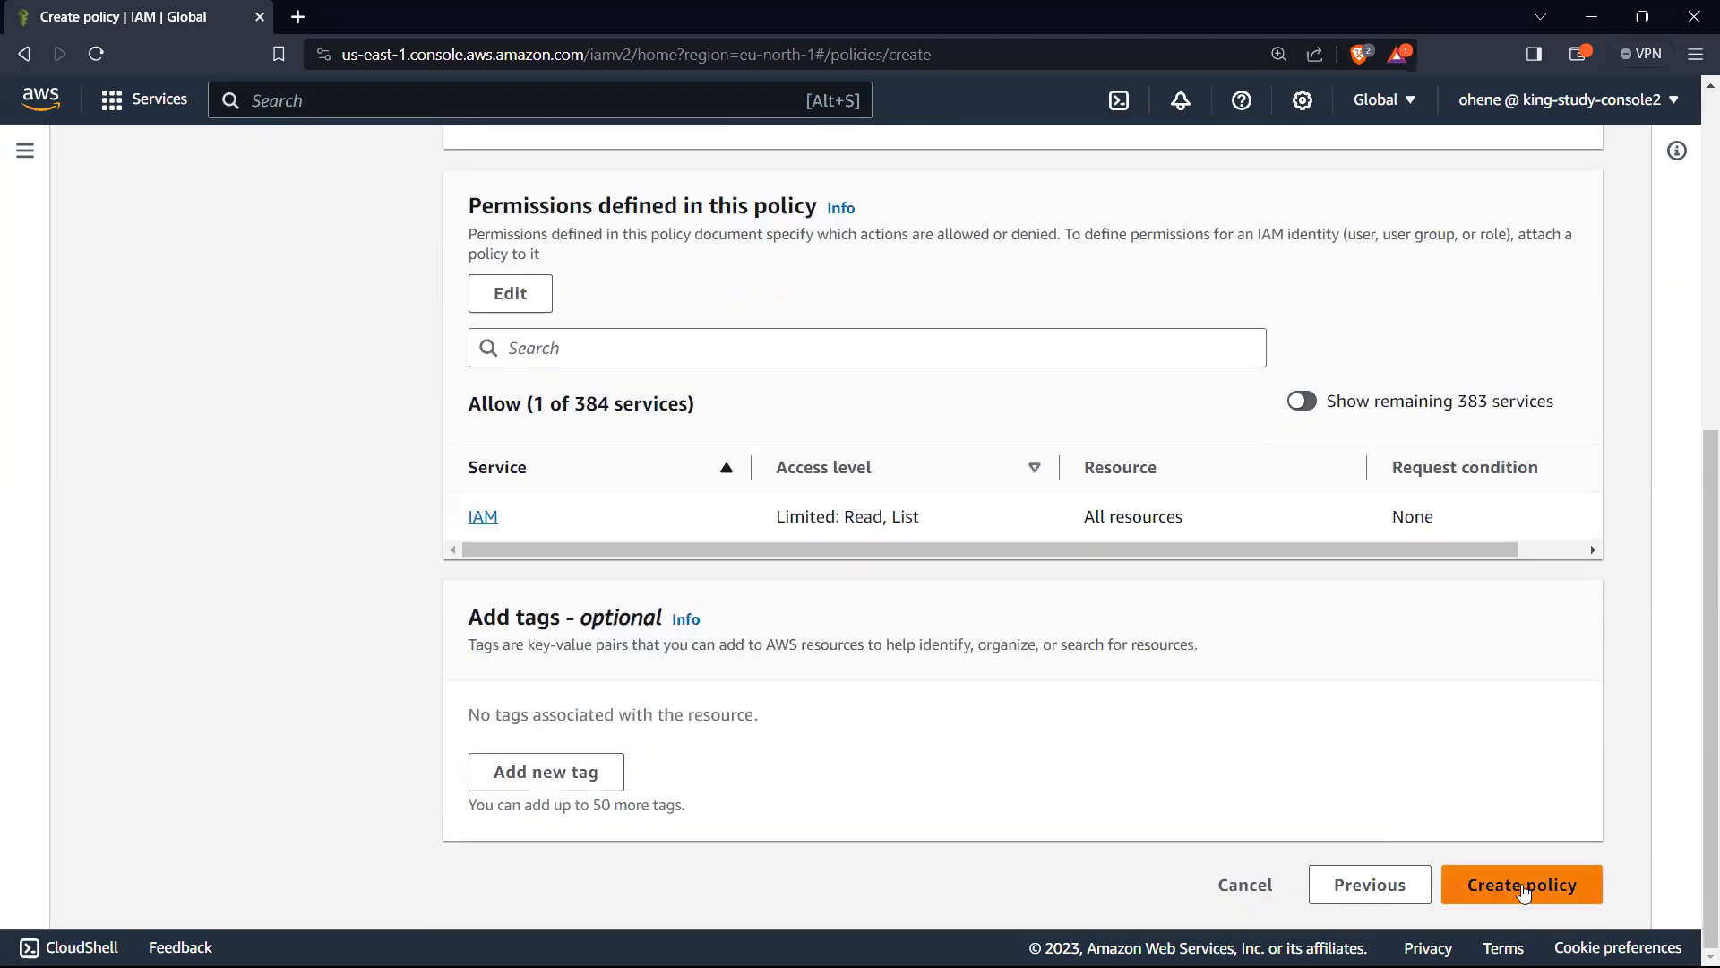
left_click(1523, 887)
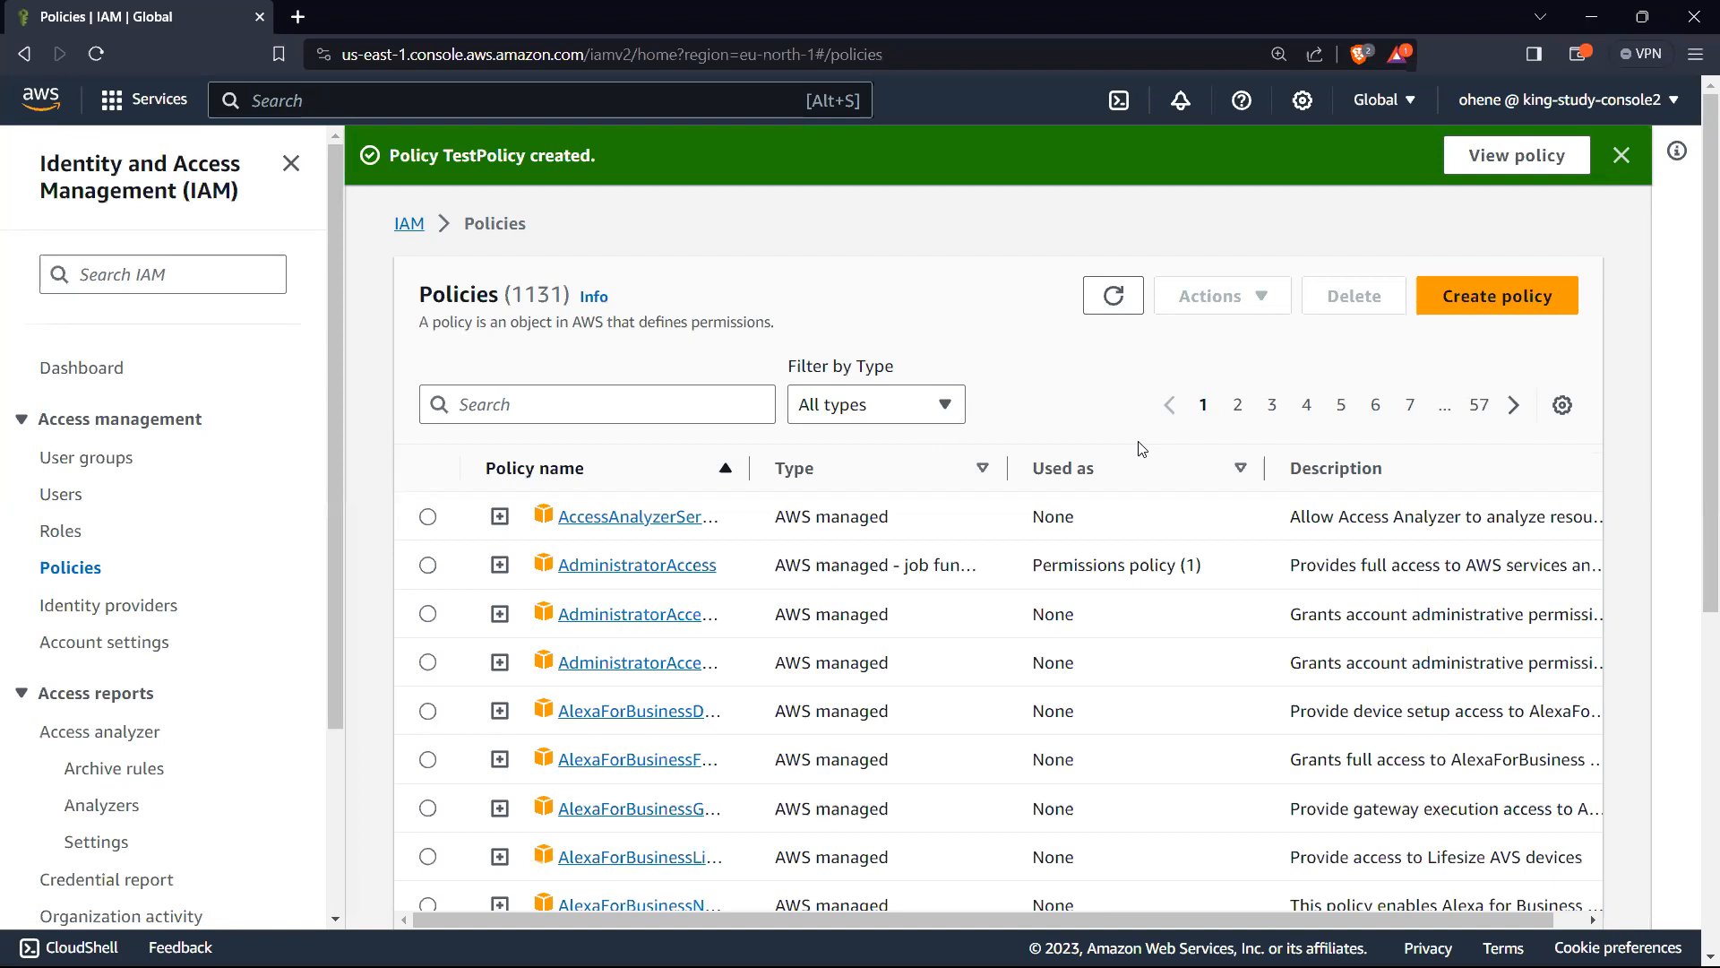
Step: Browse policies filtered by Customer managed, job function and AWS managed types, widening the name column
left_click(945, 414)
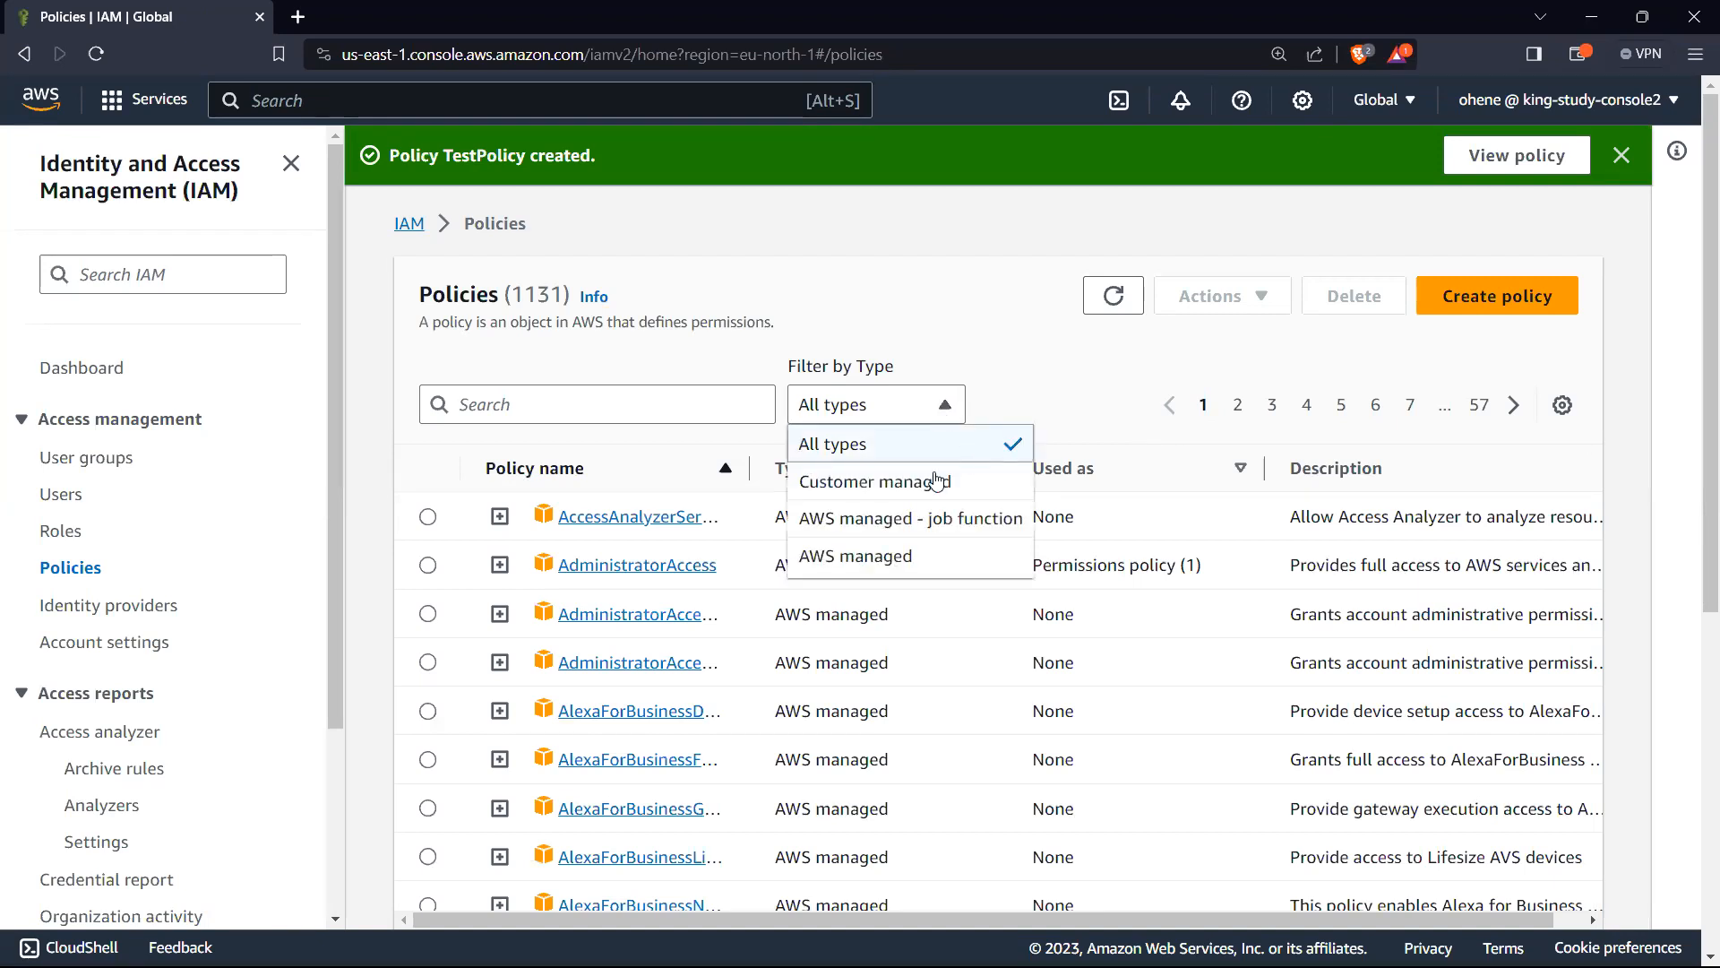
left_click(903, 482)
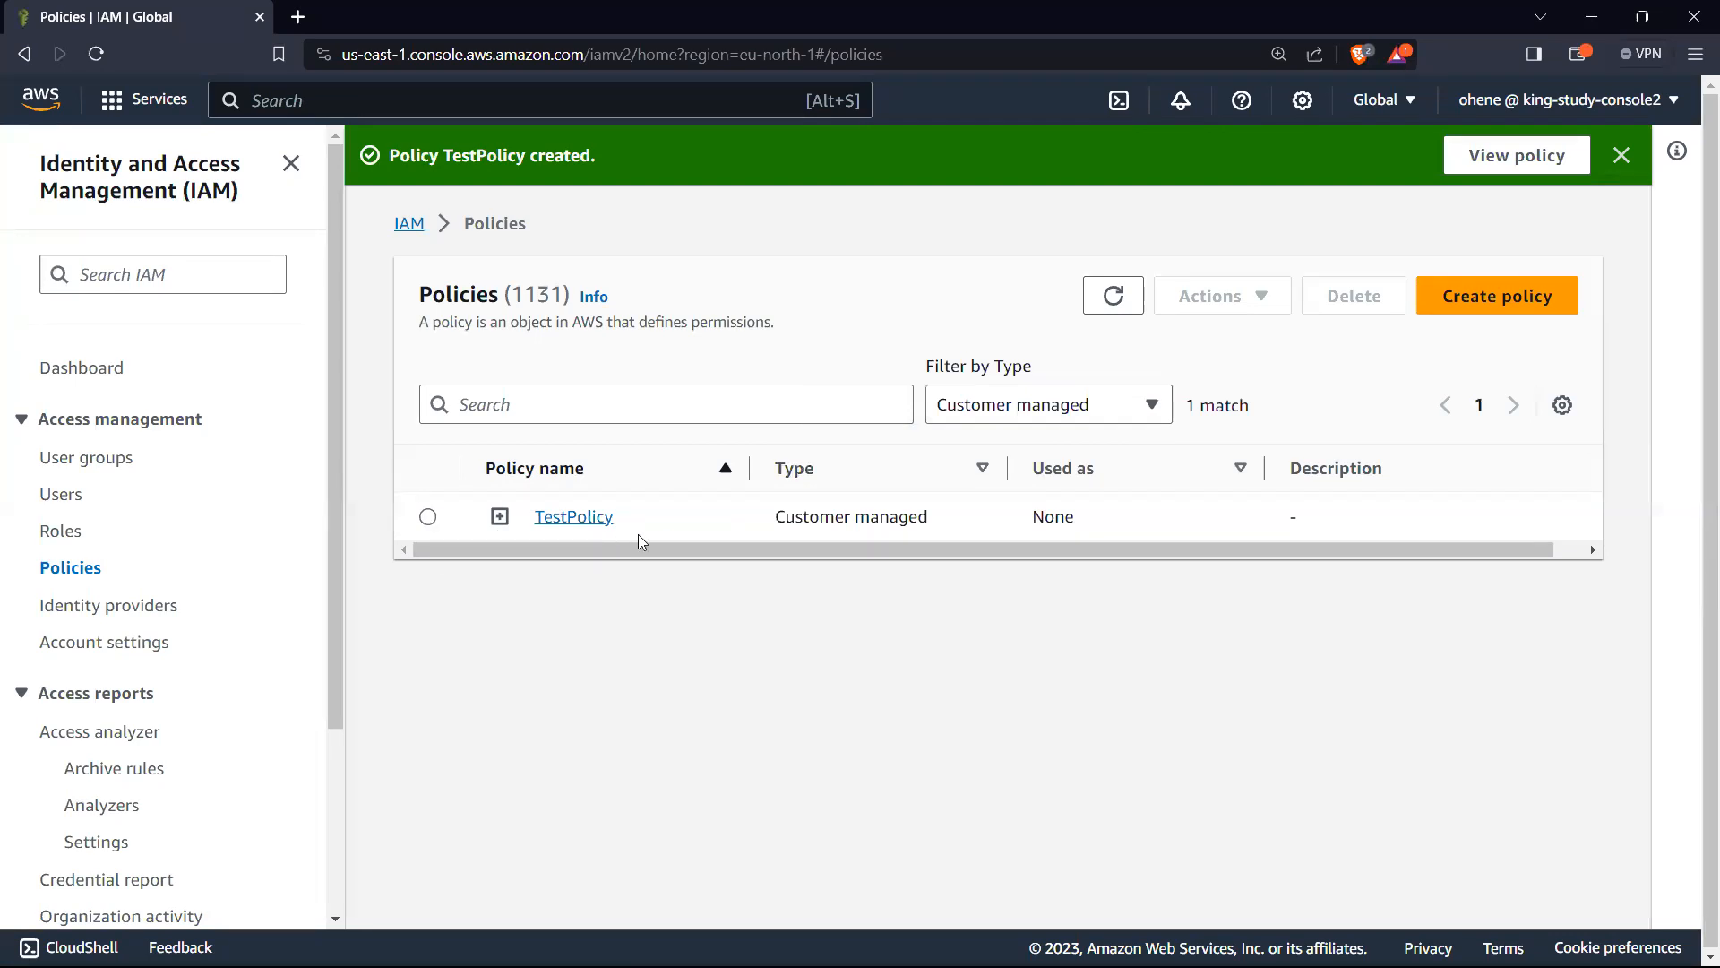
left_click(979, 408)
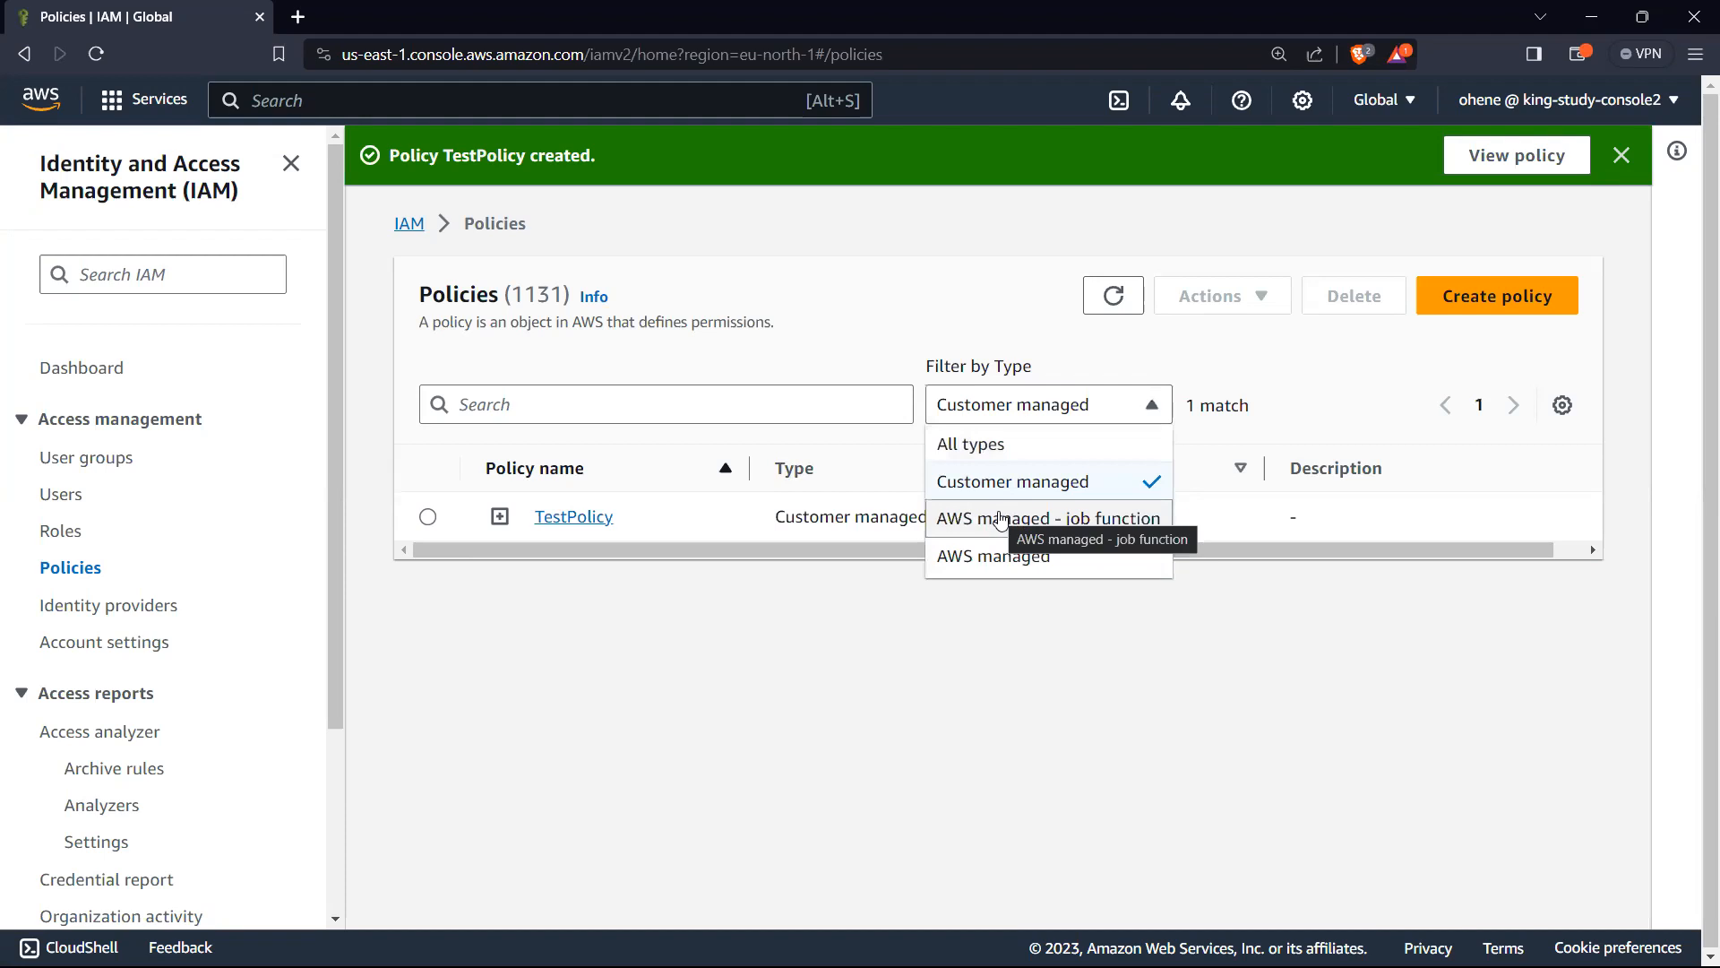
left_click(1001, 519)
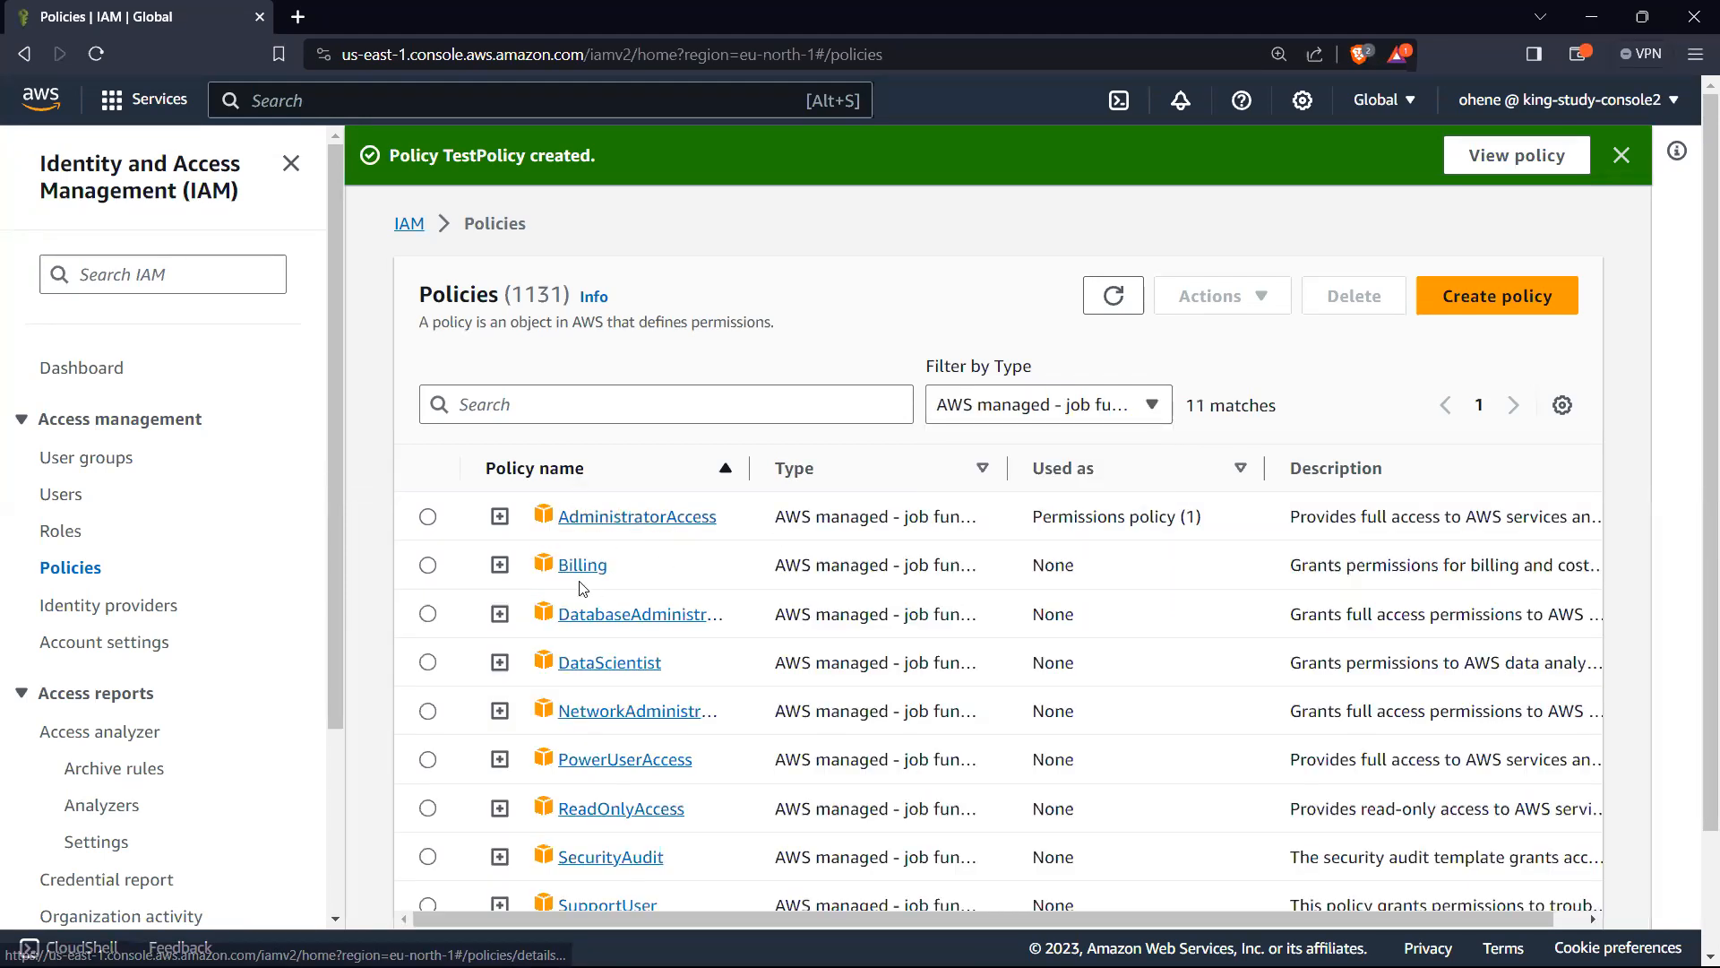
scroll(673, 654, "down", 2)
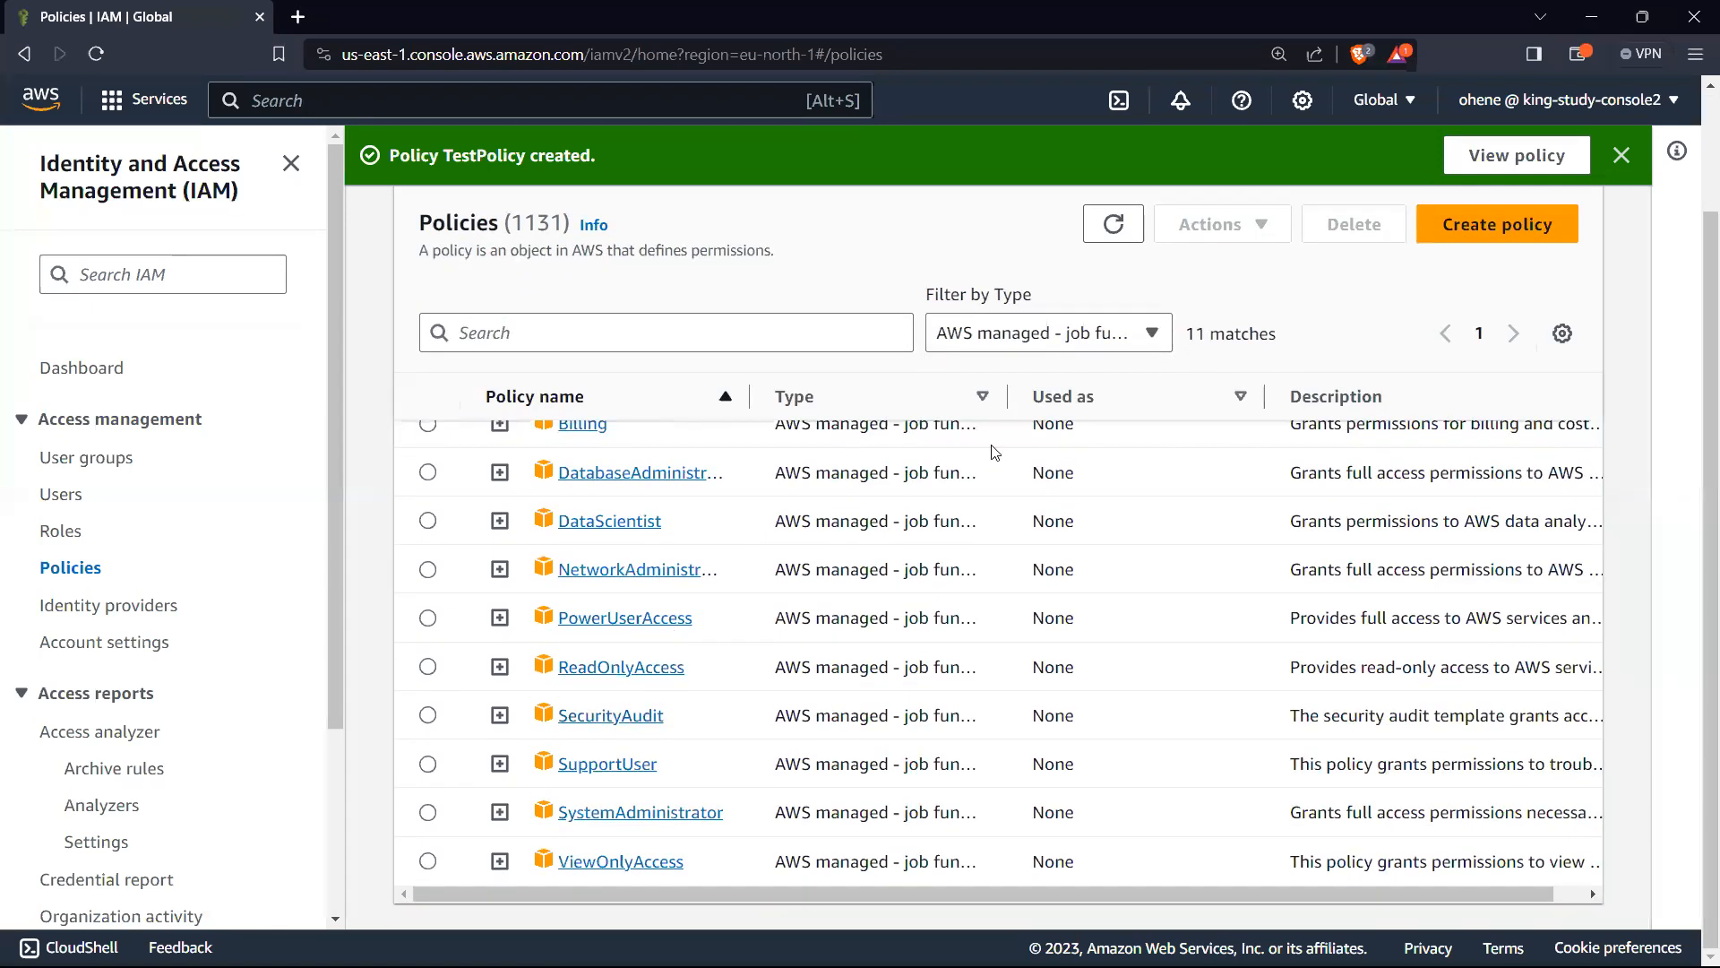
left_click(1013, 339)
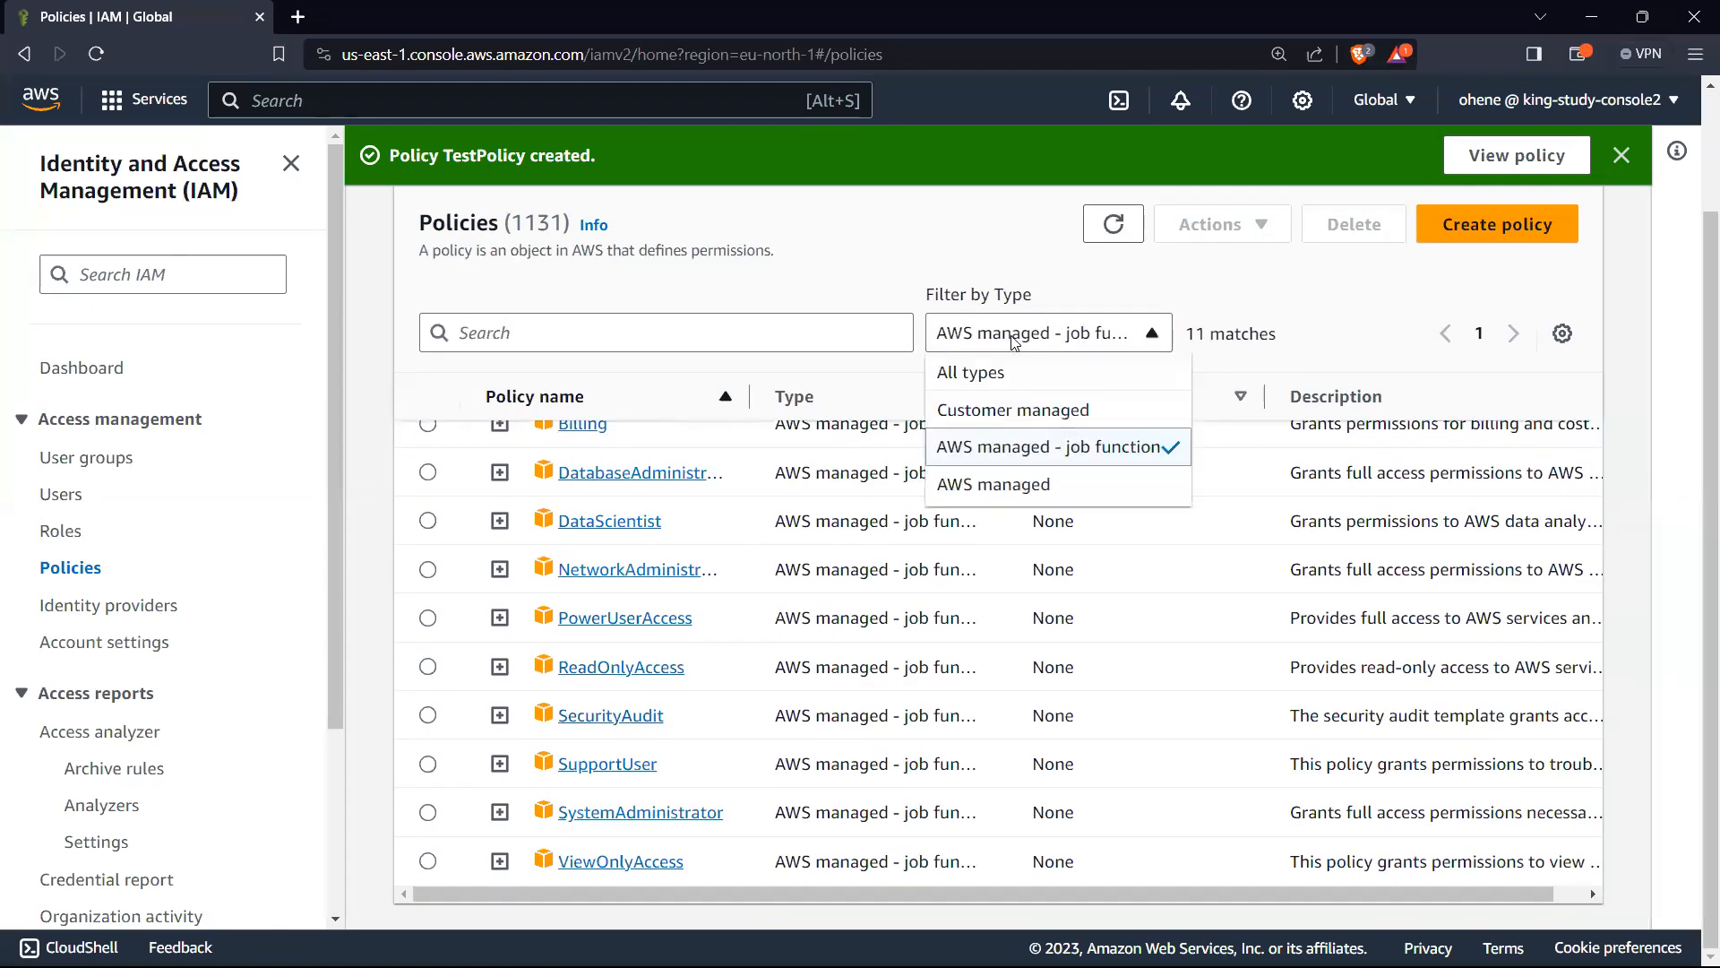
left_click(1013, 482)
scroll(817, 513, "up", 2)
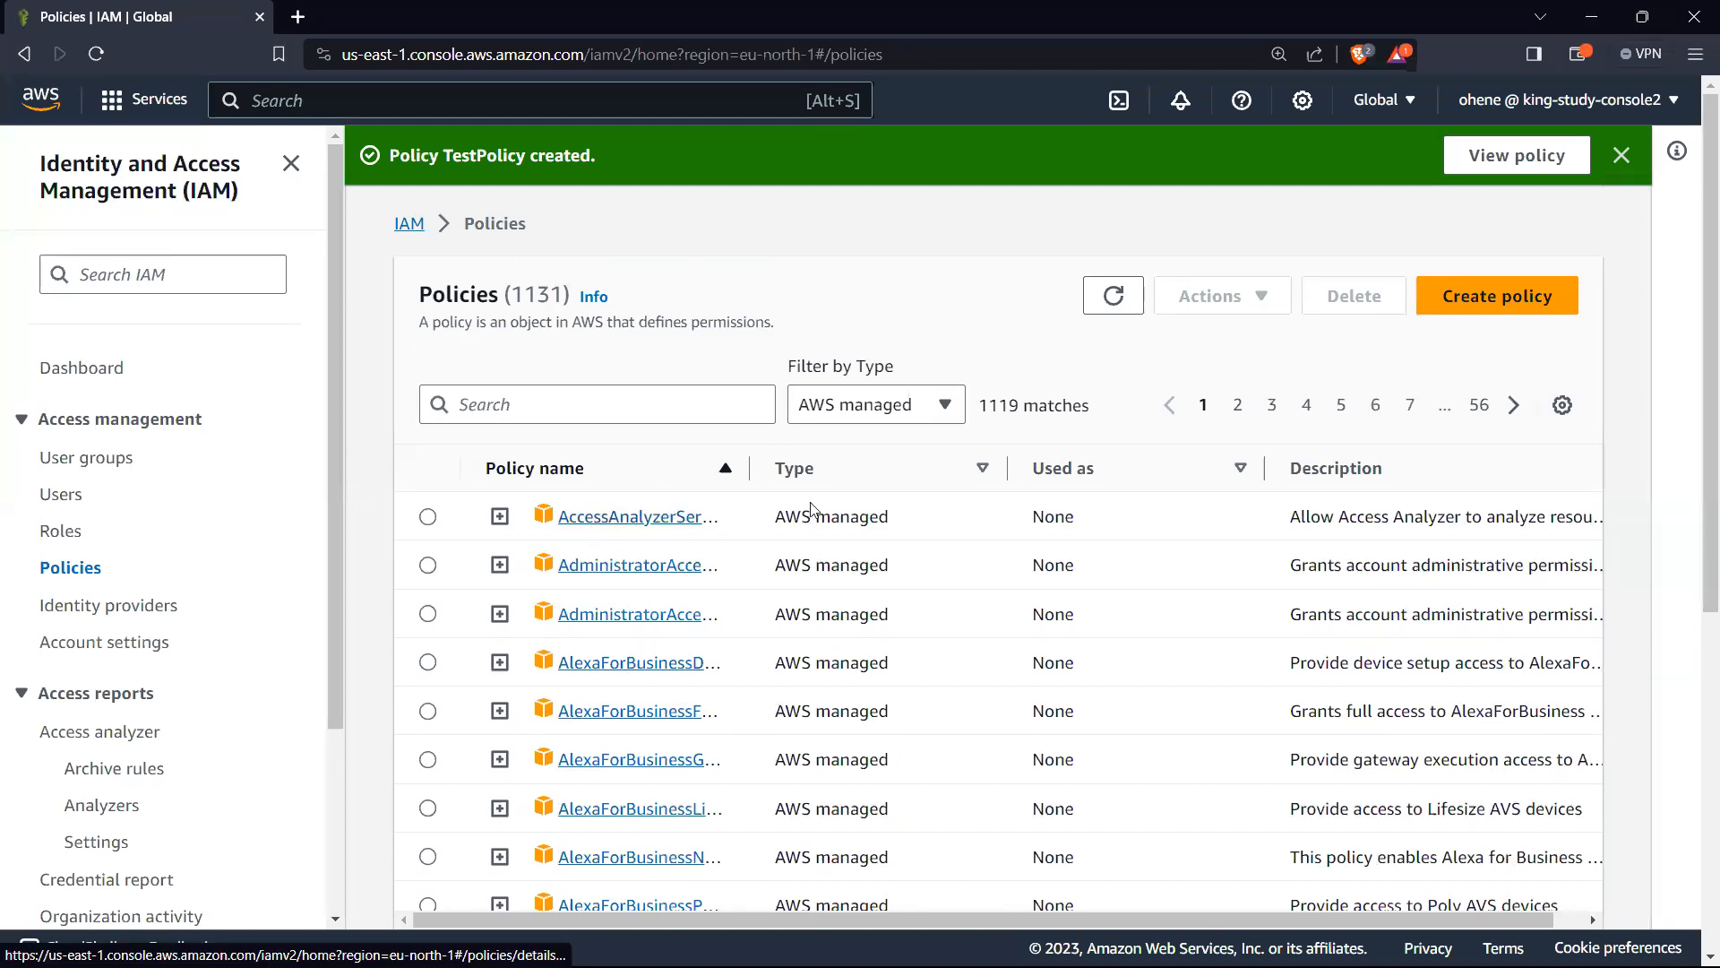
scroll(761, 502, "down", 1)
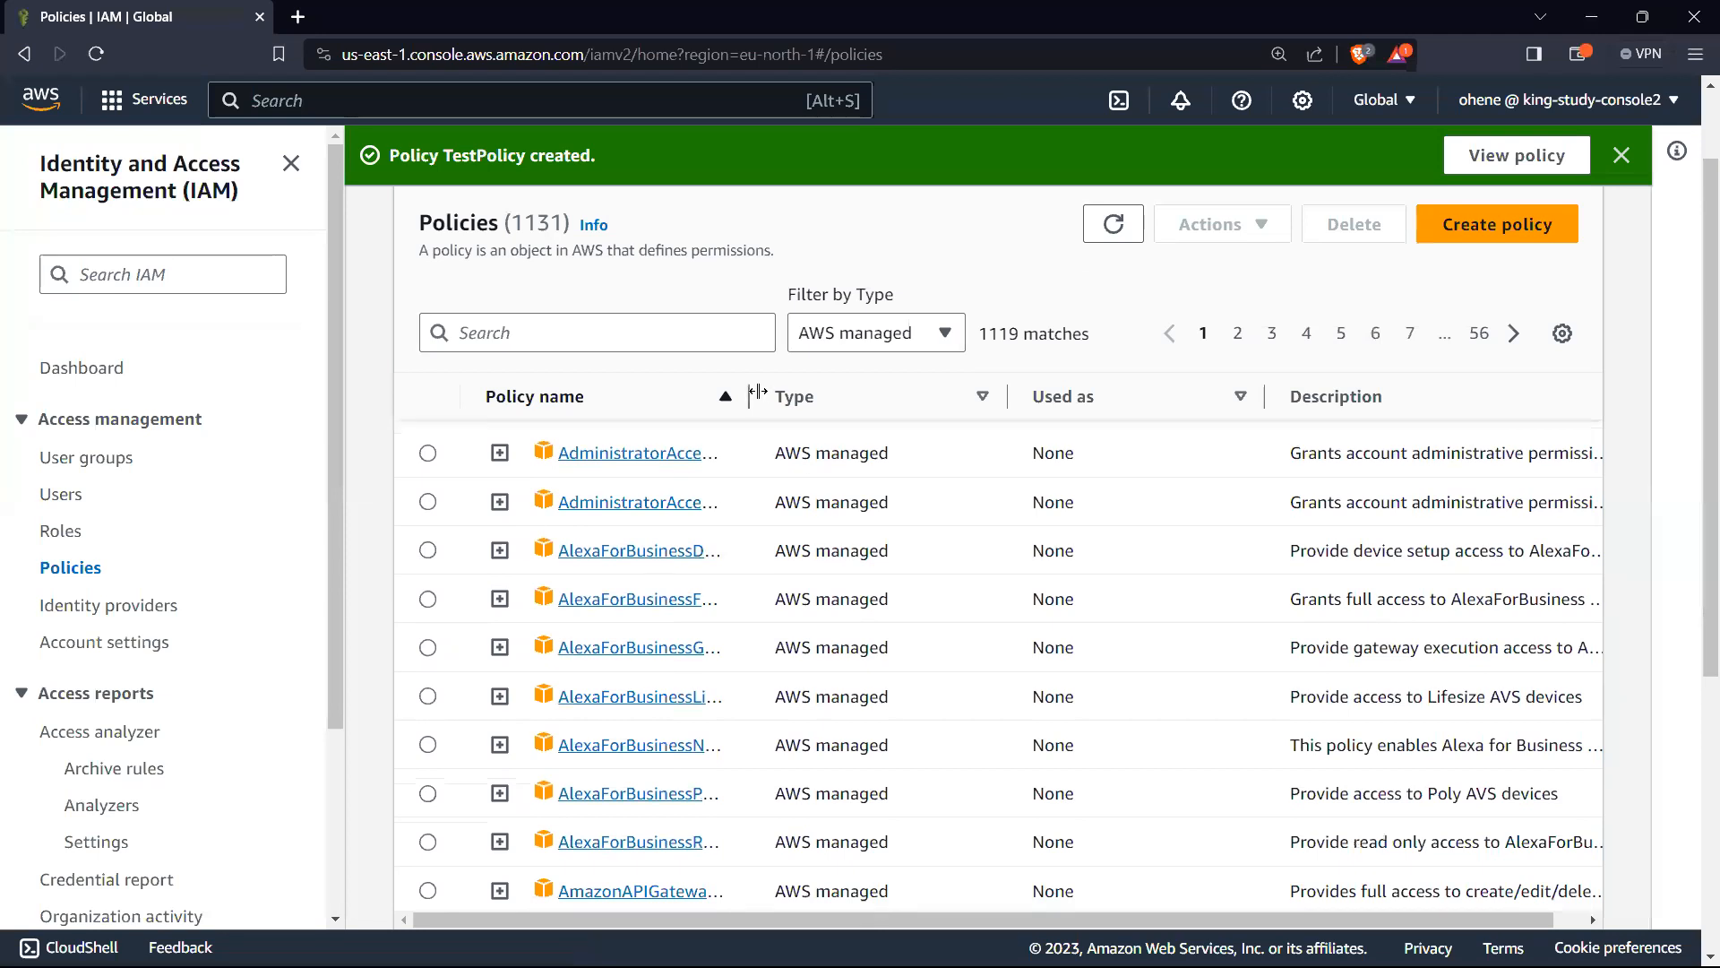
left_click_drag(758, 391, 874, 392)
scroll(1068, 477, "up", 2)
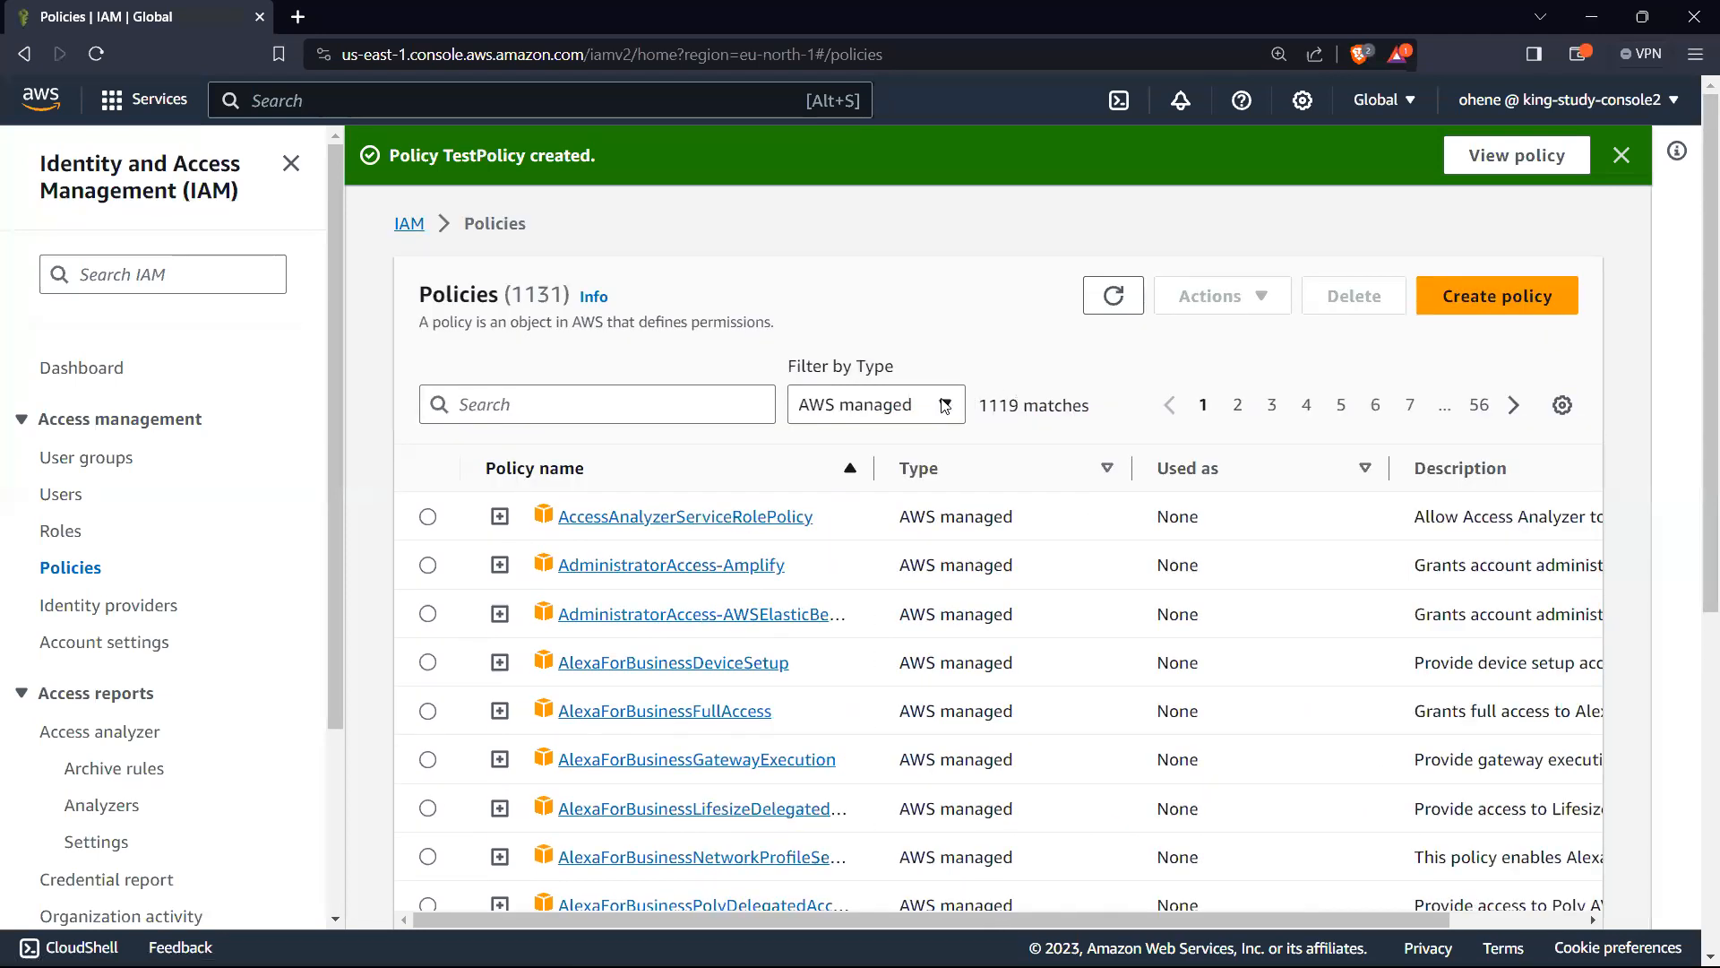
Step: Filter back to Customer managed policies and select TestPolicy
left_click(945, 406)
left_click(886, 483)
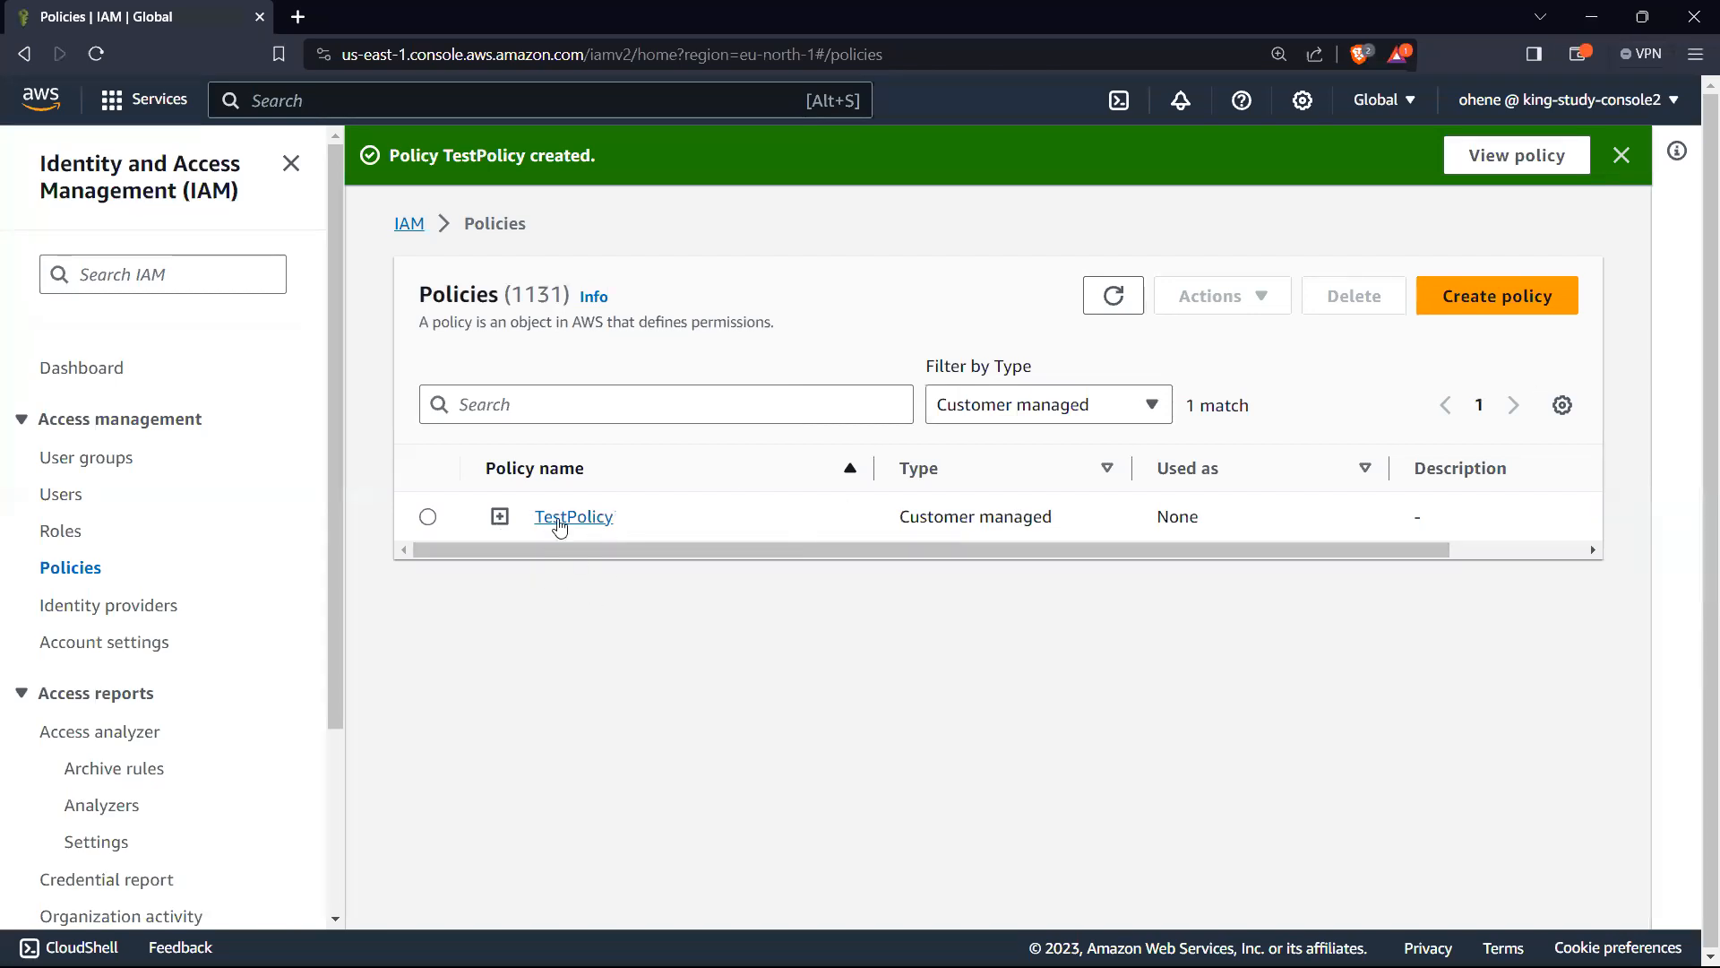
left_click(428, 518)
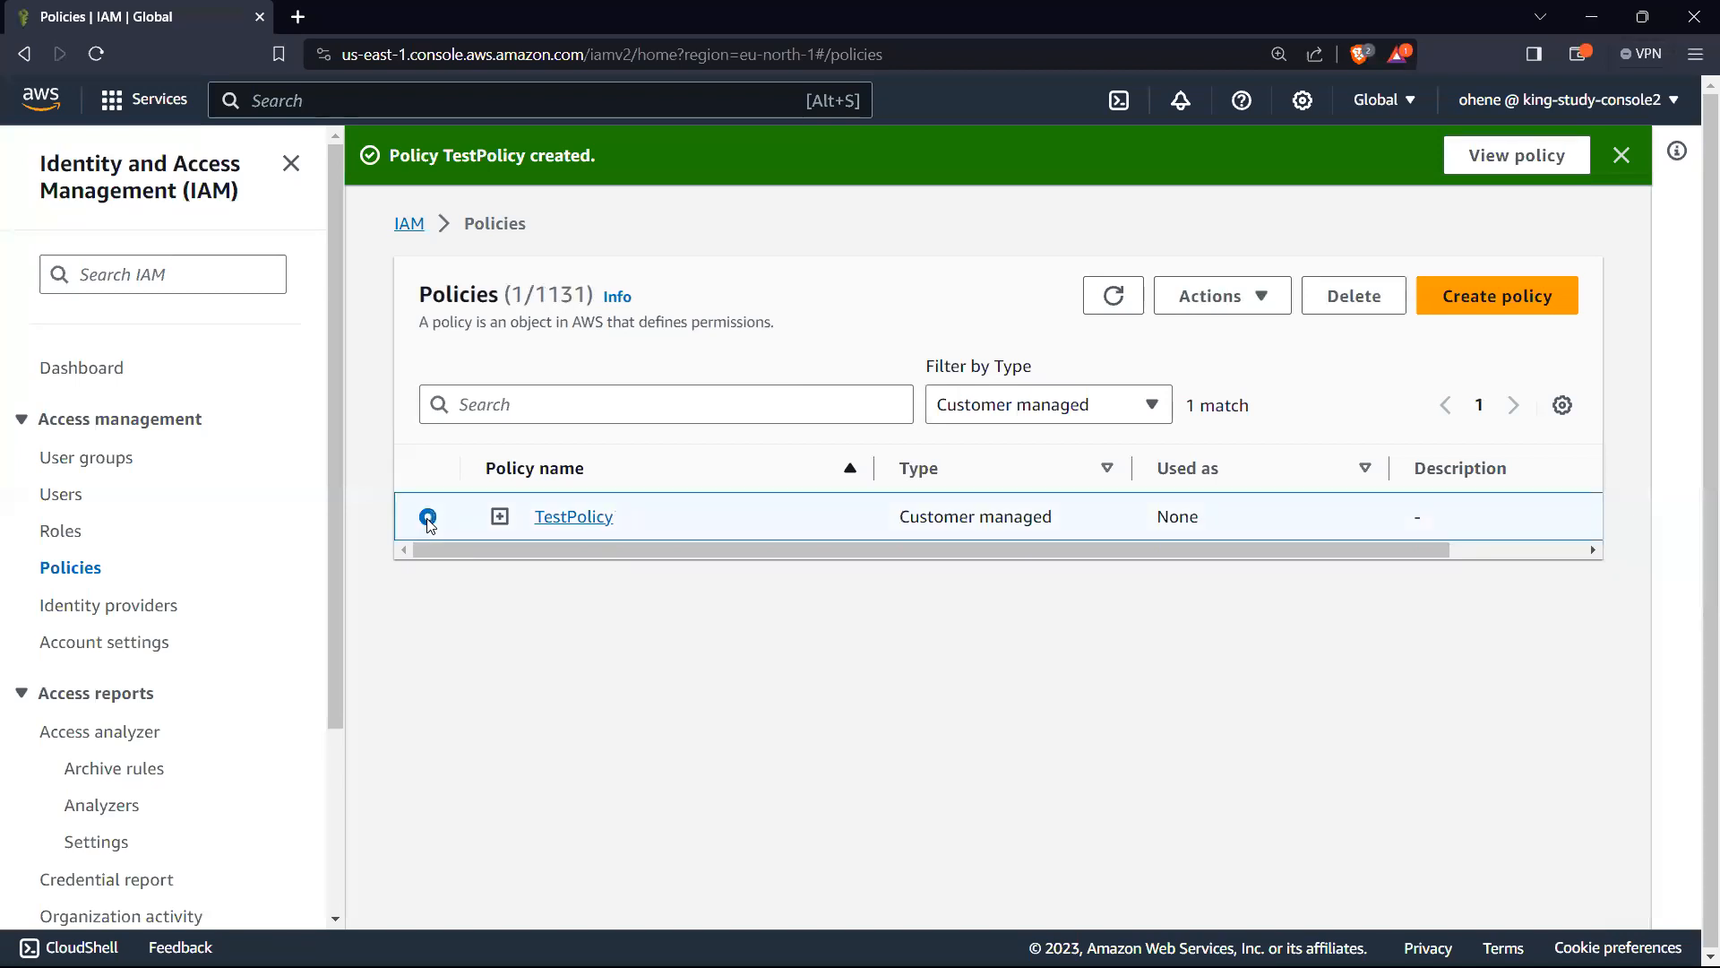
Step: Open the only IAM user's details page
left_click(61, 493)
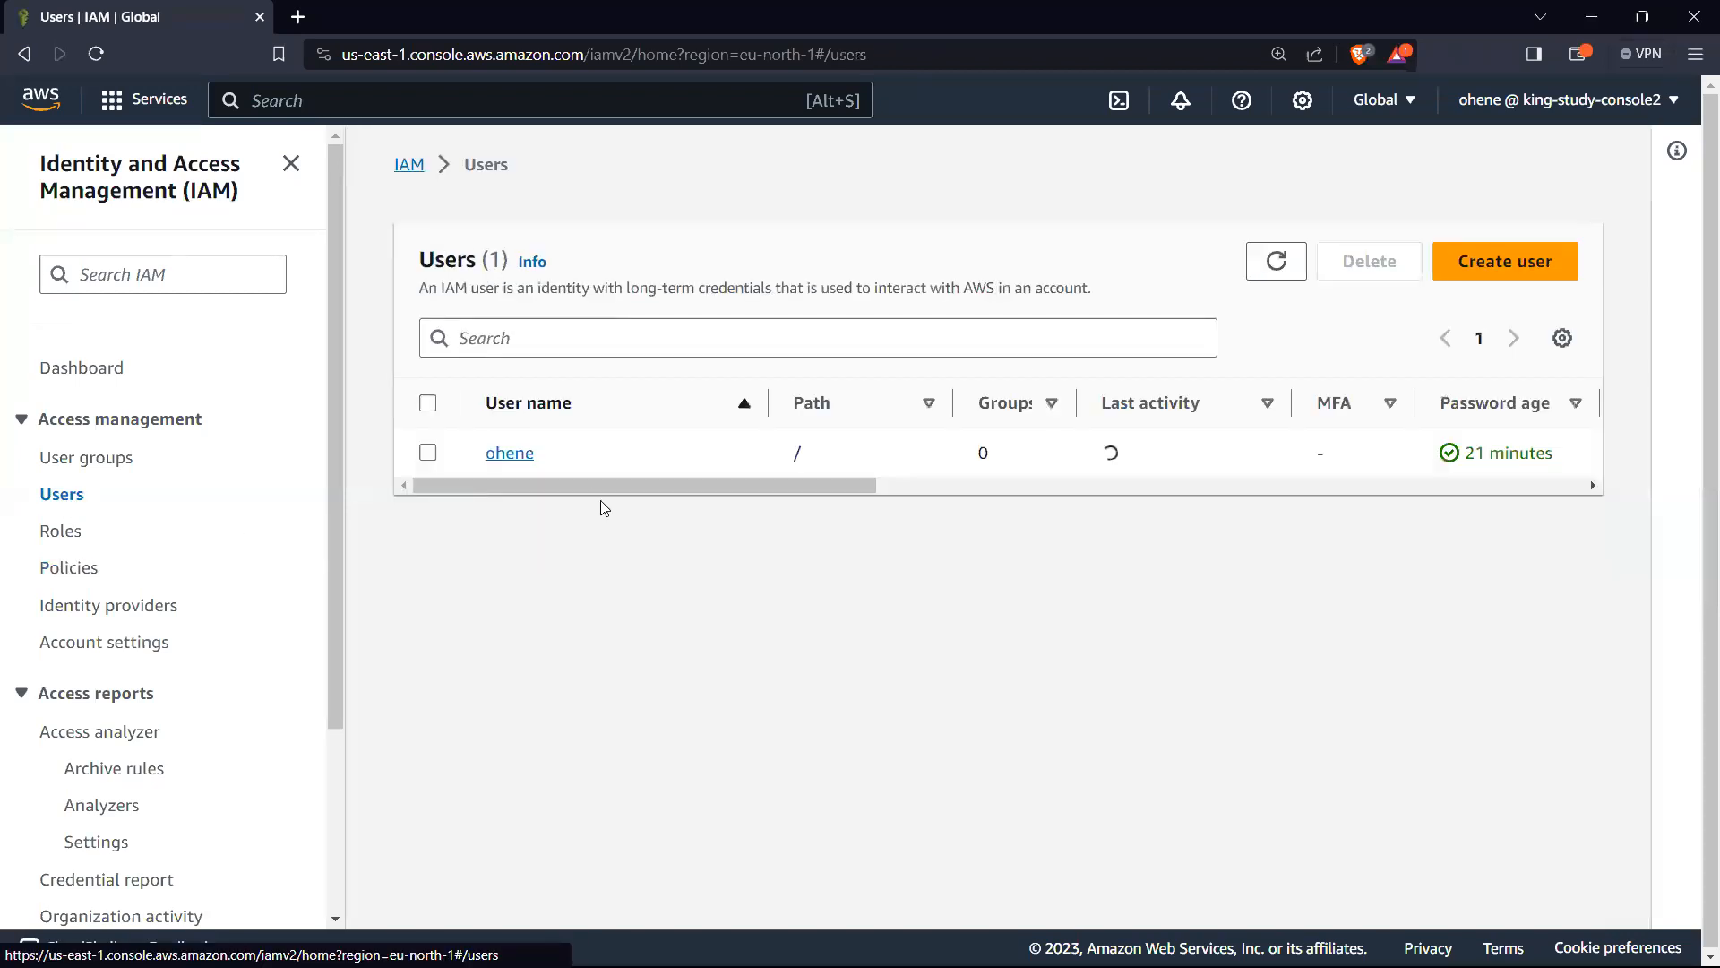
left_click(428, 452)
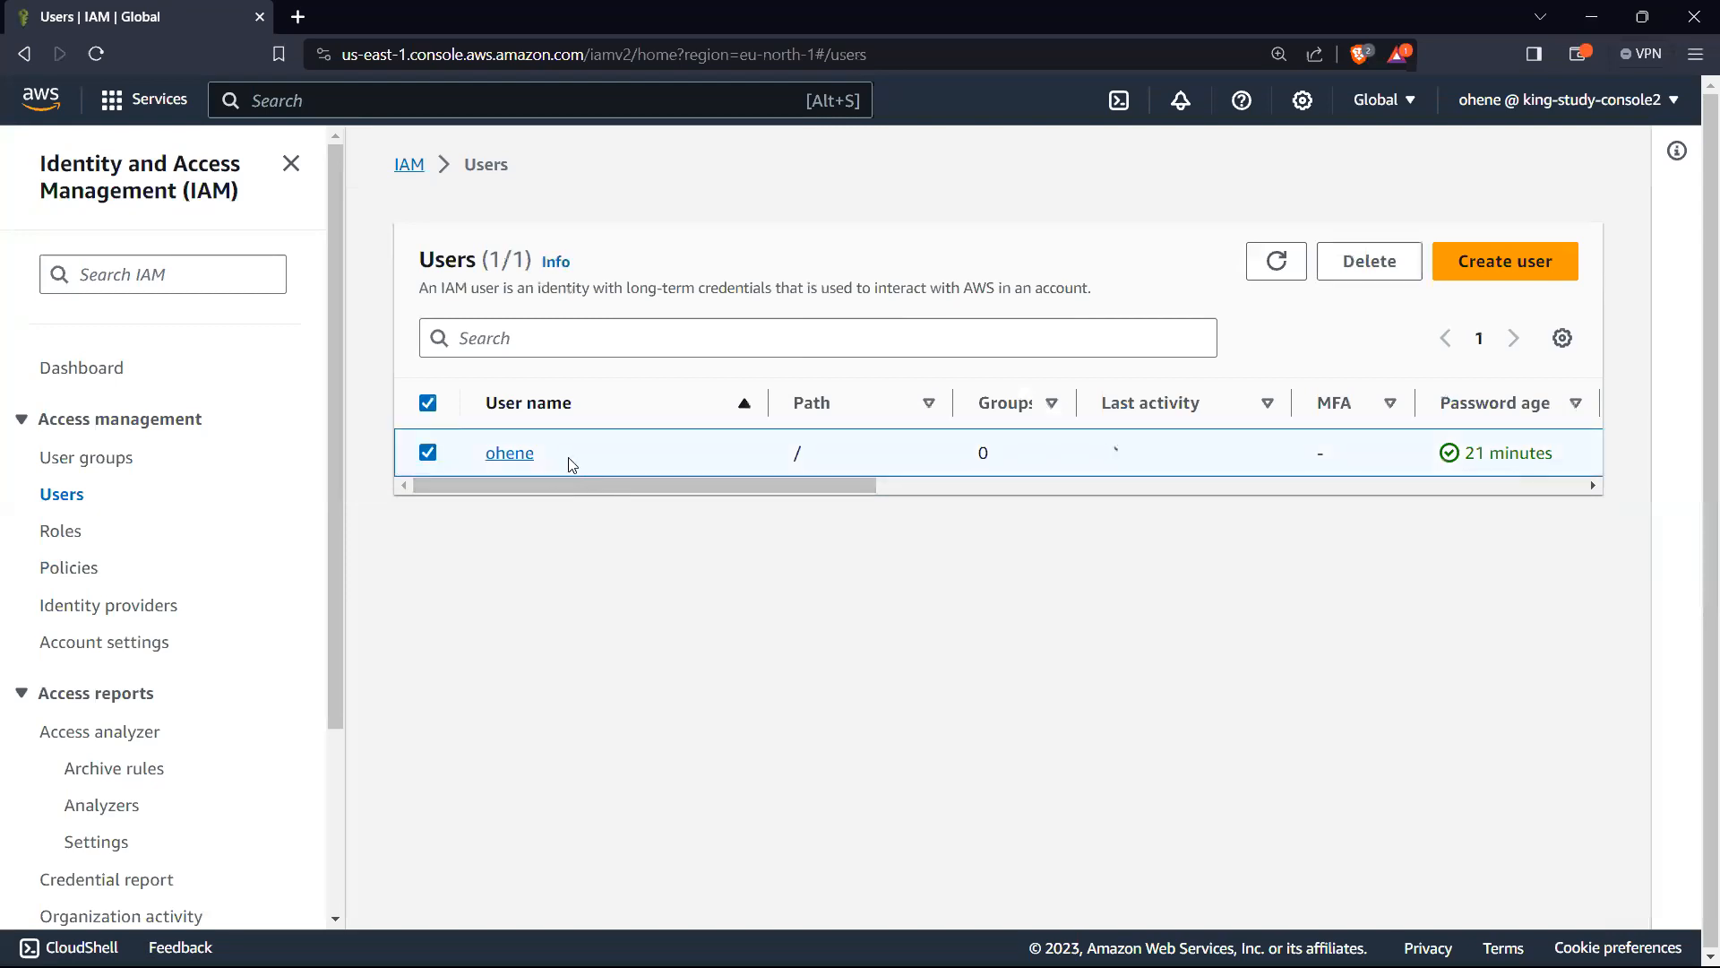
left_click(525, 455)
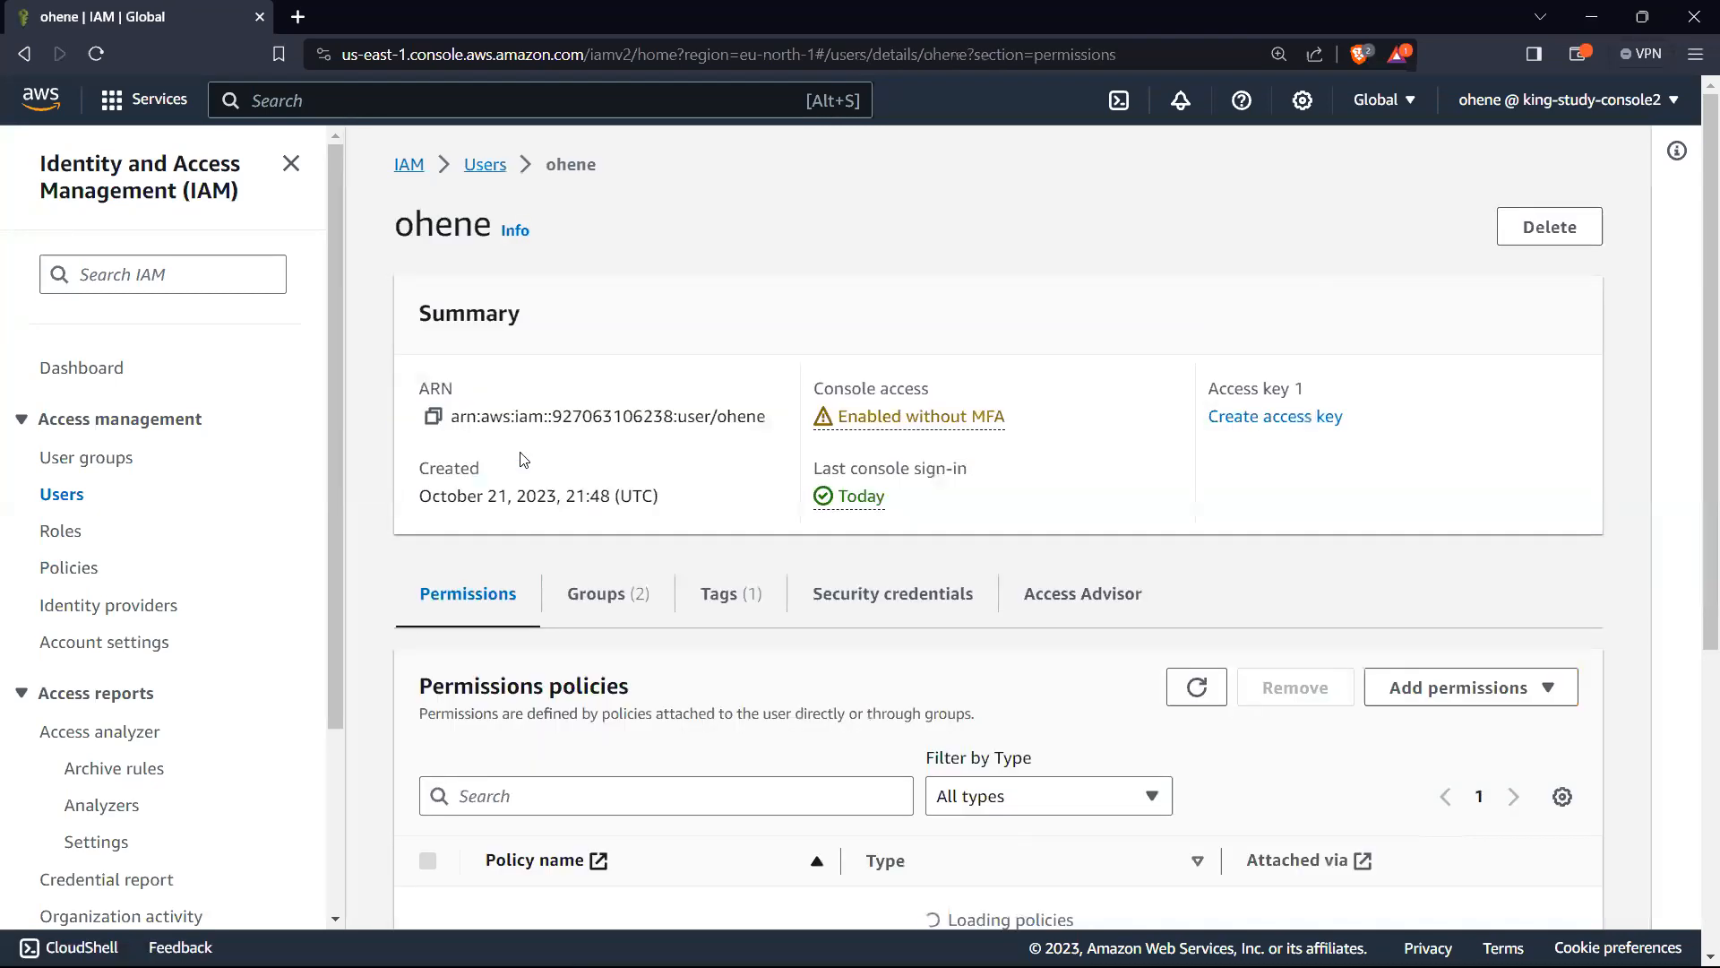
scroll(524, 460, "down", 3)
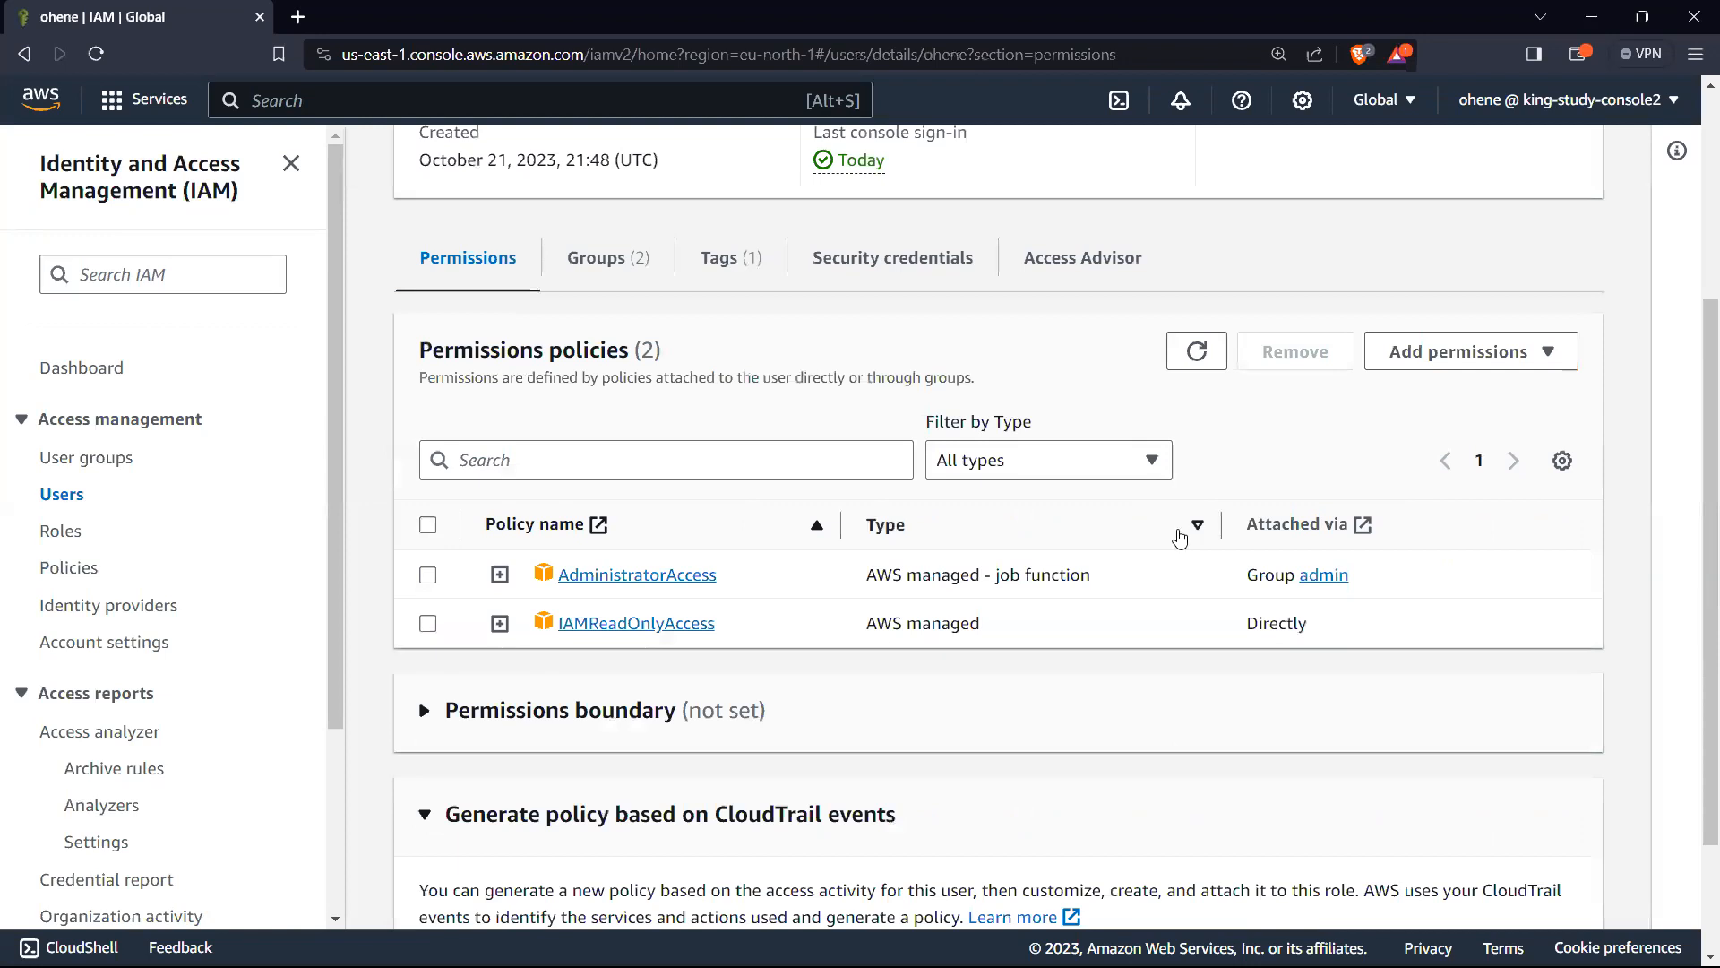
Step: Attach the customer-managed TestPolicy directly to the user
left_click(1478, 358)
left_click(1415, 390)
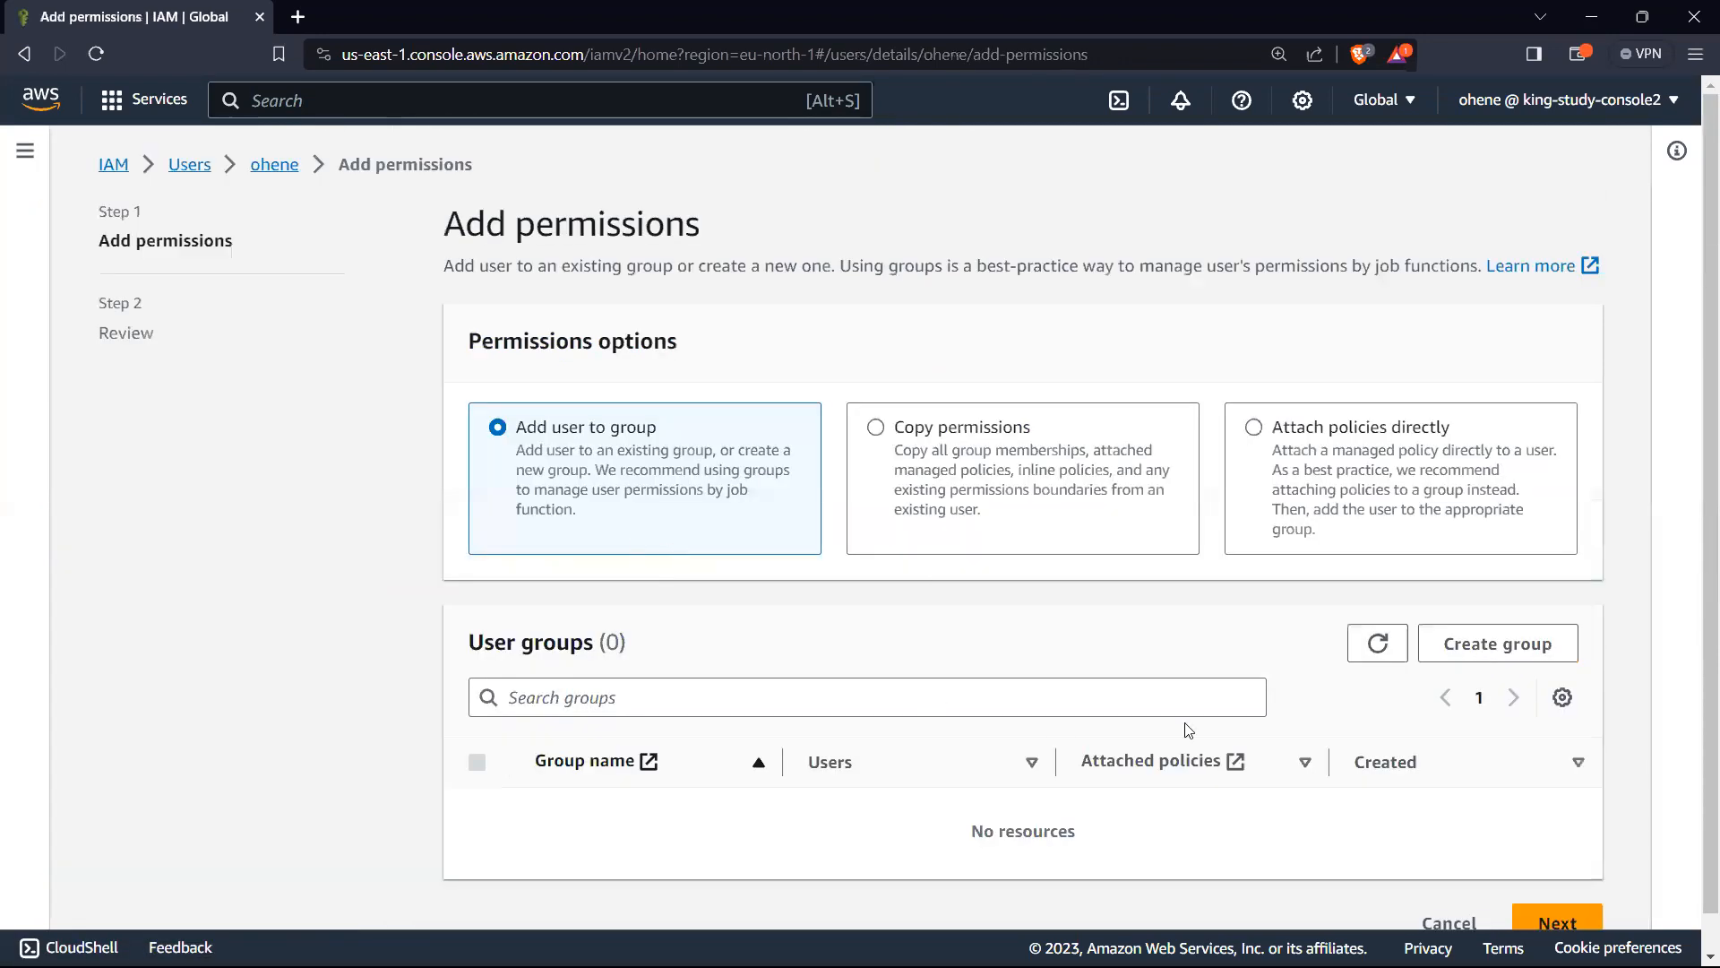
scroll(1239, 627, "down", 1)
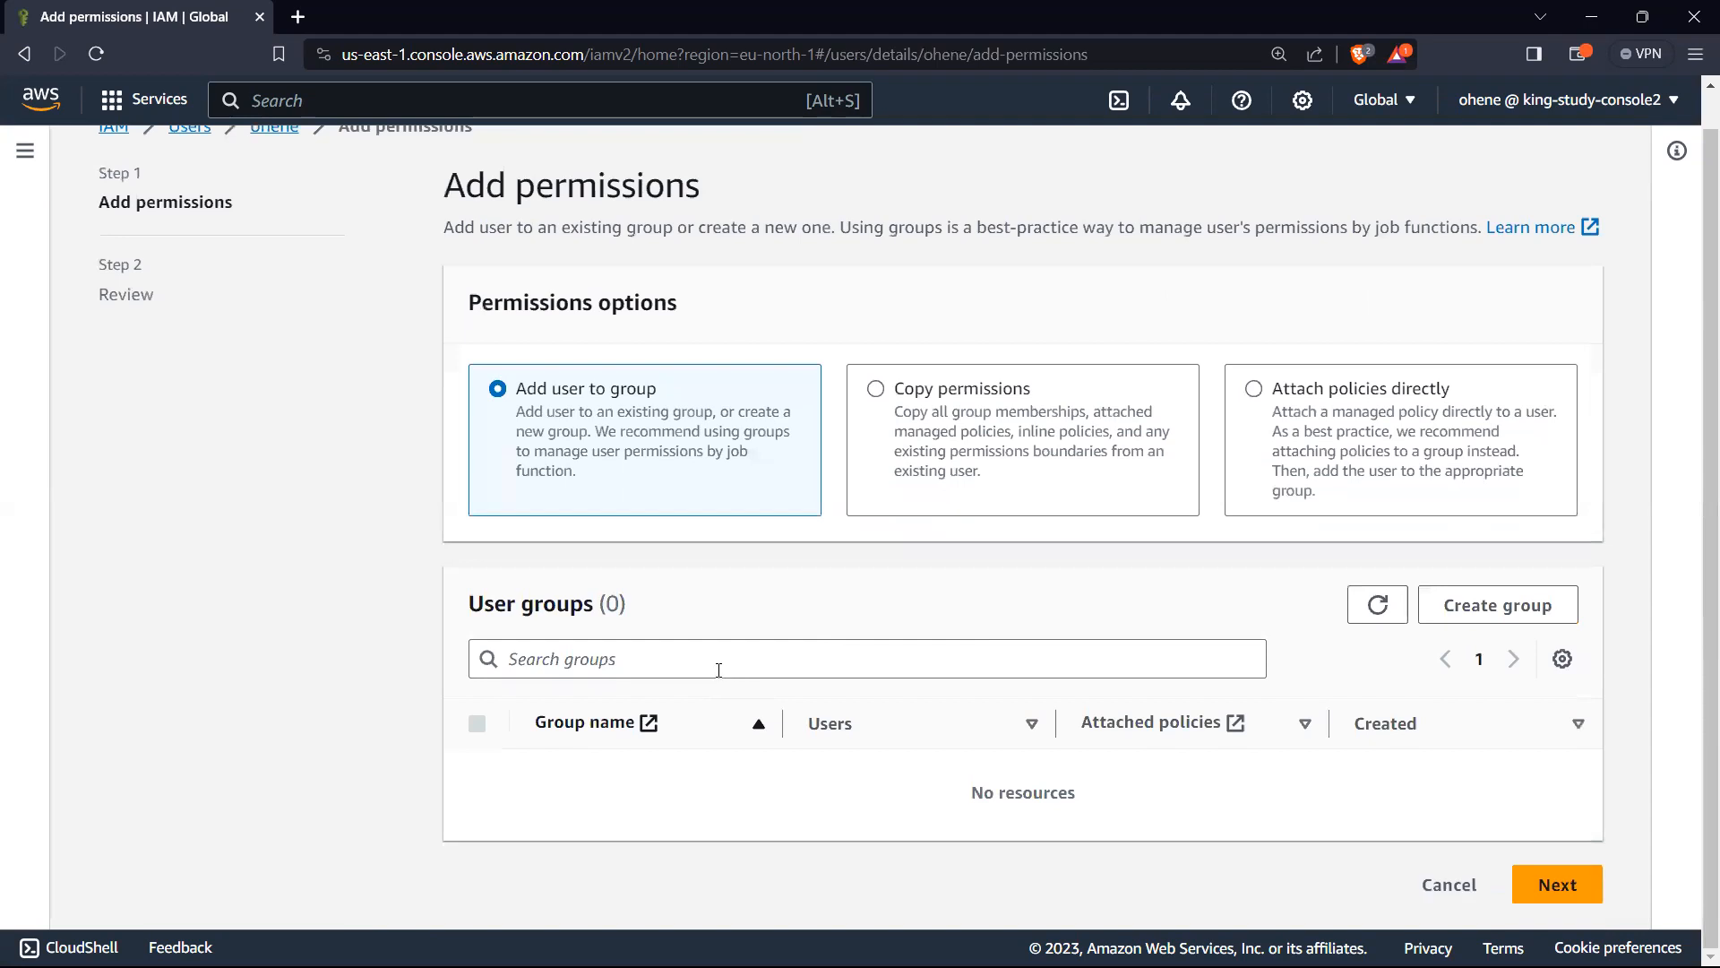
left_click(1321, 419)
scroll(1090, 480, "down", 3)
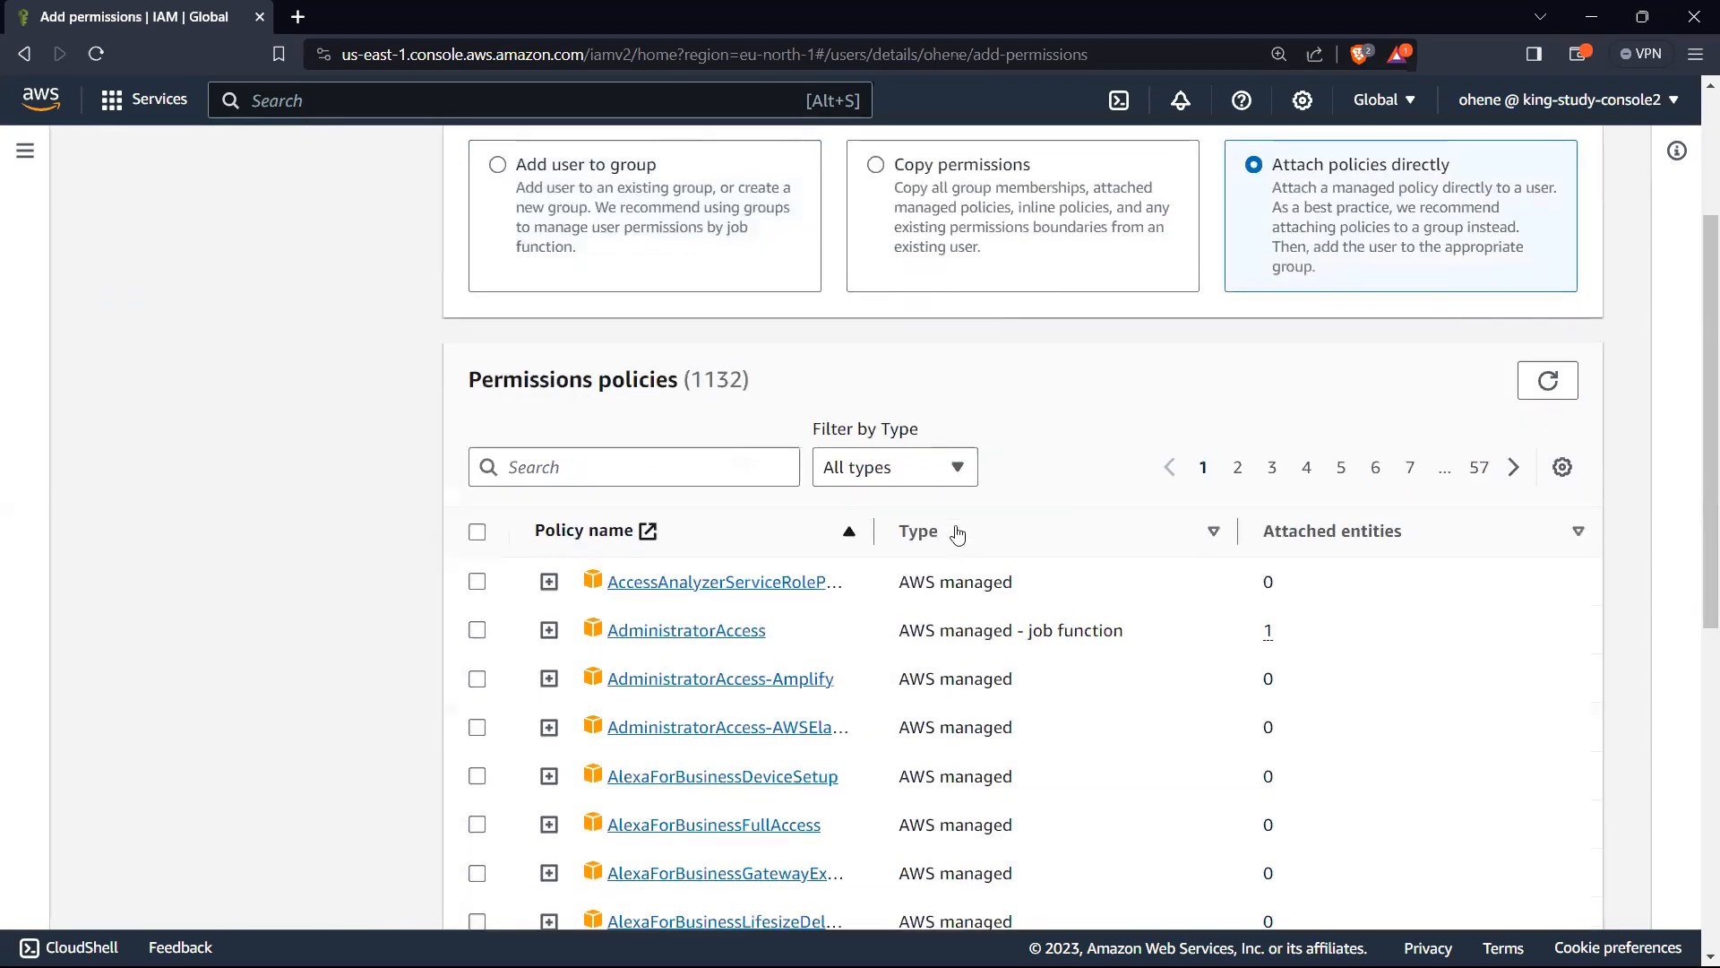
left_click(943, 470)
left_click(923, 543)
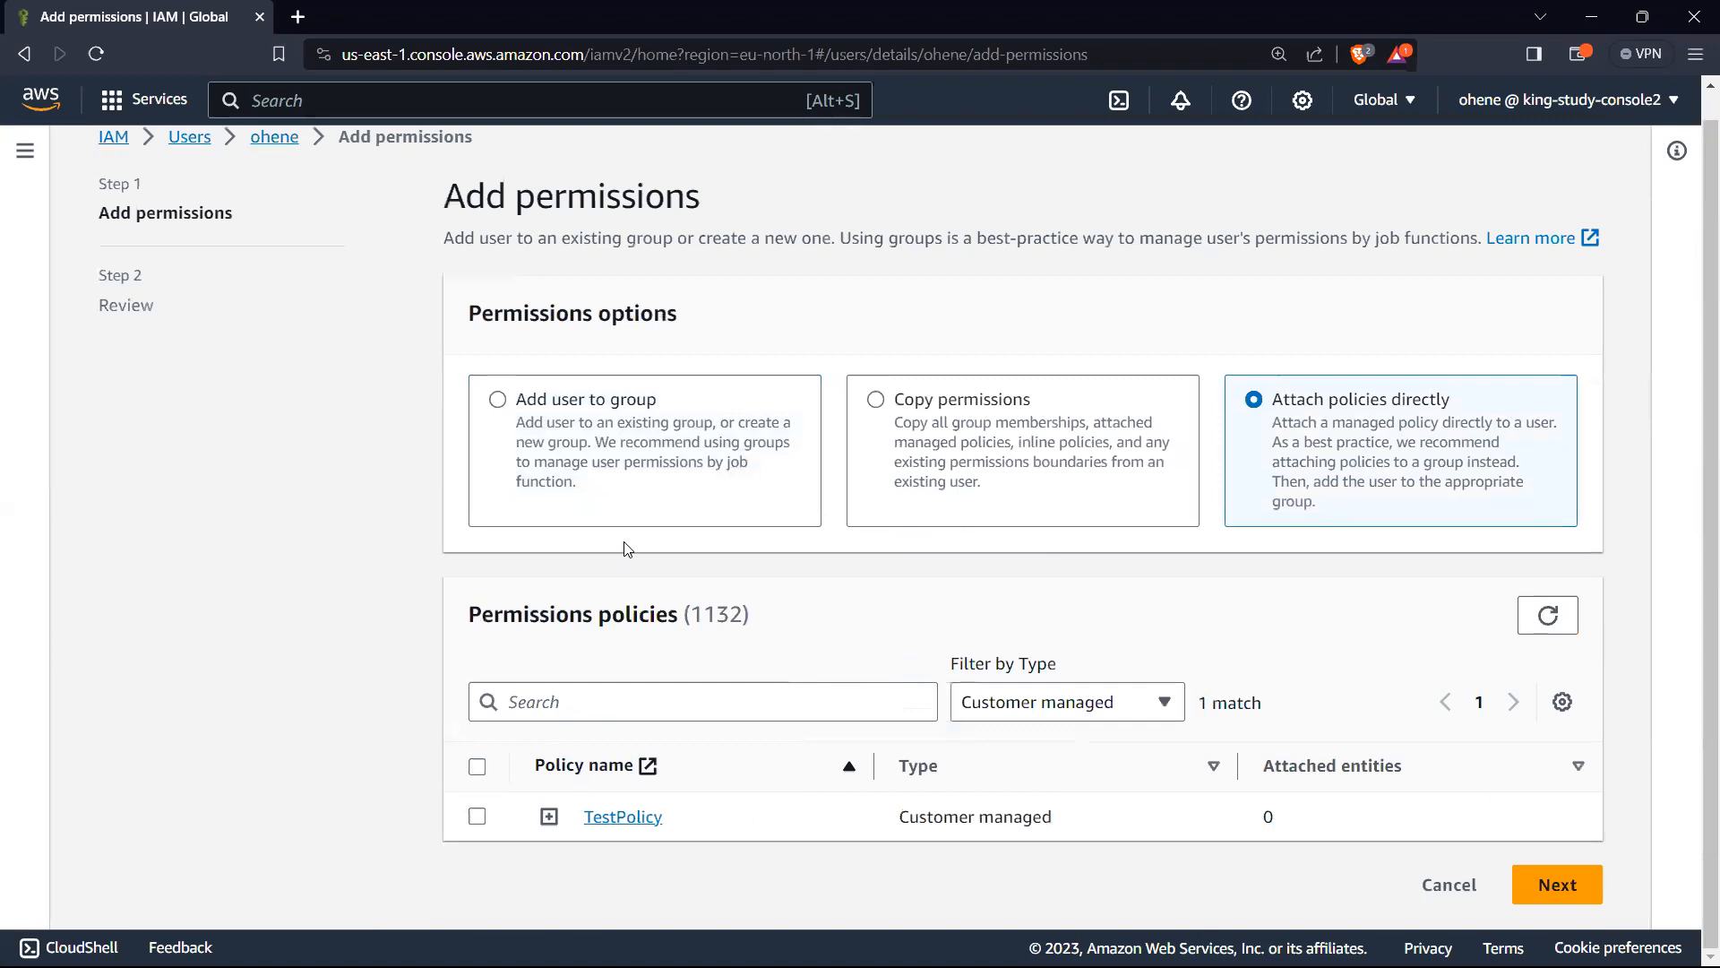
left_click(477, 816)
left_click(1558, 885)
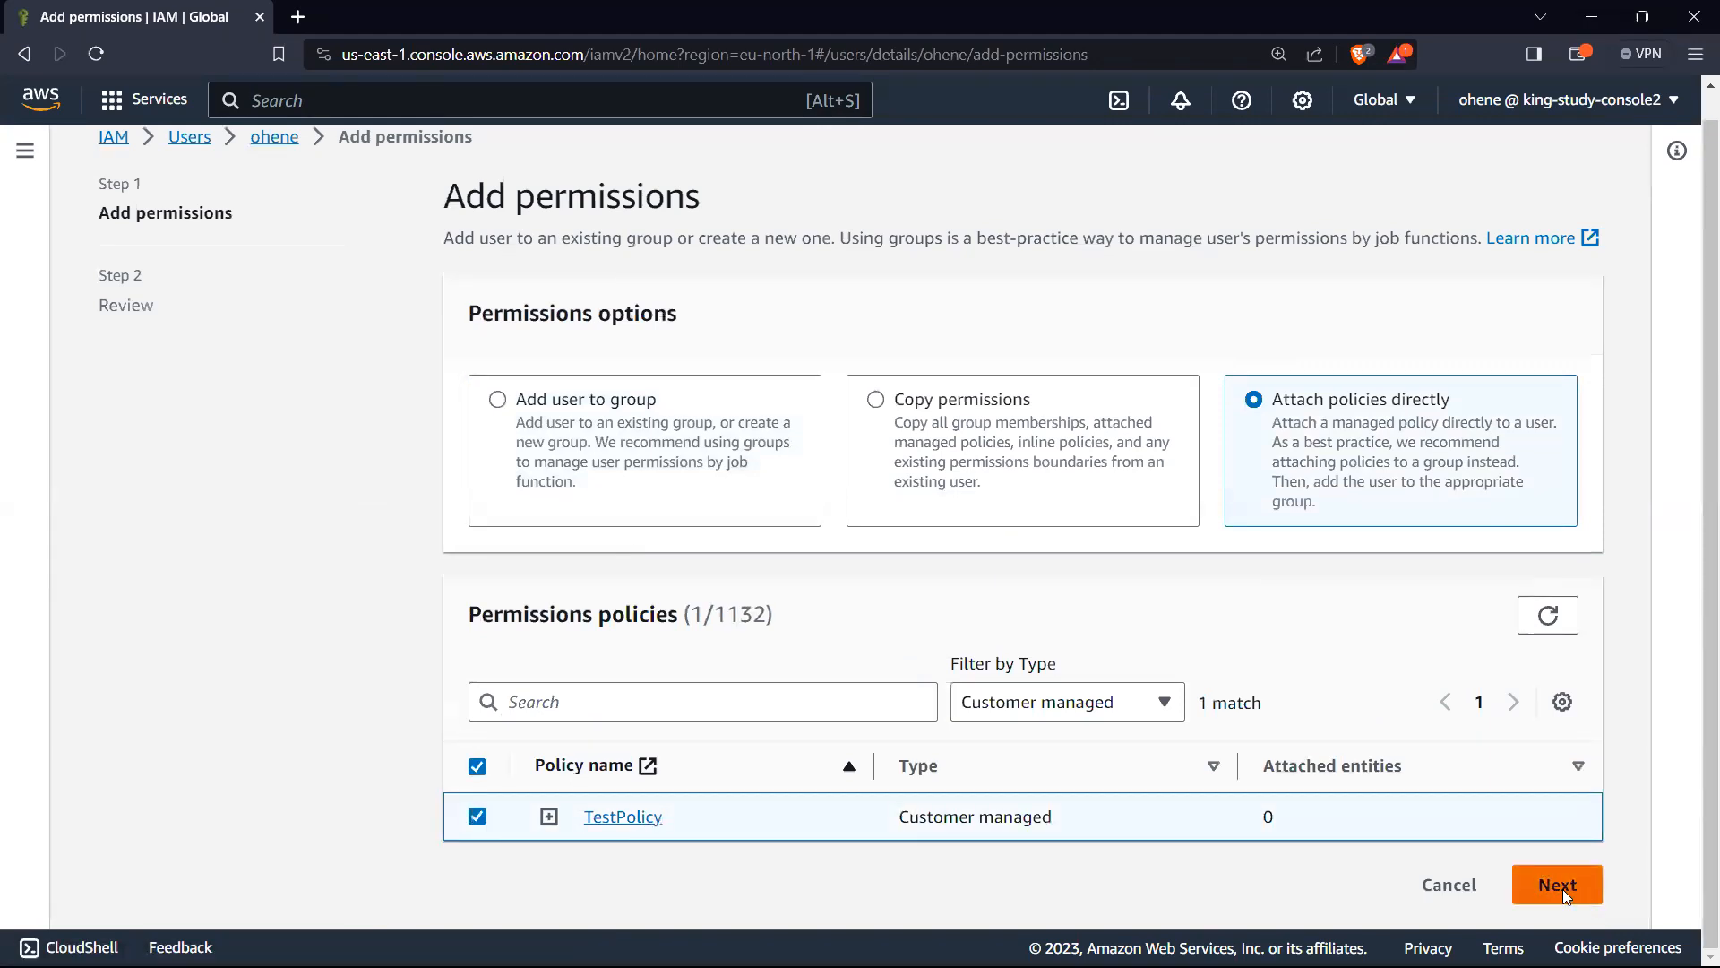
left_click(1493, 727)
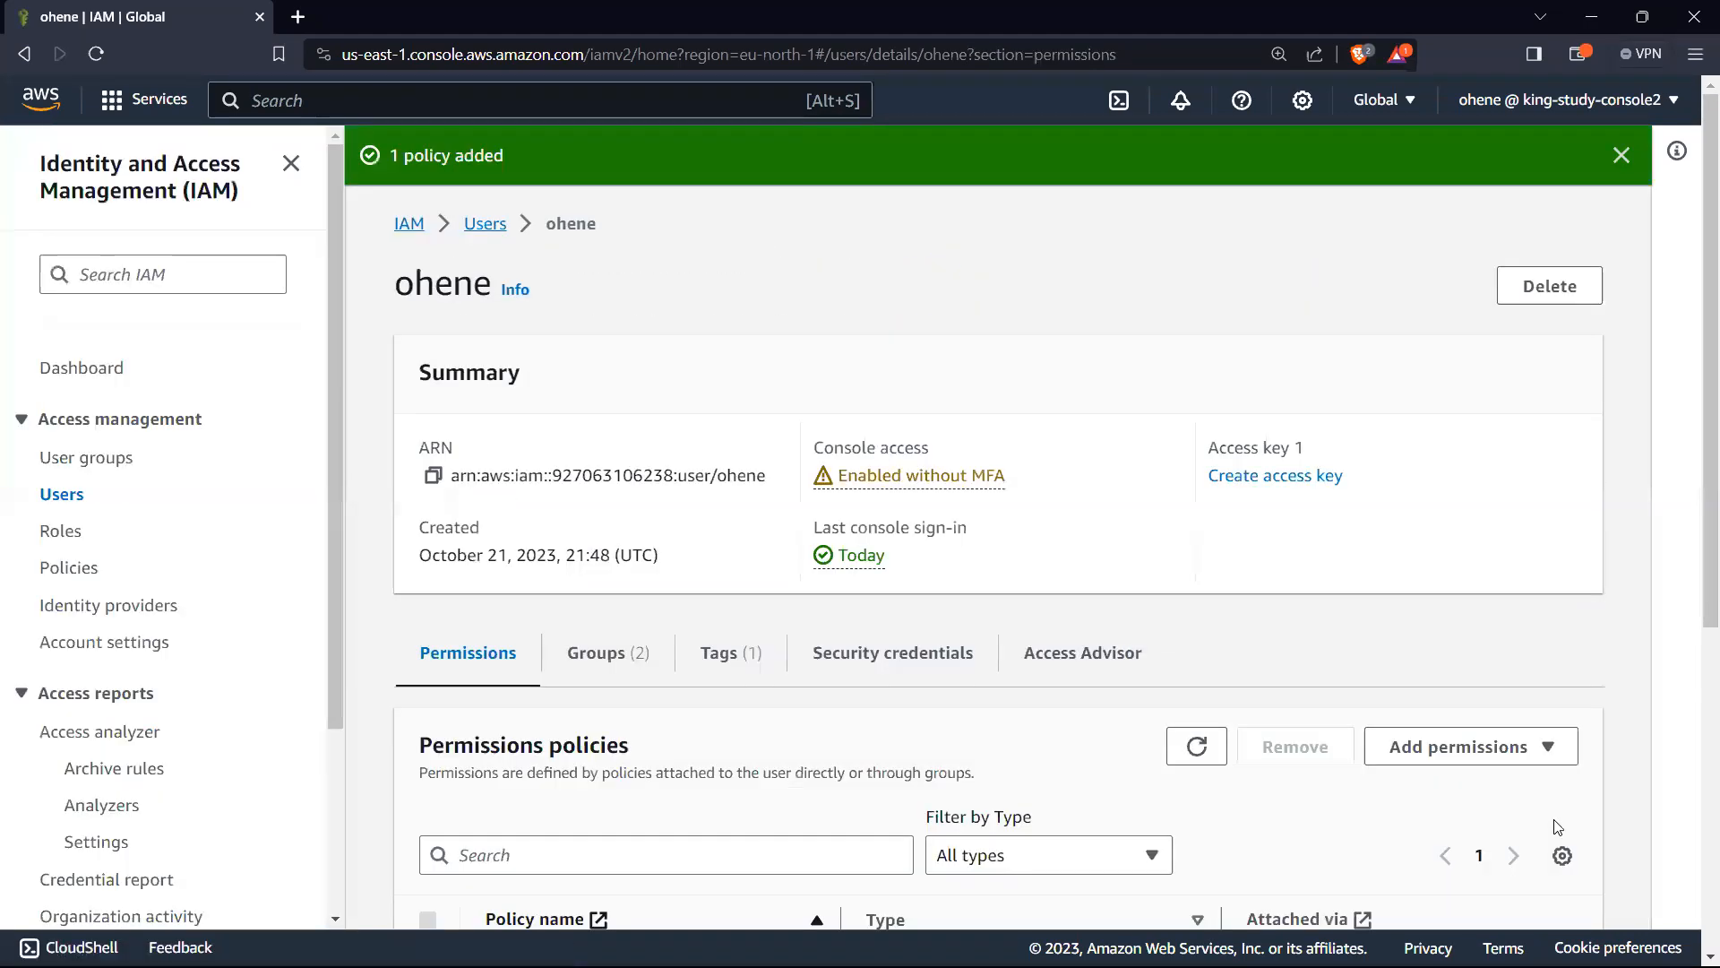
Step: Remove TestPolicy from the user's permissions
scroll(965, 638, "down", 3)
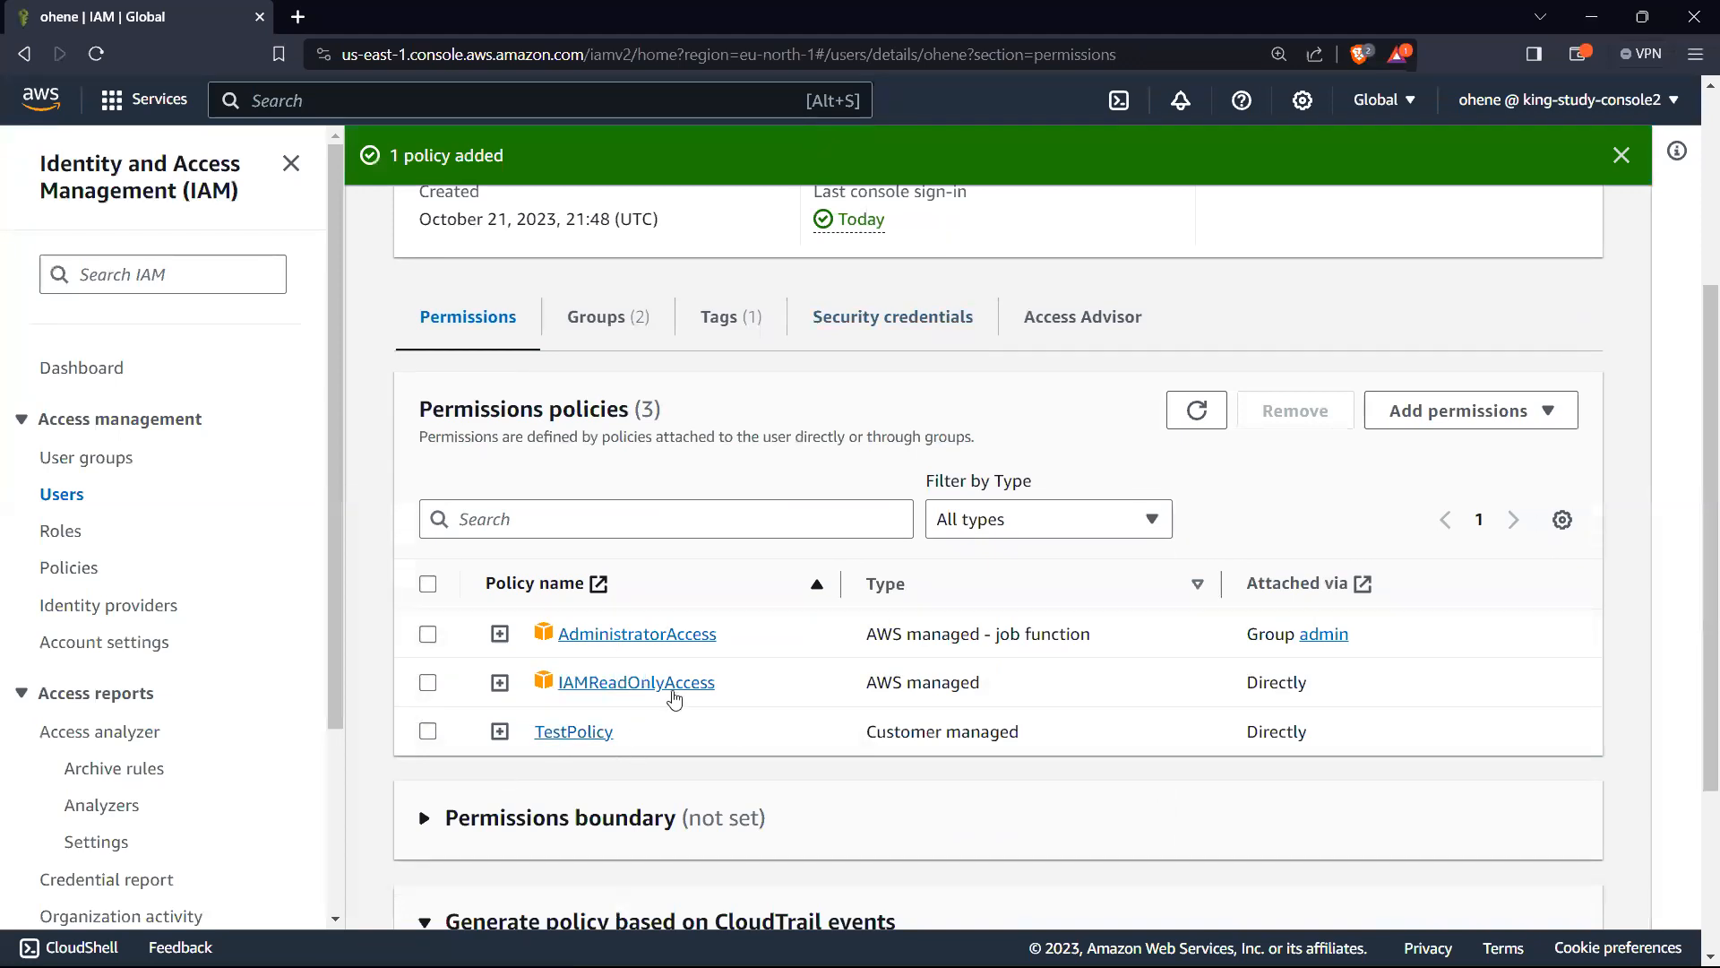
left_click(427, 736)
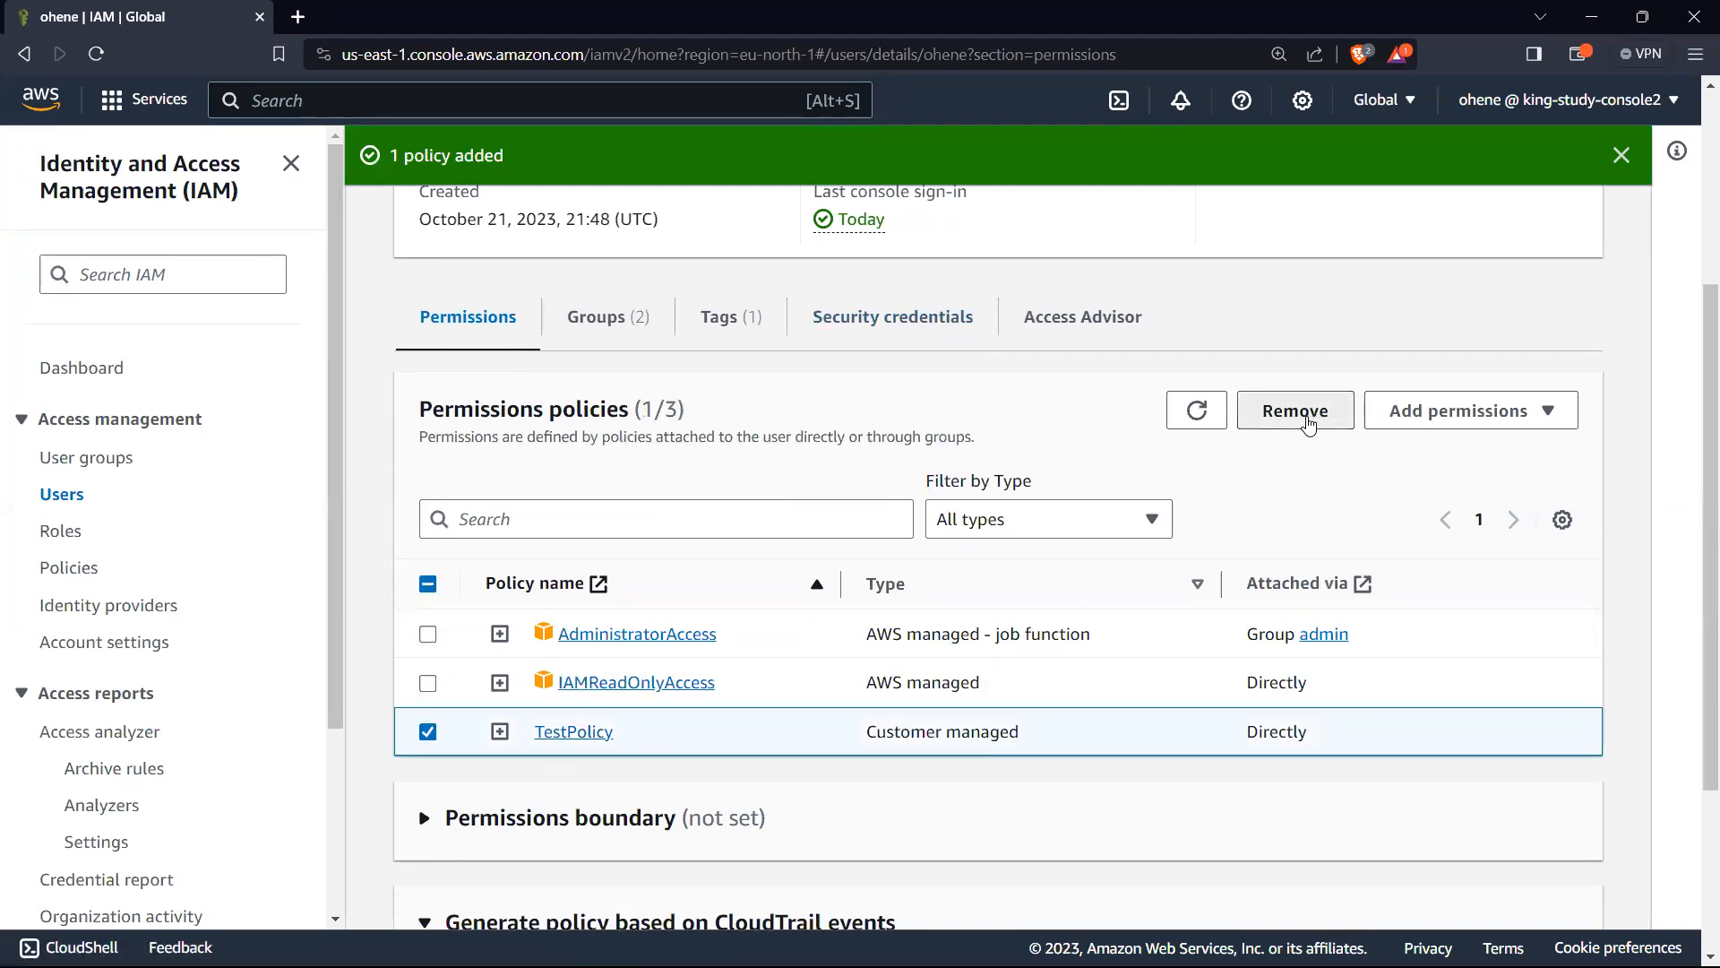
left_click(1294, 410)
left_click(1171, 606)
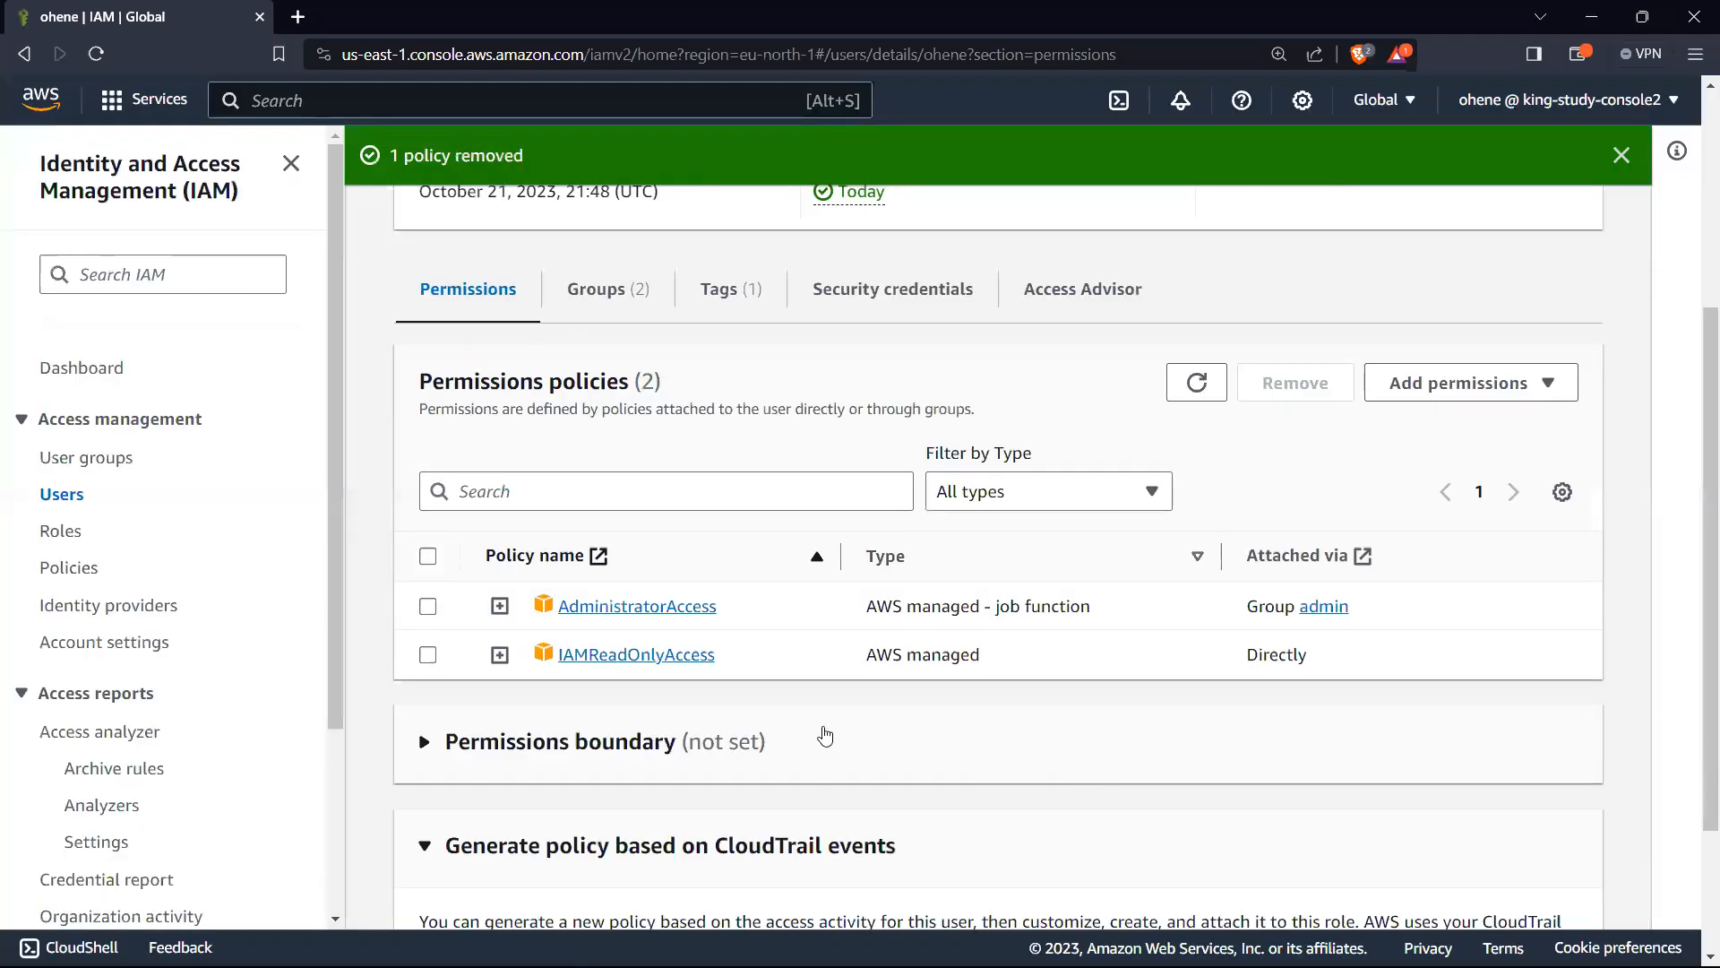
Step: List all IAM policies filtered to Customer managed type
left_click(70, 569)
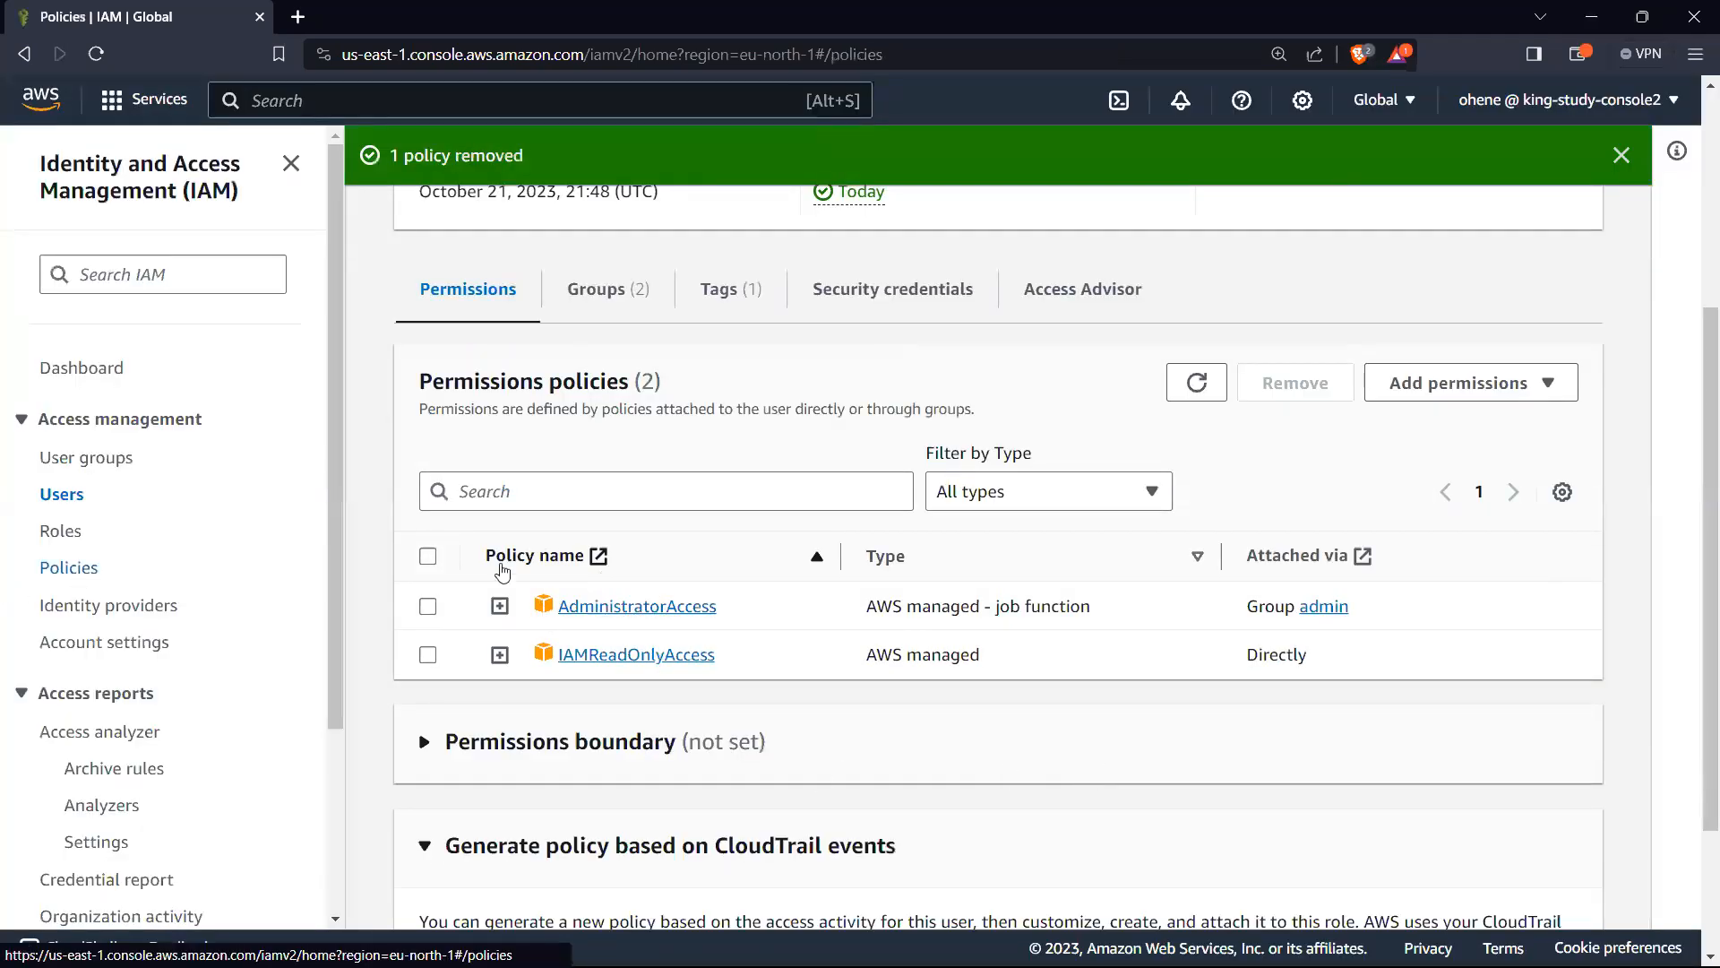
left_click(887, 349)
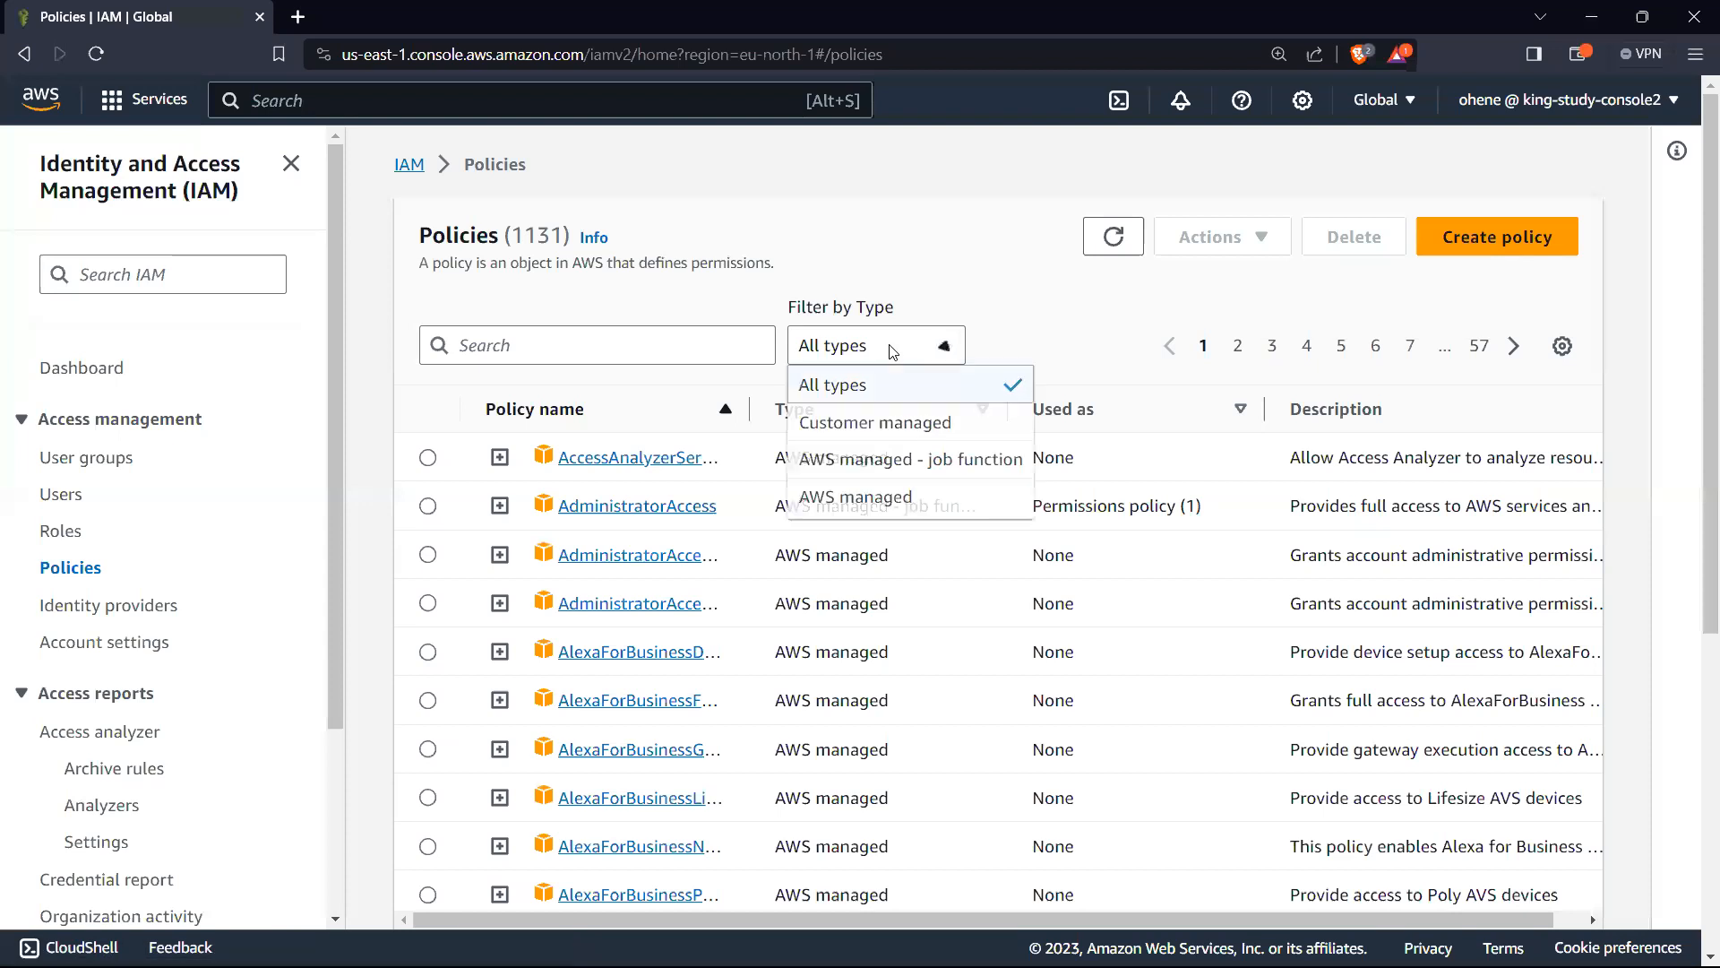
left_click(870, 425)
Step: Permanently delete TestPolicy, pasting its name into the confirmation field
left_click(427, 458)
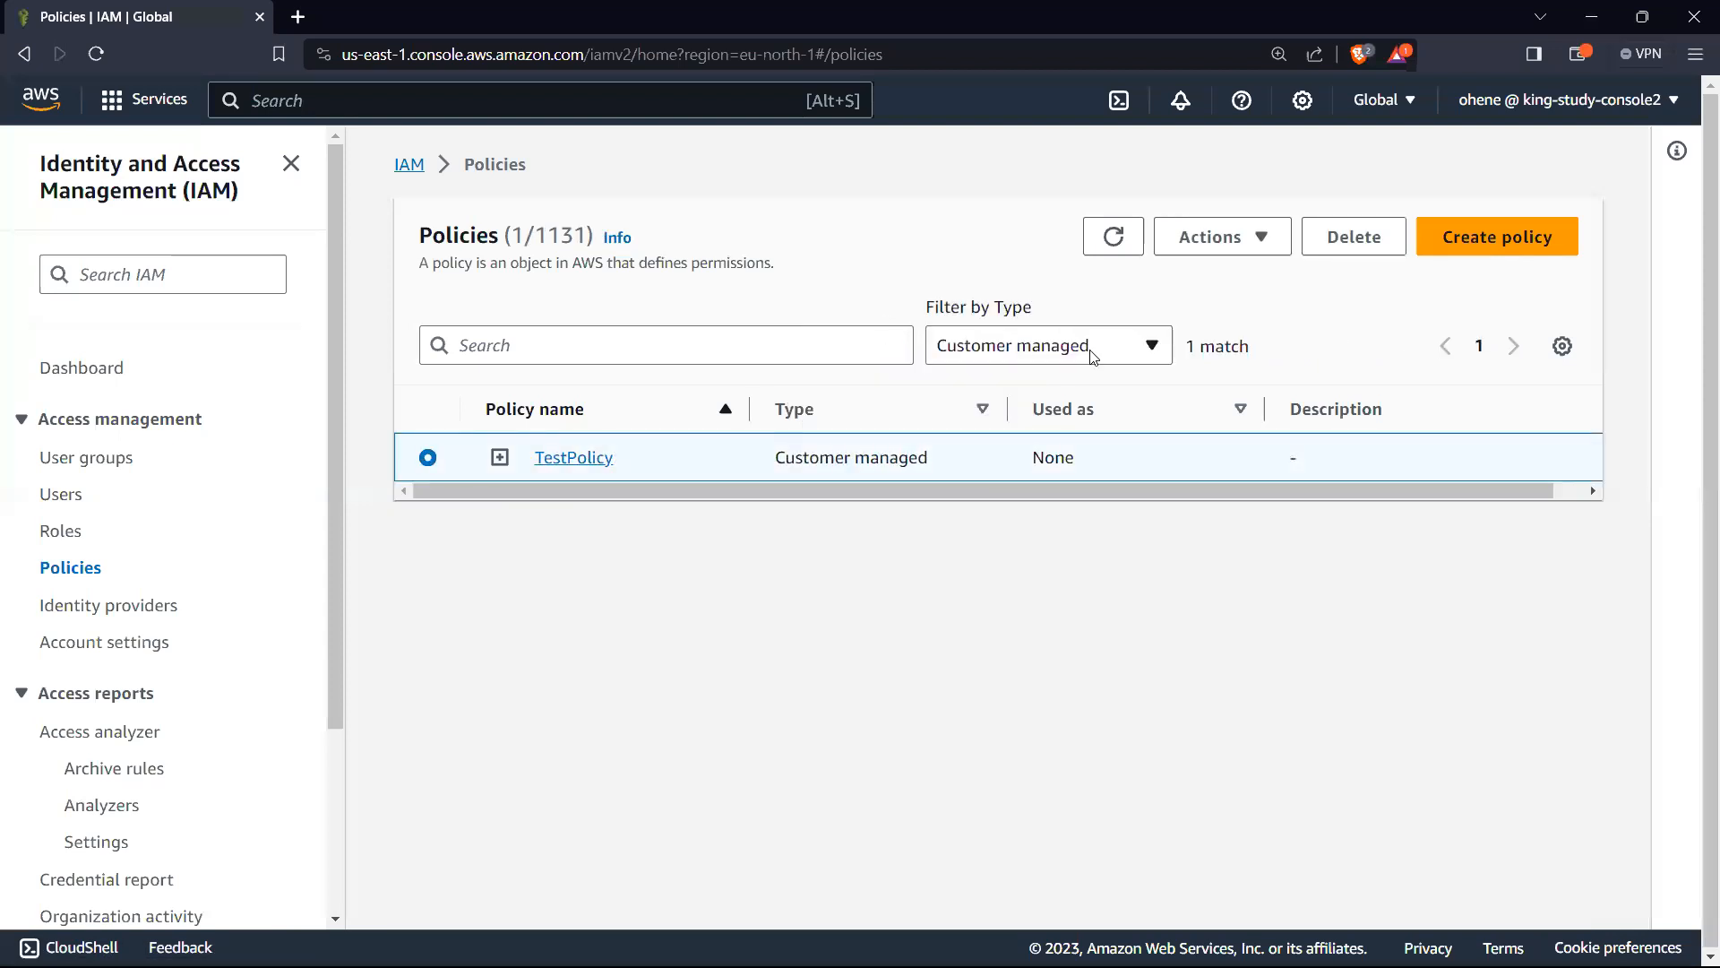
left_click(1327, 244)
left_click(708, 592)
left_click_drag(651, 443, 574, 457)
key("ctrl+c")
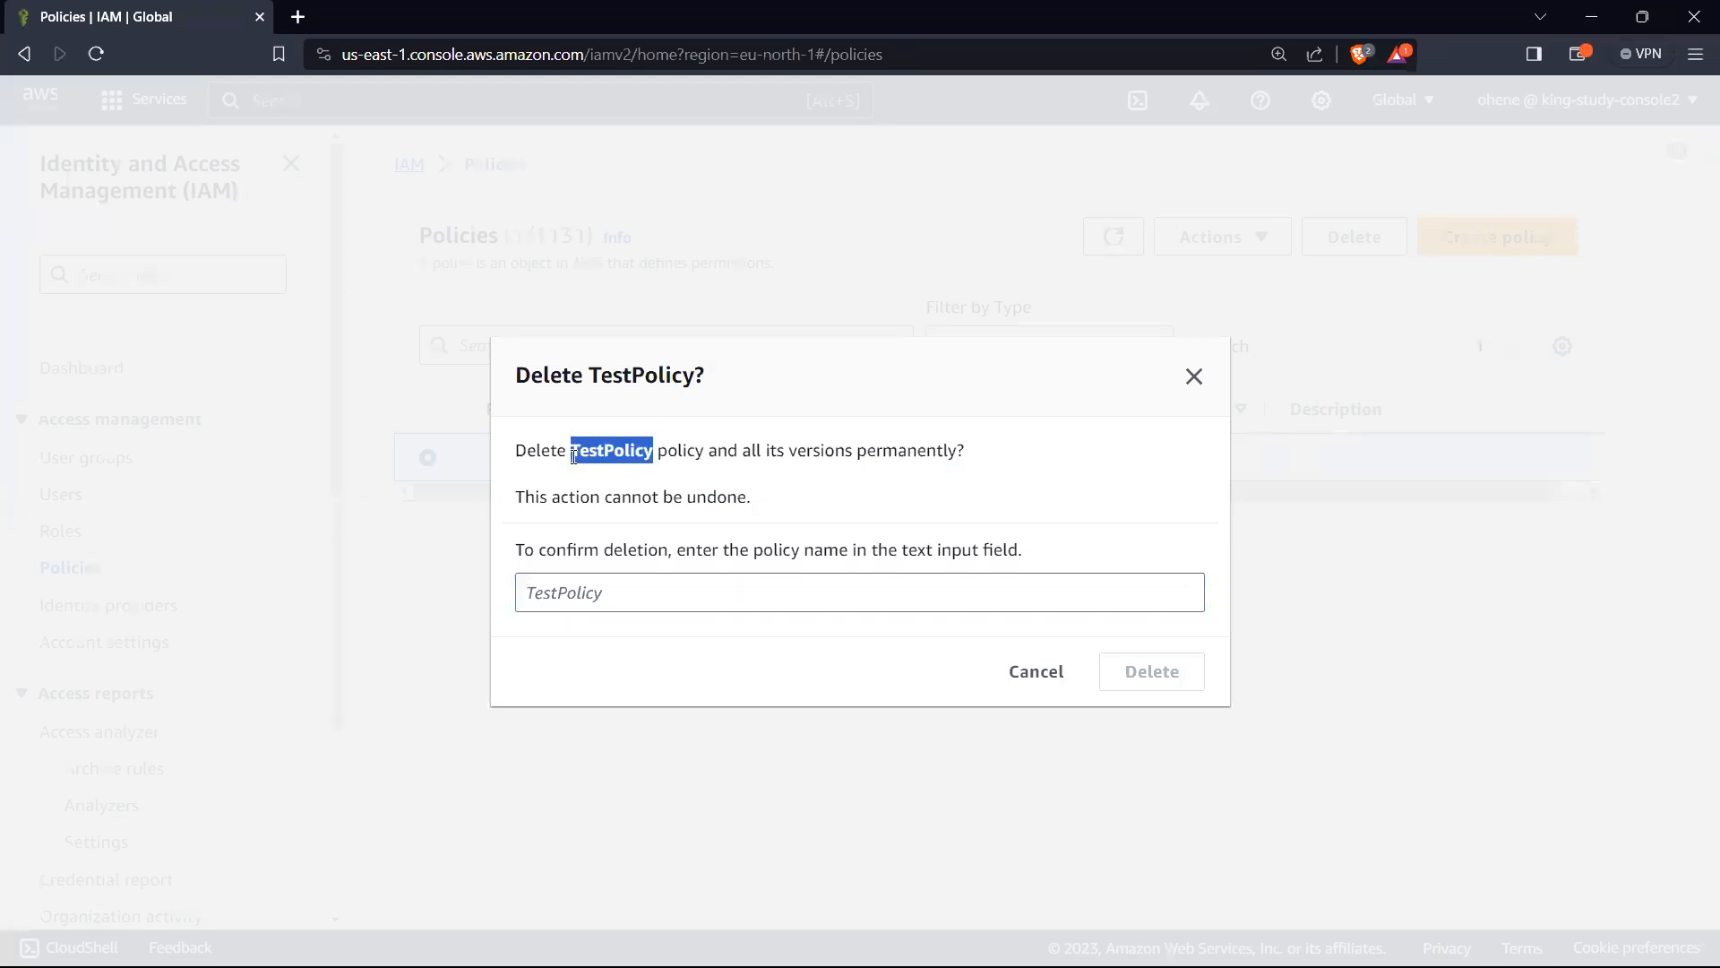
left_click(669, 591)
key("ctrl+v")
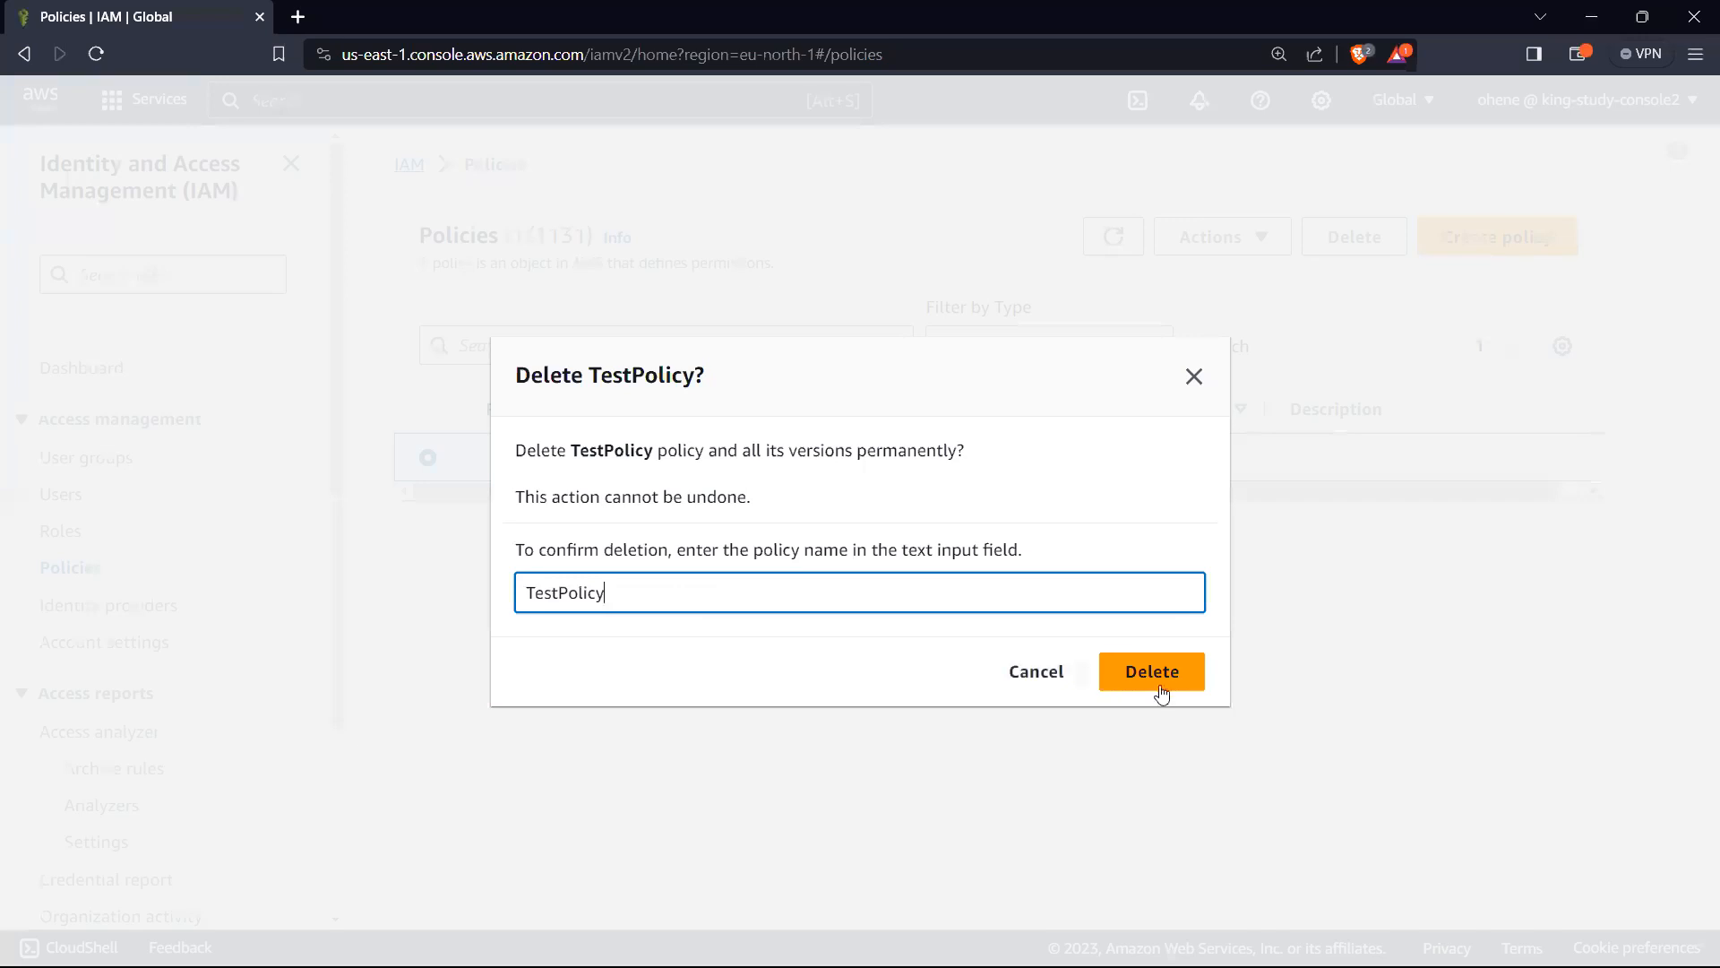
left_click(1155, 685)
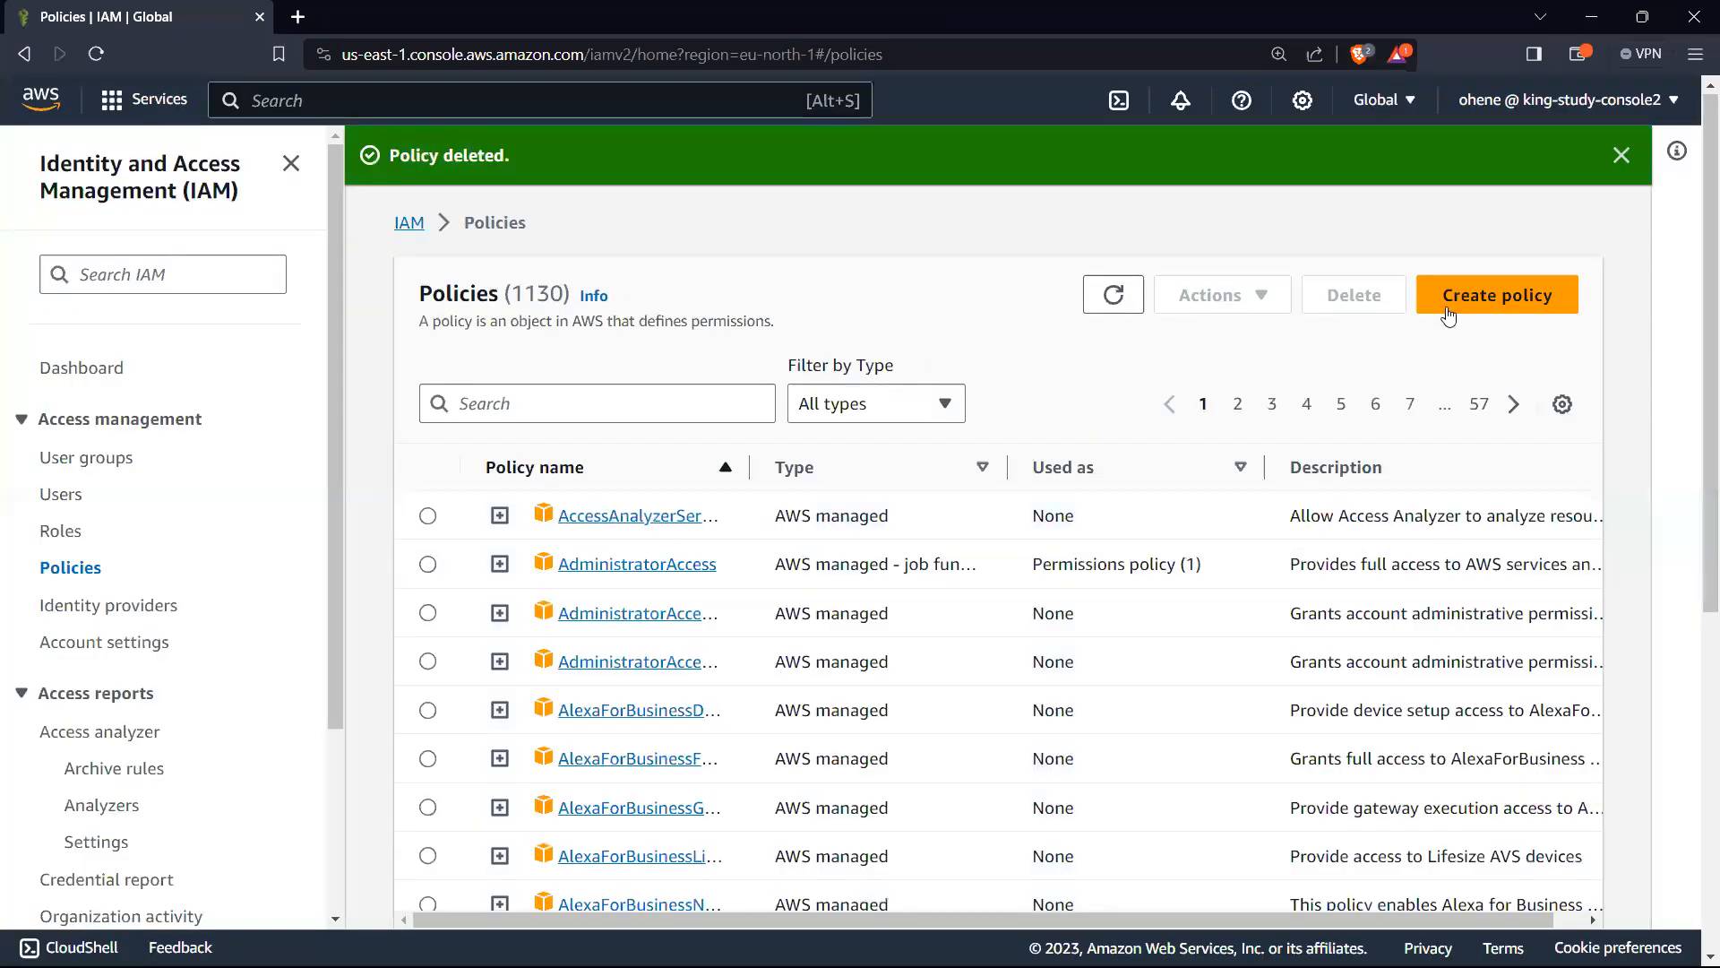
Step: Clear the policy type filter and dismiss the Policy deleted notice
left_click(937, 405)
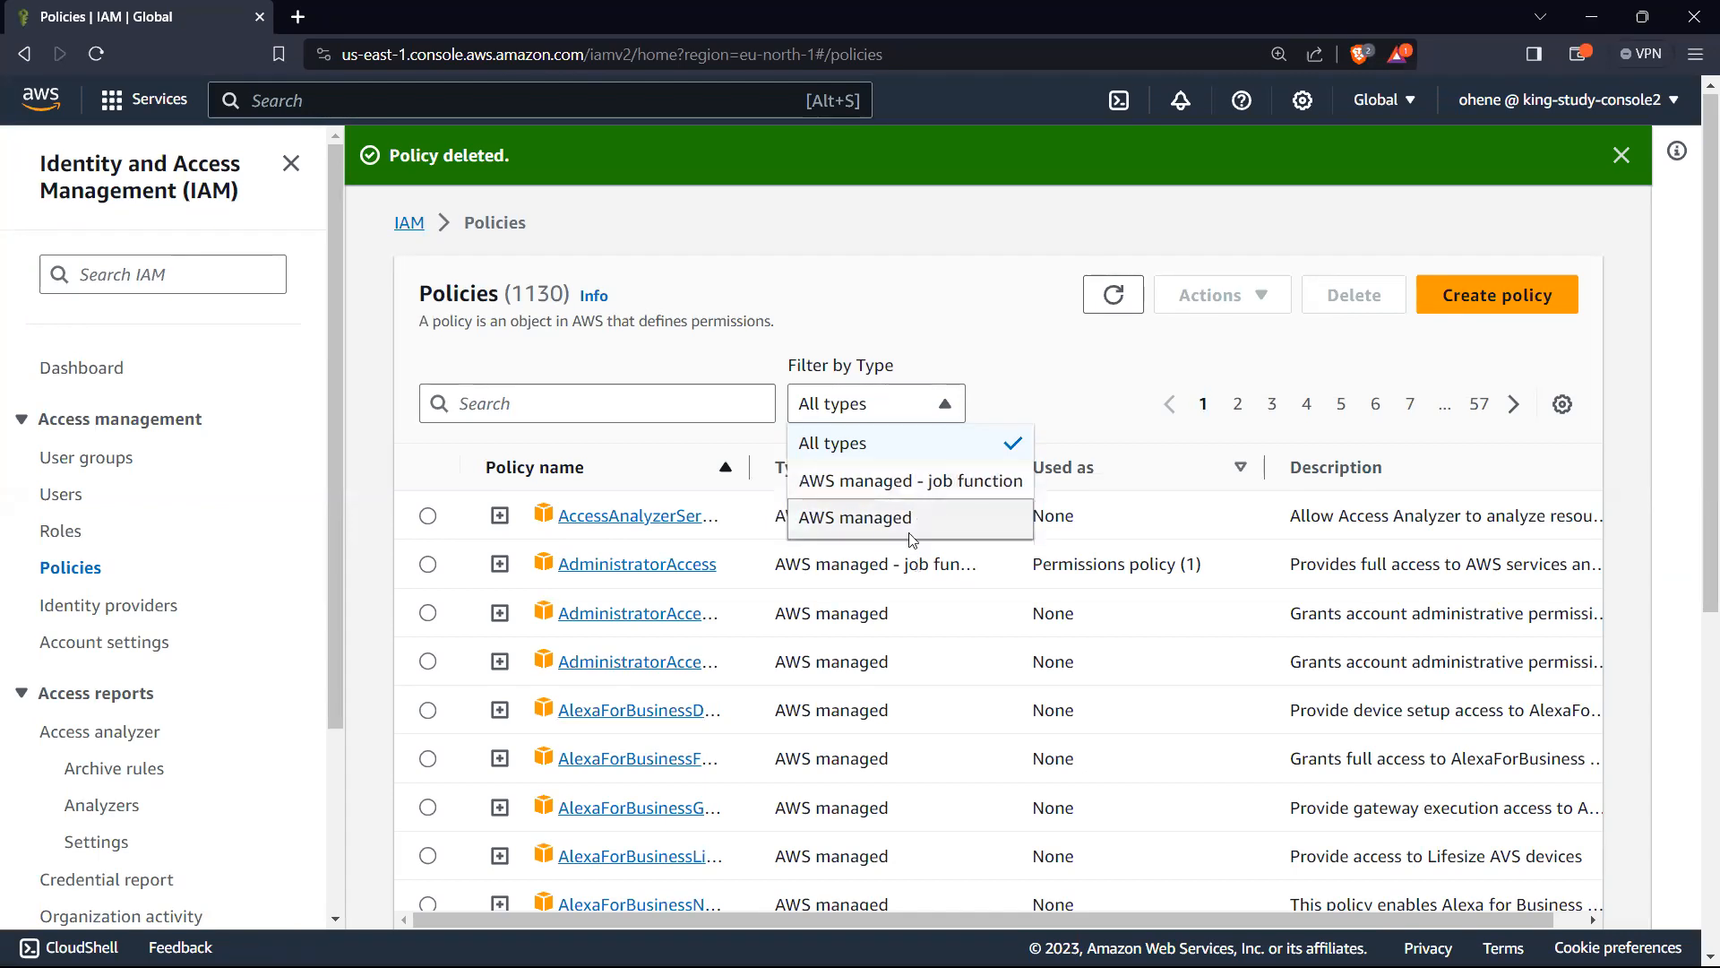
left_click(983, 333)
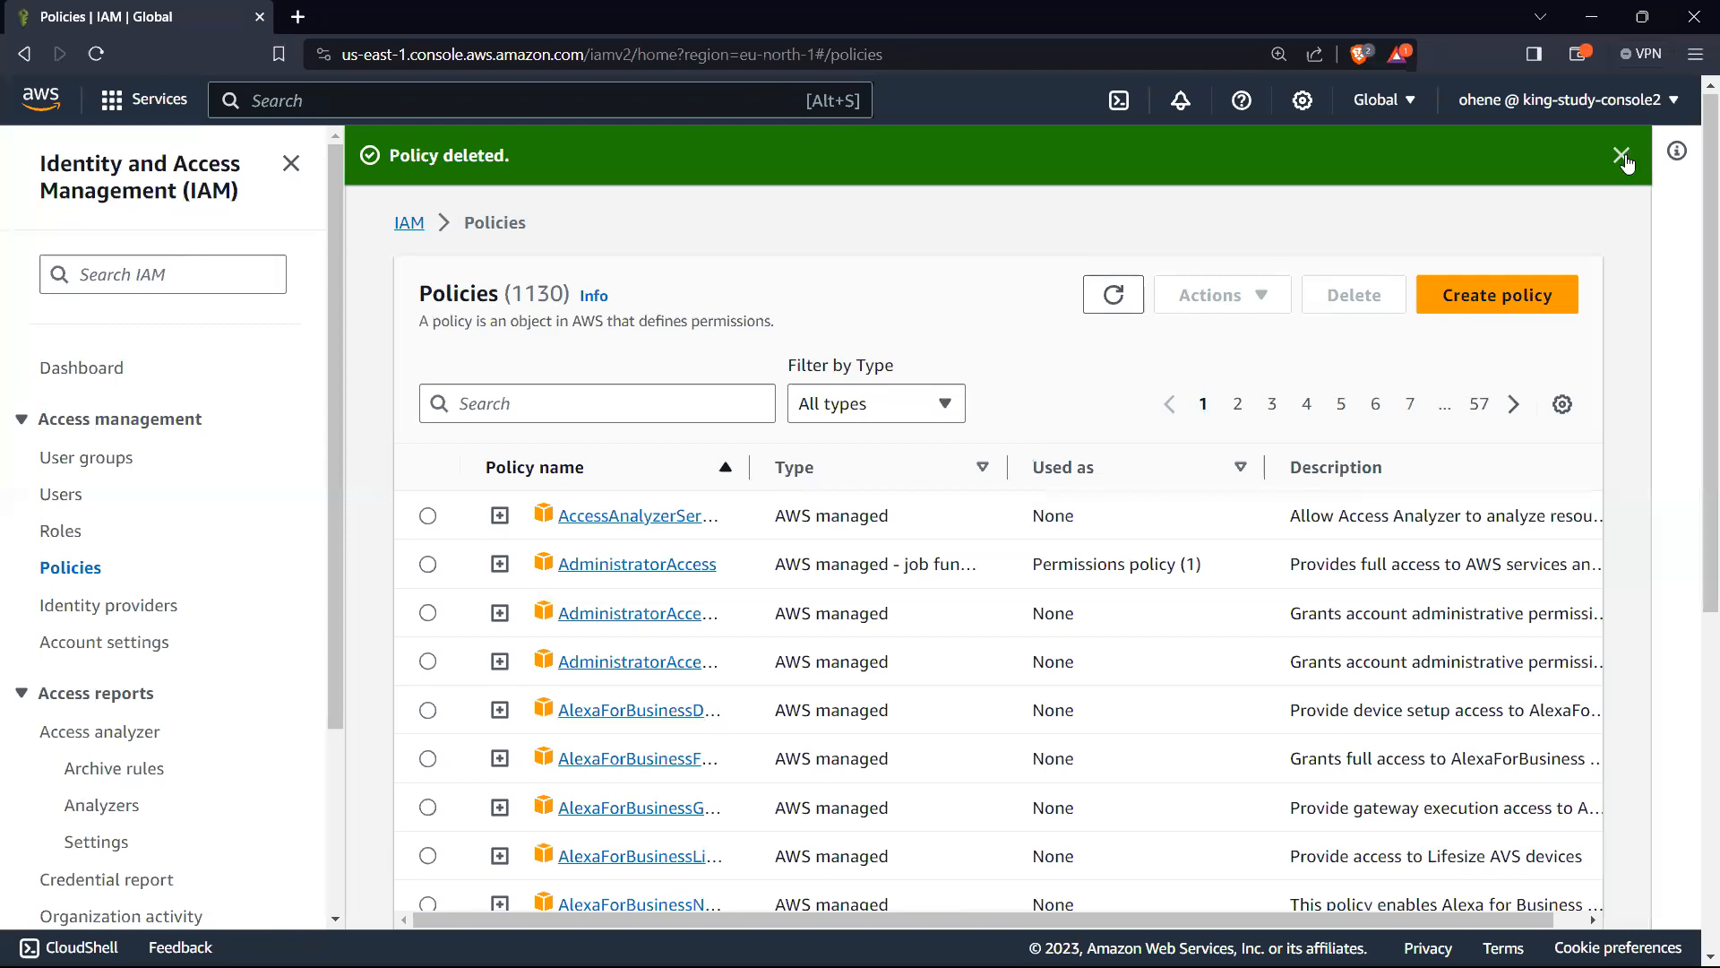
left_click(1621, 154)
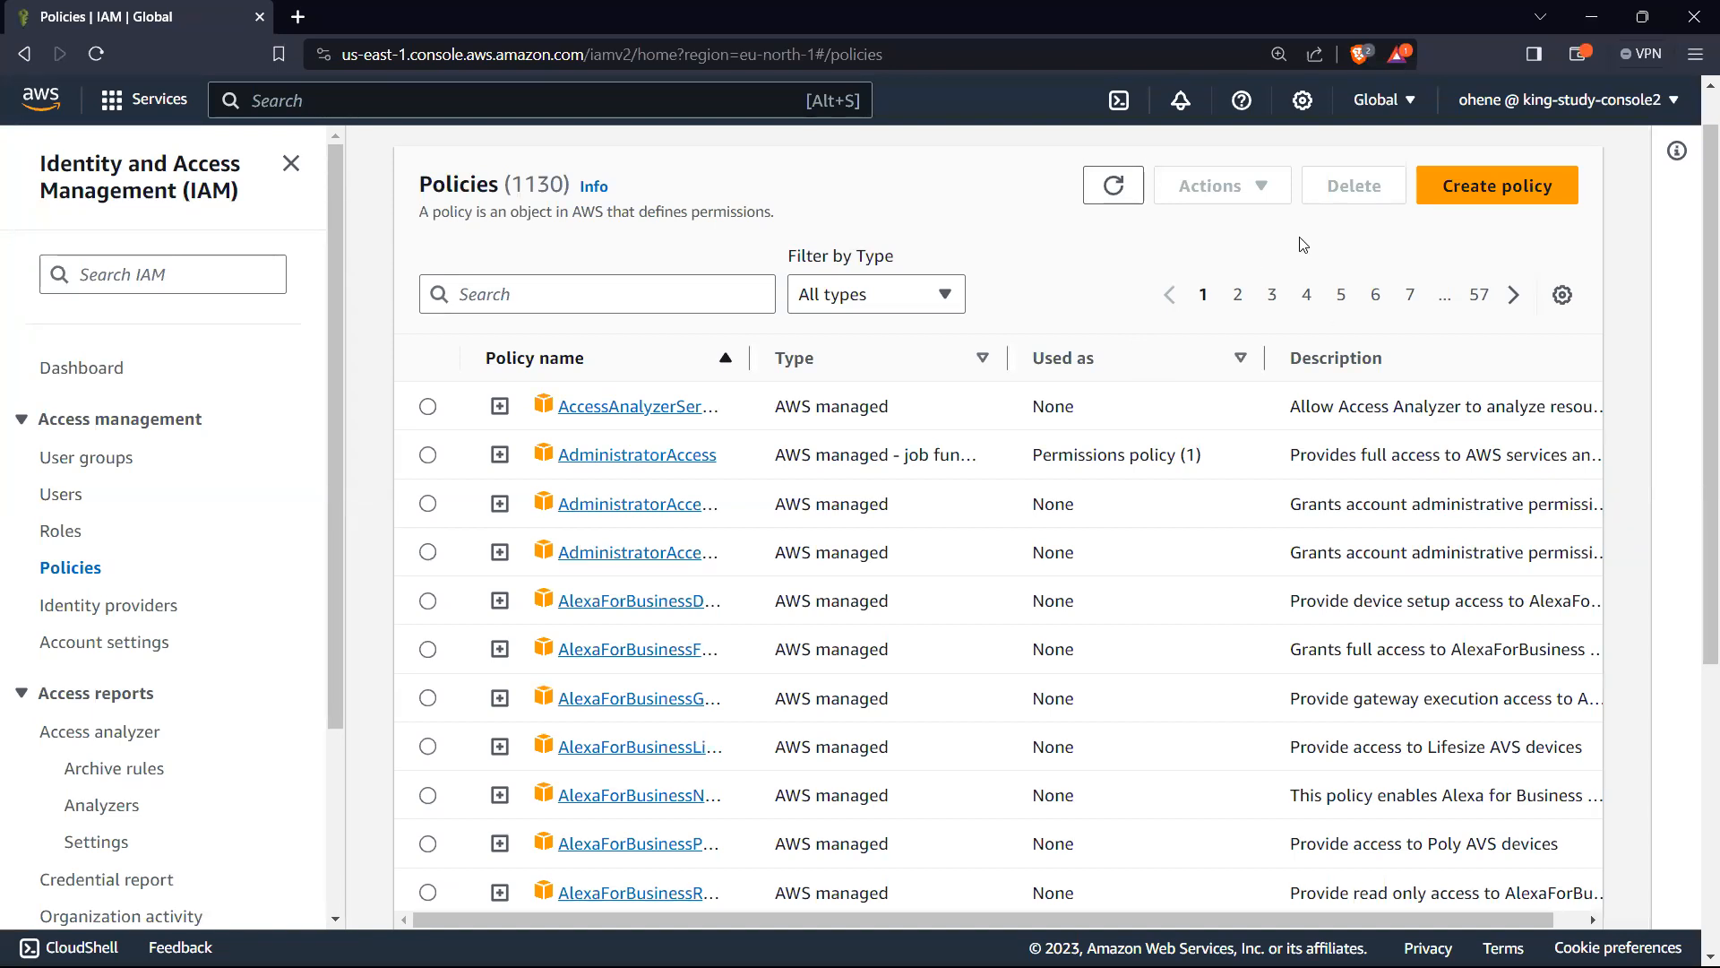
Step: In the other account's Chrome window, open Security credentials from the account name menu
mouse_move(1398, 966)
mouse_move(1295, 943)
left_click(1326, 816)
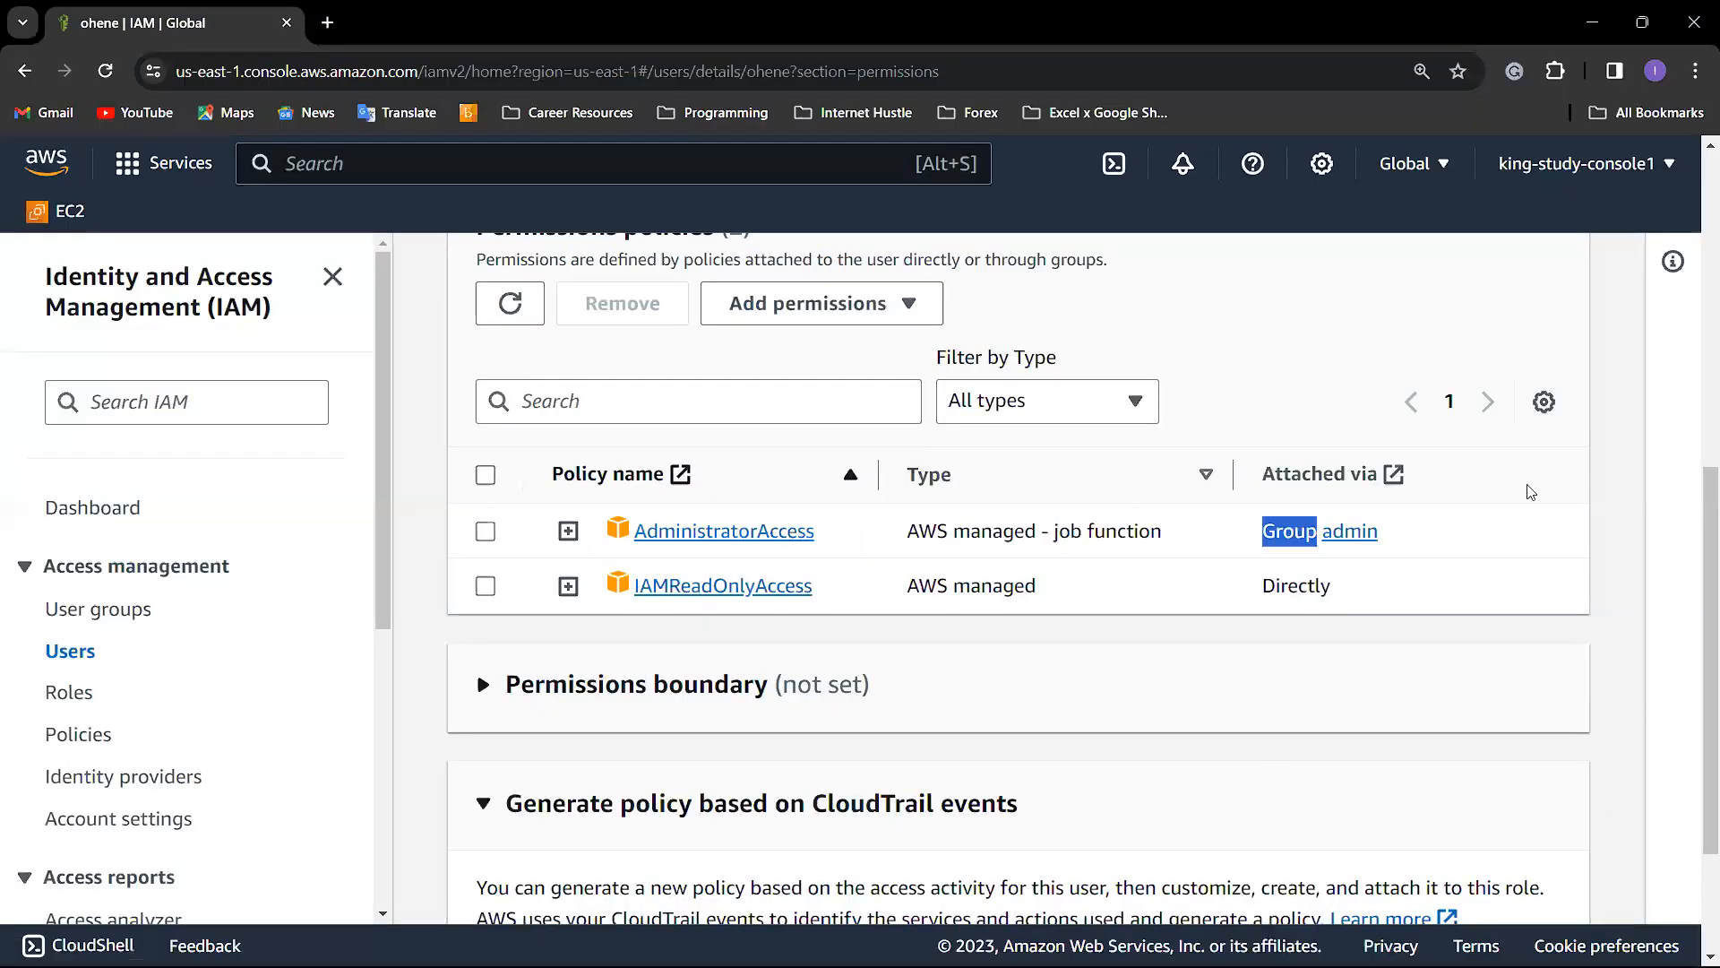
left_click(1617, 526)
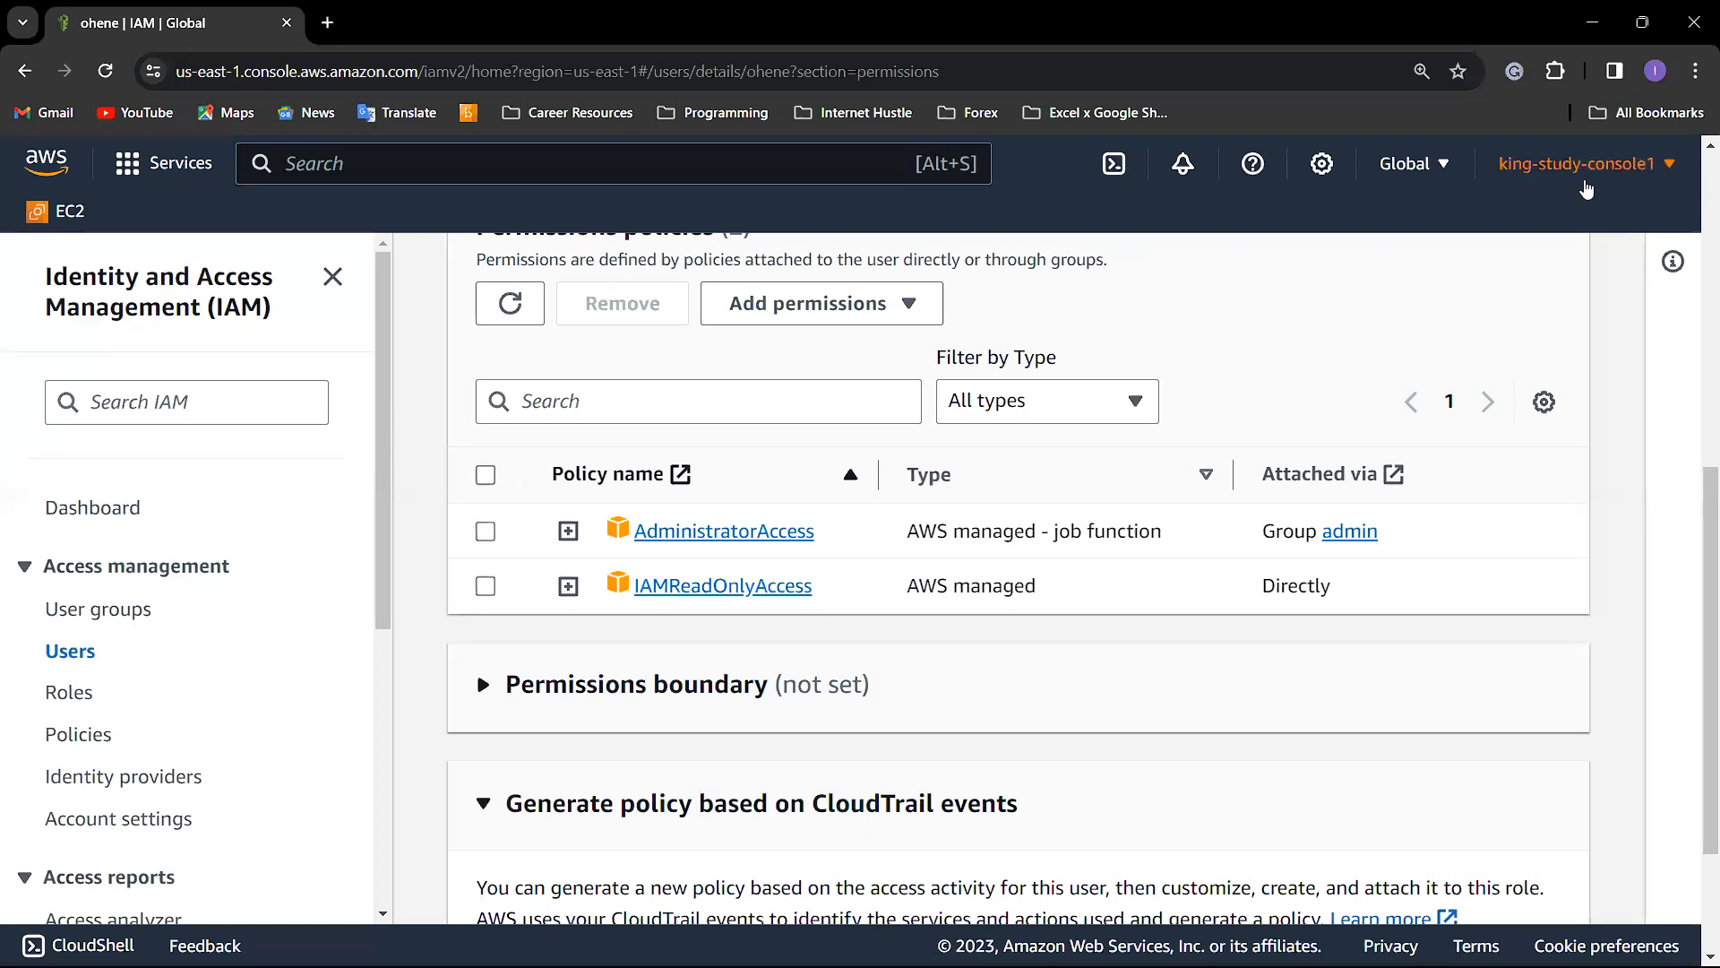
left_click(1586, 184)
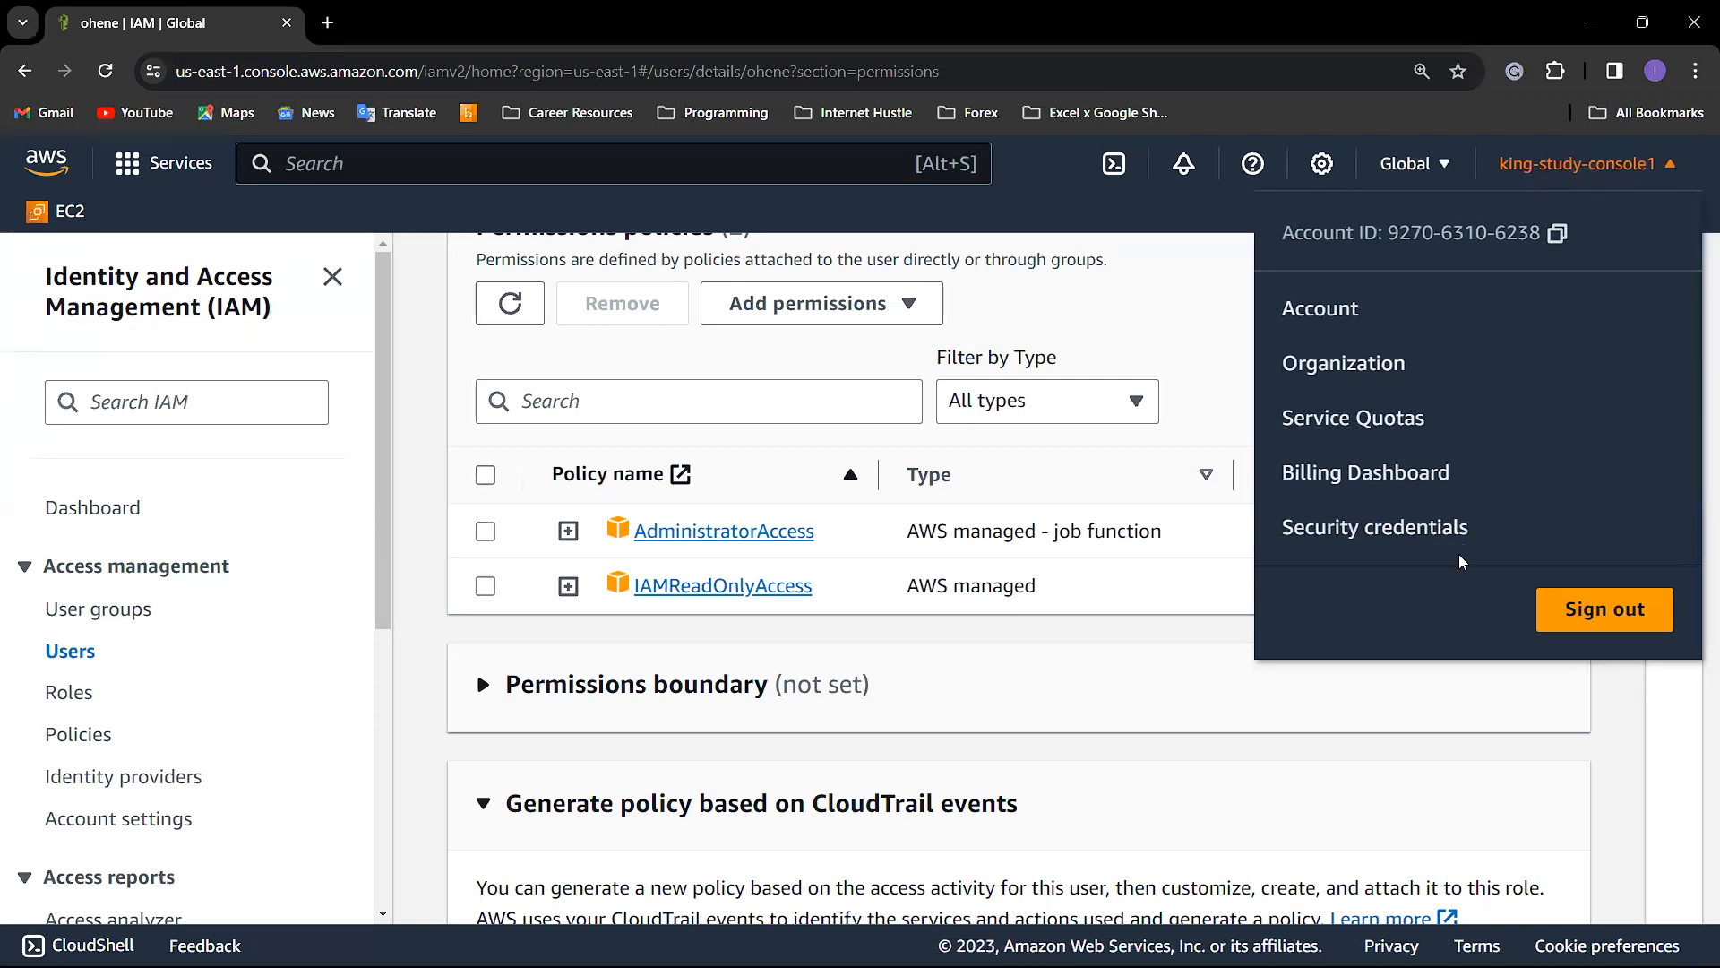
left_click(1429, 528)
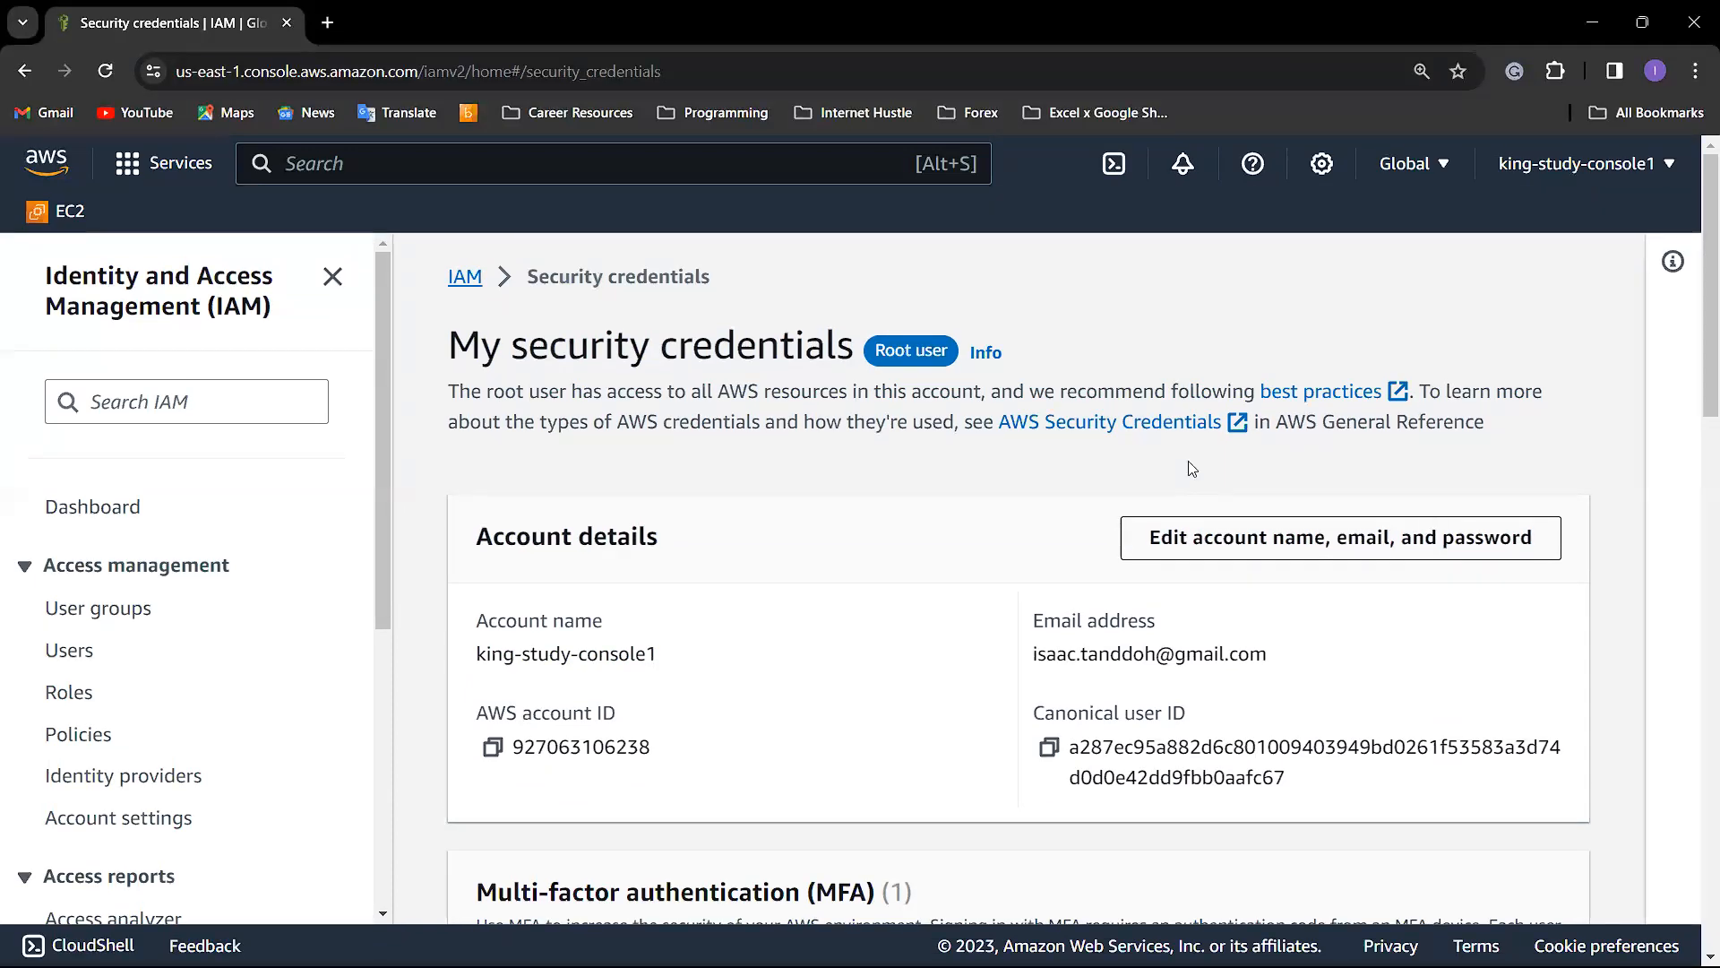
Step: Select the Virtual MFA device under Multi-factor authentication and remove it, confirming the removal
scroll(994, 524, "down", 5)
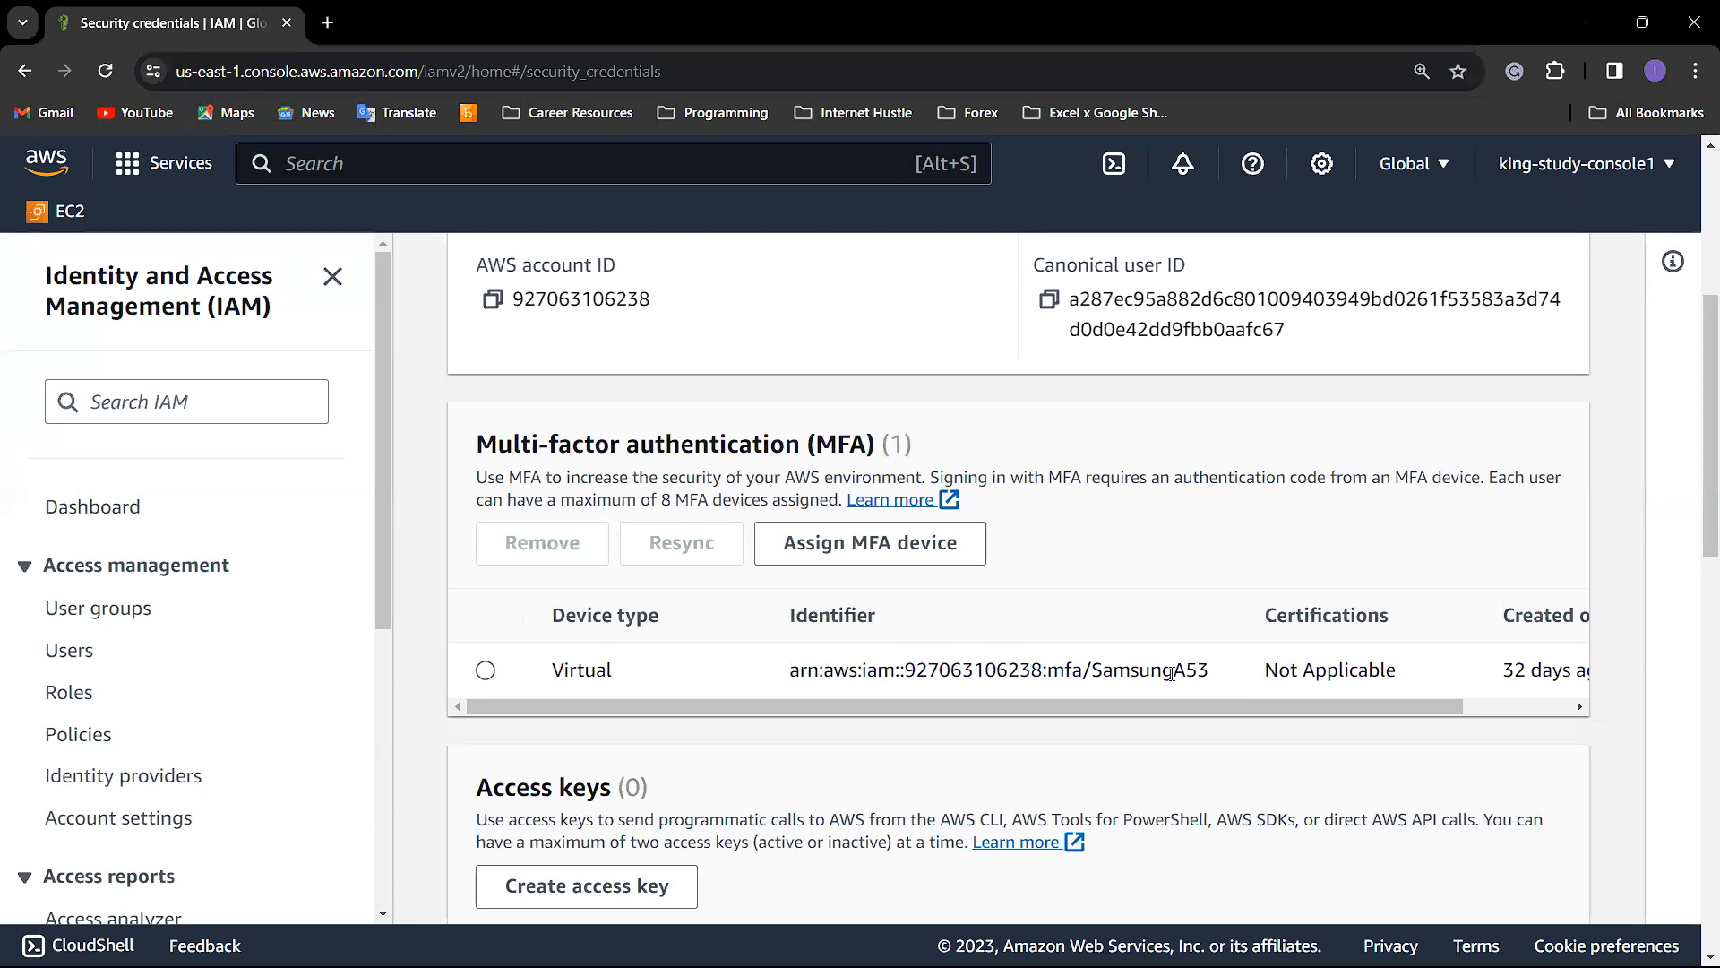
left_click(485, 672)
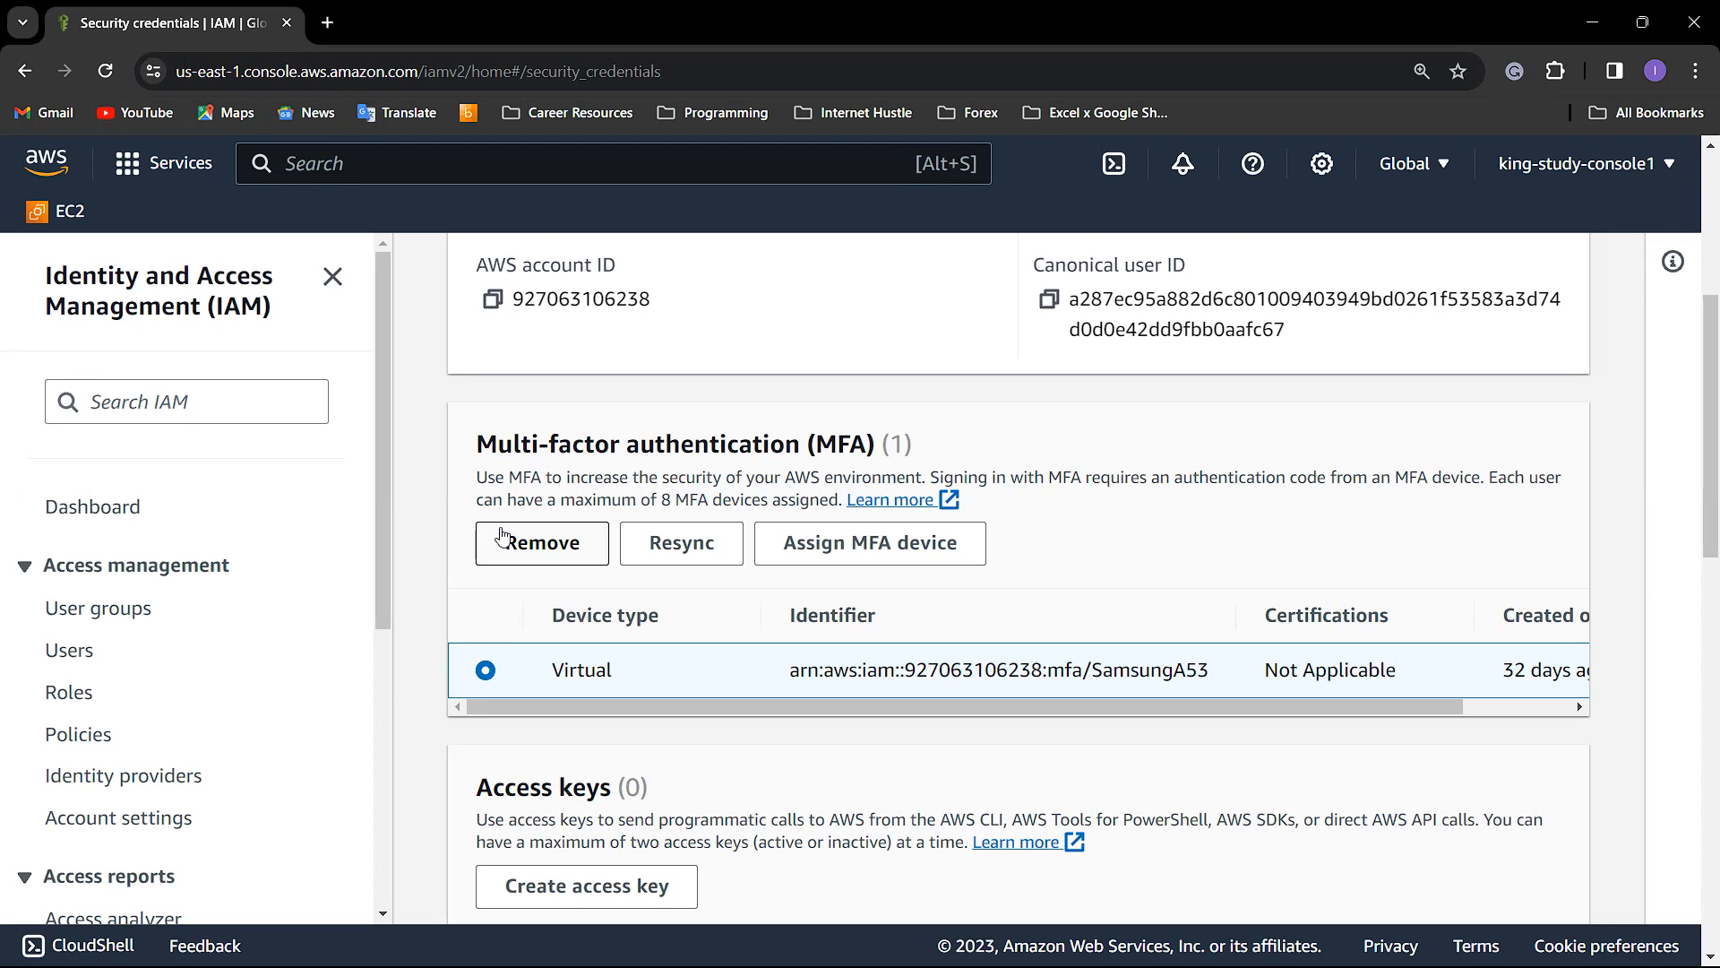
left_click(504, 541)
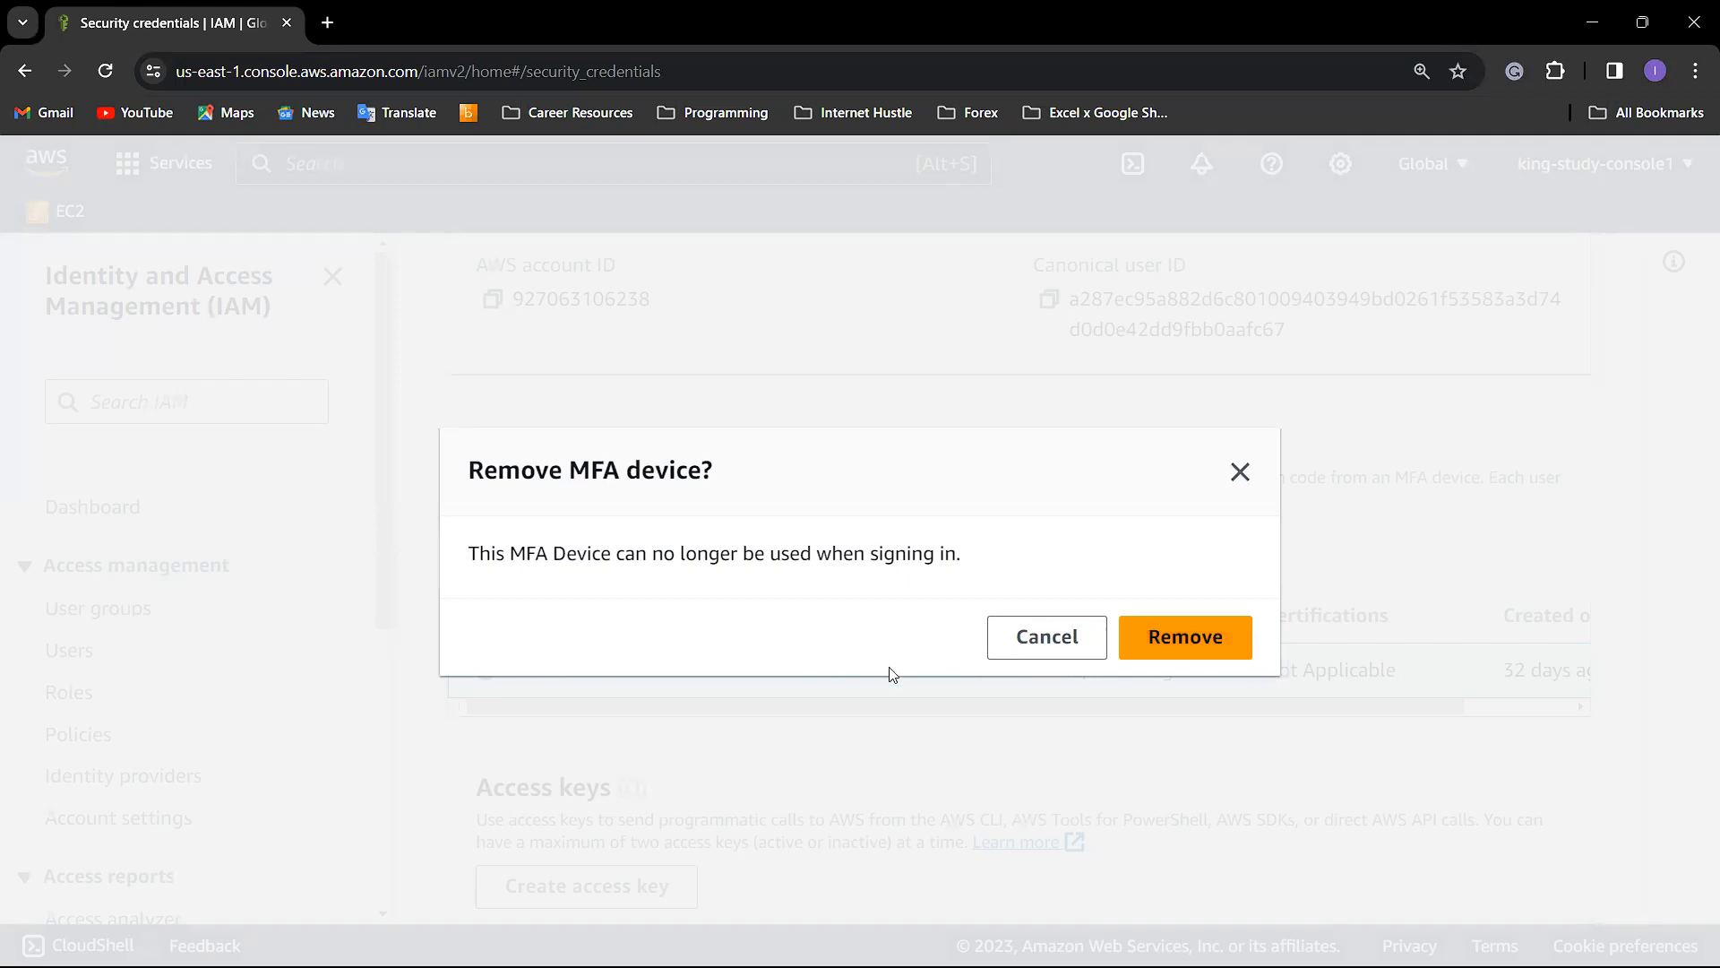
left_click(1217, 645)
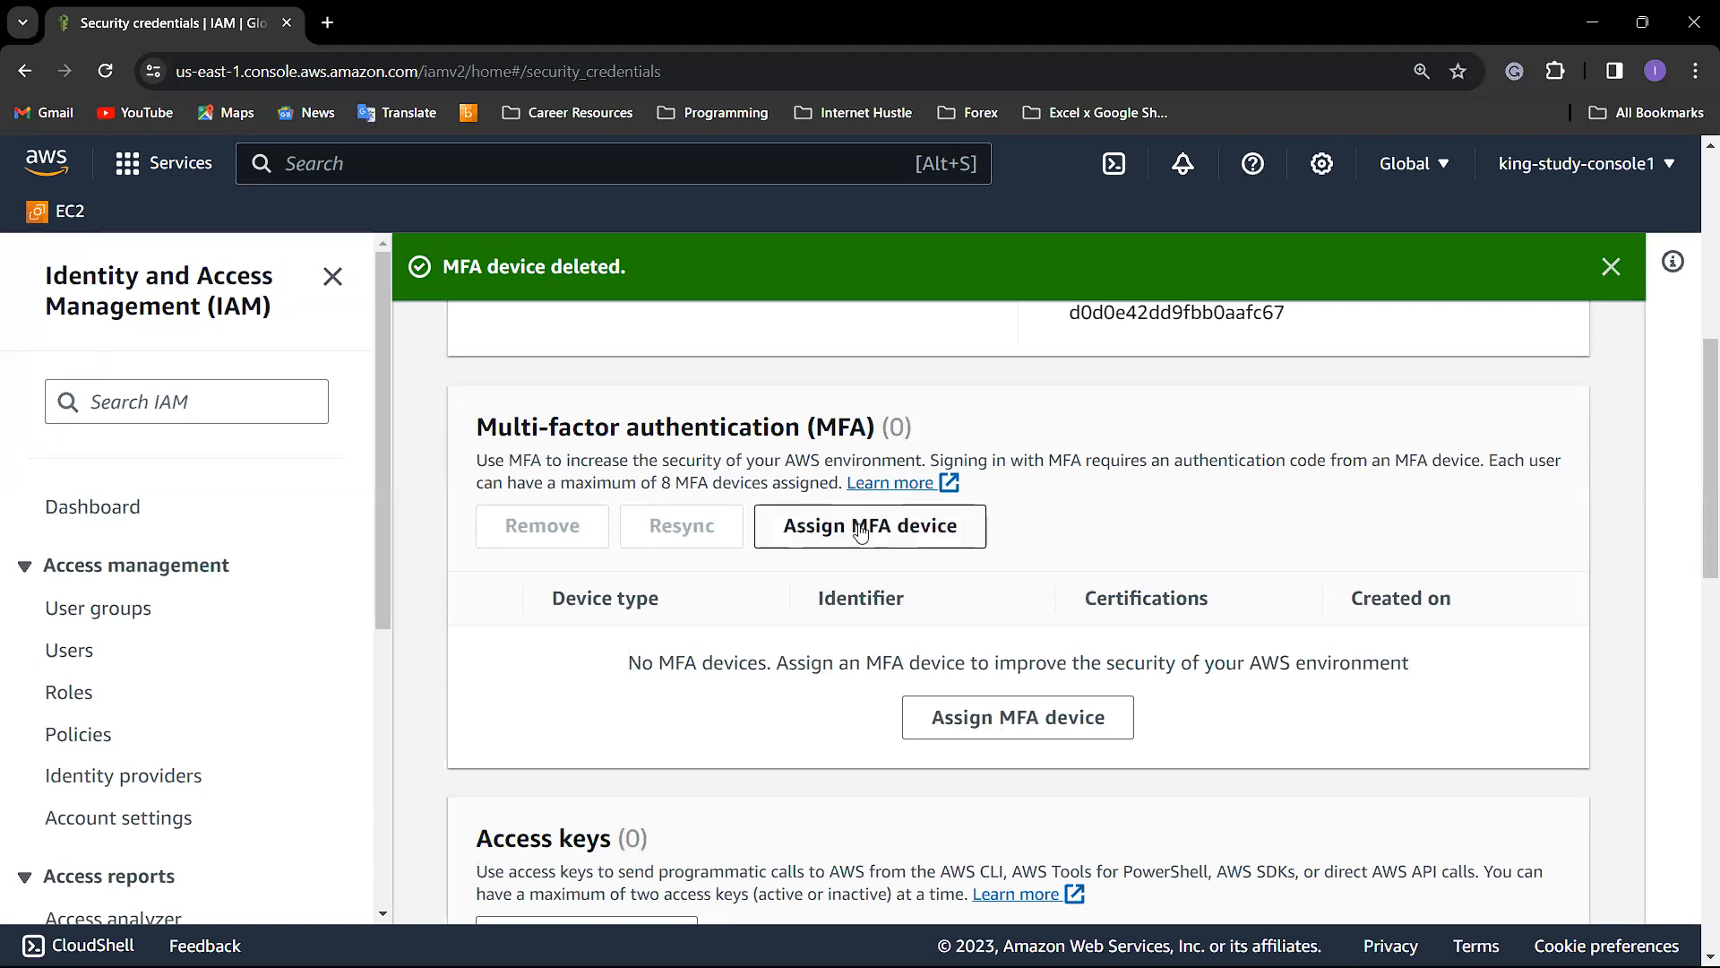
left_click(1611, 266)
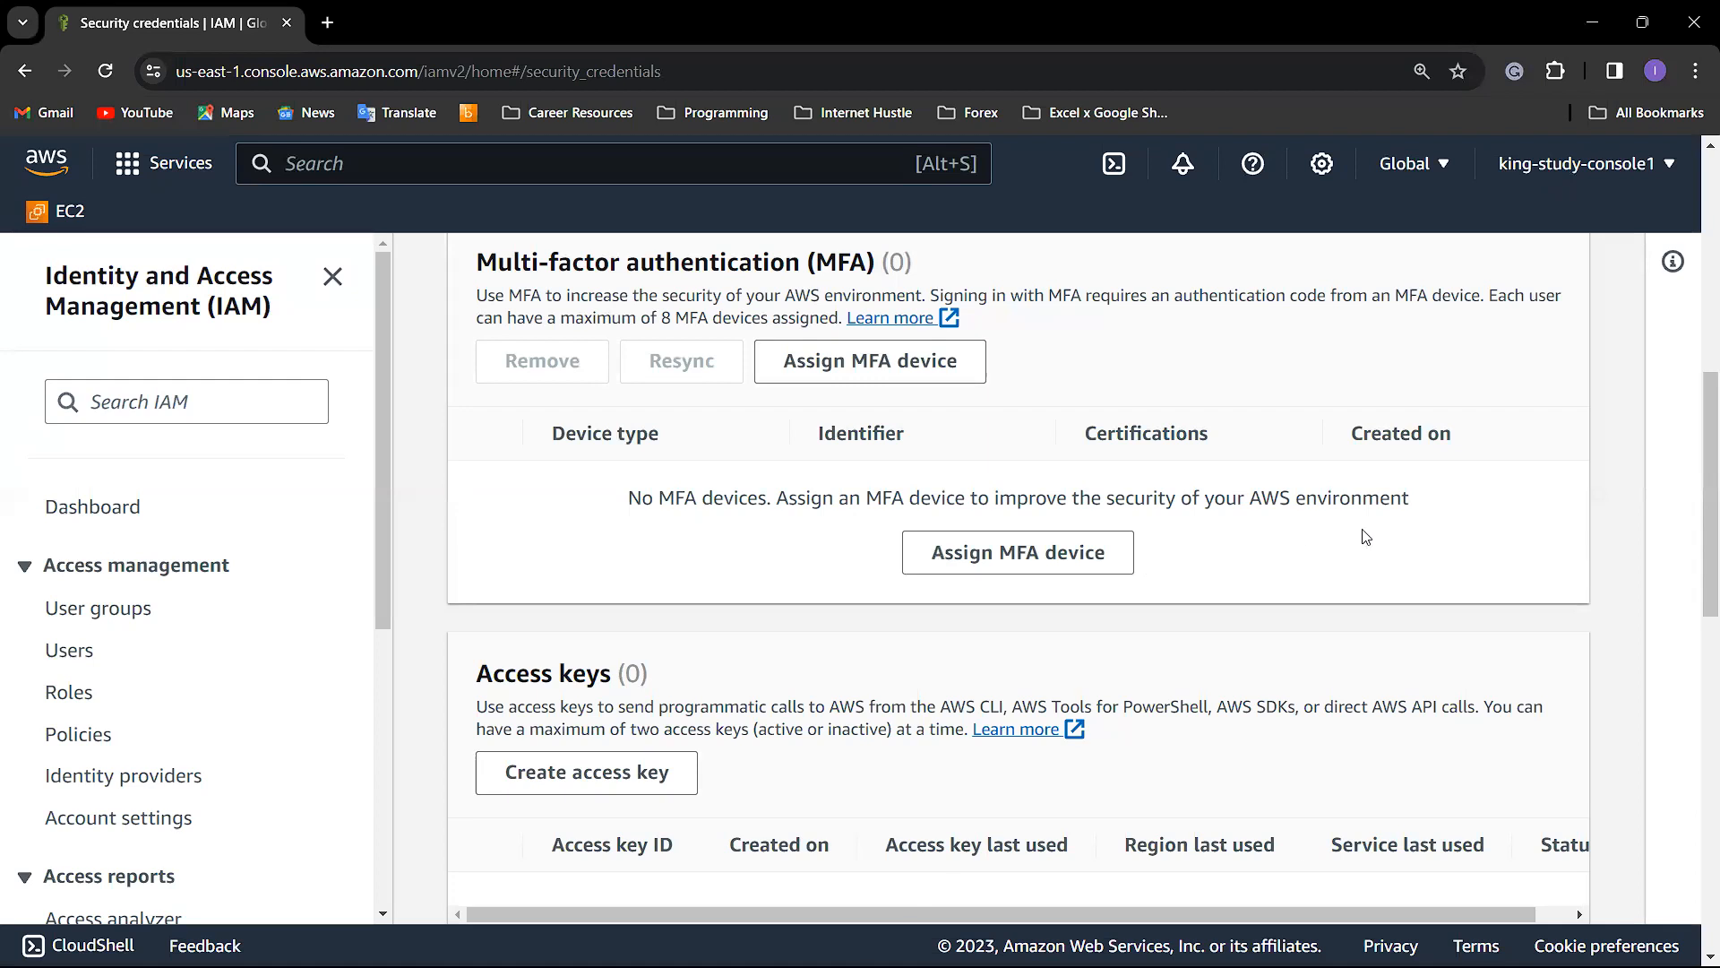
scroll(1355, 573, "up", 5)
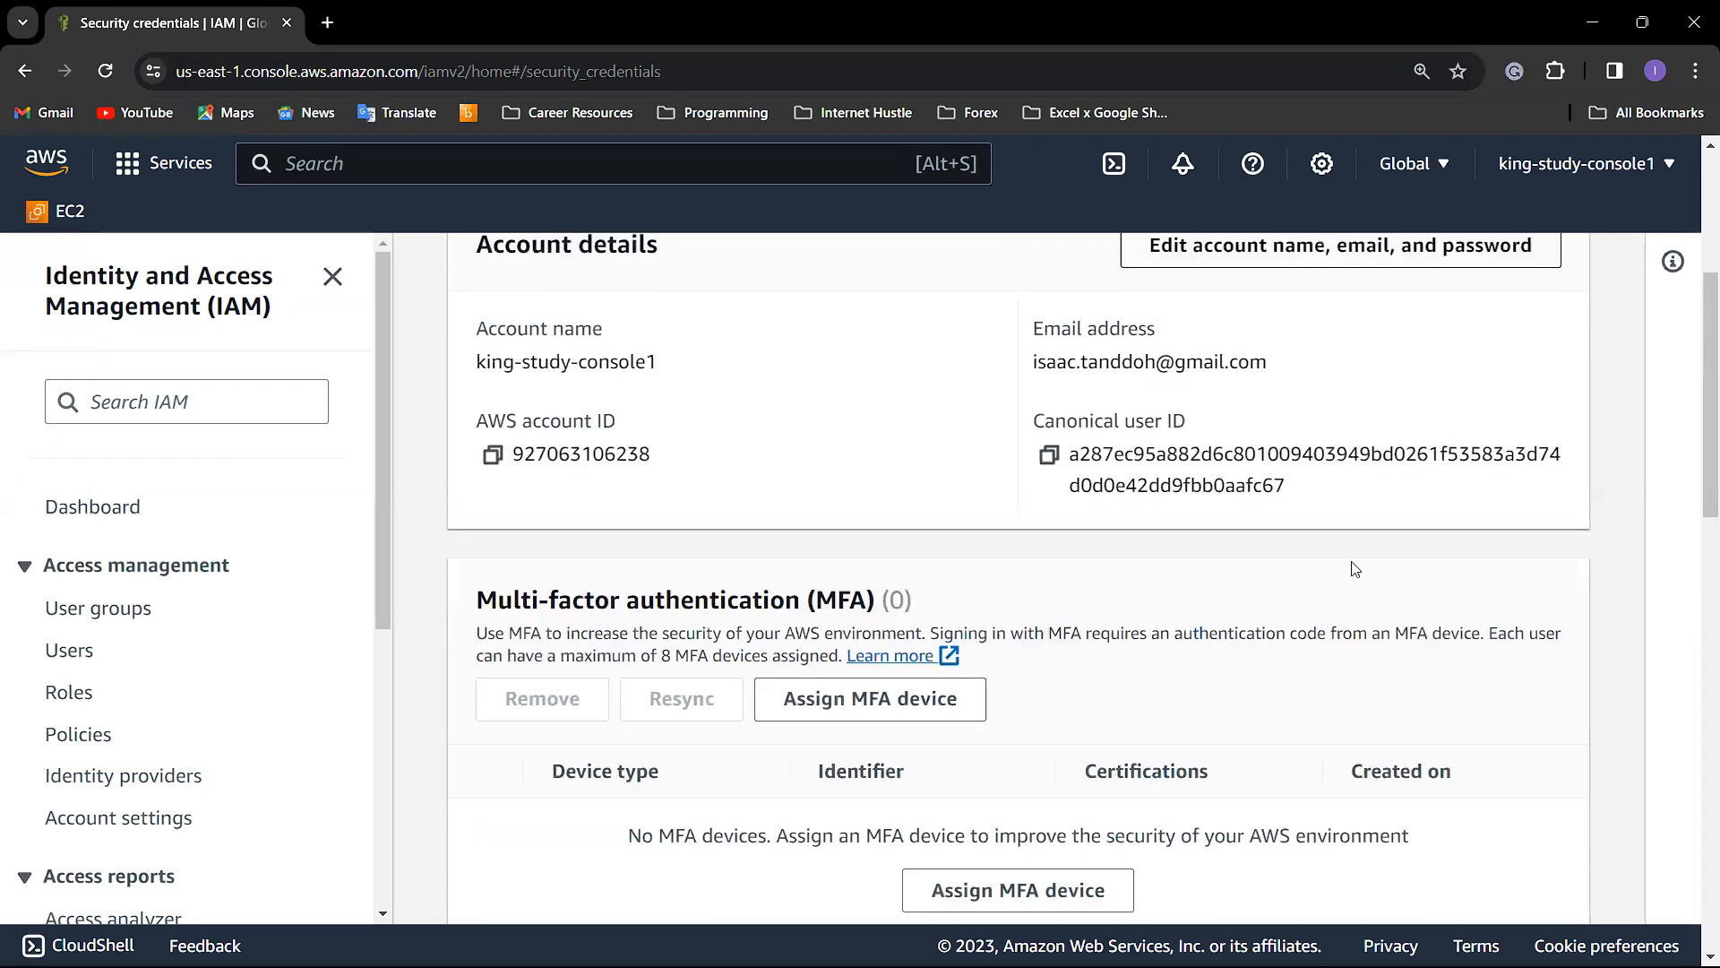
scroll(1276, 375, "down", 1)
scroll(1030, 412, "up", 3)
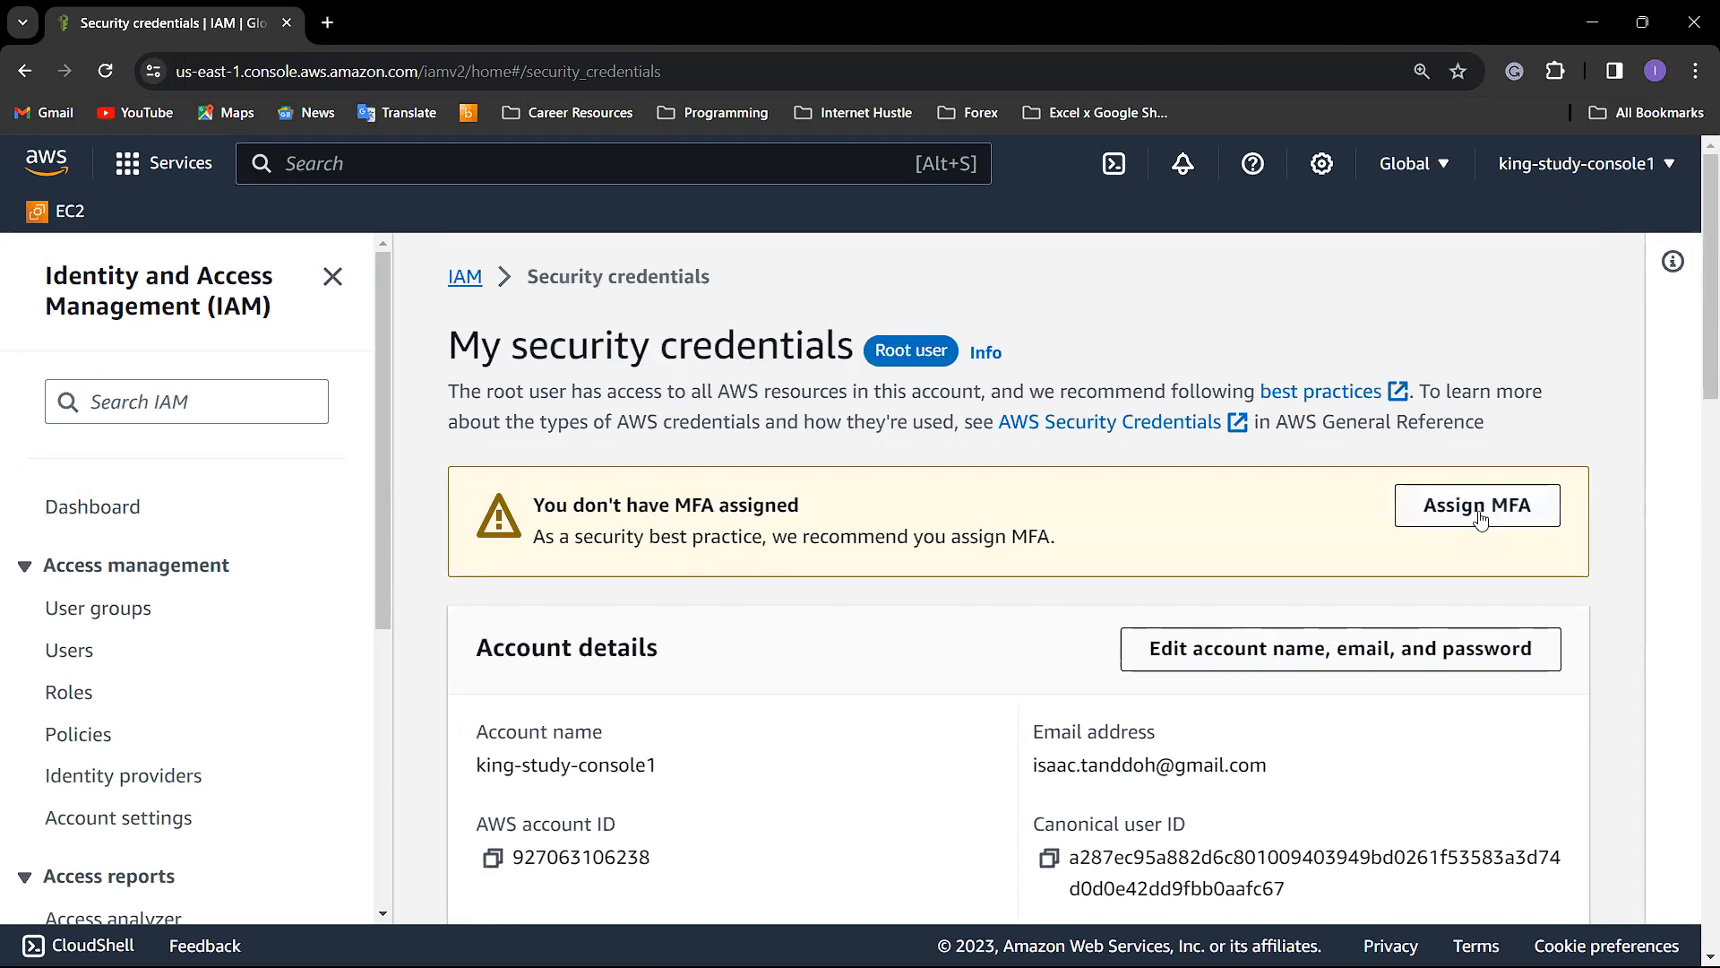
scroll(1073, 521, "down", 5)
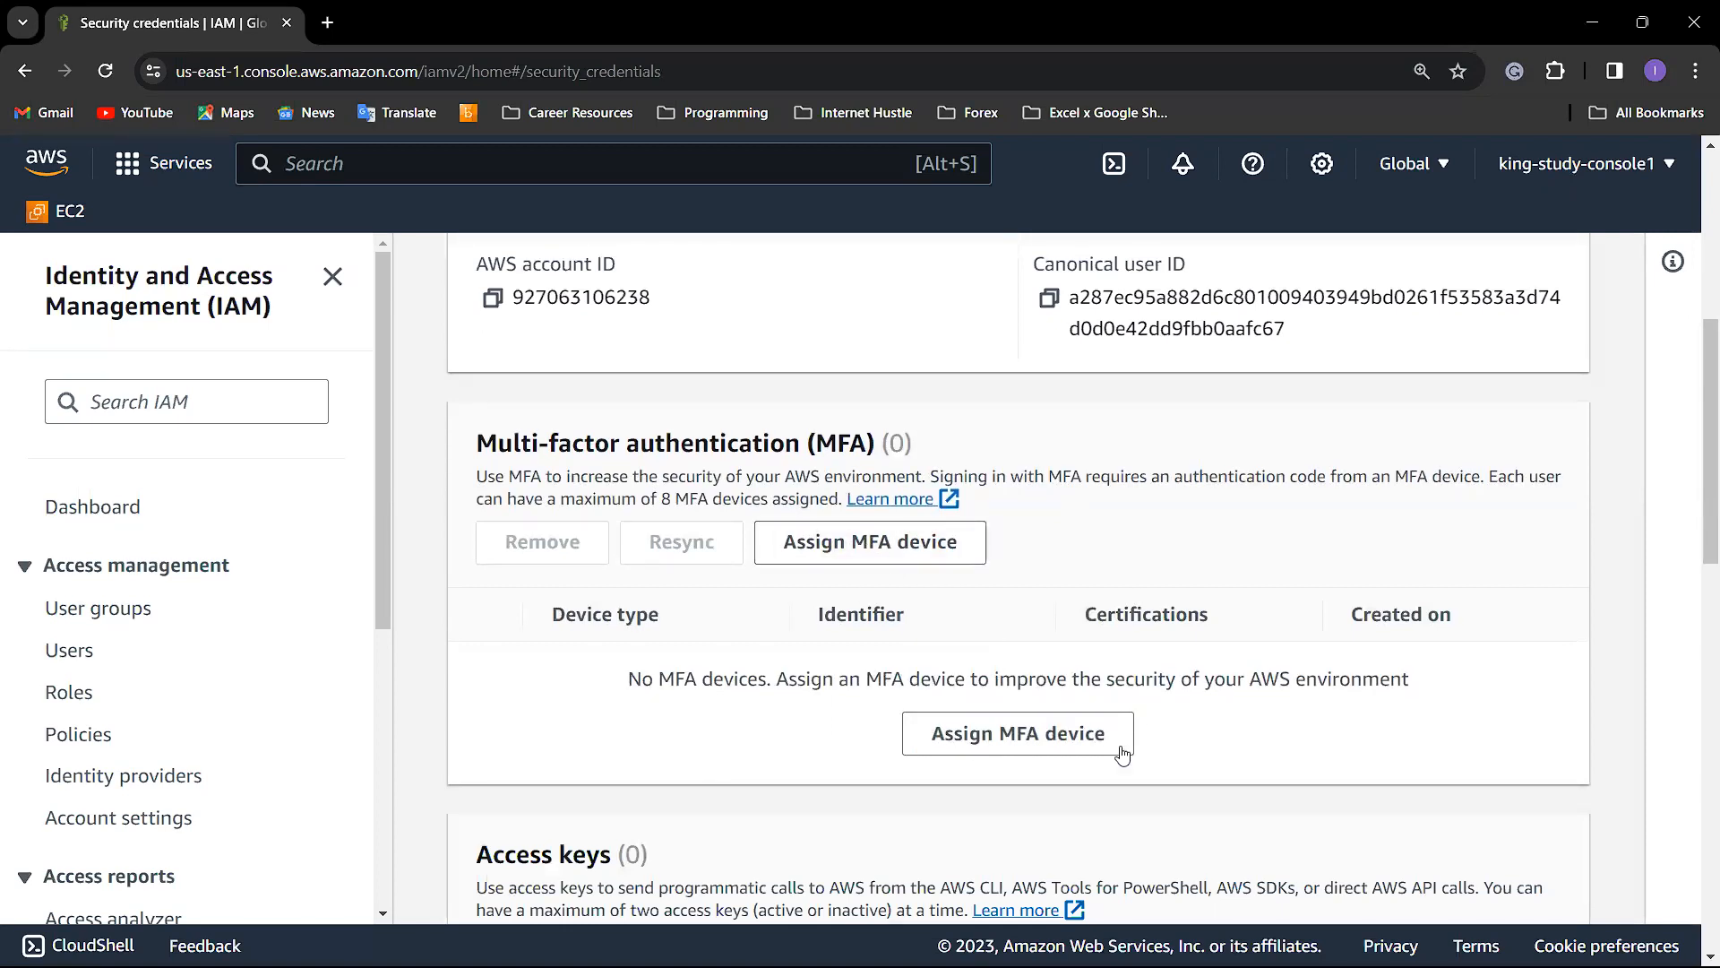
scroll(971, 717, "down", 3)
scroll(979, 719, "up", 8)
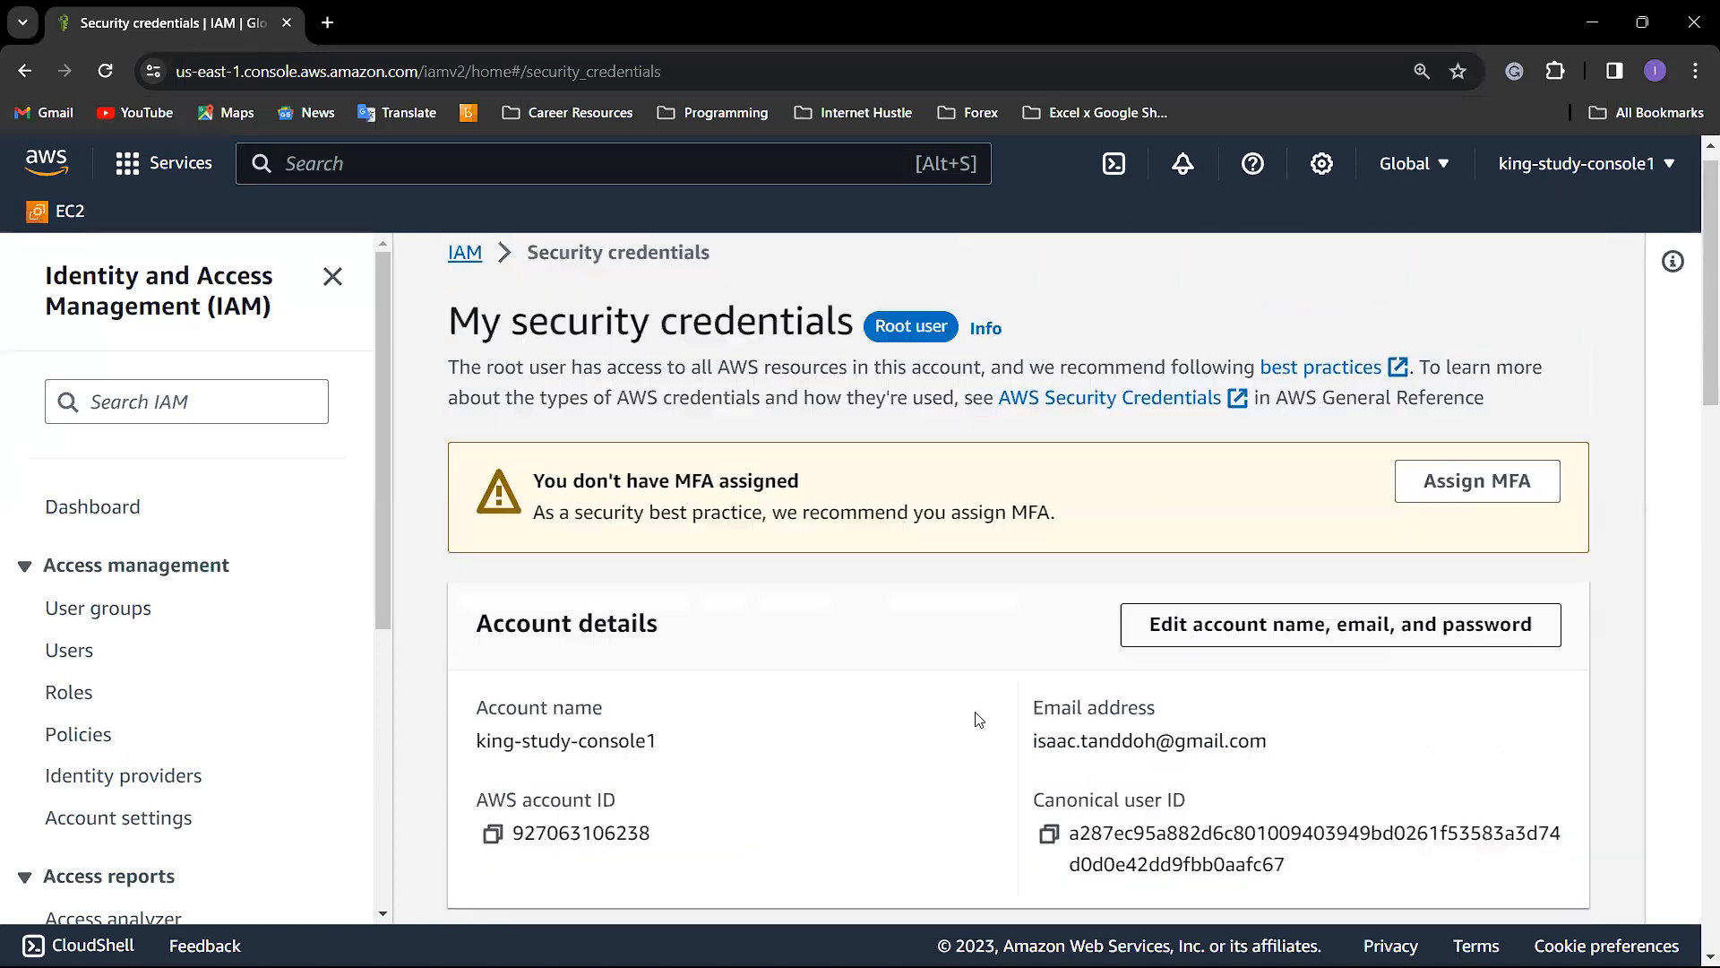
Step: Begin assigning a new MFA device and name it MyPhone
left_click(1467, 515)
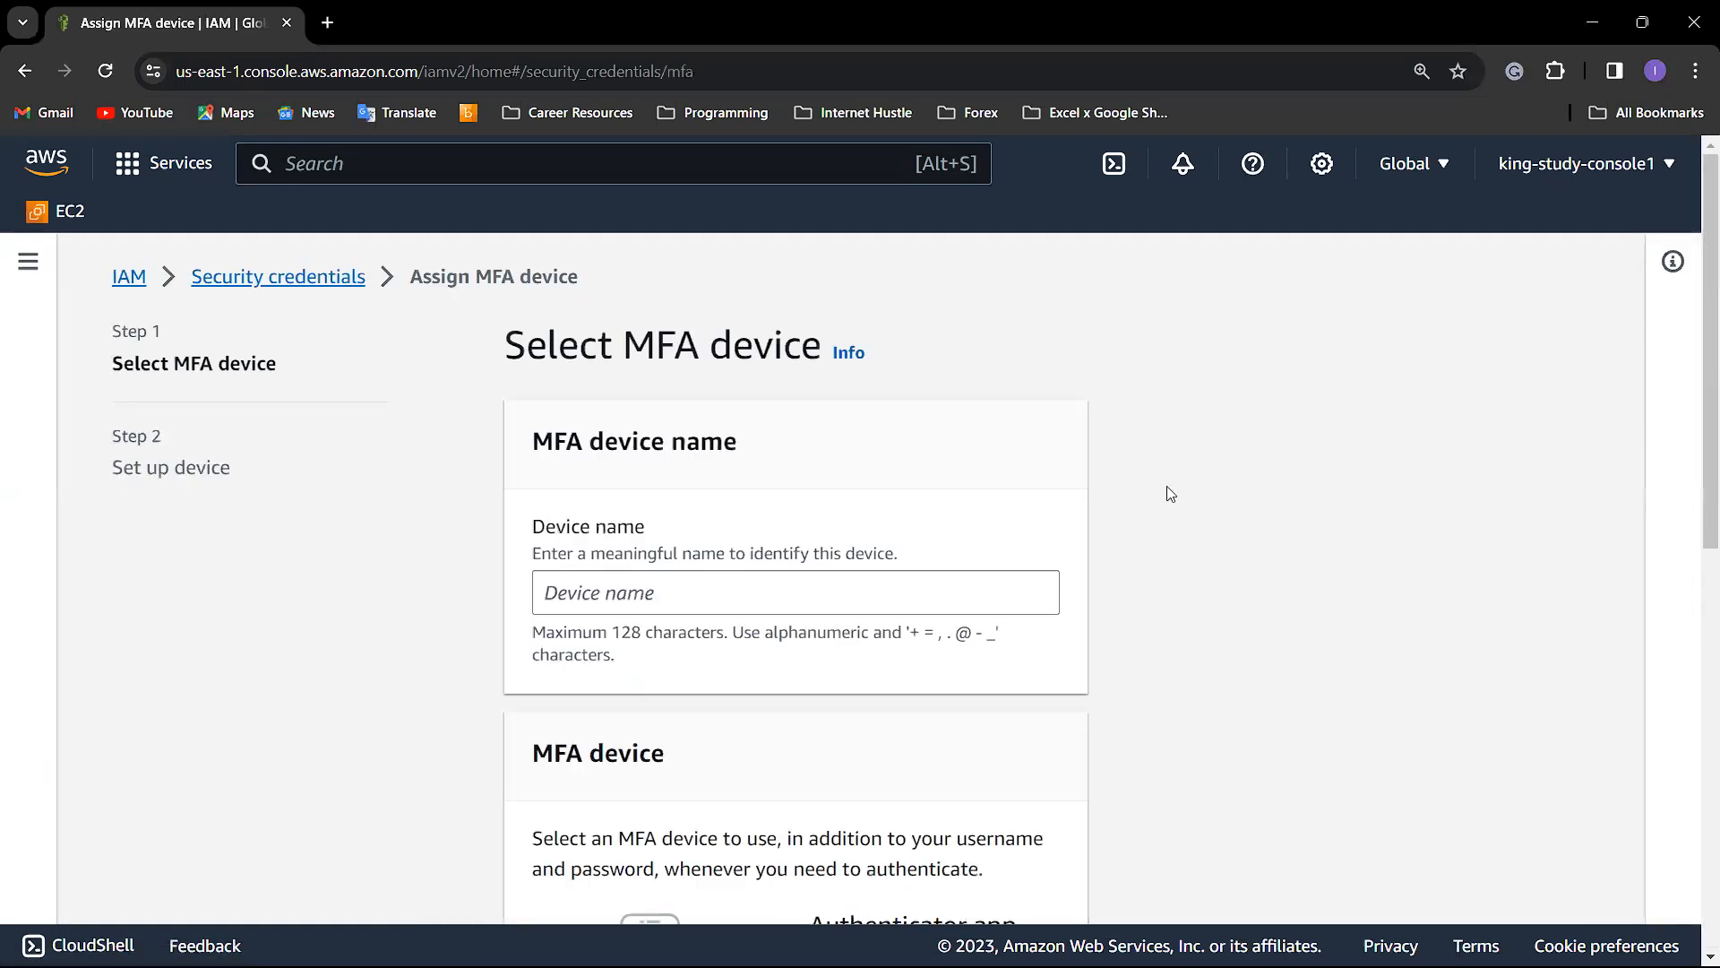
left_click(771, 606)
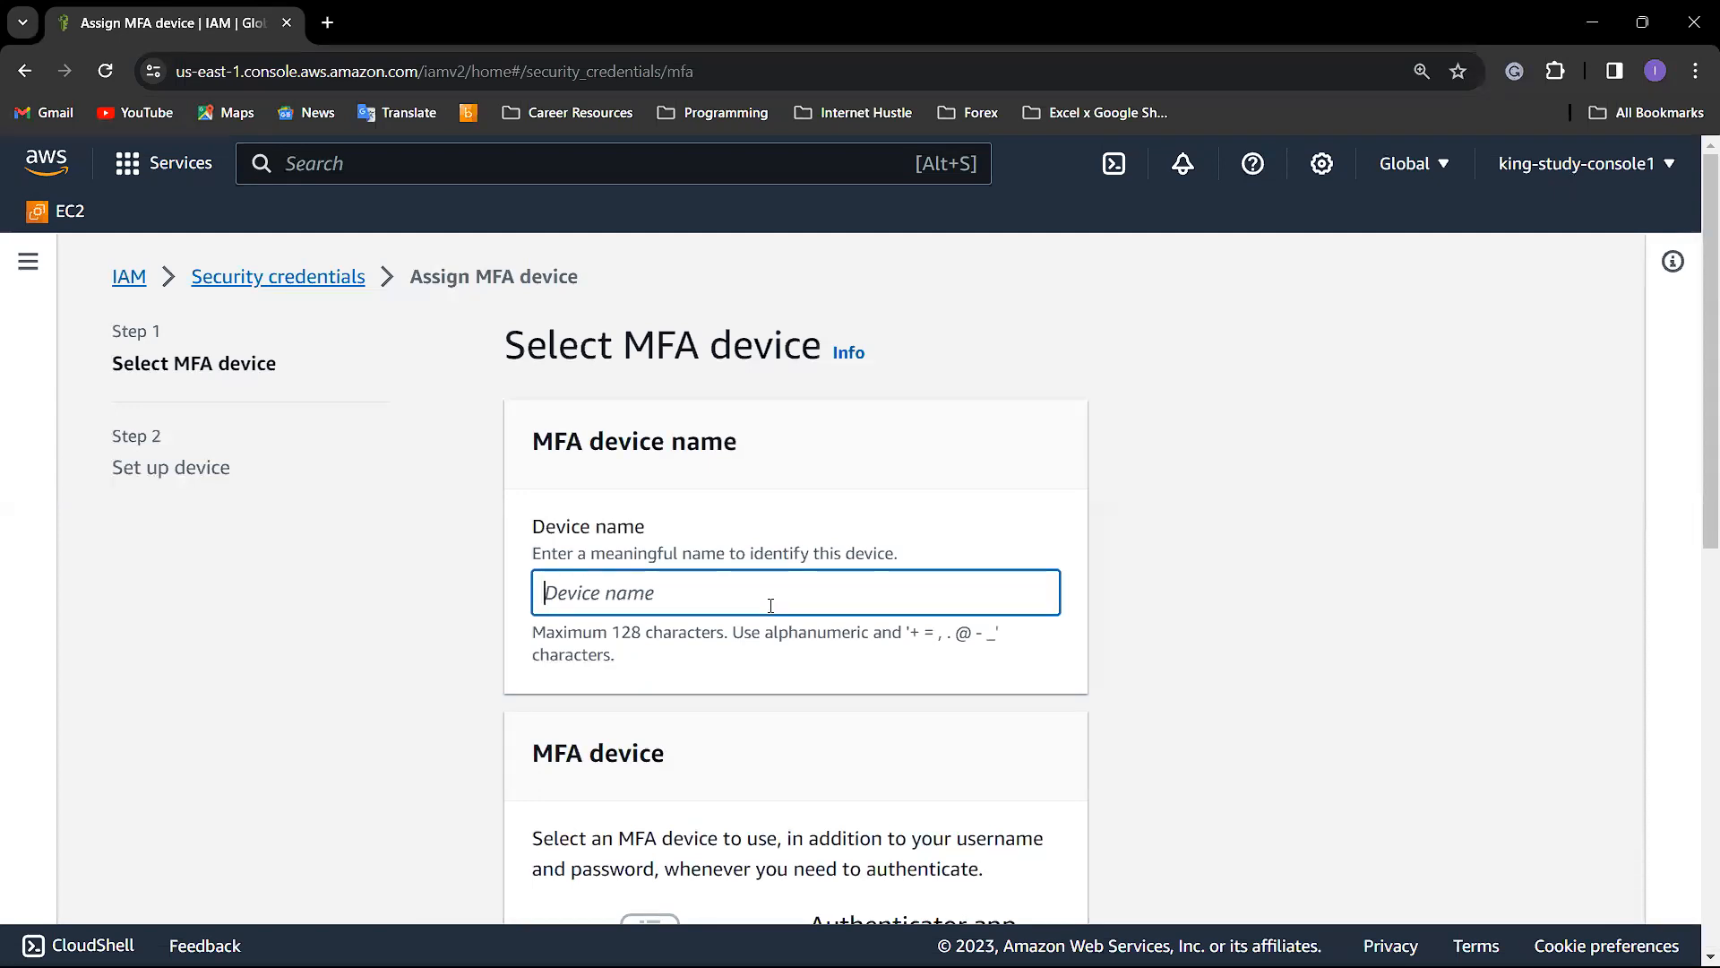
type("MyPhone")
scroll(816, 589, "down", 1)
scroll(816, 589, "down", 5)
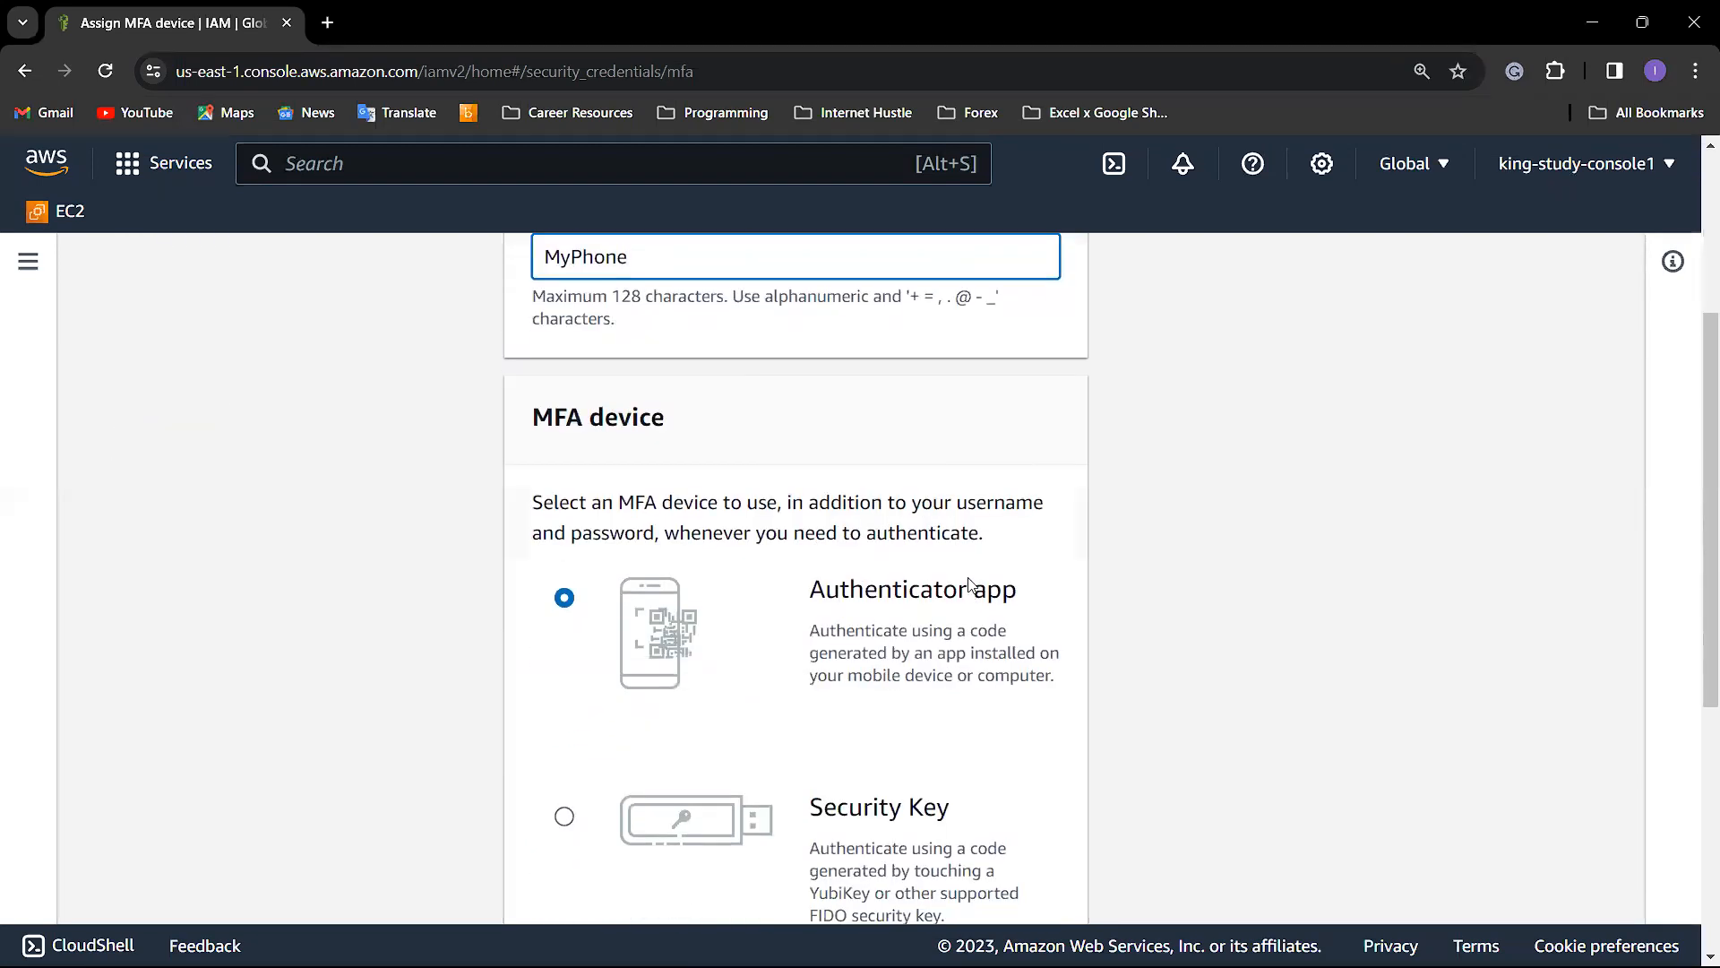
scroll(952, 500, "up", 1)
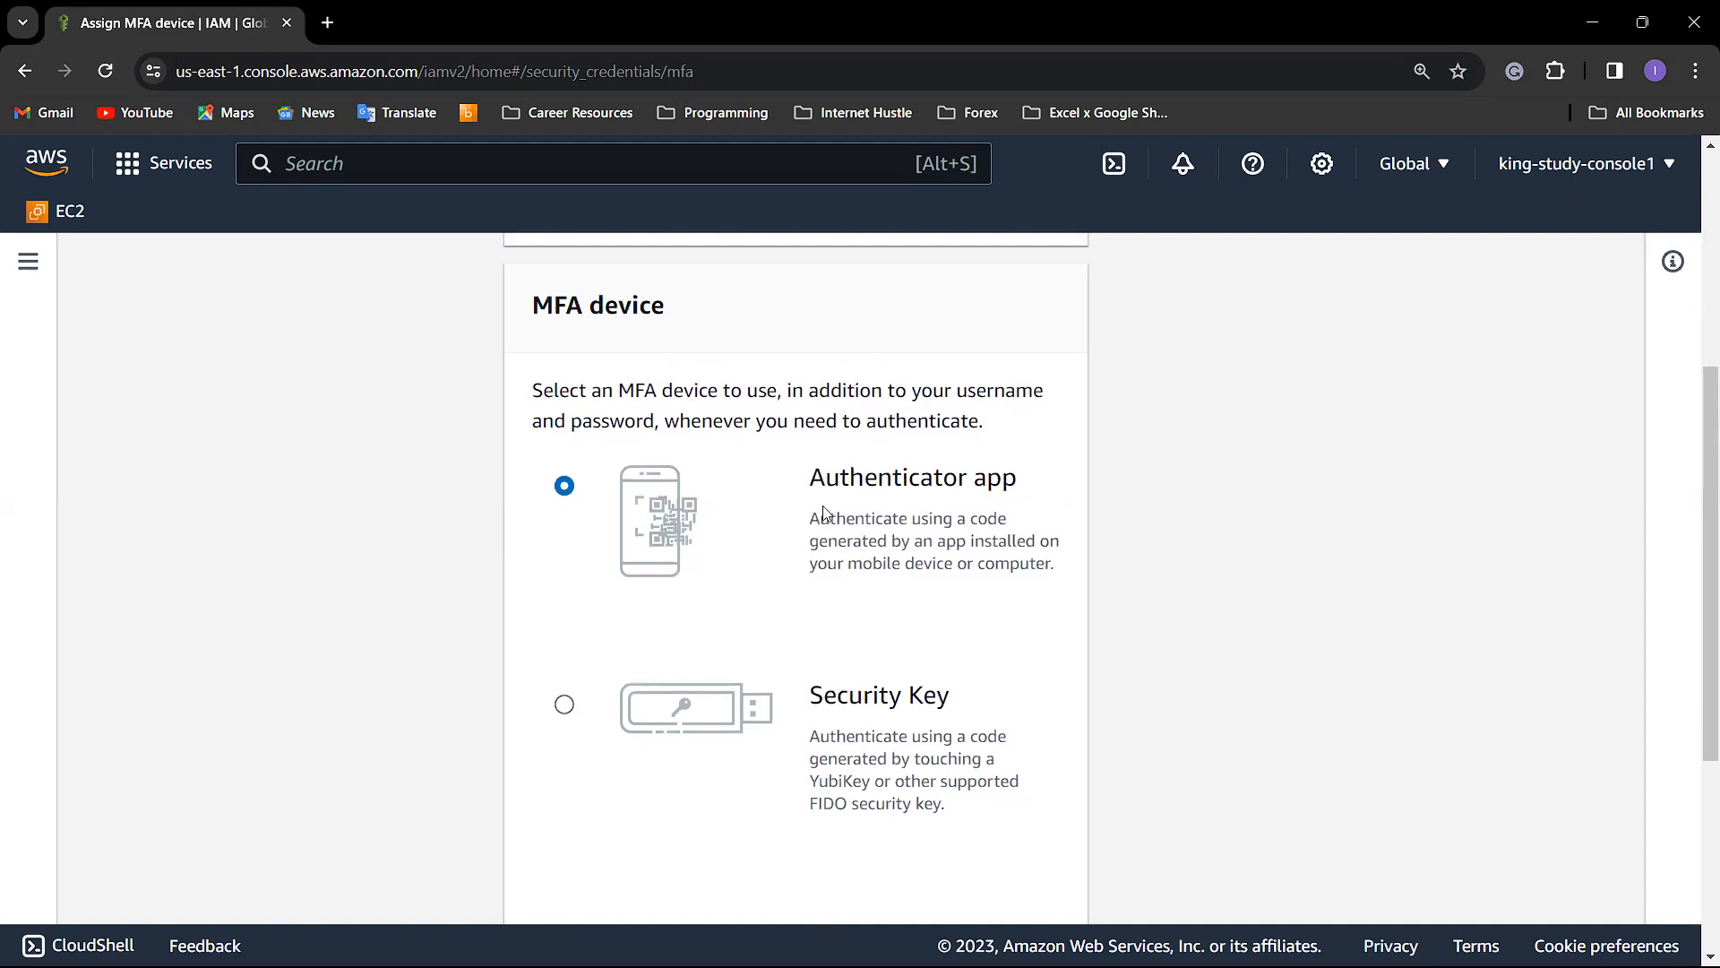
scroll(869, 502, "down", 3)
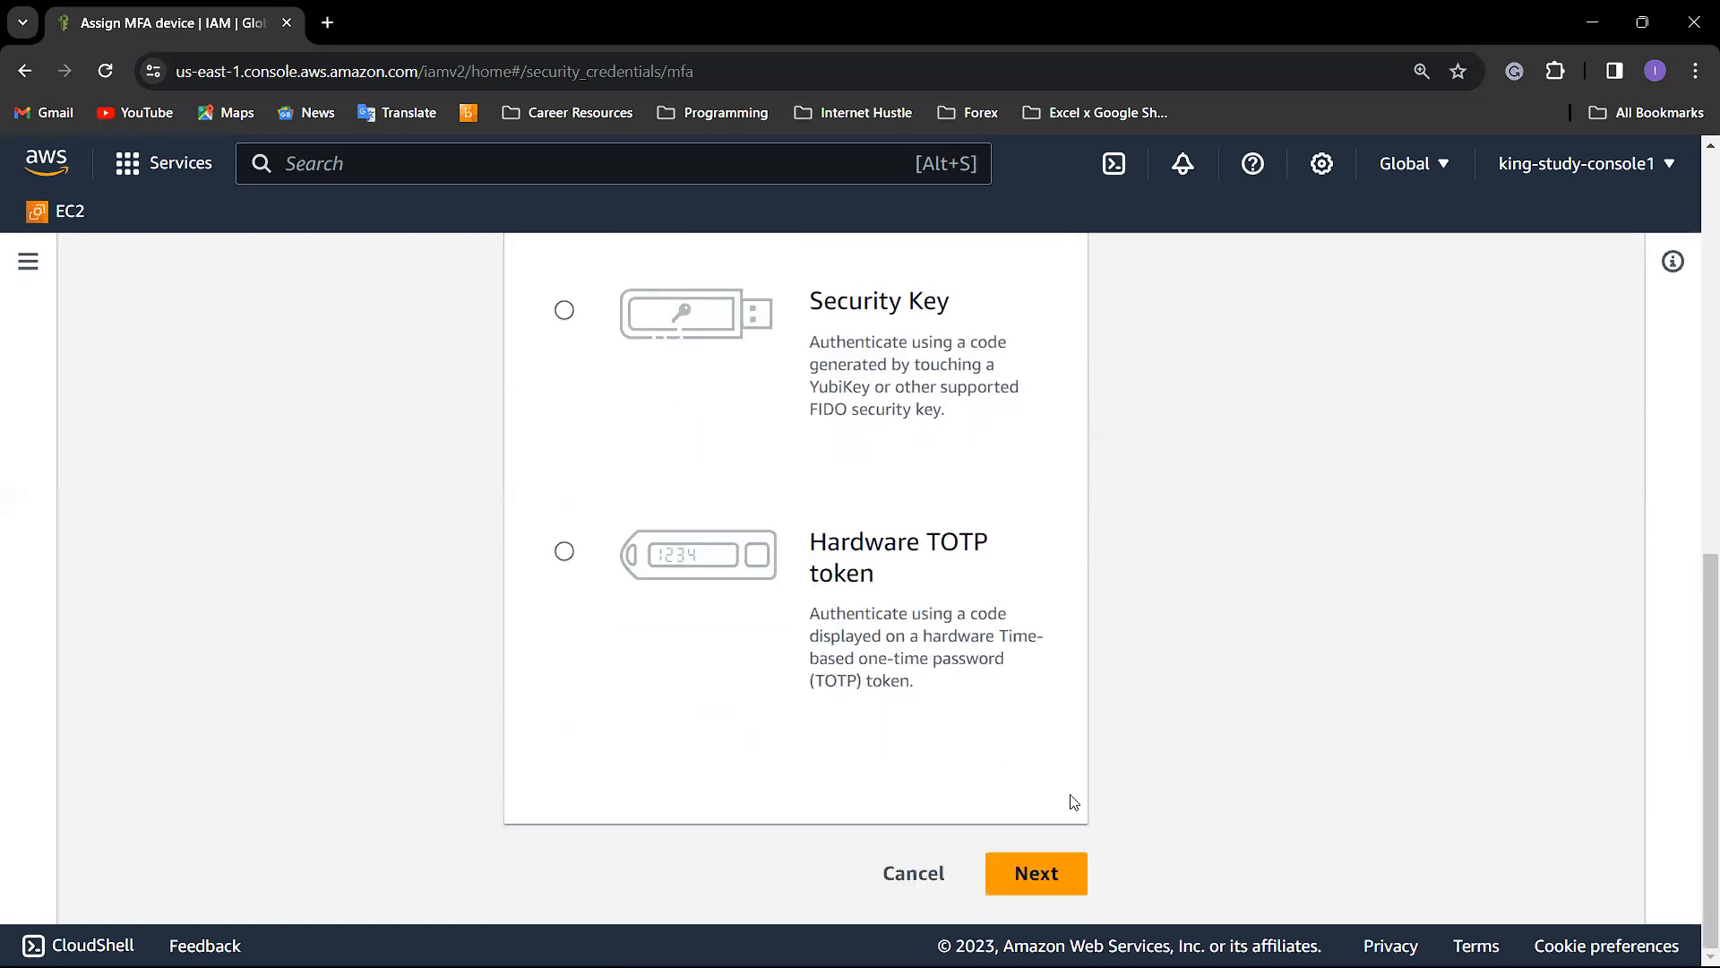
Step: Preview the authenticator setup step, then go back to device selection
left_click(1031, 872)
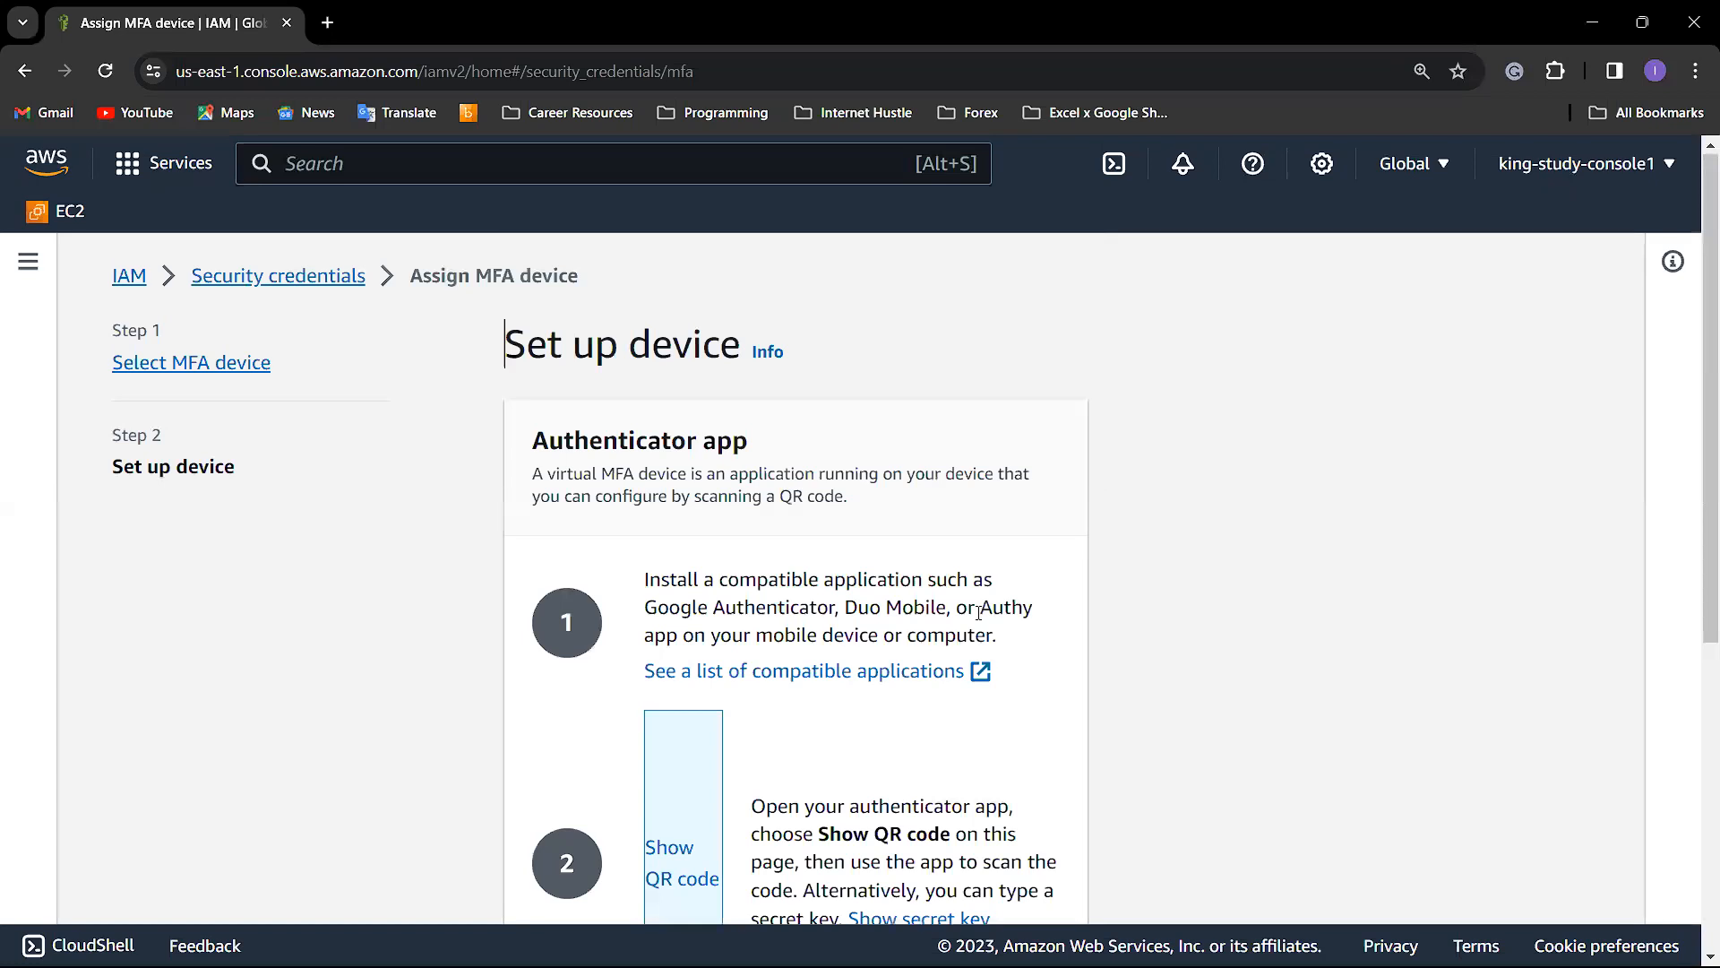
scroll(981, 614, "down", 3)
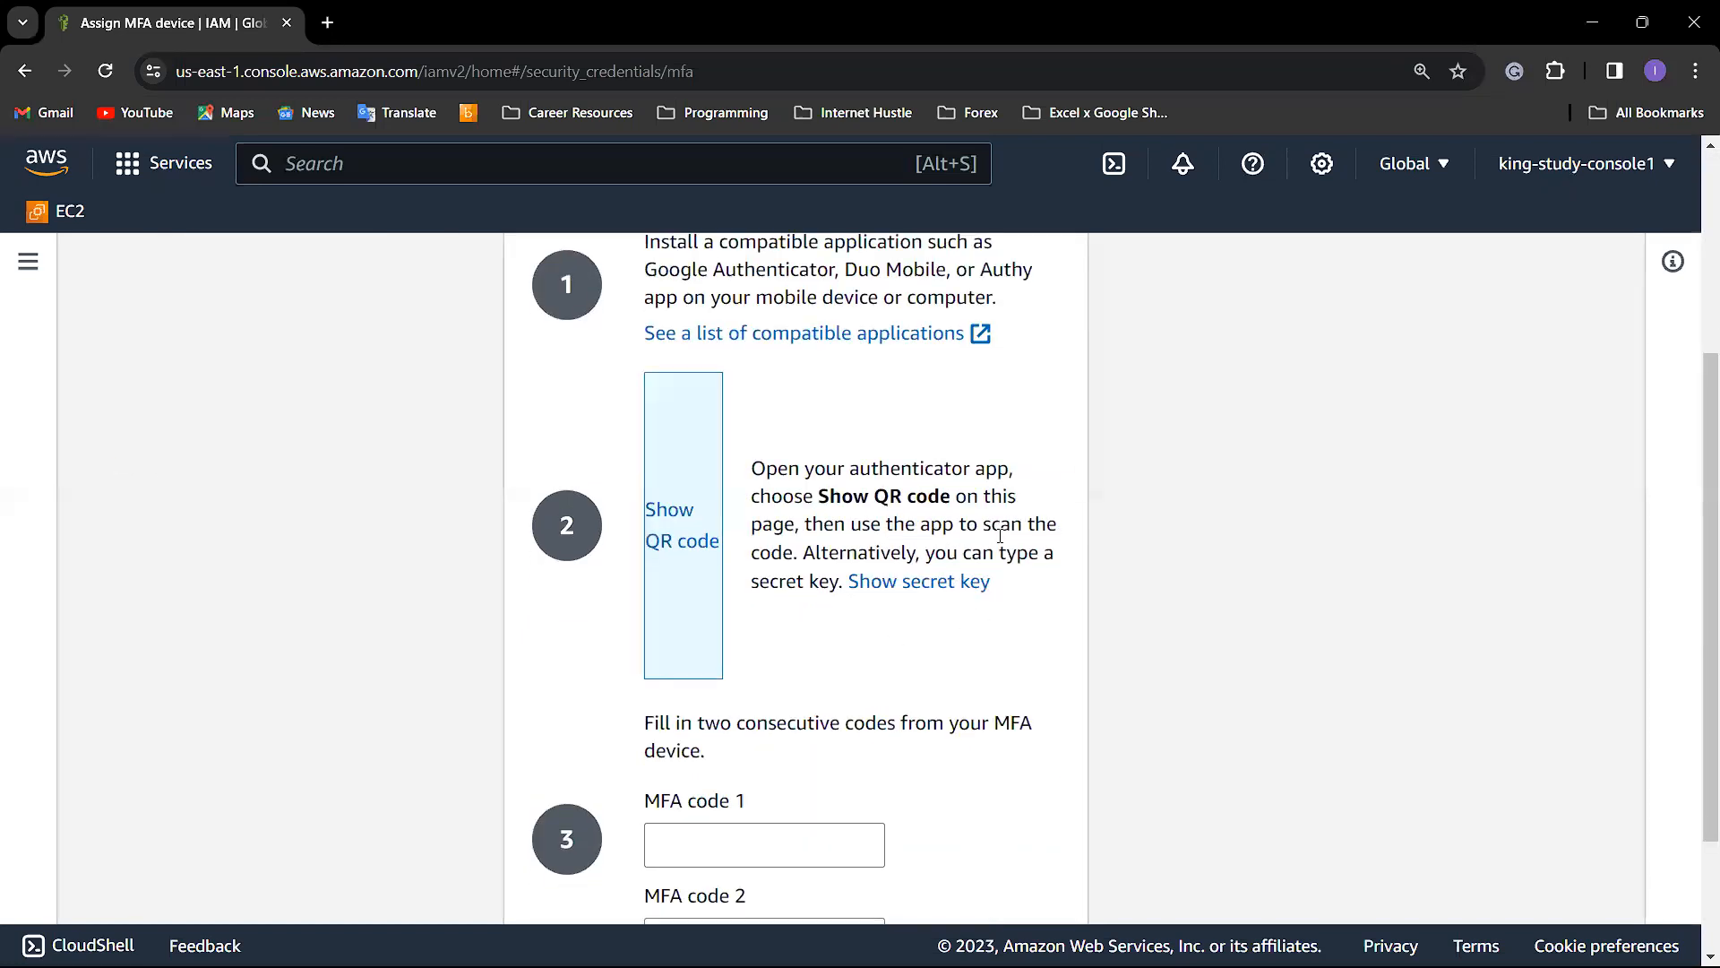
scroll(968, 574, "down", 2)
scroll(994, 534, "up", 6)
scroll(993, 537, "down", 5)
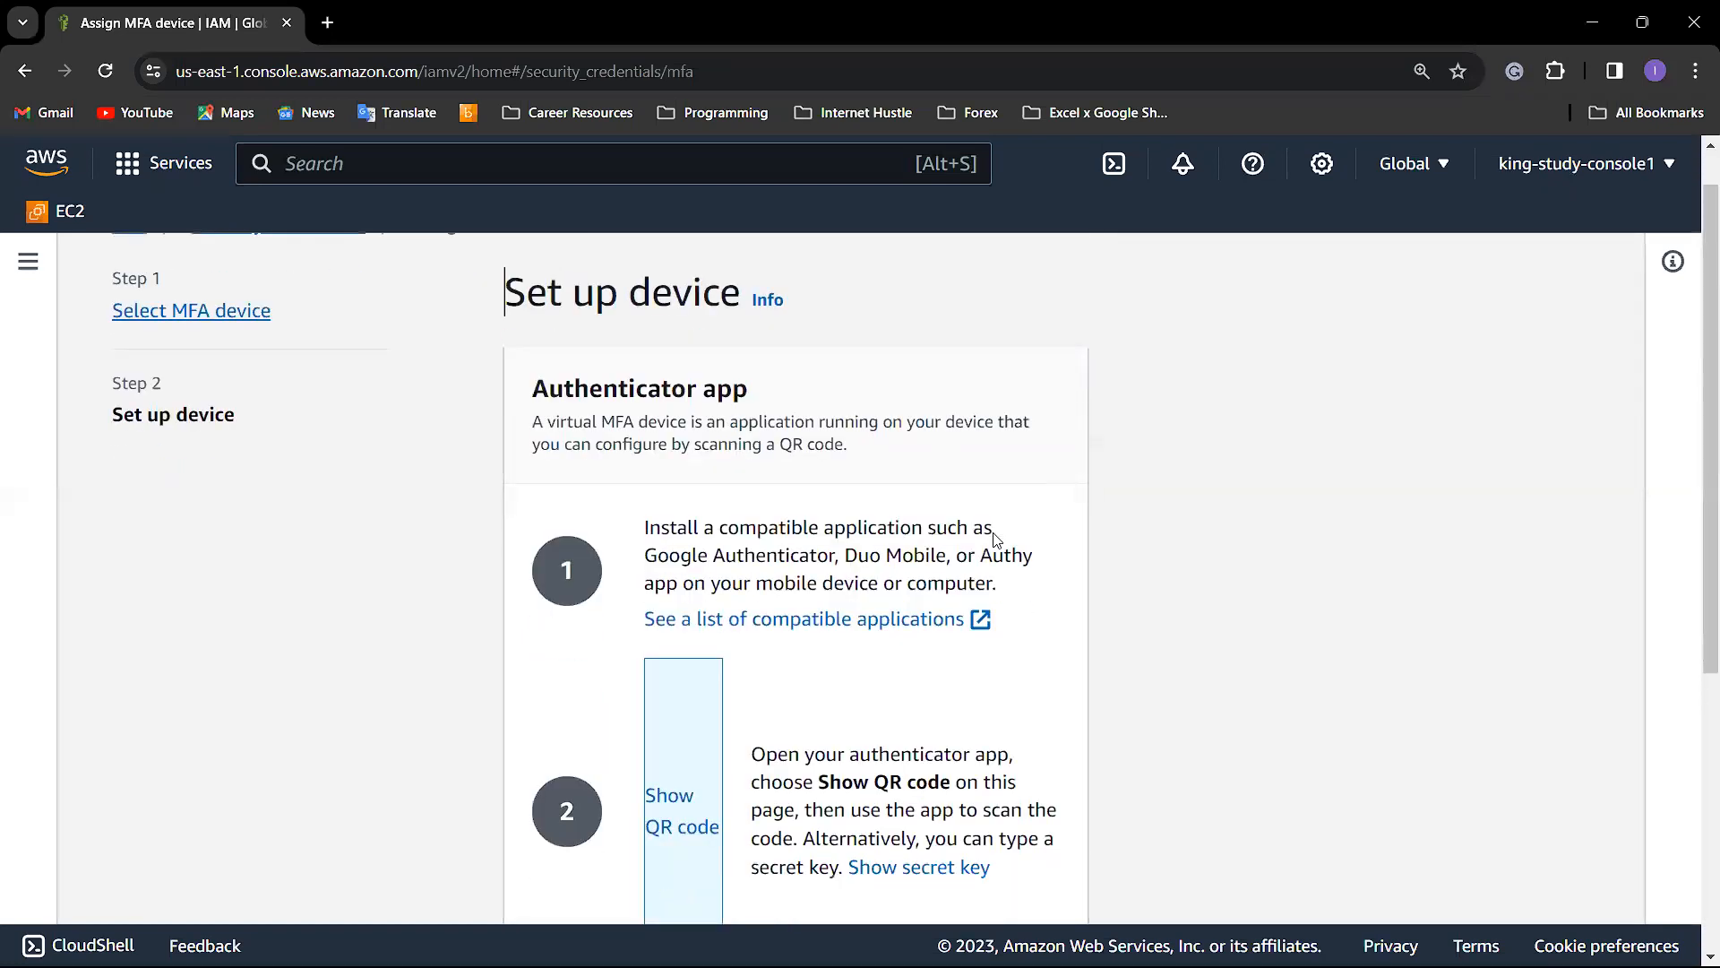
left_click(900, 869)
scroll(986, 645, "down", 5)
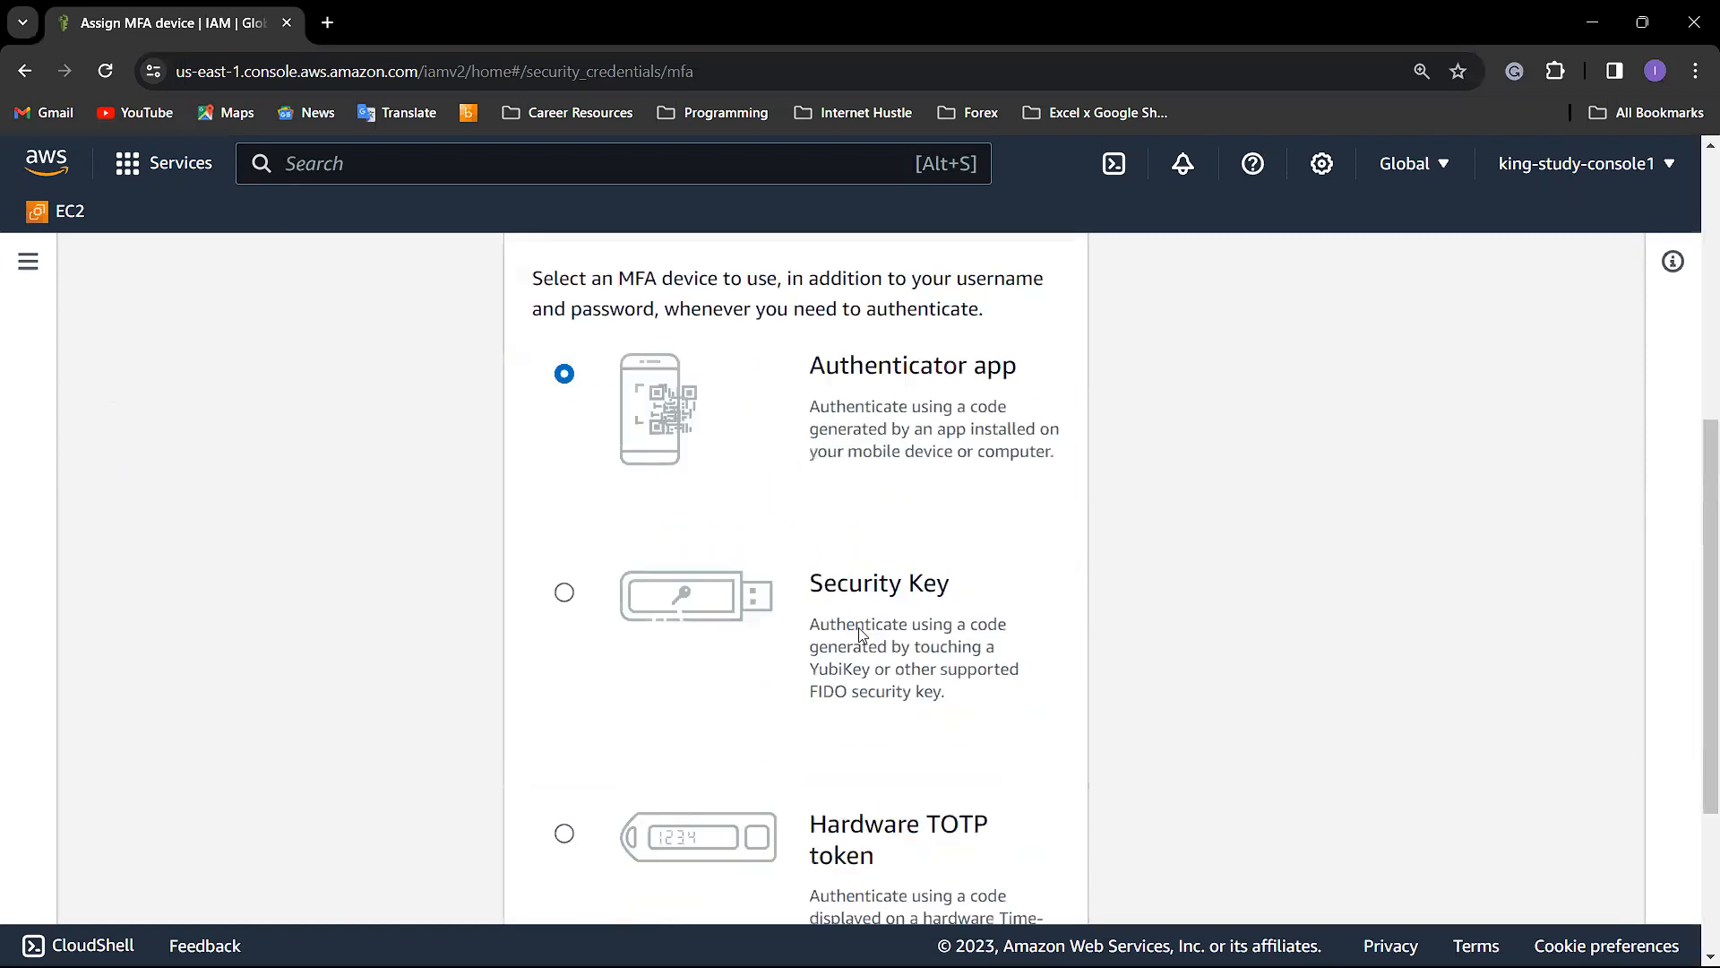
scroll(880, 626, "up", 3)
scroll(887, 621, "down", 5)
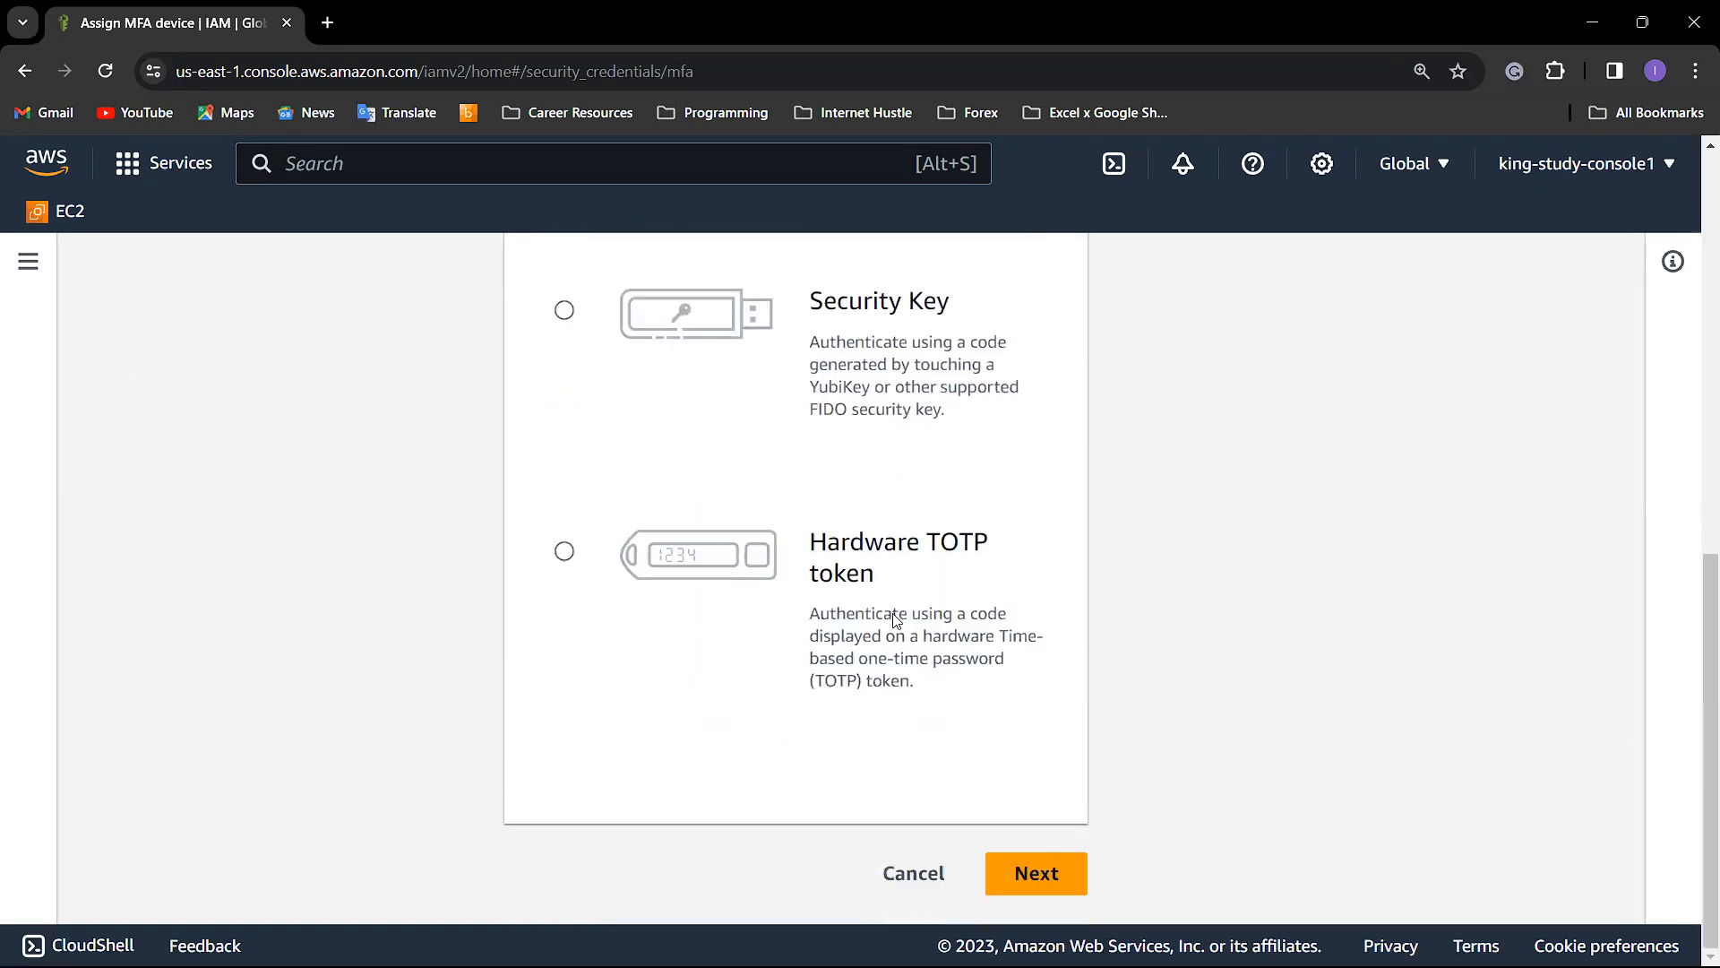
scroll(896, 618, "up", 8)
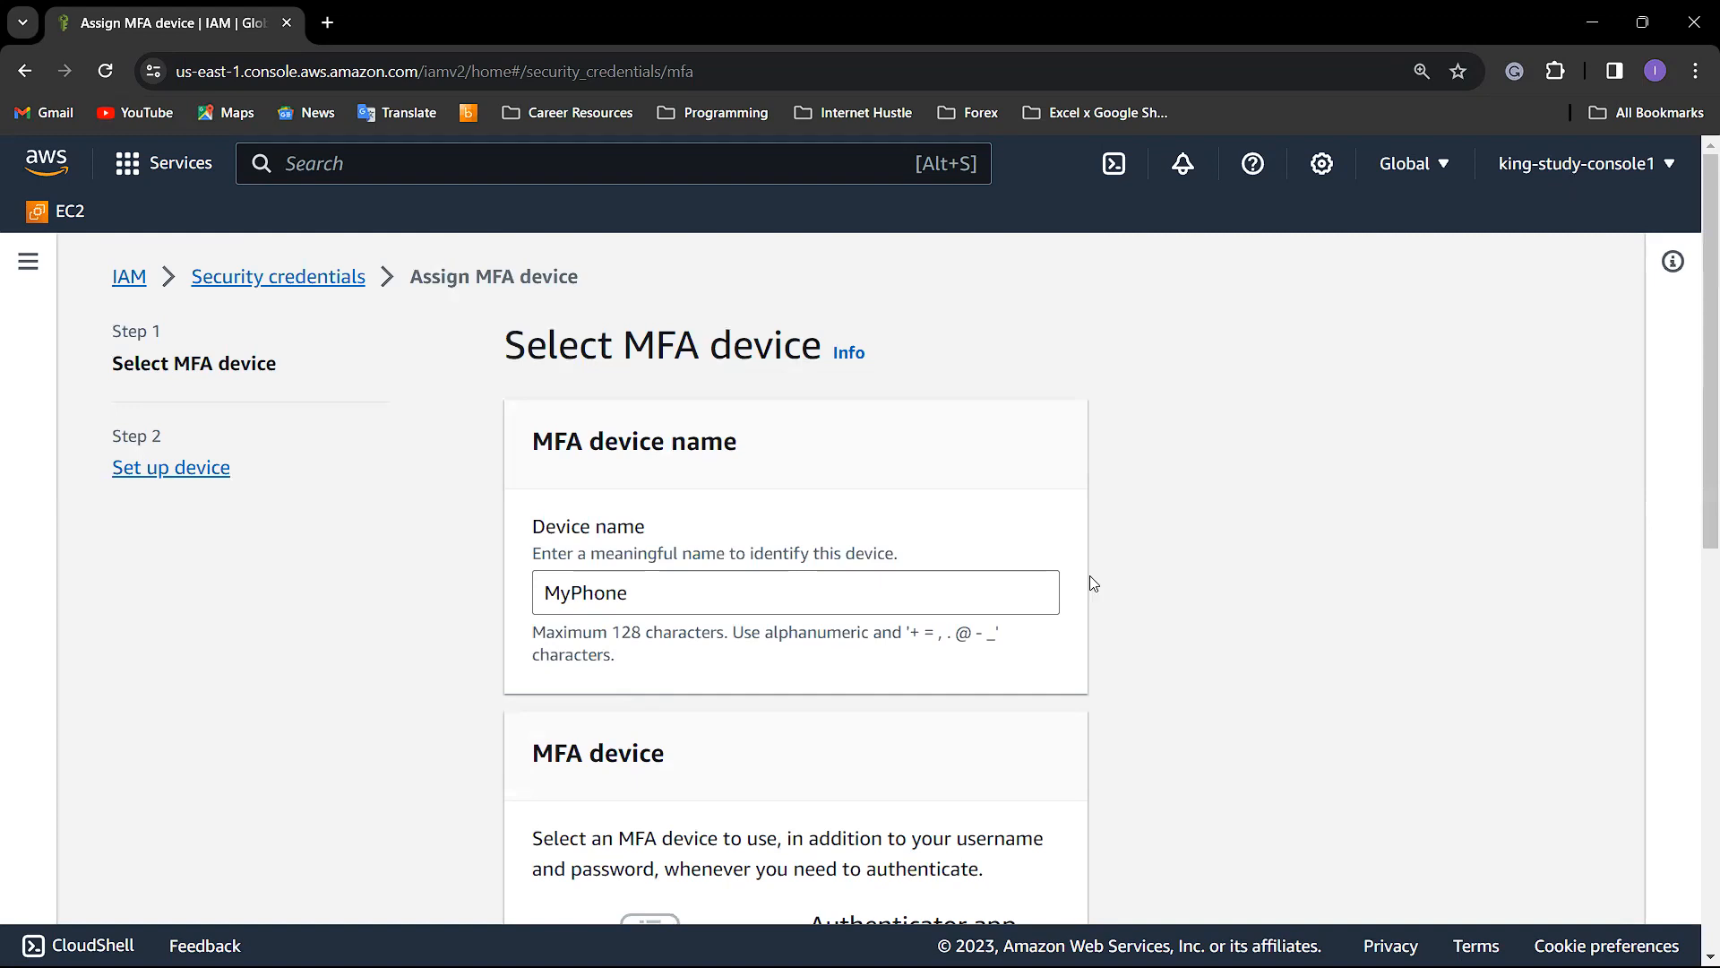
scroll(962, 508, "down", 8)
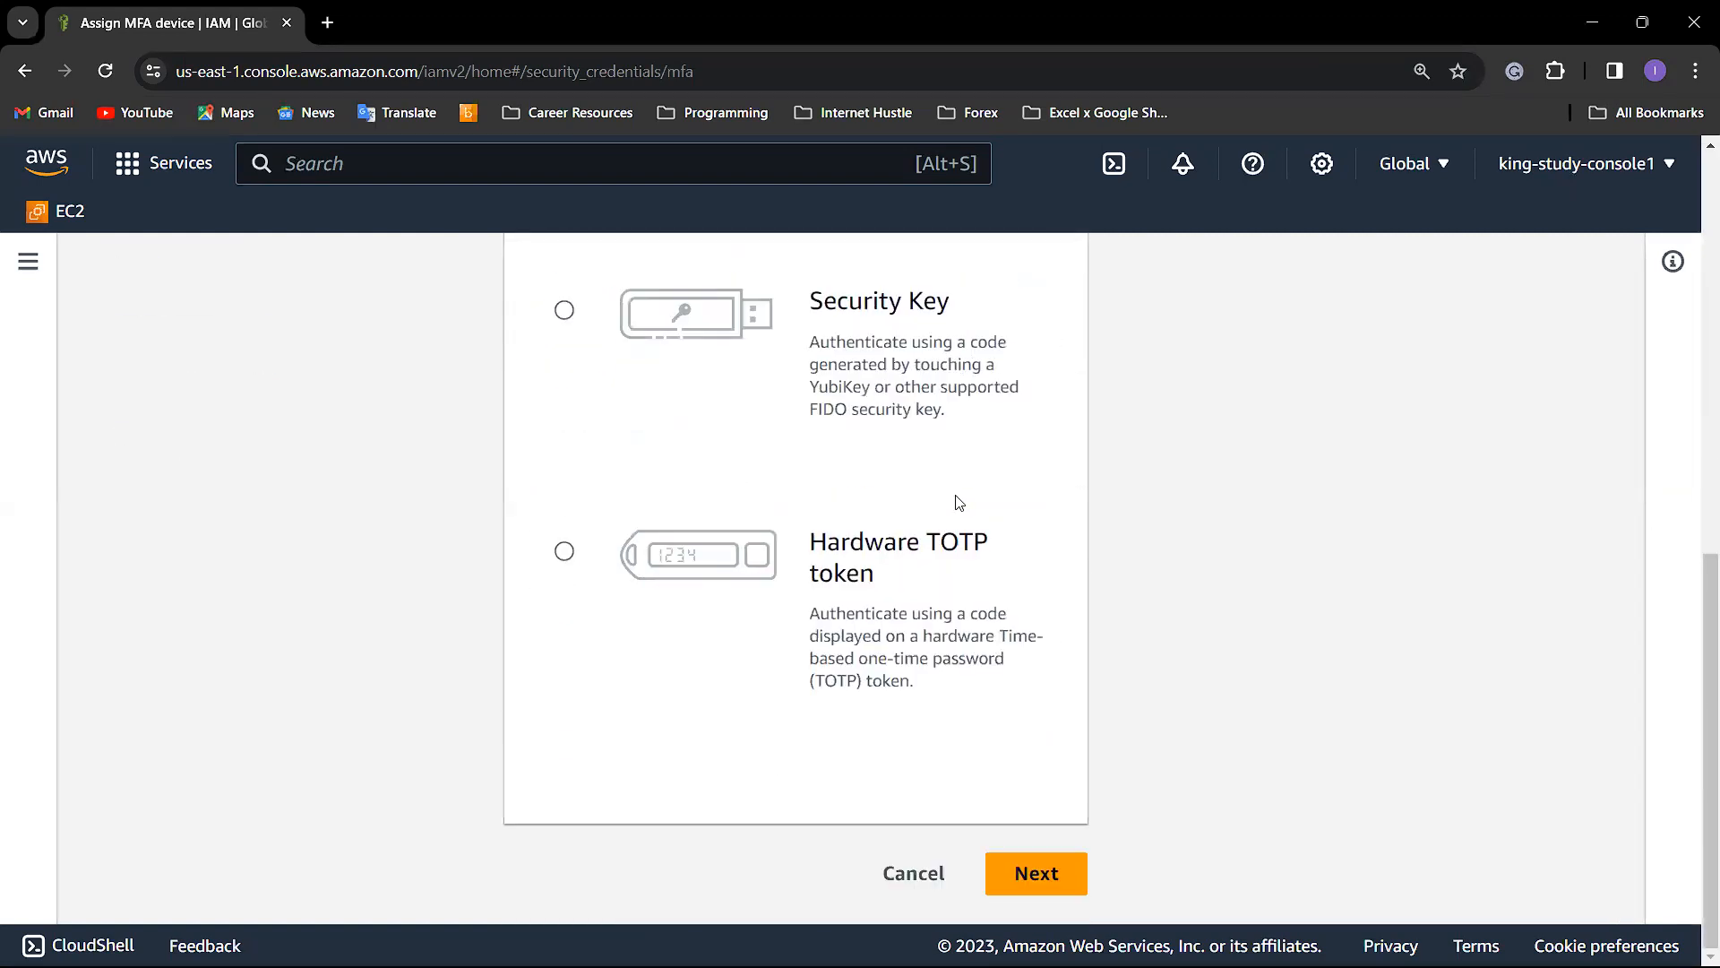
scroll(742, 454, "up", 8)
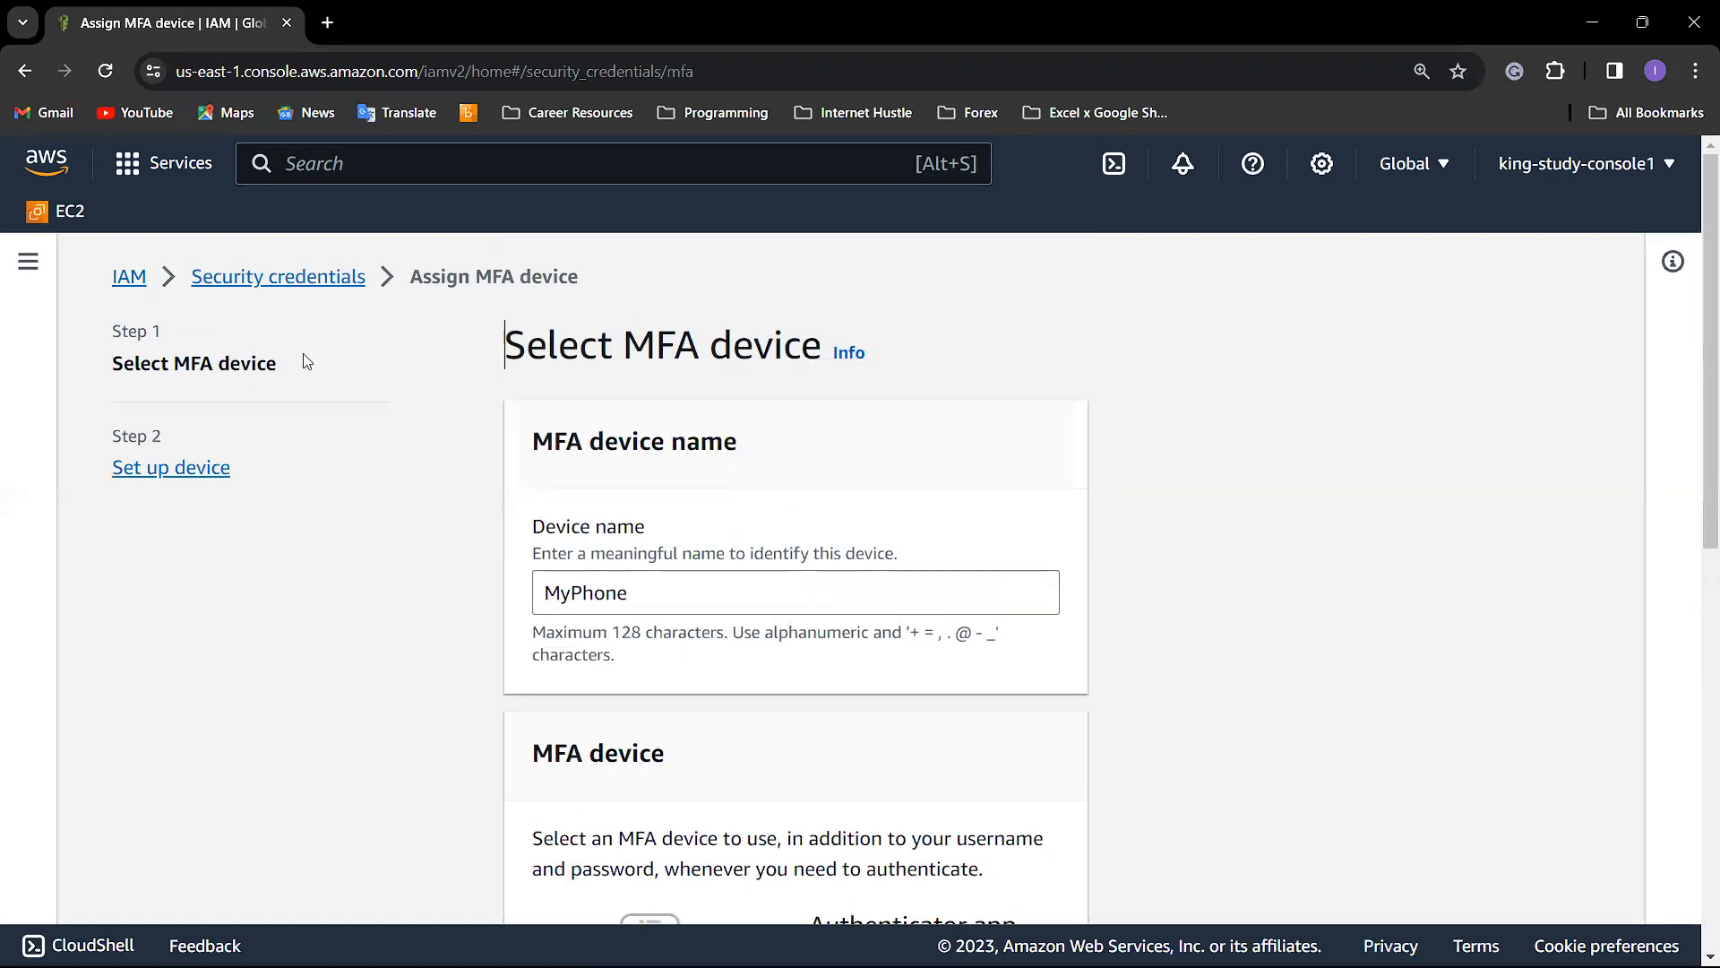
Step: Briefly open and close the IAM navigation panel, then review the Authenticator app option
left_click(28, 264)
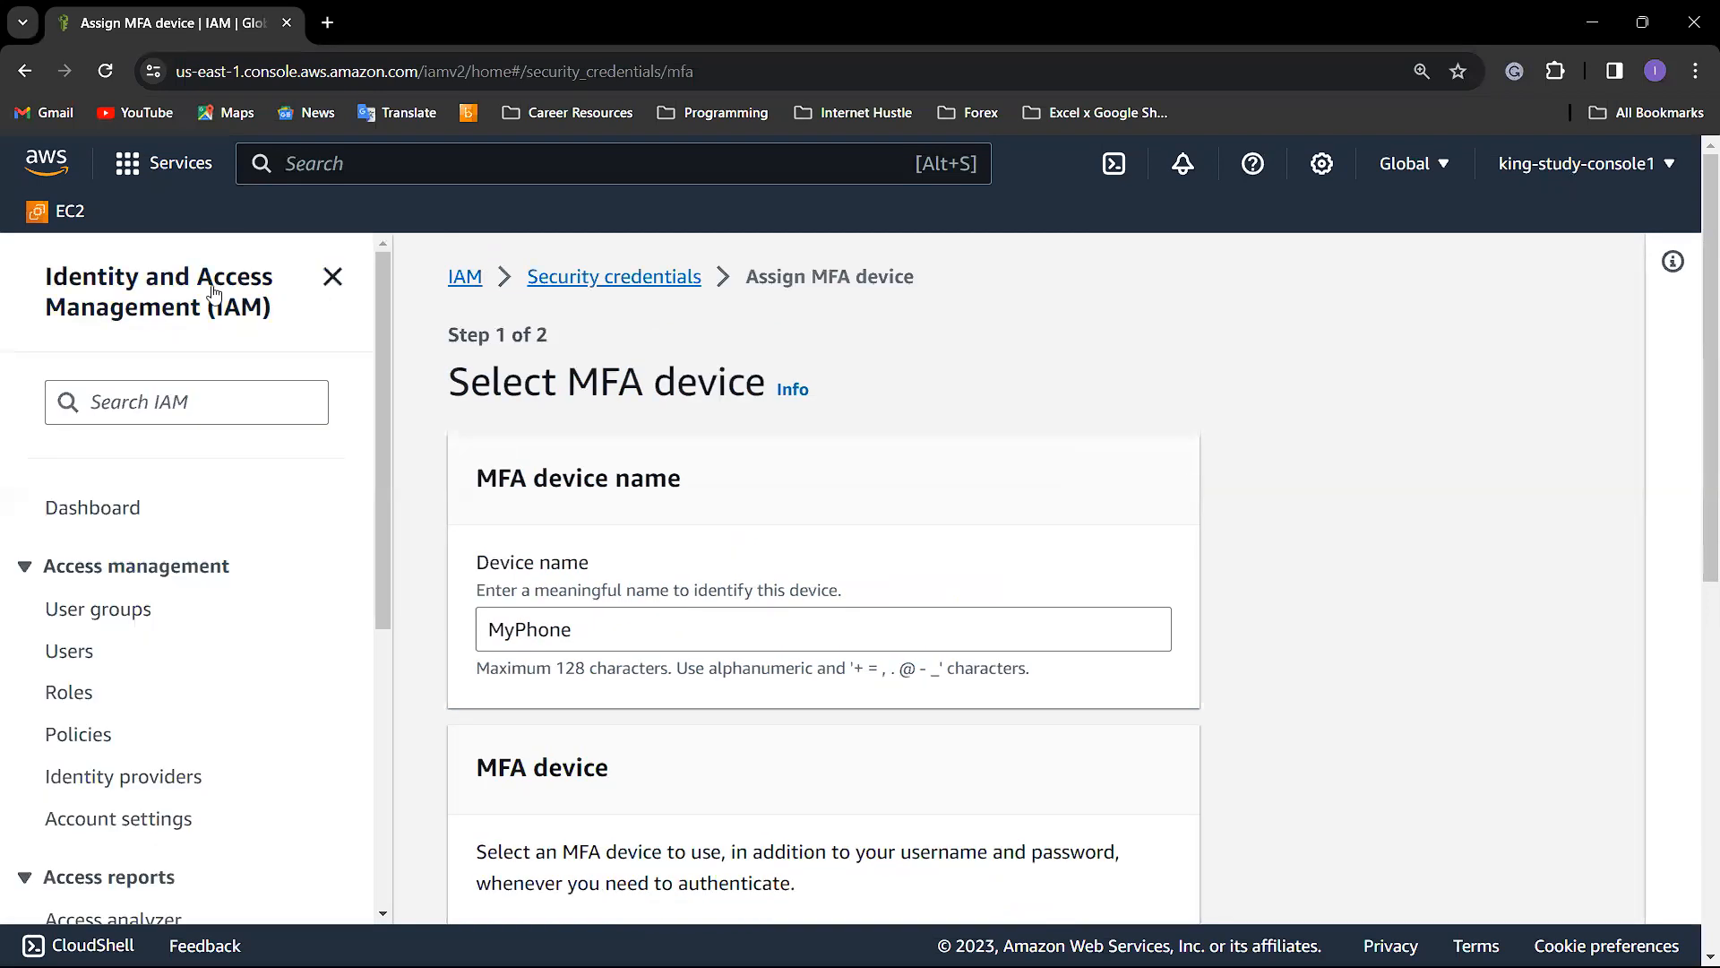
left_click(333, 277)
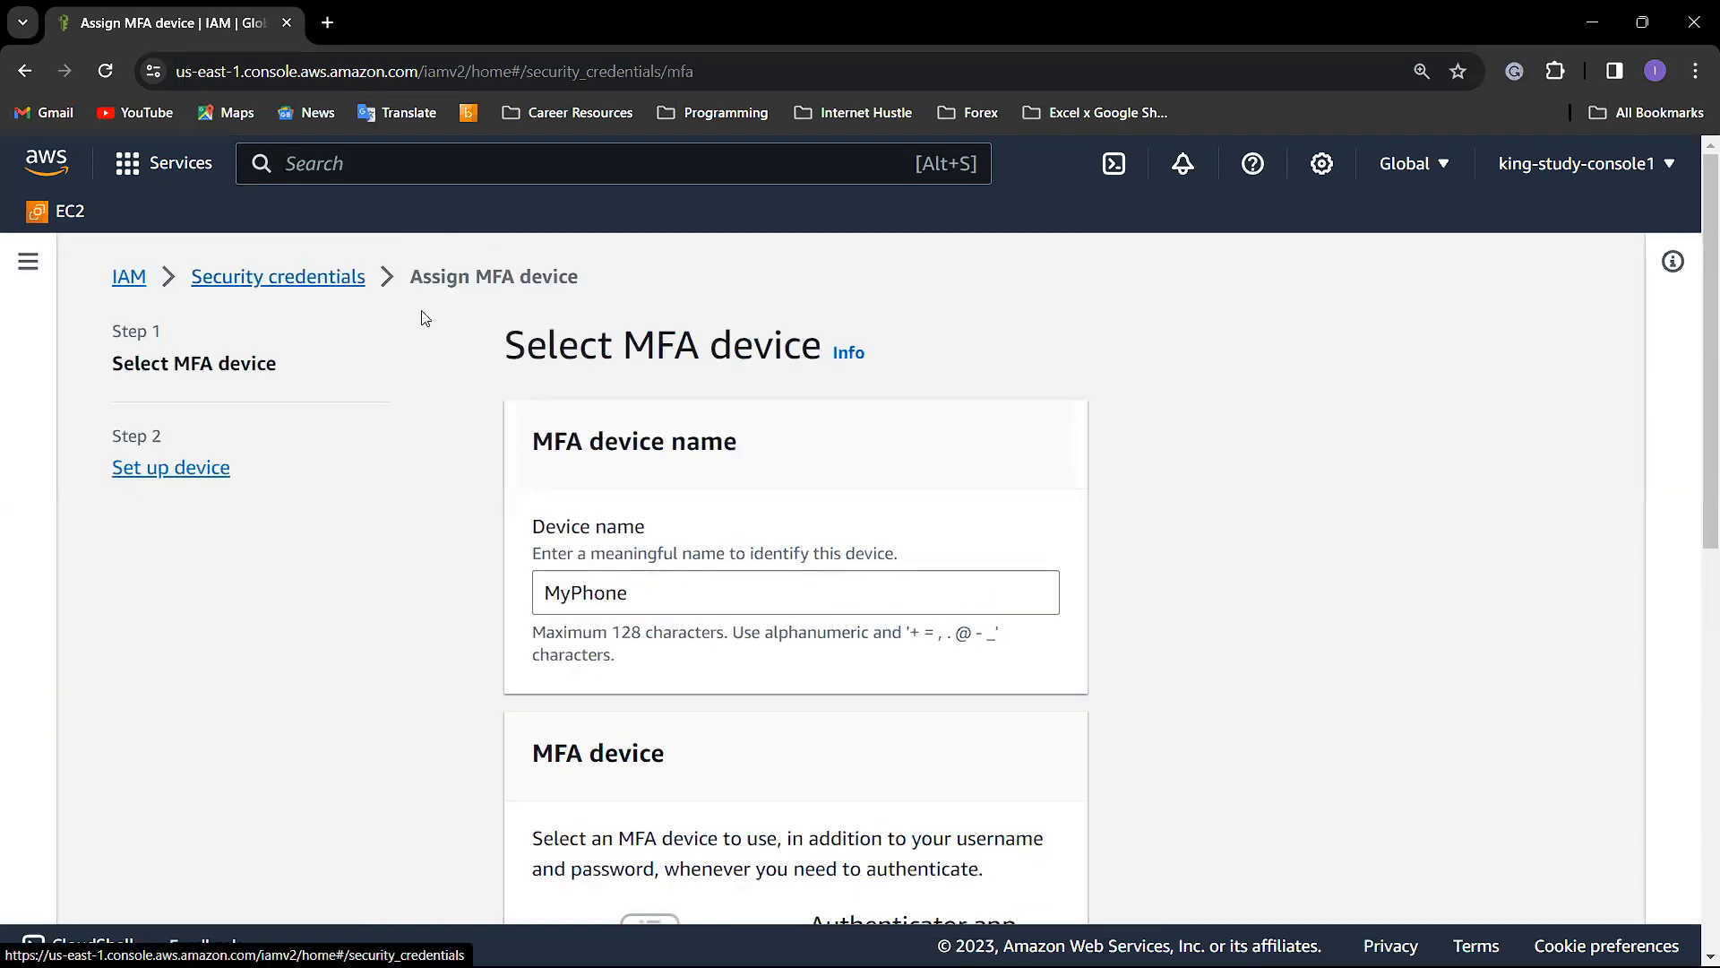
scroll(909, 649, "down", 2)
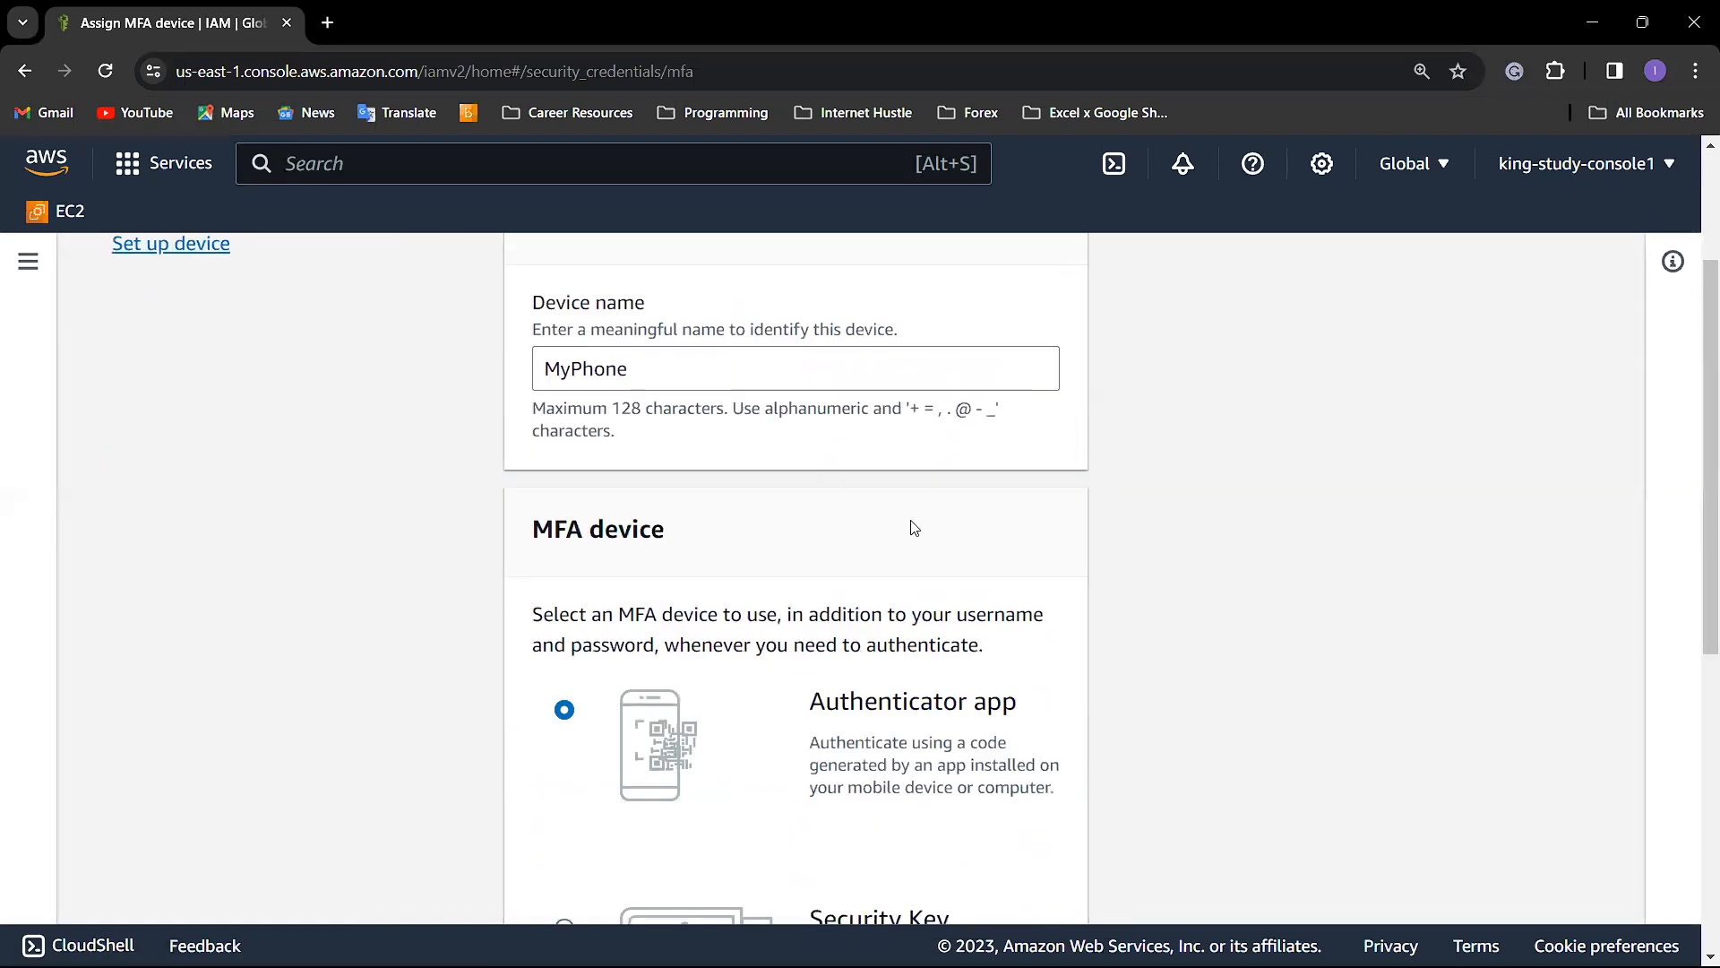
scroll(910, 528, "down", 3)
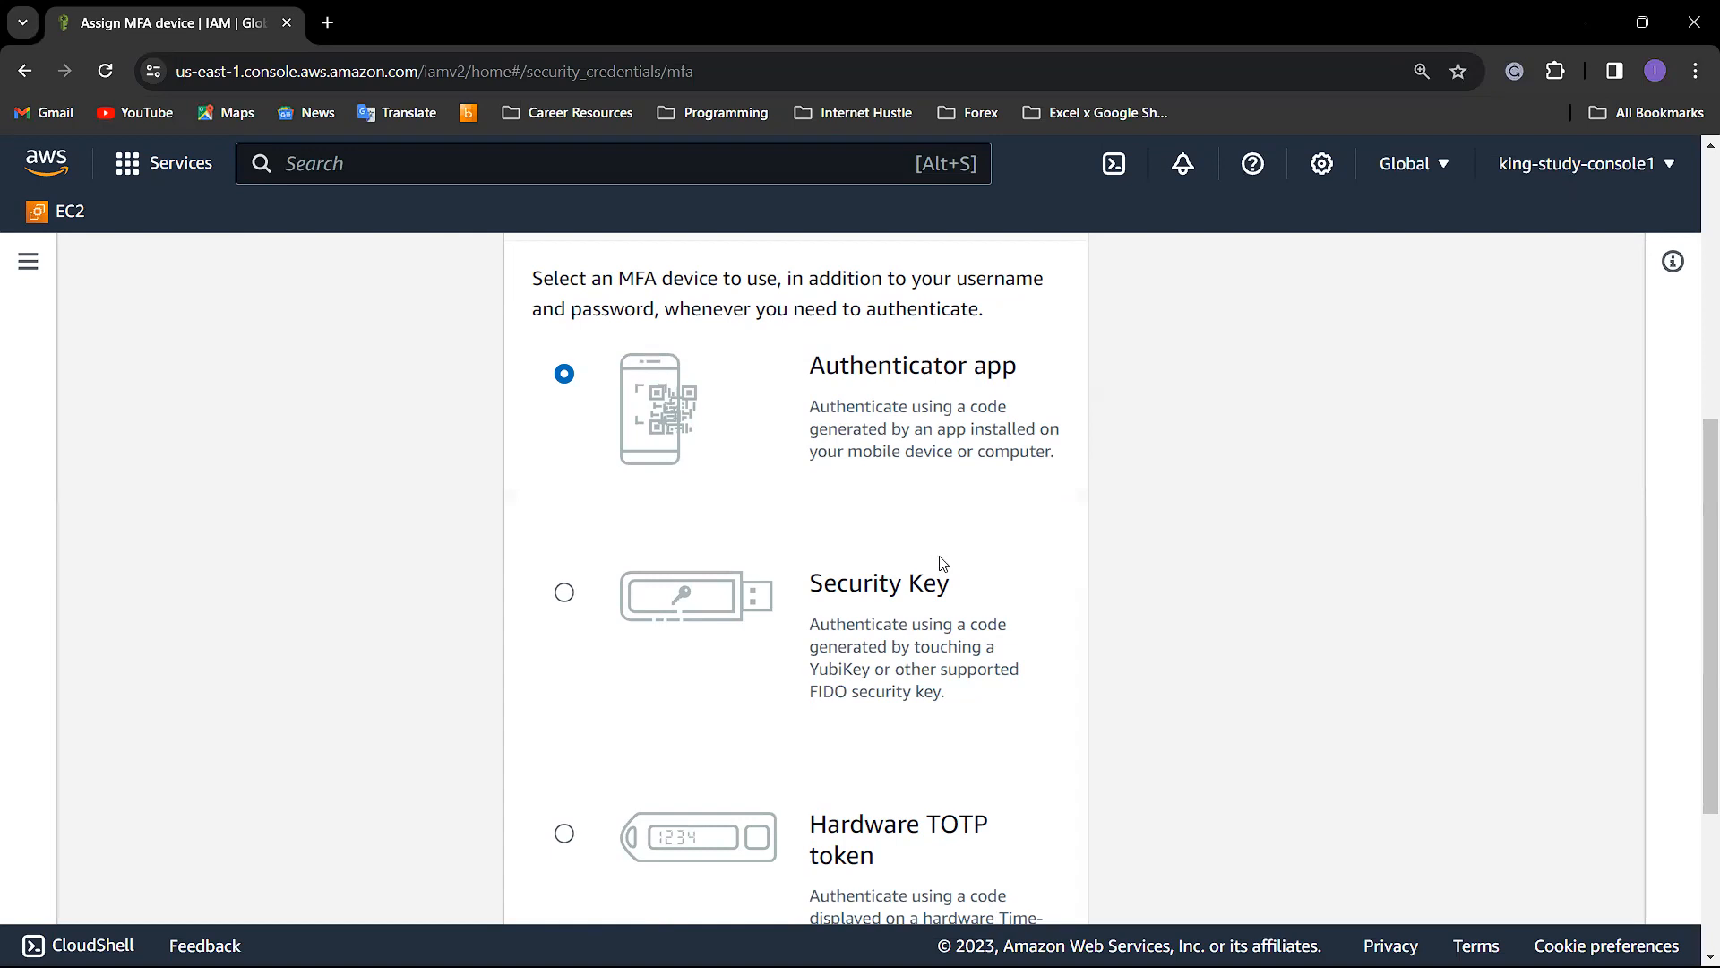
scroll(942, 564, "down", 2)
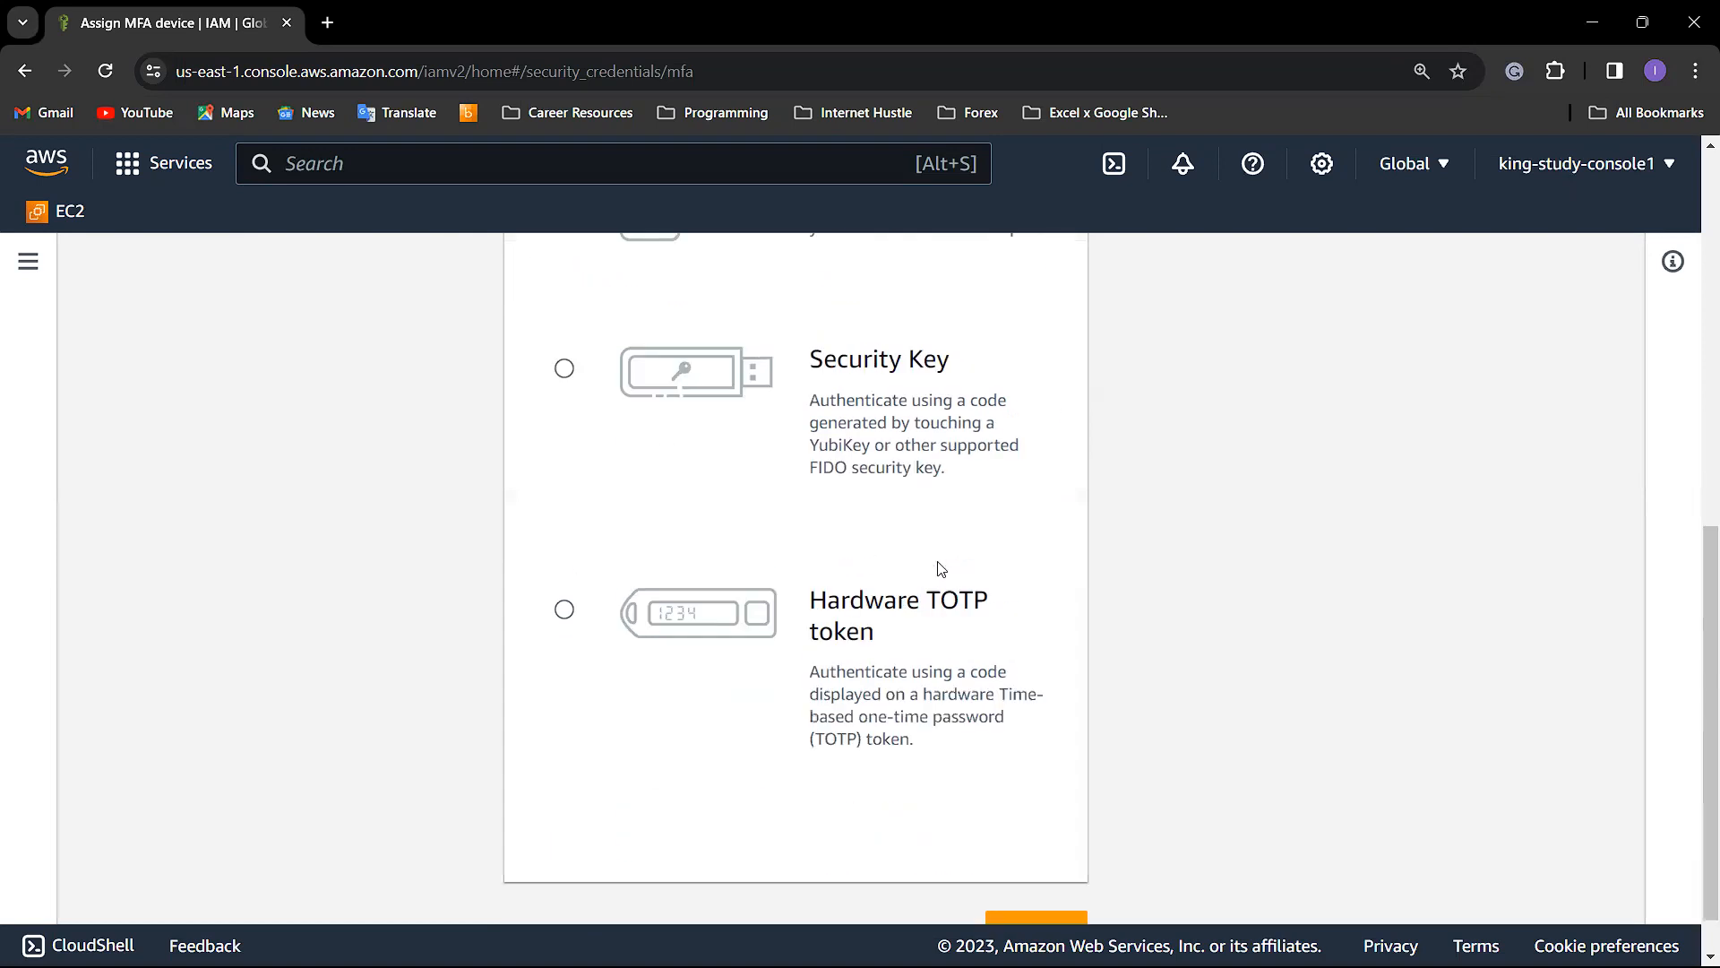
scroll(941, 569, "down", 1)
scroll(779, 542, "up", 5)
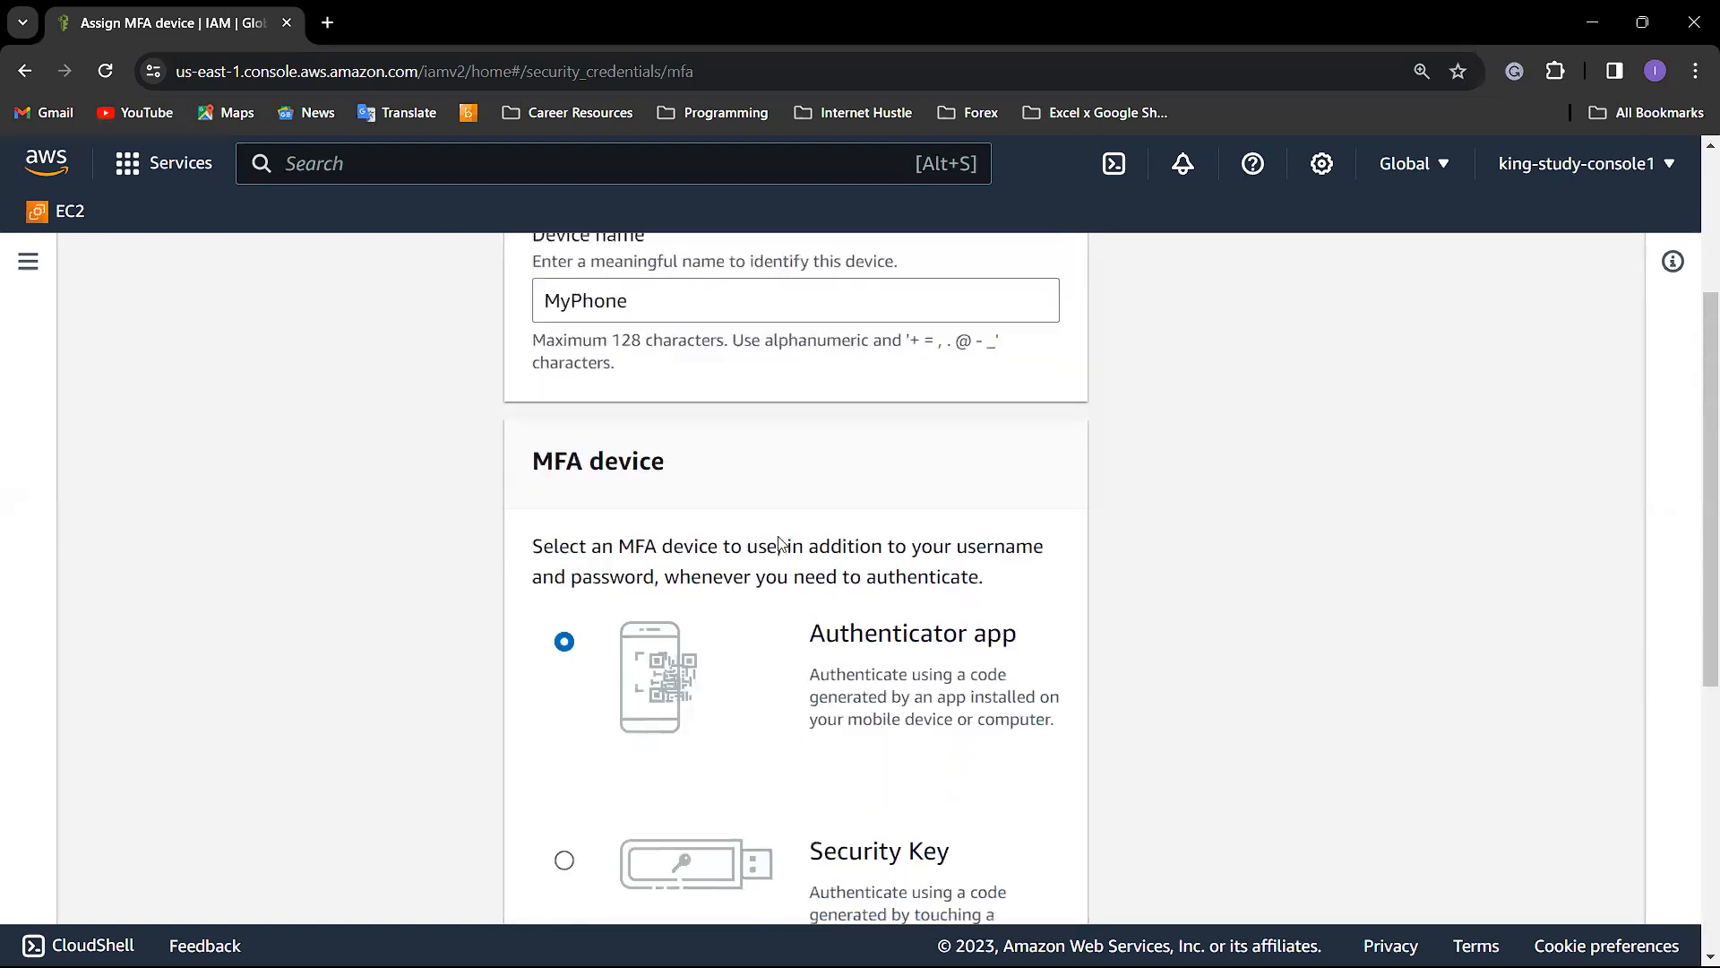
scroll(772, 561, "up", 3)
scroll(756, 541, "down", 3)
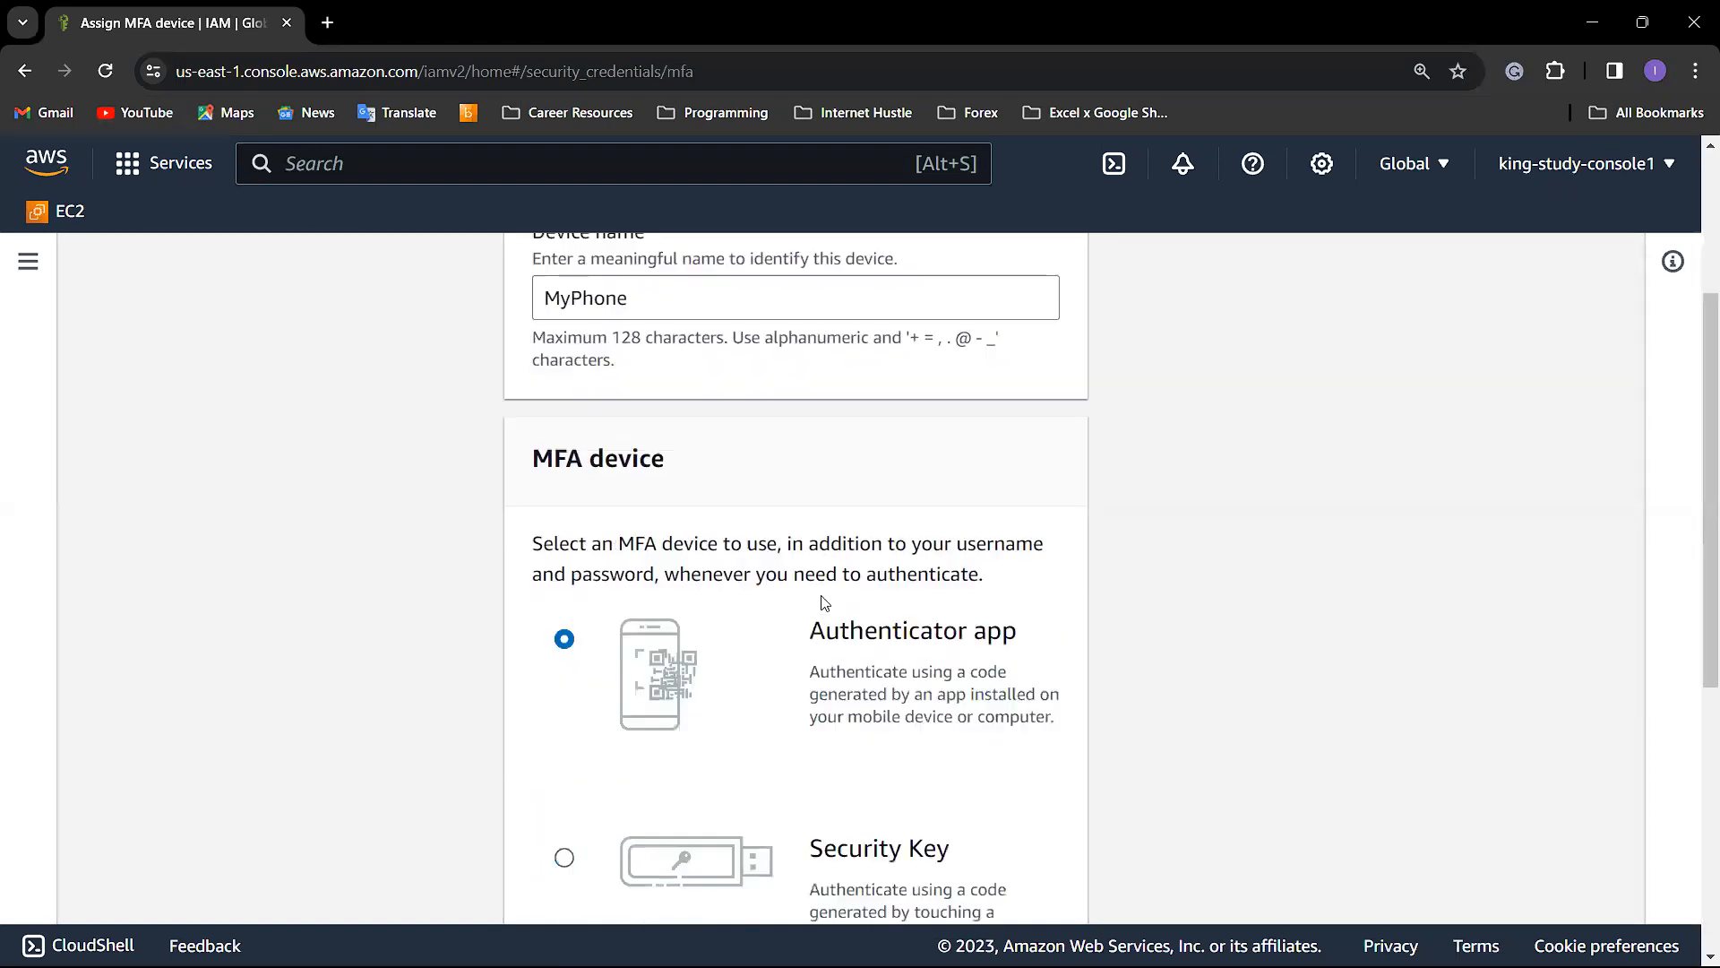
scroll(824, 609, "down", 5)
Step: Continue to the Set up device step and open the list of compatible authenticator apps
left_click(1070, 875)
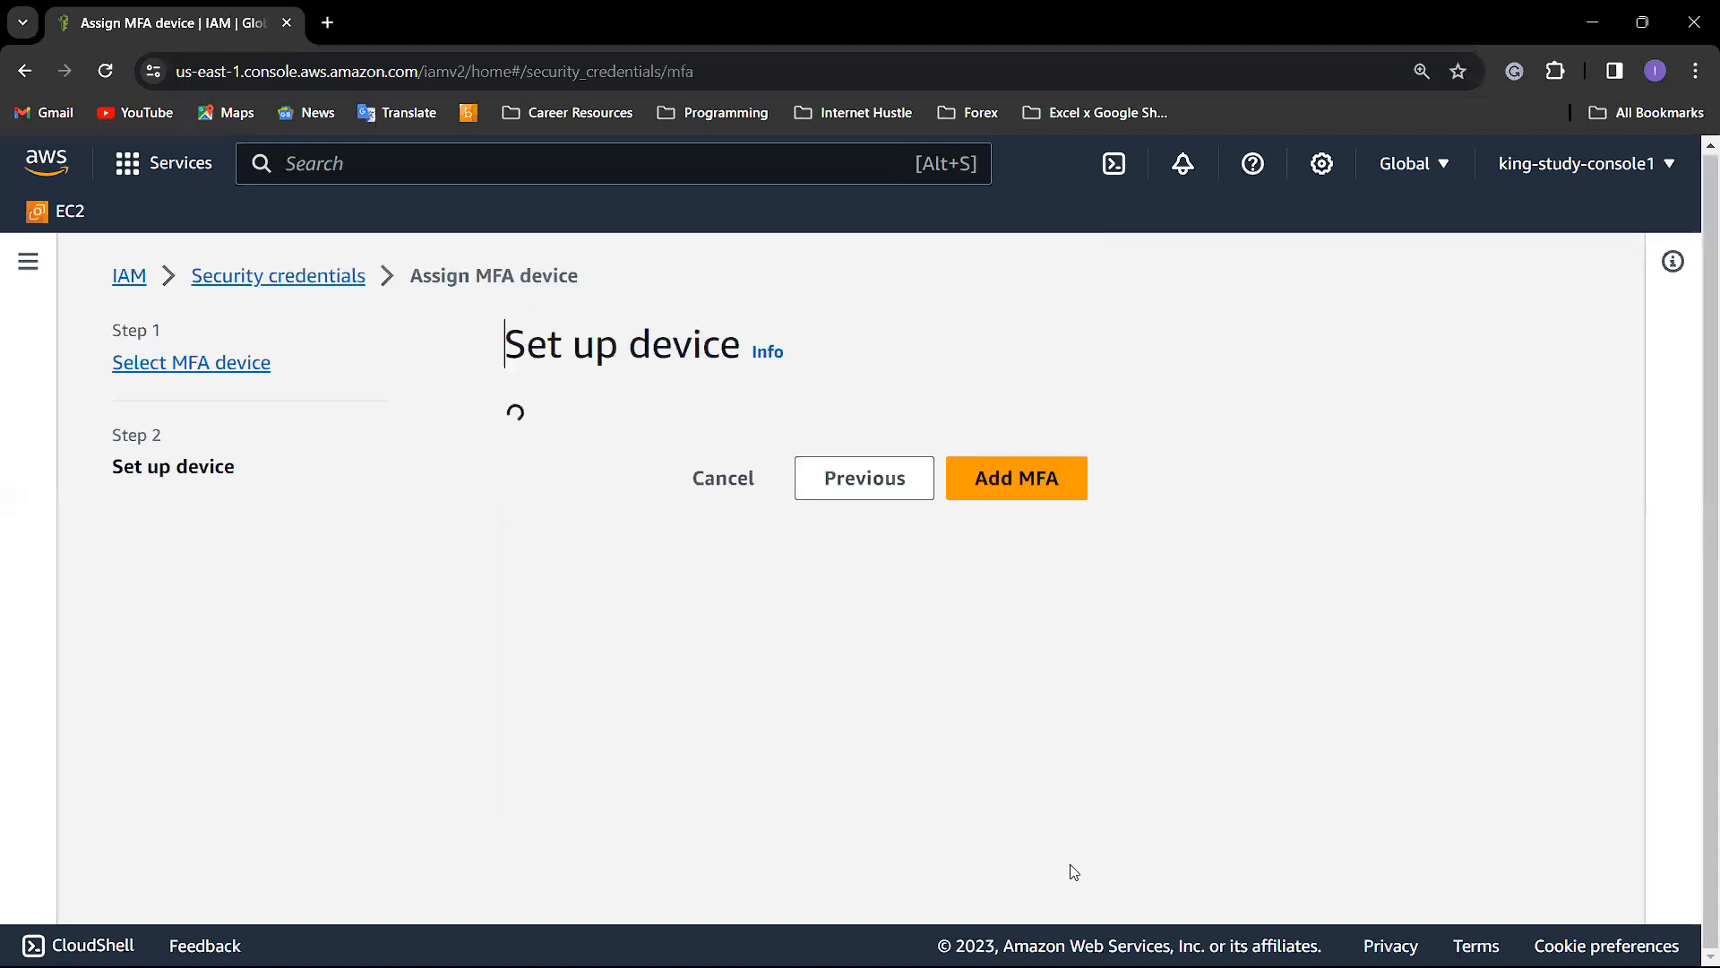
scroll(865, 573, "down", 1)
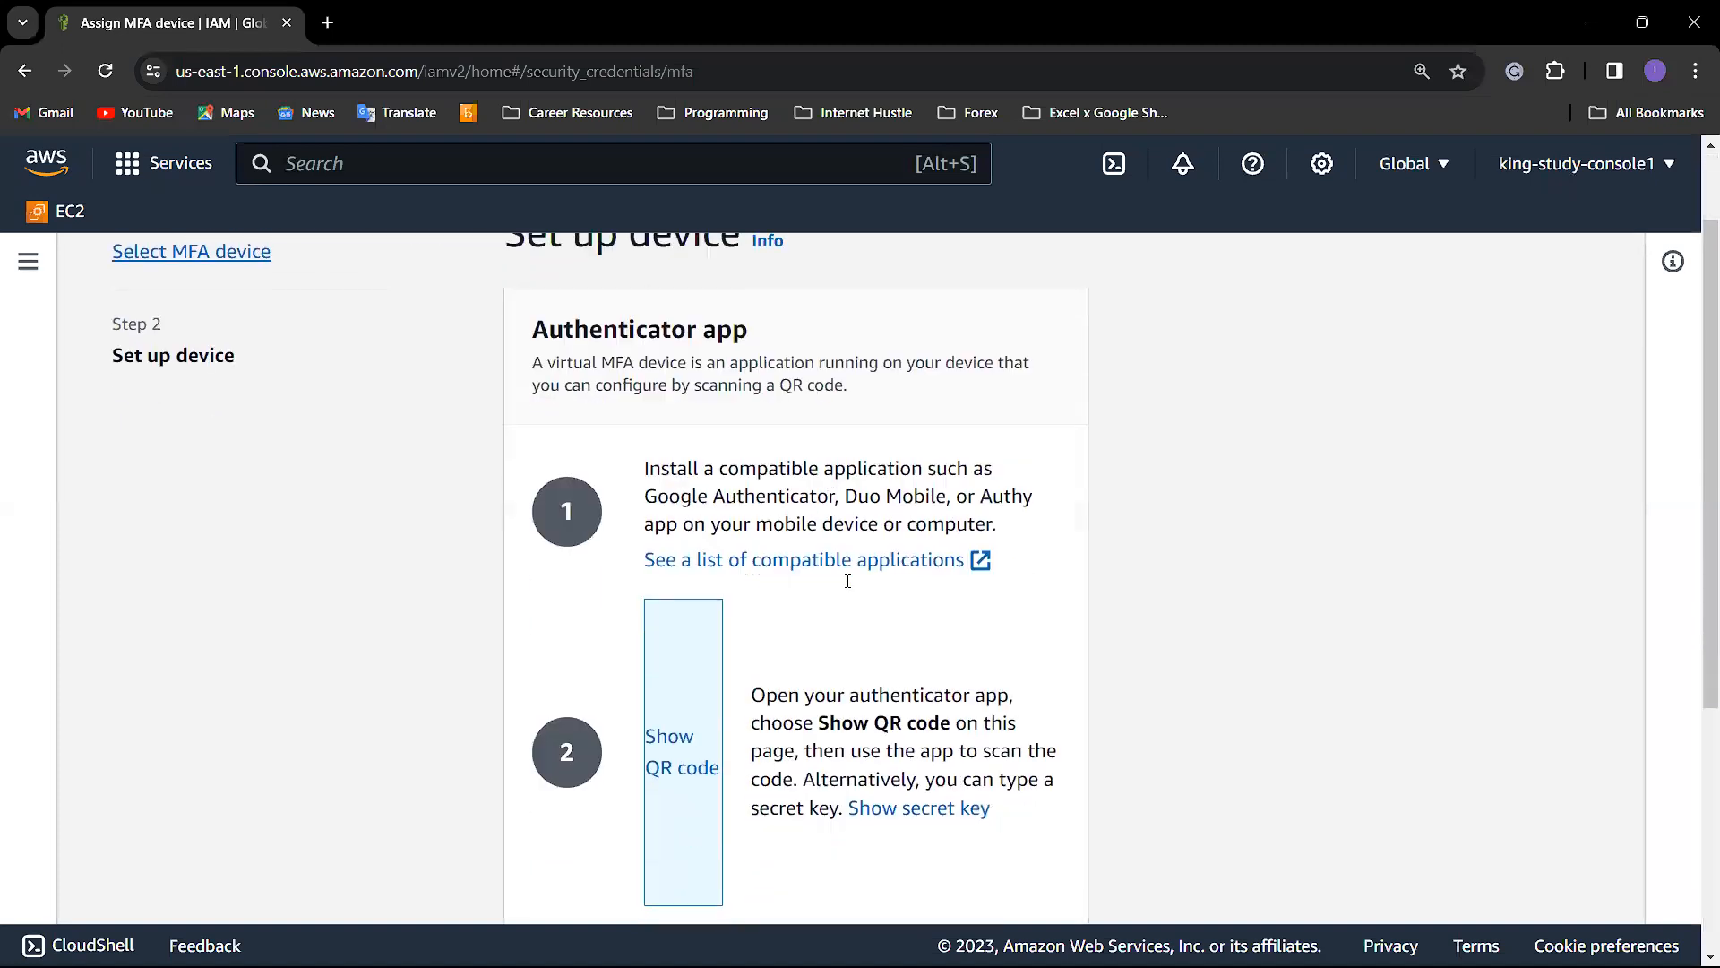
left_click(747, 559)
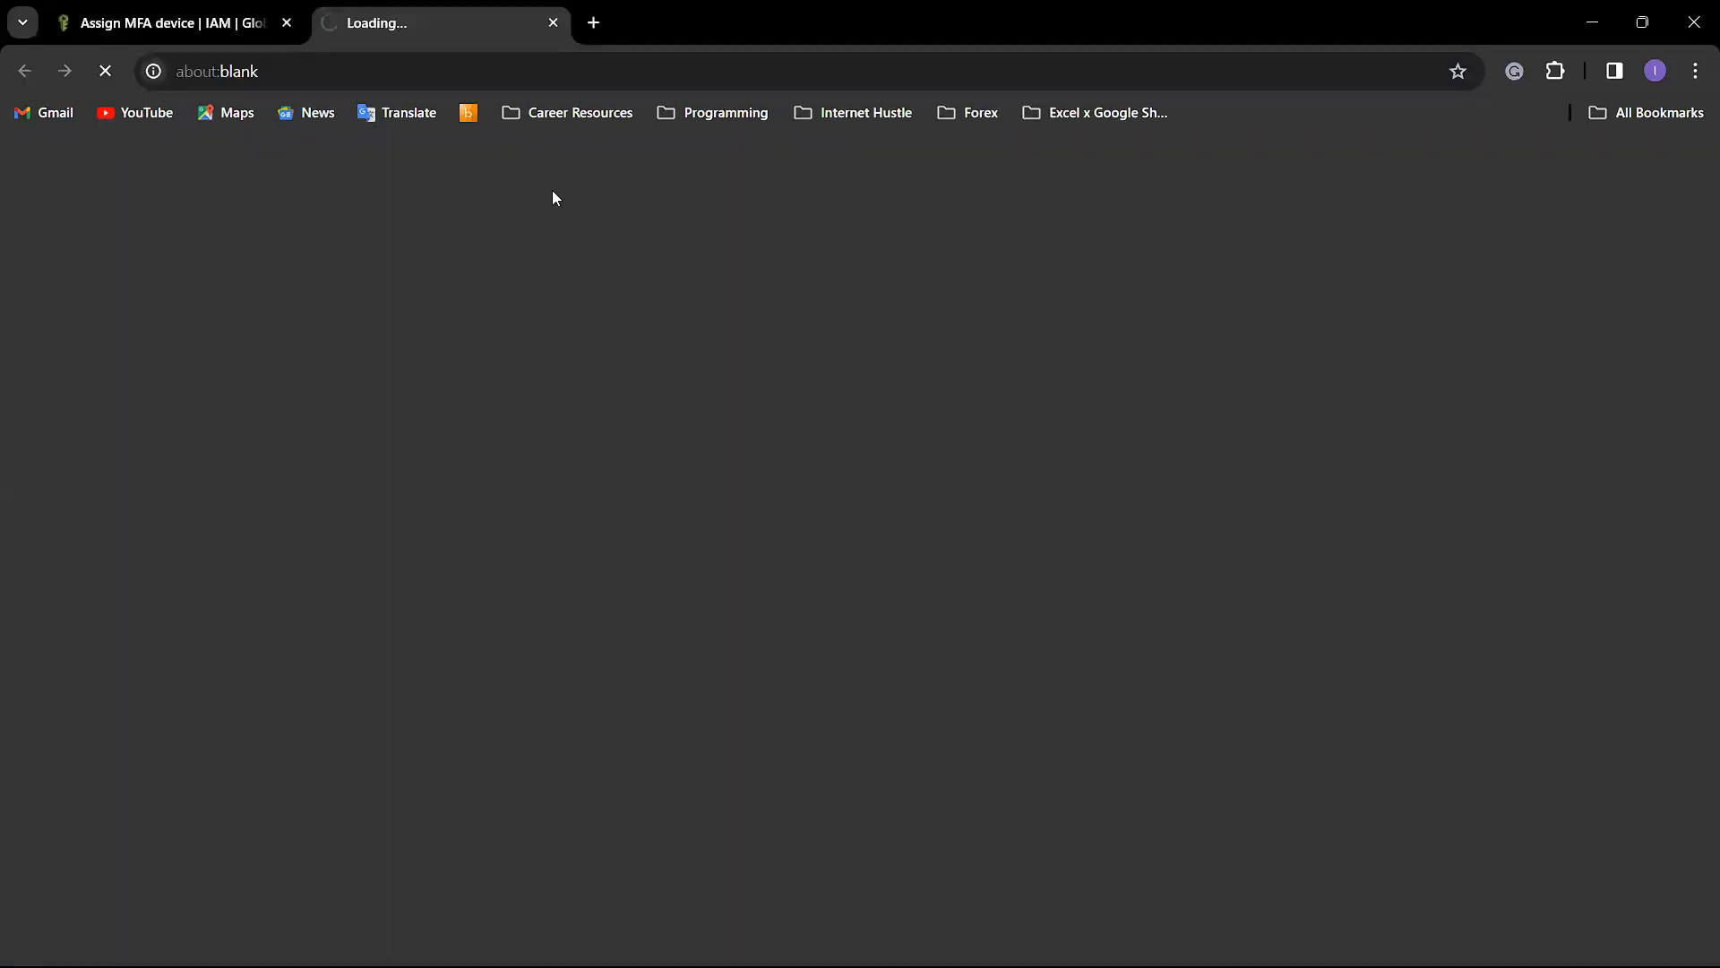
left_click(269, 23)
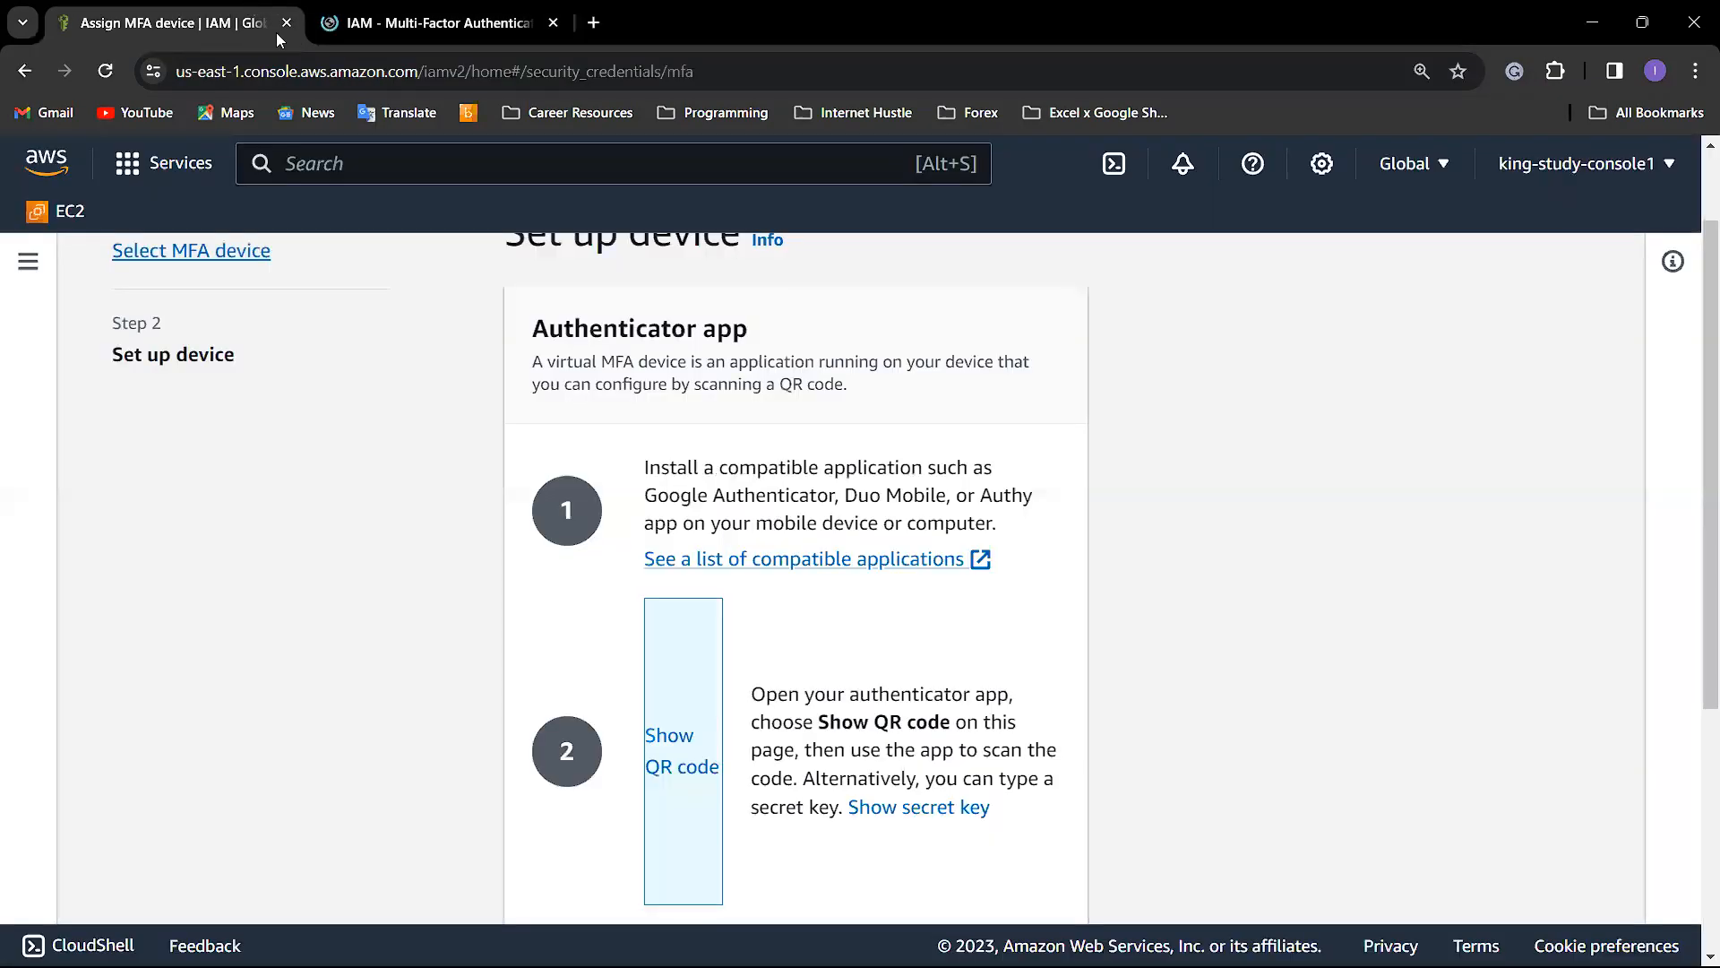
Step: Read the MFA information page in the new tab, then return to the Assign MFA device tab
left_click(439, 14)
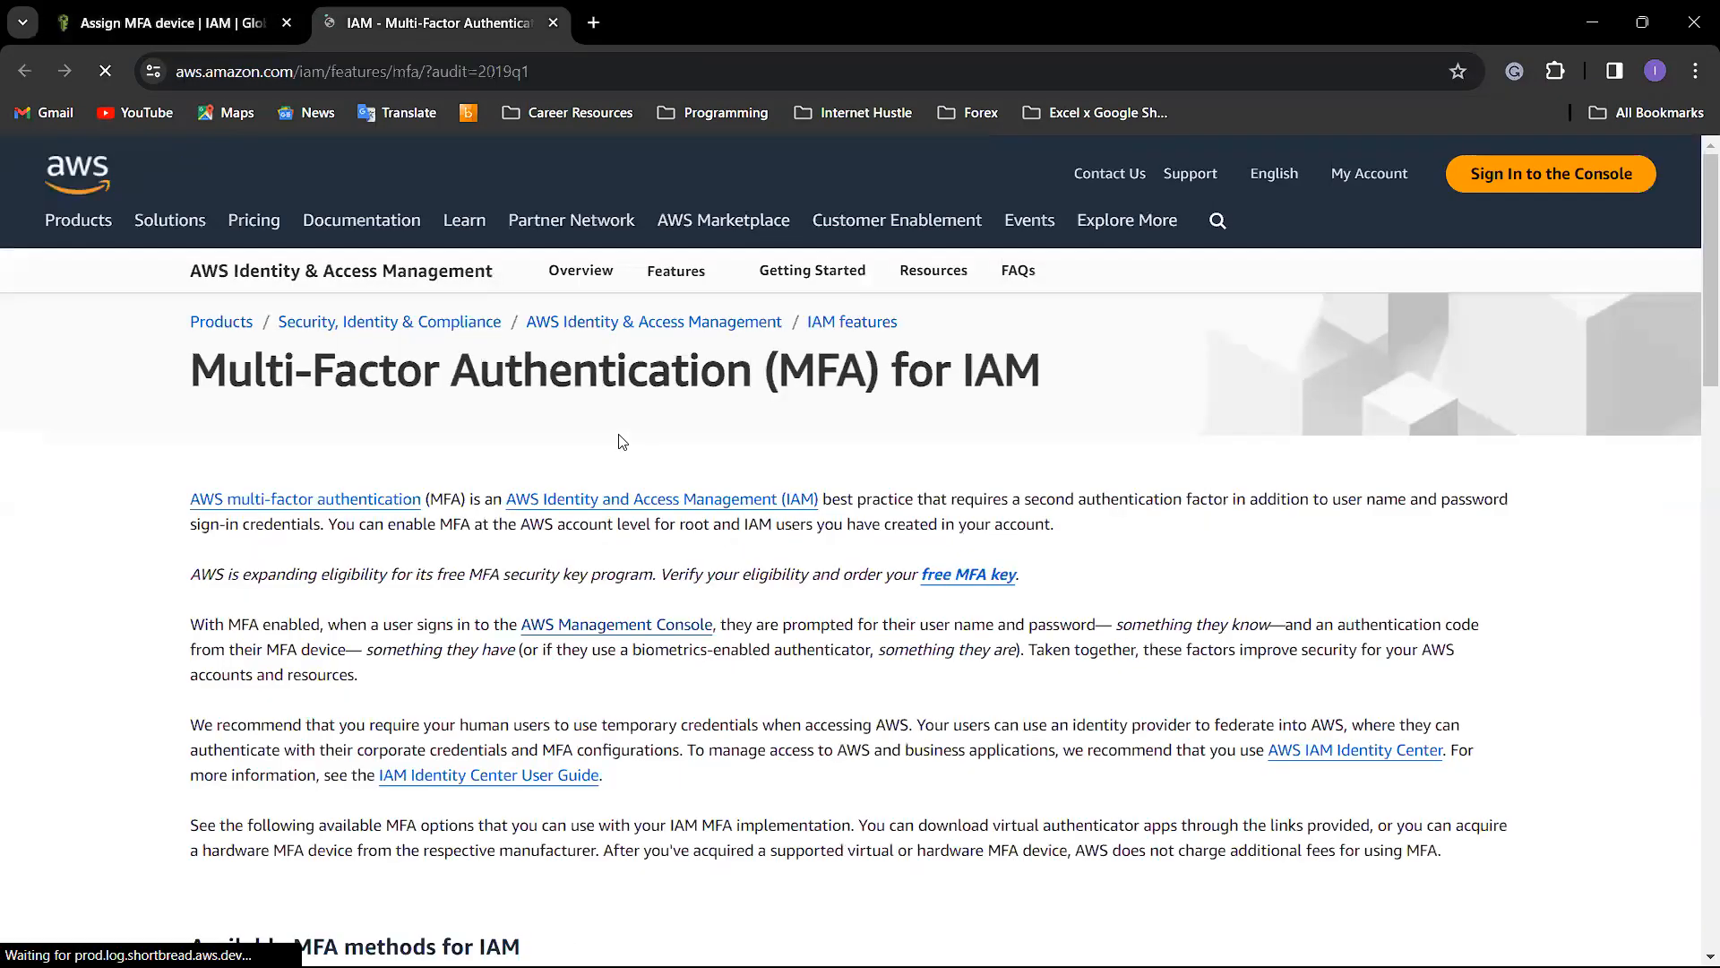
scroll(660, 499, "down", 5)
scroll(711, 560, "up", 4)
scroll(418, 476, "up", 1)
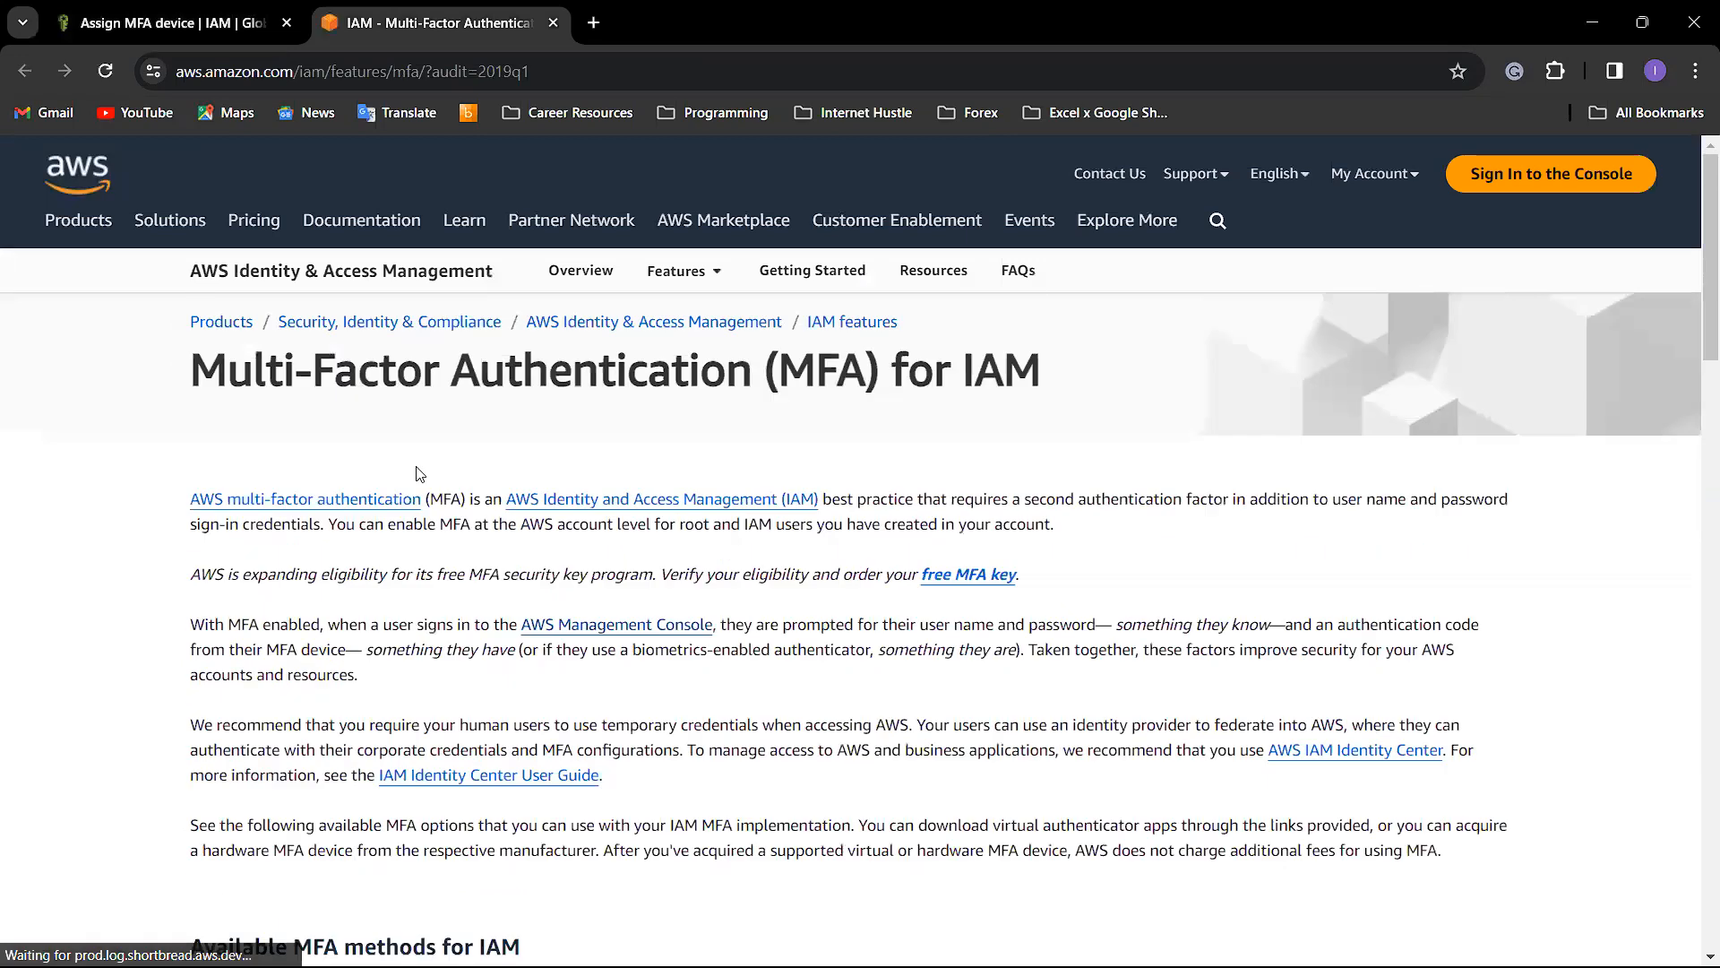
scroll(418, 475, "down", 3)
scroll(331, 654, "down", 5)
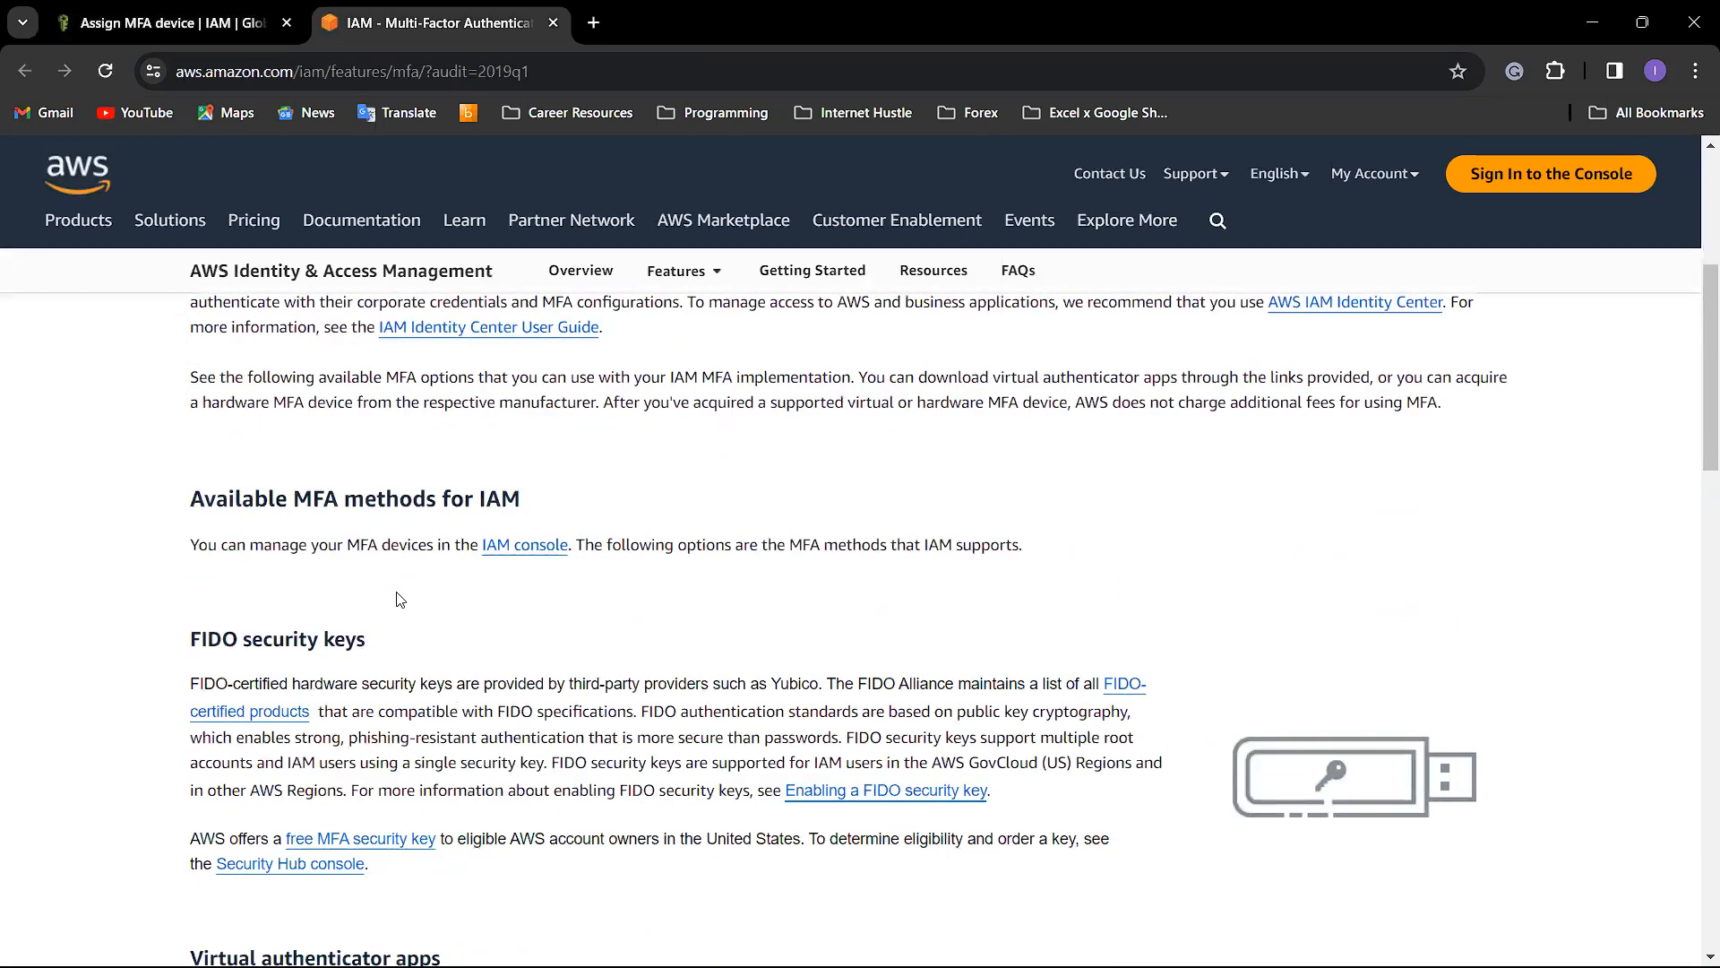
scroll(338, 576, "down", 4)
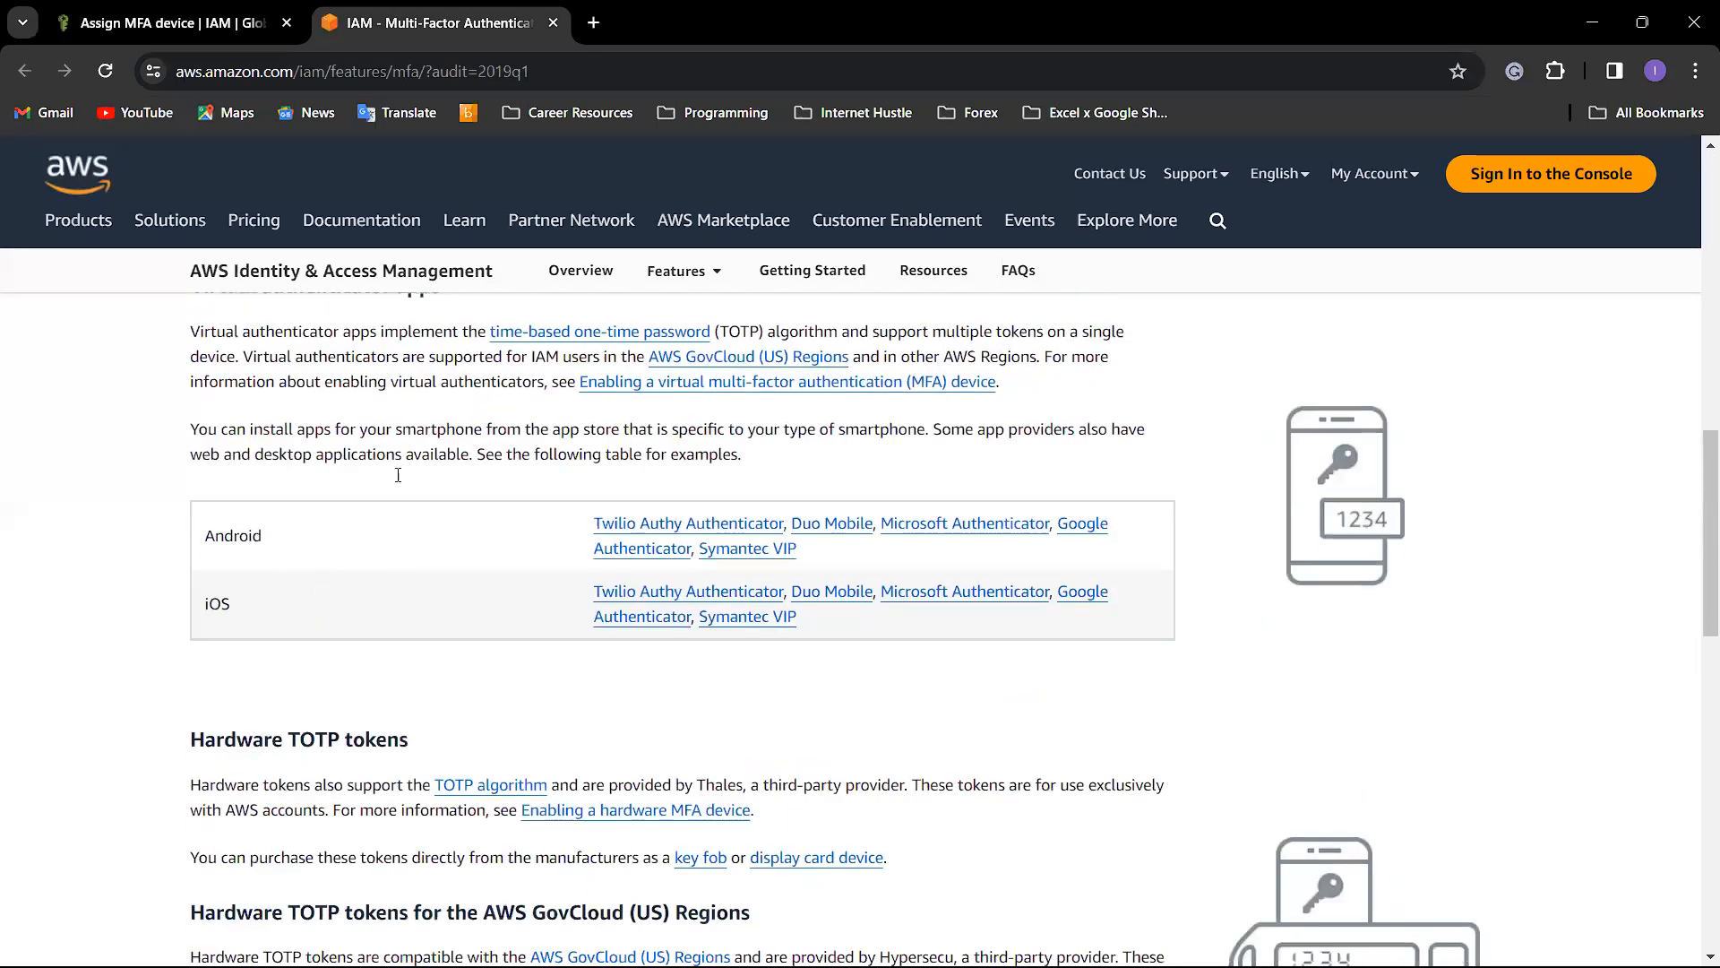
scroll(305, 745, "up", 3)
scroll(642, 636, "down", 1)
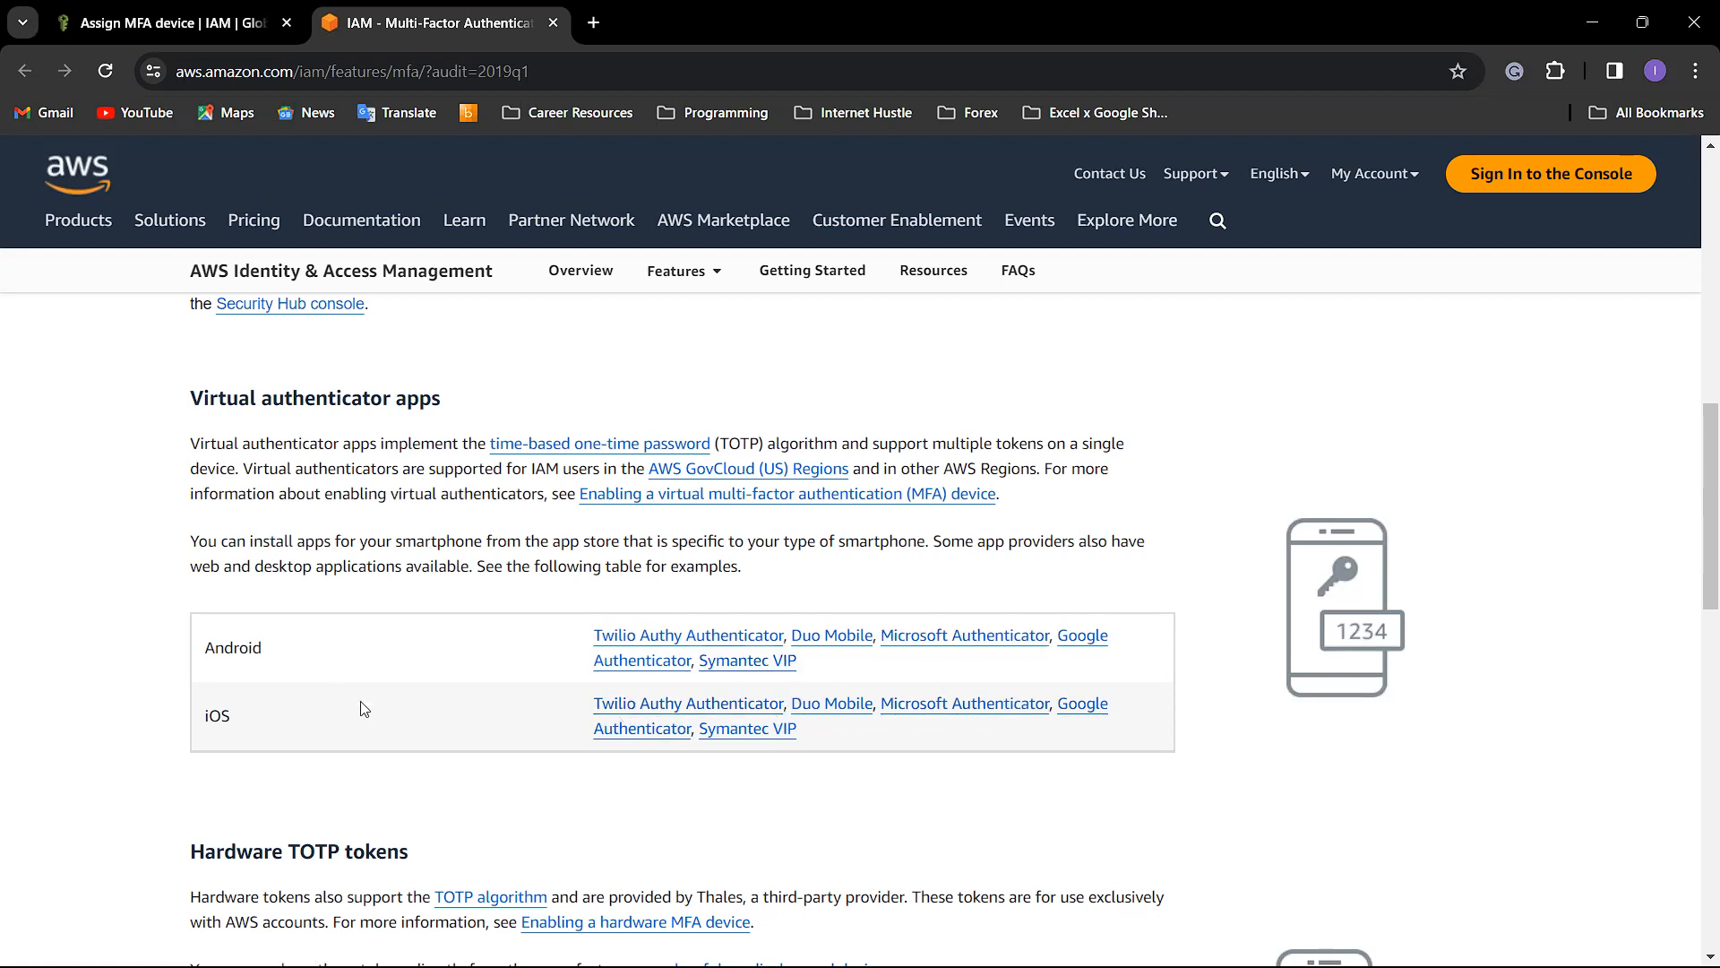
left_click(204, 9)
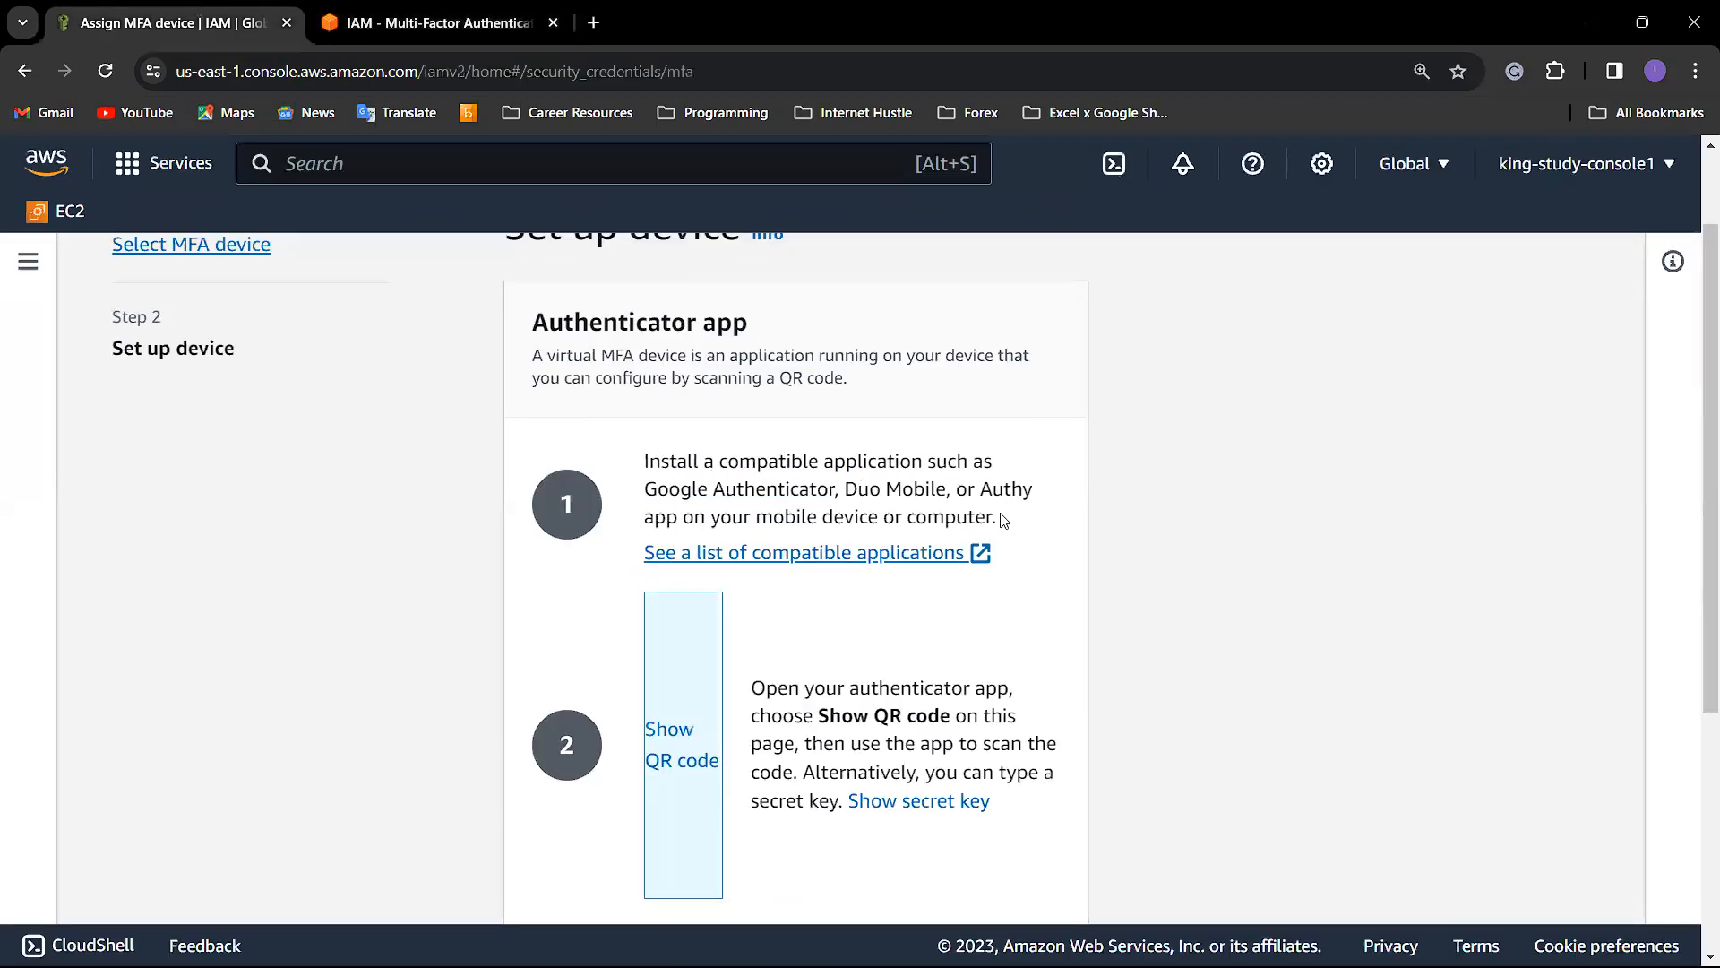
Step: Show the QR code for scanning into the authenticator app
scroll(922, 452, "down", 2)
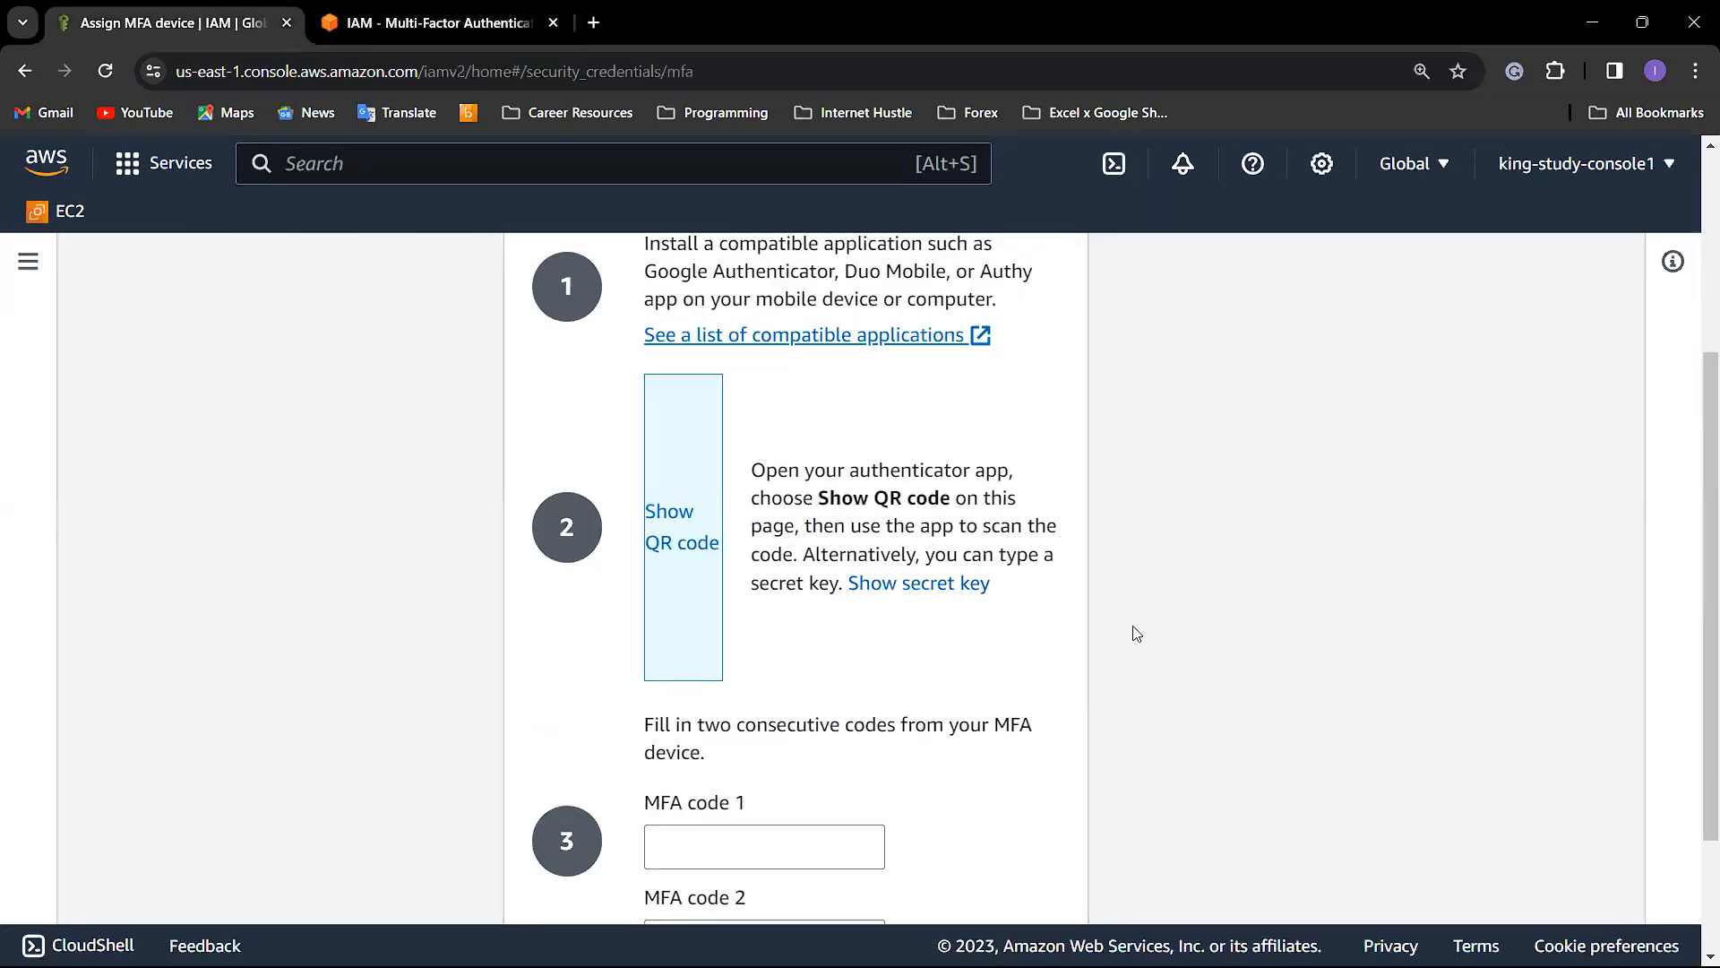
left_click(674, 534)
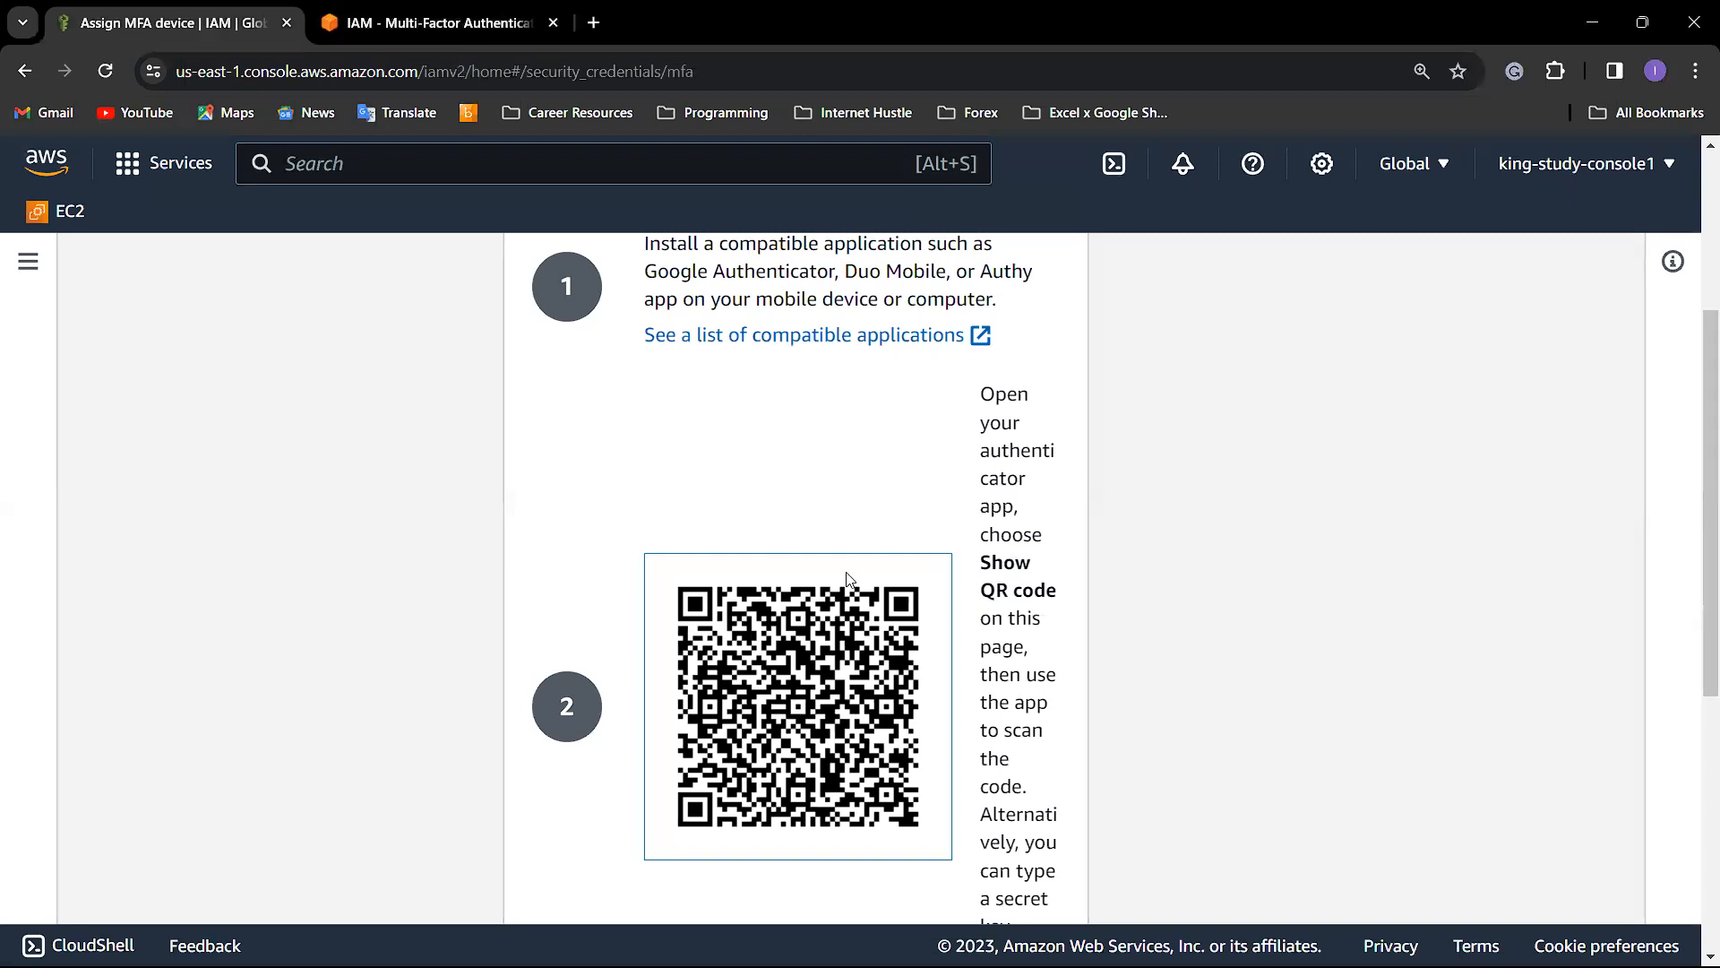
scroll(846, 579, "down", 5)
scroll(788, 601, "down", 1)
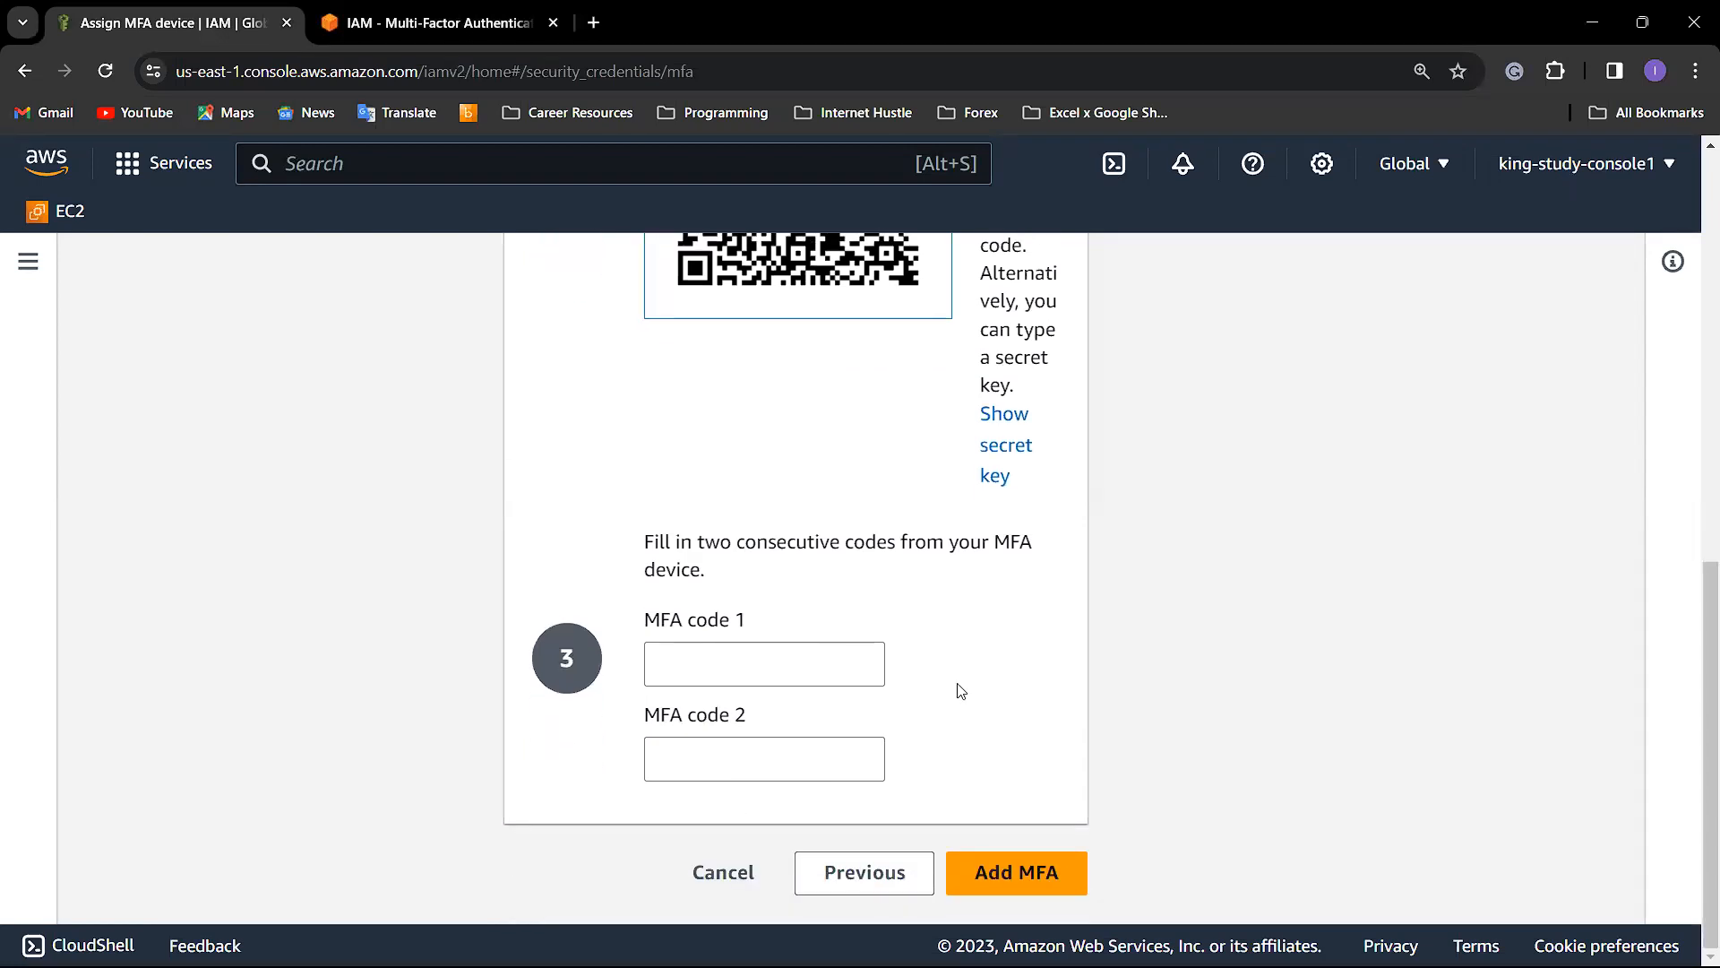
Step: Enter two consecutive MFA codes from the authenticator app and add the MFA device
left_click(747, 668)
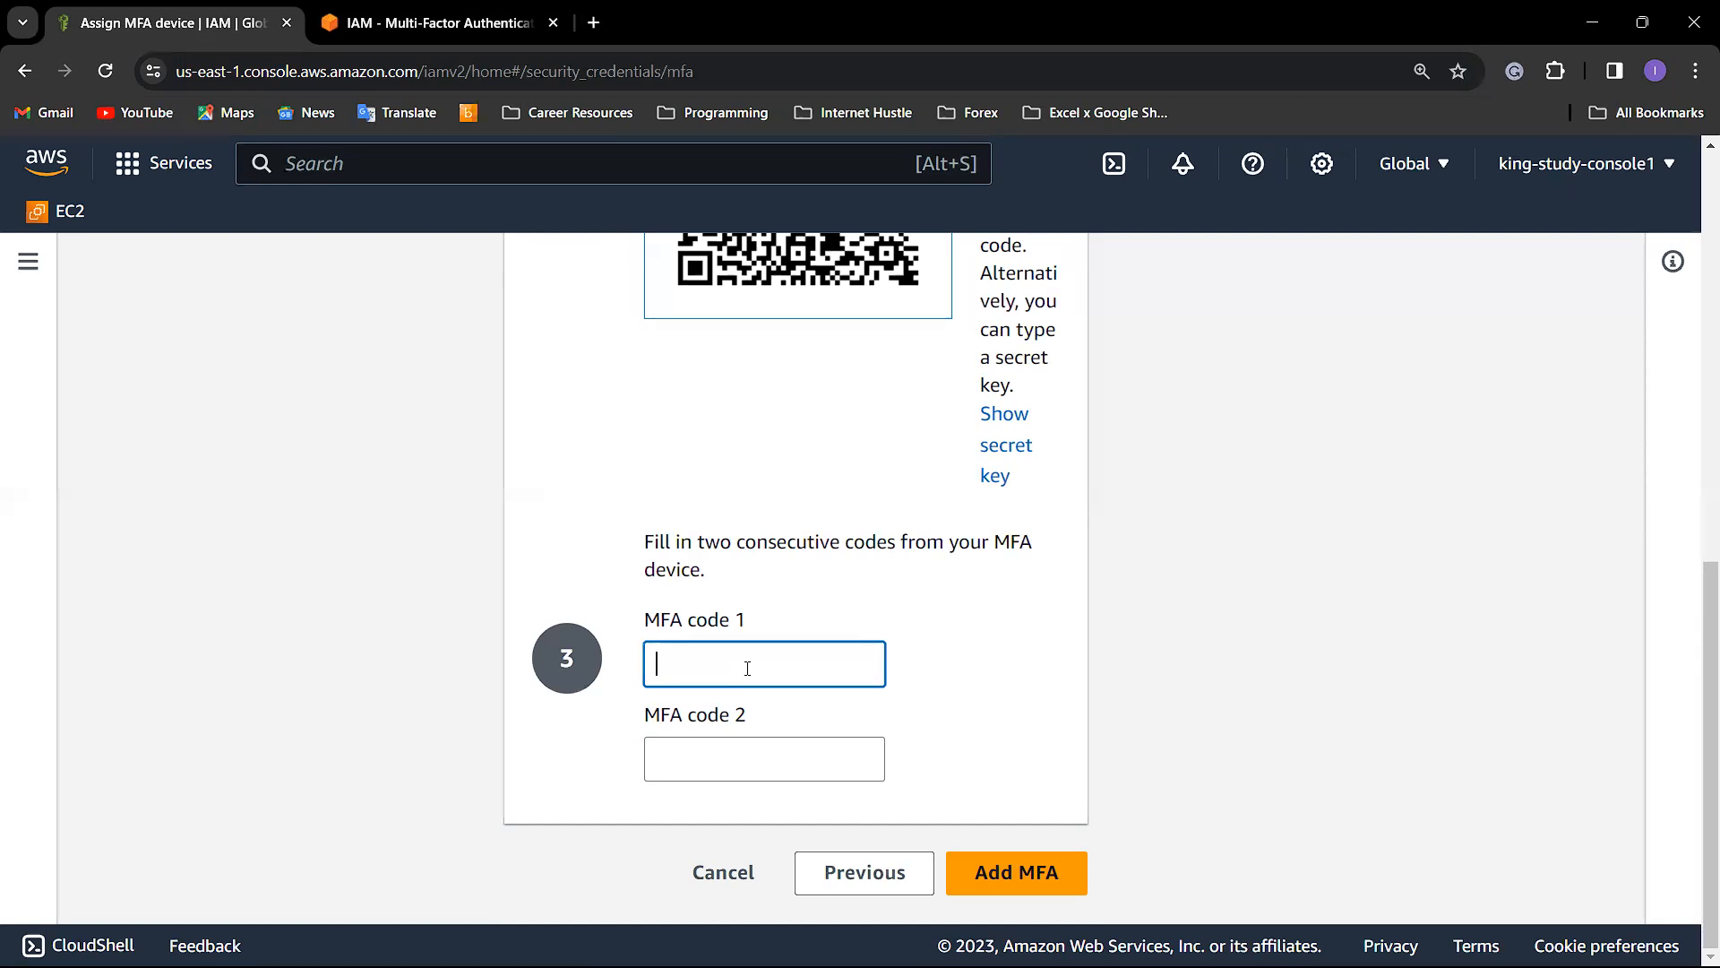
key("Tab")
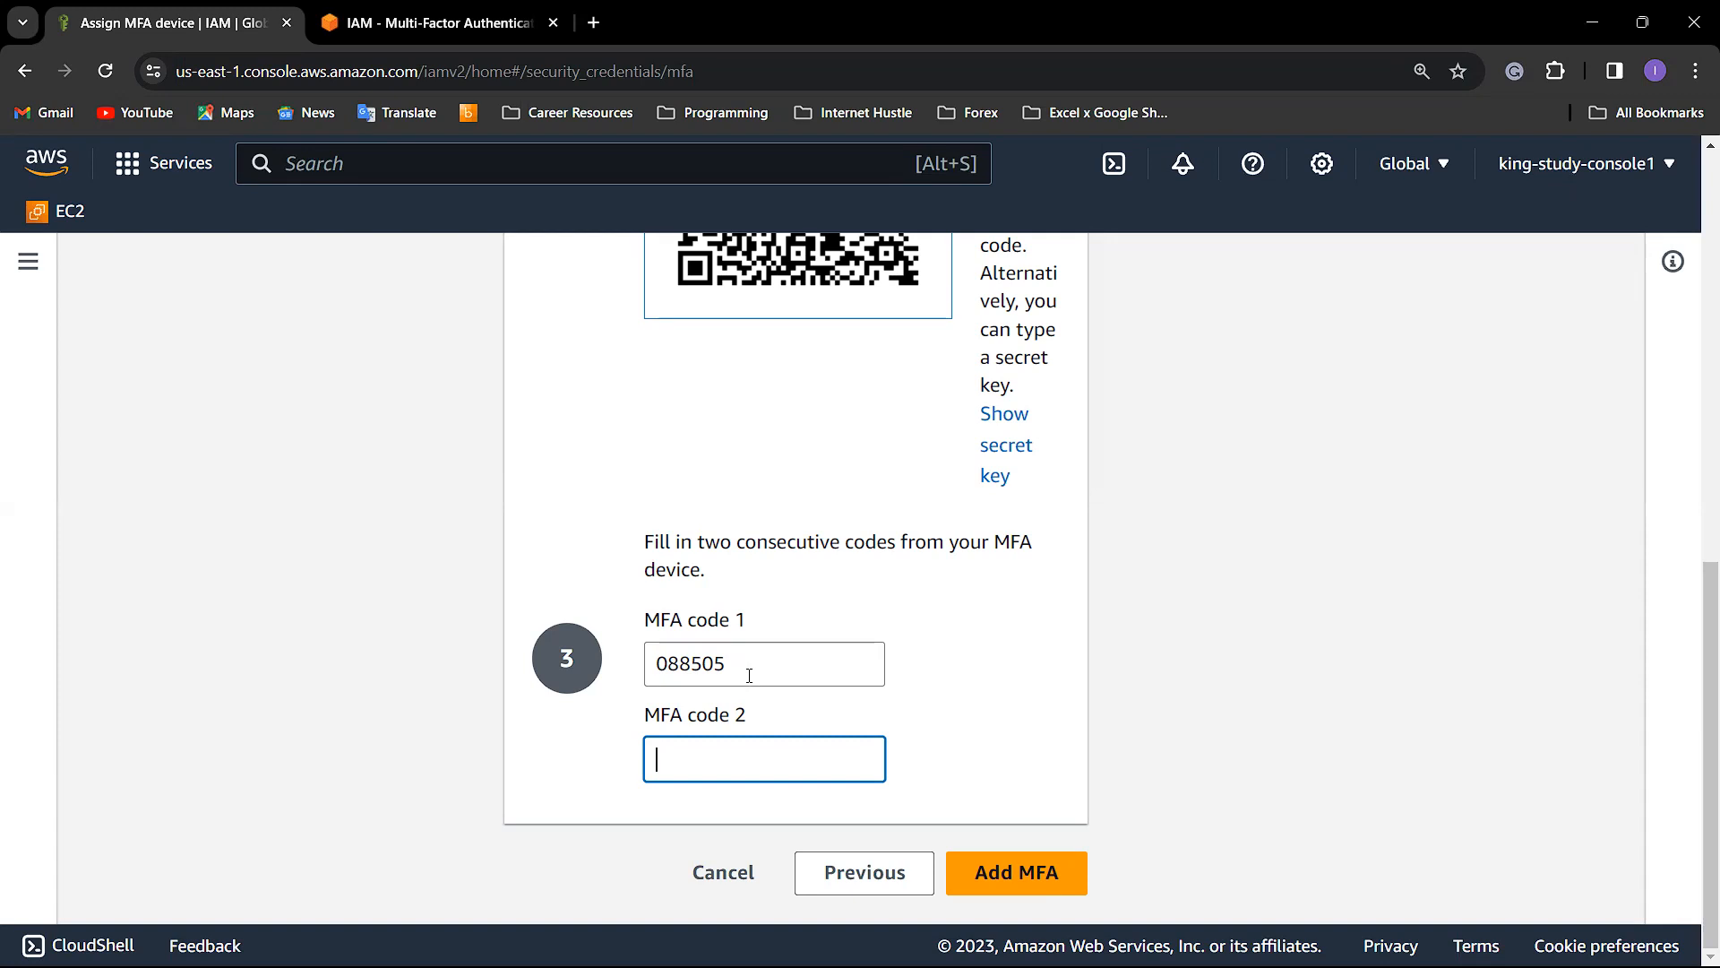
left_click(1003, 873)
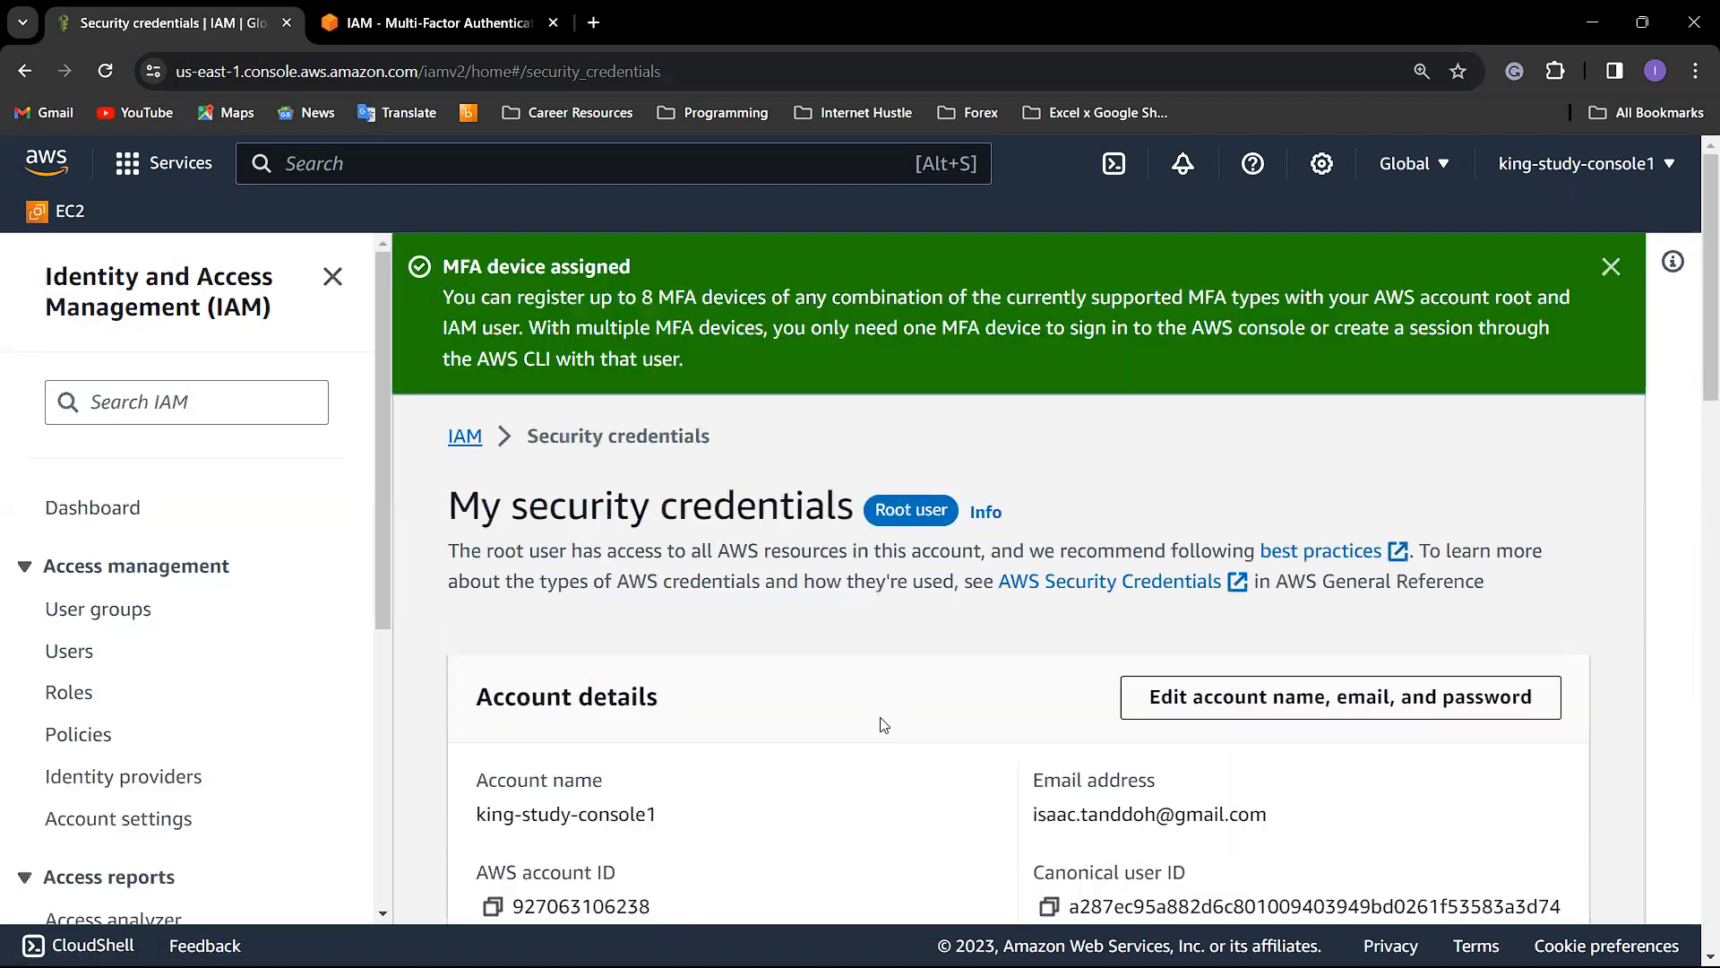
Step: Check the MFA table lists the MyPhone virtual device with creation time Now
scroll(789, 677, "down", 4)
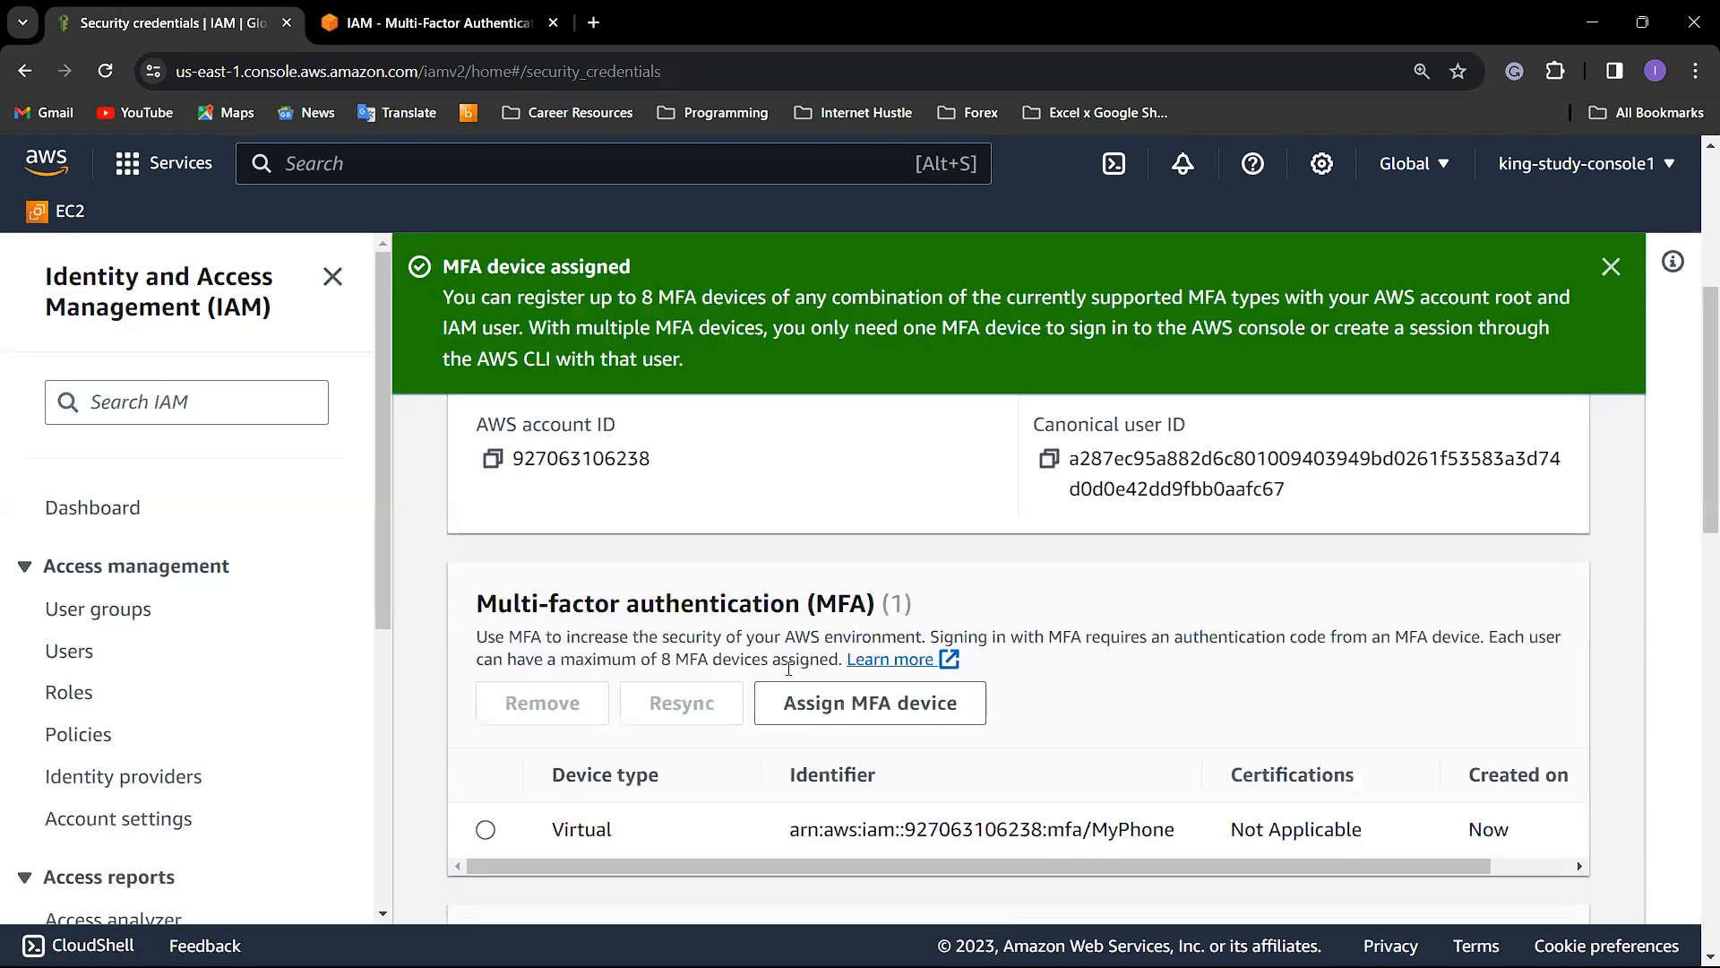
scroll(792, 678, "down", 2)
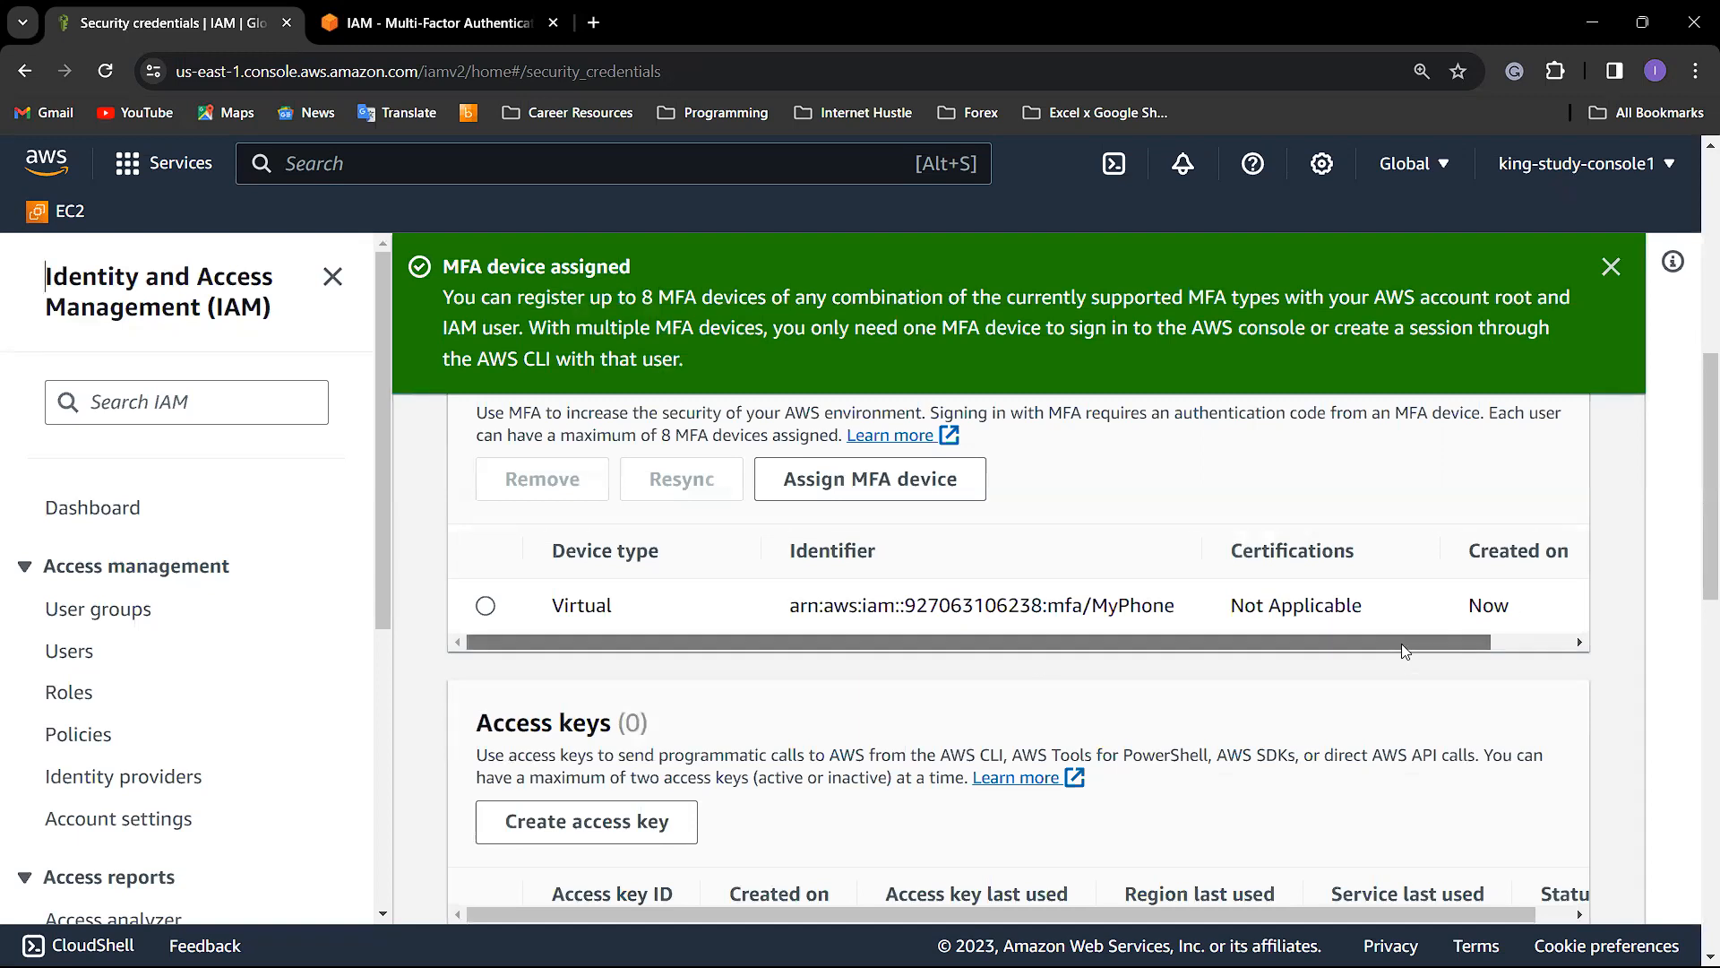
left_click_drag(1401, 643, 1481, 644)
double_click(1373, 614)
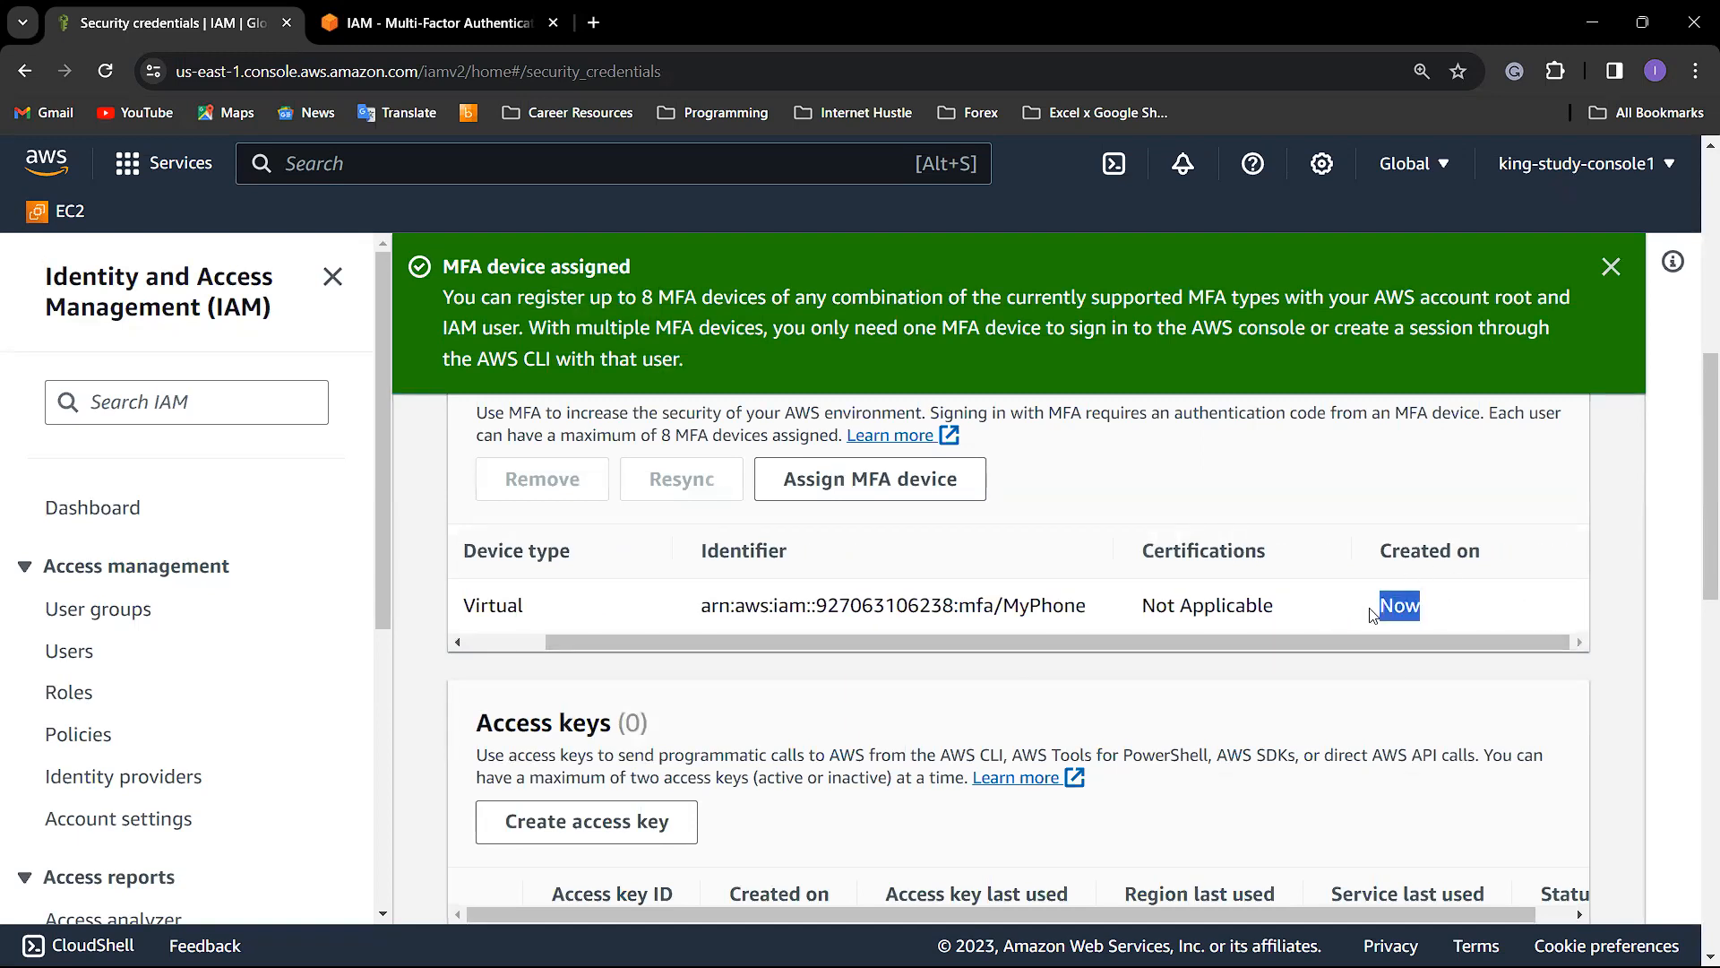
left_click_drag(1086, 606, 1014, 606)
left_click(1082, 602)
scroll(1433, 448, "up", 5)
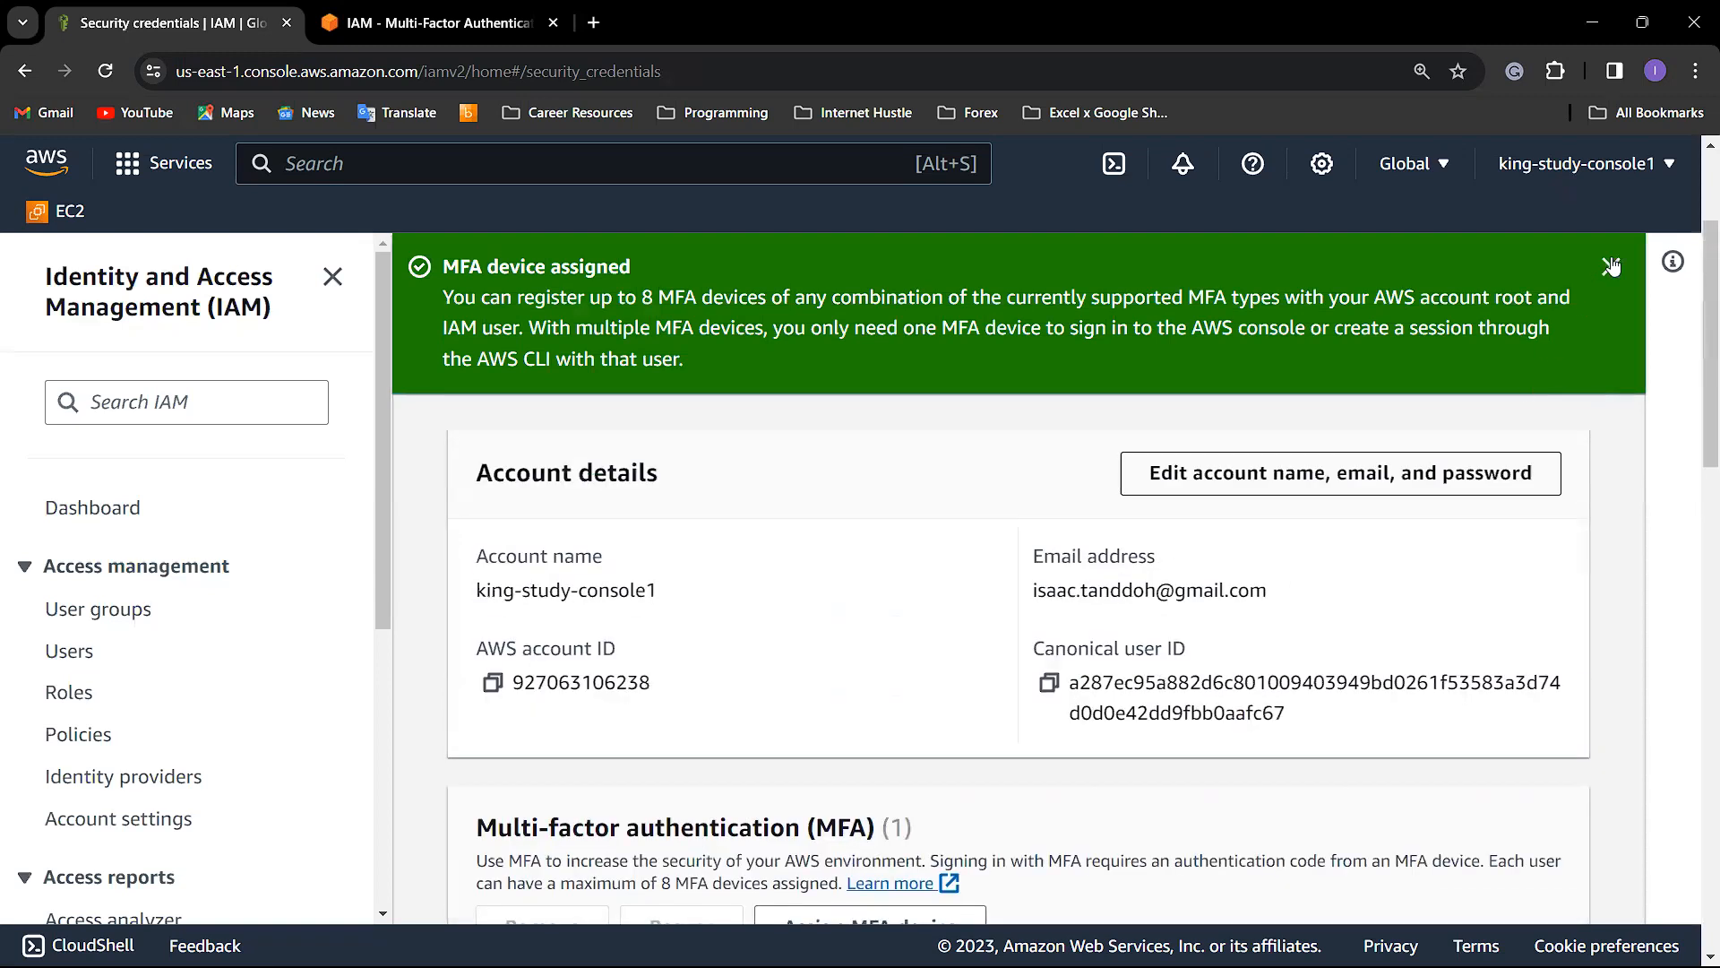
Step: Dismiss the MFA-assigned notice and sign out from the account menu
left_click(1611, 266)
left_click(1657, 175)
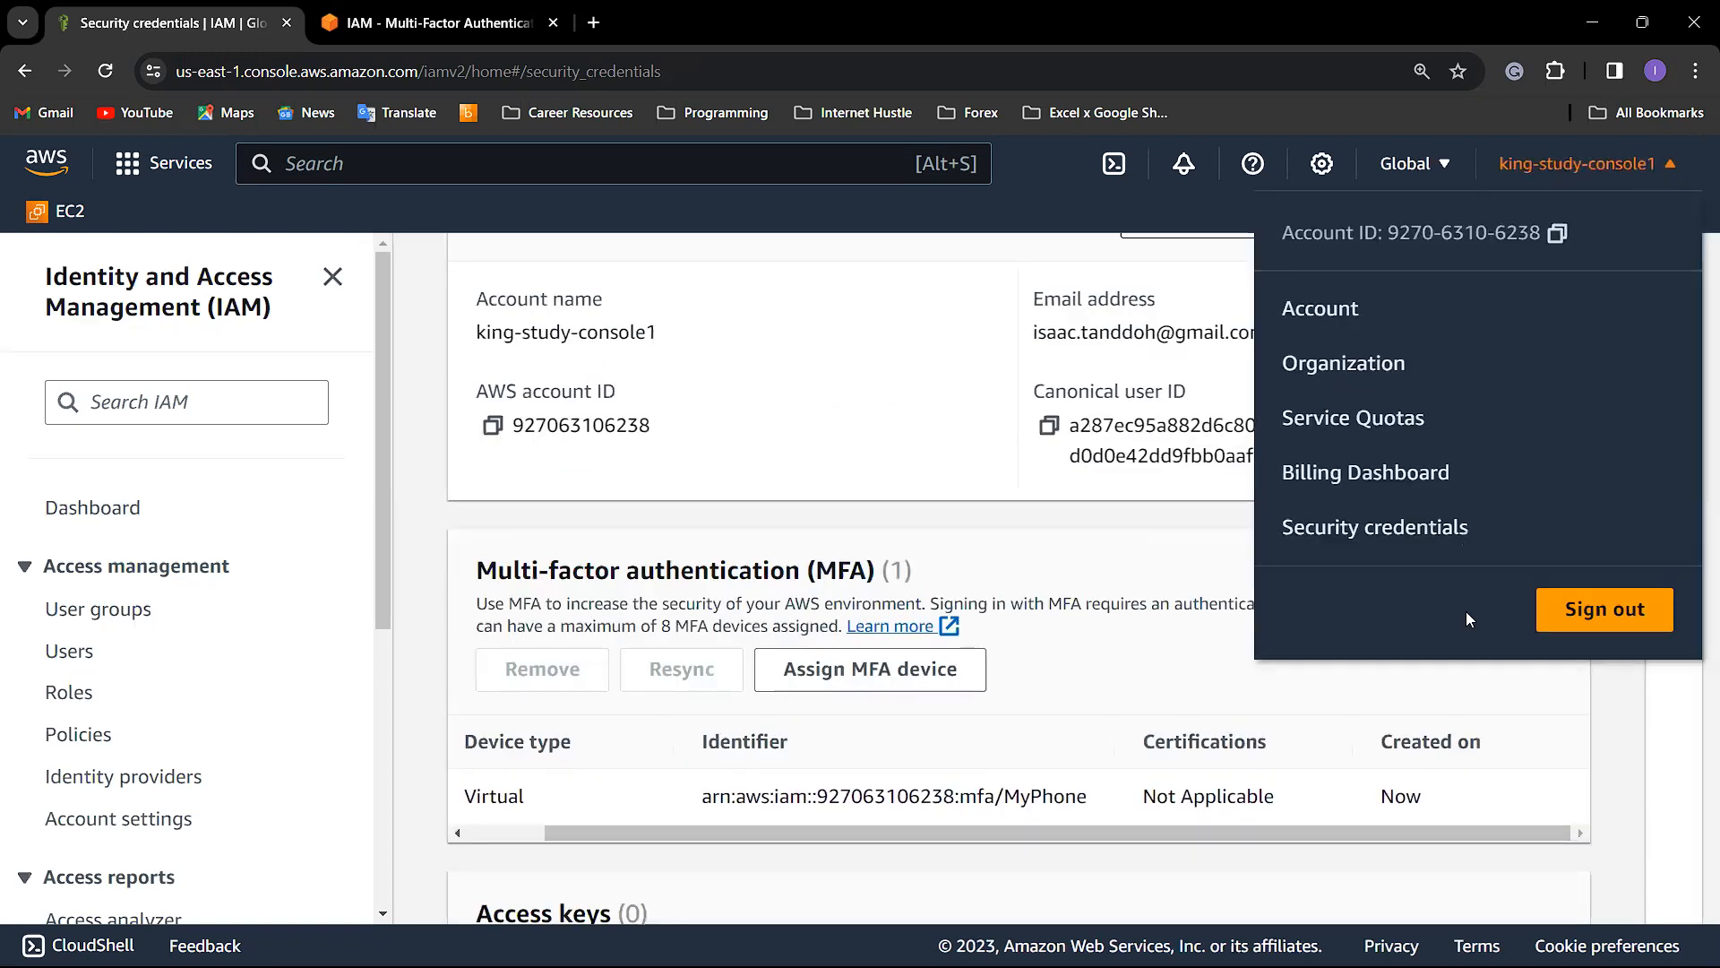
left_click(1613, 609)
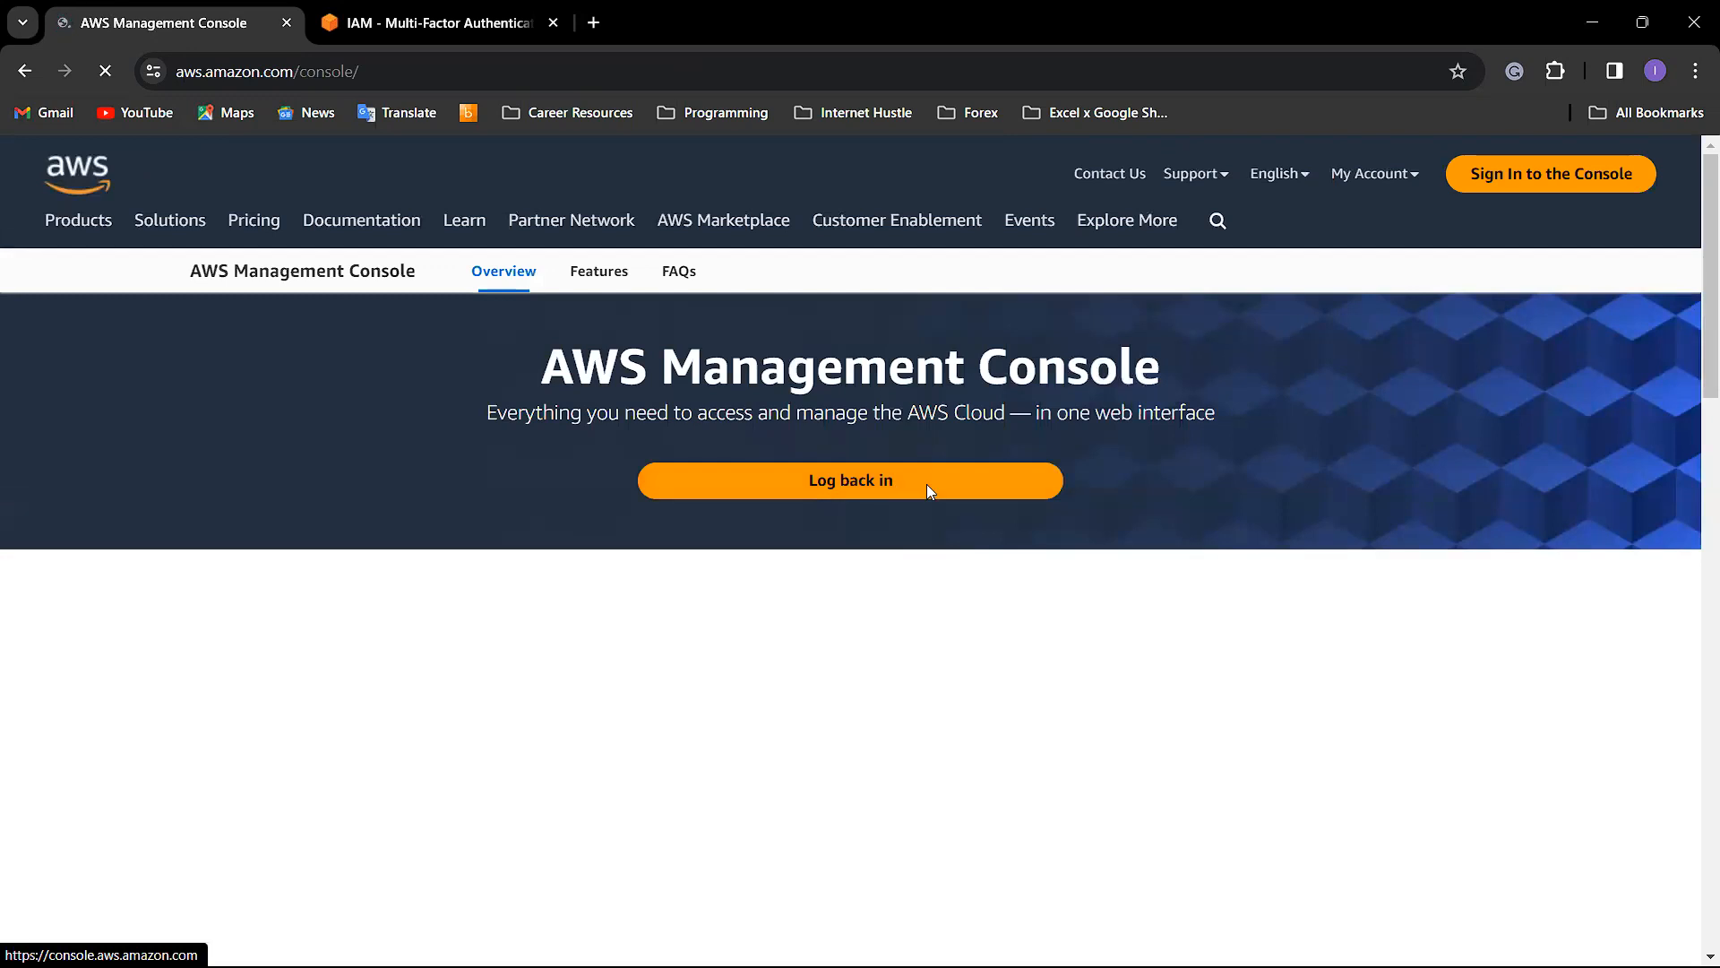
Step: Return to the sign-in page and continue as root user with the saved email
left_click(929, 485)
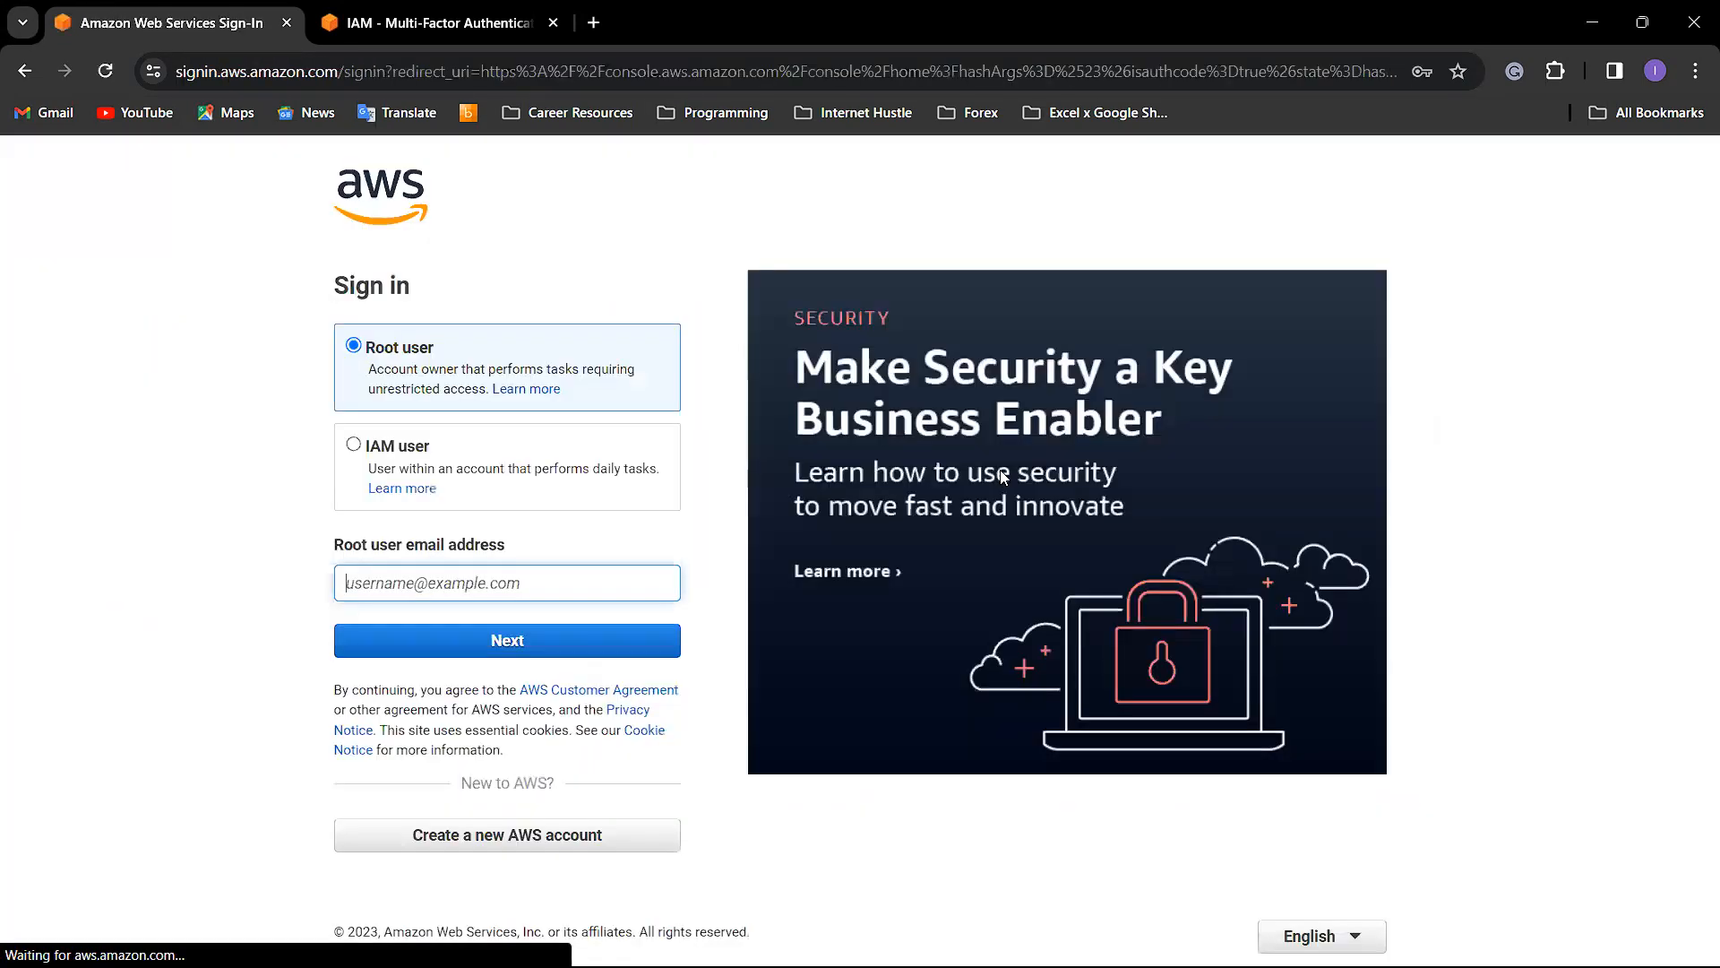
left_click(475, 580)
left_click(523, 625)
type("****")
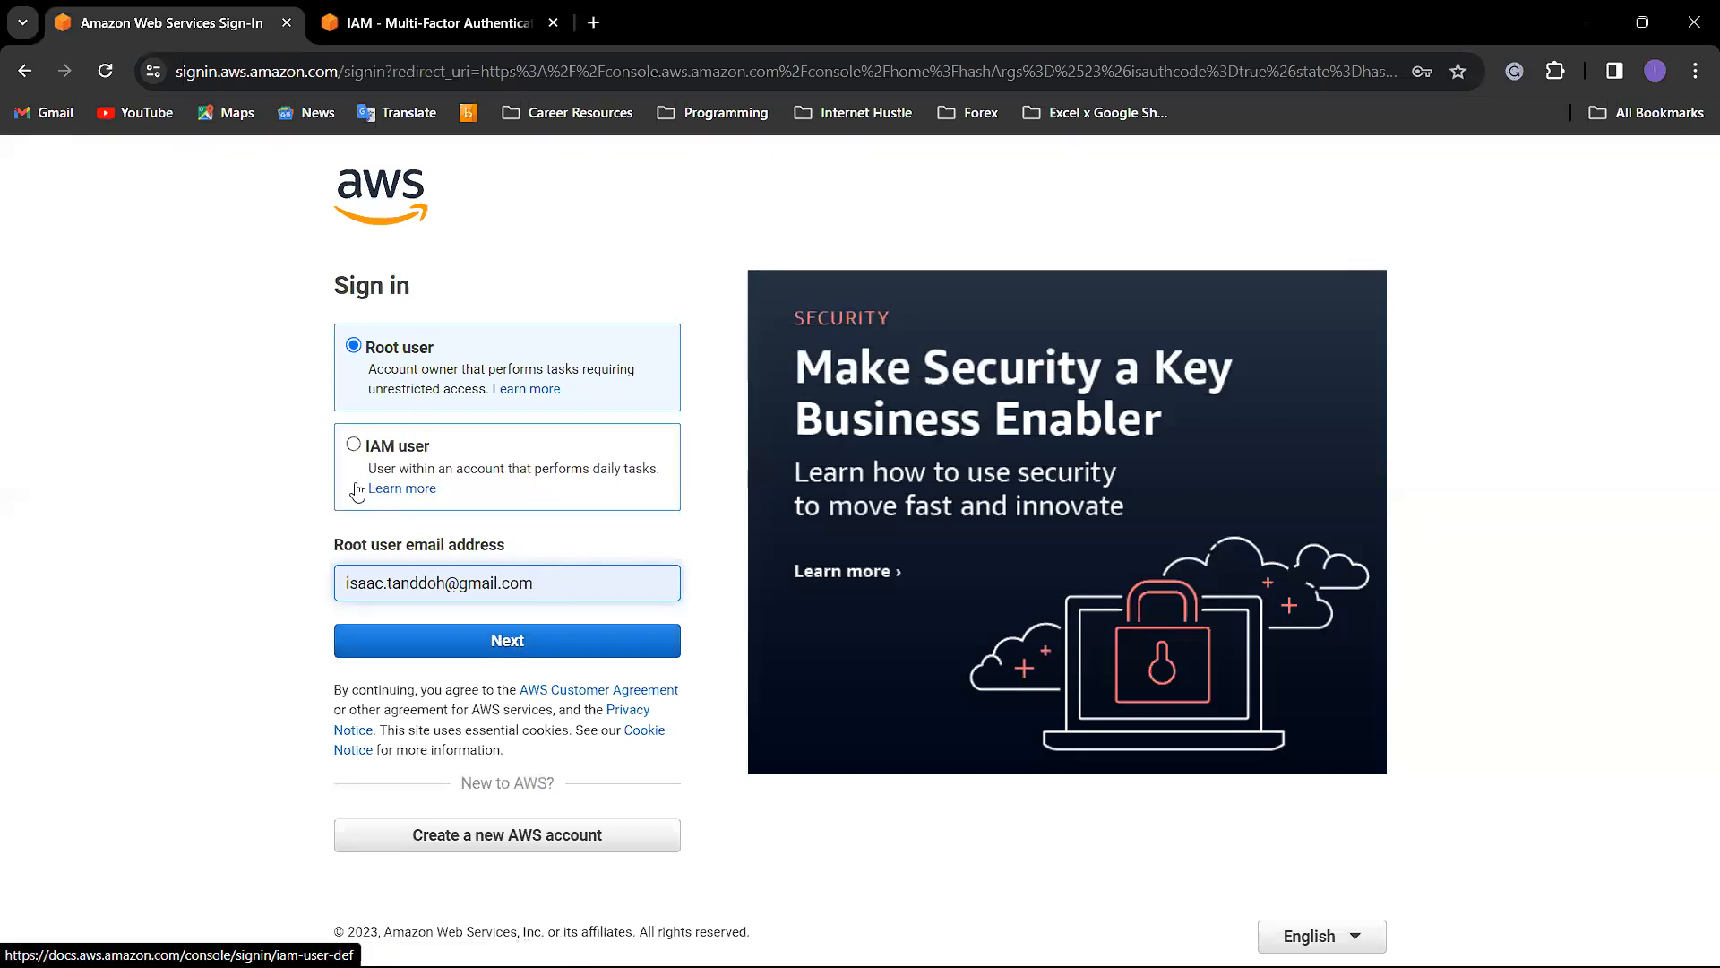
left_click(353, 445)
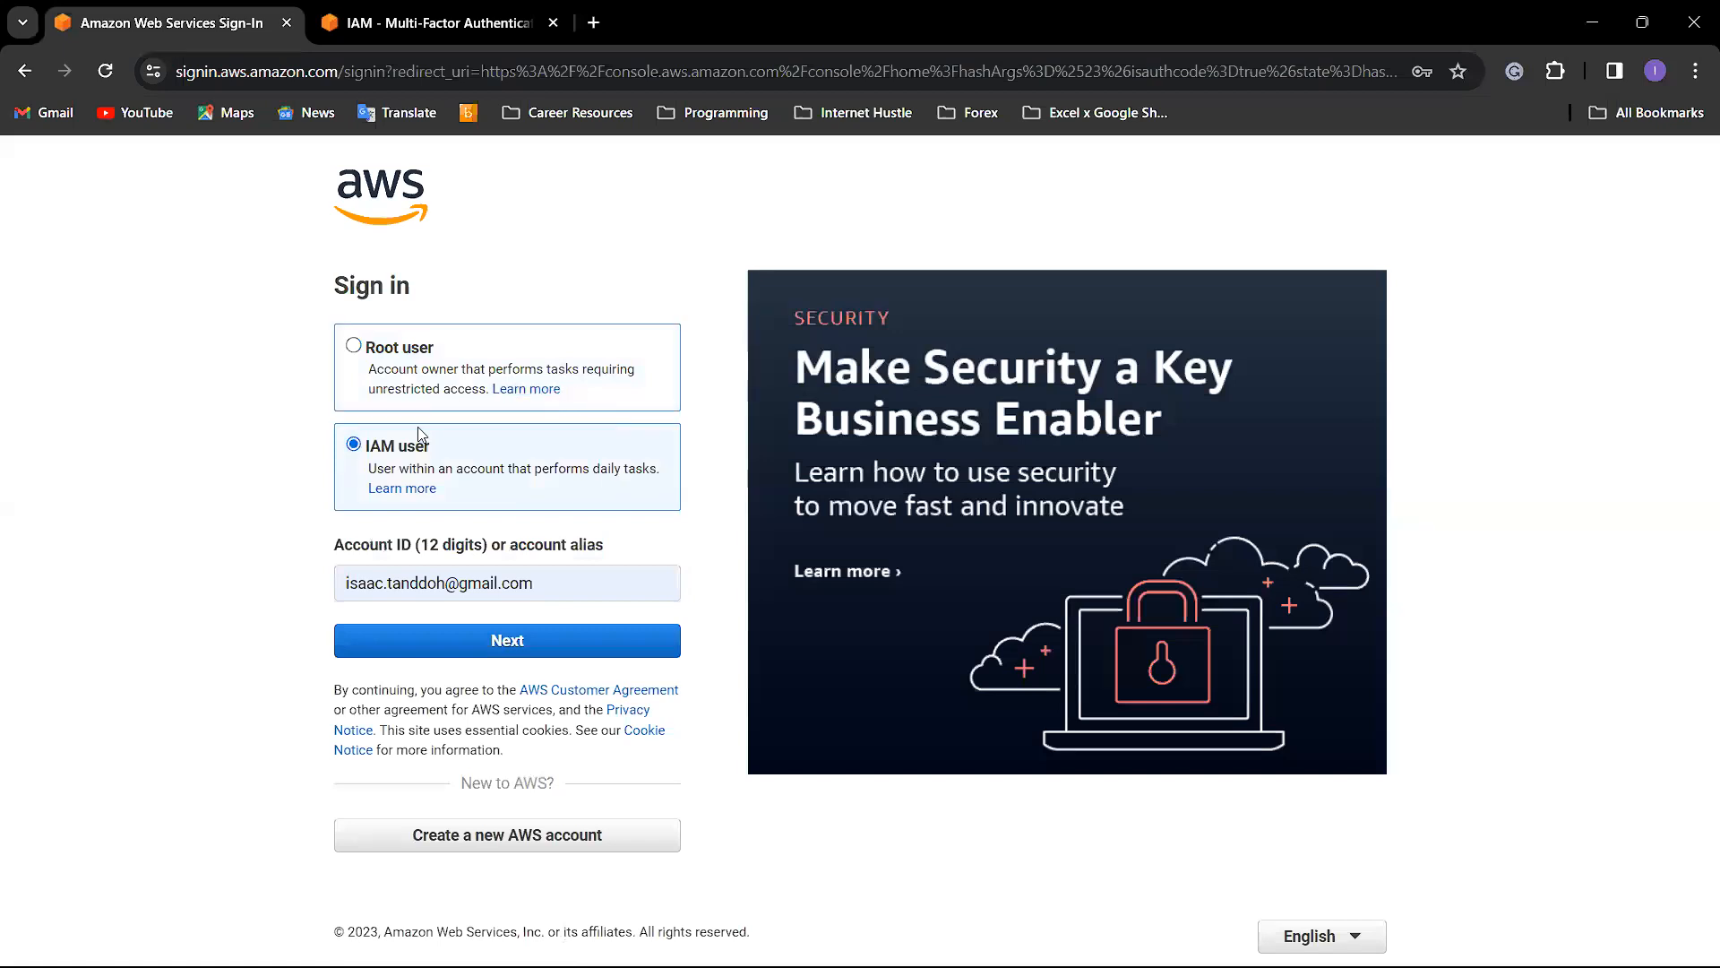
left_click(568, 582)
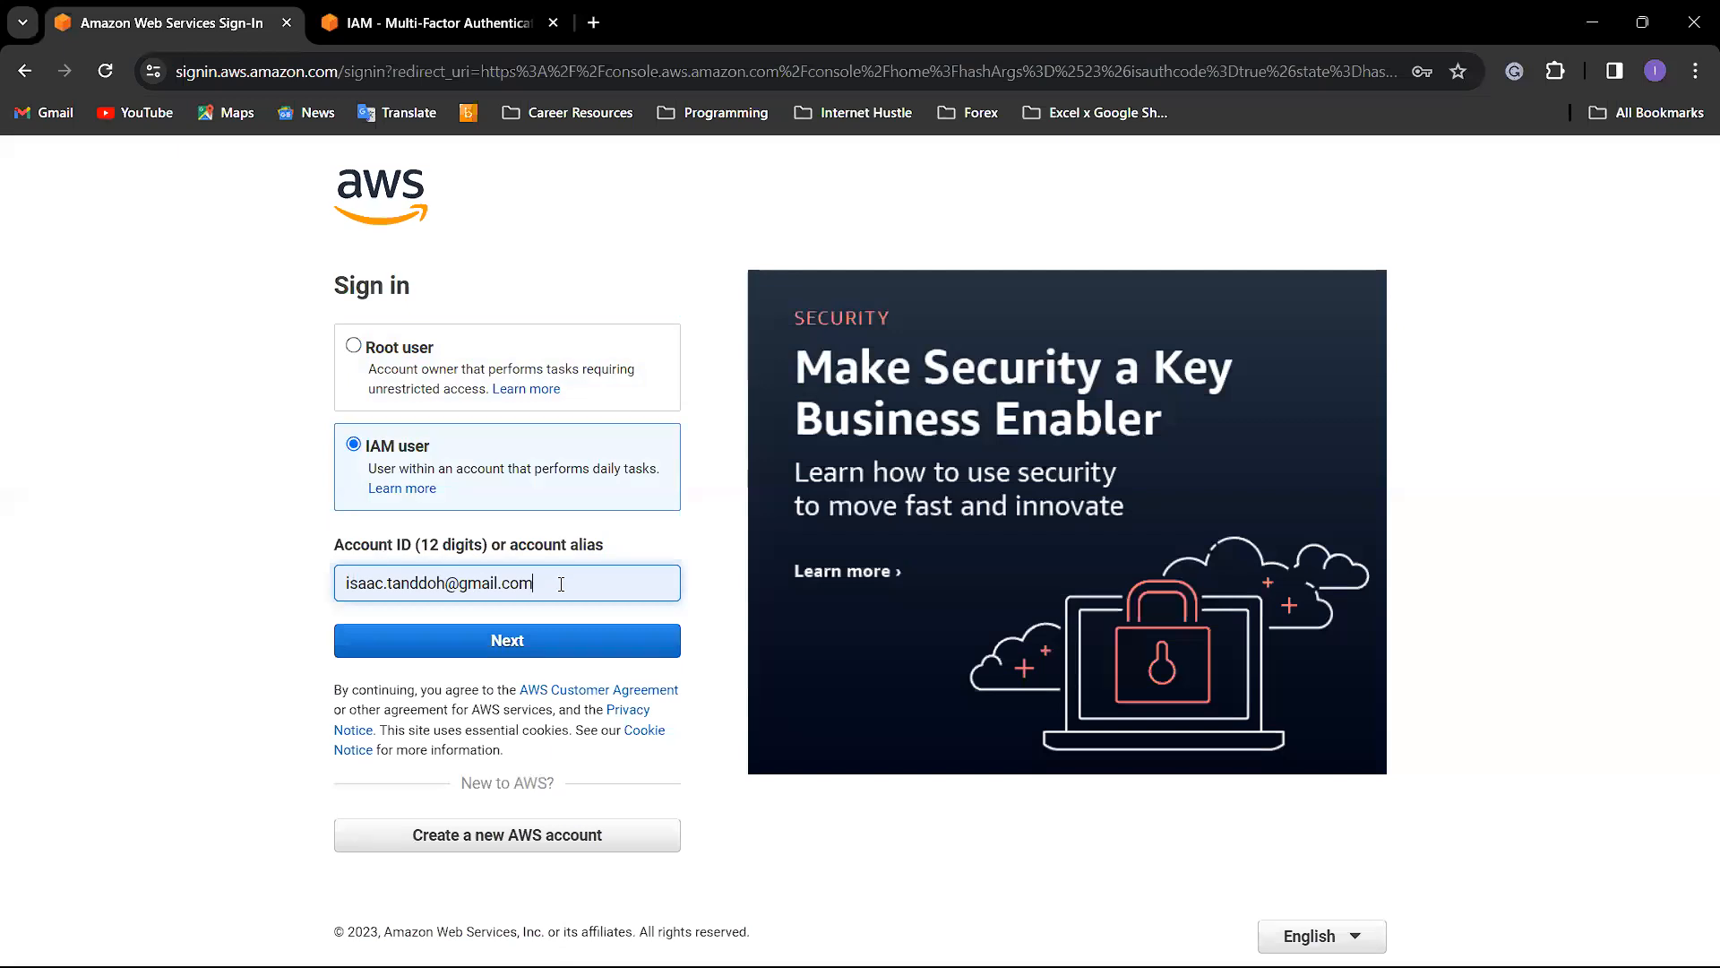
left_click(367, 354)
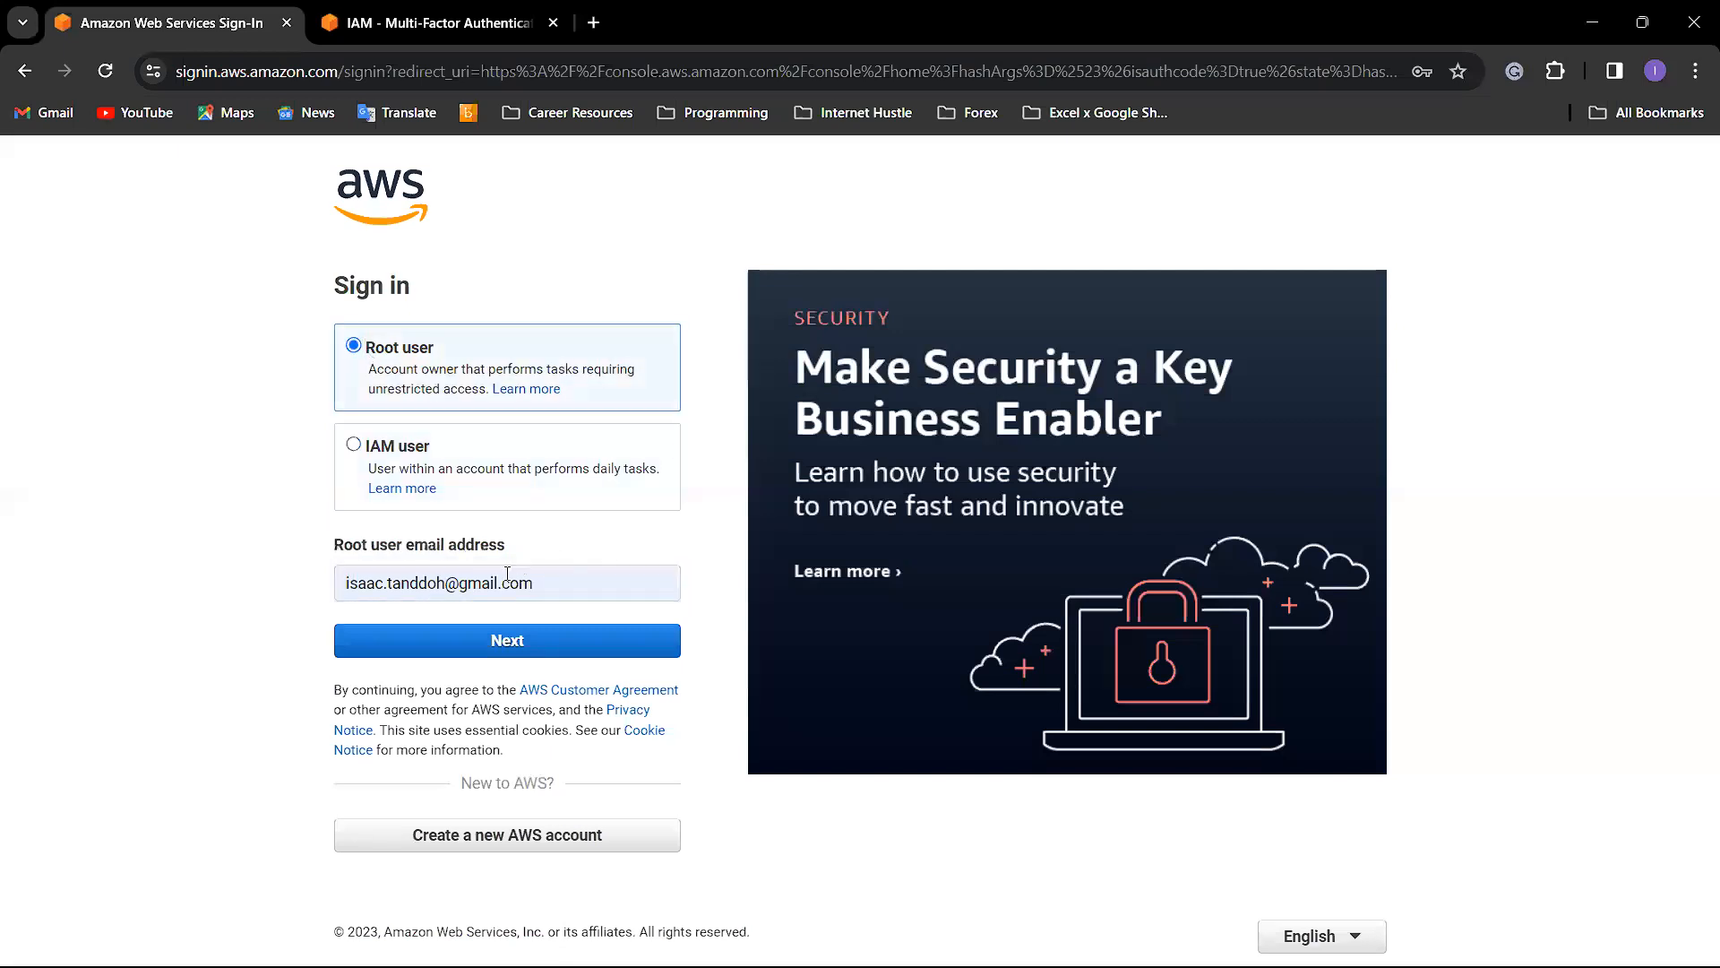
left_click(556, 642)
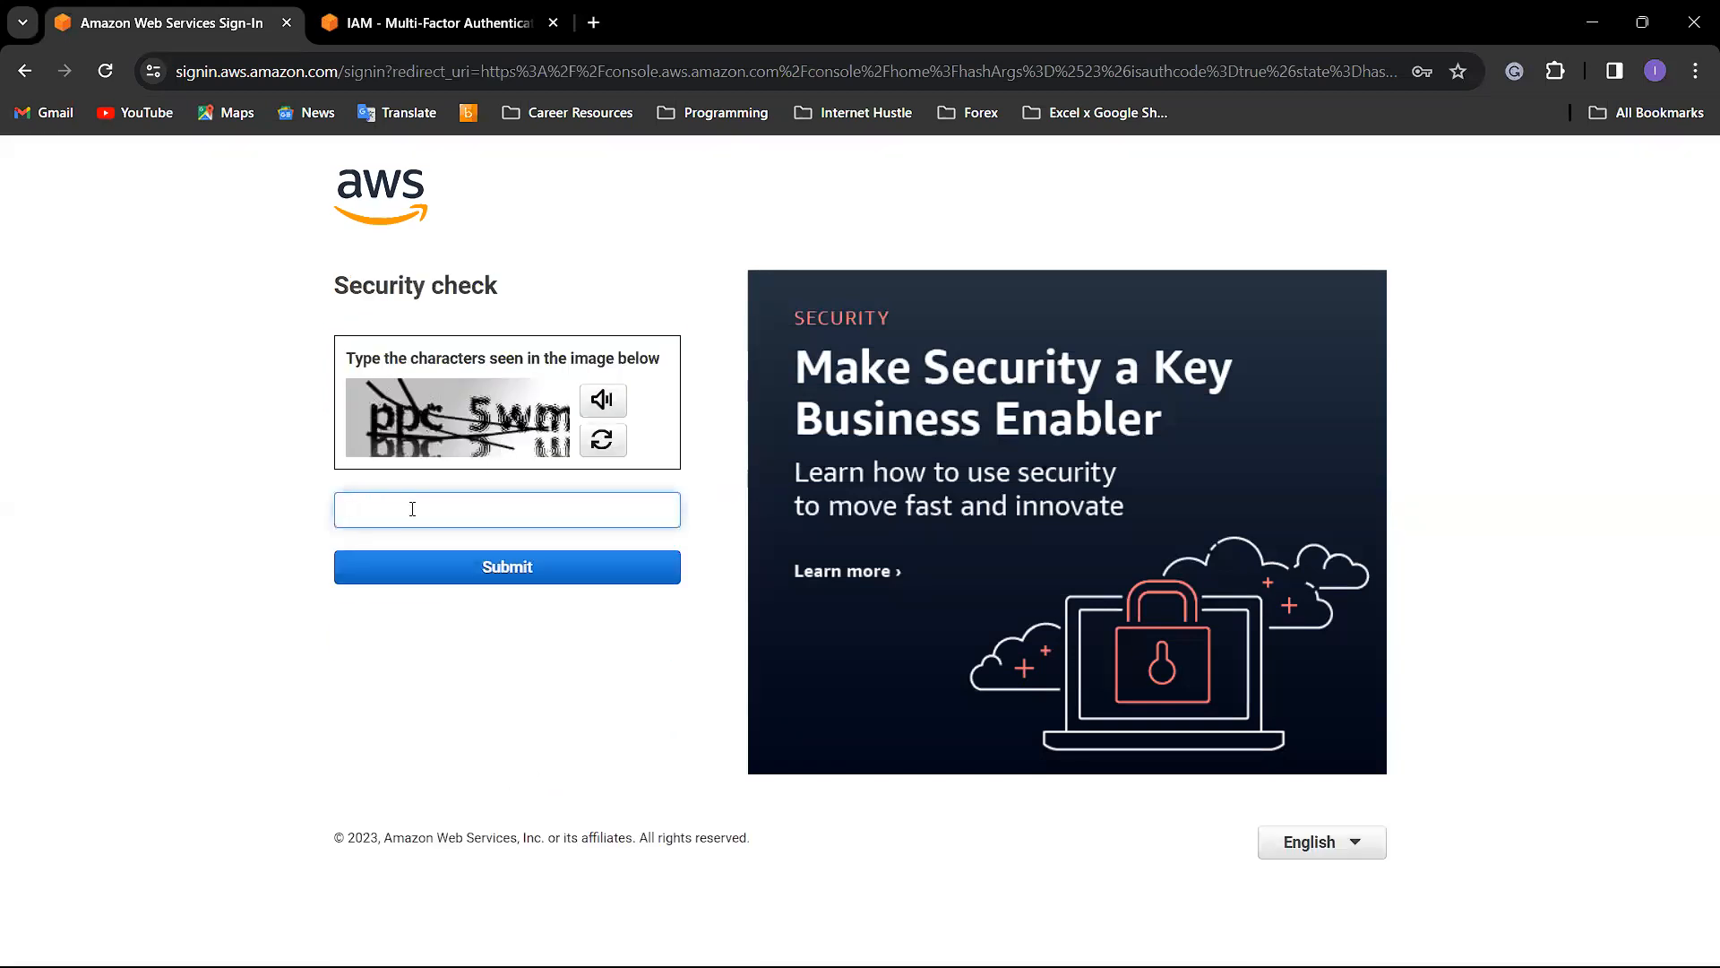
Step: Pass the security check, sign in with the saved password, and submit the MFA code
left_click(476, 569)
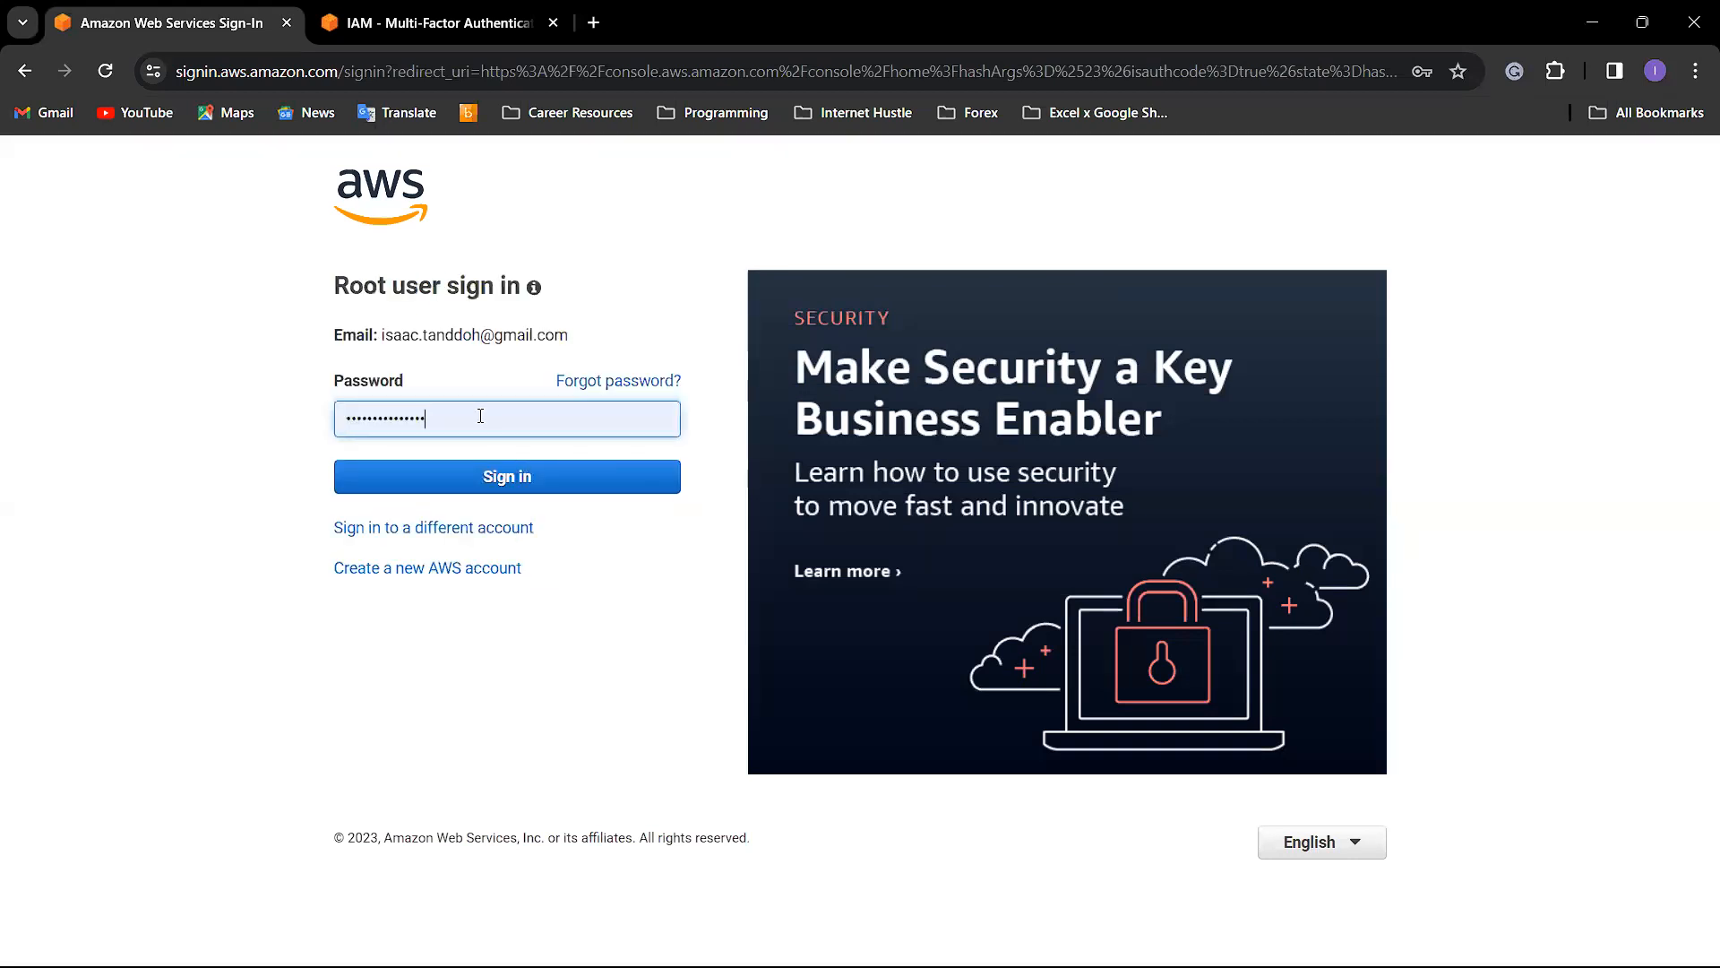
left_click(541, 480)
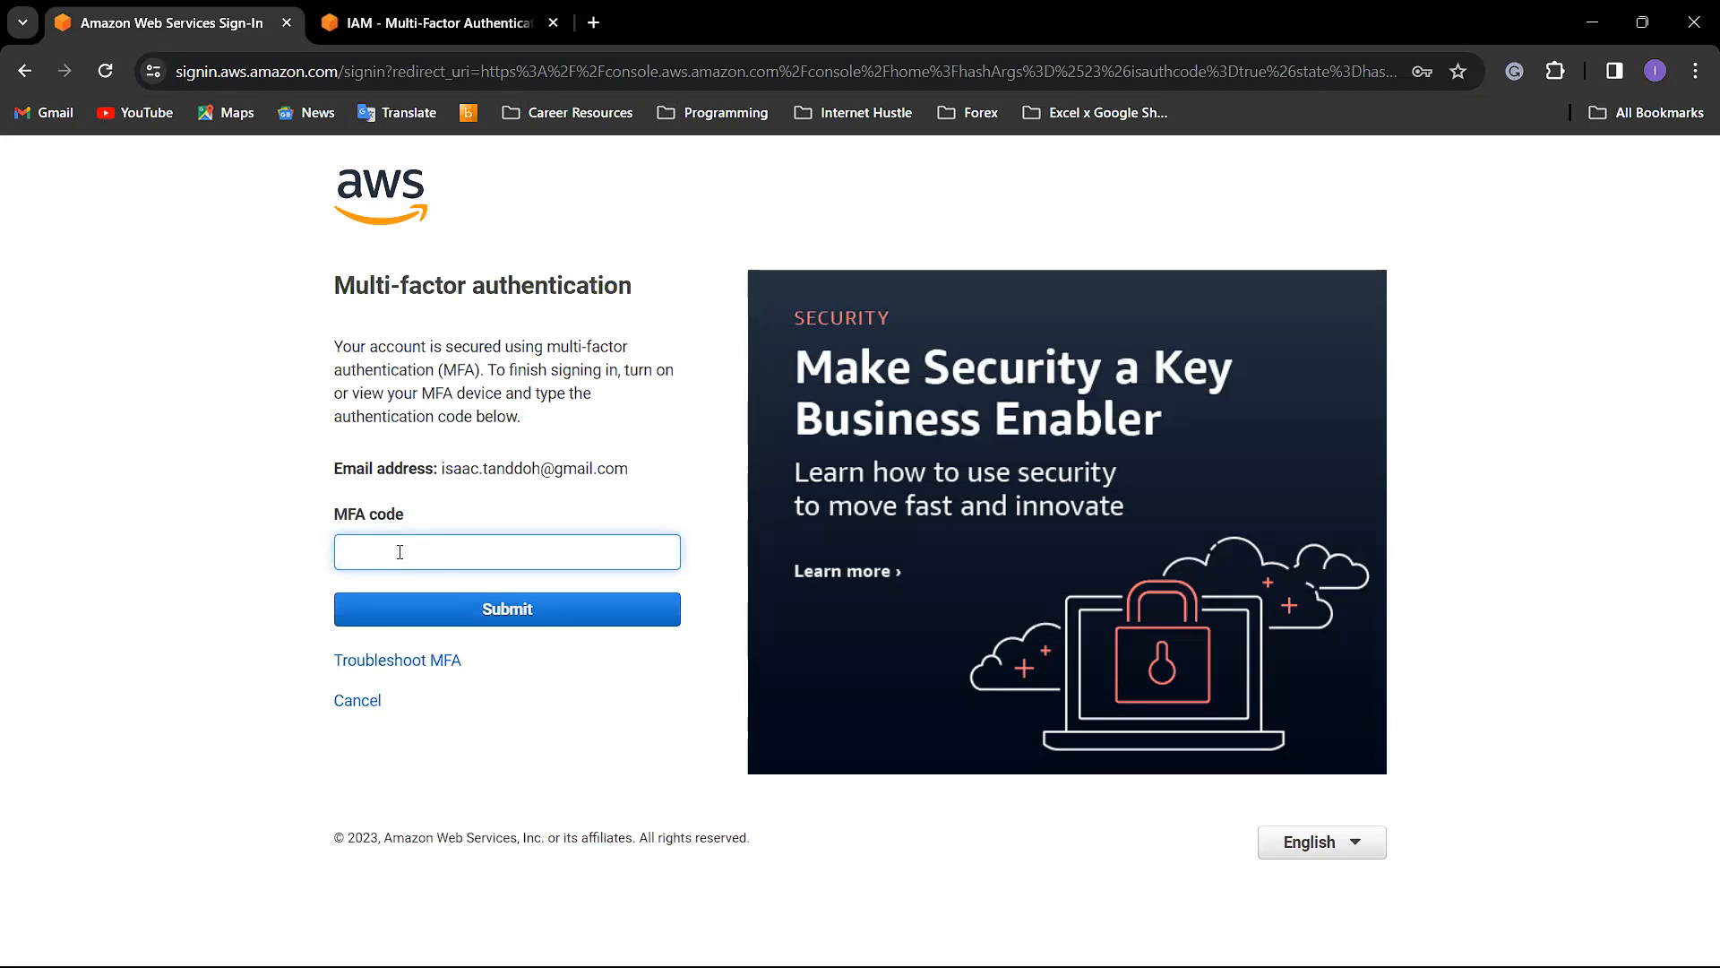
left_click(541, 609)
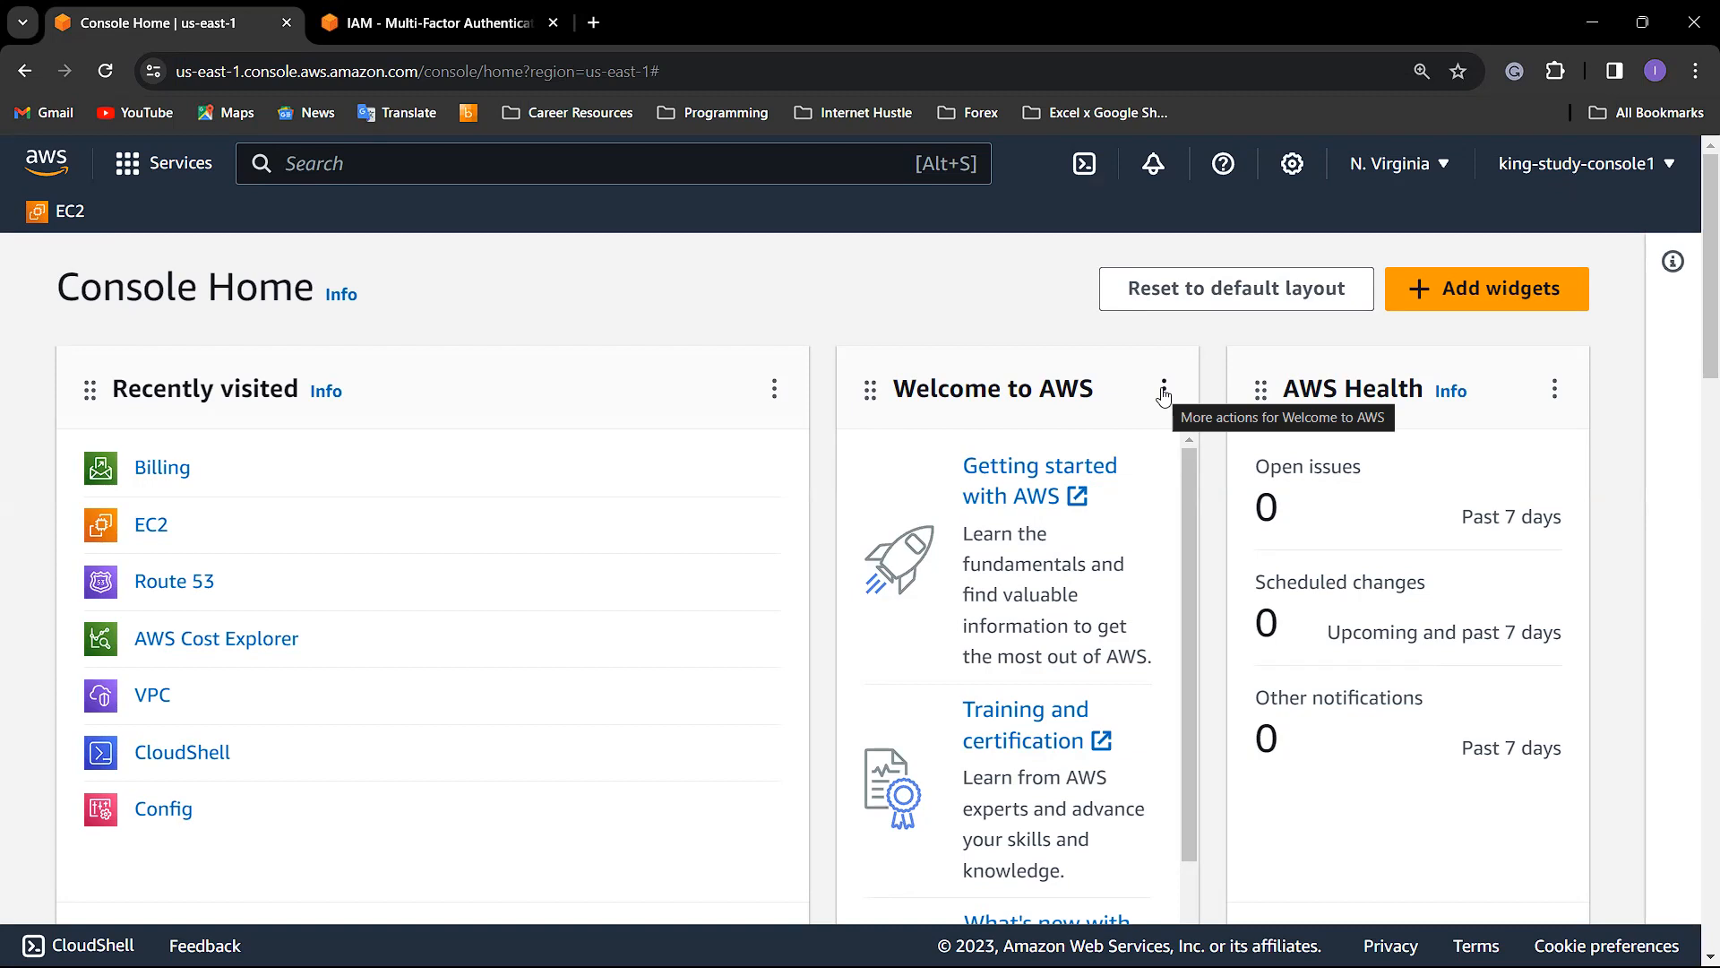
Step: Scroll through Console Home's recently visited services and AWS Health widgets
scroll(1209, 434, "down", 5)
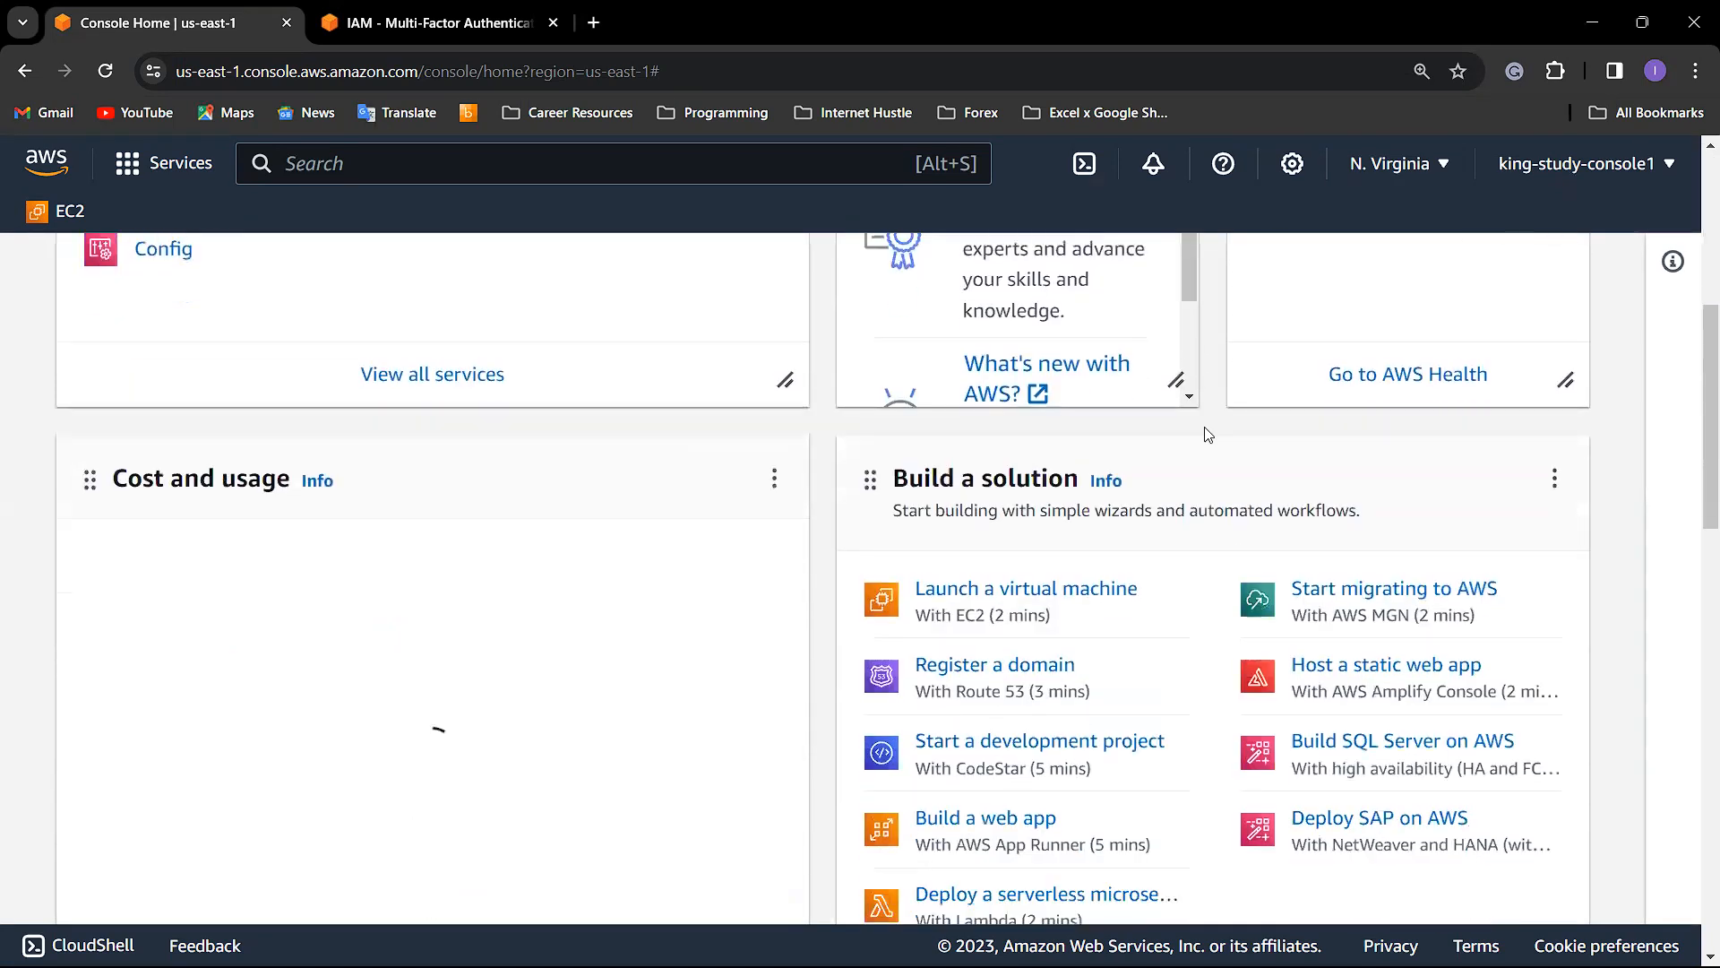
scroll(1209, 434, "up", 4)
scroll(1209, 435, "up", 1)
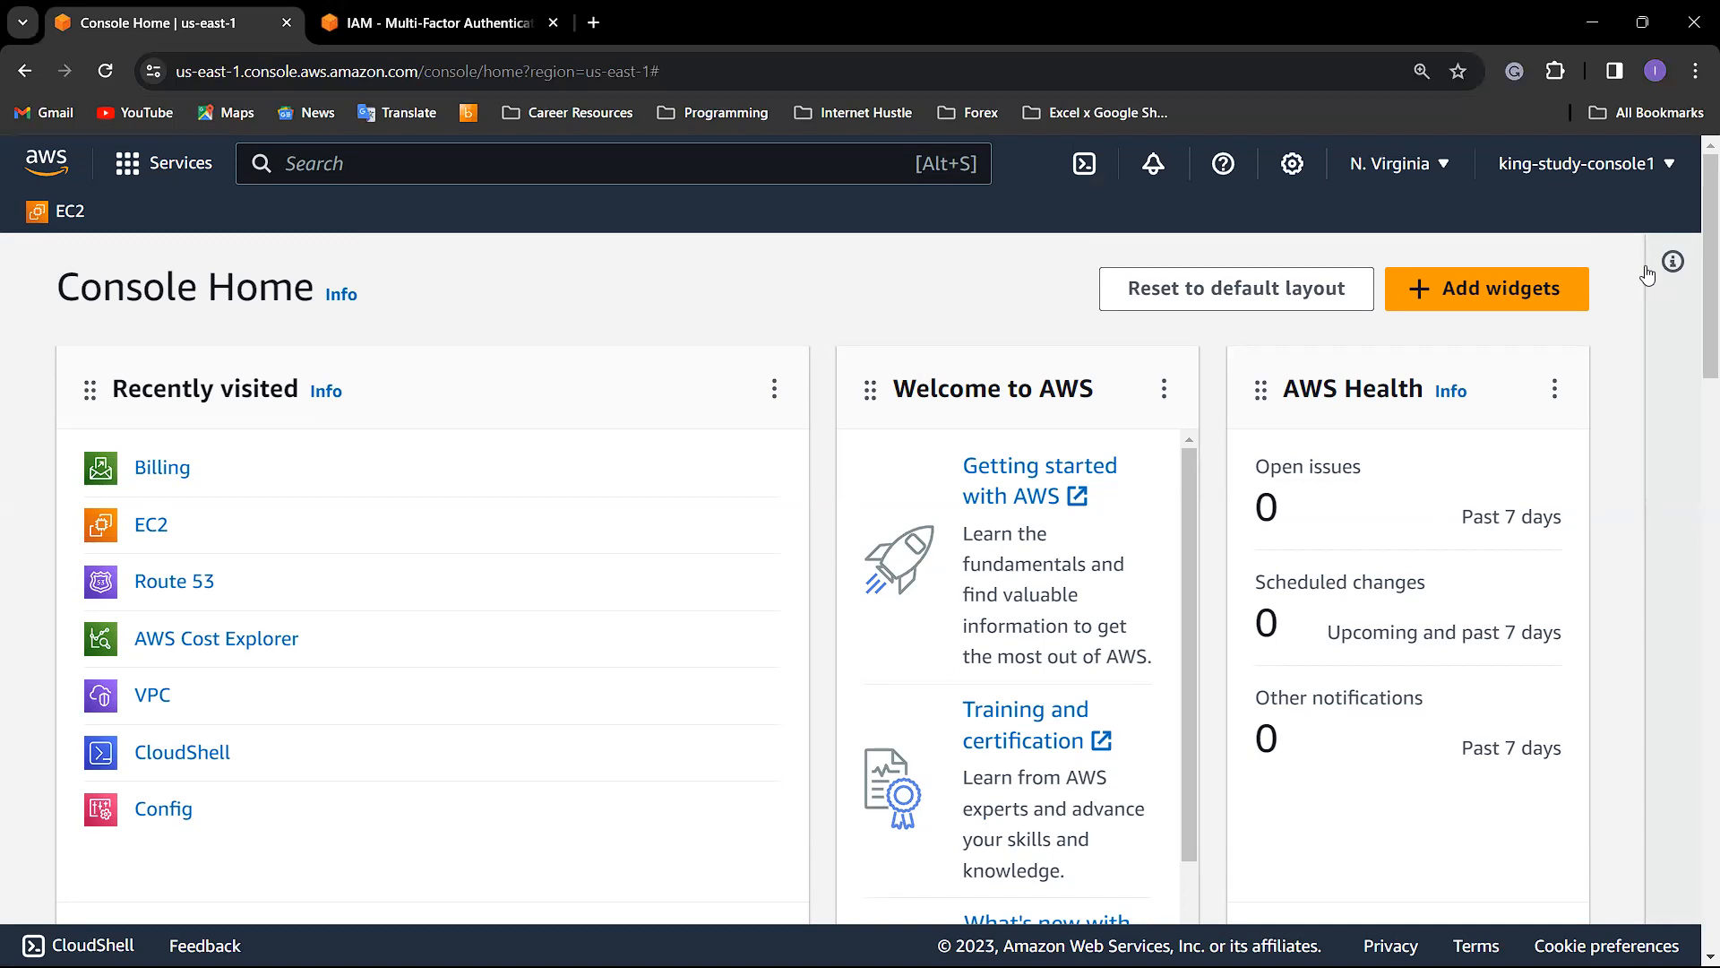
Step: Search 'iam', open the IAM service, and go to its Account settings
left_click(590, 170)
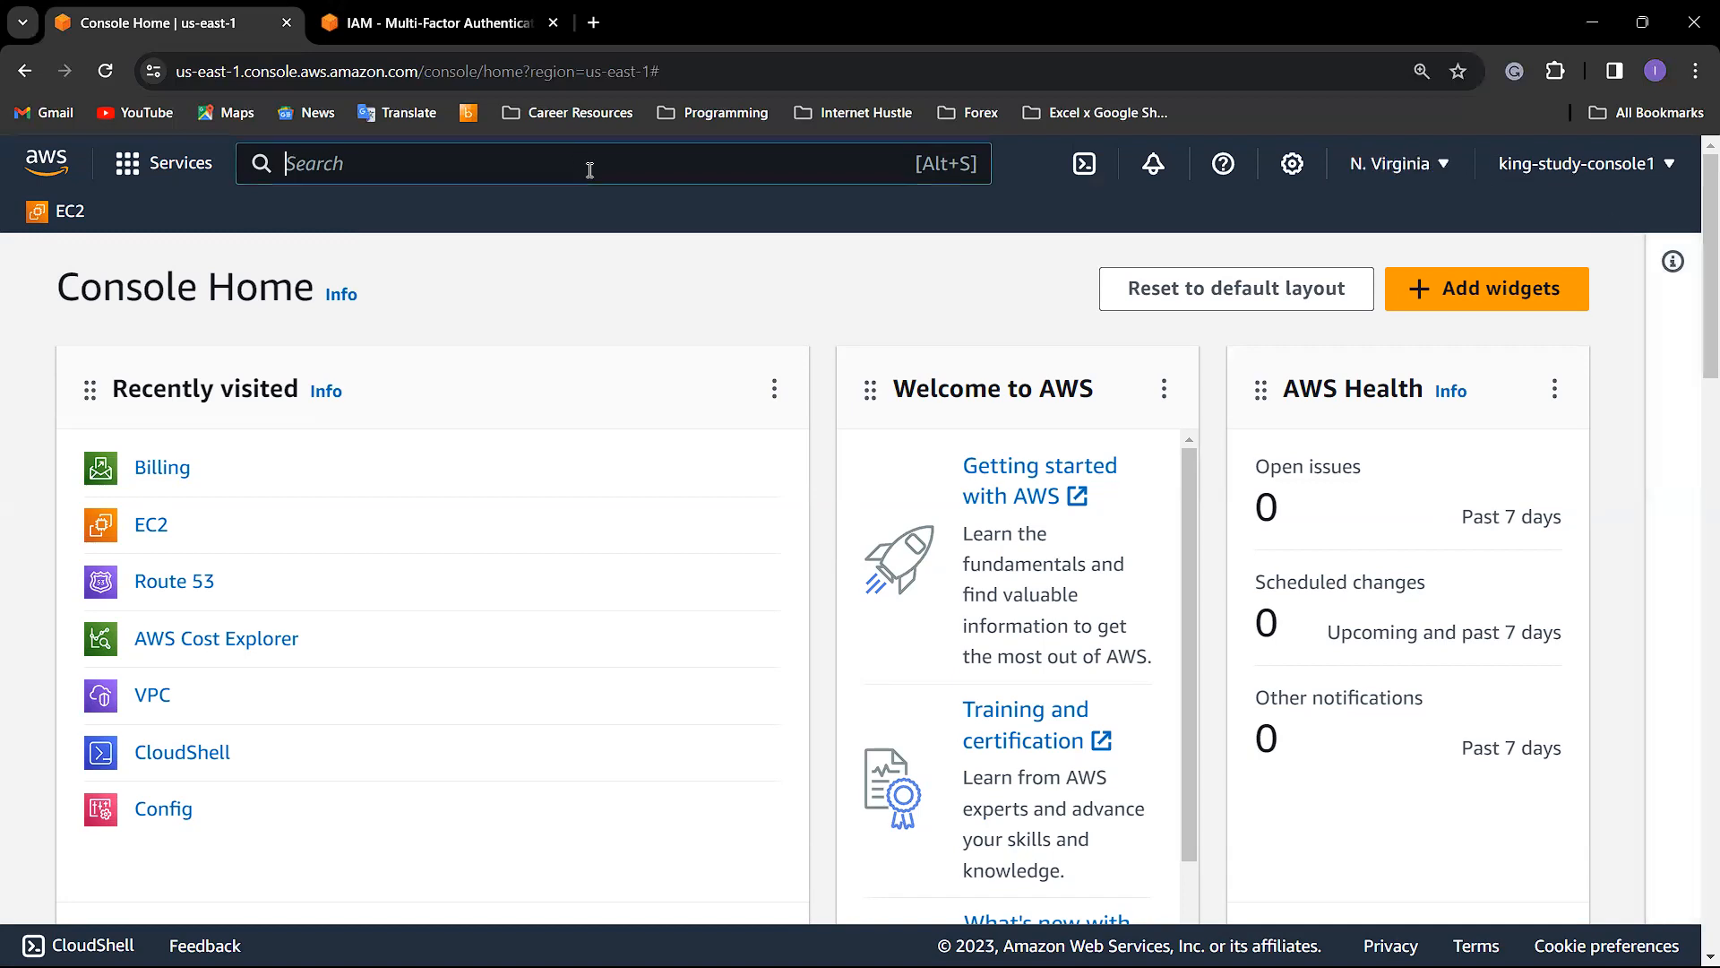
type("iam")
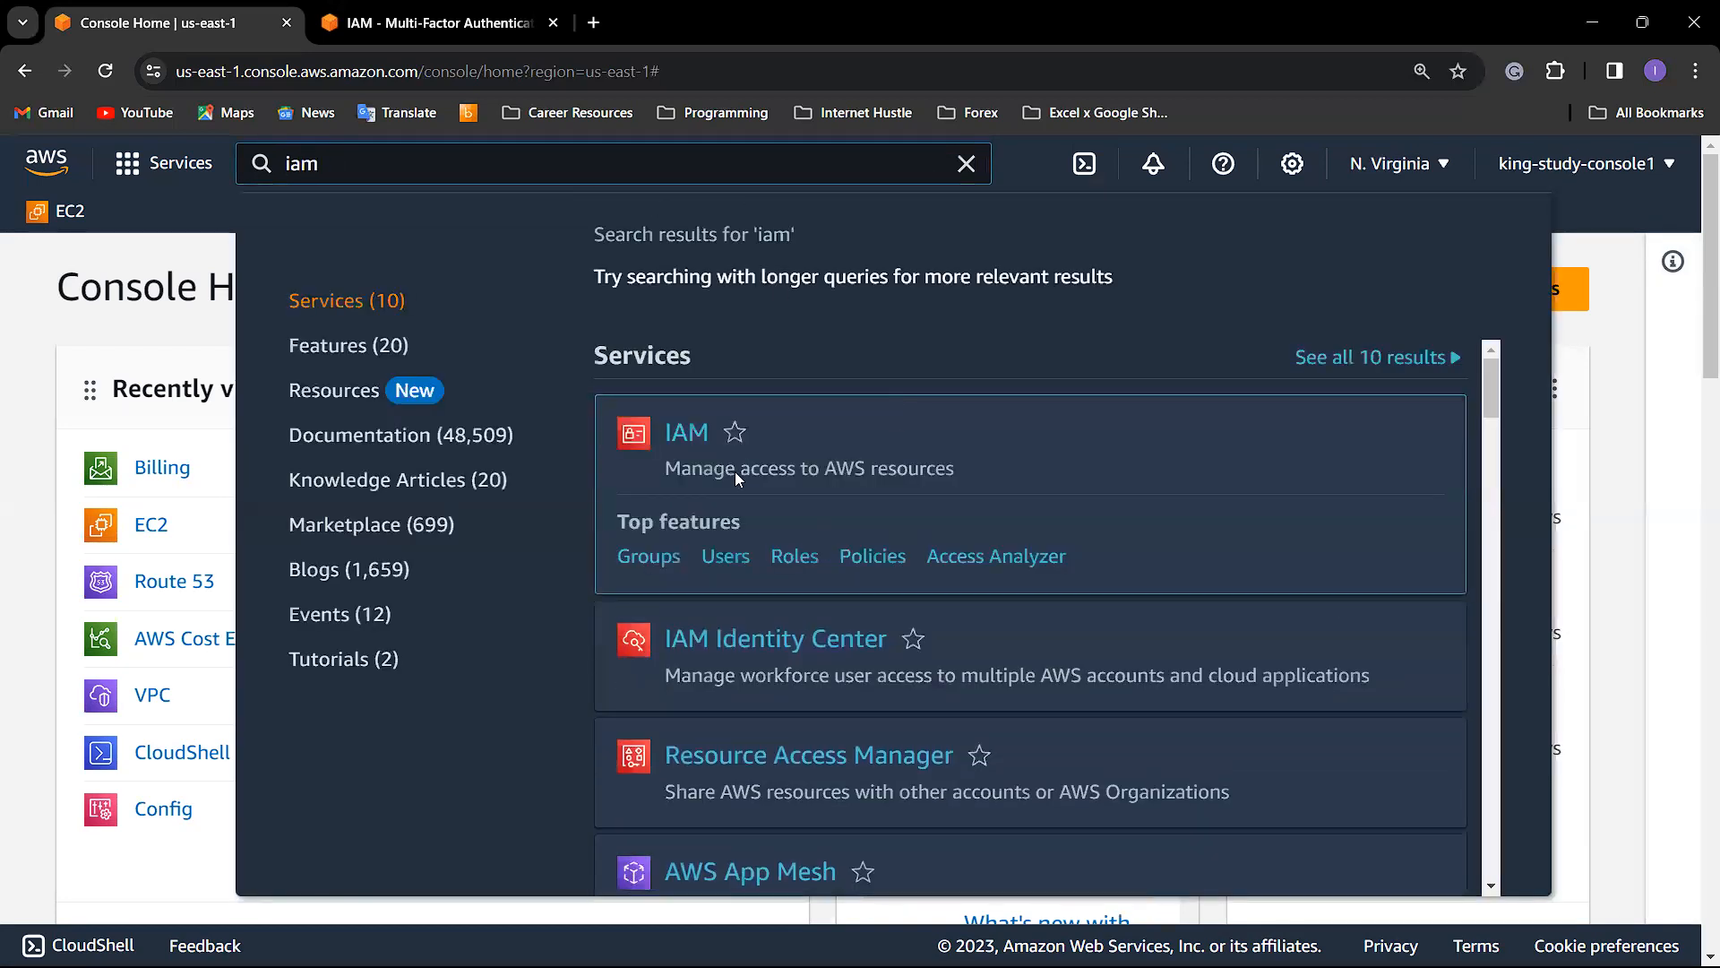
left_click(687, 439)
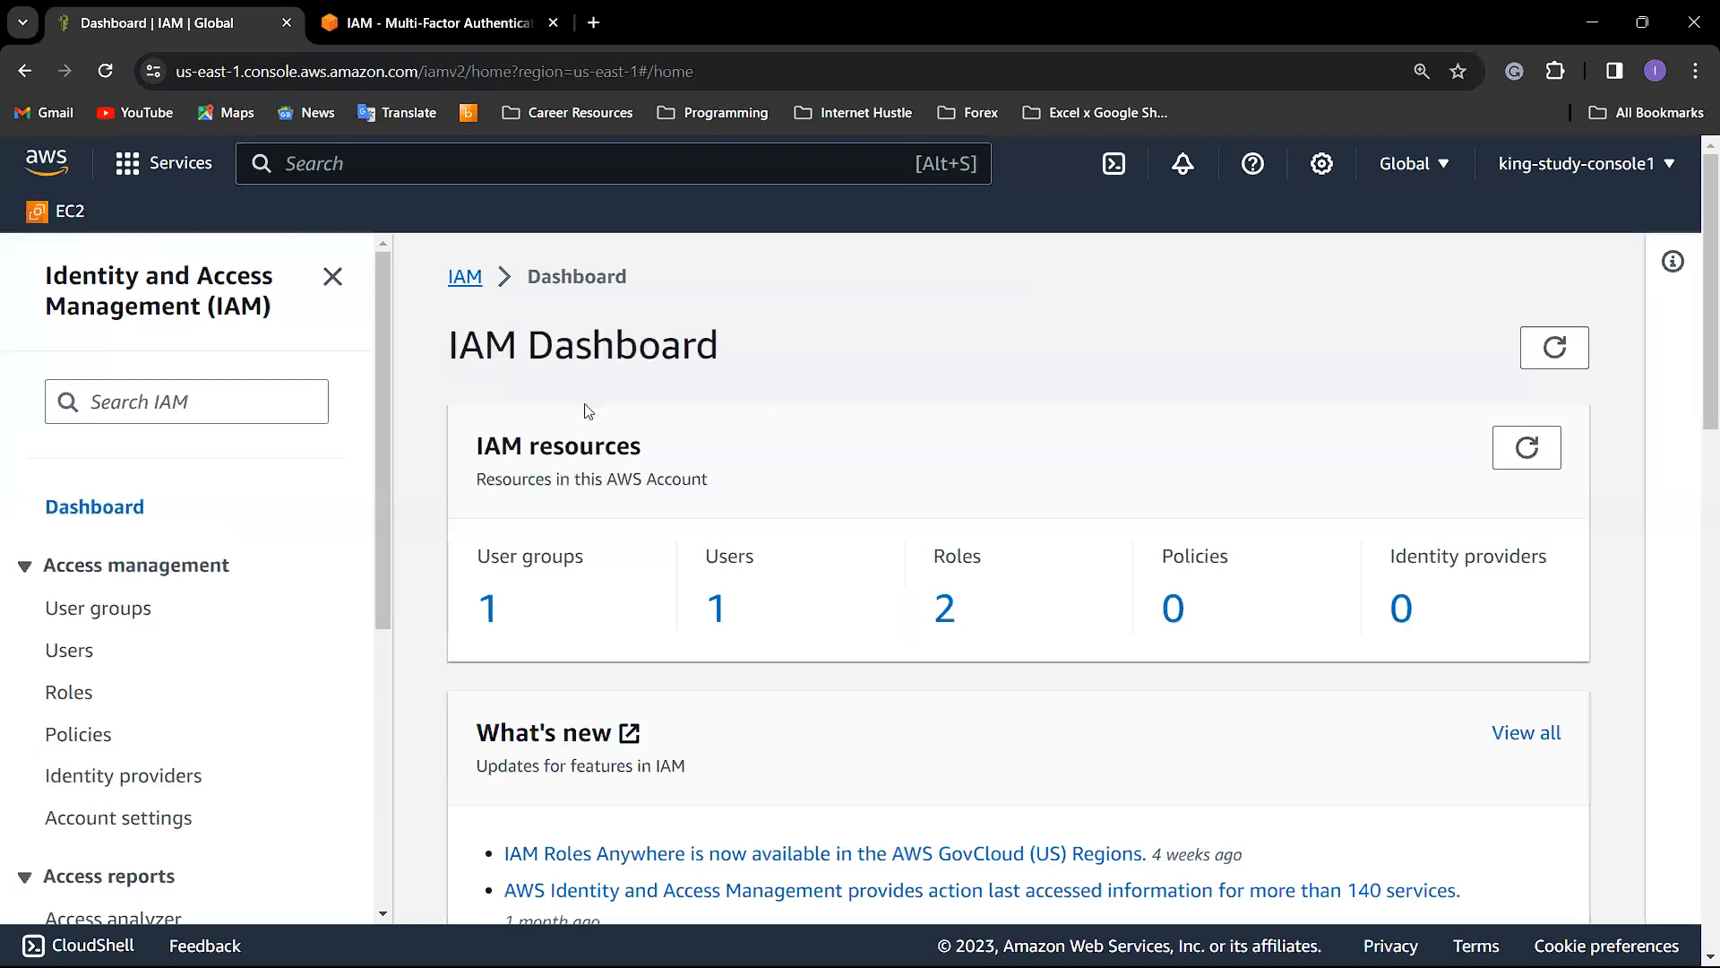
left_click(138, 829)
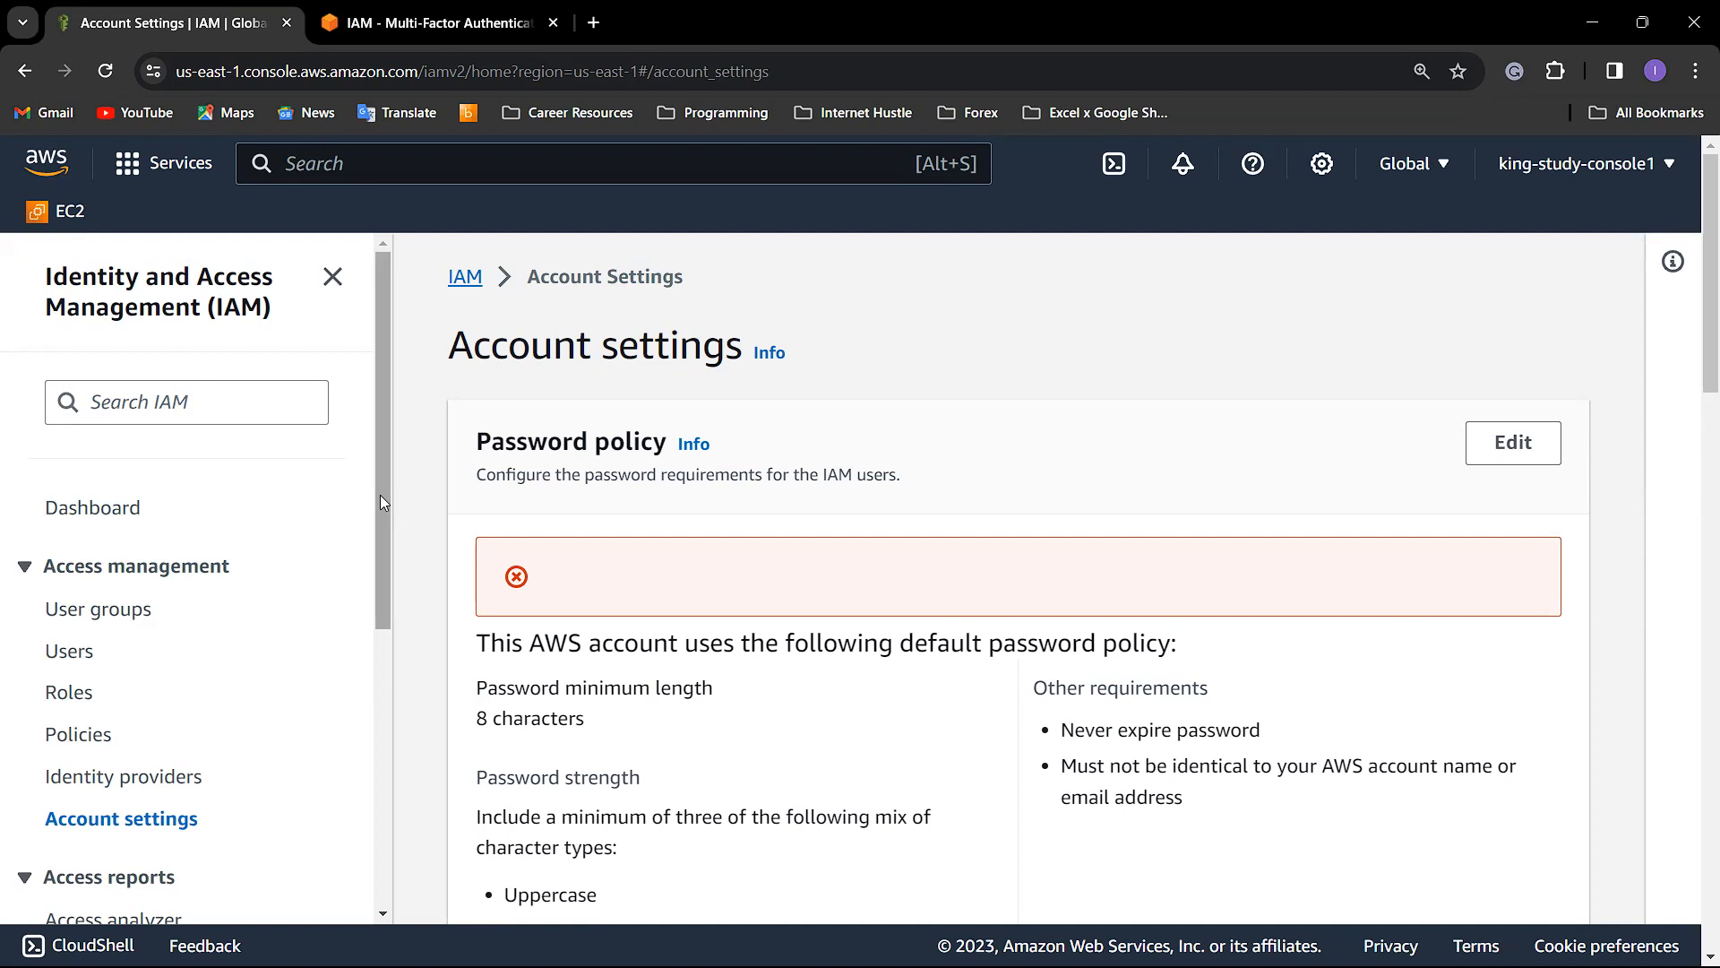
Step: Review the policy's Uppercase, Lowercase and Numbers requirements, then open the password policy for editing
scroll(1017, 529, "down", 2)
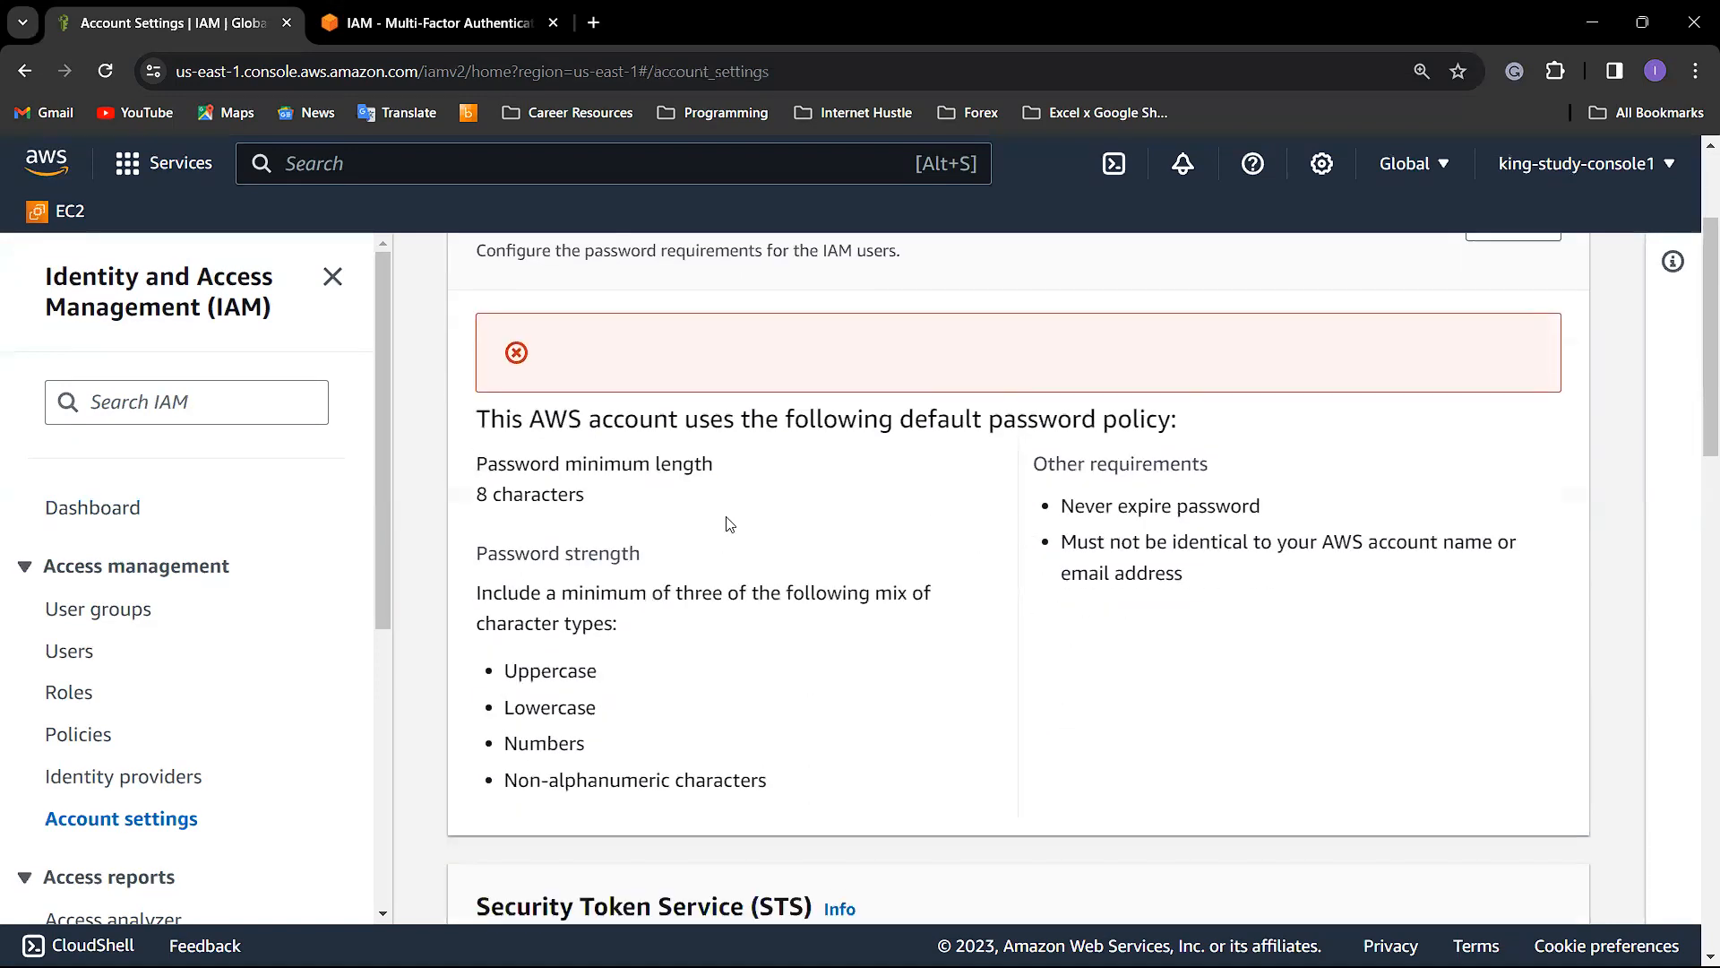
scroll(728, 526, "up", 1)
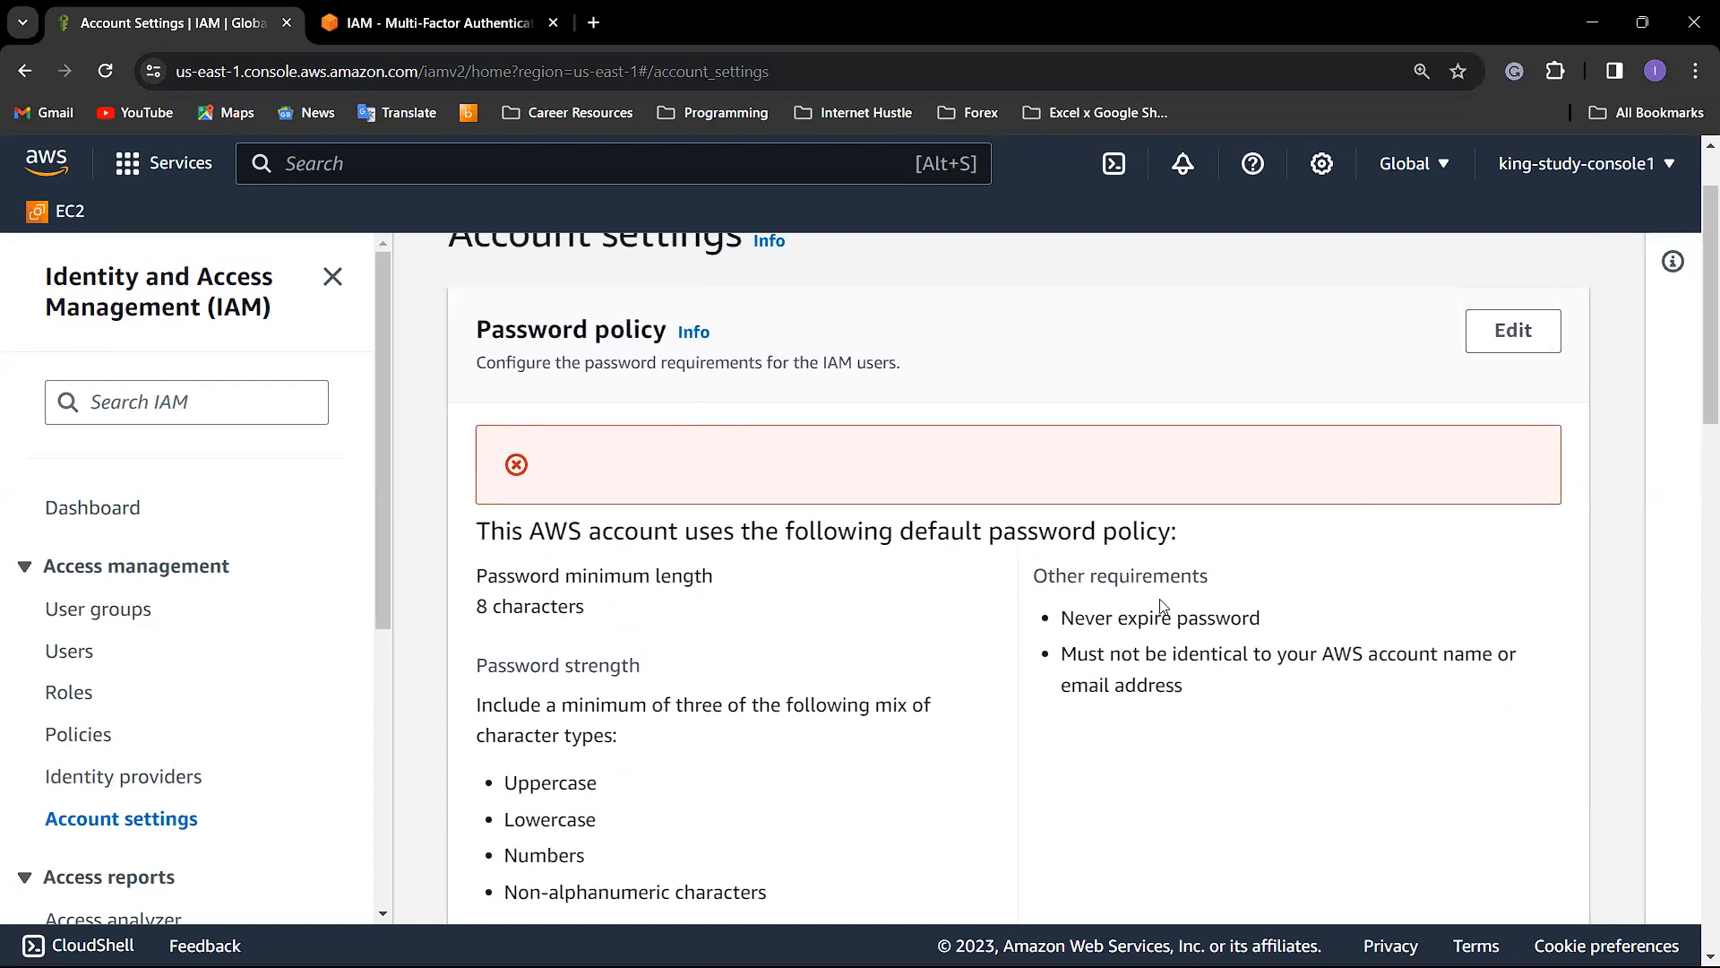
scroll(1208, 664, "down", 1)
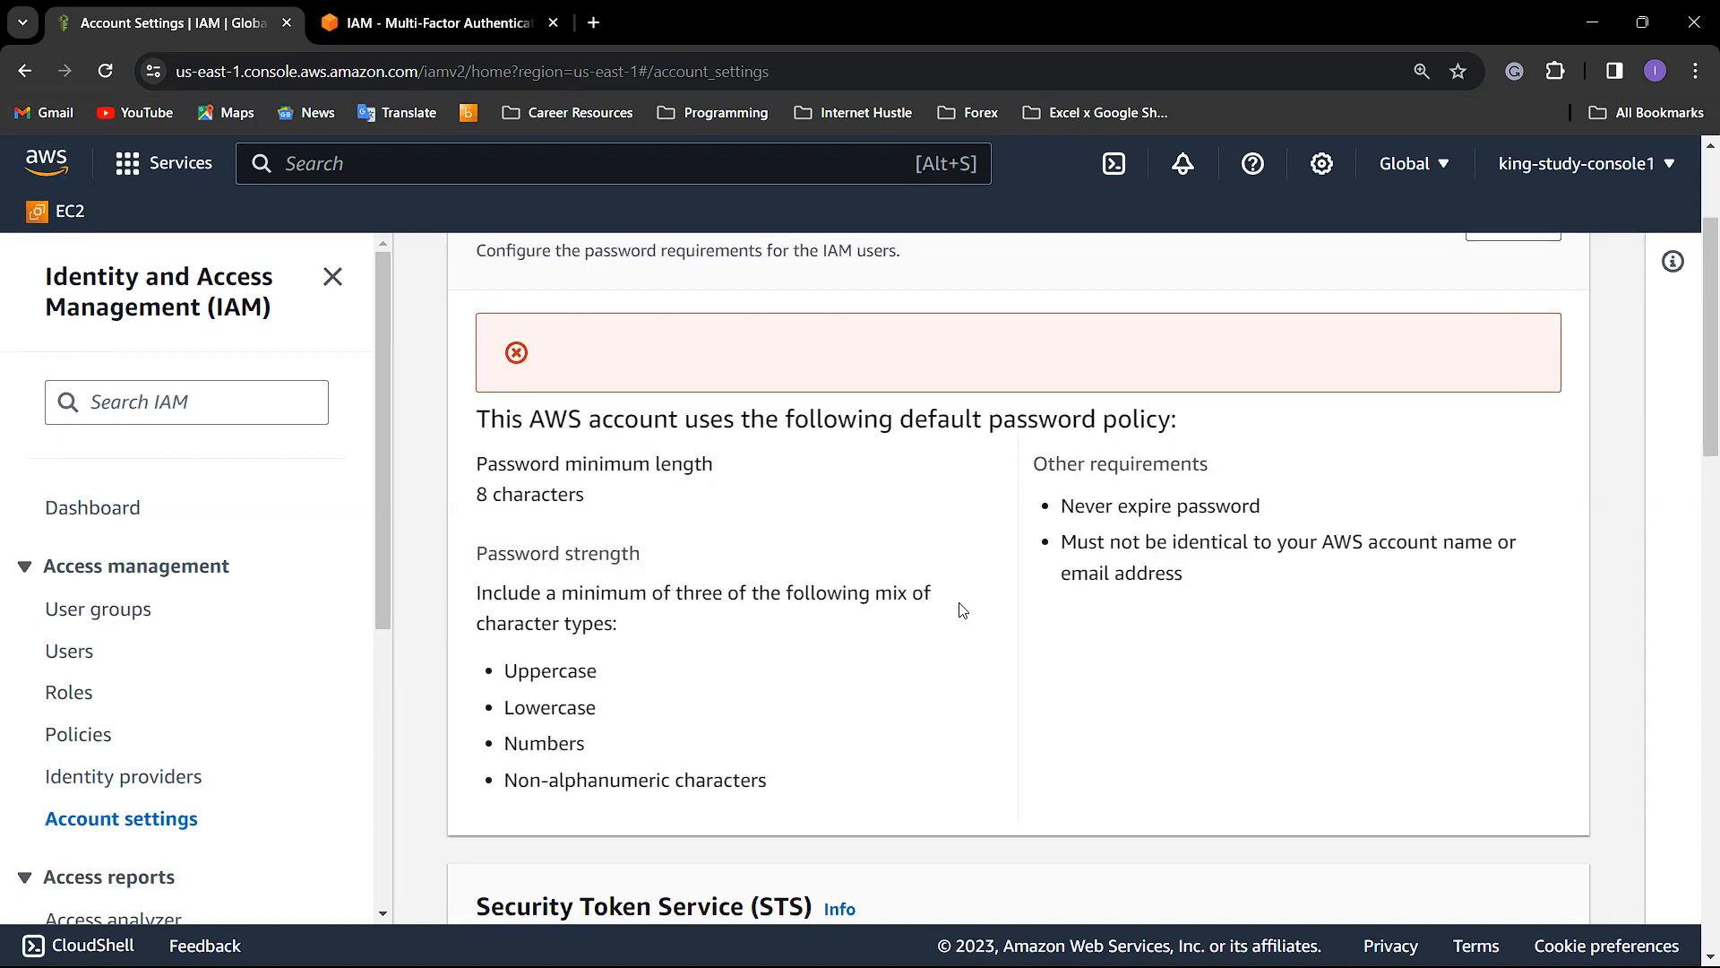
left_click_drag(586, 672, 501, 710)
left_click_drag(586, 744, 785, 788)
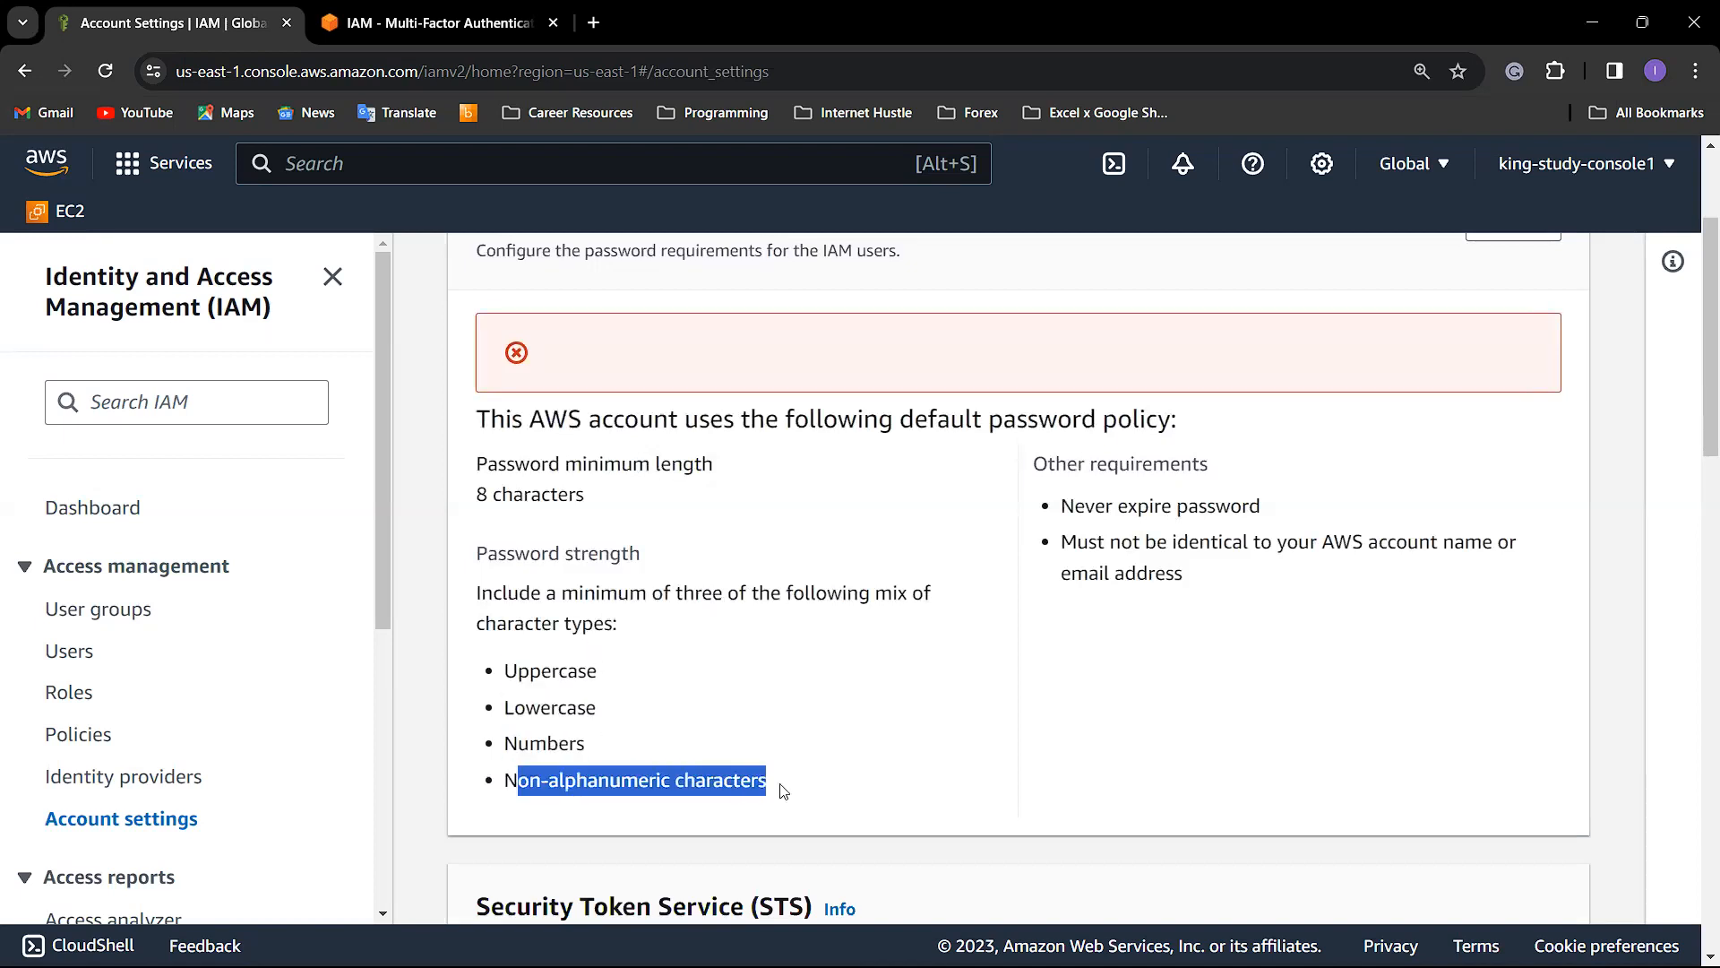
left_click(781, 730)
scroll(1041, 665, "up", 3)
left_click(1510, 443)
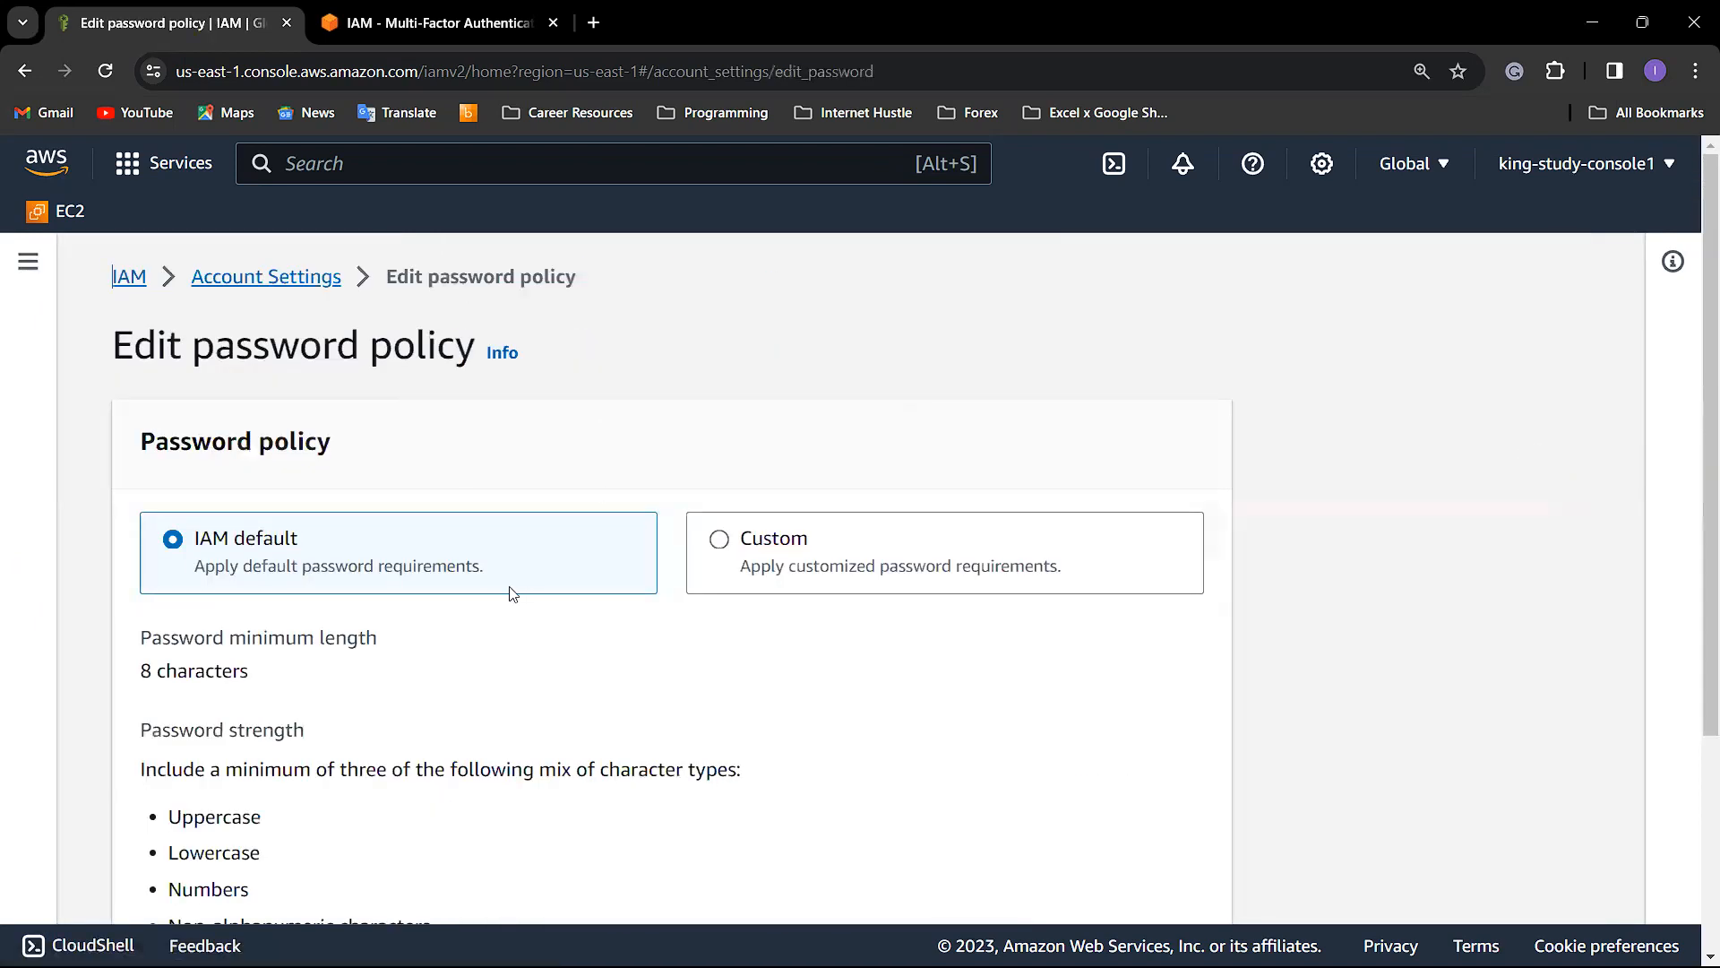
Step: Switch to a custom password policy with a 16-character minimum length
left_click(722, 541)
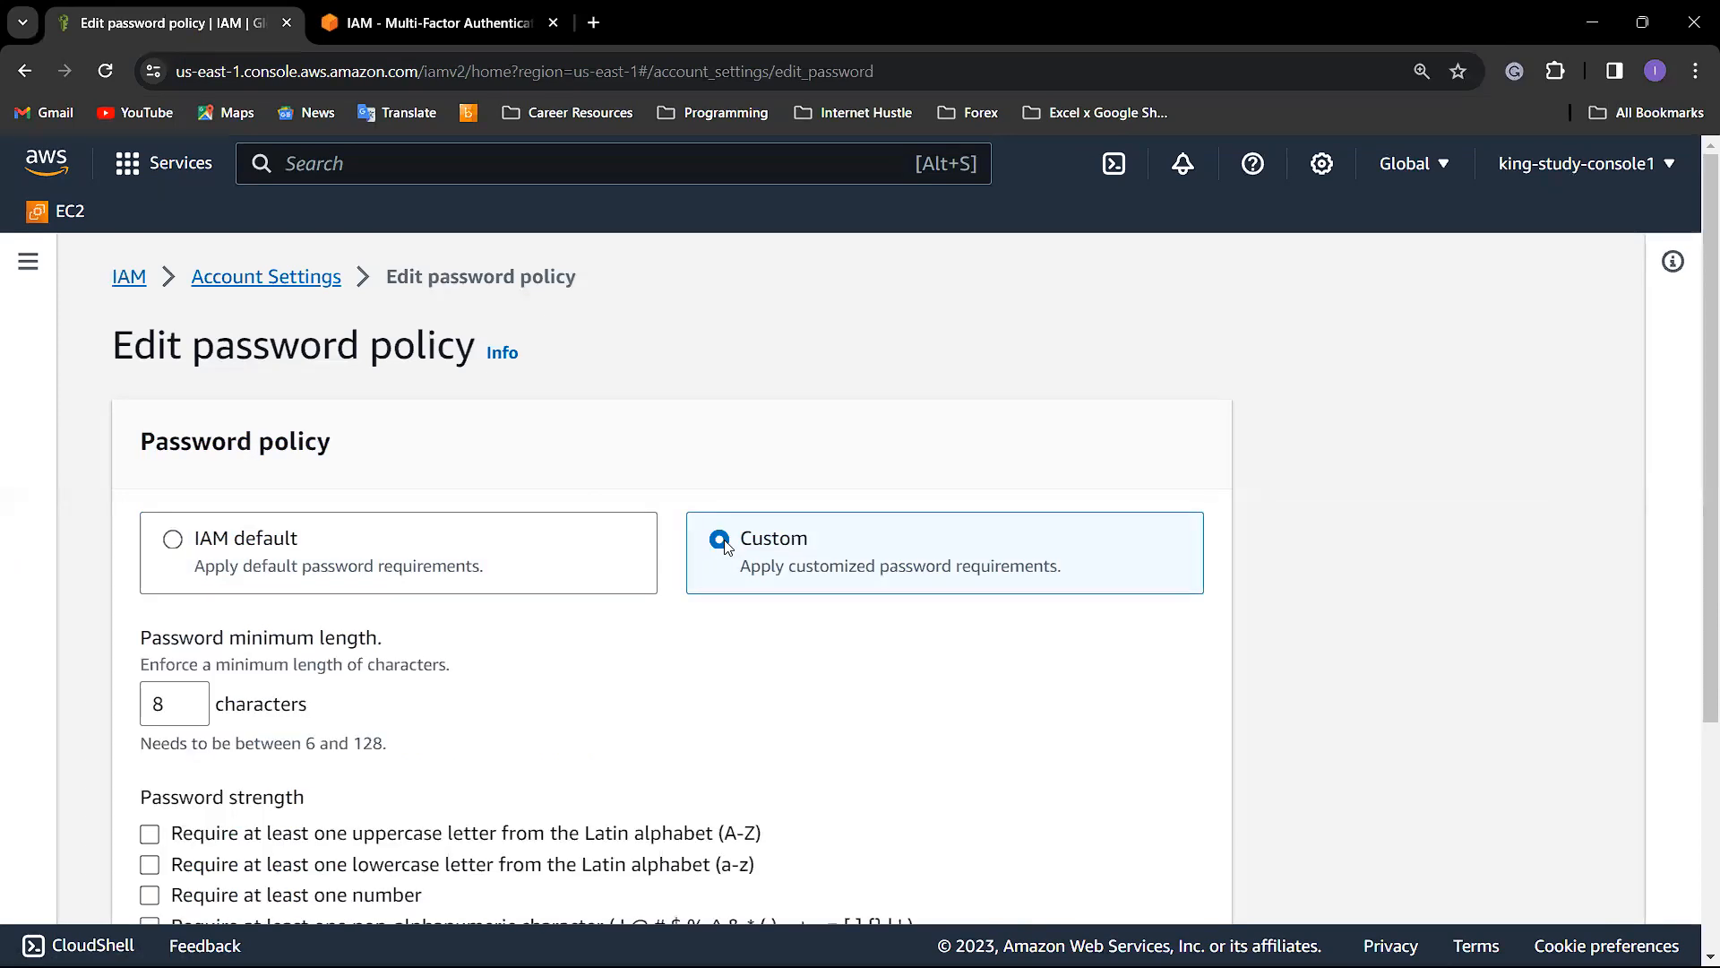
scroll(356, 472, "down", 2)
left_click_drag(173, 484, 51, 493)
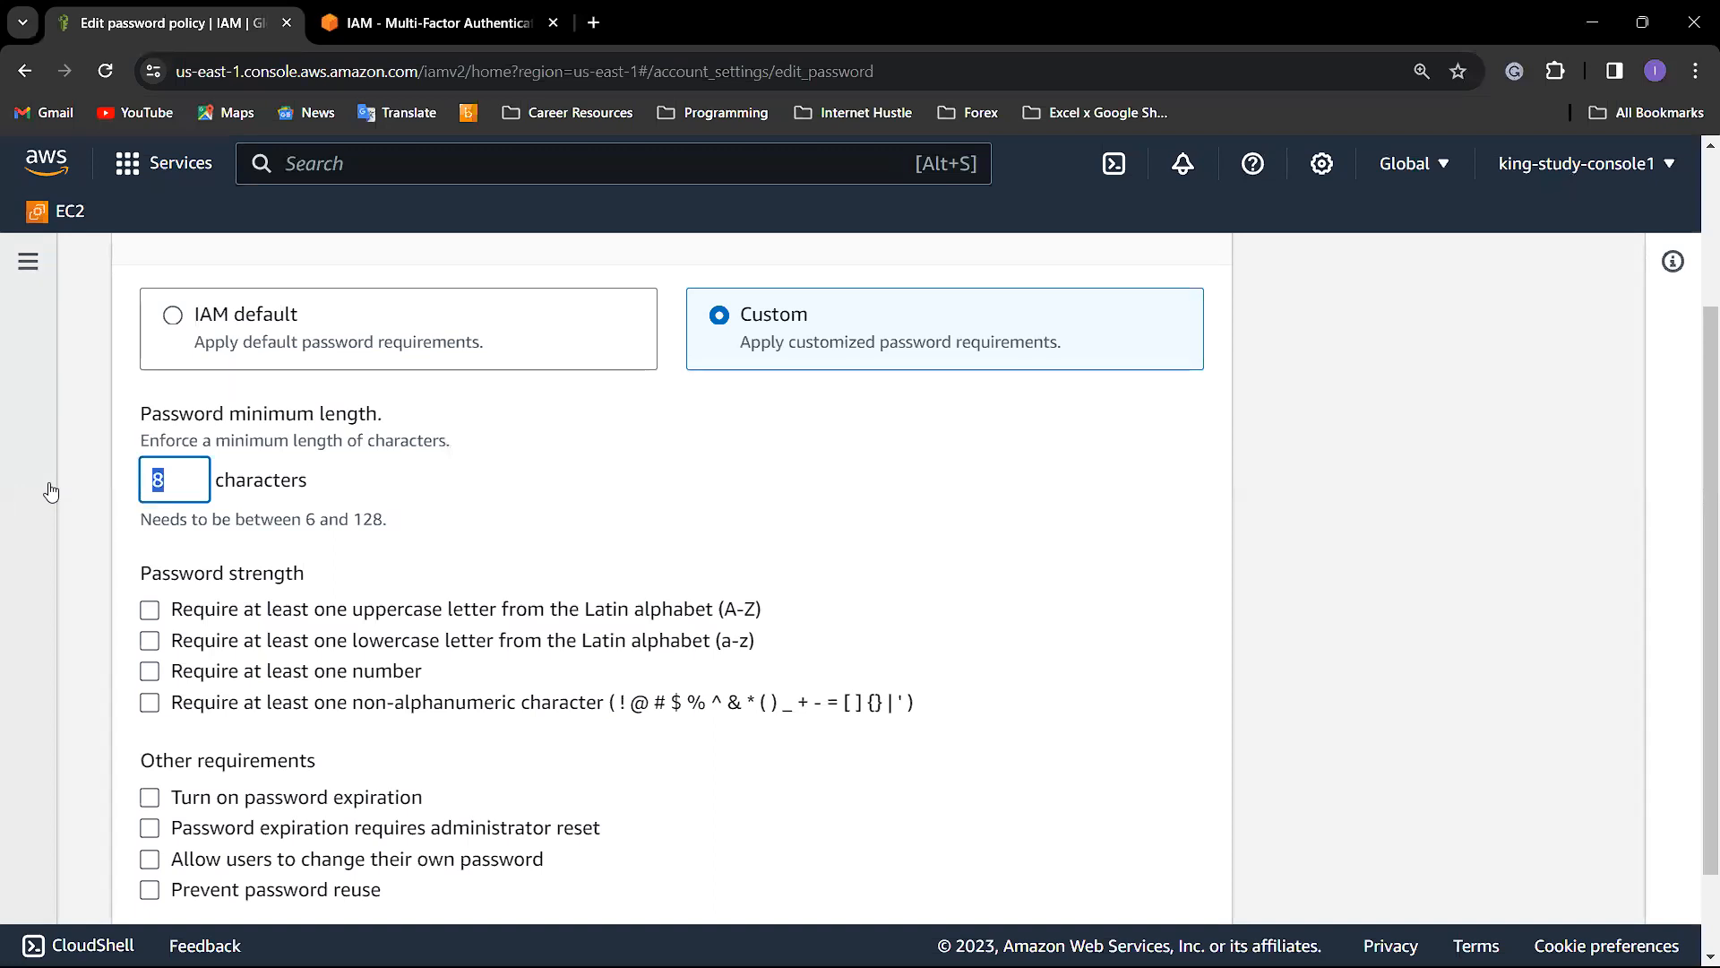
type("16")
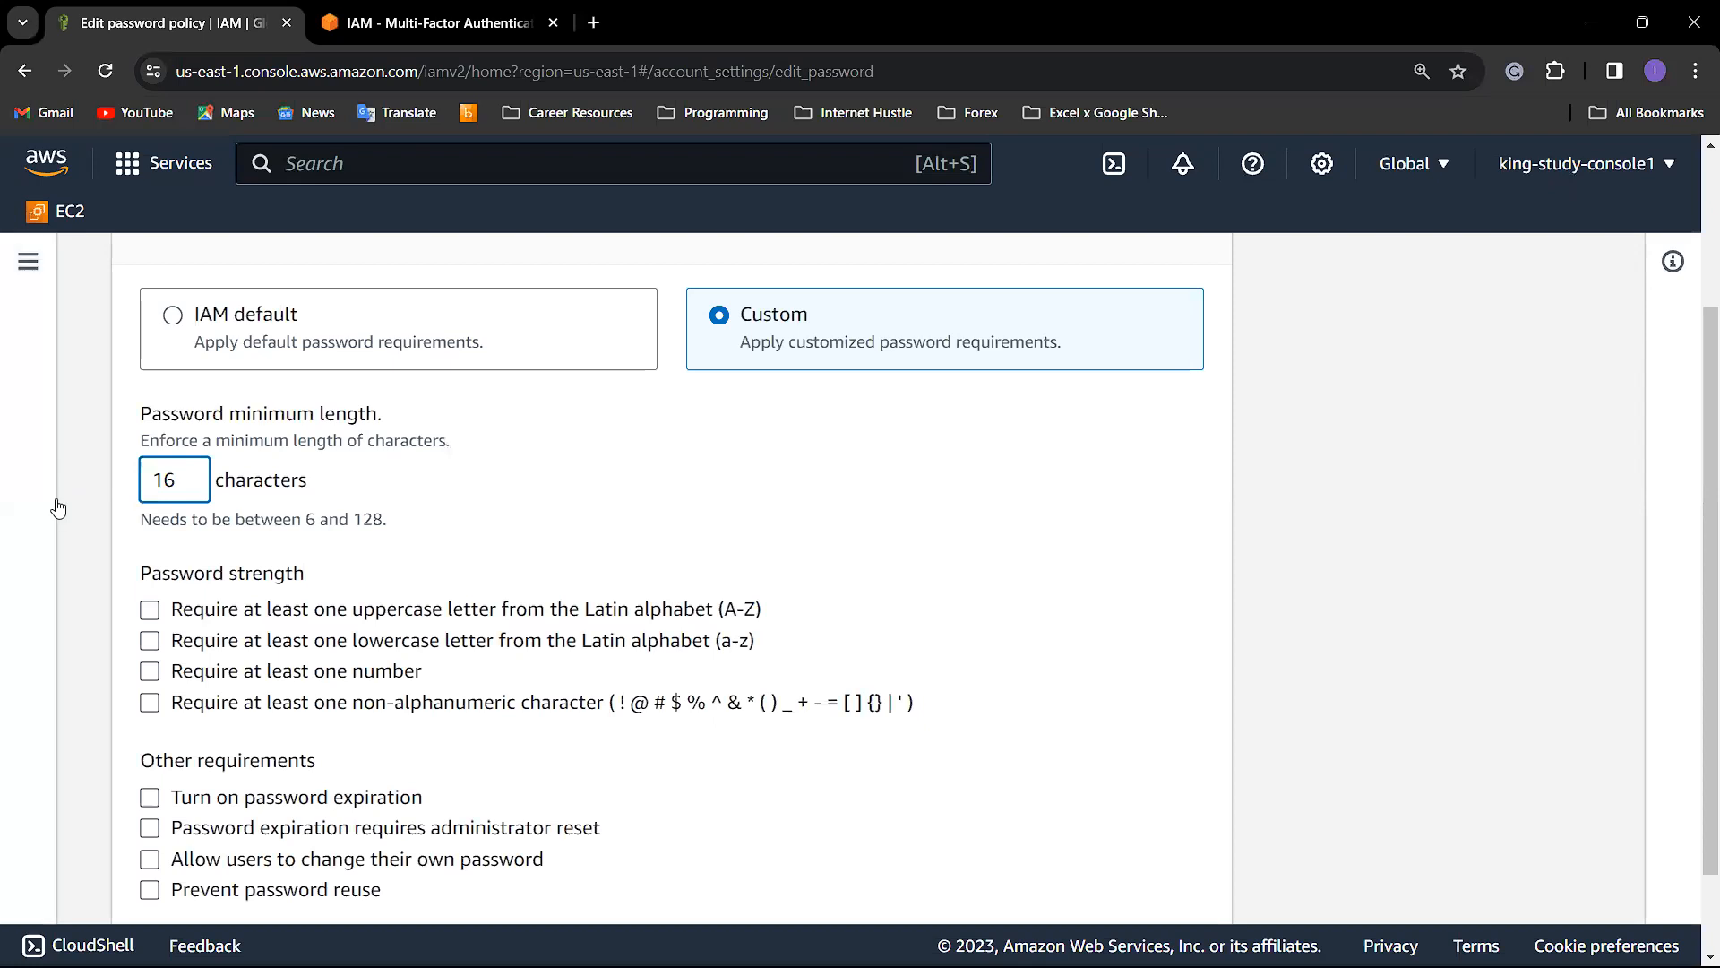
left_click(333, 516)
left_click(181, 479)
scroll(552, 480, "down", 2)
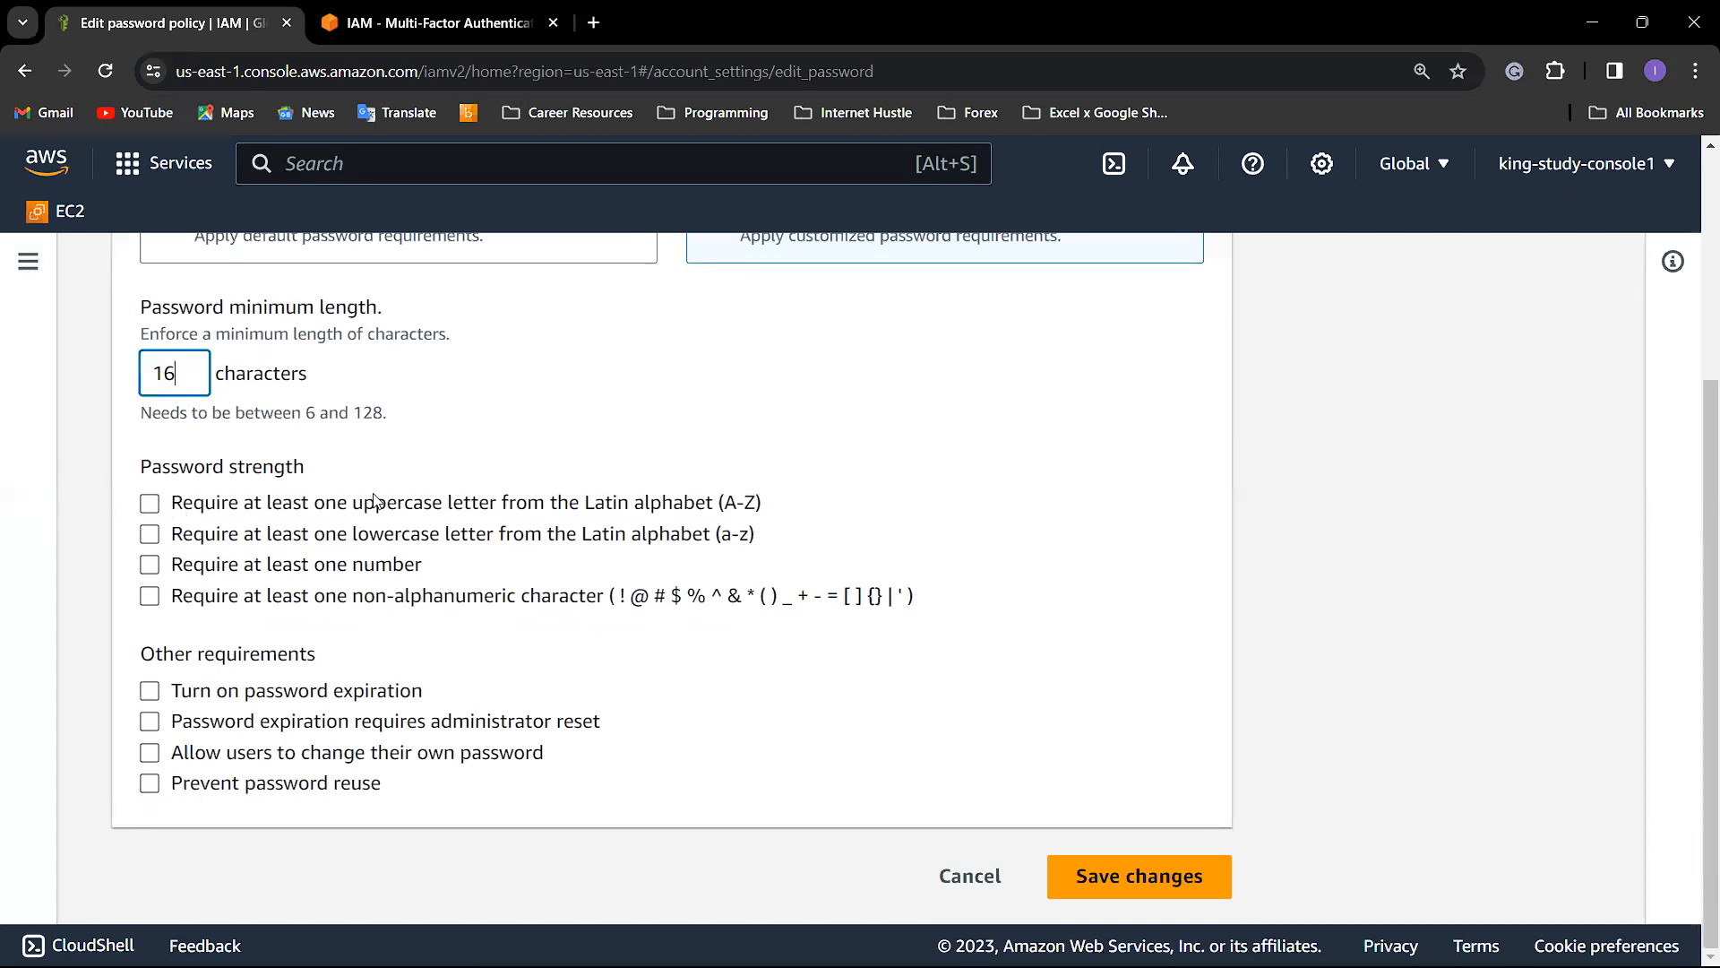
Step: Require uppercase, lowercase, number and non-alphanumeric characters in passwords
left_click(150, 504)
left_click(149, 535)
left_click(148, 568)
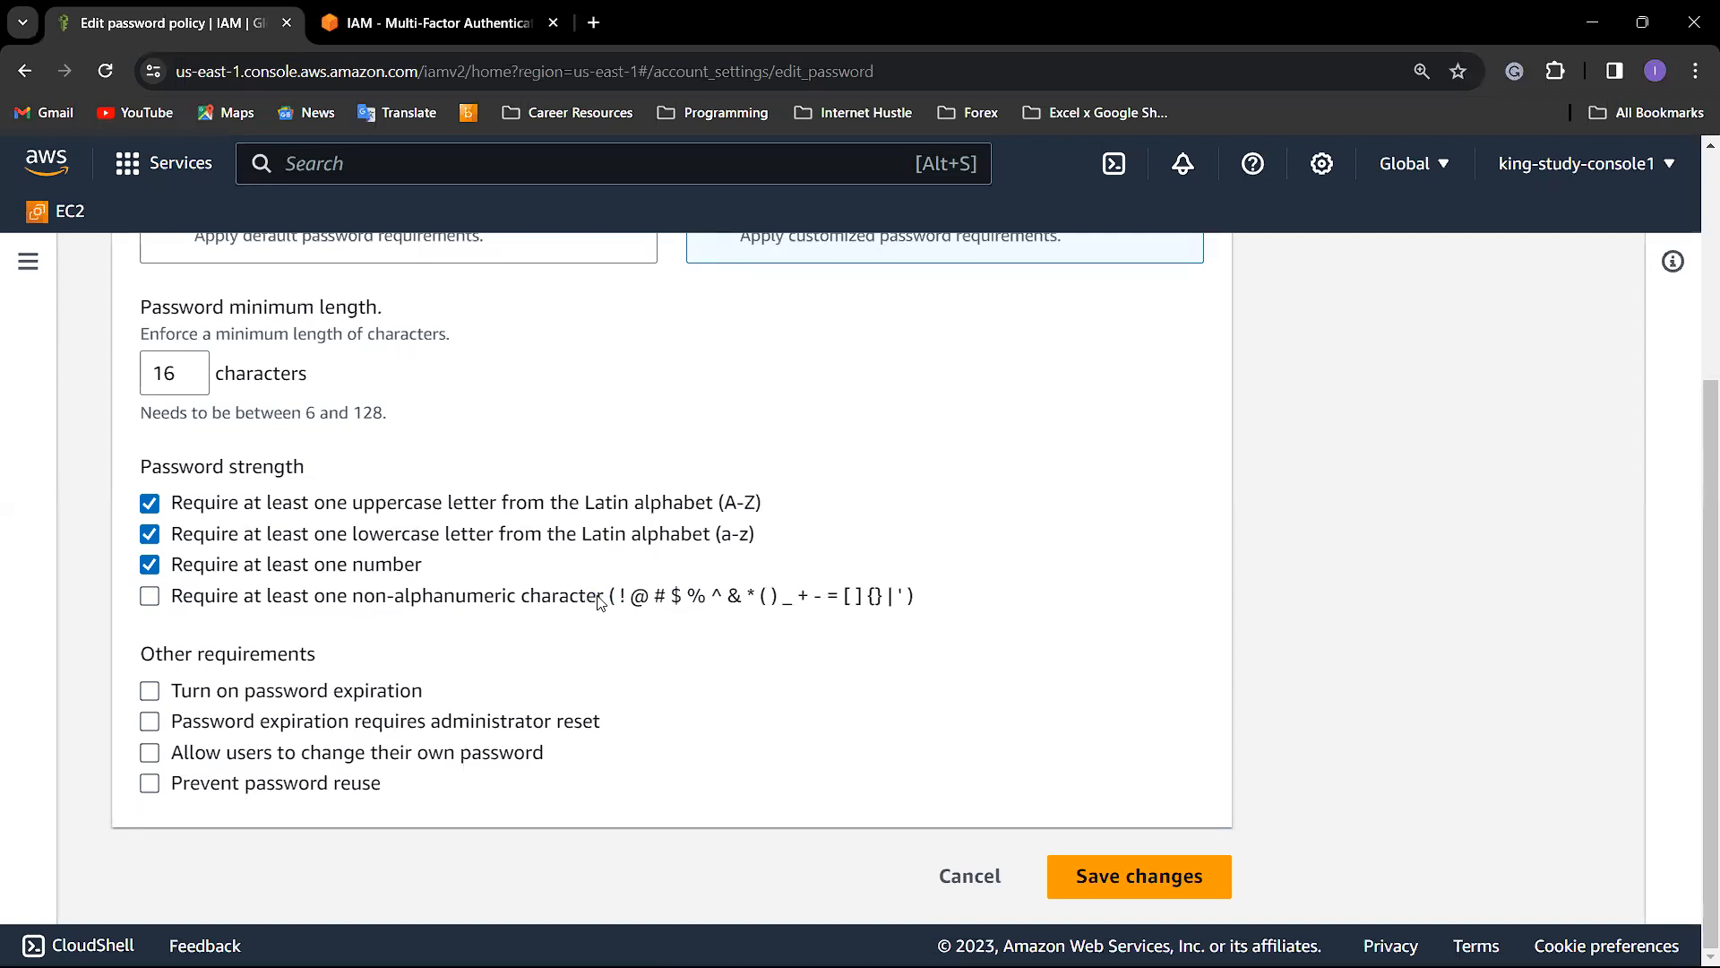
left_click_drag(616, 598, 919, 599)
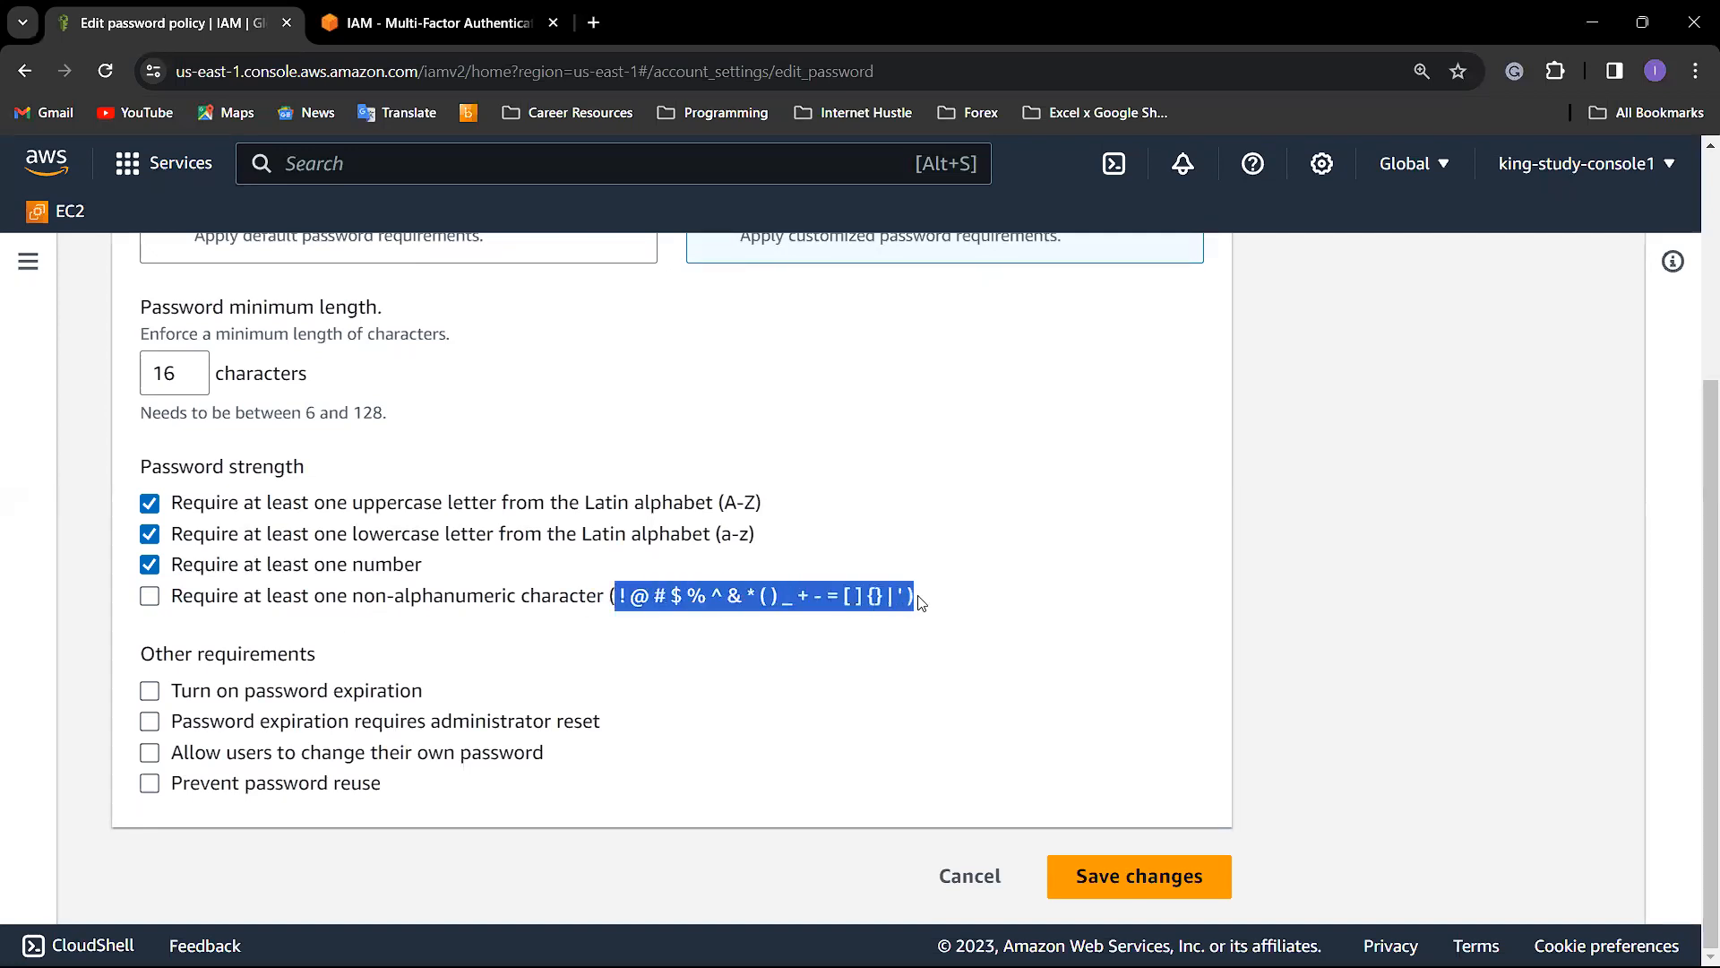
left_click(899, 598)
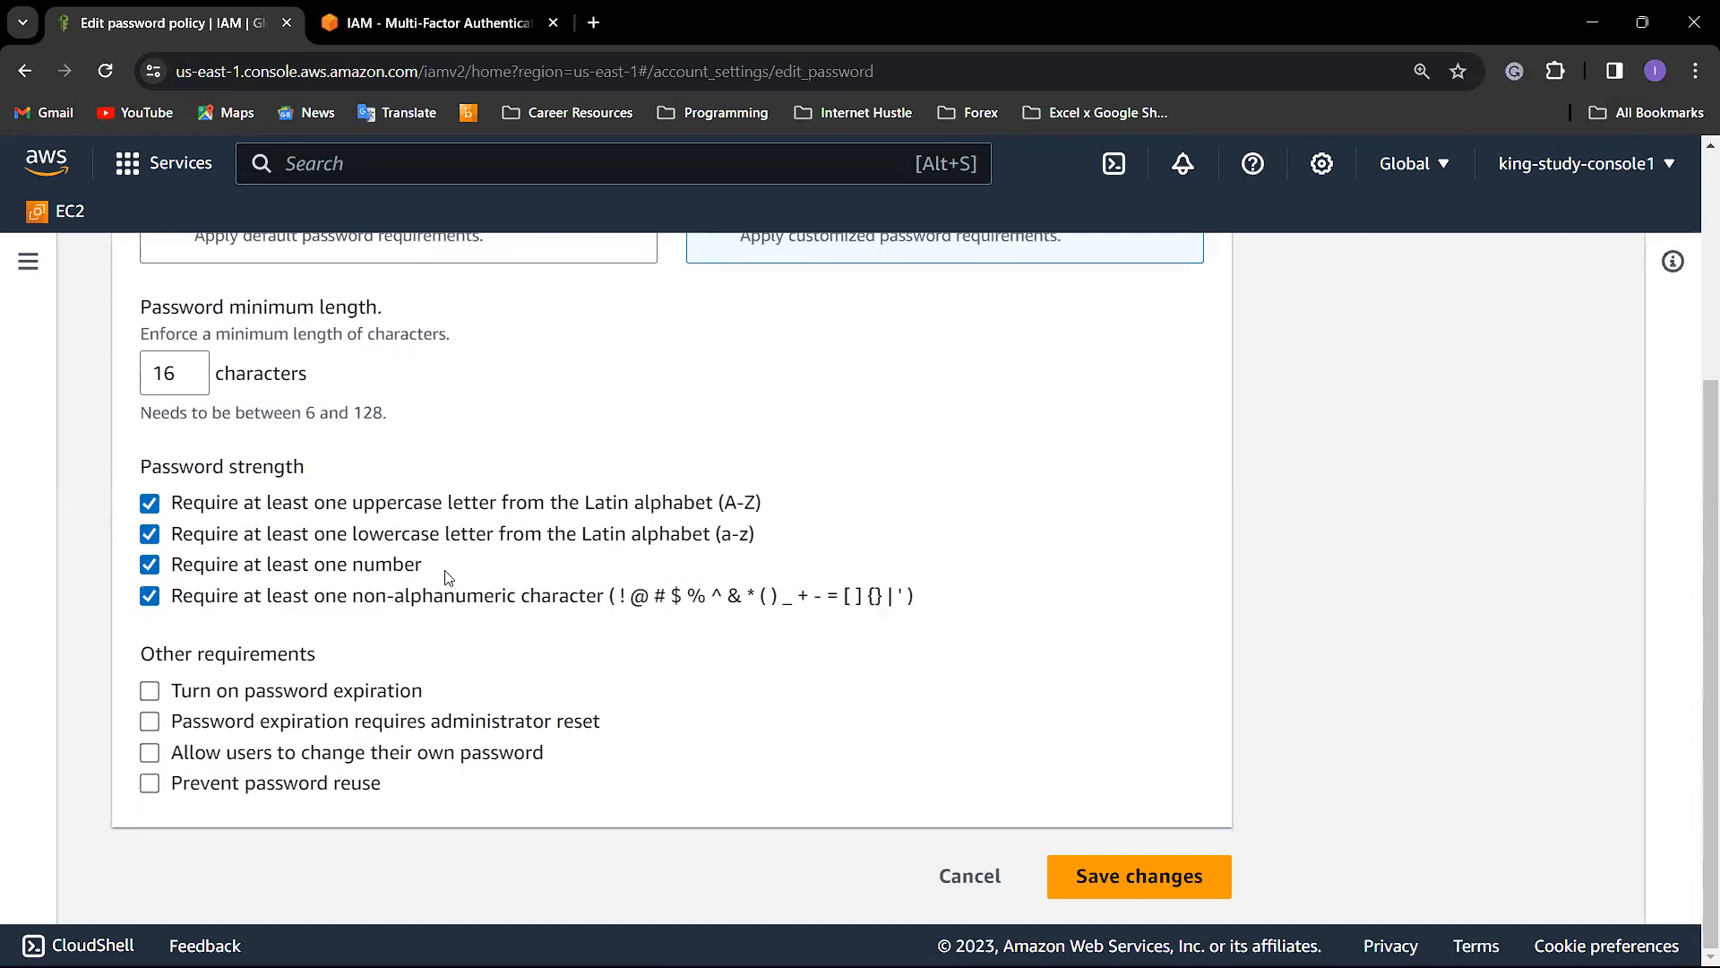
Step: Enable password expiration after 30 days
left_click(149, 695)
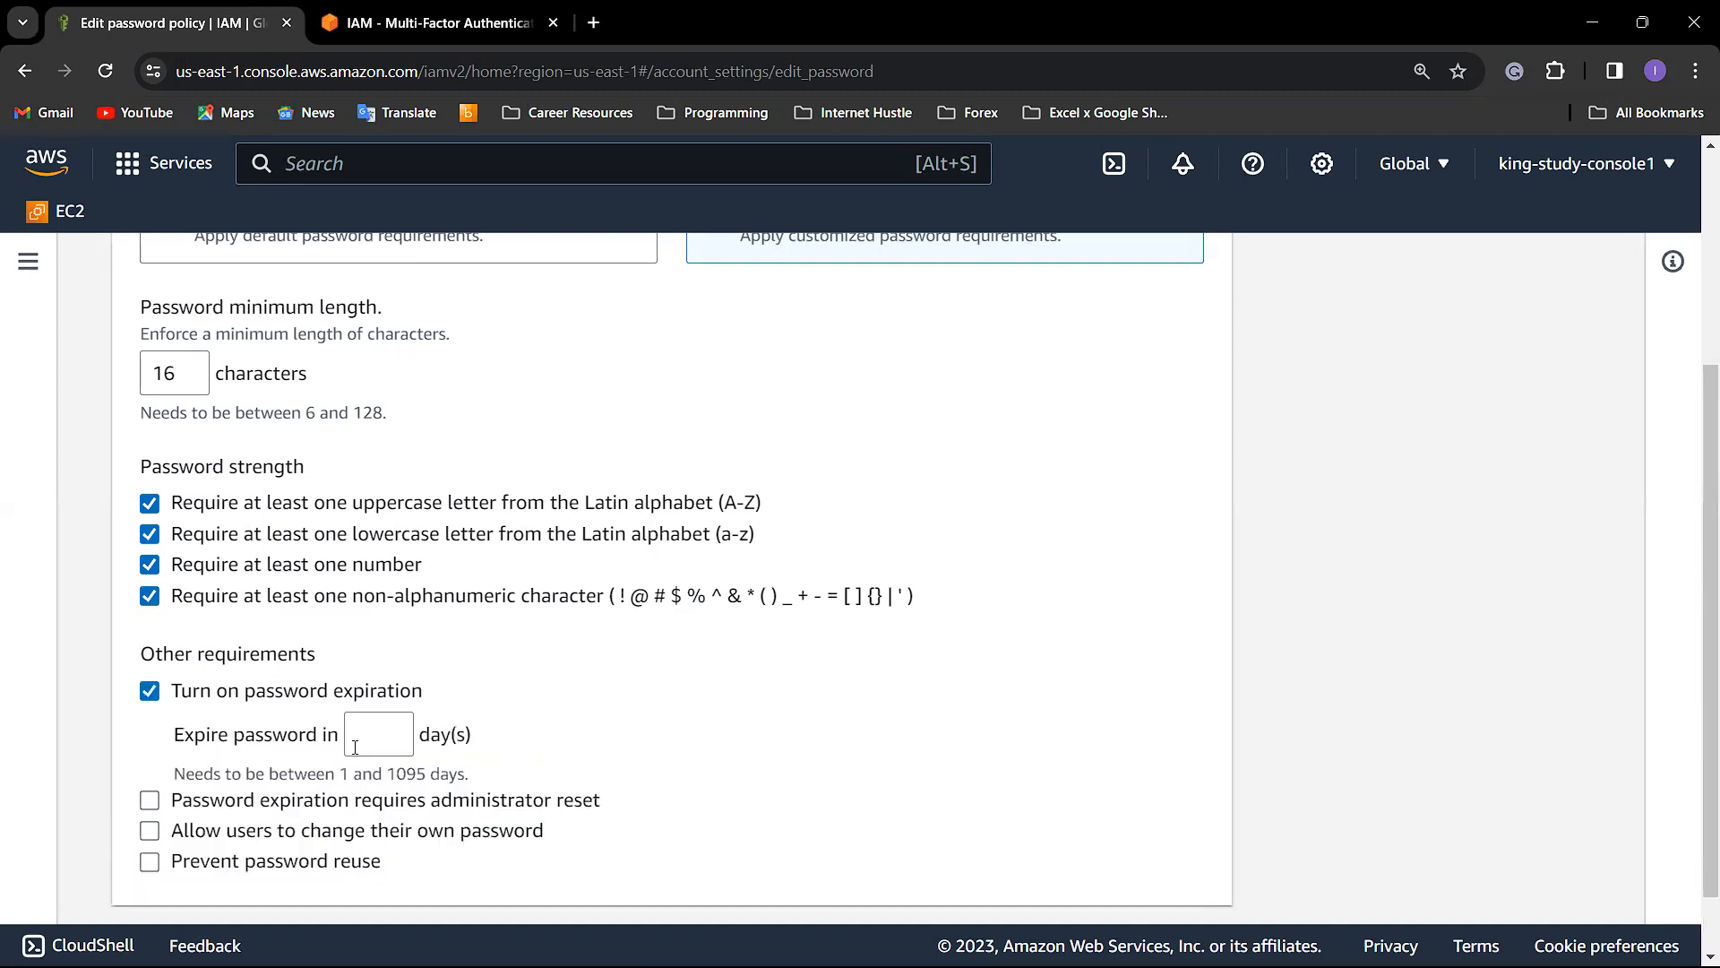
left_click(372, 740)
type("30")
left_click(625, 744)
Step: Leave password reuse prevention off, then save and confirm the custom policy
scroll(422, 772, "down", 1)
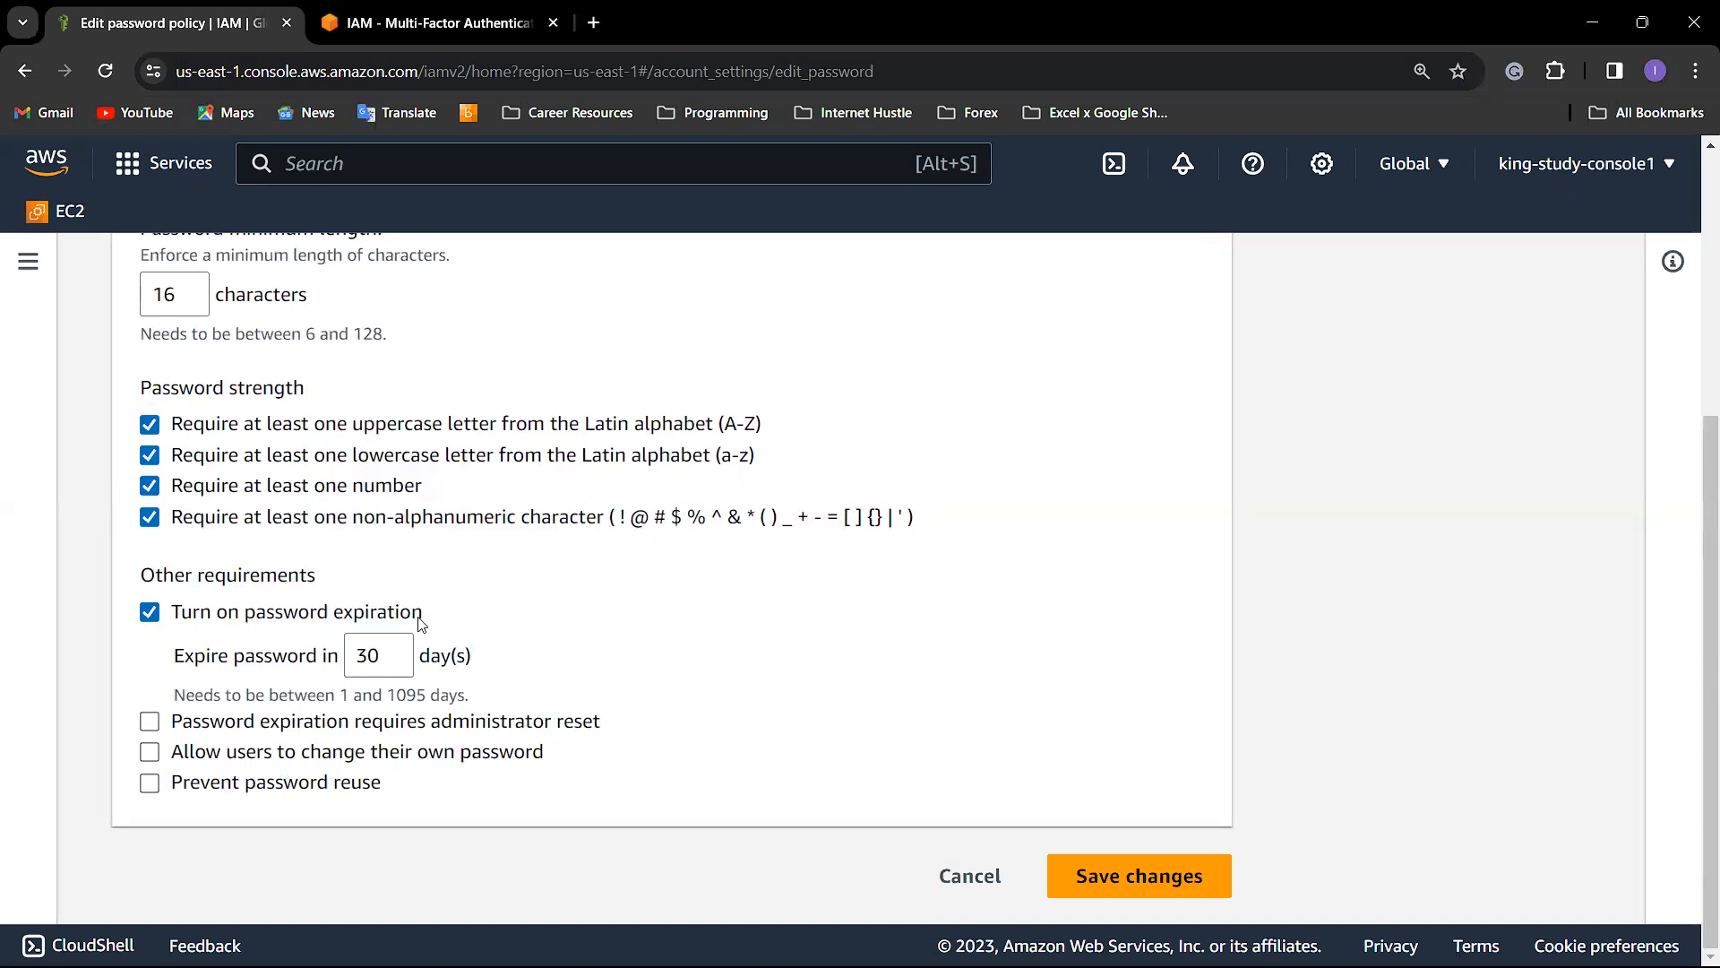
left_click(150, 783)
scroll(319, 789, "down", 1)
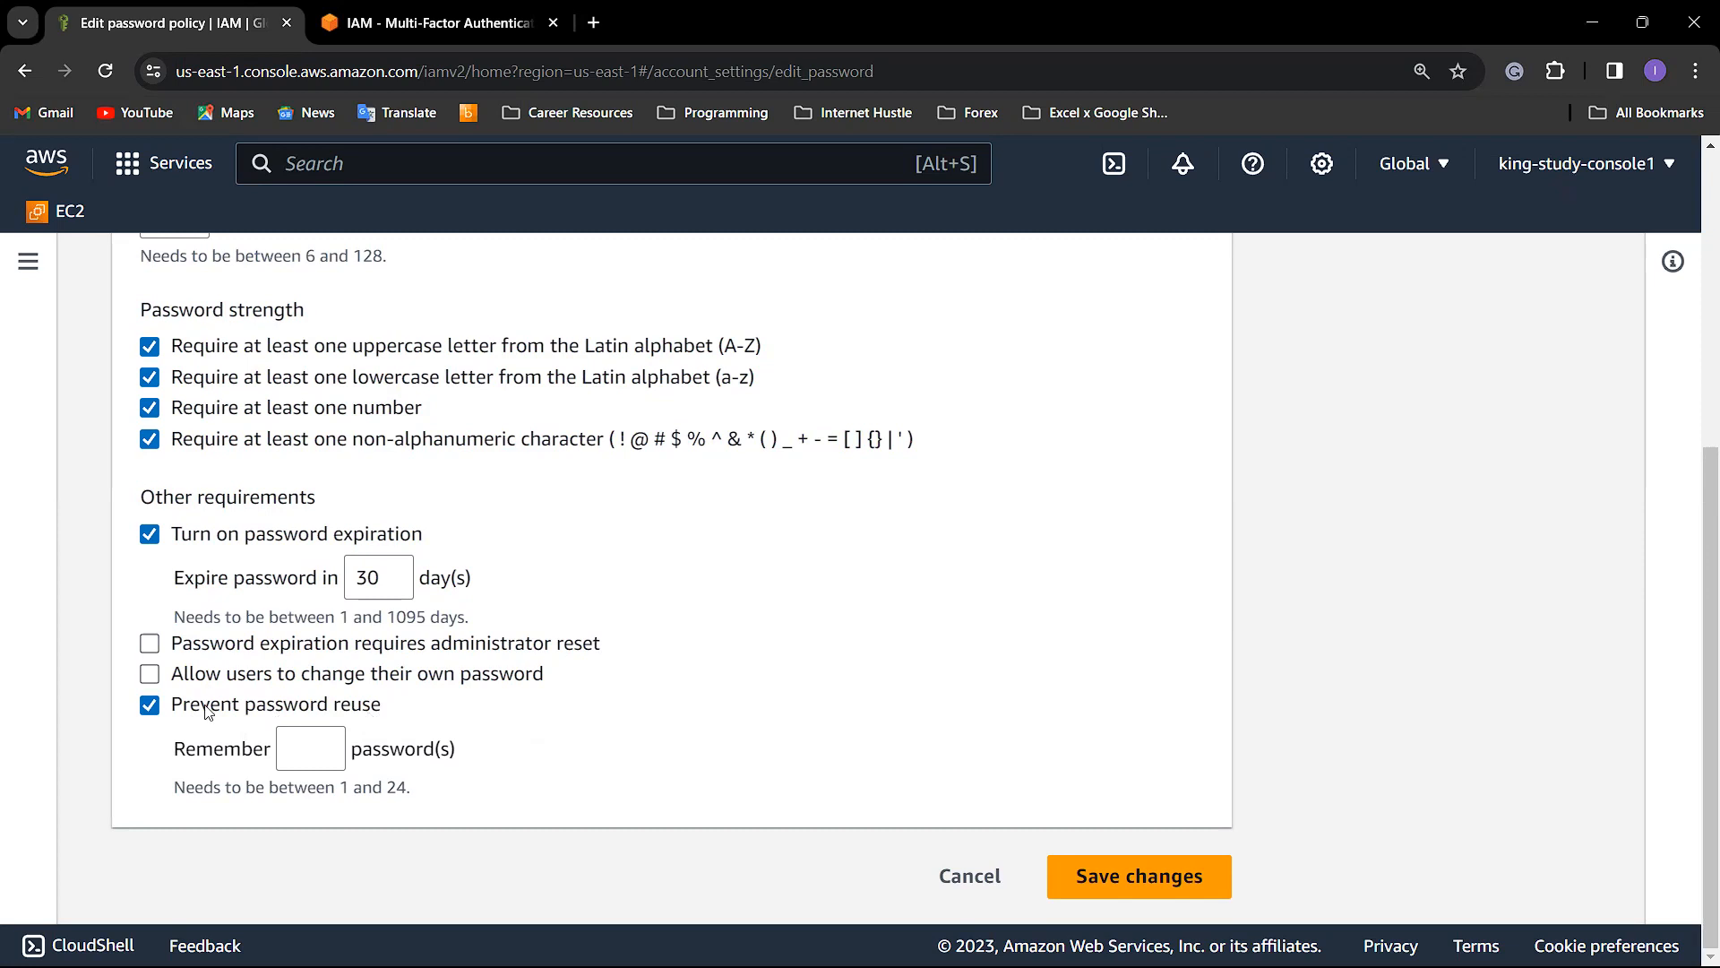
left_click(334, 753)
left_click(152, 708)
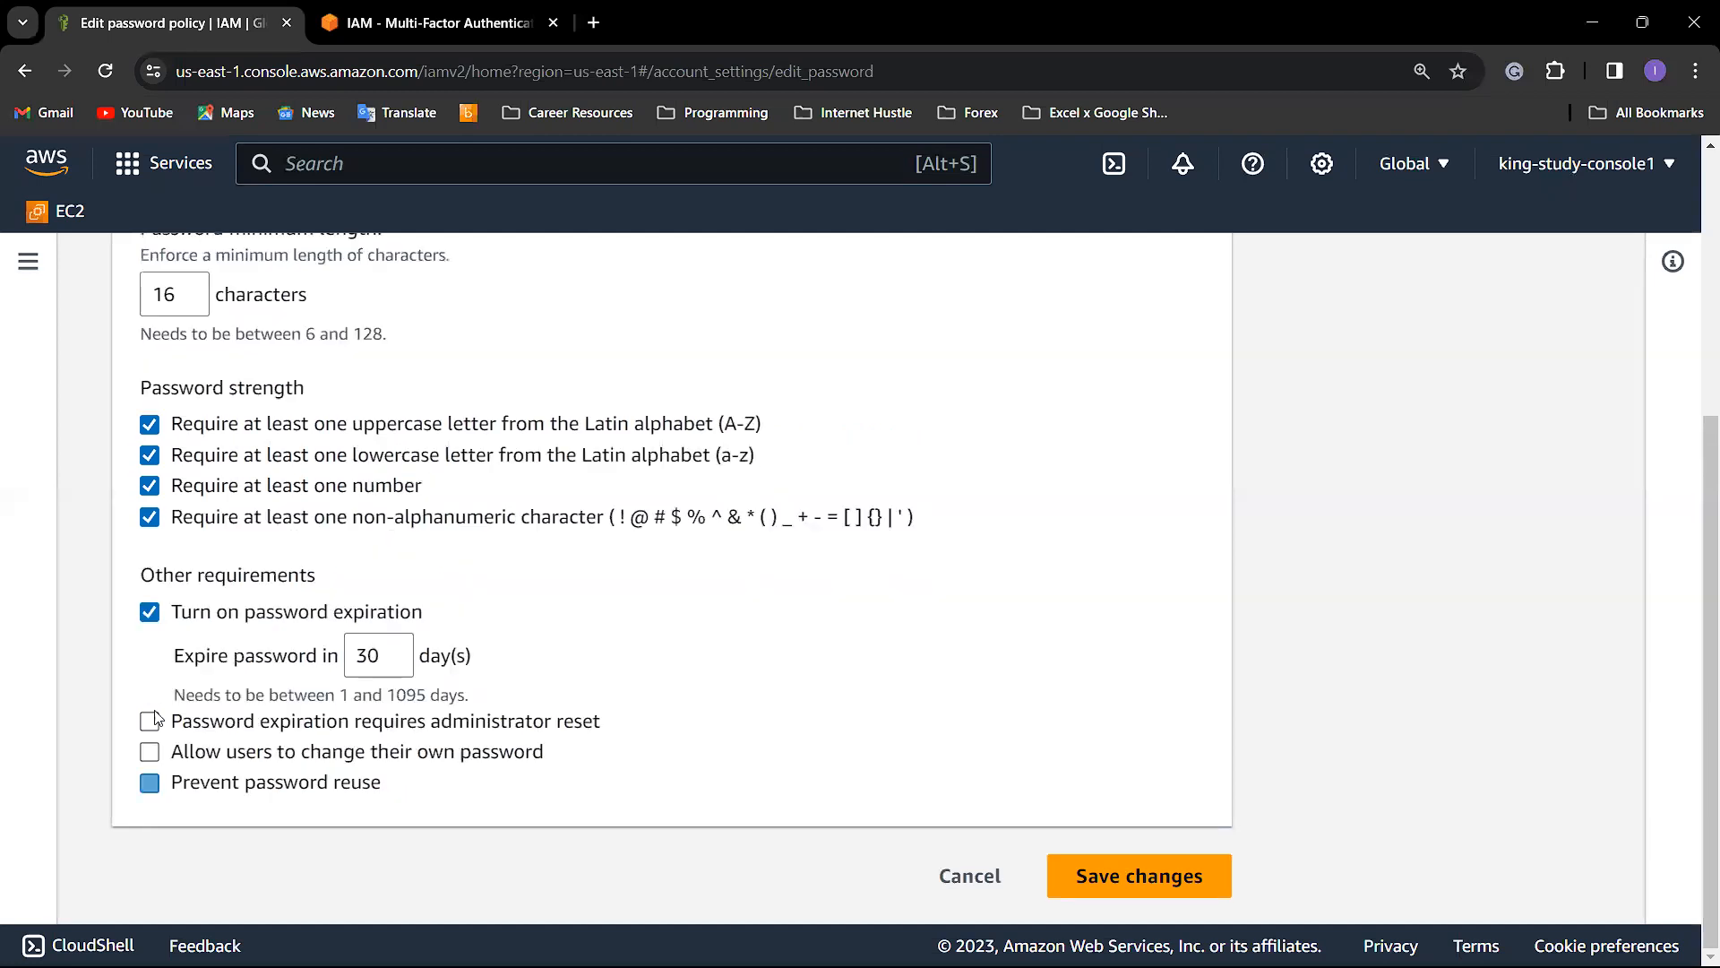
scroll(619, 502, "up", 5)
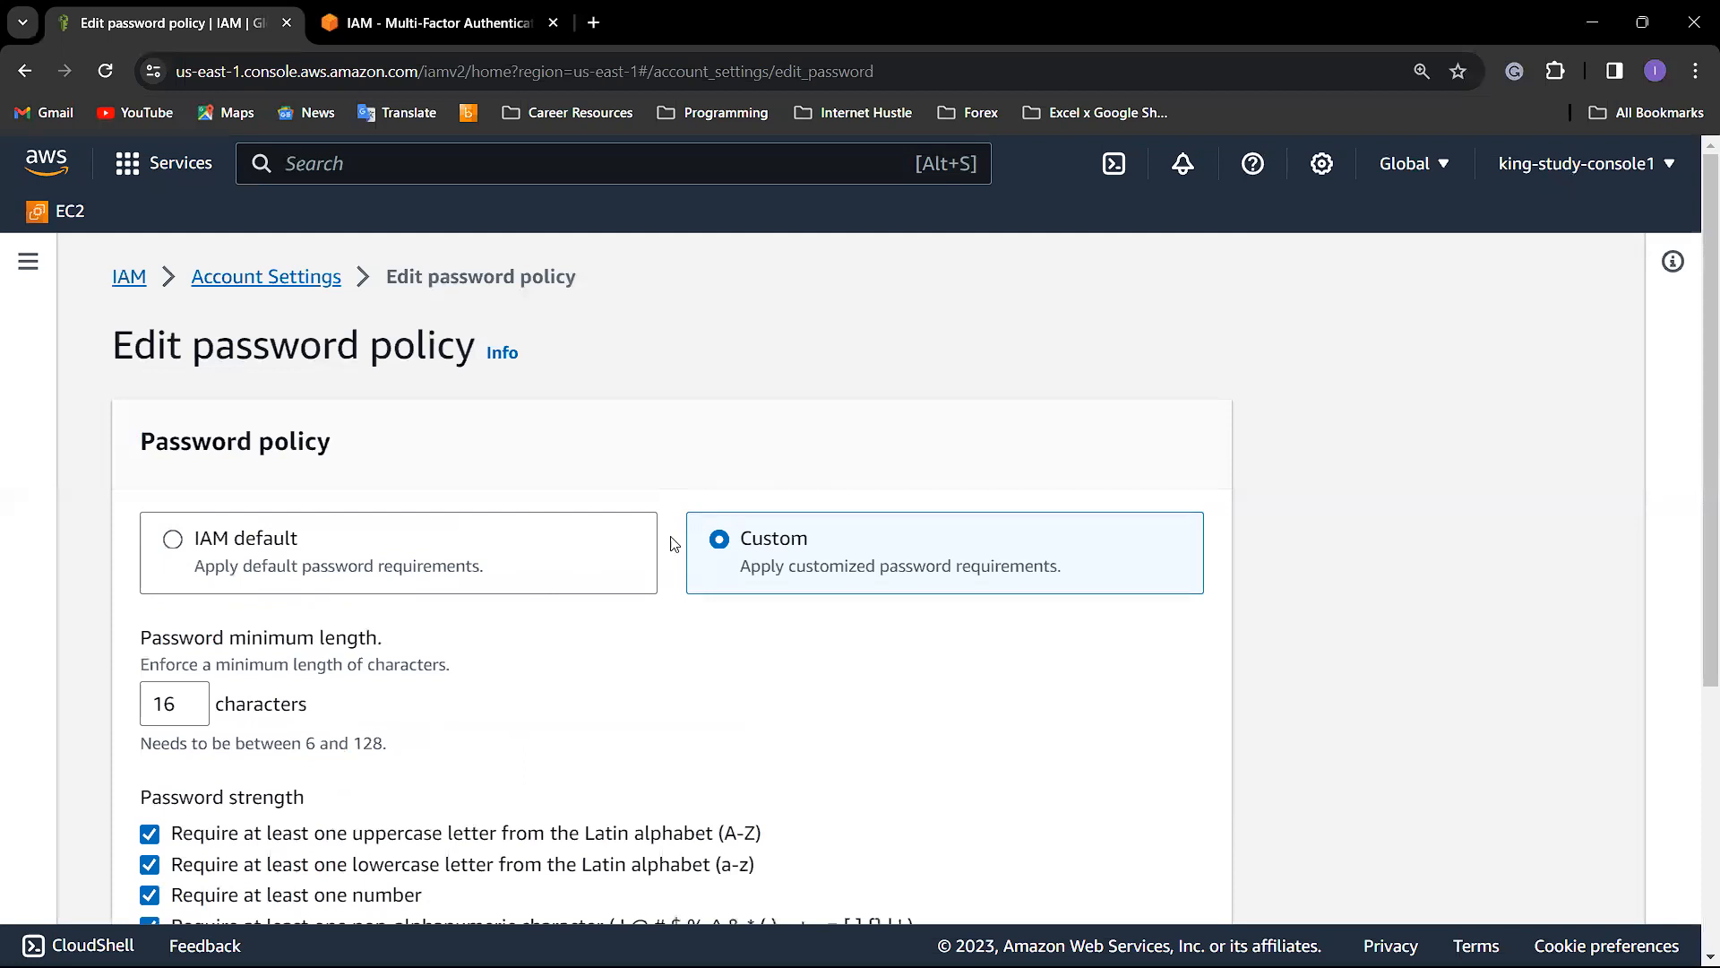
scroll(768, 619, "down", 5)
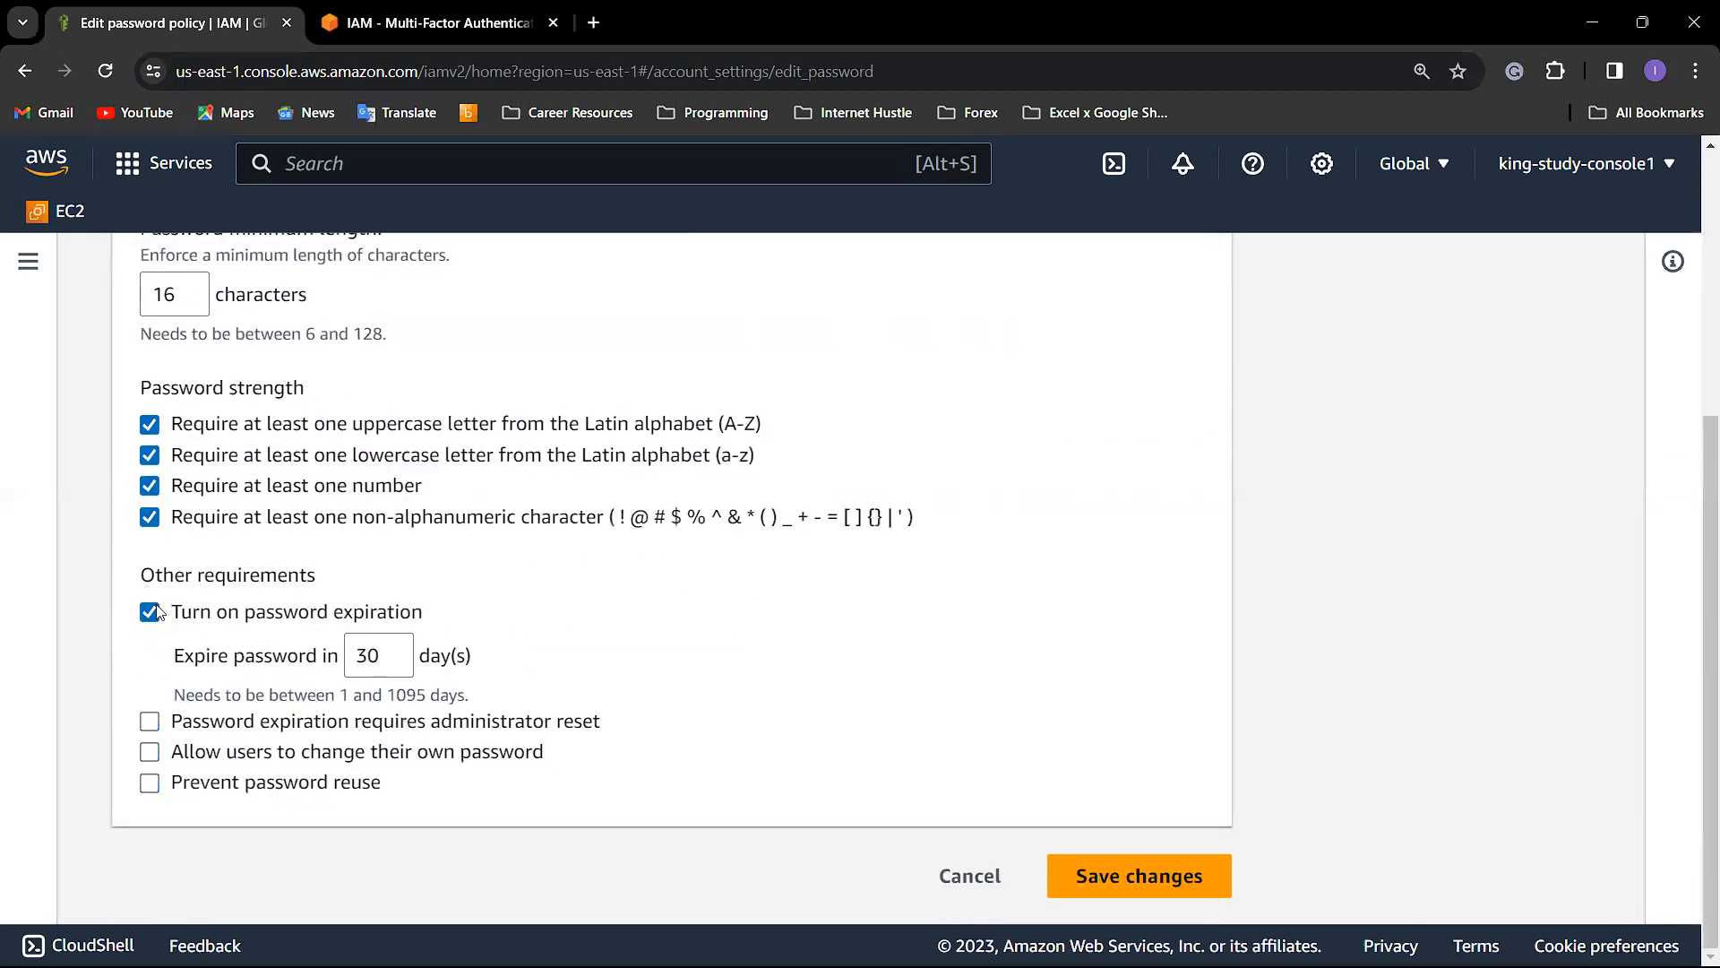
left_click(1132, 878)
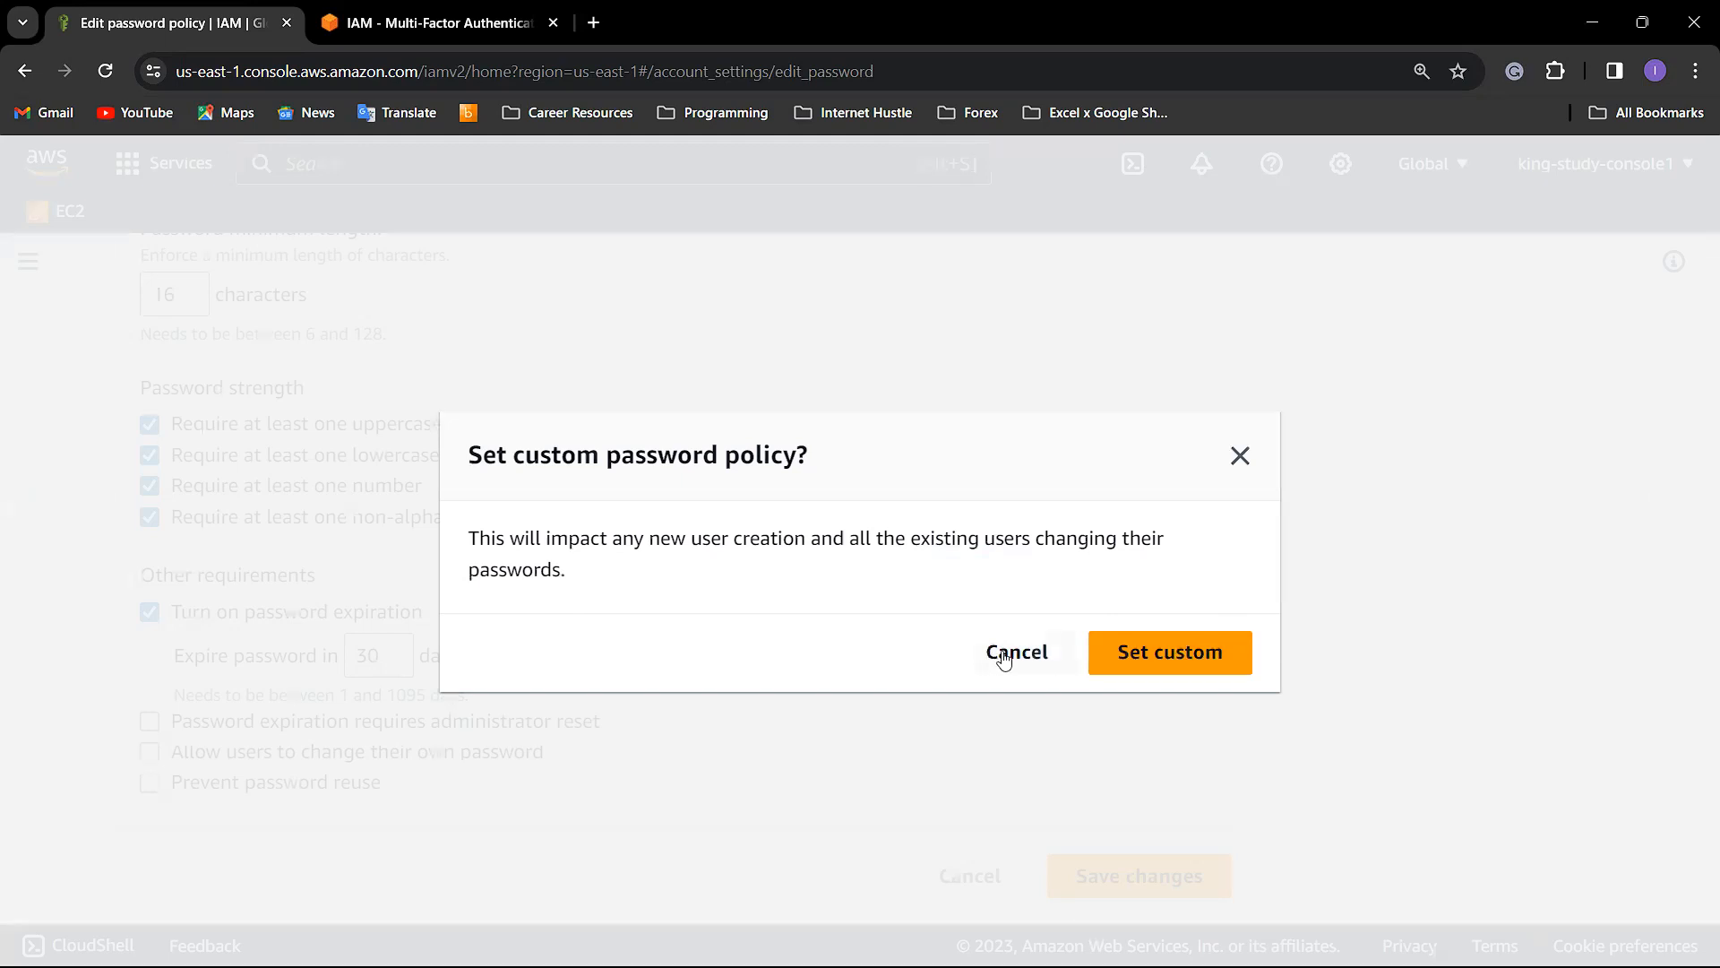
left_click(1165, 652)
Step: Edit the password policy, choose IAM default (8-character minimum, no expiry), then save and confirm
scroll(1031, 618, "down", 4)
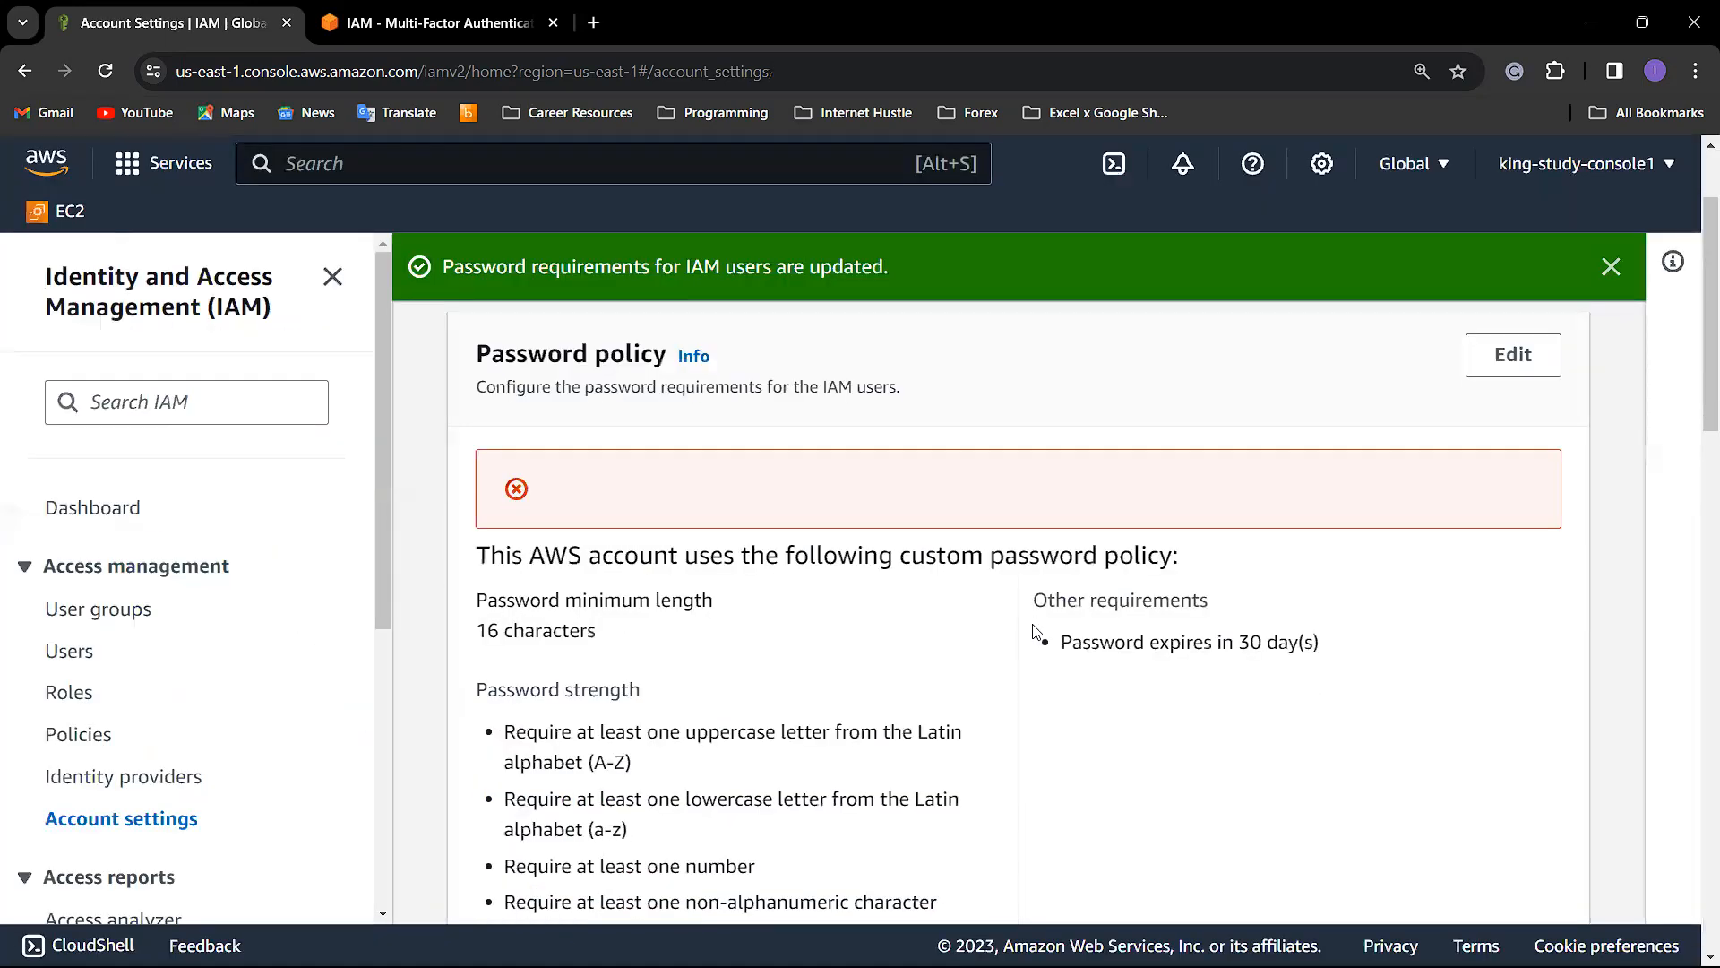
scroll(1028, 618, "up", 2)
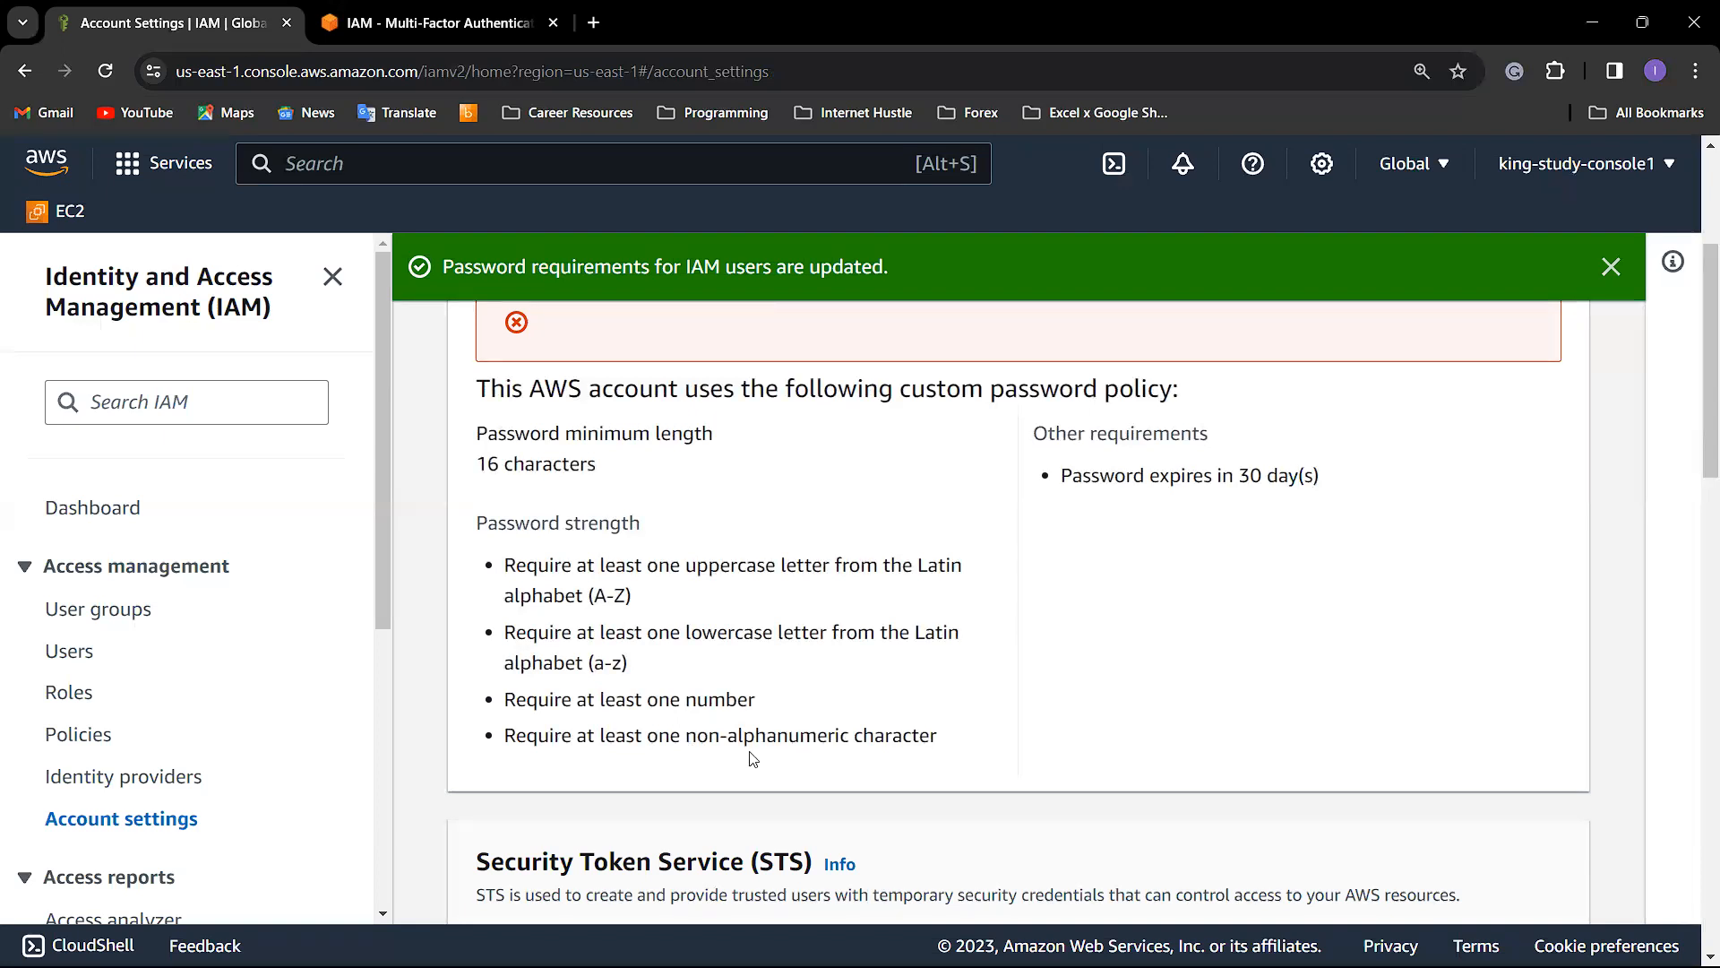
scroll(867, 732, "up", 3)
left_click(1501, 421)
left_click(383, 456)
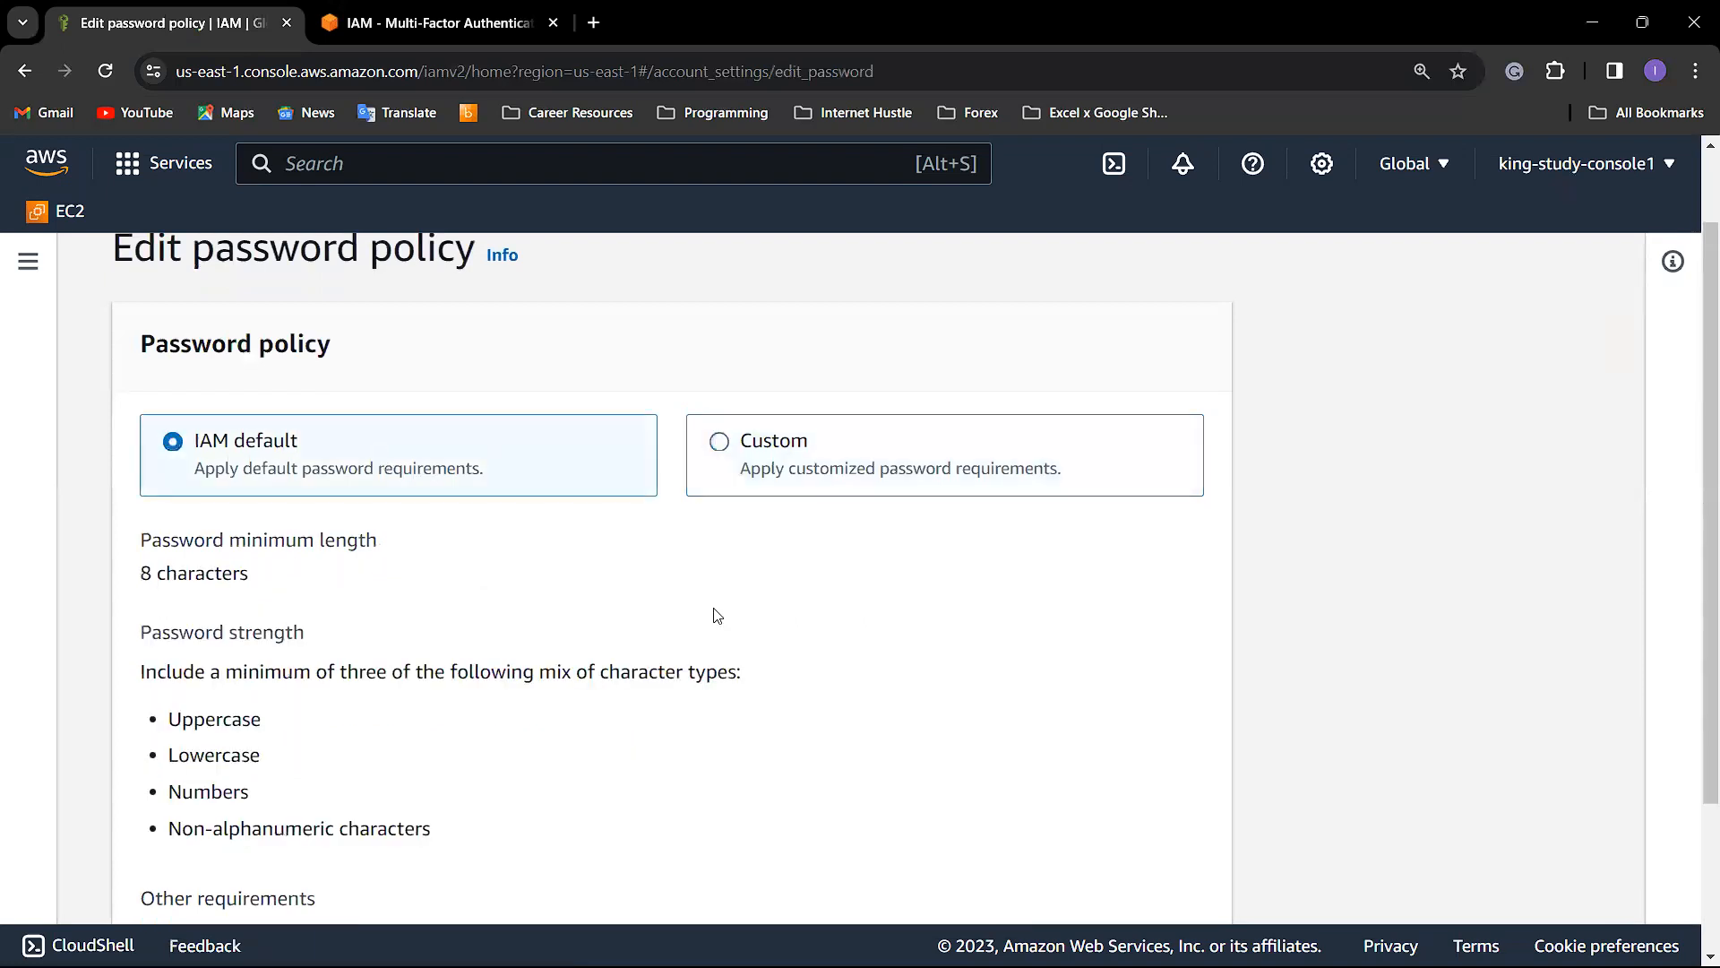
scroll(717, 616, "down", 3)
left_click(1120, 869)
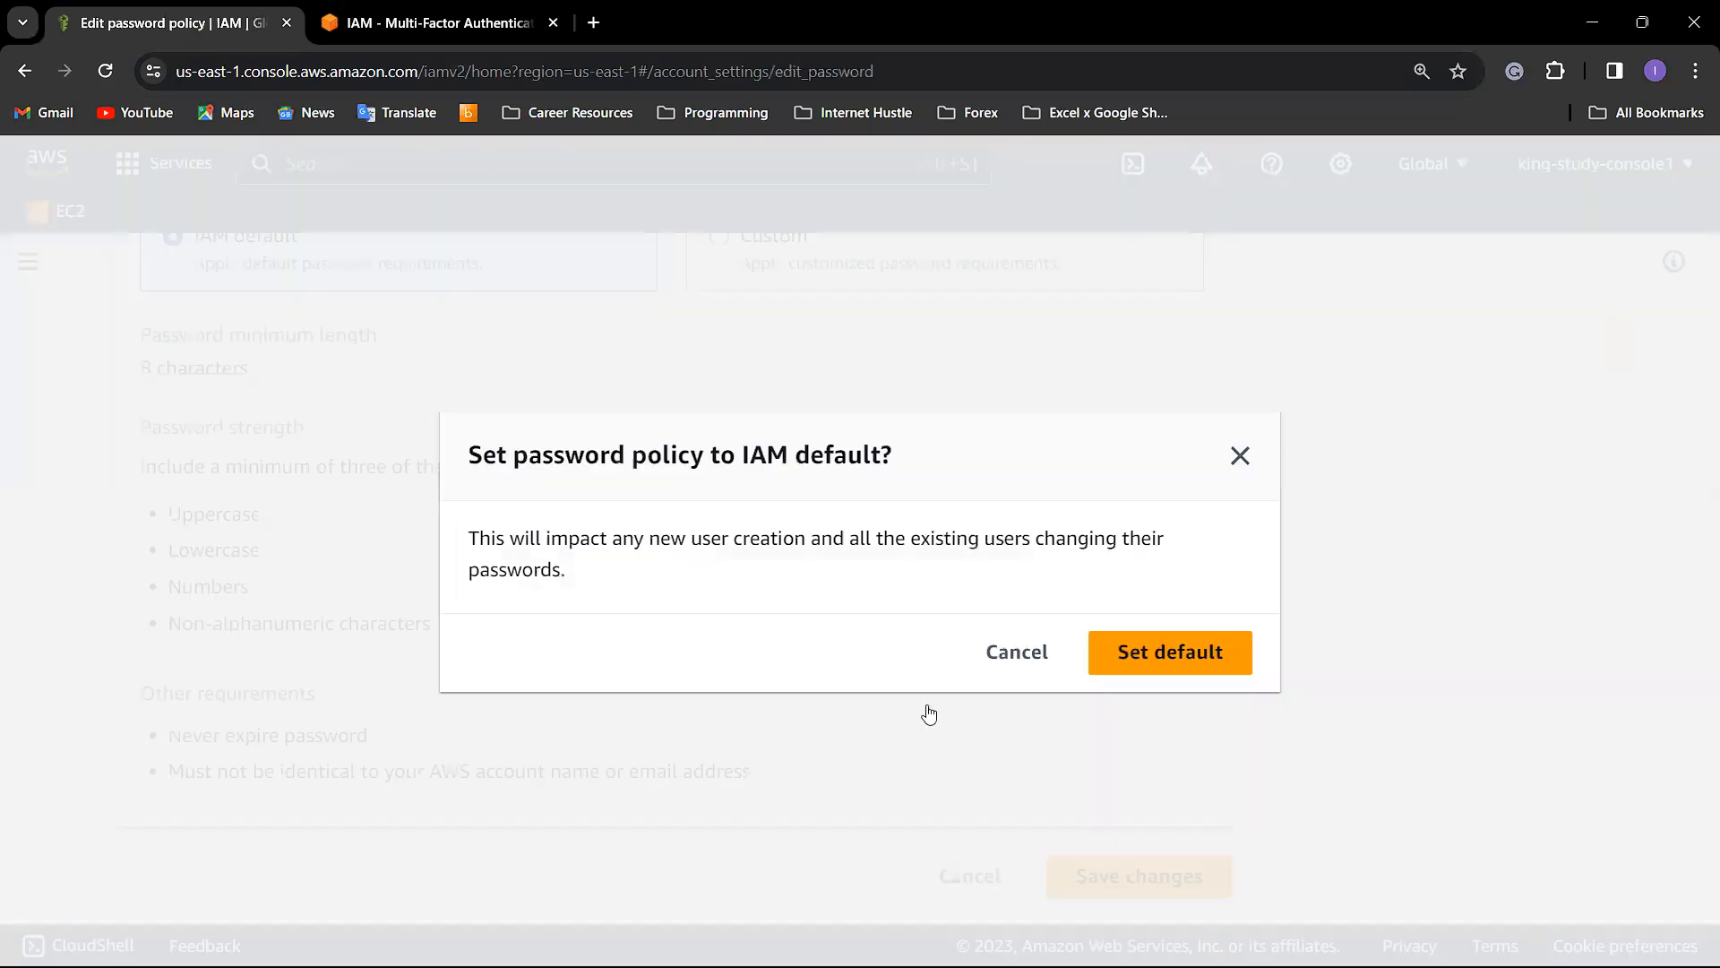
left_click(1149, 674)
scroll(1165, 582, "down", 2)
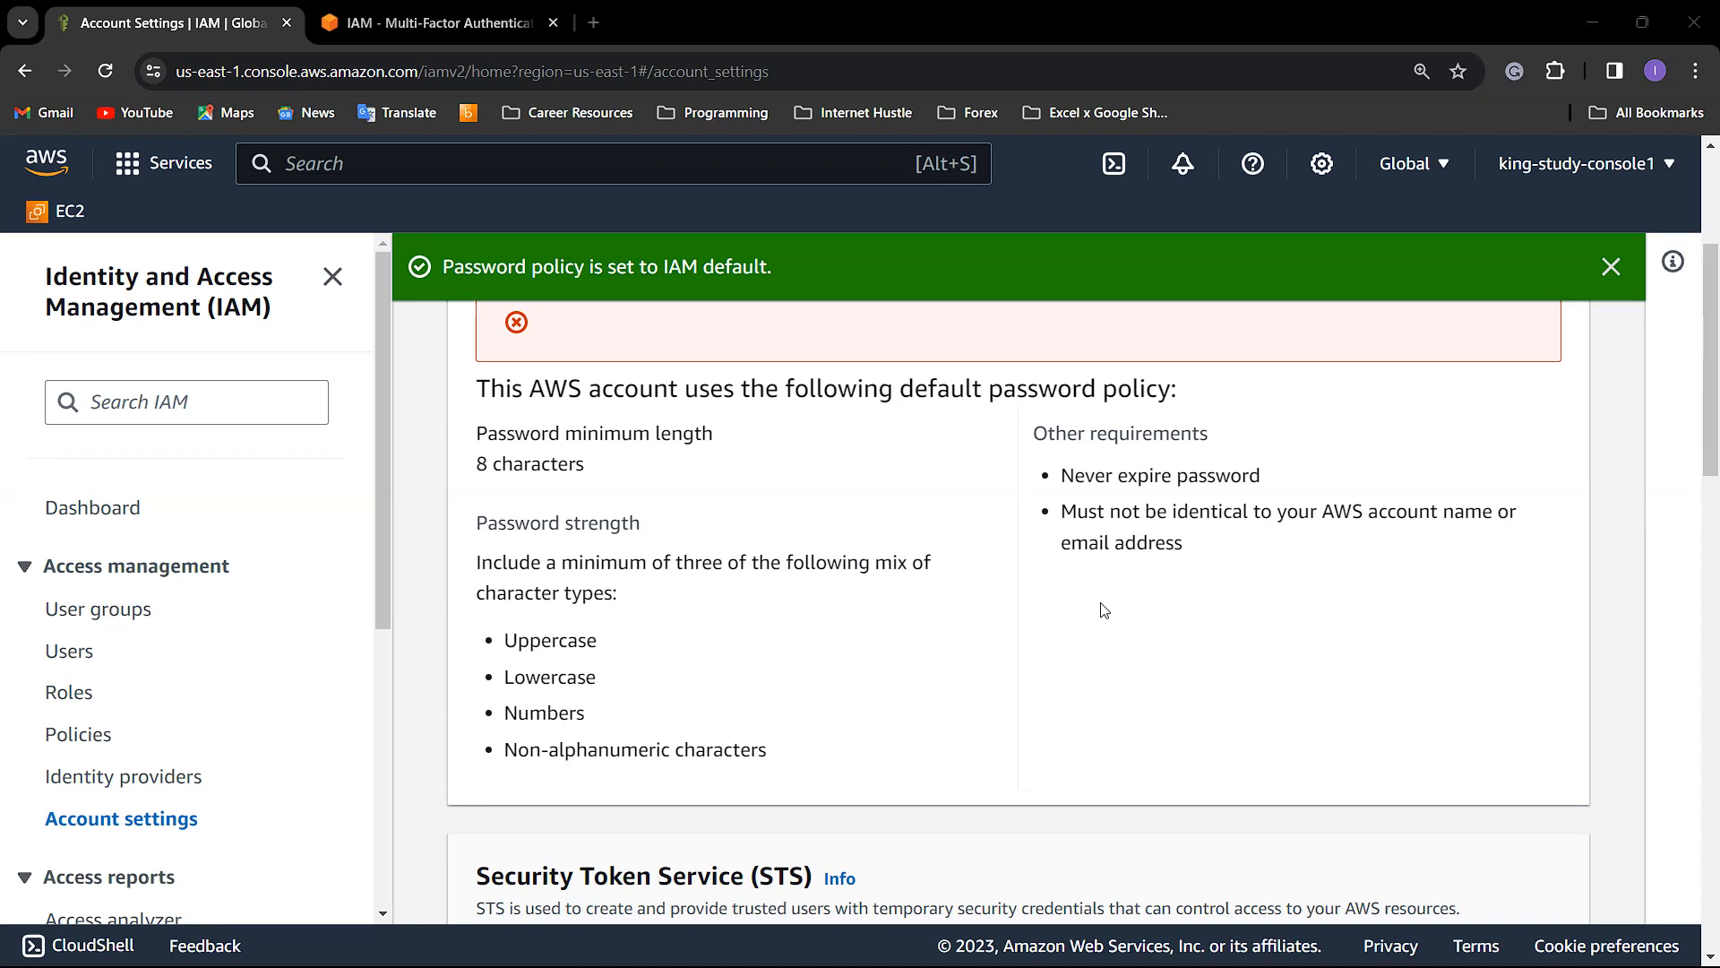
Step: Launch Command Prompt by searching Windows for 'cmd'
key("super")
type("cl")
key("BackSpace")
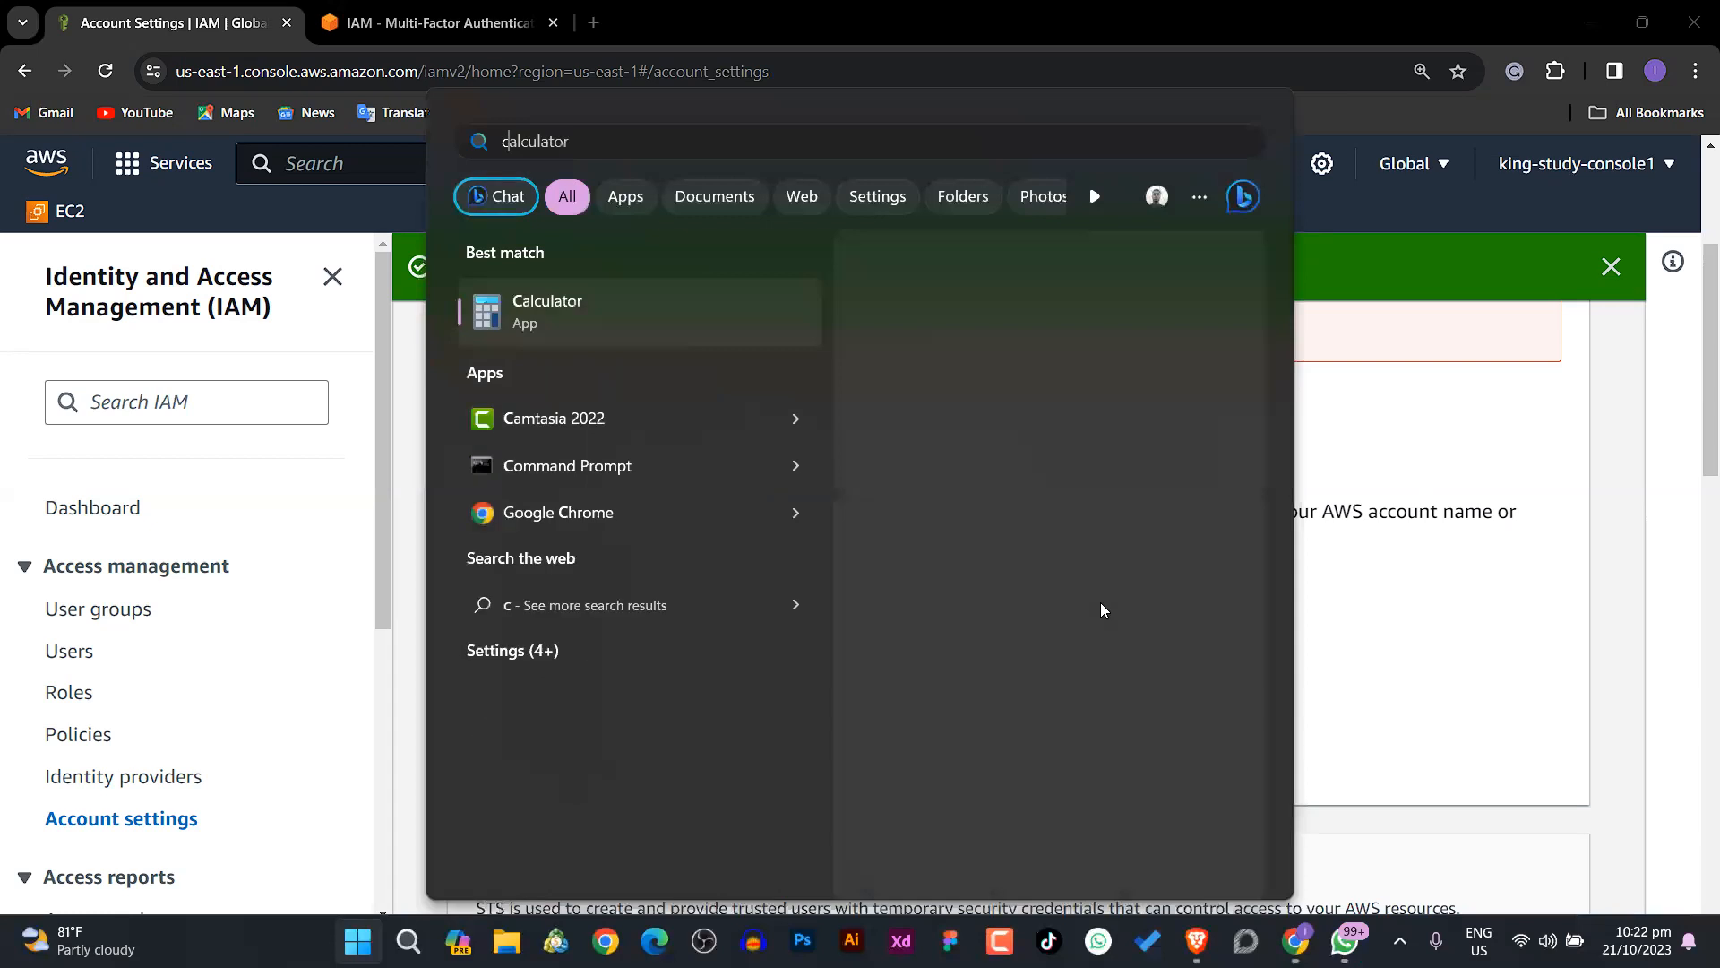
type("md")
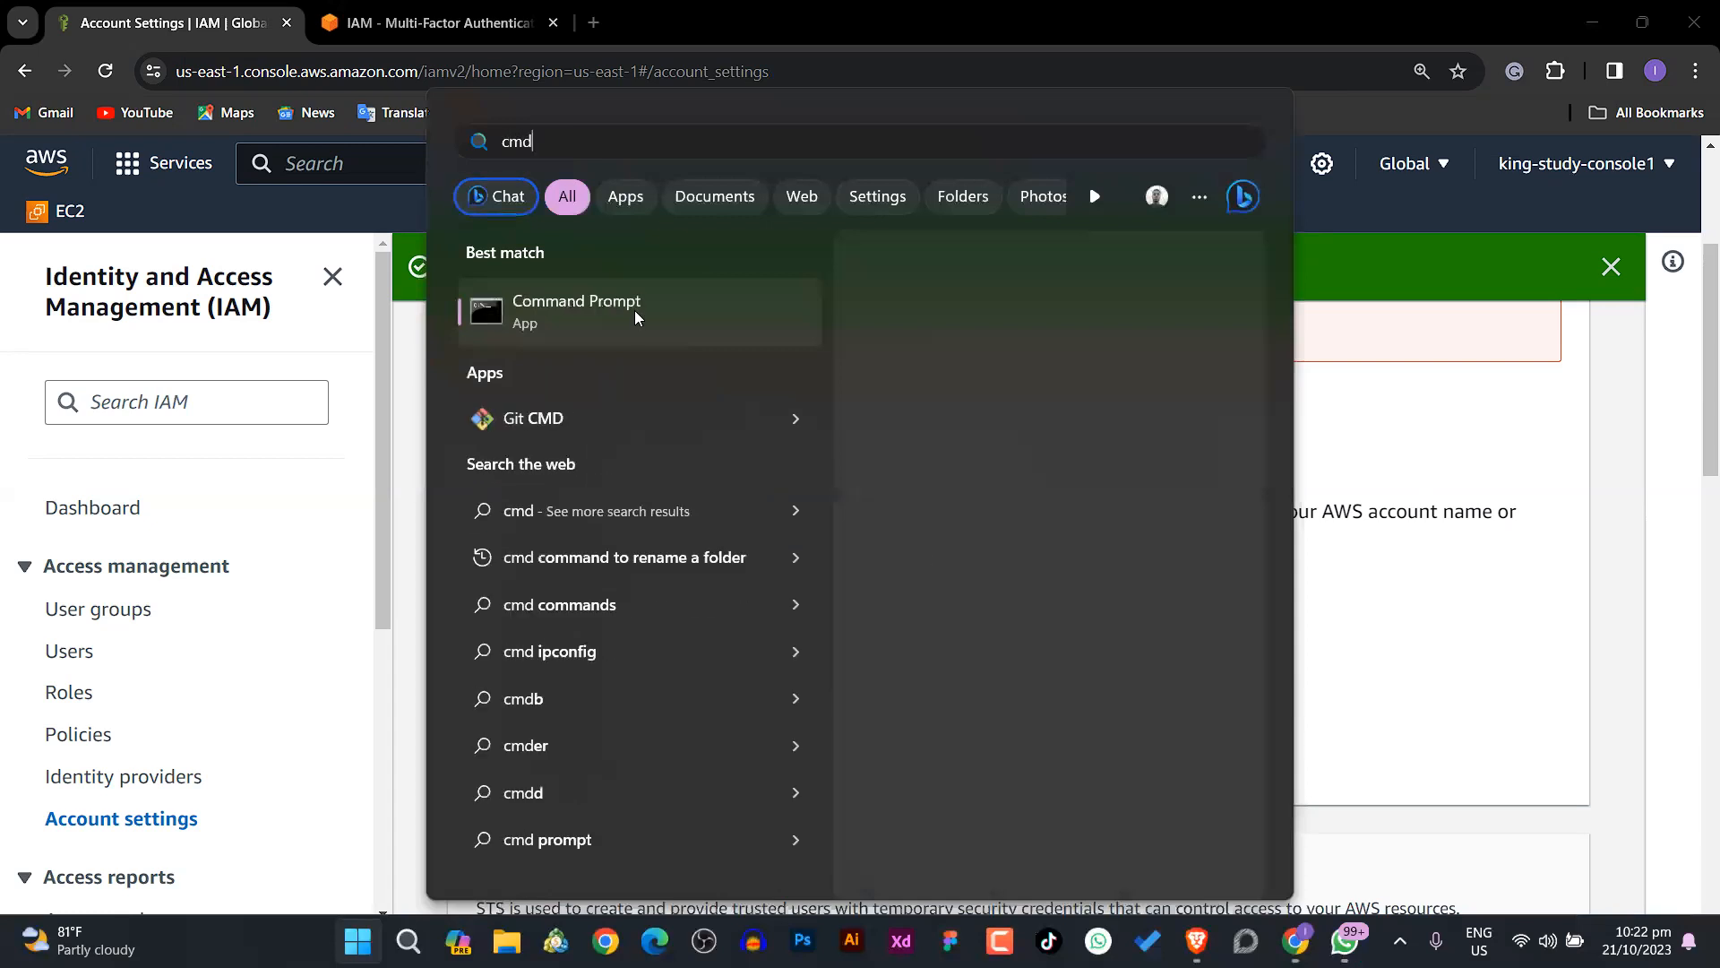
left_click(642, 312)
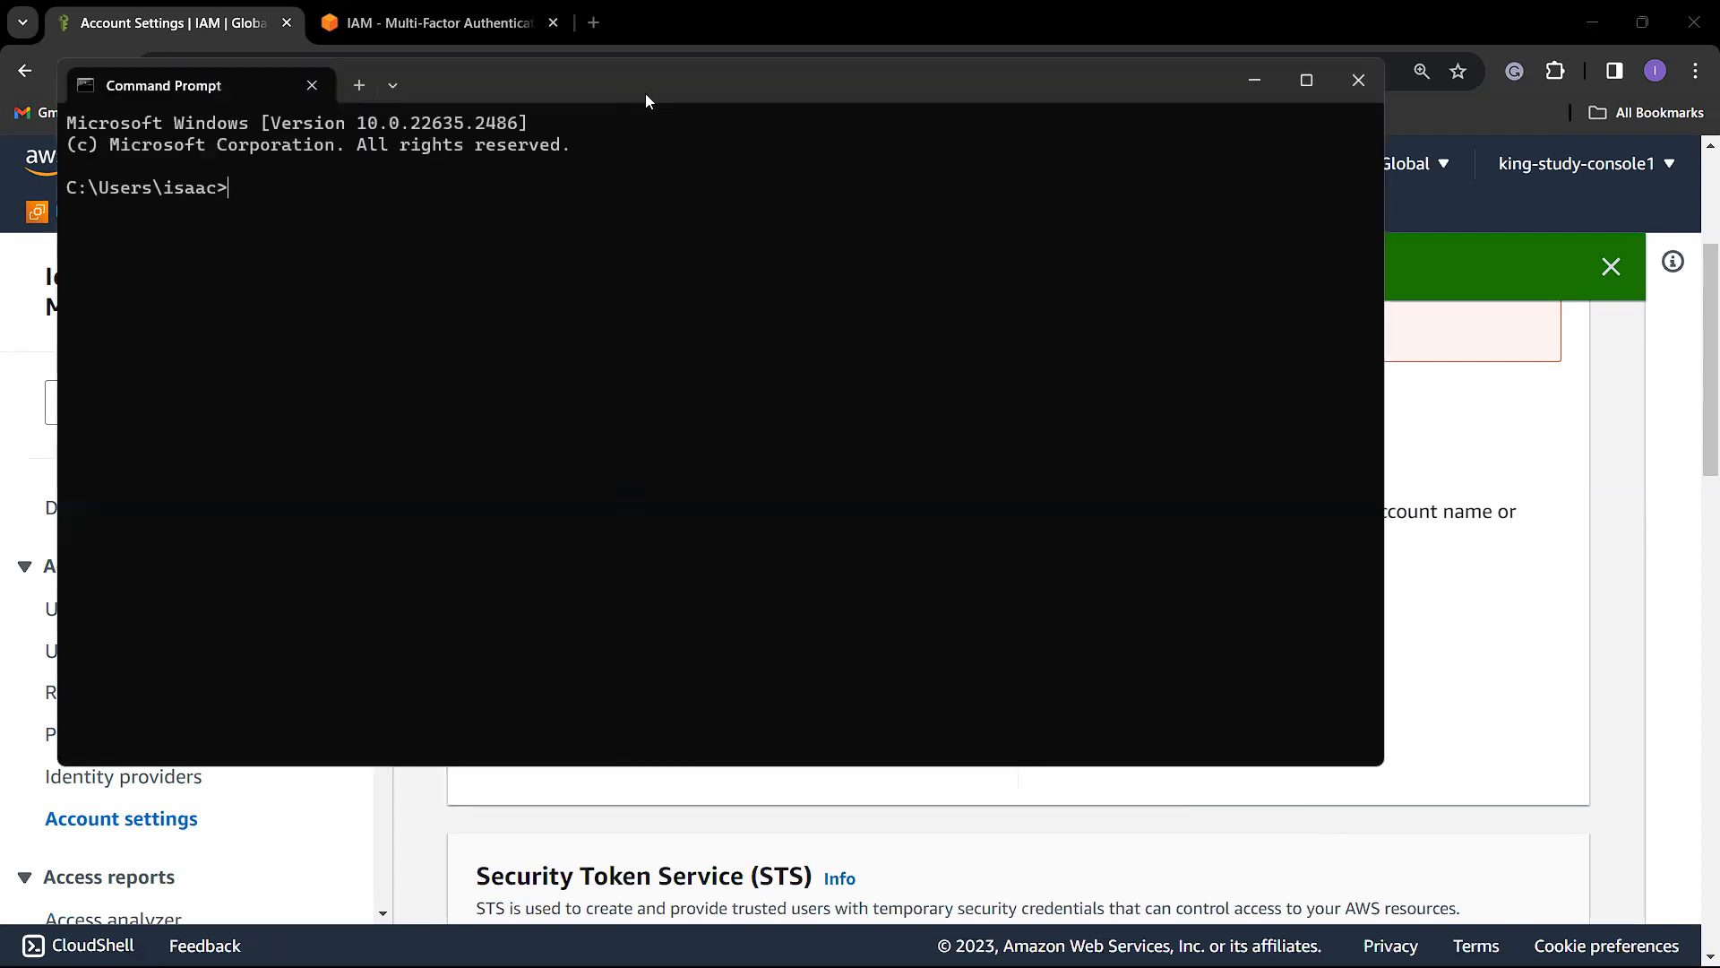
left_click_drag(645, 93, 910, 227)
Step: Run aws --version, which reports 'aws' is not recognized, and maximize the window
type("aws --version")
key("Return")
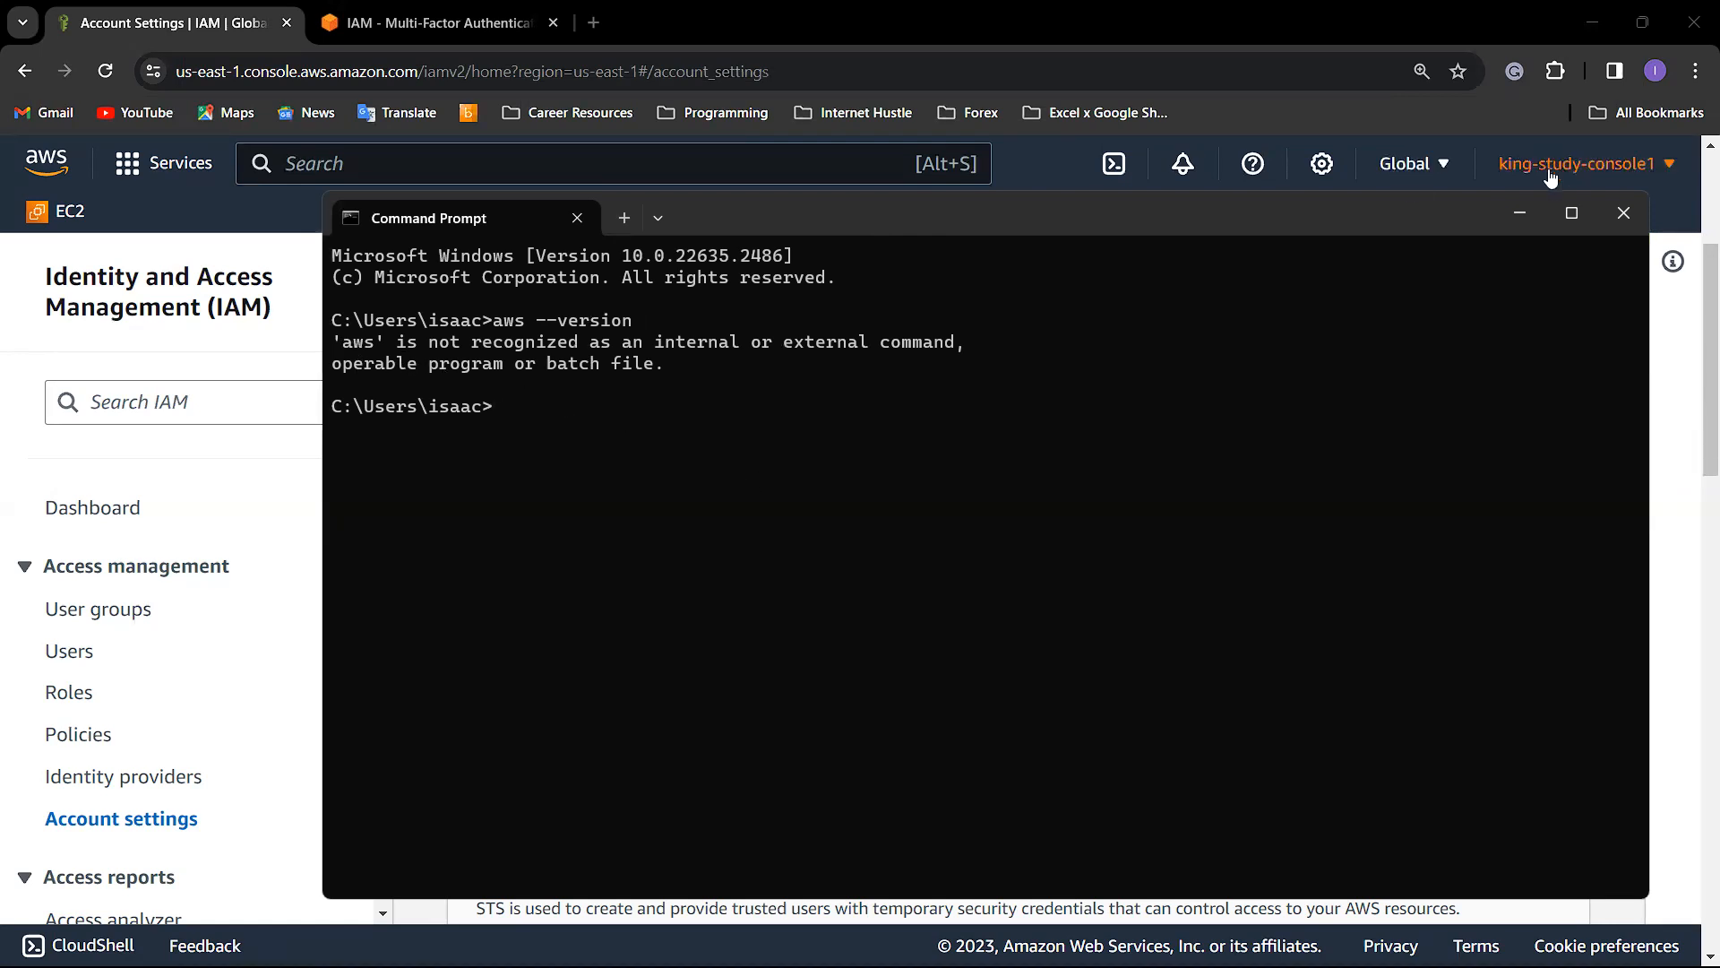
left_click(1570, 213)
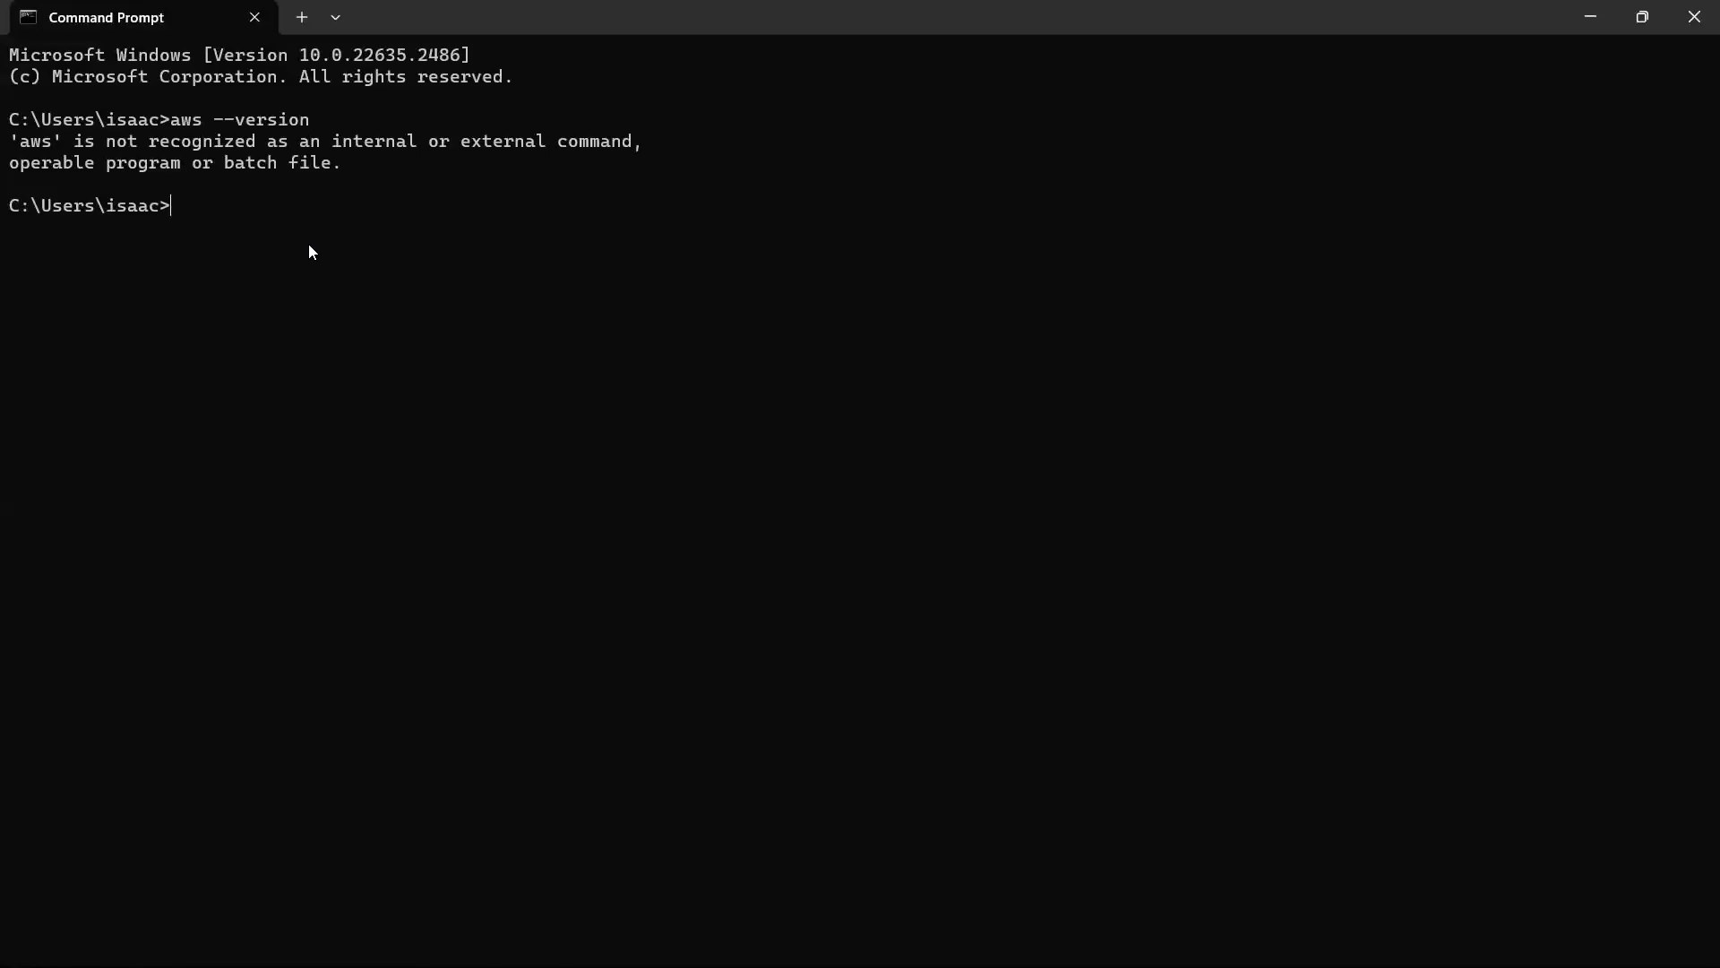
Step: Run 'where aws' (no match), then start a recursive 'where /R c:\ aws' search
type("where aws")
key("Return")
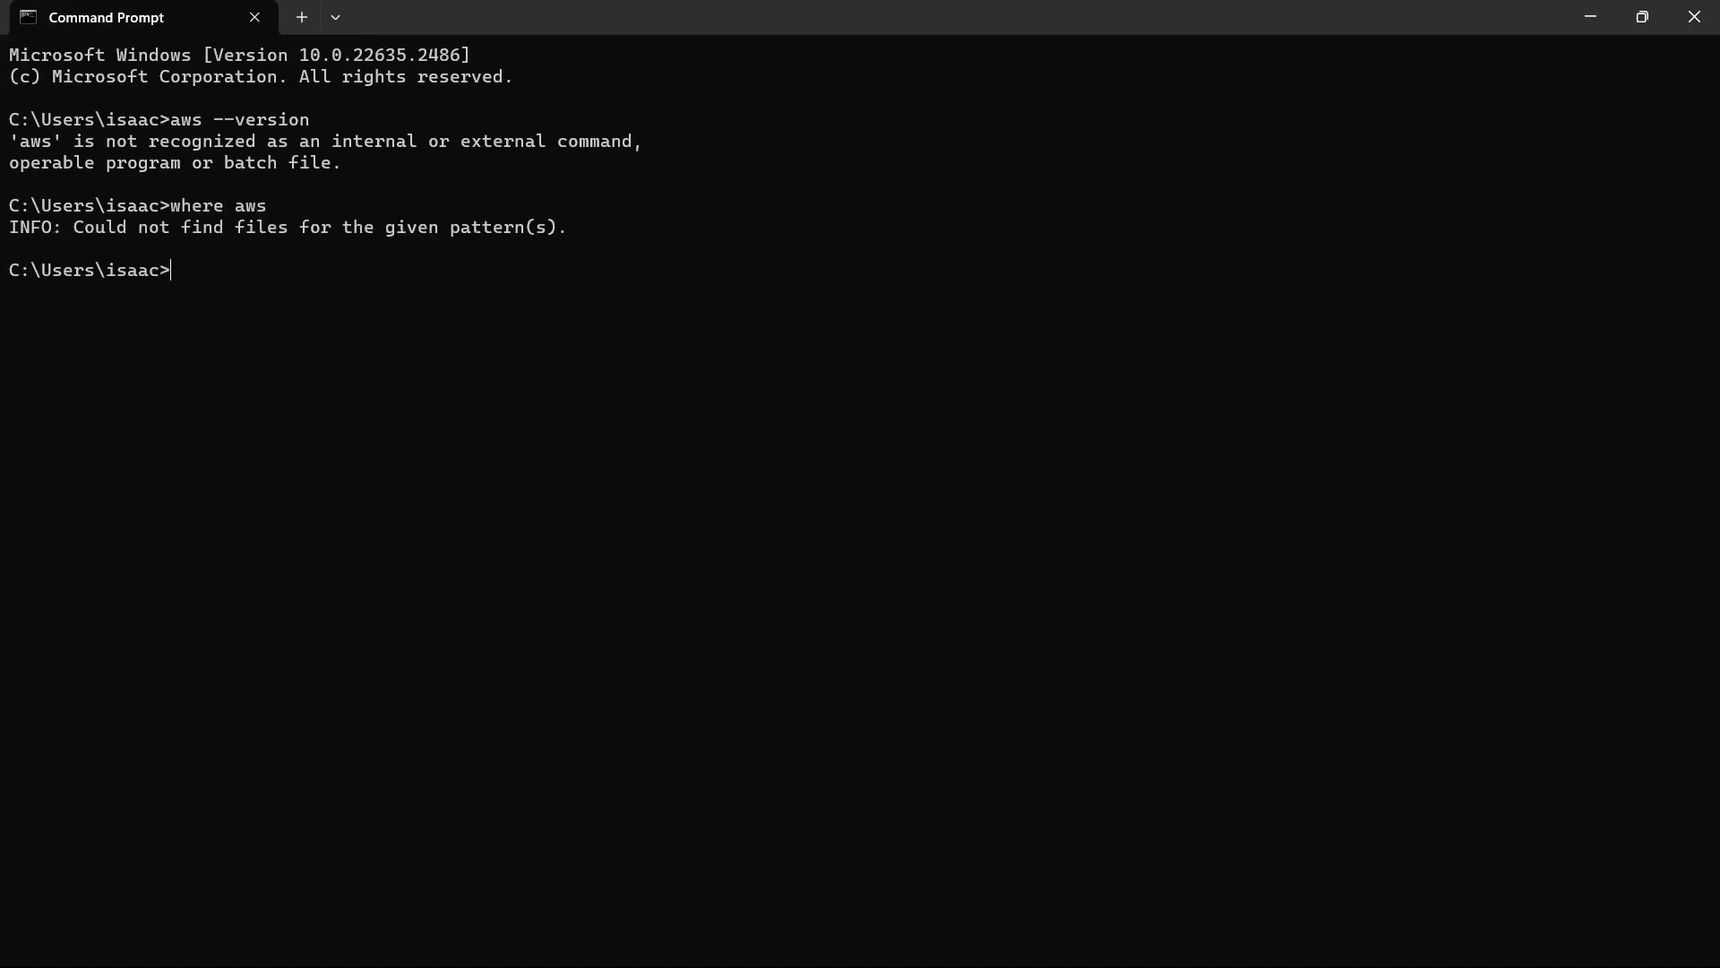
type("where ?")
key("BackSpace")
type("/")
type("R")
type(" c:")
type("\\")
key("BackSpace")
type("?")
key("BackSpace")
type(":")
key("BackSpace")
key("BackSpace")
type("\\ aws")
key("Return")
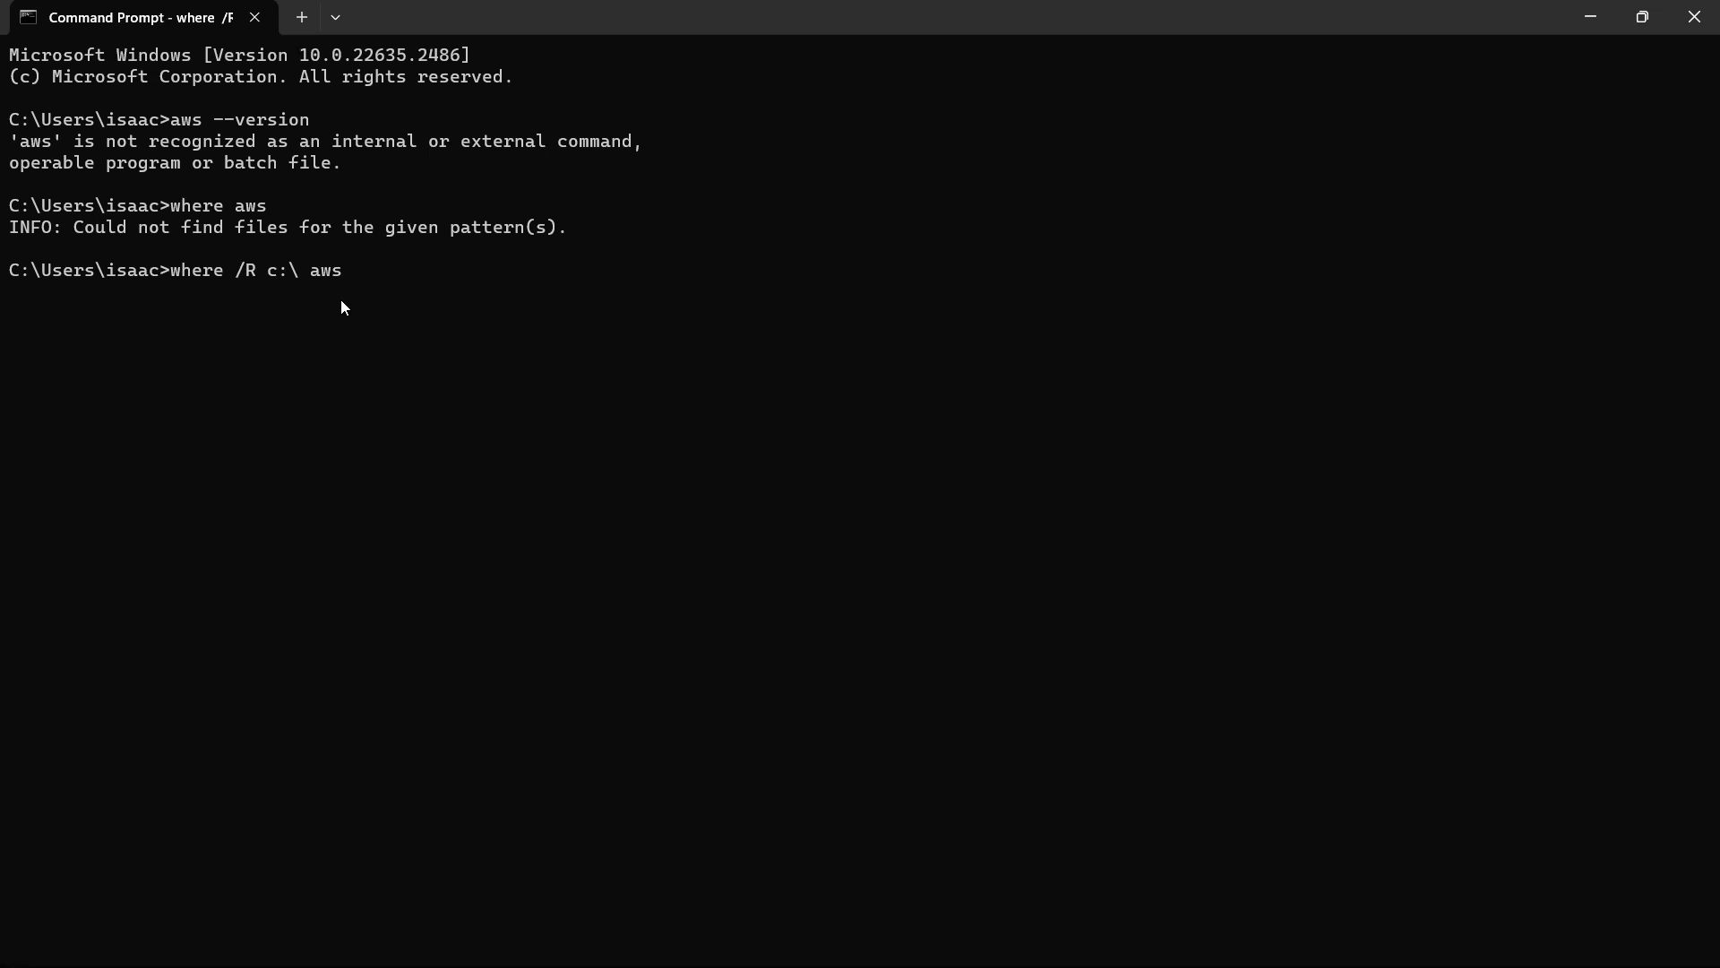
mouse_move(327, 963)
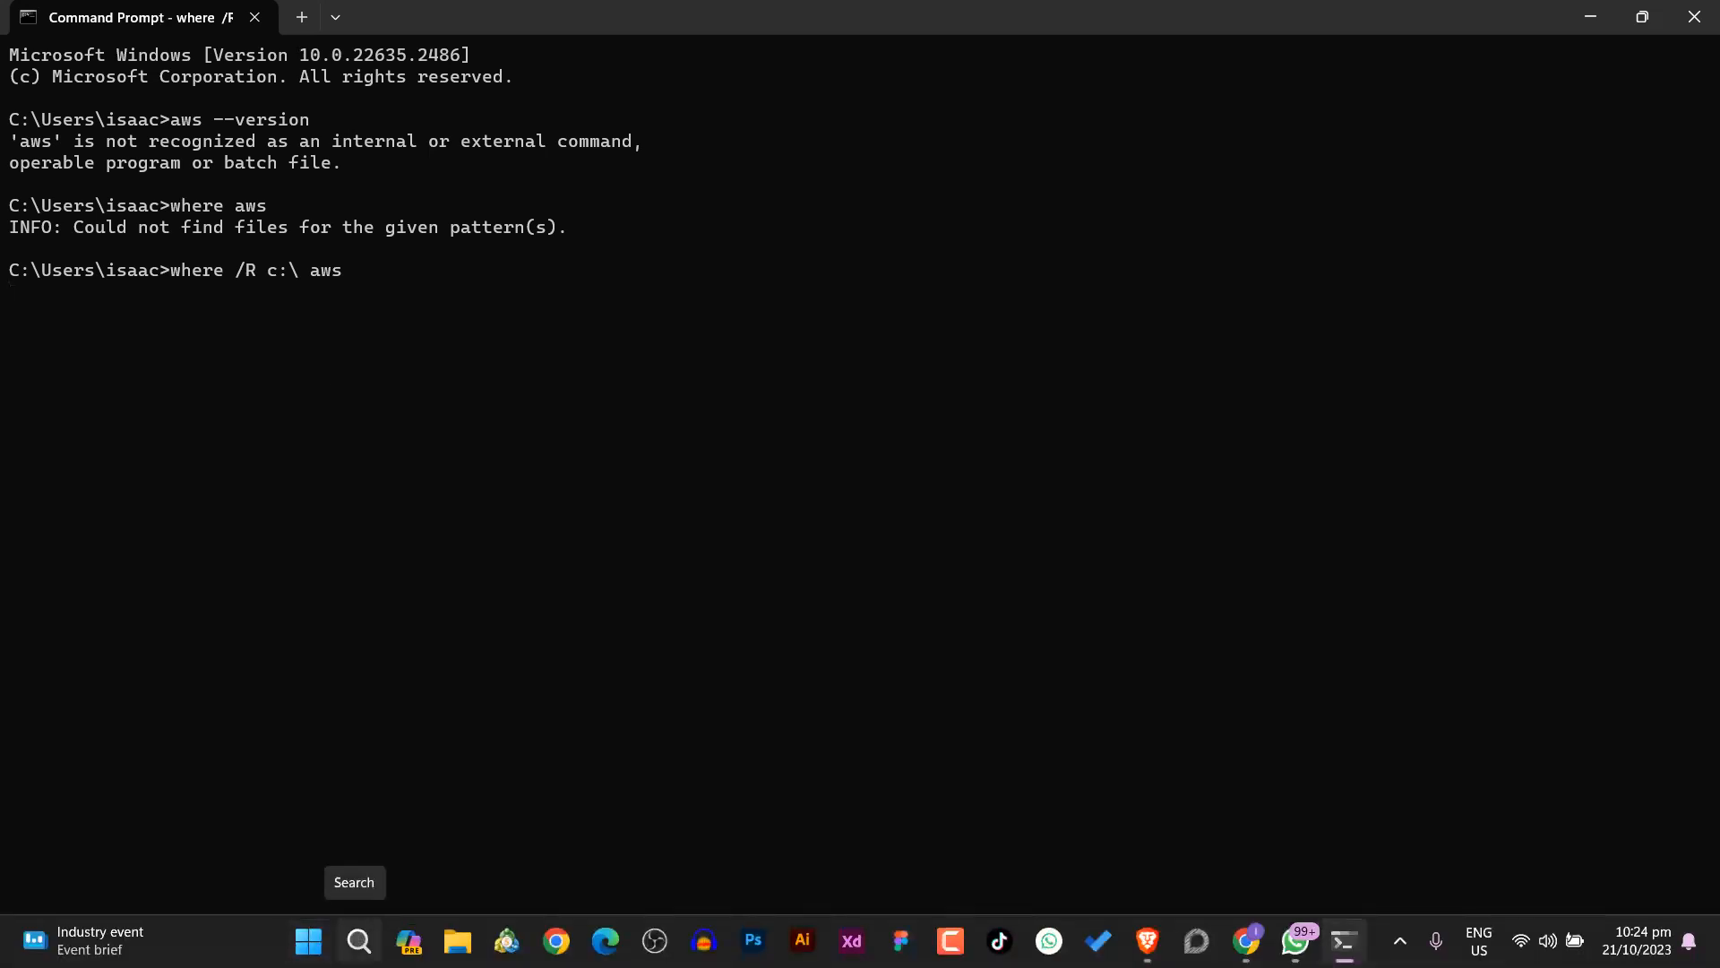
Step: Check C:\Program Files and Program Files (x86) in File Explorer for AWS, then close it
left_click(359, 940)
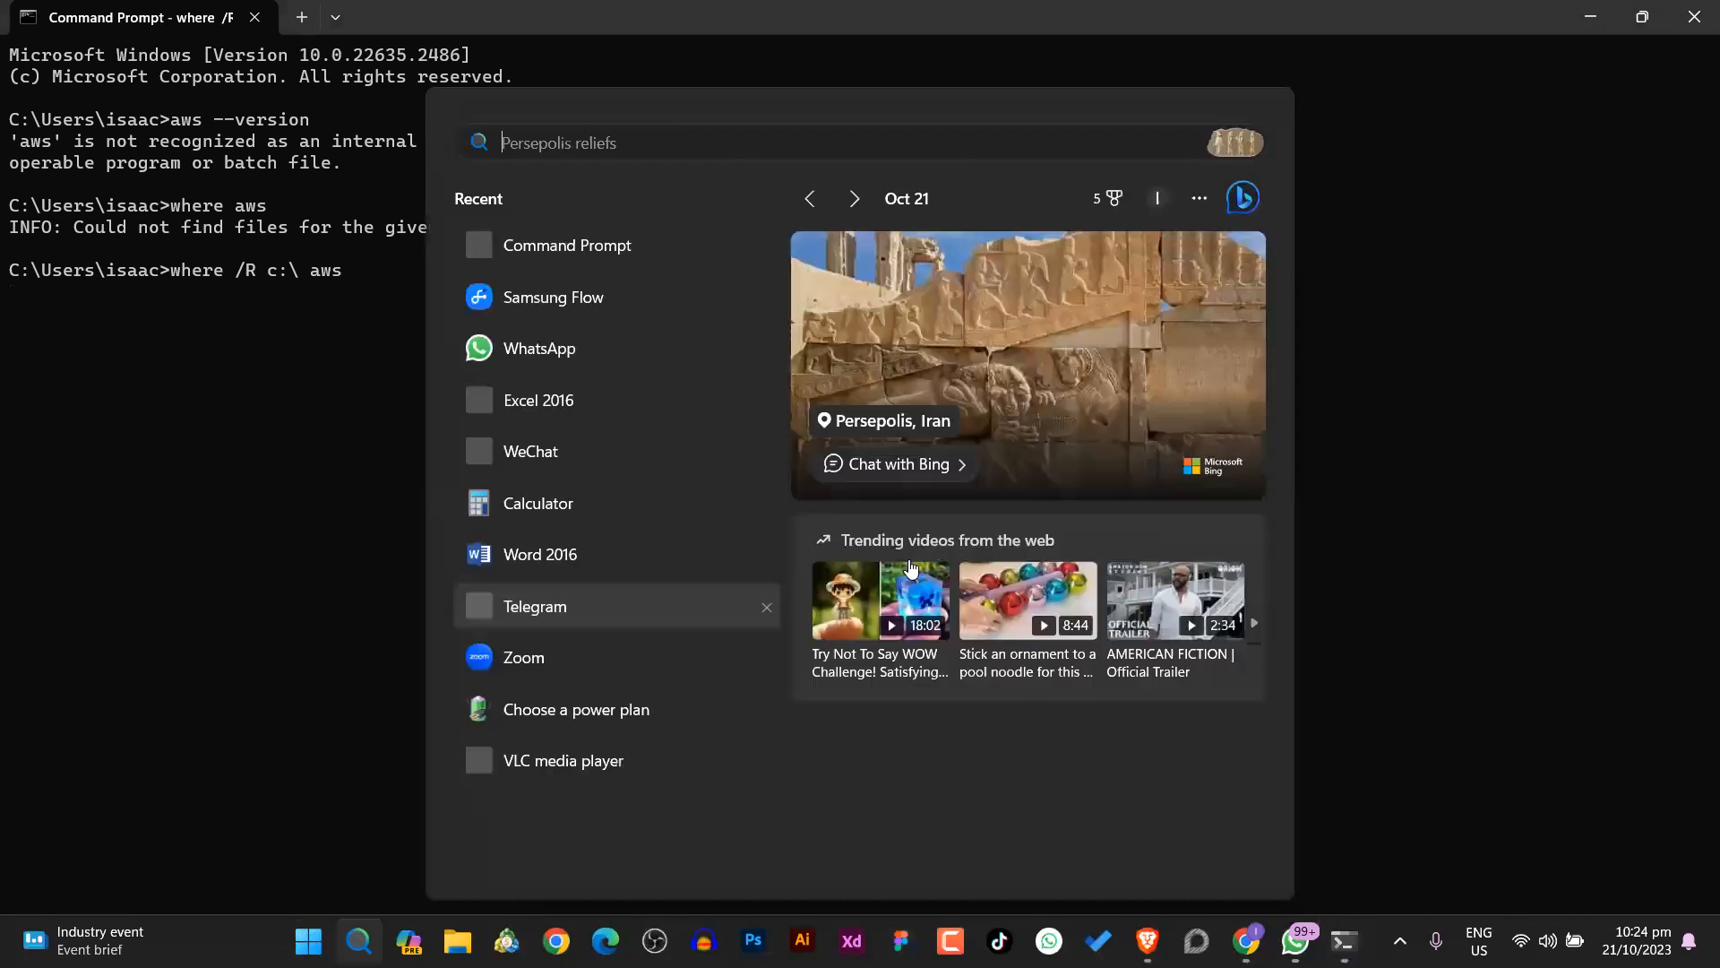
left_click(457, 940)
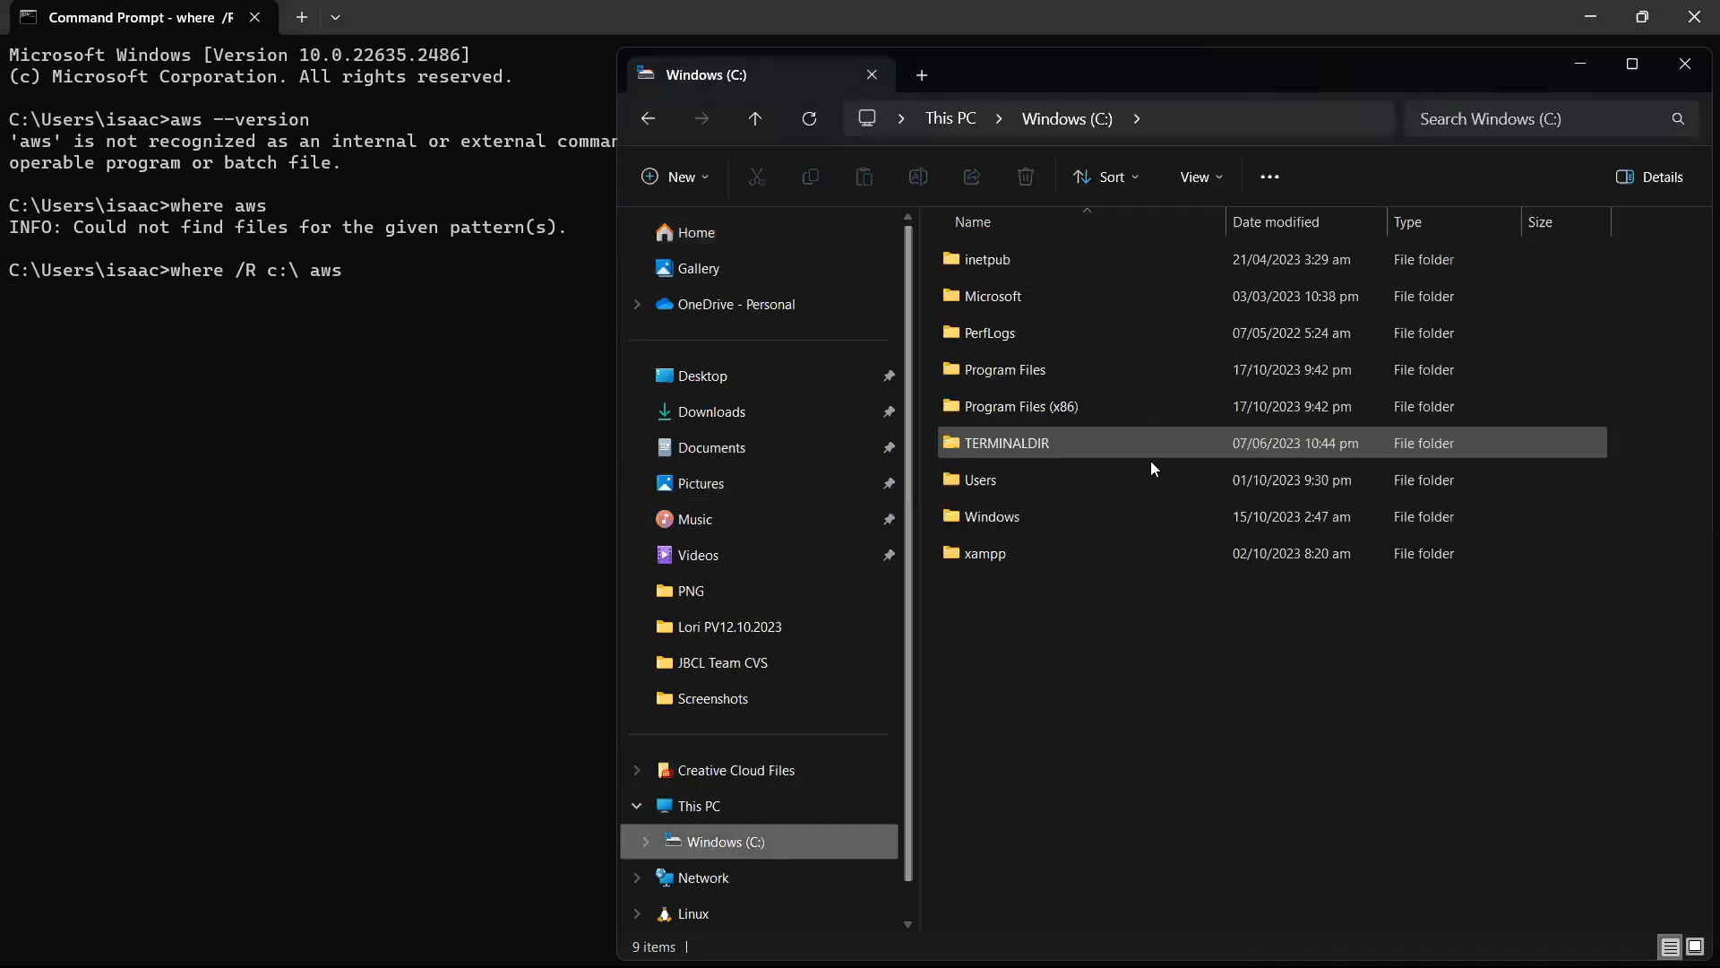
left_click(1026, 378)
double_click(1027, 378)
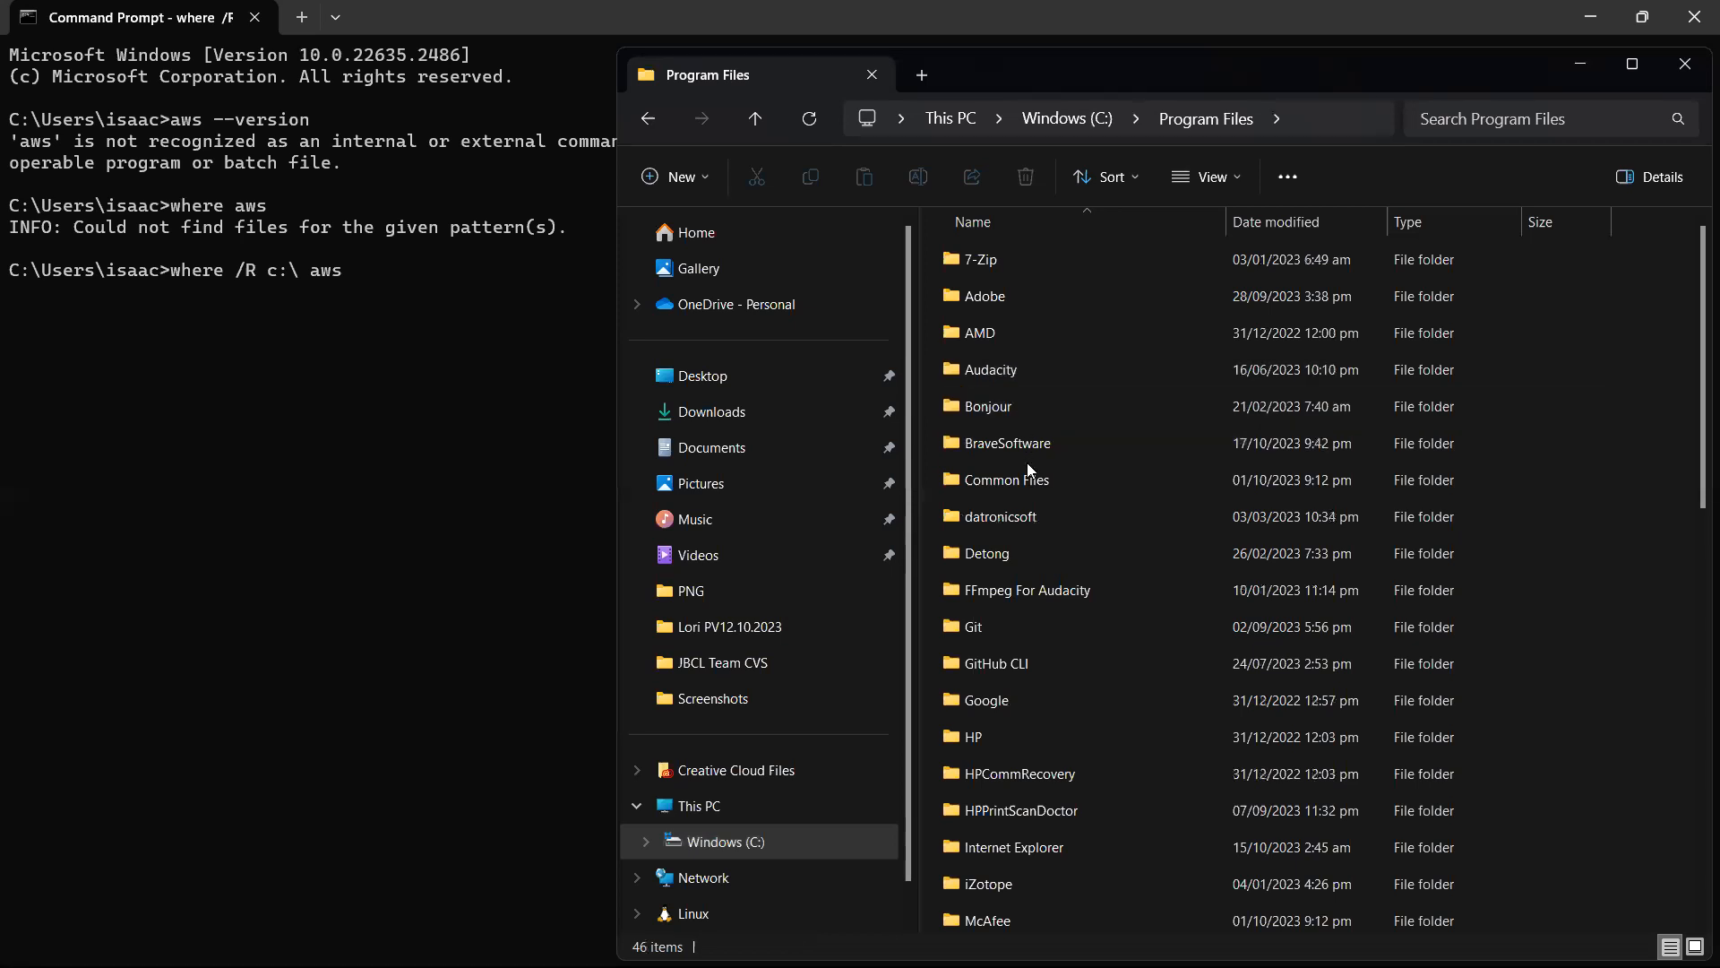
key("a")
key("a")
key("a")
key("a")
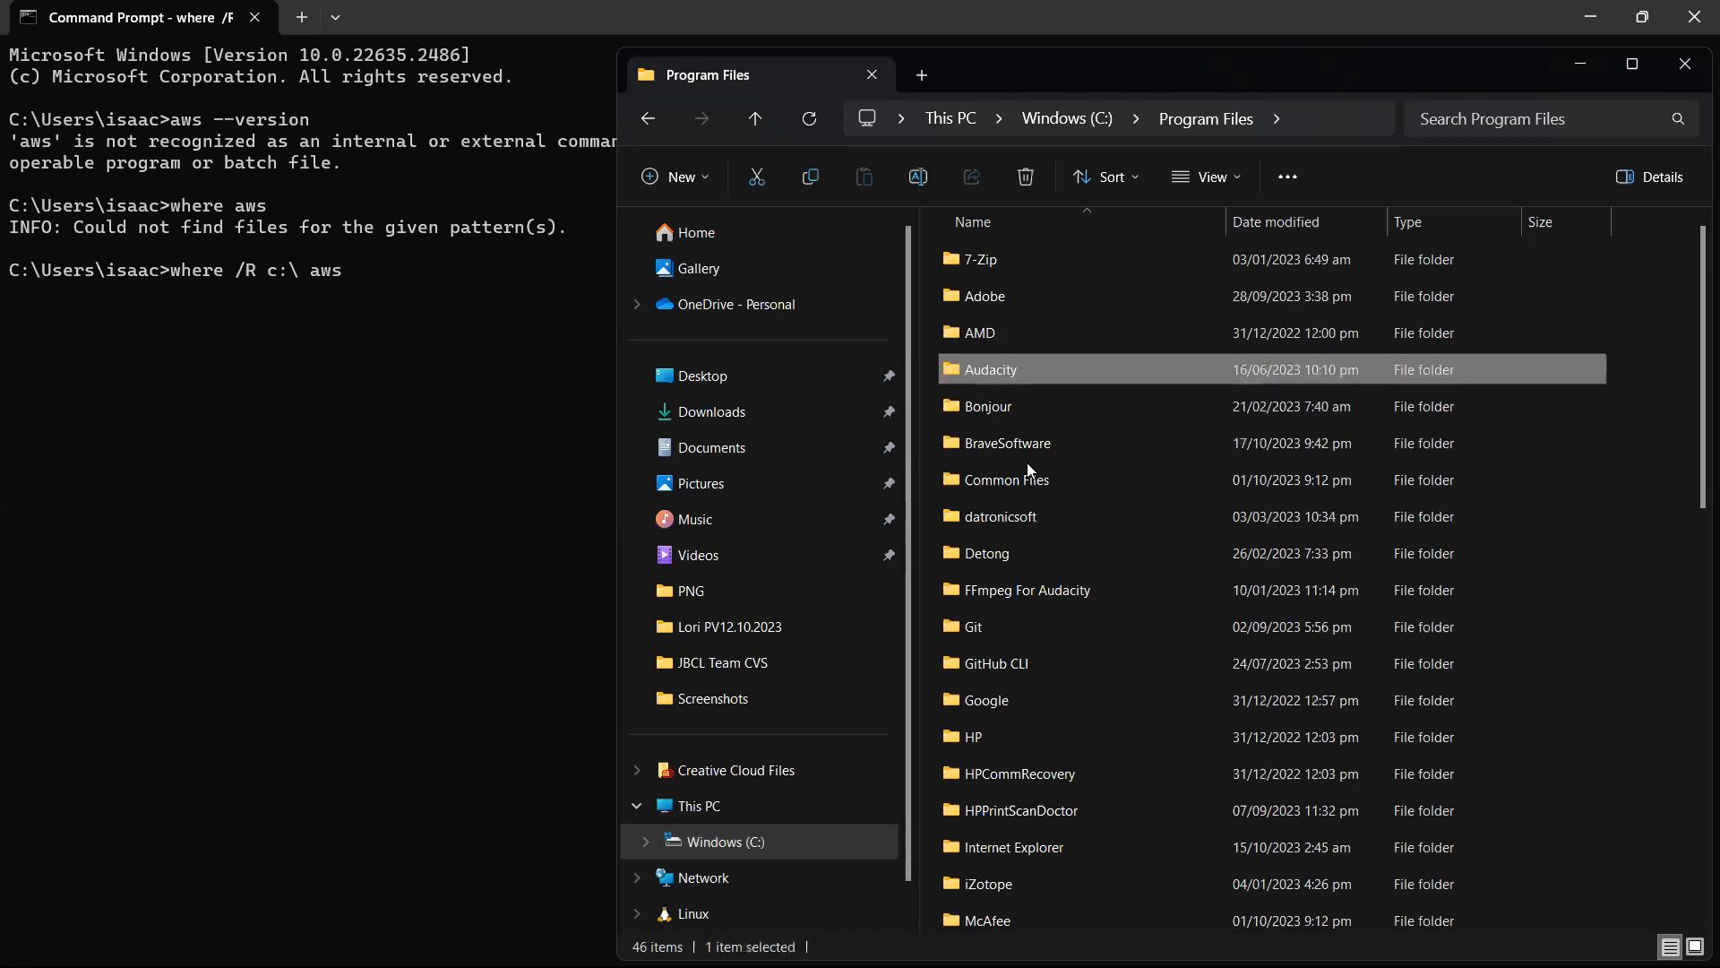
left_click(1043, 120)
double_click(1015, 399)
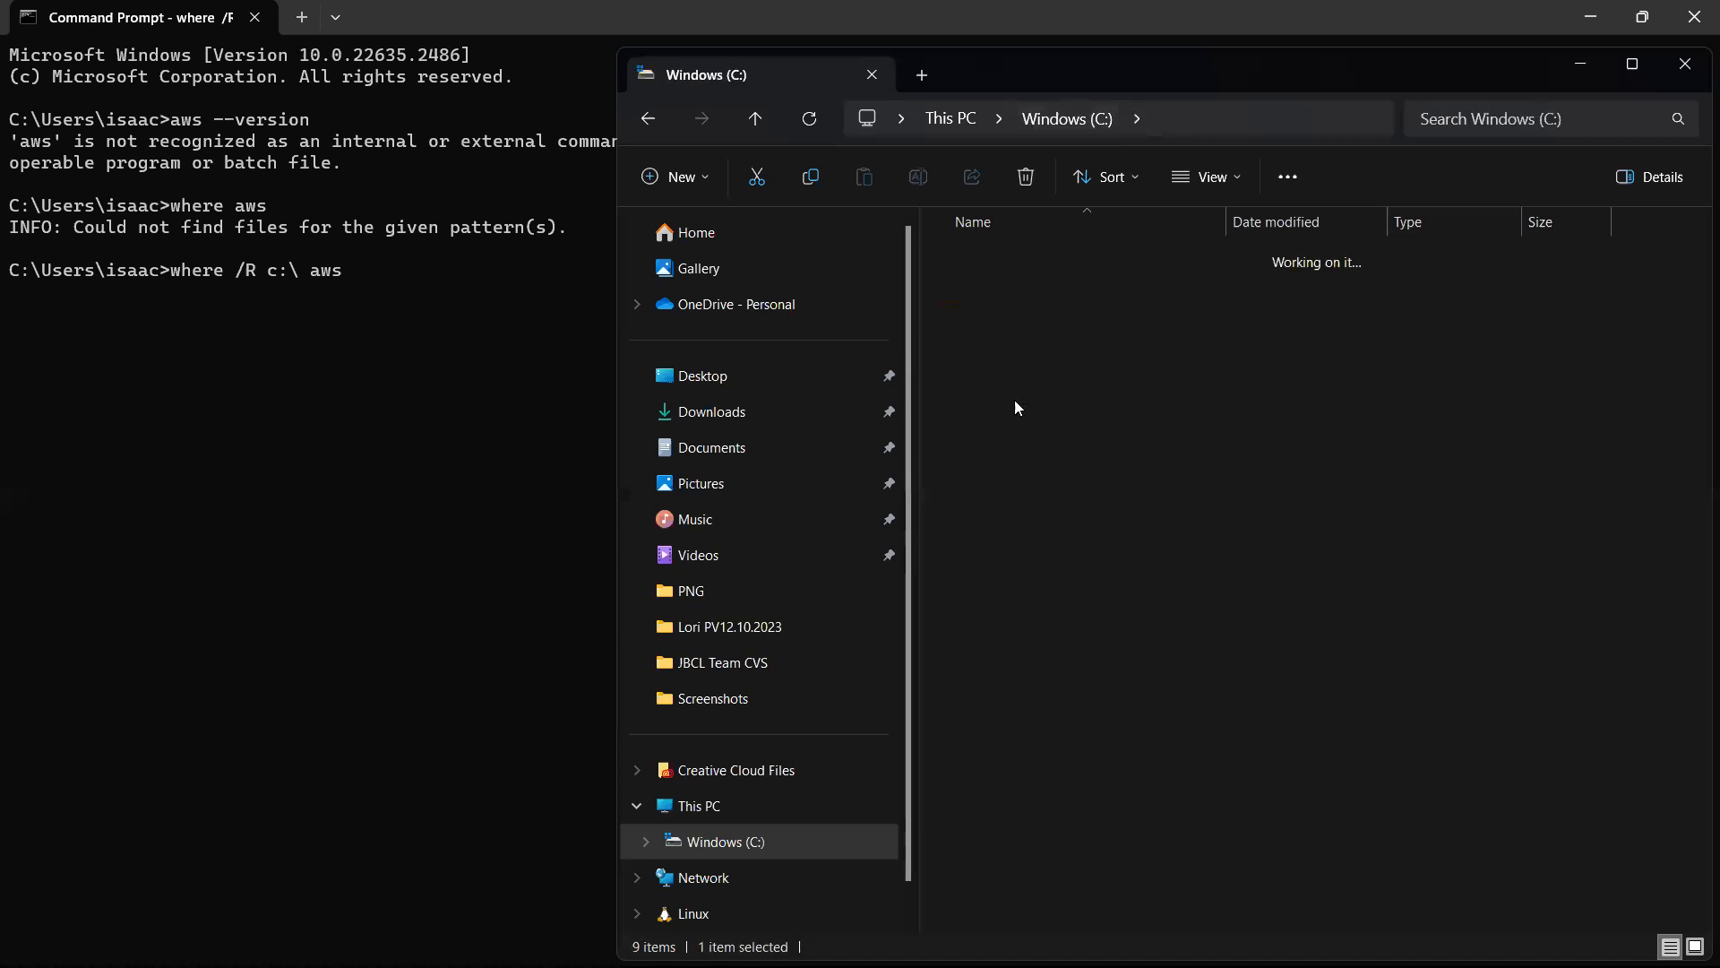
key("a")
key("a")
key("a")
key("a")
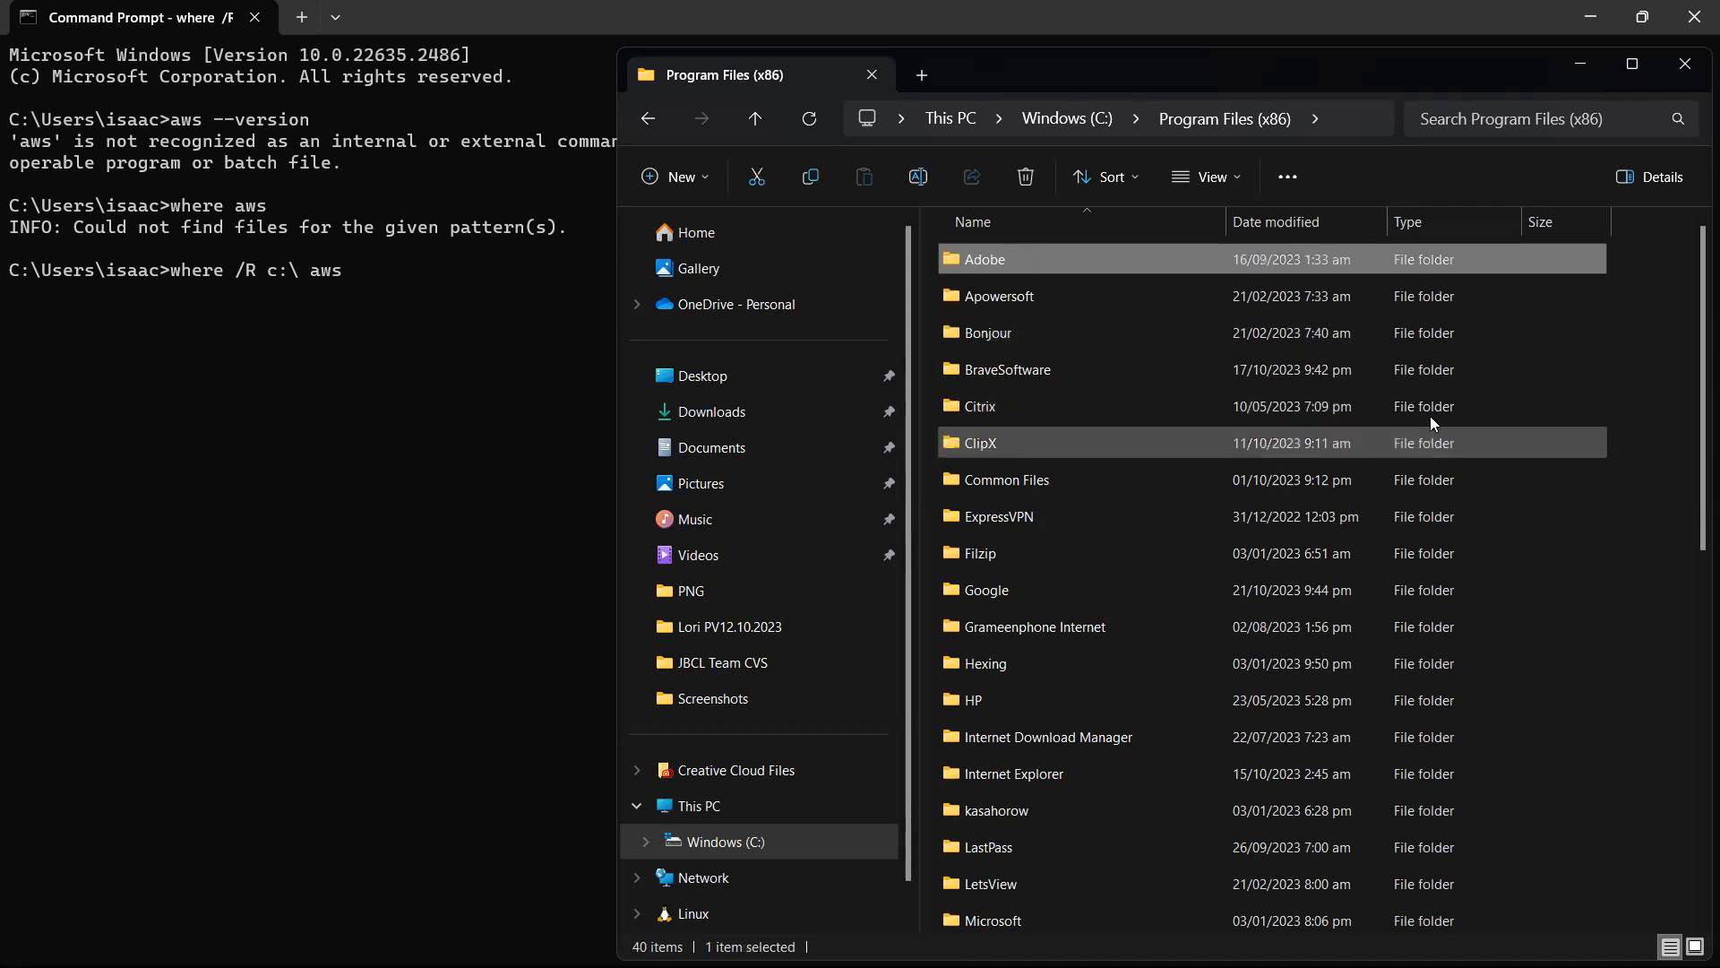
left_click(1672, 65)
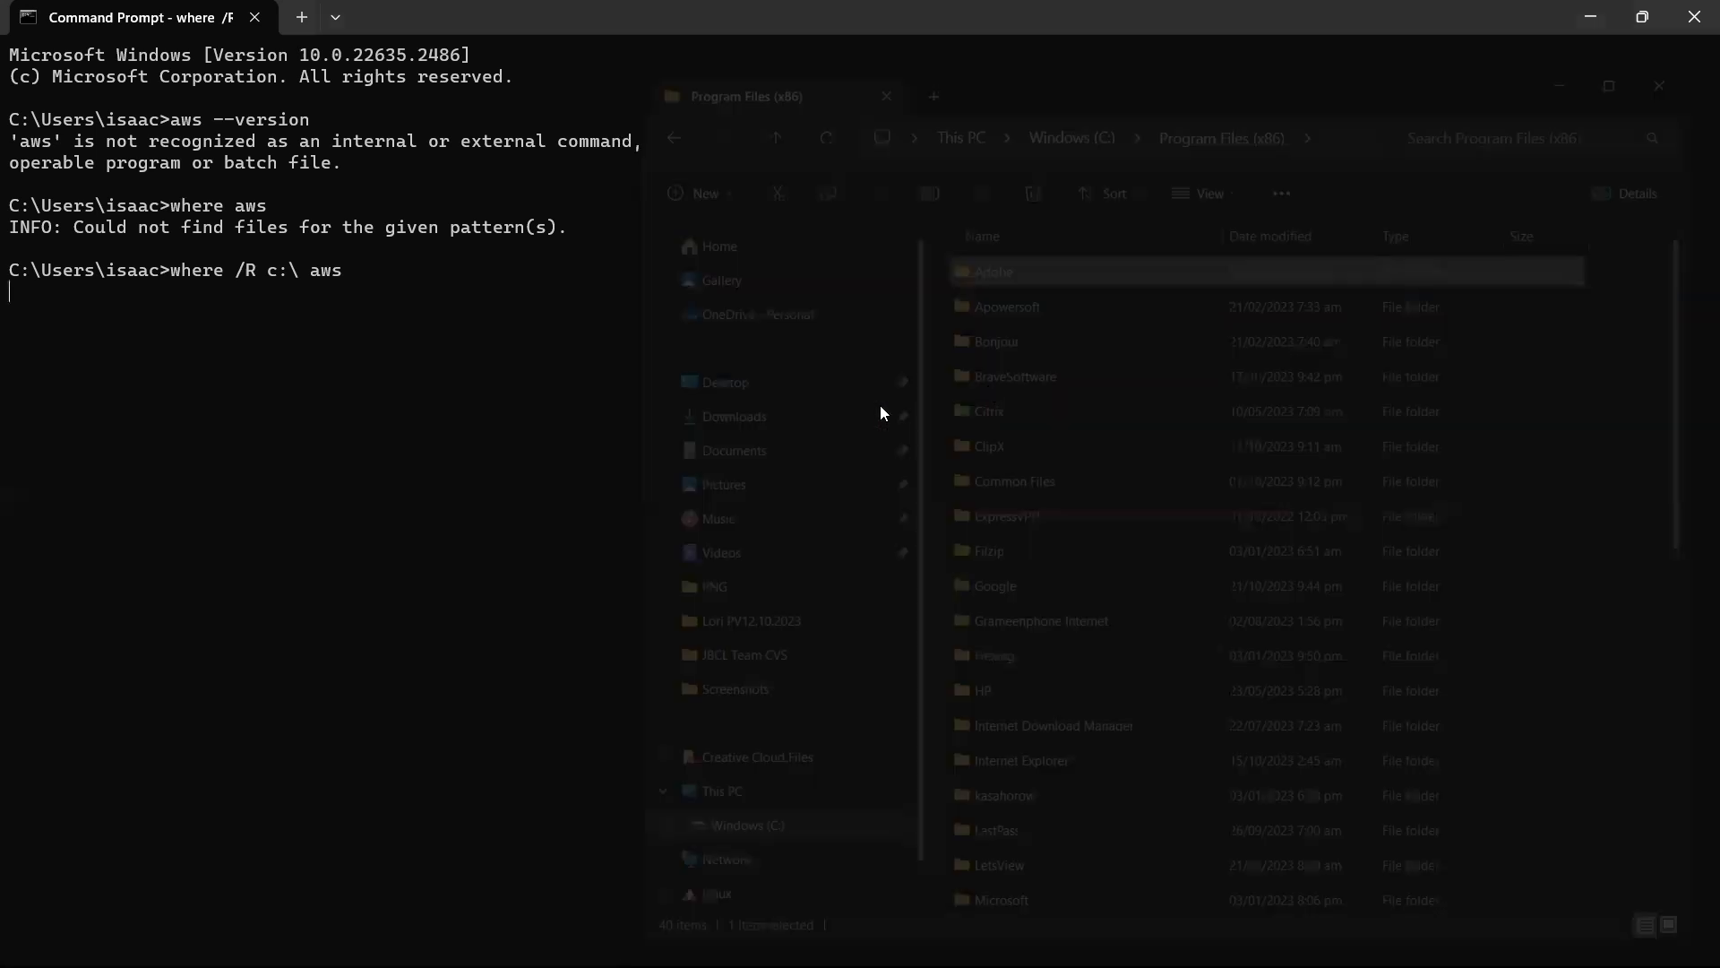
Step: Search the Start menu for 'aws cli', then switch back to Chrome
key("super")
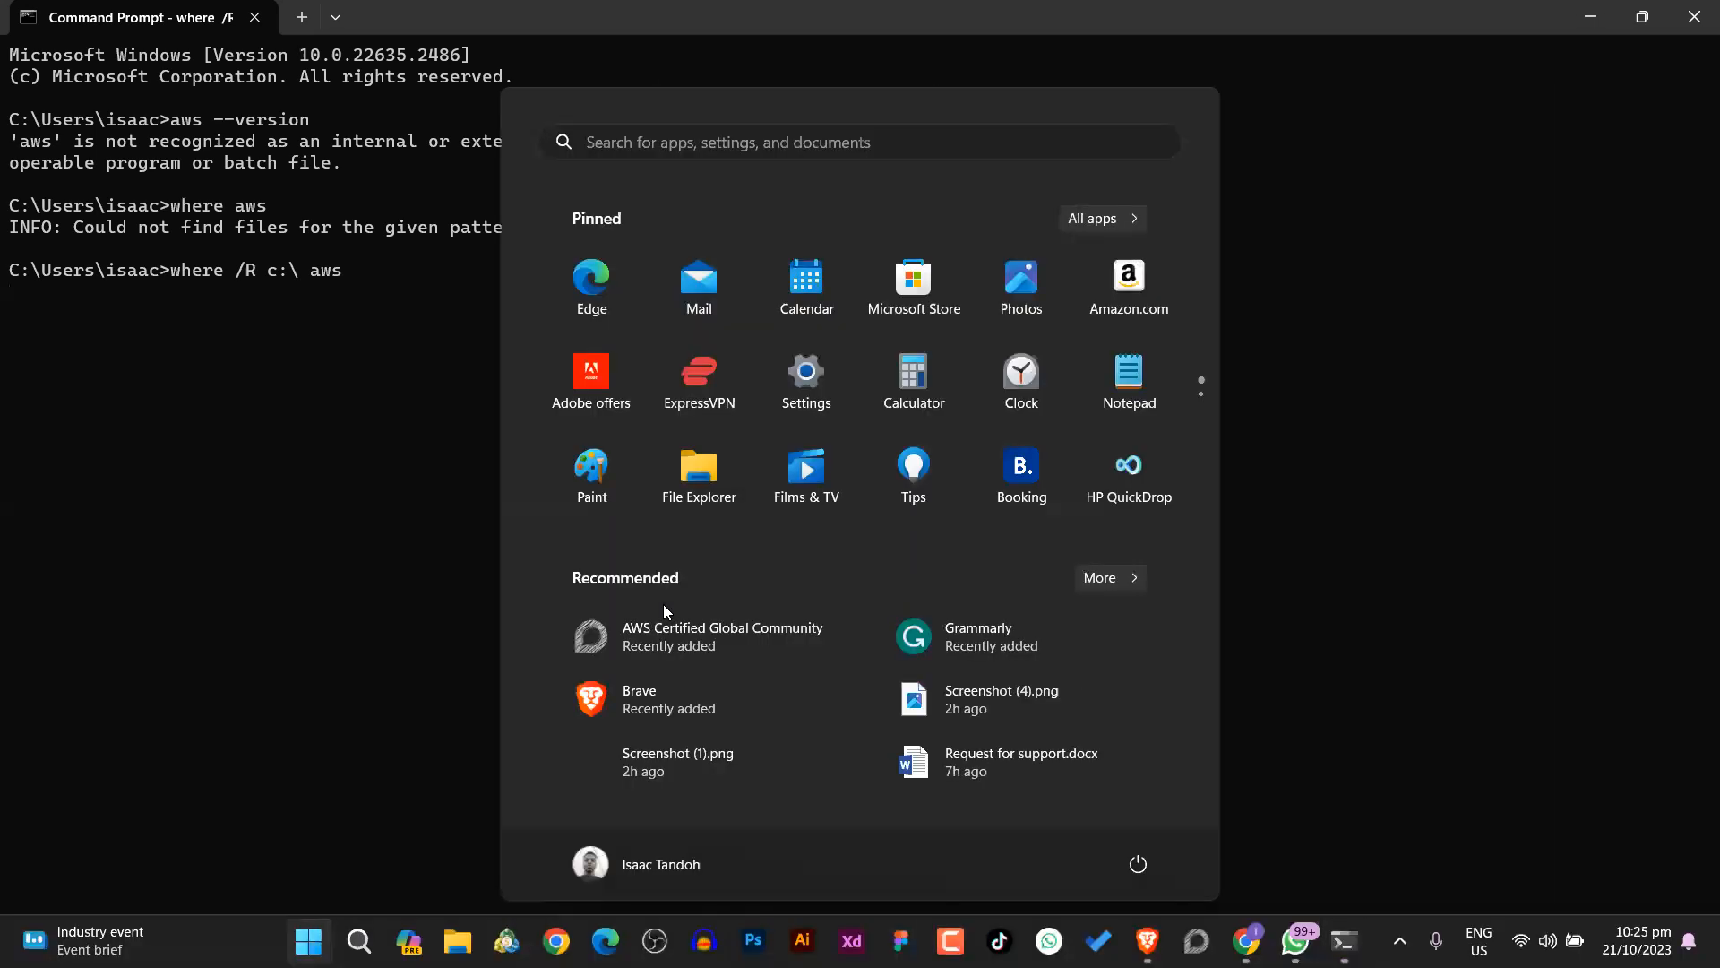
type("aws")
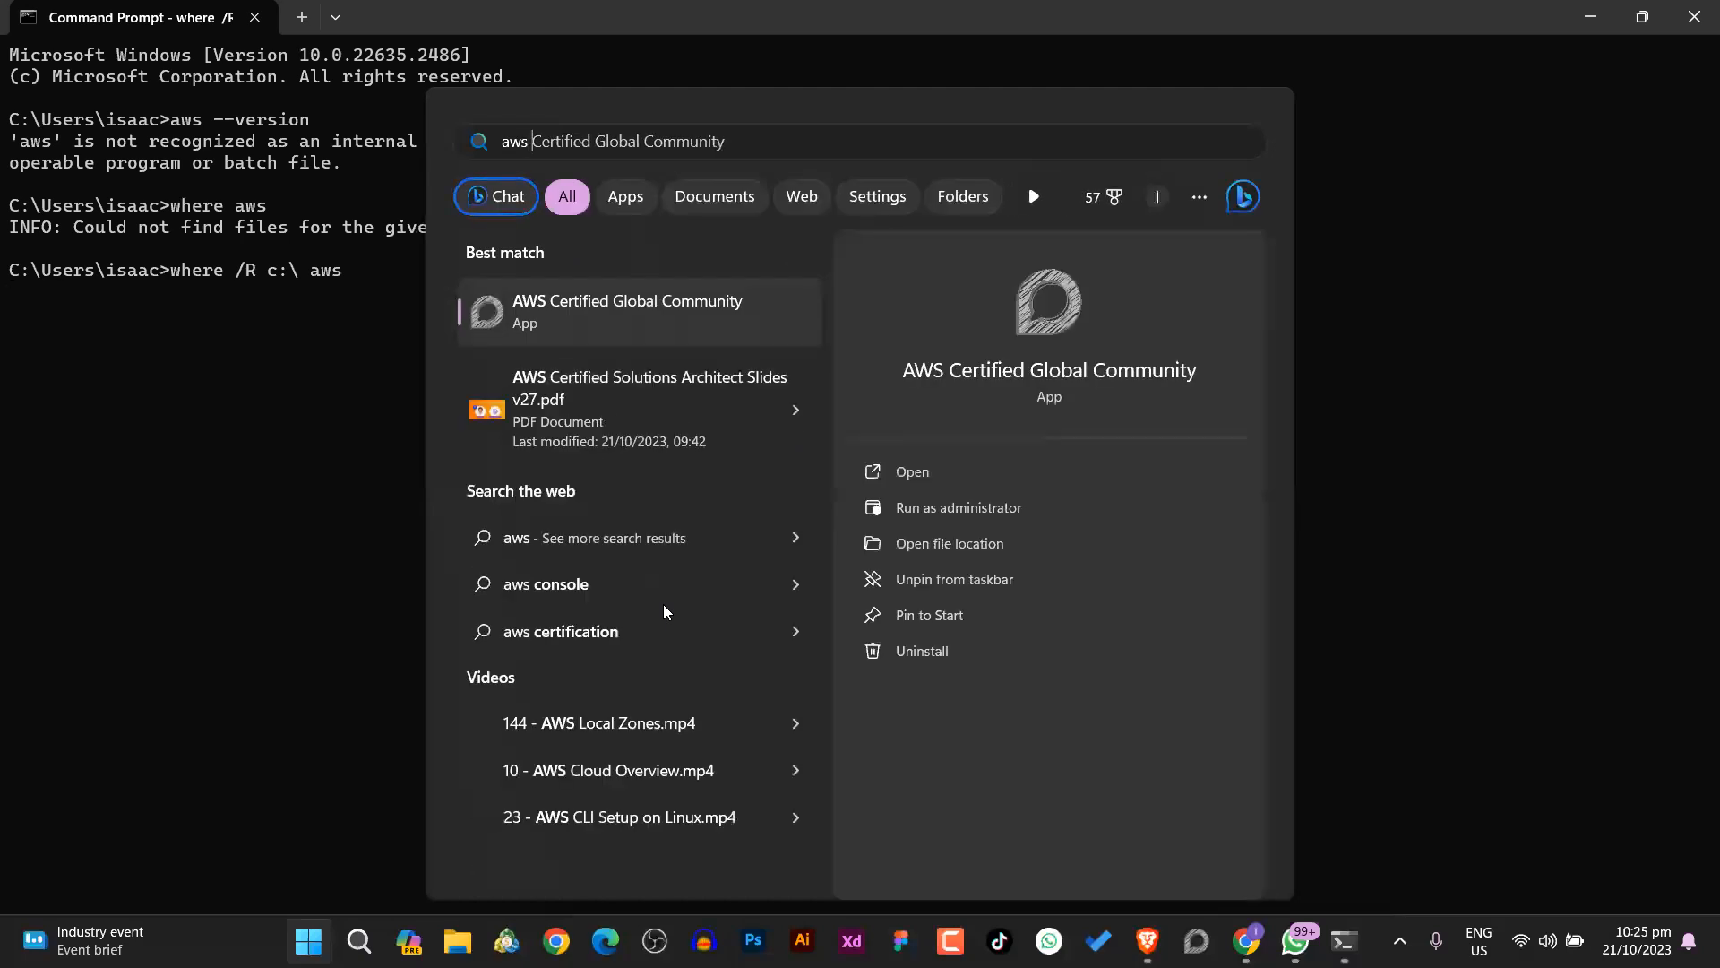
type(" cli")
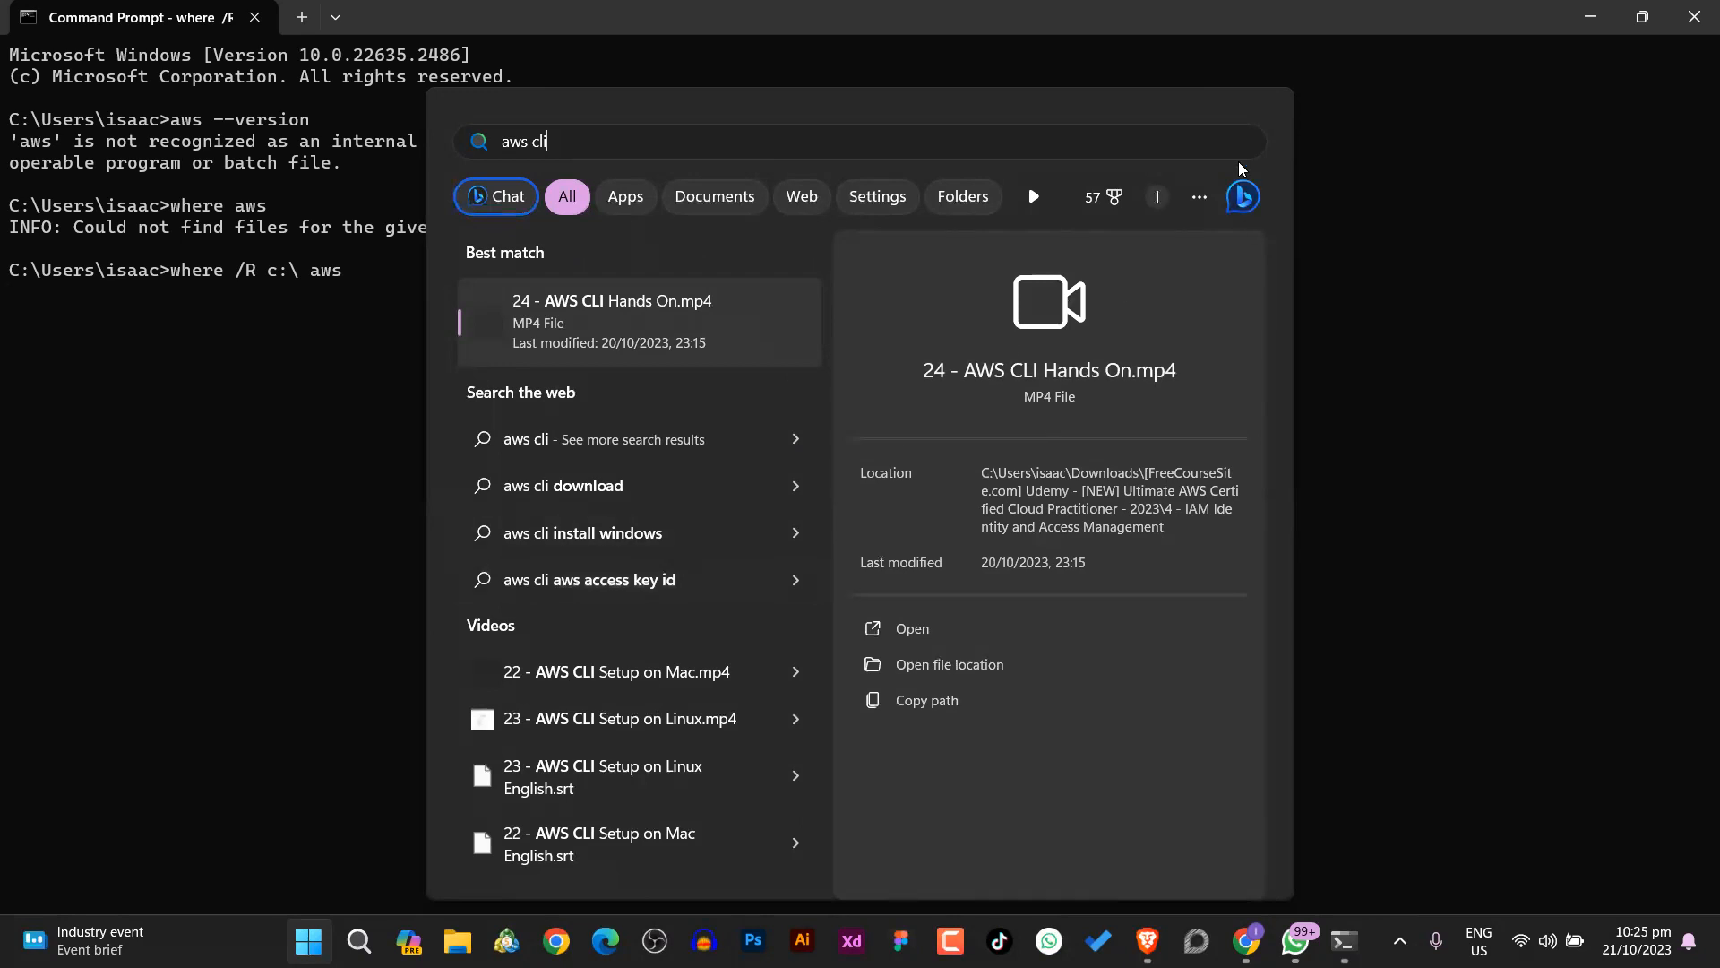
left_click(1182, 47)
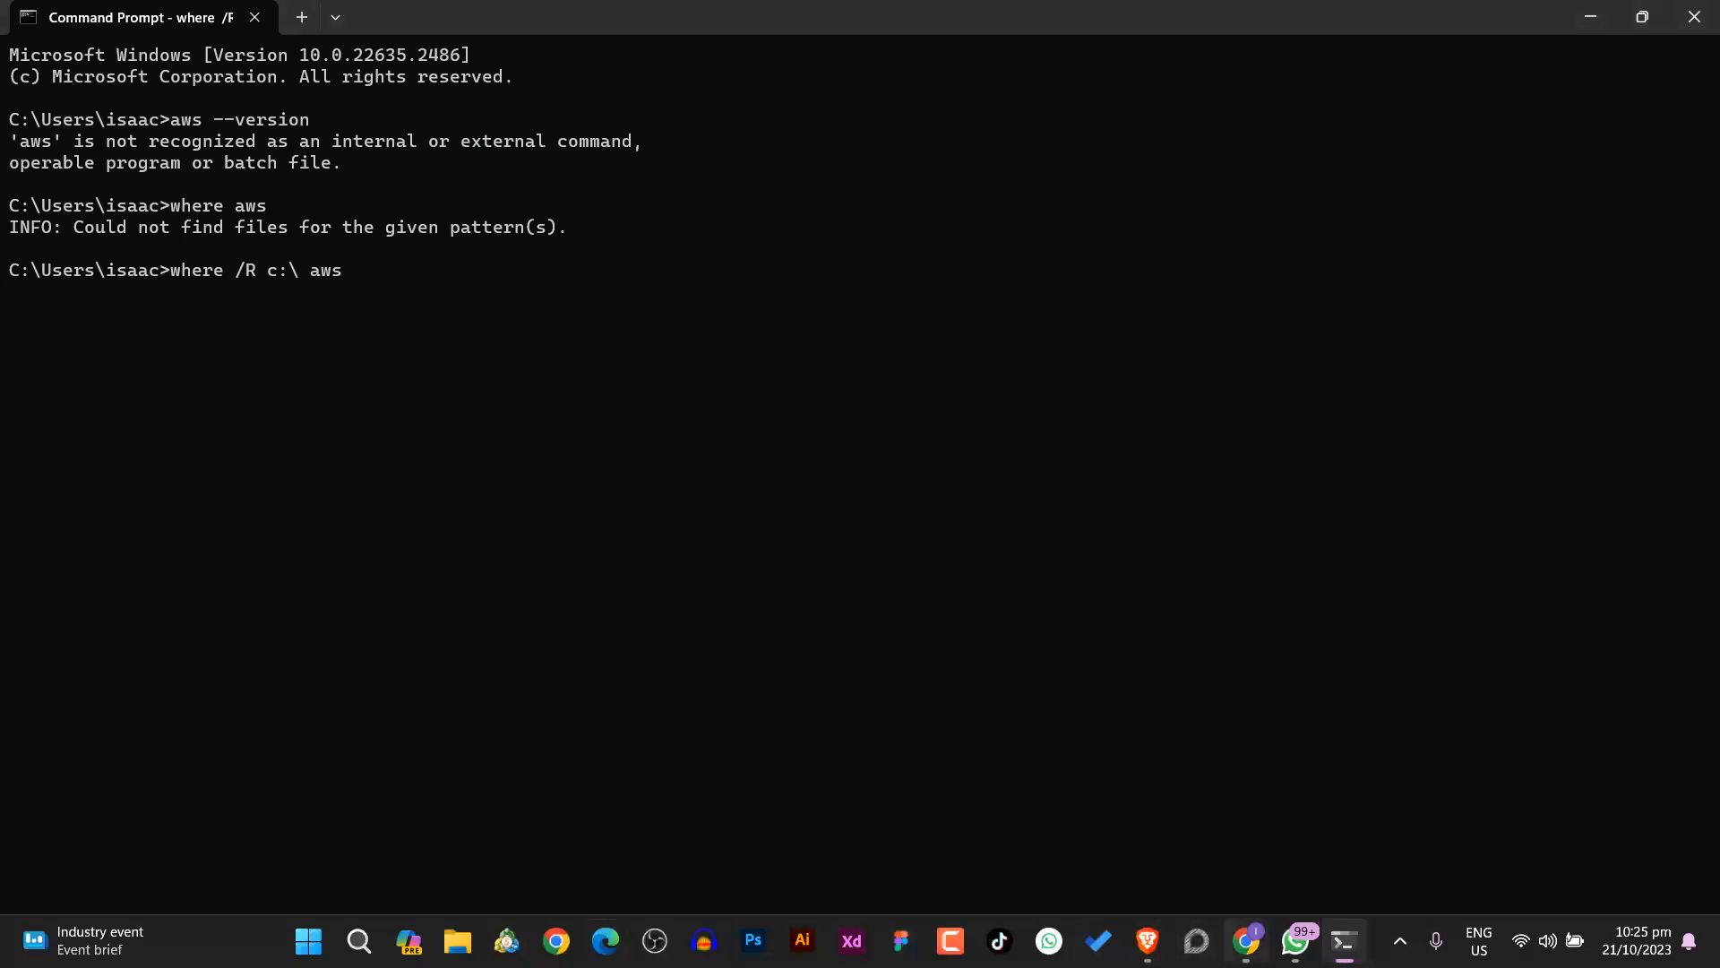
left_click(1246, 941)
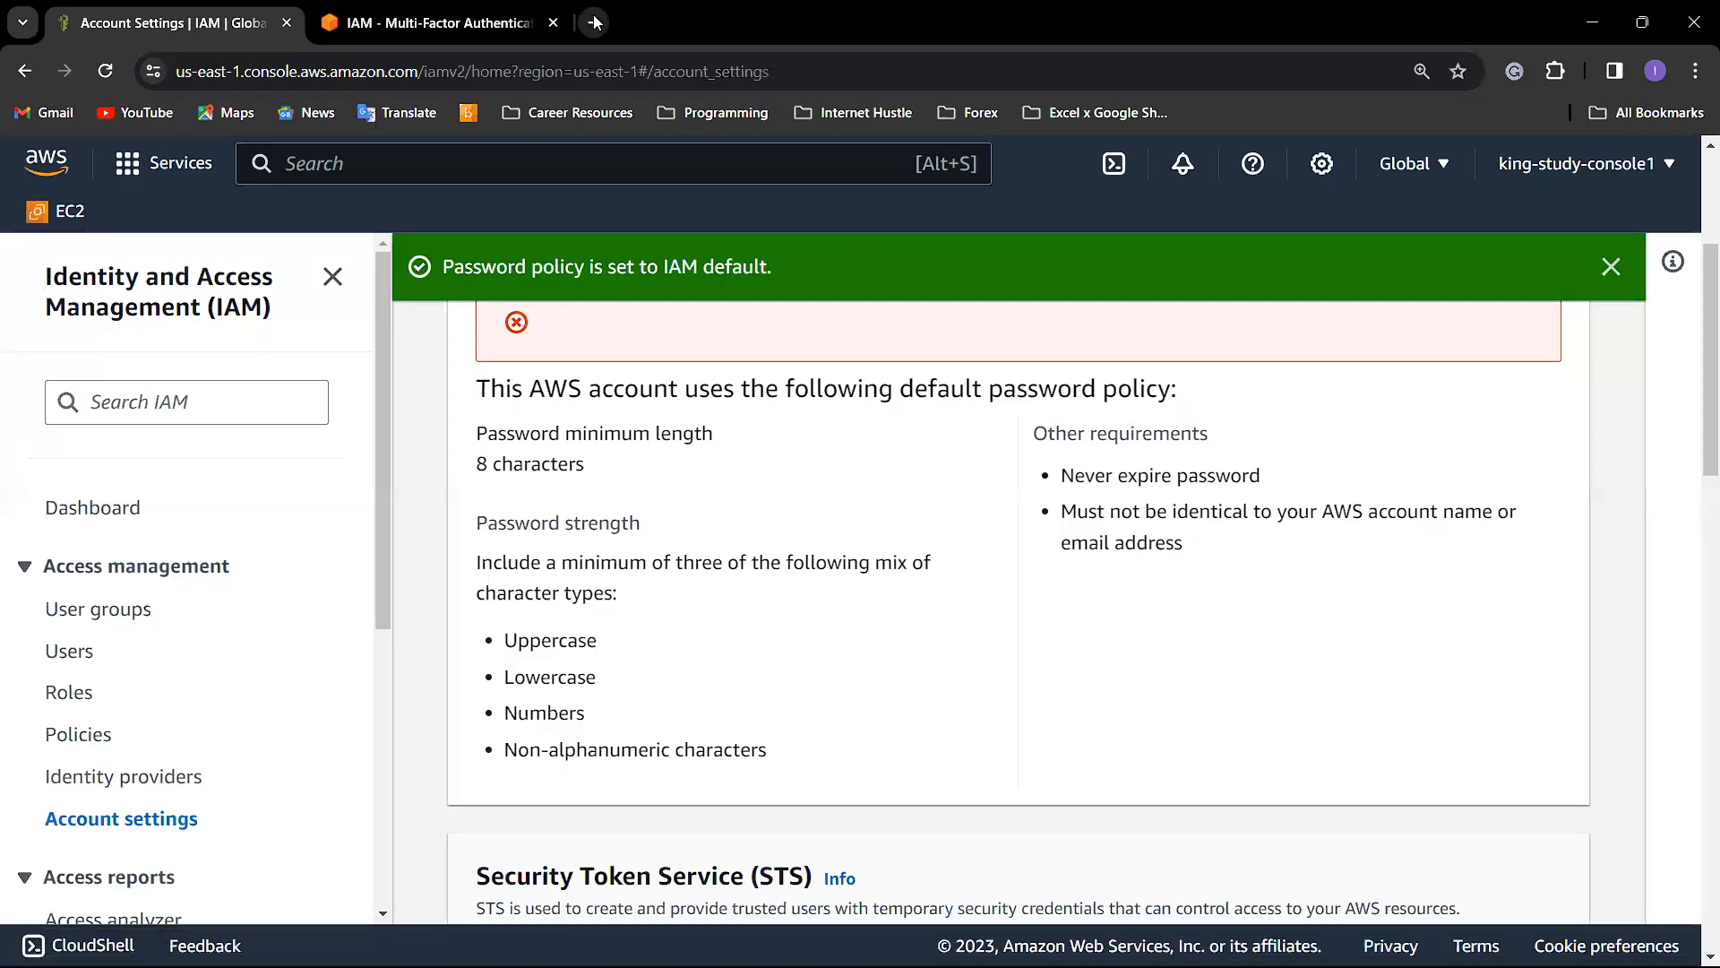
Step: Search in a new tab for 'aws cli install windows'
left_click(594, 22)
type("aws cl")
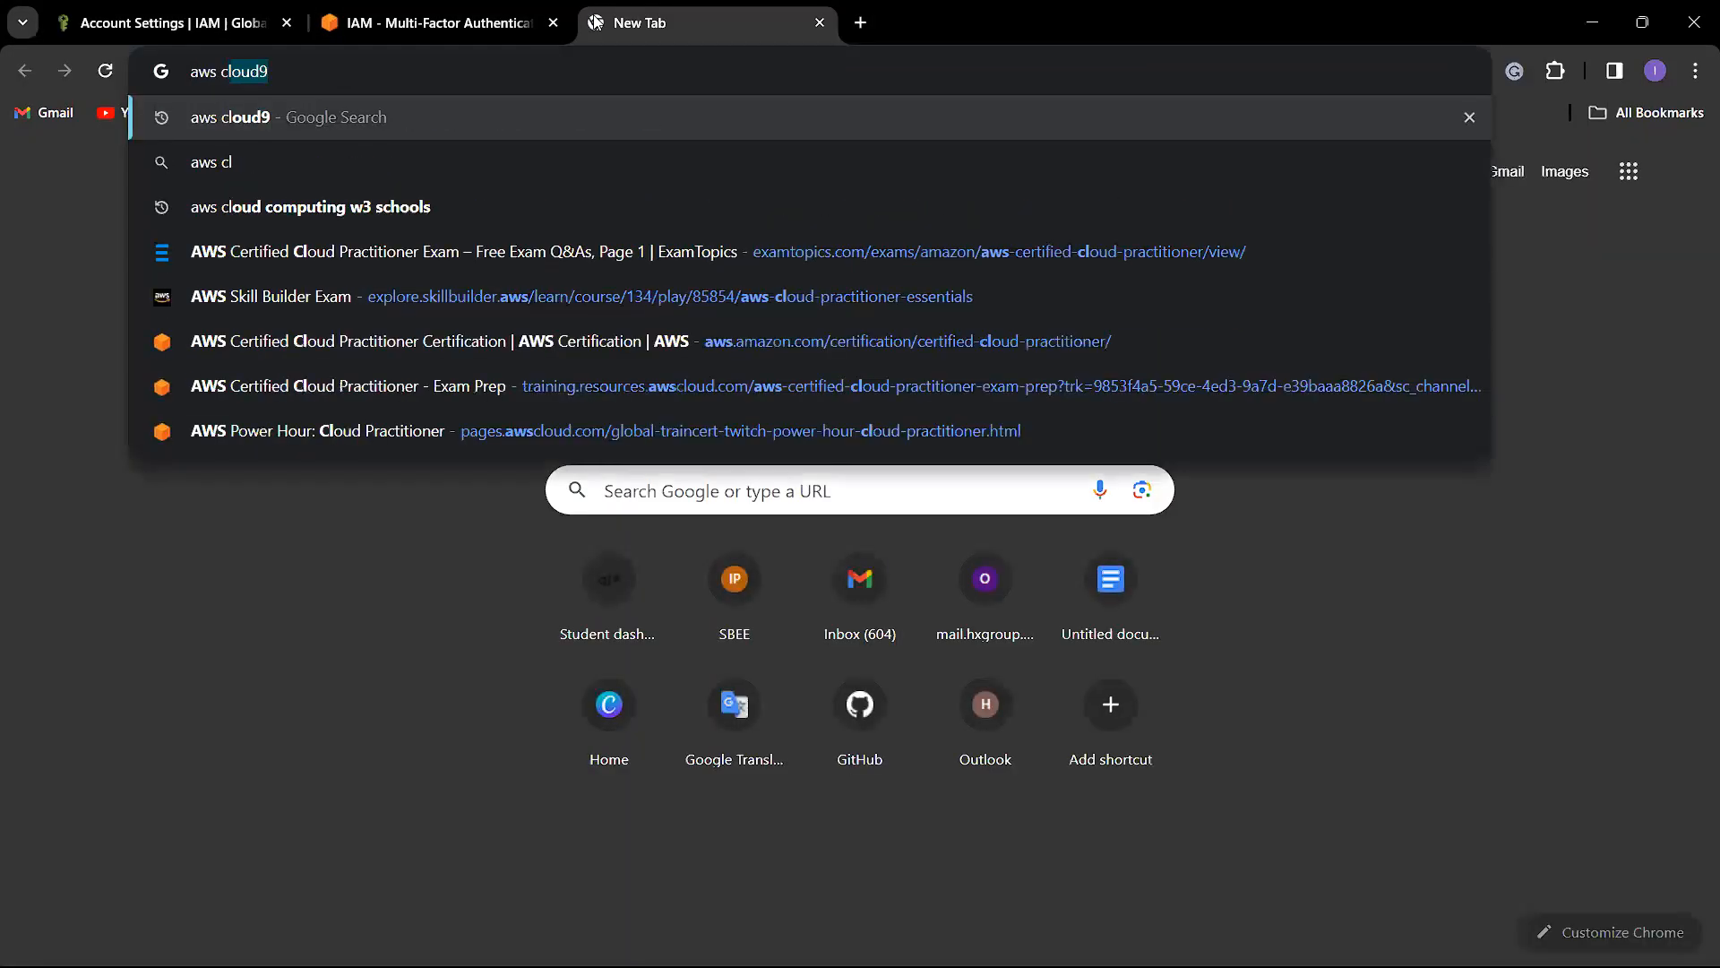
type("i imstall wi")
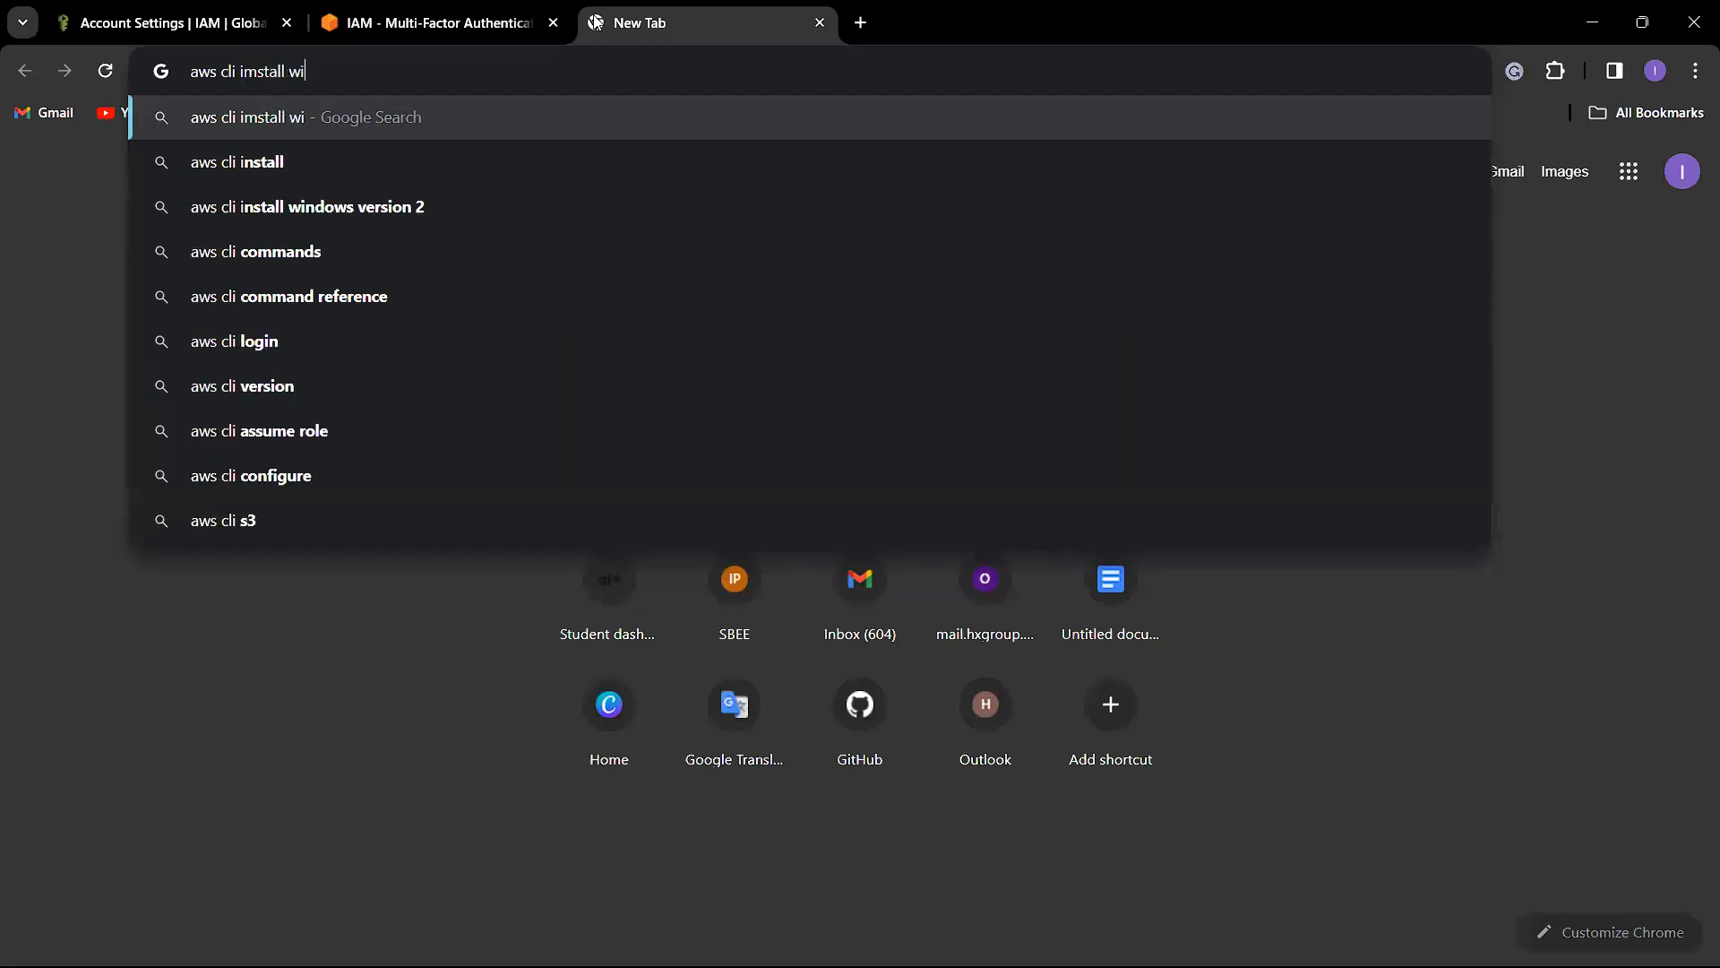
type("m")
key("Down")
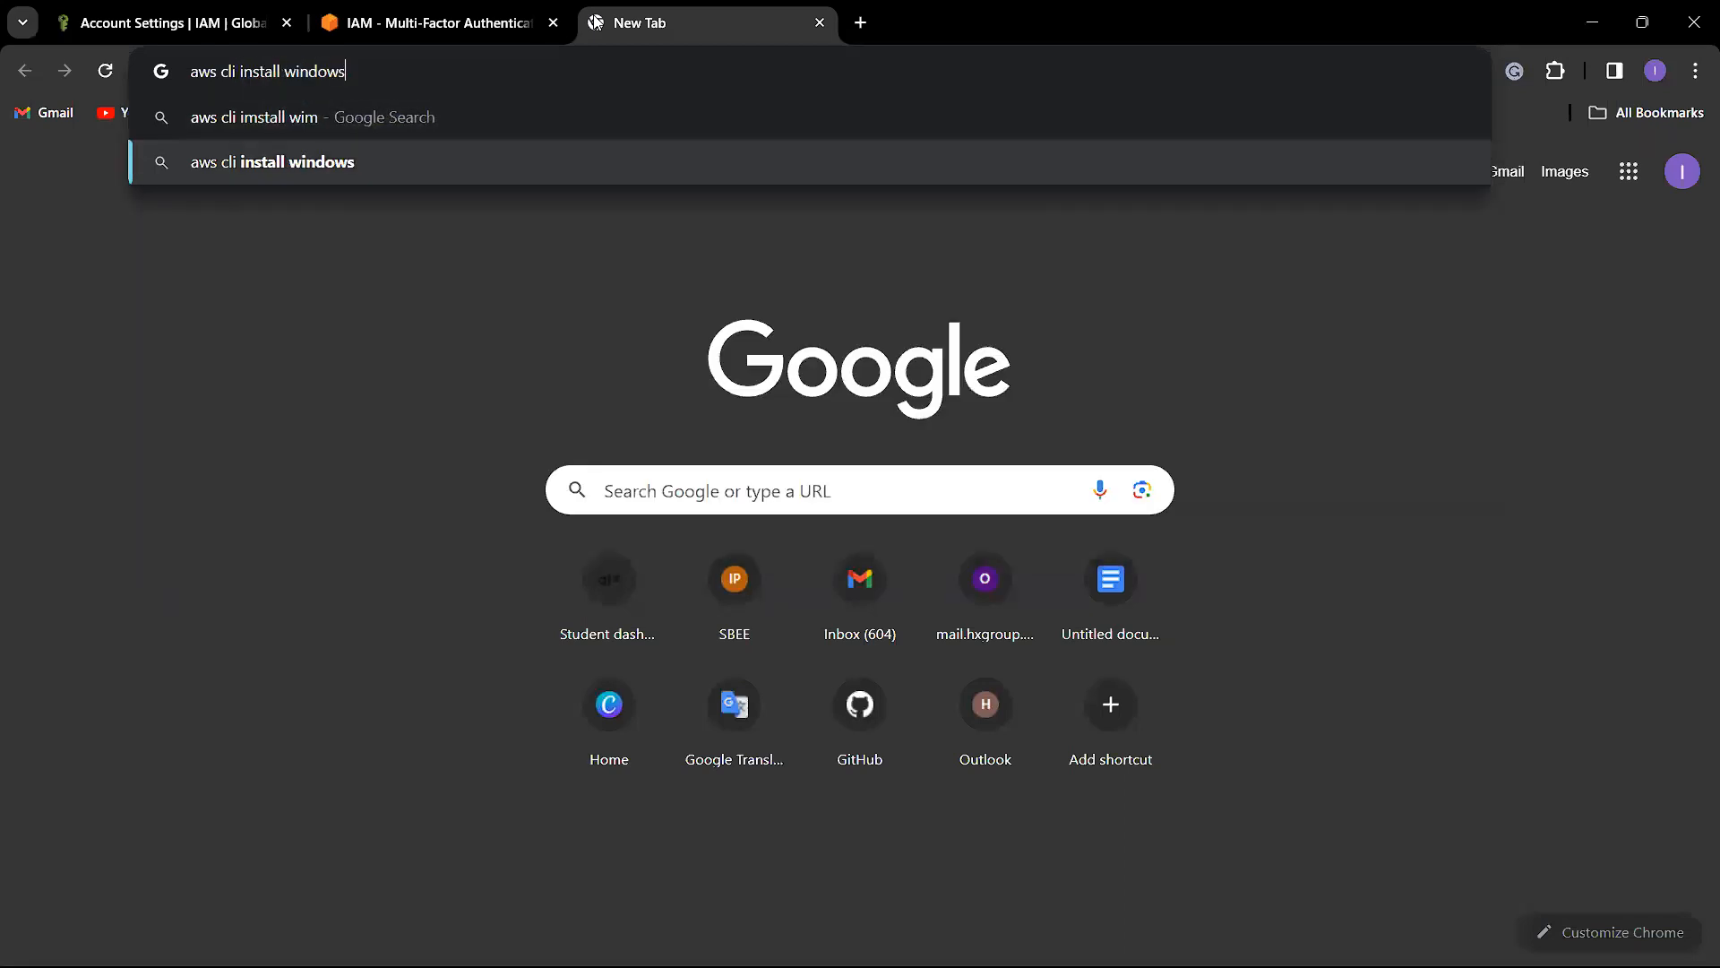
key("Return")
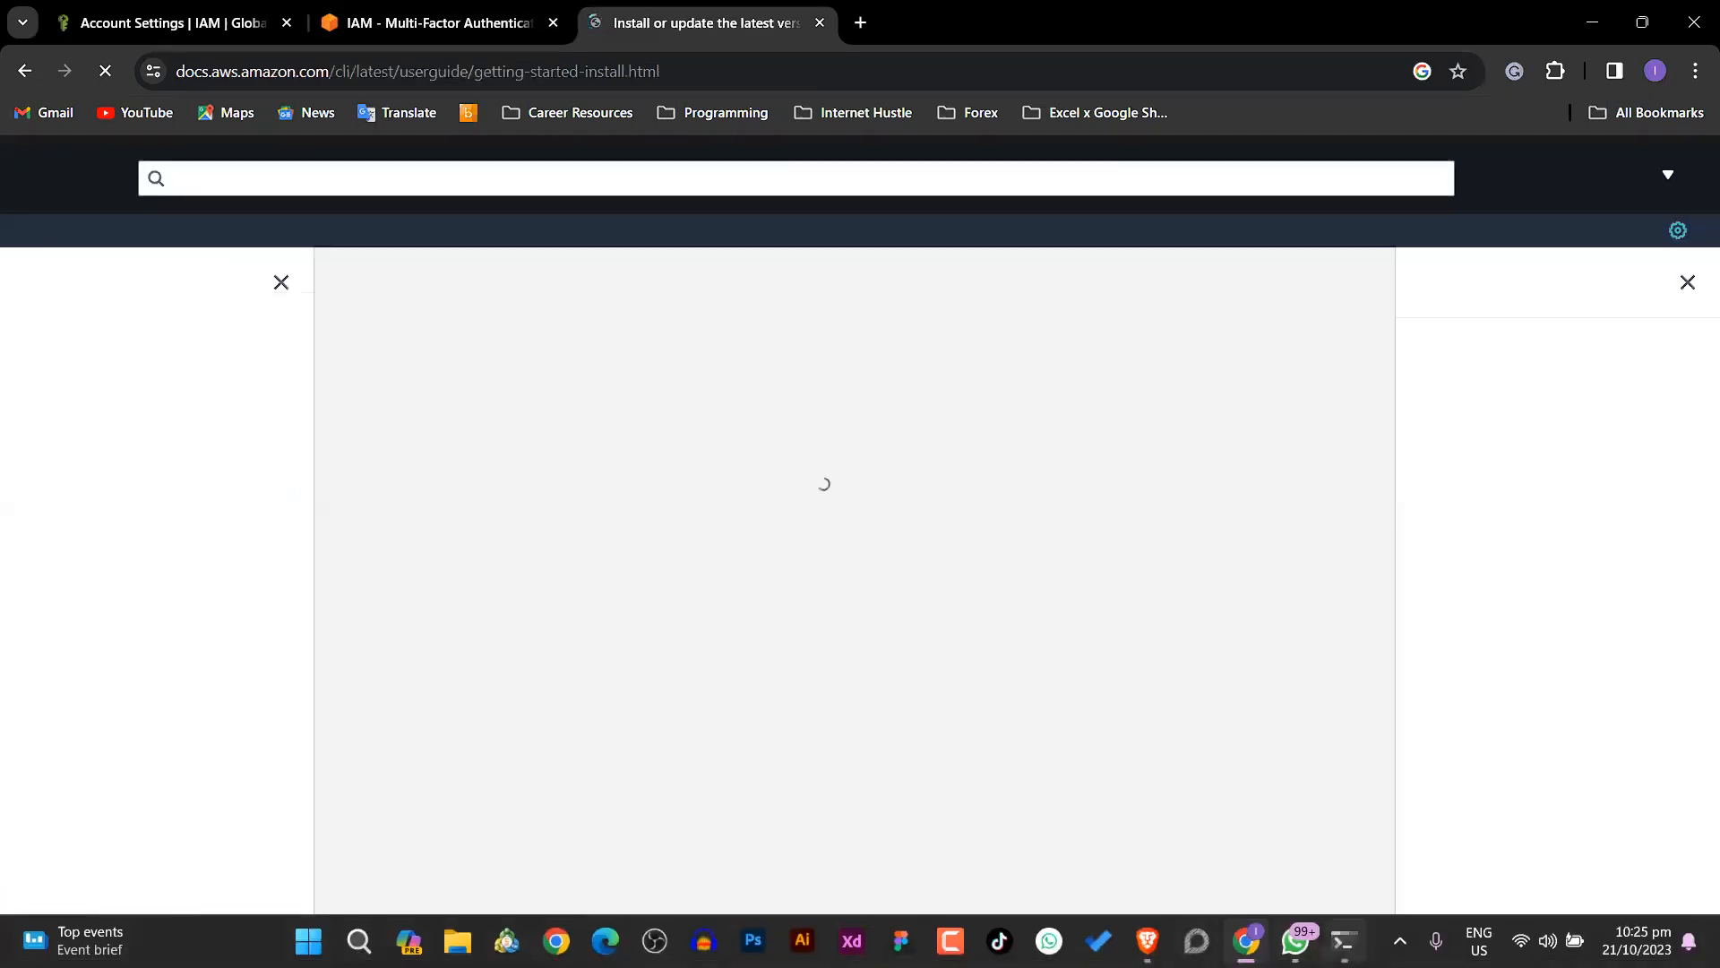
Step: Open the AWS CLI install guide, expand the Windows section and download AWSCLIV2.msi
left_click(1343, 941)
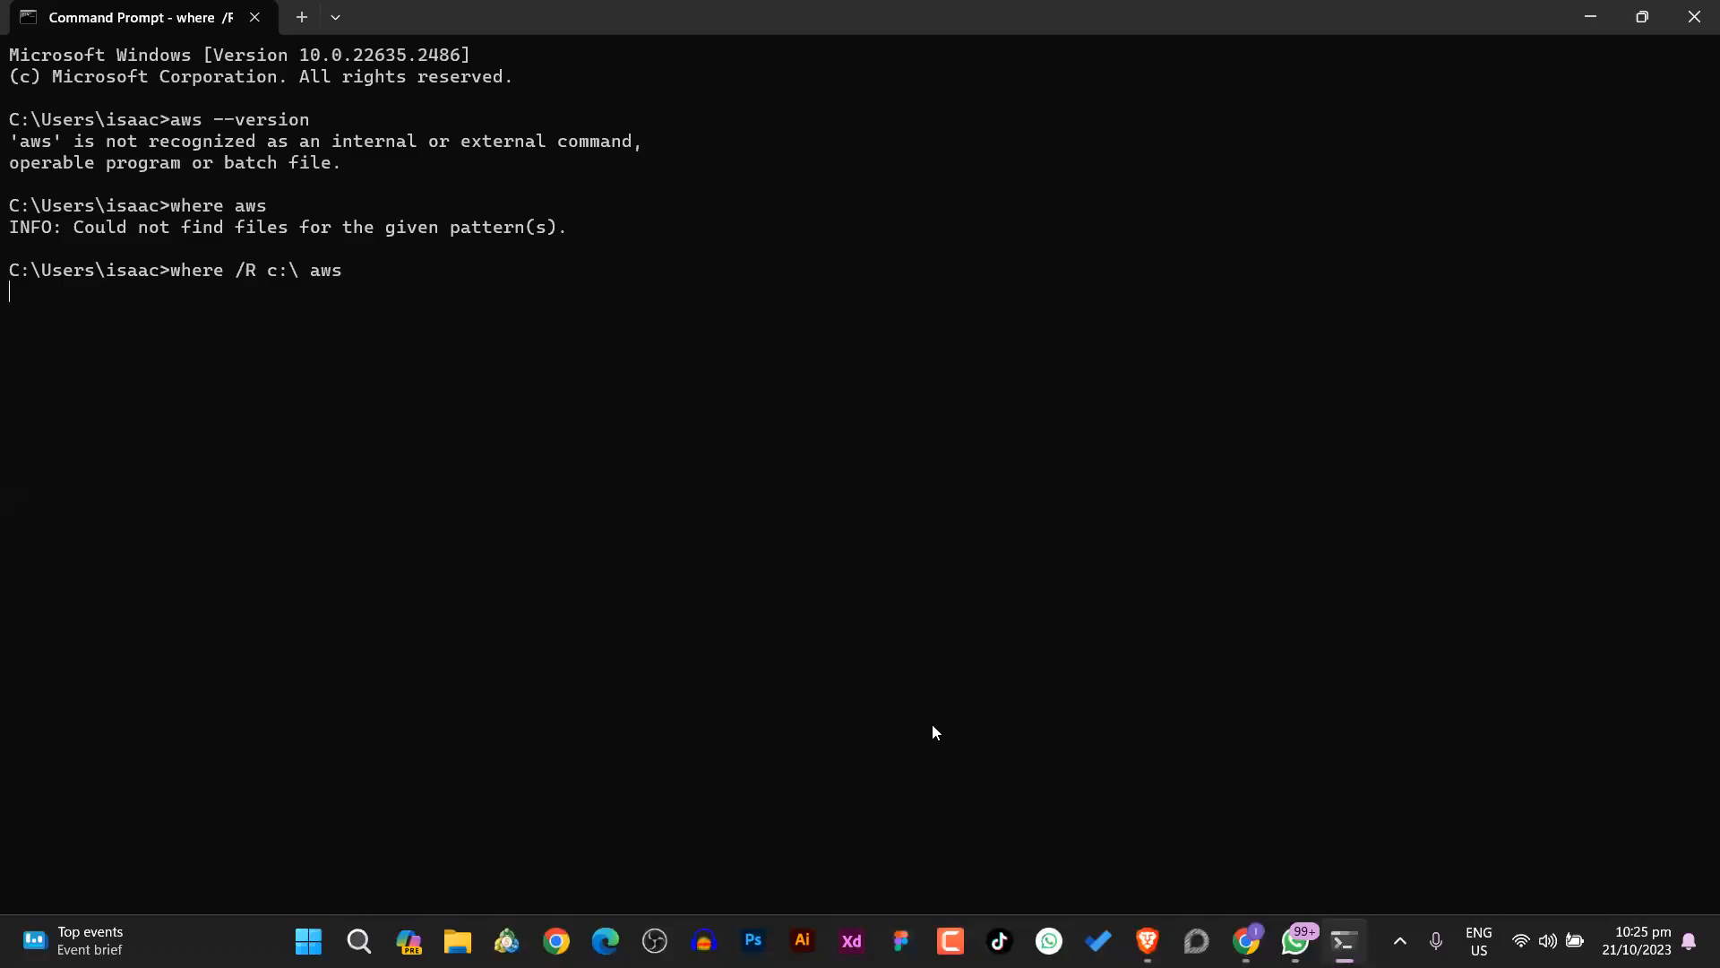
left_click(1591, 17)
scroll(672, 696, "down", 3)
scroll(813, 685, "up", 3)
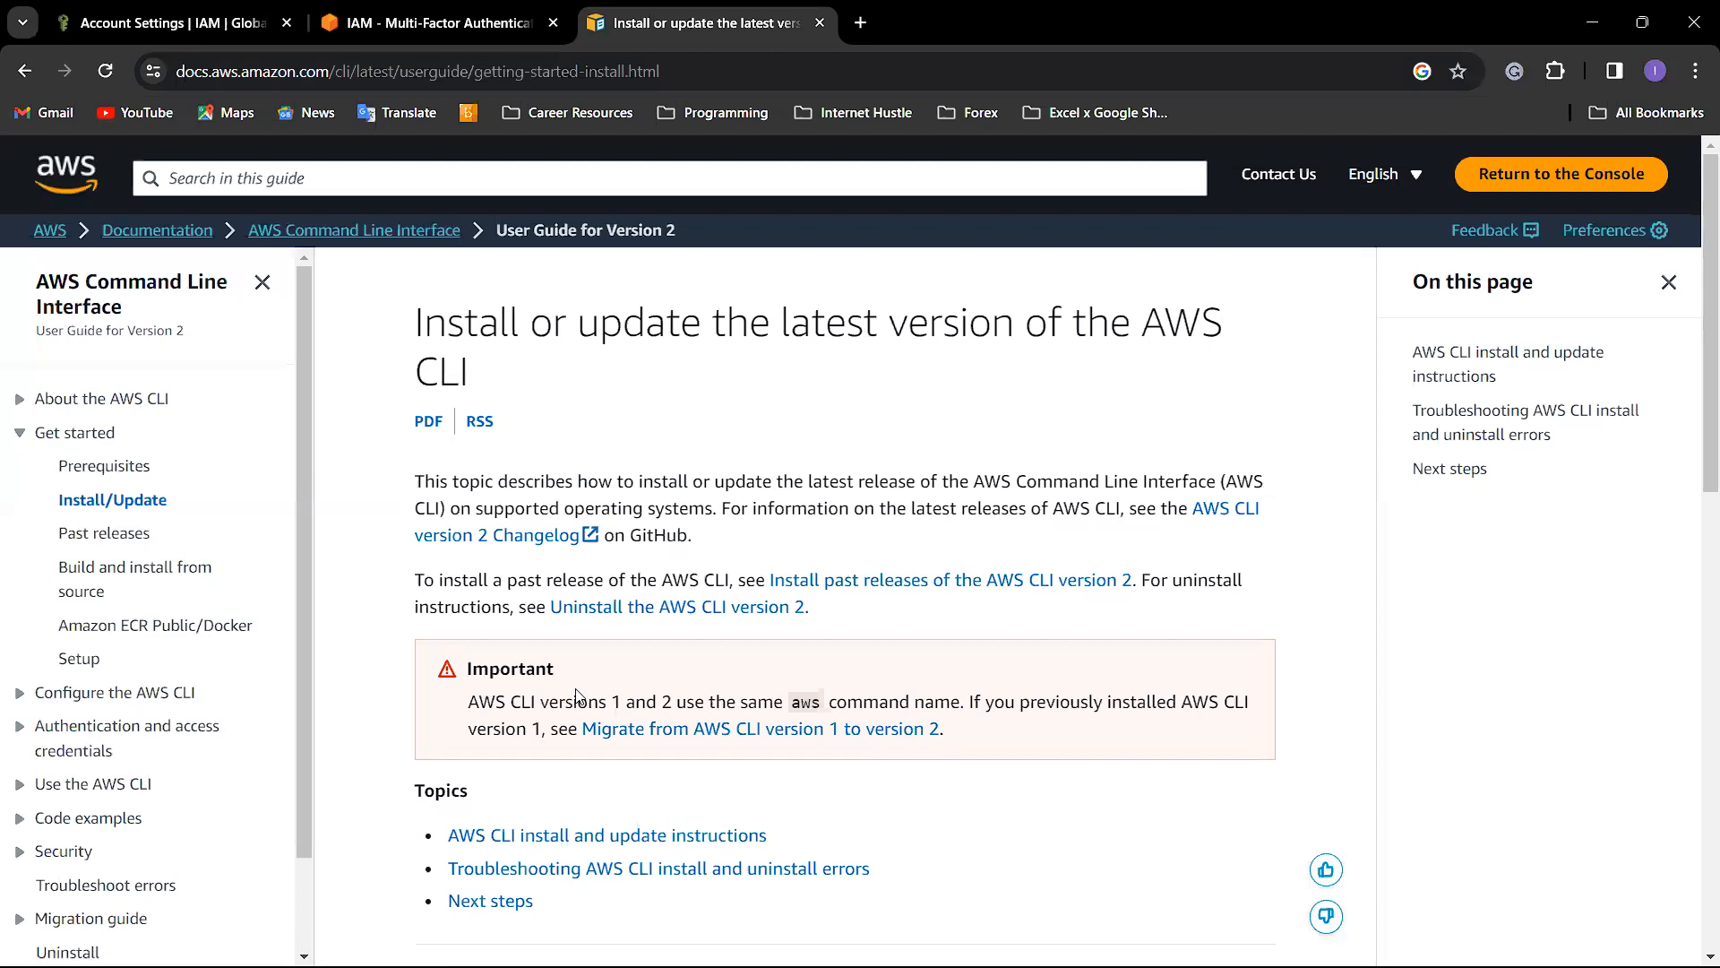
scroll(576, 708, "down", 2)
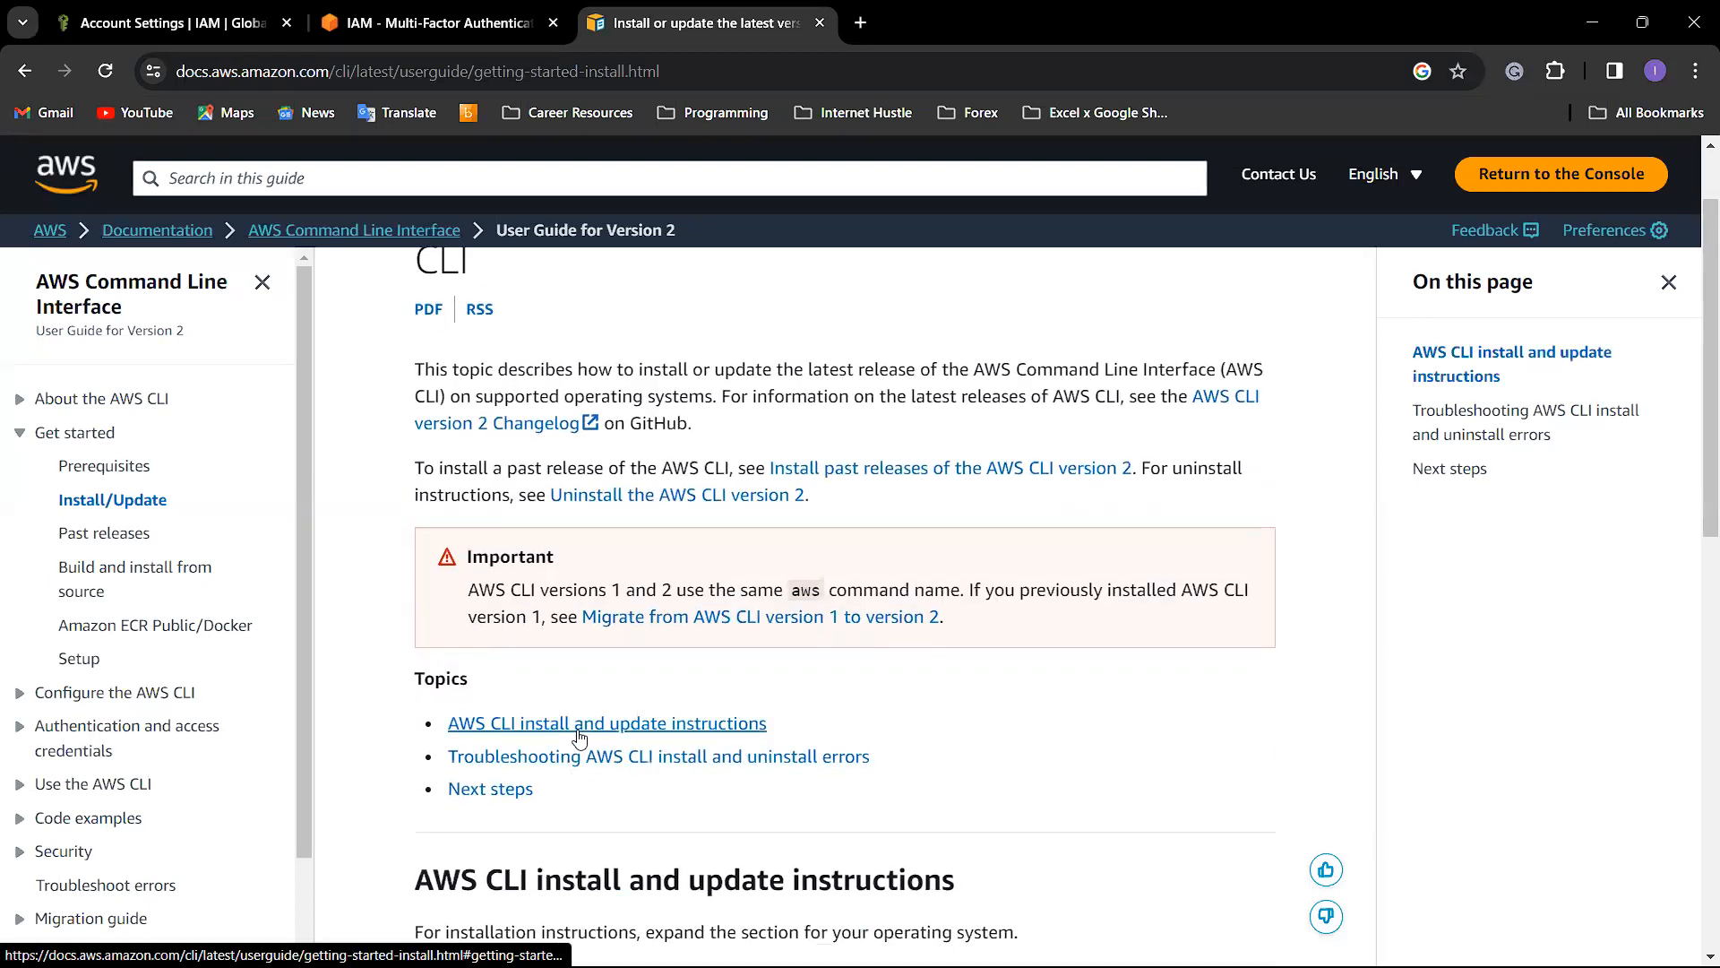
left_click(579, 724)
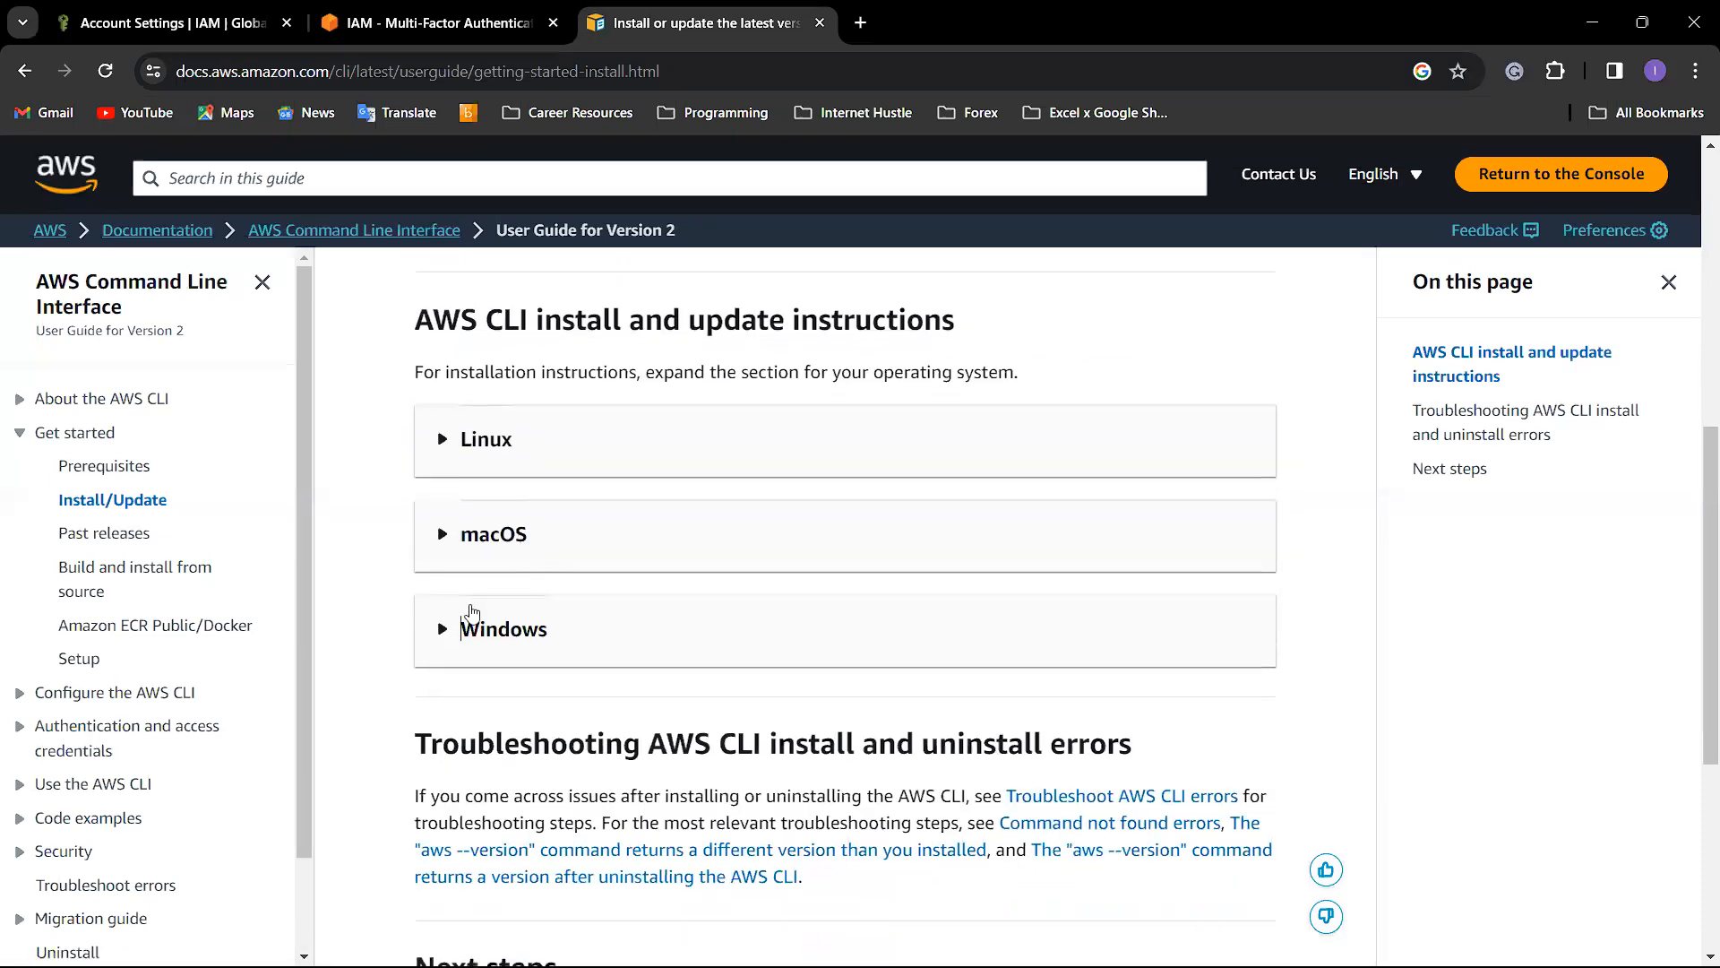
left_click(473, 612)
scroll(582, 681, "down", 2)
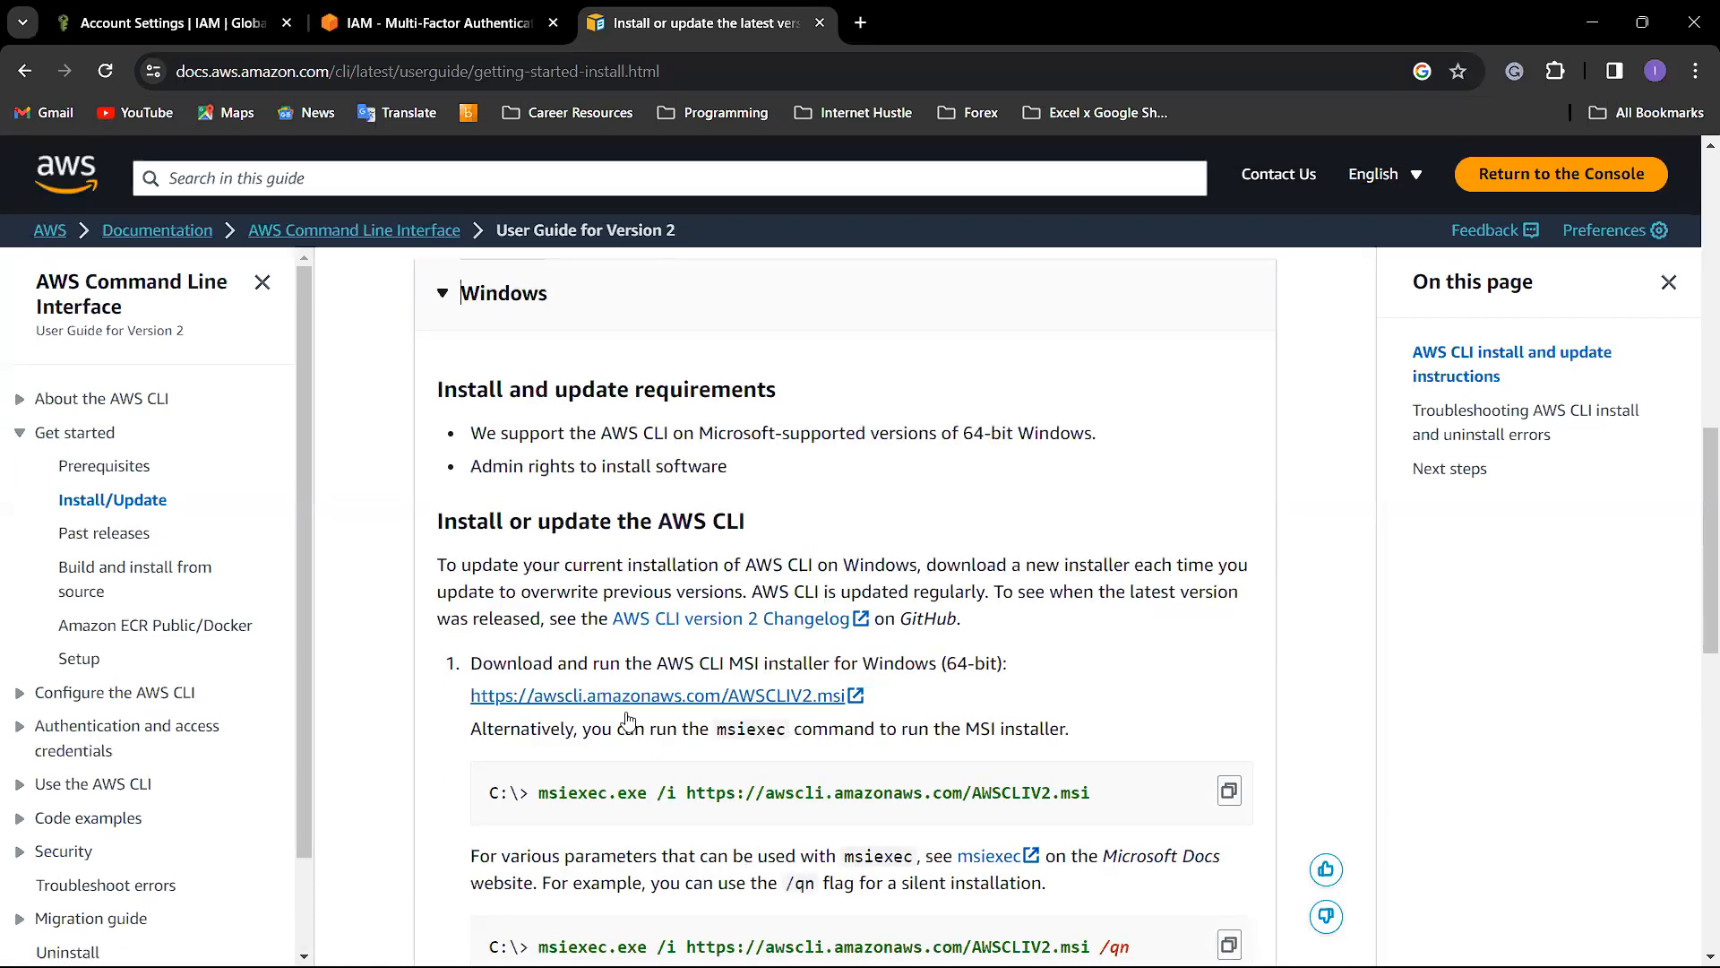
left_click(659, 697)
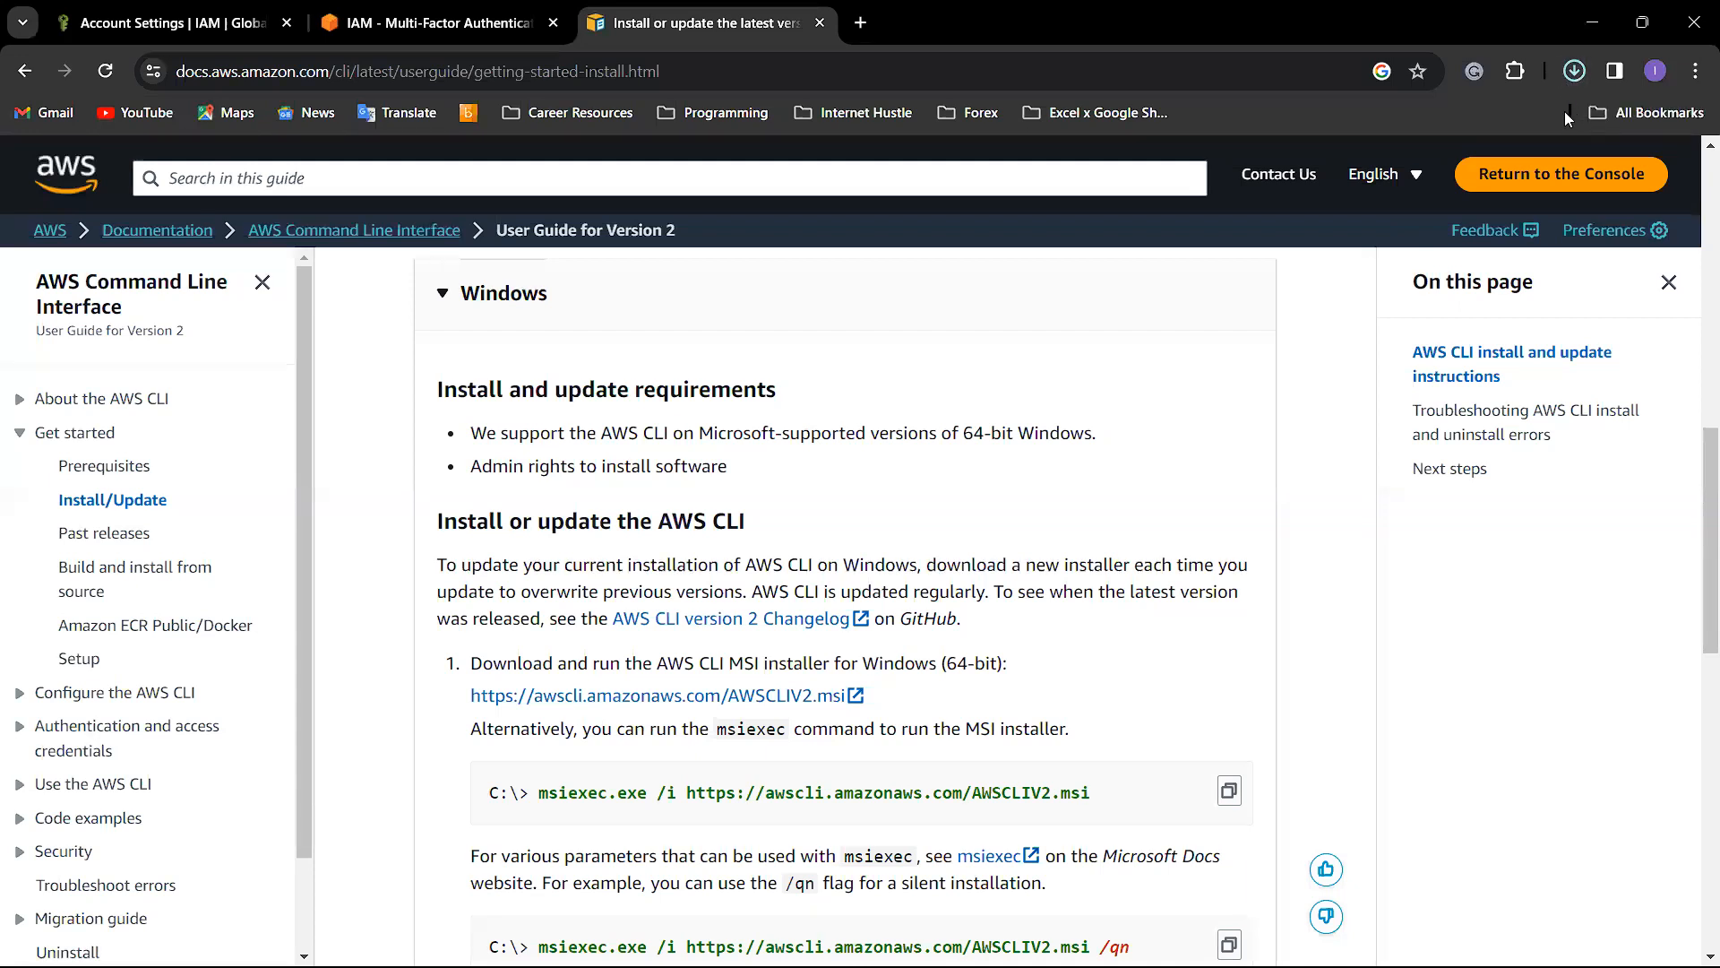
Step: Run AWSCLIV2.msi, accept the licence, keep the default location and install, watching progress beside the docs
left_click(1575, 70)
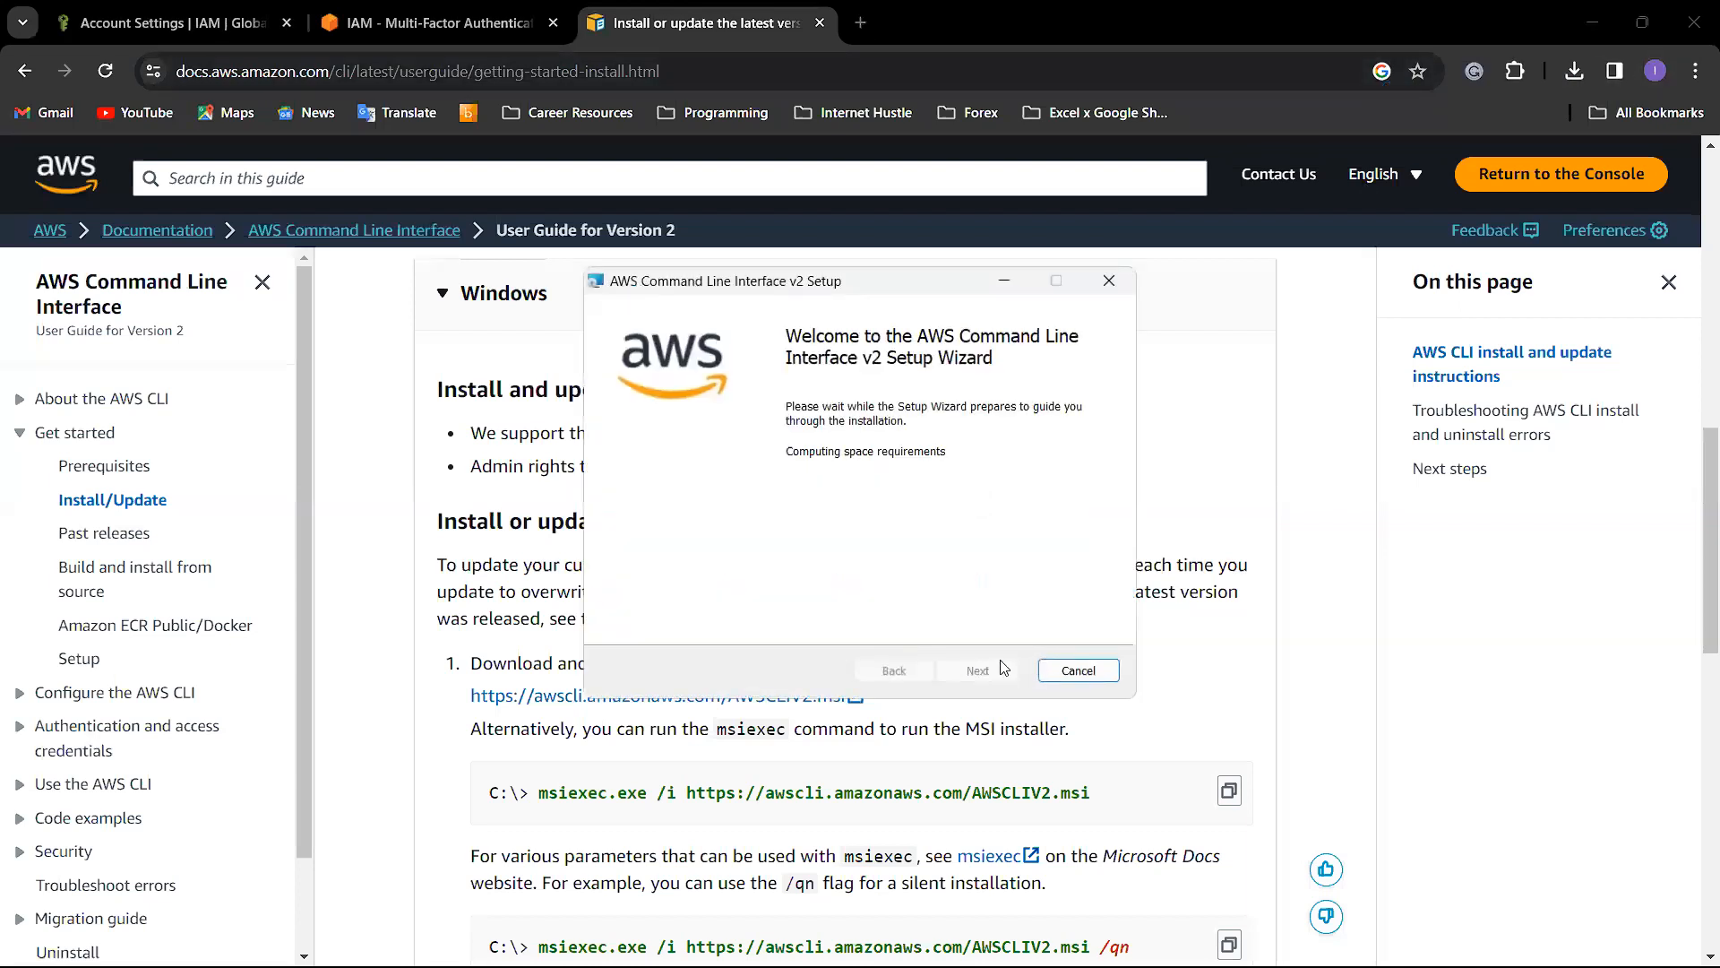
left_click(968, 670)
left_click(773, 620)
left_click(953, 672)
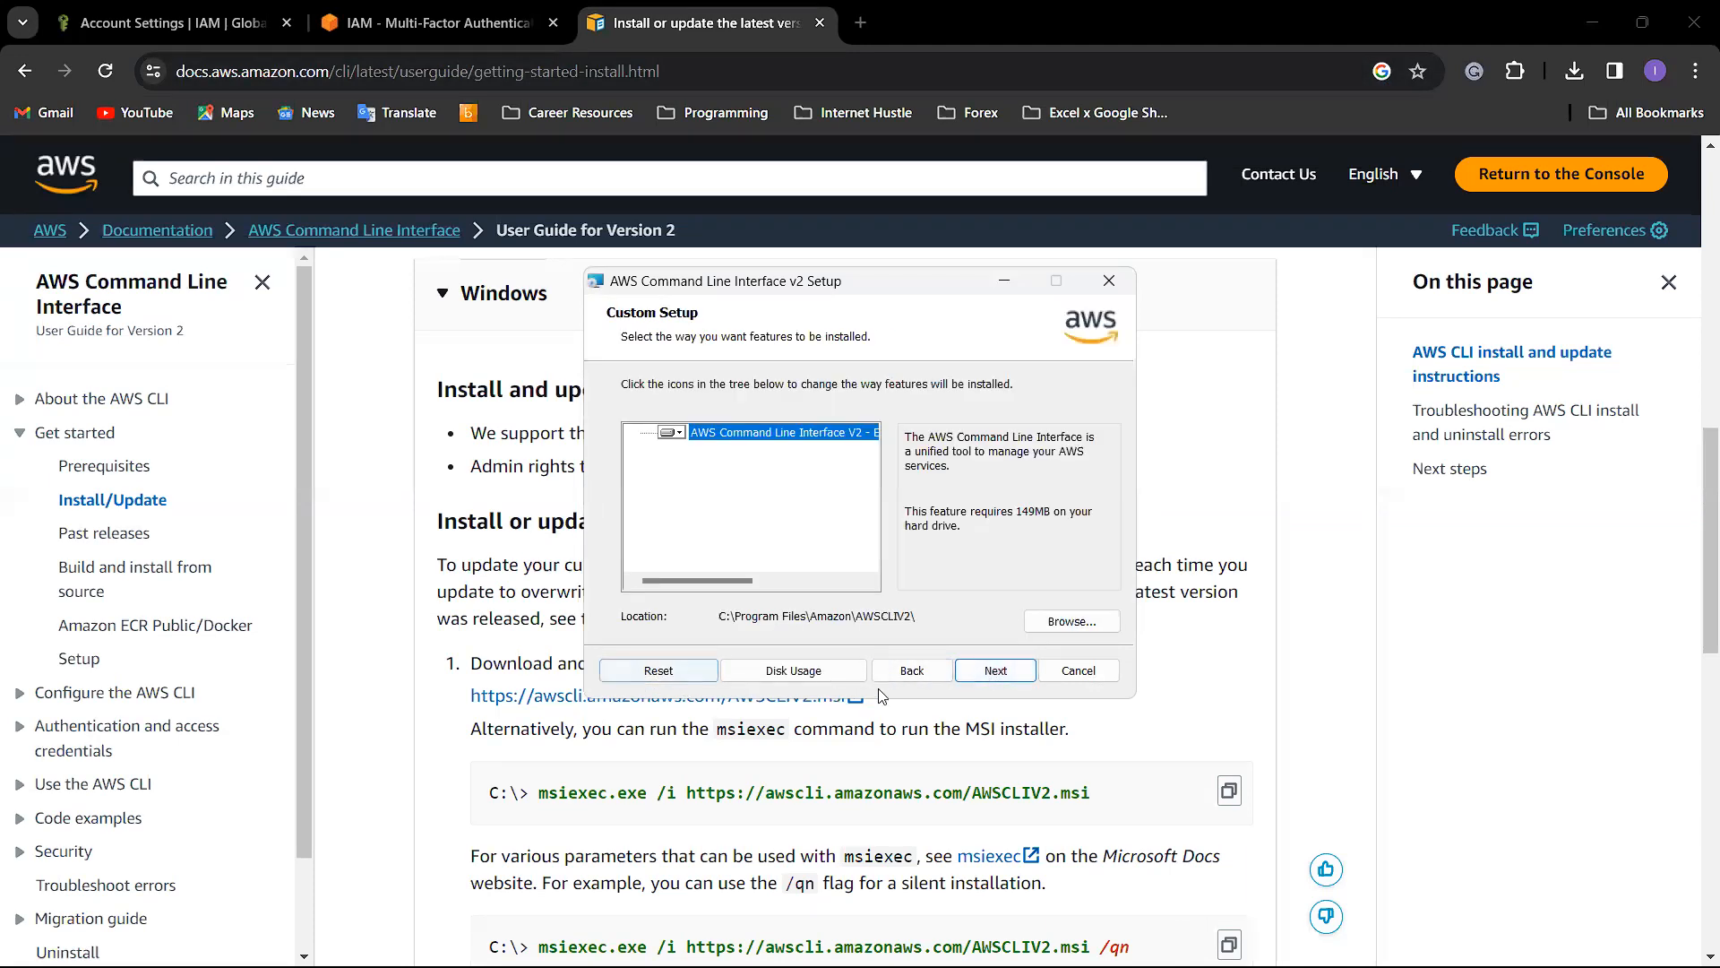
left_click(913, 674)
left_click(984, 676)
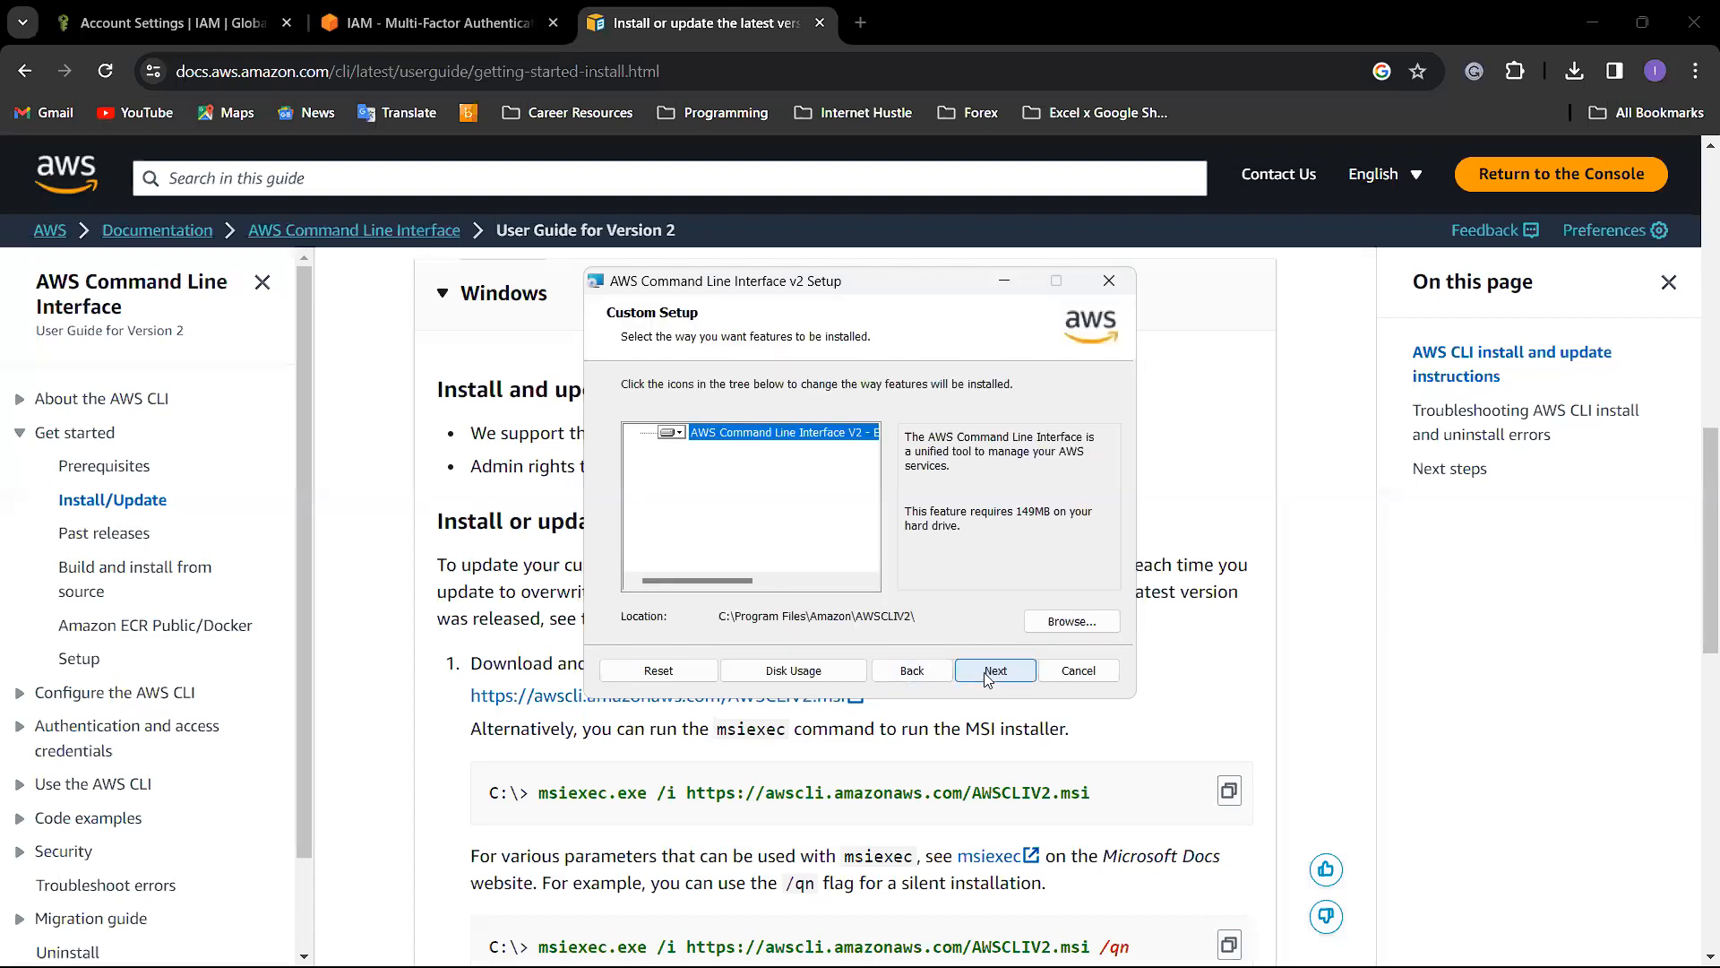
left_click(986, 674)
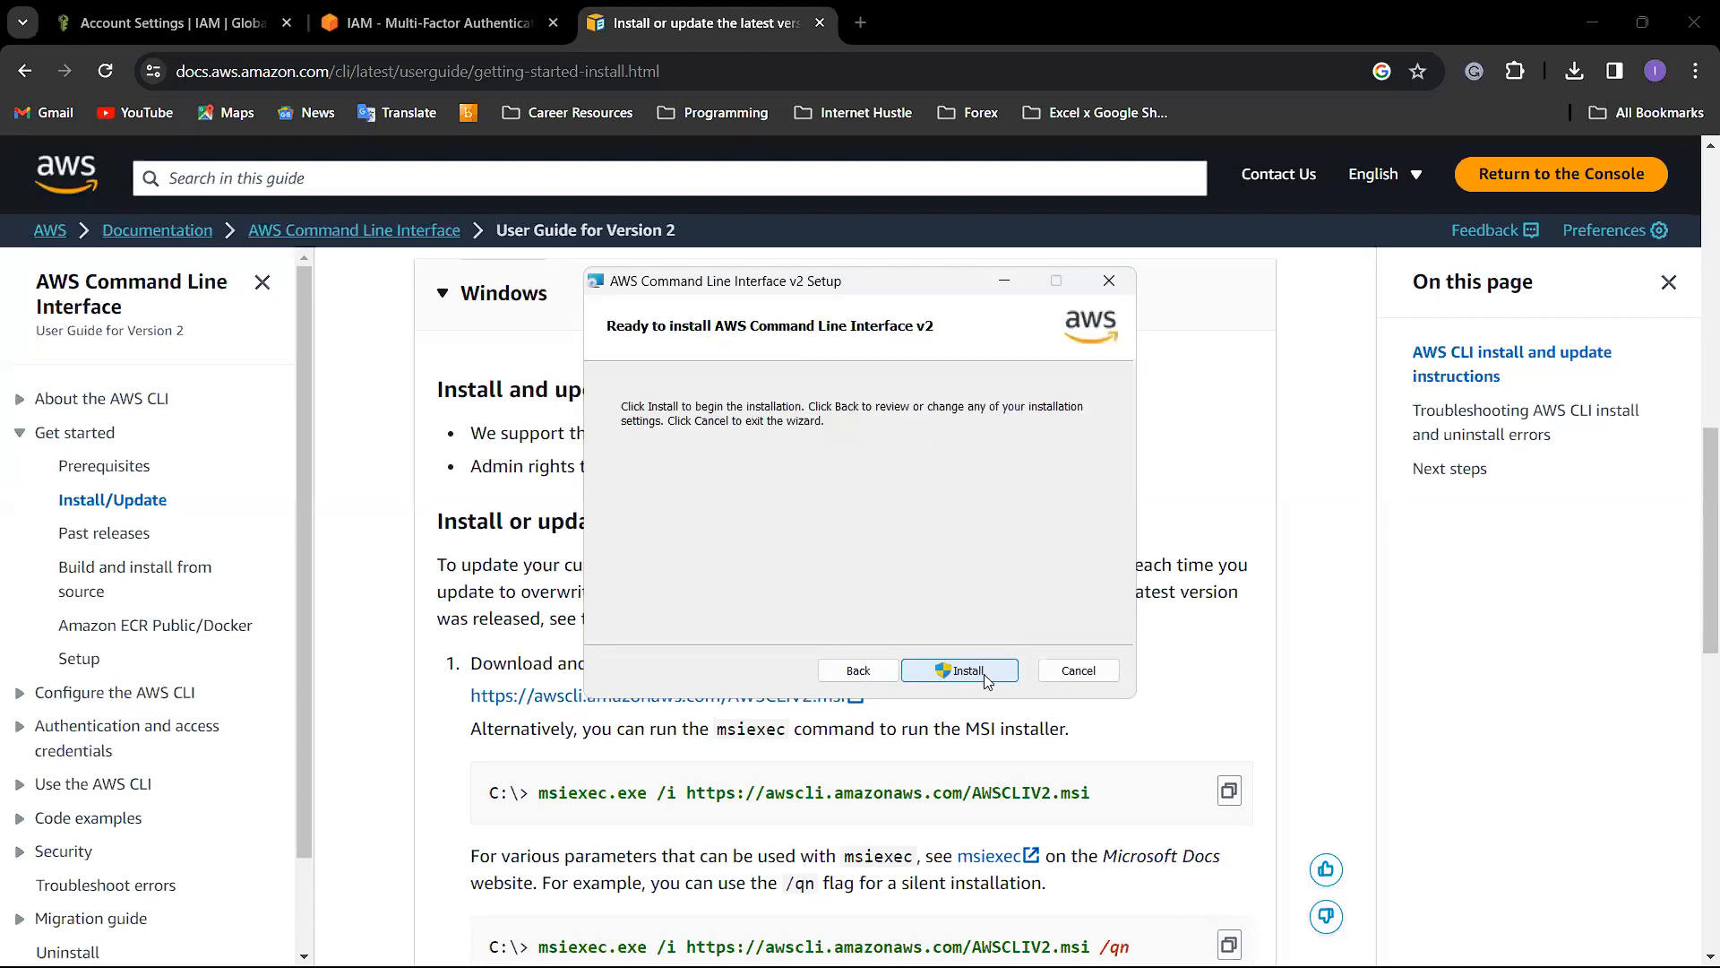
left_click(986, 680)
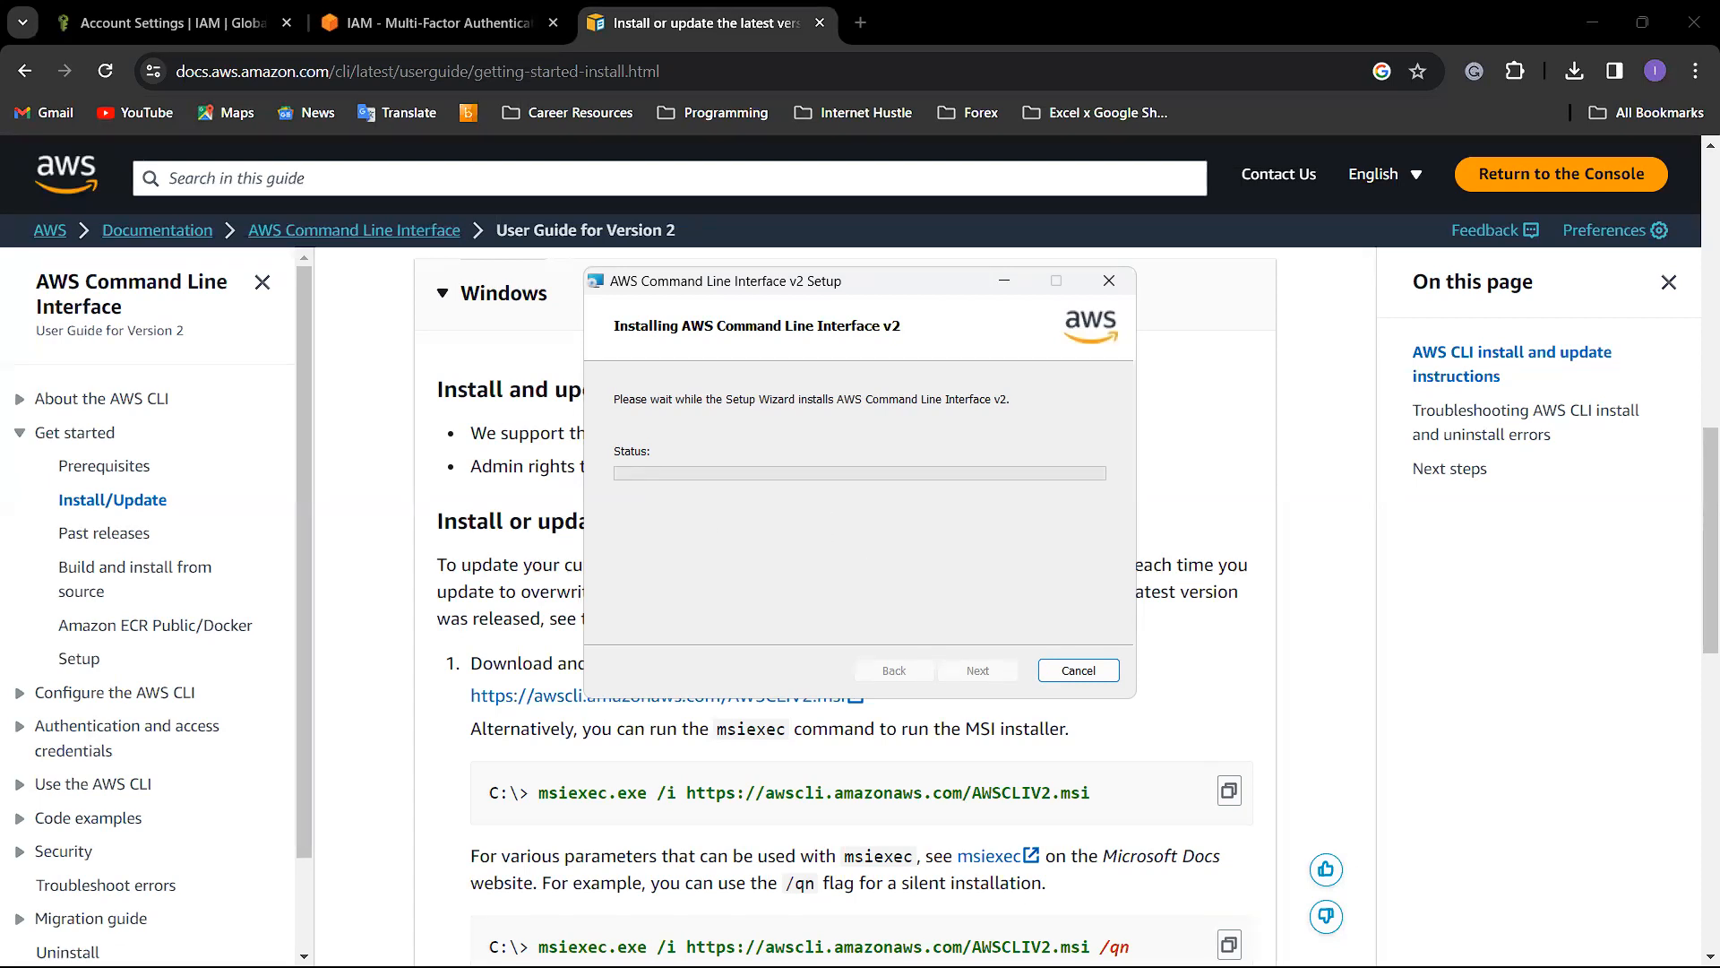
left_click(1295, 940)
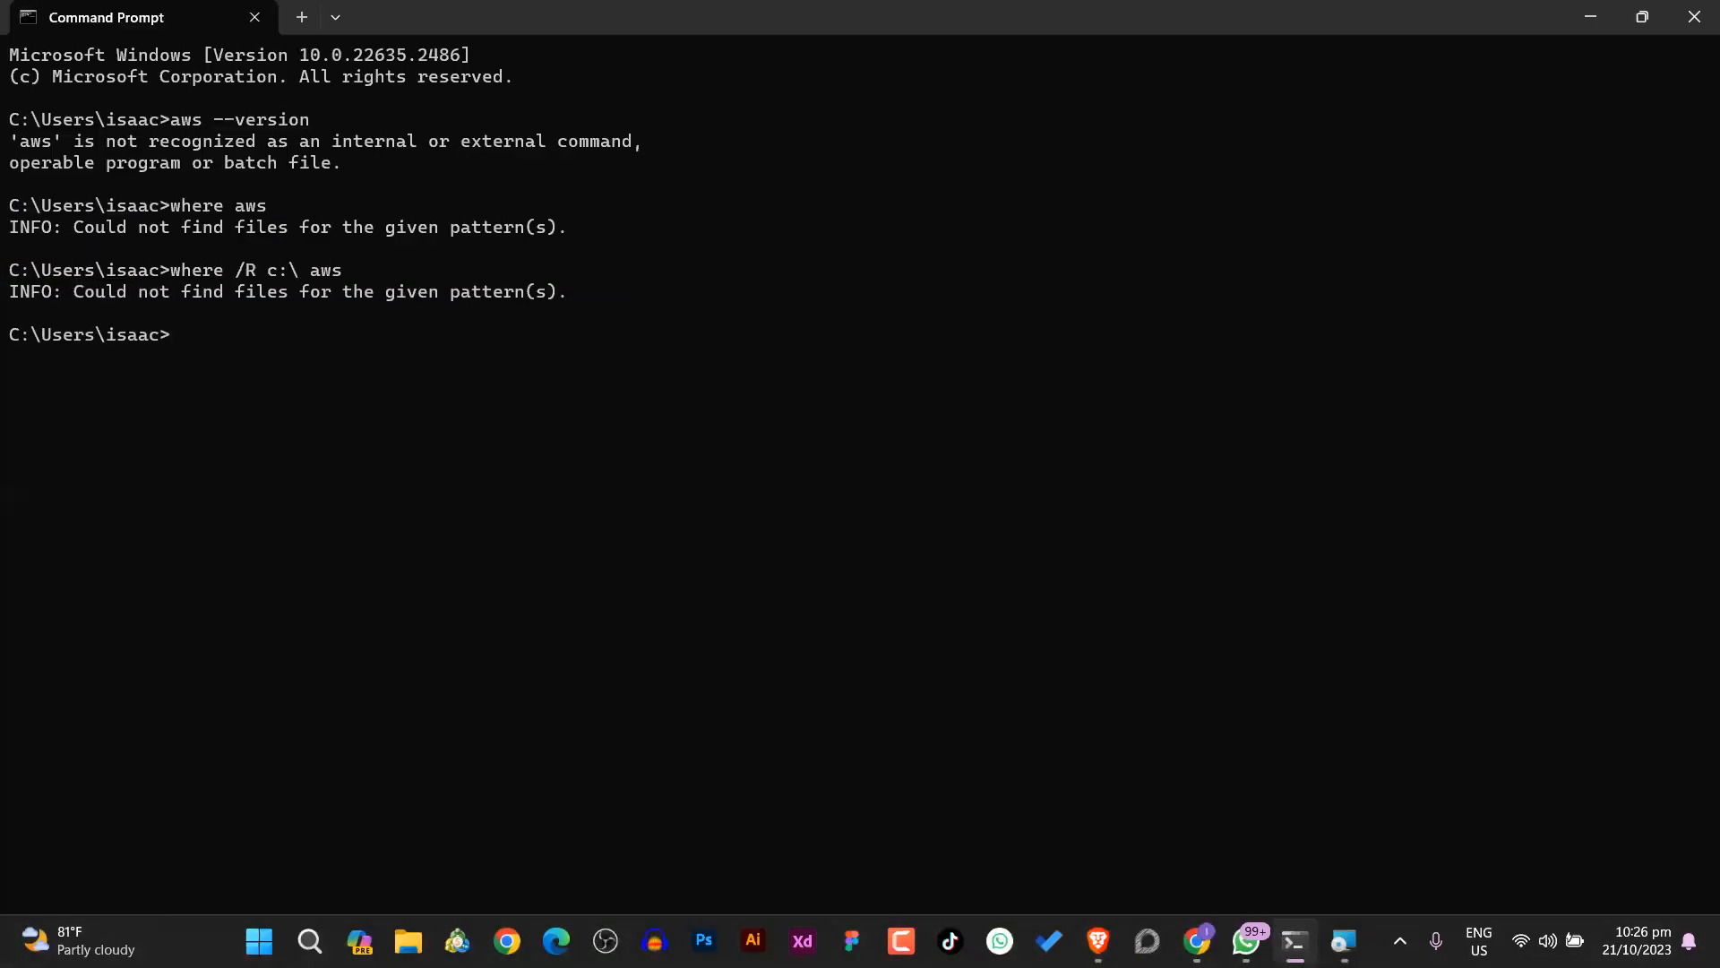
key("alt+Tab")
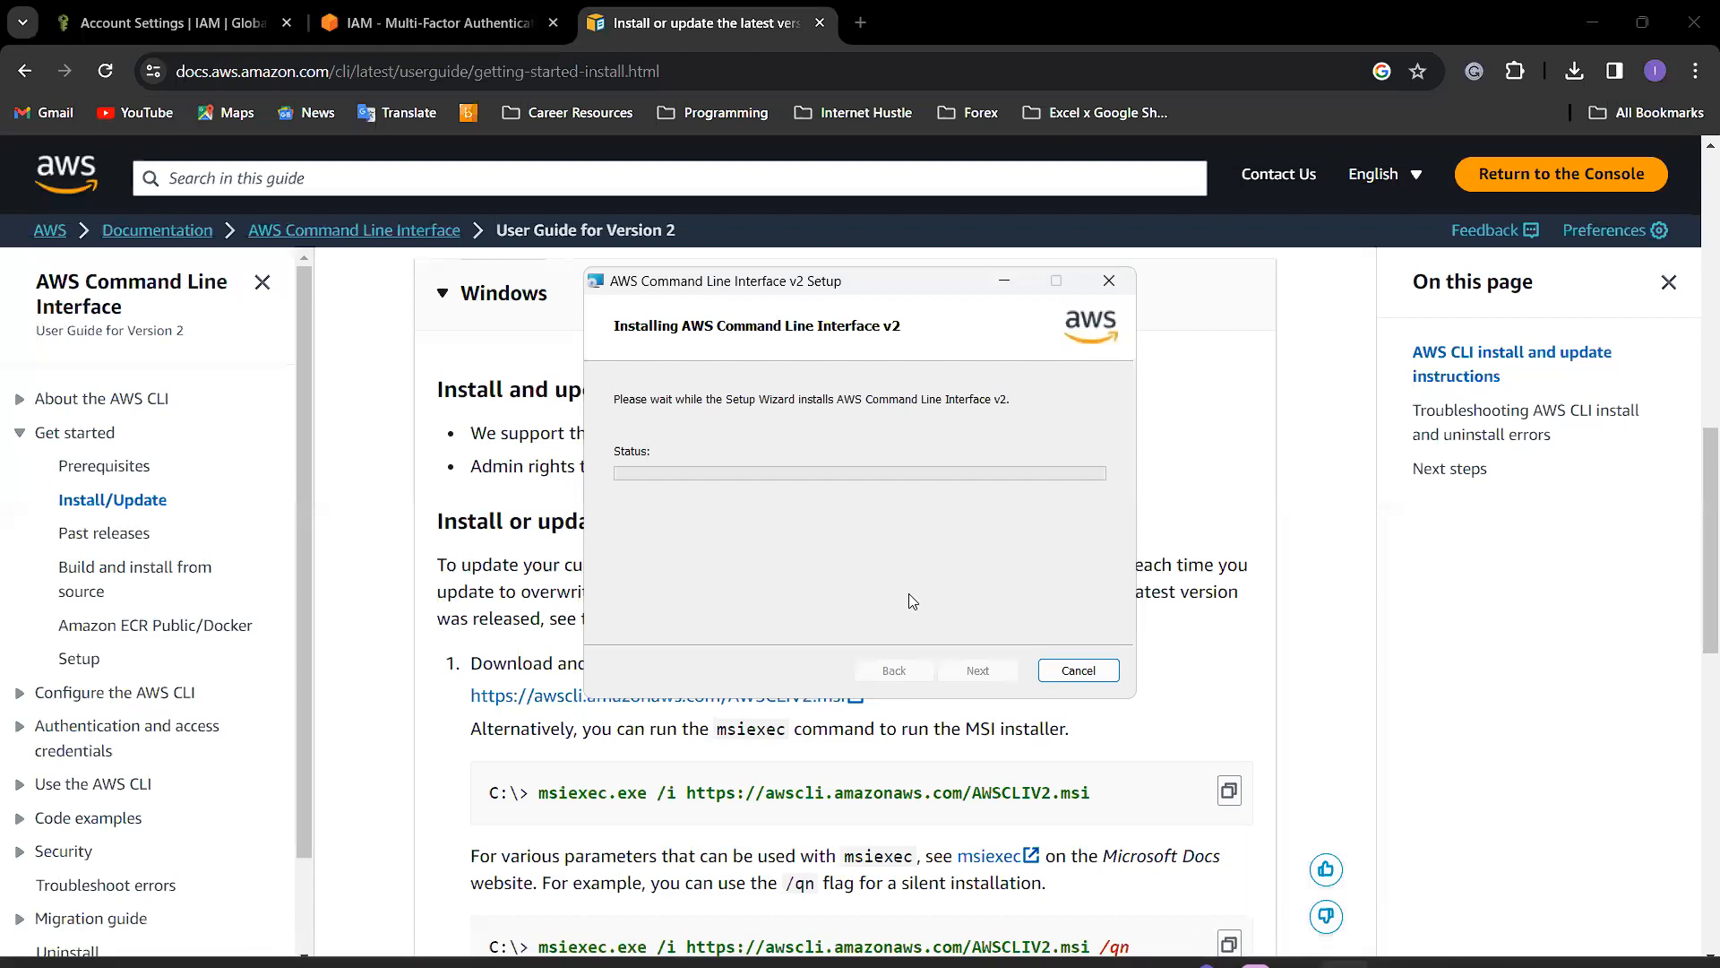
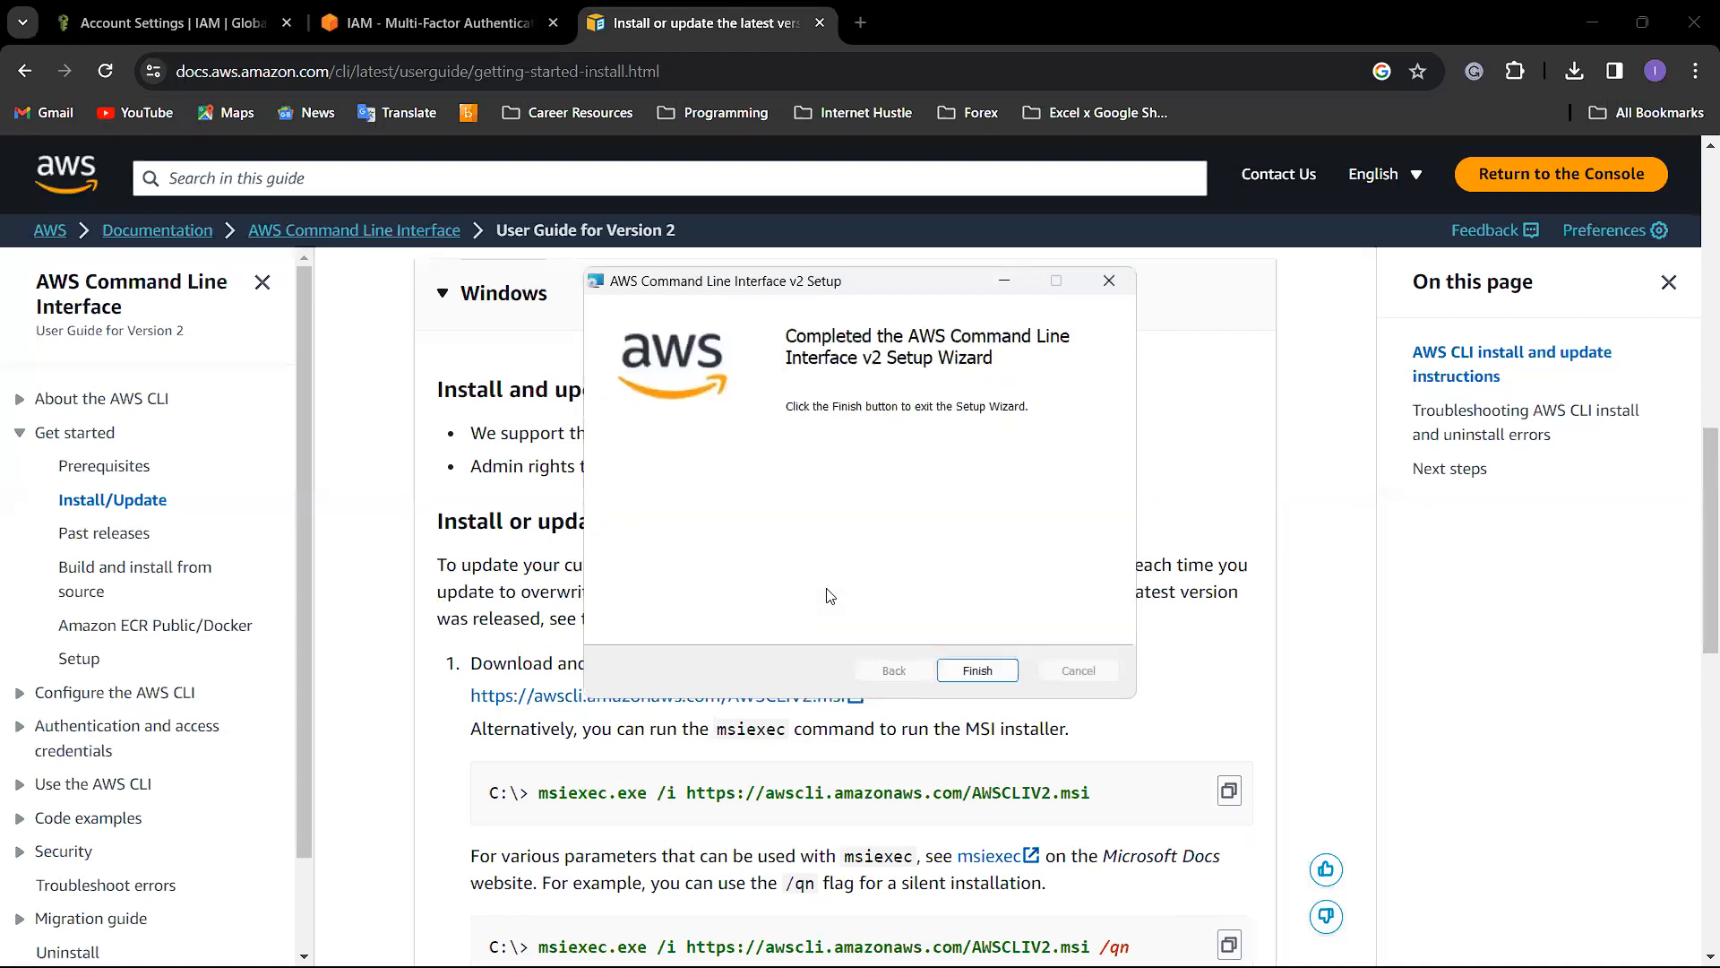
Step: Finish the AWS CLI v2 installer and return to Command Prompt
left_click(1006, 674)
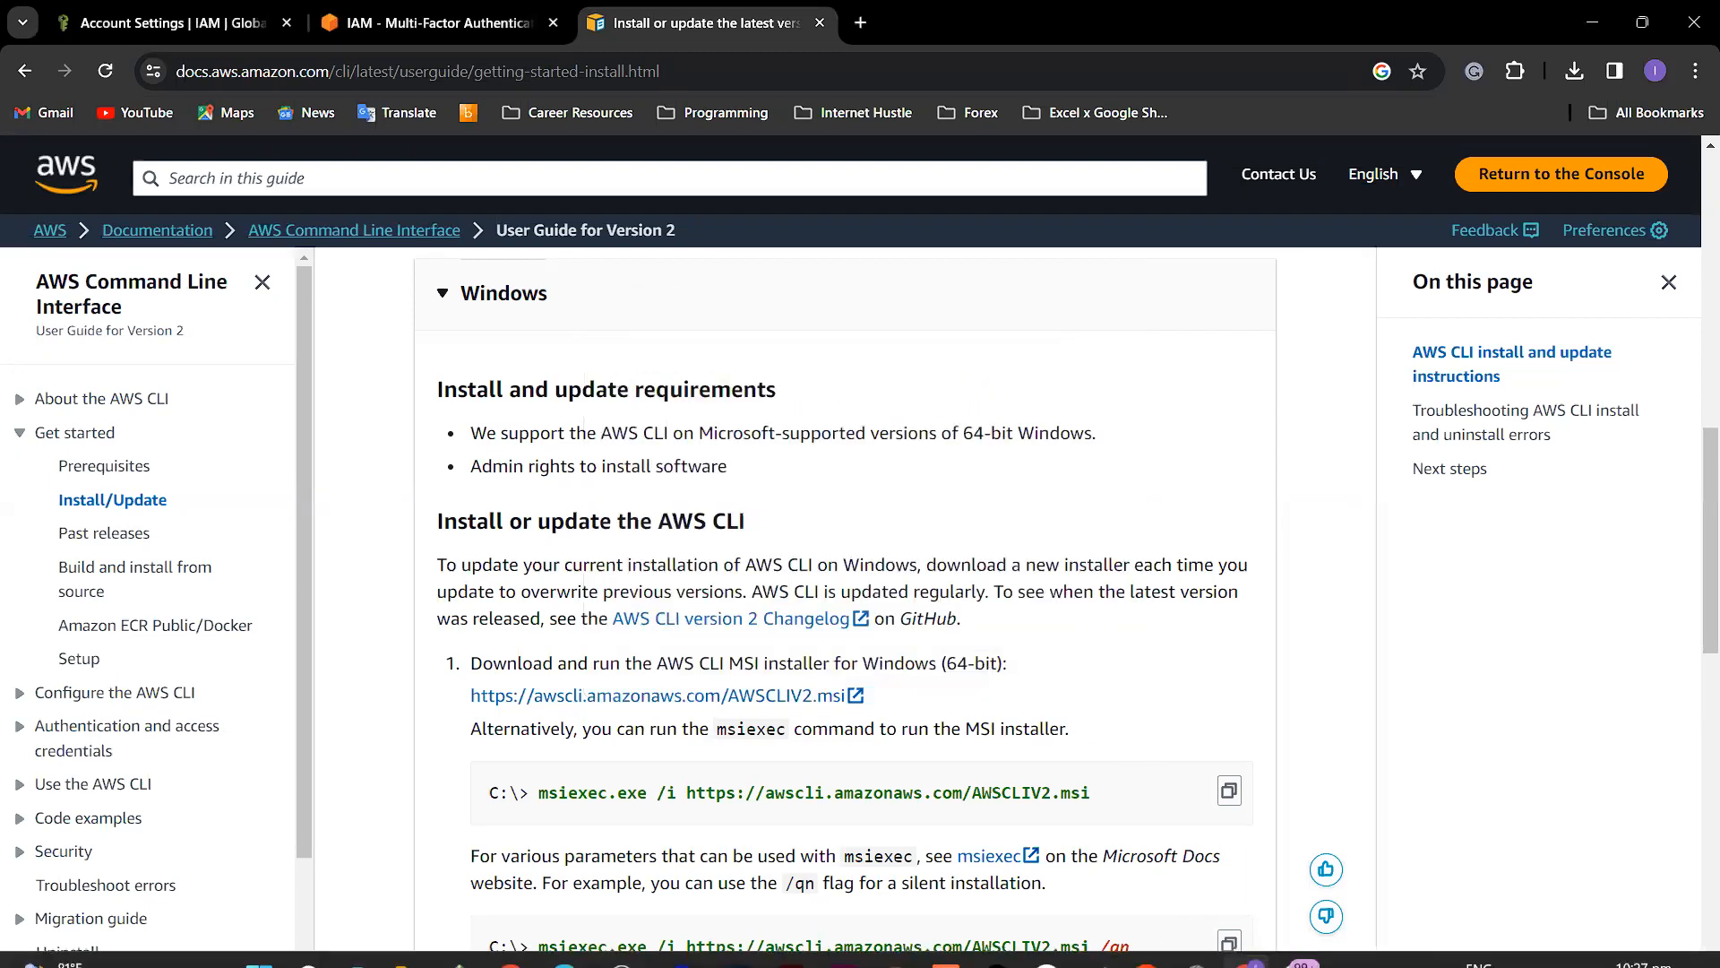
key("alt+Tab")
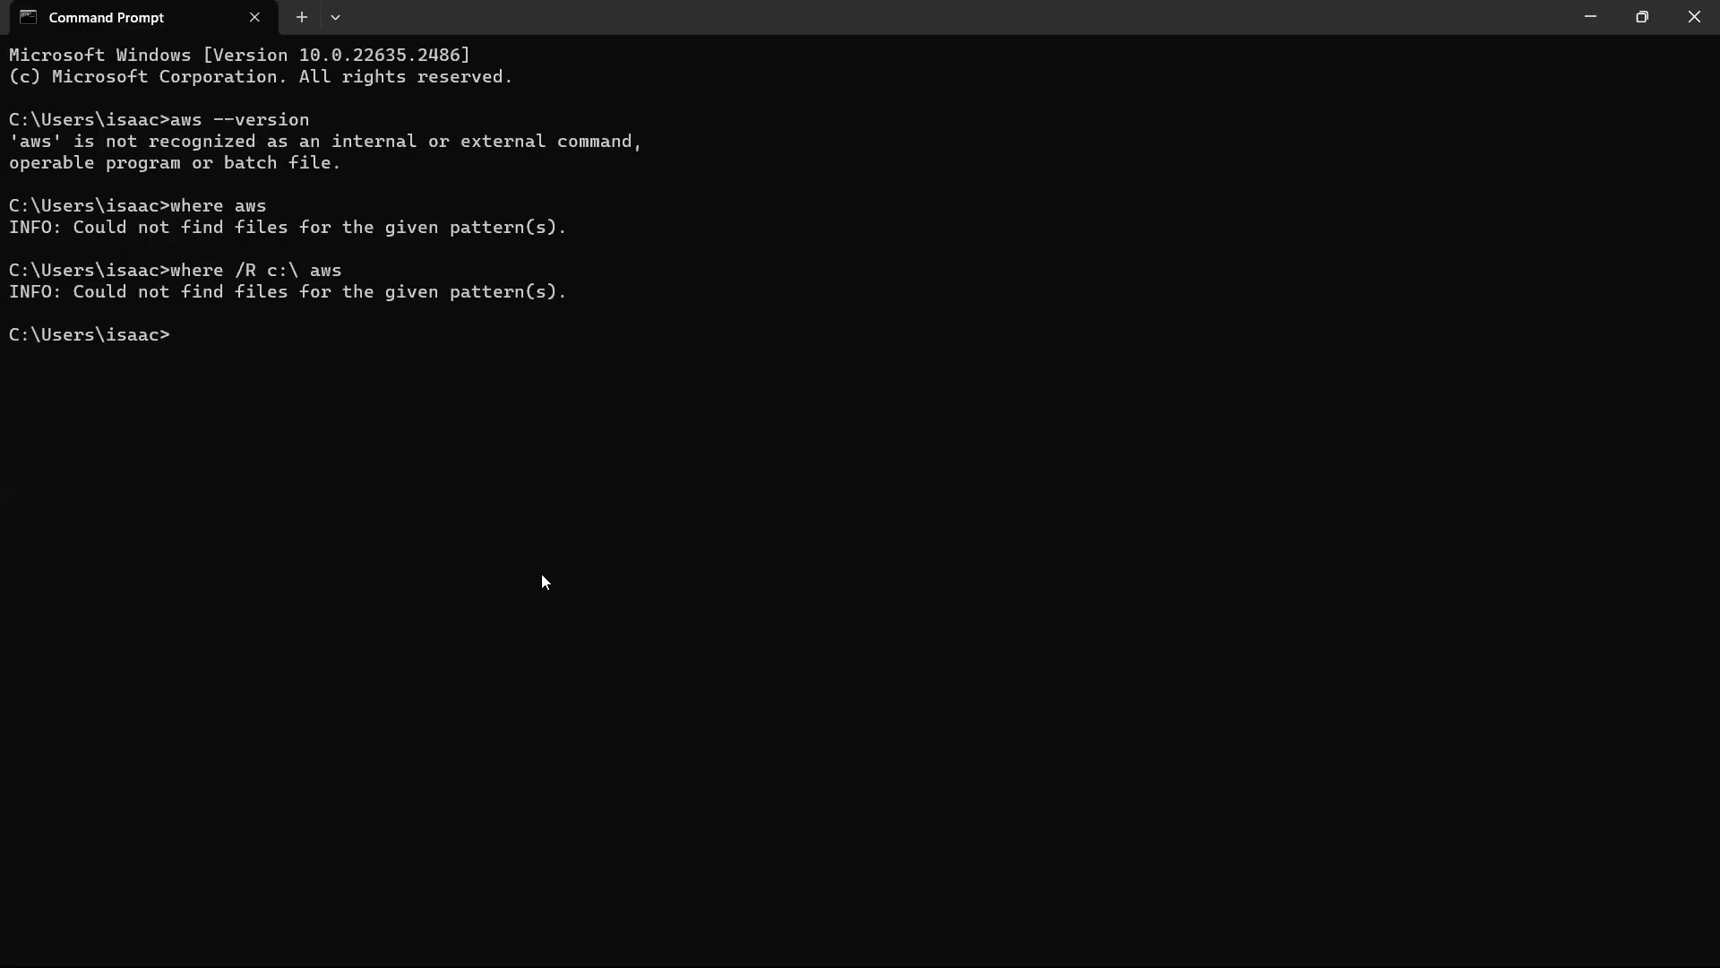
Step: Rerun aws --version, where aws, and the recursive where /R c:\ aws search
key("Up")
key("Up")
key("Up")
key("Return")
key("Up")
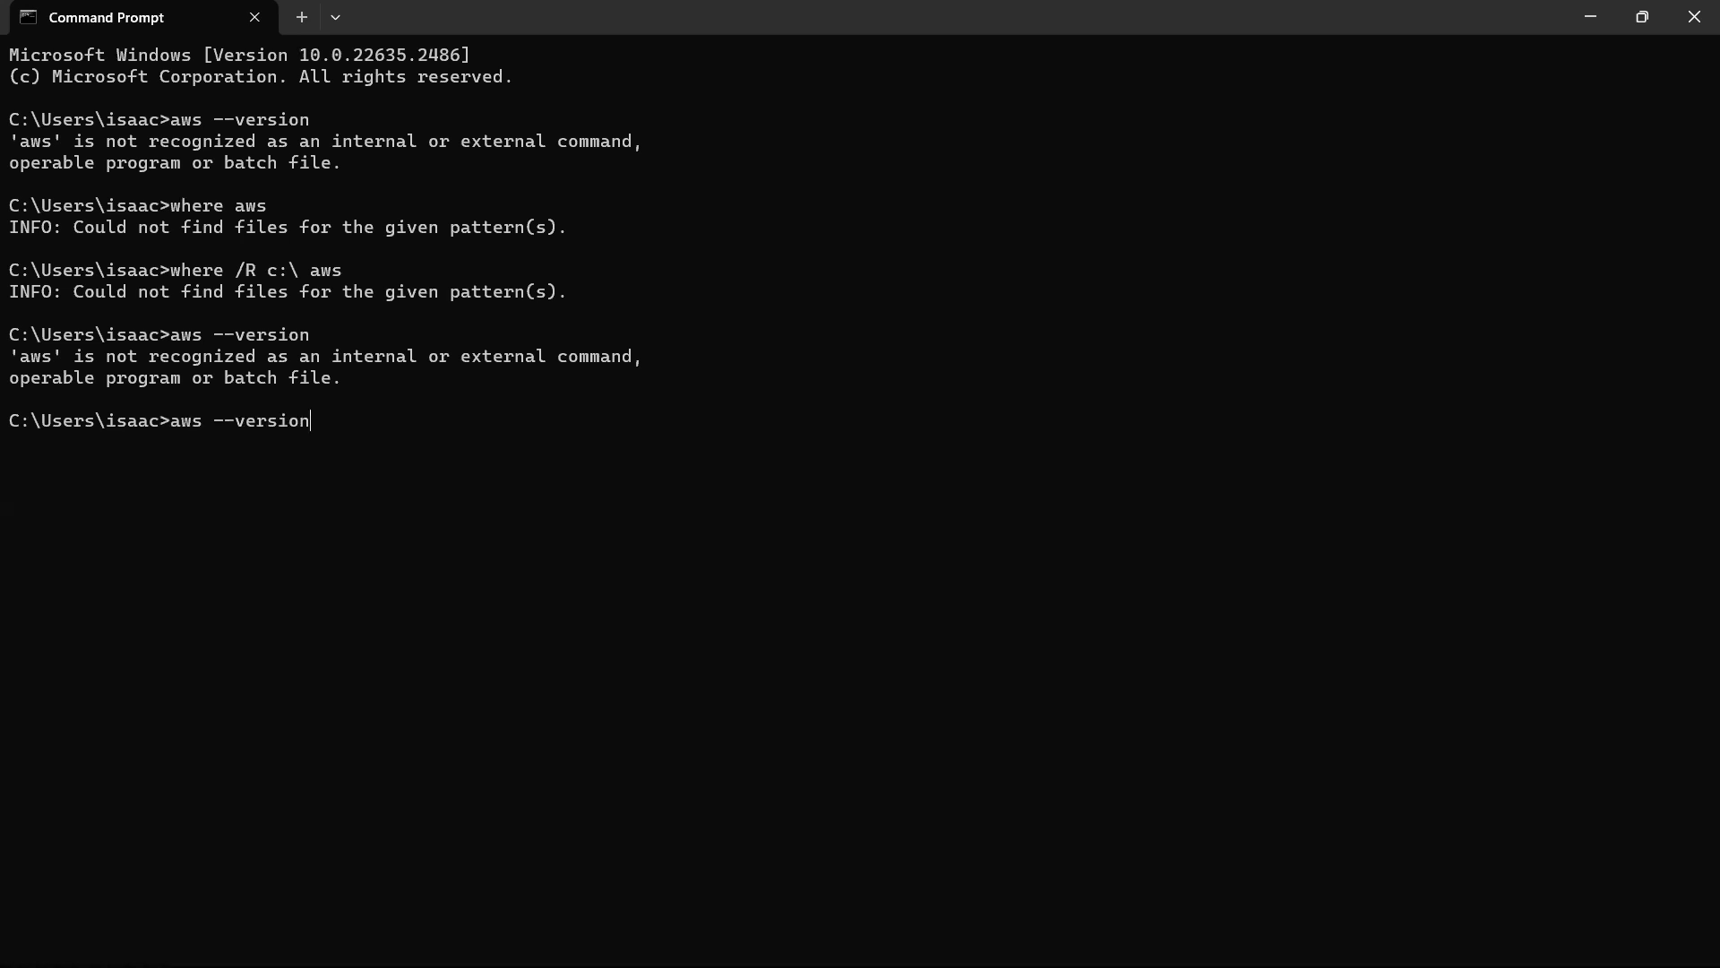
key("Up")
key("Up")
key("Return")
key("Up")
key("Up")
key("Return")
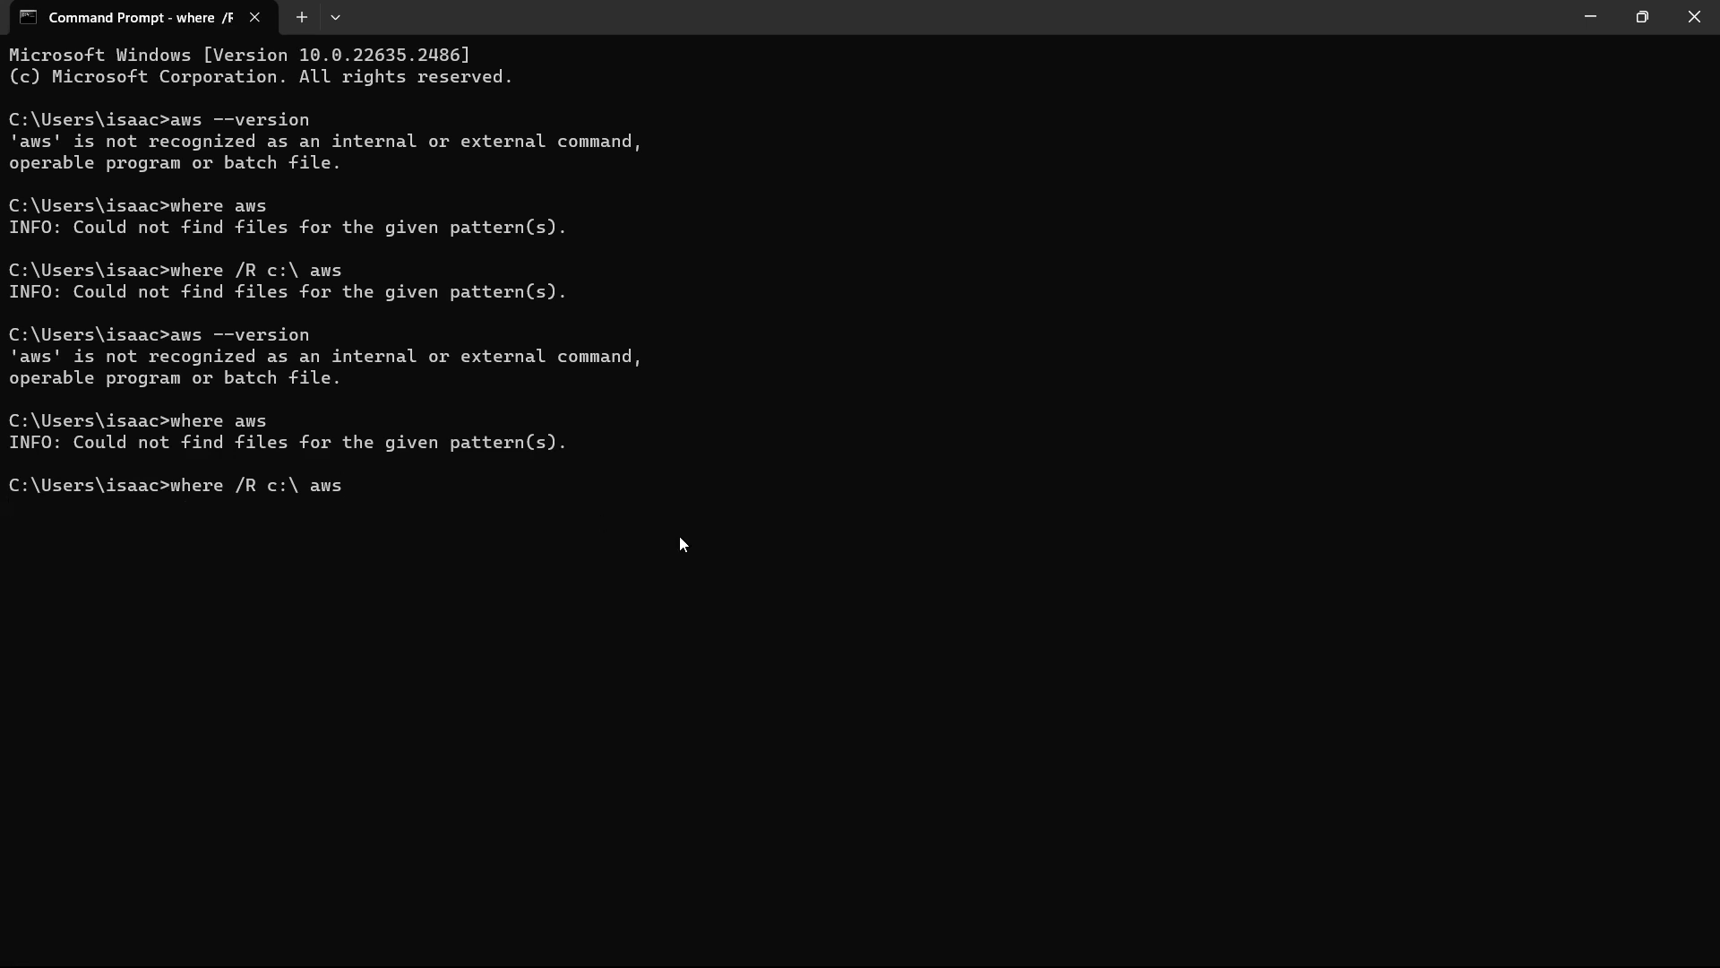
Step: Copy the found aws.exe path under c:\Program Files\Amazon\AWSCLIV2
mouse_move(1294, 941)
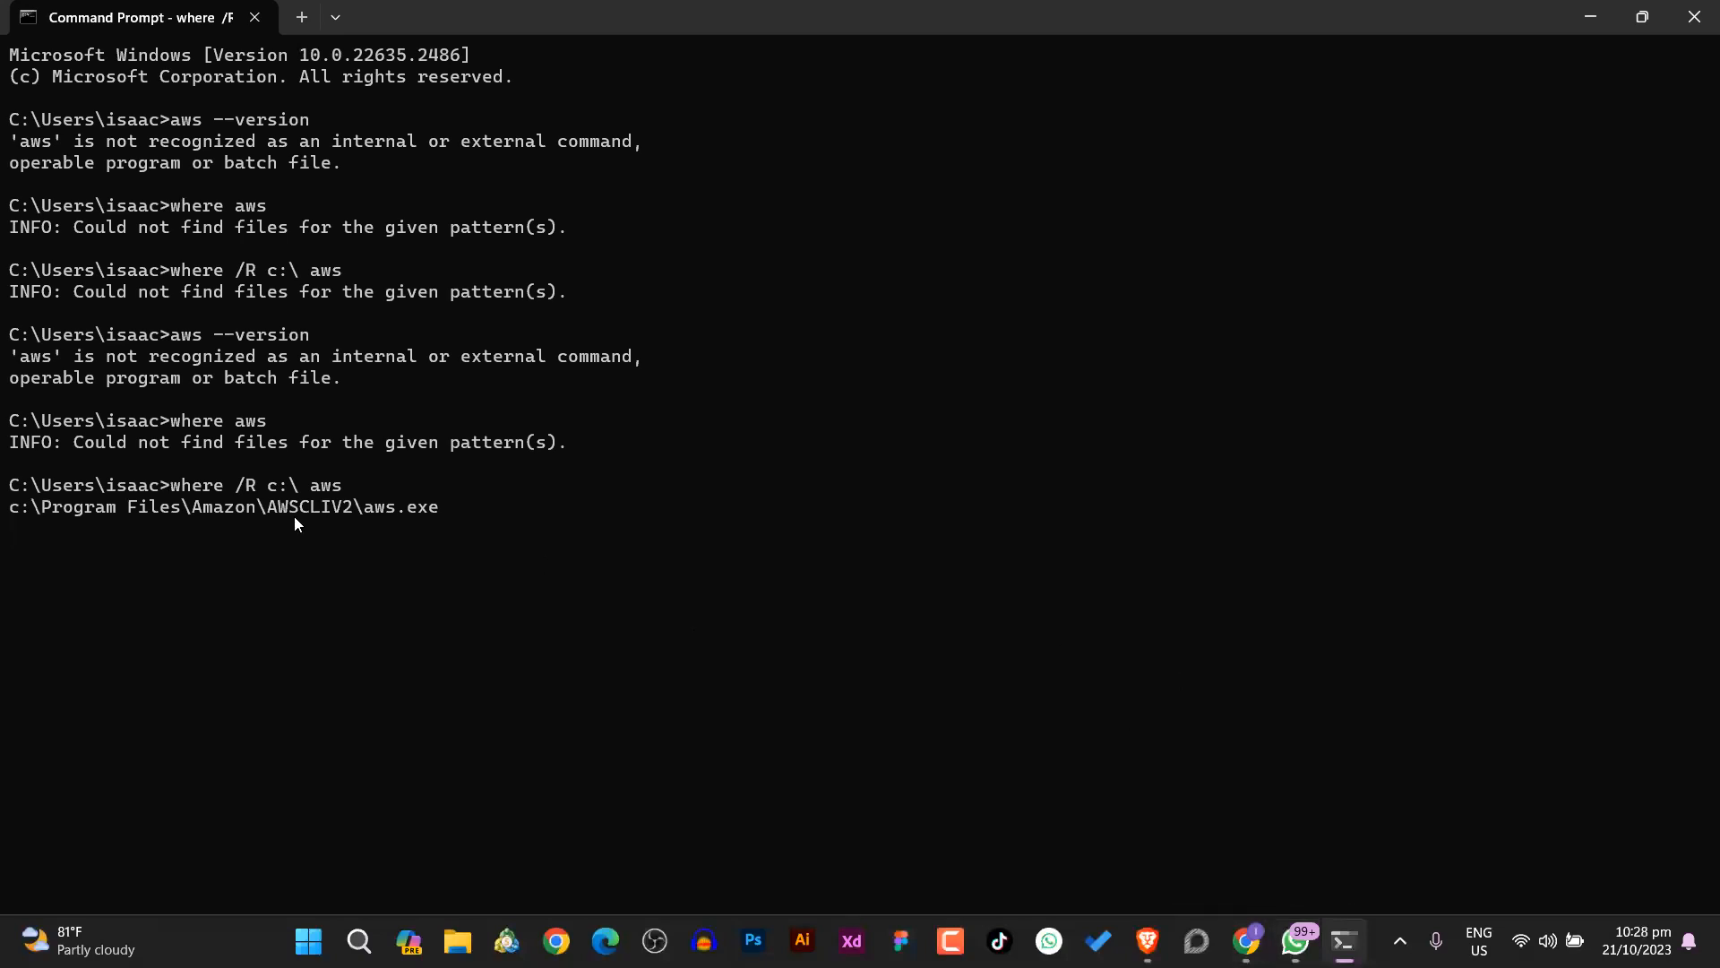
left_click_drag(446, 514, 2, 511)
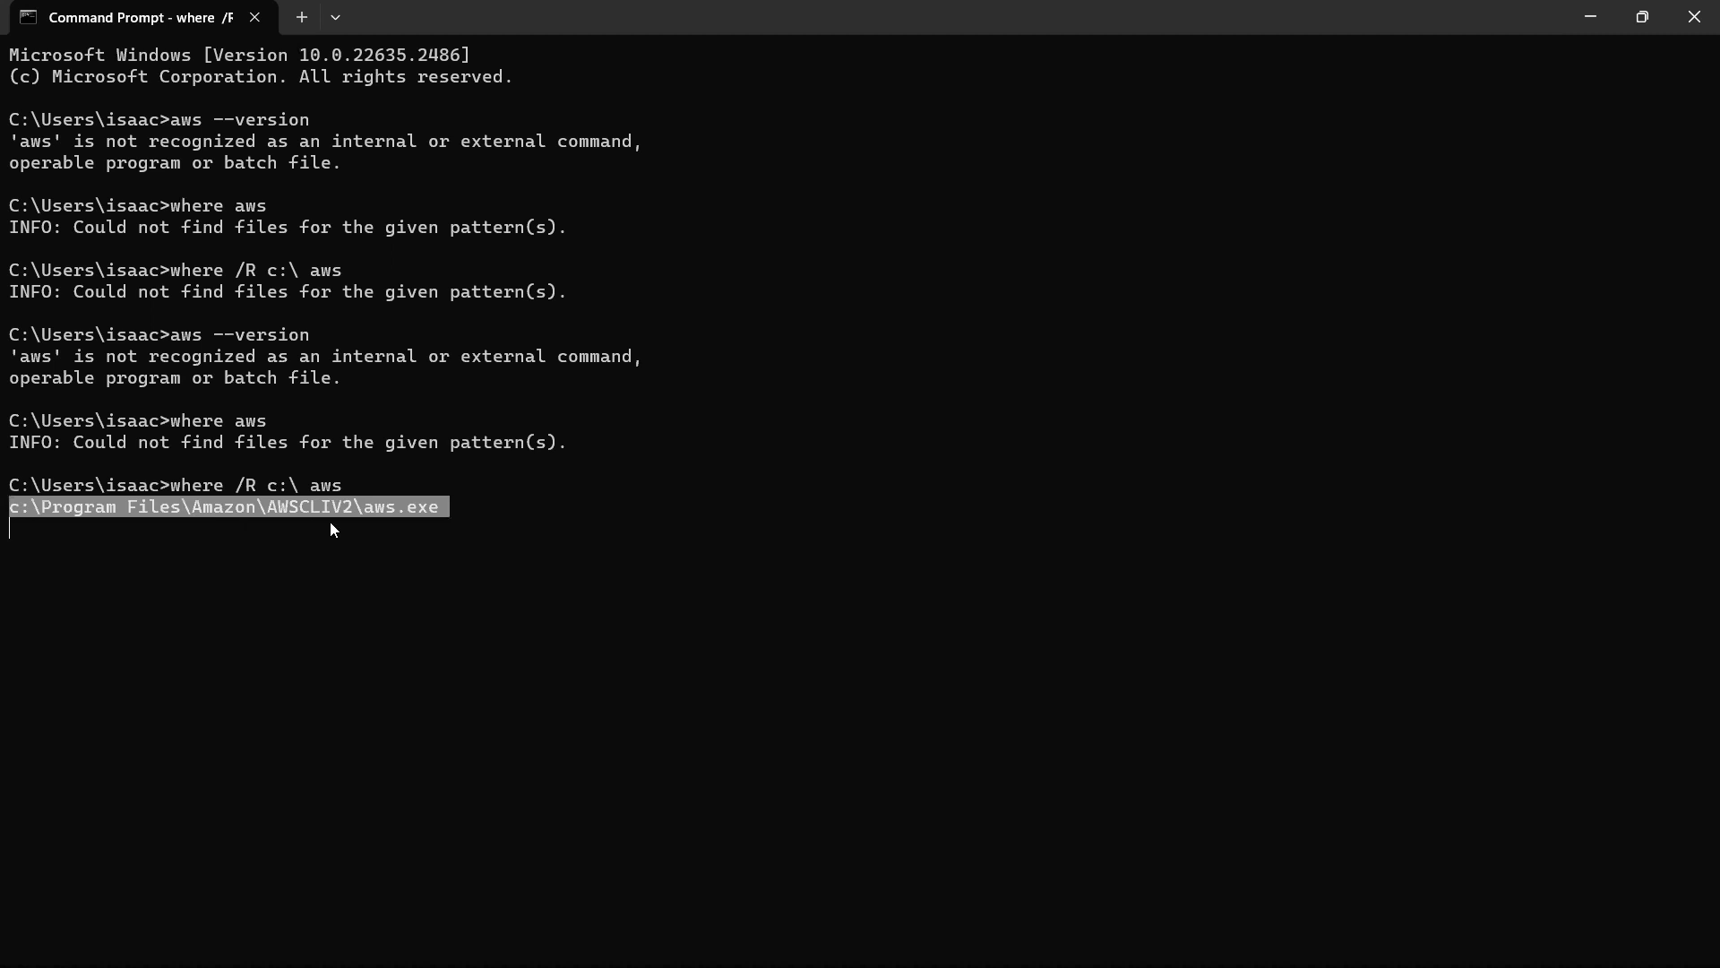
key("ctrl+c")
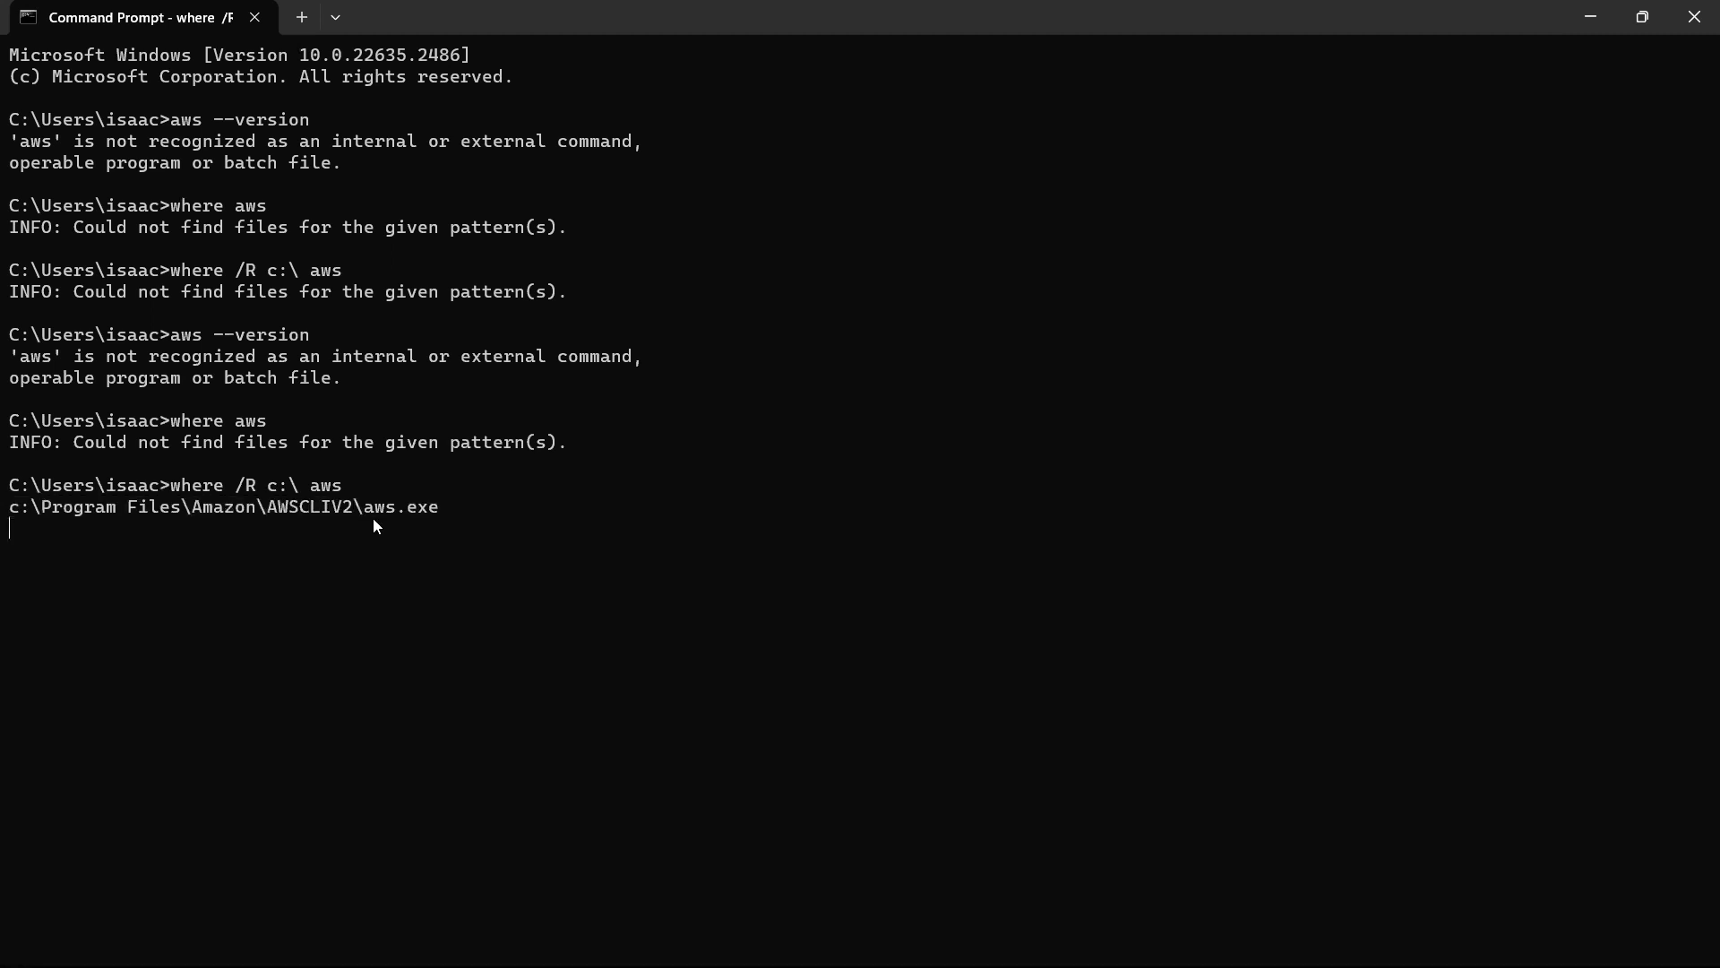
Step: Search Start for 'enviro', open the system environment variables settings, then close them
left_click(1642, 17)
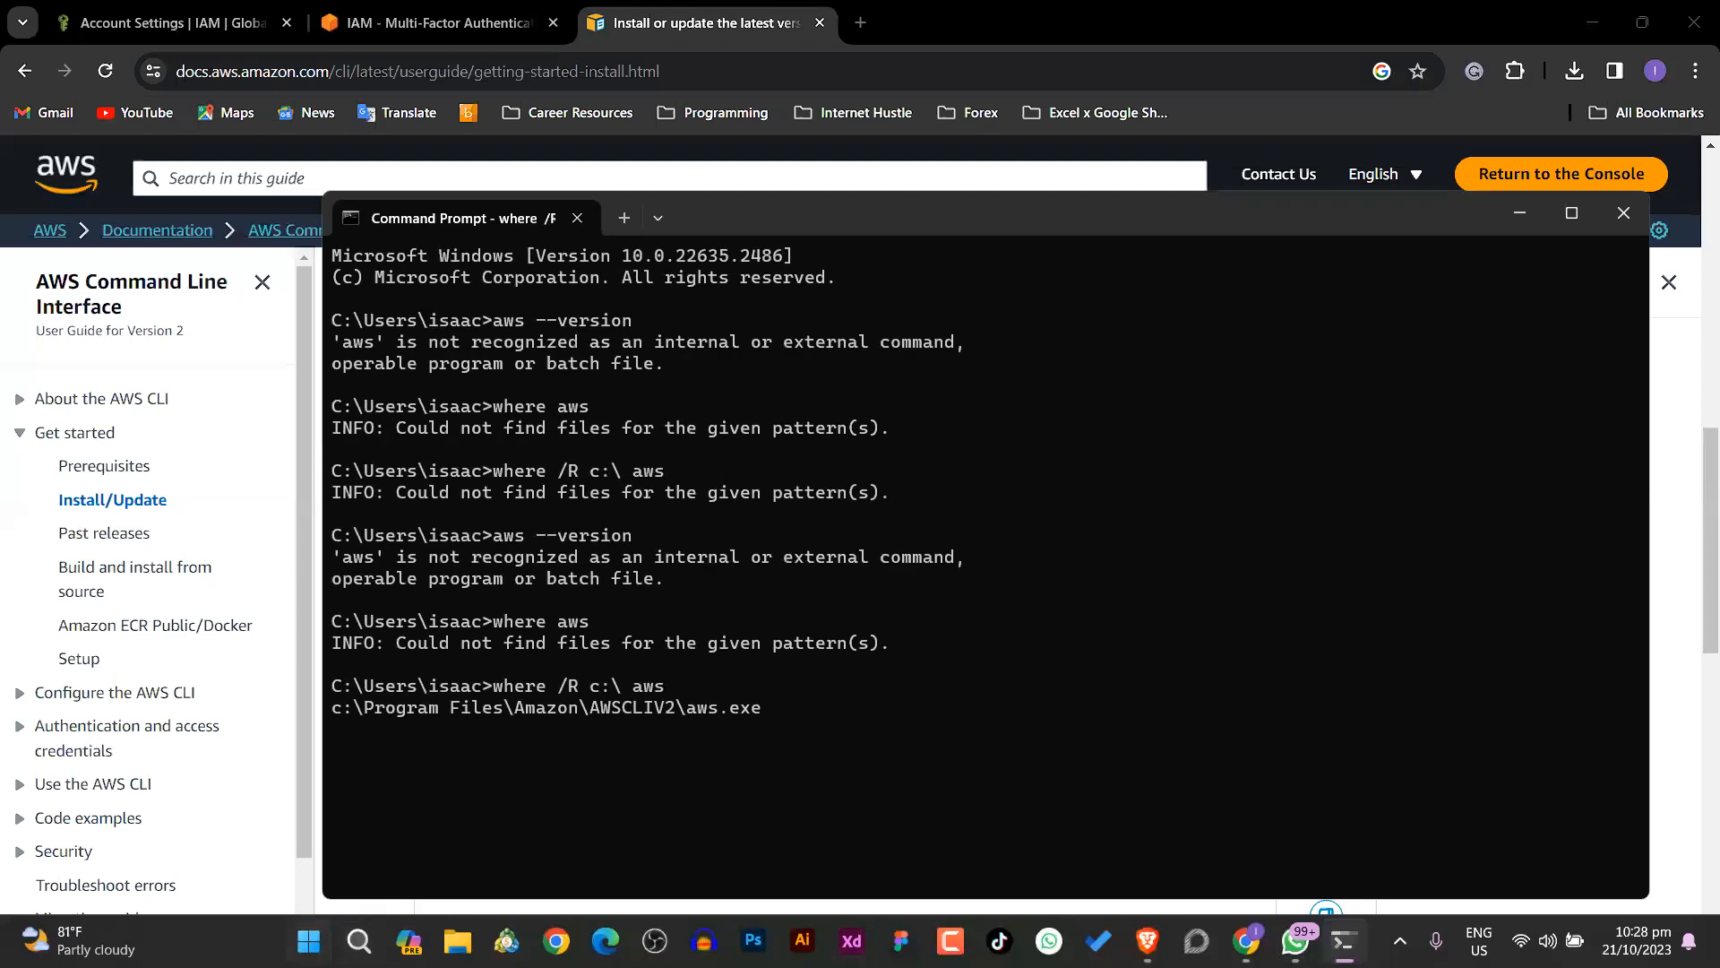
left_click(308, 941)
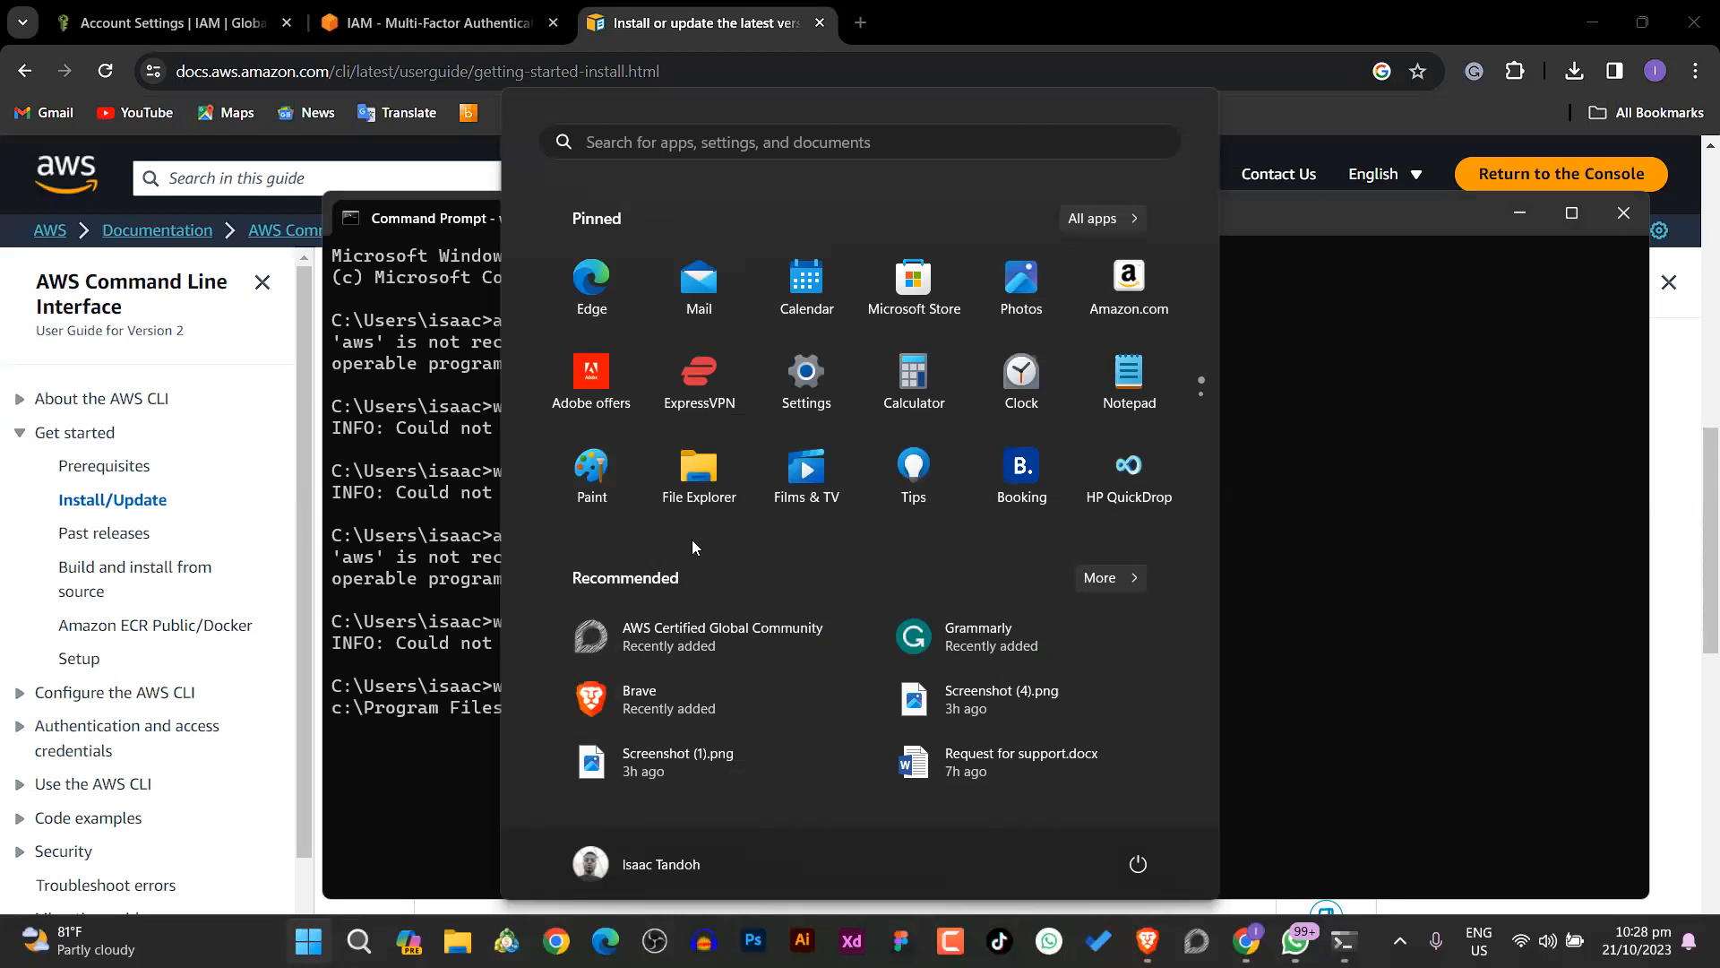
type("enviro")
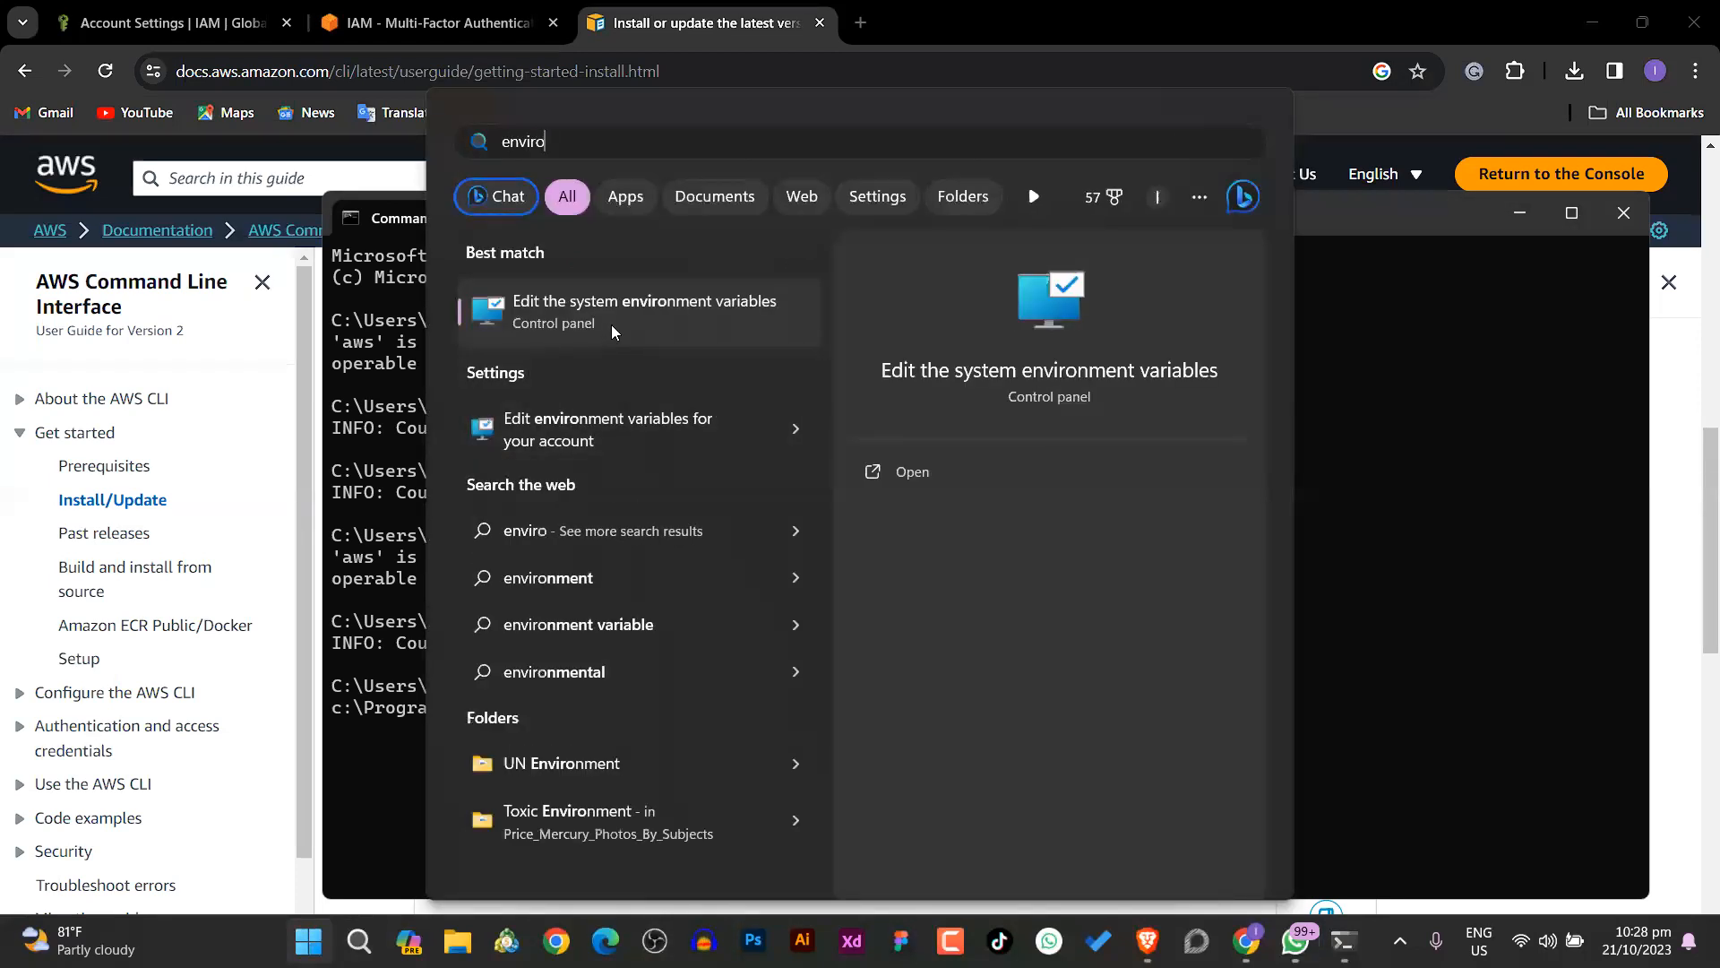
left_click(648, 319)
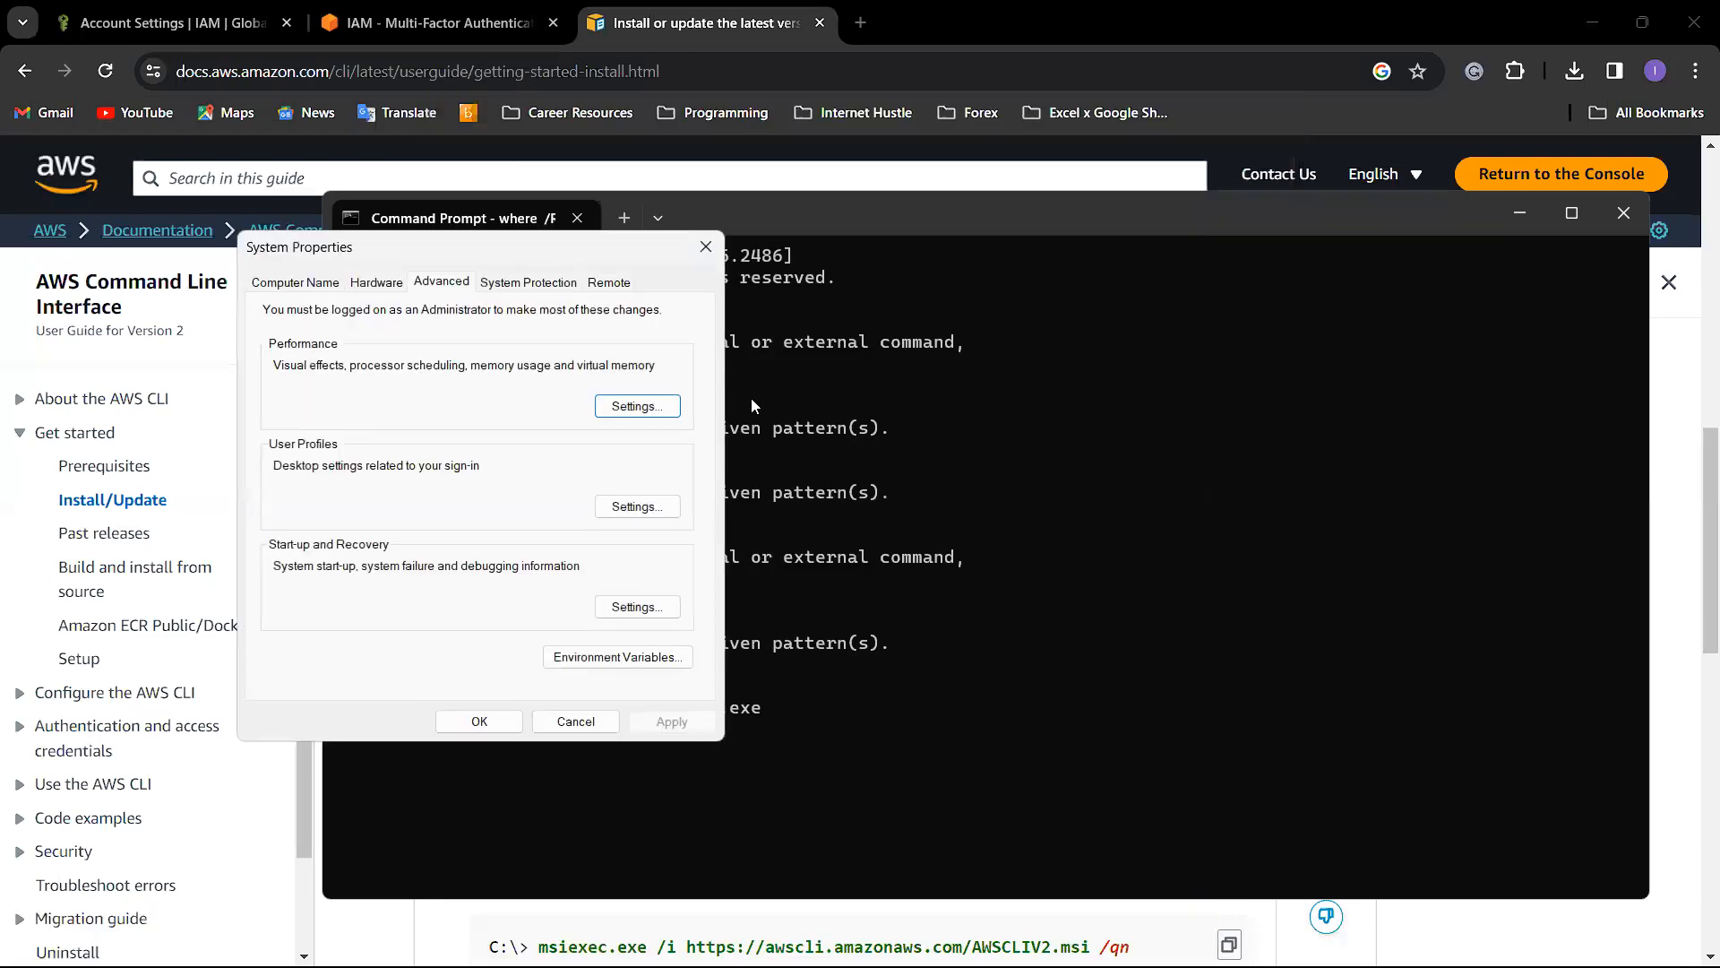
left_click(706, 247)
Step: Add the copied aws.exe path as a new user Path entry and save it
key("super")
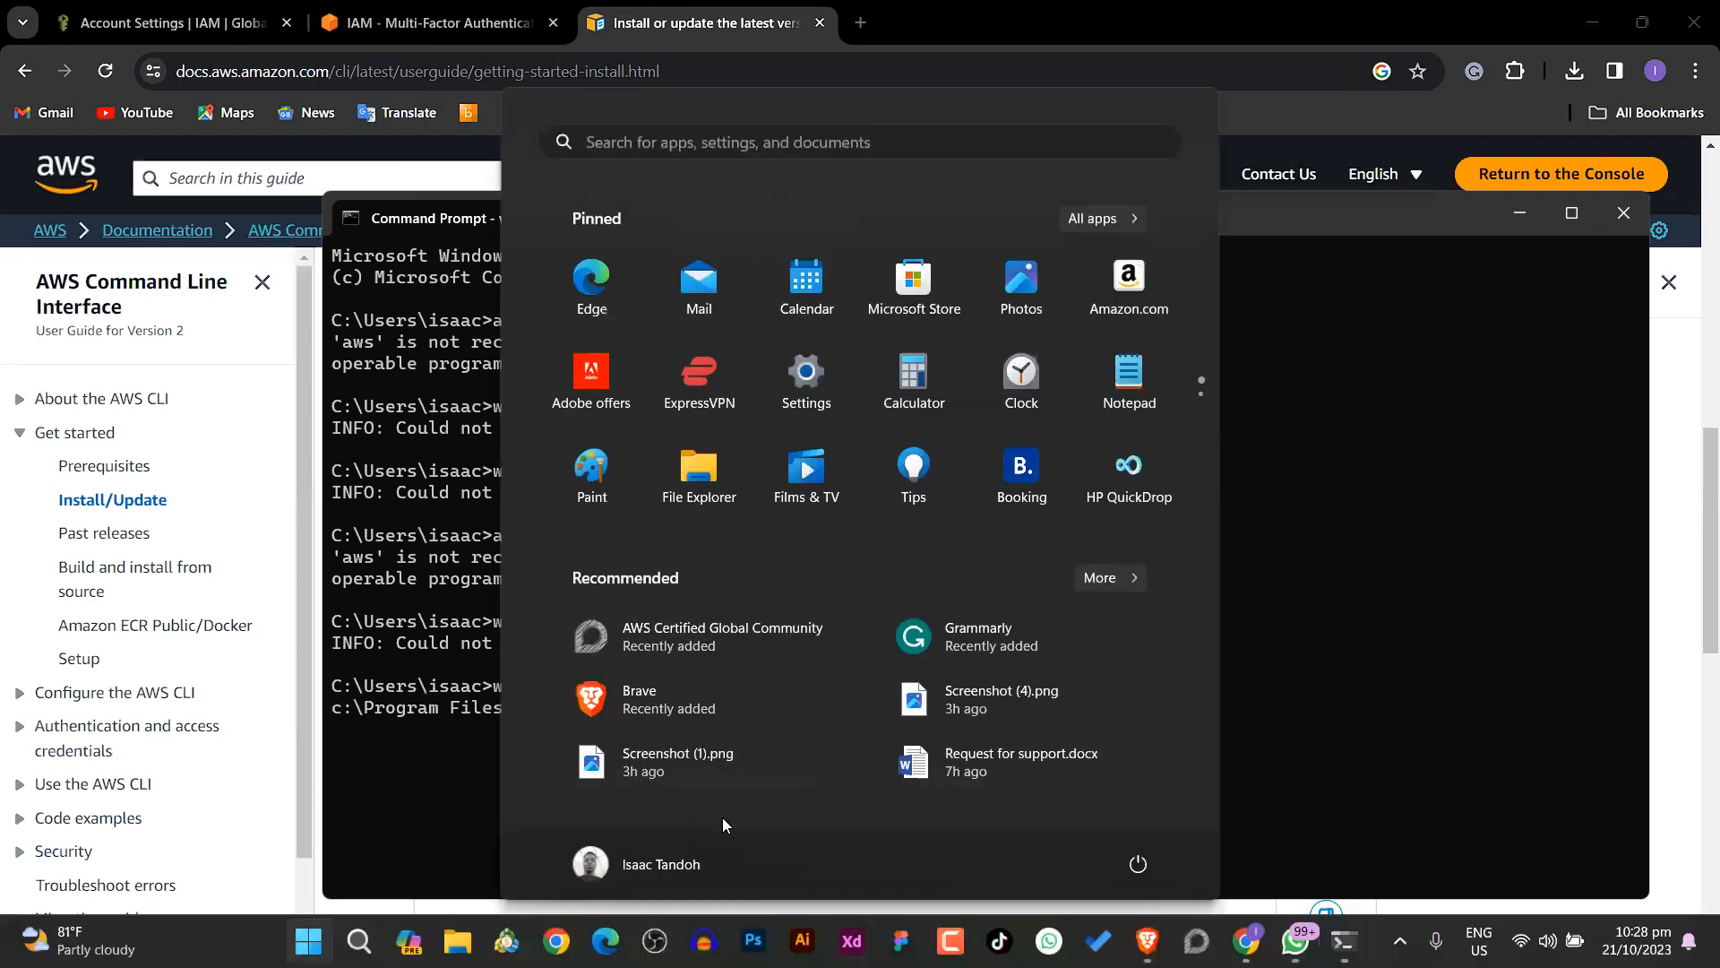
type("enviro")
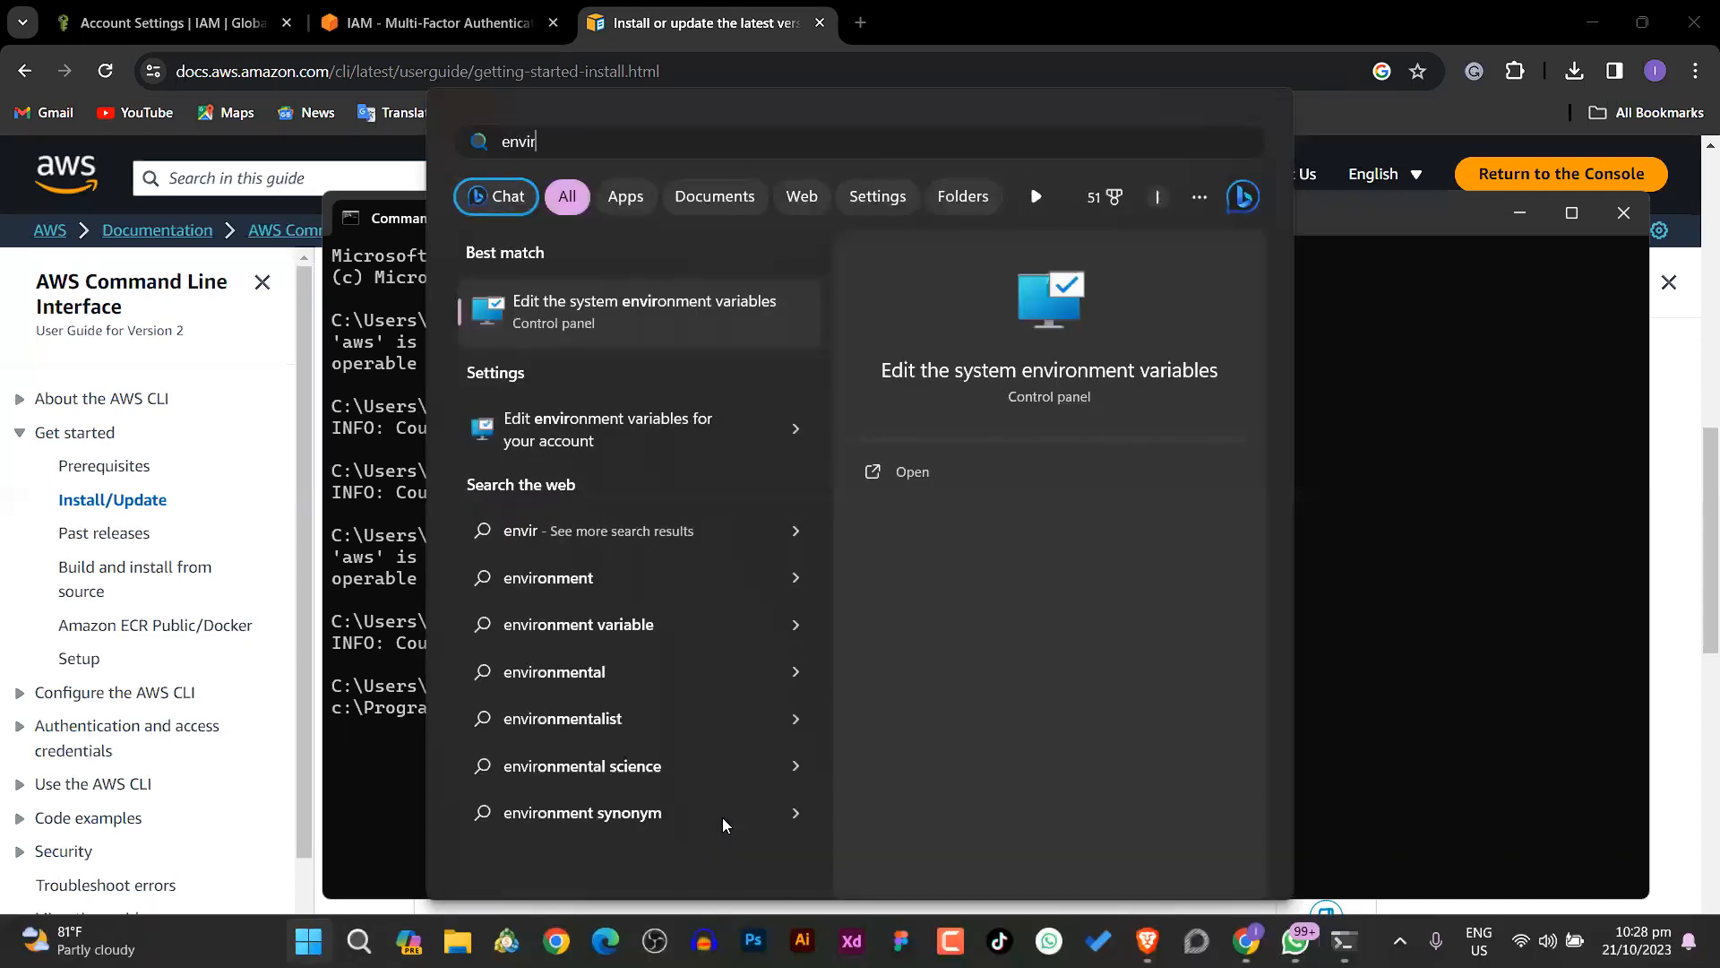
left_click(660, 441)
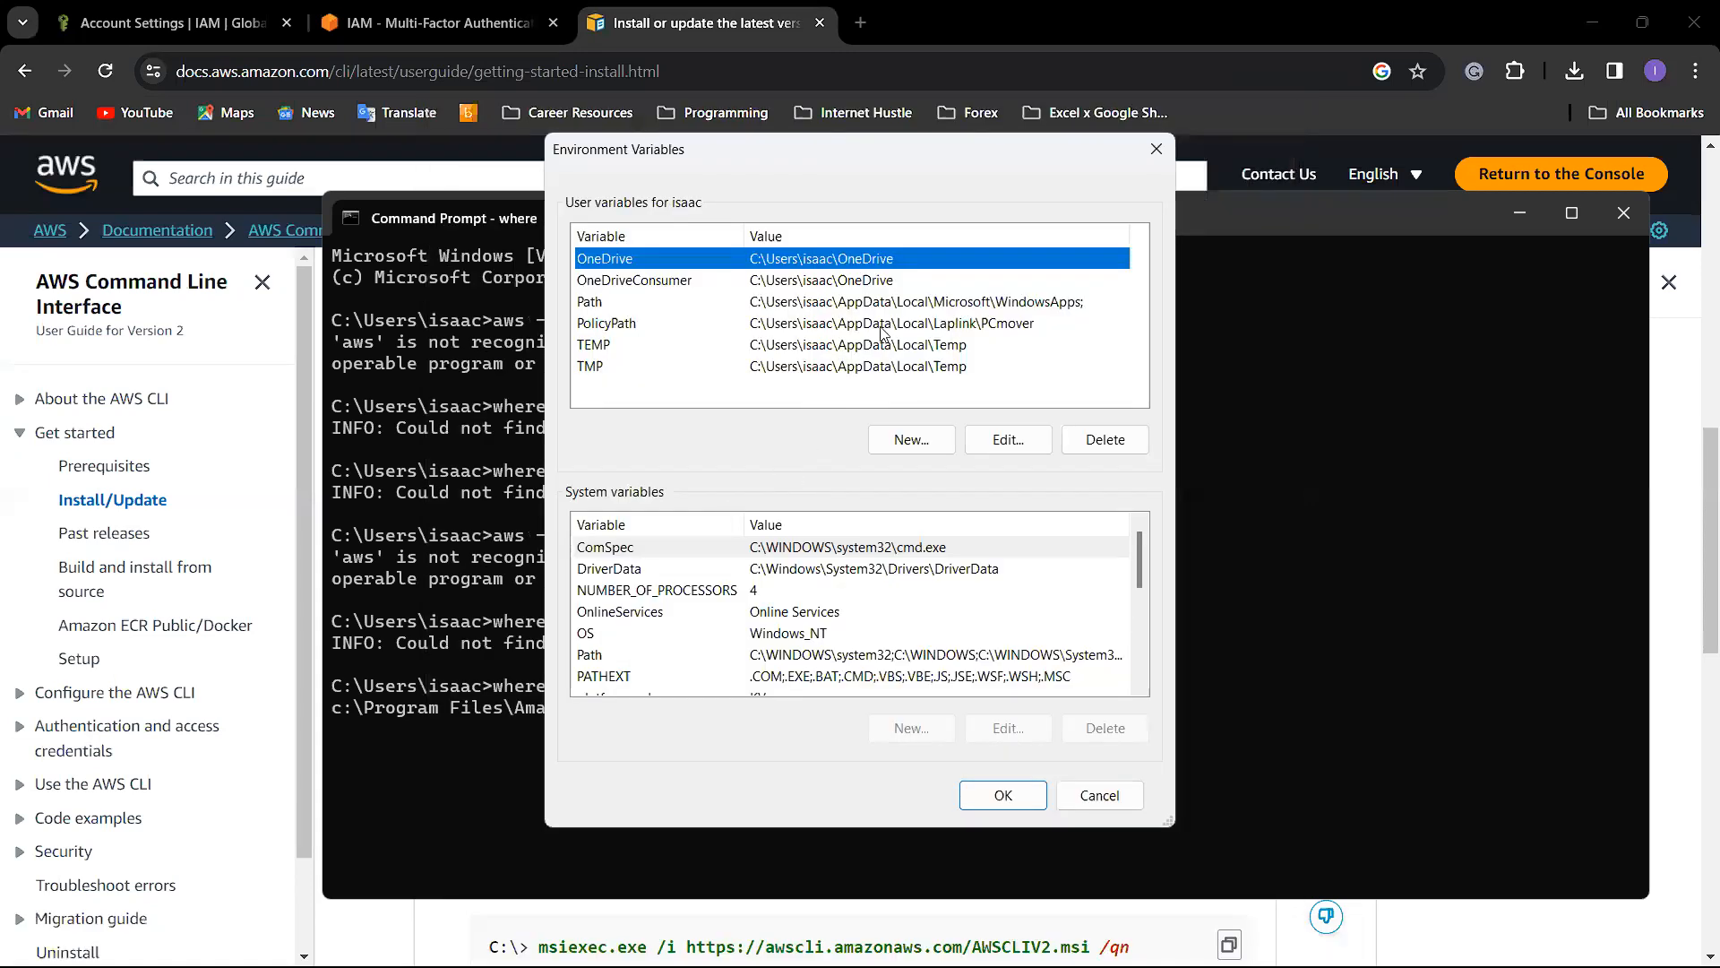
left_click(866, 305)
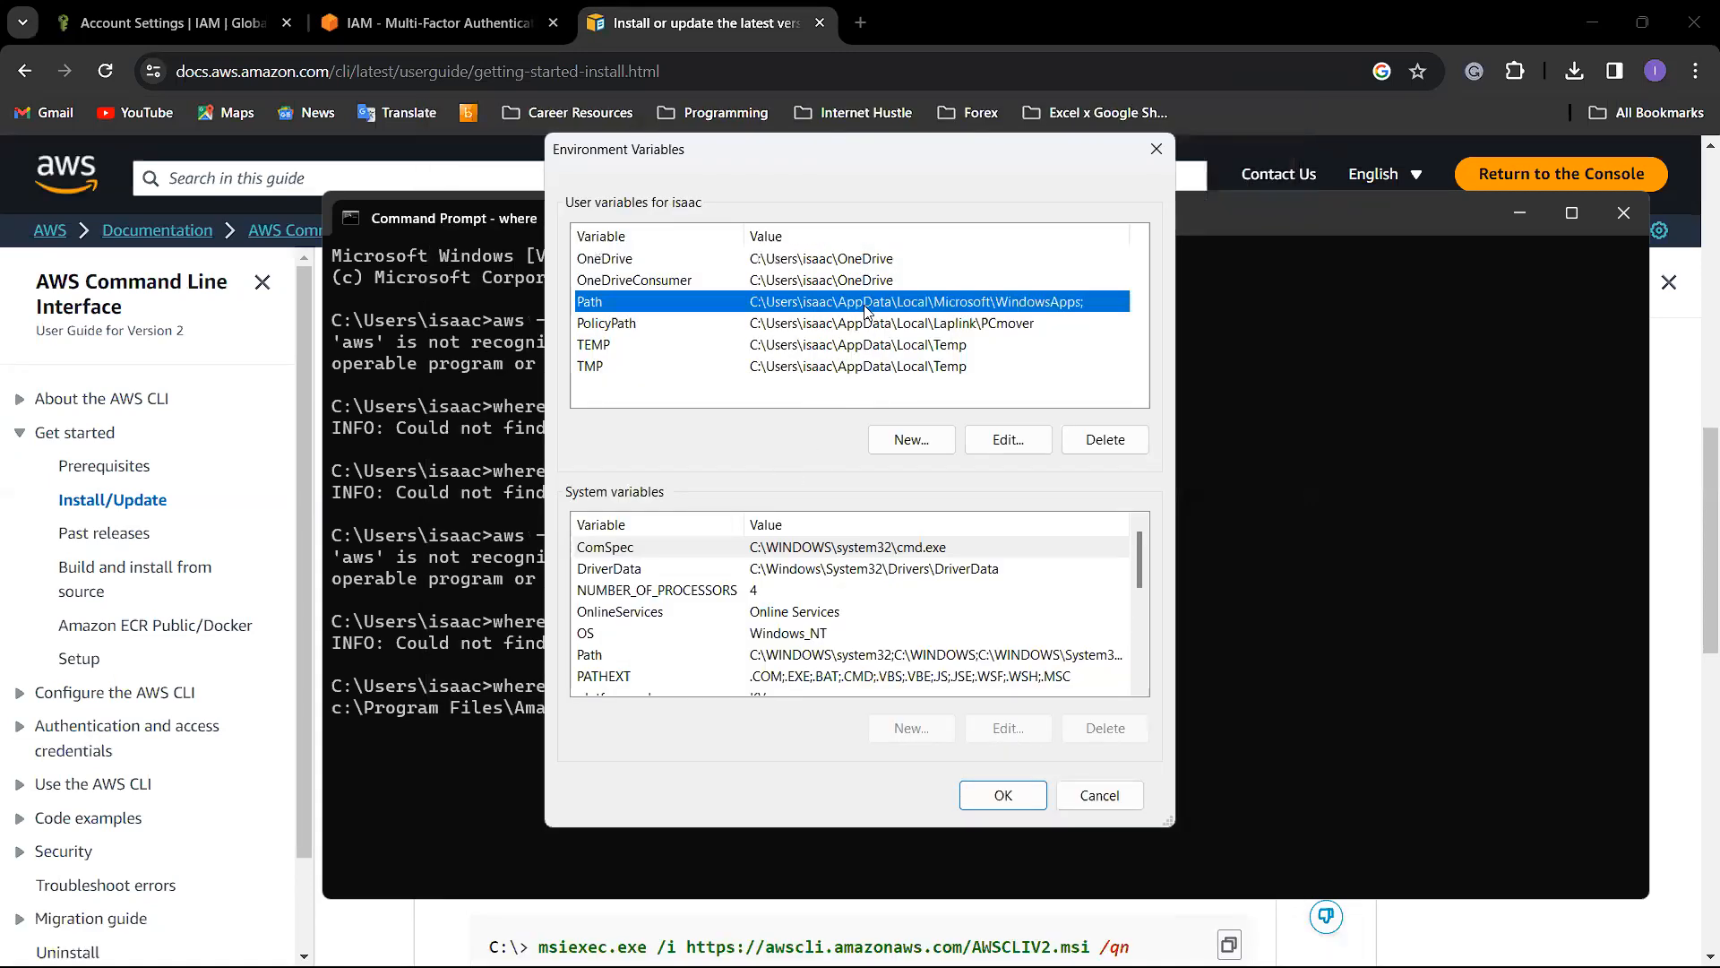
left_click(1007, 439)
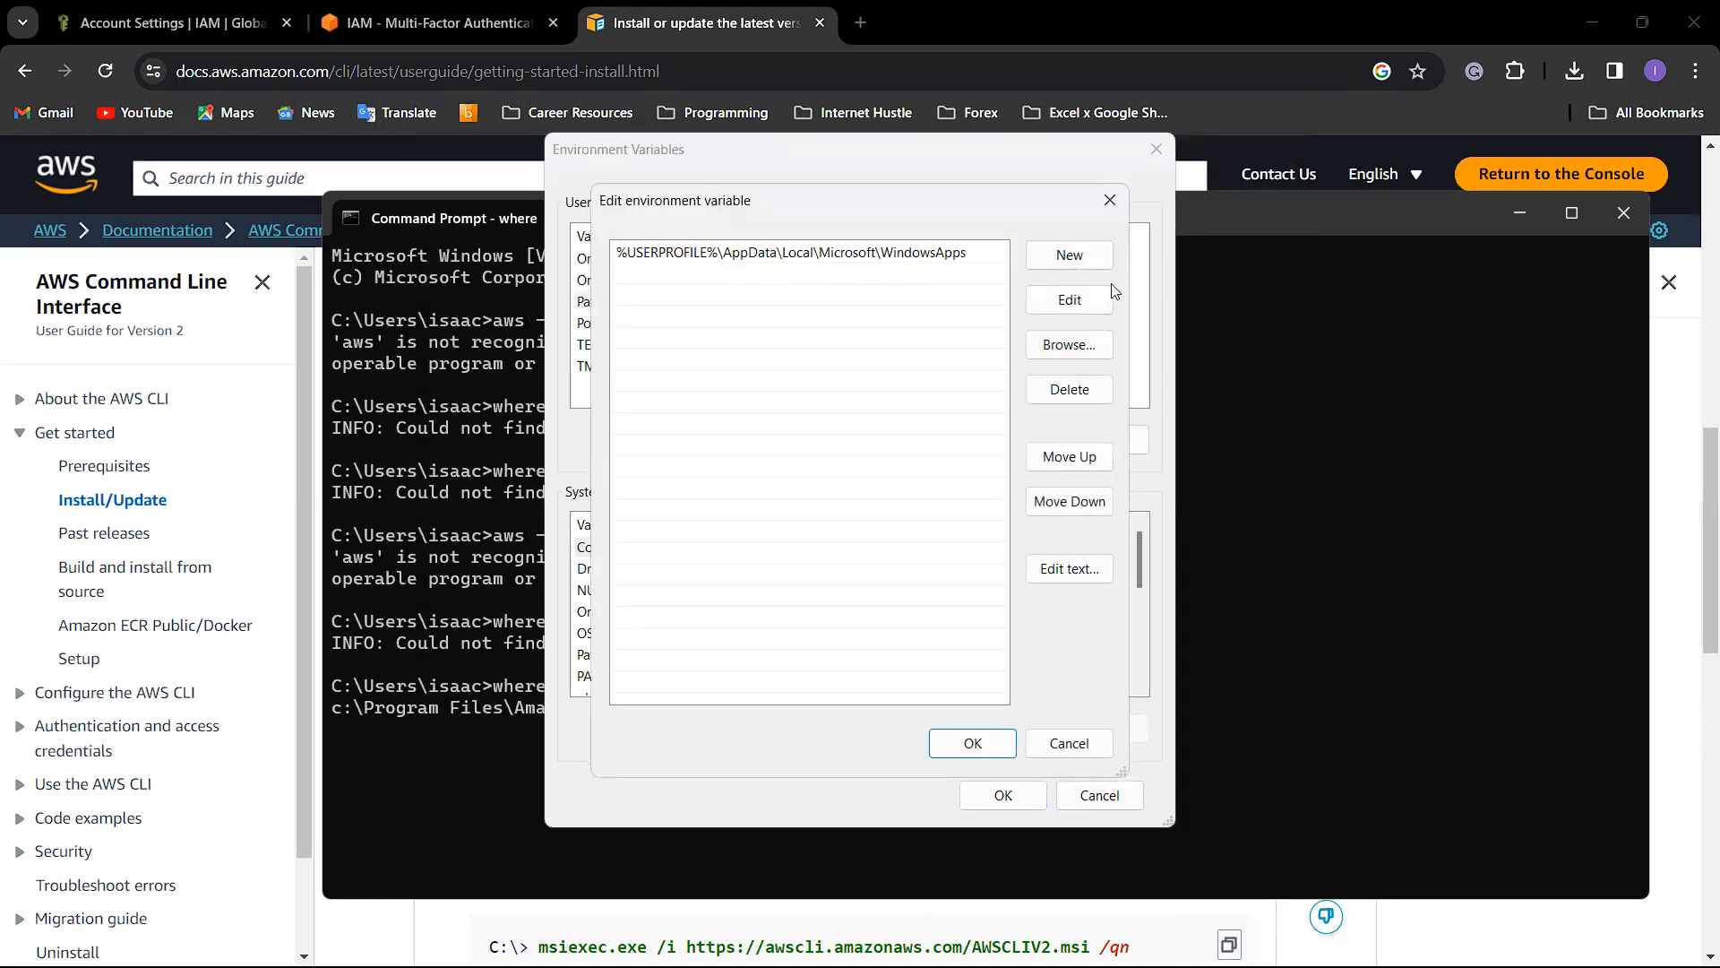
left_click(1044, 256)
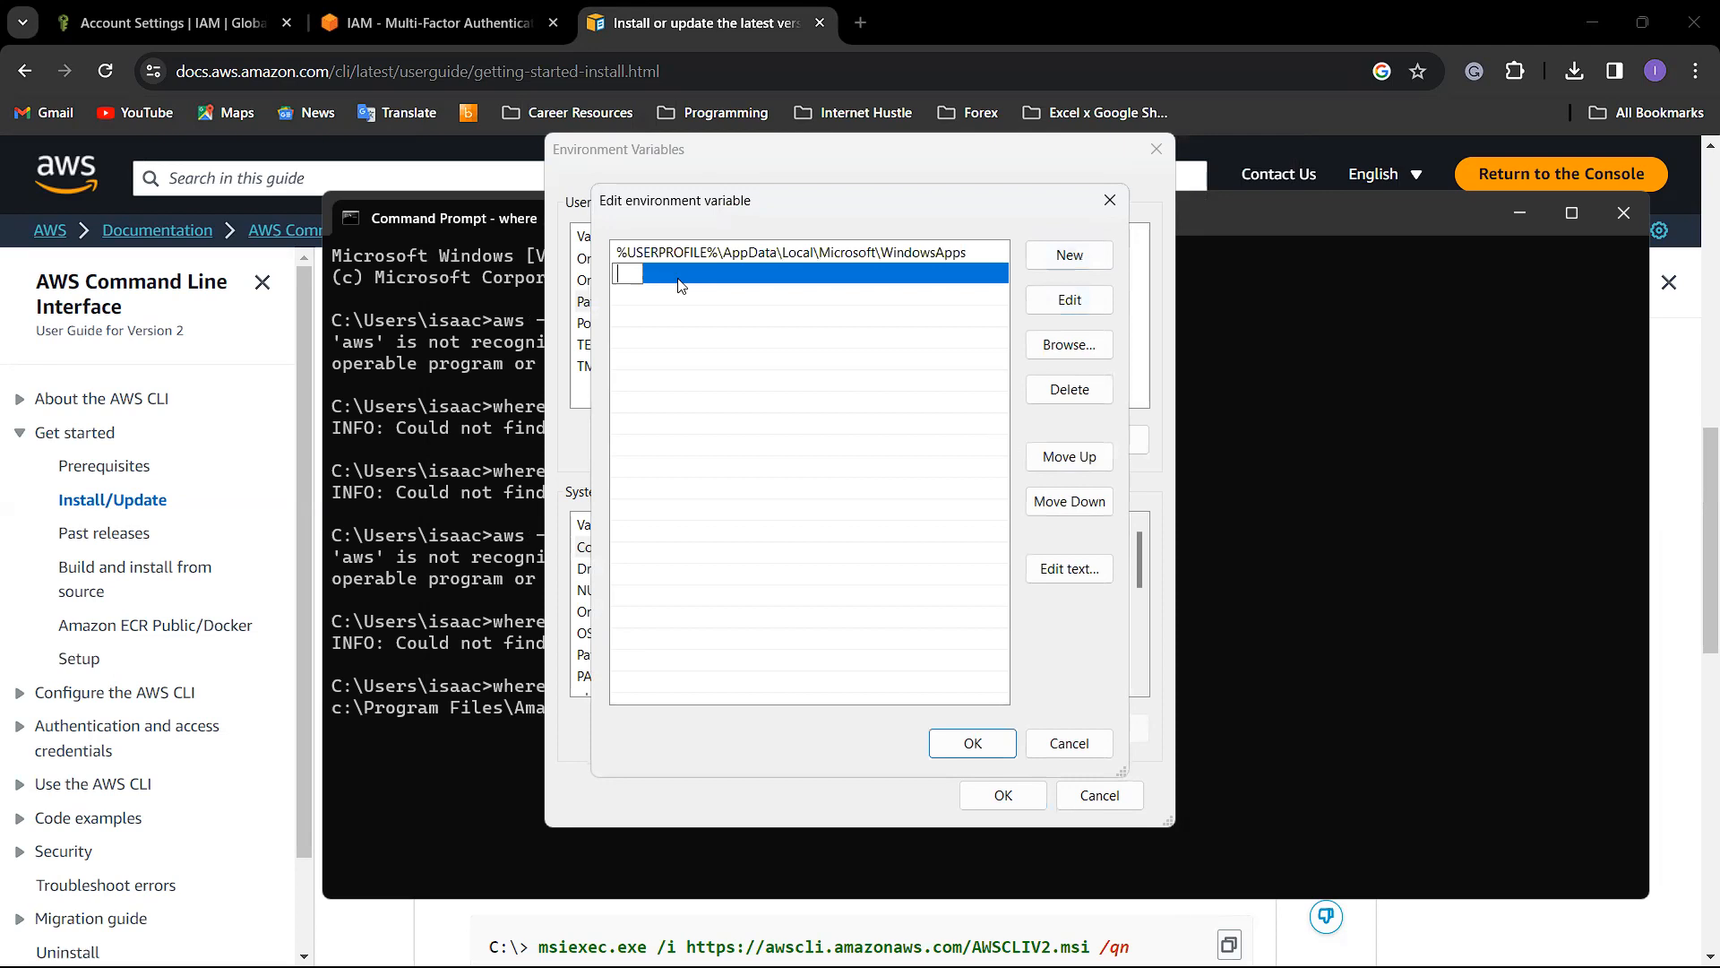
key("ctrl+v")
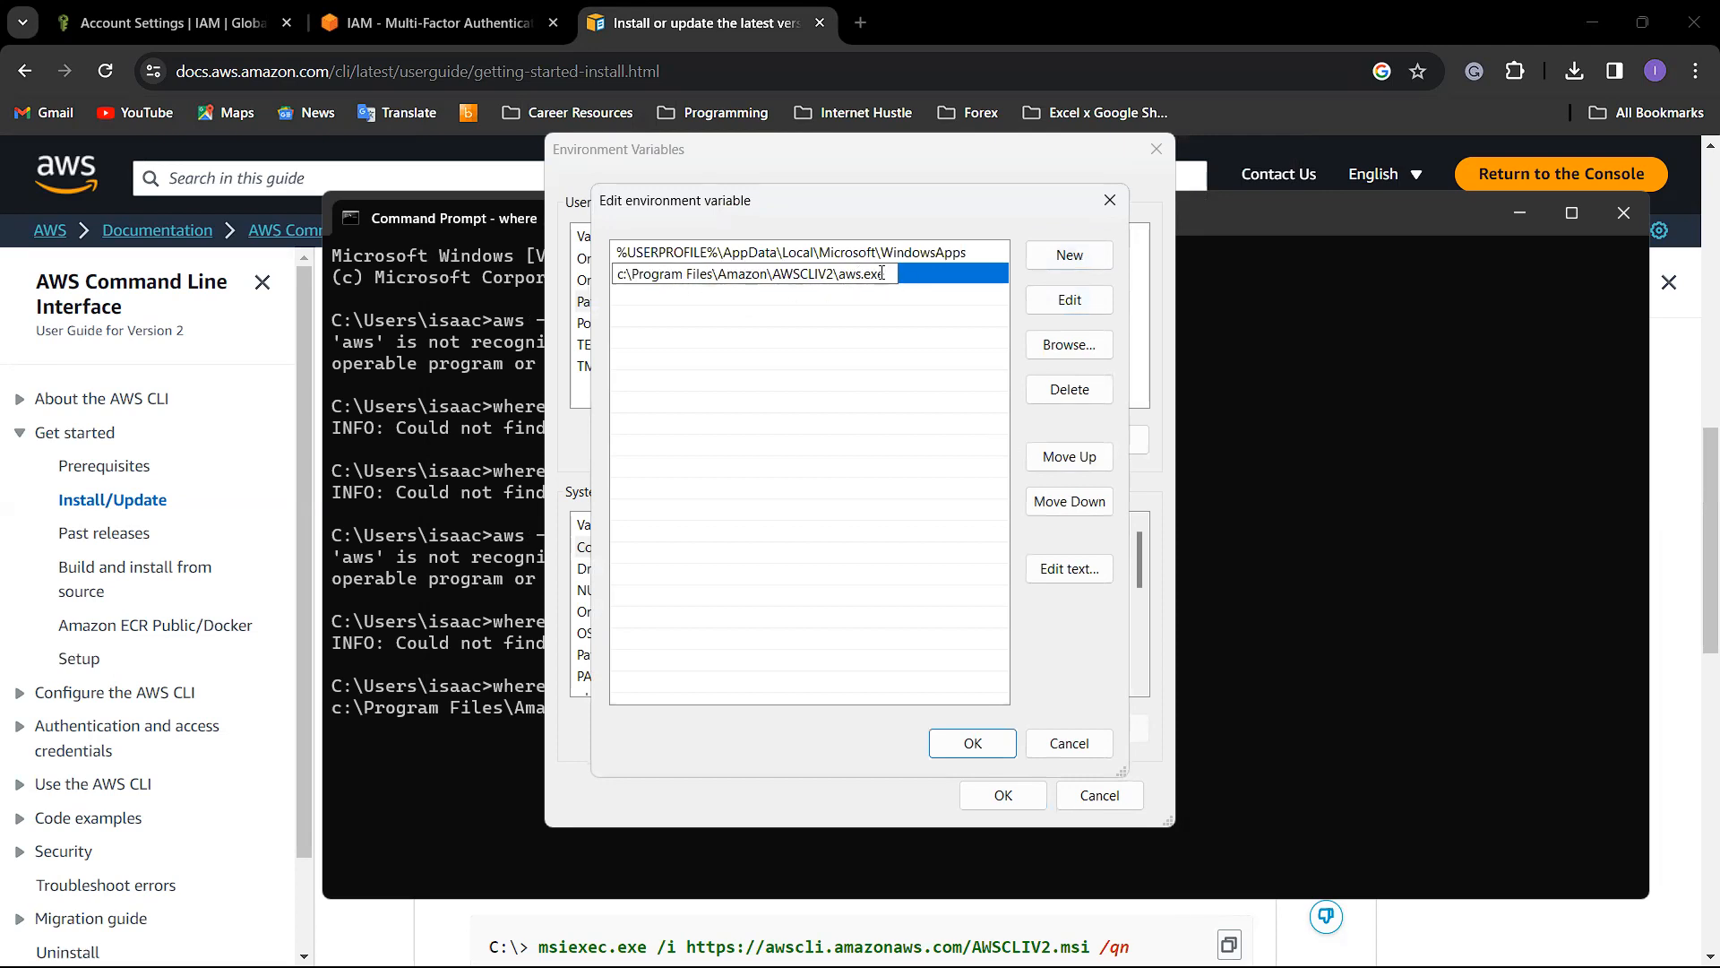
left_click(974, 744)
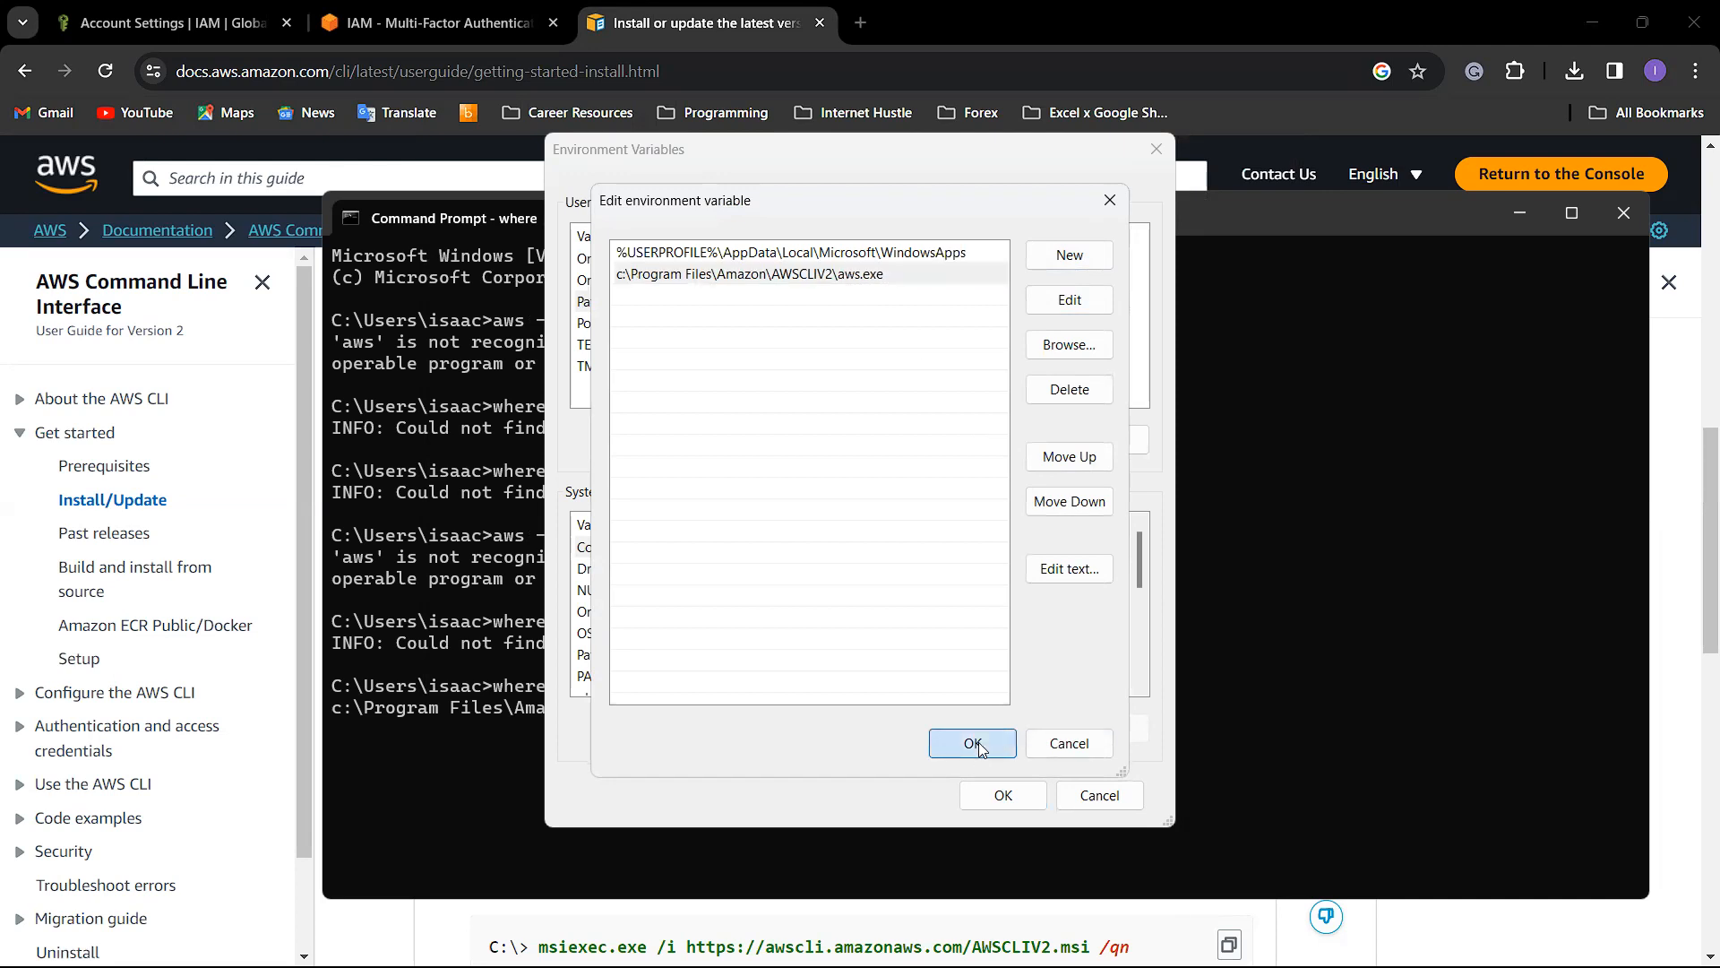
left_click(1018, 798)
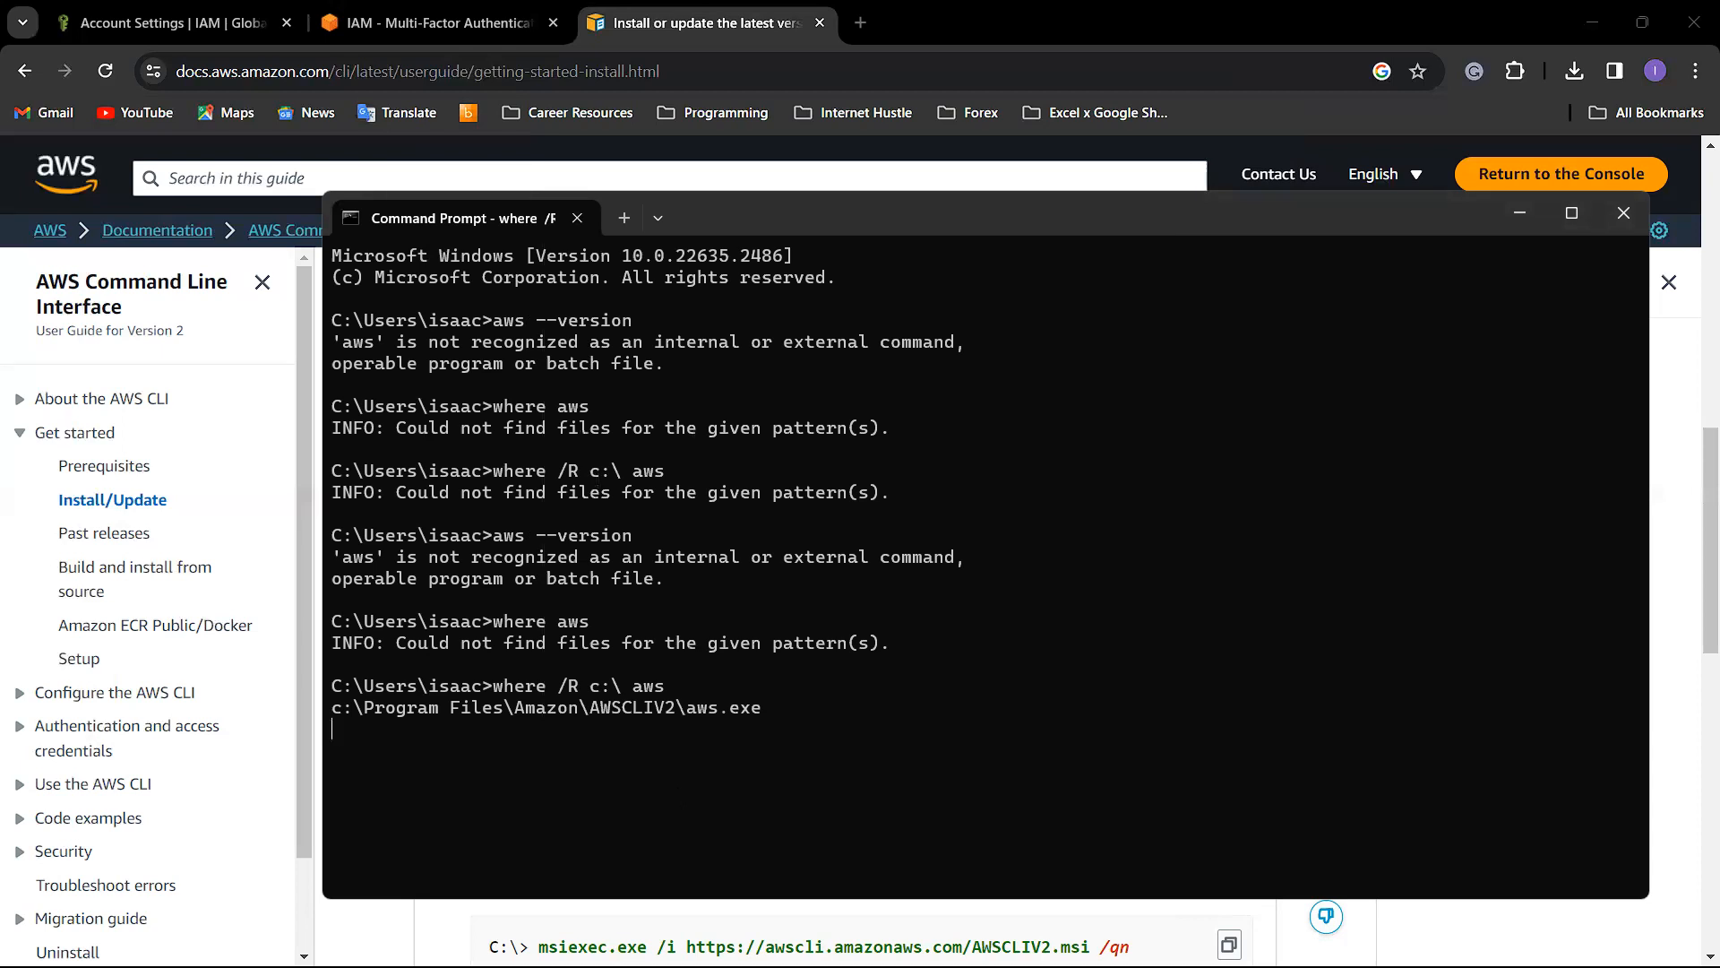
Step: Open a fresh Command Prompt and confirm aws --version reports aws-cli/2.13.28
left_click(1624, 213)
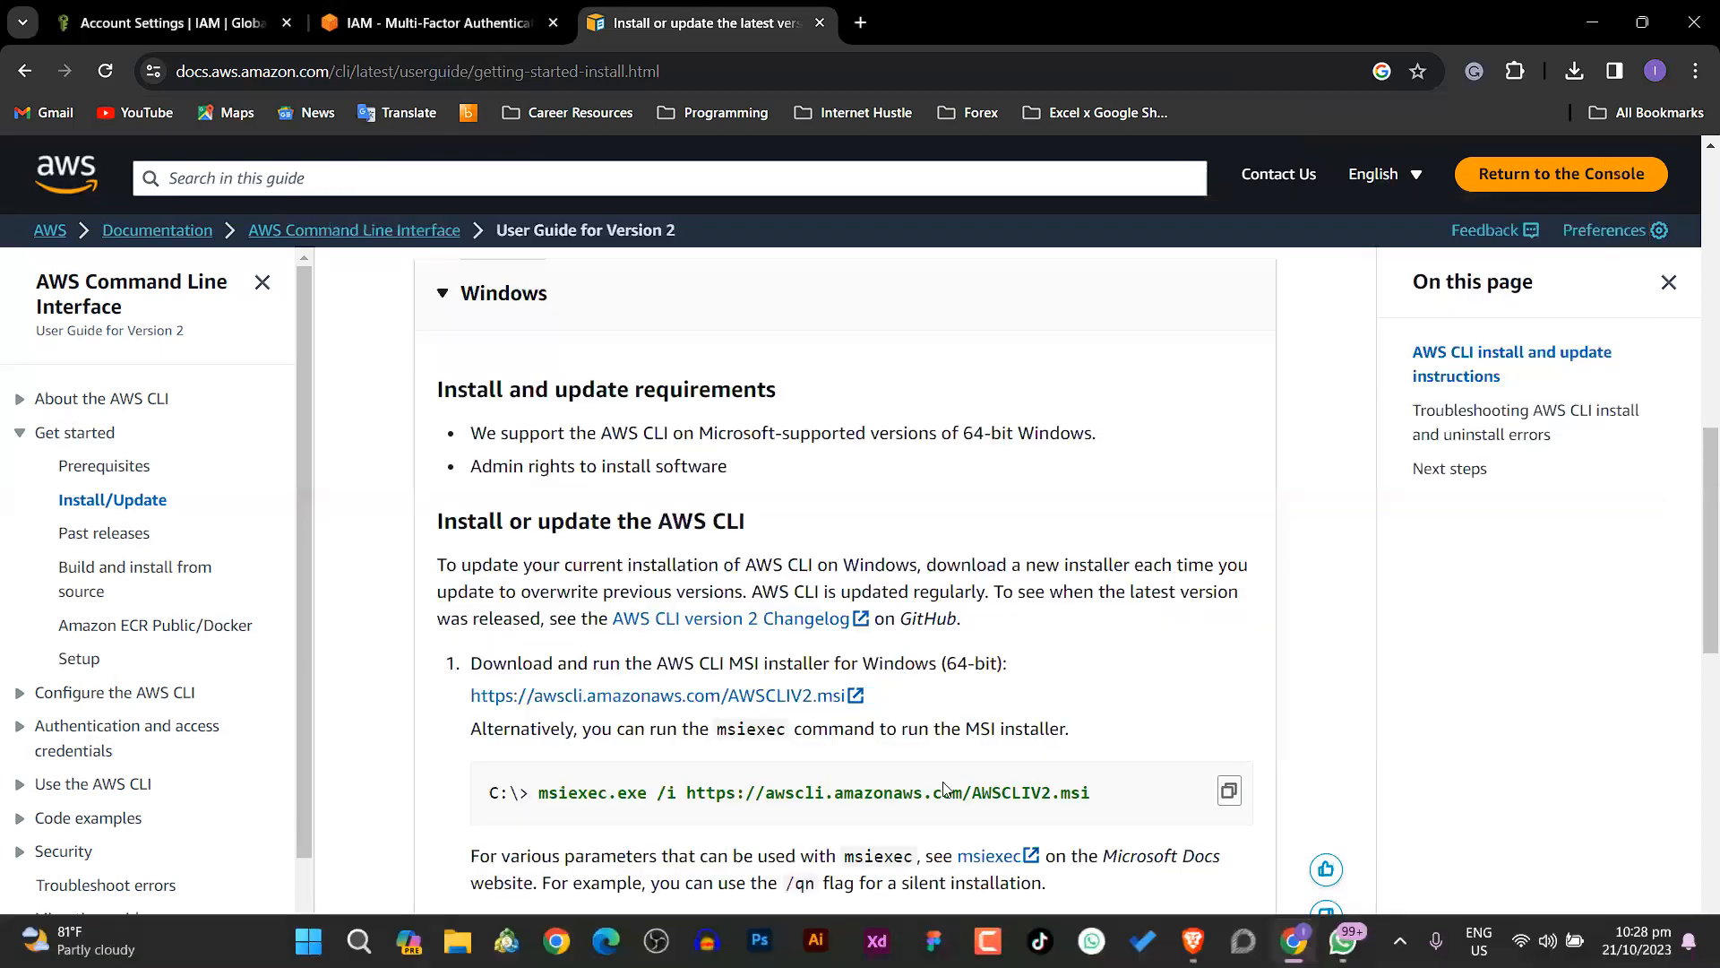
key("super")
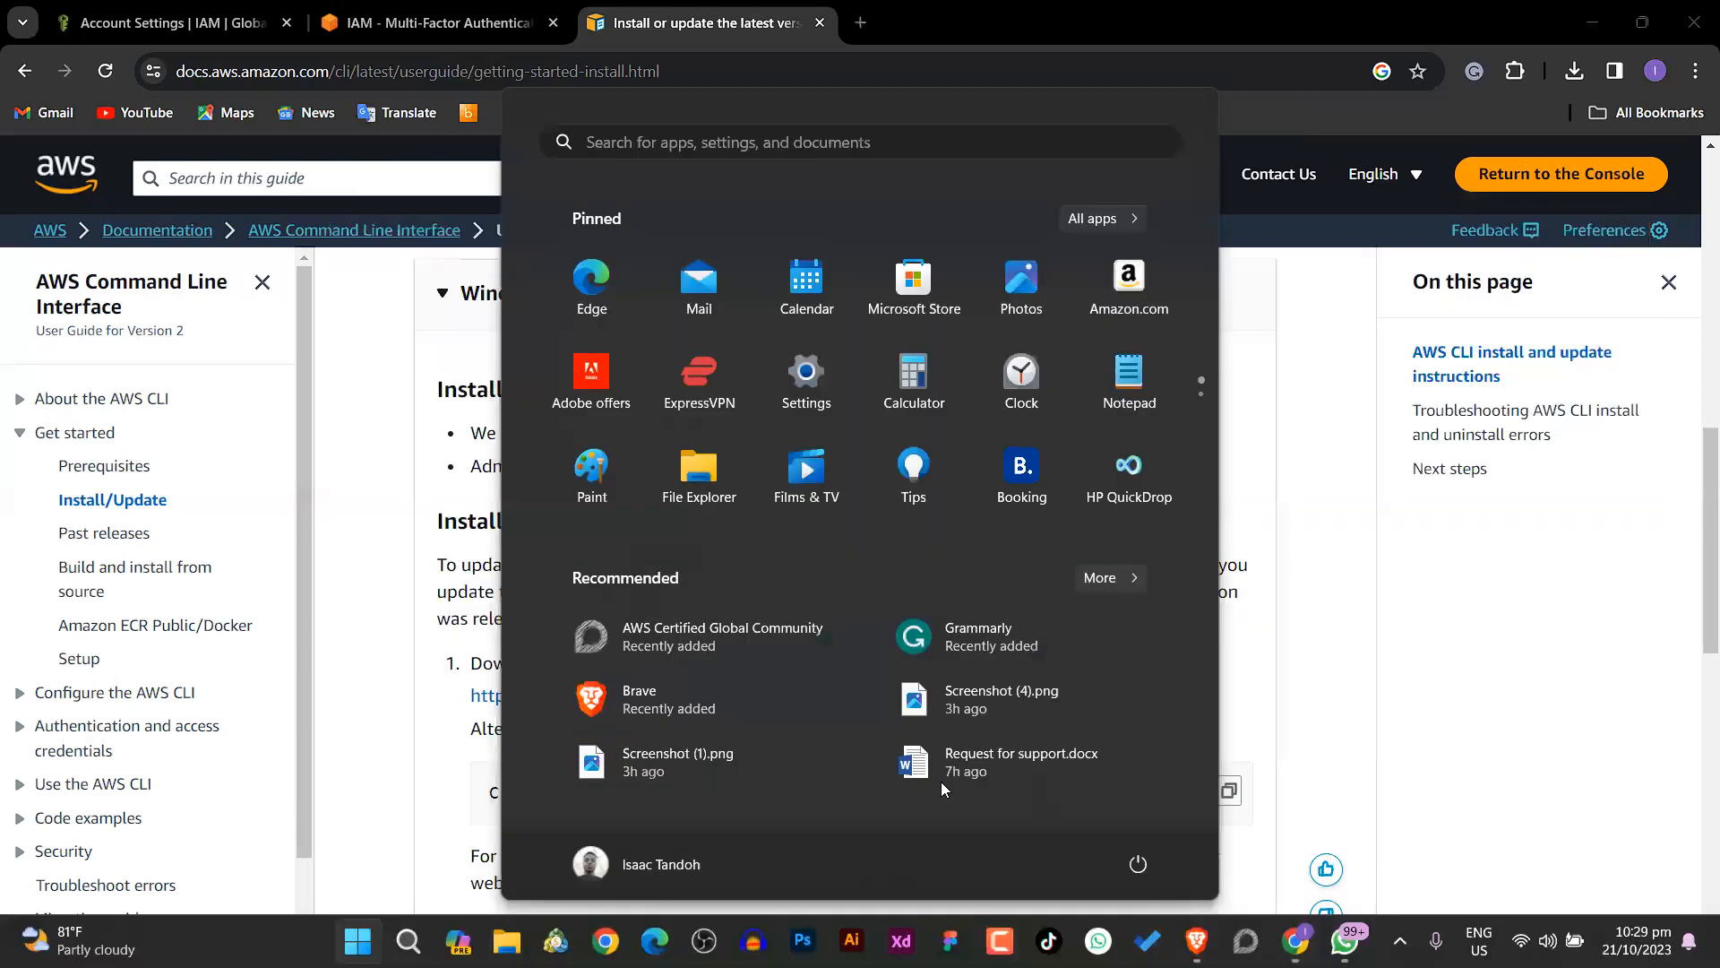
type("calculatormd")
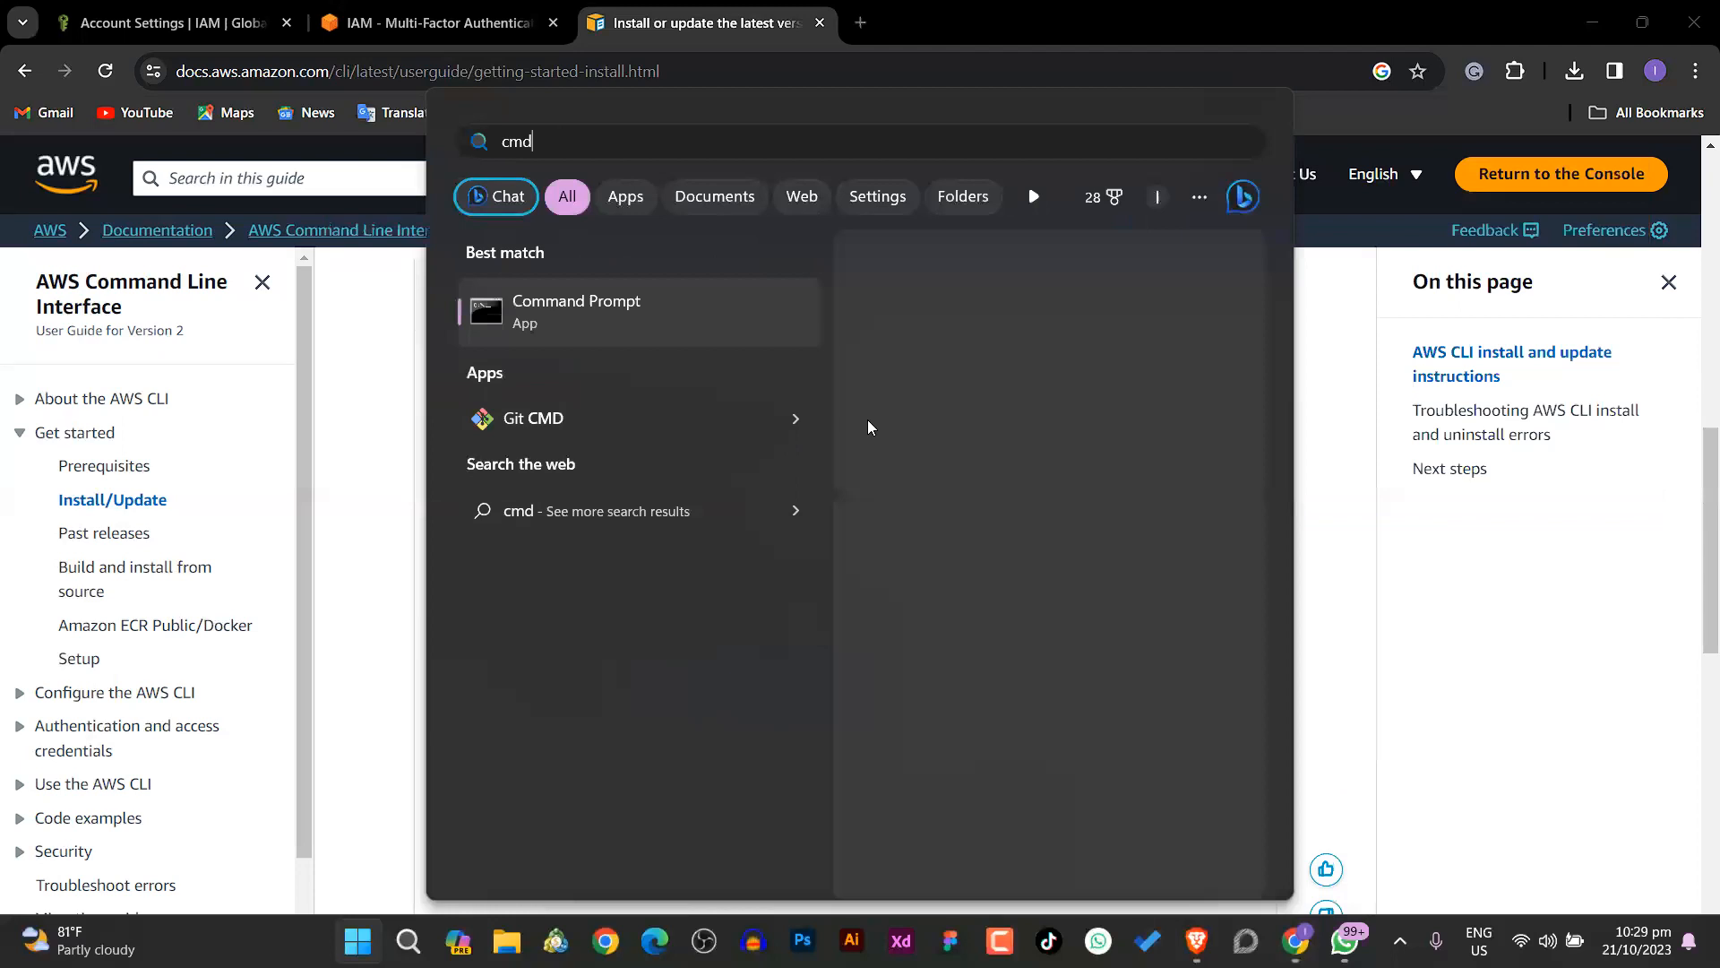
left_click(687, 301)
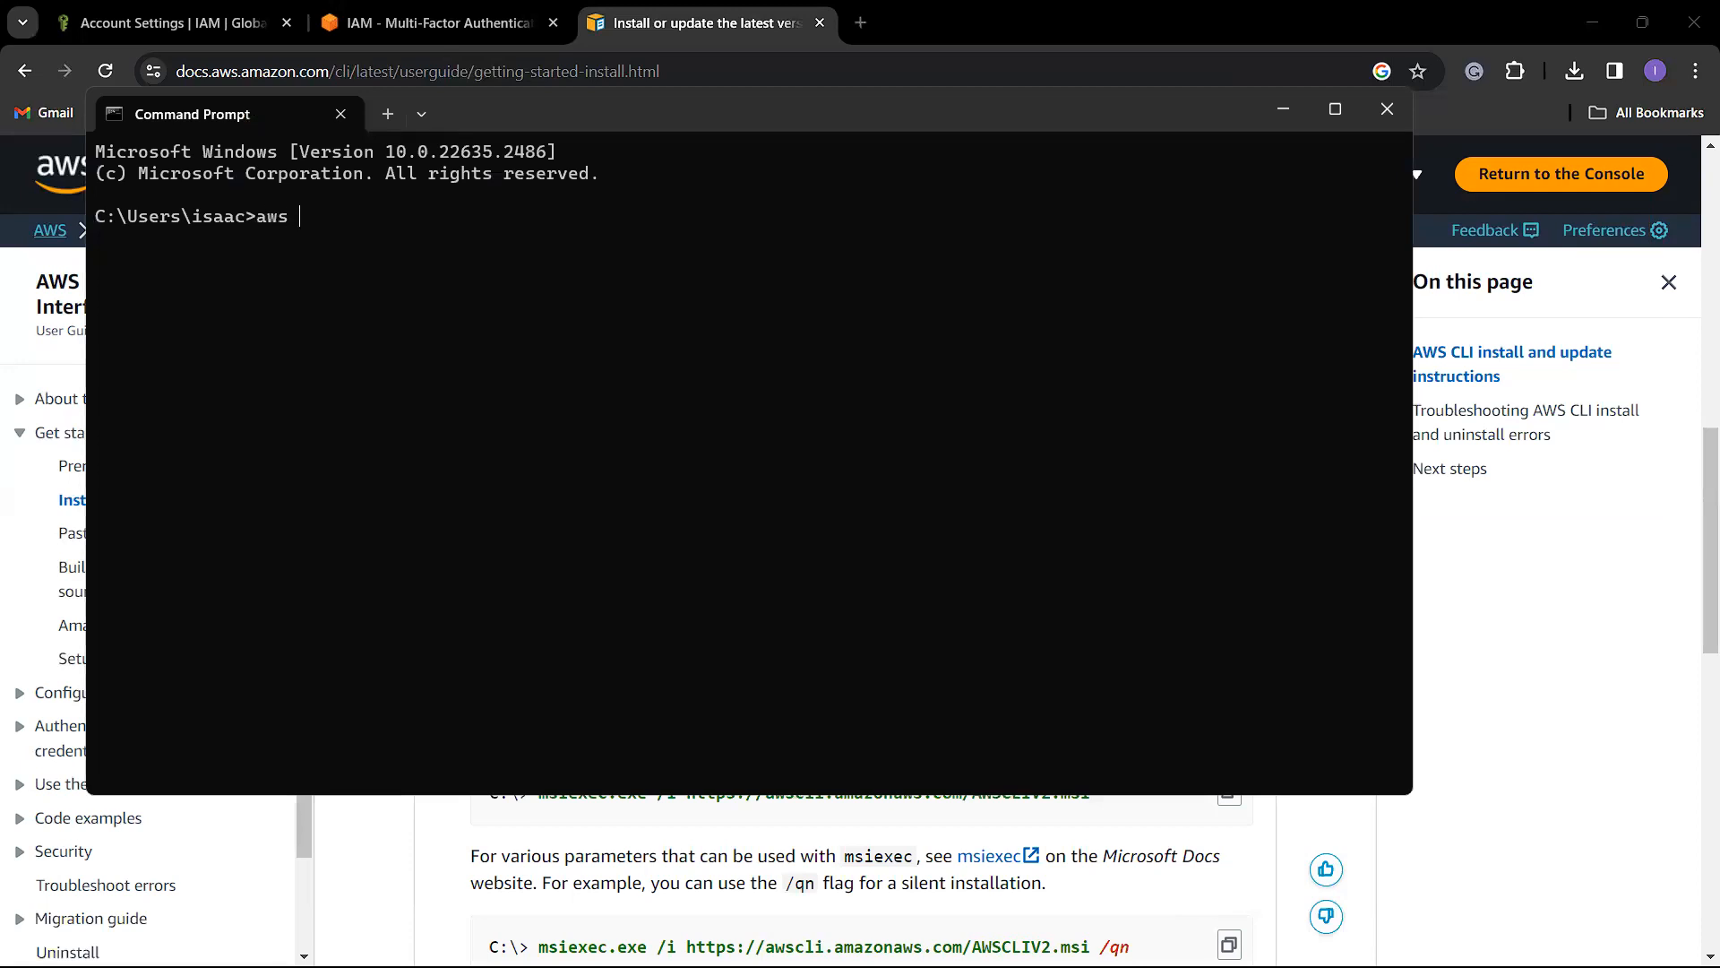
type("aws --version")
key("Return")
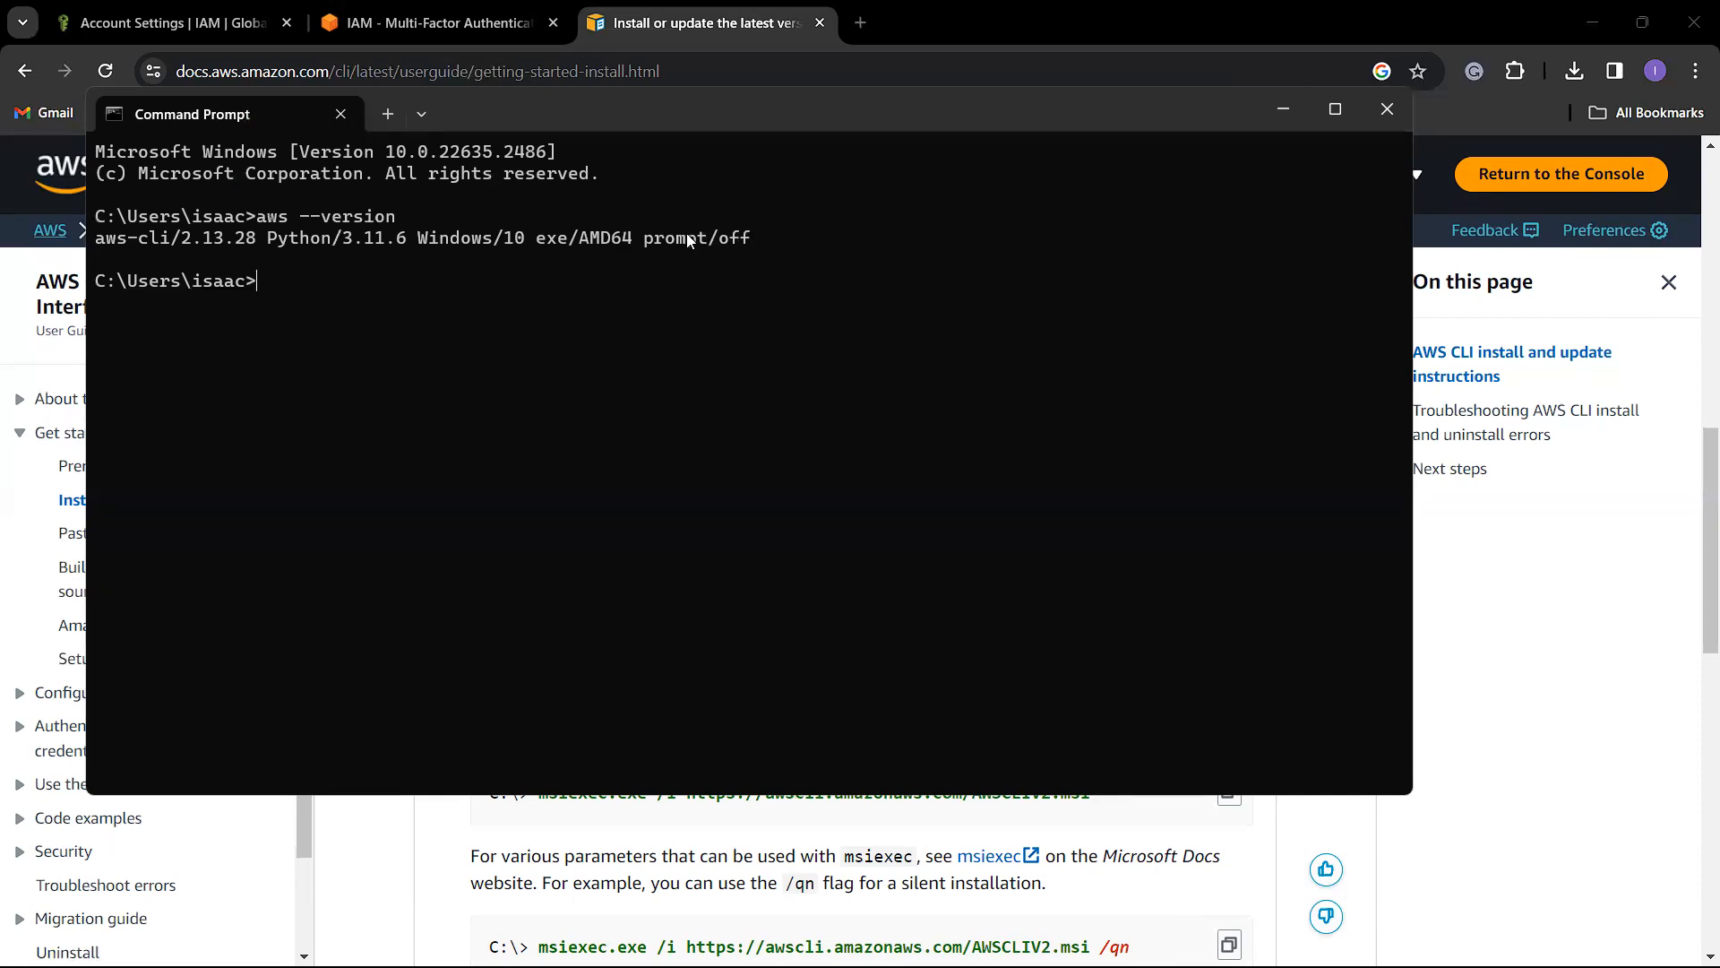
left_click(1279, 110)
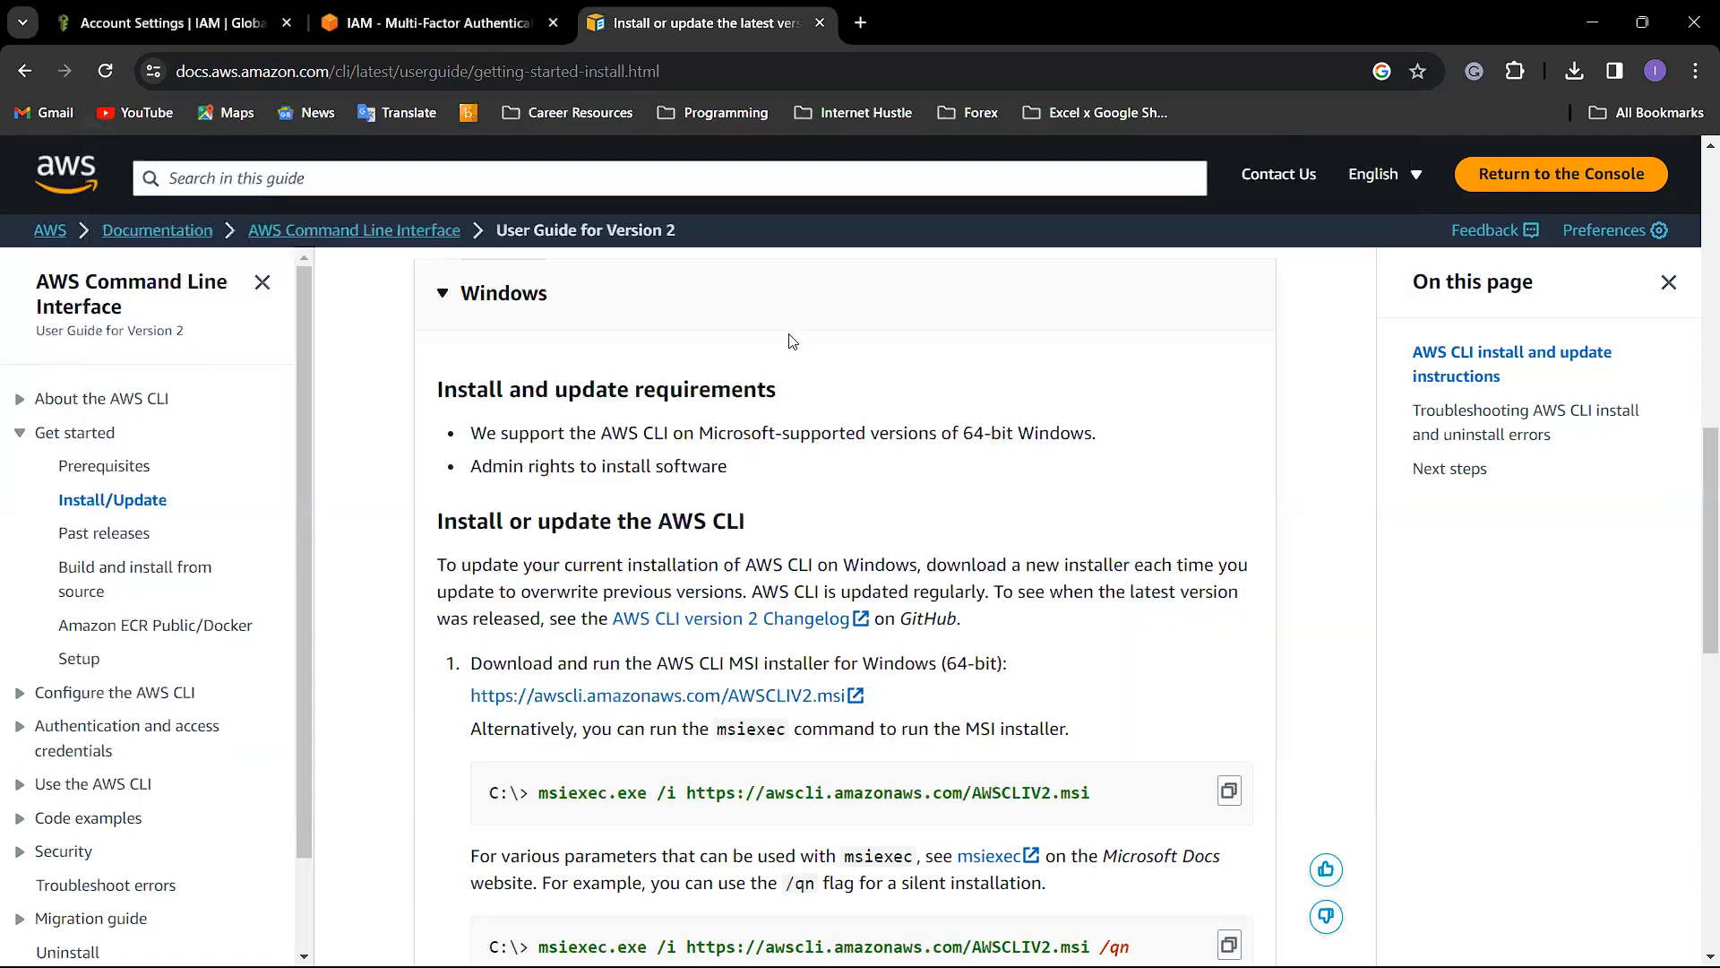
Step: Look over the IAM MFA and account settings pages, dismissing the password policy notice
left_click(457, 9)
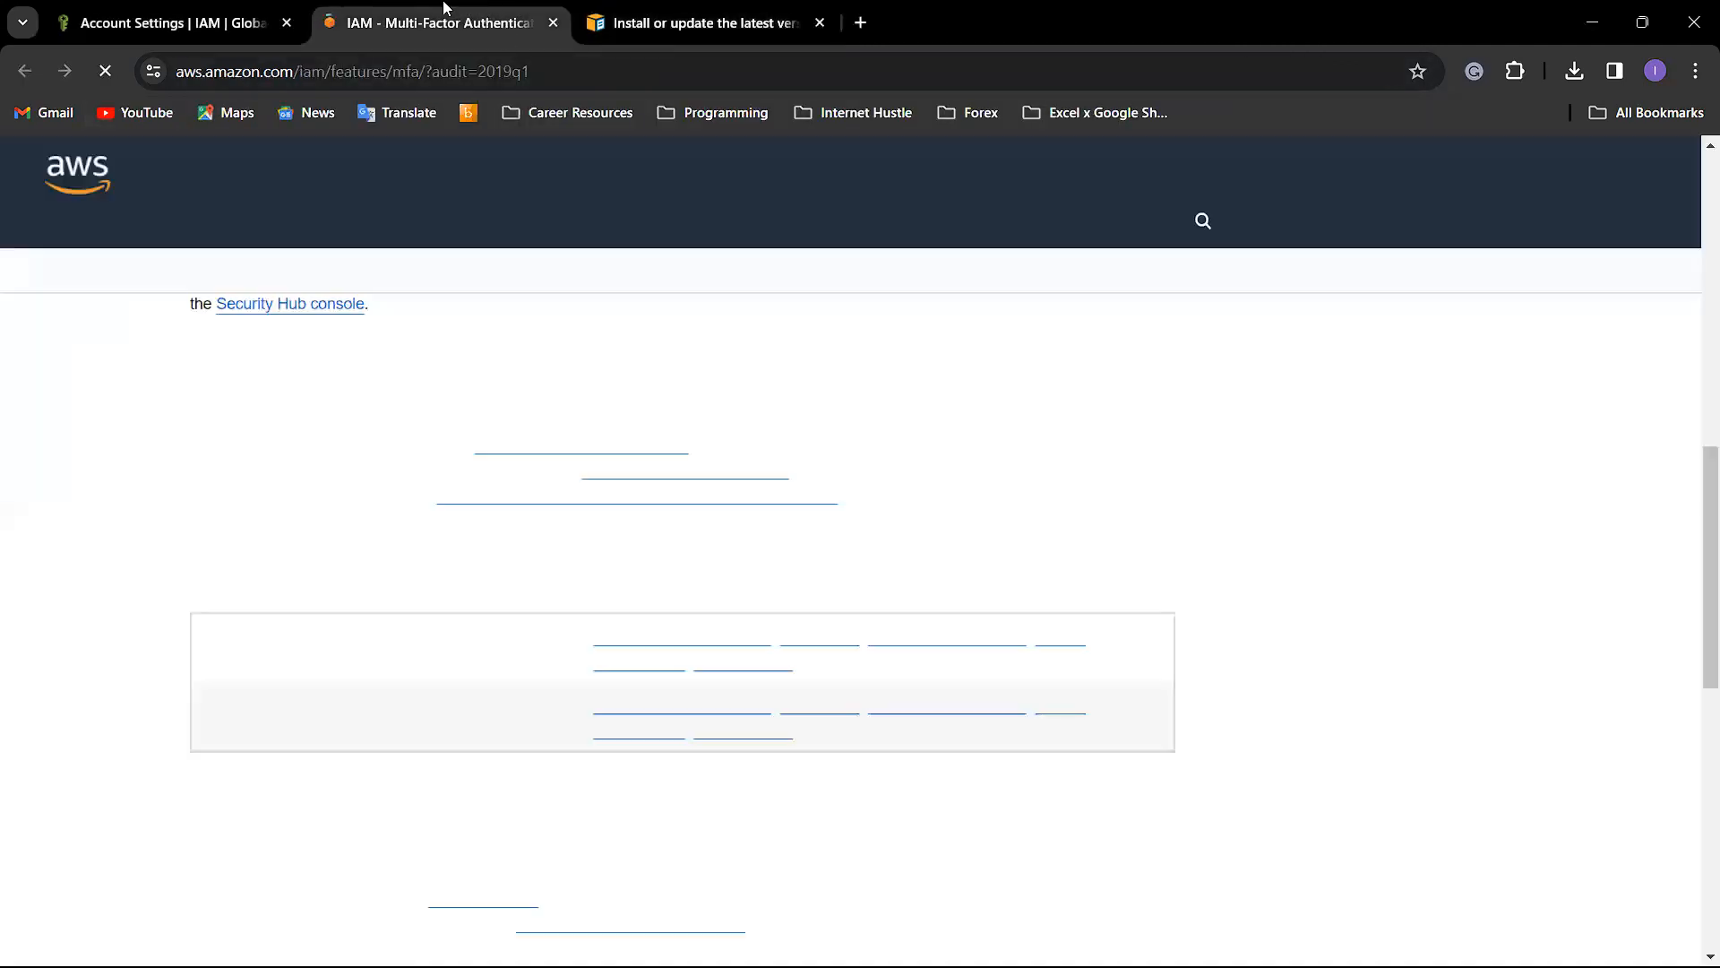
left_click(266, 25)
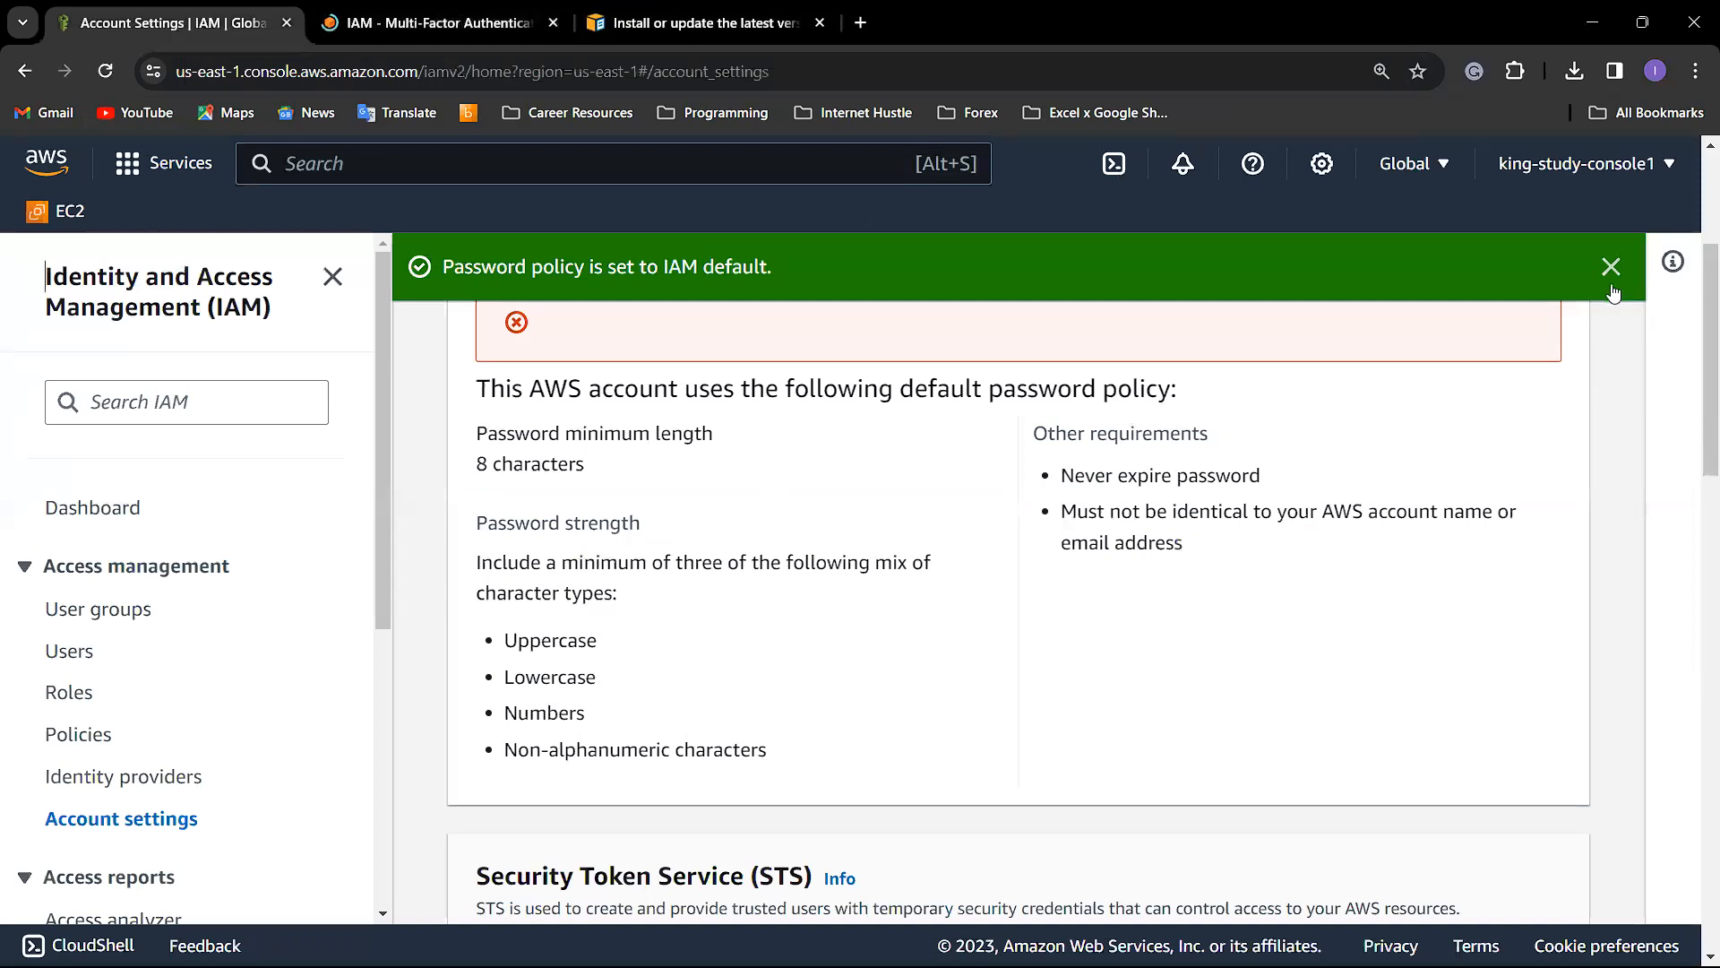
left_click(1610, 266)
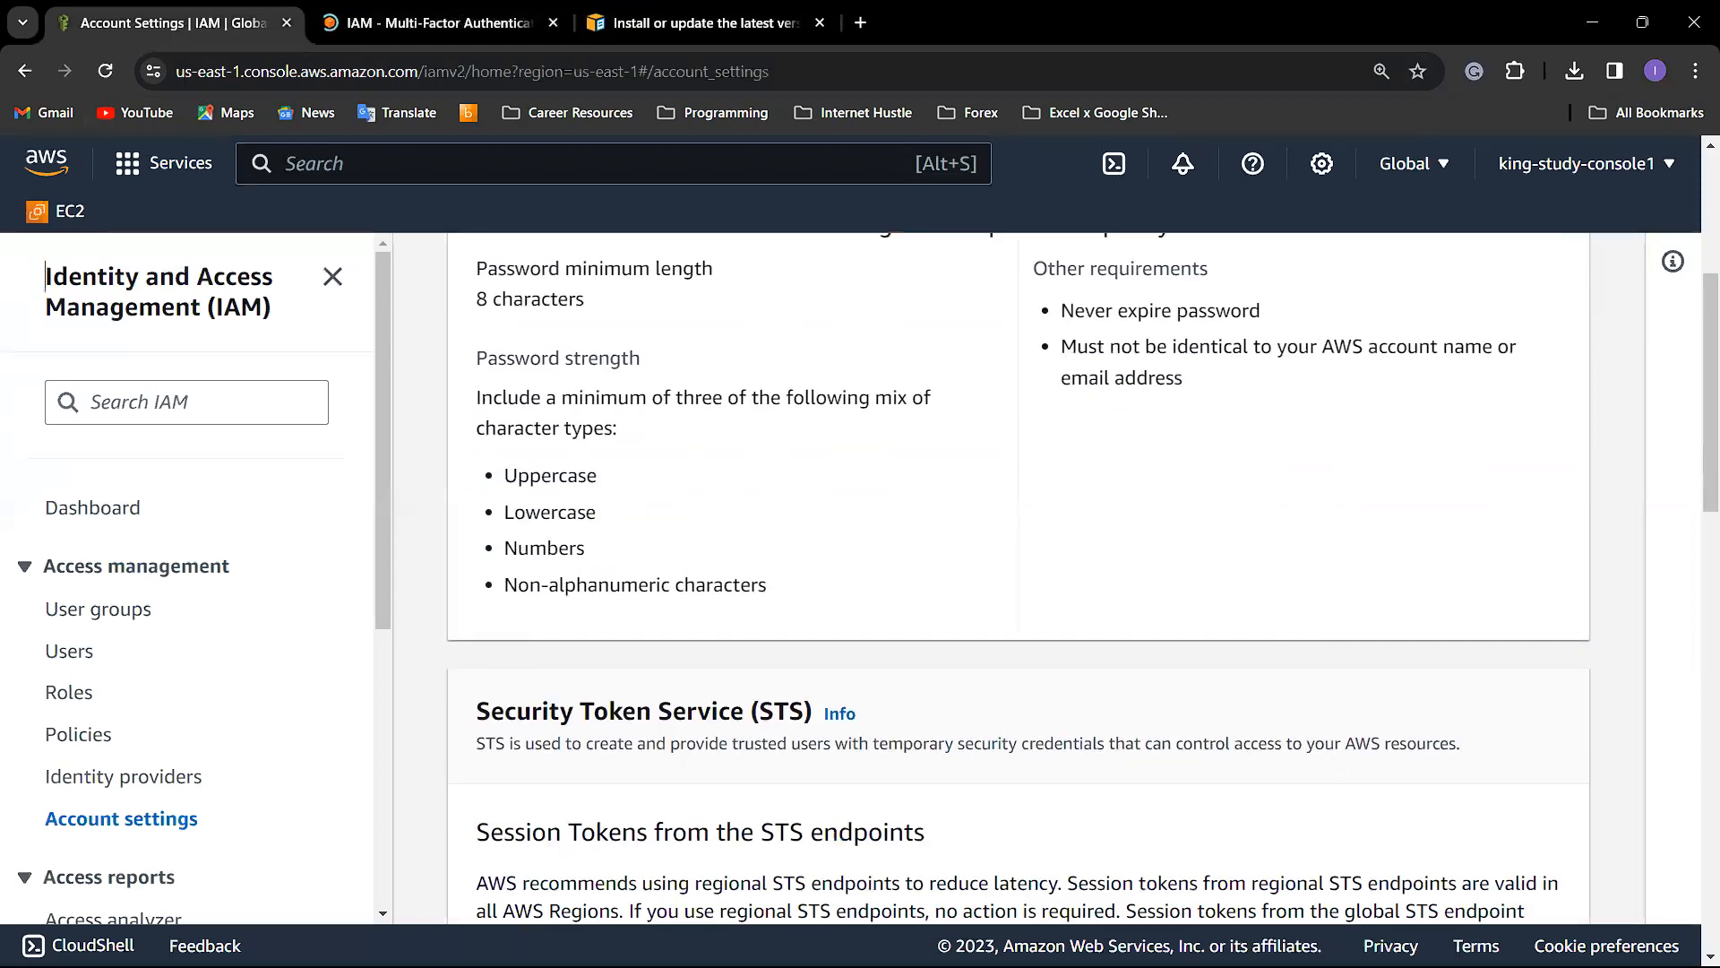
left_click(1346, 947)
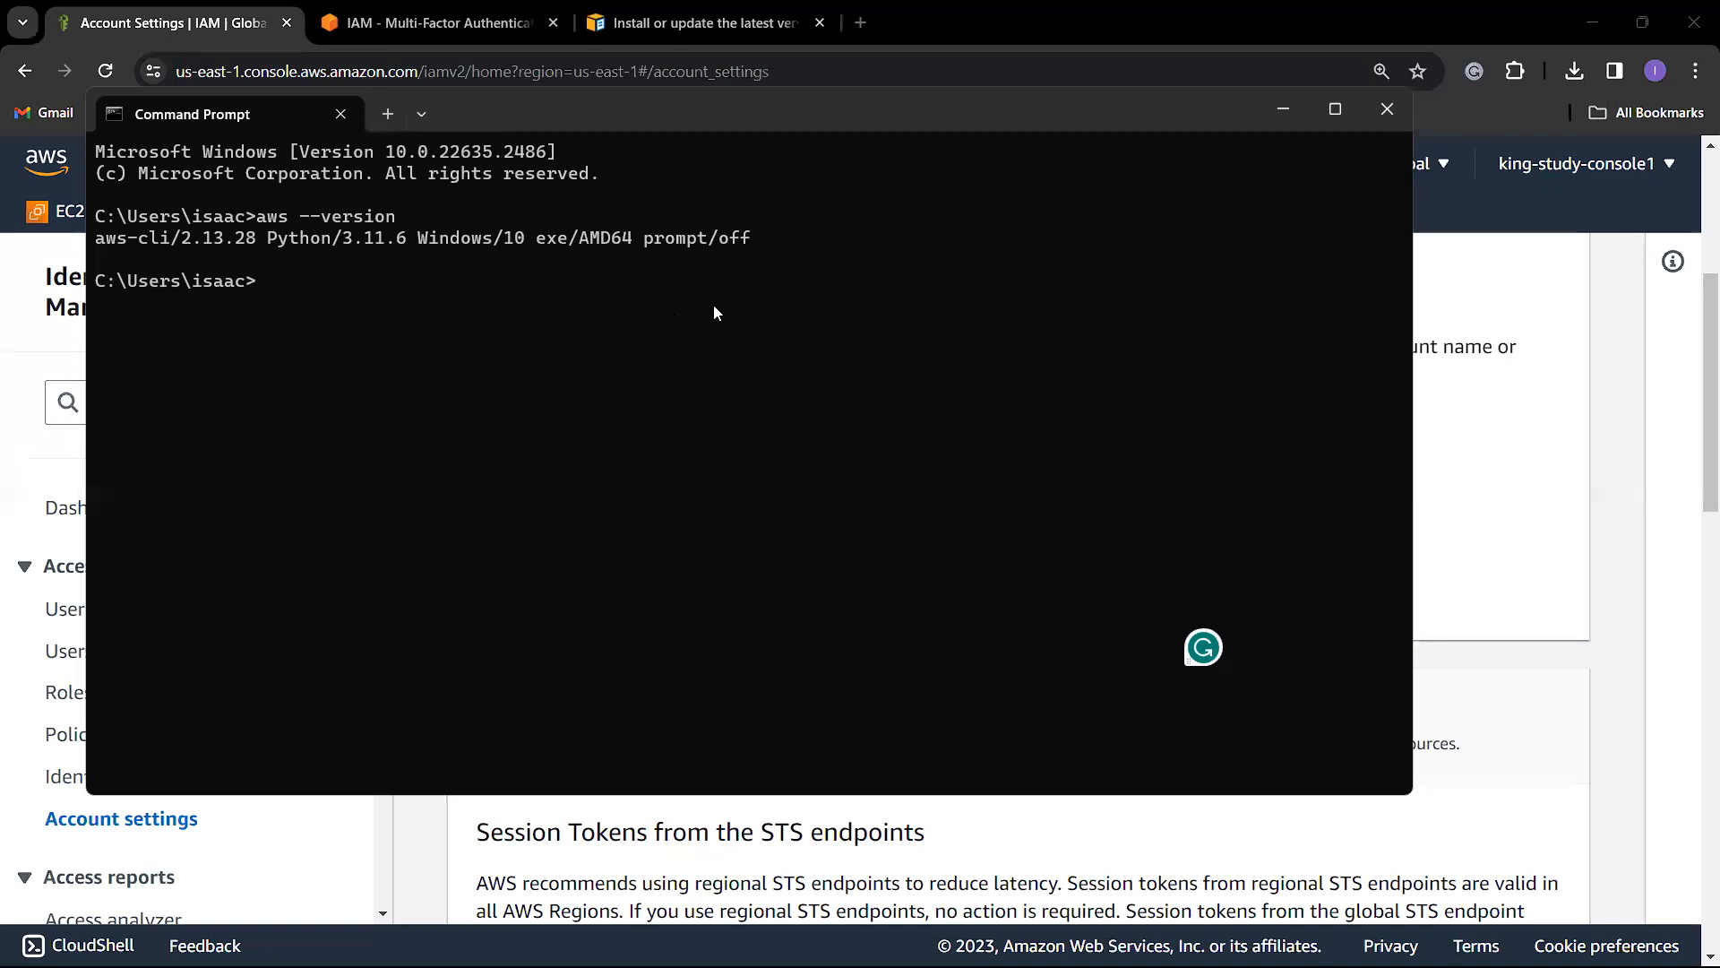
left_click(968, 7)
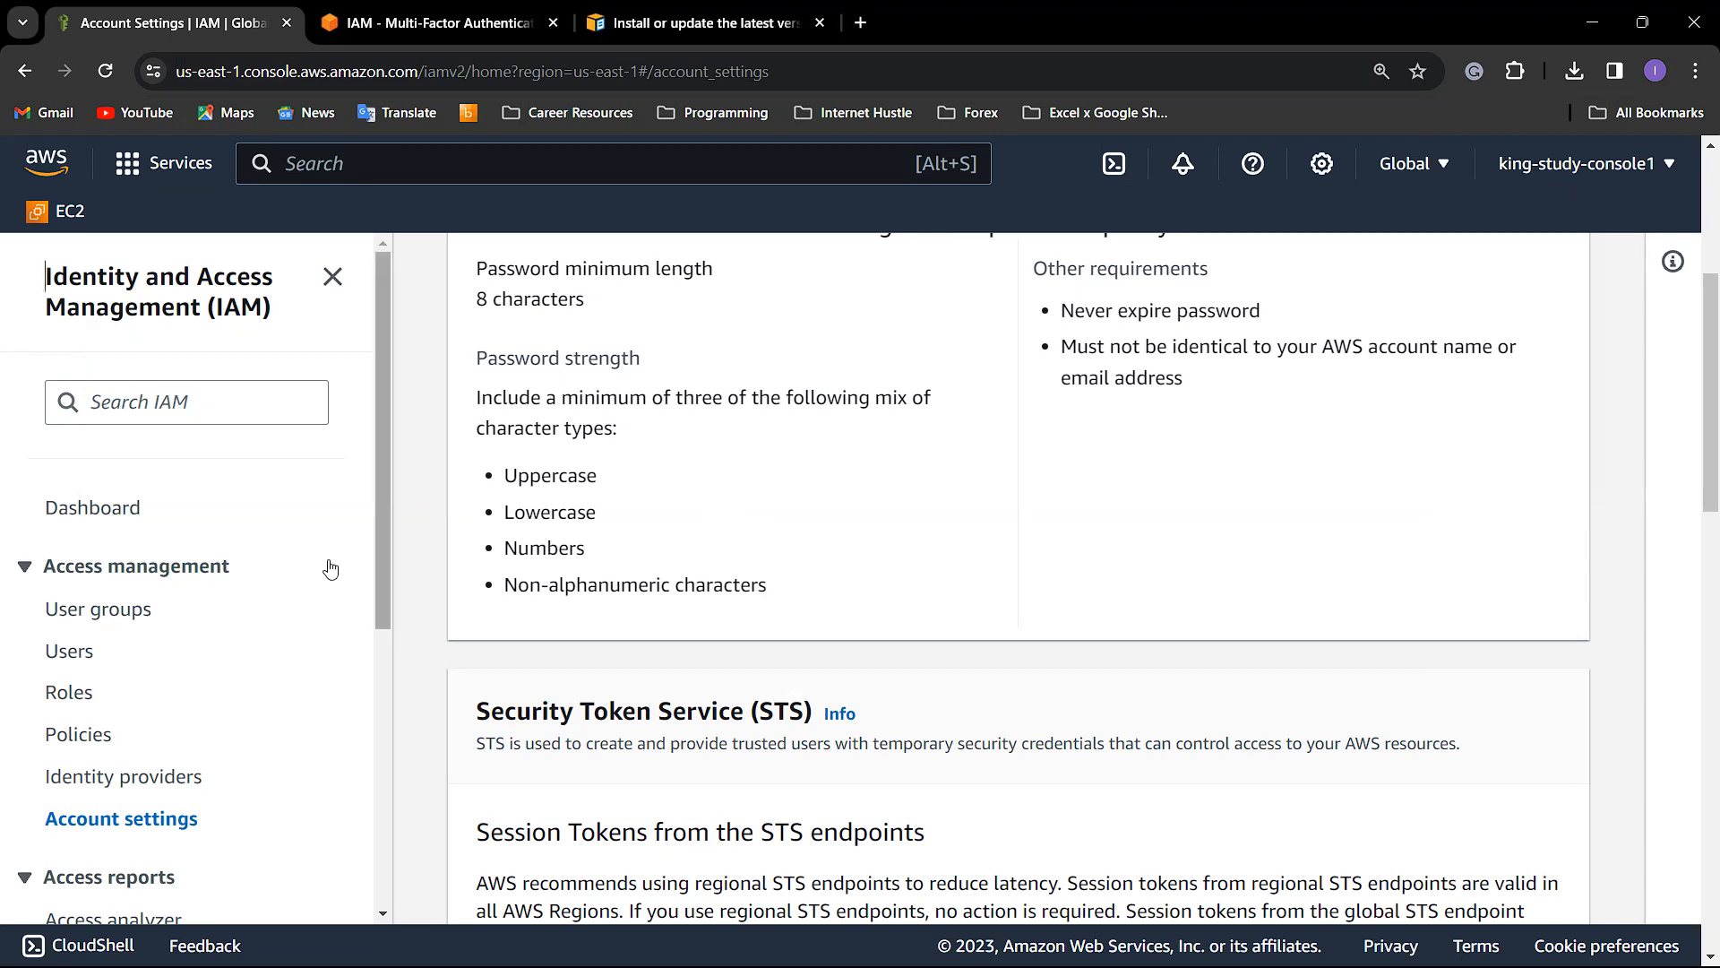
Step: Open the IAM user's details page from the Users list and review it
left_click(82, 655)
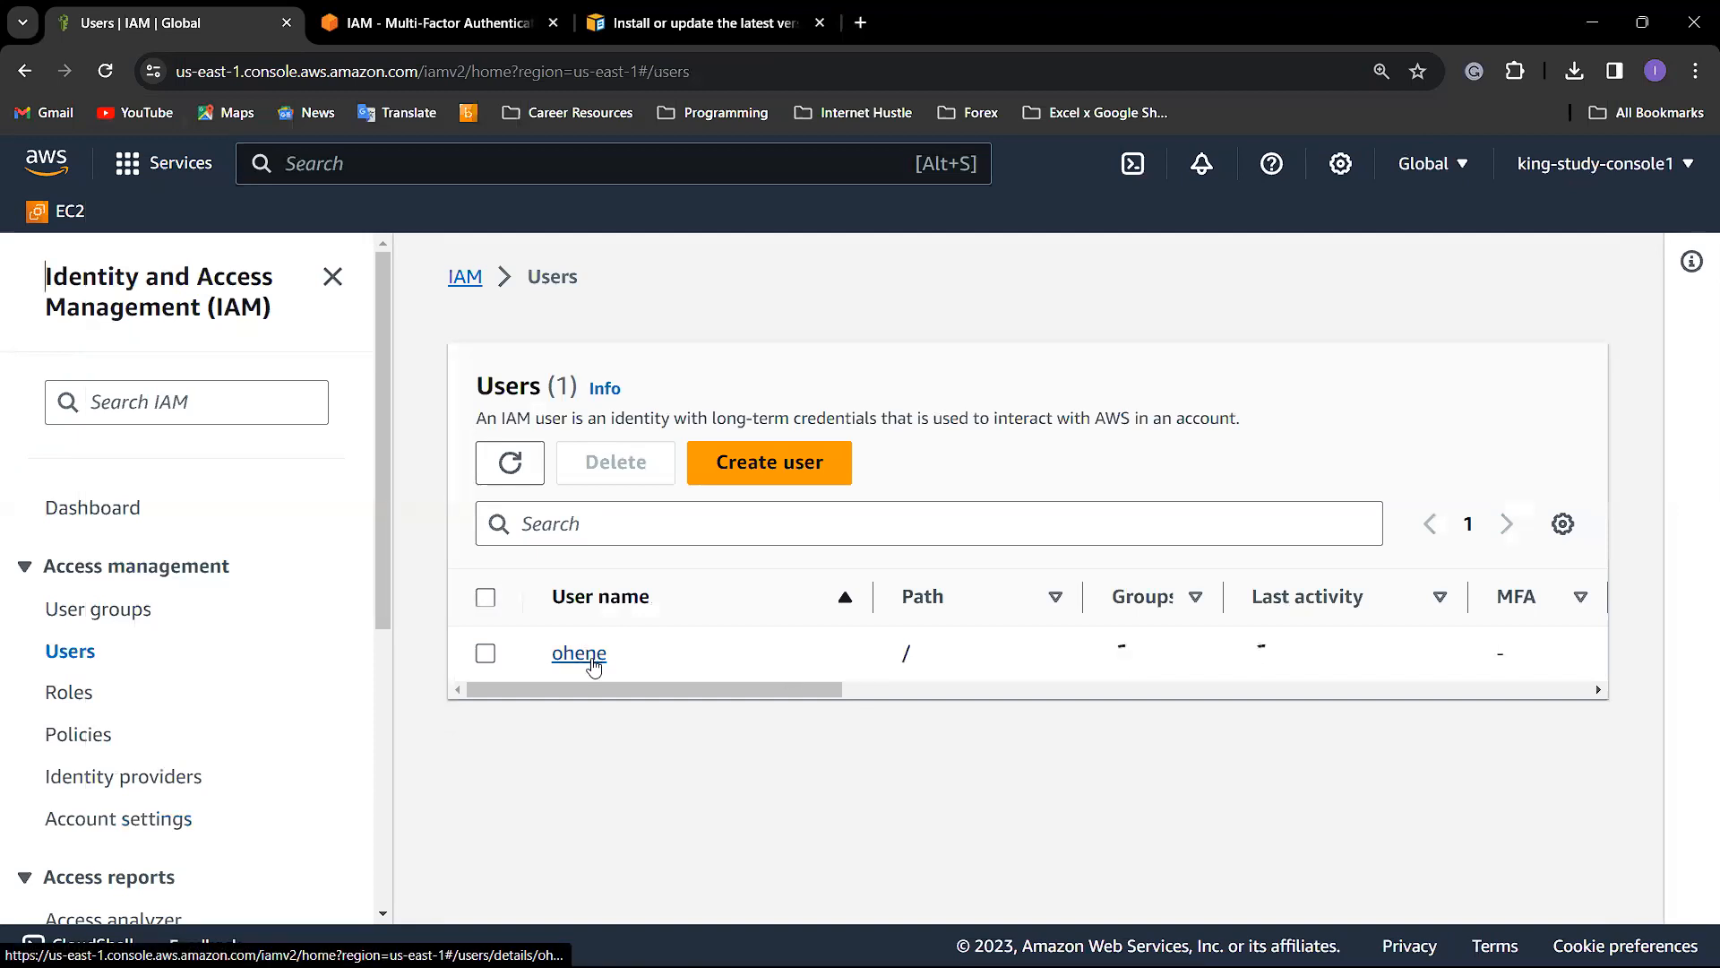
left_click(591, 659)
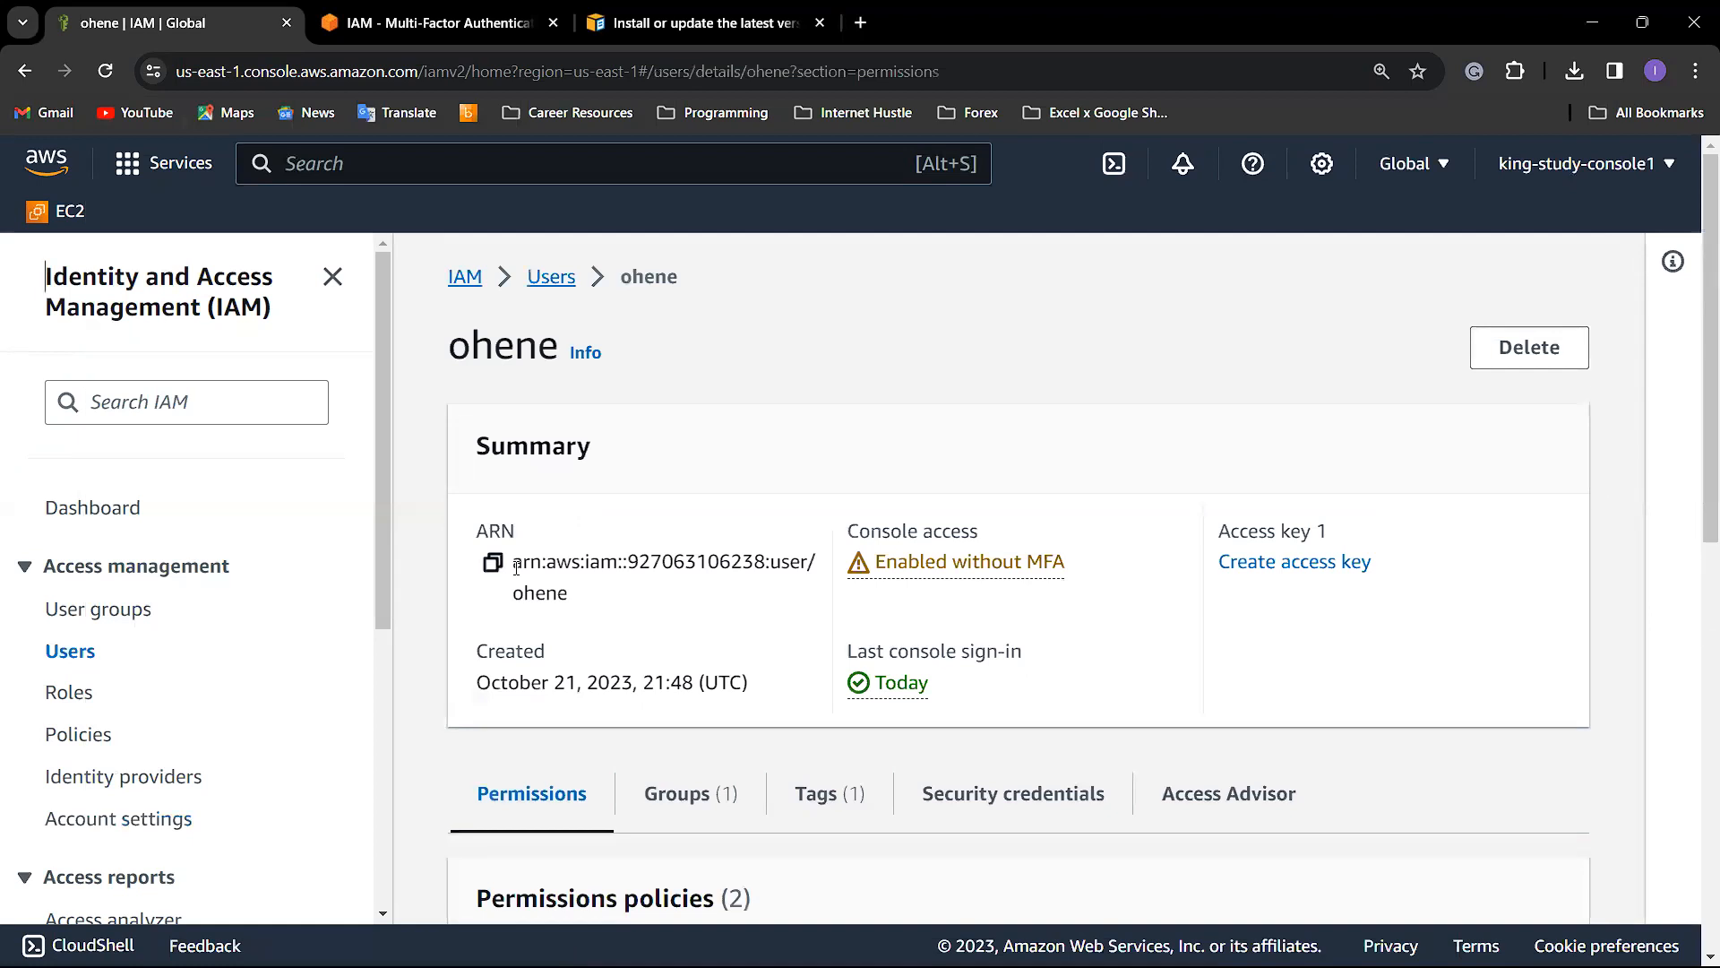
scroll(845, 523, "down", 1)
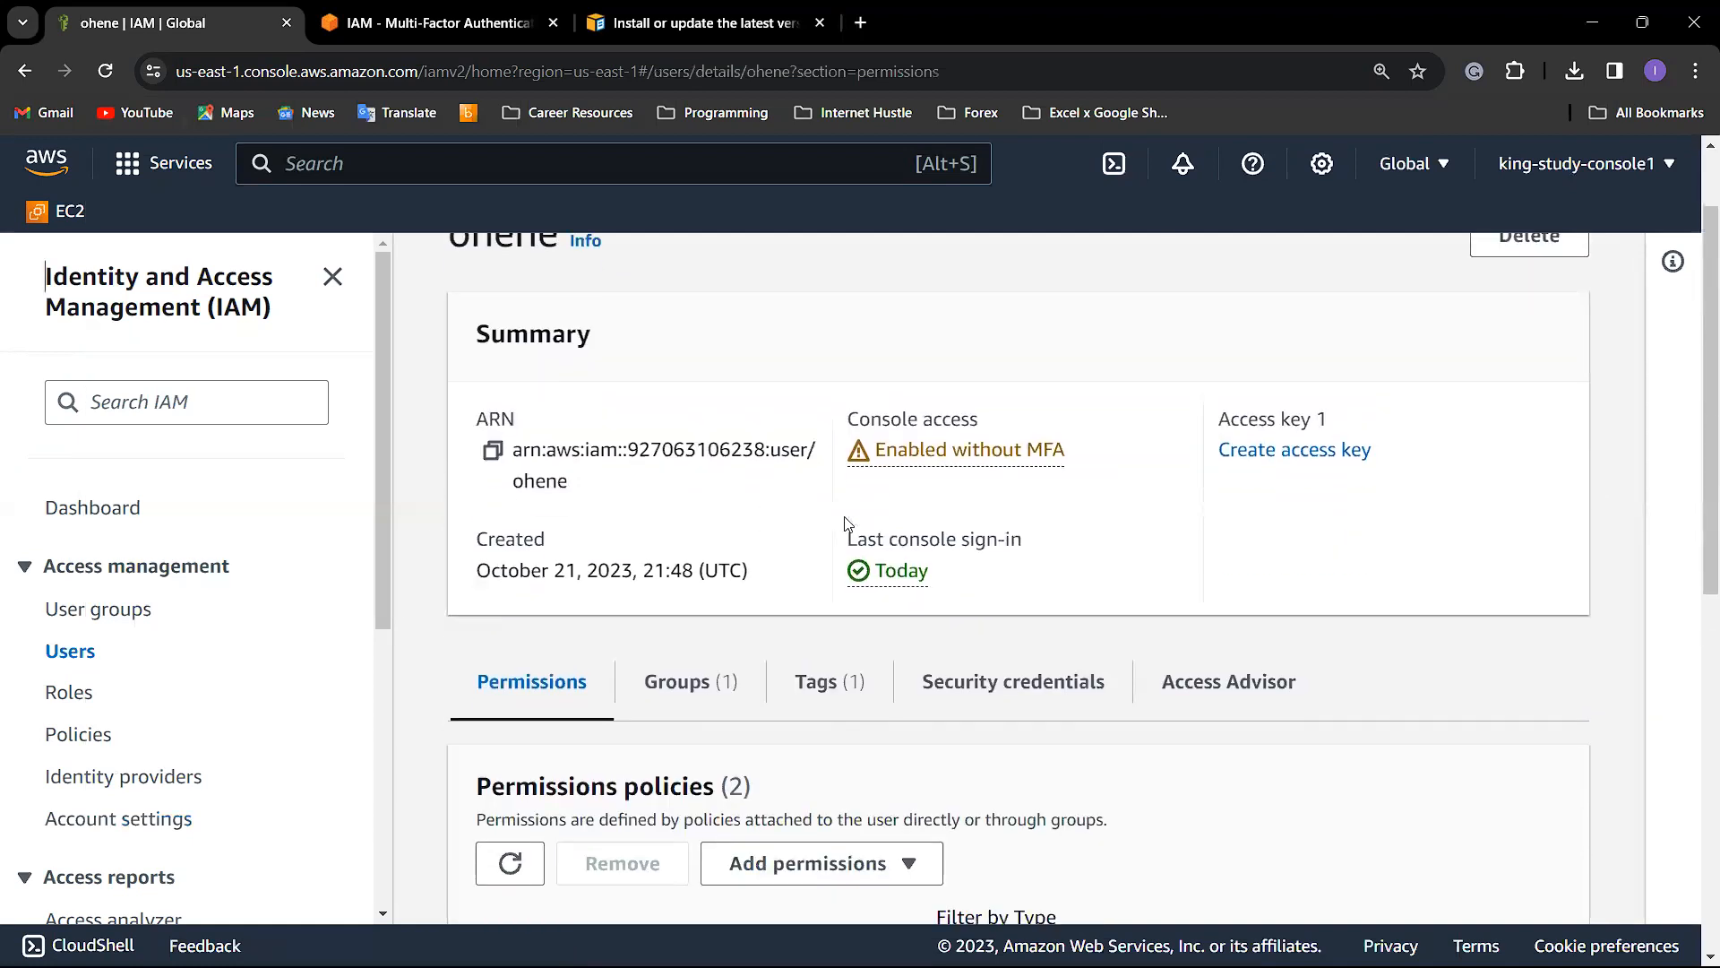
scroll(845, 523, "down", 3)
scroll(845, 523, "up", 4)
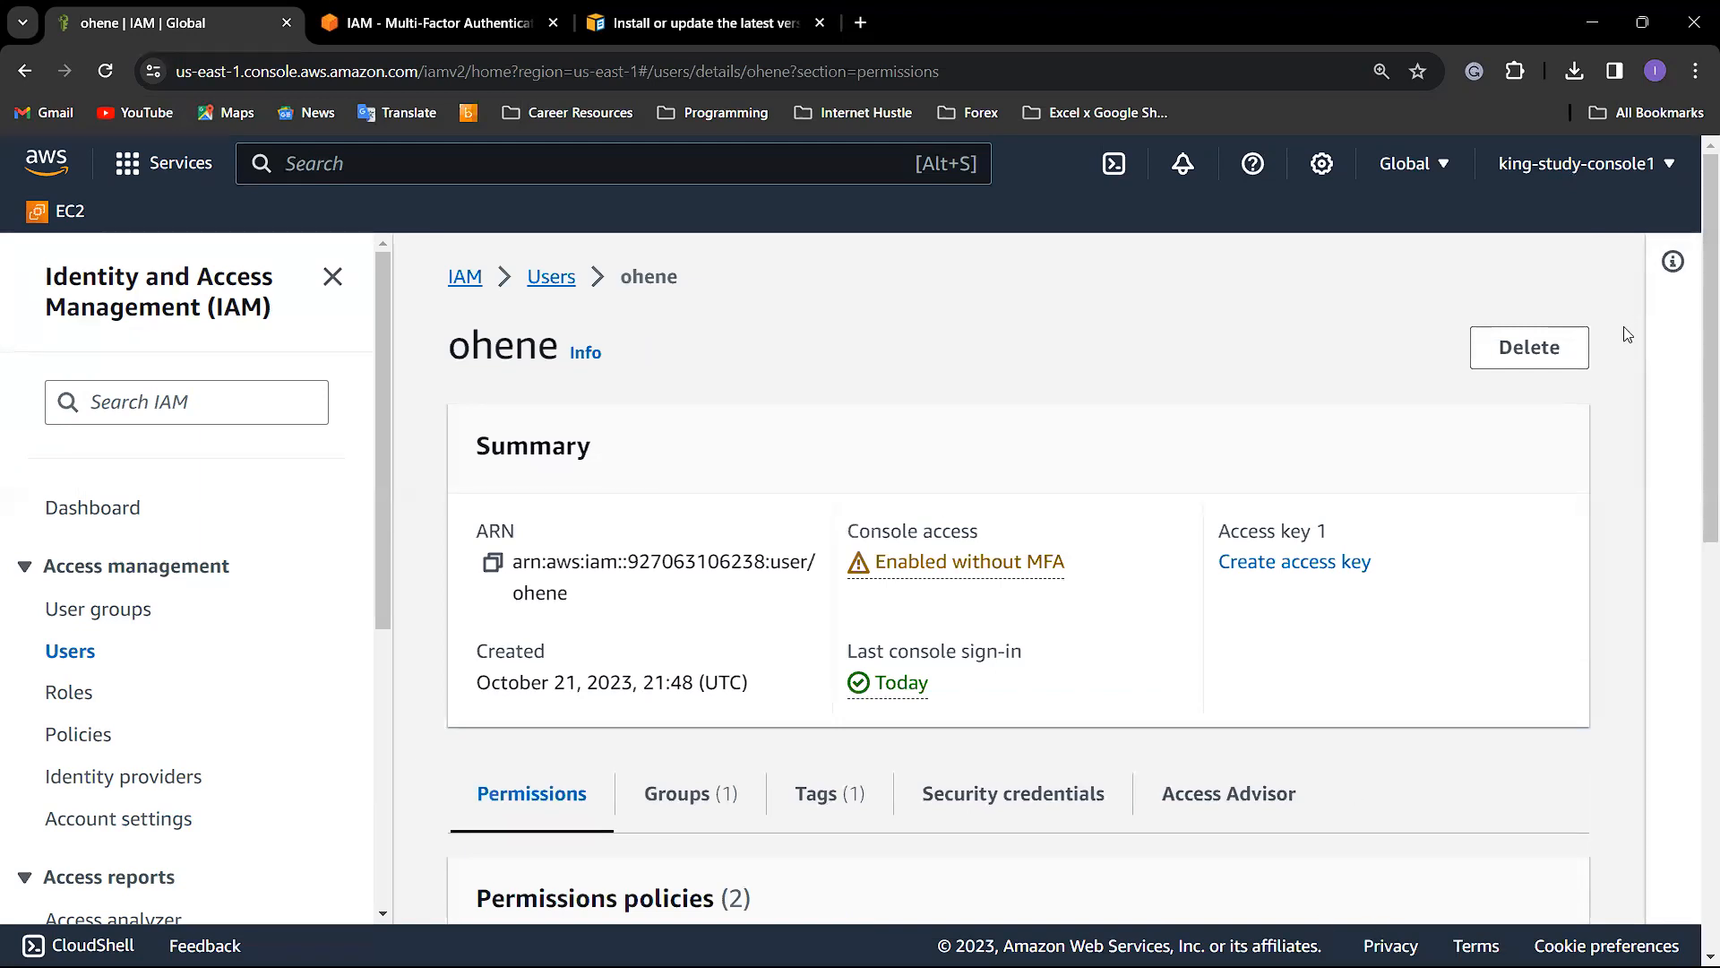
left_click(1617, 168)
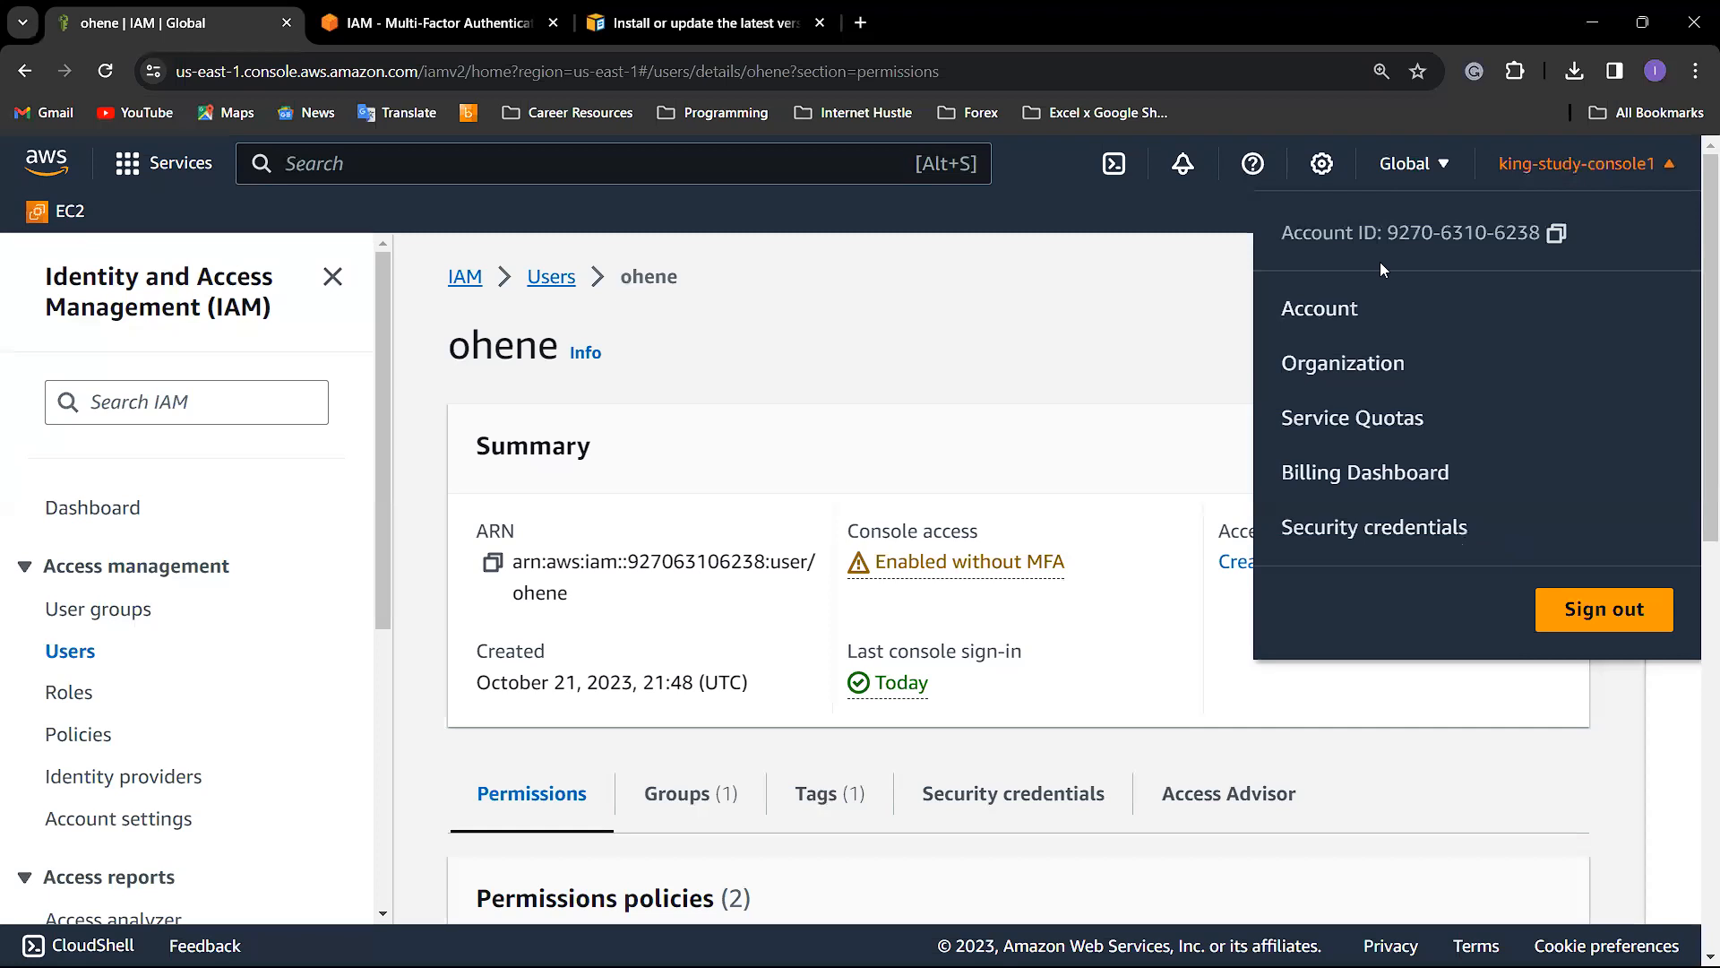
Step: Open the root account's security credentials, start a root access key, then cancel it
left_click(1396, 529)
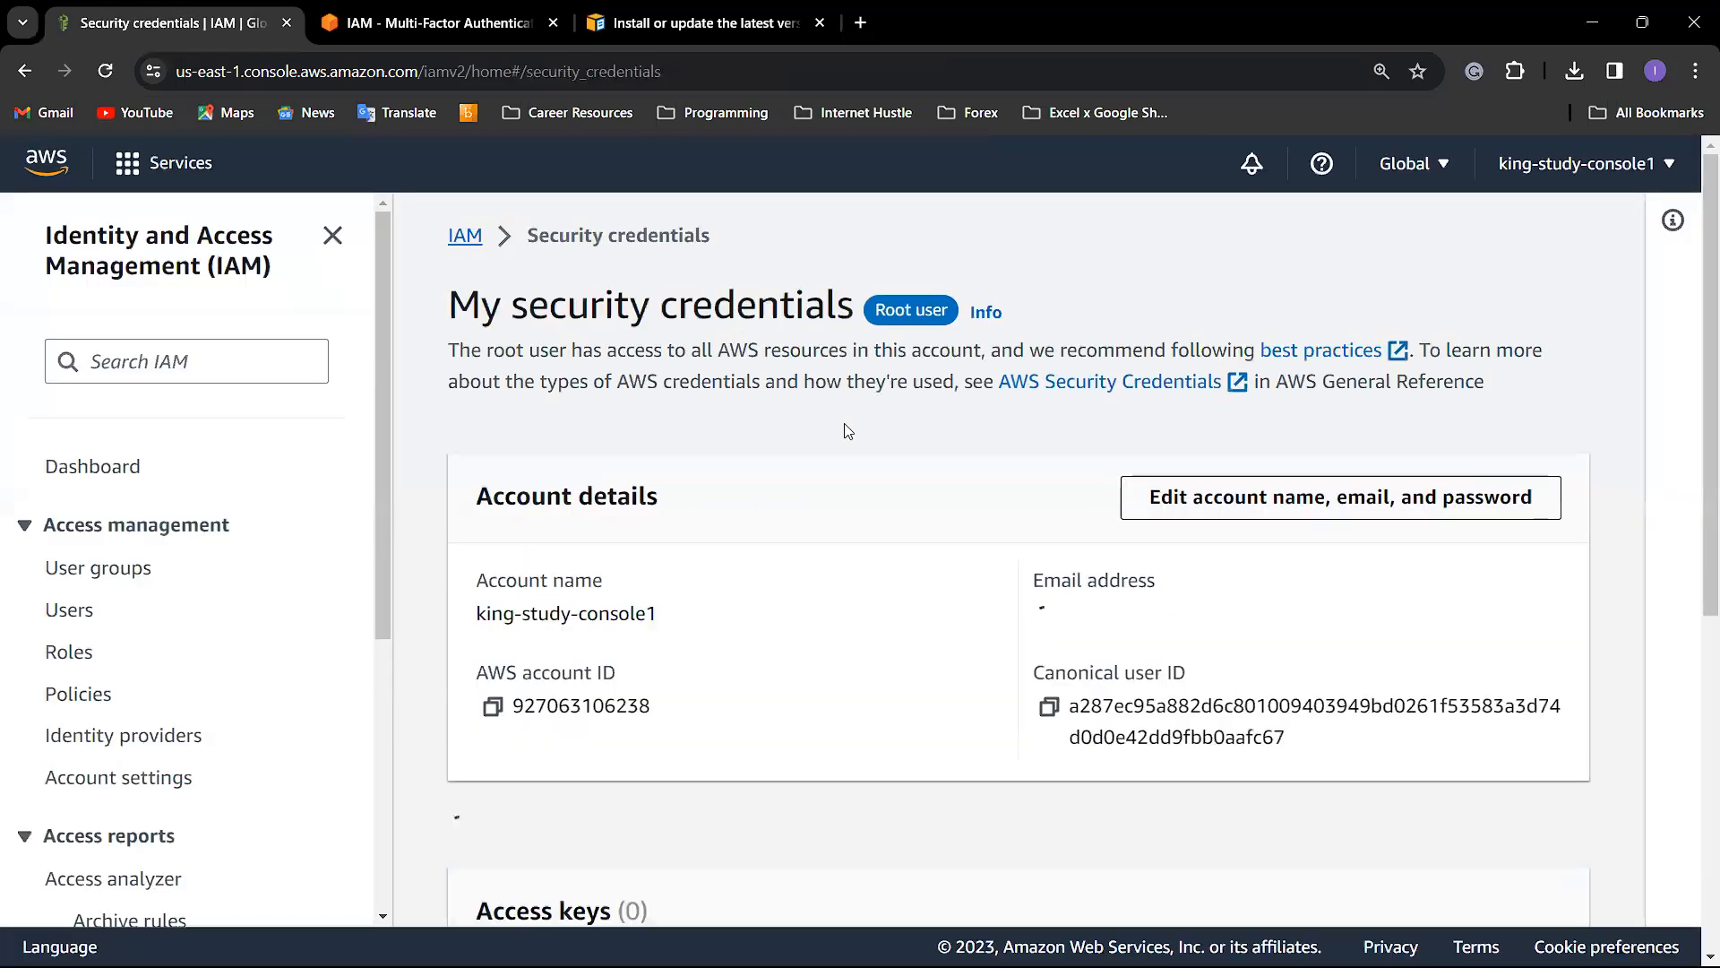
scroll(781, 451, "down", 5)
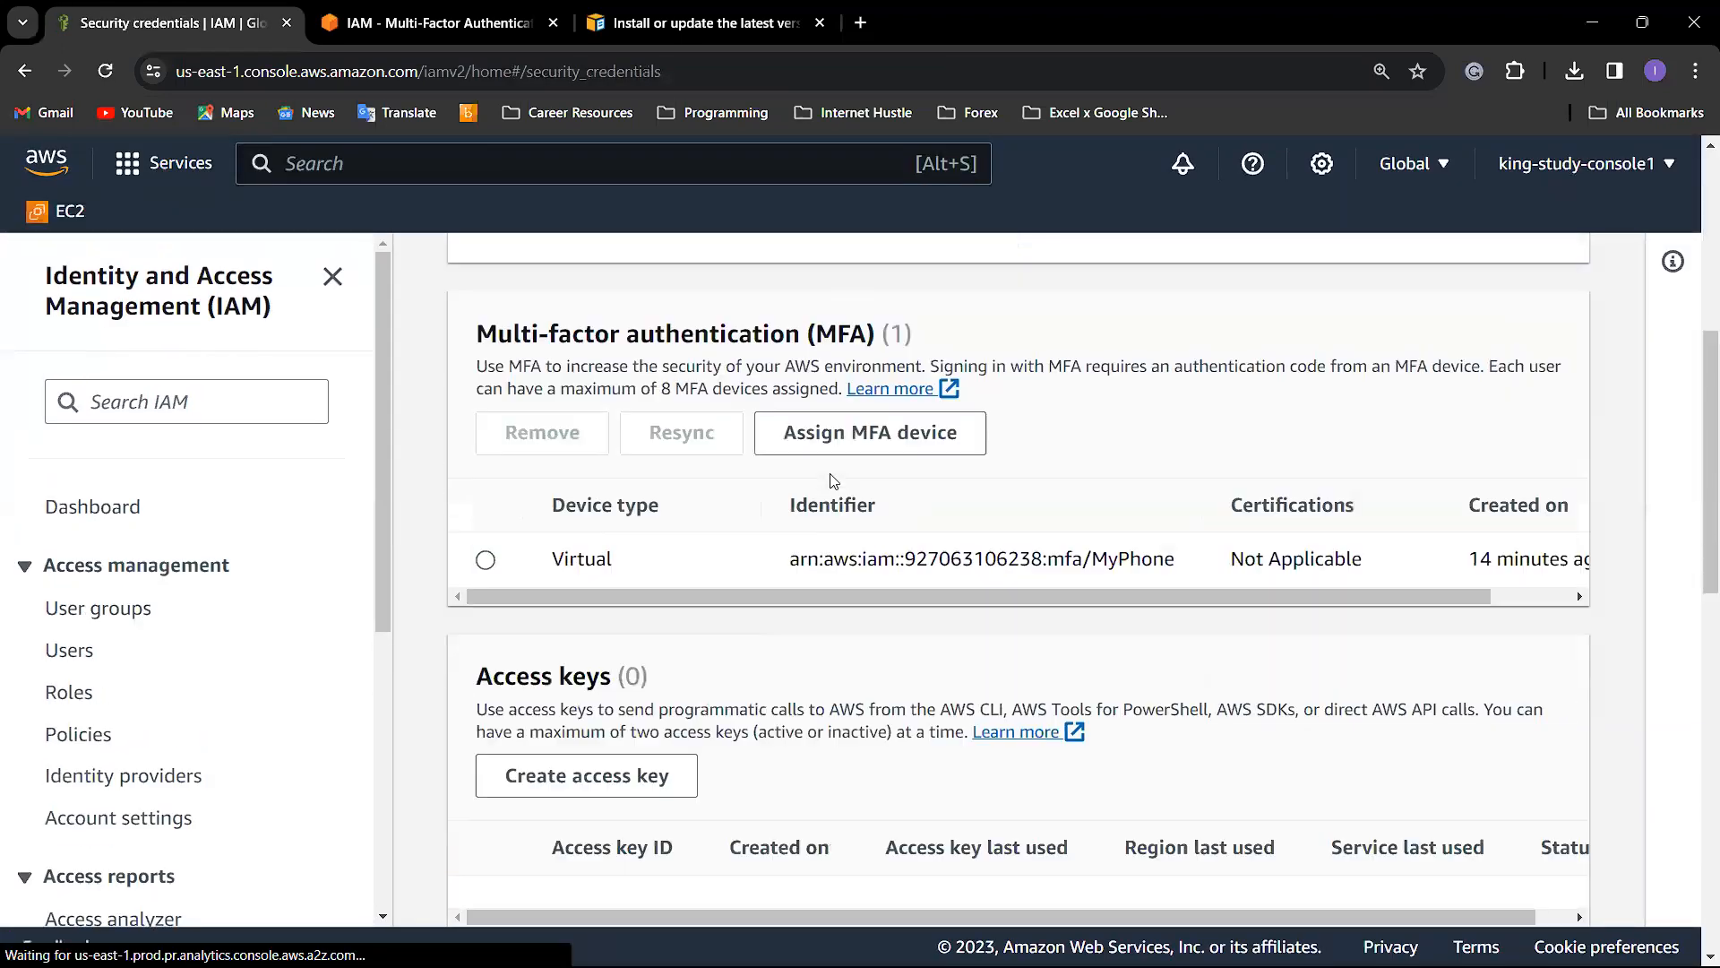
scroll(833, 481, "down", 4)
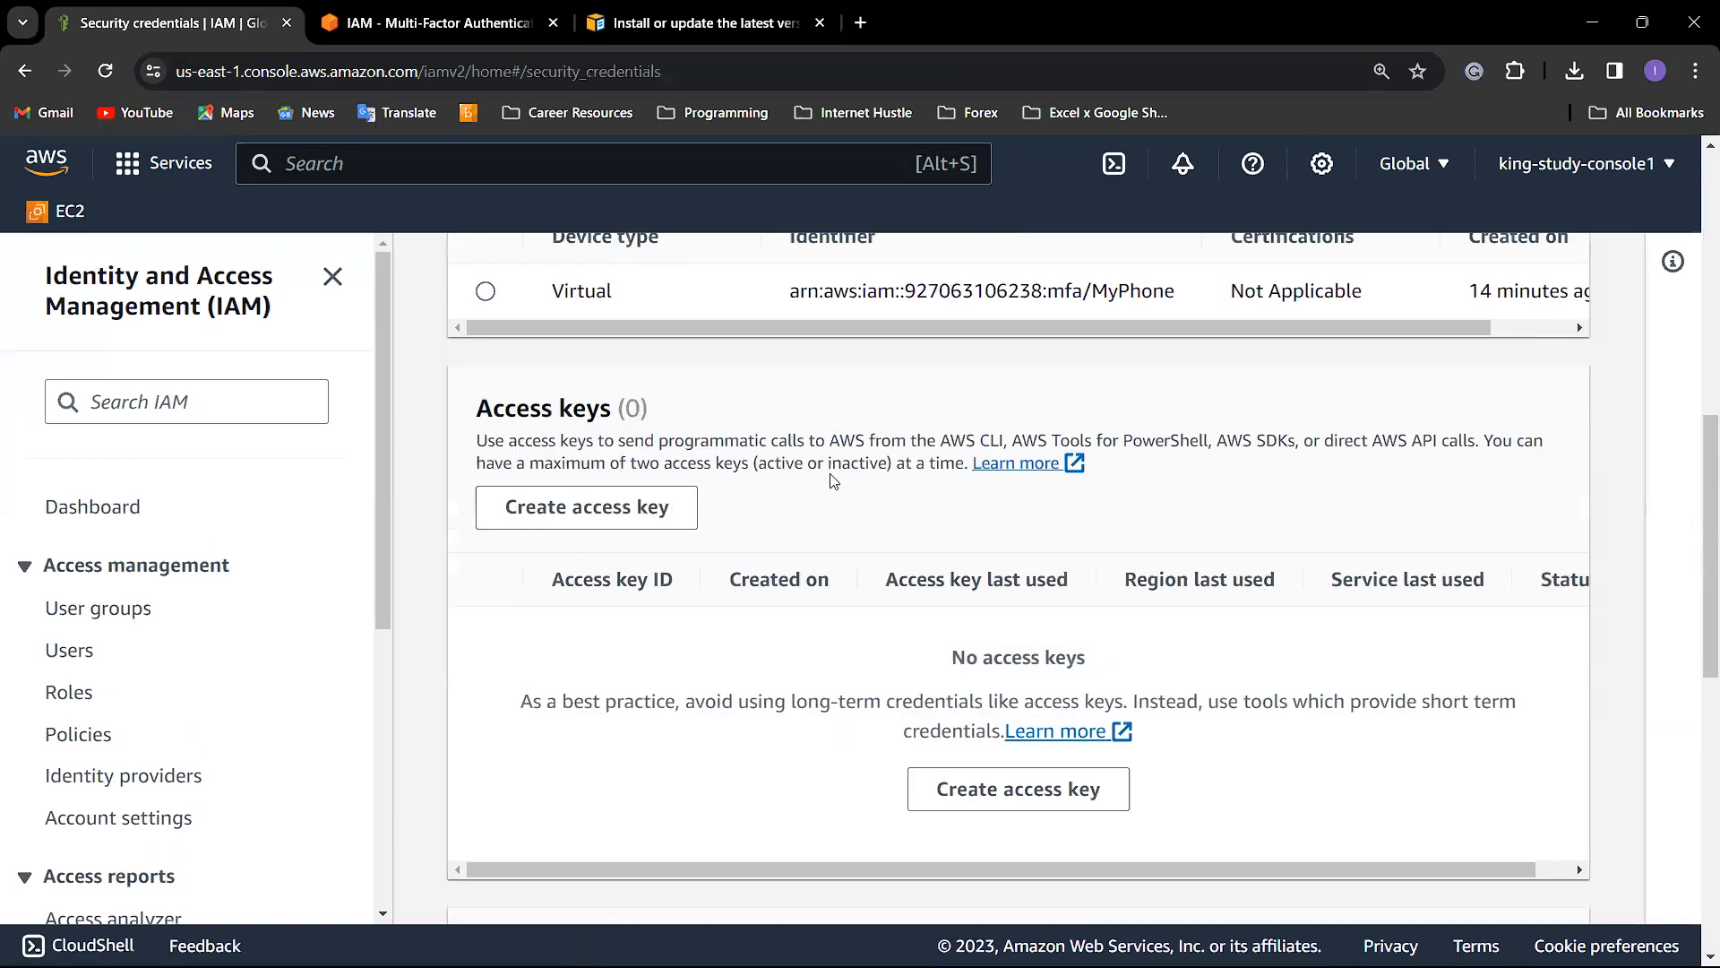
scroll(830, 482, "down", 3)
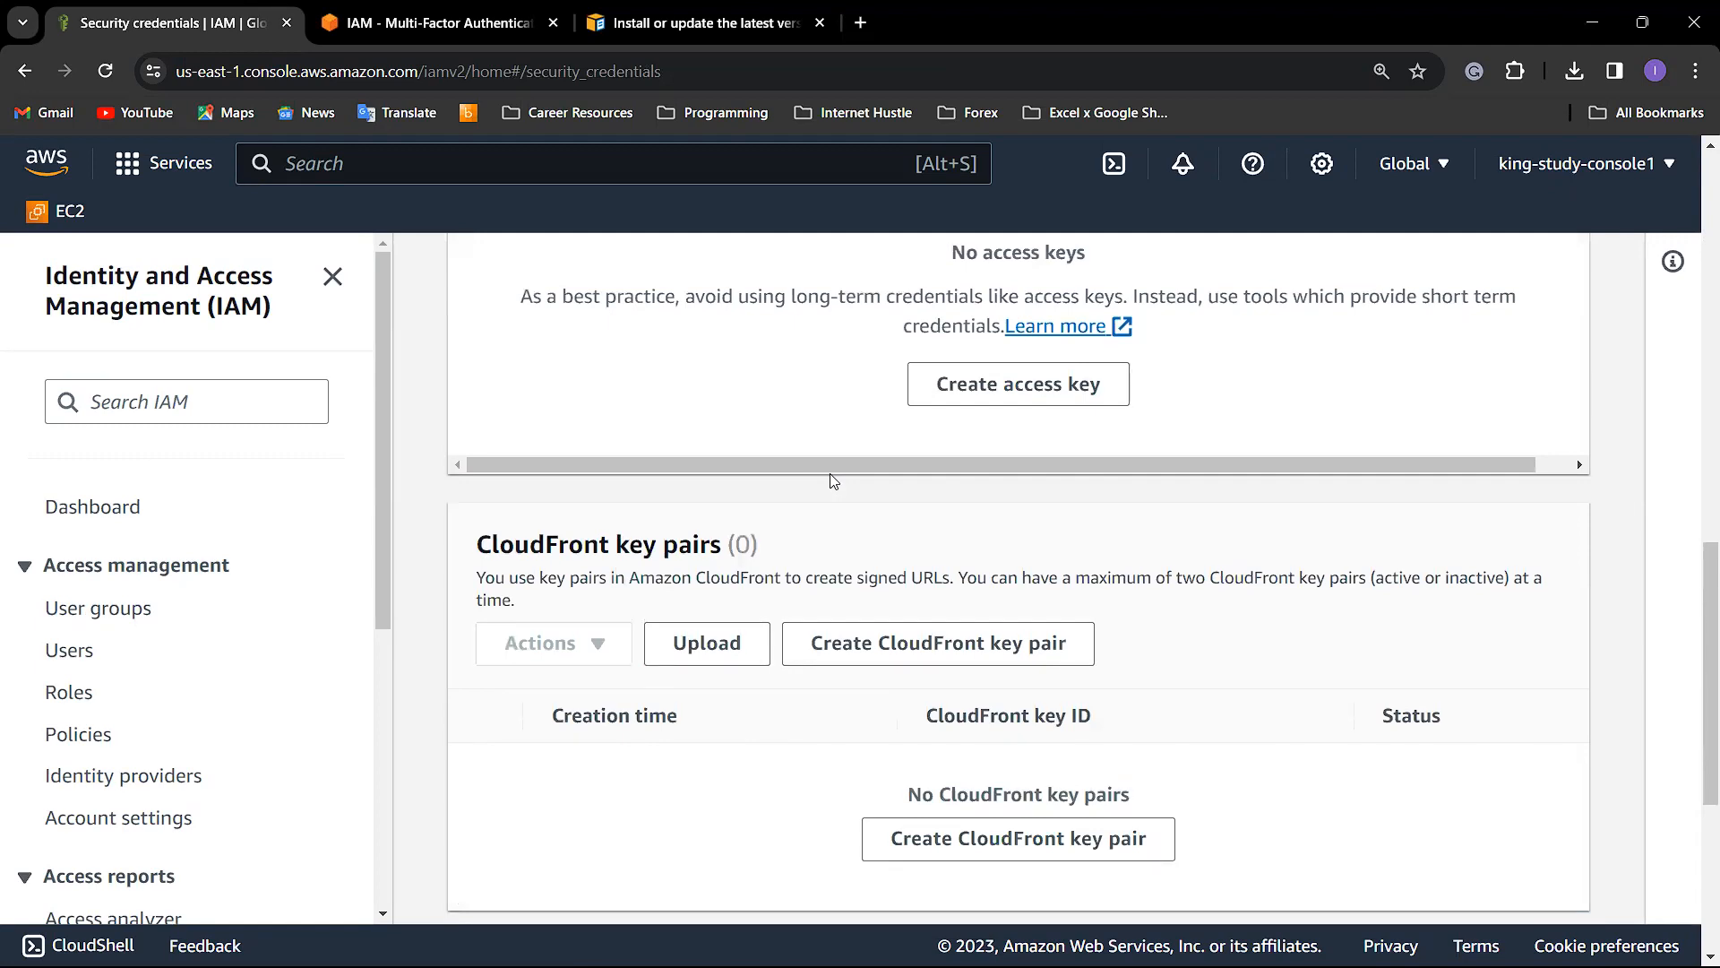
scroll(833, 481, "down", 1)
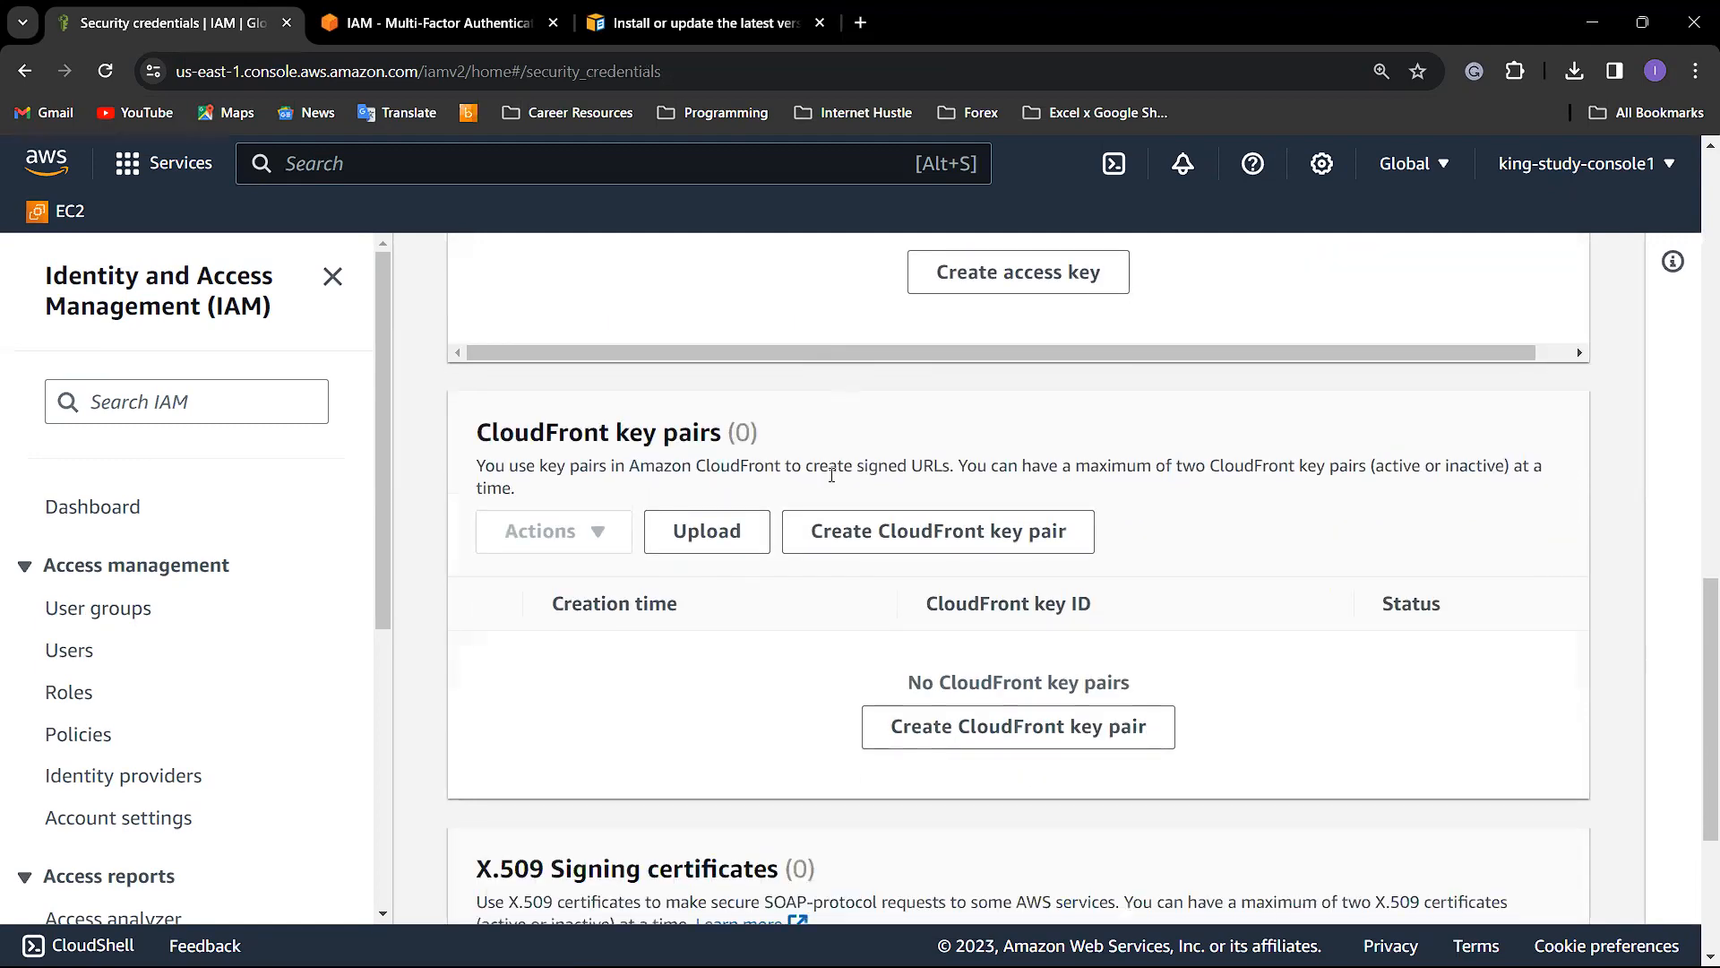
scroll(832, 475, "down", 2)
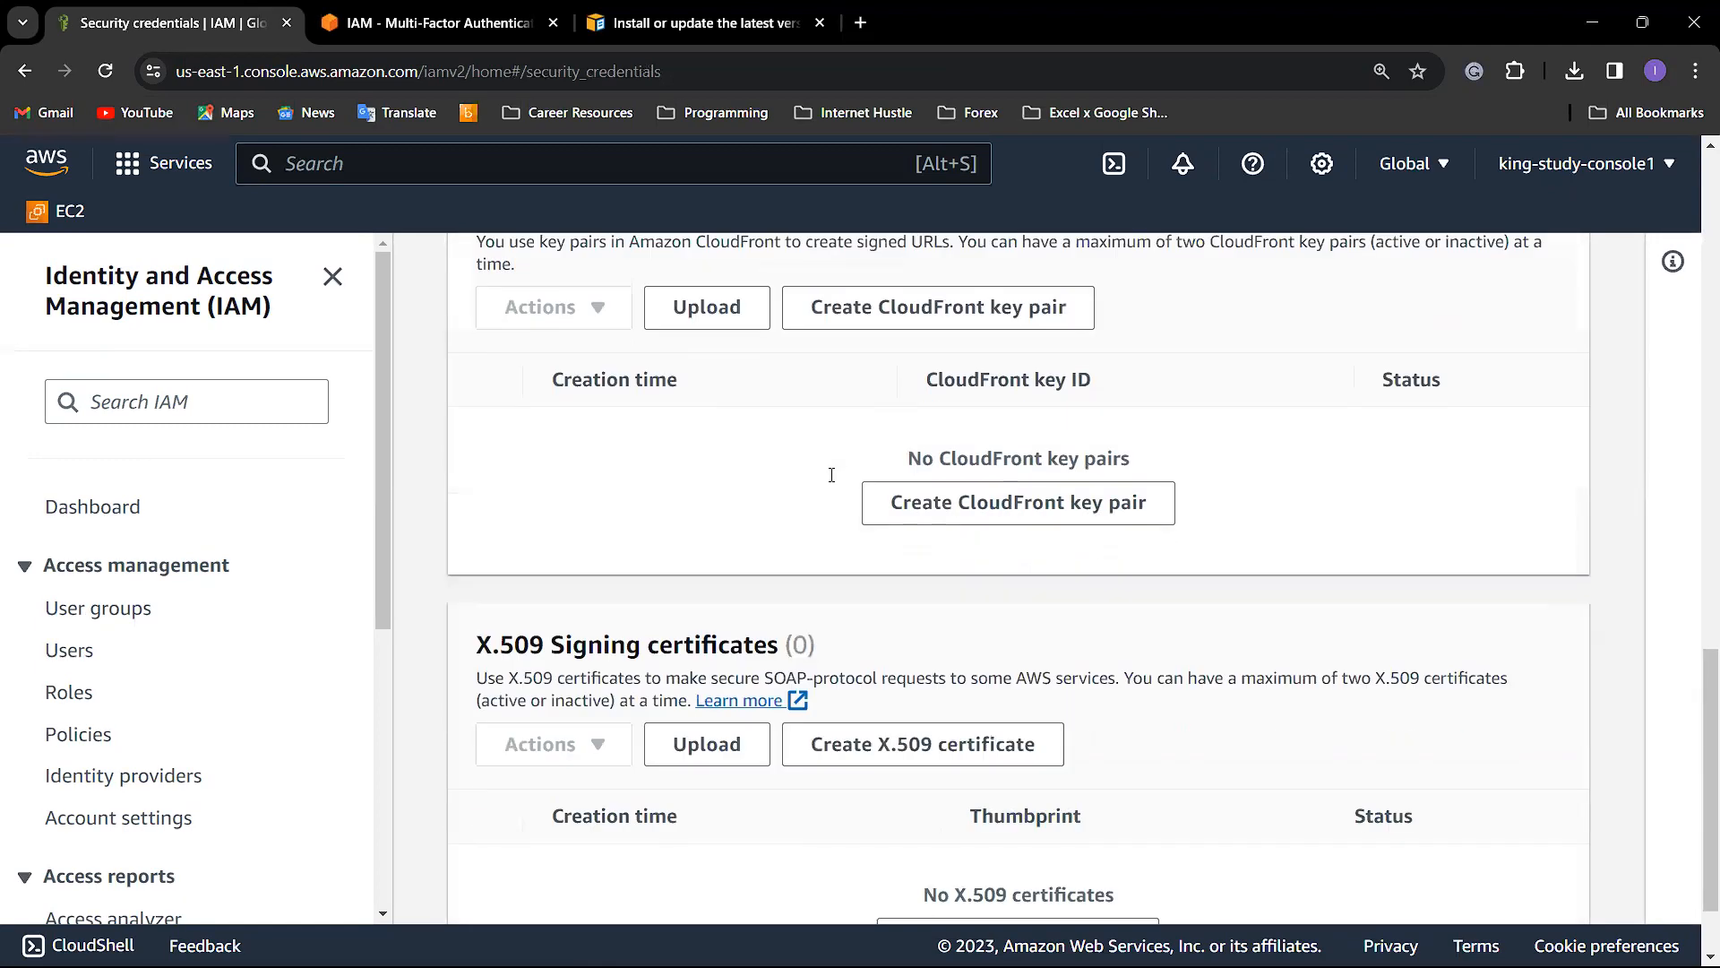
scroll(833, 482, "up", 6)
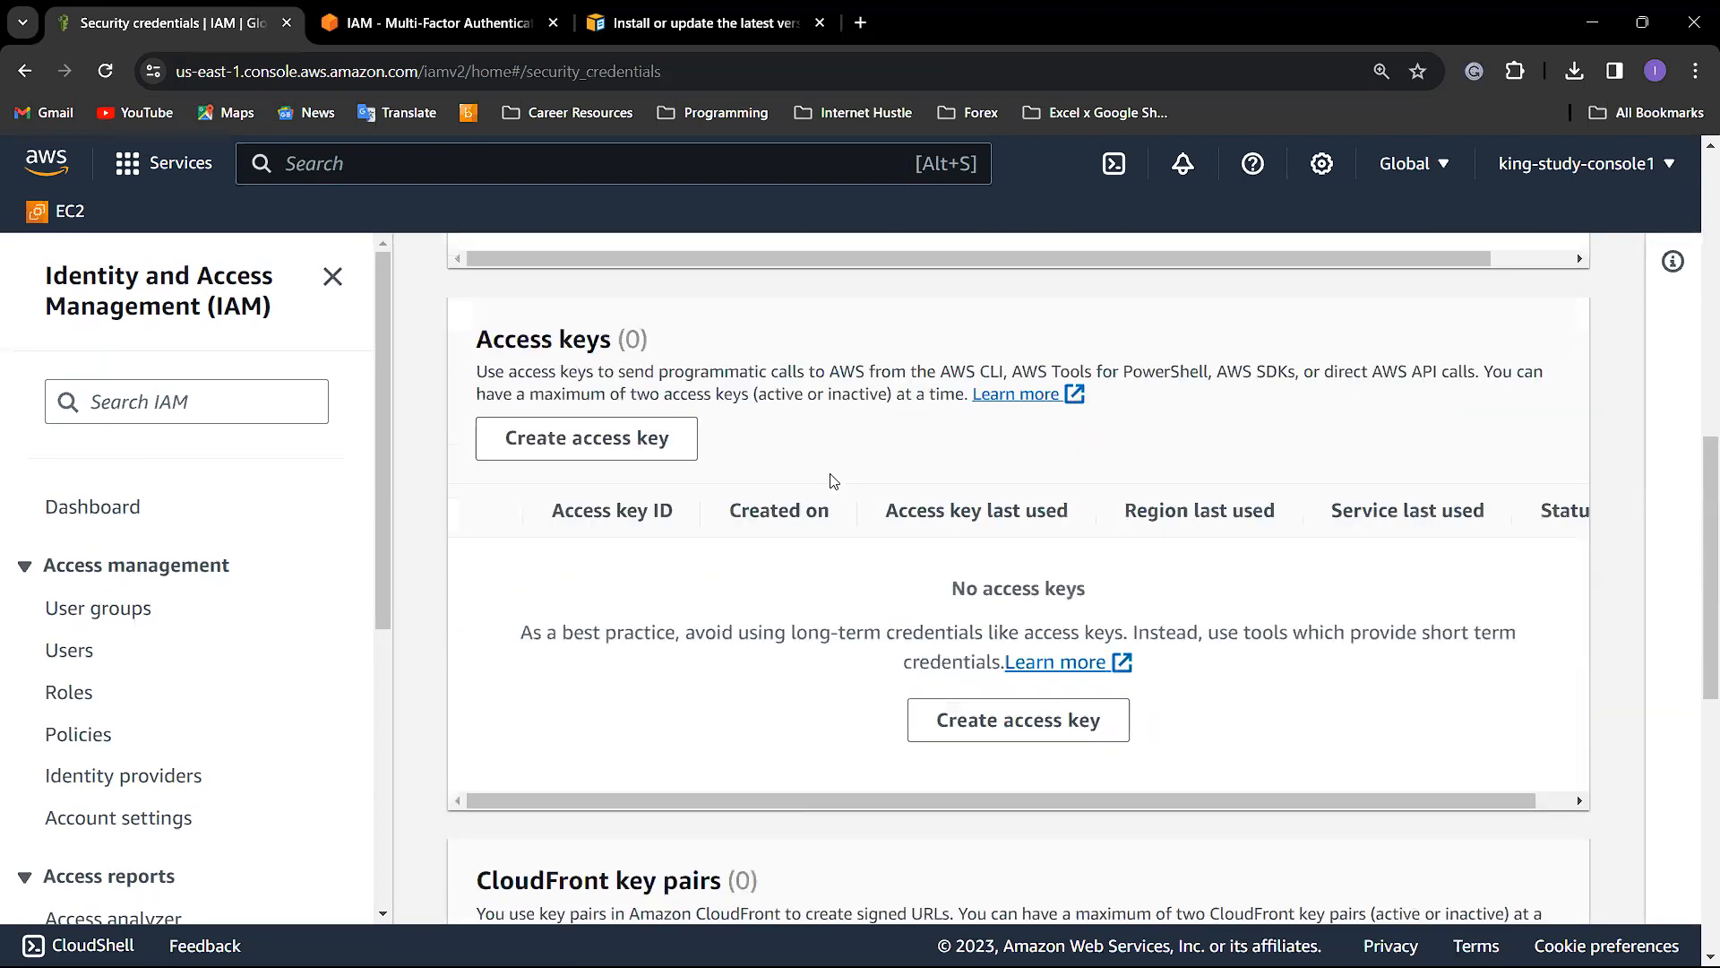
left_click(1028, 721)
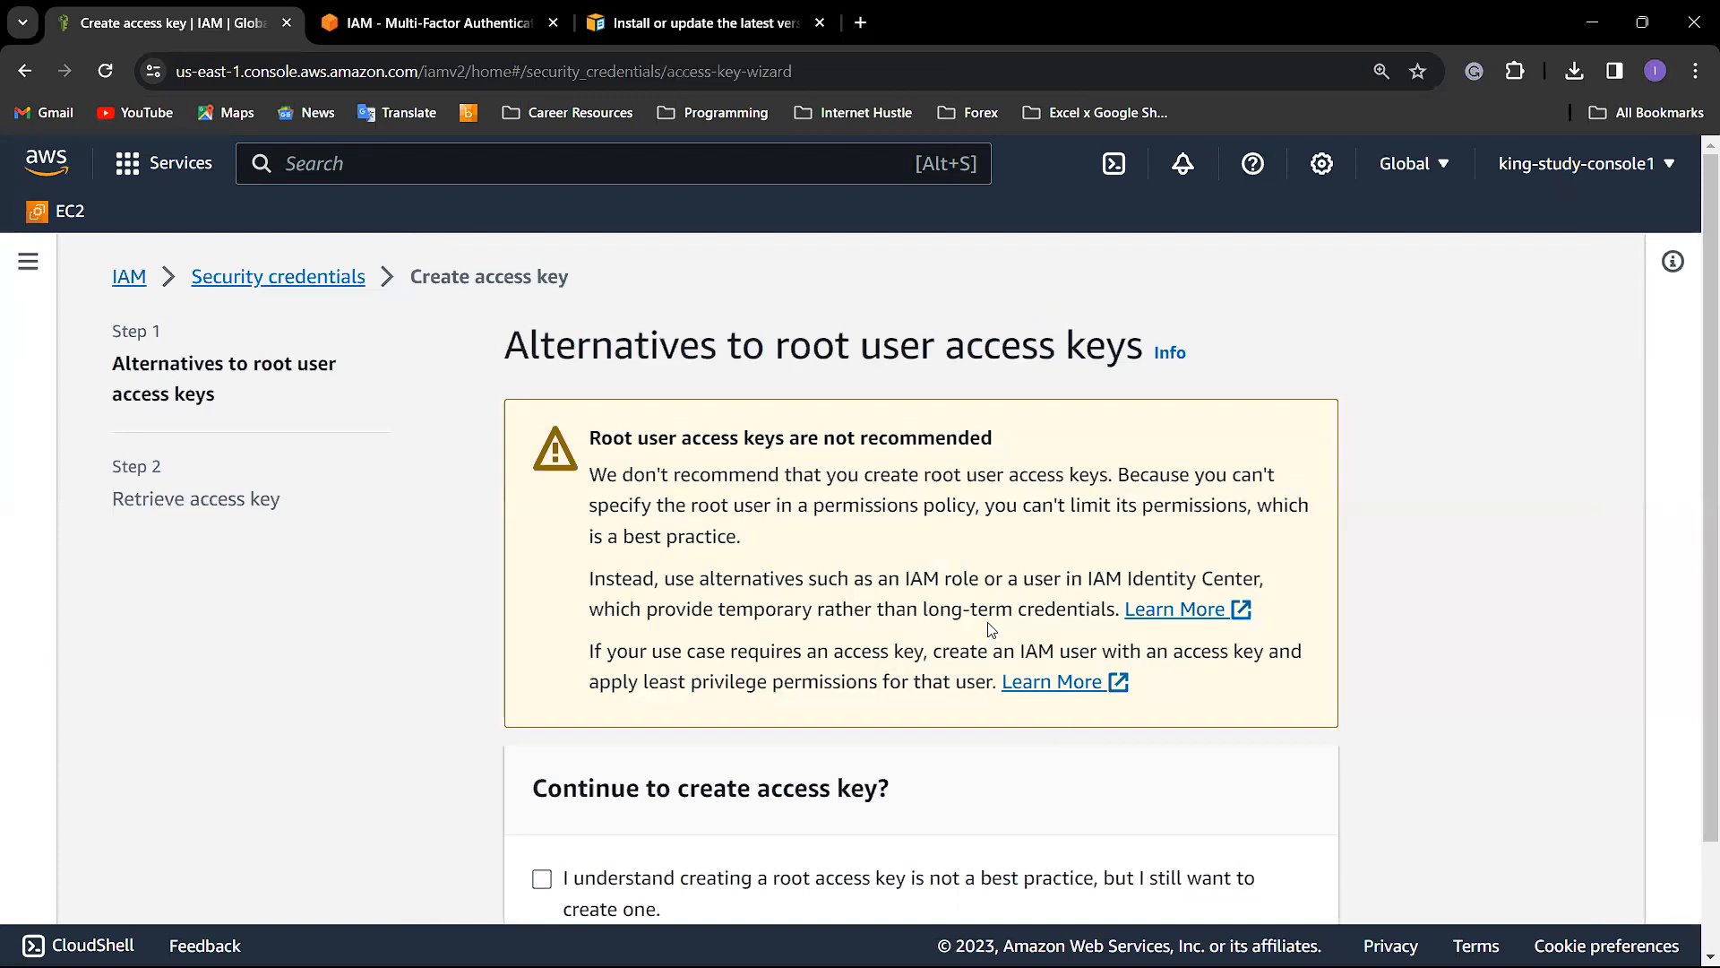
scroll(983, 608, "down", 2)
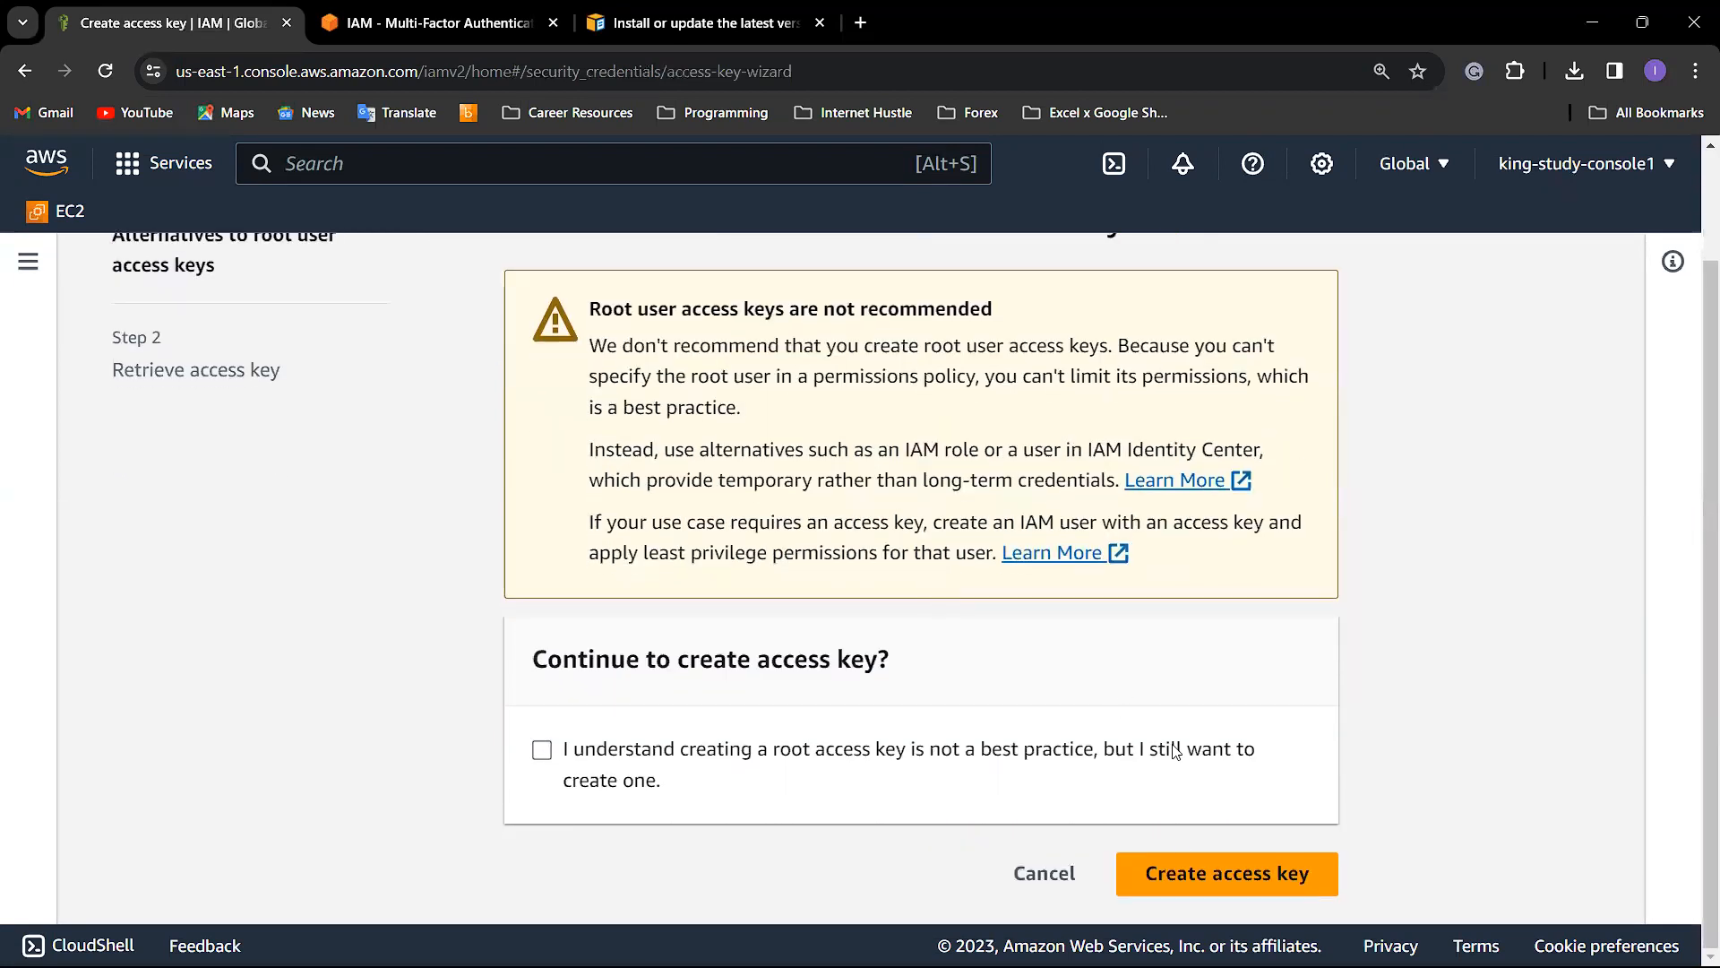
left_click(1045, 873)
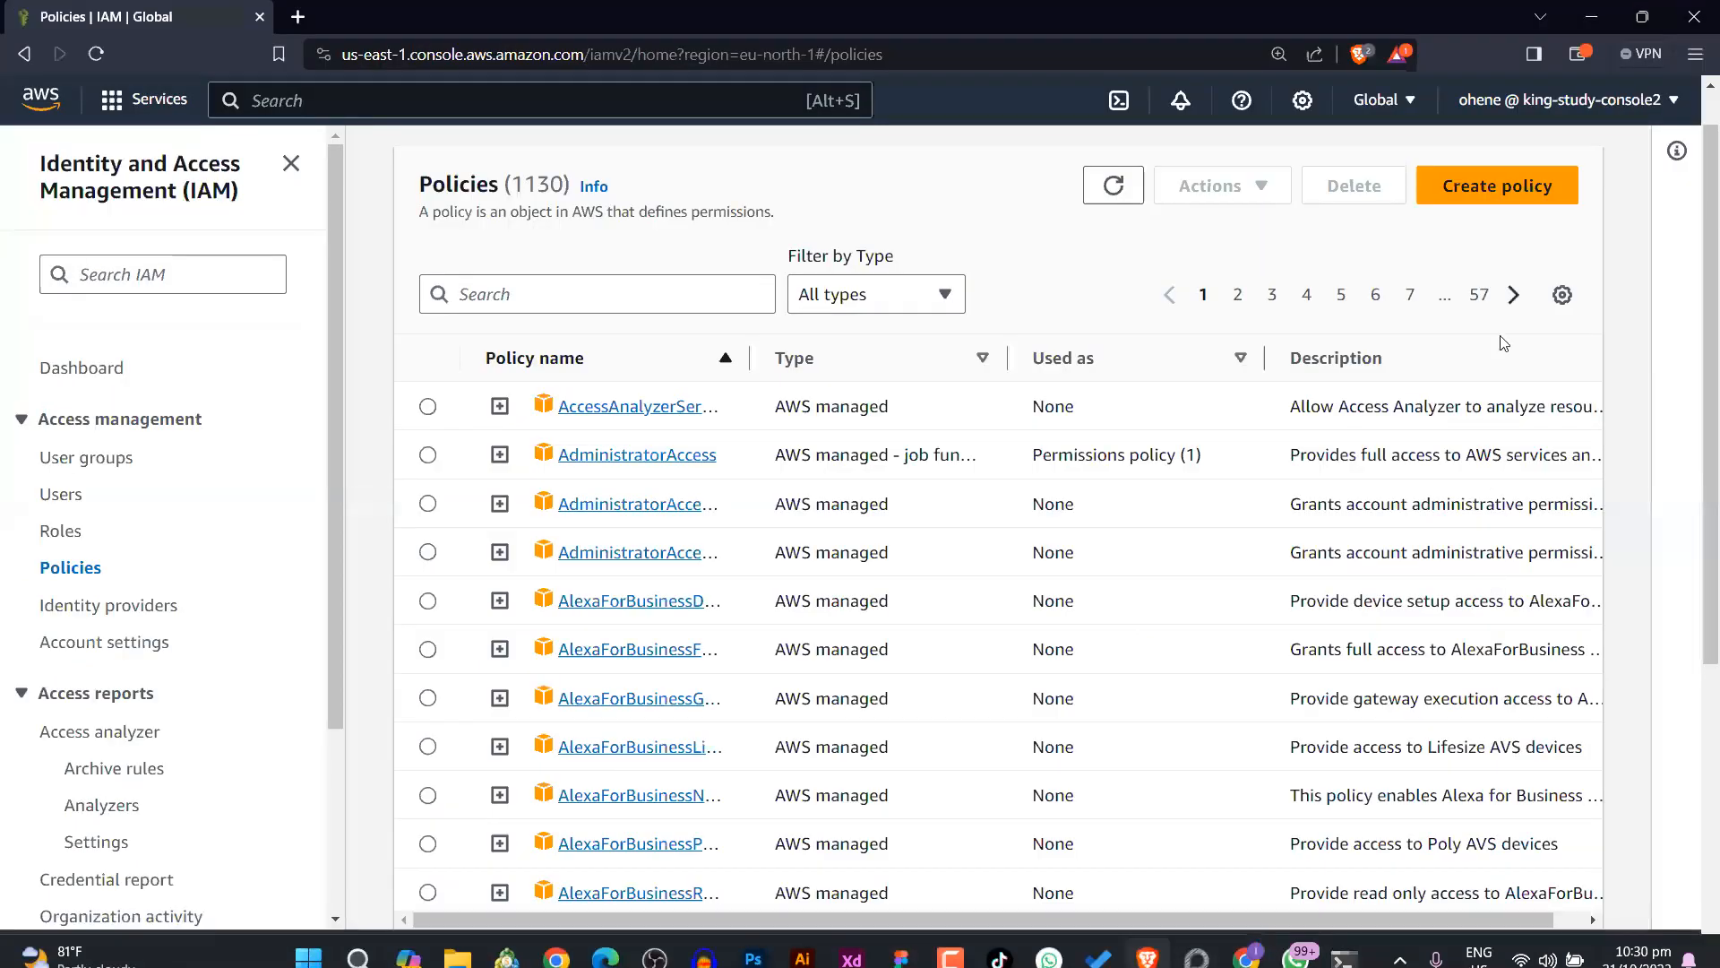
Step: Open the IAM user's security credentials and start creating an access key
left_click(1501, 103)
left_click(1412, 439)
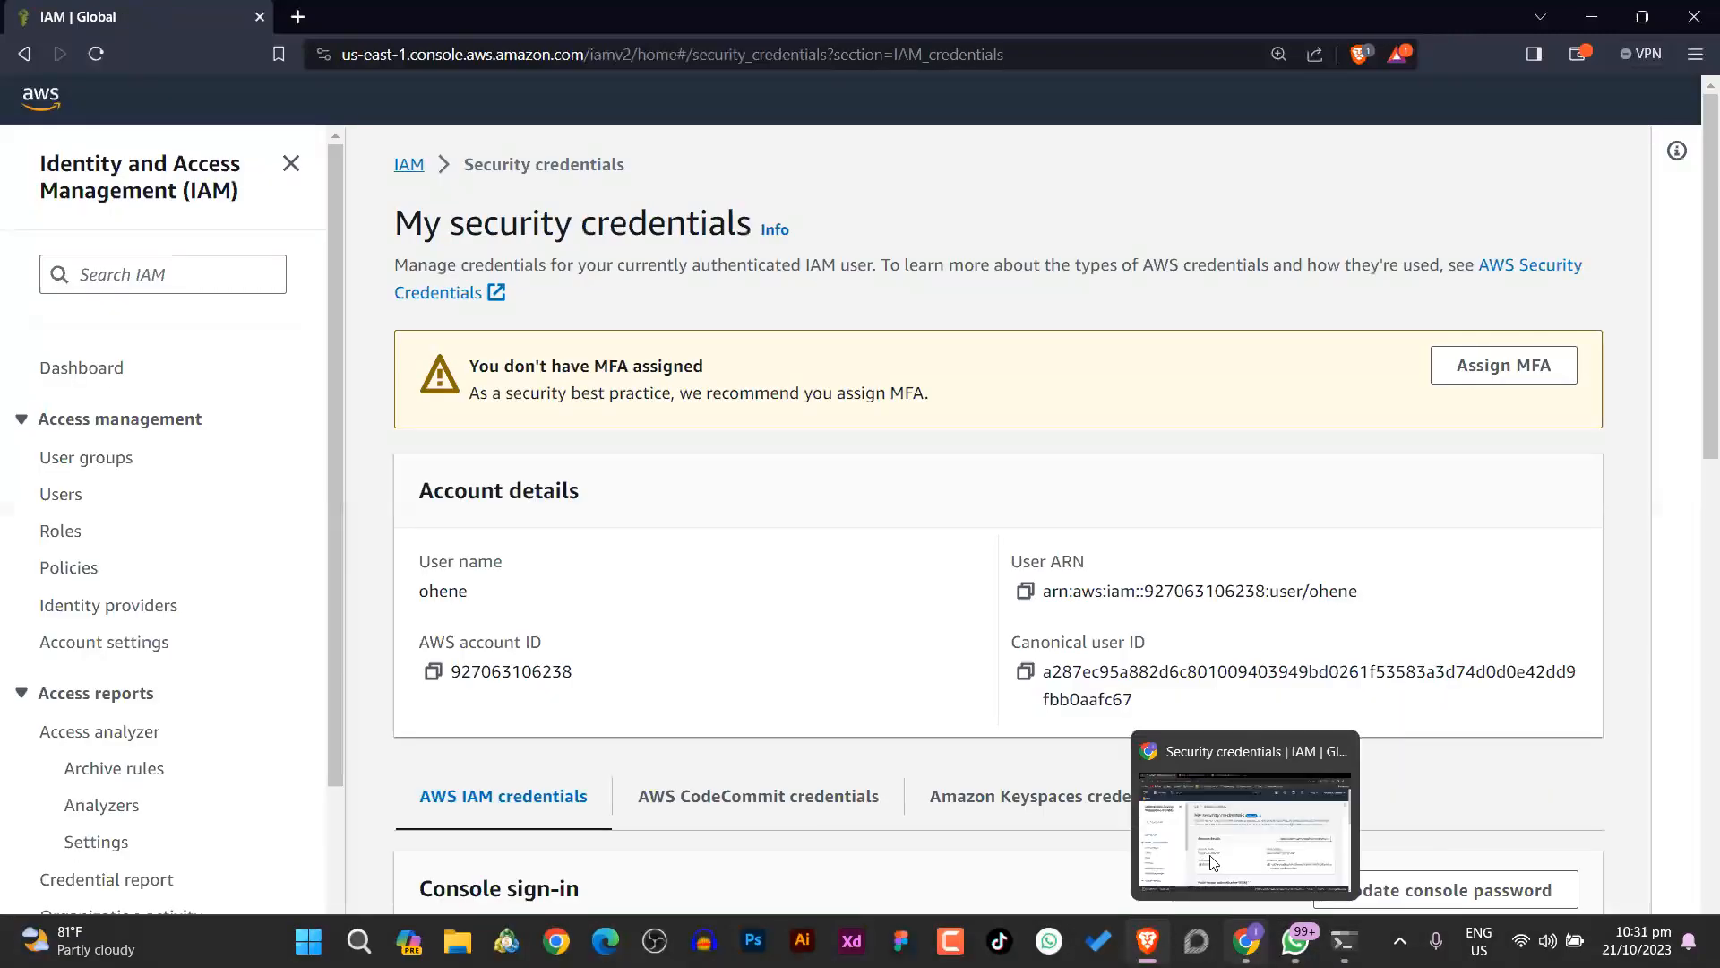
left_click(1246, 961)
scroll(1089, 590, "down", 5)
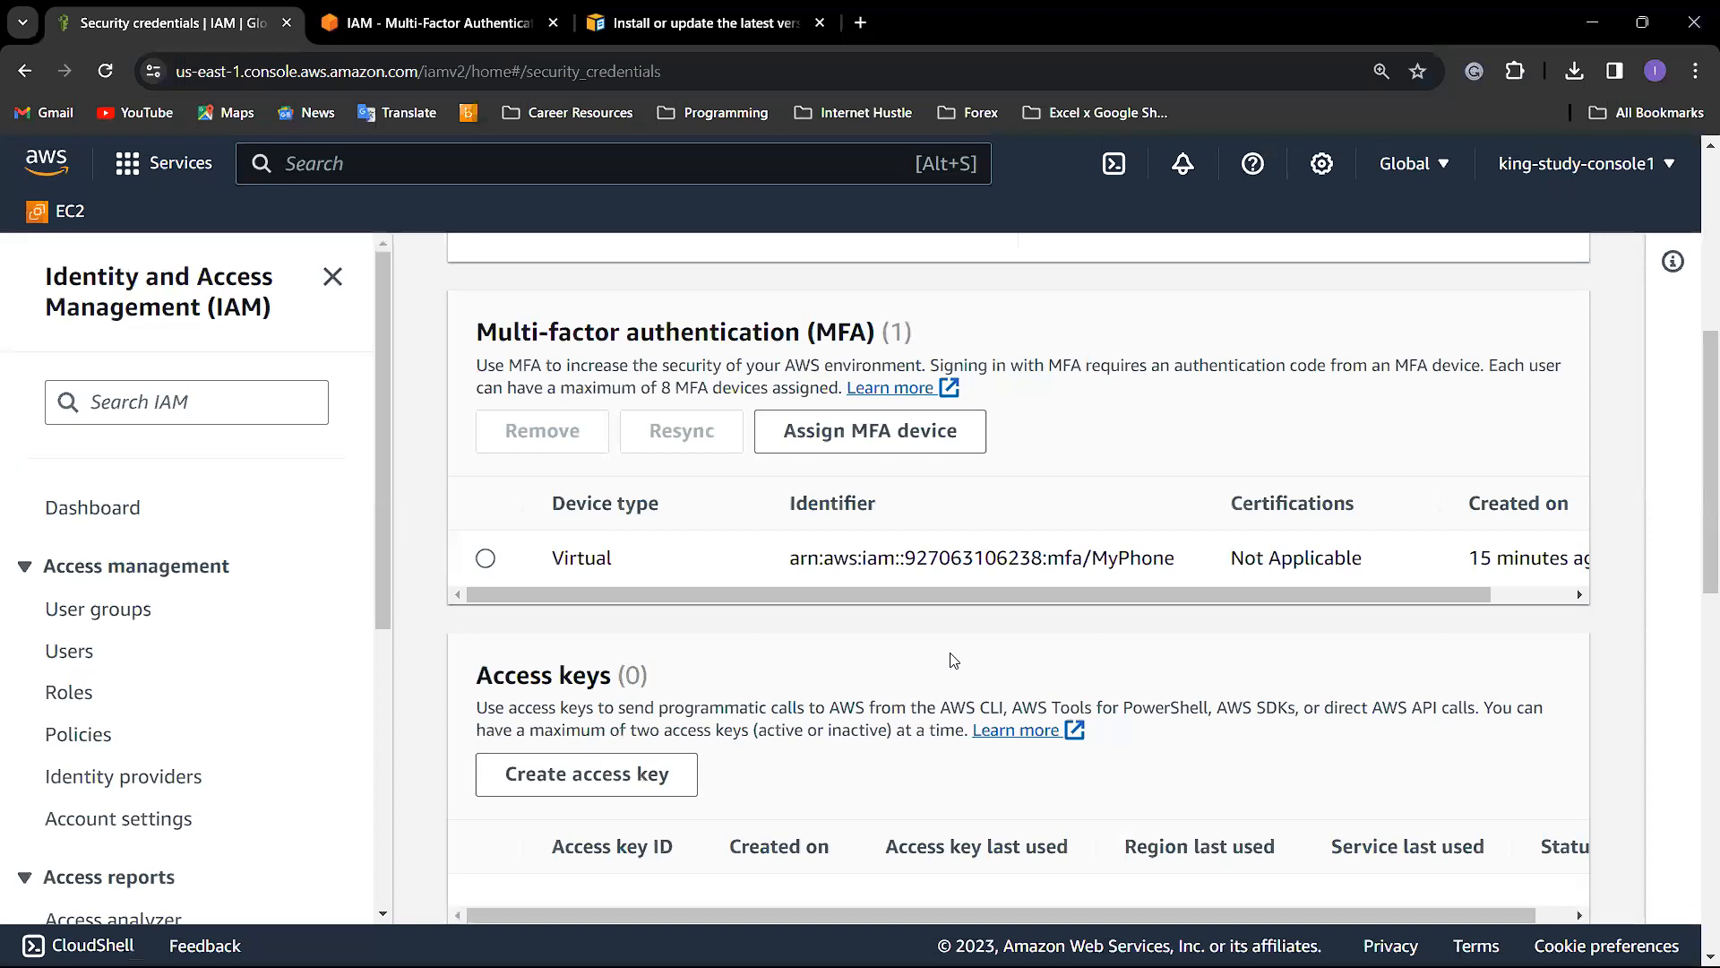
scroll(953, 661, "up", 5)
scroll(953, 661, "down", 8)
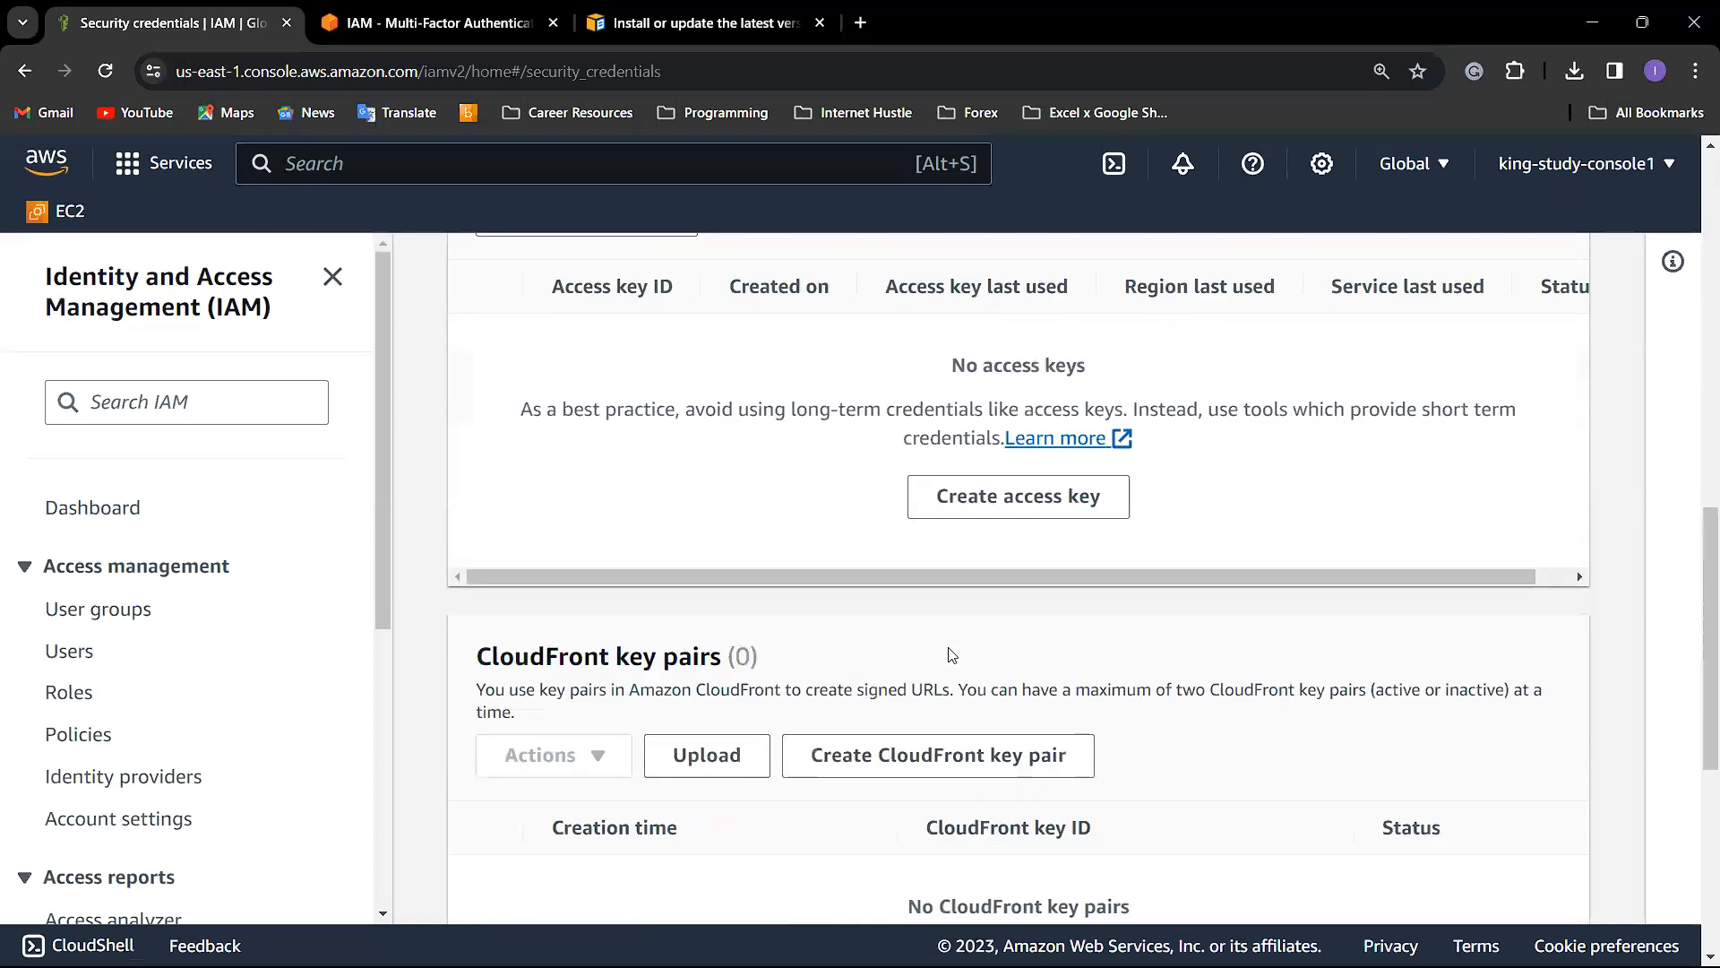
scroll(956, 541, "up", 3)
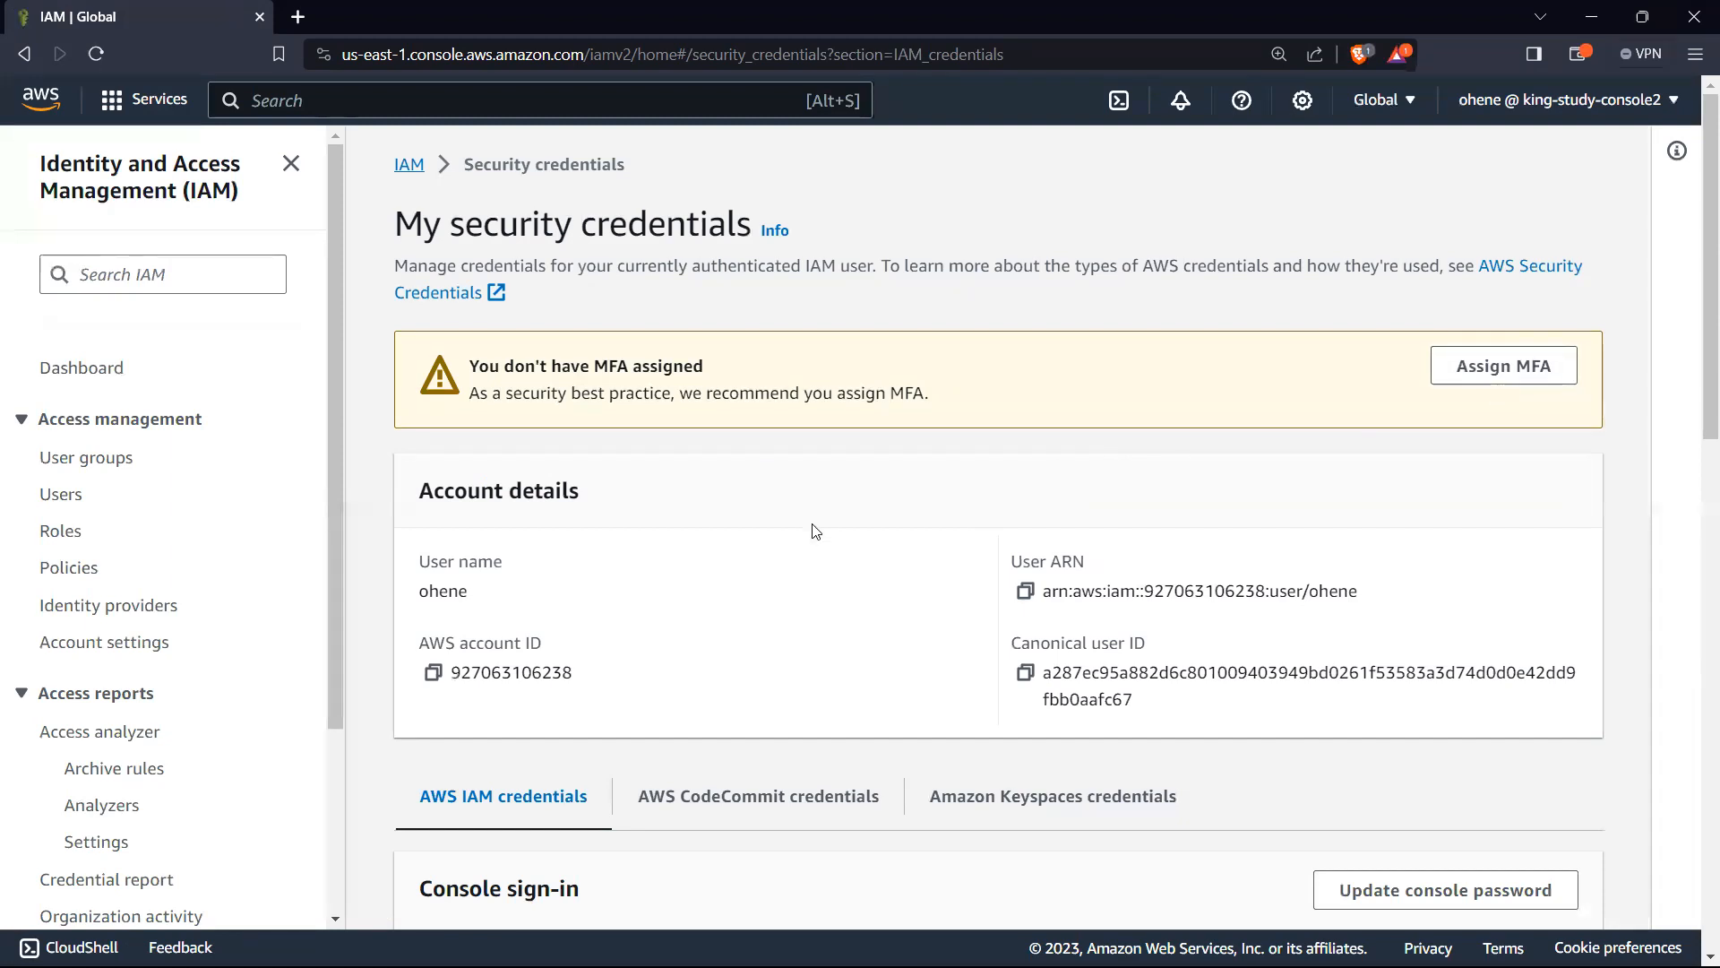
scroll(816, 531, "down", 5)
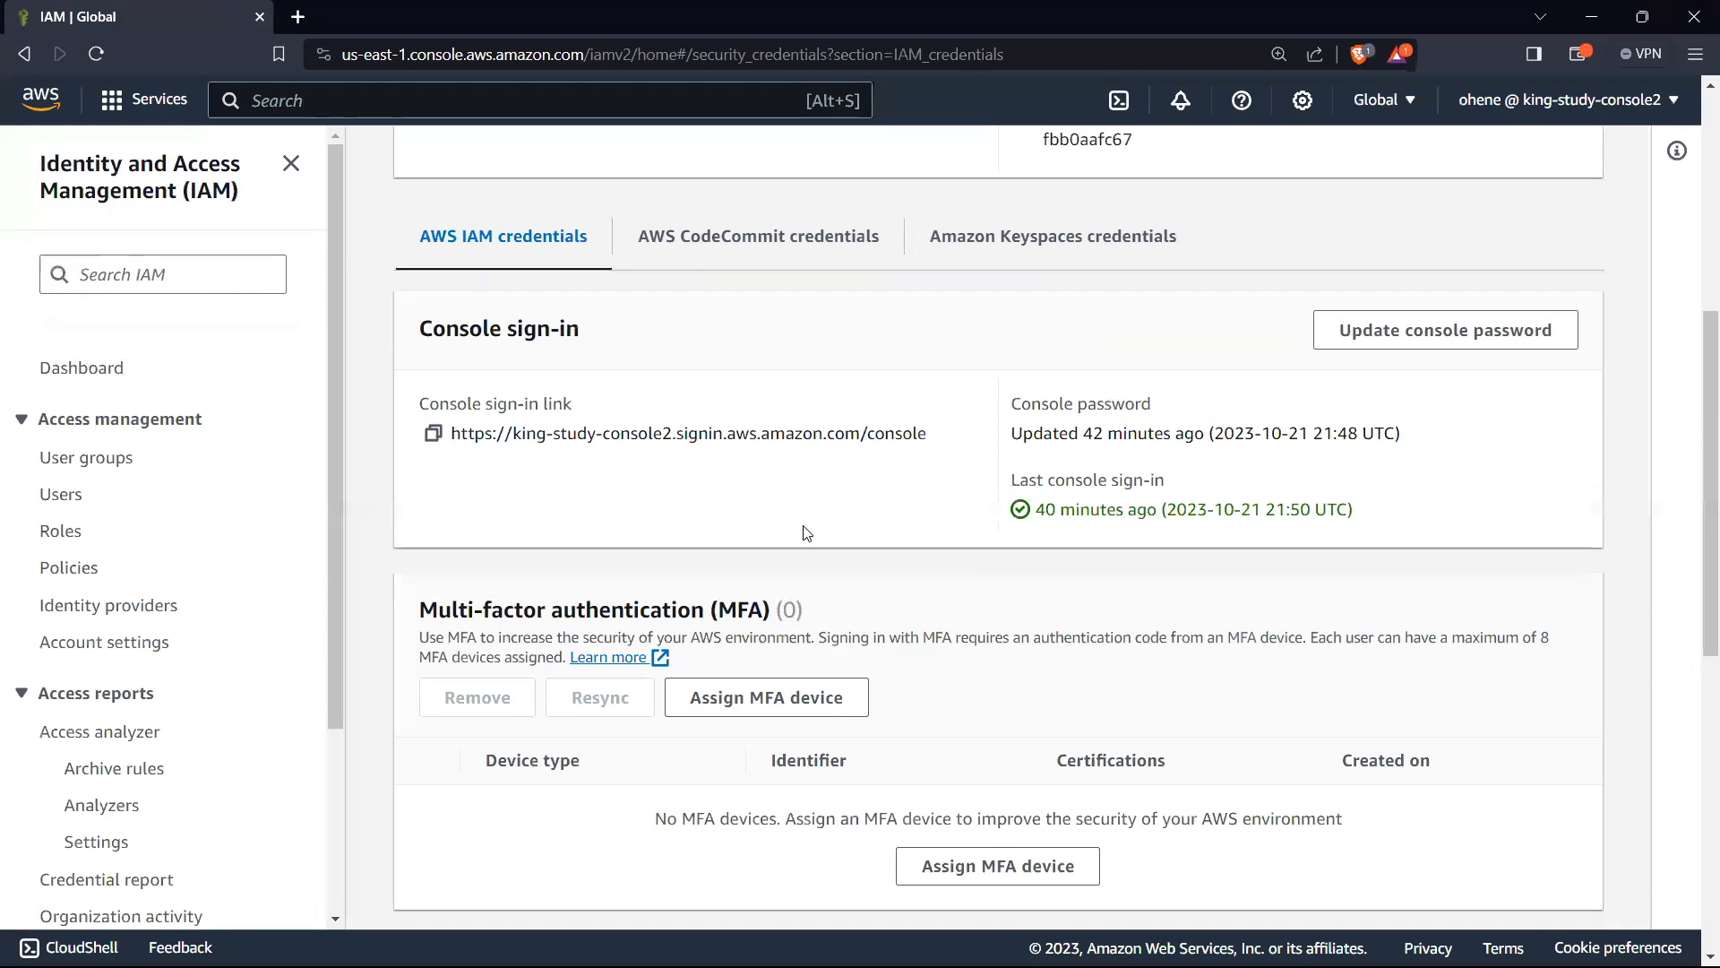
scroll(805, 532, "up", 5)
scroll(893, 546, "down", 3)
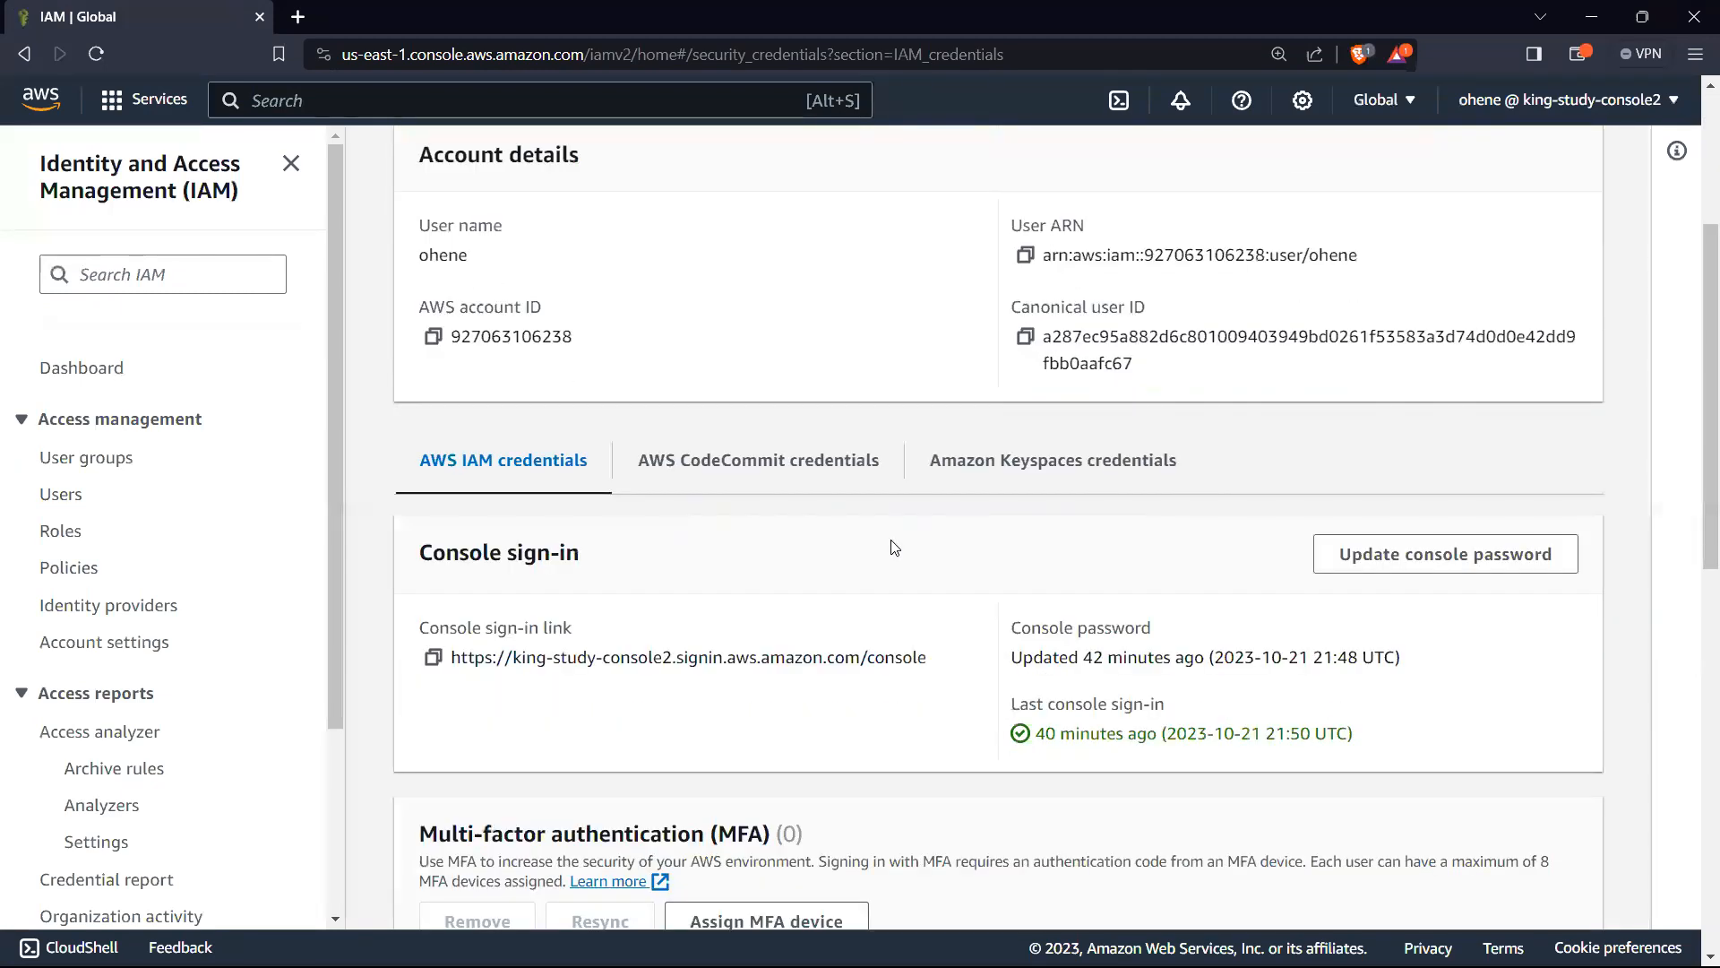
scroll(889, 543, "down", 7)
left_click(1027, 655)
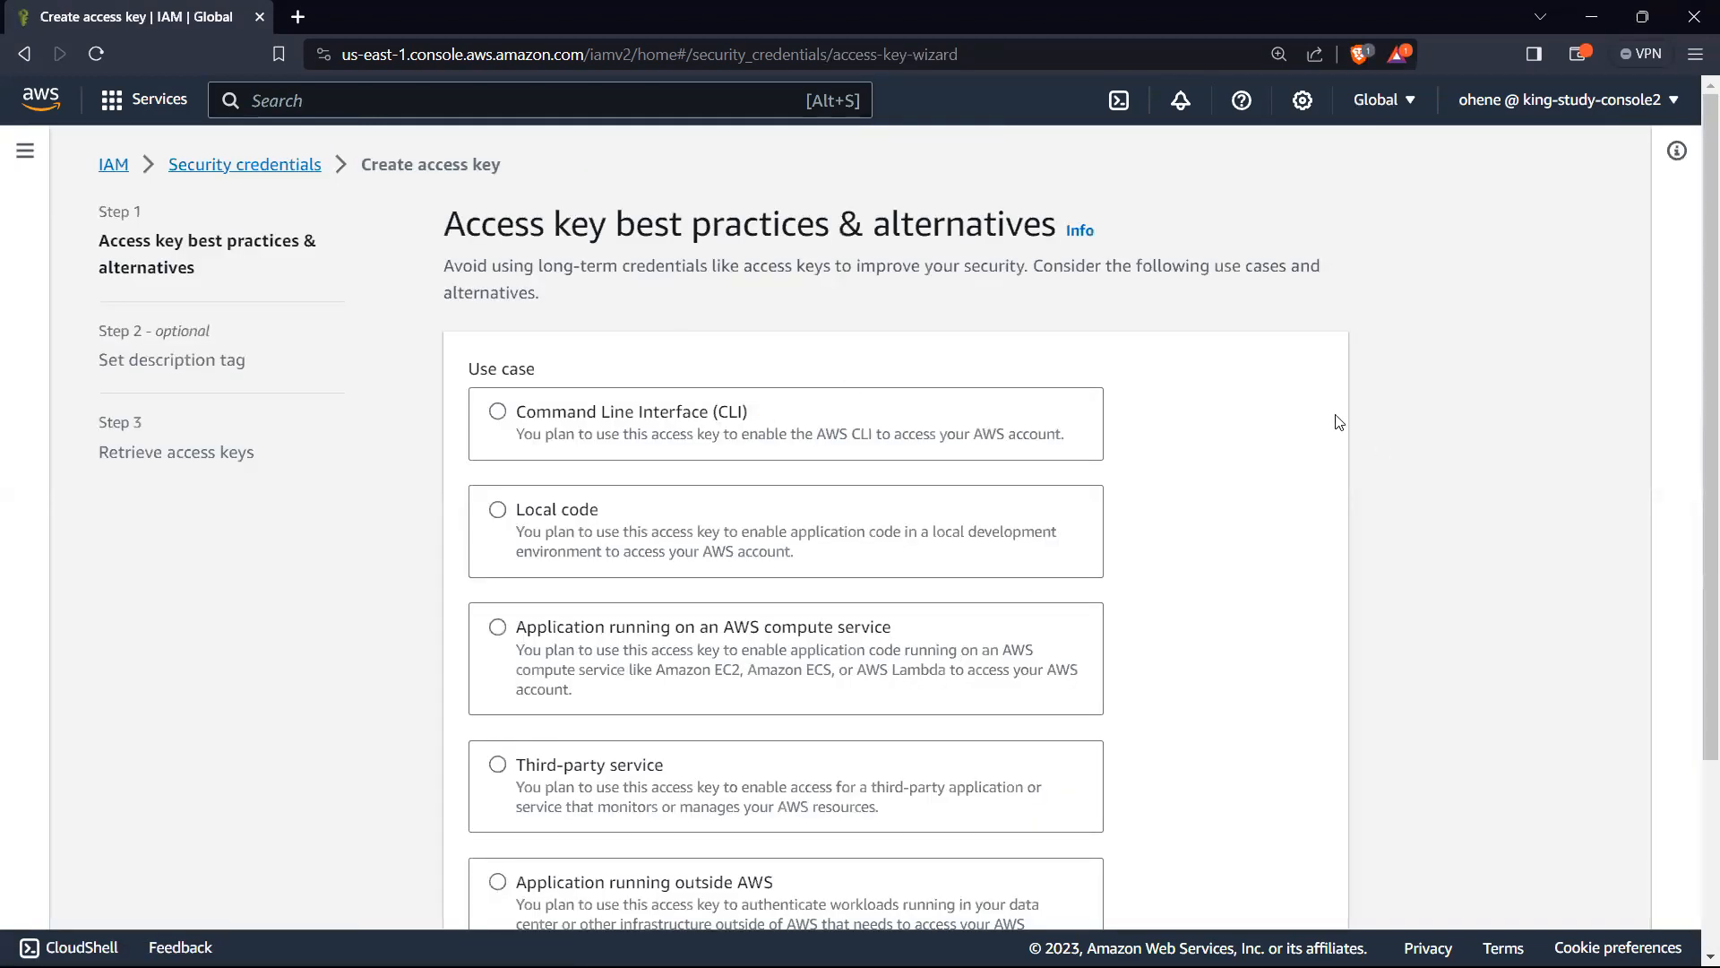
Step: Choose the Command Line Interface (CLI) use case and acknowledge the recommendation
left_click(496, 414)
scroll(525, 324, "down", 2)
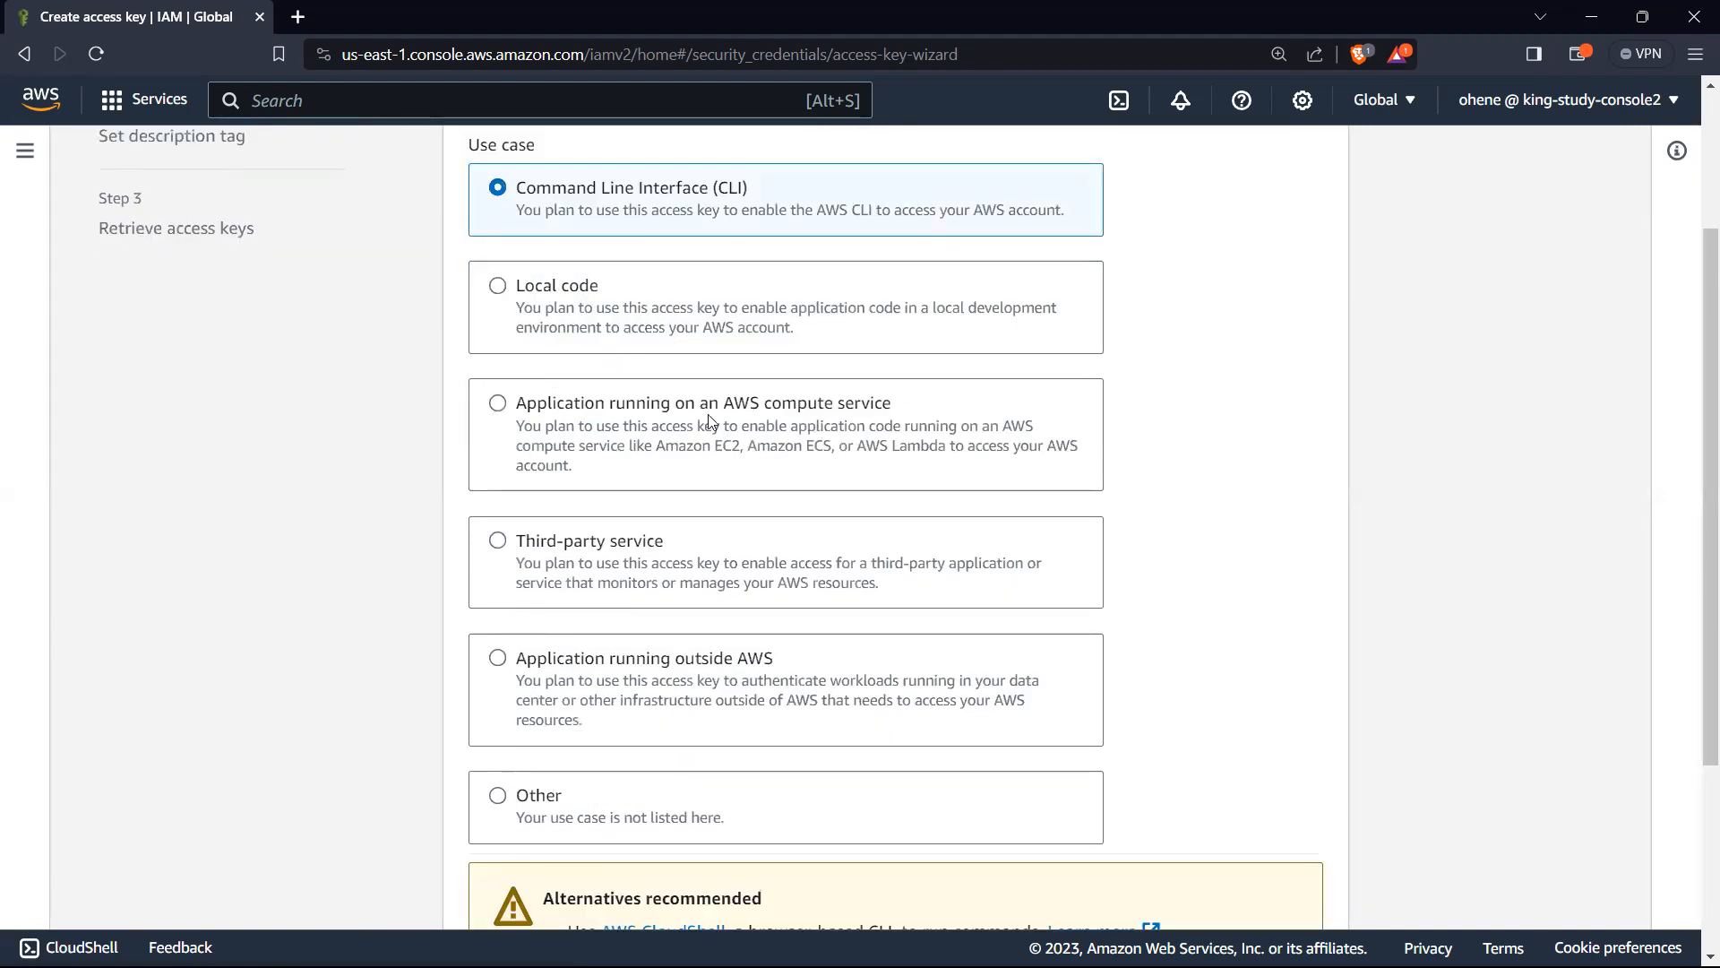
scroll(807, 508, "down", 2)
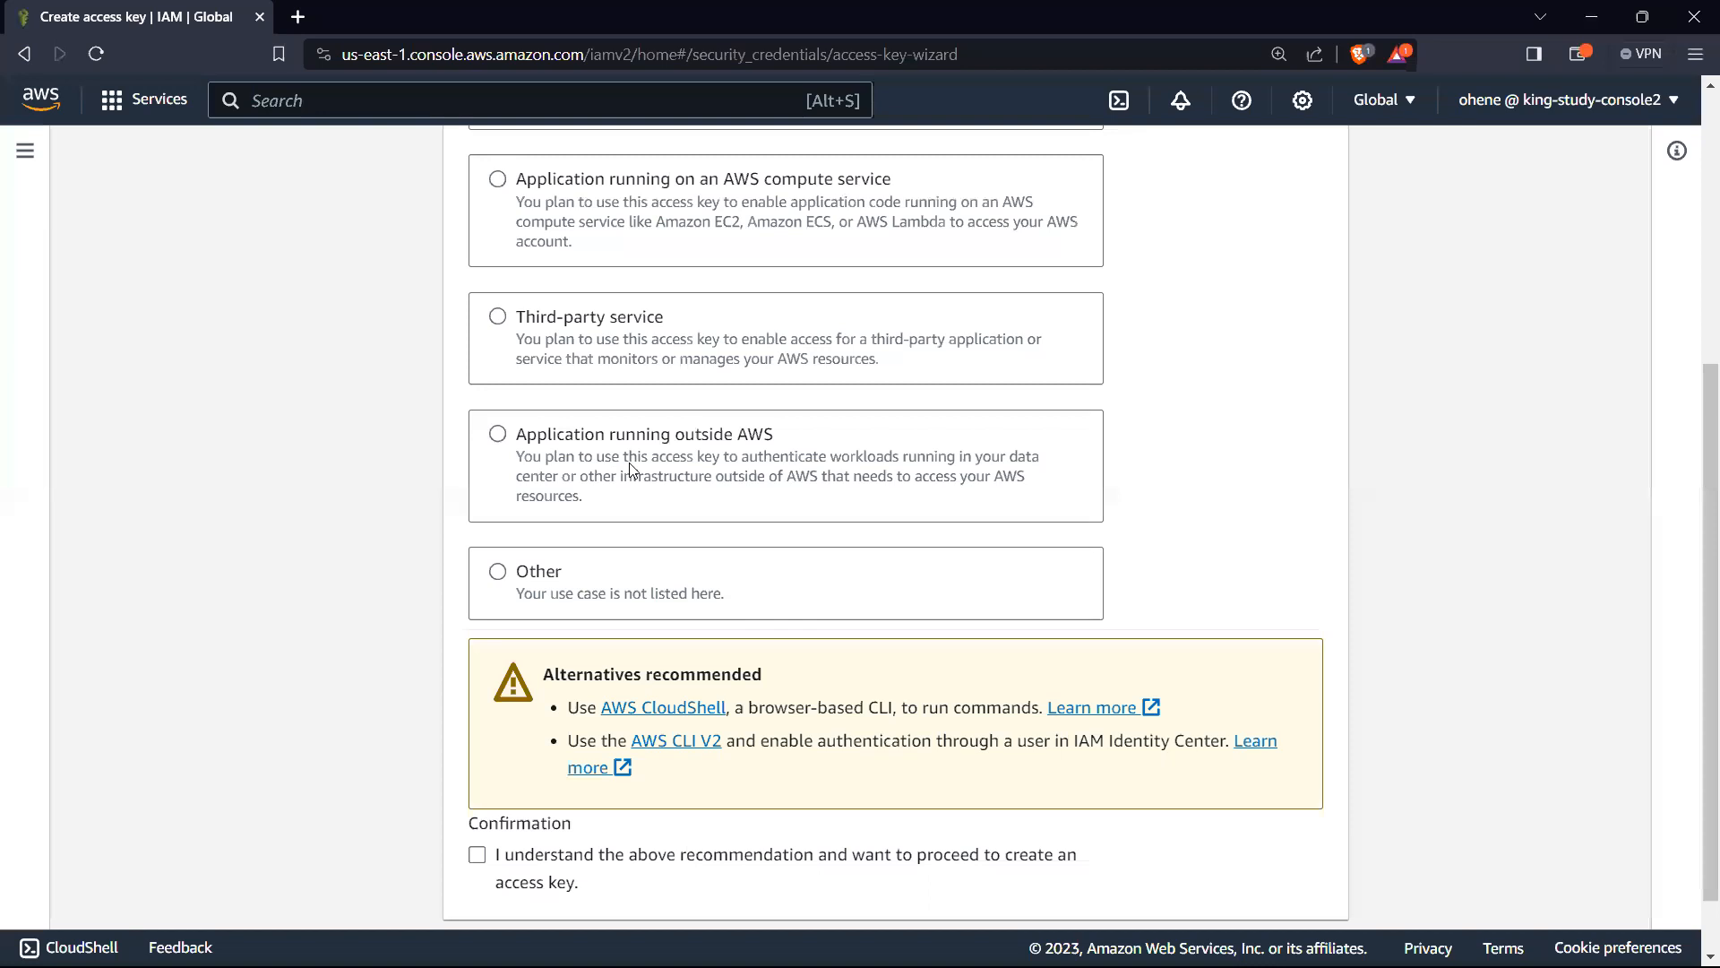
scroll(630, 467, "up", 4)
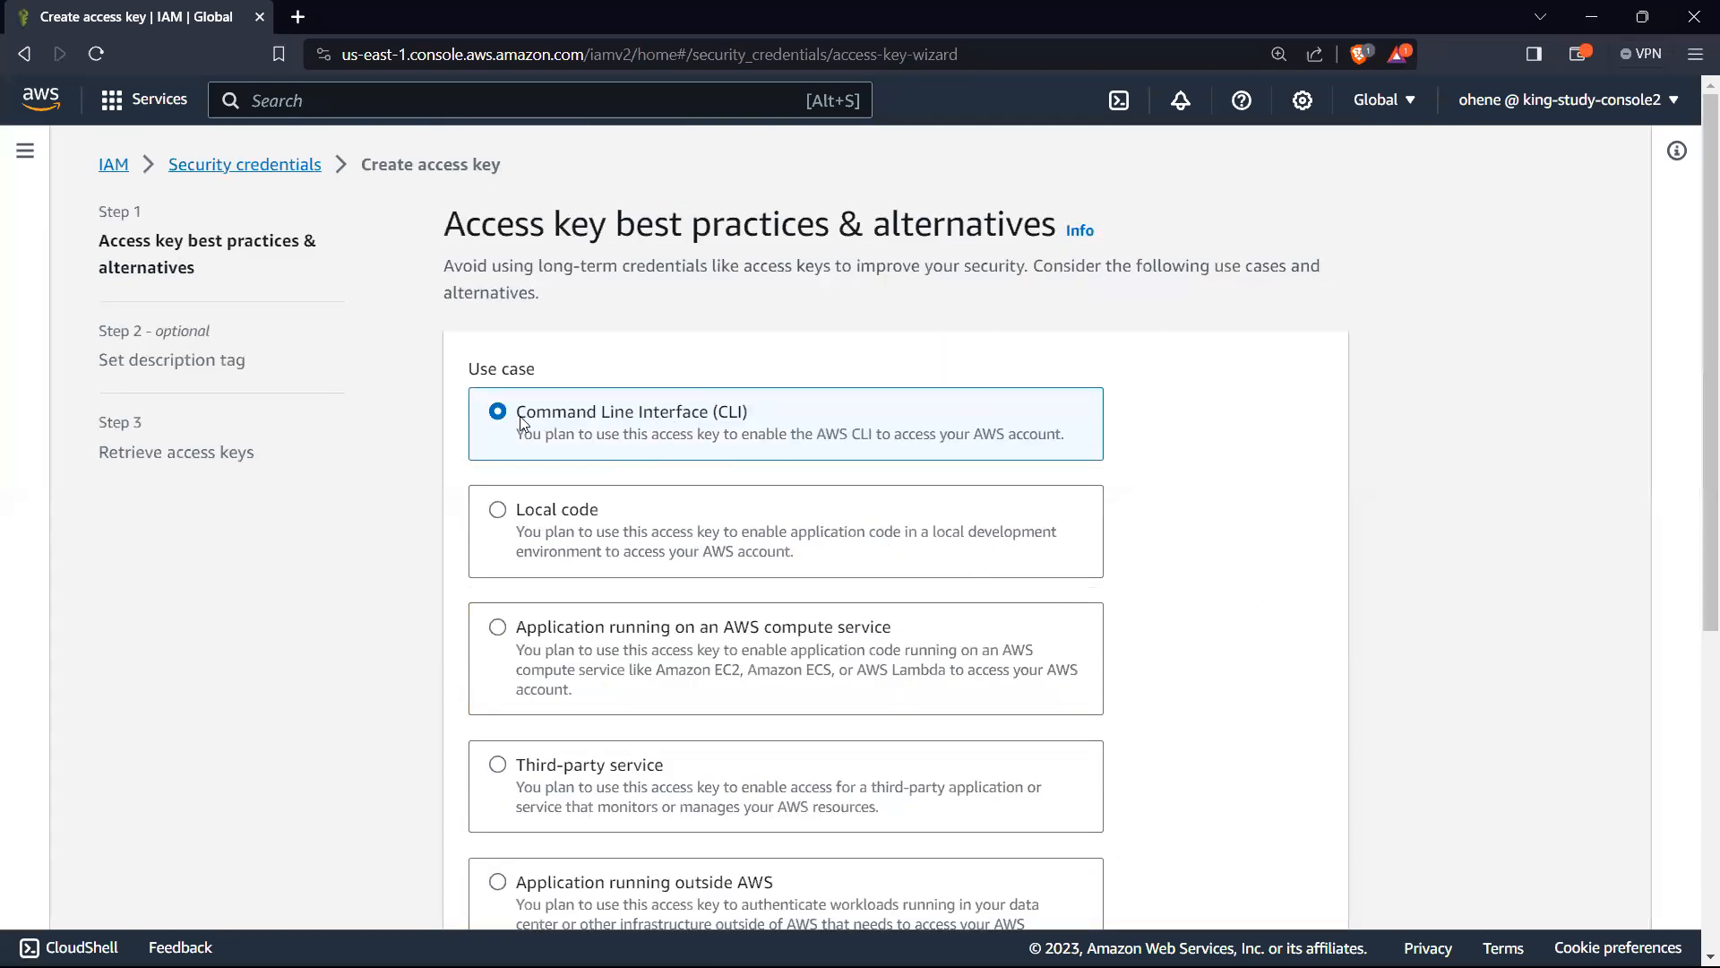
scroll(768, 441, "down", 1)
scroll(769, 441, "down", 5)
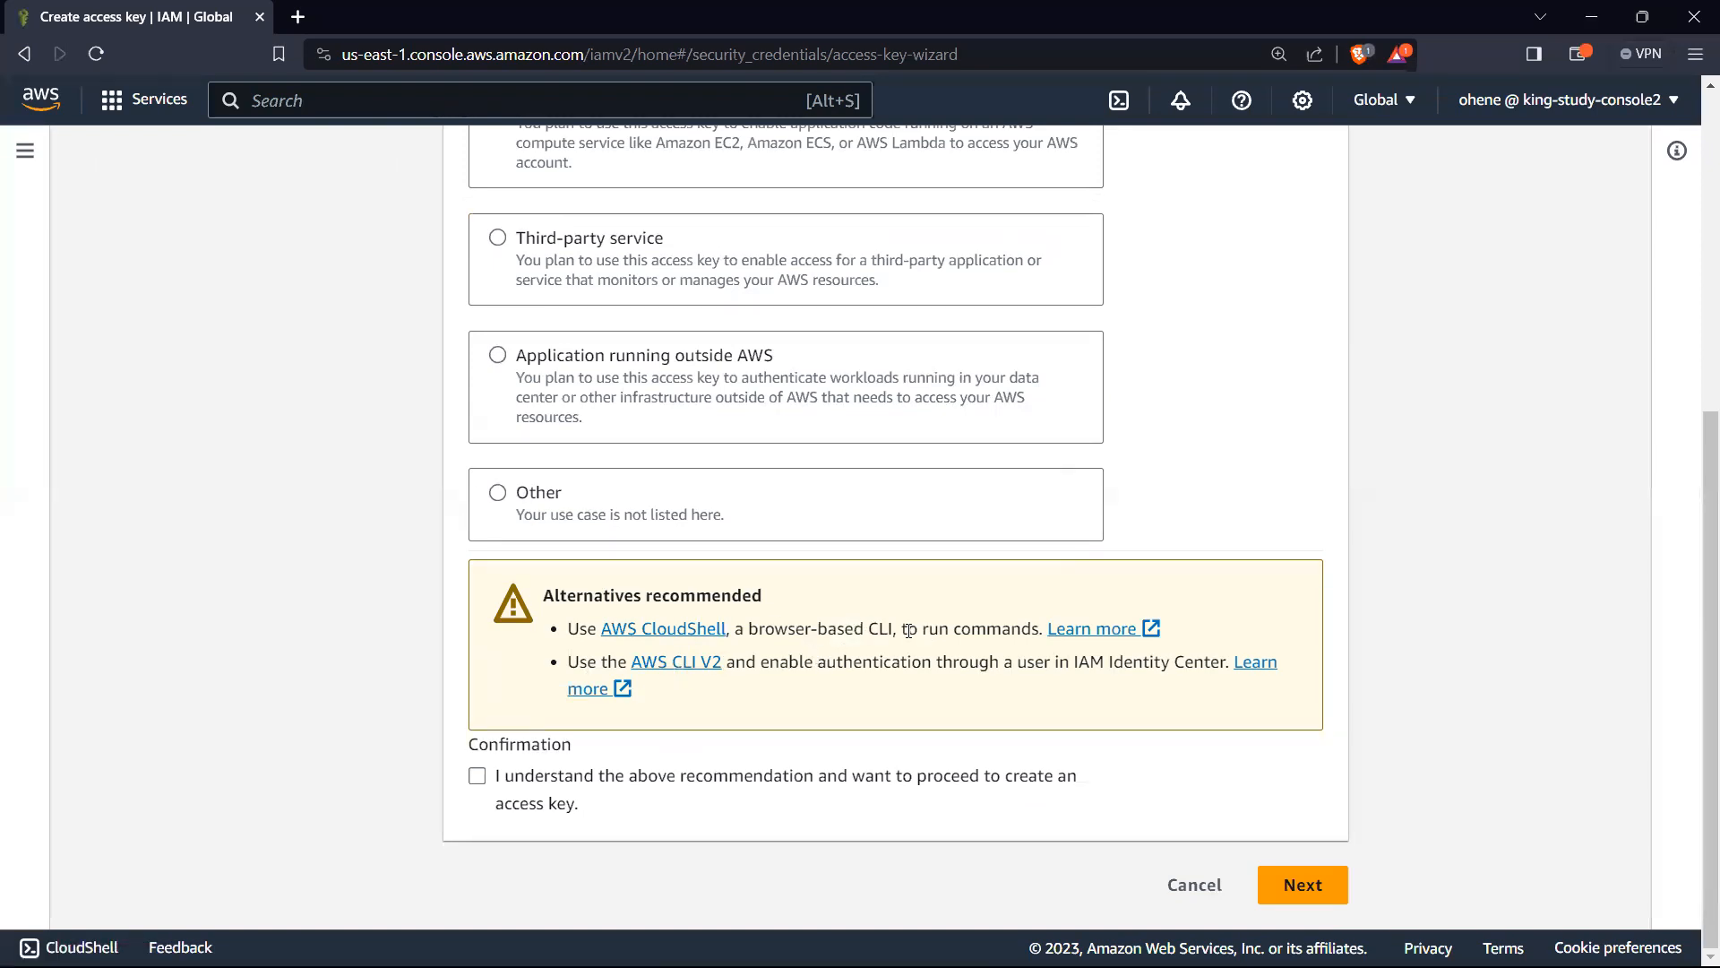
left_click(480, 774)
scroll(896, 820, "up", 1)
scroll(1064, 867, "down", 1)
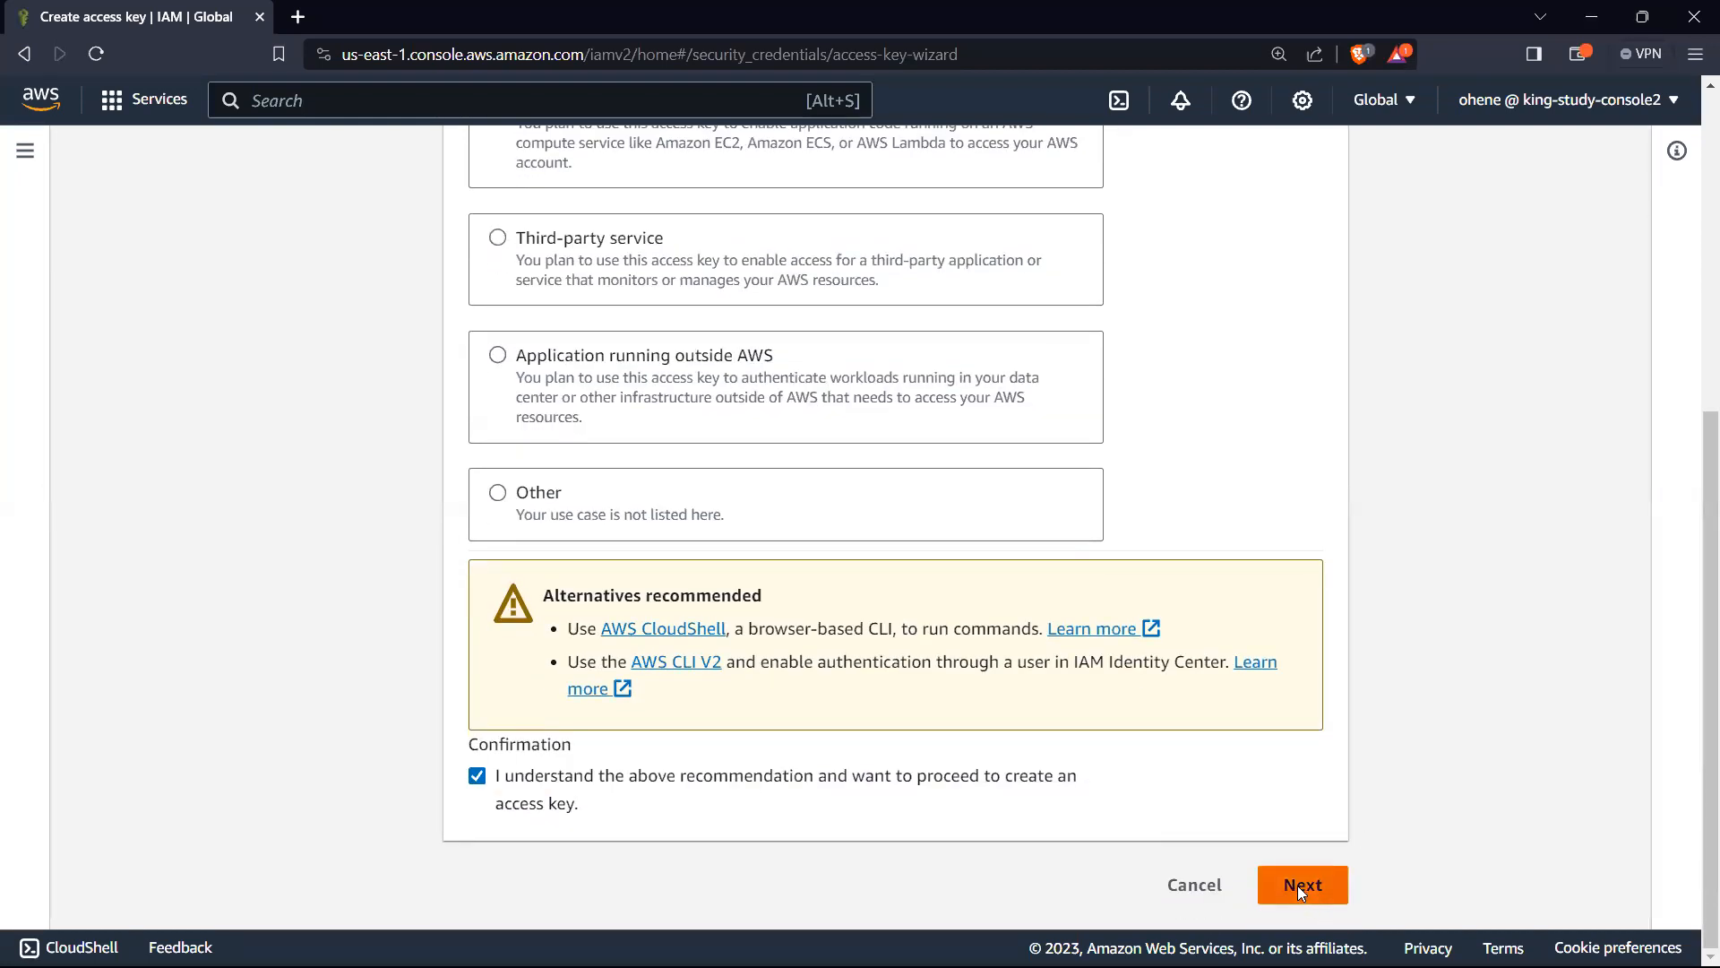
left_click(1297, 885)
Step: Give the key the description 'TestAccessKey' and create it
left_click(644, 425)
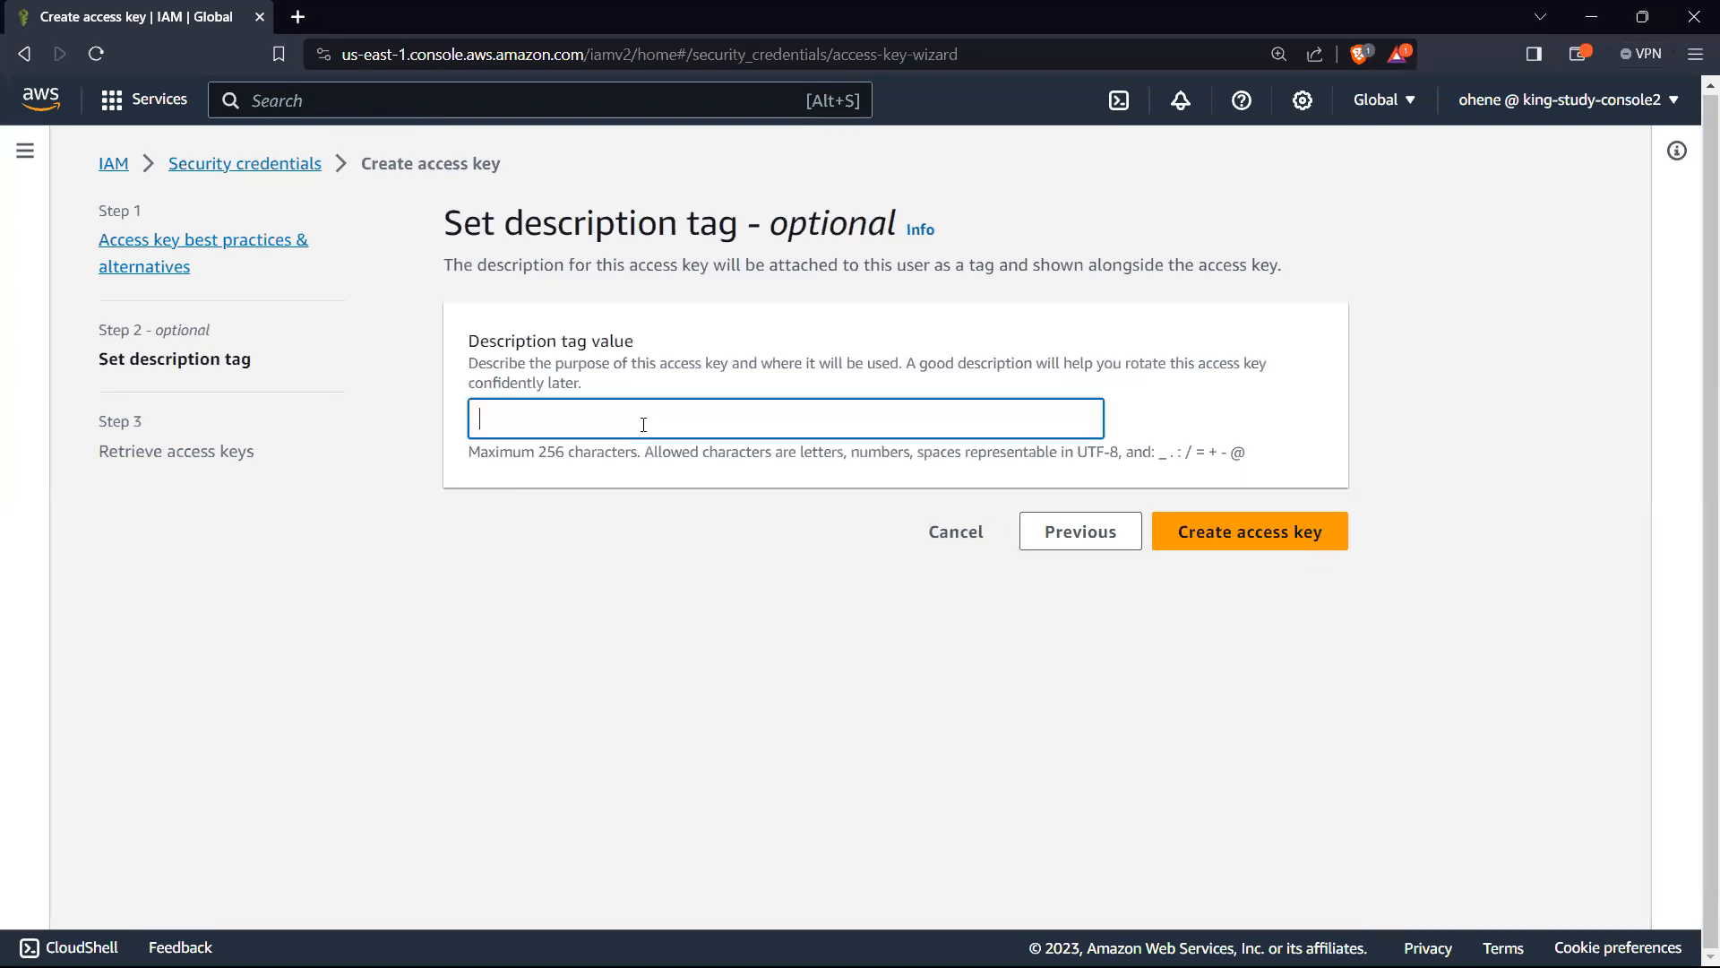
type("TestAccessKey")
left_click(1253, 534)
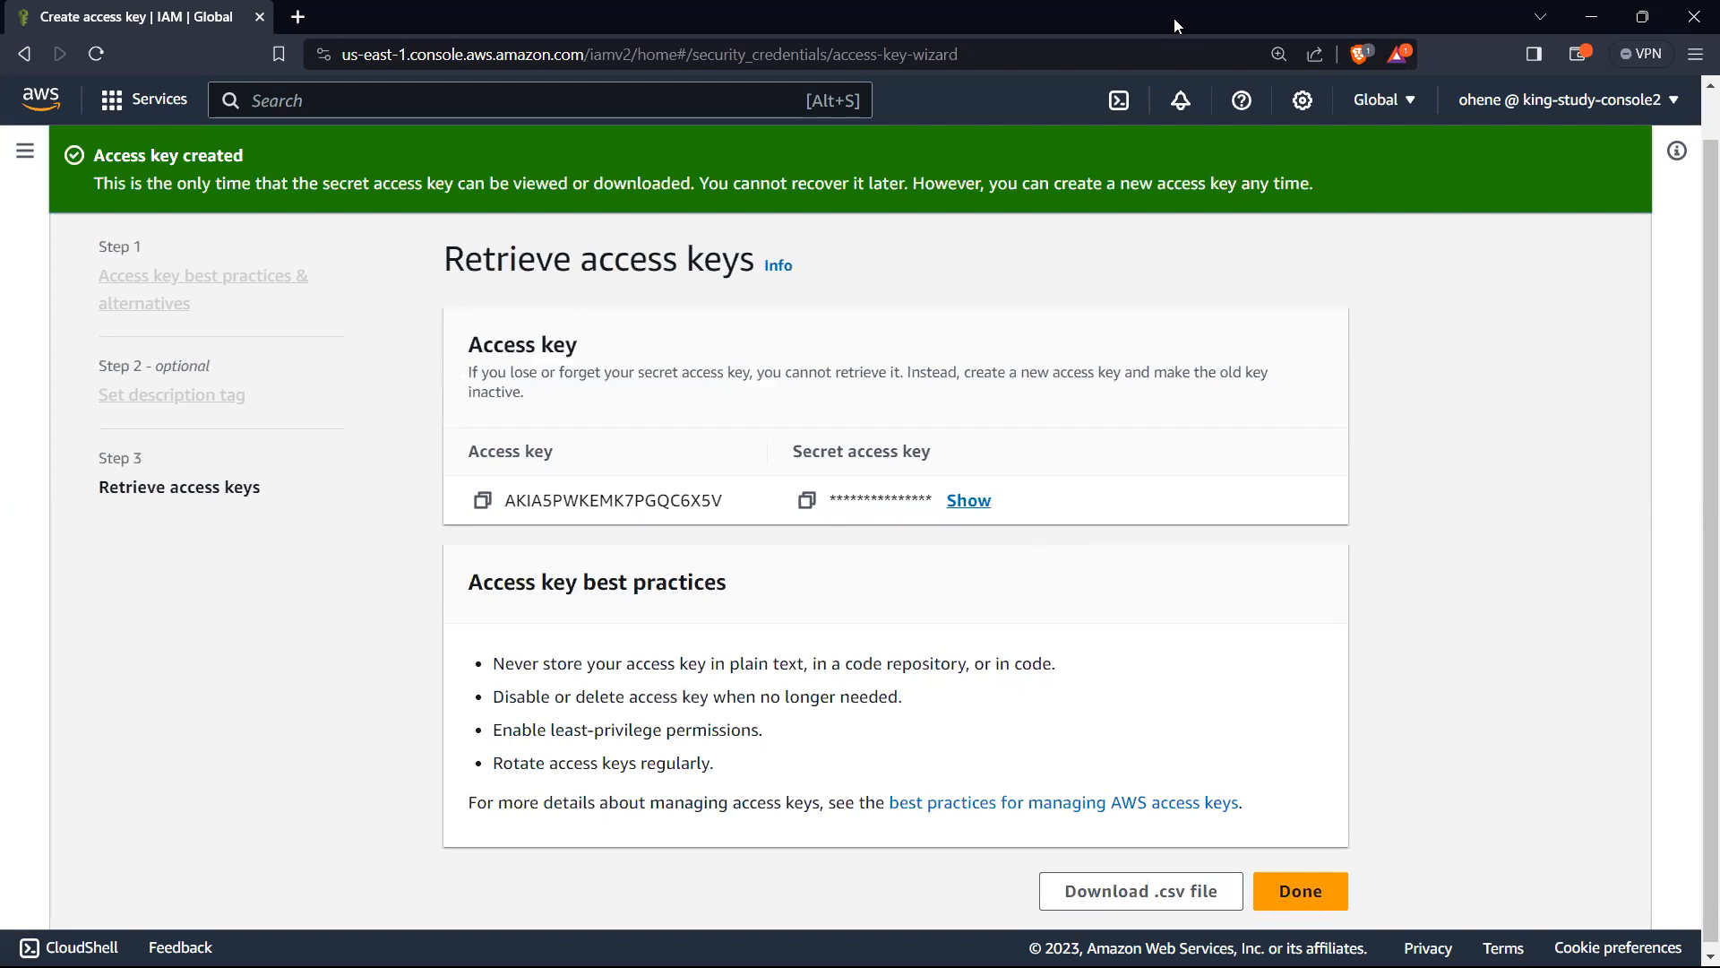
Step: Place Command Prompt beside the browser and run aws configure
key("super+Left")
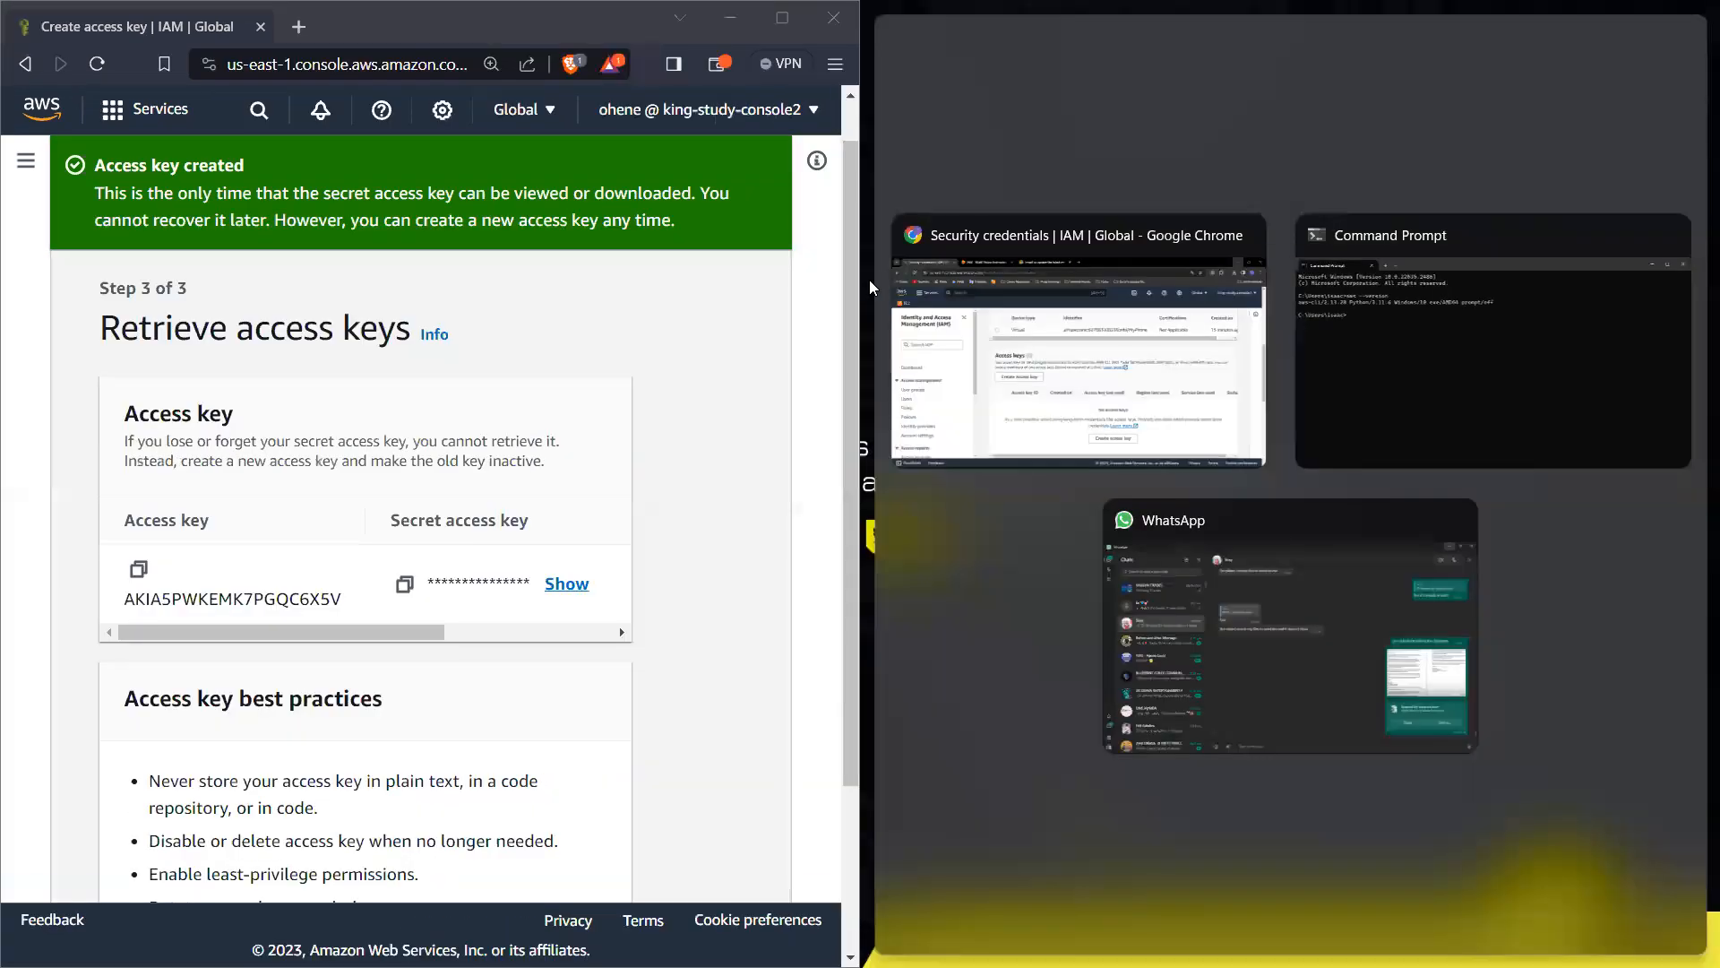
left_click(1405, 340)
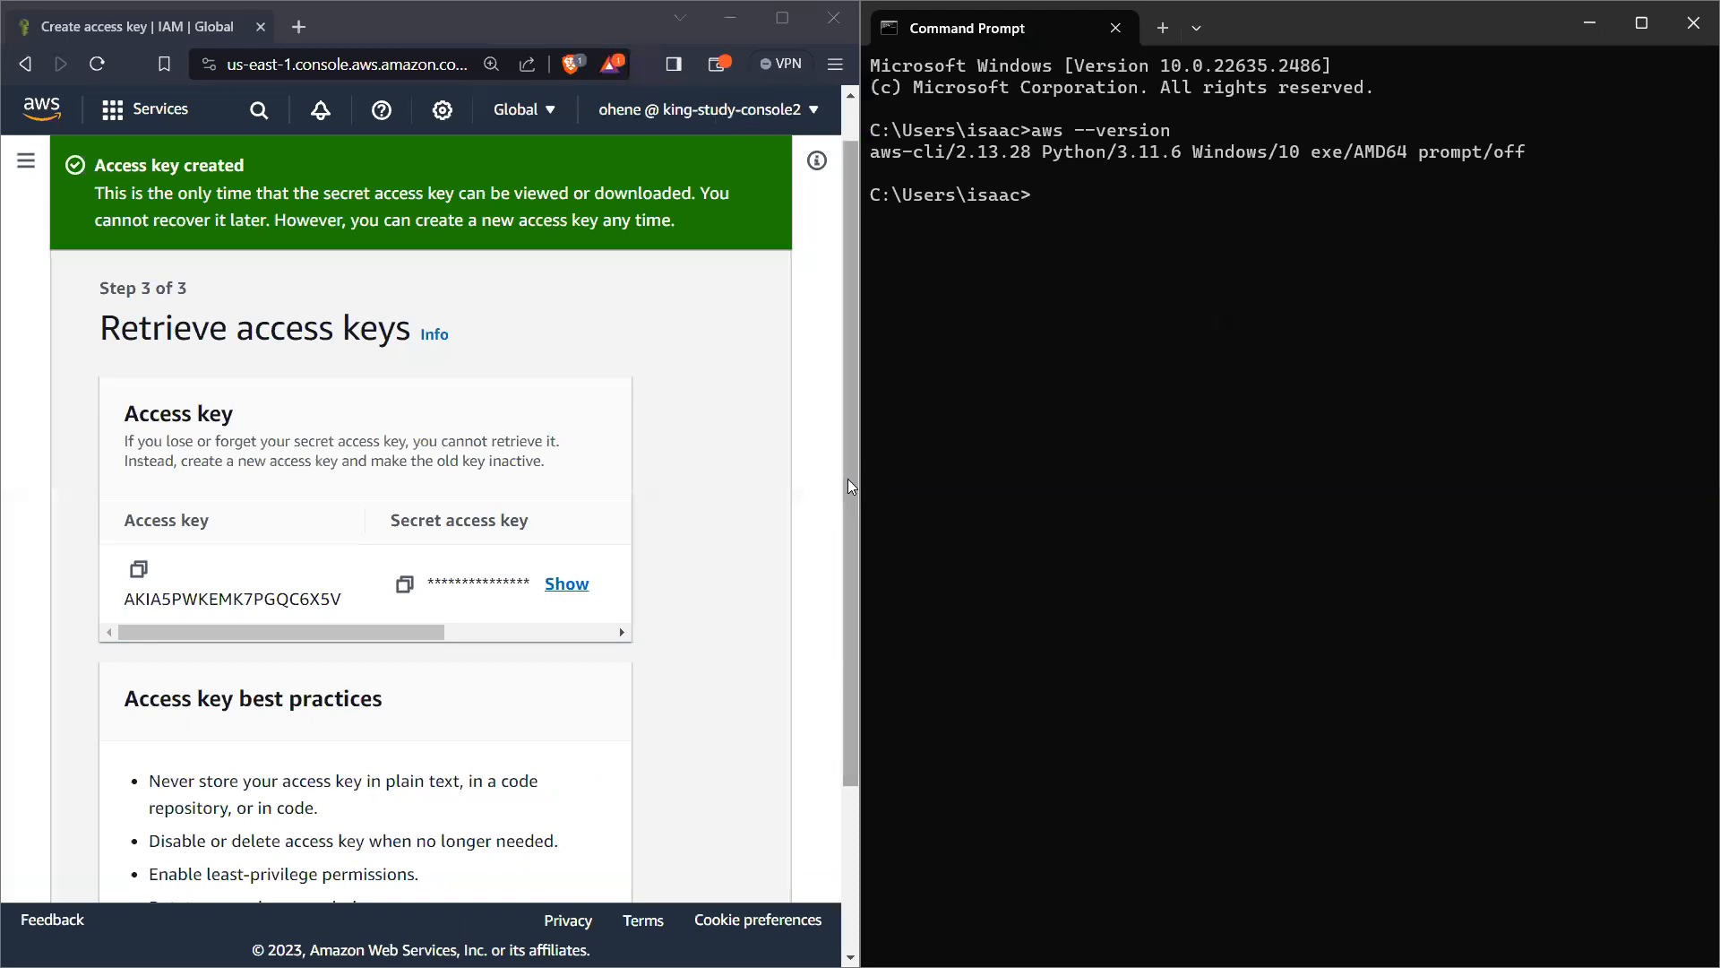
left_click_drag(860, 473, 1017, 470)
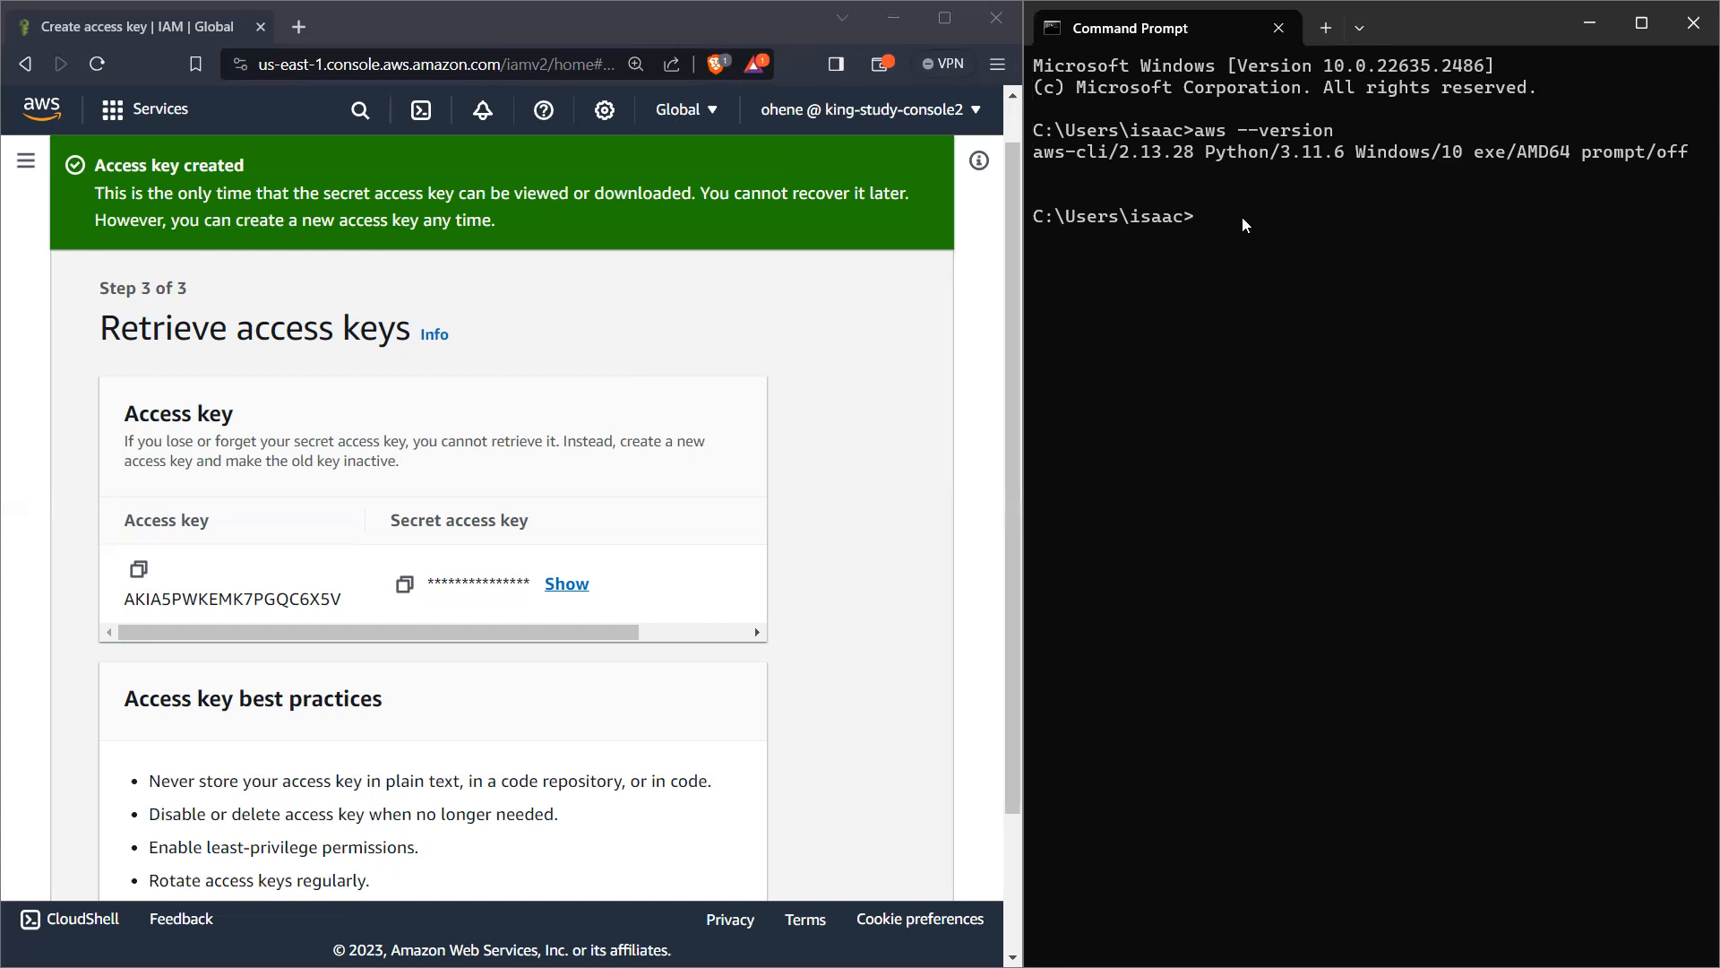
type("aws configure")
key("Return")
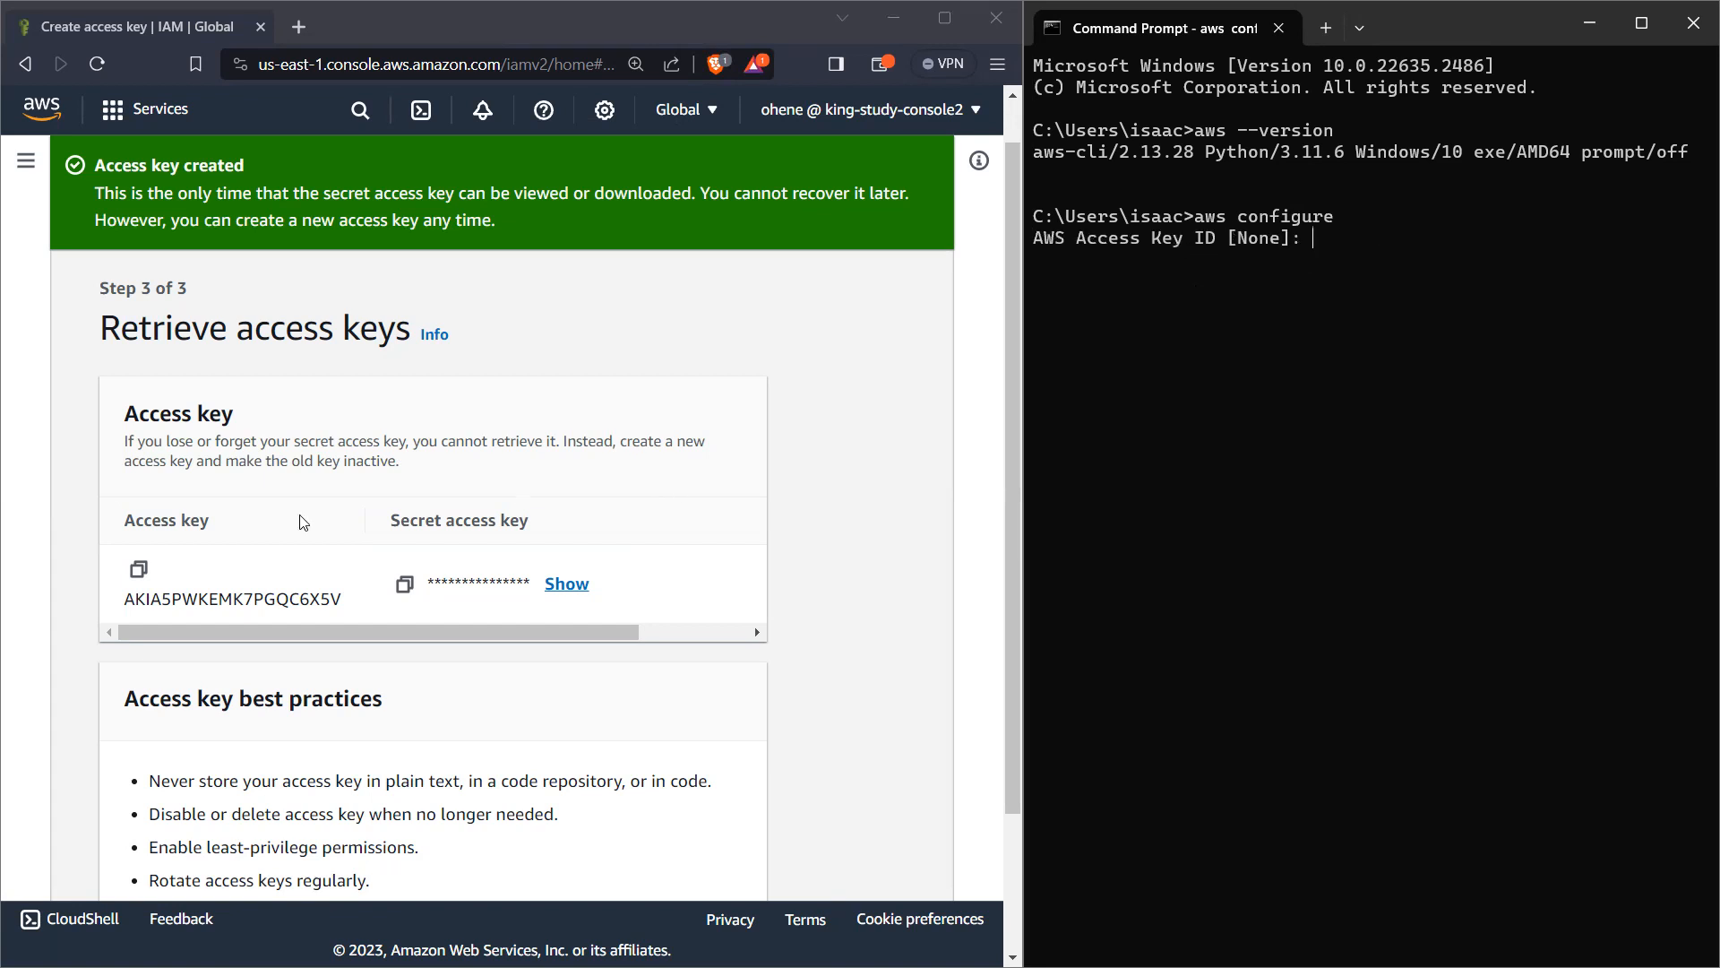
Step: Enter the new access key ID and secret access key at the aws configure prompts
left_click_drag(342, 602, 126, 606)
key("ctrl+c")
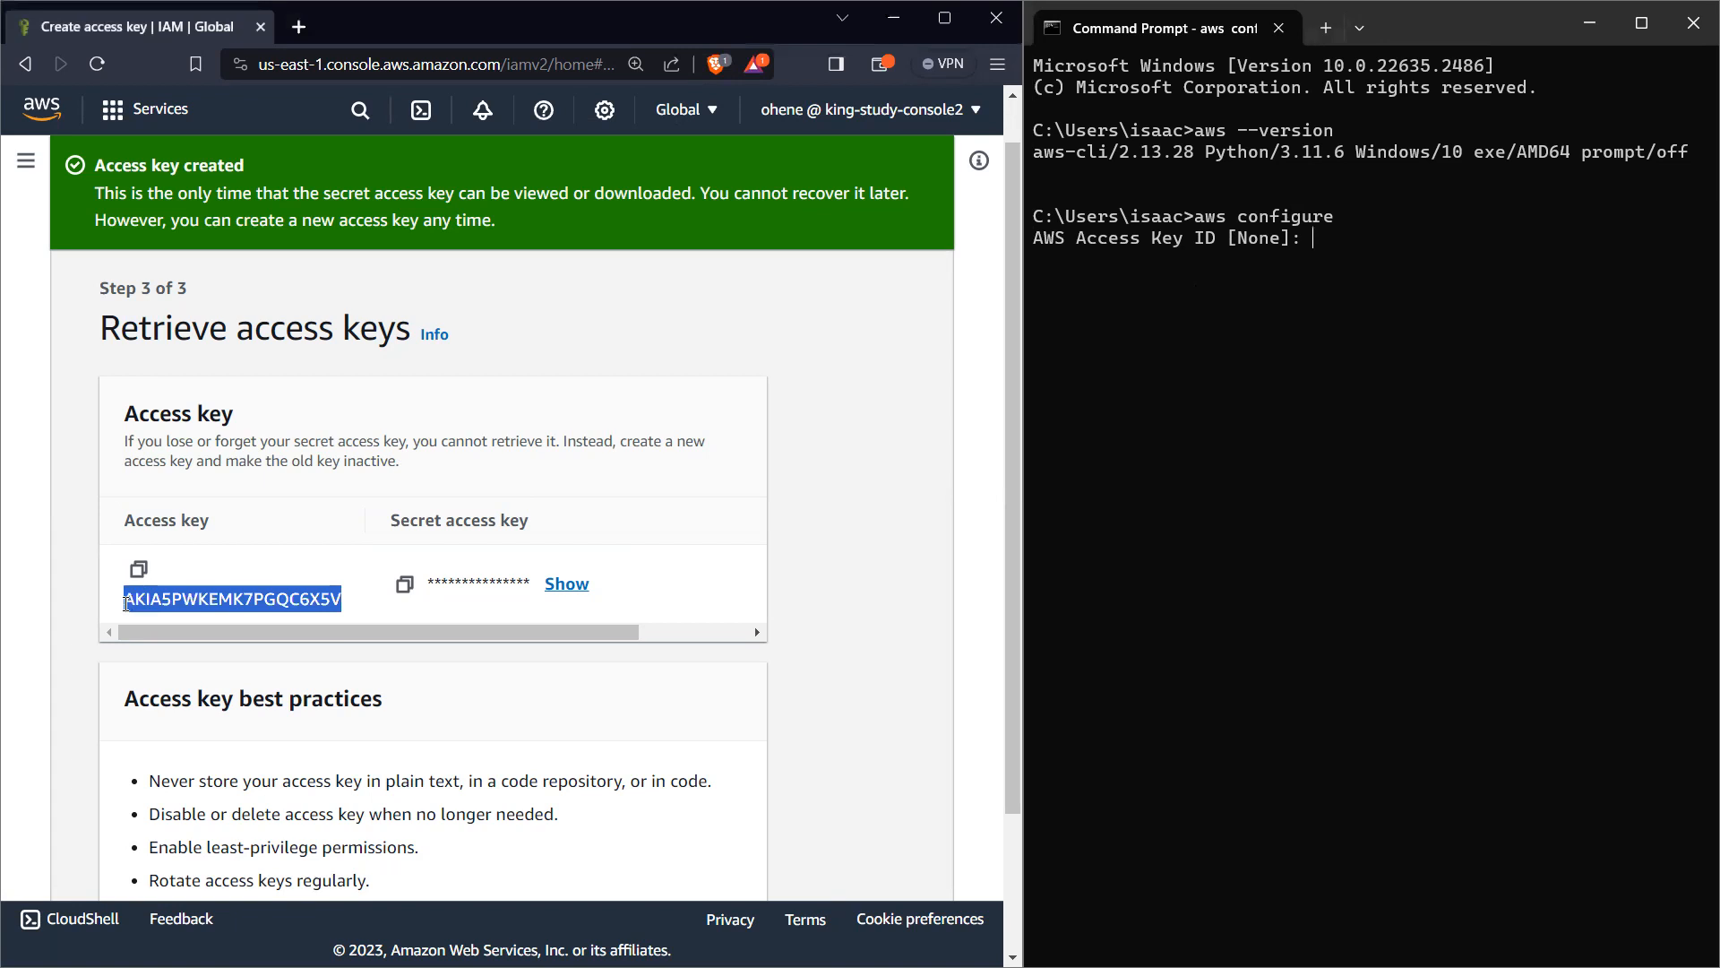
left_click(1454, 23)
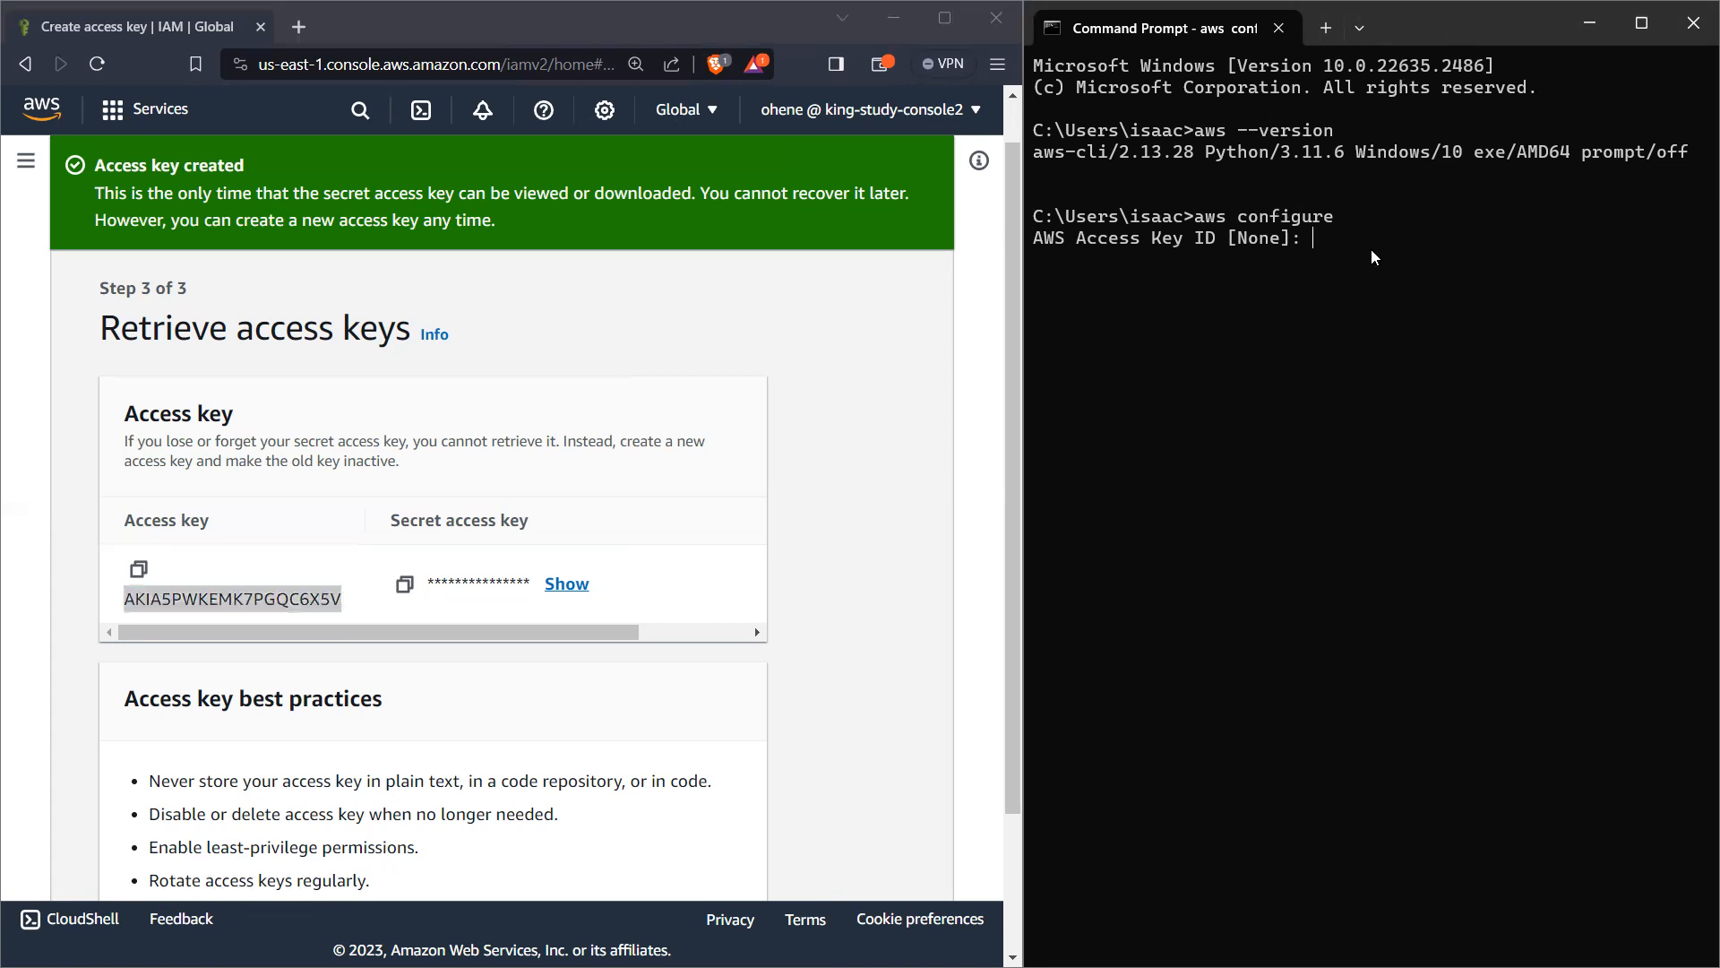
key("ctrl+v")
key("Return")
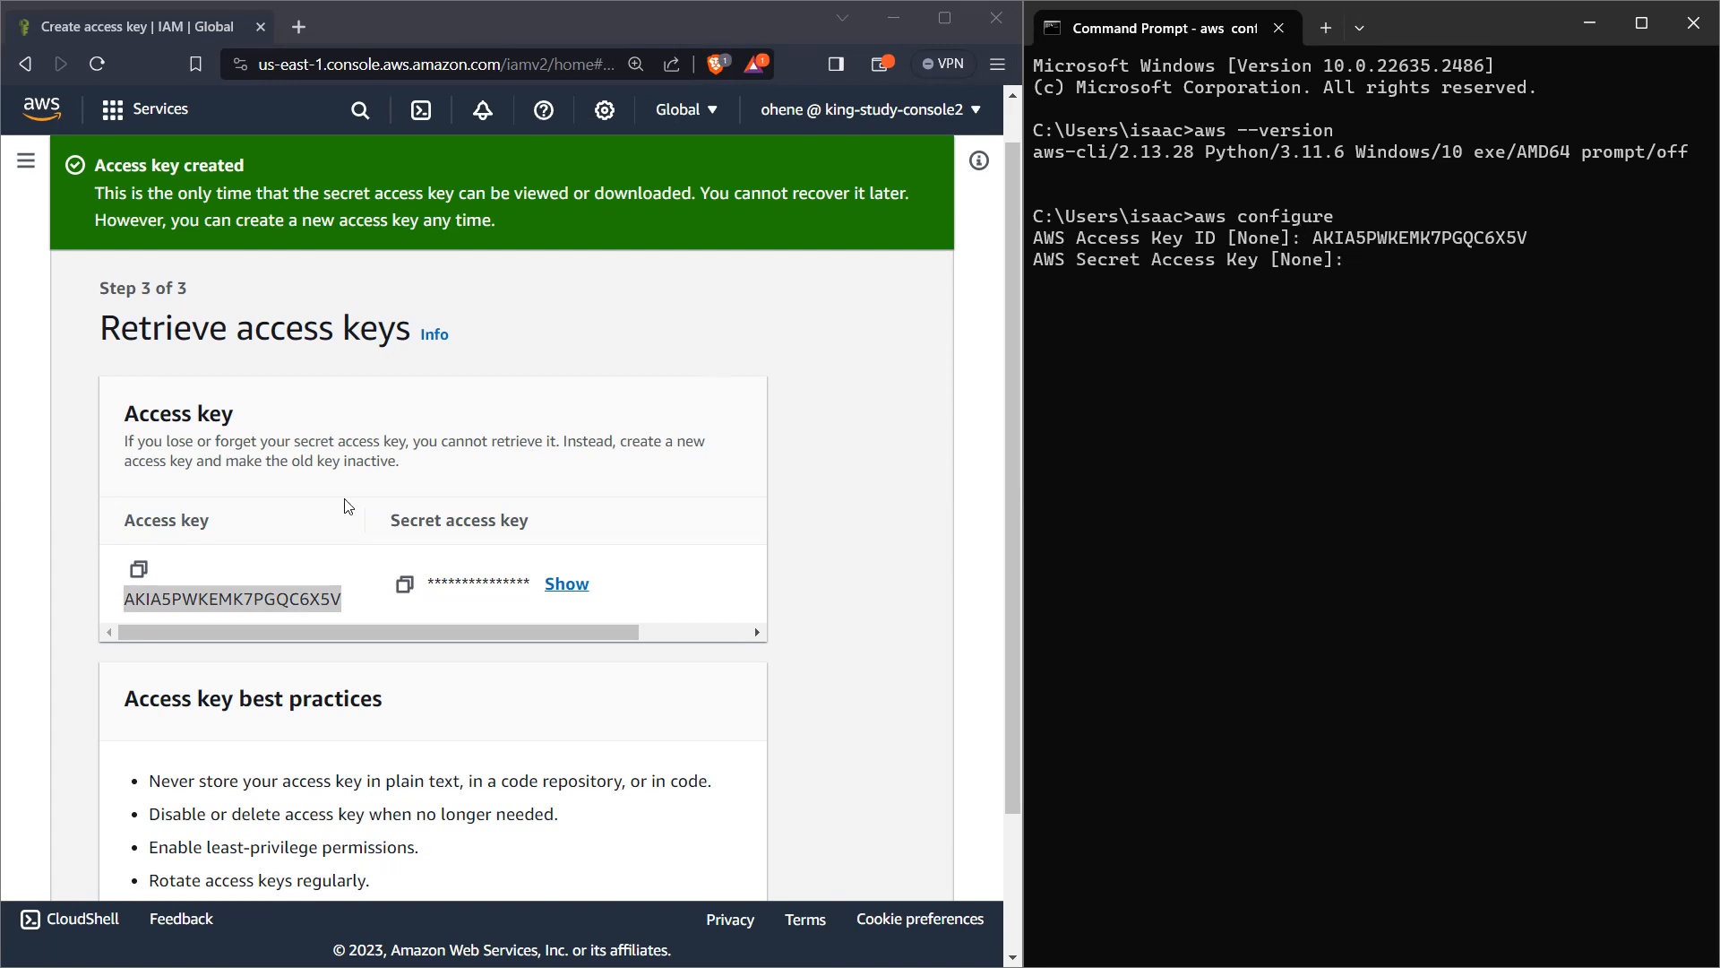
left_click(414, 586)
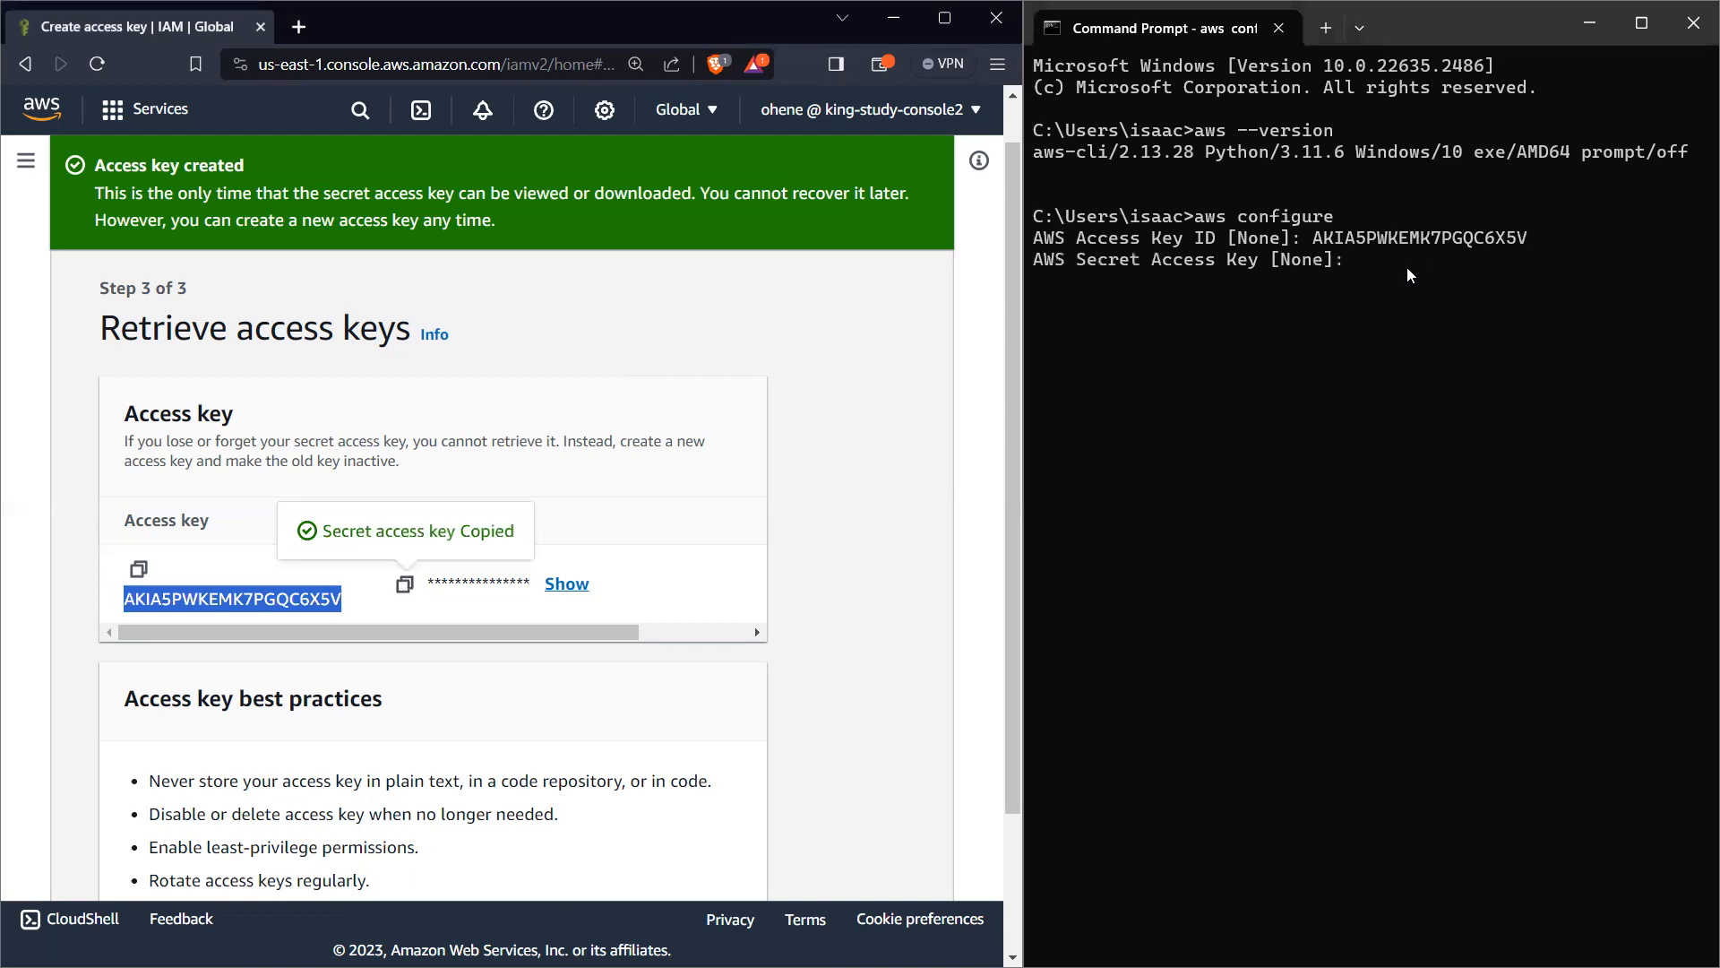
left_click(1457, 36)
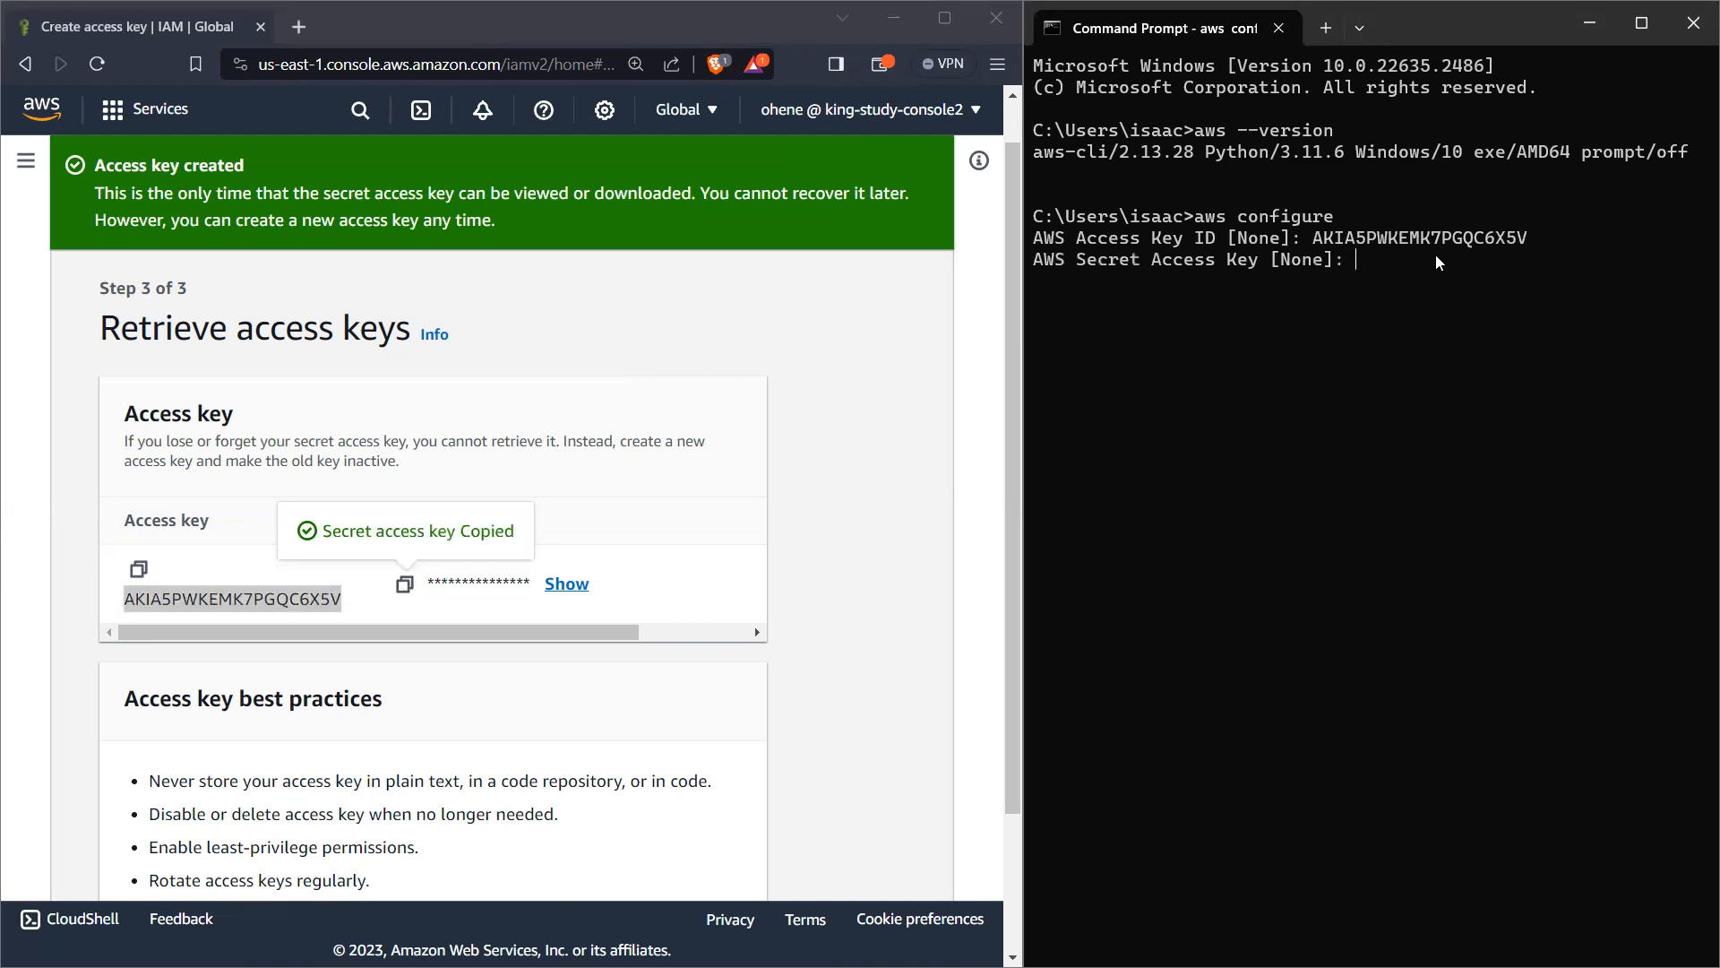
key("ctrl+v")
key("Return")
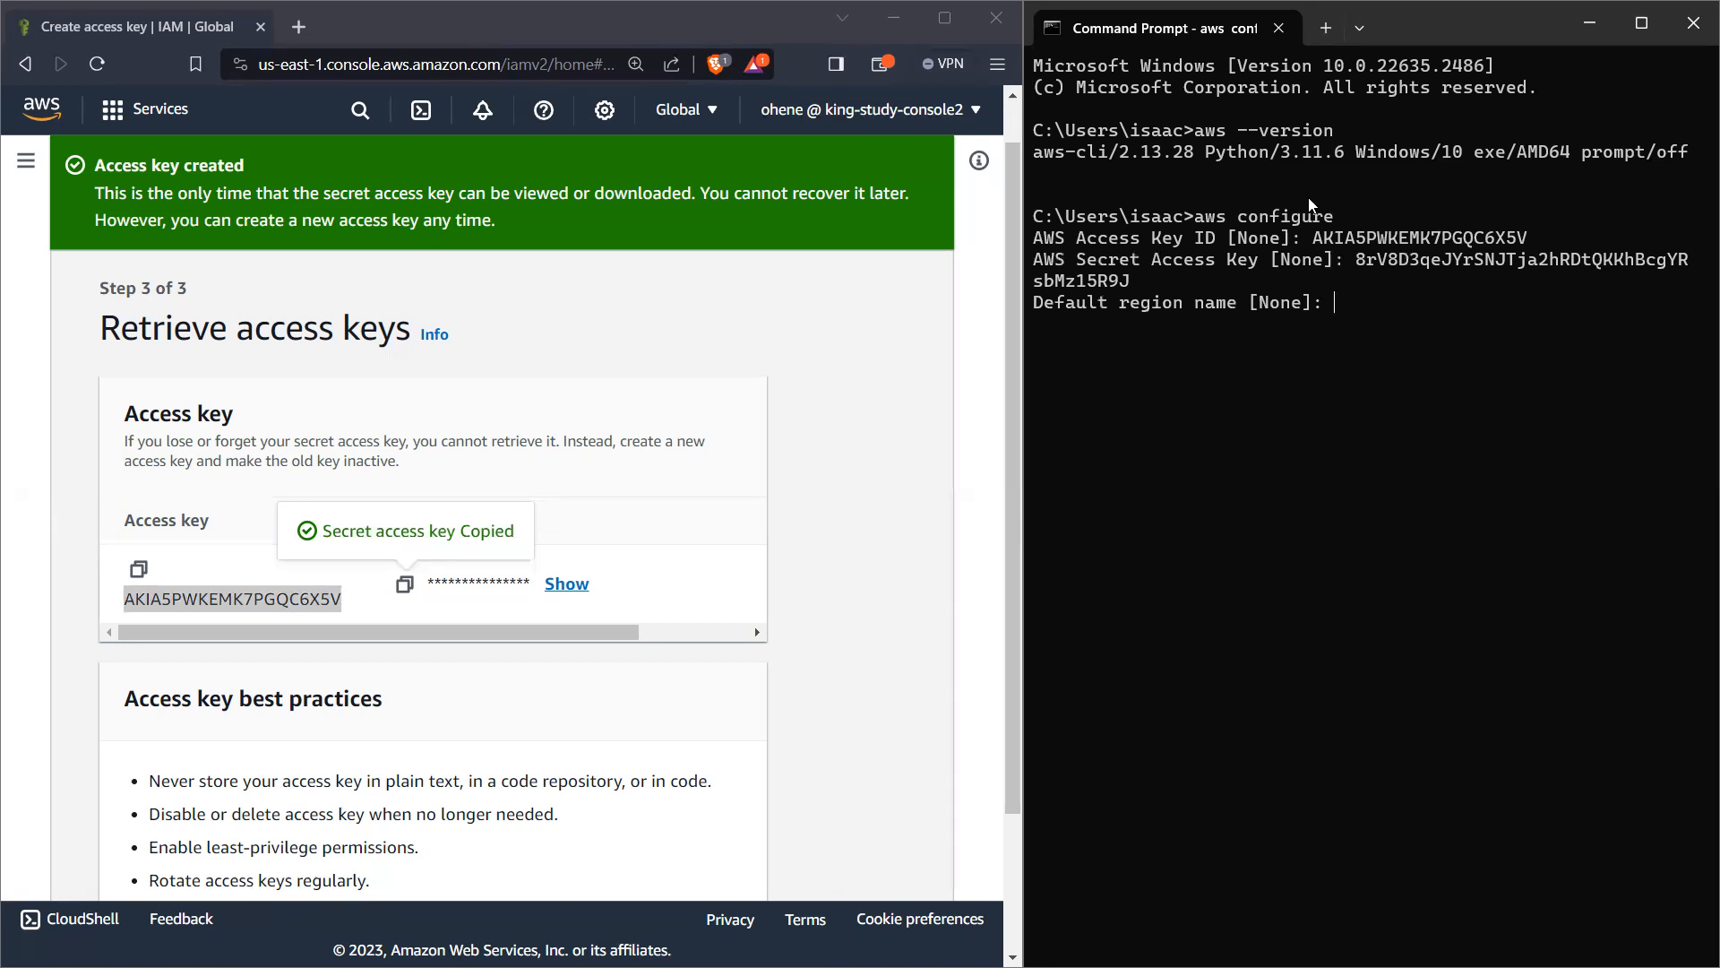
left_click(699, 112)
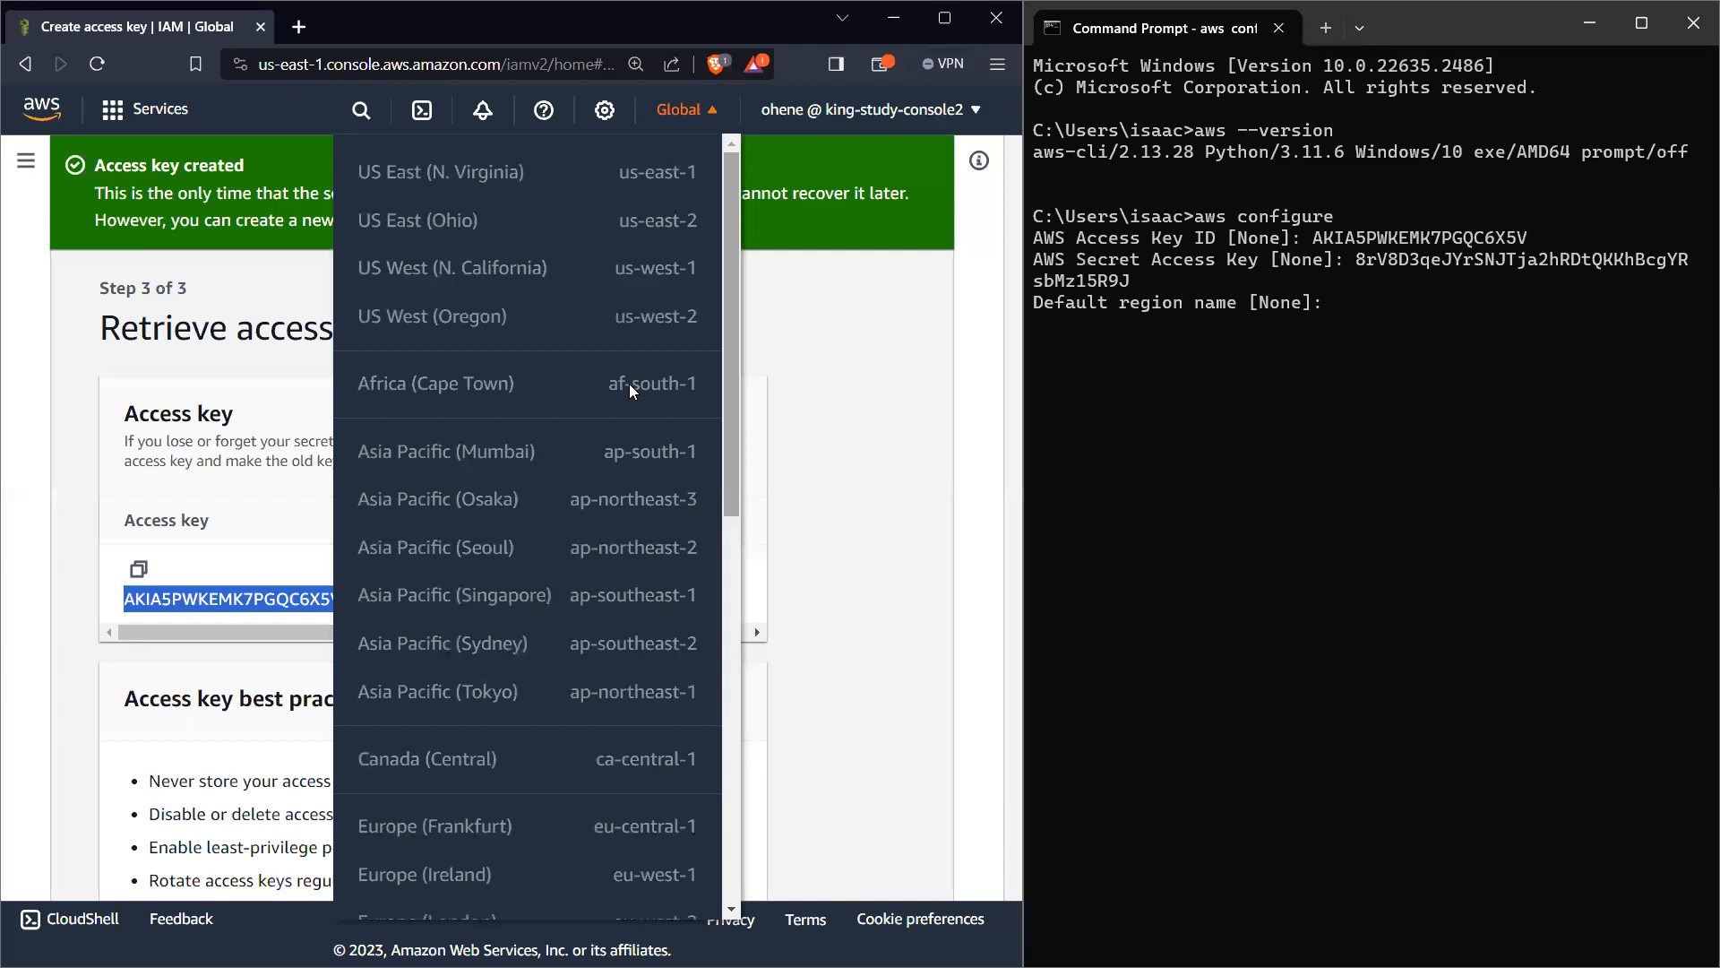
Step: Scroll the console's region list to find Europe (Paris), code eu-west-3
scroll(629, 383, "down", 4)
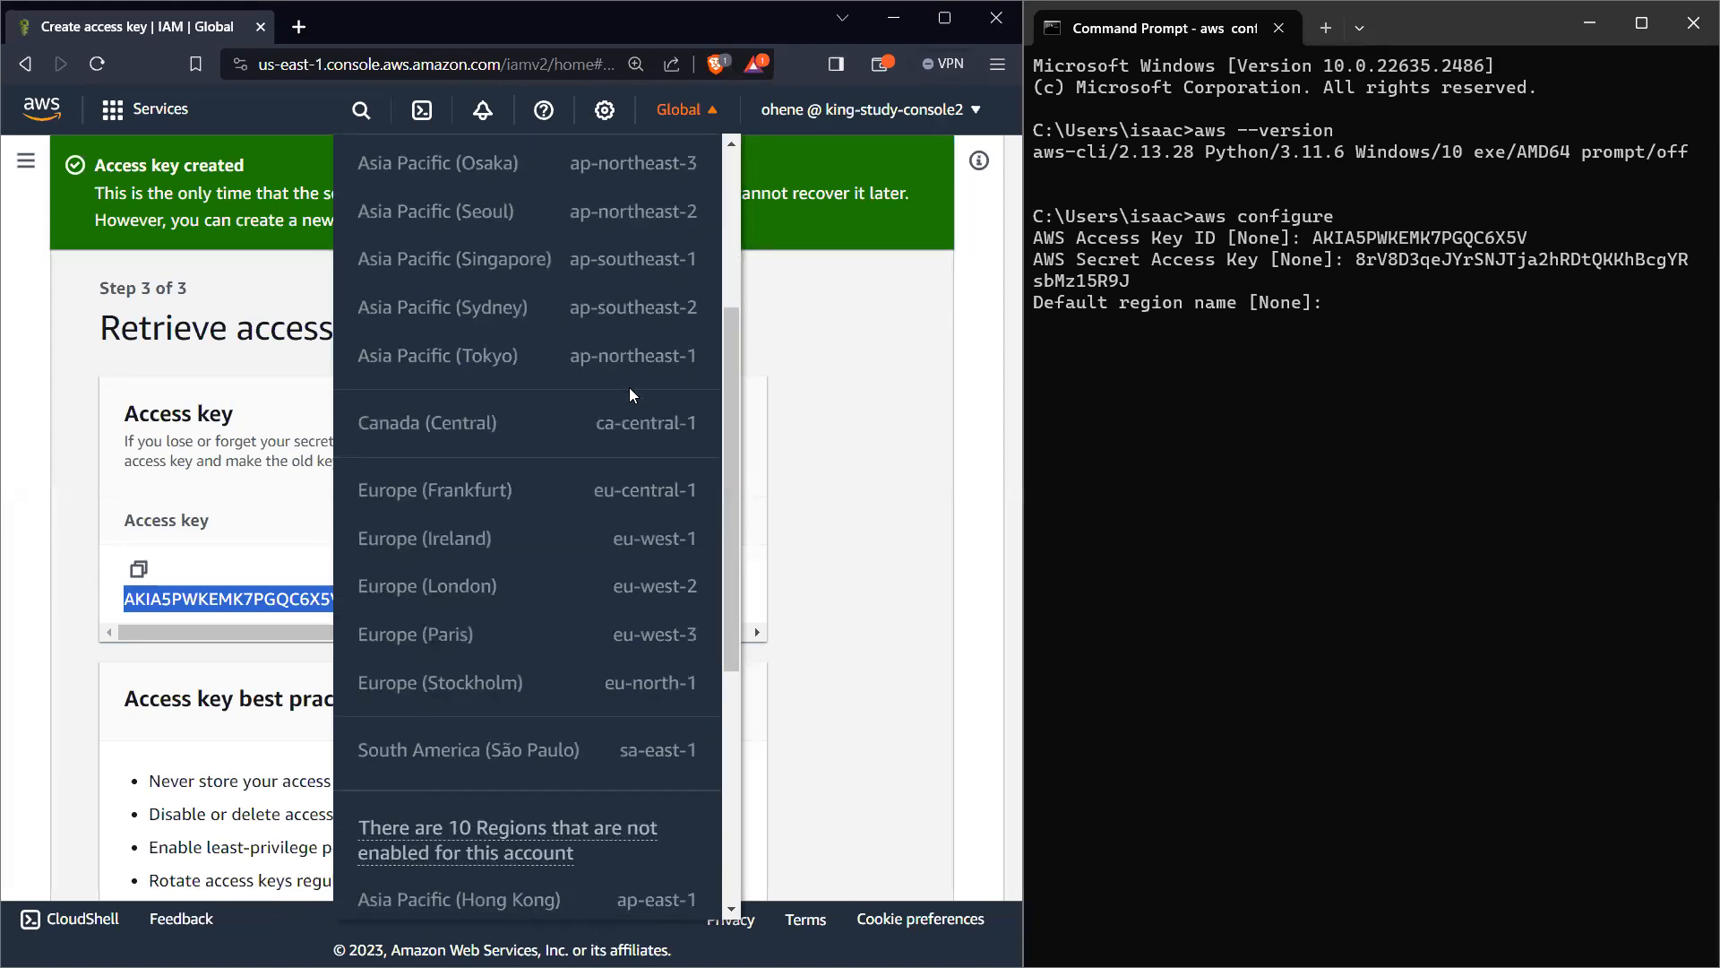
scroll(629, 387, "down", 2)
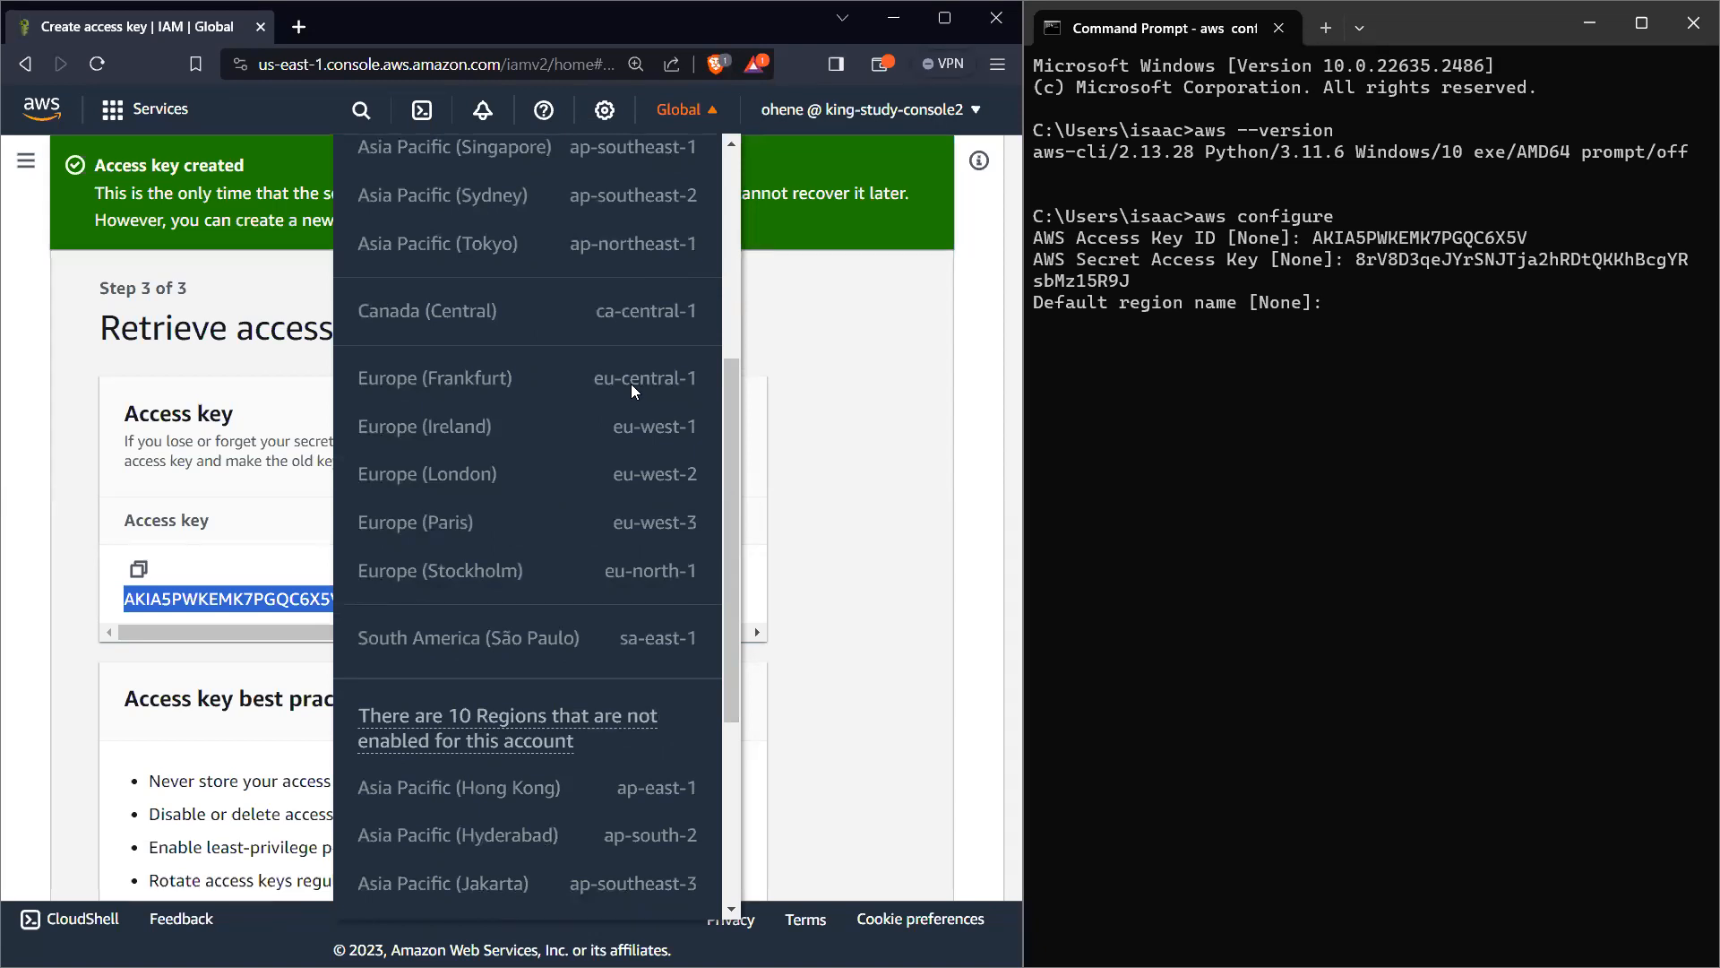
scroll(631, 385, "up", 2)
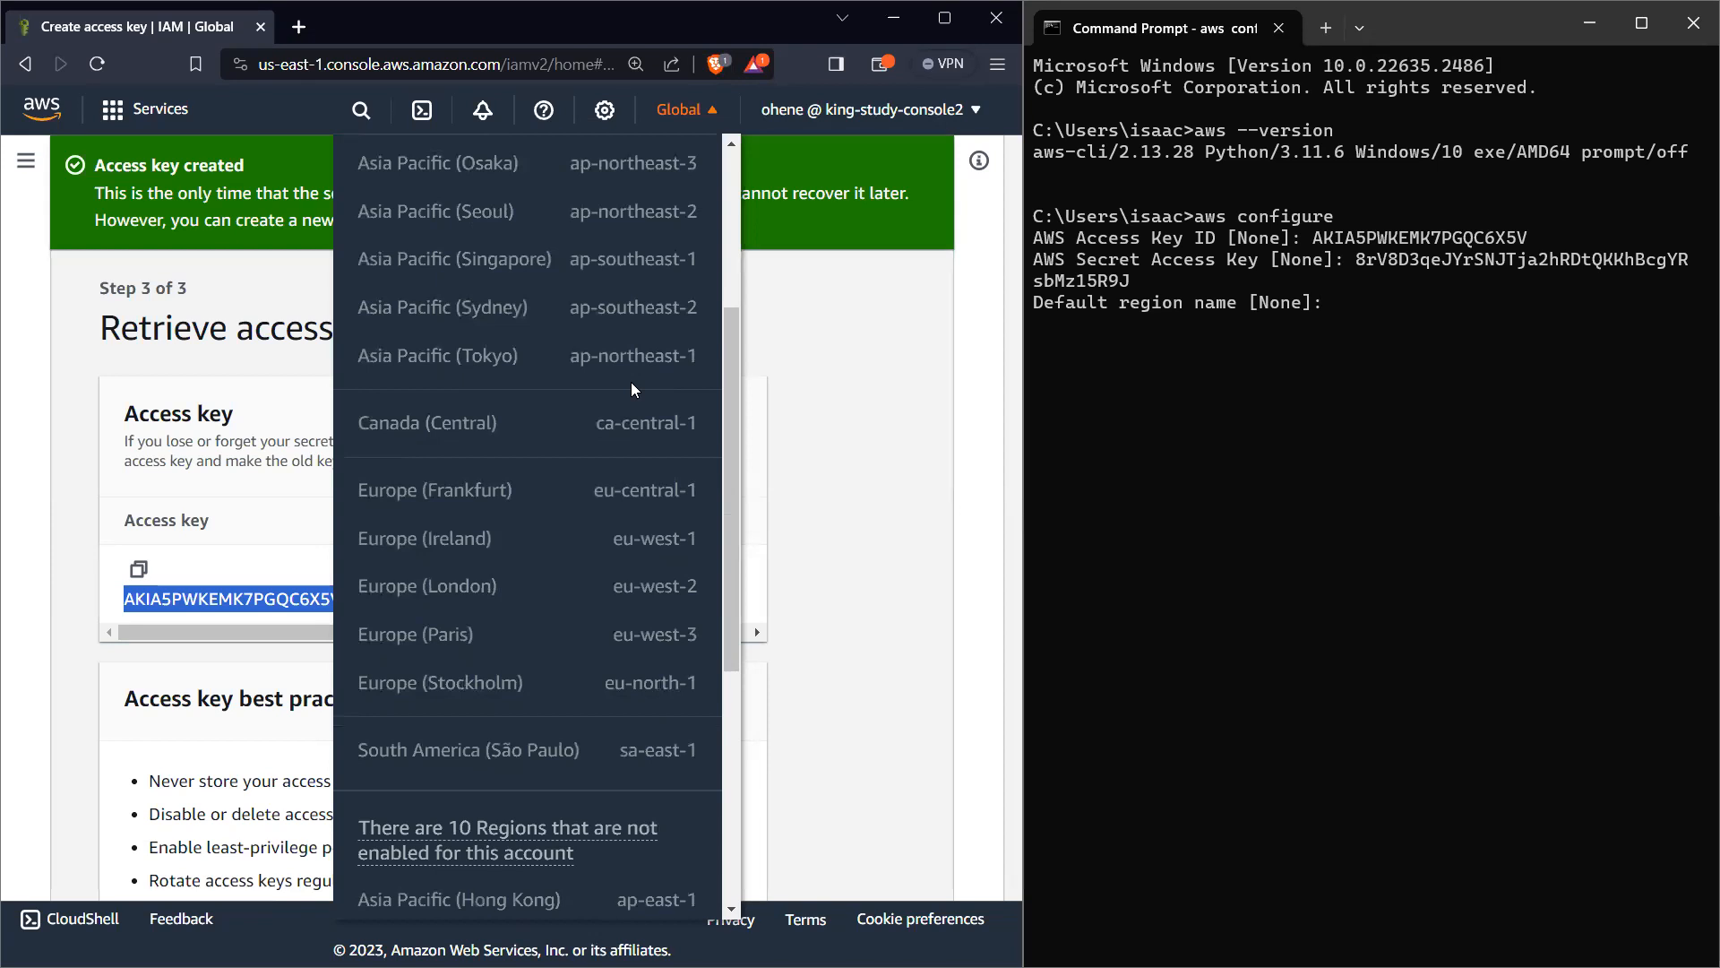
scroll(631, 388, "up", 2)
scroll(631, 388, "up", 2)
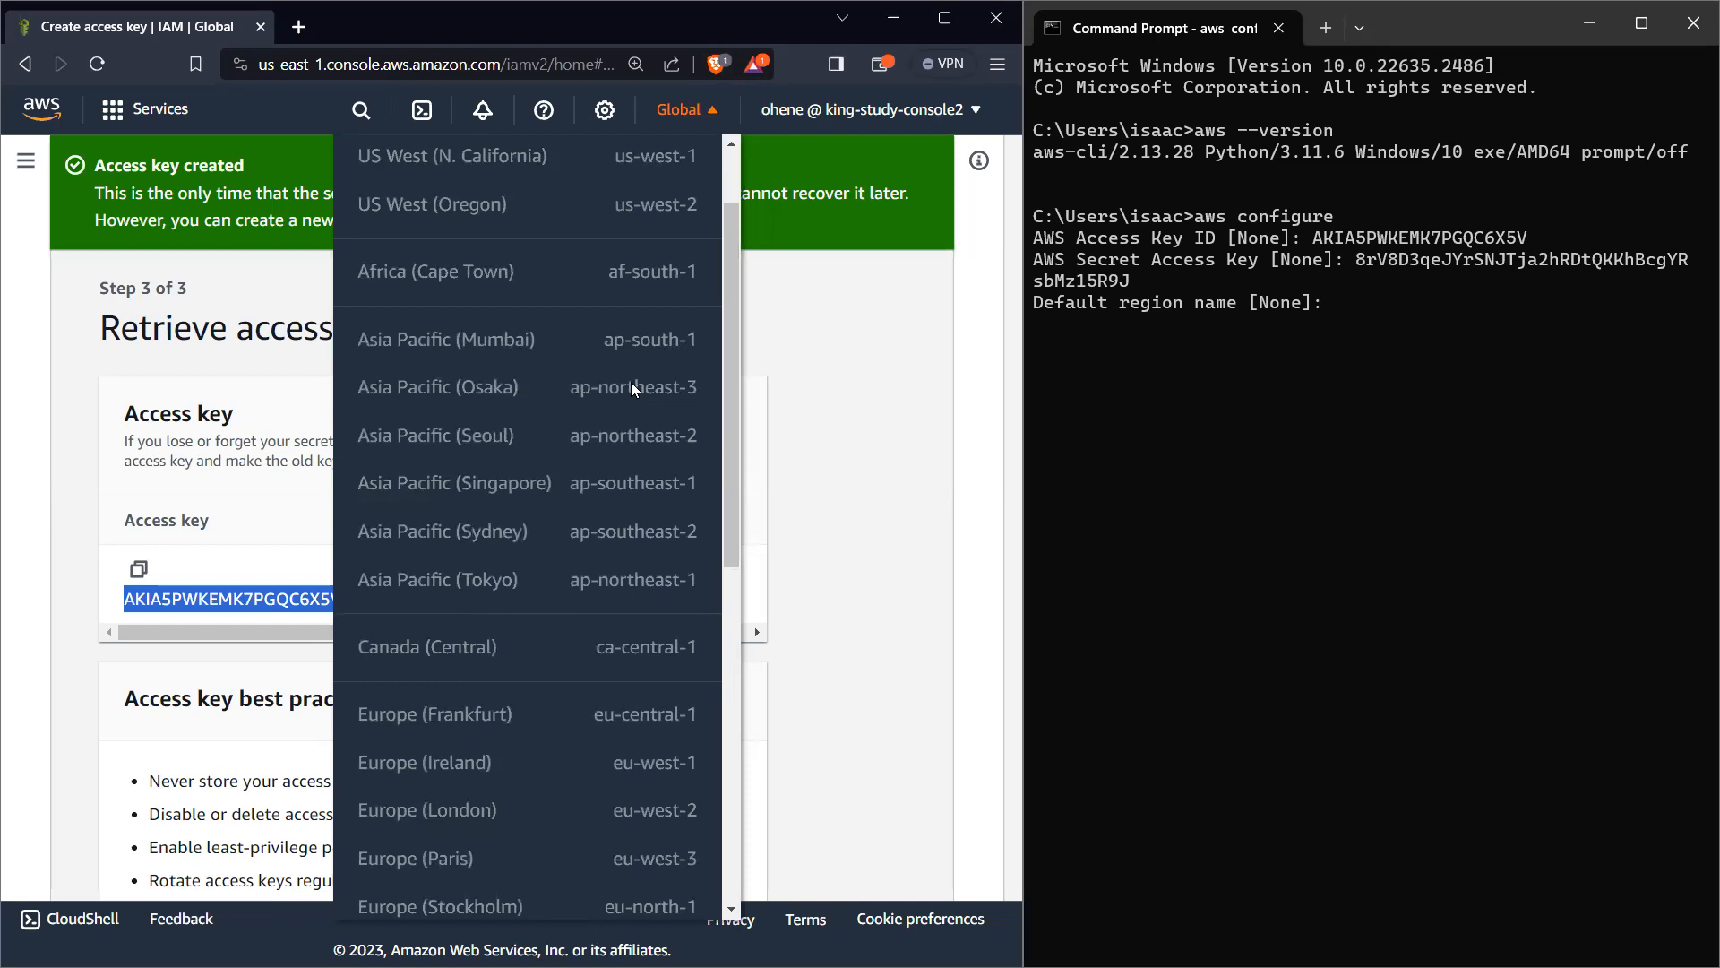
scroll(632, 388, "up", 1)
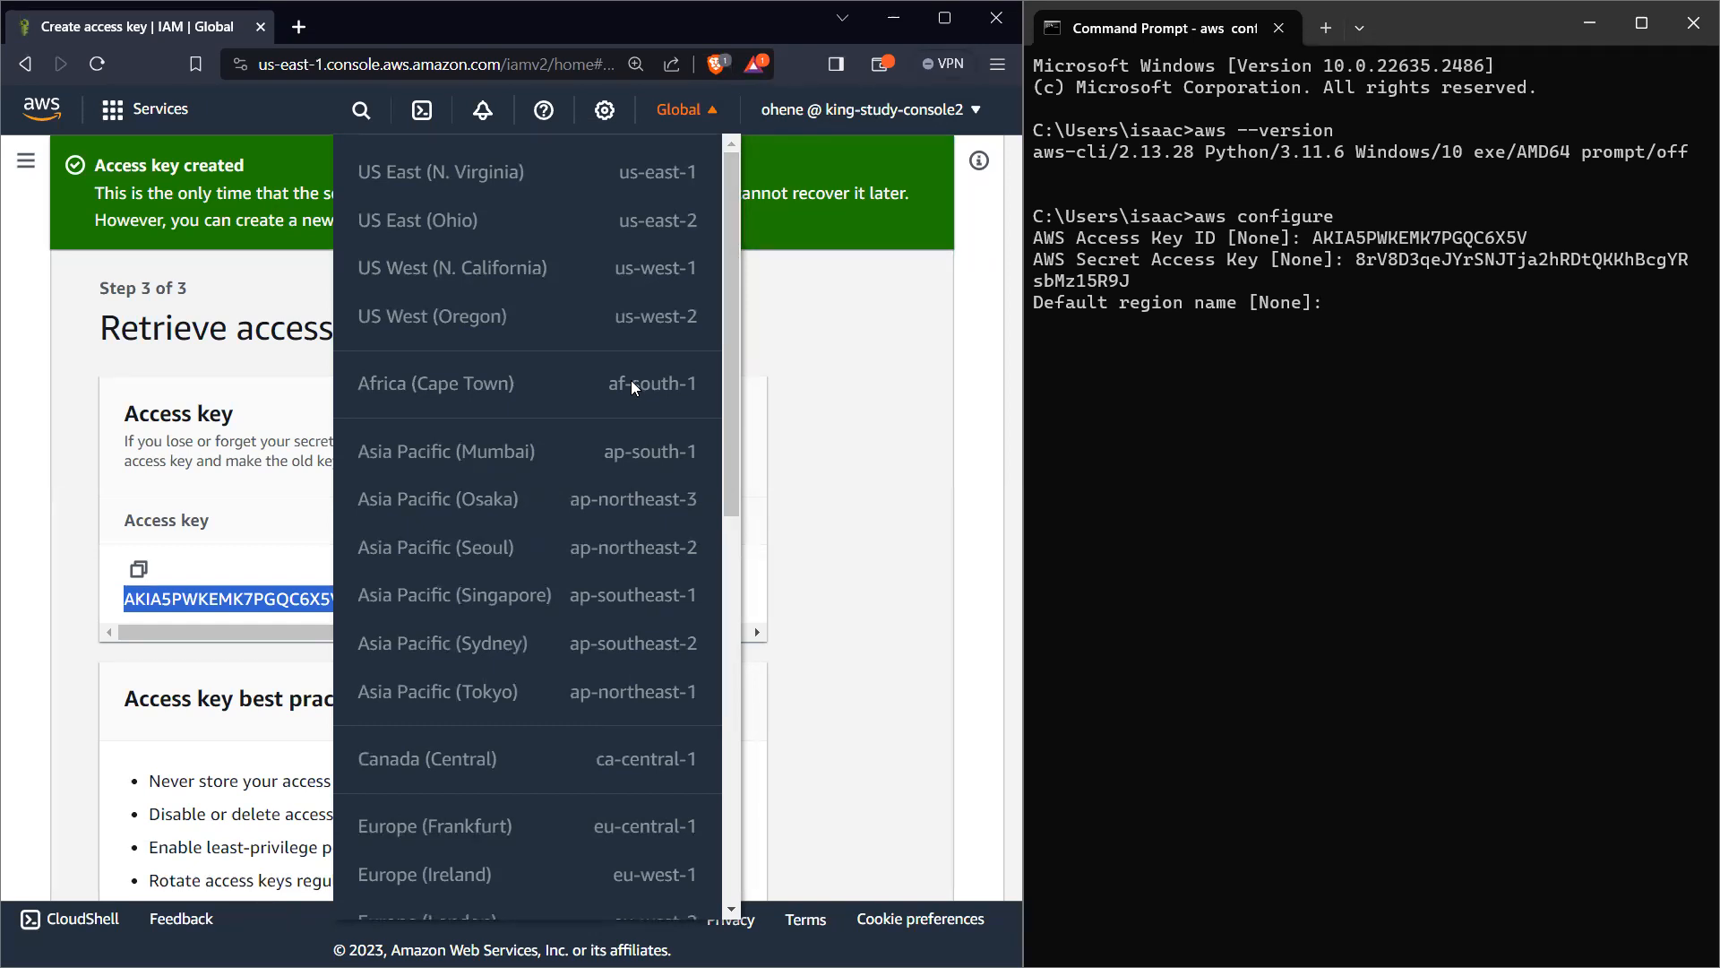
scroll(614, 387, "down", 4)
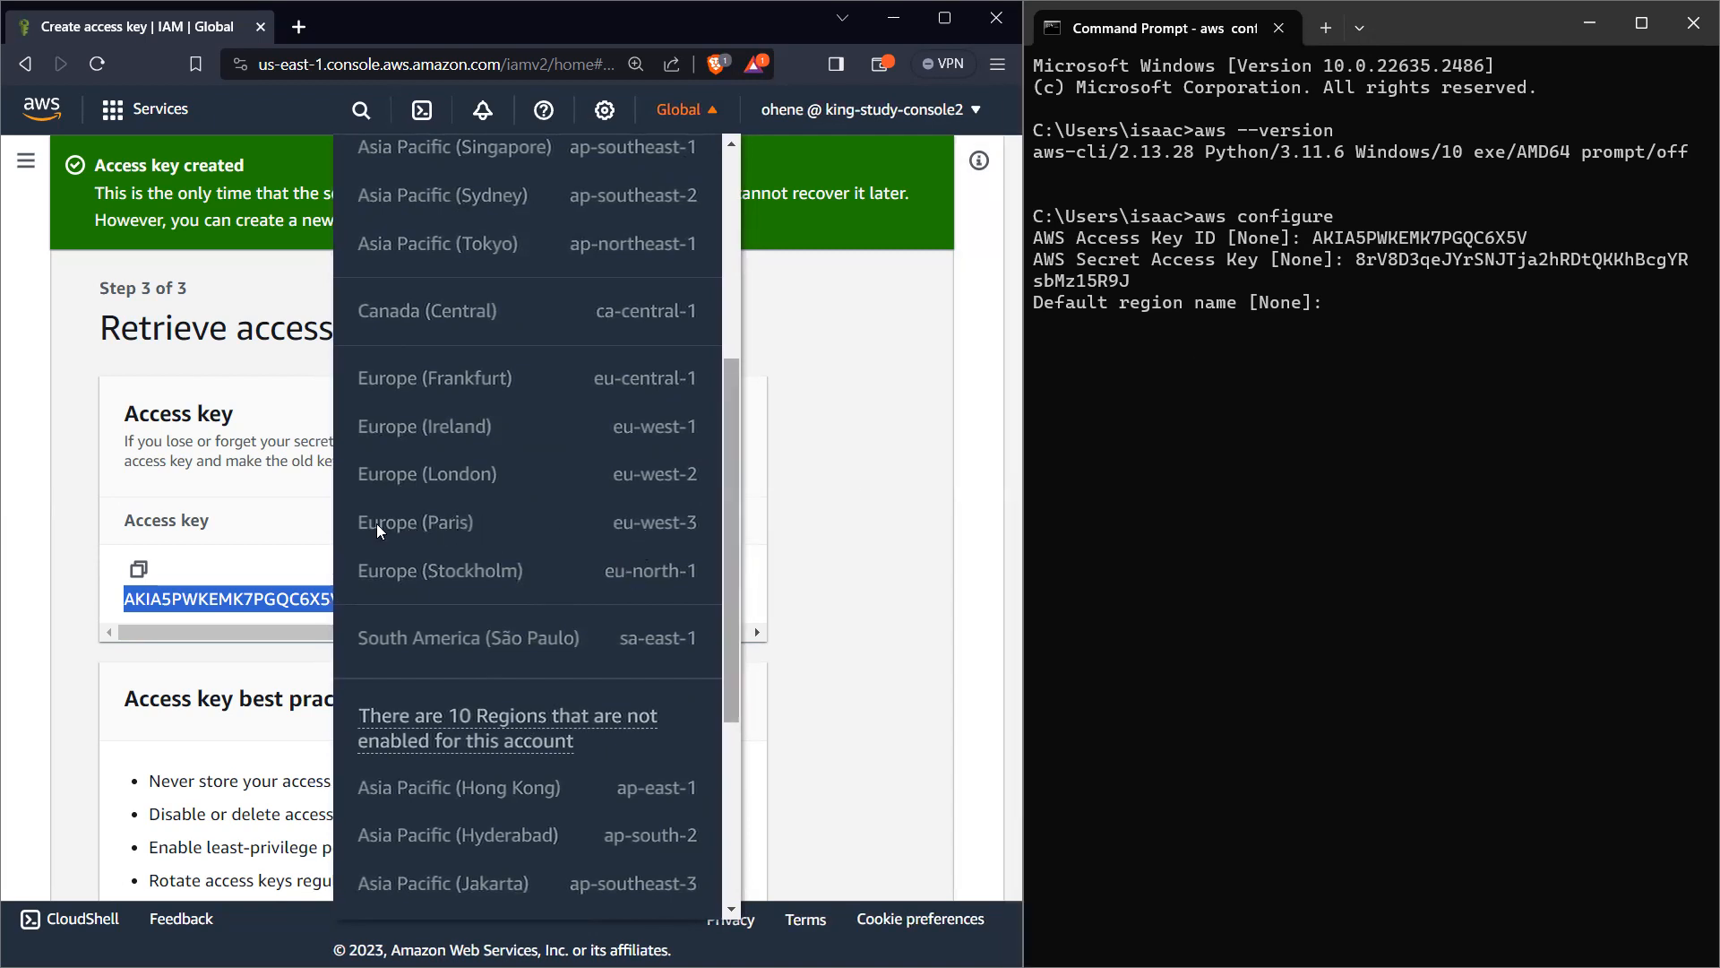
Step: Set the default region to eu-west-3 and accept the default output format
left_click(1399, 36)
type("eu")
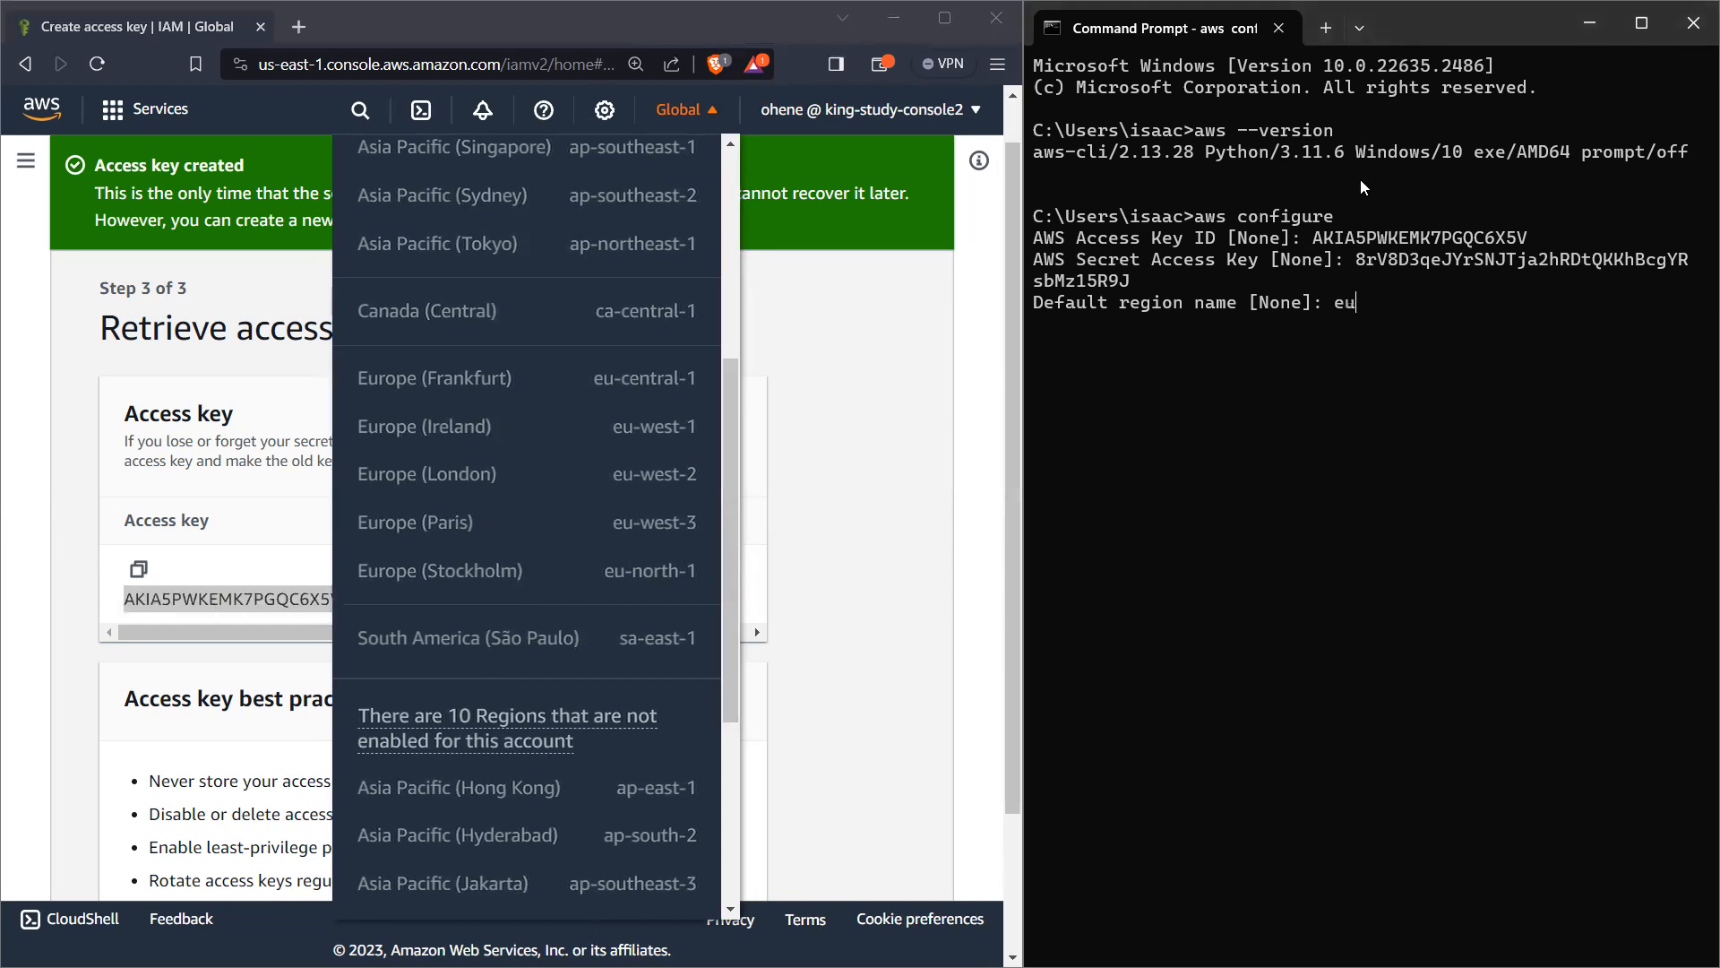
type("-west-3")
key("Return")
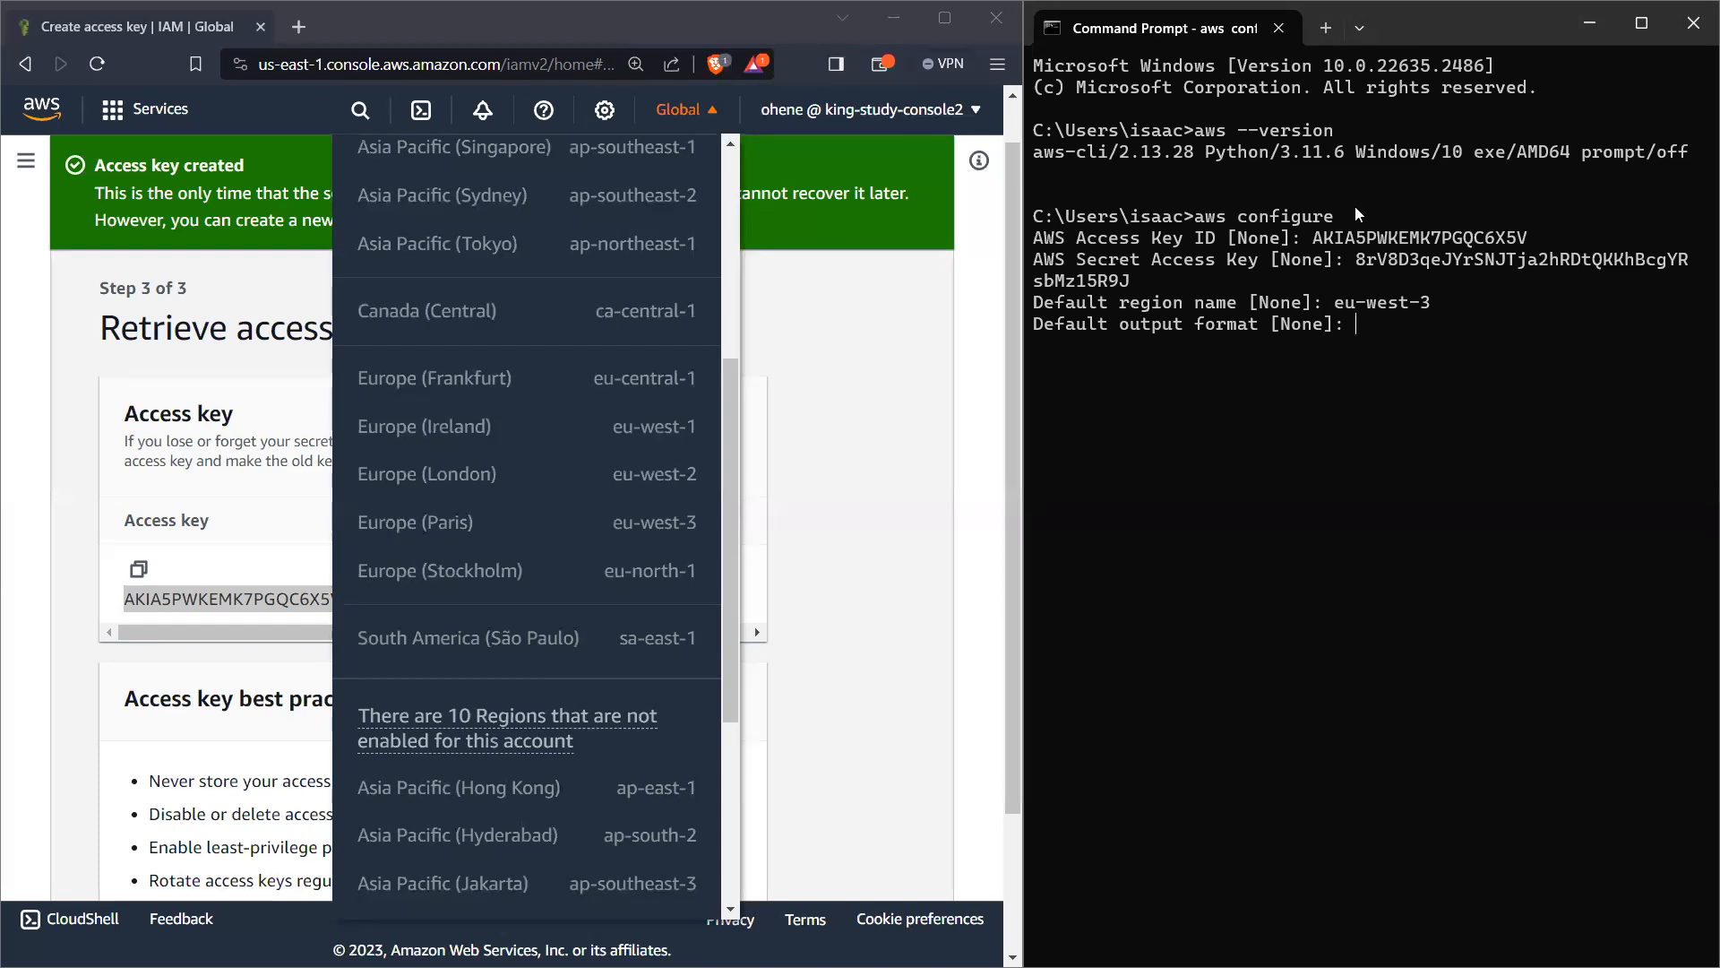
key("Return")
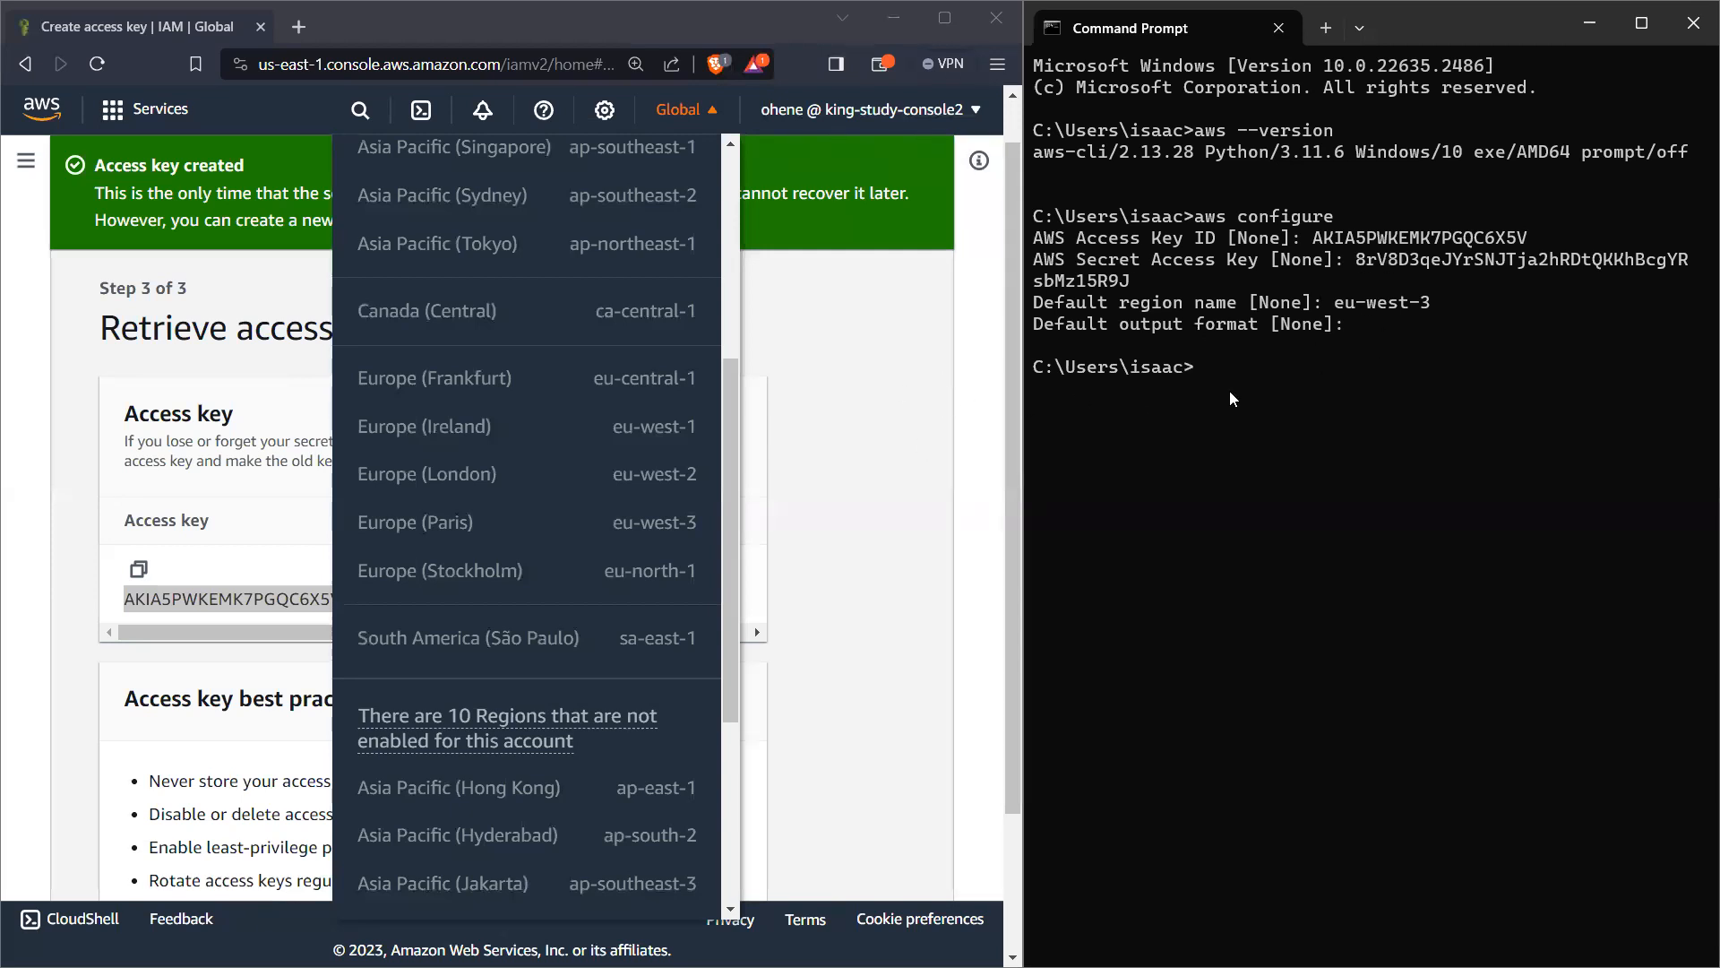
Step: Run aws iam list-users, fixing the 'lis-users' typo, to list the IAM user
type("aws")
type("iam")
type(" lis-user")
type("s")
key("Return")
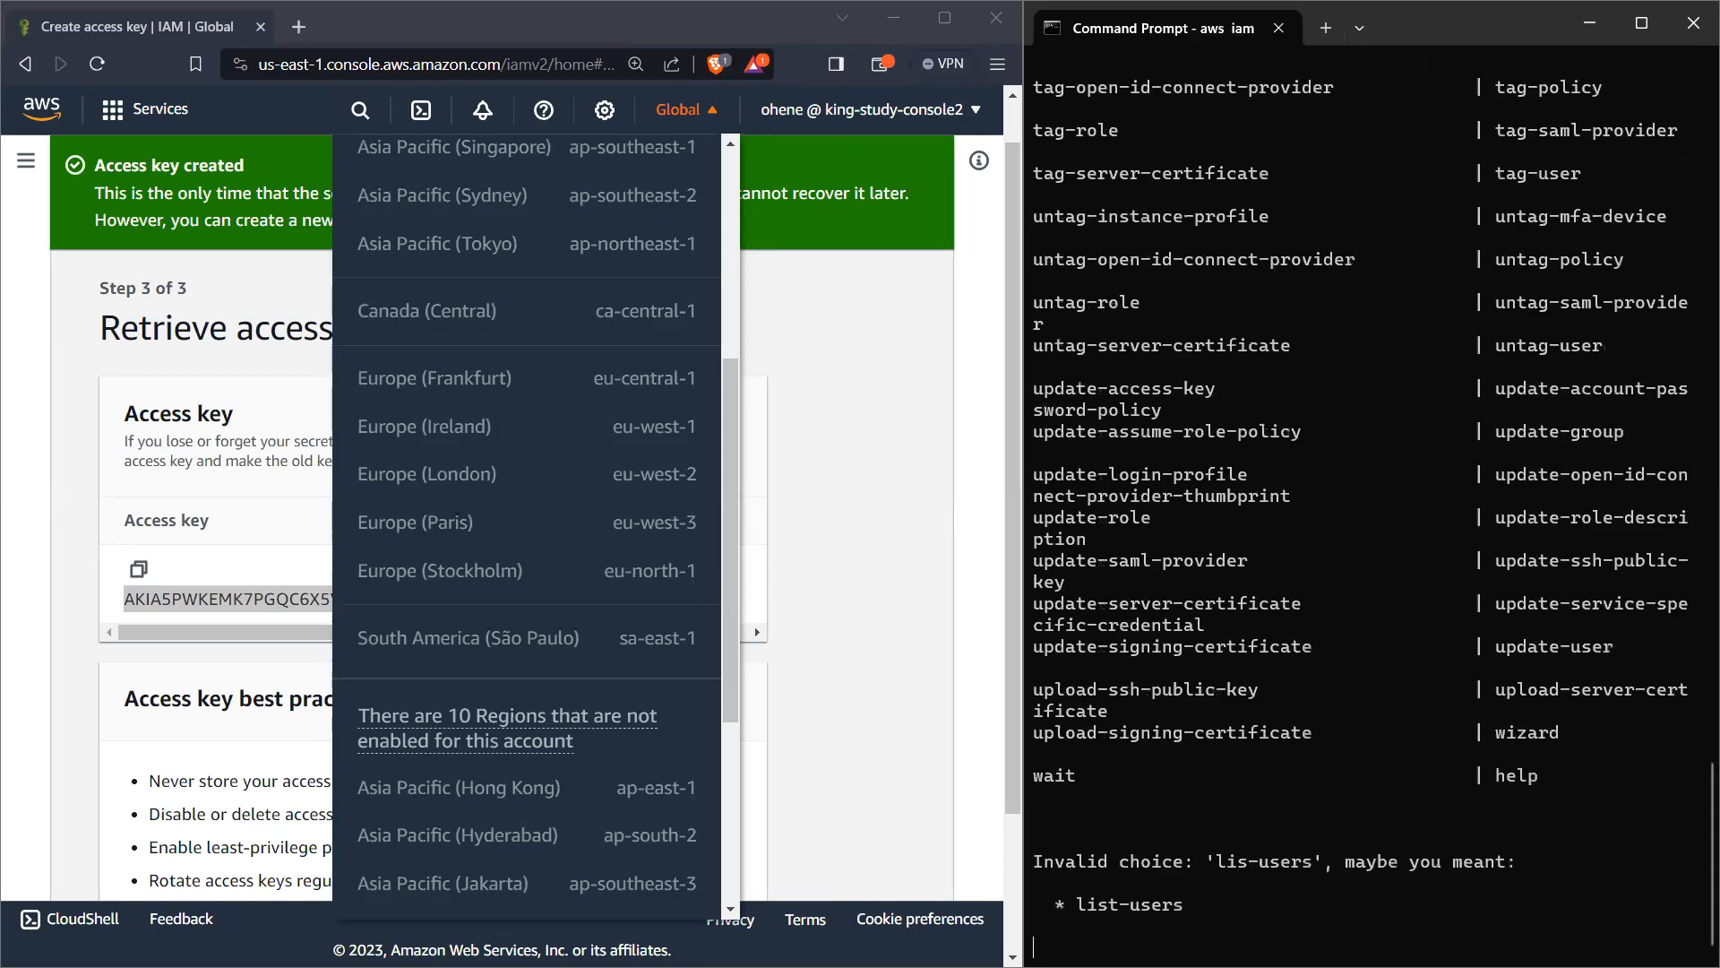
key("Up")
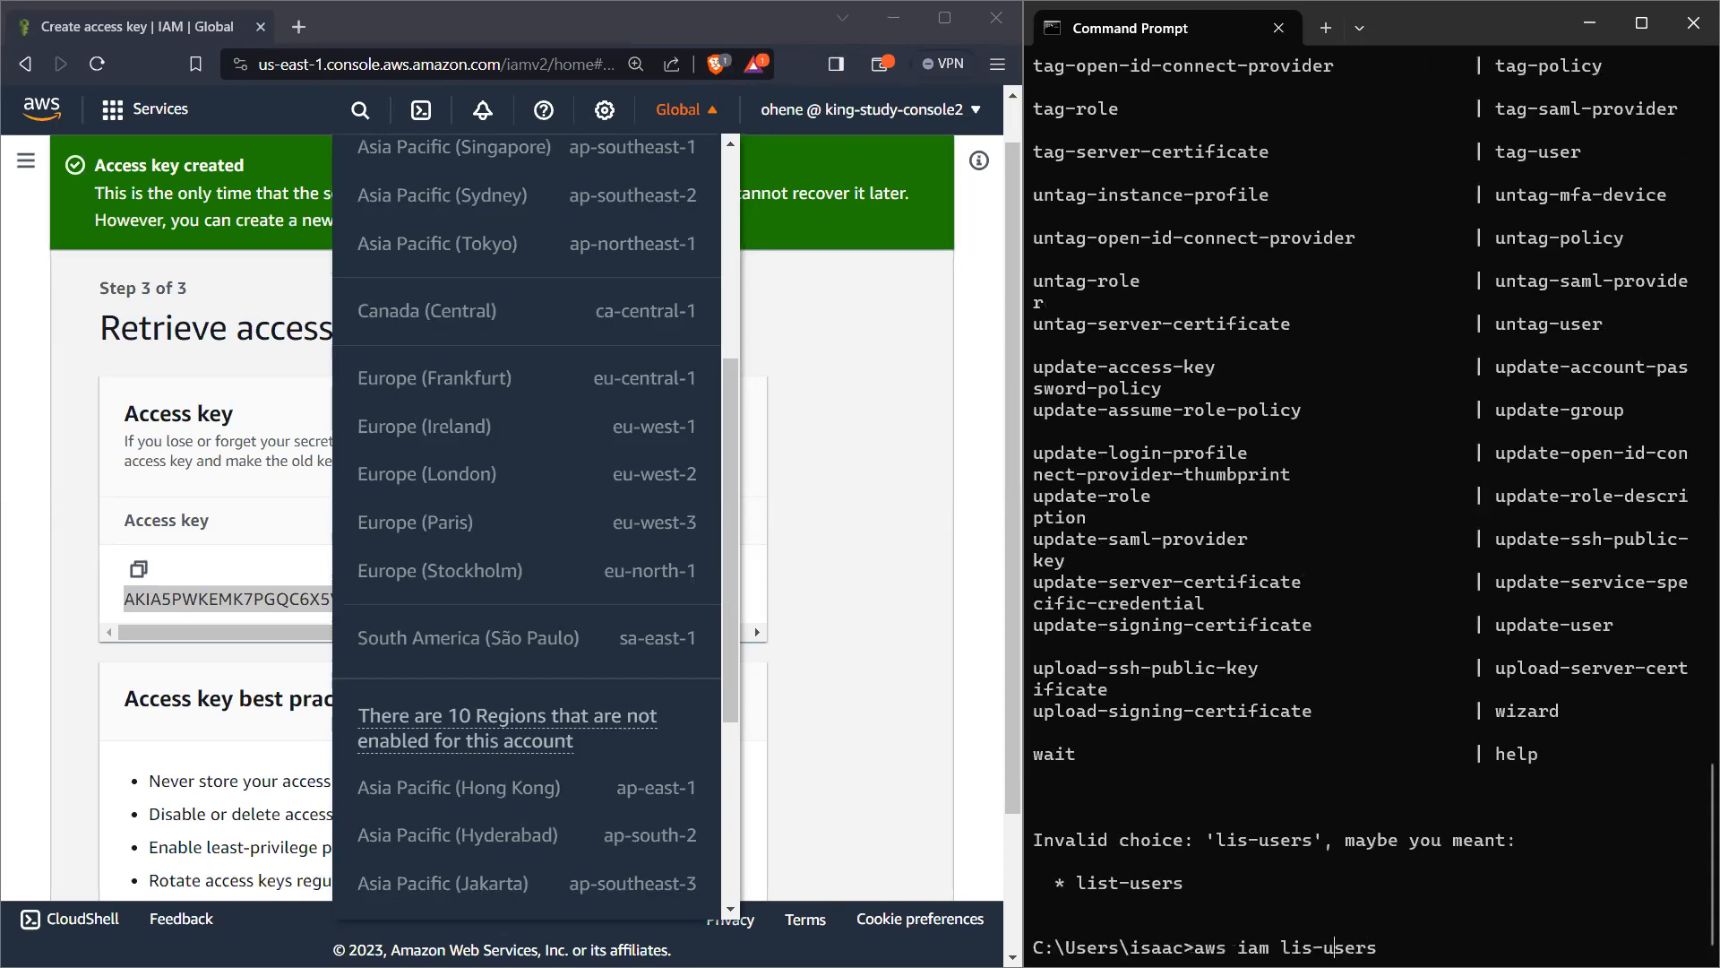
type("t")
key("Return")
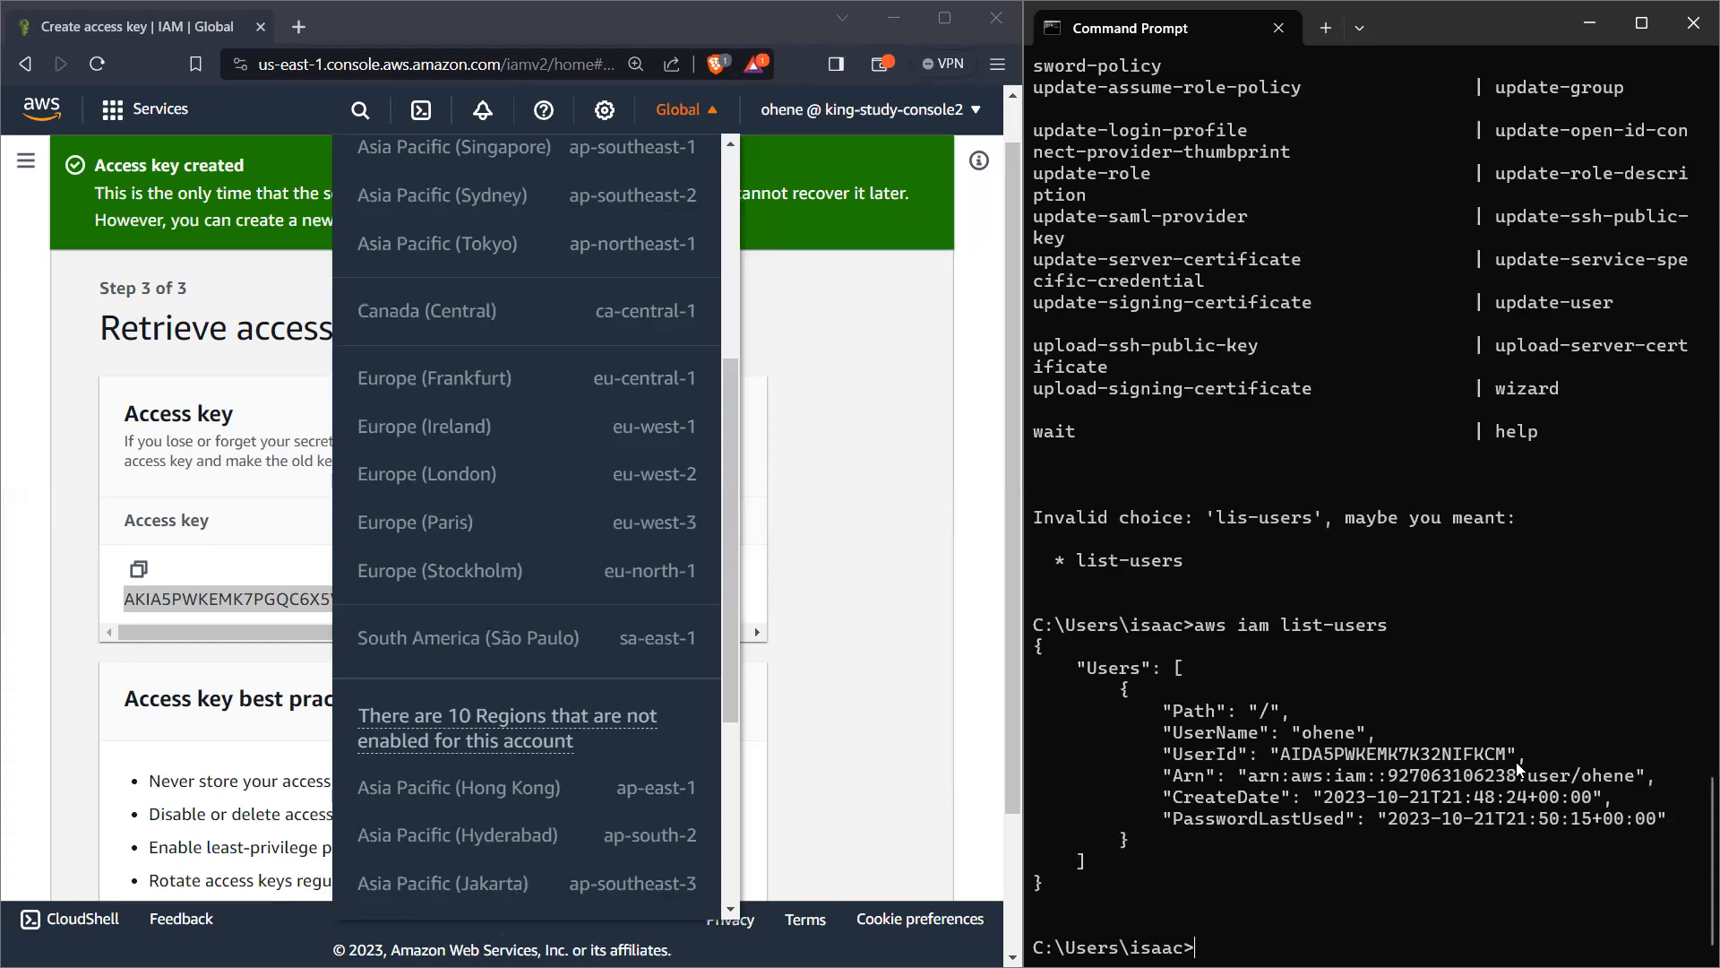
Step: Close the region list and account menu, returning to the Retrieve access keys page
left_click(954, 569)
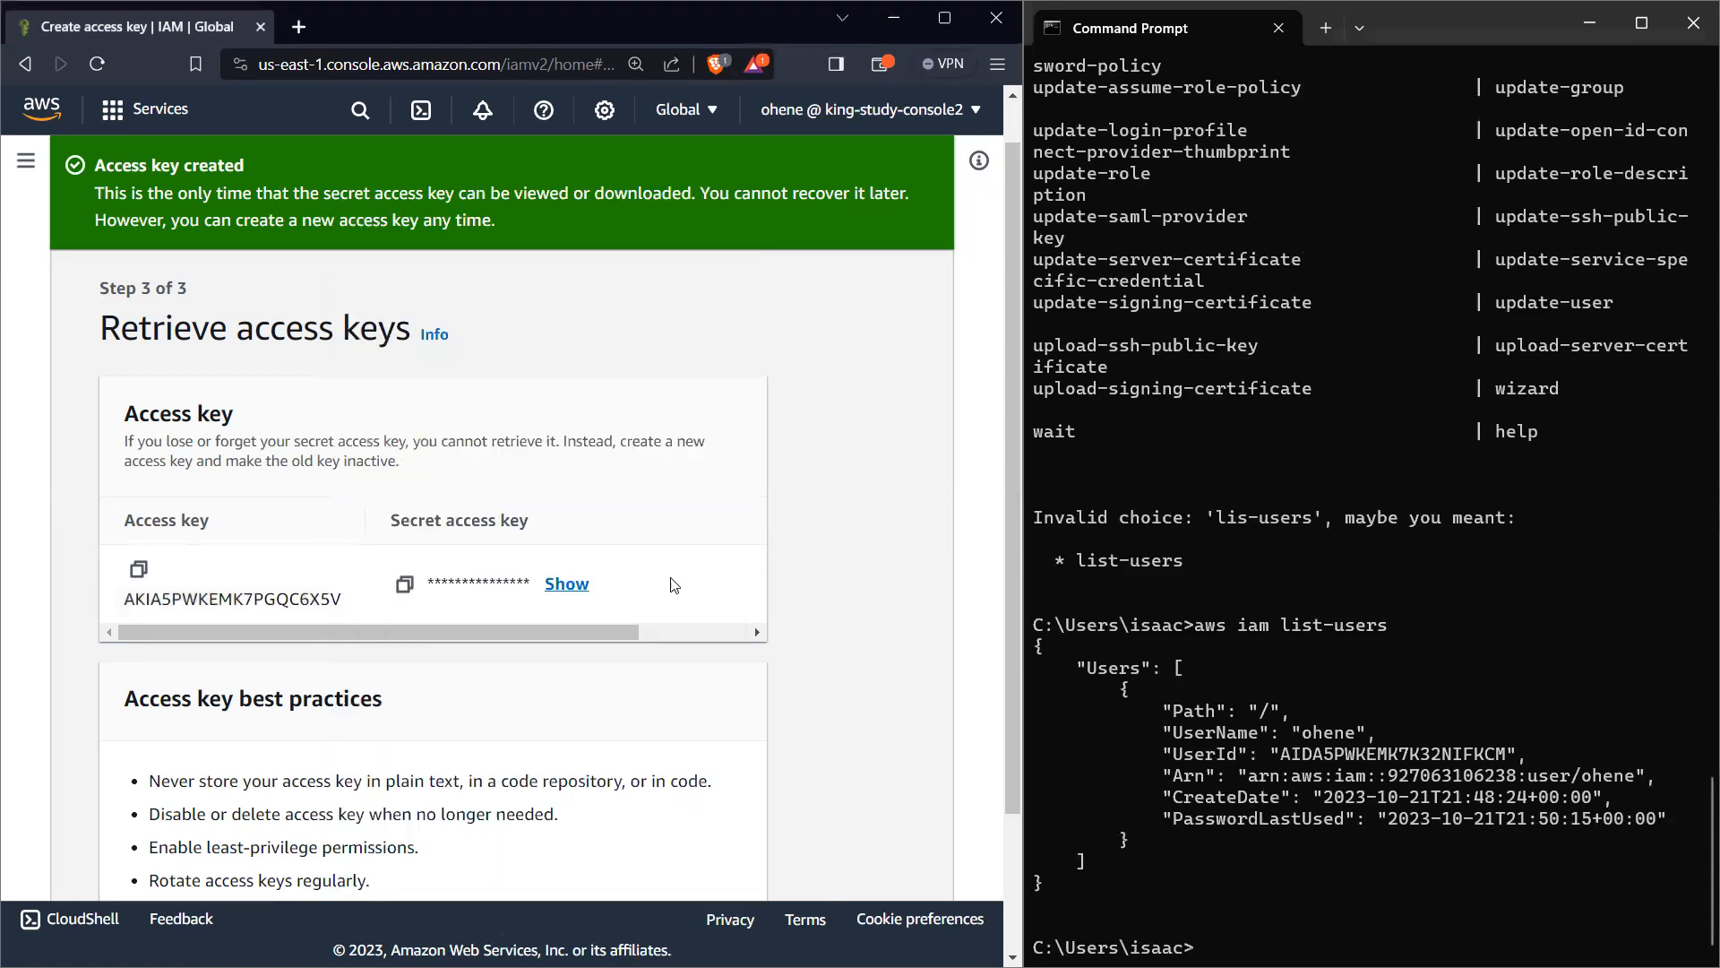
scroll(673, 584, "up", 1)
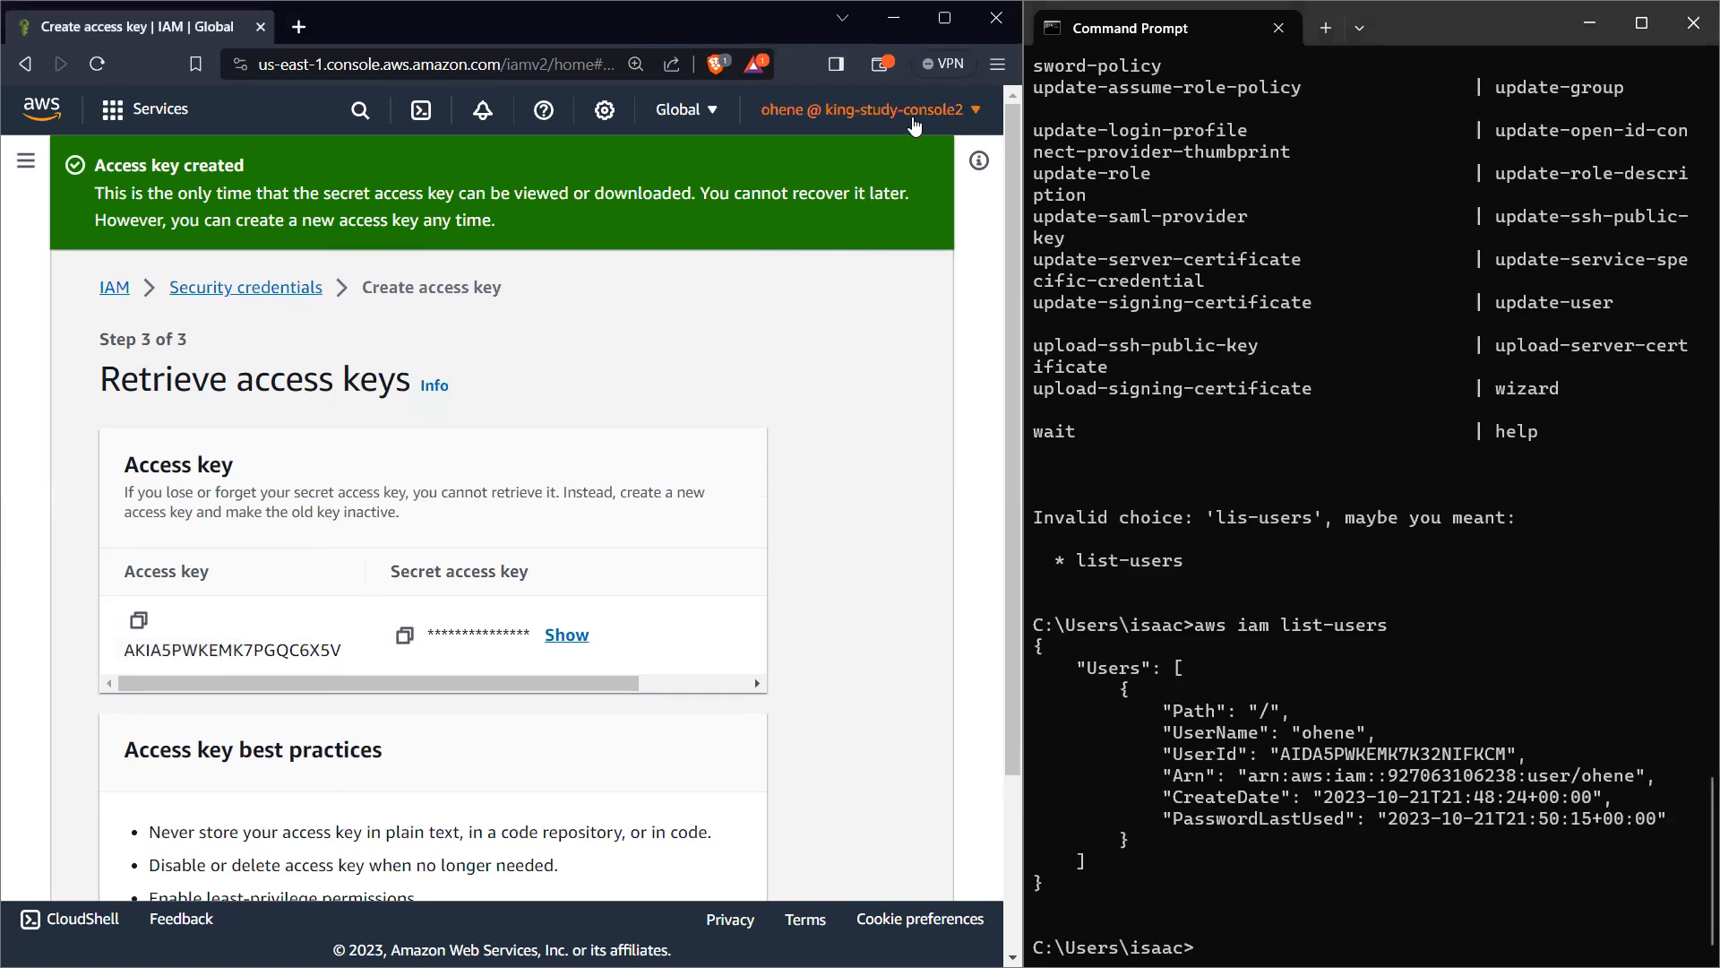
left_click(906, 119)
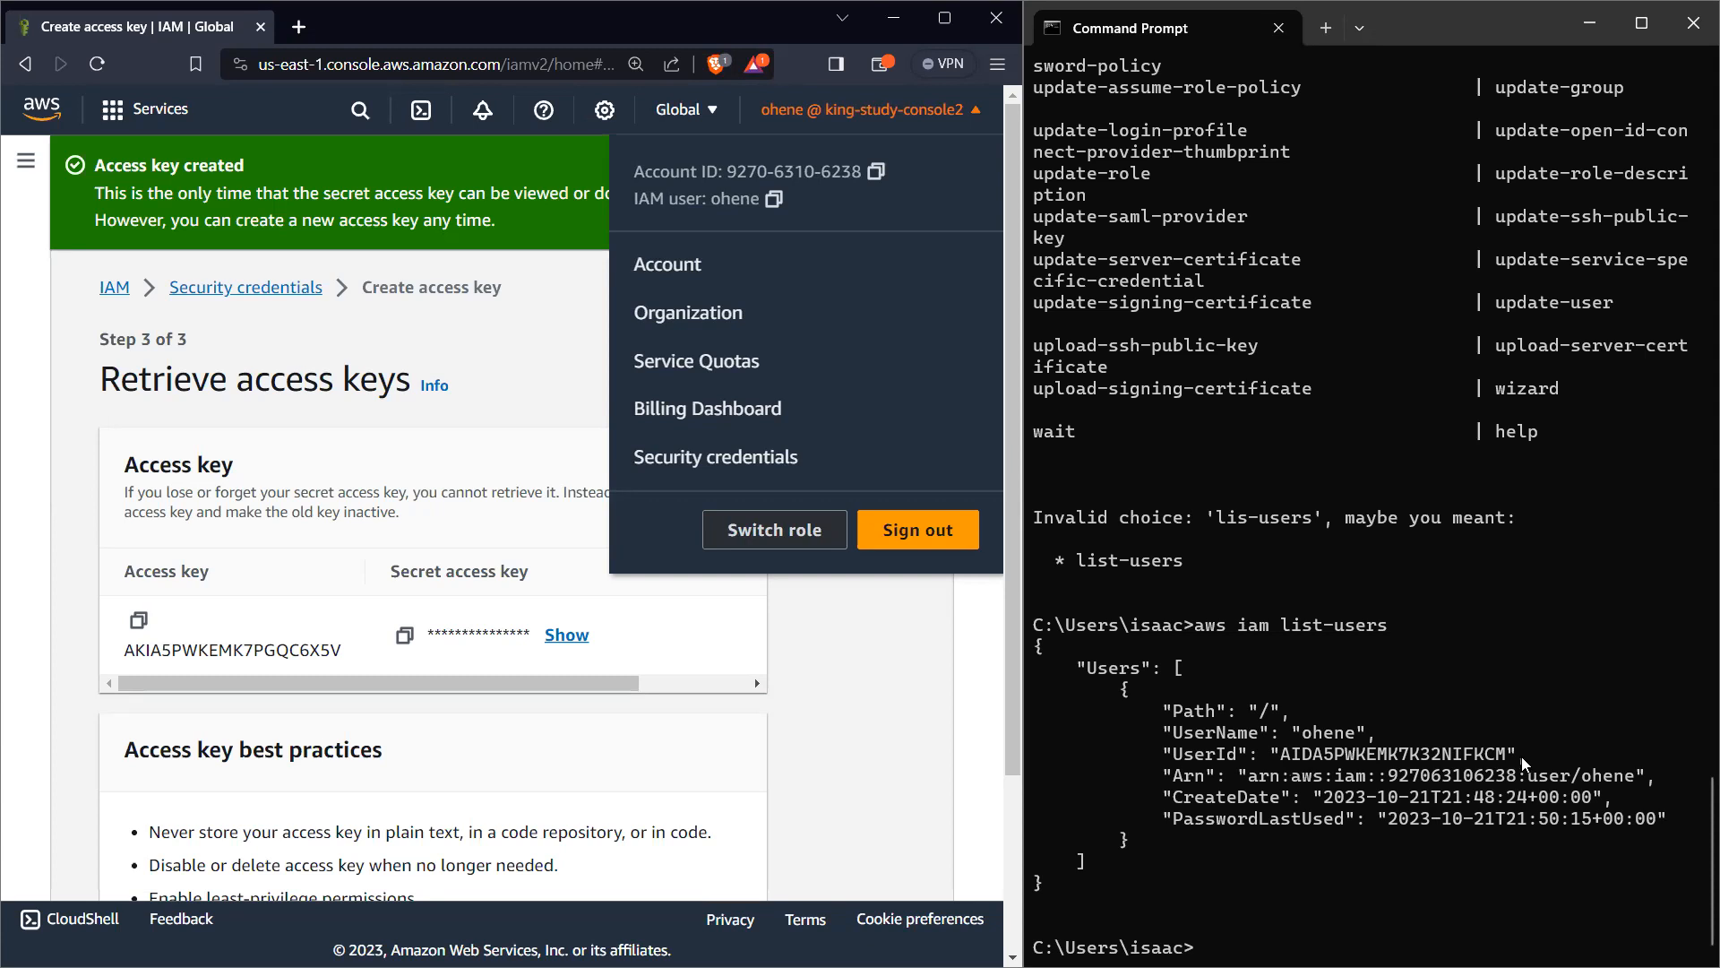
left_click(799, 683)
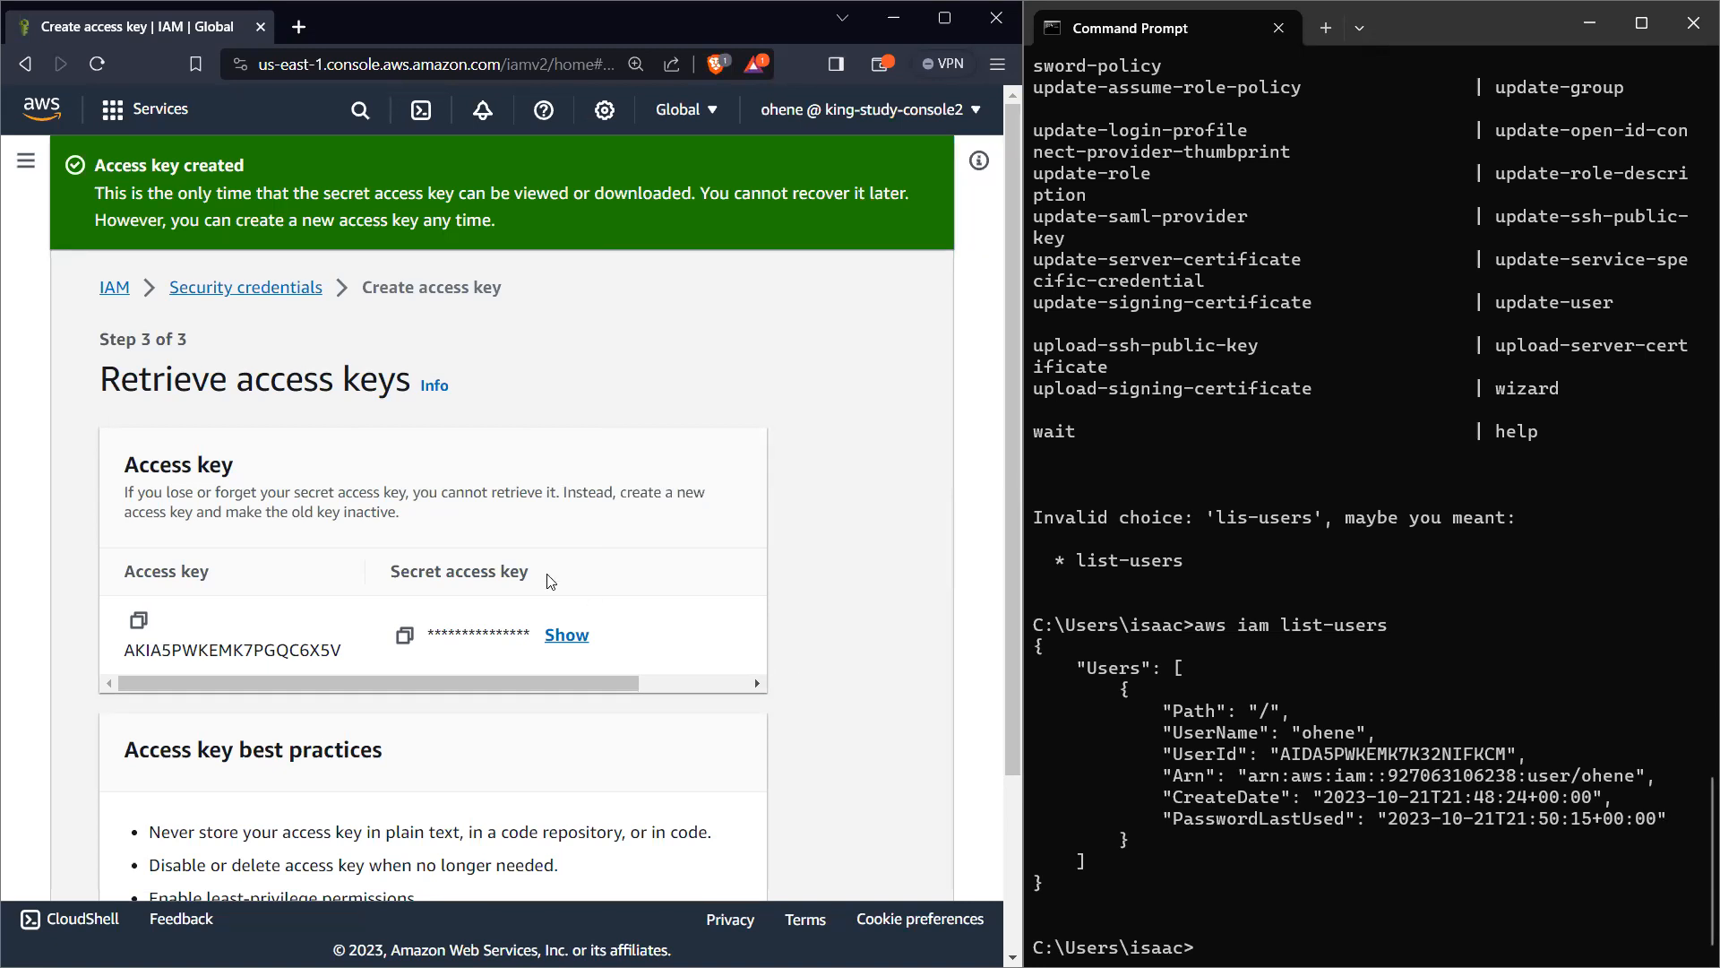
scroll(546, 573, "down", 2)
Step: Review the 'aws iam list-users' JSON output showing the single IAM user's details
scroll(550, 580, "down", 1)
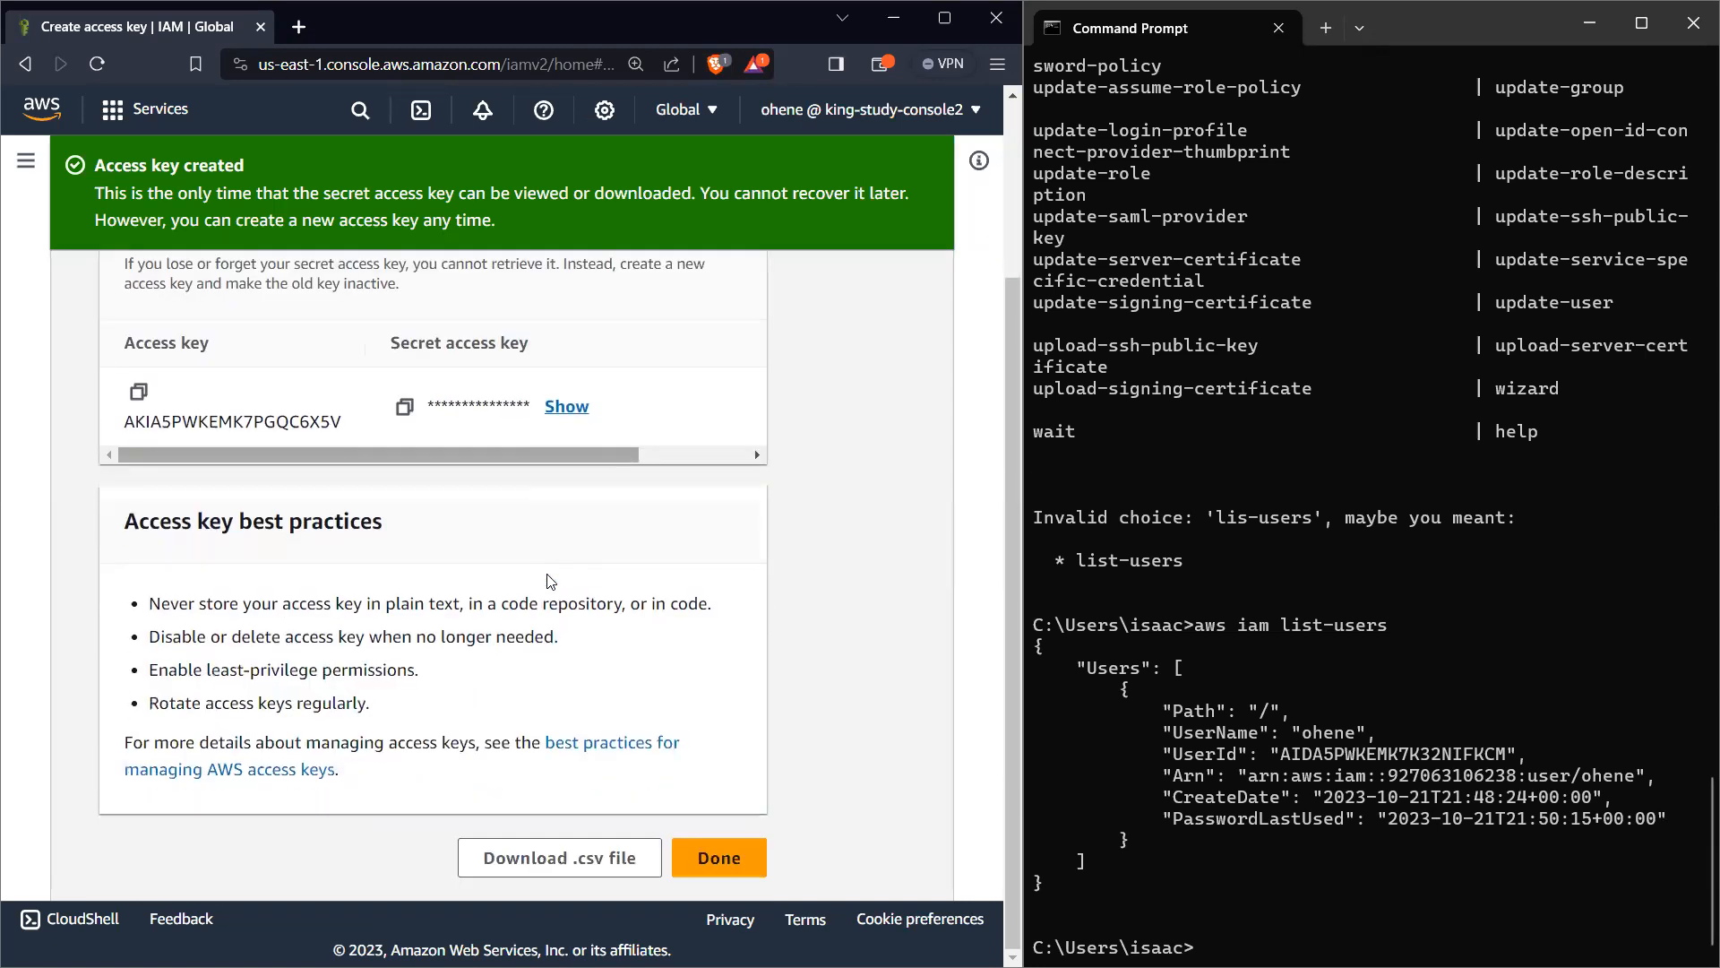
scroll(764, 579, "up", 3)
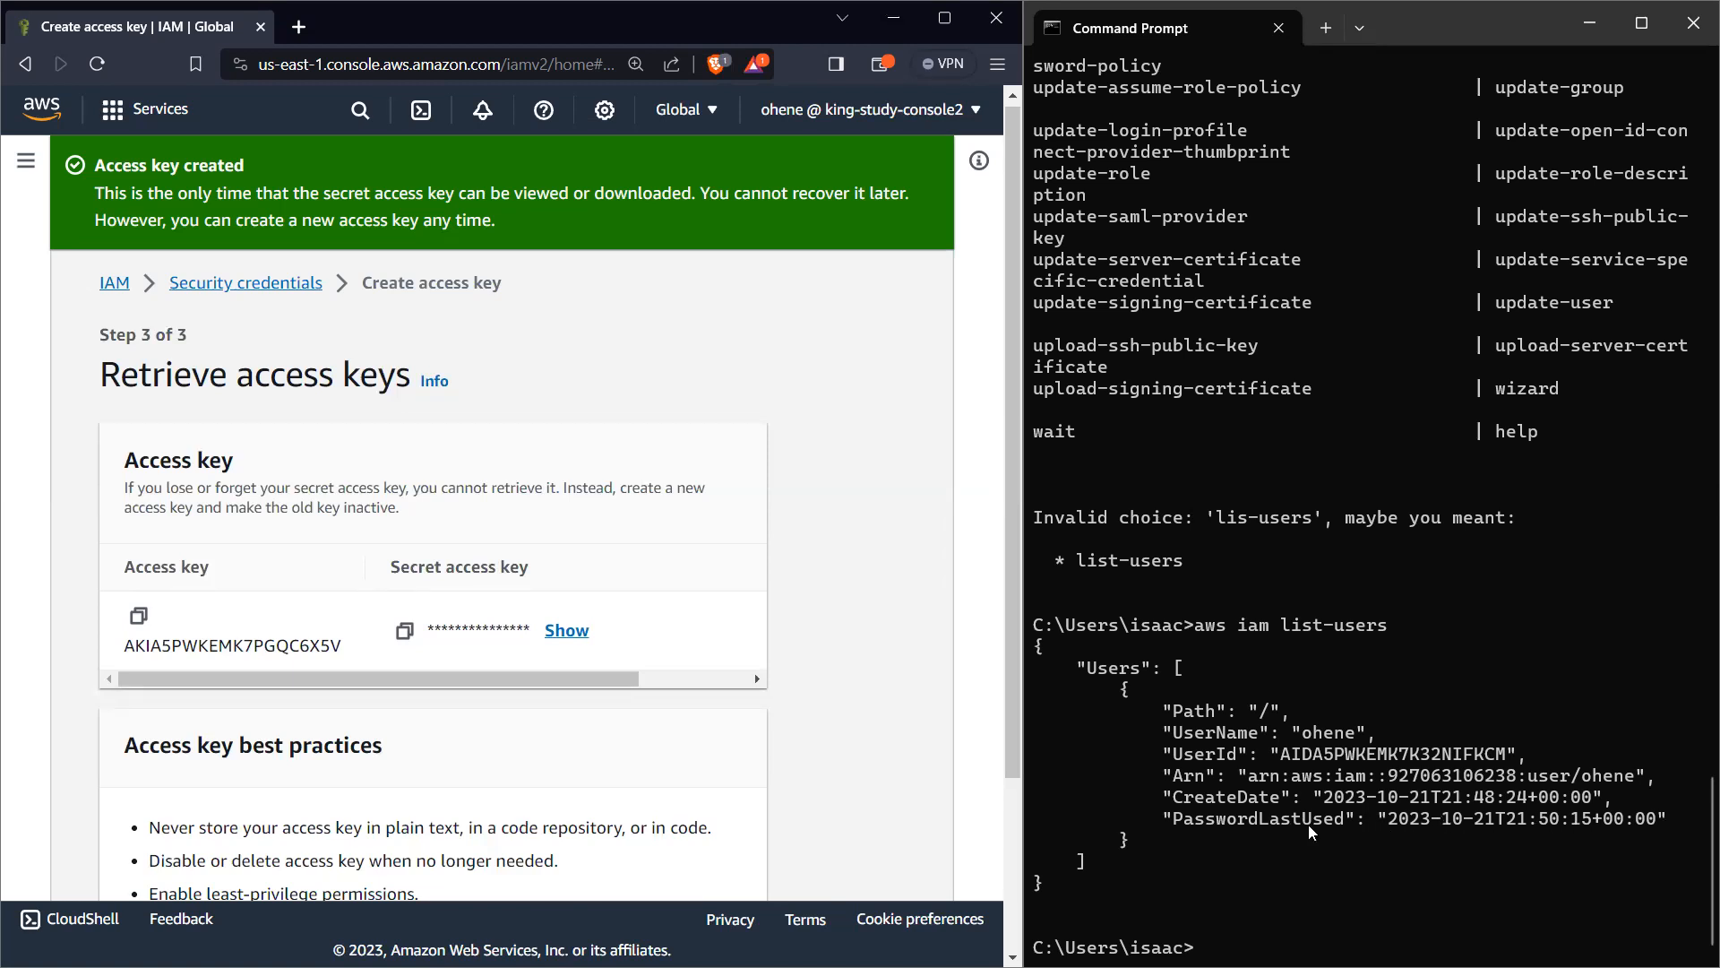
left_click(1274, 930)
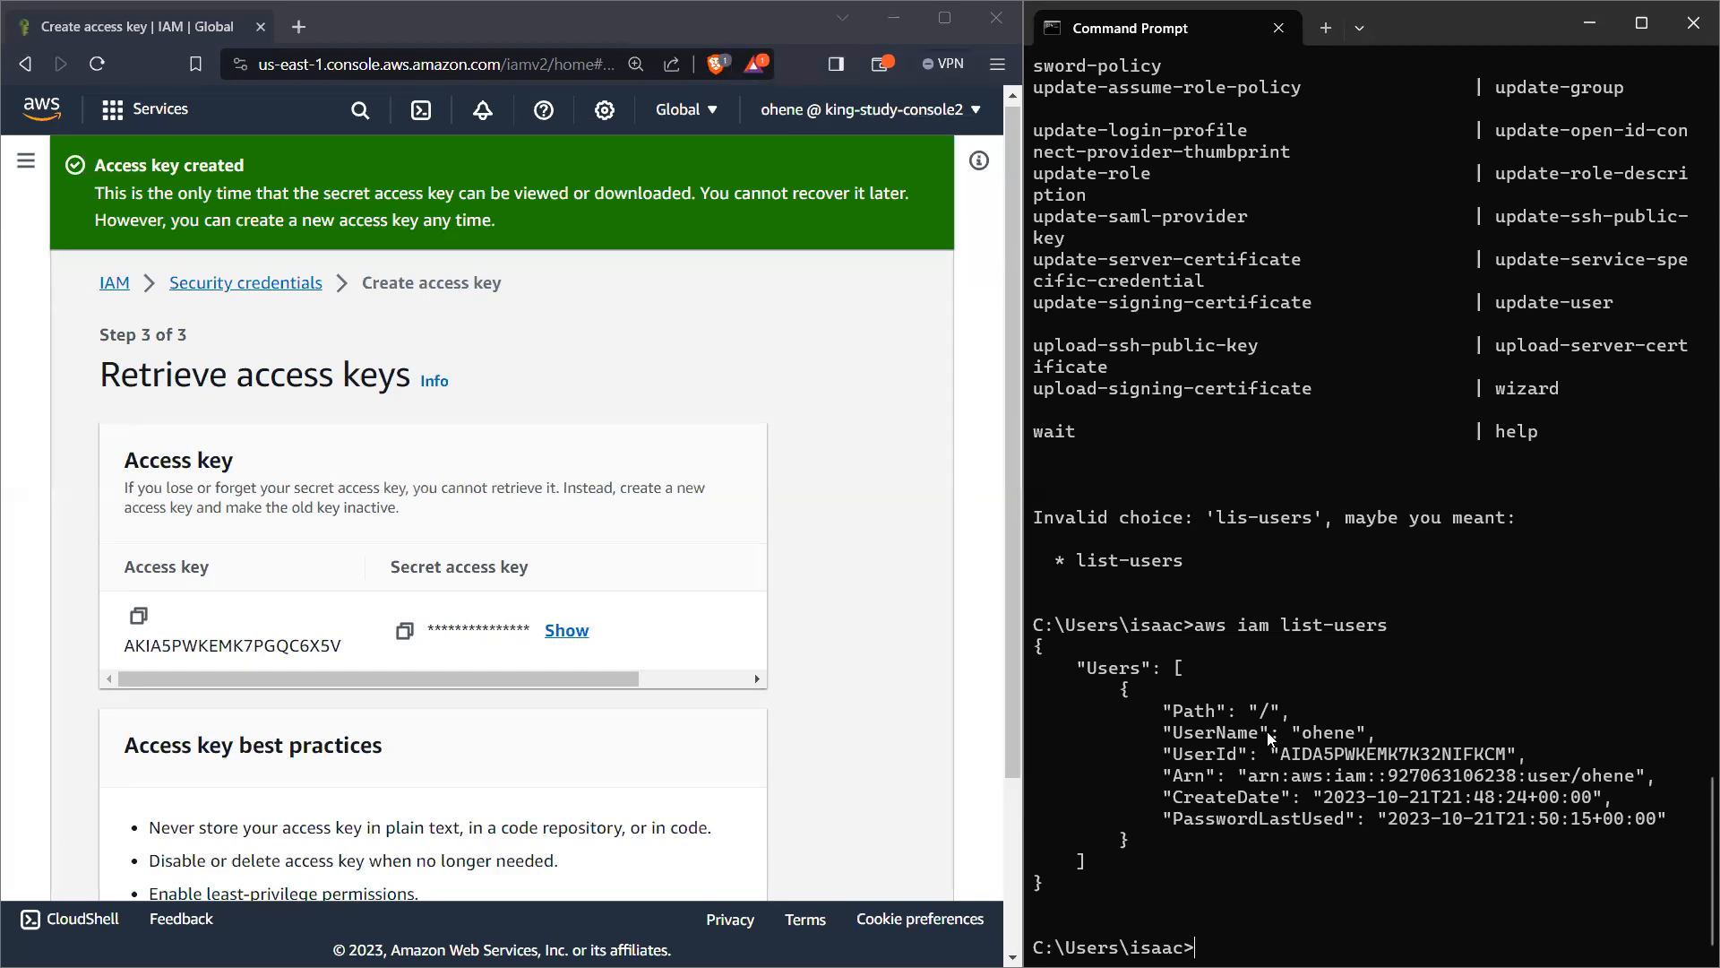
scroll(1268, 737, "up", 6)
scroll(1269, 736, "down", 4)
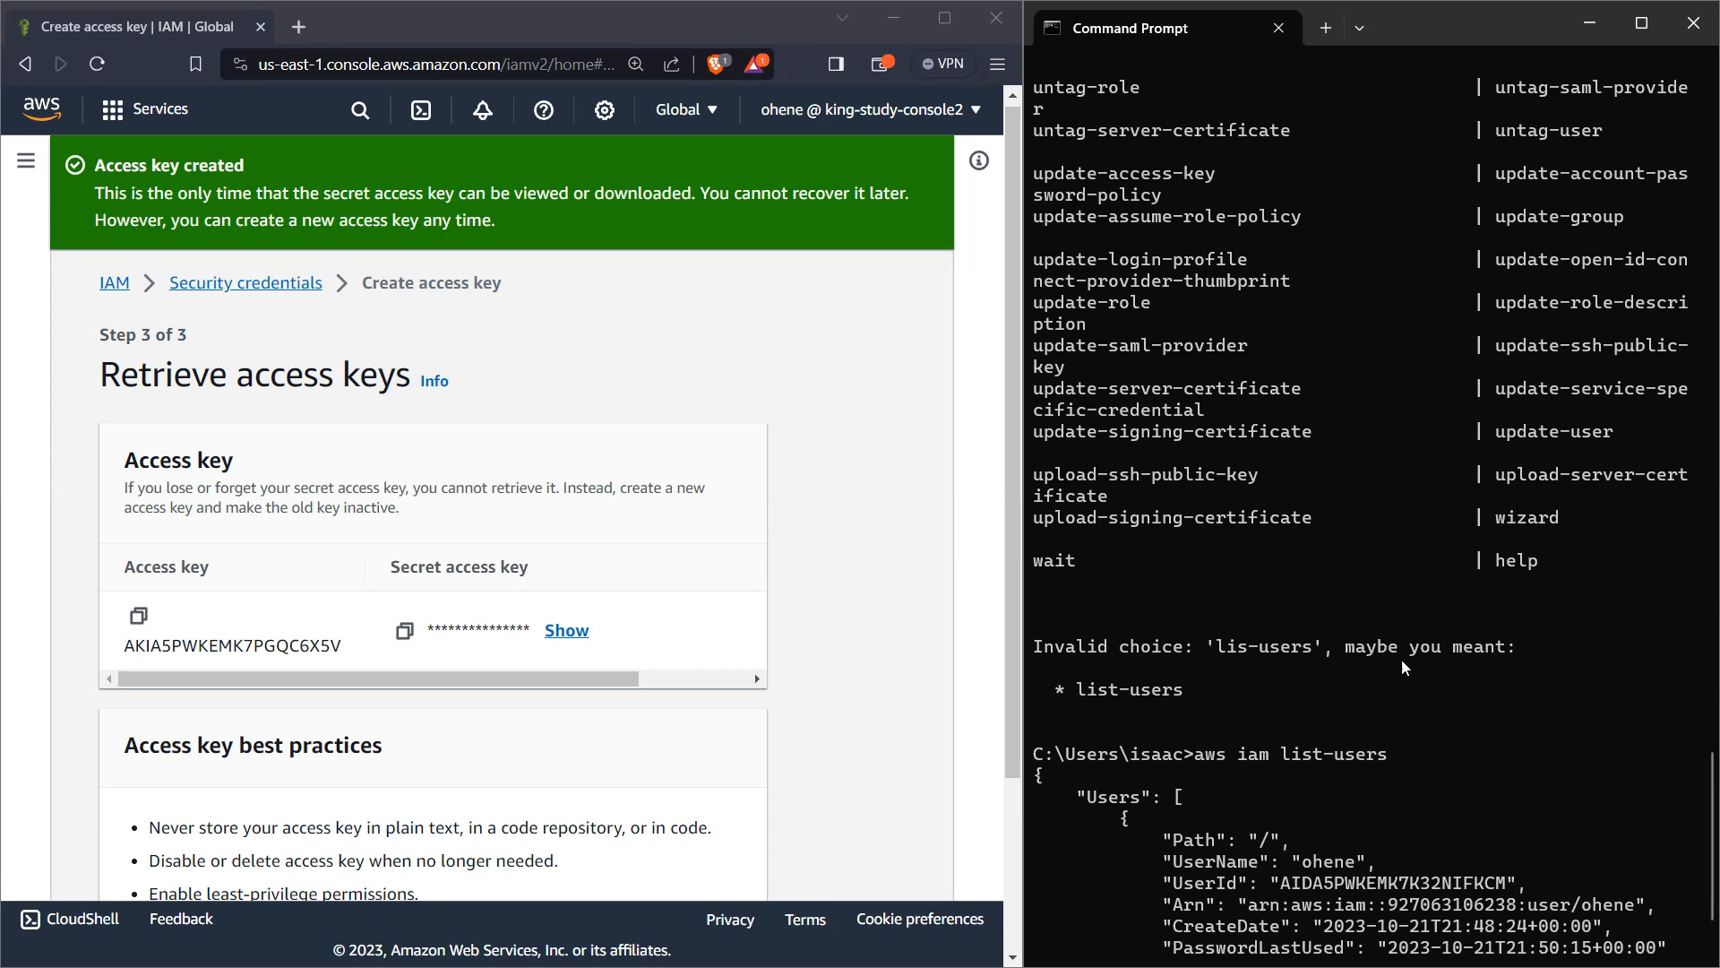
scroll(1220, 680, "up", 15)
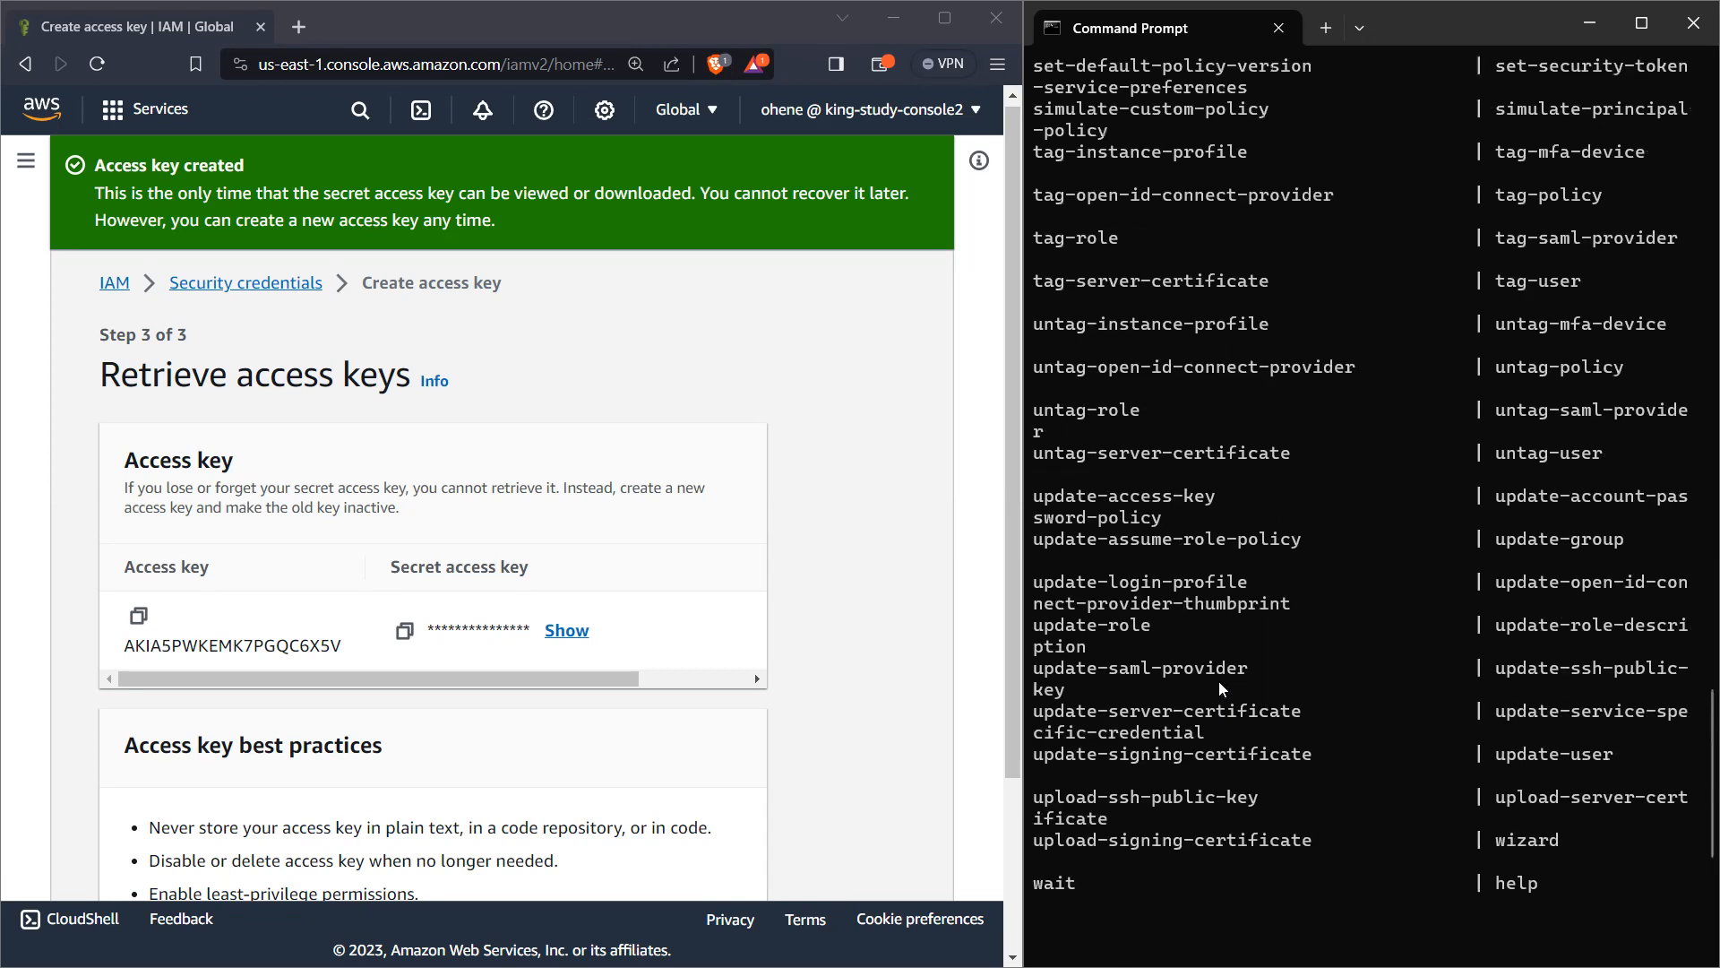
scroll(1219, 681, "up", 15)
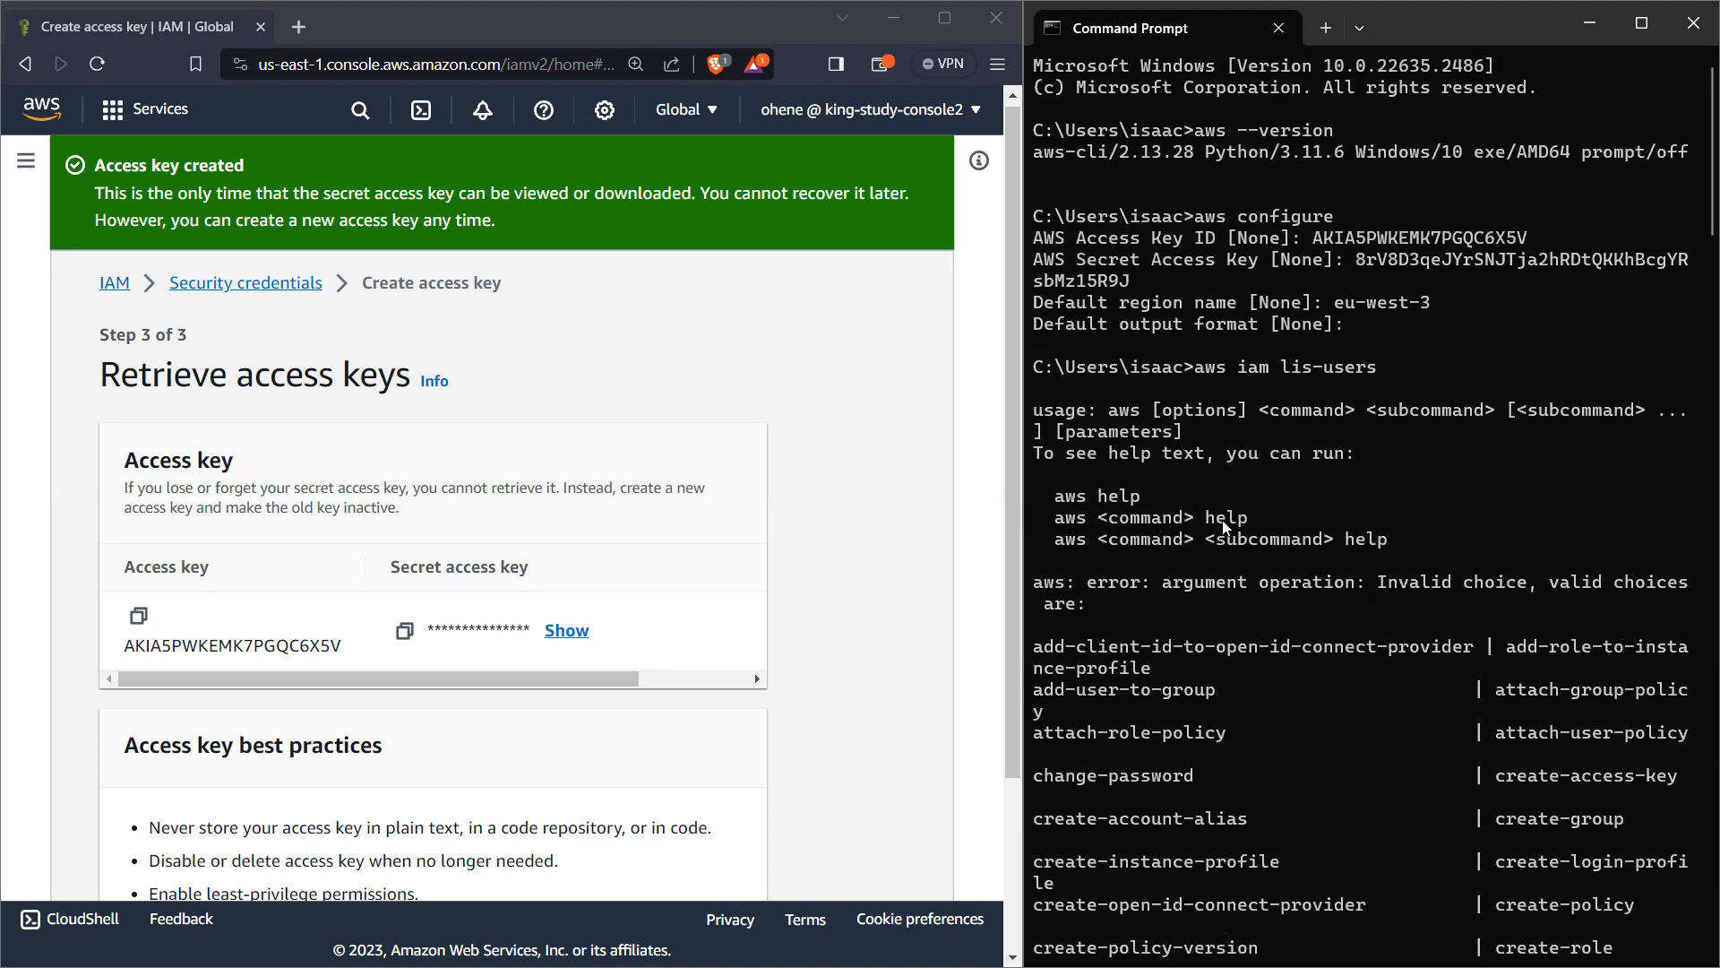
scroll(1582, 629, "down", 4)
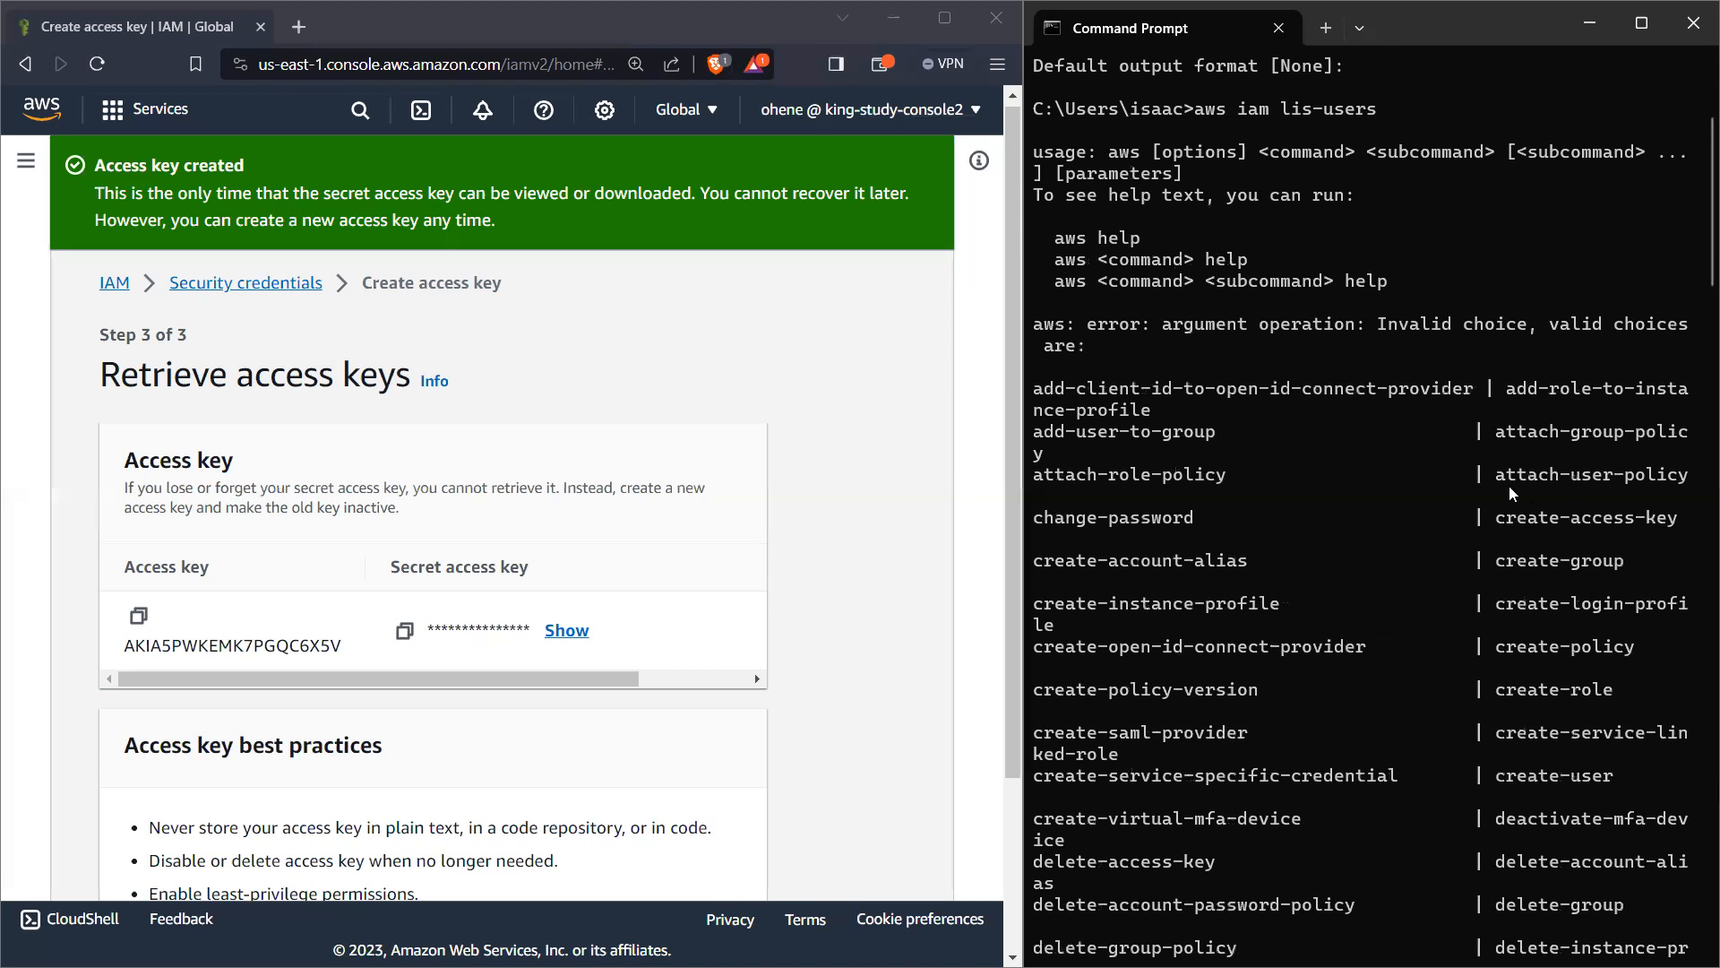
scroll(1508, 486, "up", 4)
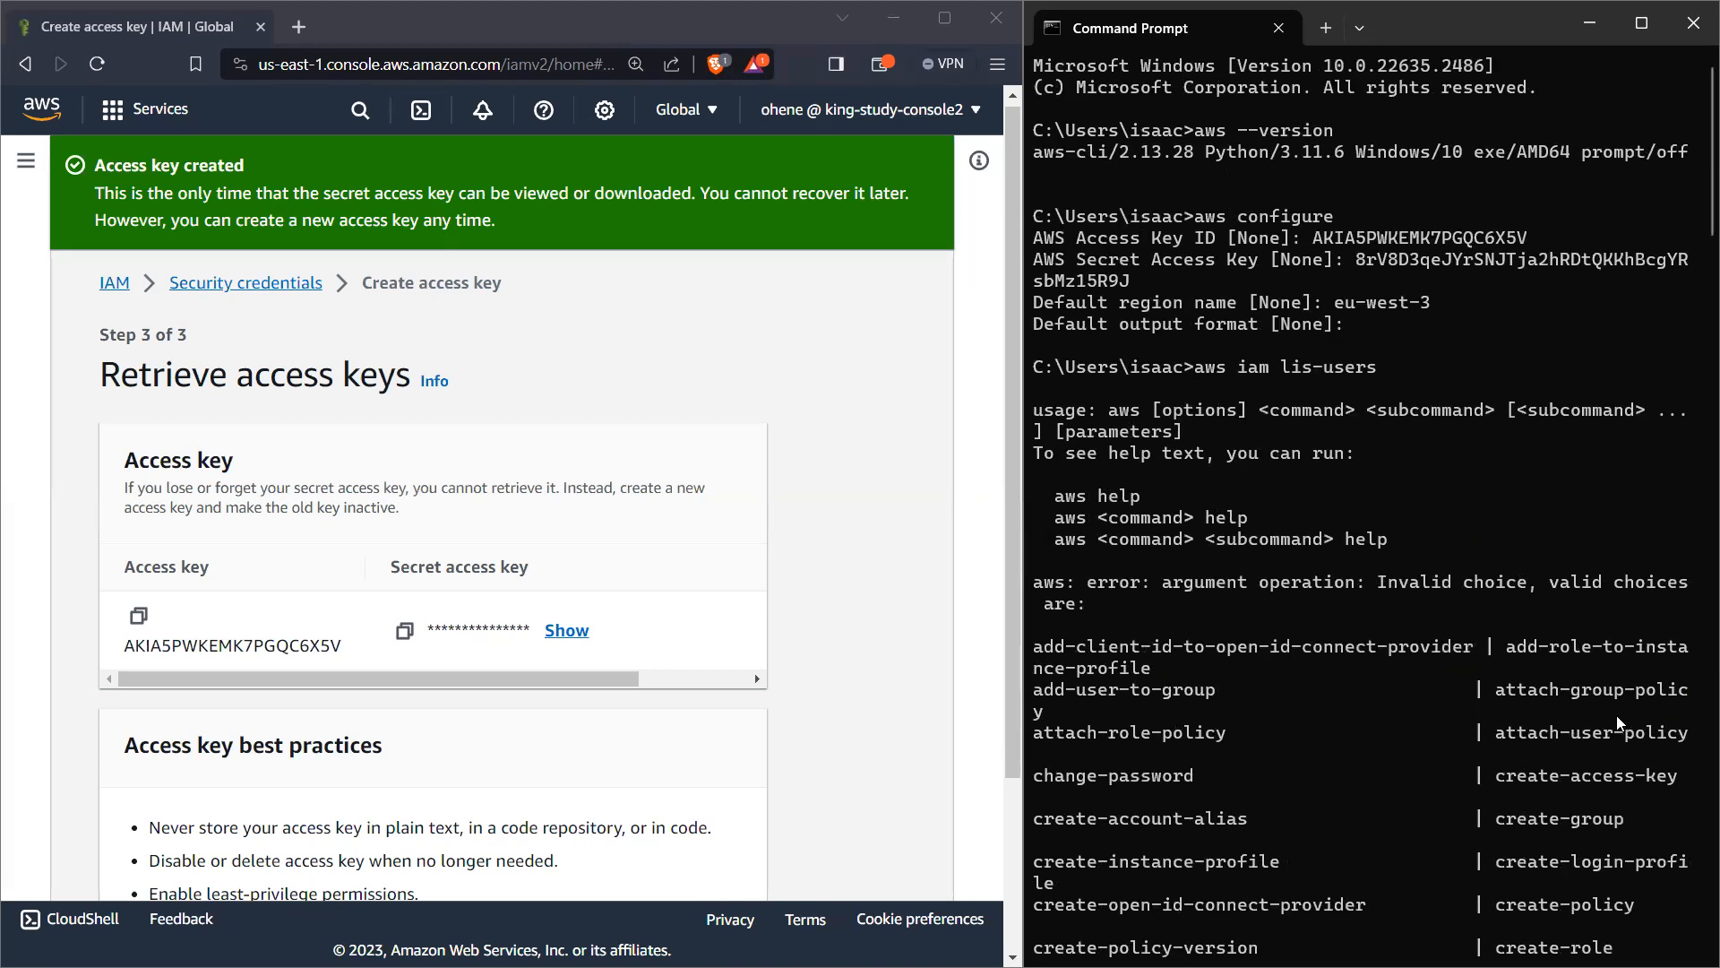
scroll(1617, 715, "down", 12)
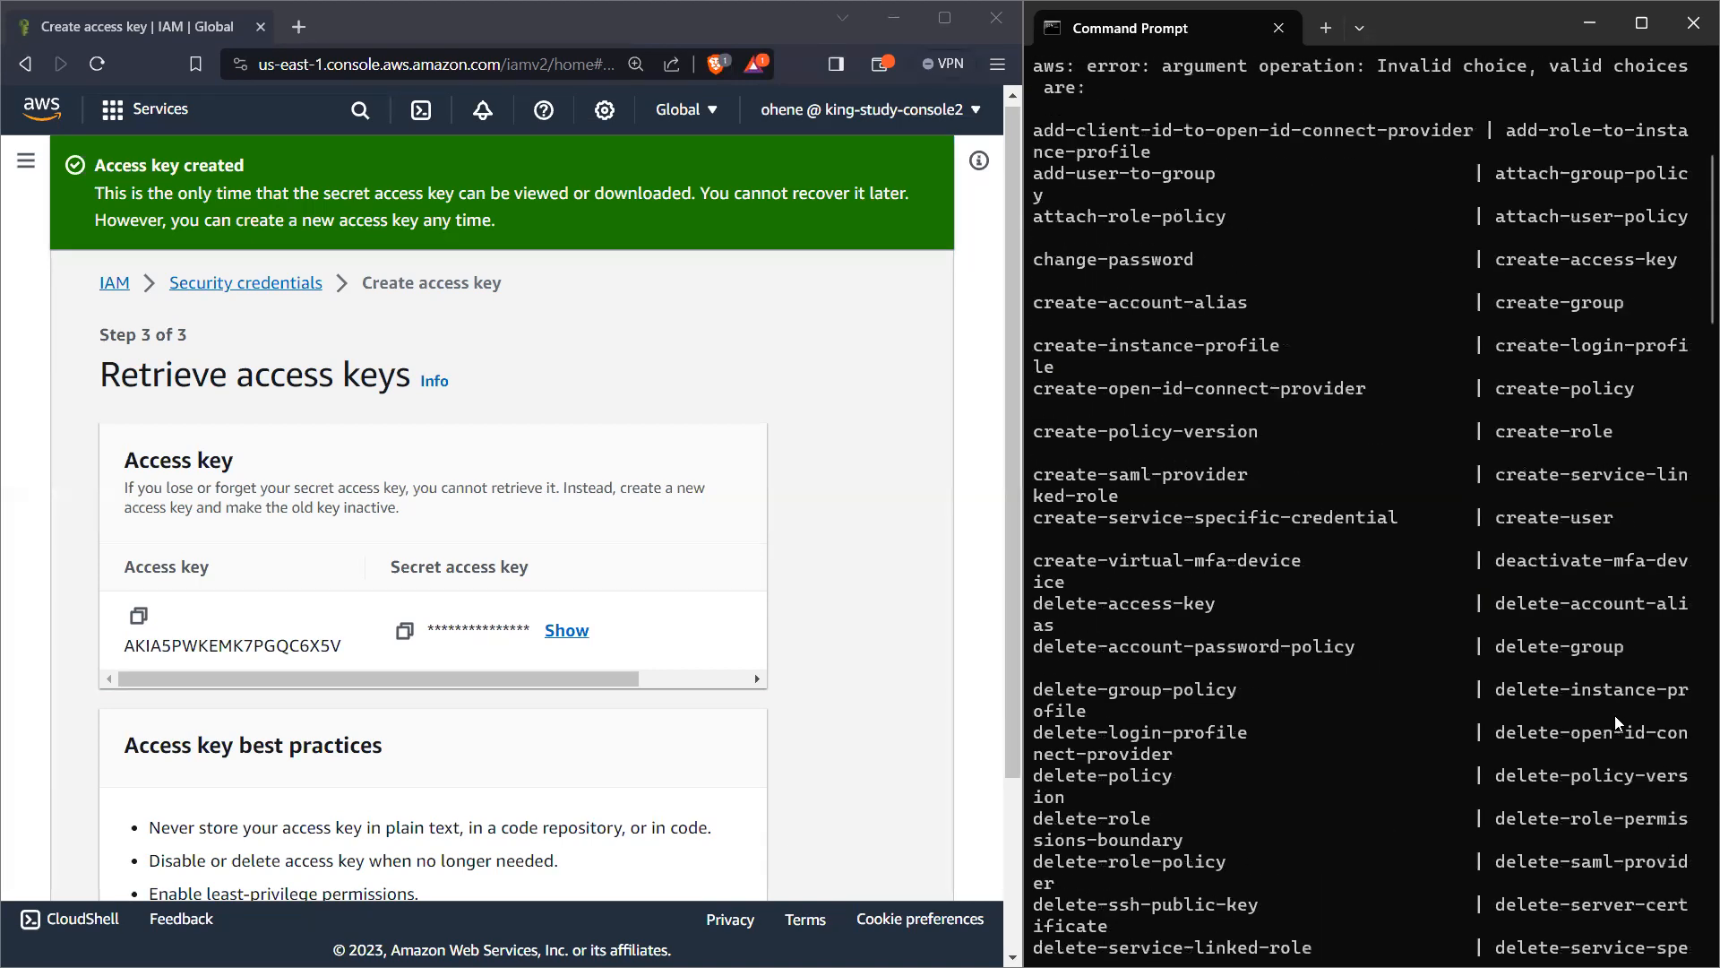
scroll(1615, 725, "down", 20)
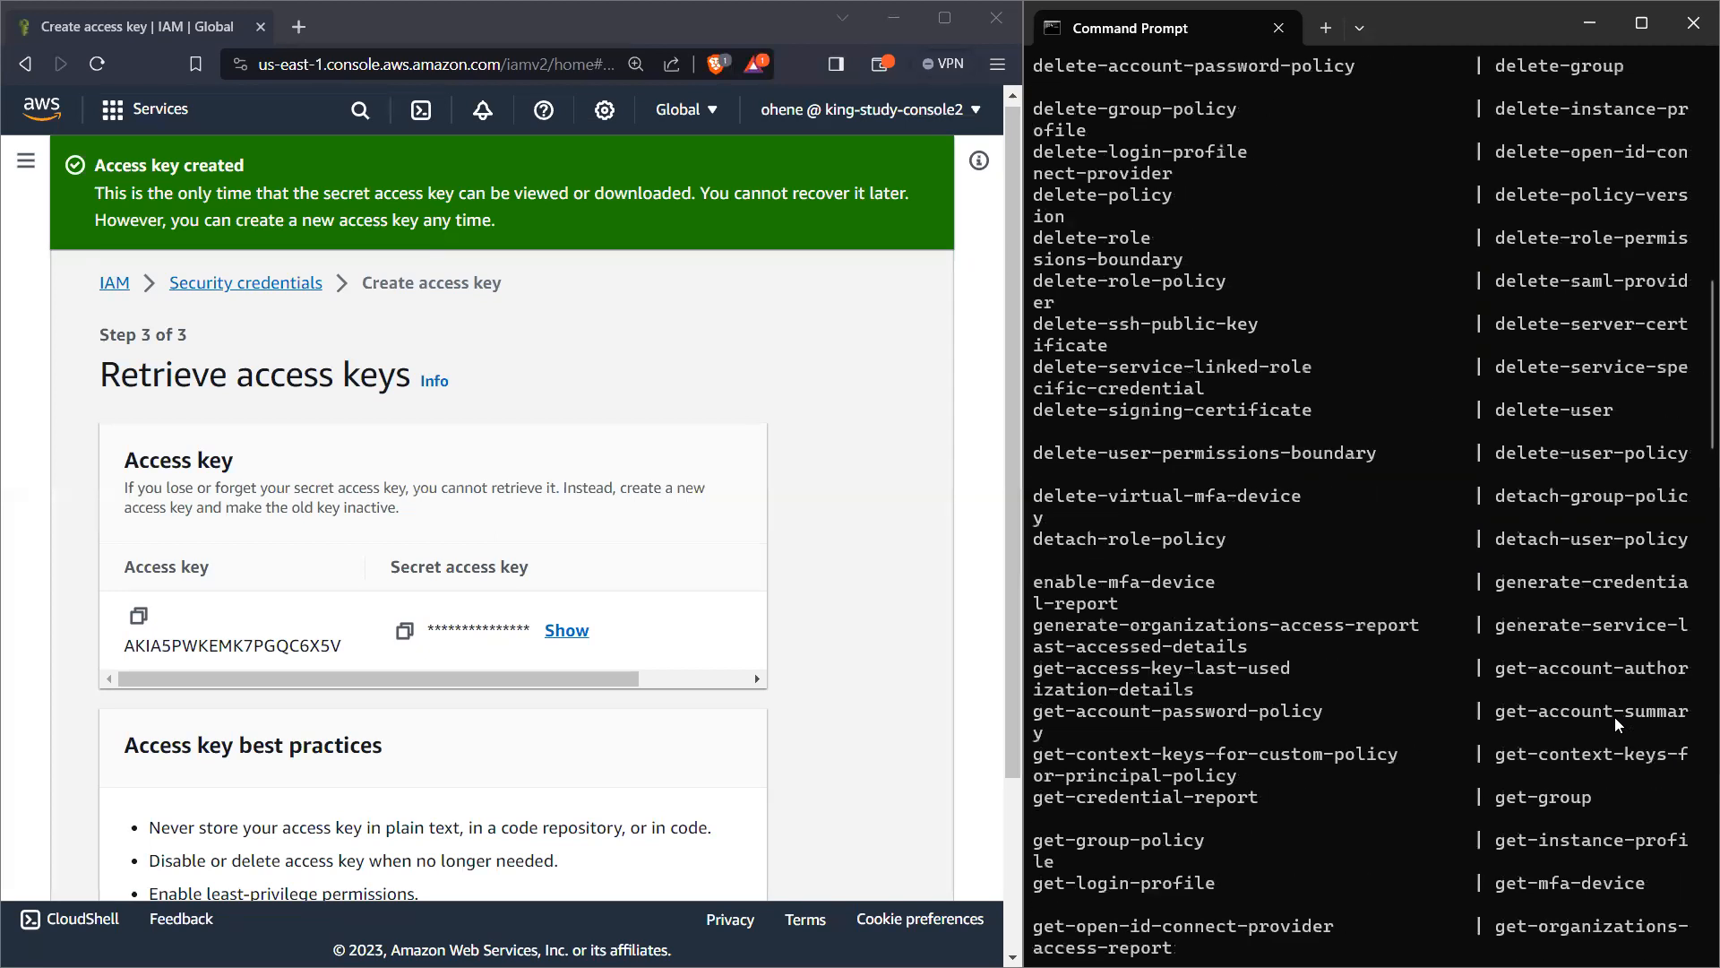
scroll(1604, 712, "down", 20)
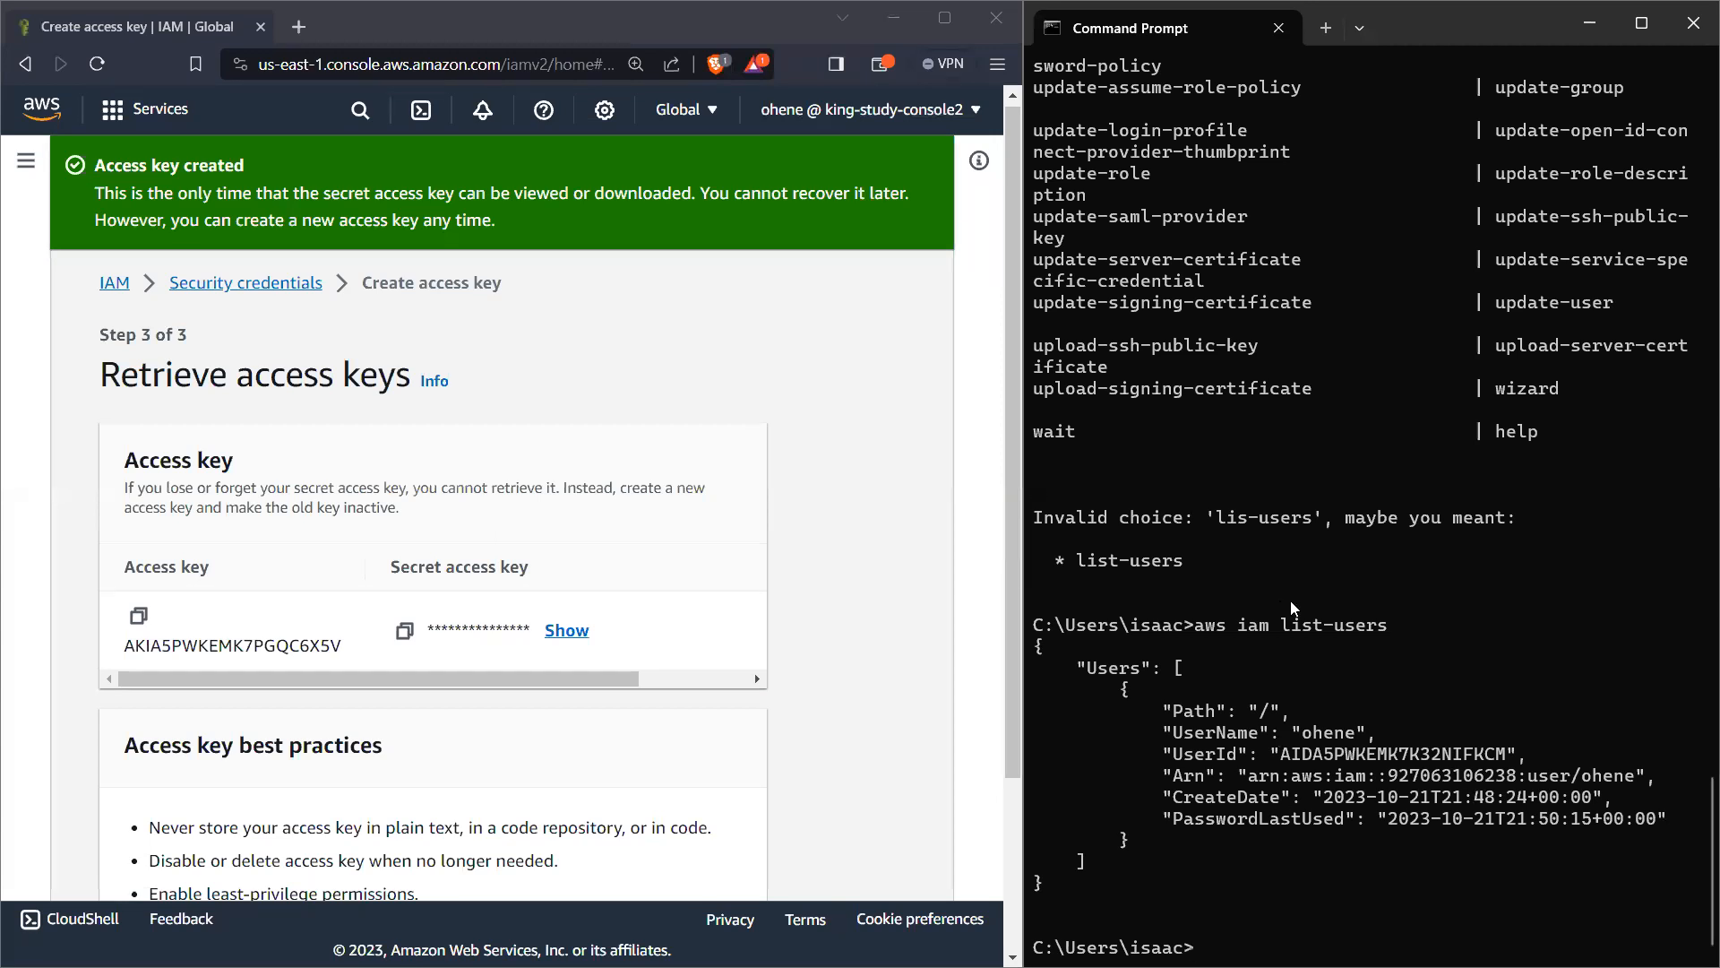
Step: Scroll through the user listing, then maximize the browser's Retrieve access keys page
scroll(1482, 557, "up", 8)
scroll(1482, 561, "down", 8)
scroll(699, 568, "up", 1)
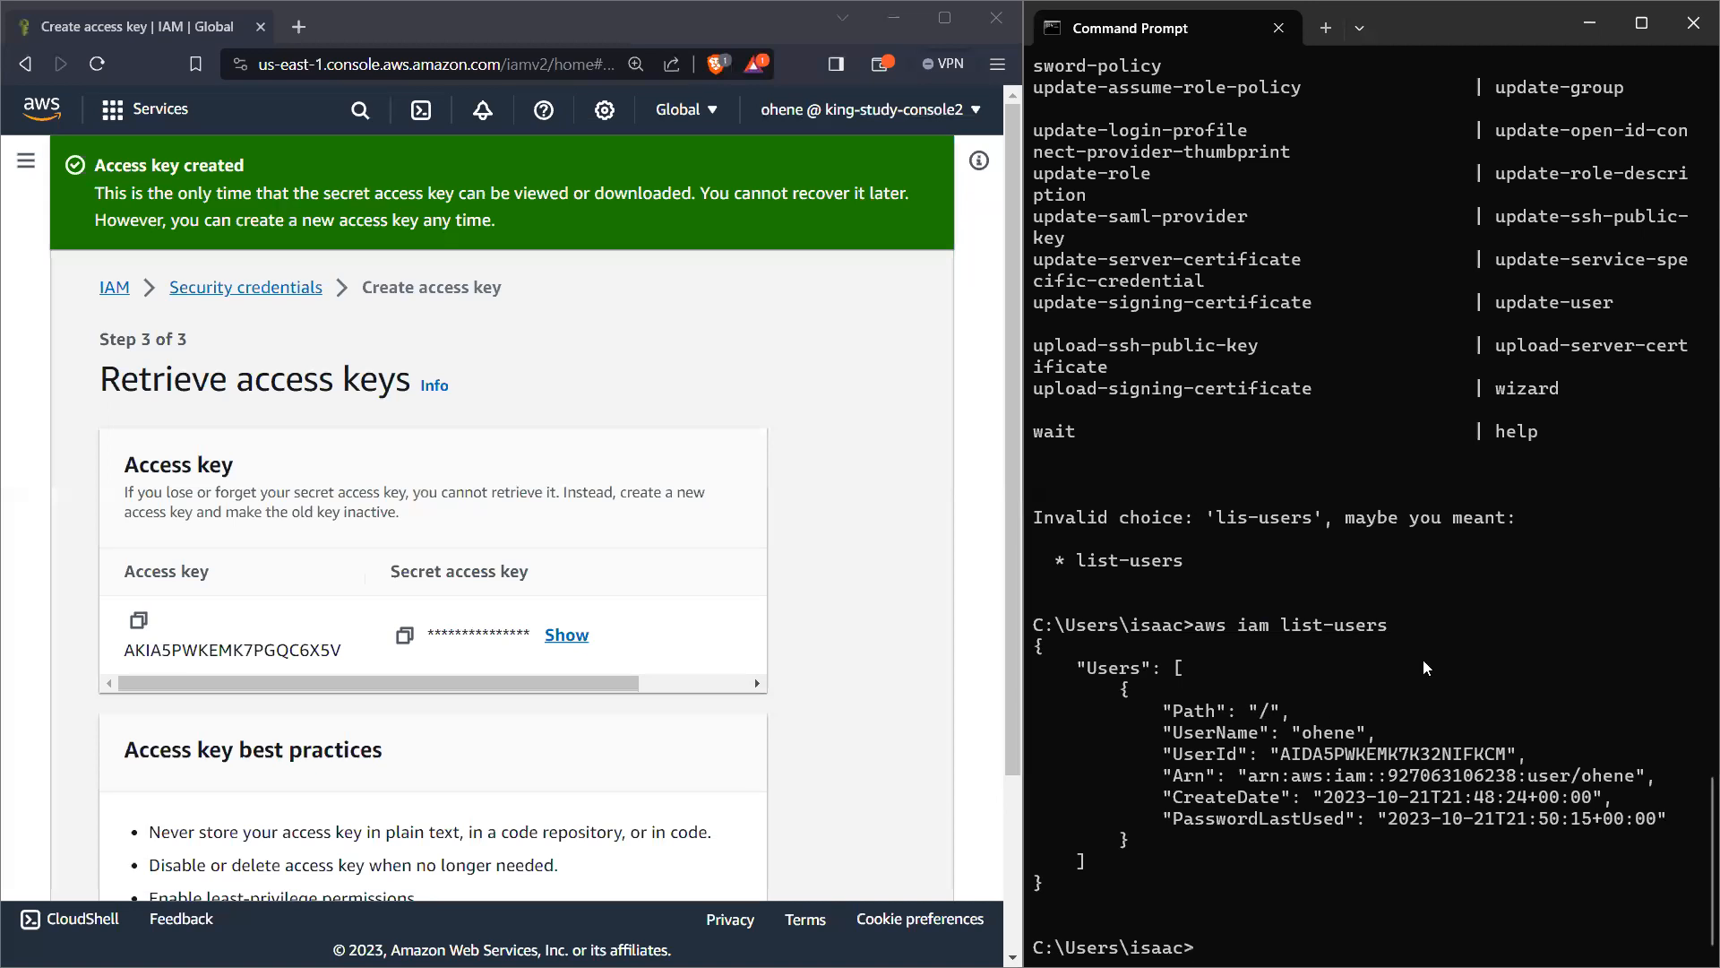
scroll(1288, 553, "up", 9)
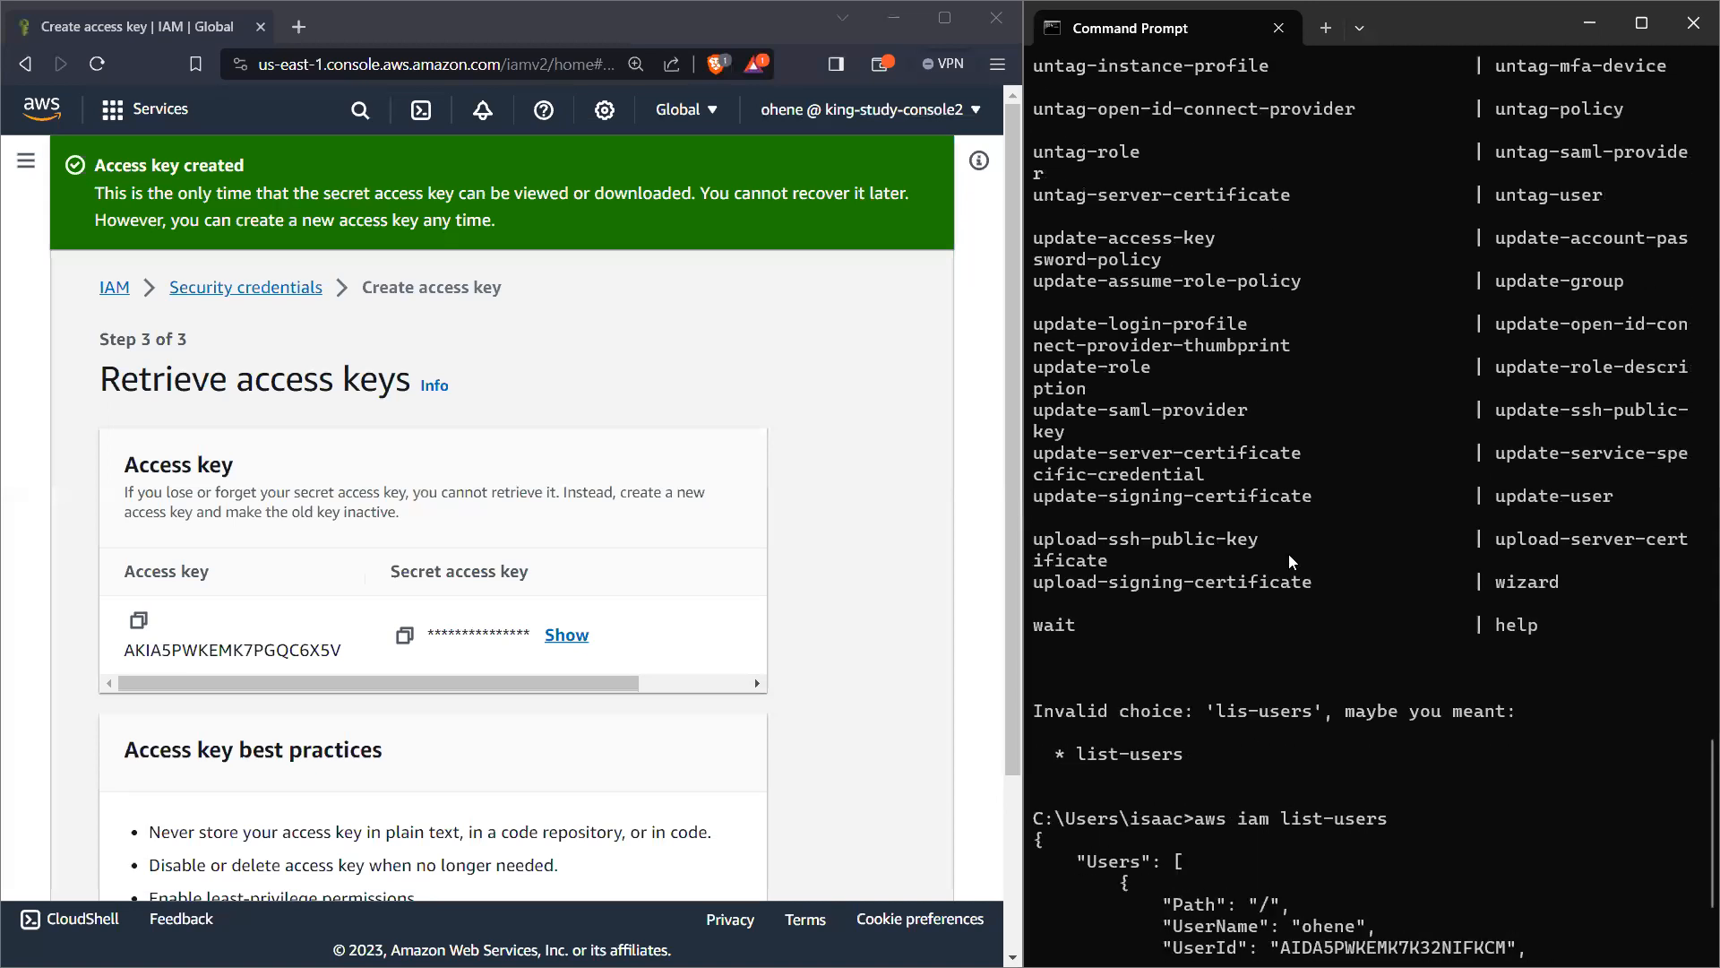
scroll(1295, 568, "down", 6)
scroll(1308, 627, "down", 4)
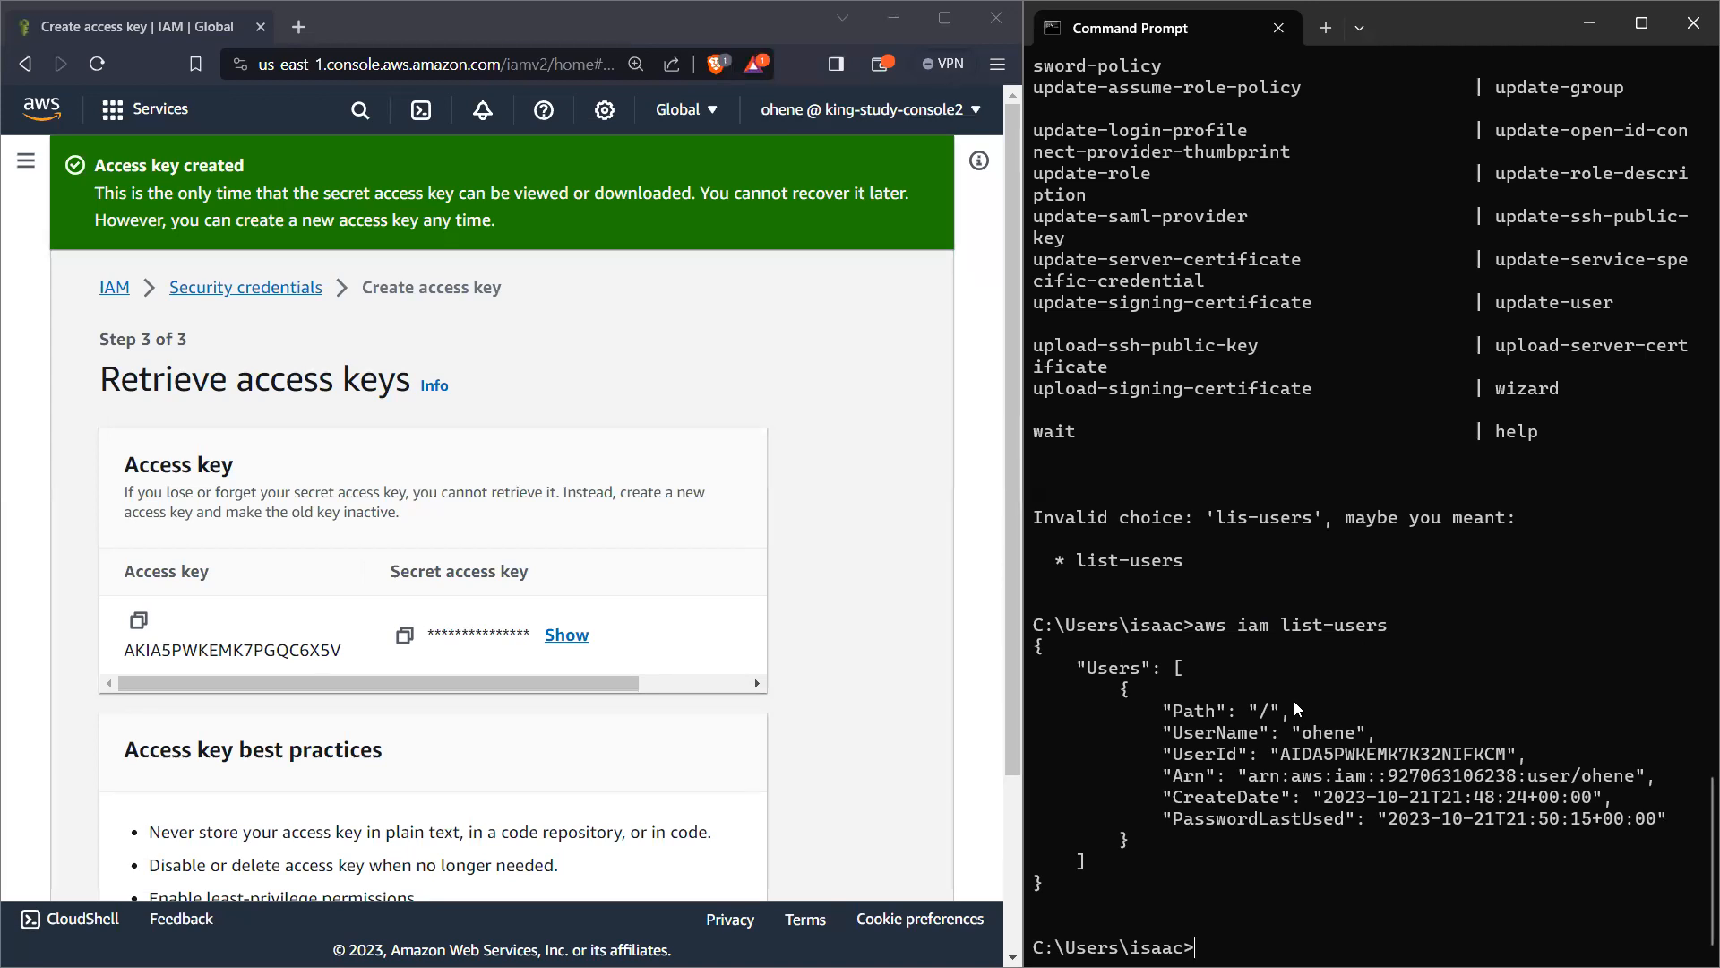
scroll(1359, 580, "up", 3)
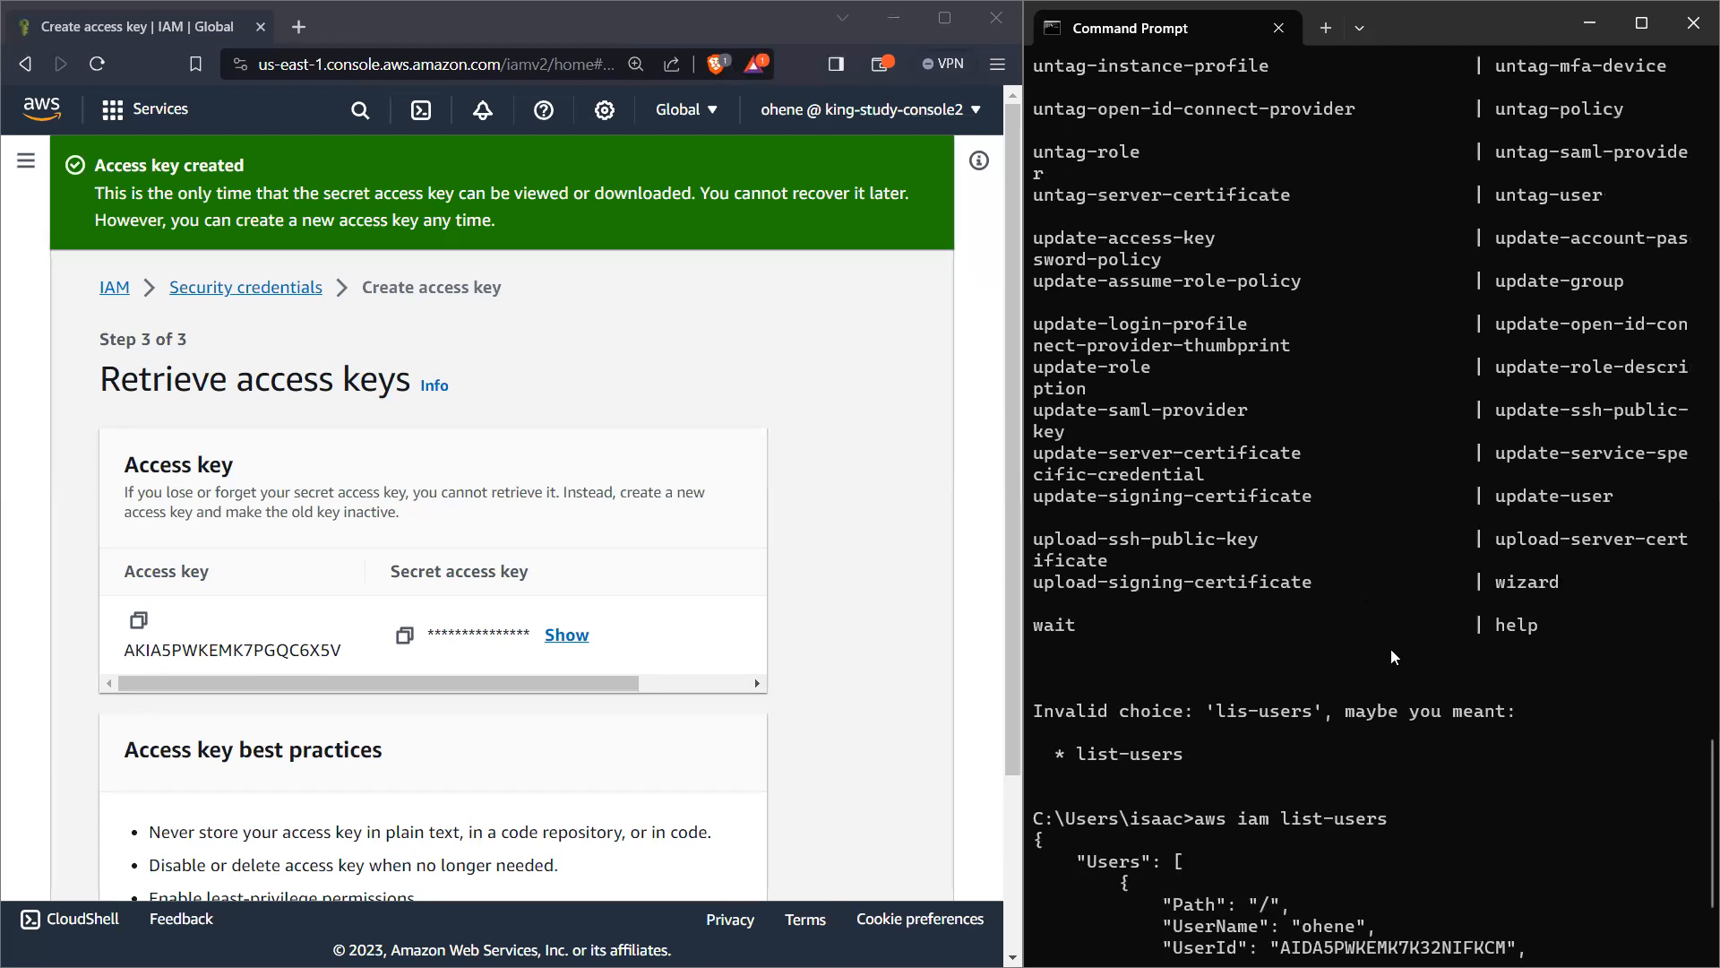
scroll(1385, 627, "up", 6)
scroll(1382, 626, "down", 5)
scroll(1387, 625, "down", 4)
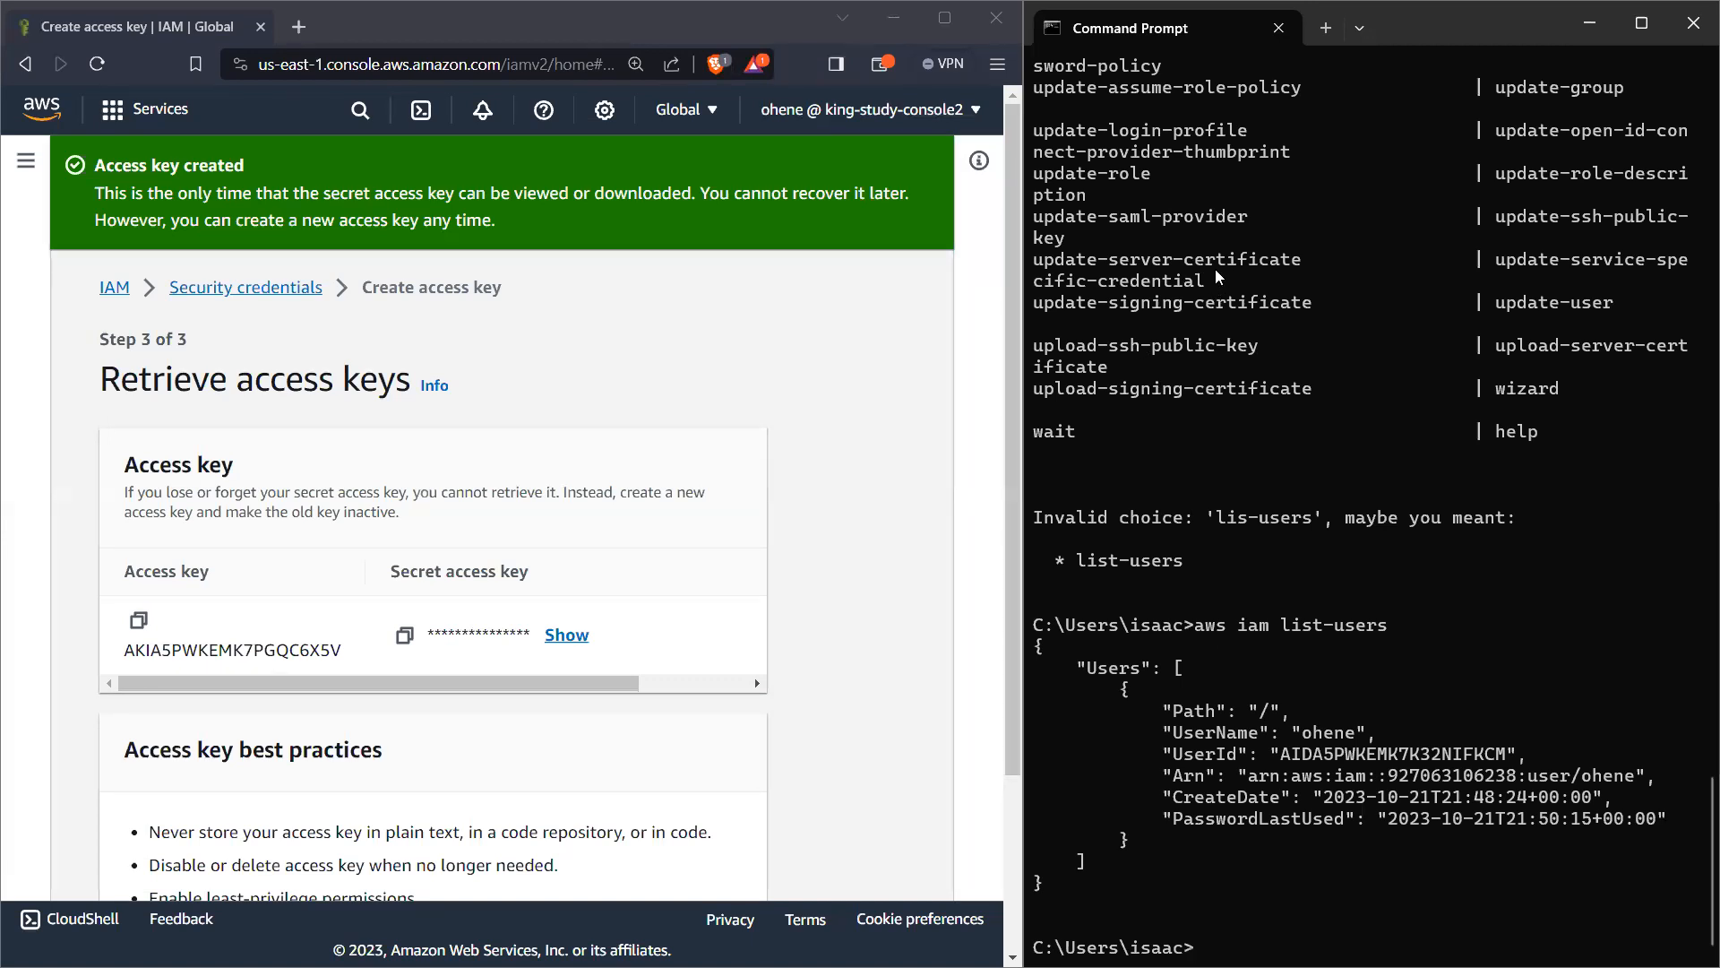
left_click(944, 30)
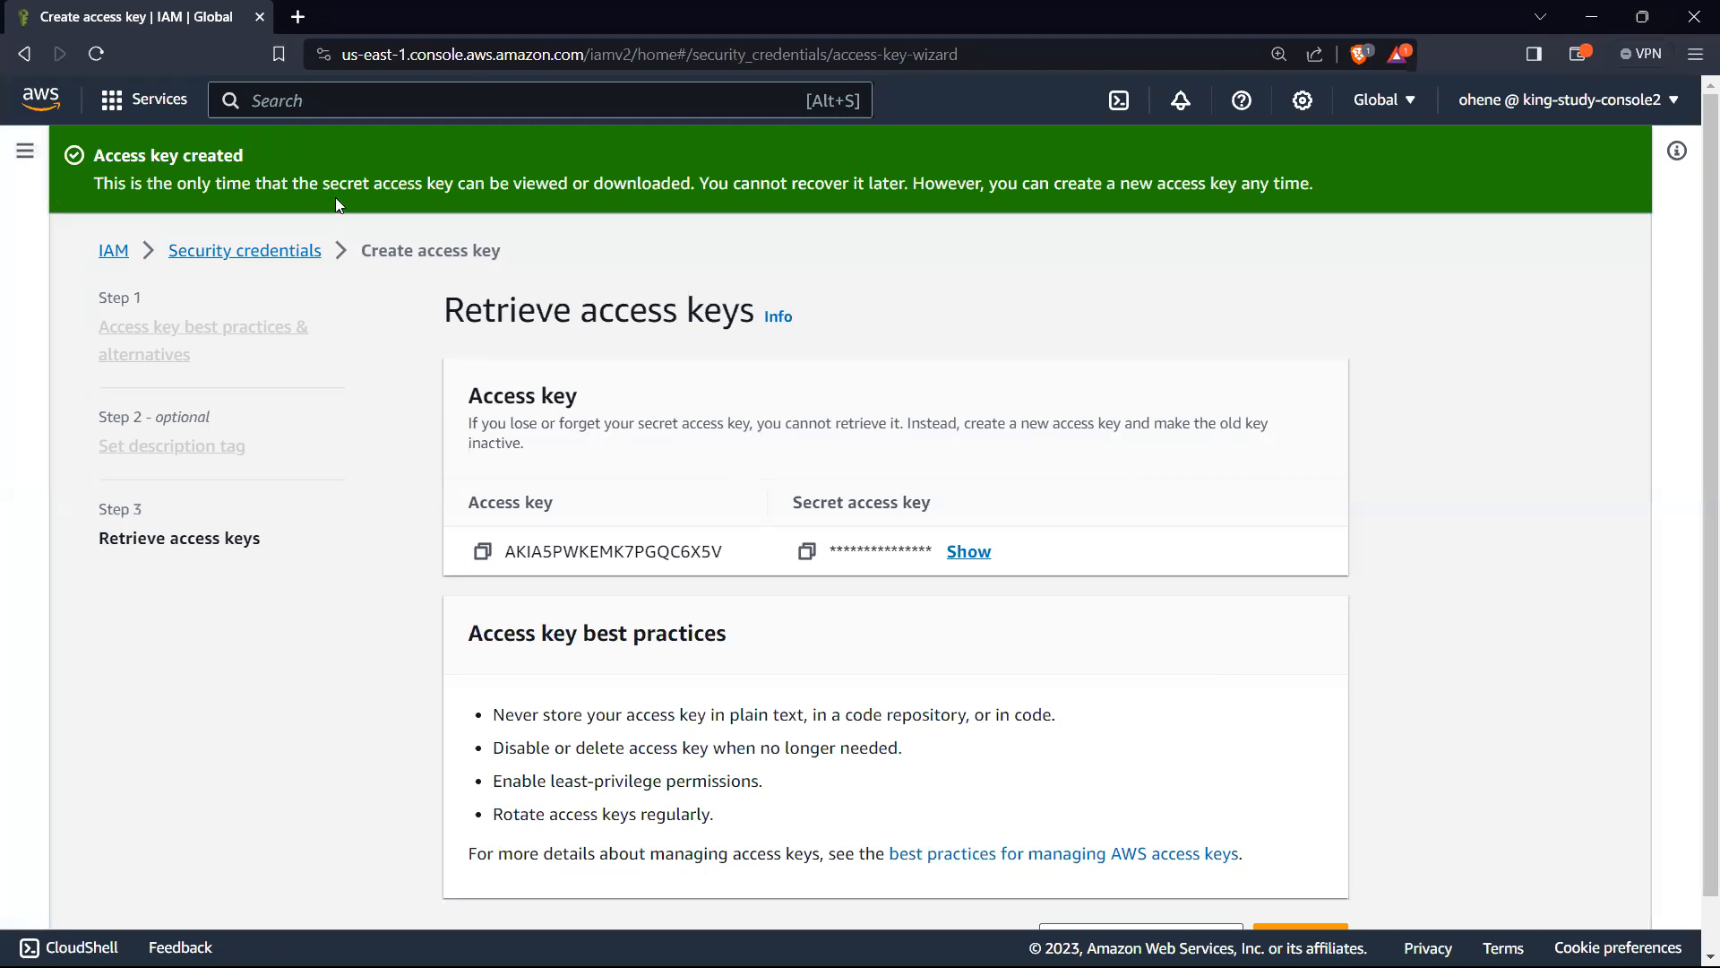
Step: Return to Console Home and switch the region from Stockholm to Europe (Paris)
left_click(31, 107)
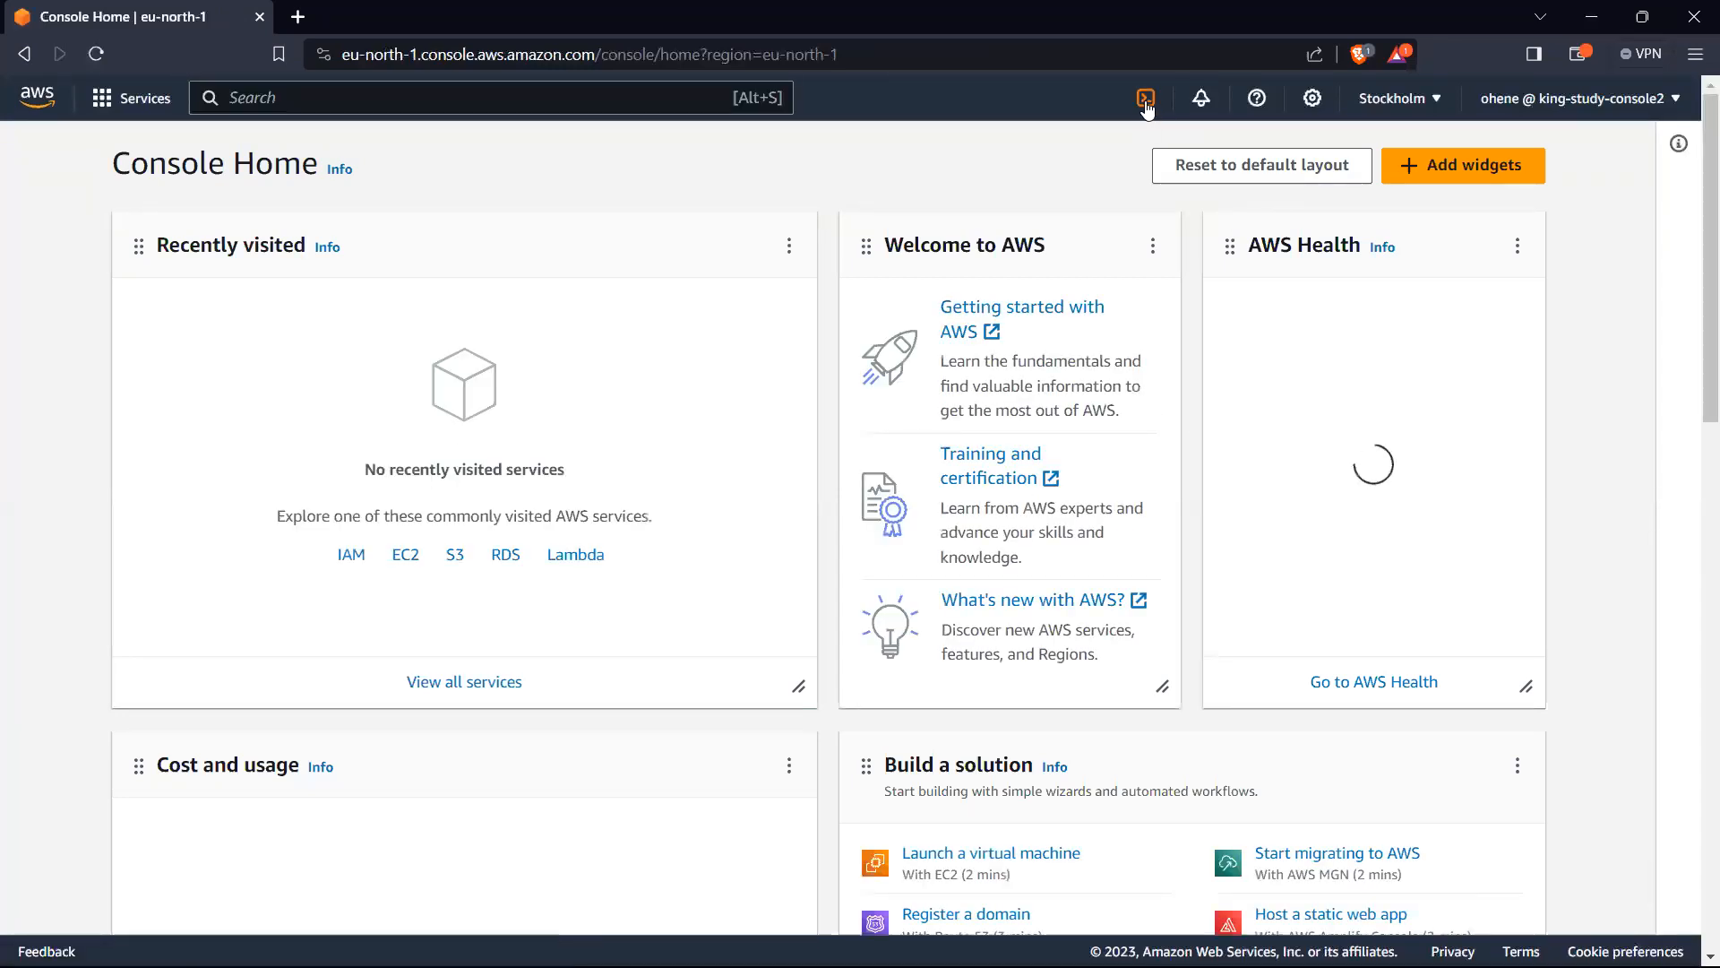
left_click(1412, 109)
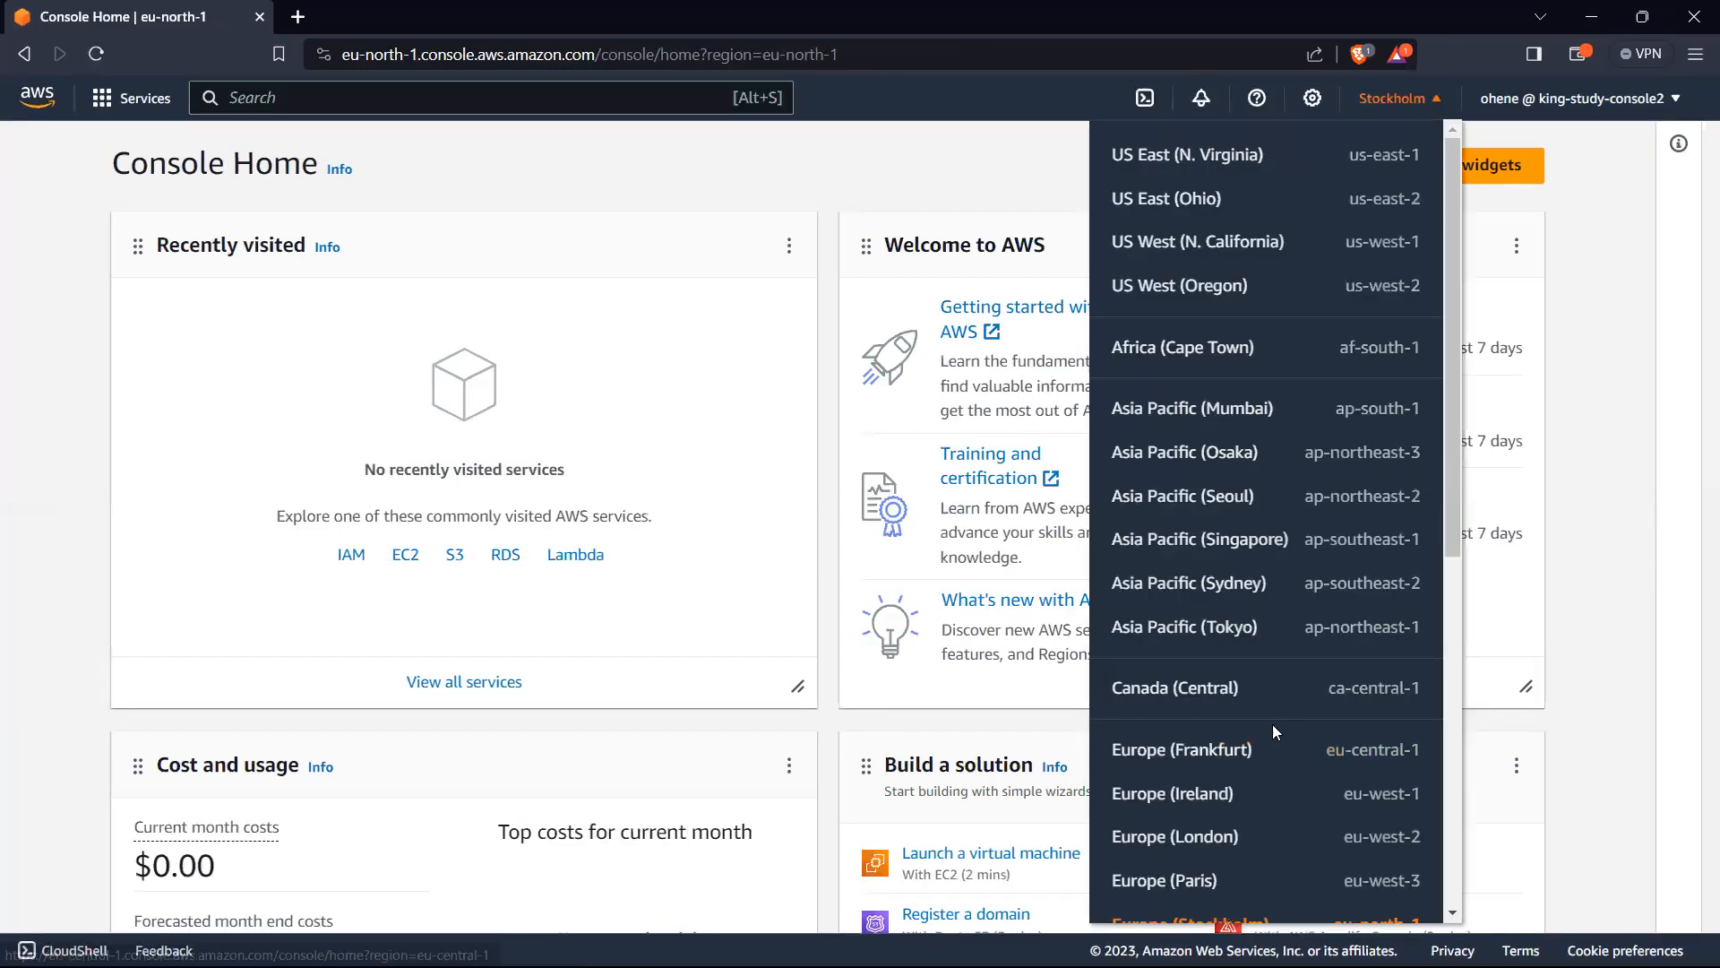
scroll(1196, 909, "down", 1)
left_click(1184, 865)
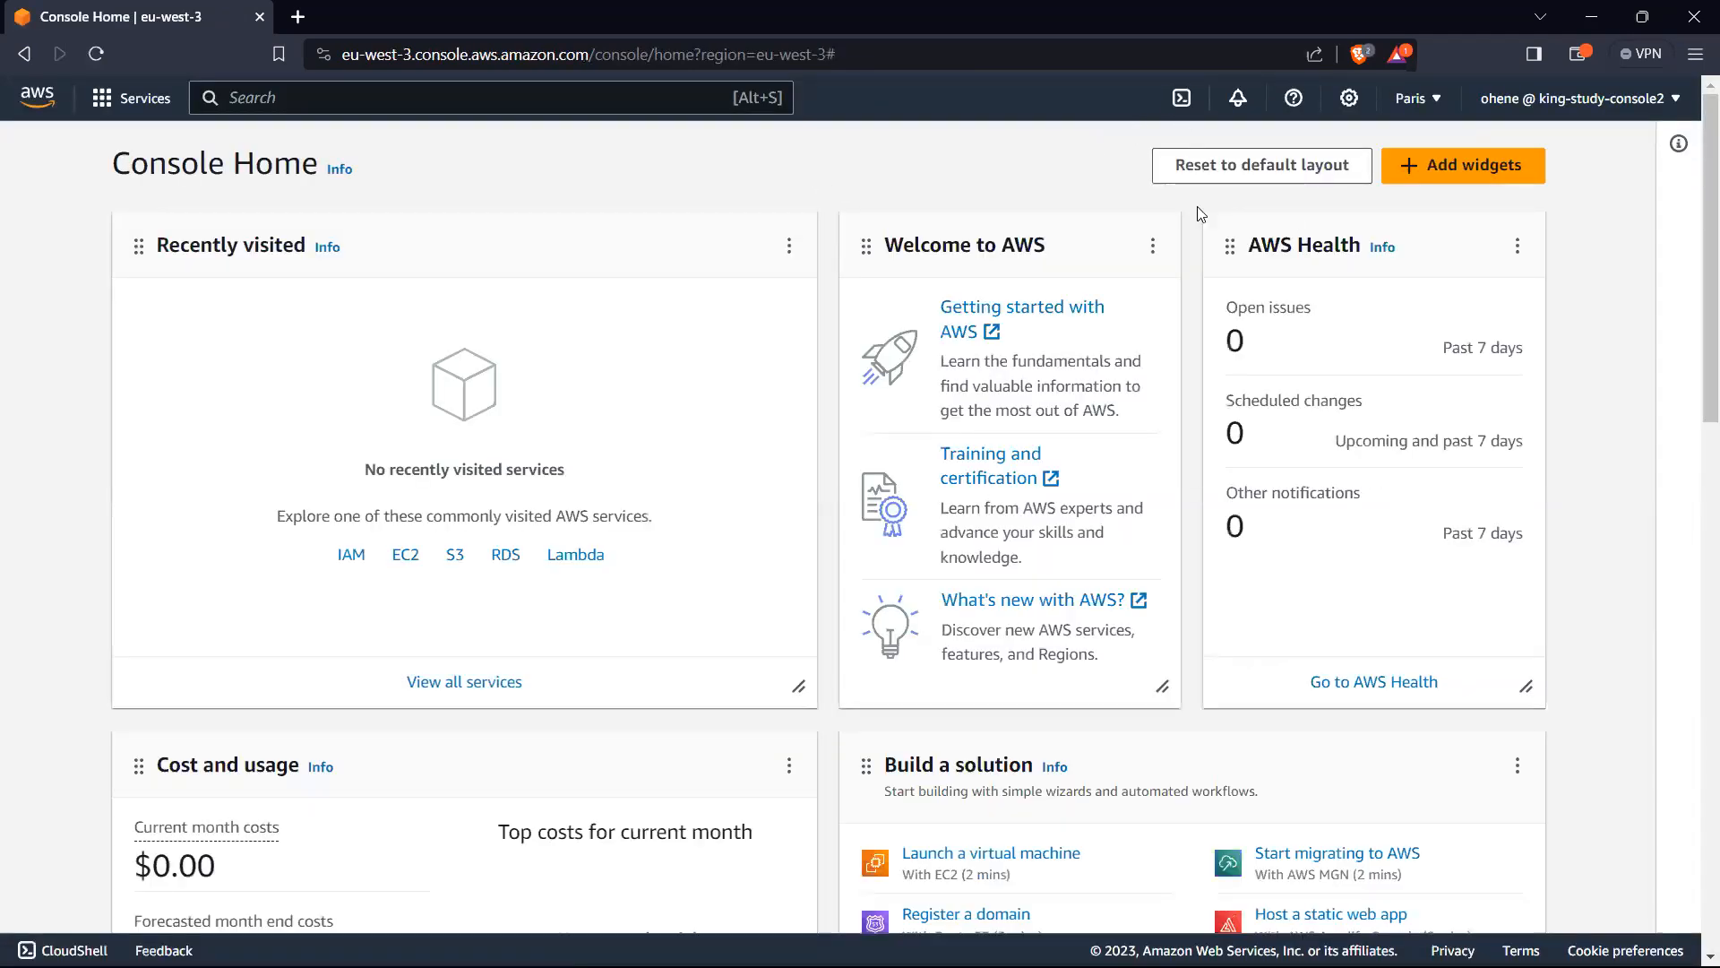
Step: Launch a CloudShell session in eu-west-3 and enlarge its panel over the page
left_click(1182, 98)
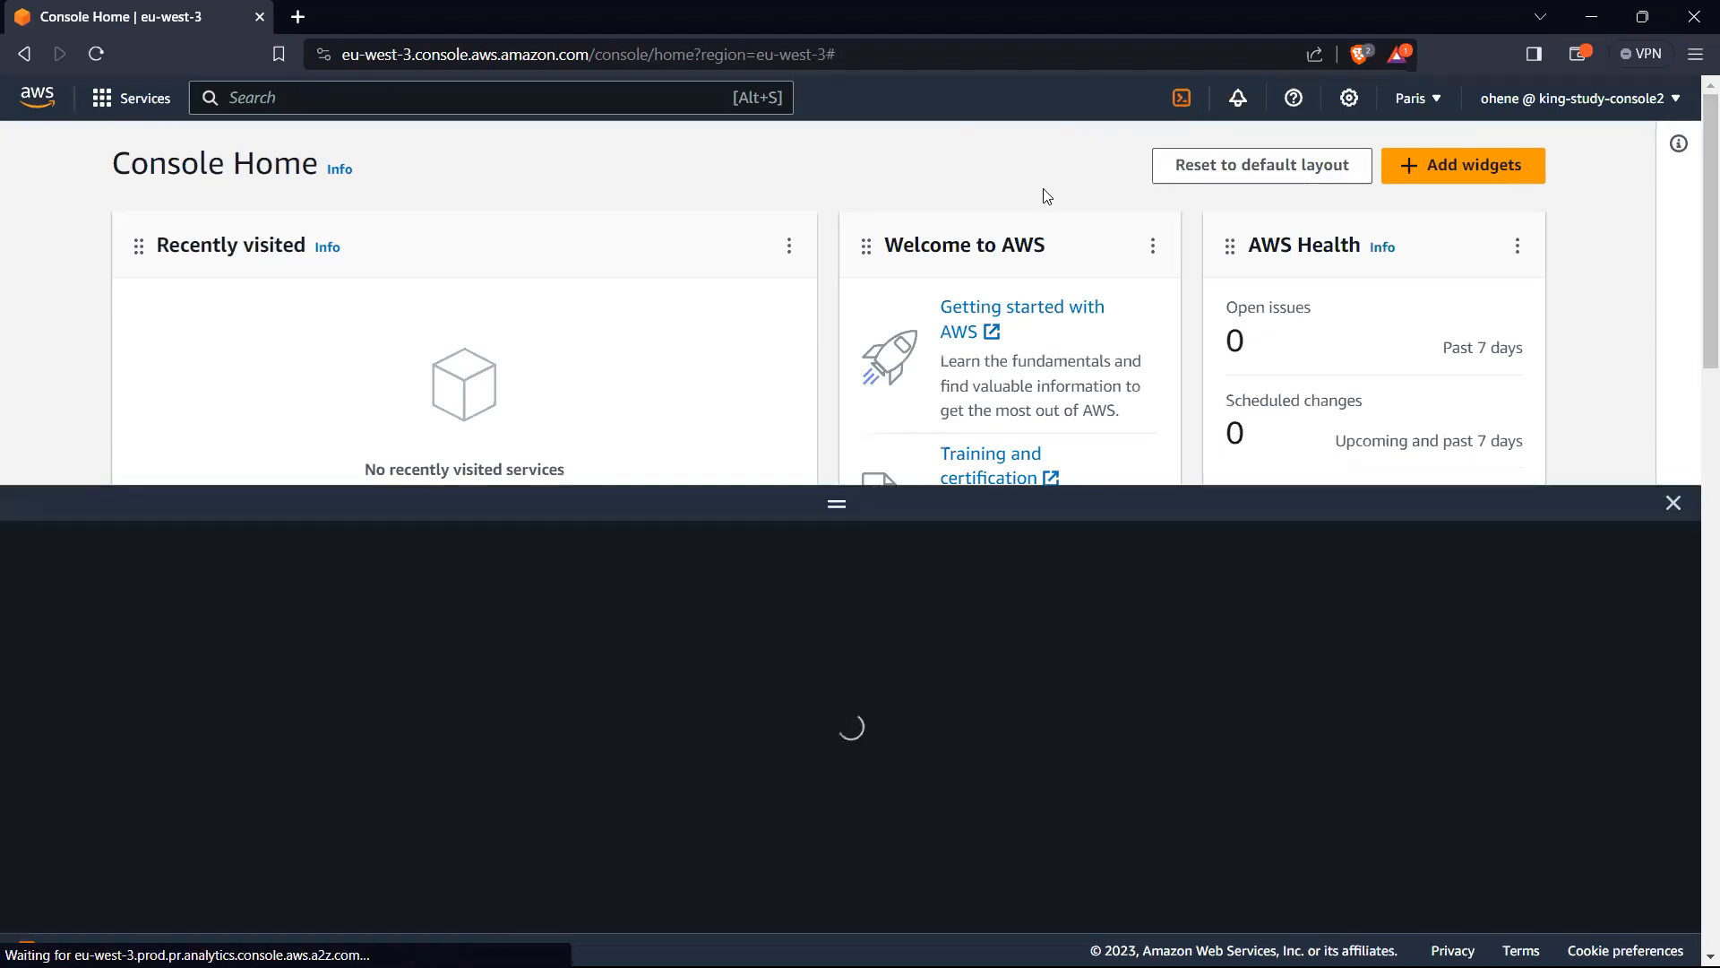
left_click_drag(838, 507, 856, 224)
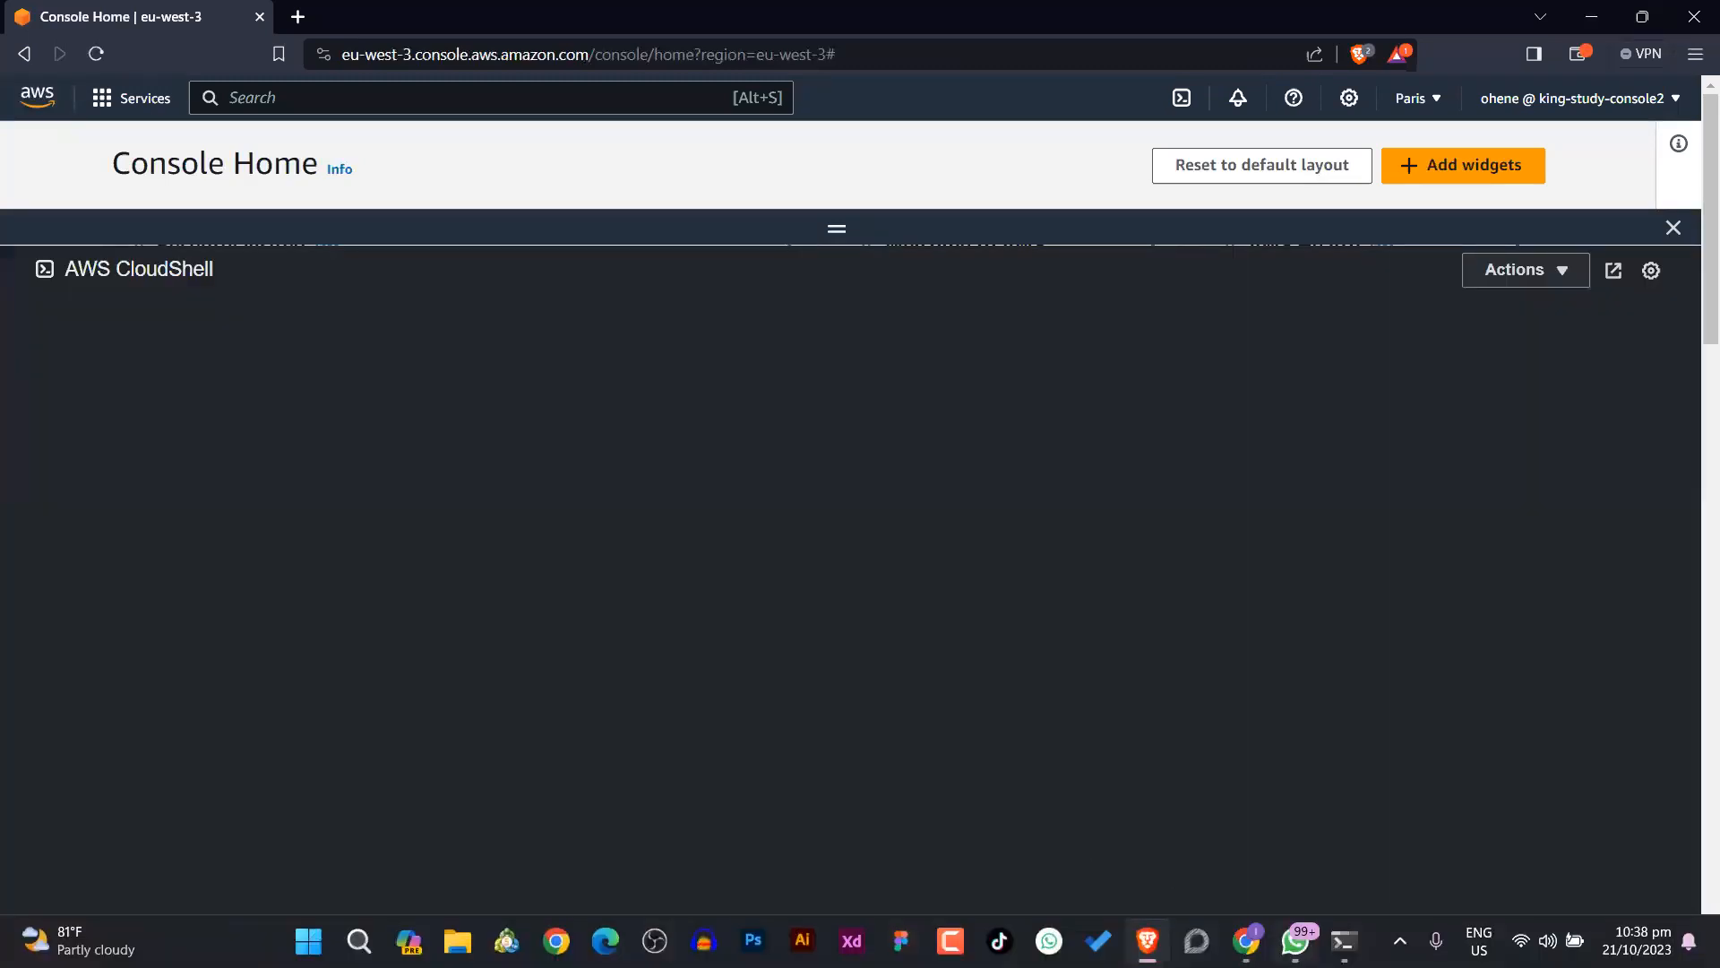
Step: Switch to the other browser window showing the IAM Security credentials page
left_click(1345, 940)
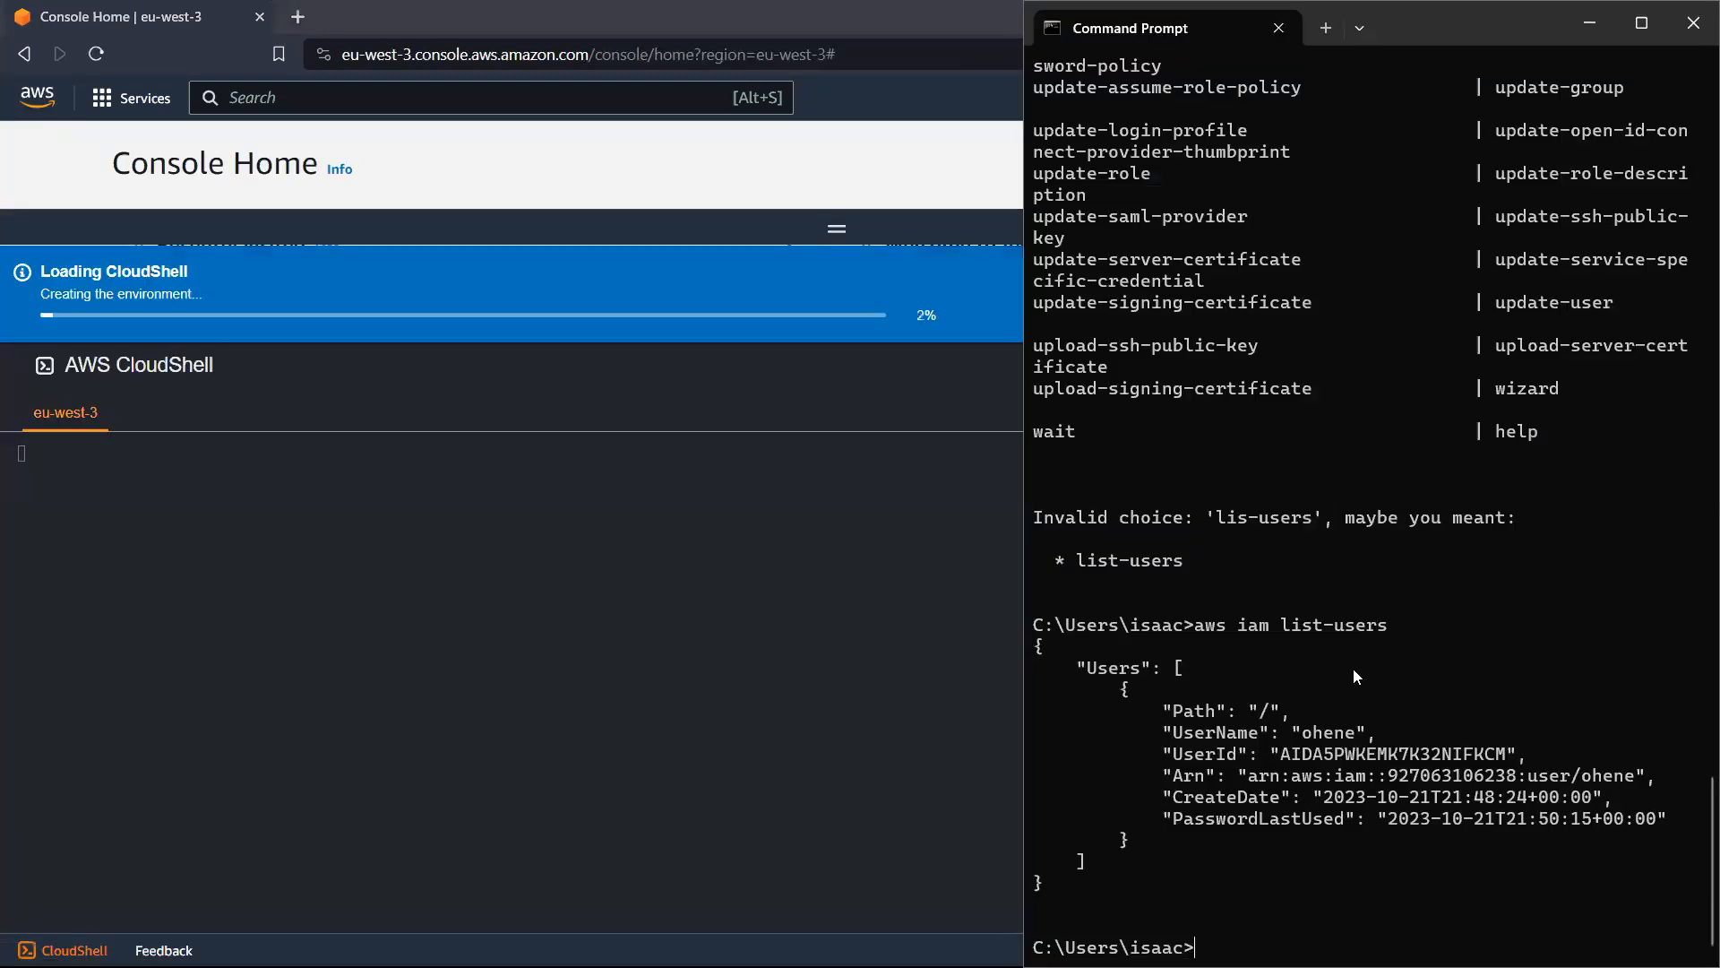
left_click(733, 648)
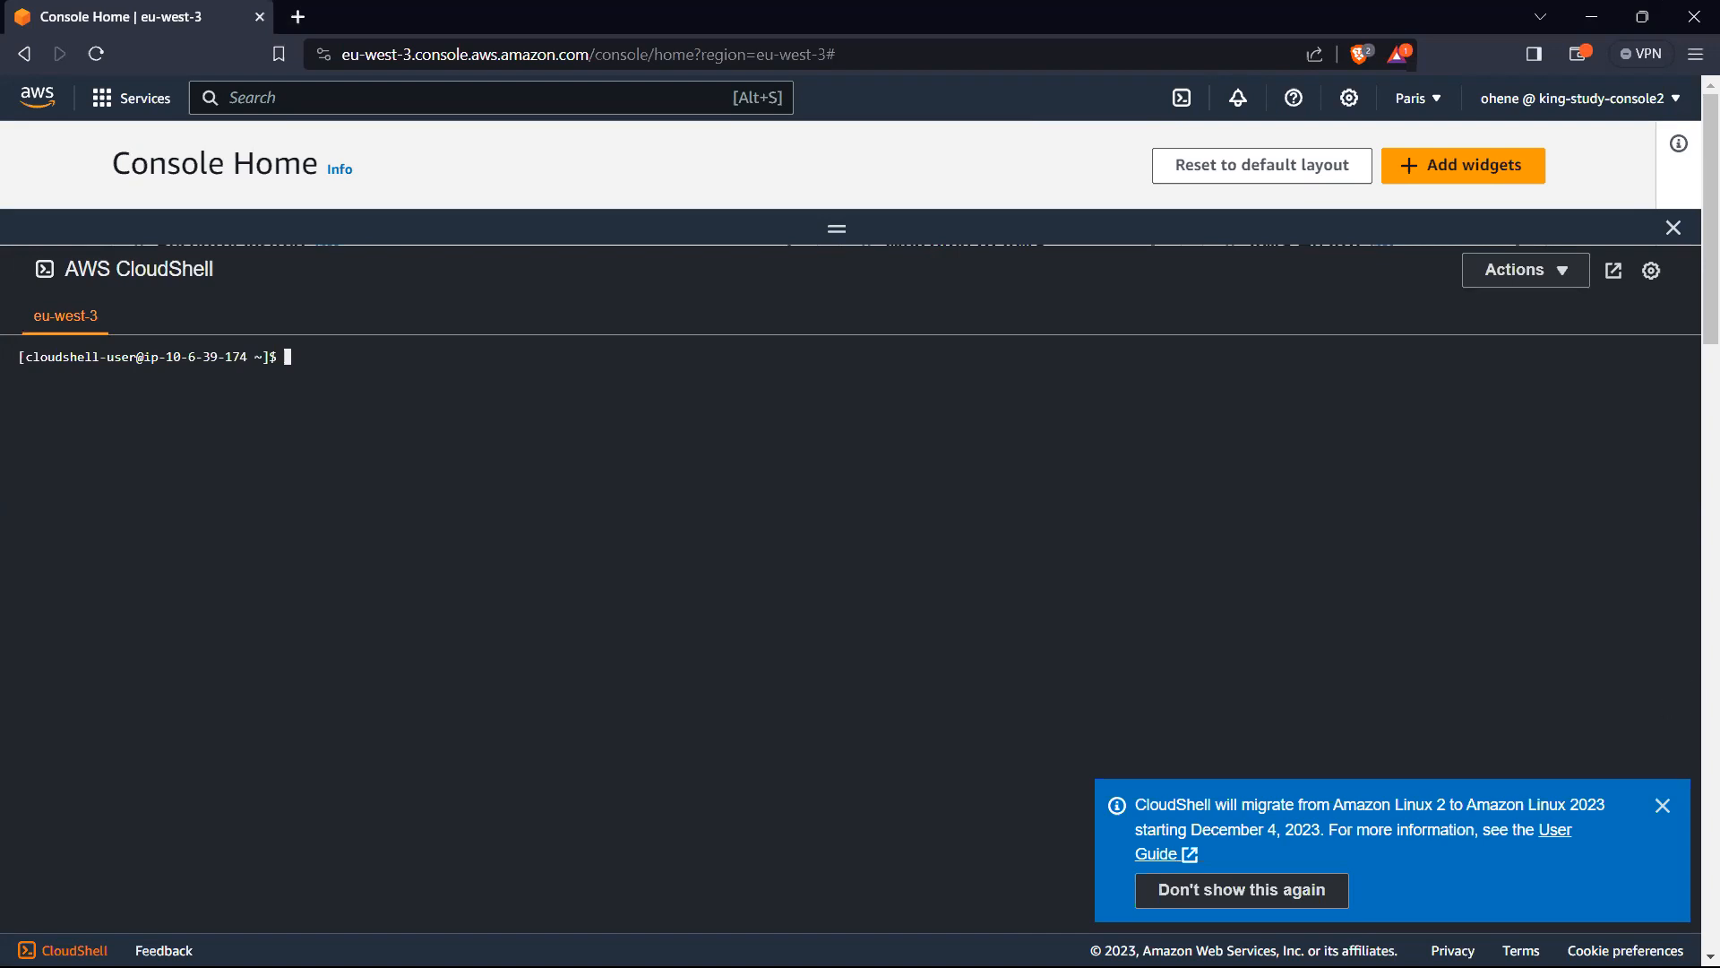
mouse_move(1482, 964)
left_click(1344, 941)
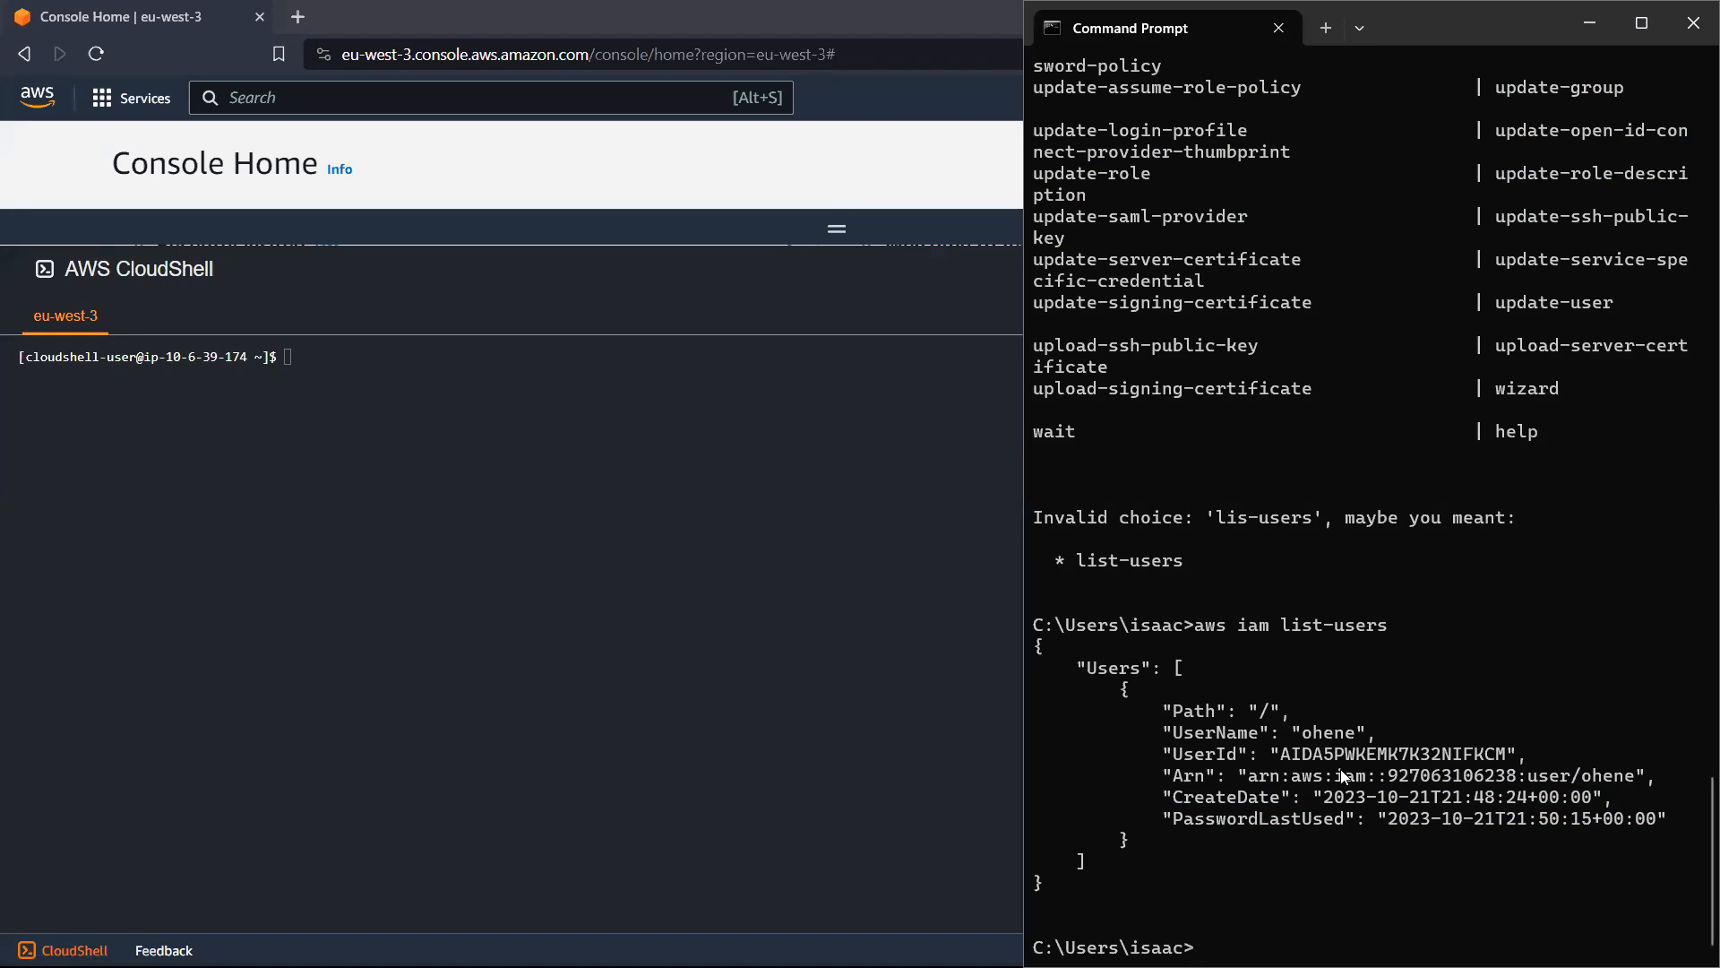
mouse_move(1255, 964)
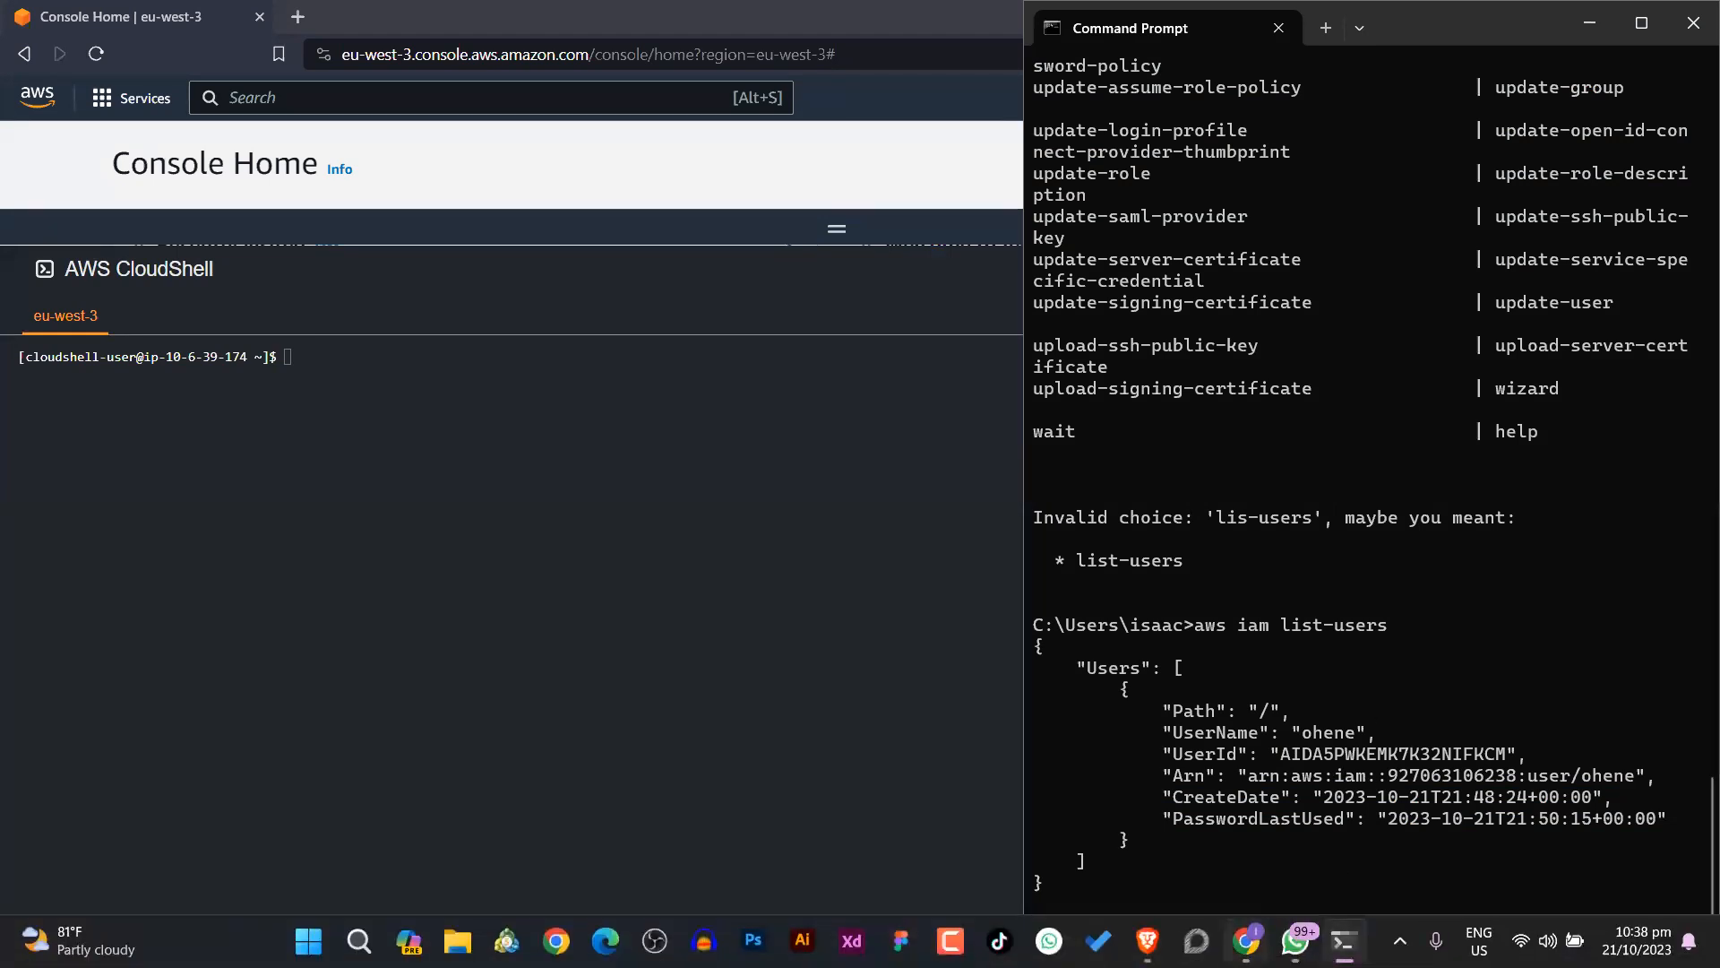
left_click(1246, 941)
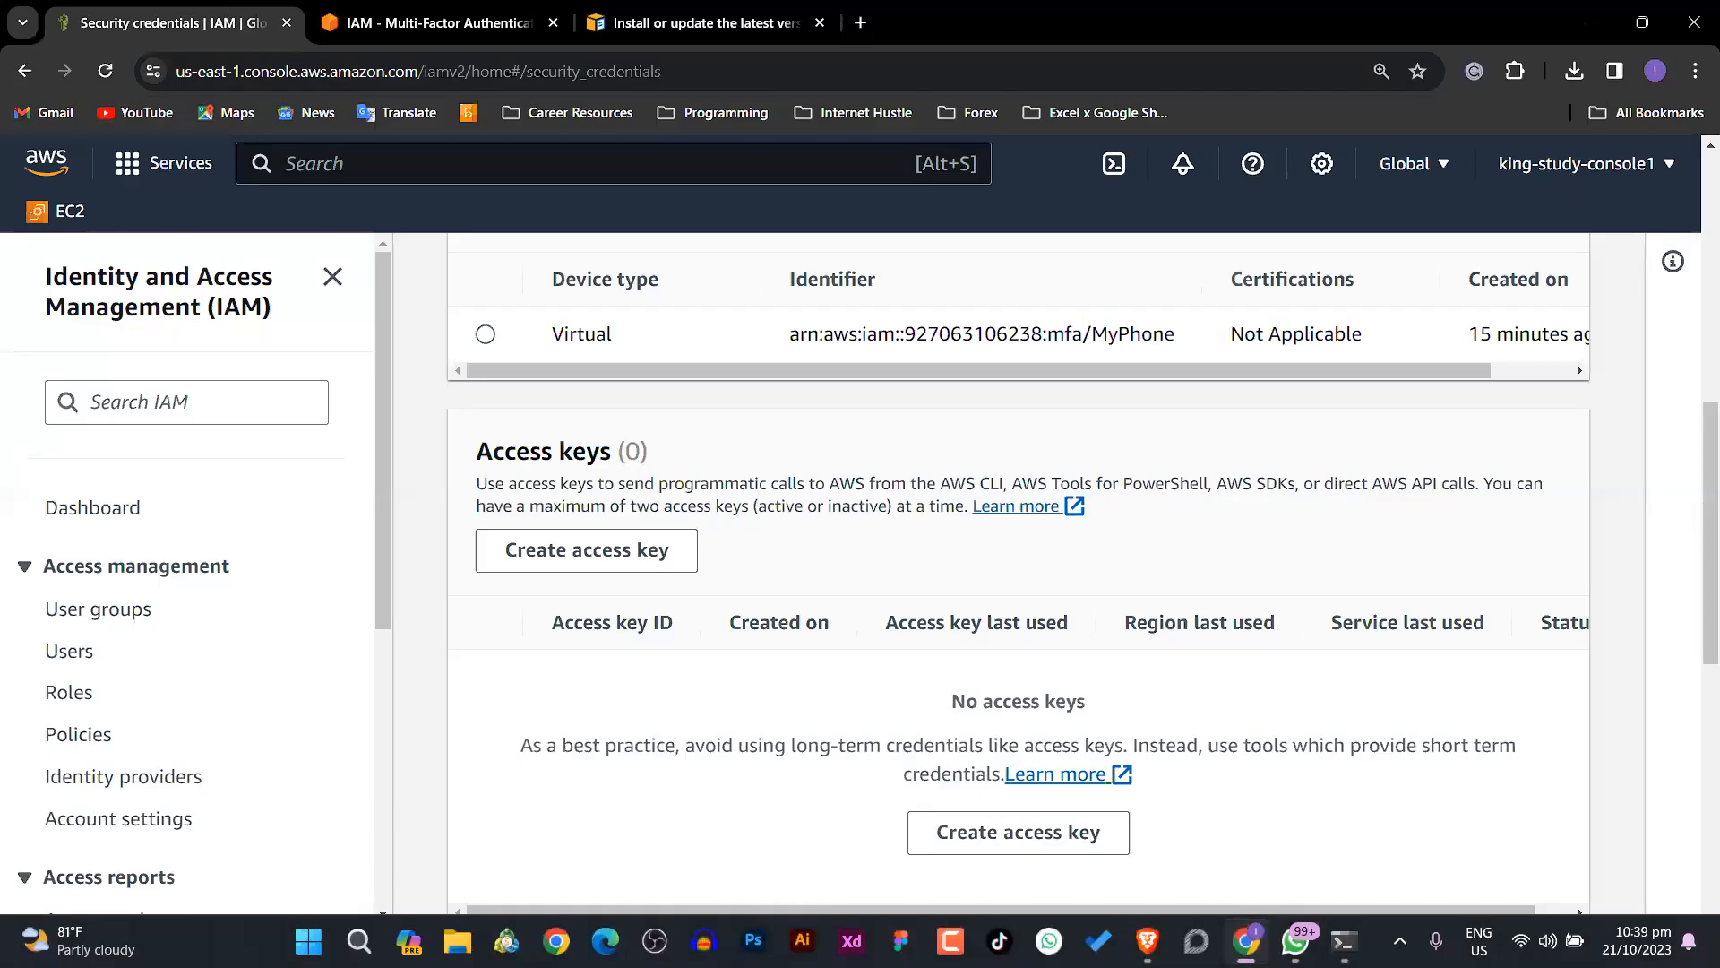
Step: In the admin user group, remove its sole user with confirmation, then go to Users
left_click(121, 617)
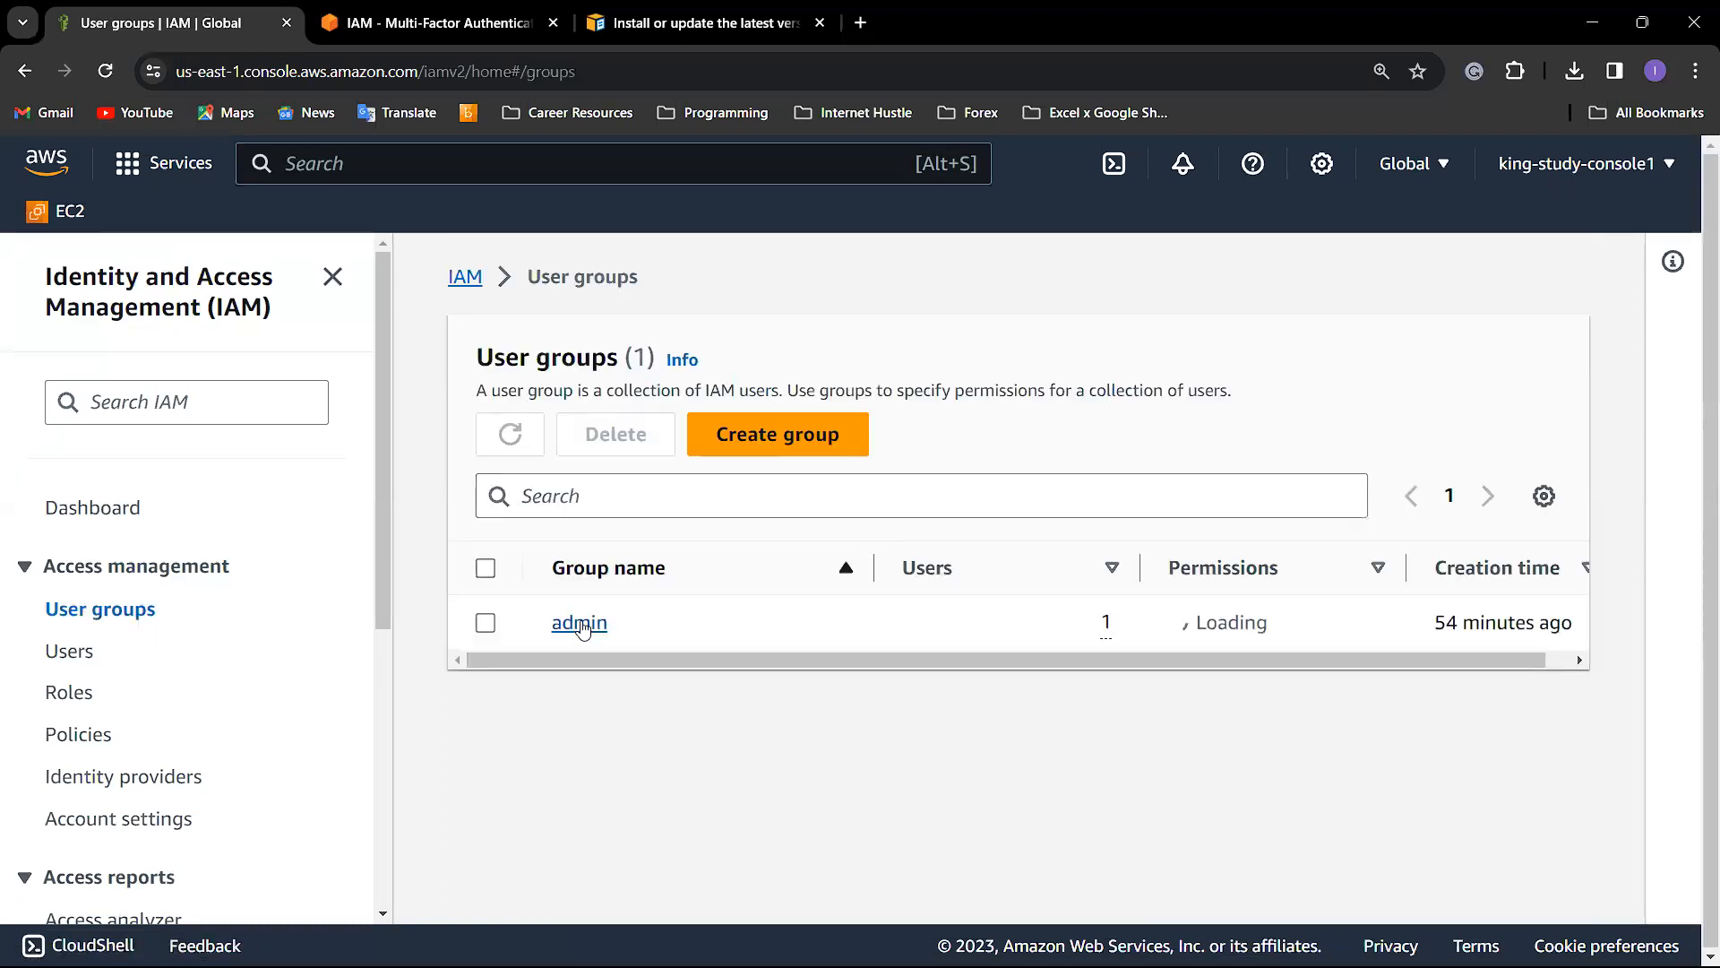
left_click(582, 625)
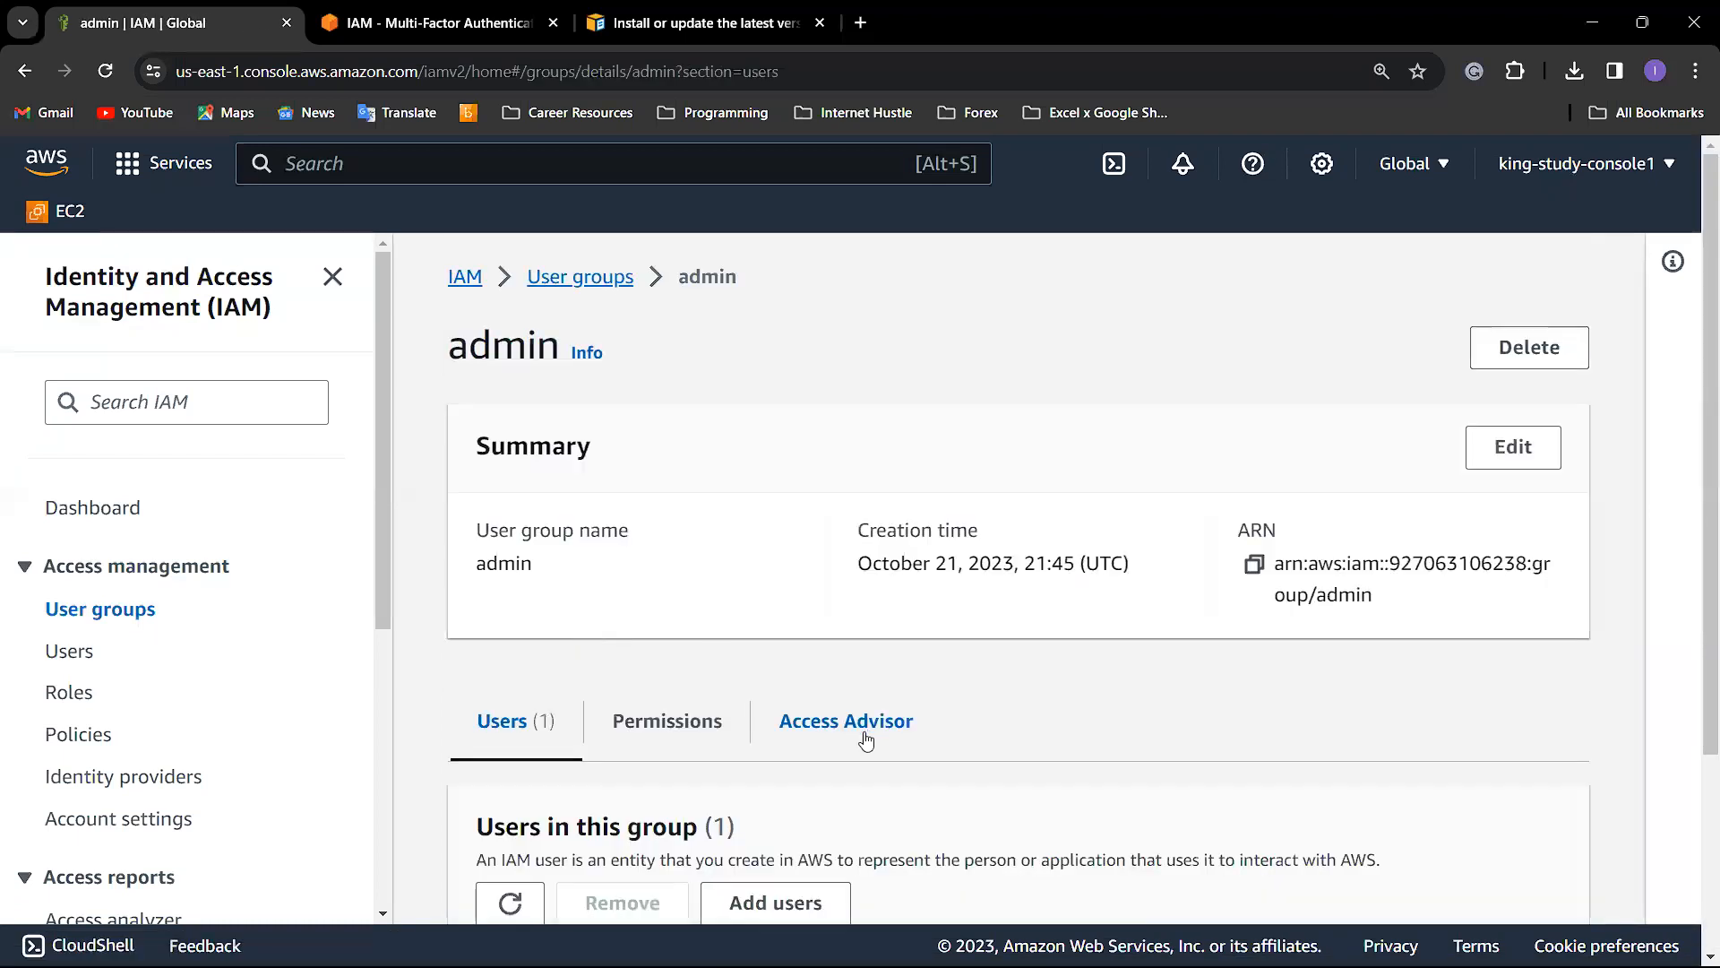
scroll(866, 740, "down", 3)
left_click(485, 826)
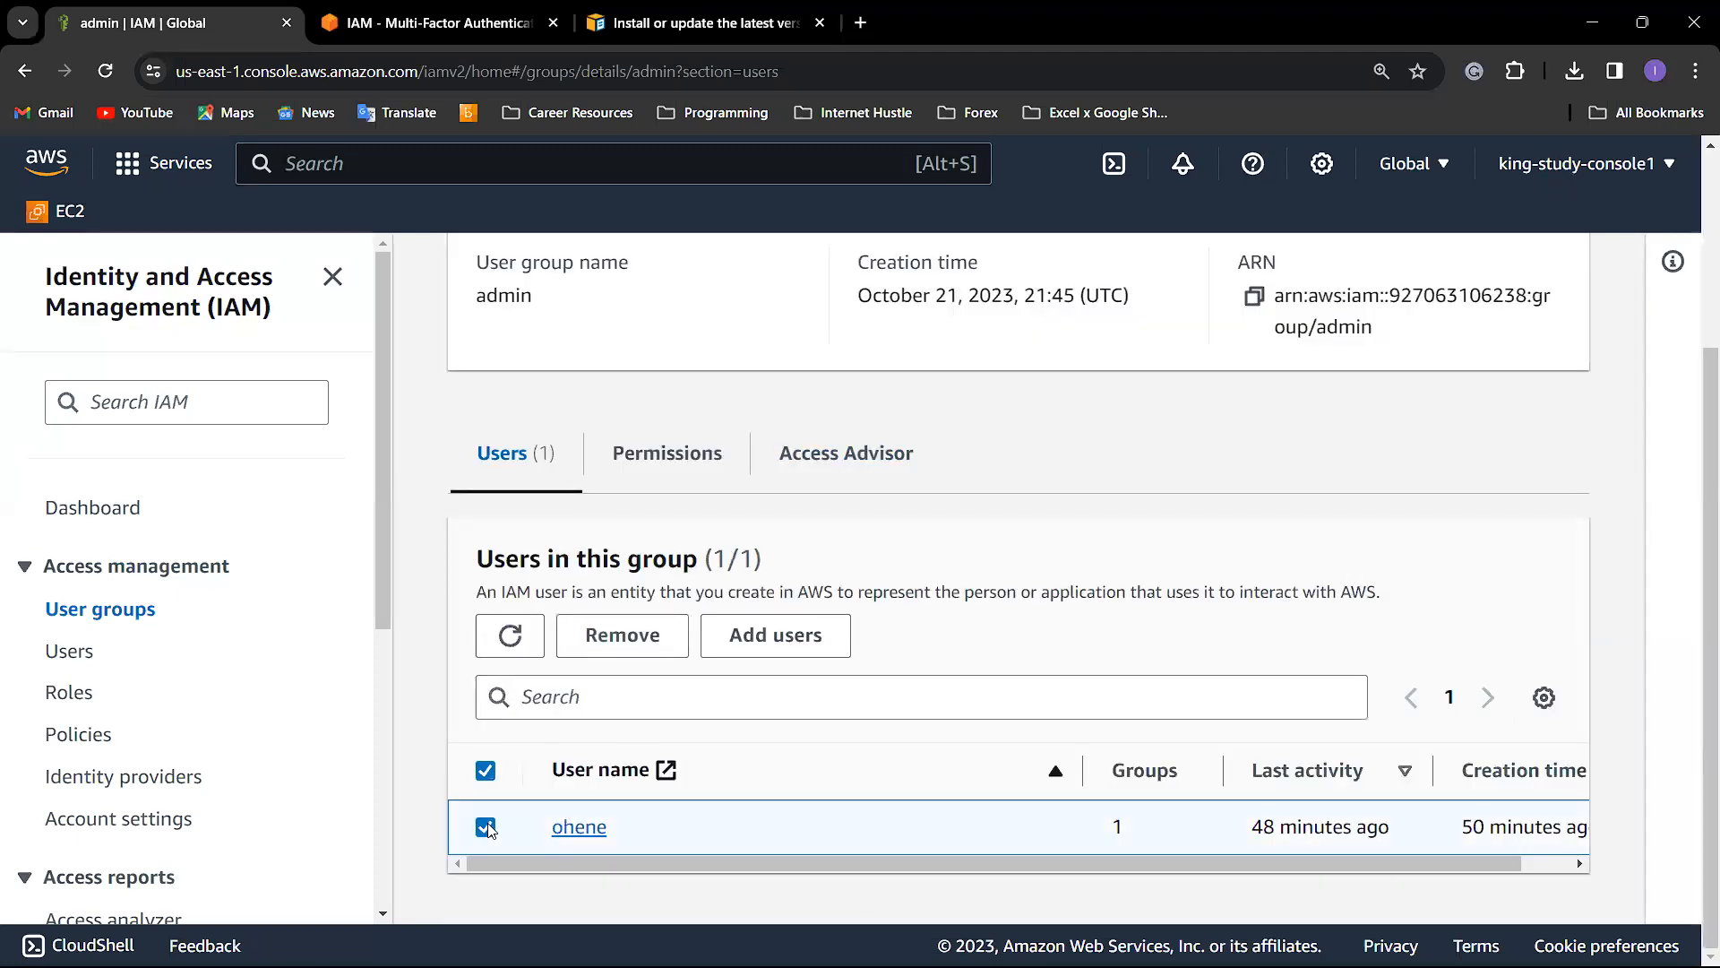
left_click(663, 641)
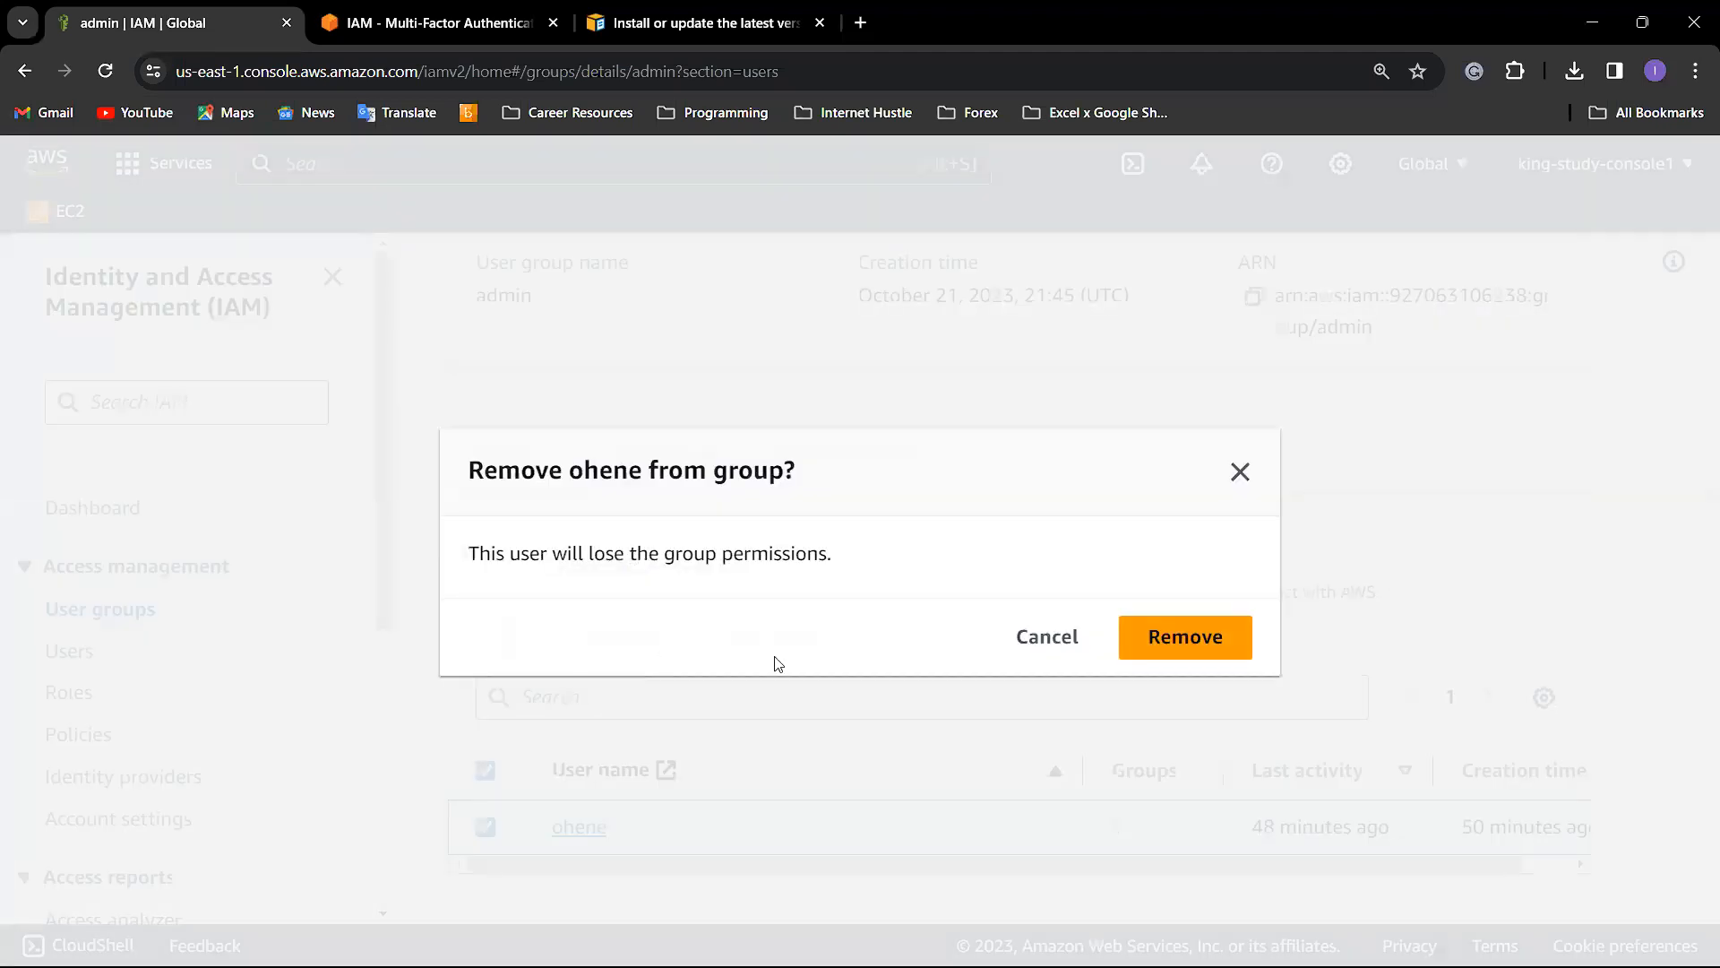
left_click(1140, 646)
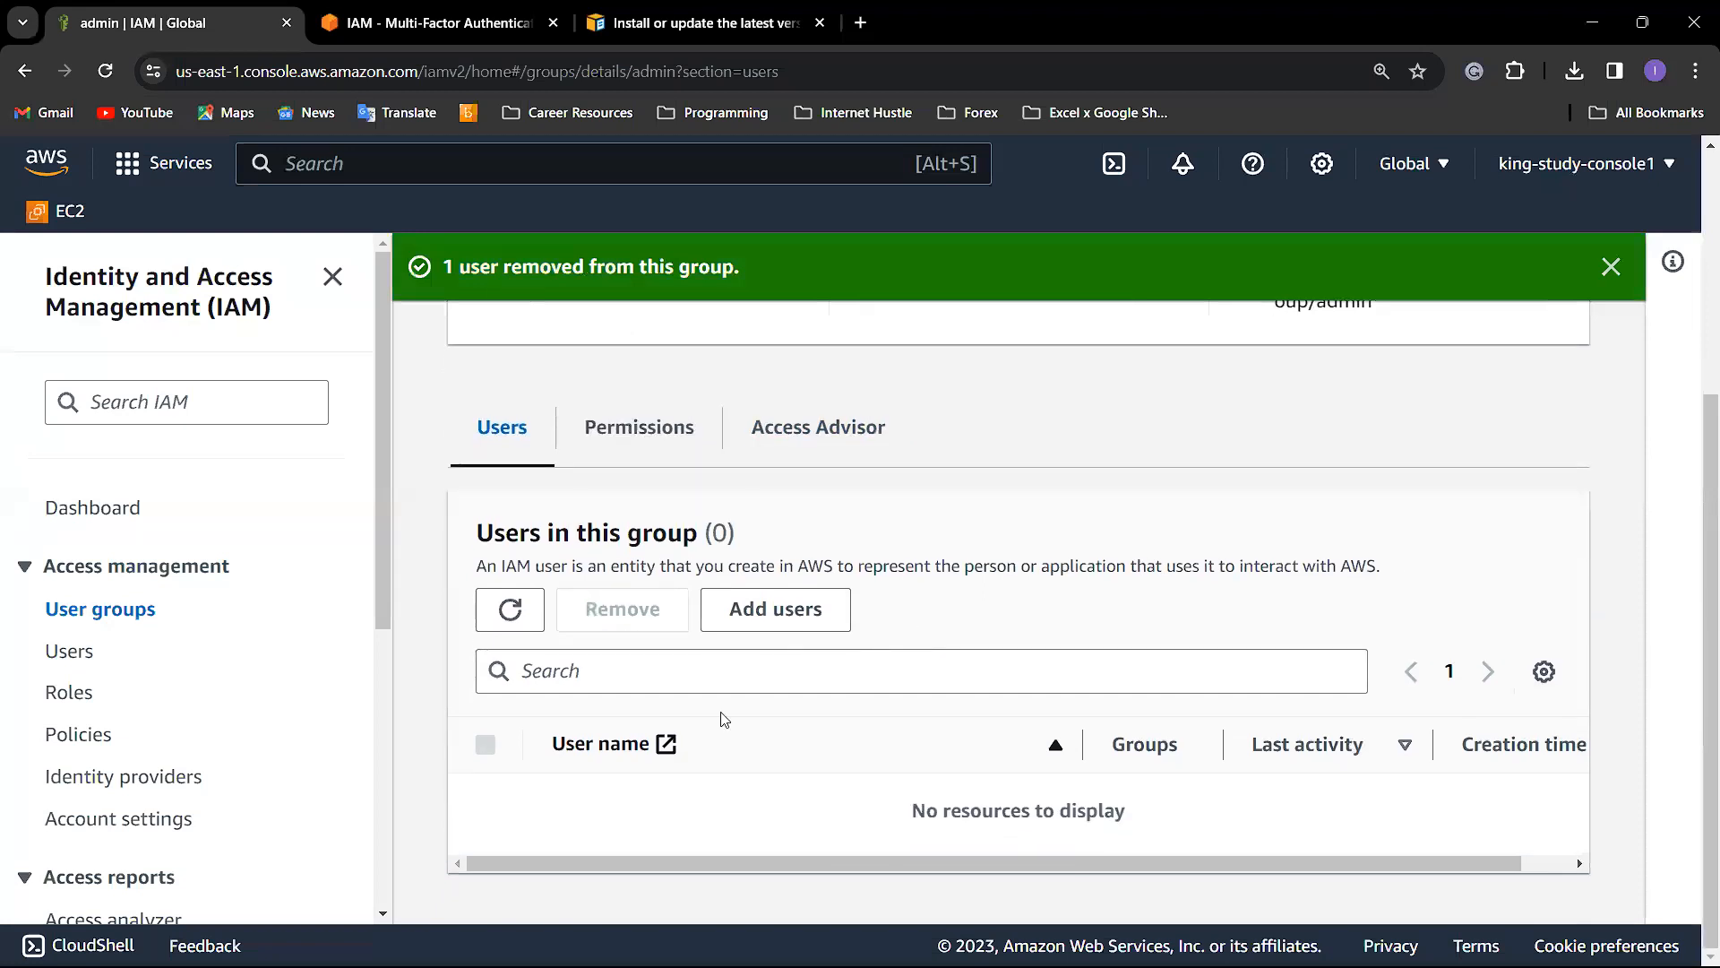
left_click(80, 654)
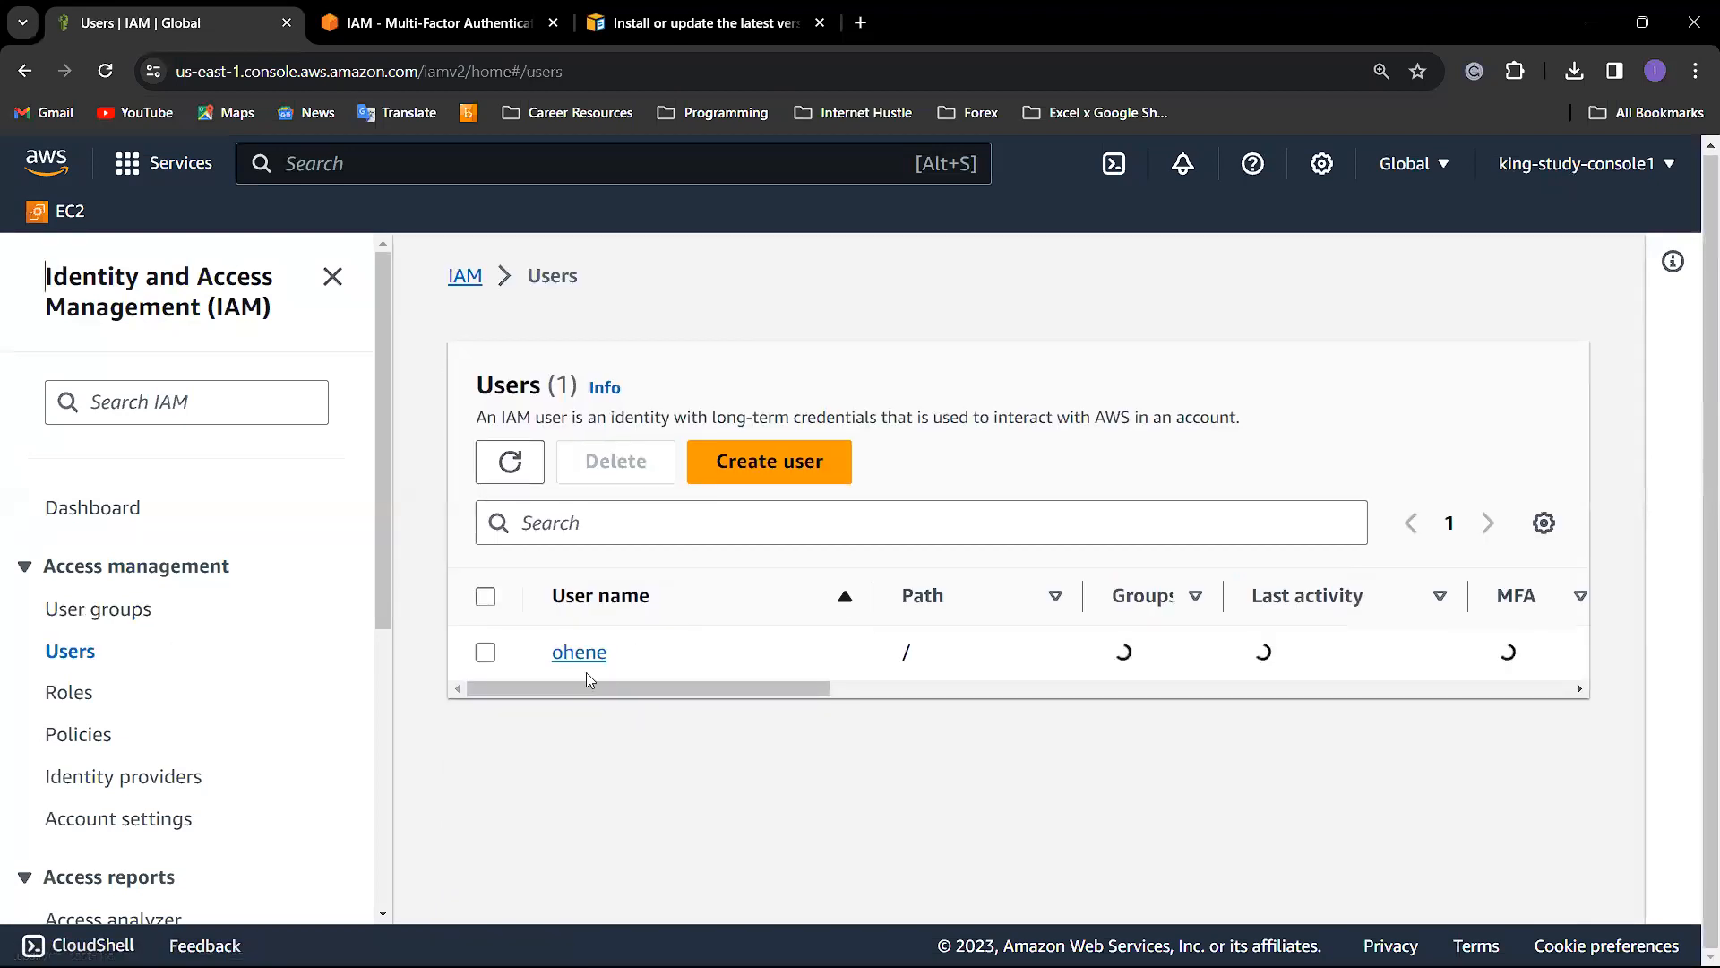
Step: Detach IAMReadOnlyAccess from the user's permissions, then bring the CloudShell browser forward
left_click(580, 654)
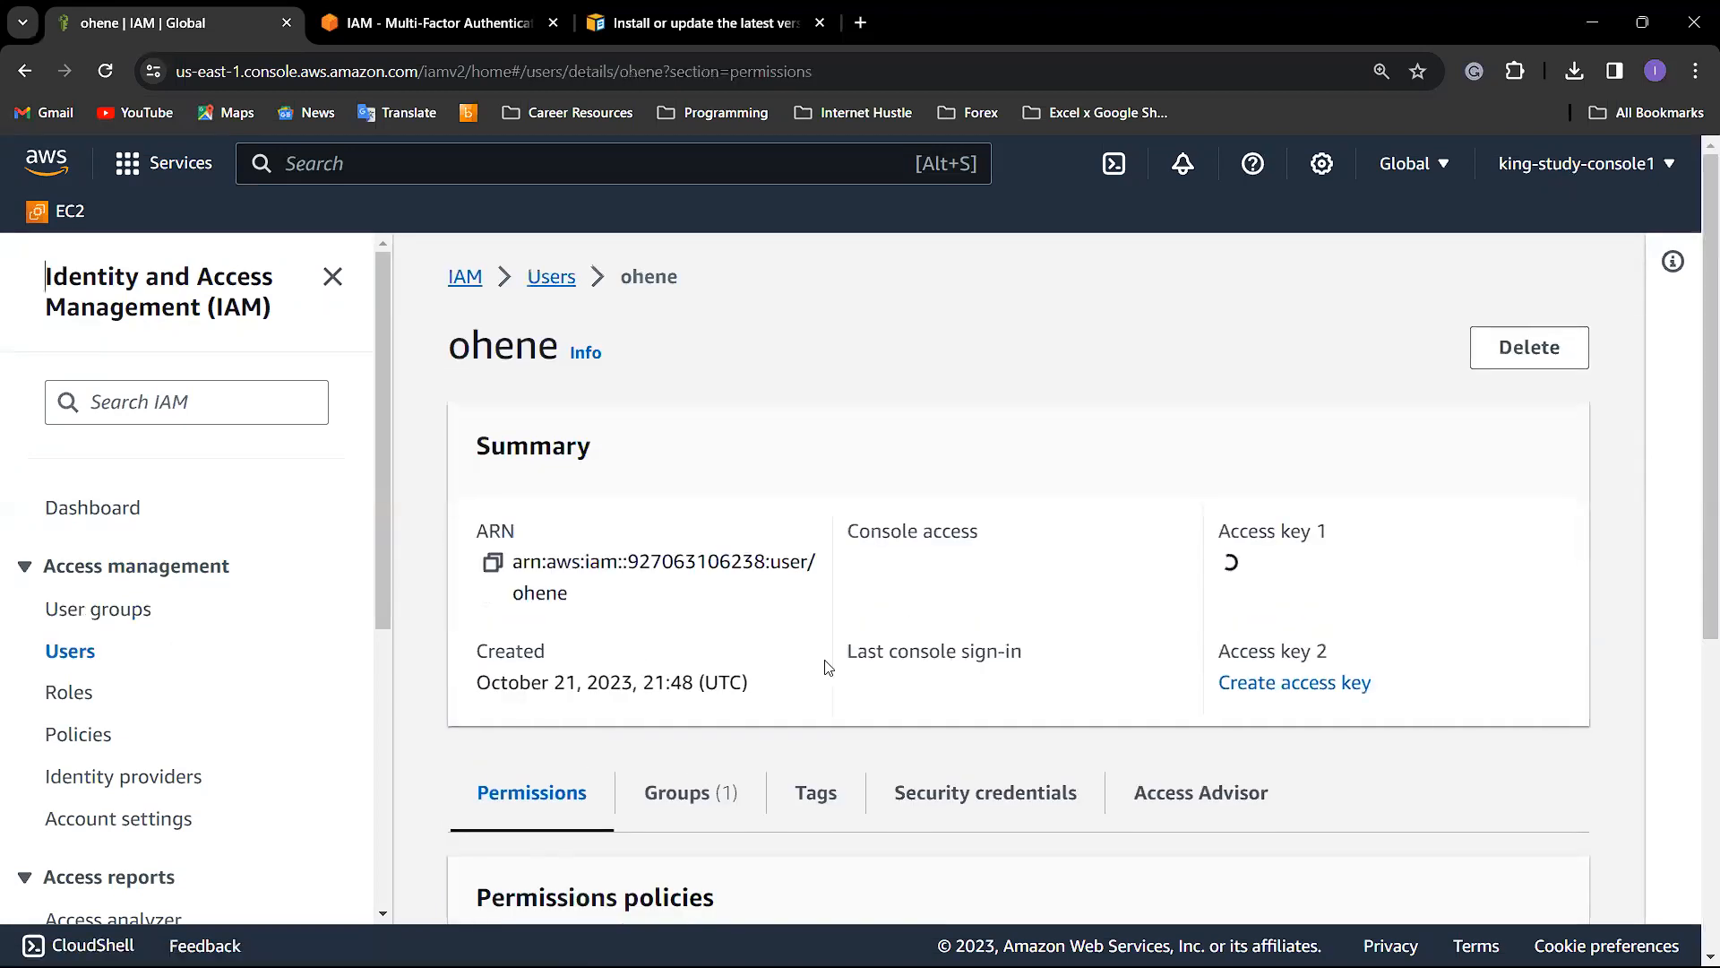
scroll(811, 657, "down", 5)
scroll(811, 657, "down", 1)
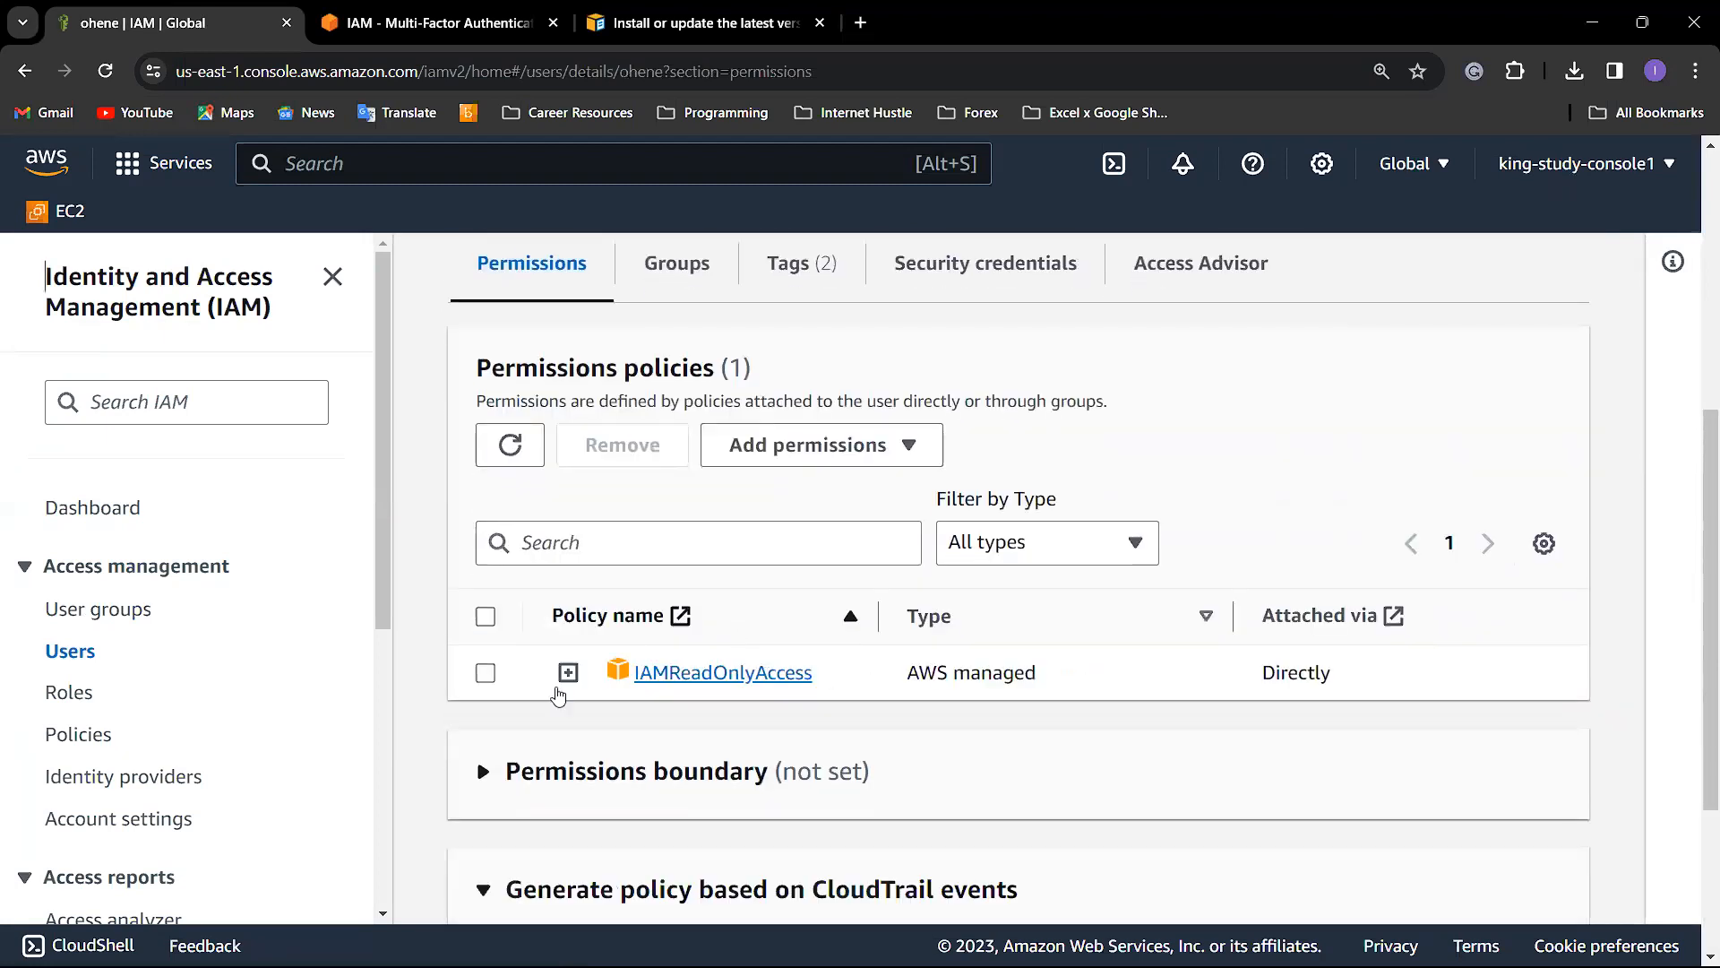
left_click(484, 678)
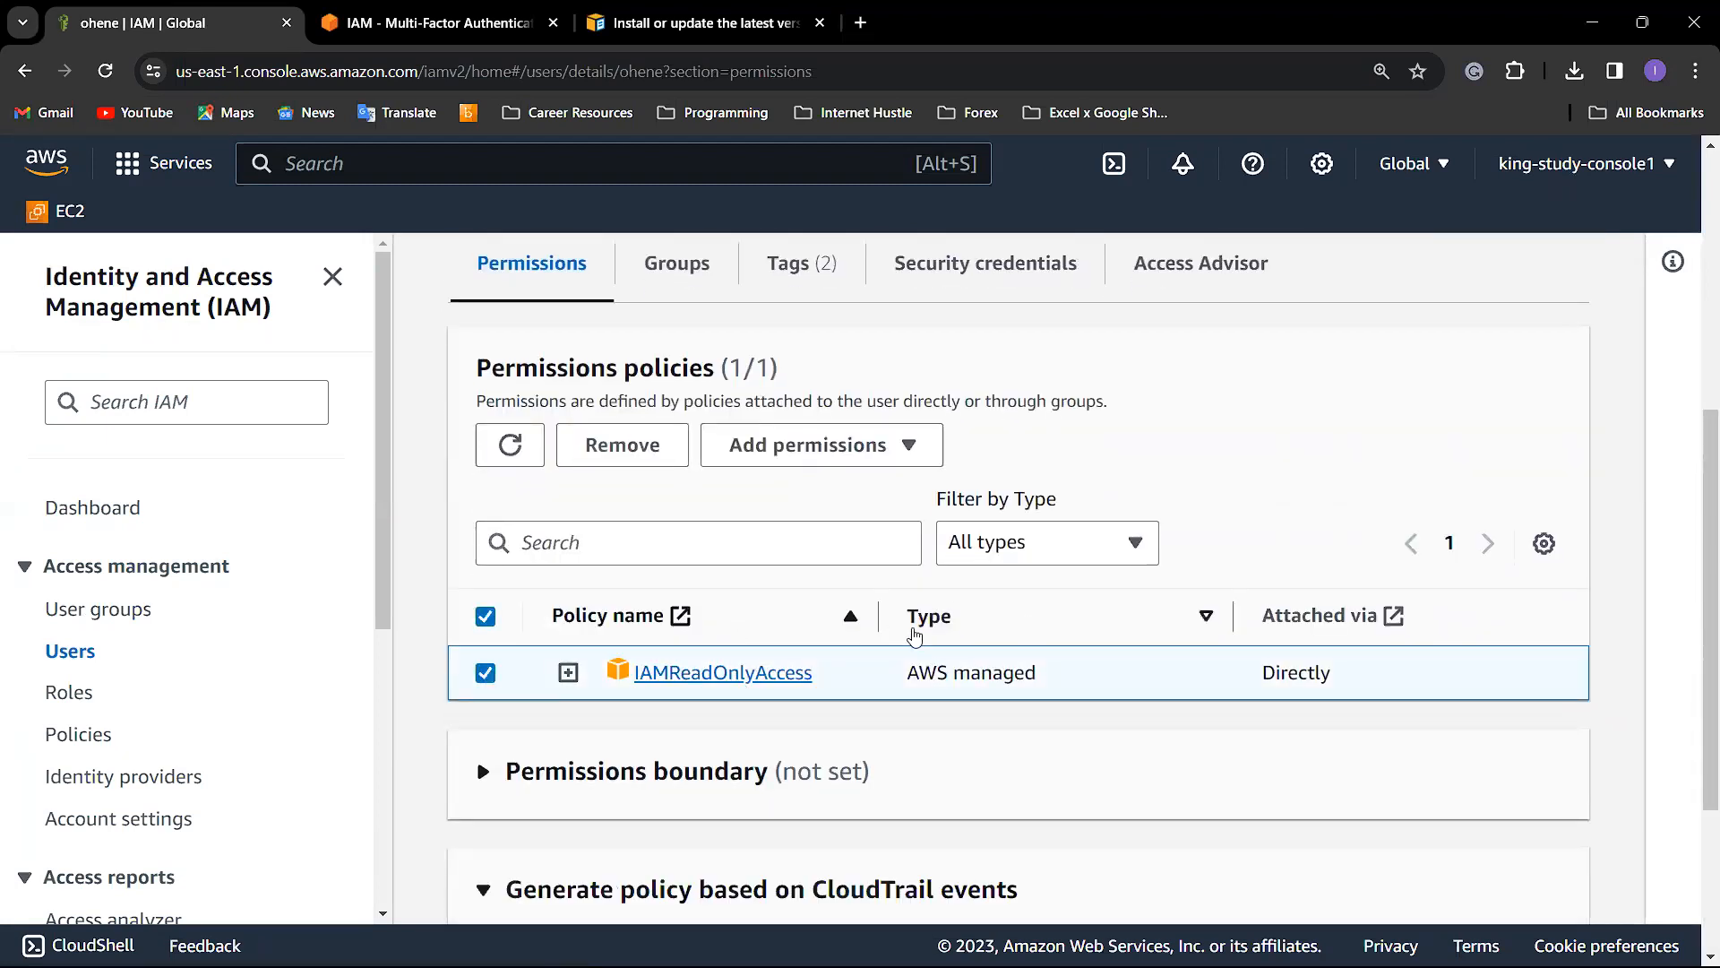
left_click(647, 457)
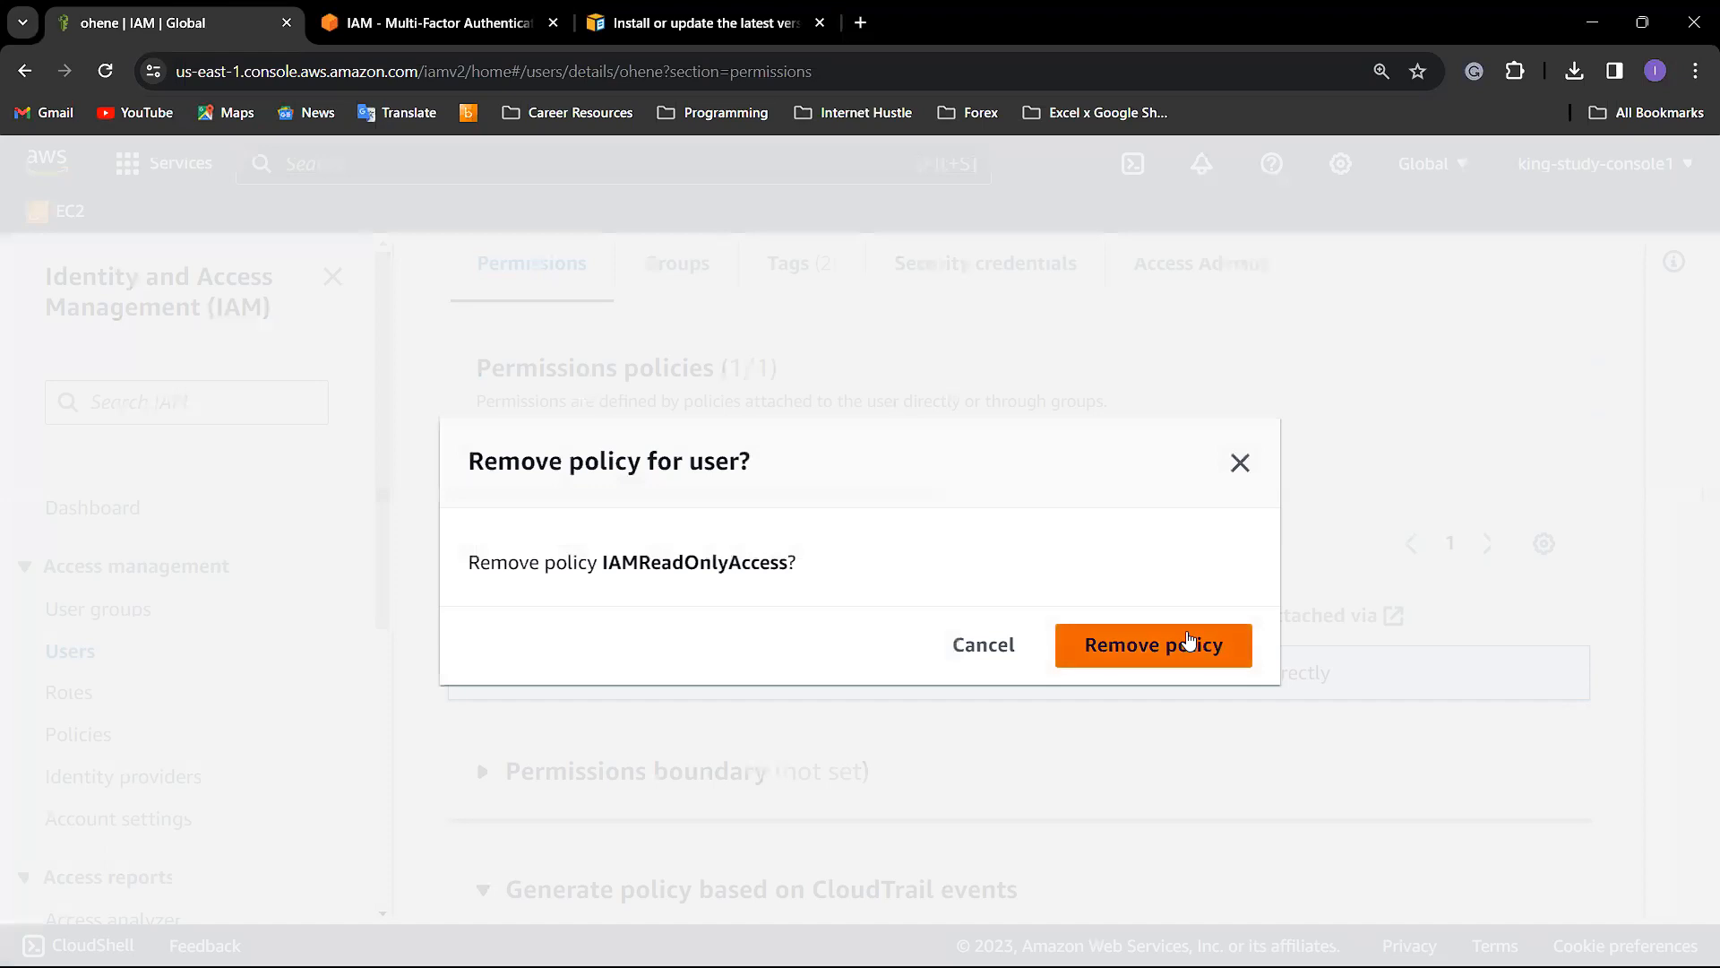
left_click(1189, 642)
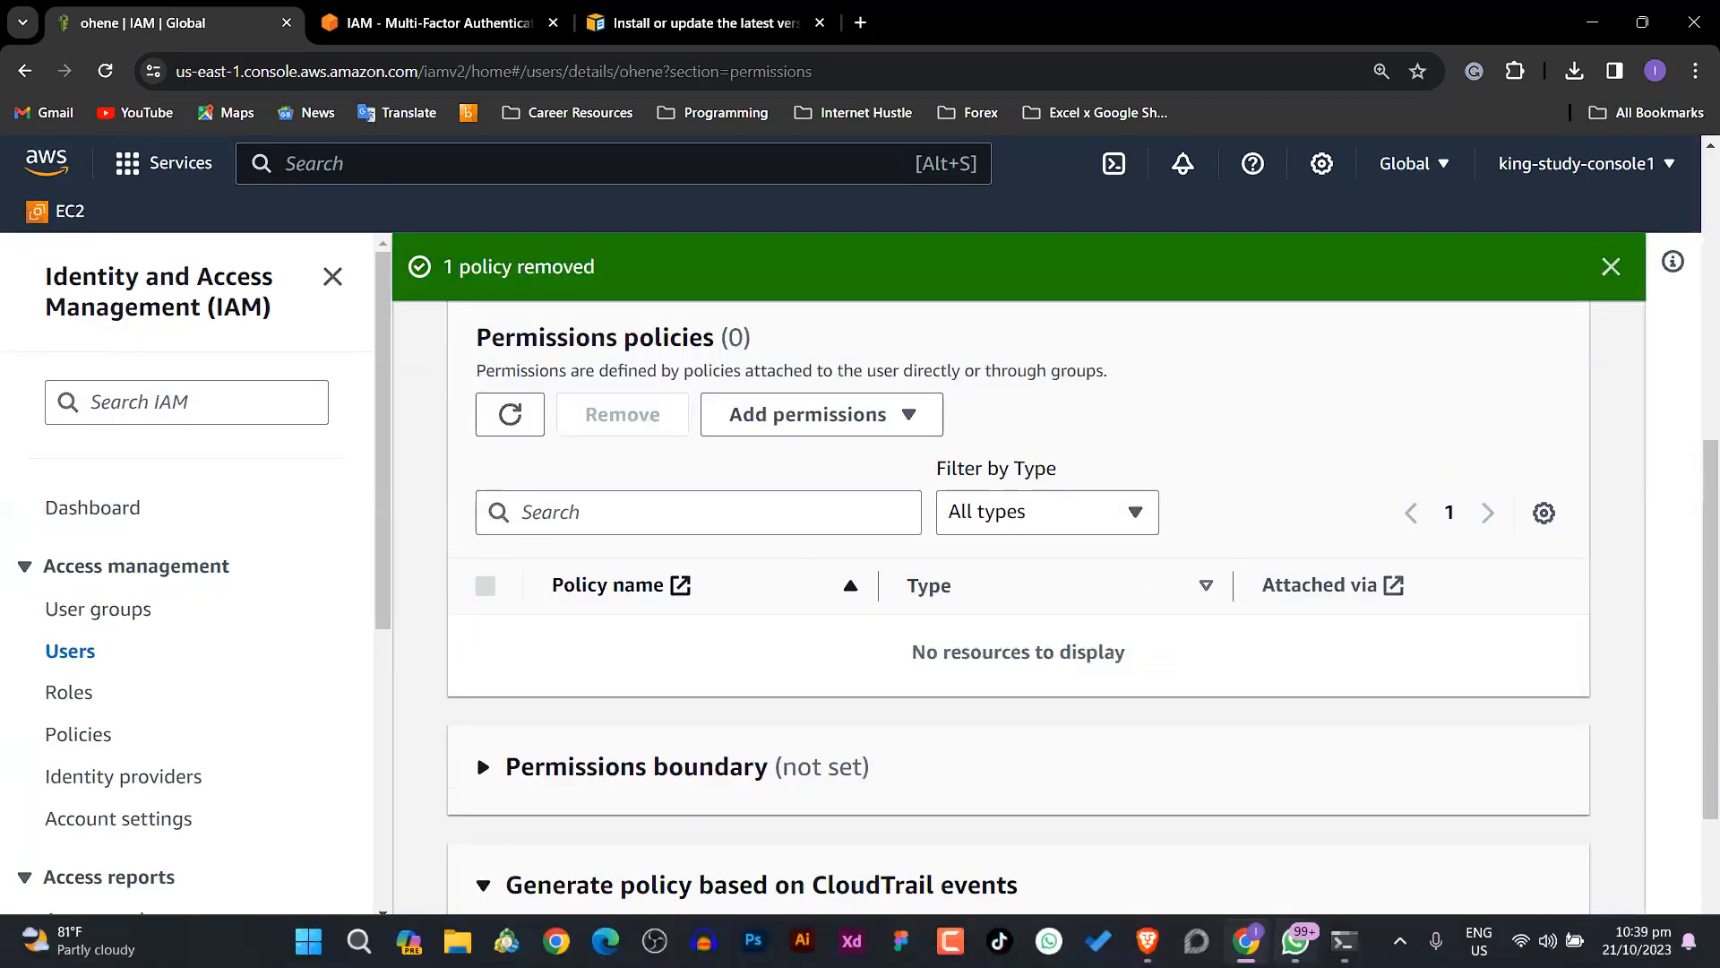
mouse_move(1294, 941)
left_click(1147, 941)
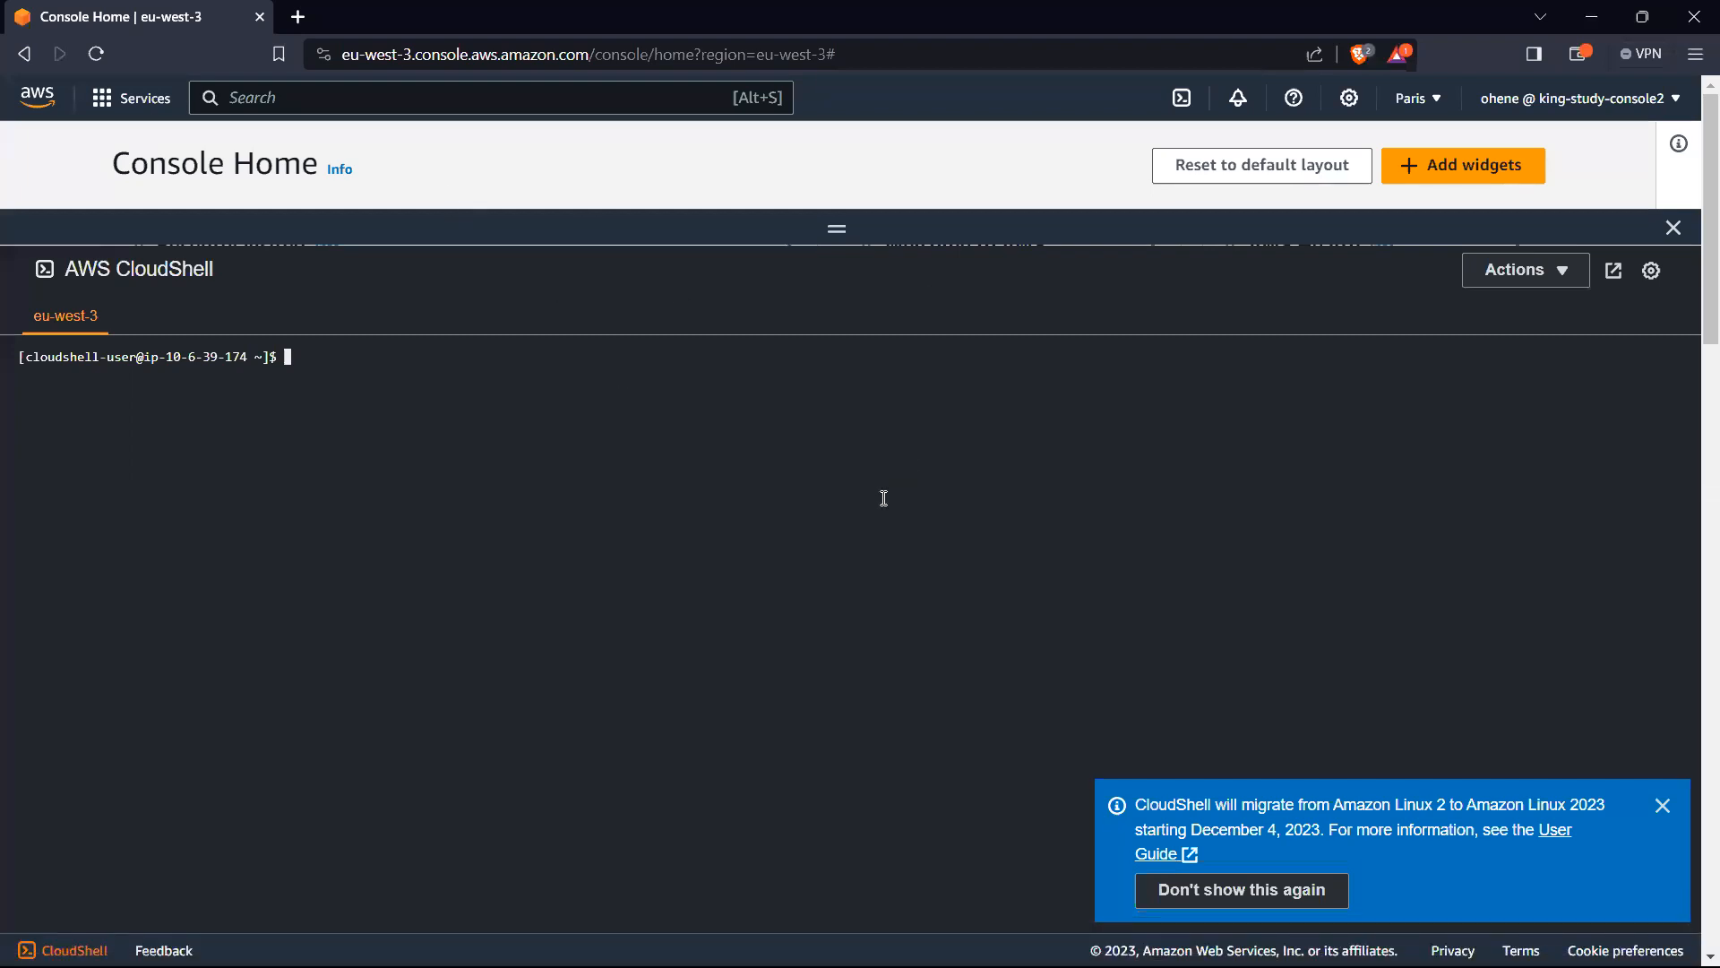
Step: Rerun 'aws iam list-users' in Command Prompt, now getting AccessDenied for iam:ListUsers
left_click(1344, 941)
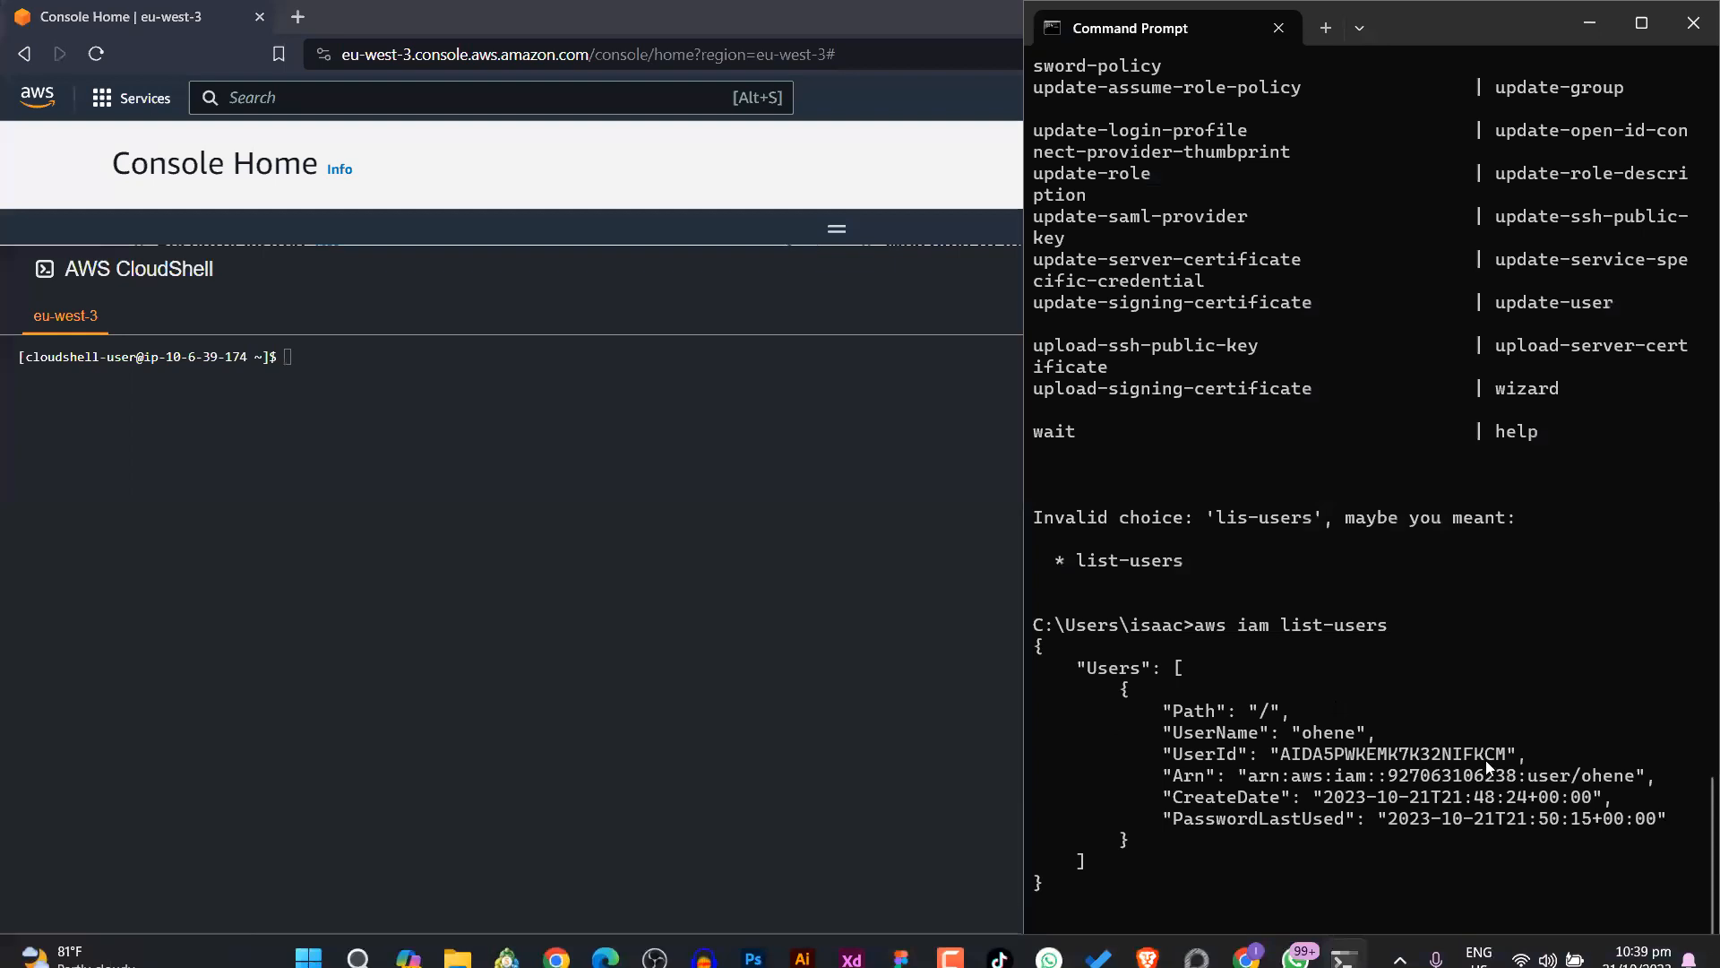
key("Up")
key("Up")
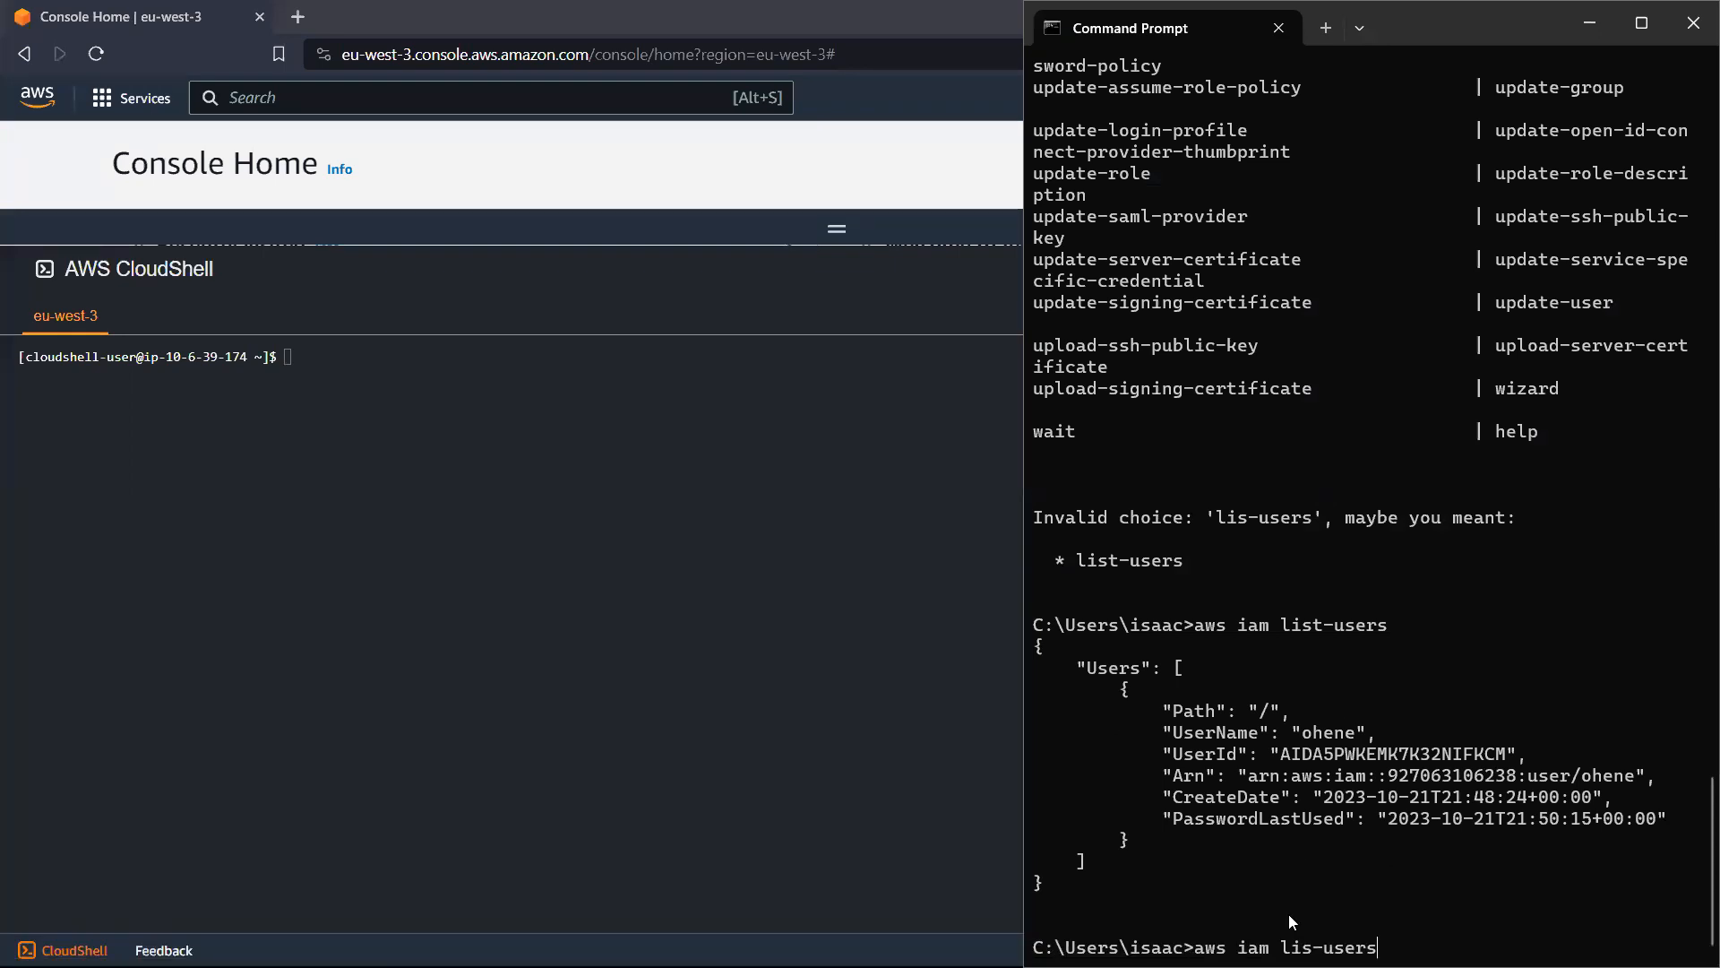
key("Down")
key("Return")
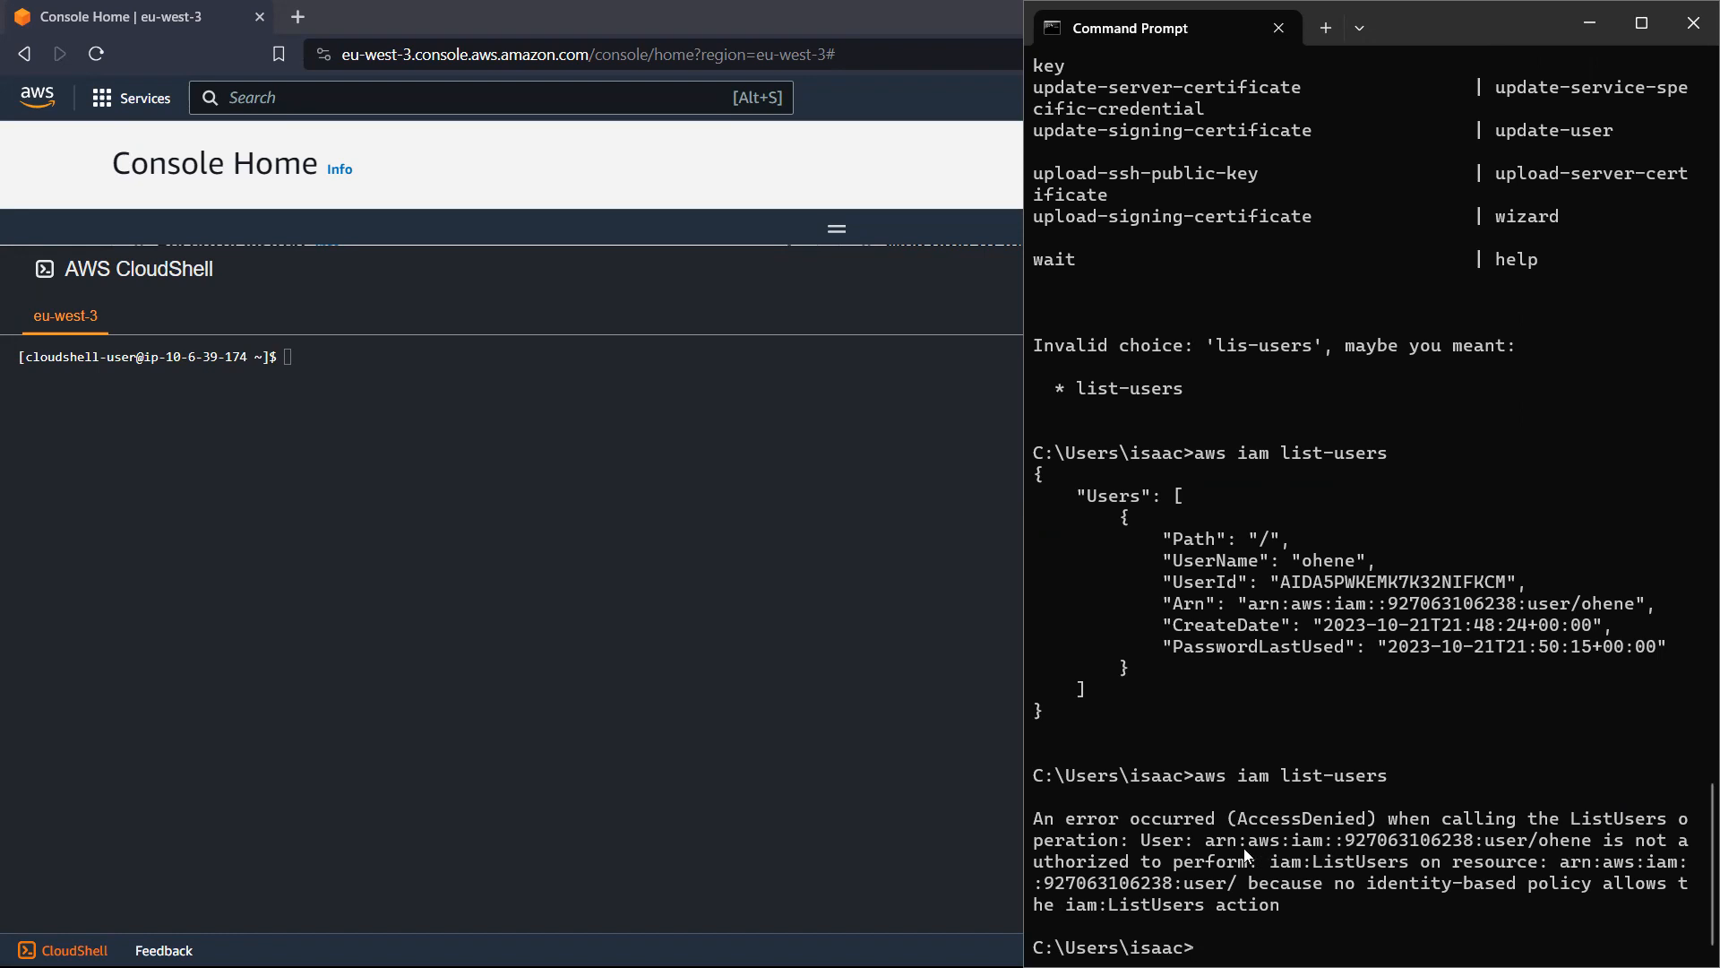
Step: Return to the browser windows, ending on the CloudShell session
mouse_move(1385, 966)
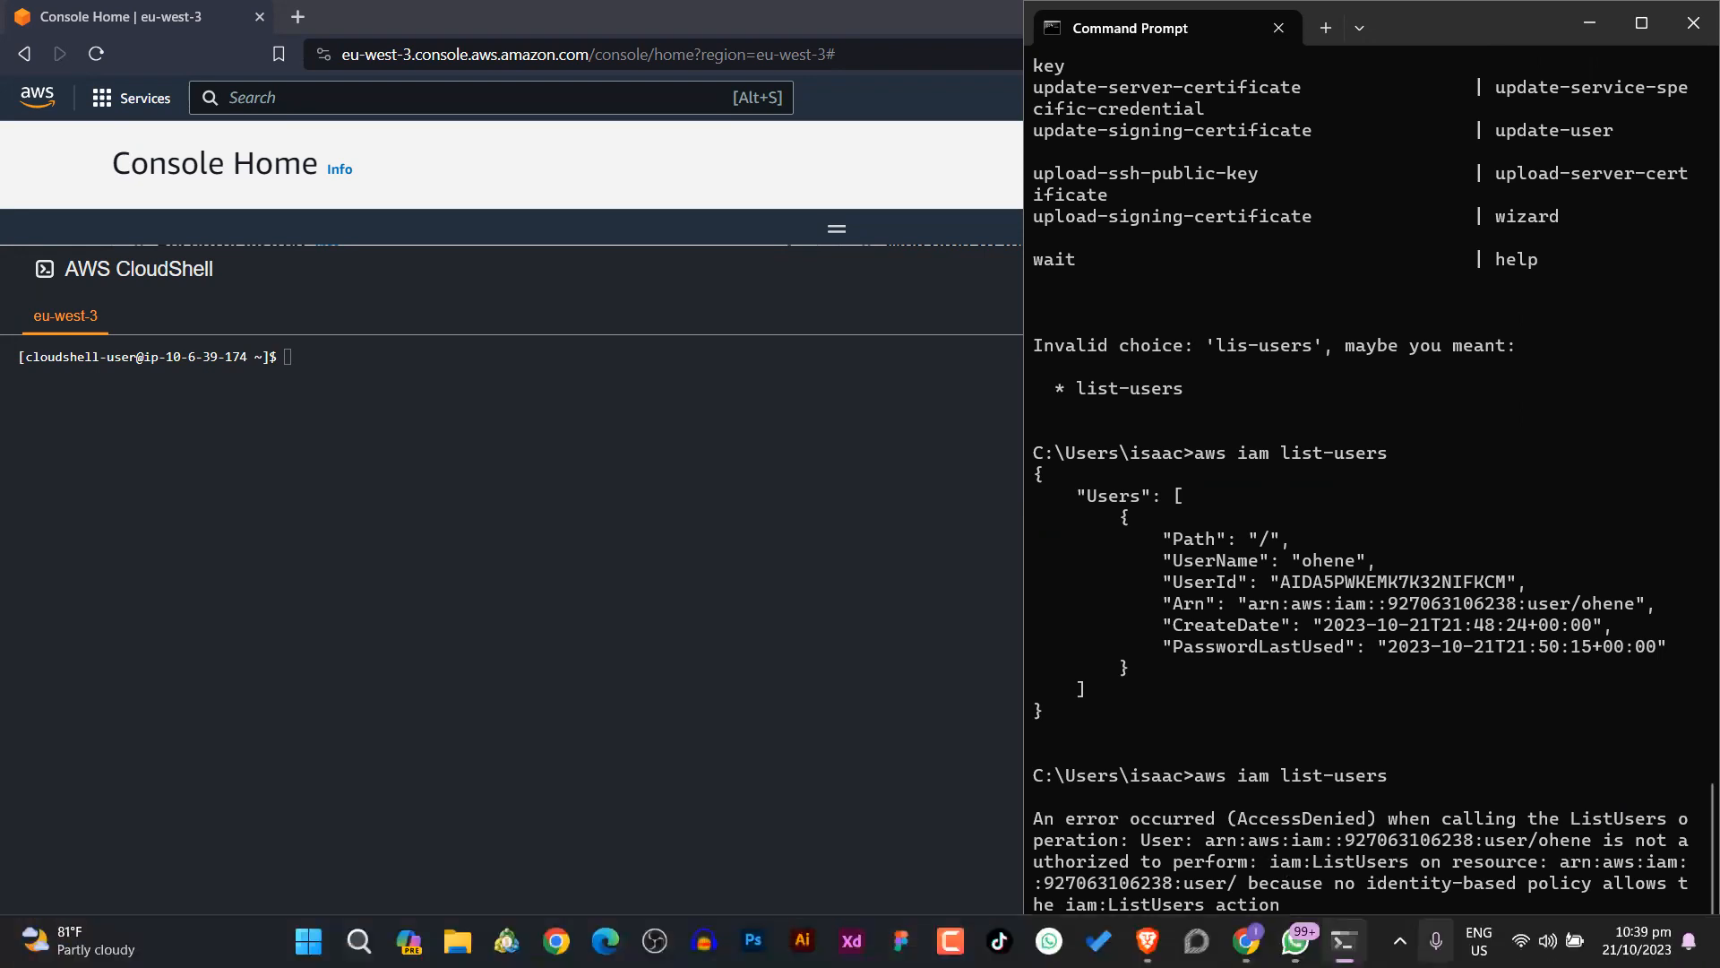
left_click(1246, 941)
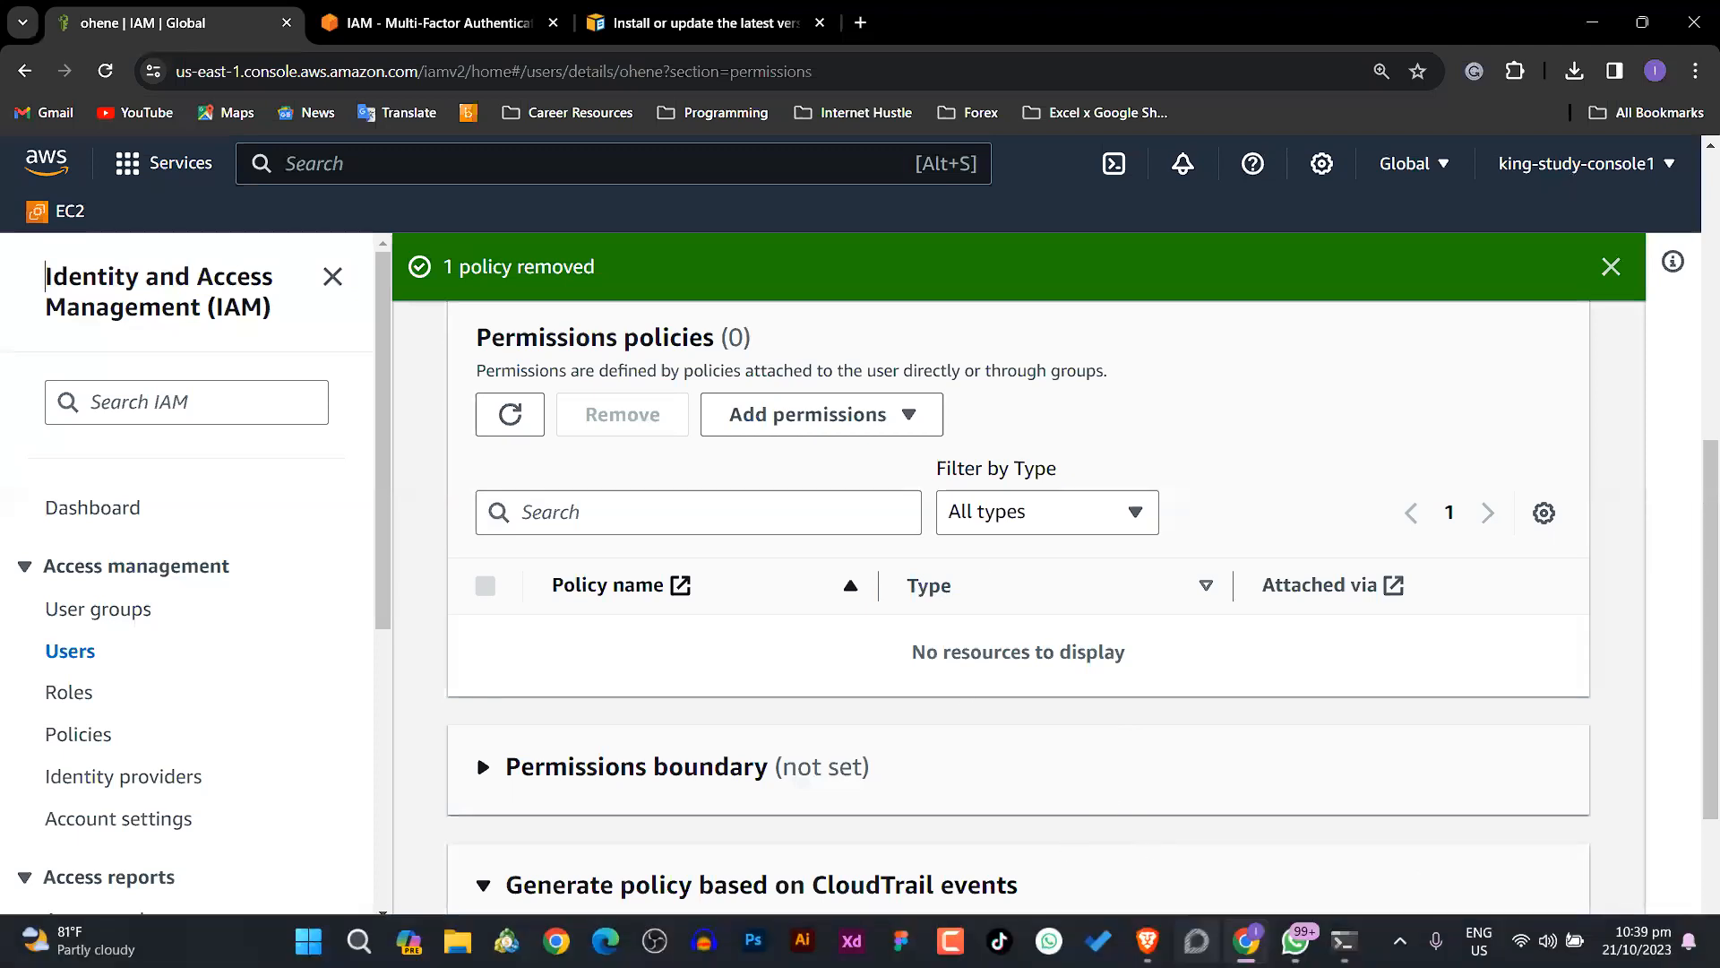
left_click(1147, 940)
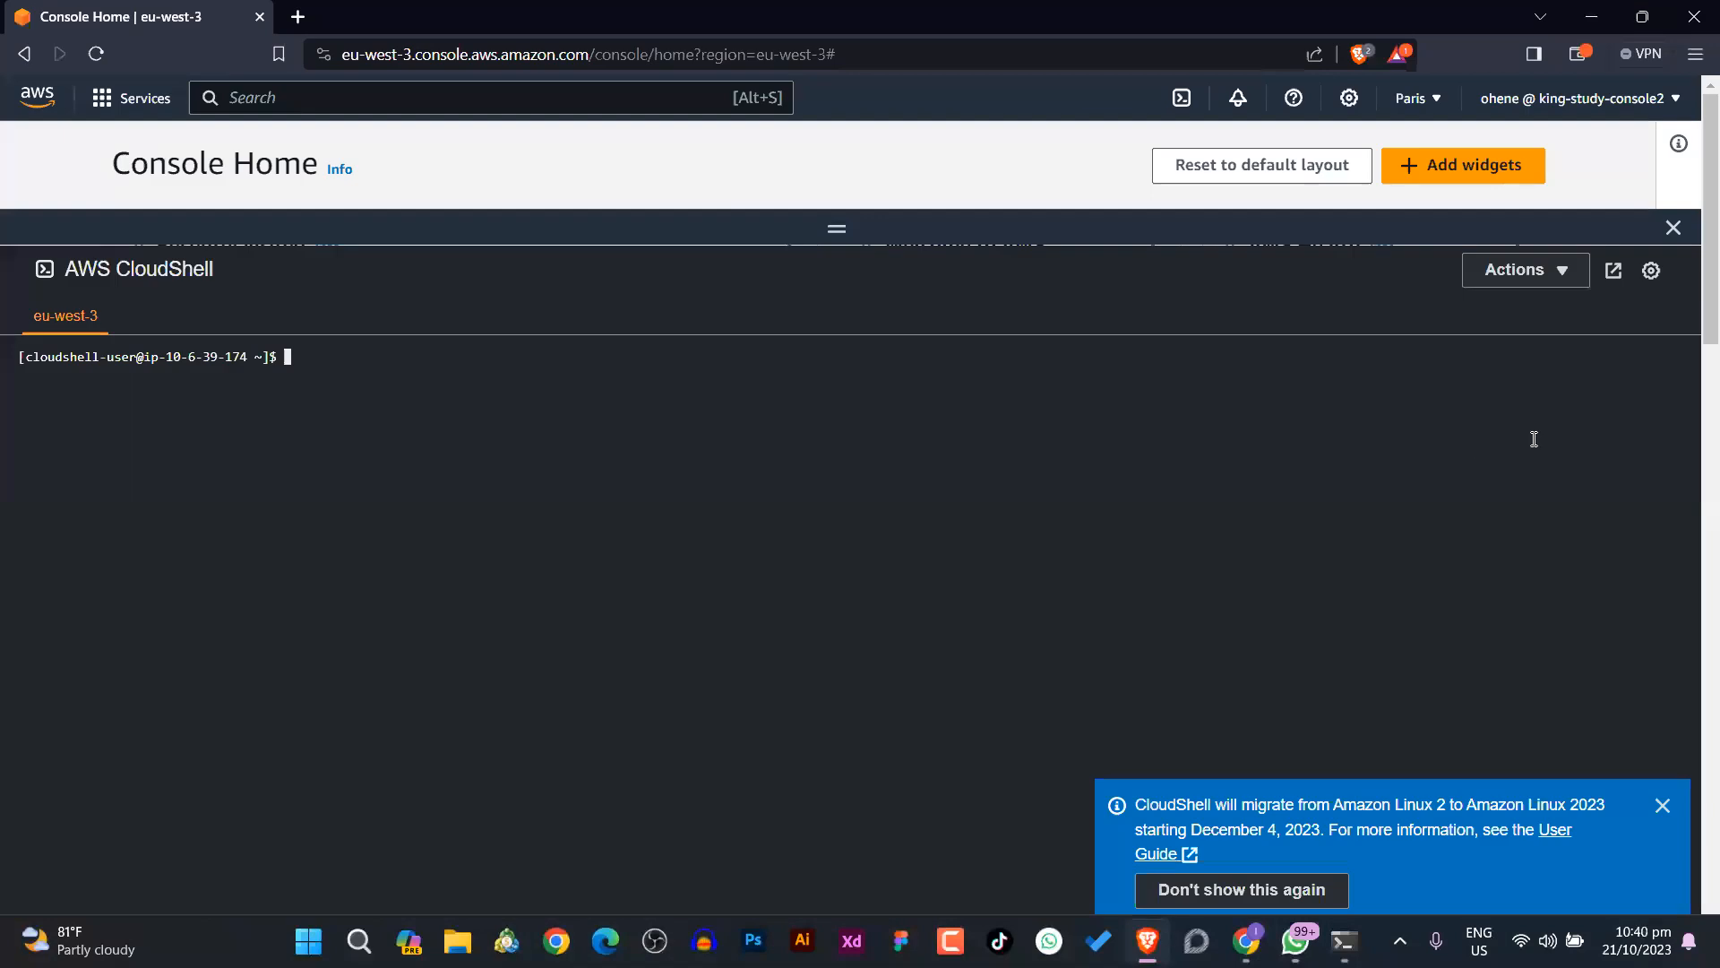
Step: Close and reopen CloudShell, then switch to the window with the IAM user page
left_click(1674, 228)
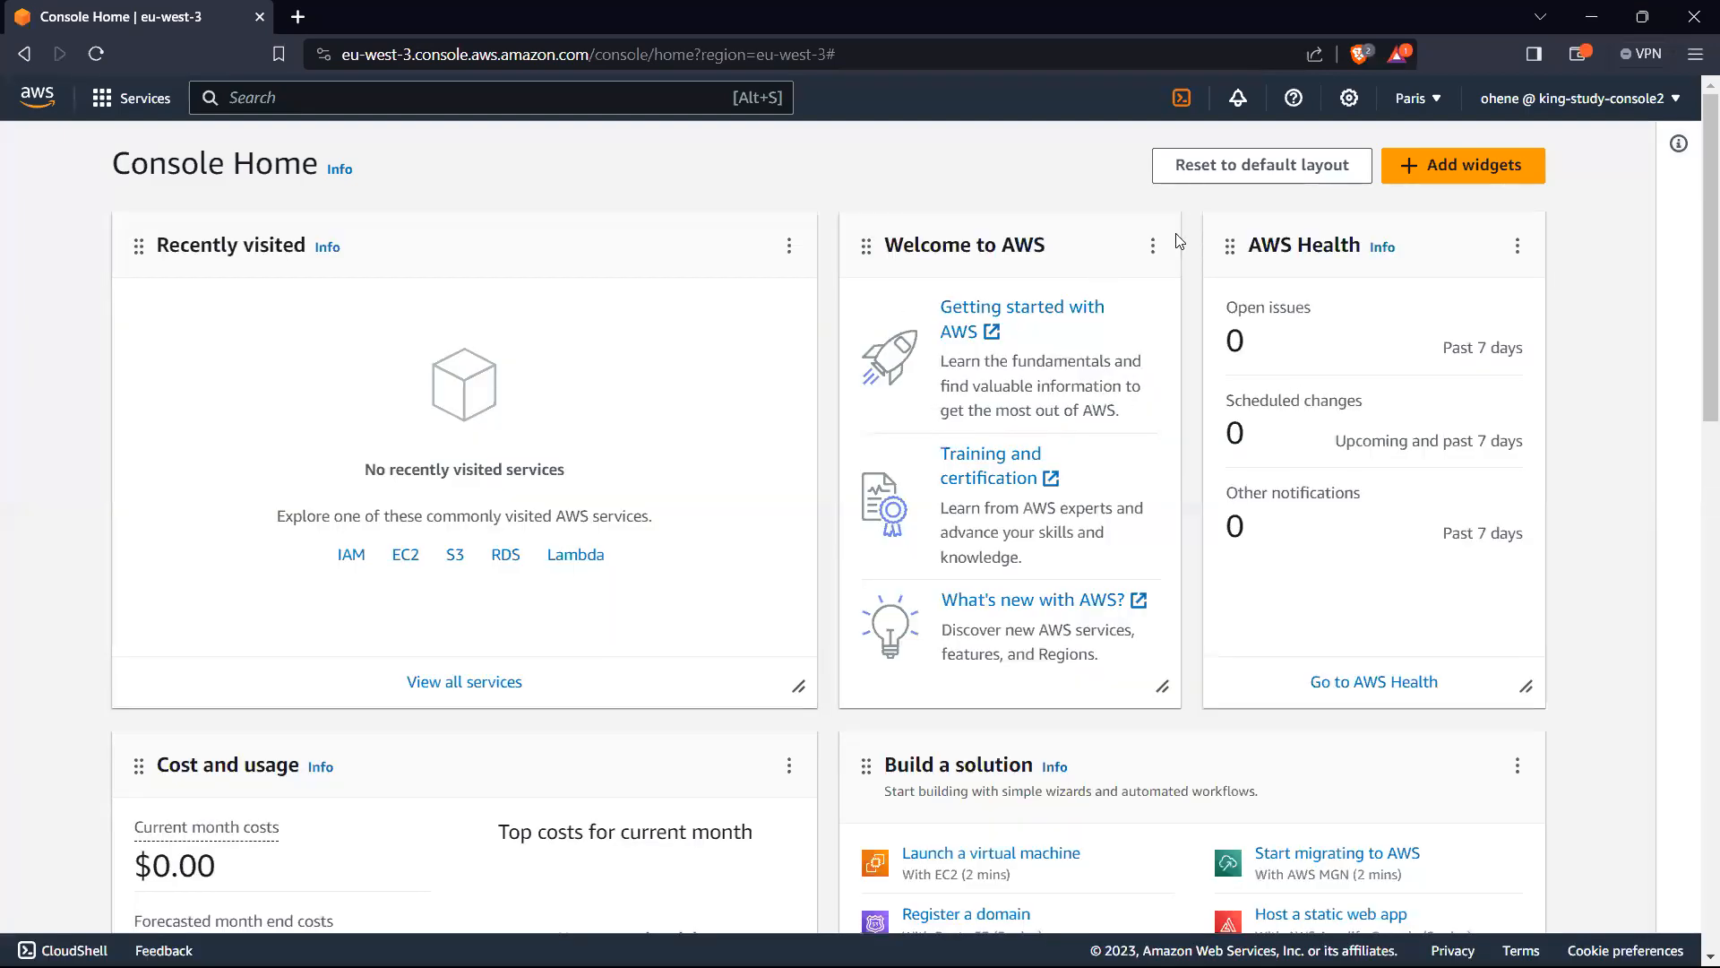
left_click(1181, 95)
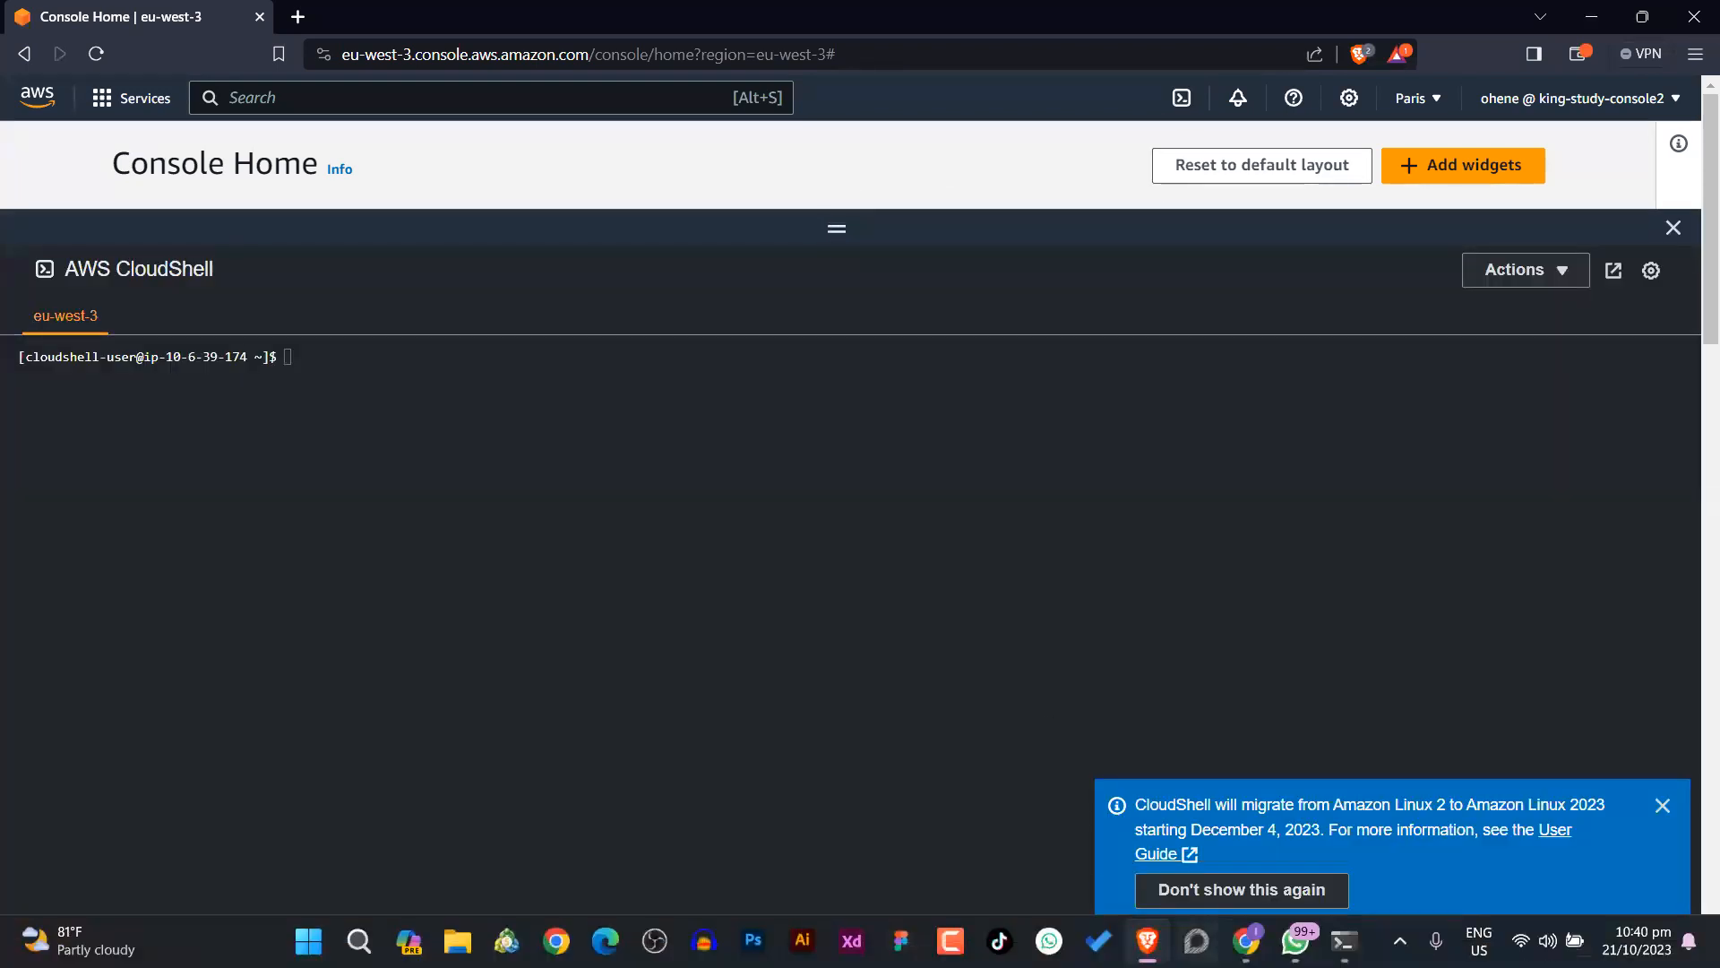
left_click(1245, 941)
scroll(788, 802, "down", 2)
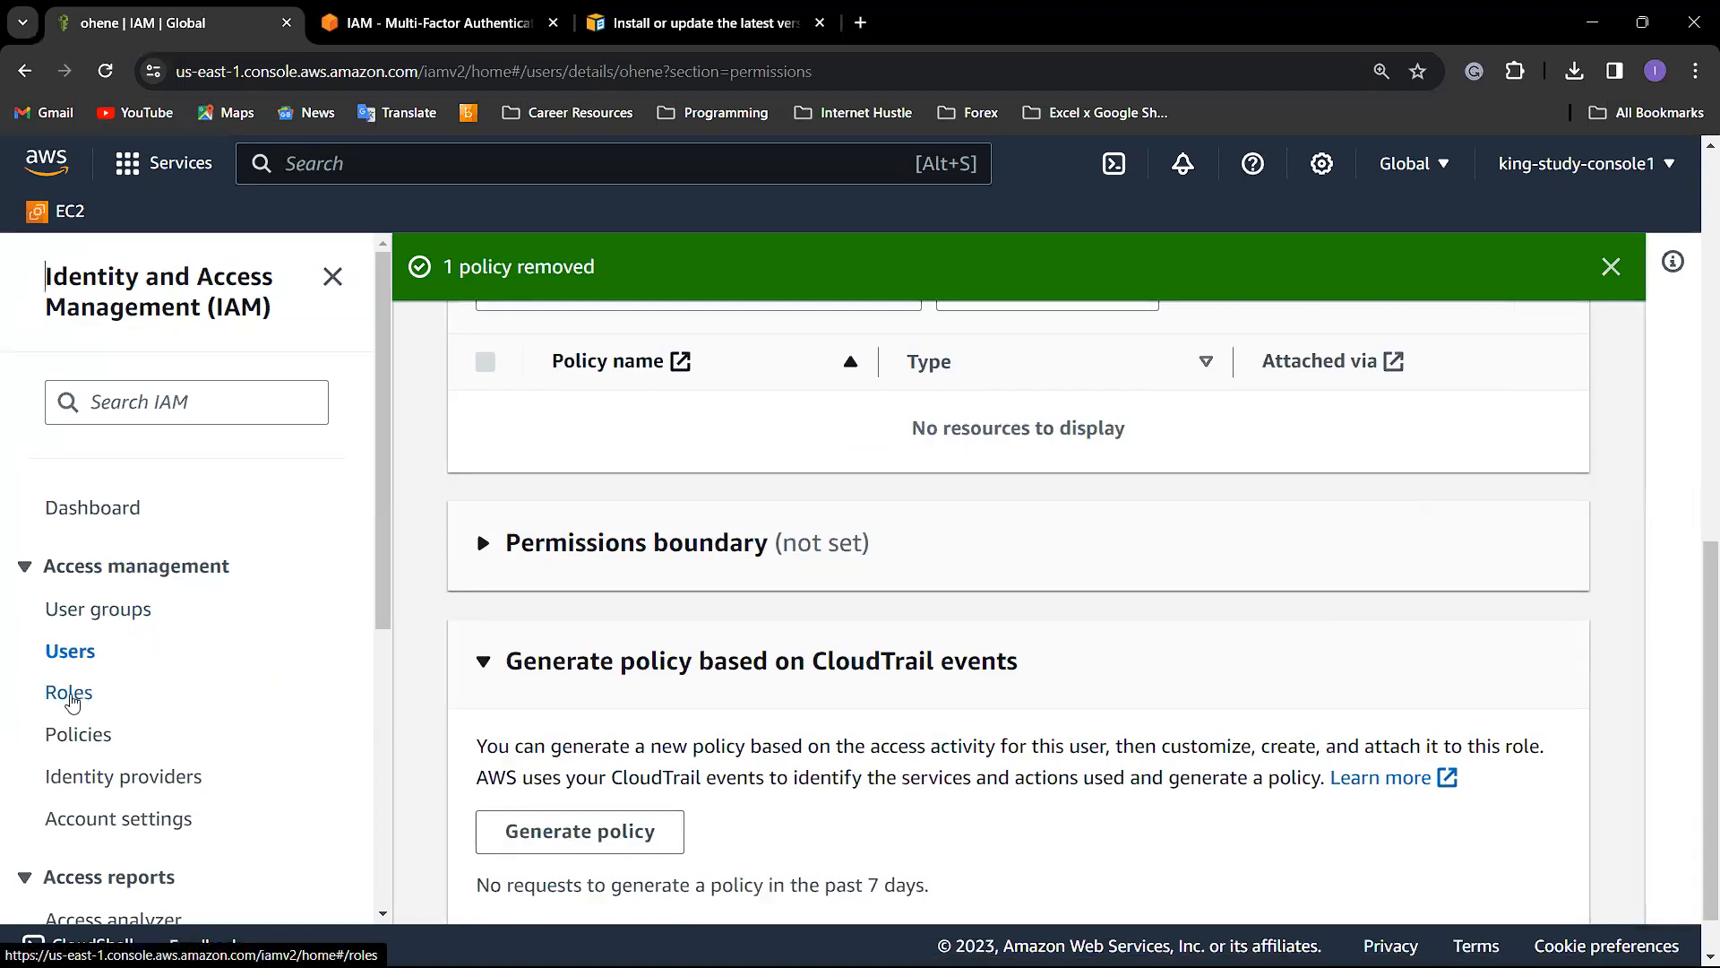
scroll(590, 690, "down", 1)
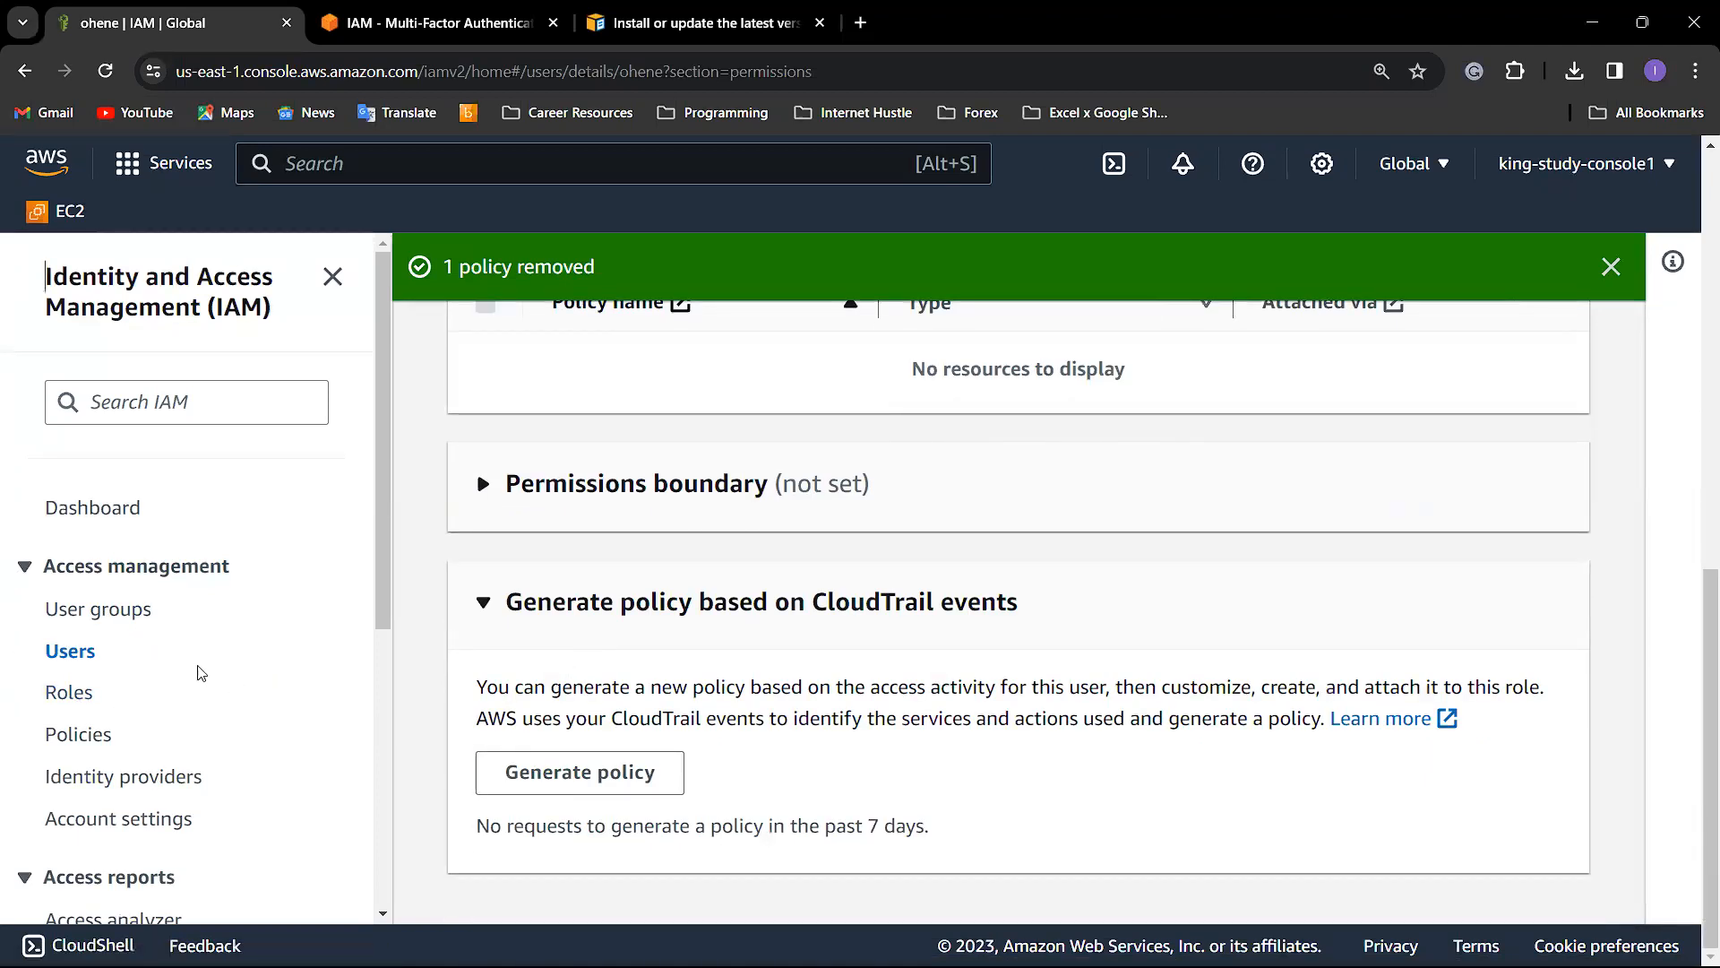
scroll(203, 667, "up", 5)
scroll(618, 705, "up", 3)
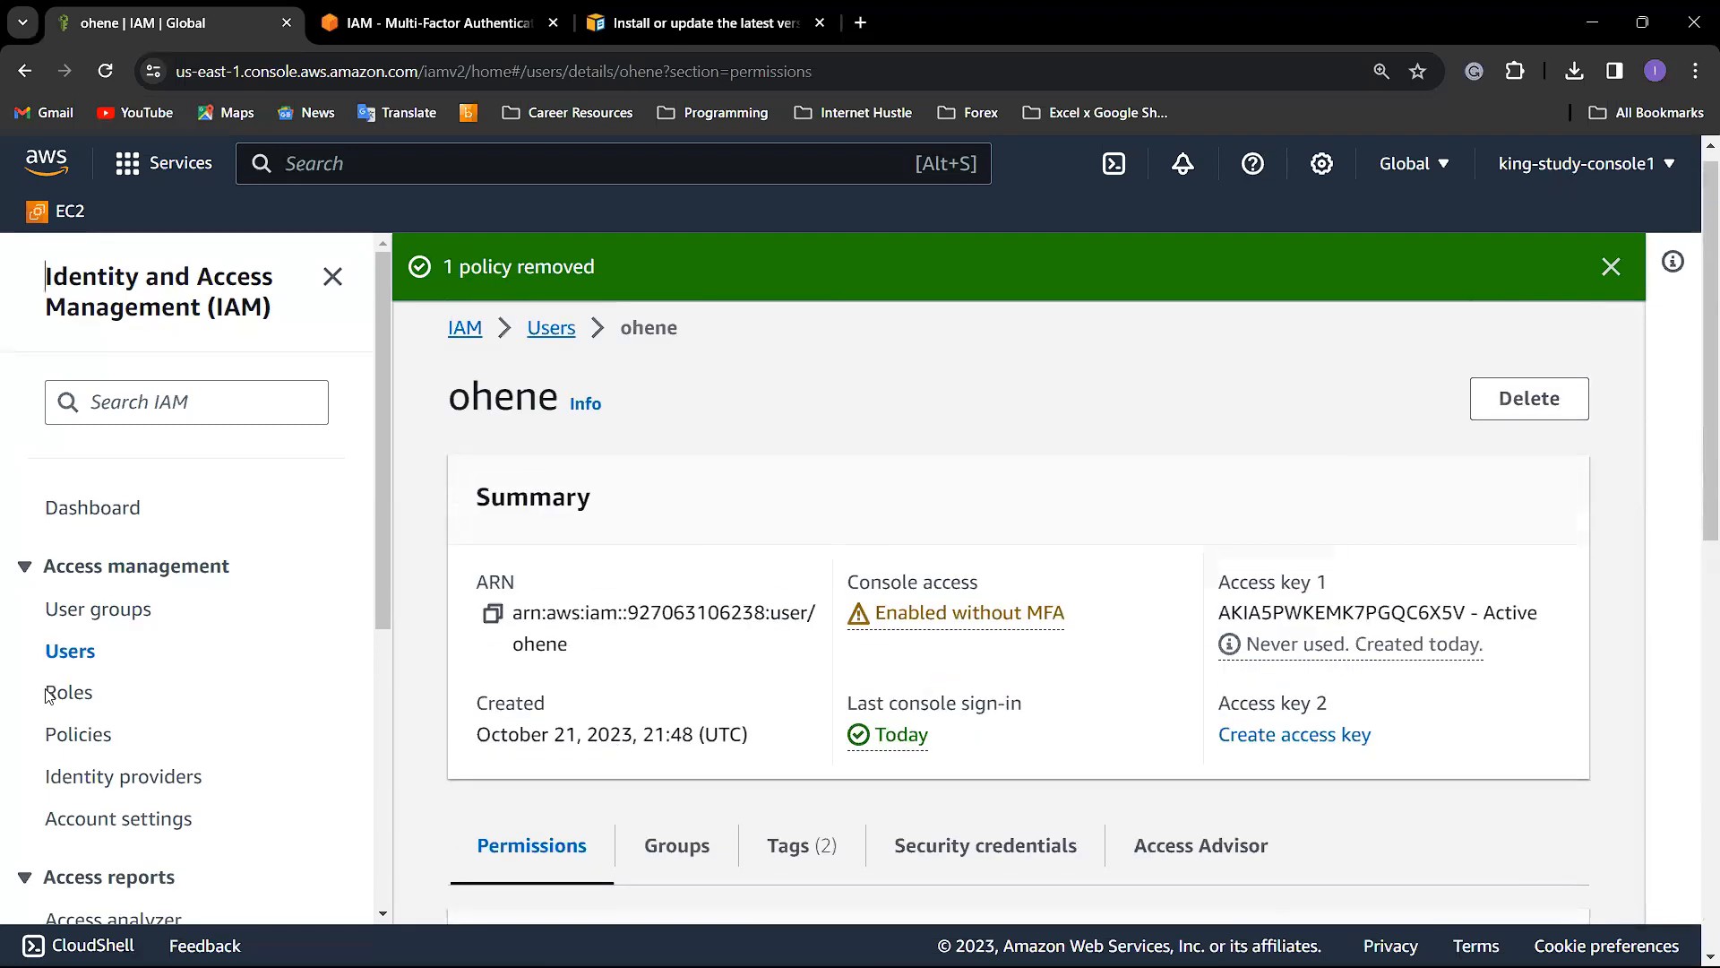
Step: From the user's Groups tab, start Add user to groups and select admin
left_click(68, 652)
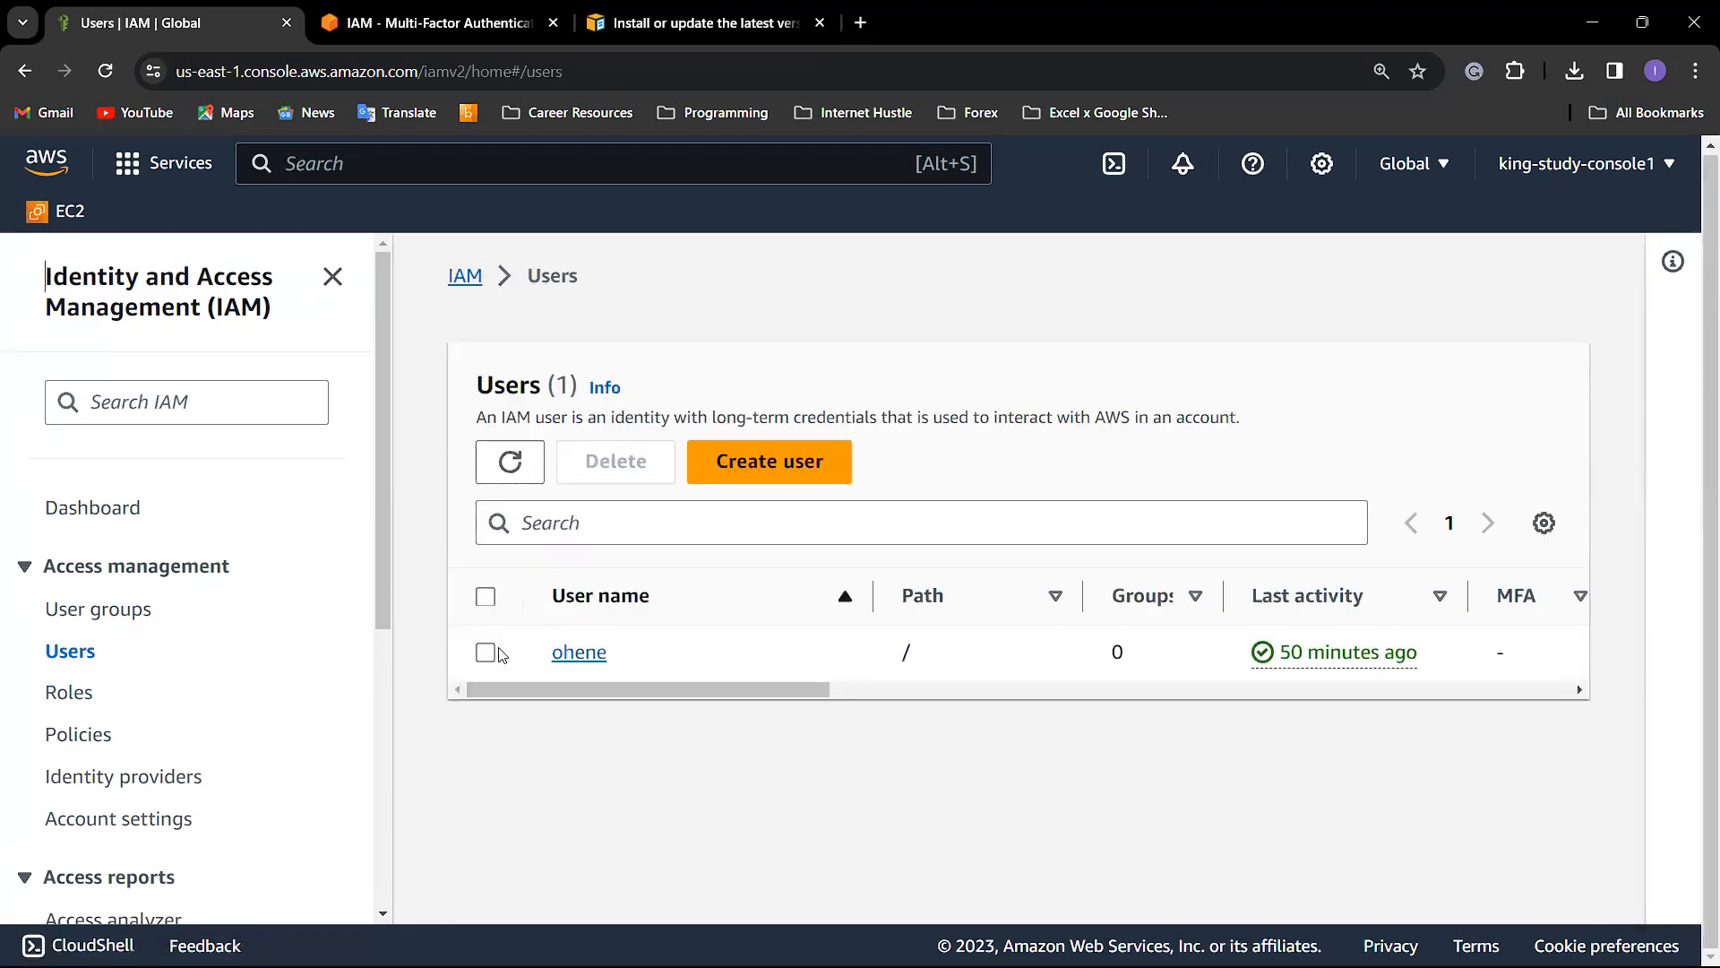
left_click(580, 653)
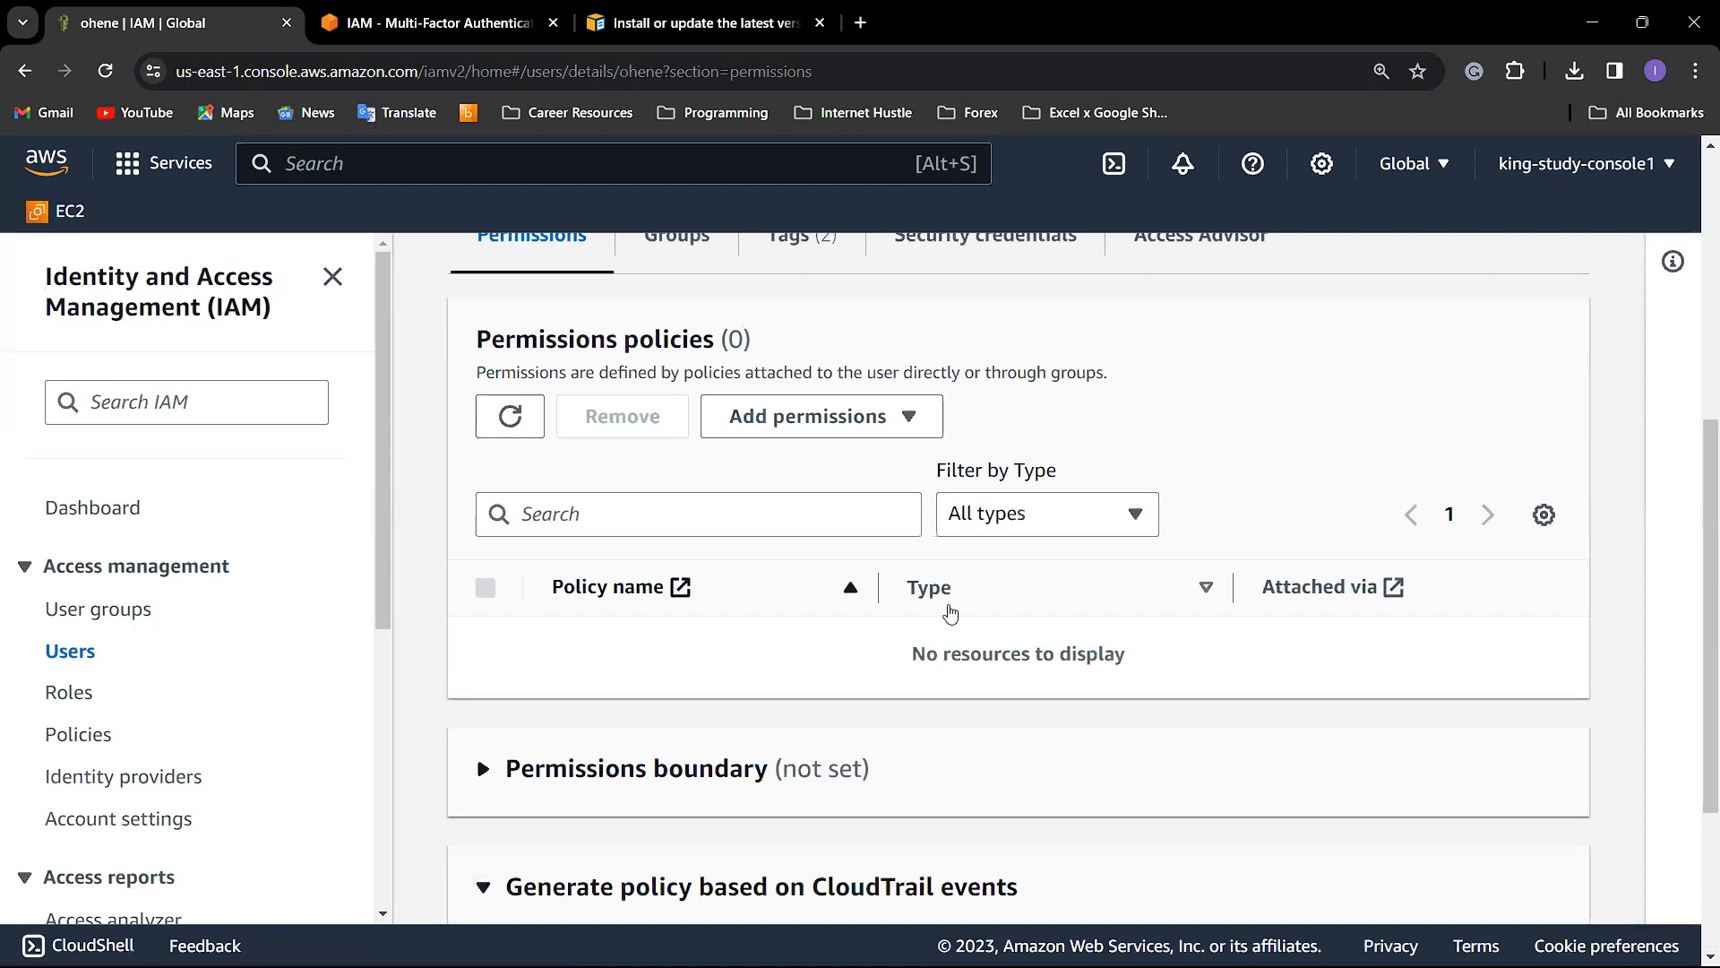
scroll(963, 627, "down", 3)
scroll(570, 570, "up", 5)
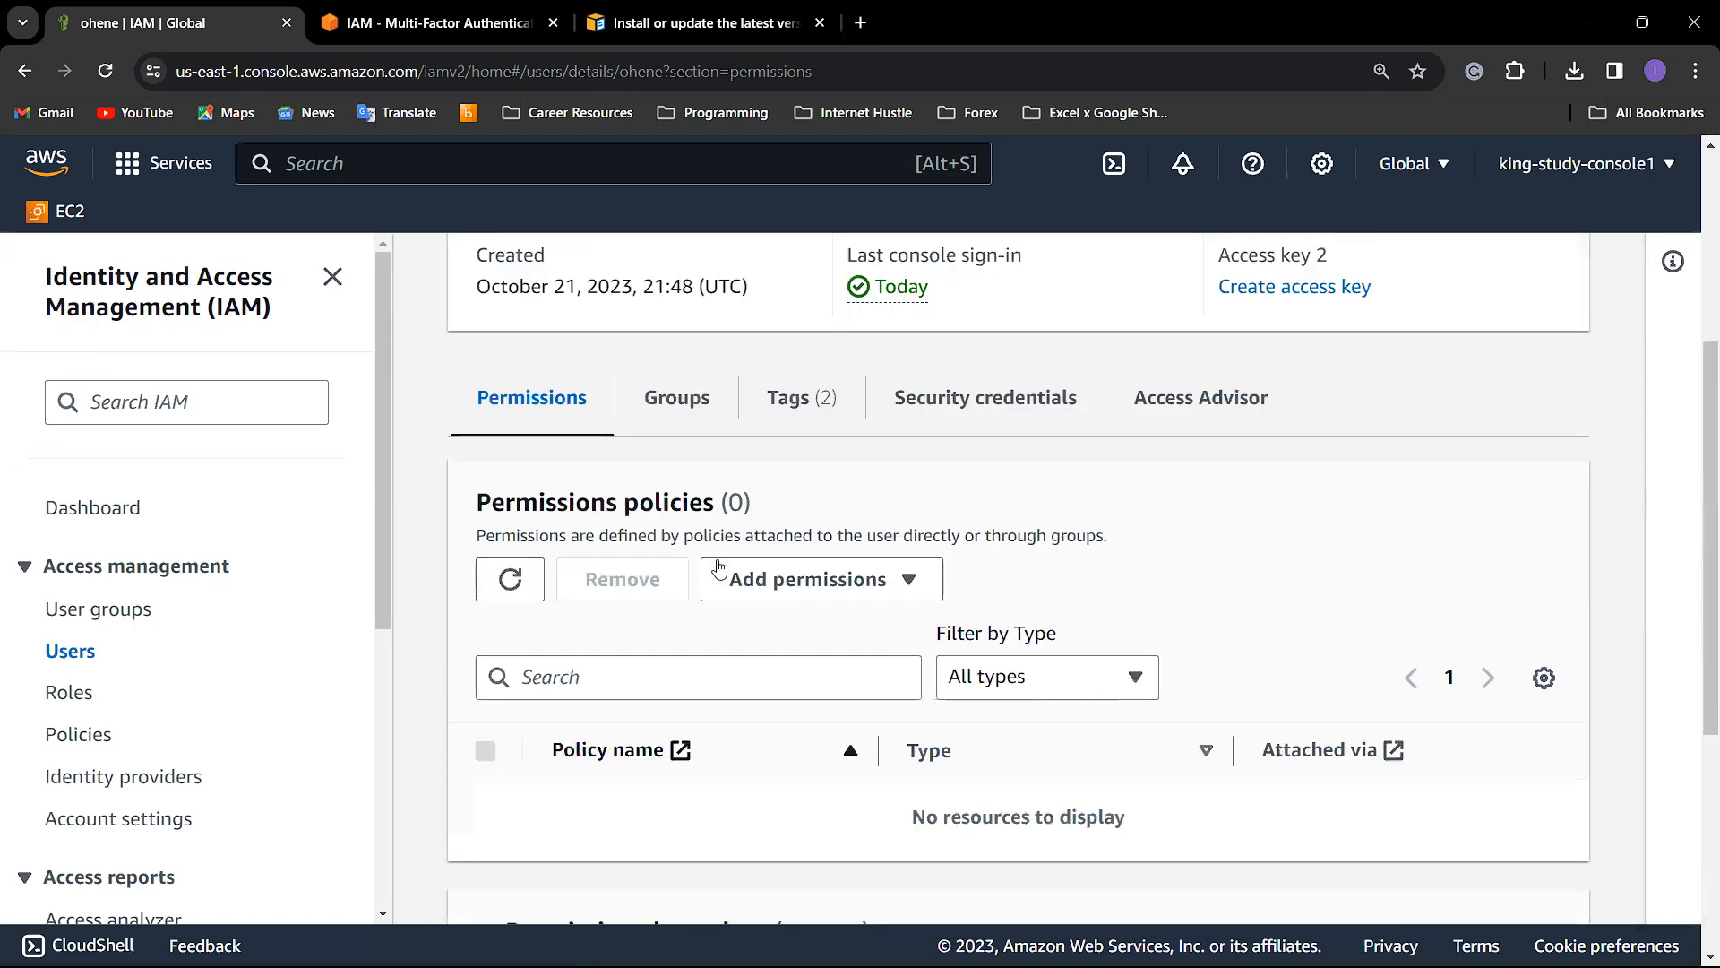
left_click(648, 398)
left_click(846, 668)
left_click(150, 670)
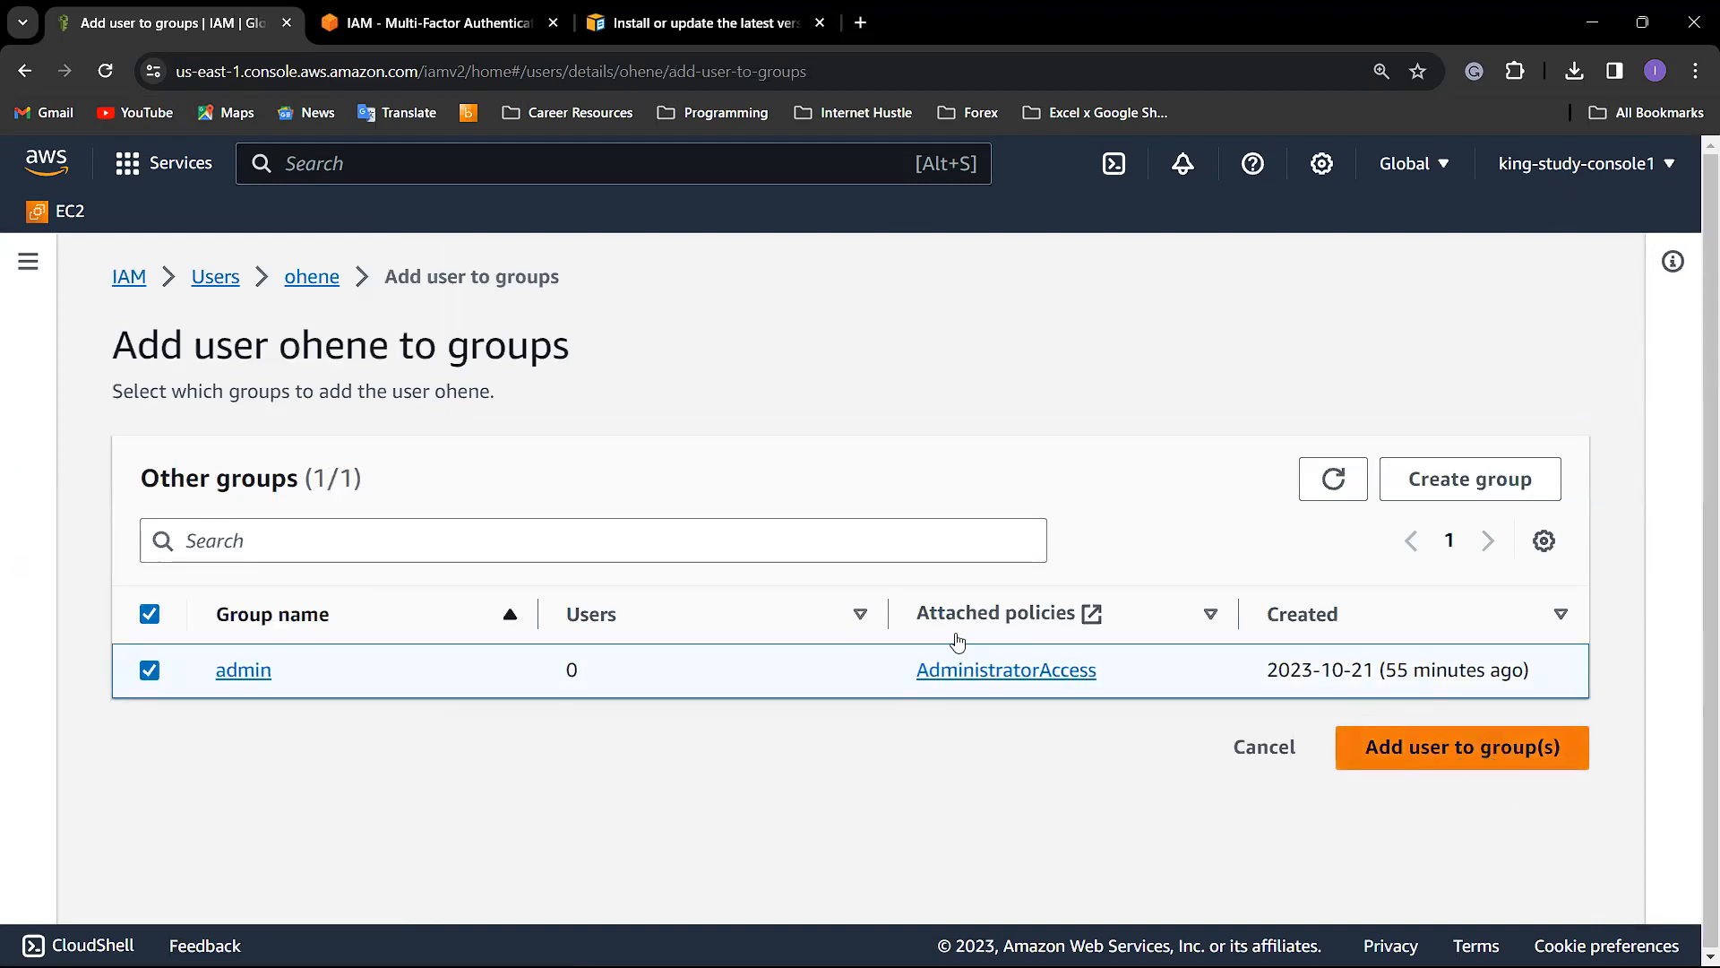
Step: Add the user to admin, rerun 'aws iam list-users' successfully, and return to CloudShell
left_click(1472, 753)
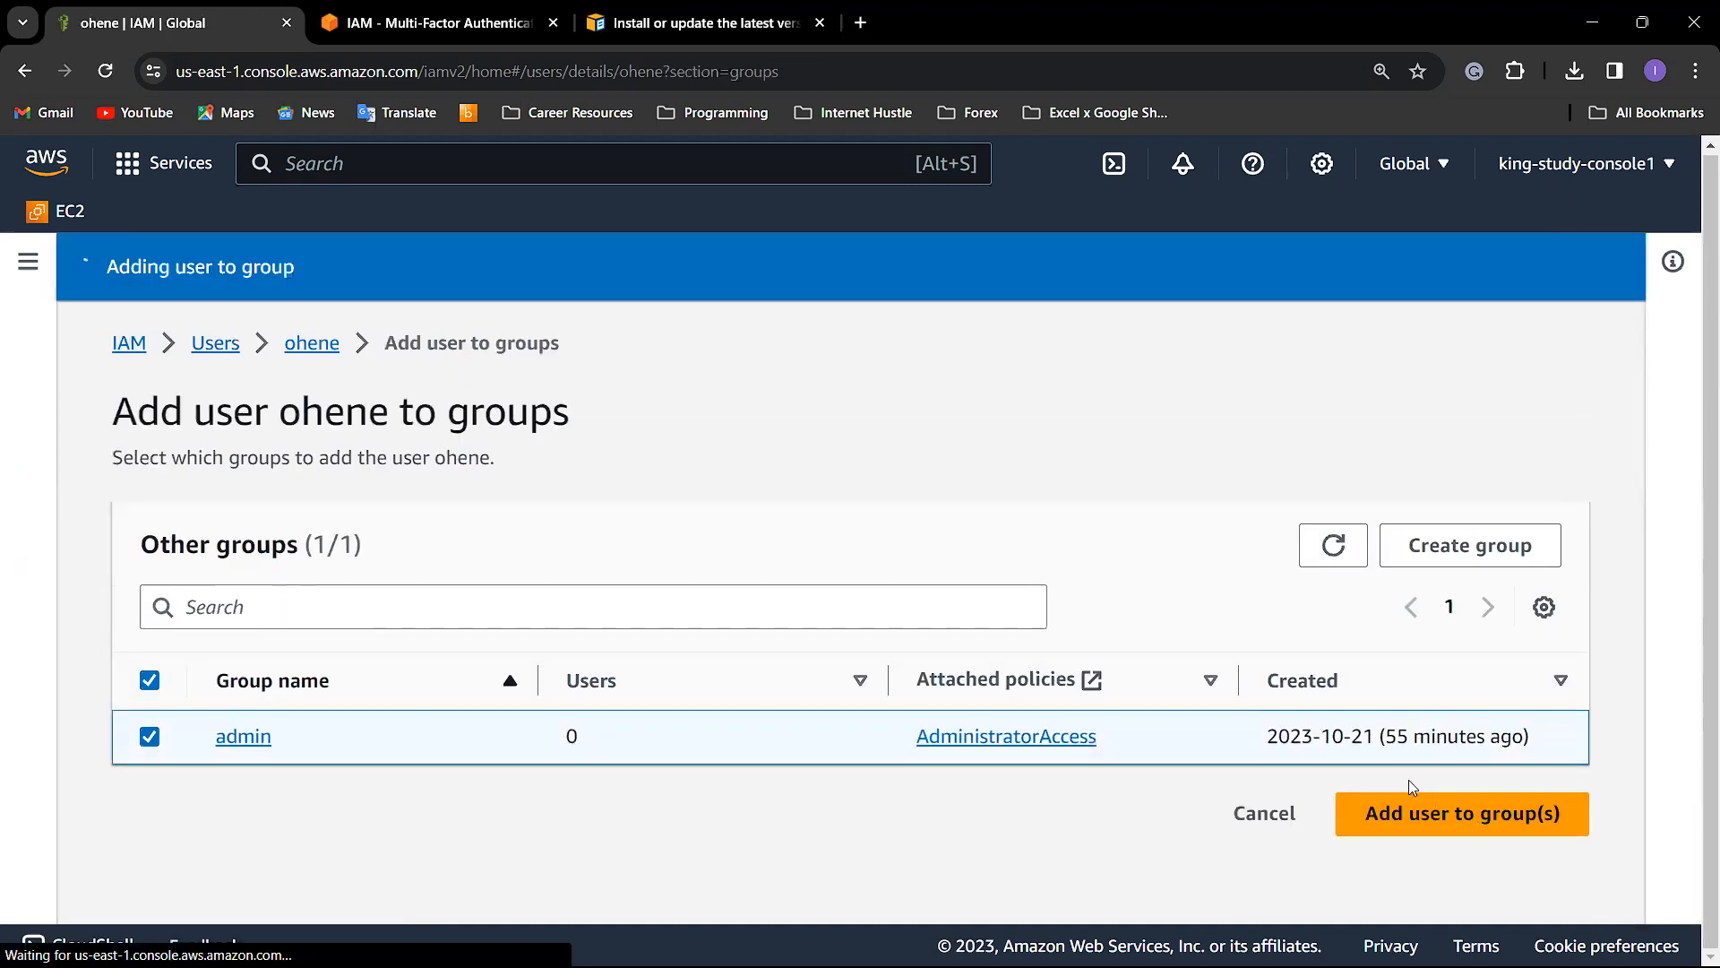
left_click(1326, 939)
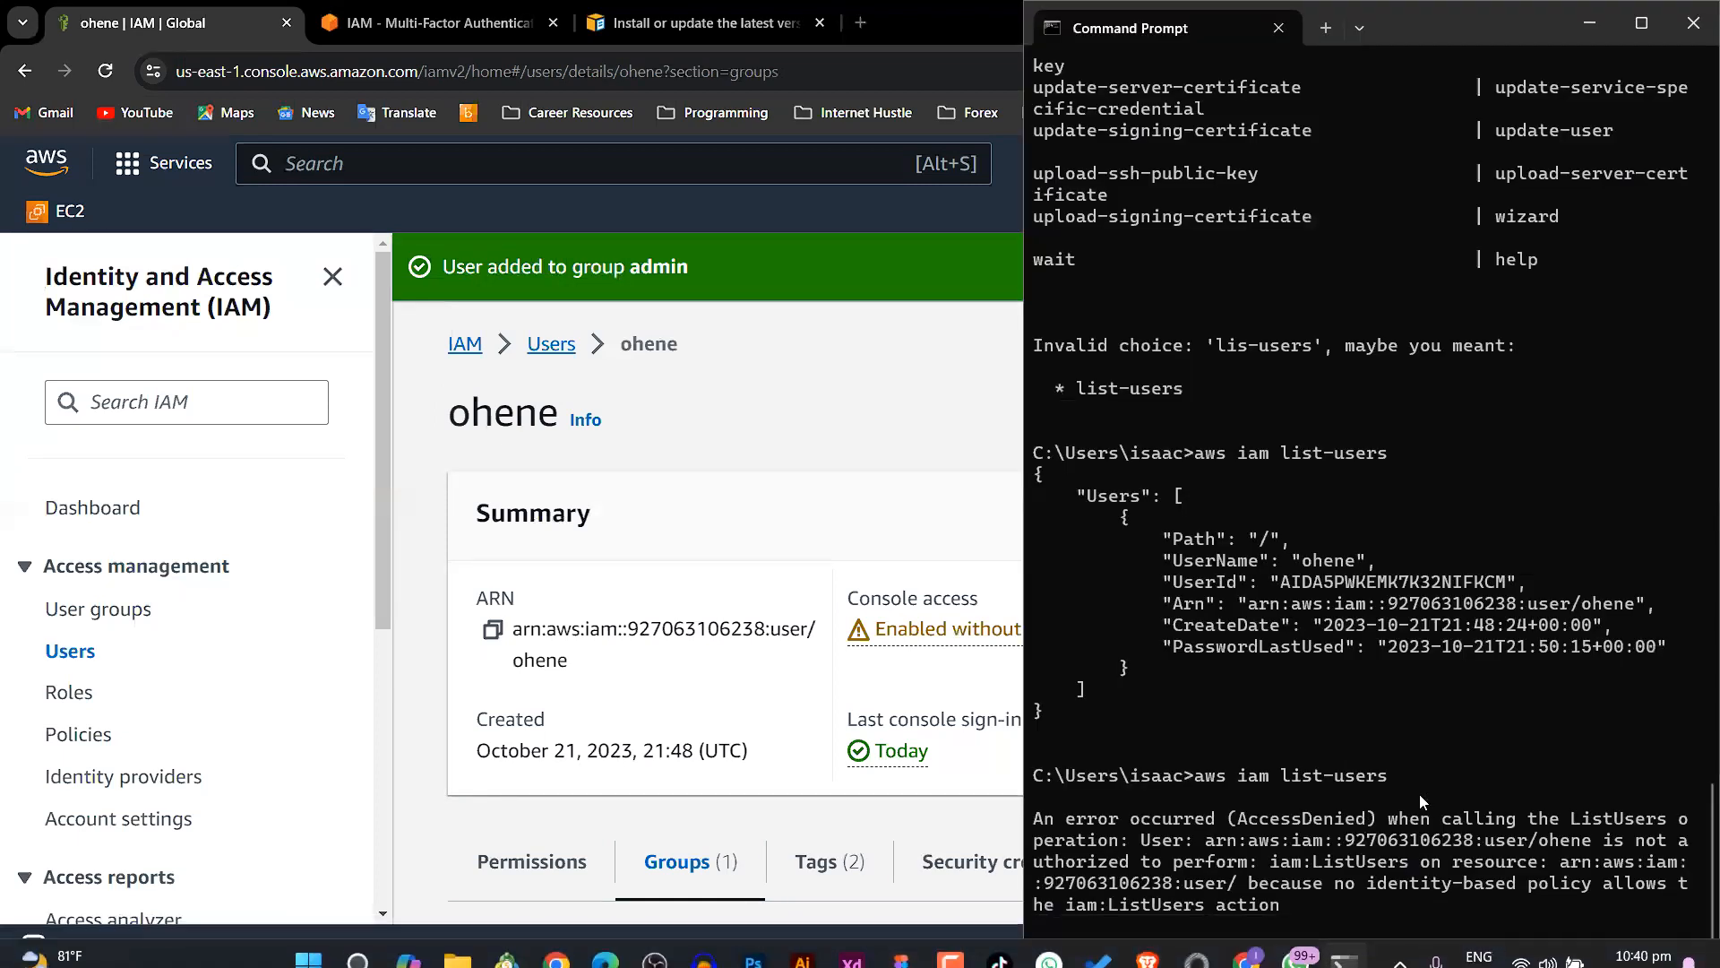
key("Return")
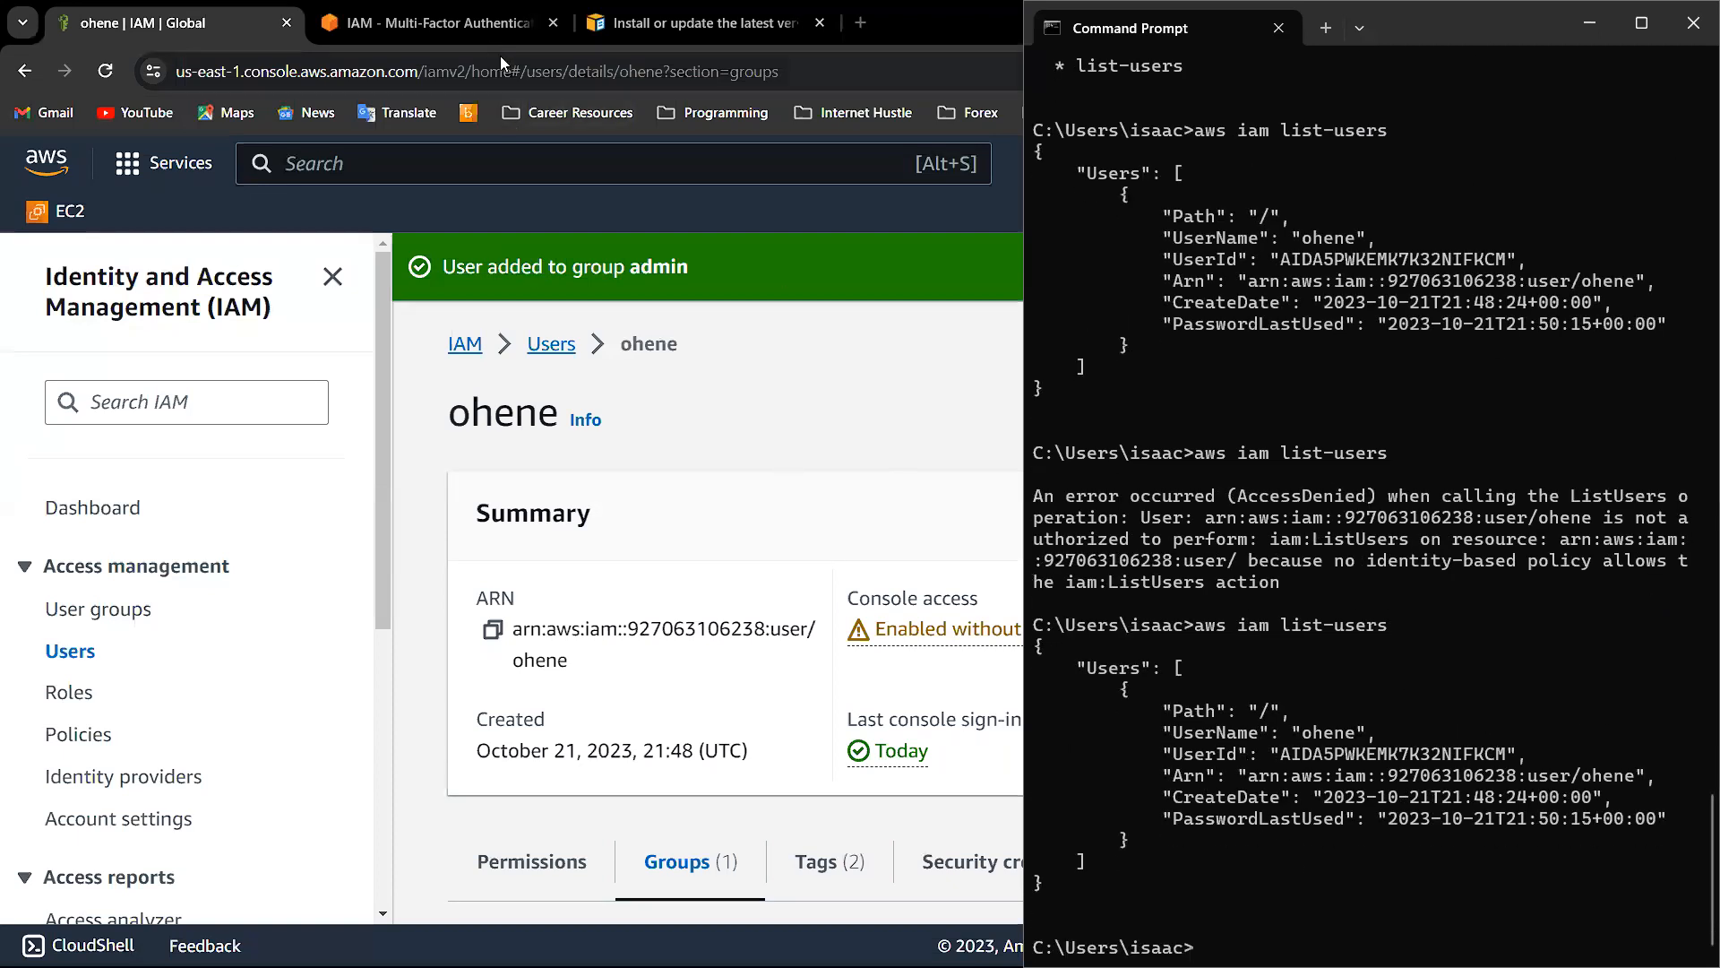
mouse_move(1245, 941)
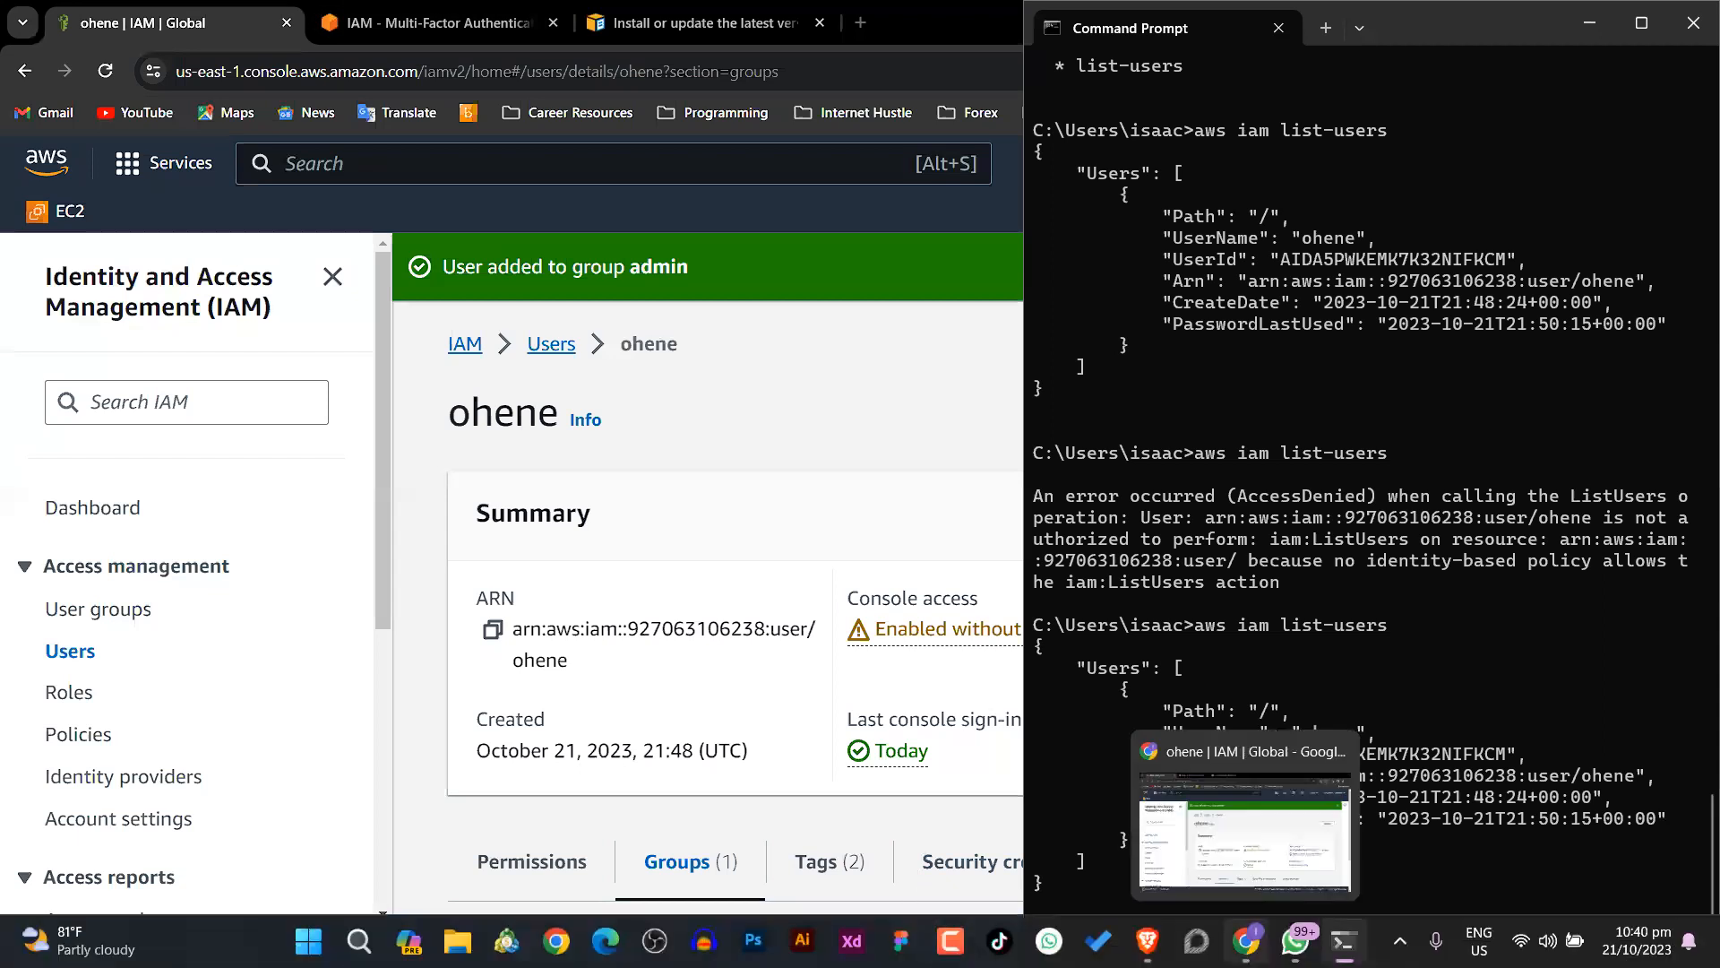
left_click(1148, 941)
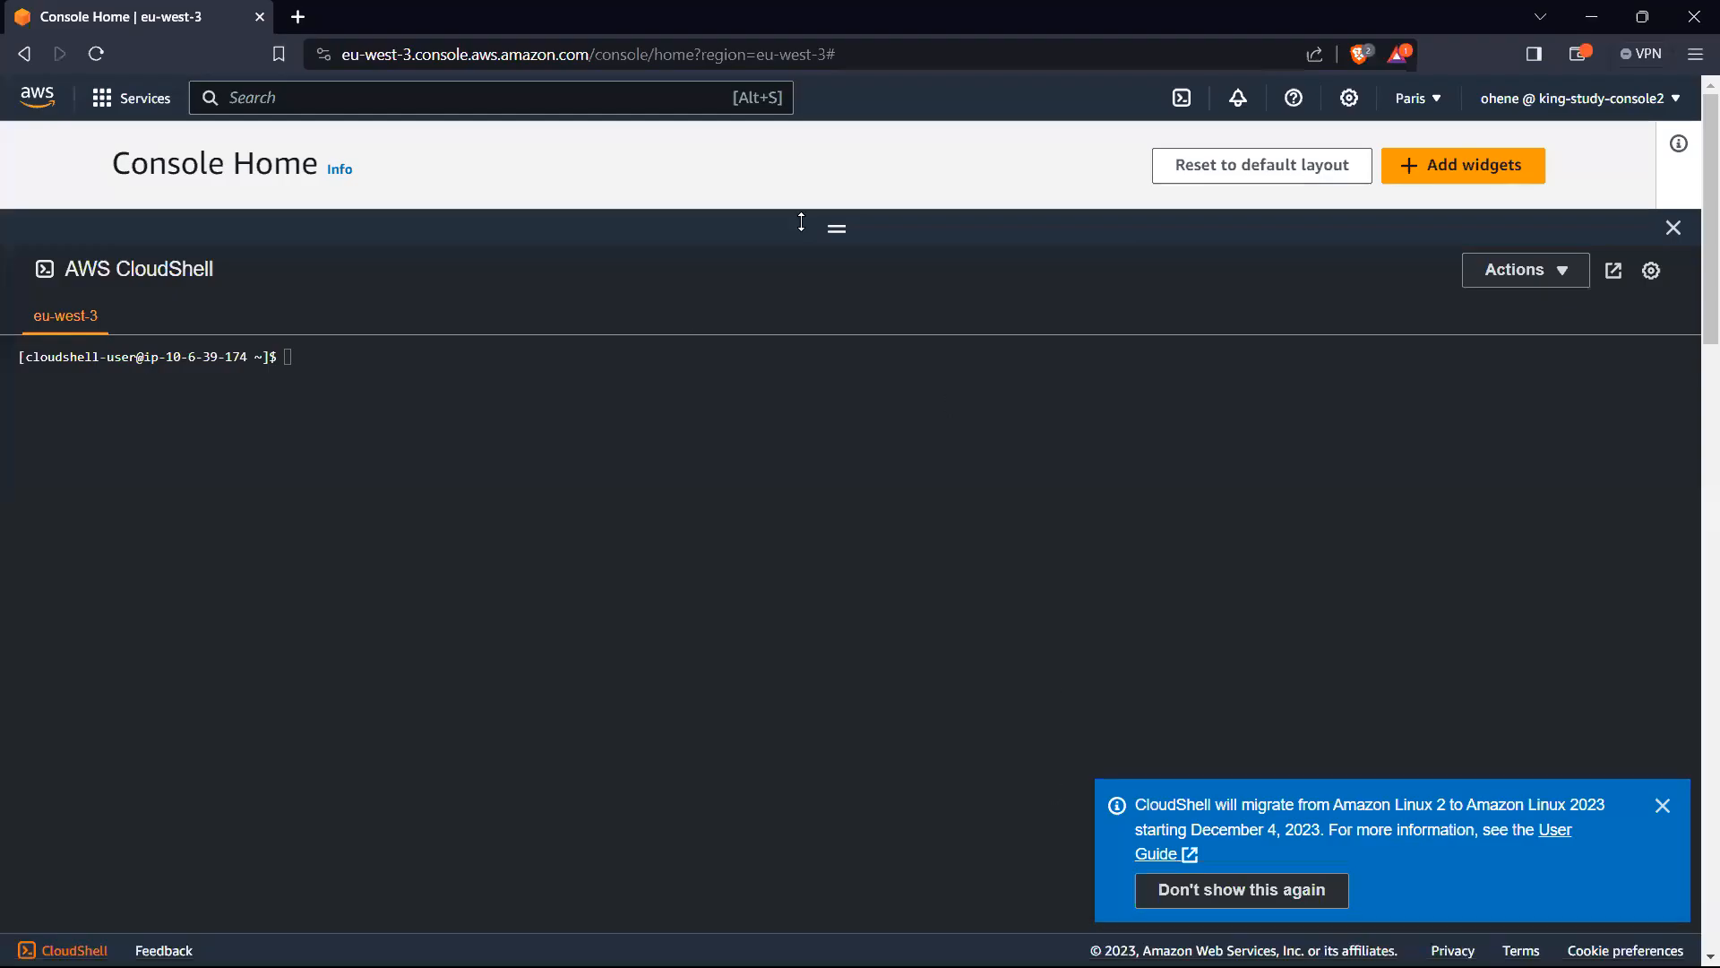
Step: Run 'aws iam list-users' in CloudShell, correcting the misspelling and adding the missing 'aws' prefix
left_click(446, 423)
type("iam lis-users")
key("Left")
key("Left")
key("Left")
key("Left")
key("Left")
key("Left")
type("t")
key("Right")
key("Right")
key("Right")
key("Right")
key("Right")
key("Right")
key("Return")
key("Up")
key("Left")
key("Left")
key("Left")
key("Left")
key("Left")
key("Left")
key("Left")
key("Left")
key("Left")
key("Left")
key("Left")
key("Left")
key("Left")
key("Left")
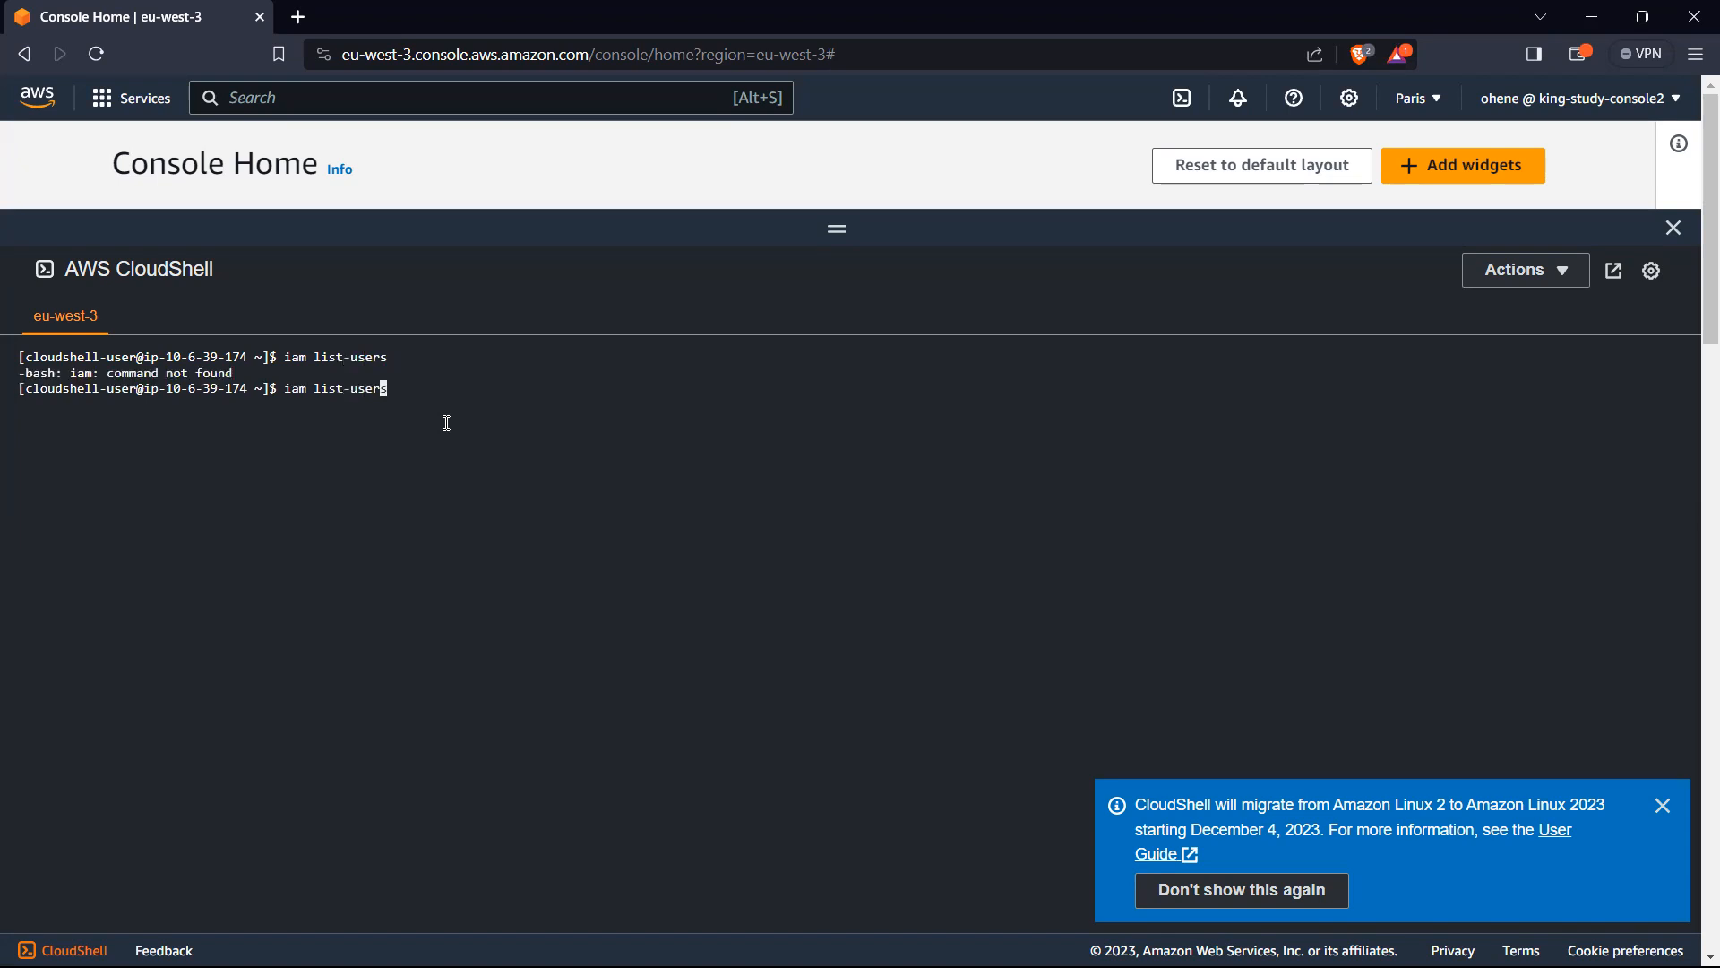
type("aws")
key("Return")
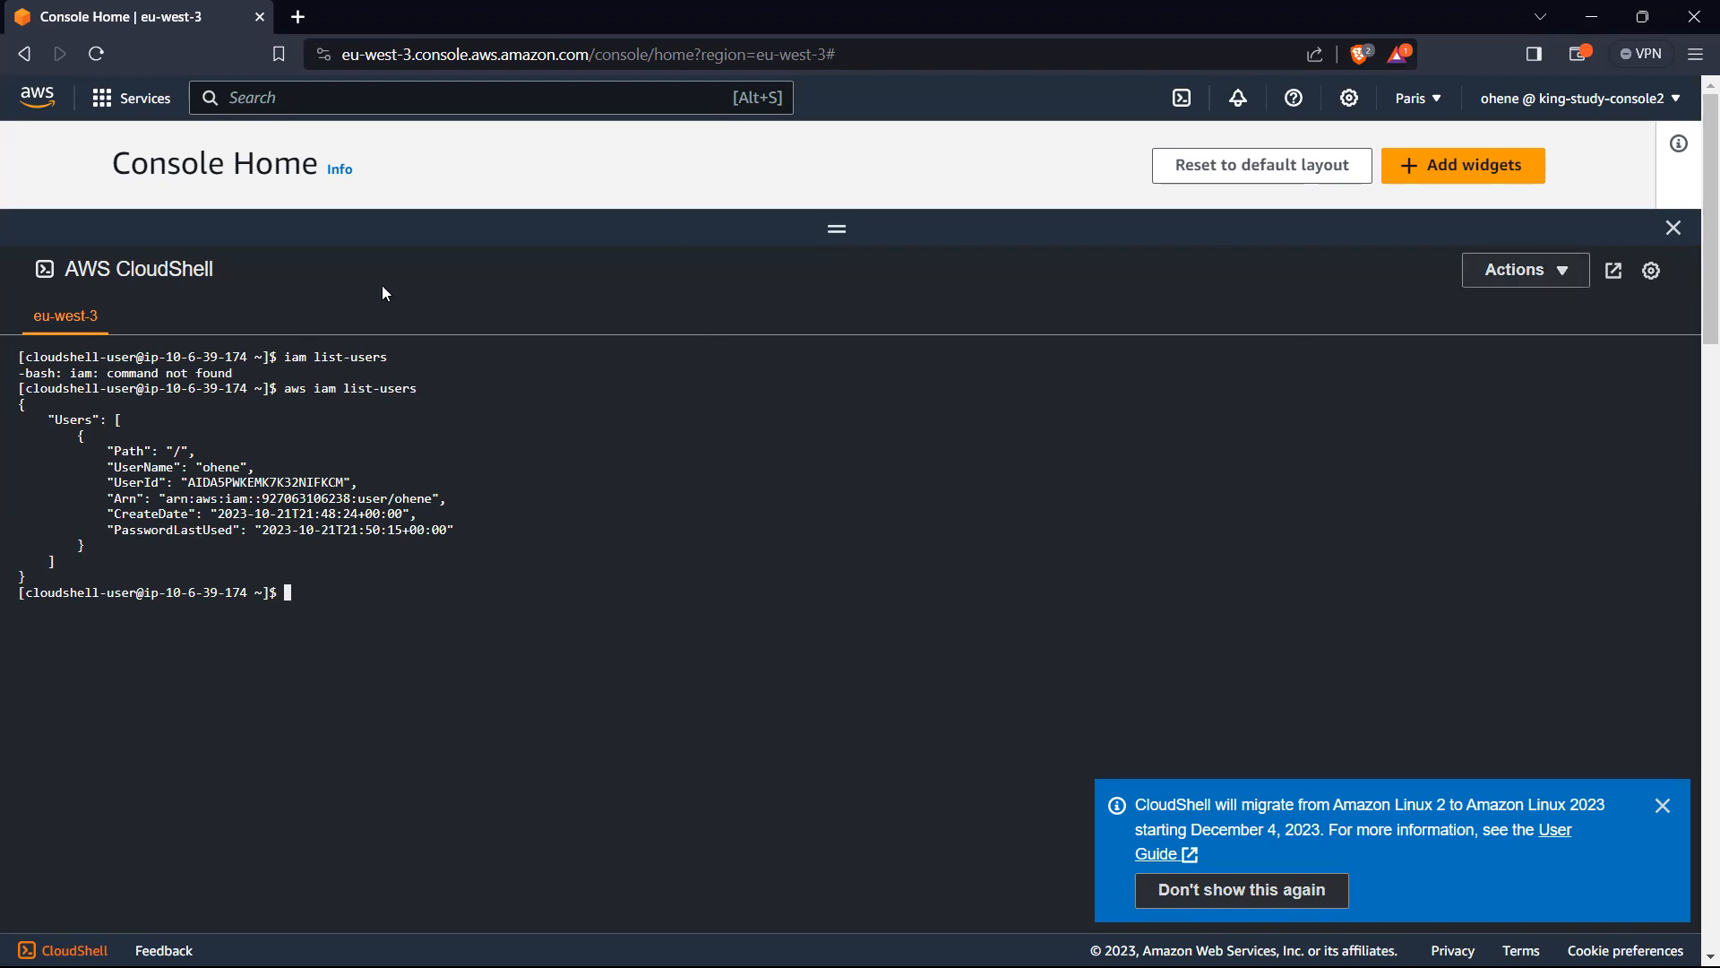
Step: Bring up the CloudShell terminal Preferences from the settings gear
left_click(1523, 270)
left_click(1328, 271)
left_click(1651, 269)
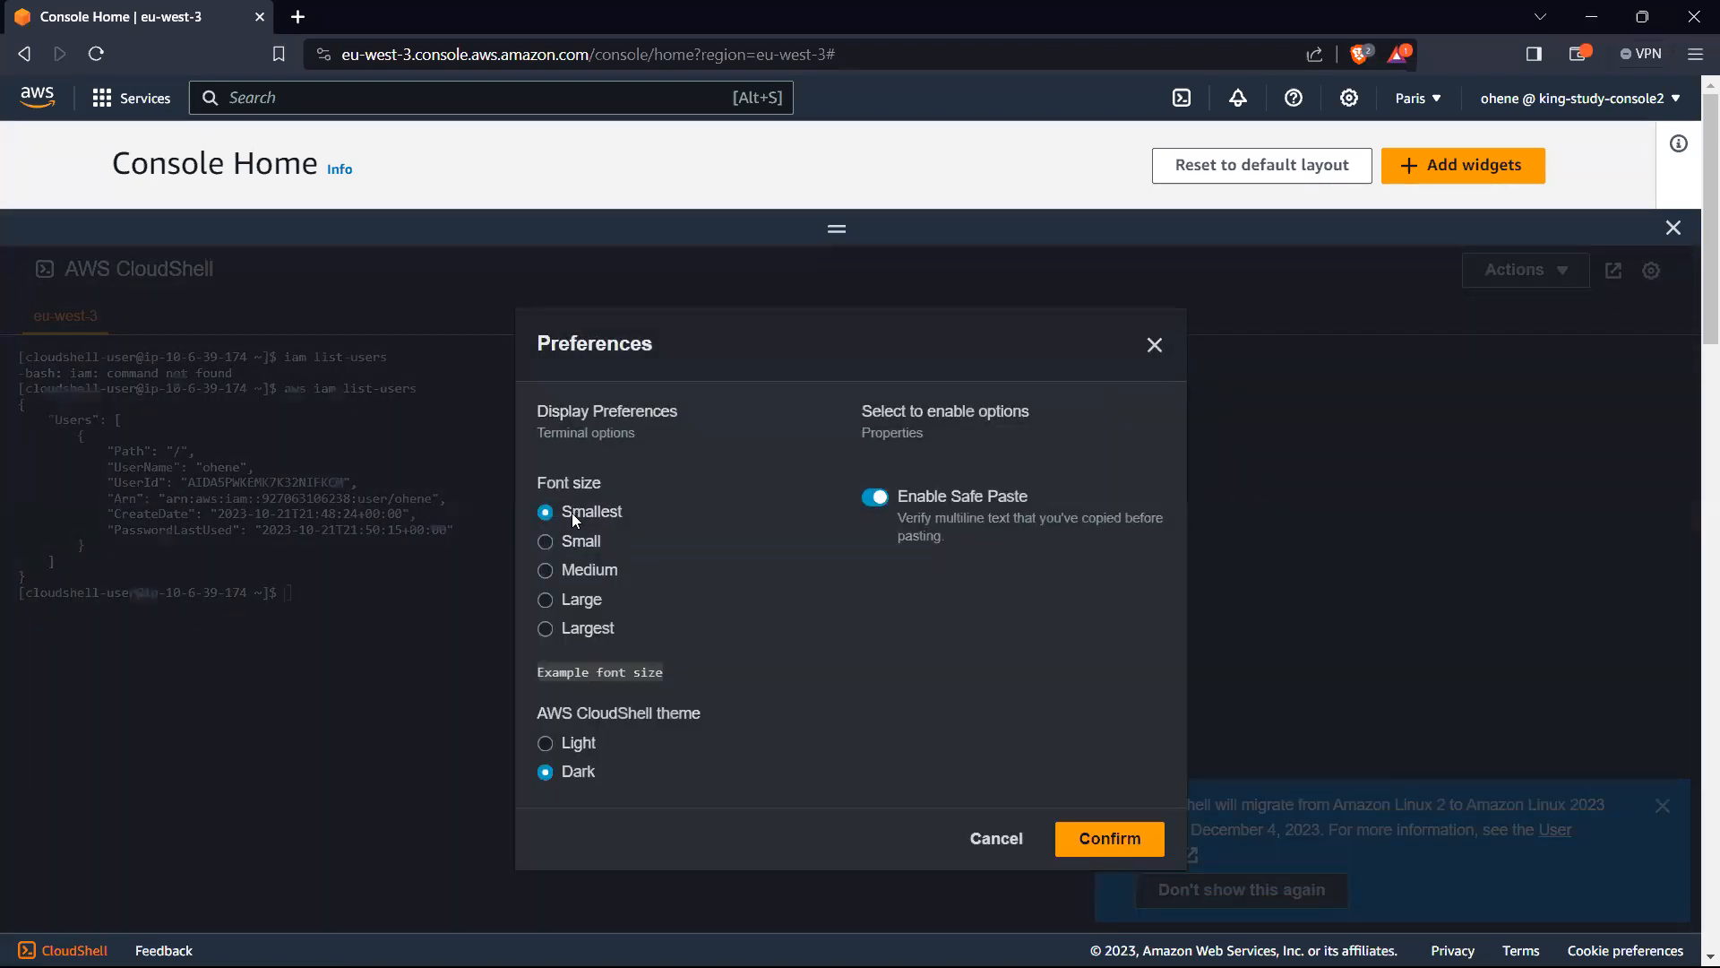
Step: Change the terminal font size to Medium, then to Large
left_click(547, 570)
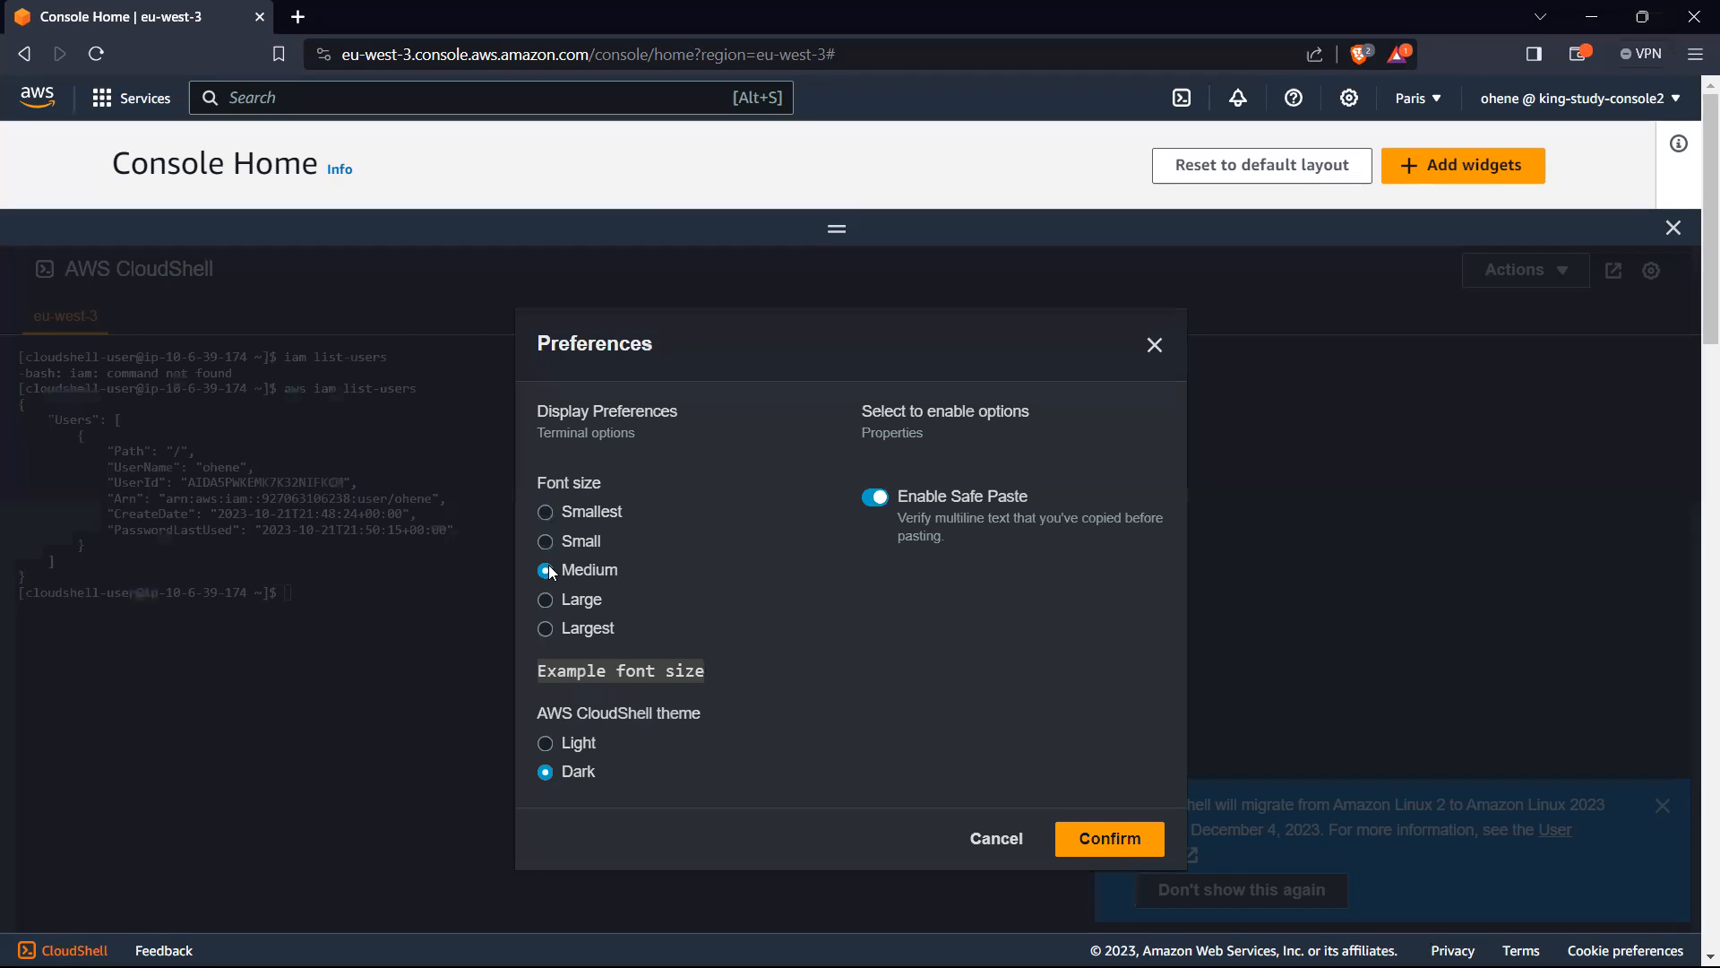
left_click(1109, 838)
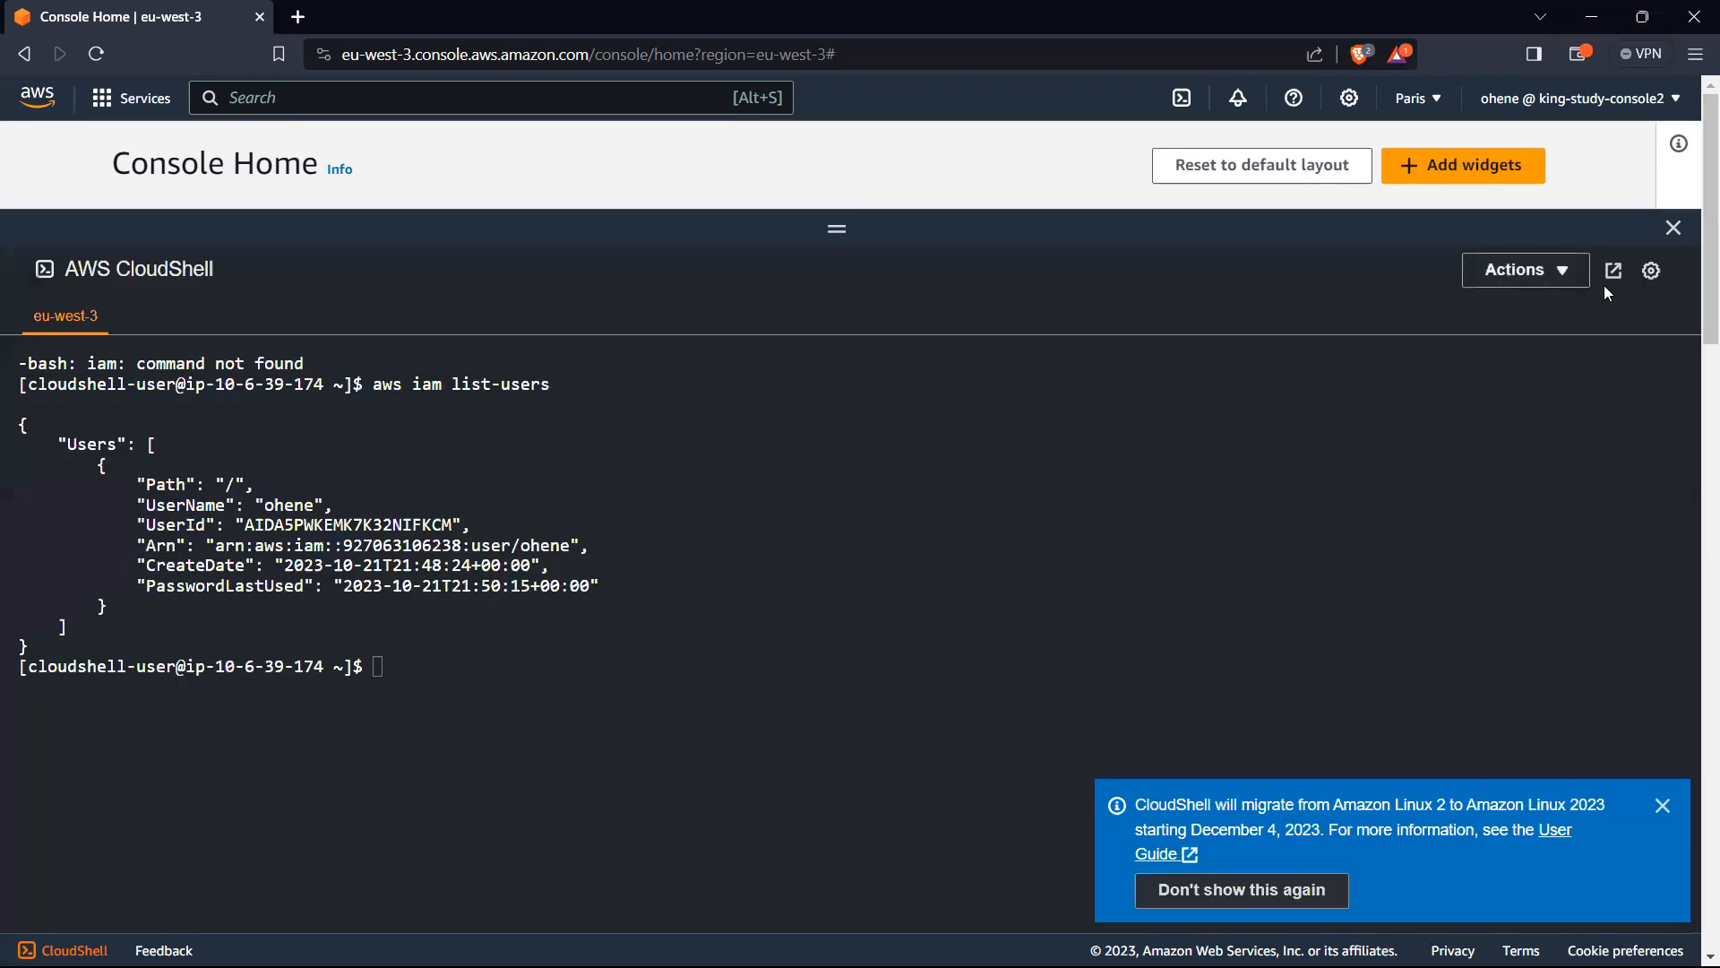
left_click(1651, 270)
left_click(561, 606)
left_click(1109, 839)
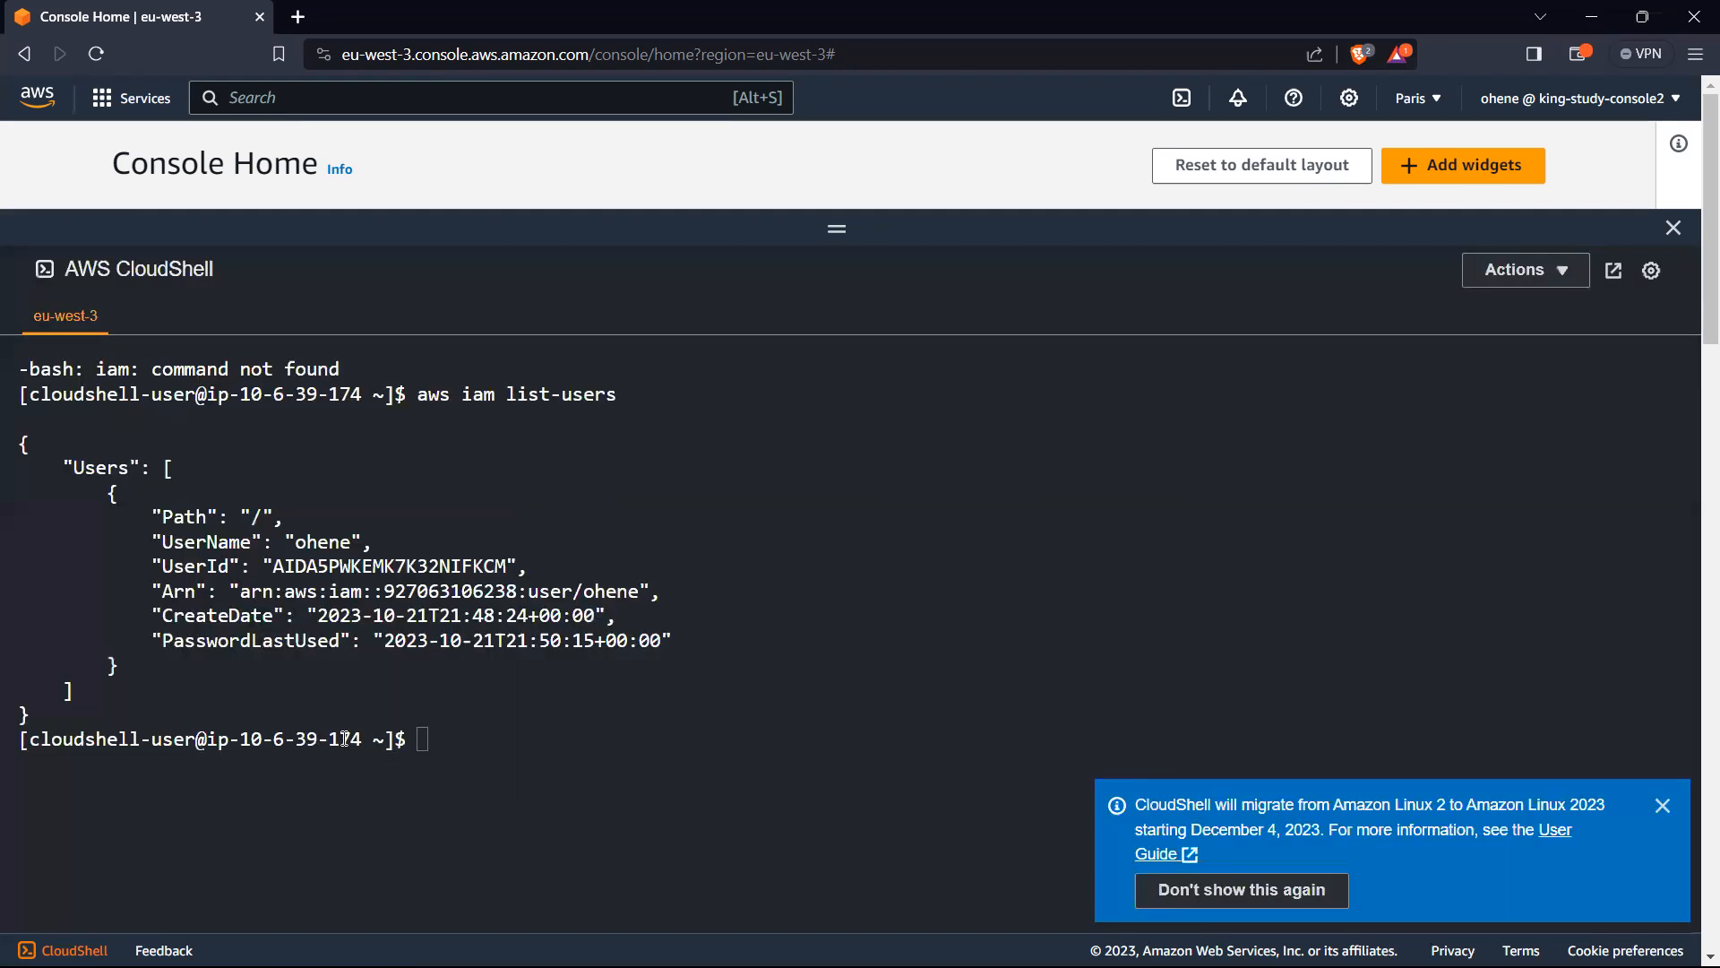
Step: Clear the terminal output with 'clear' after 'cls' fails
left_click(462, 753)
type("cls")
key("Return")
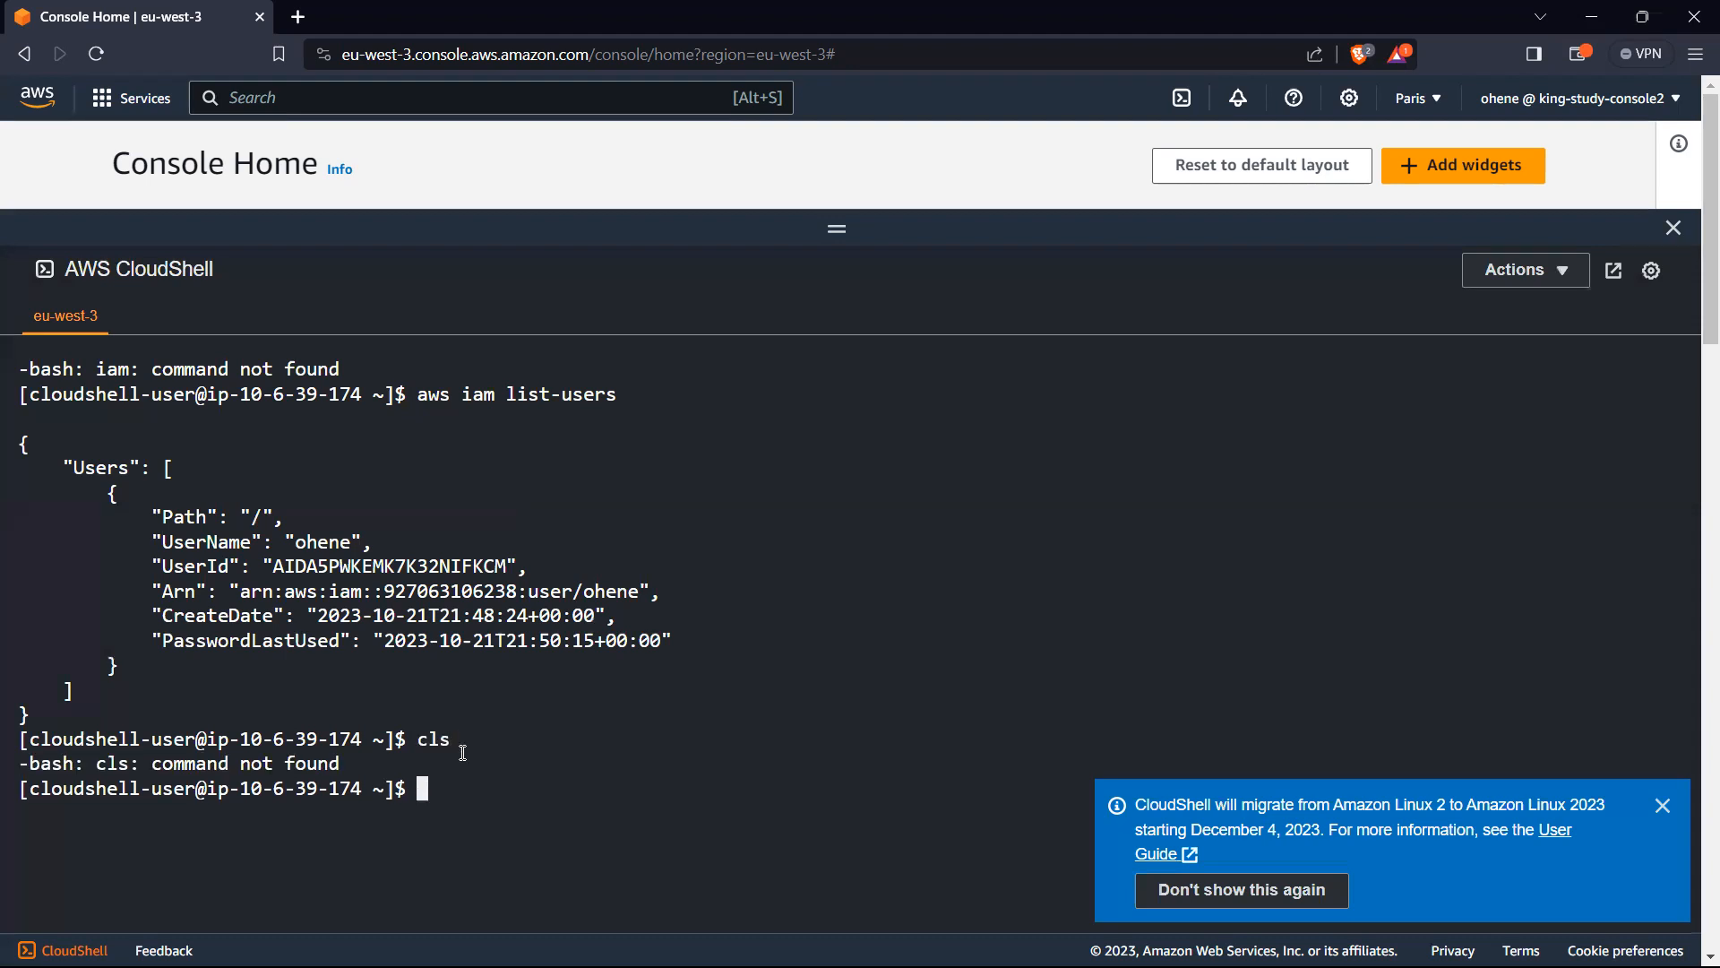
type("clear")
key("Return")
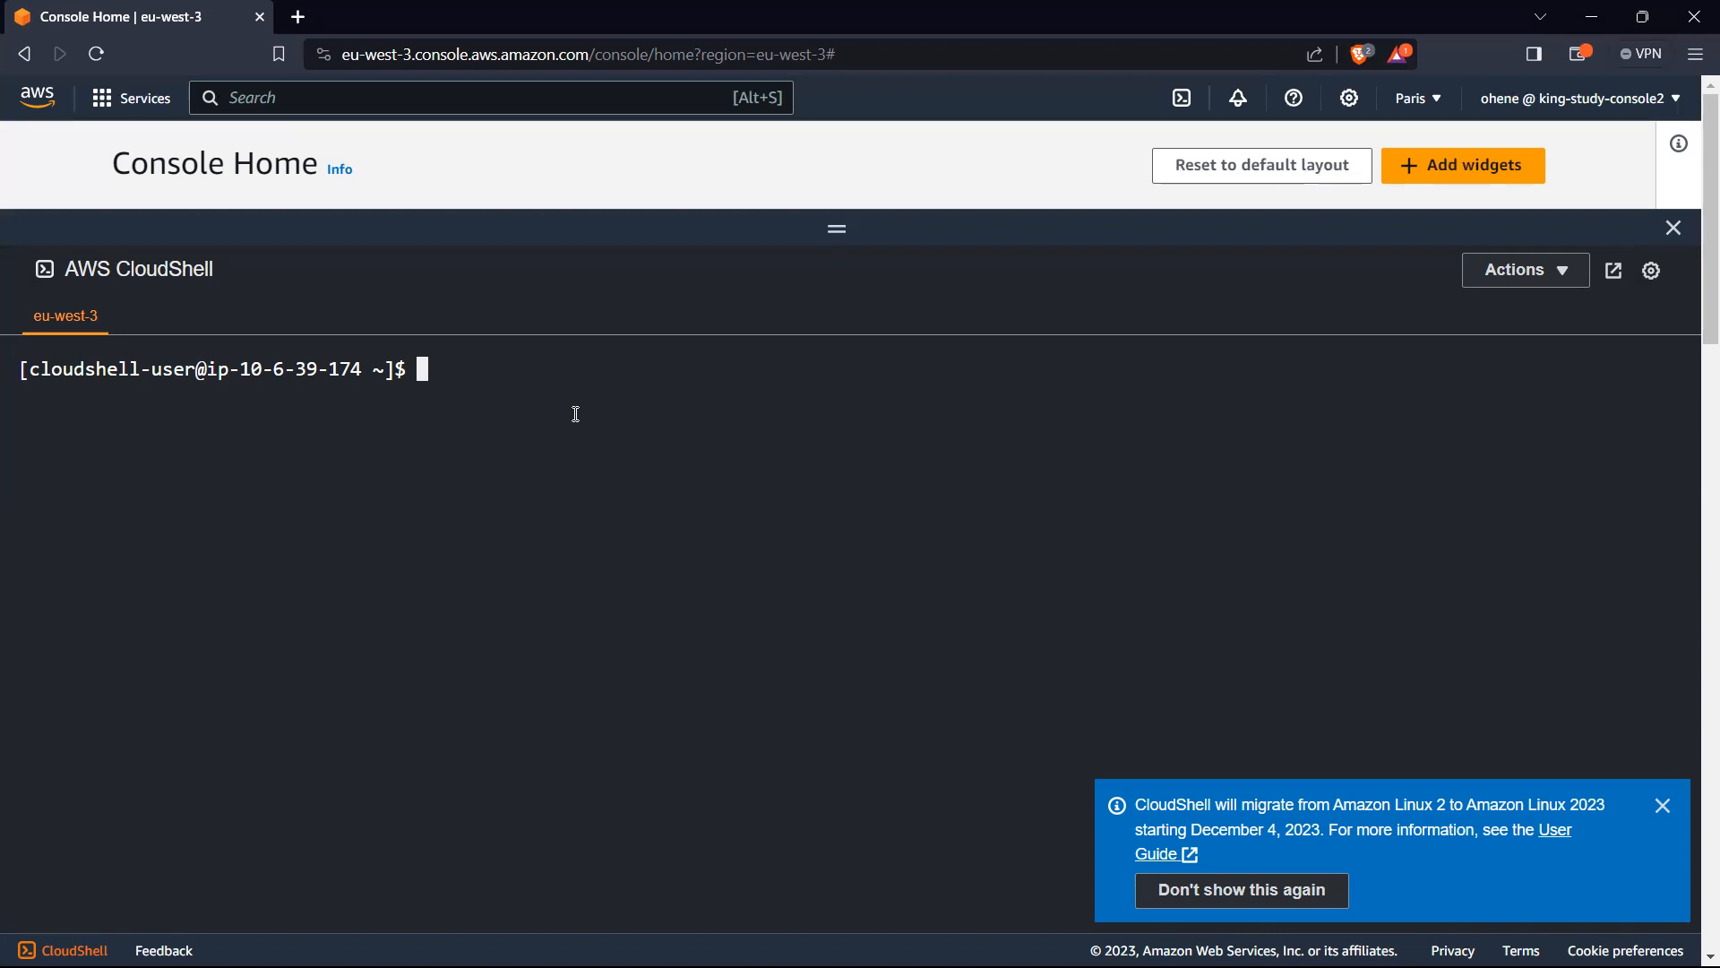
Step: Create TestNote.txt with echo "This is a test note" > TestNote.txt
type("echo :")
key("BackSpace")
type("\"\"")
key("Left")
type("This is a test note")
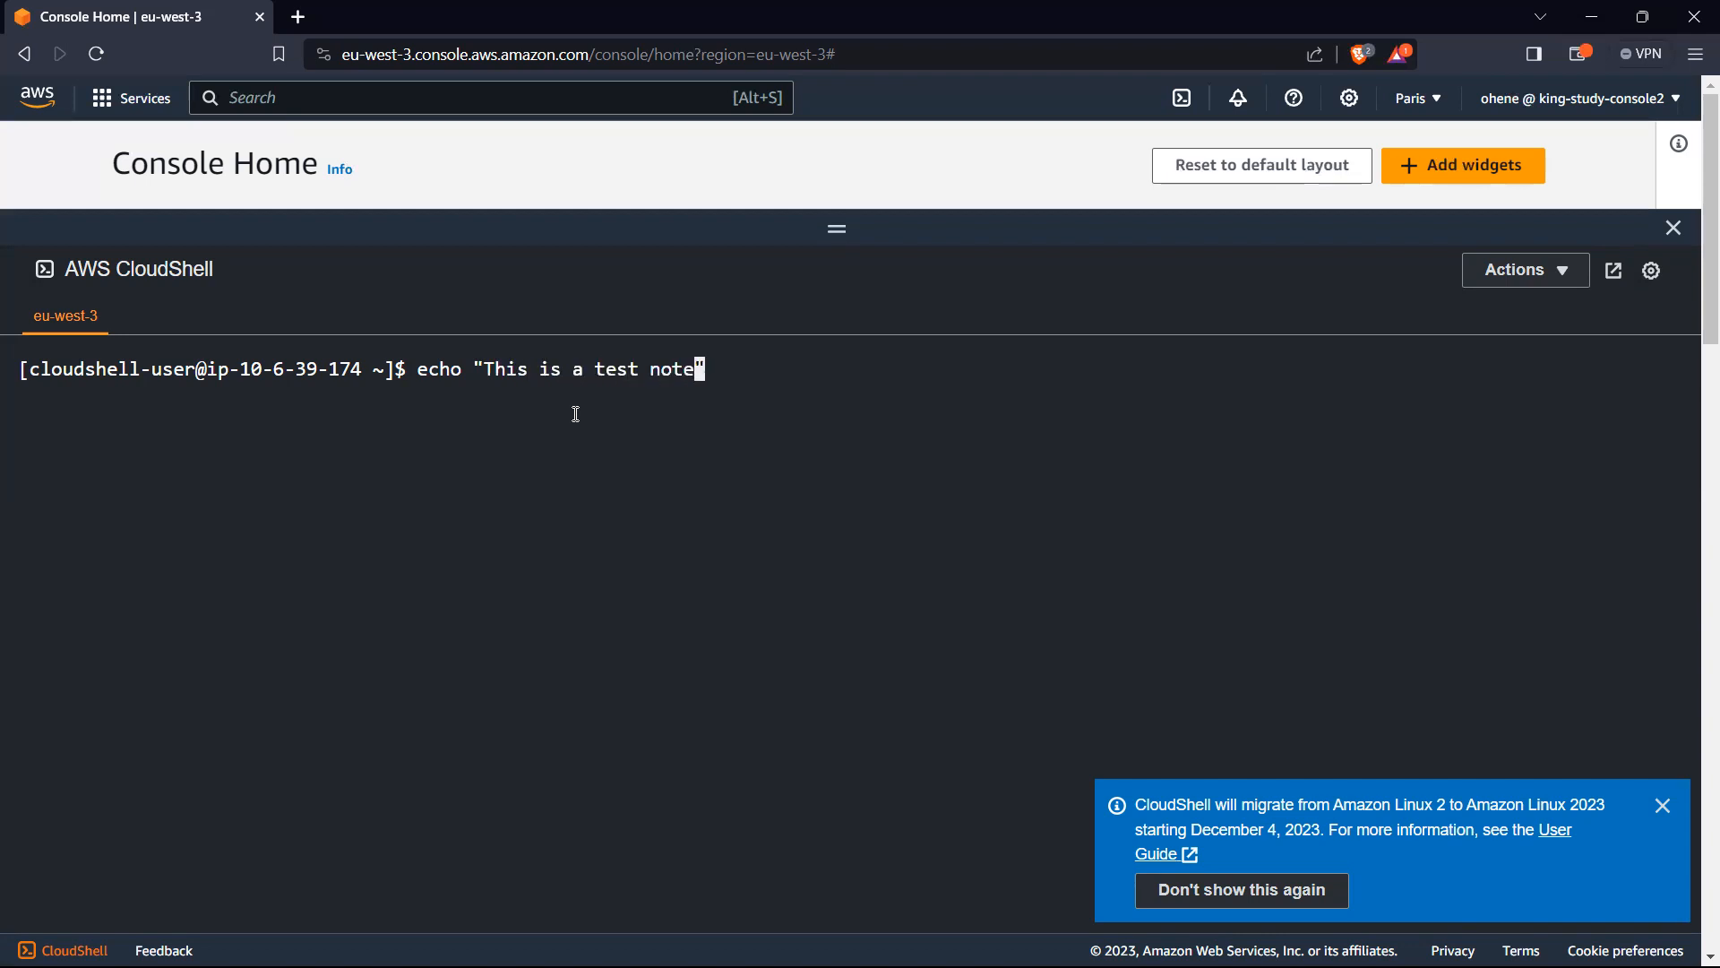
key("Right")
type("> TestNote")
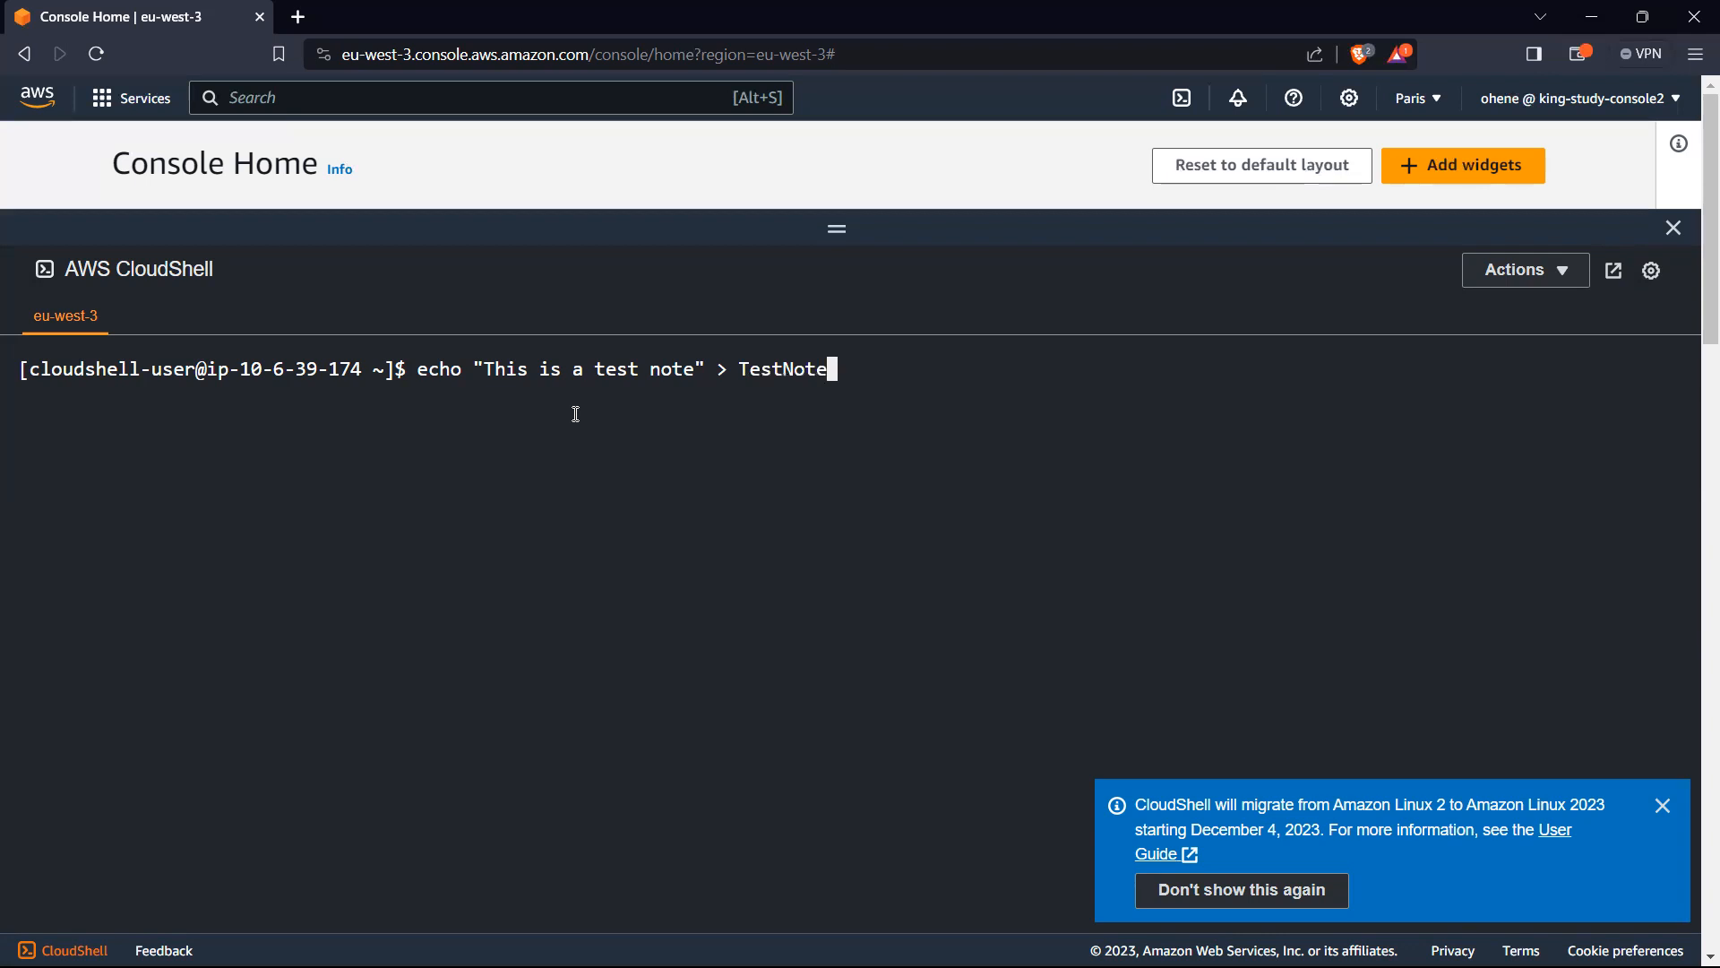
type(".txt")
key("Return")
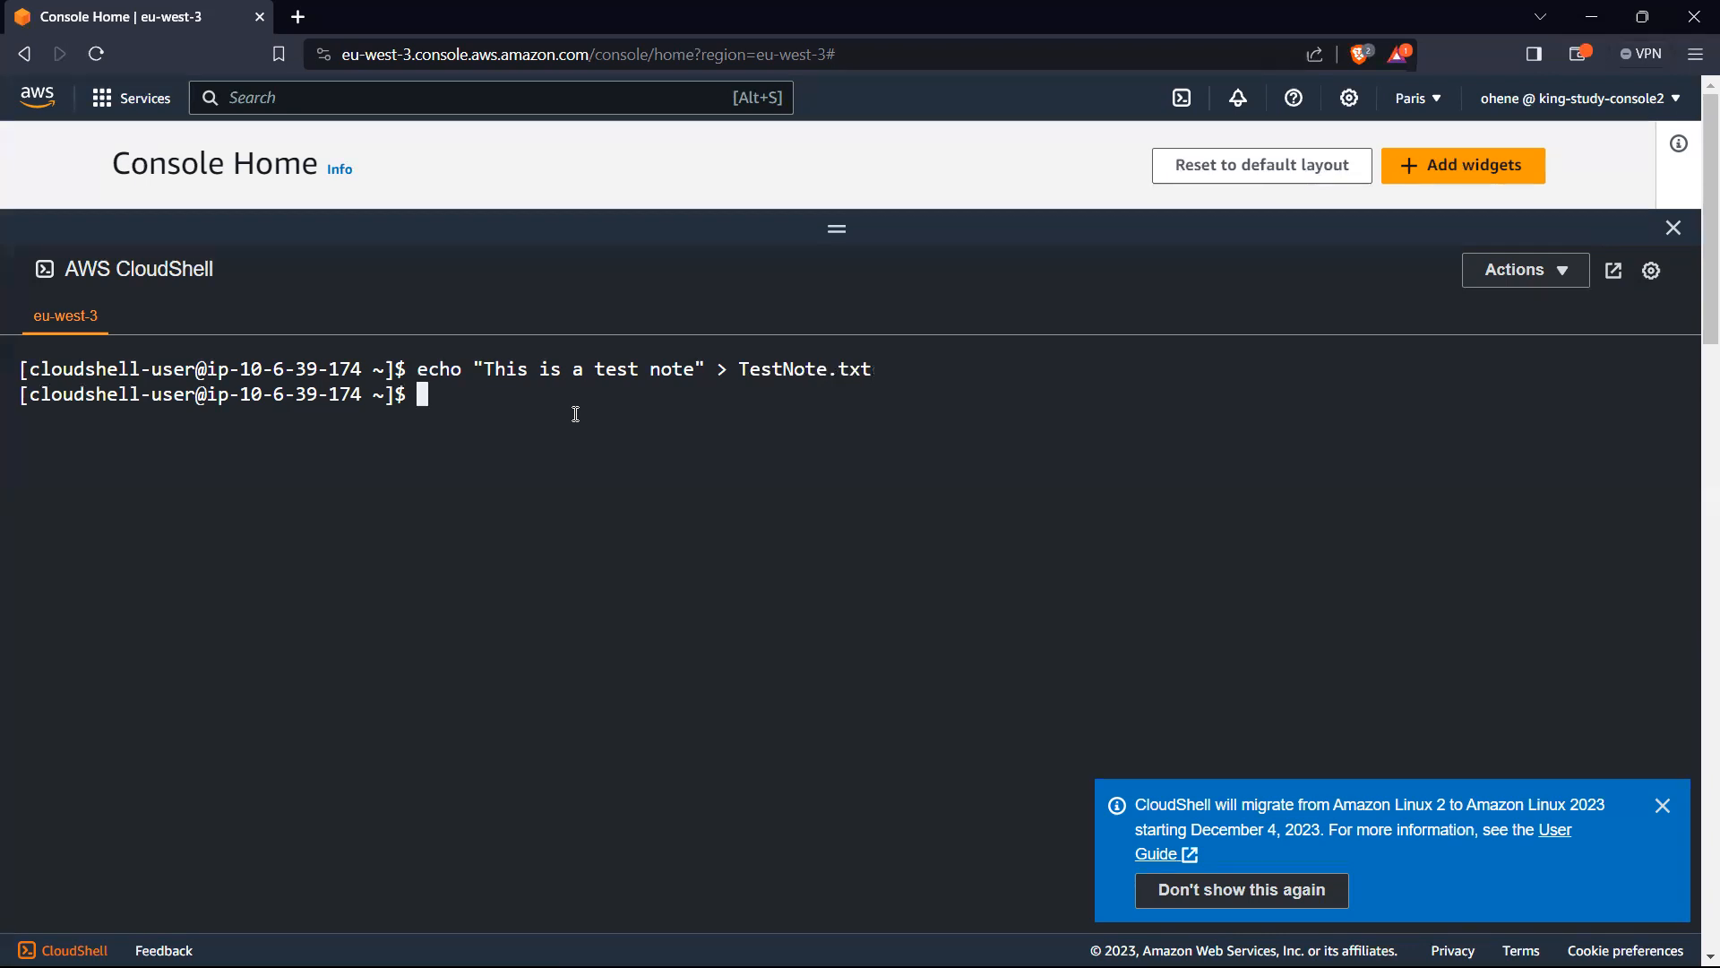
Step: Verify the file with ls, print it with cat TestNote.txt, and show the path with pwd
type("ls")
key("Return")
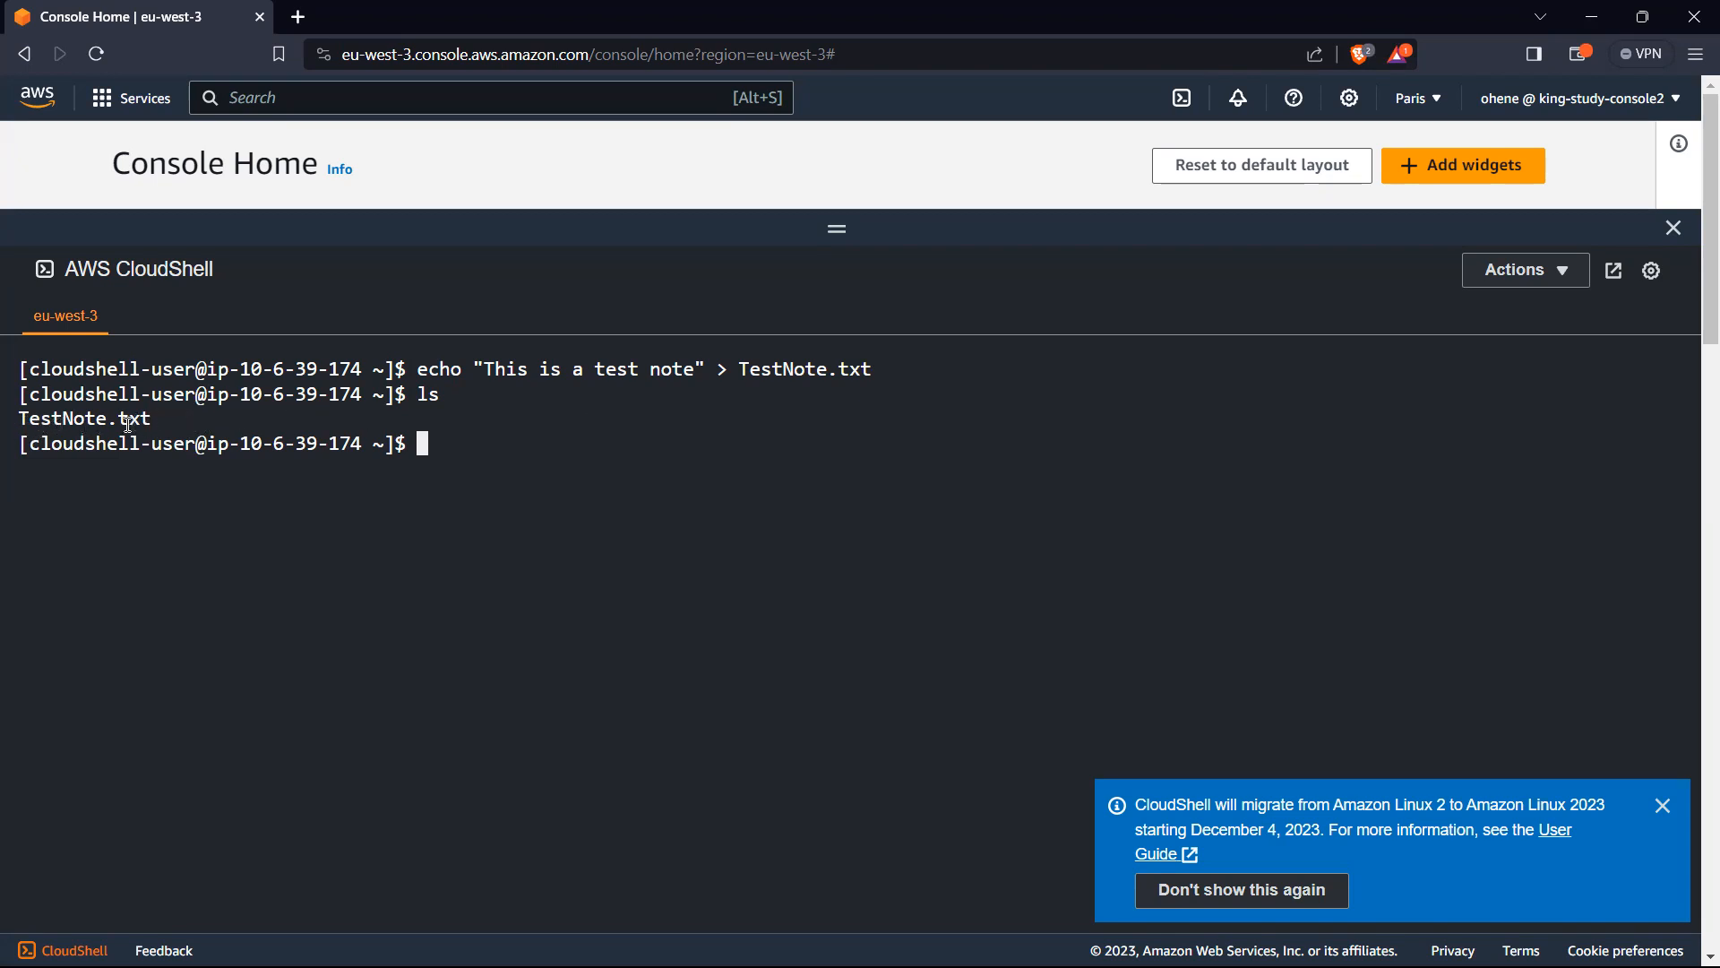
type("cat TestNote")
key("Tab")
key("Return")
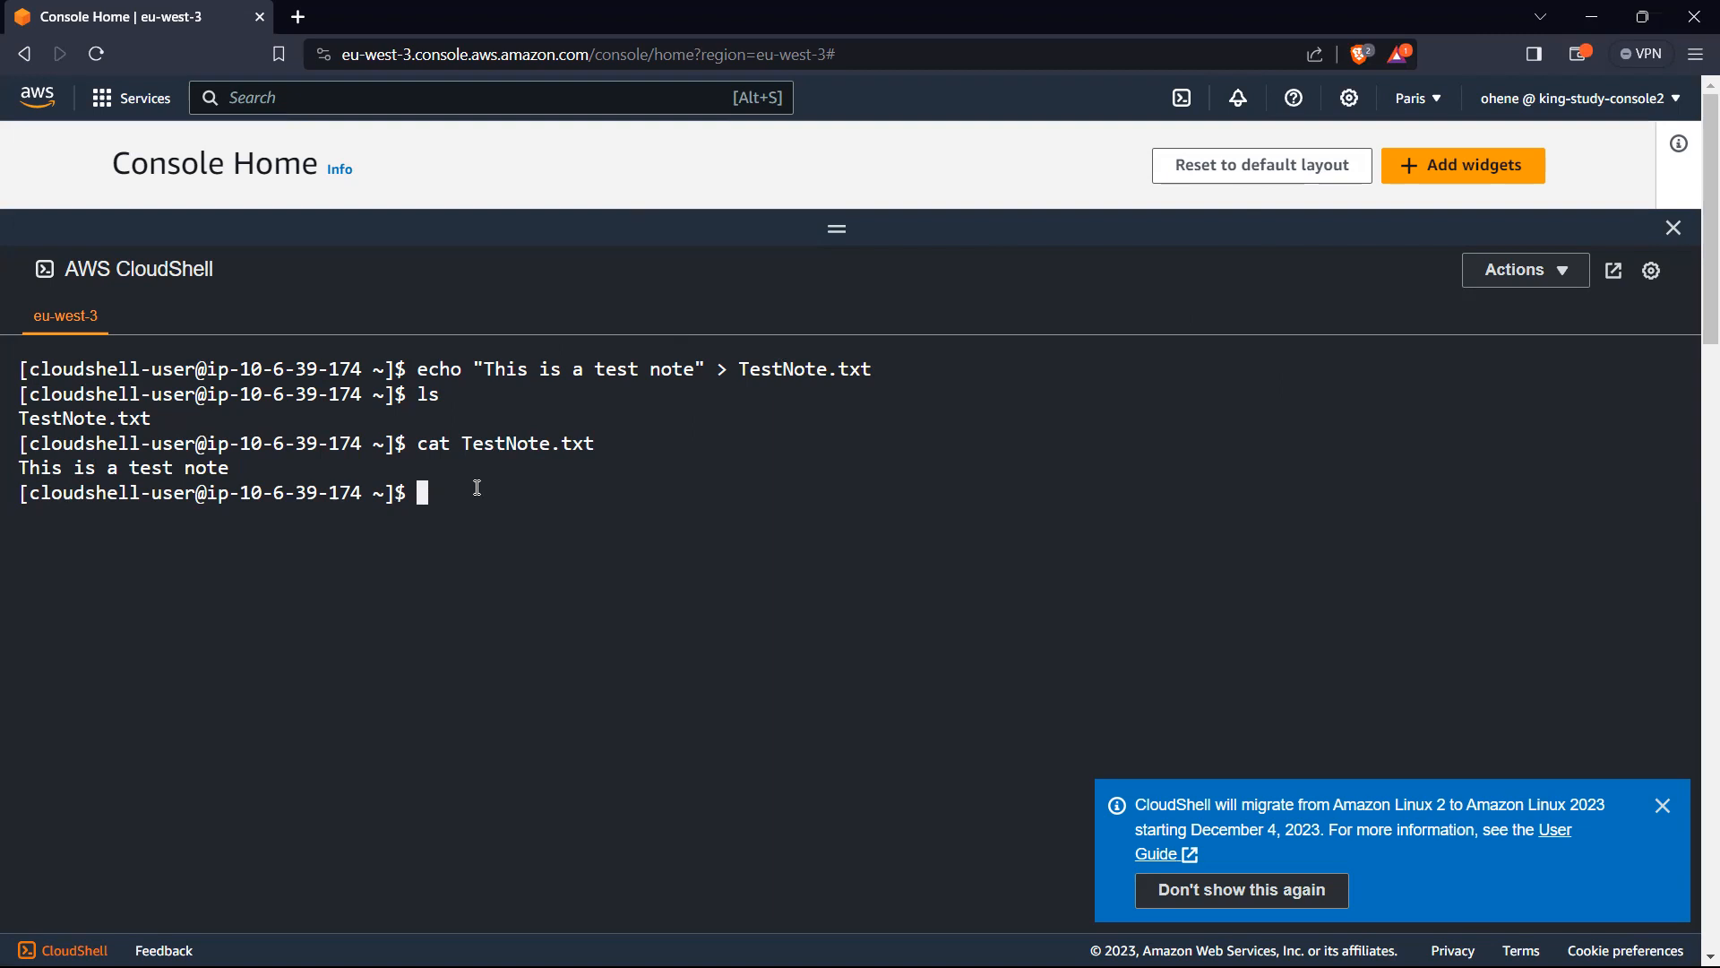
type("pwd")
key("Return")
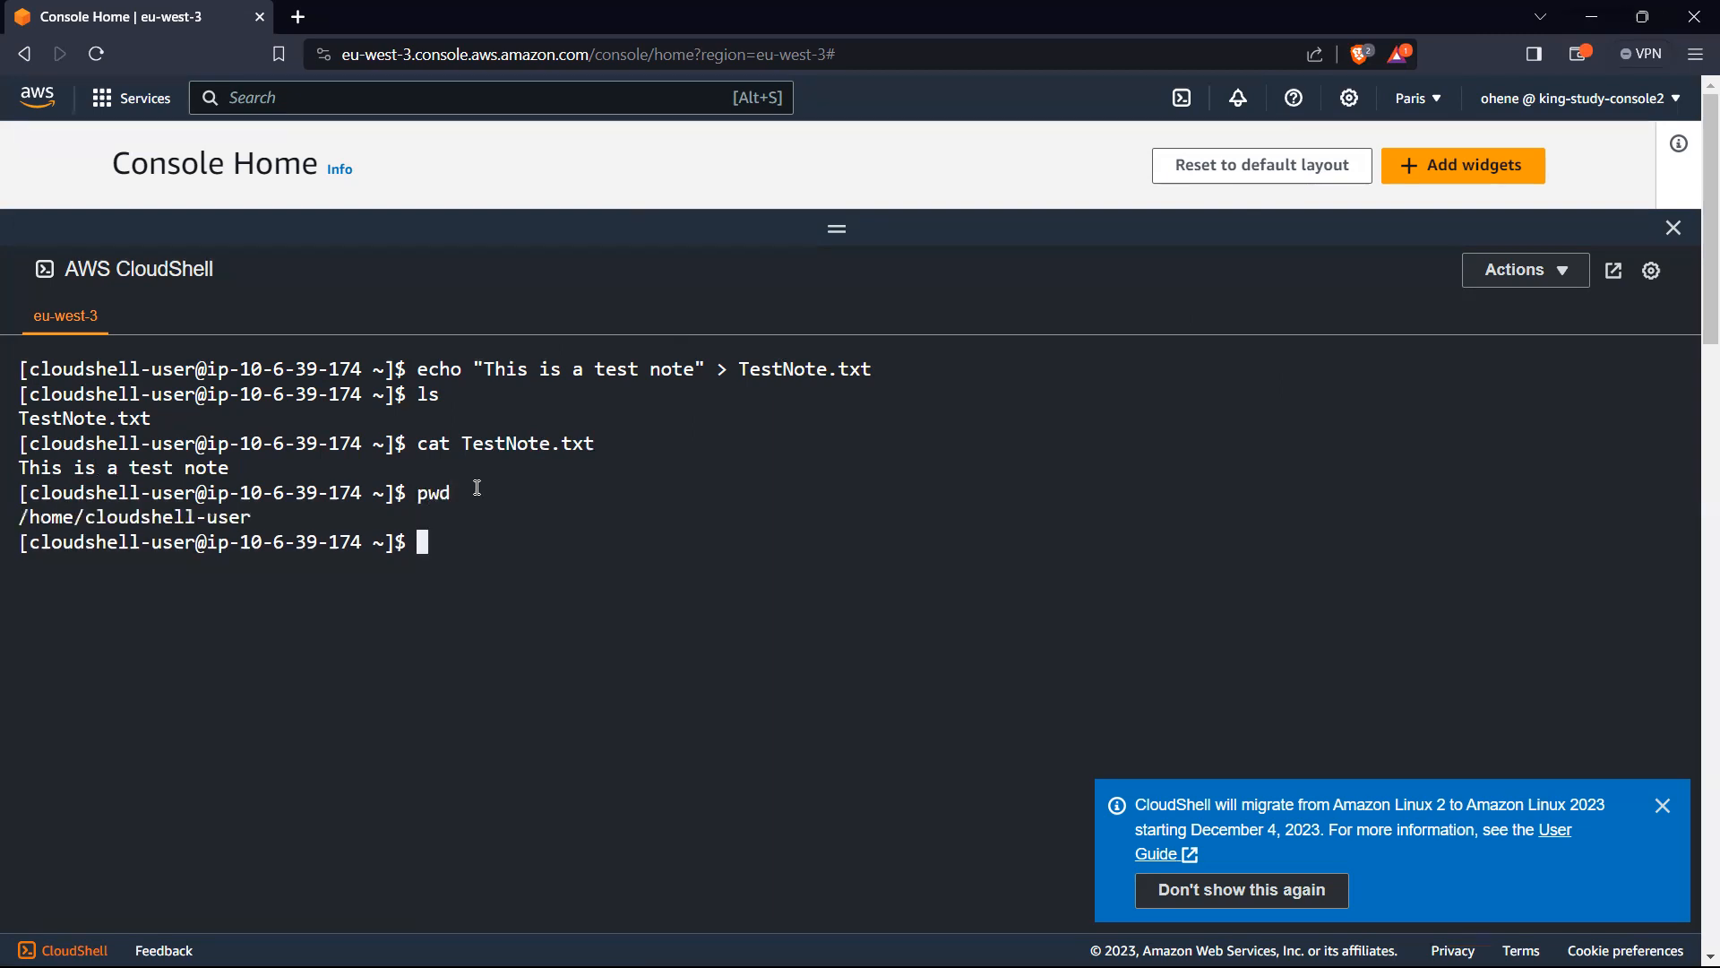
Step: Download the file at the copied home path plus /TestNote.txt via Actions > Download file
left_click_drag(267, 517, 18, 518)
right_click(59, 518)
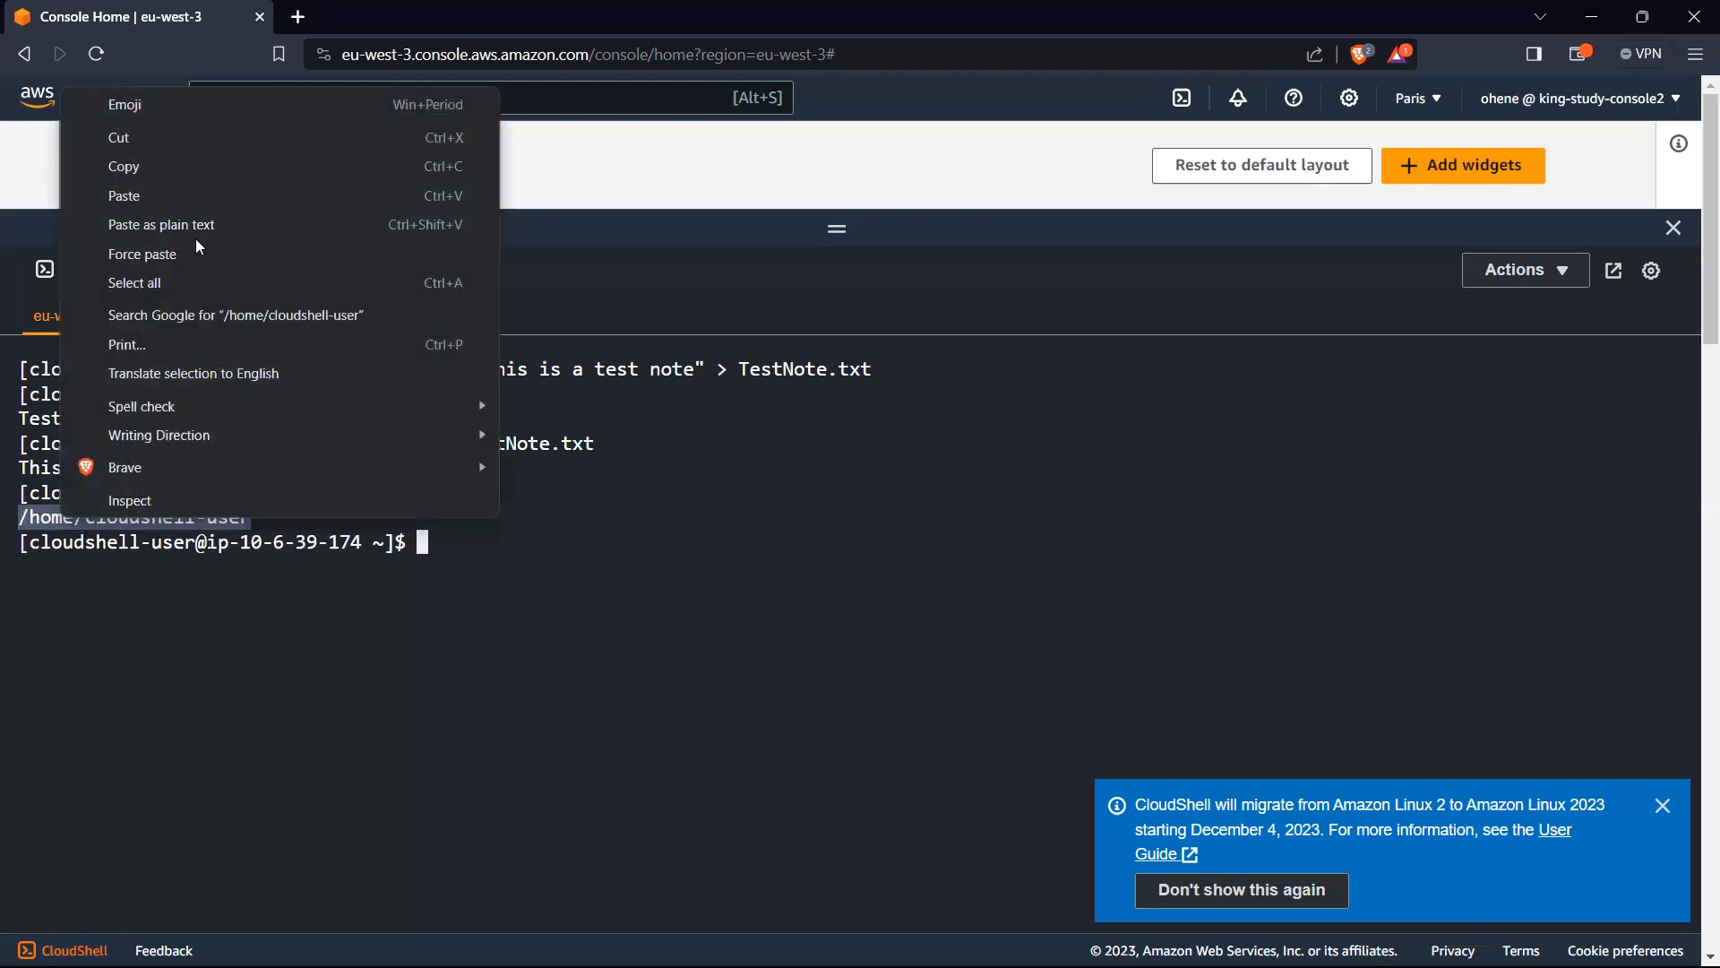
left_click(187, 175)
left_click(1533, 269)
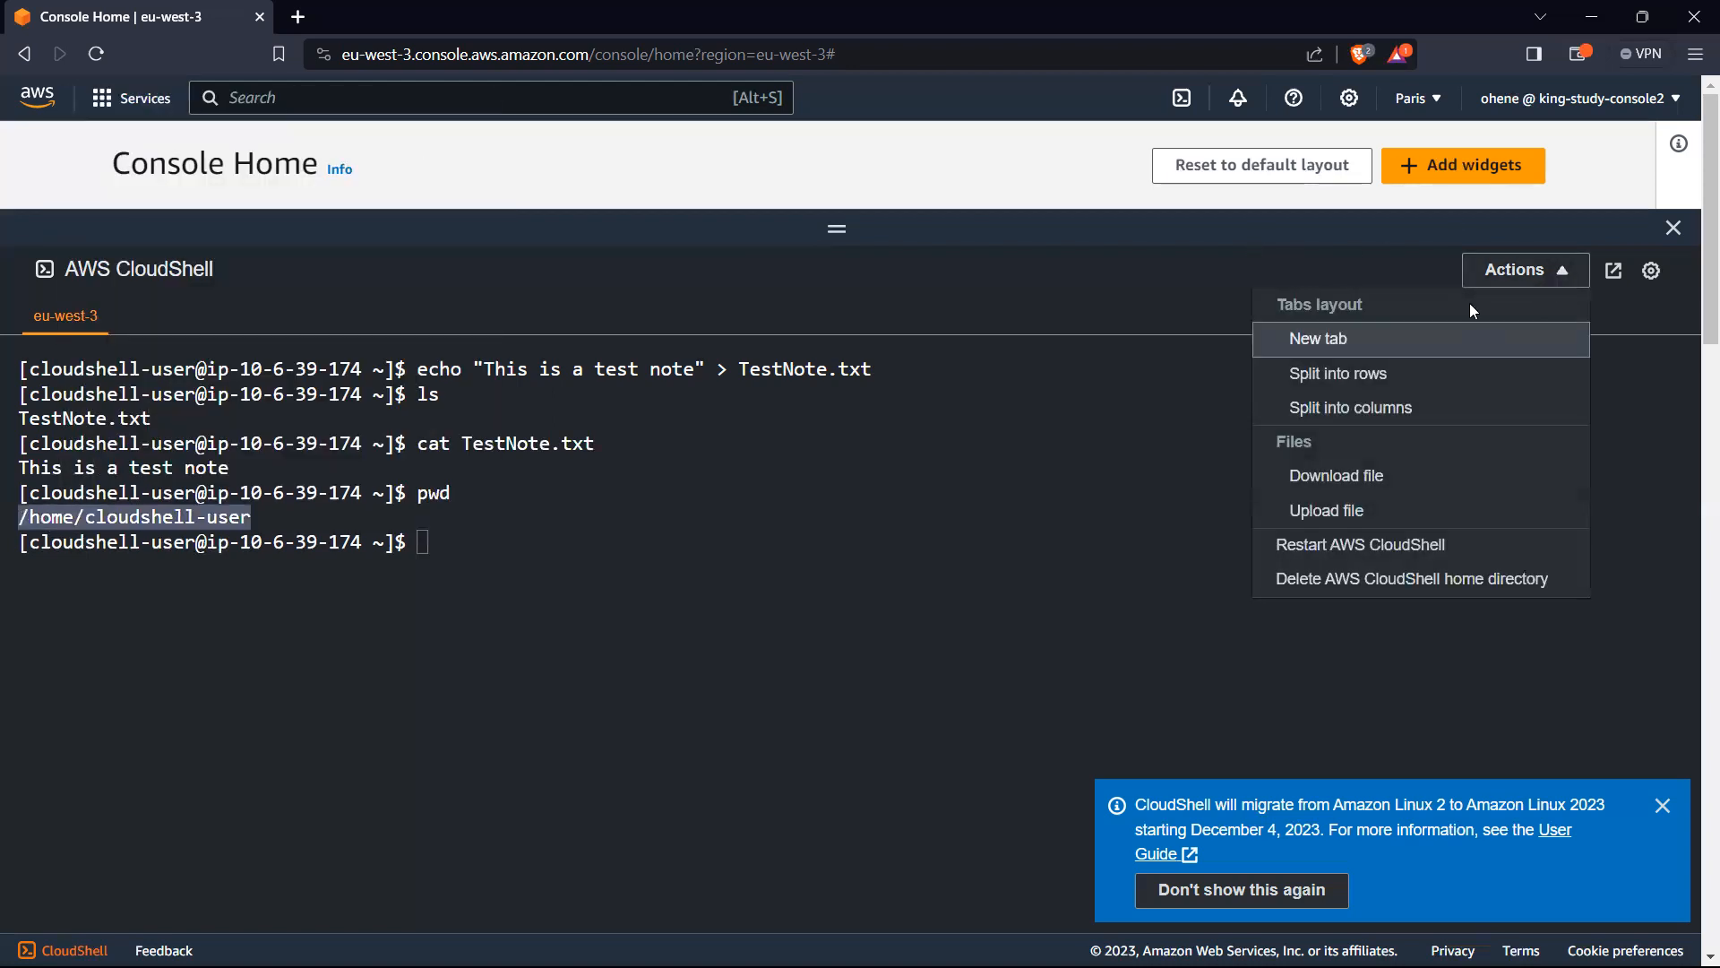
left_click(1348, 482)
left_click(672, 620)
key("ctrl+v")
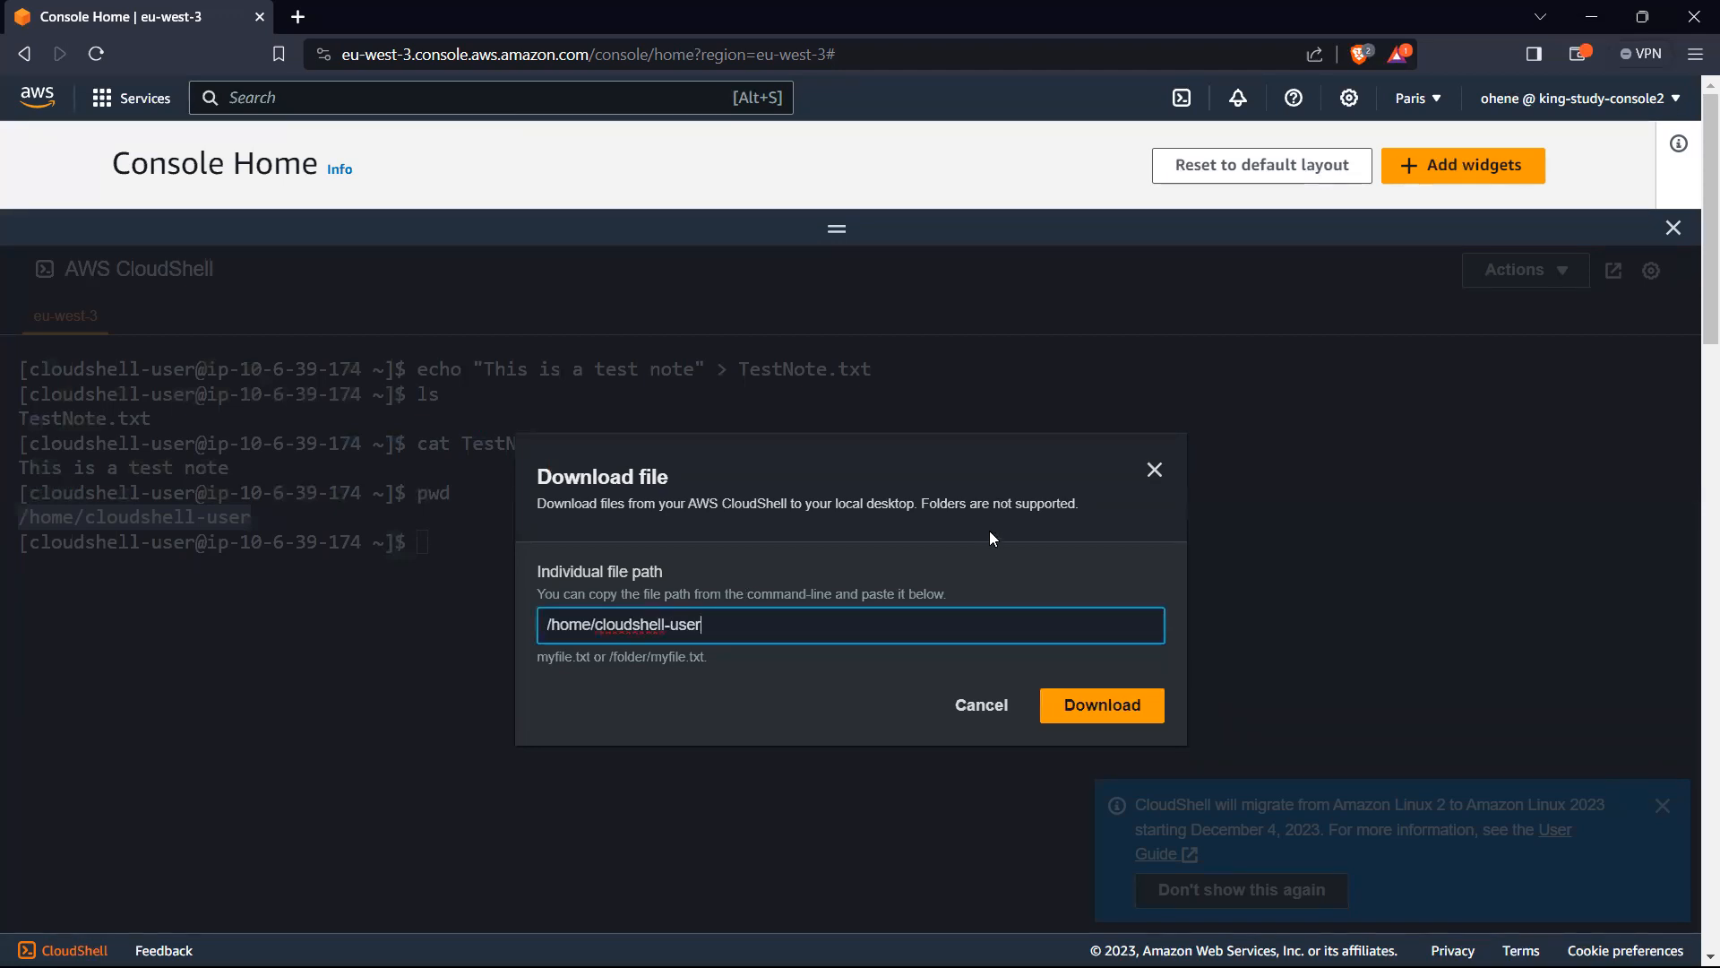
type("/TestNote.txt")
left_click(1124, 722)
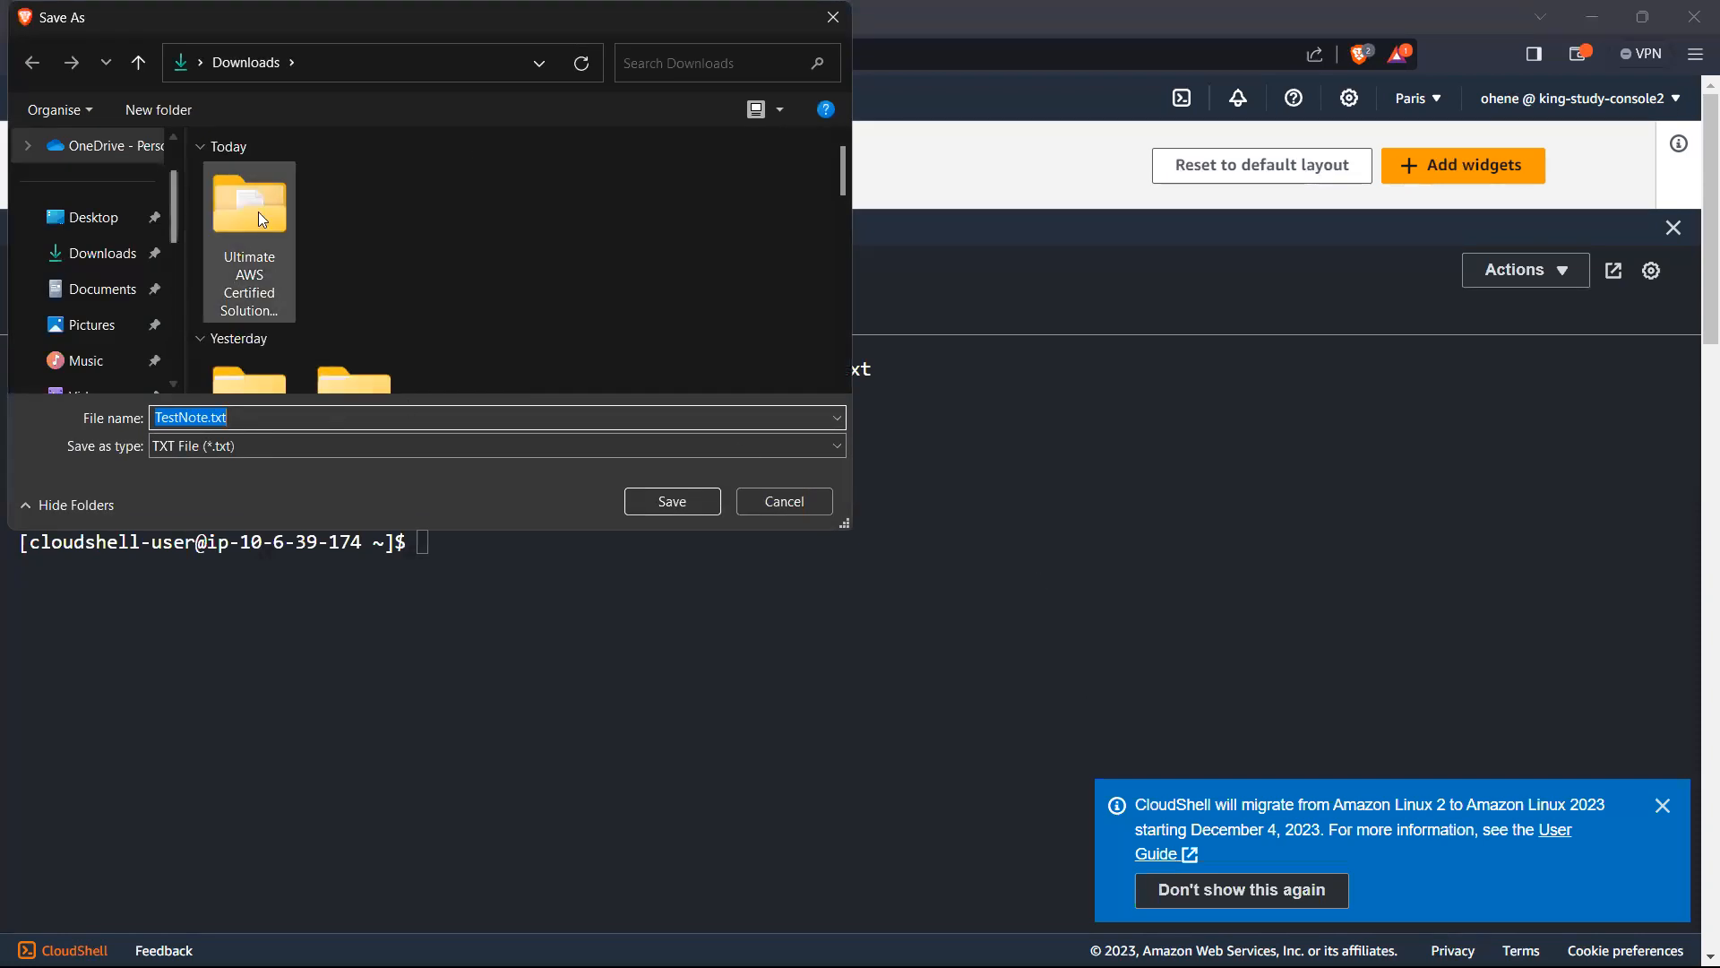
Step: Save TestNote.txt to Downloads, check it reads "This is a test note", then close it
left_click(659, 504)
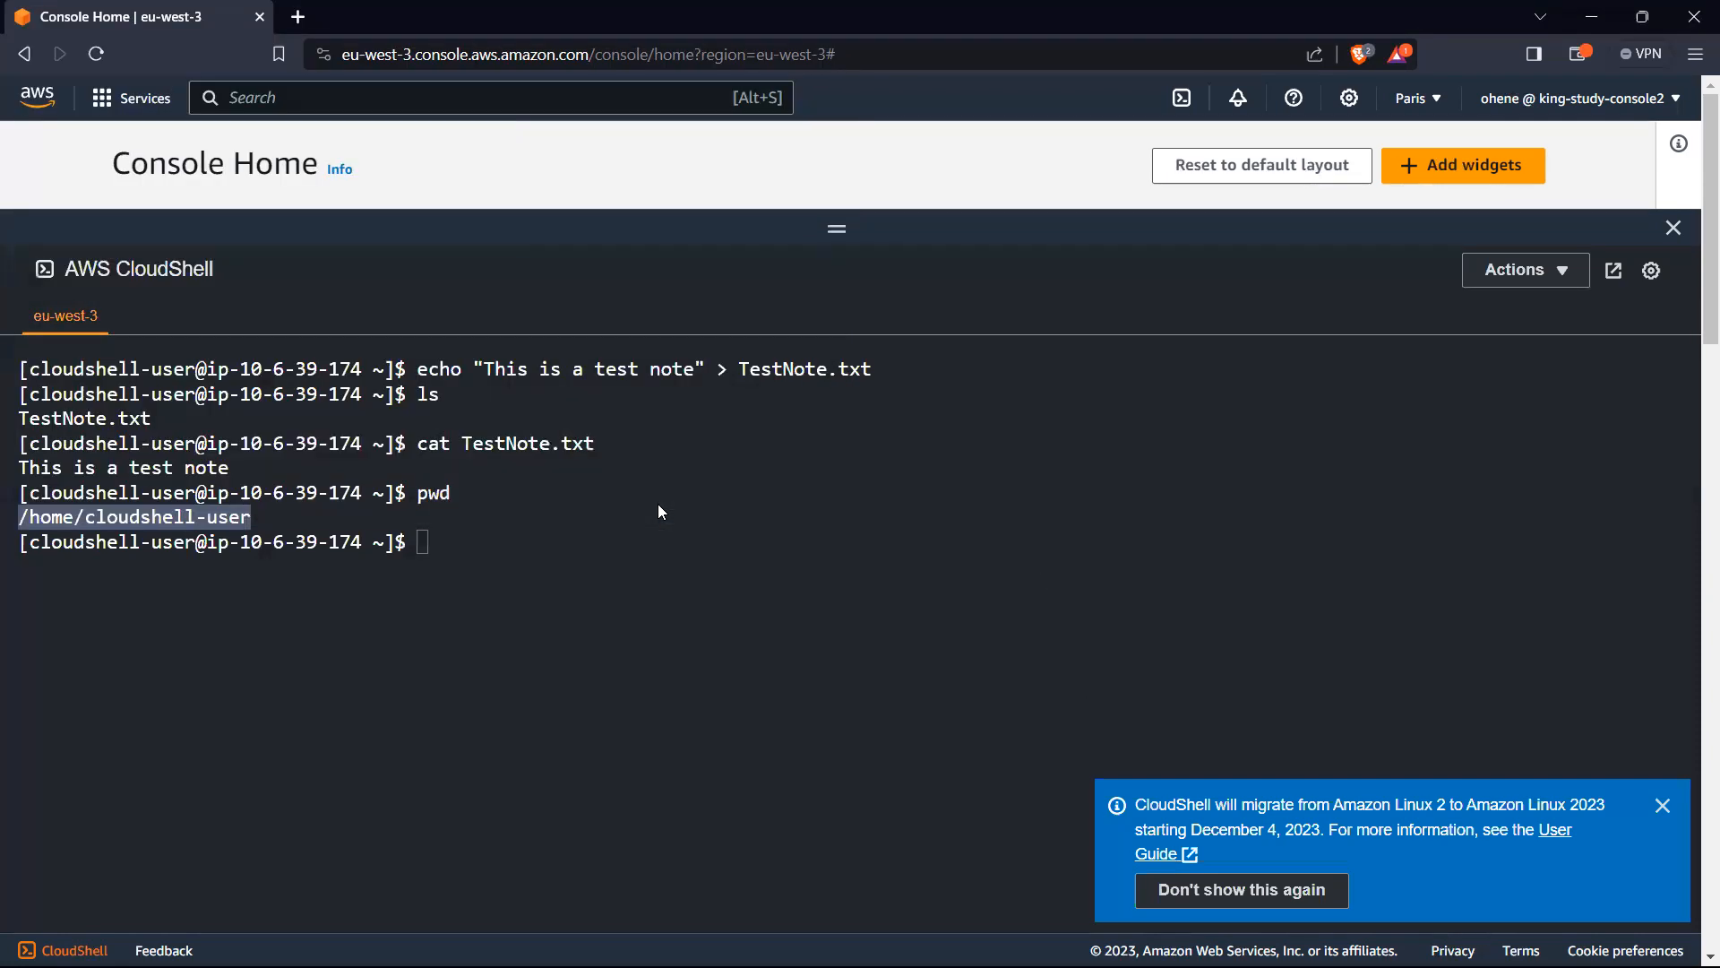
mouse_move(1411, 104)
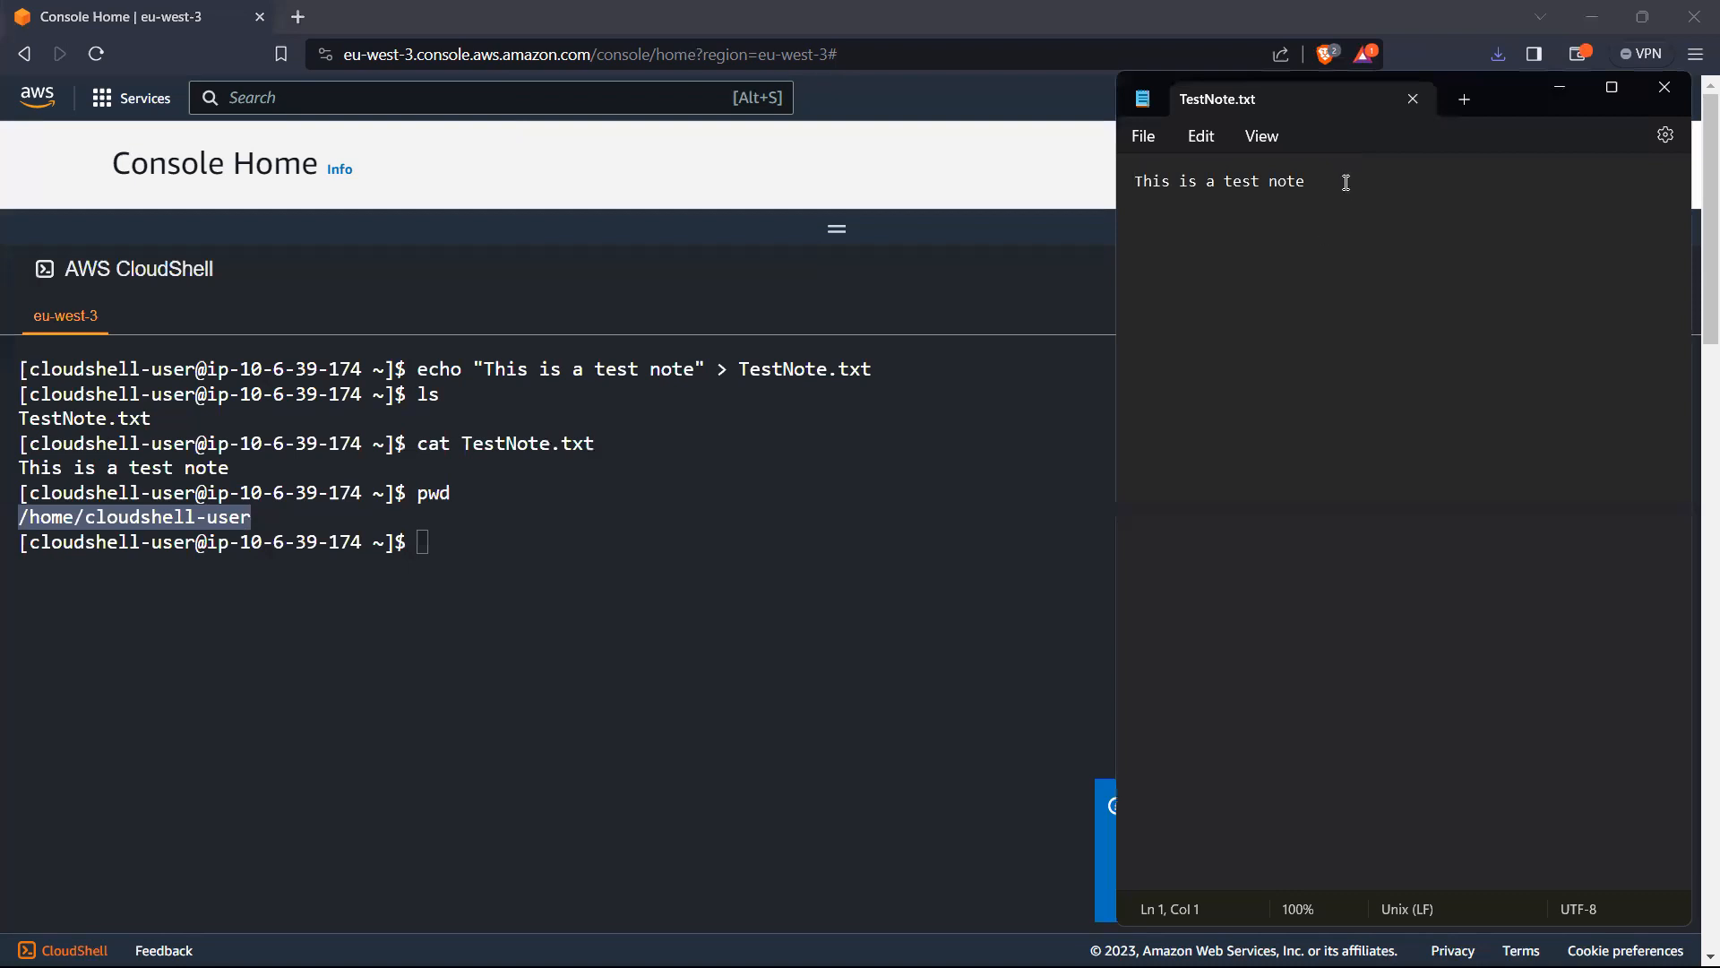
key("ctrl+a")
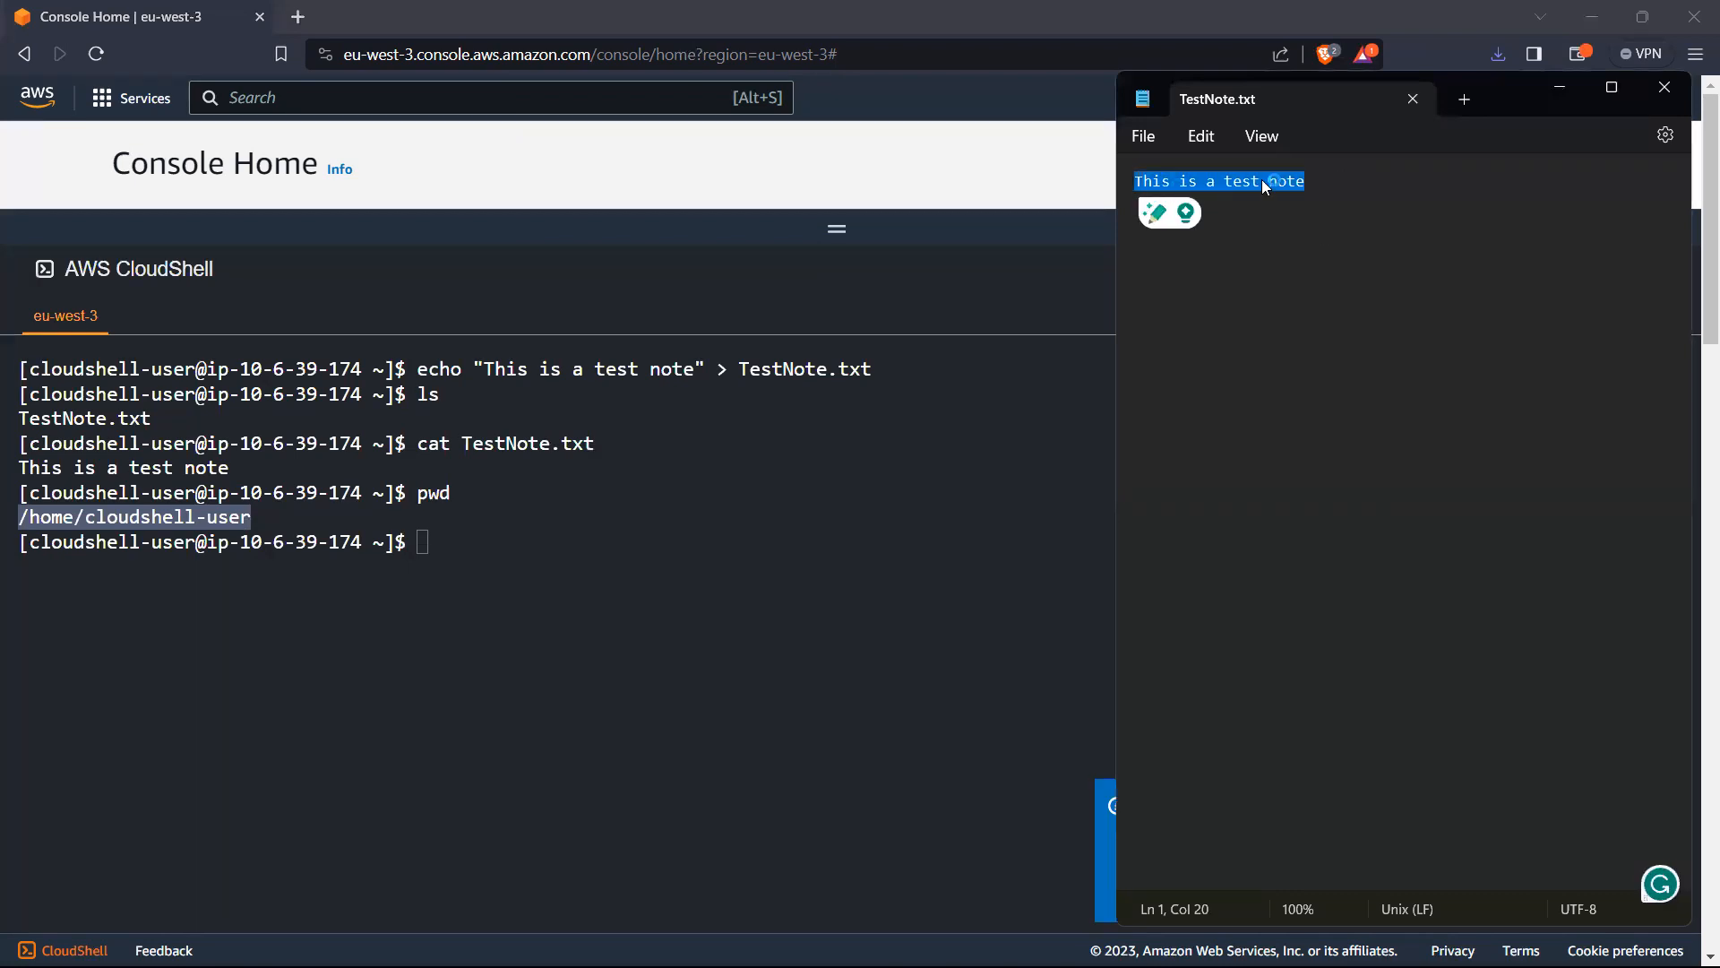
left_click(1338, 182)
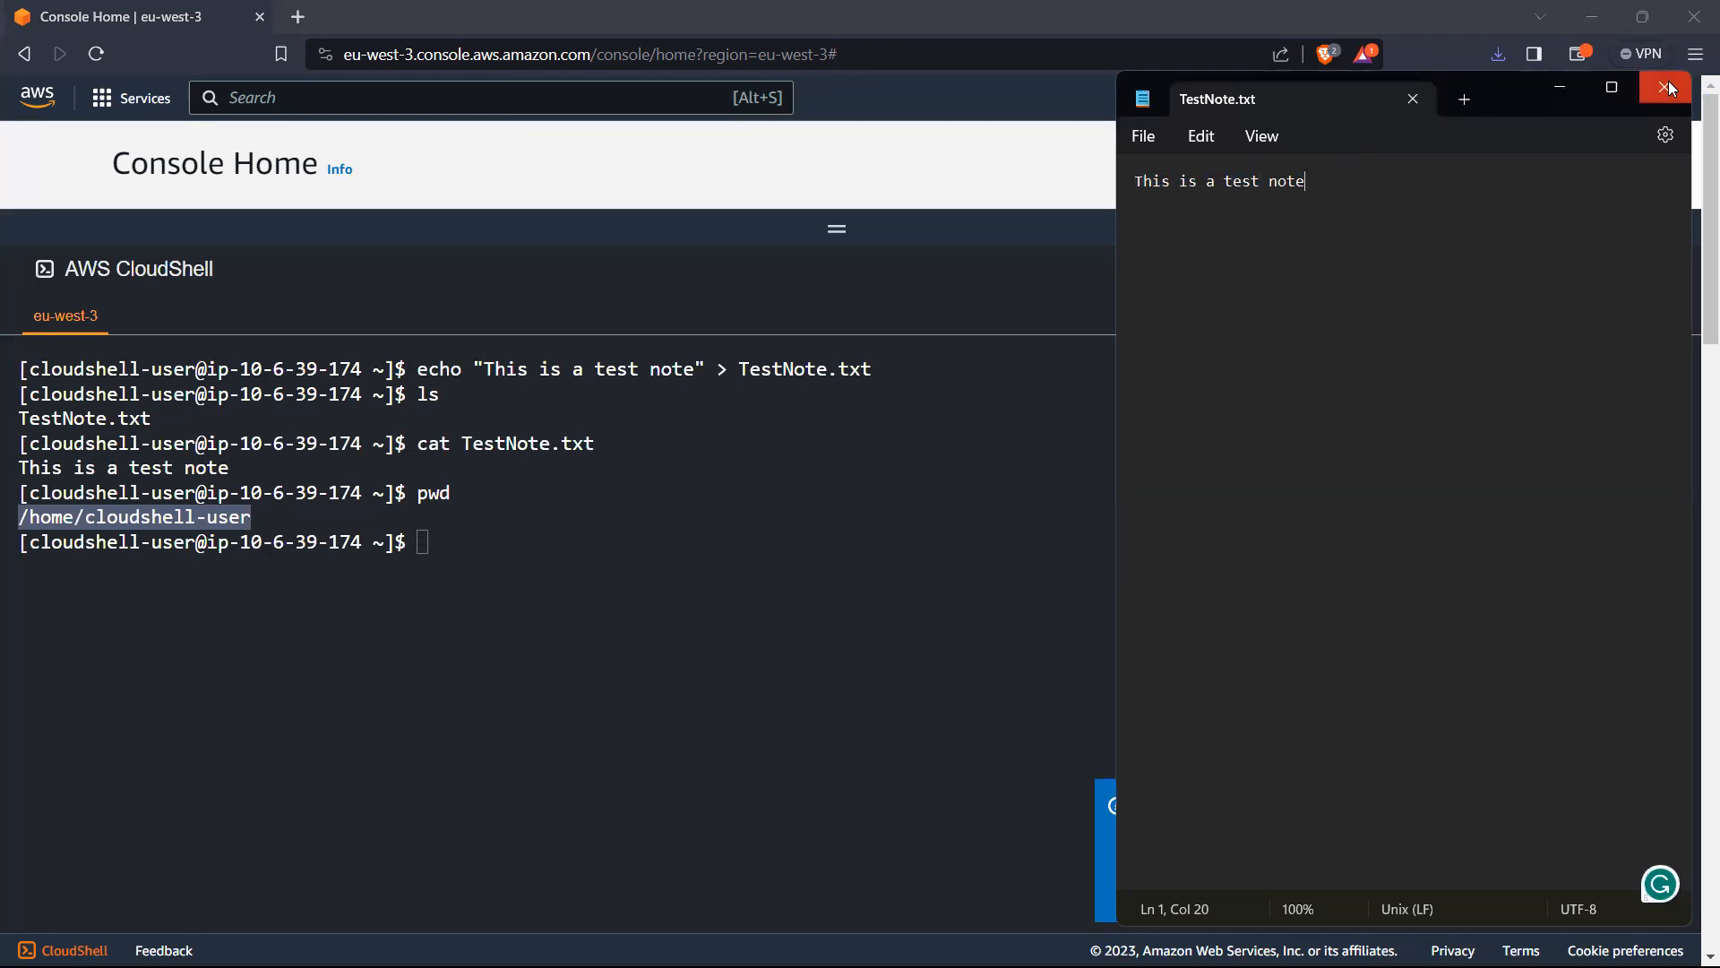
left_click(1670, 87)
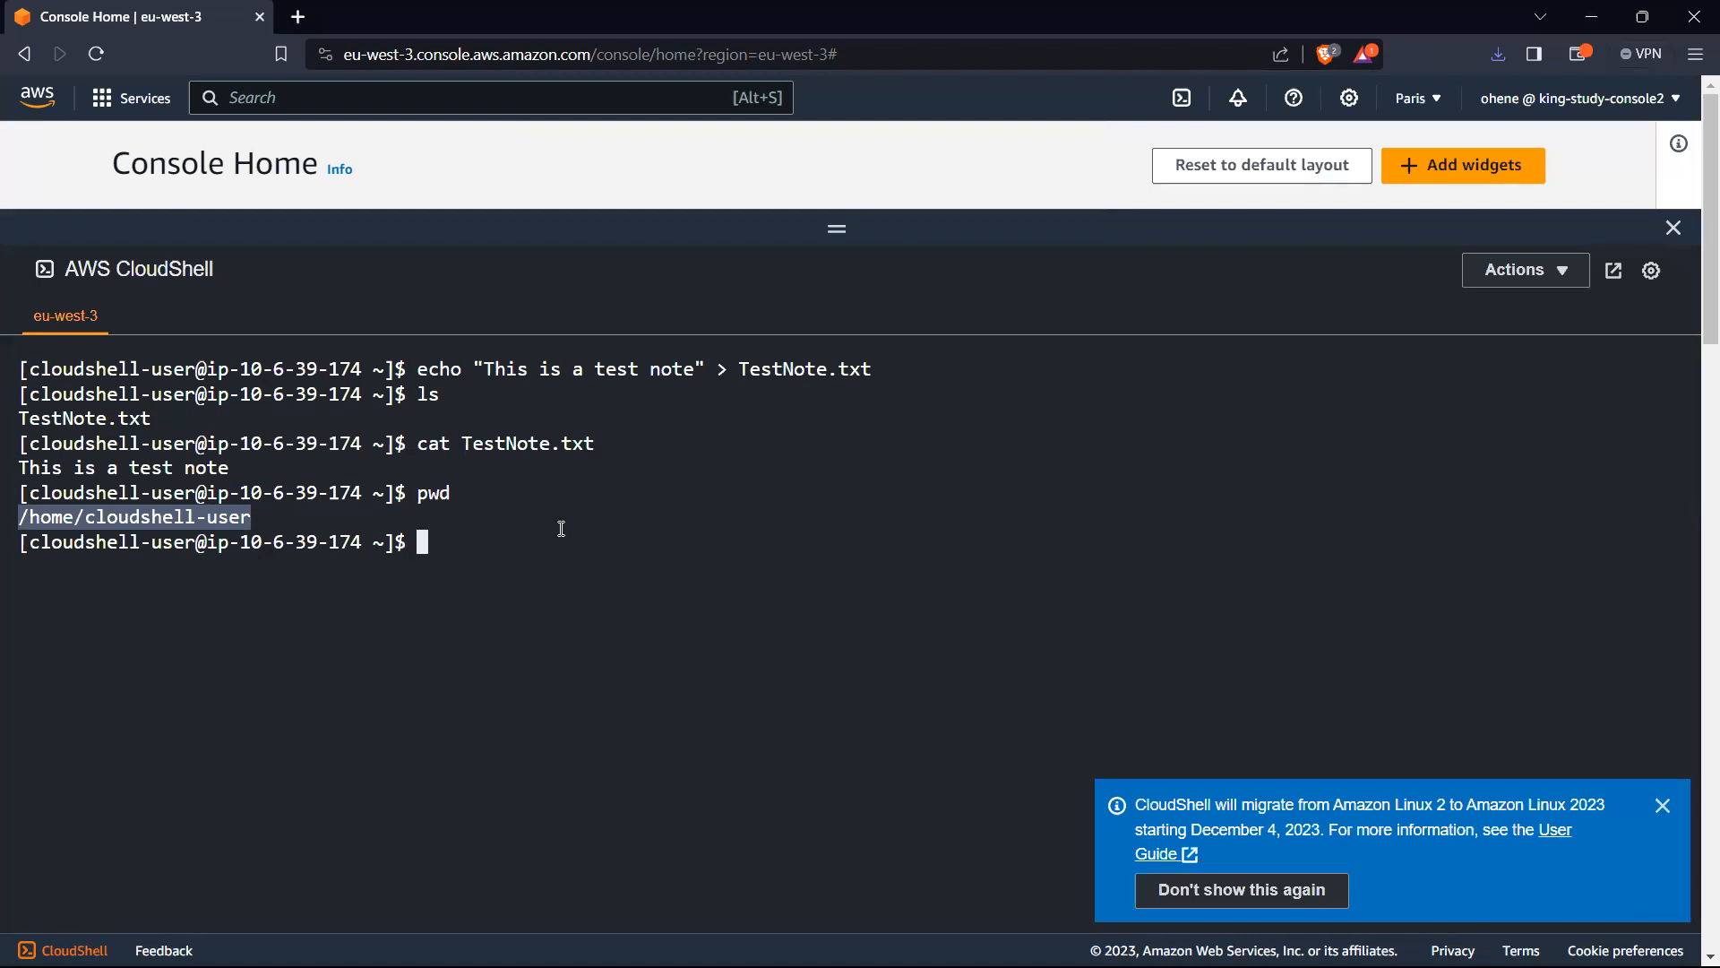
Step: Delete TestNote.txt with rm and confirm with ls that the home directory is empty
type("rm Test")
key("Tab")
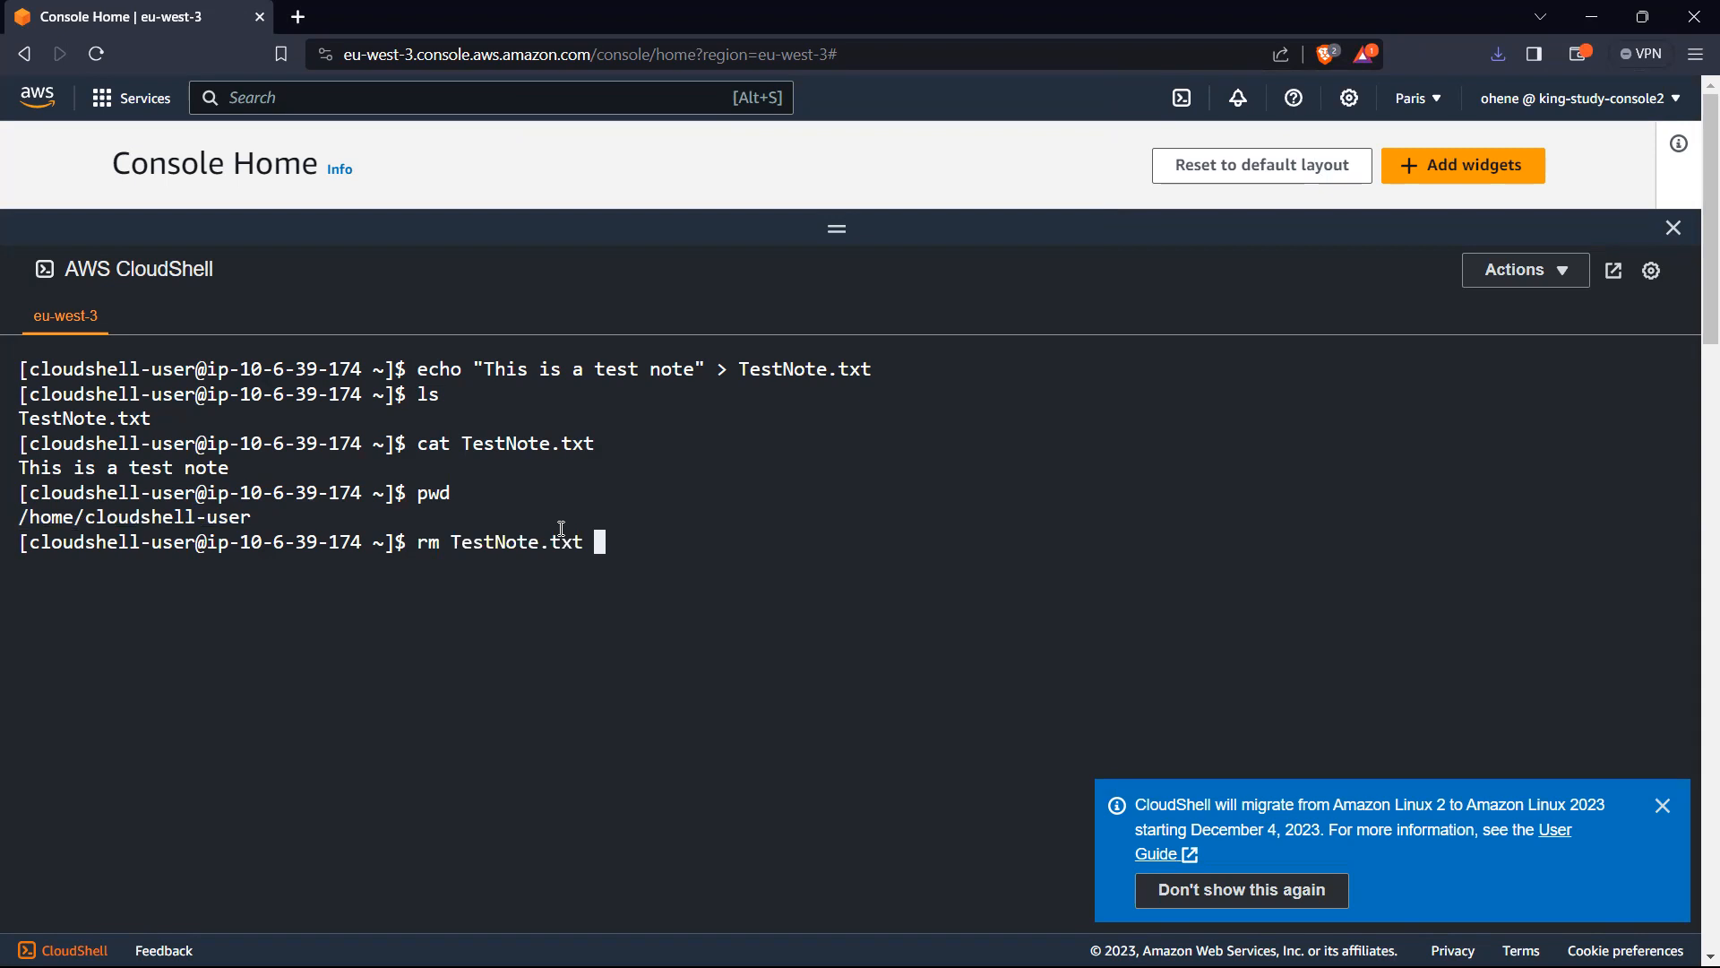
key("Return")
type("ls")
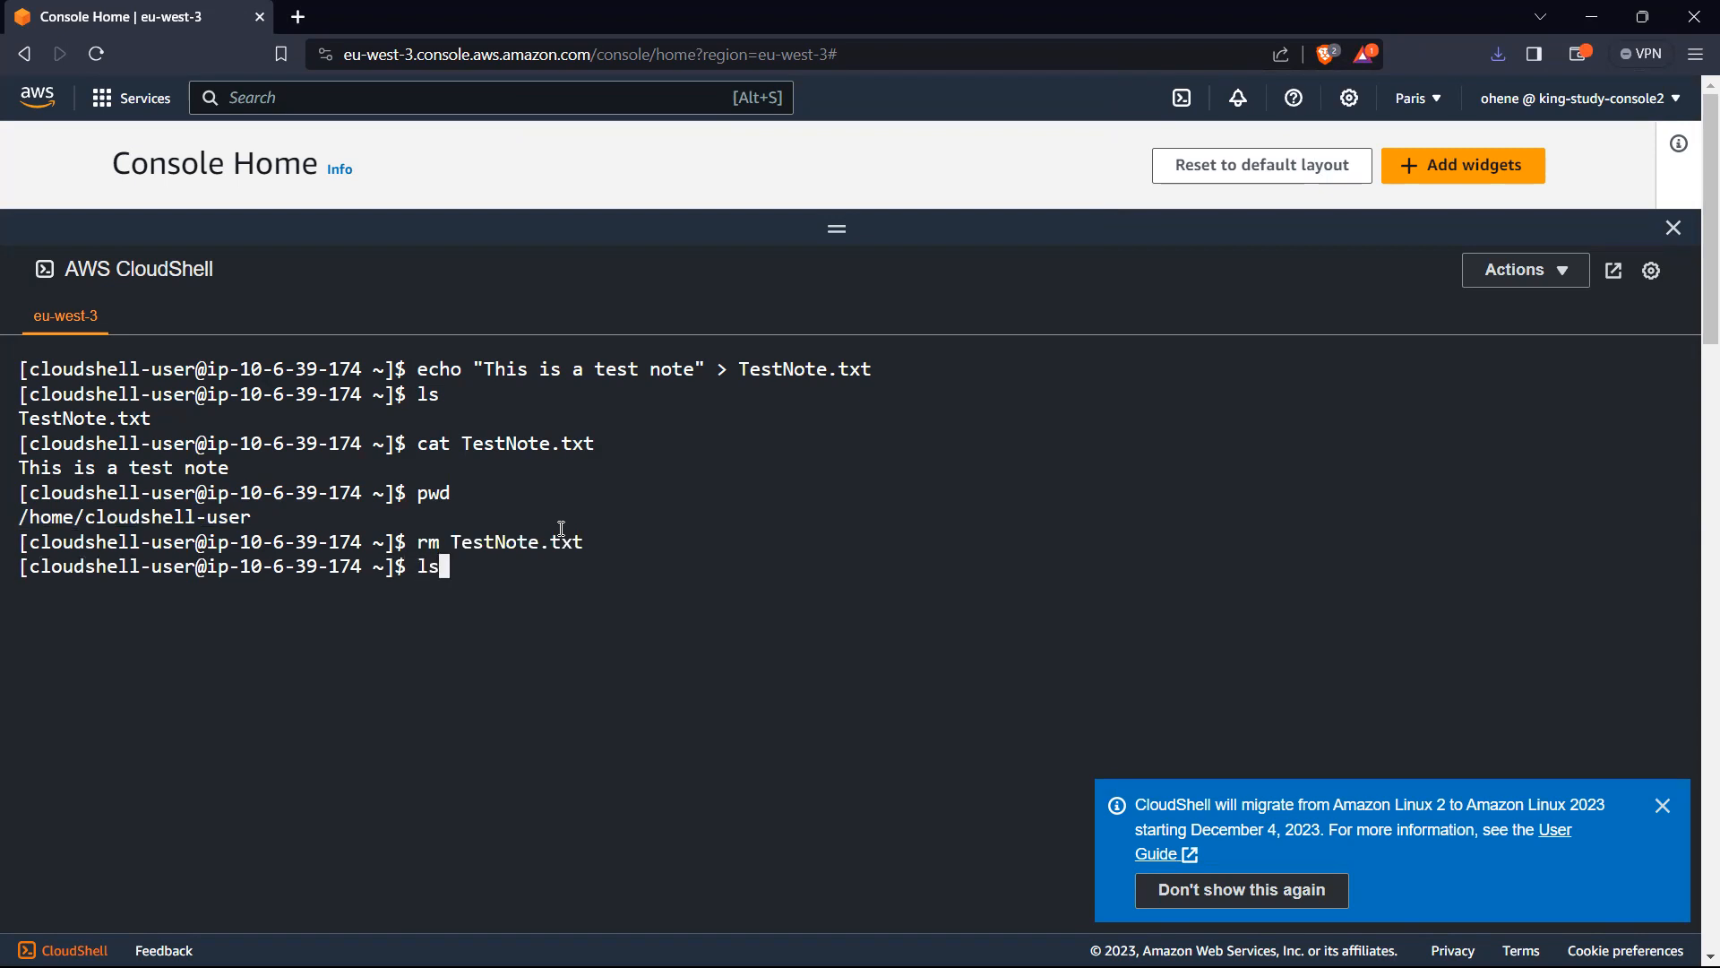
key("Return")
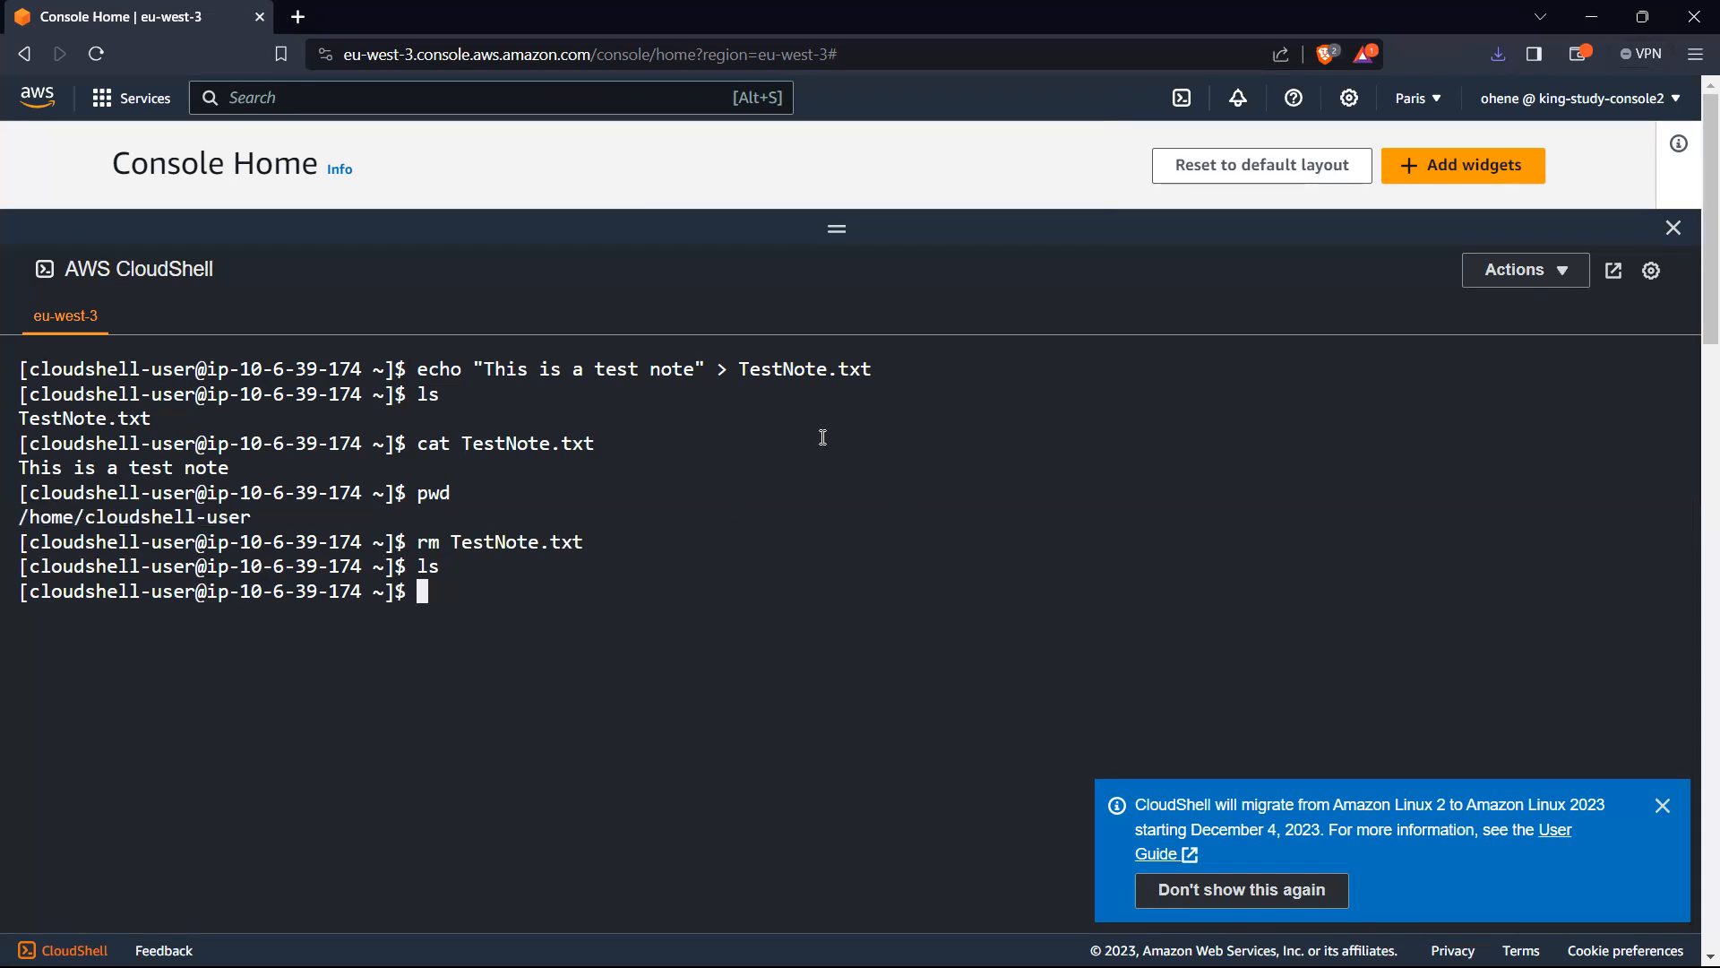
Step: Glance at the local Command Prompt, then close the CloudShell panel
mouse_move(1425, 958)
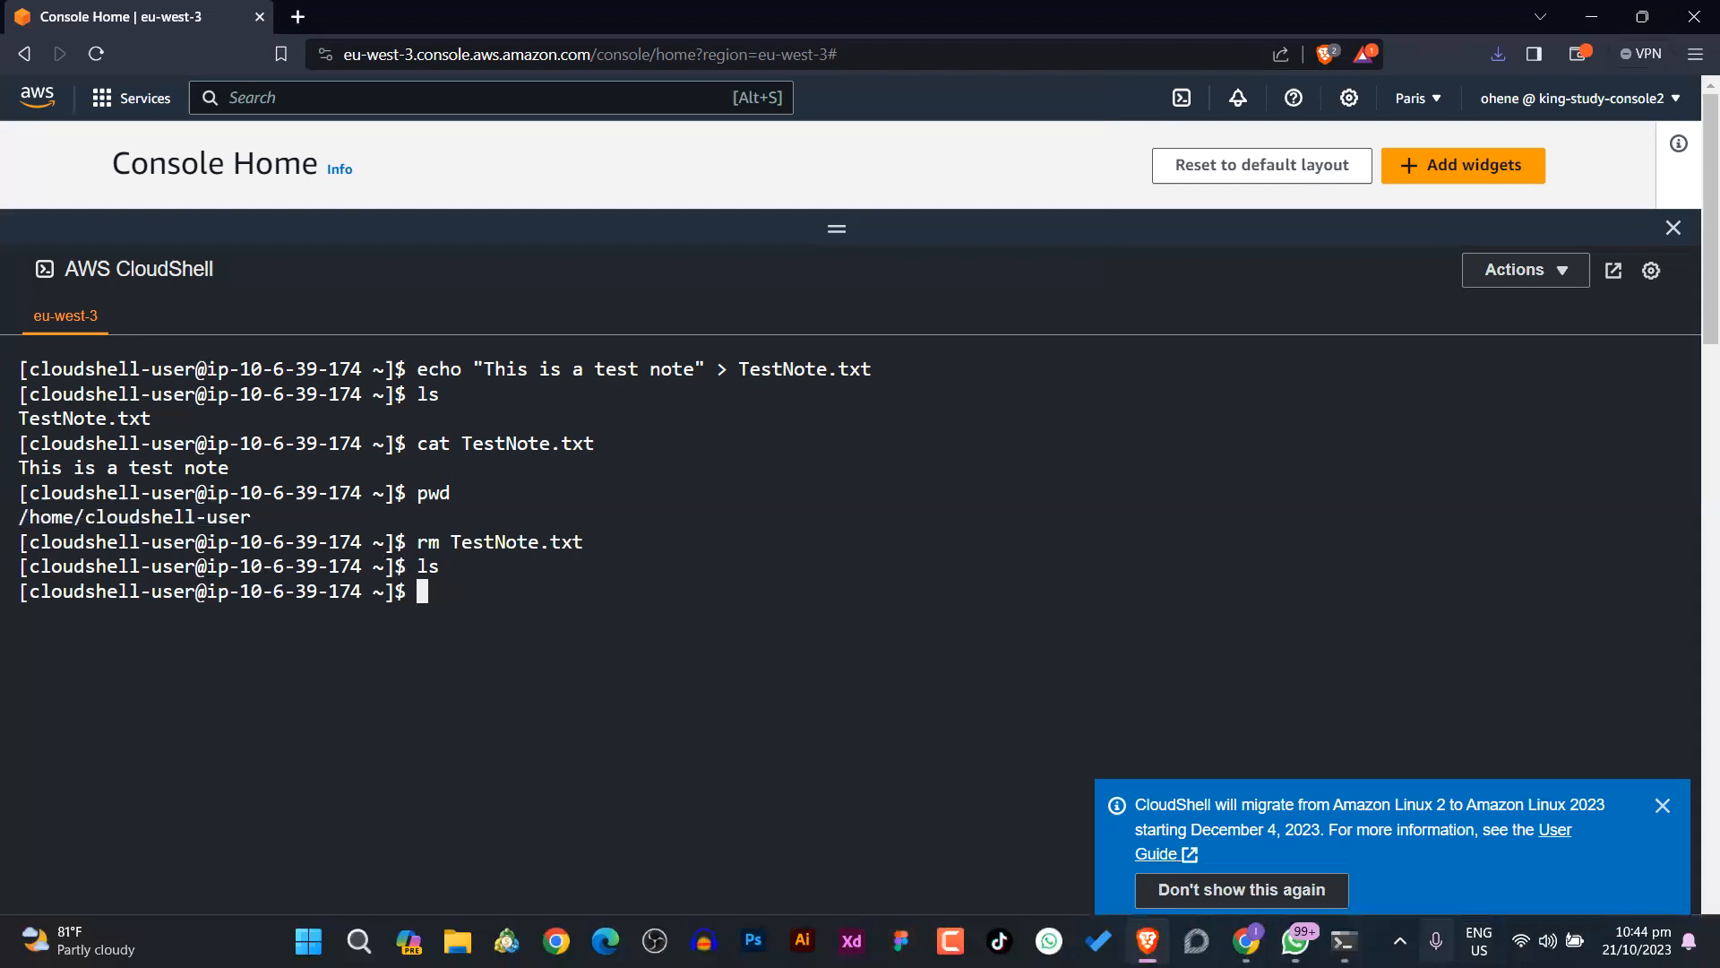
left_click(1344, 941)
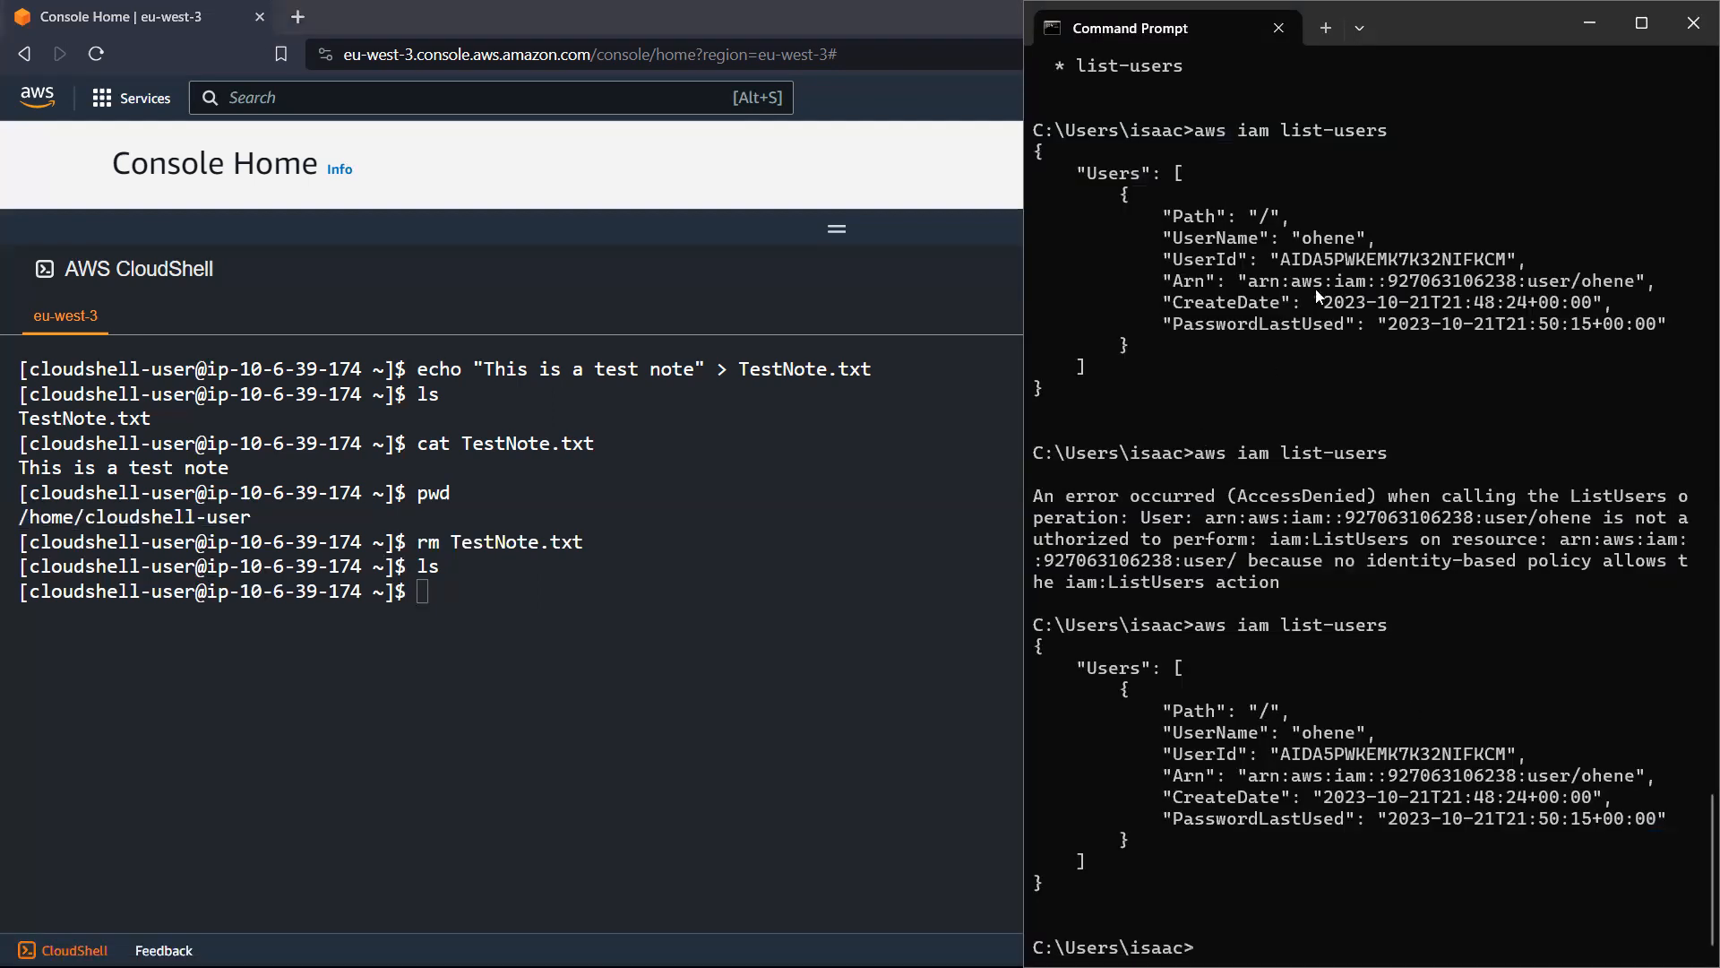
left_click(734, 486)
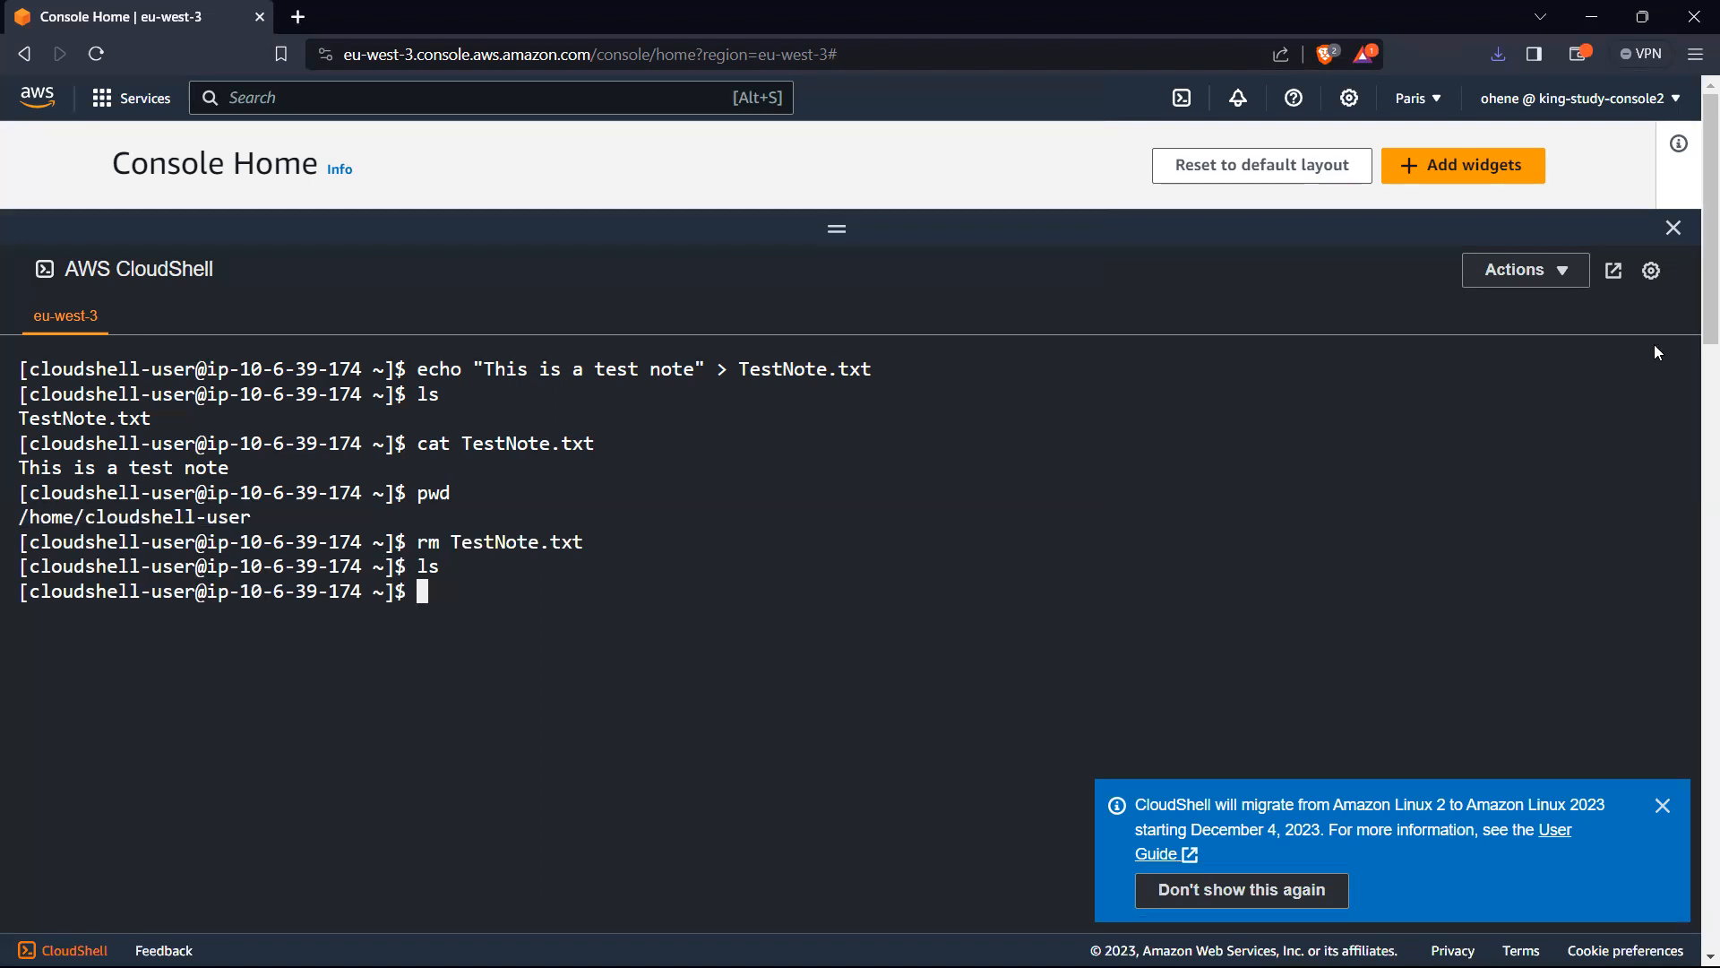
left_click(1669, 230)
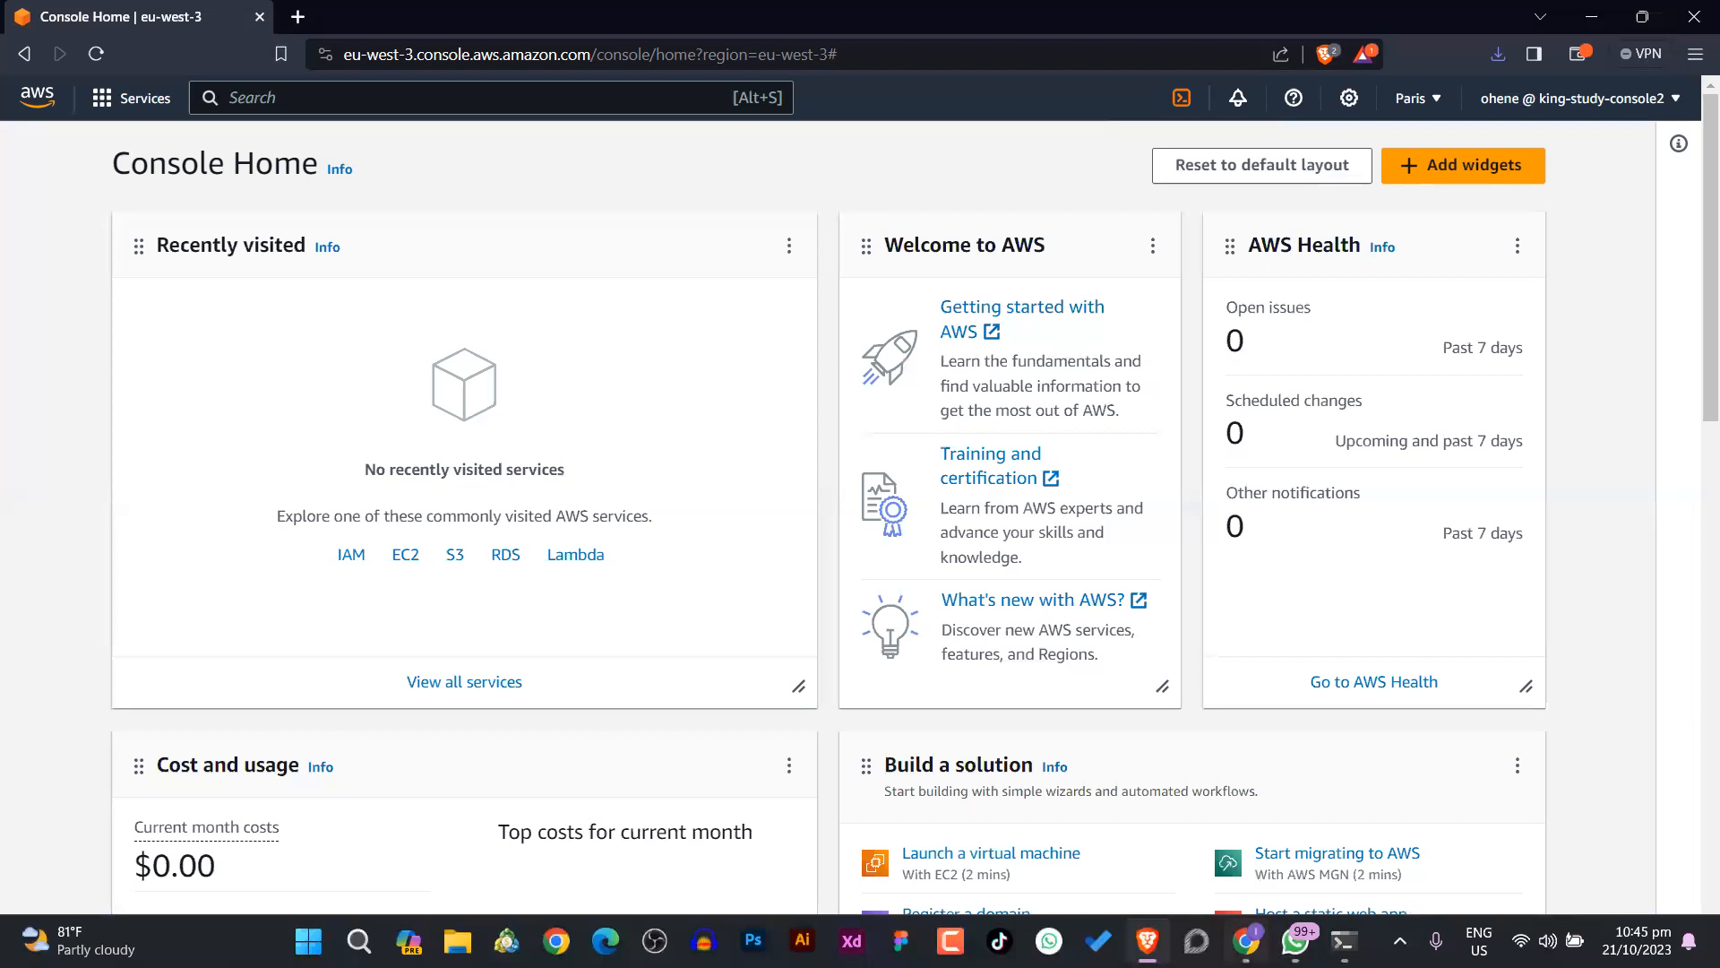
Step: Return to the IAM user page in Chrome and dismiss the 'User added to group admin' banner
left_click(1245, 940)
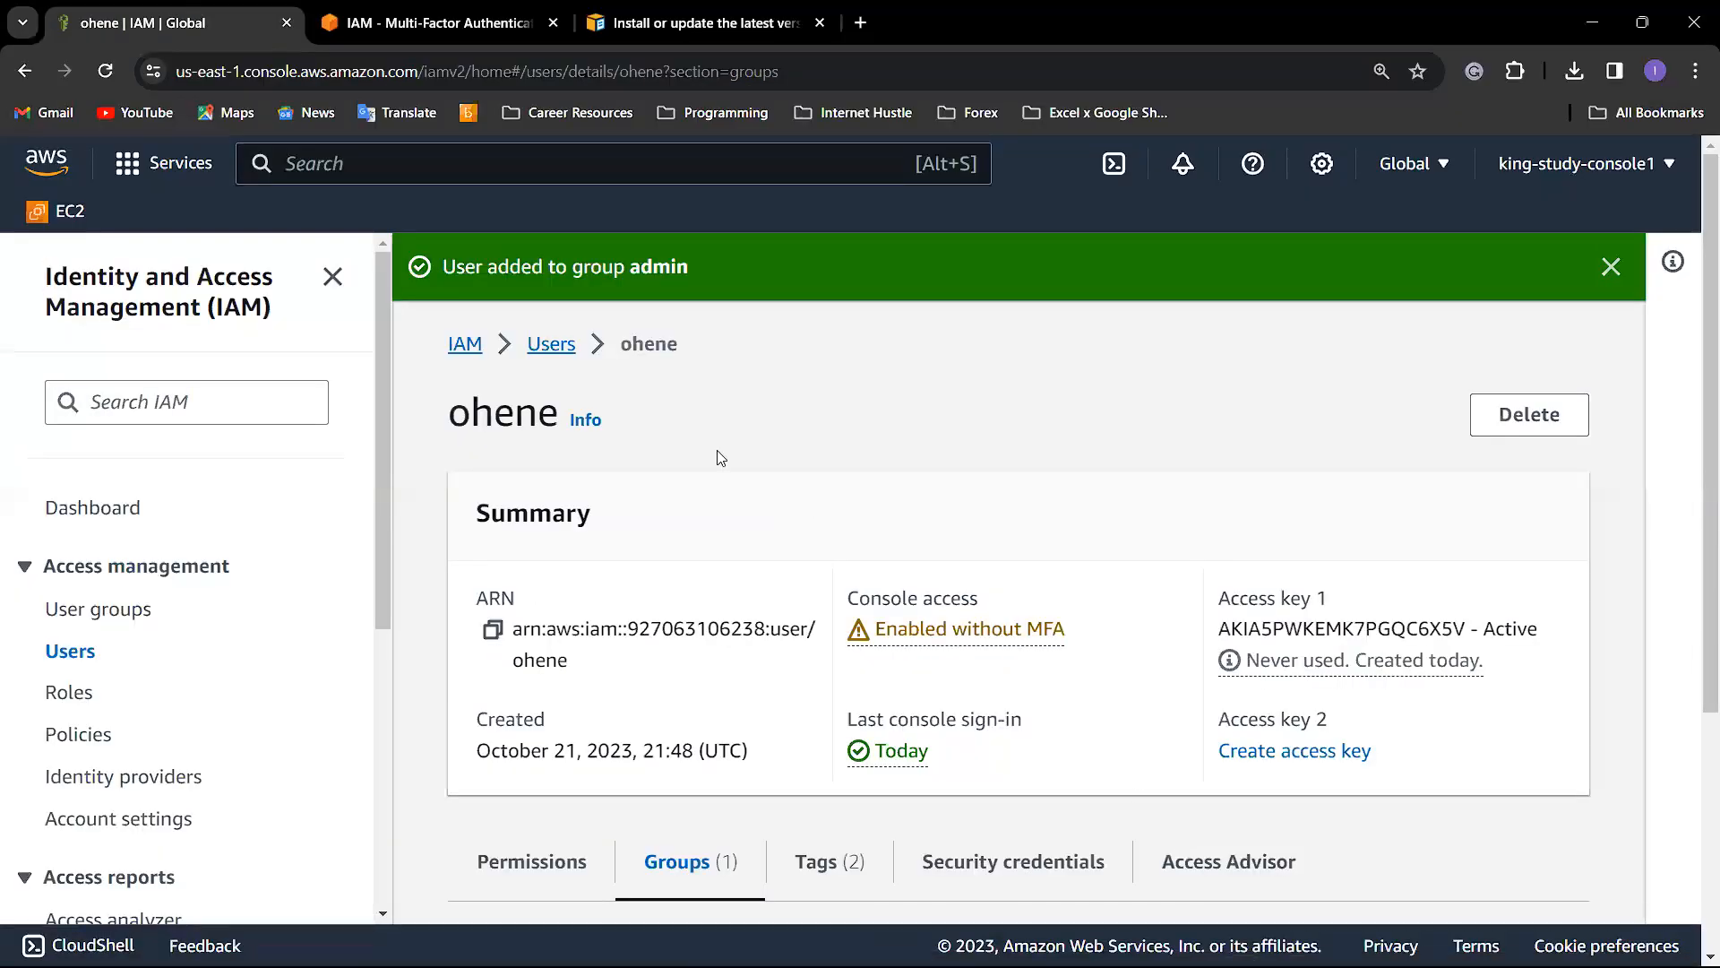
left_click(1611, 266)
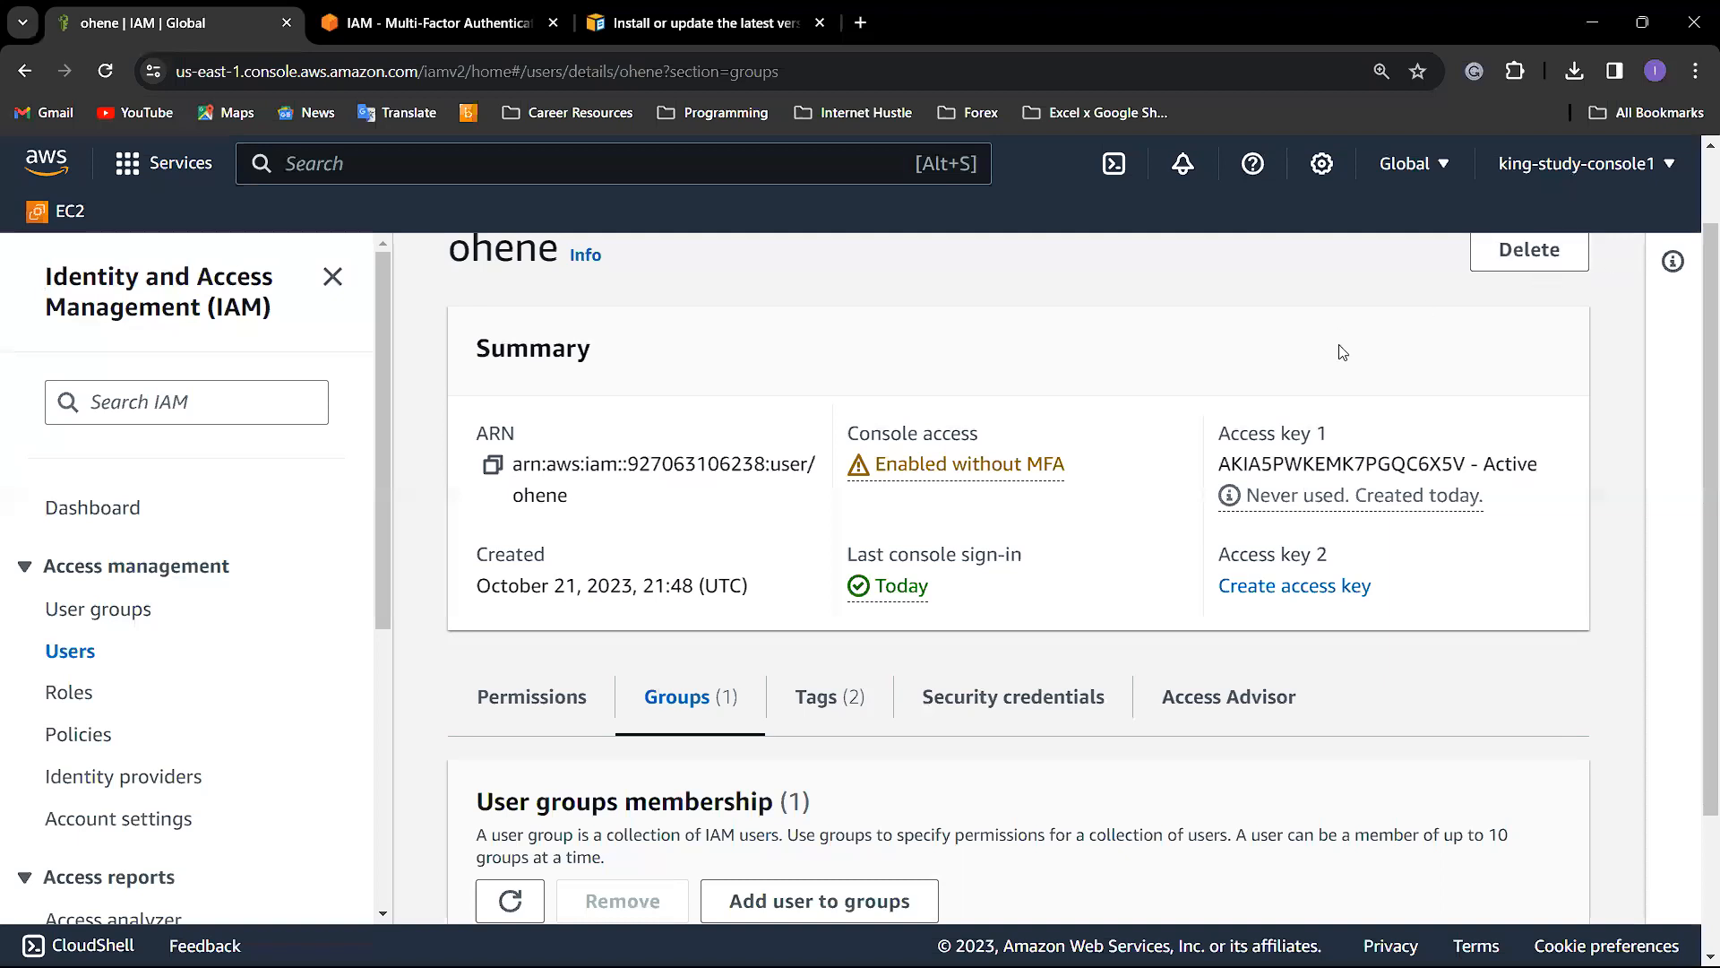
scroll(1335, 358, "up", 2)
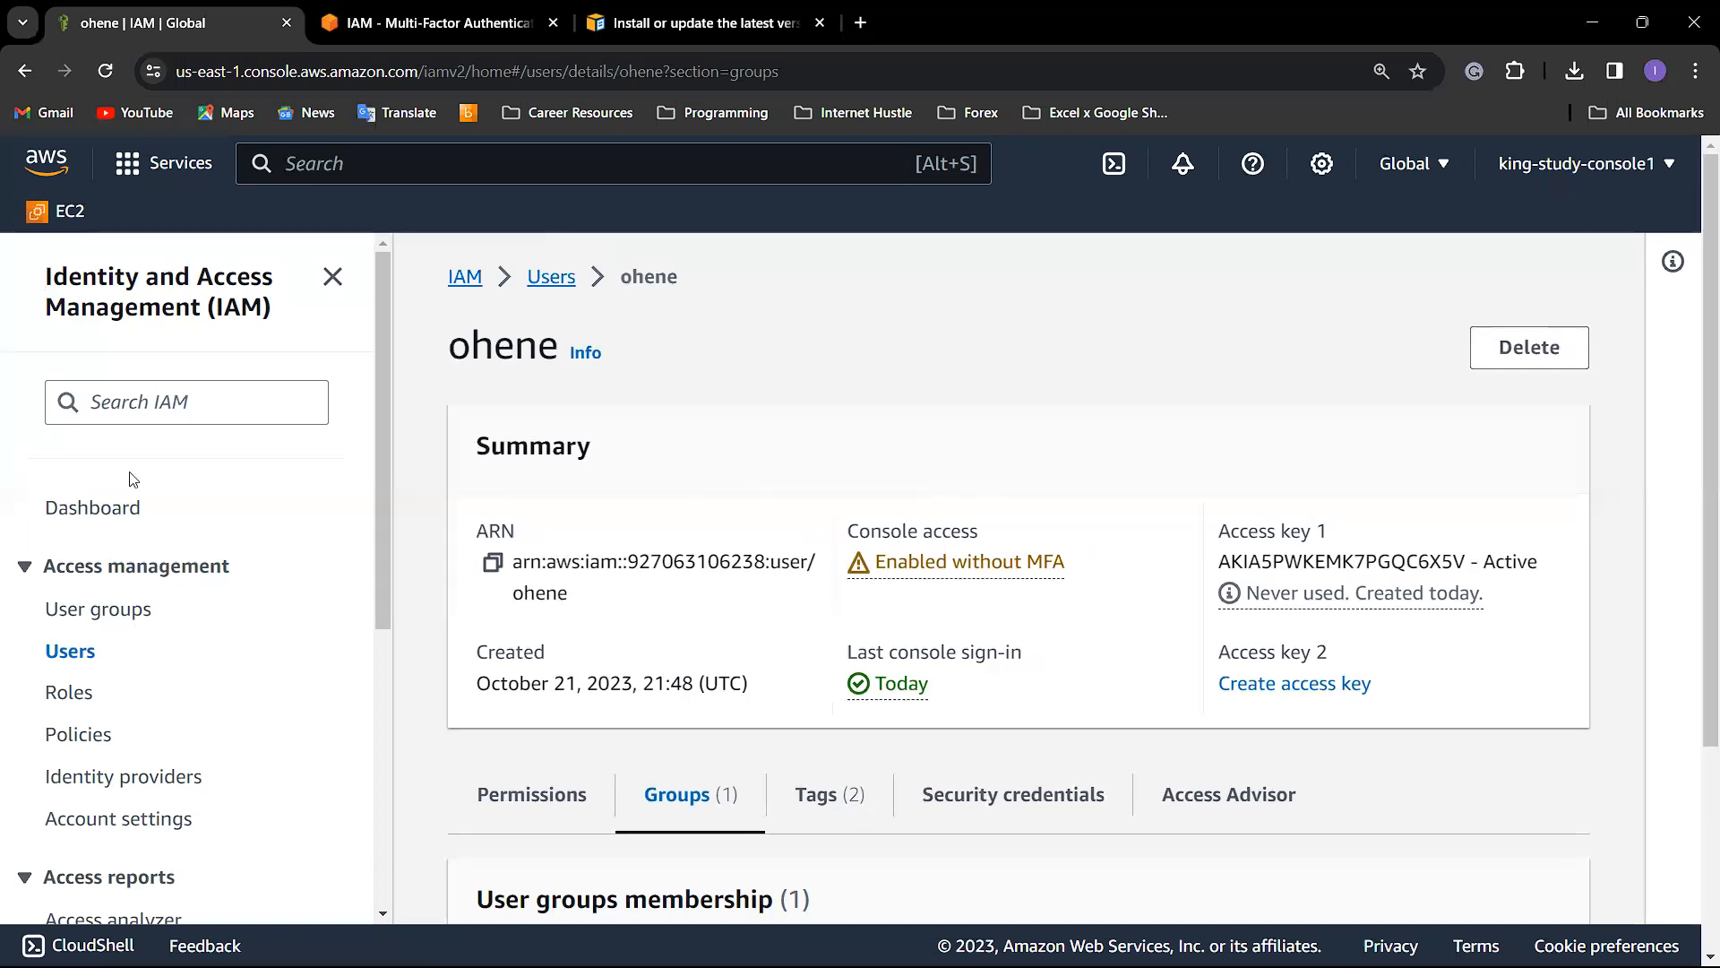
left_click_drag(380, 445, 381, 503)
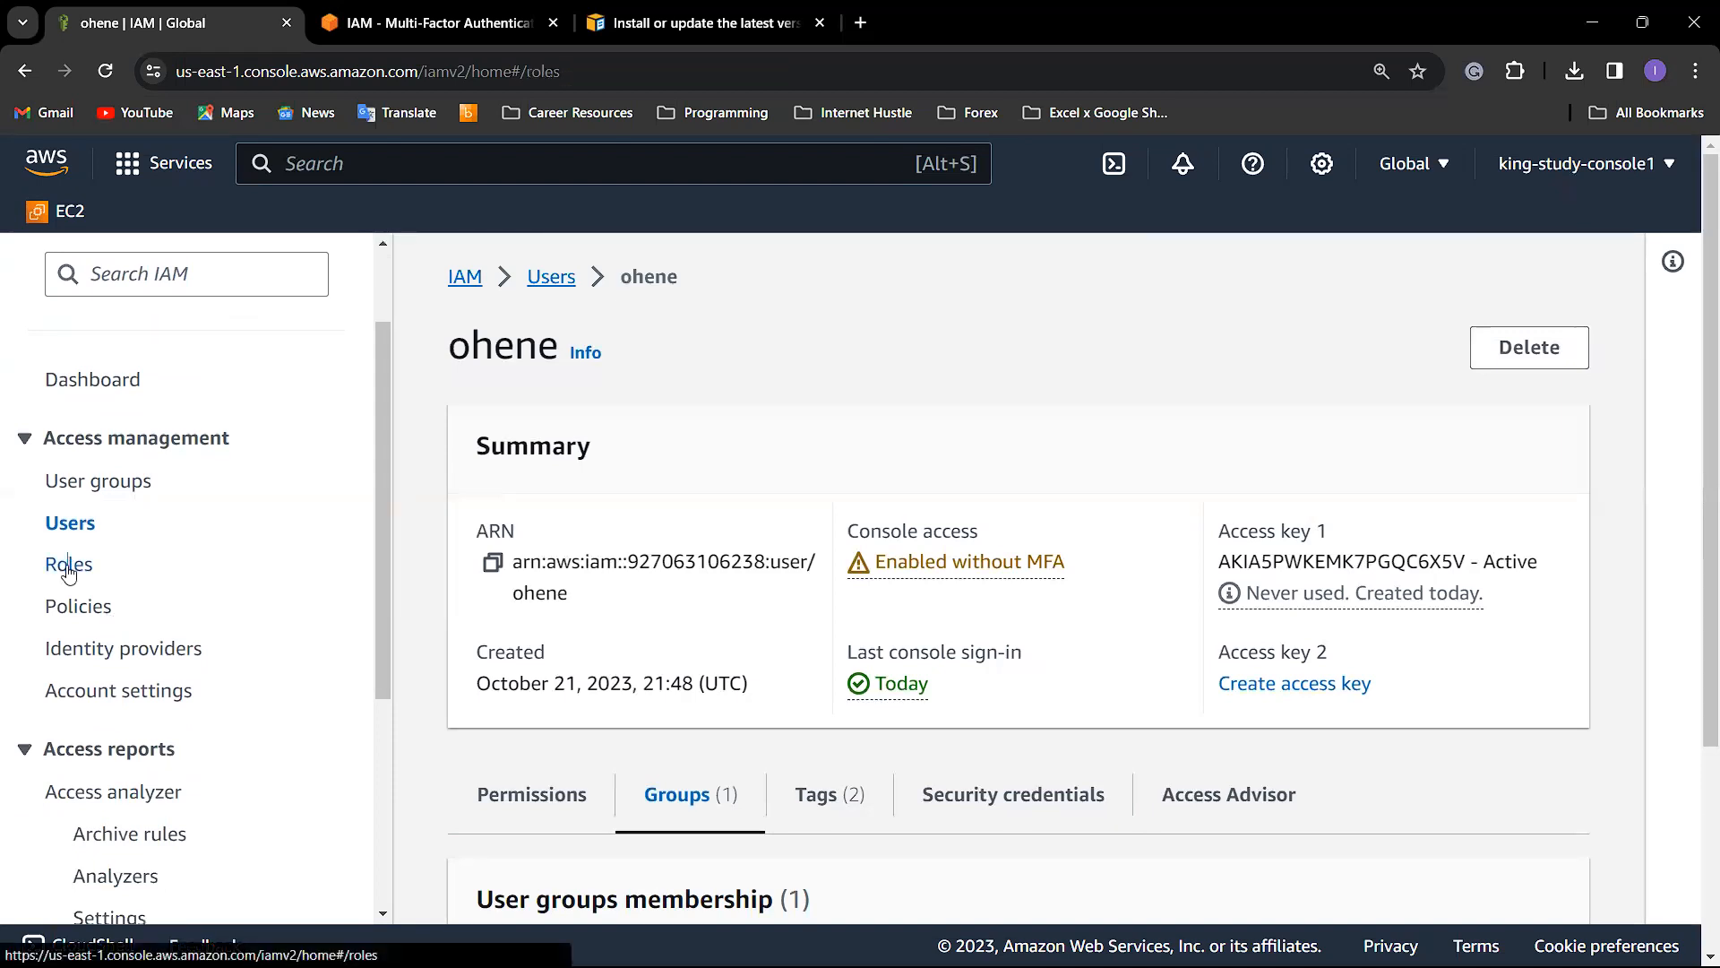
left_click(67, 564)
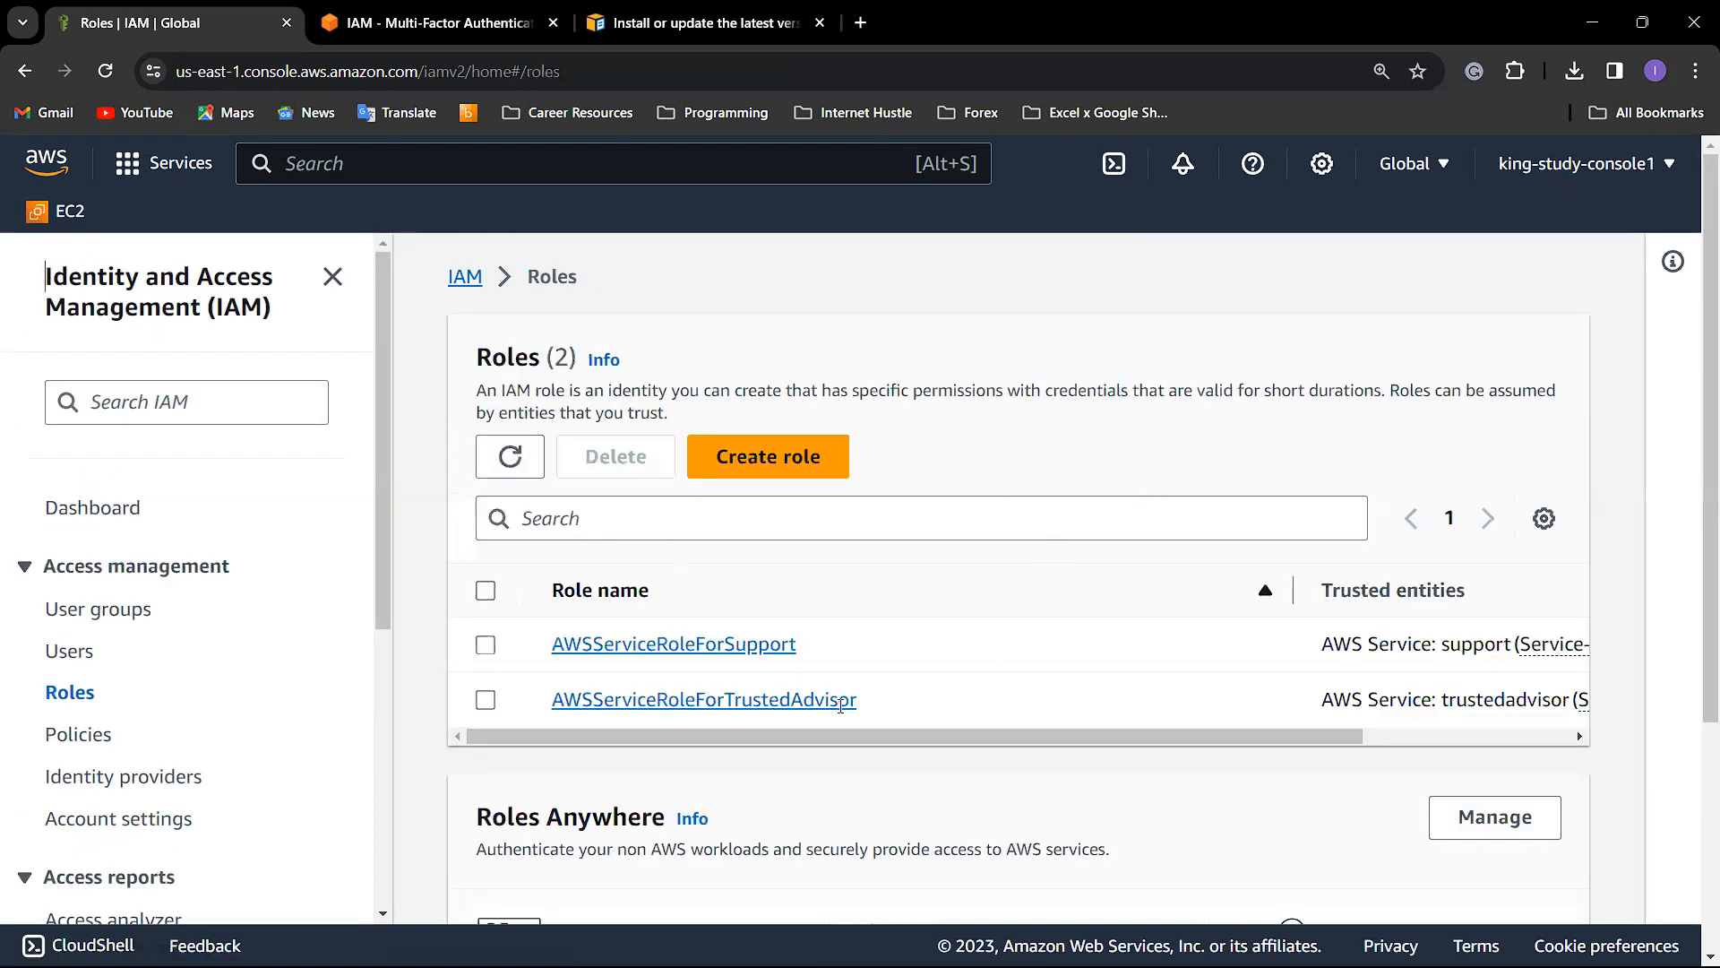
left_click_drag(667, 736, 1193, 740)
left_click_drag(715, 740, 1258, 739)
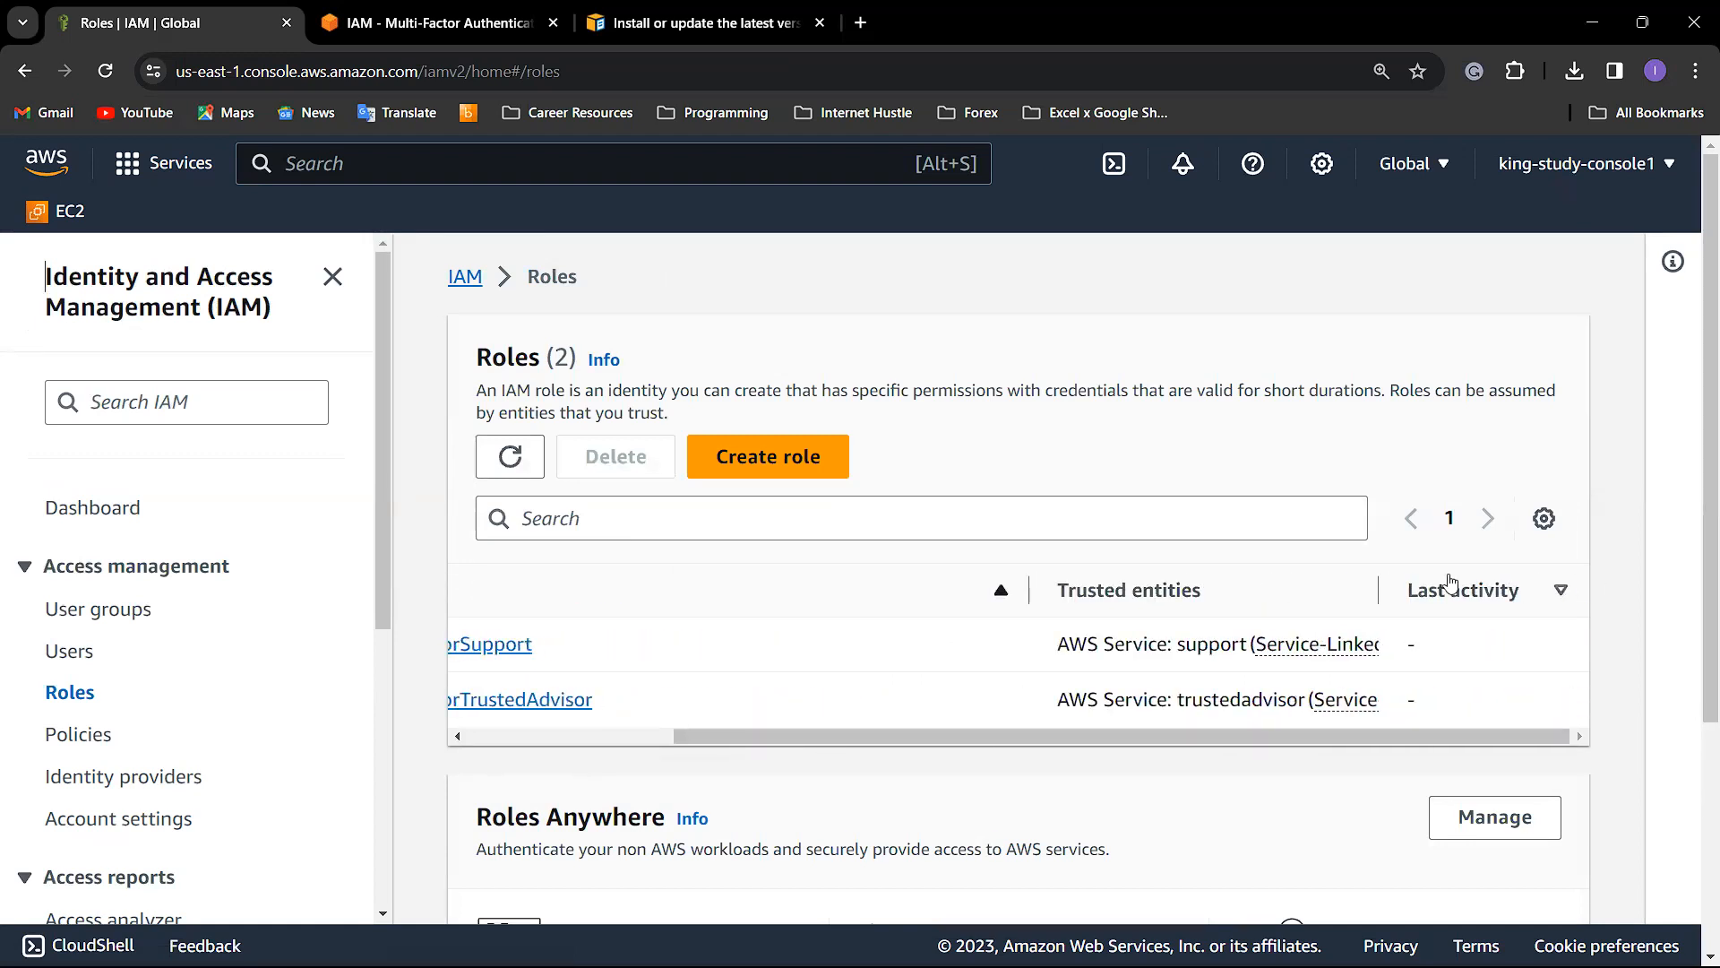
left_click_drag(1379, 590, 1413, 609)
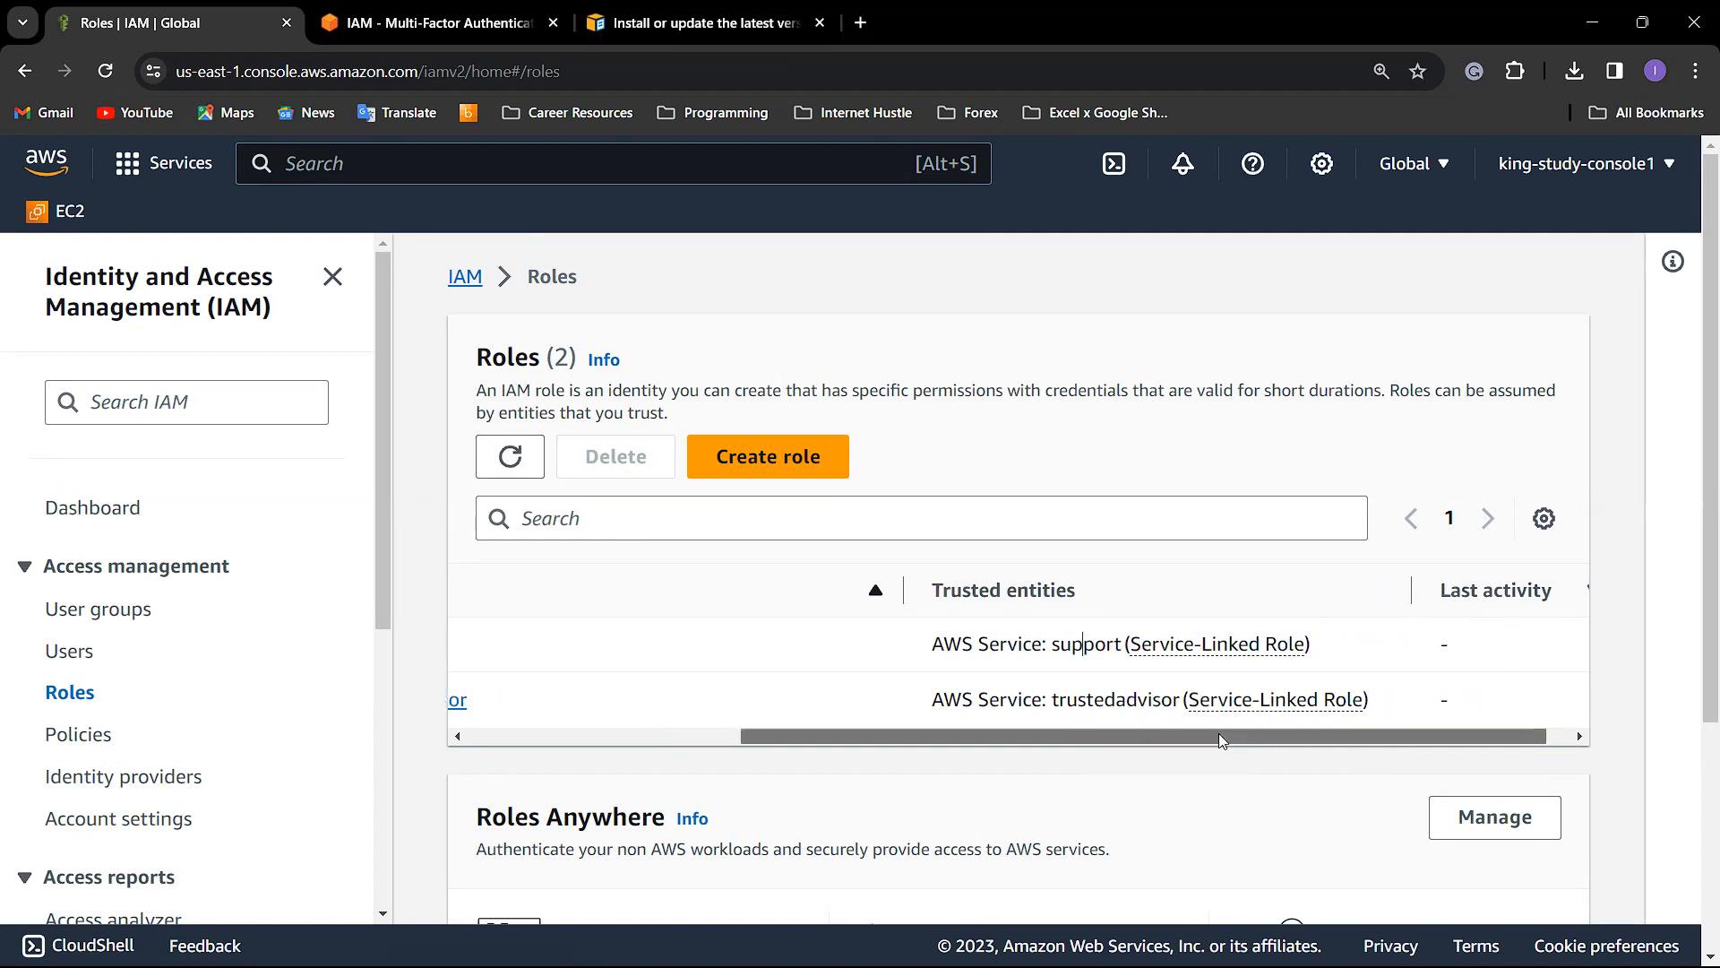
left_click_drag(1221, 739, 1037, 735)
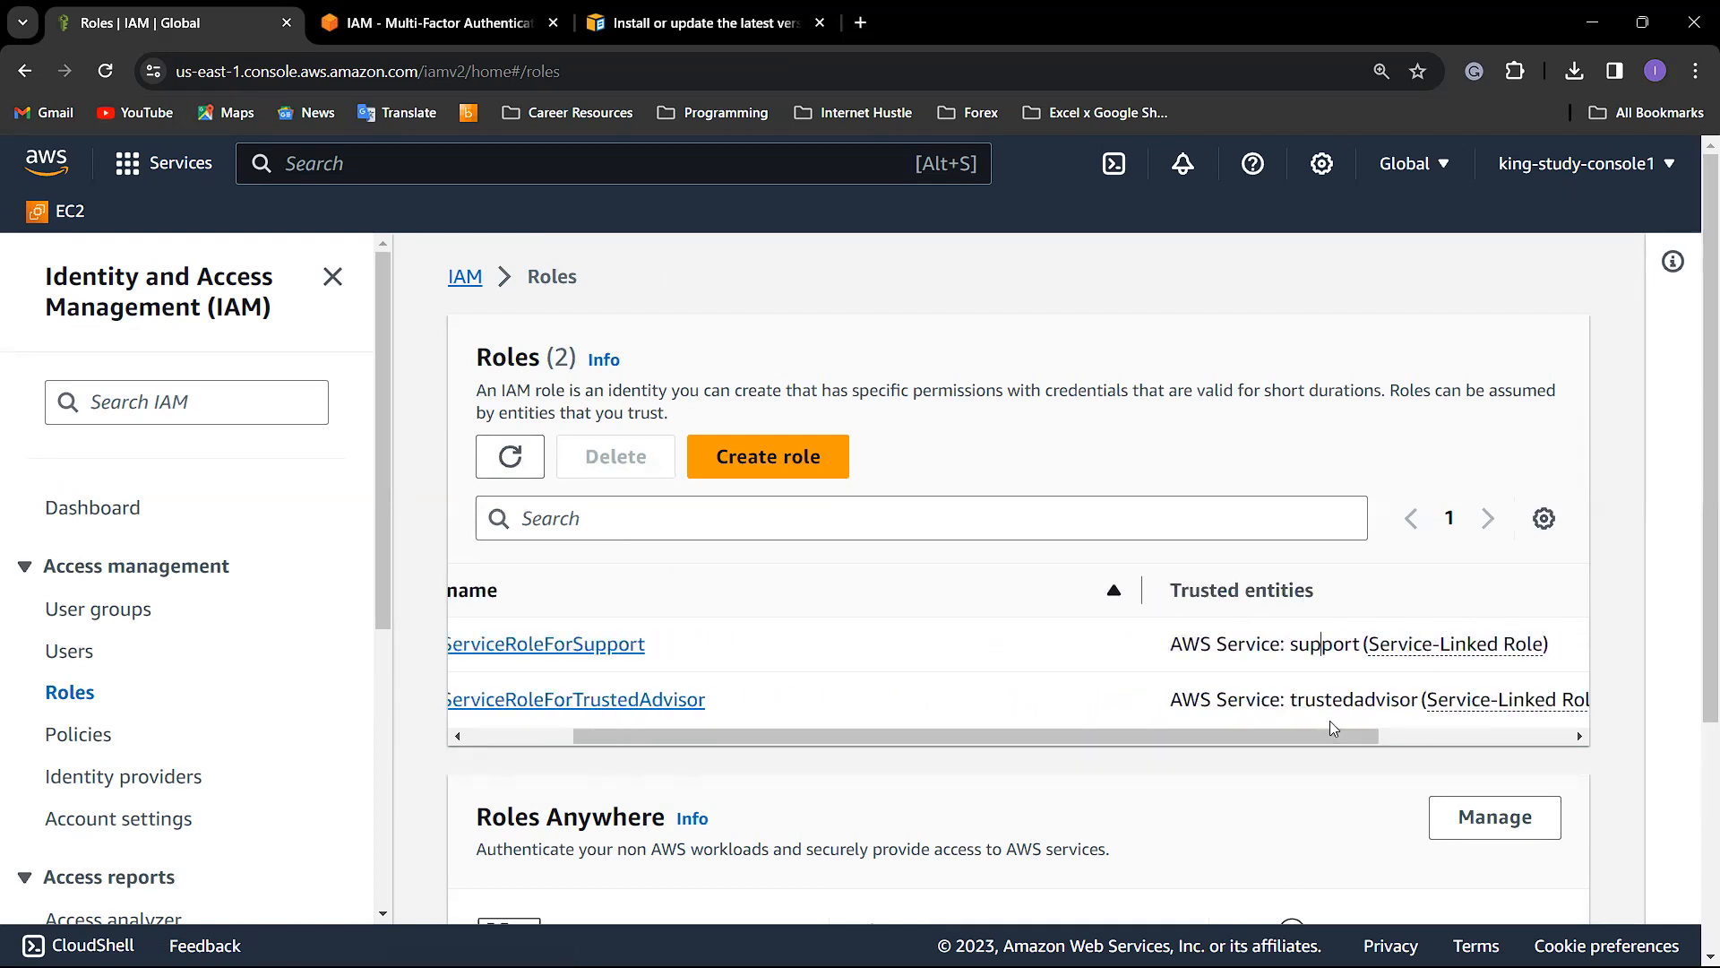
left_click_drag(1384, 737, 871, 736)
scroll(875, 735, "down", 4)
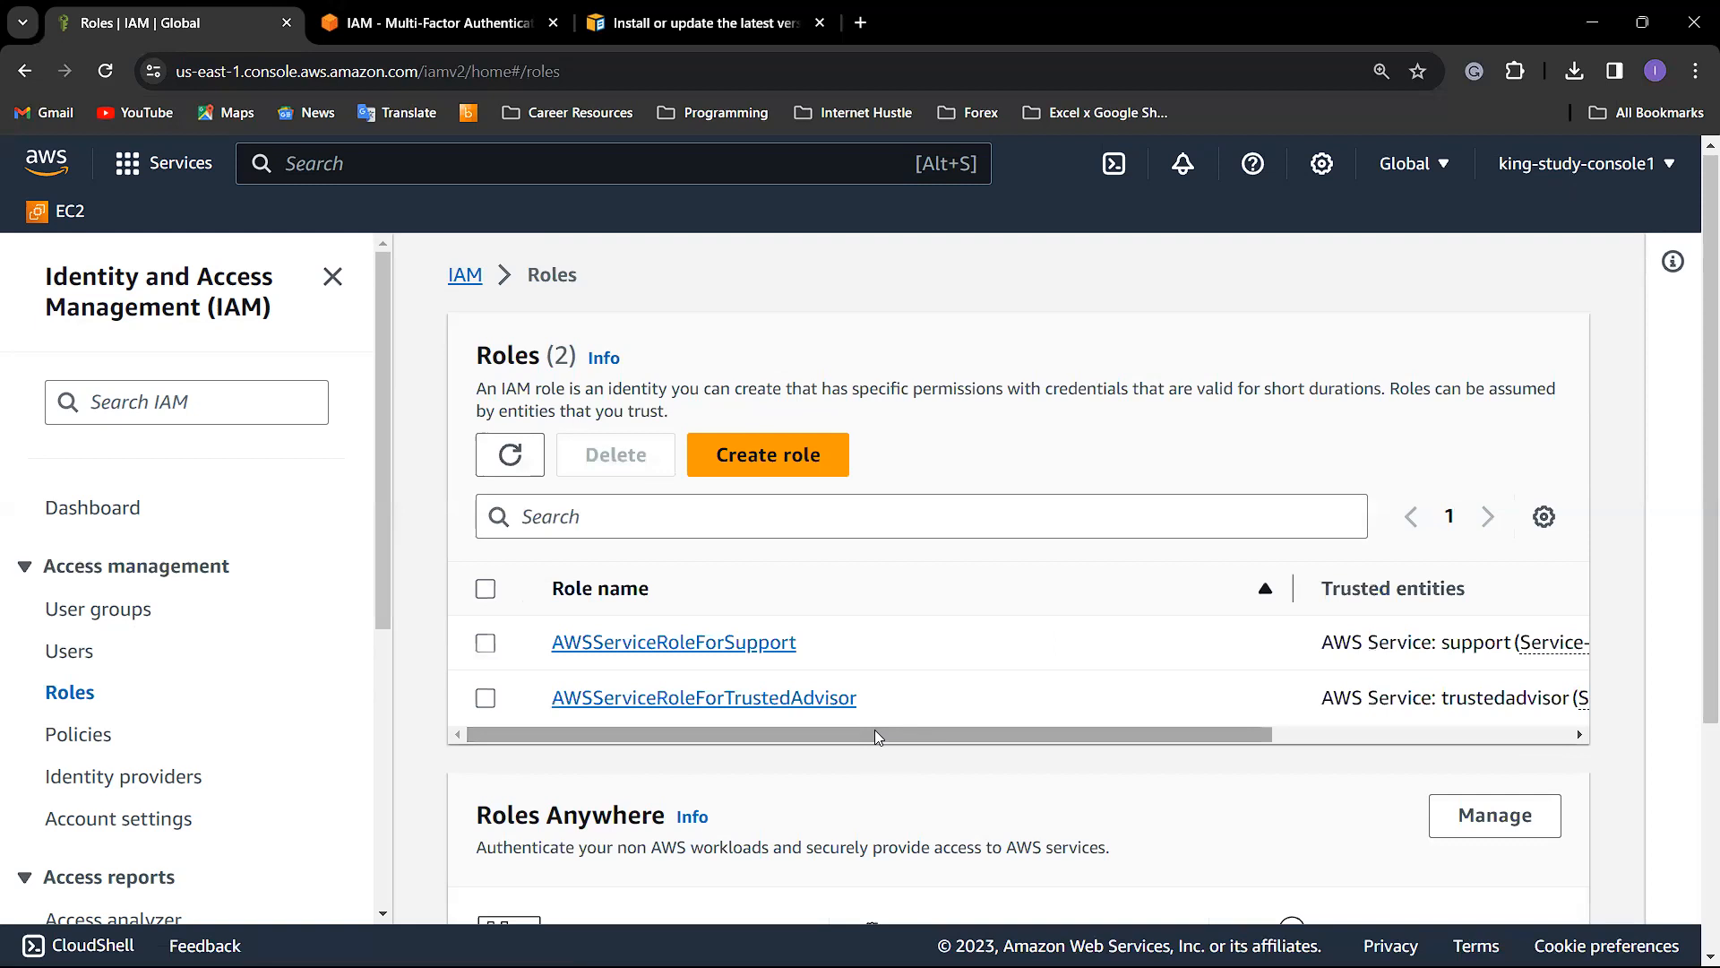
scroll(875, 730, "up", 4)
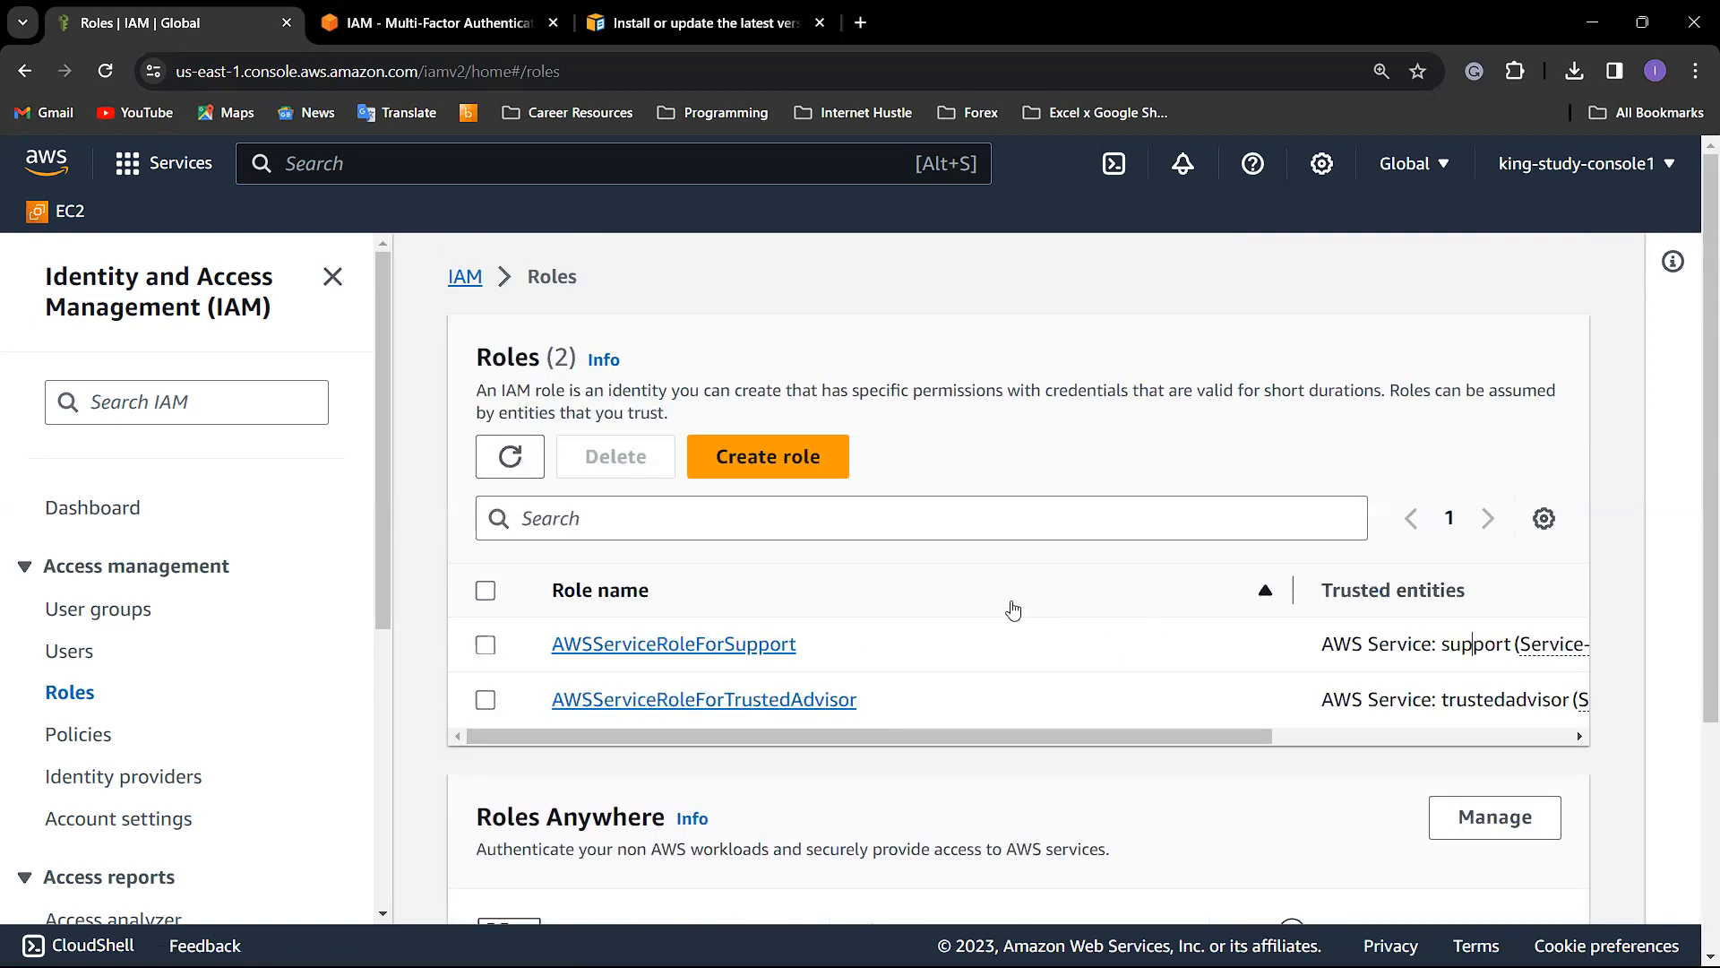
Step: Start a new role with AWS service trusted entity, EC2 as service and use case
left_click(760, 473)
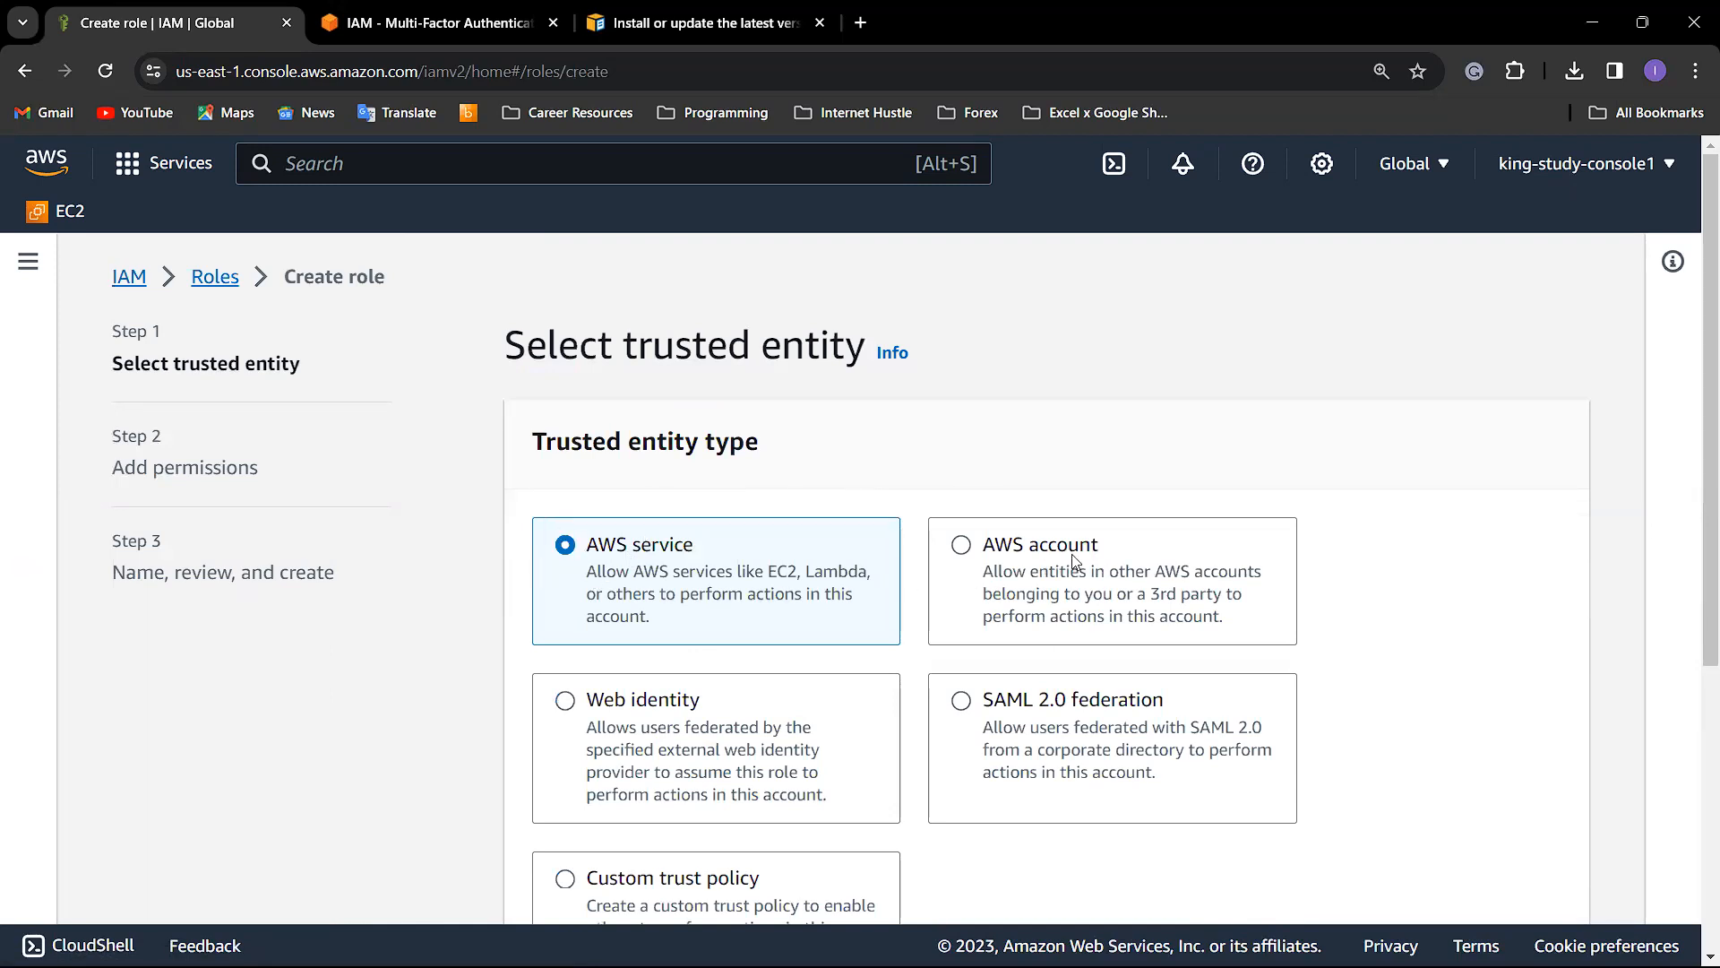
scroll(1153, 555, "down", 2)
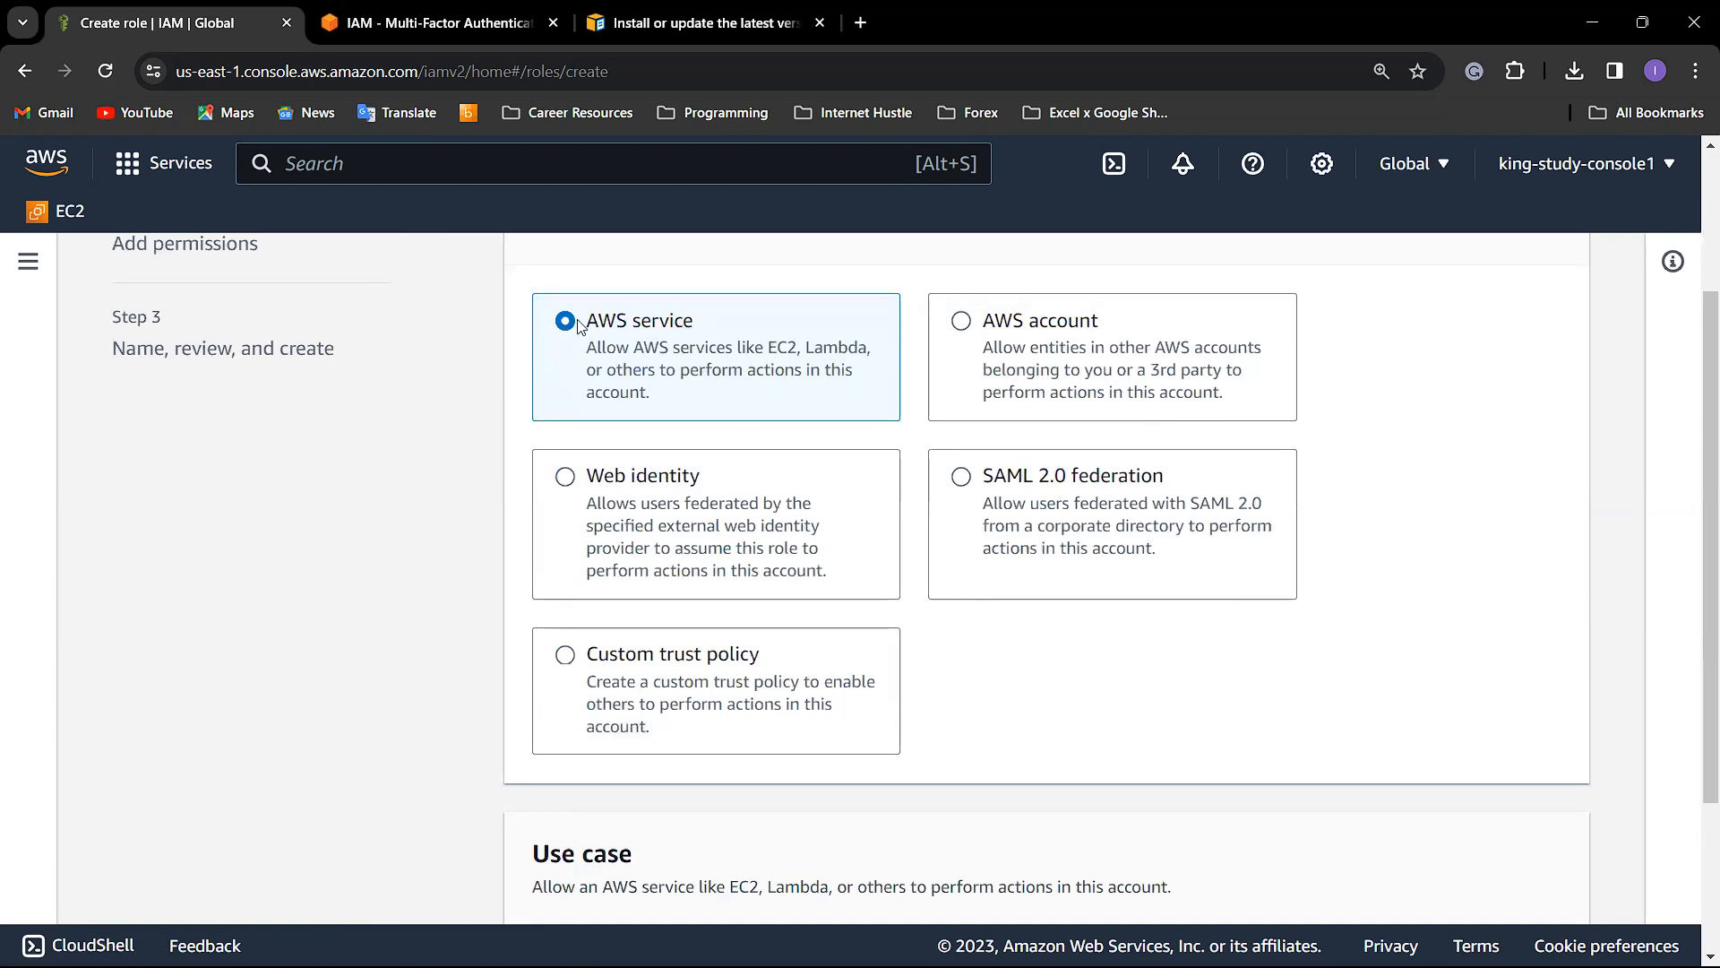
scroll(578, 325, "down", 2)
left_click(852, 784)
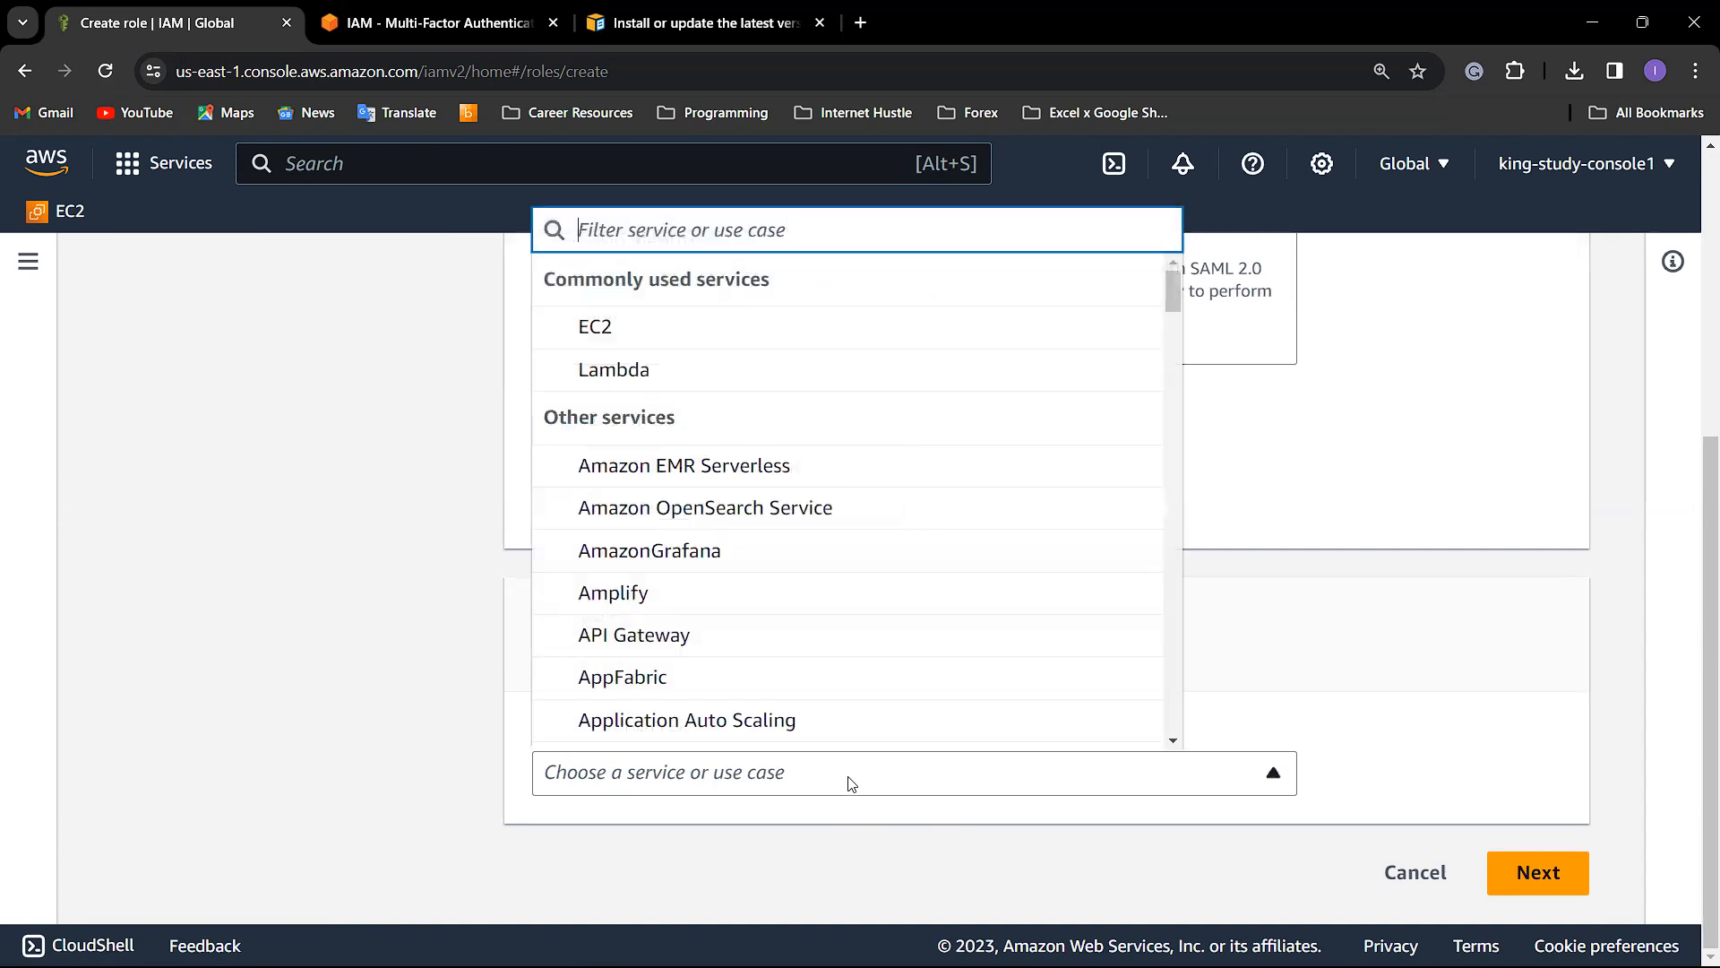
left_click(606, 341)
scroll(1140, 519, "down", 5)
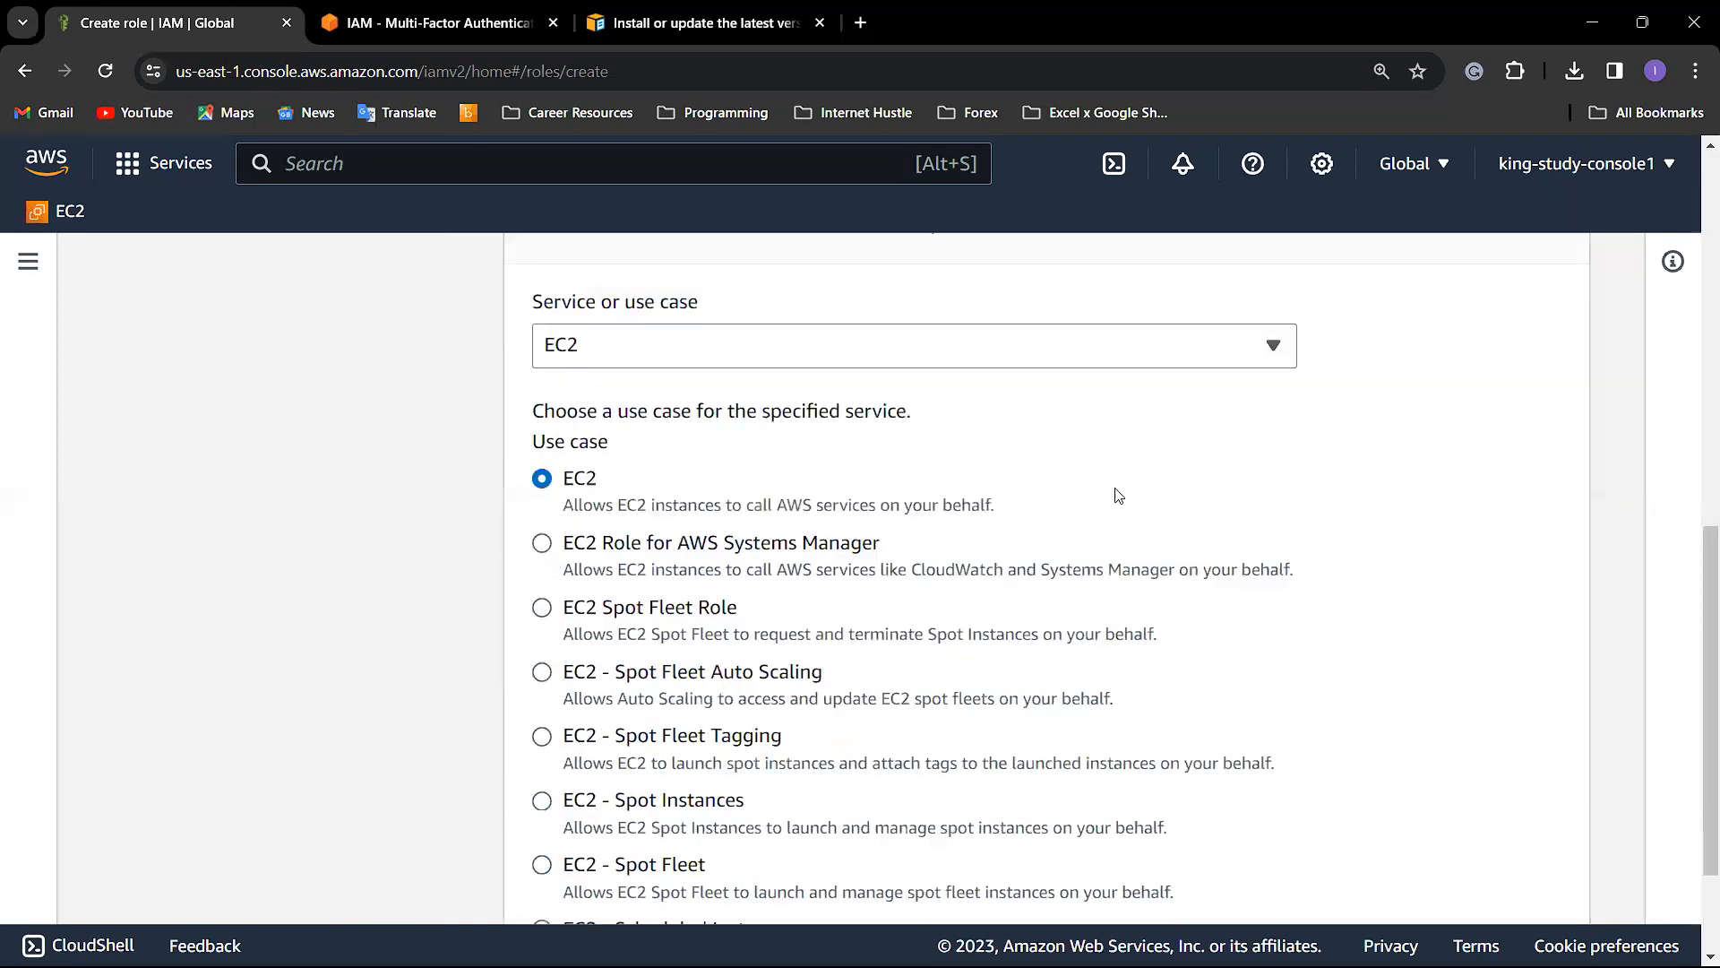
scroll(1119, 496, "down", 2)
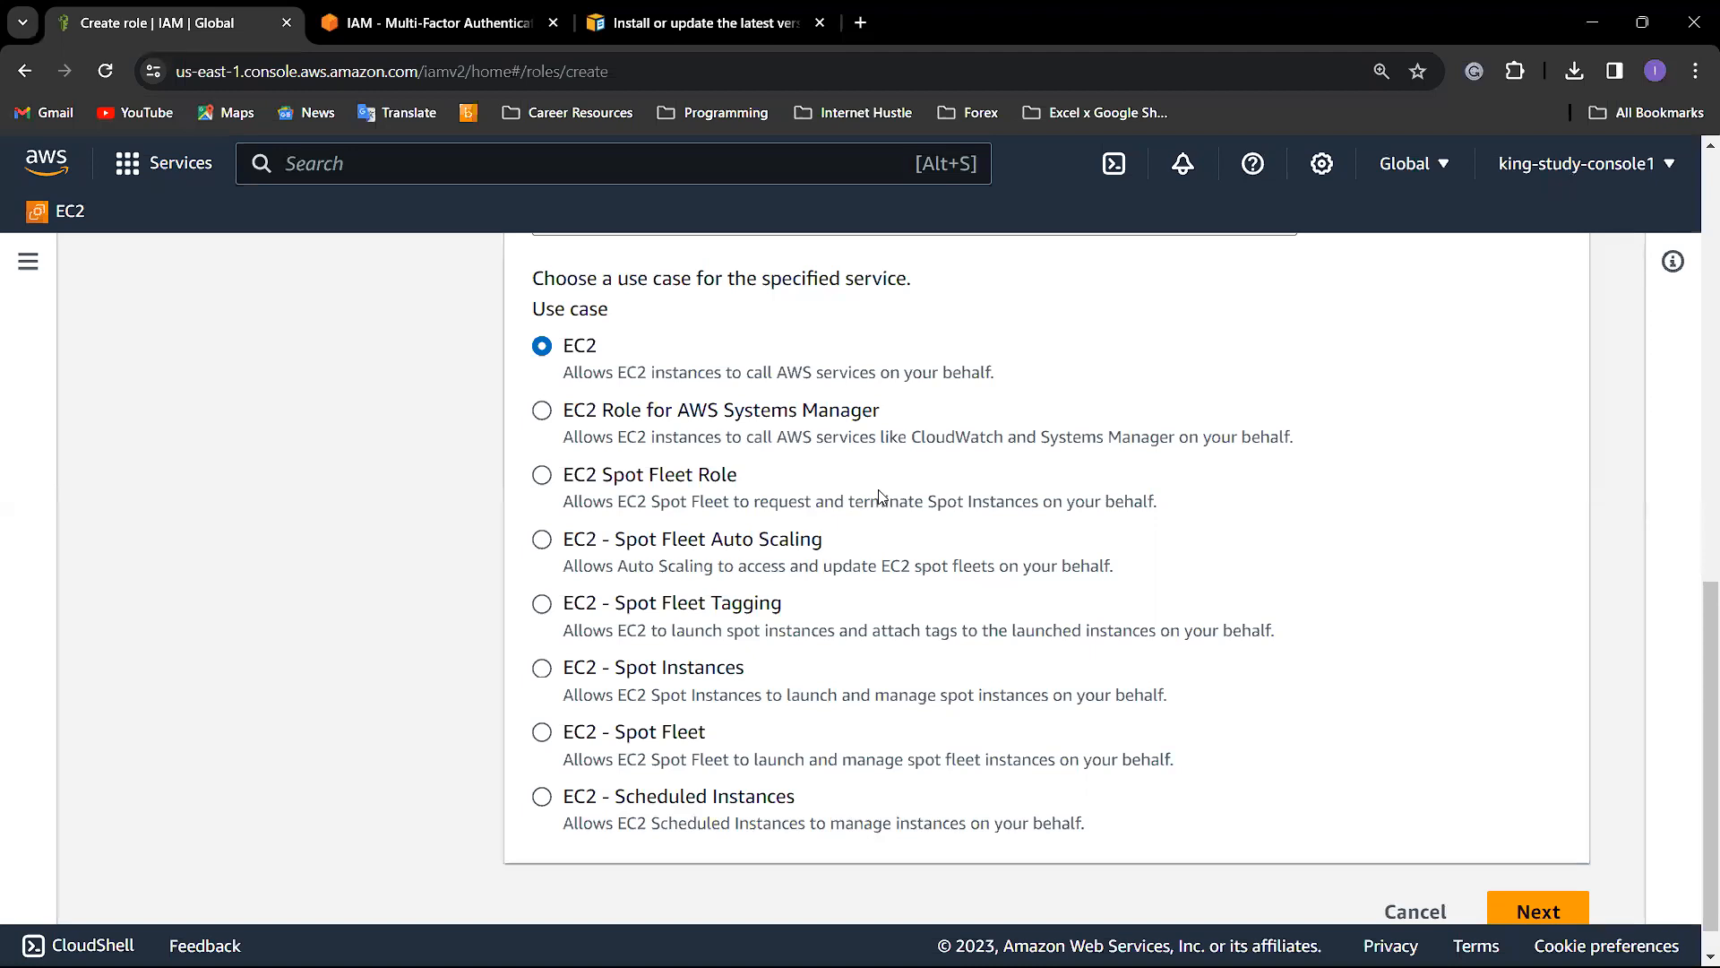
scroll(751, 570, "down", 1)
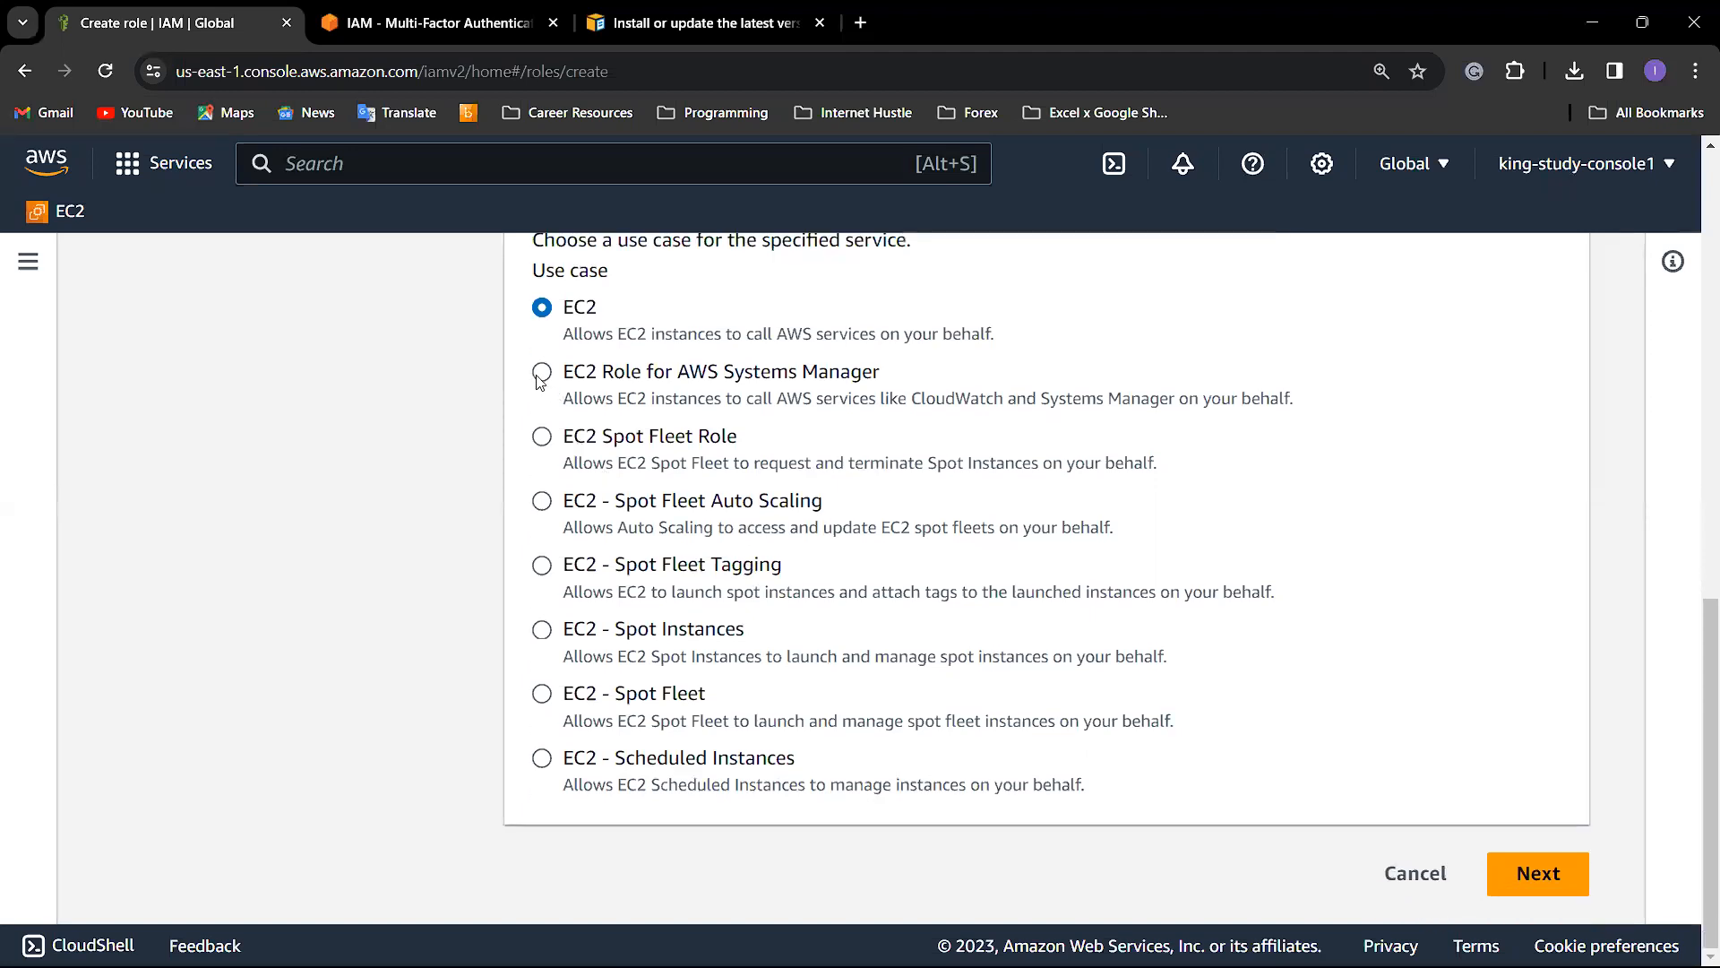
scroll(583, 331, "up", 1)
scroll(551, 415, "up", 1)
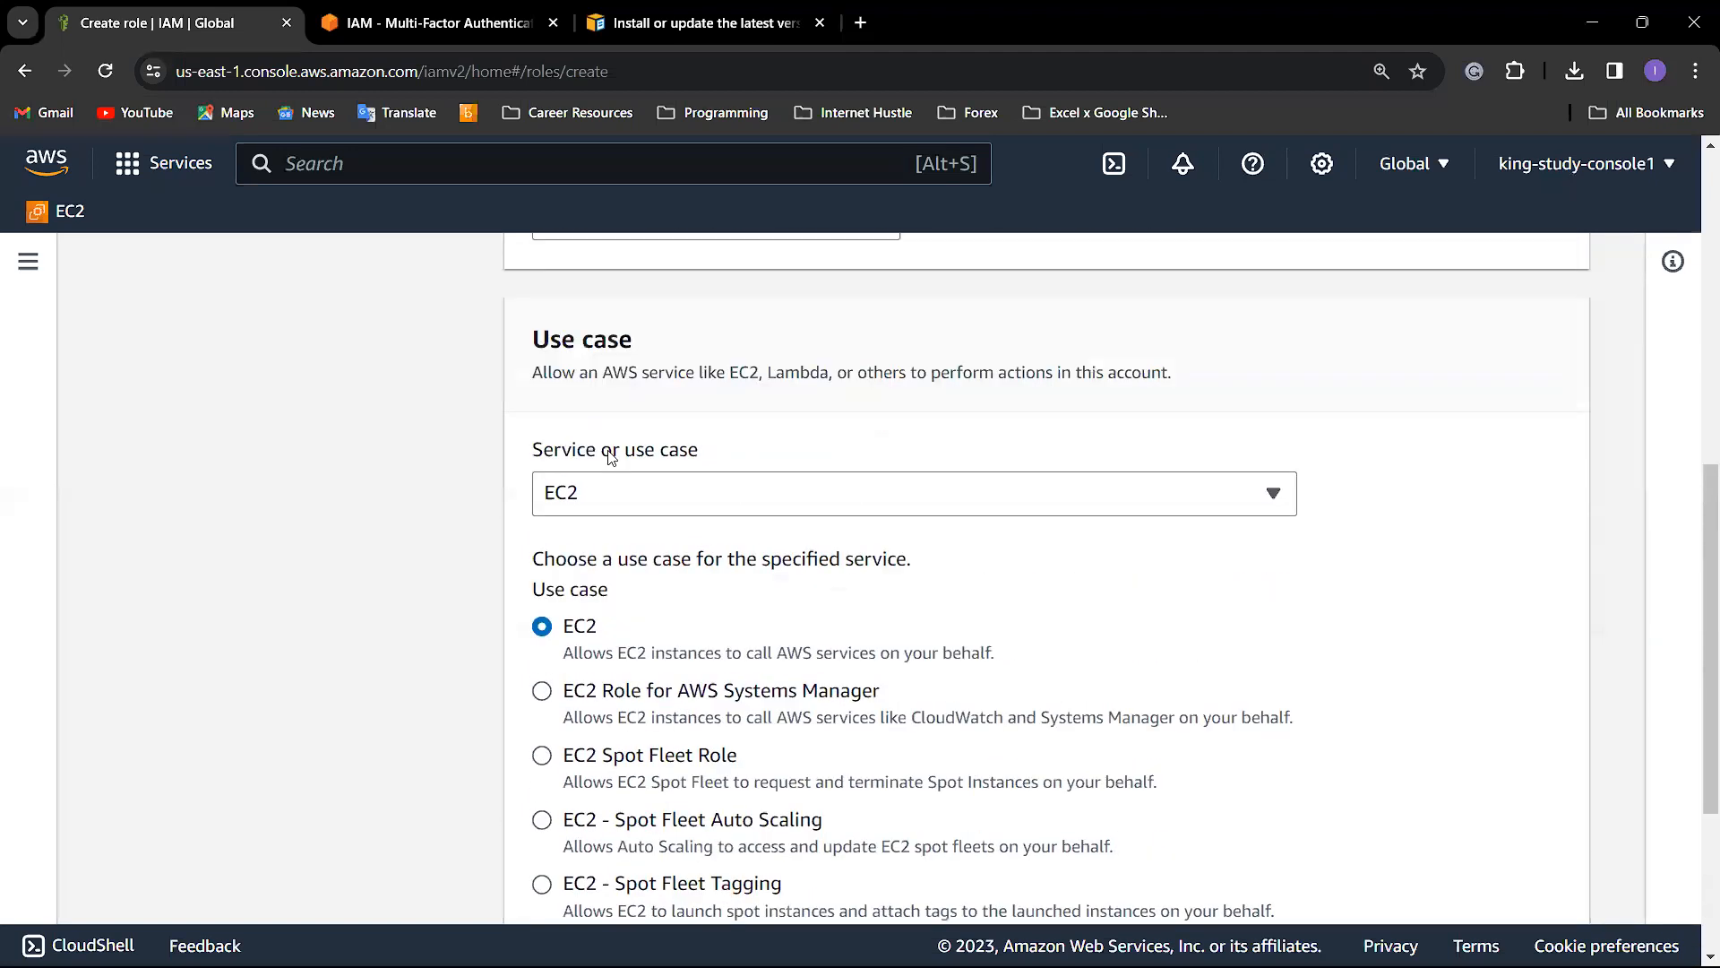
scroll(573, 448, "down", 2)
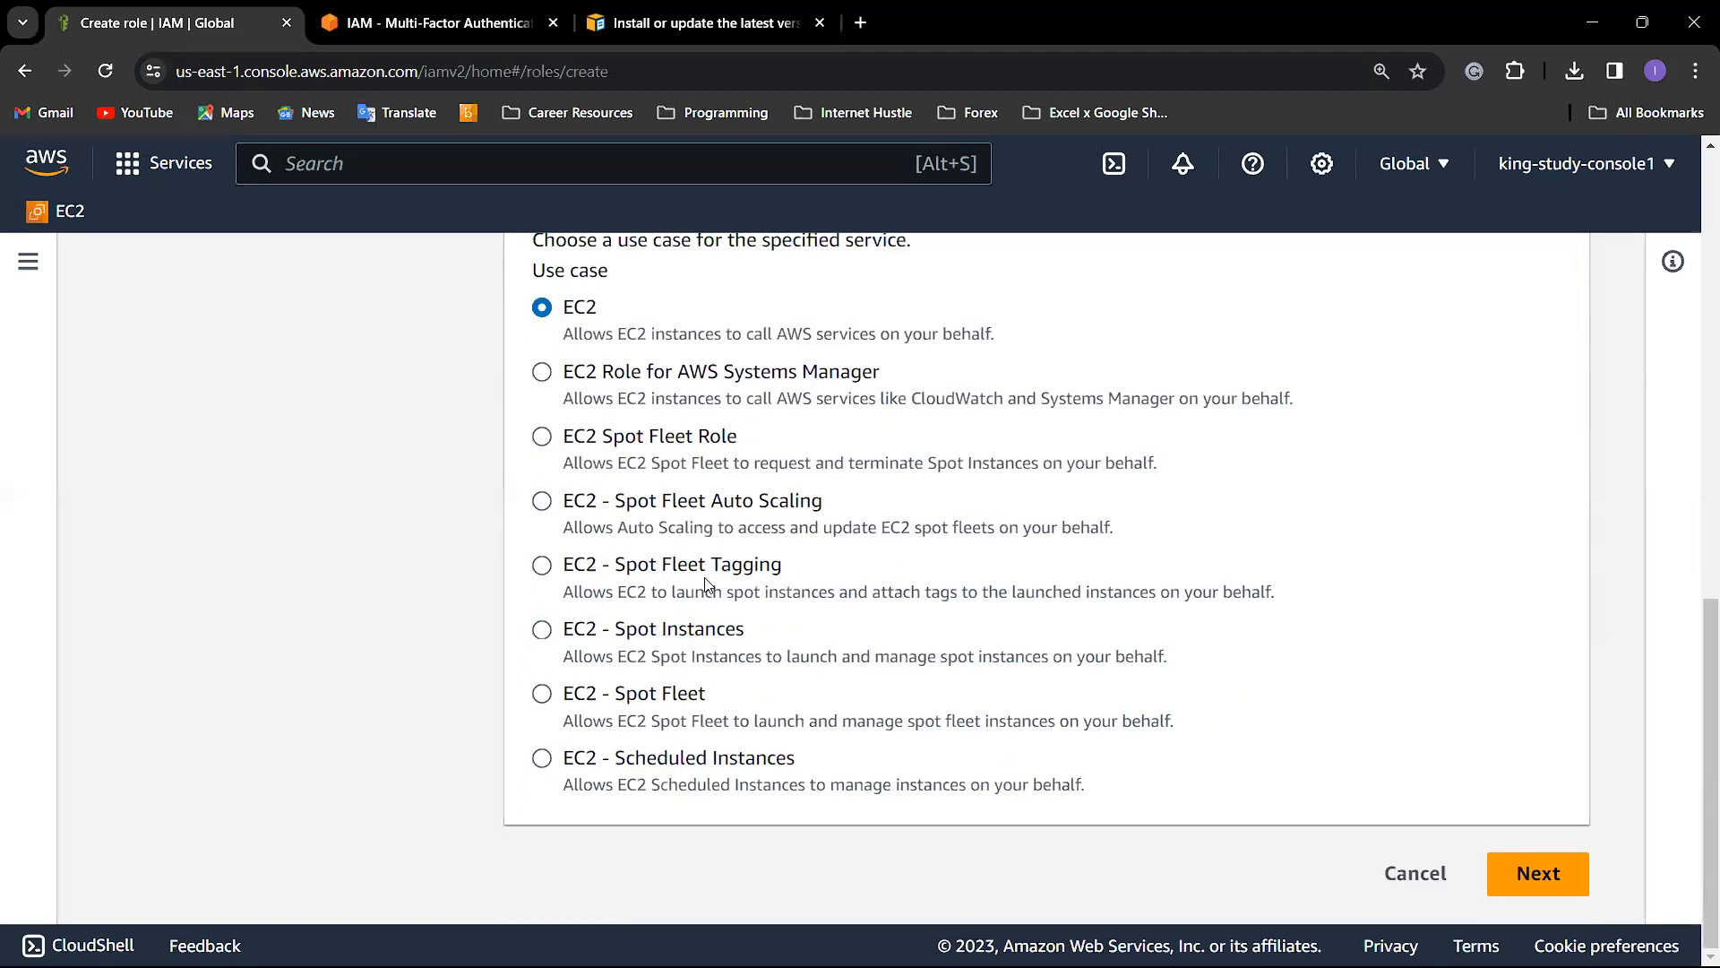
left_click(1523, 871)
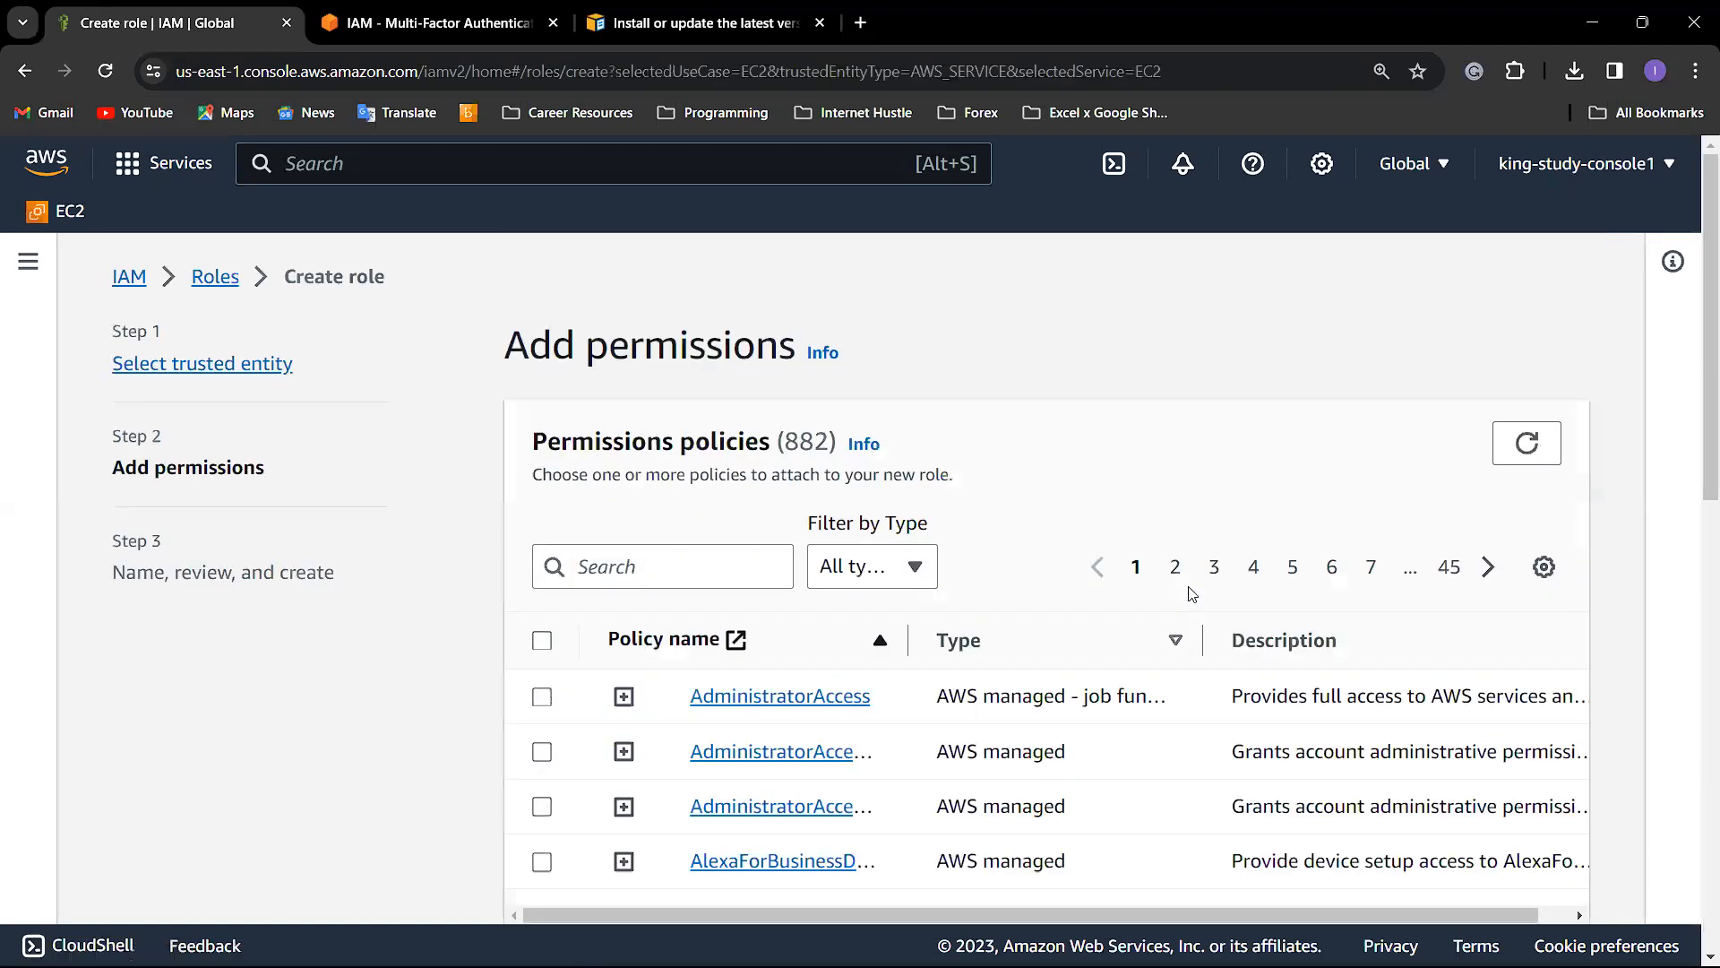
Step: Attach the AdministratorAccess policy to the new role and proceed
scroll(733, 415, "down", 3)
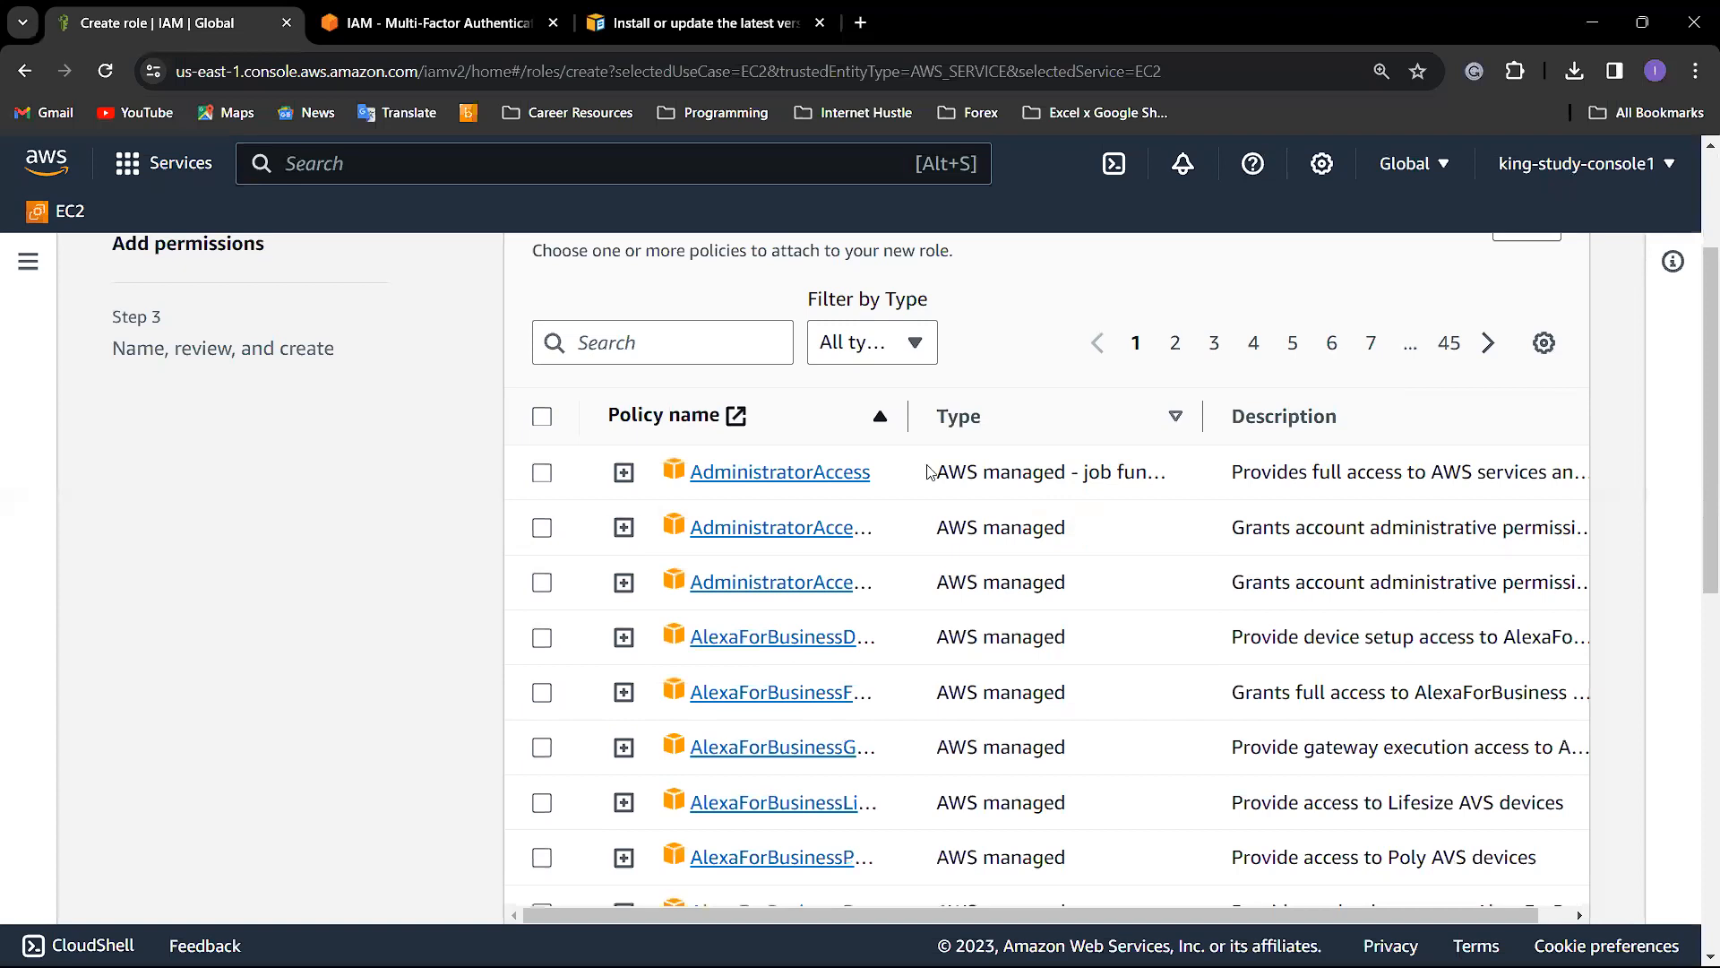
scroll(1053, 557, "up", 2)
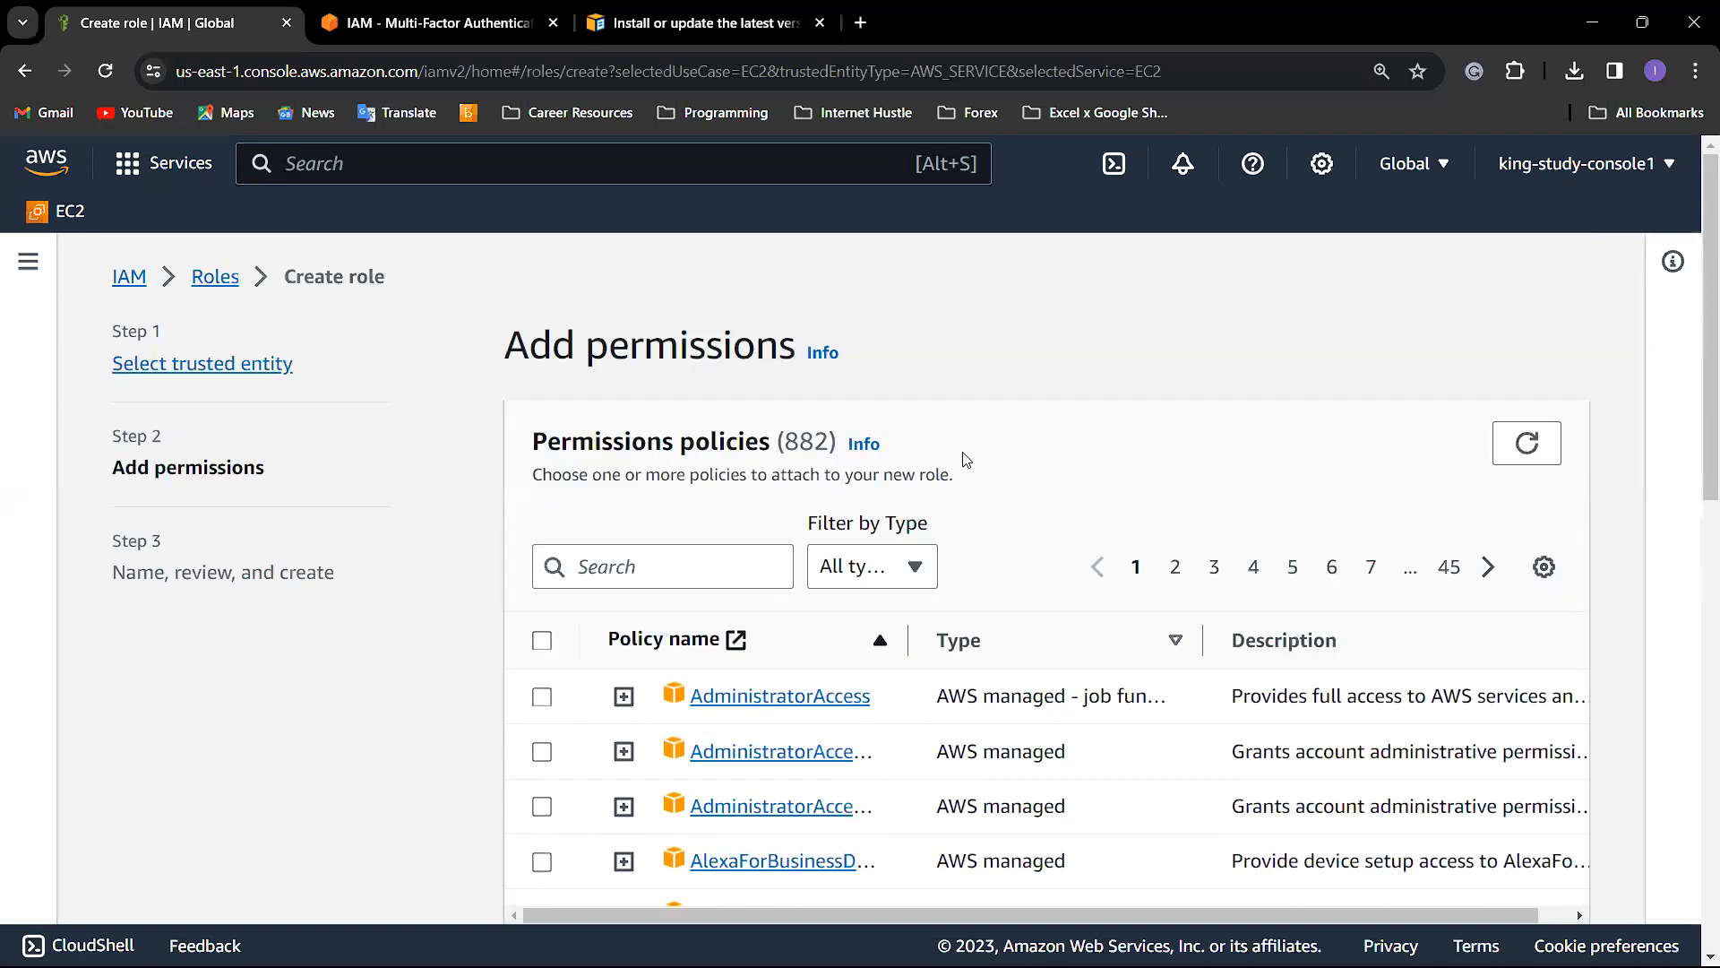
scroll(960, 456, "down", 6)
scroll(999, 517, "up", 7)
scroll(547, 545, "down", 1)
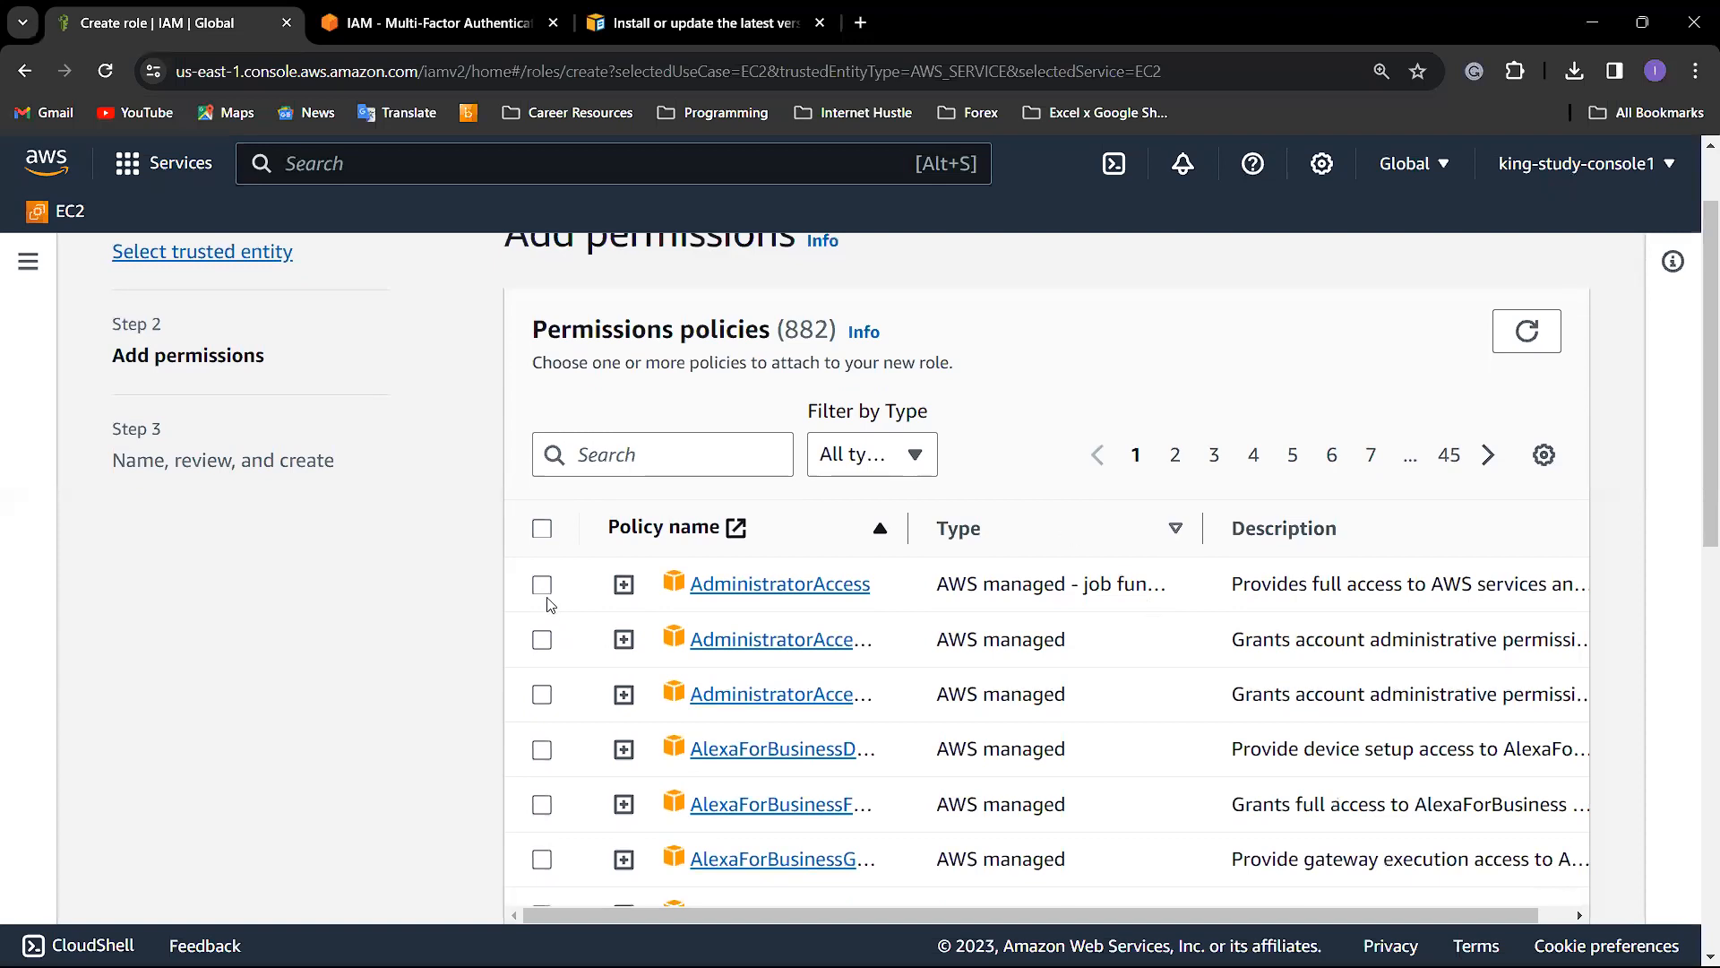
left_click(542, 586)
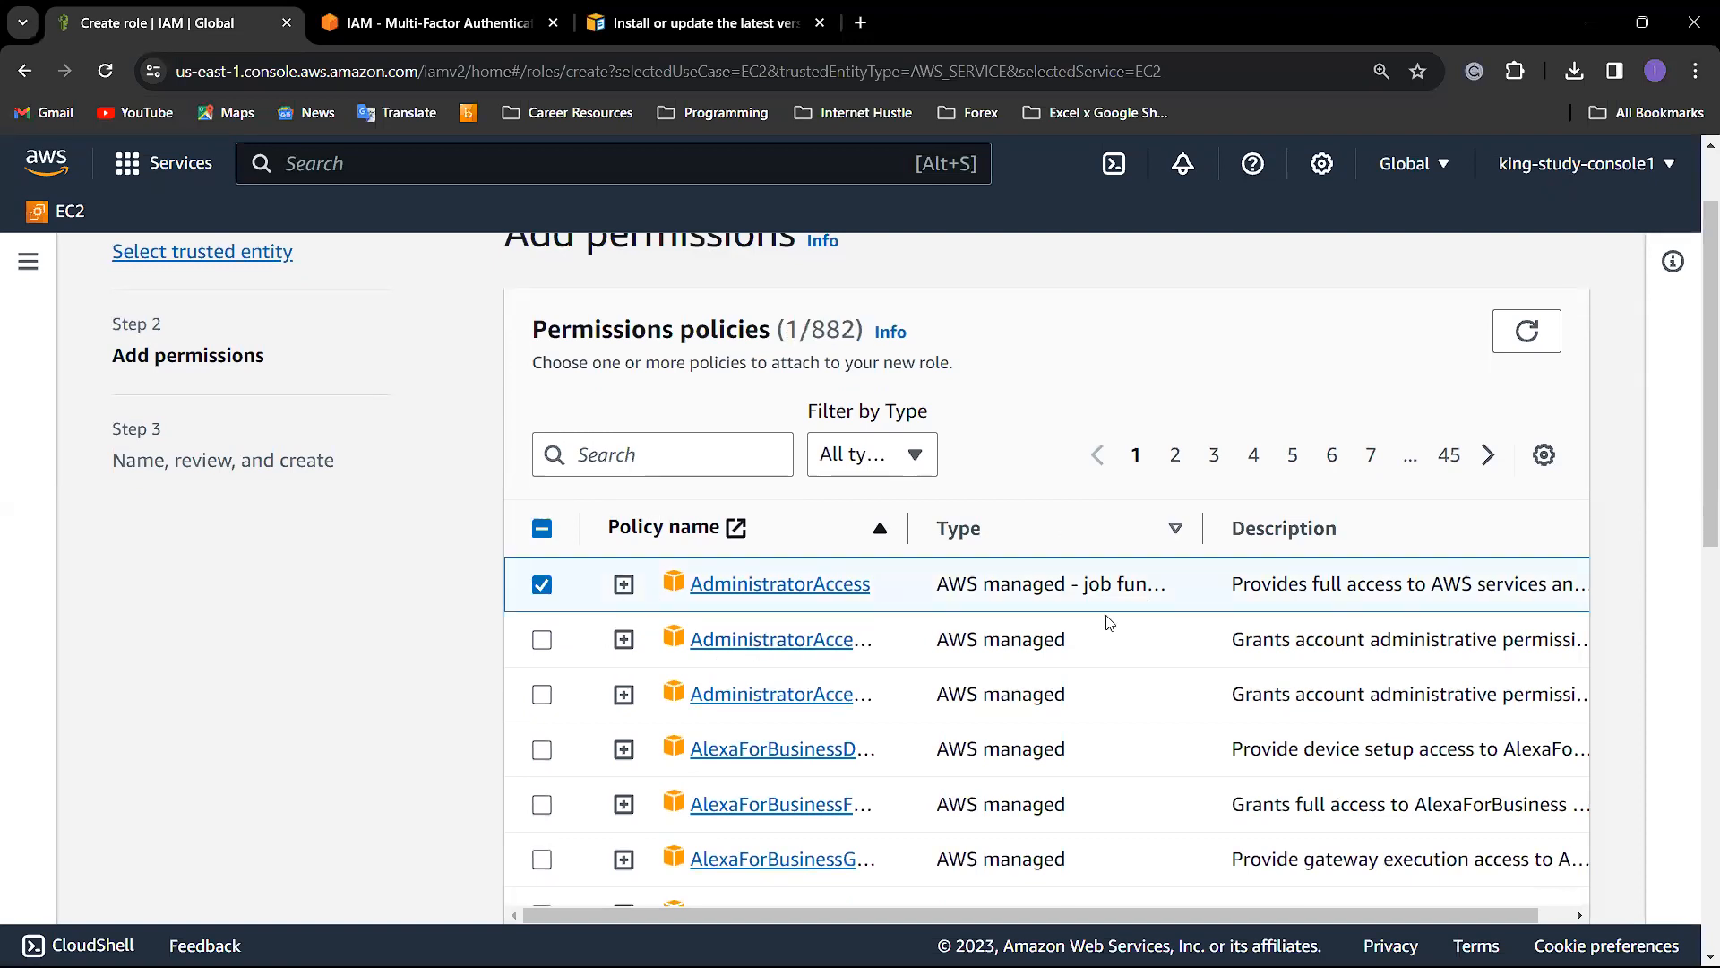
scroll(1105, 615, "down", 4)
scroll(936, 634, "up", 4)
scroll(936, 634, "up", 1)
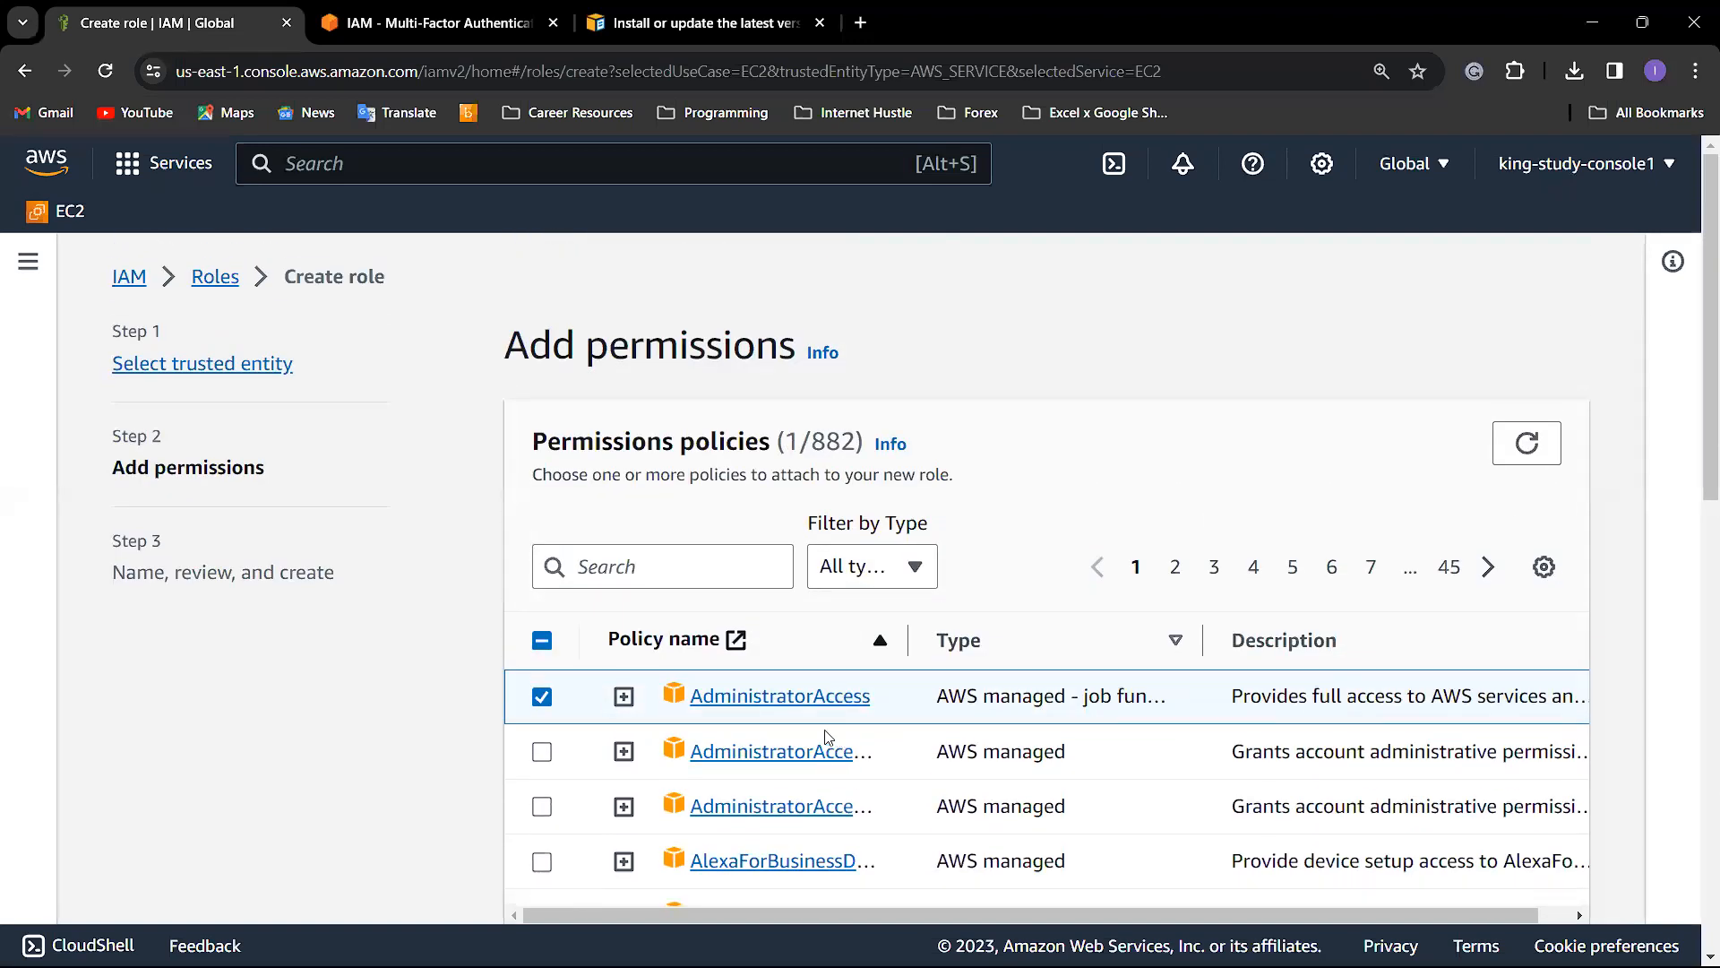
scroll(991, 760, "down", 10)
left_click(1537, 873)
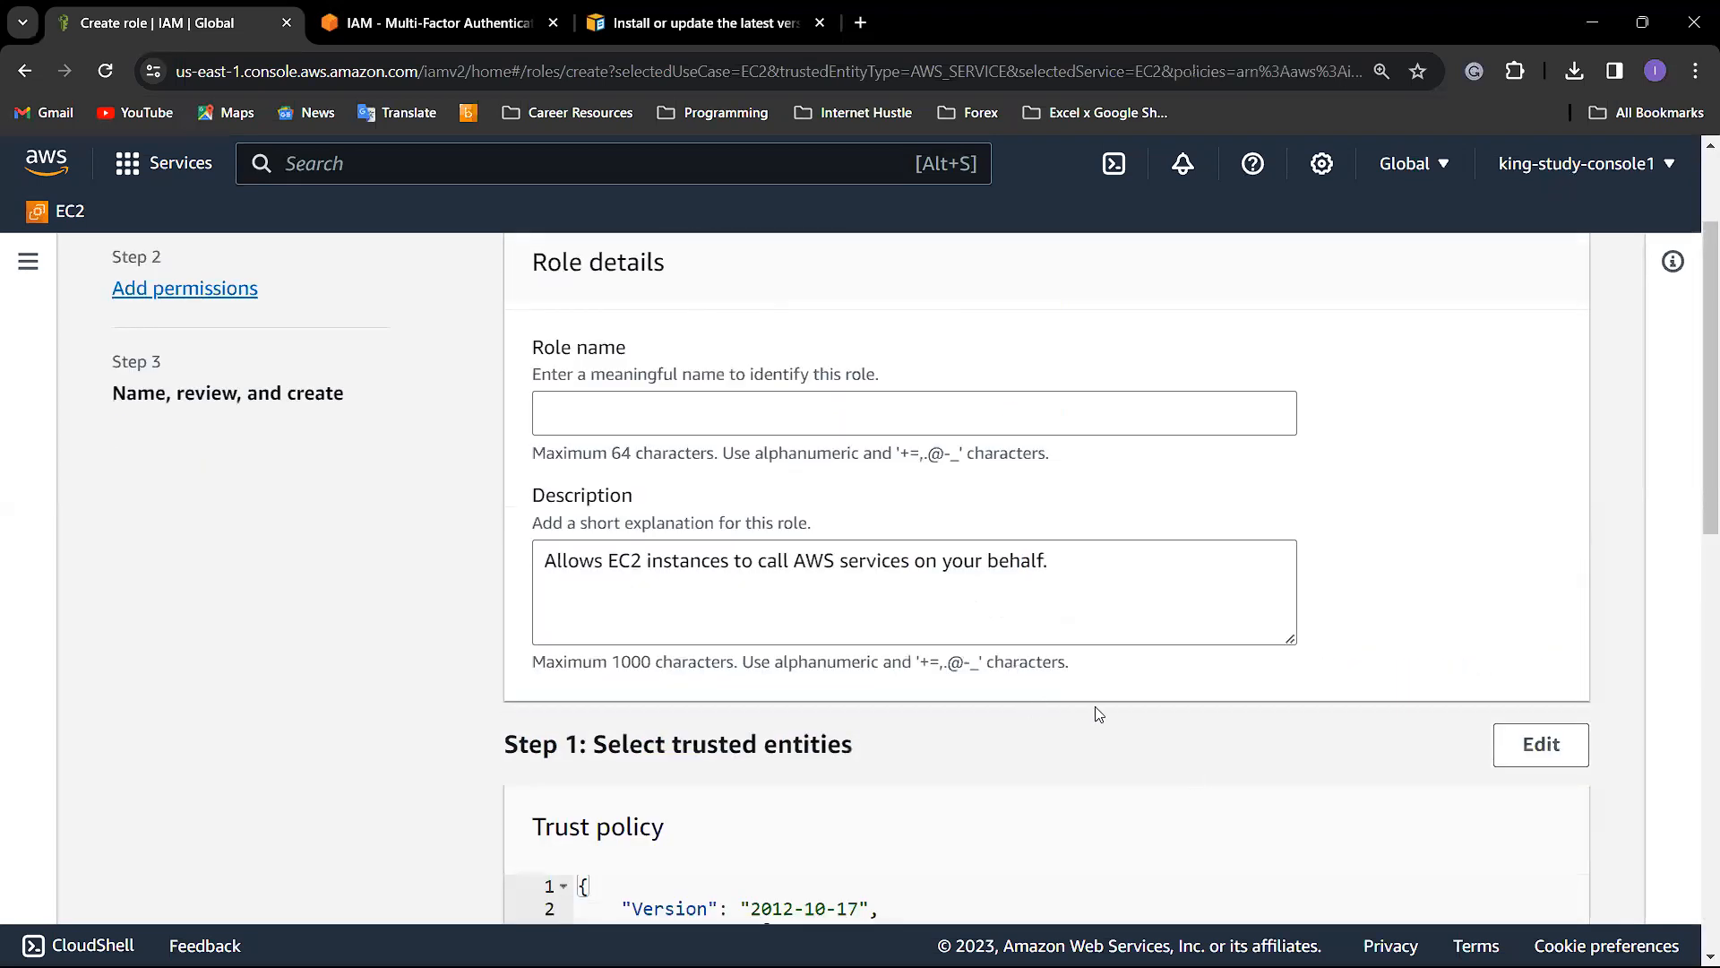
Step: Enter 'EC2Role' as the role name and review the ec2.amazonaws.com trust policy and AdministratorAccess
left_click(557, 427)
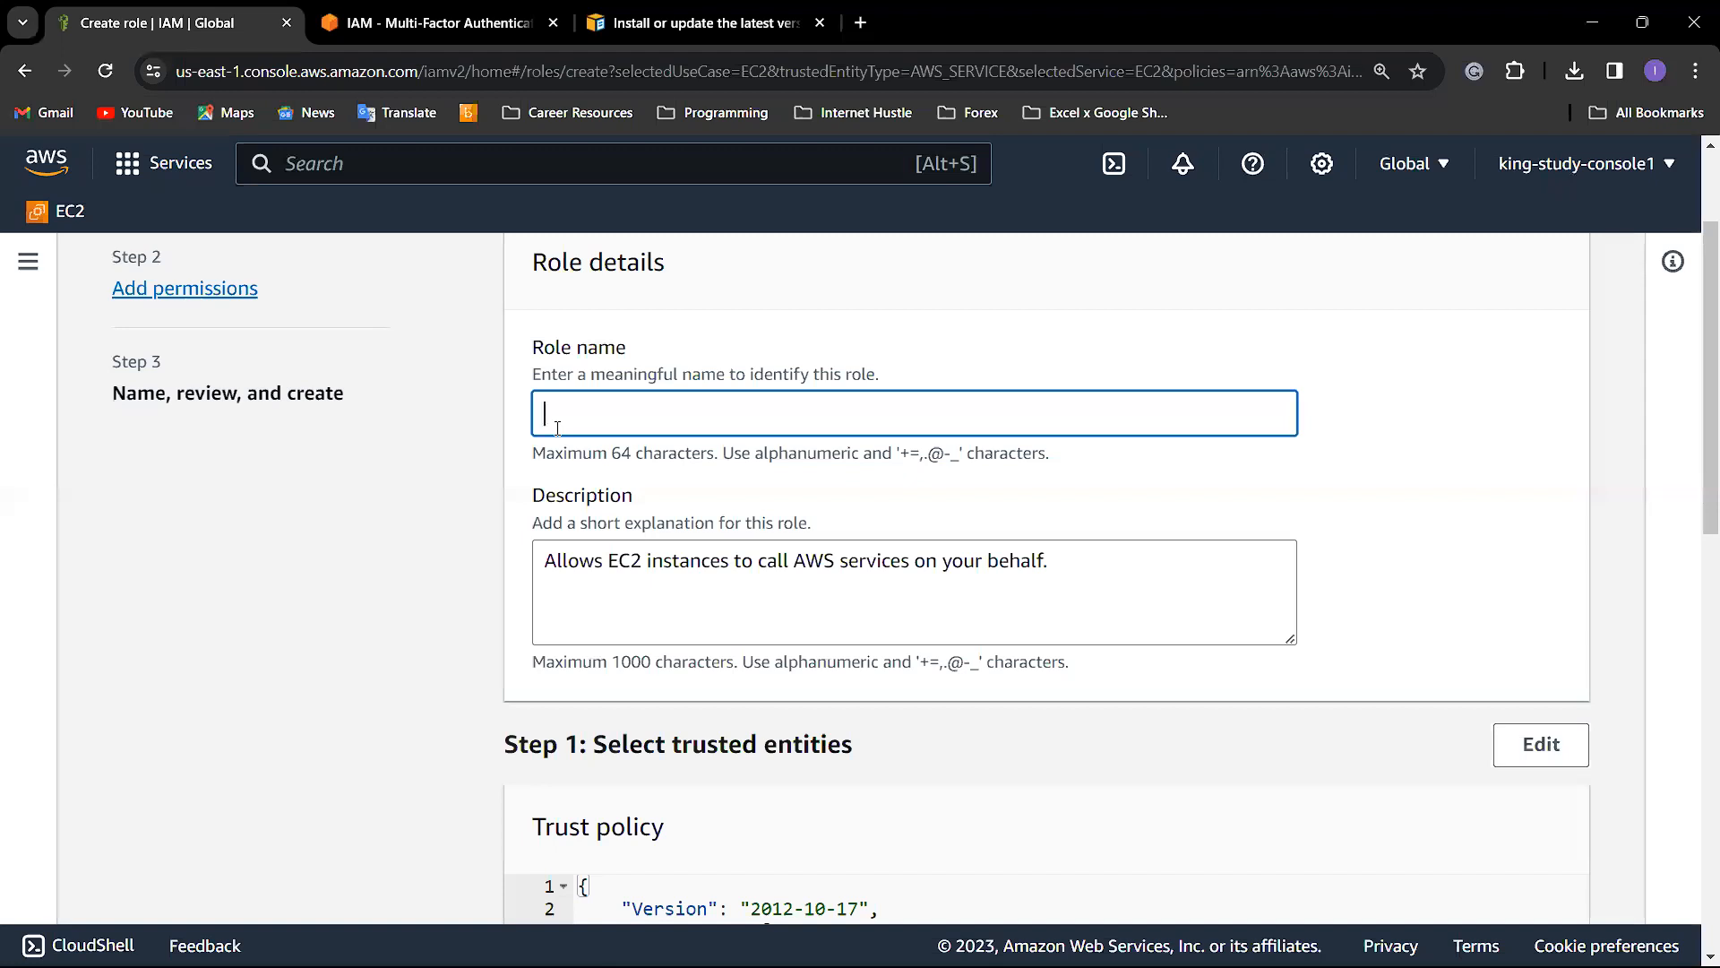
type("EC2Role")
scroll(1179, 577, "down", 5)
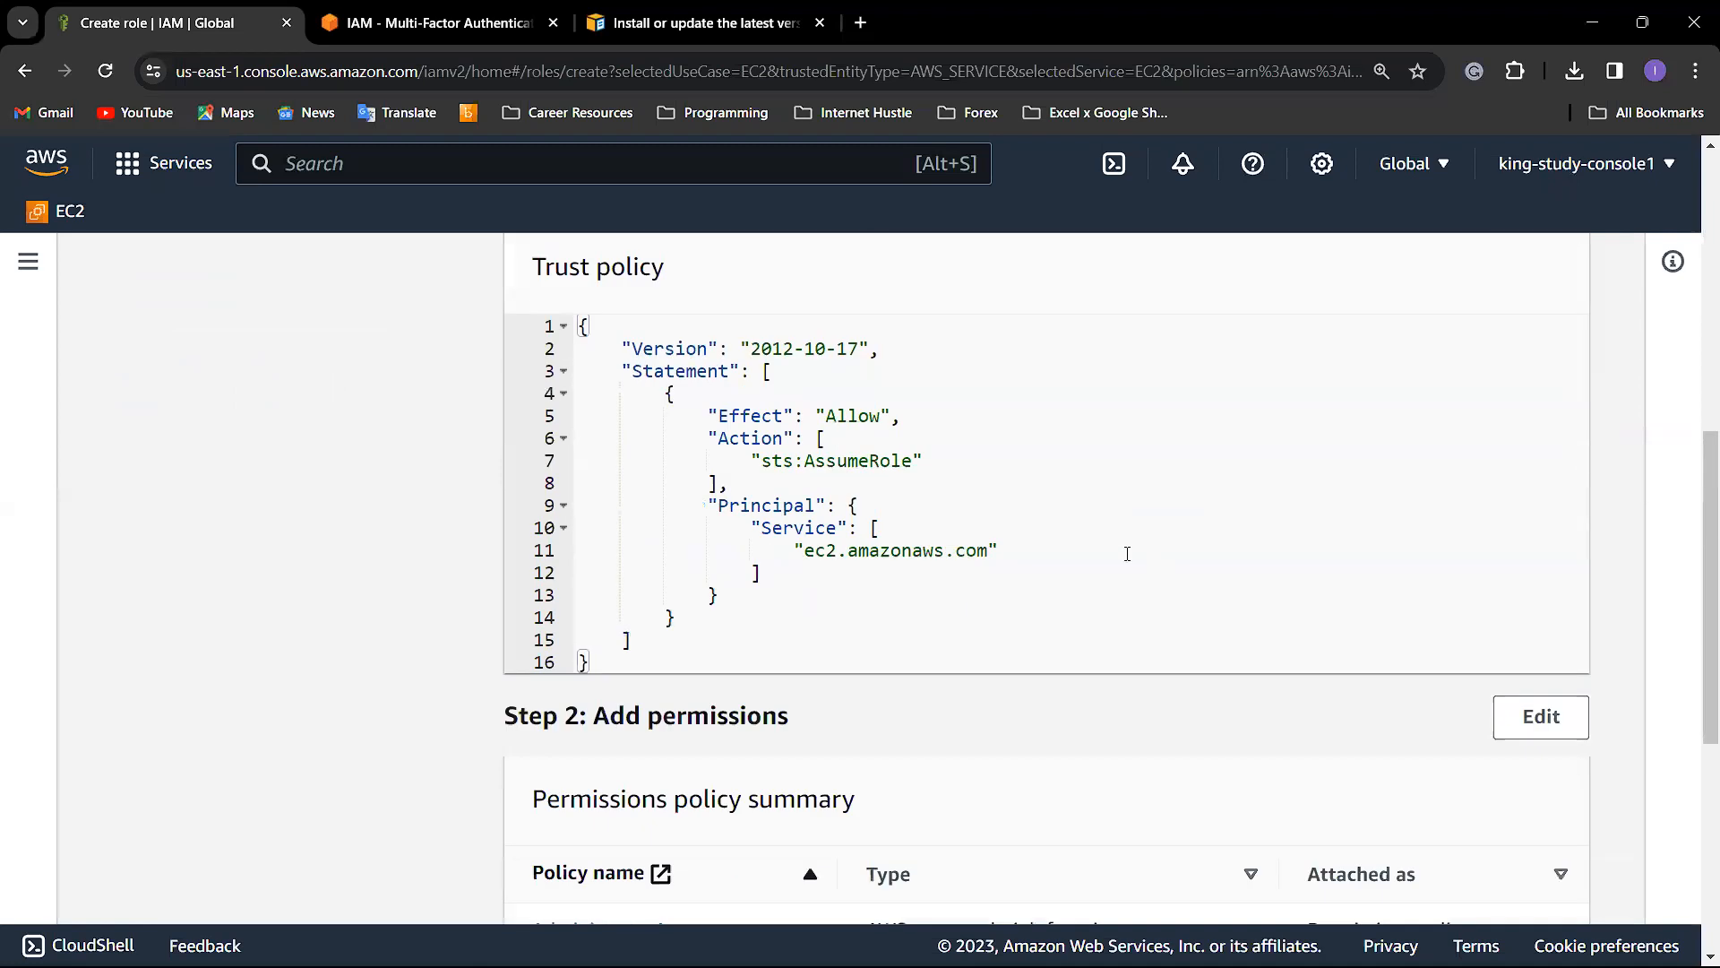
scroll(1128, 554, "up", 1)
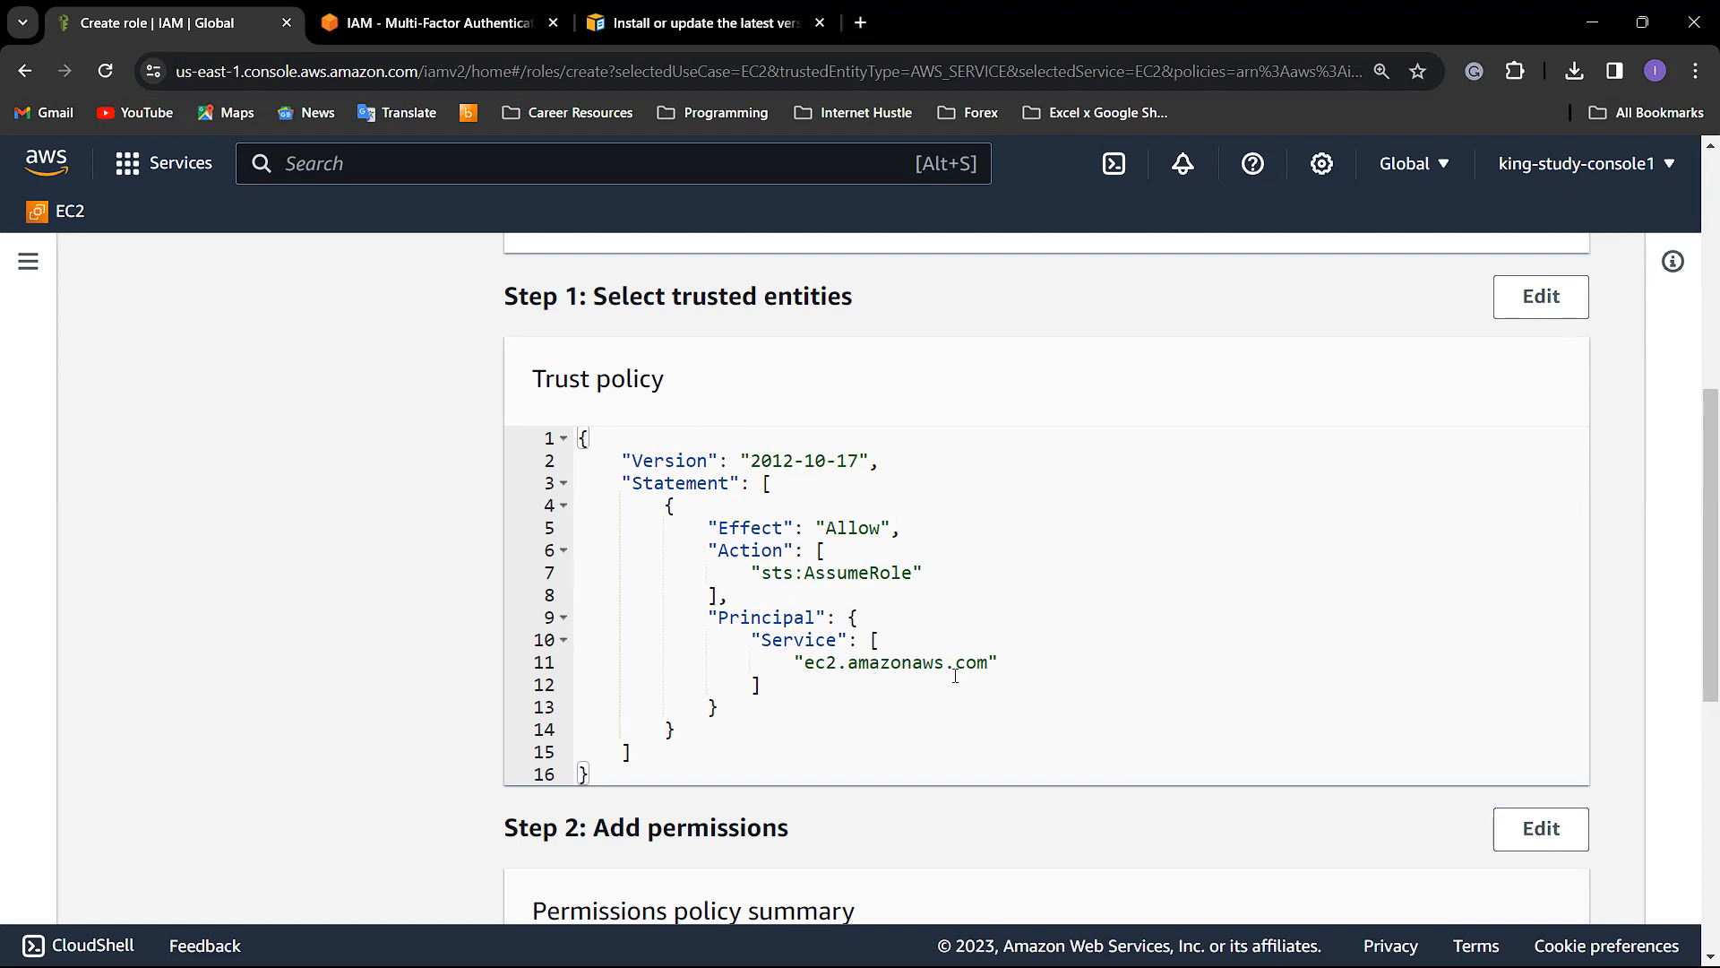
scroll(967, 668, "down", 4)
scroll(1010, 526, "up", 4)
scroll(839, 551, "down", 3)
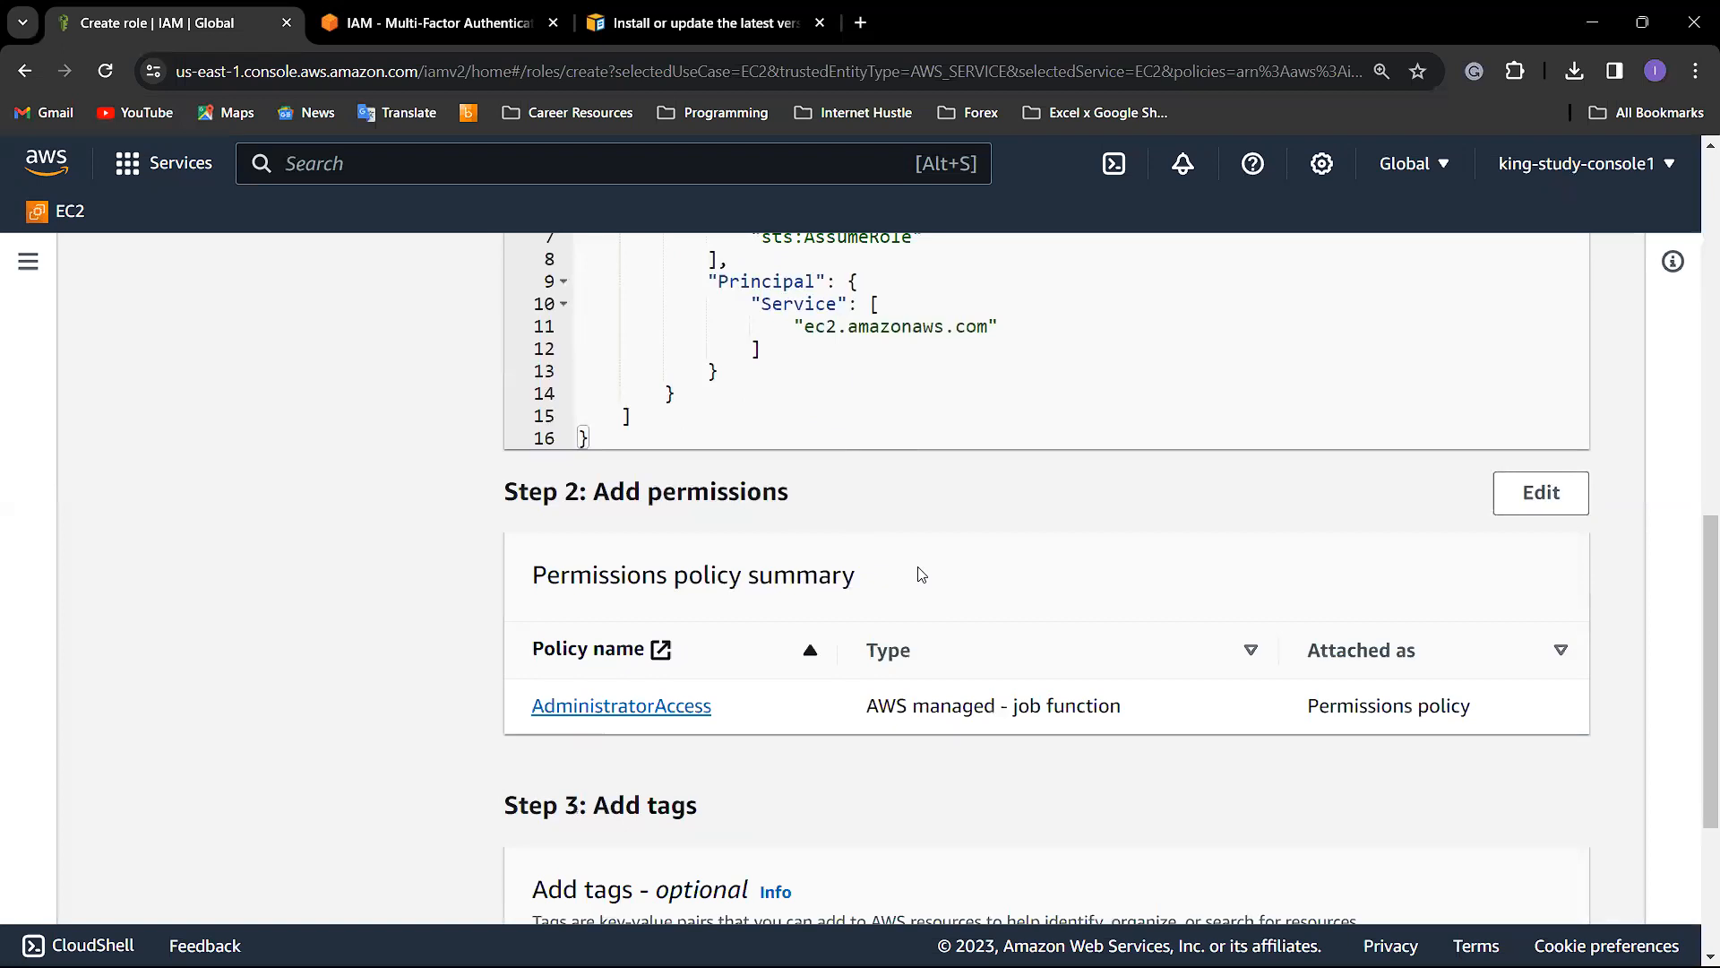
scroll(922, 576, "up", 3)
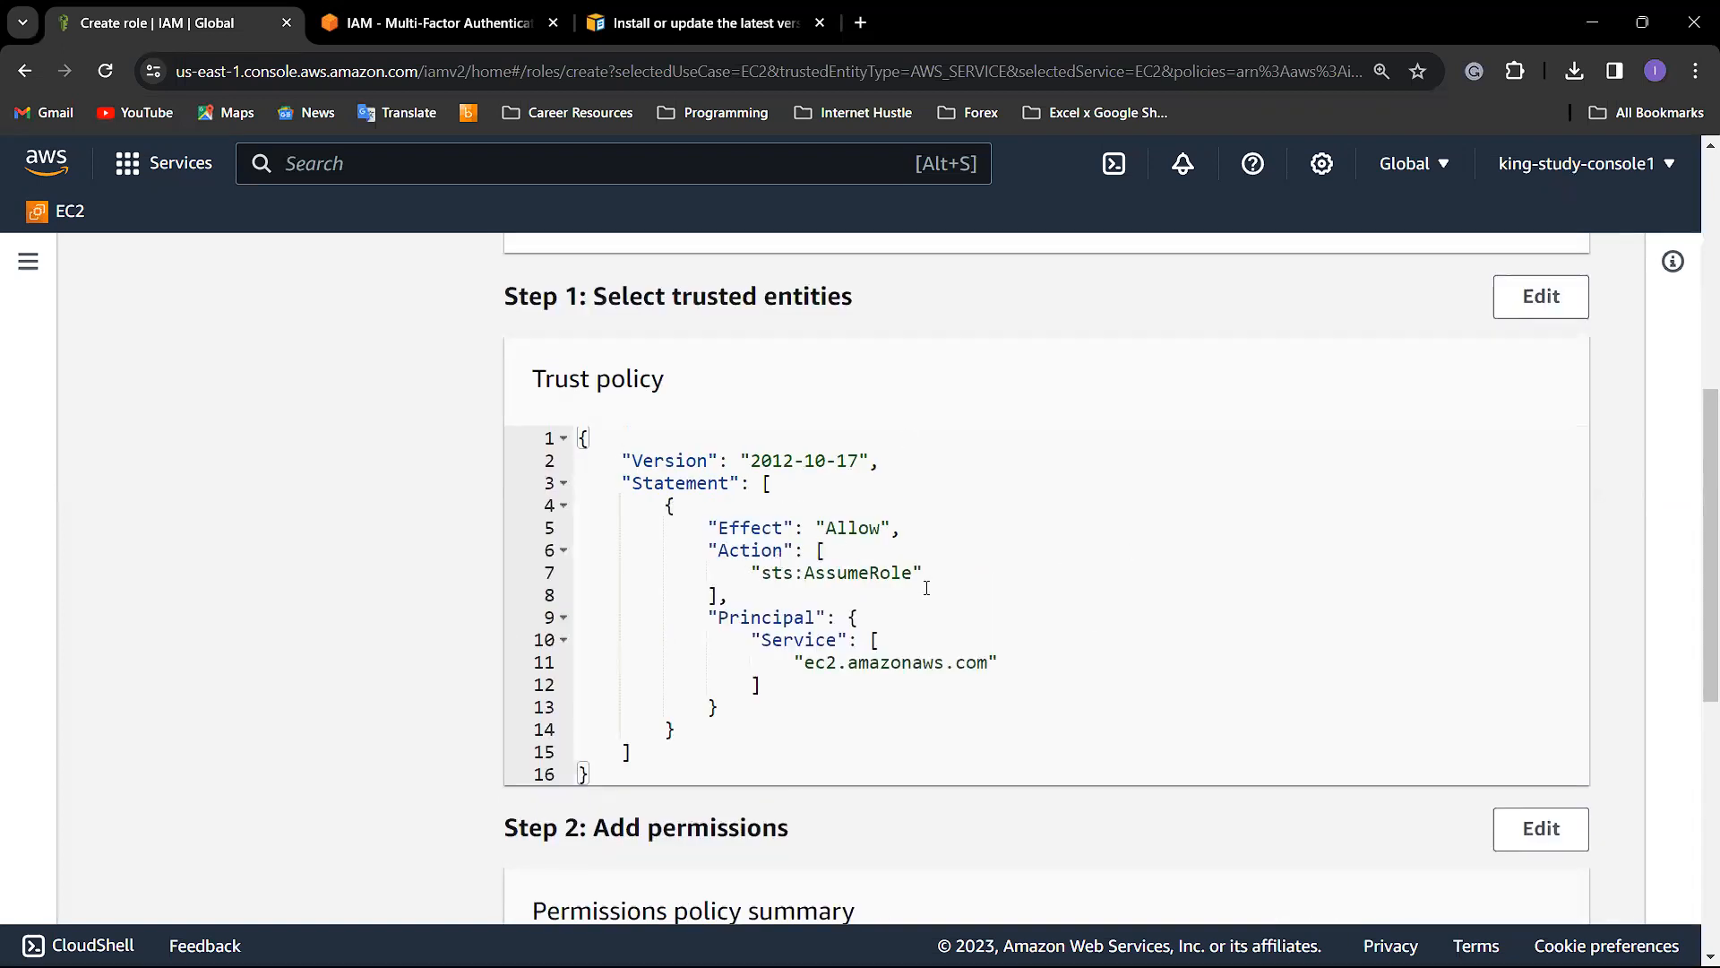
scroll(896, 583, "down", 3)
scroll(857, 575, "down", 1)
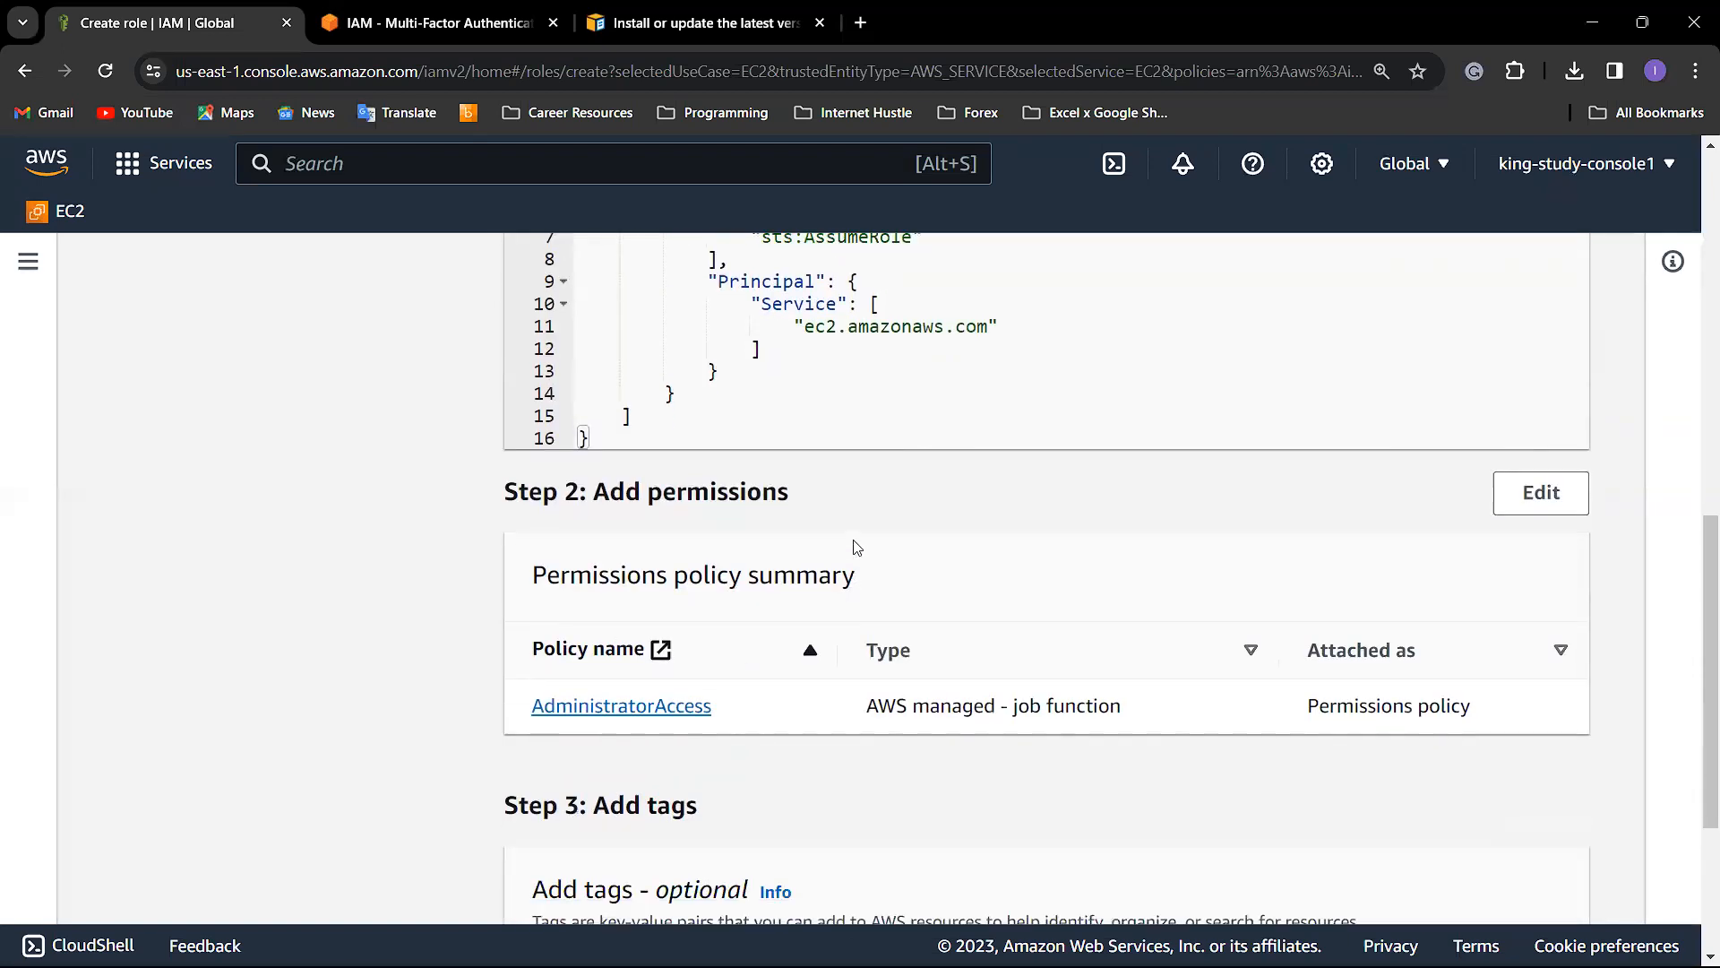
scroll(856, 546, "down", 3)
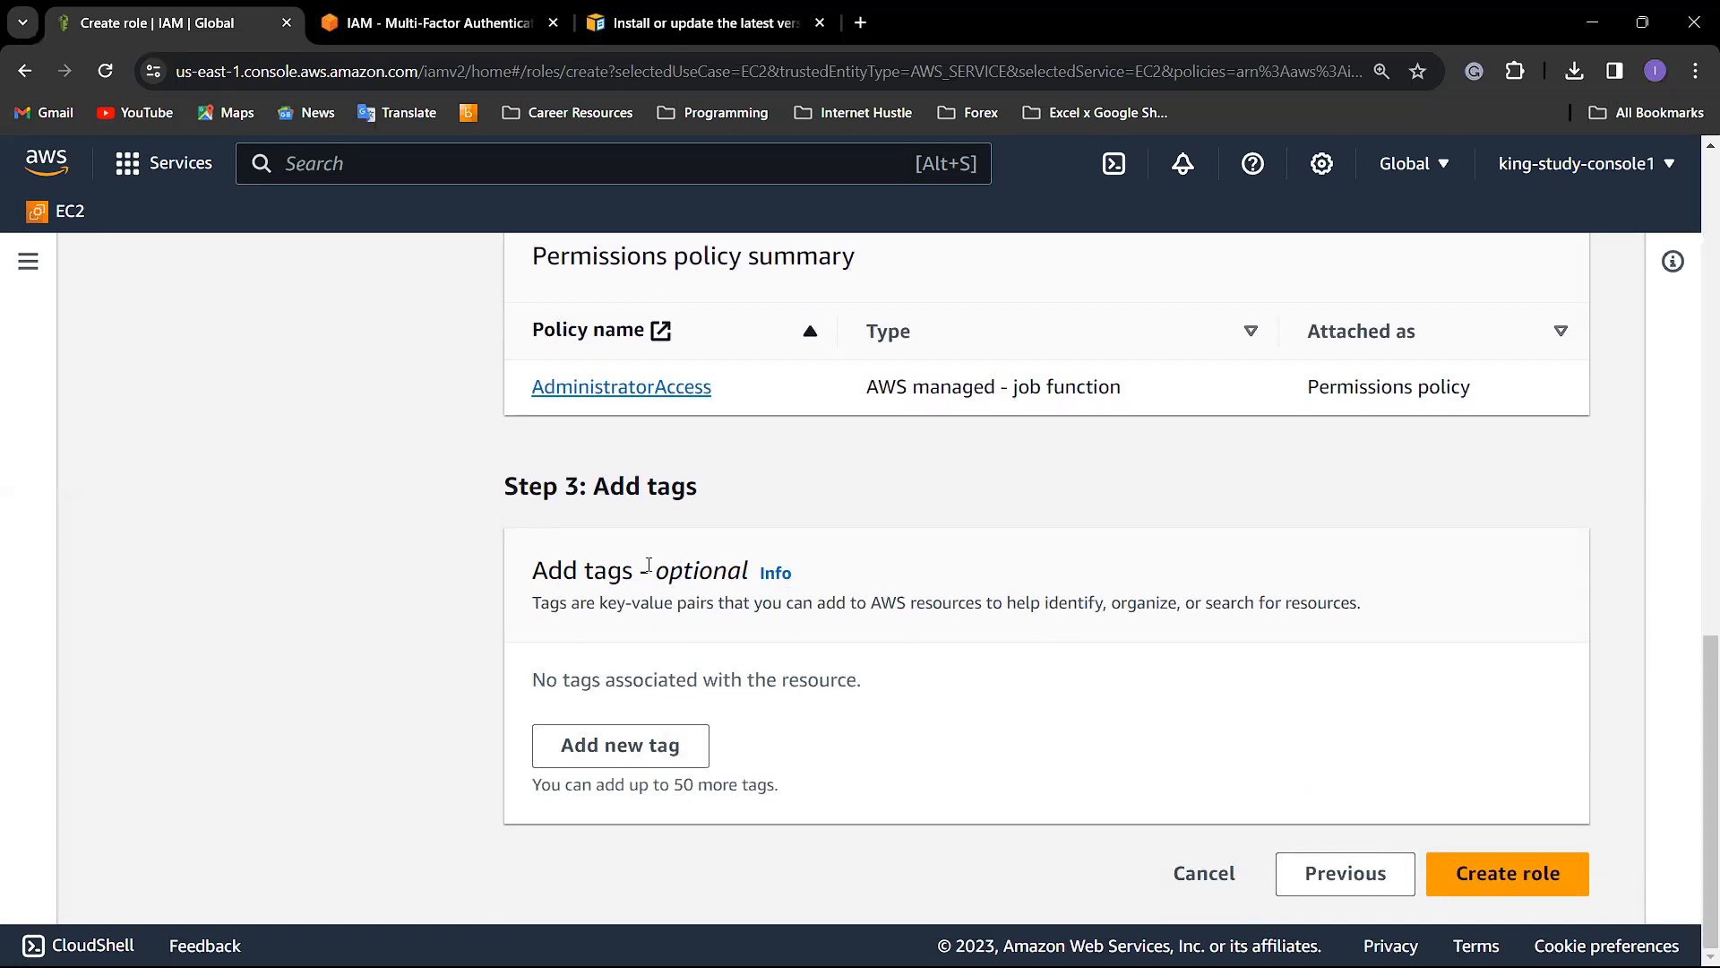
scroll(917, 595, "up", 10)
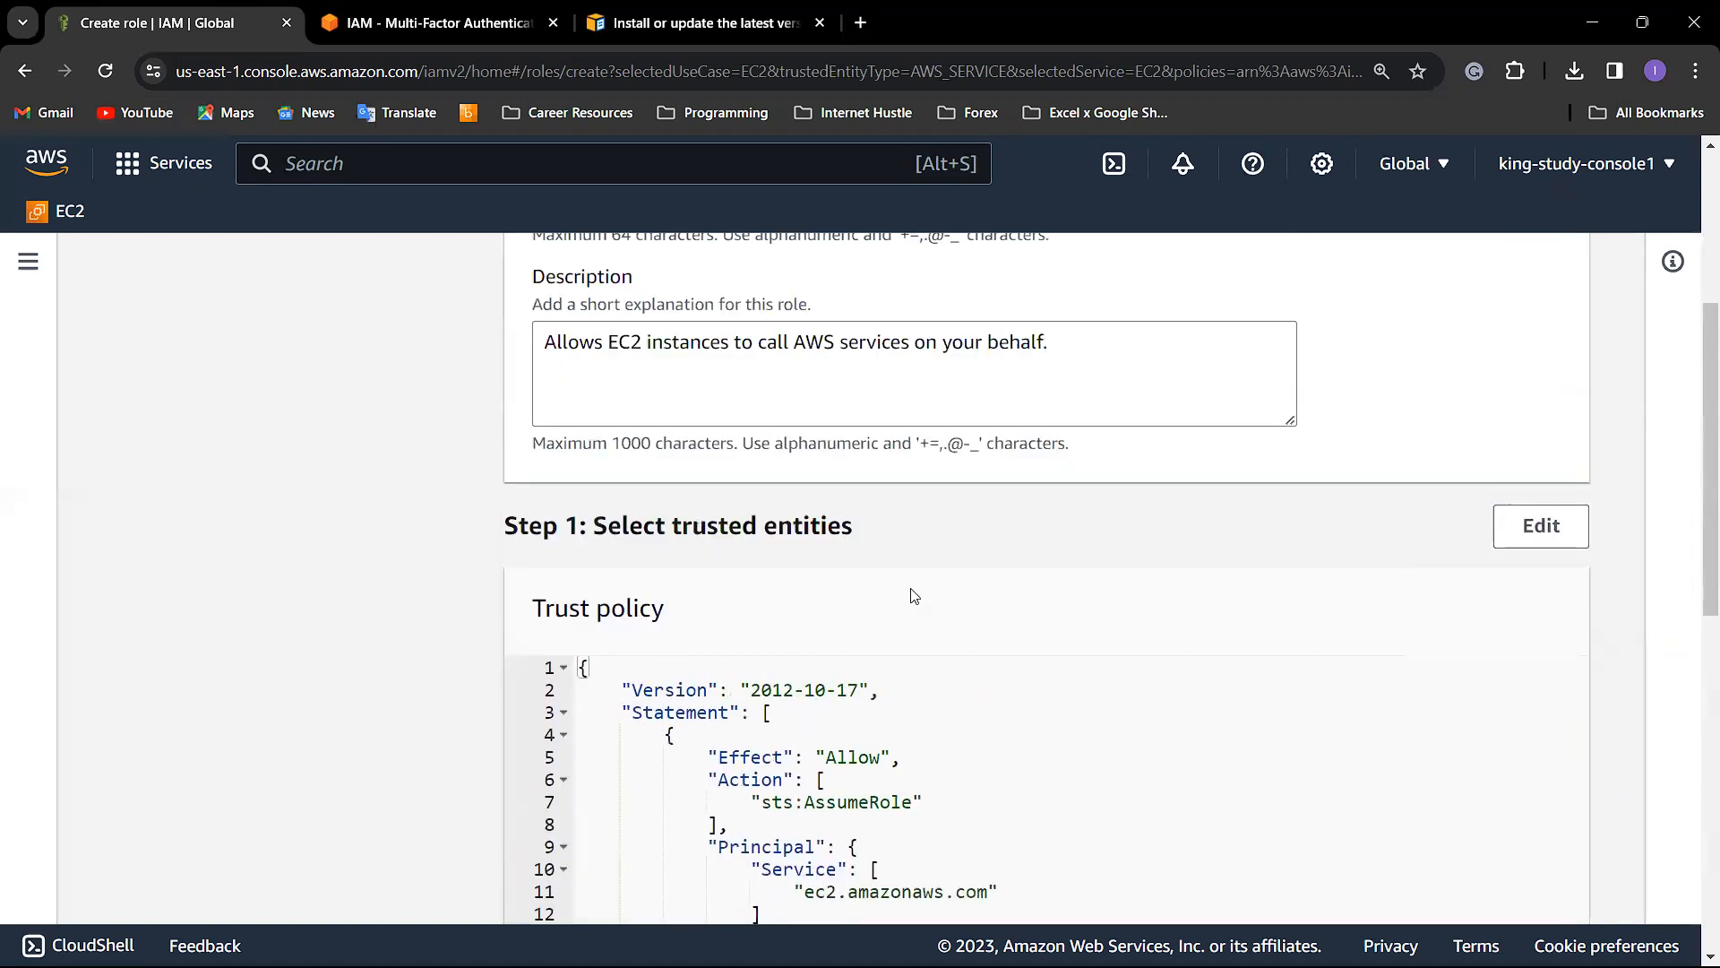
scroll(914, 595, "up", 3)
scroll(911, 588, "down", 15)
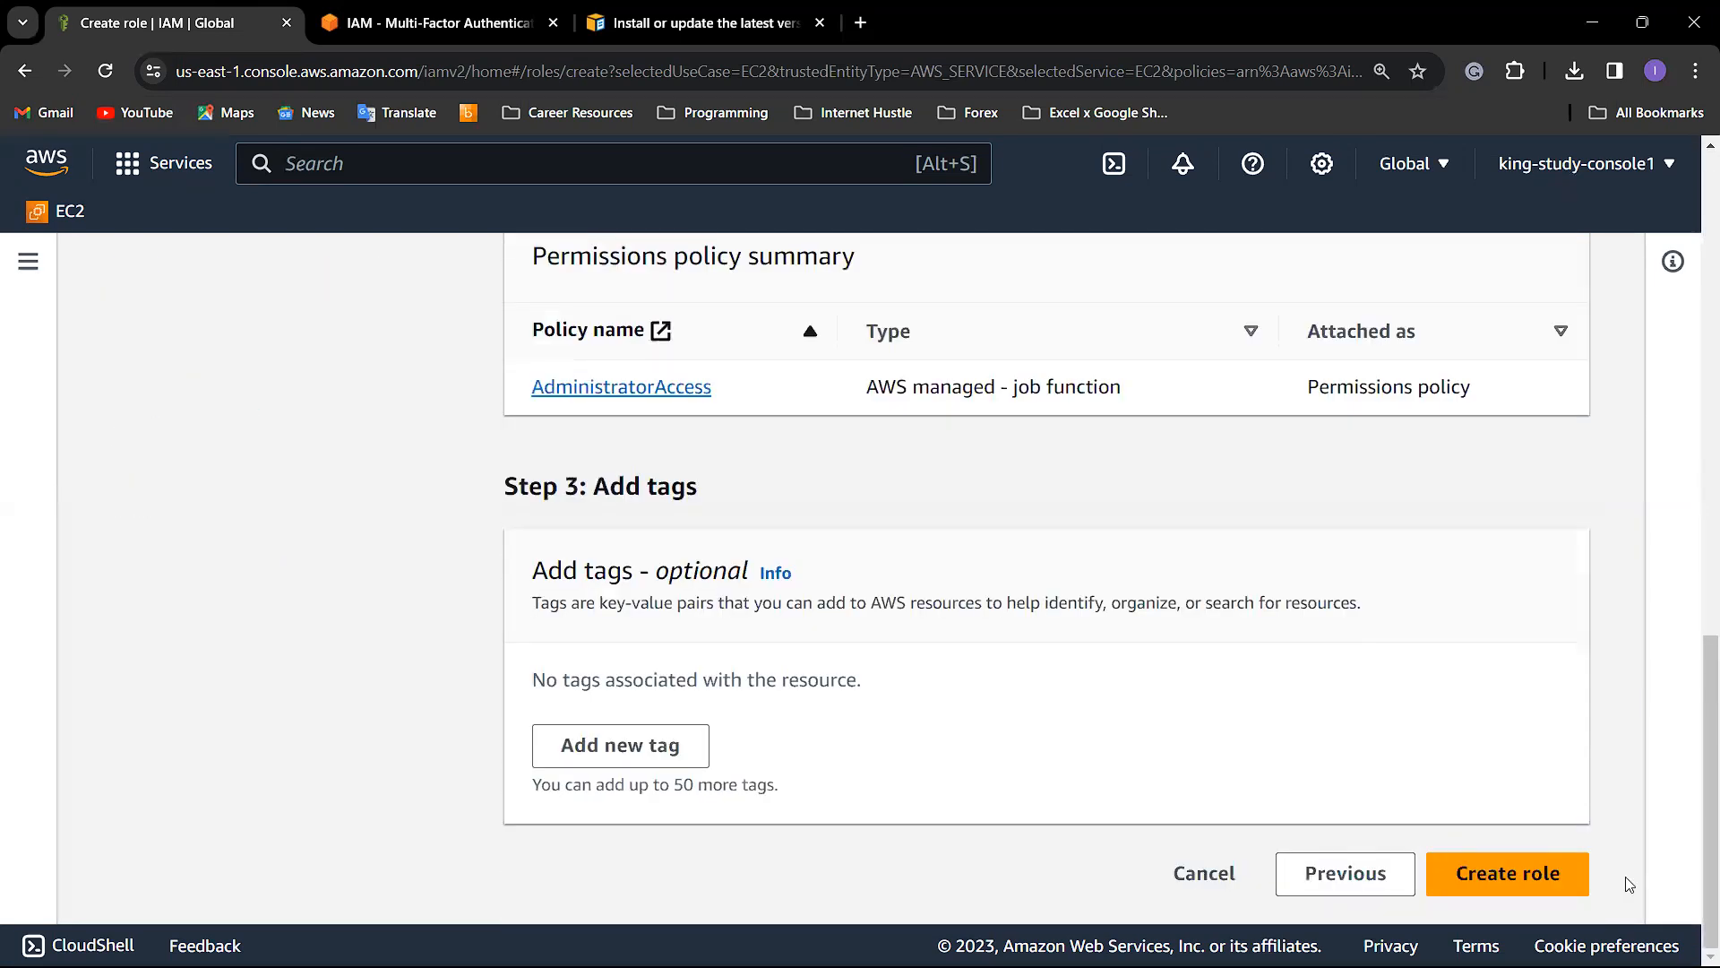
Step: Create EC2Role and confirm it appears in the Roles list trusted by ec2
left_click(1546, 878)
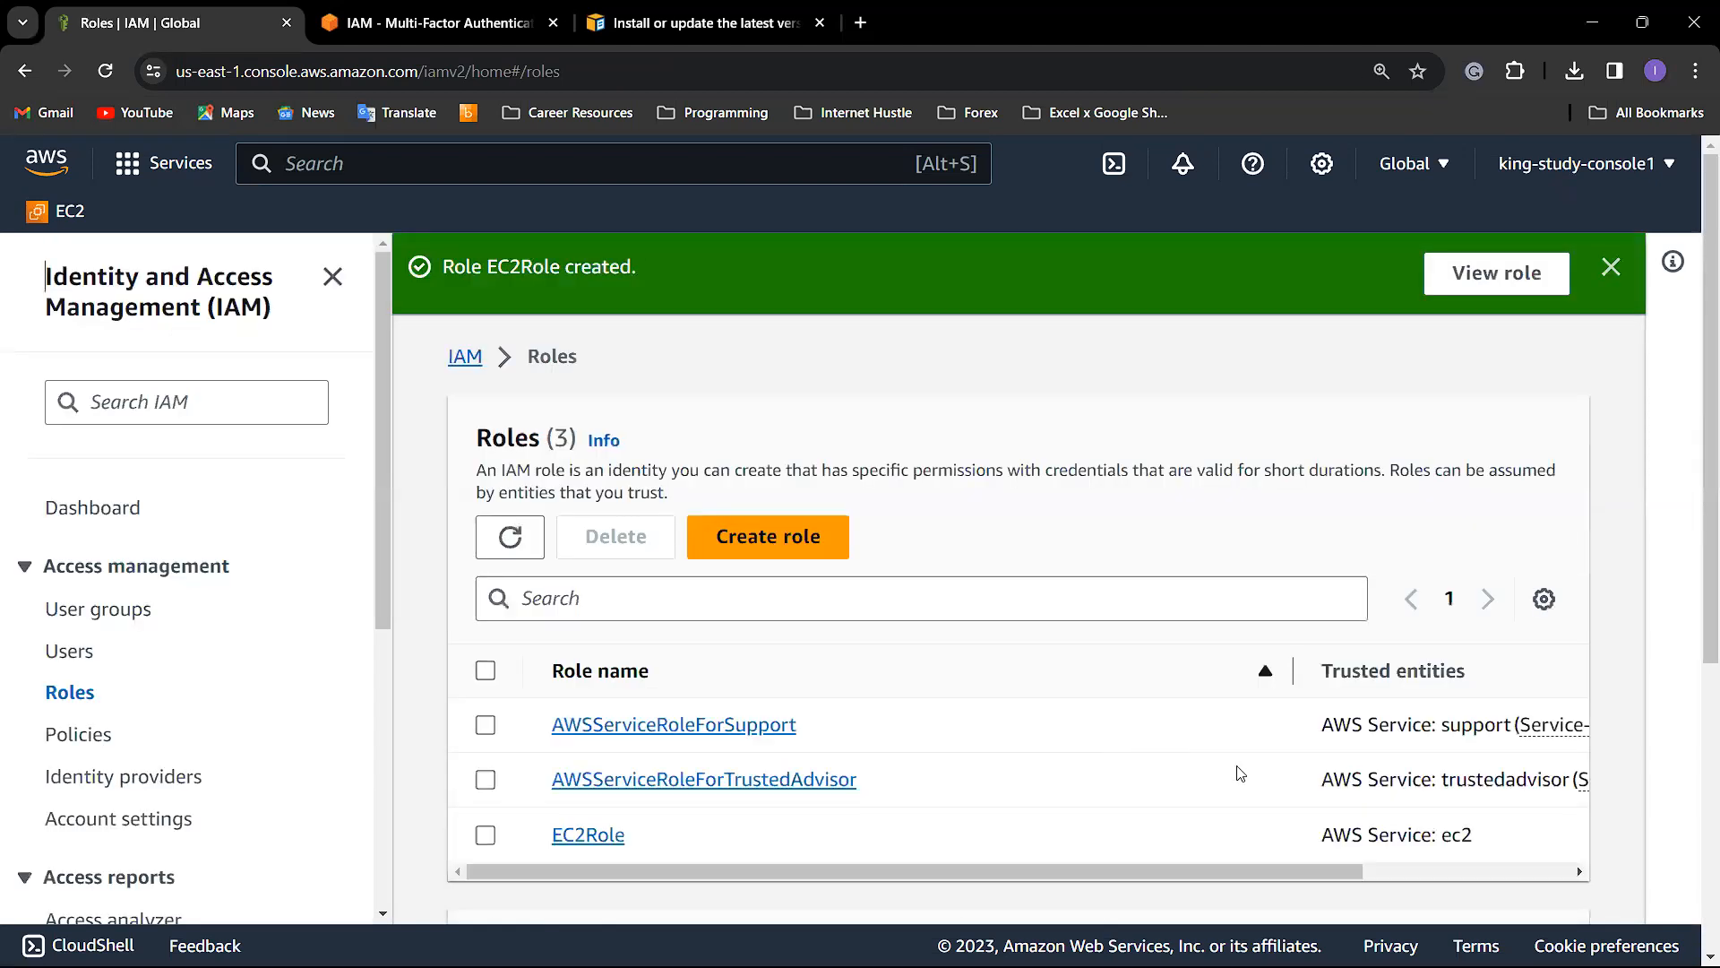
scroll(1240, 773, "down", 5)
scroll(1371, 607, "up", 4)
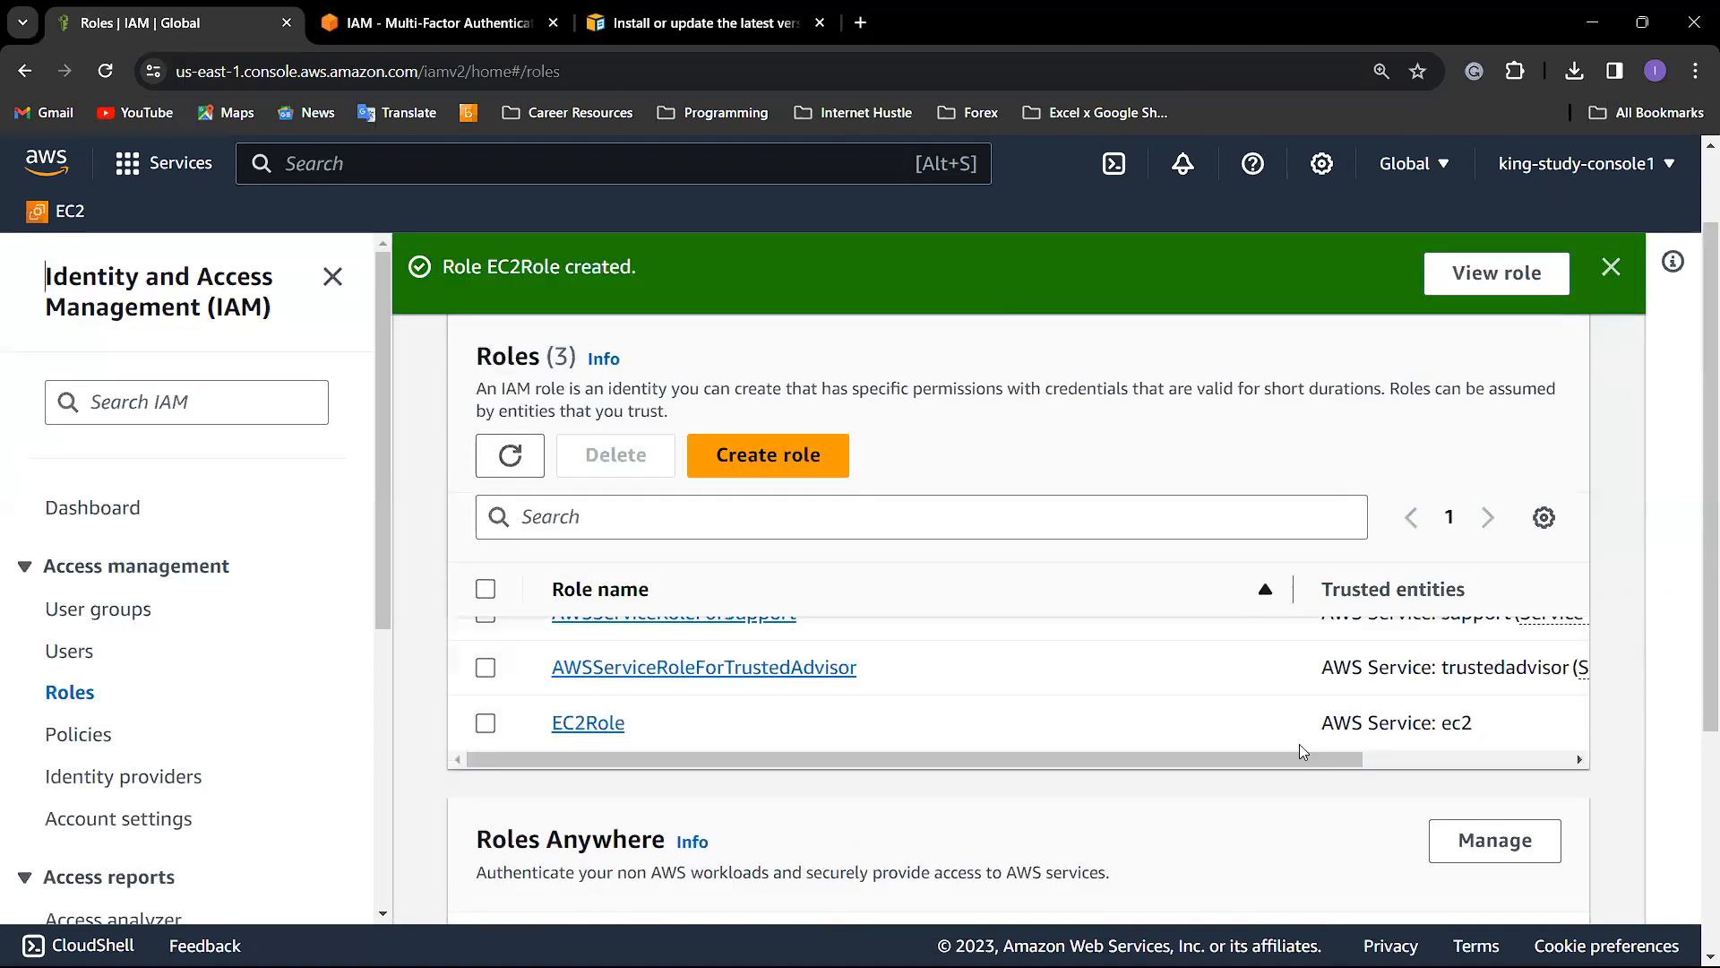
left_click_drag(1477, 725, 1442, 725)
left_click(1612, 269)
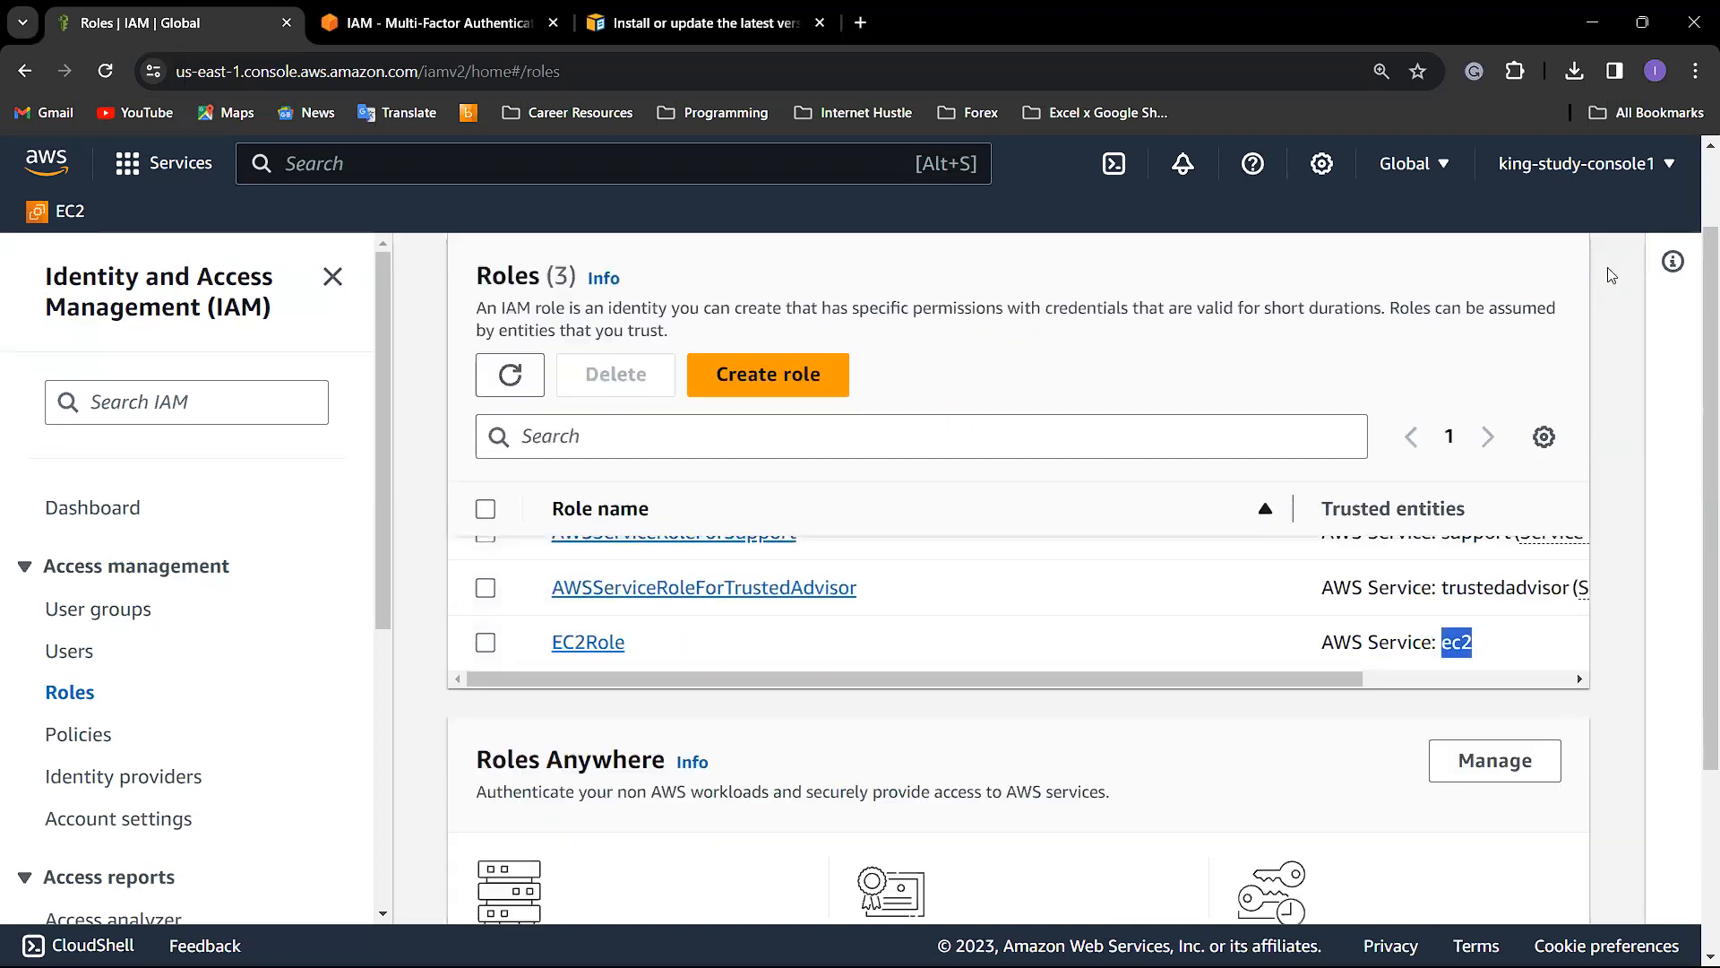
scroll(1216, 586, "down", 1)
left_click(1618, 576)
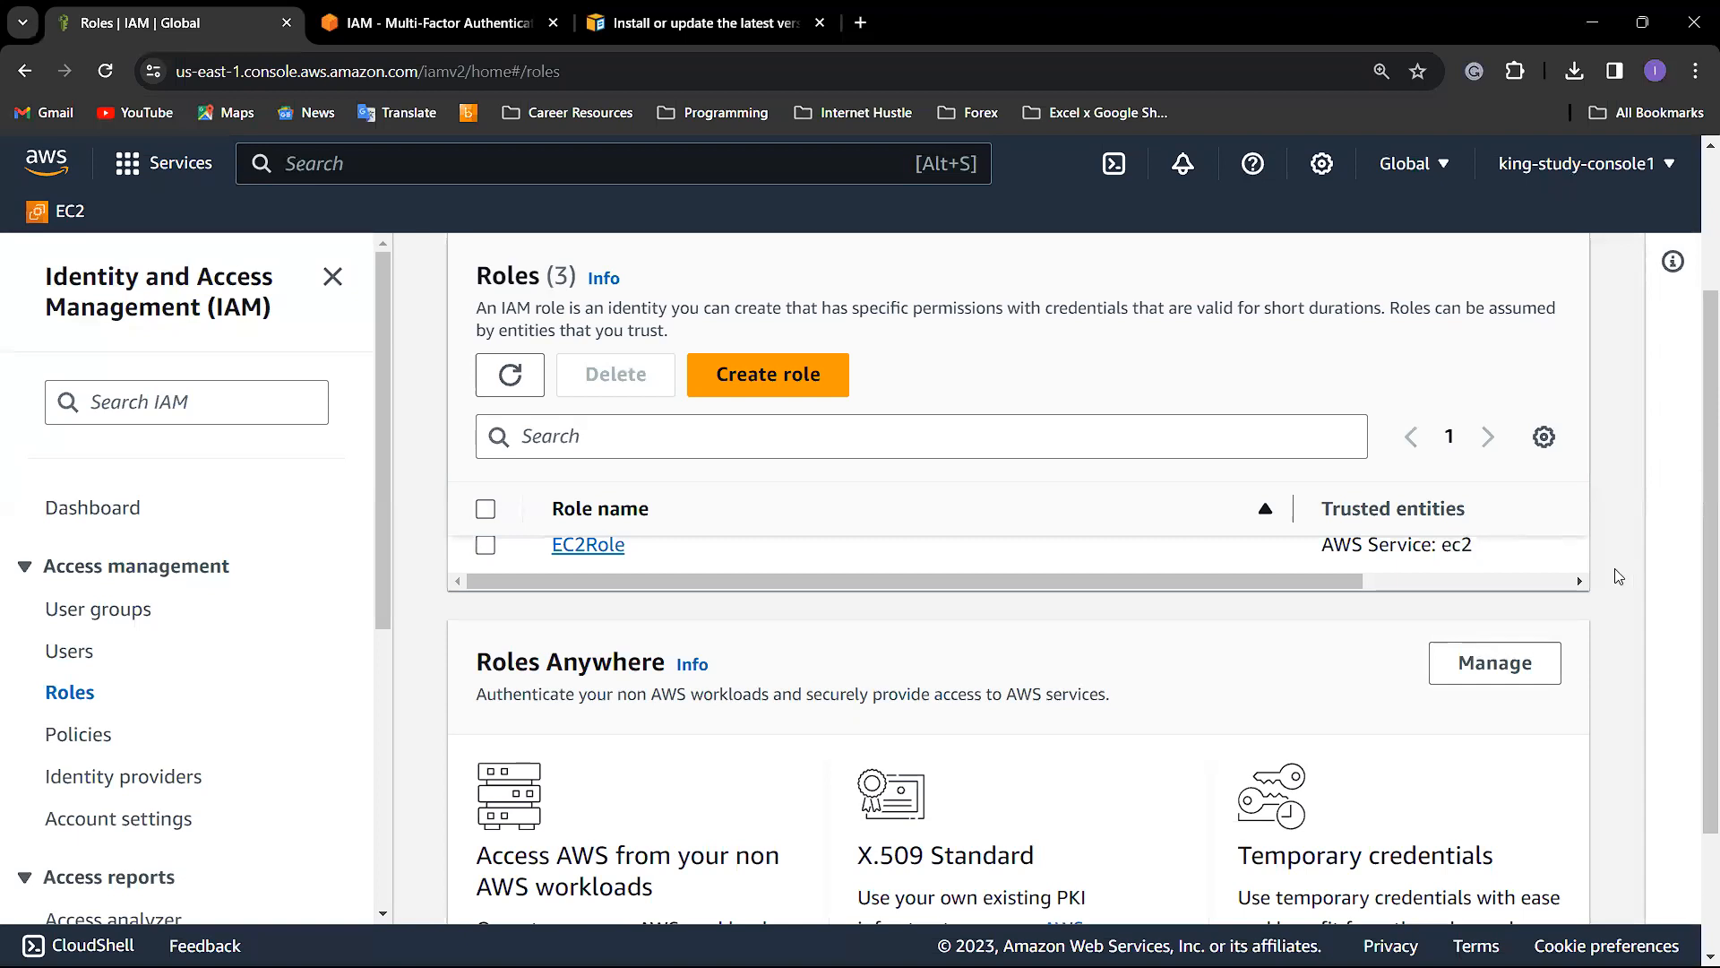
scroll(1641, 565, "up", 1)
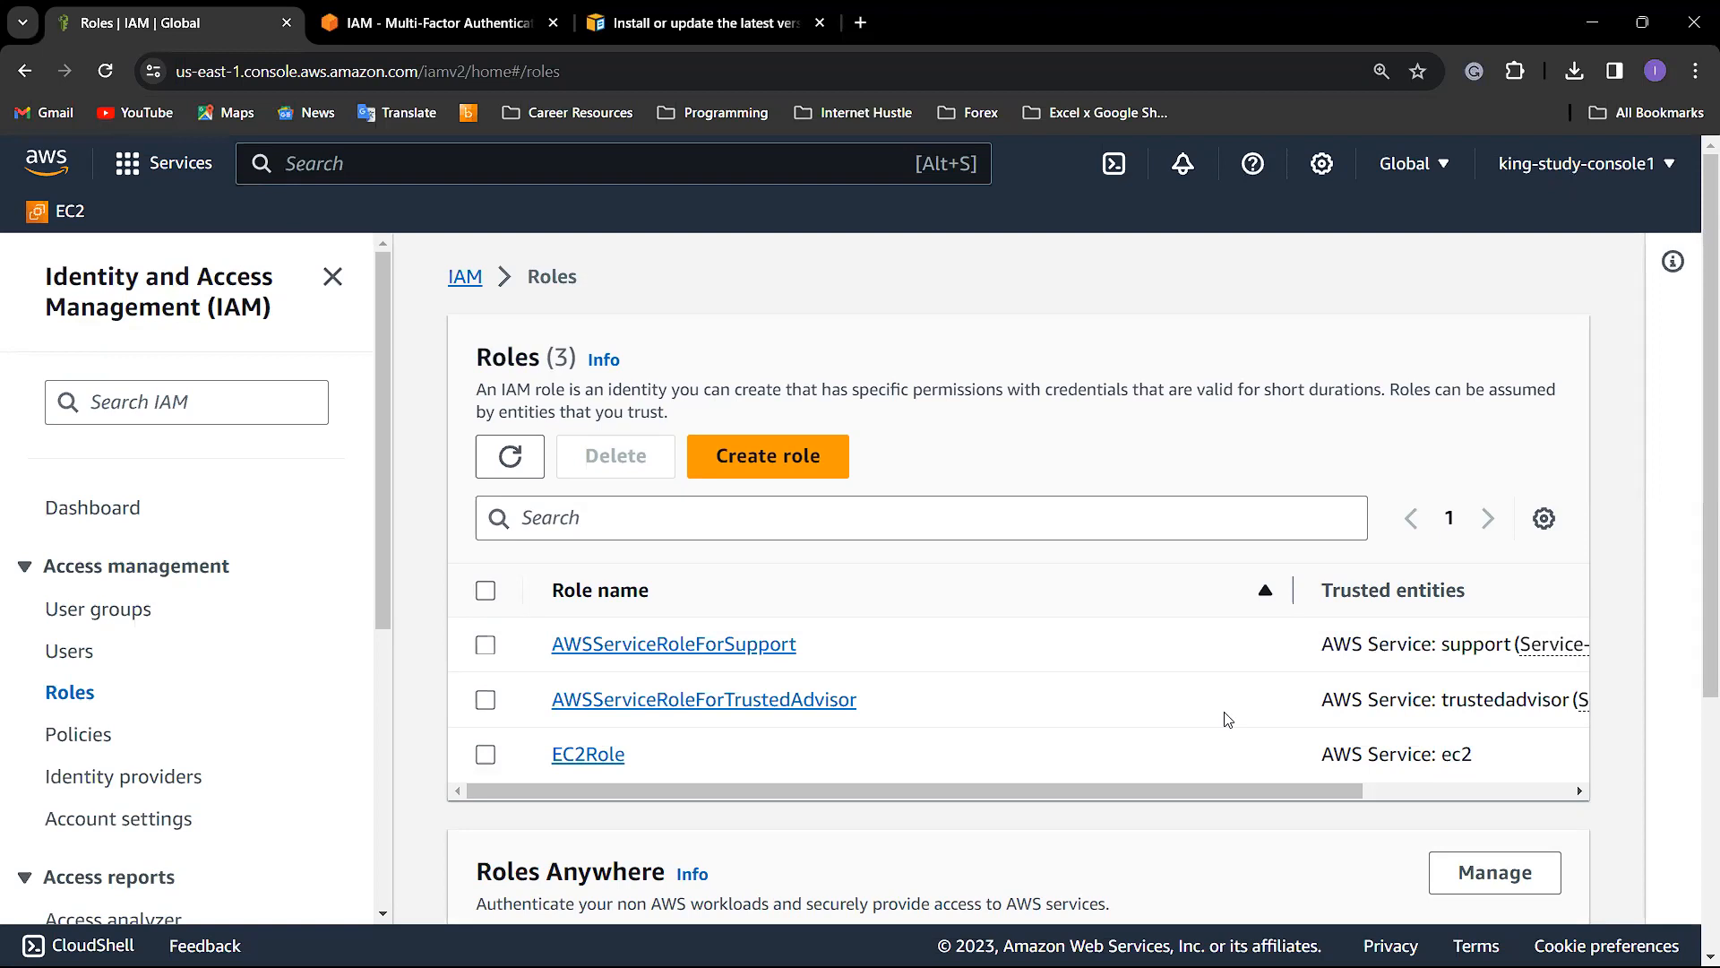
Step: Open the AWSServiceRoleForTrustedAdvisor role and its AWSTrustedAdvisorServiceRolePolicy link in a new tab
left_click(722, 704)
scroll(956, 595, "down", 5)
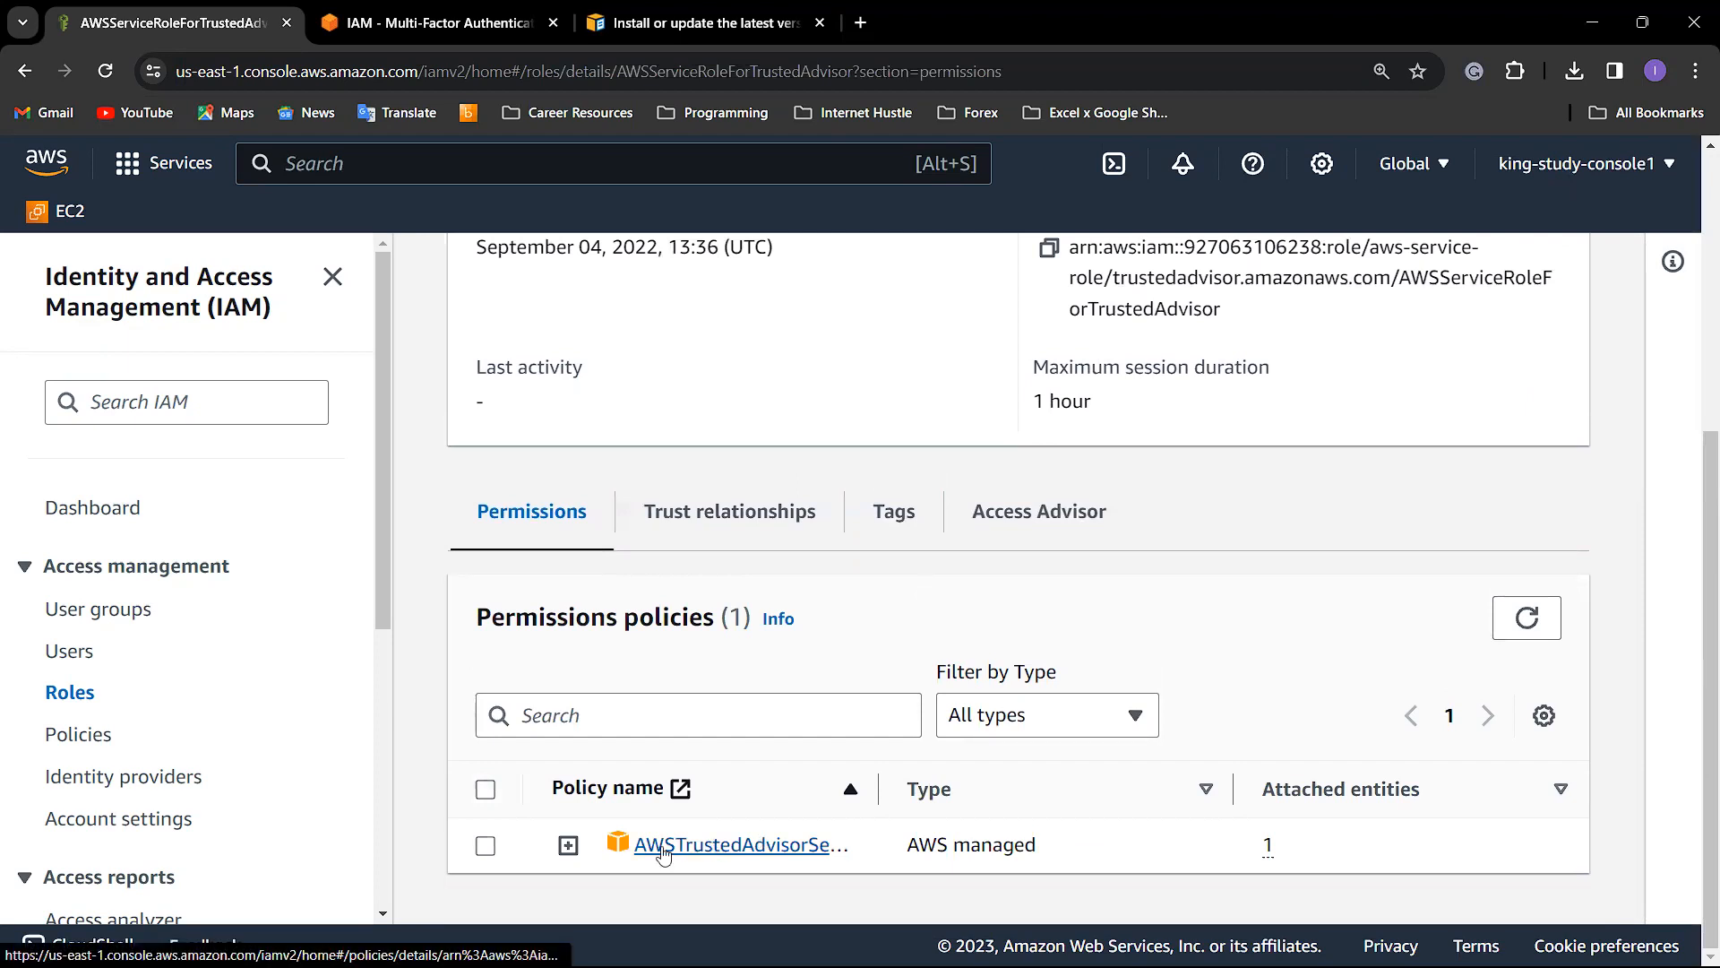
left_click(774, 850)
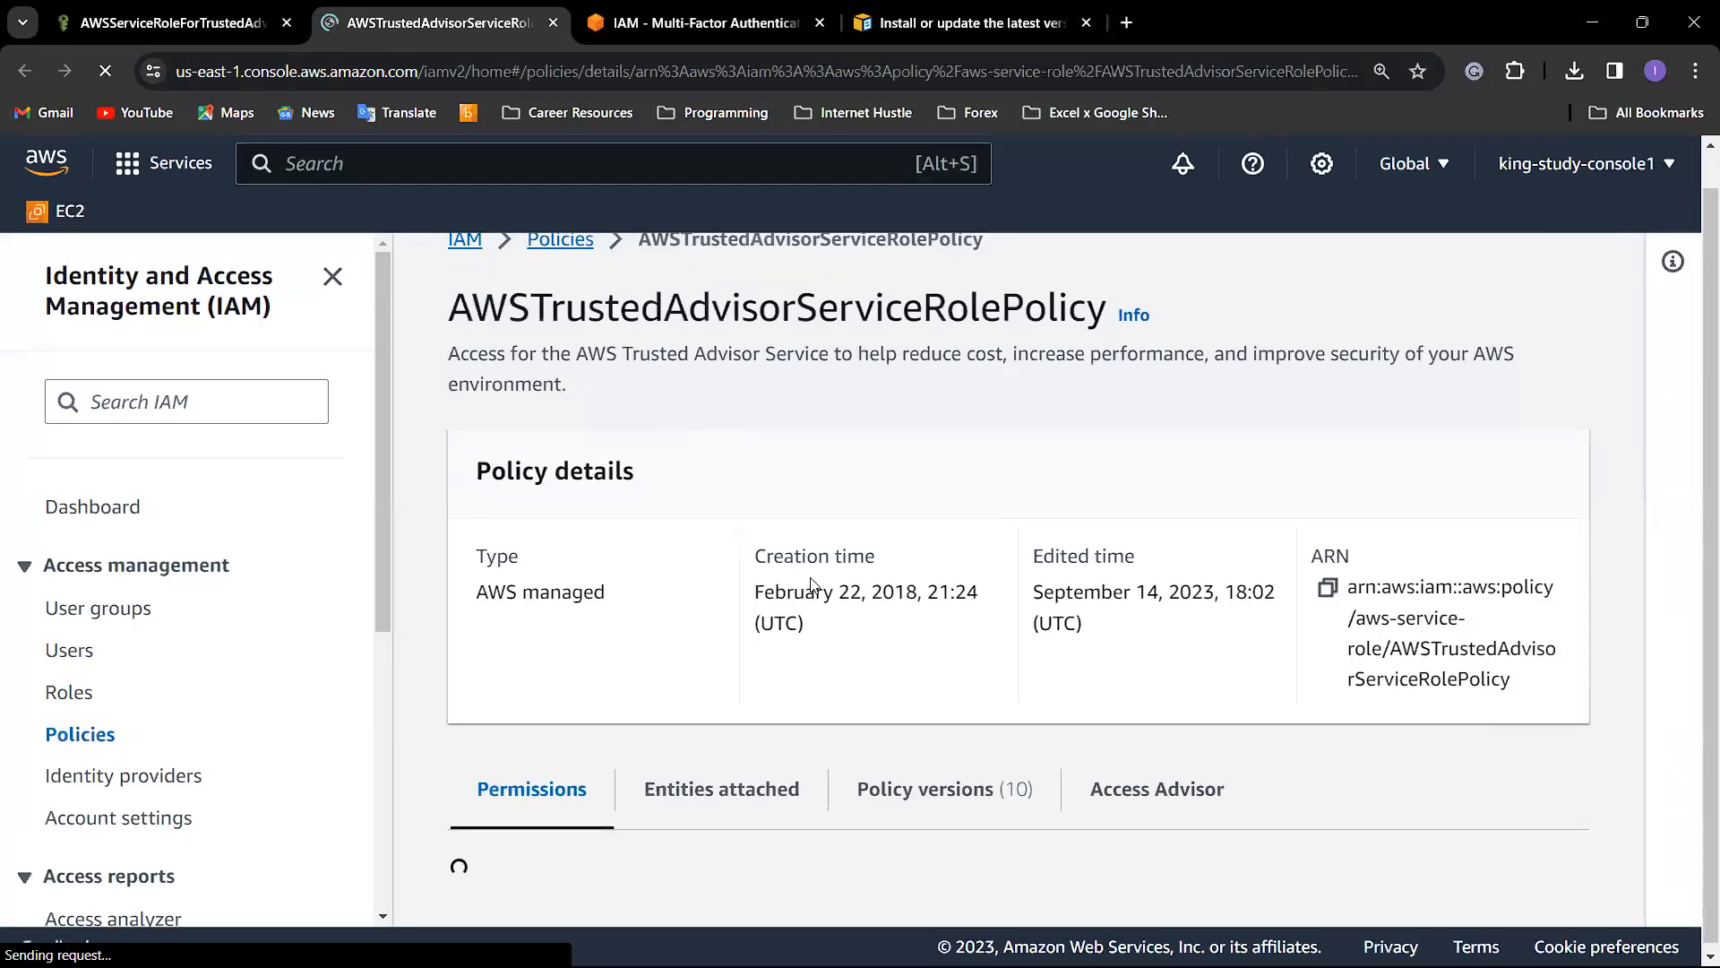
Step: Highlight the CloudFormation, CloudFront and CloudWatch Read/List access levels in the policy Summary
scroll(933, 730, "down", 6)
scroll(595, 535, "down", 5)
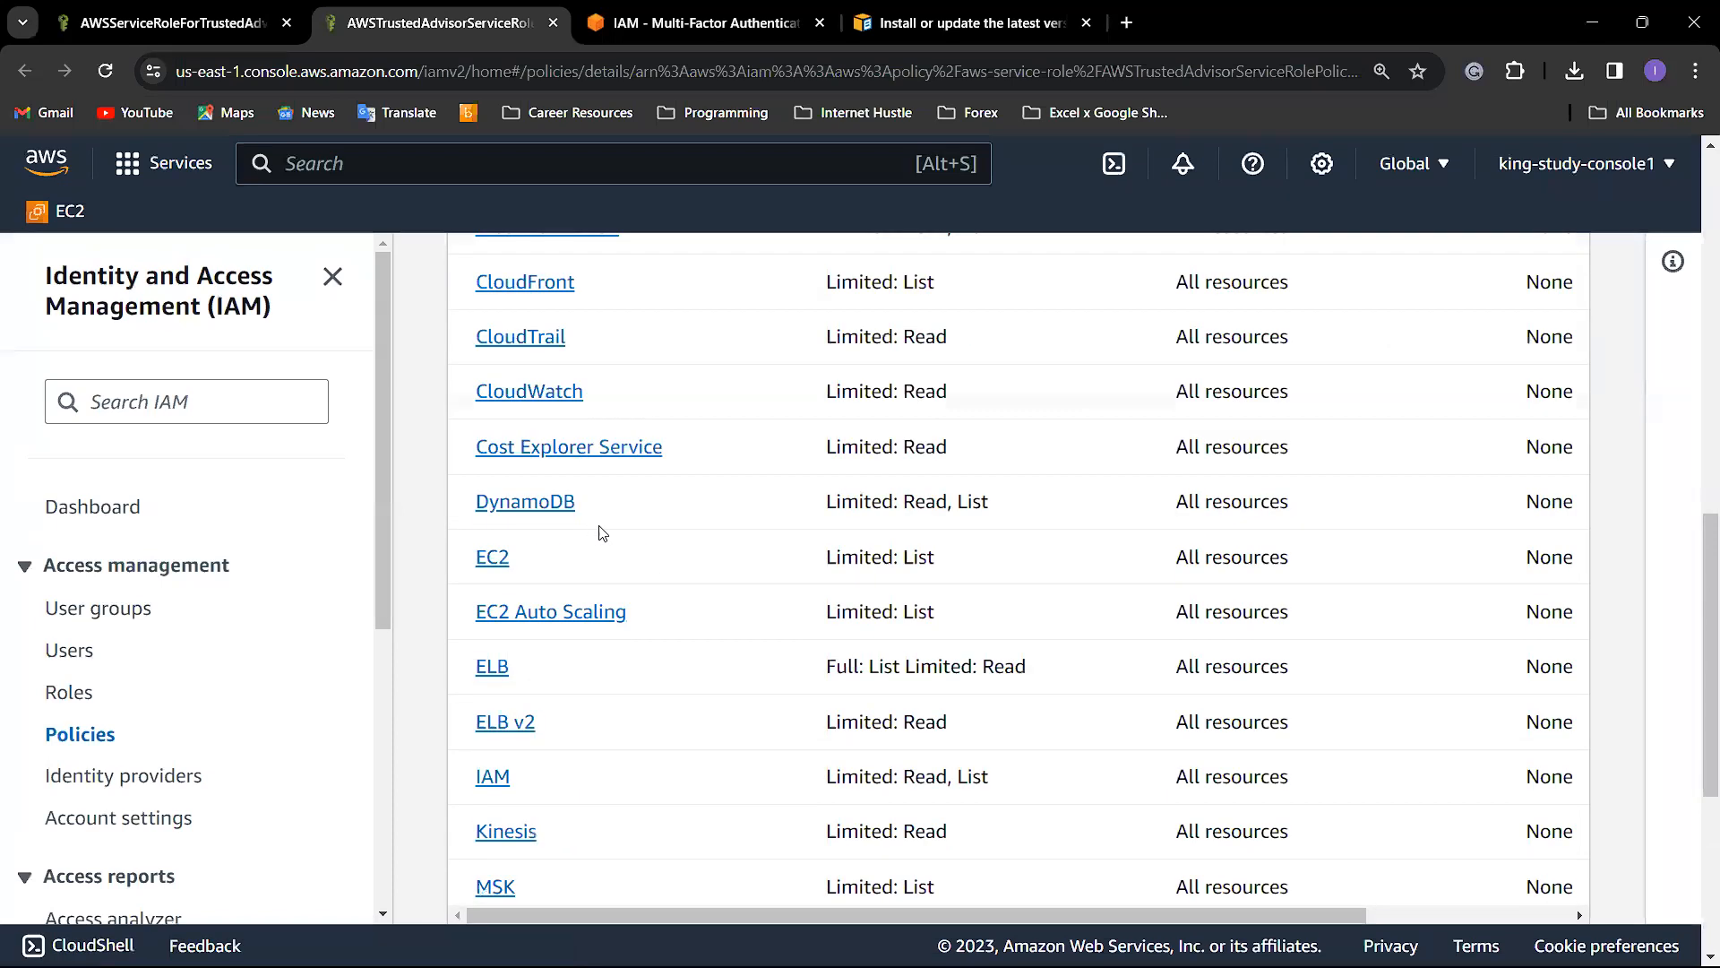
scroll(802, 476, "up", 10)
scroll(804, 475, "down", 5)
scroll(803, 476, "down", 1)
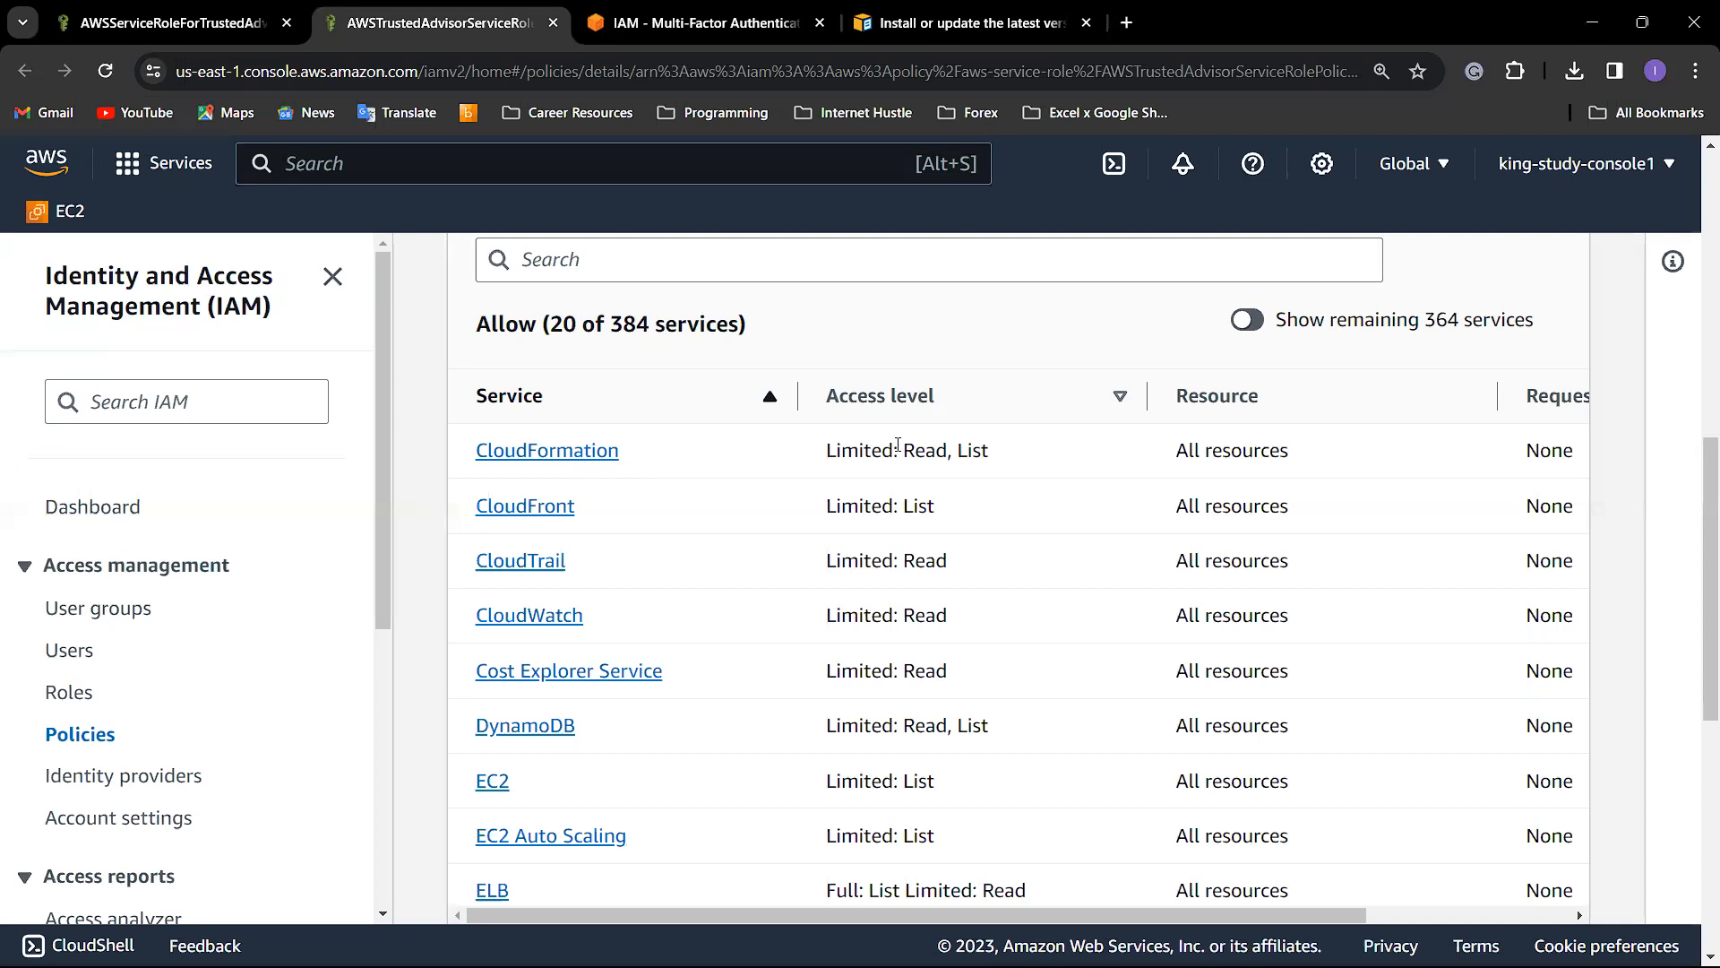
left_click_drag(905, 449, 952, 451)
left_click_drag(960, 451, 1000, 464)
left_click(1012, 461)
left_click_drag(902, 505, 961, 563)
left_click_drag(905, 616, 951, 622)
Step: Browse the rest of the policy's Summary table of services and access levels
scroll(702, 626, "down", 9)
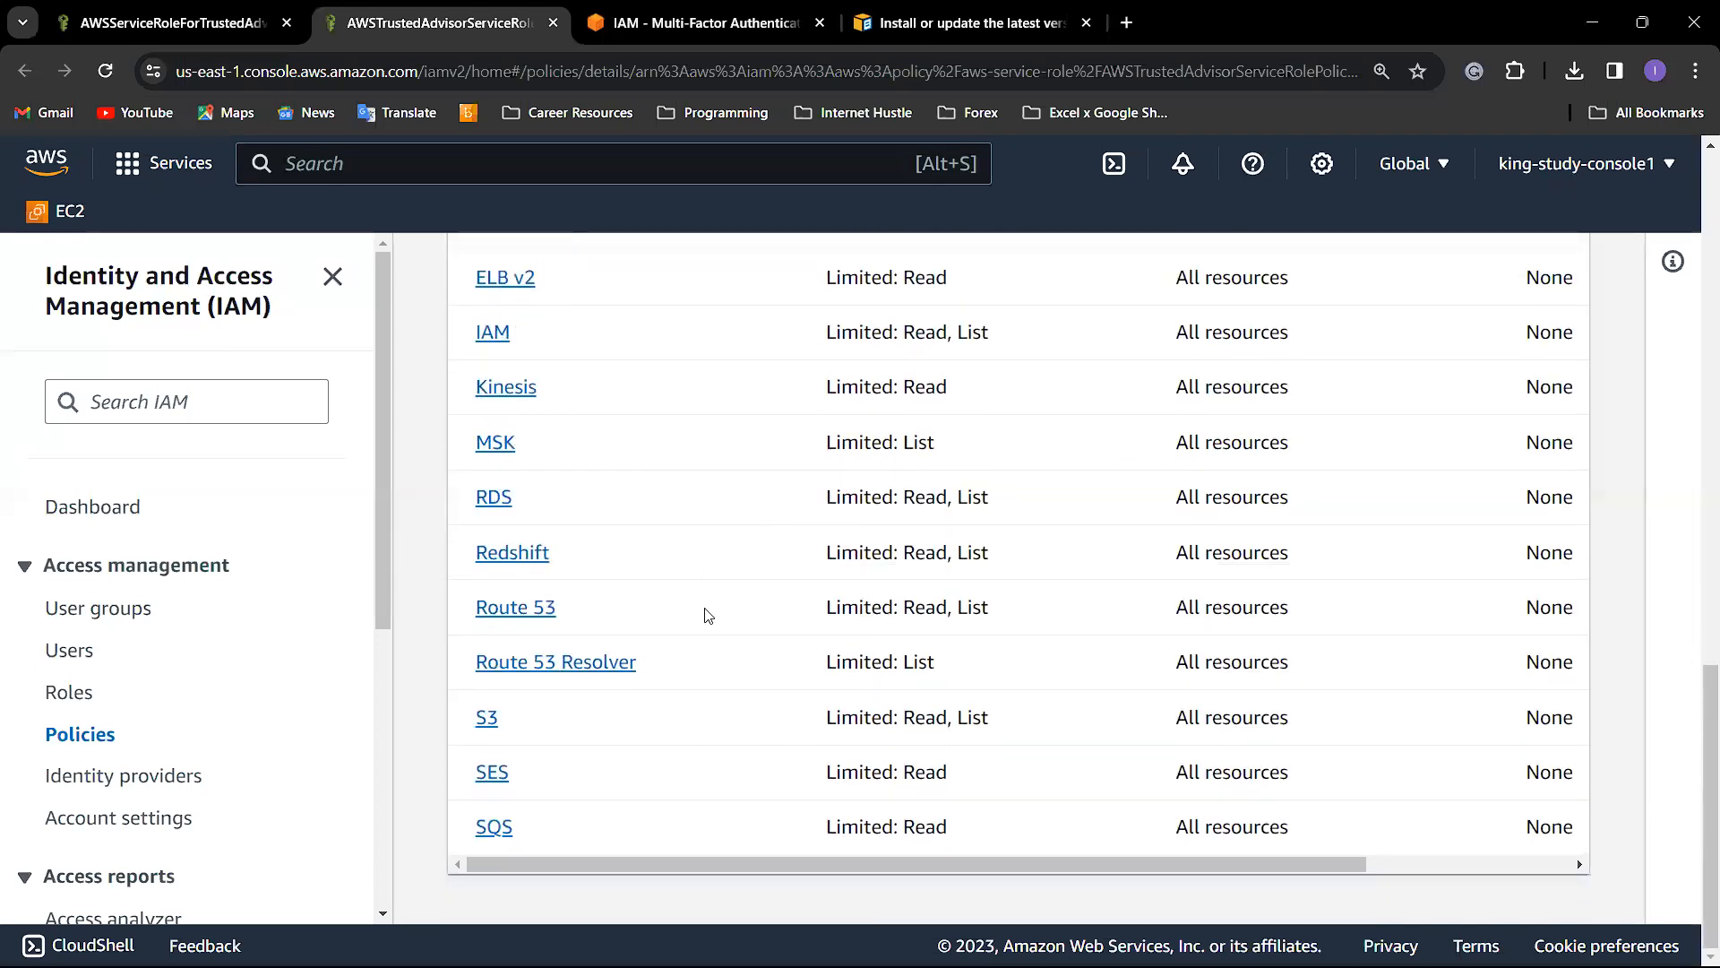
scroll(707, 617, "up", 12)
scroll(884, 656, "down", 5)
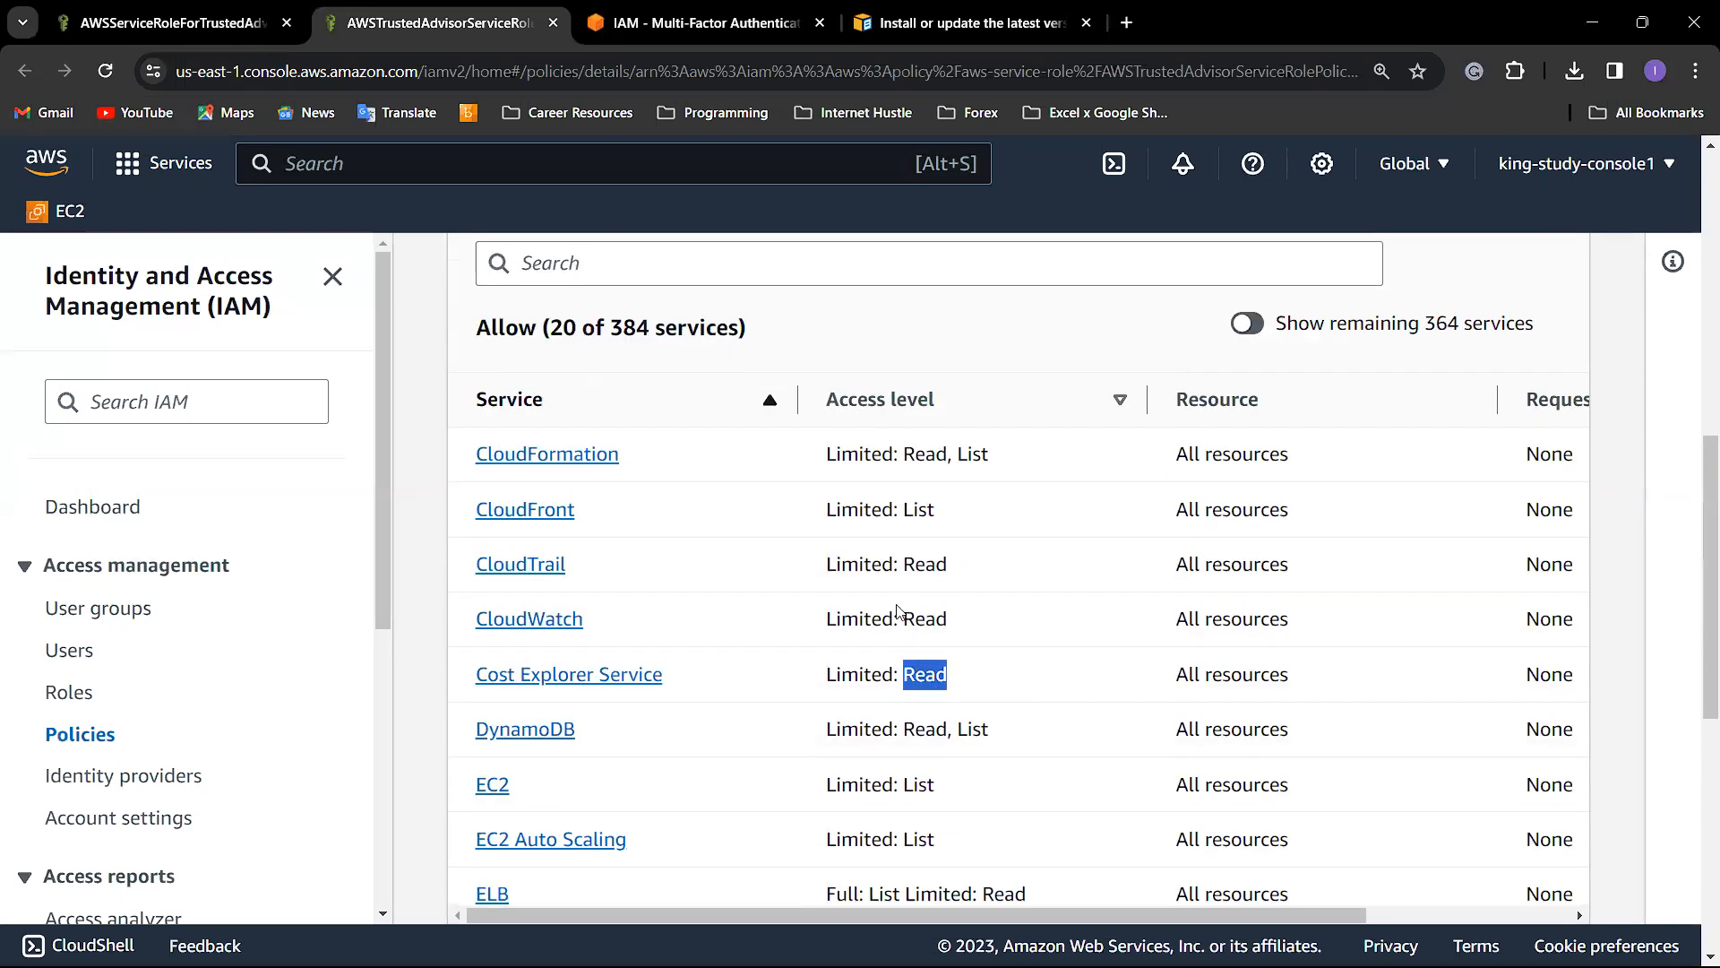
scroll(896, 609, "up", 2)
scroll(845, 500, "up", 3)
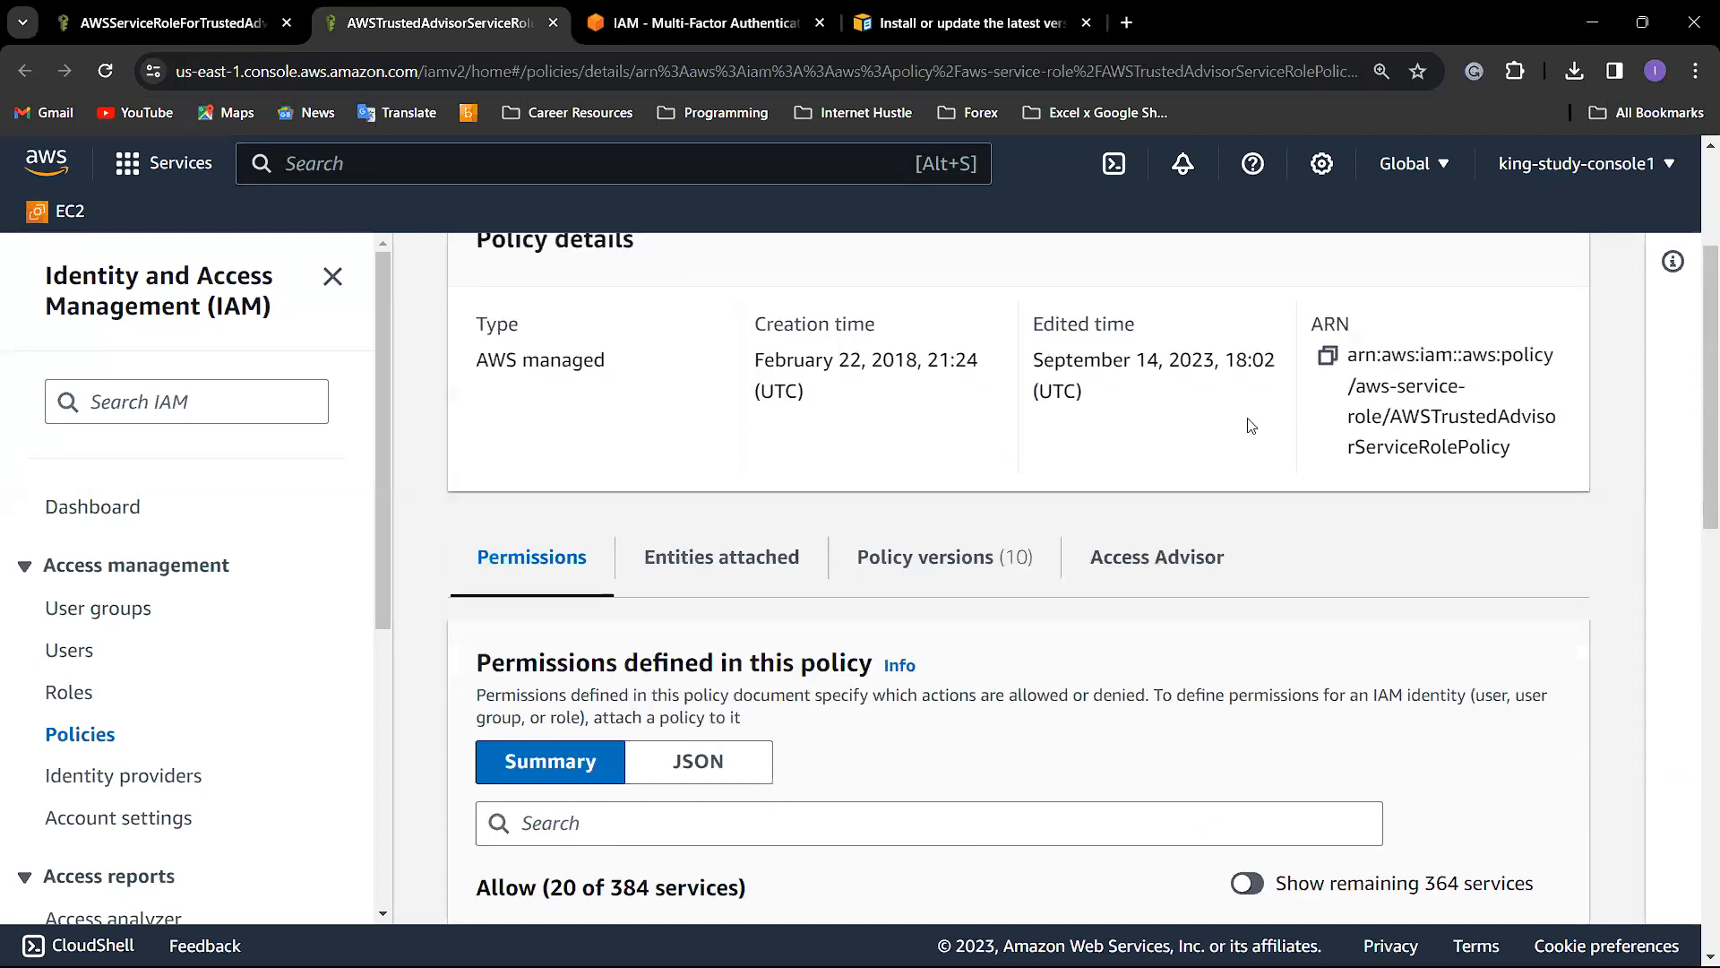
scroll(1077, 612, "down", 10)
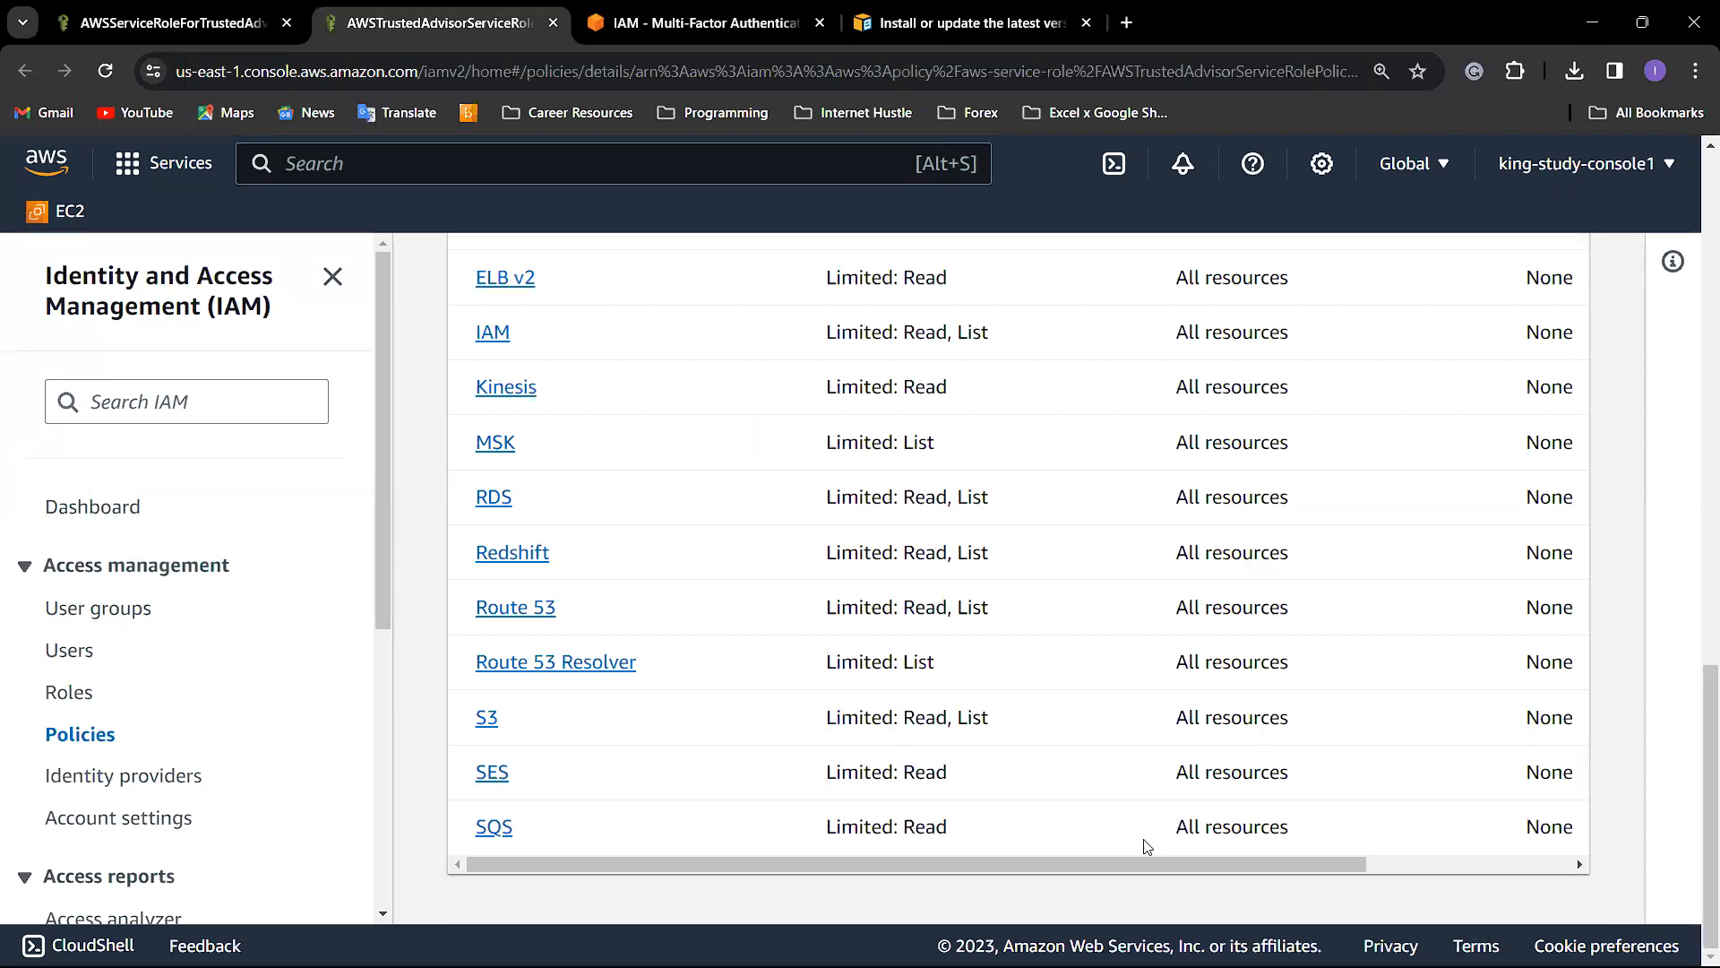
left_click_drag(1129, 866, 837, 849)
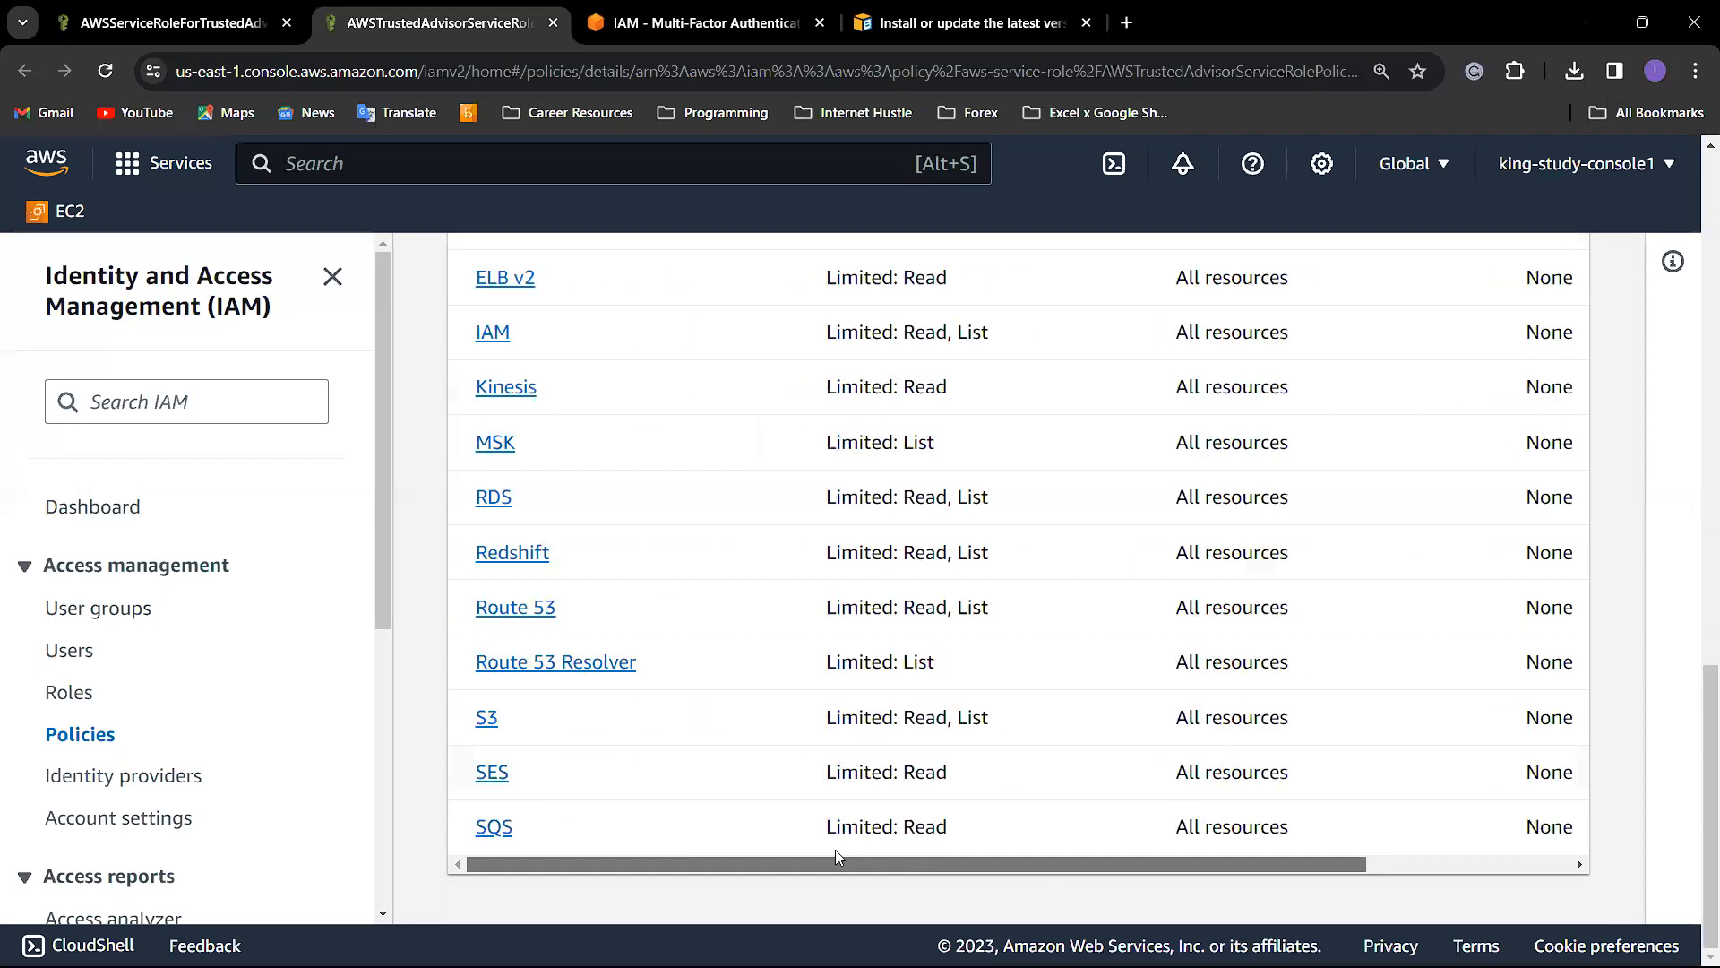
scroll(1017, 668, "up", 2)
scroll(1368, 589, "down", 2)
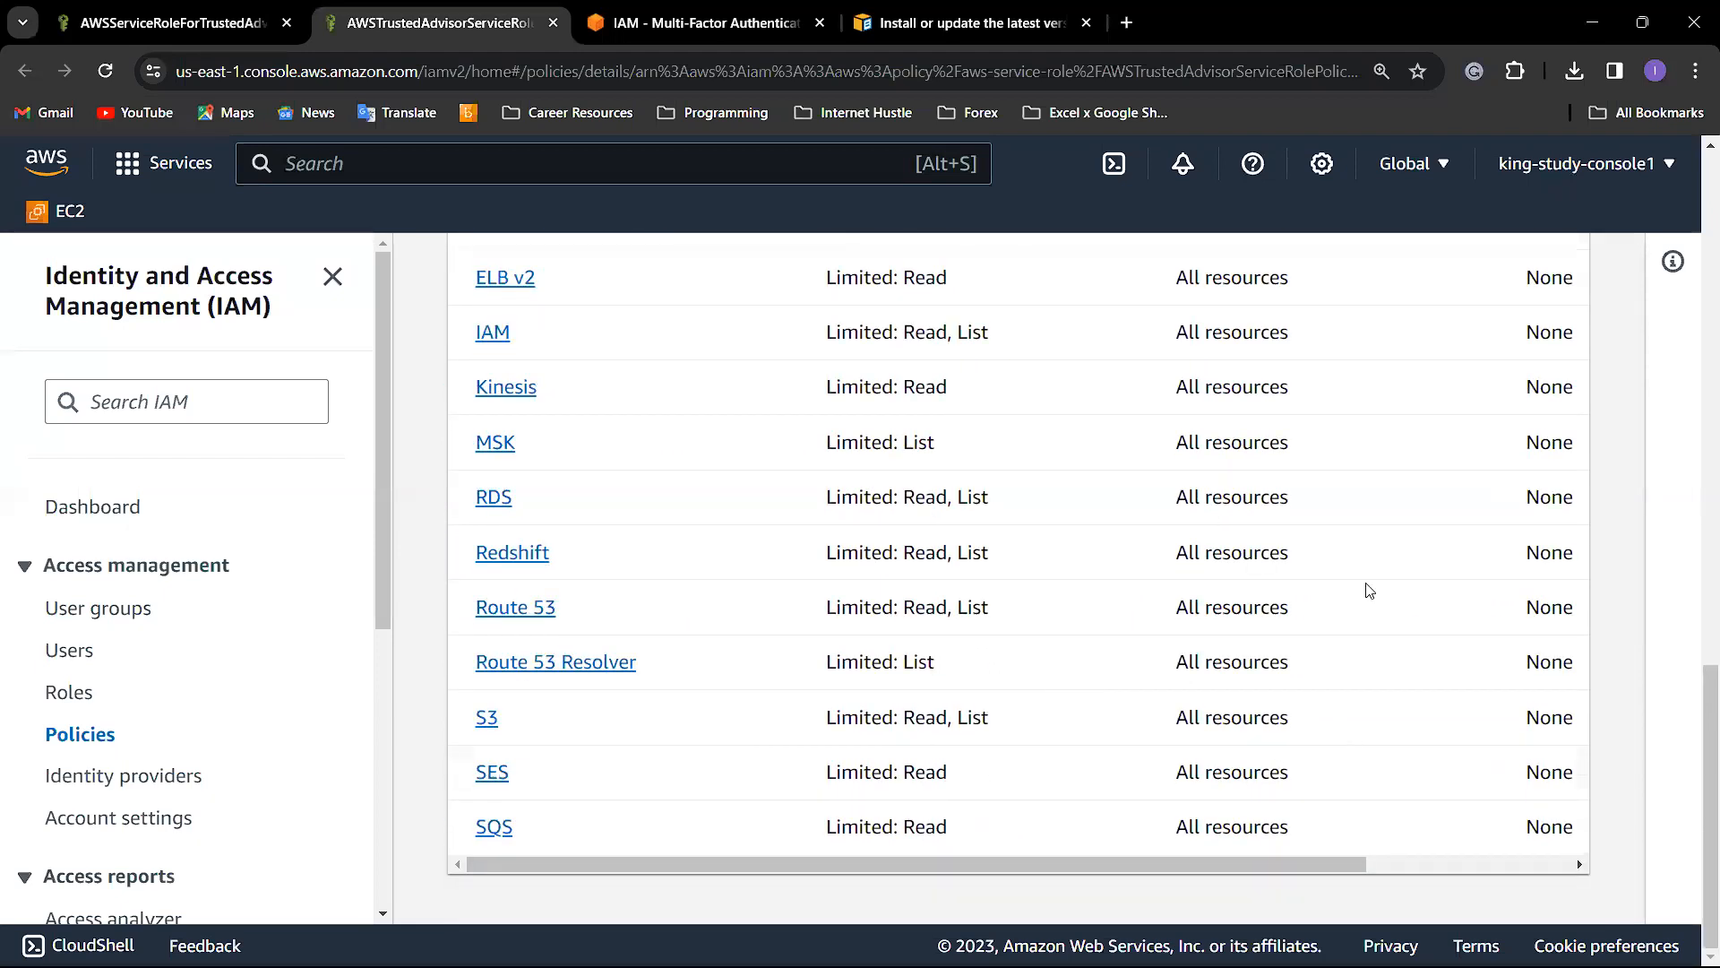
scroll(1368, 590, "up", 7)
scroll(1241, 521, "down", 7)
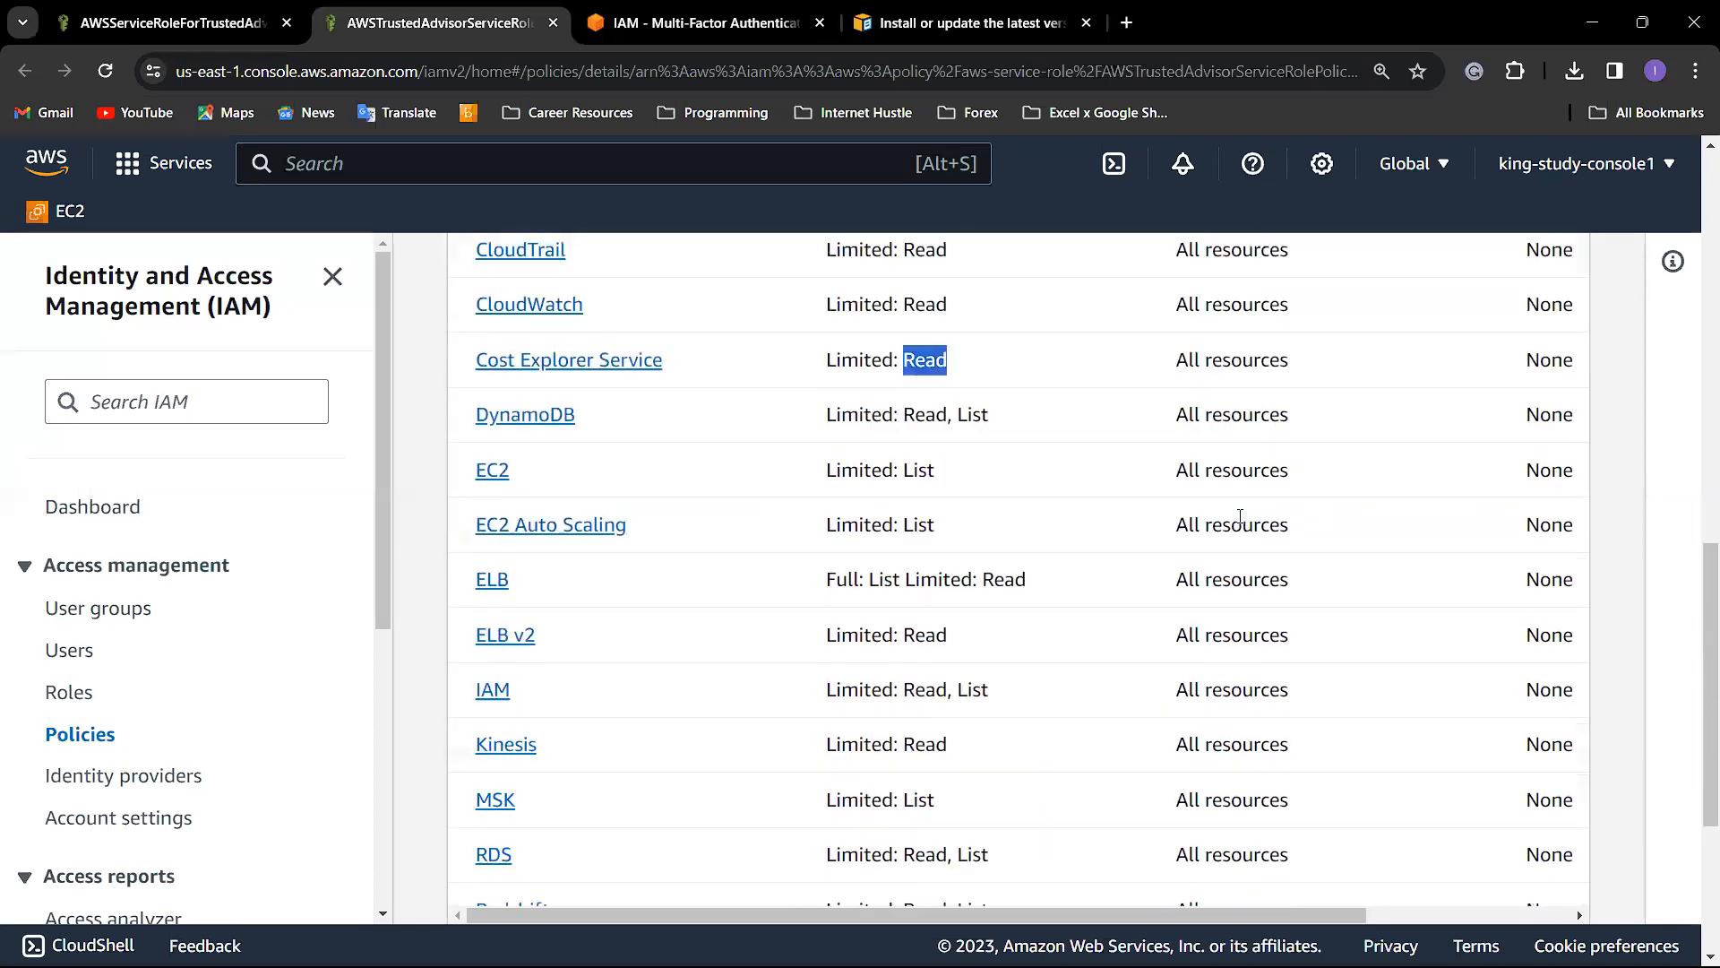
scroll(927, 764, "up", 11)
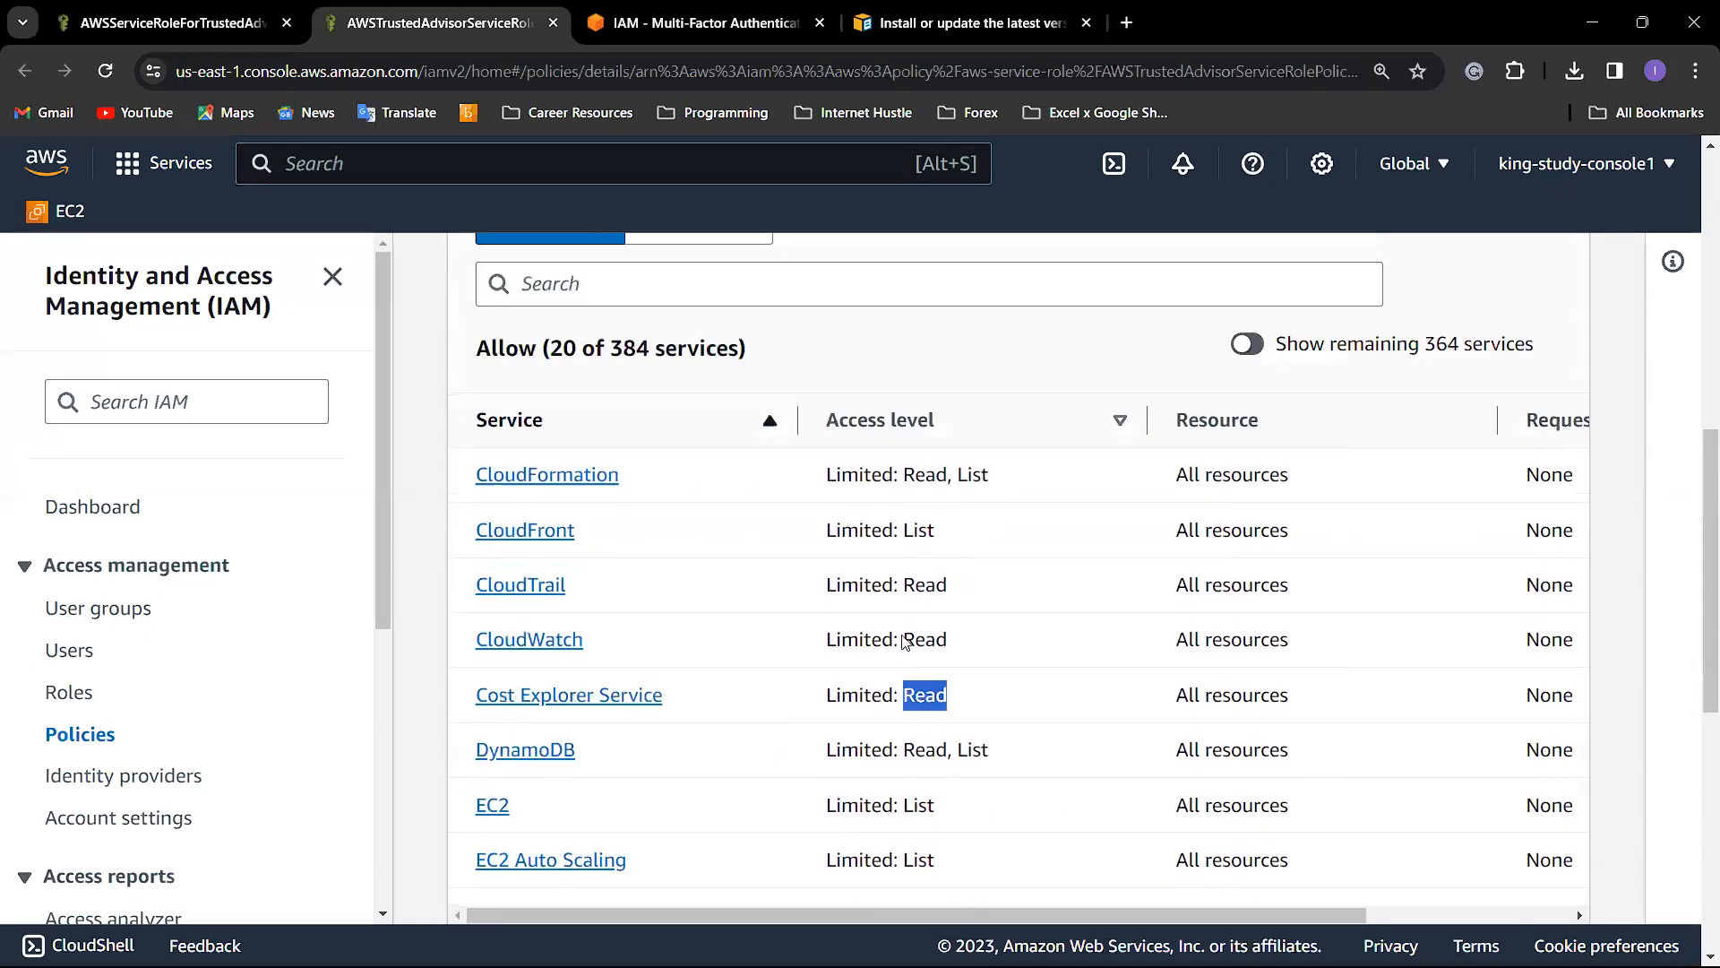
scroll(894, 621, "down", 4)
scroll(894, 621, "down", 5)
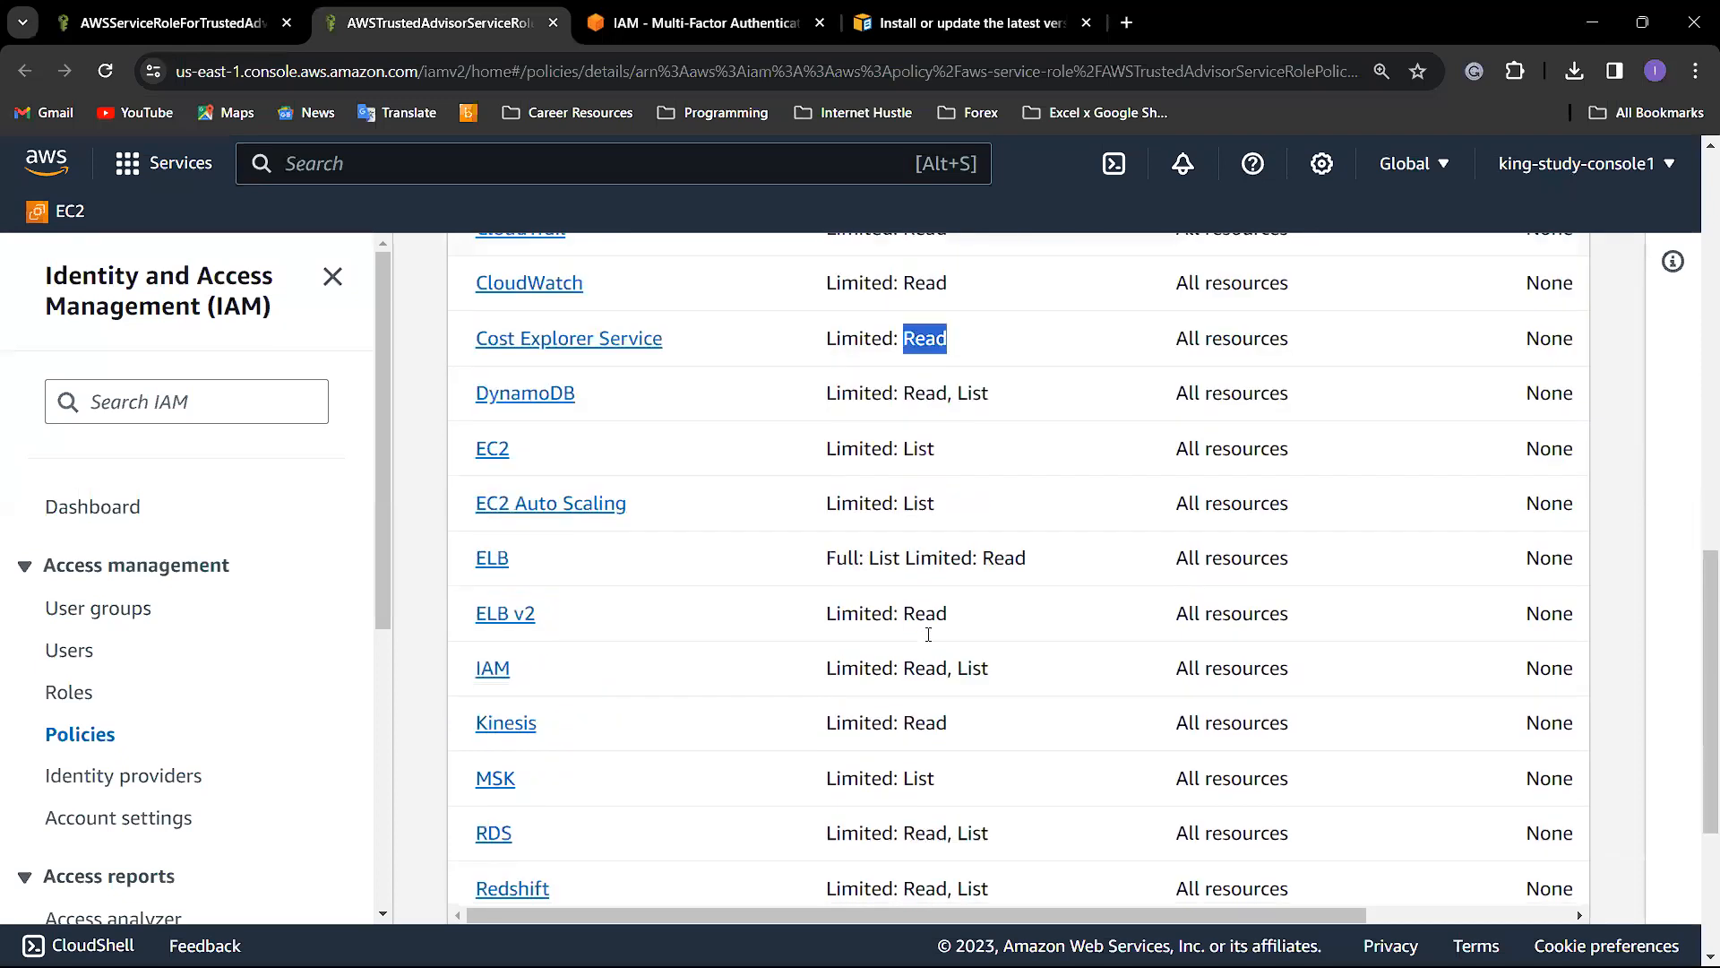
scroll(749, 765, "up", 10)
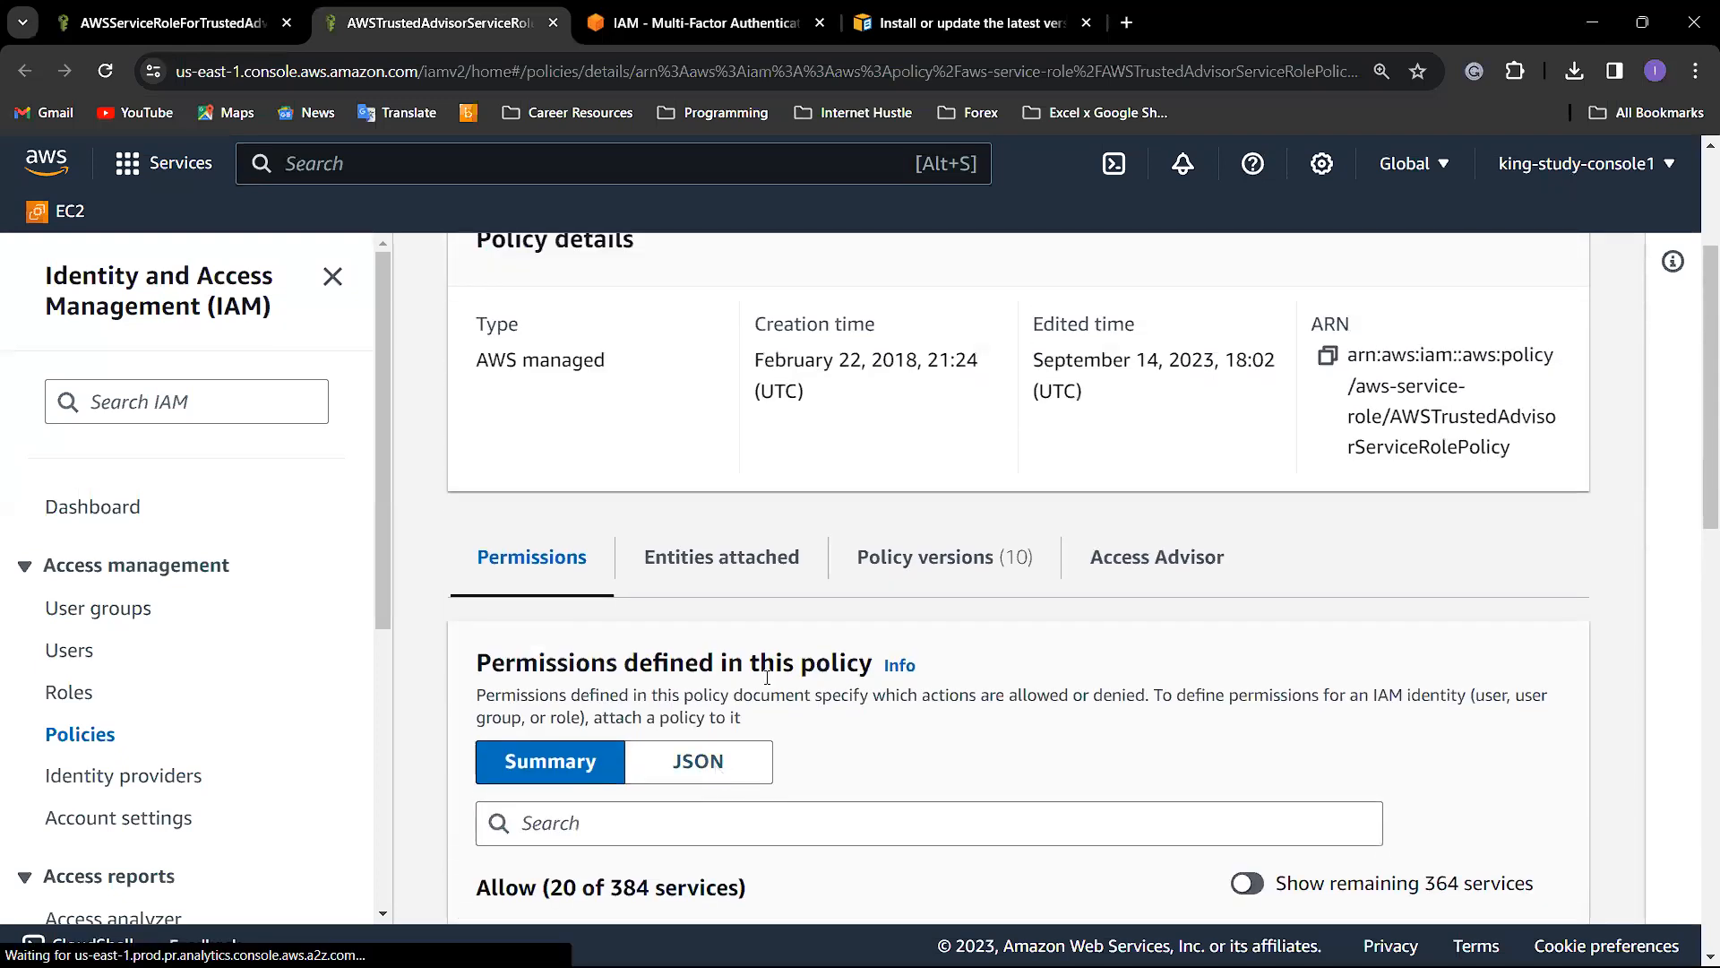
Step: Switch the policy to its JSON view and read through the permissions
left_click(698, 761)
scroll(699, 681, "down", 5)
scroll(647, 573, "up", 3)
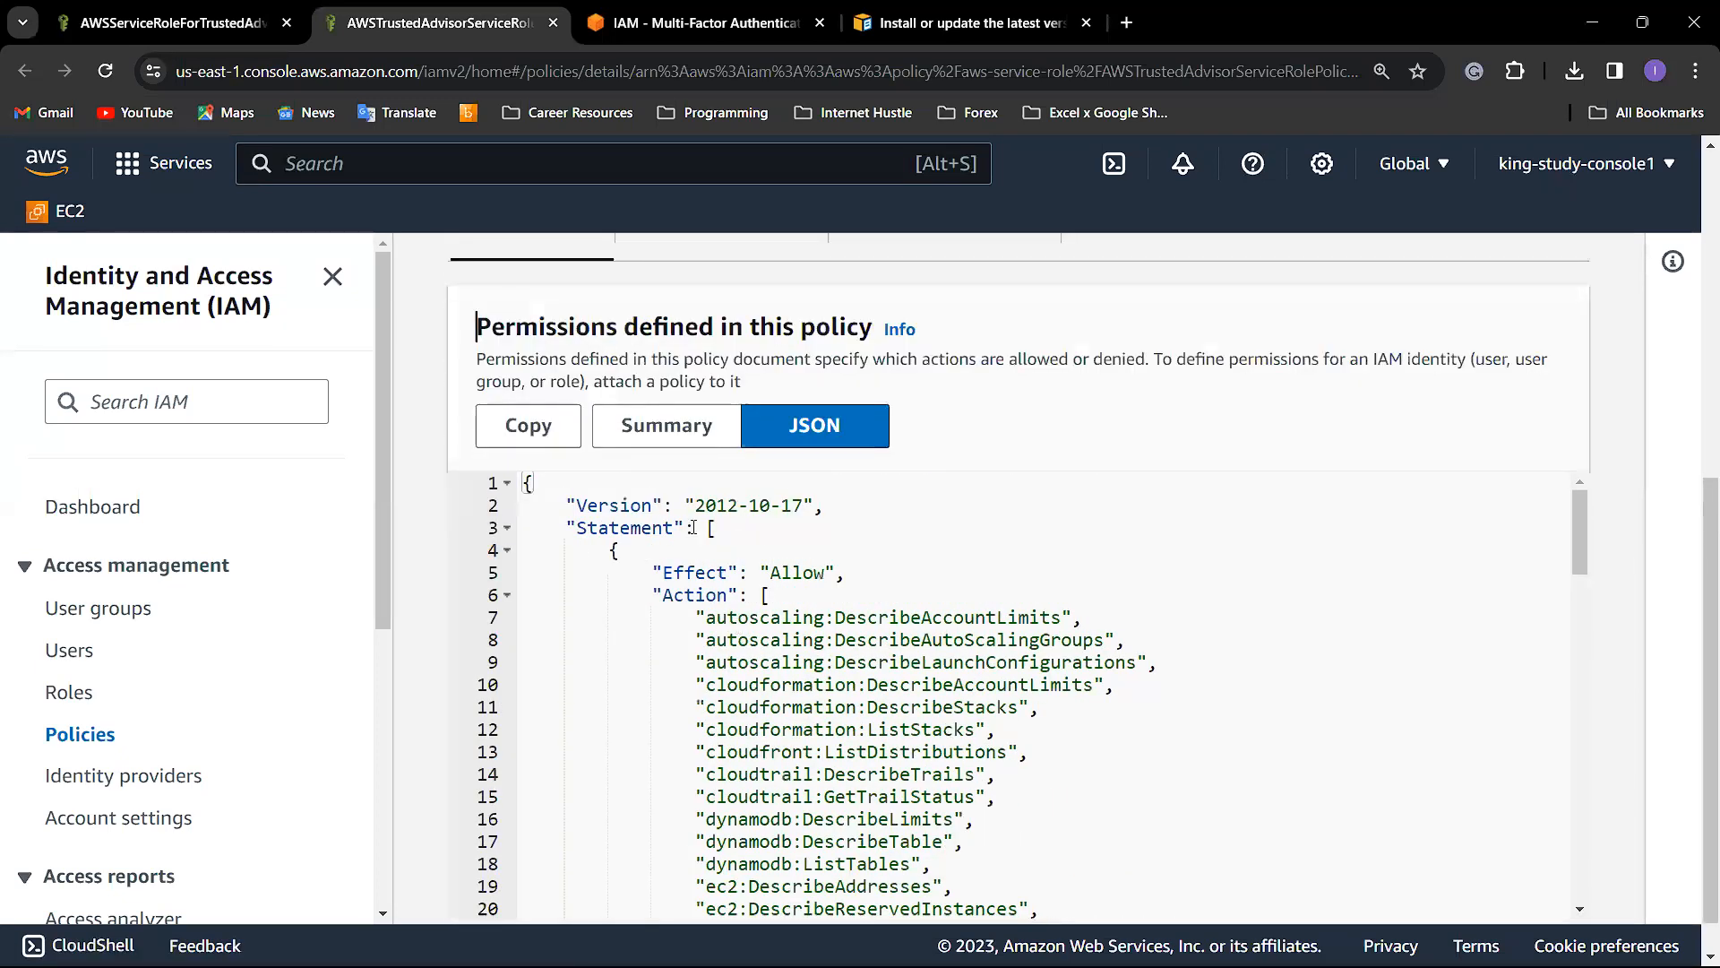
scroll(1225, 564, "down", 13)
scroll(1049, 728, "down", 7)
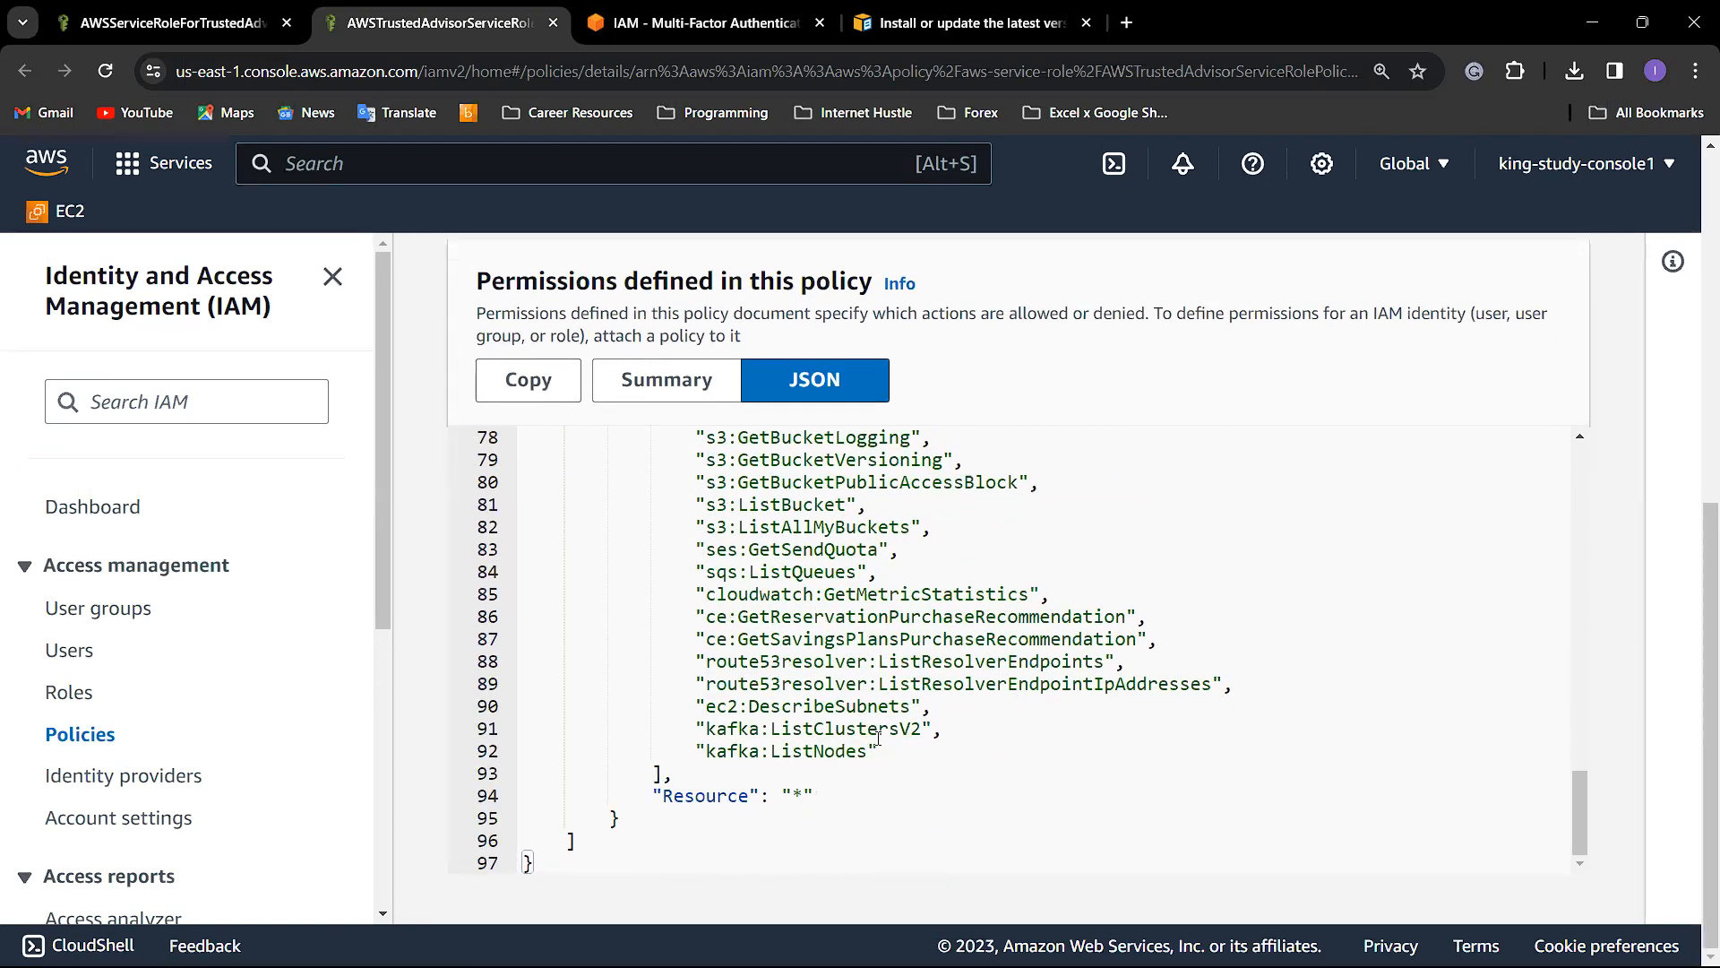
scroll(801, 800, "up", 12)
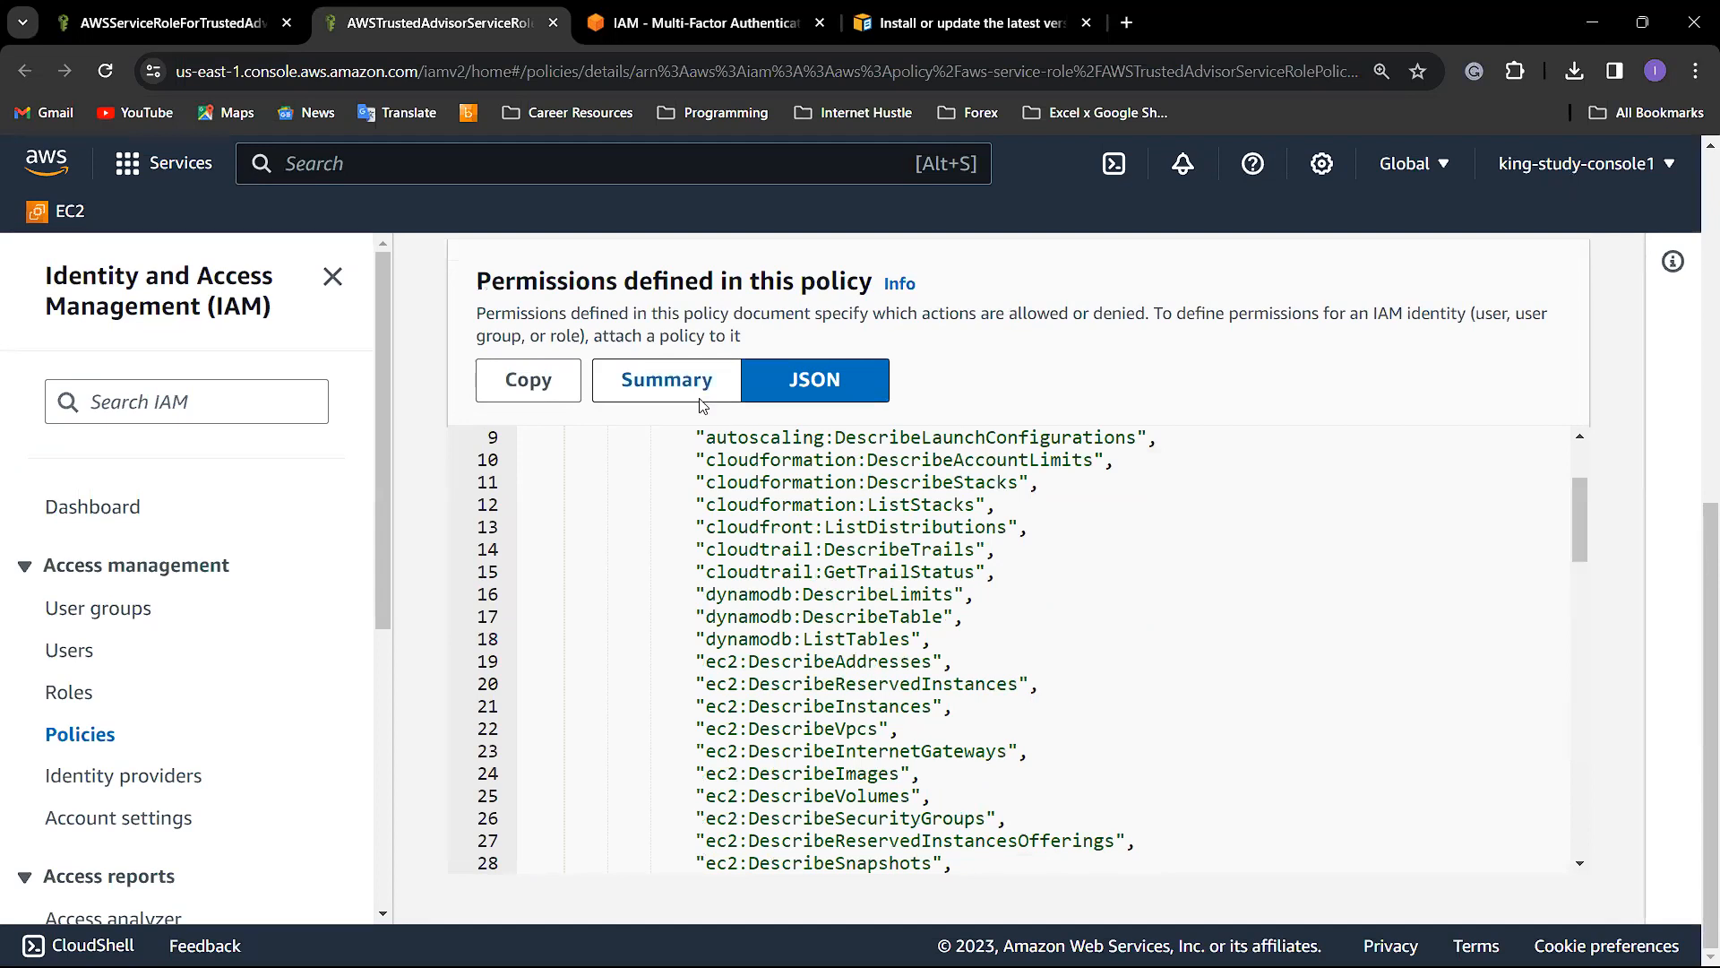
scroll(737, 451, "up", 6)
Step: Return to the AWSServiceRoleForTrustedAdvisor role details tab
key("ctrl+Page_Up")
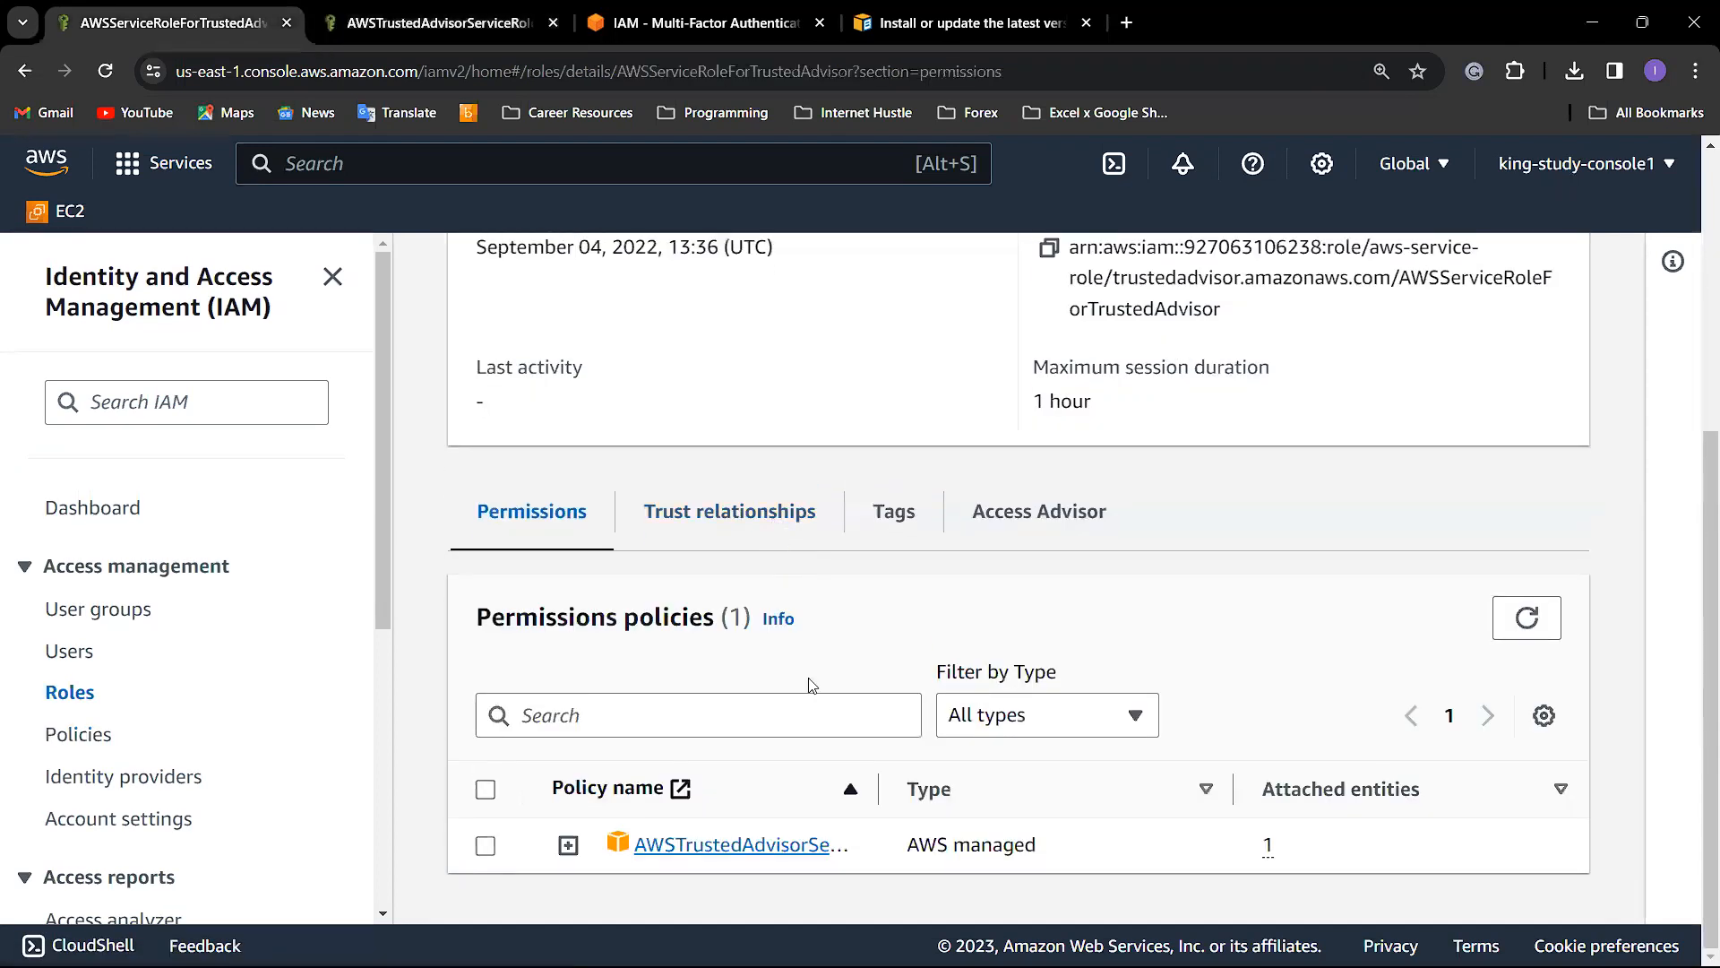
scroll(660, 538, "up", 3)
scroll(660, 537, "up", 3)
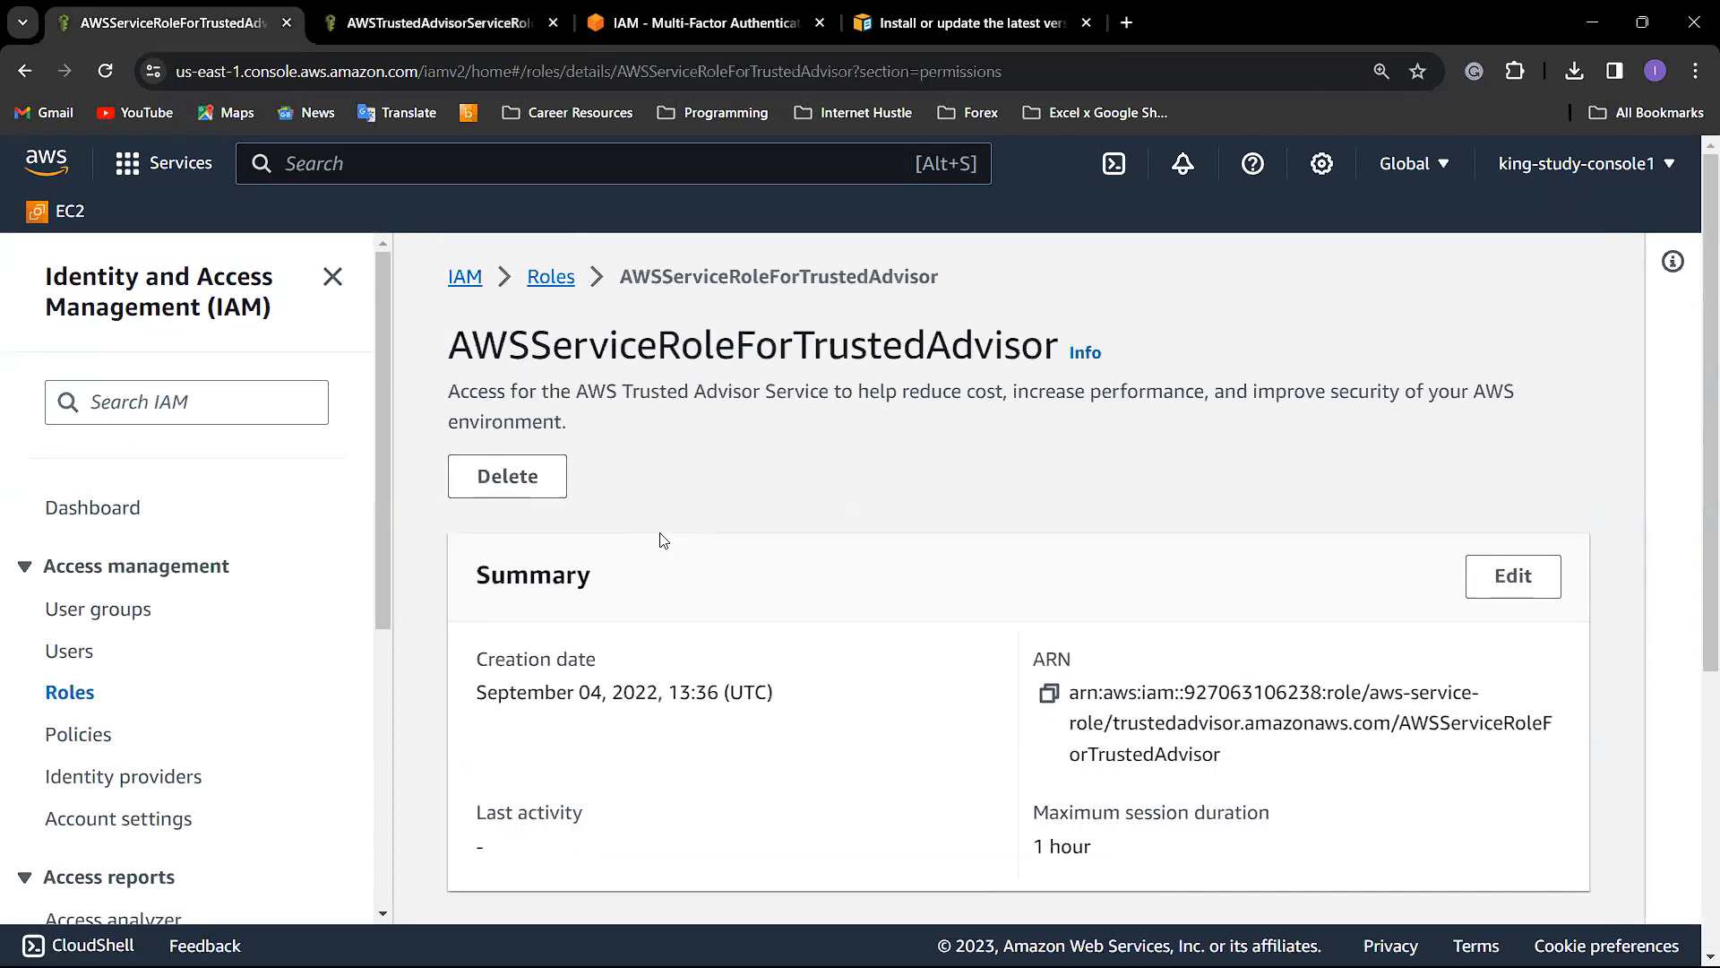
Step: Delete EC2Role from the Roles list, pasting 'EC2Role' into the confirmation field
left_click(80, 696)
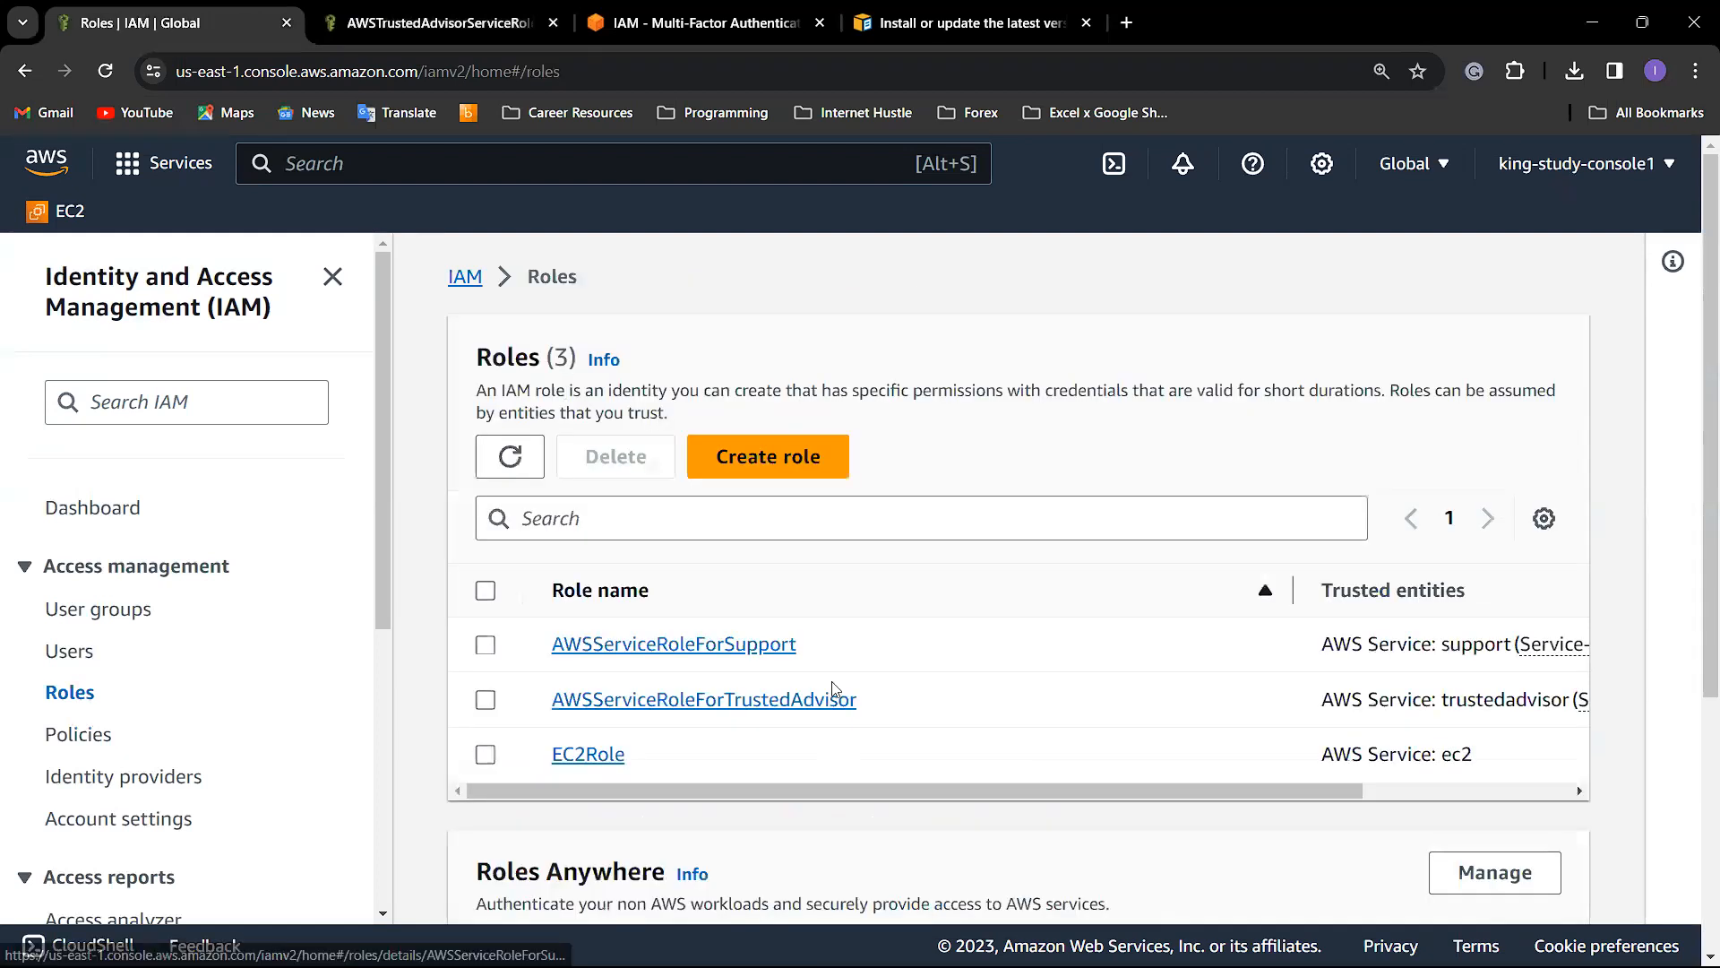
scroll(659, 602, "down", 3)
scroll(630, 587, "up", 2)
left_click(485, 643)
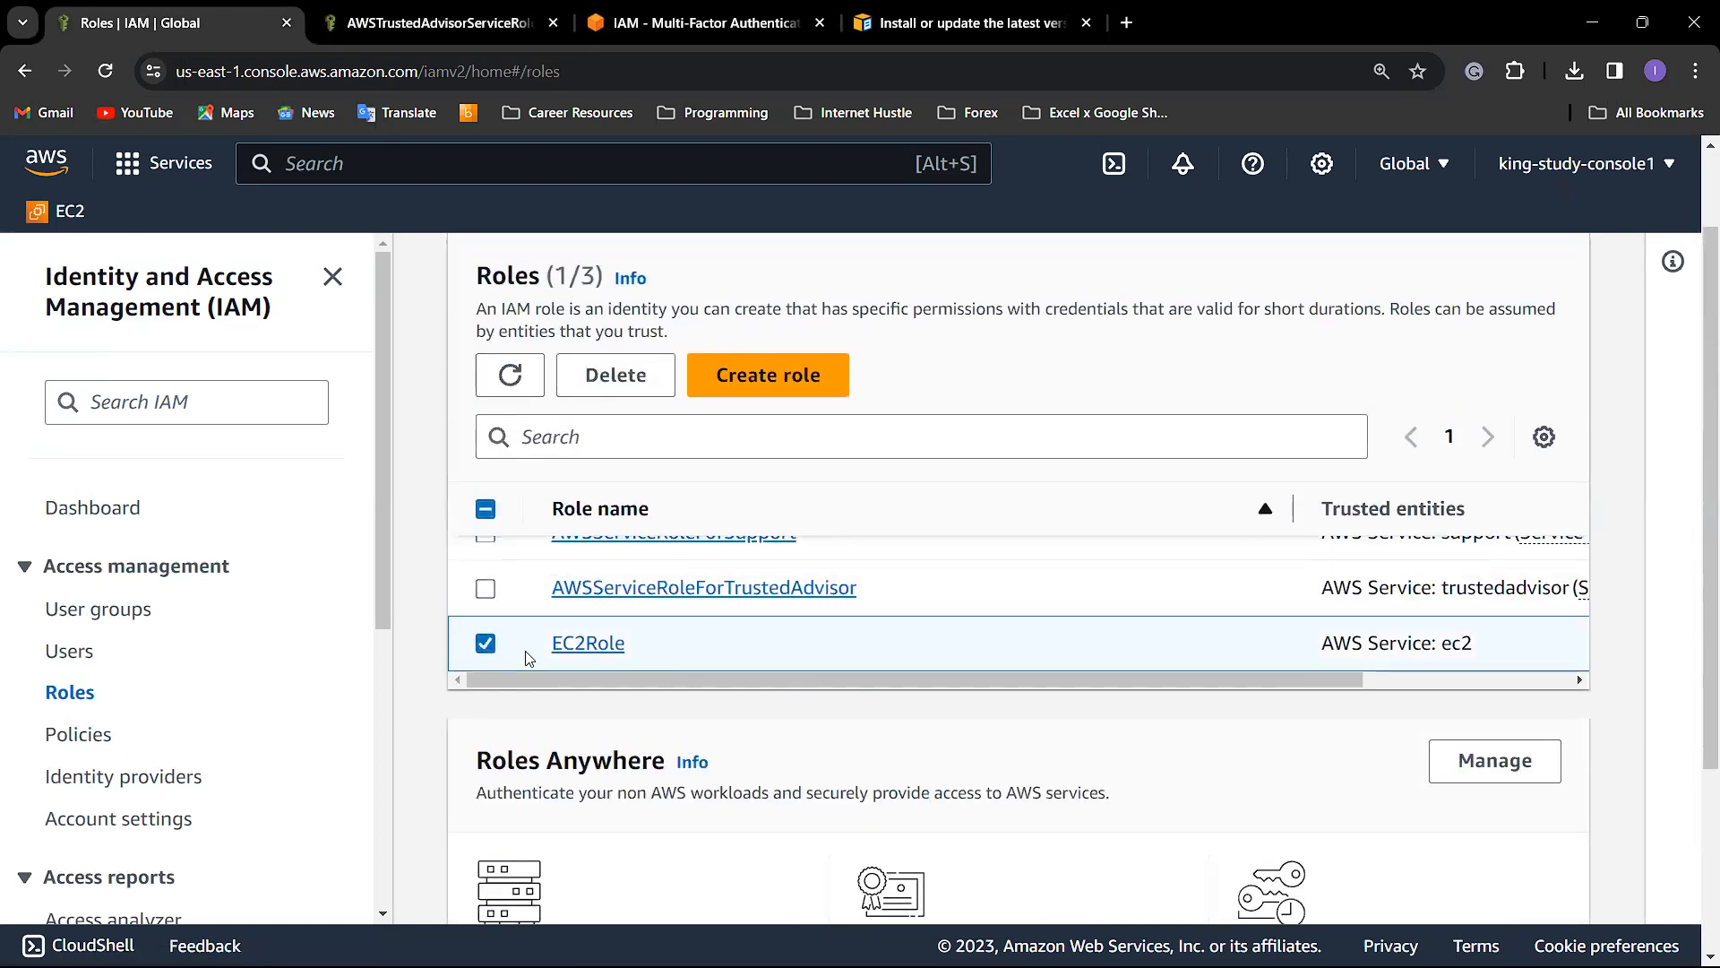
left_click(616, 374)
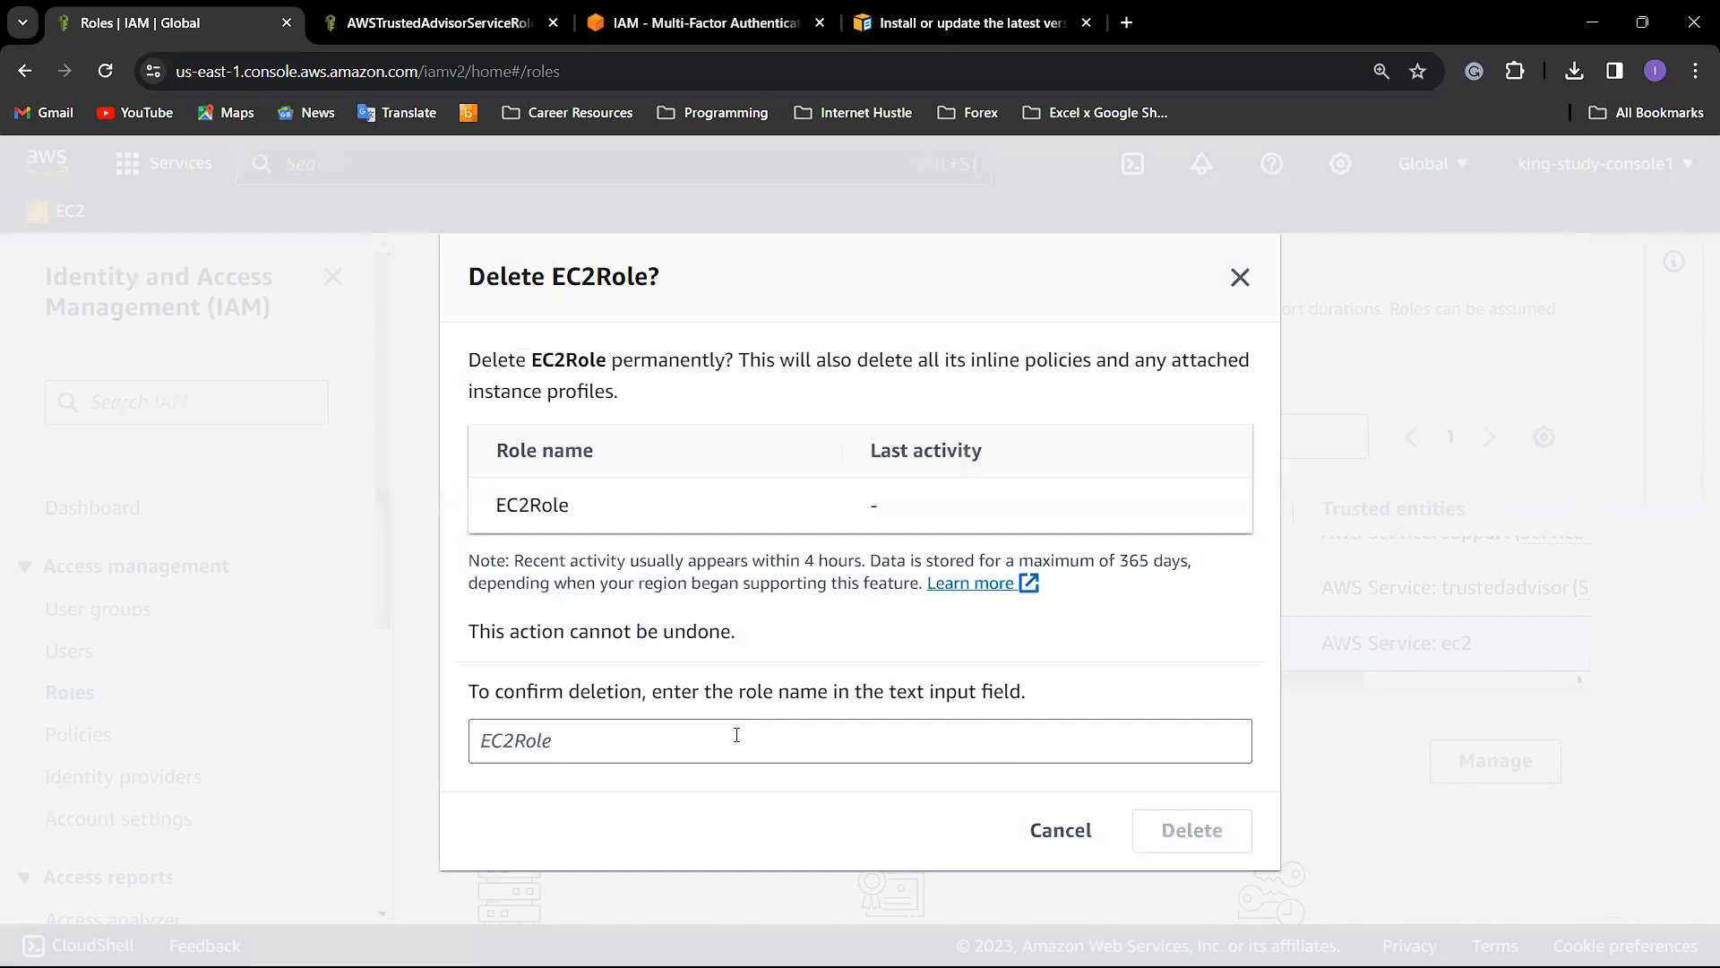
left_click_drag(507, 508, 421, 510)
left_click(562, 504)
left_click_drag(562, 506, 492, 510)
key("ctrl+c")
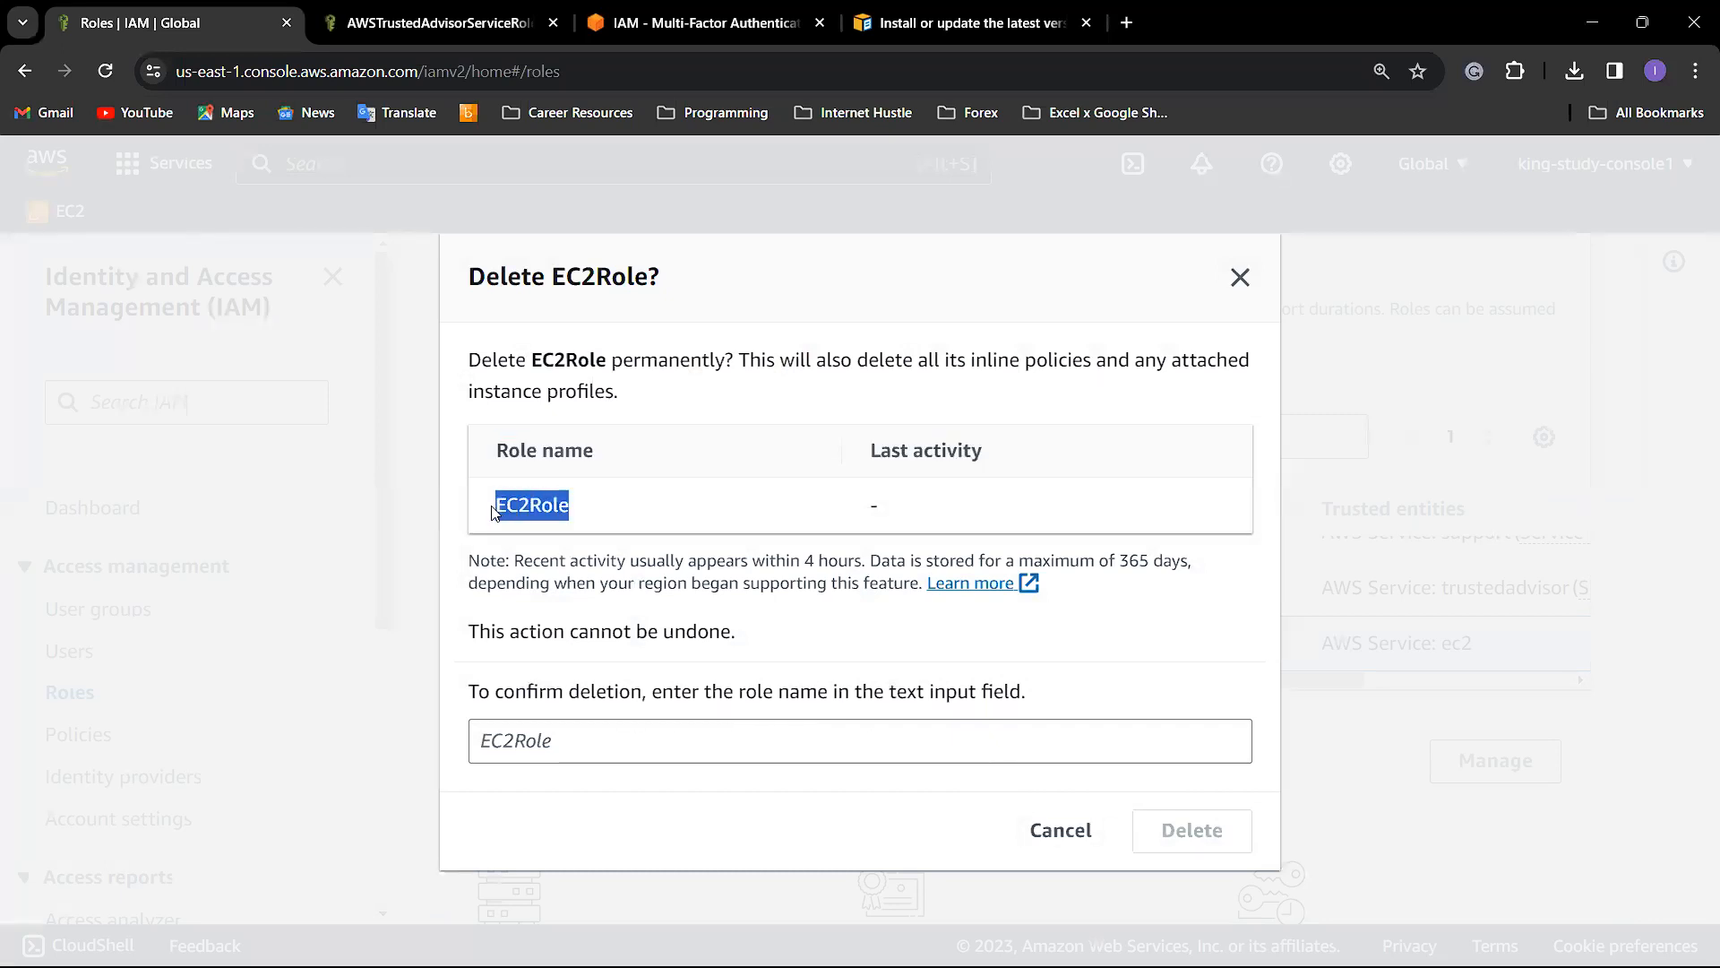
left_click(573, 747)
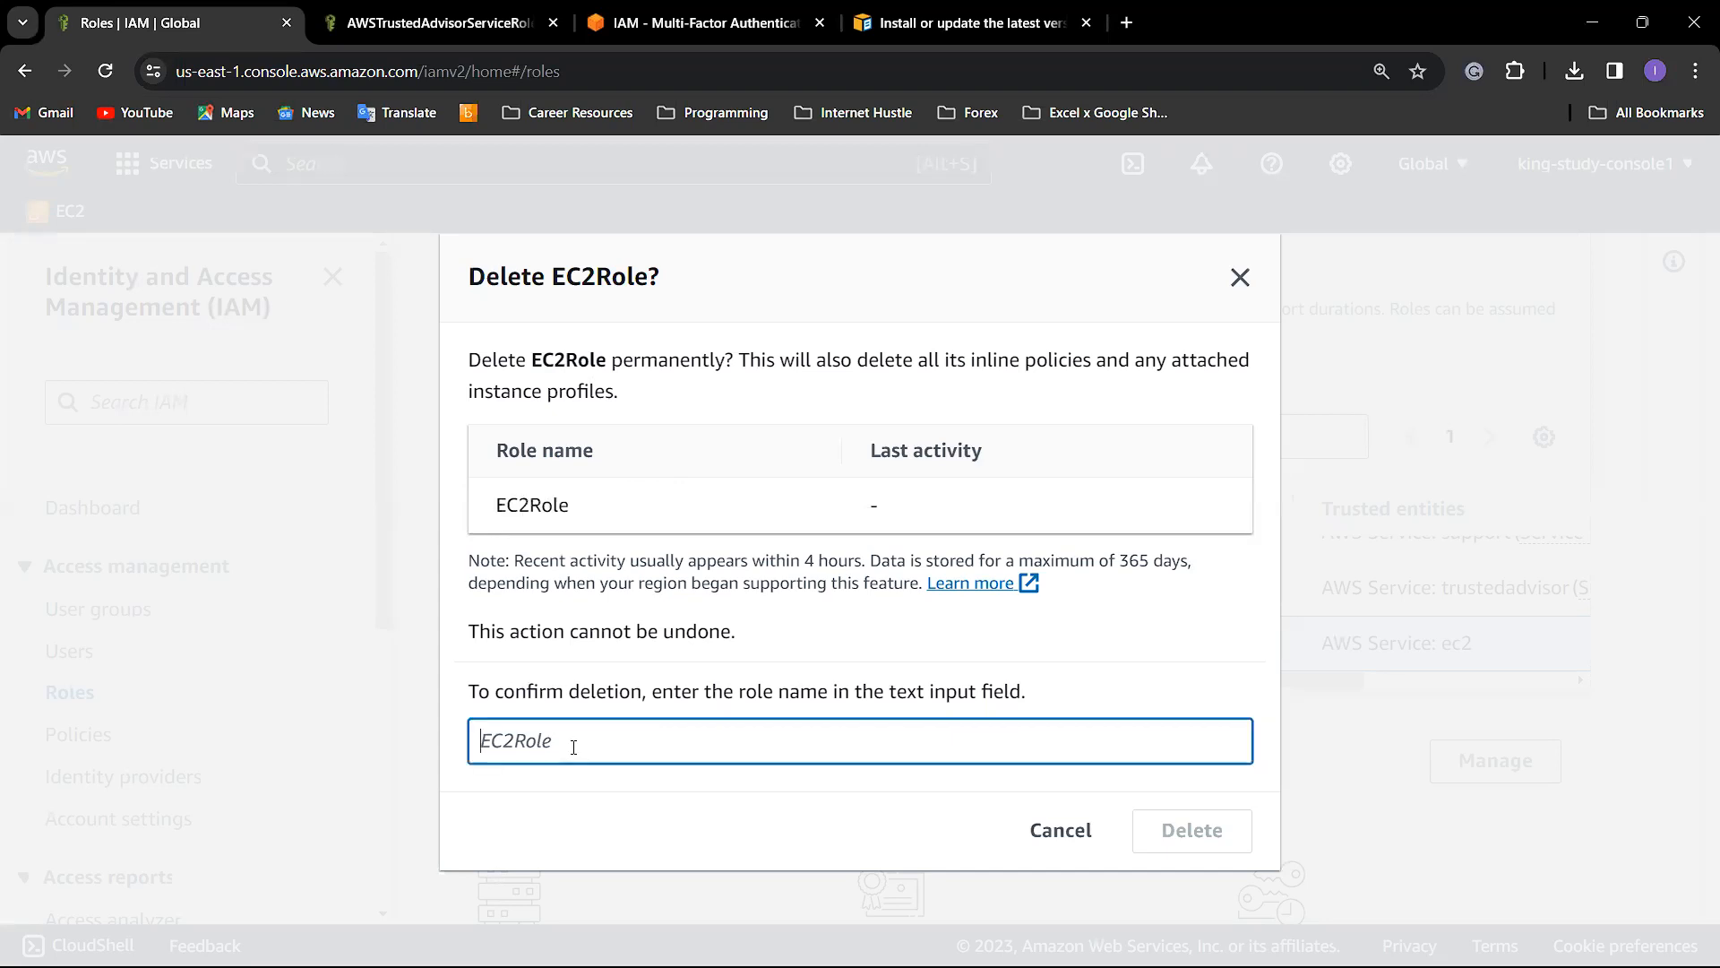
key("ctrl+v")
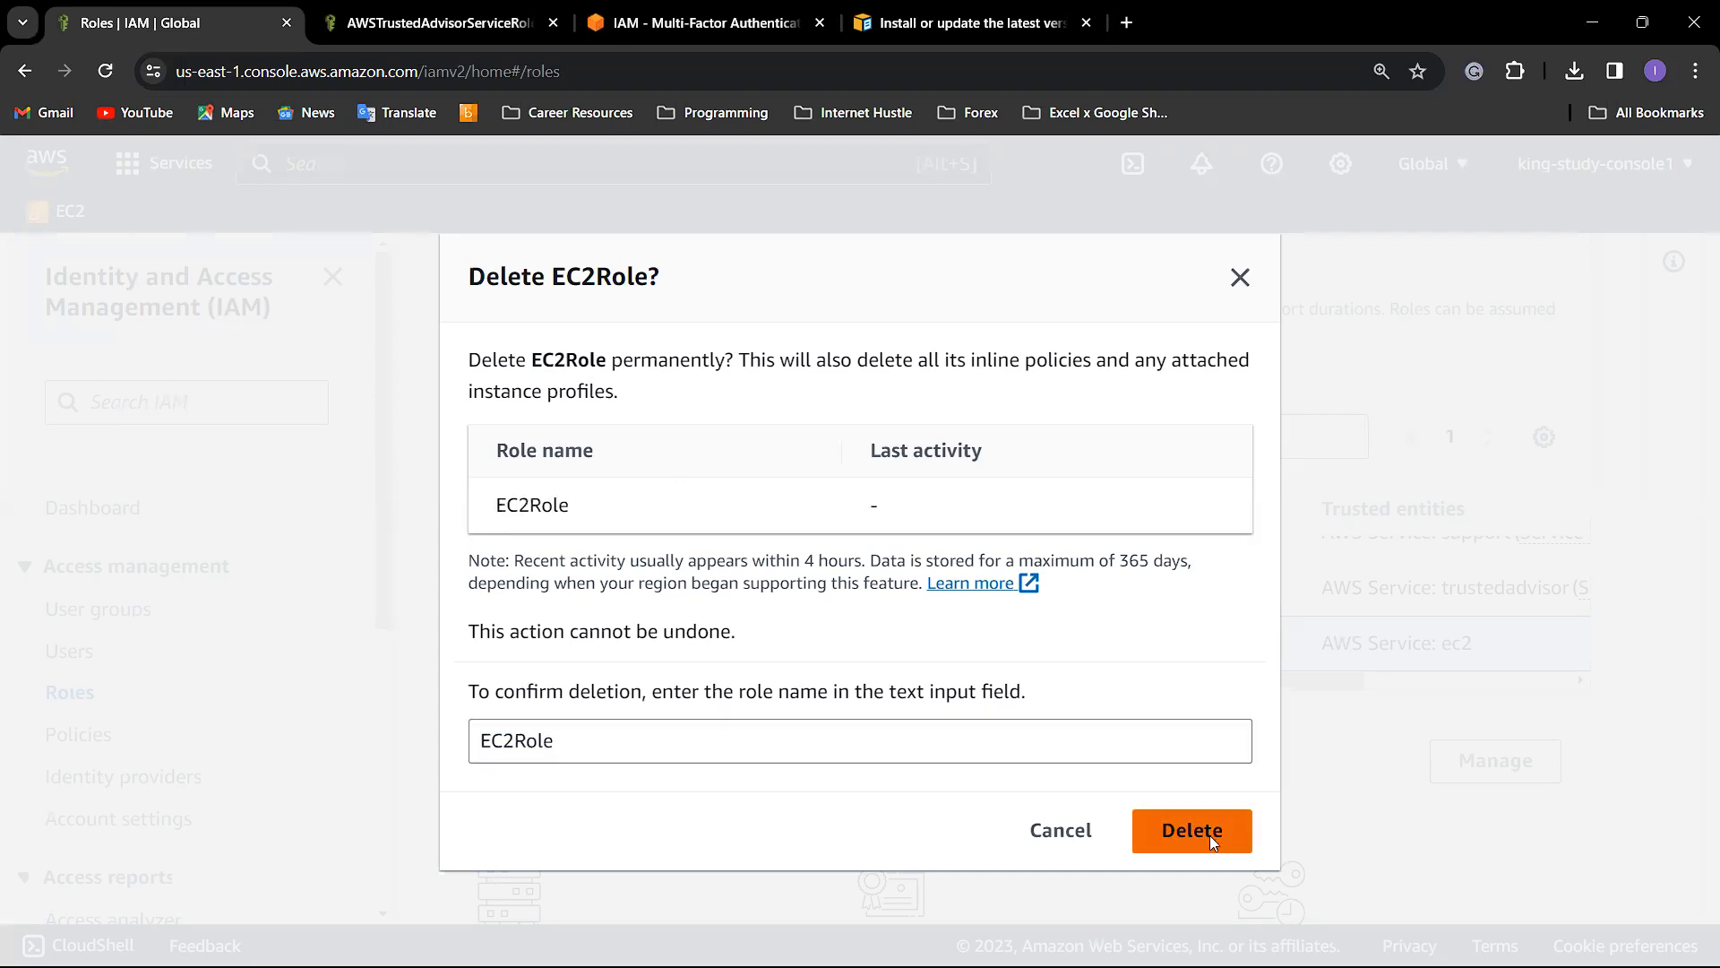
left_click(1210, 833)
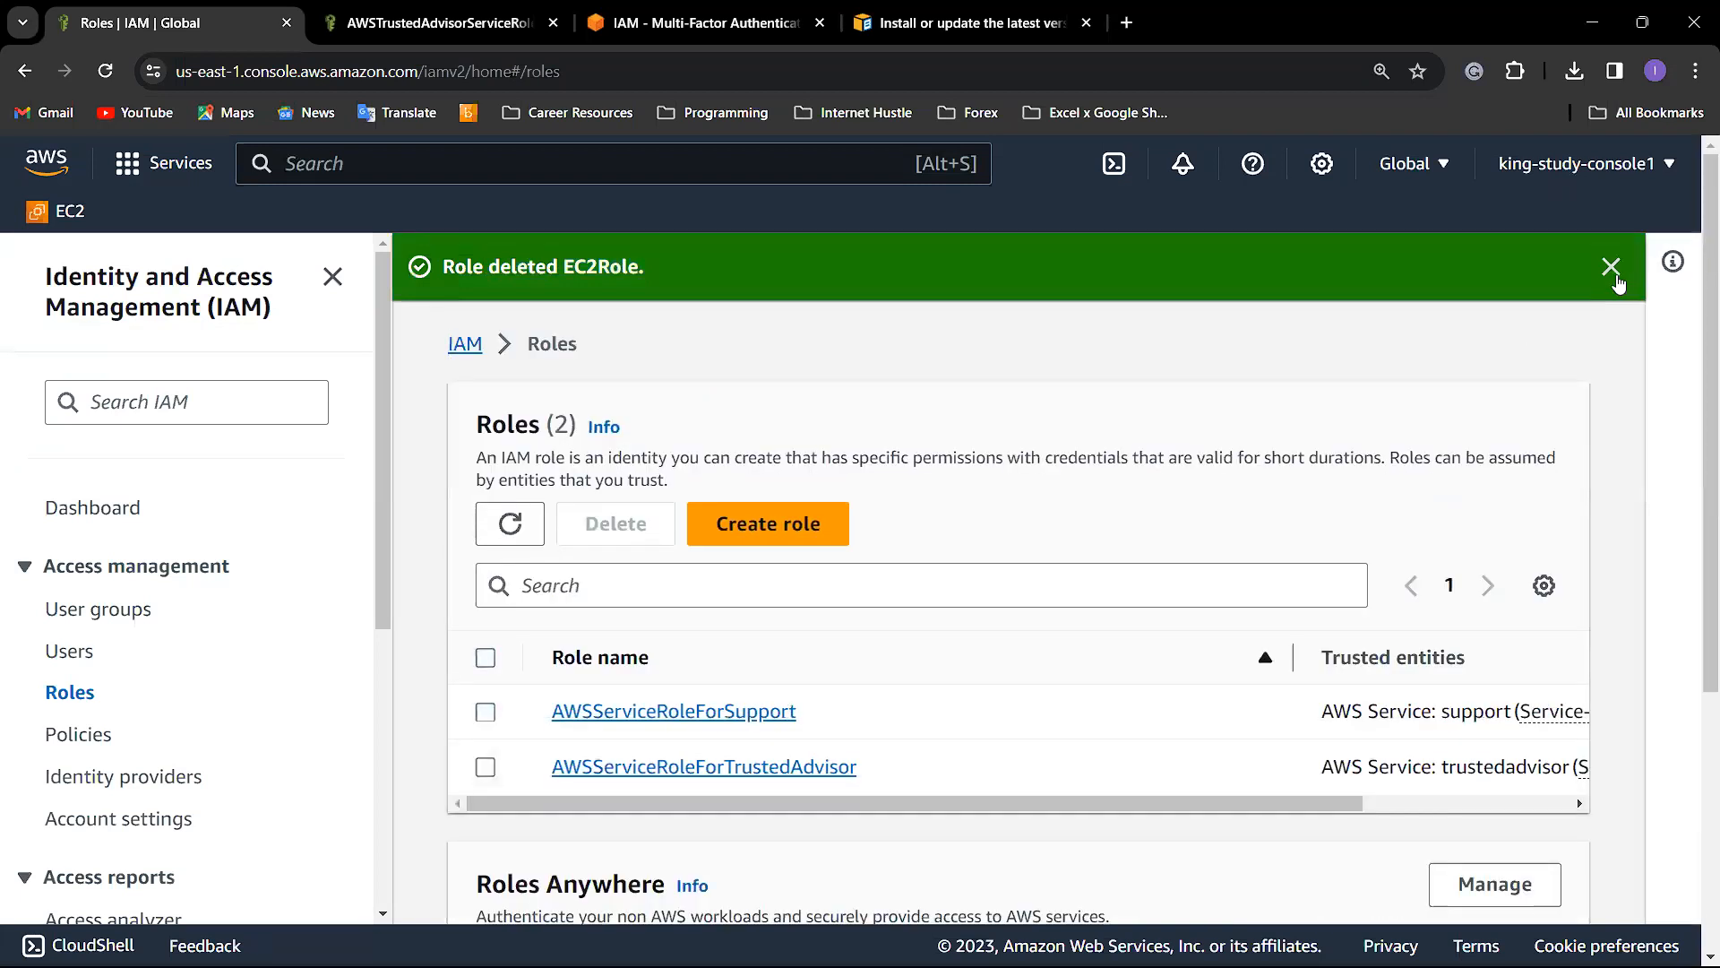
Step: Dismiss the deletion banner, close the Trusted Advisor policy tab, and show the IAM MFA page
left_click(1610, 267)
left_click(526, 15)
left_click(552, 23)
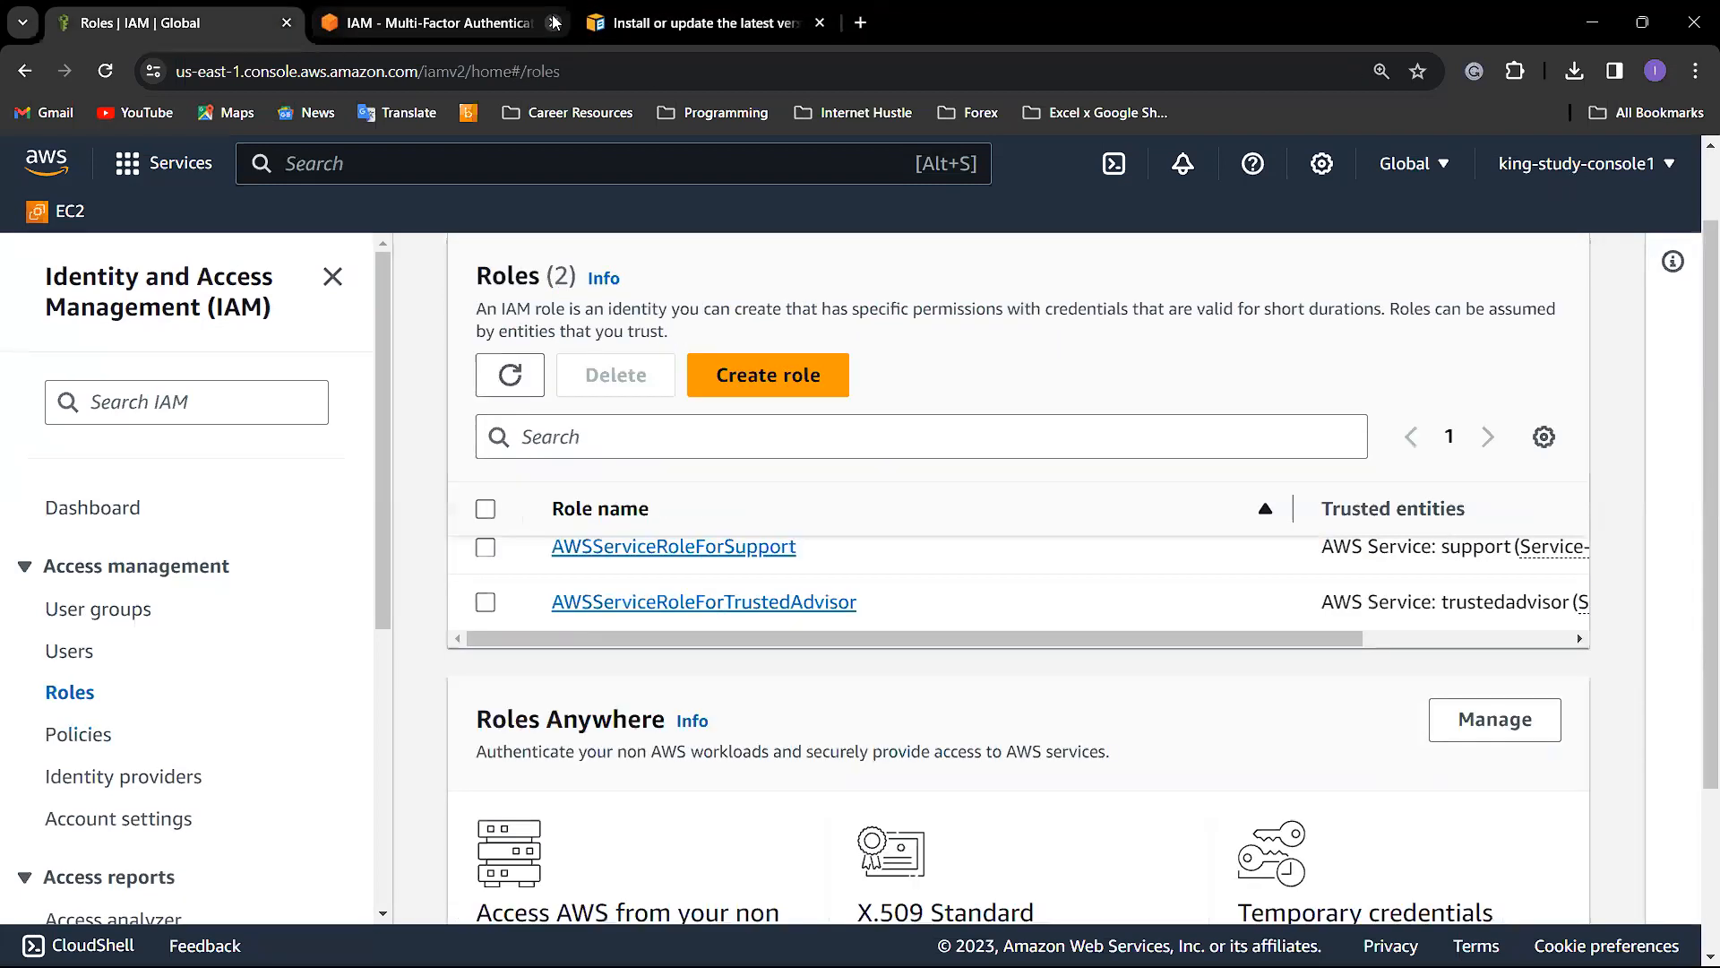
left_click(541, 34)
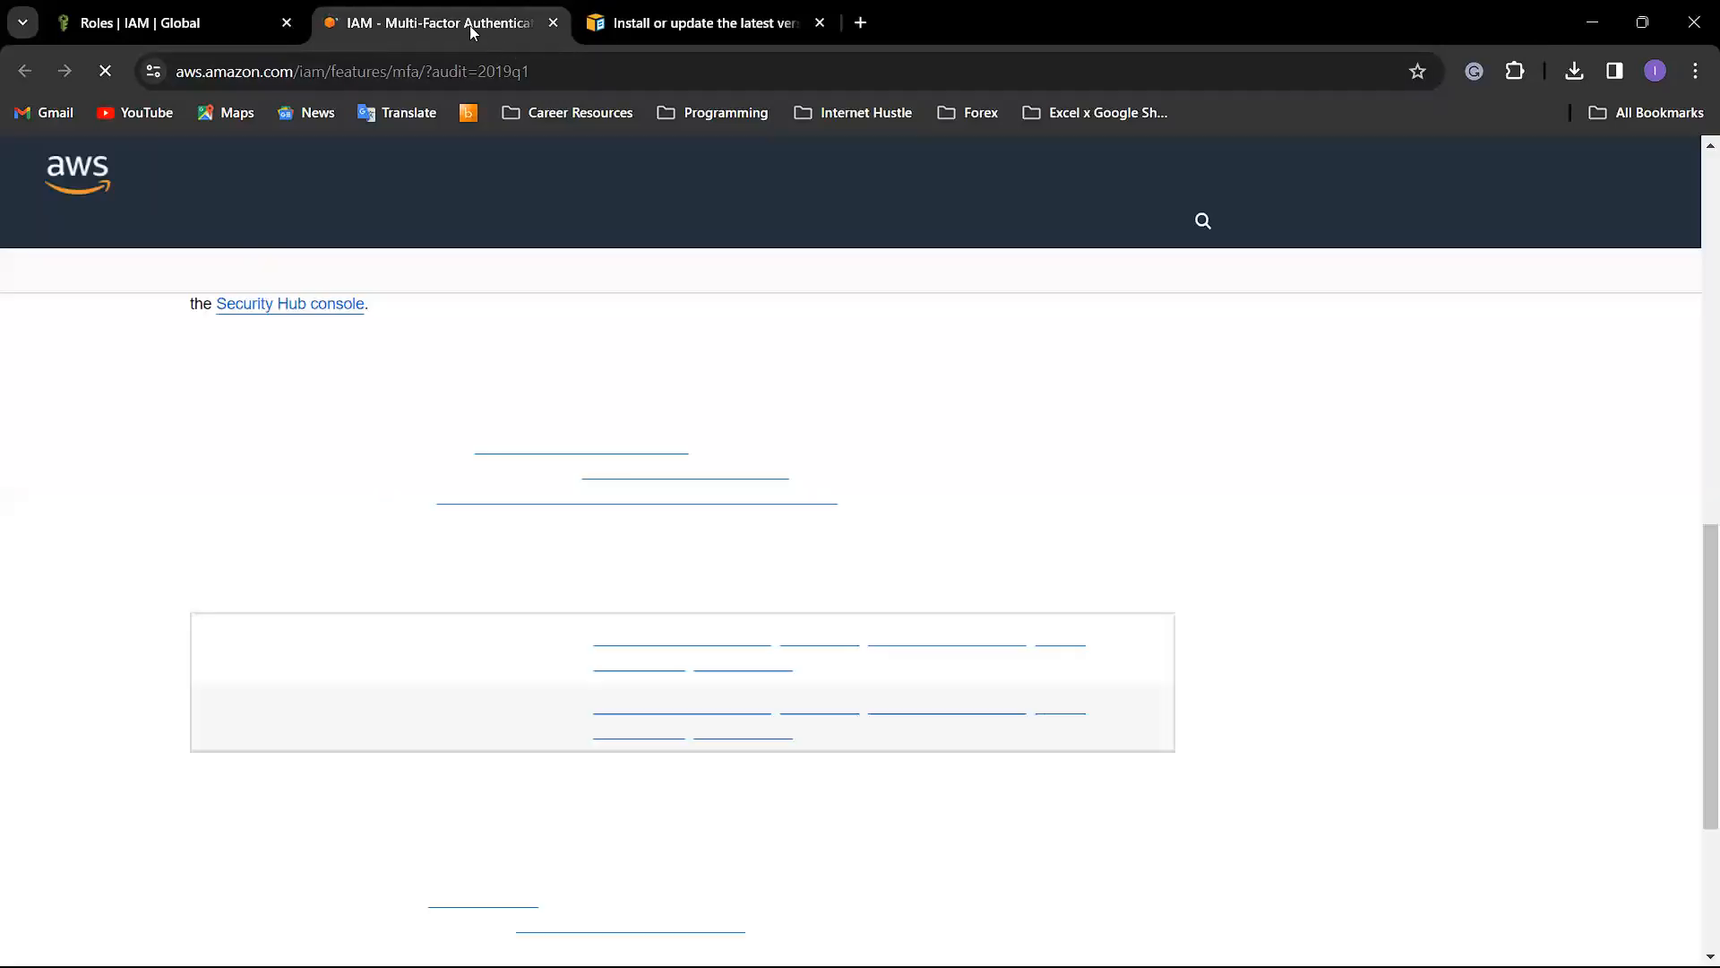
left_click(553, 23)
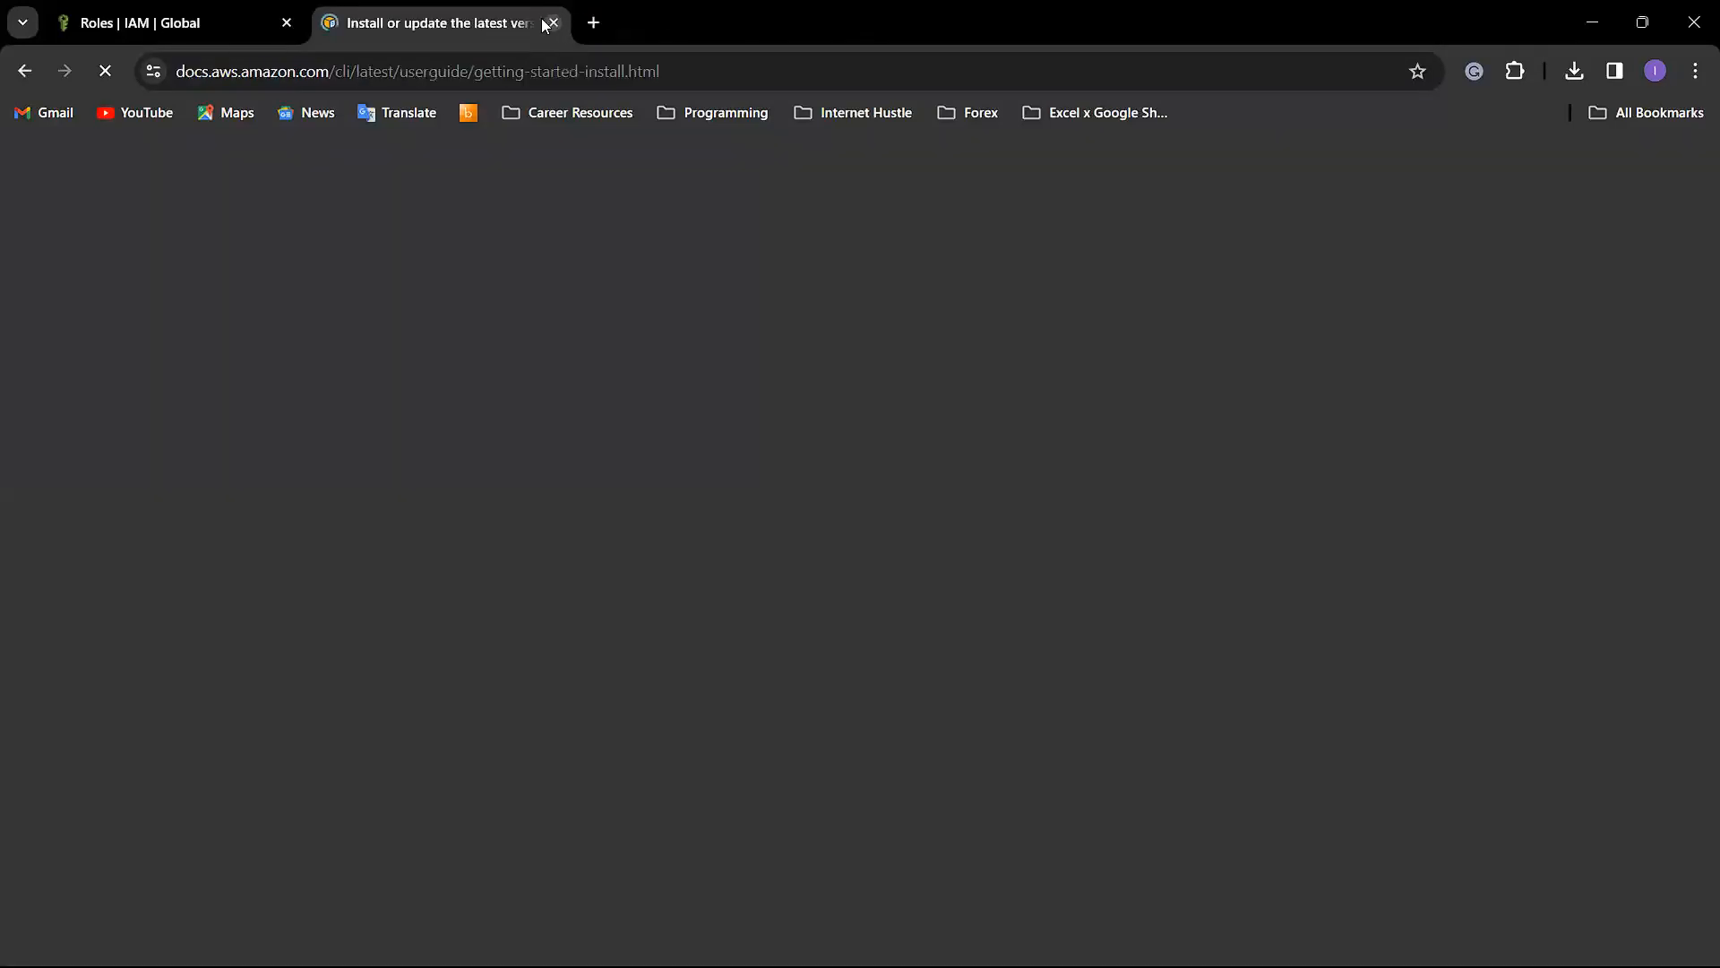
left_click(553, 23)
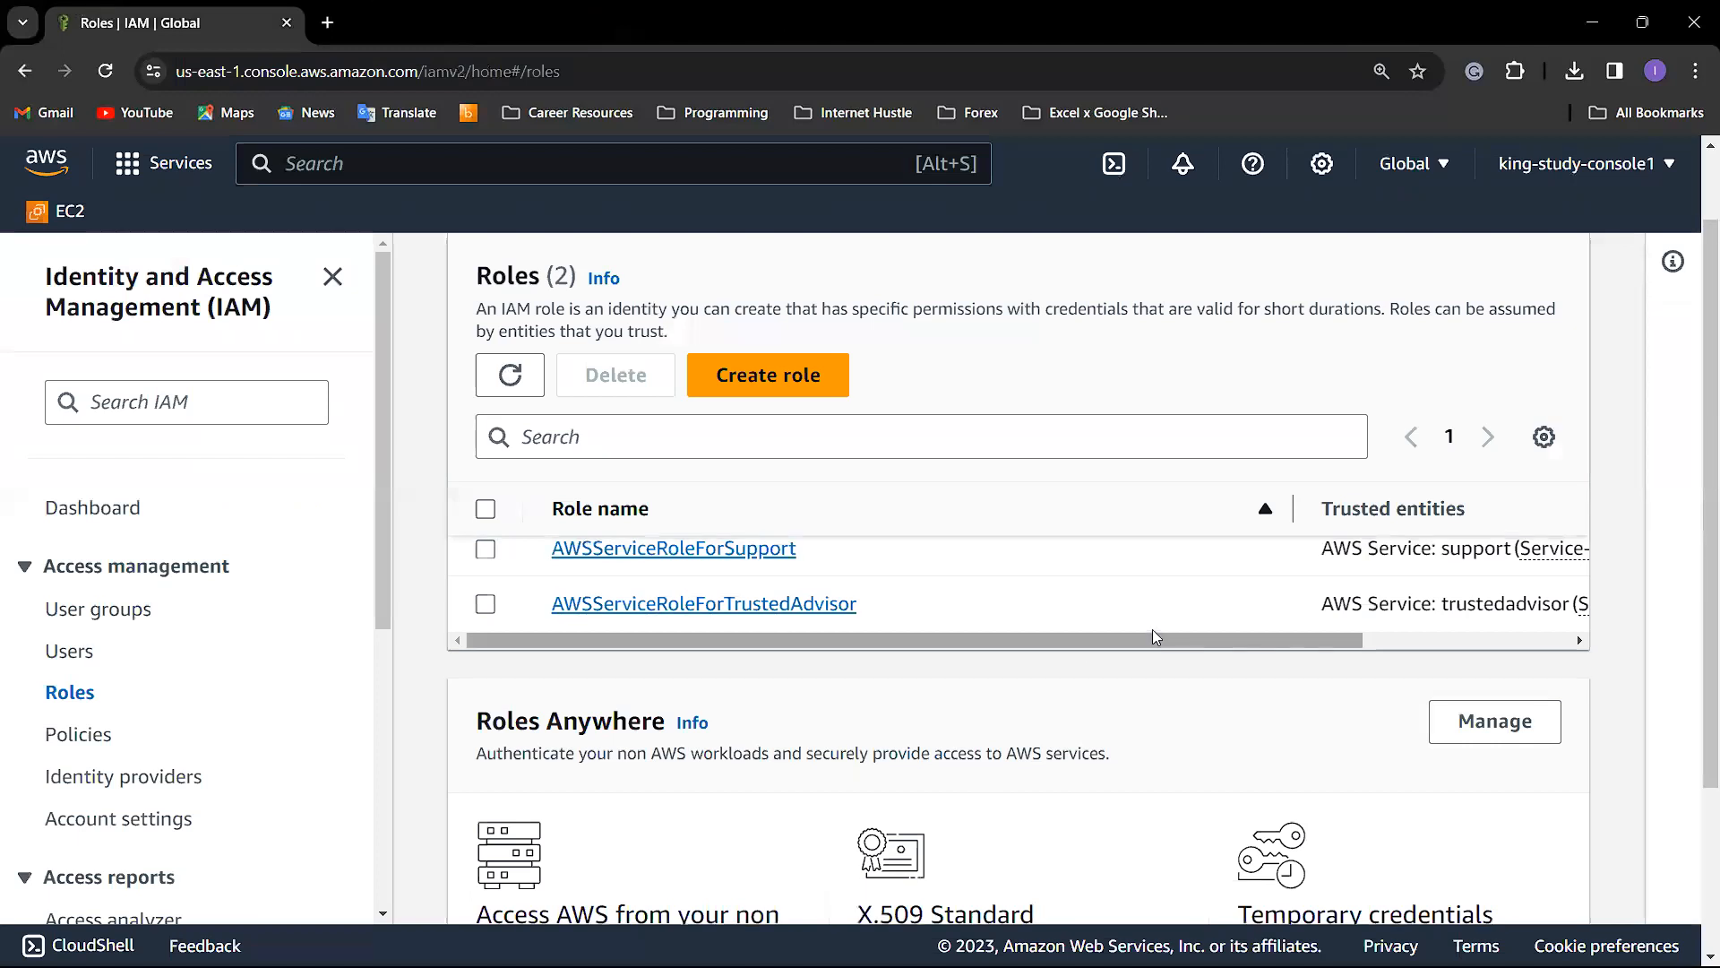
scroll(1152, 629, "up", 1)
mouse_move(1252, 737)
left_mouse_down()
mouse_move(1460, 739)
mouse_move(1253, 744)
left_mouse_up()
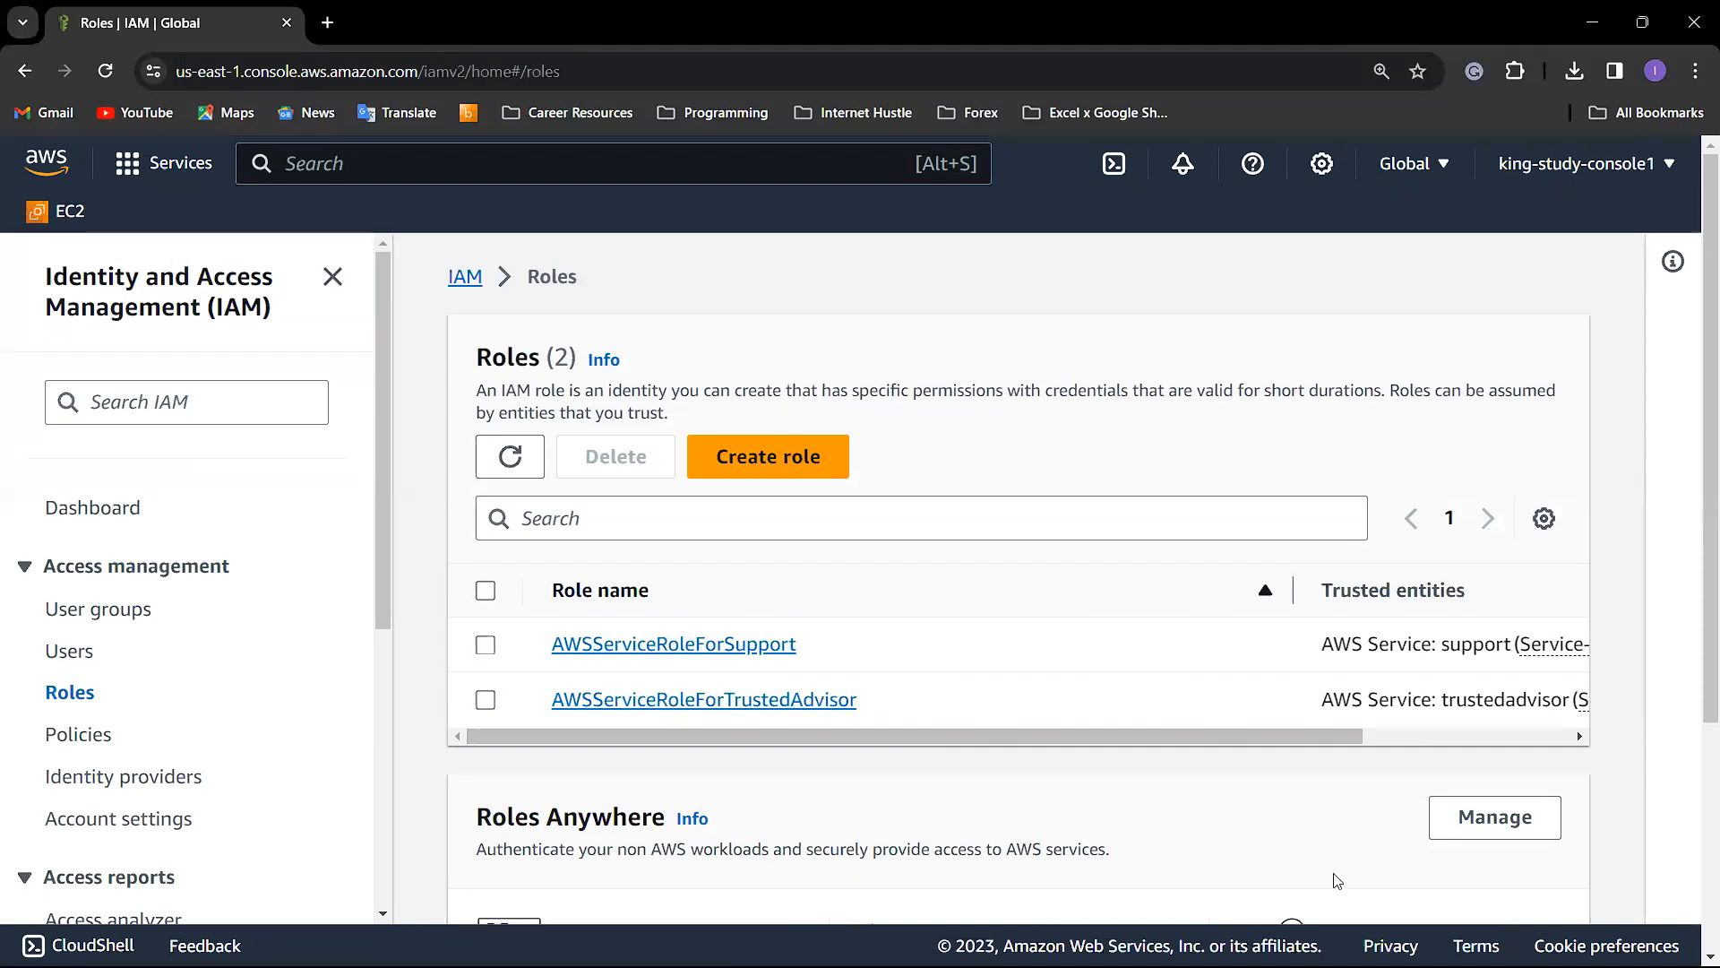
scroll(1335, 879, "down", 3)
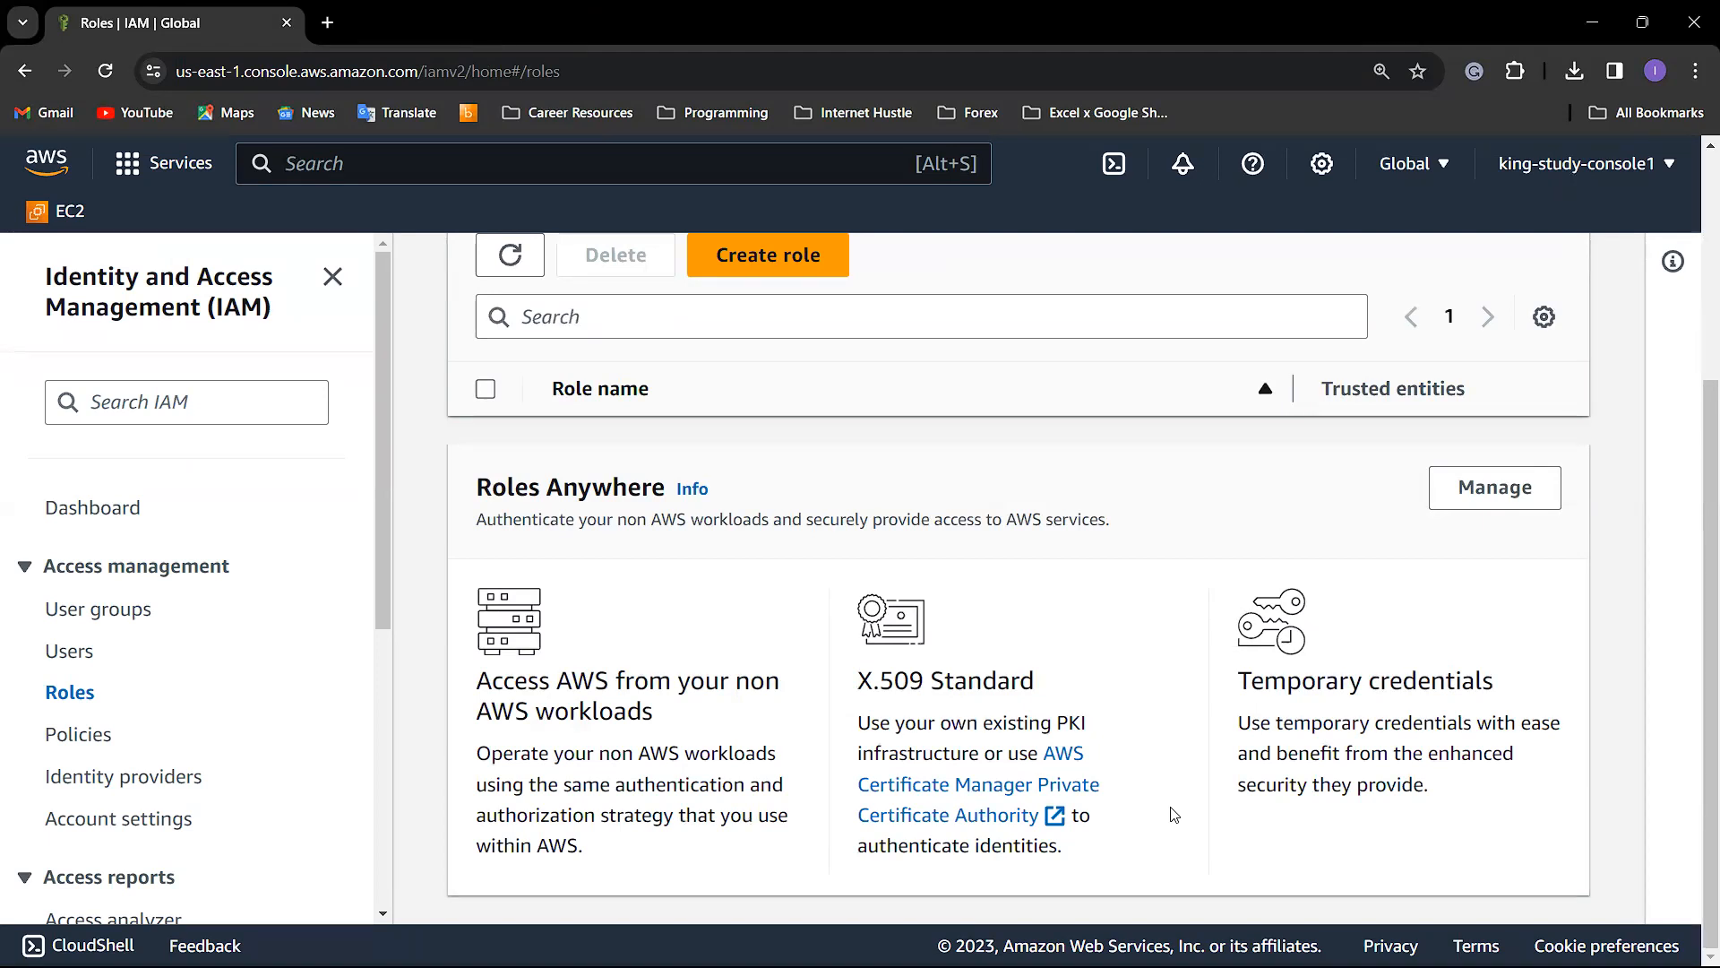
scroll(223, 728, "down", 2)
left_click_drag(382, 529, 395, 597)
Step: Download the IAM credentials report CSV from the Credential report page
left_click(126, 748)
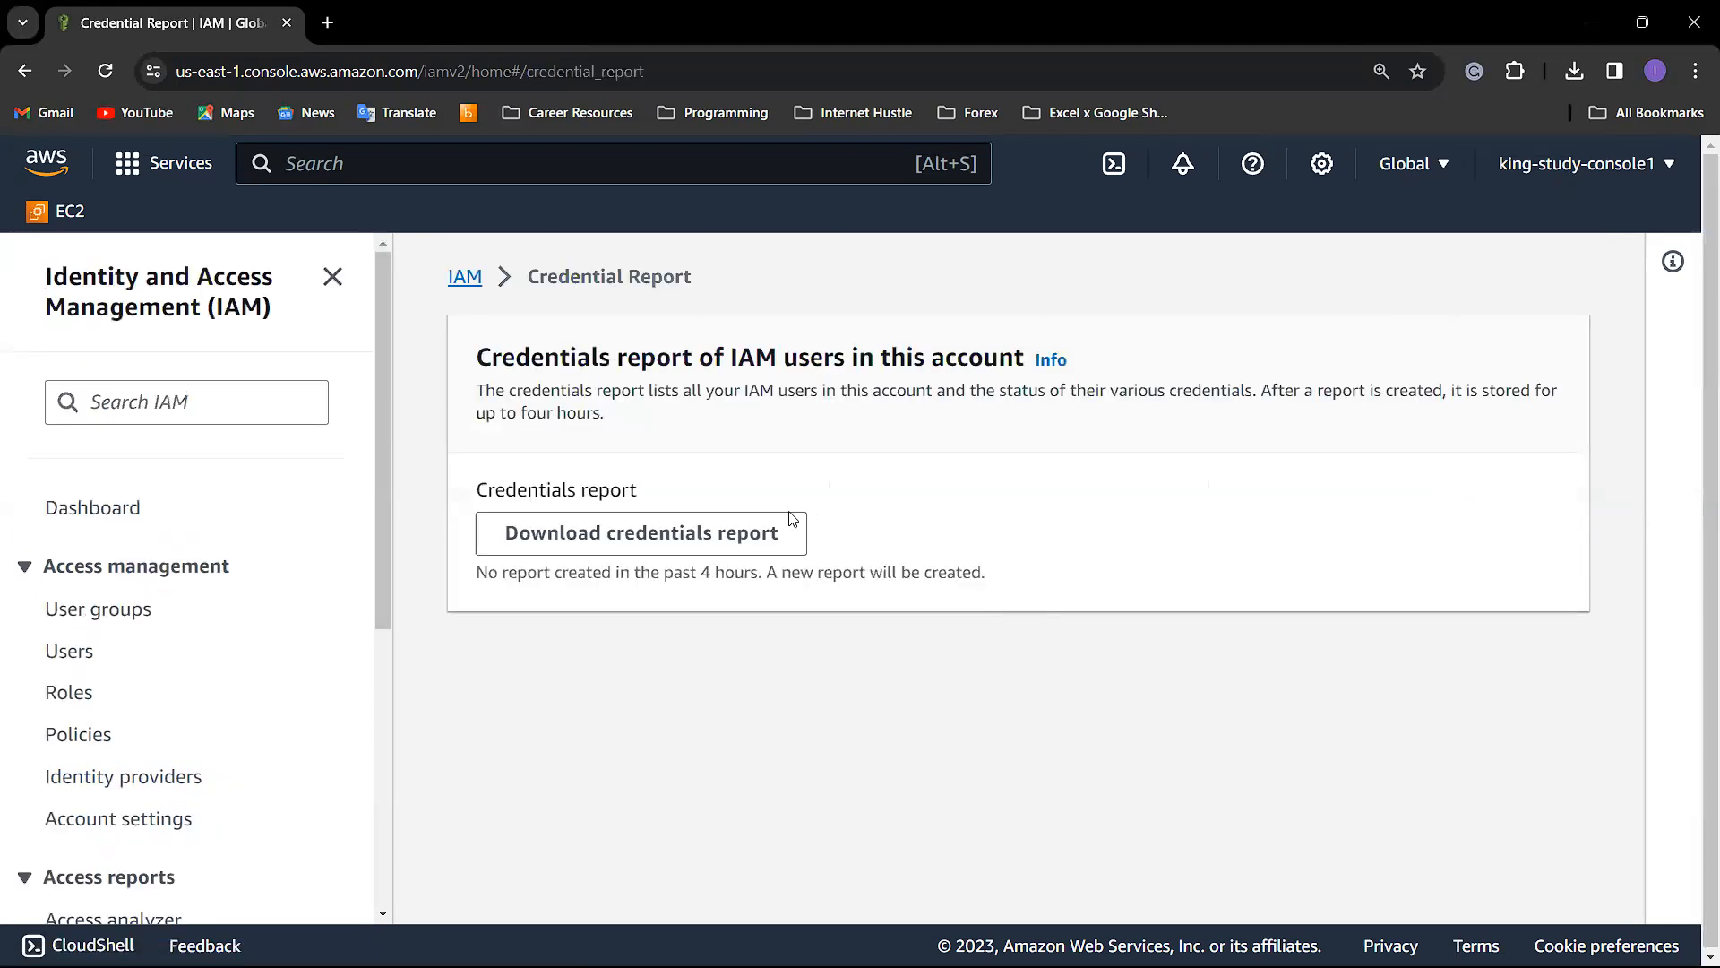
left_click(729, 532)
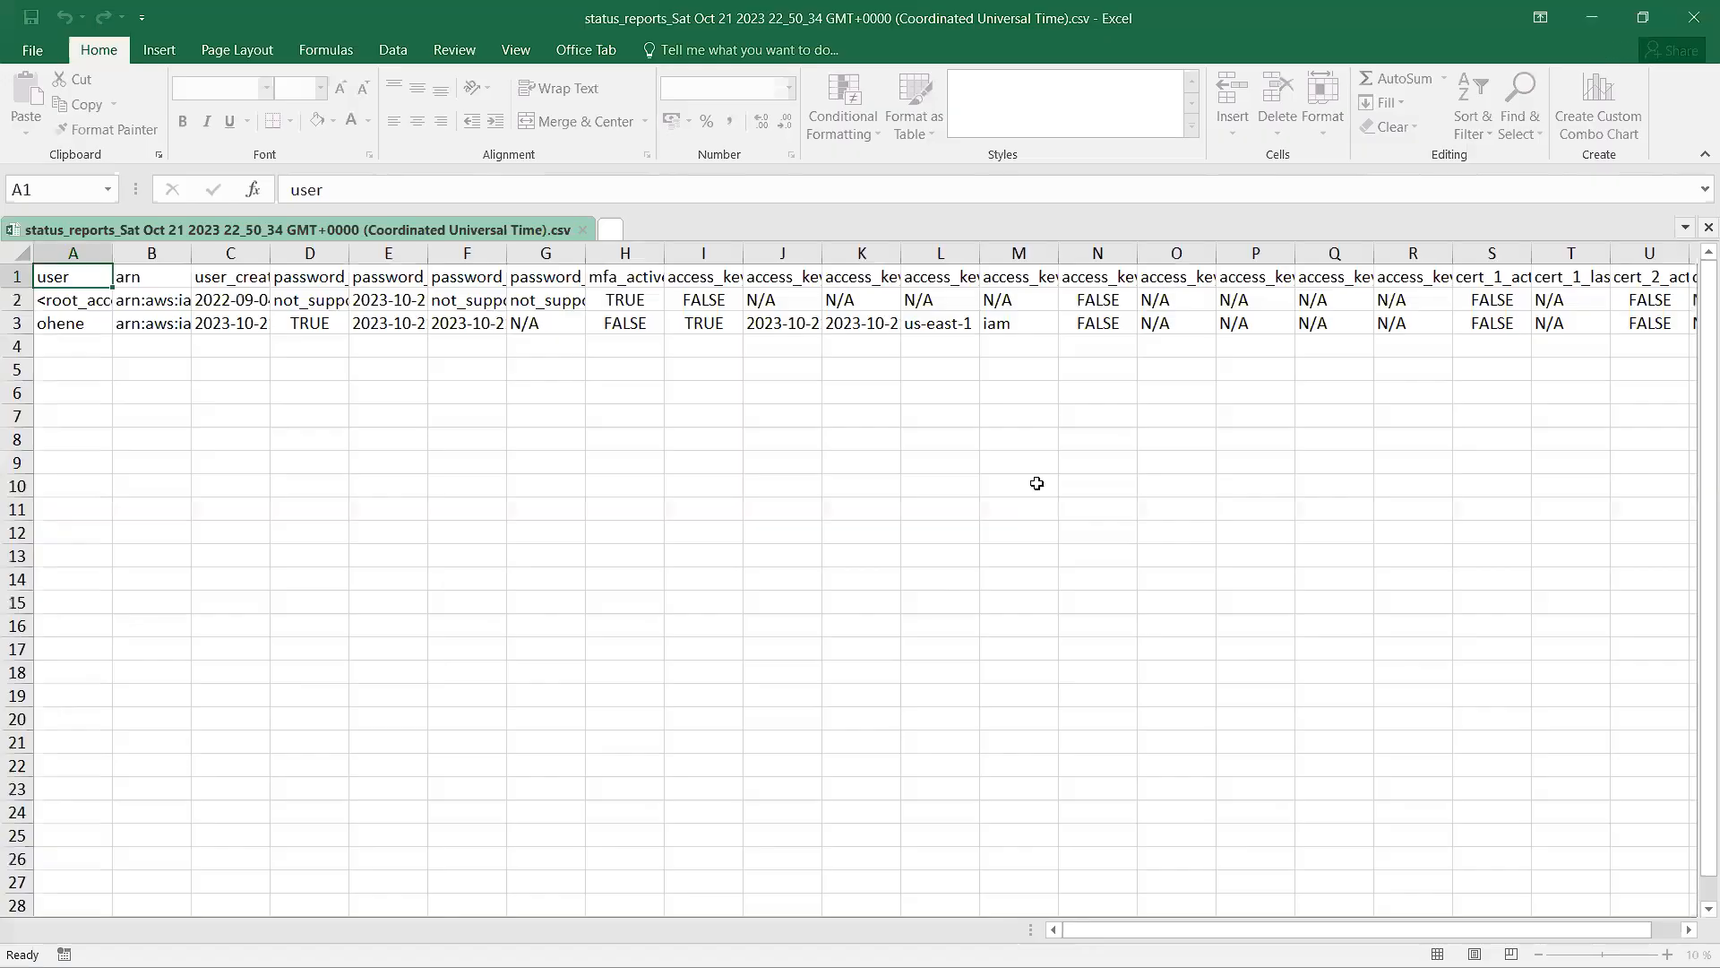
Step: Widen column C for user_creation_time and autofit column F for password_last_changed
left_click(73, 310)
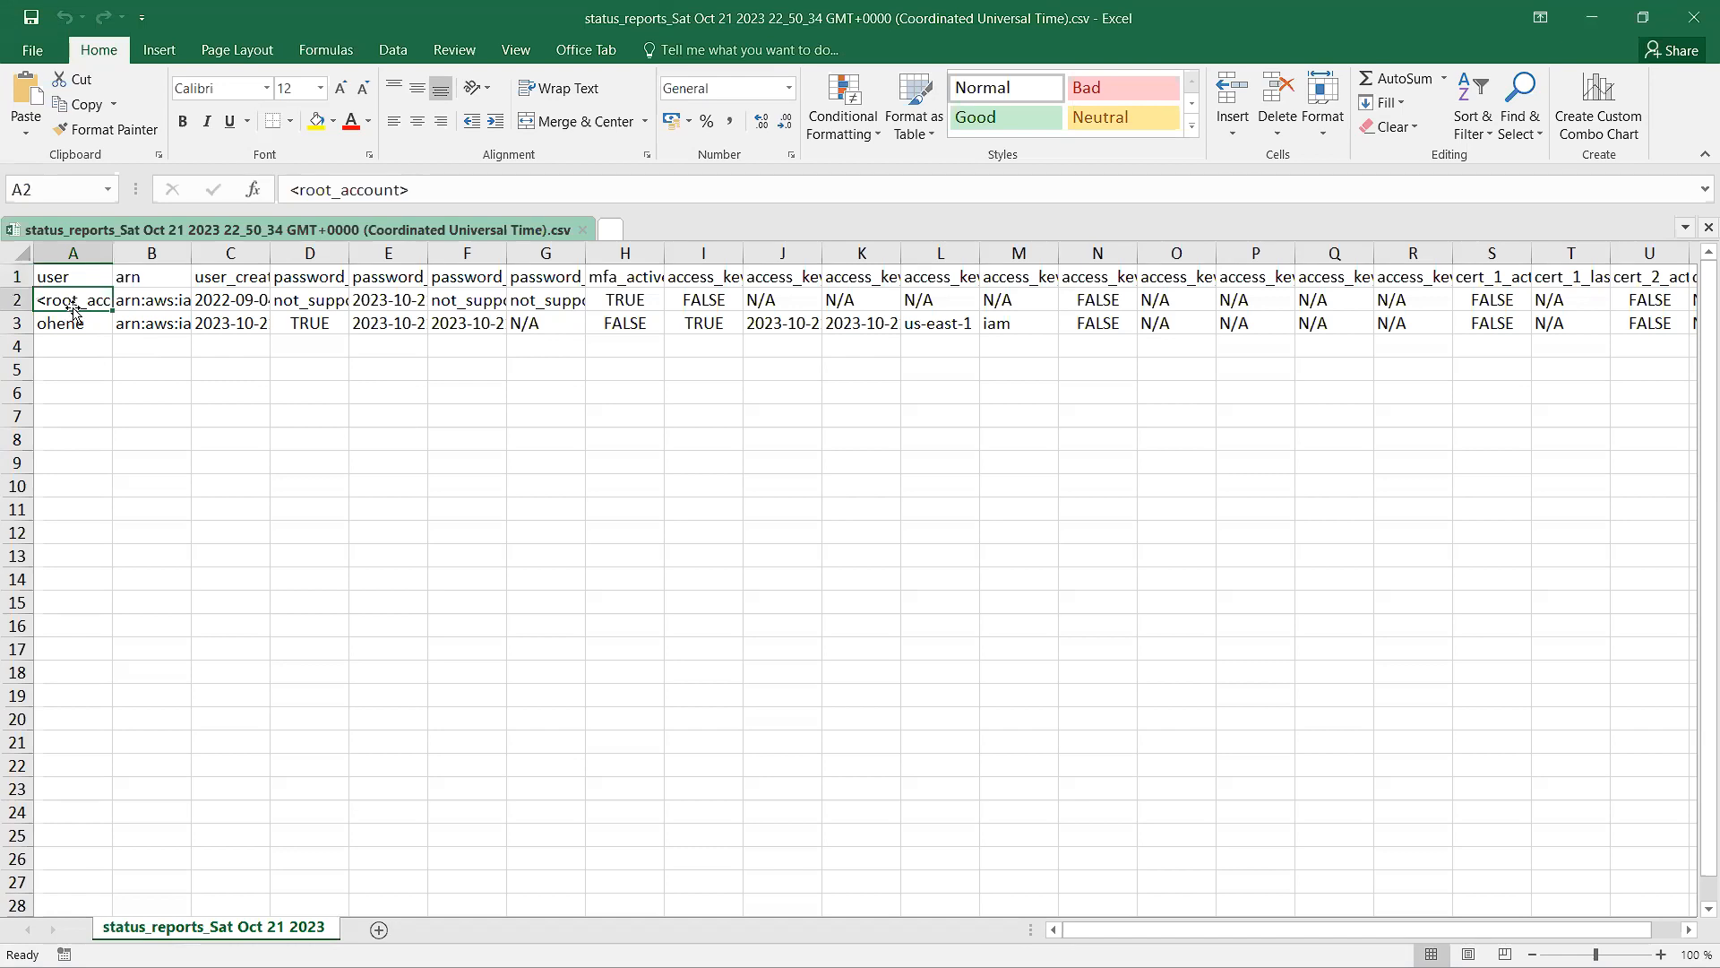
left_click(65, 325)
left_click_drag(270, 252, 374, 252)
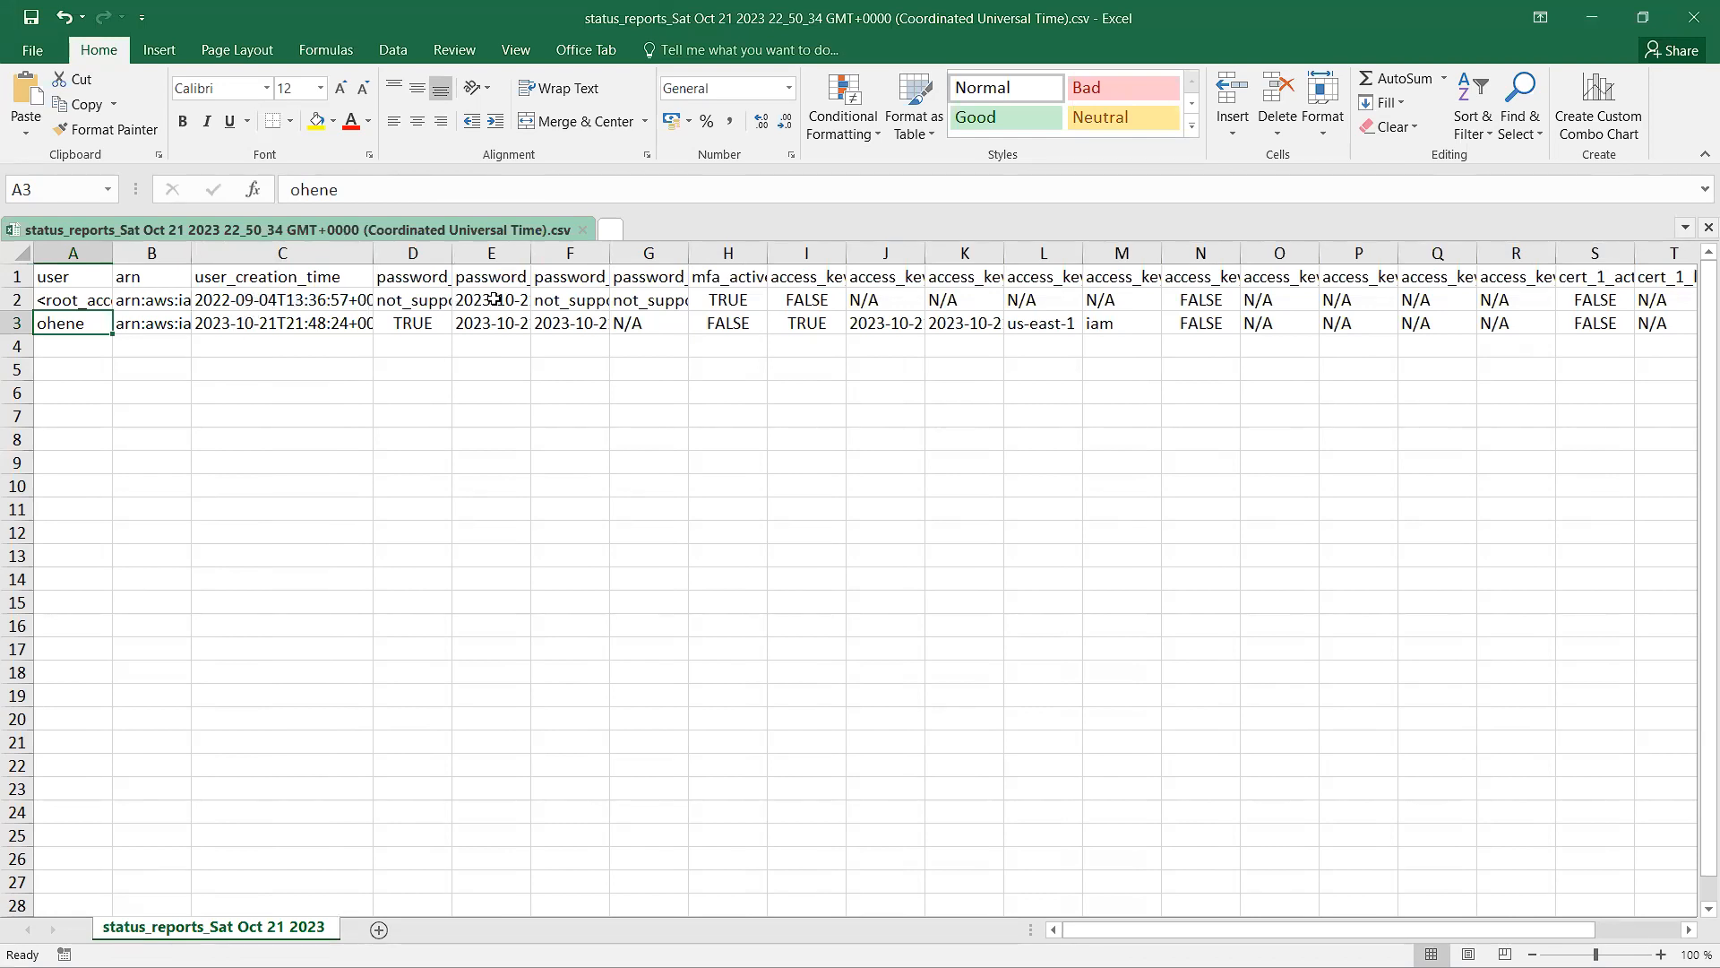
left_click(578, 306)
left_click(581, 319)
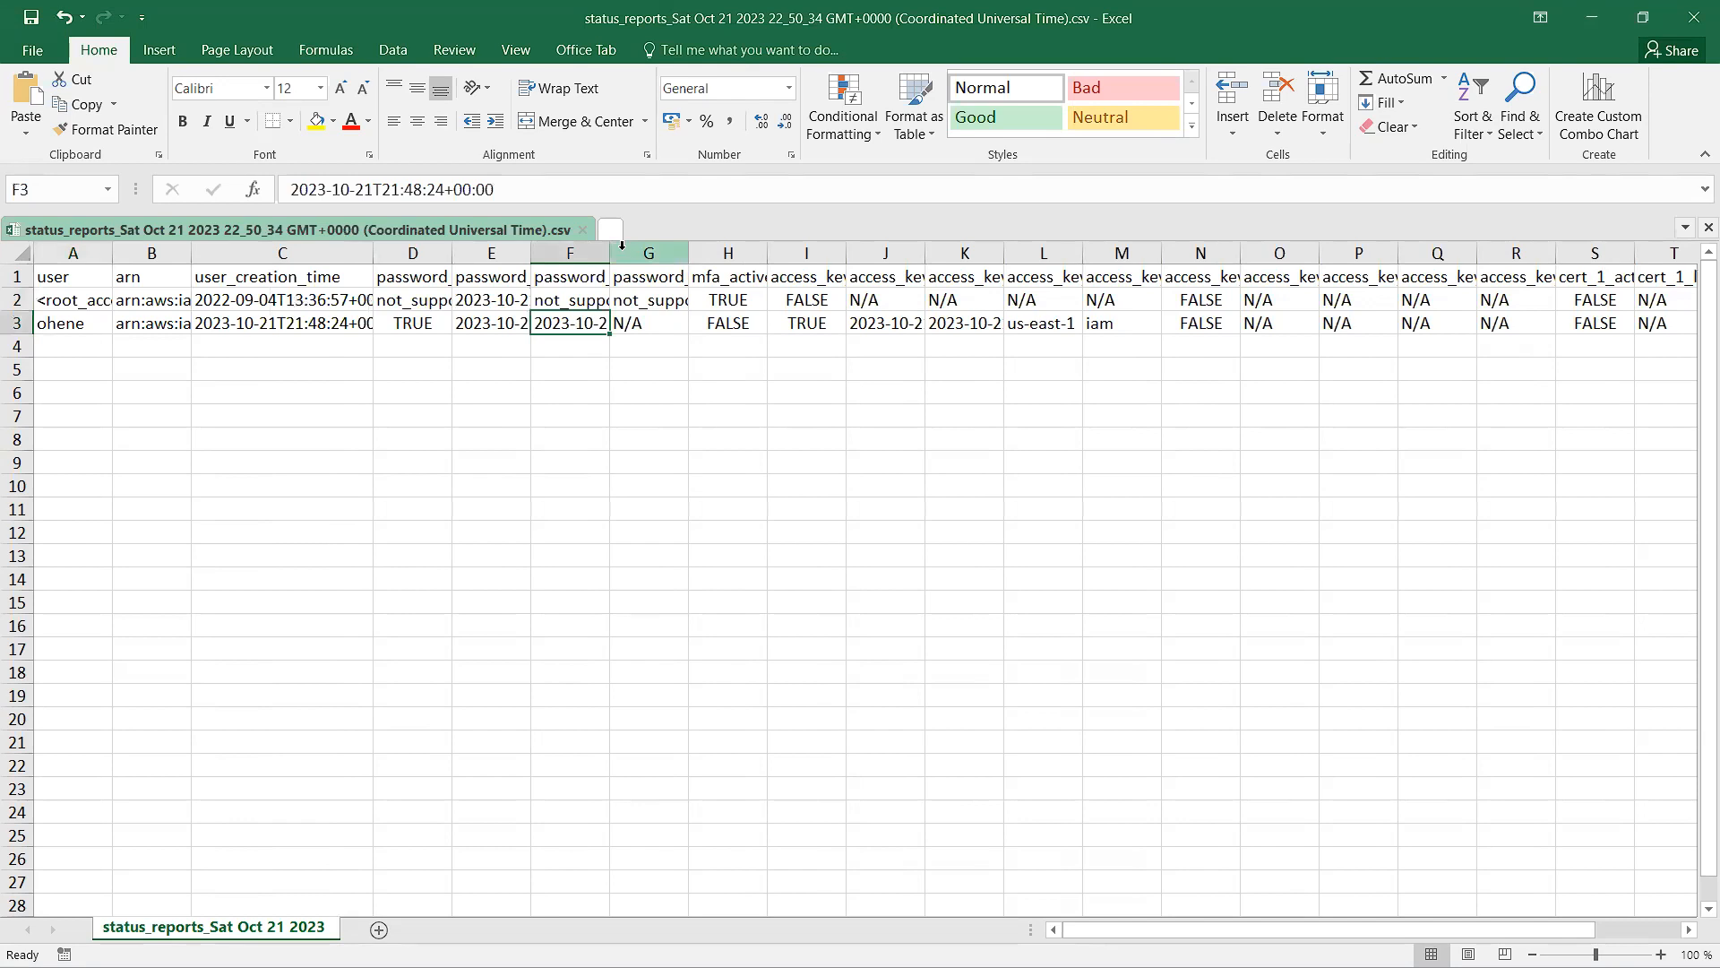
double_click(611, 249)
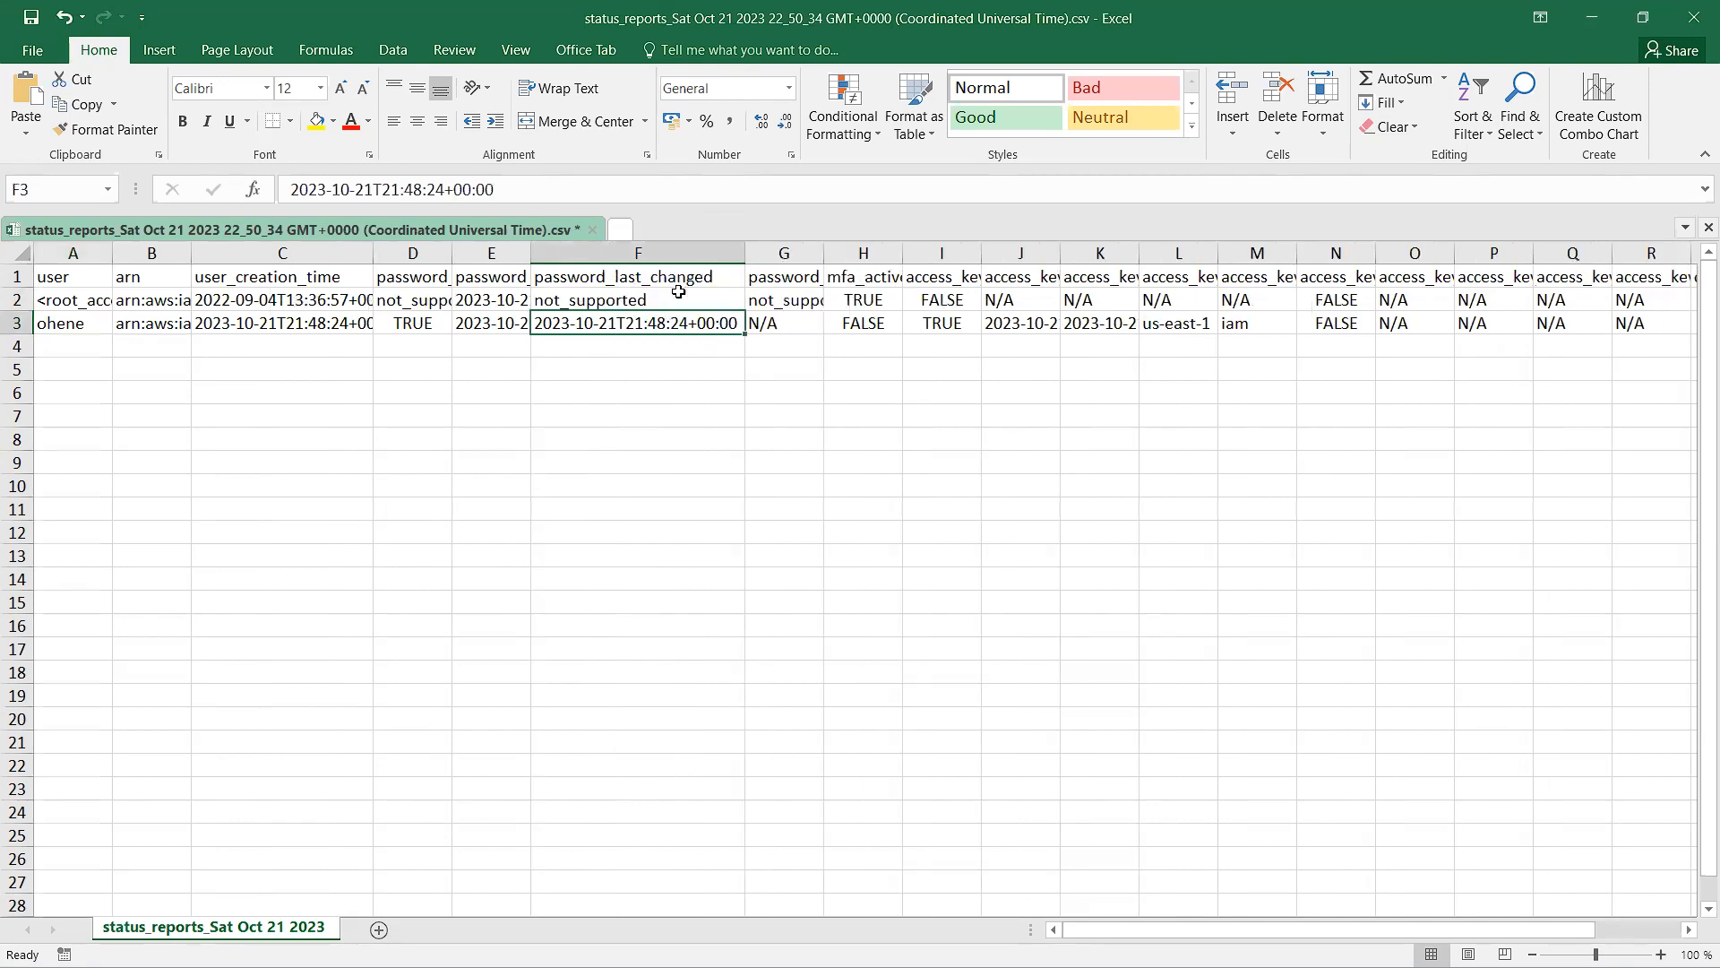
left_click(643, 302)
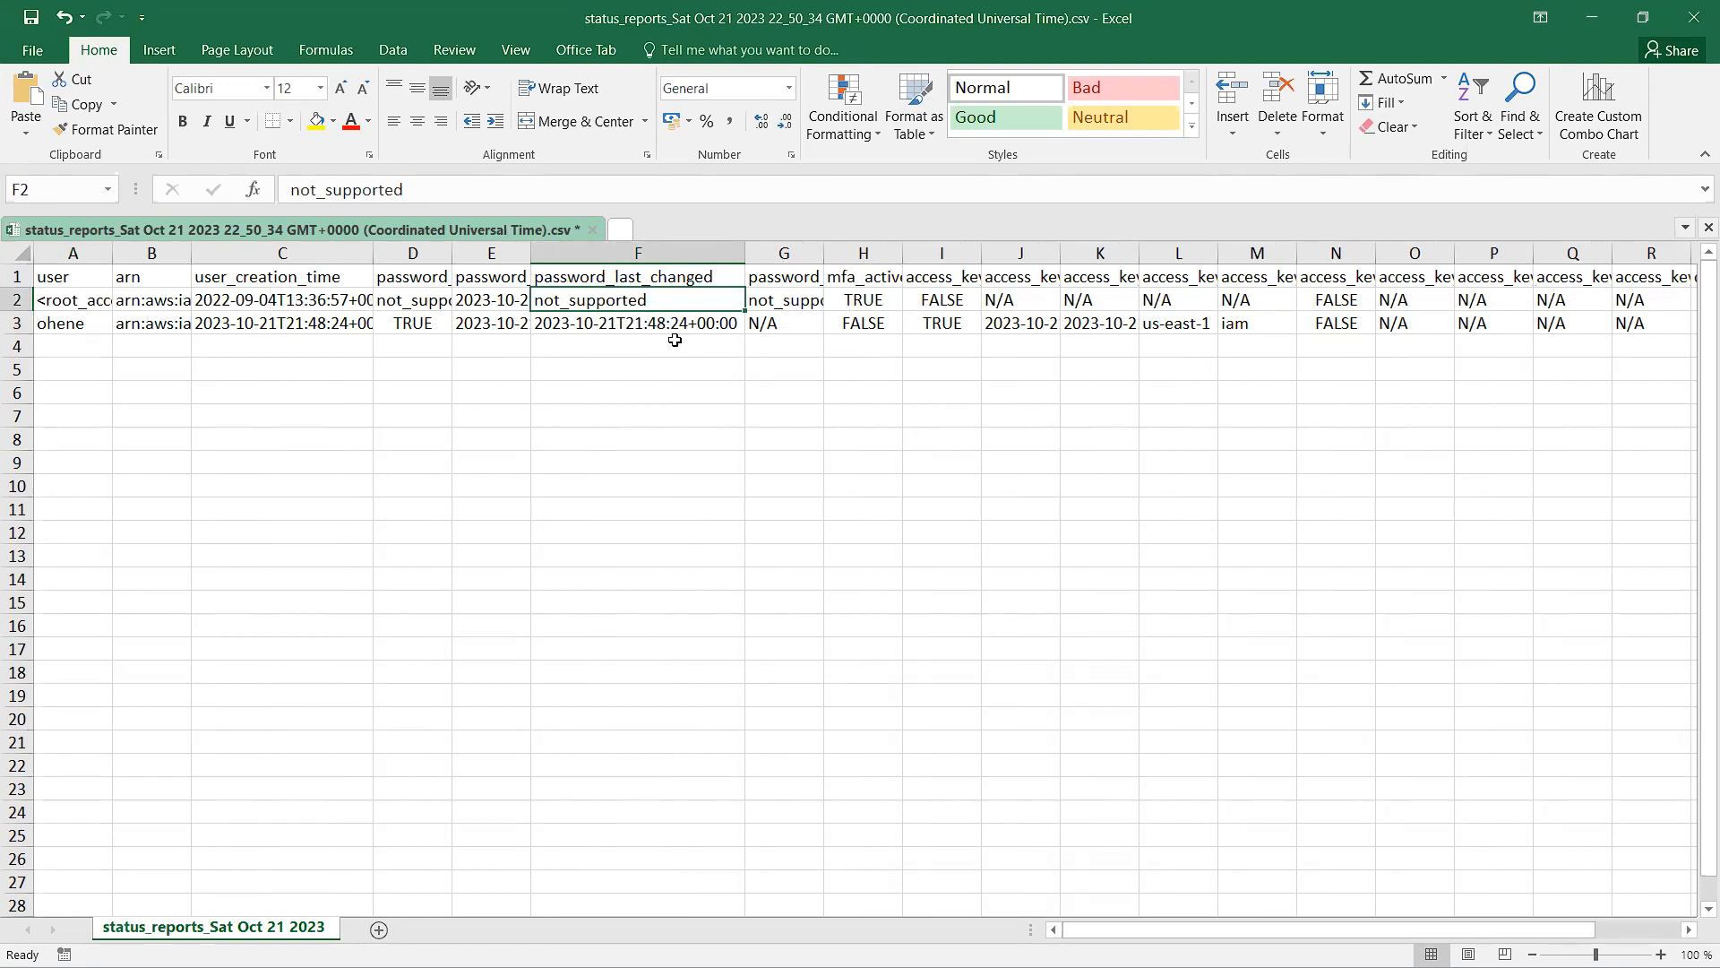
left_click(648, 324)
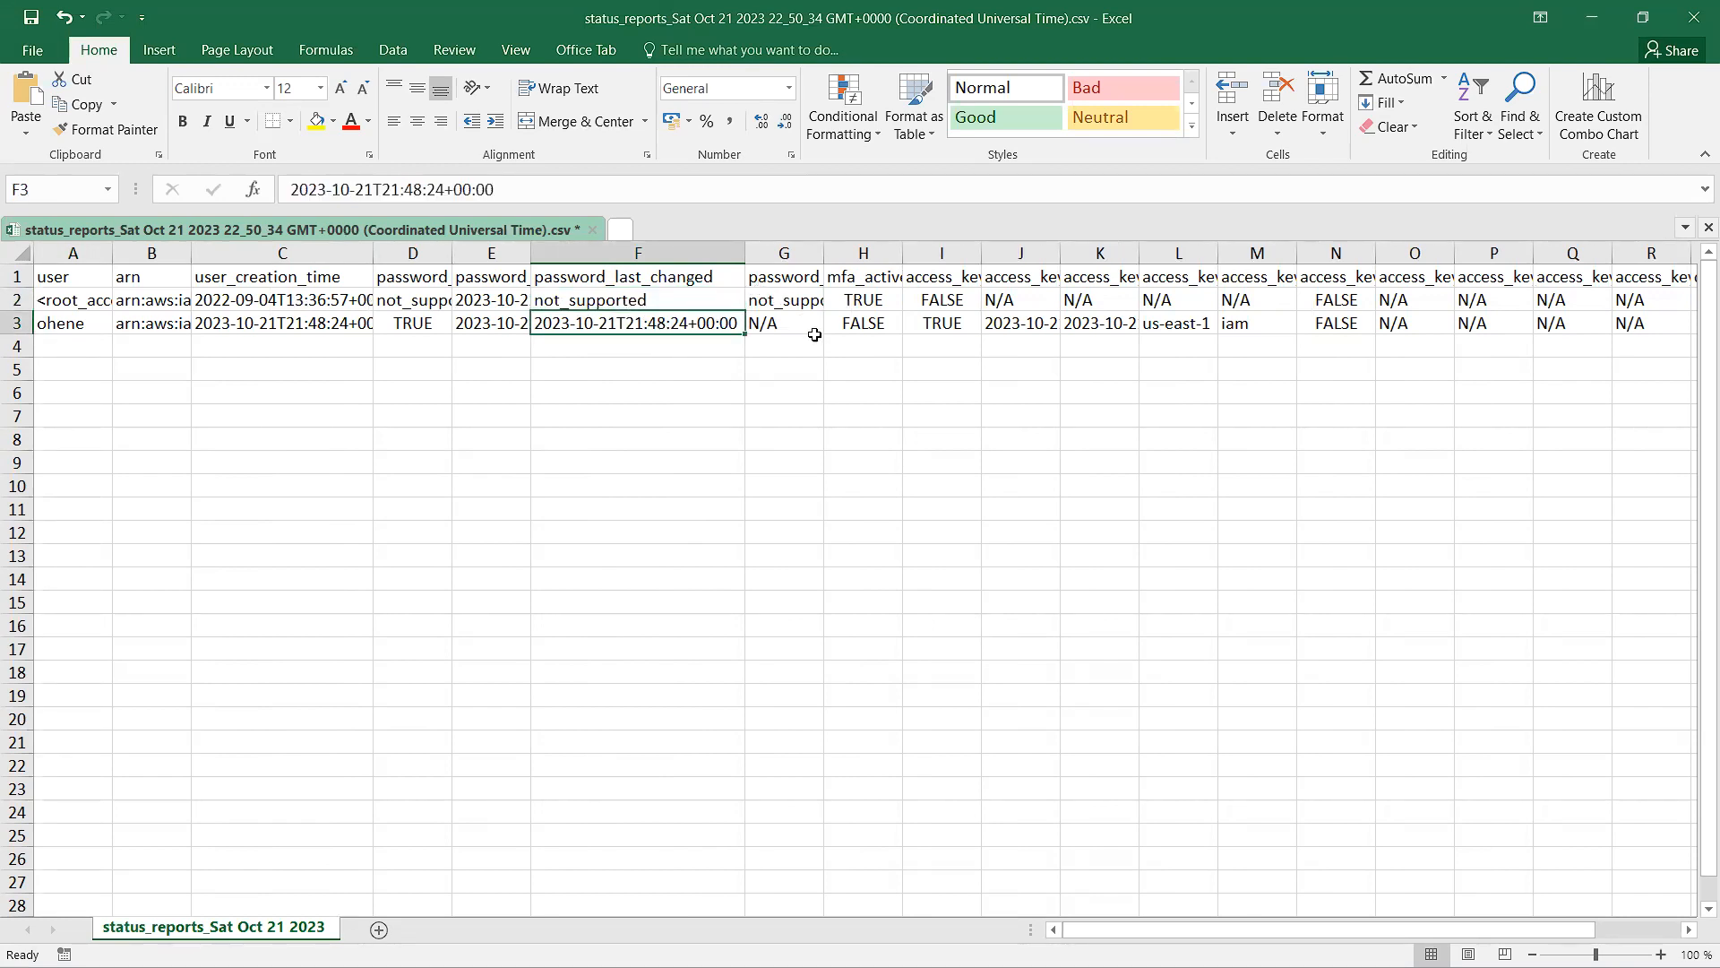
Step: Autofit column H and check mfa_active and access key status for root and the user
double_click(903, 253)
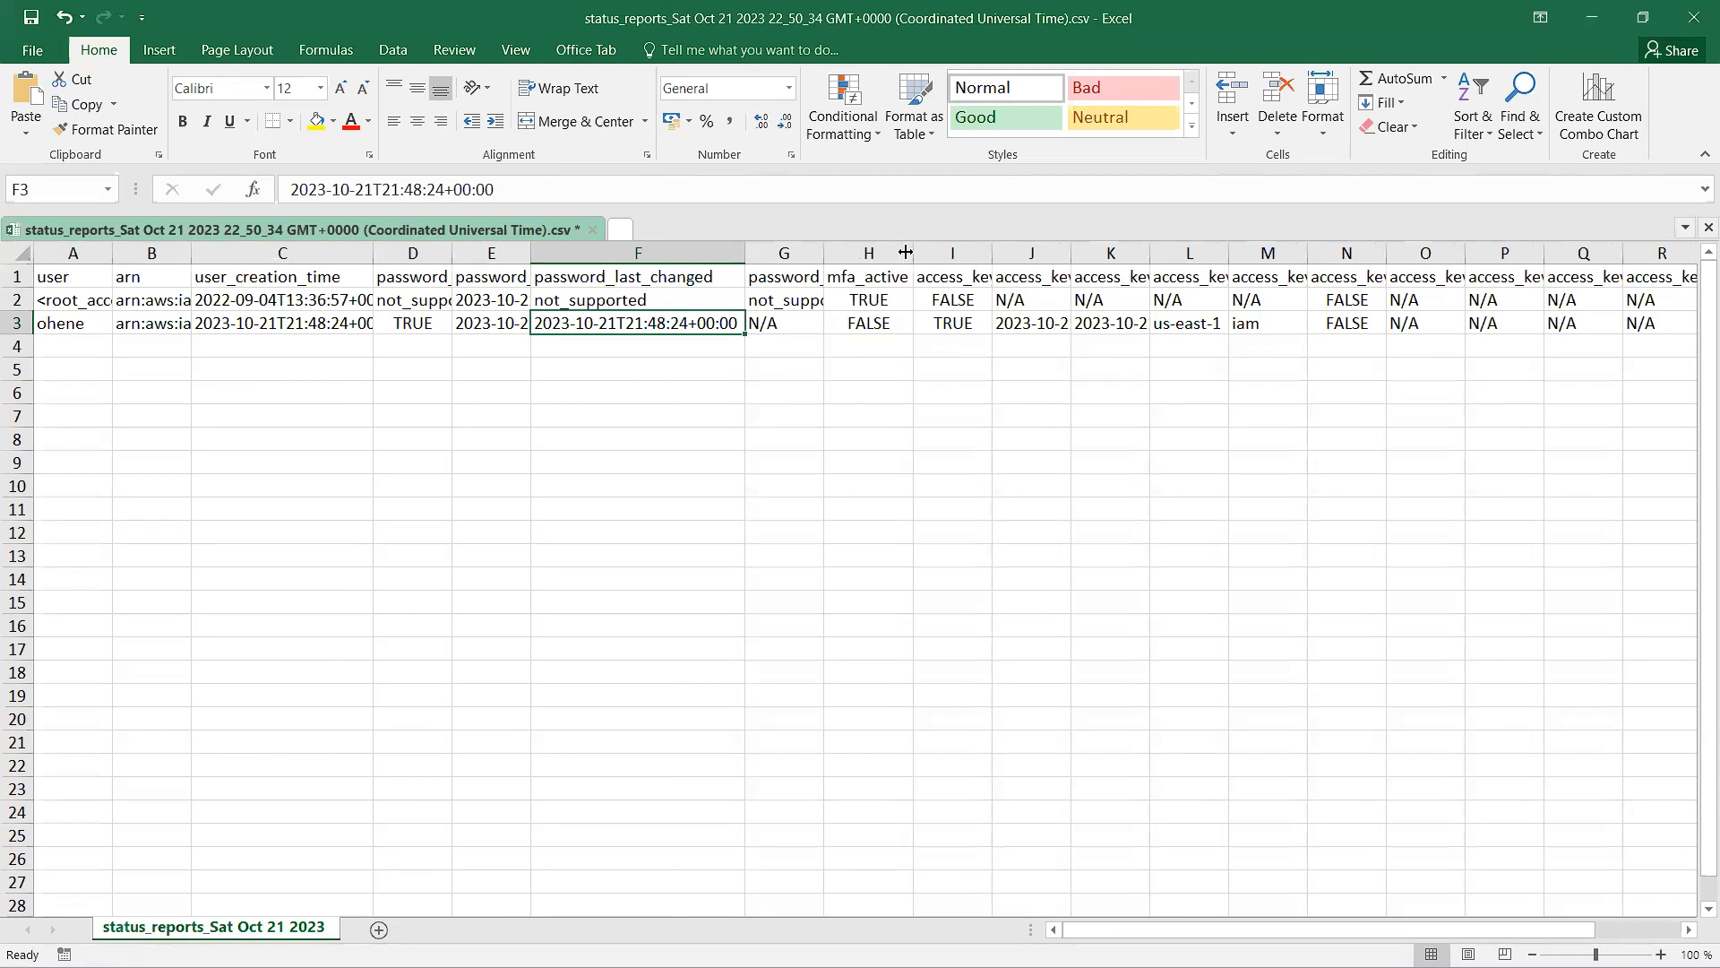
left_click(878, 304)
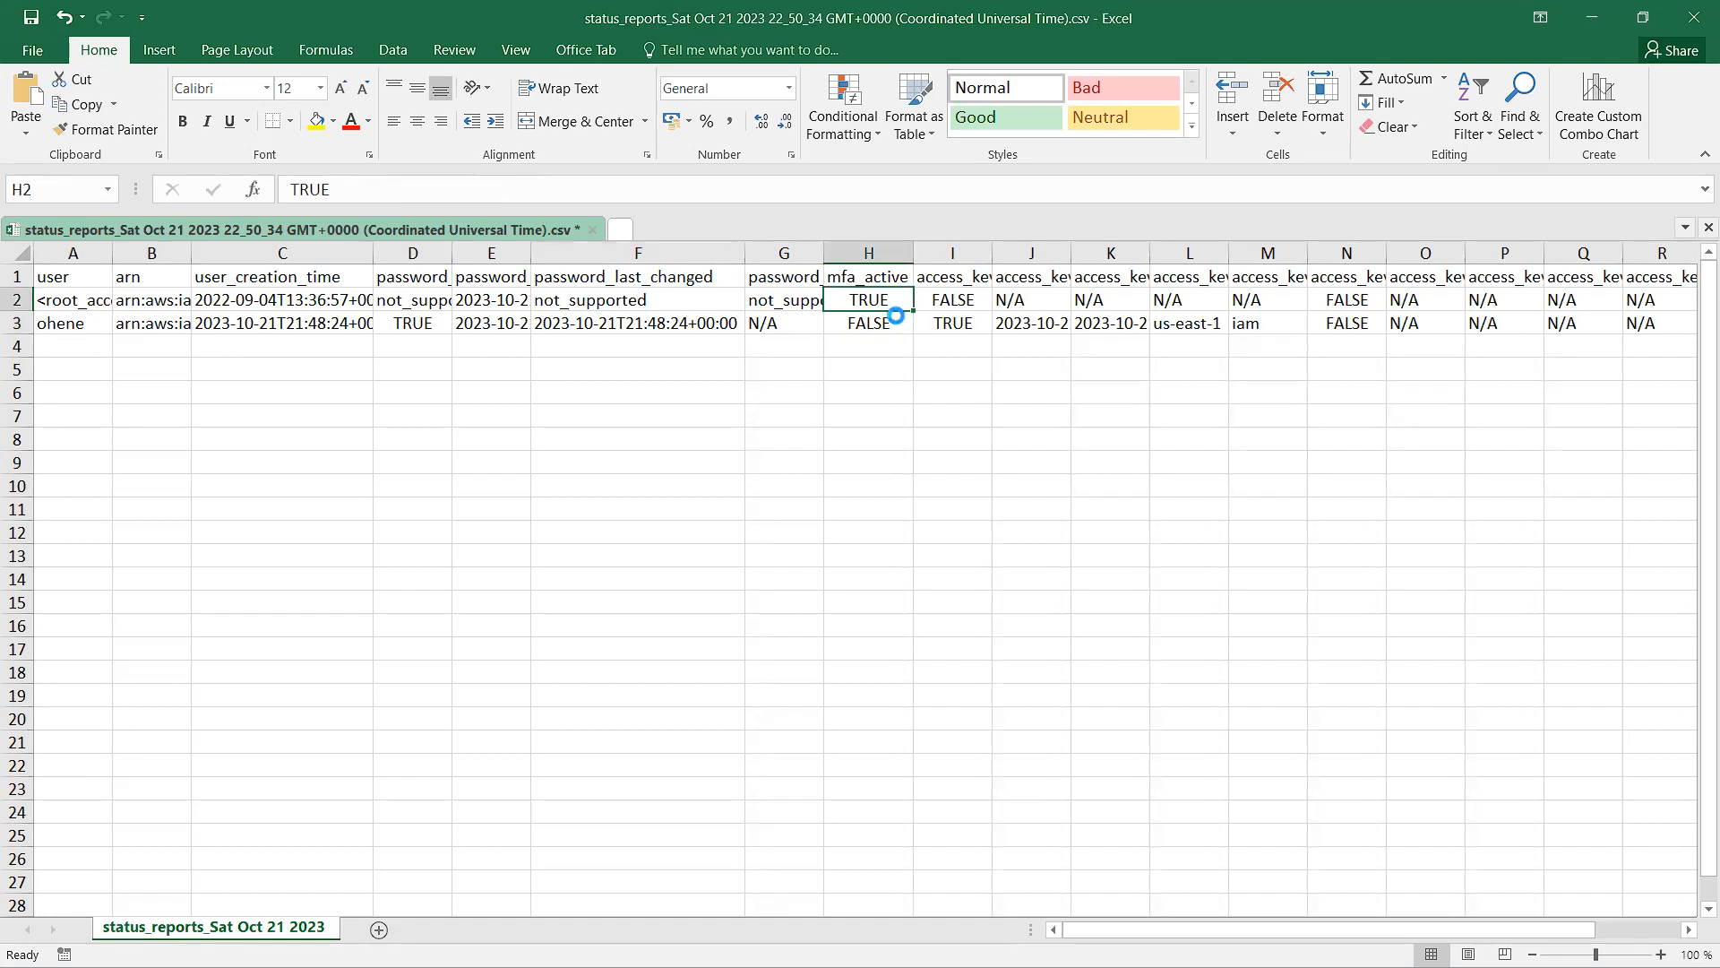
scroll(896, 316, "up", 4, "ctrl")
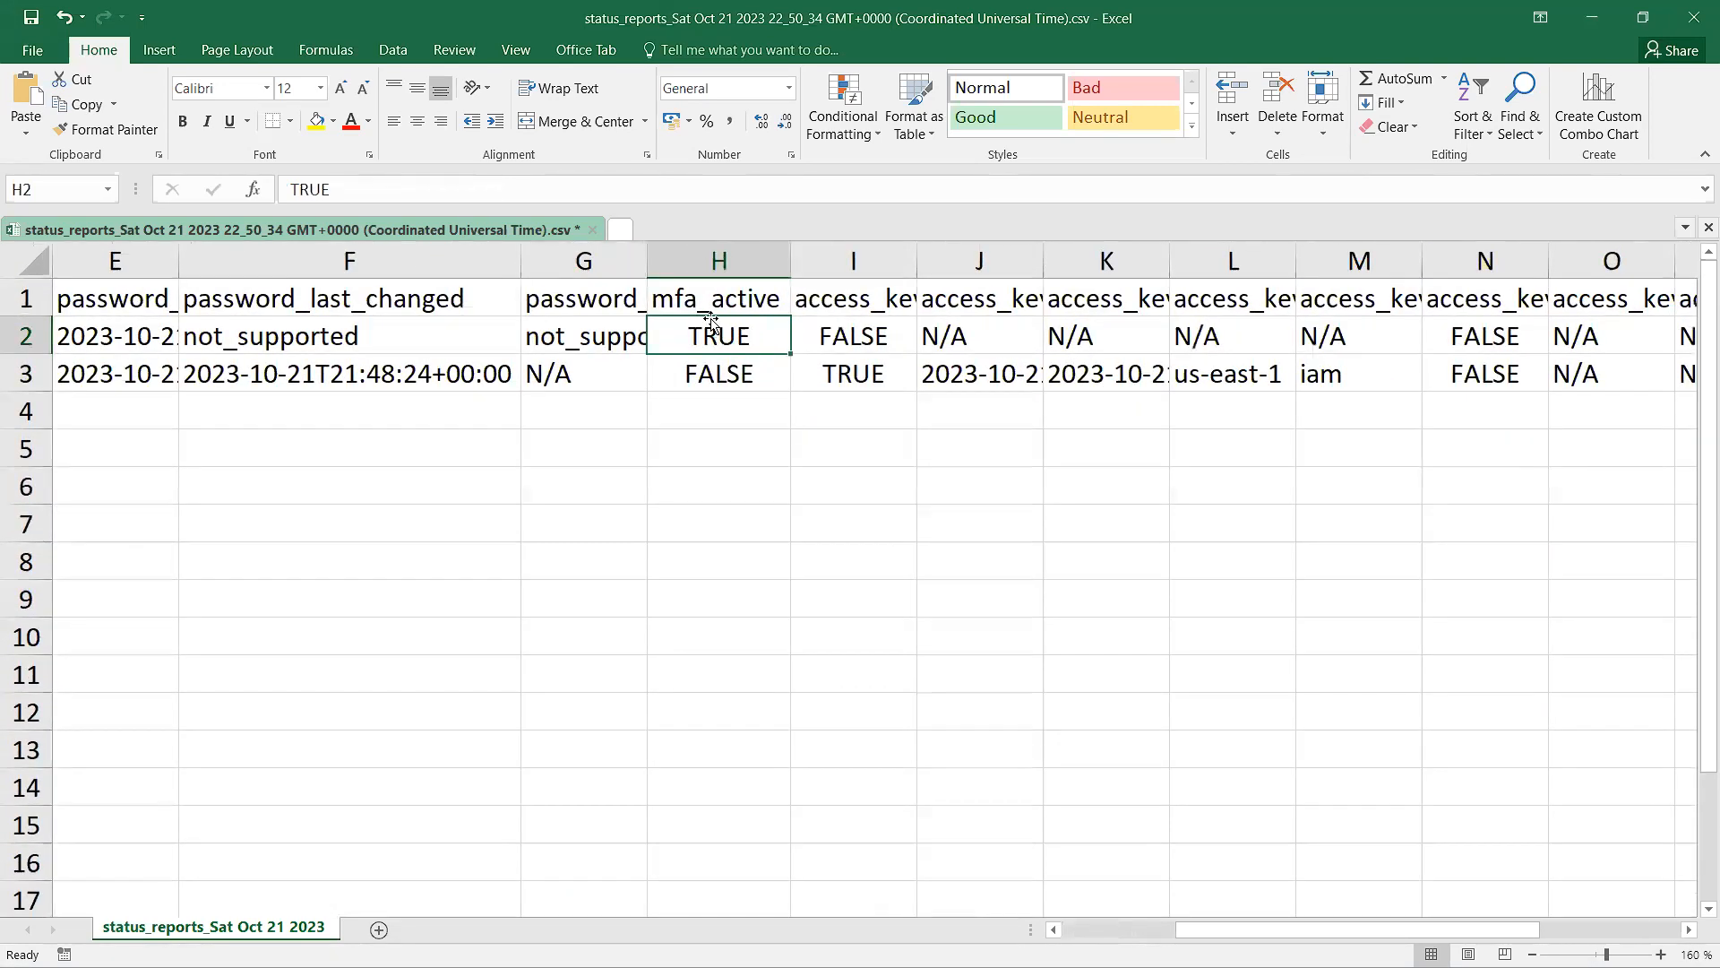
left_click(743, 378)
left_click(737, 342)
left_click(708, 375)
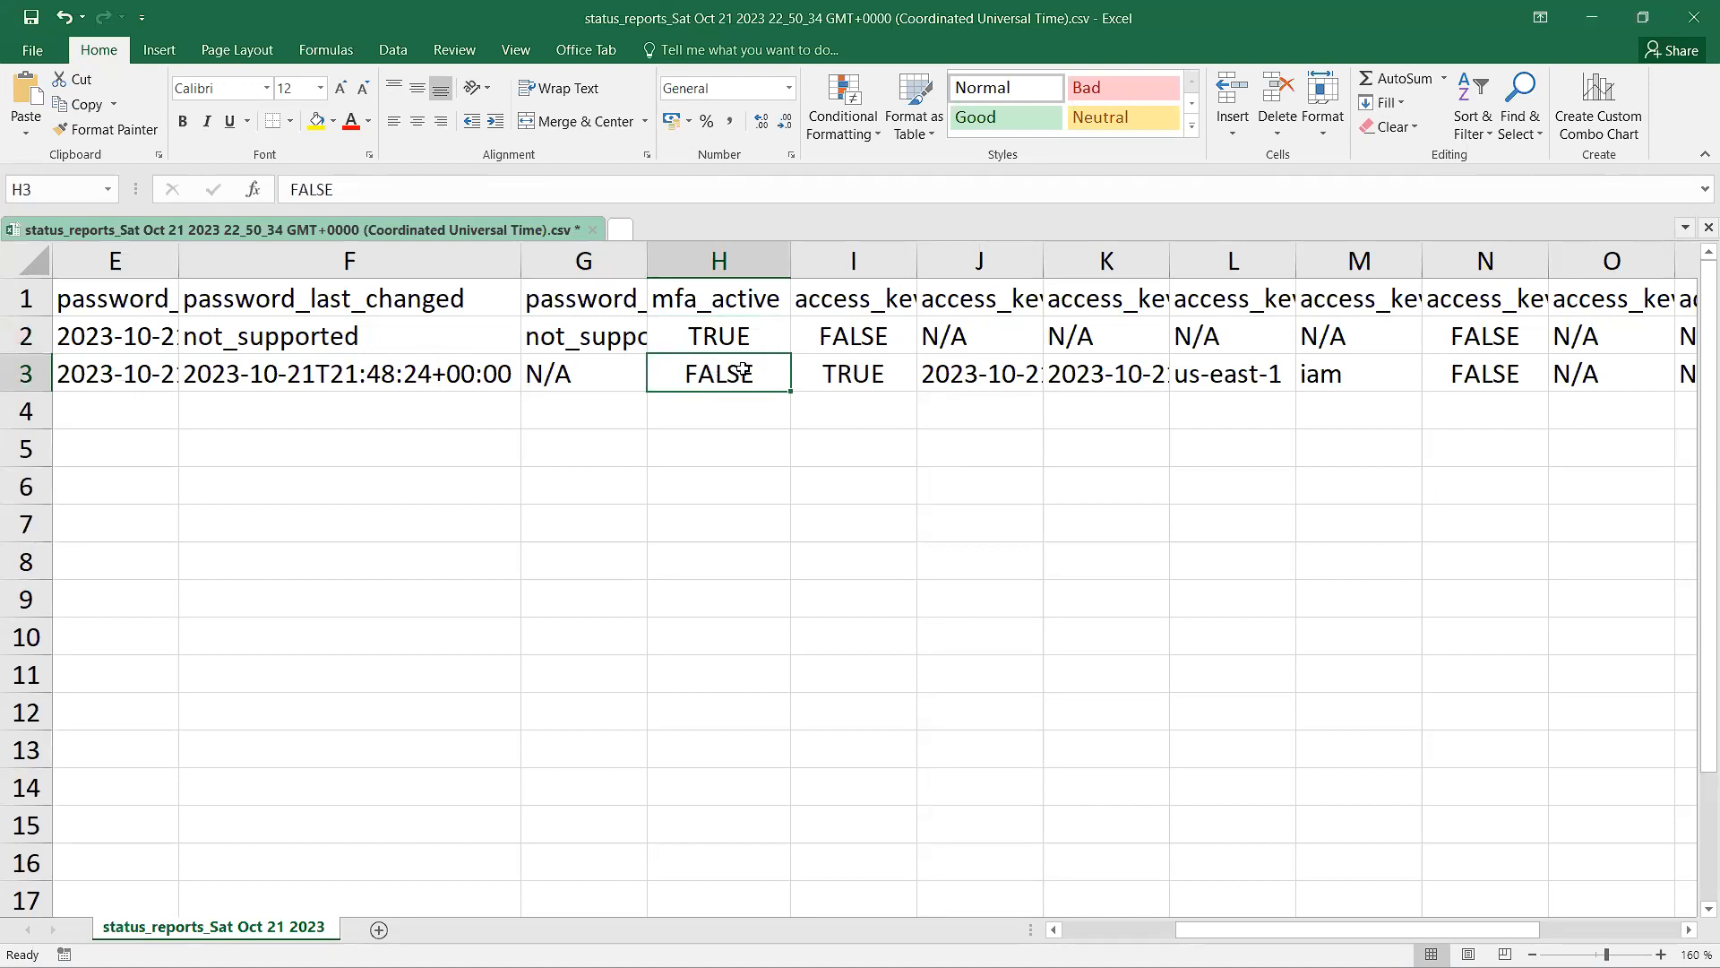
left_click(872, 334)
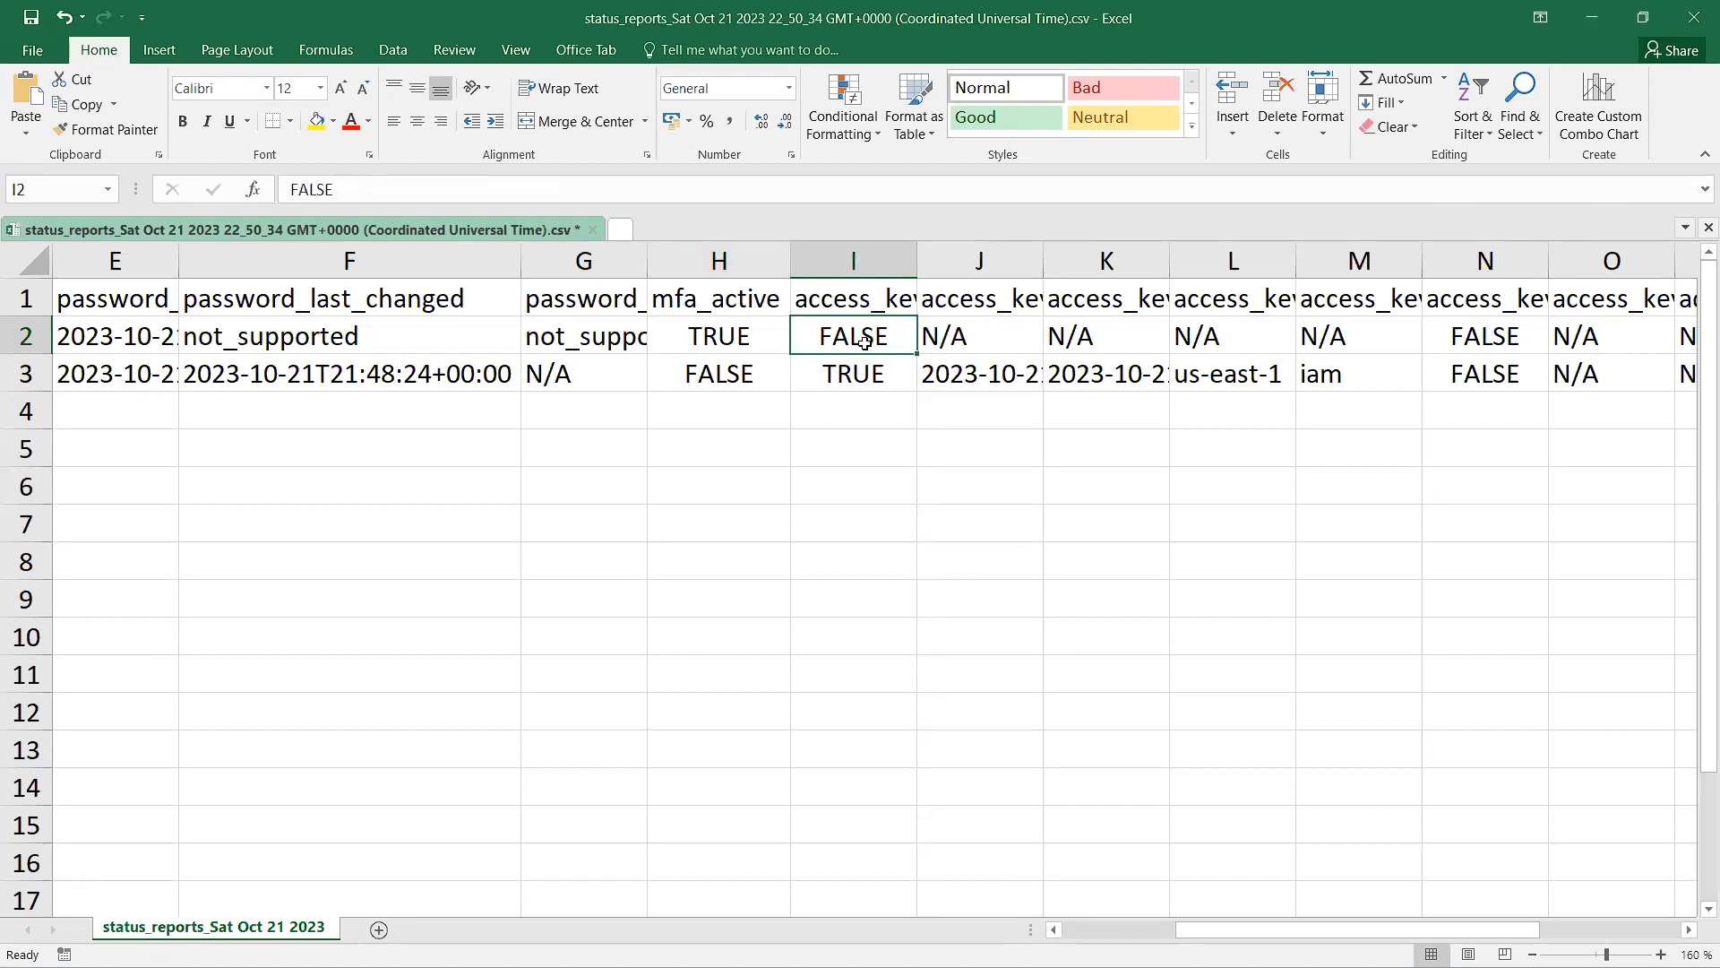
left_click(878, 372)
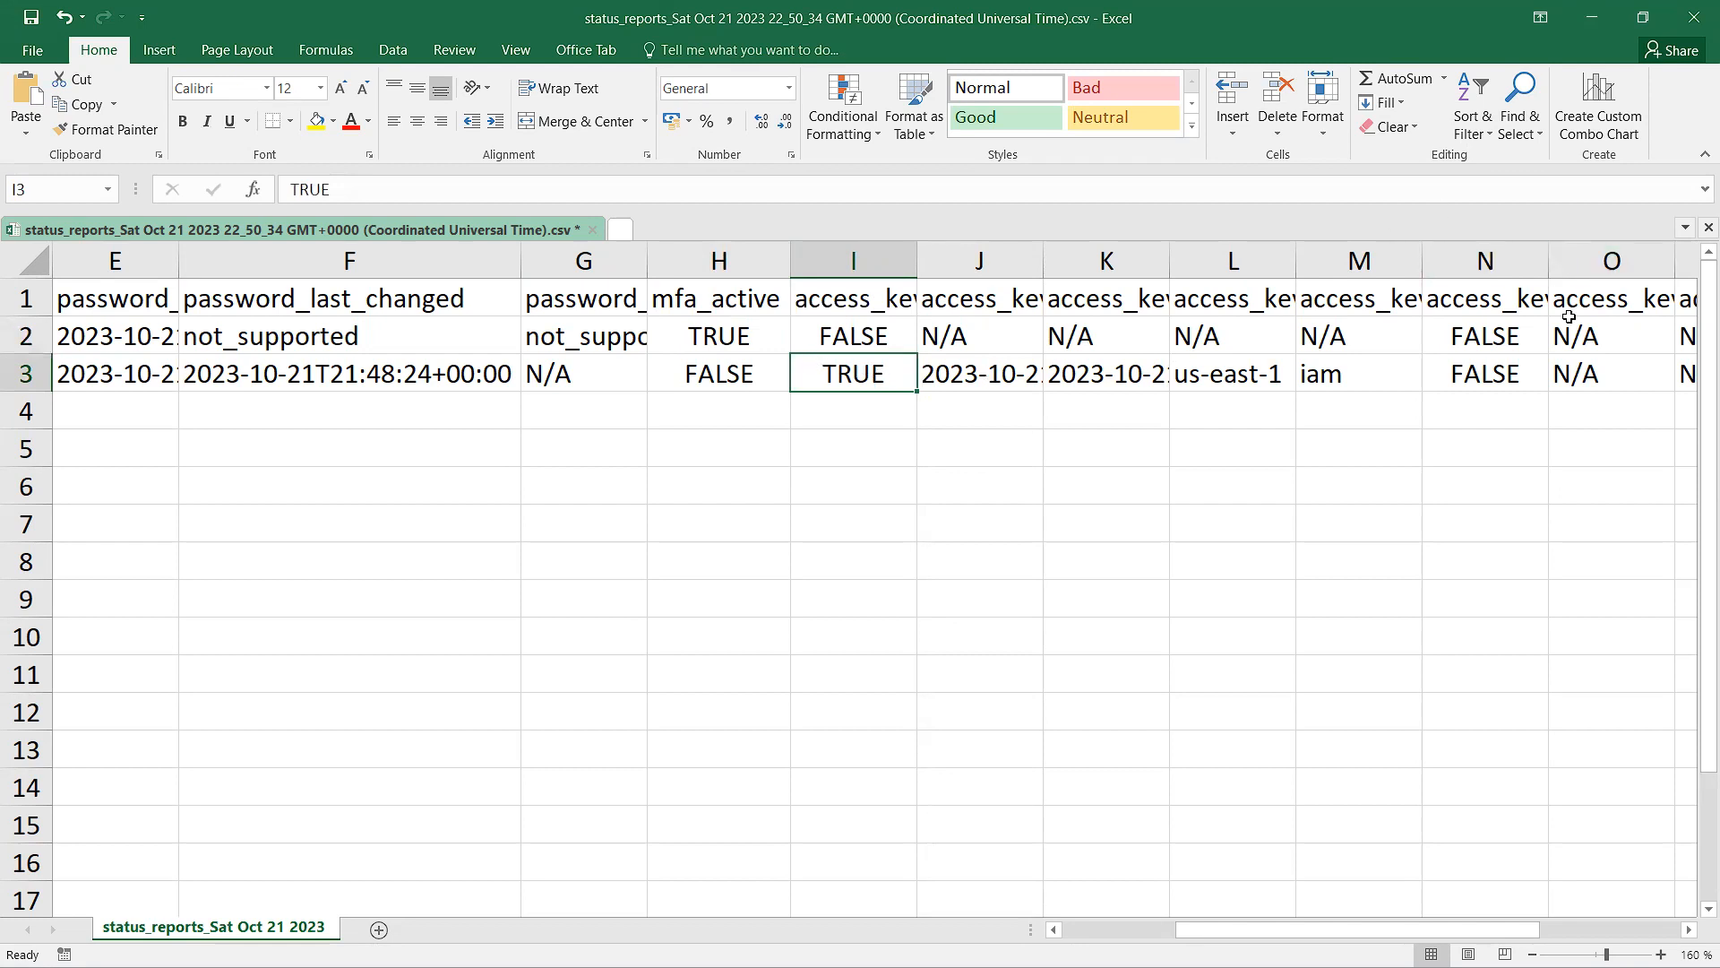
Step: Autofit columns L and N for access_key_1_last_used_region and access_key_2_active, comparing values
left_click_drag(1351, 933, 1435, 932)
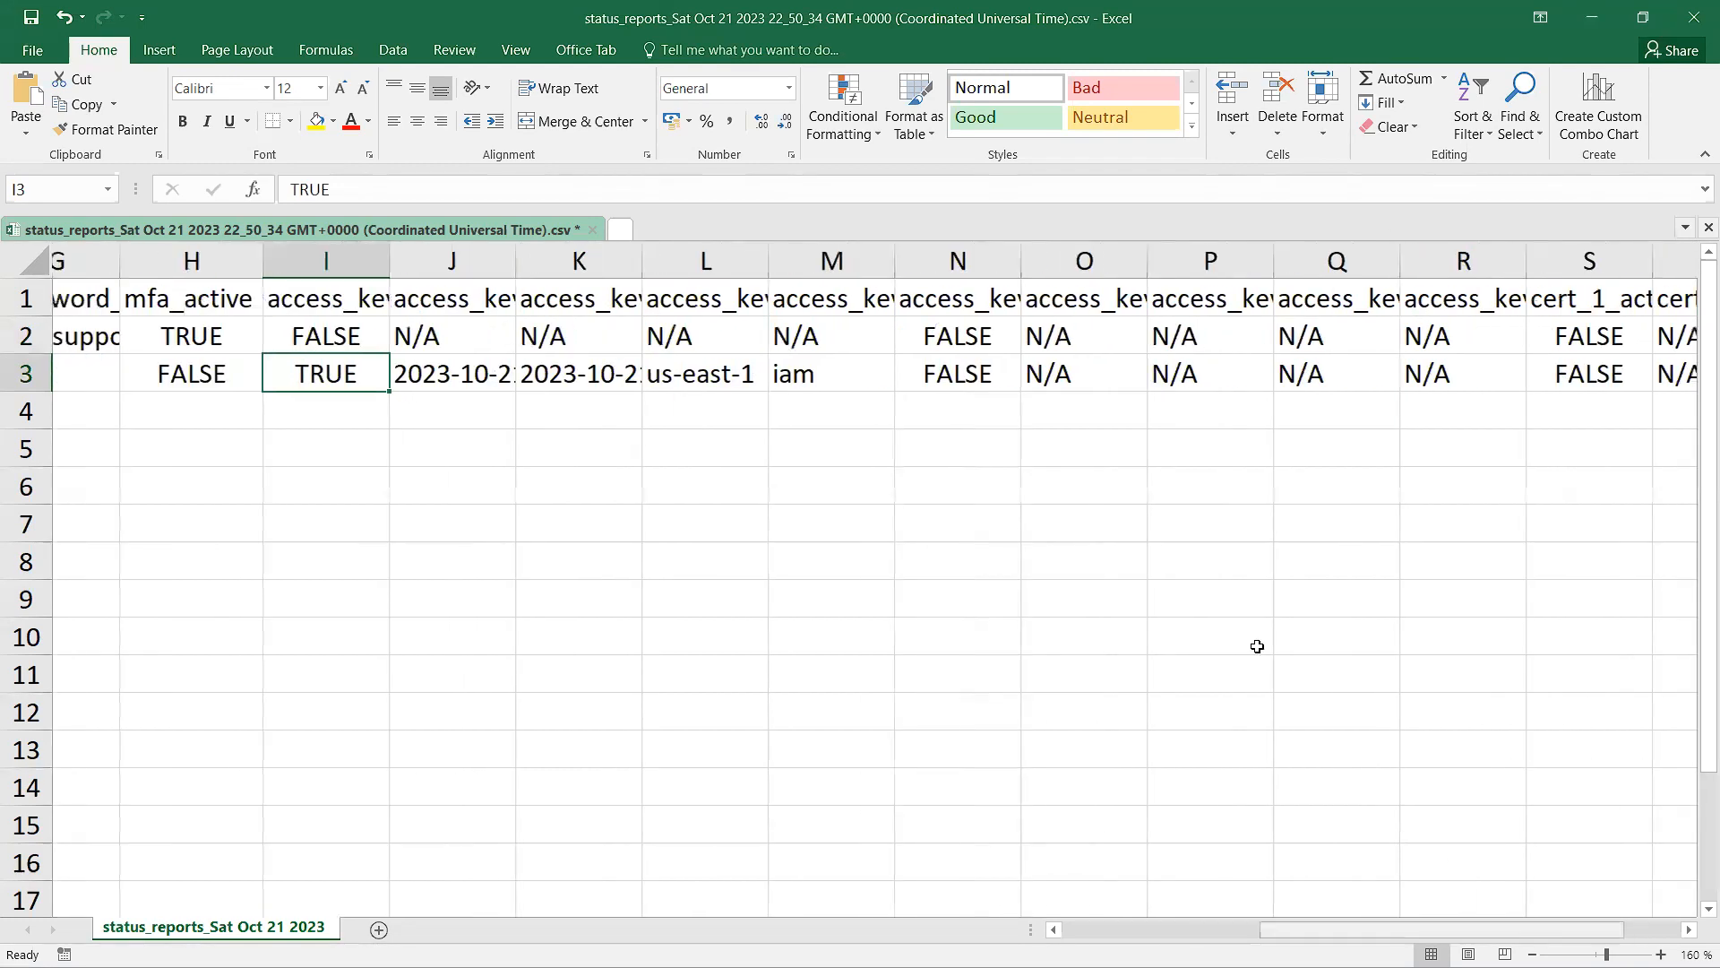
left_click(737, 378)
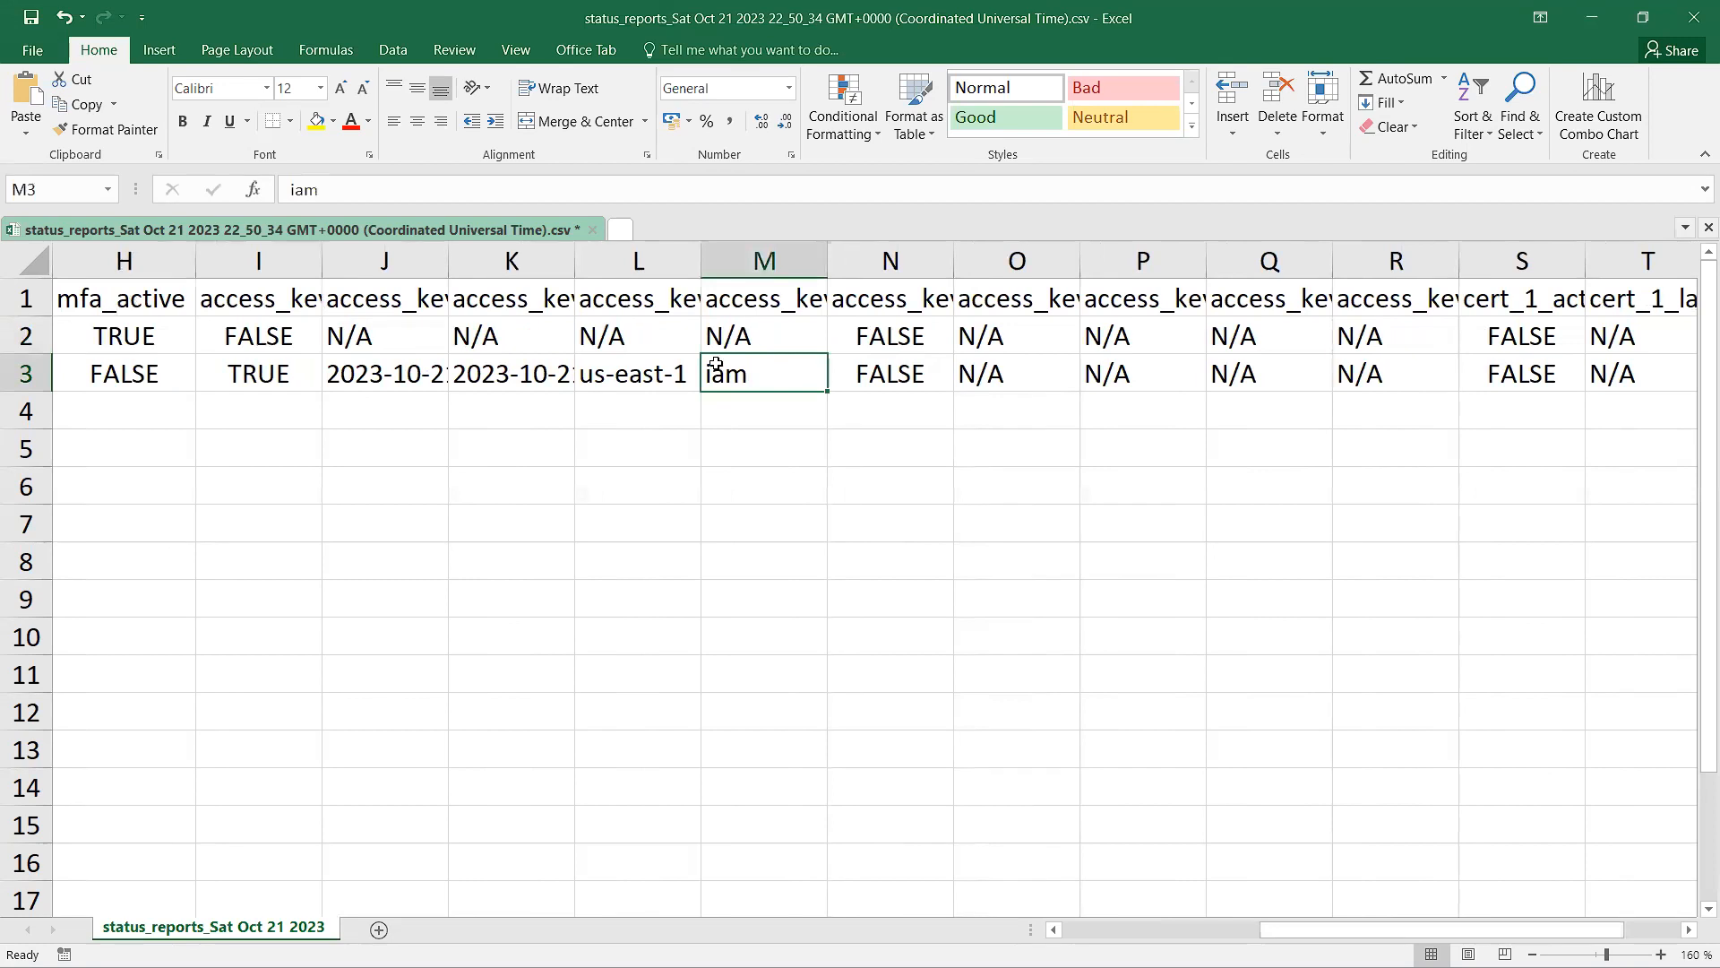
left_click(664, 377)
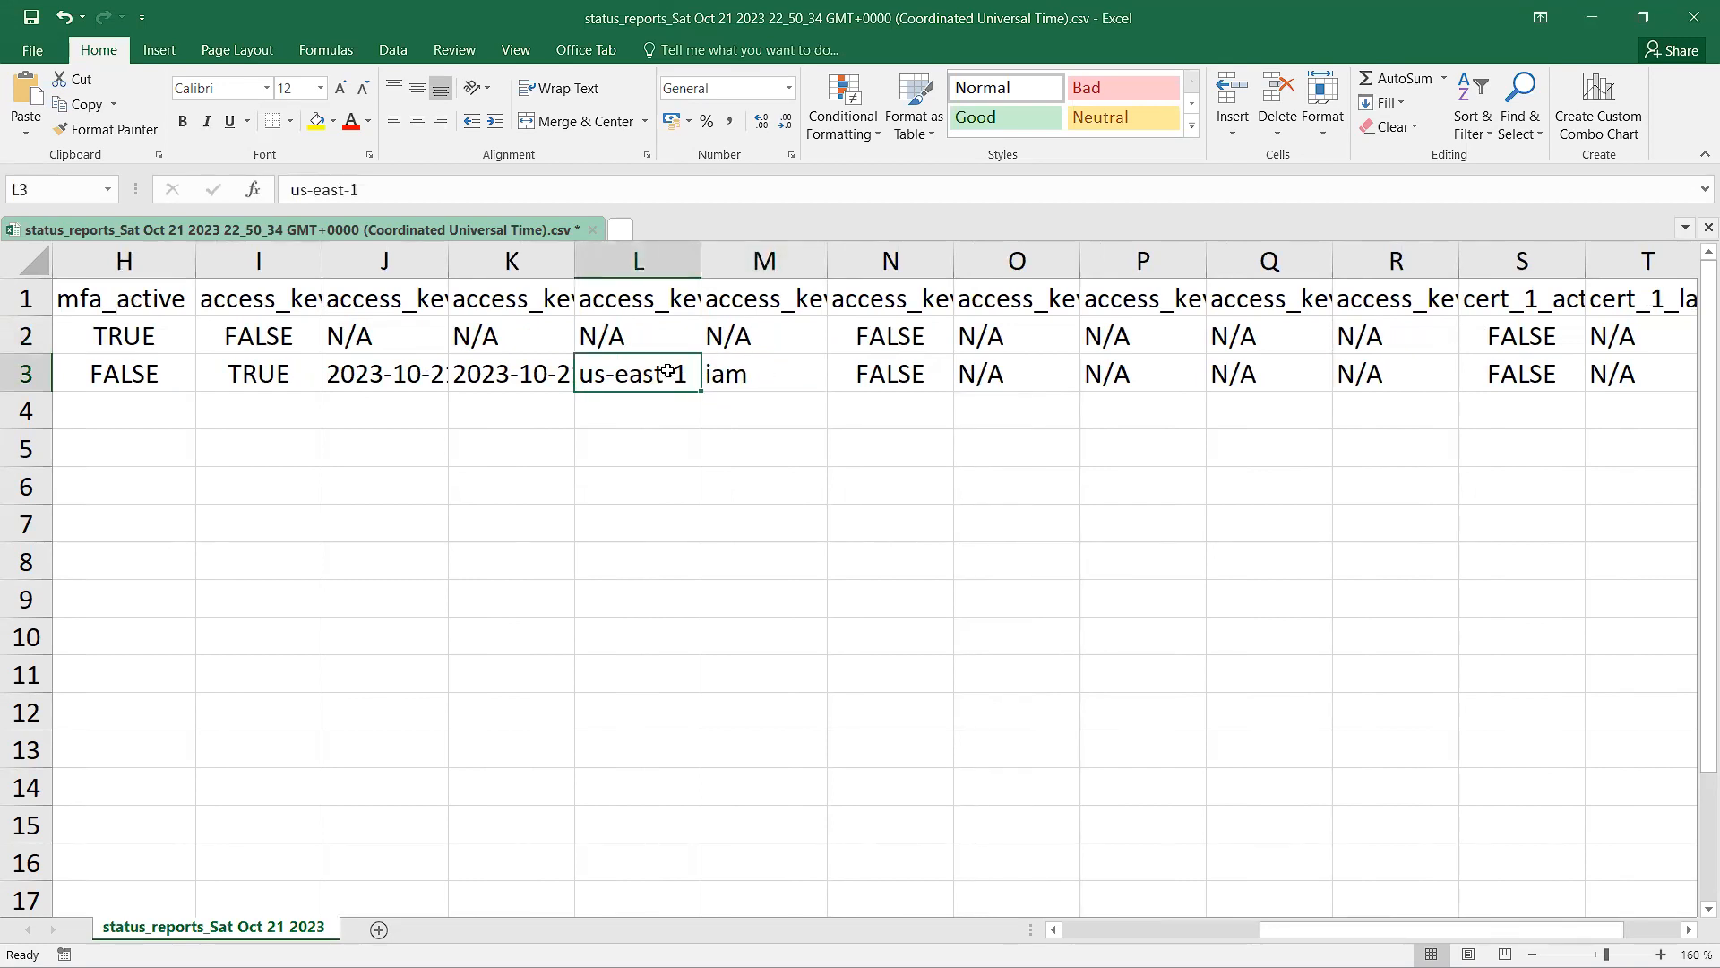
double_click(701, 264)
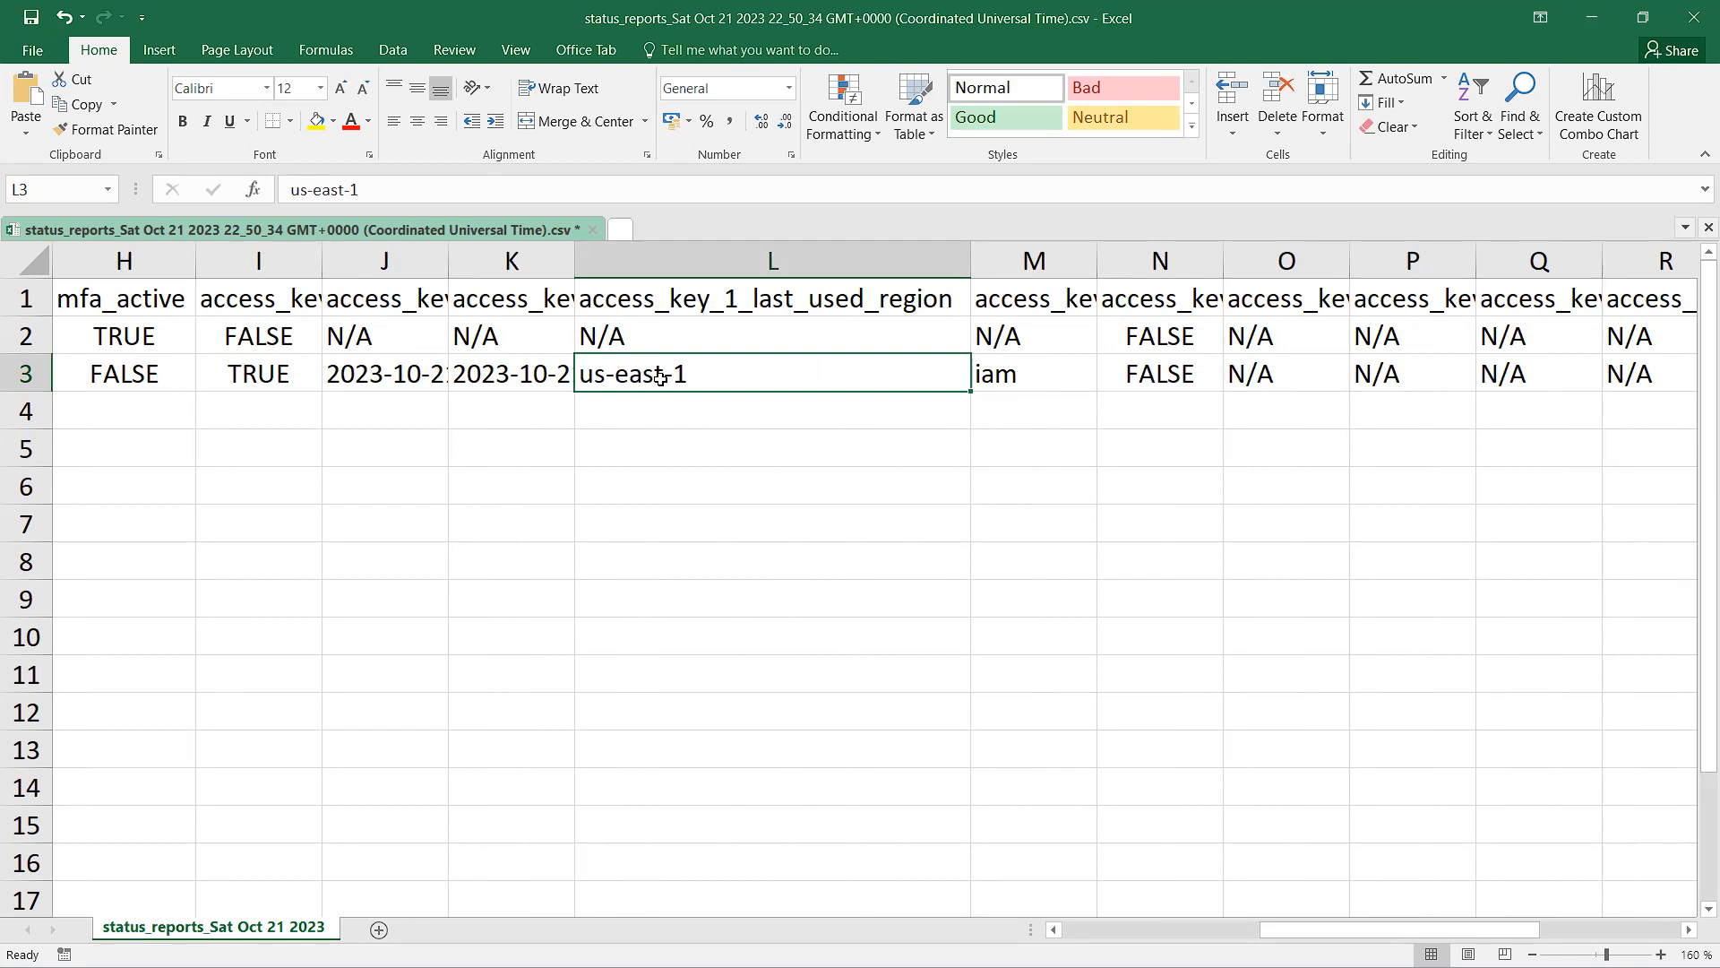
double_click(1232, 264)
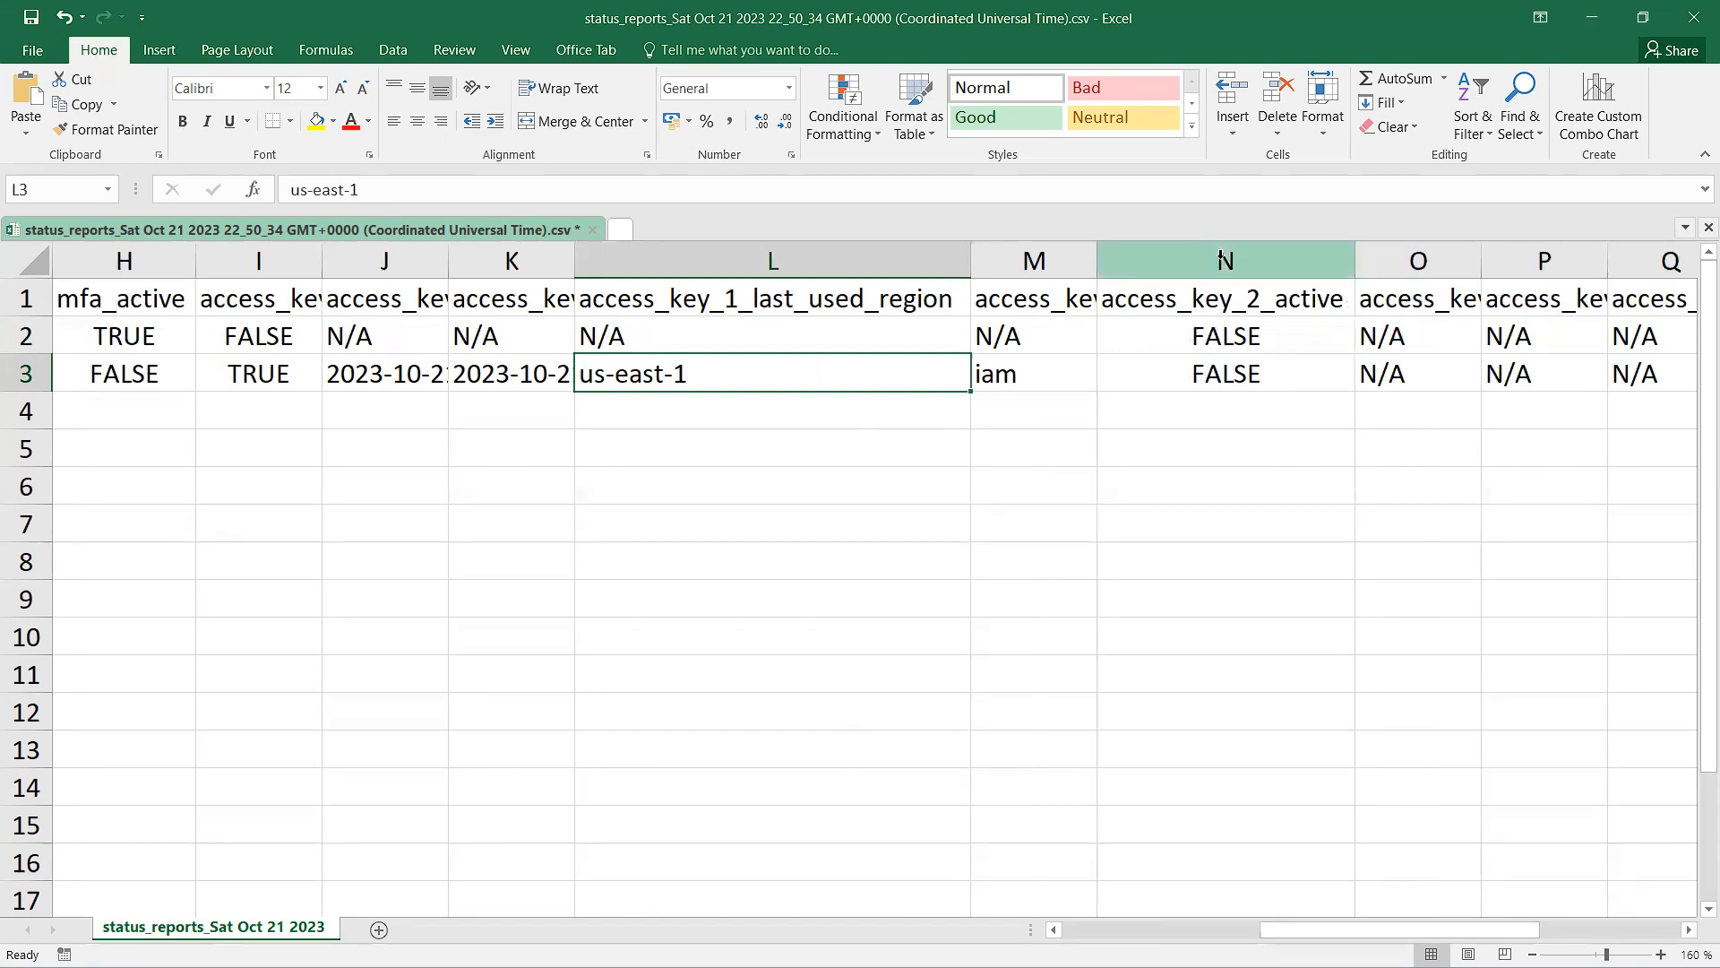
left_click(1255, 308)
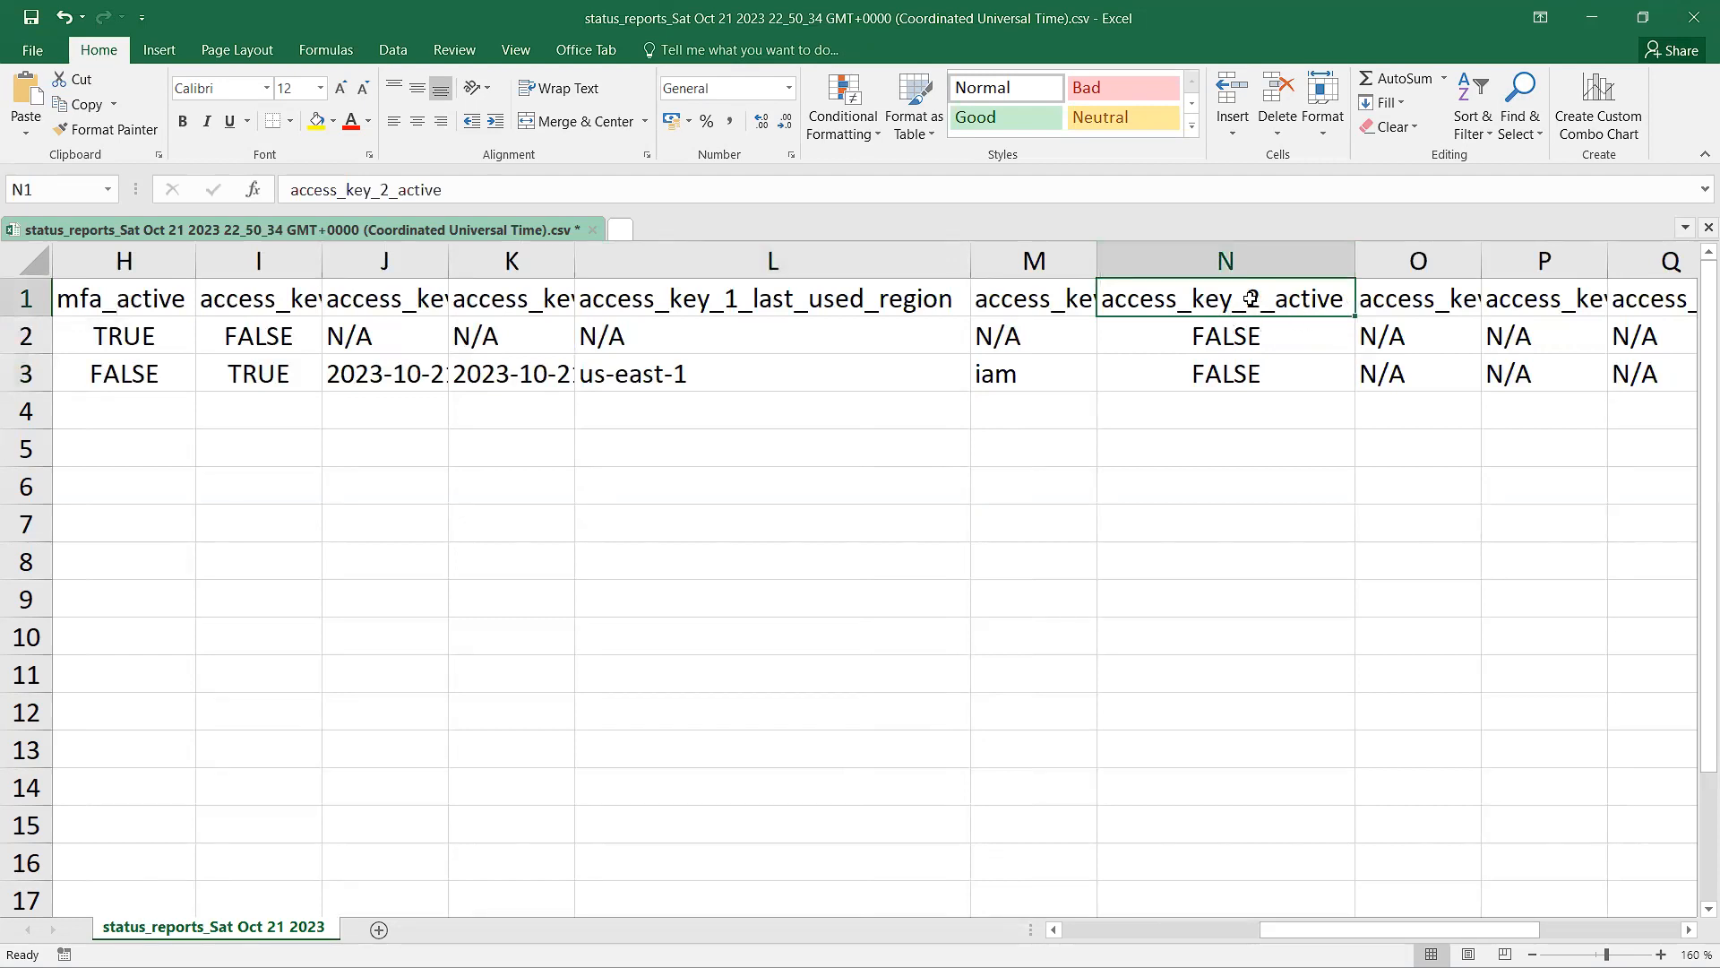
left_click(1226, 343)
left_click(1234, 362)
left_click(1233, 351)
left_click(1232, 377)
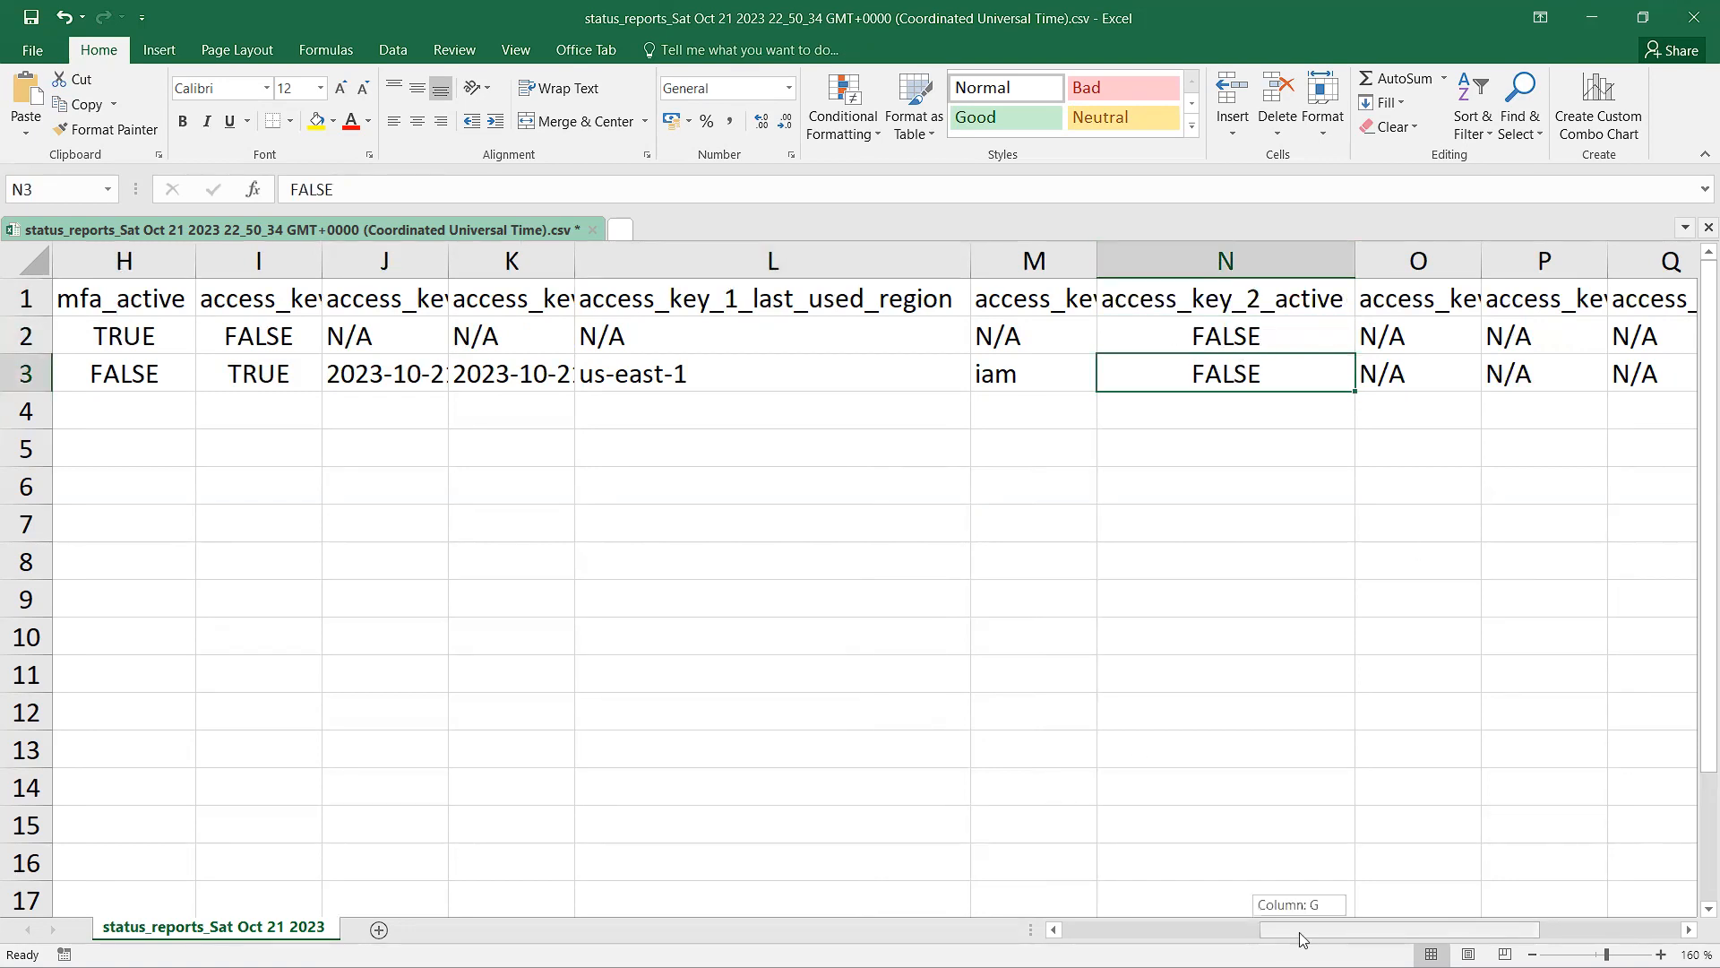
Step: Review the remaining access key and certificate columns, including cert_2_last_rotated
left_click_drag(1299, 932, 1425, 932)
left_click(756, 368)
key("Left")
left_click(910, 324)
left_click(1125, 333)
left_click(1356, 347)
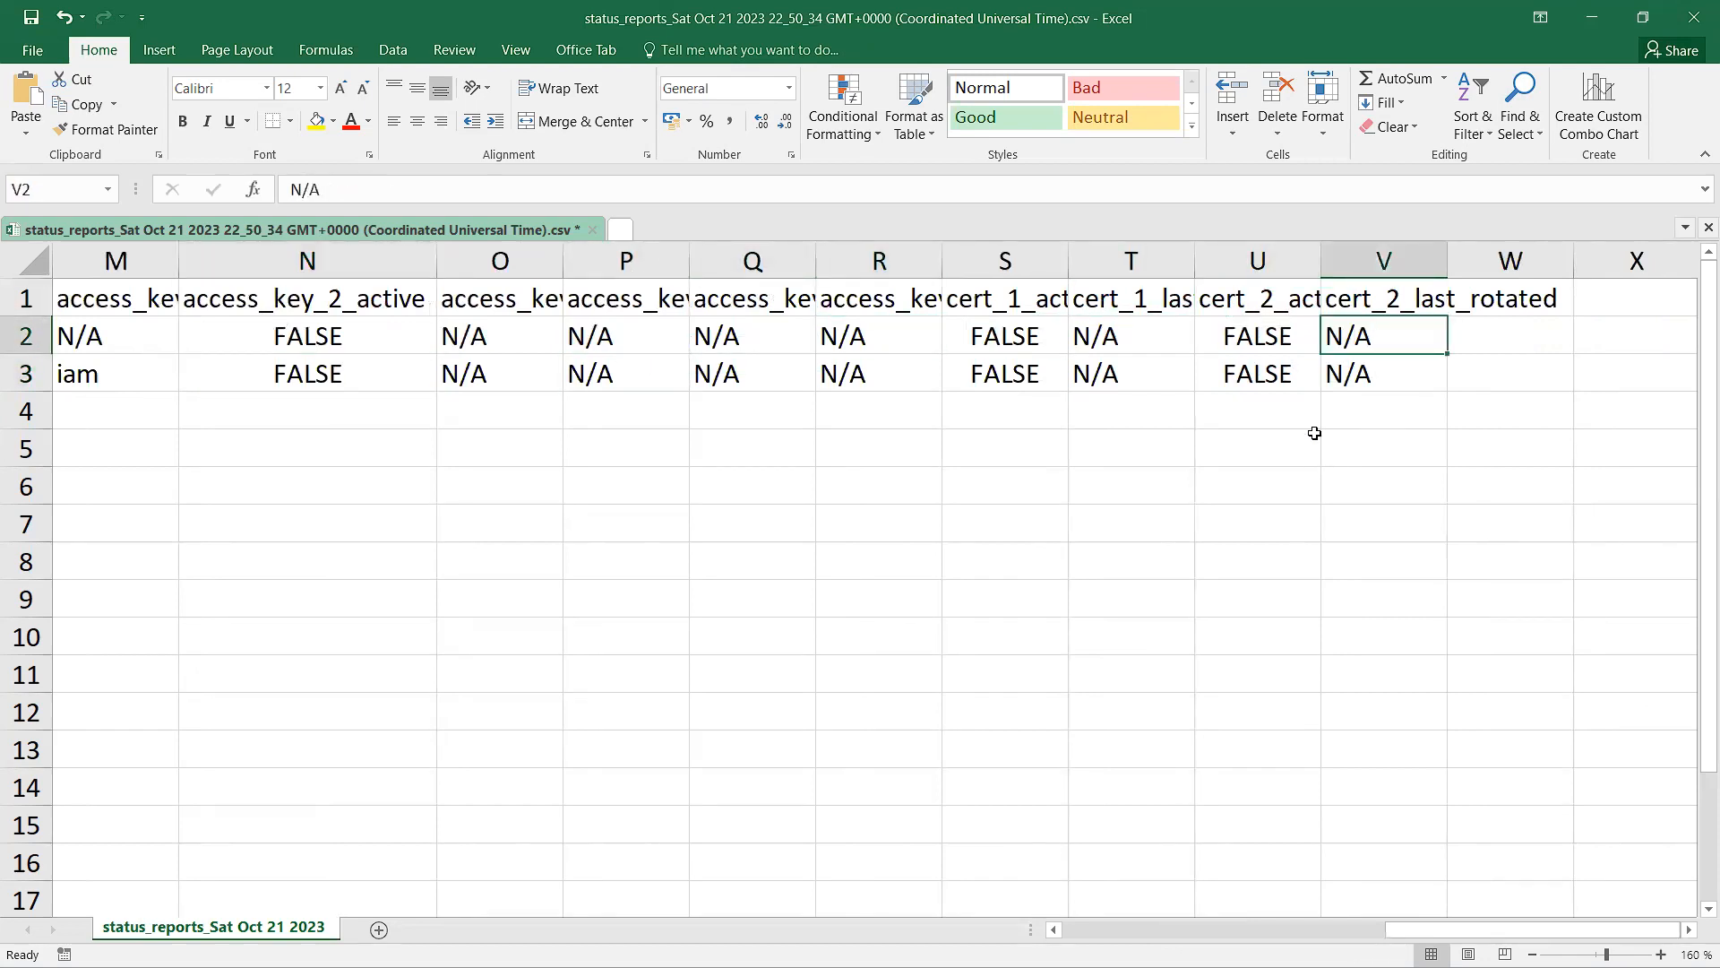
left_click(1313, 435)
left_click_drag(1454, 929, 513, 817)
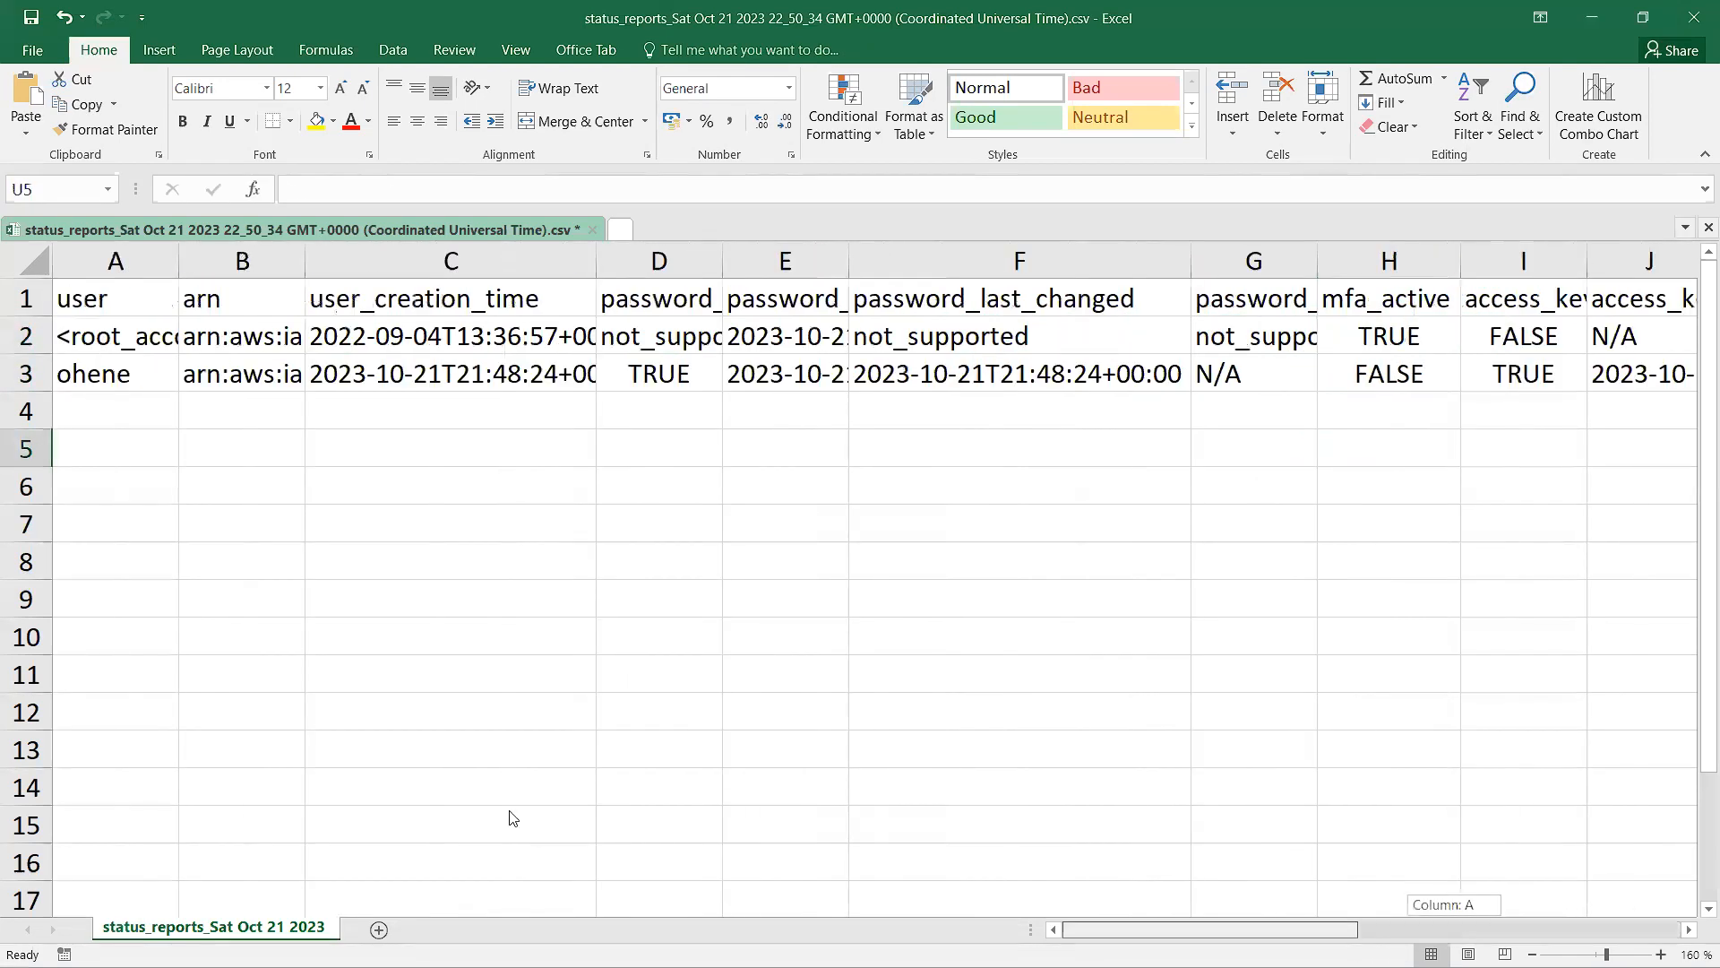
left_click_drag(352, 798, 130, 458)
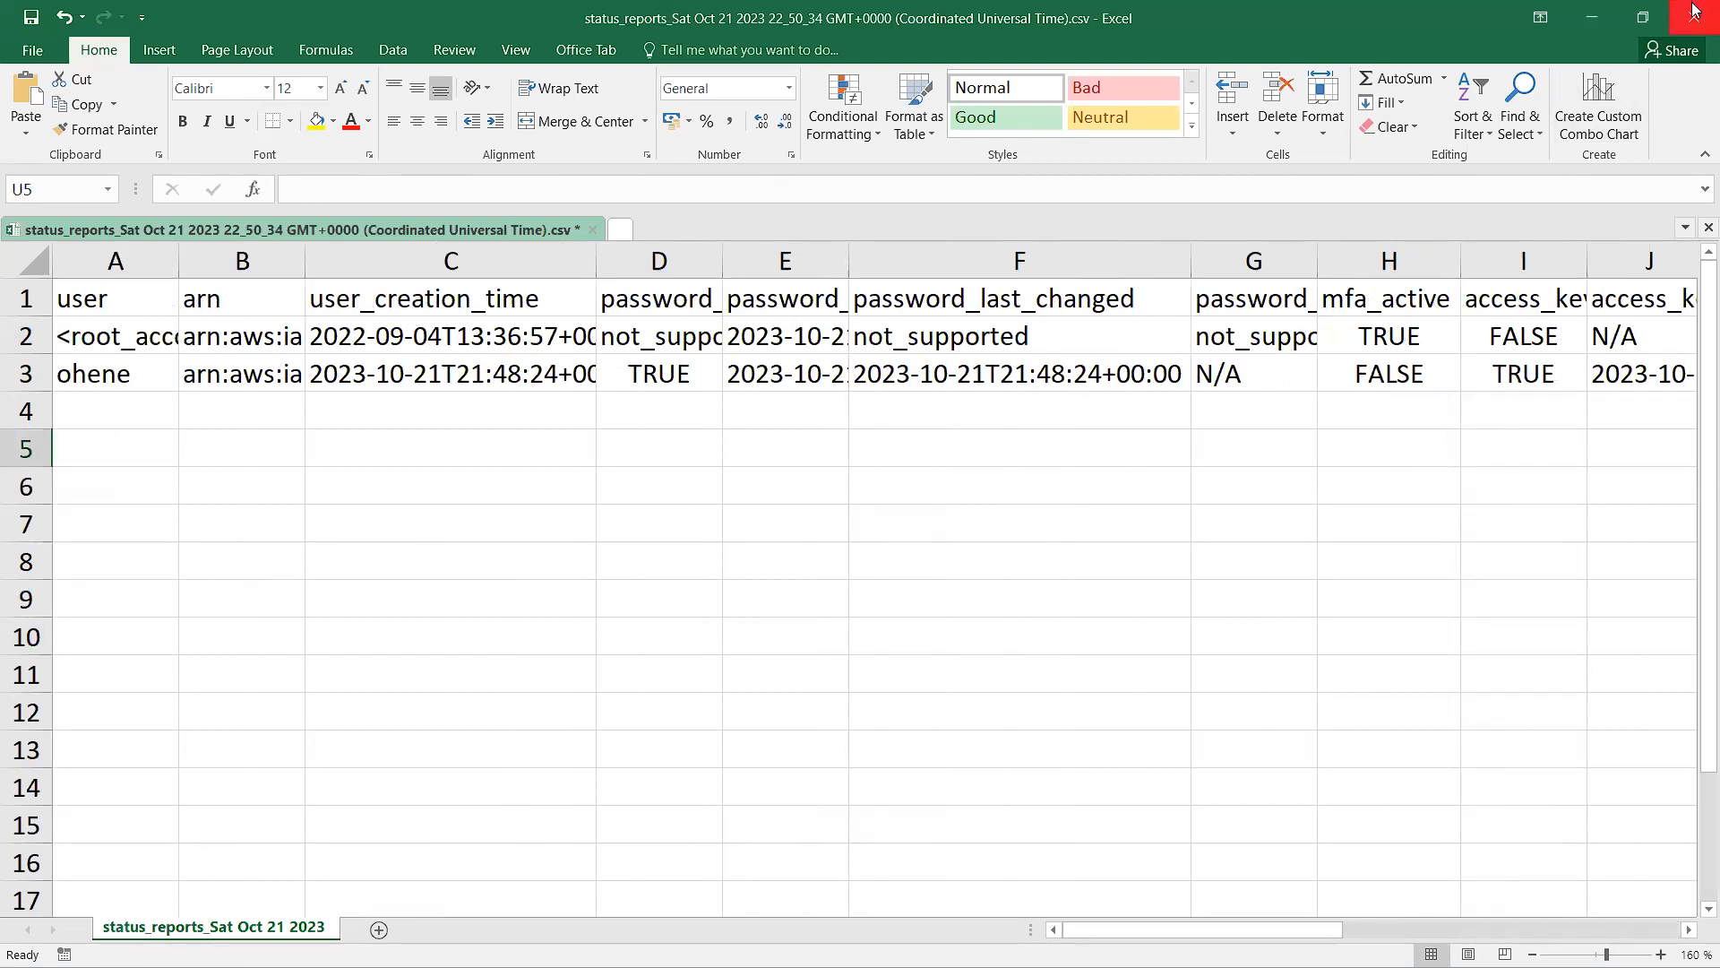
Step: Minimize Excel and return to the IAM Credential Report page showing a report created now
left_click(1592, 18)
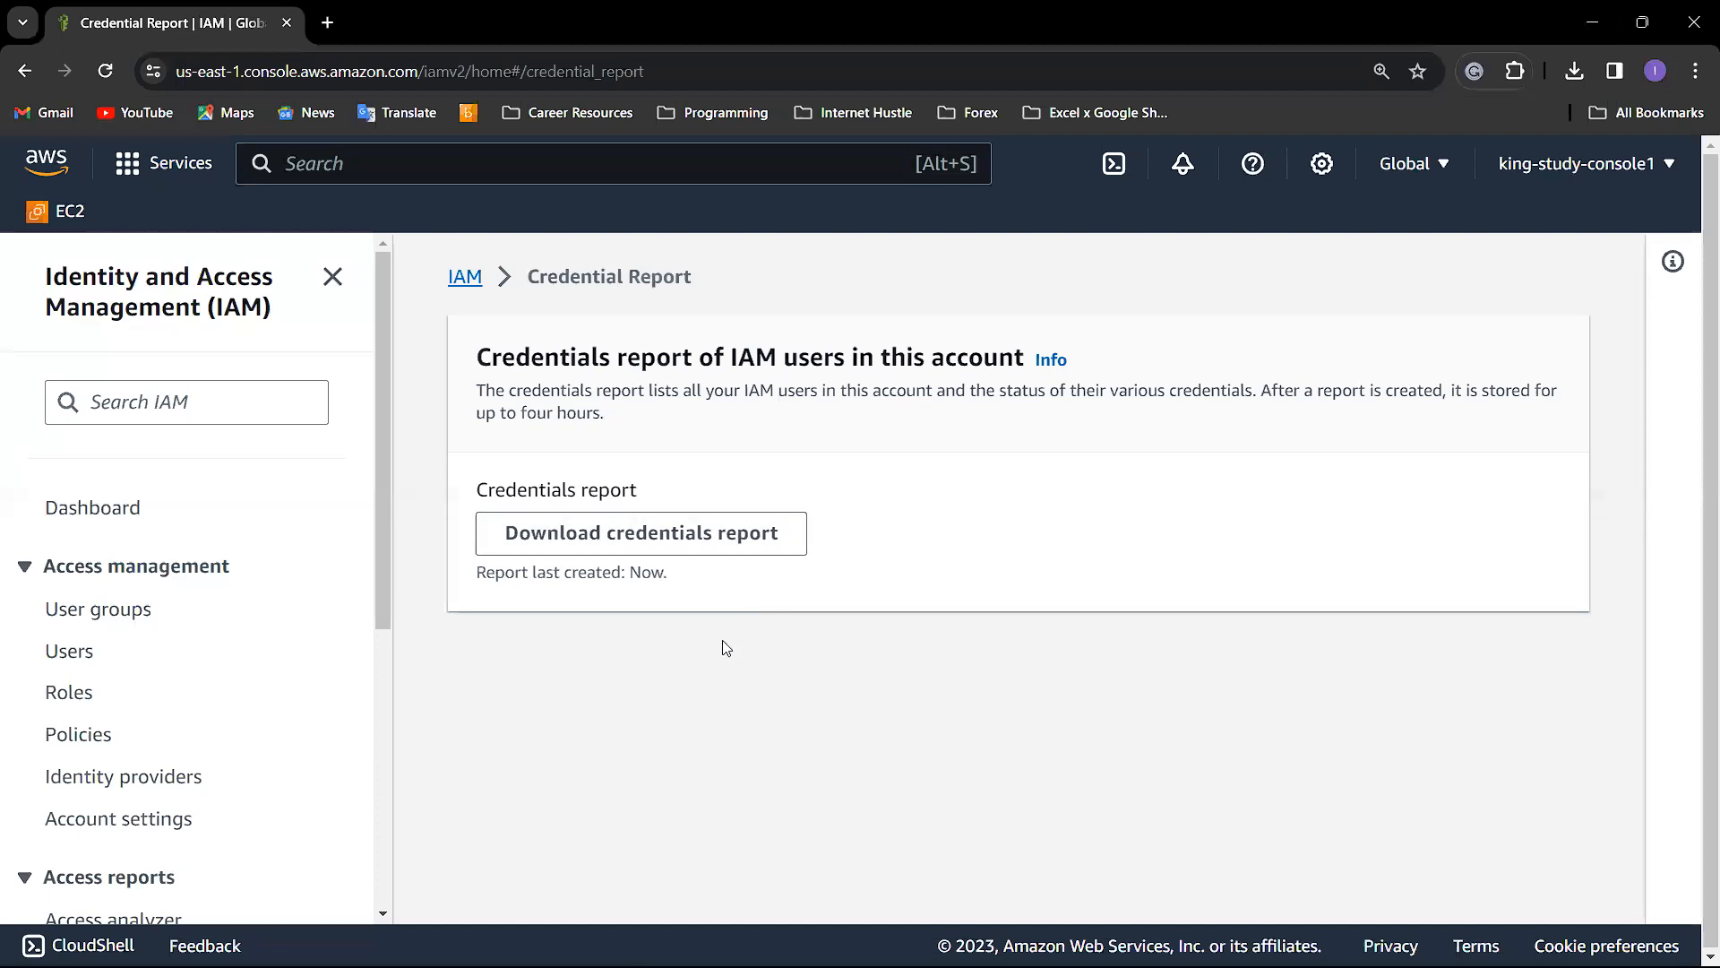
scroll(284, 703, "down", 1)
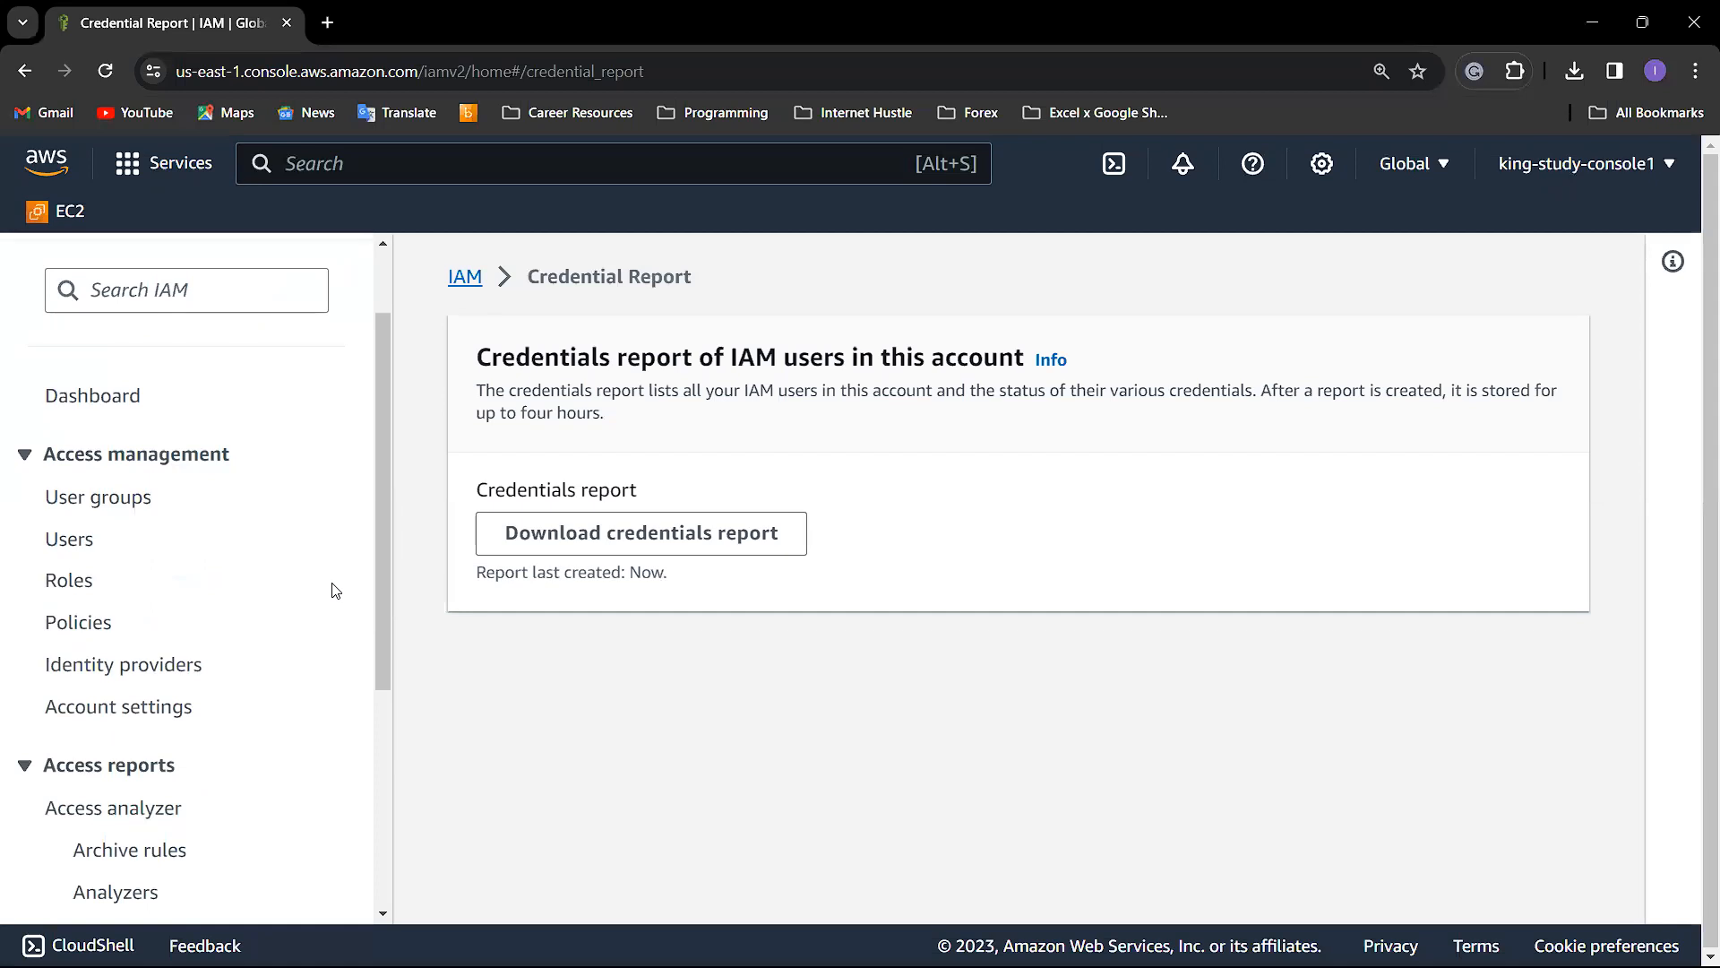
scroll(334, 590, "down", 2)
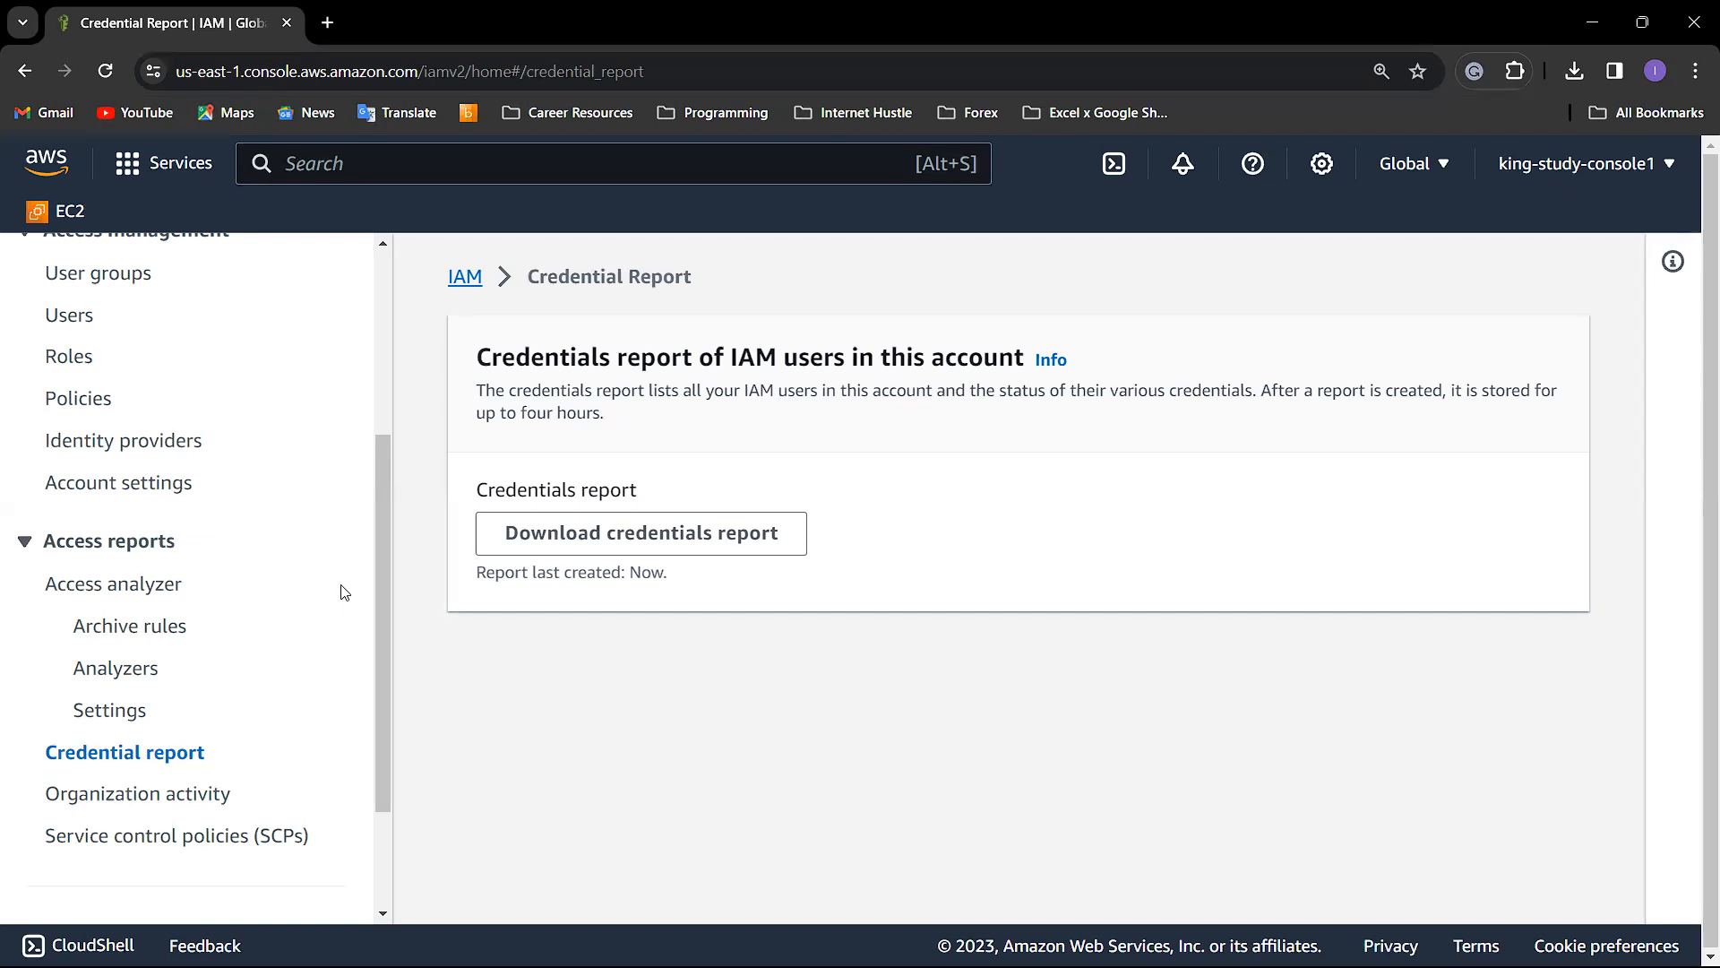
scroll(341, 592, "up", 1)
Step: Glance at Access Analyzer, then open the Users list and the single user's details page
left_click(113, 697)
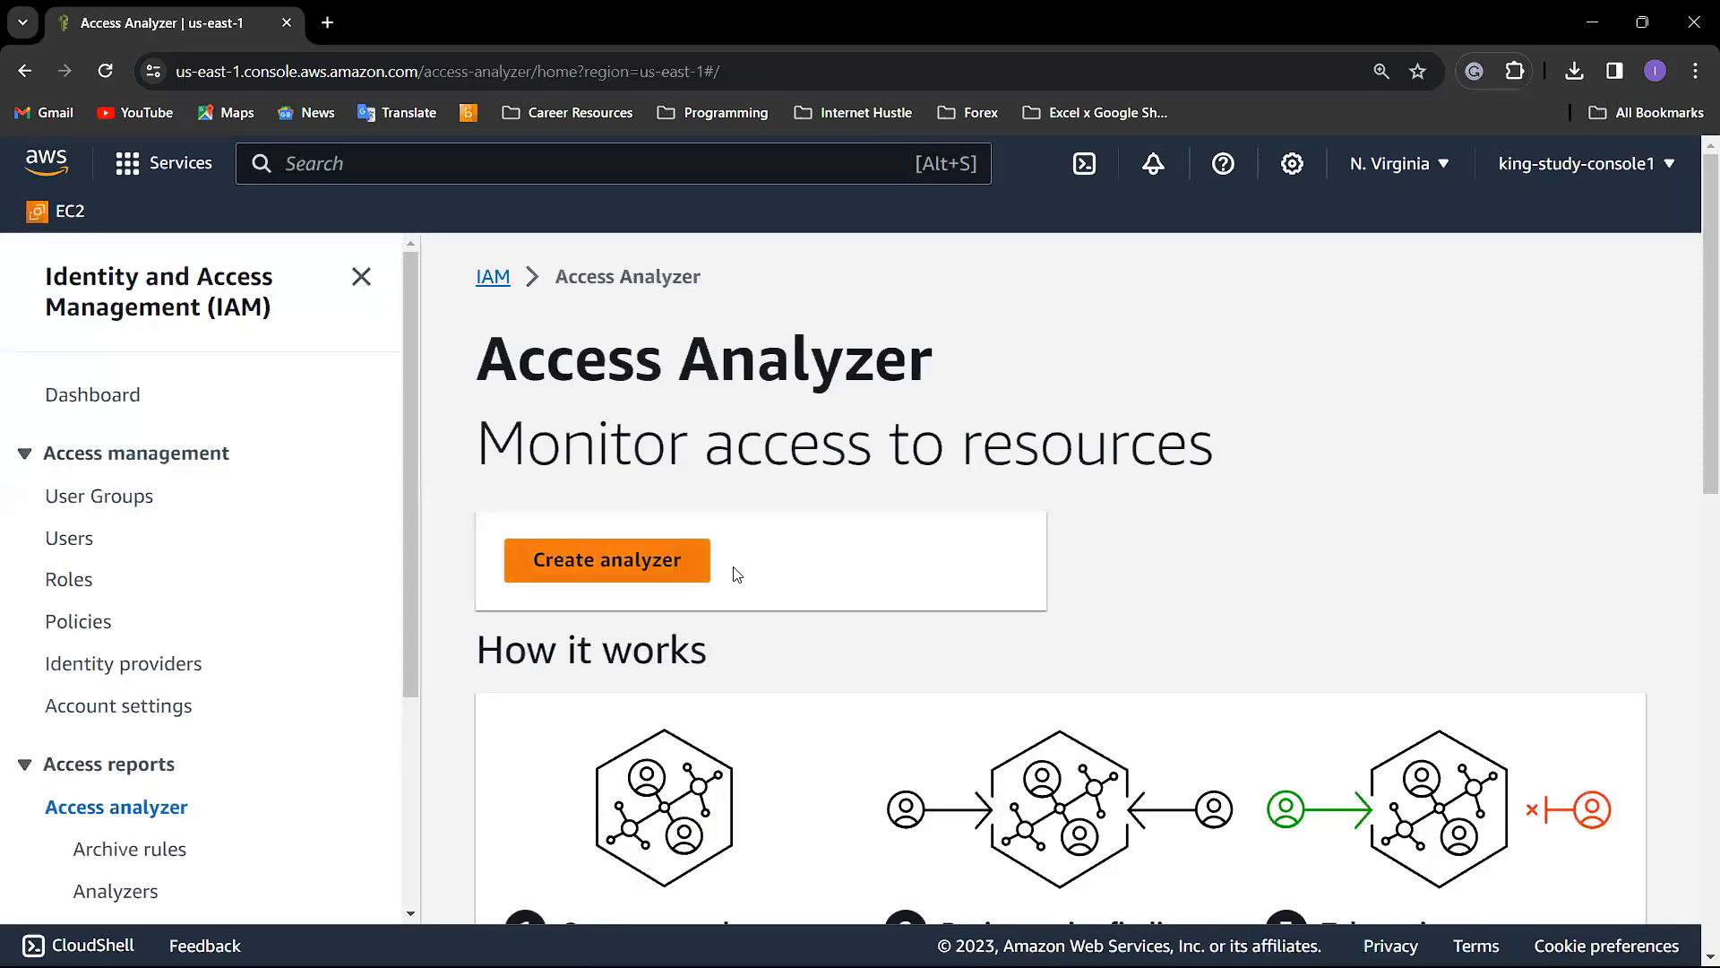
scroll(736, 574, "down", 15)
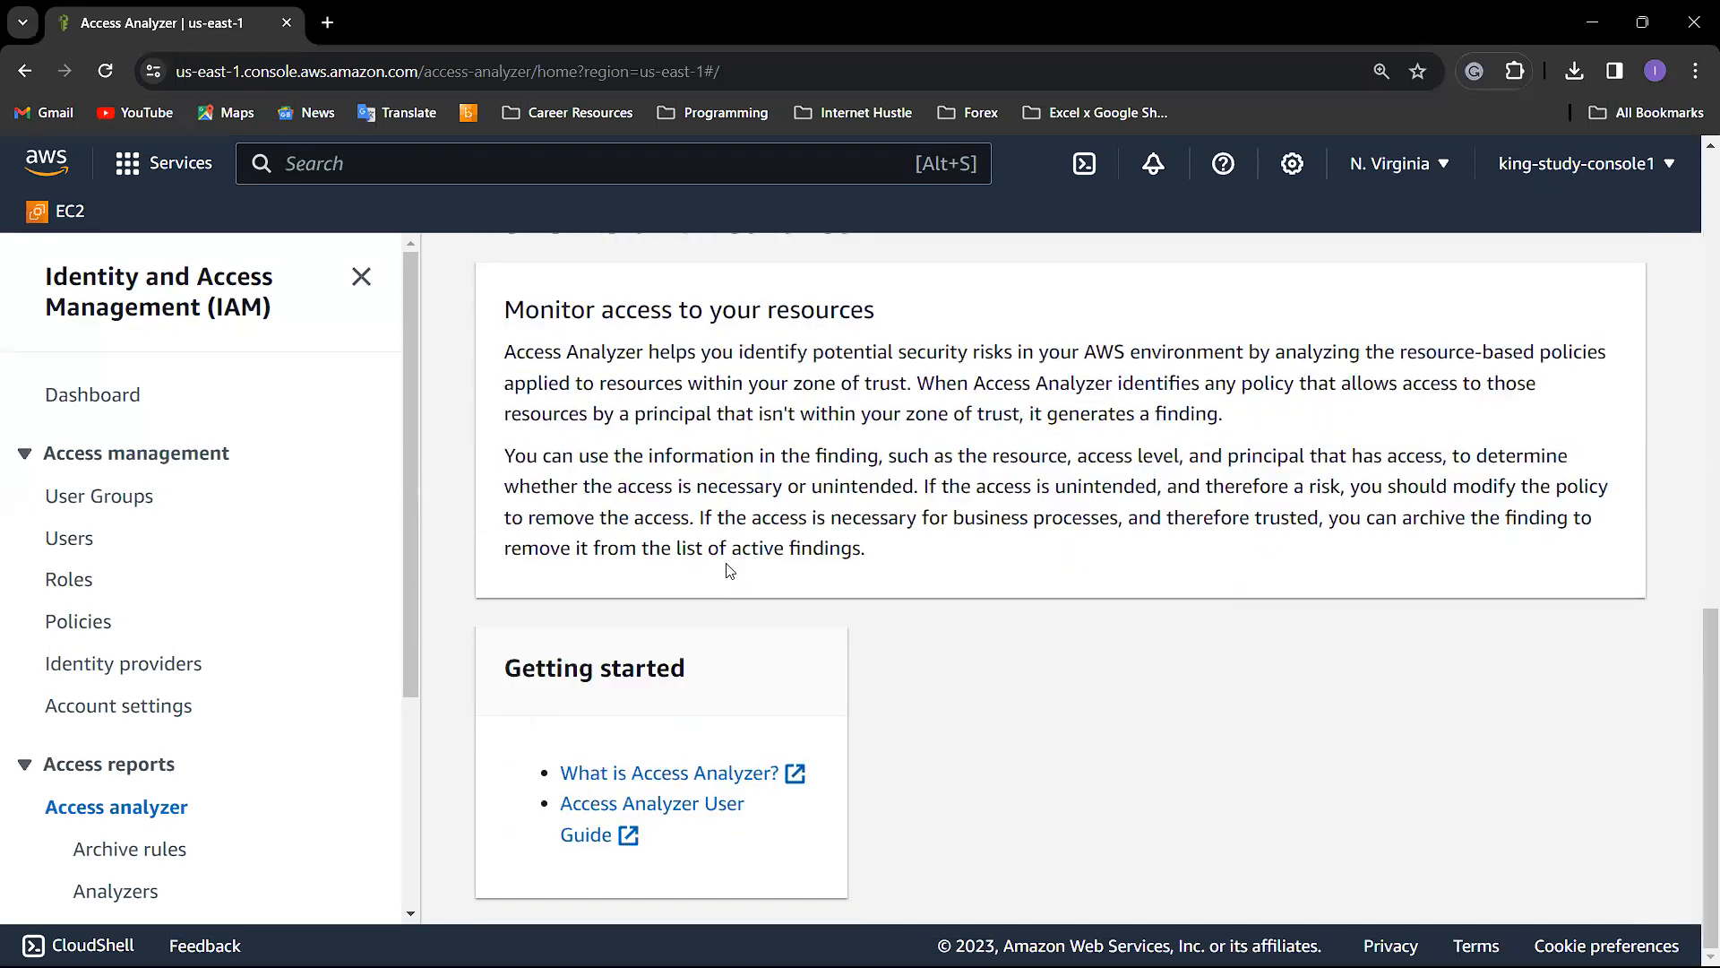
scroll(728, 571, "up", 5)
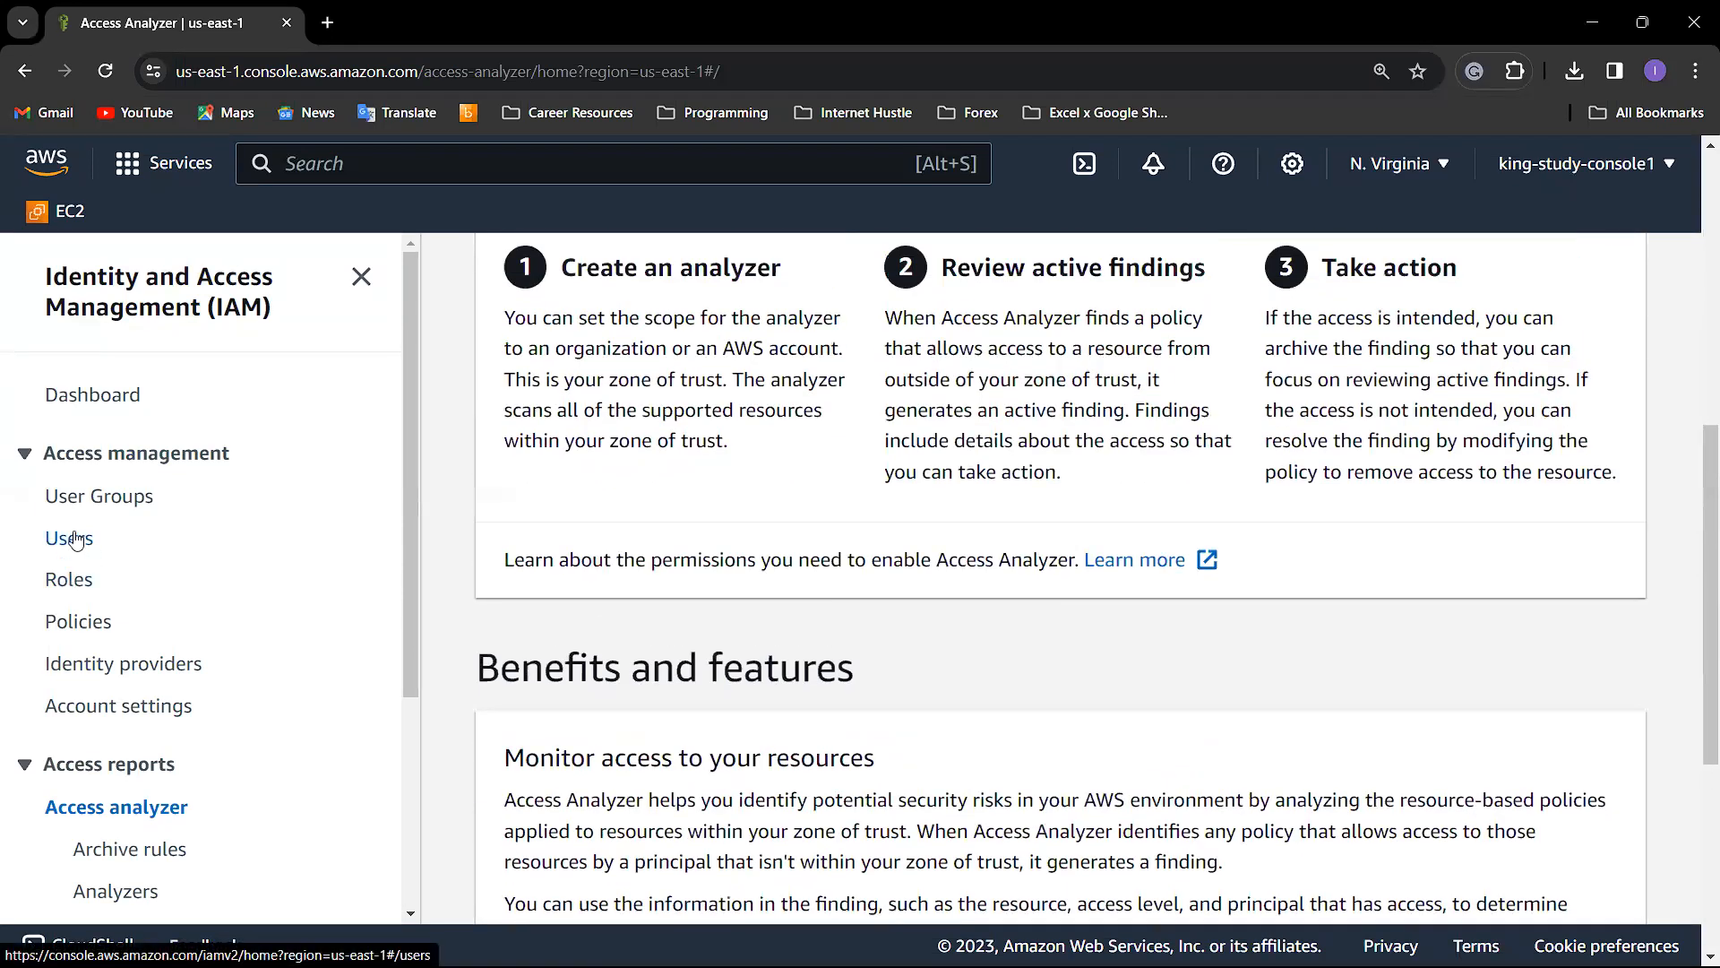
left_click(76, 538)
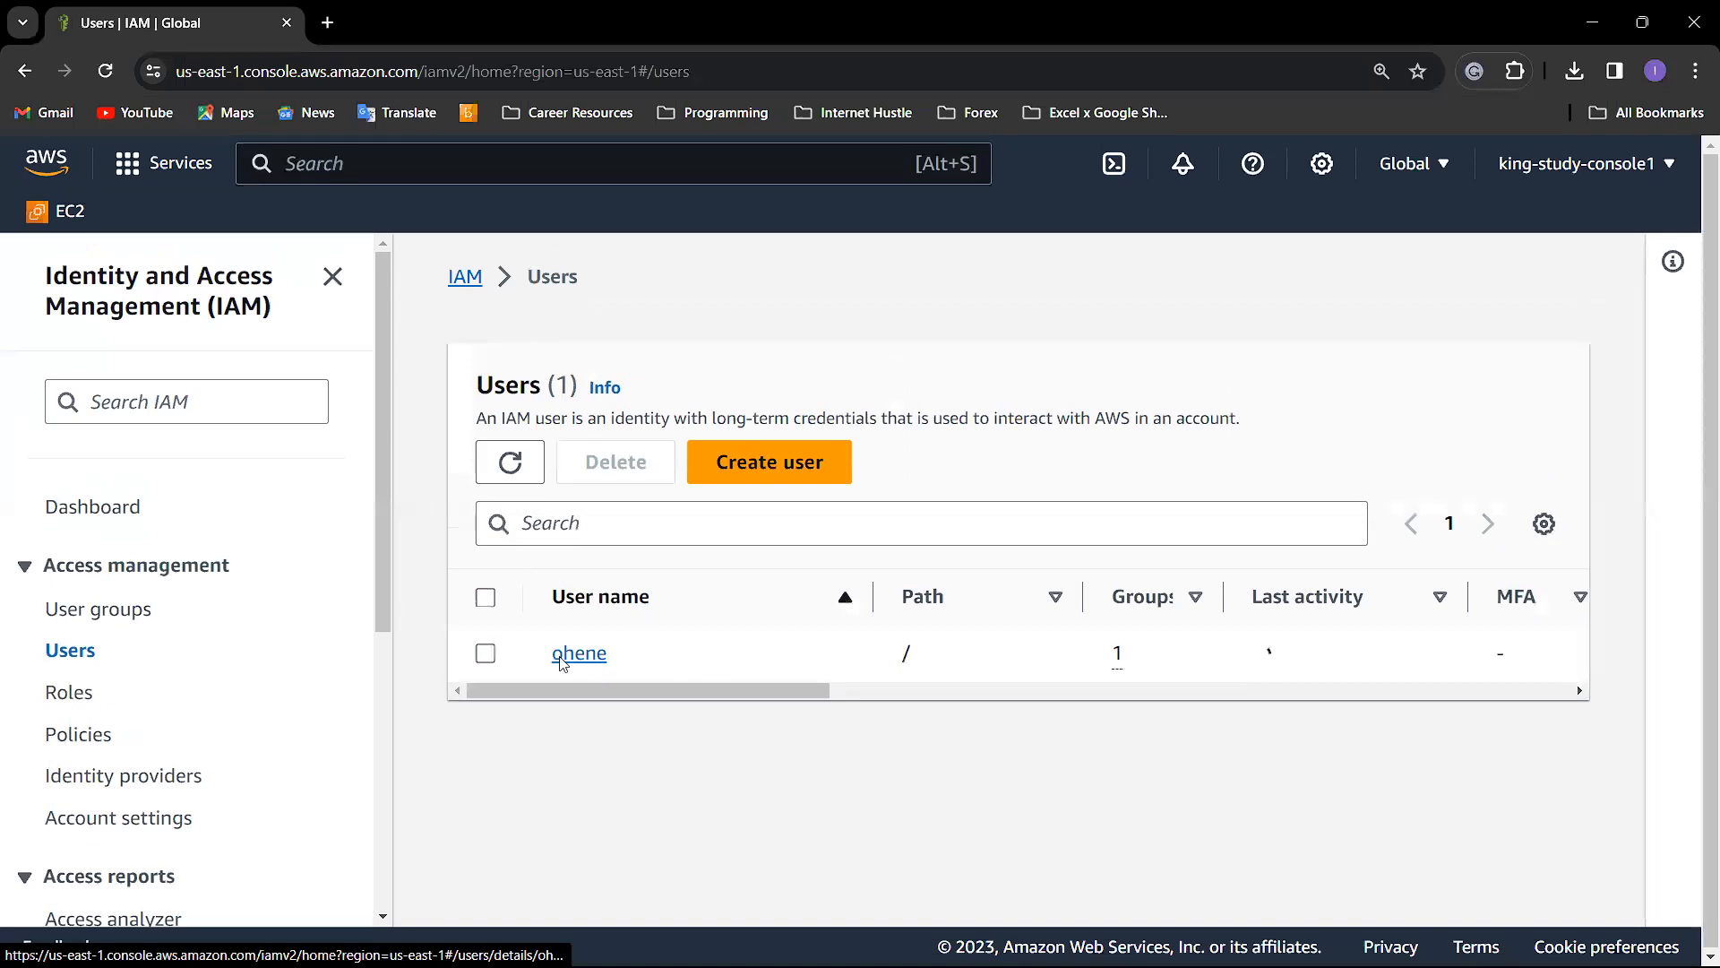
left_click(580, 653)
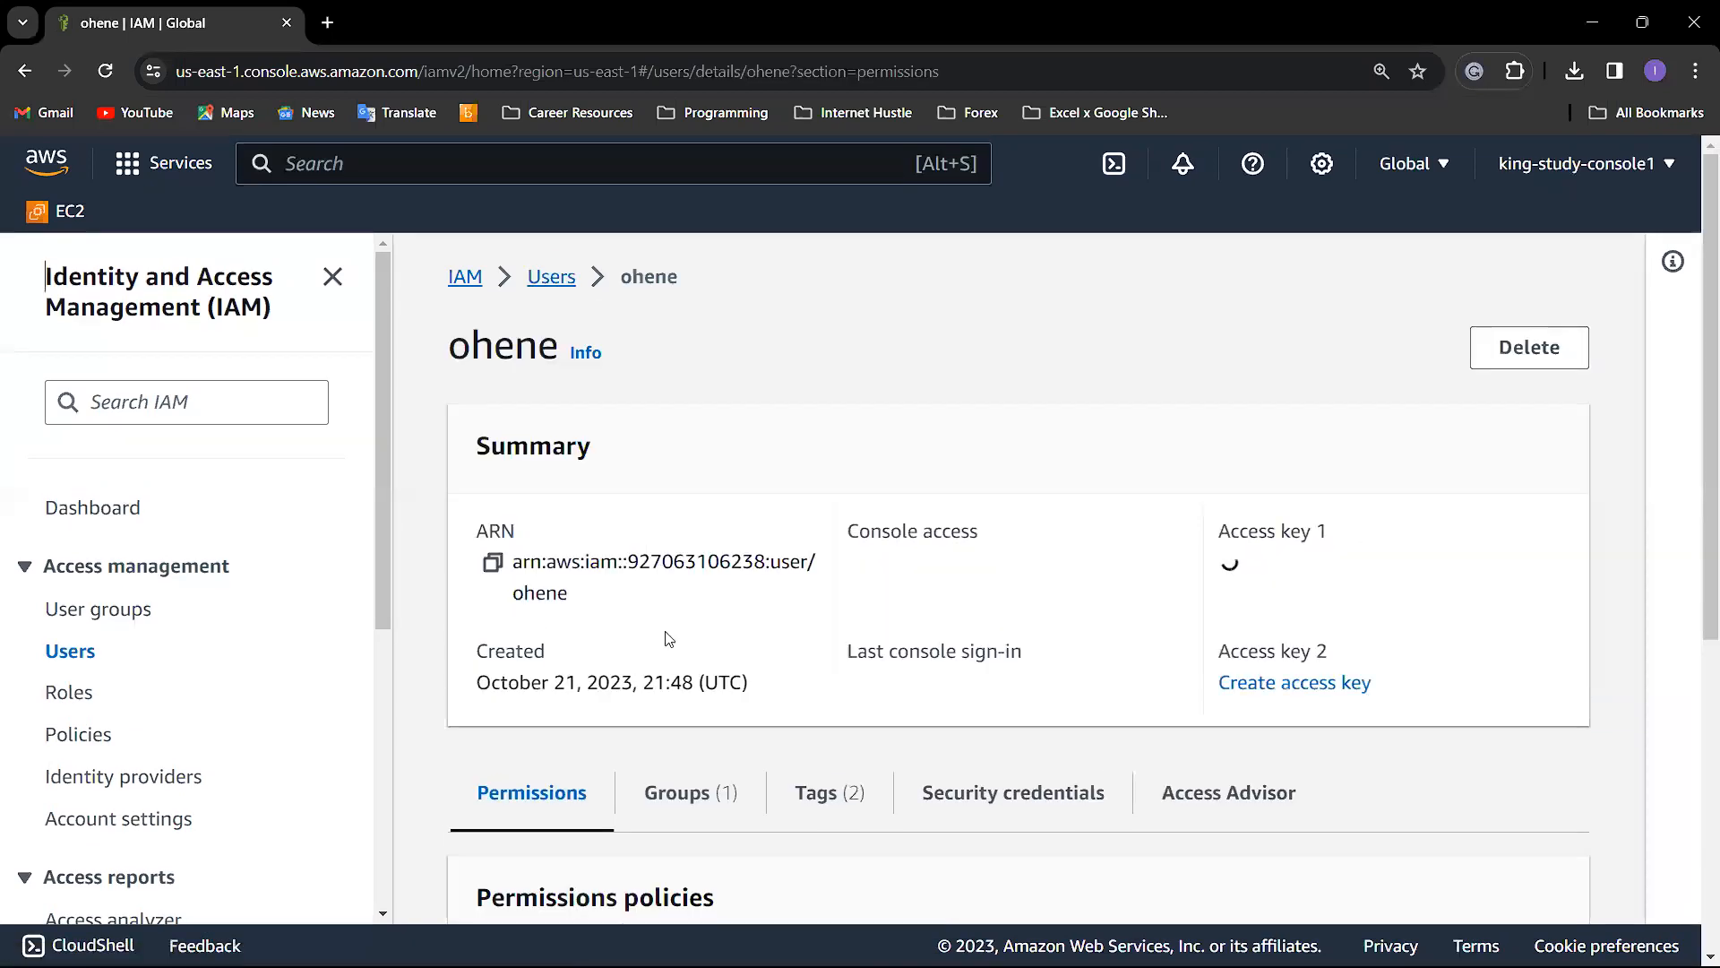
Step: Open the user's Access Advisor tab and widen the Service column to show full names
scroll(725, 645, "down", 3)
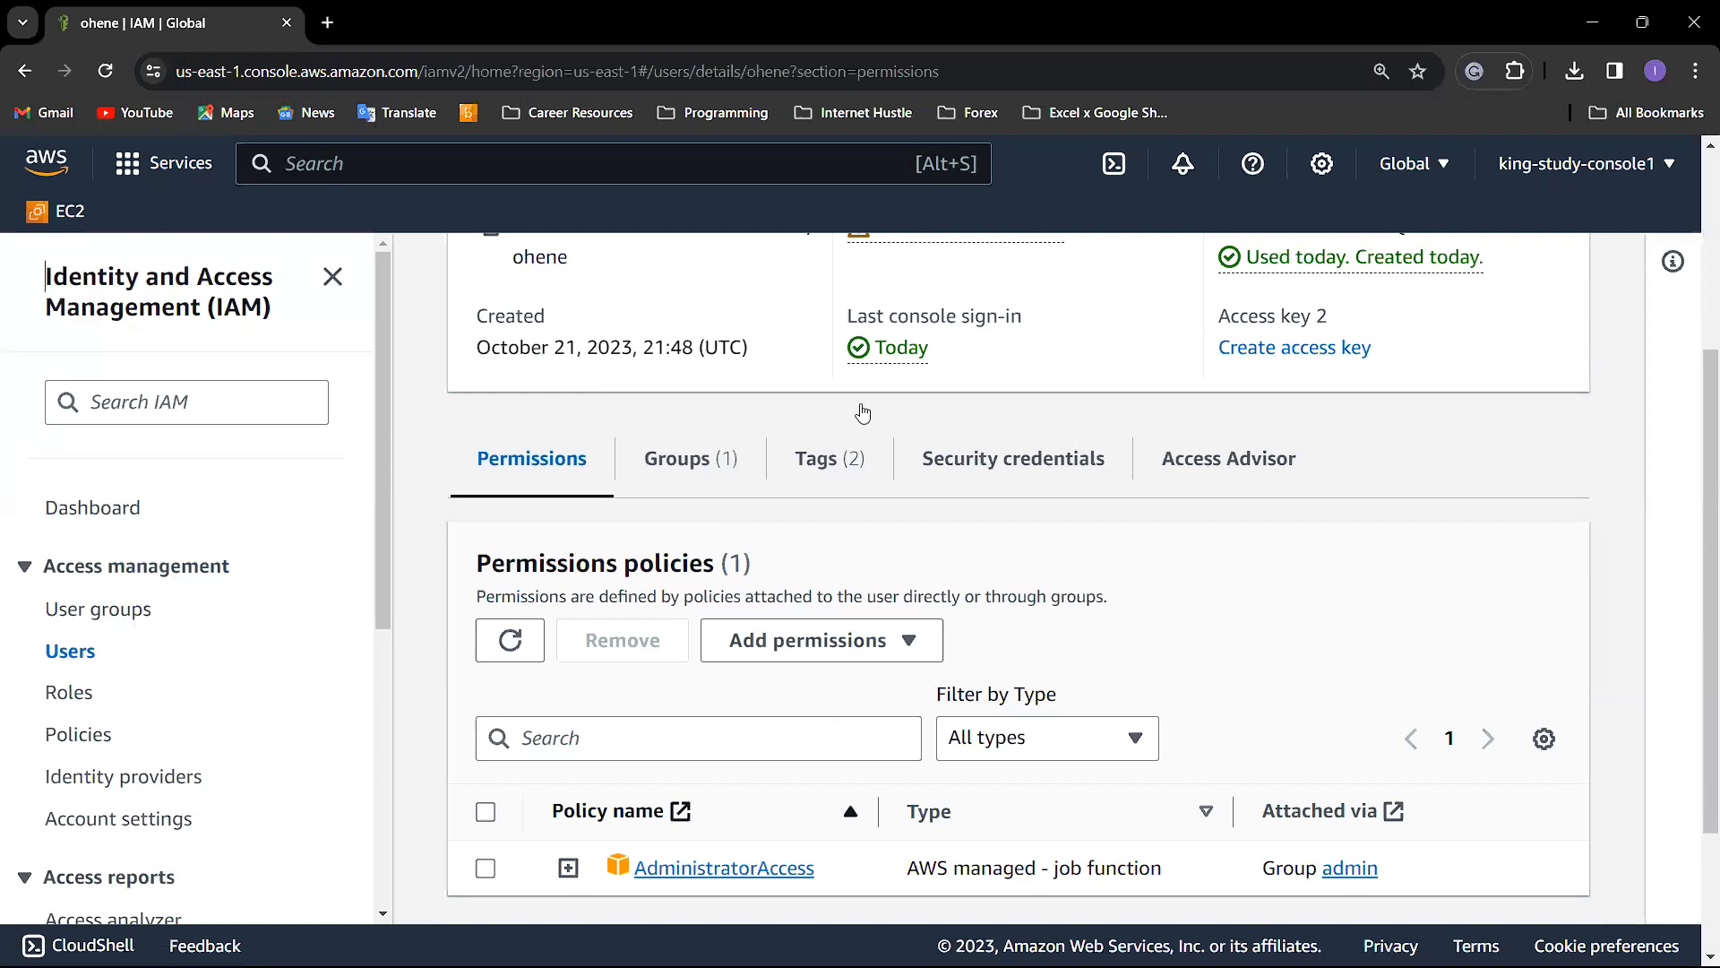
left_click(1159, 465)
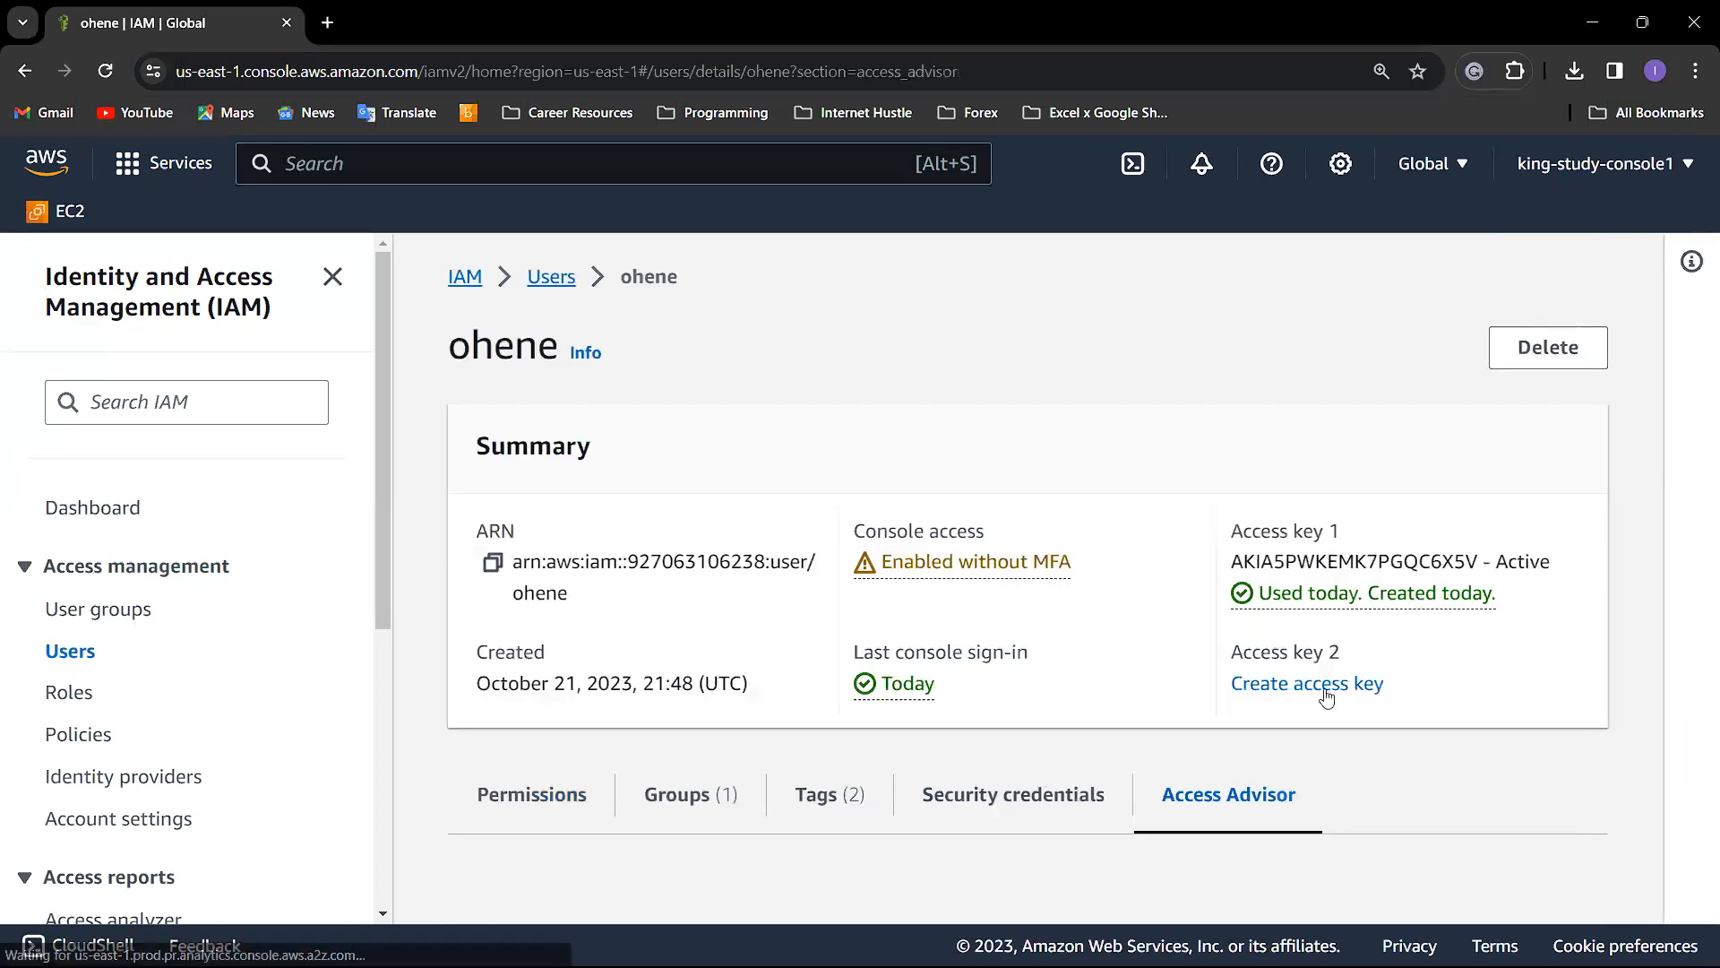
scroll(1116, 683, "down", 2)
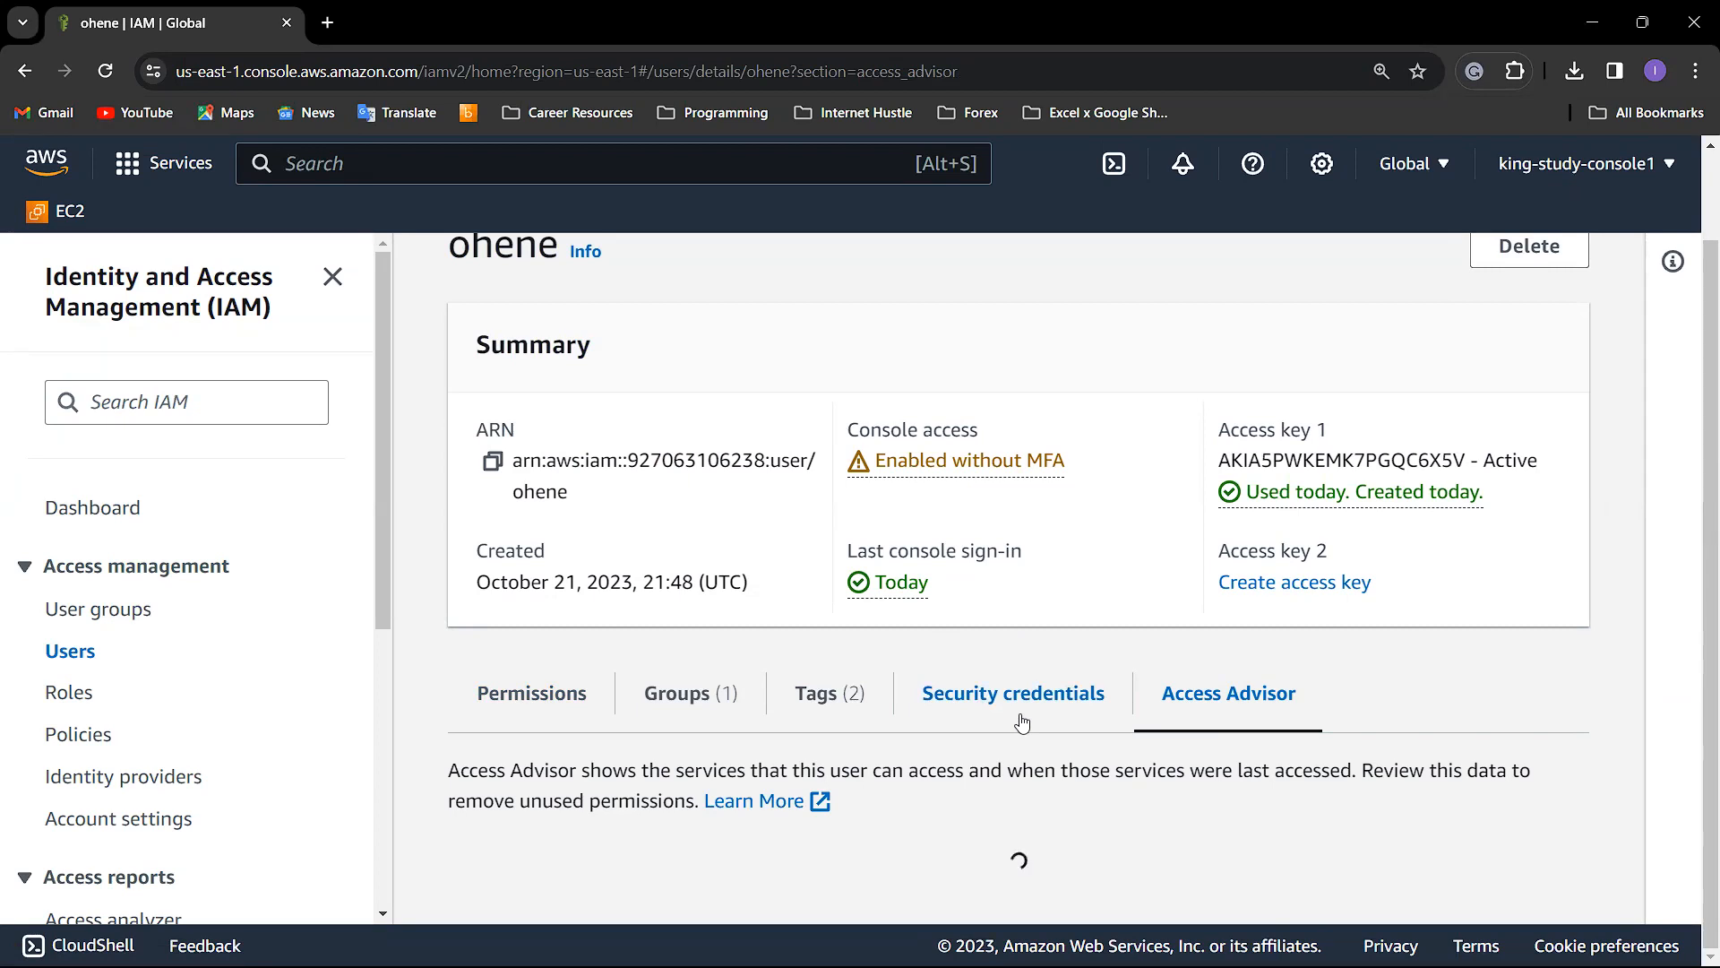
scroll(941, 667, "down", 8)
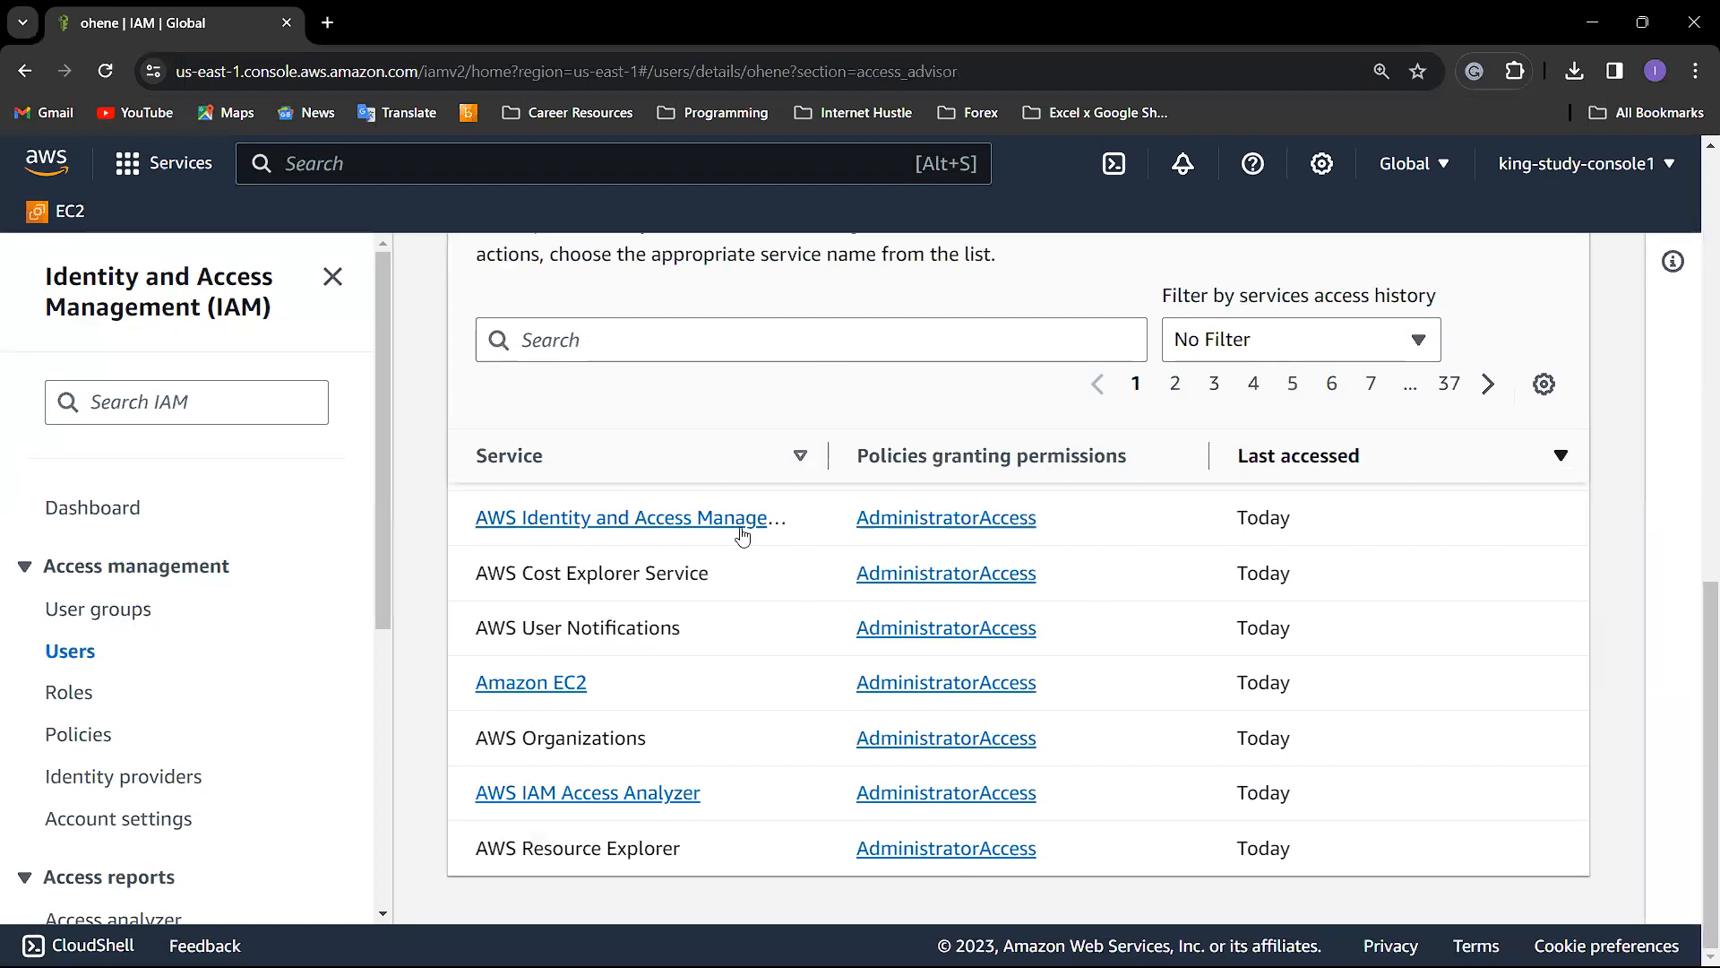
left_click_drag(829, 455, 914, 456)
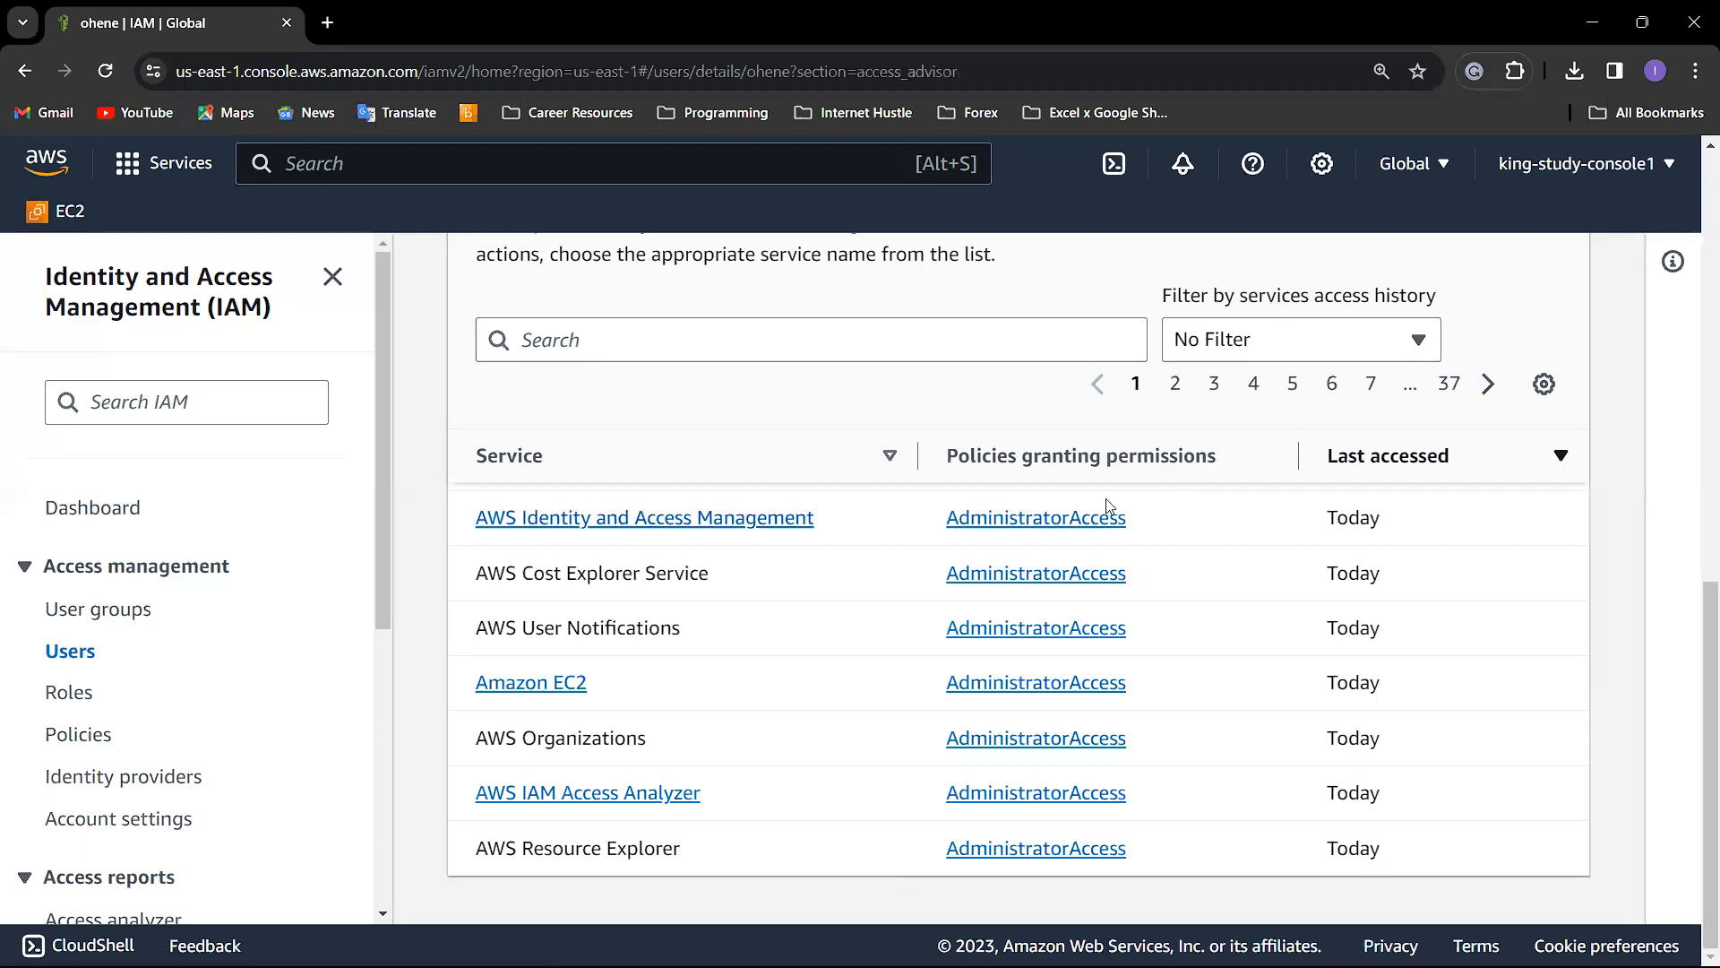
Step: Highlight the AWS Cost Explorer Service, AWS User Notifications and AWS Resource Explorer entries
left_click_drag(480, 570, 758, 588)
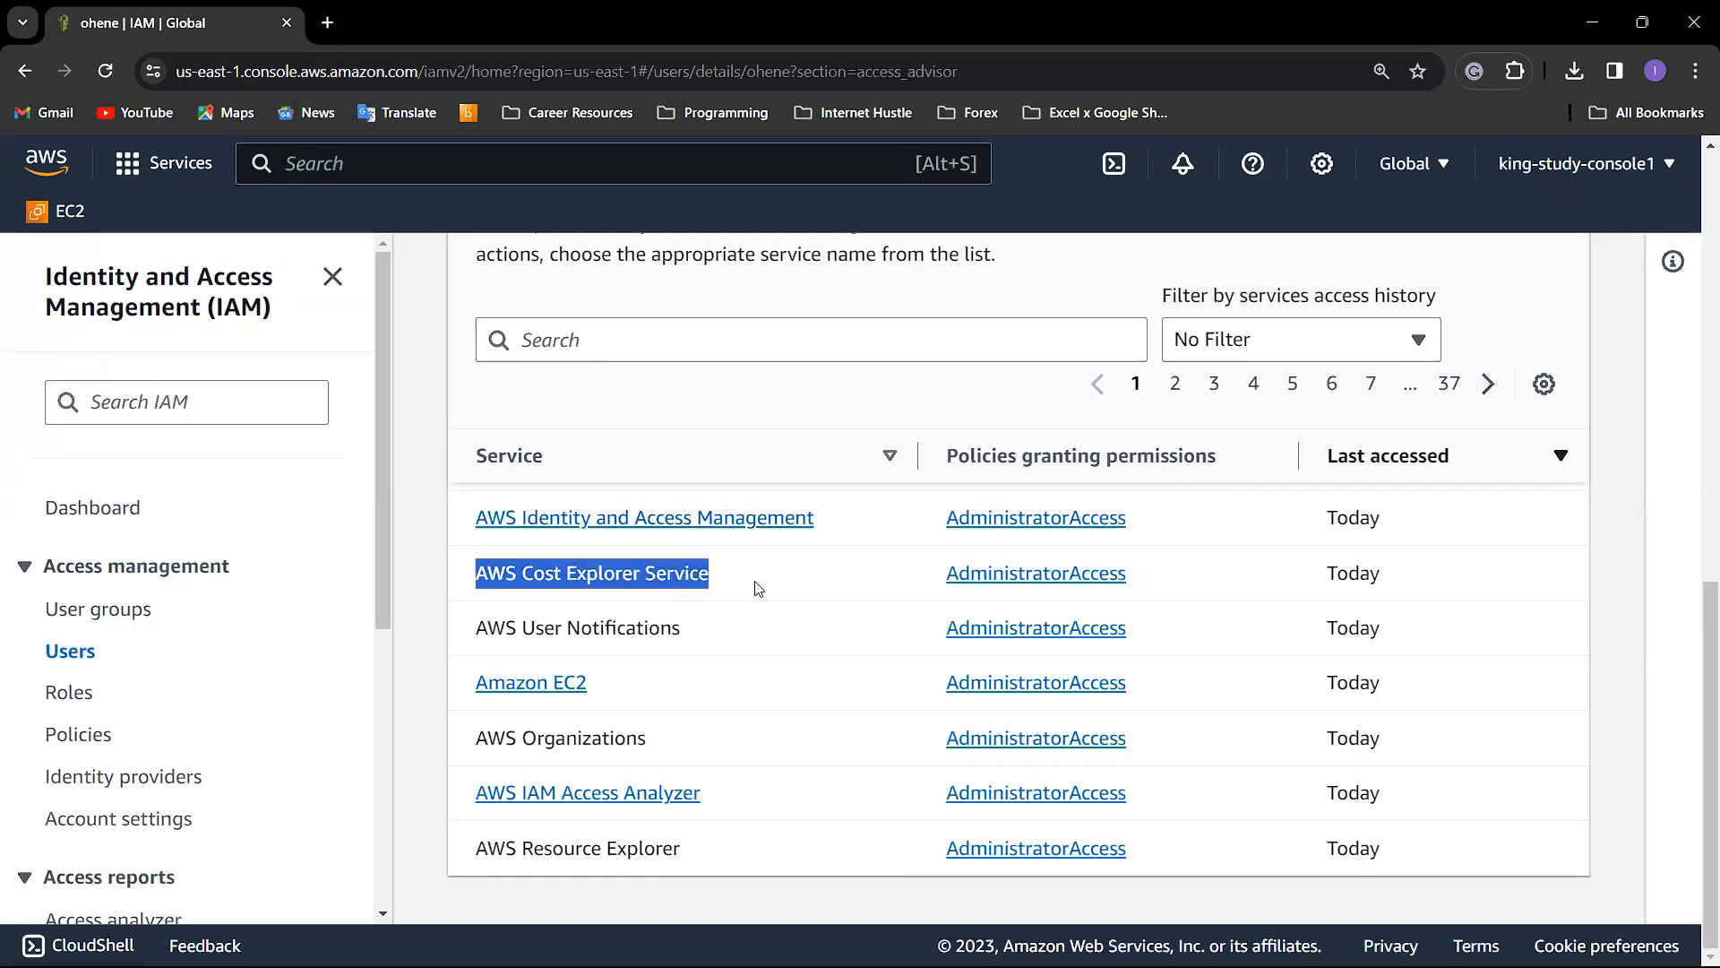
left_click_drag(478, 619, 693, 631)
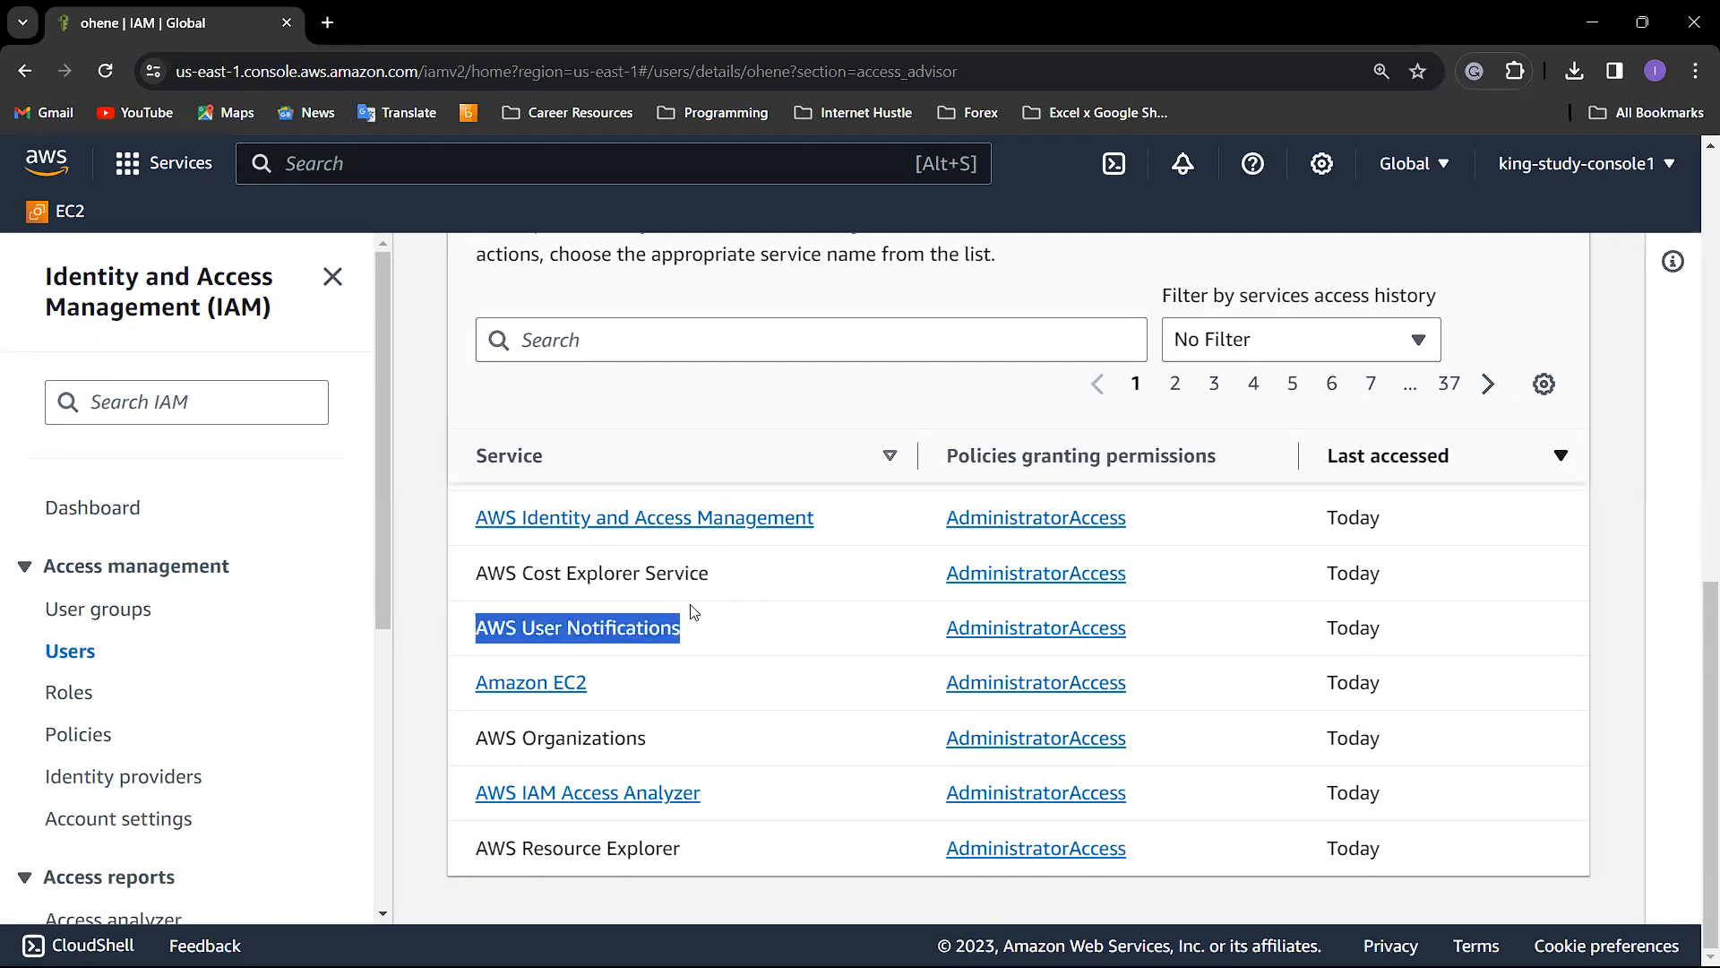
left_click(706, 622)
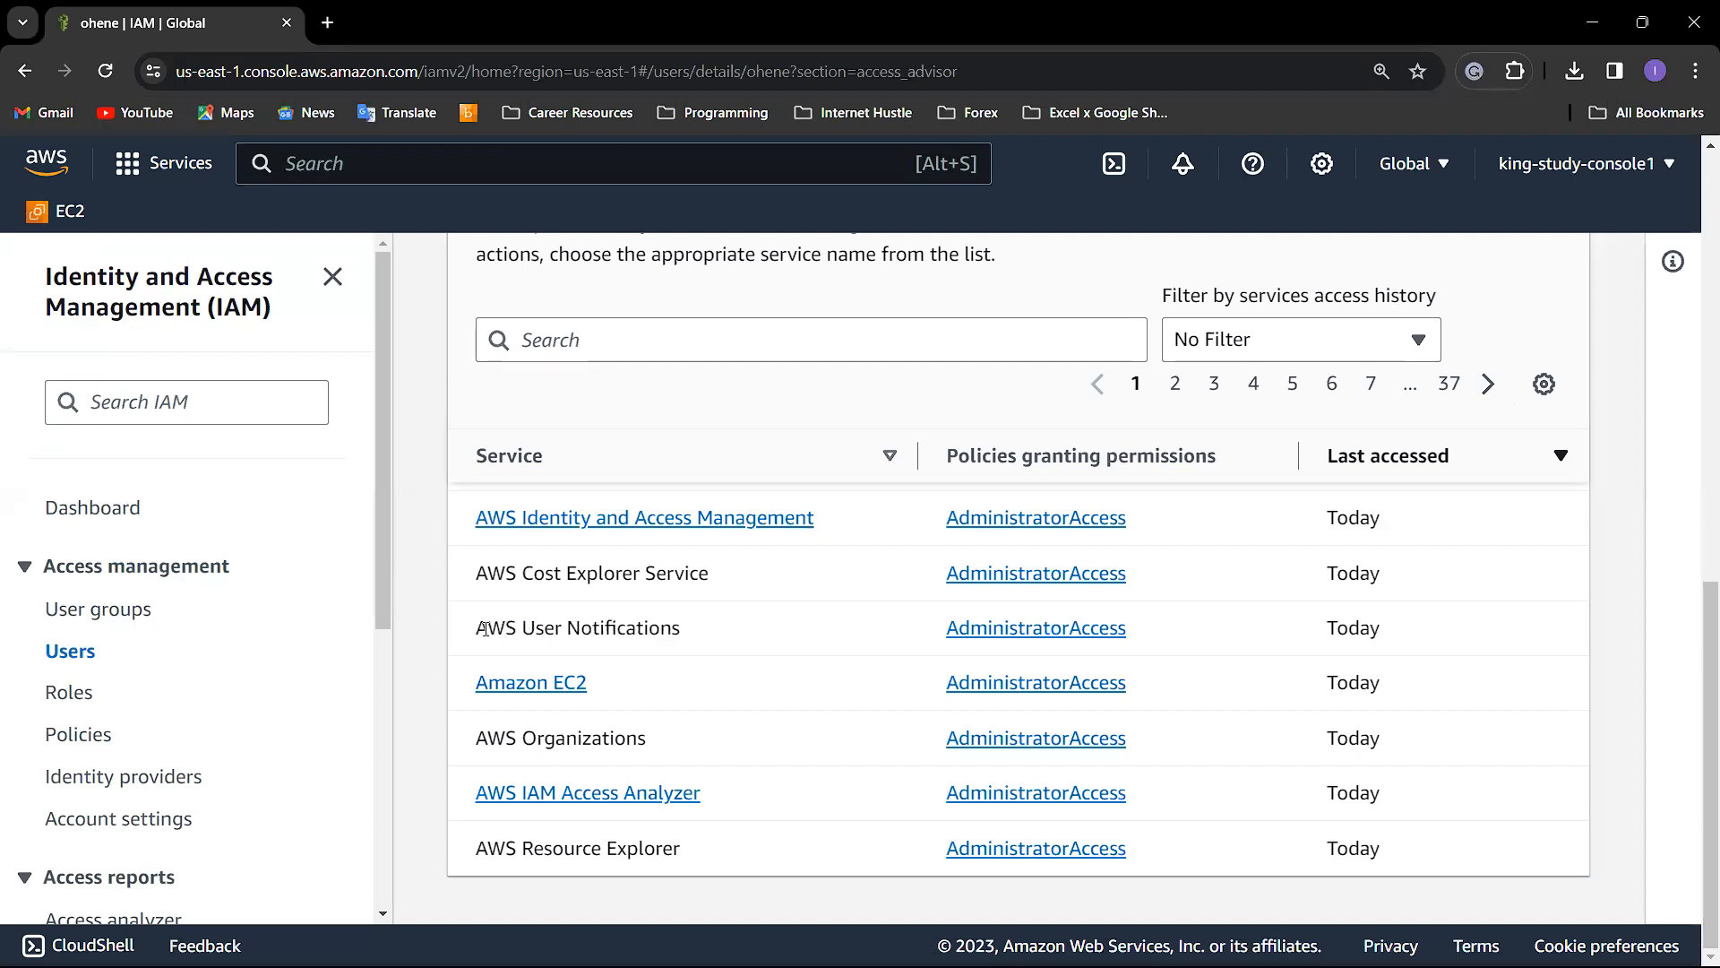
left_click_drag(478, 626, 701, 631)
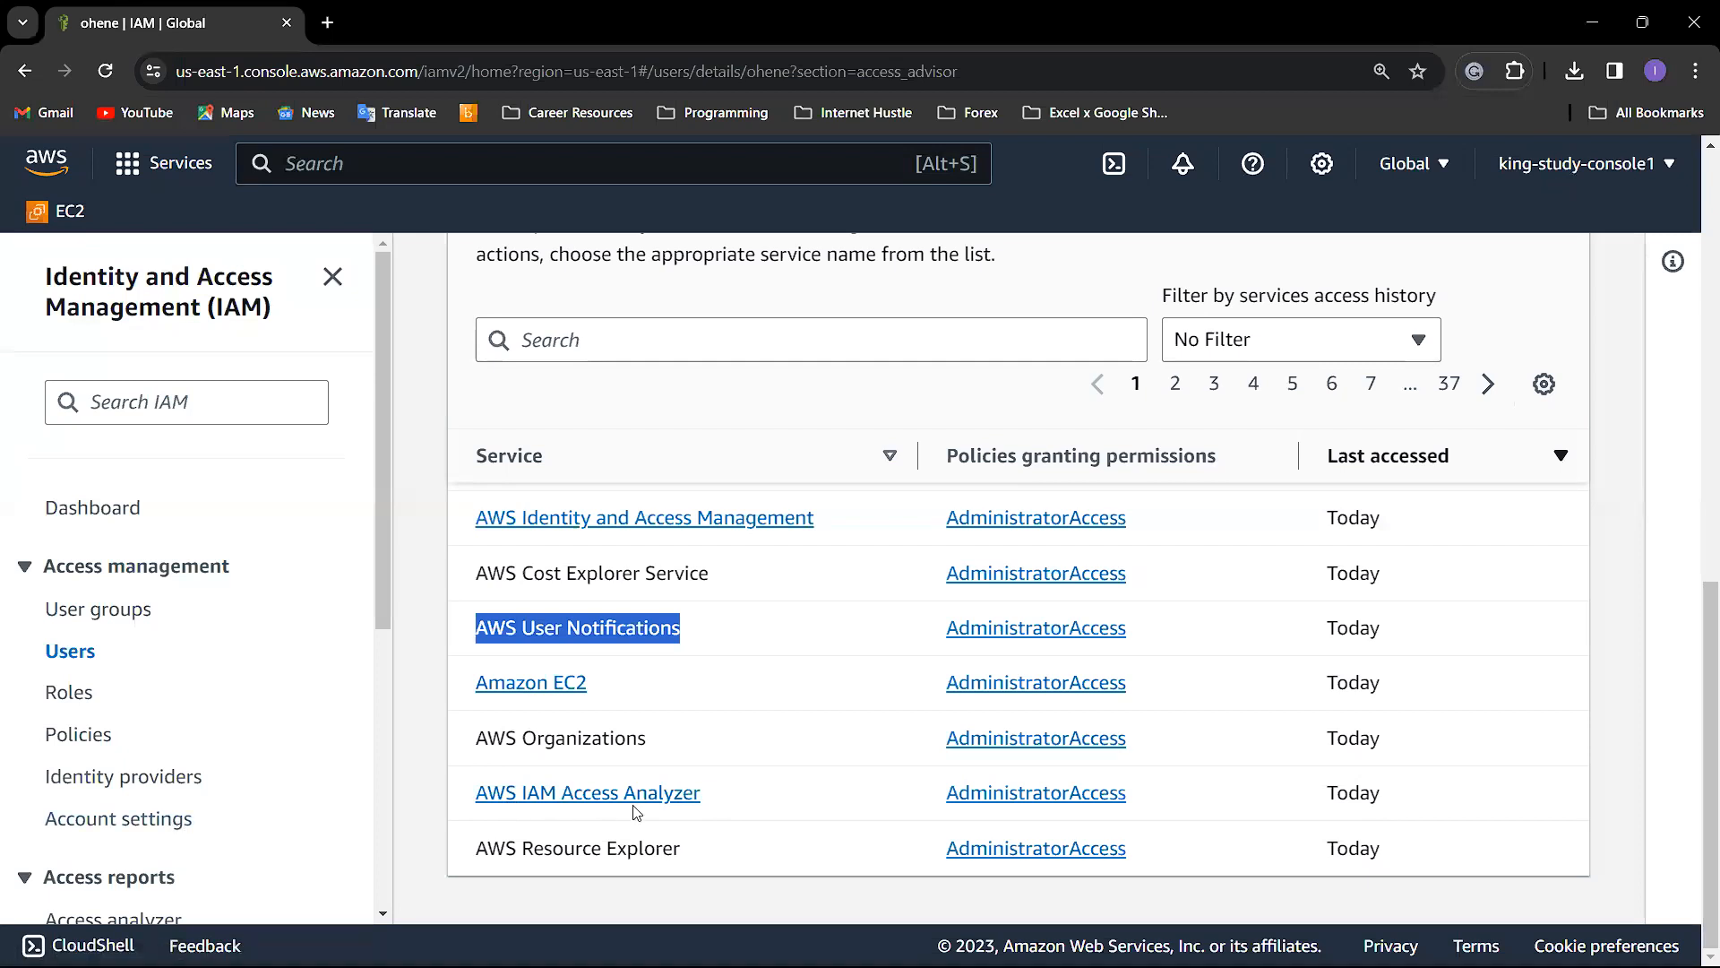
left_click(567, 848)
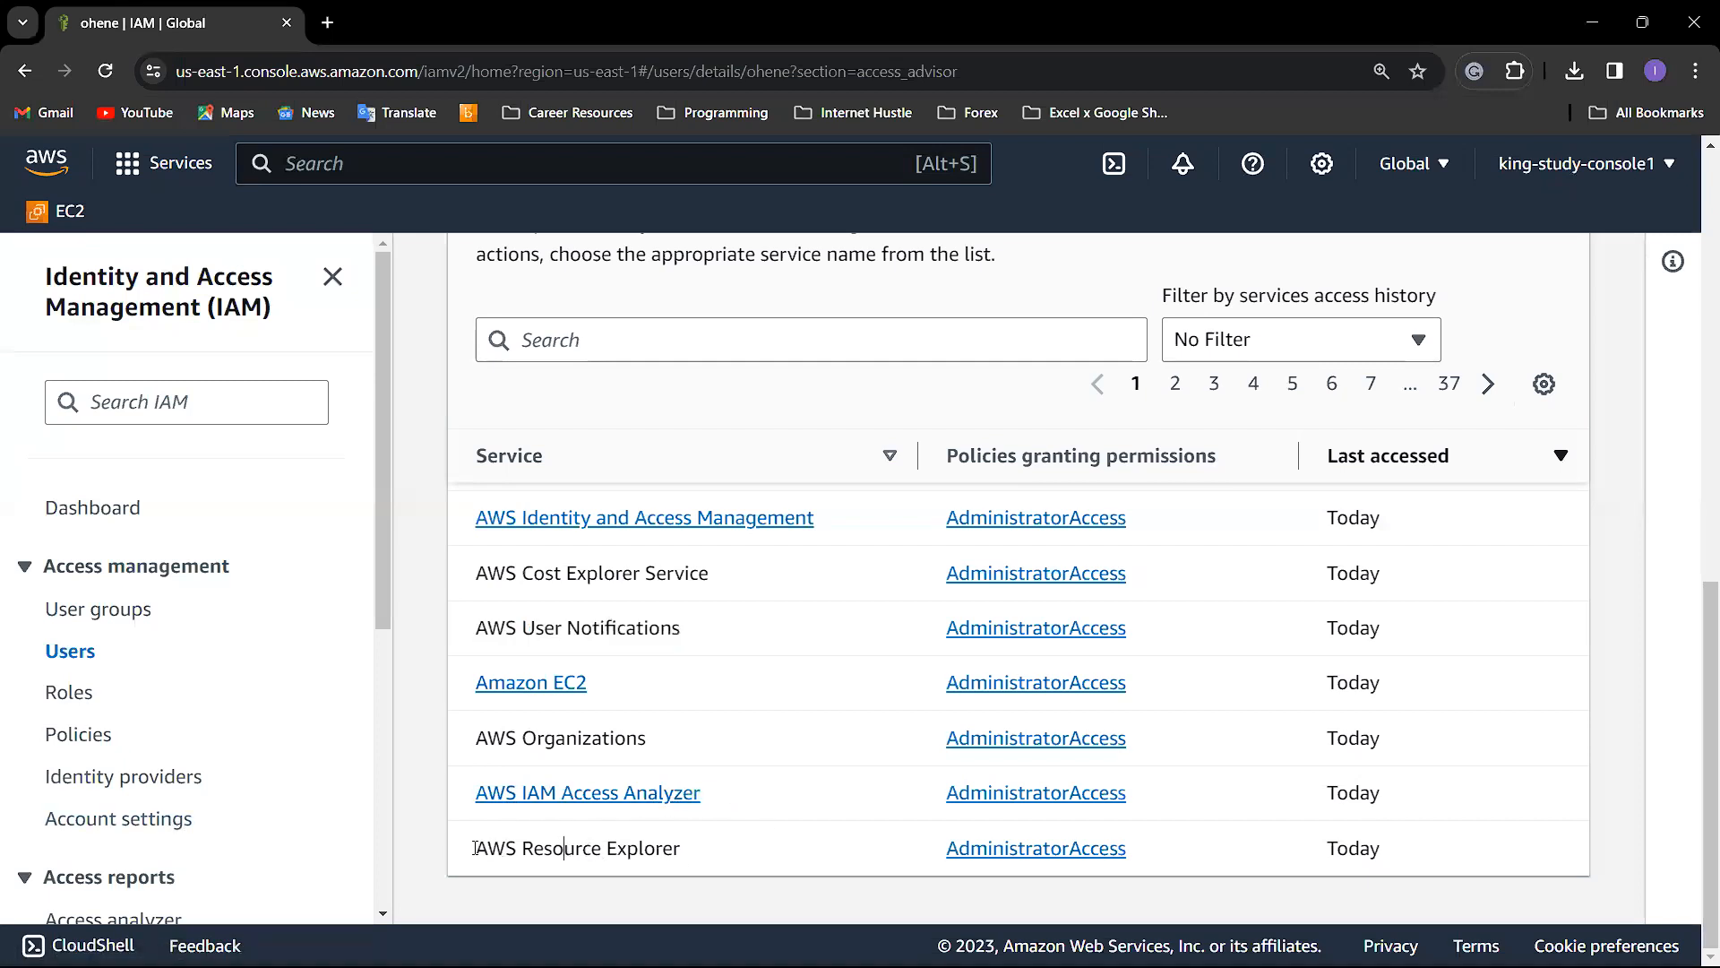
left_click_drag(474, 849, 730, 851)
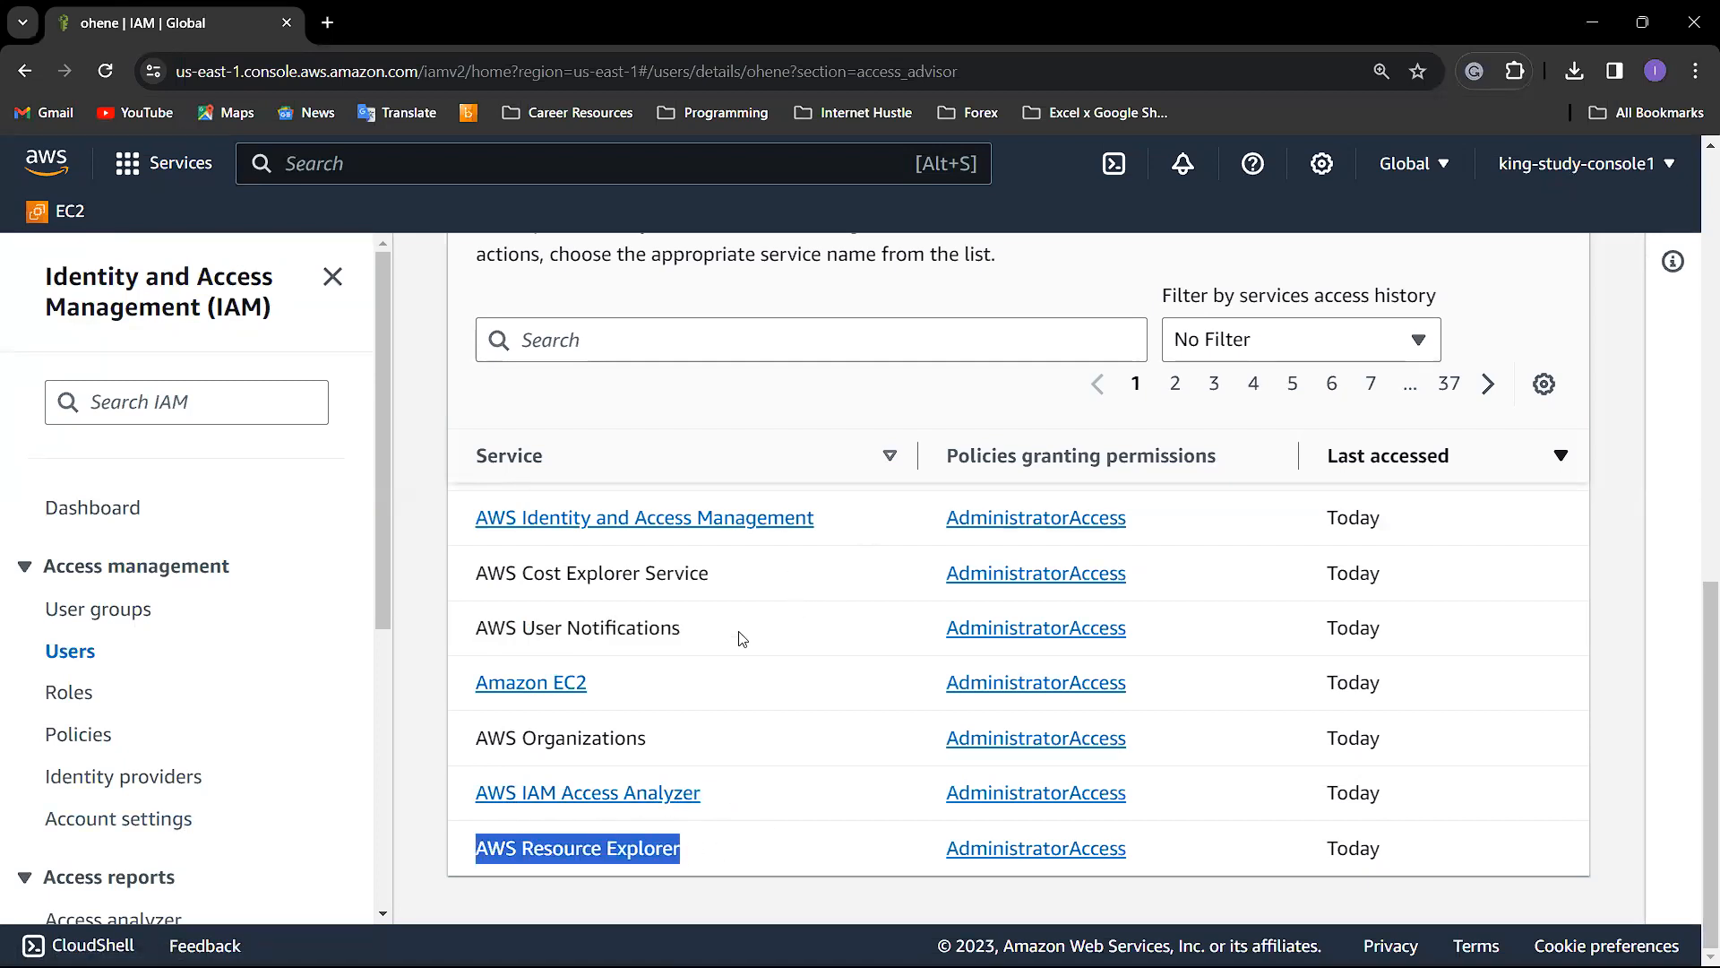
left_click(760, 680)
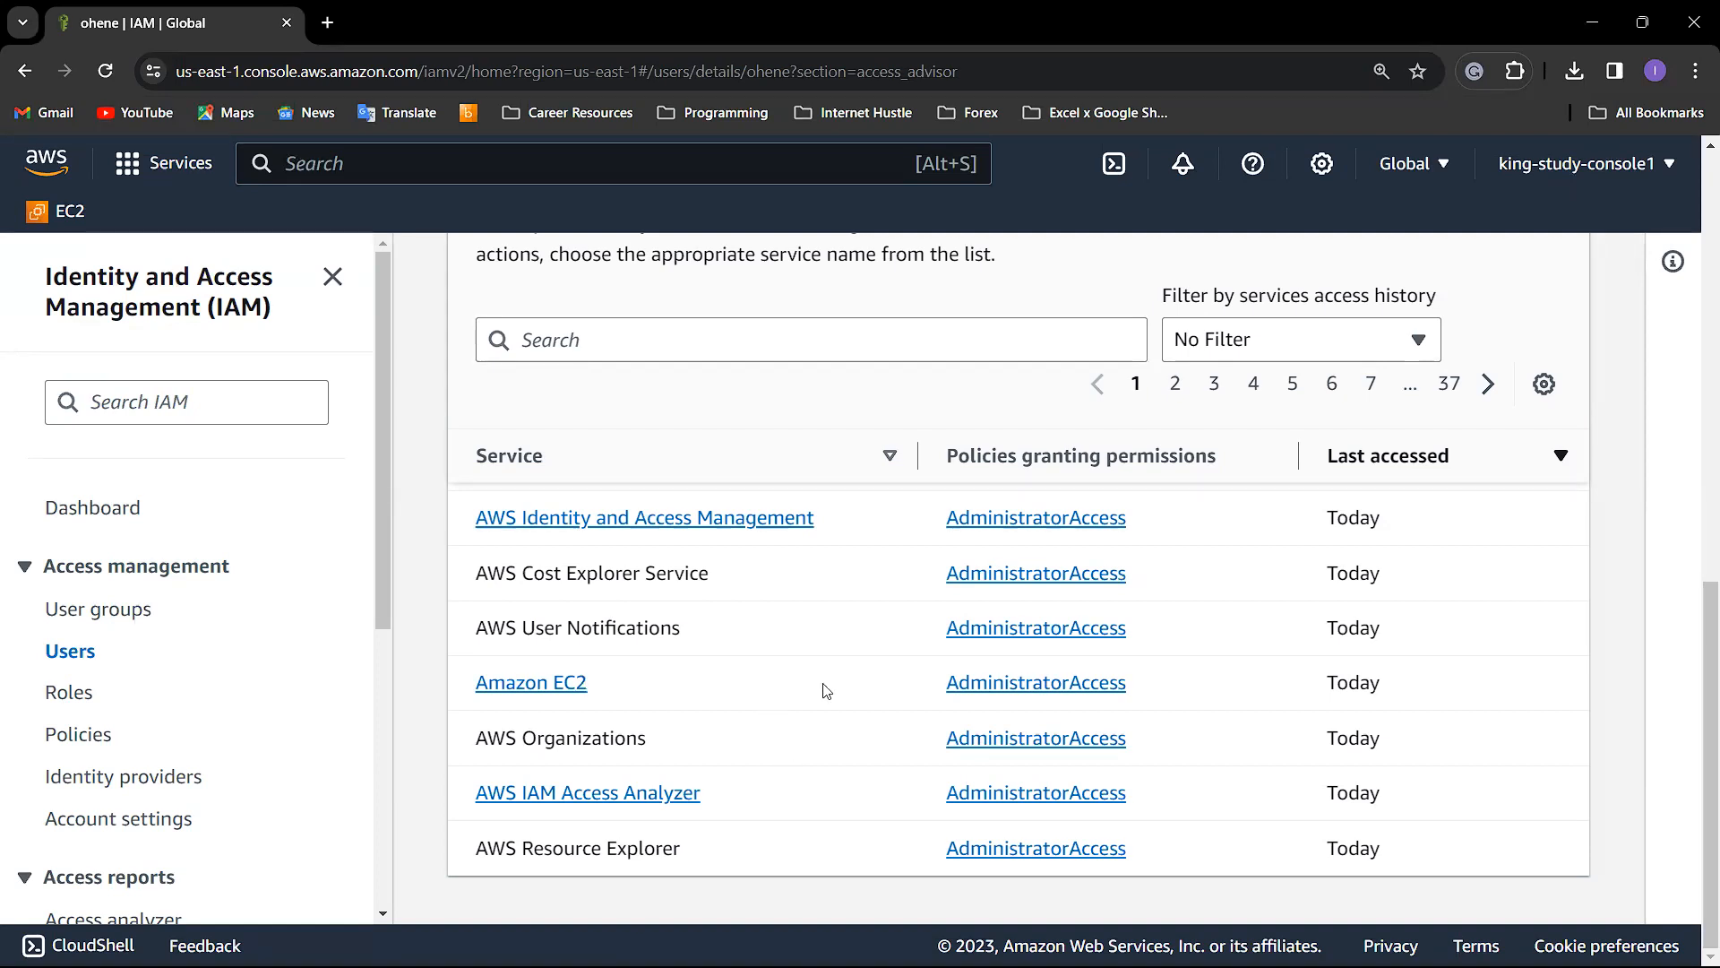
left_click(1216, 384)
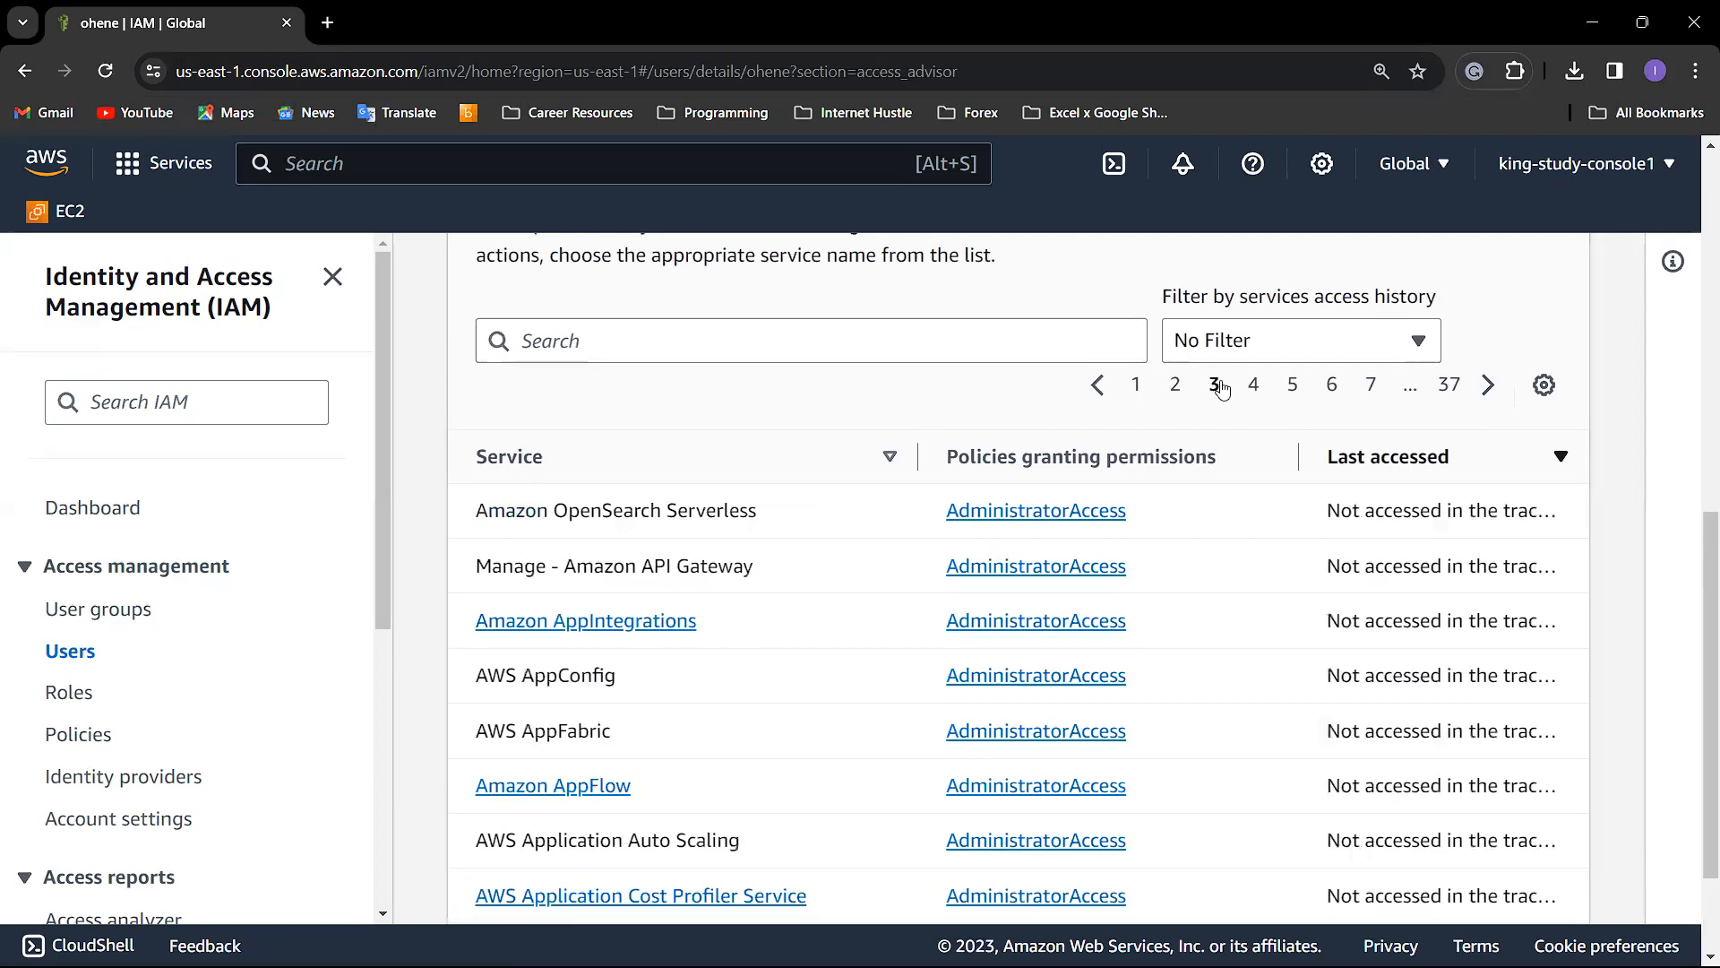
scroll(1456, 565, "down", 2)
scroll(1442, 661, "up", 9)
scroll(1443, 660, "down", 5)
scroll(995, 606, "up", 3)
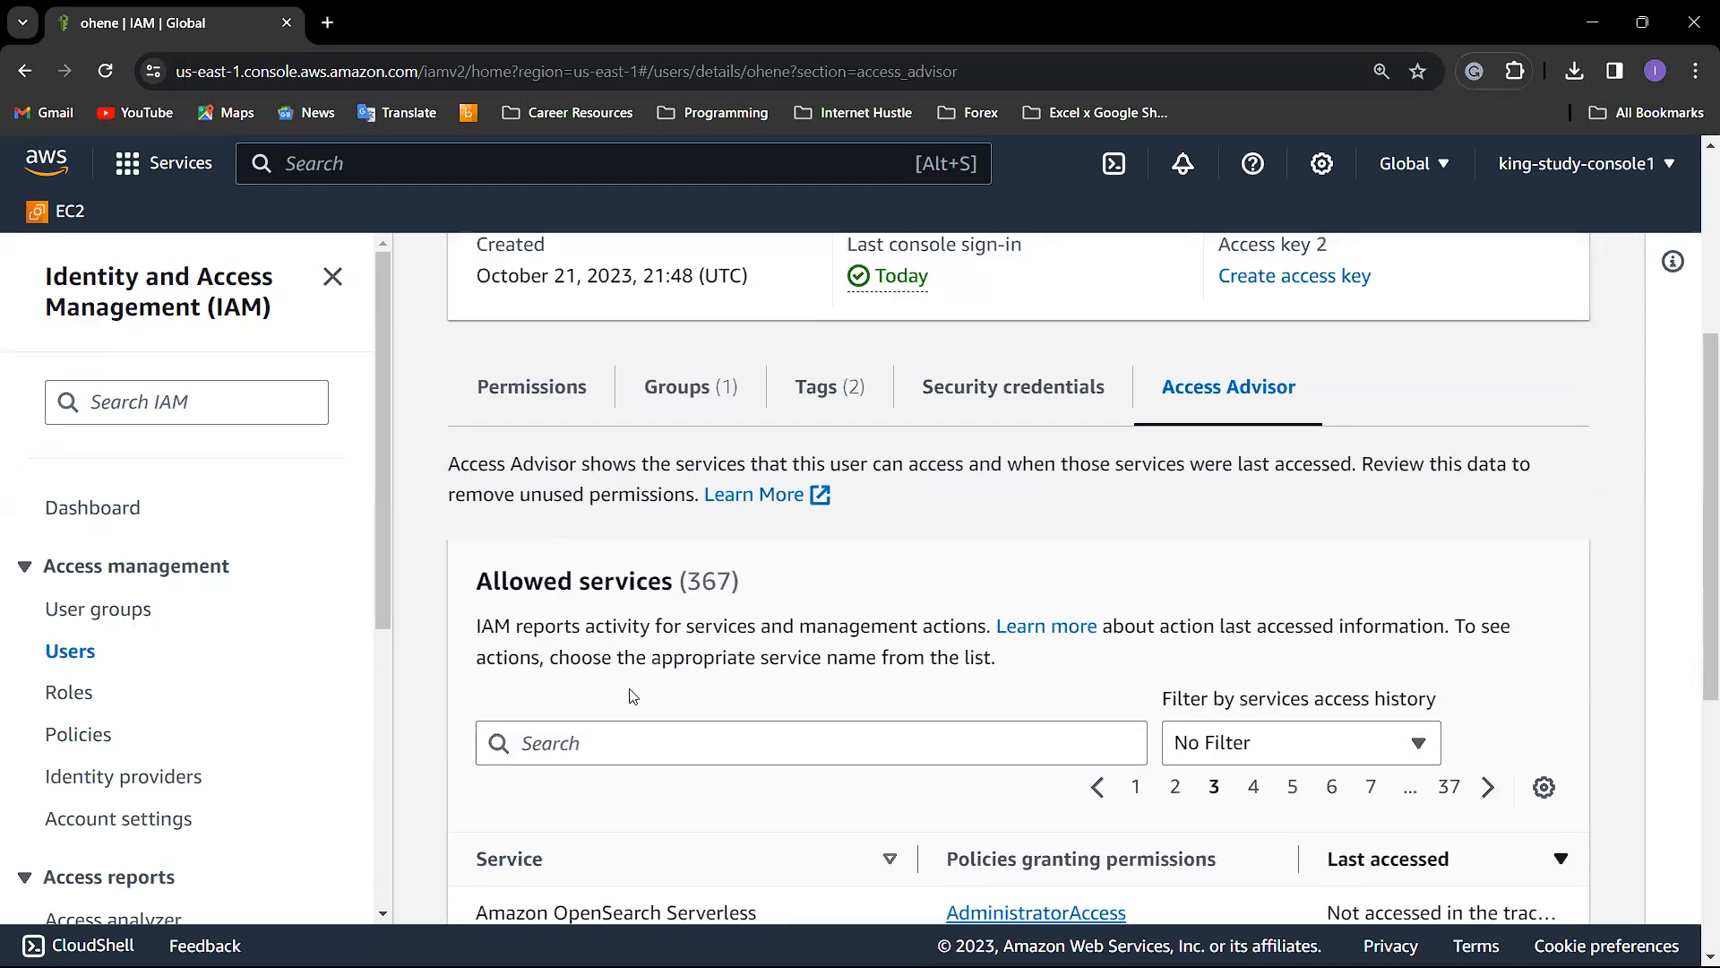
scroll(532, 549, "down", 4)
scroll(535, 551, "up", 4)
scroll(535, 551, "down", 1)
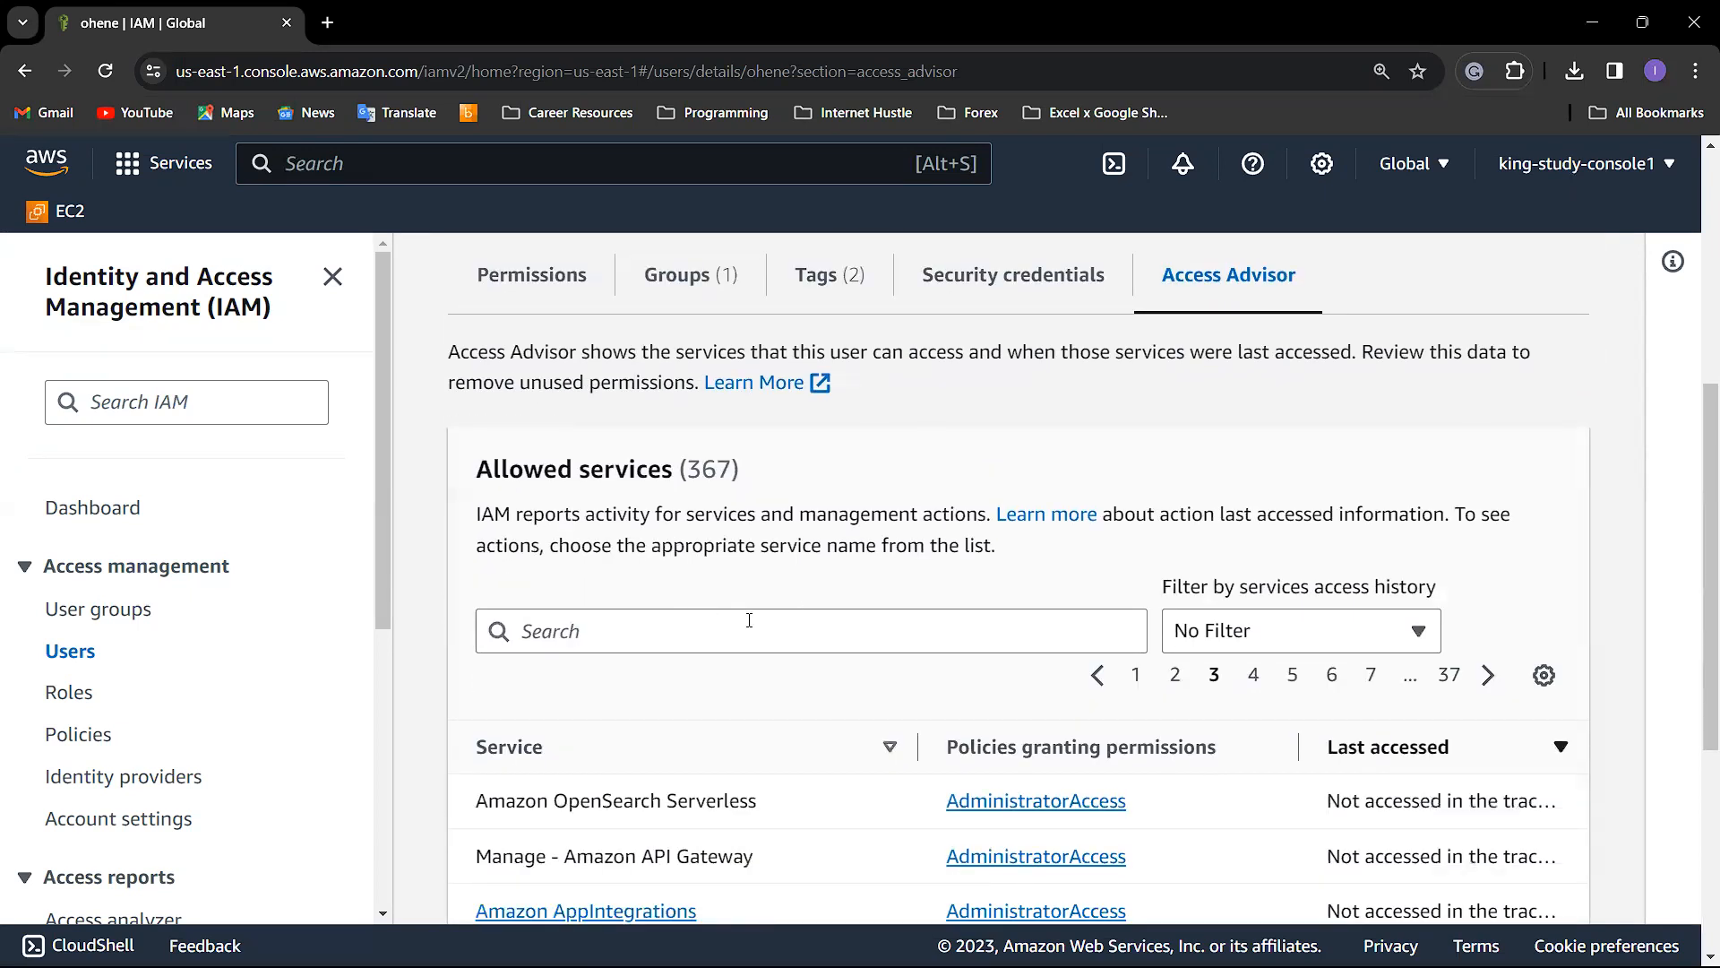
scroll(781, 631, "down", 3)
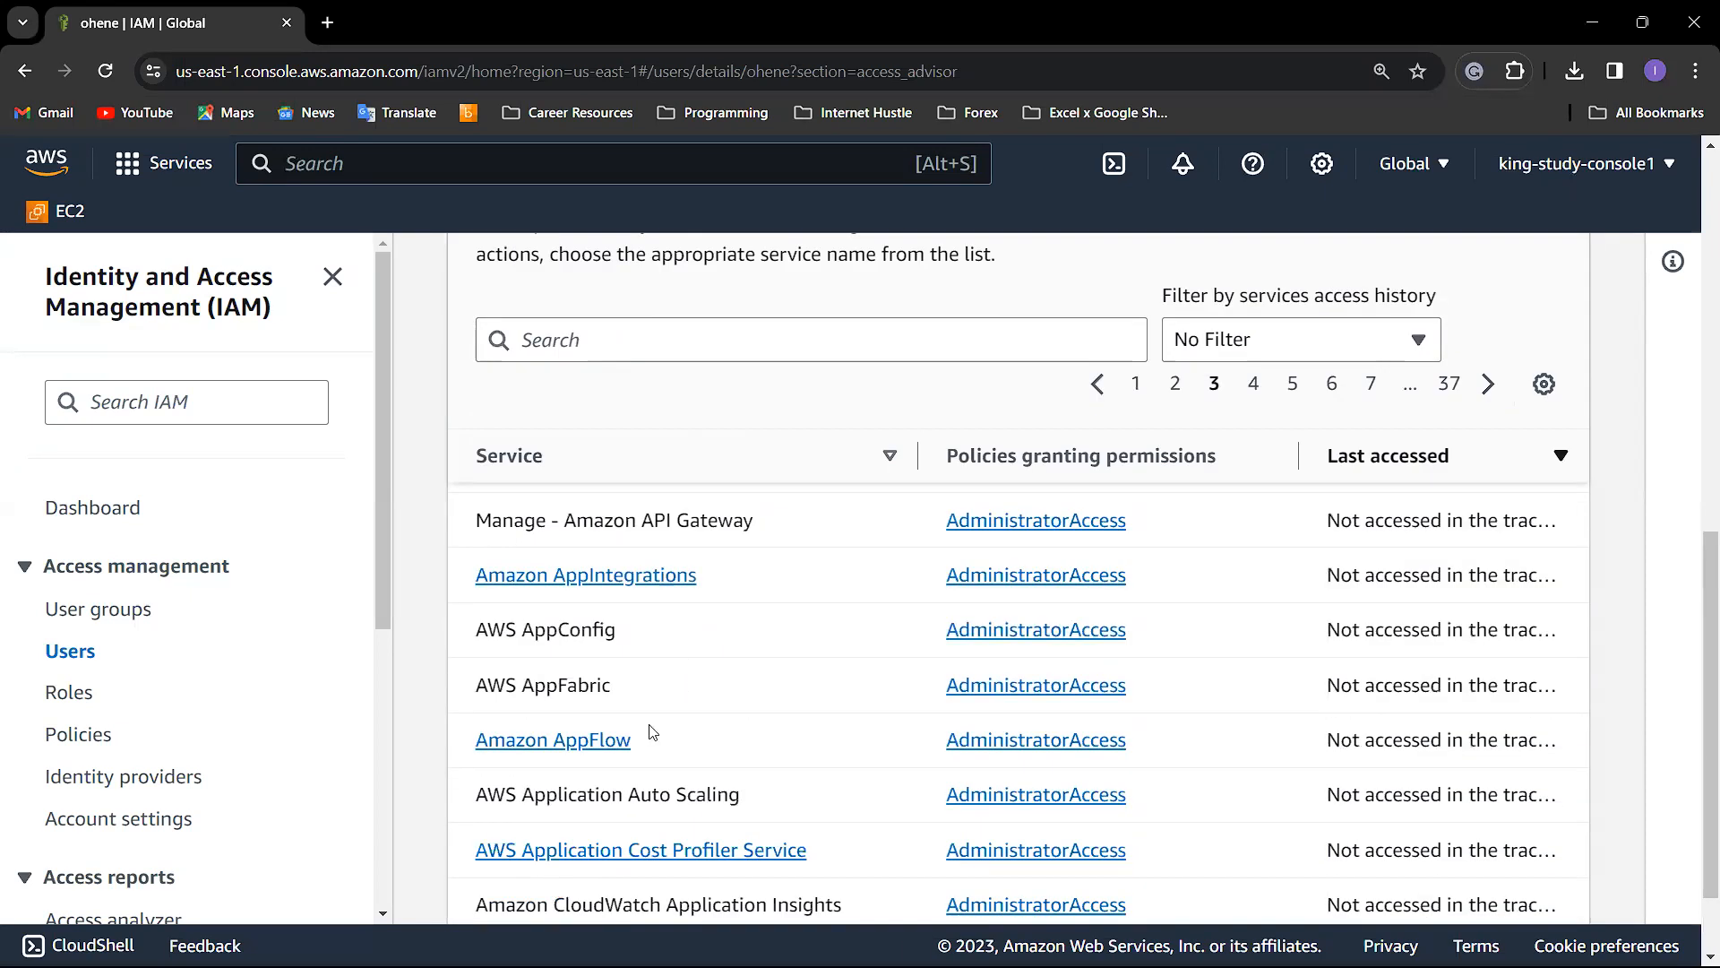
scroll(803, 715, "down", 1)
scroll(969, 729, "up", 2)
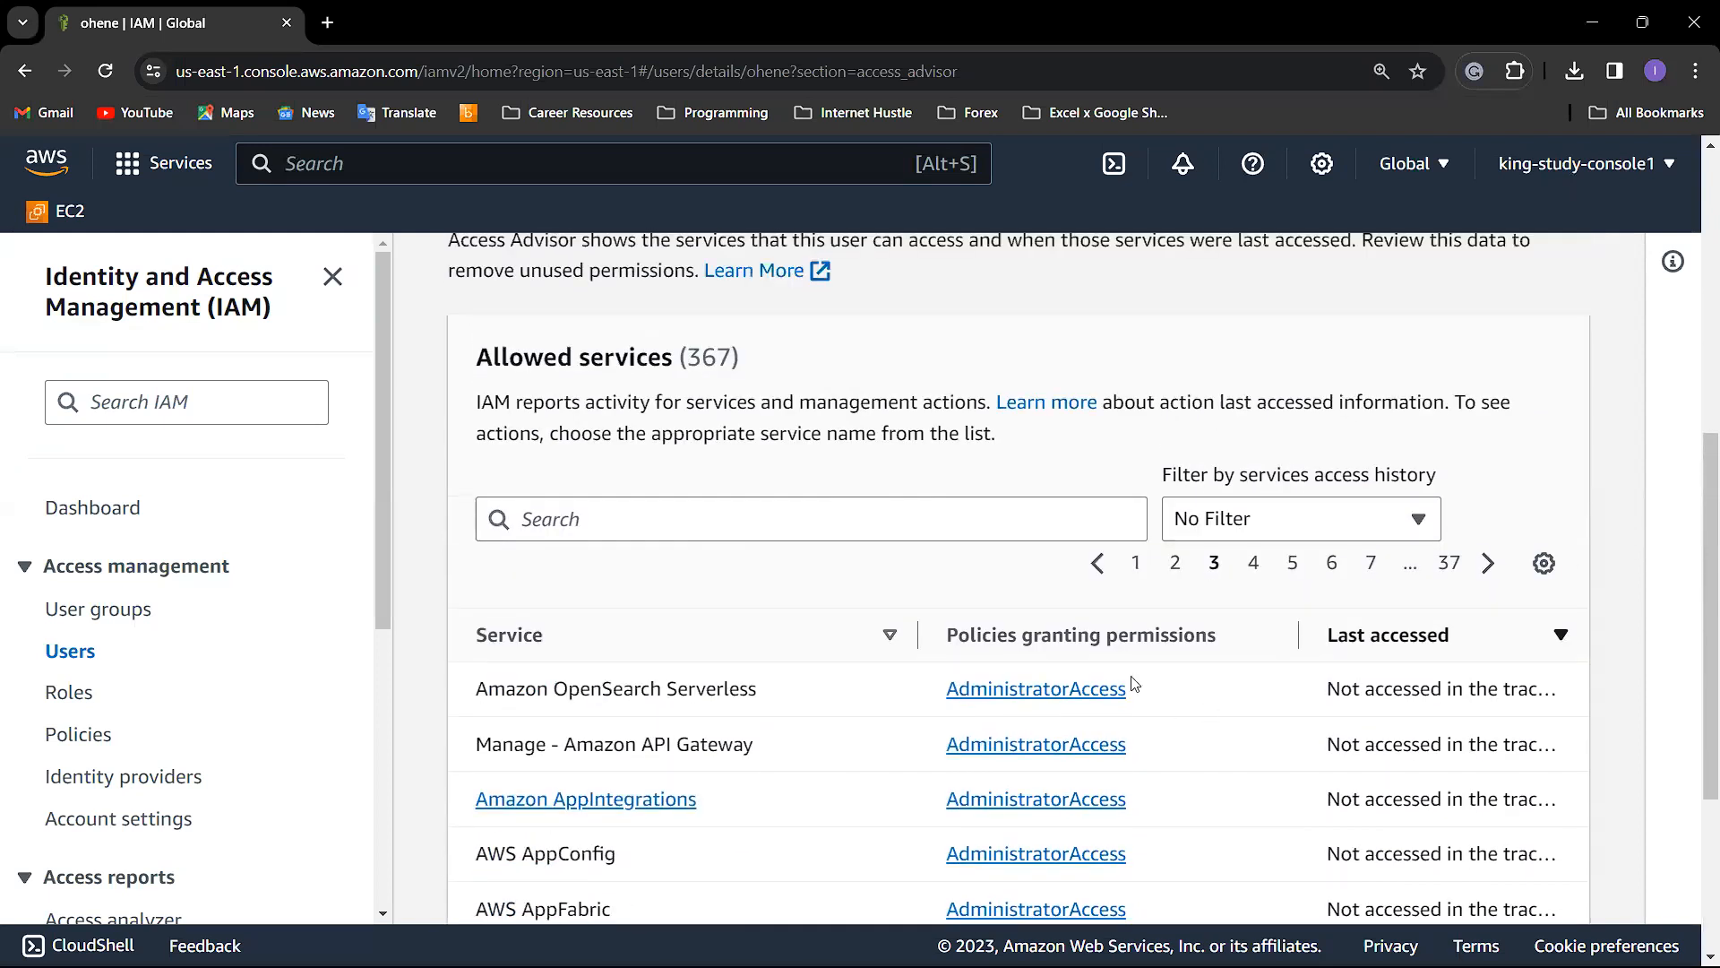
scroll(1479, 696, "down", 1)
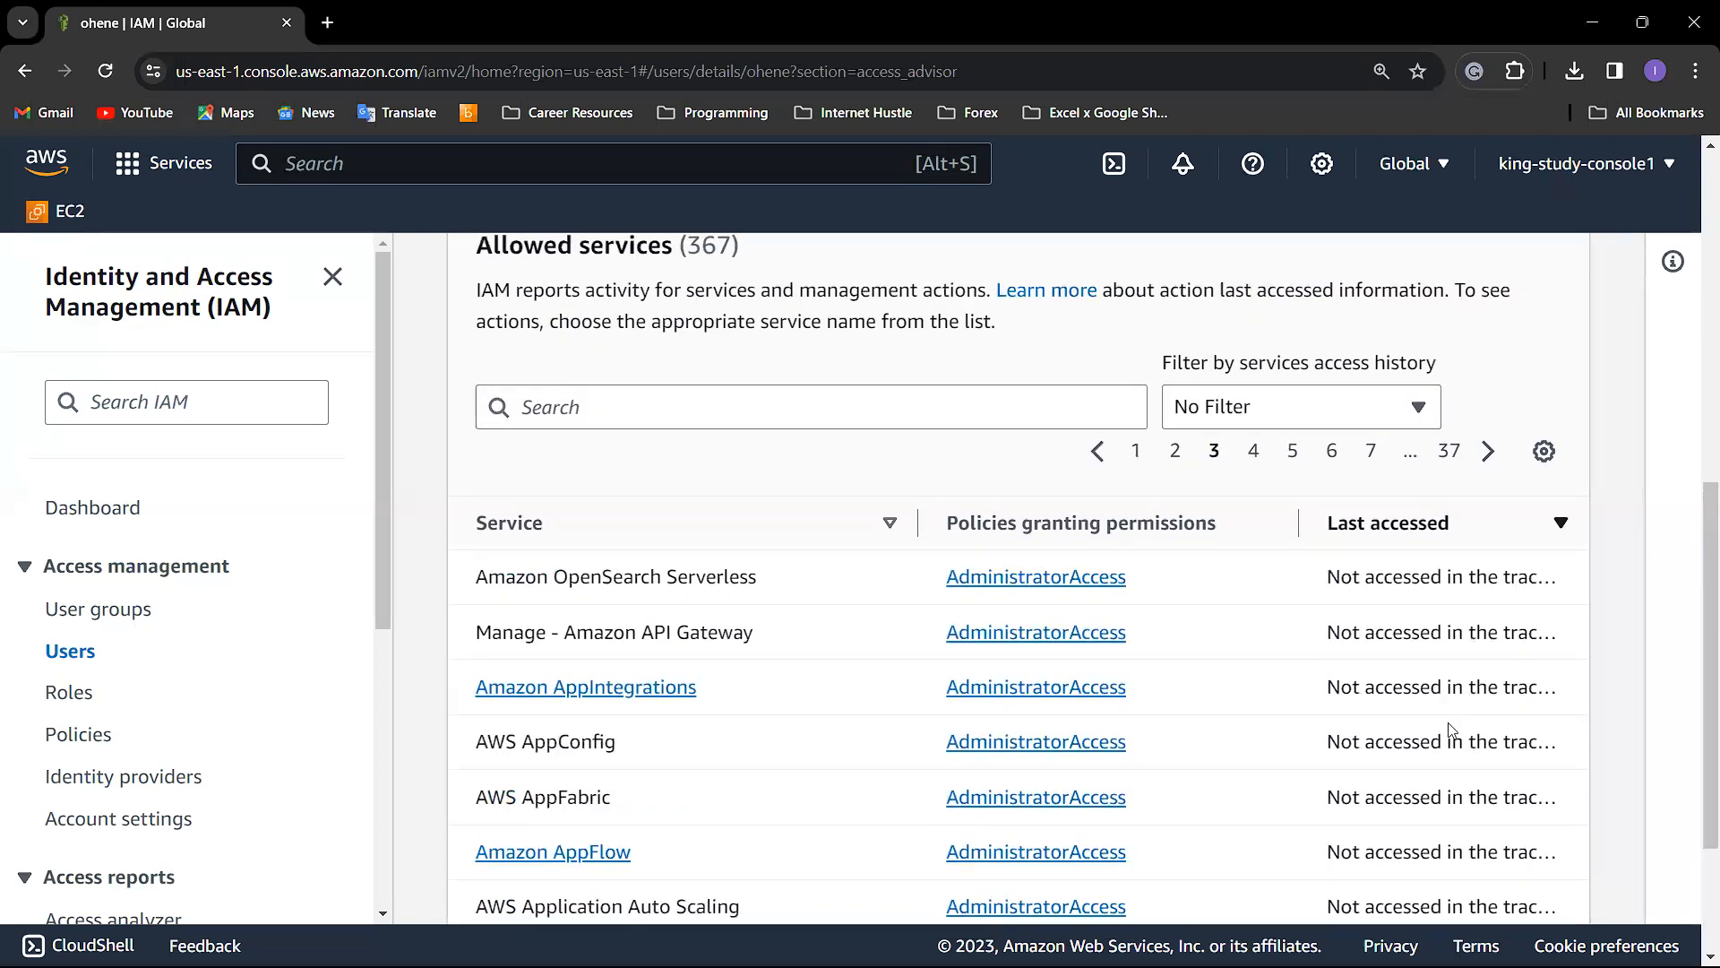
scroll(1434, 716, "down", 1)
scroll(1299, 708, "up", 1)
scroll(1241, 721, "up", 4)
scroll(1237, 739, "down", 2)
scroll(1386, 678, "down", 1)
scroll(1385, 679, "up", 7)
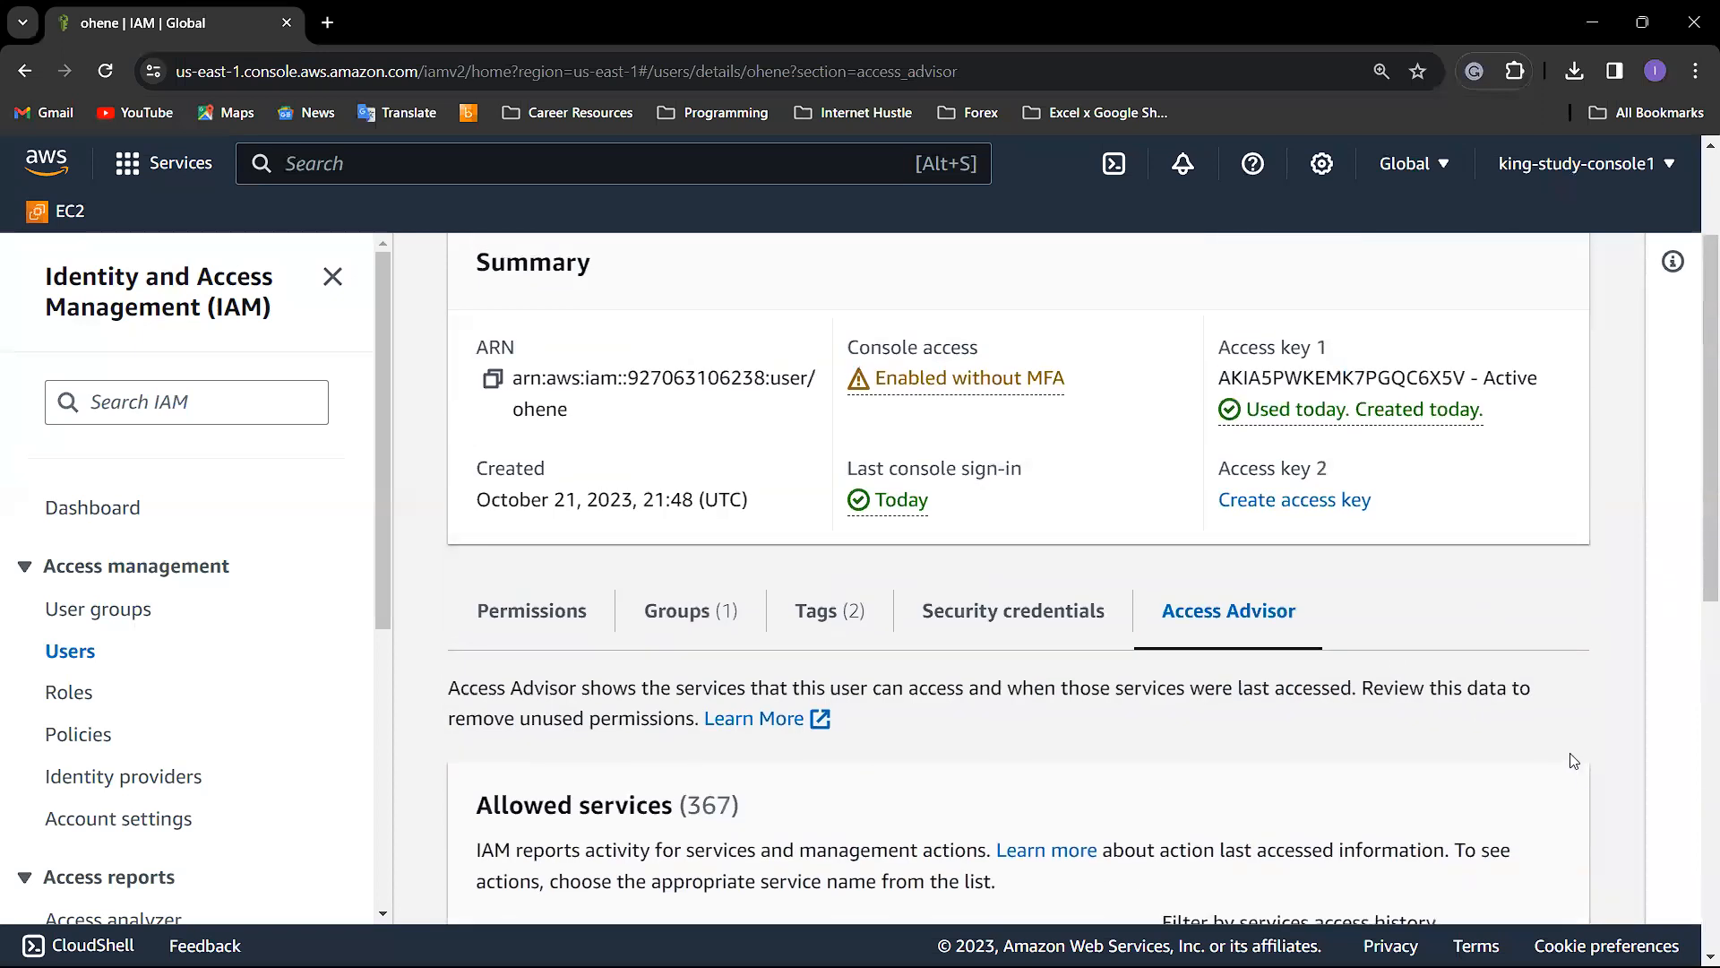
scroll(1517, 681, "down", 7)
left_click(1561, 458)
left_click(1557, 464)
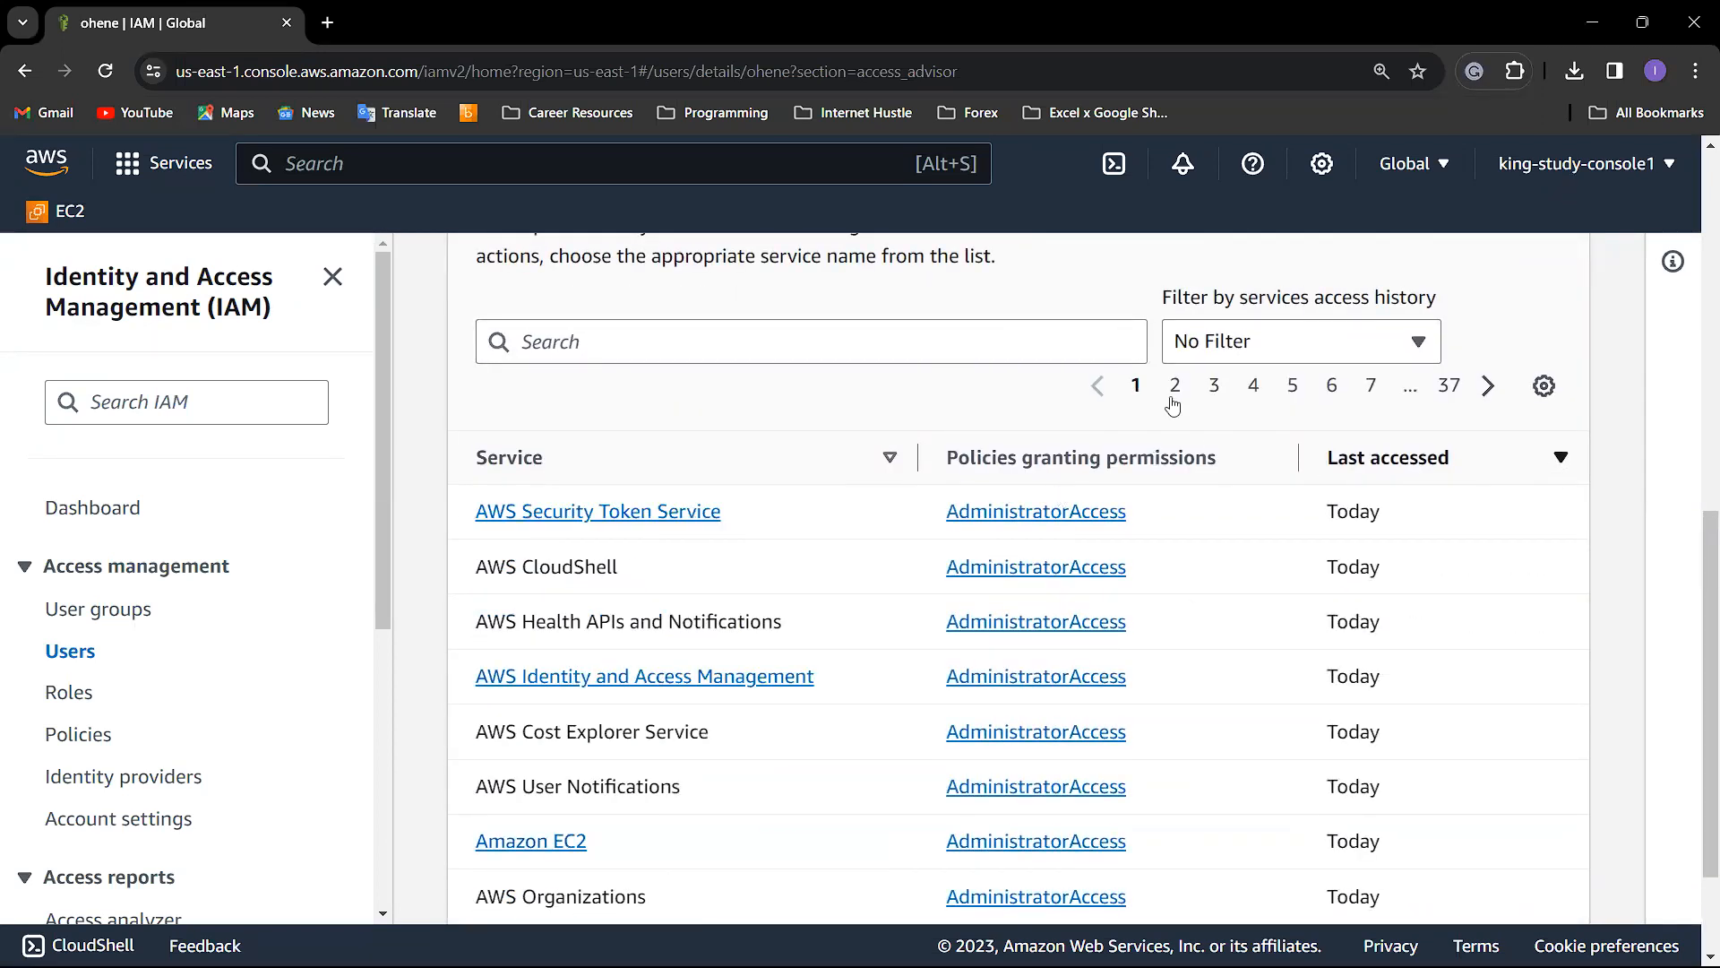
left_click(1524, 458)
left_click(1524, 458)
left_click(1524, 460)
left_click(1524, 460)
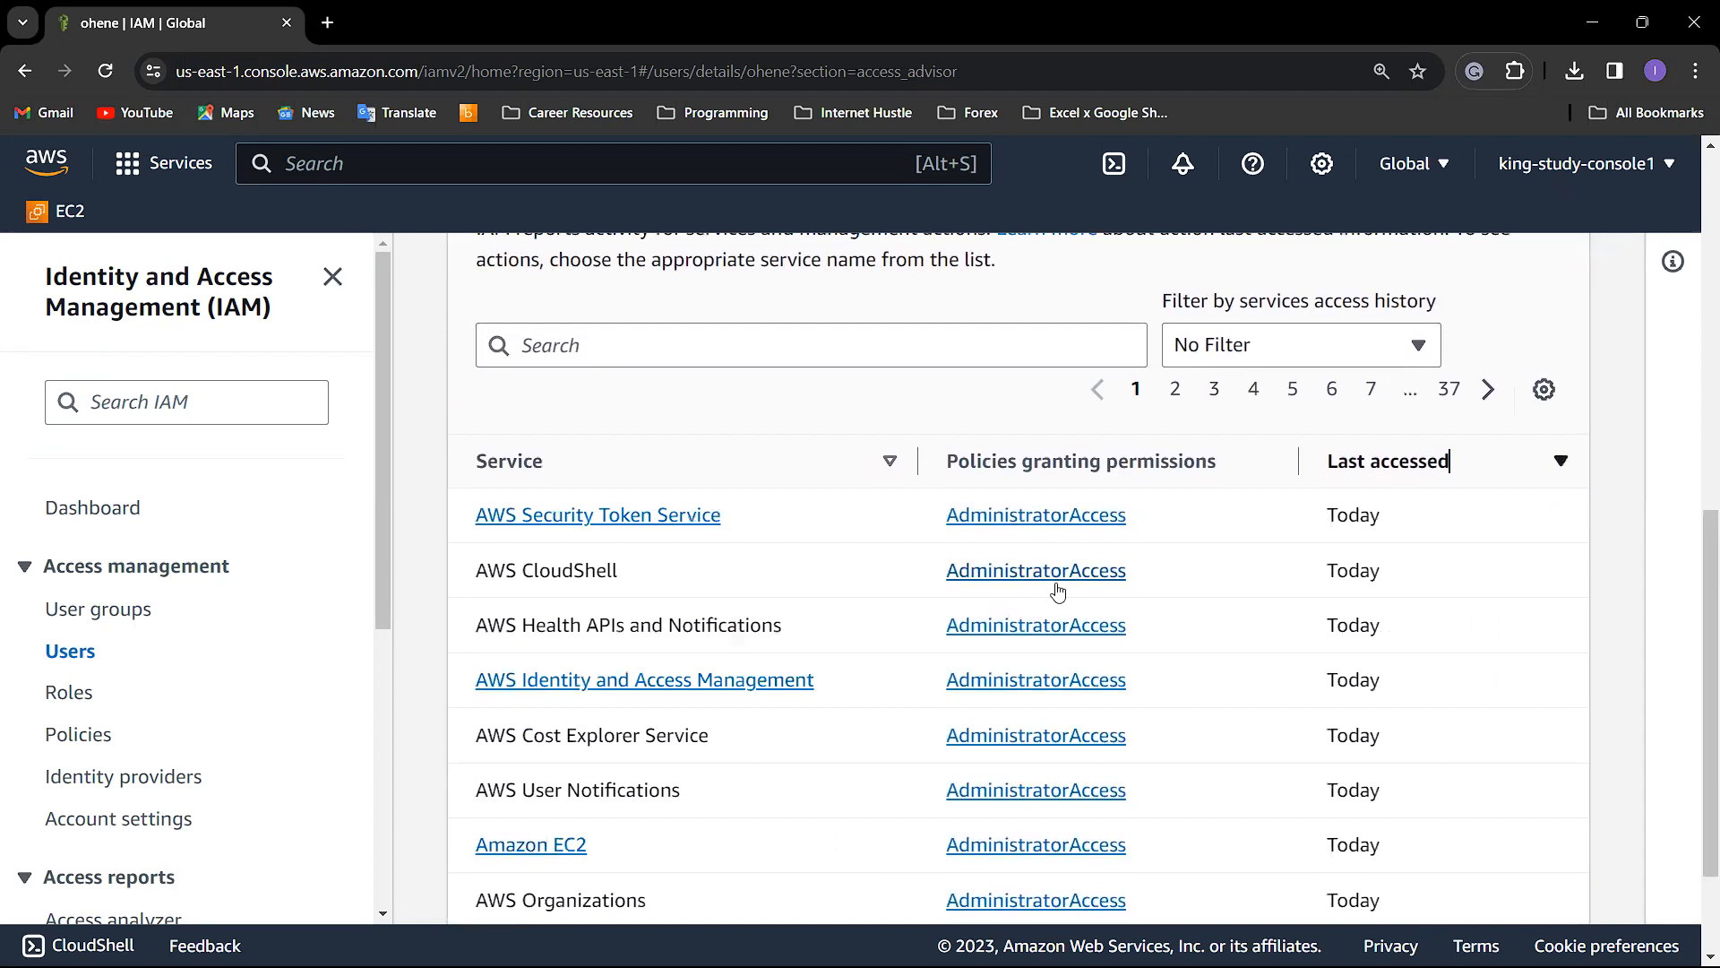
scroll(1352, 560, "down", 2)
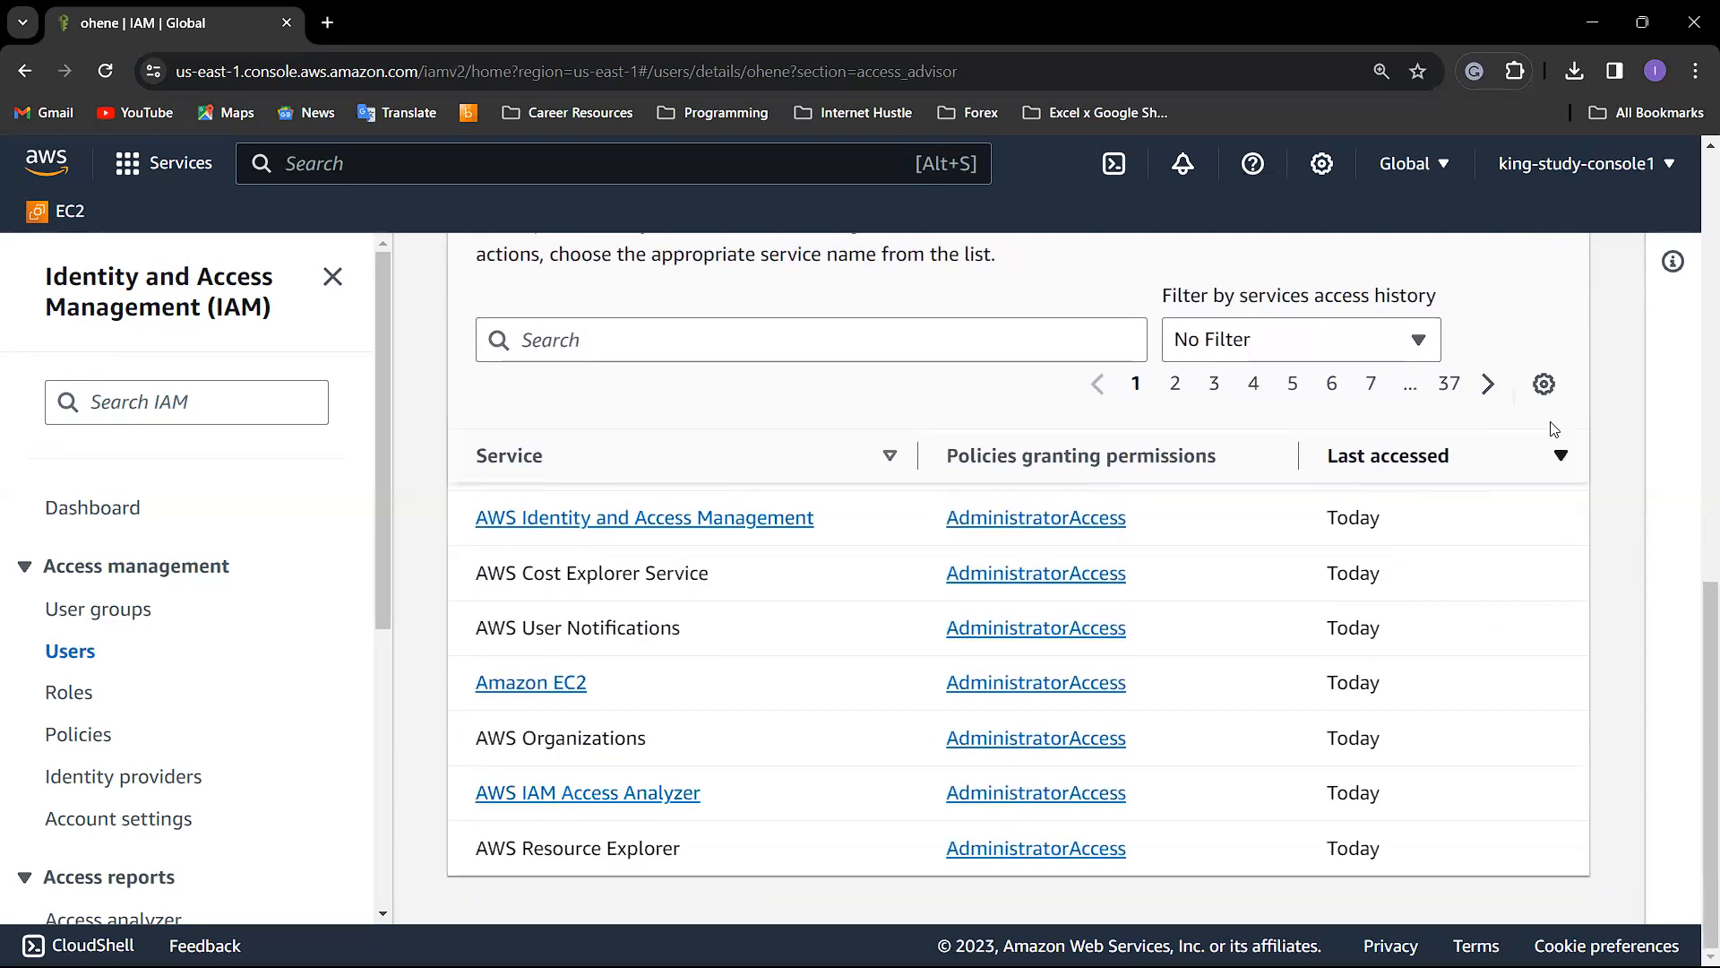
Step: Sort allowed services by Last accessed ascending, with AWS App2Container first, and scroll through
left_click(1536, 461)
scroll(1483, 622, "down", 2)
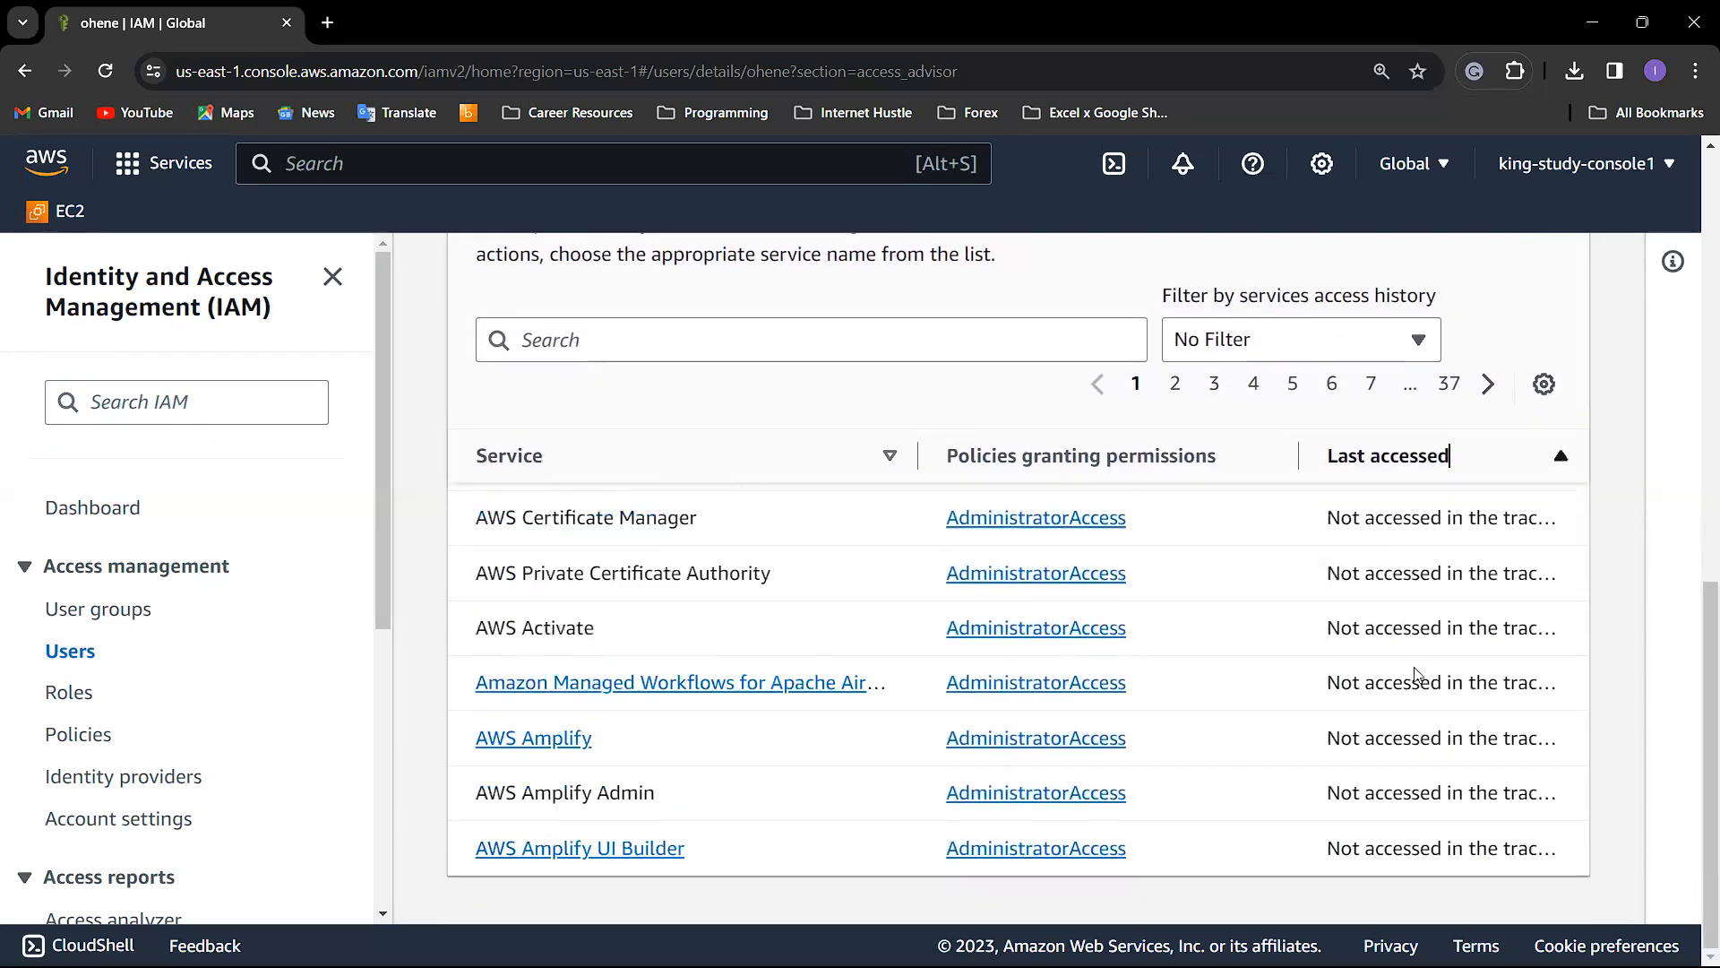
scroll(1420, 645, "up", 2)
scroll(1528, 730, "down", 2)
scroll(1266, 620, "up", 2)
scroll(1374, 753, "up", 3)
scroll(1344, 744, "down", 4)
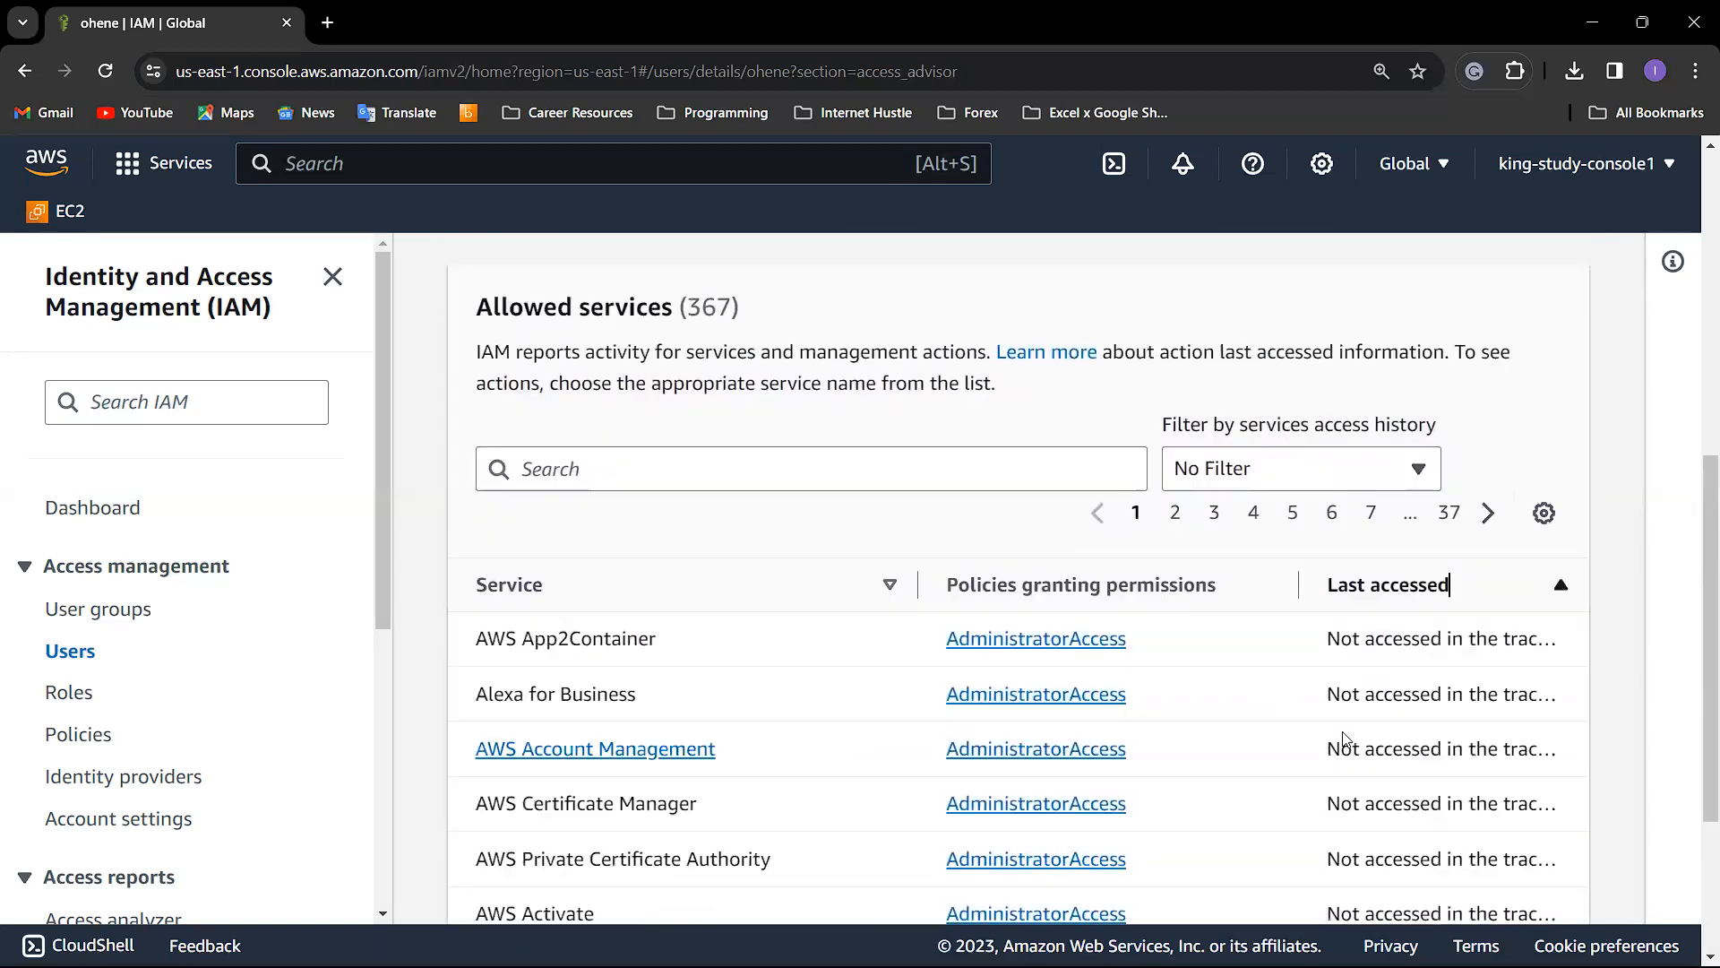
scroll(1344, 717, "down", 1)
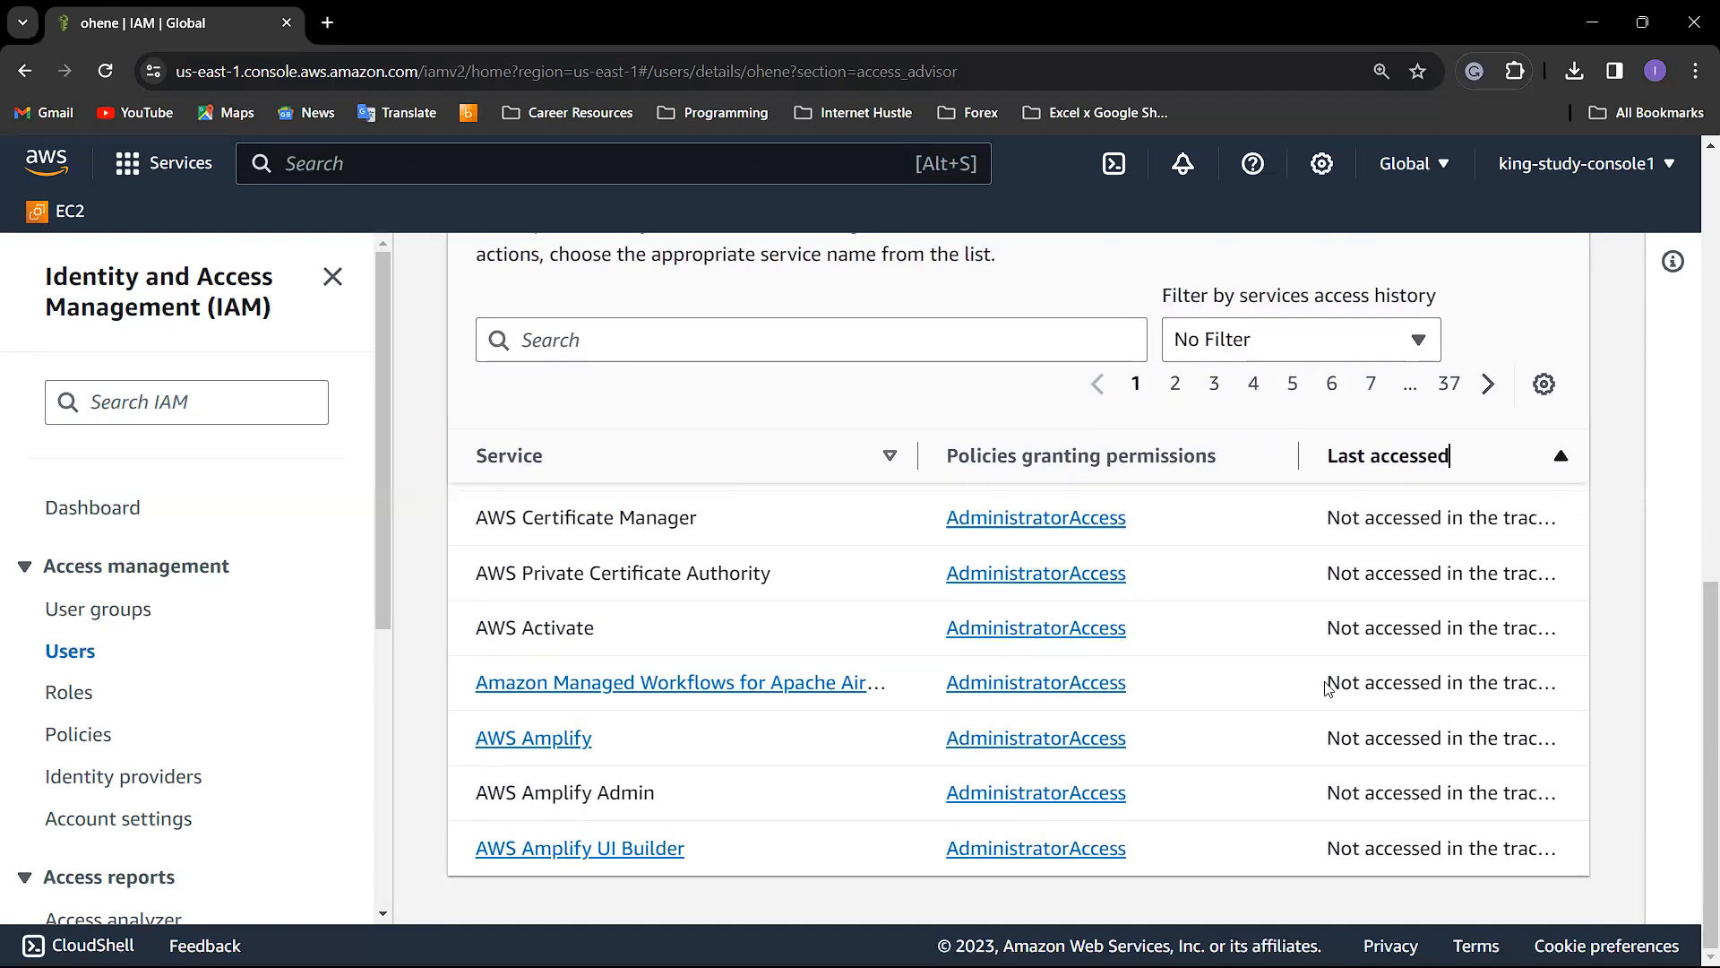
left_click_drag(1325, 684, 1344, 681)
left_click(1357, 684)
scroll(1269, 707, "up", 3)
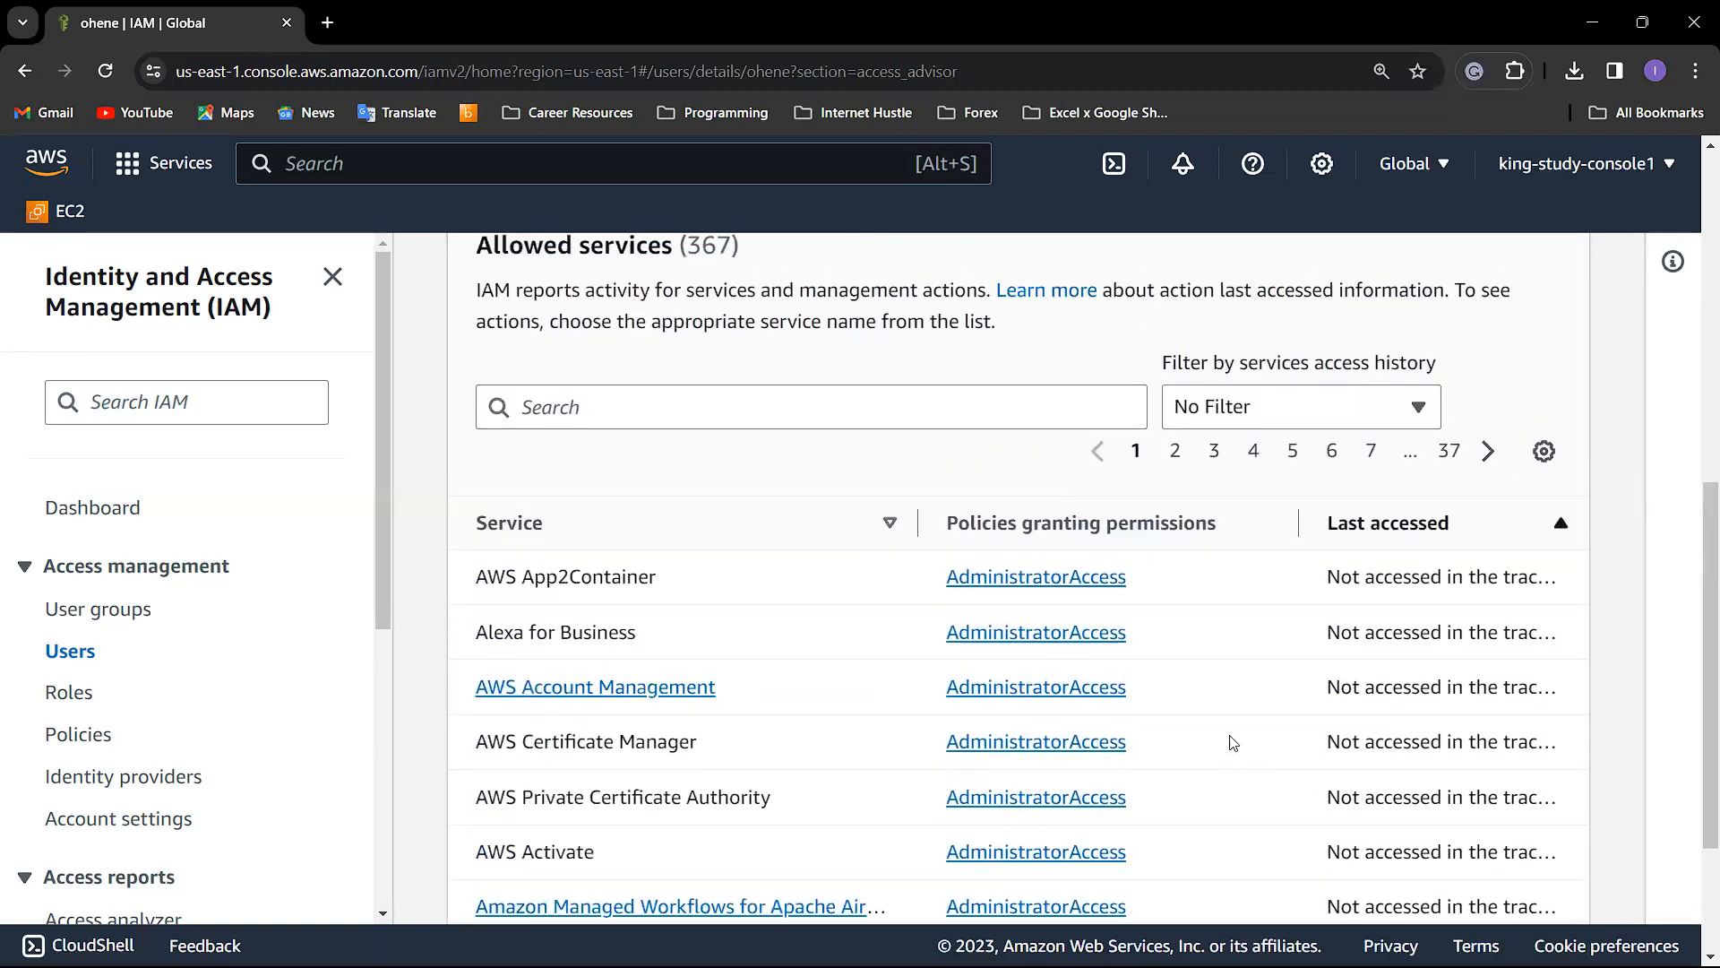